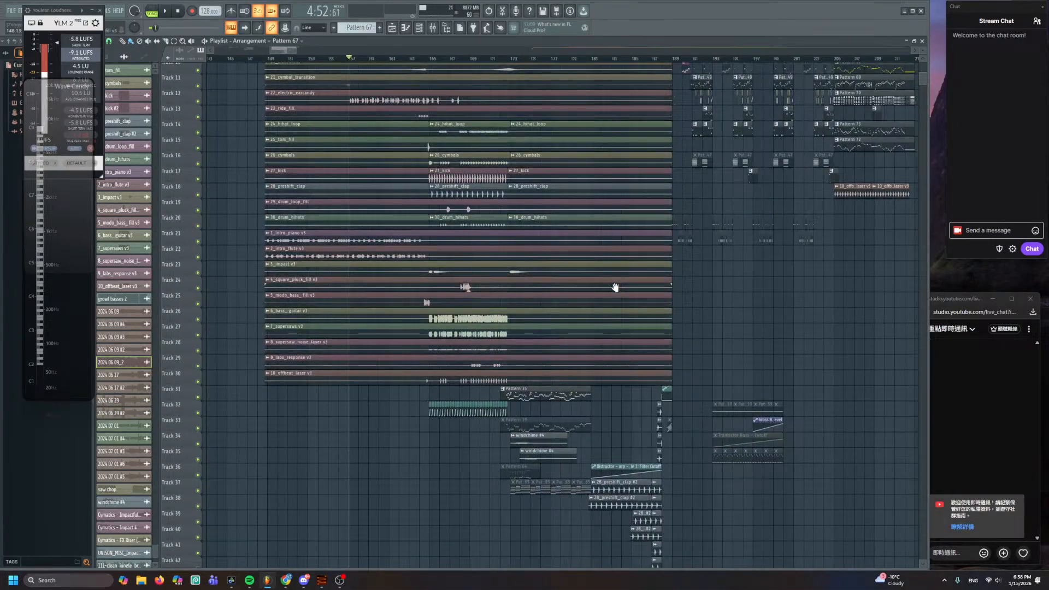
- Play back the arrangement through the intro and drop of the imported stem tracks
{"action": "scroll", "coordinate": [616, 287], "scroll_direction": "up", "scroll_amount": 5}
{"action": "scroll", "coordinate": [580, 441], "scroll_direction": "left", "scroll_amount": 2}
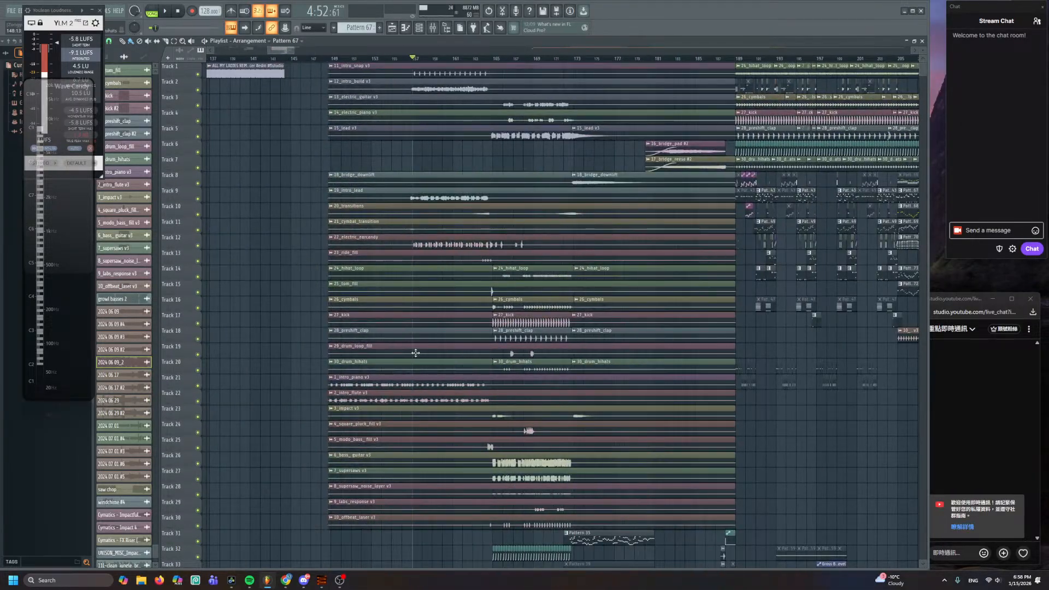
{"action": "scroll", "coordinate": [415, 353], "scroll_direction": "up", "scroll_amount": 3}
{"action": "key", "text": "space"}
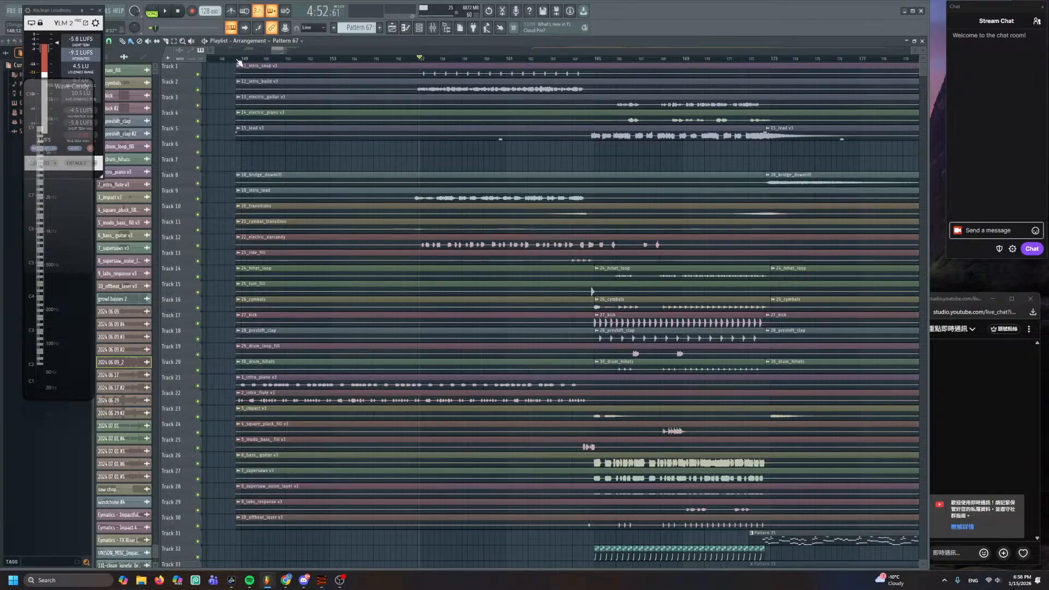
{"action": "scroll", "coordinate": [408, 340], "scroll_direction": "down", "scroll_amount": 6}
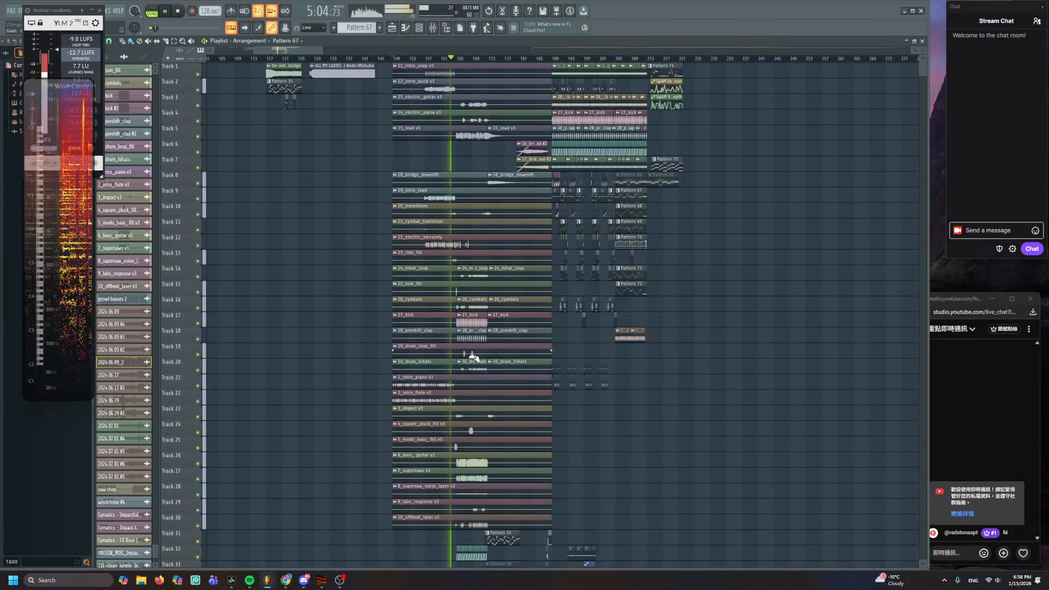
- Greet the viewer by handle with a "hi" message in the YouTube live chat
{"action": "left_click", "coordinate": [950, 553]}
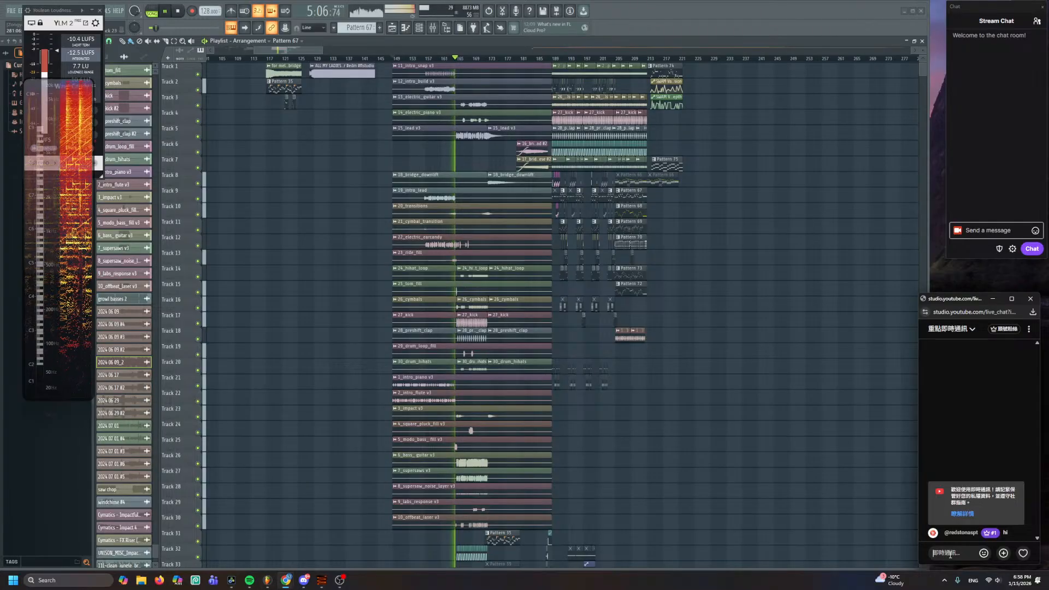
{"action": "type", "text": "hi redstonas"}
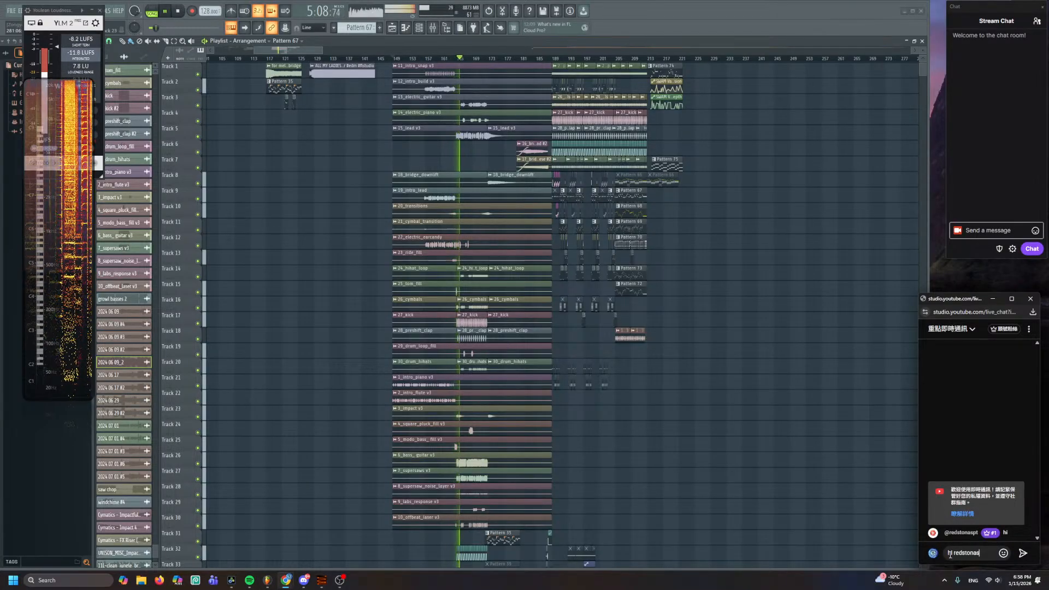
{"action": "type", "text": "pt"}
{"action": "key", "text": "Return"}
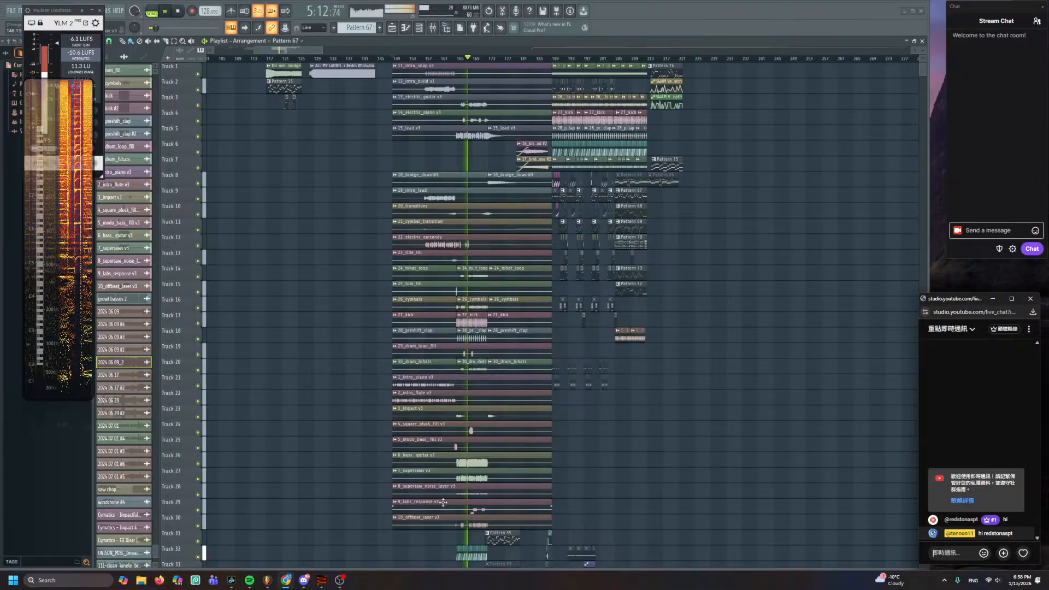
- Switch to Discord and copy the invite link for the Tennon's Basement server
{"action": "left_click", "coordinate": [303, 580]}
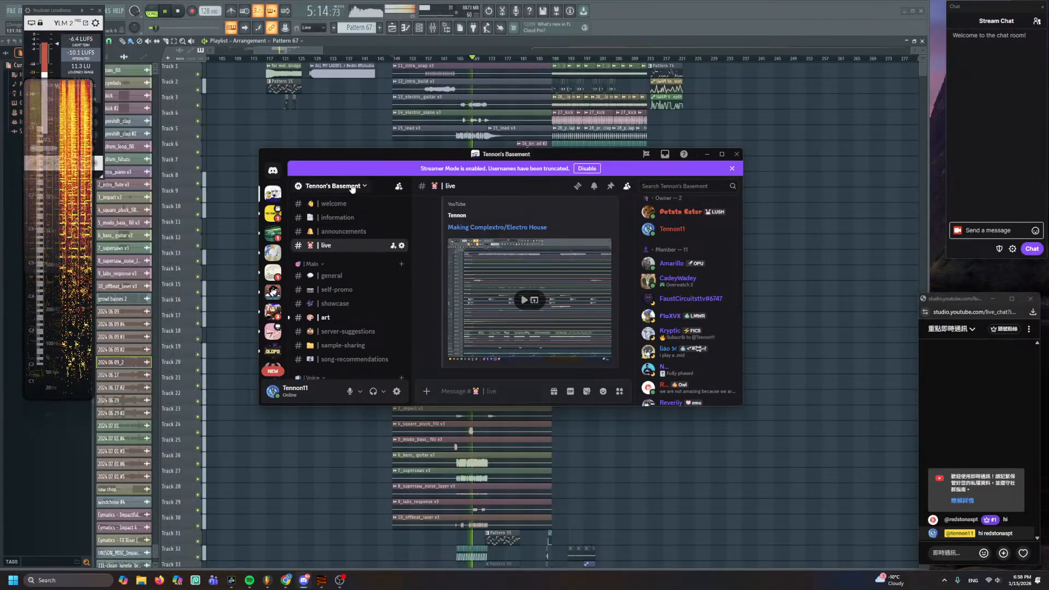
{"action": "left_click", "coordinate": [352, 187]}
{"action": "left_click", "coordinate": [365, 231]}
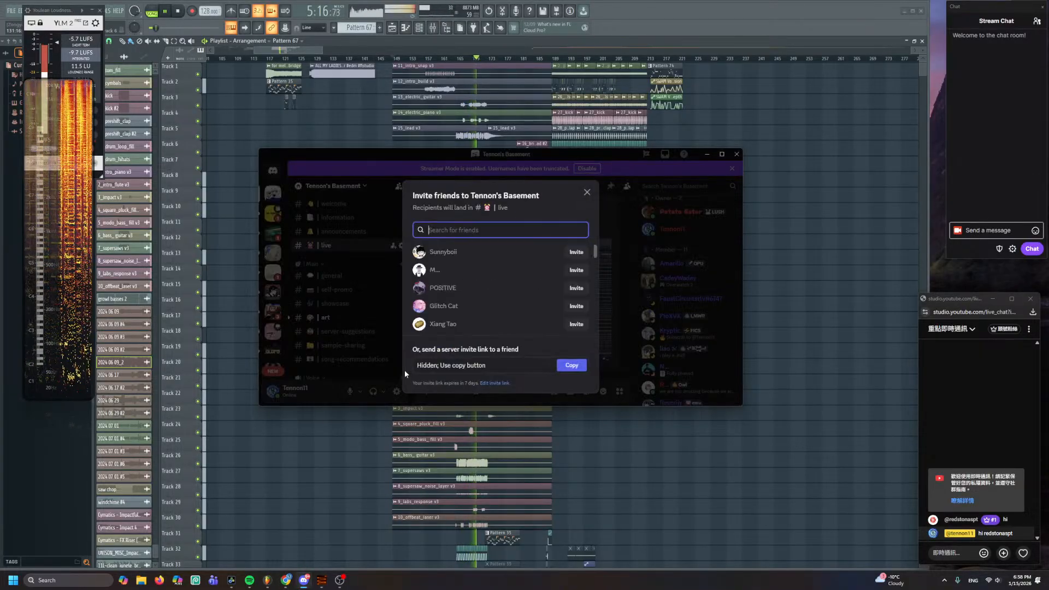
{"action": "left_click", "coordinate": [571, 366]}
- Post "join discord:" followed by the copied invite link in the YouTube live chat and pin the message
{"action": "left_click", "coordinate": [951, 551]}
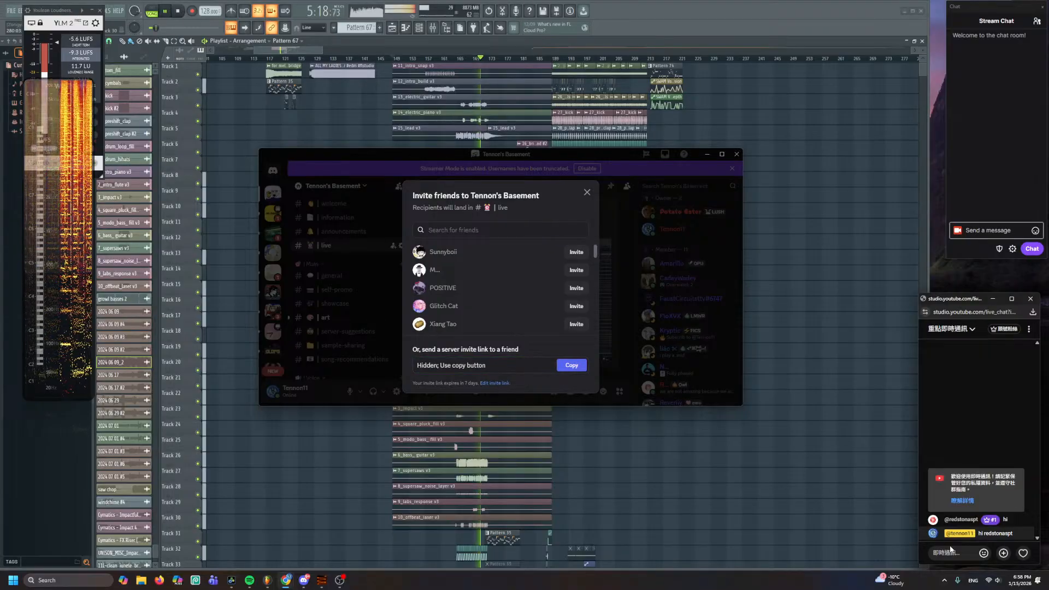
{"action": "type", "text": "join disc"}
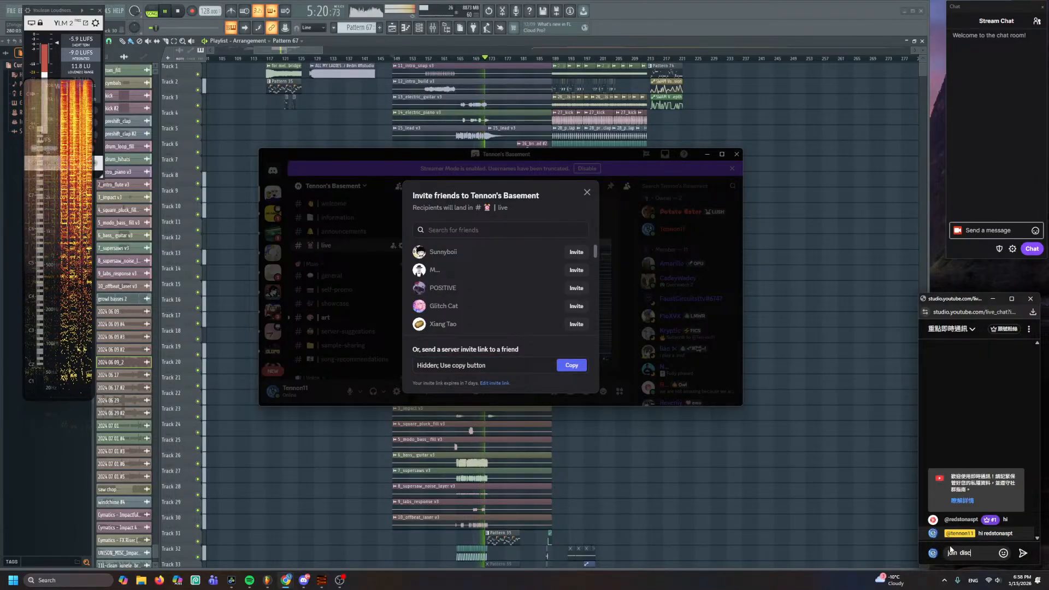
{"action": "type", "text": "ord:"}
{"action": "key", "text": "ctrl+v"}
{"action": "key", "text": "Return"}
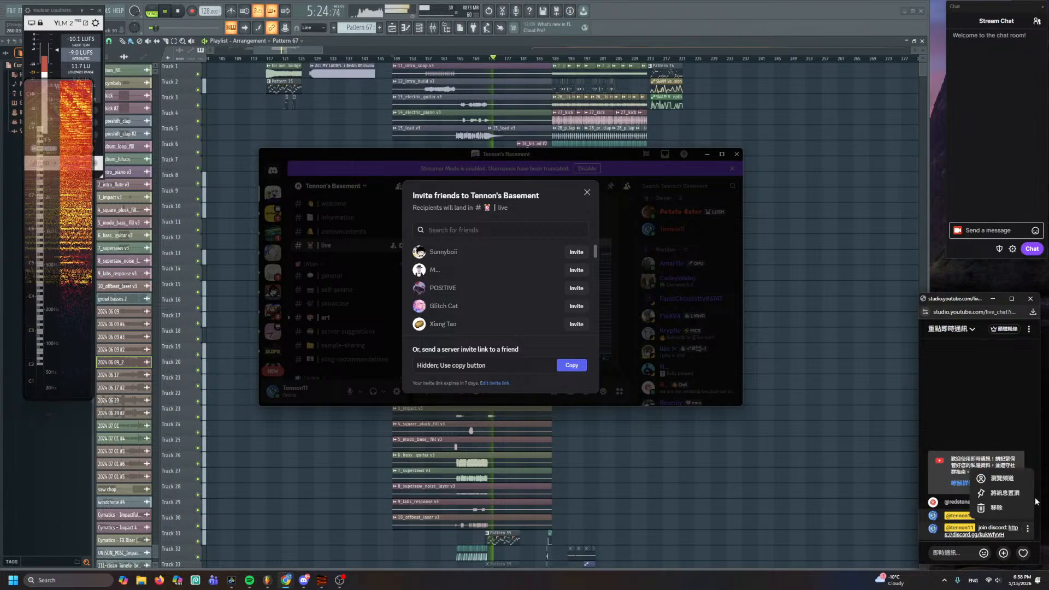
- Post "join my discord channel:" followed by the copied invite link in the Stream Chat window
{"action": "left_click", "coordinate": [987, 229]}
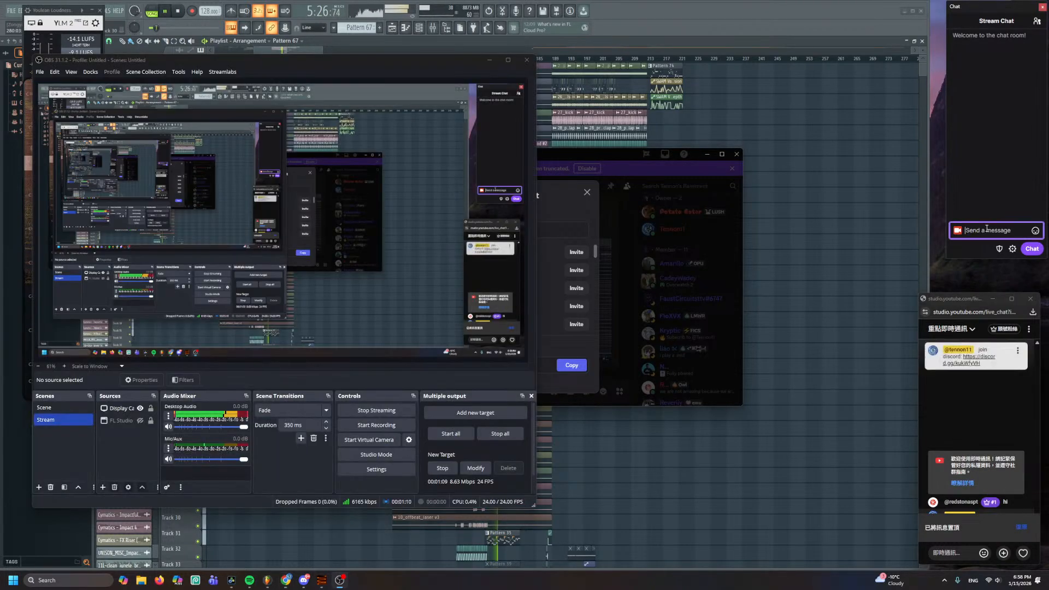
{"action": "type", "text": "jion my discord"}
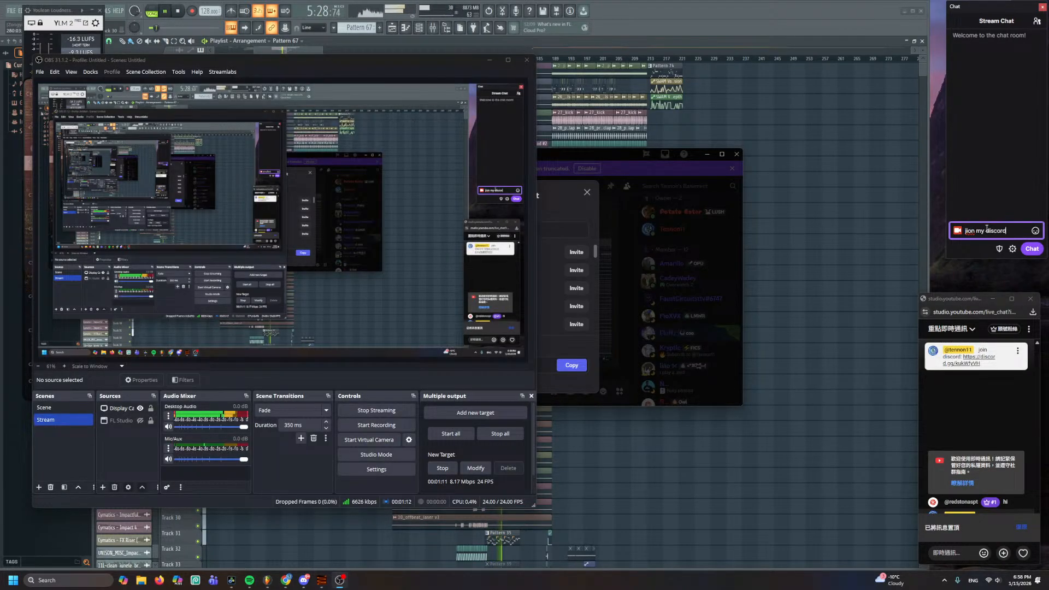
{"action": "type", "text": " channel:"}
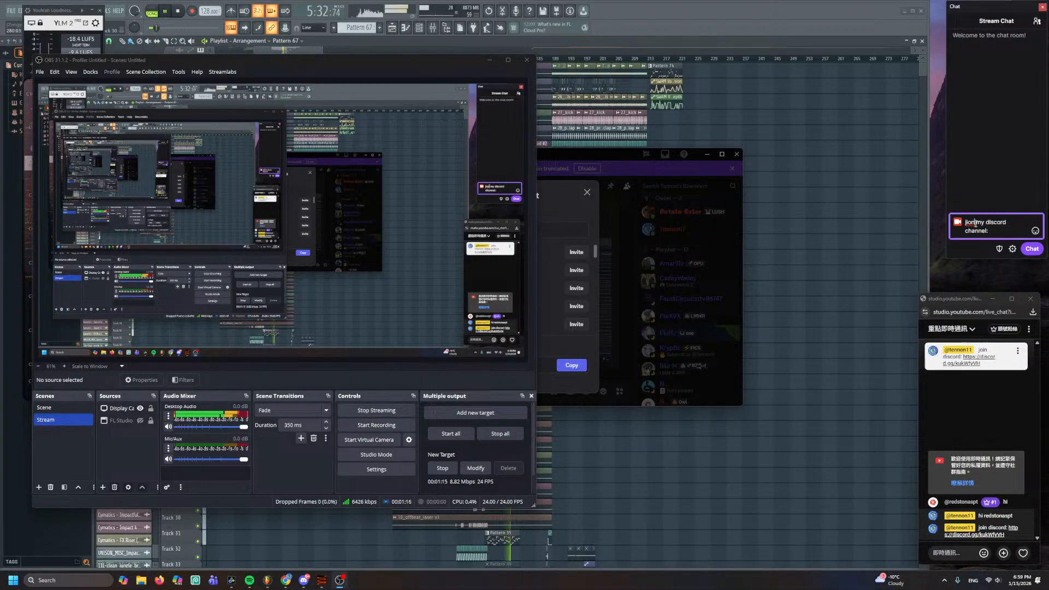
{"action": "left_click", "coordinate": [976, 223]}
{"action": "key", "text": "BackSpace"}
{"action": "key", "text": "BackSpace"}
{"action": "key", "text": "BackSpace"}
{"action": "type", "text": "oin"}
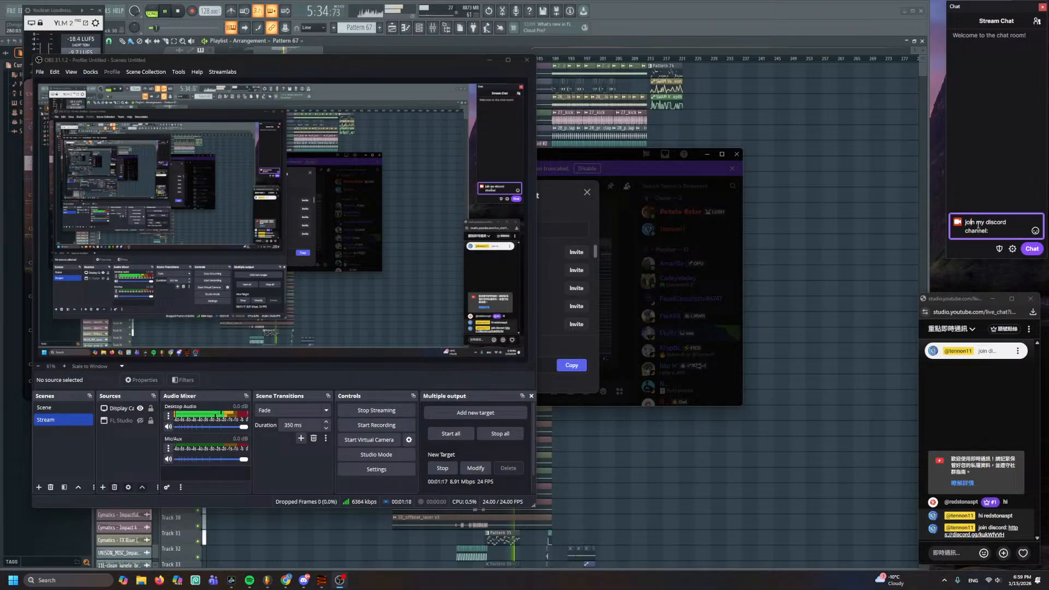
{"action": "key", "text": "ctrl+v"}
{"action": "key", "text": "Return"}
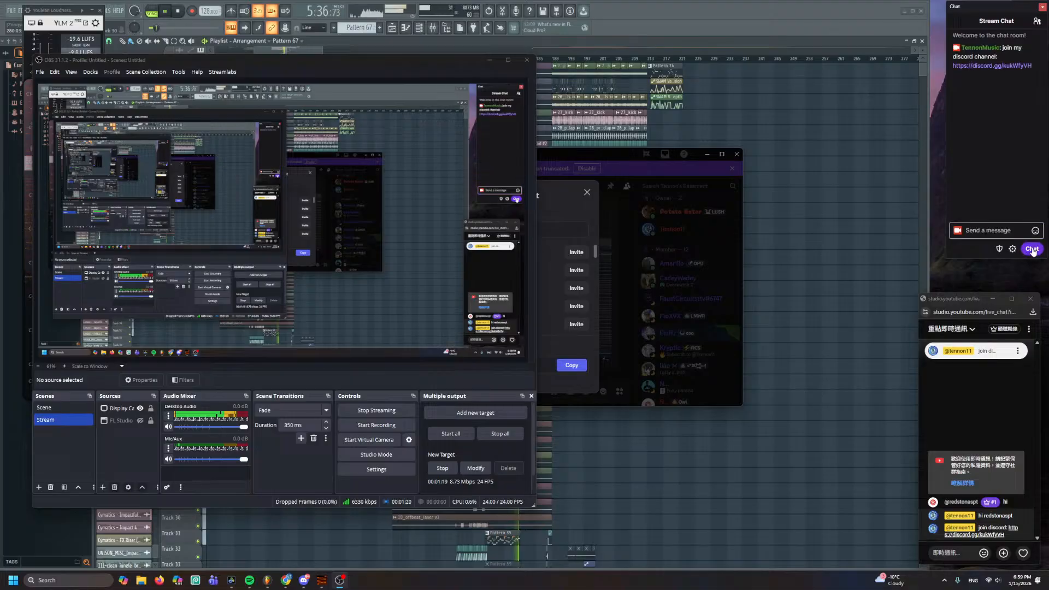
- Pin the Discord invite message in the Stream Chat window
{"action": "left_click", "coordinate": [1037, 49]}
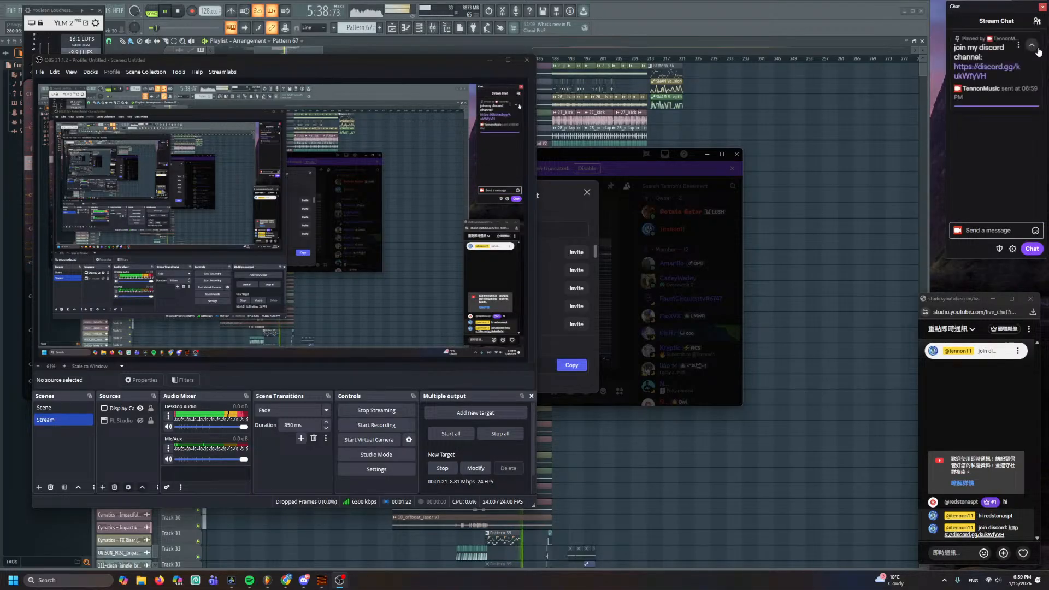
{"action": "left_click", "coordinate": [970, 111]}
{"action": "left_click", "coordinate": [990, 145]}
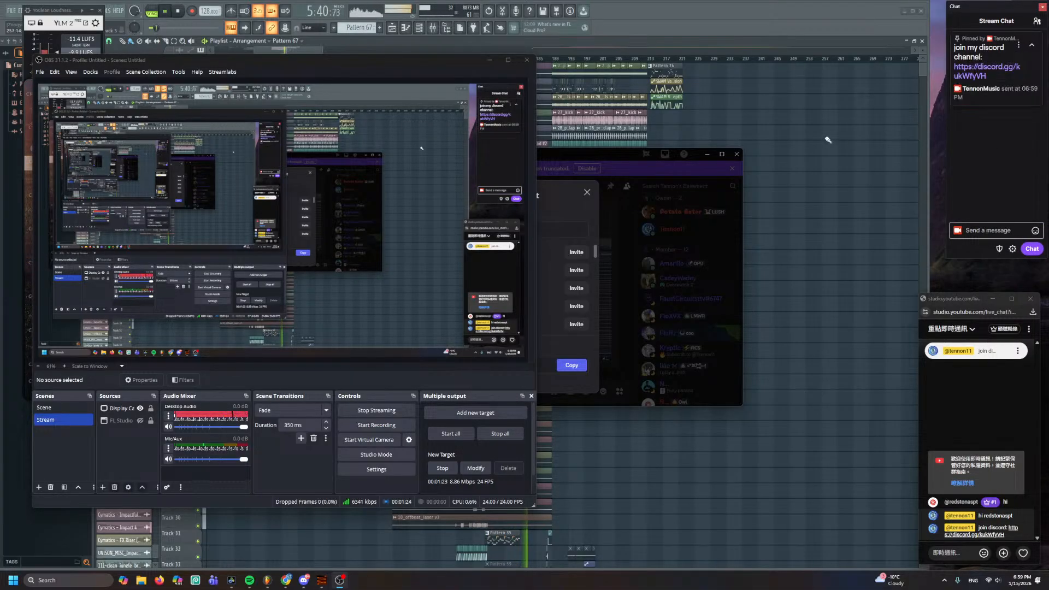
- Return to the FL Studio playlist, listen up to the end of the stem clips, and stop playback
{"action": "left_click", "coordinate": [820, 140]}
{"action": "scroll", "coordinate": [667, 192], "scroll_direction": "up", "scroll_amount": 3}
{"action": "scroll", "coordinate": [573, 289], "scroll_direction": "up", "scroll_amount": 3}
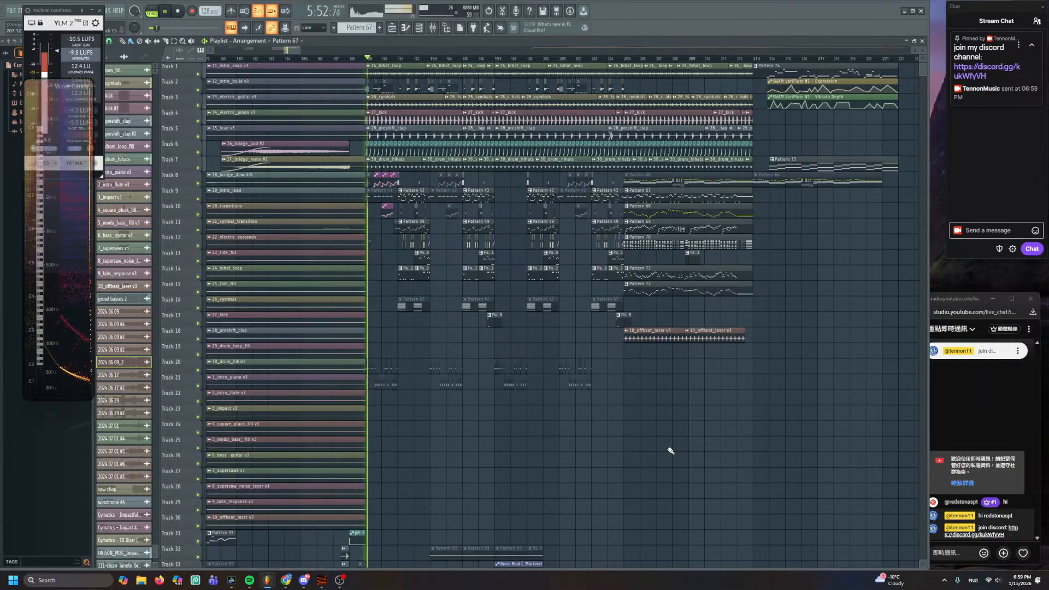
{"action": "key", "text": "space"}
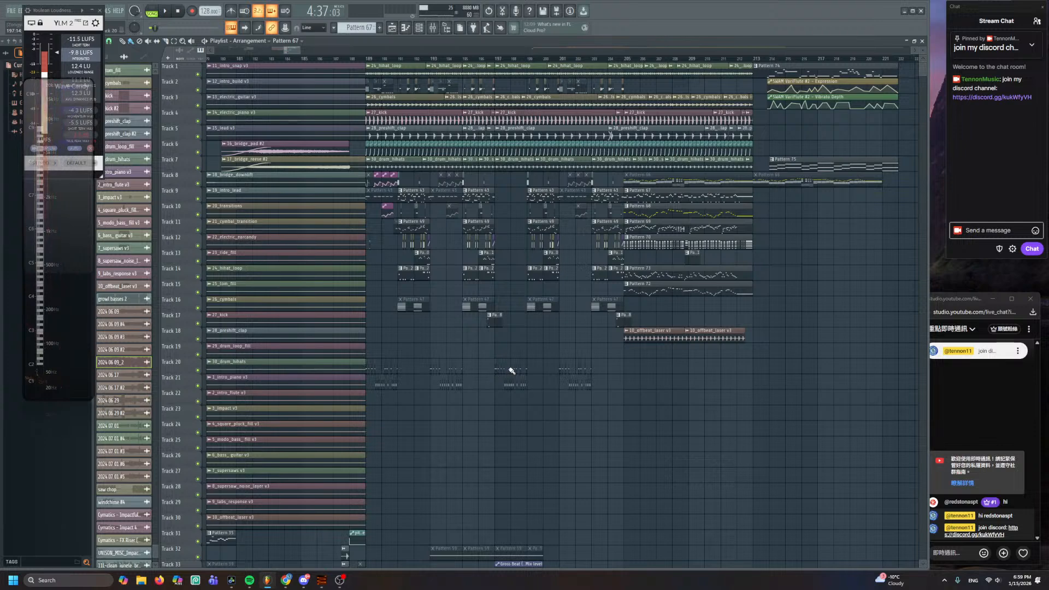
- Examine the clips and patterns in the arrangement section after the stems, shifting the YouTube chat window slightly
{"action": "scroll", "coordinate": [528, 373], "scroll_direction": "down", "scroll_amount": 1}
{"action": "scroll", "coordinate": [528, 373], "scroll_direction": "down", "scroll_amount": 2}
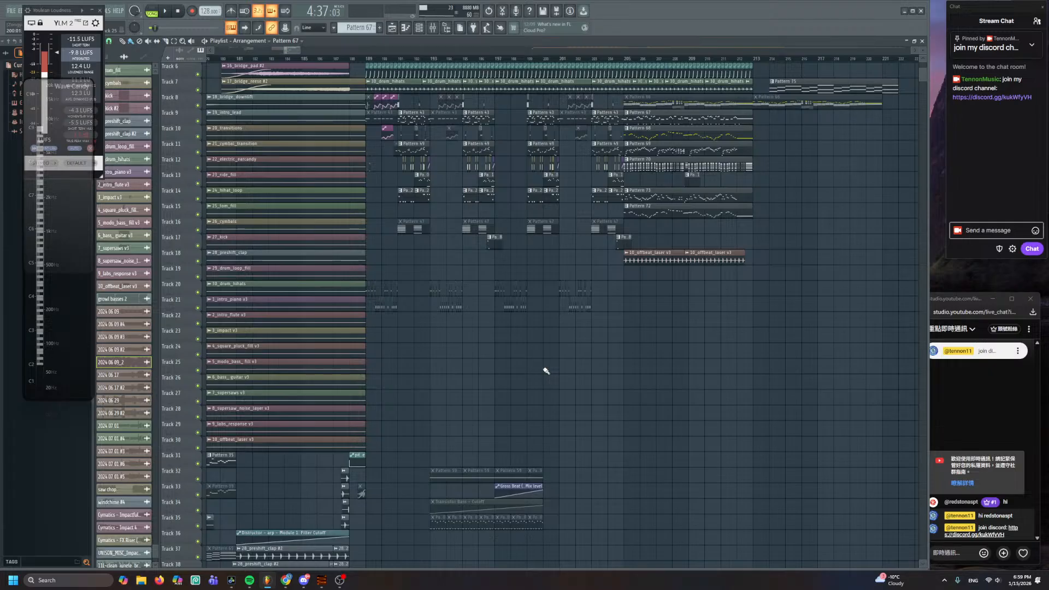
{"action": "scroll", "coordinate": [579, 281], "scroll_direction": "up", "scroll_amount": 3}
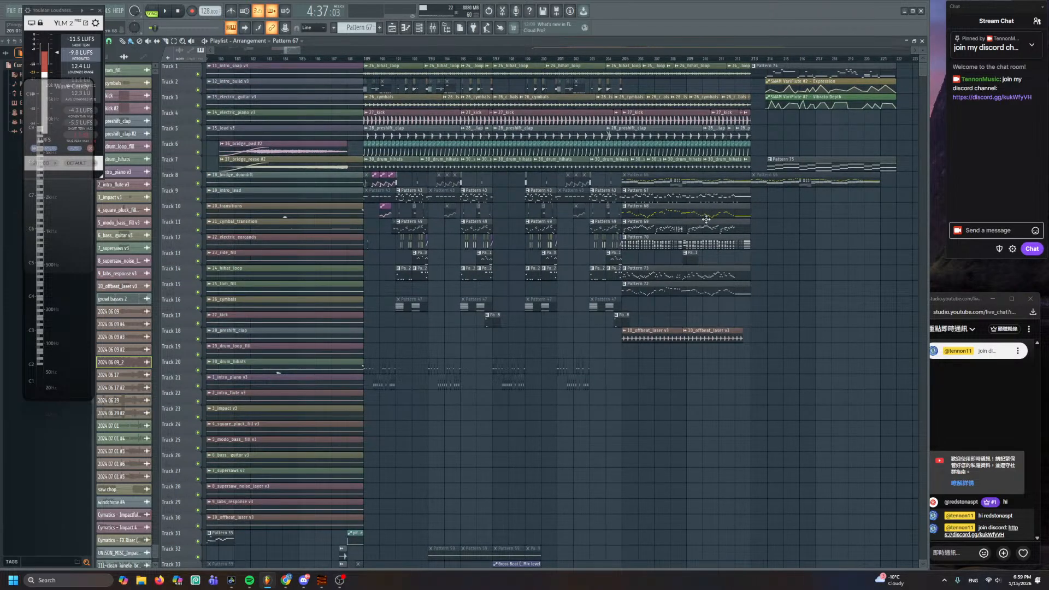
{"action": "scroll", "coordinate": [668, 288], "scroll_direction": "up", "scroll_amount": 3}
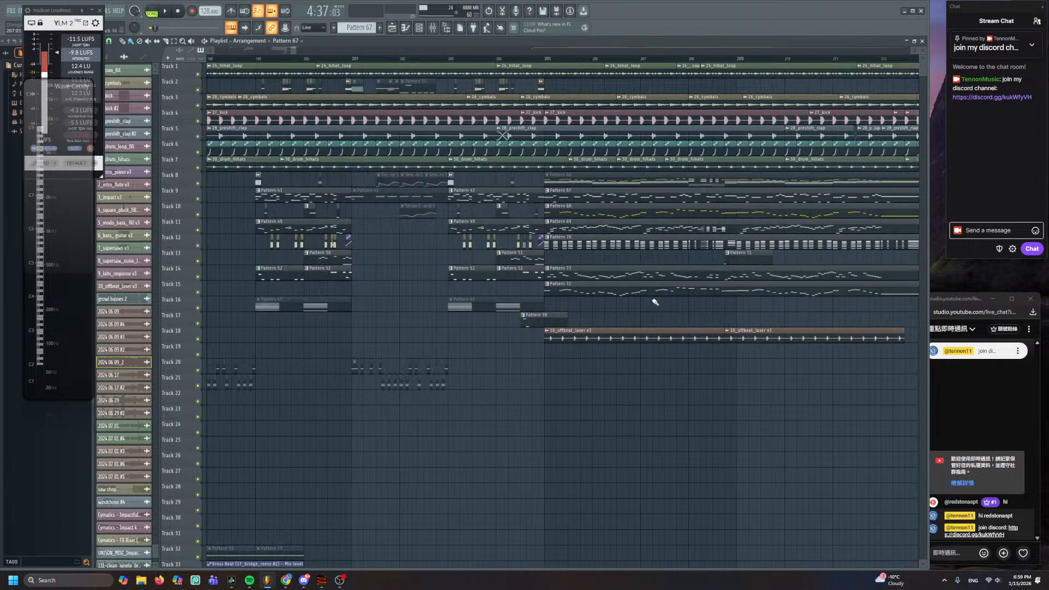
{"action": "scroll", "coordinate": [412, 248], "scroll_direction": "right", "scroll_amount": 2}
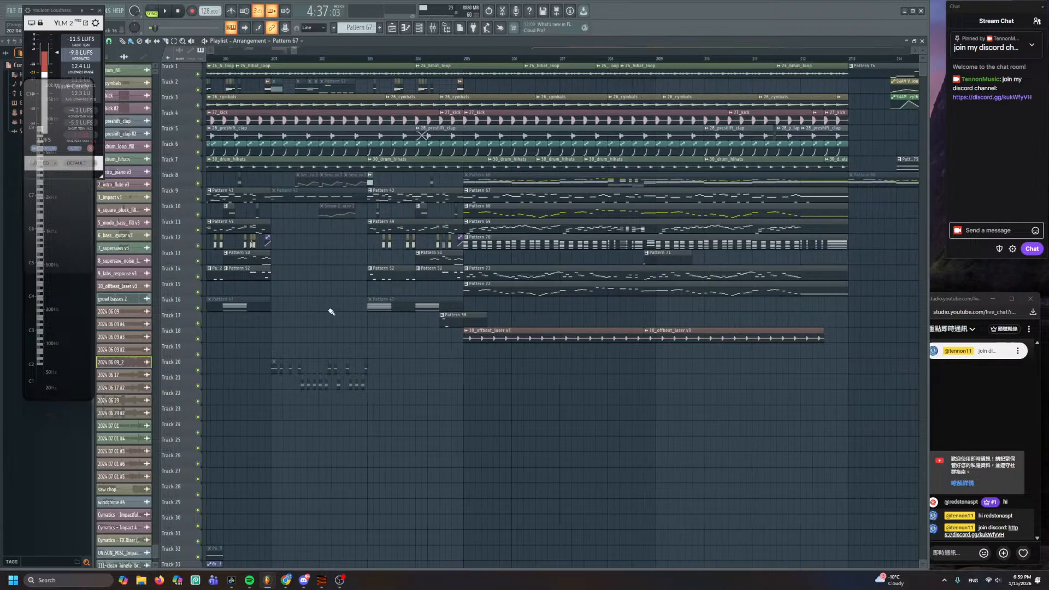
{"action": "scroll", "coordinate": [345, 295], "scroll_direction": "down", "scroll_amount": 3}
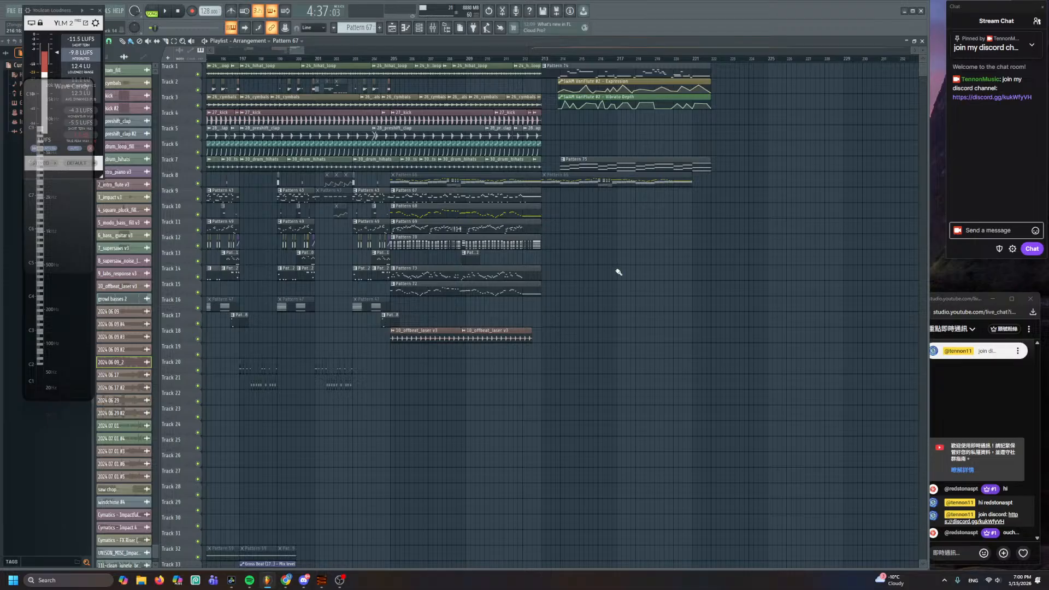
{"action": "scroll", "coordinate": [509, 226], "scroll_direction": "left", "scroll_amount": 4}
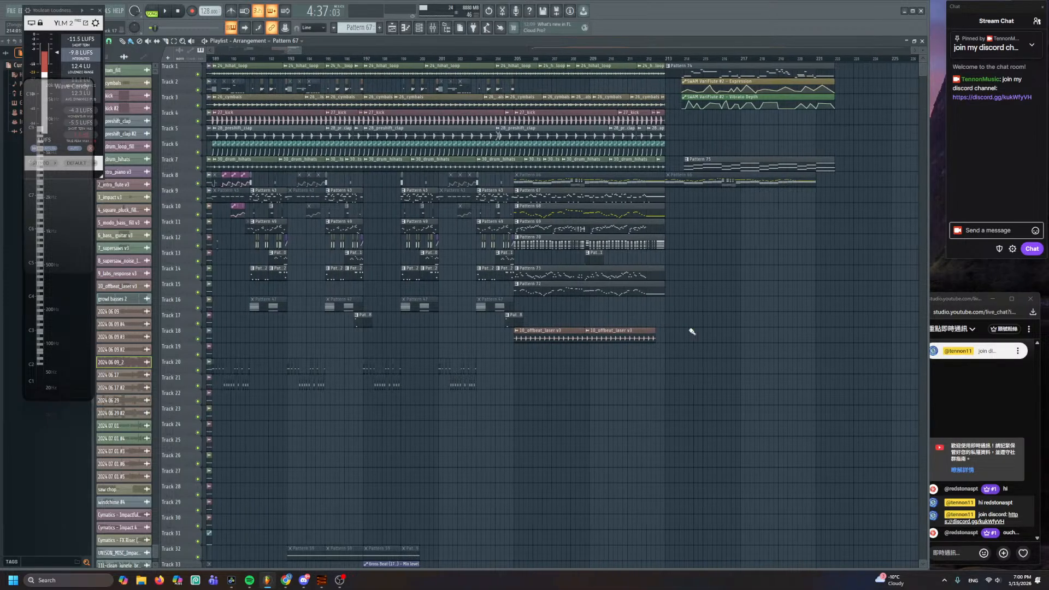
{"action": "left_click_drag", "start_coordinate": [968, 297], "coordinate": [982, 282]}
{"action": "scroll", "coordinate": [649, 256], "scroll_direction": "down", "scroll_amount": 3}
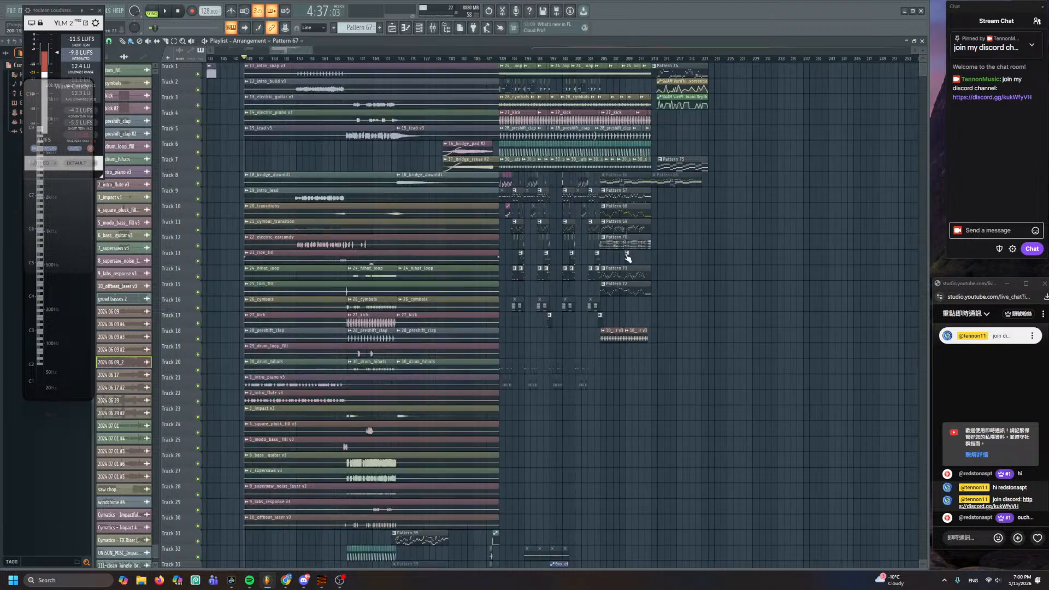
{"action": "scroll", "coordinate": [648, 163], "scroll_direction": "up", "scroll_amount": 6}
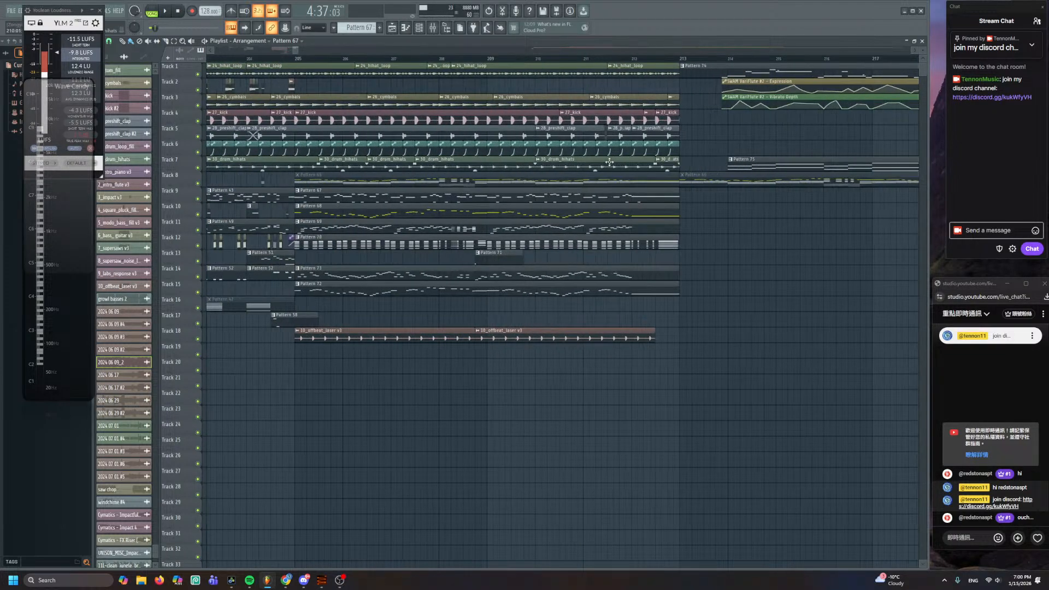
{"action": "scroll", "coordinate": [590, 297], "scroll_direction": "down", "scroll_amount": 3}
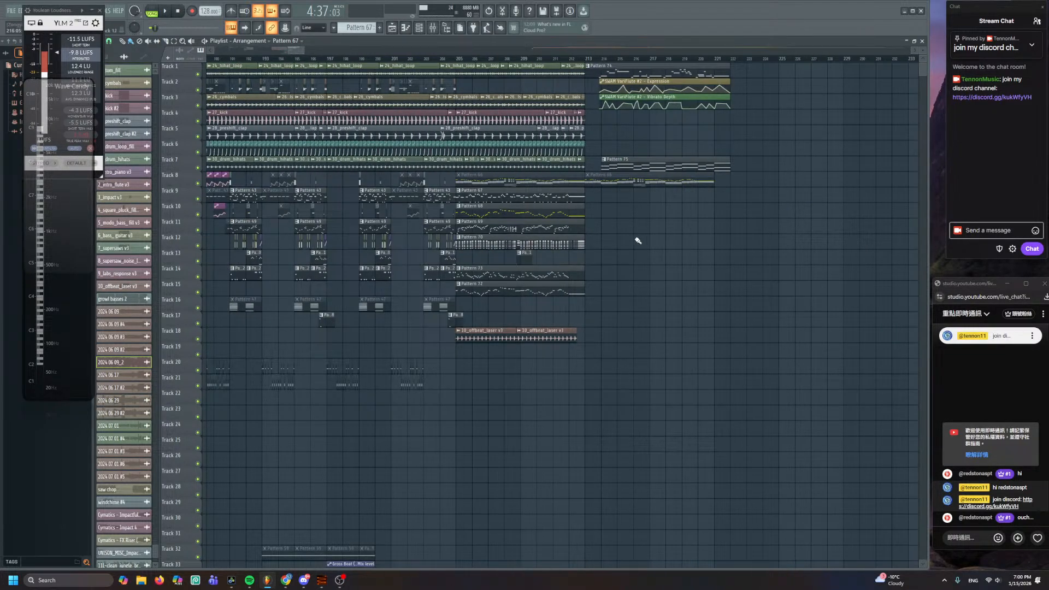
{"action": "scroll", "coordinate": [461, 129], "scroll_direction": "up", "scroll_amount": 6}
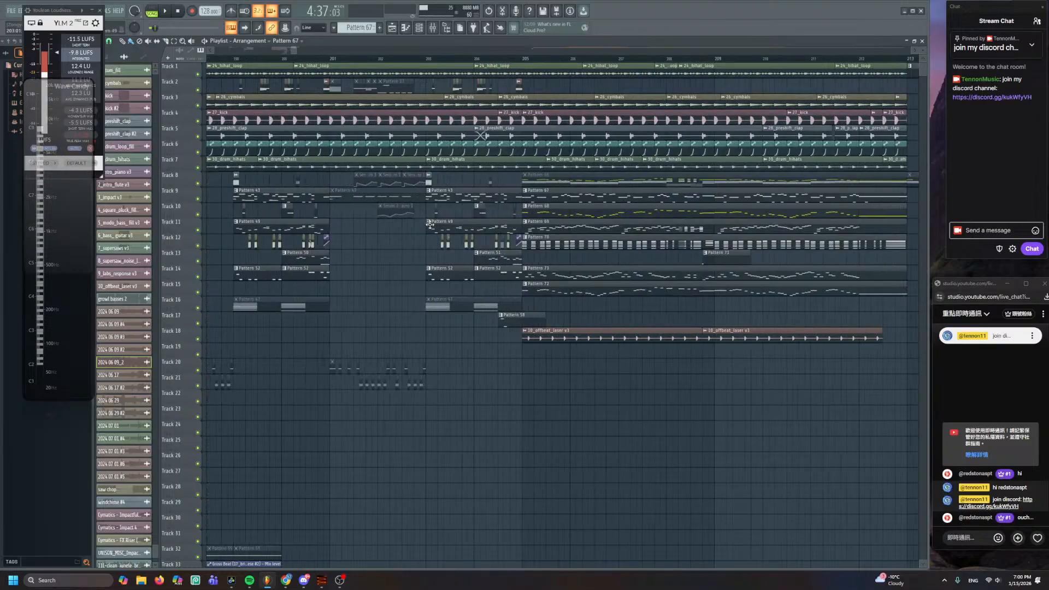
- Select the playlist time range from the last Pattern 43 clip into the Pattern 67 section and play it
{"action": "left_click_drag", "start_coordinate": [462, 129], "coordinate": [283, 117]}
{"action": "left_click_drag", "start_coordinate": [249, 57], "coordinate": [693, 56]}
{"action": "key", "text": "space"}
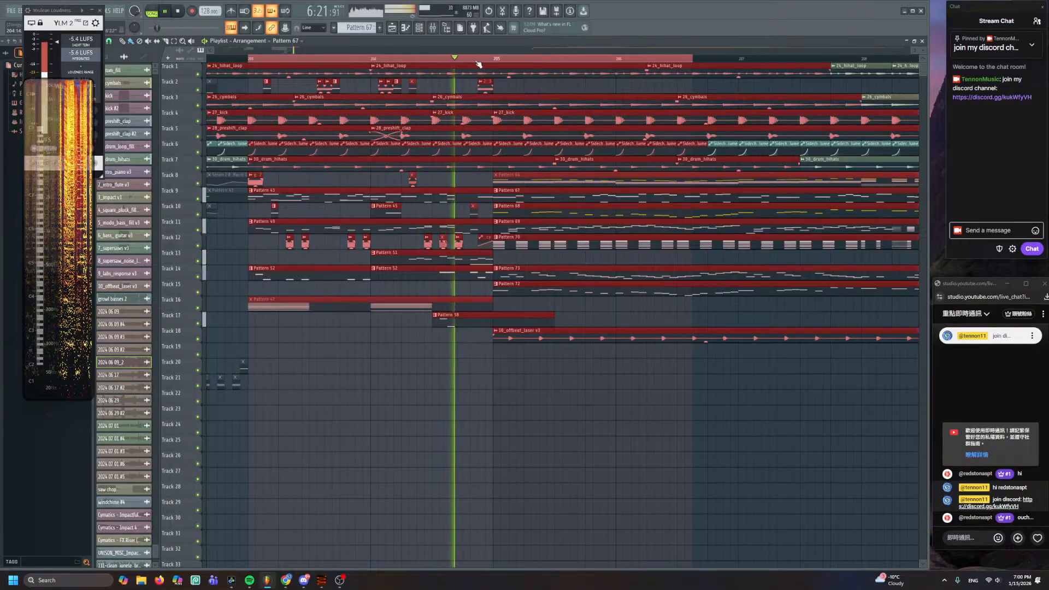
- Clear the time selection, audition the section from the start of the Pattern 67 clip, and stop playback
{"action": "double_click", "coordinate": [497, 62]}
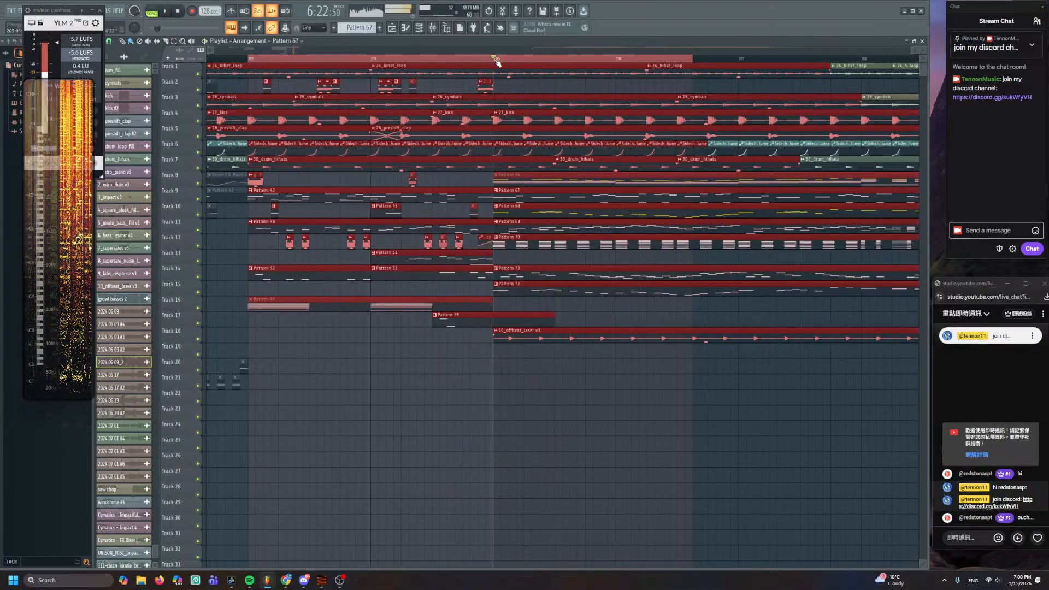
{"action": "scroll", "coordinate": [521, 164], "scroll_direction": "down", "scroll_amount": 4}
{"action": "left_click_drag", "start_coordinate": [602, 220], "coordinate": [540, 220]}
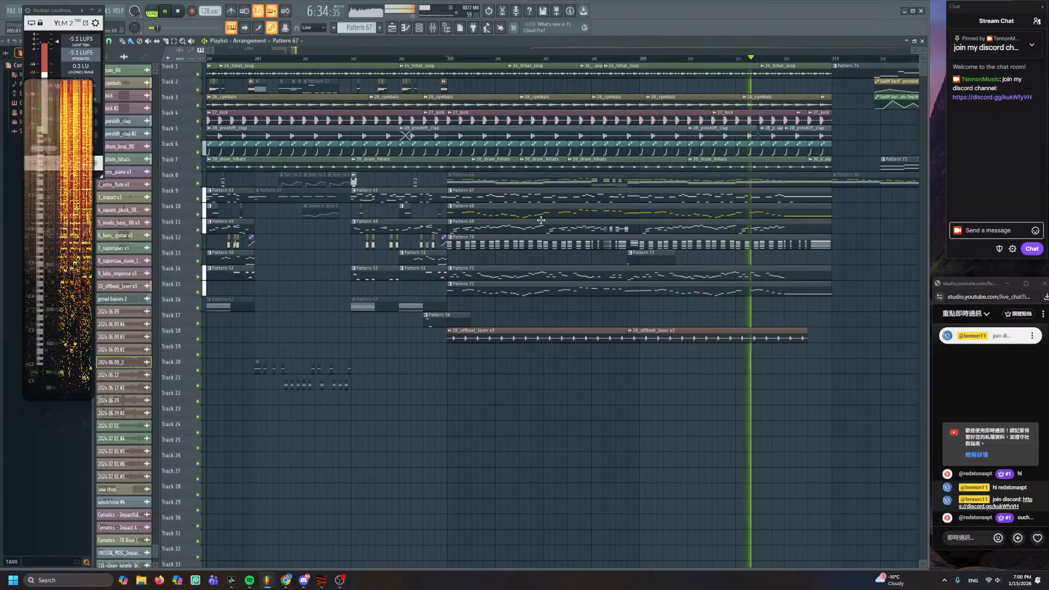
{"action": "scroll", "coordinate": [569, 417], "scroll_direction": "down", "scroll_amount": 3}
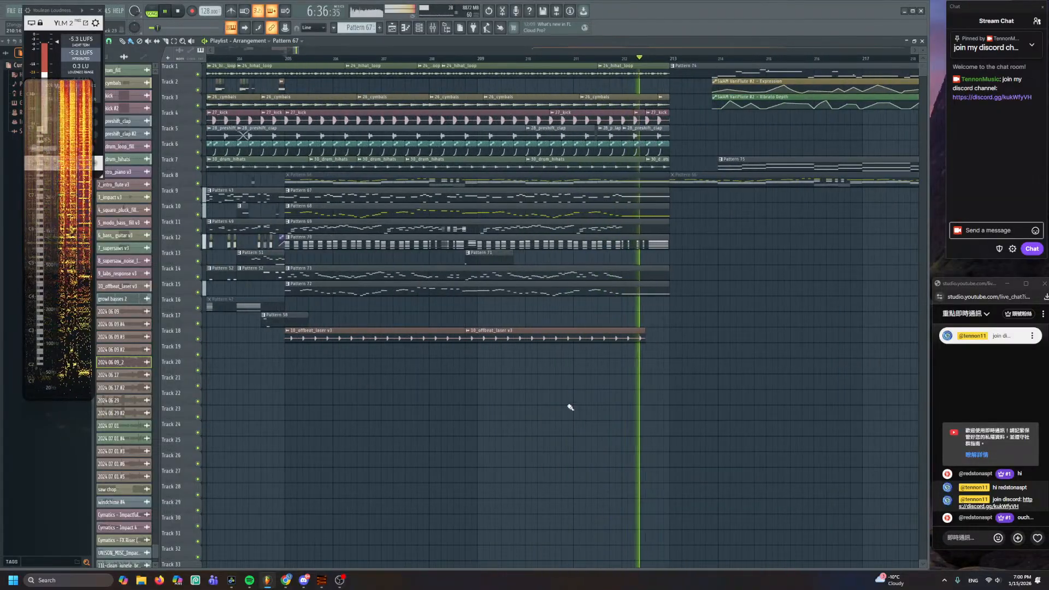
{"action": "key", "text": "space"}
{"action": "scroll", "coordinate": [729, 405], "scroll_direction": "up", "scroll_amount": 4}
{"action": "scroll", "coordinate": [509, 297], "scroll_direction": "up", "scroll_amount": 1}
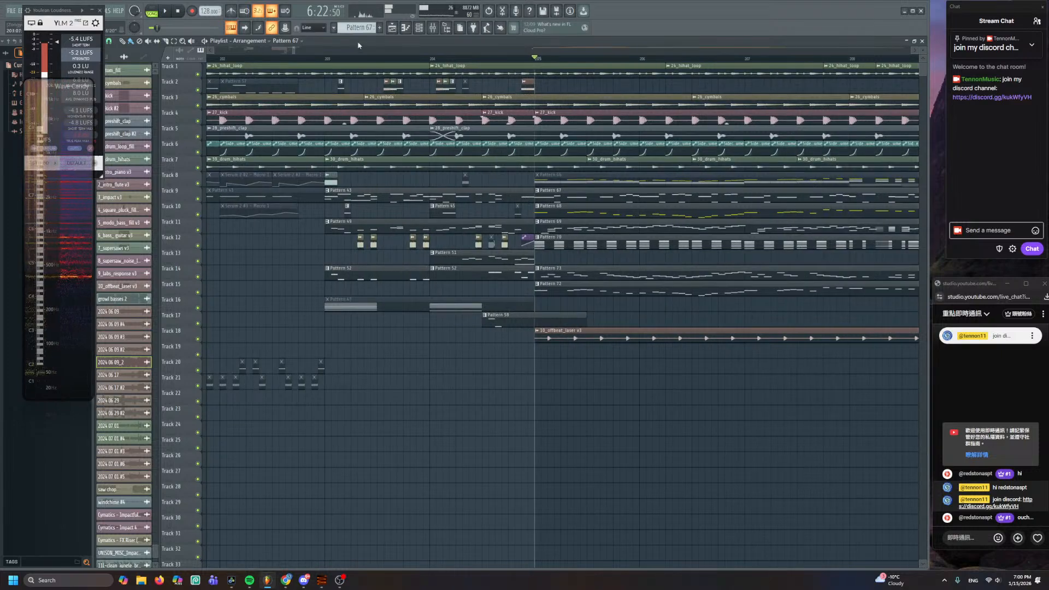
- Move the playback position back into the stem clips before the bridge, audition the transition into the Pattern 35 clip, and stop playback
{"action": "left_click_drag", "start_coordinate": [326, 59], "coordinate": [648, 89]}
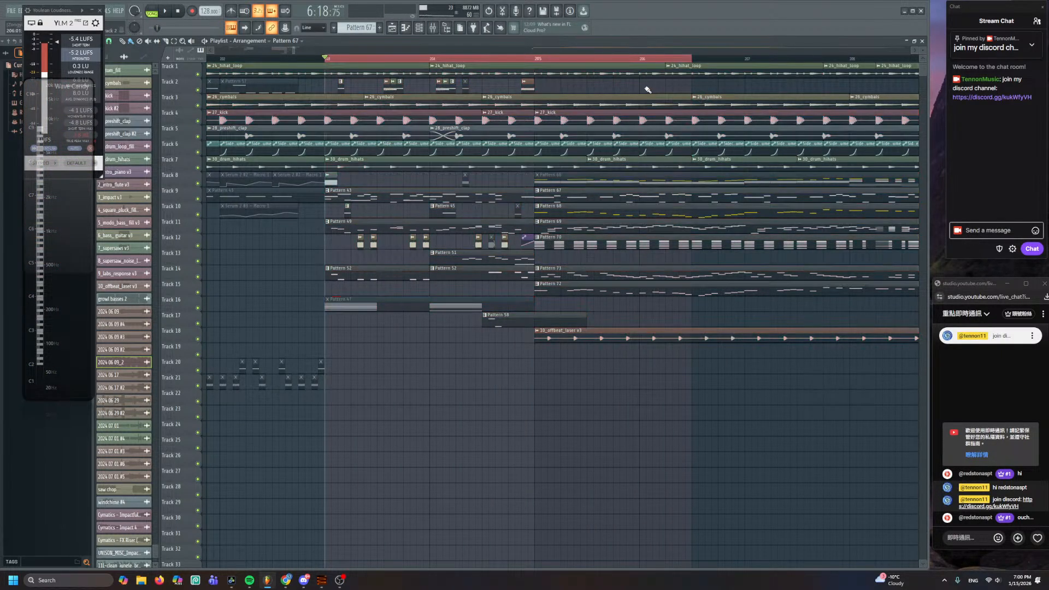
{"action": "scroll", "coordinate": [517, 130], "scroll_direction": "down", "scroll_amount": 5}
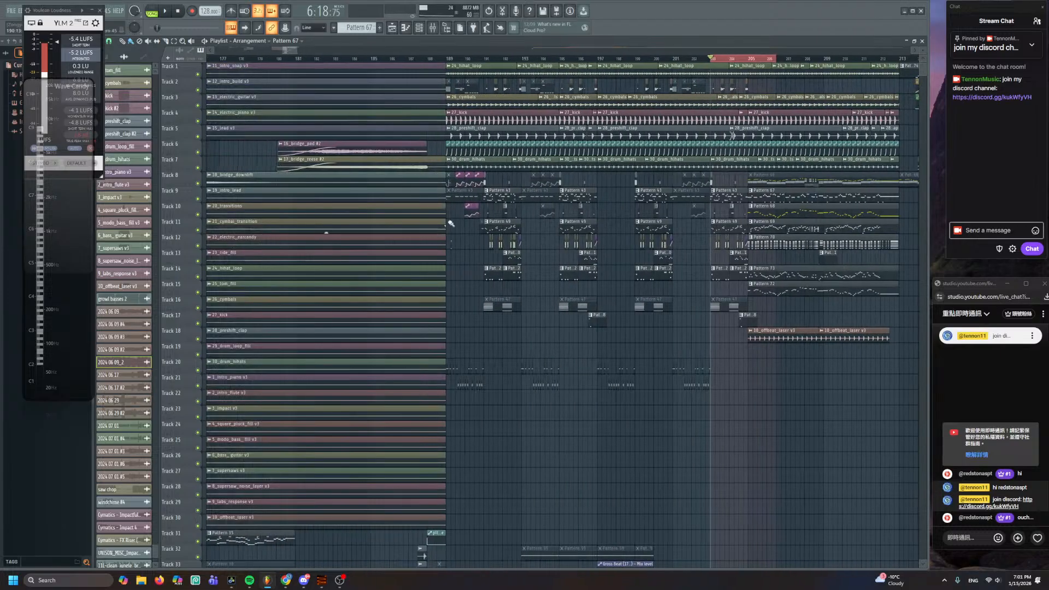
{"action": "scroll", "coordinate": [662, 243], "scroll_direction": "down", "scroll_amount": 3}
{"action": "scroll", "coordinate": [387, 76], "scroll_direction": "up", "scroll_amount": 4}
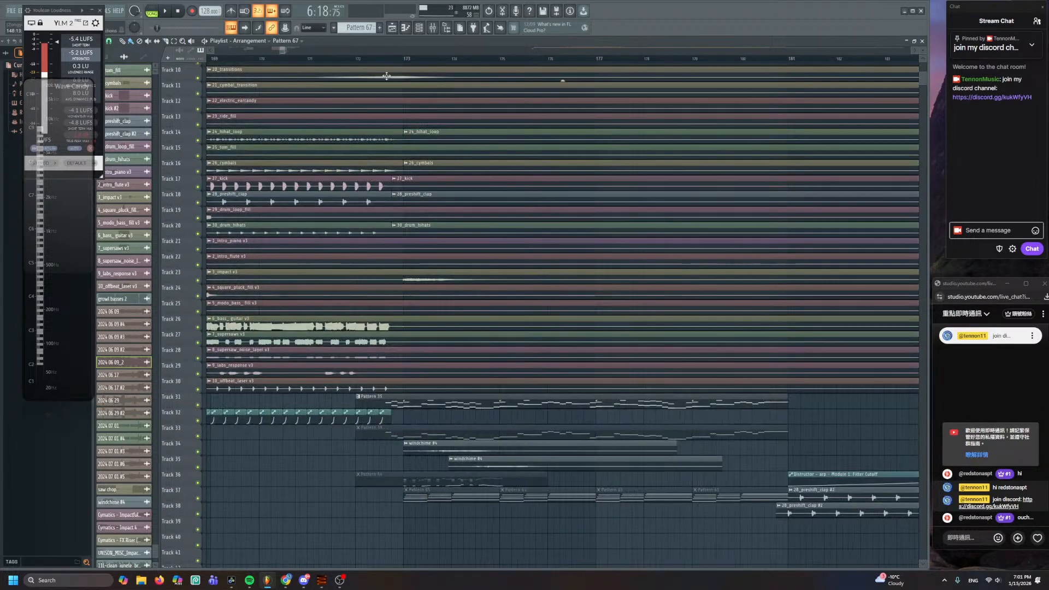
{"action": "left_click", "coordinate": [308, 59]}
{"action": "scroll", "coordinate": [404, 181], "scroll_direction": "up", "scroll_amount": 3}
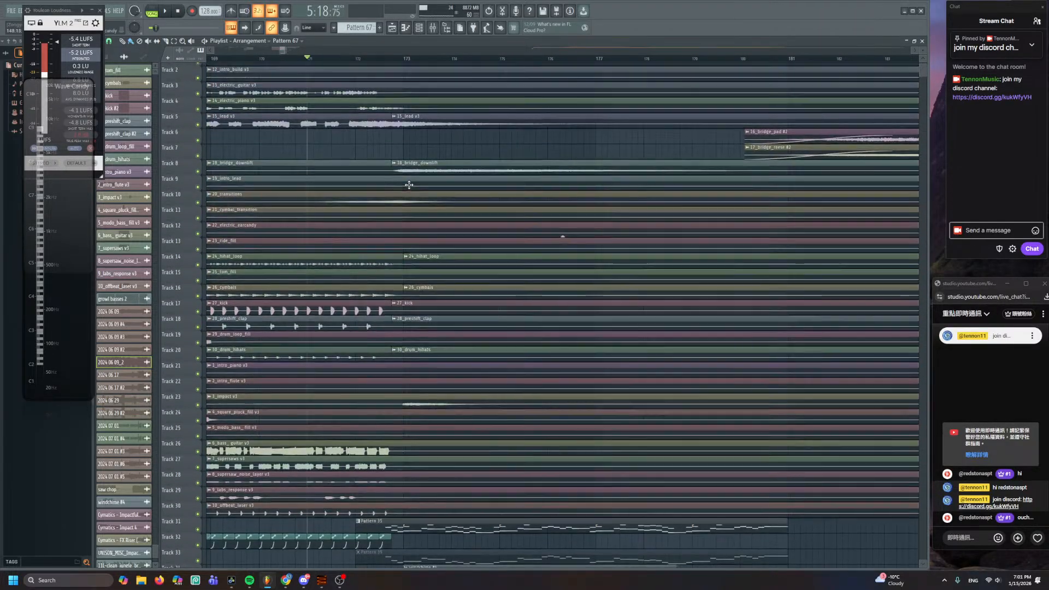
{"action": "scroll", "coordinate": [425, 190], "scroll_direction": "down", "scroll_amount": 2}
{"action": "scroll", "coordinate": [425, 190], "scroll_direction": "down", "scroll_amount": 2}
{"action": "scroll", "coordinate": [437, 135], "scroll_direction": "up", "scroll_amount": 3}
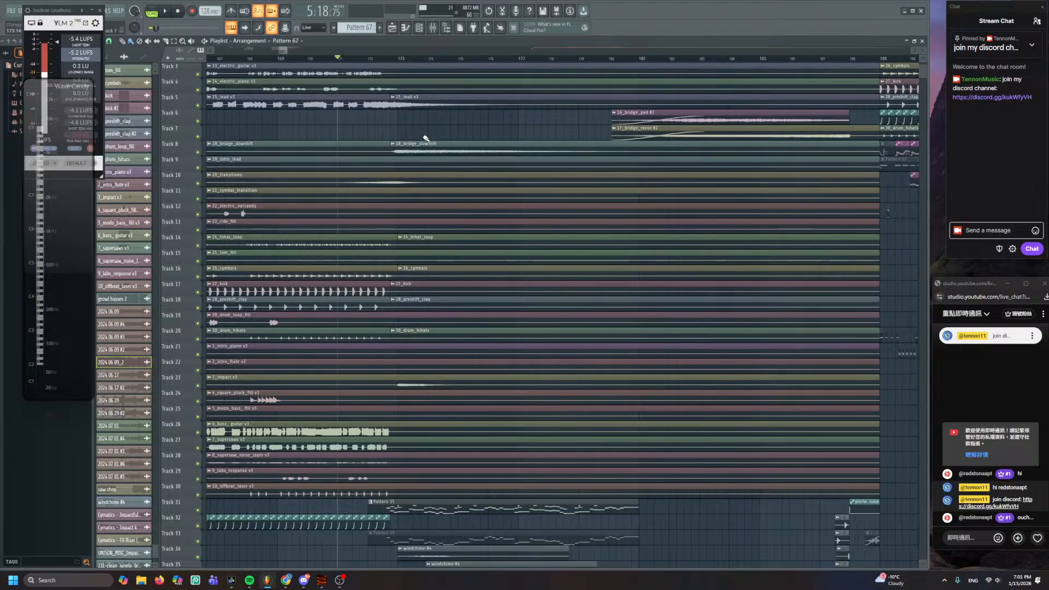
{"action": "key", "text": "space"}
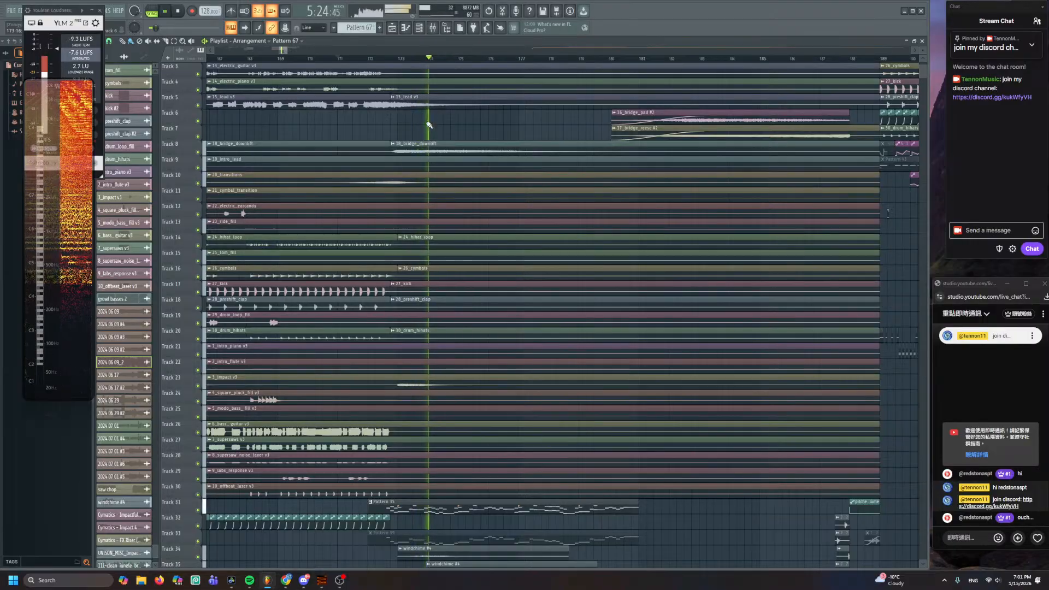
{"action": "scroll", "coordinate": [448, 241], "scroll_direction": "down", "scroll_amount": 5}
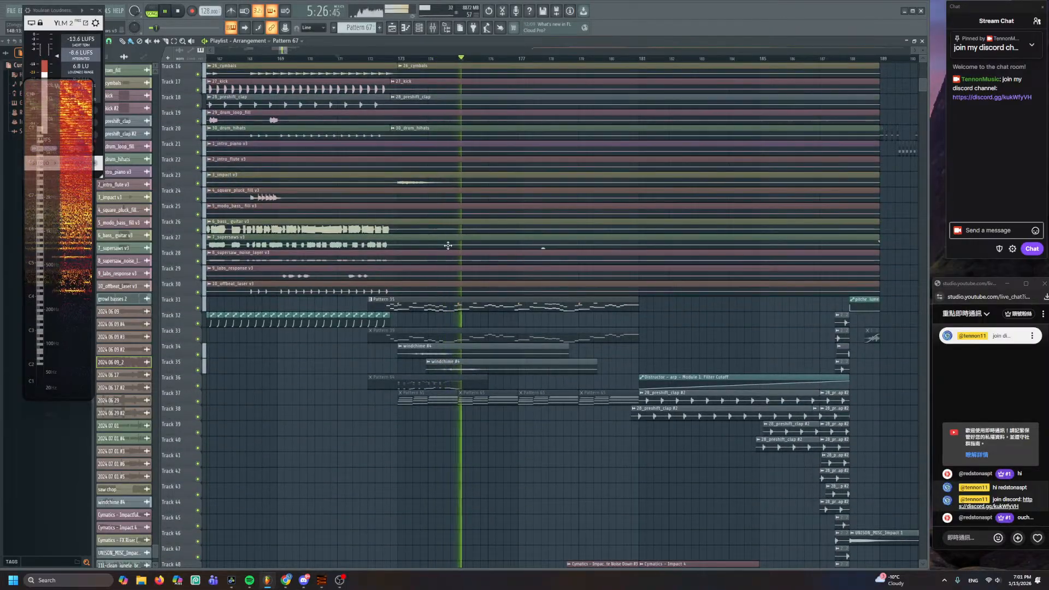
{"action": "key", "text": "space"}
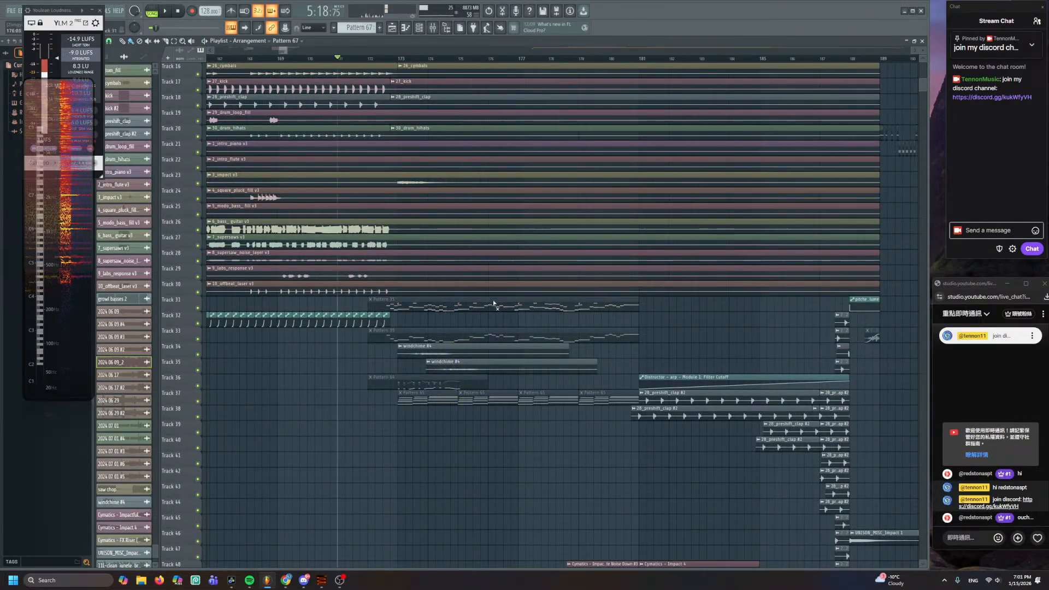
- Examine the overall arrangement, from the long stem clips through the pattern sections that follow them
{"action": "scroll", "coordinate": [501, 321], "scroll_direction": "down", "scroll_amount": 6}
{"action": "scroll", "coordinate": [499, 430], "scroll_direction": "up", "scroll_amount": 5}
{"action": "scroll", "coordinate": [492, 410], "scroll_direction": "right", "scroll_amount": 3}
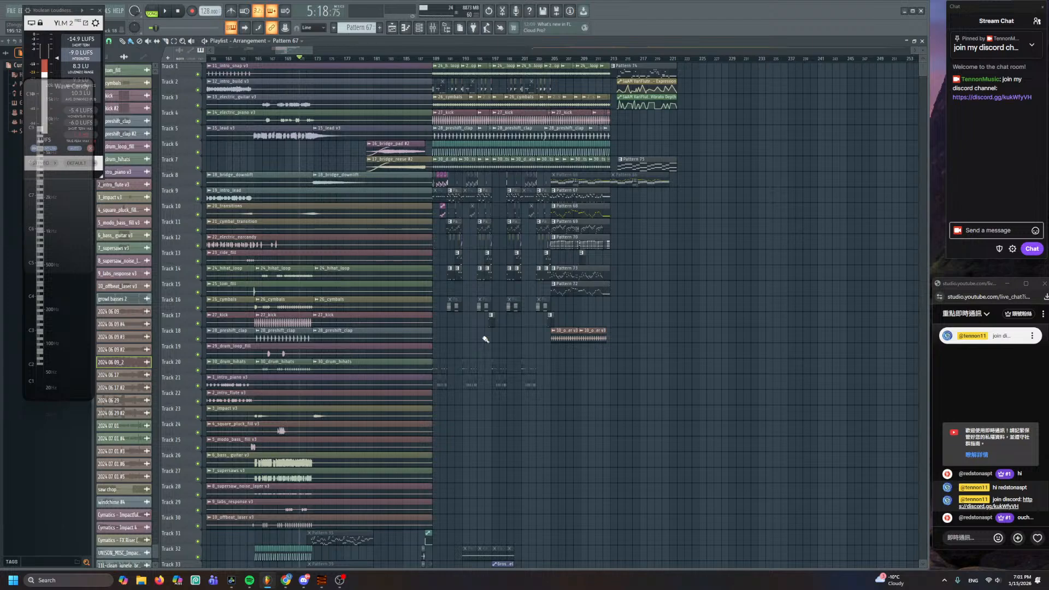
{"action": "scroll", "coordinate": [485, 339], "scroll_direction": "up", "scroll_amount": 3}
{"action": "scroll", "coordinate": [483, 336], "scroll_direction": "down", "scroll_amount": 4}
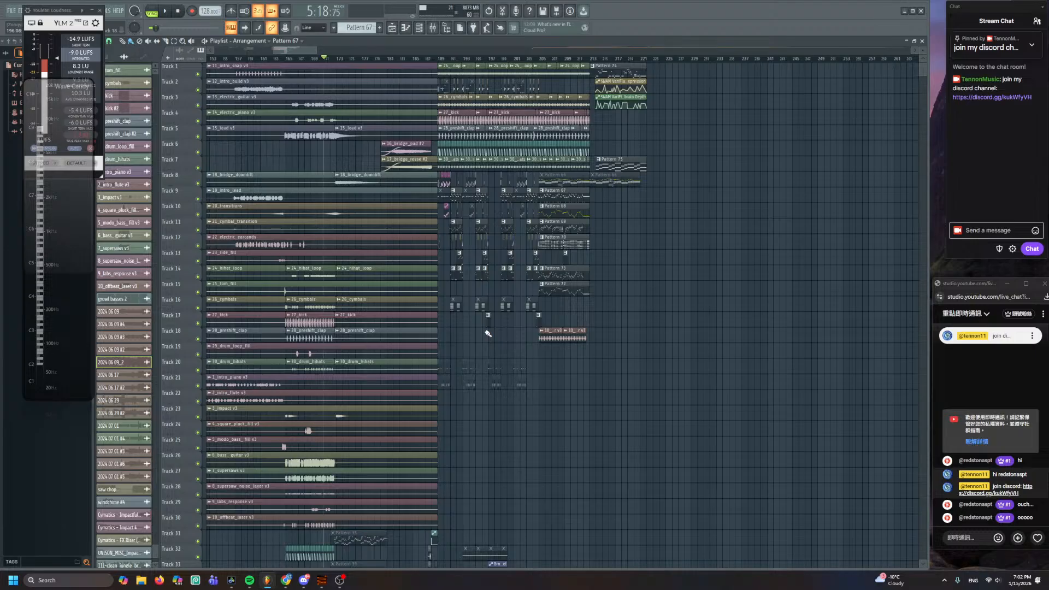
{"action": "scroll", "coordinate": [488, 333], "scroll_direction": "up", "scroll_amount": 5, "text": "ctrl"}
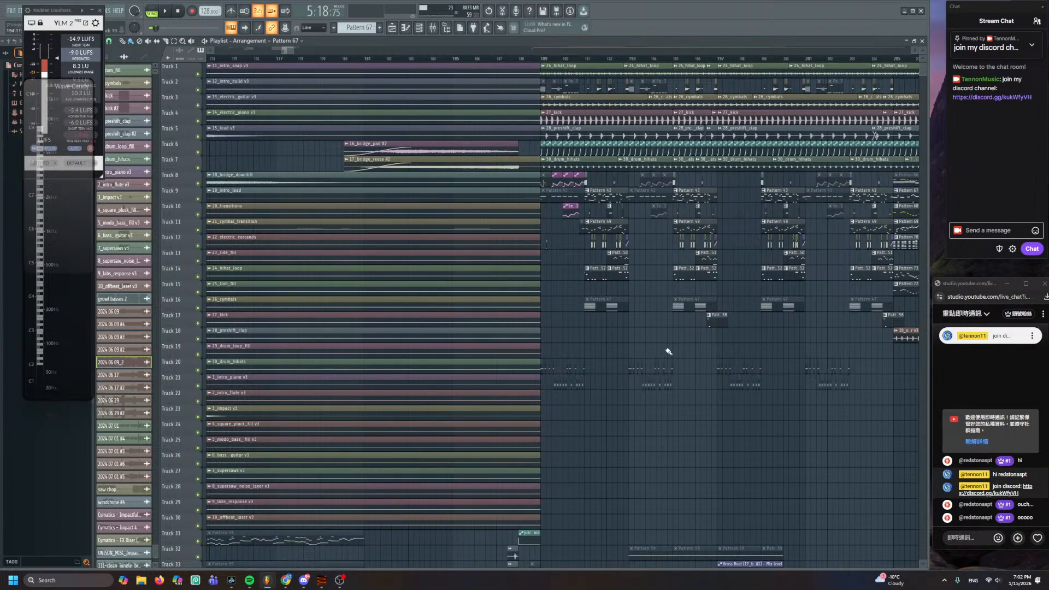
{"action": "scroll", "coordinate": [659, 352], "scroll_direction": "down", "scroll_amount": 4, "text": "ctrl"}
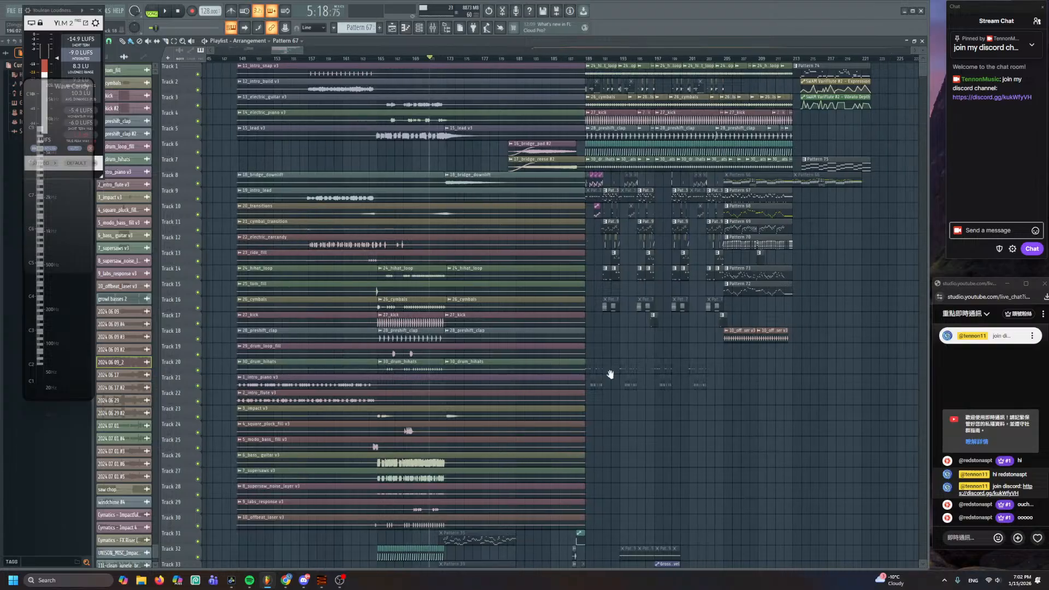
{"action": "scroll", "coordinate": [609, 374], "scroll_direction": "up", "scroll_amount": 5, "text": "ctrl"}
{"action": "scroll", "coordinate": [536, 367], "scroll_direction": "up", "scroll_amount": 3, "text": "ctrl"}
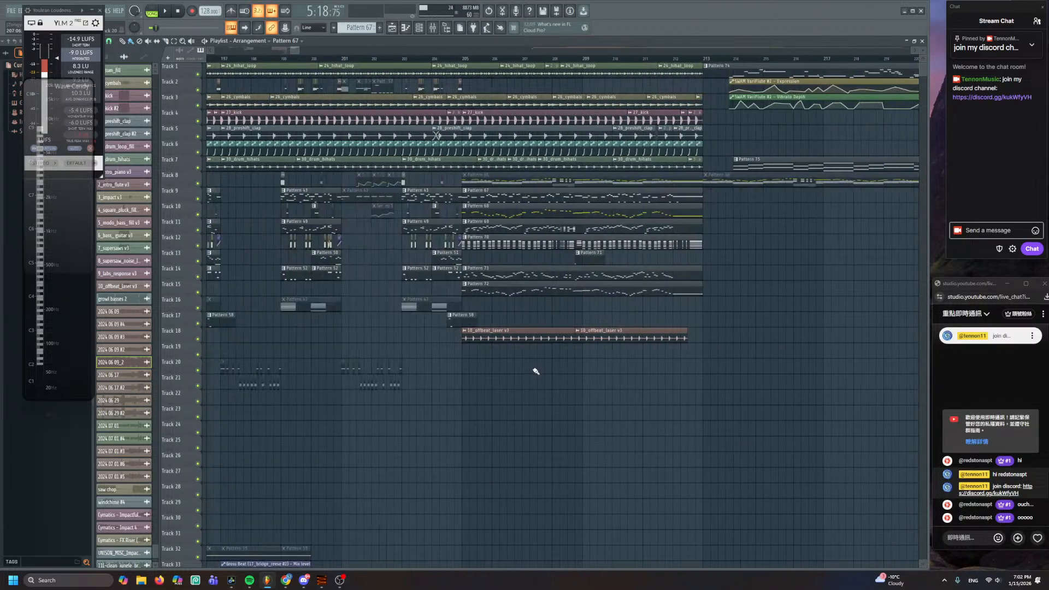
- Audition the passage from the start of the last Pattern 43 clip on Track 9, then stop playback
{"action": "left_click", "coordinate": [399, 59]}
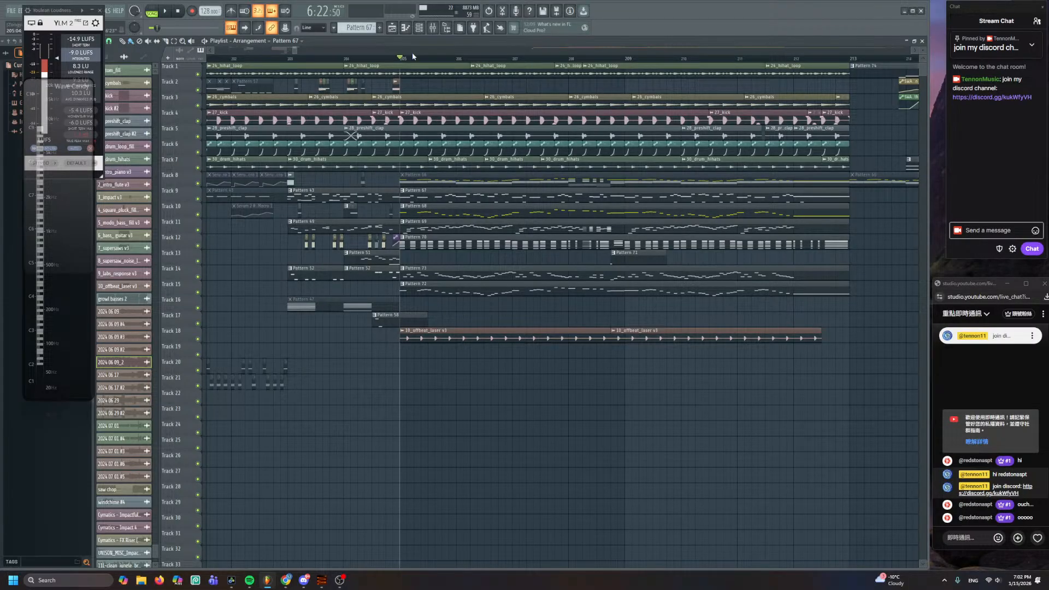
{"action": "scroll", "coordinate": [412, 53], "scroll_direction": "up", "scroll_amount": 2}
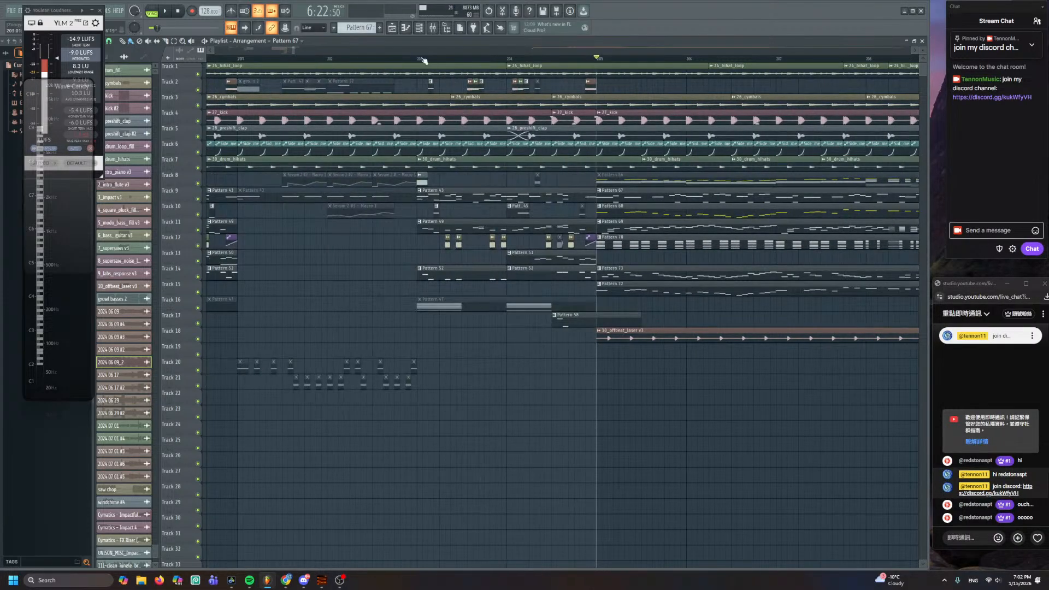
{"action": "left_click", "coordinate": [418, 58]}
{"action": "scroll", "coordinate": [534, 190], "scroll_direction": "up", "scroll_amount": 2}
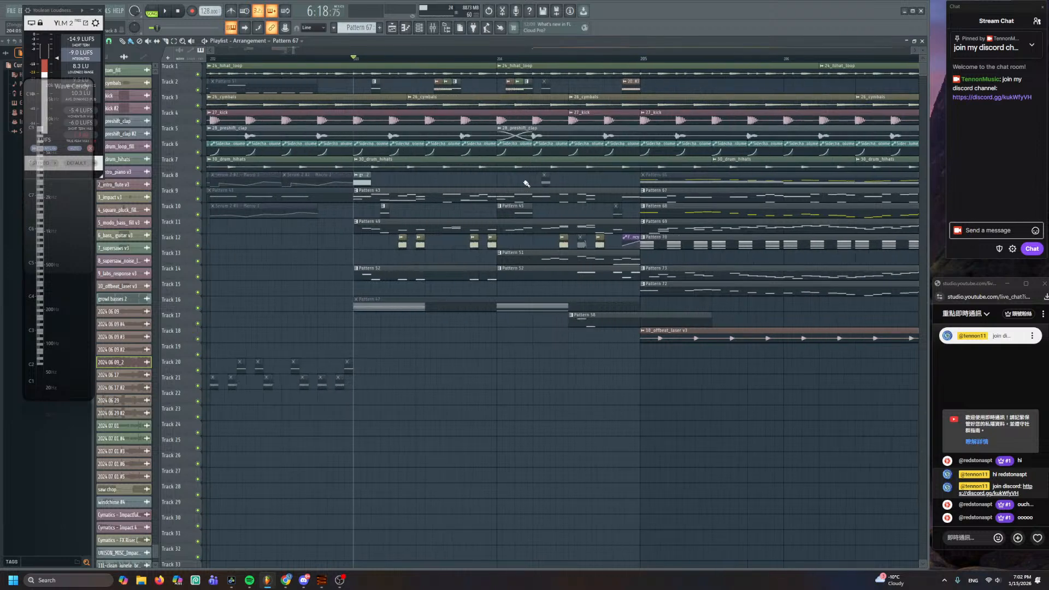
{"action": "key", "text": "space"}
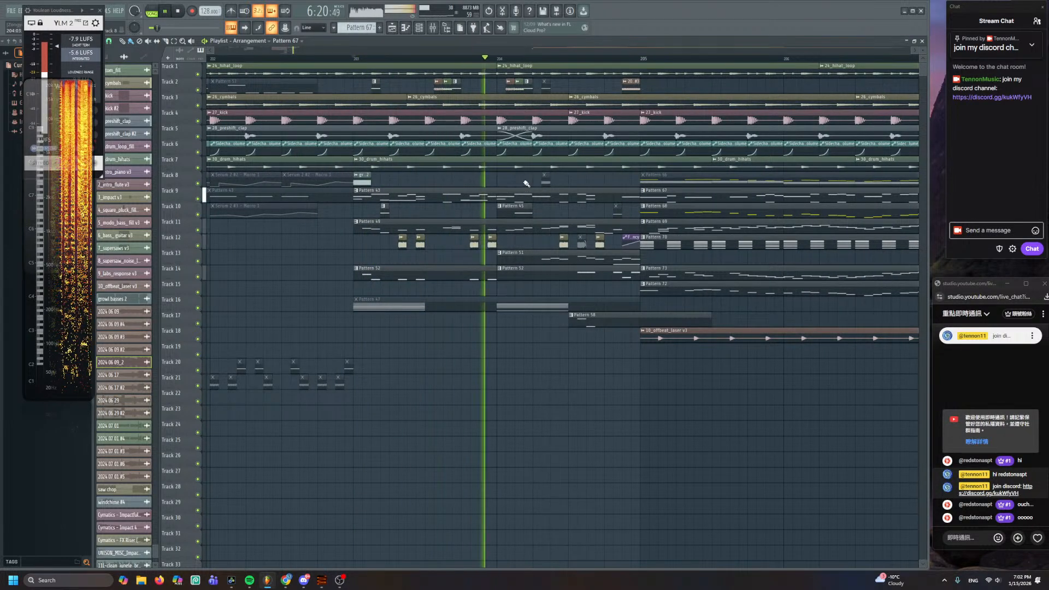
{"action": "key", "text": "space"}
- Audition short passages from the start of the Pattern 51 clip on Track 13 and the Pattern 67 section, stopping after each
{"action": "left_click_drag", "start_coordinate": [495, 57], "coordinate": [497, 58]}
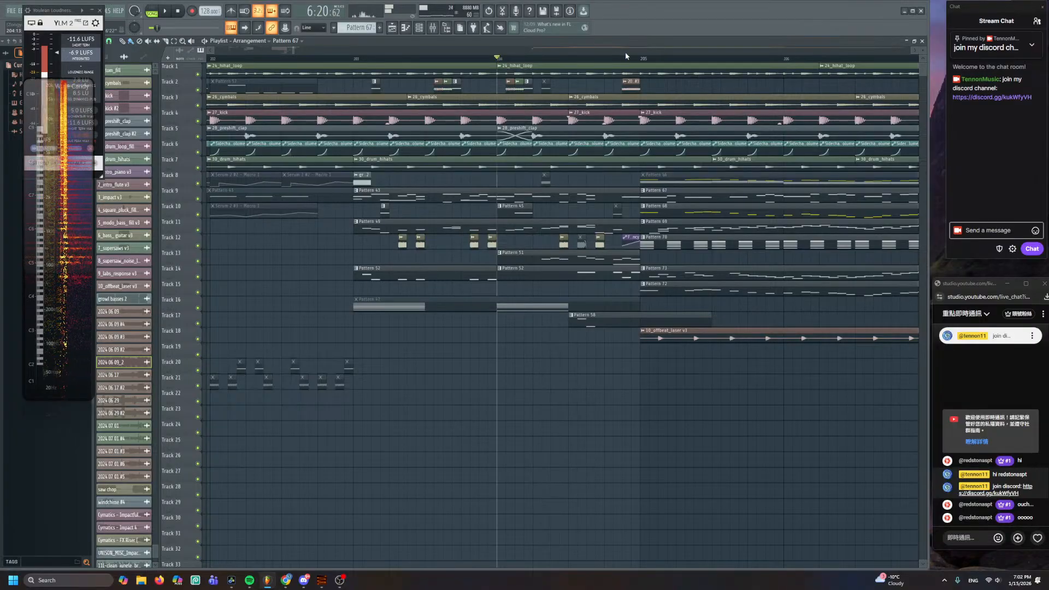
{"action": "left_click", "coordinate": [641, 57]}
{"action": "key", "text": "space"}
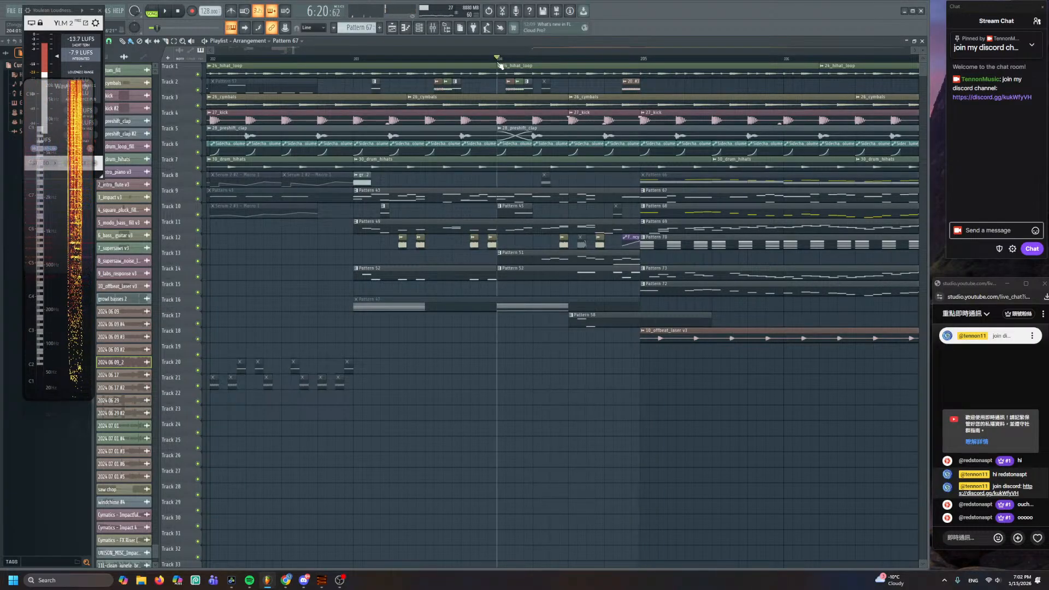
{"action": "key", "text": "space"}
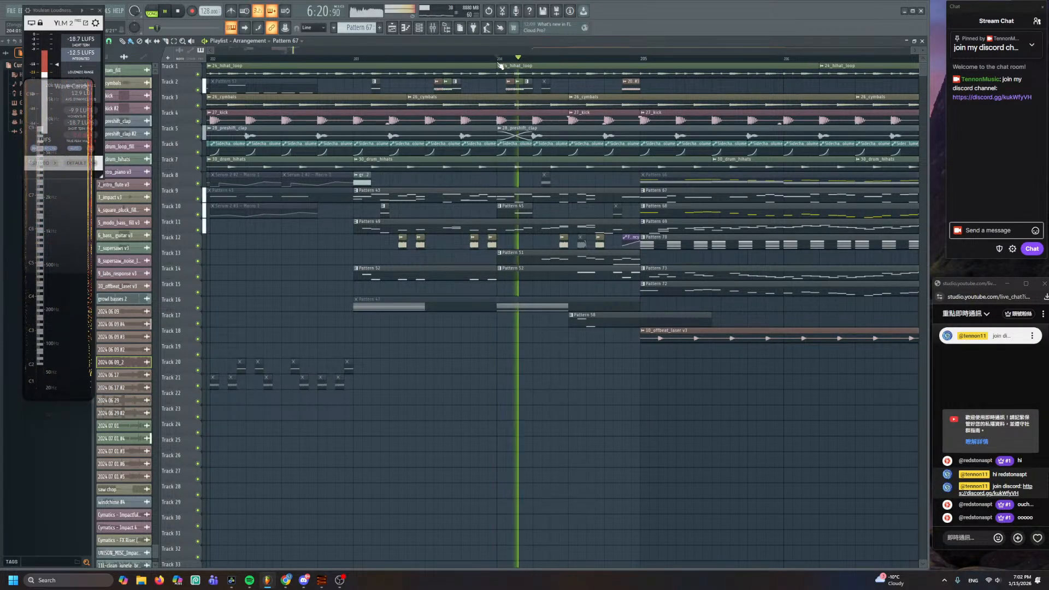
{"action": "key", "text": "space"}
- Play from the last Pattern 43 clip well into the Pattern 67 section, reviewing its clips, and stop playback
{"action": "scroll", "coordinate": [544, 176], "scroll_direction": "up", "scroll_amount": 1}
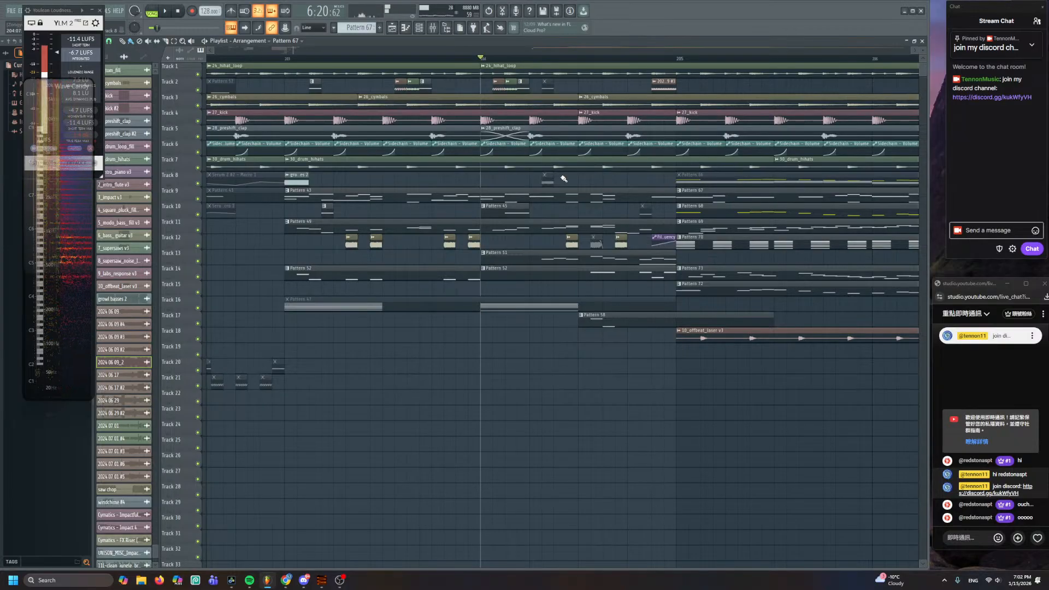
{"action": "left_click", "coordinate": [294, 60]}
{"action": "key", "text": "space"}
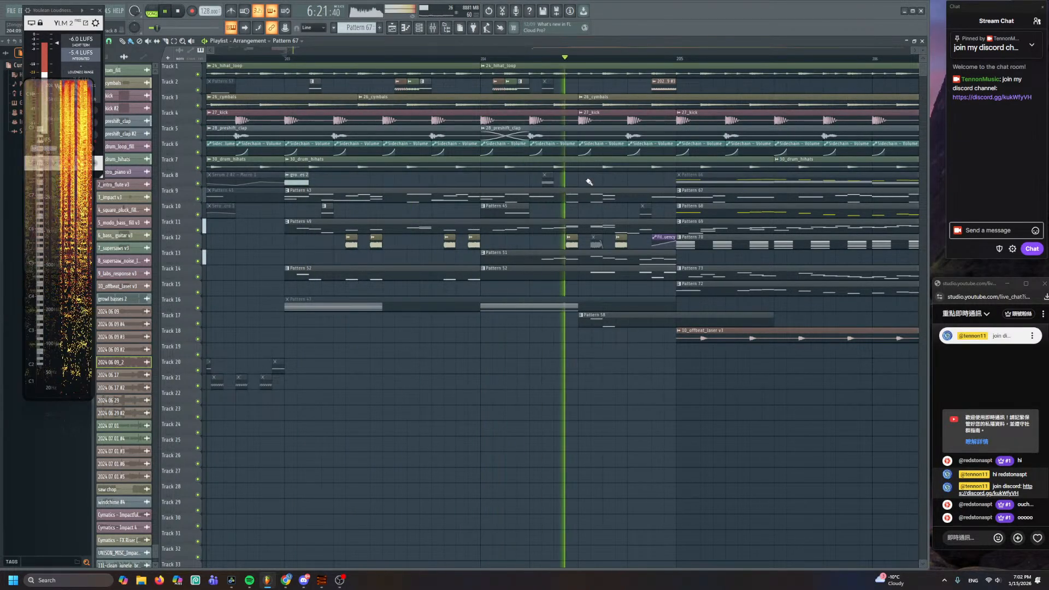
{"action": "scroll", "coordinate": [589, 182], "scroll_direction": "down", "scroll_amount": 3}
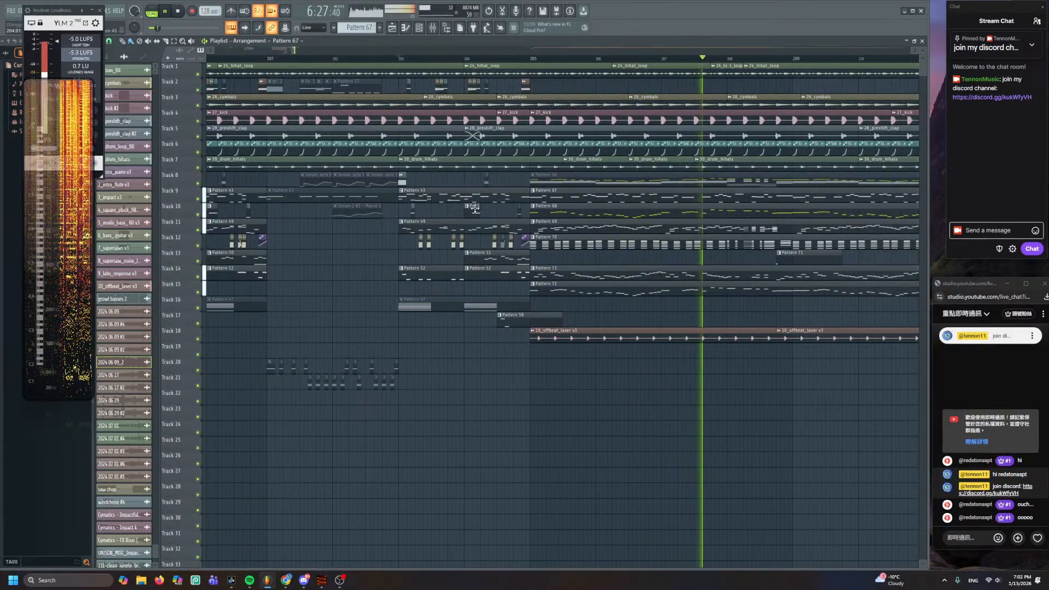
{"action": "scroll", "coordinate": [492, 211], "scroll_direction": "down", "scroll_amount": 2}
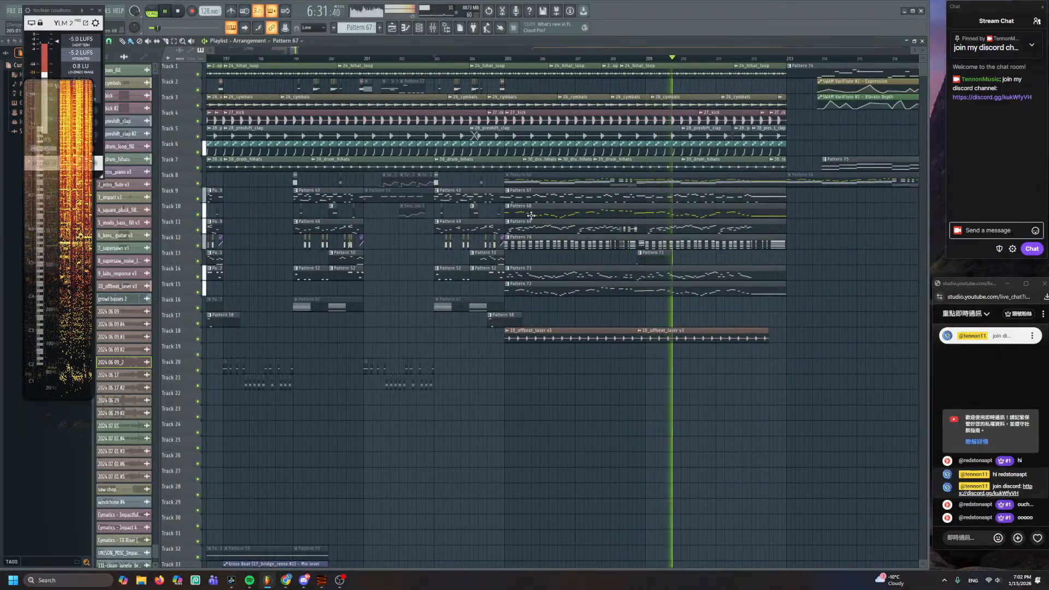
{"action": "scroll", "coordinate": [521, 206], "scroll_direction": "up", "scroll_amount": 2}
{"action": "scroll", "coordinate": [521, 206], "scroll_direction": "up", "scroll_amount": 1}
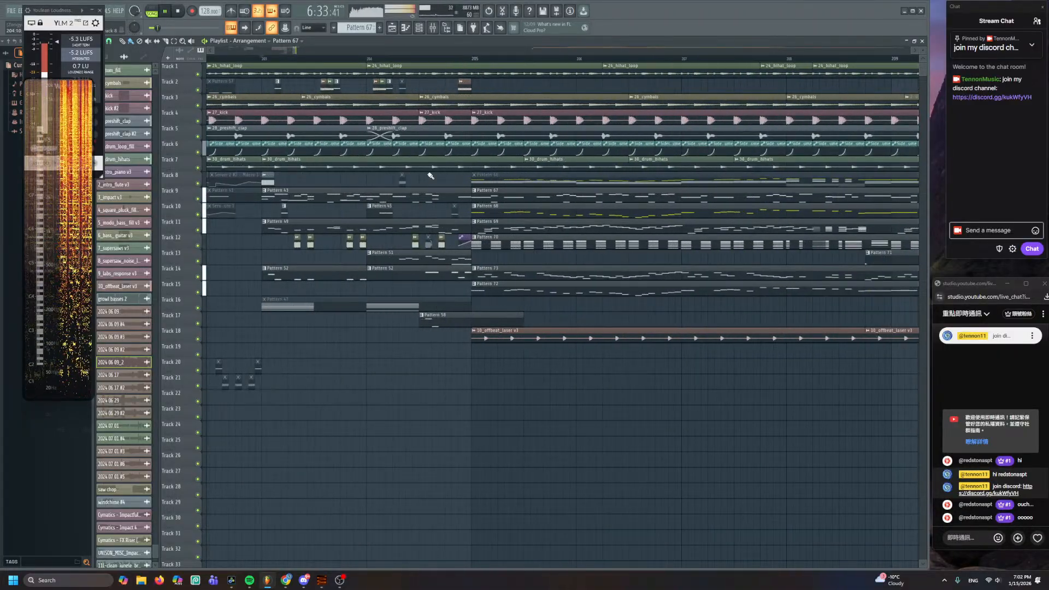
{"action": "key", "text": "space"}
- Select the time range at the start of the Pattern 67 section, clear it, and audition the lead-in from the last Pattern 43 clip
{"action": "left_click_drag", "start_coordinate": [465, 59], "coordinate": [796, 59]}
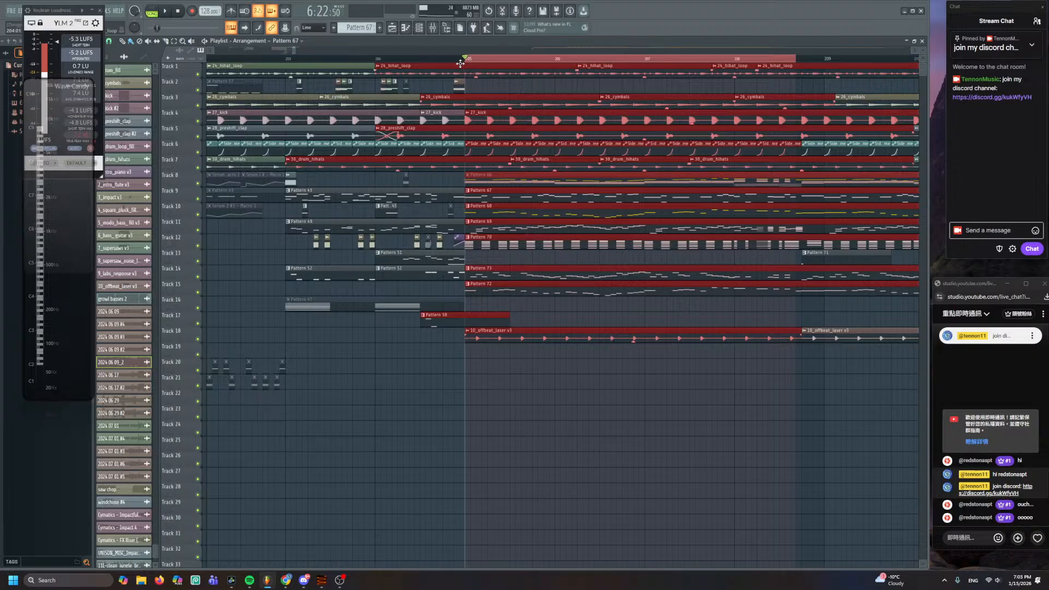
{"action": "left_click_drag", "start_coordinate": [289, 53], "coordinate": [430, 42]}
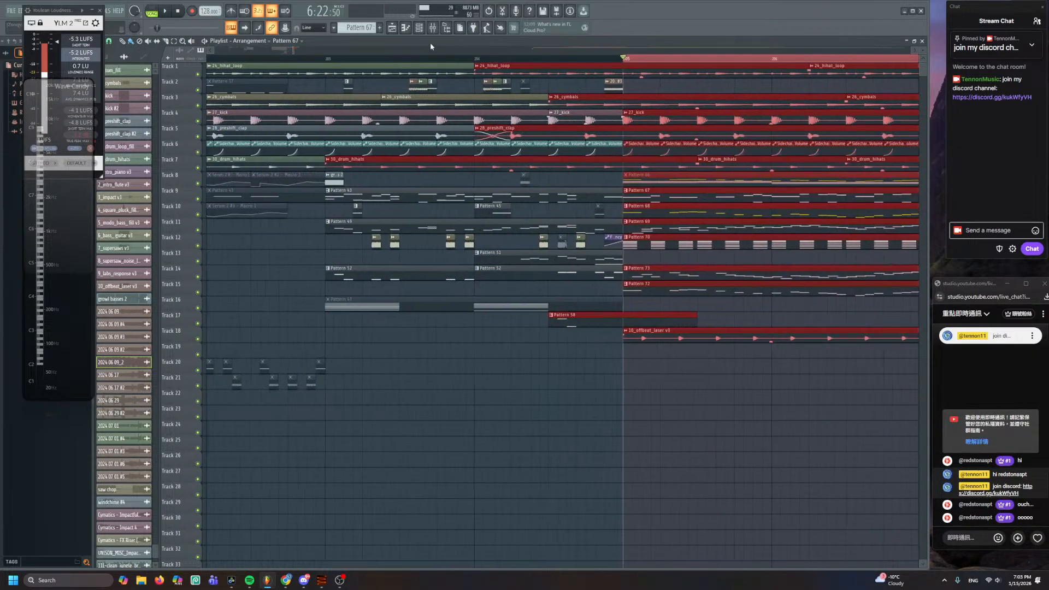
{"action": "left_click", "coordinate": [326, 62]}
{"action": "key", "text": "space"}
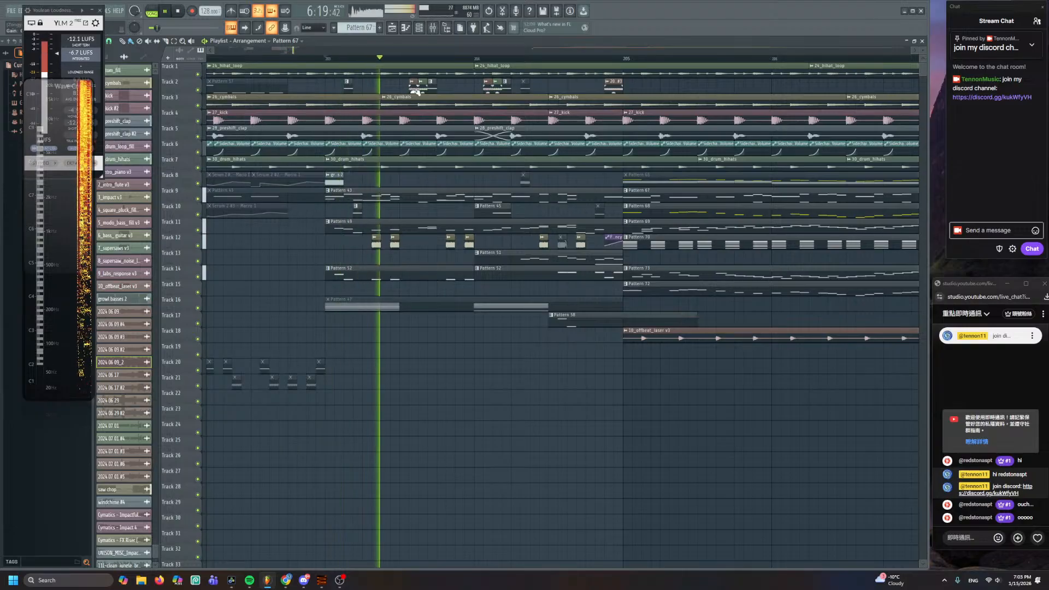
{"action": "key", "text": "space"}
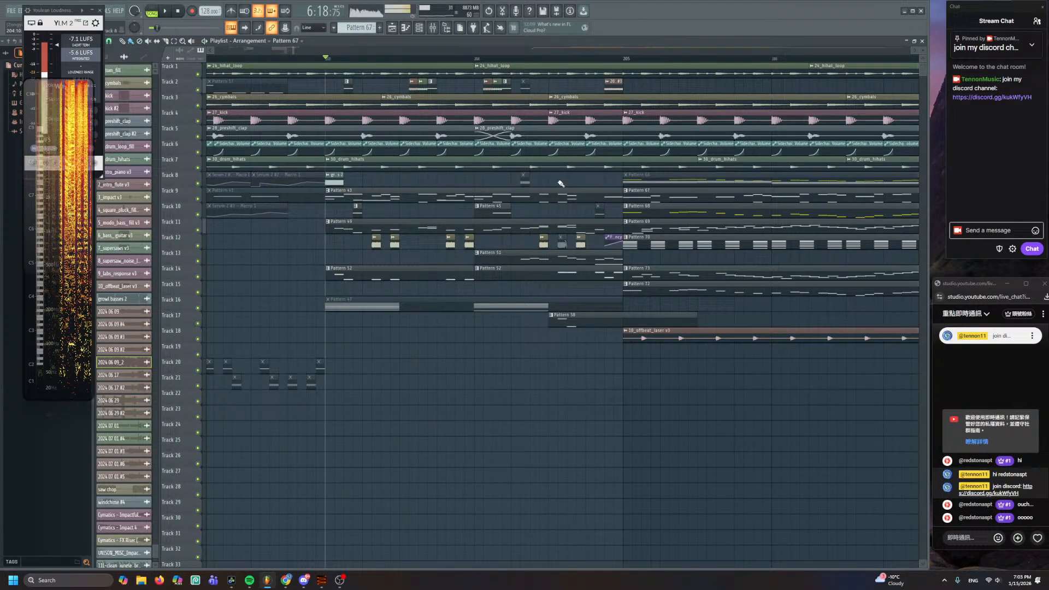
- Mute the 2024 06 09 audio clip on Track 2 just before the Pattern 67 section while auditioning the transition, then stop playback
{"action": "left_click", "coordinate": [475, 58]}
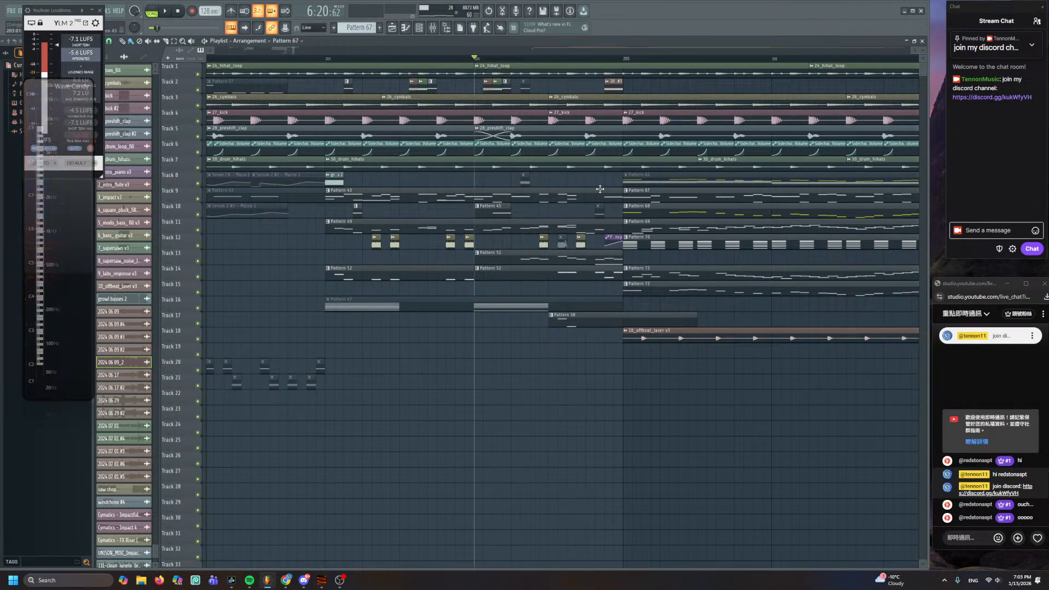
{"action": "scroll", "coordinate": [477, 61], "scroll_direction": "up", "scroll_amount": 2}
{"action": "scroll", "coordinate": [581, 179], "scroll_direction": "up", "scroll_amount": 2}
{"action": "scroll", "coordinate": [573, 180], "scroll_direction": "up", "scroll_amount": 3}
{"action": "scroll", "coordinate": [573, 180], "scroll_direction": "right", "scroll_amount": 2}
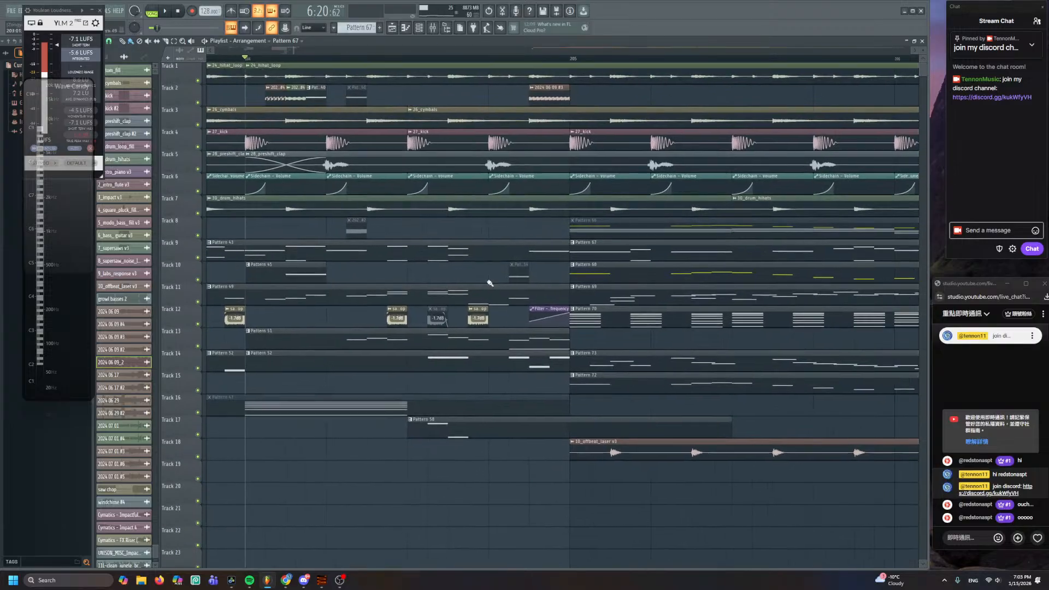
{"action": "left_click", "coordinate": [401, 59]}
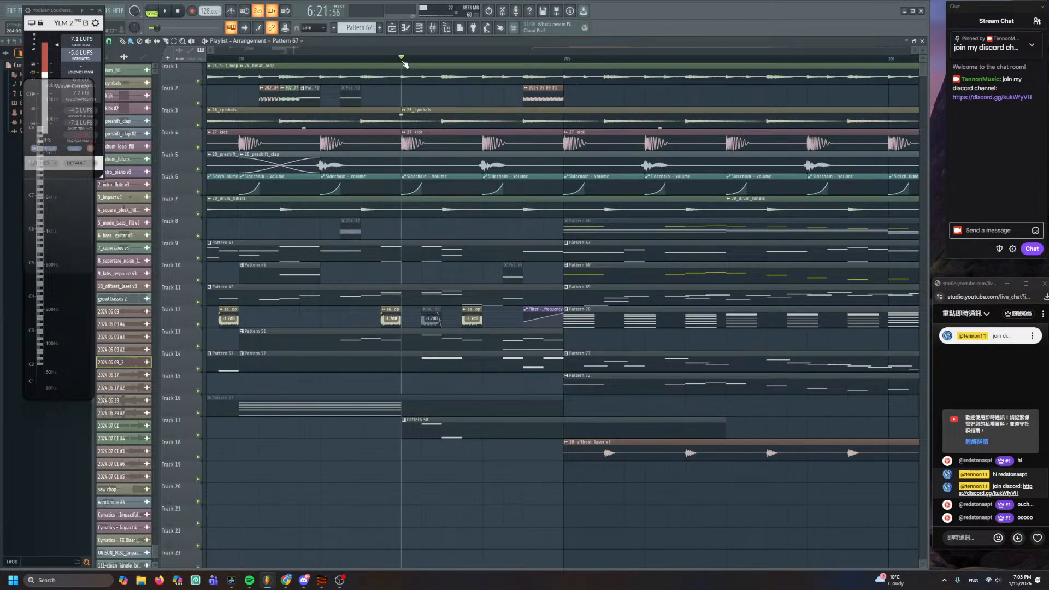
{"action": "left_click", "coordinate": [482, 59]}
{"action": "key", "text": "space"}
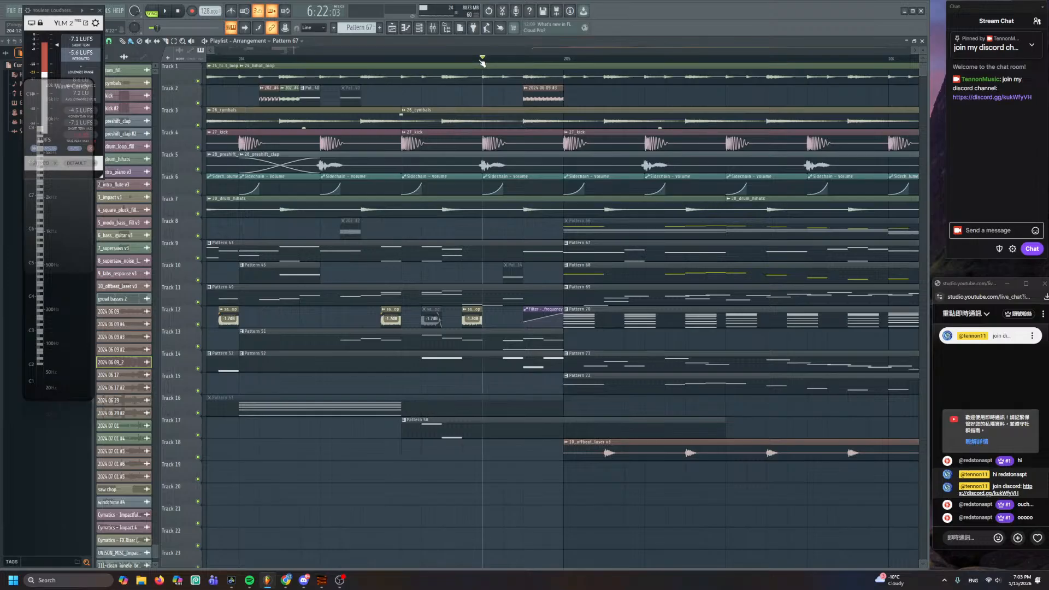
{"action": "left_click", "coordinate": [531, 93]}
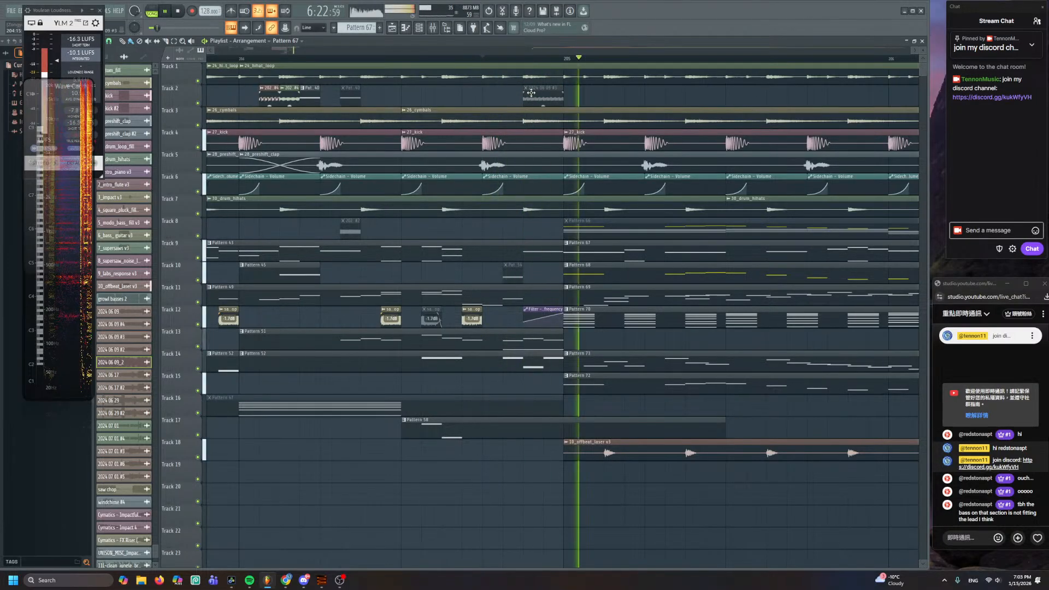
{"action": "key", "text": "space"}
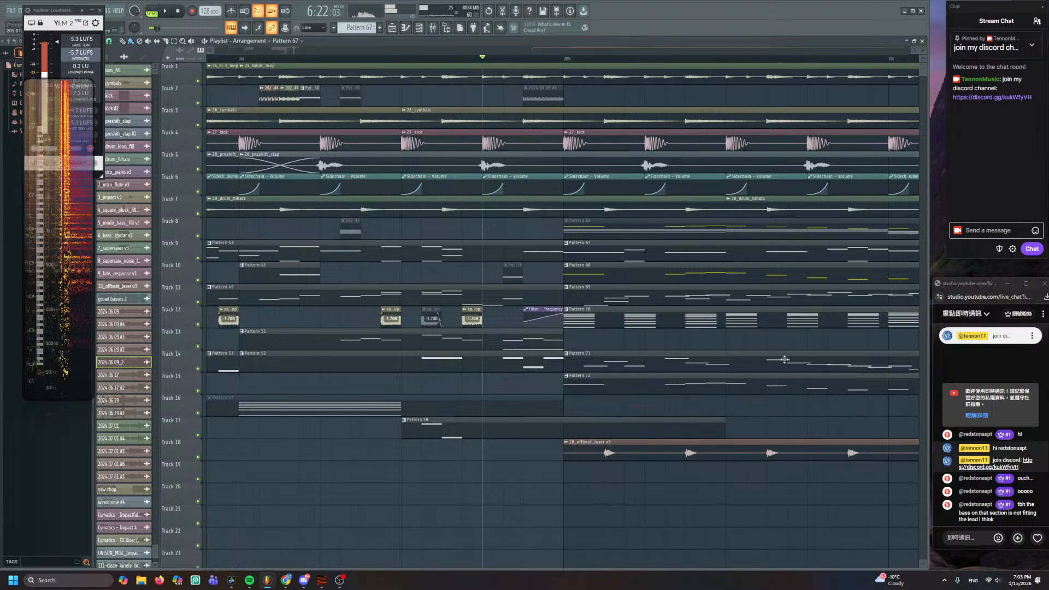
- Audition the Pattern 67 clip on Track 9 in solo well into its section, then stop playback and bring back the other clips
{"action": "scroll", "coordinate": [759, 419], "scroll_direction": "down", "scroll_amount": 3}
{"action": "scroll", "coordinate": [759, 419], "scroll_direction": "down", "scroll_amount": 2}
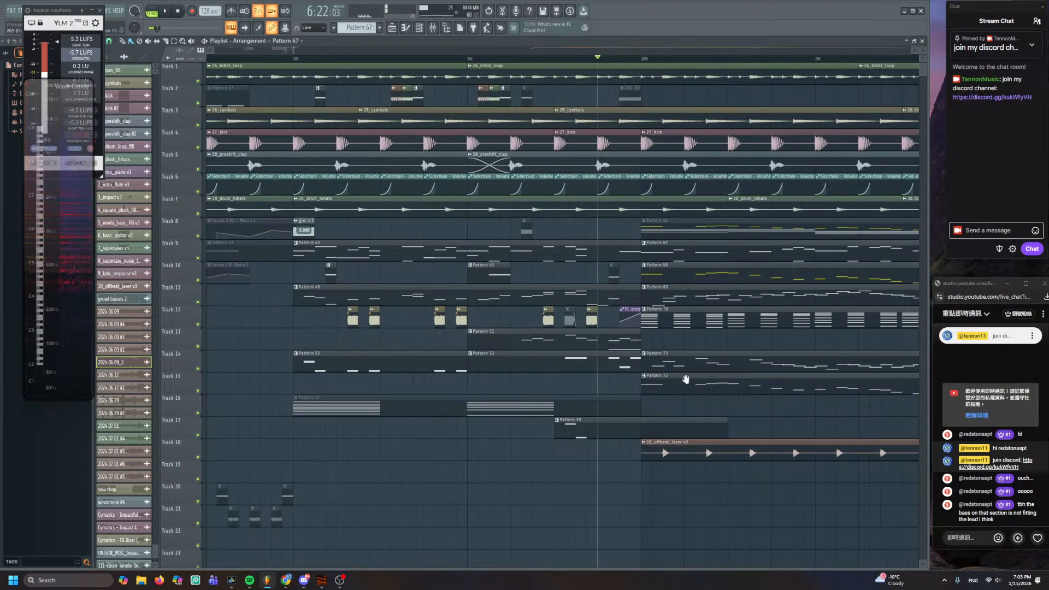
{"action": "key", "text": "space"}
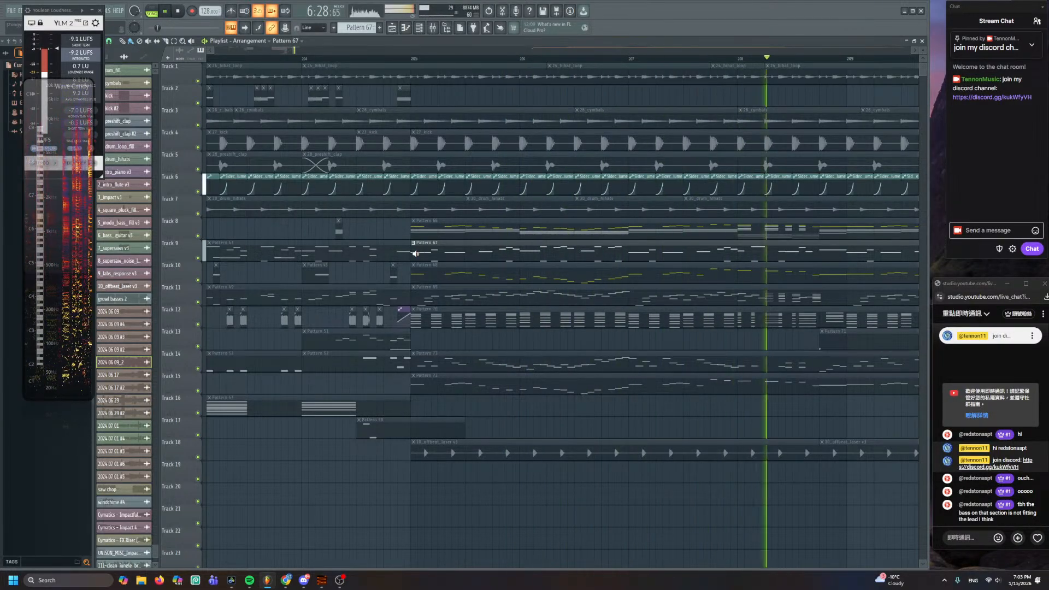
{"action": "key", "text": "space"}
- Mute the last audio clip on Track 12 before the filter automation, delete the muted clip just before it, and audition the transition
{"action": "scroll", "coordinate": [415, 253], "scroll_direction": "down", "scroll_amount": 3}
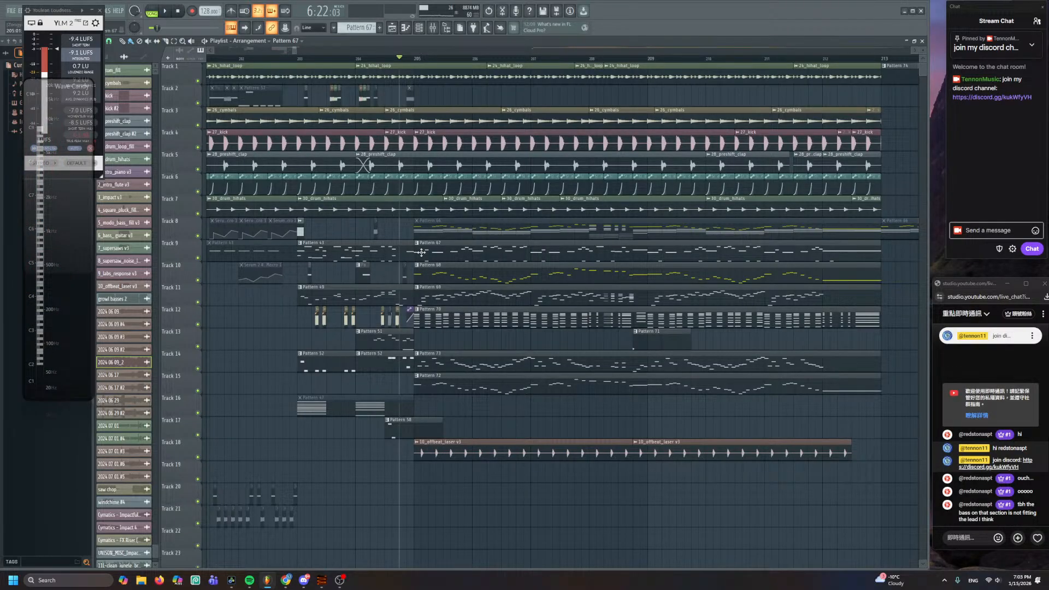
{"action": "scroll", "coordinate": [425, 249], "scroll_direction": "up", "scroll_amount": 3}
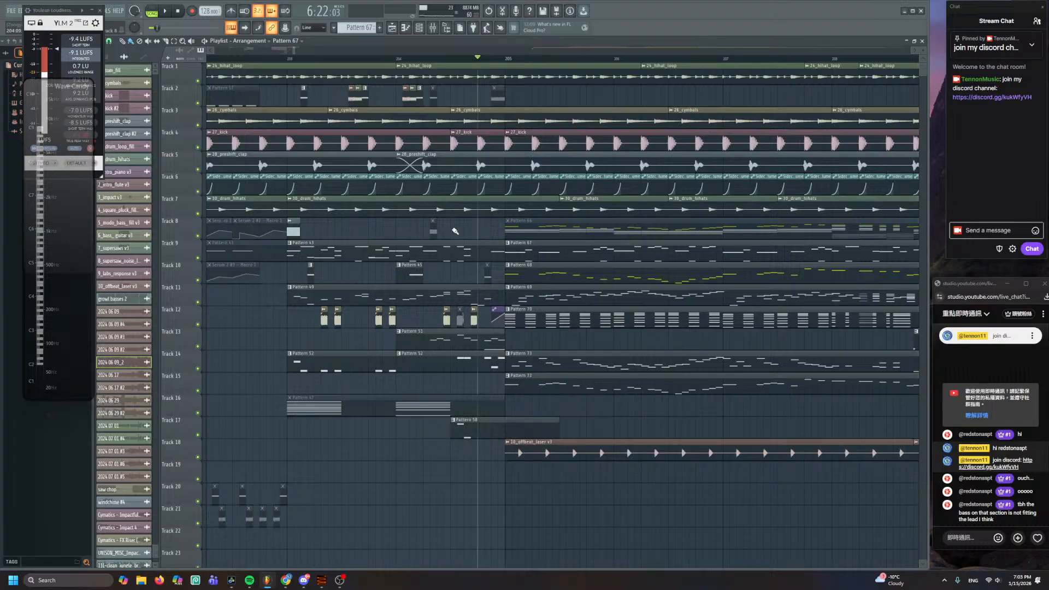
{"action": "scroll", "coordinate": [480, 303], "scroll_direction": "up", "scroll_amount": 3}
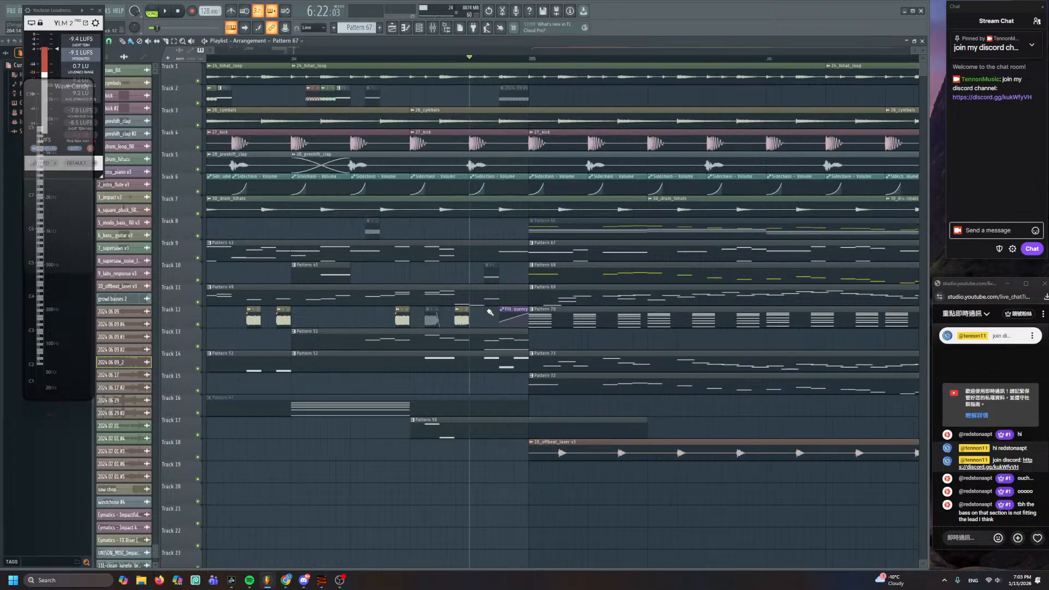
{"action": "scroll", "coordinate": [475, 318], "scroll_direction": "up", "scroll_amount": 2}
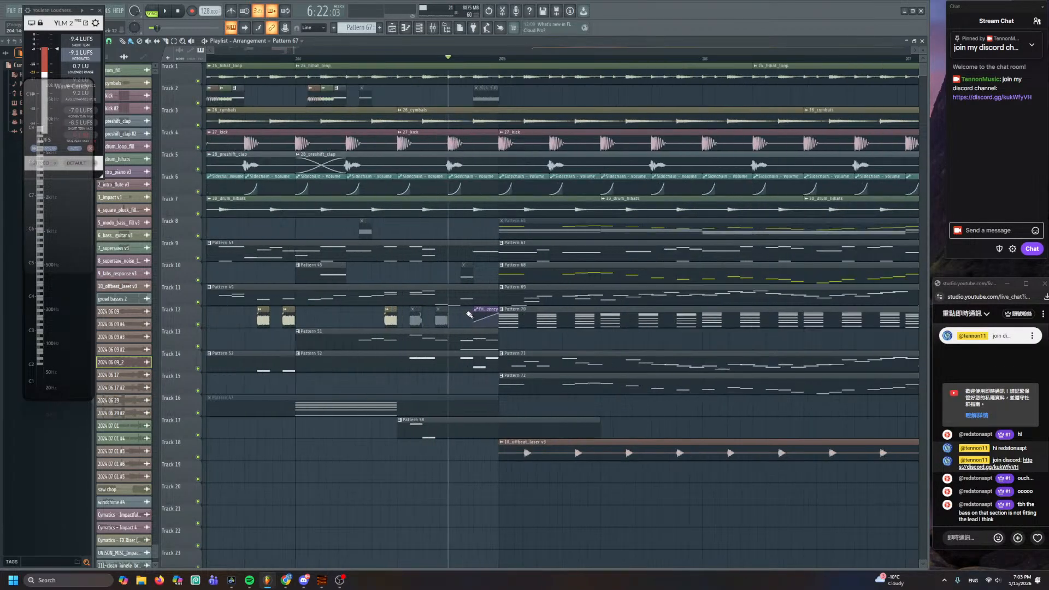
{"action": "scroll", "coordinate": [383, 311], "scroll_direction": "down", "scroll_amount": 3}
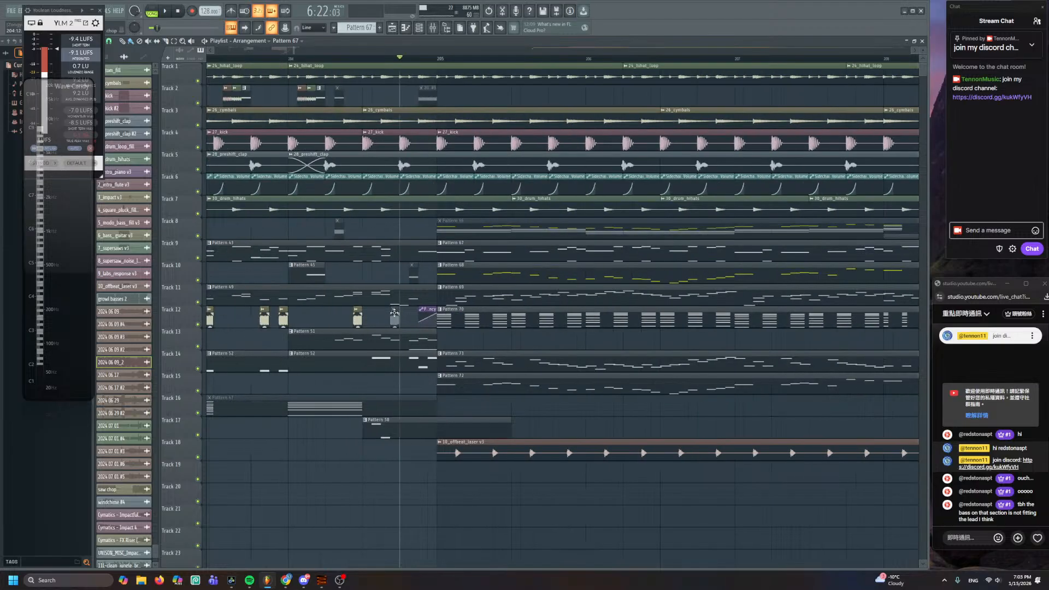
{"action": "key", "text": "space"}
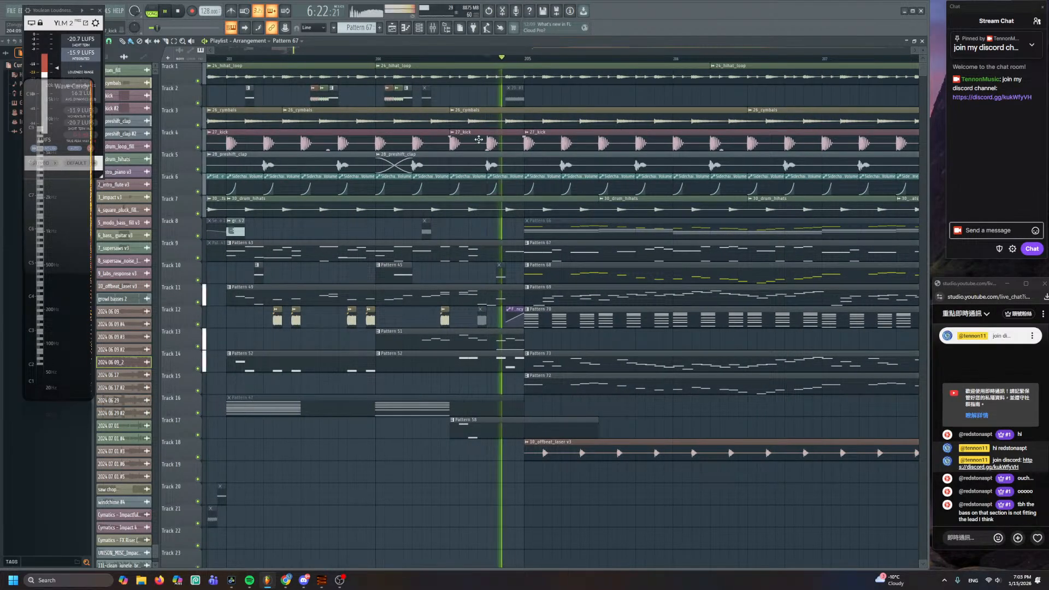
- Play from the start of the Pattern 51 clip on Track 13 well into the Pattern 67 section, then stop playback
{"action": "left_click", "coordinate": [376, 58]}
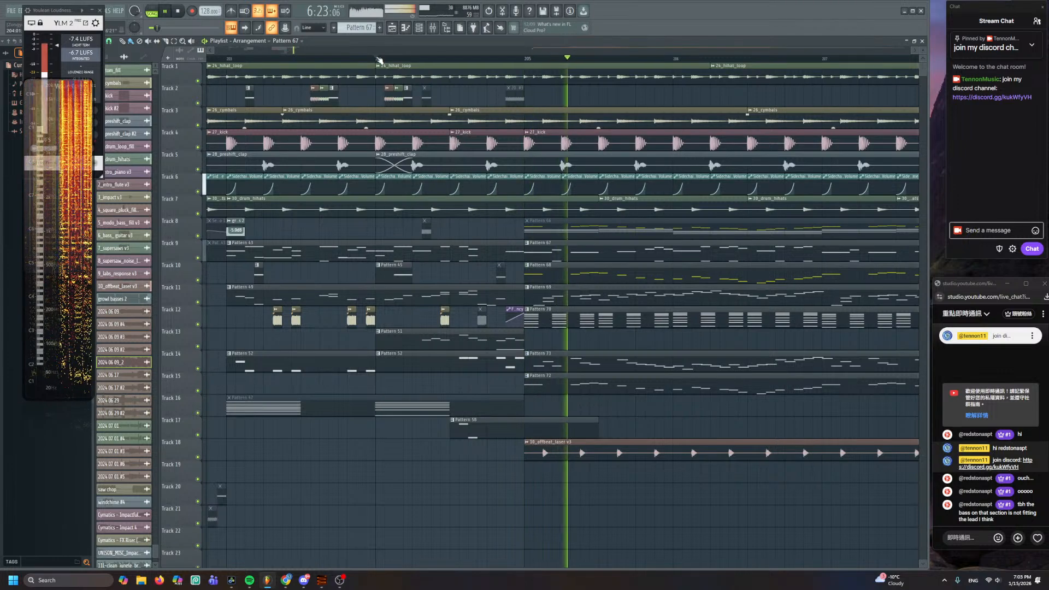
{"action": "key", "text": "space"}
{"action": "key", "text": "space"}
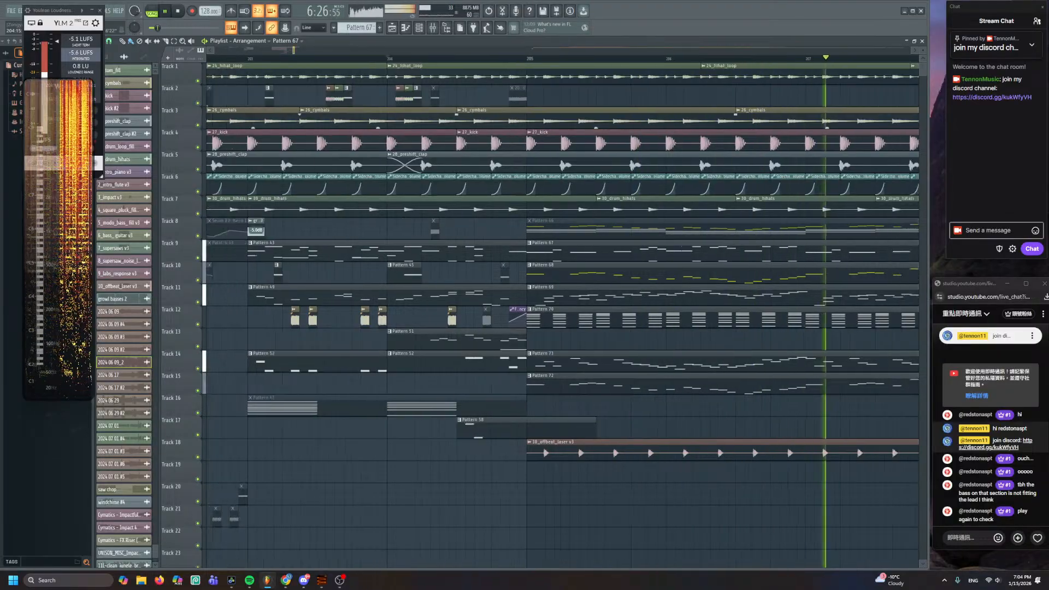
{"action": "scroll", "coordinate": [510, 48], "scroll_direction": "down", "scroll_amount": 3}
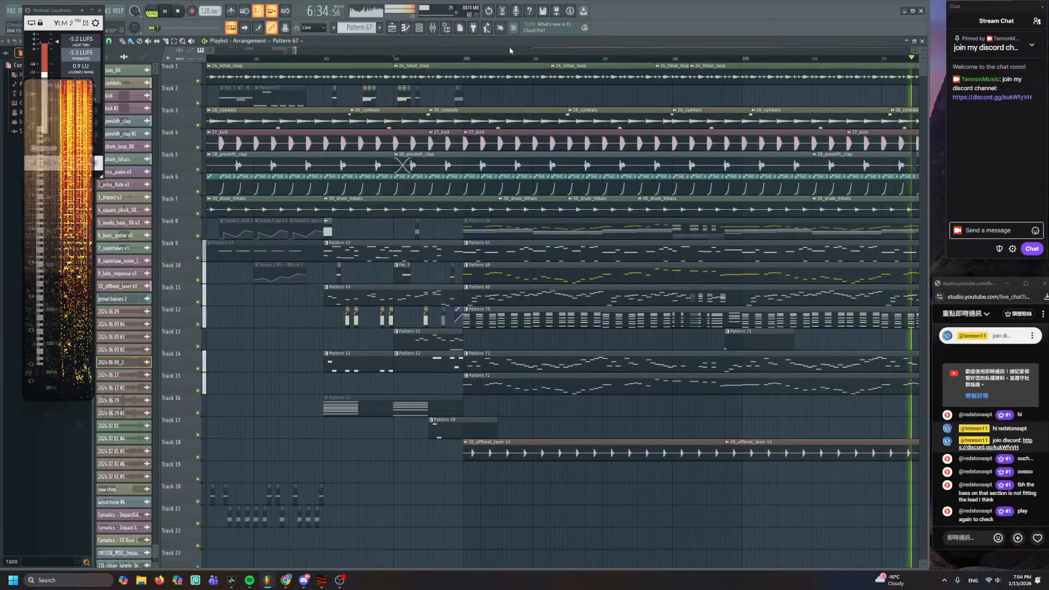
{"action": "scroll", "coordinate": [601, 153], "scroll_direction": "down", "scroll_amount": 3}
{"action": "scroll", "coordinate": [808, 166], "scroll_direction": "up", "scroll_amount": 3}
{"action": "key", "text": "space"}
- Set the playback position to the start of the Pattern 67 section and preview the short audio clips on Track 2 before it
{"action": "scroll", "coordinate": [478, 206], "scroll_direction": "down", "scroll_amount": 6}
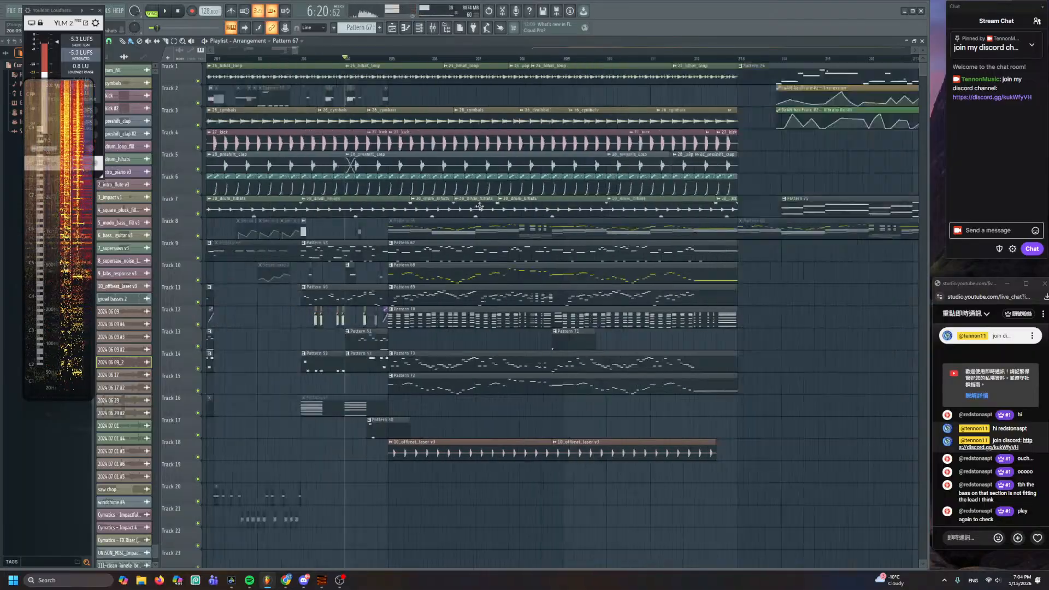
{"action": "scroll", "coordinate": [418, 153], "scroll_direction": "up", "scroll_amount": 4}
{"action": "scroll", "coordinate": [417, 153], "scroll_direction": "up", "scroll_amount": 3}
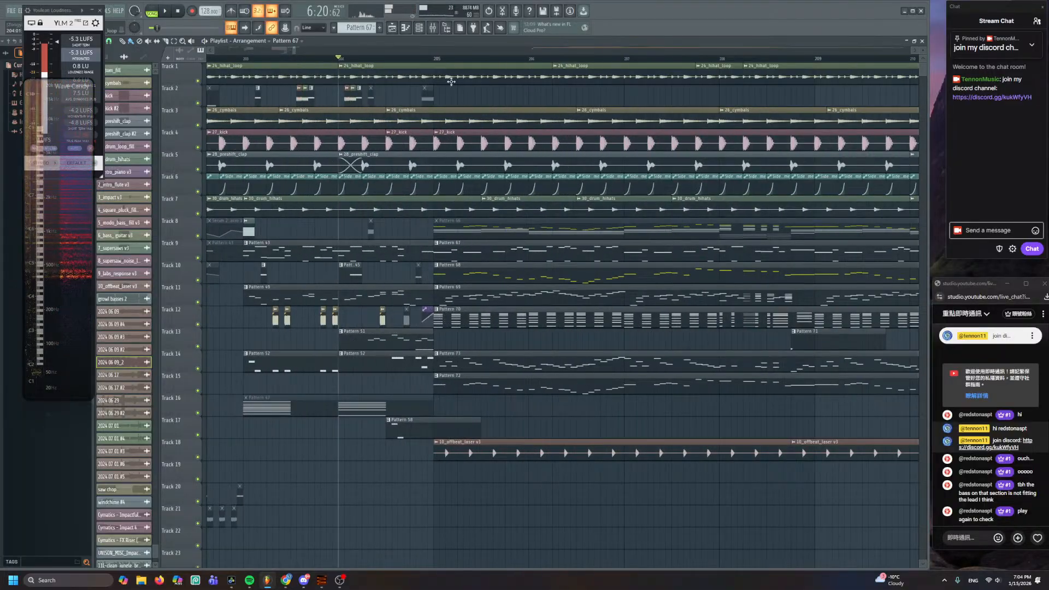
{"action": "left_click", "coordinate": [435, 59]}
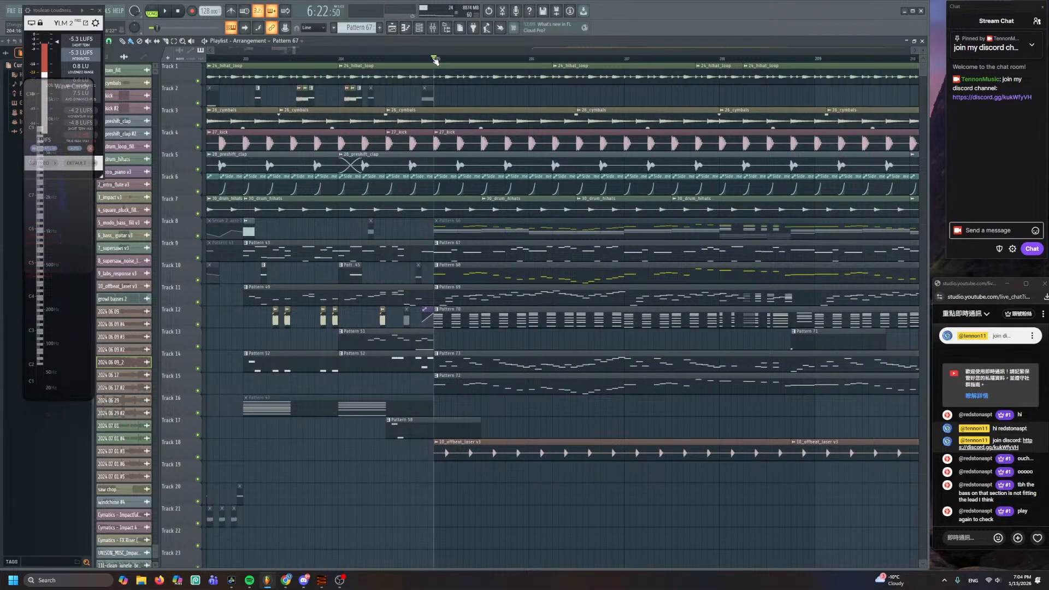
{"action": "scroll", "coordinate": [404, 90], "scroll_direction": "up", "scroll_amount": 4}
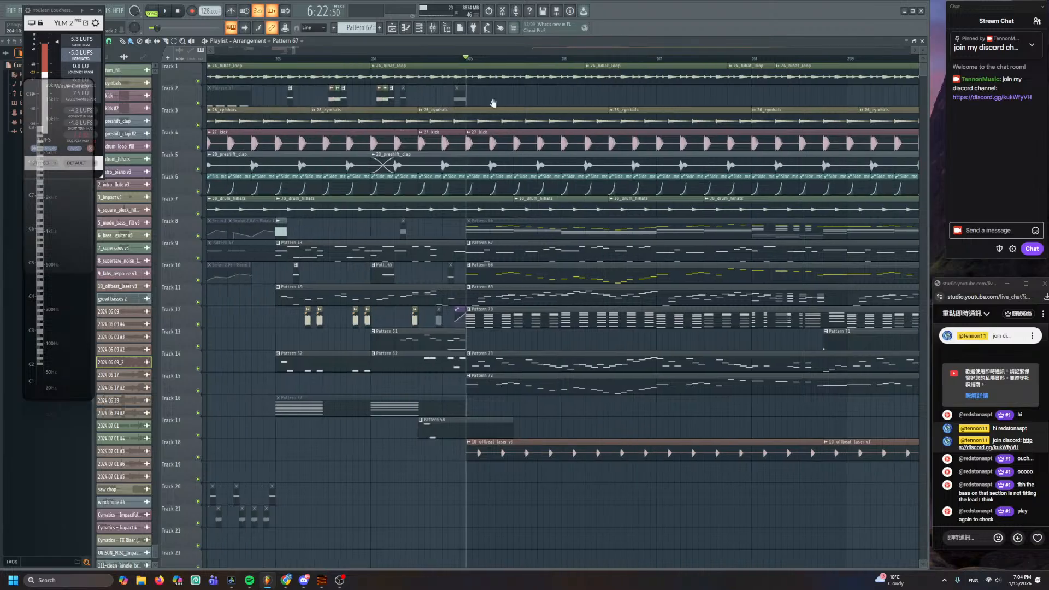
{"action": "left_click", "coordinate": [408, 96]}
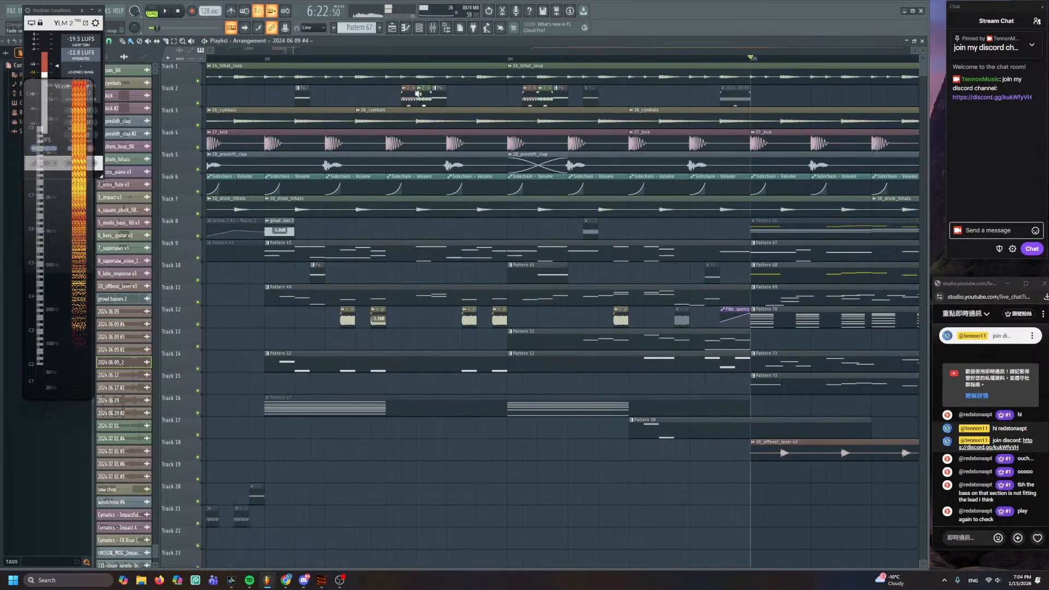
{"action": "scroll", "coordinate": [425, 94], "scroll_direction": "down", "scroll_amount": 2}
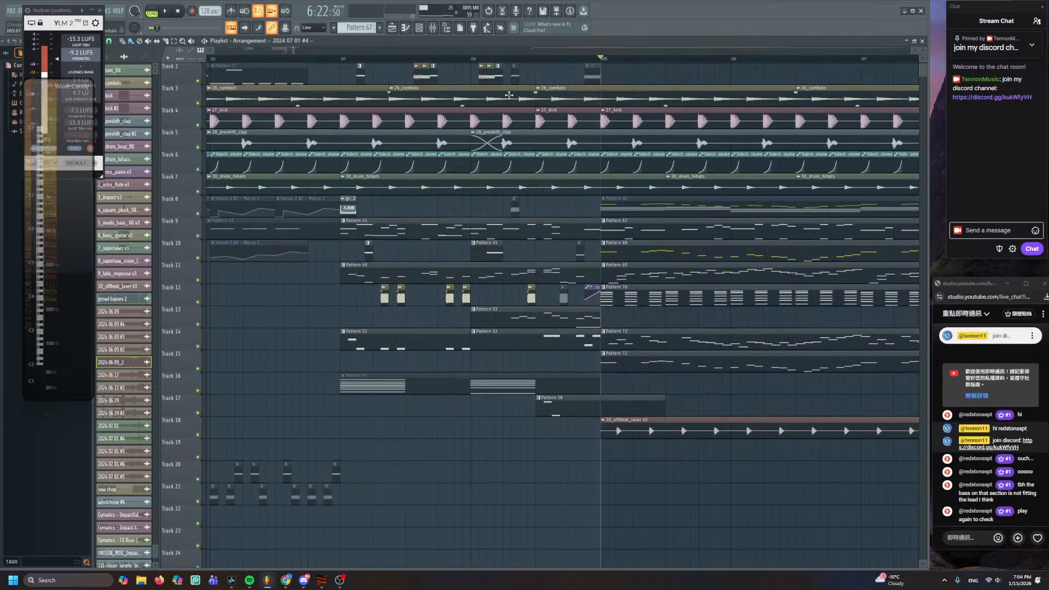
{"action": "scroll", "coordinate": [510, 95], "scroll_direction": "right", "scroll_amount": 3}
- Audition the Pattern 67 section repeatedly from its start, restarting playback to compare how its parts fit together
{"action": "left_click", "coordinate": [443, 252]}
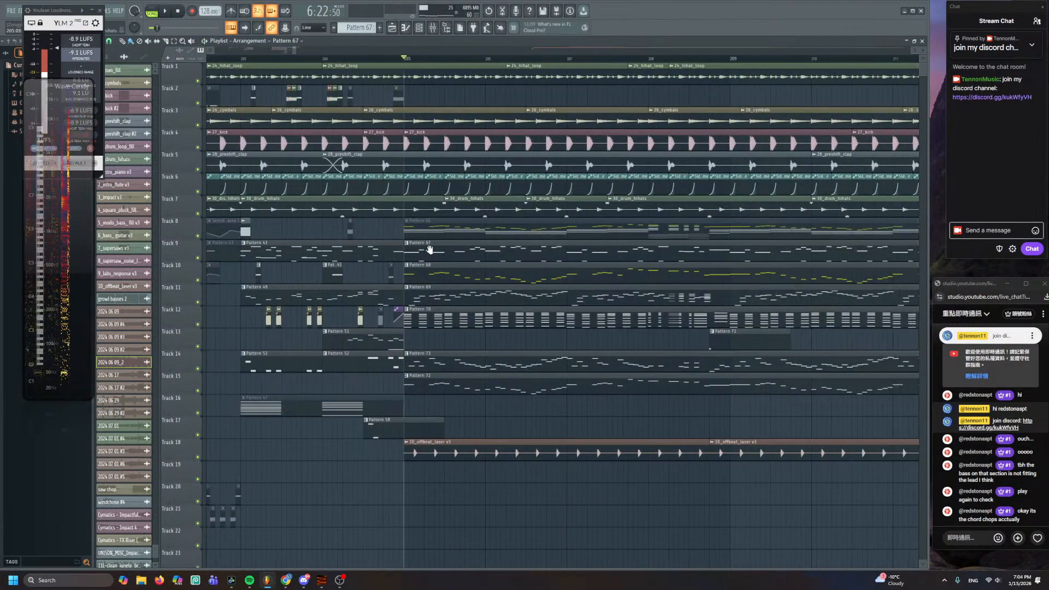
{"action": "scroll", "coordinate": [426, 199], "scroll_direction": "up", "scroll_amount": 1}
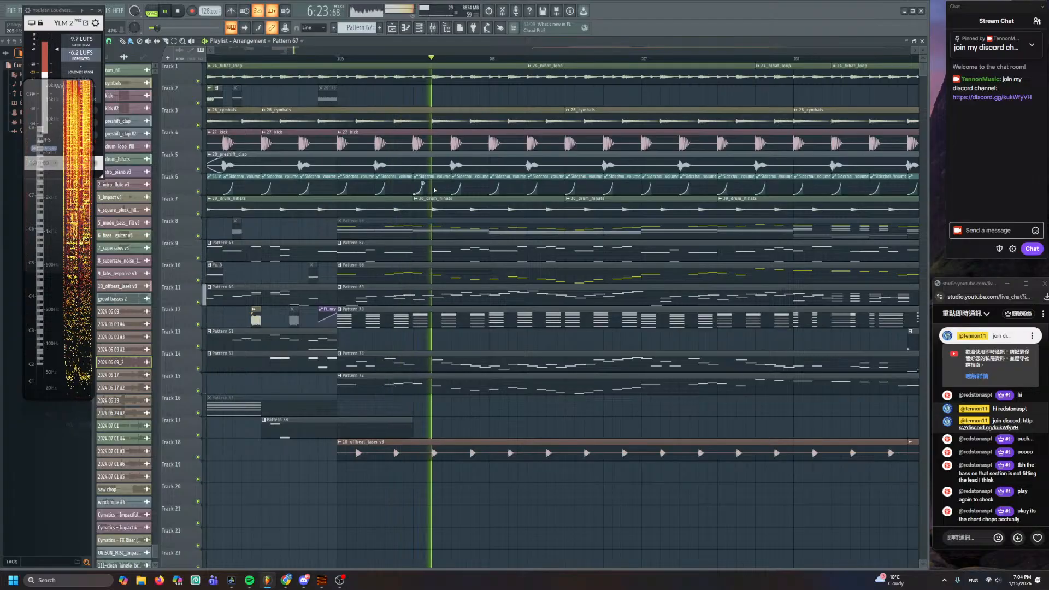
{"action": "key", "text": "space"}
{"action": "key", "text": "space"}
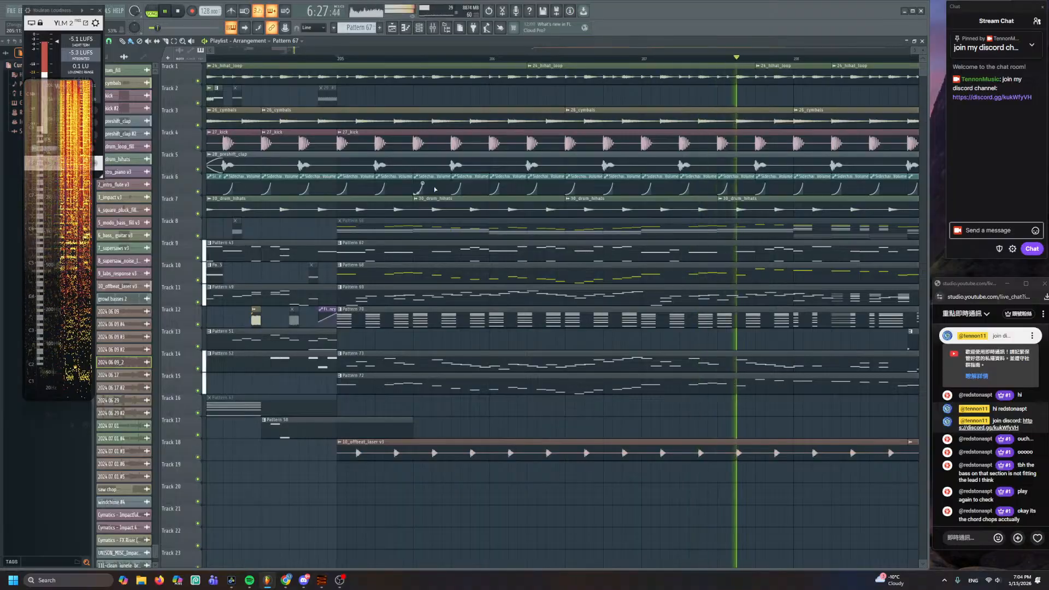
{"action": "key", "text": "space"}
{"action": "scroll", "coordinate": [433, 242], "scroll_direction": "down", "scroll_amount": 2}
{"action": "key", "text": "space"}
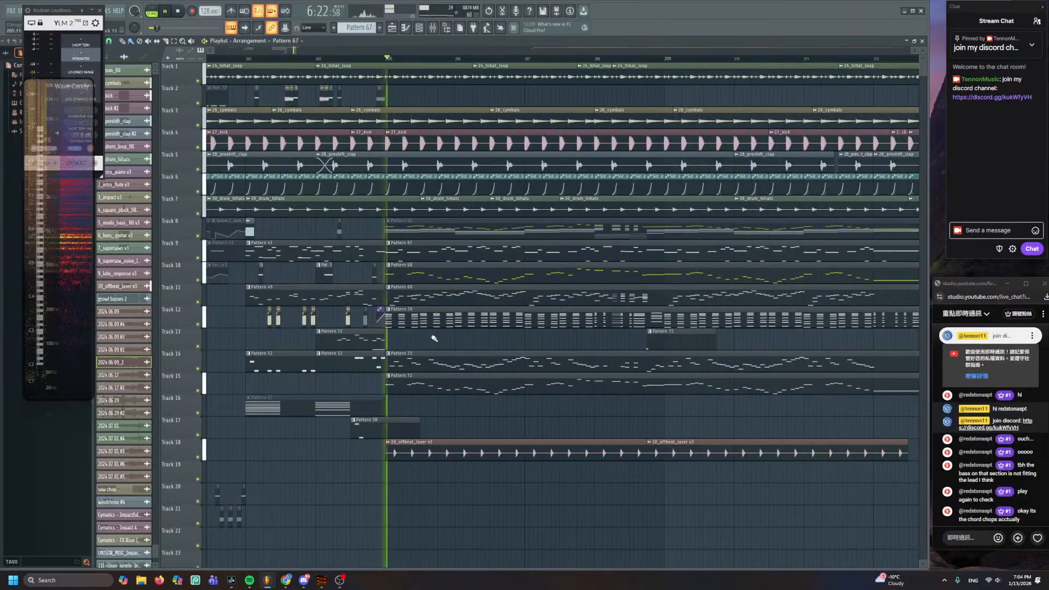
{"action": "scroll", "coordinate": [428, 343], "scroll_direction": "up", "scroll_amount": 2}
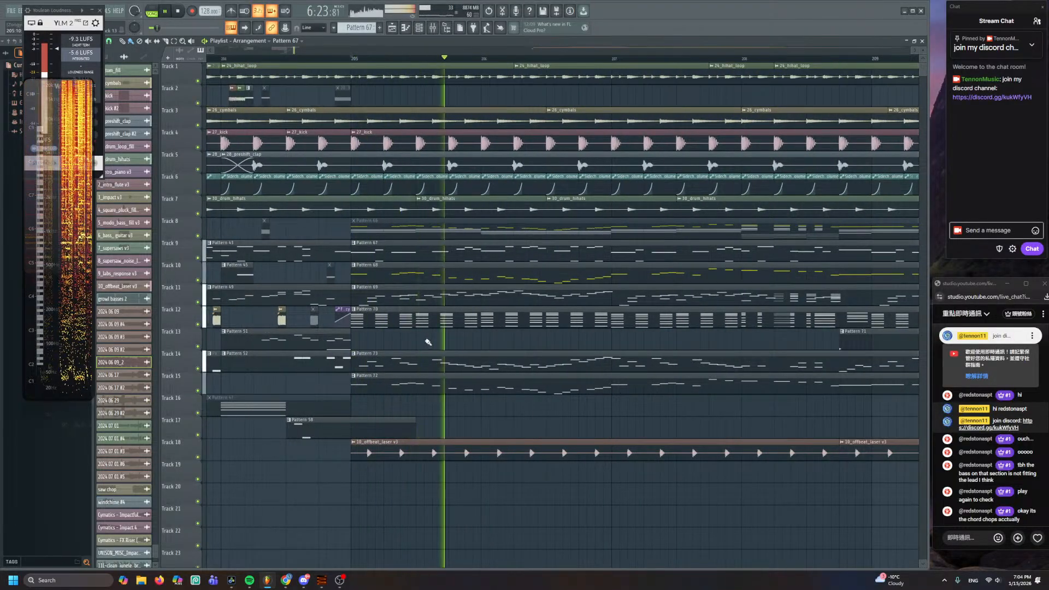
- Audition the Pattern 70 clip on Track 12 in solo, then stop playback and bring back the other clips
{"action": "left_click", "coordinate": [352, 316]}
{"action": "key", "text": "space"}
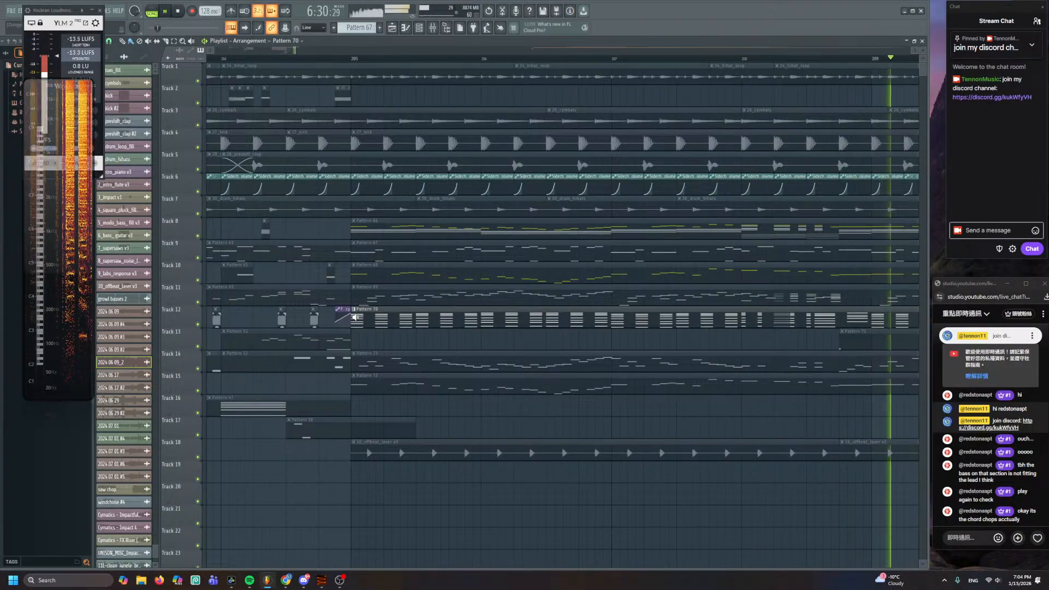
{"action": "key", "text": "ctrl+z"}
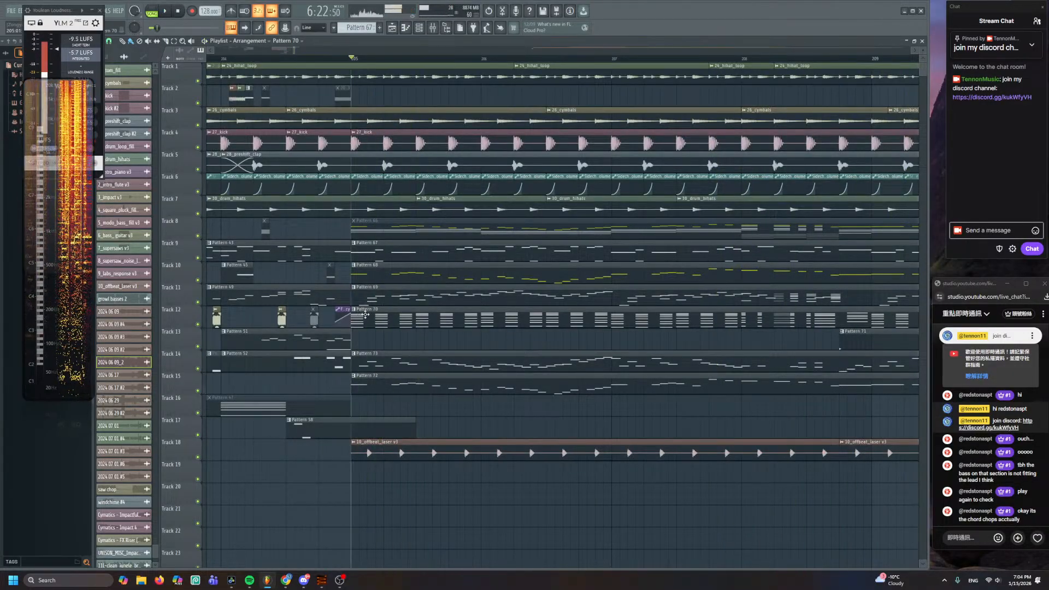
- Open Pattern 70 in the piano roll, switch to the Harmless #2 channel, and delete all of its notes
{"action": "double_click", "coordinate": [365, 315]}
{"action": "scroll", "coordinate": [365, 312], "scroll_direction": "down", "scroll_amount": 4}
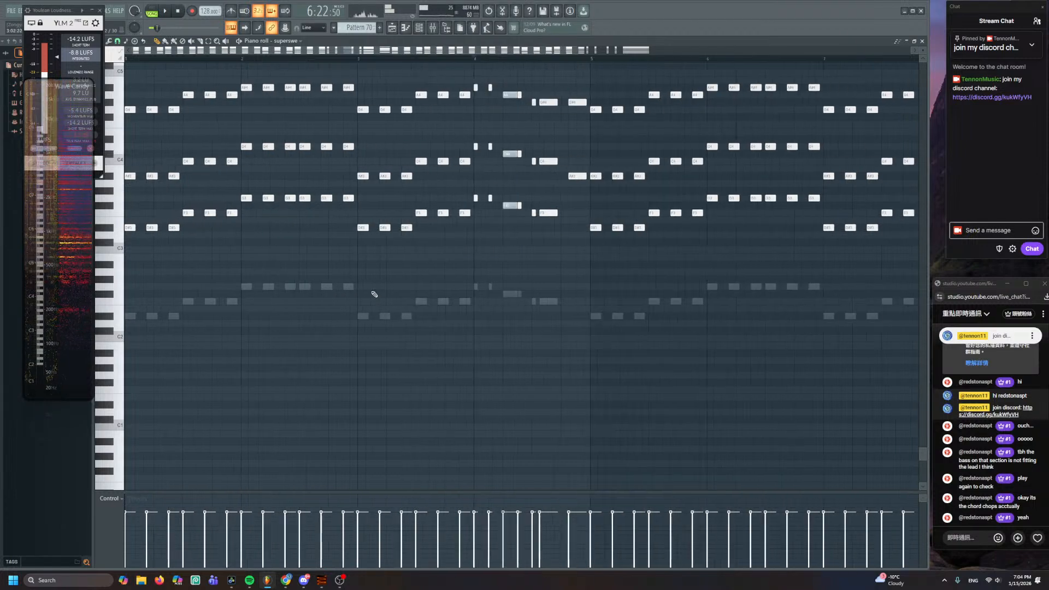
{"action": "scroll", "coordinate": [375, 293], "scroll_direction": "down", "scroll_amount": 3}
{"action": "scroll", "coordinate": [407, 358], "scroll_direction": "up", "scroll_amount": 2}
{"action": "double_click", "coordinate": [322, 334]}
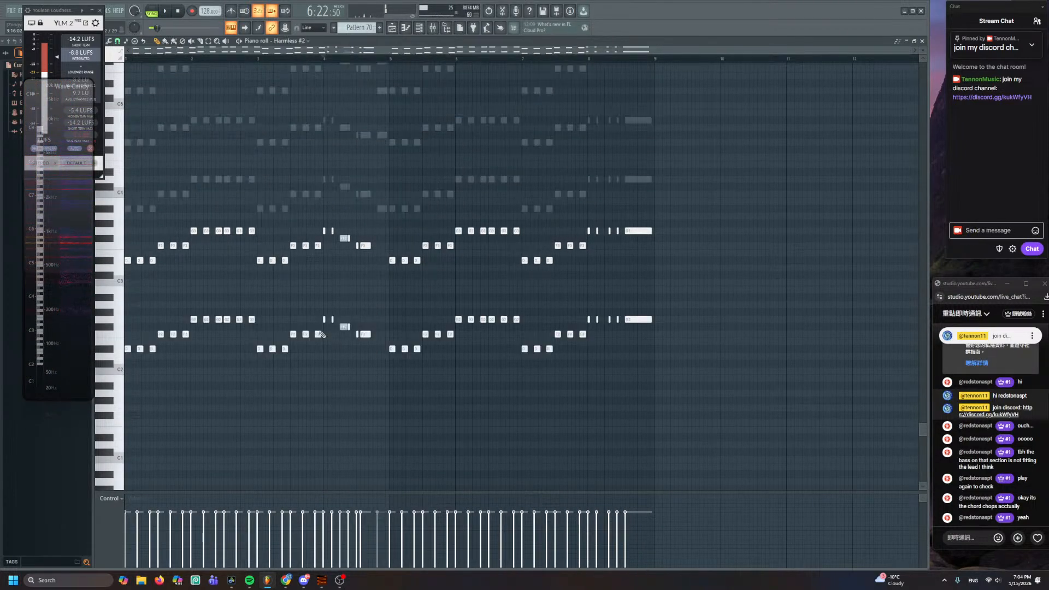
{"action": "left_click_drag", "start_coordinate": [768, 183], "coordinate": [125, 405]}
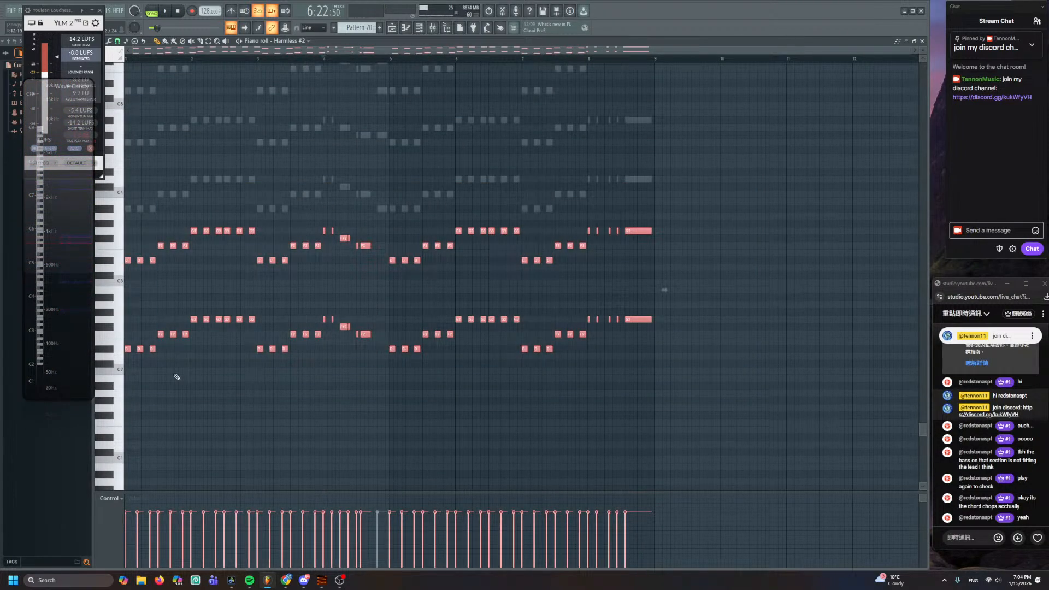
{"action": "left_click", "coordinate": [176, 376]}
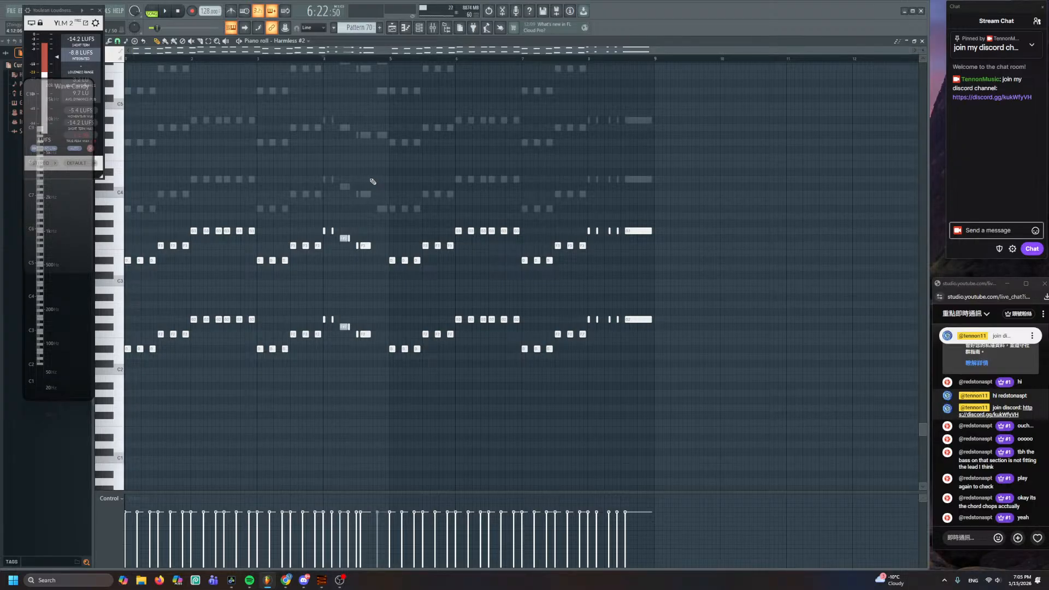
{"action": "left_click_drag", "start_coordinate": [662, 190], "coordinate": [25, 445]}
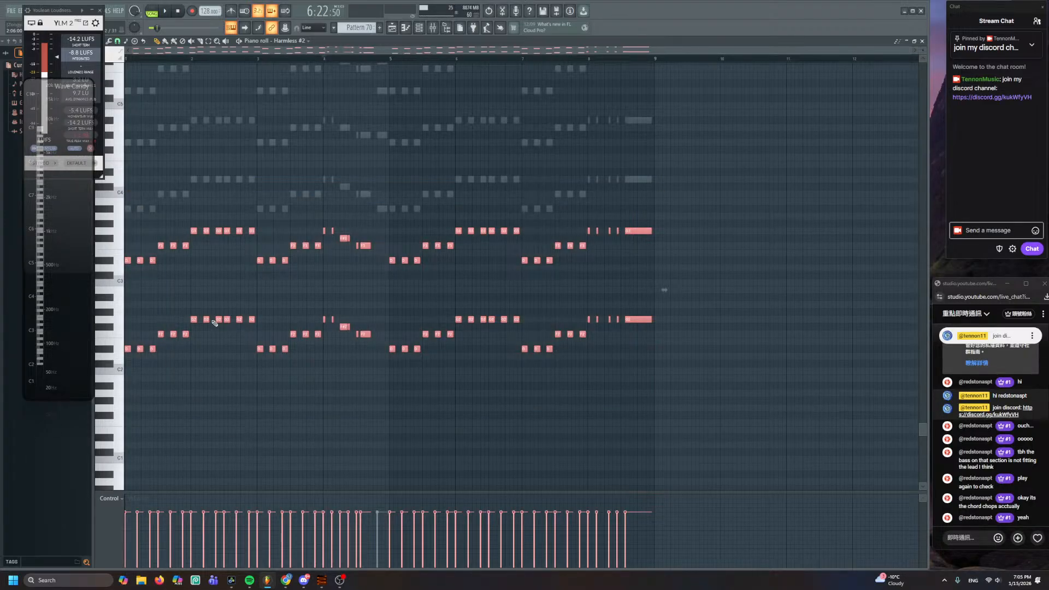
{"action": "key", "text": "Delete"}
- Switch the piano roll to Pattern 70's supersaw channel and set playback to pattern mode
{"action": "scroll", "coordinate": [221, 308], "scroll_direction": "up", "scroll_amount": 4}
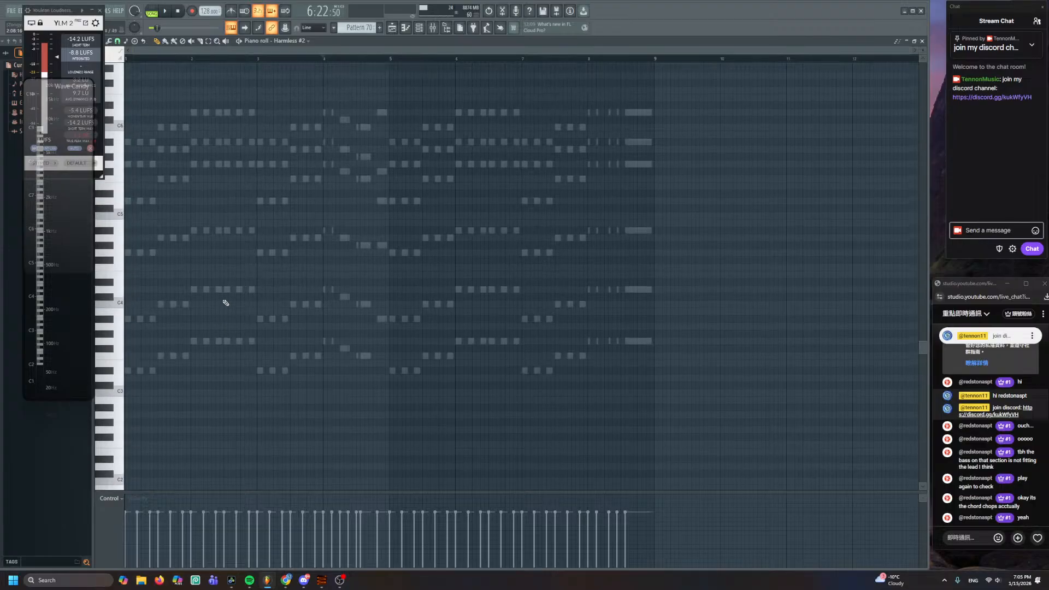
{"action": "double_click", "coordinate": [219, 343]}
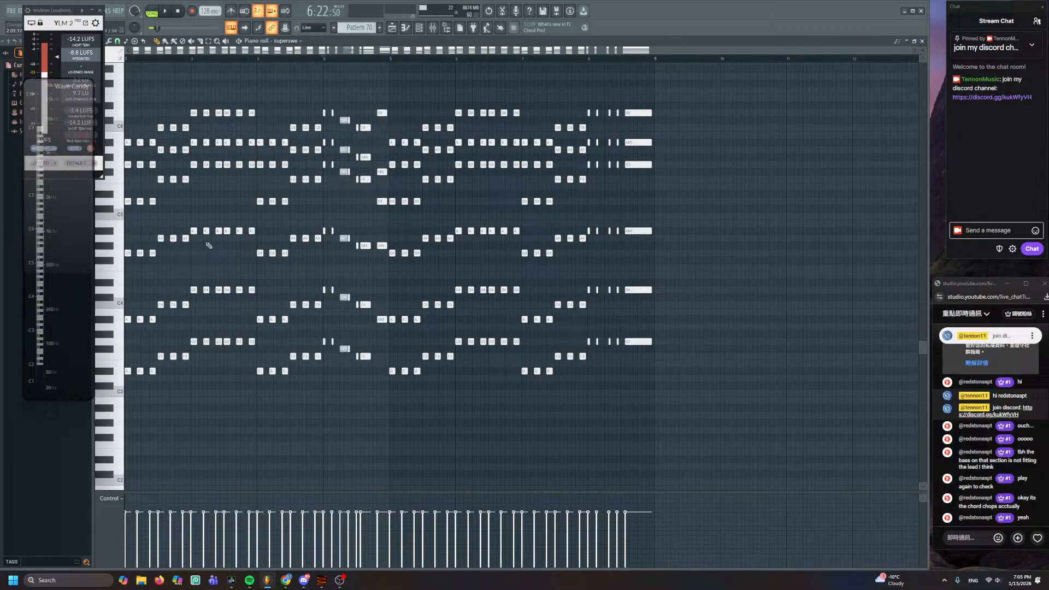
{"action": "left_click", "coordinate": [152, 12]}
{"action": "scroll", "coordinate": [174, 119], "scroll_direction": "up", "scroll_amount": 6}
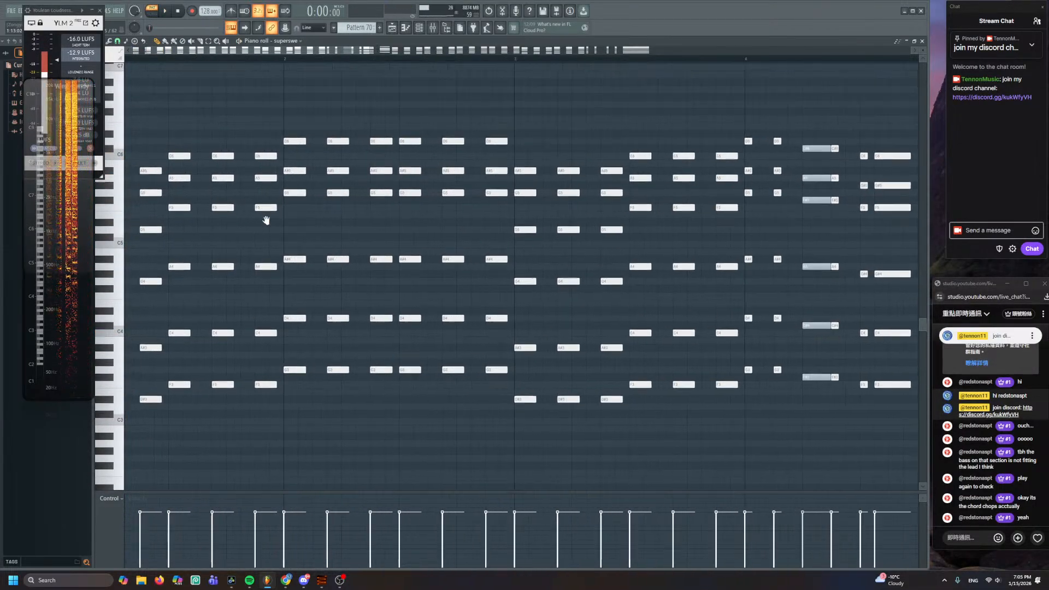
{"action": "scroll", "coordinate": [266, 220], "scroll_direction": "up", "scroll_amount": 3}
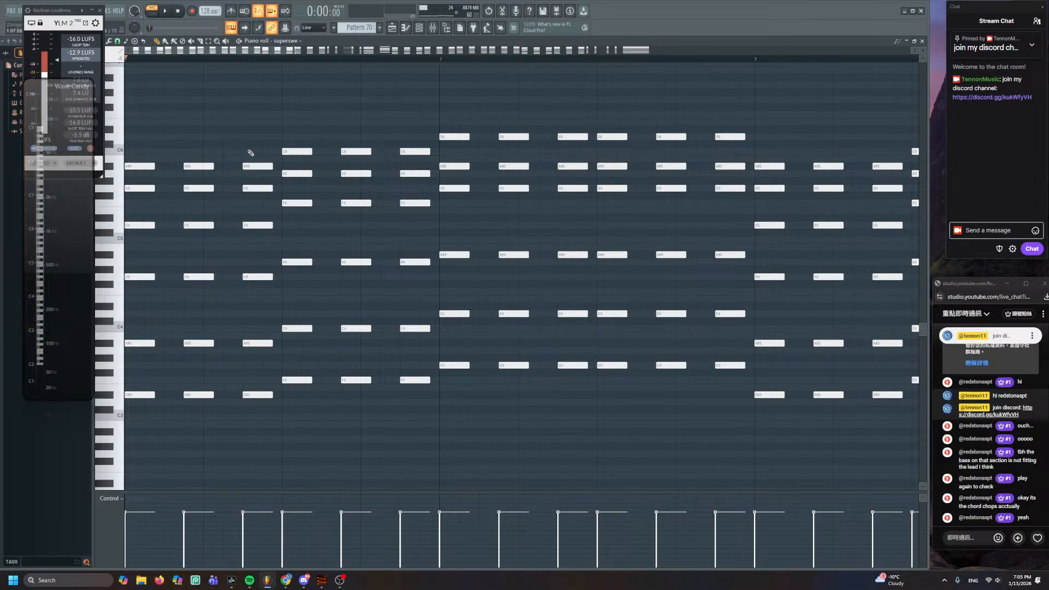
{"action": "scroll", "coordinate": [250, 153], "scroll_direction": "up", "scroll_amount": 3}
- Audition the supersaw chords of Pattern 70, then select all notes of the second chord and move them about one step earlier
{"action": "key", "text": "space"}
{"action": "key", "text": "space"}
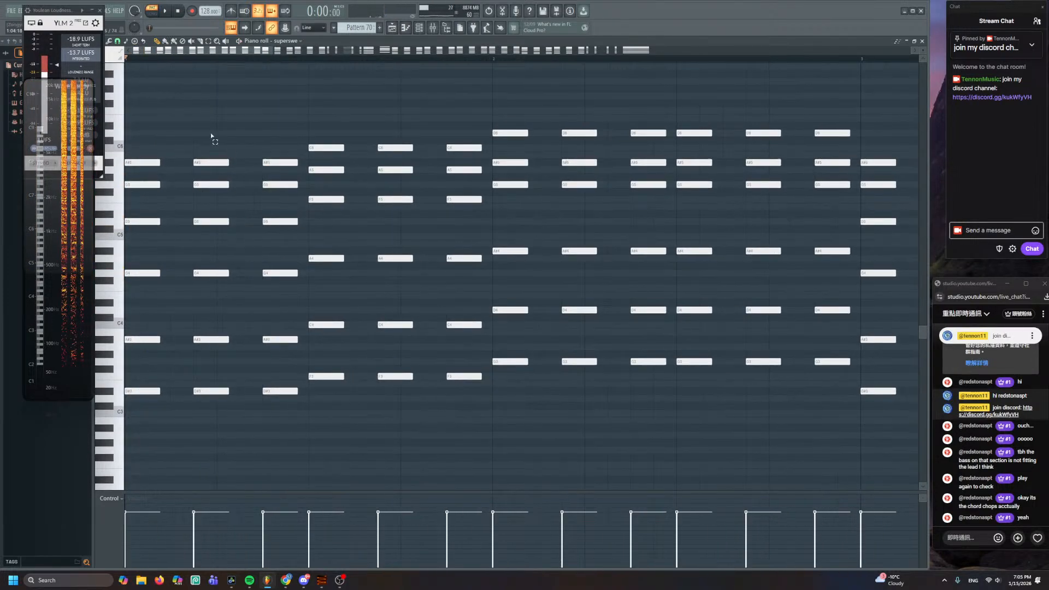
{"action": "left_click_drag", "start_coordinate": [212, 137], "coordinate": [199, 477]}
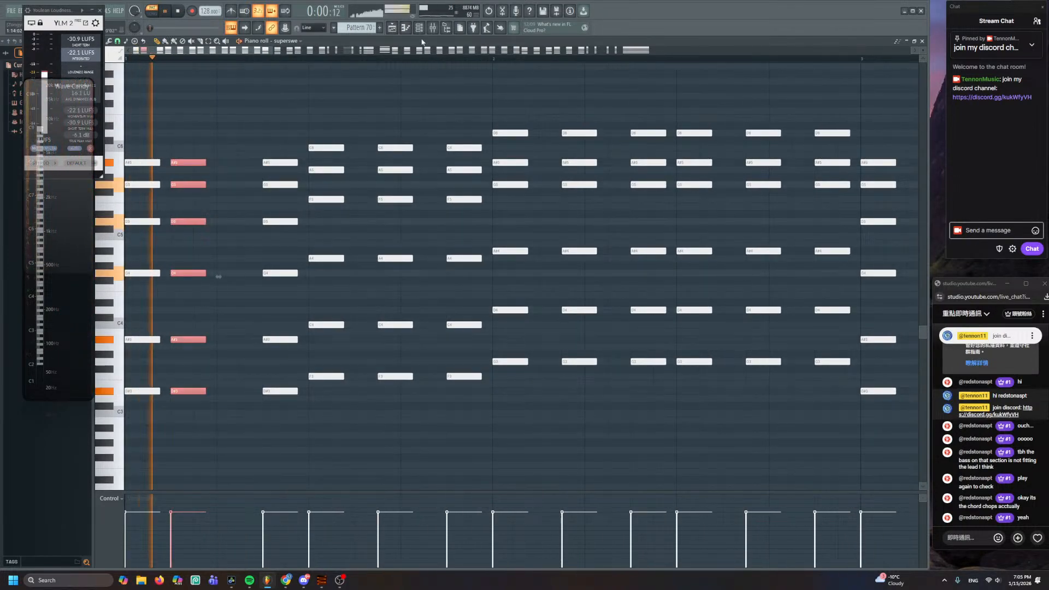
- Audition the arrangement with Pattern 70, then move the middle chord of bar 1's second supersaw group one step earlier in the piano roll
{"action": "key", "text": "F5"}
{"action": "key", "text": "space"}
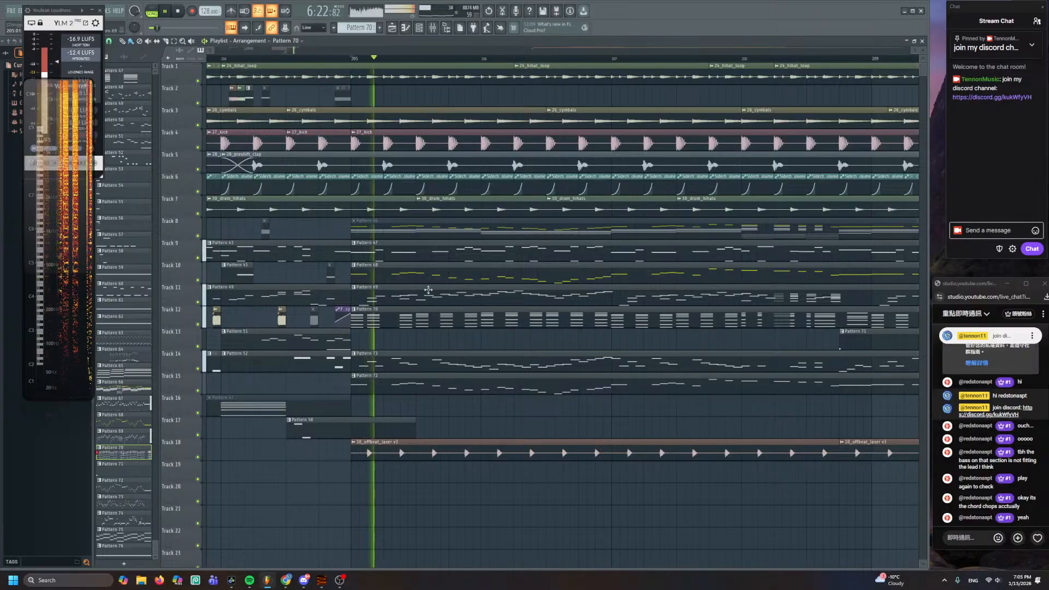
{"action": "key", "text": "F7"}
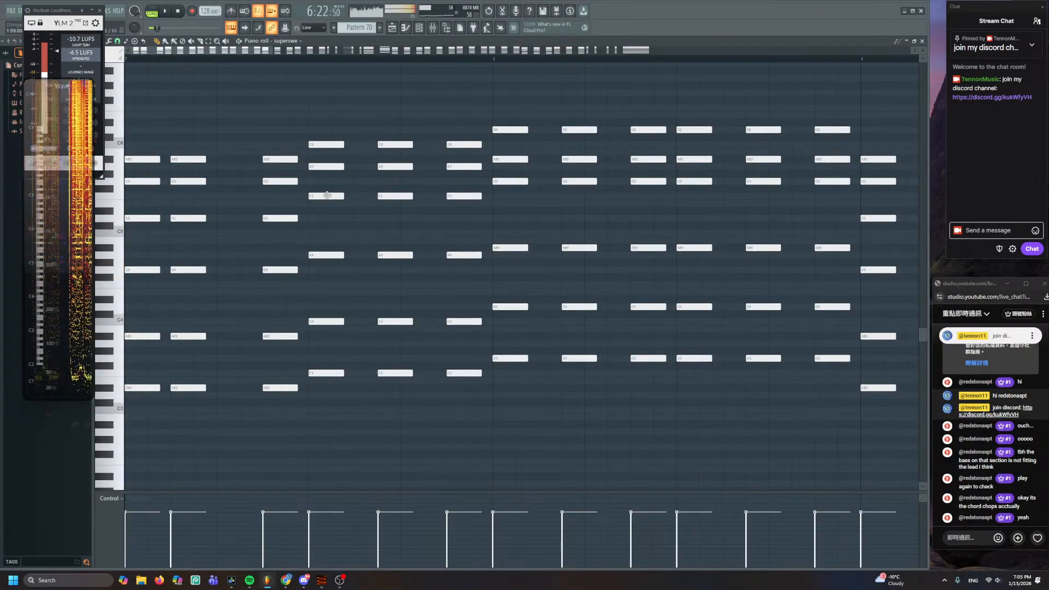
{"action": "left_click_drag", "start_coordinate": [394, 117], "coordinate": [377, 383]}
{"action": "left_click_drag", "start_coordinate": [385, 321], "coordinate": [363, 321]}
{"action": "key", "text": "space"}
- Move the second and fifth supersaw chords of bar 2 in Pattern 70 one step earlier
{"action": "scroll", "coordinate": [402, 342], "scroll_direction": "down", "scroll_amount": 3}
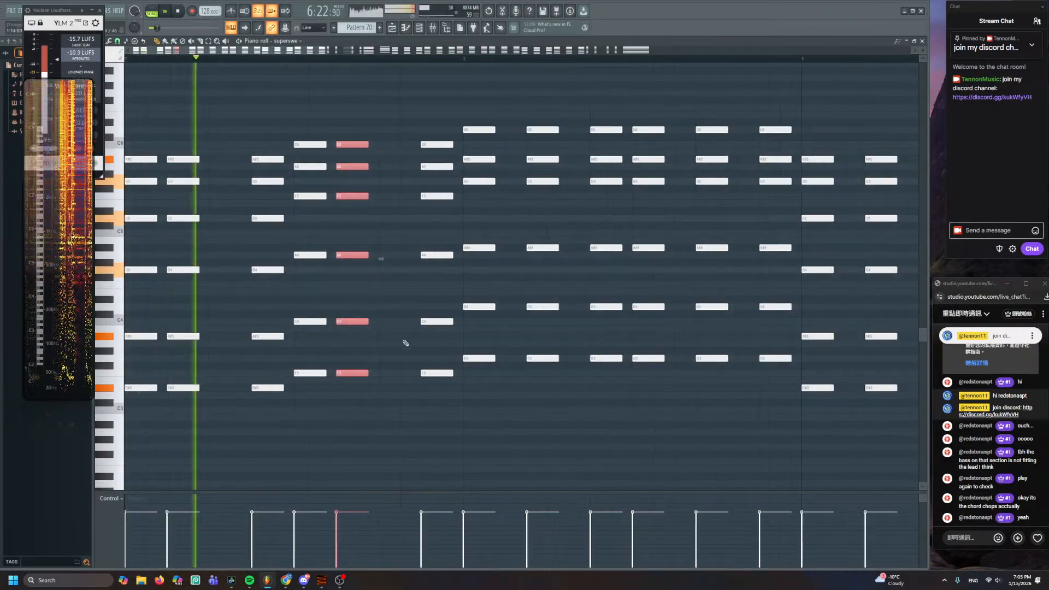
{"action": "left_click_drag", "start_coordinate": [408, 98], "coordinate": [427, 410]}
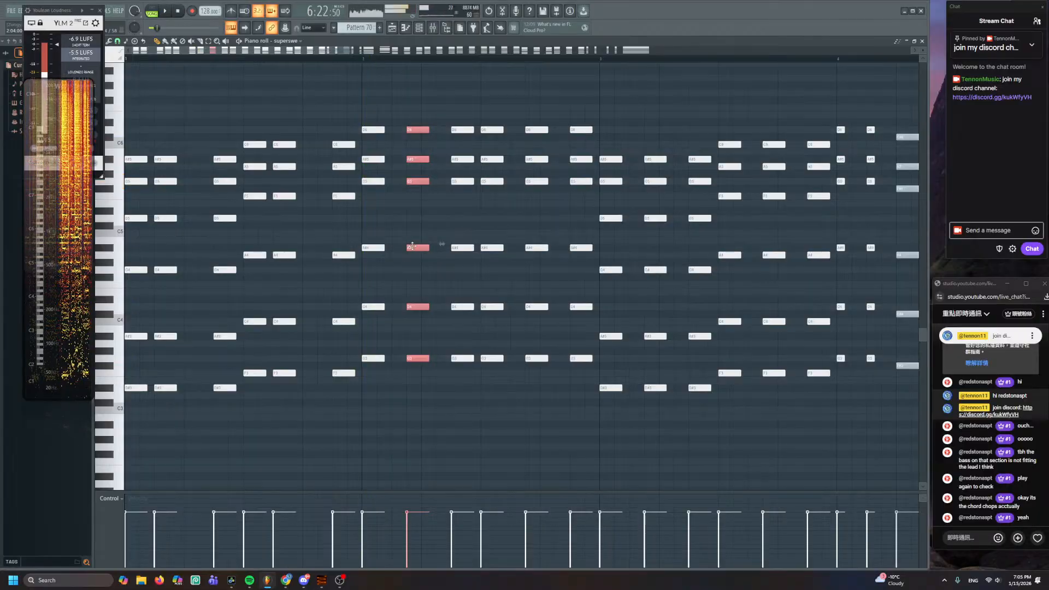
{"action": "key", "text": "shift+Left"}
{"action": "left_click_drag", "start_coordinate": [538, 117], "coordinate": [536, 306]}
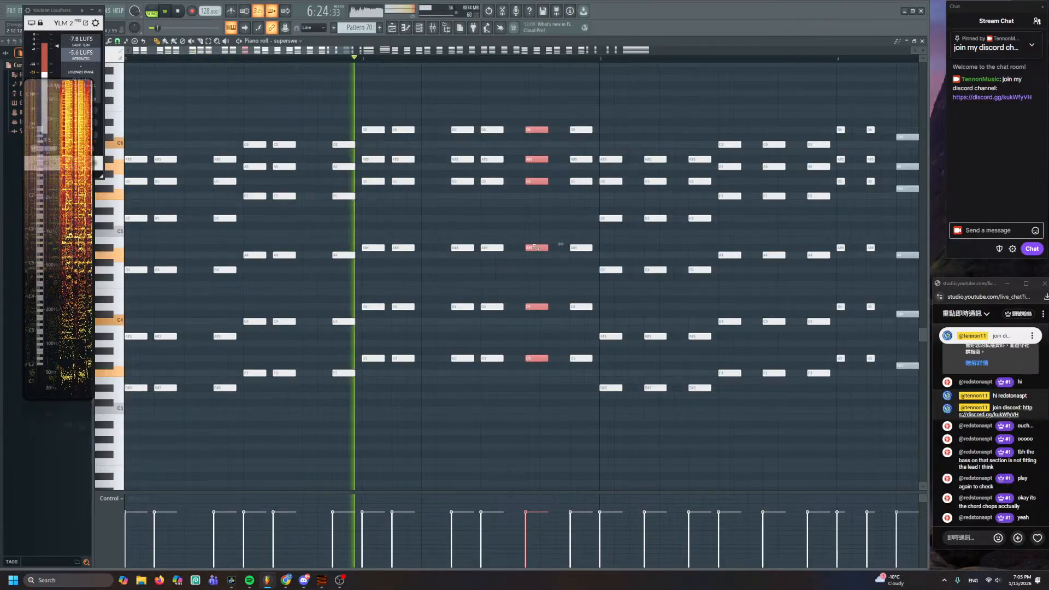
{"action": "key", "text": "shift+Left"}
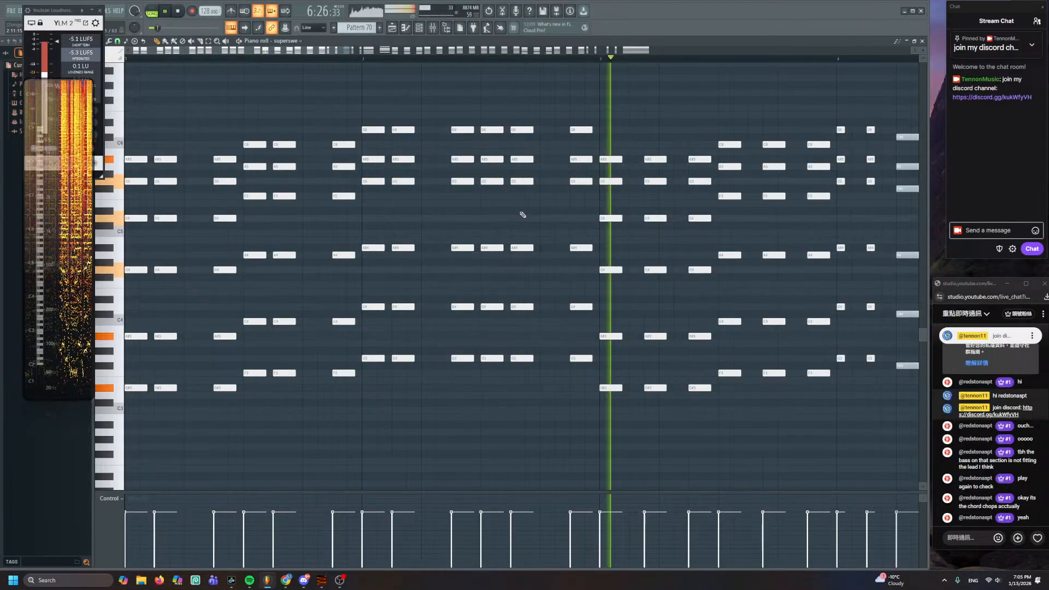
- Return to the playlist and audition the reworked Pattern 70 rhythm from the section's start and further along the arrangement
{"action": "key", "text": "space"}
{"action": "left_click", "coordinate": [399, 28]}
{"action": "key", "text": "space"}
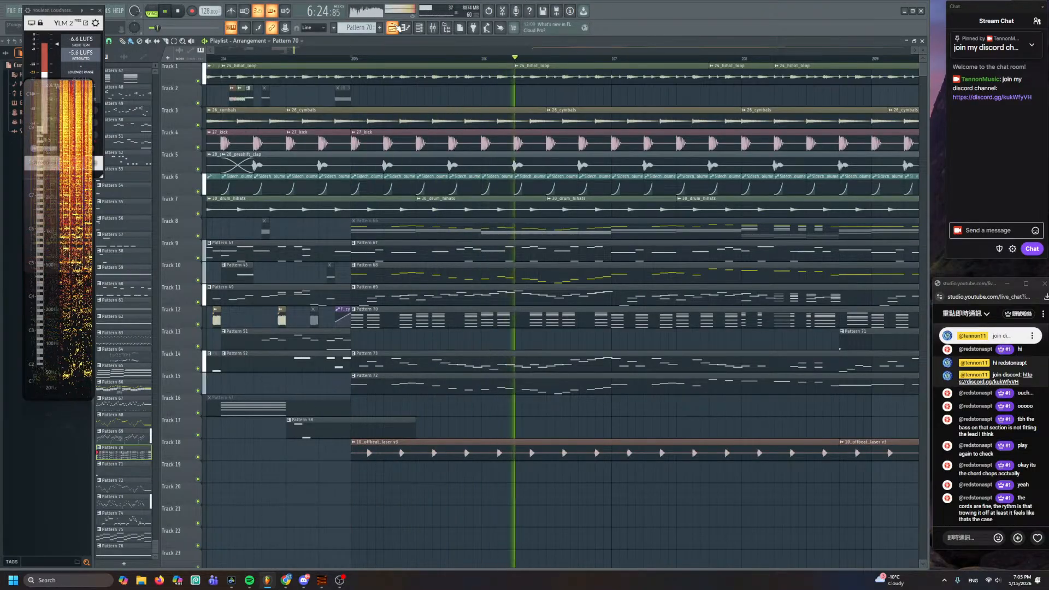
{"action": "key", "text": "space"}
{"action": "key", "text": "space"}
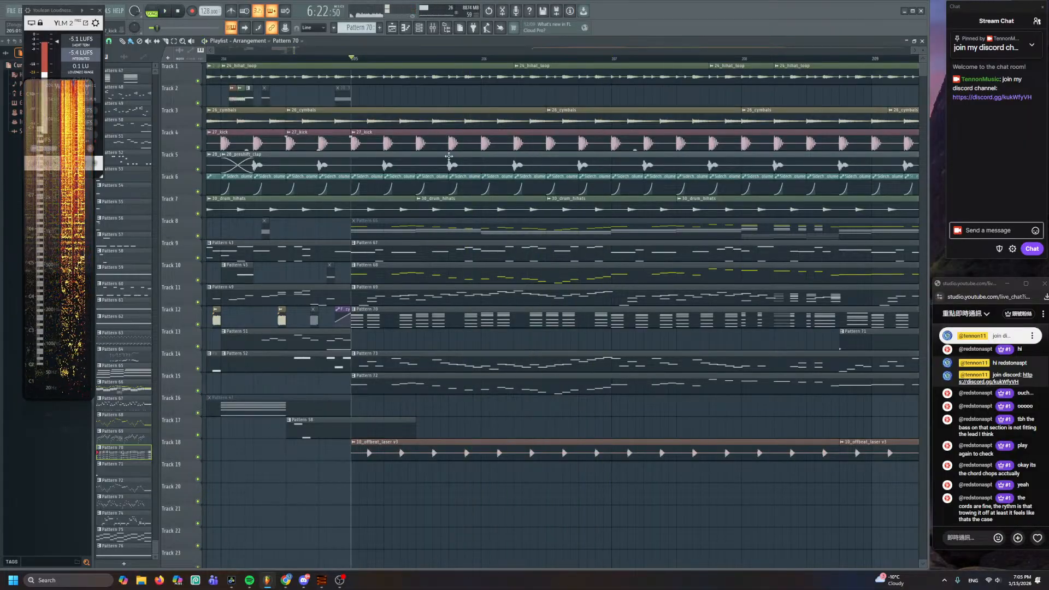
{"action": "key", "text": "space"}
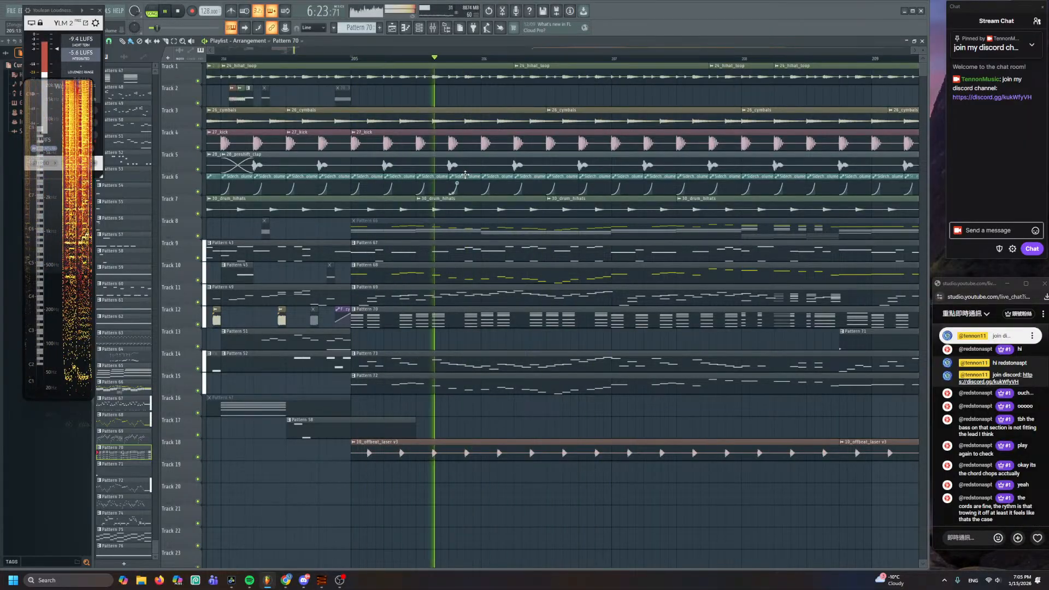
{"action": "scroll", "coordinate": [466, 176], "scroll_direction": "down", "scroll_amount": 3}
{"action": "scroll", "coordinate": [465, 176], "scroll_direction": "down", "scroll_amount": 1}
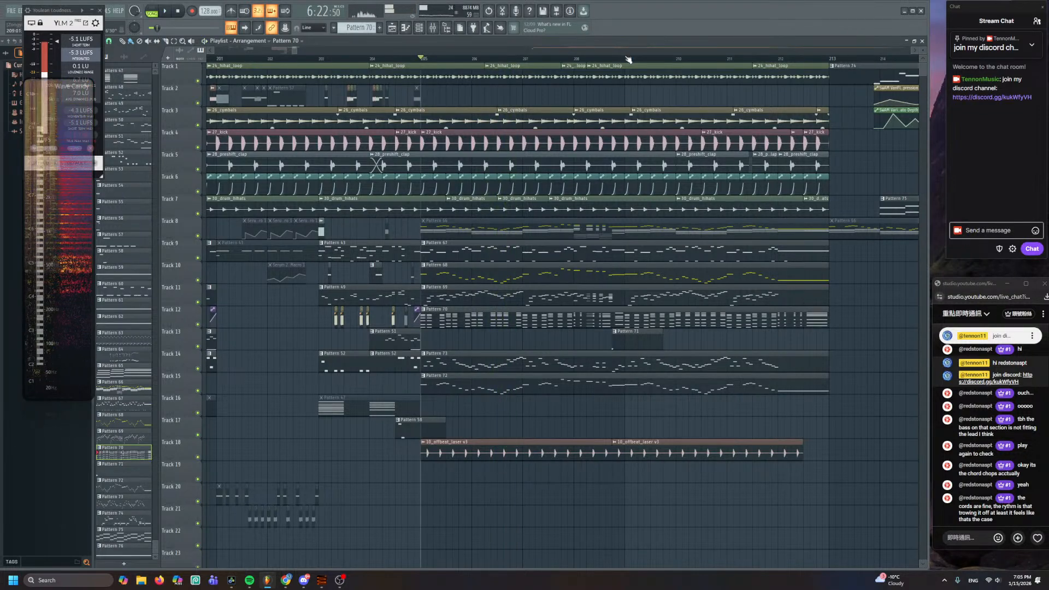
{"action": "scroll", "coordinate": [638, 155], "scroll_direction": "up", "scroll_amount": 2}
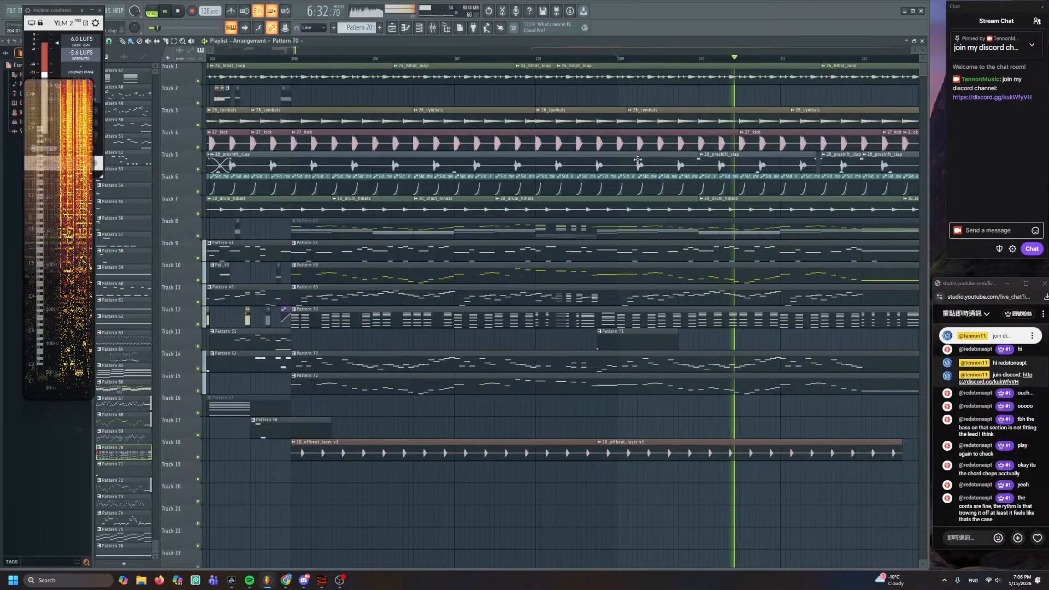
{"action": "key", "text": "space"}
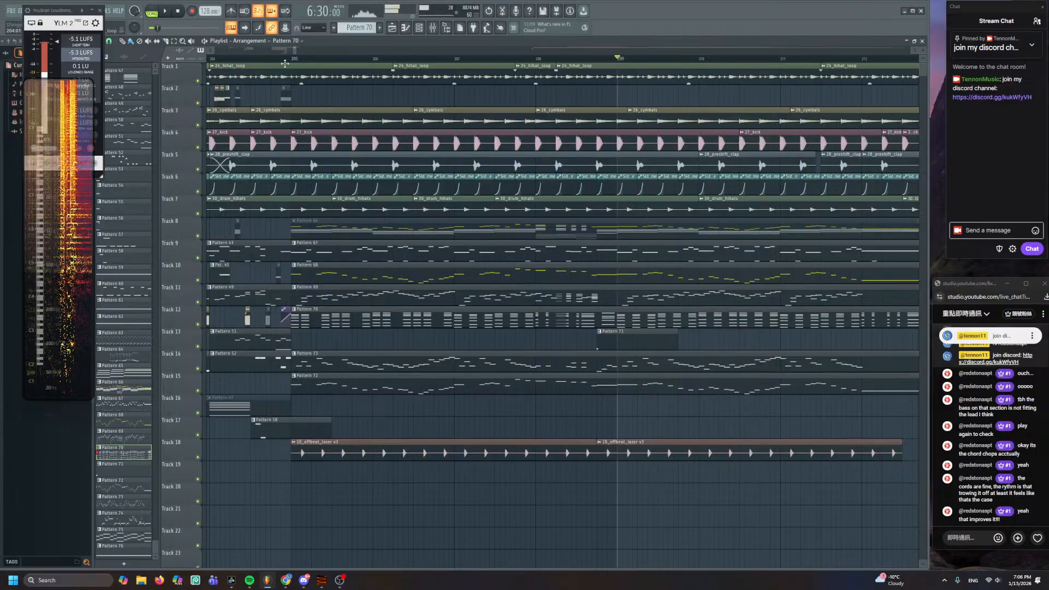
{"action": "scroll", "coordinate": [310, 118], "scroll_direction": "up", "scroll_amount": 2}
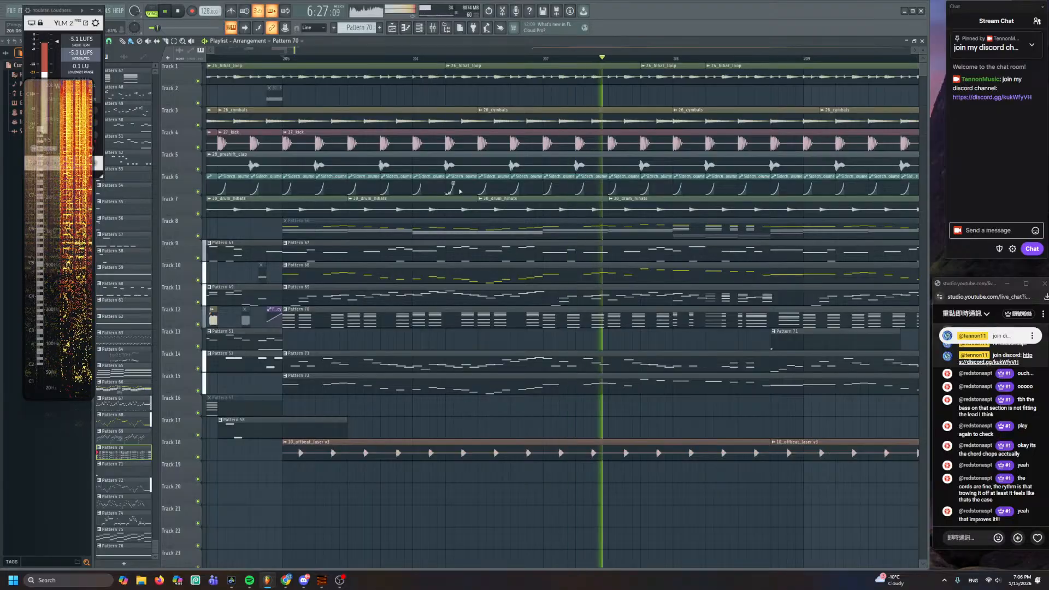
- Open Pattern 70 in the piano roll and move the middle chords of both three-chord groups in bar 3 one step earlier
{"action": "key", "text": "F7"}
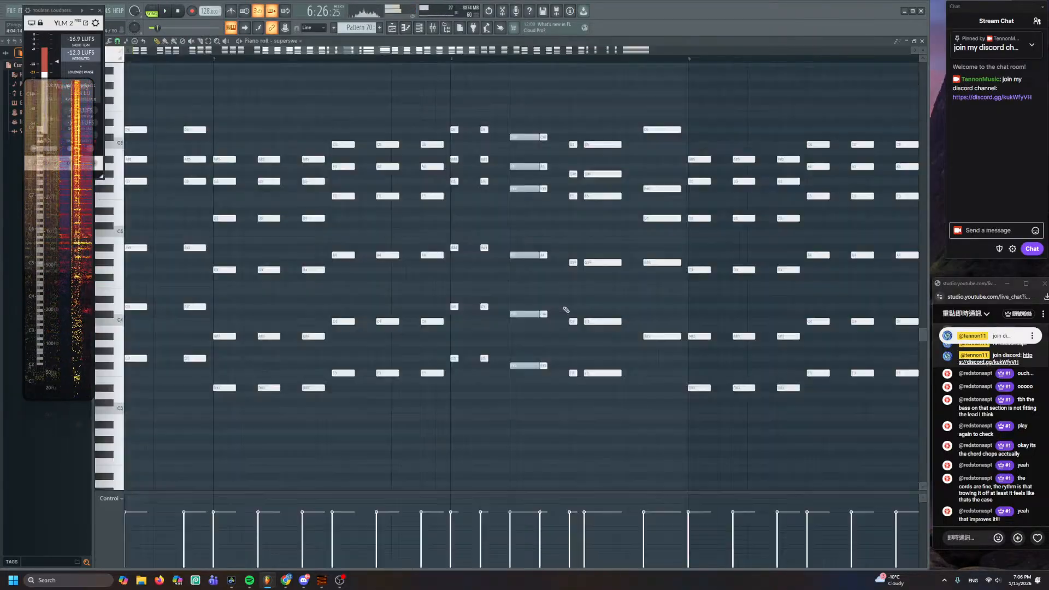
{"action": "key", "text": "space"}
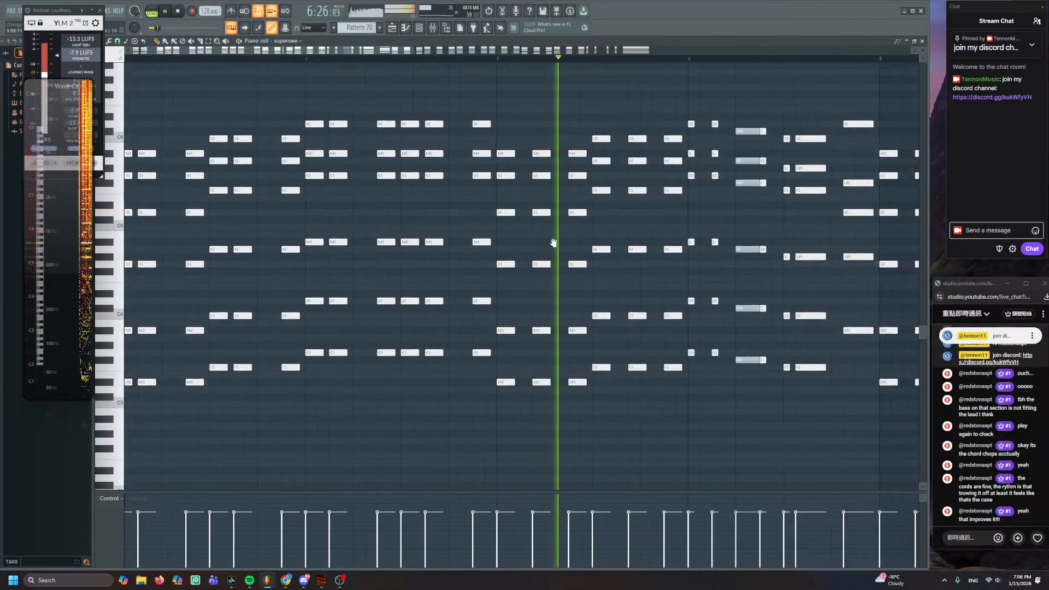
{"action": "scroll", "coordinate": [484, 132], "scroll_direction": "down", "scroll_amount": 2}
{"action": "left_click_drag", "start_coordinate": [471, 114], "coordinate": [481, 426]}
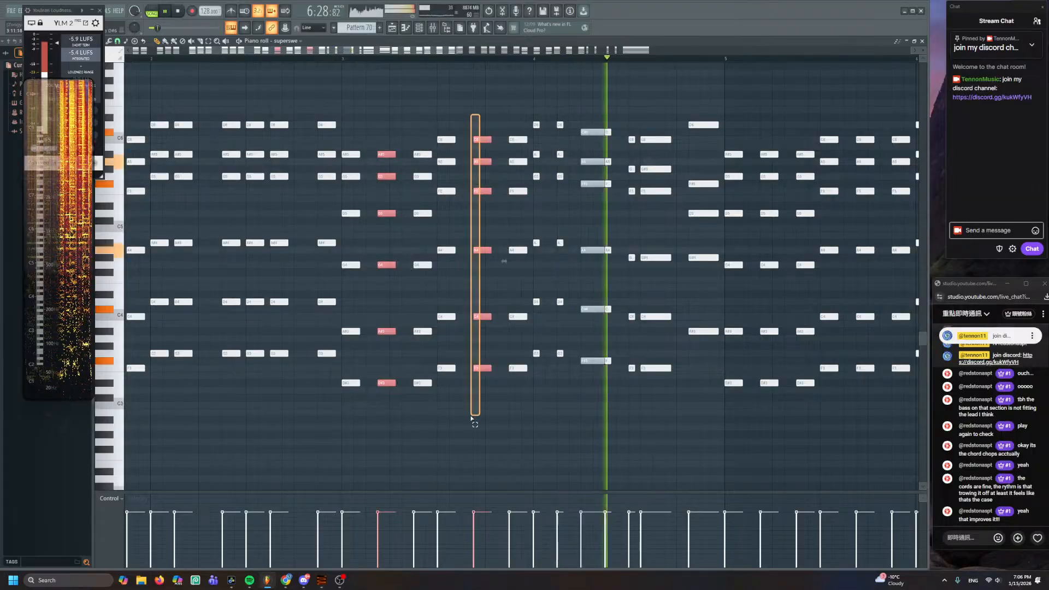
{"action": "key", "text": "shift+Left"}
- Clear the note selection, audition the supersaw chords from bar 3 onward, and stop playback
{"action": "key", "text": "space"}
{"action": "key", "text": "space"}
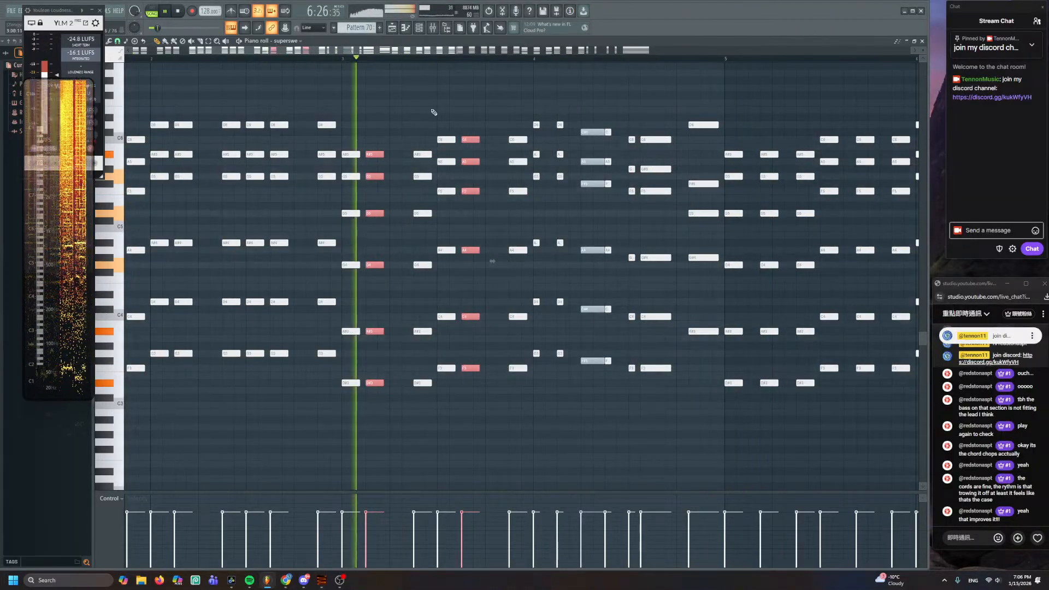
{"action": "left_click", "coordinate": [428, 110], "text": "ctrl"}
{"action": "scroll", "coordinate": [426, 108], "scroll_direction": "up", "scroll_amount": 2}
{"action": "scroll", "coordinate": [389, 134], "scroll_direction": "up", "scroll_amount": 1}
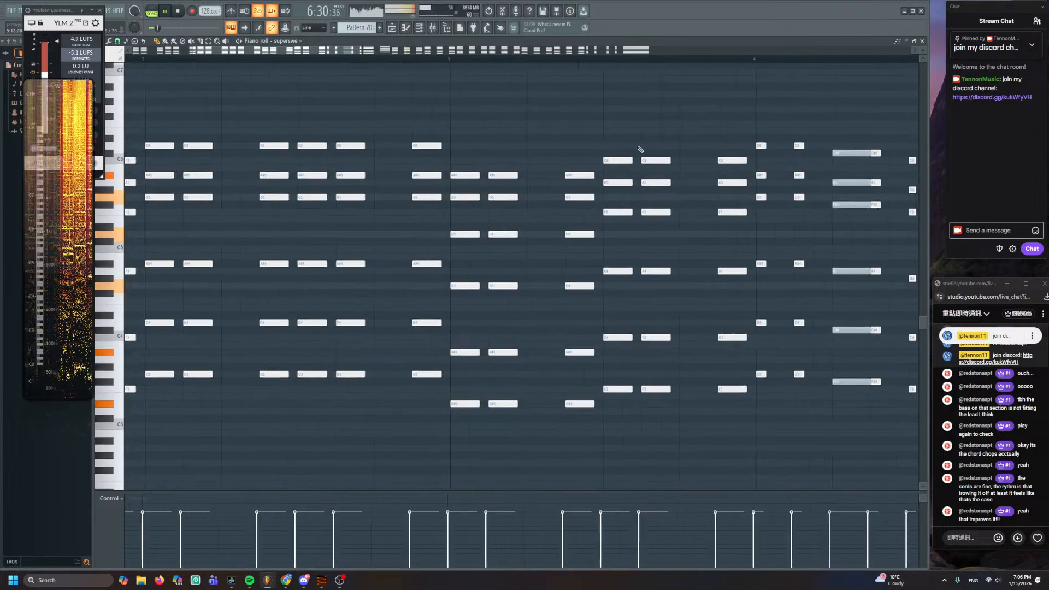
{"action": "scroll", "coordinate": [410, 164], "scroll_direction": "down", "scroll_amount": 2}
{"action": "scroll", "coordinate": [531, 175], "scroll_direction": "down", "scroll_amount": 2}
{"action": "scroll", "coordinate": [135, 136], "scroll_direction": "up", "scroll_amount": 2}
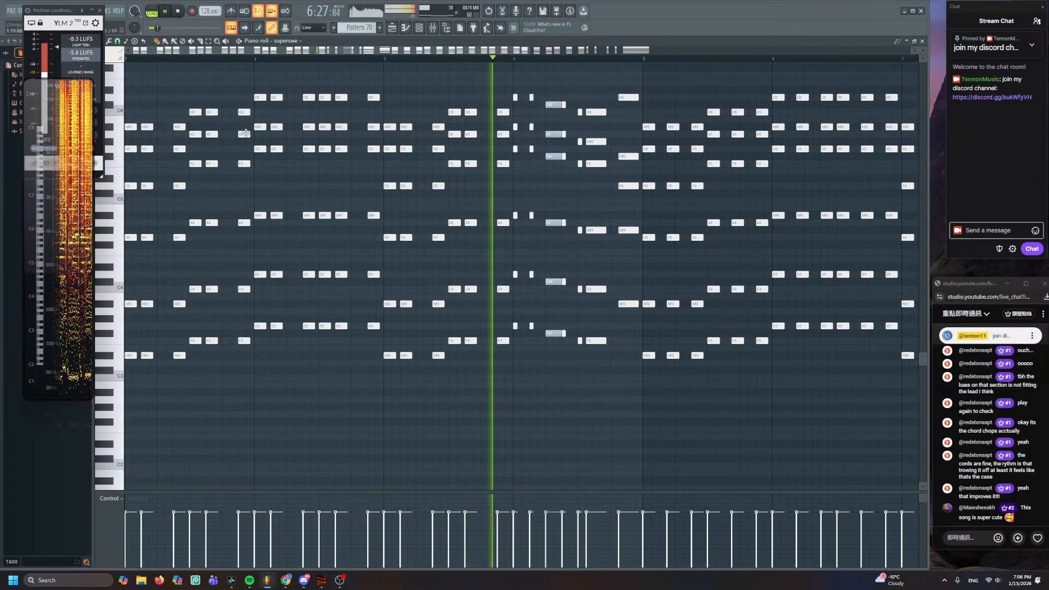
{"action": "left_click_drag", "start_coordinate": [307, 162], "coordinate": [207, 218]}
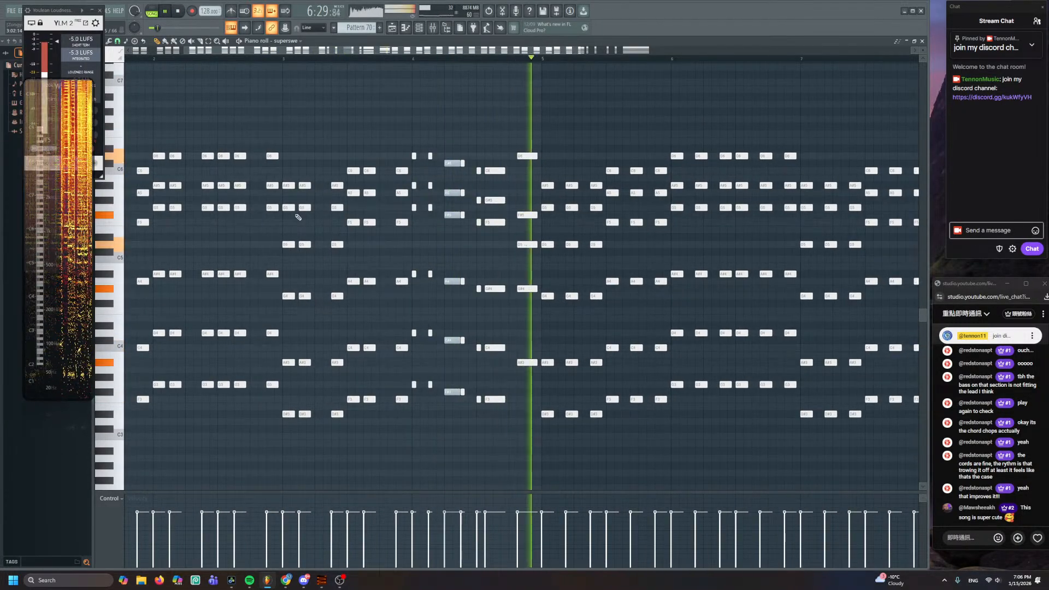
{"action": "key", "text": "space"}
- Move both middle chords of bar 5 and the second and fifth chords of bar 6 one step earlier
{"action": "scroll", "coordinate": [601, 295], "scroll_direction": "up", "scroll_amount": 2}
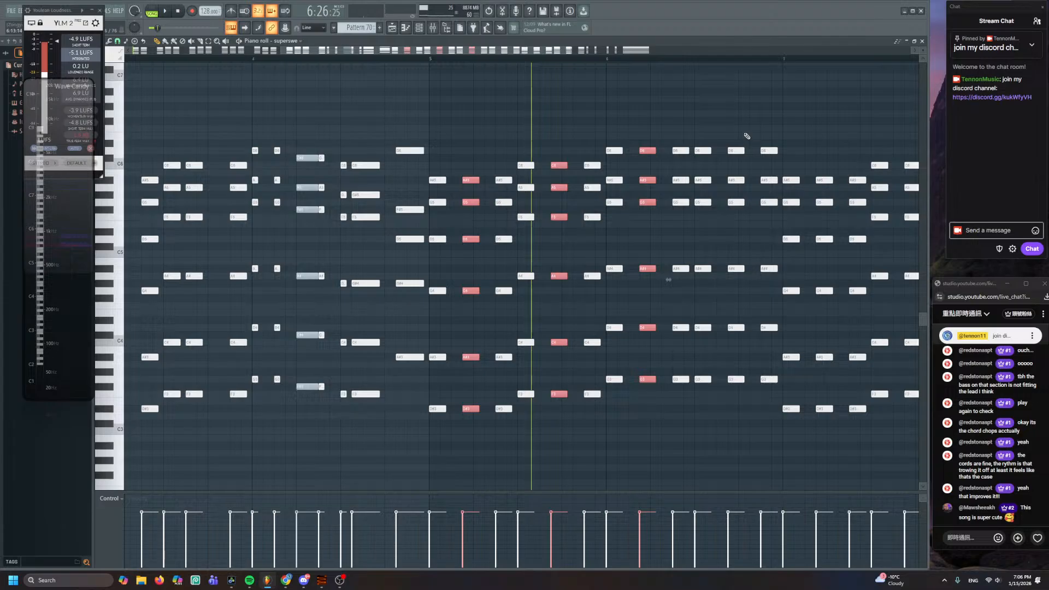
{"action": "scroll", "coordinate": [476, 200], "scroll_direction": "up", "scroll_amount": 3}
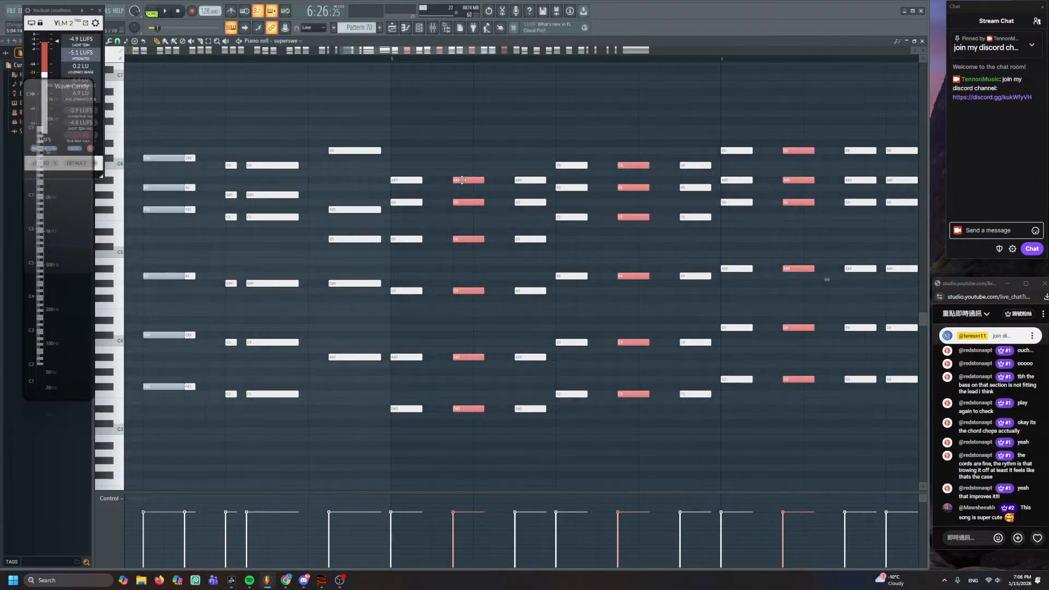
{"action": "scroll", "coordinate": [524, 251], "scroll_direction": "down", "scroll_amount": 4}
{"action": "scroll", "coordinate": [497, 312], "scroll_direction": "down", "scroll_amount": 2}
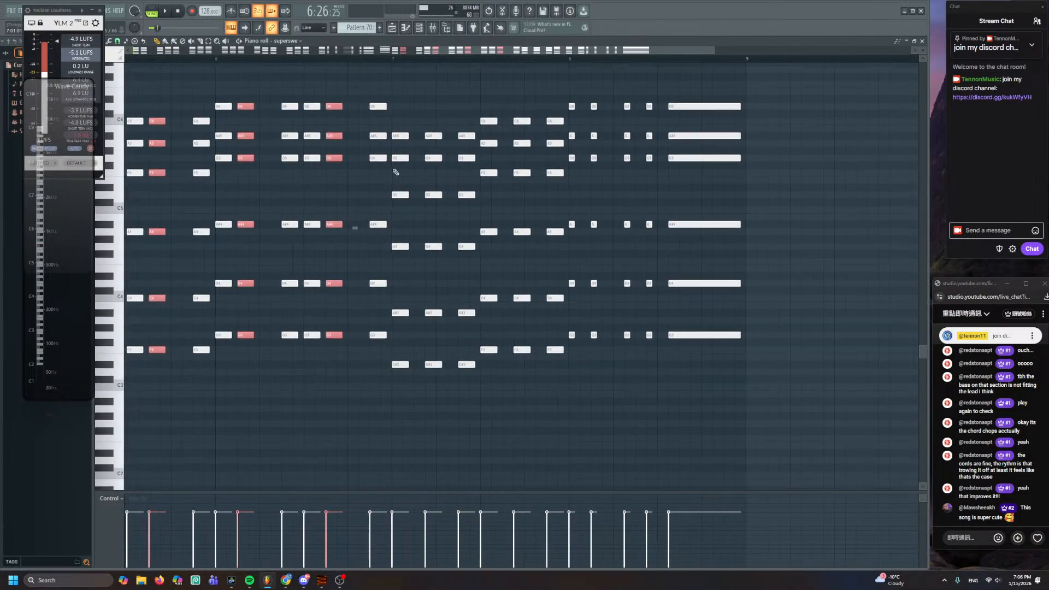
- Select the middle chords of both three-chord groups in bar 7, move them one step earlier, and clear the selection
{"action": "left_click_drag", "start_coordinate": [424, 102], "coordinate": [445, 441]}
{"action": "scroll", "coordinate": [522, 223], "scroll_direction": "up", "scroll_amount": 2}
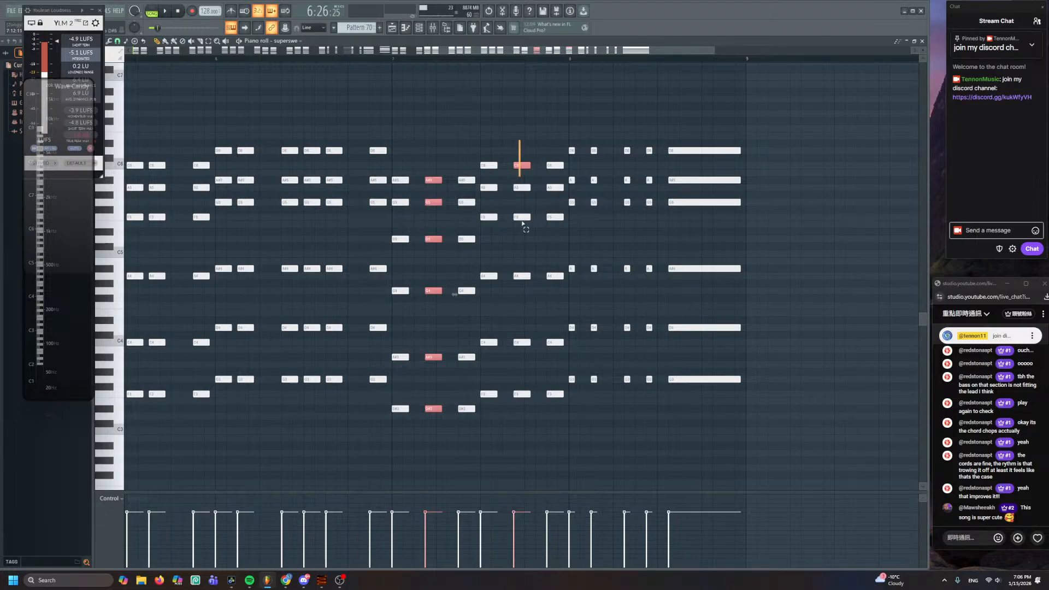
{"action": "left_click_drag", "start_coordinate": [522, 223], "coordinate": [533, 467]}
{"action": "scroll", "coordinate": [629, 176], "scroll_direction": "up", "scroll_amount": 4}
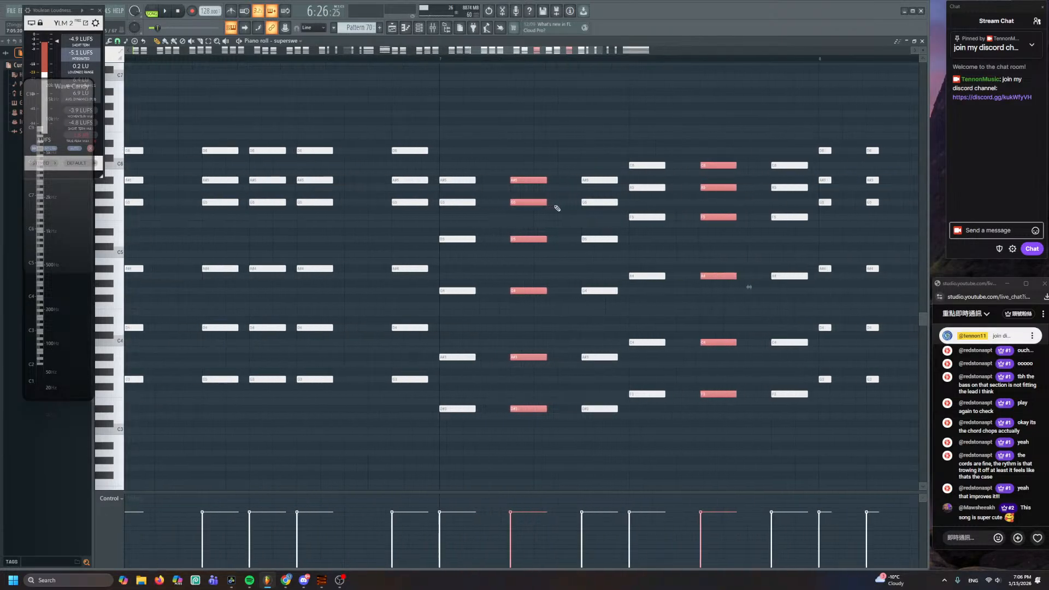
{"action": "left_click_drag", "start_coordinate": [520, 182], "coordinate": [487, 182]}
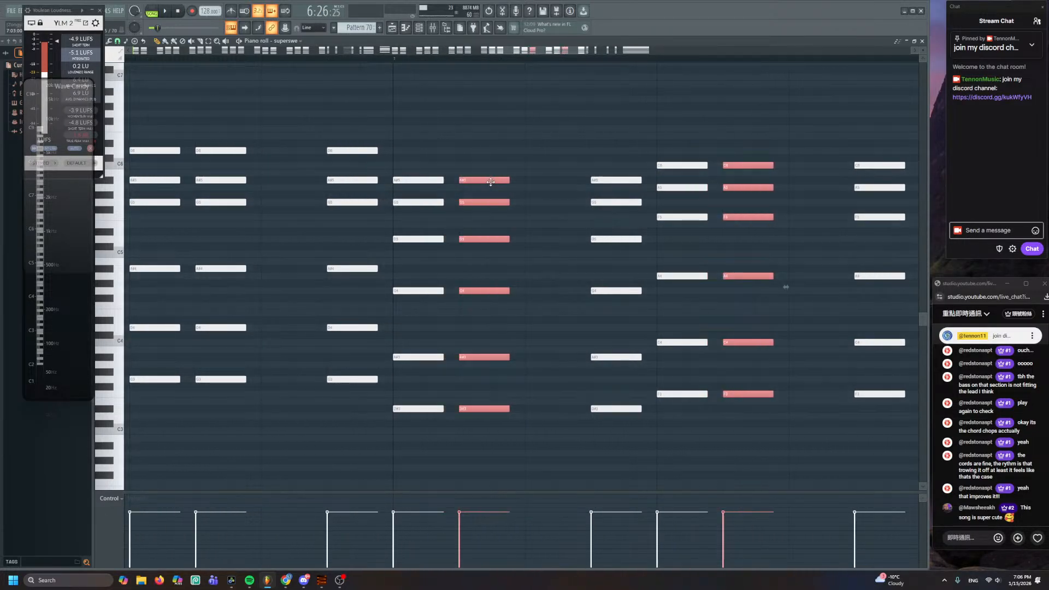
{"action": "scroll", "coordinate": [487, 182], "scroll_direction": "down", "scroll_amount": 4}
{"action": "left_click", "coordinate": [498, 146]}
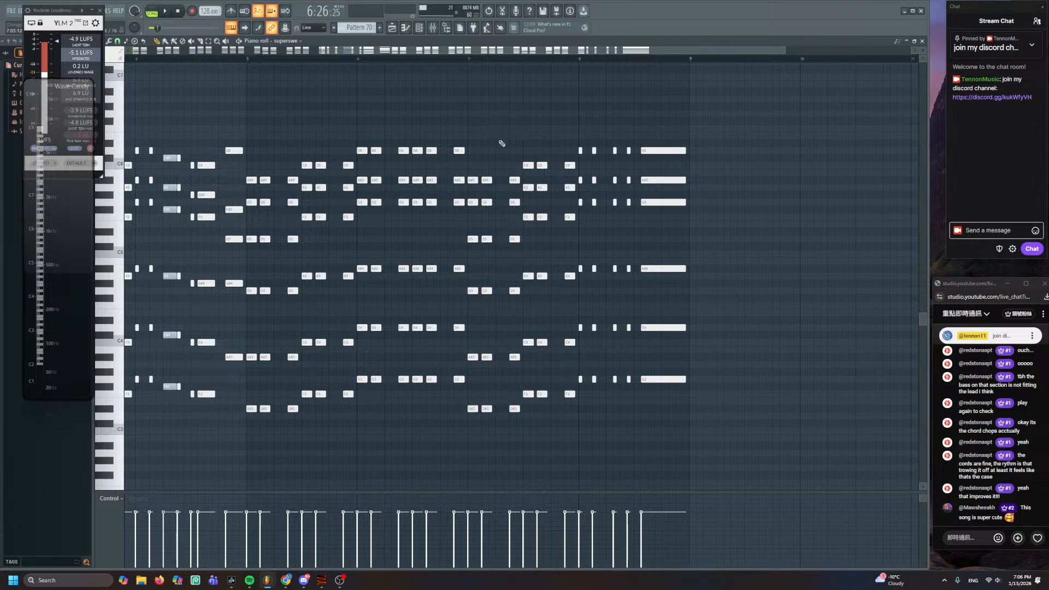
- Review the full Pattern 70 chord rhythm, then close the piano roll and play the arrangement from the bars leading into that section
{"action": "scroll", "coordinate": [478, 160], "scroll_direction": "down", "scroll_amount": 3}
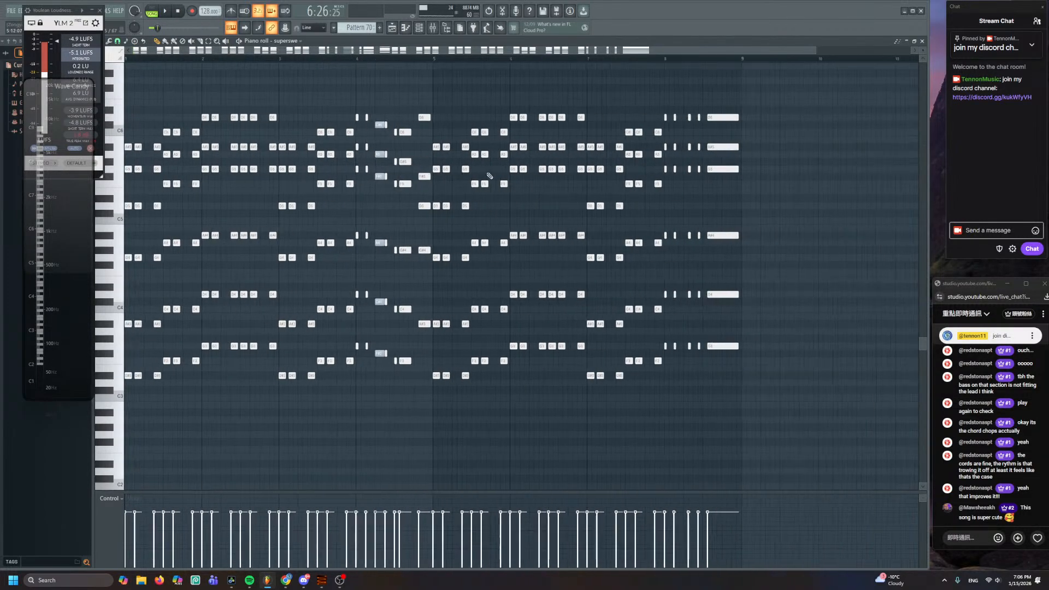
{"action": "scroll", "coordinate": [498, 207], "scroll_direction": "up", "scroll_amount": 2}
{"action": "scroll", "coordinate": [547, 213], "scroll_direction": "up", "scroll_amount": 1}
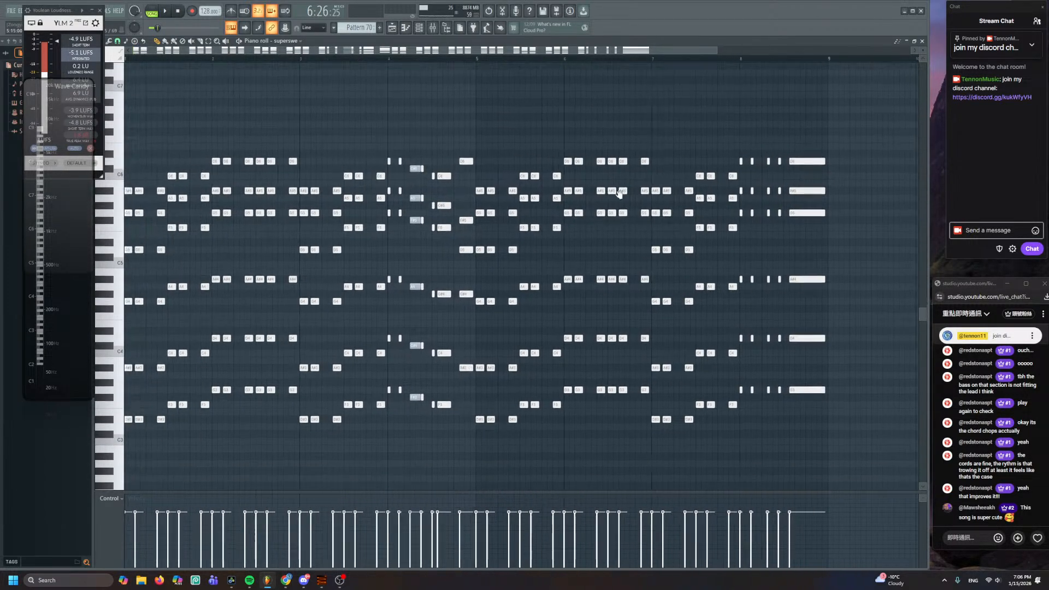
{"action": "scroll", "coordinate": [631, 193], "scroll_direction": "down", "scroll_amount": 2}
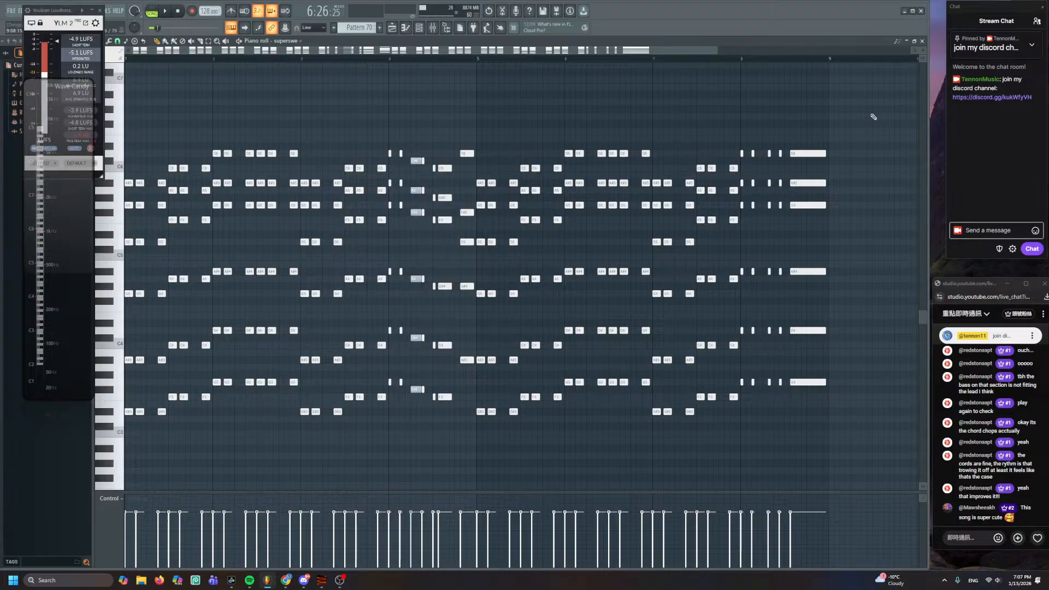
{"action": "left_click", "coordinate": [923, 42]}
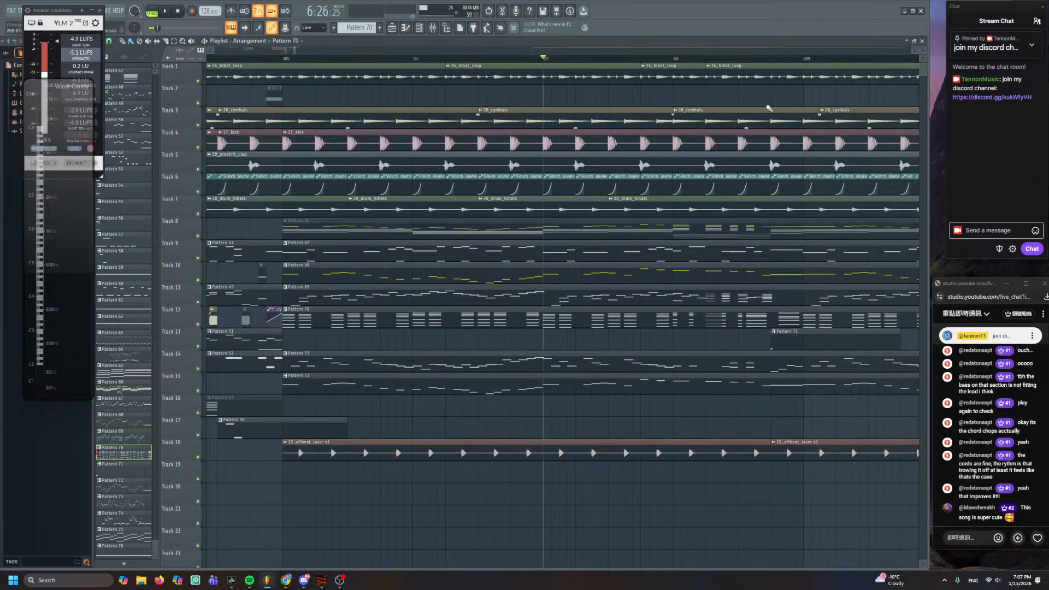
{"action": "scroll", "coordinate": [738, 125], "scroll_direction": "down", "scroll_amount": 5}
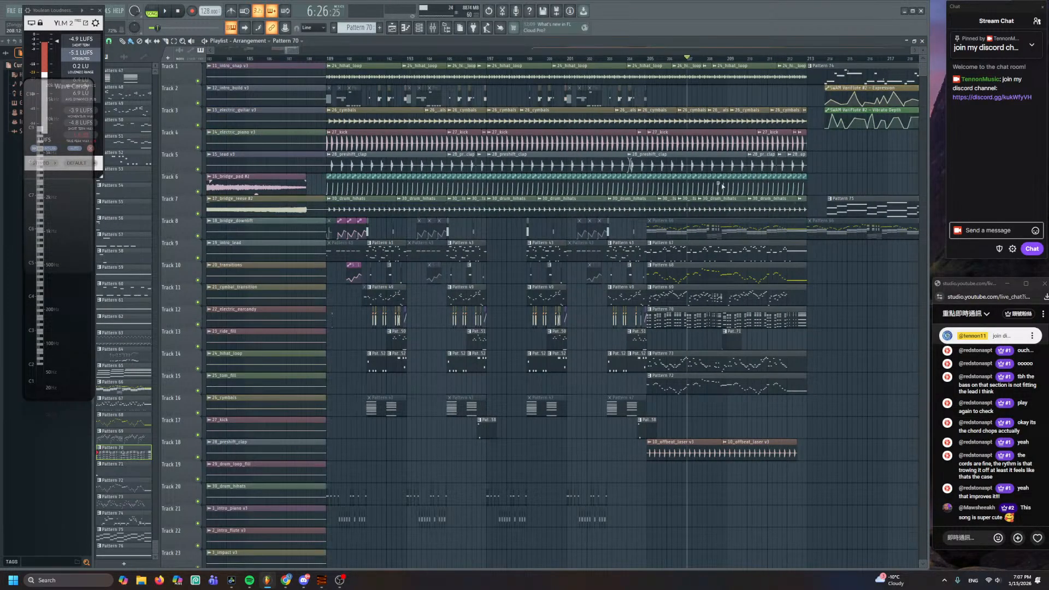
{"action": "scroll", "coordinate": [722, 190], "scroll_direction": "up", "scroll_amount": 4}
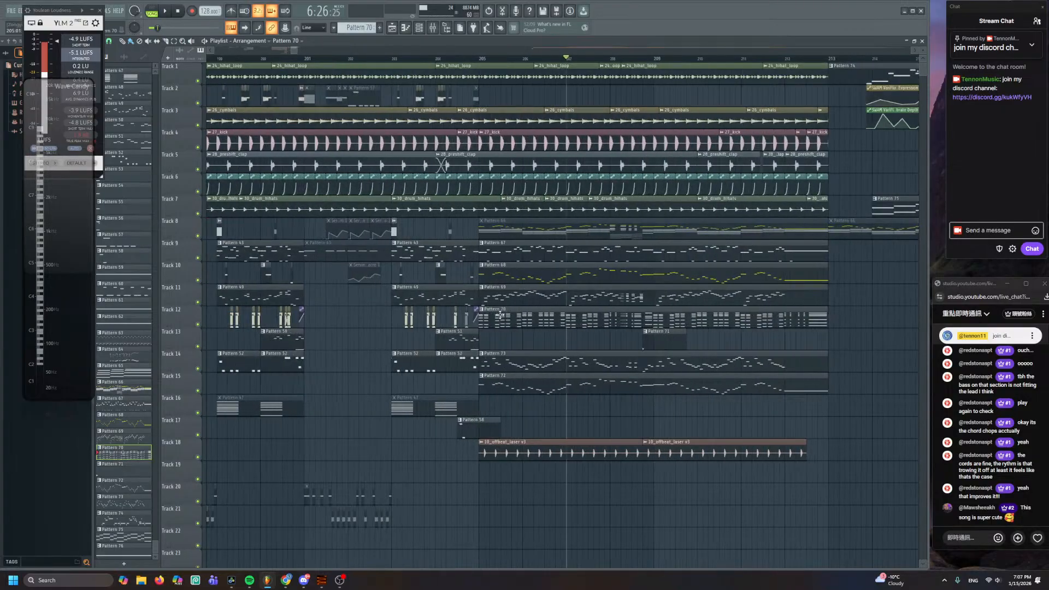
{"action": "scroll", "coordinate": [517, 290], "scroll_direction": "up", "scroll_amount": 2}
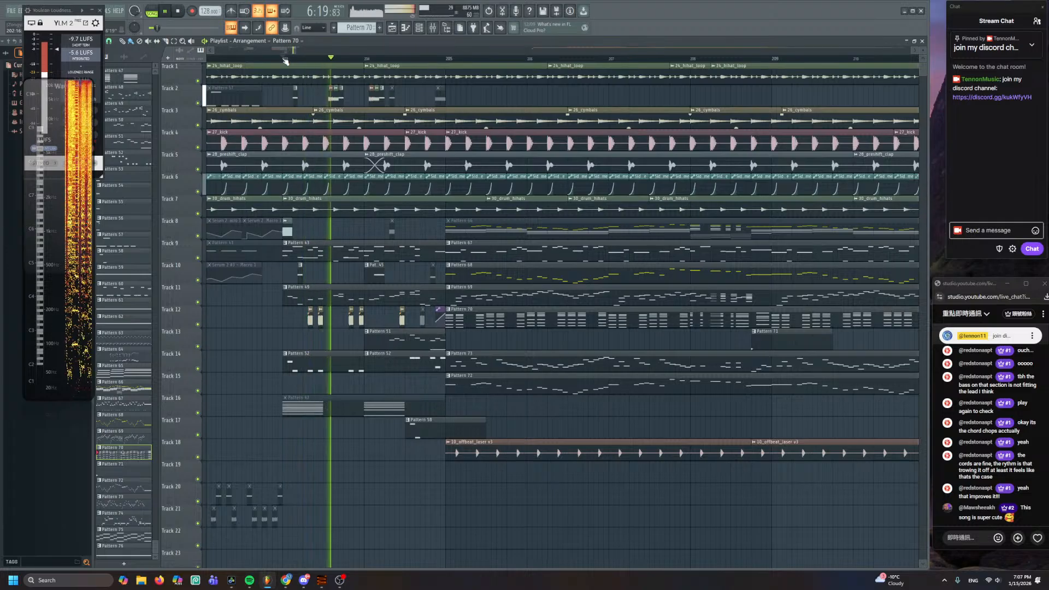
{"action": "scroll", "coordinate": [416, 229], "scroll_direction": "up", "scroll_amount": 2}
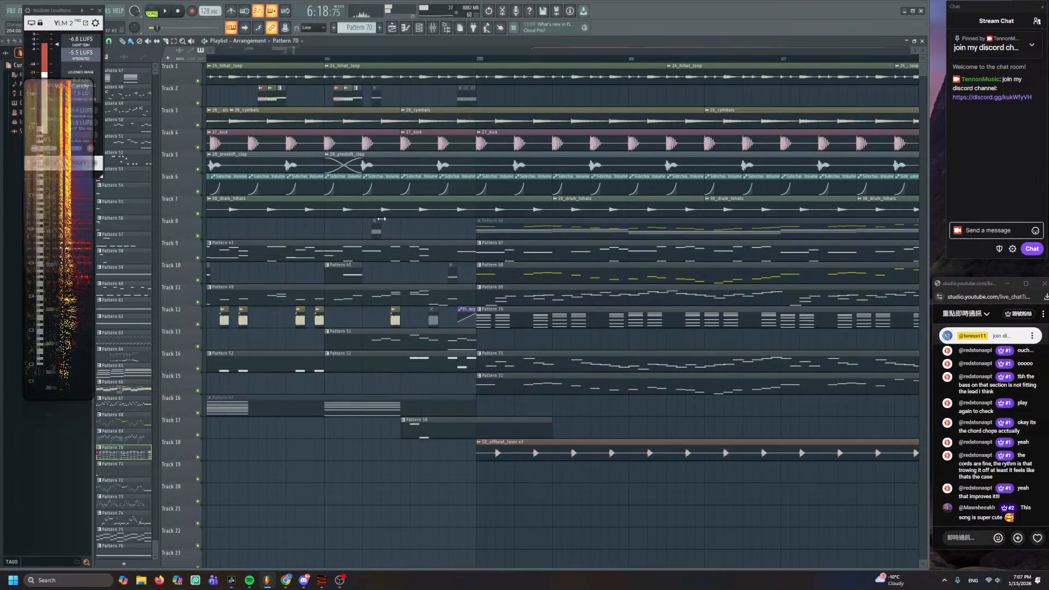
- Play the bars leading into the Pattern 67 section and mute the pattern clip on Track 13 directly before it
{"action": "key", "text": "space"}
{"action": "scroll", "coordinate": [415, 224], "scroll_direction": "up", "scroll_amount": 2}
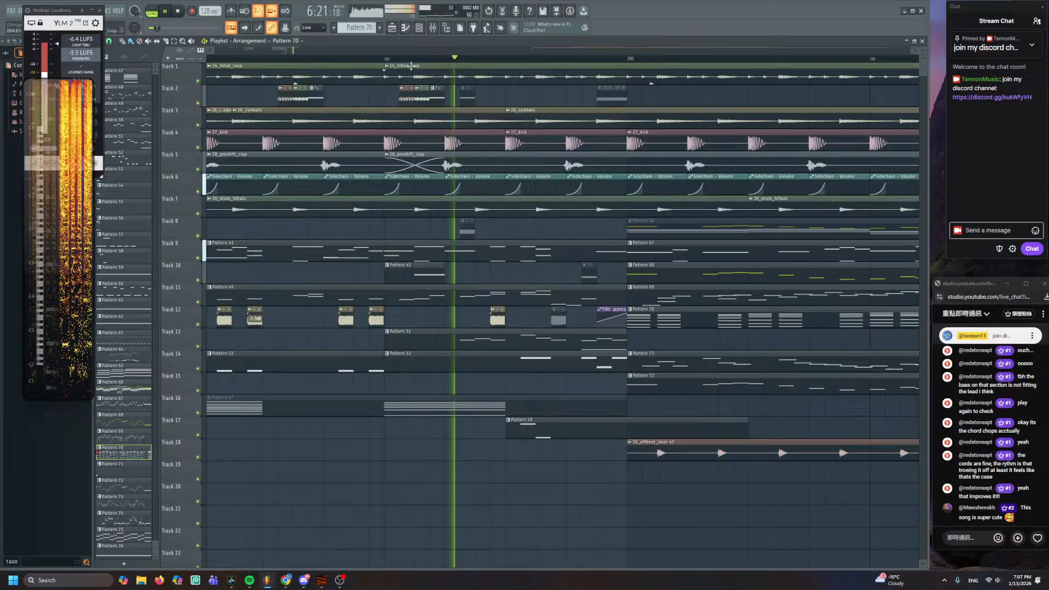
{"action": "key", "text": "space"}
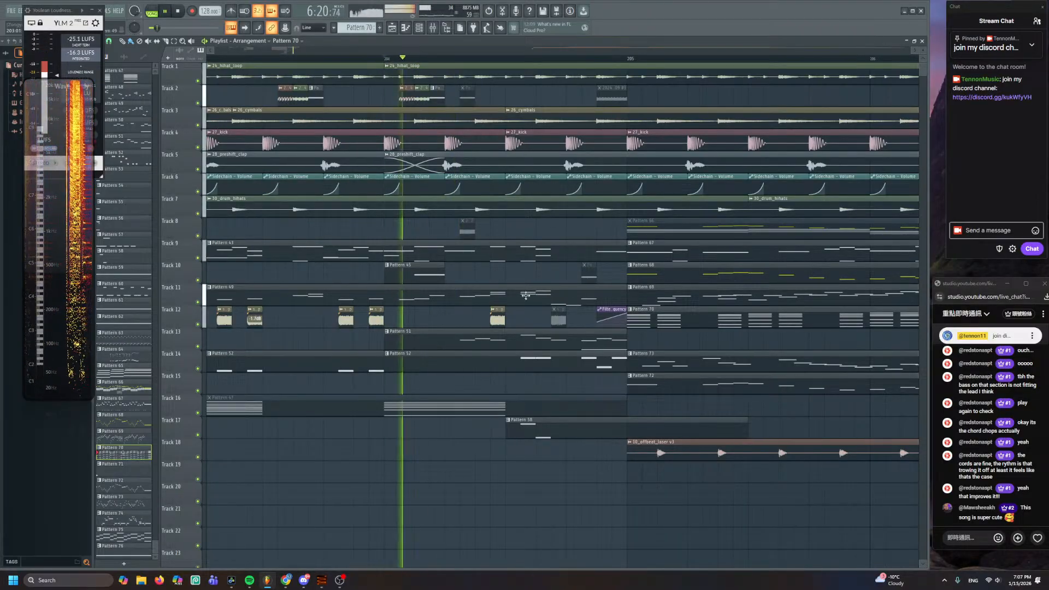
{"action": "key", "text": "space"}
{"action": "right_click", "coordinate": [464, 334], "text": "alt"}
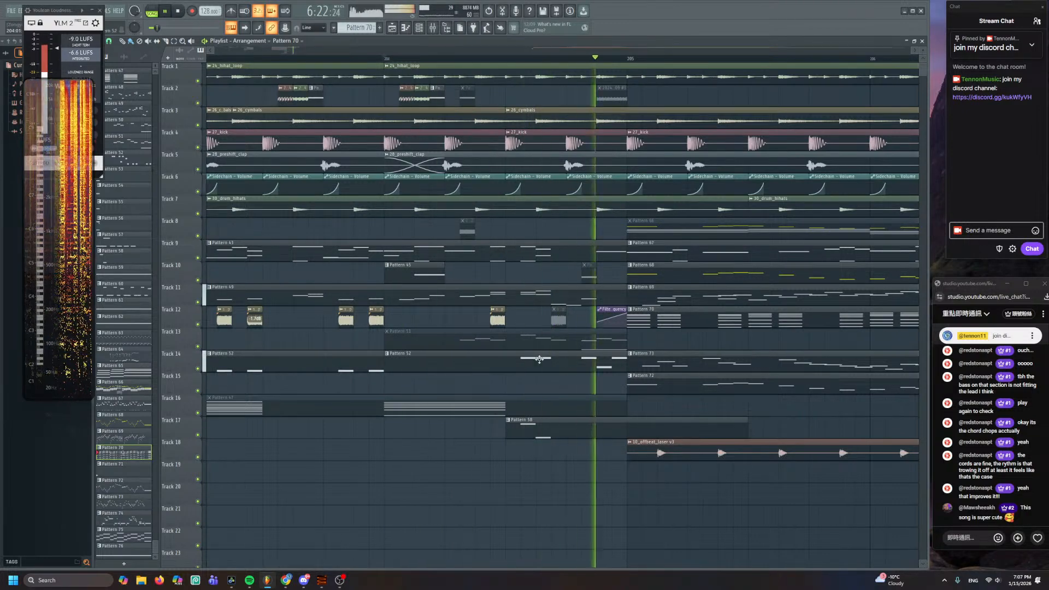
{"action": "key", "text": "space"}
- Review and audition the Pattern 52 percussion notes in the piano roll, then return to the playlist
{"action": "double_click", "coordinate": [482, 328]}
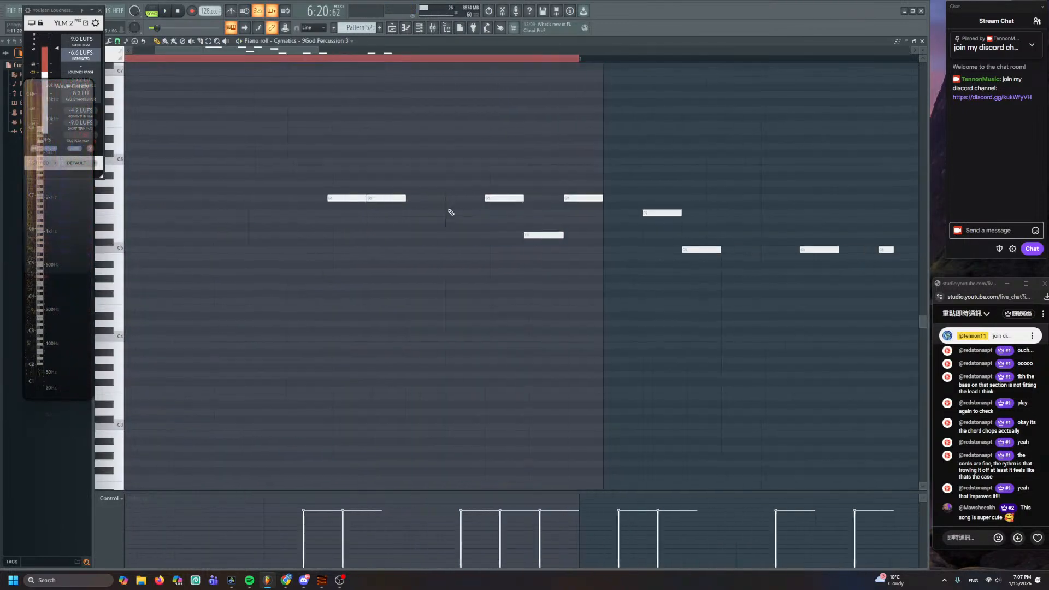
{"action": "key", "text": "space"}
{"action": "key", "text": "space"}
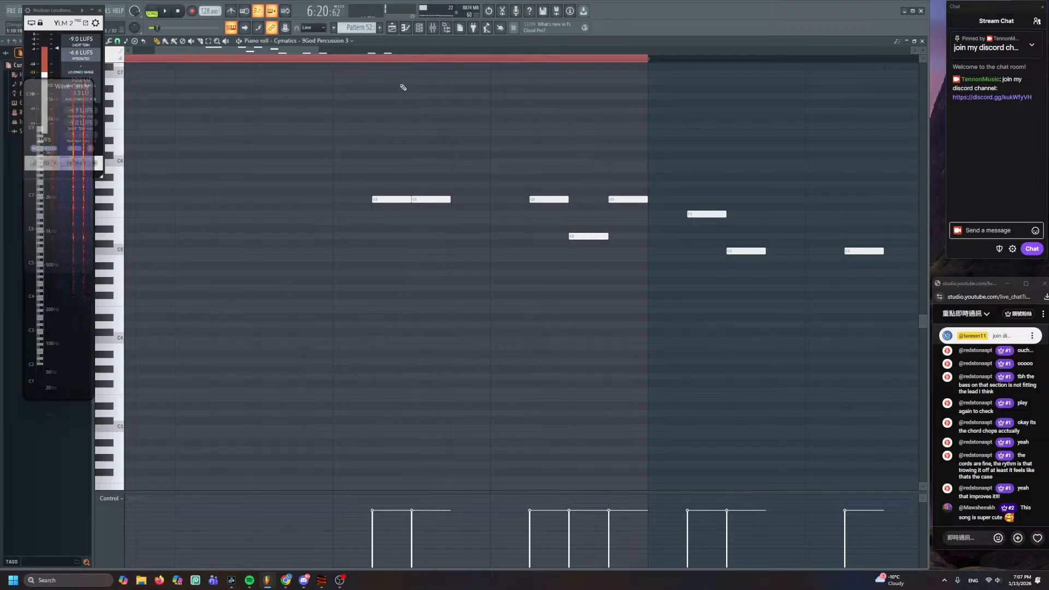
{"action": "left_click", "coordinate": [393, 29]}
- Audition Pattern 58 on its own, raise its low second note to the first note's pitch, and return to the playlist
{"action": "scroll", "coordinate": [553, 354], "scroll_direction": "up", "scroll_amount": 5}
{"action": "key", "text": "space"}
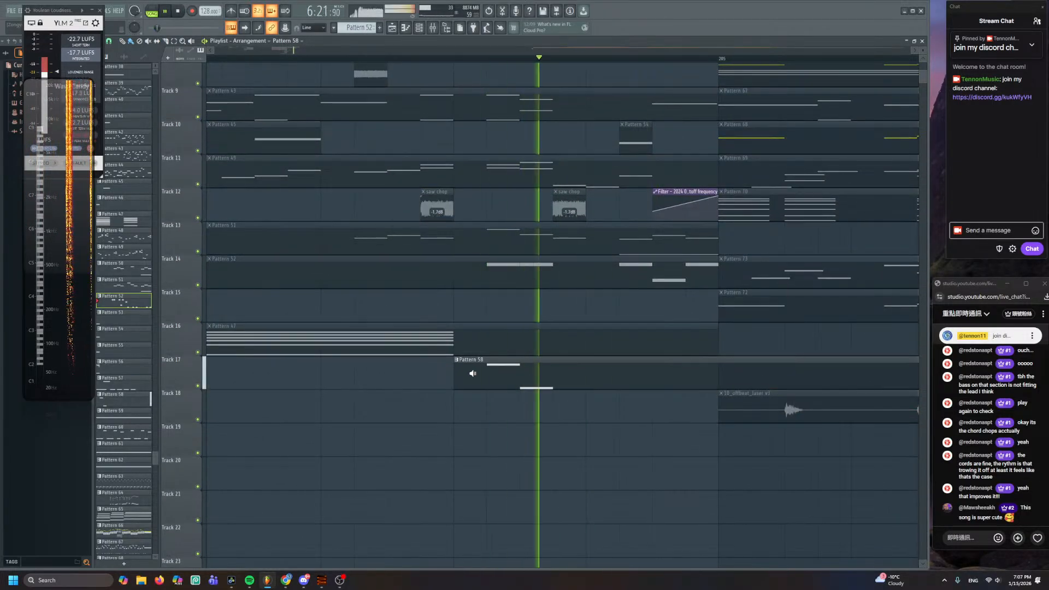
{"action": "key", "text": "space"}
{"action": "double_click", "coordinate": [505, 374]}
{"action": "scroll", "coordinate": [241, 294], "scroll_direction": "up", "scroll_amount": 1}
{"action": "key", "text": "space"}
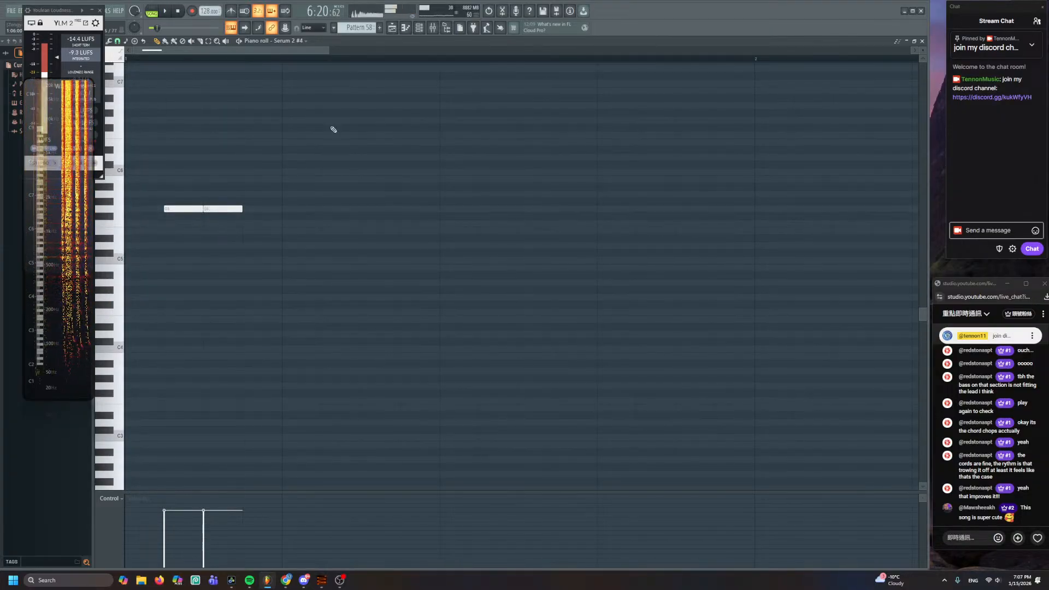
{"action": "left_click", "coordinate": [392, 27]}
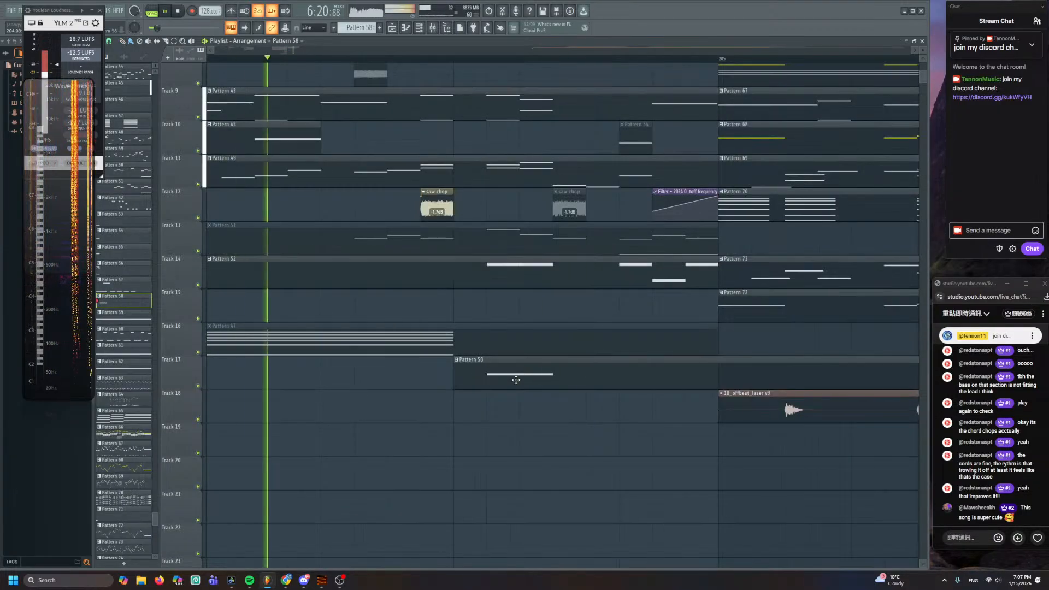
- Open the Serum 2 #4 instrument from the channel rack and audition its sound on the plugin keyboard
{"action": "left_click", "coordinate": [392, 27]}
{"action": "left_click", "coordinate": [433, 30]}
{"action": "left_click", "coordinate": [421, 28]}
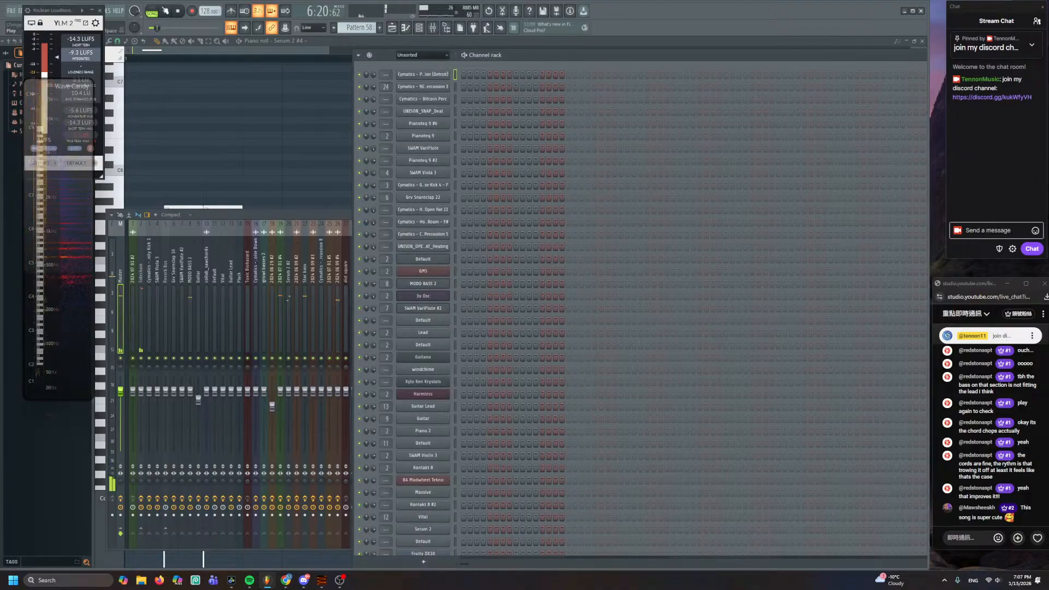
{"action": "scroll", "coordinate": [496, 462], "scroll_direction": "down", "scroll_amount": 10}
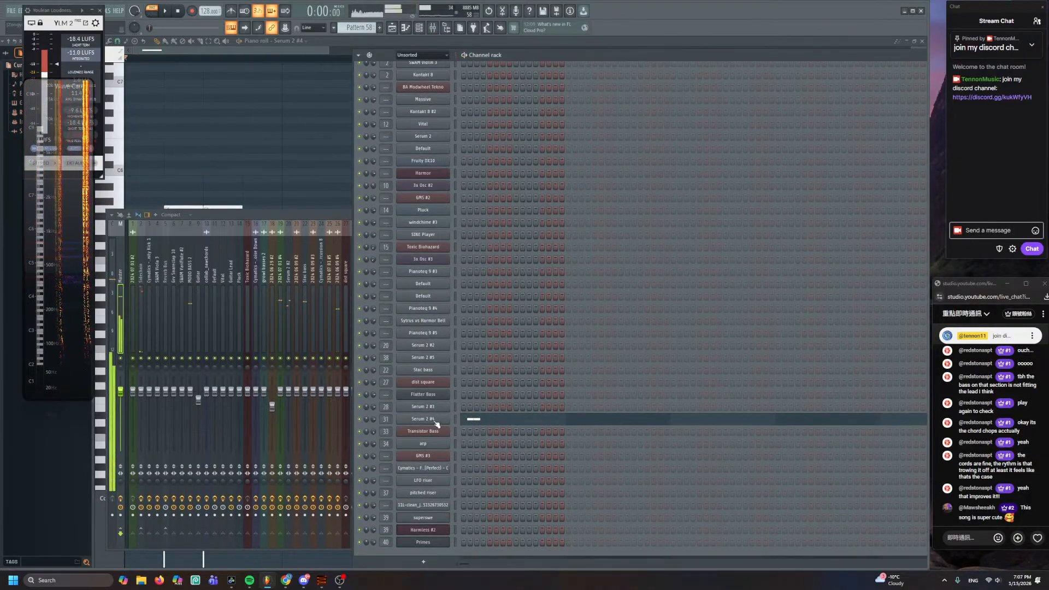
{"action": "left_click", "coordinate": [423, 419]}
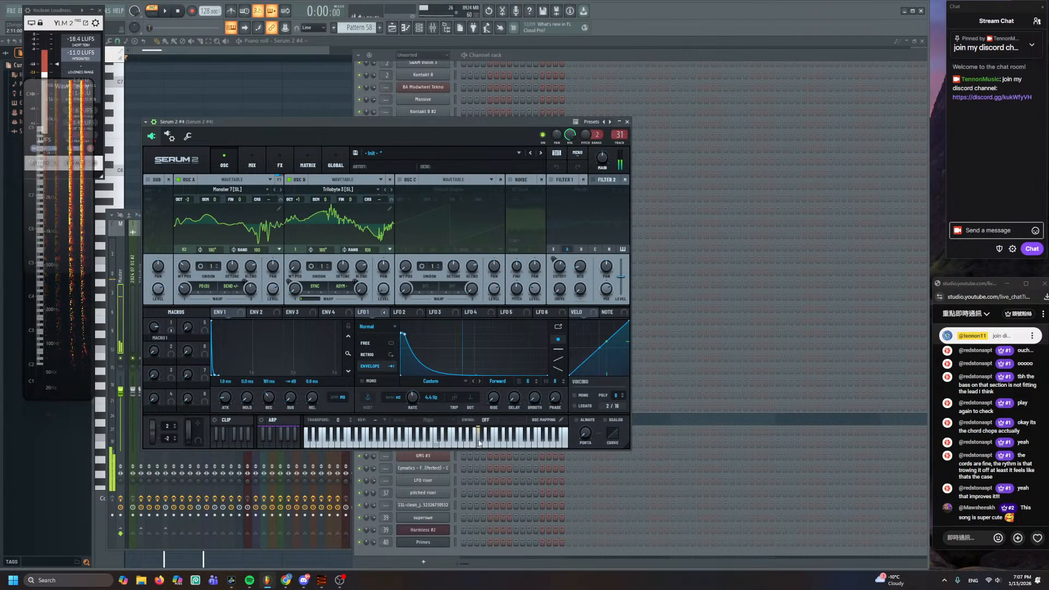
{"action": "left_click", "coordinate": [500, 444]}
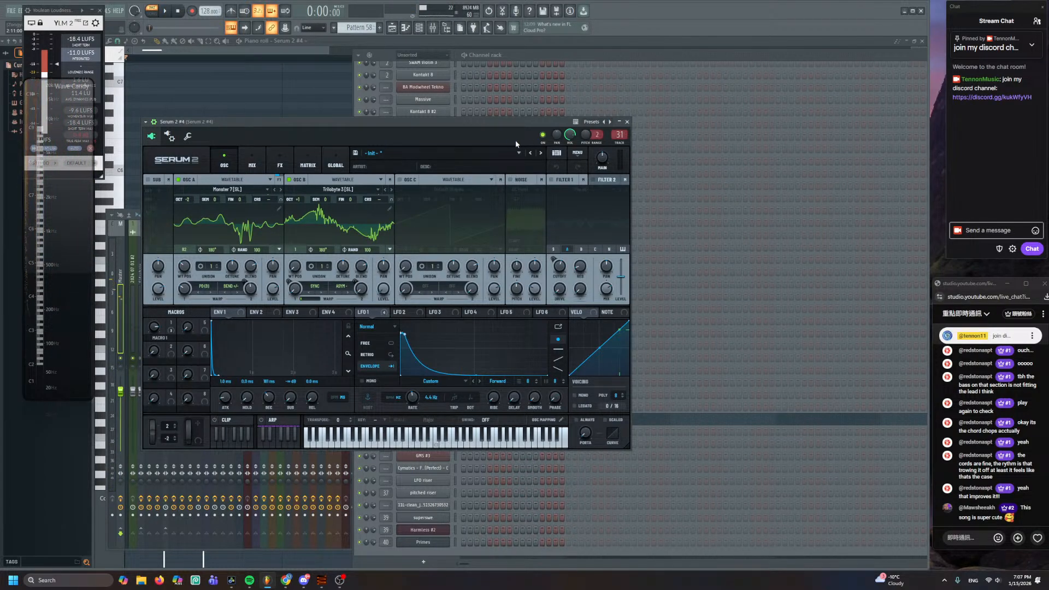
{"action": "left_click", "coordinate": [579, 153]}
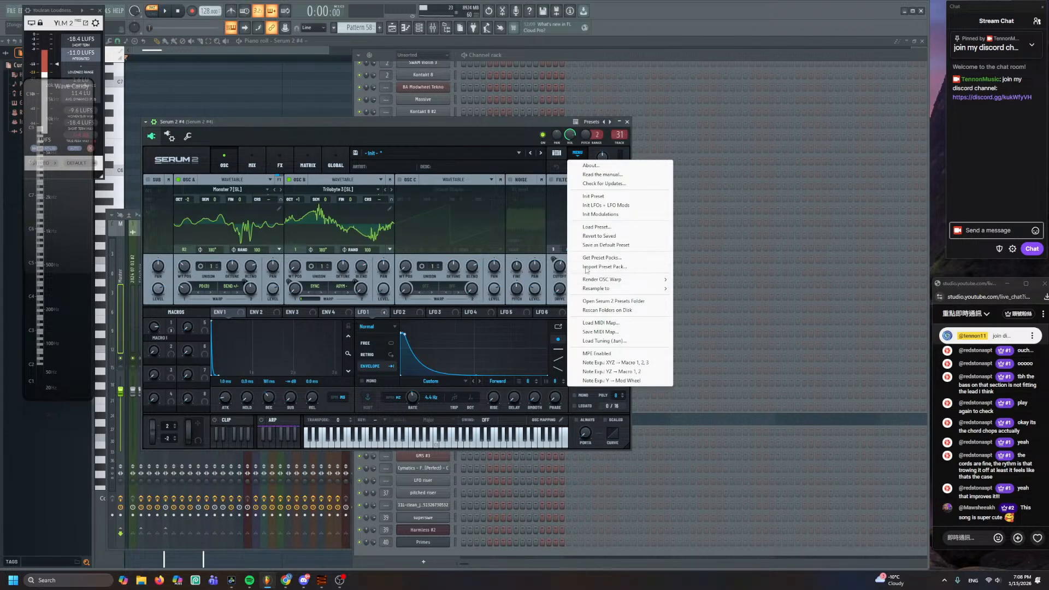
{"action": "left_click", "coordinate": [491, 125]}
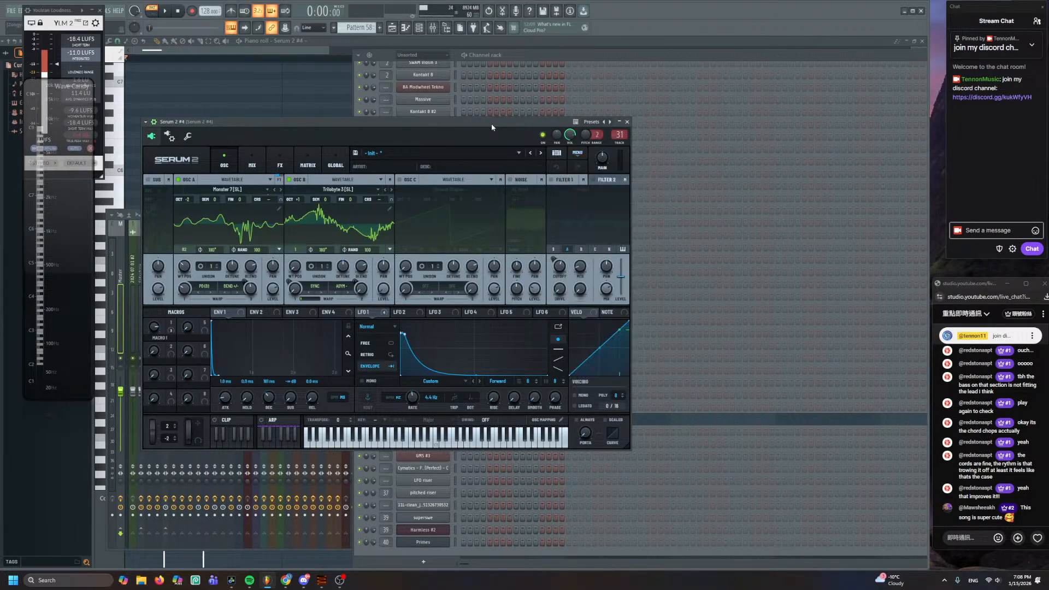
{"action": "left_click", "coordinate": [578, 155]}
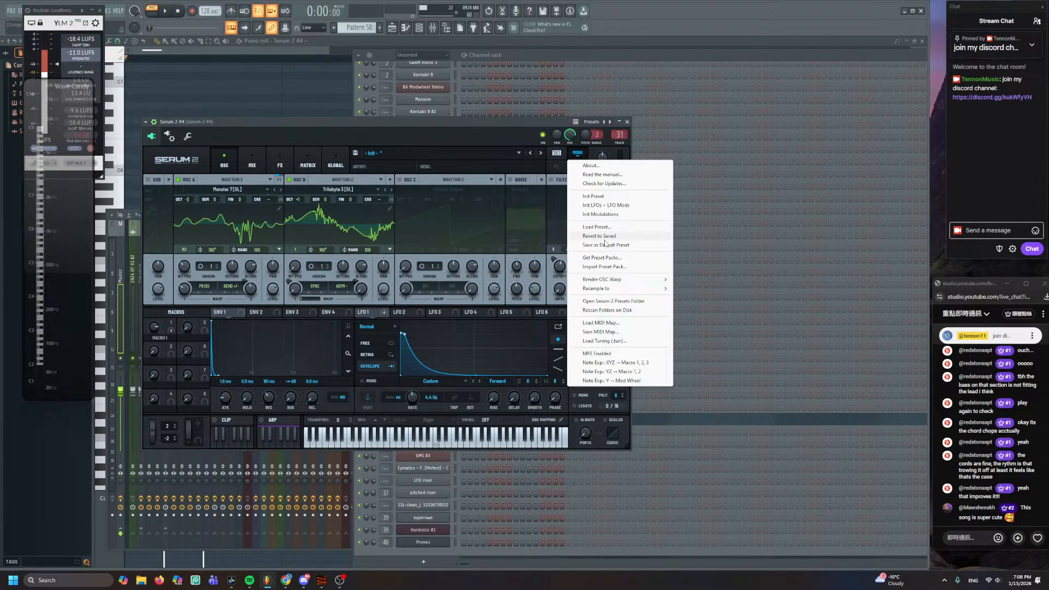
{"action": "left_click", "coordinate": [359, 155]}
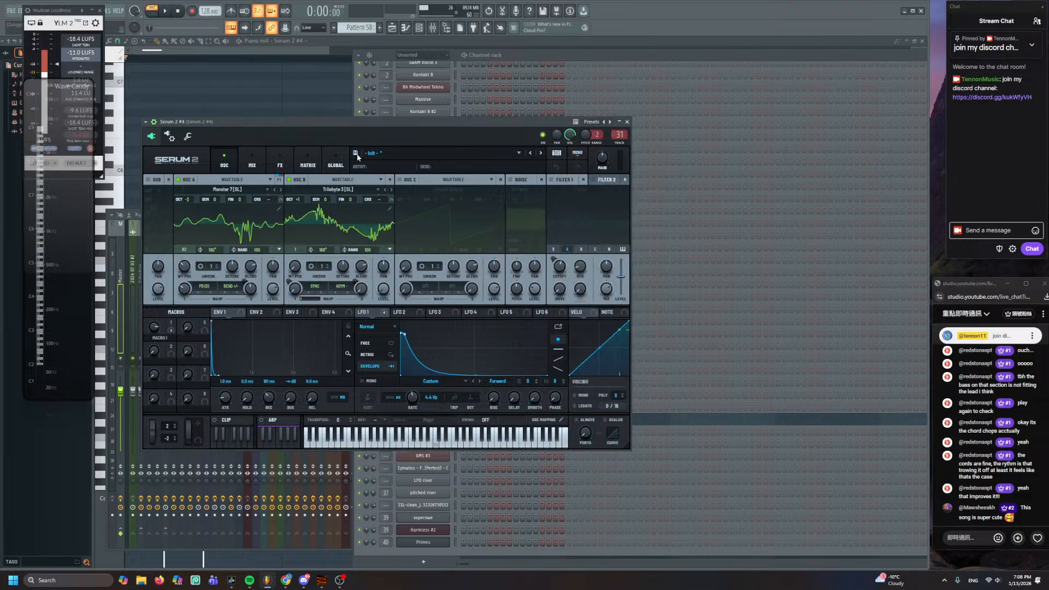
- Save the current Serum 2 sound as a user preset named "laser thign"
{"action": "left_click", "coordinate": [356, 153]}
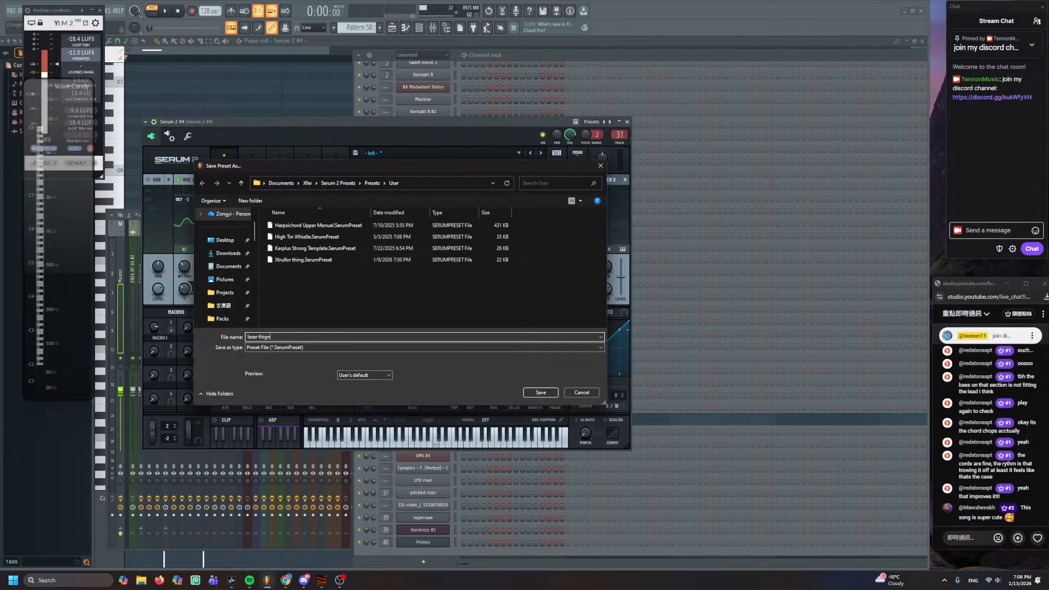
{"action": "type", "text": "laser thign"}
{"action": "key", "text": "Return"}
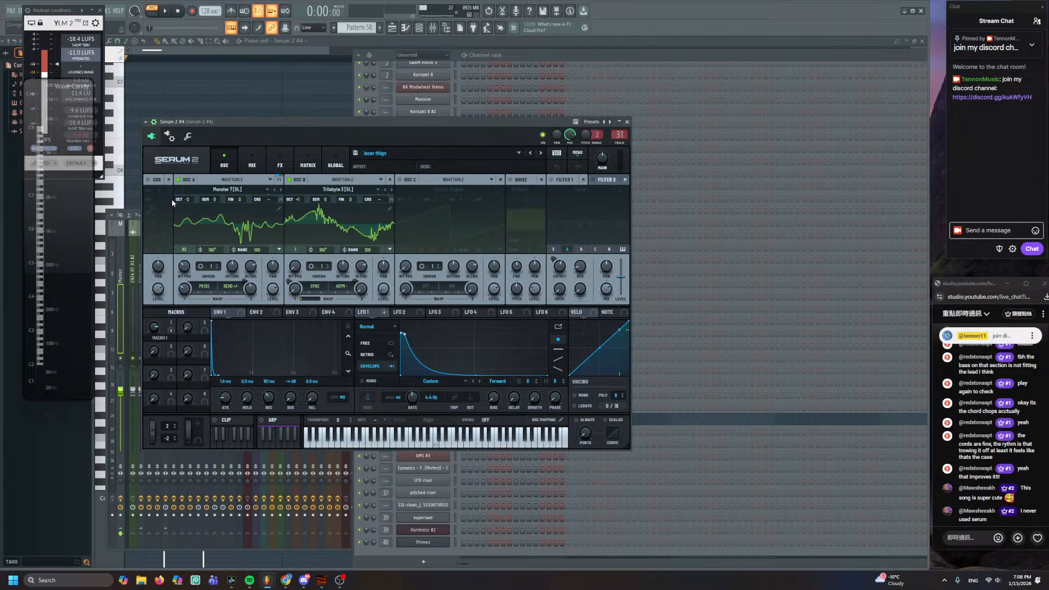
- Check Discord and the Serum 2 preset browser, then open the Serum 2 presets folder in File Explorer
{"action": "left_click", "coordinate": [305, 582]}
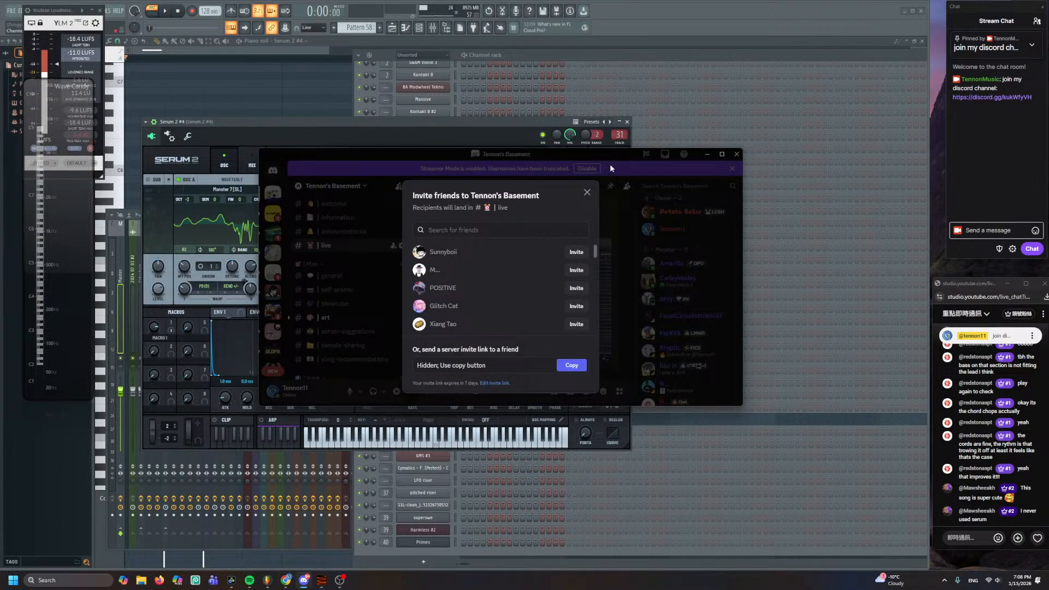
{"action": "left_click", "coordinate": [484, 132]}
{"action": "left_click", "coordinate": [558, 153]}
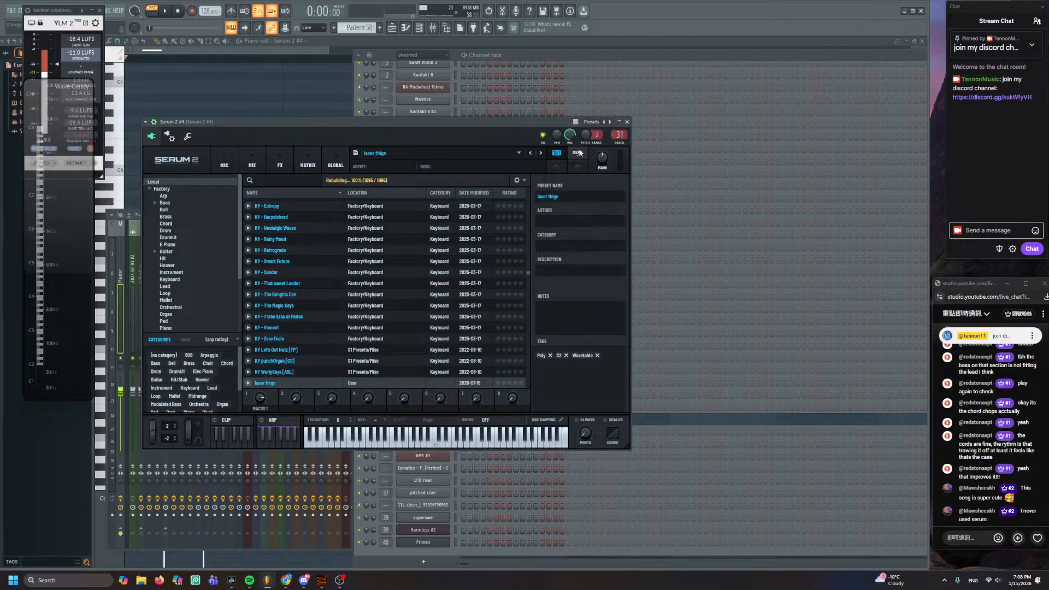
{"action": "left_click", "coordinate": [579, 153]}
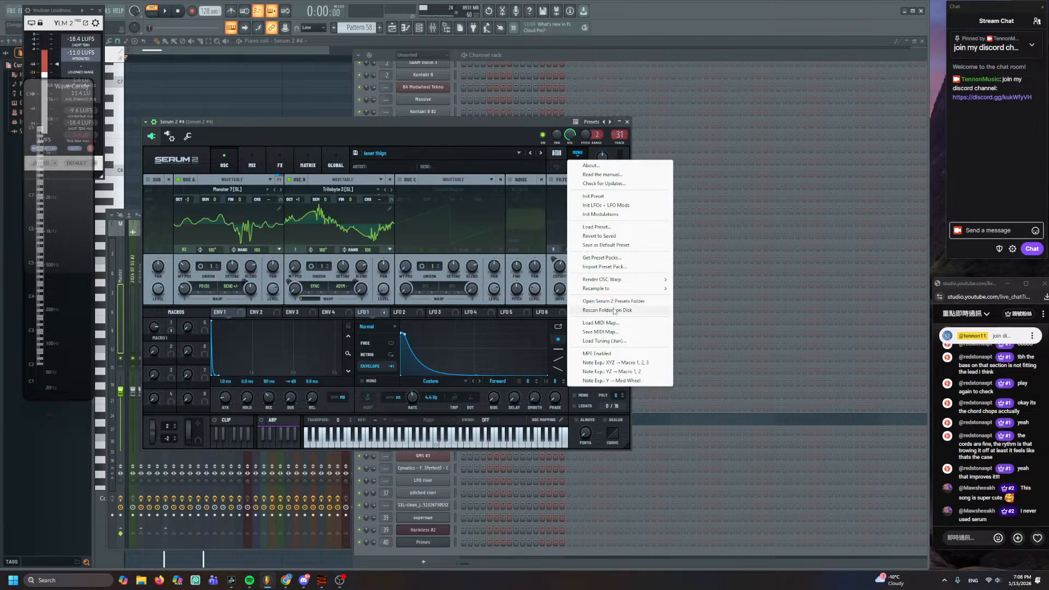
{"action": "left_click", "coordinate": [611, 301]}
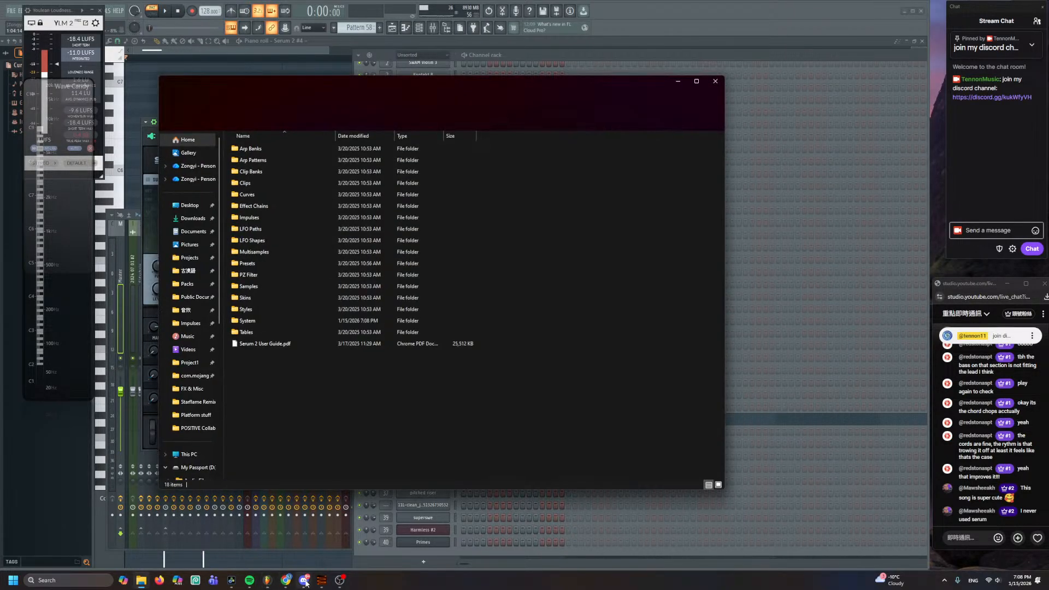
- Place Discord beside the File Explorer window and select laser thign.SerumPreset in the Presets > User folder
{"action": "left_click", "coordinate": [305, 581]}
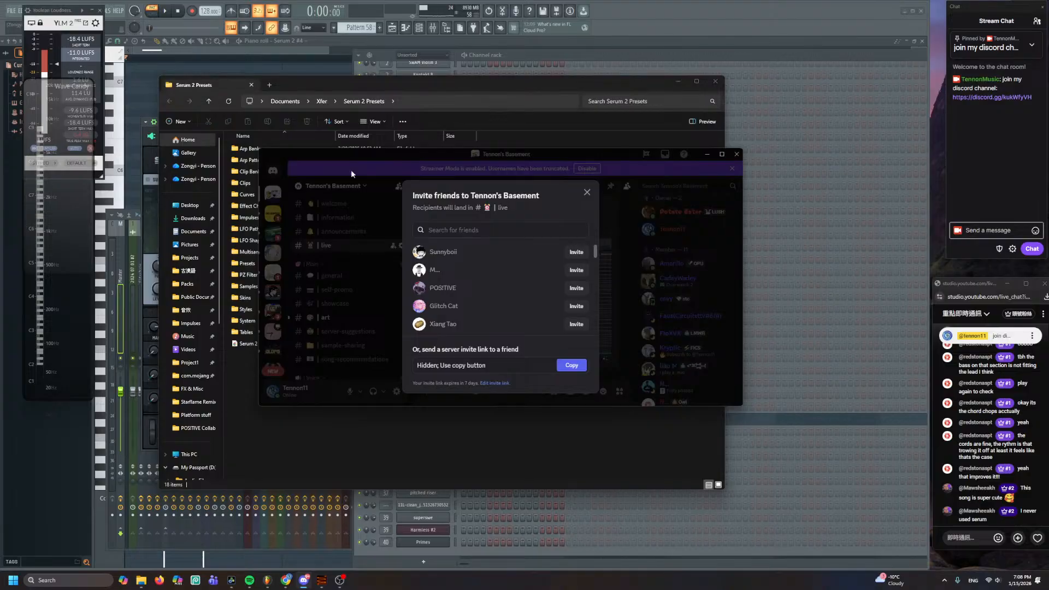
{"action": "left_click_drag", "start_coordinate": [359, 155], "coordinate": [568, 227]}
{"action": "left_click_drag", "start_coordinate": [370, 82], "coordinate": [286, 56]}
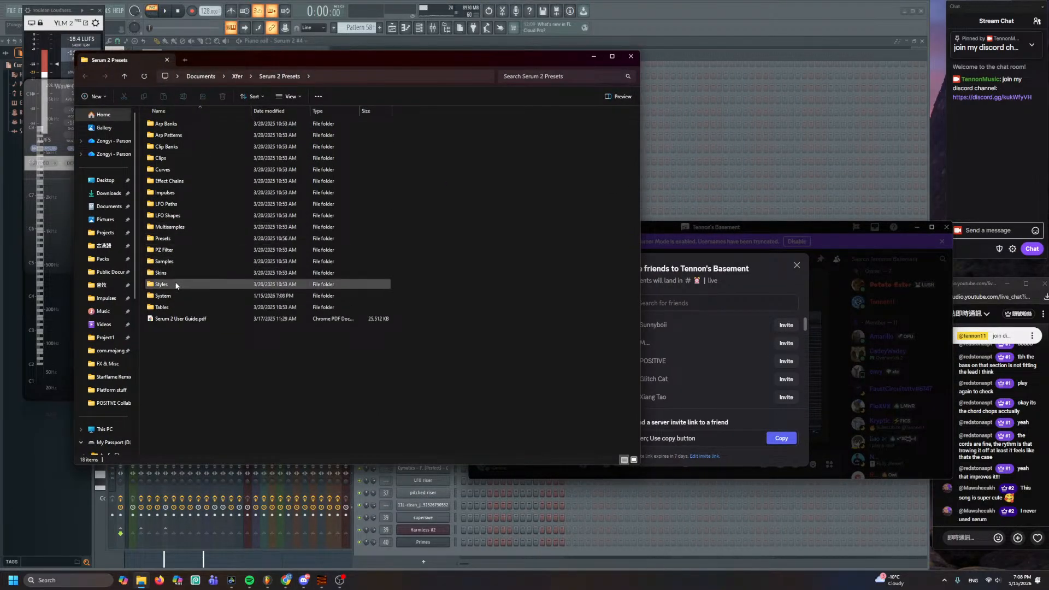
{"action": "double_click", "coordinate": [164, 238]}
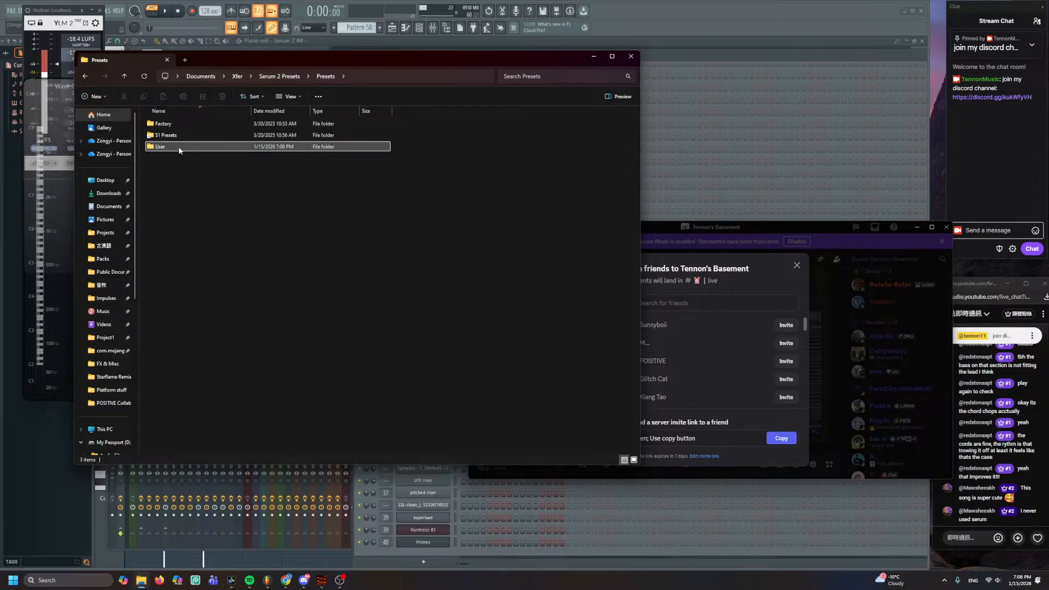
{"action": "double_click", "coordinate": [173, 146]}
{"action": "left_click", "coordinate": [189, 160]}
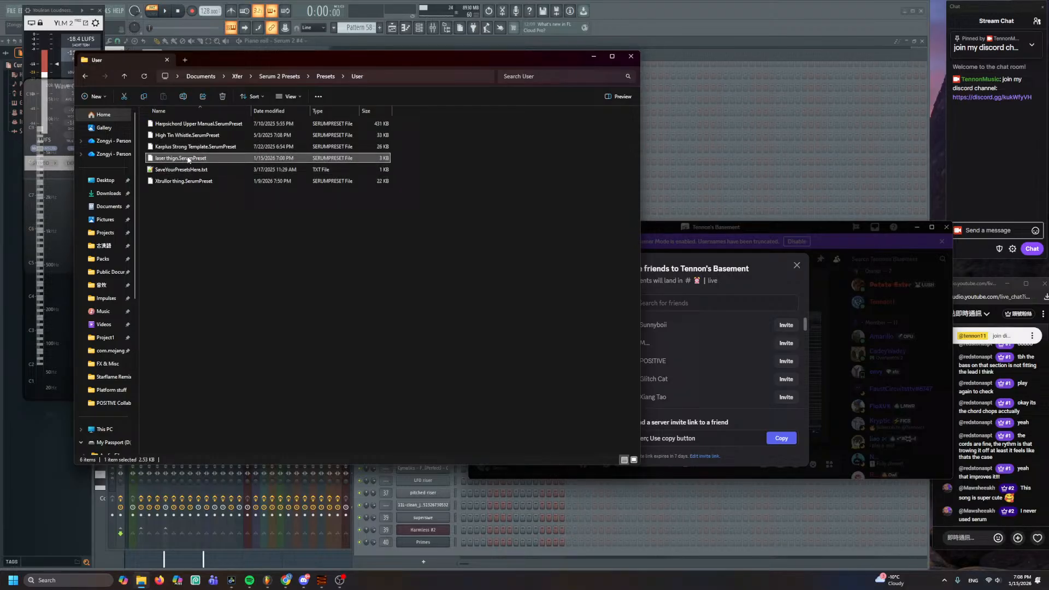
- Dismiss the Discord server invite and post laser thign.SerumPreset in the sample-sharing channel
{"action": "left_click", "coordinate": [715, 346]}
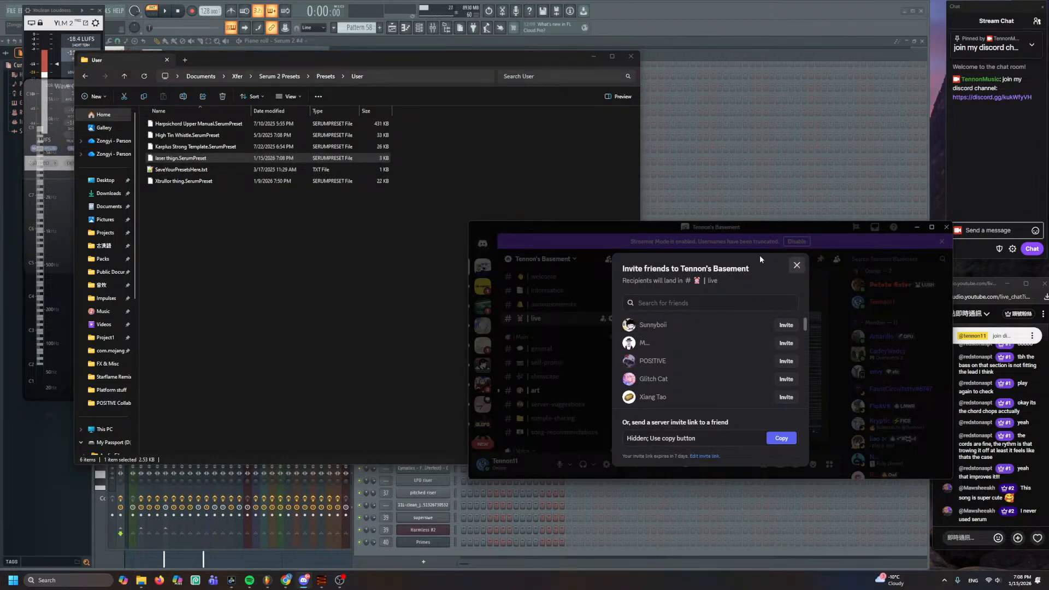
{"action": "left_click", "coordinate": [797, 265]}
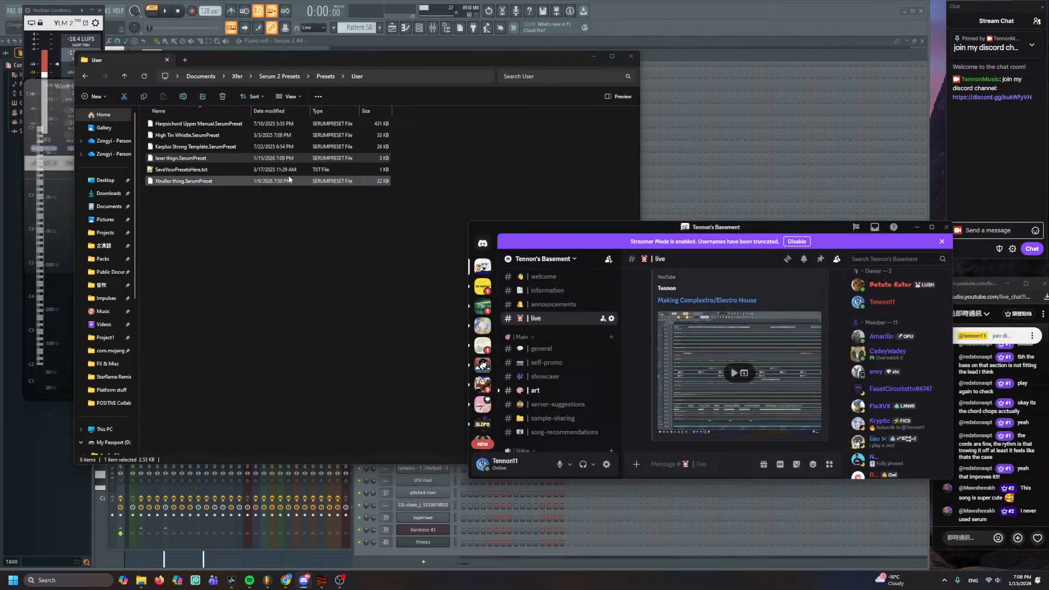
{"action": "left_click", "coordinate": [563, 419]}
{"action": "left_click_drag", "start_coordinate": [186, 158], "coordinate": [749, 409]}
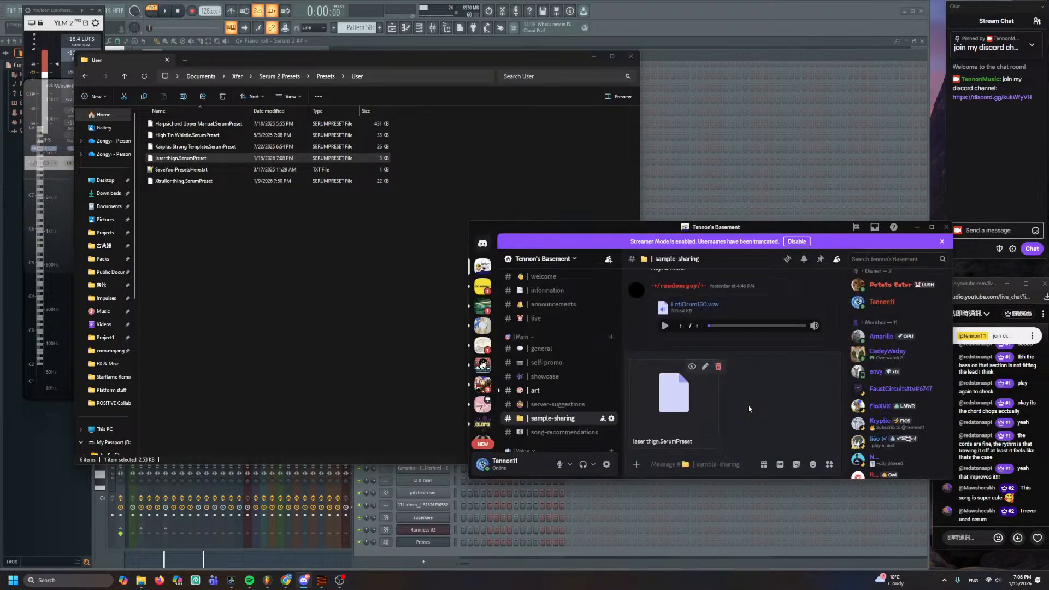
{"action": "key", "text": "Return"}
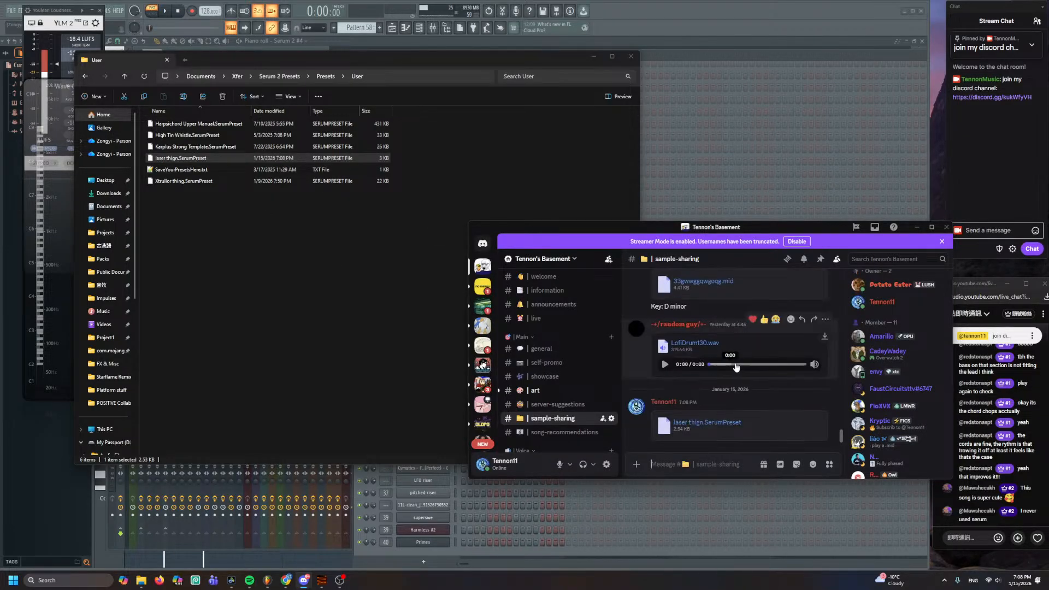
- Switch back to FL Studio, put away the Serum 2 window, and show the playlist bars leading into Pattern 67
{"action": "left_click", "coordinate": [638, 49]}
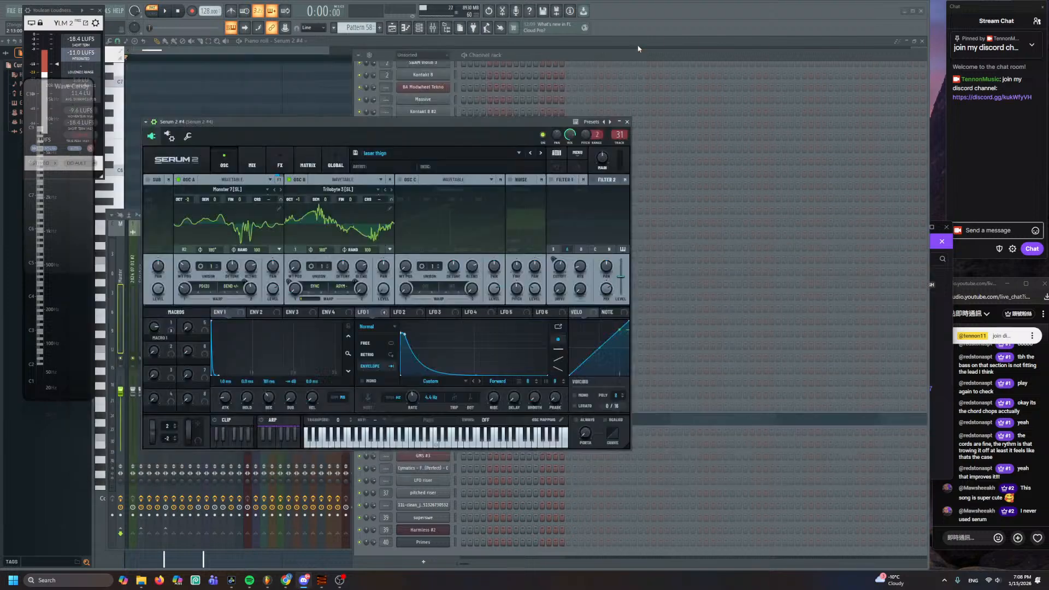
{"action": "left_click", "coordinate": [638, 48]}
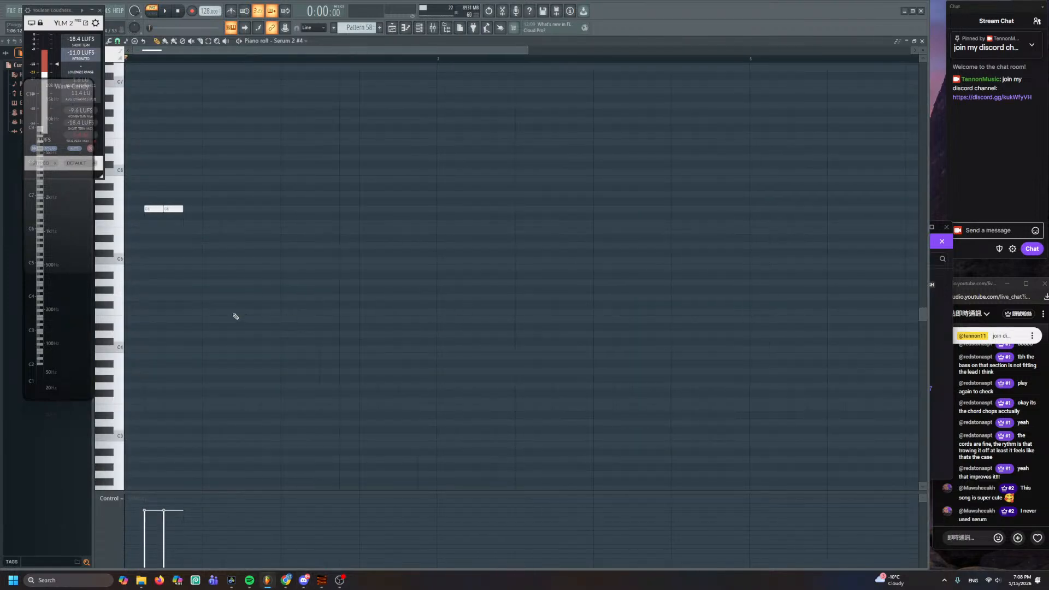
{"action": "left_click", "coordinate": [392, 29]}
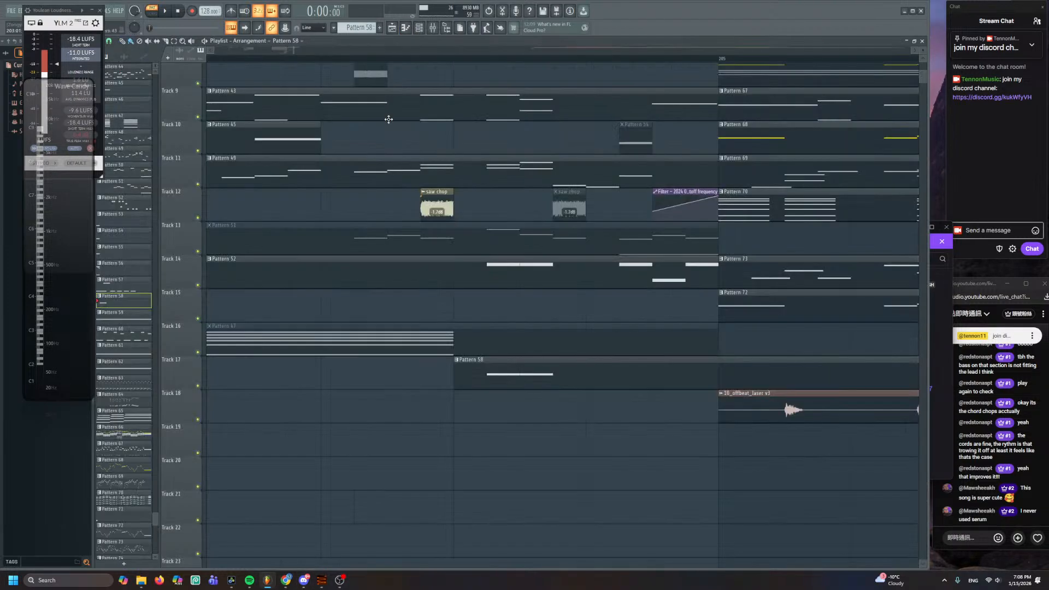
{"action": "scroll", "coordinate": [437, 328], "scroll_direction": "up", "scroll_amount": 4}
{"action": "scroll", "coordinate": [477, 414], "scroll_direction": "down", "scroll_amount": 3}
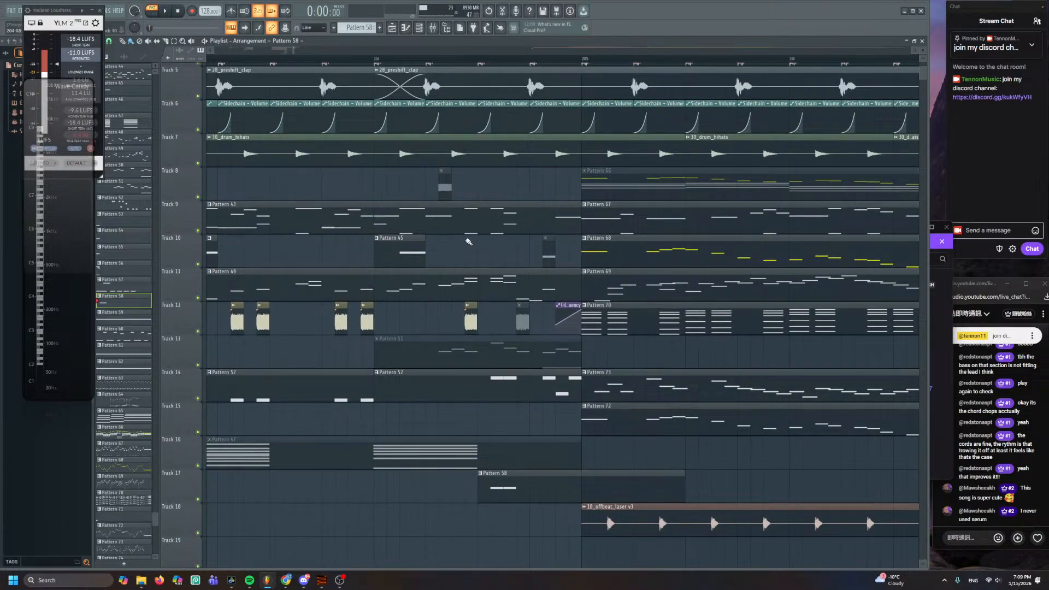
{"action": "scroll", "coordinate": [433, 308], "scroll_direction": "down", "scroll_amount": 5}
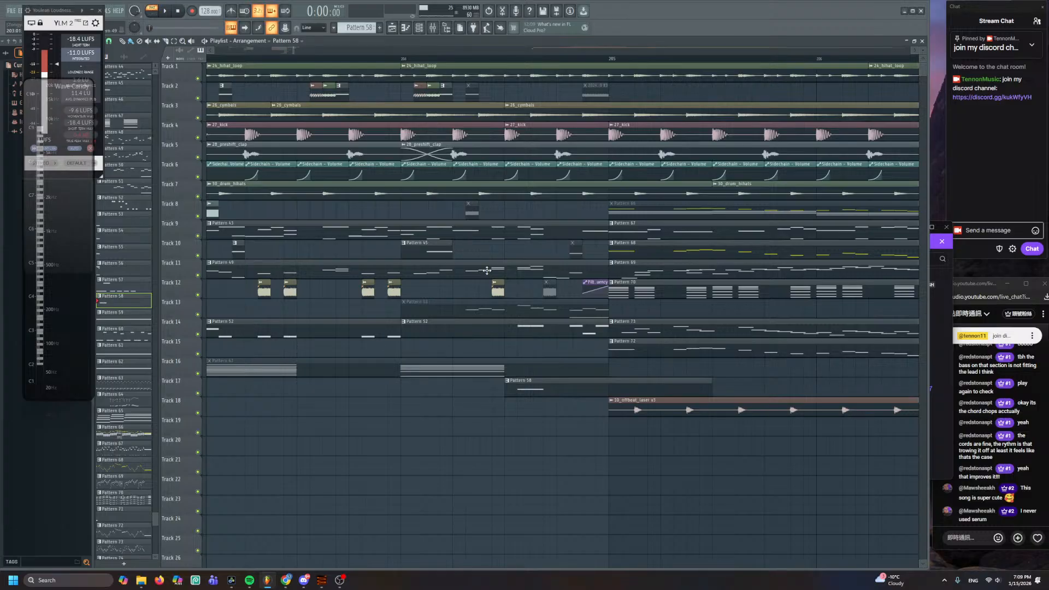
- Play the transition into Pattern 67 from the start of the Pattern 45 clip, restarting playback to hear it again
{"action": "left_click", "coordinate": [407, 59]}
{"action": "key", "text": "space"}
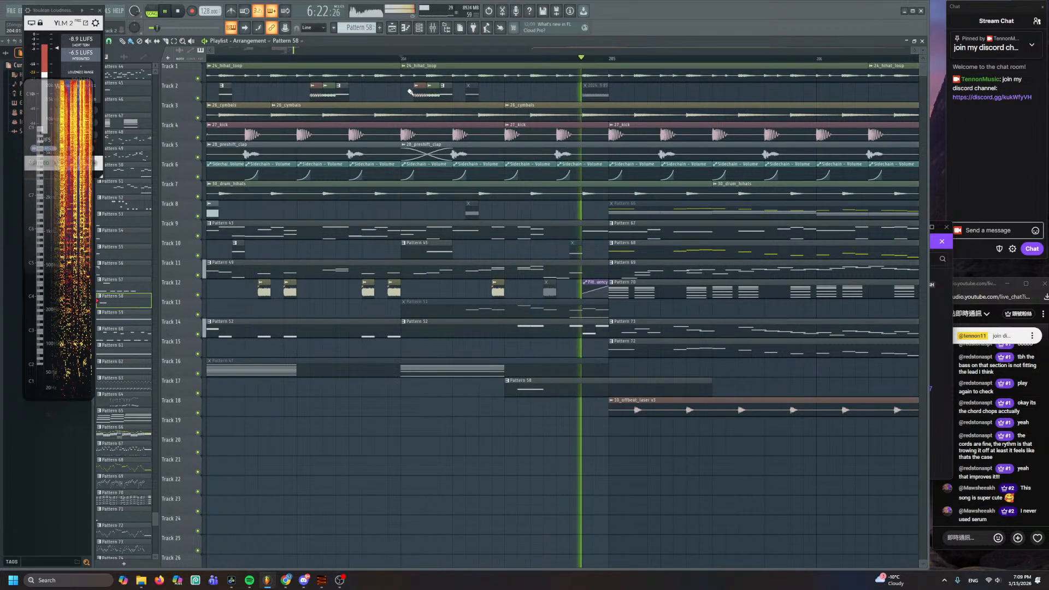
{"action": "key", "text": "space"}
{"action": "key", "text": "space"}
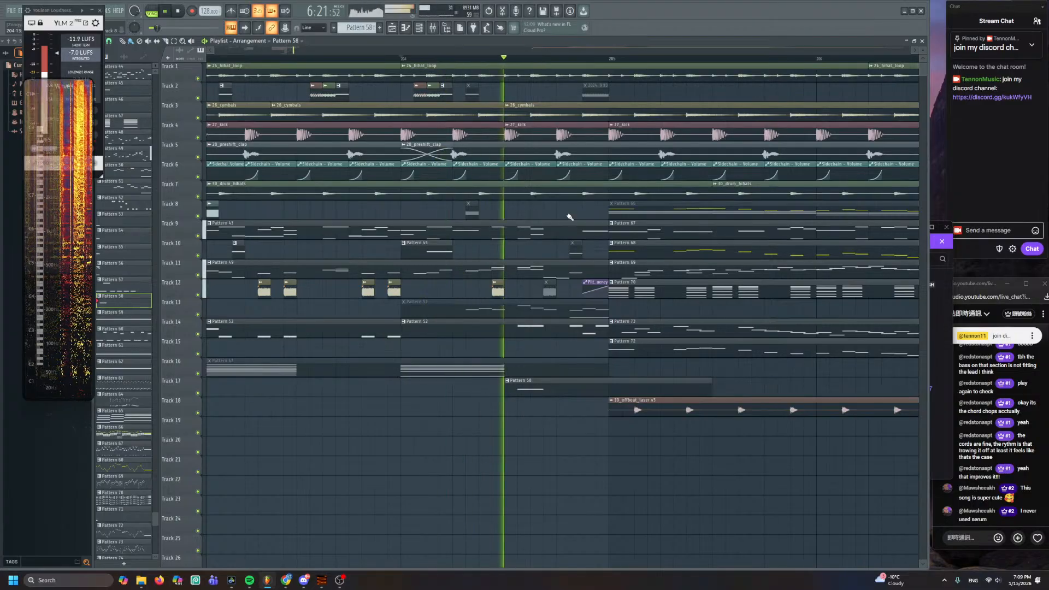
{"action": "key", "text": "space"}
{"action": "key", "text": "space"}
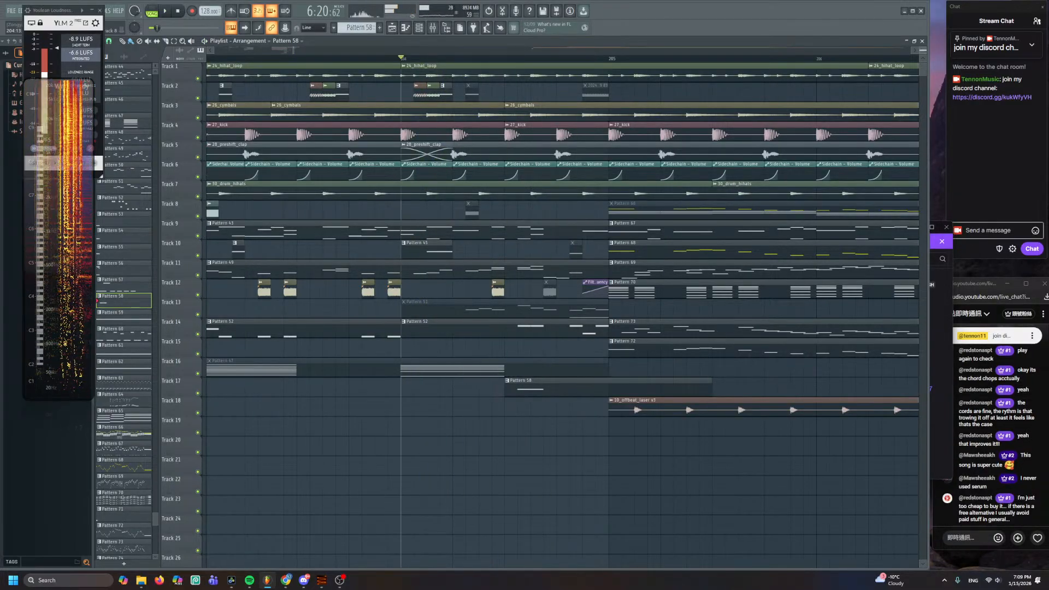
- Create a new empty pattern and mute the Pattern 58 clip on Track 17
{"action": "scroll", "coordinate": [570, 213], "scroll_direction": "up", "scroll_amount": 3}
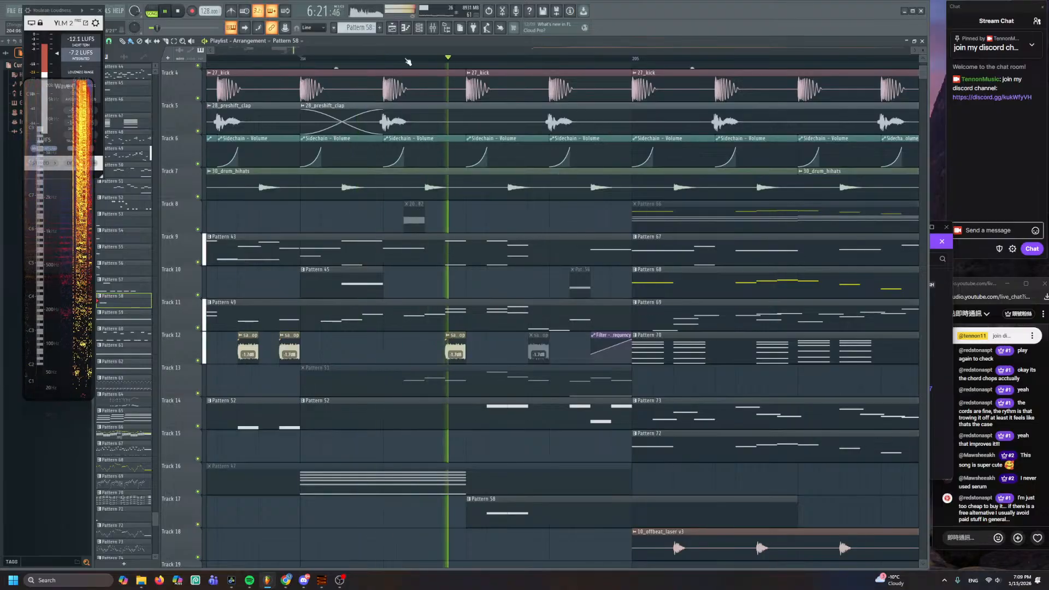
{"action": "key", "text": "F4"}
{"action": "scroll", "coordinate": [542, 287], "scroll_direction": "down", "scroll_amount": 5}
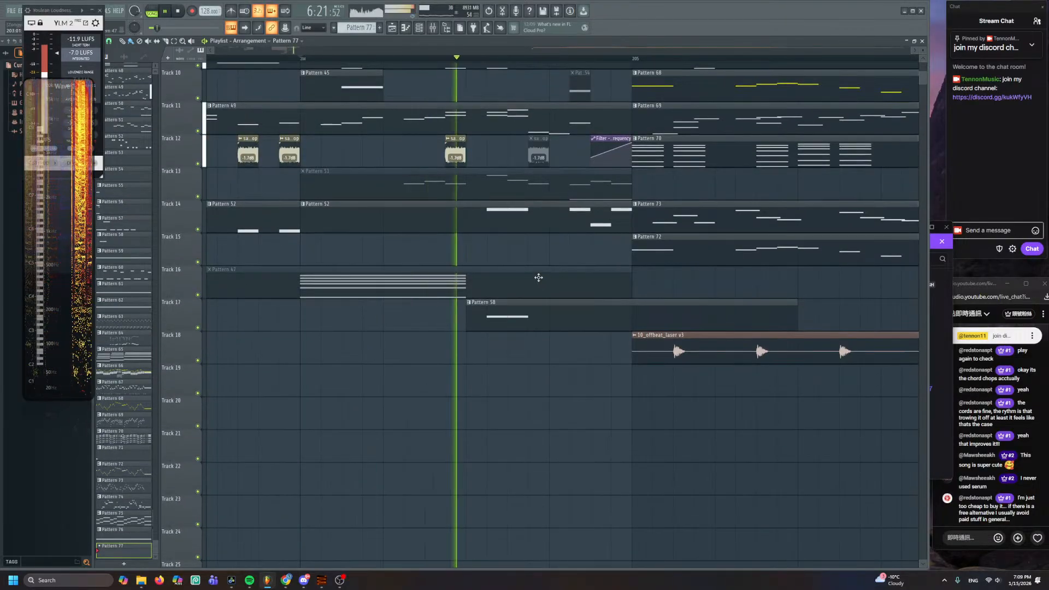
{"action": "scroll", "coordinate": [542, 325], "scroll_direction": "up", "scroll_amount": 3}
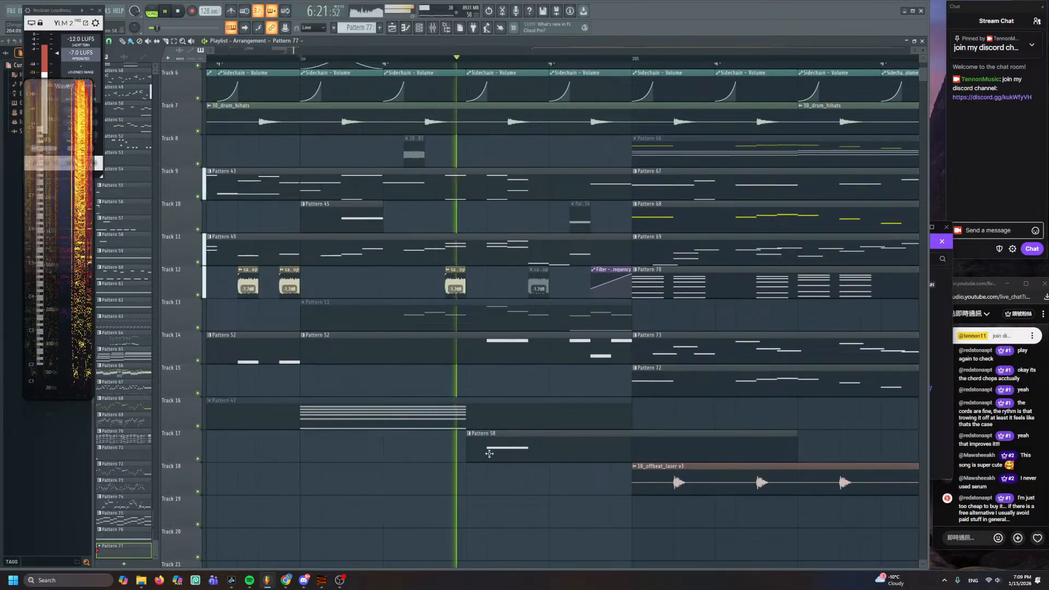
{"action": "left_click", "coordinate": [522, 436]}
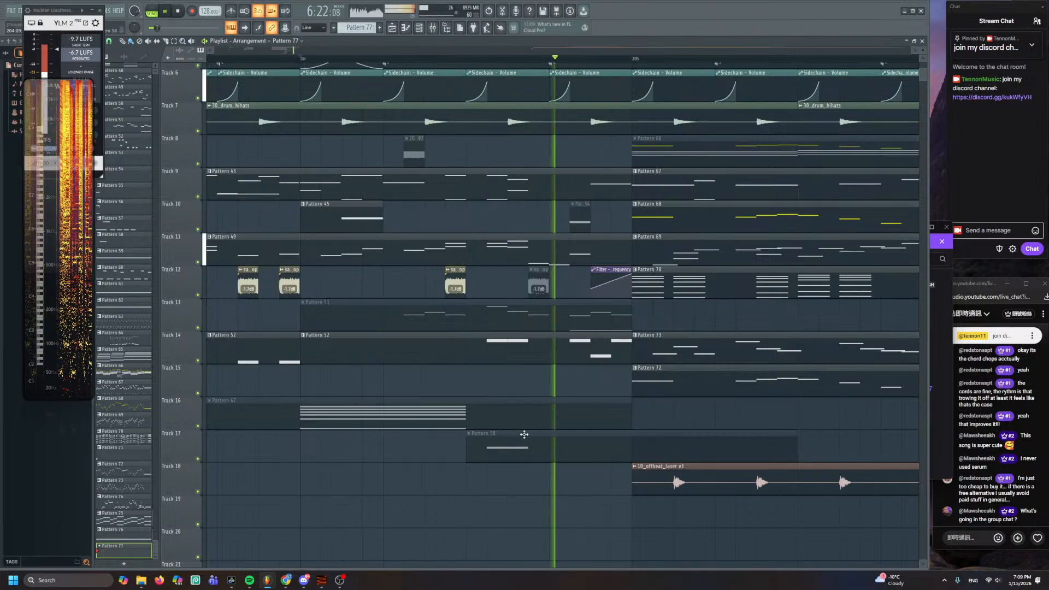
- Listen through the Pattern 67 section with the Pattern 58 clip muted, and stop playback
{"action": "scroll", "coordinate": [515, 415], "scroll_direction": "down", "scroll_amount": 3}
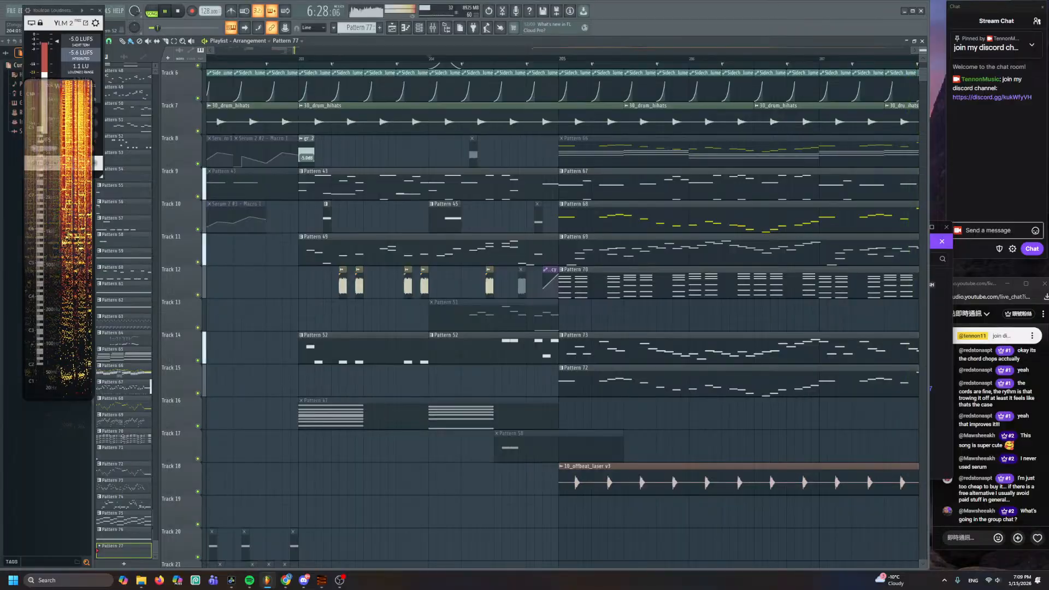
{"action": "scroll", "coordinate": [508, 404], "scroll_direction": "down", "scroll_amount": 3}
{"action": "scroll", "coordinate": [464, 444], "scroll_direction": "up", "scroll_amount": 3}
{"action": "scroll", "coordinate": [464, 444], "scroll_direction": "down", "scroll_amount": 2}
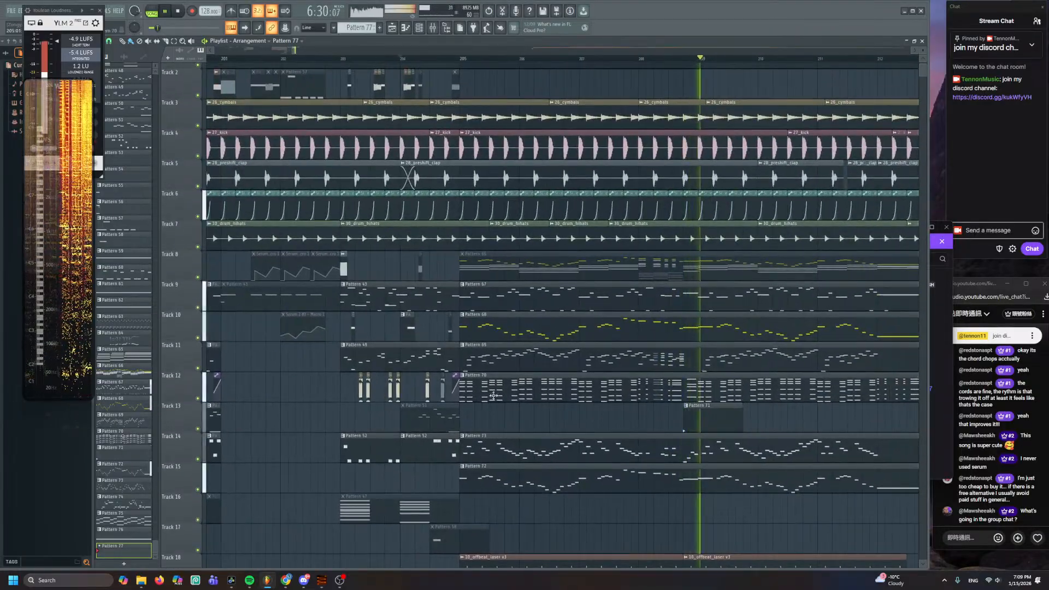
{"action": "scroll", "coordinate": [511, 366], "scroll_direction": "up", "scroll_amount": 2}
{"action": "scroll", "coordinate": [511, 367], "scroll_direction": "down", "scroll_amount": 2}
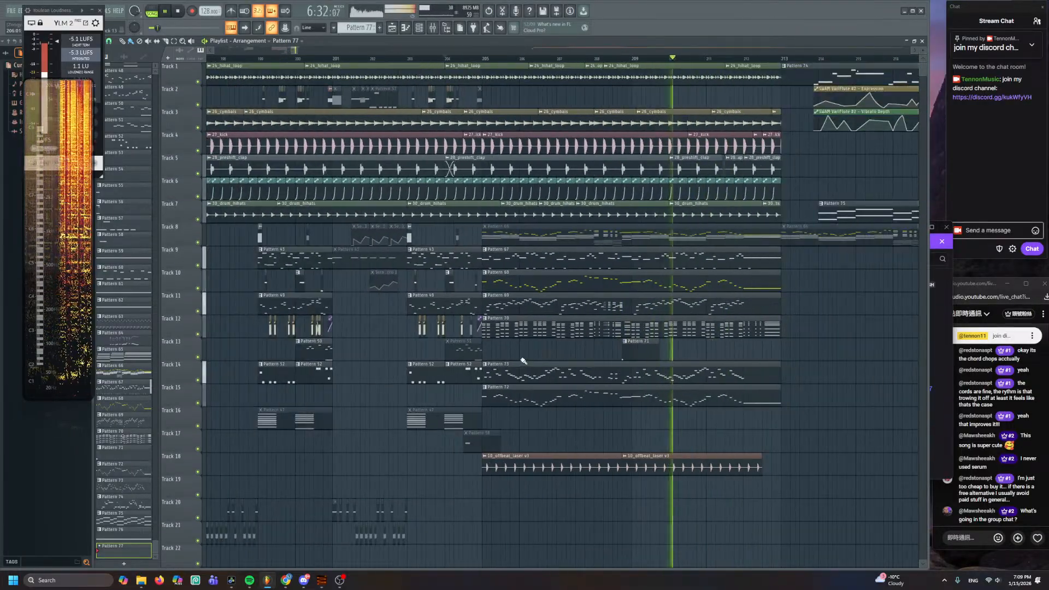
{"action": "key", "text": "space"}
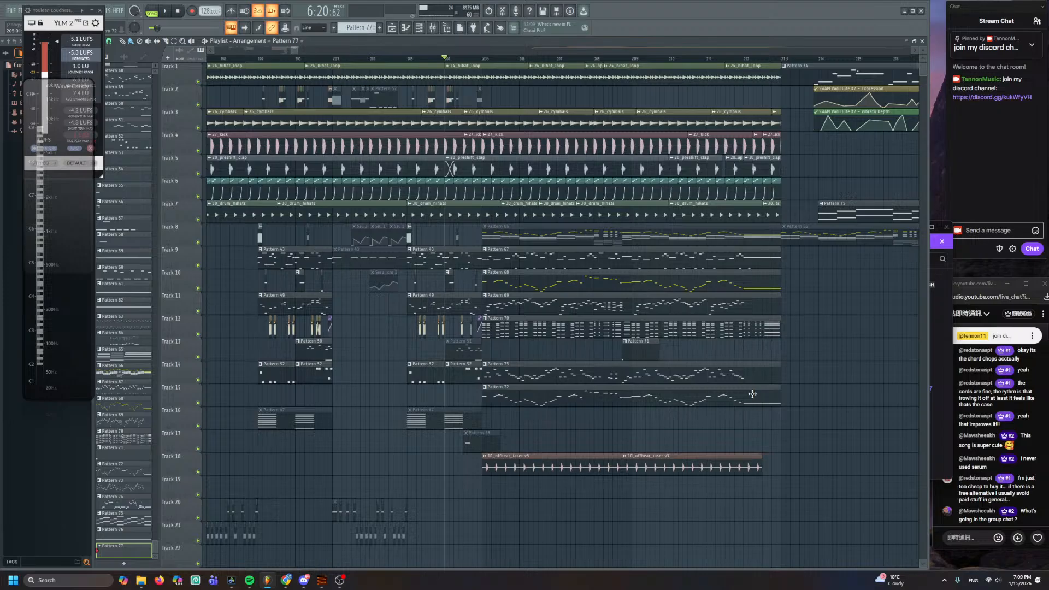
- Check the posted laser thign.SerumPreset in Discord's sample-sharing channel, then return to FL Studio and play the transition
{"action": "left_click", "coordinate": [307, 582]}
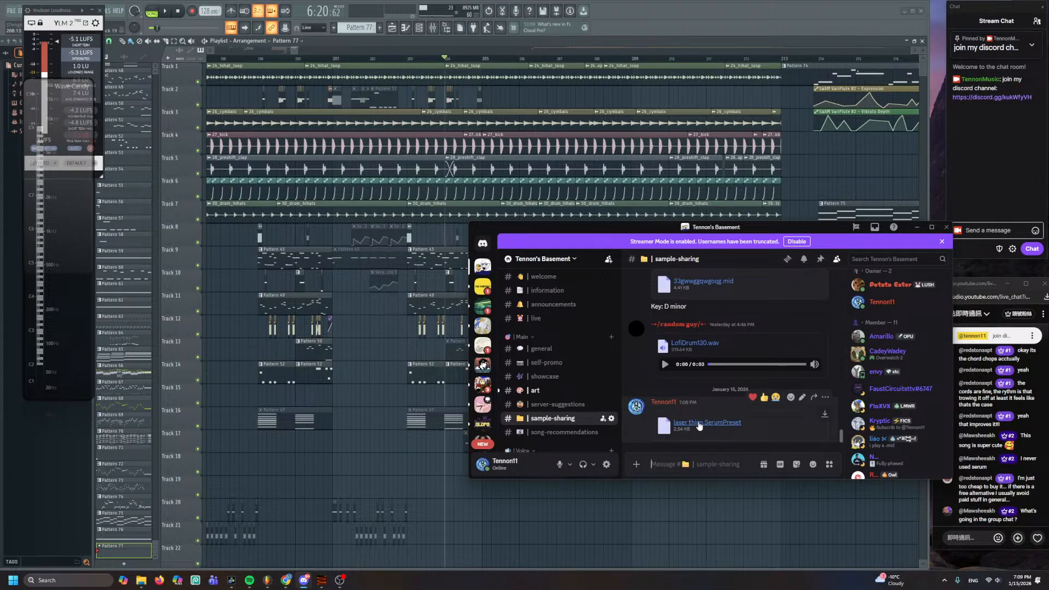
{"action": "left_click", "coordinate": [653, 550]}
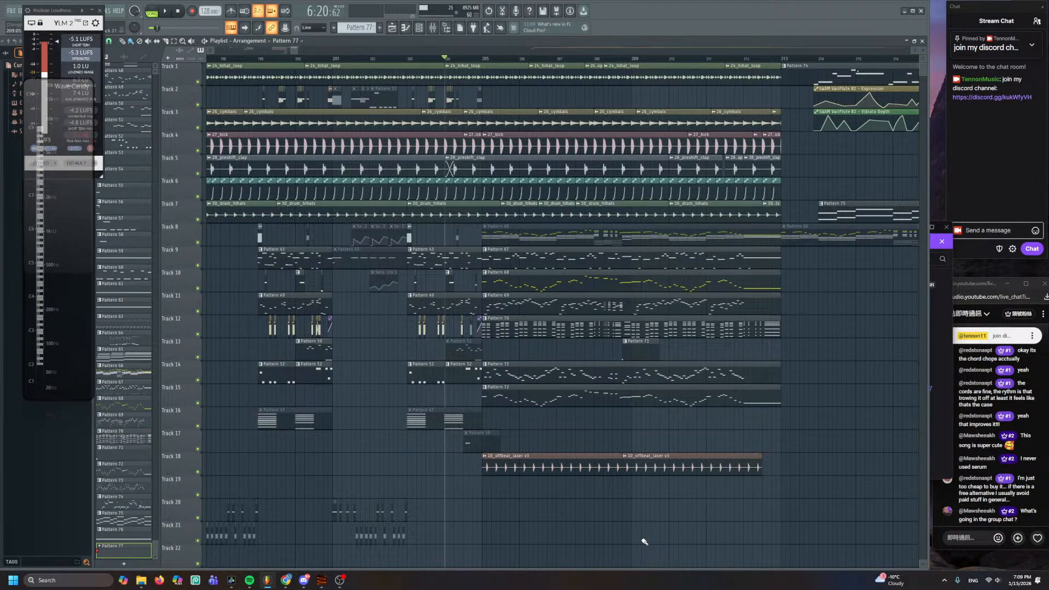
{"action": "key", "text": "space"}
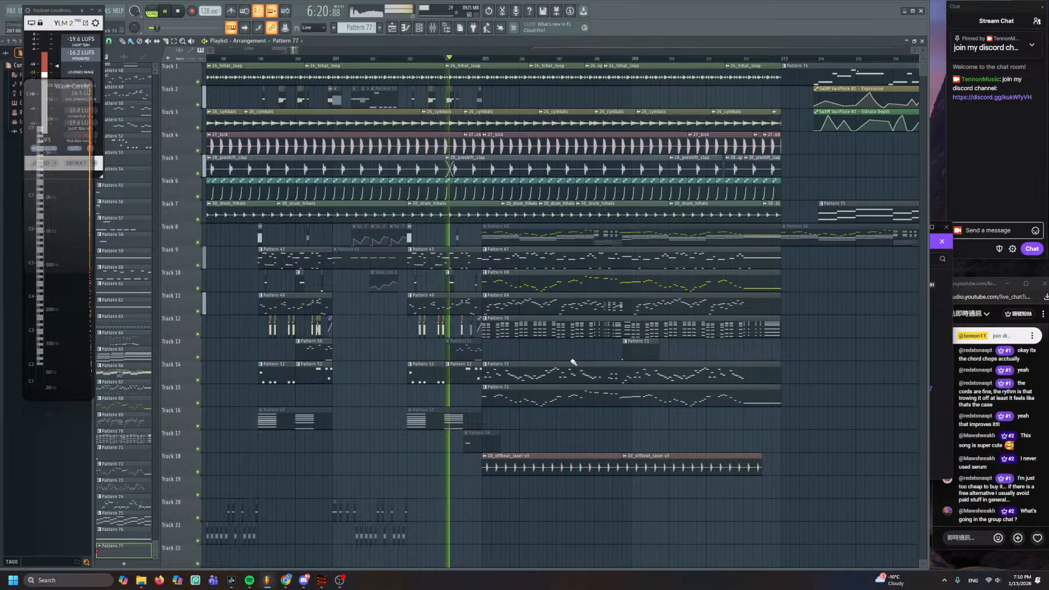
- Stop playback and place a Pattern 77 clip on Track 19, starting in line with the muted Pattern 58 clip
{"action": "scroll", "coordinate": [559, 432], "scroll_direction": "up", "scroll_amount": 3}
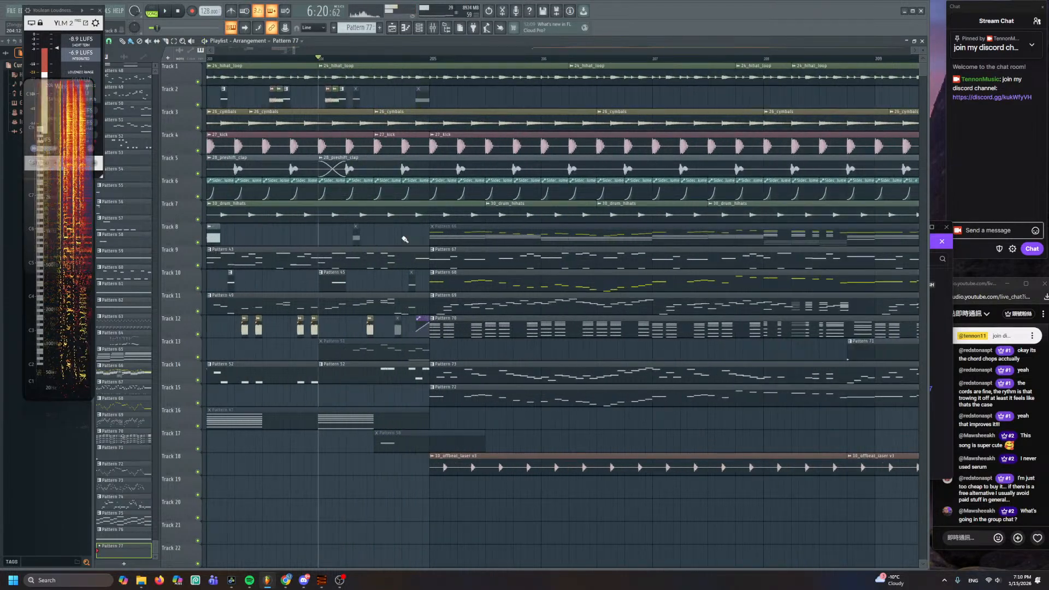
{"action": "scroll", "coordinate": [405, 238], "scroll_direction": "up", "scroll_amount": 4}
{"action": "left_click", "coordinate": [388, 59]}
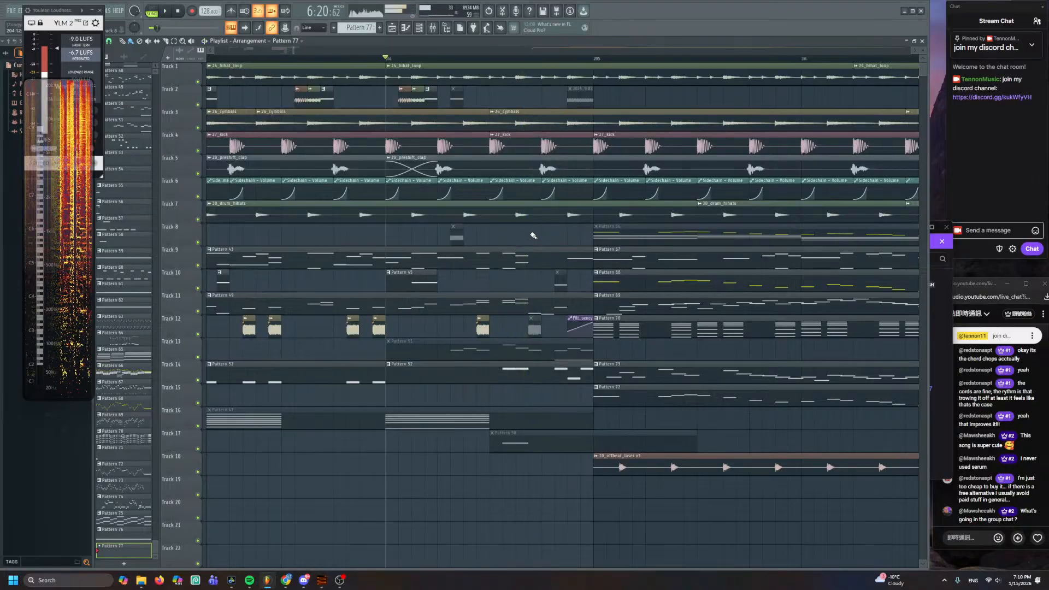
{"action": "key", "text": "space"}
{"action": "left_click", "coordinate": [485, 483]}
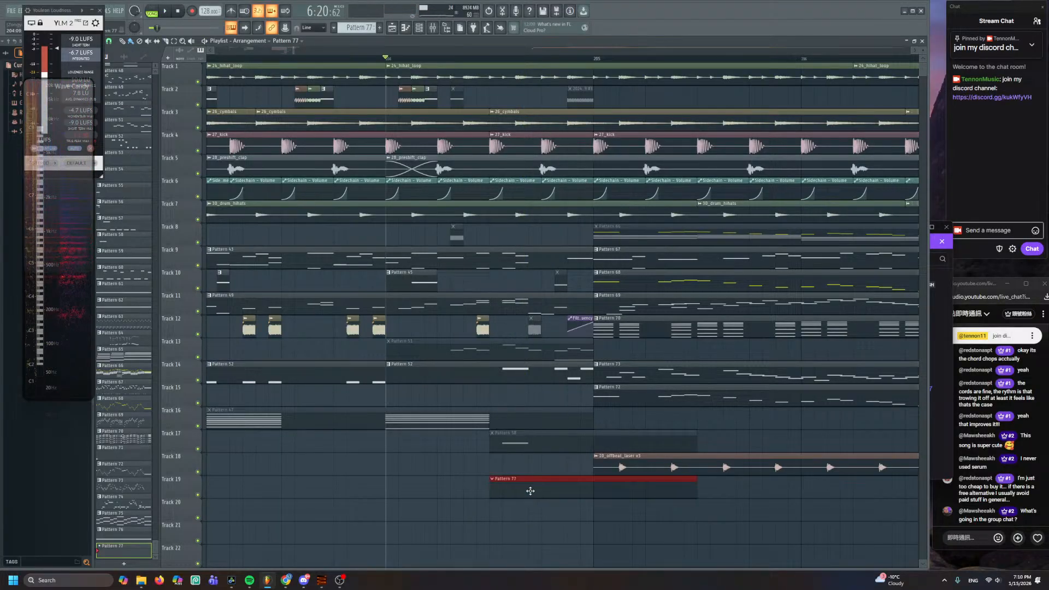
- Open the Pattern 68 clip from Track 10 in the piano roll and switch playback to pattern mode
{"action": "key", "text": "space"}
{"action": "scroll", "coordinate": [503, 437], "scroll_direction": "down", "scroll_amount": 5}
{"action": "key", "text": "space"}
{"action": "left_click_drag", "start_coordinate": [541, 158], "coordinate": [546, 154]}
{"action": "double_click", "coordinate": [547, 155]}
{"action": "left_click", "coordinate": [149, 11]}
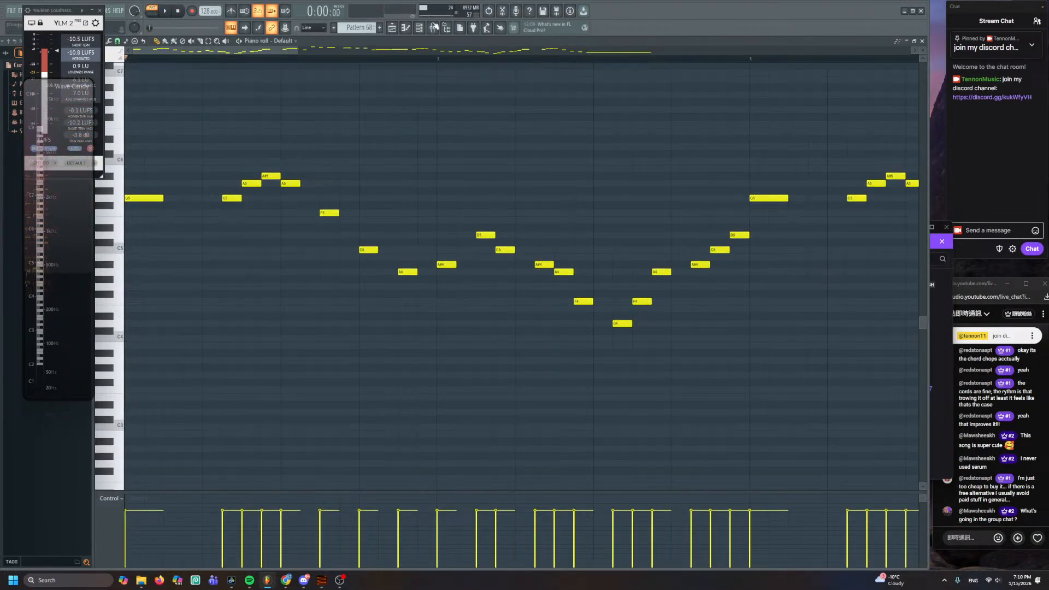
{"action": "left_click", "coordinate": [419, 28]}
{"action": "scroll", "coordinate": [488, 298], "scroll_direction": "up", "scroll_amount": 3}
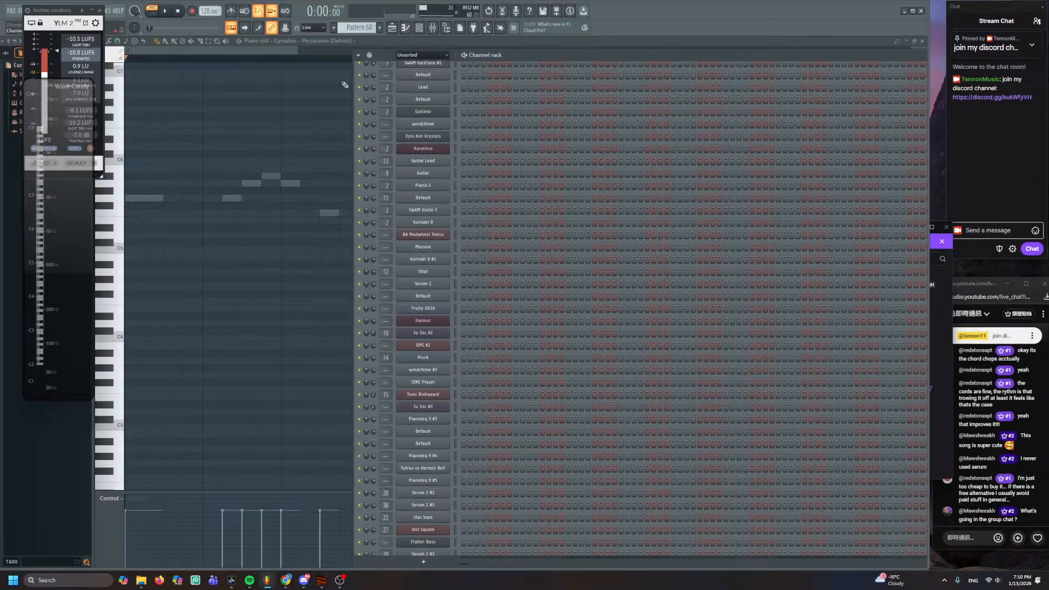
{"action": "key", "text": "KP_Subtract"}
{"action": "left_click", "coordinate": [393, 27]}
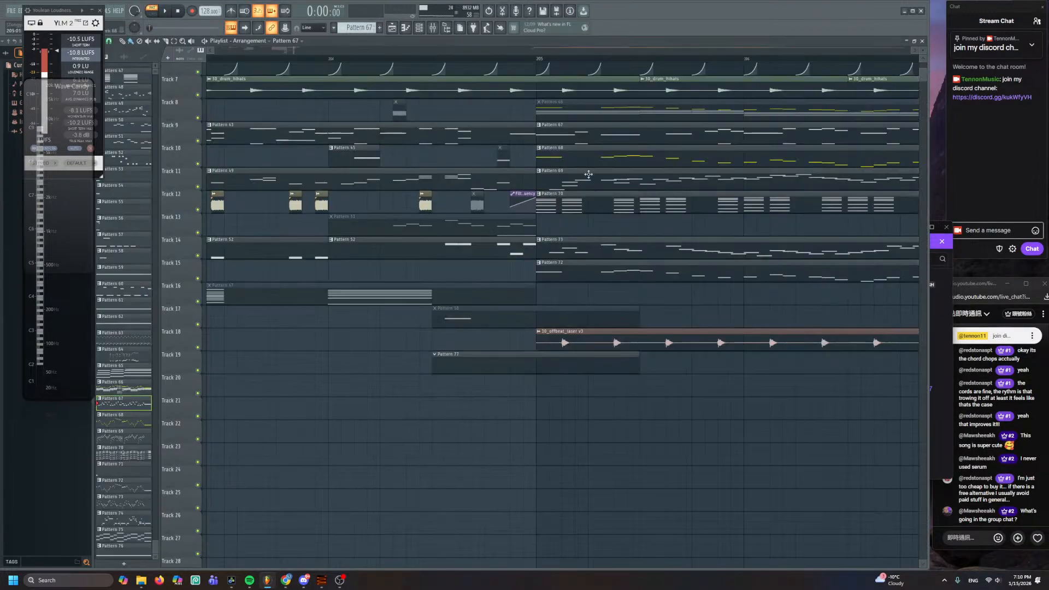
{"action": "double_click", "coordinate": [577, 152]}
- Move the Default channel that holds Pattern 68's notes down the channel rack to sit beside the Primes channel
{"action": "key", "text": "F6"}
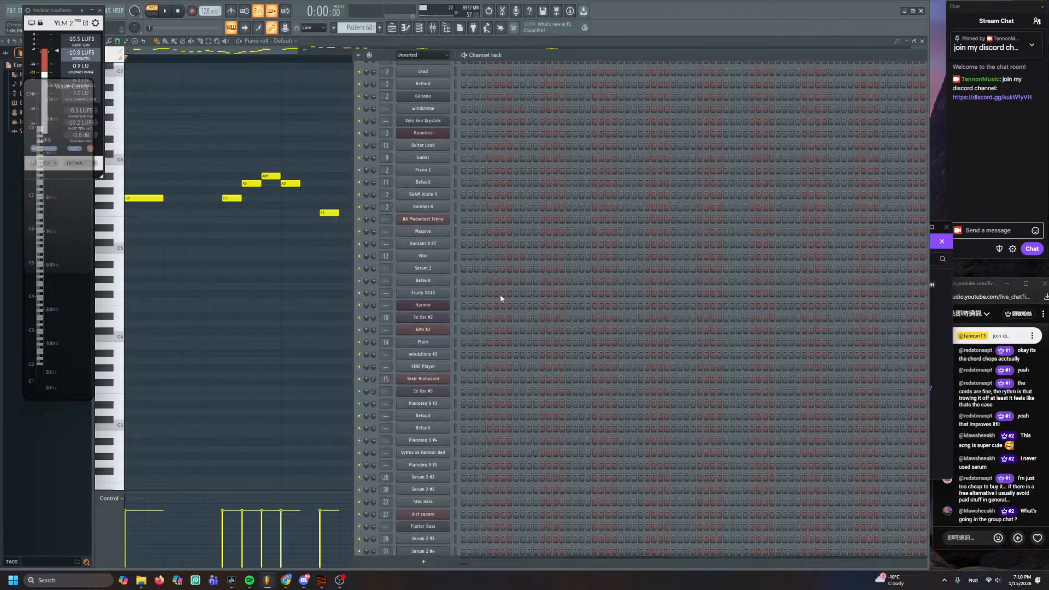
{"action": "scroll", "coordinate": [499, 297], "scroll_direction": "up", "scroll_amount": 3}
{"action": "scroll", "coordinate": [491, 290], "scroll_direction": "up", "scroll_amount": 1}
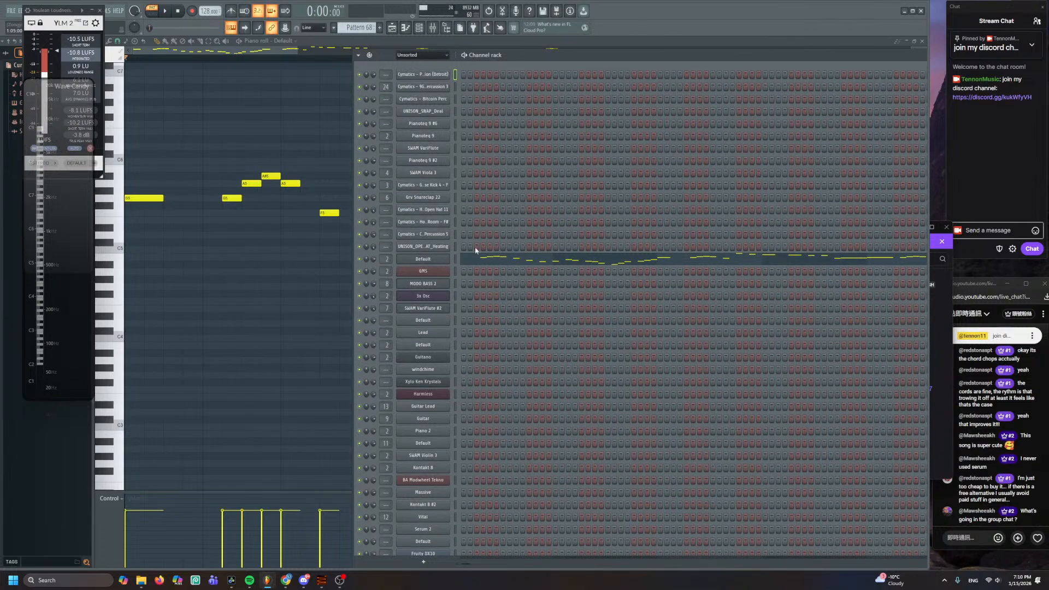
{"action": "key", "text": "alt+Down"}
{"action": "key", "text": "alt+Down"}
{"action": "key", "text": "alt+Down"}
{"action": "key", "text": "alt+Down"}
{"action": "key", "text": "alt+Down"}
{"action": "key", "text": "alt+Down"}
{"action": "key", "text": "alt+Down"}
{"action": "key", "text": "alt+Down"}
{"action": "key", "text": "alt+Down"}
{"action": "key", "text": "alt+Down"}
{"action": "key", "text": "alt+Down"}
{"action": "key", "text": "alt+Down"}
{"action": "key", "text": "alt+Down"}
{"action": "key", "text": "alt+Down"}
{"action": "key", "text": "alt+Down"}
{"action": "key", "text": "alt+Down"}
{"action": "key", "text": "alt+Down"}
{"action": "key", "text": "alt+Down"}
{"action": "key", "text": "alt+Down"}
{"action": "key", "text": "alt+Down"}
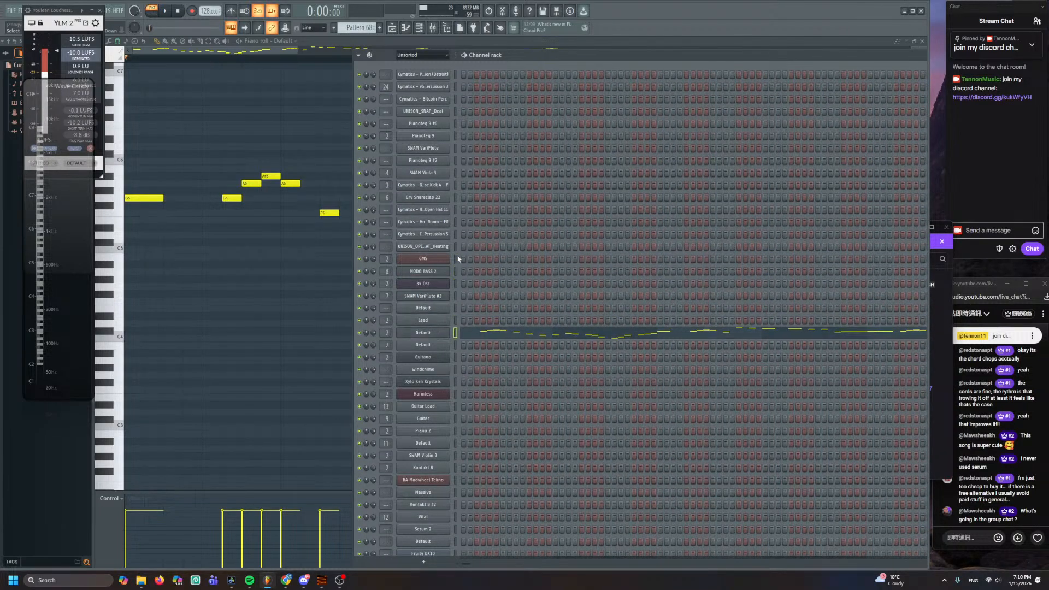
{"action": "key", "text": "alt+Down"}
{"action": "key", "text": "alt+Down"}
{"action": "key", "text": "alt+Down"}
{"action": "key", "text": "alt+Down"}
{"action": "key", "text": "alt+Down"}
{"action": "key", "text": "alt+Down"}
{"action": "key", "text": "alt+Down"}
{"action": "key", "text": "alt+Down"}
{"action": "key", "text": "alt+Down"}
{"action": "key", "text": "alt+Down"}
{"action": "key", "text": "alt+Down"}
{"action": "key", "text": "alt+Down"}
{"action": "key", "text": "alt+Down"}
{"action": "key", "text": "alt+Down"}
{"action": "key", "text": "alt+Down"}
{"action": "key", "text": "alt+Down"}
{"action": "key", "text": "alt+Down"}
{"action": "key", "text": "alt+Down"}
{"action": "key", "text": "alt+Down"}
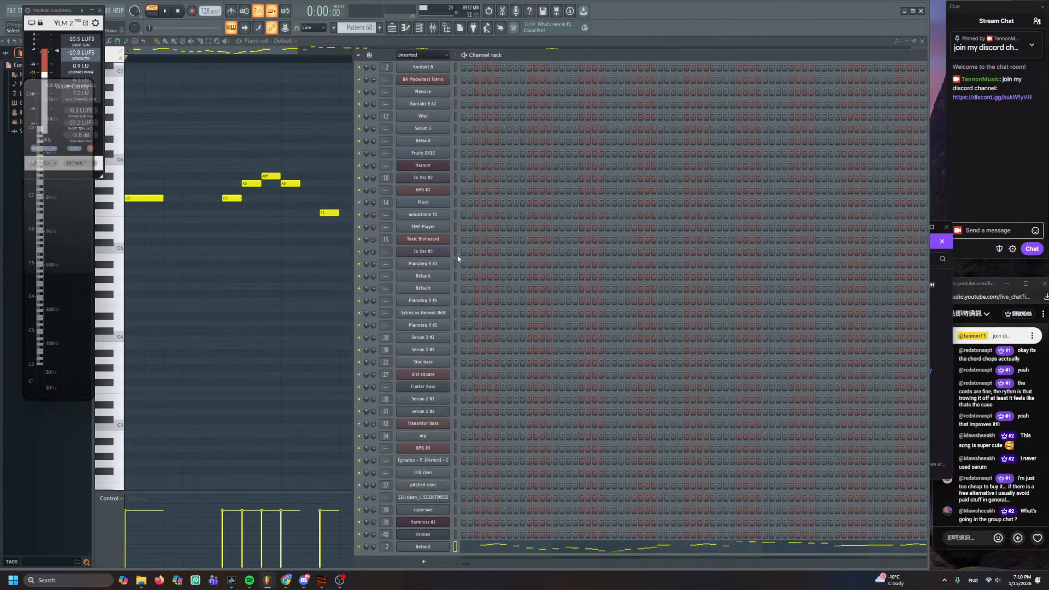
- Insert a Layer channel directly above the Default channel that holds Pattern 68's notes
{"action": "right_click", "coordinate": [440, 544]}
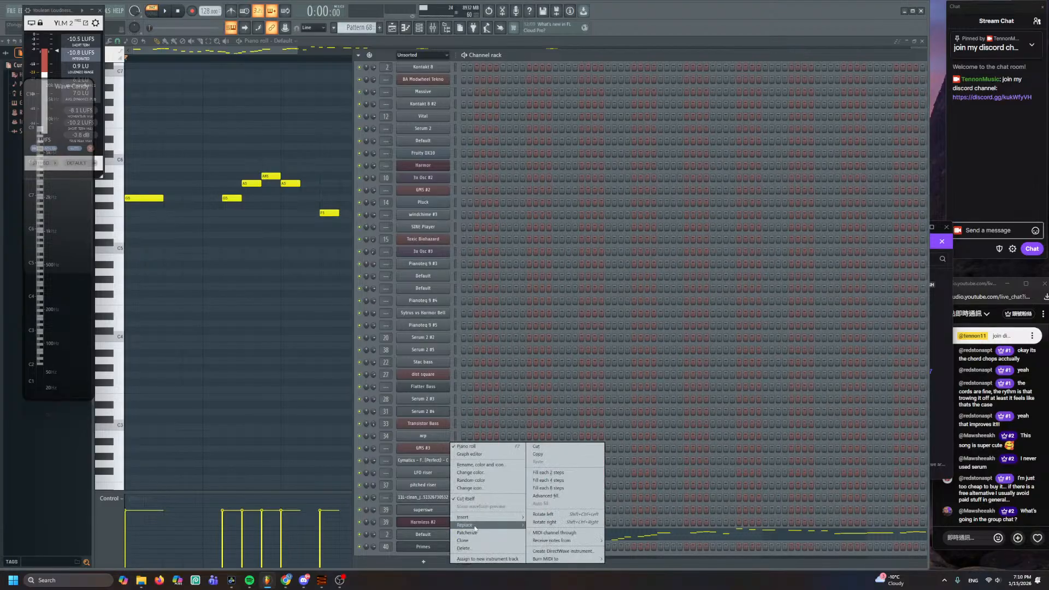
{"action": "mouse_move", "coordinate": [483, 523]}
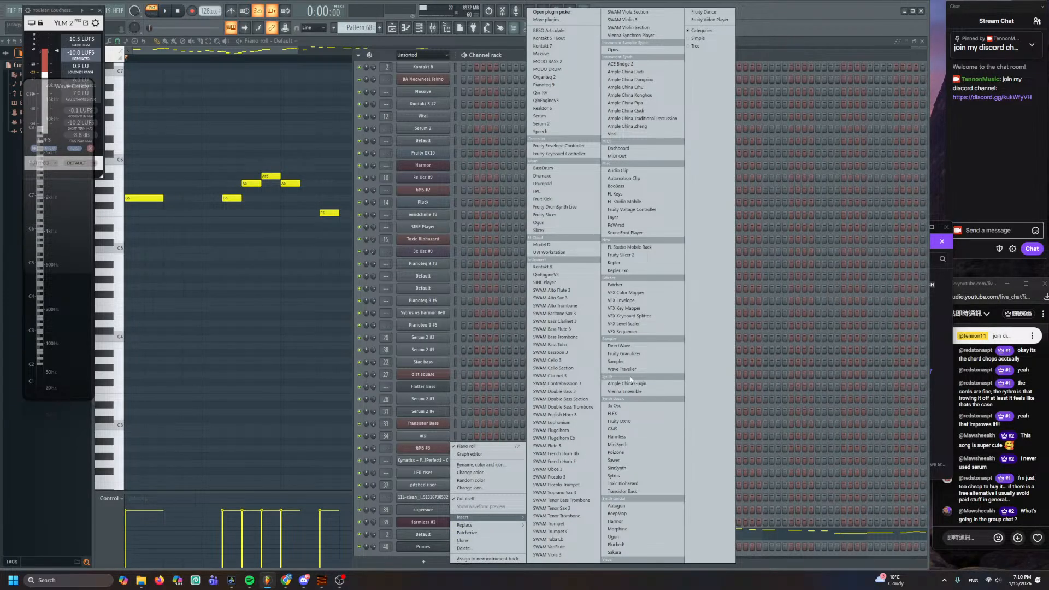
{"action": "left_click", "coordinate": [612, 217]}
{"action": "scroll", "coordinate": [630, 380], "scroll_direction": "down", "scroll_amount": 1}
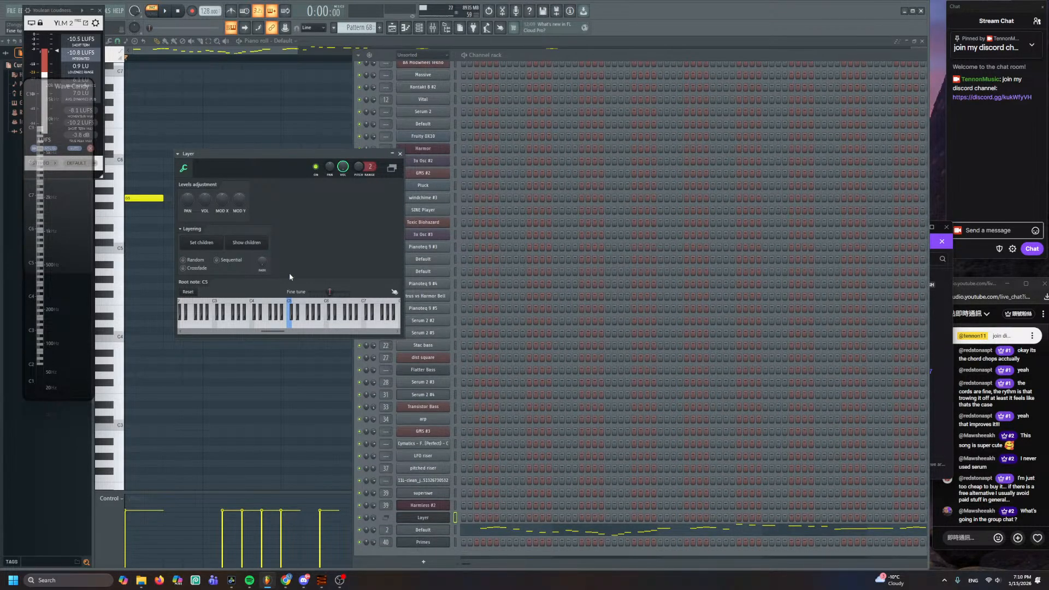
- Select the Default and Primes channels and set them as children of the Layer channel
{"action": "left_click", "coordinate": [216, 244]}
{"action": "left_click", "coordinate": [574, 311]}
{"action": "left_click", "coordinate": [454, 530]}
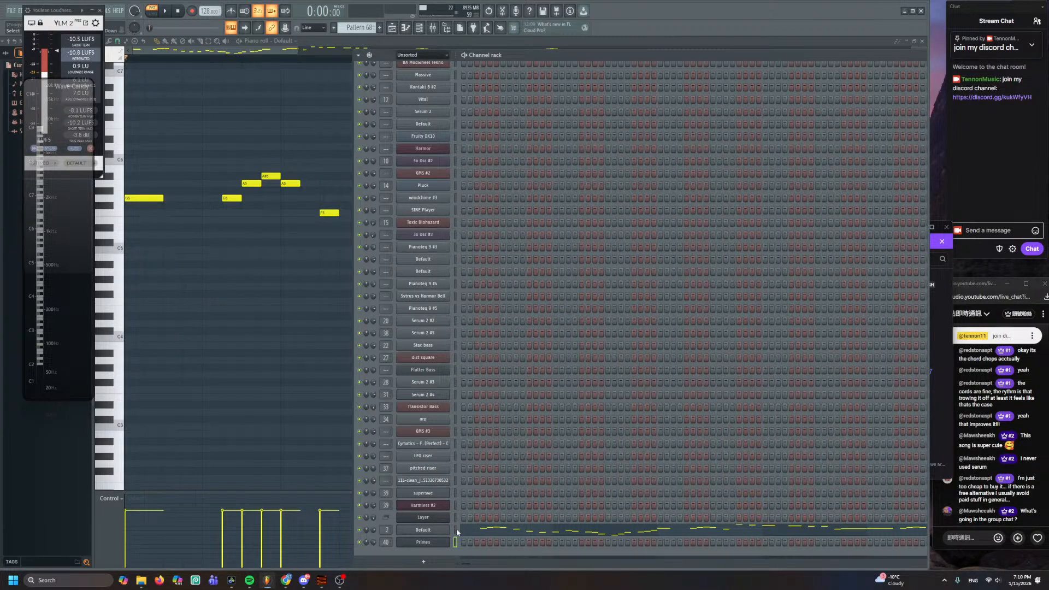
{"action": "left_click", "coordinate": [429, 517]}
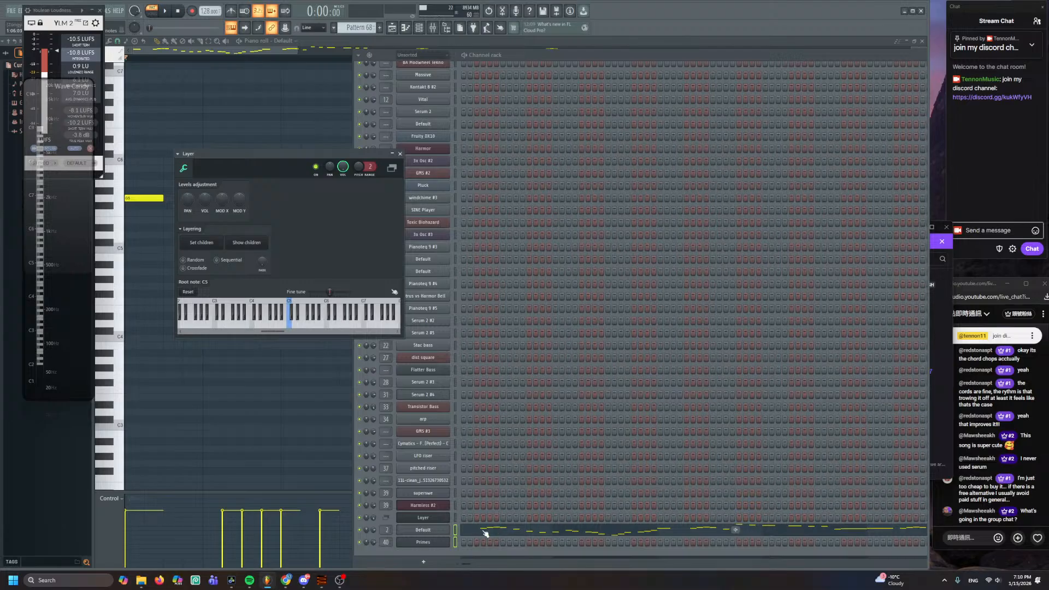
- Move all of Pattern 68's notes from the Default channel into the Layer channel's piano roll
{"action": "left_click", "coordinate": [467, 530]}
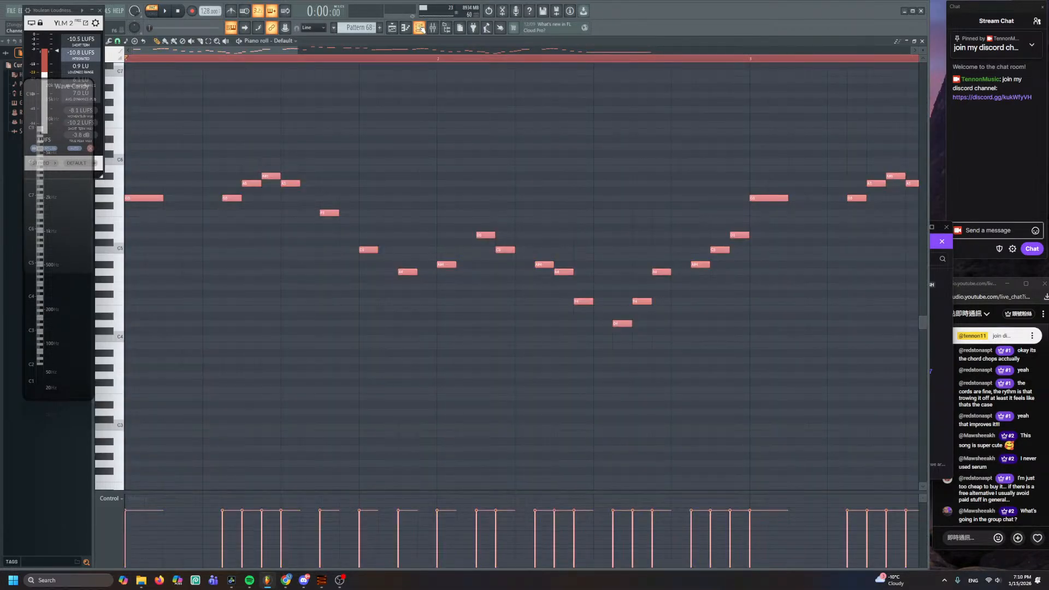
{"action": "left_click", "coordinate": [420, 27]}
{"action": "right_click", "coordinate": [441, 531]}
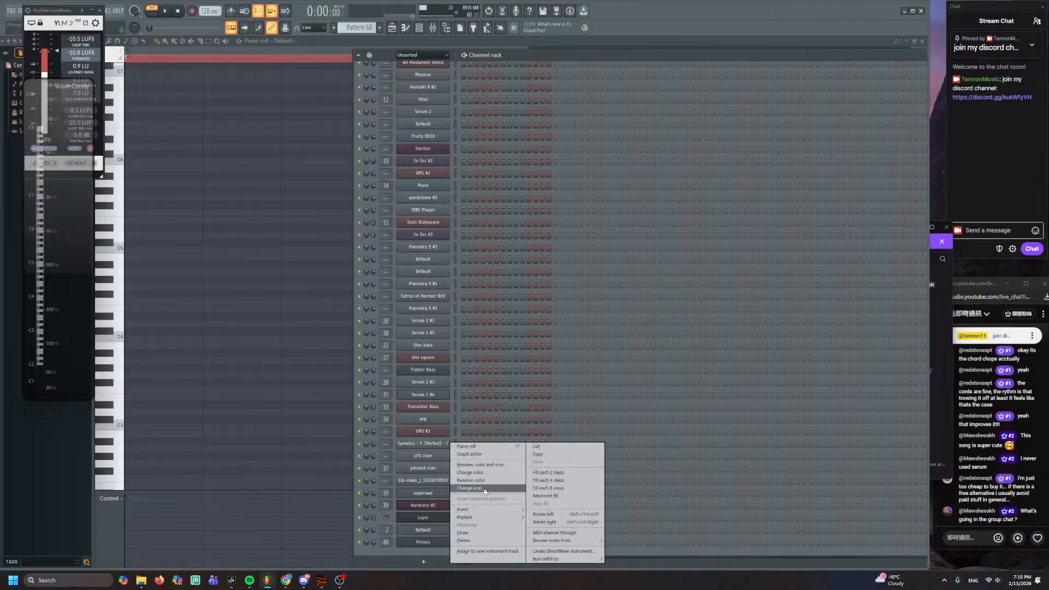
{"action": "left_click", "coordinate": [462, 489]}
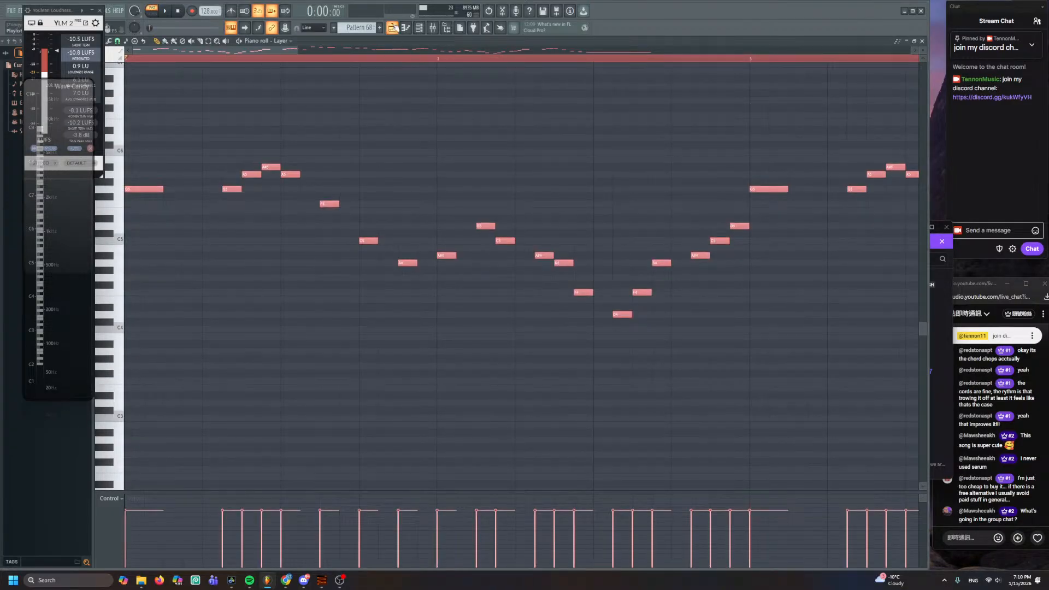
- Solo the Pattern 72 clip on Track 15 in the playlist to hear it, then delete the clip
{"action": "left_click", "coordinate": [391, 27]}
{"action": "scroll", "coordinate": [386, 374], "scroll_direction": "down", "scroll_amount": 3}
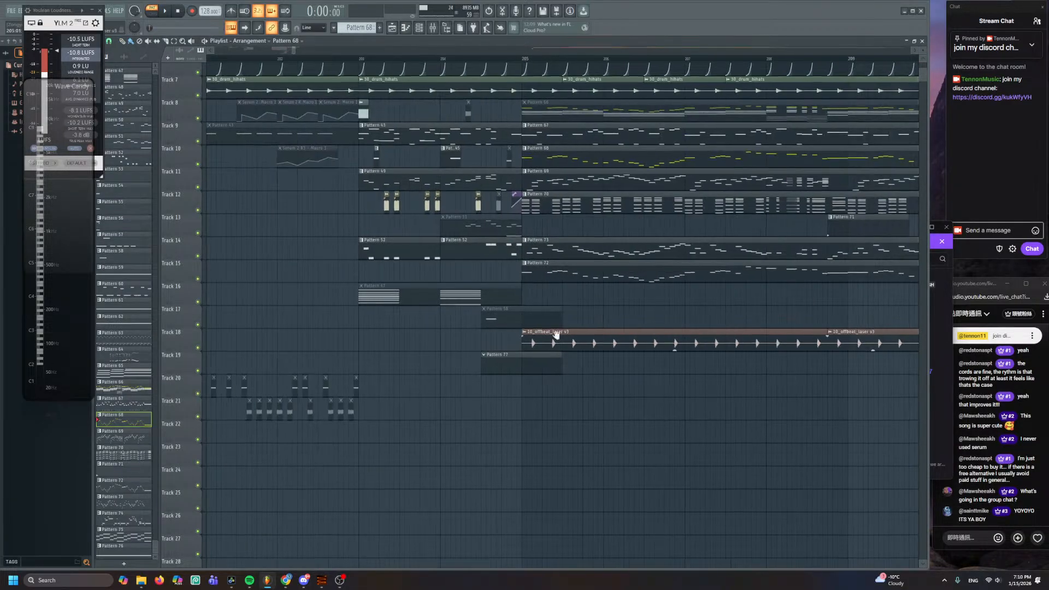
{"action": "key", "text": "space"}
{"action": "left_click", "coordinate": [401, 355]}
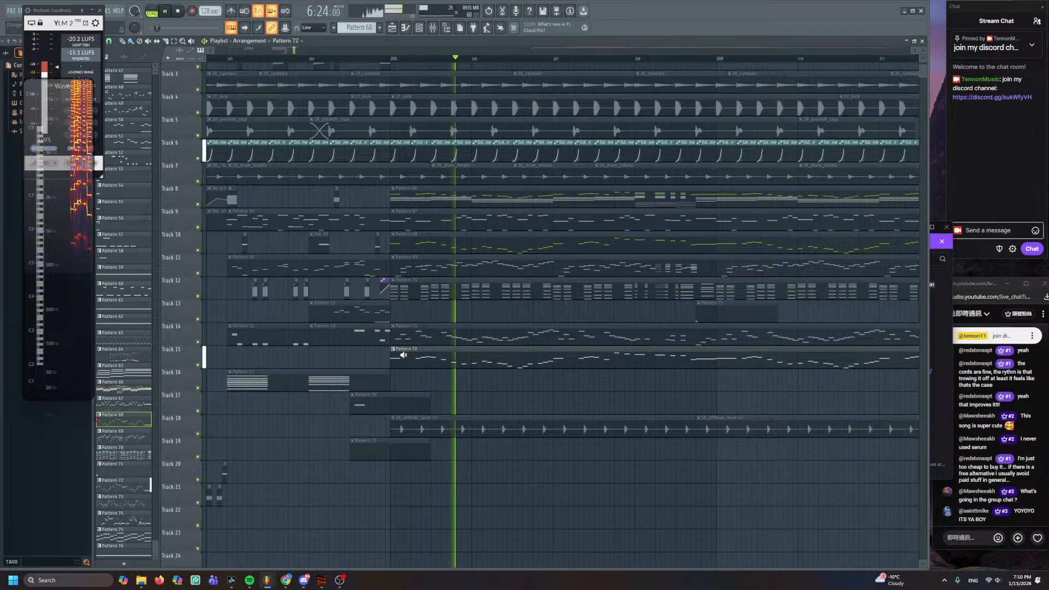
{"action": "right_click", "coordinate": [471, 360]}
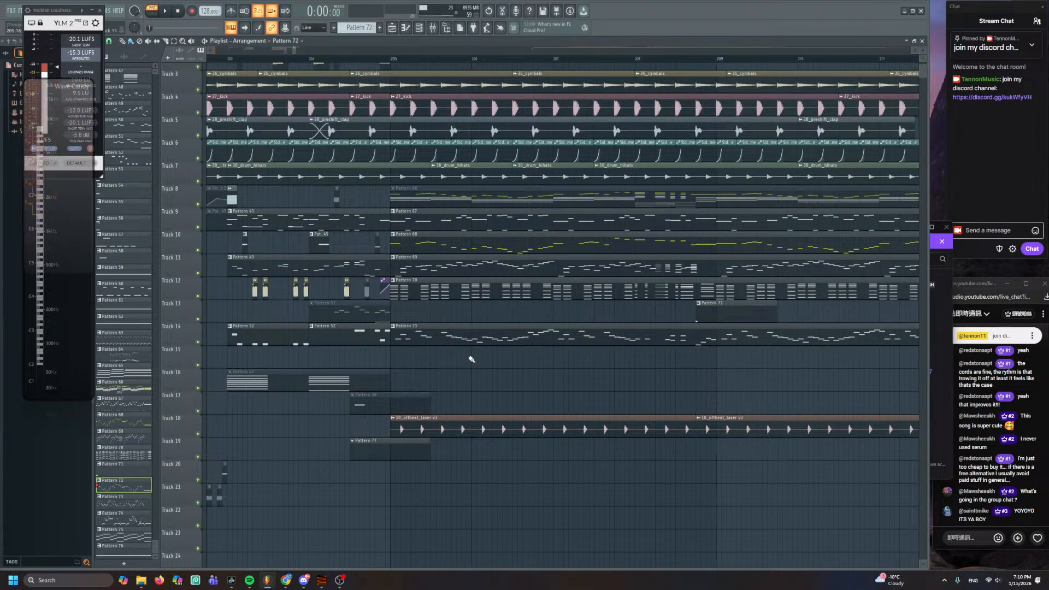
- Open Pattern 68 in the Layer channel's piano roll and play it to hear the layered lead
{"action": "left_click", "coordinate": [421, 28]}
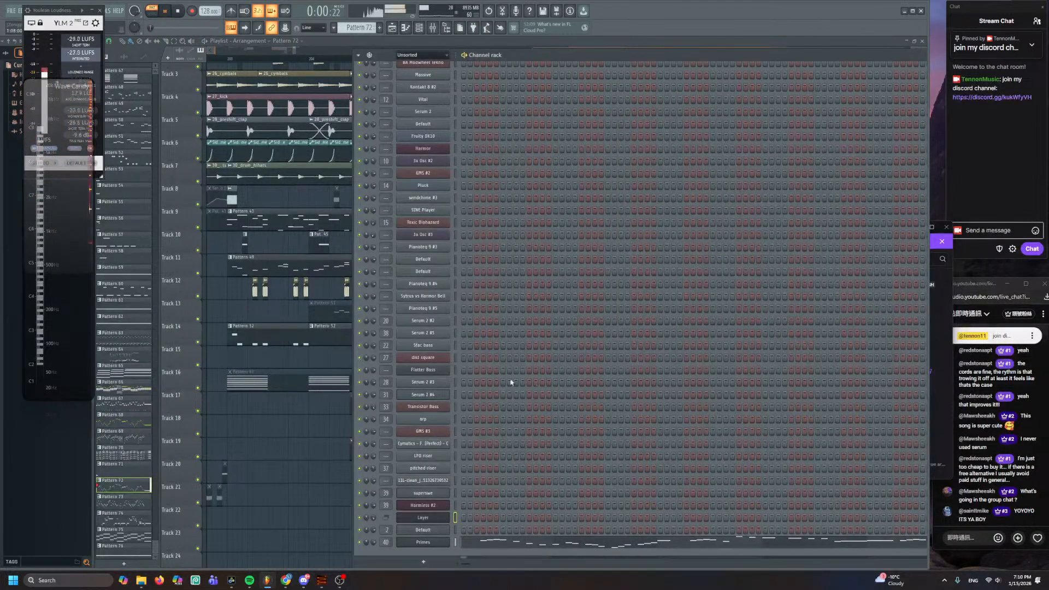
{"action": "key", "text": "F6"}
{"action": "key", "text": "space"}
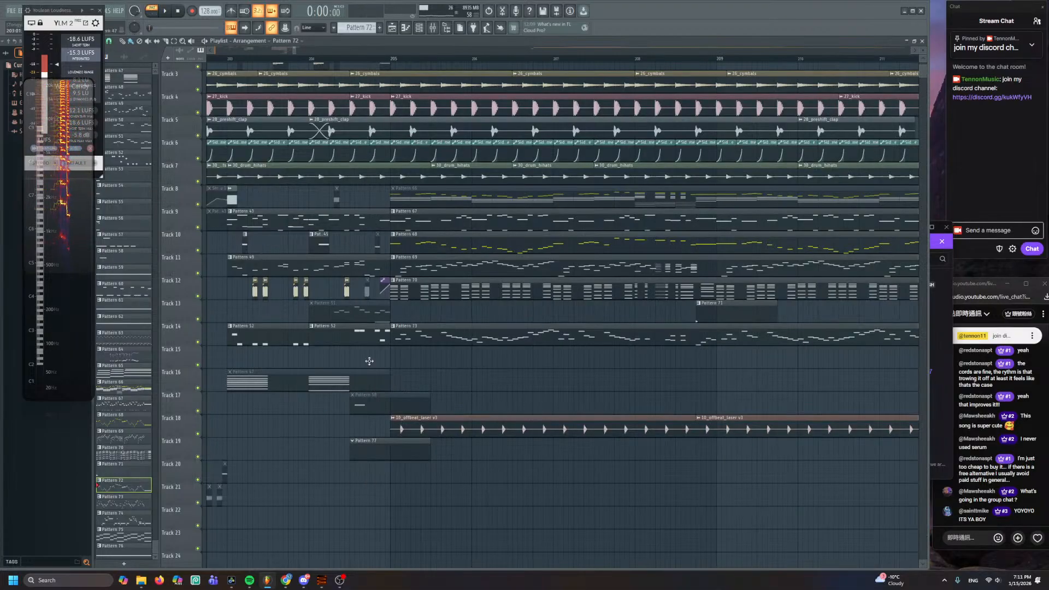
{"action": "double_click", "coordinate": [432, 235]}
{"action": "key", "text": "space"}
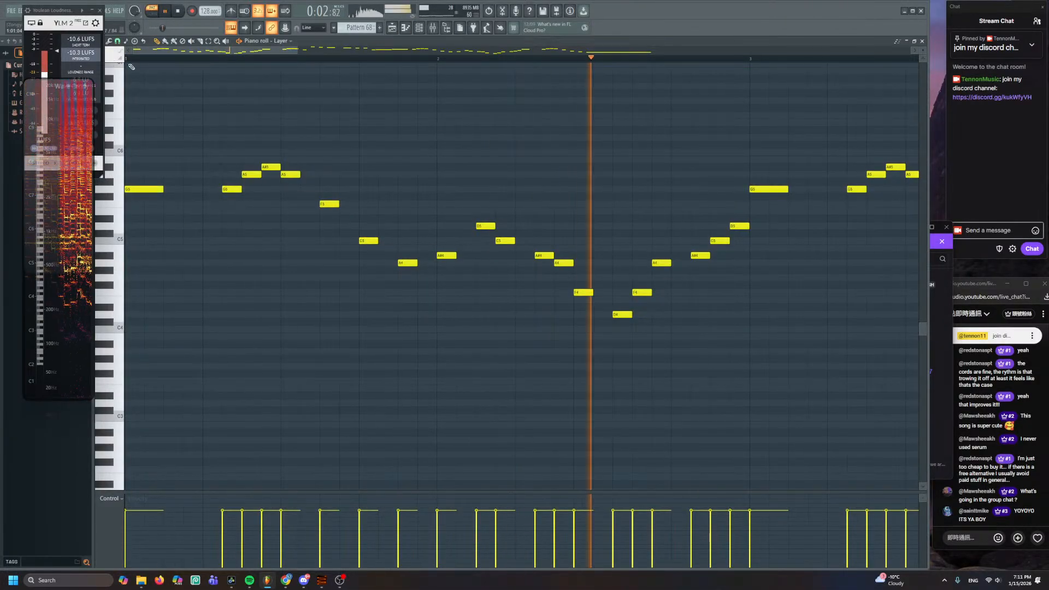
{"action": "key", "text": "space"}
- Try all of Pattern 68's Layer notes one octave higher during playback, then lower them back by an octave
{"action": "key", "text": "ctrl+a"}
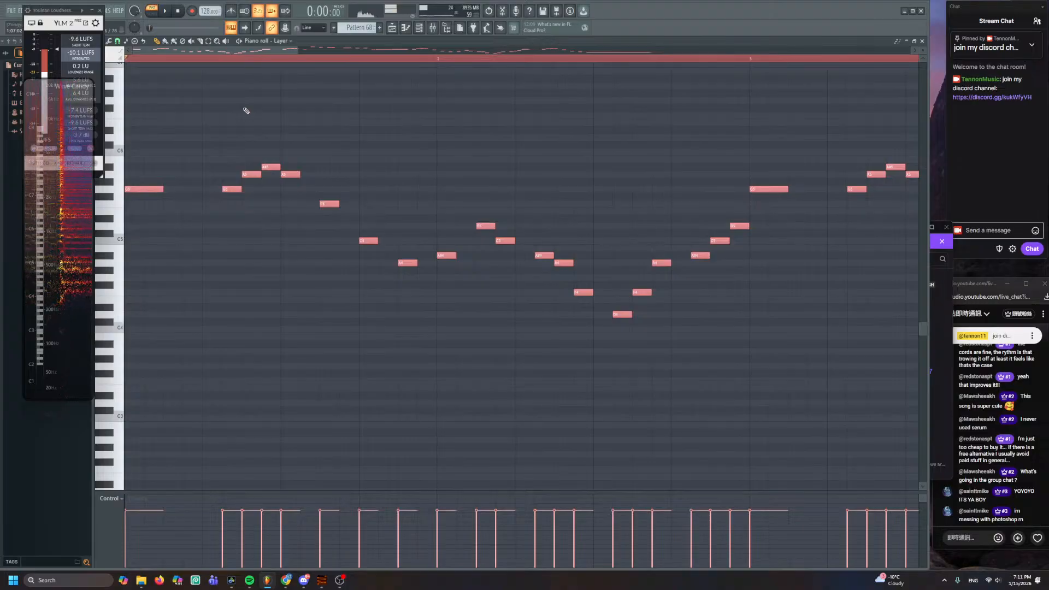
{"action": "key", "text": "ctrl+Up"}
{"action": "key", "text": "space"}
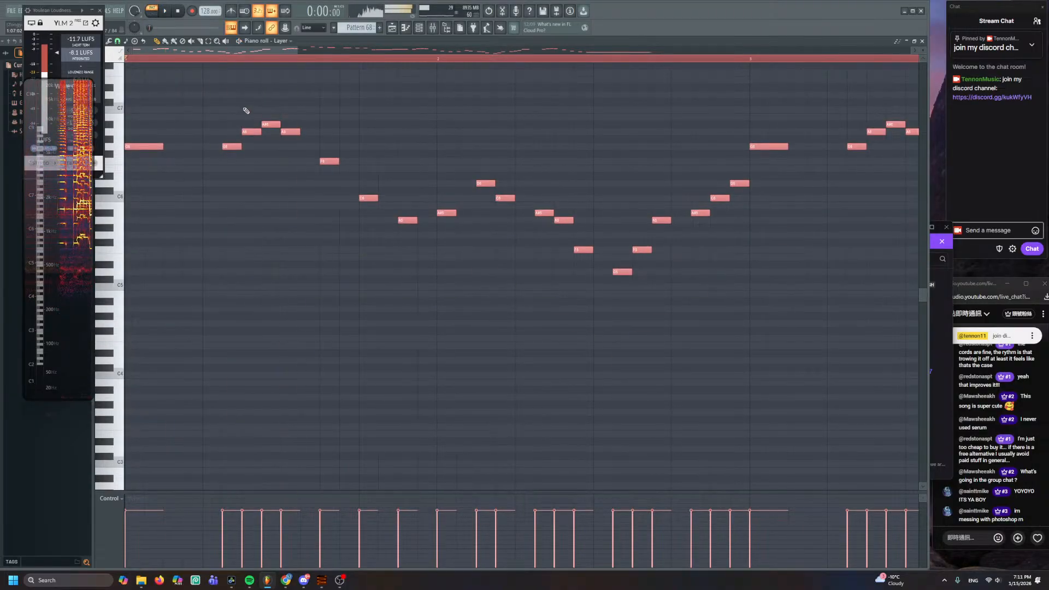
{"action": "key", "text": "ctrl+Down"}
{"action": "key", "text": "space"}
{"action": "key", "text": "ctrl+d"}
{"action": "key", "text": "F6"}
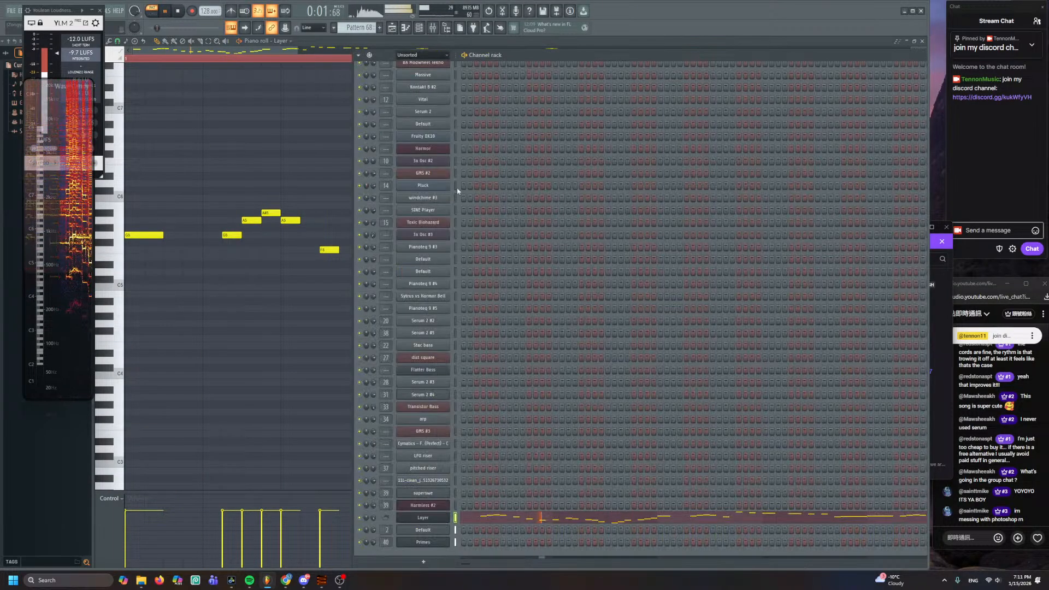
- Inspect the Default and Primes instrument settings and play the layered sound of Pattern 68
{"action": "left_click", "coordinate": [442, 531]}
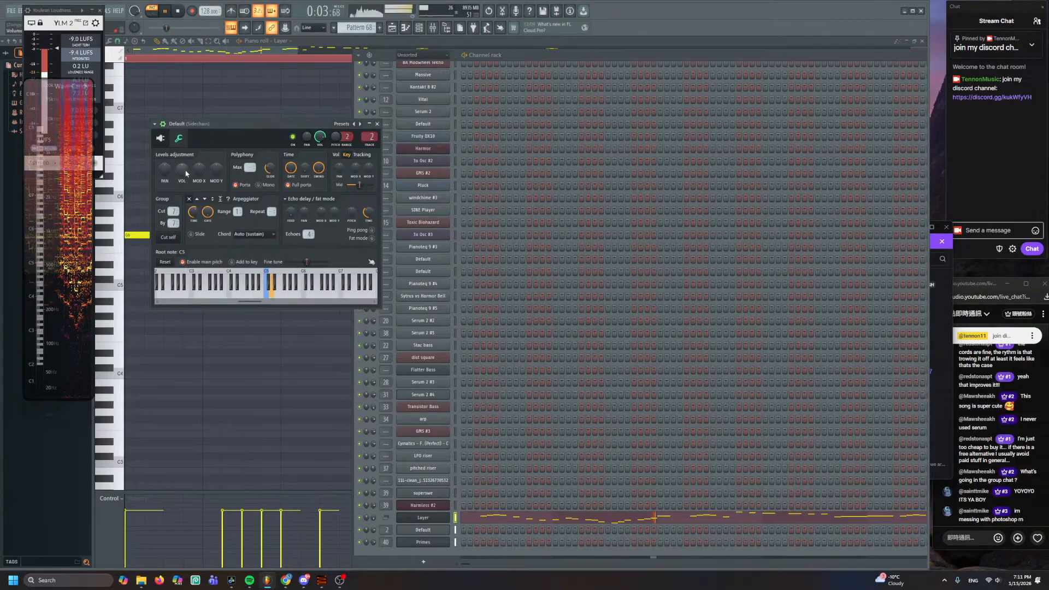
{"action": "left_click", "coordinate": [160, 138]}
{"action": "key", "text": "space"}
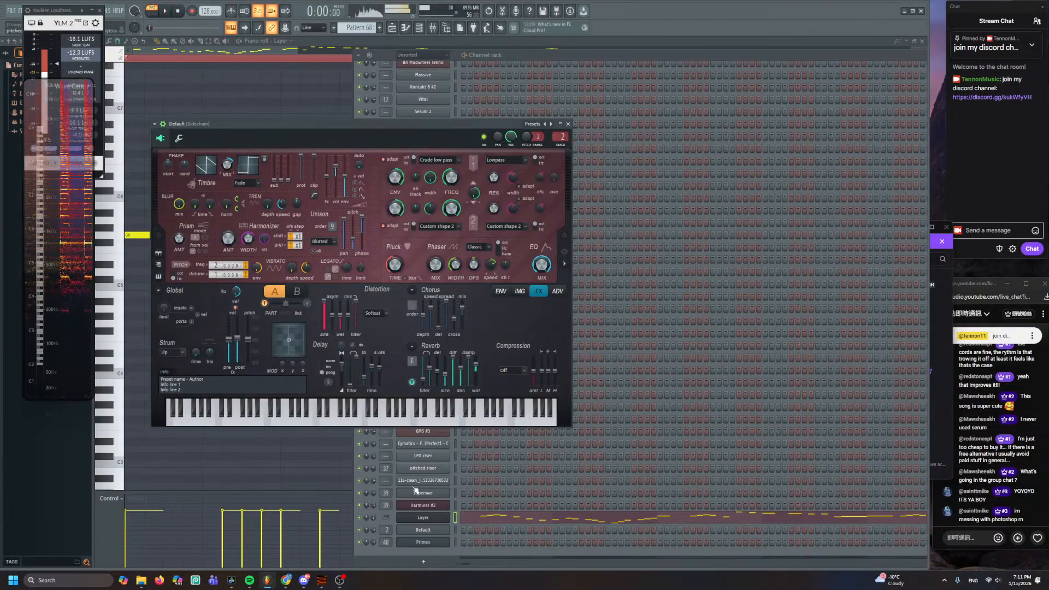
{"action": "left_click", "coordinate": [434, 541]}
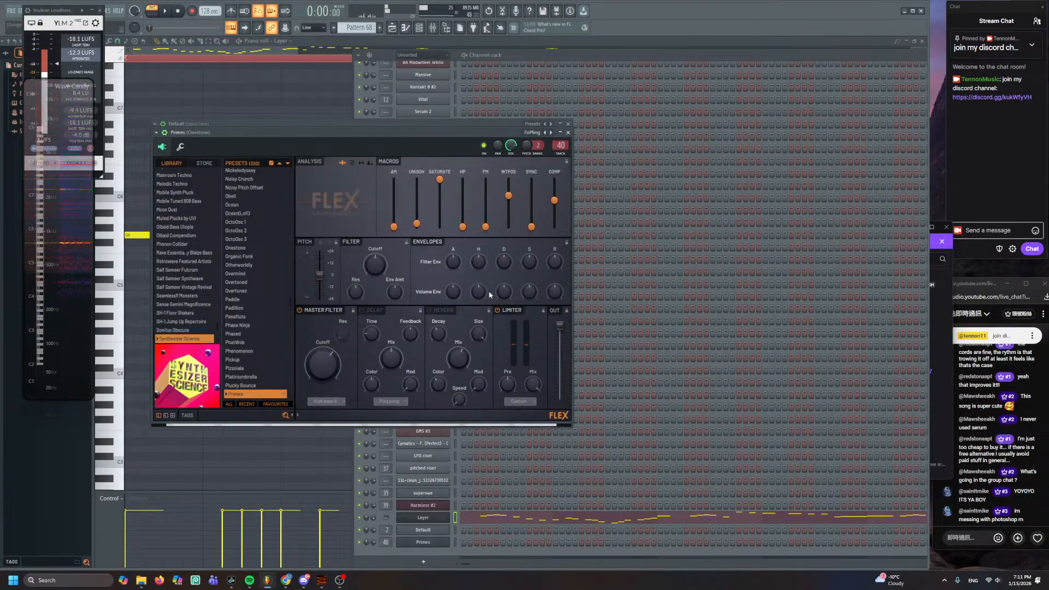
{"action": "left_click", "coordinate": [568, 132]}
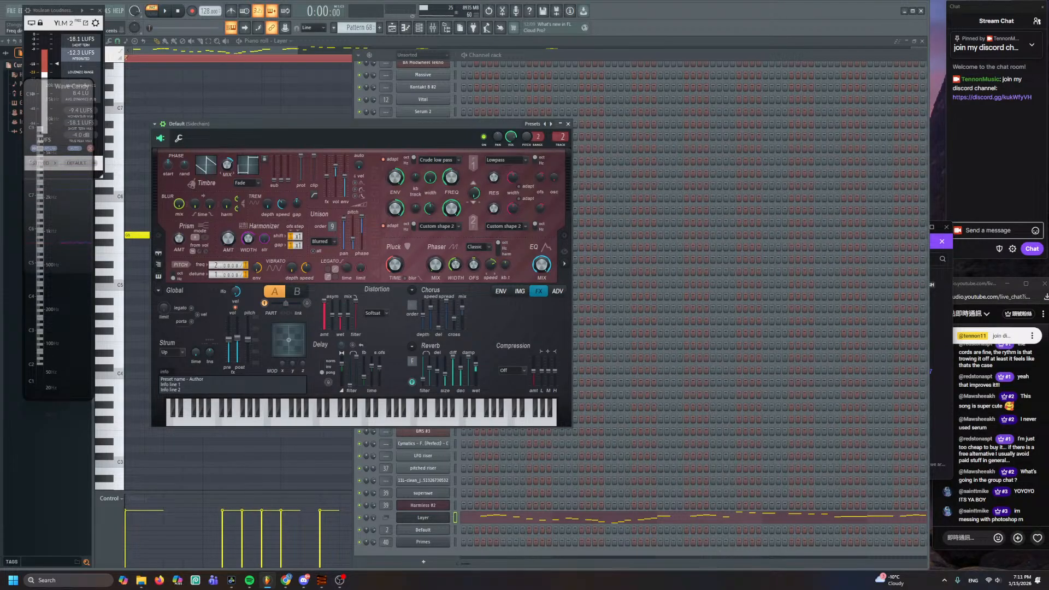
{"action": "key", "text": "space"}
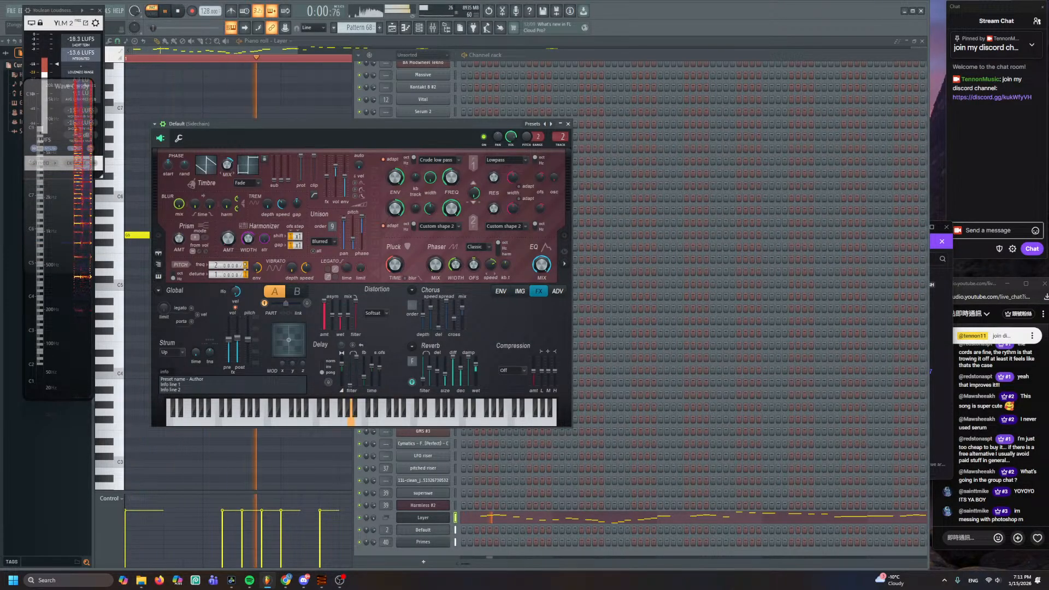
- Transpose all of Pattern 68's Layer notes up one octave and play the arrangement from the start of the Pattern 68 clip
{"action": "left_click", "coordinate": [251, 103]}
{"action": "key", "text": "space"}
{"action": "key", "text": "space"}
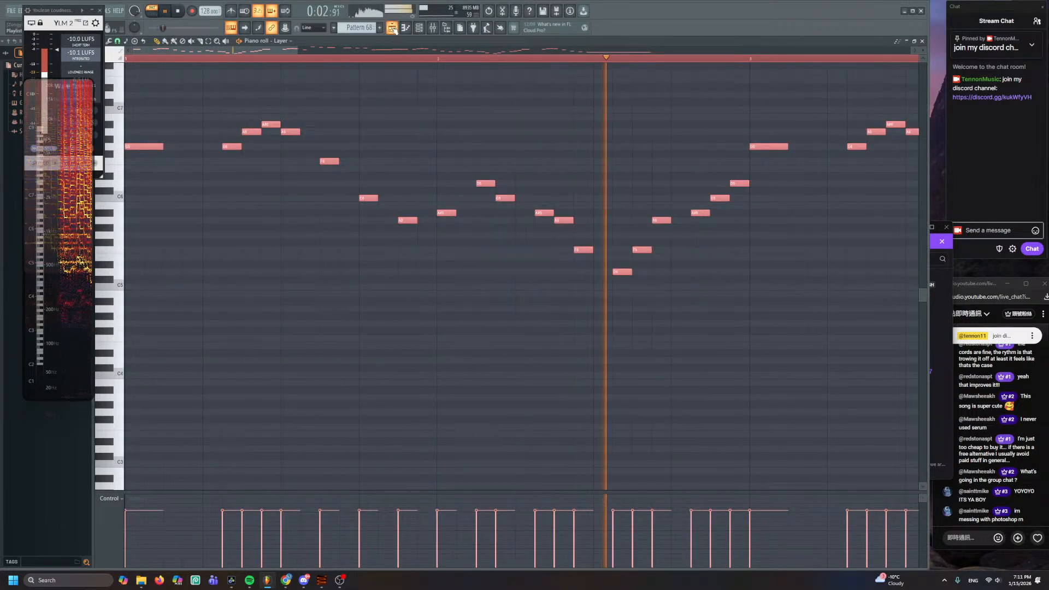
{"action": "key", "text": "F5"}
{"action": "key", "text": "space"}
{"action": "left_click", "coordinate": [384, 59]}
{"action": "key", "text": "space"}
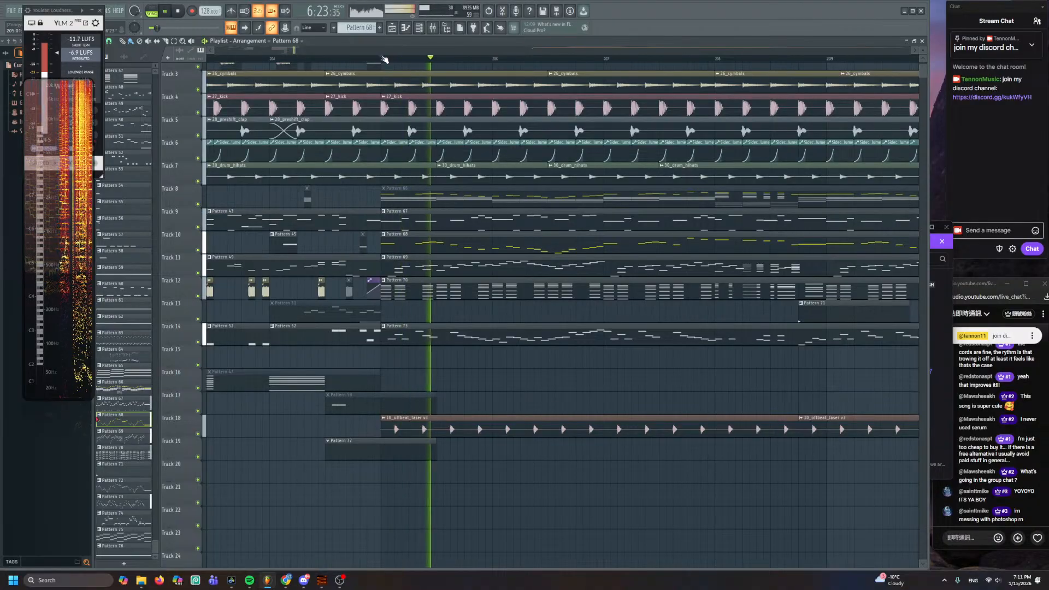
- Check the Layer and Default channel settings, and raise all of Pattern 68's Layer notes by another octave
{"action": "left_click", "coordinate": [419, 28]}
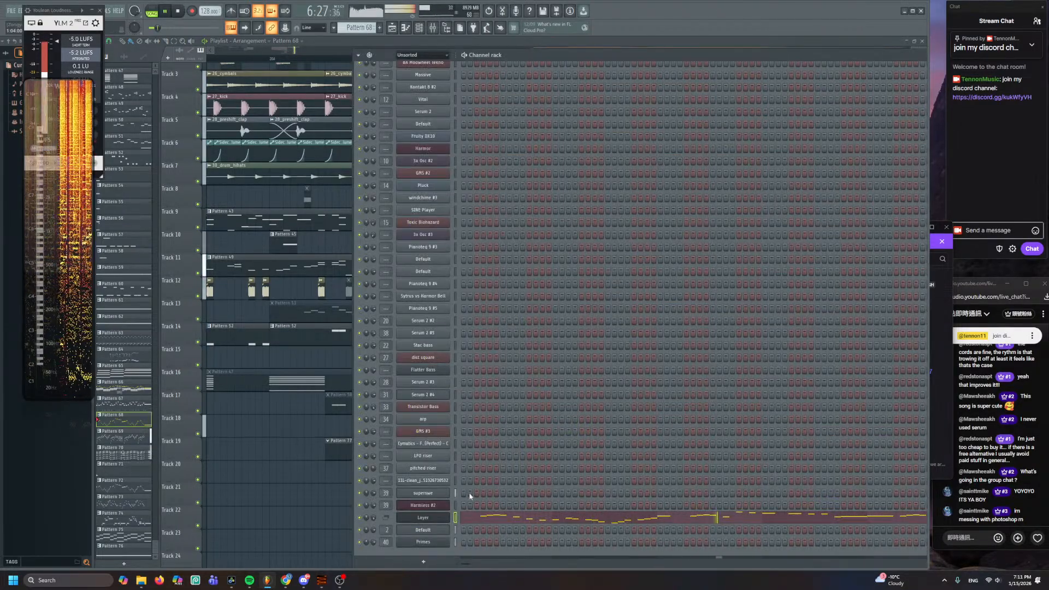
{"action": "left_click", "coordinate": [444, 518]}
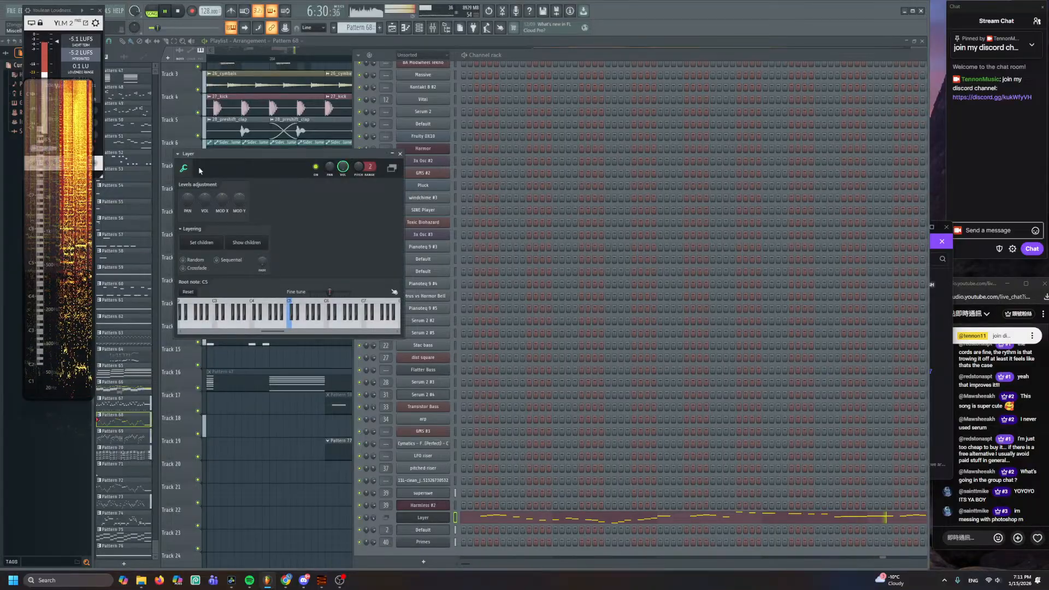
{"action": "left_click", "coordinate": [423, 530]}
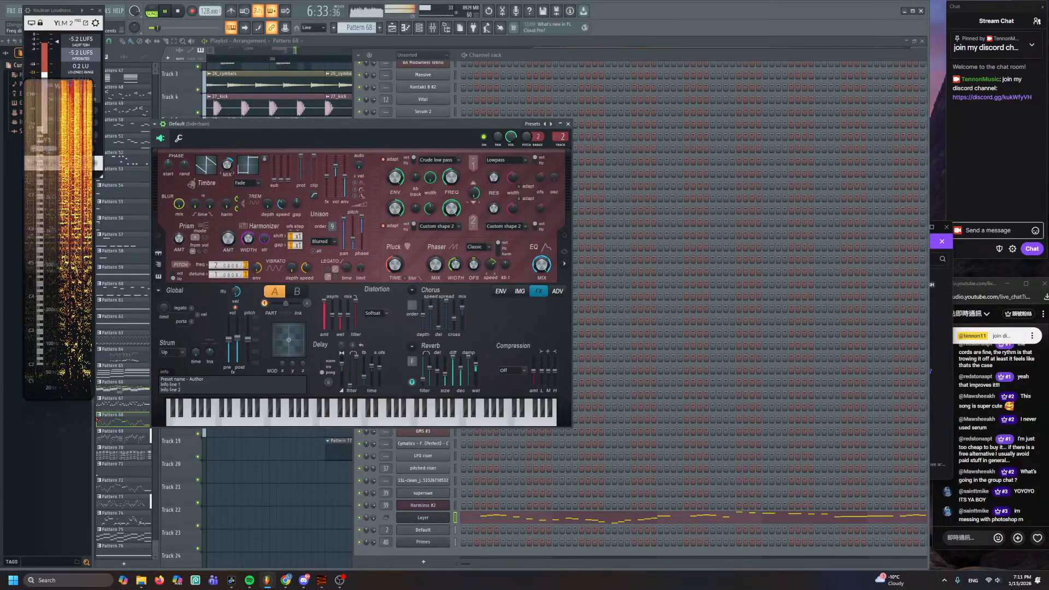
{"action": "left_click", "coordinate": [423, 517]}
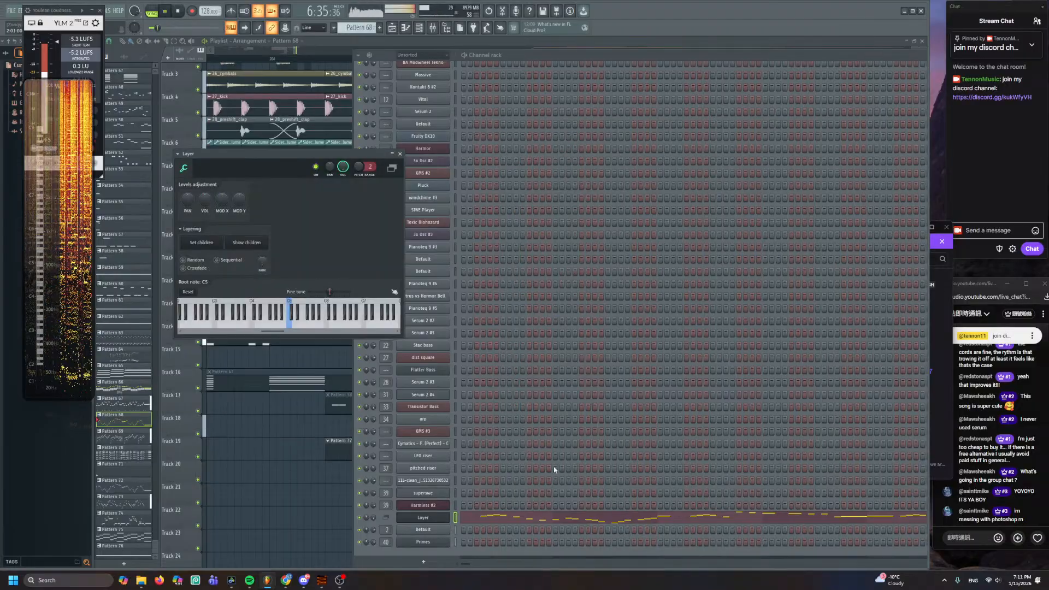
{"action": "left_click", "coordinate": [491, 521]}
{"action": "key", "text": "ctrl+a"}
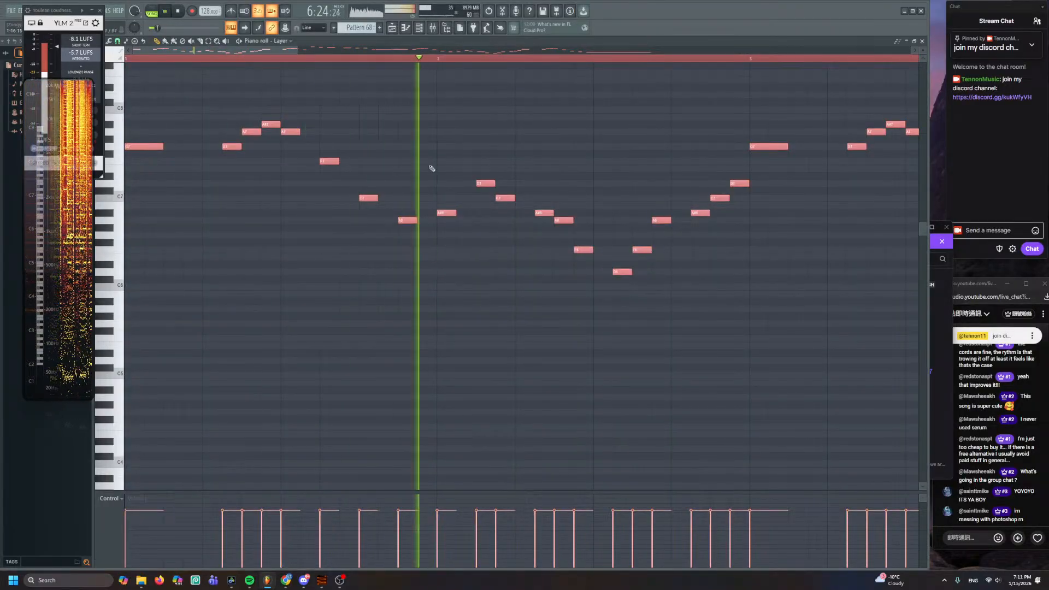
{"action": "key", "text": "F5"}
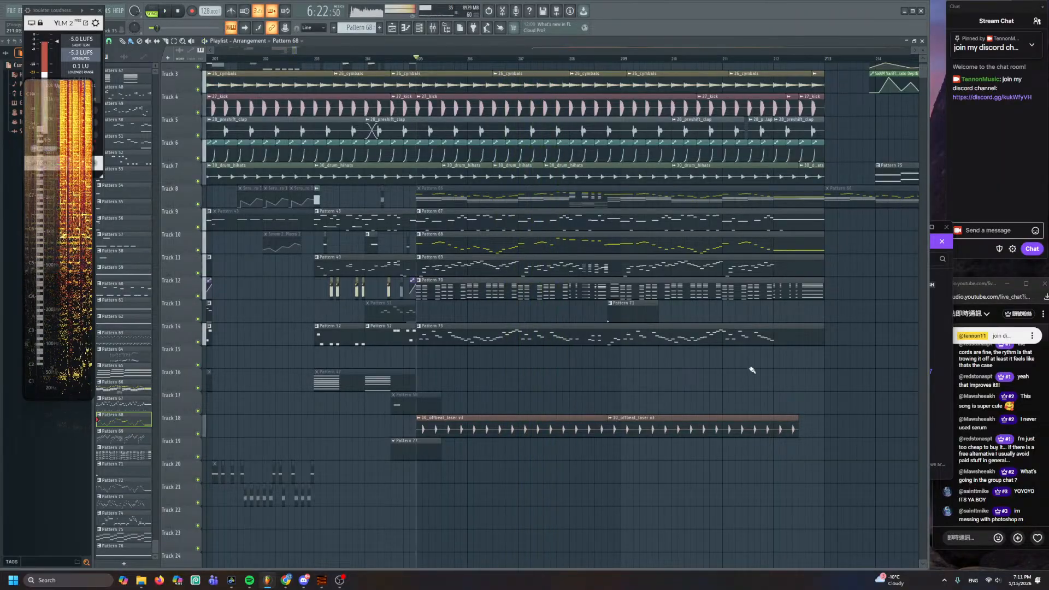
{"action": "key", "text": "space"}
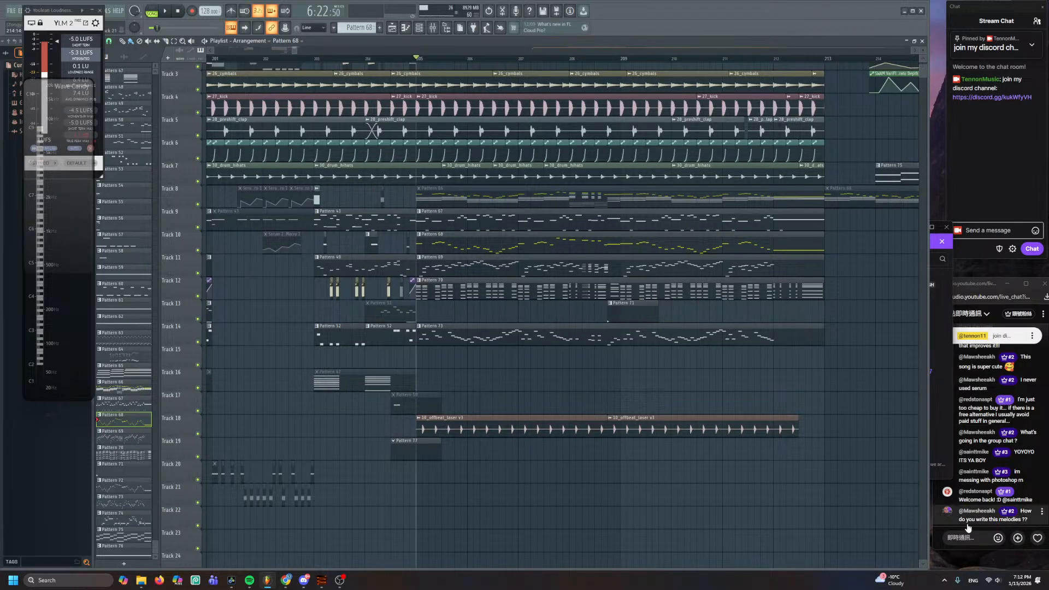
{"action": "left_click", "coordinate": [942, 308]}
{"action": "left_click", "coordinate": [941, 309]}
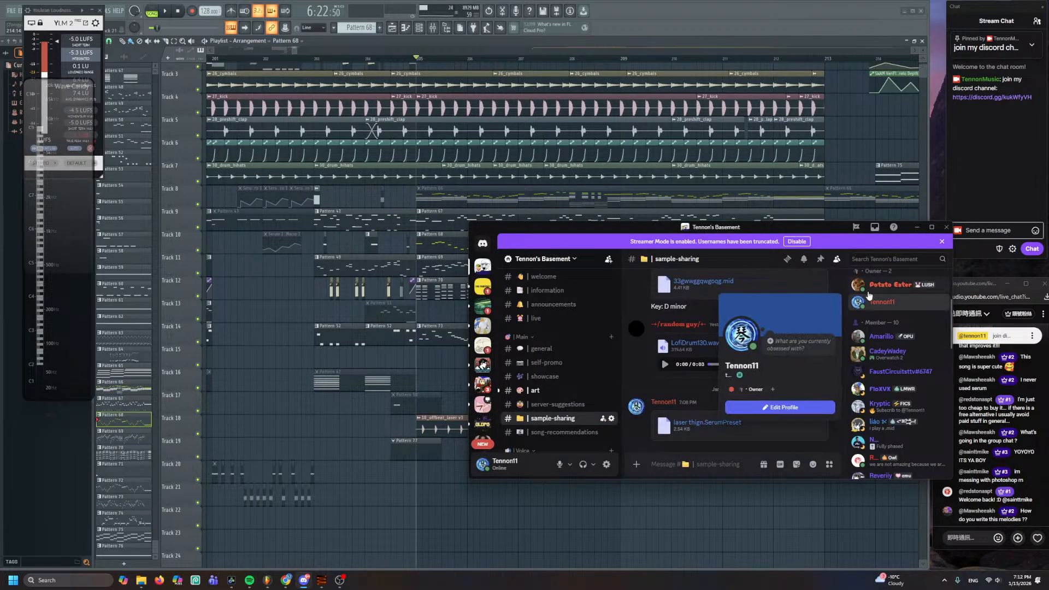
{"action": "left_click_drag", "start_coordinate": [823, 235], "coordinate": [696, 236]}
{"action": "left_click", "coordinate": [862, 342]}
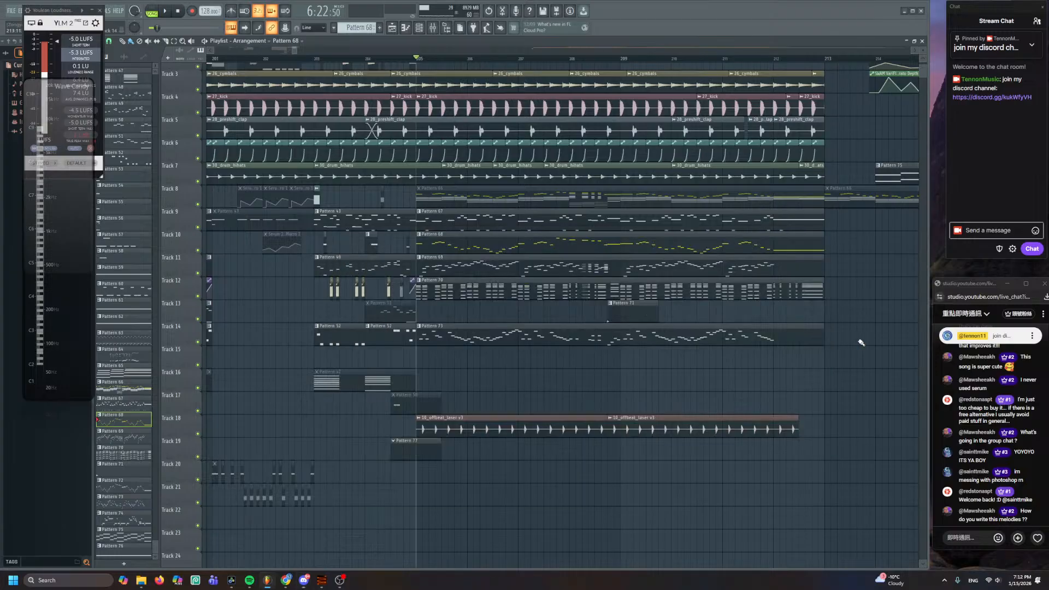
- Find the 2_intro_flute v3 clip on Track 22 at the start of the intro and solo it to hear its melody
{"action": "scroll", "coordinate": [473, 371], "scroll_direction": "down", "scroll_amount": 3}
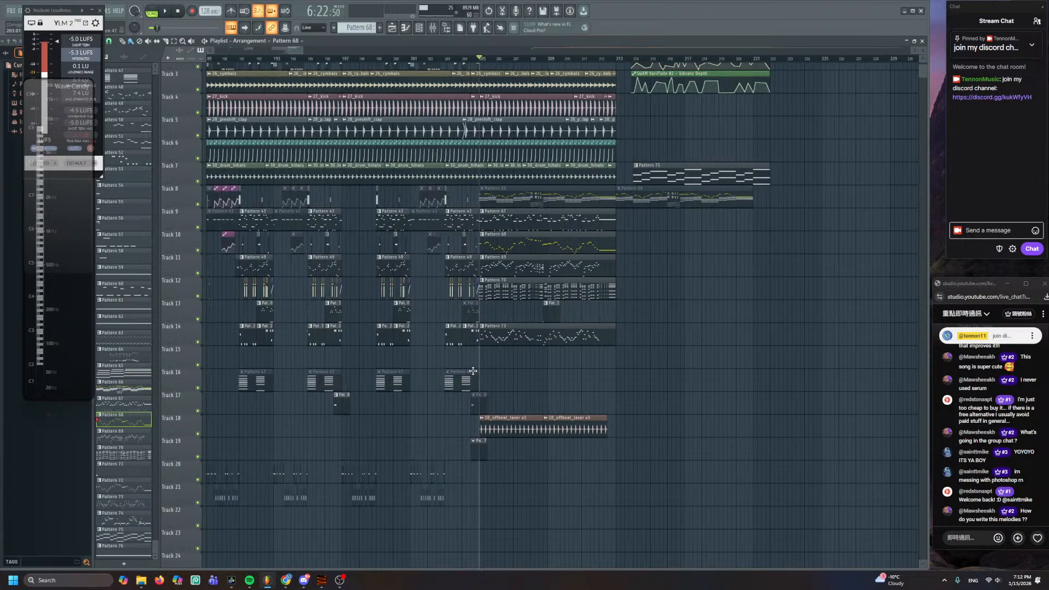
{"action": "scroll", "coordinate": [474, 371], "scroll_direction": "down", "scroll_amount": 2}
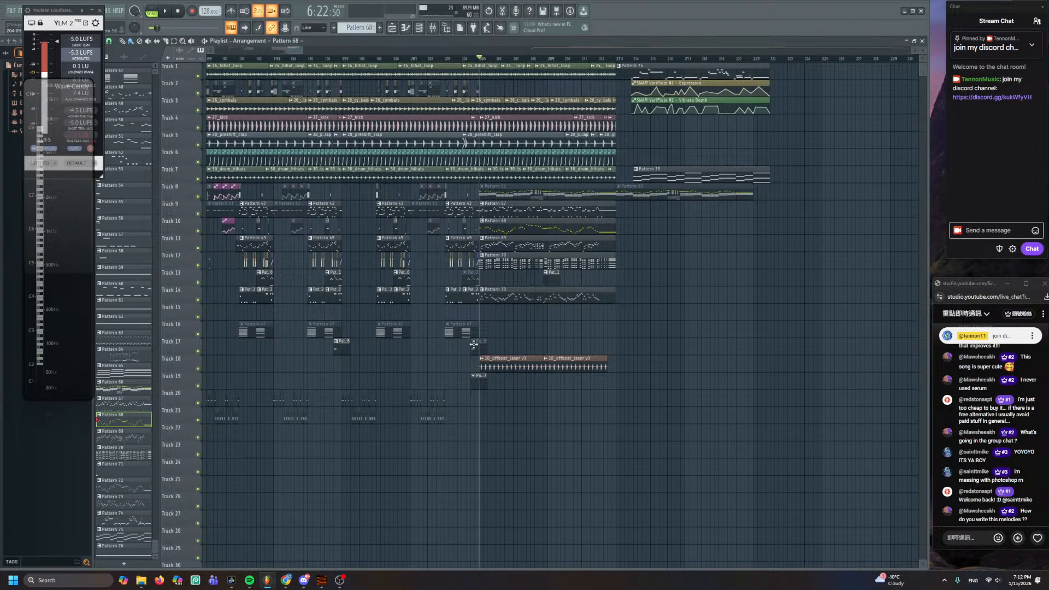
{"action": "scroll", "coordinate": [474, 344], "scroll_direction": "down", "scroll_amount": 2}
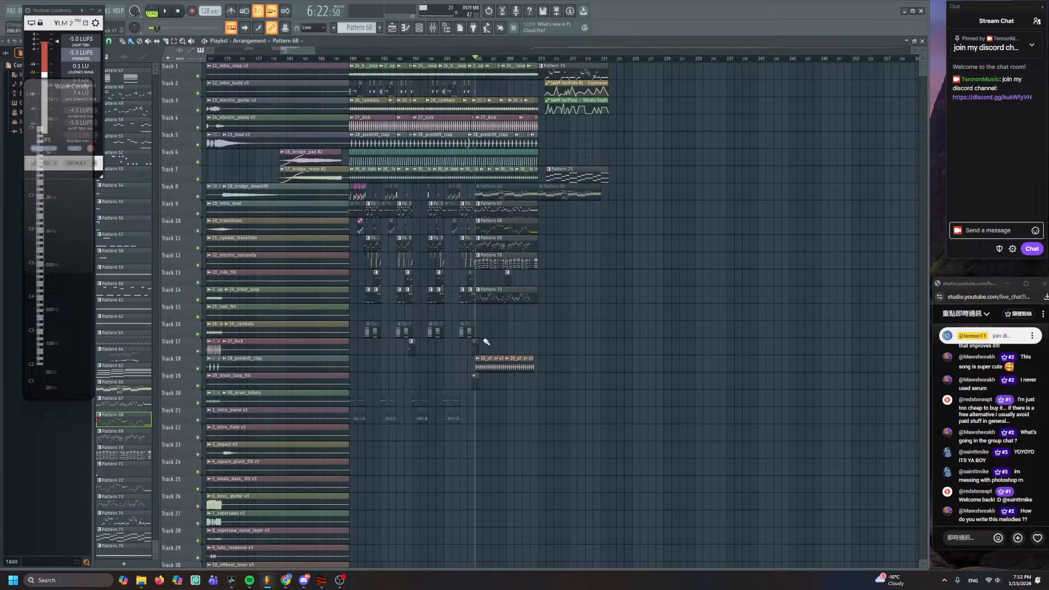
{"action": "scroll", "coordinate": [410, 332], "scroll_direction": "up", "scroll_amount": 5}
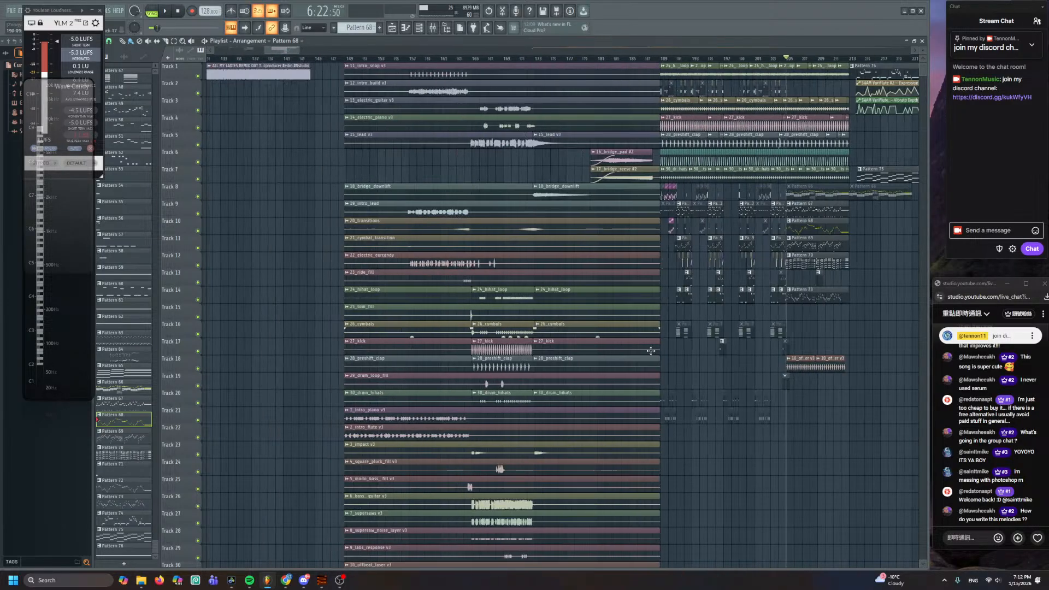
{"action": "scroll", "coordinate": [421, 294], "scroll_direction": "up", "scroll_amount": 1}
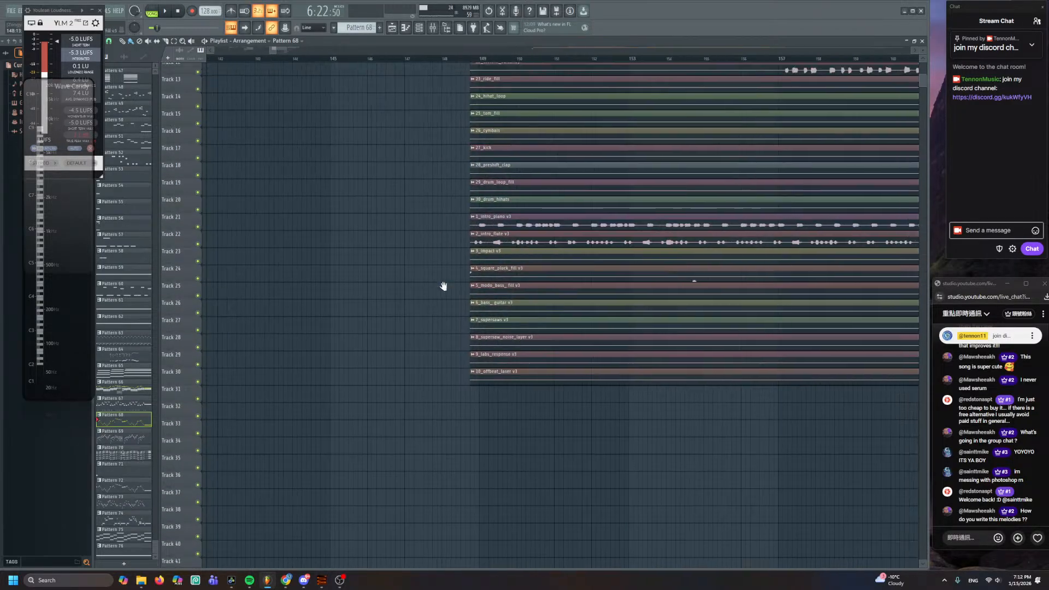
{"action": "left_click", "coordinate": [430, 256]}
{"action": "key", "text": "space"}
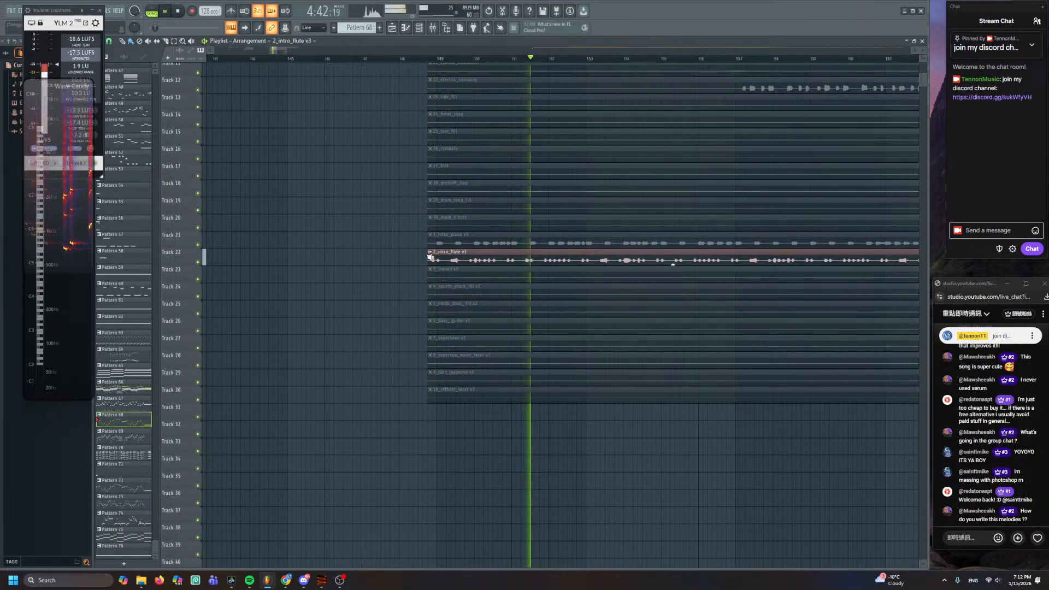
{"action": "key", "text": "space"}
- Look over the arrangement from the intro stems back to the start of the Pattern 67 section
{"action": "scroll", "coordinate": [522, 260], "scroll_direction": "down", "scroll_amount": 3}
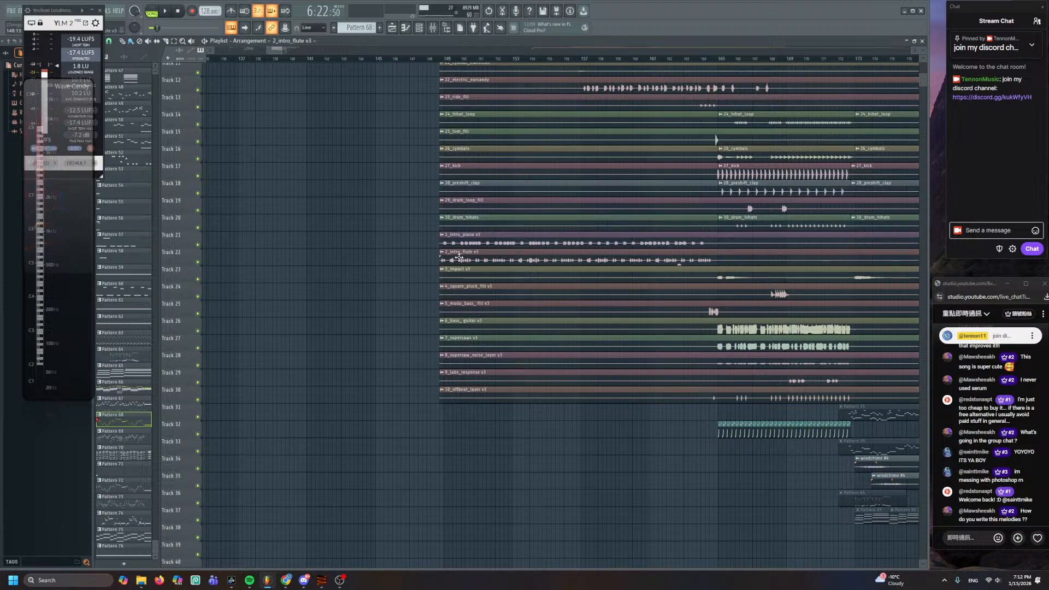
{"action": "left_click", "coordinate": [429, 254]}
{"action": "scroll", "coordinate": [722, 258], "scroll_direction": "right", "scroll_amount": 5}
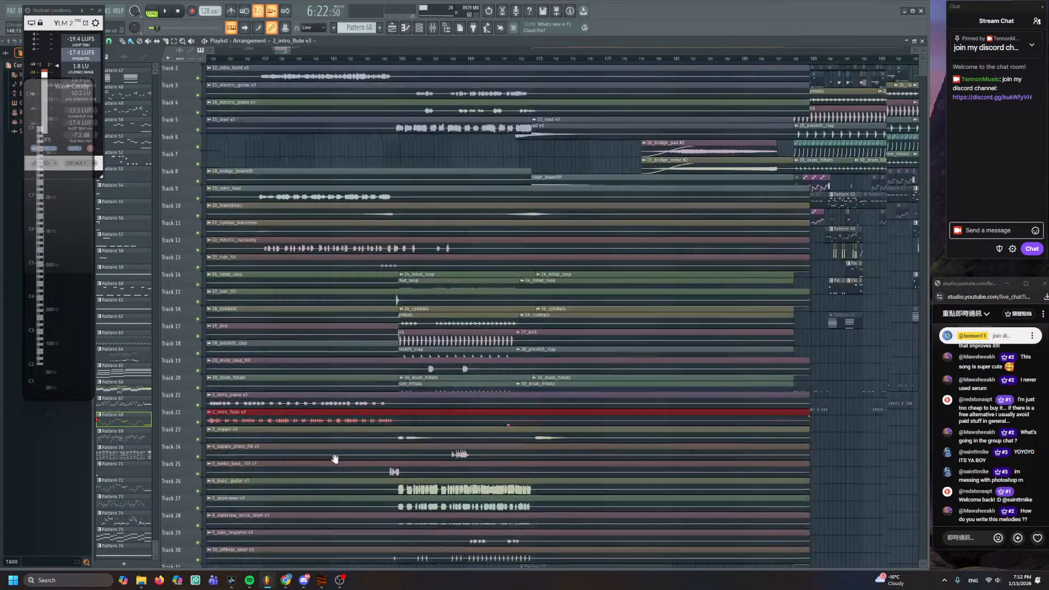
{"action": "scroll", "coordinate": [681, 376], "scroll_direction": "down", "scroll_amount": 2}
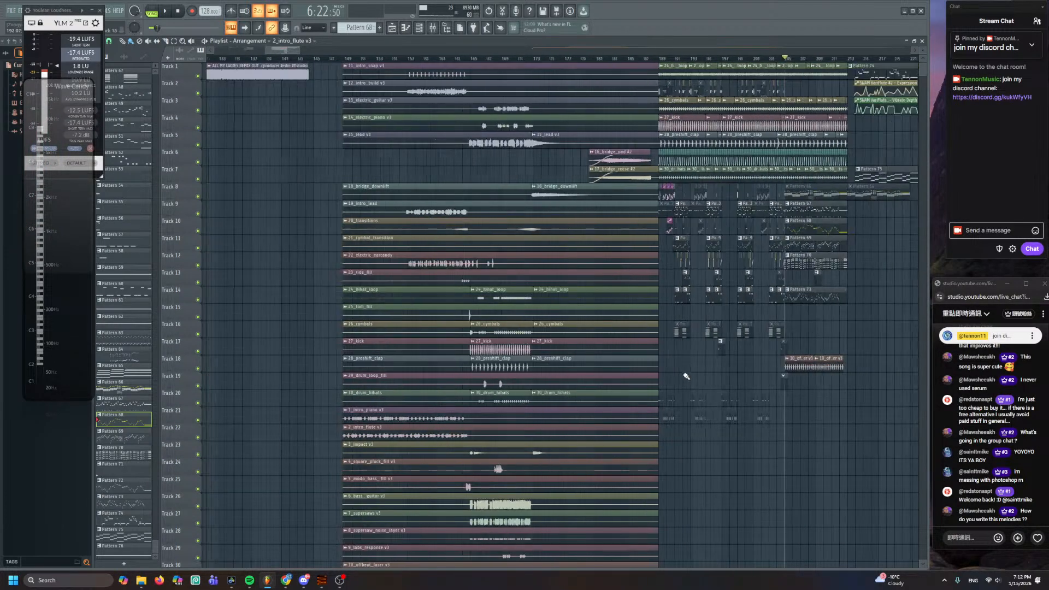
{"action": "scroll", "coordinate": [685, 377], "scroll_direction": "right", "scroll_amount": 5}
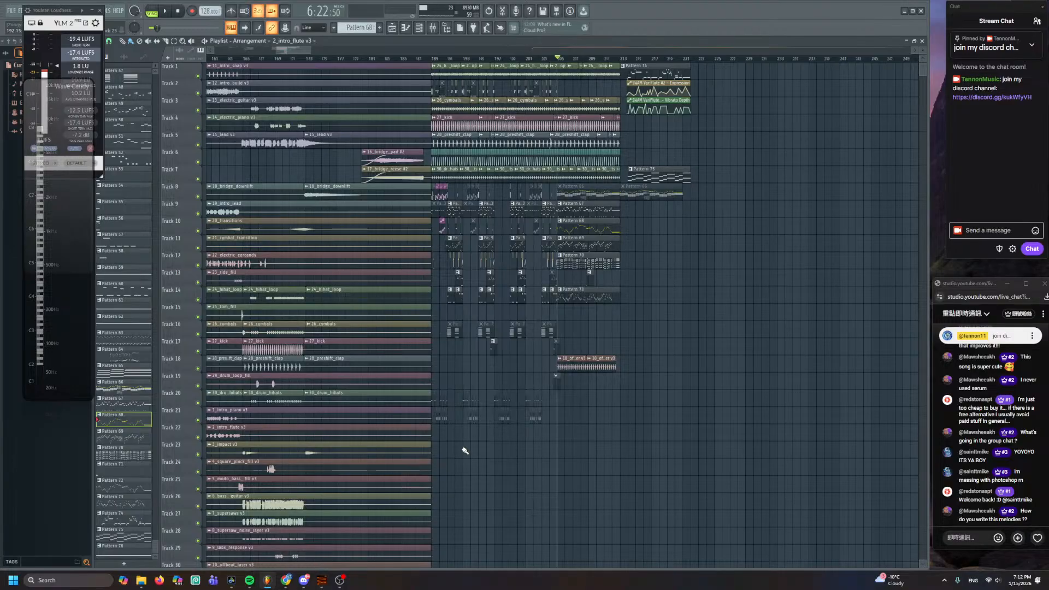
{"action": "scroll", "coordinate": [475, 428], "scroll_direction": "left", "scroll_amount": 2}
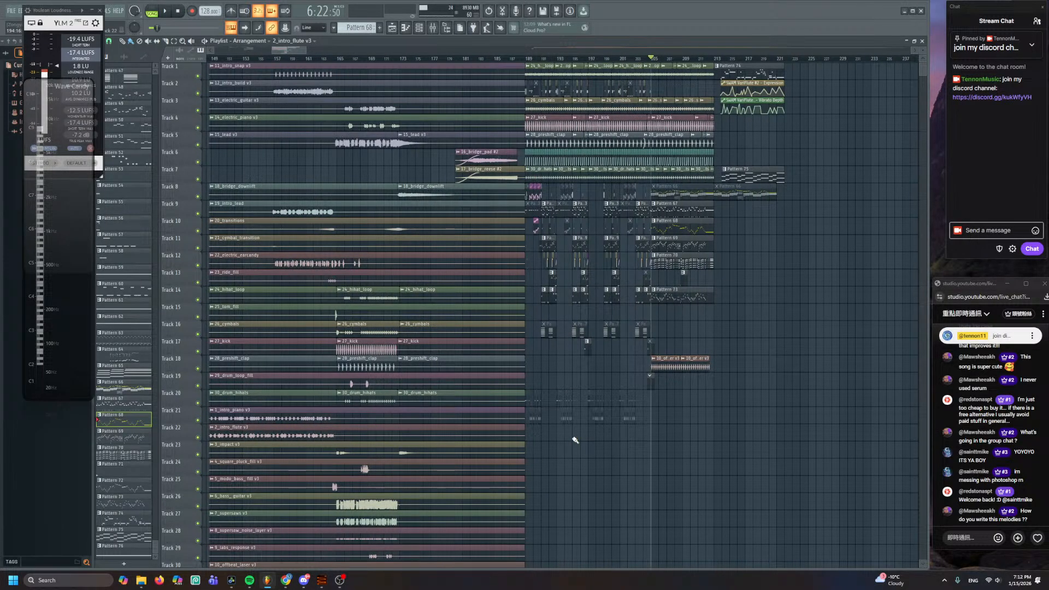
{"action": "scroll", "coordinate": [573, 439], "scroll_direction": "up", "scroll_amount": 4}
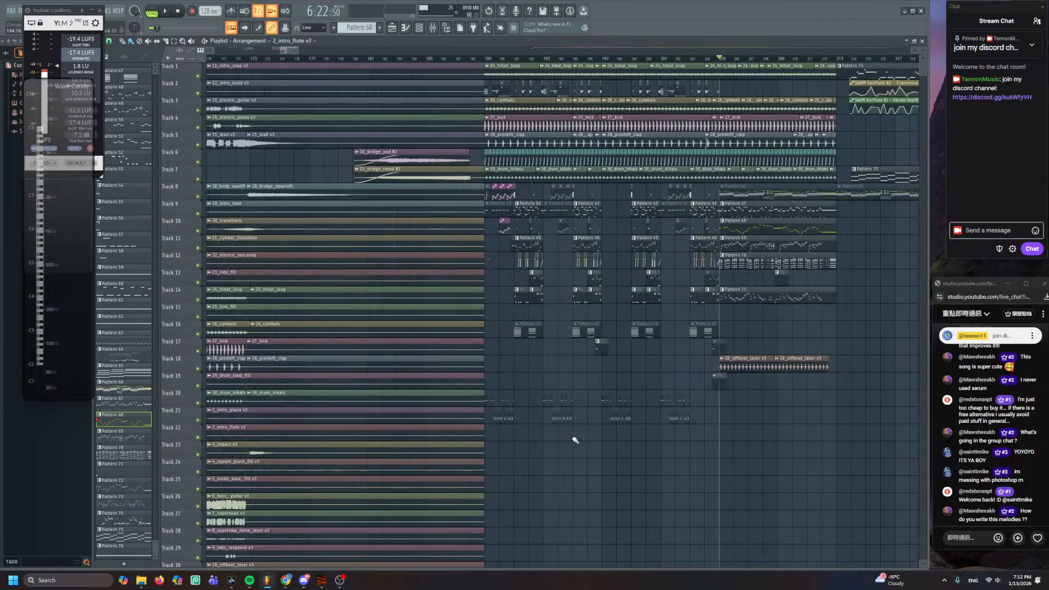
{"action": "scroll", "coordinate": [375, 392], "scroll_direction": "up", "scroll_amount": 3}
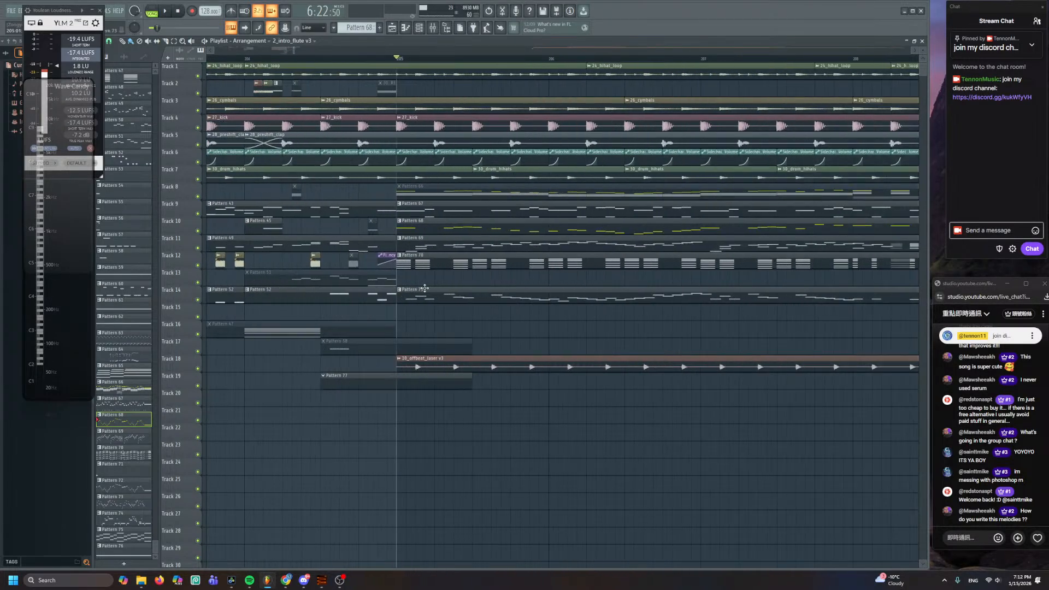
- Solo the Pattern 68 clip on Track 10 to hear its lead, and look over the arrangement around it
{"action": "left_click", "coordinate": [404, 226]}
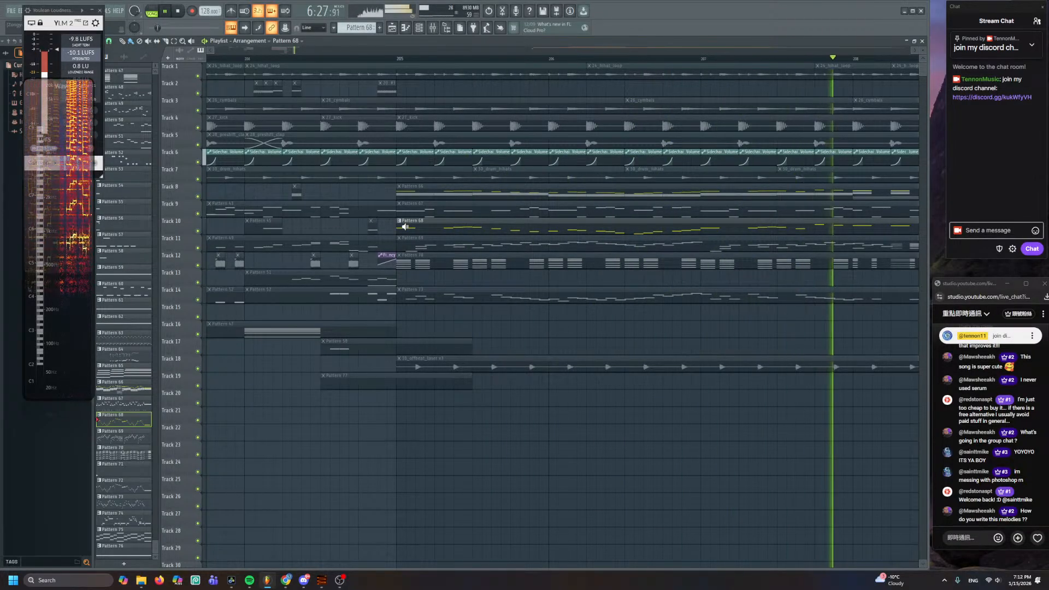
{"action": "scroll", "coordinate": [405, 227], "scroll_direction": "down", "scroll_amount": 3}
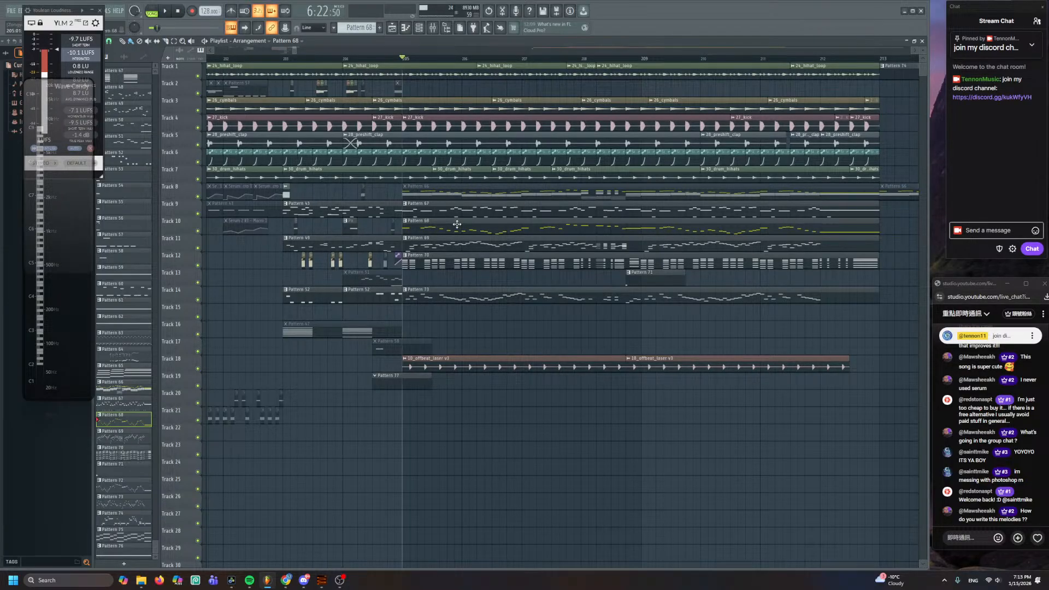
{"action": "scroll", "coordinate": [459, 224], "scroll_direction": "left", "scroll_amount": 3}
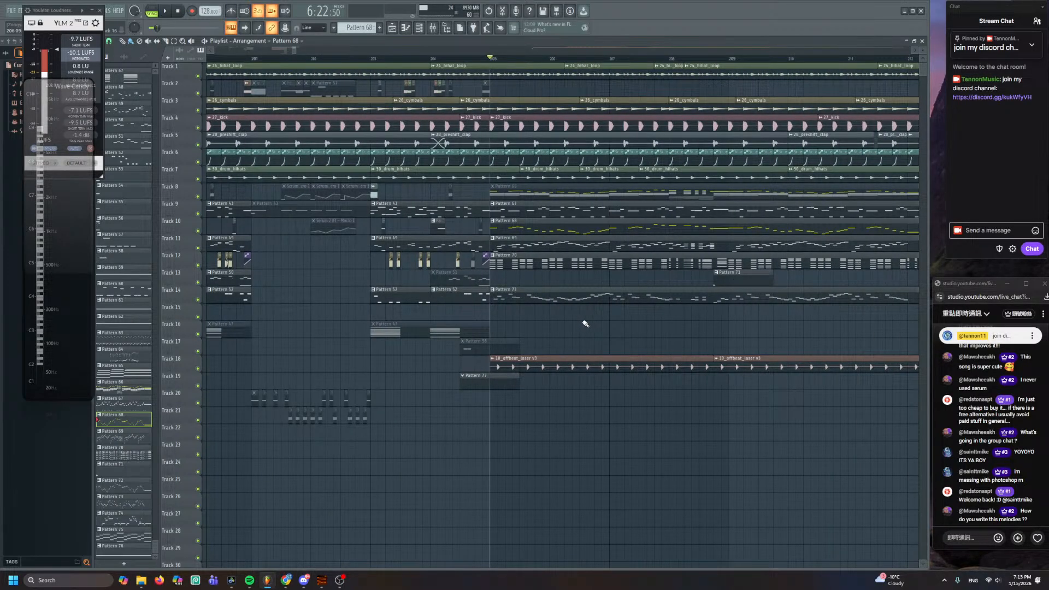
{"action": "scroll", "coordinate": [597, 324], "scroll_direction": "down", "scroll_amount": 5}
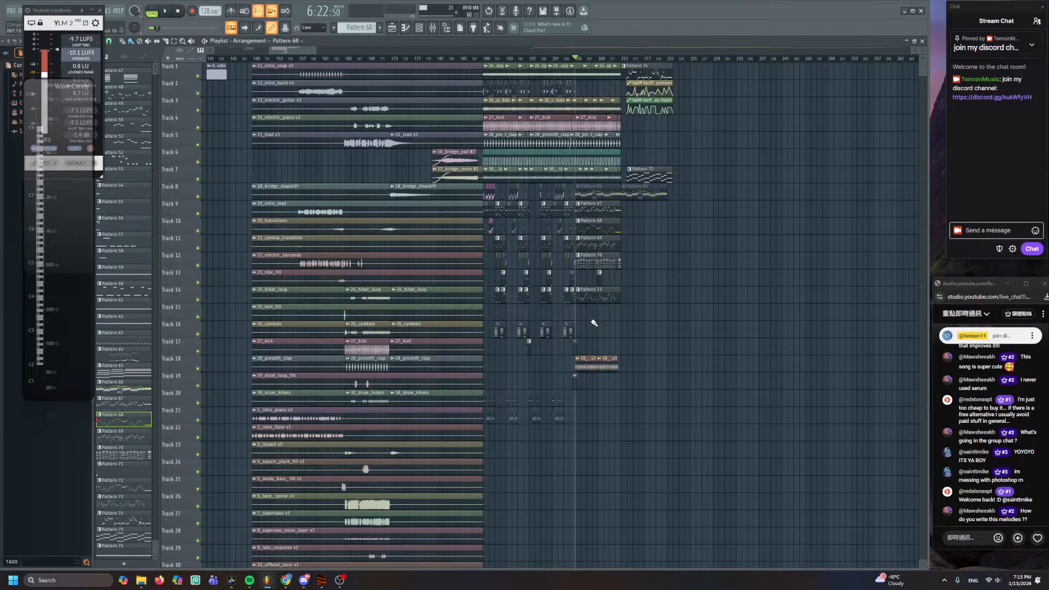
{"action": "scroll", "coordinate": [594, 323], "scroll_direction": "up", "scroll_amount": 4}
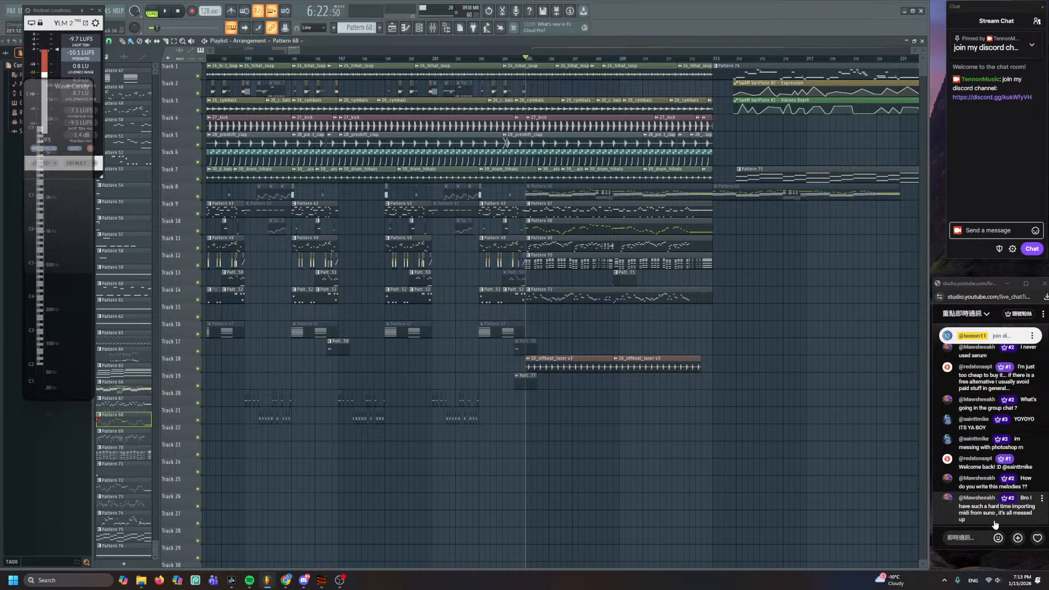
{"action": "scroll", "coordinate": [587, 442], "scroll_direction": "up", "scroll_amount": 3}
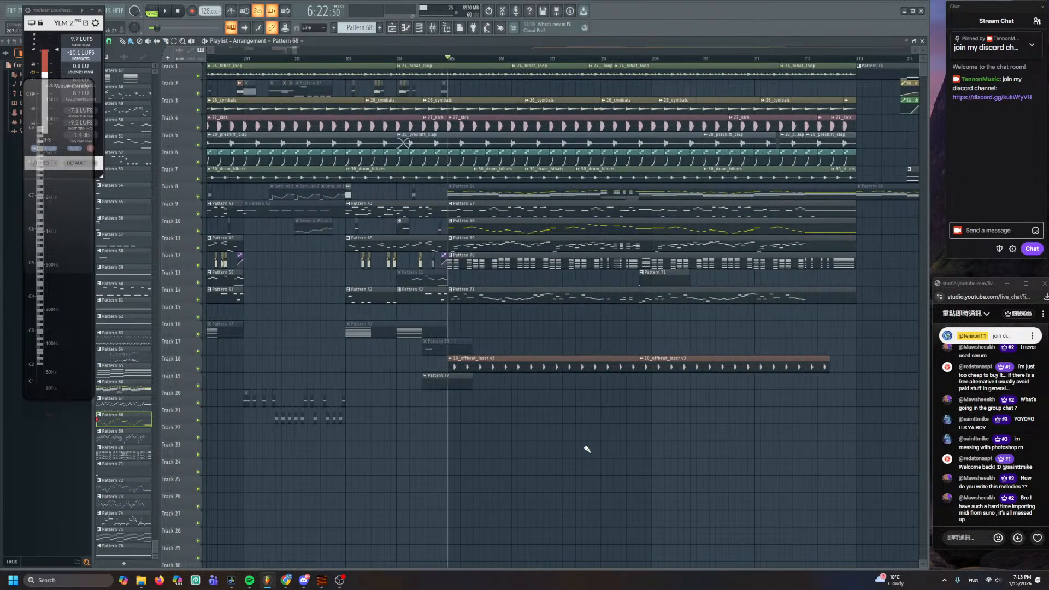
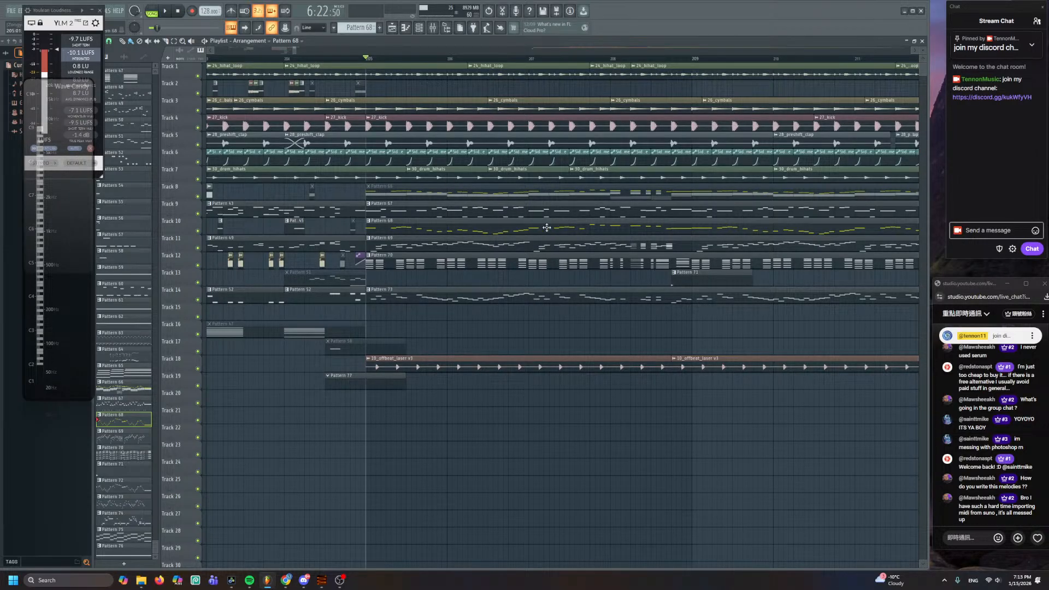
- Play the arrangement at the Pattern 67 section and again from the bar leading into it
{"action": "key", "text": "space"}
{"action": "scroll", "coordinate": [368, 60], "scroll_direction": "up", "scroll_amount": 3}
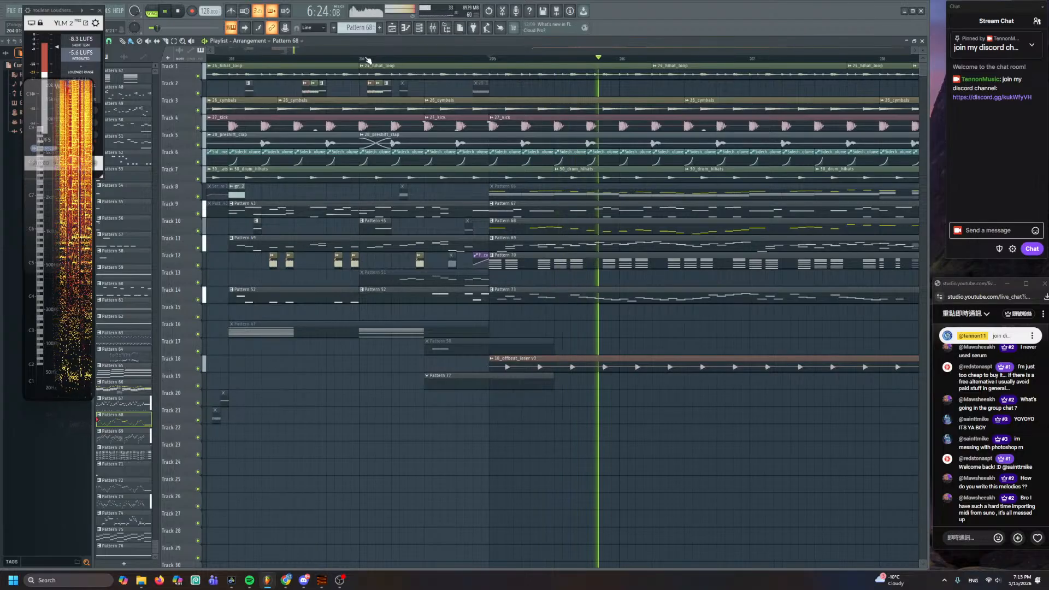
{"action": "left_click", "coordinate": [368, 60]}
{"action": "scroll", "coordinate": [391, 54], "scroll_direction": "up", "scroll_amount": 2}
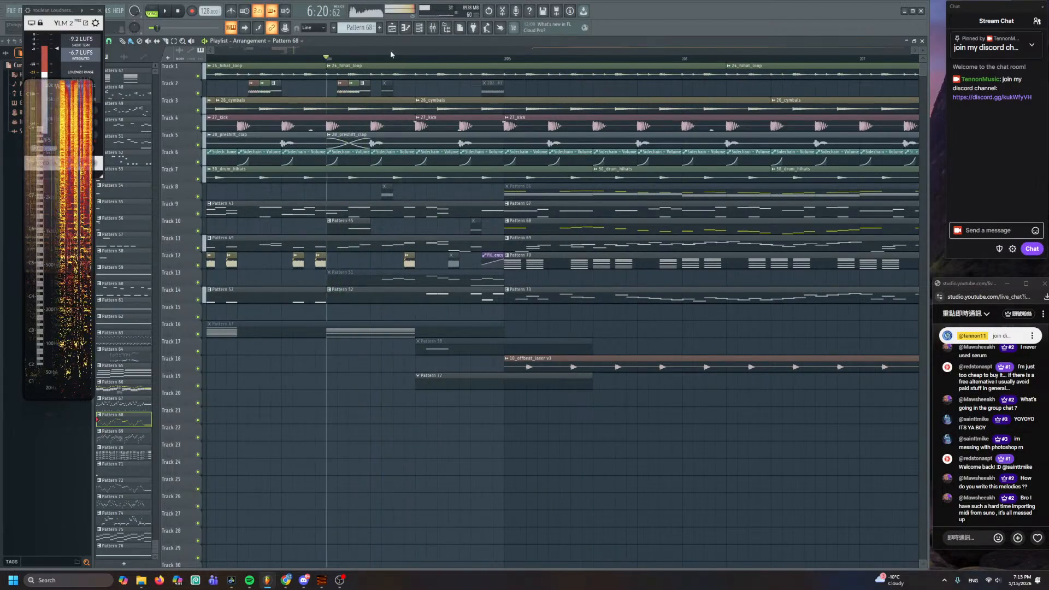
- Check the Layer notes of the Pattern 77 clip on Track 19, and replay the transition around that clip
{"action": "double_click", "coordinate": [476, 382]}
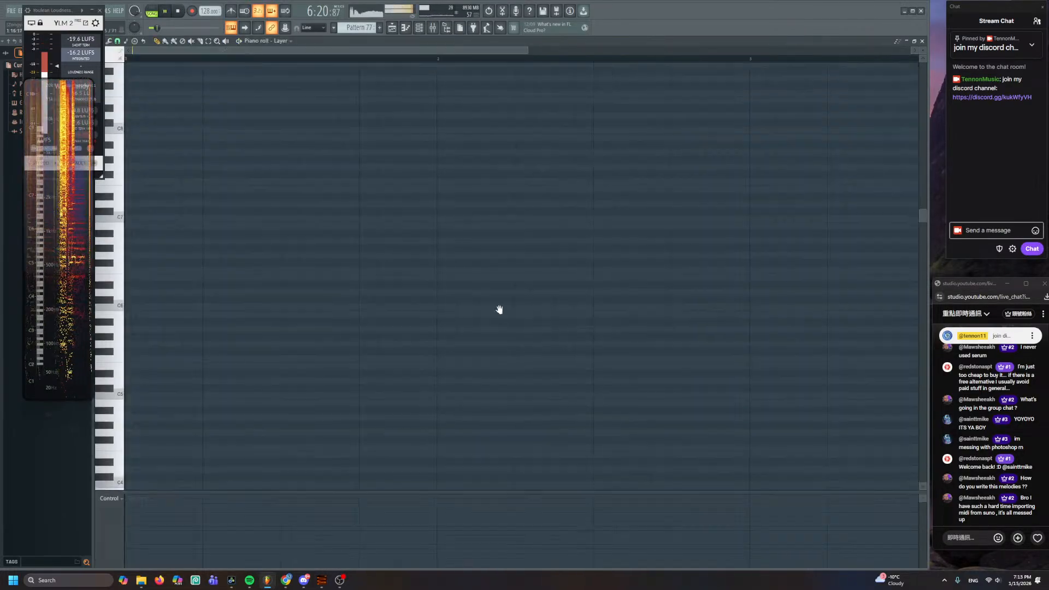
{"action": "key", "text": "space"}
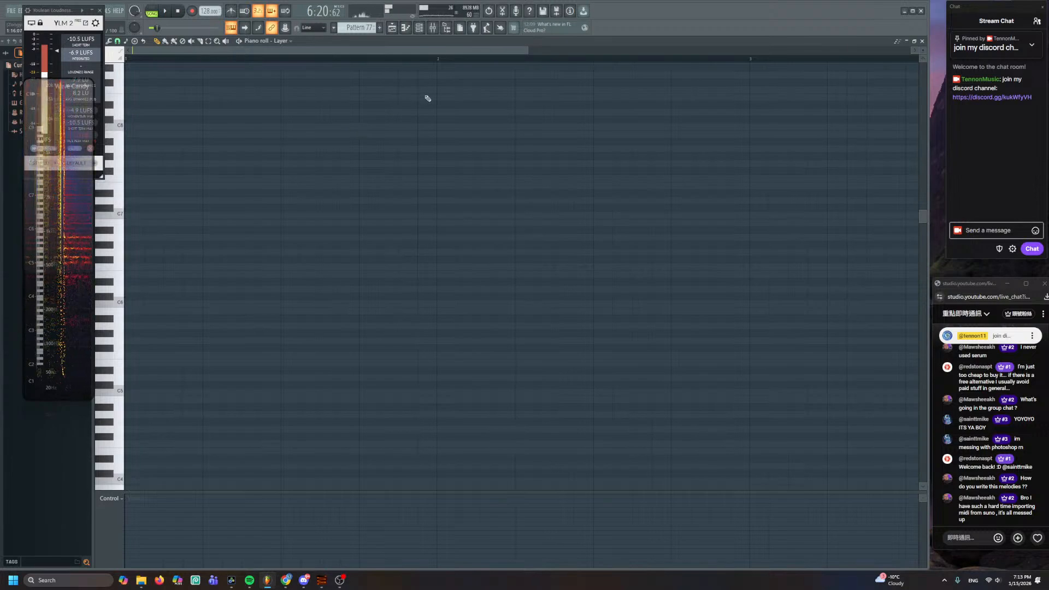
{"action": "key", "text": "F5"}
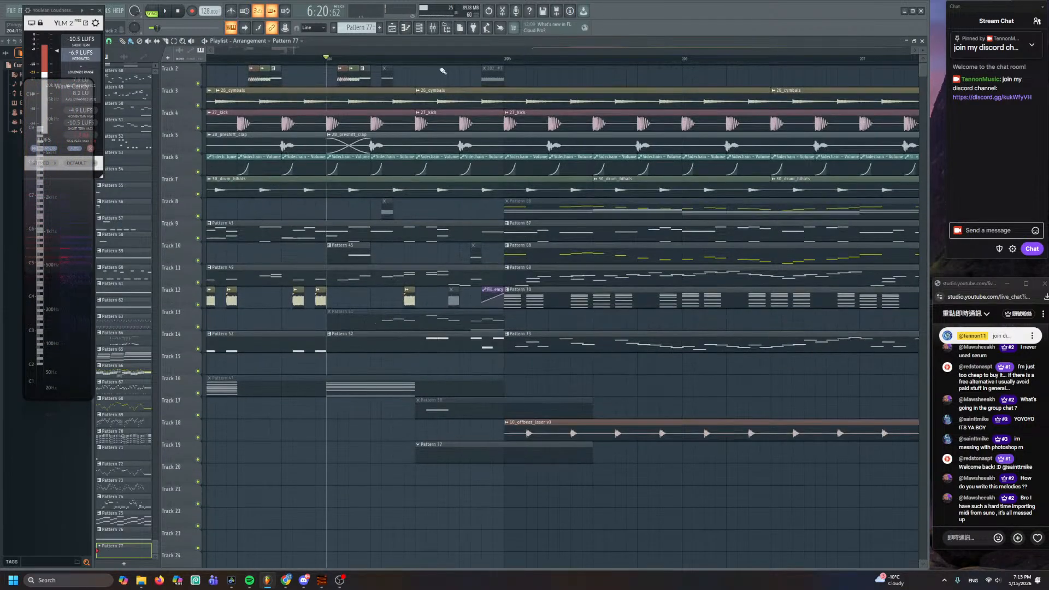
{"action": "key", "text": "space"}
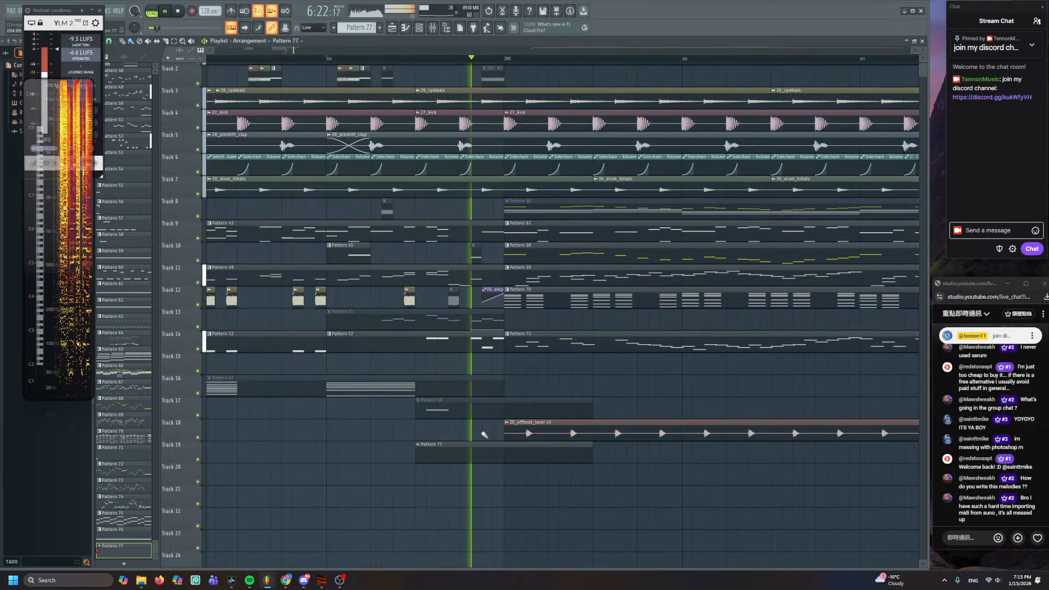
{"action": "key", "text": "space"}
{"action": "key", "text": "F7"}
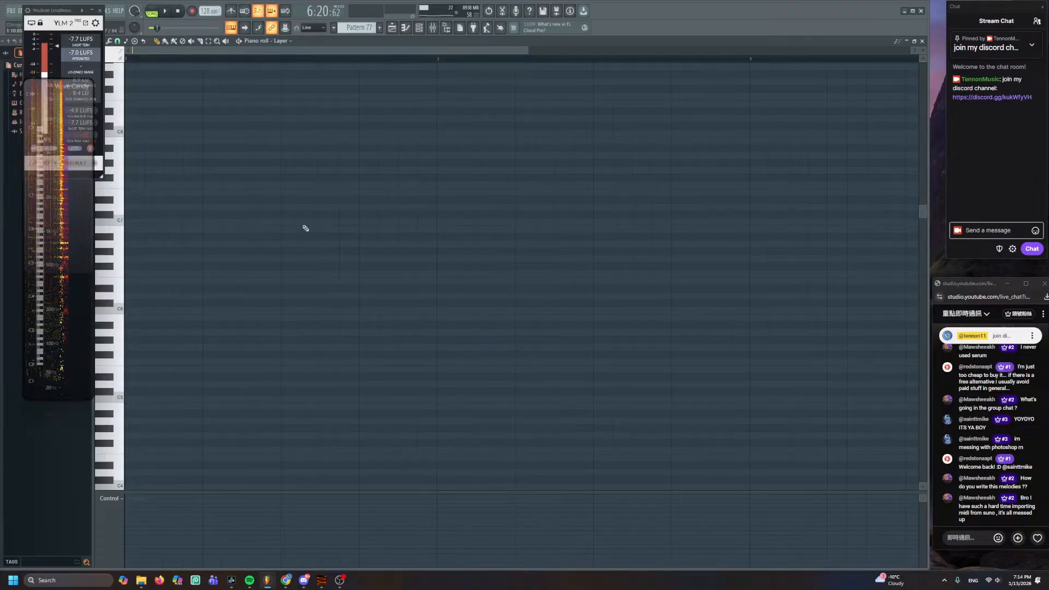
{"action": "left_click", "coordinate": [445, 174]}
{"action": "right_click", "coordinate": [445, 170]}
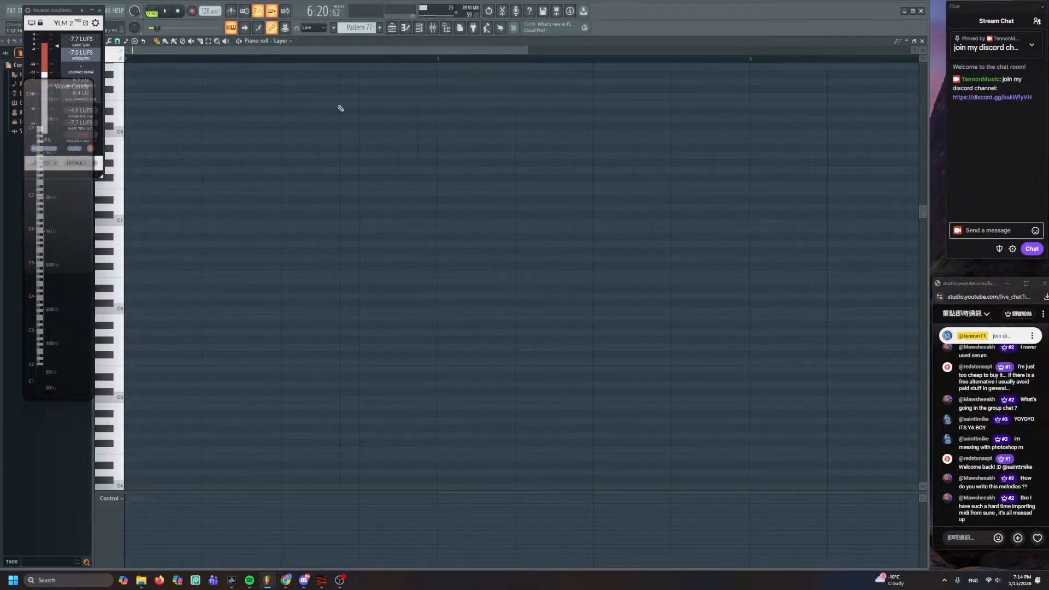
{"action": "left_click", "coordinate": [440, 256]}
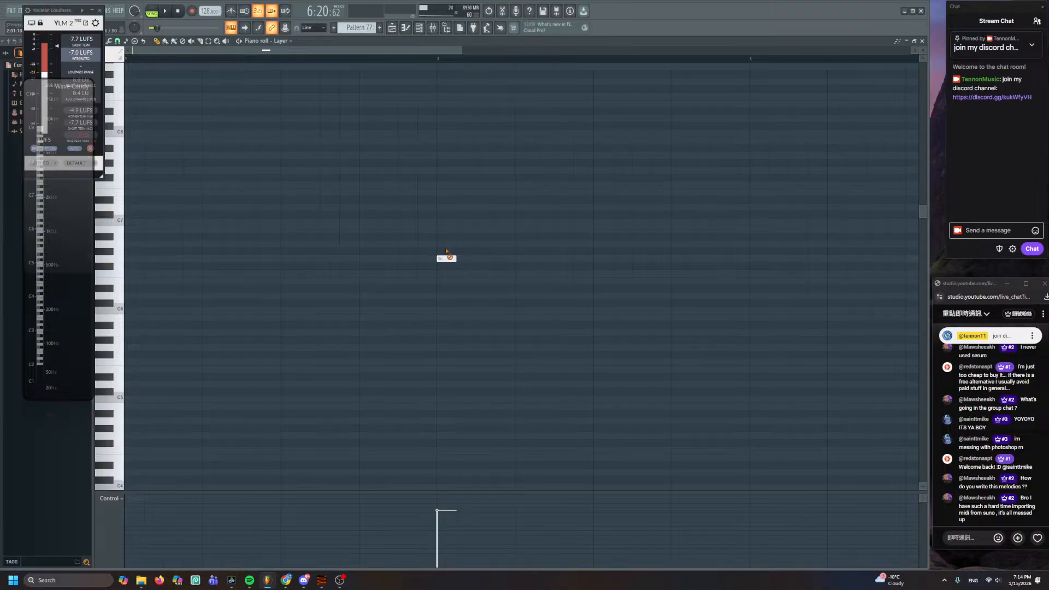
{"action": "right_click", "coordinate": [440, 256]}
{"action": "left_click", "coordinate": [398, 31]}
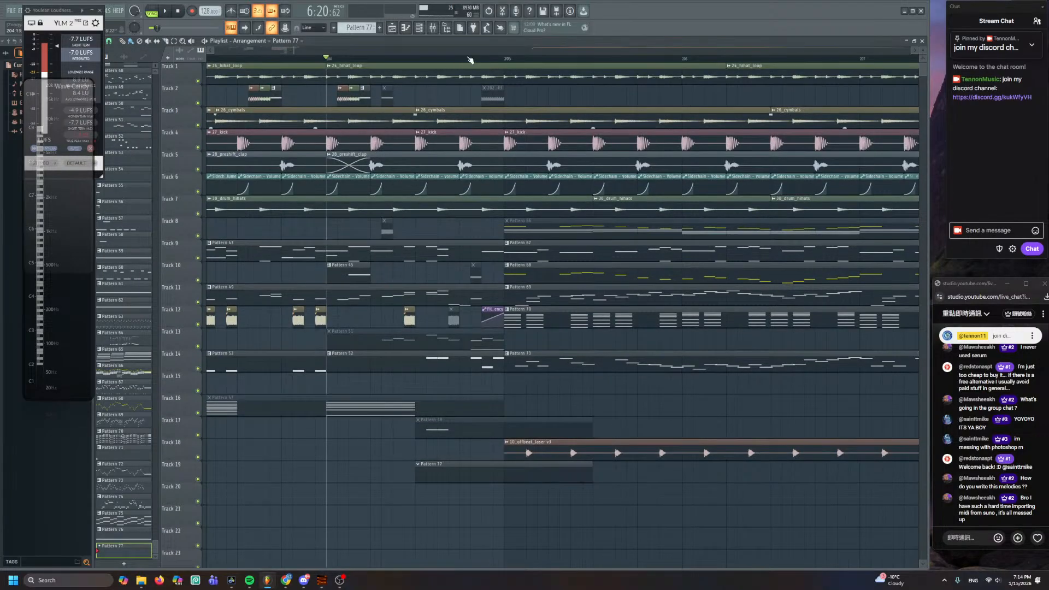
- Draw a rising run of nine sixteenth notes in Pattern 77's Layer channel, from G6 at mid-bar 1 to G7 at bar 2
{"action": "left_click", "coordinate": [437, 58]}
{"action": "double_click", "coordinate": [481, 474]}
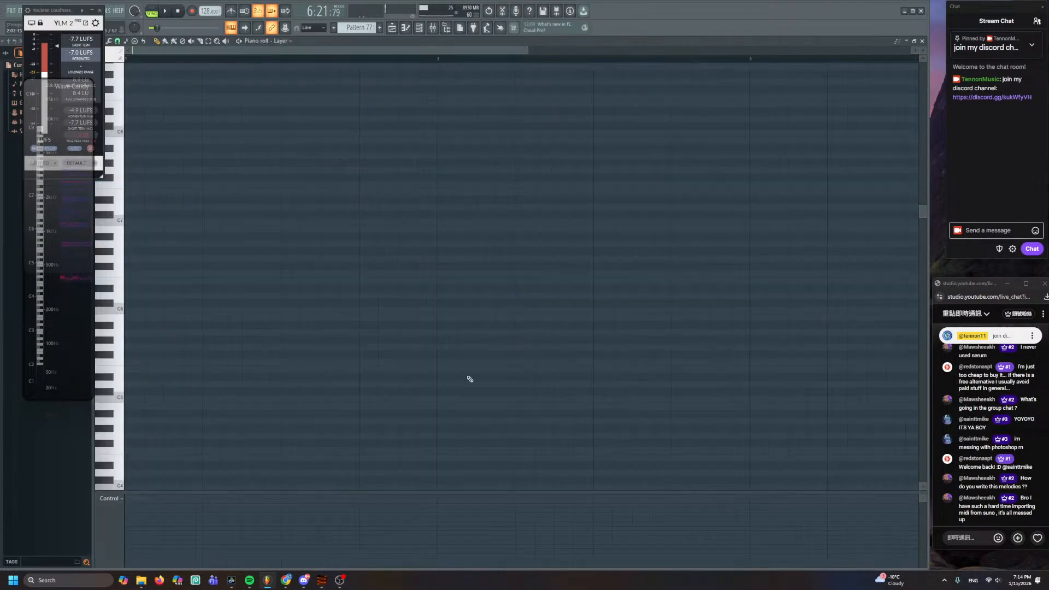
{"action": "left_click", "coordinate": [447, 255]}
{"action": "right_click", "coordinate": [445, 256]}
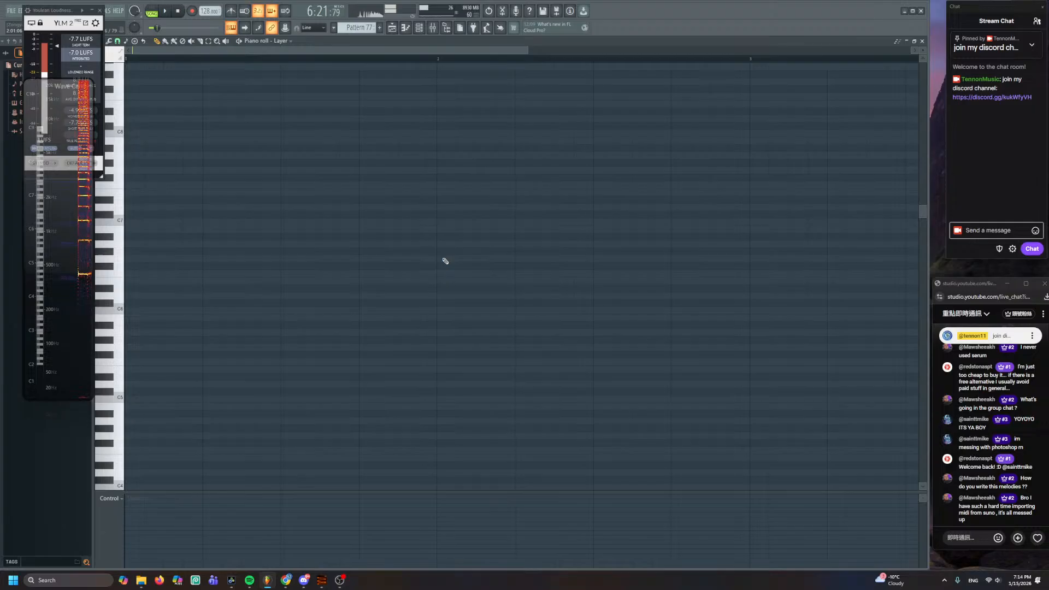
{"action": "left_click", "coordinate": [442, 169]}
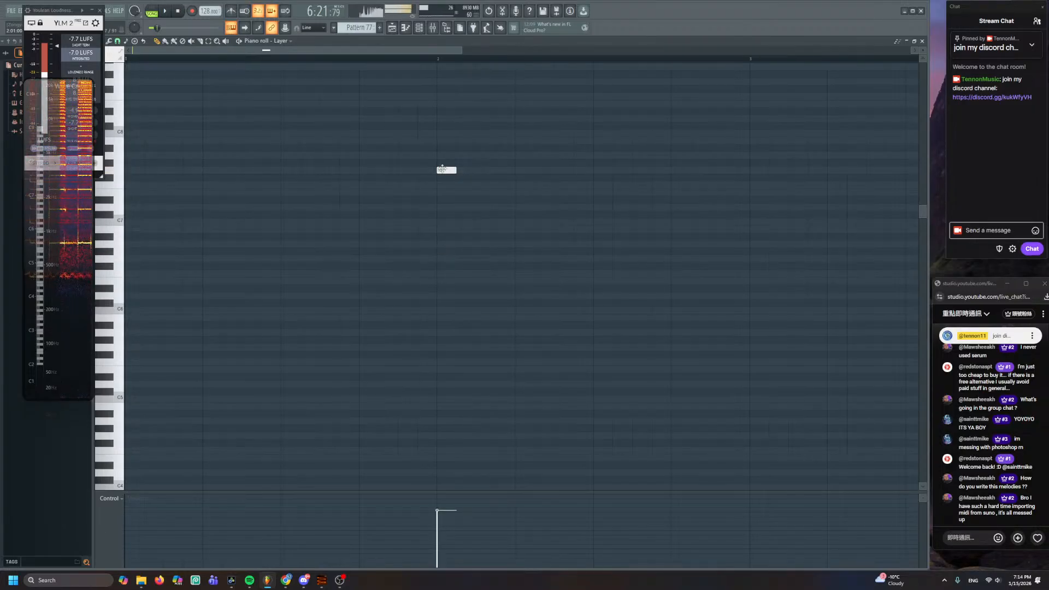
{"action": "left_click", "coordinate": [287, 258]}
{"action": "left_click", "coordinate": [307, 244]}
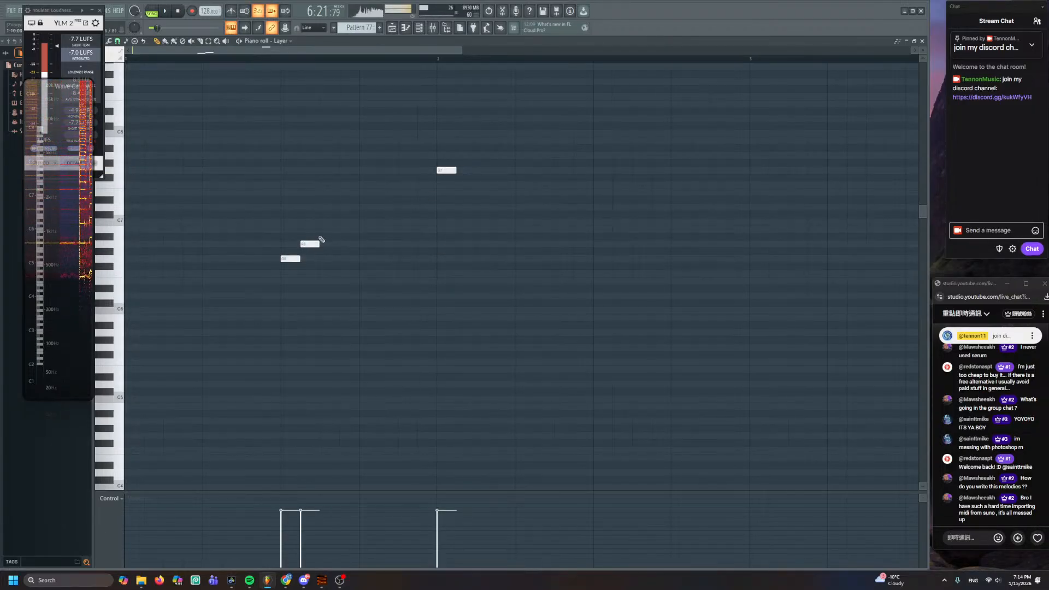
{"action": "left_click", "coordinate": [326, 236]}
{"action": "left_click", "coordinate": [348, 222]}
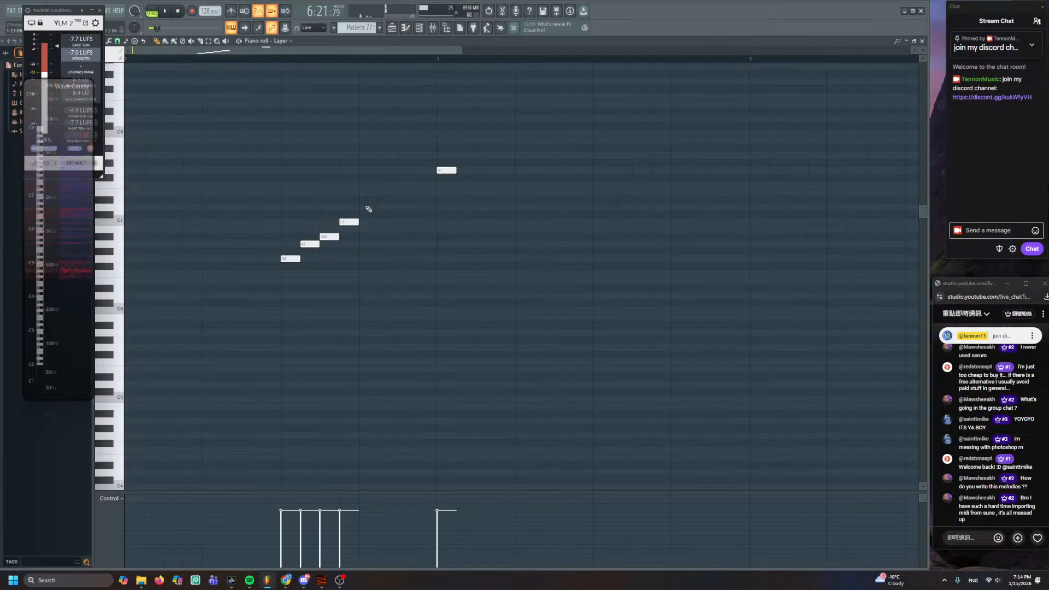
{"action": "left_click", "coordinate": [368, 208]}
{"action": "left_click", "coordinate": [386, 222]}
{"action": "left_click", "coordinate": [405, 208]}
{"action": "left_click", "coordinate": [420, 186]}
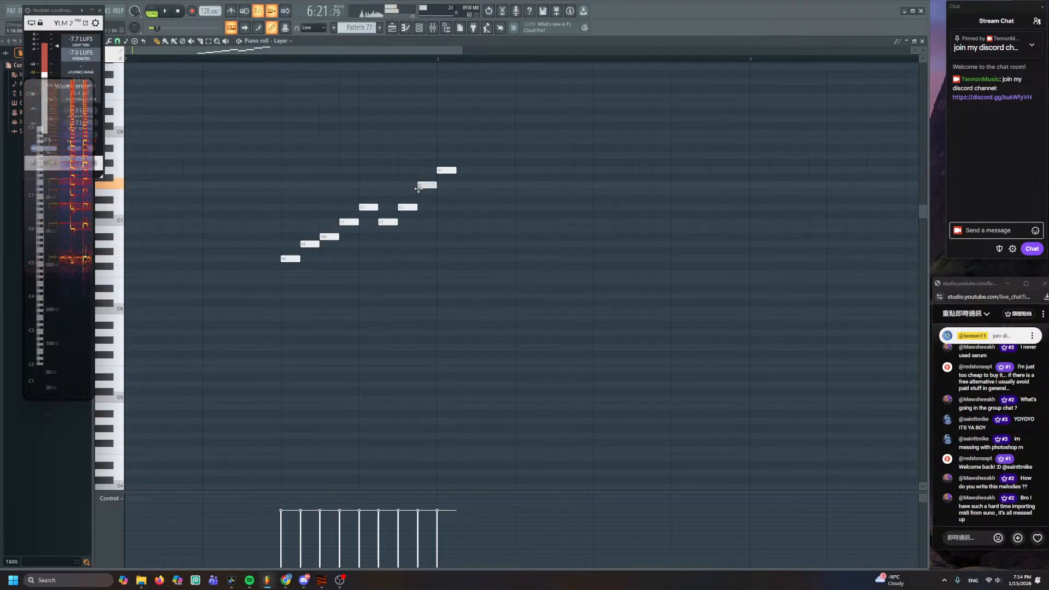
- Play Pattern 77's run alone in pattern mode, and return to the playlist in song mode
{"action": "left_click", "coordinate": [151, 7]}
{"action": "key", "text": "space"}
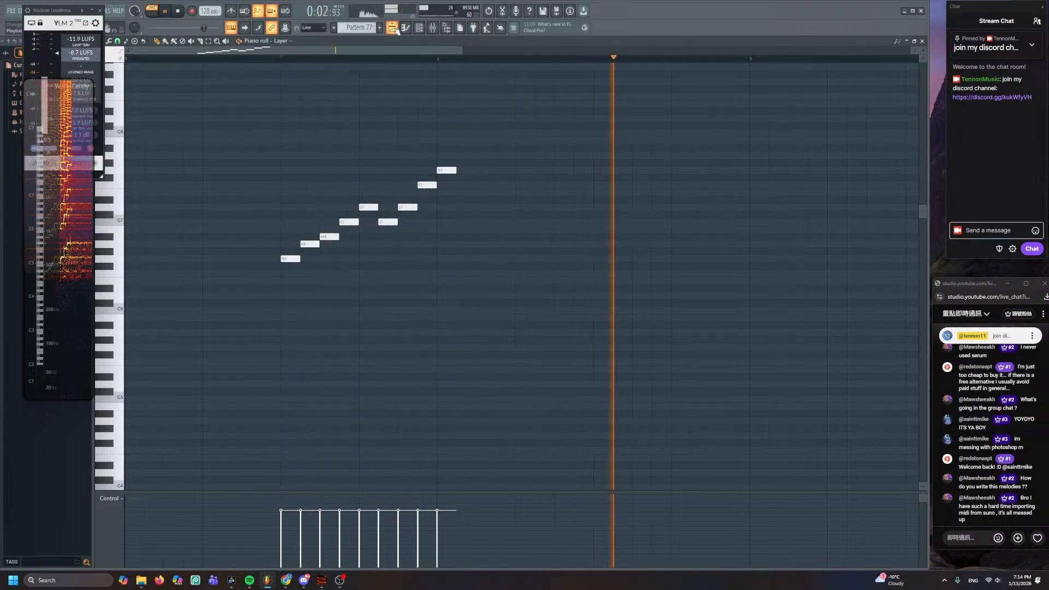
{"action": "key", "text": "F5"}
{"action": "key", "text": "space"}
{"action": "key", "text": "l"}
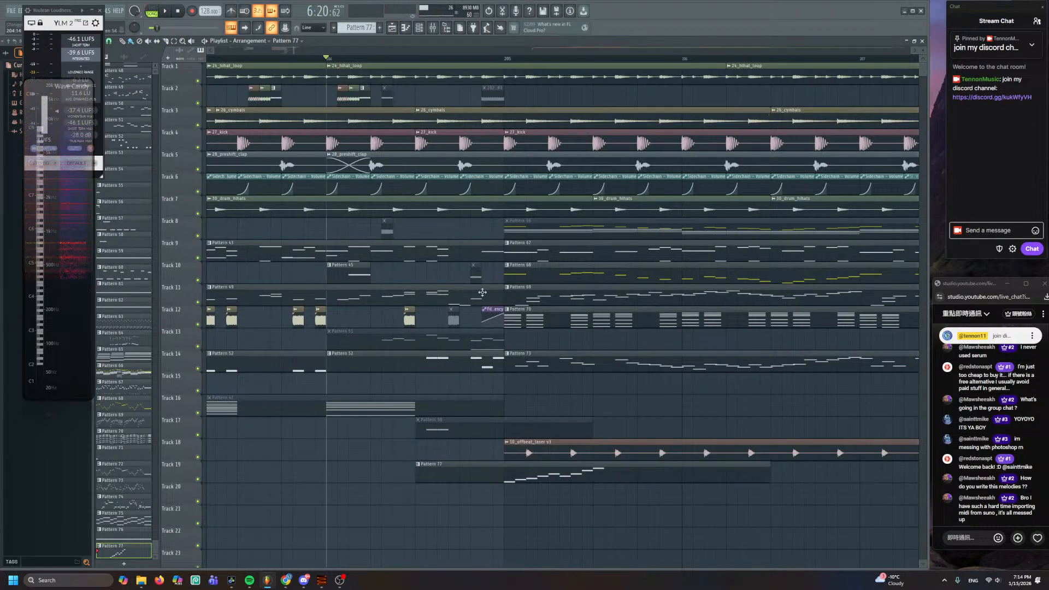
- Delete the run's final G7 note and shift the Pattern 77 clip half a bar earlier so it ends where Pattern 67 starts
{"action": "double_click", "coordinate": [448, 463]}
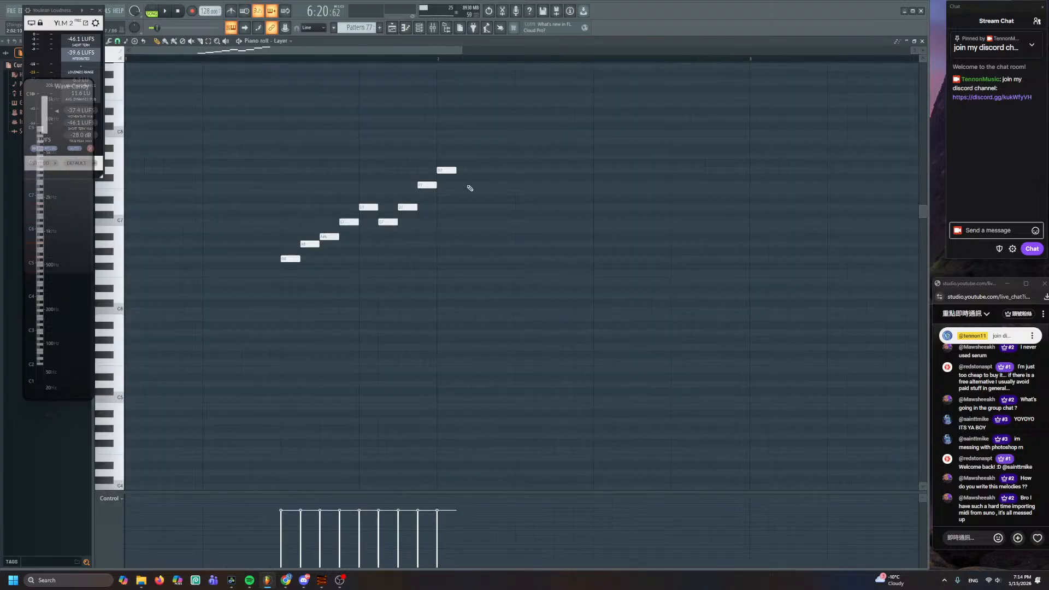
{"action": "key", "text": "space"}
{"action": "key", "text": "F5"}
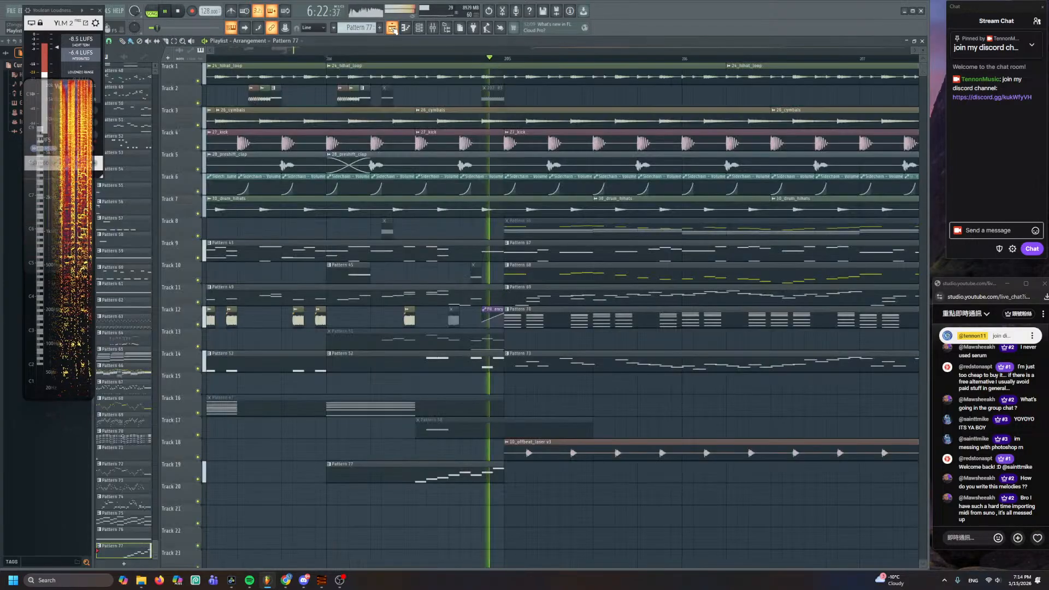
- Replay the transition into the Pattern 67 section to hear Pattern 77's run in the mix
{"action": "scroll", "coordinate": [393, 56], "scroll_direction": "down", "scroll_amount": 3}
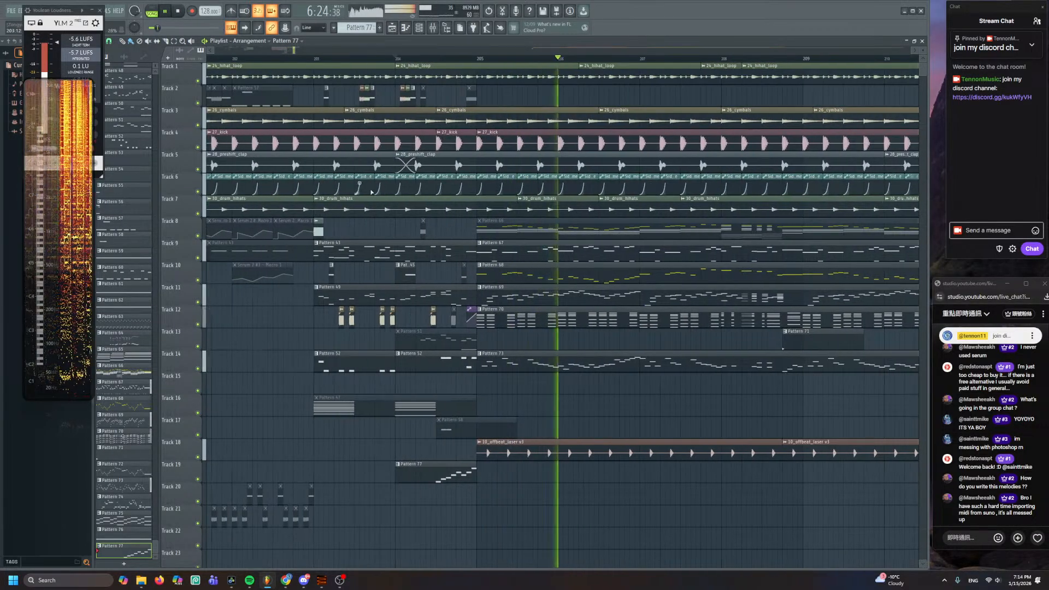
{"action": "key", "text": "space"}
{"action": "key", "text": "space"}
{"action": "scroll", "coordinate": [423, 236], "scroll_direction": "up", "scroll_amount": 2}
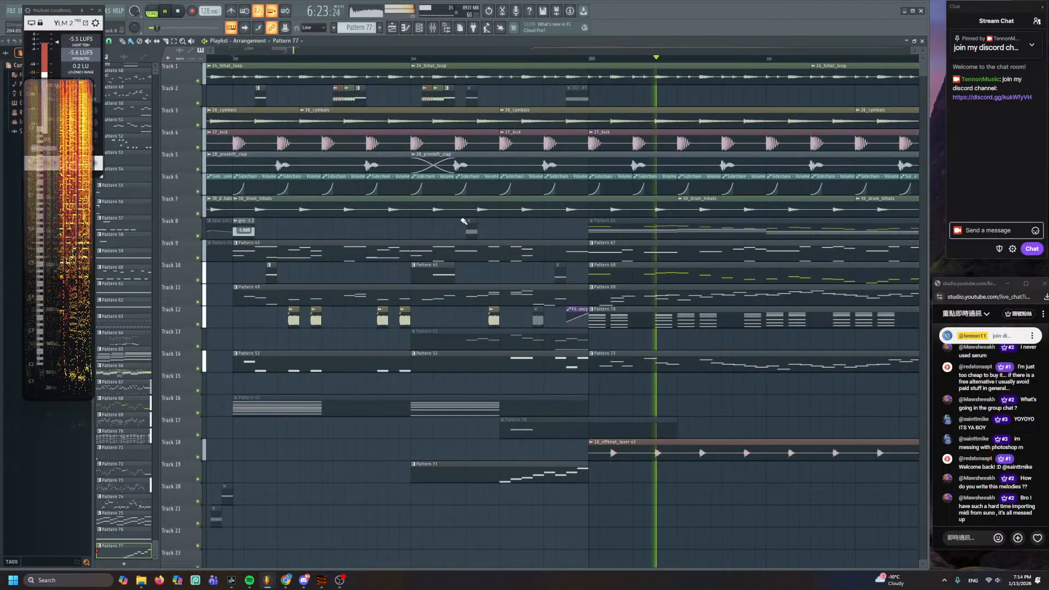
{"action": "scroll", "coordinate": [486, 235], "scroll_direction": "down", "scroll_amount": 2}
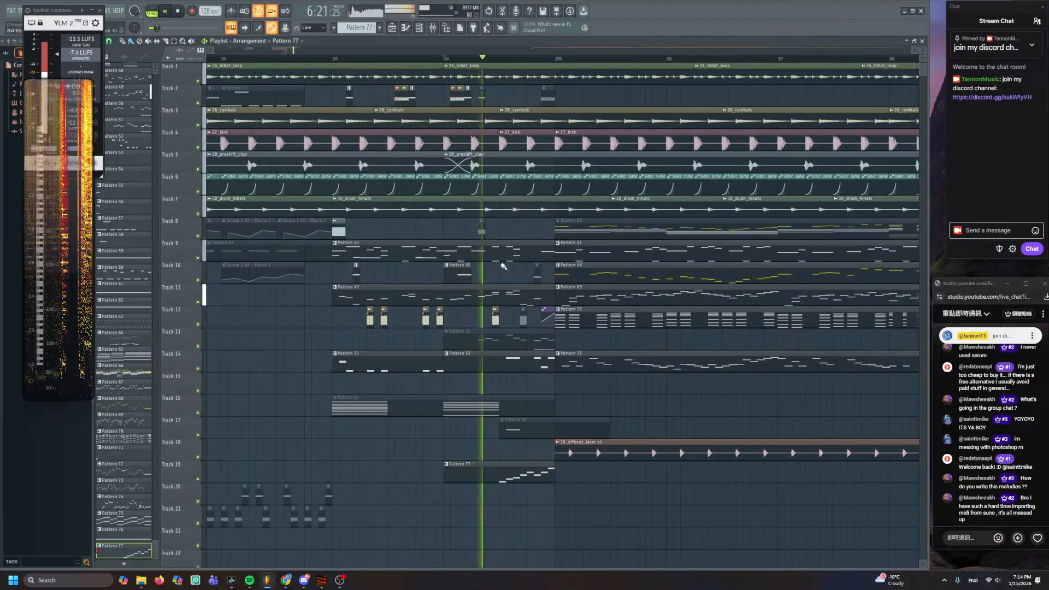
- Replay the transition with Pattern 77's Layer notes in view, and raise the run's last note two semitones to G7
{"action": "double_click", "coordinate": [541, 478]}
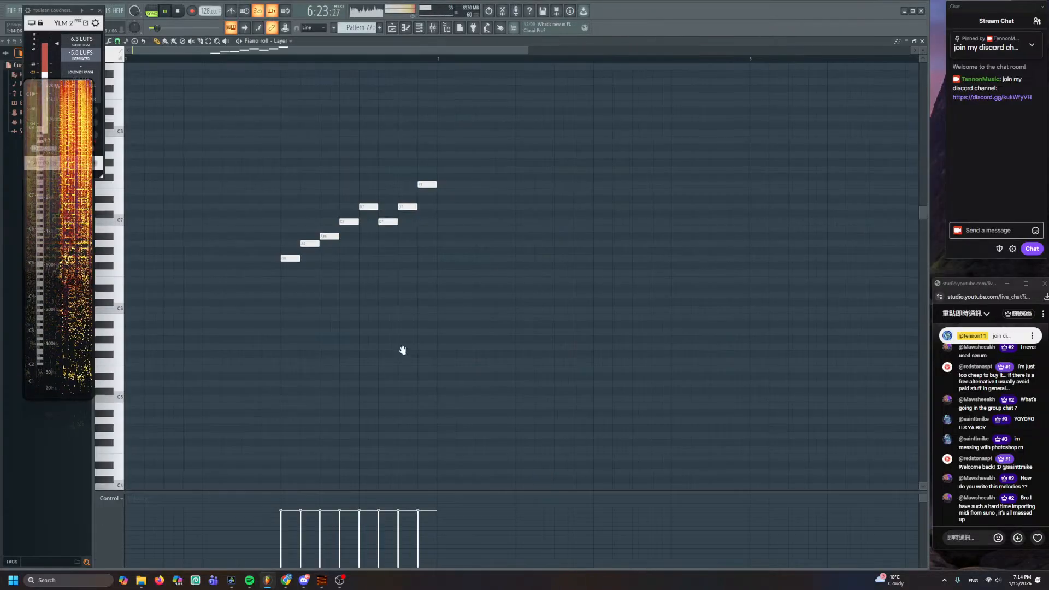
{"action": "scroll", "coordinate": [354, 307], "scroll_direction": "up", "scroll_amount": 2}
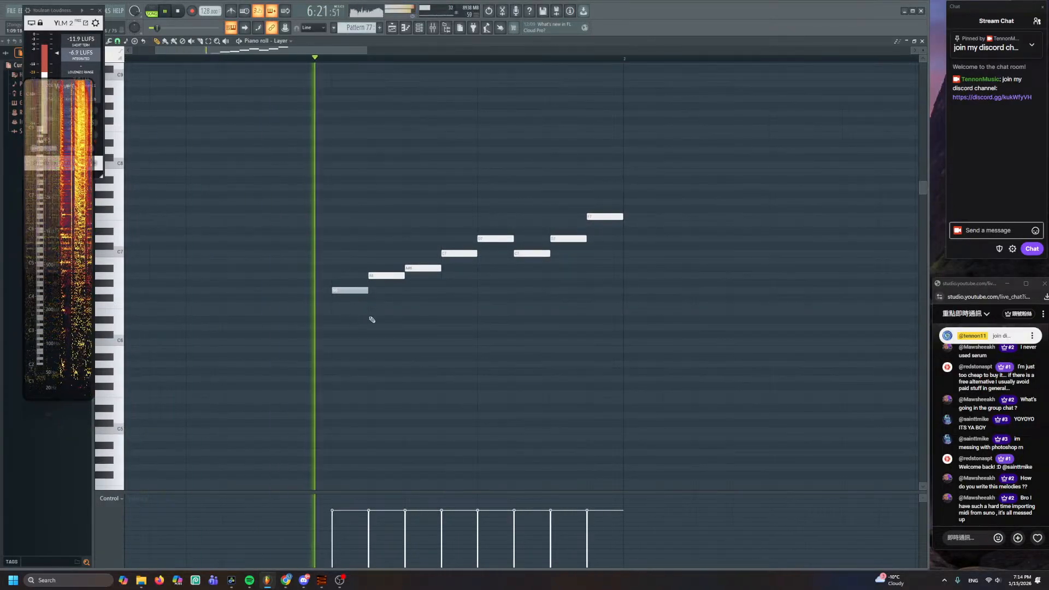
{"action": "key", "text": "space"}
{"action": "key", "text": "space"}
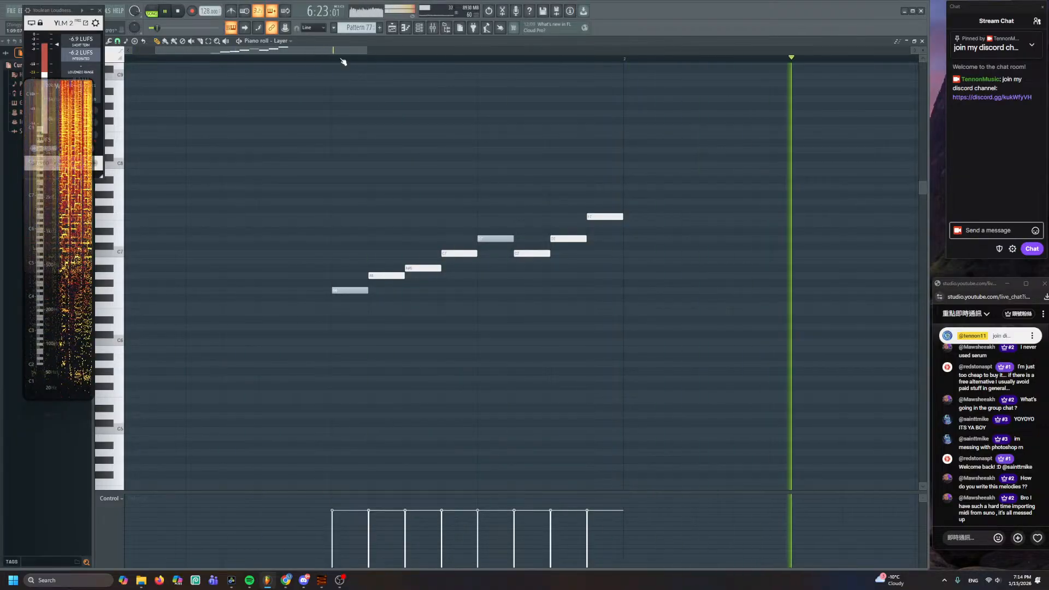
{"action": "scroll", "coordinate": [435, 215], "scroll_direction": "up", "scroll_amount": 2}
{"action": "scroll", "coordinate": [455, 215], "scroll_direction": "down", "scroll_amount": 4}
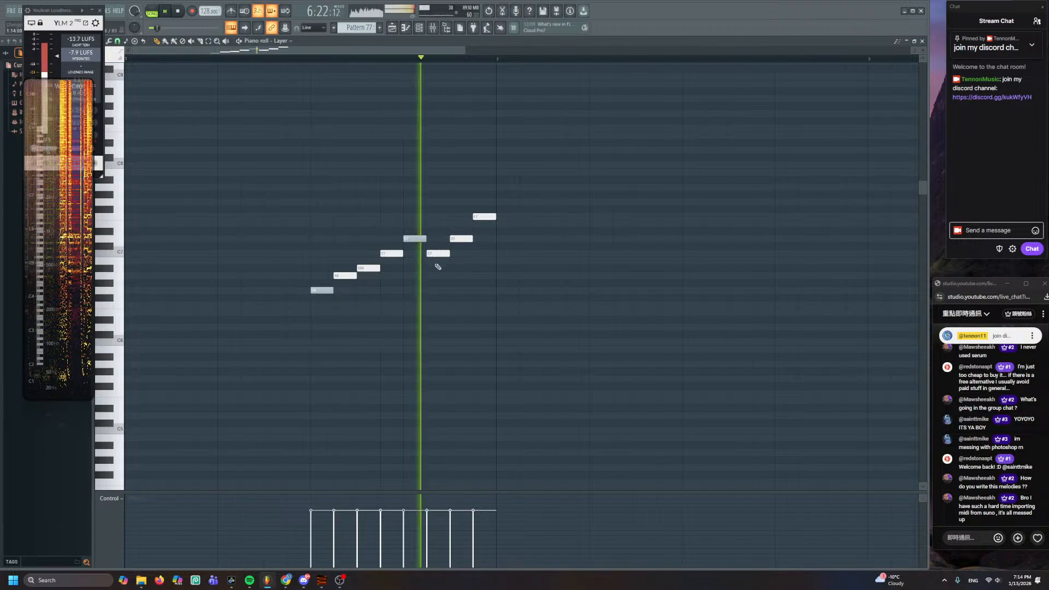
{"action": "key", "text": "space"}
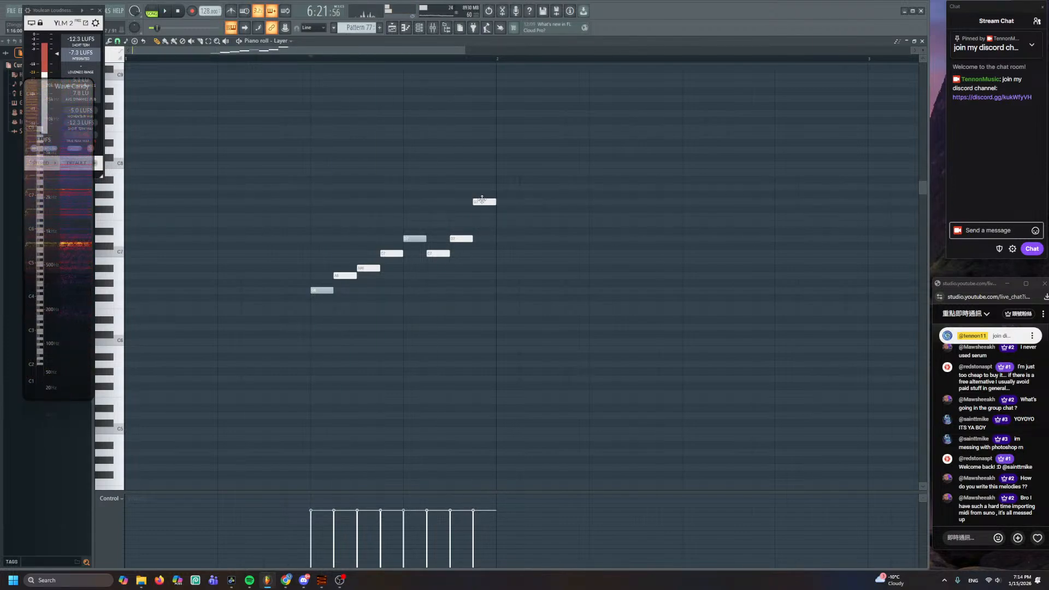
- Replace the last three notes of Pattern 77's Layer run with a descending A#7, A7 and F7
{"action": "right_click", "coordinate": [484, 200]}
{"action": "right_click", "coordinate": [462, 239]}
{"action": "right_click", "coordinate": [438, 253]}
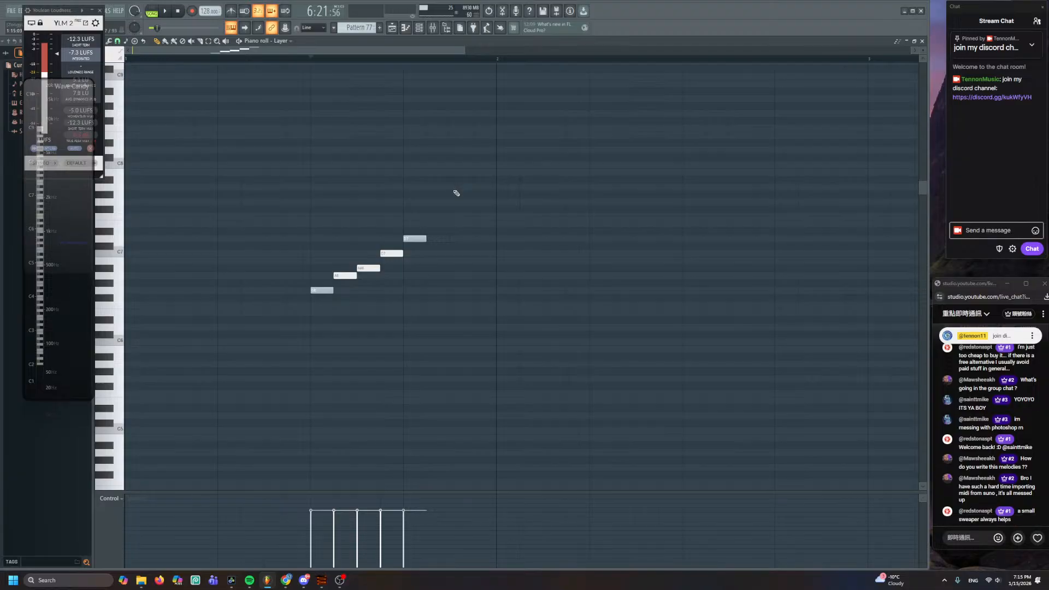
{"action": "scroll", "coordinate": [465, 199], "scroll_direction": "up", "scroll_amount": 2}
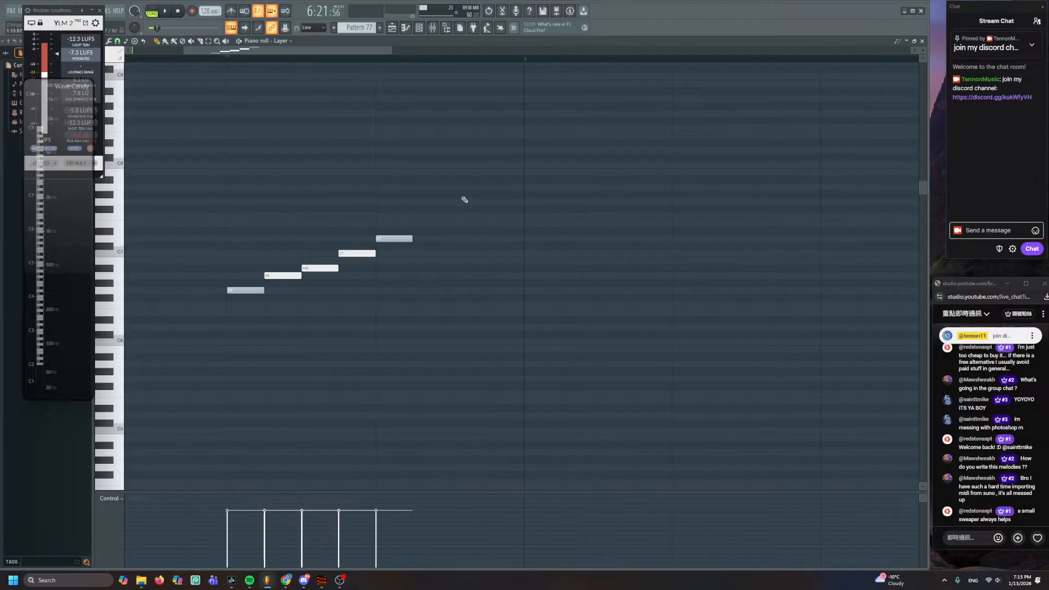
{"action": "right_click", "coordinate": [494, 201]}
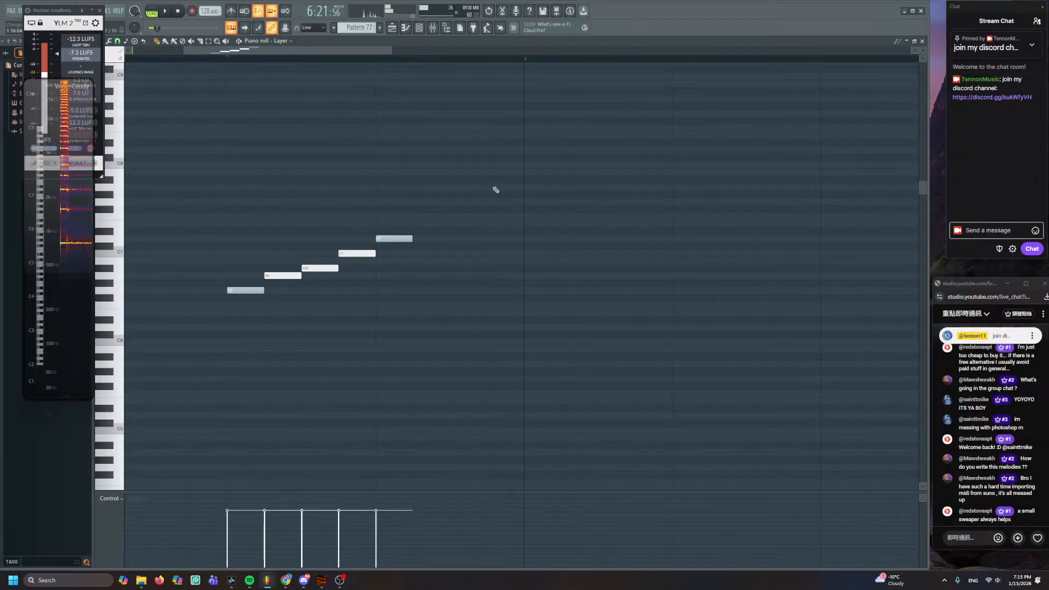
{"action": "left_click", "coordinate": [495, 216]}
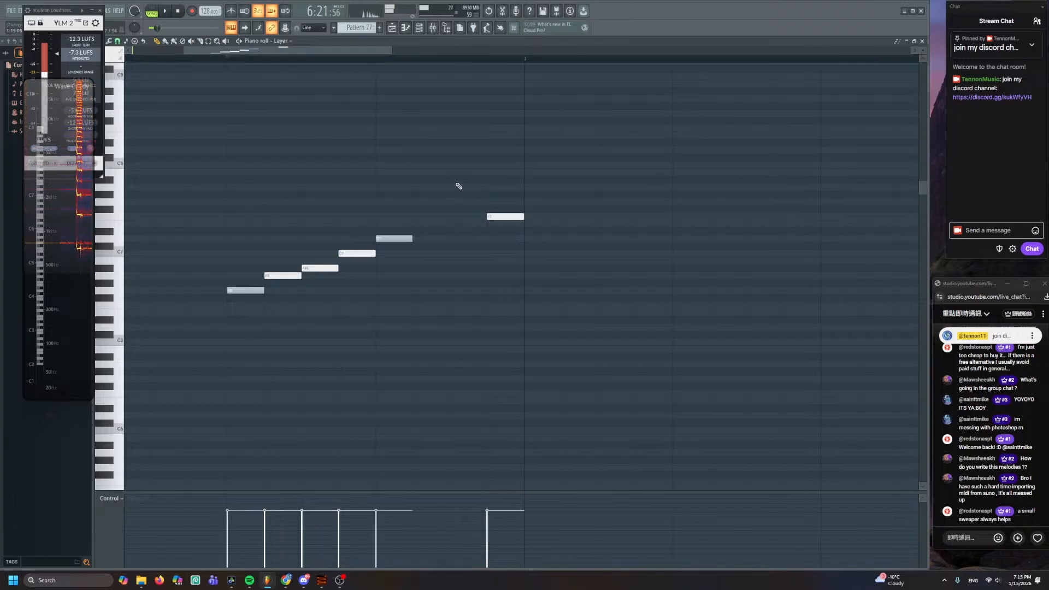
{"action": "left_click", "coordinate": [456, 187]}
{"action": "left_click", "coordinate": [424, 180]}
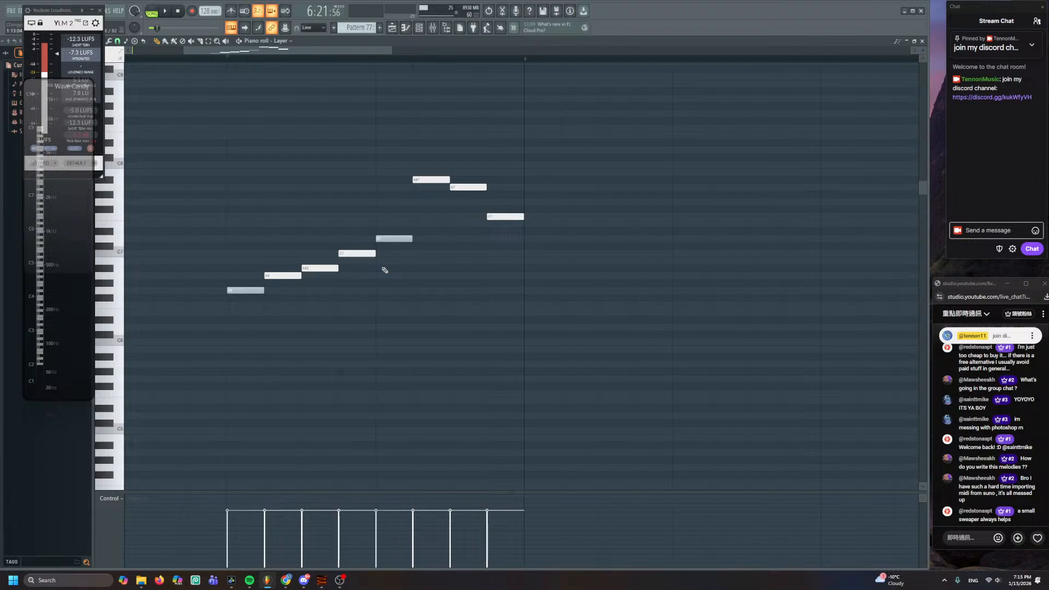
- Replace the run's second, third and fourth notes with D7, F7 and A7, and play the result
{"action": "right_click", "coordinate": [345, 254]}
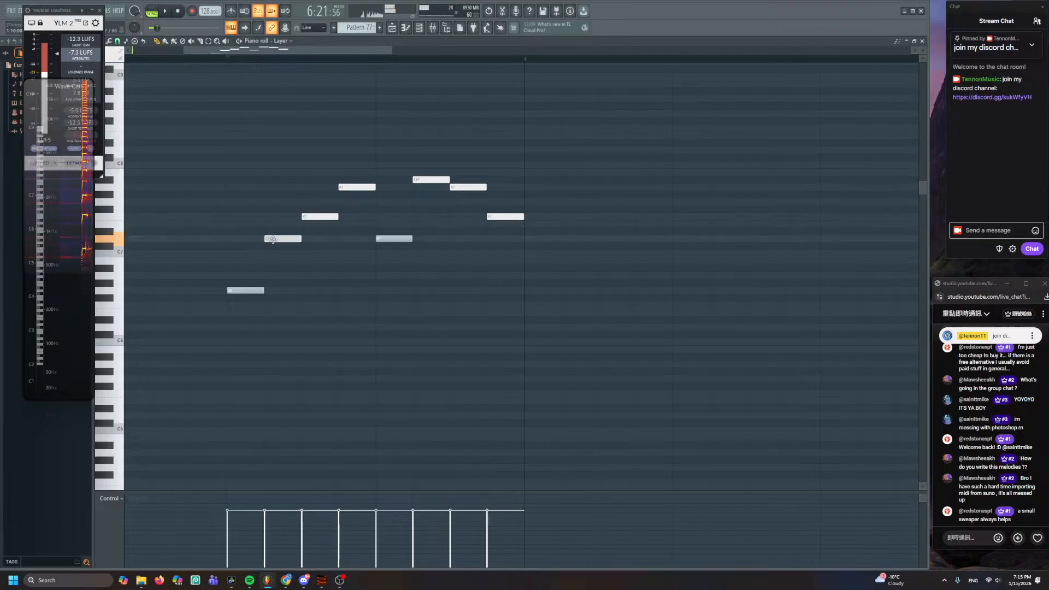
{"action": "key", "text": "space"}
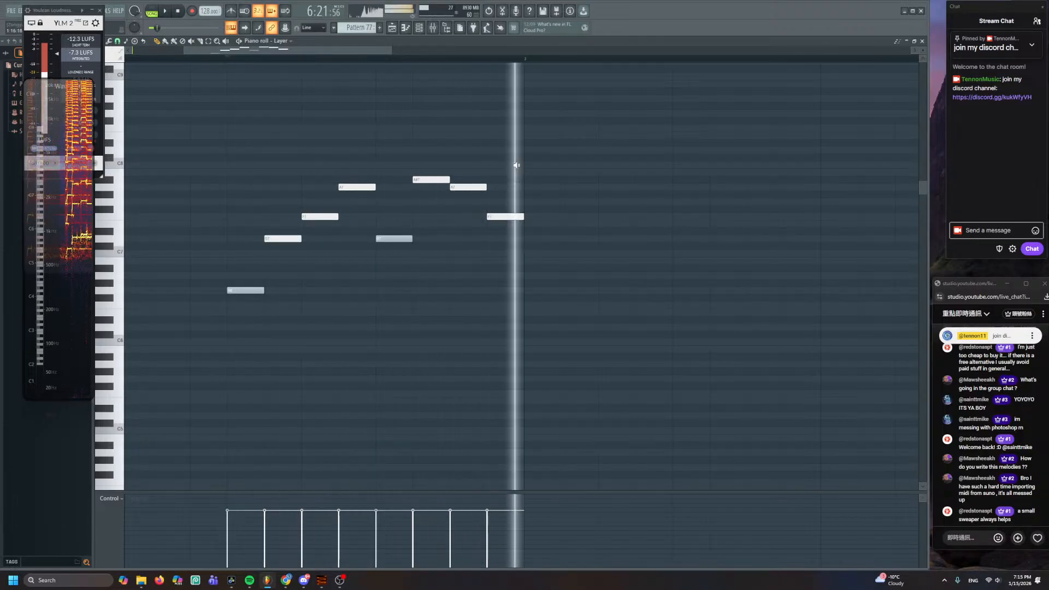
{"action": "key", "text": "space"}
- Return to the playlist and play the transition into the Pattern 67 section with the reworked run
{"action": "left_click", "coordinate": [405, 29]}
{"action": "key", "text": "space"}
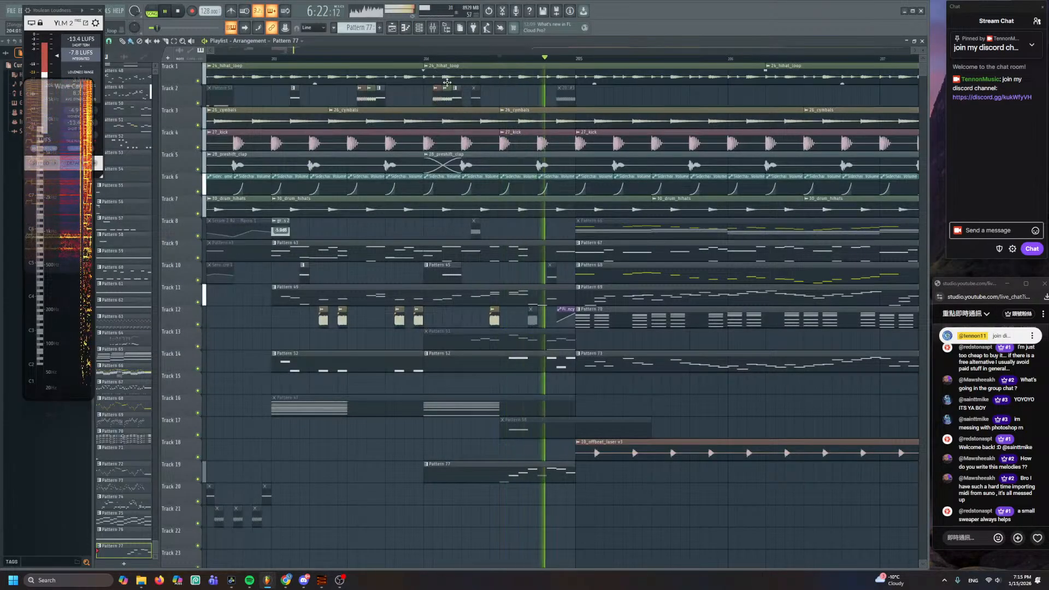
{"action": "scroll", "coordinate": [424, 219], "scroll_direction": "down", "scroll_amount": 3}
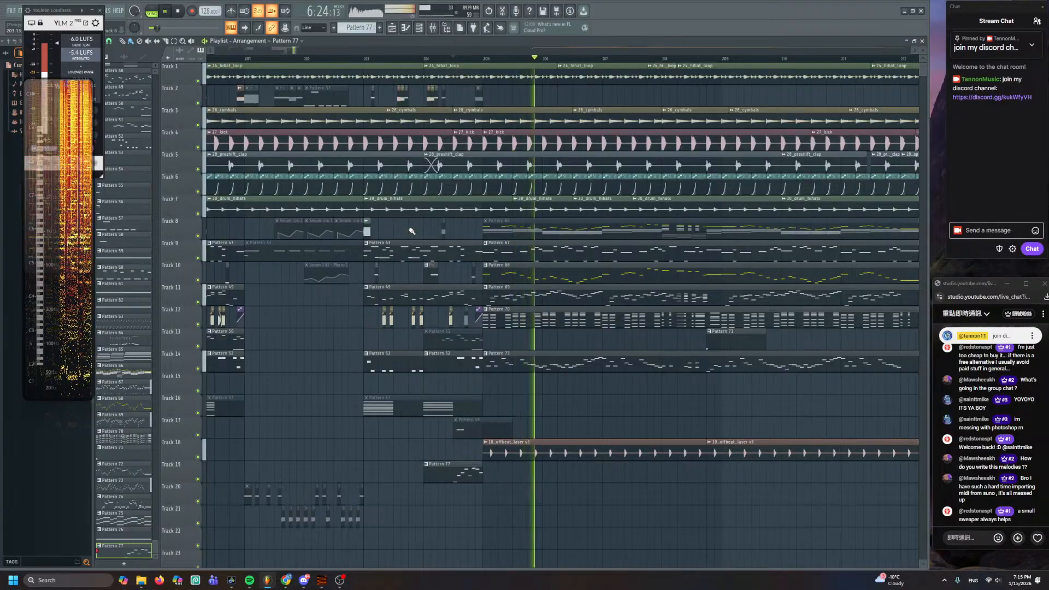
{"action": "scroll", "coordinate": [409, 230], "scroll_direction": "up", "scroll_amount": 2}
{"action": "left_click", "coordinate": [330, 58]}
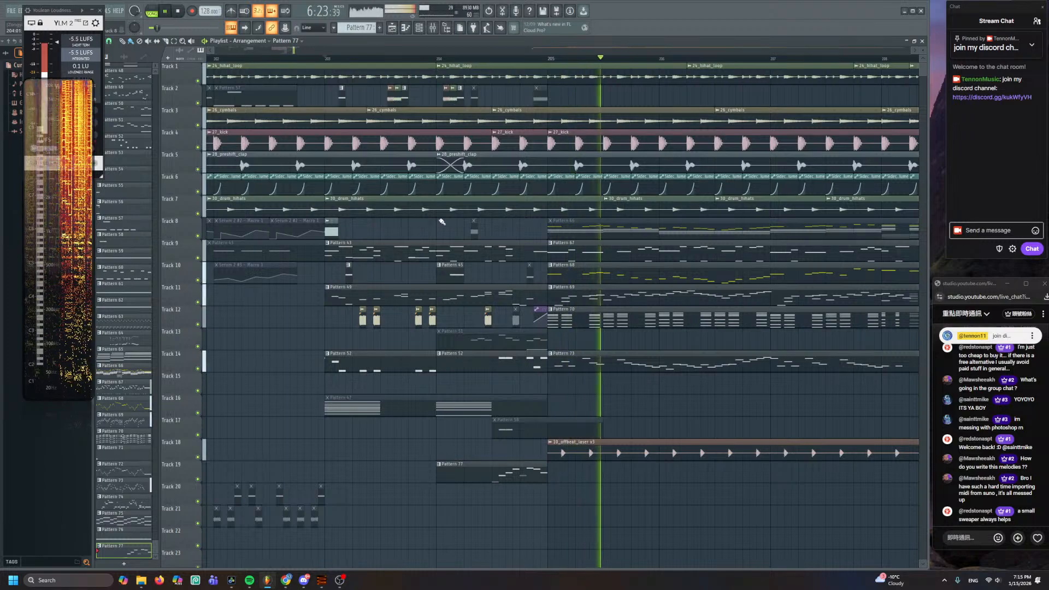
{"action": "scroll", "coordinate": [443, 235], "scroll_direction": "up", "scroll_amount": 2}
{"action": "key", "text": "space"}
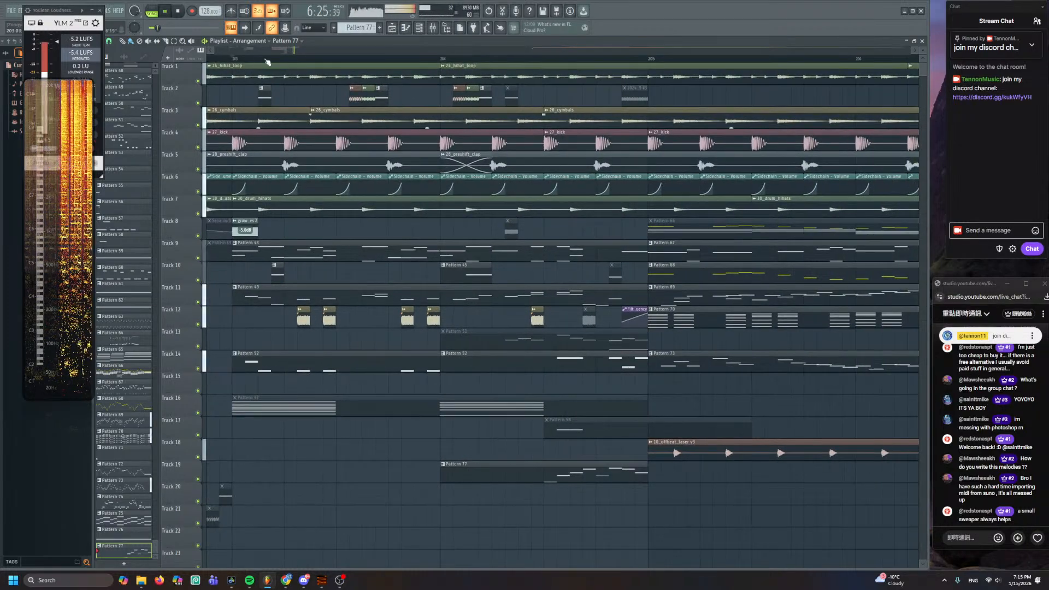
{"action": "key", "text": "space"}
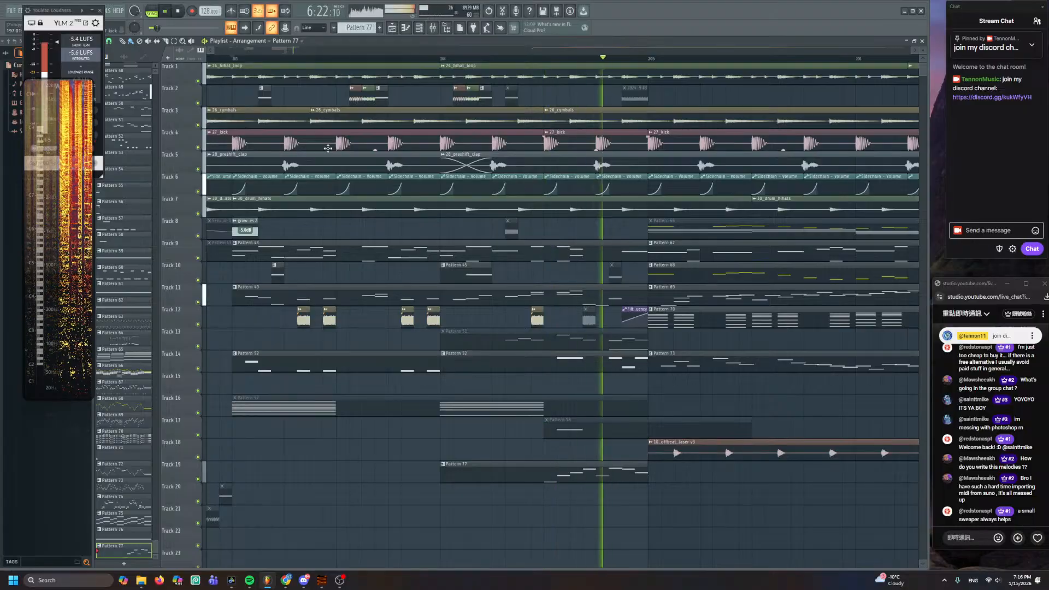
- Unmute the Pattern 58 clip on Track 17 while replaying the transition into the Pattern 67 section
{"action": "left_click", "coordinate": [460, 57]}
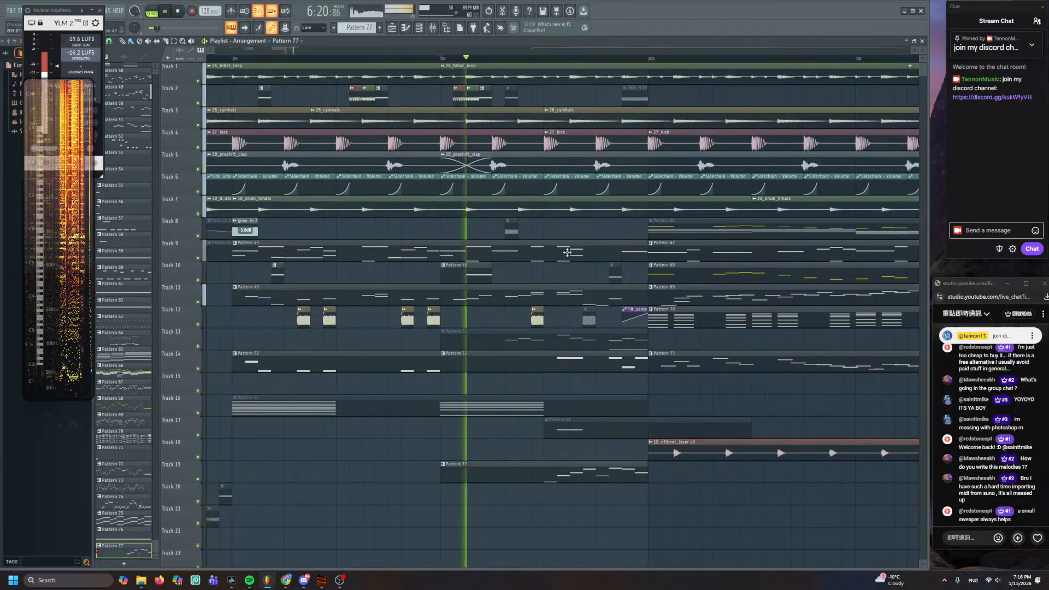
{"action": "scroll", "coordinate": [572, 380], "scroll_direction": "up", "scroll_amount": 3}
{"action": "left_click", "coordinate": [569, 434]}
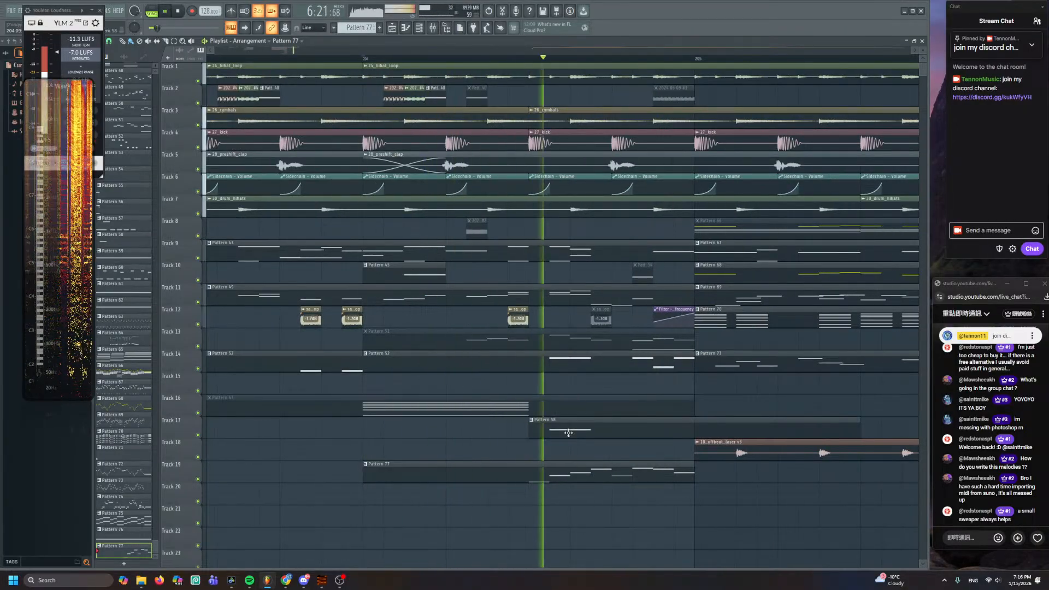
{"action": "scroll", "coordinate": [553, 338], "scroll_direction": "down", "scroll_amount": 3}
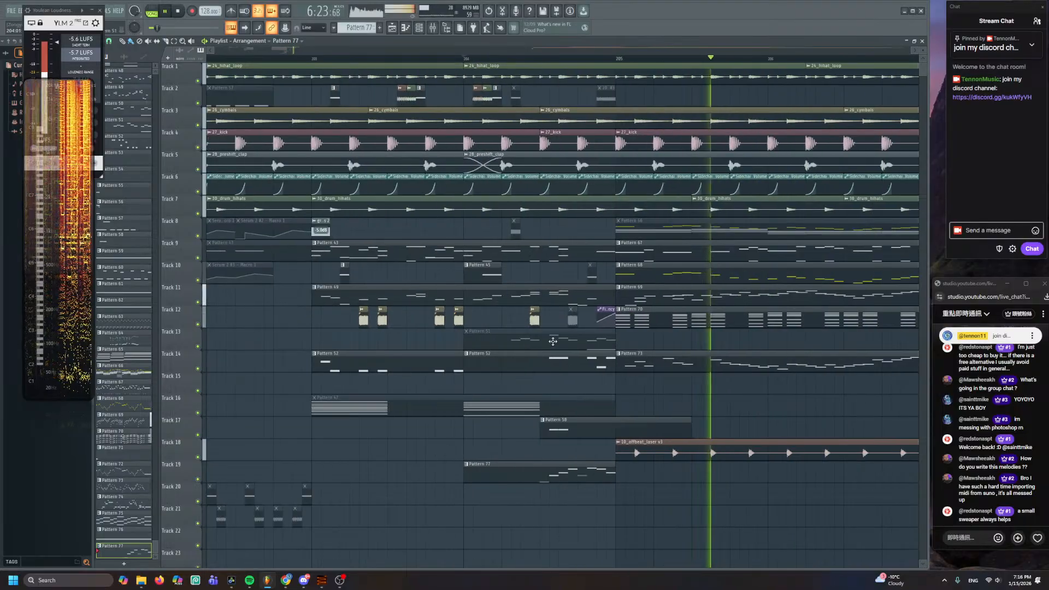
{"action": "scroll", "coordinate": [554, 338], "scroll_direction": "up", "scroll_amount": 2}
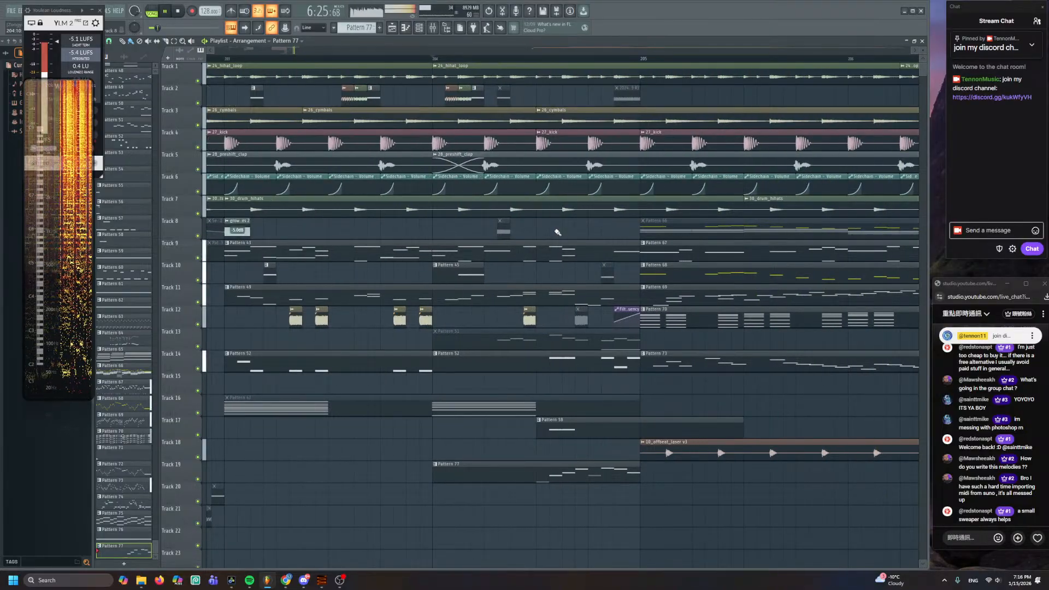
{"action": "scroll", "coordinate": [350, 235], "scroll_direction": "down", "scroll_amount": 2}
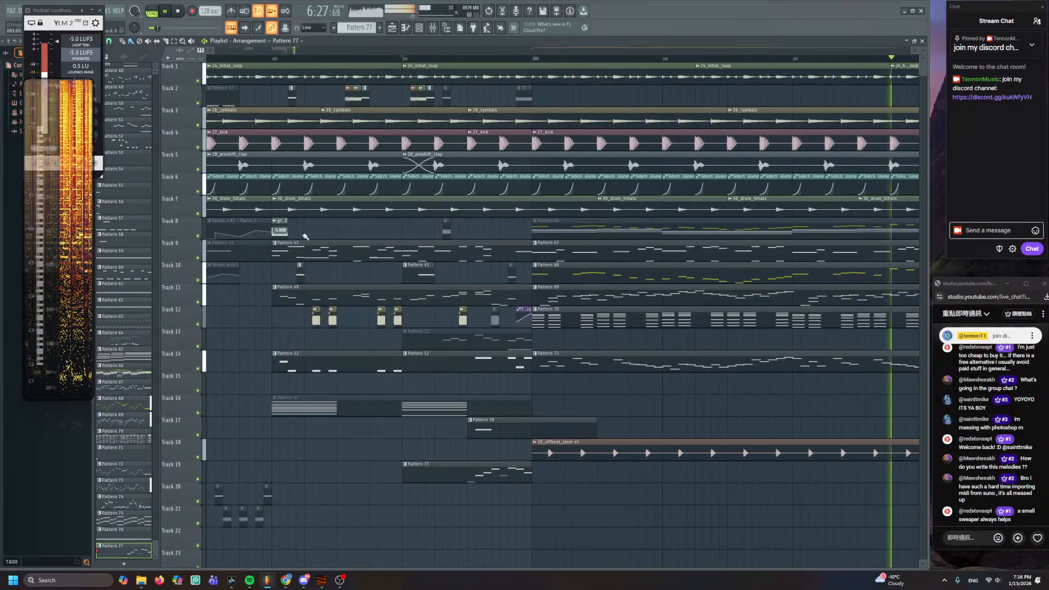
- Look through the earlier build-up's layers on the lower tracks and play that section to find a reusable riser
{"action": "scroll", "coordinate": [350, 260], "scroll_direction": "down", "scroll_amount": 3}
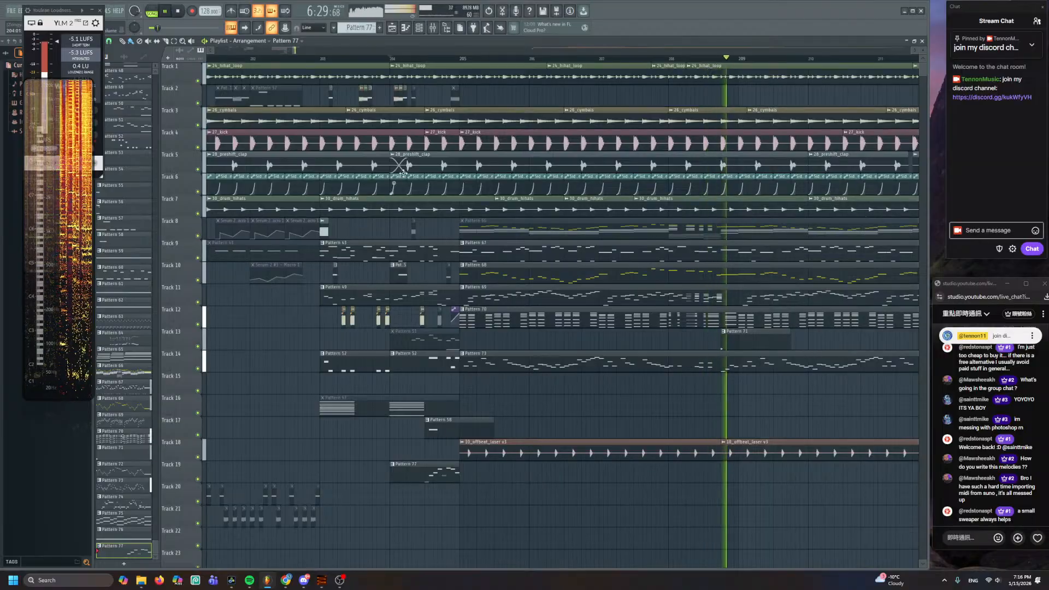
{"action": "scroll", "coordinate": [350, 260], "scroll_direction": "down", "scroll_amount": 8}
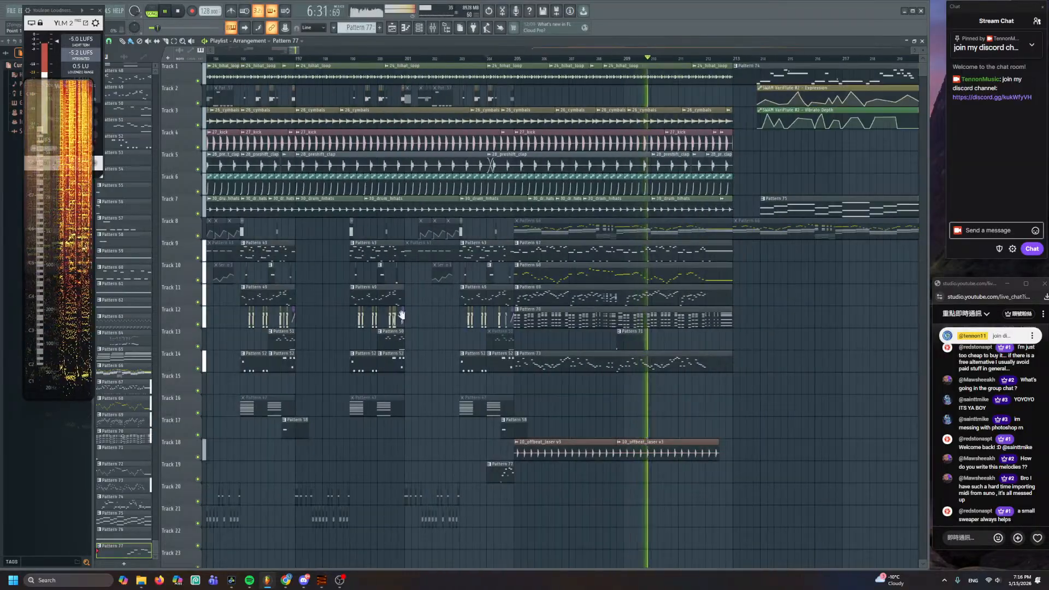
{"action": "scroll", "coordinate": [553, 293], "scroll_direction": "down", "scroll_amount": 3}
{"action": "scroll", "coordinate": [553, 293], "scroll_direction": "down", "scroll_amount": 8}
{"action": "scroll", "coordinate": [547, 164], "scroll_direction": "up", "scroll_amount": 8}
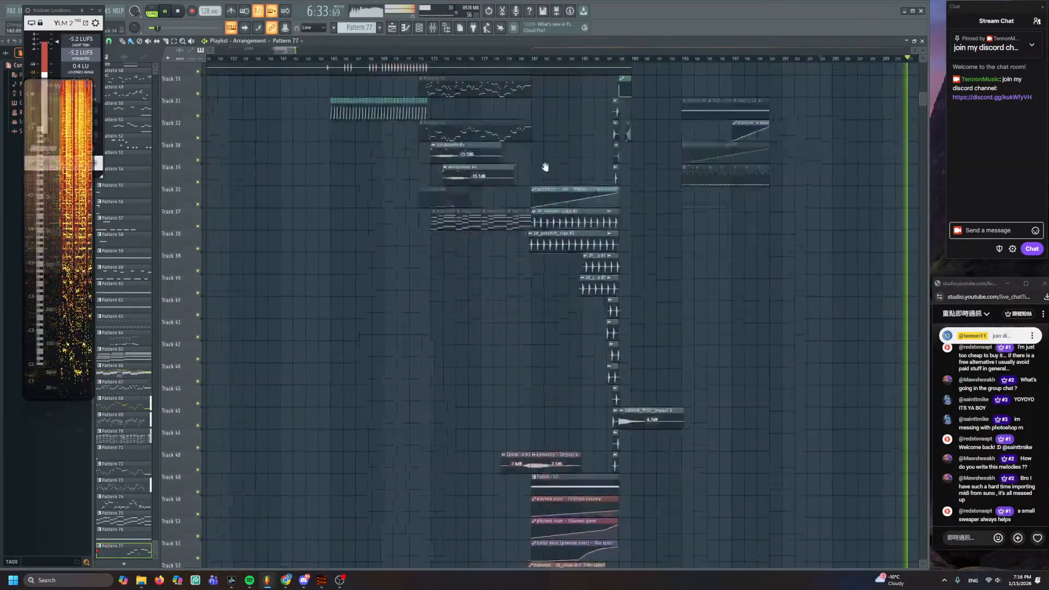
{"action": "scroll", "coordinate": [420, 209], "scroll_direction": "down", "scroll_amount": 1}
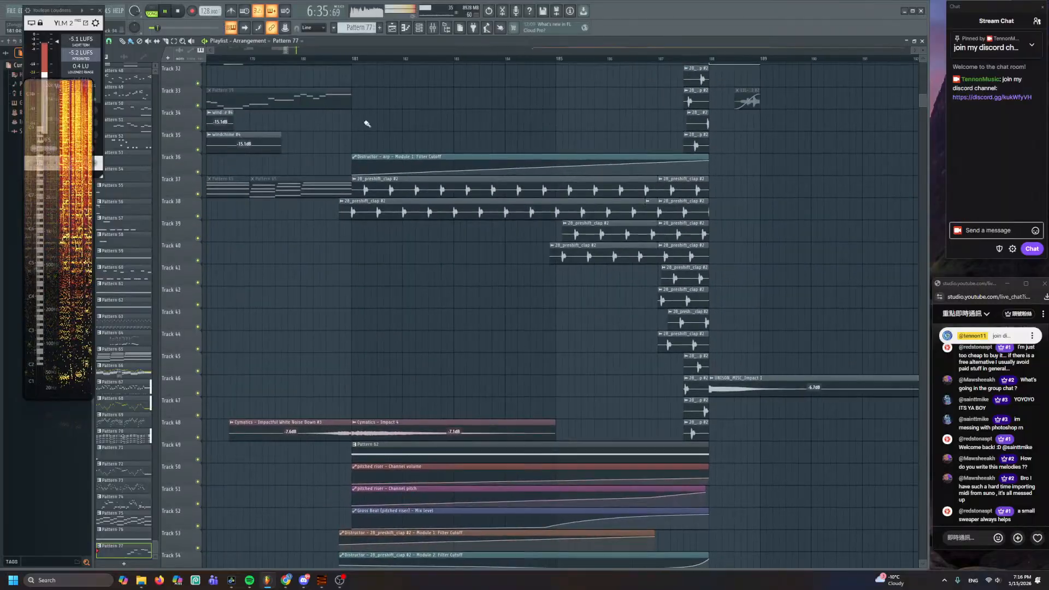
{"action": "left_click", "coordinate": [355, 60]}
{"action": "scroll", "coordinate": [487, 336], "scroll_direction": "down", "scroll_amount": 6}
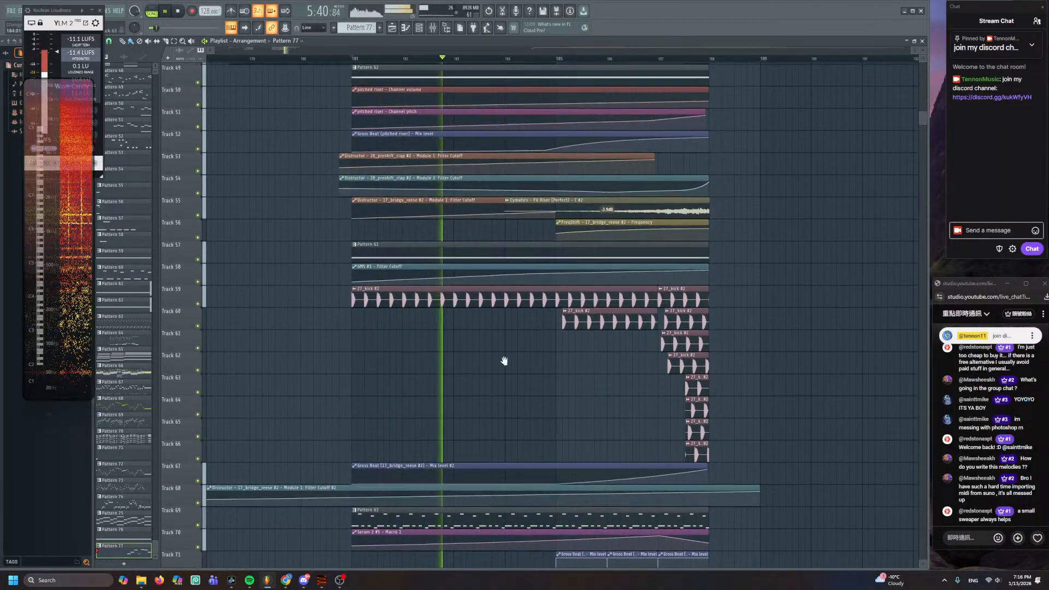
{"action": "left_click_drag", "start_coordinate": [503, 359], "coordinate": [467, 239]}
{"action": "scroll", "coordinate": [412, 393], "scroll_direction": "up", "scroll_amount": 4}
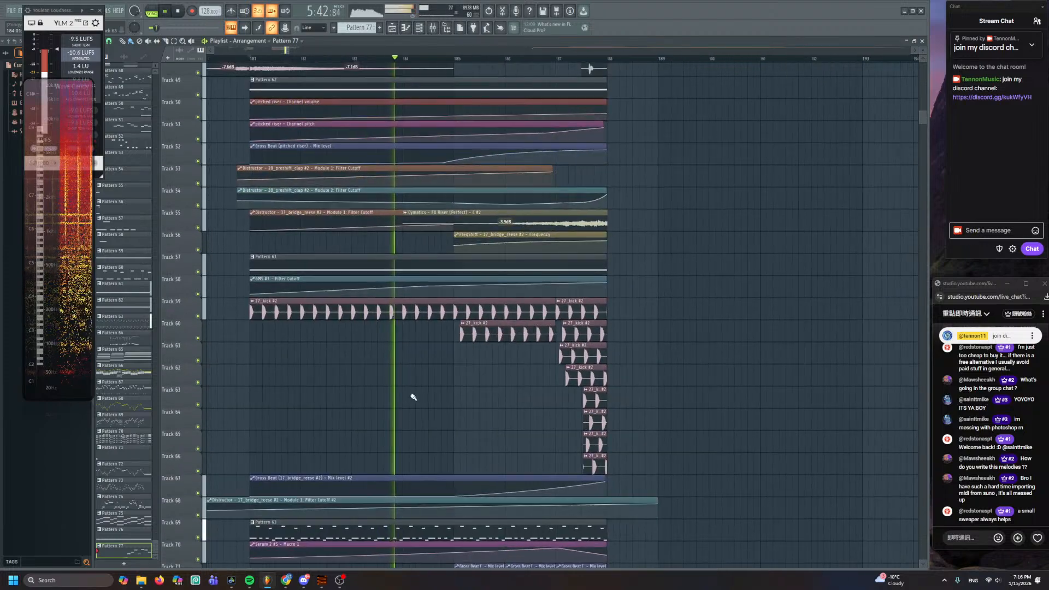
- Audition the build-up's Pattern 61 with its automation clips, muting the other clips
{"action": "key", "text": "space"}
{"action": "key", "text": "space"}
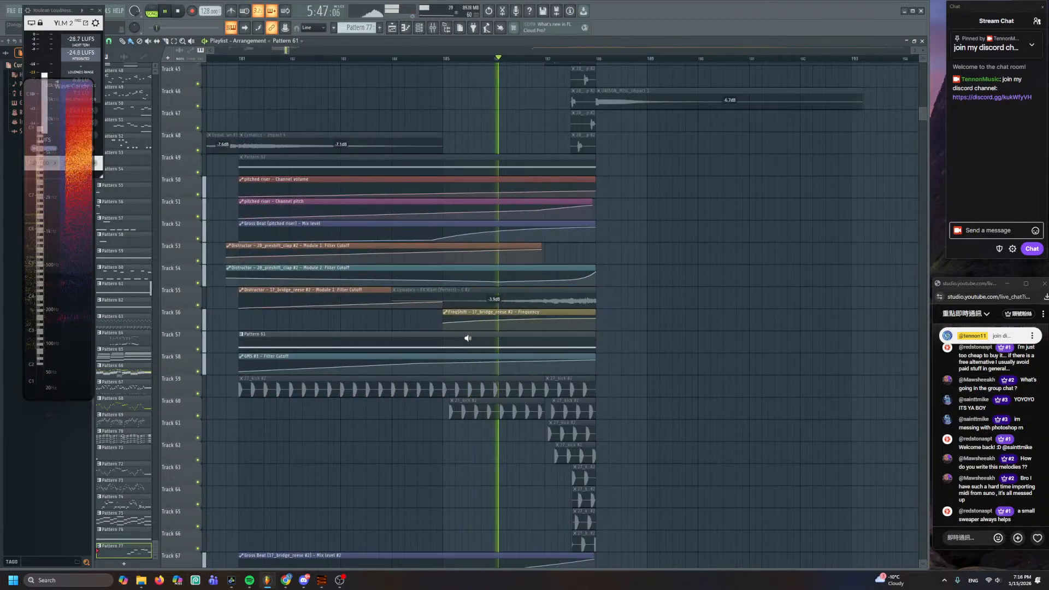
{"action": "key", "text": "space"}
- Copy the build-up's Pattern 61 and GMS #3 - Filter Cutoff clips to bar 203, ahead of the Pattern 67 section
{"action": "left_click_drag", "start_coordinate": [450, 330], "coordinate": [458, 355]}
{"action": "scroll", "coordinate": [492, 306], "scroll_direction": "down", "scroll_amount": 3}
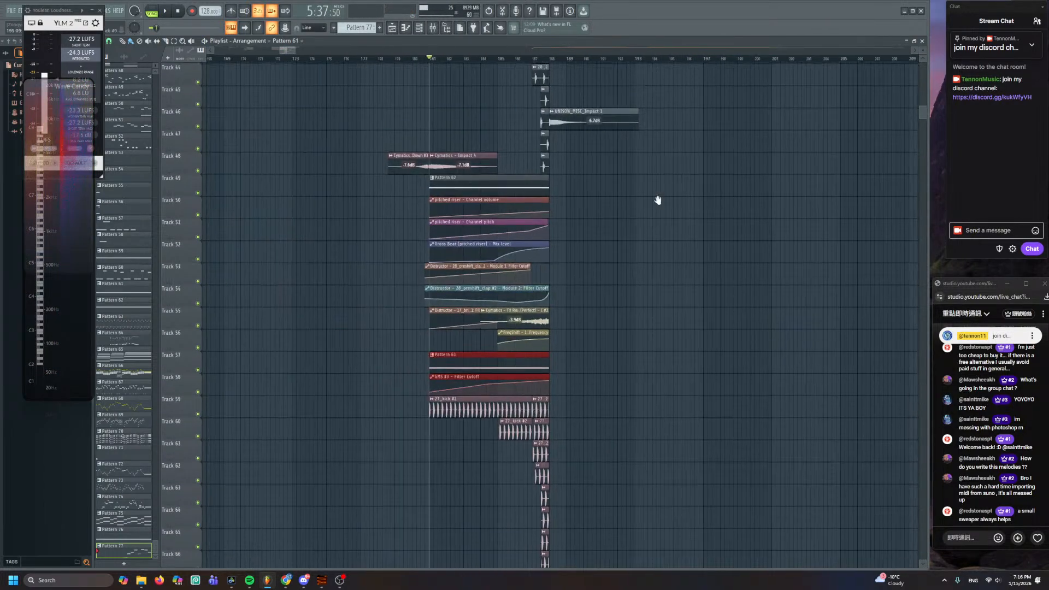
{"action": "scroll", "coordinate": [656, 199], "scroll_direction": "up", "scroll_amount": 15}
{"action": "scroll", "coordinate": [597, 222], "scroll_direction": "up", "scroll_amount": 5}
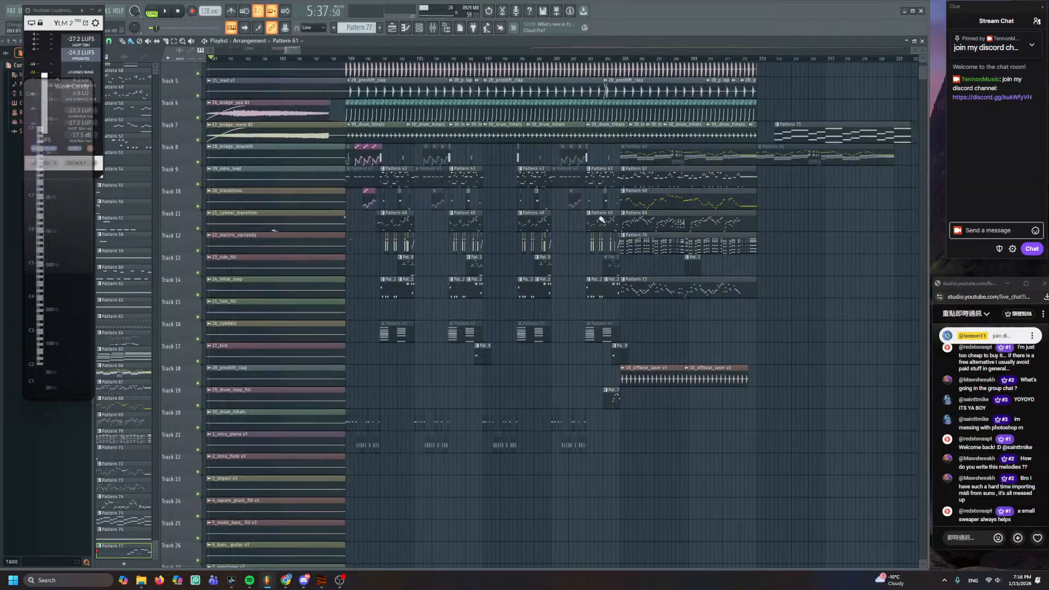
{"action": "scroll", "coordinate": [585, 398], "scroll_direction": "down", "scroll_amount": 14}
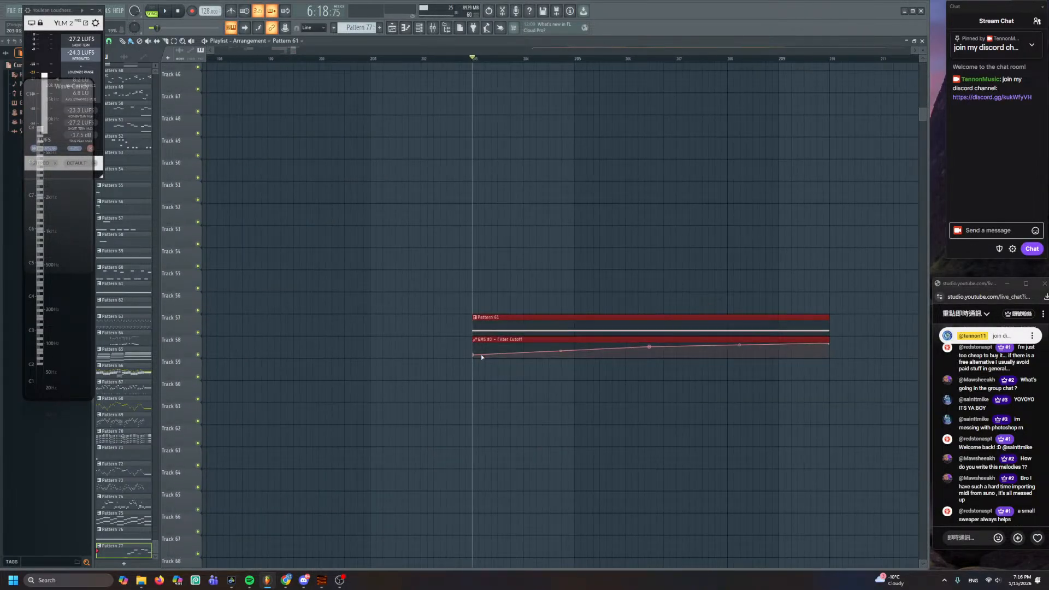
- Make the copied filter cutoff automation unique, remove its middle point and compress its rise to about two bars
{"action": "left_click", "coordinate": [473, 338]}
{"action": "left_click", "coordinate": [522, 463]}
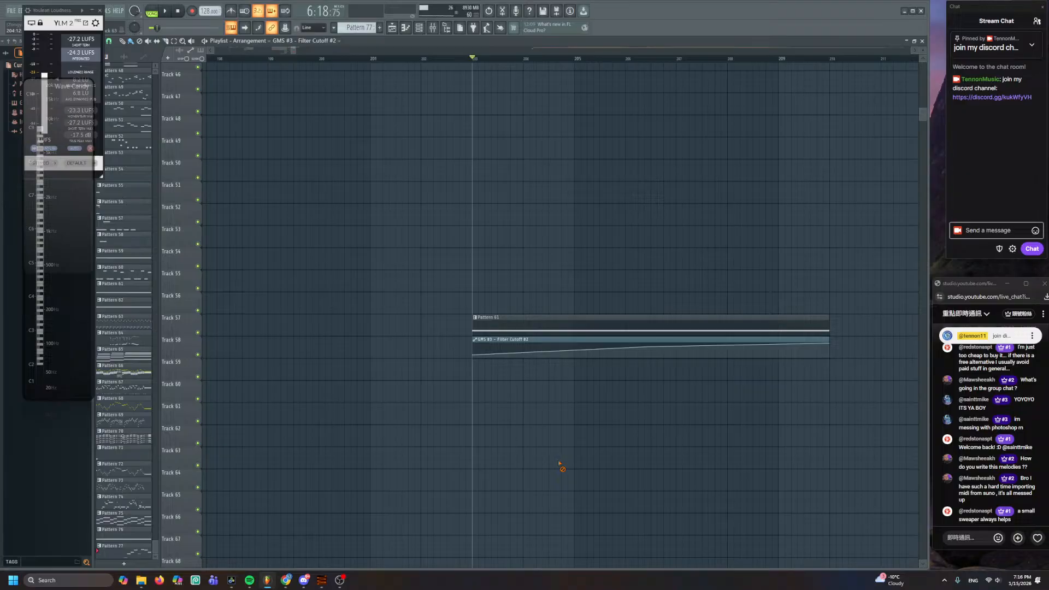
{"action": "left_click_drag", "start_coordinate": [802, 345], "coordinate": [569, 331]}
{"action": "right_click", "coordinate": [651, 347]}
{"action": "left_click", "coordinate": [846, 343]}
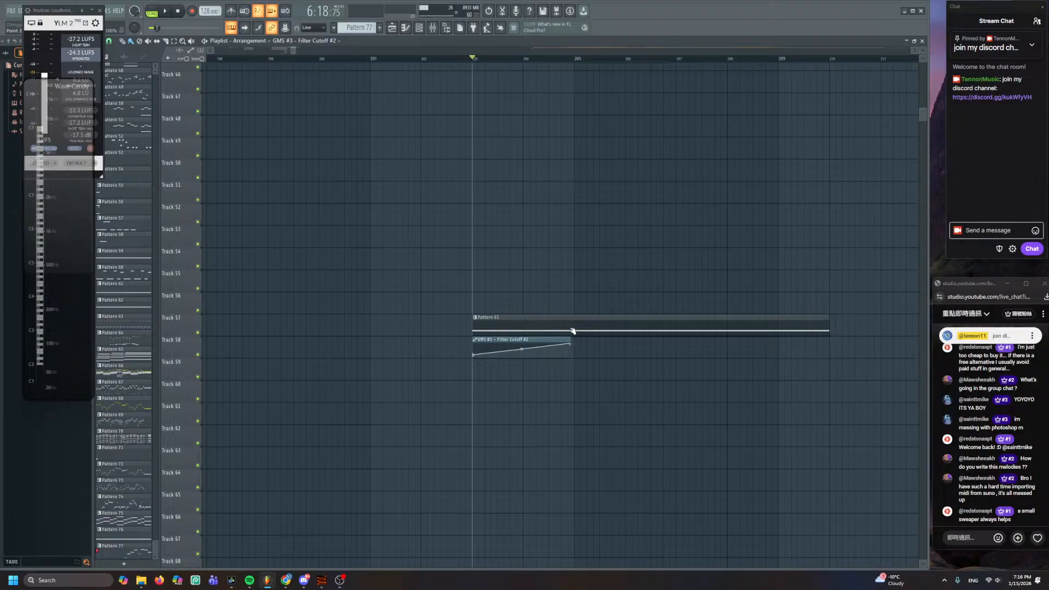
- Shorten the copied Pattern 61 clip to end at bar 205, and move it with its automation to Tracks 20 and 21
{"action": "left_click_drag", "start_coordinate": [834, 327], "coordinate": [514, 432]}
{"action": "key", "text": "Delete"}
{"action": "scroll", "coordinate": [558, 306], "scroll_direction": "up", "scroll_amount": 2}
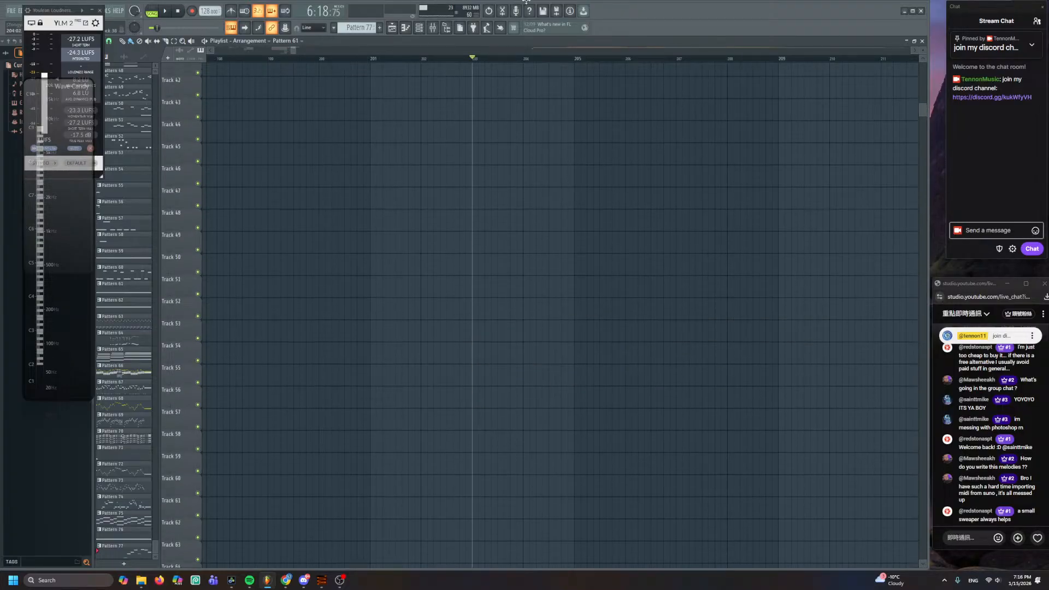
{"action": "left_click_drag", "start_coordinate": [525, 2], "coordinate": [528, 340]}
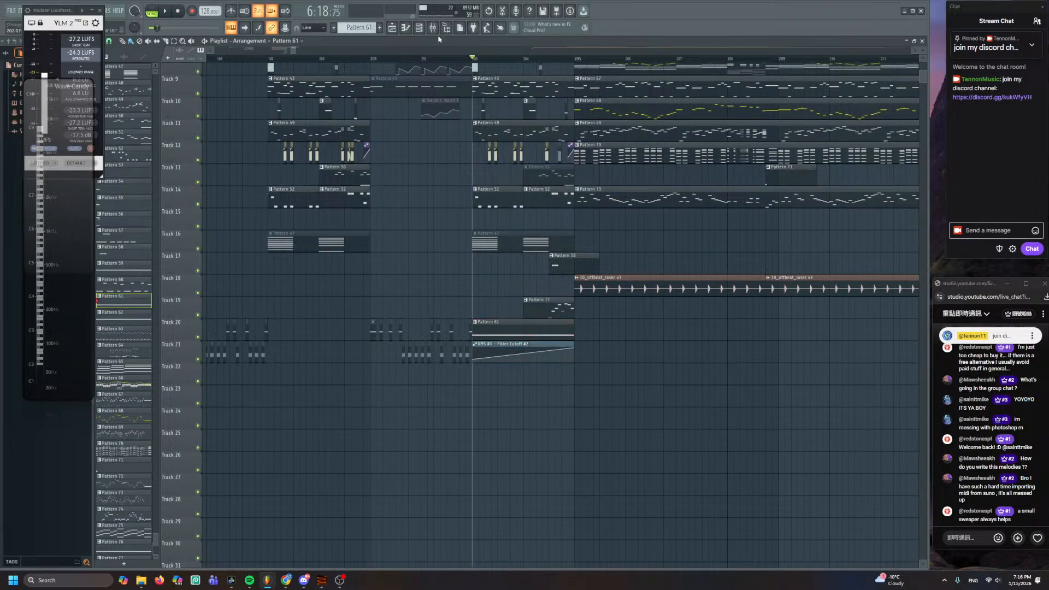
- Check the mixer and the channel rack for the GMS #3 channel behind Pattern 61, and return to the playlist
{"action": "left_click", "coordinate": [432, 29]}
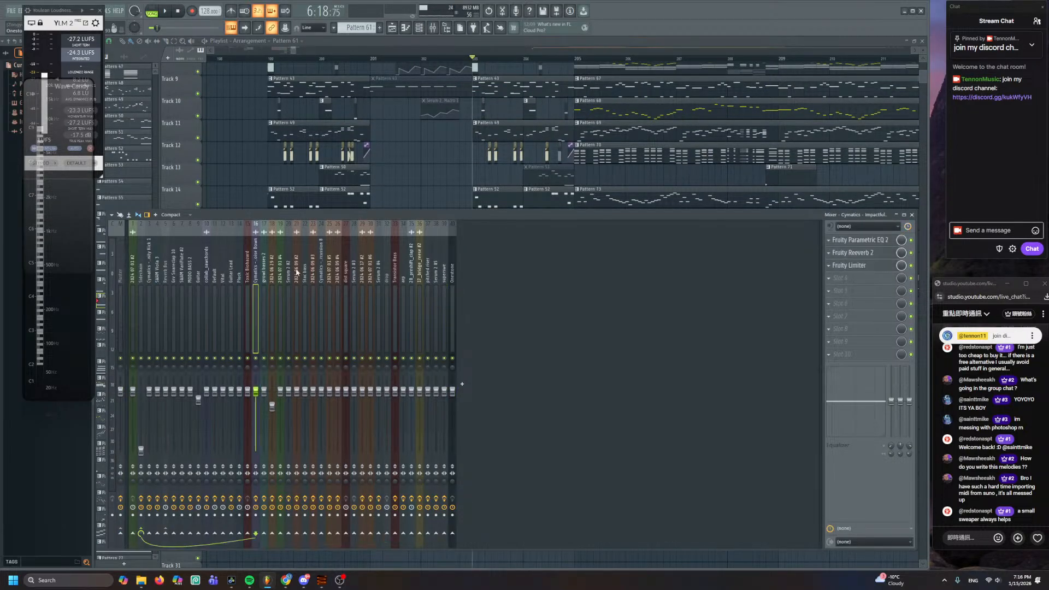
{"action": "left_click", "coordinate": [432, 29]}
{"action": "left_click", "coordinate": [419, 28]}
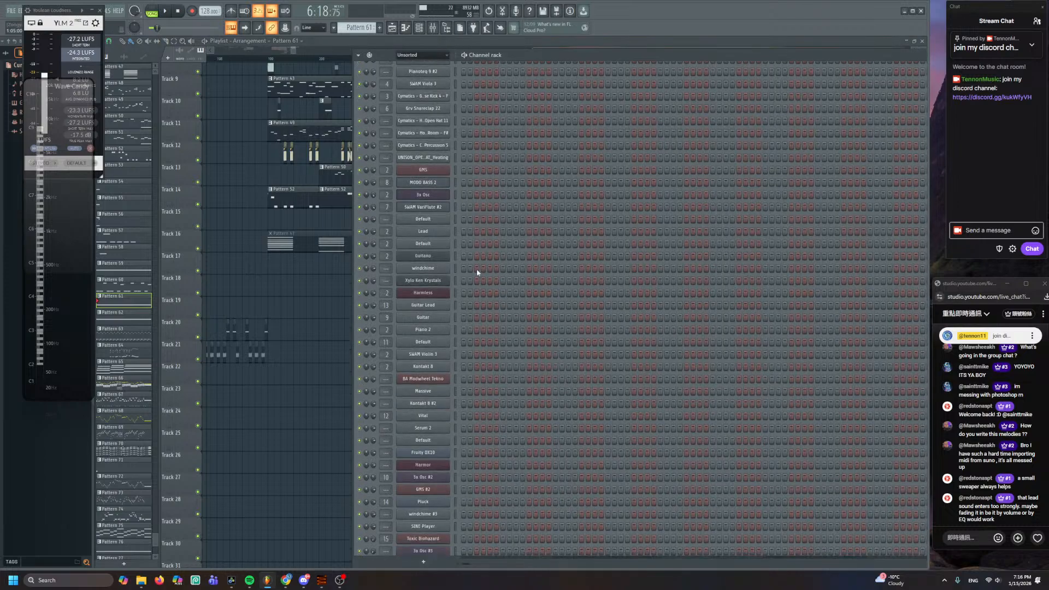
{"action": "scroll", "coordinate": [479, 317], "scroll_direction": "up", "scroll_amount": 10}
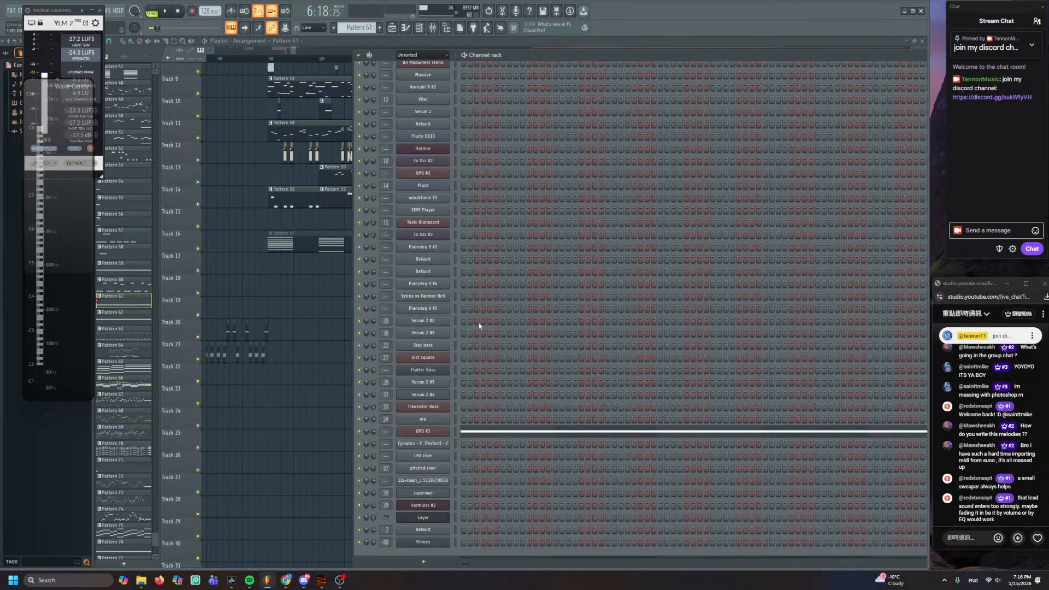
{"action": "scroll", "coordinate": [464, 308], "scroll_direction": "down", "scroll_amount": 10}
{"action": "key", "text": "F6"}
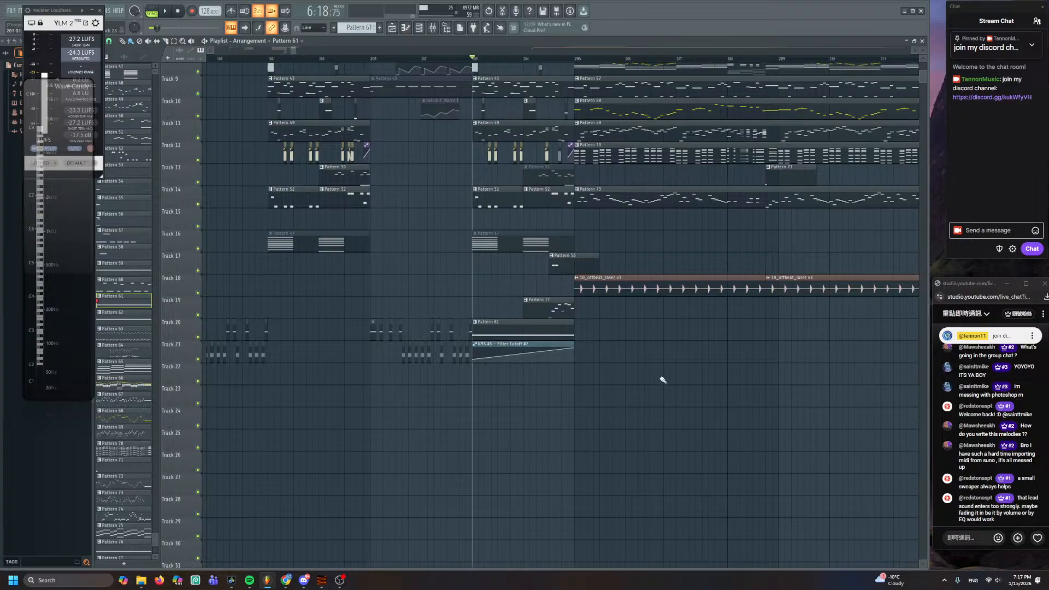
- Check the channel rack and mixer to find the track that carries the sound leading into bar 205
{"action": "scroll", "coordinate": [492, 339], "scroll_direction": "up", "scroll_amount": 8}
{"action": "scroll", "coordinate": [438, 355], "scroll_direction": "right", "scroll_amount": 2}
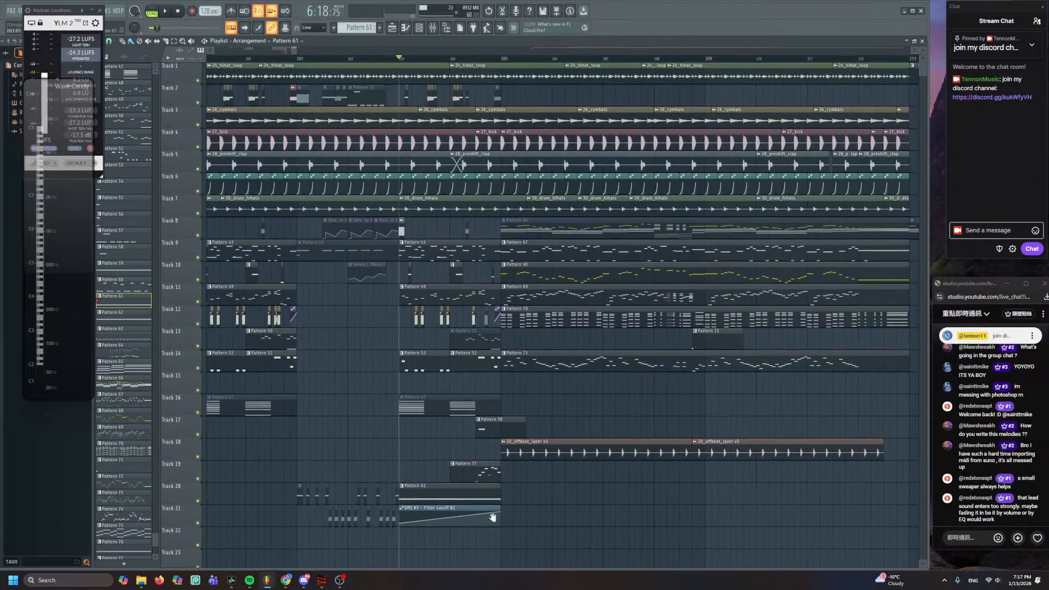
{"action": "scroll", "coordinate": [365, 379], "scroll_direction": "up", "scroll_amount": 3}
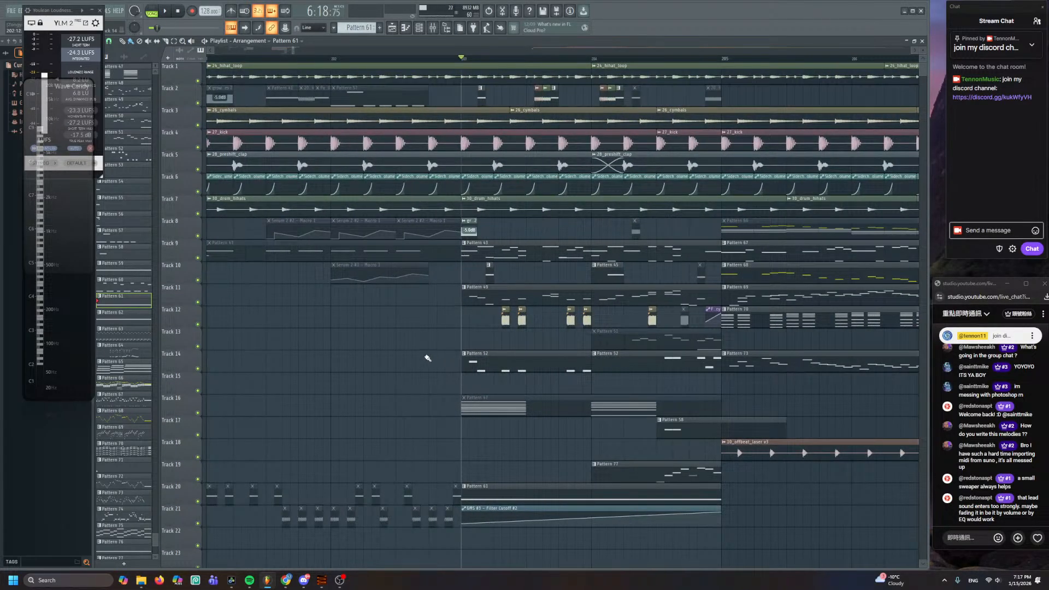
{"action": "left_click", "coordinate": [420, 29]}
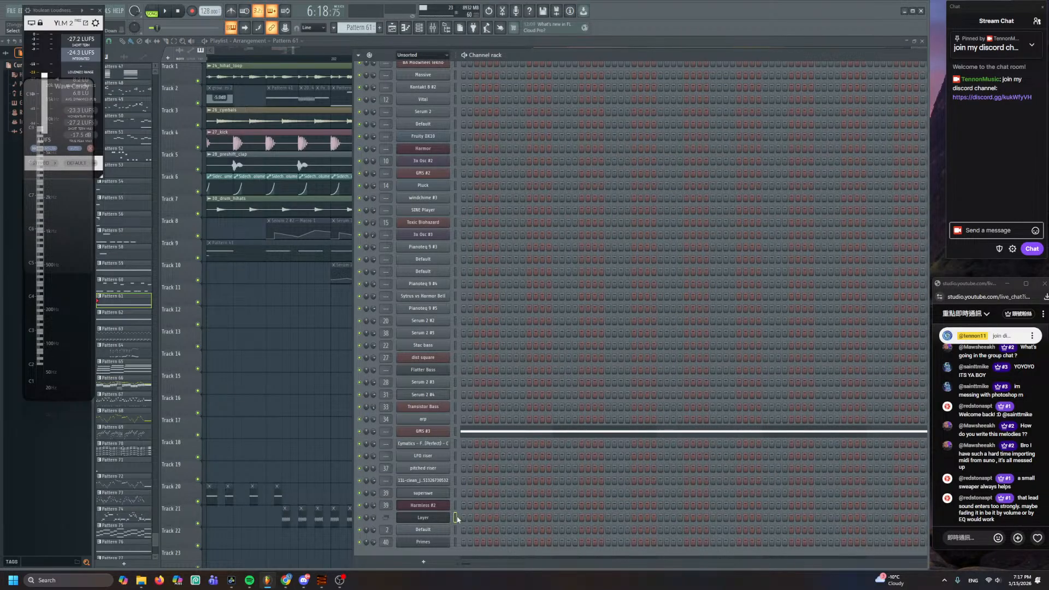
{"action": "key", "text": "F6"}
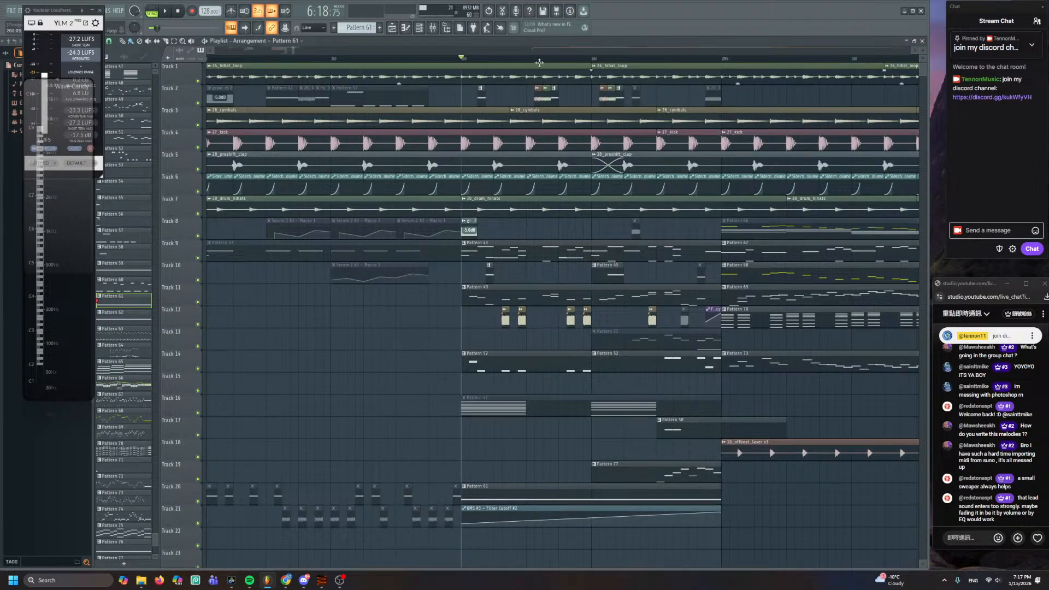
{"action": "left_click", "coordinate": [432, 29]}
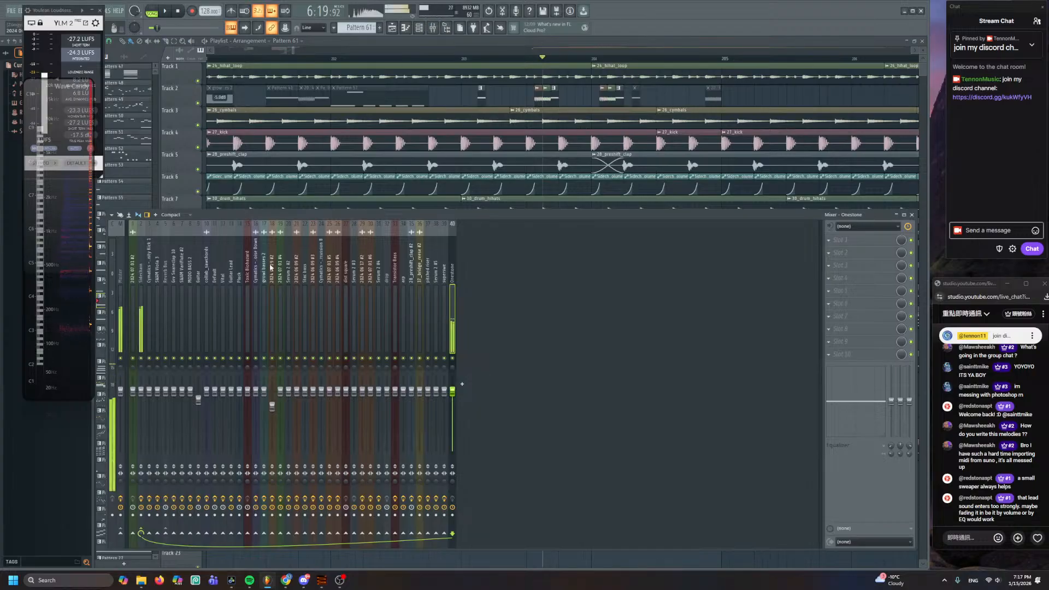
{"action": "left_click", "coordinate": [420, 28]}
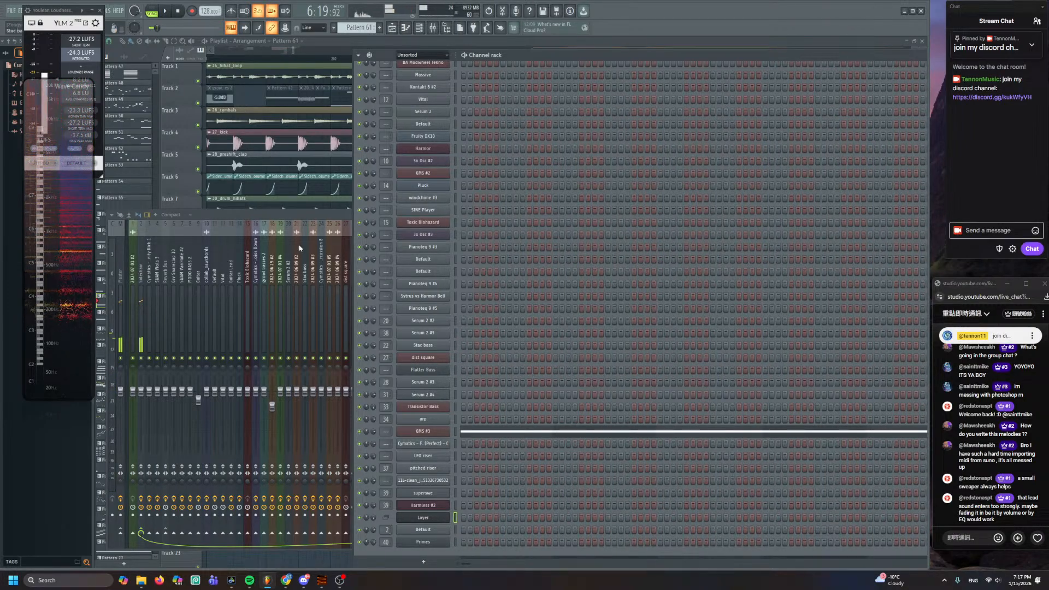
{"action": "left_click", "coordinate": [287, 219]}
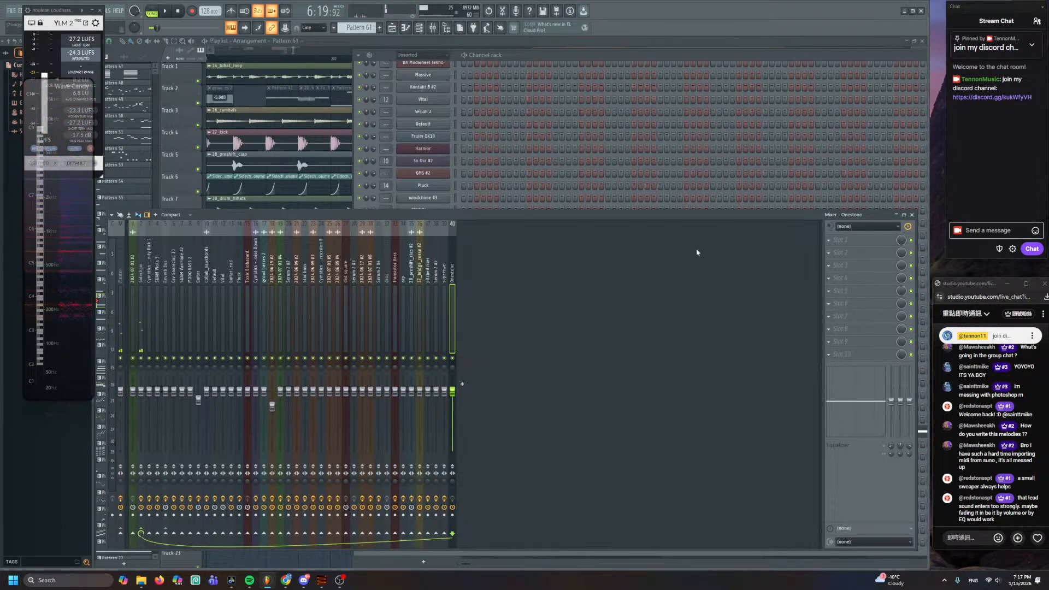
{"action": "left_click", "coordinate": [533, 59]}
{"action": "left_click_drag", "start_coordinate": [385, 529], "coordinate": [396, 517]}
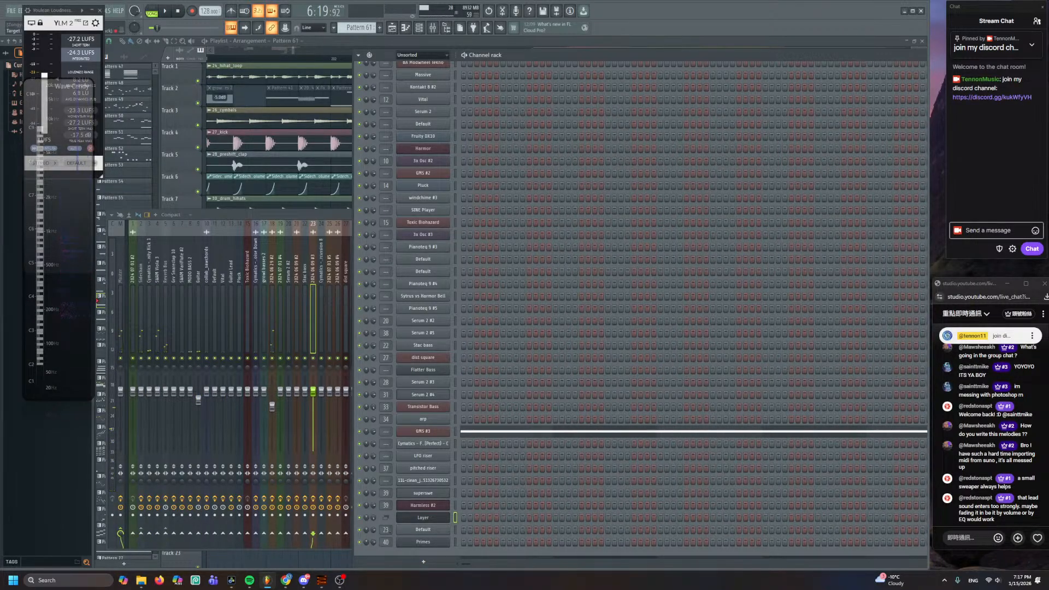
{"action": "left_click", "coordinate": [352, 215]}
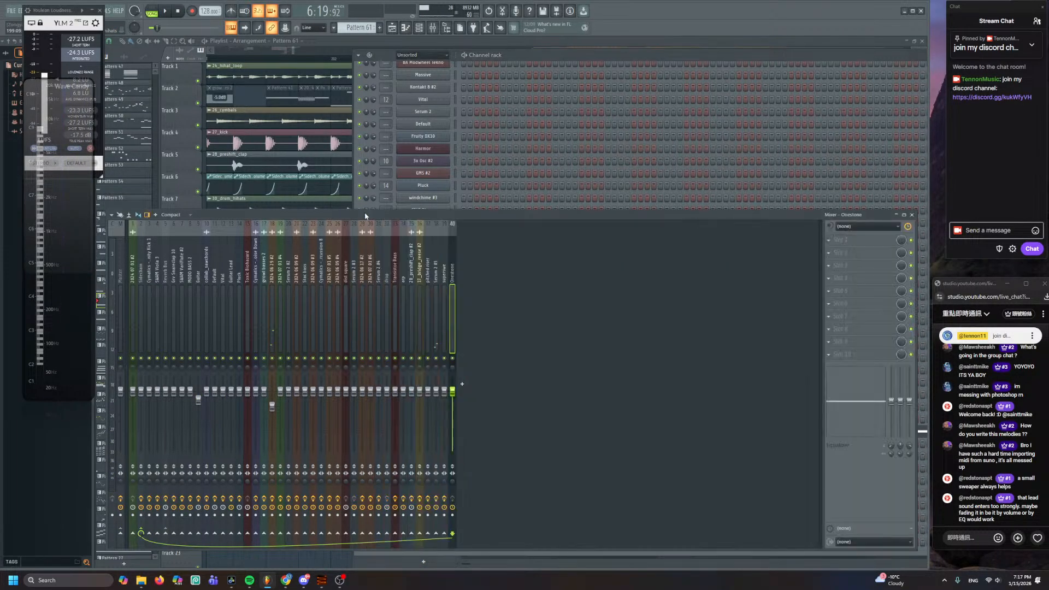
- Load Fruity Filter into the first effect slot of the Onestone mixer track and return to the playlist
{"action": "left_click", "coordinate": [847, 240]}
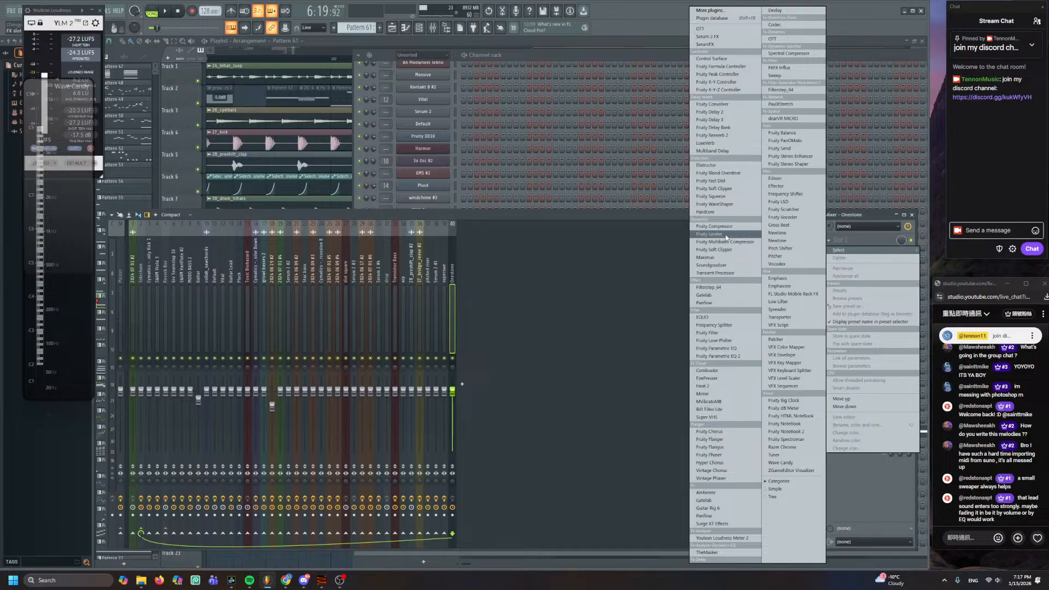
{"action": "left_click", "coordinate": [707, 332]}
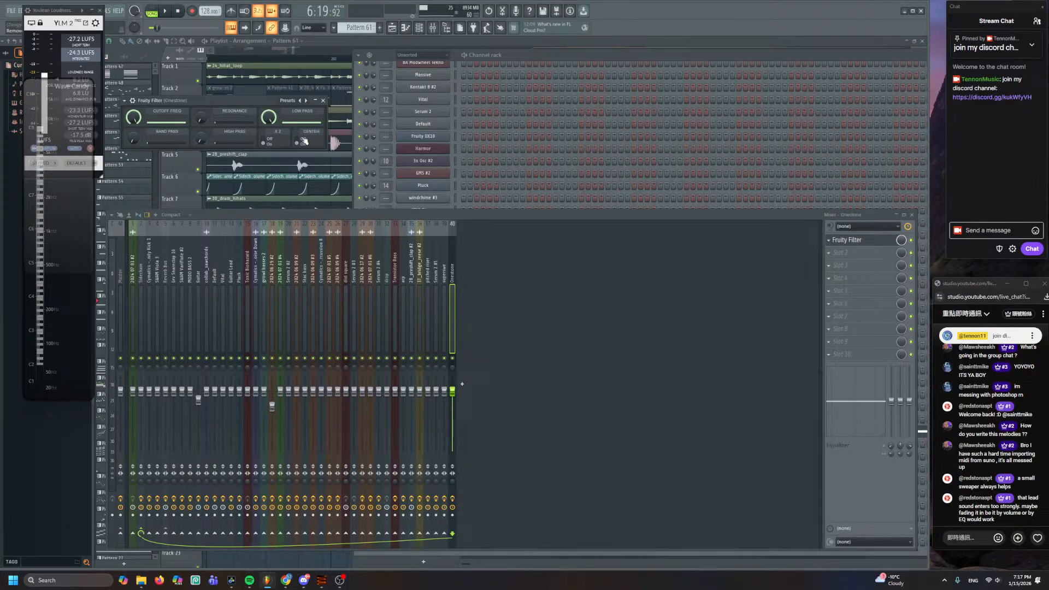
{"action": "left_click", "coordinate": [422, 40]}
- Play the transition, and select the last half bar before the Pattern 67 section at bar 205
{"action": "key", "text": "space"}
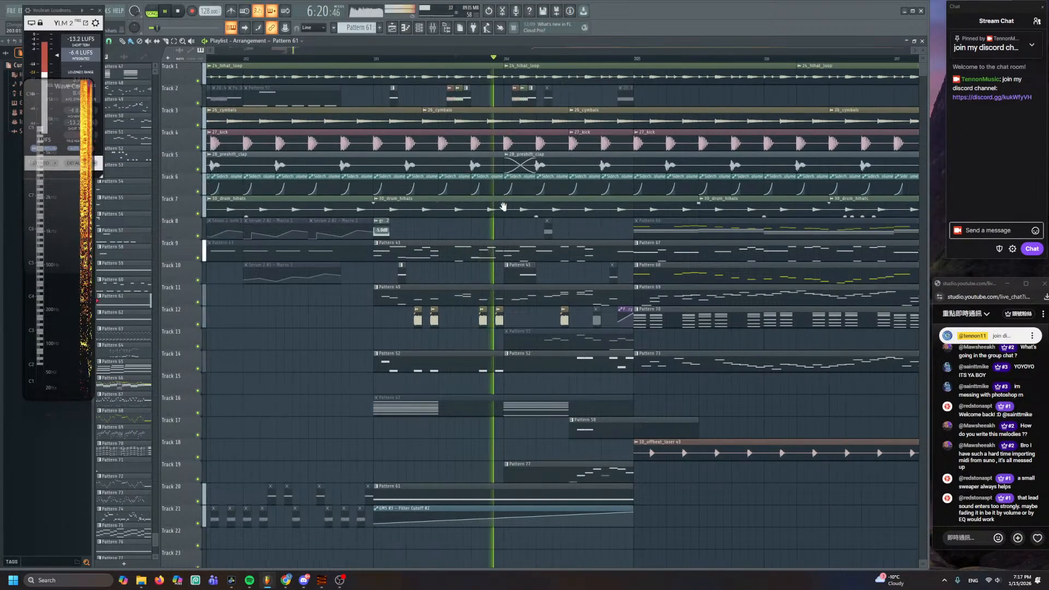
{"action": "scroll", "coordinate": [354, 64], "scroll_direction": "up", "scroll_amount": 2}
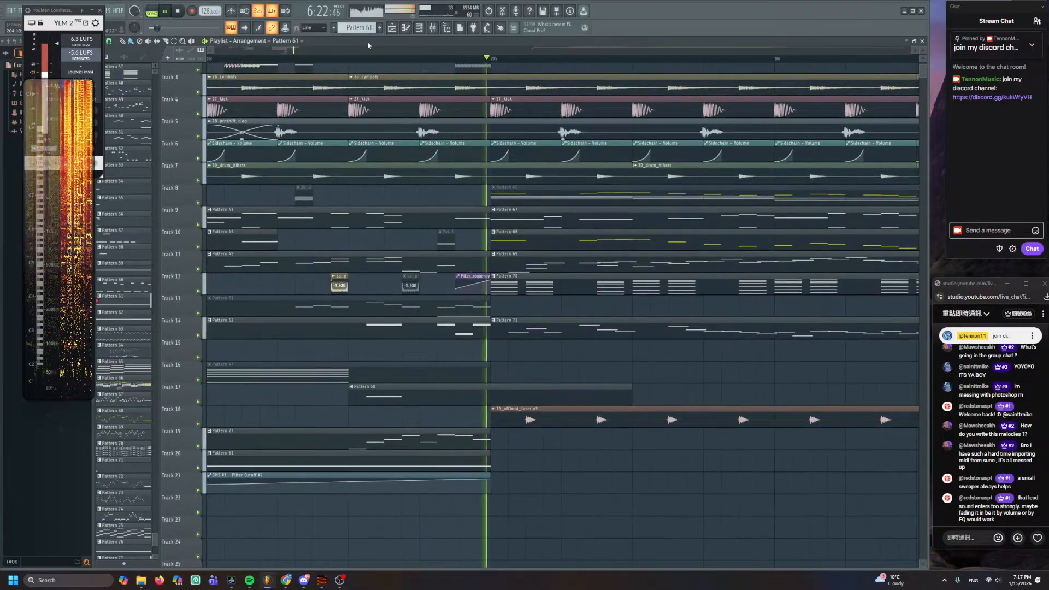
{"action": "key", "text": "space"}
{"action": "left_click_drag", "start_coordinate": [354, 64], "coordinate": [490, 59]}
{"action": "key", "text": "space"}
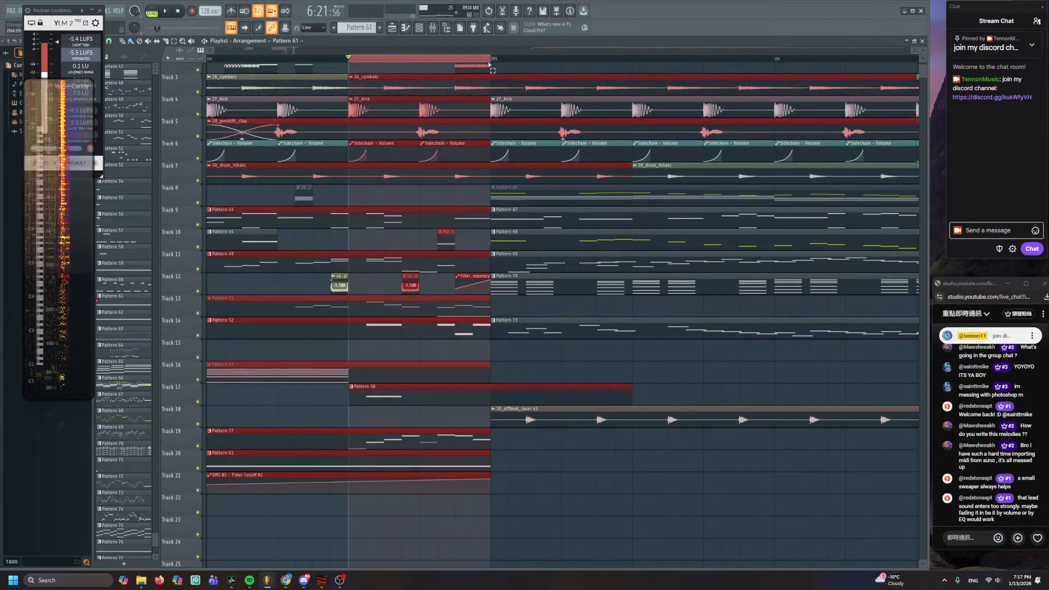
- Create an automation clip for the Fruity Filter cutoff over the selected half bar and shape it as a rising ramp
{"action": "key", "text": "F9"}
{"action": "left_click", "coordinate": [847, 240]}
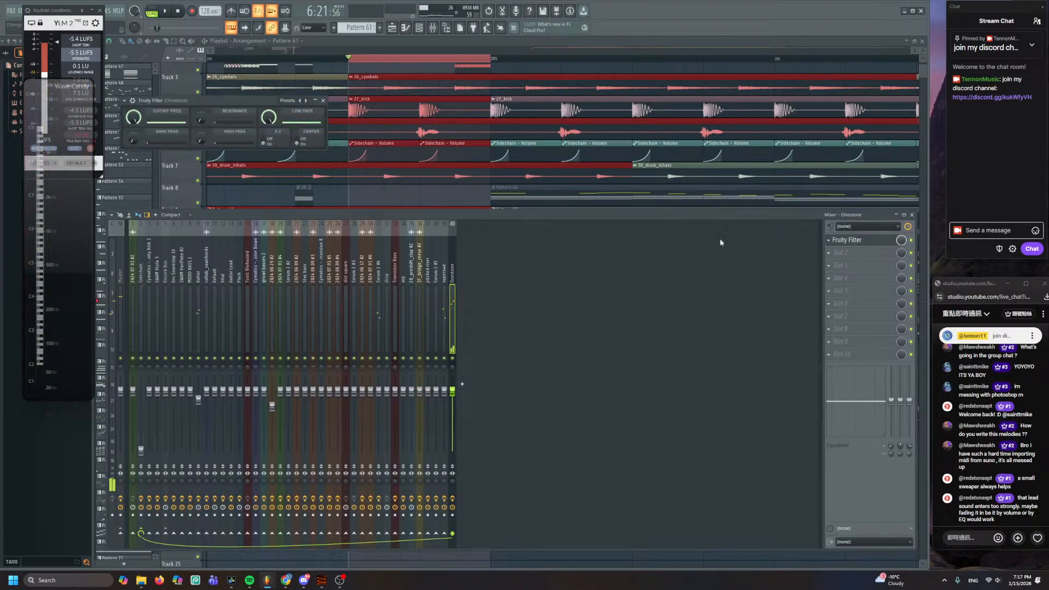
{"action": "right_click", "coordinate": [134, 117]}
{"action": "left_click", "coordinate": [153, 146]}
{"action": "left_click", "coordinate": [359, 202]}
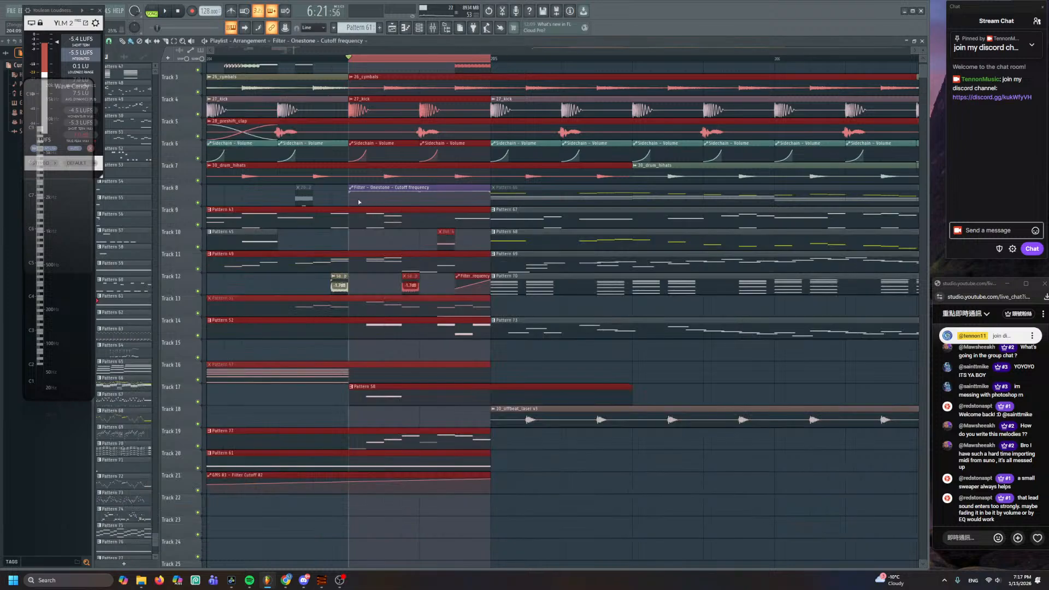
{"action": "left_click", "coordinate": [352, 194]}
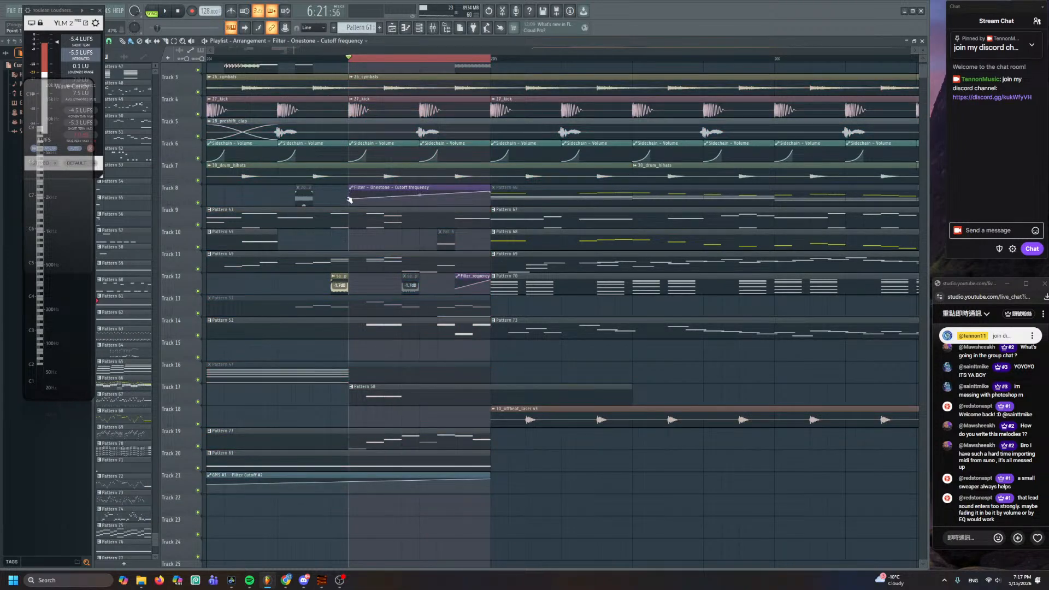
- Play back the transition into the Pattern 67 section to review the new filter sweep
{"action": "left_click", "coordinate": [353, 60]}
{"action": "key", "text": "space"}
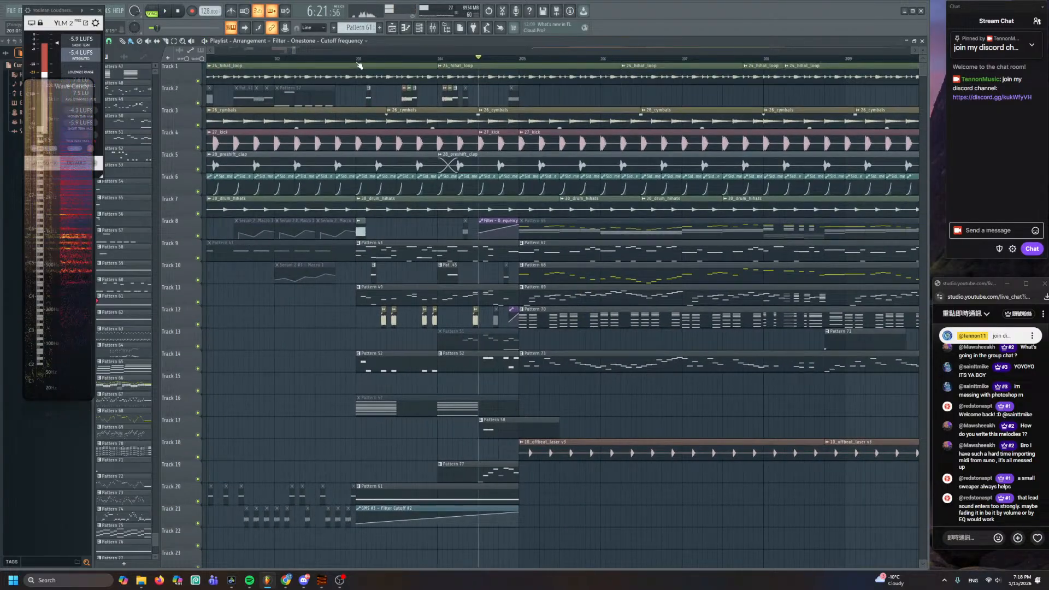
{"action": "key", "text": "space"}
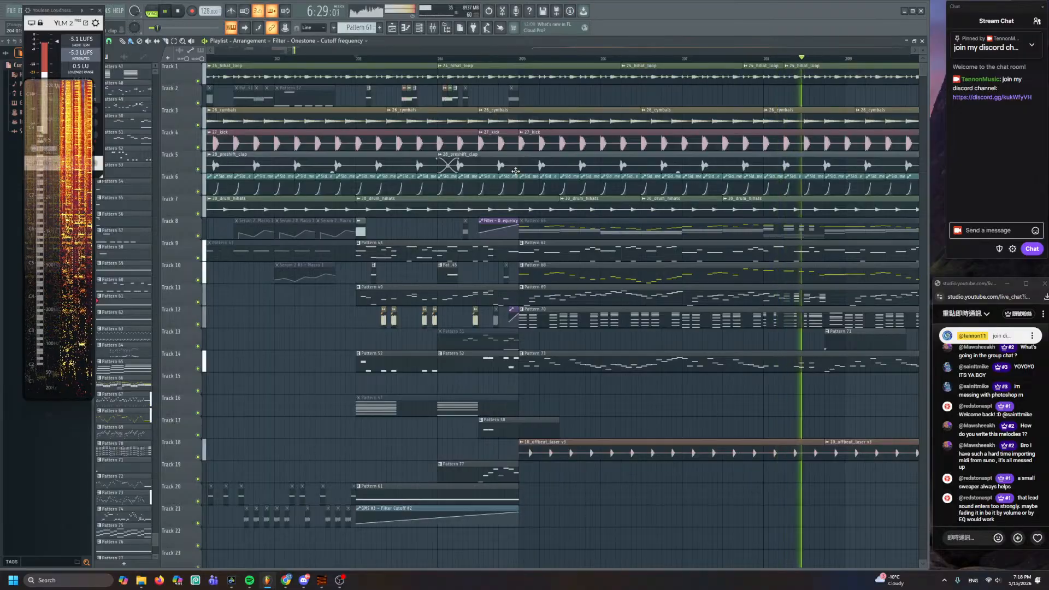
{"action": "scroll", "coordinate": [520, 197], "scroll_direction": "down", "scroll_amount": 2}
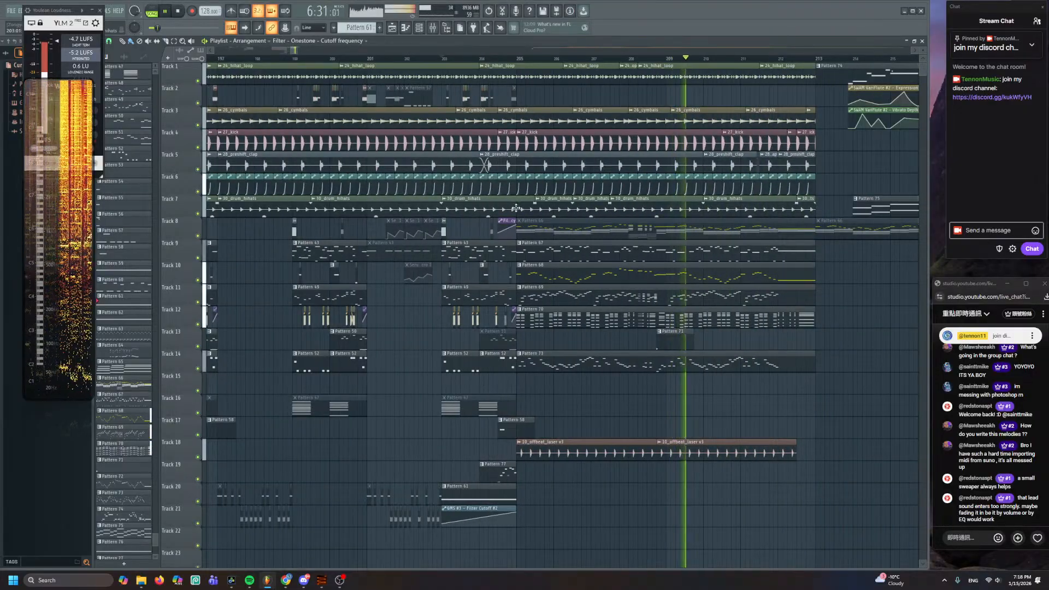
{"action": "scroll", "coordinate": [515, 216], "scroll_direction": "up", "scroll_amount": 1}
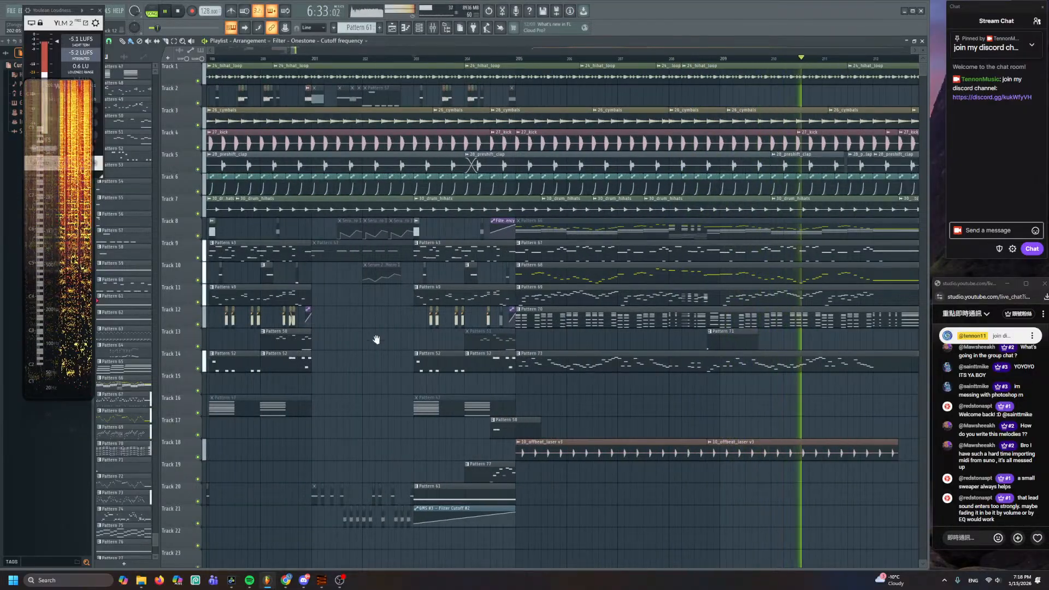
{"action": "scroll", "coordinate": [378, 347], "scroll_direction": "up", "scroll_amount": 2}
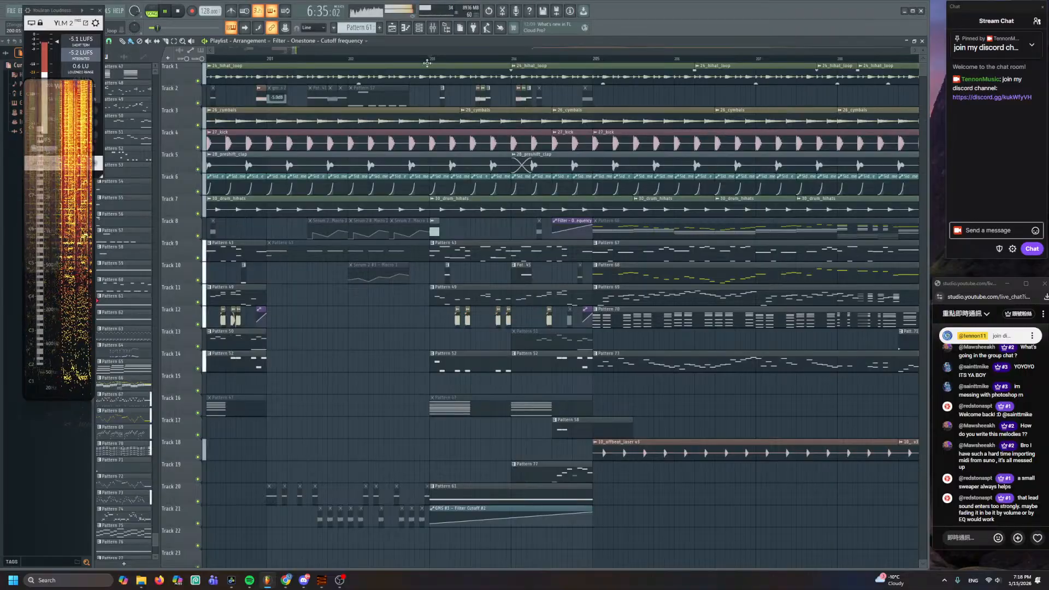
{"action": "scroll", "coordinate": [406, 383], "scroll_direction": "up", "scroll_amount": 2}
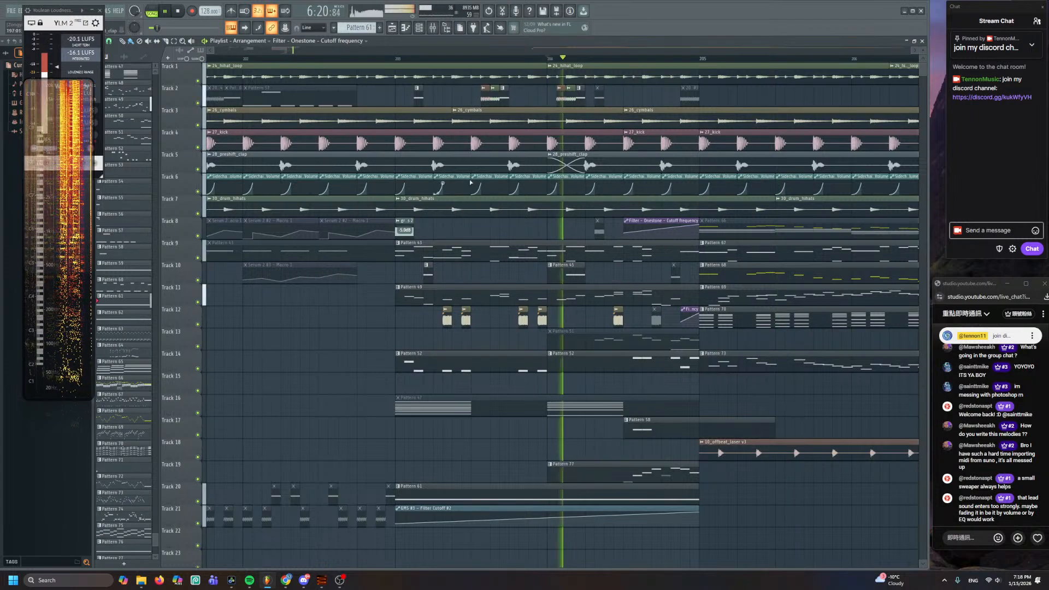
{"action": "scroll", "coordinate": [312, 362], "scroll_direction": "down", "scroll_amount": 2}
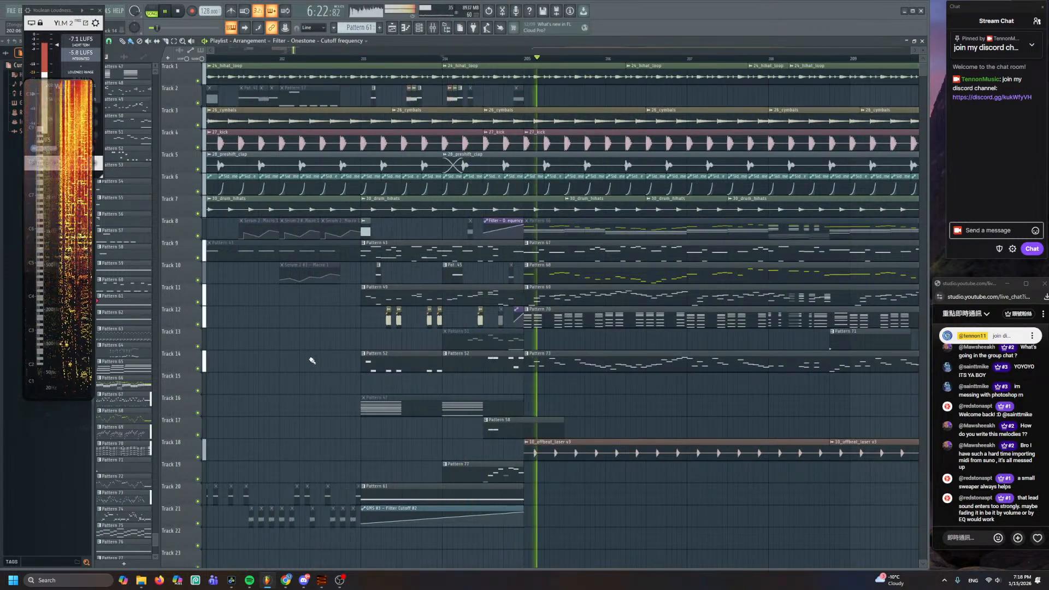
- Create a new pattern, Pattern 78, and place it on Track 15 from bar 204 to bar 205
{"action": "scroll", "coordinate": [570, 340], "scroll_direction": "up", "scroll_amount": 3}
{"action": "scroll", "coordinate": [445, 188], "scroll_direction": "down", "scroll_amount": 4}
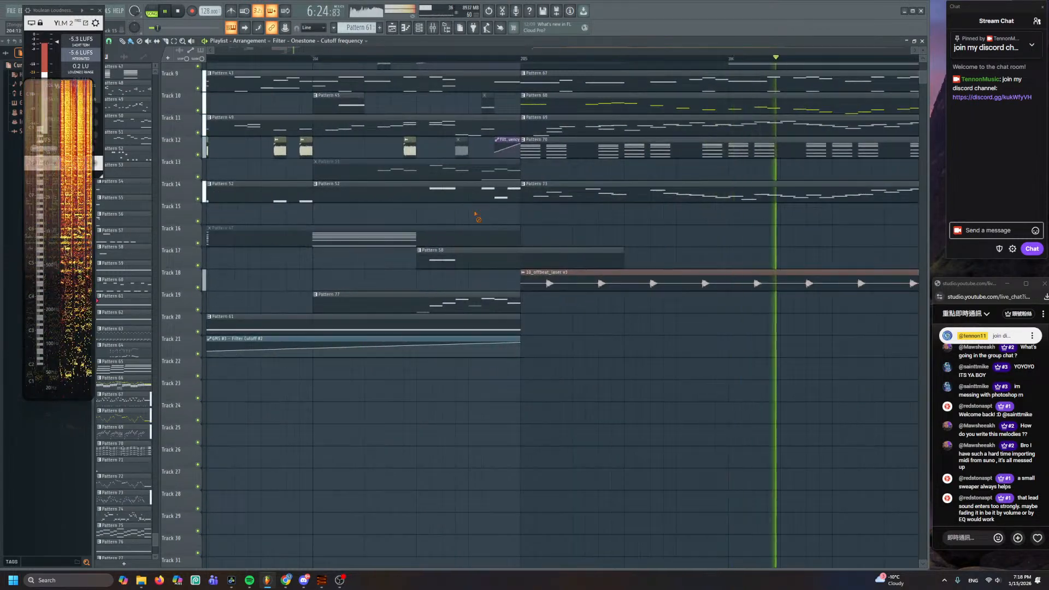
{"action": "key", "text": "F4"}
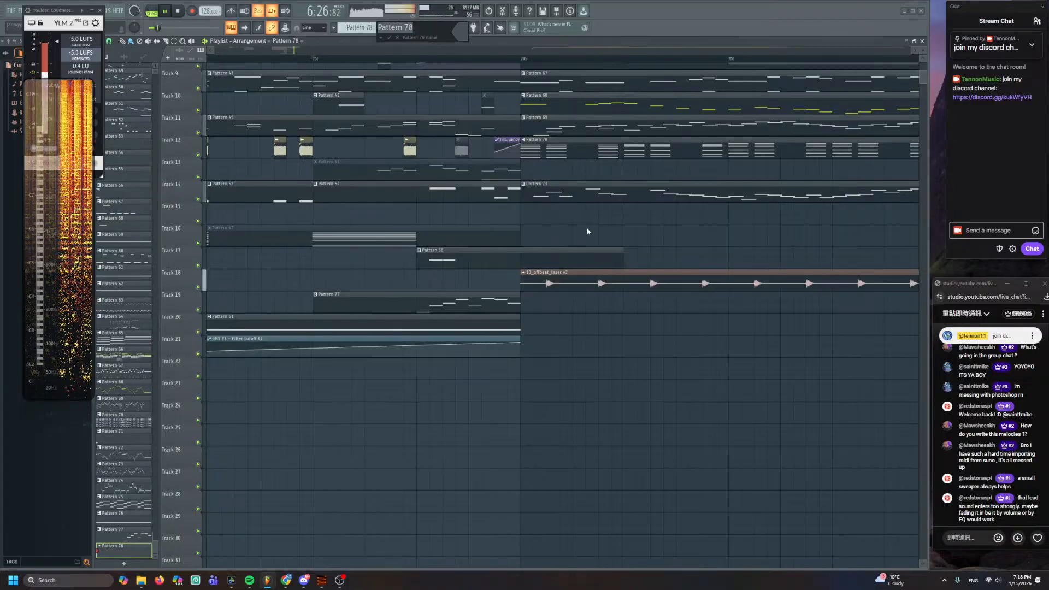
{"action": "left_click", "coordinate": [328, 218]}
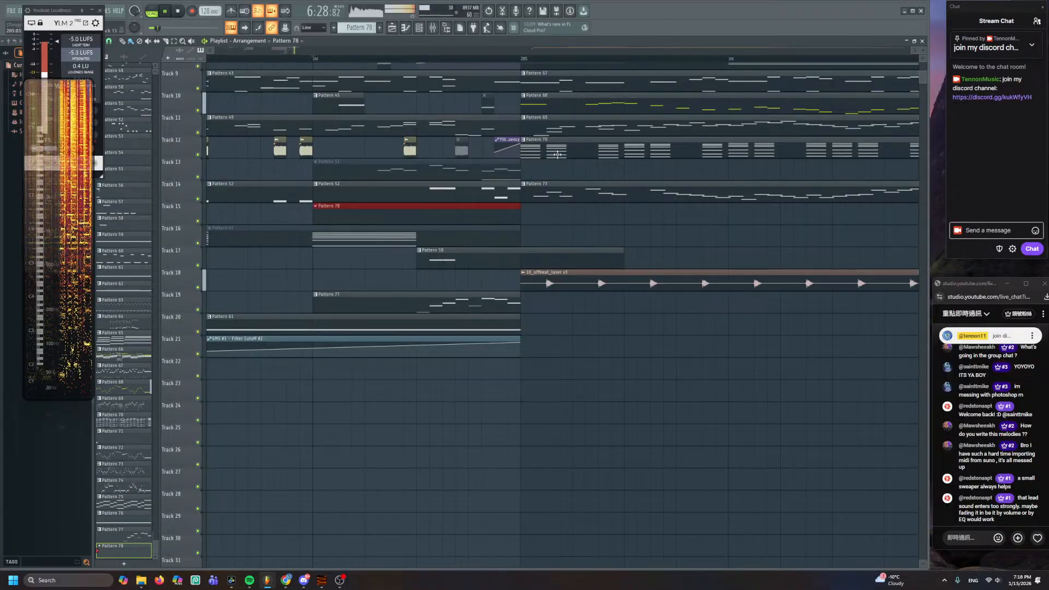
- Open Pattern 70's supersaw notes in the piano roll, stop playback and select the lowest line of notes to copy
{"action": "double_click", "coordinate": [557, 154]}
{"action": "scroll", "coordinate": [539, 246], "scroll_direction": "down", "scroll_amount": 1}
{"action": "scroll", "coordinate": [539, 246], "scroll_direction": "down", "scroll_amount": 2}
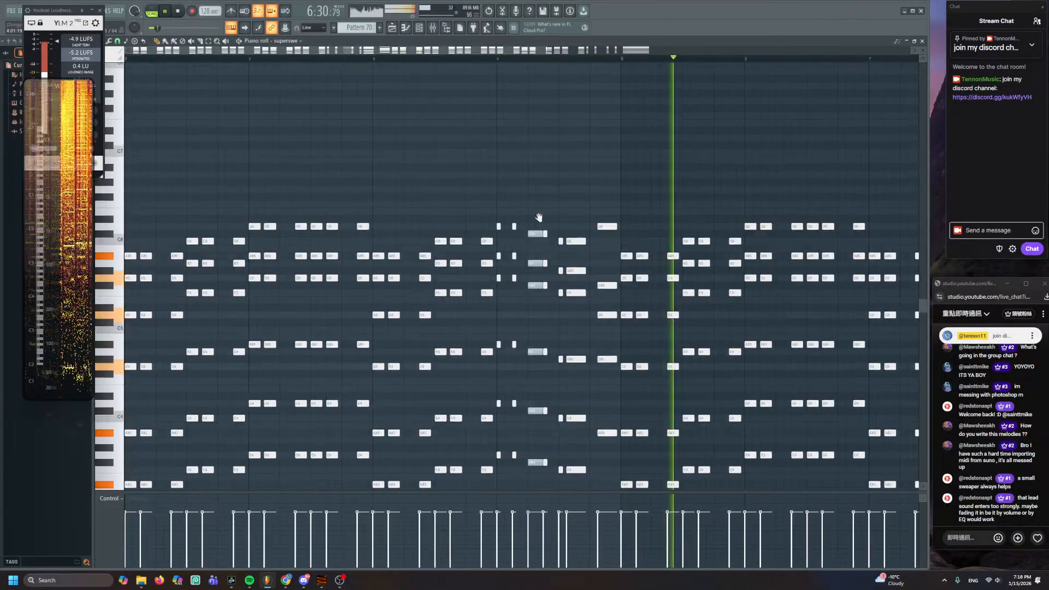
{"action": "scroll", "coordinate": [538, 217], "scroll_direction": "down", "scroll_amount": 4}
{"action": "scroll", "coordinate": [547, 230], "scroll_direction": "down", "scroll_amount": 2}
{"action": "key", "text": "space"}
{"action": "left_click_drag", "start_coordinate": [796, 252], "coordinate": [126, 366]}
- Paste the copied lowest line into the Harmless #2 channel's piano roll and move it down one octave
{"action": "left_click", "coordinate": [421, 28]}
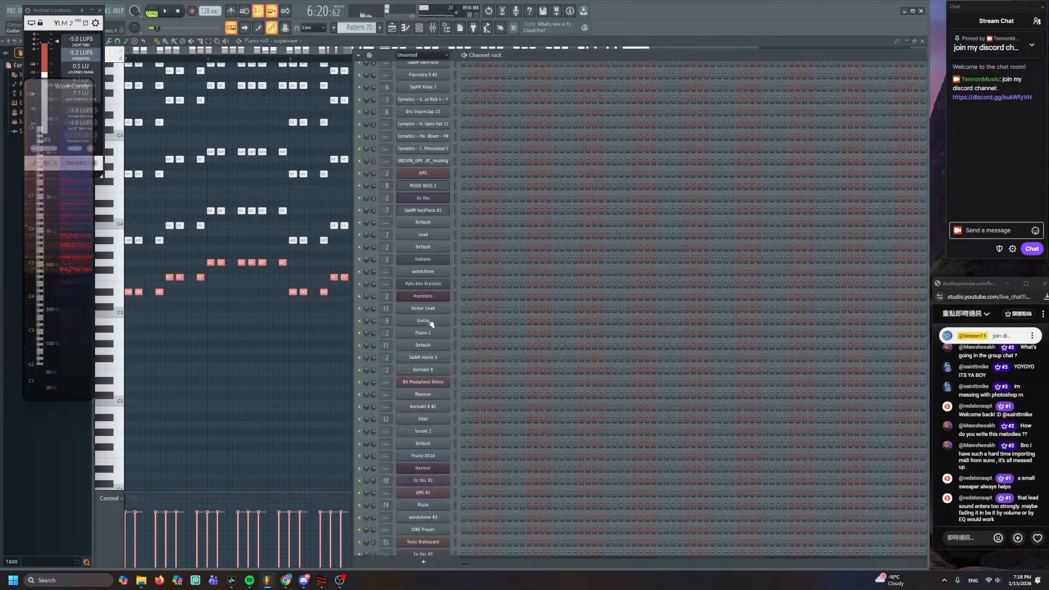
{"action": "scroll", "coordinate": [441, 459], "scroll_direction": "down", "scroll_amount": 6}
{"action": "right_click", "coordinate": [441, 505]}
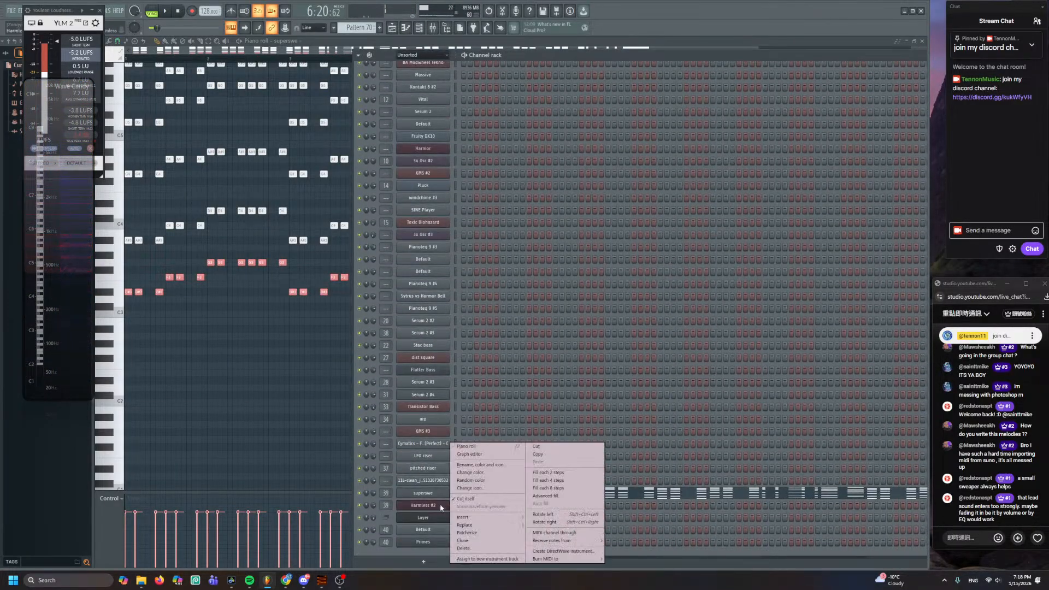
{"action": "left_click", "coordinate": [467, 446]}
{"action": "left_click_drag", "start_coordinate": [129, 290], "coordinate": [108, 384]}
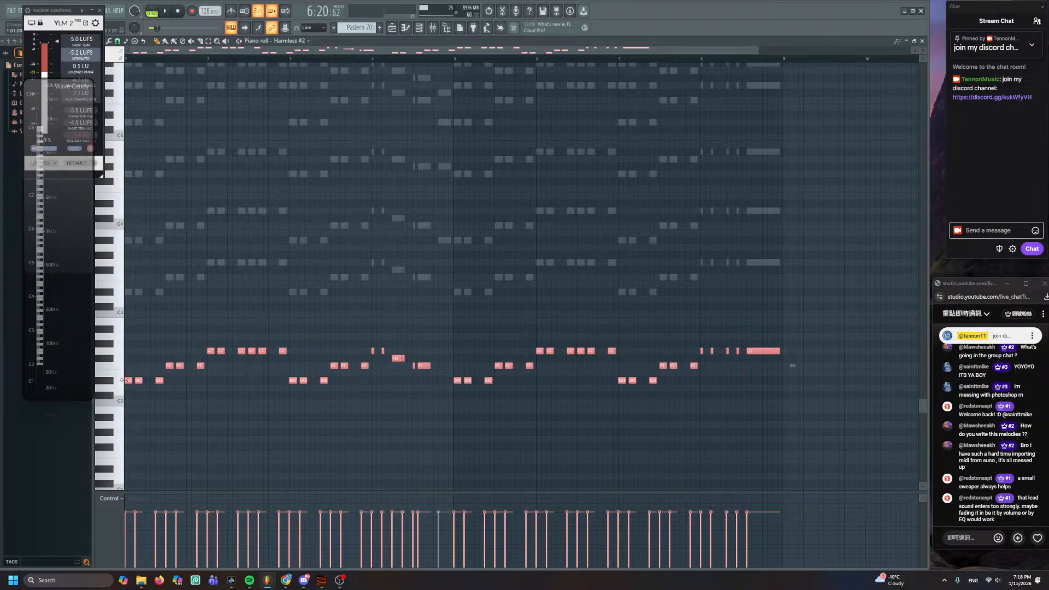
- Duplicate the selected Harmless #2 melody notes one octave higher in Pattern 70 and play the section in the playlist
{"action": "left_click_drag", "start_coordinate": [126, 381], "coordinate": [116, 290]}
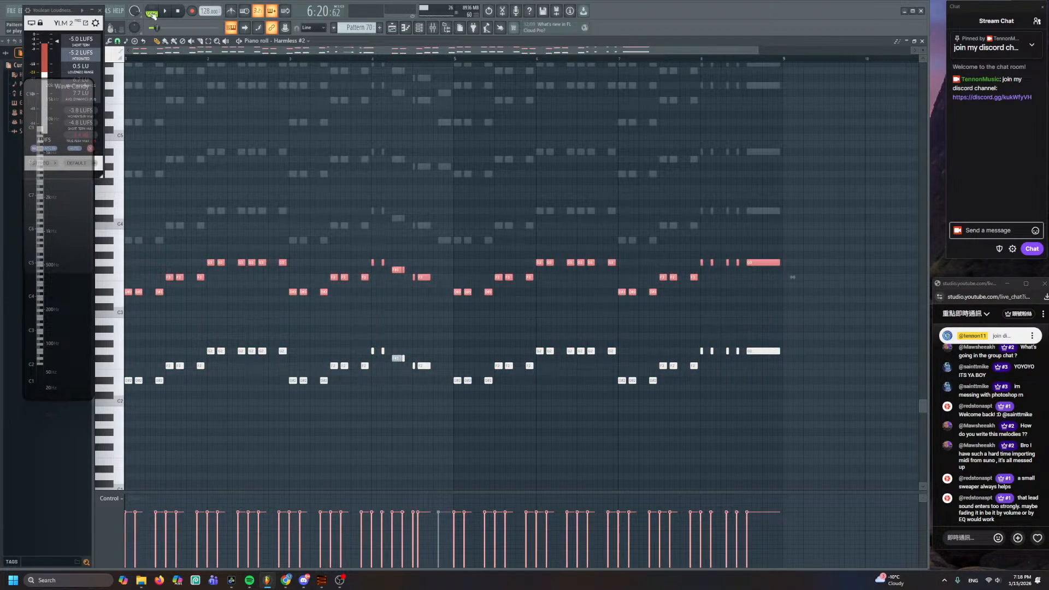
{"action": "left_click", "coordinate": [392, 28]}
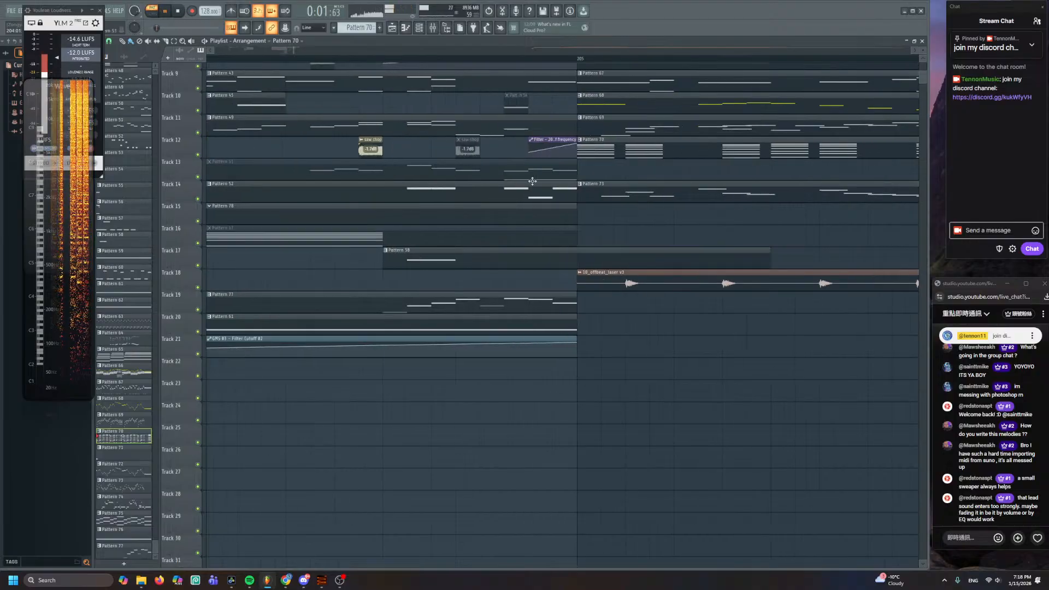
{"action": "scroll", "coordinate": [428, 272], "scroll_direction": "up", "scroll_amount": 4}
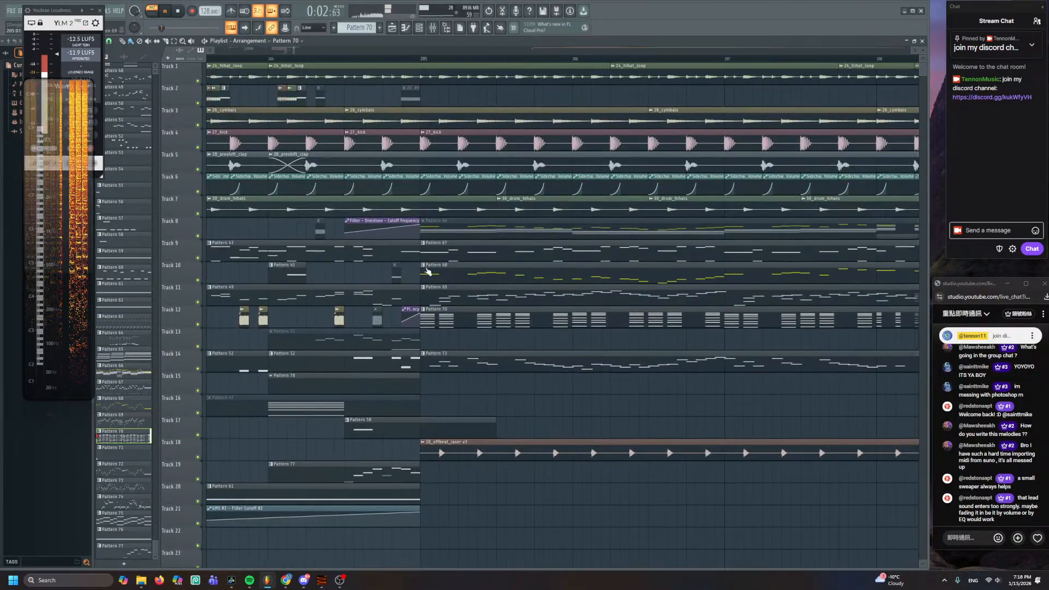
{"action": "left_click", "coordinate": [419, 28]}
{"action": "key", "text": "F6"}
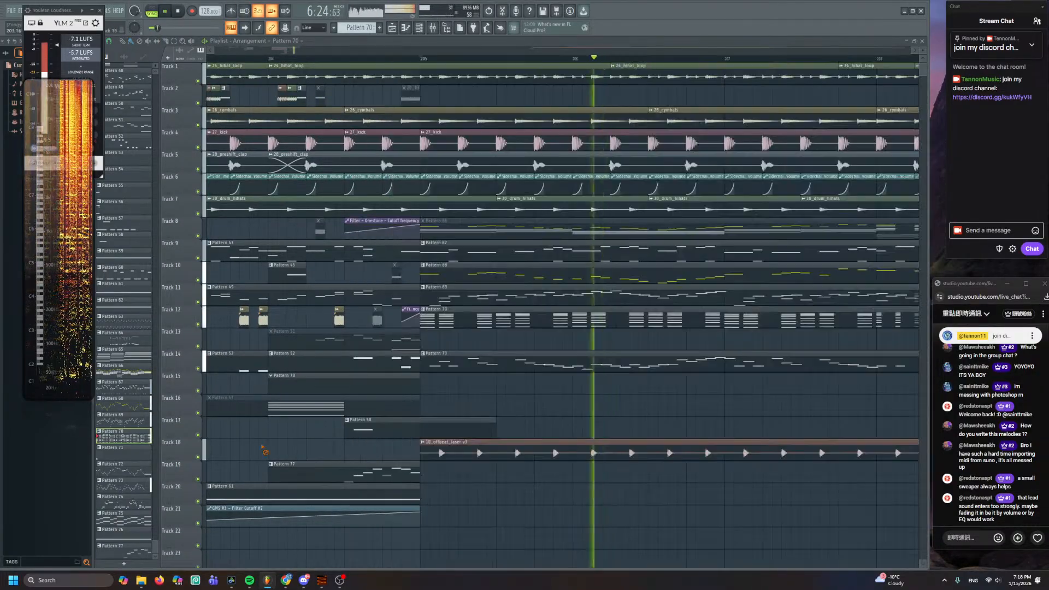
- Create a new empty pattern and place its clip on Track 22, just before the Pattern 70 section
{"action": "scroll", "coordinate": [379, 219], "scroll_direction": "down", "scroll_amount": 4}
{"action": "left_click", "coordinate": [379, 29]}
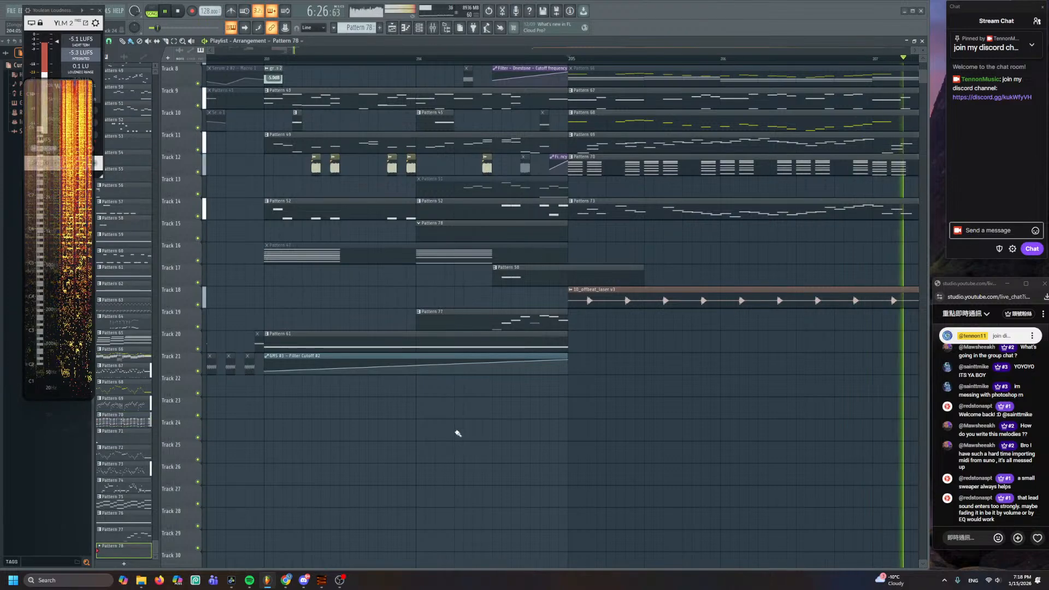
{"action": "double_click", "coordinate": [505, 383]}
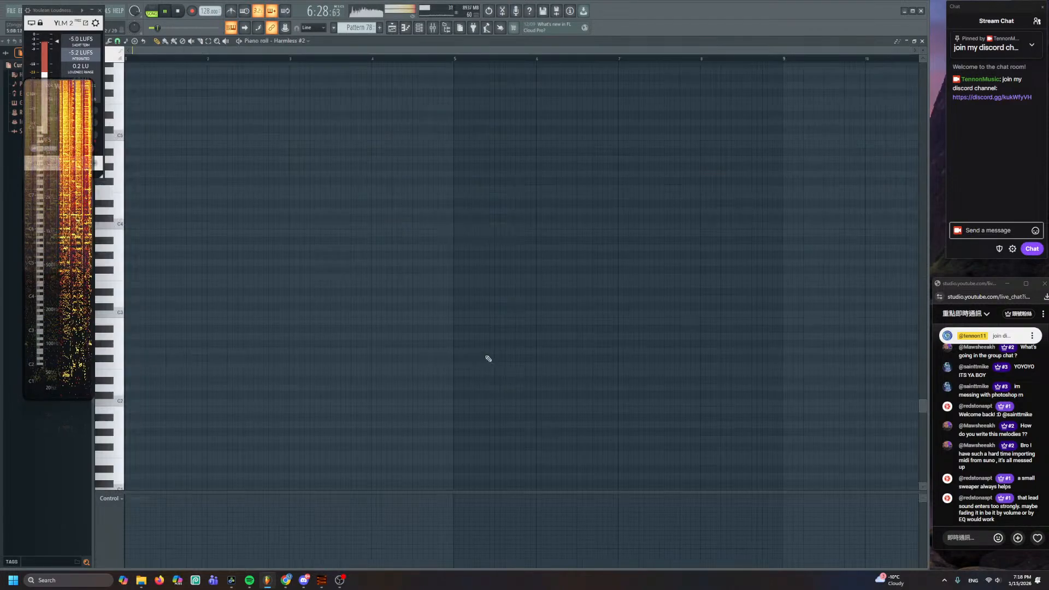
- Open Pattern 70's supersaw part in the piano roll and play its chords from several positions around the middle
{"action": "left_click", "coordinate": [402, 29]}
{"action": "double_click", "coordinate": [620, 181]}
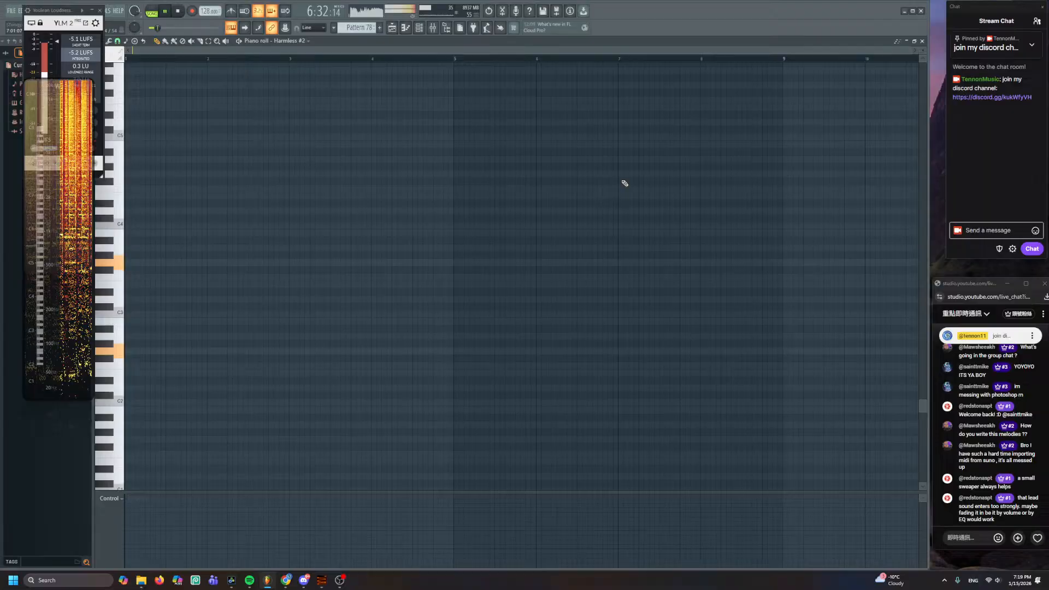
{"action": "left_click", "coordinate": [405, 30]}
{"action": "double_click", "coordinate": [633, 165]}
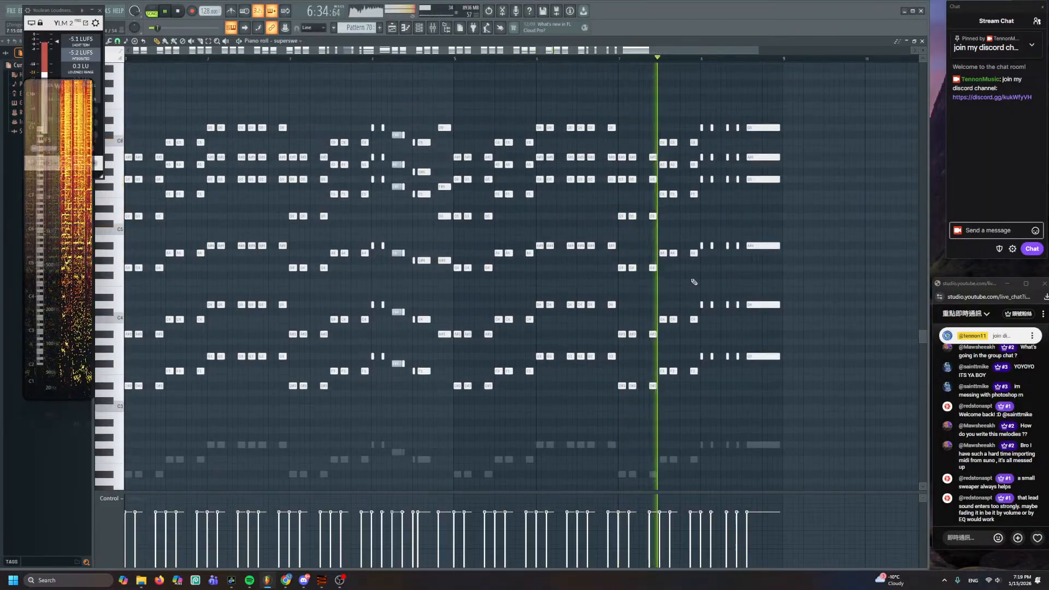
{"action": "key", "text": "space"}
{"action": "scroll", "coordinate": [499, 69], "scroll_direction": "up", "scroll_amount": 2}
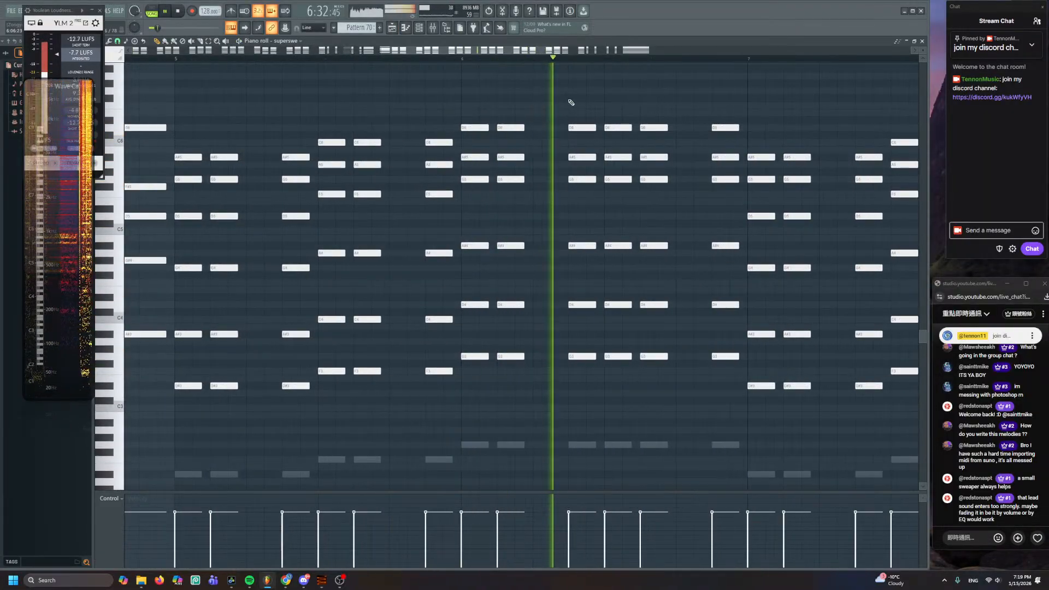
{"action": "scroll", "coordinate": [363, 98], "scroll_direction": "up", "scroll_amount": 1}
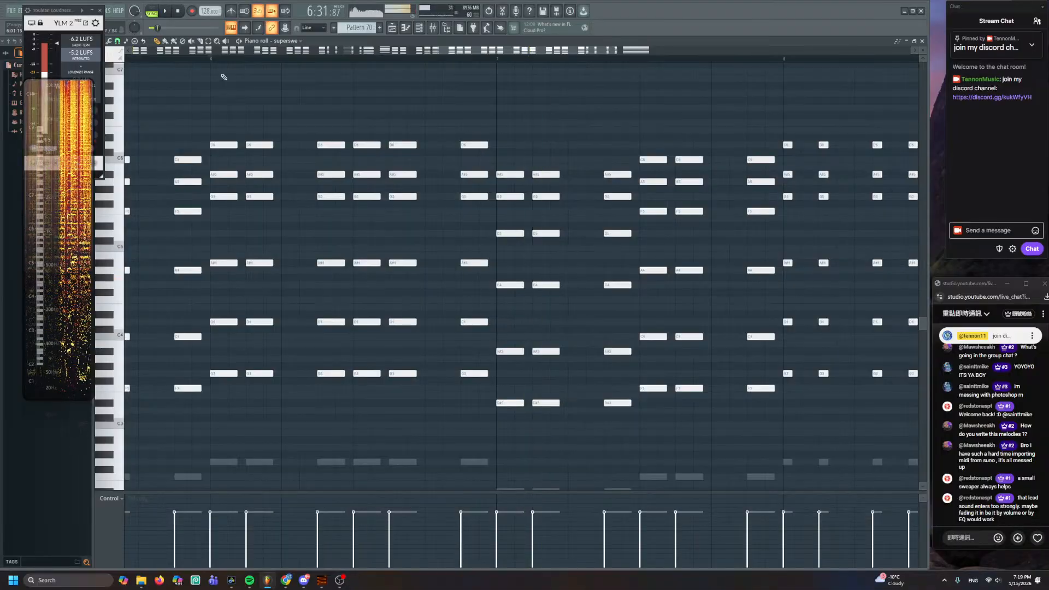
{"action": "scroll", "coordinate": [295, 141], "scroll_direction": "down", "scroll_amount": 3}
{"action": "key", "text": "space"}
{"action": "key", "text": "space"}
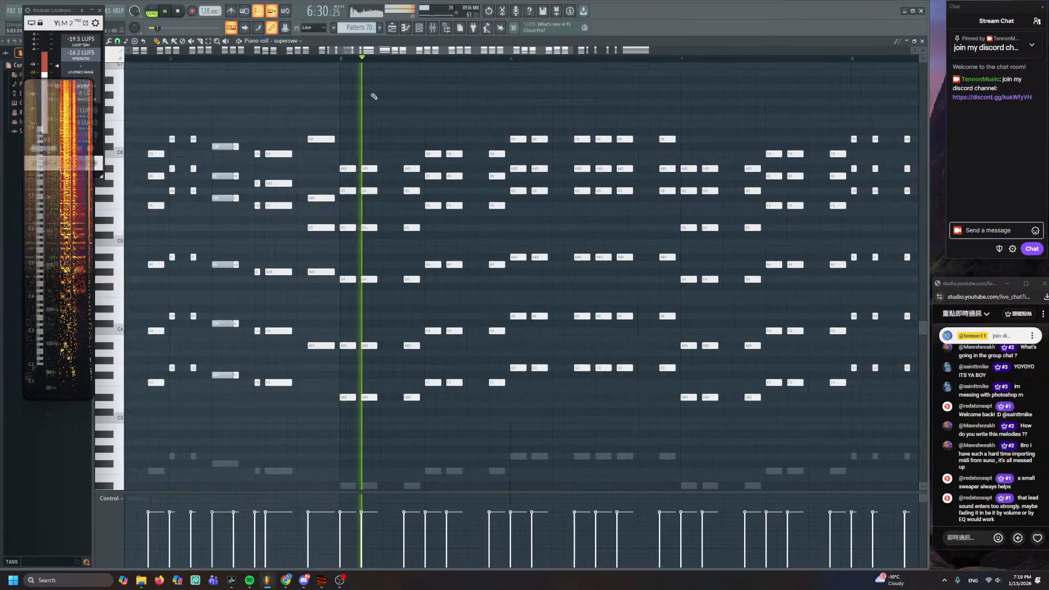
- Play the playlist section leading into the Pattern 70 chords repeatedly and examine how the layered clips work together
{"action": "key", "text": "F5"}
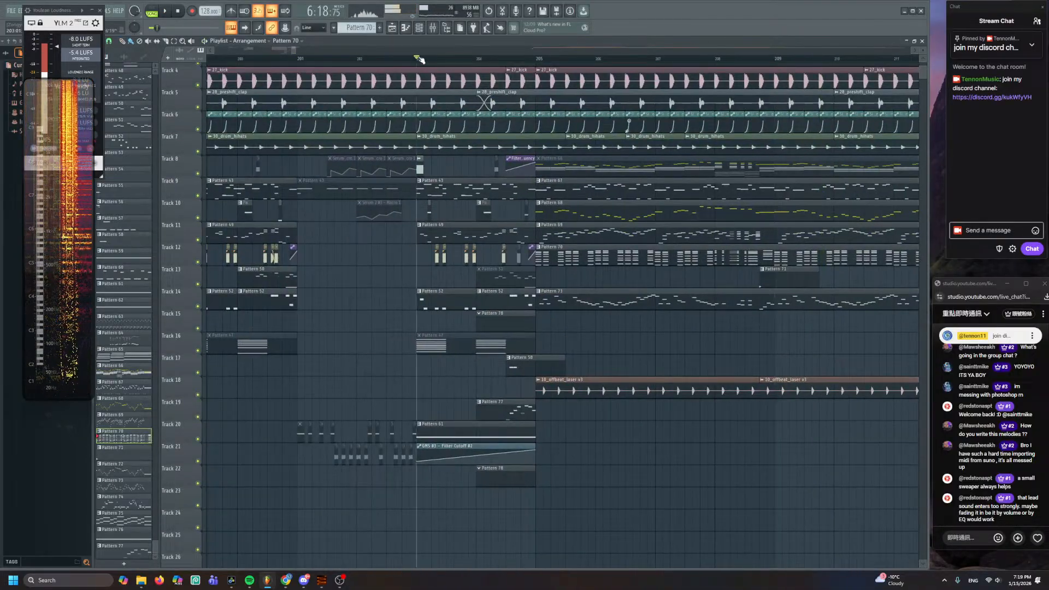
{"action": "key", "text": "space"}
{"action": "scroll", "coordinate": [307, 330], "scroll_direction": "up", "scroll_amount": 5}
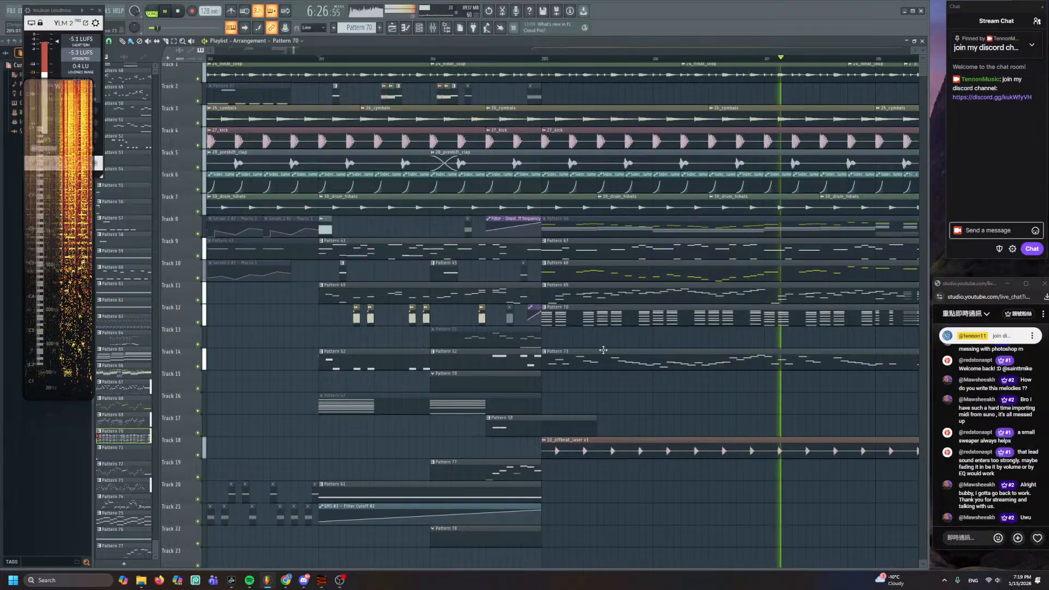
{"action": "key", "text": "space"}
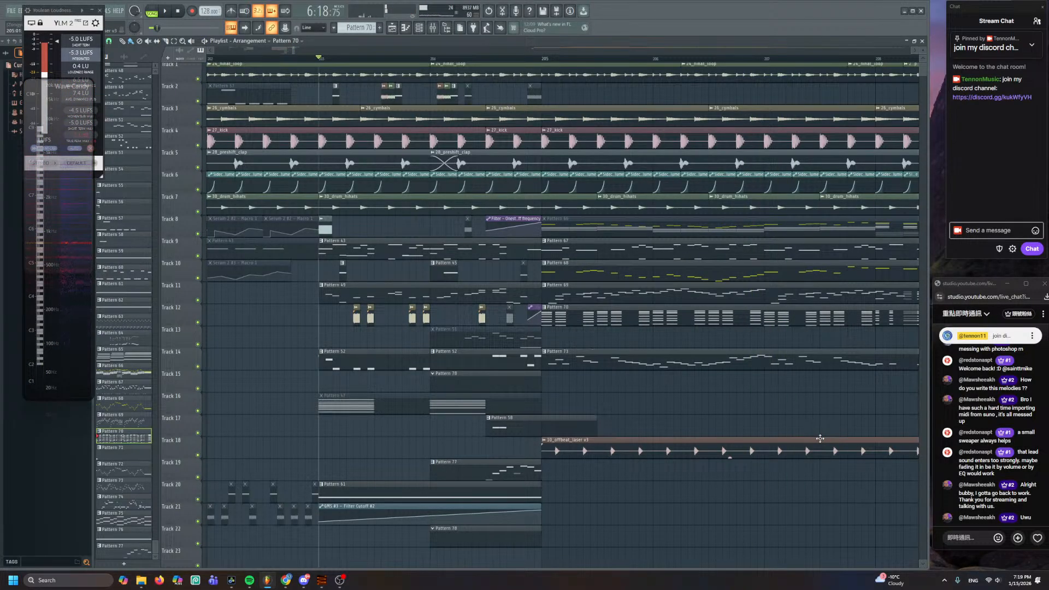
{"action": "scroll", "coordinate": [802, 411], "scroll_direction": "up", "scroll_amount": 1}
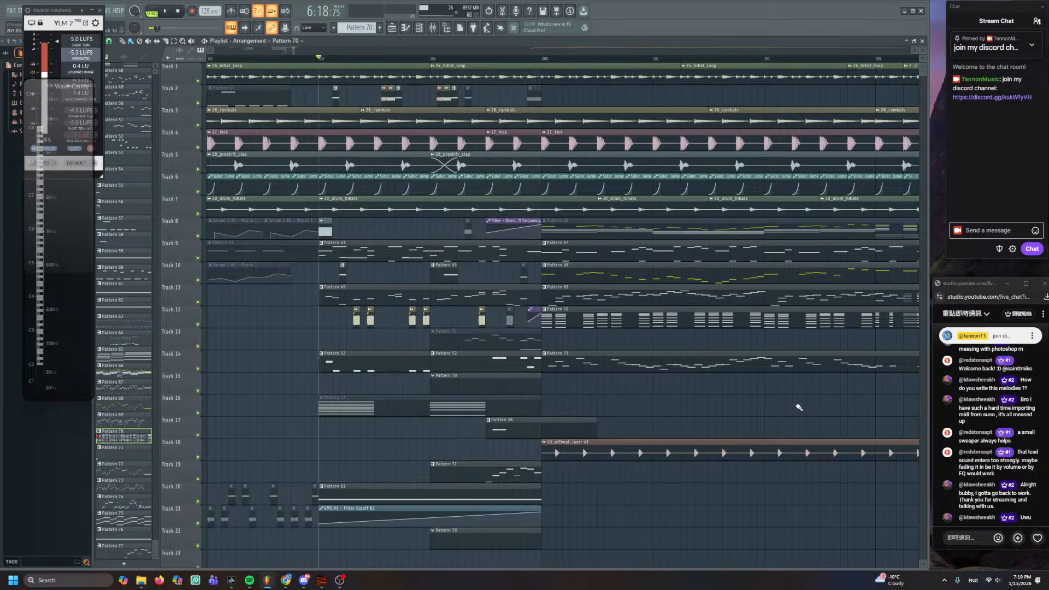
{"action": "scroll", "coordinate": [789, 414], "scroll_direction": "down", "scroll_amount": 4}
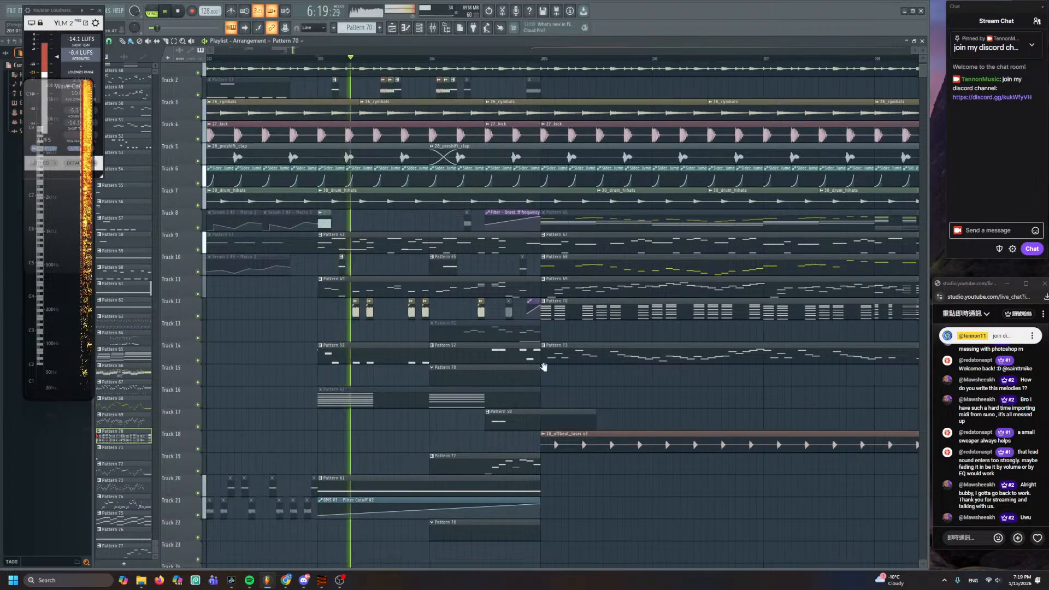
{"action": "scroll", "coordinate": [765, 356], "scroll_direction": "up", "scroll_amount": 3, "text": "ctrl"}
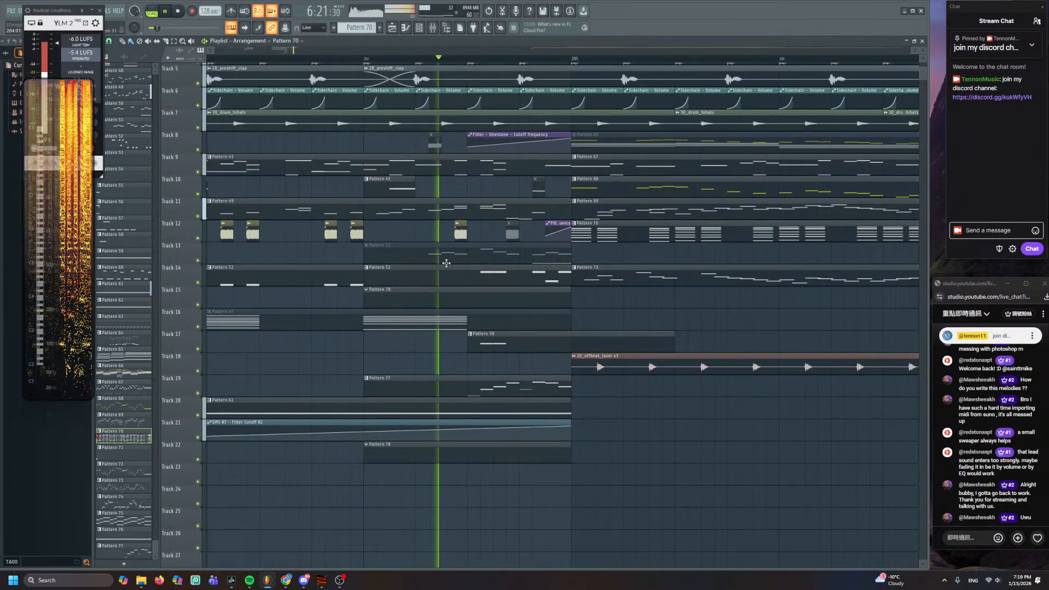
{"action": "scroll", "coordinate": [438, 274], "scroll_direction": "up", "scroll_amount": 4}
{"action": "scroll", "coordinate": [429, 287], "scroll_direction": "down", "scroll_amount": 2, "text": "ctrl"}
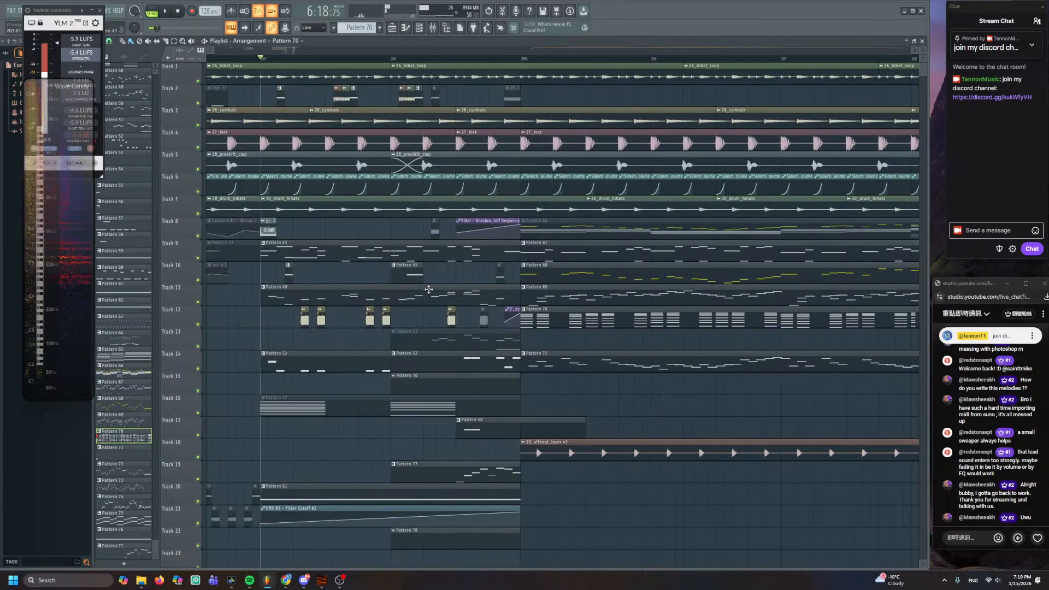
{"action": "left_click", "coordinate": [400, 246]}
{"action": "key", "text": "space"}
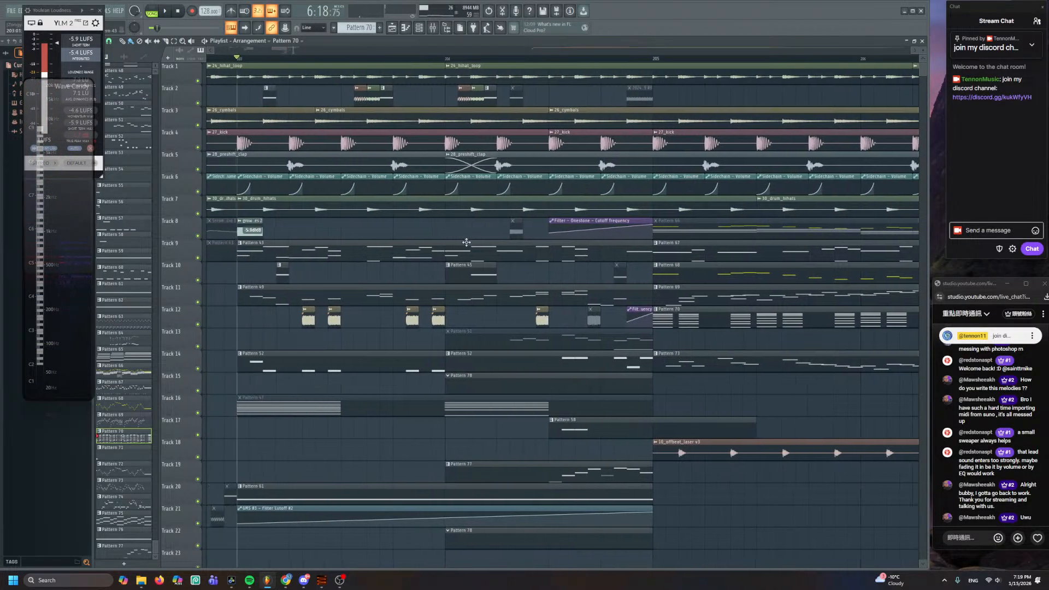
{"action": "scroll", "coordinate": [415, 246], "scroll_direction": "up", "scroll_amount": 2, "text": "ctrl"}
{"action": "key", "text": "space"}
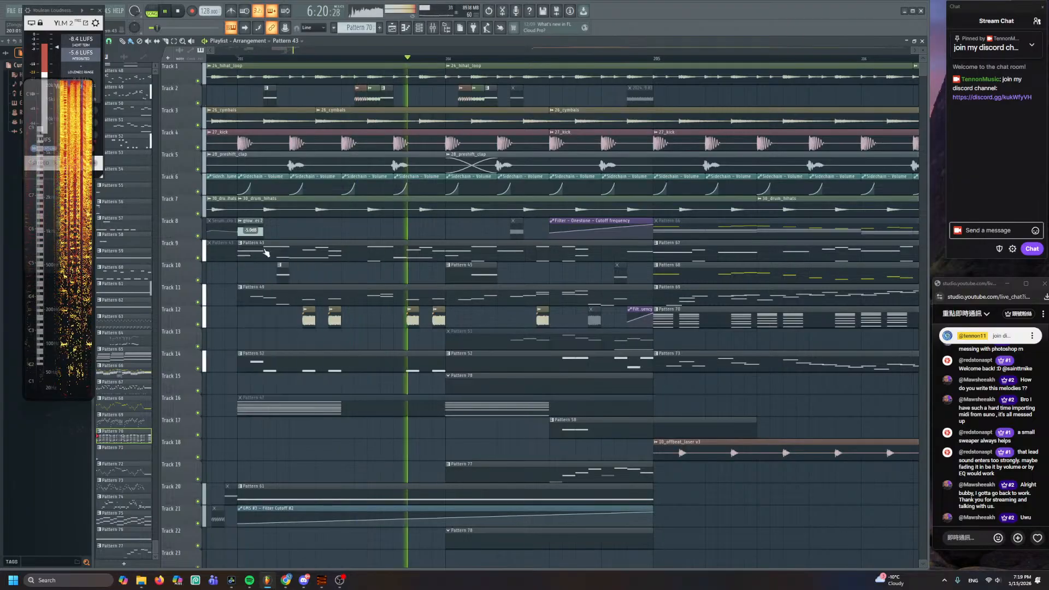
- Open the MODO BASS 2 notes of the Track 9 clip in the piano roll and play their final phrase
{"action": "key", "text": "ctrl+shift+Insert"}
{"action": "double_click", "coordinate": [422, 255]}
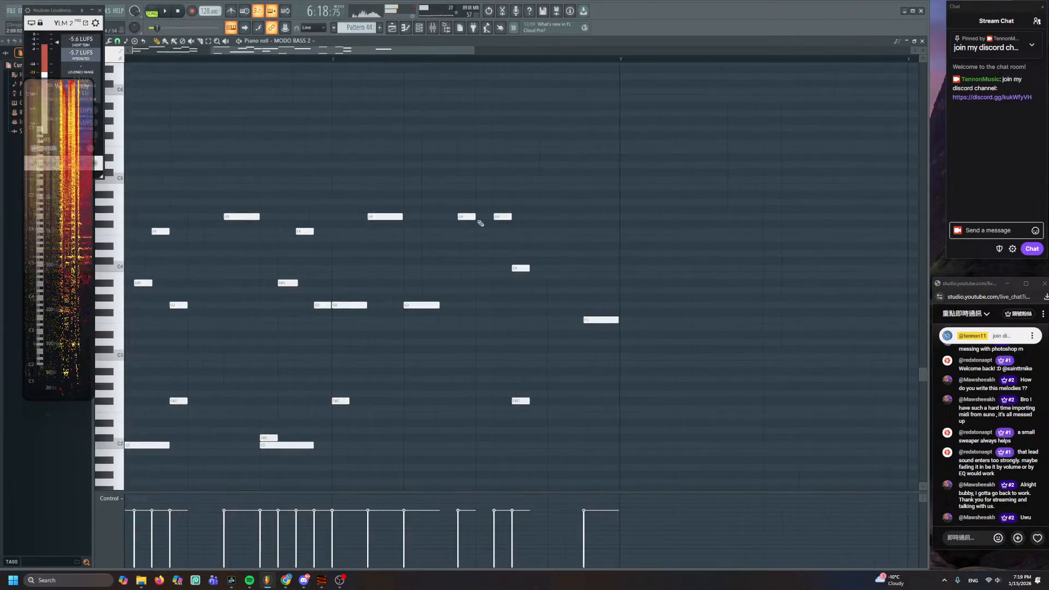
{"action": "key", "text": "space"}
{"action": "key", "text": "space"}
{"action": "scroll", "coordinate": [534, 169], "scroll_direction": "up", "scroll_amount": 3}
{"action": "scroll", "coordinate": [525, 152], "scroll_direction": "down", "scroll_amount": 2}
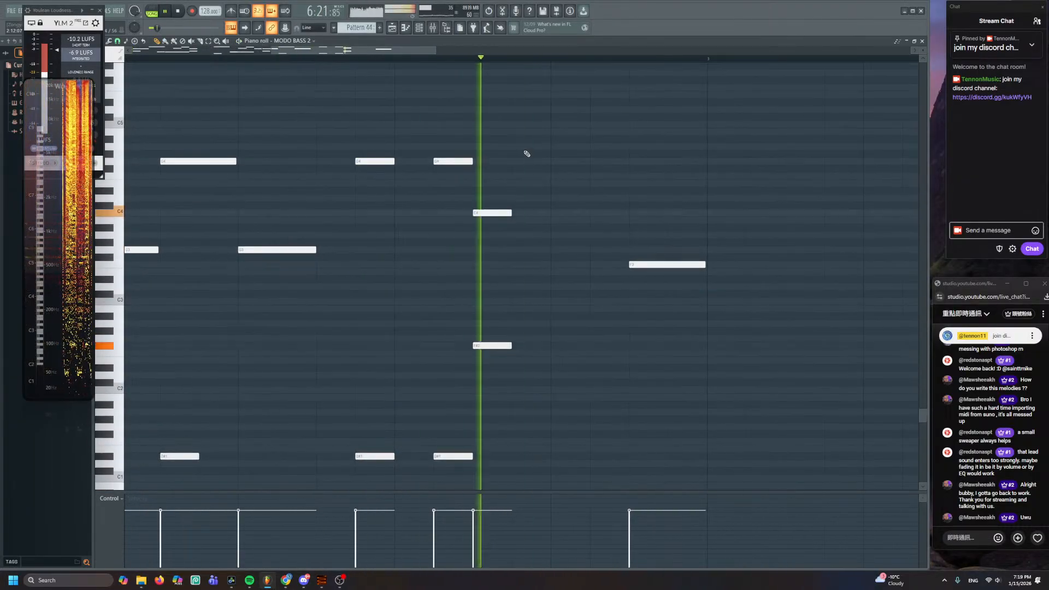
{"action": "scroll", "coordinate": [500, 163], "scroll_direction": "down", "scroll_amount": 2}
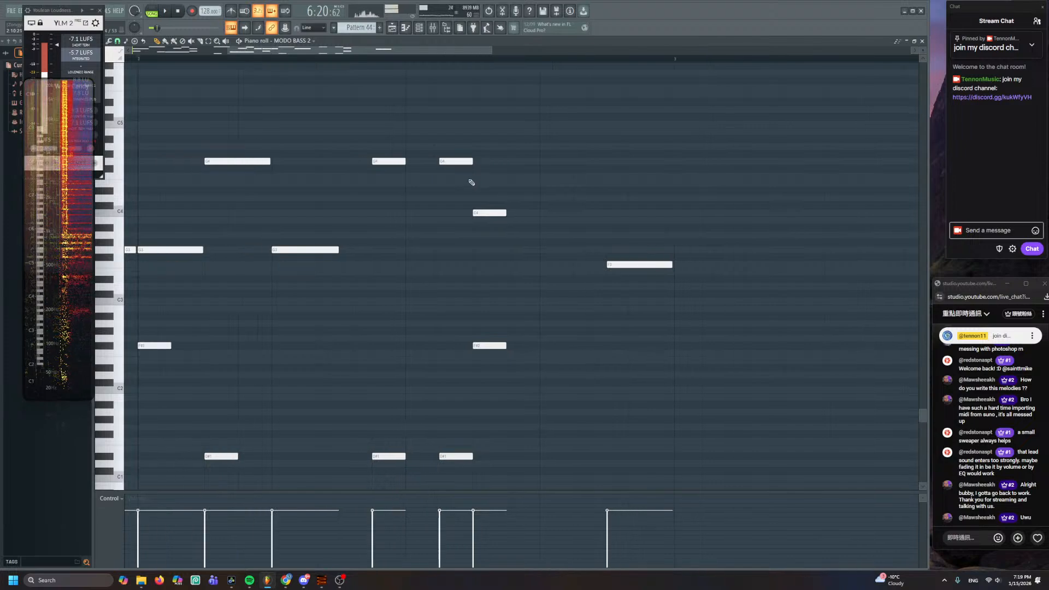
{"action": "scroll", "coordinate": [500, 164], "scroll_direction": "down", "scroll_amount": 2}
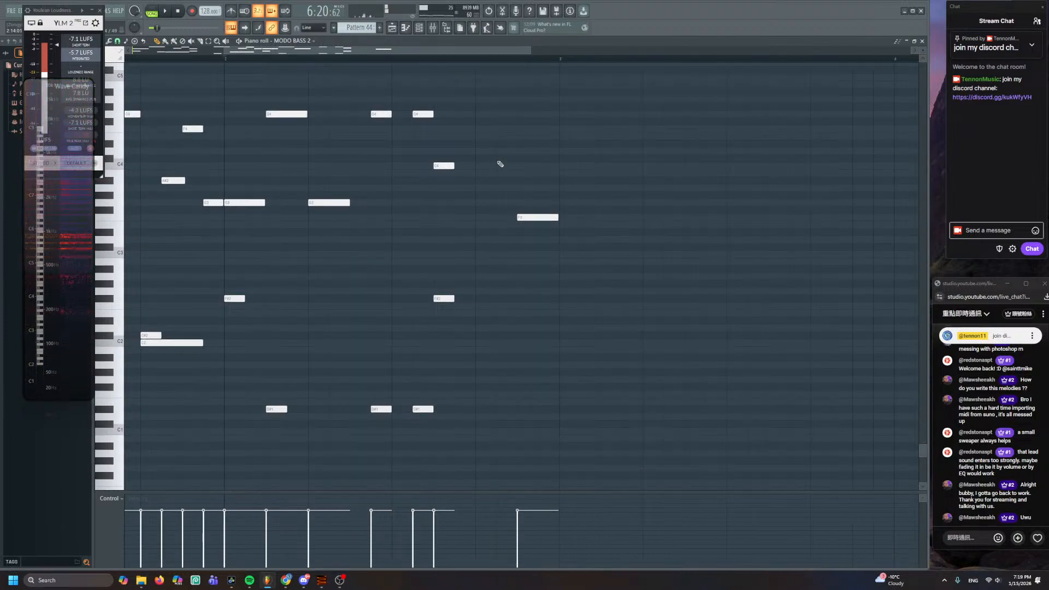
{"action": "scroll", "coordinate": [499, 164], "scroll_direction": "up", "scroll_amount": 2}
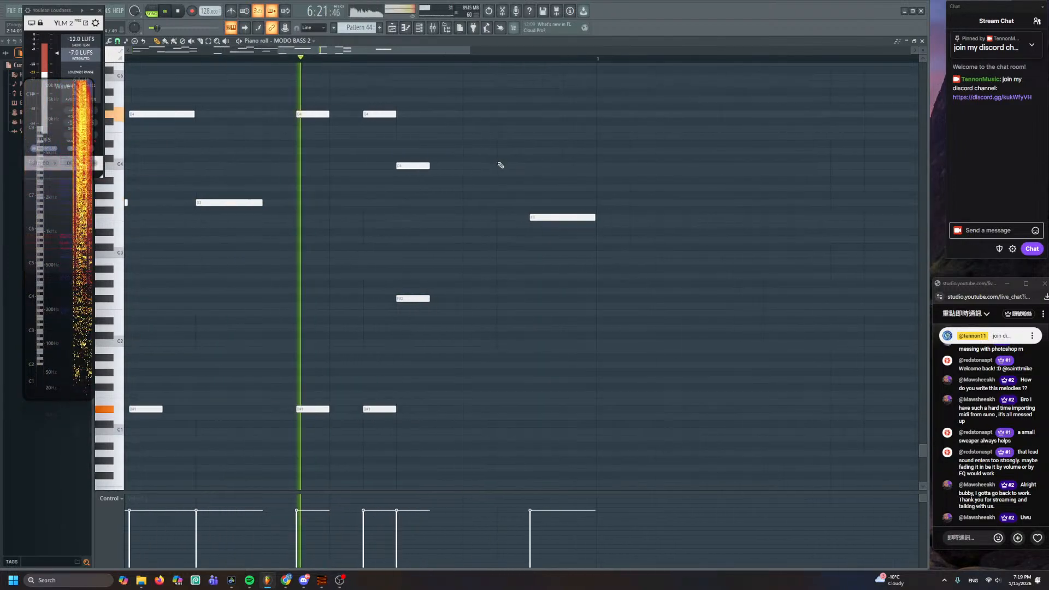
- Add a D4 note directly before the final F3 bass note, plus a low D#1 note at the same position
{"action": "key", "text": "space"}
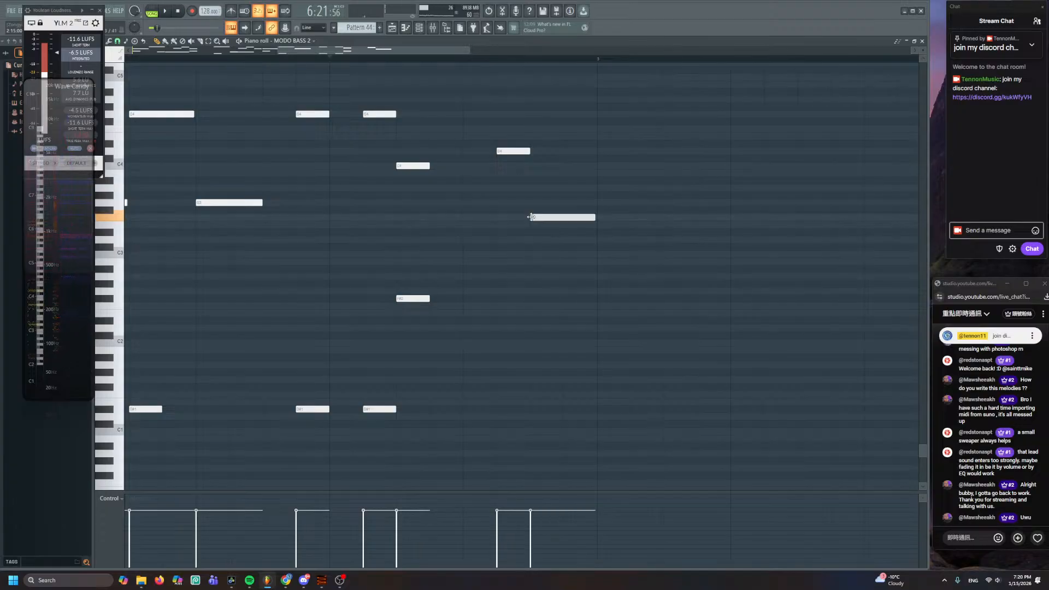
{"action": "scroll", "coordinate": [492, 235], "scroll_direction": "down", "scroll_amount": 1}
{"action": "scroll", "coordinate": [328, 136], "scroll_direction": "up", "scroll_amount": 3}
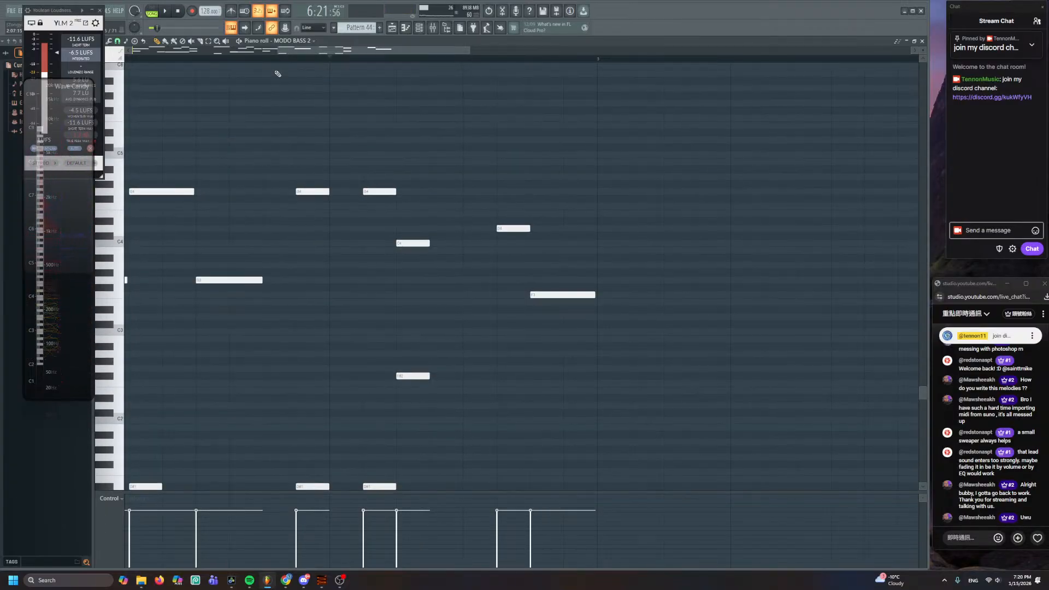
{"action": "scroll", "coordinate": [332, 211], "scroll_direction": "down", "scroll_amount": 3}
{"action": "left_click_drag", "start_coordinate": [456, 379], "coordinate": [426, 274]}
{"action": "scroll", "coordinate": [426, 274], "scroll_direction": "up", "scroll_amount": 3}
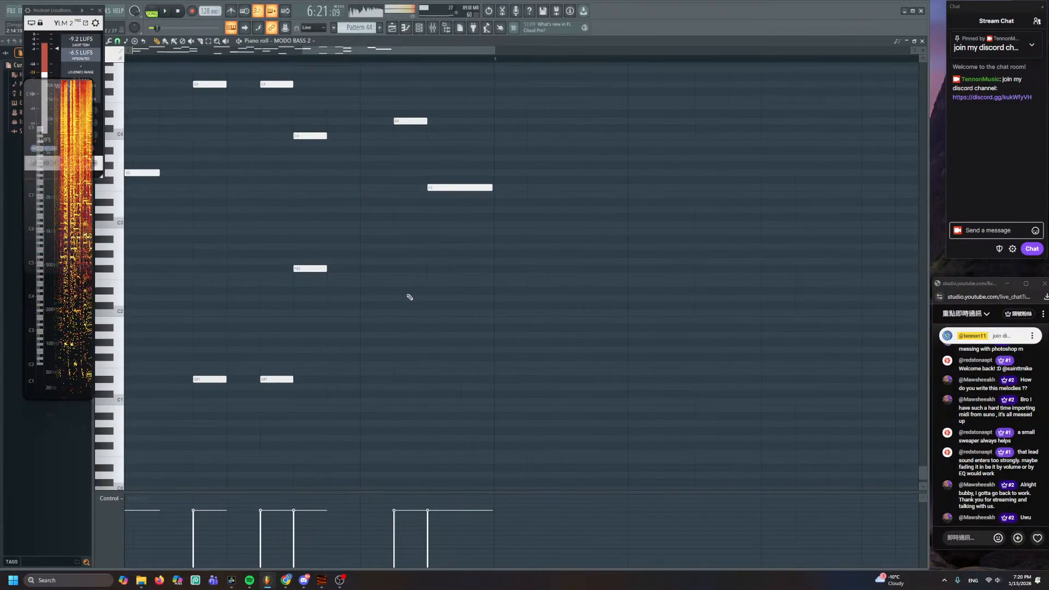
{"action": "left_click_drag", "start_coordinate": [212, 122], "coordinate": [292, 147]}
{"action": "key", "text": "space"}
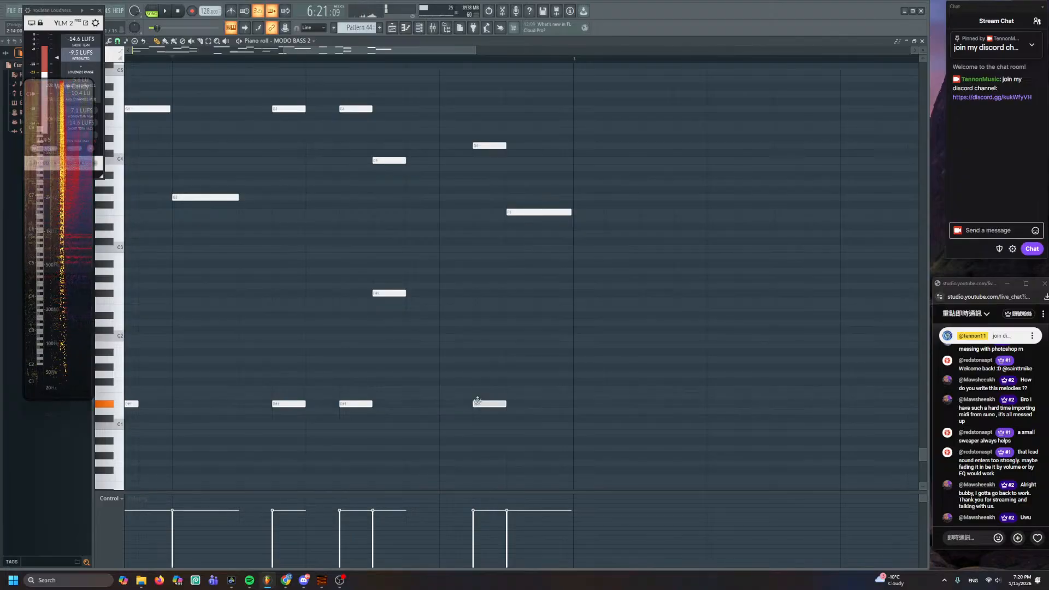
- Raise the D4 bass note before the final F3 to F4 and play back the phrase
{"action": "key", "text": "space"}
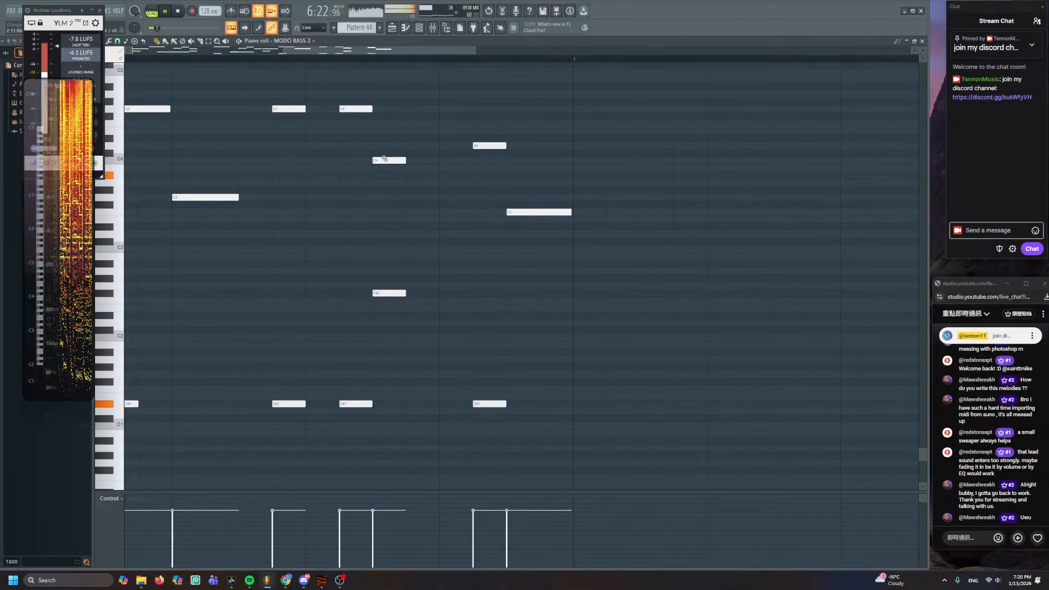
{"action": "key", "text": "space"}
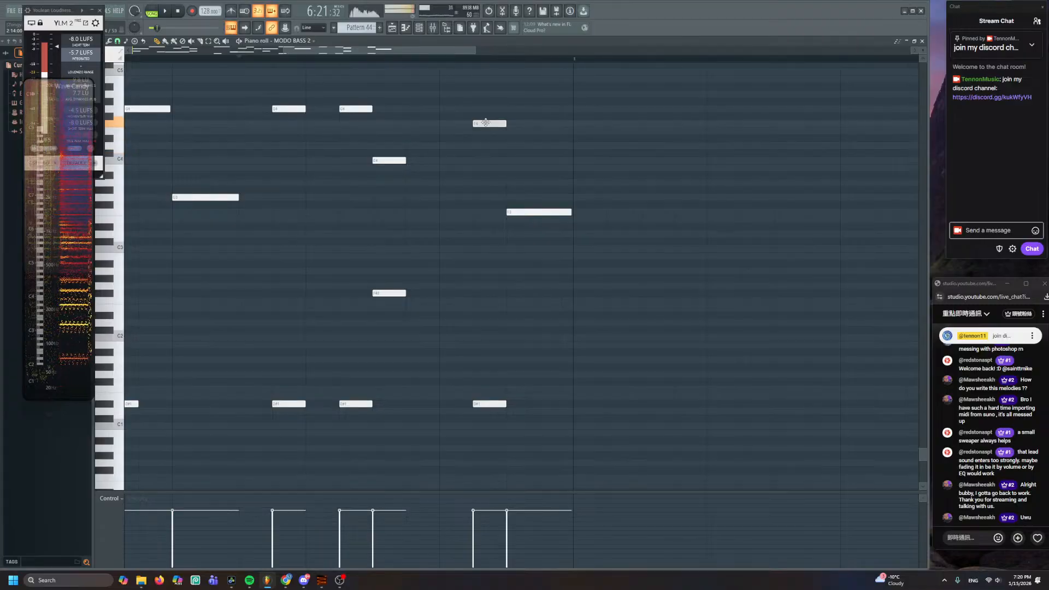
{"action": "scroll", "coordinate": [485, 124], "scroll_direction": "up", "scroll_amount": 2}
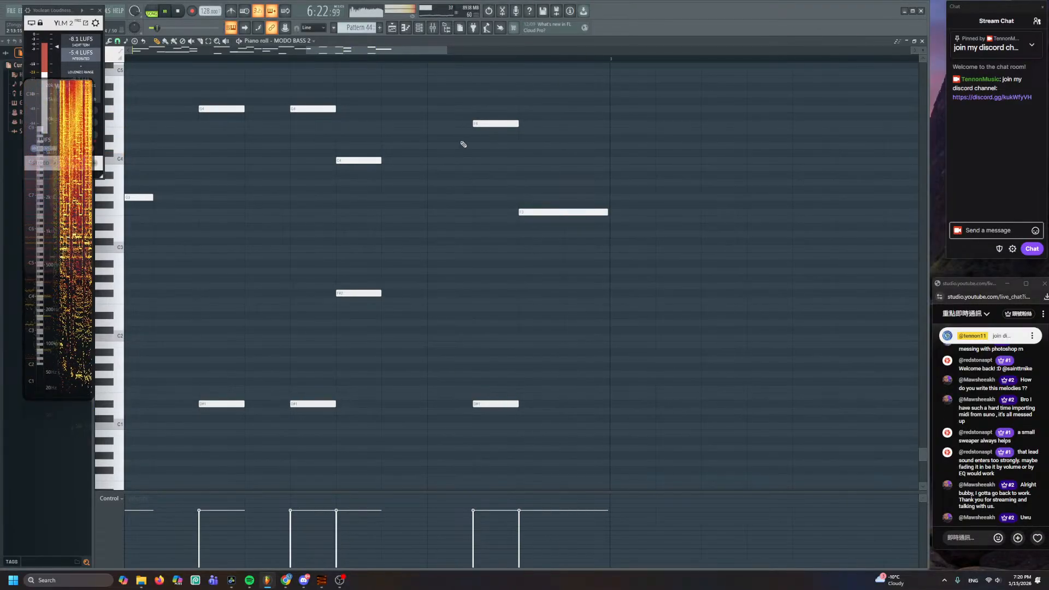
{"action": "key", "text": "space"}
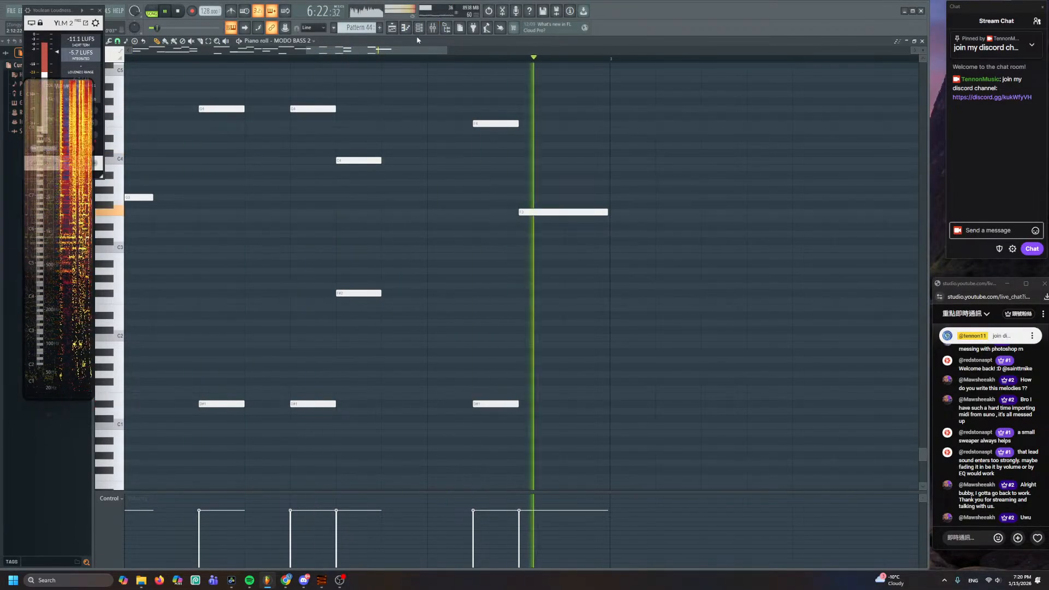
- Add an F4 note directly before the final F3 in Pattern 44's 3x Osc part, matching the MODO BASS 2 line, and play back the section
{"action": "left_click_drag", "start_coordinate": [199, 84], "coordinate": [612, 217]}
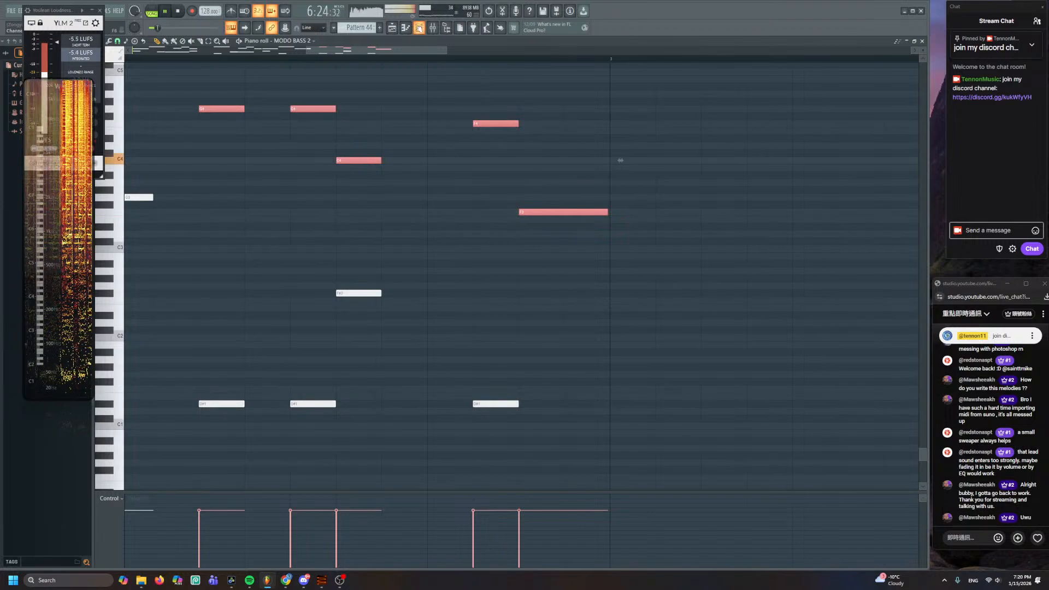
{"action": "key", "text": "F6"}
{"action": "scroll", "coordinate": [490, 312], "scroll_direction": "up", "scroll_amount": 2}
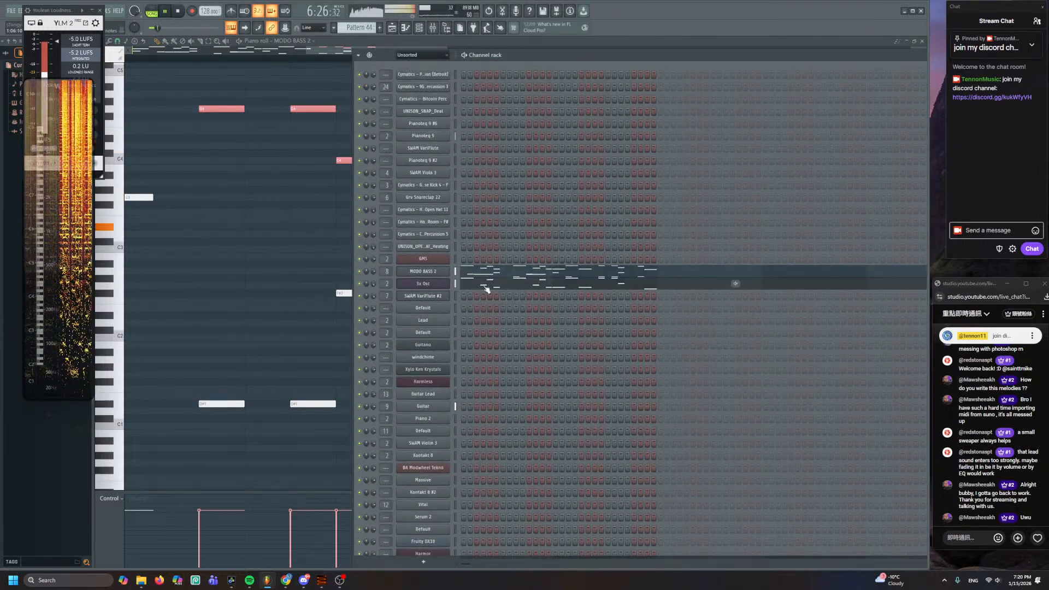
{"action": "left_click", "coordinate": [487, 289]}
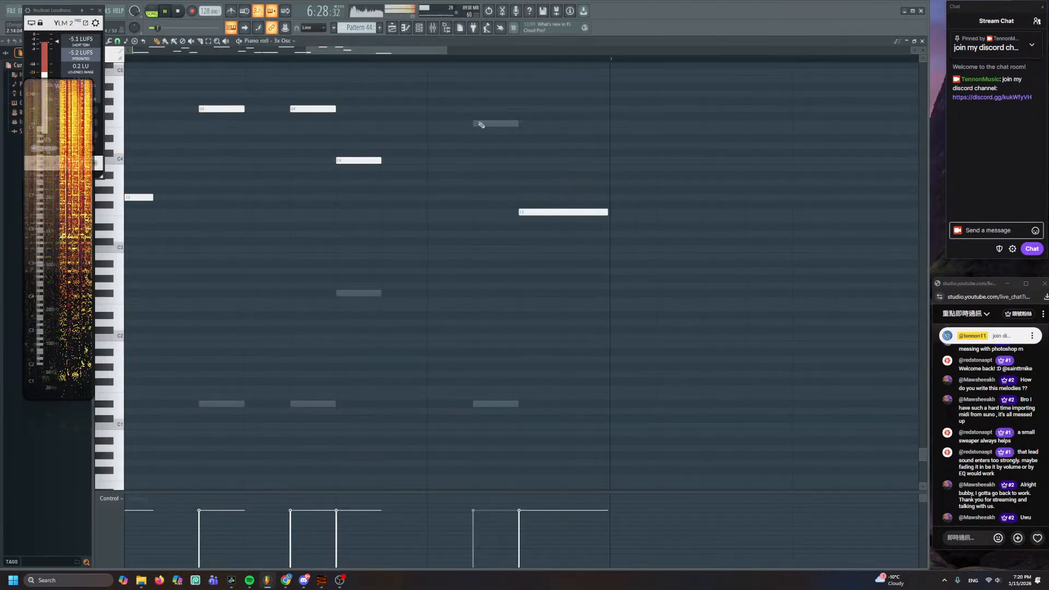
{"action": "scroll", "coordinate": [305, 228], "scroll_direction": "right", "scroll_amount": 1}
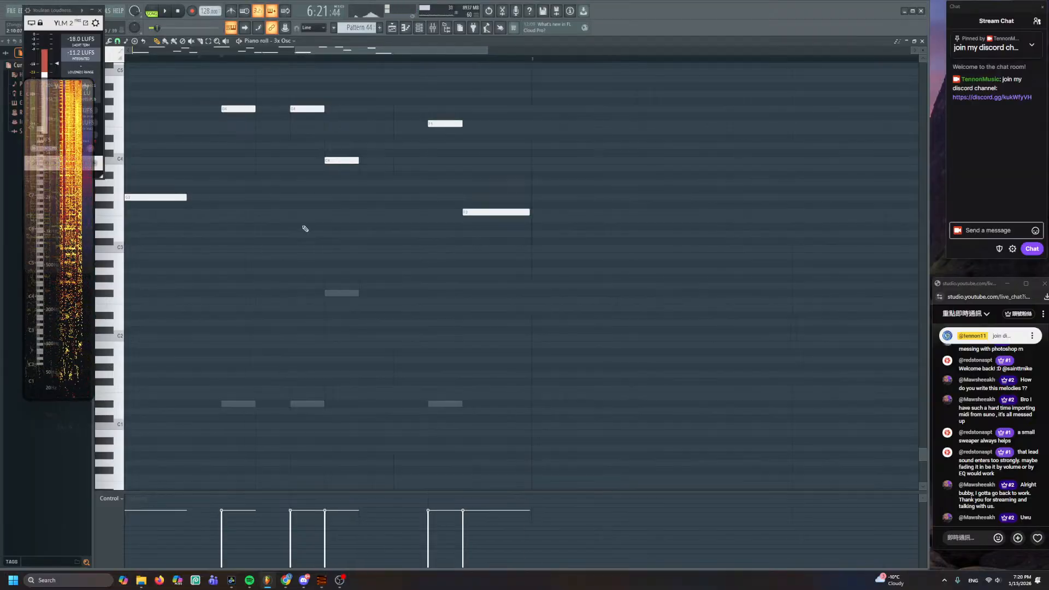
{"action": "key", "text": "space"}
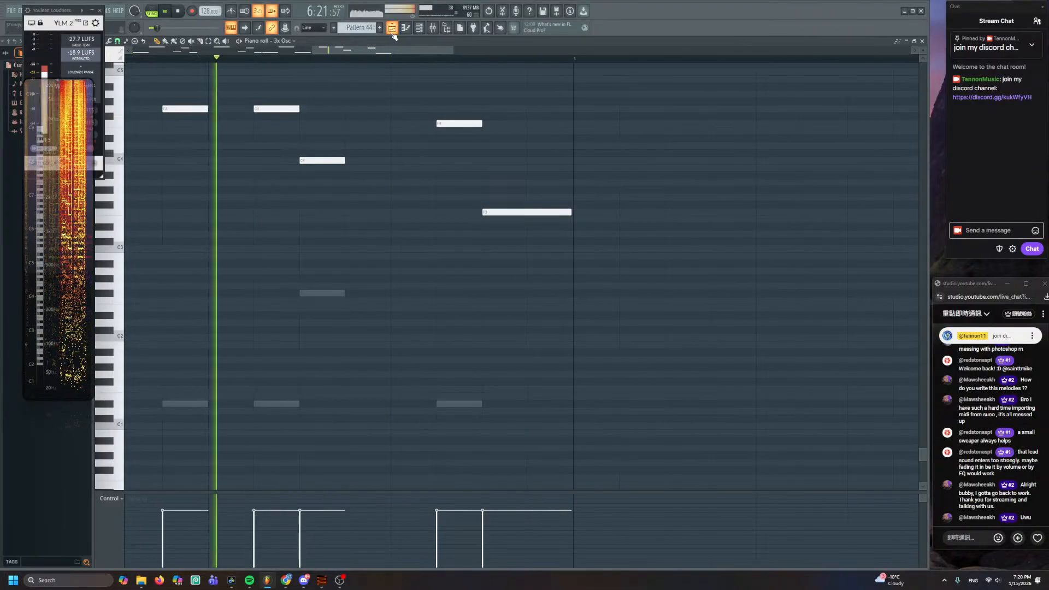
{"action": "left_click", "coordinate": [392, 32]}
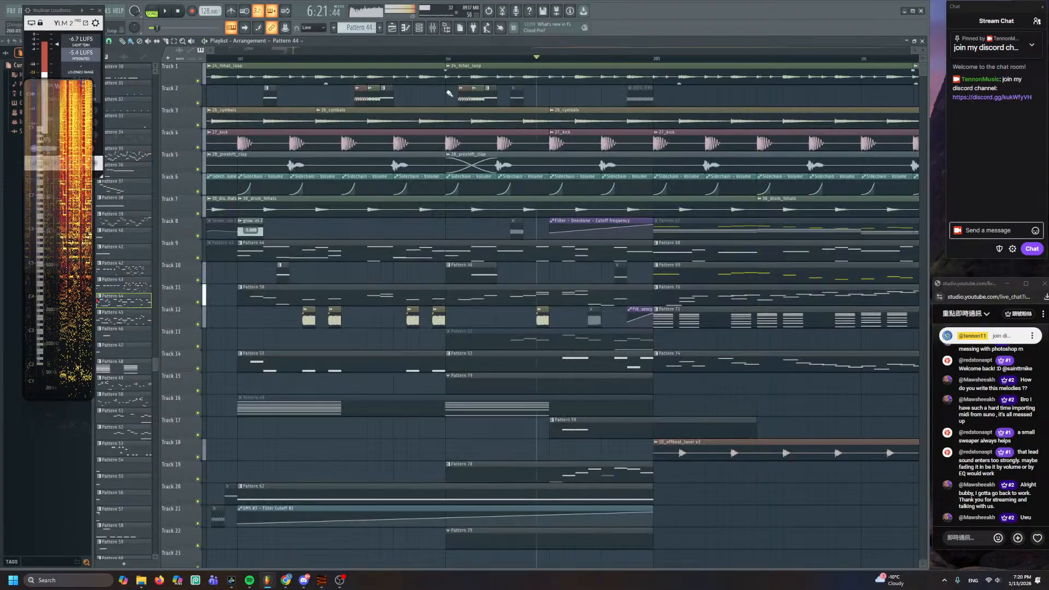
{"action": "scroll", "coordinate": [362, 62], "scroll_direction": "up", "scroll_amount": 2}
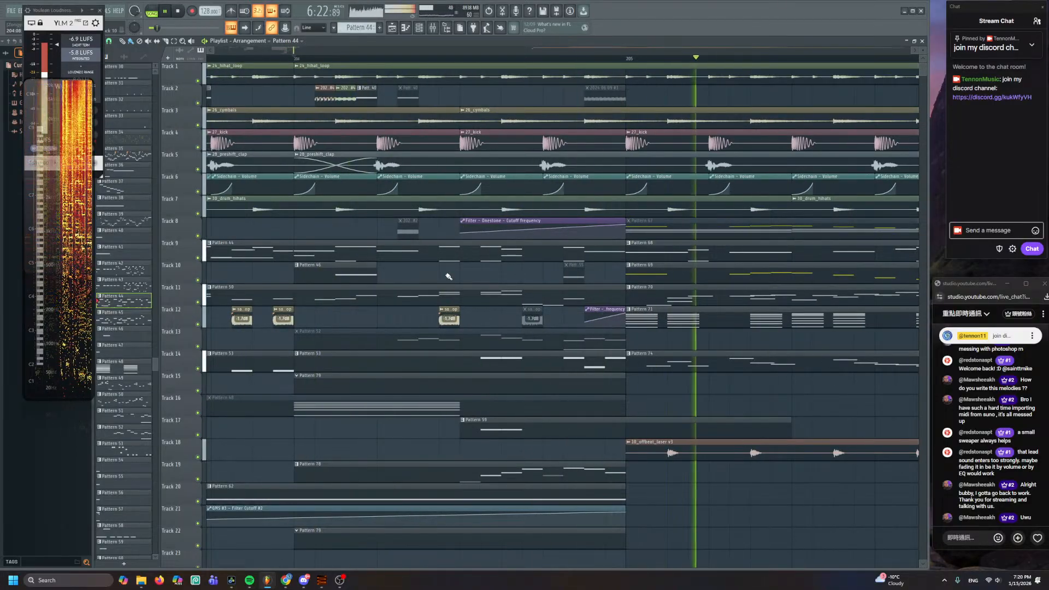
{"action": "scroll", "coordinate": [449, 278], "scroll_direction": "down", "scroll_amount": 2}
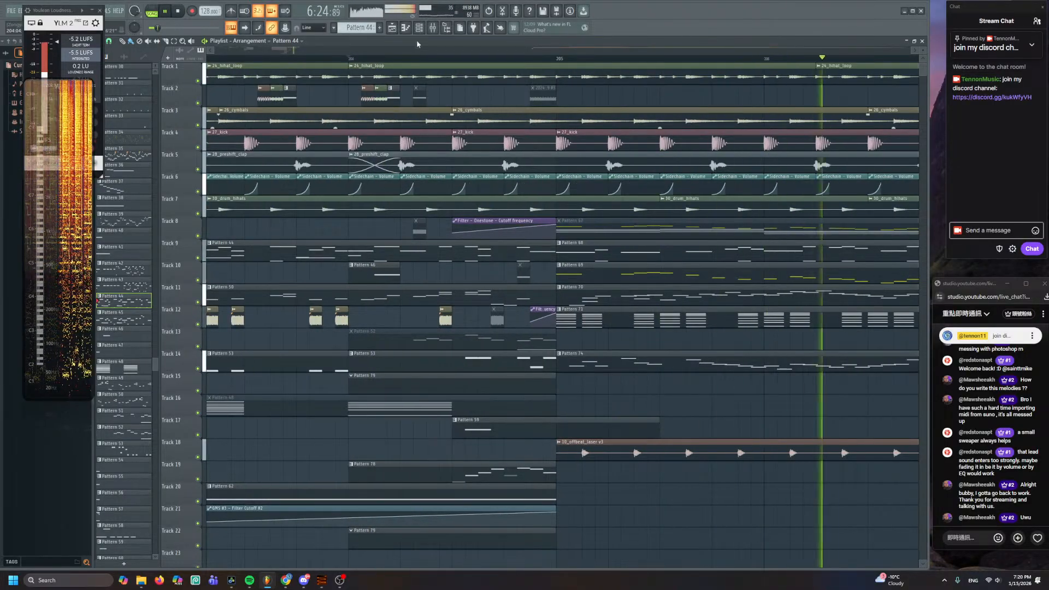
- Pick up the Cymatics - Impactful White Noise Down #3 clip from Track 48 and place it on Track 23, ending around bar 205
{"action": "scroll", "coordinate": [369, 370], "scroll_direction": "down", "scroll_amount": 4}
{"action": "scroll", "coordinate": [370, 369], "scroll_direction": "down", "scroll_amount": 5}
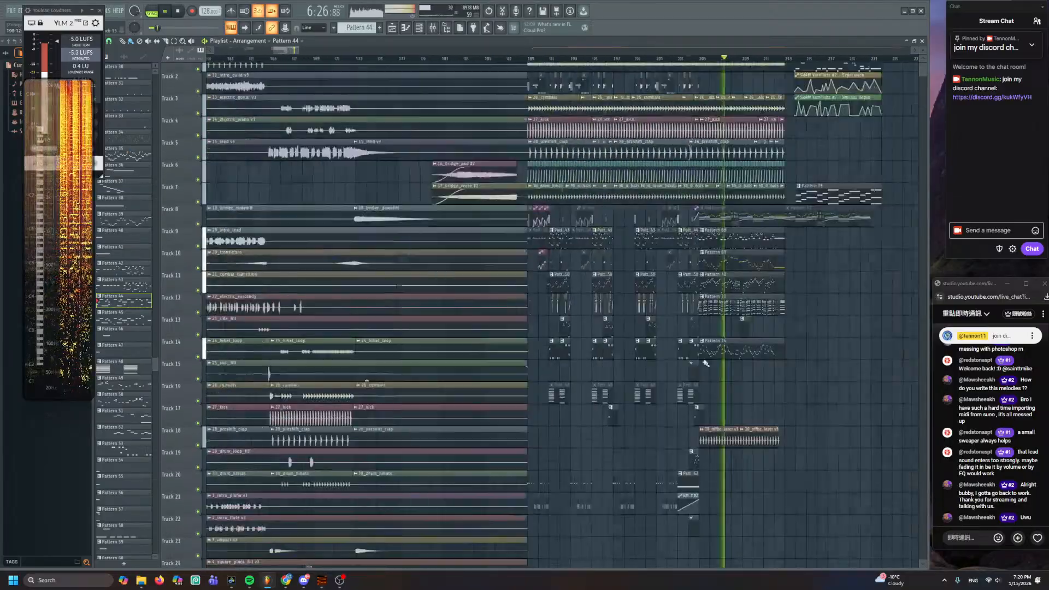
{"action": "scroll", "coordinate": [504, 457], "scroll_direction": "down", "scroll_amount": 10}
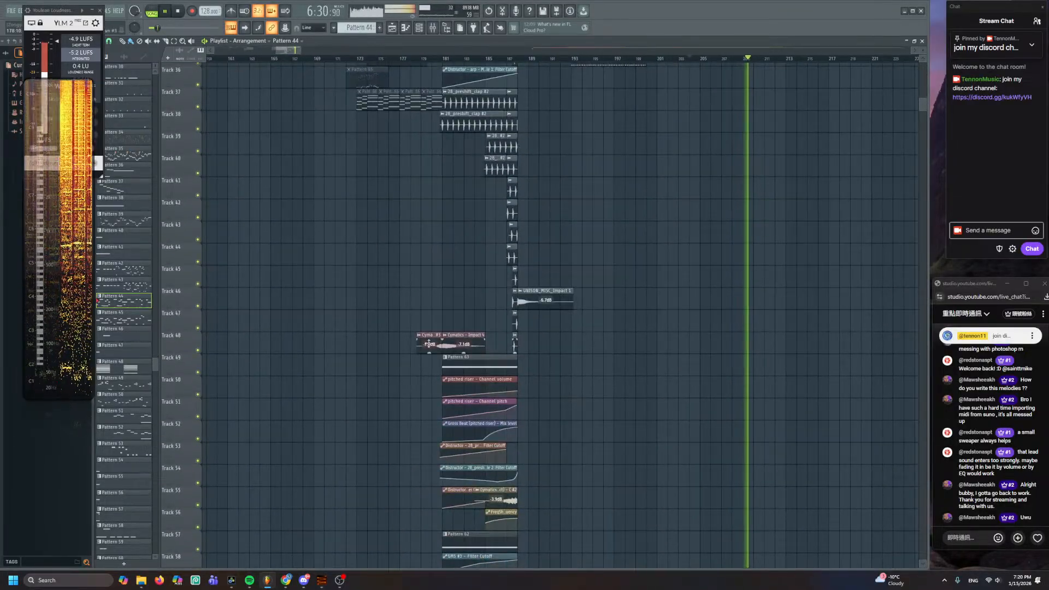
{"action": "left_click", "coordinate": [428, 343]}
{"action": "scroll", "coordinate": [555, 399], "scroll_direction": "up", "scroll_amount": 10}
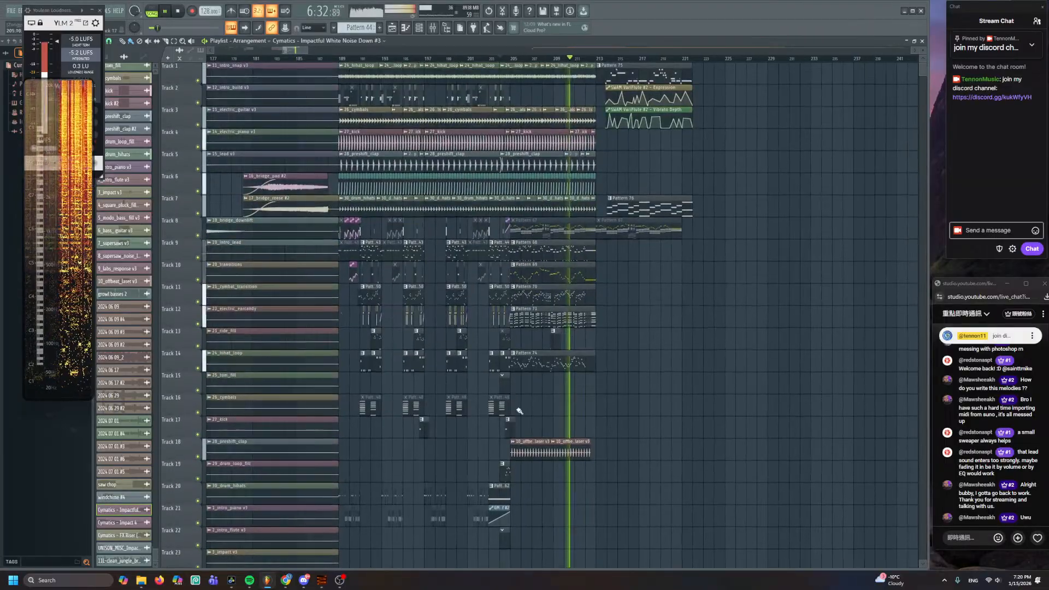
{"action": "key", "text": "space"}
{"action": "scroll", "coordinate": [520, 411], "scroll_direction": "up", "scroll_amount": 6}
{"action": "scroll", "coordinate": [510, 363], "scroll_direction": "down", "scroll_amount": 3}
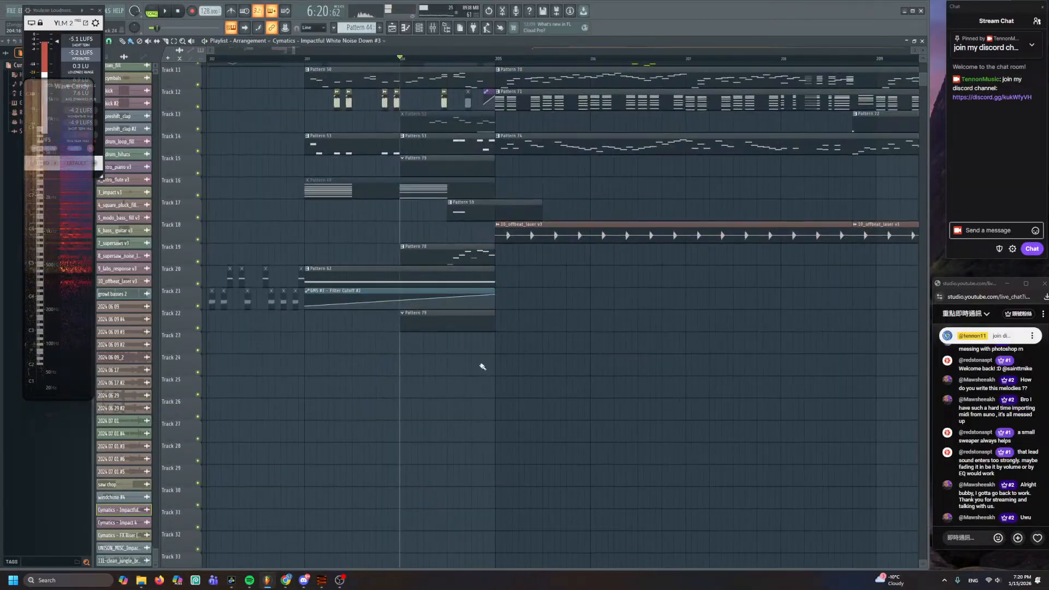
{"action": "left_click_drag", "start_coordinate": [519, 346], "coordinate": [388, 346]}
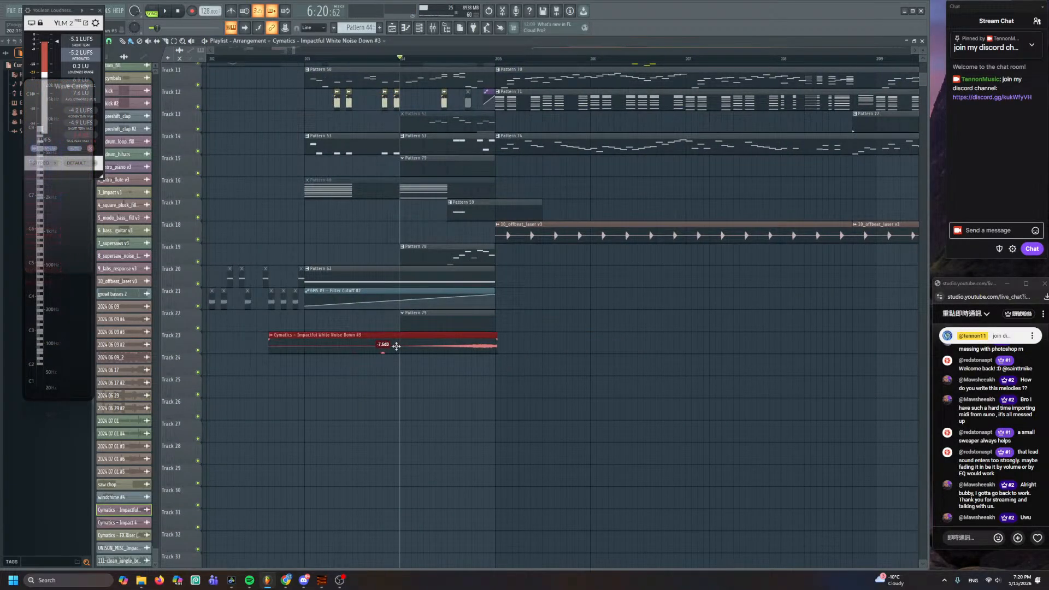
- Trim the end of the white noise clip on Track 23 to the start of bar 205
{"action": "scroll", "coordinate": [535, 348], "scroll_direction": "up", "scroll_amount": 3}
{"action": "scroll", "coordinate": [535, 348], "scroll_direction": "up", "scroll_amount": 3}
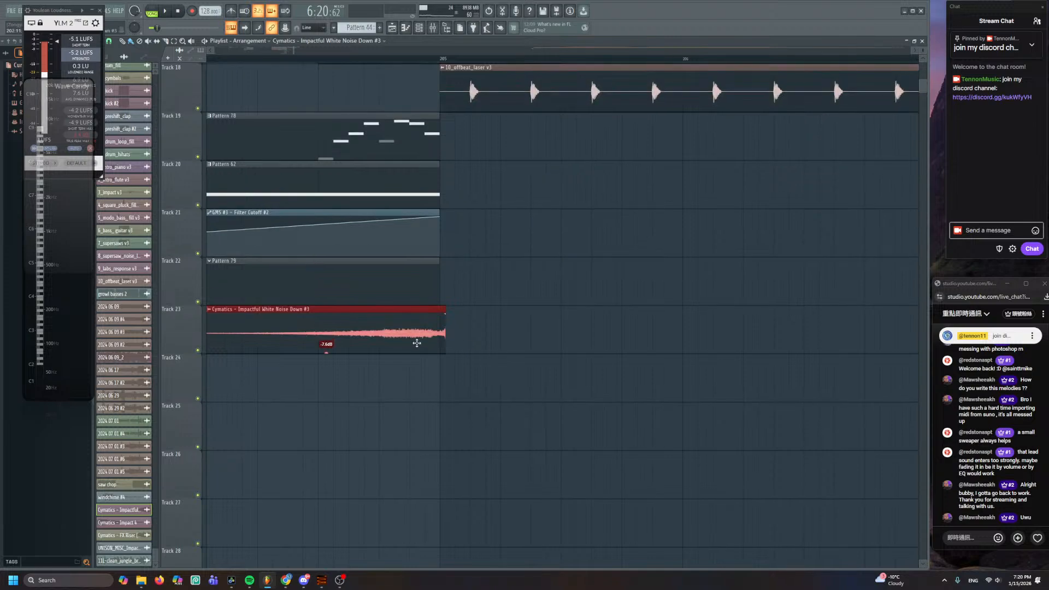
{"action": "scroll", "coordinate": [501, 351], "scroll_direction": "down", "scroll_amount": 4}
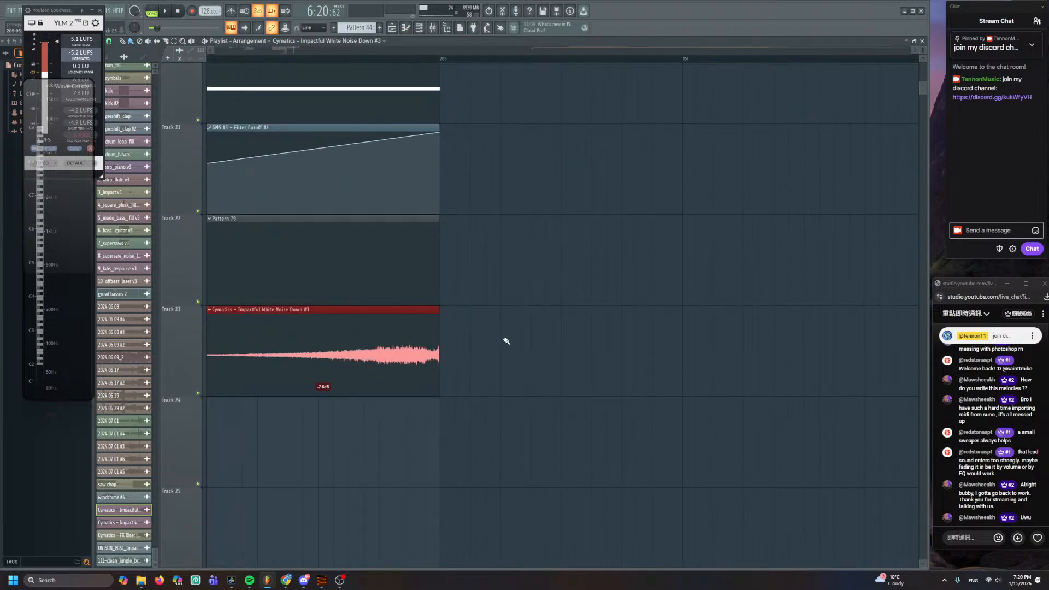
{"action": "scroll", "coordinate": [499, 344], "scroll_direction": "down", "scroll_amount": 5}
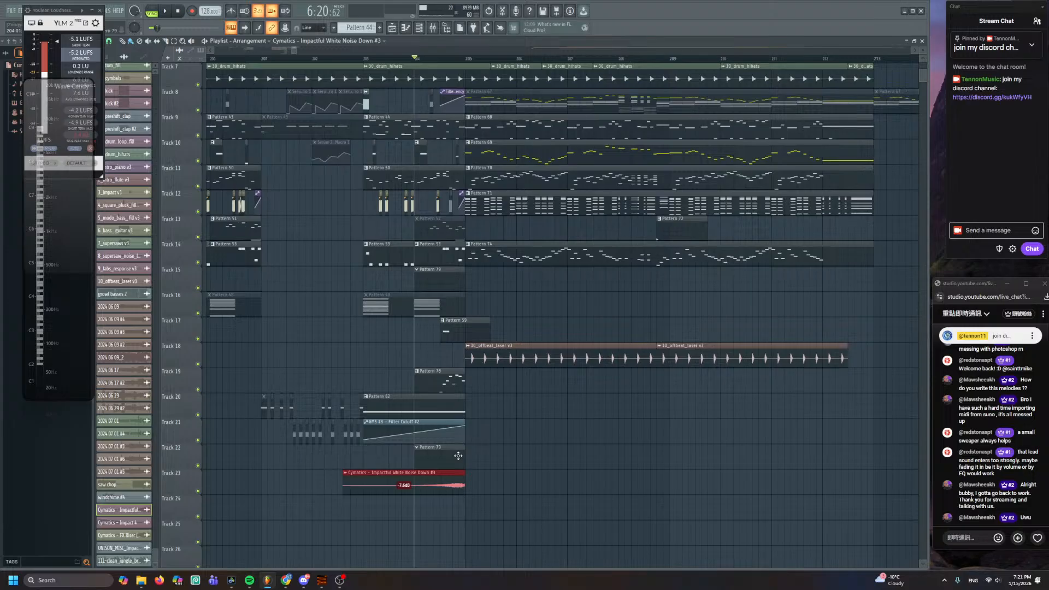
- Remove the Pattern 79 clip from Track 22 and shift the build-up clips below Track 17 up to fill Tracks 18 to 21
{"action": "scroll", "coordinate": [464, 446], "scroll_direction": "up", "scroll_amount": 1}
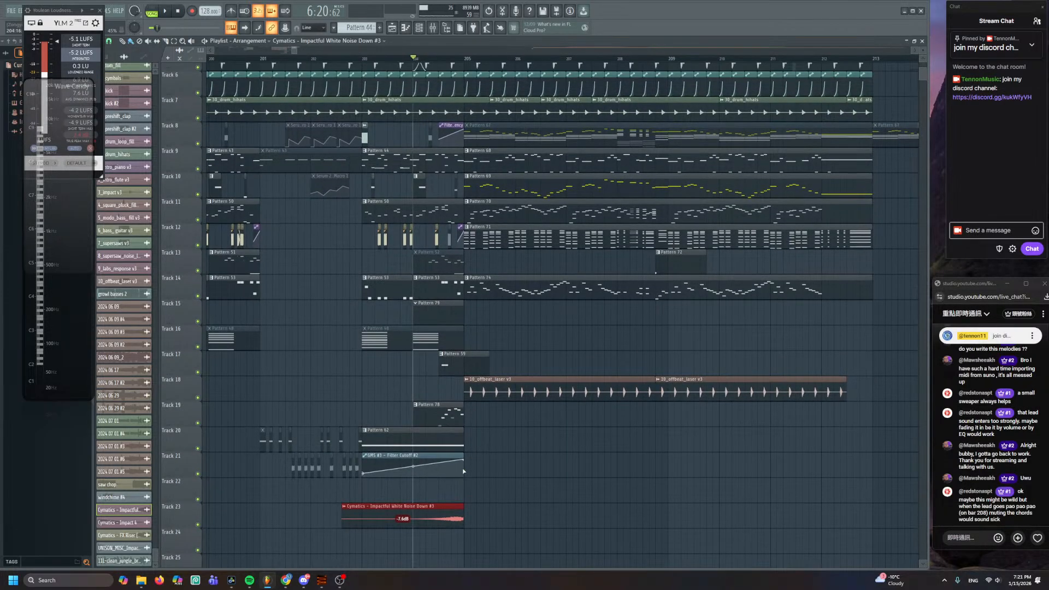
{"action": "left_click_drag", "start_coordinate": [463, 471], "coordinate": [464, 472]}
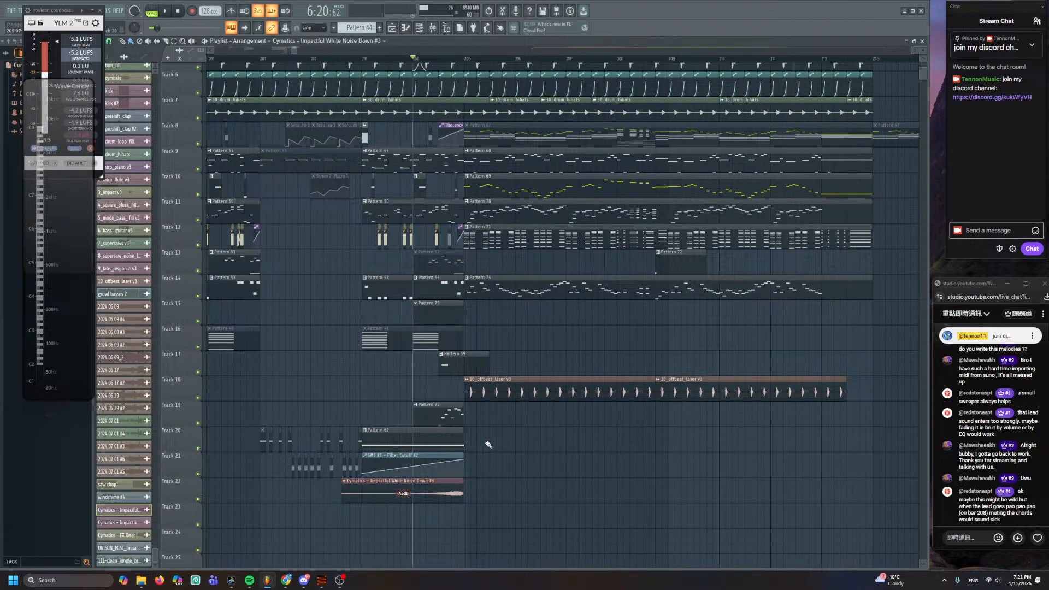
{"action": "scroll", "coordinate": [488, 446], "scroll_direction": "down", "scroll_amount": 3}
{"action": "left_click_drag", "start_coordinate": [248, 326], "coordinate": [462, 451]}
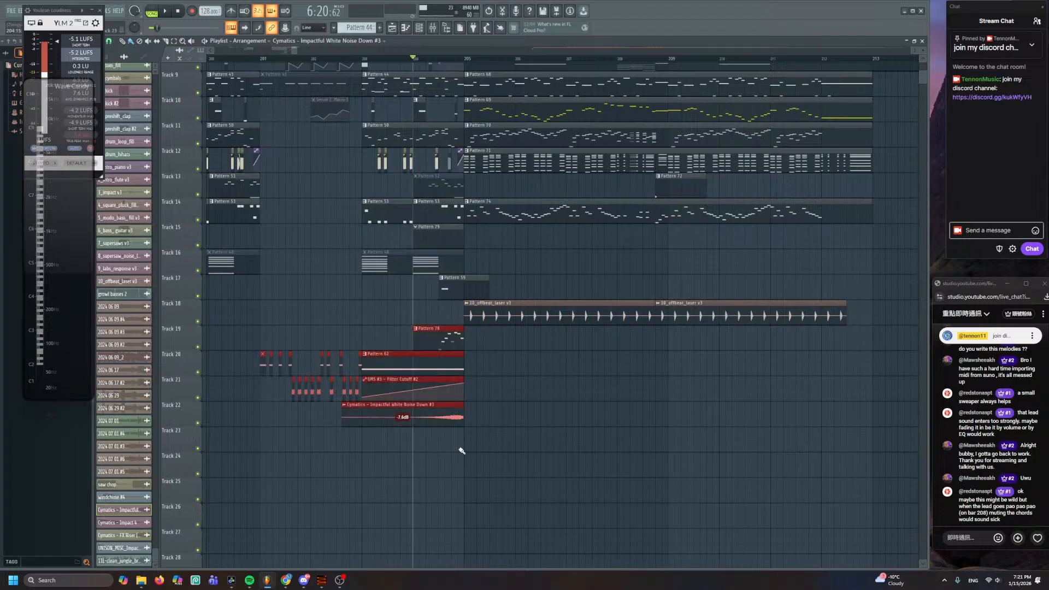
{"action": "key", "text": "shift+Up"}
{"action": "left_click", "coordinate": [462, 451]}
- Play the build-up into the drop at bar 205 with the white noise clip in place
{"action": "scroll", "coordinate": [462, 451], "scroll_direction": "up", "scroll_amount": 8}
{"action": "key", "text": "space"}
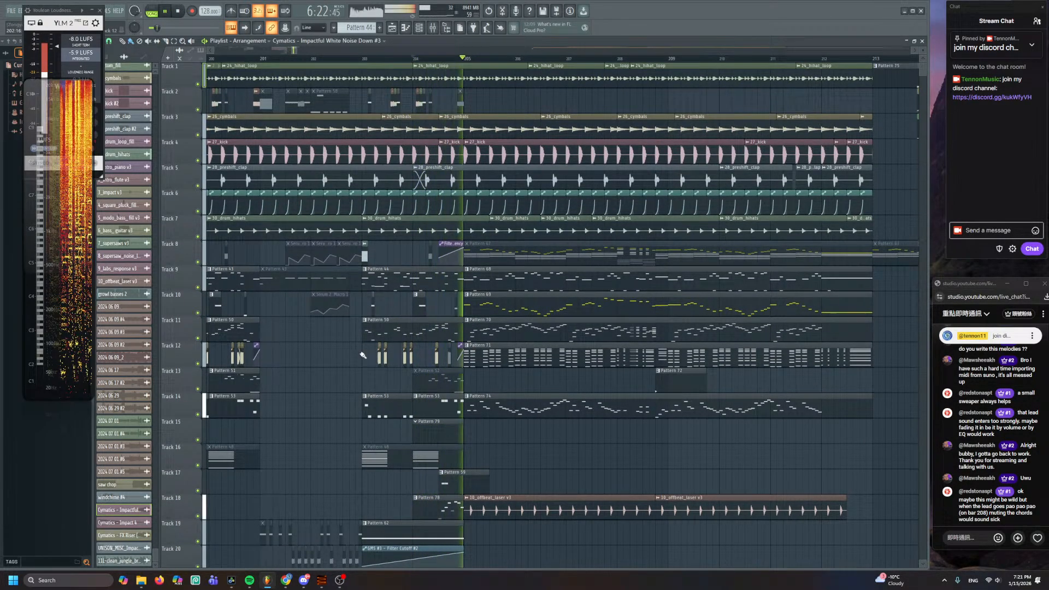
{"action": "scroll", "coordinate": [481, 240], "scroll_direction": "up", "scroll_amount": 2}
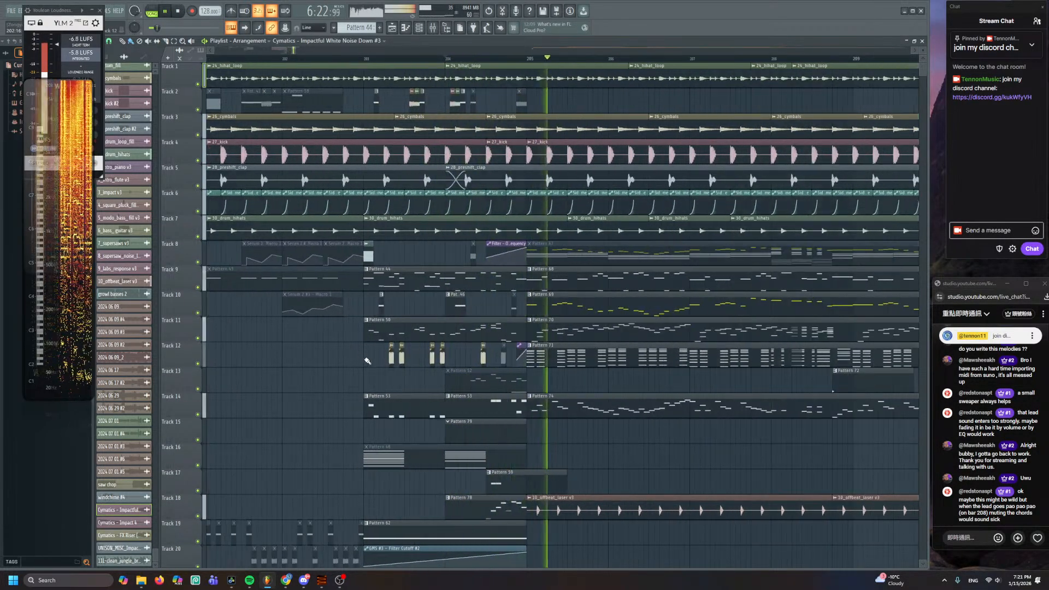
{"action": "scroll", "coordinate": [481, 240], "scroll_direction": "down", "scroll_amount": 3}
{"action": "key", "text": "space"}
- Open Pattern 79 from Track 15 and bring up its supersaw channel, found among the Unsorted channels, in the piano roll
{"action": "double_click", "coordinate": [481, 240]}
{"action": "key", "text": "space"}
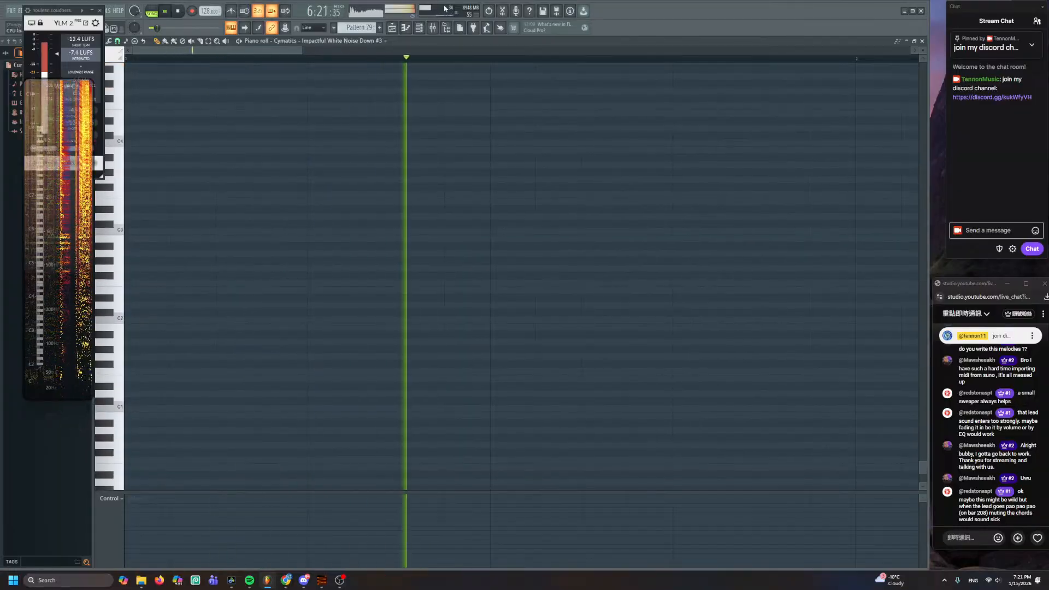
{"action": "key", "text": "F6"}
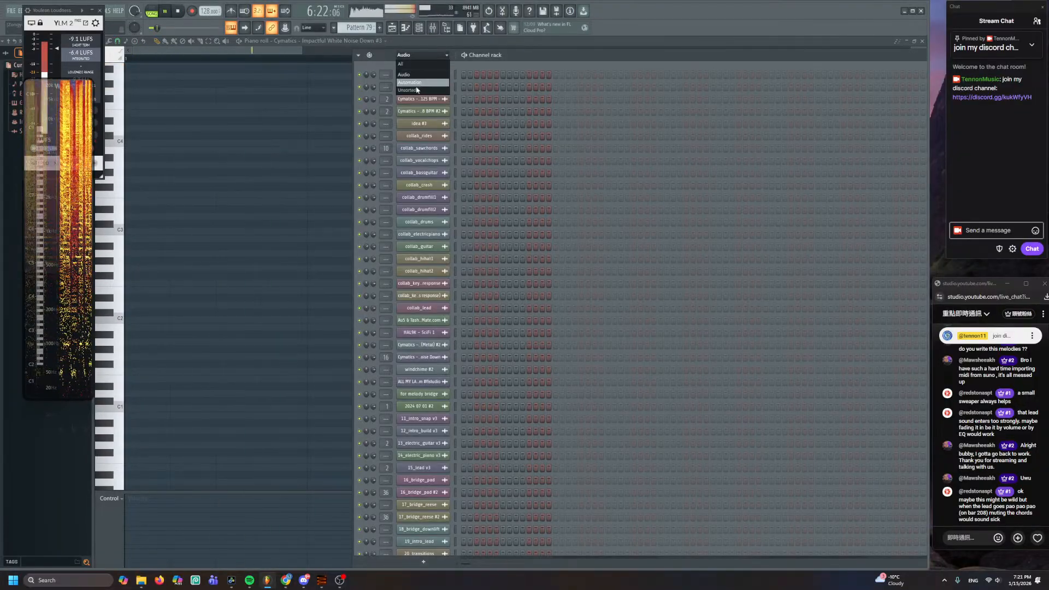
{"action": "left_click", "coordinate": [417, 89]}
{"action": "scroll", "coordinate": [460, 315], "scroll_direction": "down", "scroll_amount": 10}
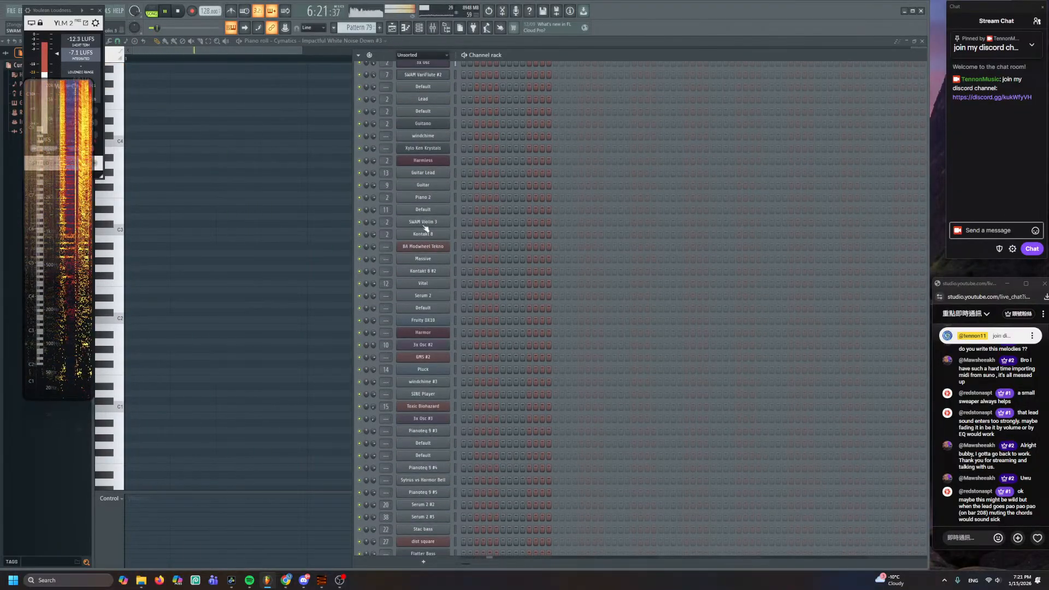
{"action": "right_click", "coordinate": [444, 493]}
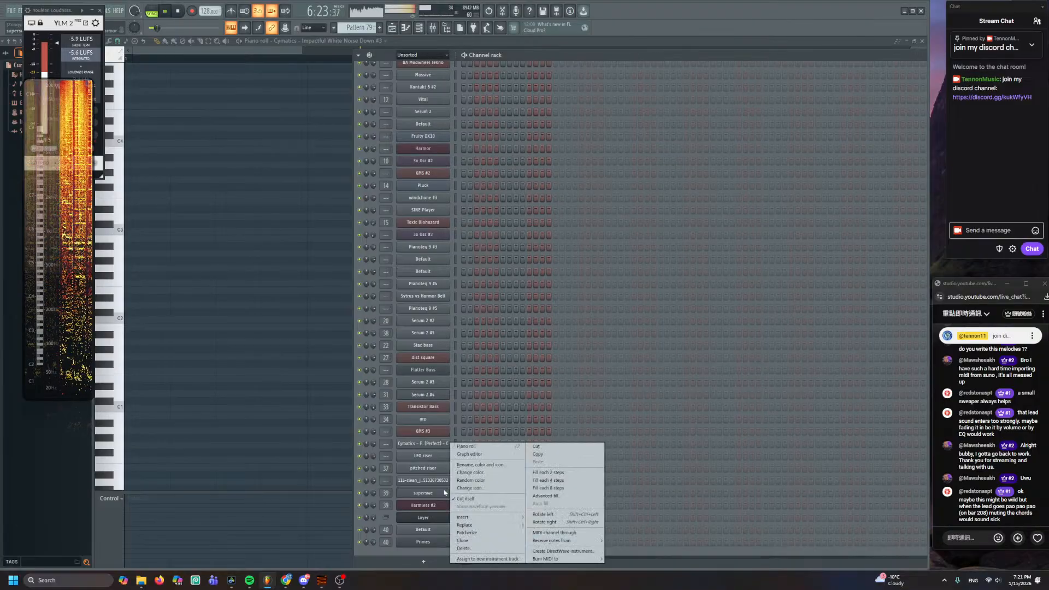
{"action": "left_click", "coordinate": [480, 448]}
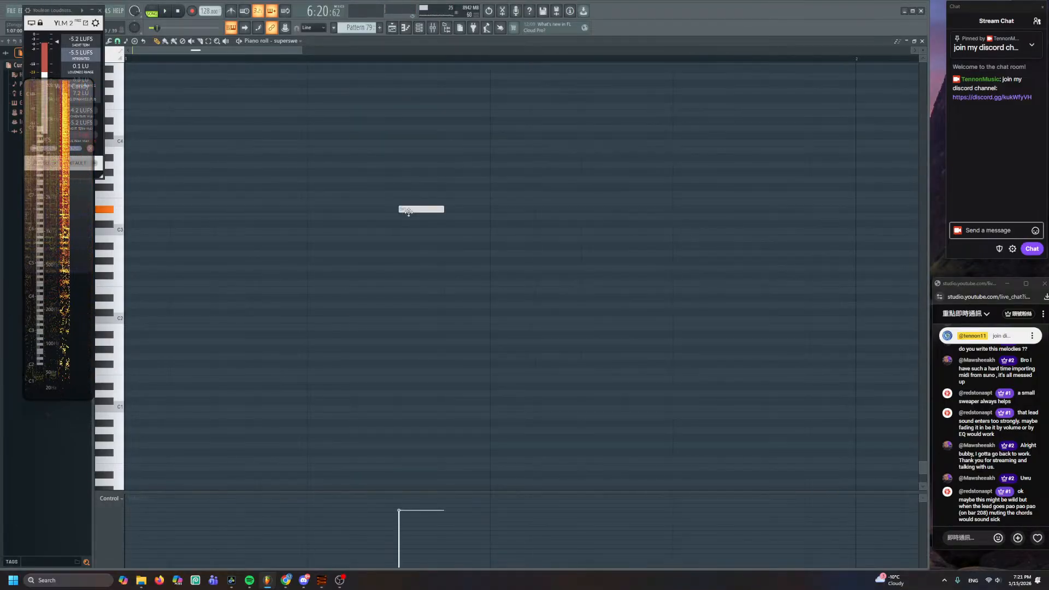
{"action": "key", "text": "space"}
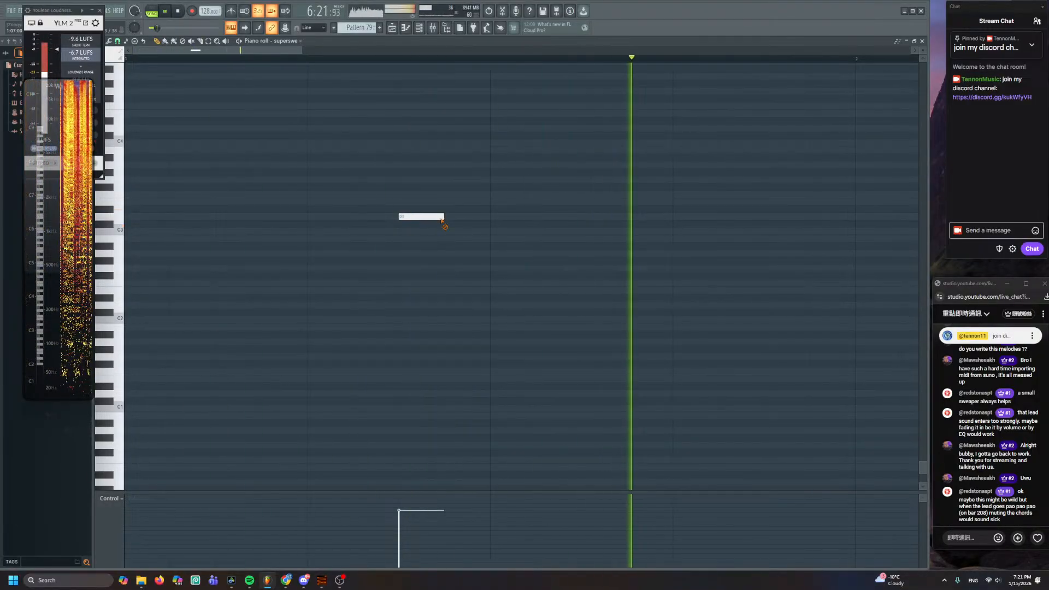
{"action": "right_click", "coordinate": [440, 217]}
{"action": "scroll", "coordinate": [410, 253], "scroll_direction": "up", "scroll_amount": 2}
{"action": "scroll", "coordinate": [410, 253], "scroll_direction": "down", "scroll_amount": 2, "text": "ctrl"}
{"action": "key", "text": "space"}
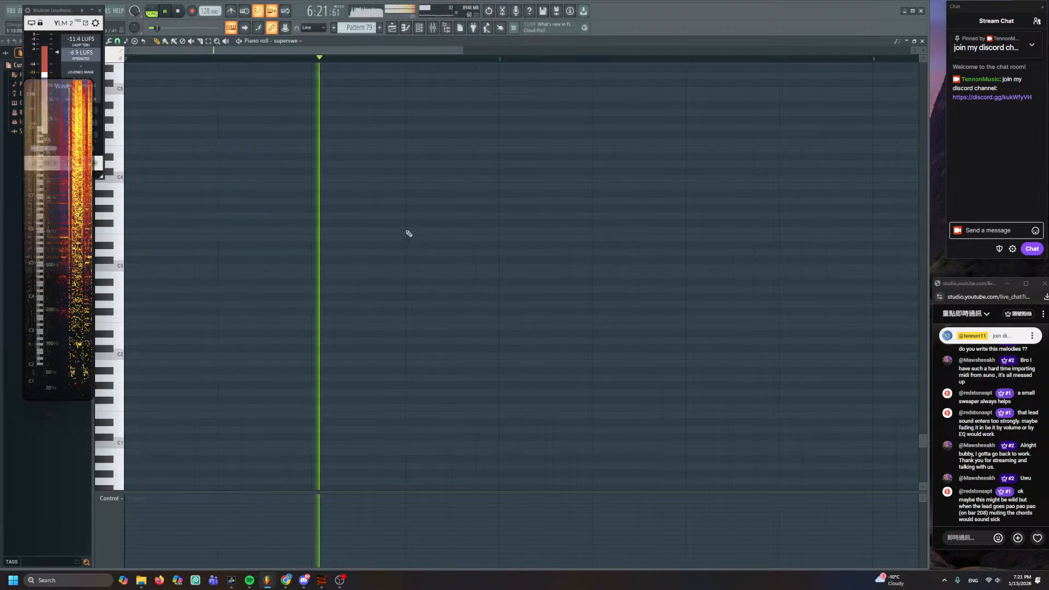
{"action": "key", "text": "space"}
{"action": "left_click", "coordinate": [463, 200]}
{"action": "right_click", "coordinate": [463, 199]}
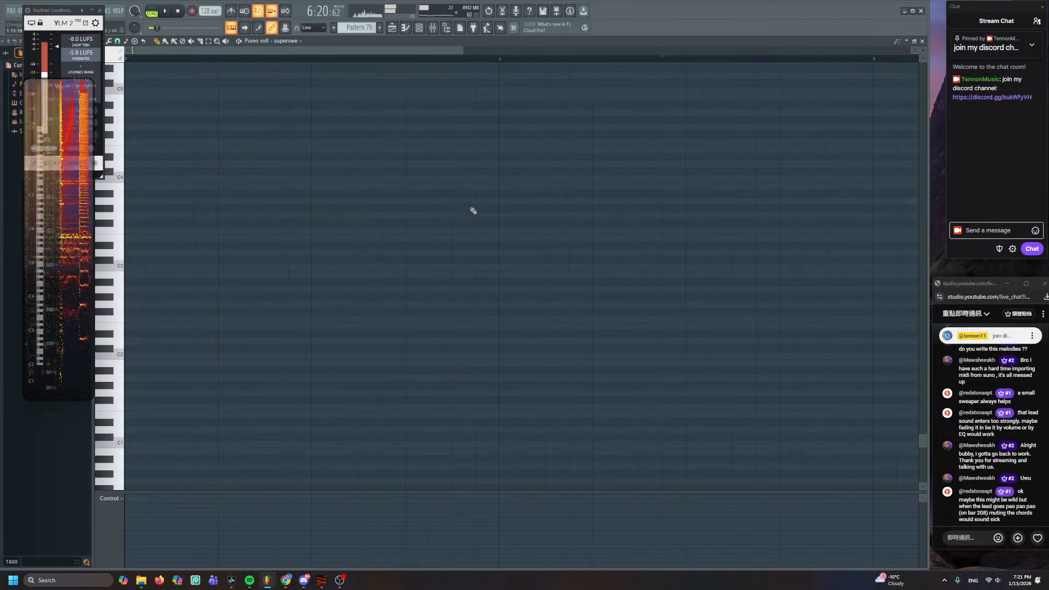
- Add a half-beat F3 supersaw note at the very end of Pattern 79's first bar and return to the playlist
{"action": "left_click", "coordinate": [459, 172]}
{"action": "left_click_drag", "start_coordinate": [459, 171], "coordinate": [492, 230]}
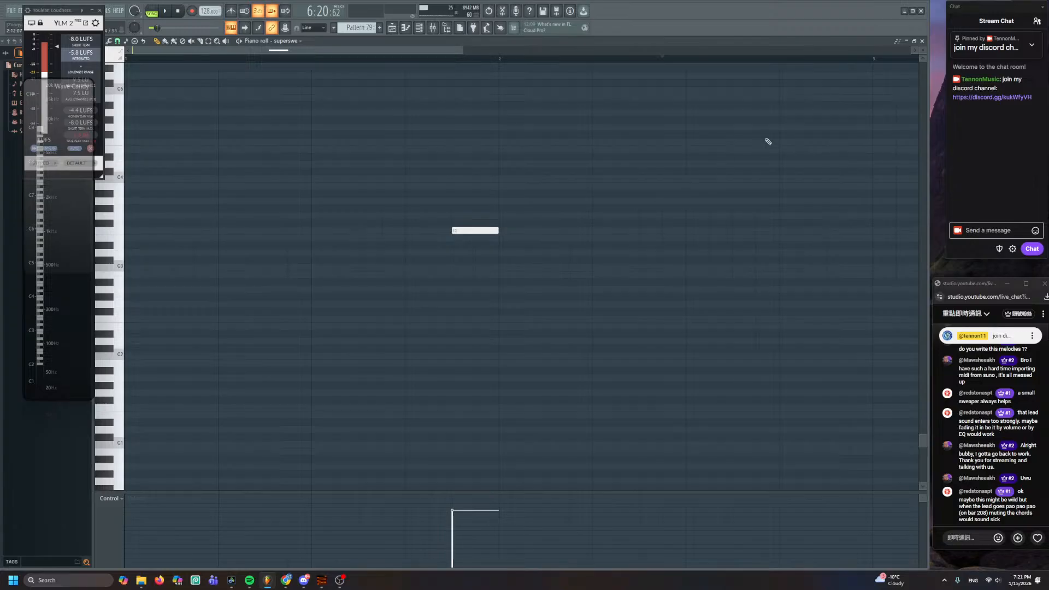
{"action": "left_click", "coordinate": [923, 42]}
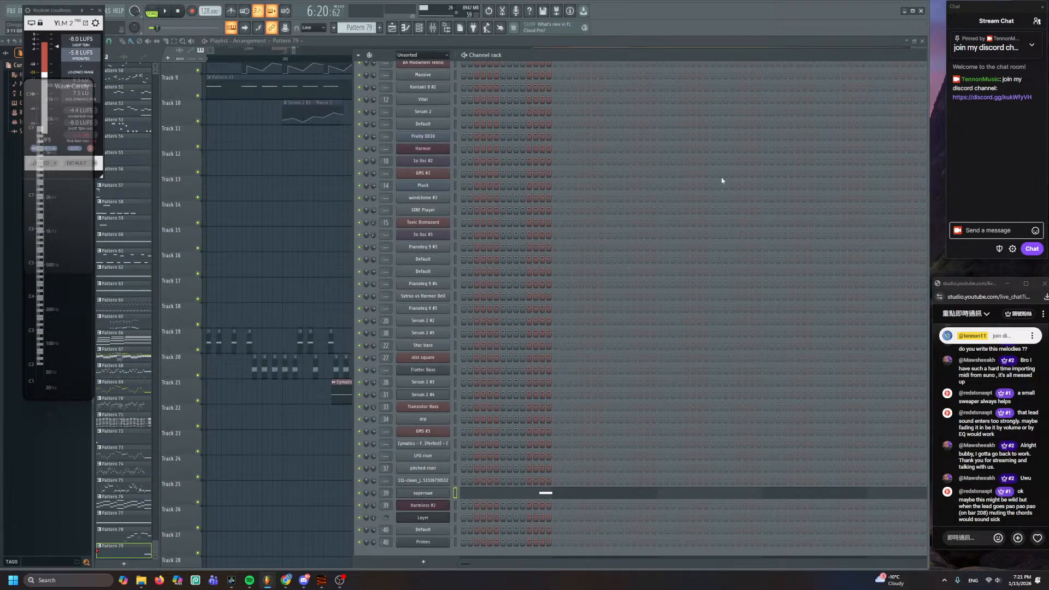
{"action": "left_click", "coordinate": [257, 211]}
{"action": "scroll", "coordinate": [385, 330], "scroll_direction": "left", "scroll_amount": 3}
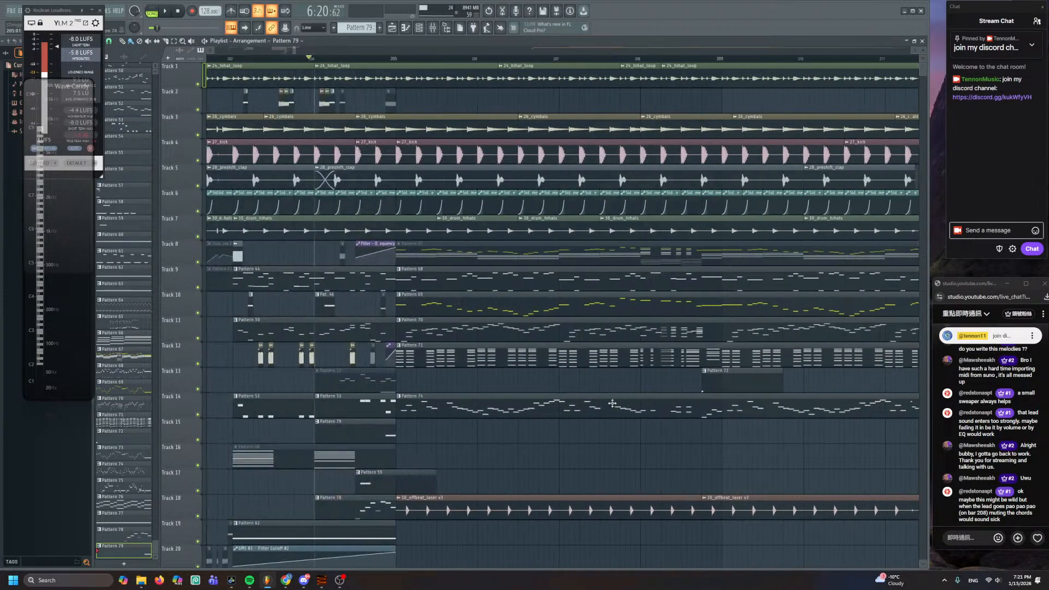
- Play the drop from bar 208 and examine the lead and chord clips around that point
{"action": "left_click", "coordinate": [651, 58]}
{"action": "key", "text": "space"}
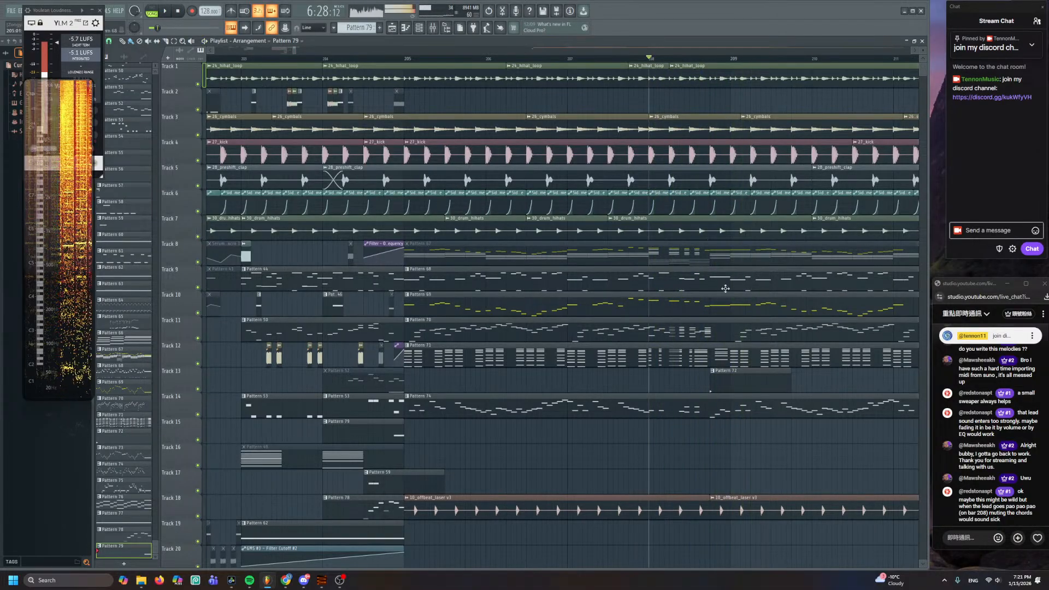
{"action": "key", "text": "space"}
{"action": "scroll", "coordinate": [550, 262], "scroll_direction": "down", "scroll_amount": 2}
{"action": "scroll", "coordinate": [550, 261], "scroll_direction": "right", "scroll_amount": 2}
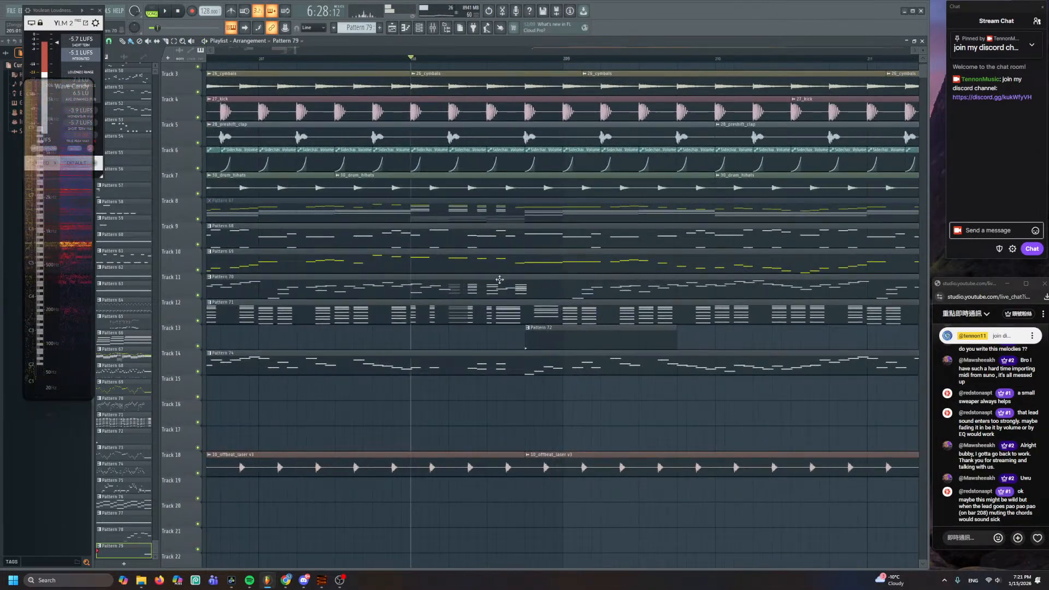
{"action": "scroll", "coordinate": [450, 273], "scroll_direction": "down", "scroll_amount": 1}
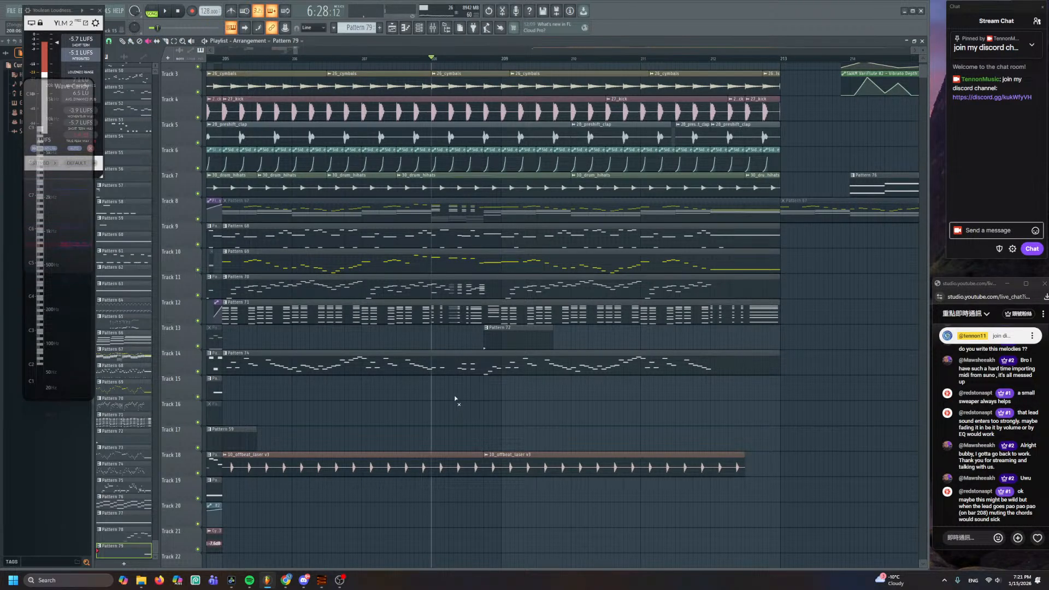
- Try muting the Pattern 70, 71 and 74 clips on Tracks 11, 12 and 14 while playing the drop from bar 208
{"action": "left_click_drag", "start_coordinate": [456, 399], "coordinate": [436, 286]}
{"action": "key", "text": "space"}
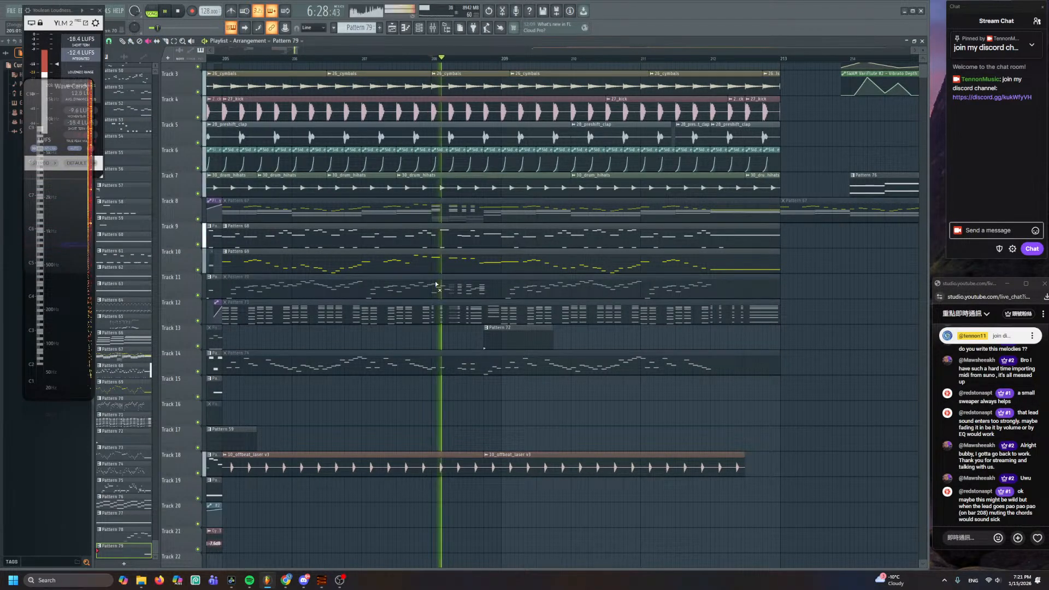
{"action": "key", "text": "space"}
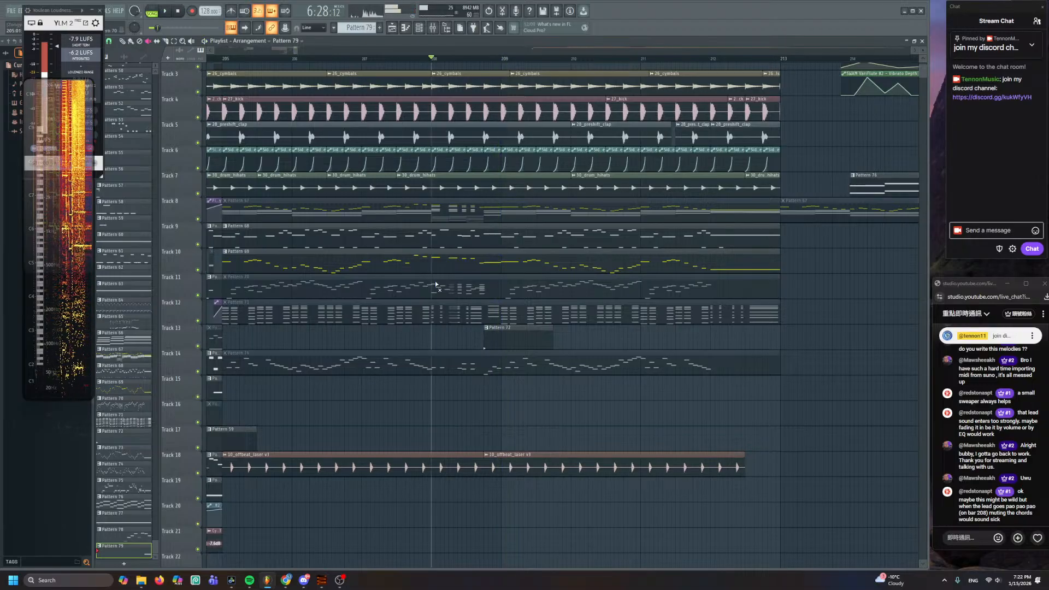
{"action": "key", "text": "space"}
{"action": "key", "text": "space"}
{"action": "left_click_drag", "start_coordinate": [448, 398], "coordinate": [437, 293]}
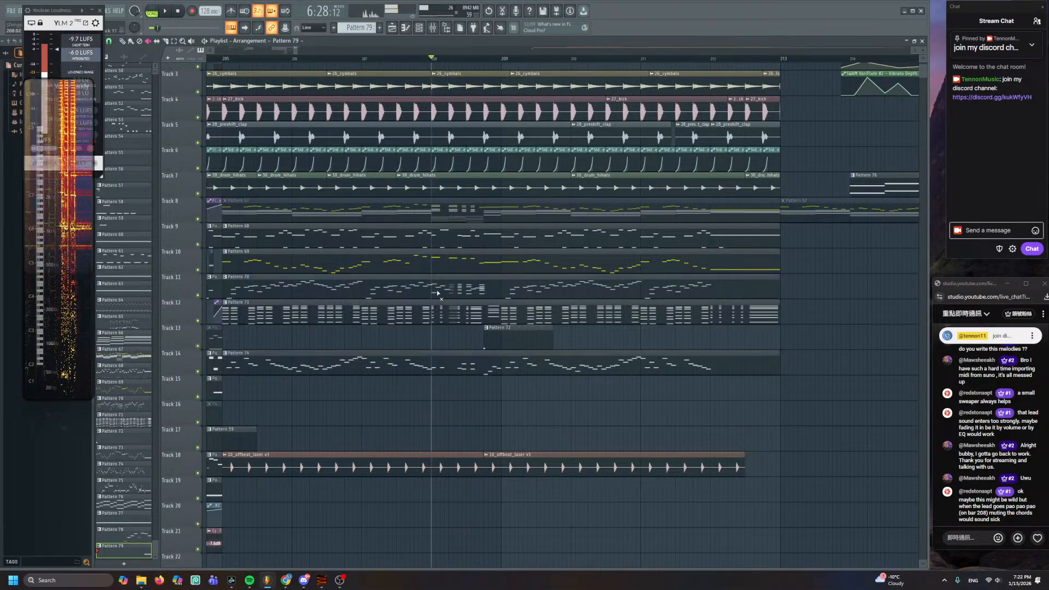
- Play the drop from bar 207 with all the lead and chord clips sounding
{"action": "scroll", "coordinate": [443, 334], "scroll_direction": "down", "scroll_amount": 2}
{"action": "scroll", "coordinate": [437, 335], "scroll_direction": "up", "scroll_amount": 4}
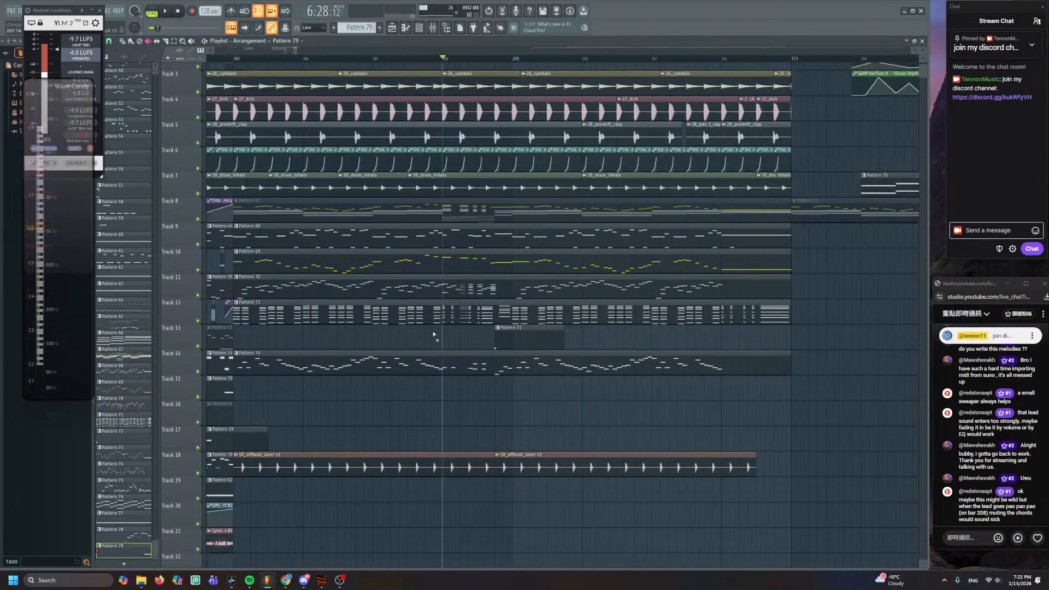
{"action": "scroll", "coordinate": [434, 335], "scroll_direction": "up", "scroll_amount": 2}
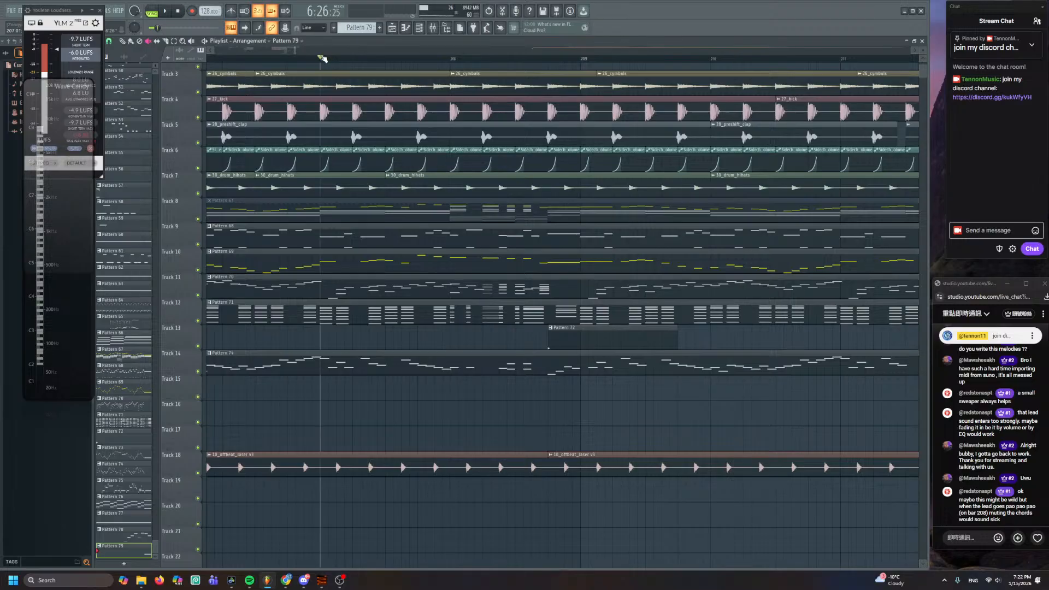
{"action": "key", "text": "space"}
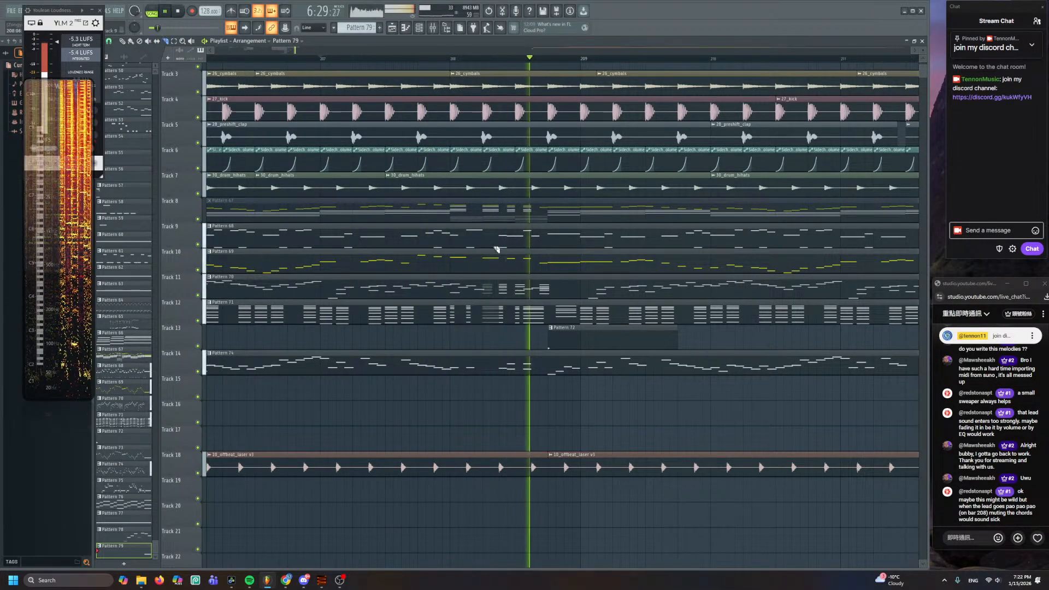
{"action": "scroll", "coordinate": [492, 248], "scroll_direction": "up", "scroll_amount": 1}
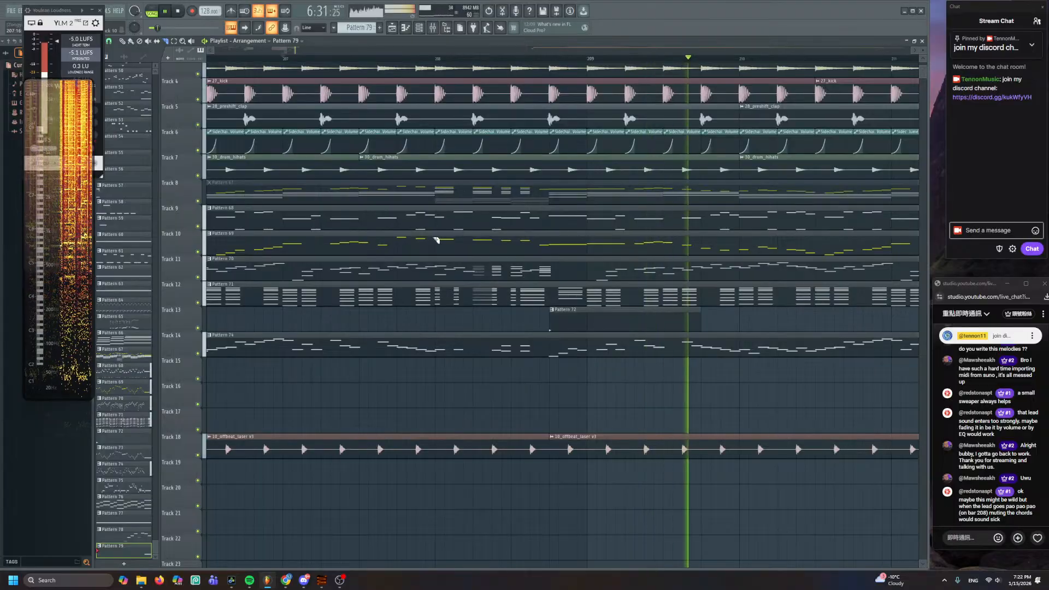
{"action": "key", "text": "space"}
- Slice the Pattern 69, 70, 71 and 74 clips at bars 208 and 209, mute that bar except Pattern 69, and play it from bar 207
{"action": "left_click_drag", "start_coordinate": [444, 228], "coordinate": [446, 334]}
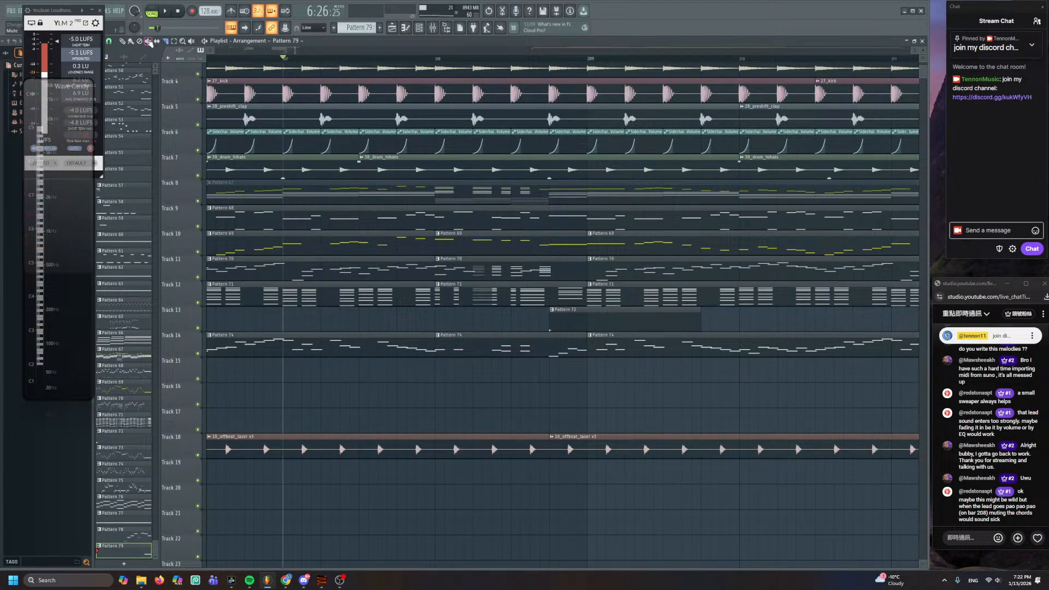
{"action": "left_click_drag", "start_coordinate": [506, 370], "coordinate": [462, 243]}
{"action": "left_click", "coordinate": [462, 245]}
{"action": "key", "text": "space"}
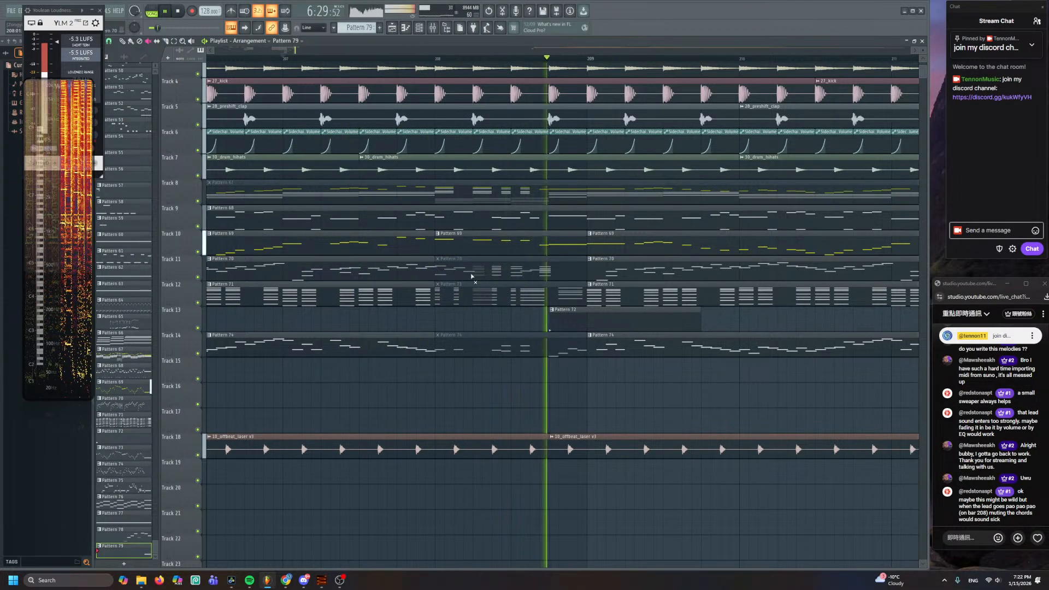
{"action": "key", "text": "space"}
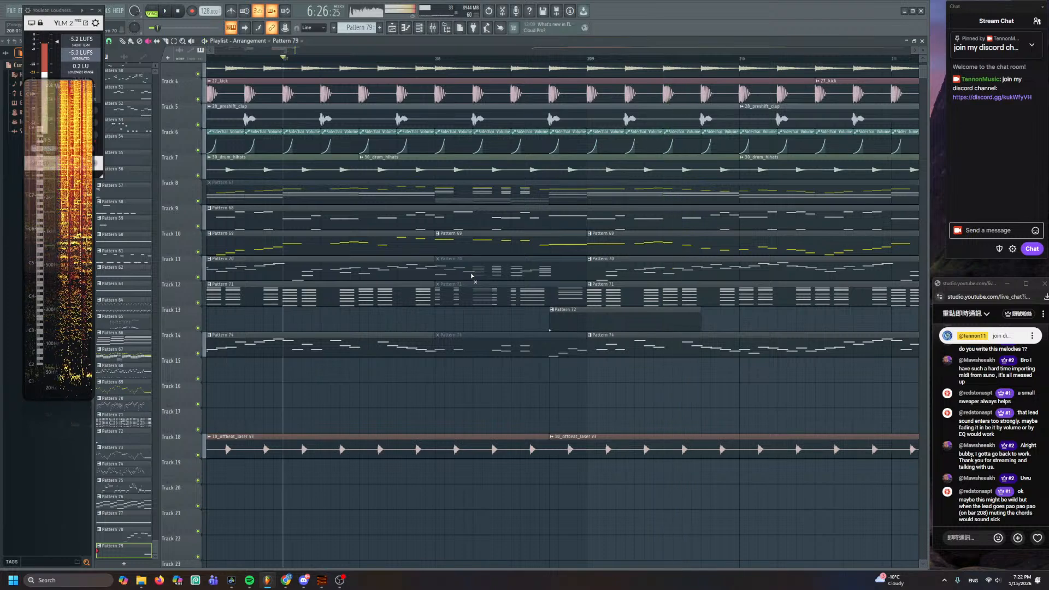
{"action": "scroll", "coordinate": [472, 273], "scroll_direction": "down", "scroll_amount": 3}
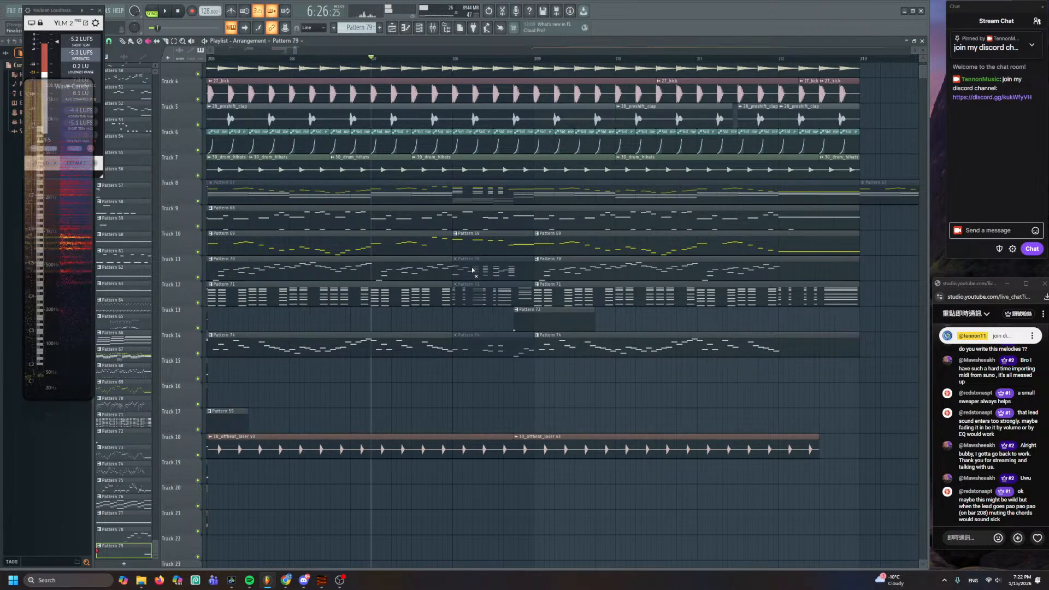
{"action": "key", "text": "space"}
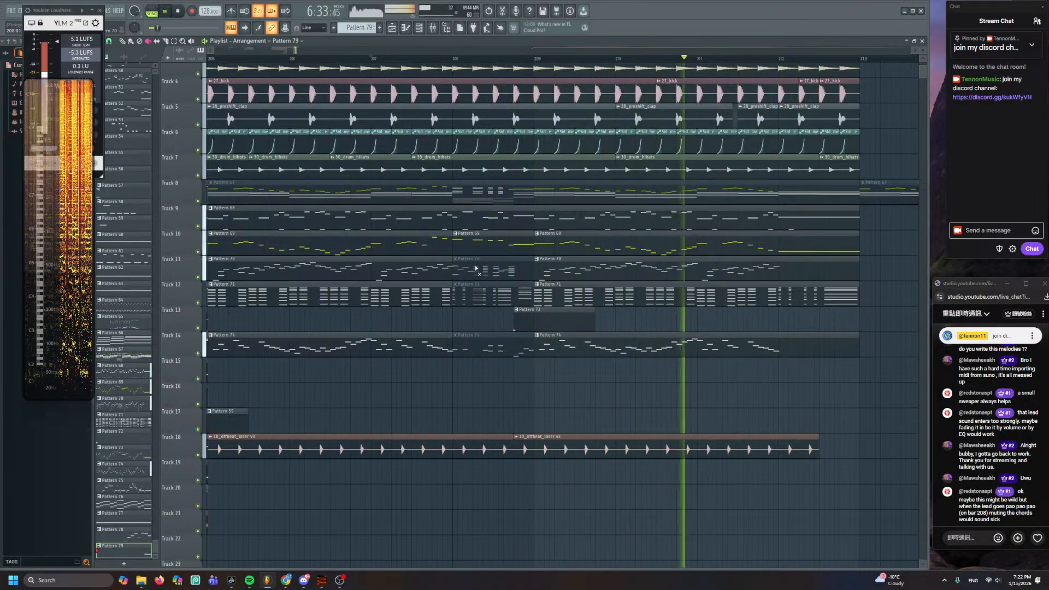
{"action": "key", "text": "space"}
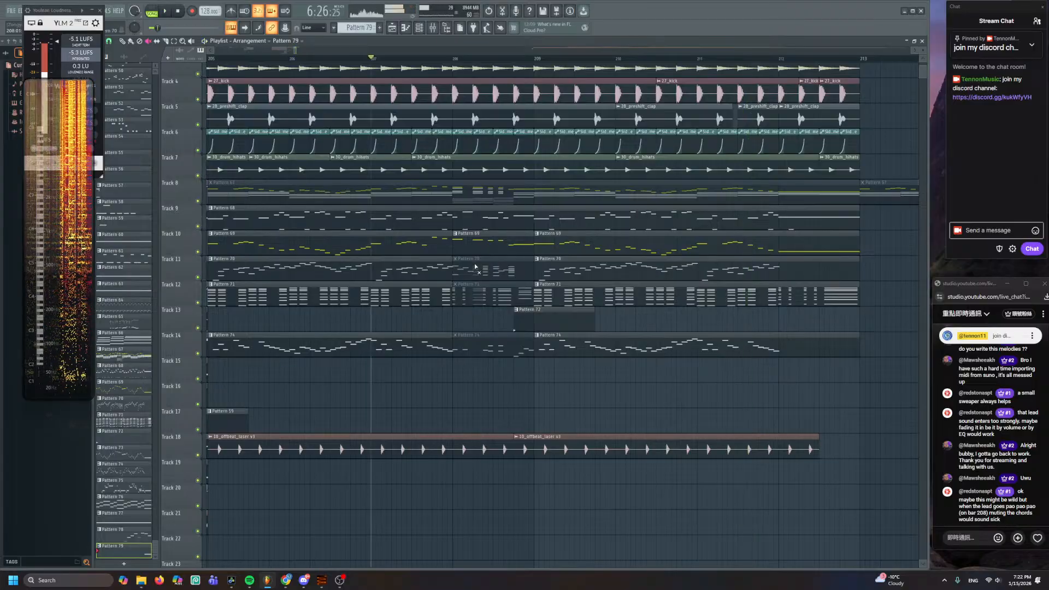
- Undo the slicing and muting of the lead and chord clips, and replay the drop from bar 207
{"action": "key", "text": "ctrl+z"}
{"action": "key", "text": "space"}
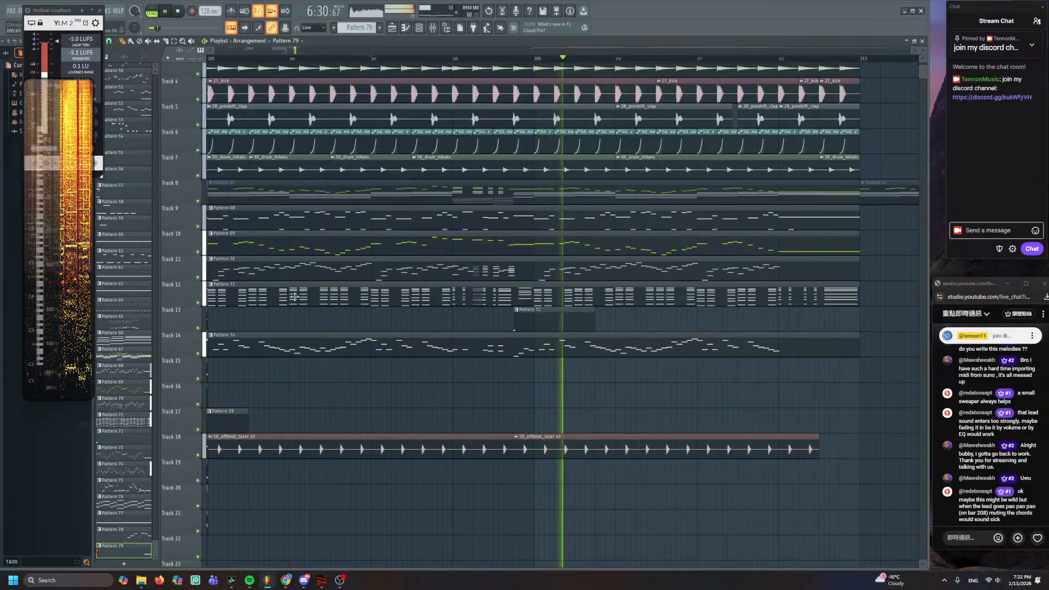
{"action": "scroll", "coordinate": [422, 385], "scroll_direction": "down", "scroll_amount": 2}
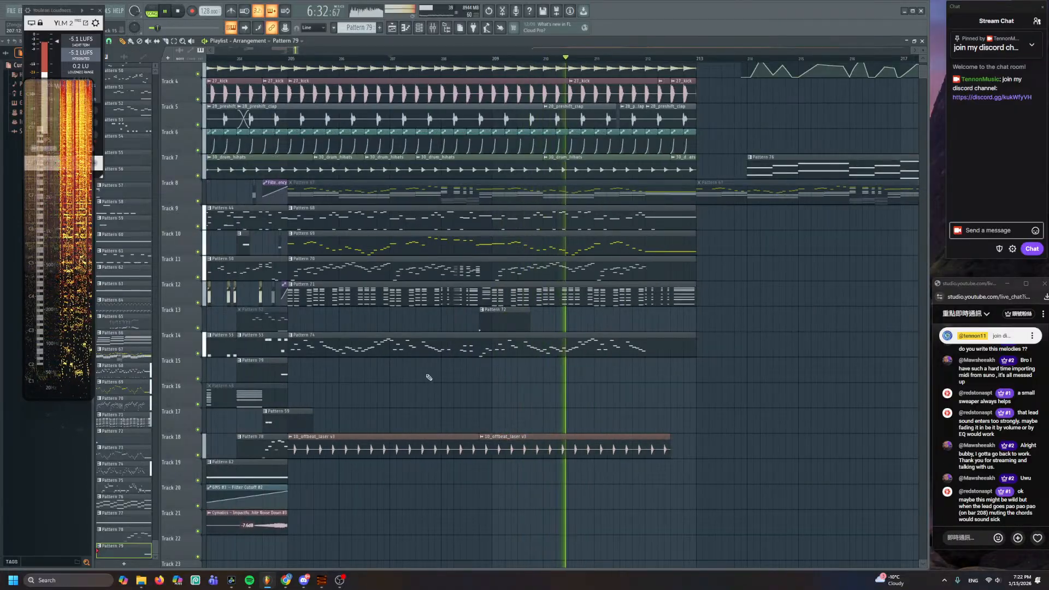
{"action": "scroll", "coordinate": [428, 376], "scroll_direction": "up", "scroll_amount": 3}
{"action": "scroll", "coordinate": [611, 386], "scroll_direction": "down", "scroll_amount": 5}
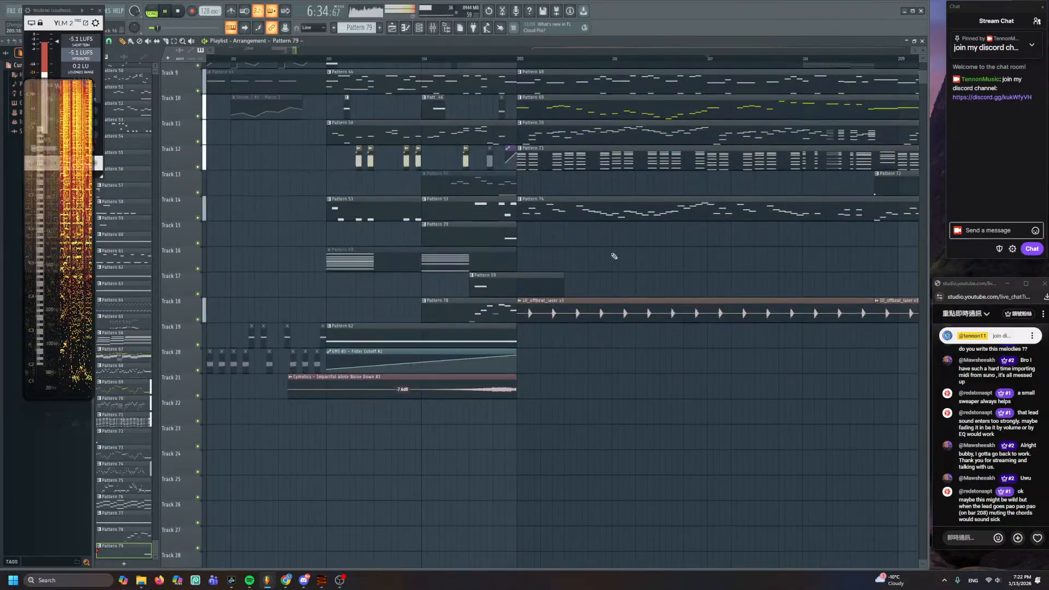
- Build Pattern 79's supersaw hit into a stacked F-C-A-F-A chord and transpose all its notes up one octave
{"action": "left_click", "coordinate": [325, 60]}
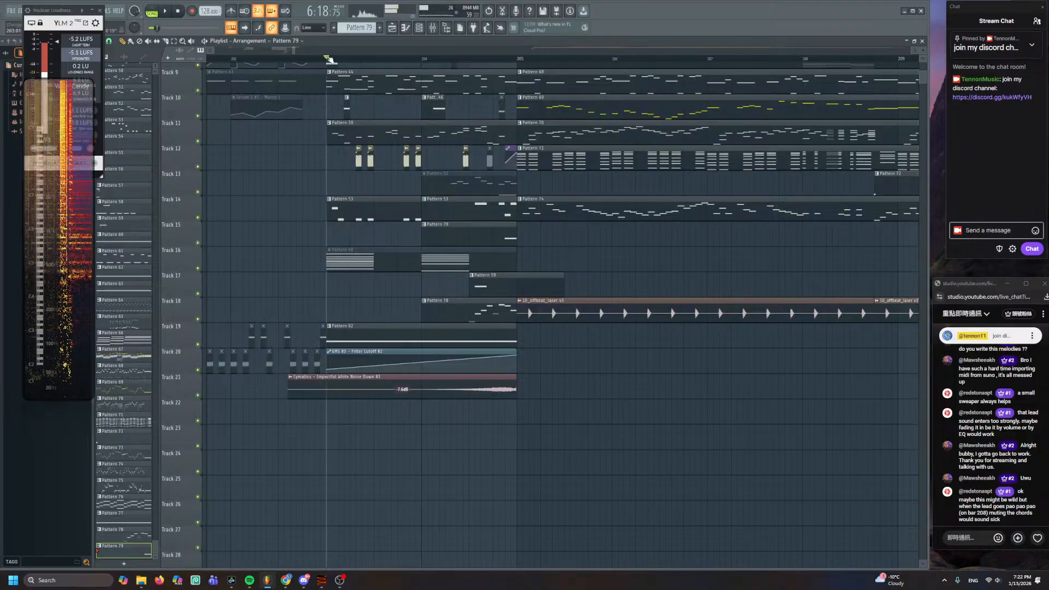
{"action": "left_click_drag", "start_coordinate": [507, 214], "coordinate": [504, 289]}
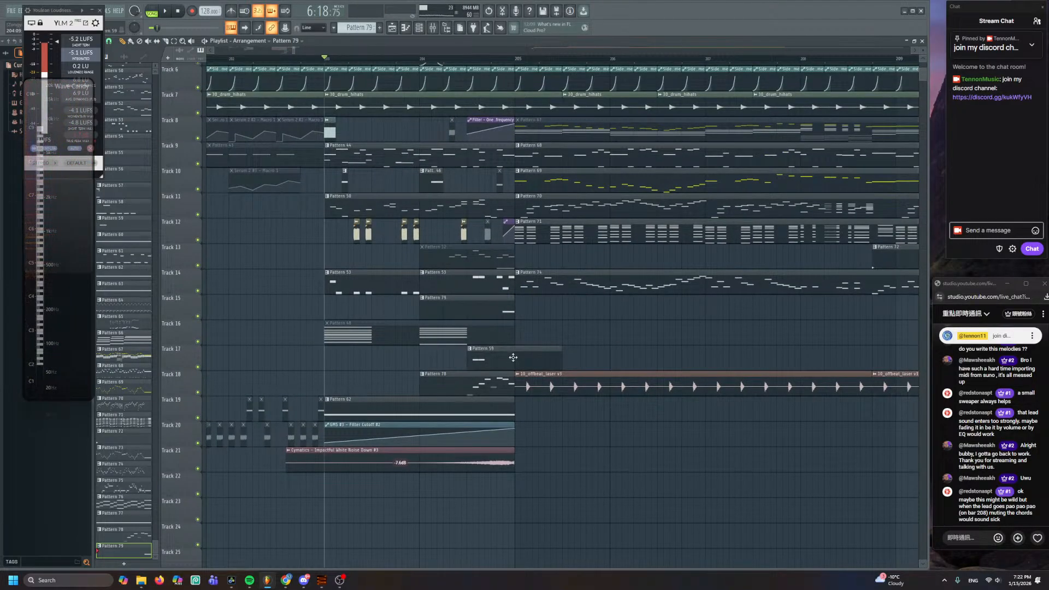
{"action": "double_click", "coordinate": [502, 302]}
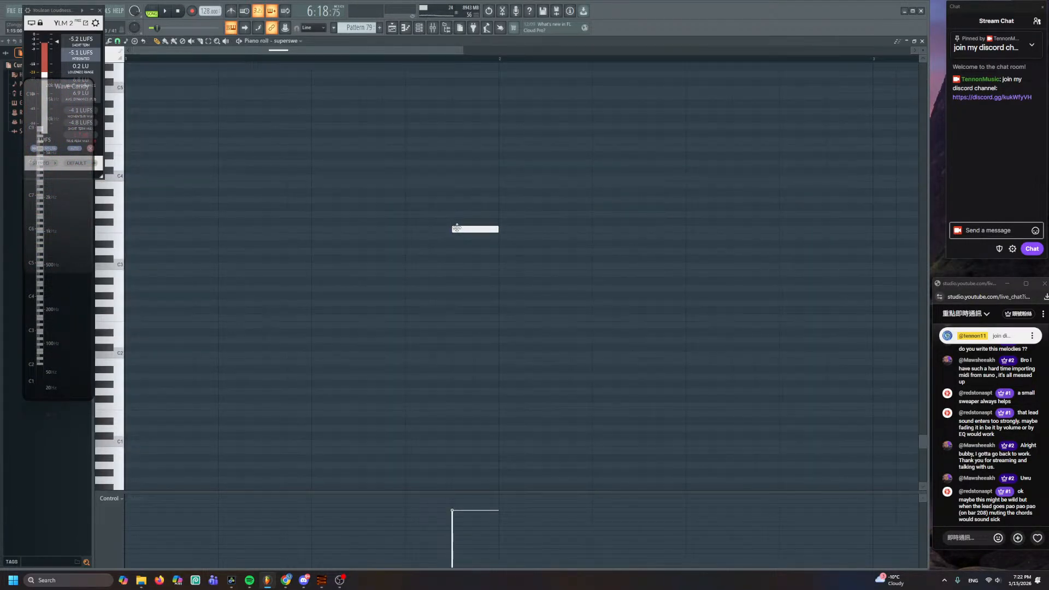
{"action": "scroll", "coordinate": [485, 255], "scroll_direction": "up", "scroll_amount": 5}
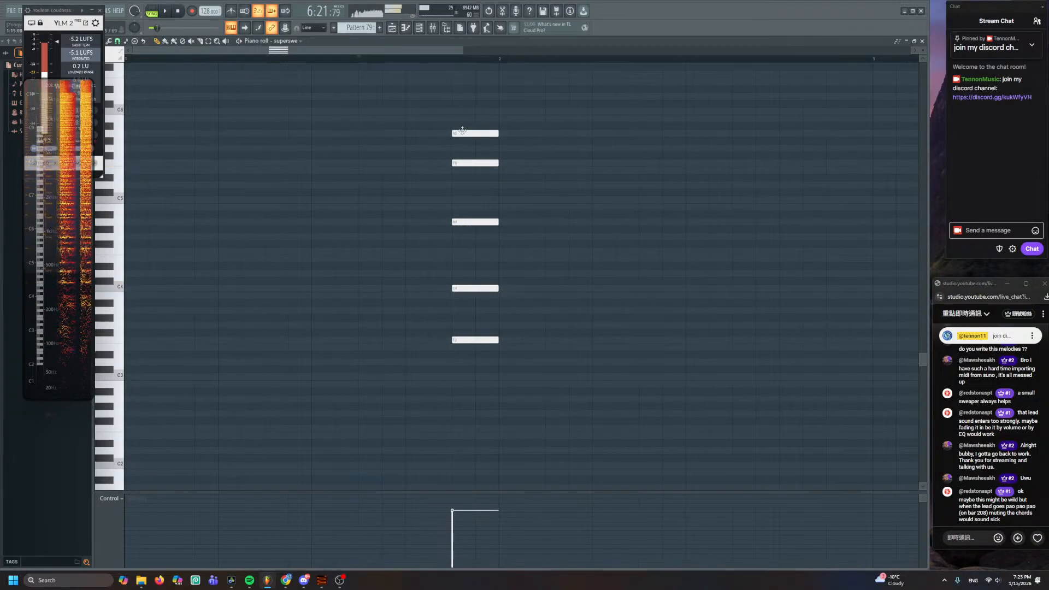
{"action": "key", "text": "ctrl+a"}
{"action": "key", "text": "ctrl+Up"}
{"action": "scroll", "coordinate": [522, 347], "scroll_direction": "up", "scroll_amount": 1}
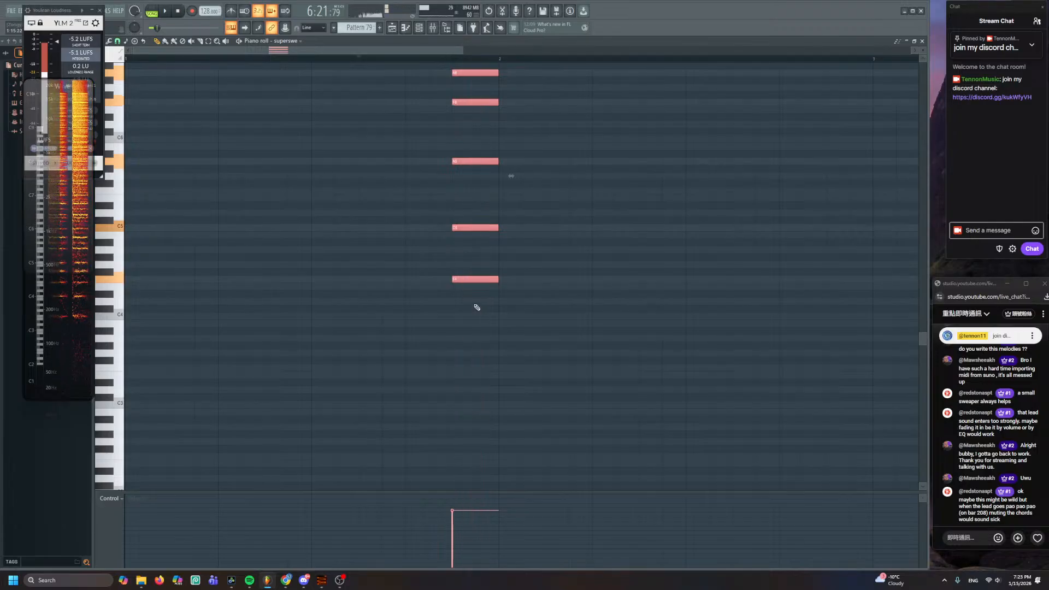
{"action": "scroll", "coordinate": [475, 306], "scroll_direction": "up", "scroll_amount": 3}
{"action": "scroll", "coordinate": [404, 312], "scroll_direction": "up", "scroll_amount": 2}
{"action": "left_click", "coordinate": [388, 312]}
{"action": "scroll", "coordinate": [421, 284], "scroll_direction": "down", "scroll_amount": 3}
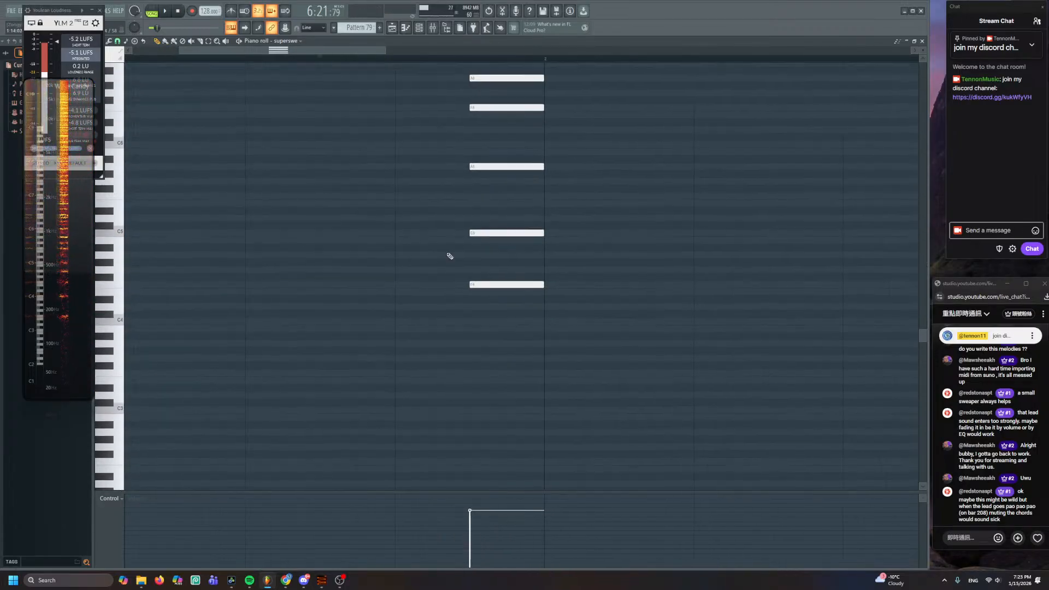
- Add half-beat F4 and F3 notes for the Harmless #2 channel under the supersaw chord in Pattern 79 and return to the playlist
{"action": "left_click", "coordinate": [422, 28]}
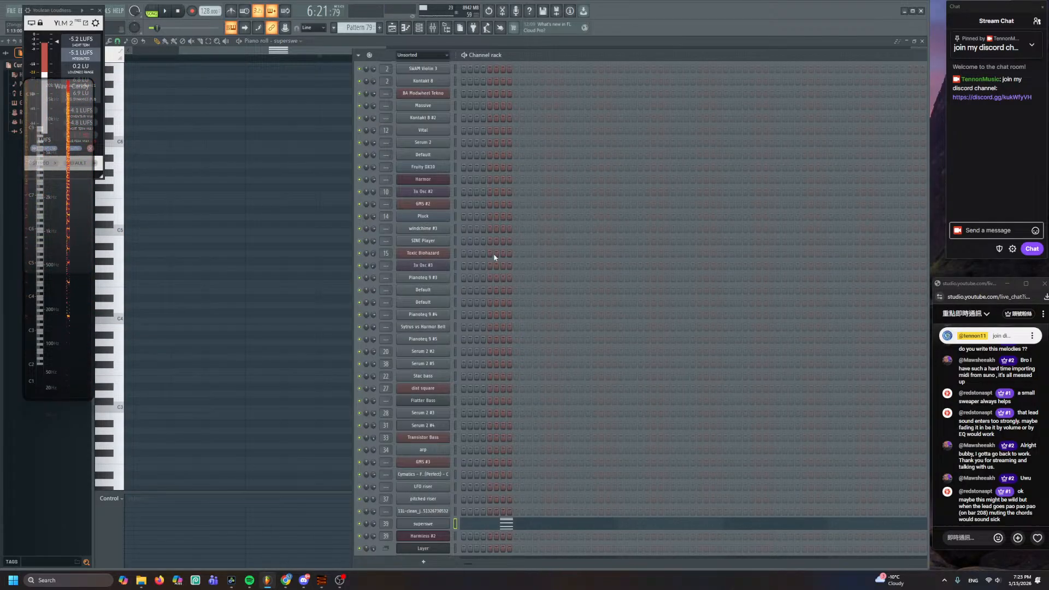
{"action": "right_click", "coordinate": [442, 535]}
{"action": "left_click", "coordinate": [467, 446]}
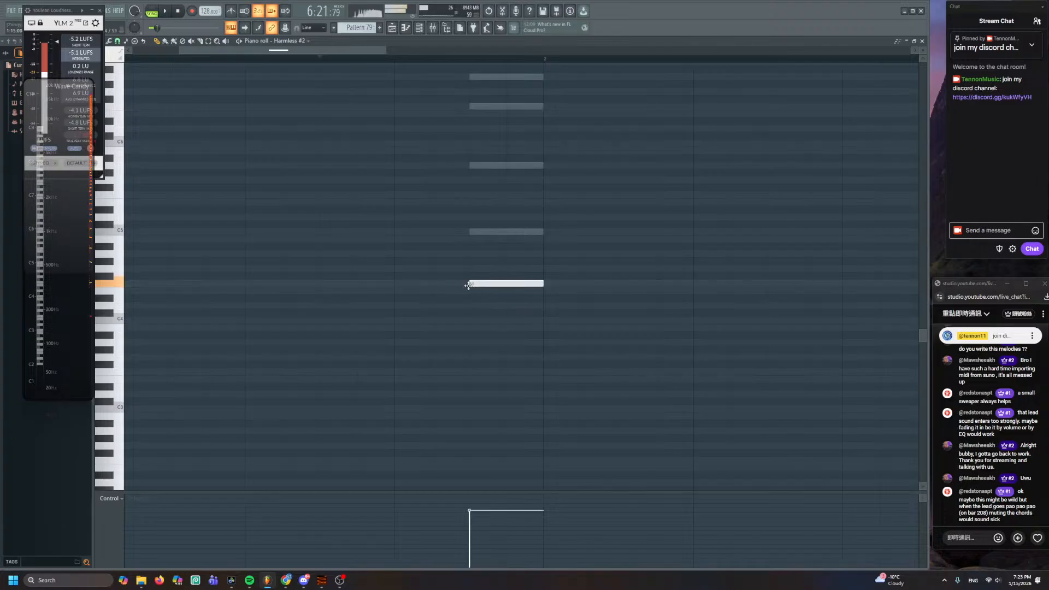
{"action": "left_click", "coordinate": [485, 349]}
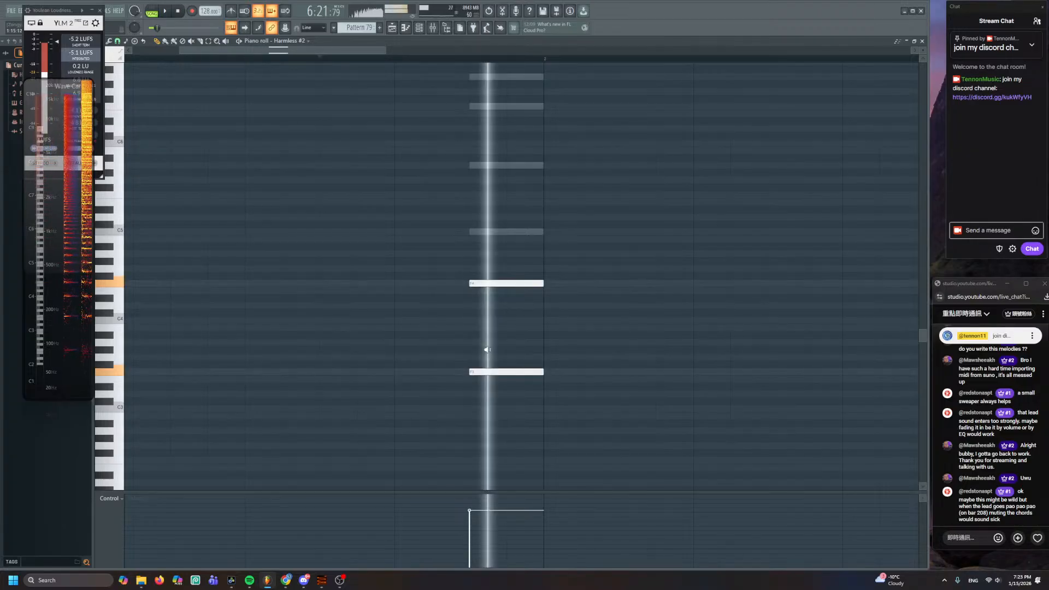
{"action": "left_click", "coordinate": [400, 30]}
- Play the end of the build-up into the drop from bar 204 with the layered supersaw and Harmless #2 hit
{"action": "key", "text": "space"}
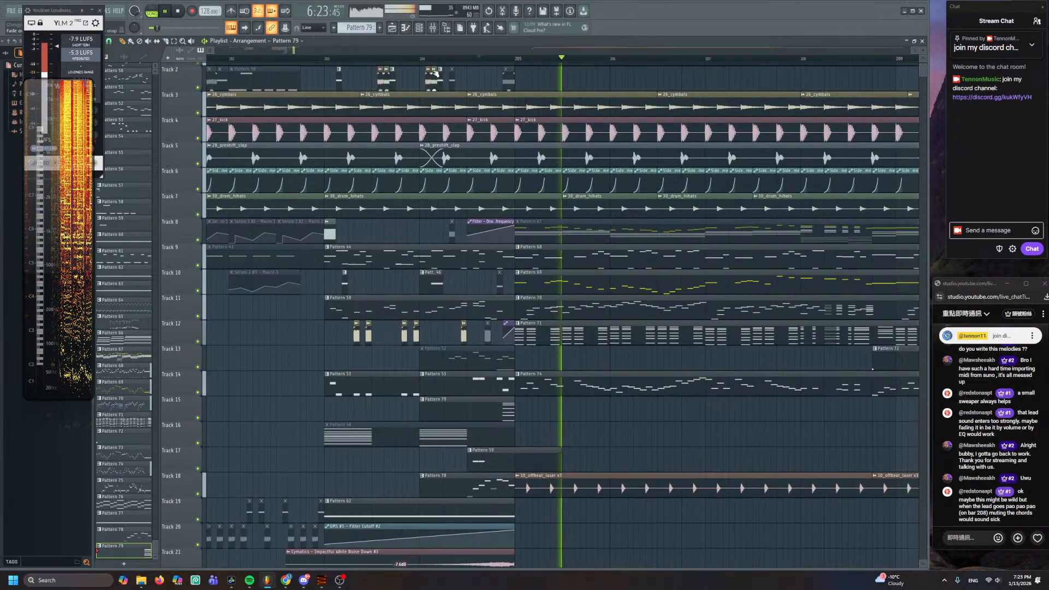
{"action": "left_click", "coordinate": [423, 59]}
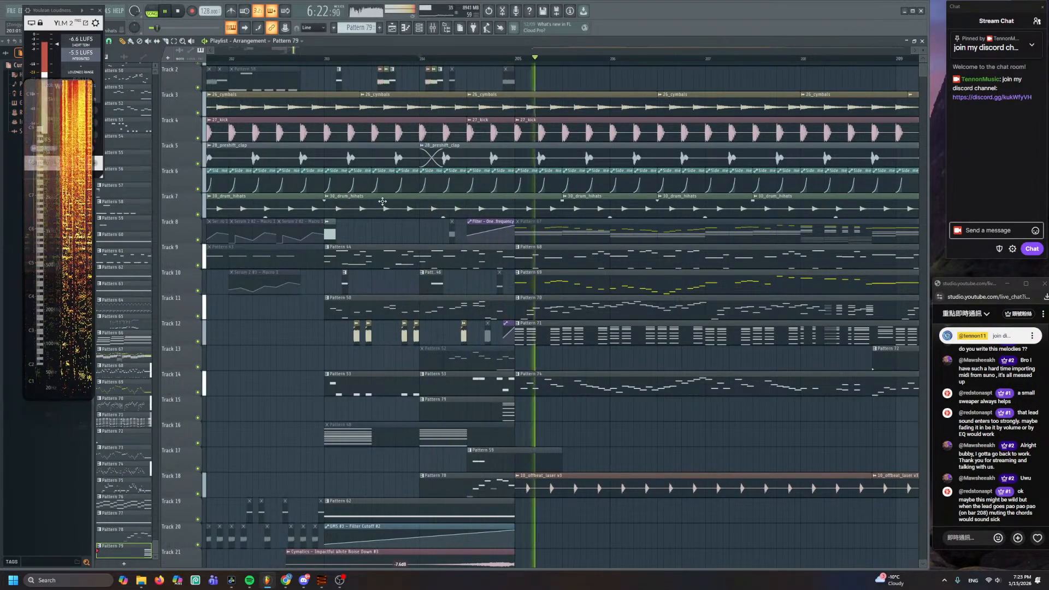
{"action": "scroll", "coordinate": [383, 203], "scroll_direction": "down", "scroll_amount": 1}
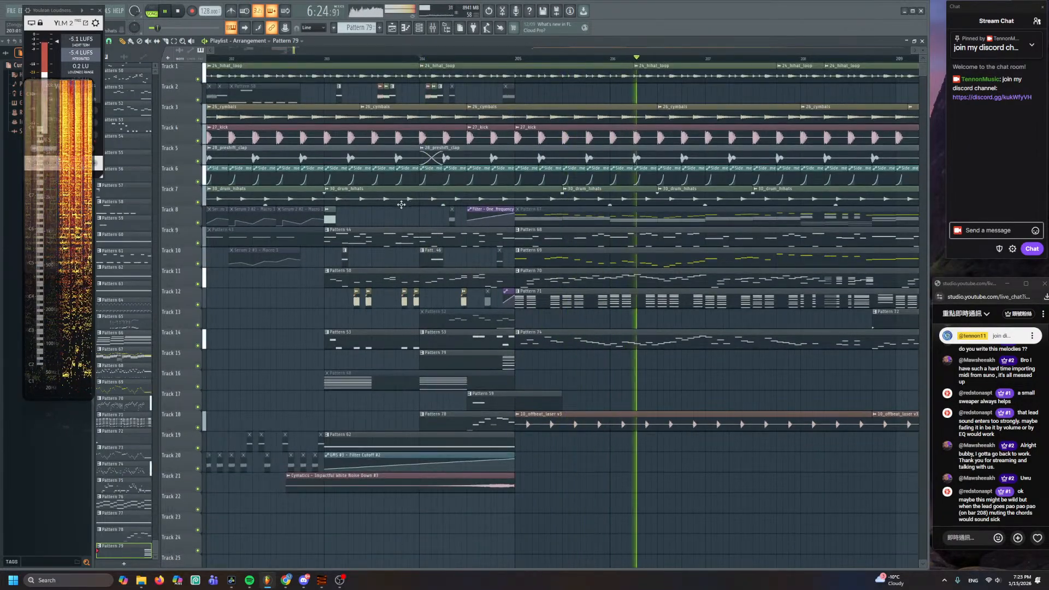
{"action": "key", "text": "space"}
{"action": "key", "text": "space"}
- Copy the supersaw chord and the Harmless #2 octave notes in Pattern 79 to one beat earlier
{"action": "double_click", "coordinate": [506, 361]}
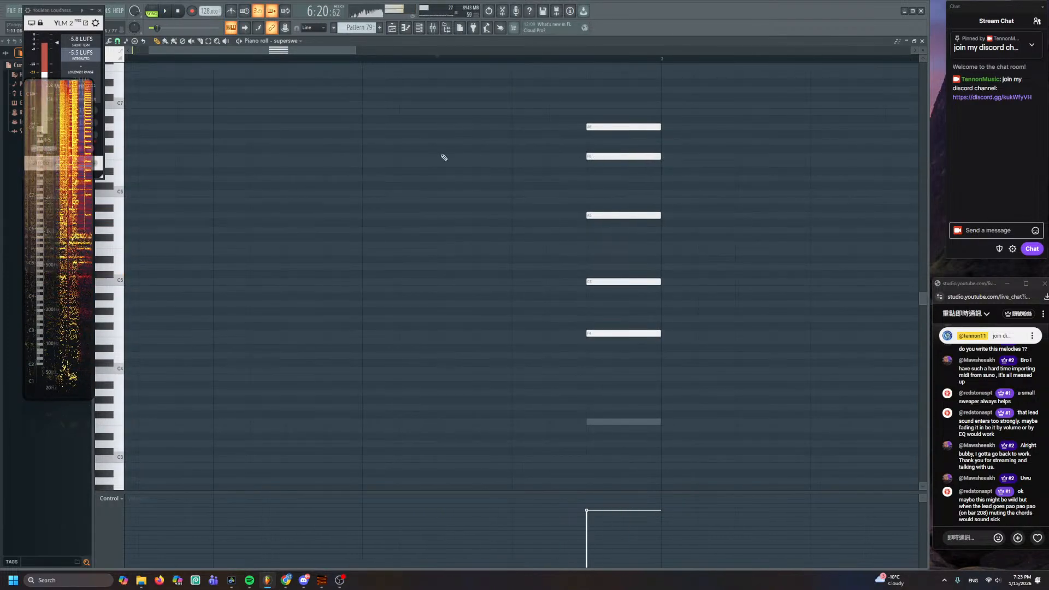
{"action": "left_click_drag", "start_coordinate": [578, 94], "coordinate": [618, 340]}
{"action": "left_click_drag", "start_coordinate": [597, 284], "coordinate": [447, 285]}
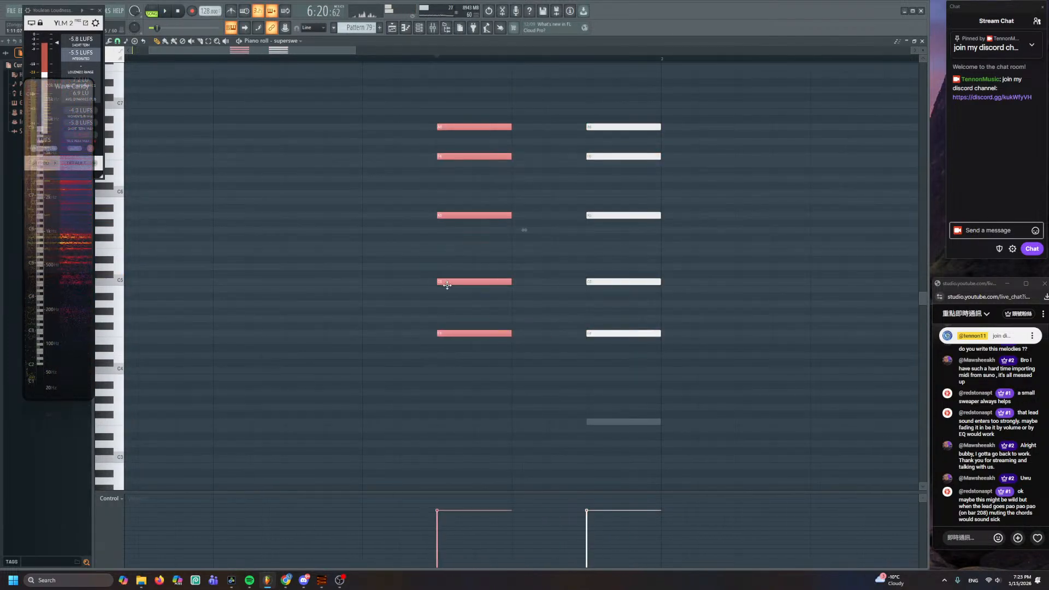
{"action": "double_click", "coordinate": [615, 420]}
{"action": "left_click_drag", "start_coordinate": [585, 307], "coordinate": [455, 422]}
{"action": "key", "text": "ctrl+d"}
- Return to the playlist and play from the doubled chord hits through to the end of the drop
{"action": "left_click", "coordinate": [420, 28]}
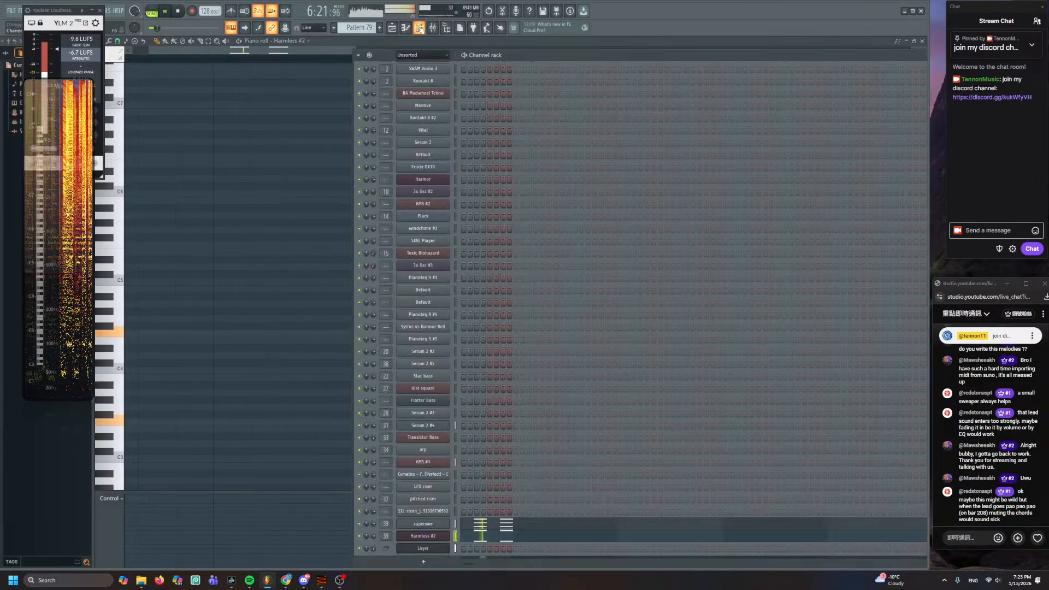
{"action": "left_click", "coordinate": [392, 27]}
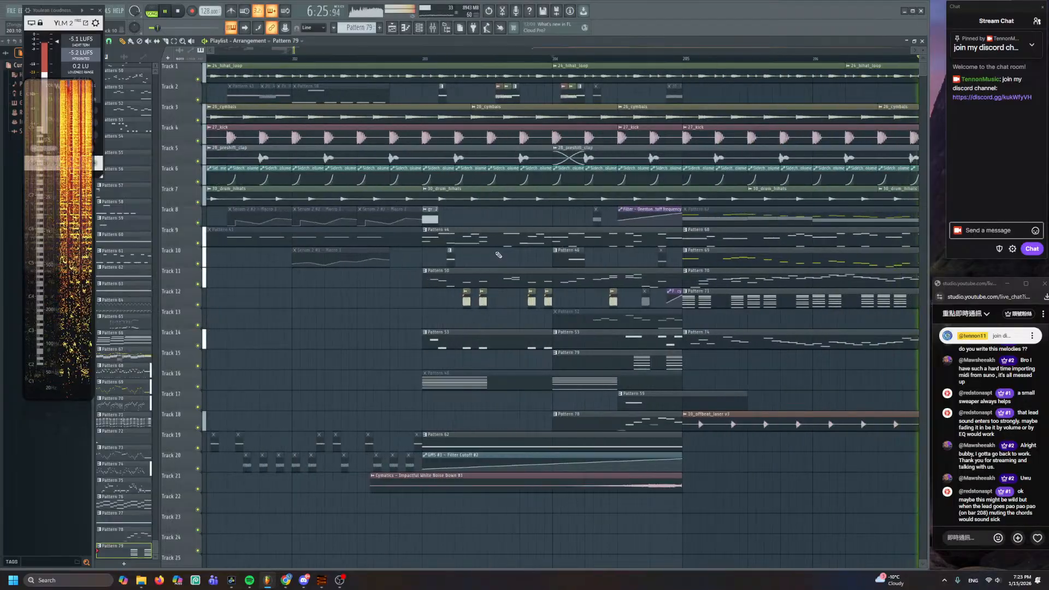
{"action": "scroll", "coordinate": [445, 276], "scroll_direction": "down", "scroll_amount": 2}
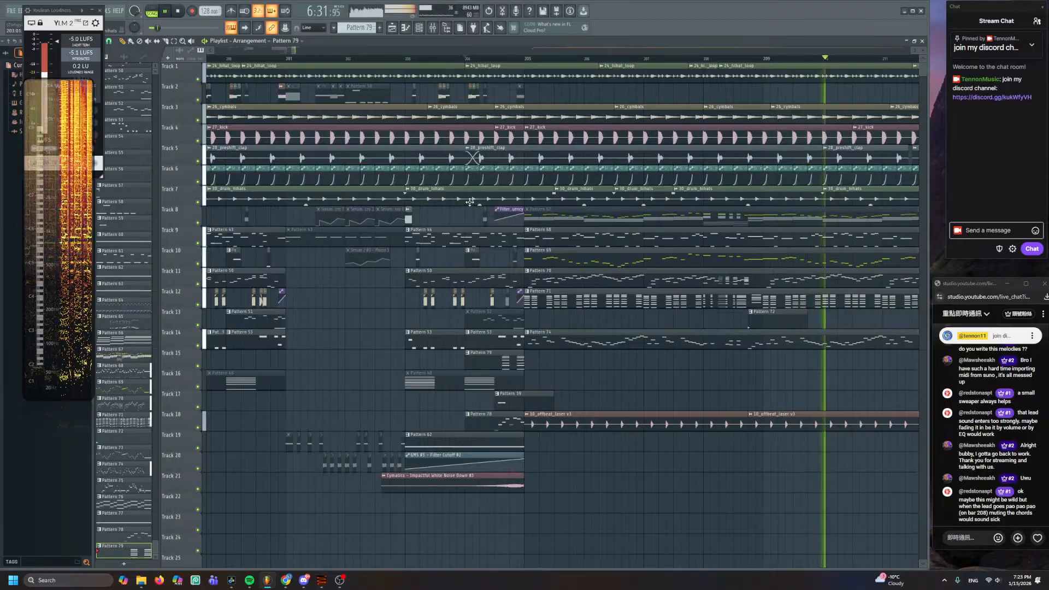
{"action": "scroll", "coordinate": [474, 199], "scroll_direction": "down", "scroll_amount": 2}
{"action": "scroll", "coordinate": [379, 61], "scroll_direction": "up", "scroll_amount": 3}
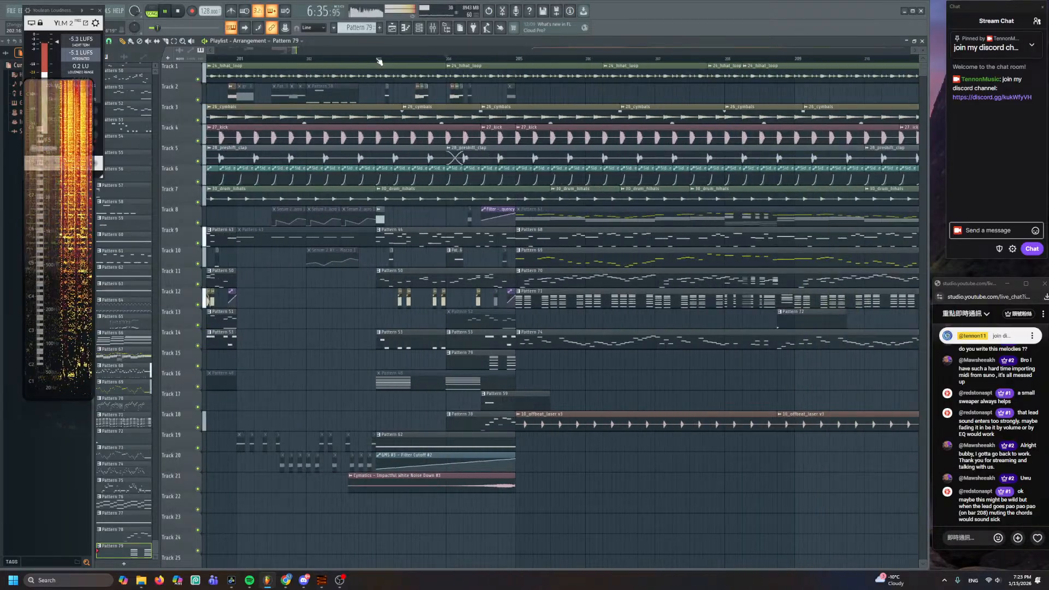
{"action": "scroll", "coordinate": [556, 109], "scroll_direction": "down", "scroll_amount": 5}
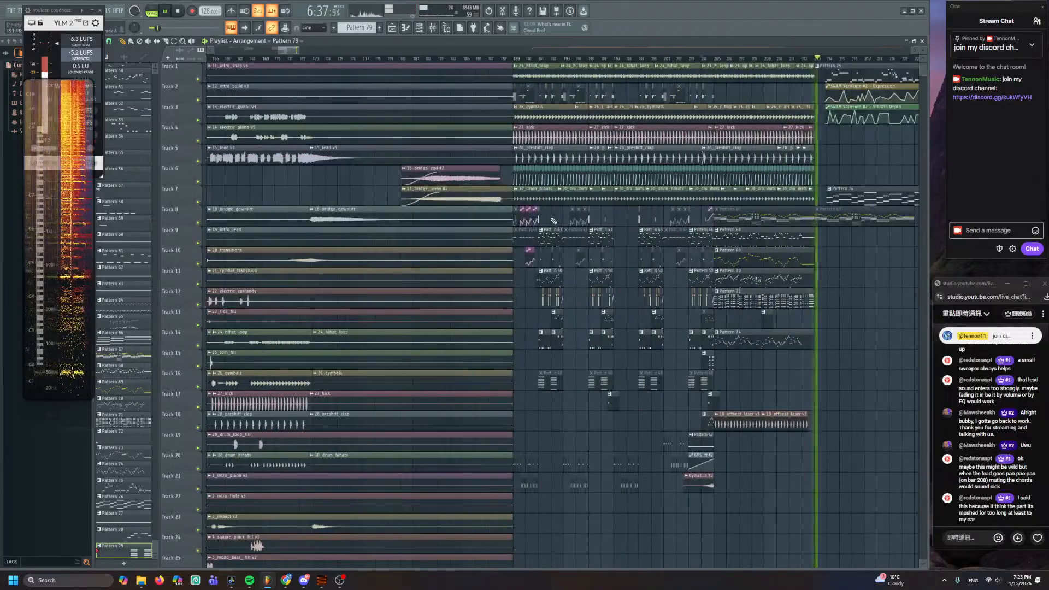
- Stop the current playback and play the drop briefly from bar 207
{"action": "key", "text": "space"}
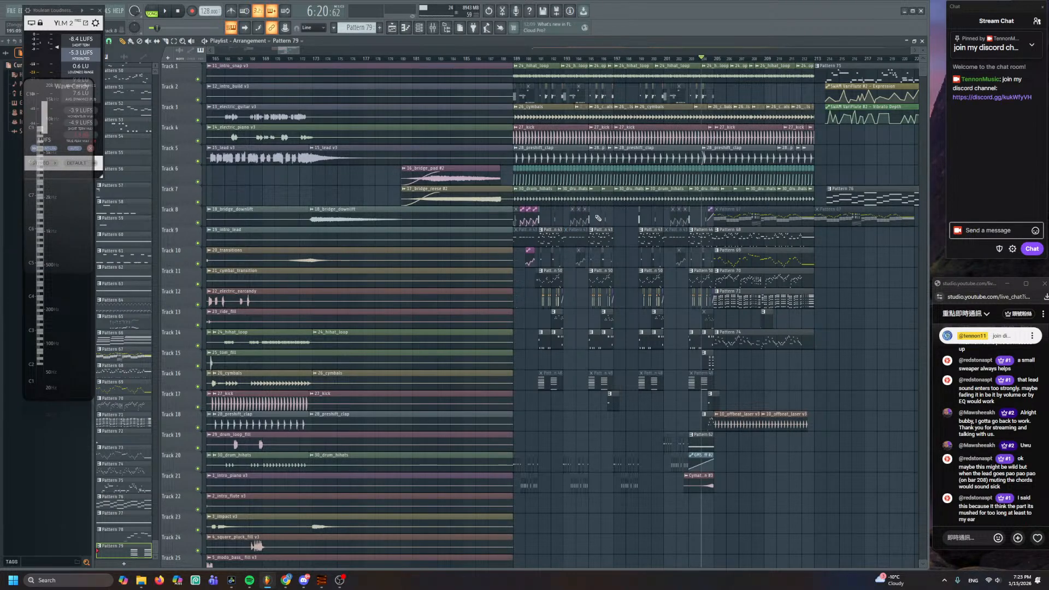
{"action": "scroll", "coordinate": [753, 215], "scroll_direction": "up", "scroll_amount": 10}
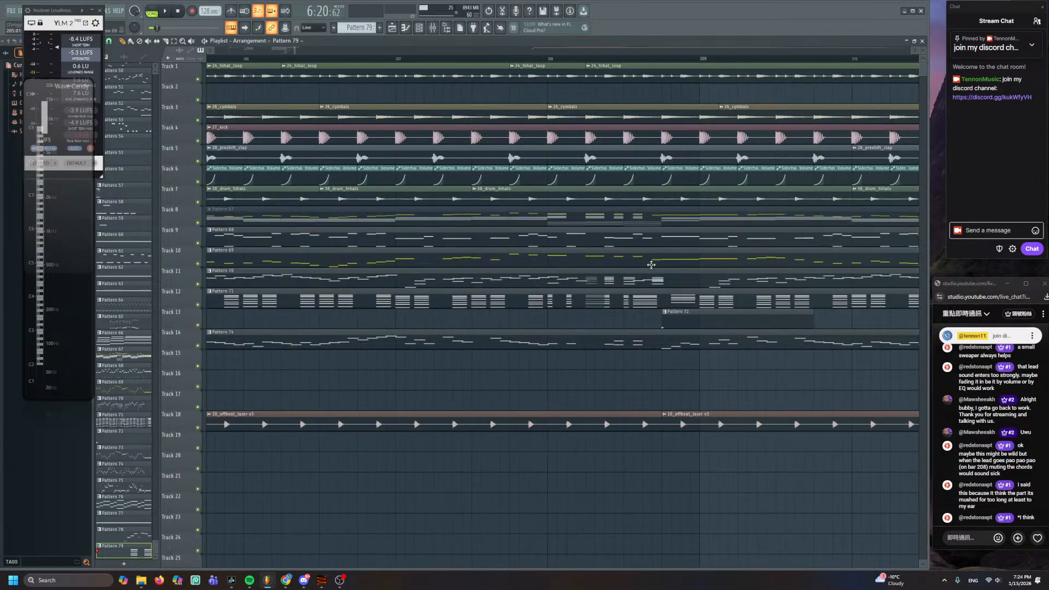
{"action": "scroll", "coordinate": [649, 265], "scroll_direction": "up", "scroll_amount": 2}
{"action": "left_click", "coordinate": [382, 60]}
{"action": "key", "text": "space"}
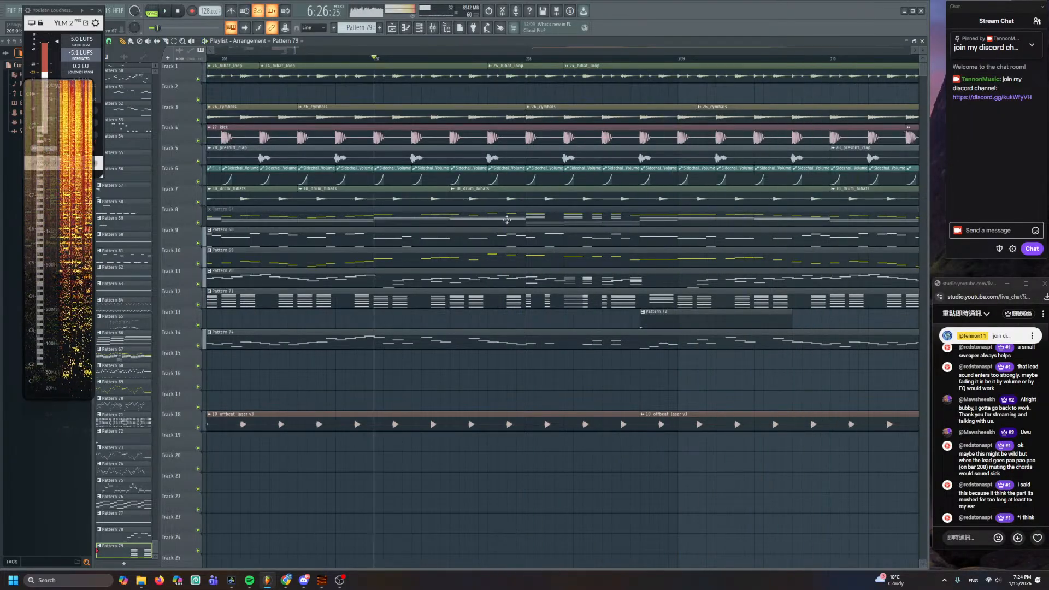
{"action": "key", "text": "space"}
- Examine the chord notes around bar 208 in Pattern 71's supersaw part and Pattern 70's Pianoteq 9 part
{"action": "scroll", "coordinate": [376, 60], "scroll_direction": "down", "scroll_amount": 3}
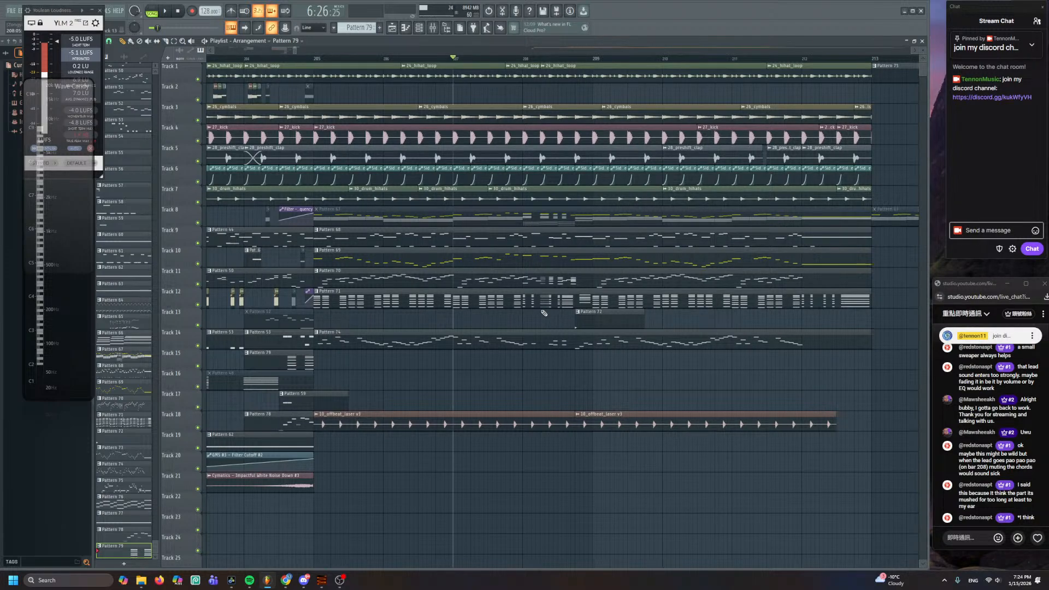
{"action": "scroll", "coordinate": [545, 314], "scroll_direction": "down", "scroll_amount": 3}
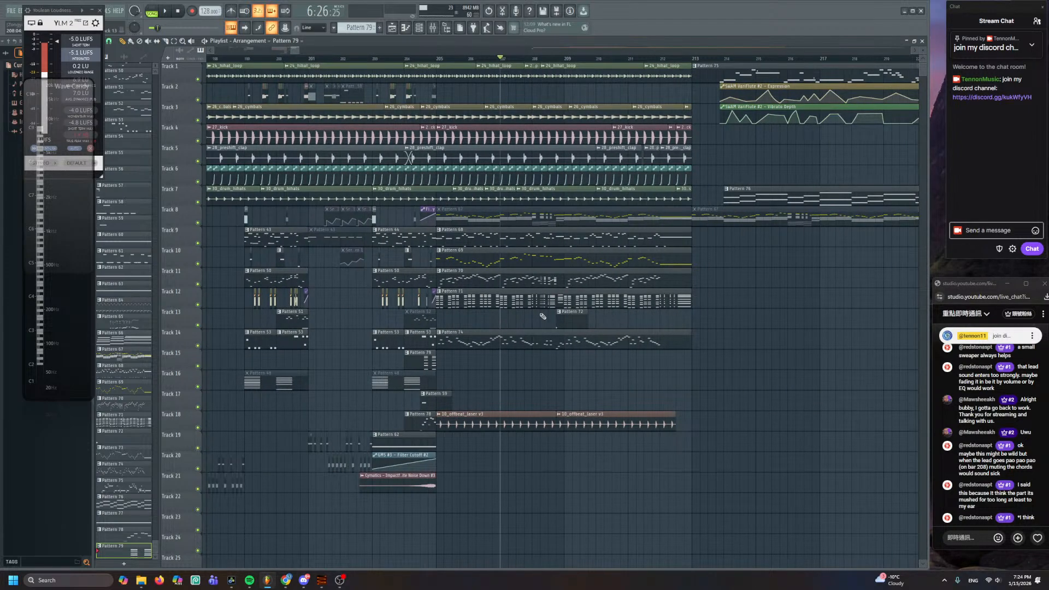
{"action": "scroll", "coordinate": [543, 316], "scroll_direction": "up", "scroll_amount": 5}
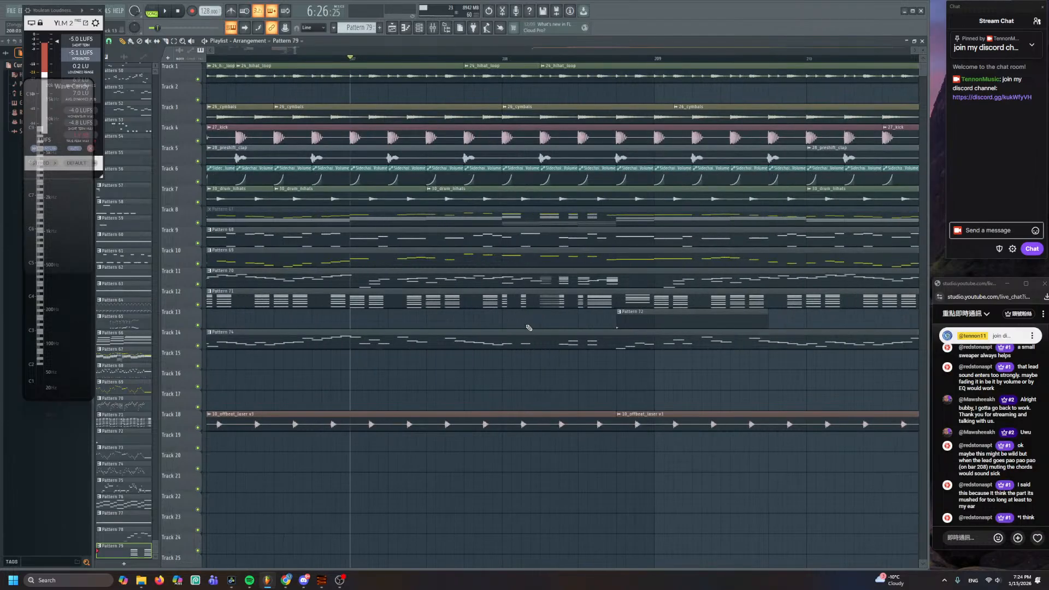
{"action": "double_click", "coordinate": [554, 300]}
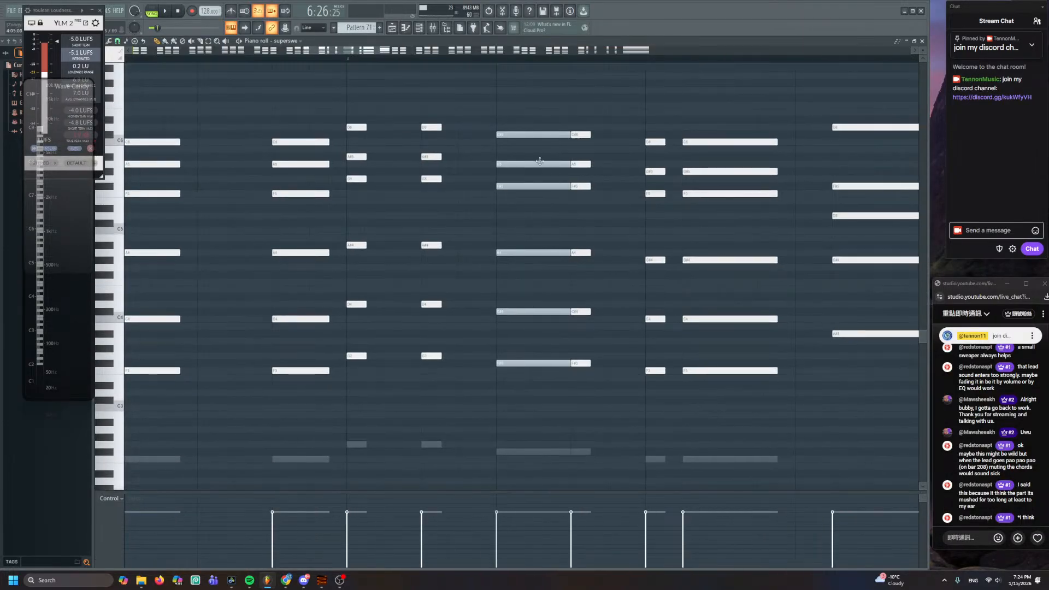
{"action": "scroll", "coordinate": [540, 161], "scroll_direction": "up", "scroll_amount": 1}
{"action": "left_click", "coordinate": [393, 30]}
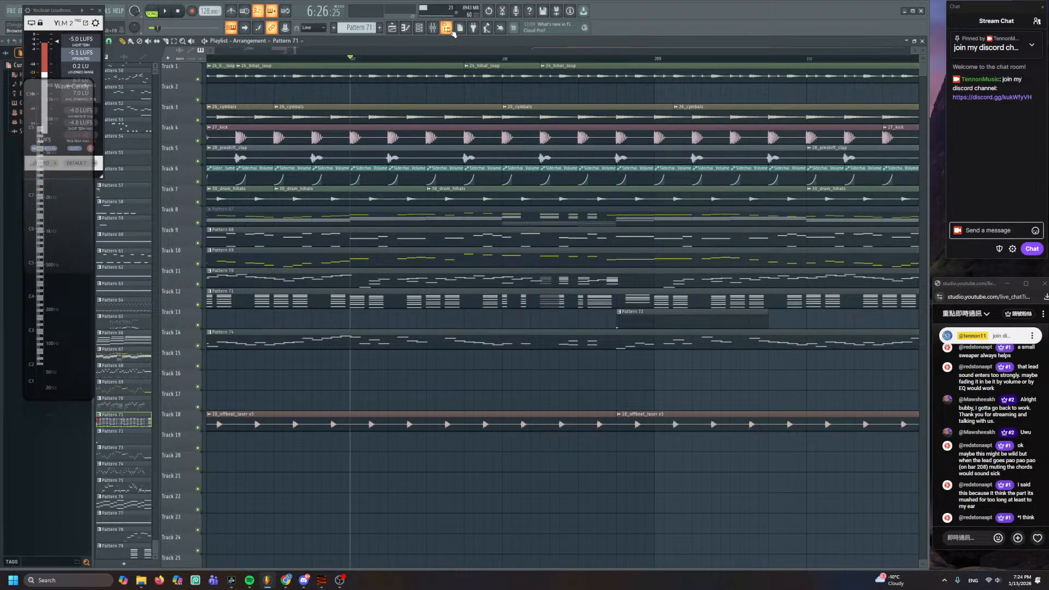
{"action": "double_click", "coordinate": [575, 280]}
{"action": "scroll", "coordinate": [527, 288], "scroll_direction": "up", "scroll_amount": 3}
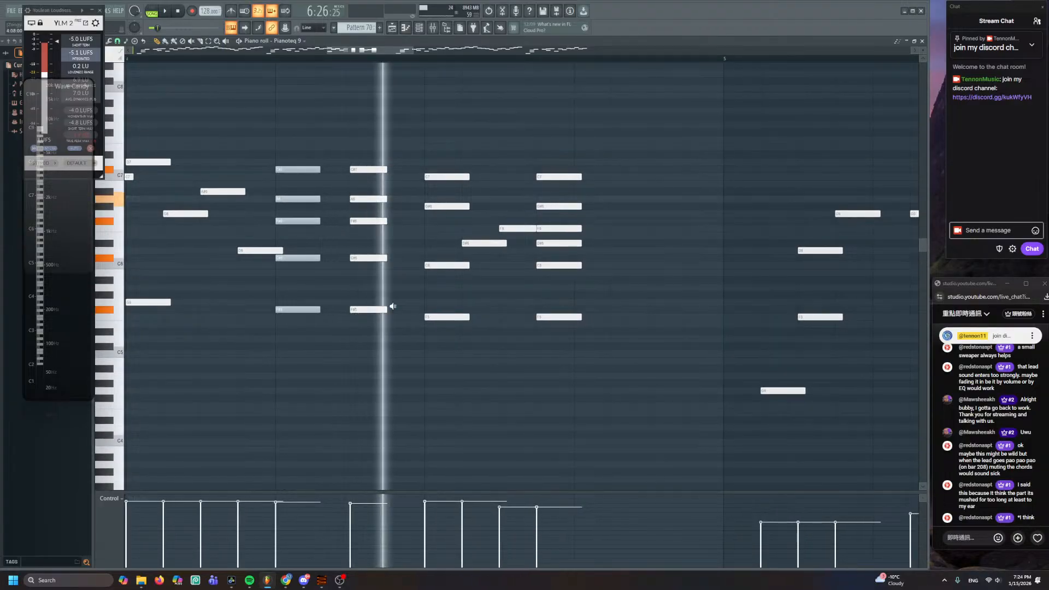
{"action": "left_click", "coordinate": [392, 27]}
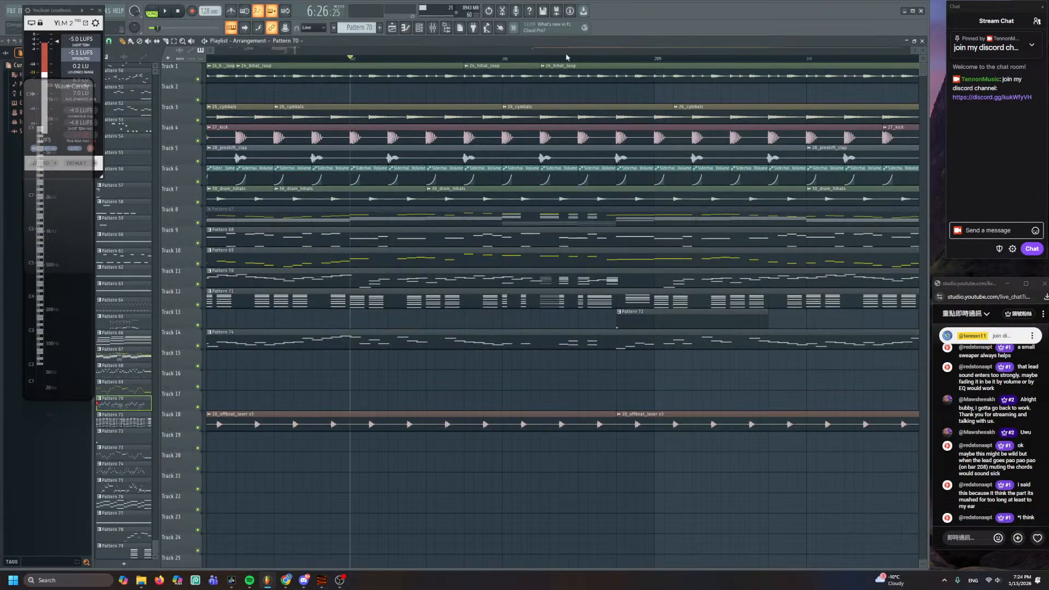
- In Pattern 70's Pianoteq 9 part, delete the F6 note before the last chord and move the two preceding chords and D#6 note a quarter beat later
{"action": "double_click", "coordinate": [617, 269]}
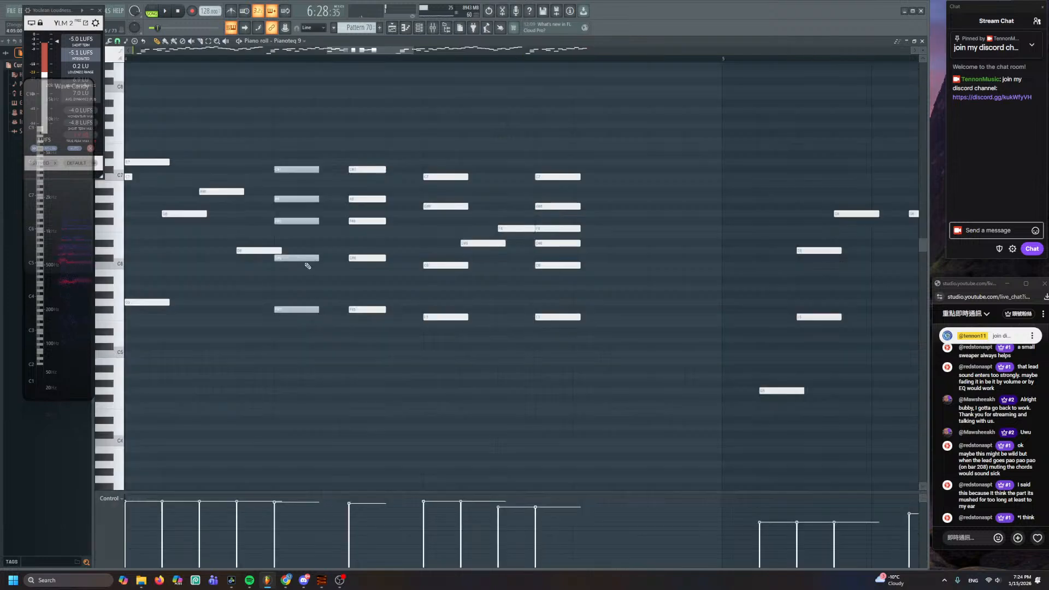
{"action": "left_click_drag", "start_coordinate": [345, 284], "coordinate": [566, 295]}
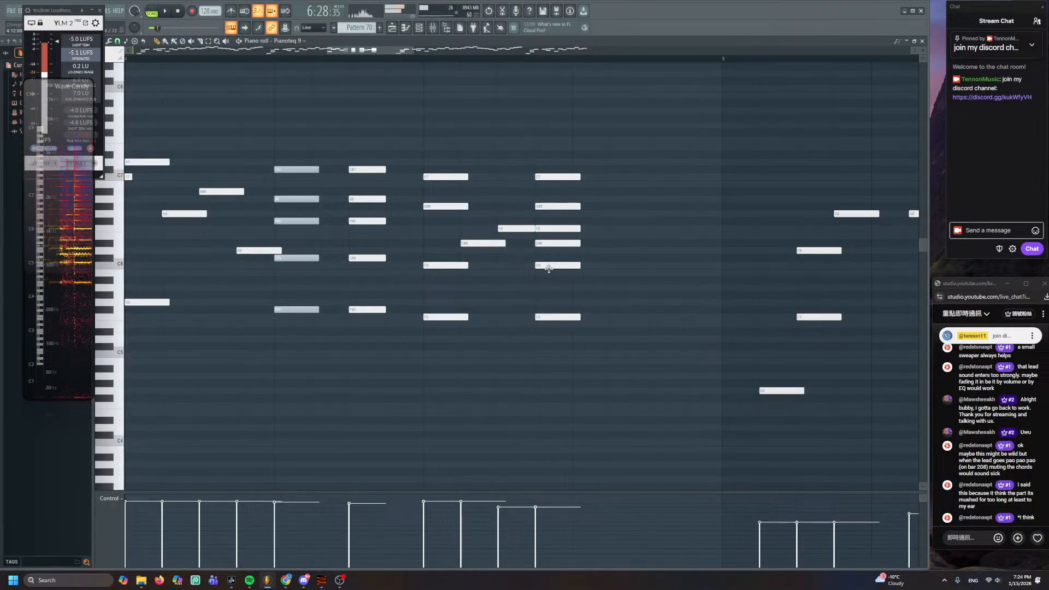
{"action": "right_click", "coordinate": [513, 228]}
{"action": "left_click_drag", "start_coordinate": [493, 132], "coordinate": [361, 327]}
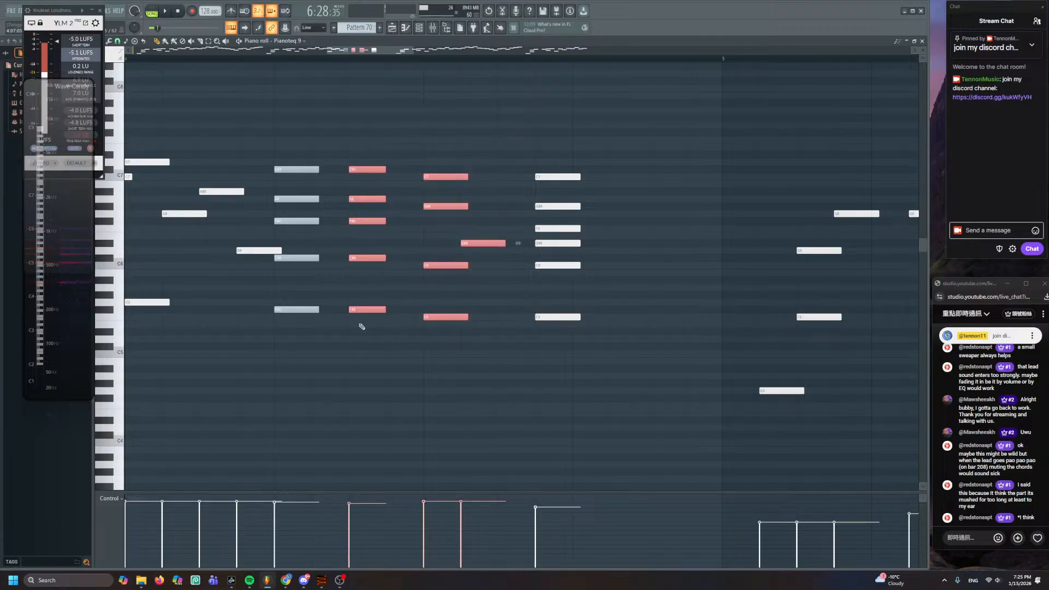
{"action": "left_click_drag", "start_coordinate": [367, 258], "coordinate": [404, 258]}
{"action": "left_click", "coordinate": [432, 136]}
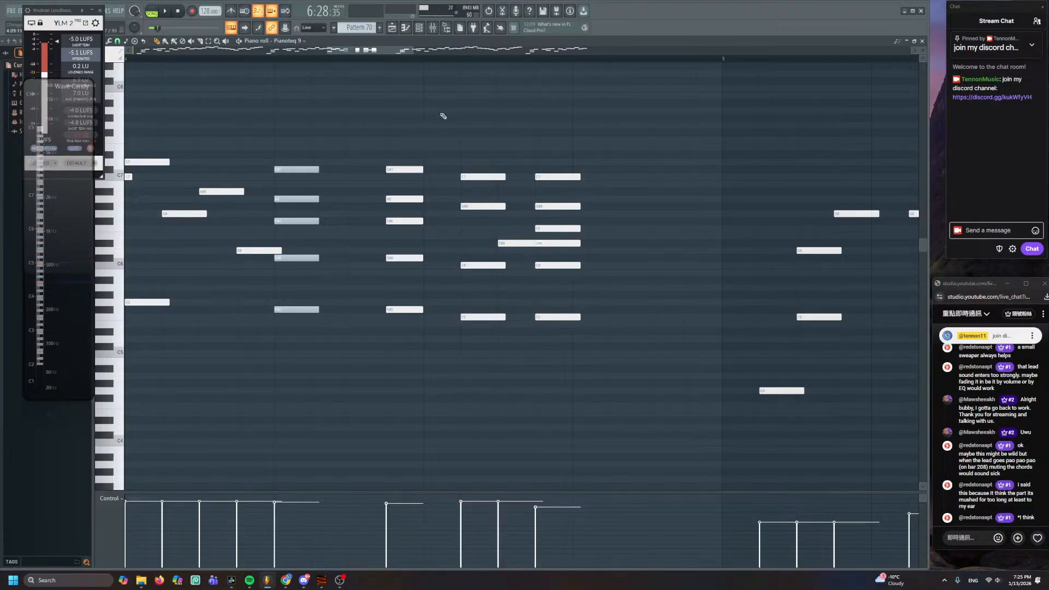
{"action": "left_click", "coordinate": [201, 41]}
{"action": "left_click", "coordinate": [392, 28]}
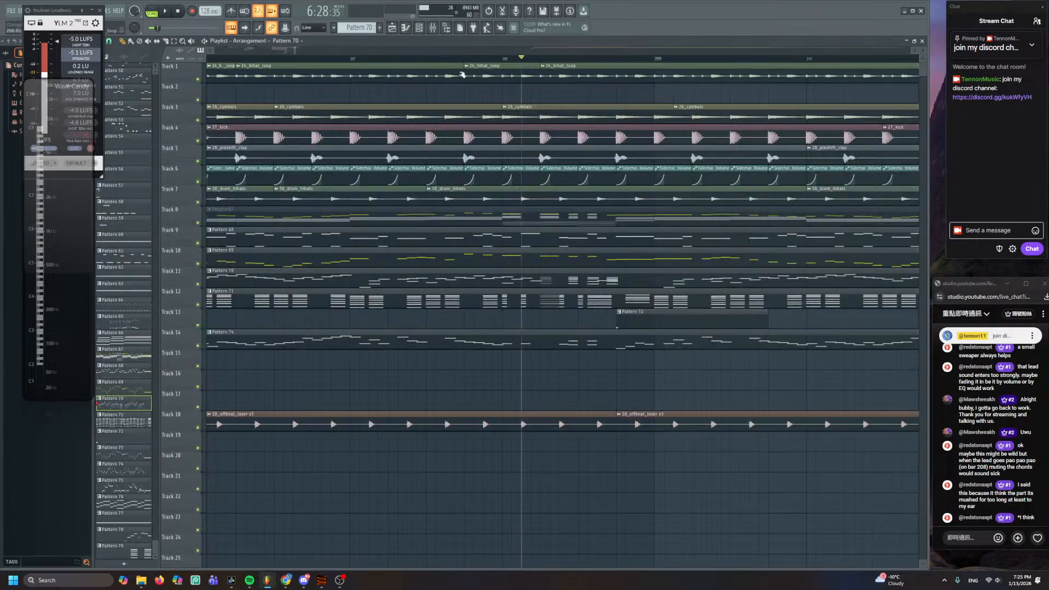
- Move Pattern 71's three supersaw chords after the grey muted-looking chord a quarter beat later and return to the playlist
{"action": "double_click", "coordinate": [571, 298]}
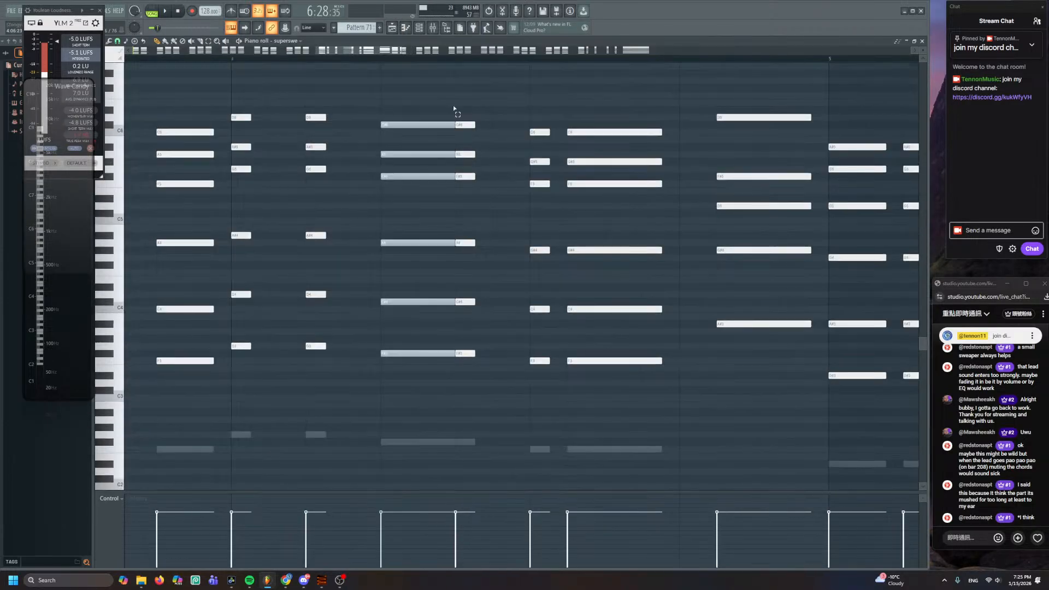
{"action": "left_click_drag", "start_coordinate": [454, 100], "coordinate": [601, 407]}
{"action": "left_click_drag", "start_coordinate": [458, 100], "coordinate": [604, 415]}
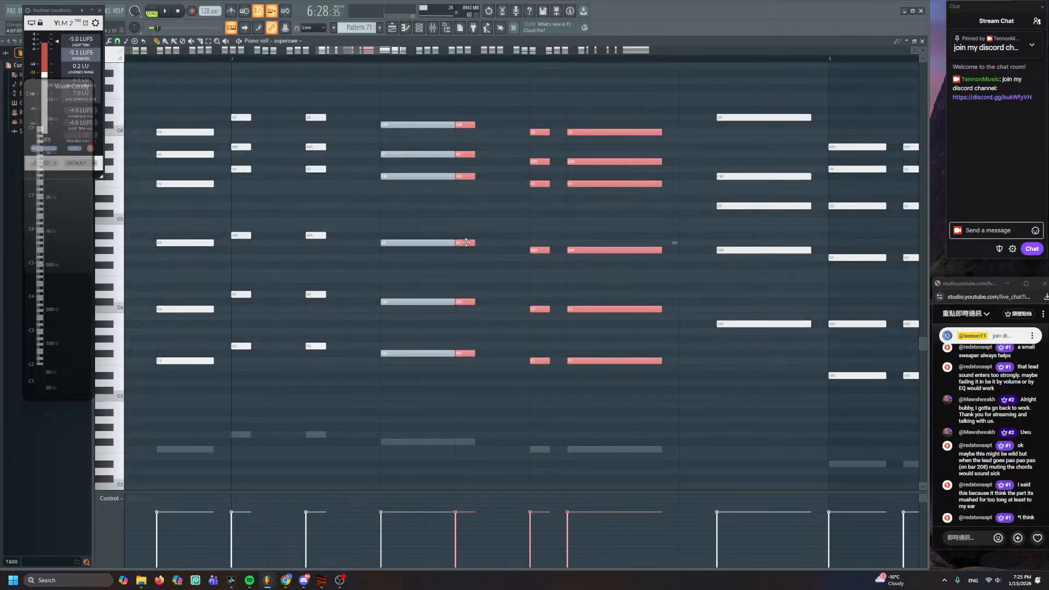
{"action": "left_click_drag", "start_coordinate": [465, 242], "coordinate": [502, 242]}
{"action": "left_click", "coordinate": [391, 27]}
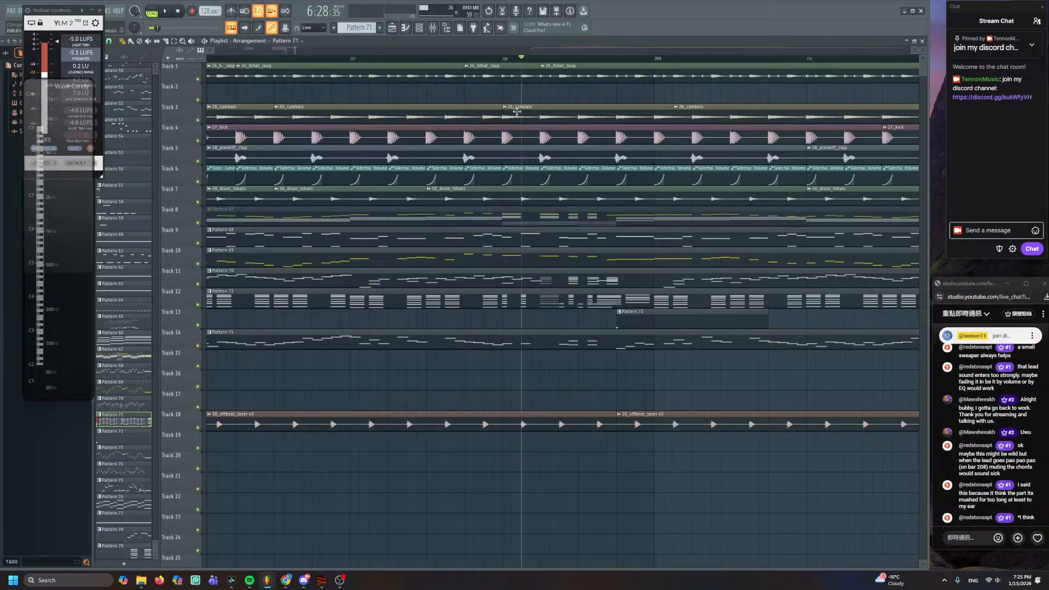
- Slice Pattern 71's long supersaw chord and remove its first quarter beat so it starts with the last Pianoteq 9 chord
{"action": "double_click", "coordinate": [618, 302]}
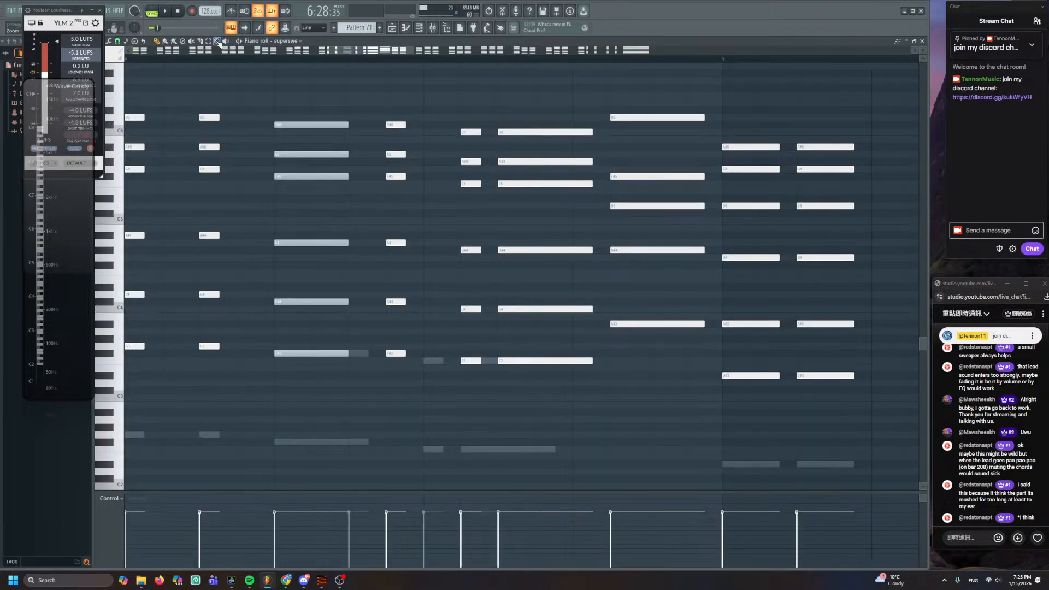
{"action": "left_click_drag", "start_coordinate": [545, 106], "coordinate": [539, 388]}
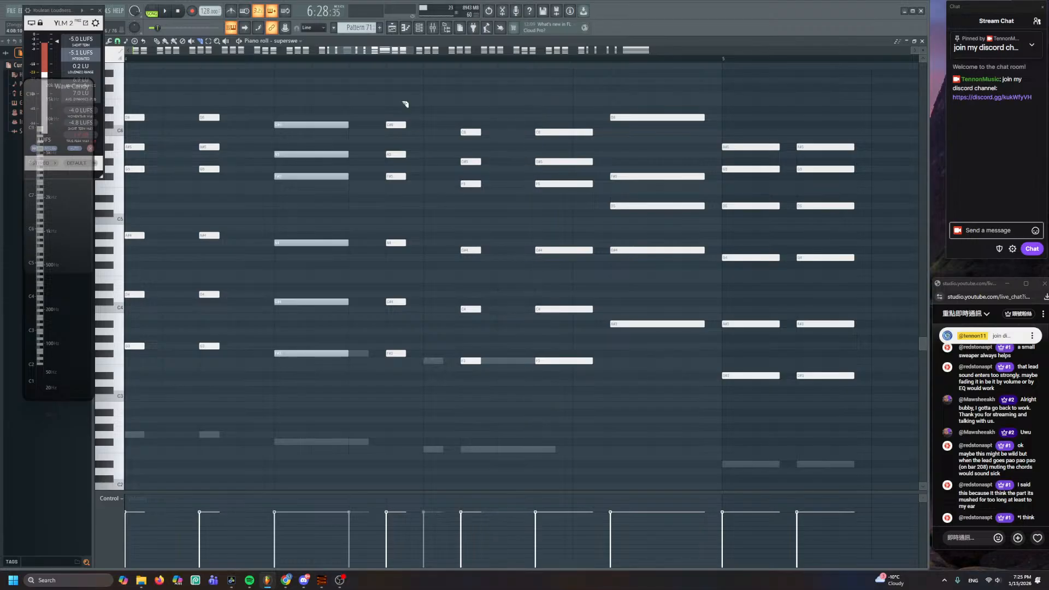
{"action": "left_click", "coordinate": [392, 27]}
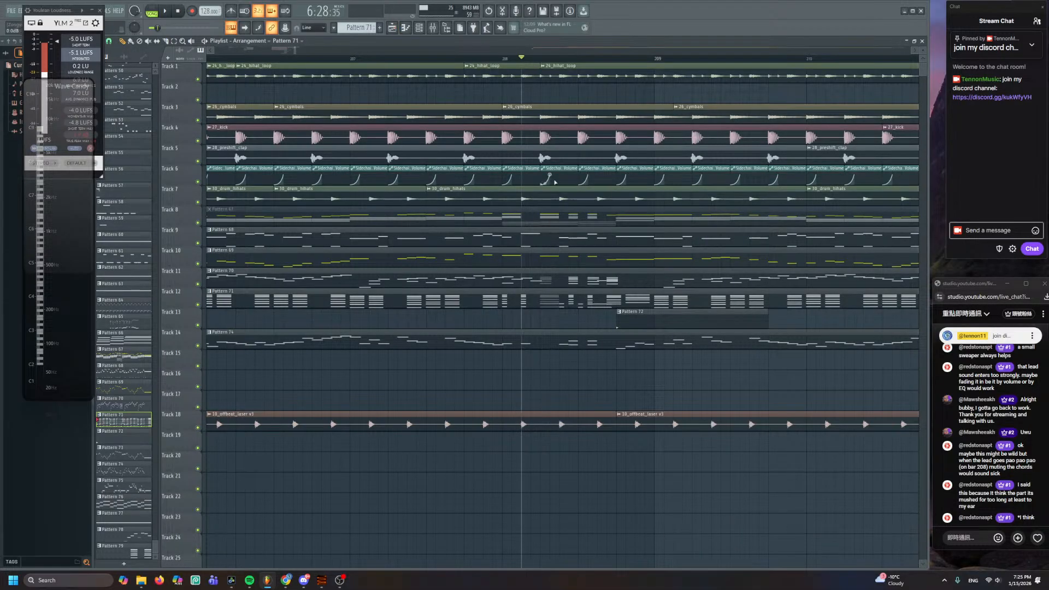
- Reopen Pattern 71's supersaw notes and look through the piano roll's tools for a way to edit the ghost notes
{"action": "double_click", "coordinate": [589, 300]}
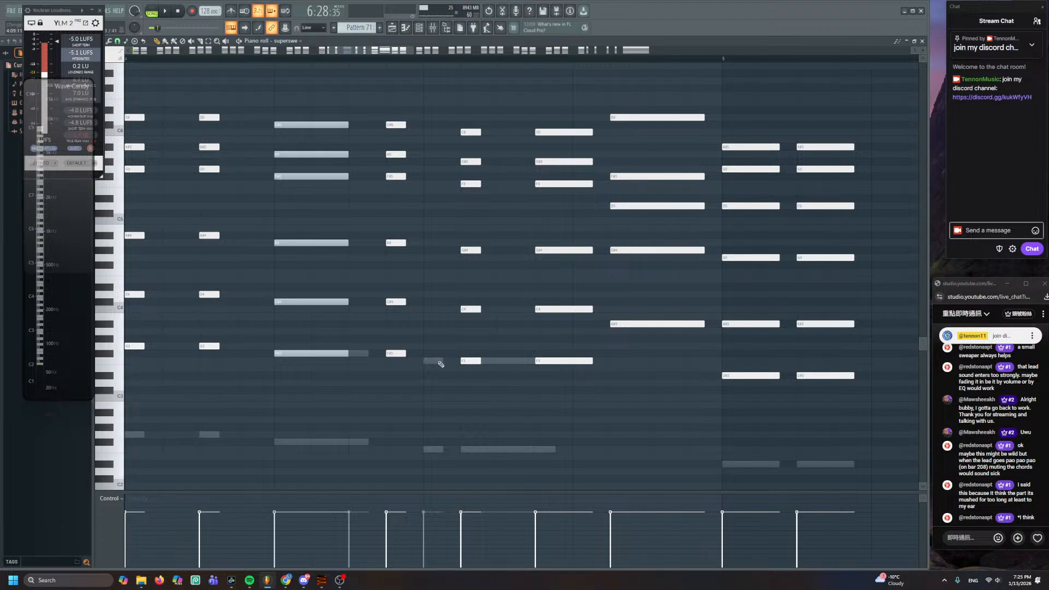
{"action": "left_click_drag", "start_coordinate": [435, 361], "coordinate": [481, 226]}
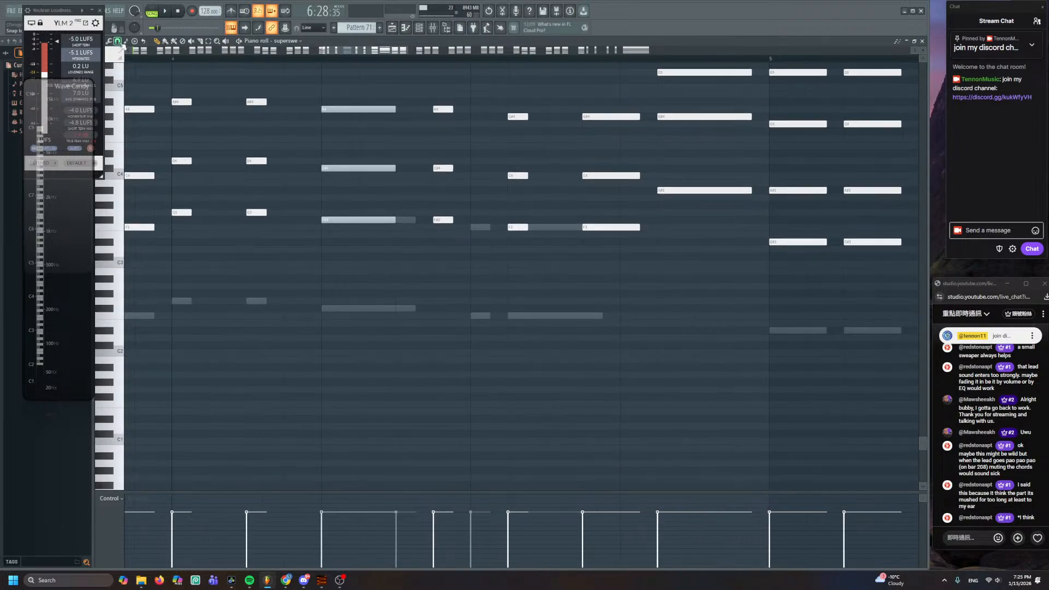
{"action": "left_click", "coordinate": [117, 41]}
{"action": "left_click", "coordinate": [109, 41]}
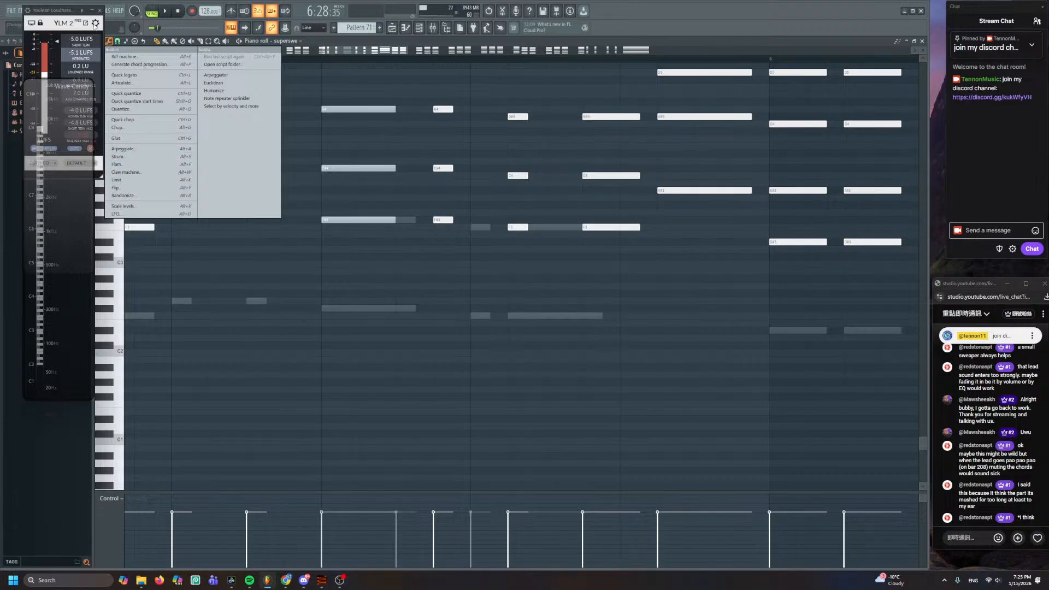
{"action": "left_click", "coordinate": [117, 42]}
{"action": "left_click", "coordinate": [110, 41]}
{"action": "left_click_drag", "start_coordinate": [78, 23], "coordinate": [59, 18]}
{"action": "left_click", "coordinate": [100, 41]}
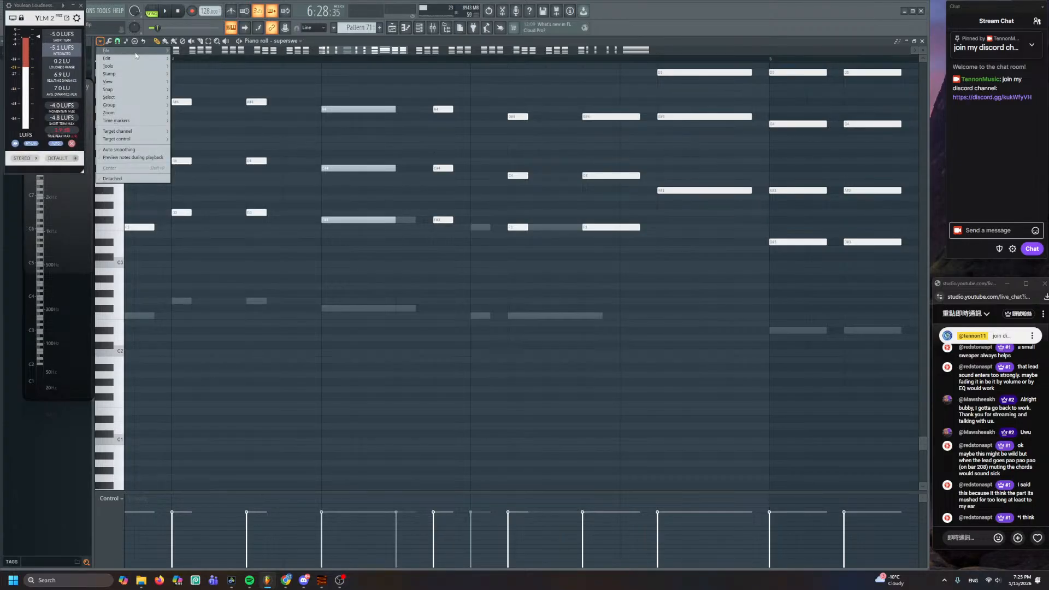
{"action": "mouse_move", "coordinate": [135, 59]}
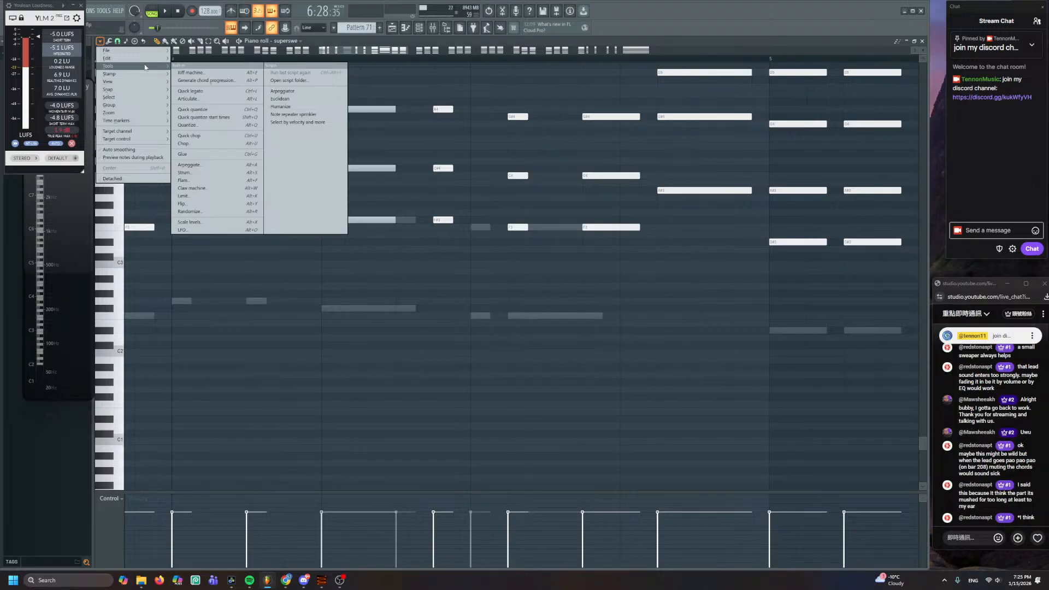
{"action": "left_click", "coordinate": [683, 57]}
- Ask the Gopher assistant "how tf do u edit ghost notes" and return to the piano roll
{"action": "left_click", "coordinate": [546, 27]}
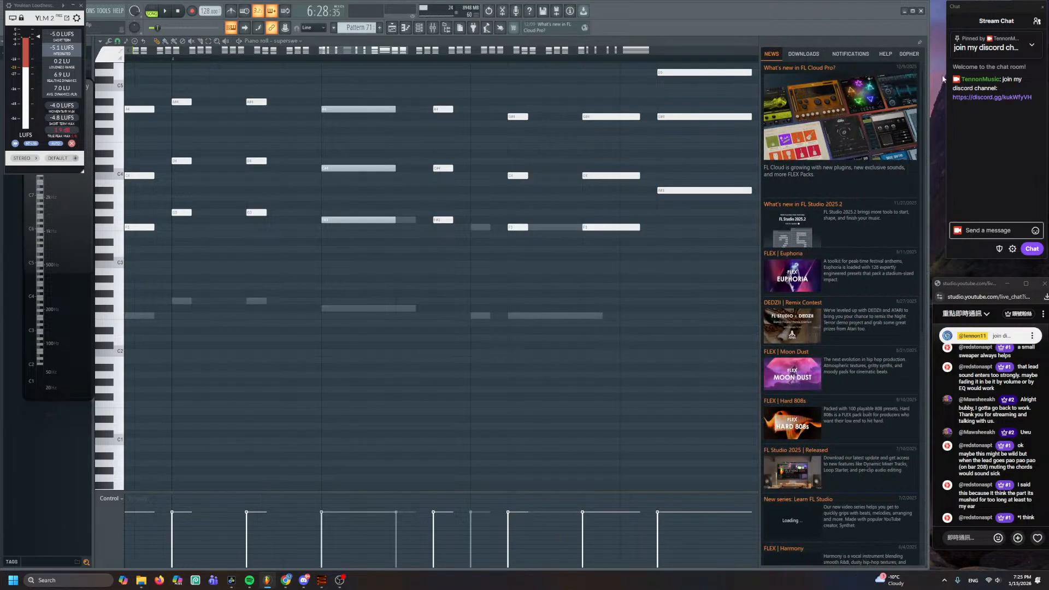
{"action": "left_click", "coordinate": [910, 54]}
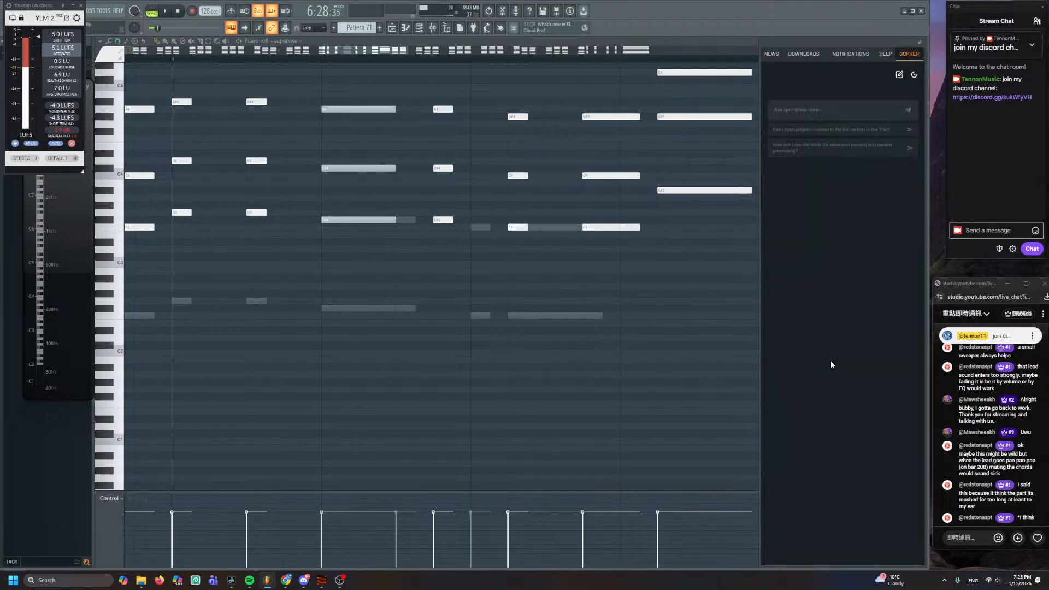
{"action": "type", "text": "h"}
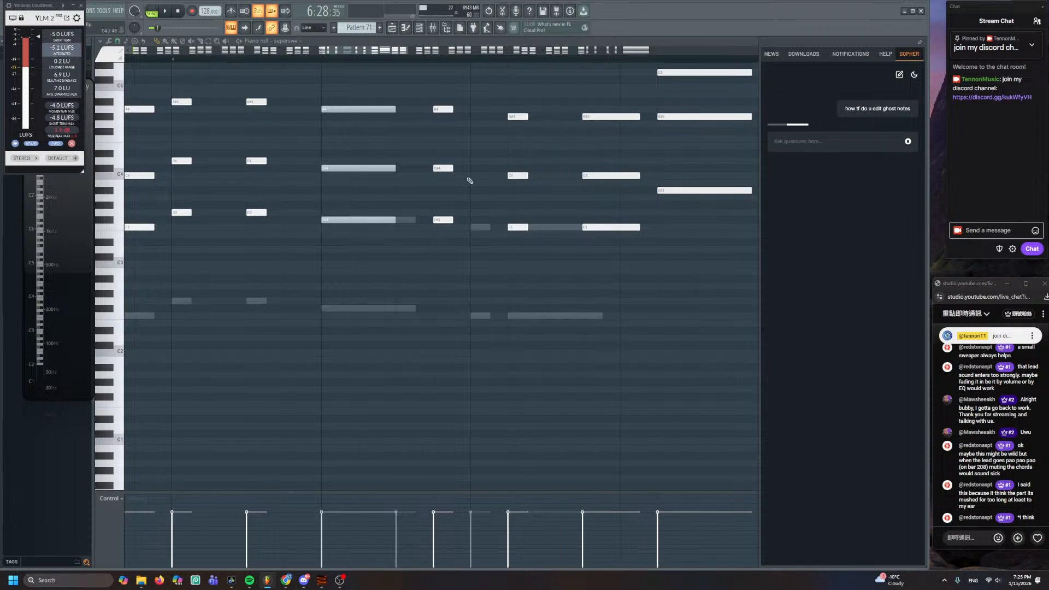
{"action": "left_click", "coordinate": [467, 291]}
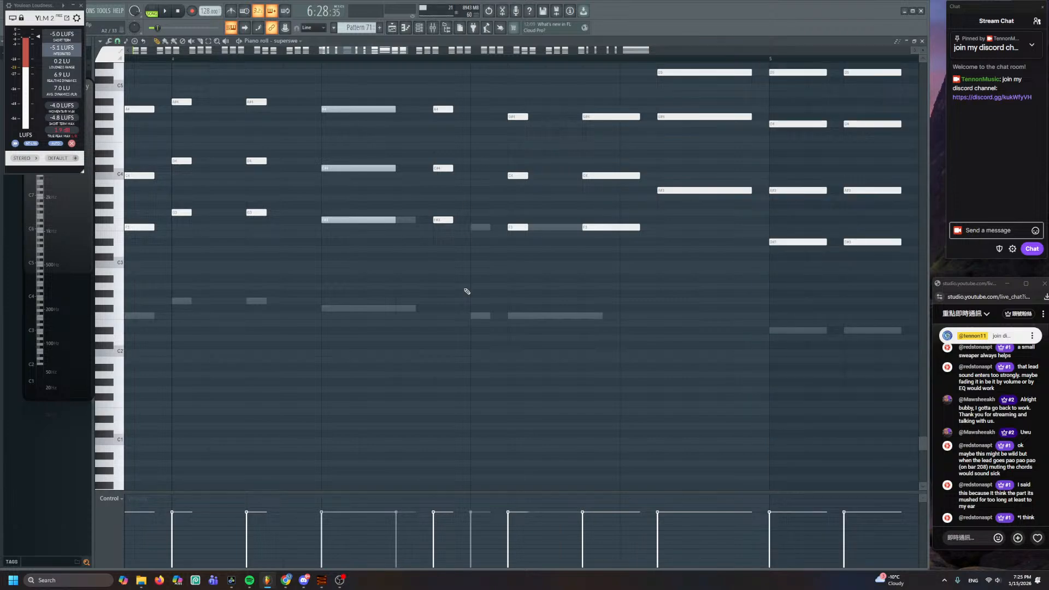
- Move the matching Harmless #2 F#3/F#2 and F3/F2 notes in Pattern 71 a quarter beat later, and the long F3/F2 pair another quarter beat
{"action": "double_click", "coordinate": [407, 224]}
{"action": "scroll", "coordinate": [421, 228], "scroll_direction": "right", "scroll_amount": 1}
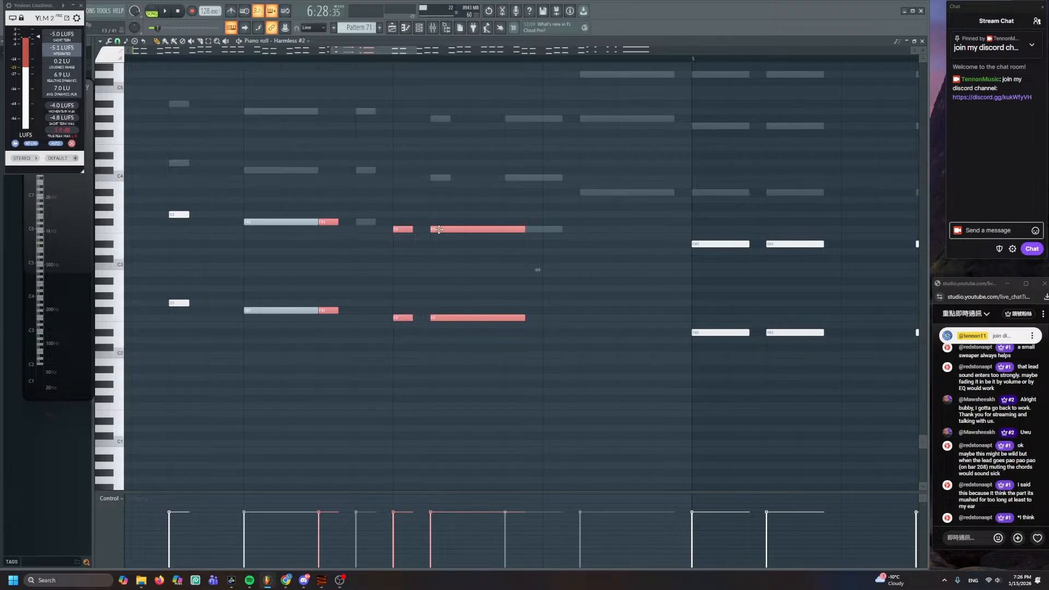
{"action": "key", "text": "shift+Right"}
{"action": "left_click_drag", "start_coordinate": [492, 188], "coordinate": [524, 328]}
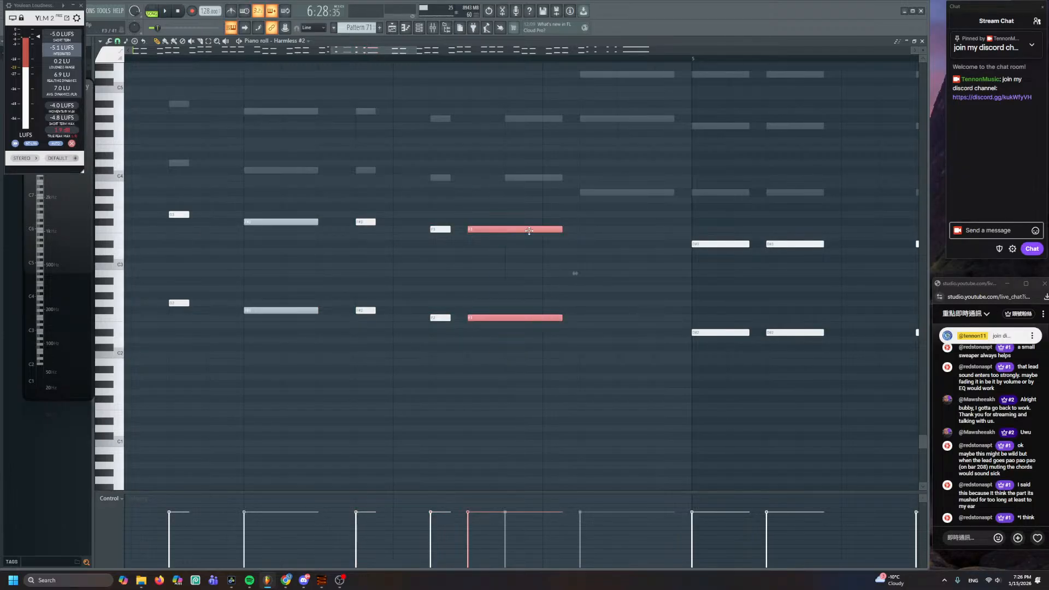
{"action": "left_click_drag", "start_coordinate": [531, 232], "coordinate": [571, 229]}
{"action": "key", "text": "ctrl+d"}
{"action": "left_click", "coordinate": [922, 41]}
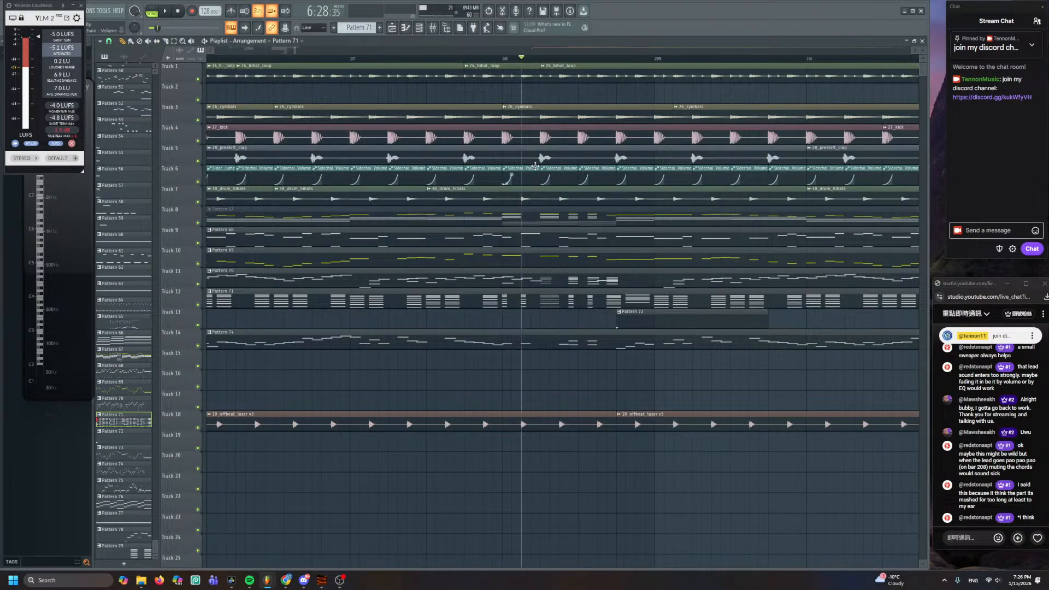
- Look over Pattern 68's MODO BASS 2 notes and play the drop from around bars 207 and 208
{"action": "double_click", "coordinate": [551, 239]}
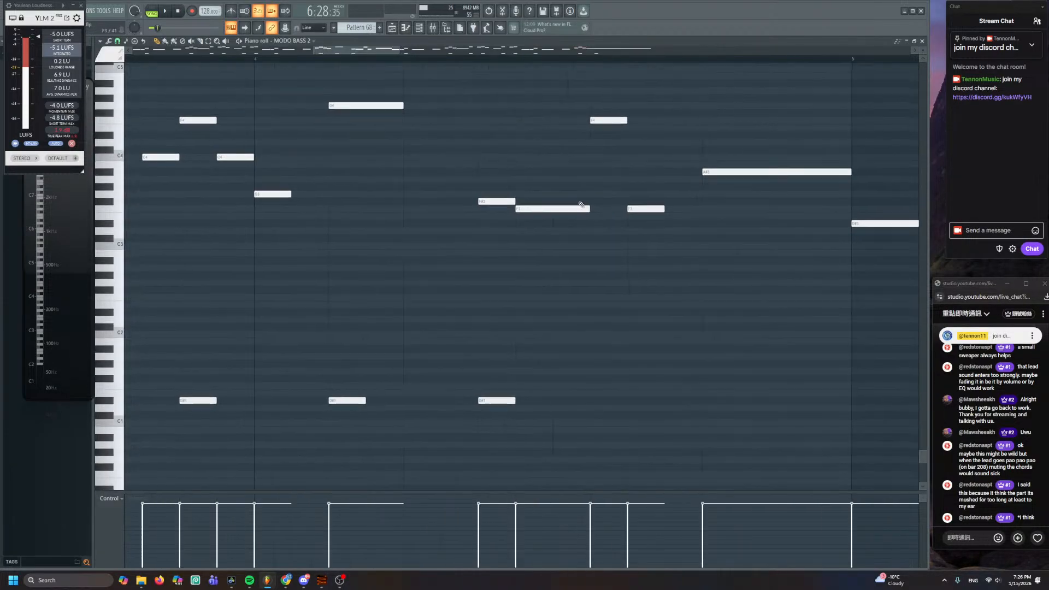
{"action": "key", "text": "space"}
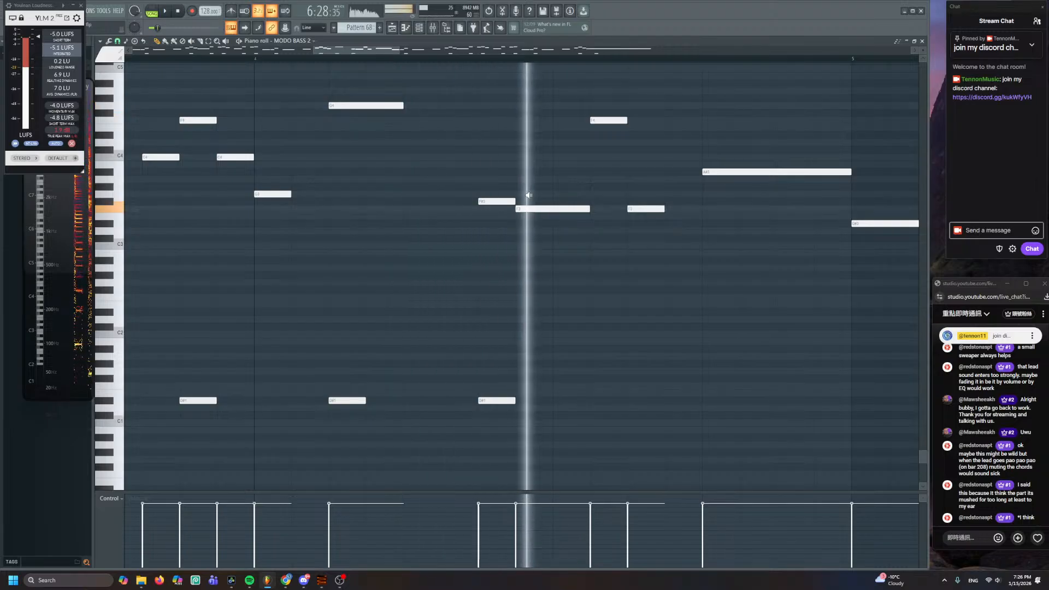
{"action": "key", "text": "space"}
{"action": "left_click", "coordinate": [406, 27]}
{"action": "left_click", "coordinate": [465, 60]}
{"action": "key", "text": "space"}
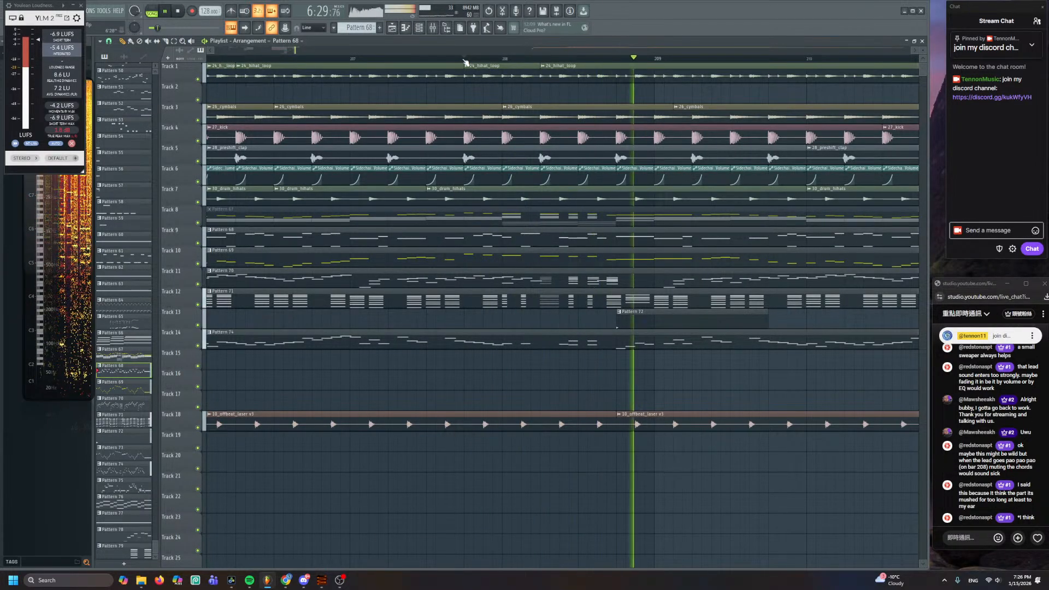
{"action": "key", "text": "space"}
{"action": "left_click", "coordinate": [352, 62]}
{"action": "key", "text": "space"}
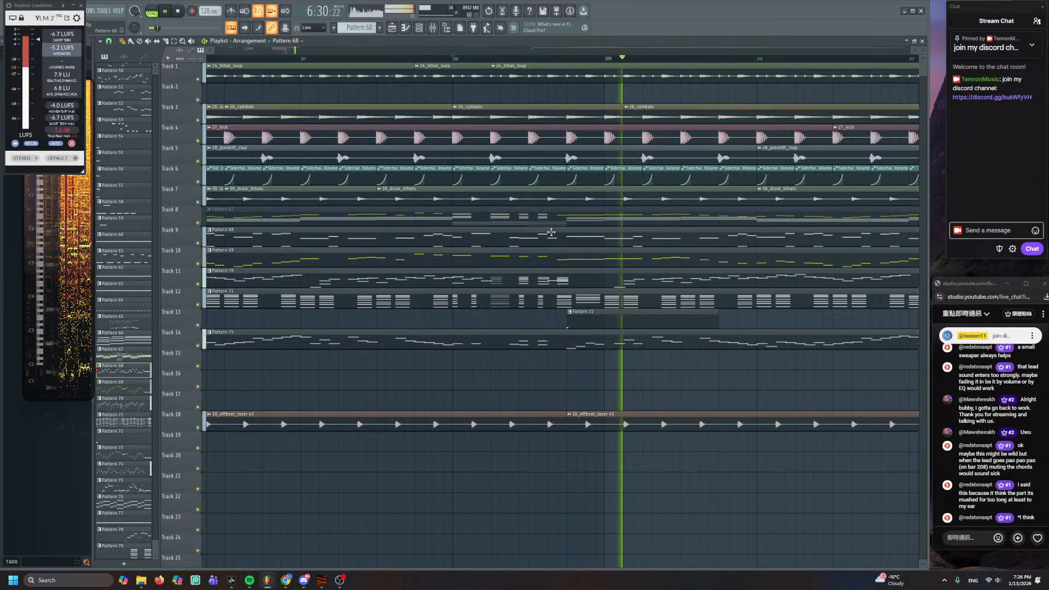
{"action": "key", "text": "space"}
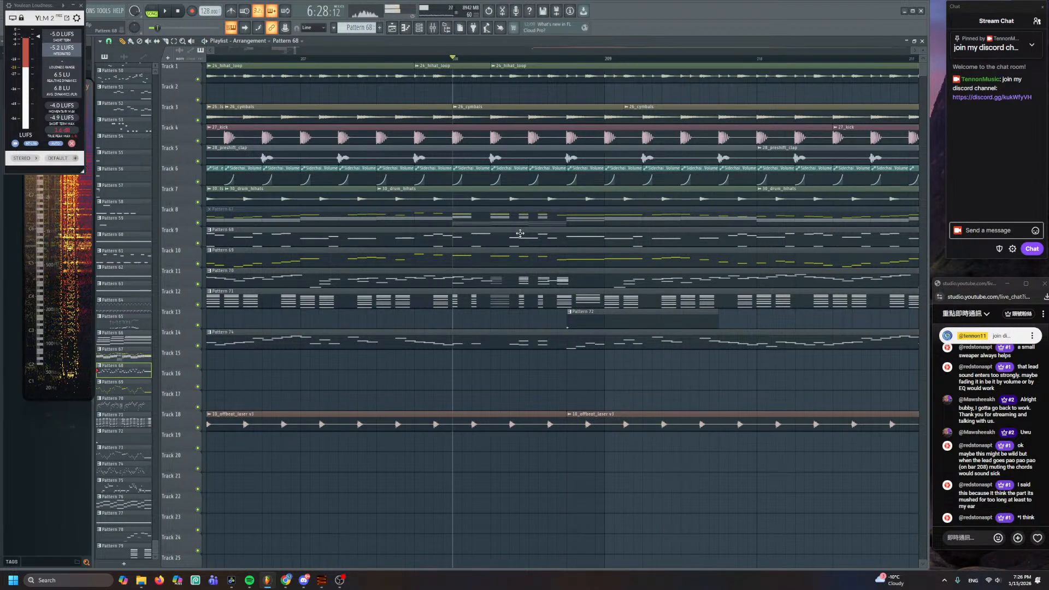
- Move Pattern 68's short F#3 and D#1 bass notes after bar 208 half a beat earlier and lengthen them to half a beat
{"action": "double_click", "coordinate": [519, 235]}
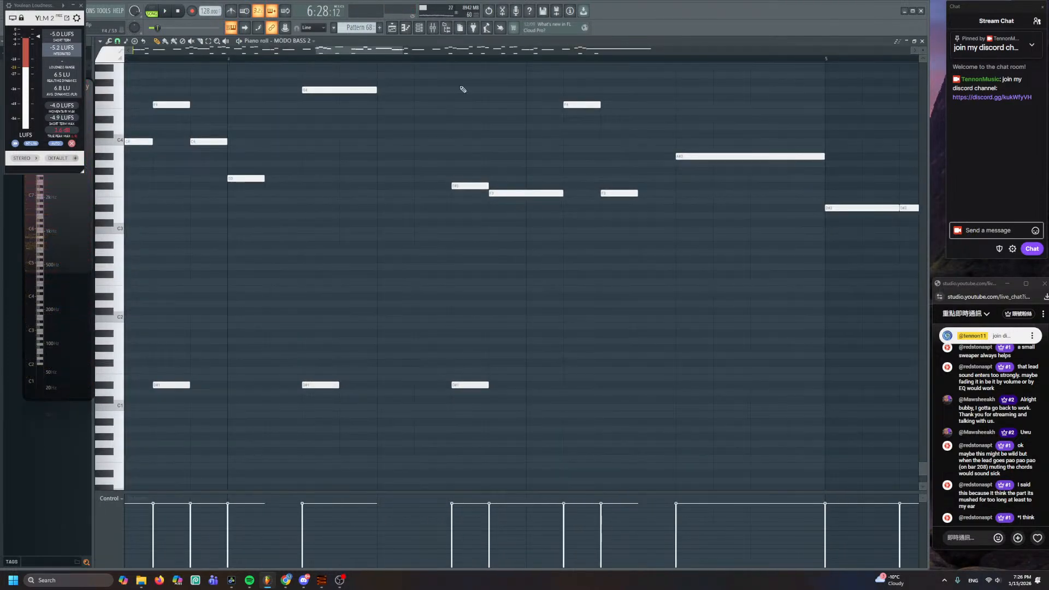
{"action": "key", "text": "F5"}
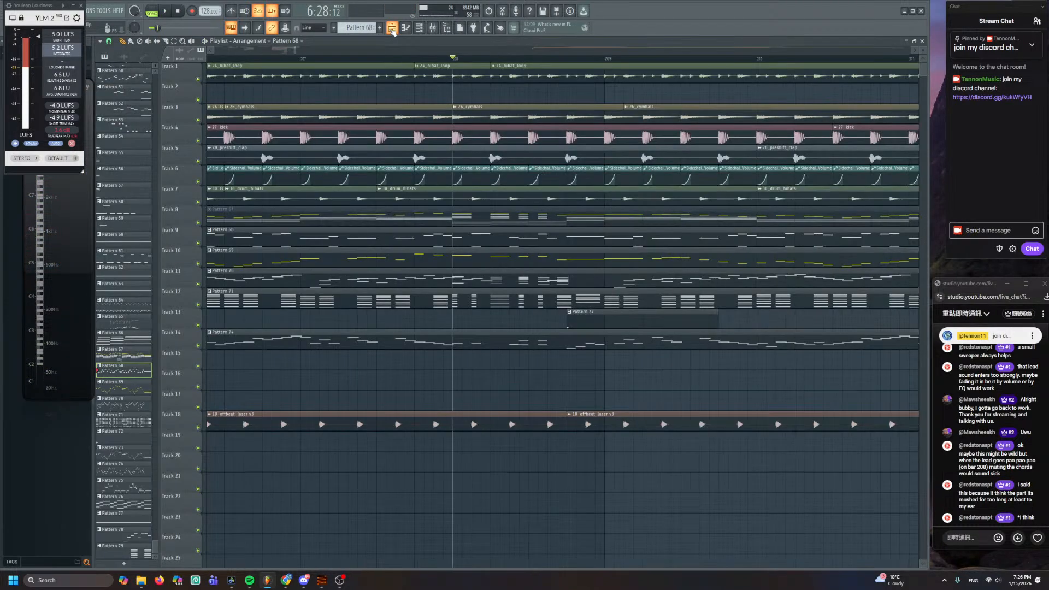
{"action": "double_click", "coordinate": [507, 241]}
{"action": "left_click_drag", "start_coordinate": [364, 152], "coordinate": [349, 386]}
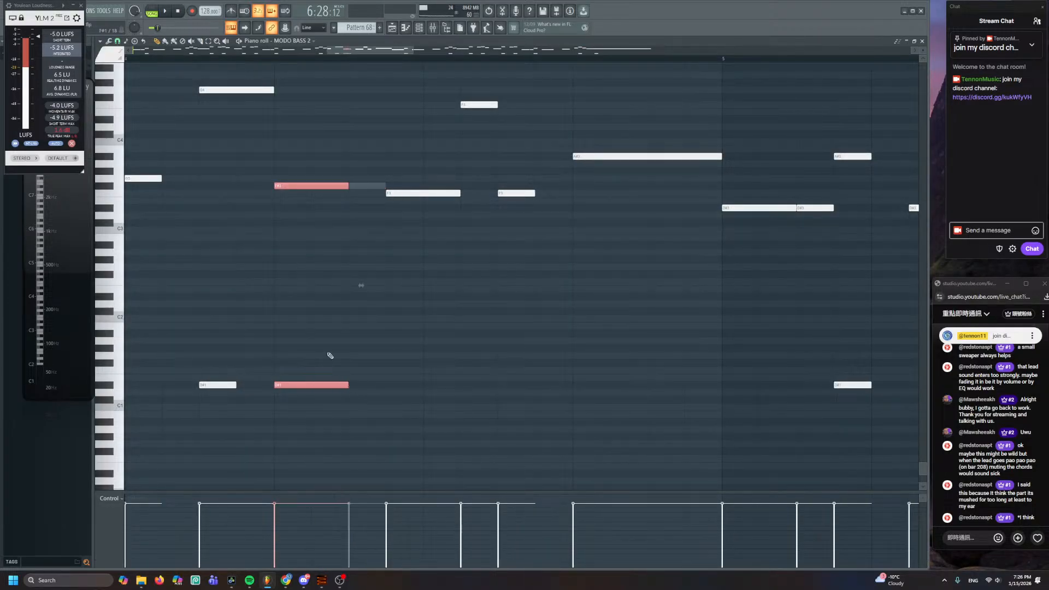
- Slice the half-beat F3 bass note after the F#3 into two quarter-beat notes, mute its first half and play the passage
{"action": "key", "text": "space"}
{"action": "left_click", "coordinate": [523, 153], "text": "ctrl"}
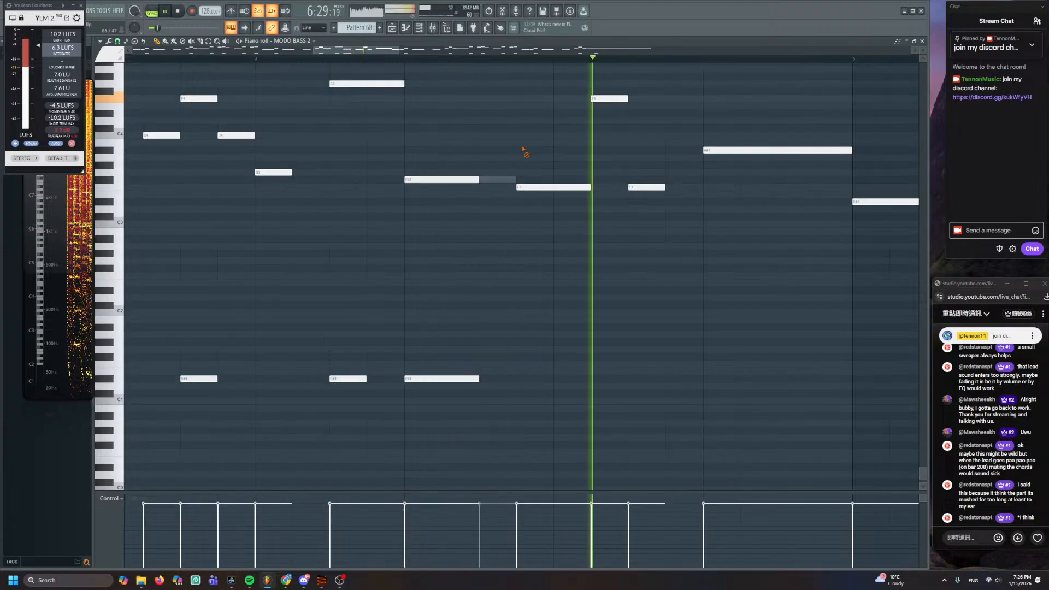
{"action": "left_click_drag", "start_coordinate": [461, 166], "coordinate": [333, 200]}
{"action": "left_click", "coordinate": [392, 29]}
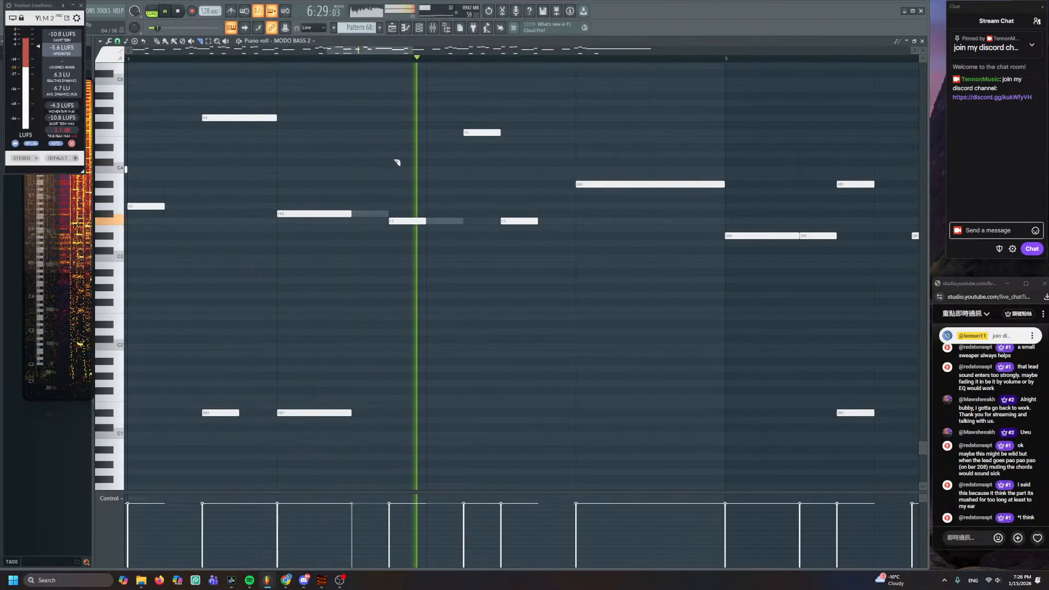
{"action": "left_click_drag", "start_coordinate": [426, 182], "coordinate": [428, 276]}
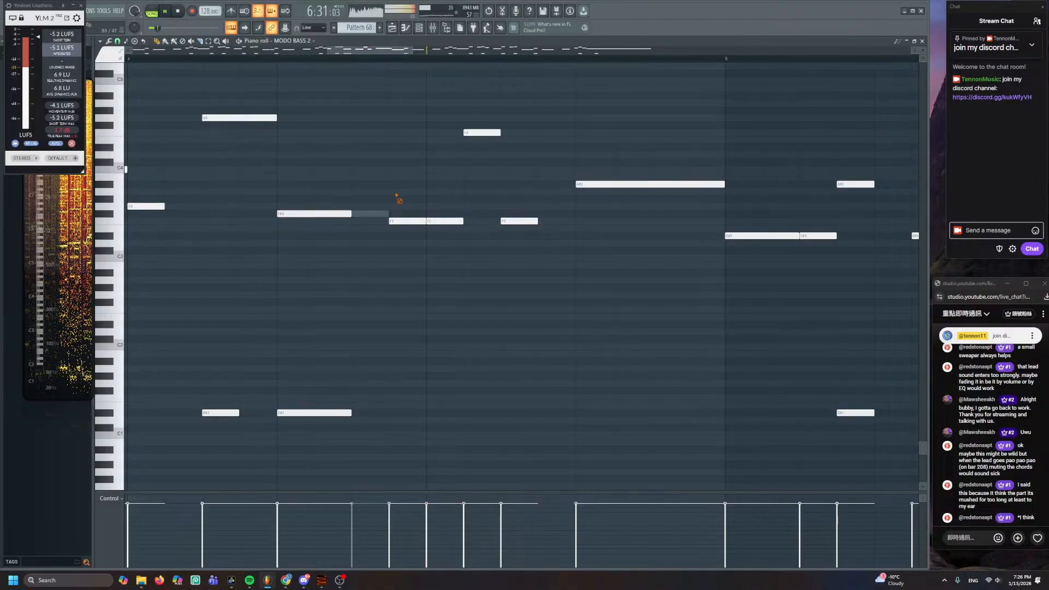
{"action": "left_click", "coordinate": [393, 28]}
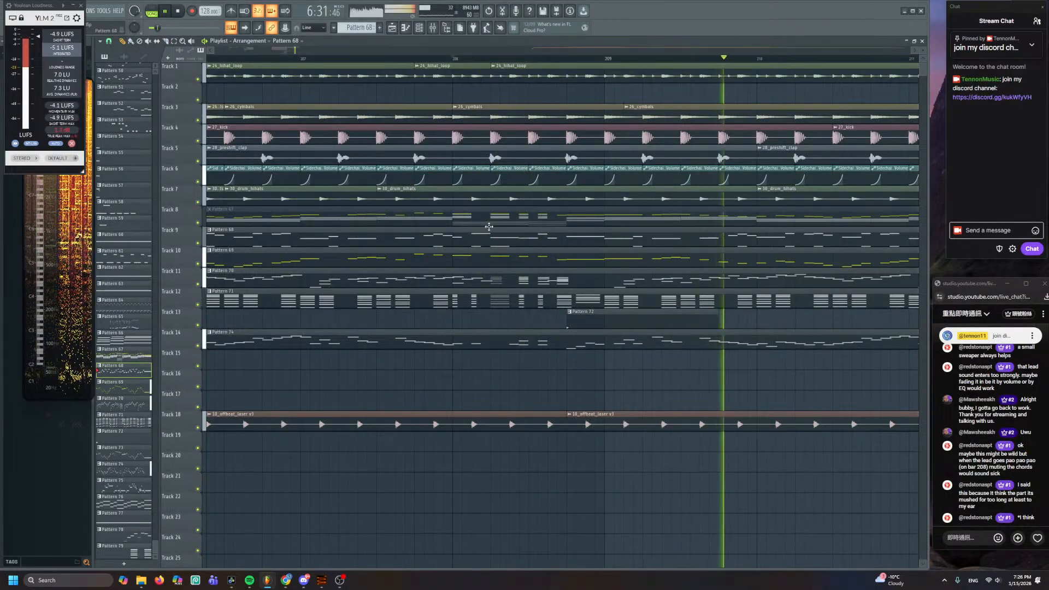
{"action": "scroll", "coordinate": [524, 85], "scroll_direction": "down", "scroll_amount": 2}
{"action": "key", "text": "space"}
- Read the Gopher answer about editing ghost notes and inspect Pattern 68's ghost notes in the Harmless #2 piano roll
{"action": "left_click", "coordinate": [555, 36]}
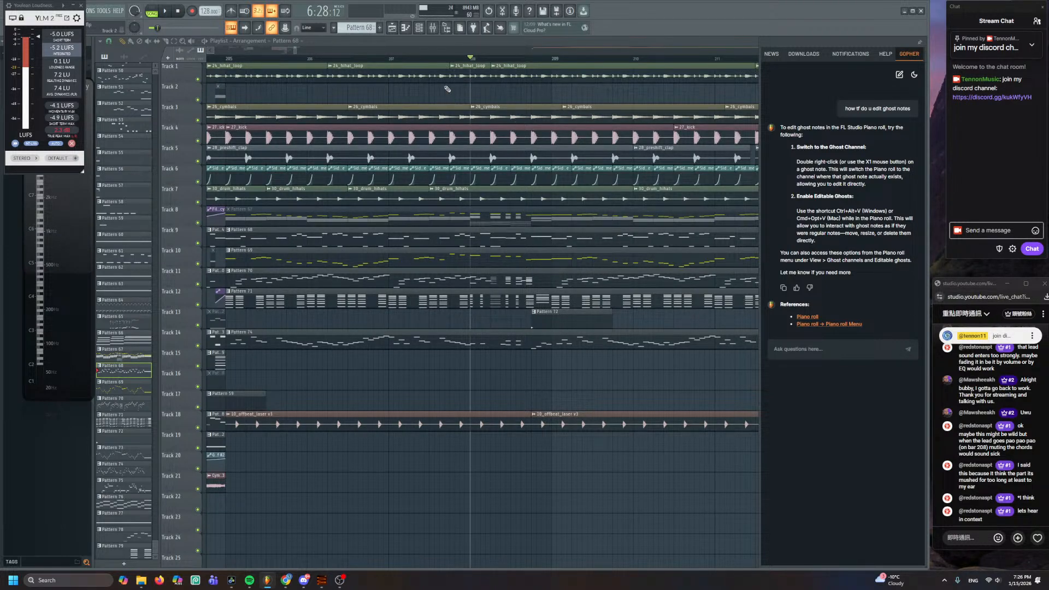
{"action": "left_click", "coordinate": [419, 28]}
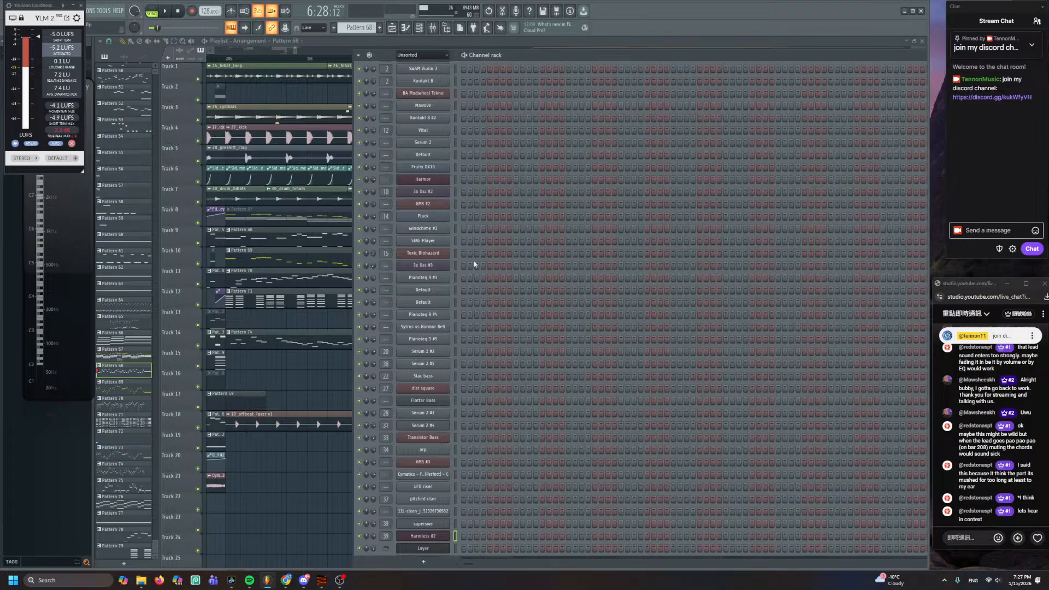
{"action": "scroll", "coordinate": [473, 264], "scroll_direction": "up", "scroll_amount": 1}
{"action": "right_click", "coordinate": [449, 444]}
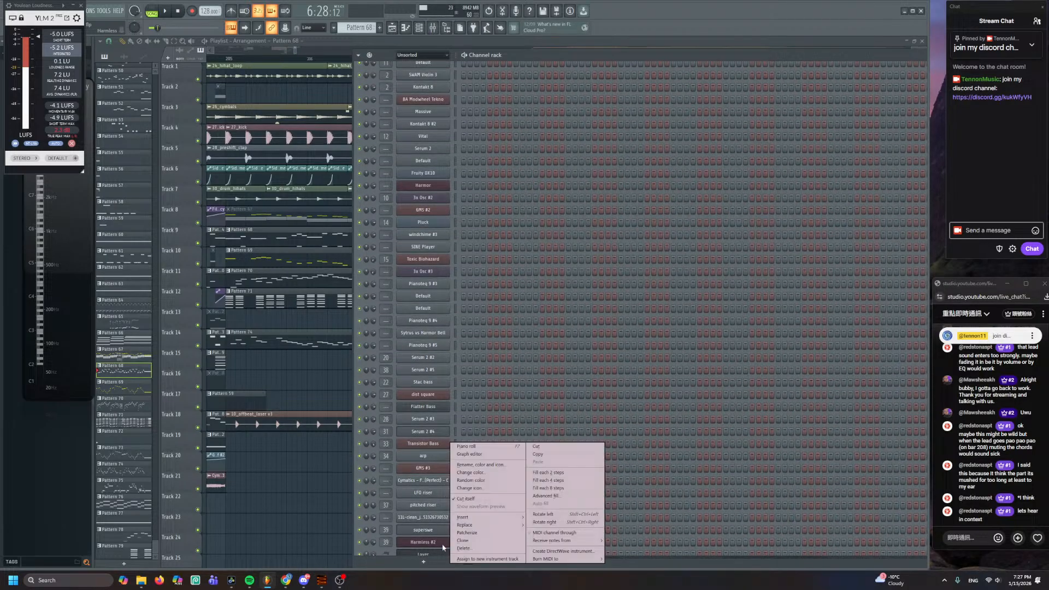
{"action": "left_click", "coordinate": [473, 446]}
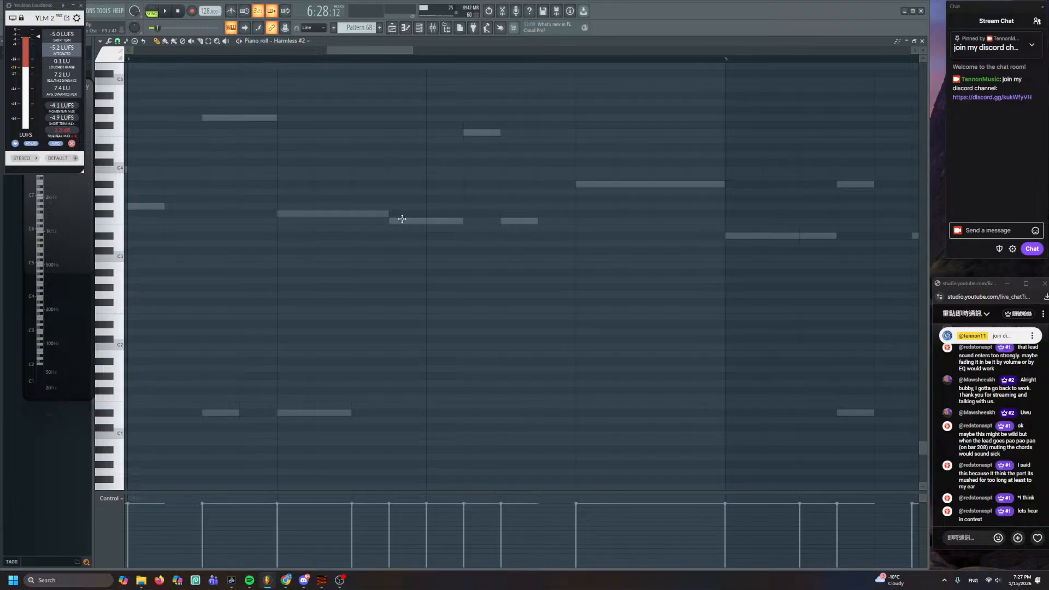
{"action": "mouse_move", "coordinate": [403, 219]}
{"action": "left_mouse_down"}
{"action": "mouse_move", "coordinate": [321, 222]}
{"action": "mouse_move", "coordinate": [420, 225]}
{"action": "mouse_move", "coordinate": [316, 224]}
{"action": "mouse_move", "coordinate": [434, 225]}
{"action": "mouse_move", "coordinate": [389, 223]}
{"action": "left_mouse_up"}
{"action": "left_click", "coordinate": [393, 28]}
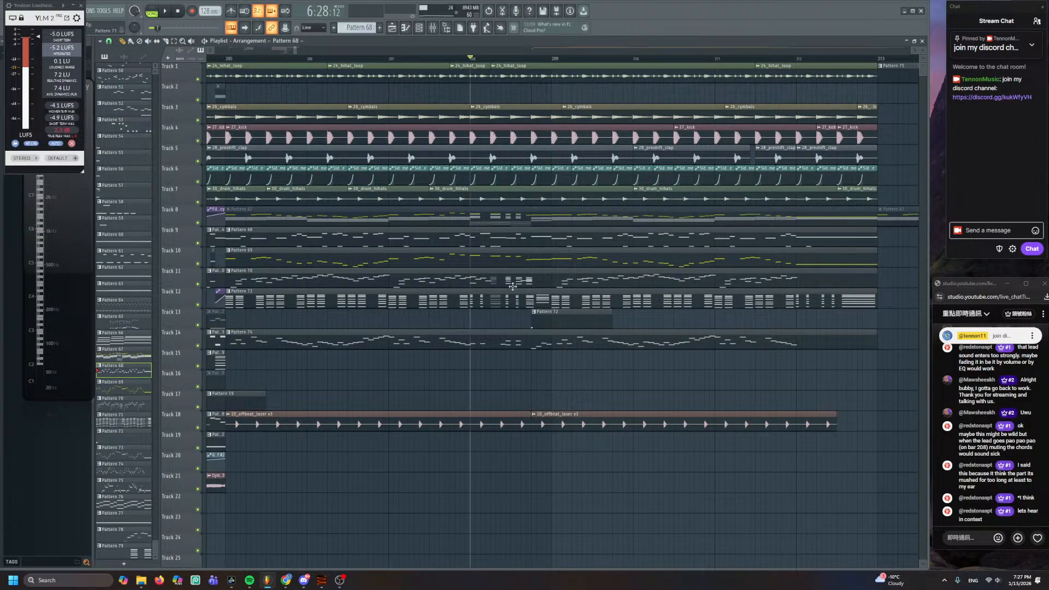
- Delete the muted quarter-beat F#3 and F3 notes from Pattern 68's MODO BASS 2 part
{"action": "double_click", "coordinate": [493, 241]}
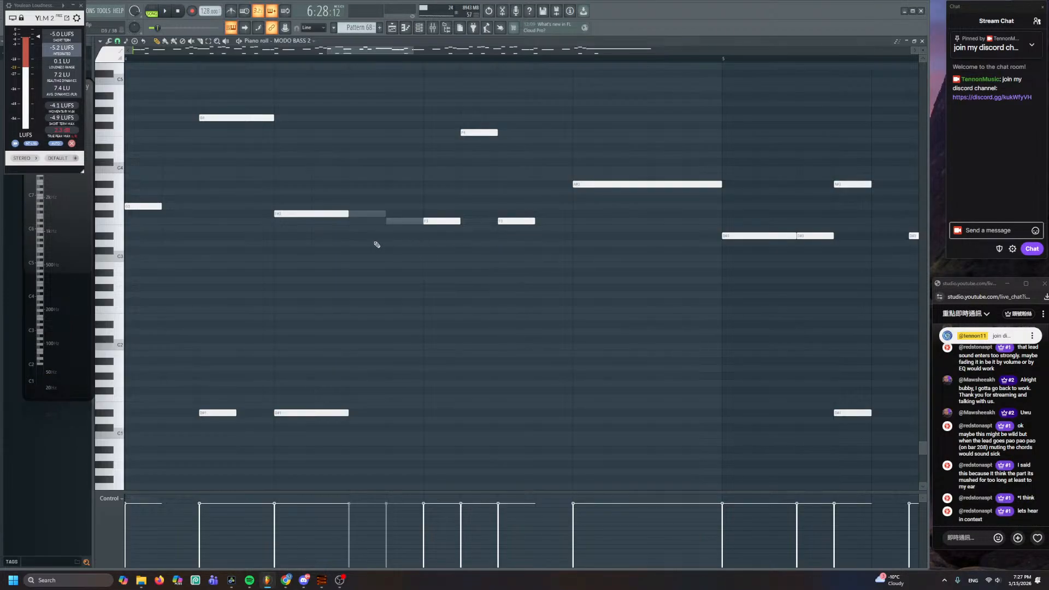
{"action": "scroll", "coordinate": [377, 245], "scroll_direction": "down", "scroll_amount": 2}
{"action": "scroll", "coordinate": [399, 221], "scroll_direction": "up", "scroll_amount": 1}
{"action": "scroll", "coordinate": [399, 221], "scroll_direction": "left", "scroll_amount": 1}
{"action": "left_click_drag", "start_coordinate": [417, 204], "coordinate": [394, 197]}
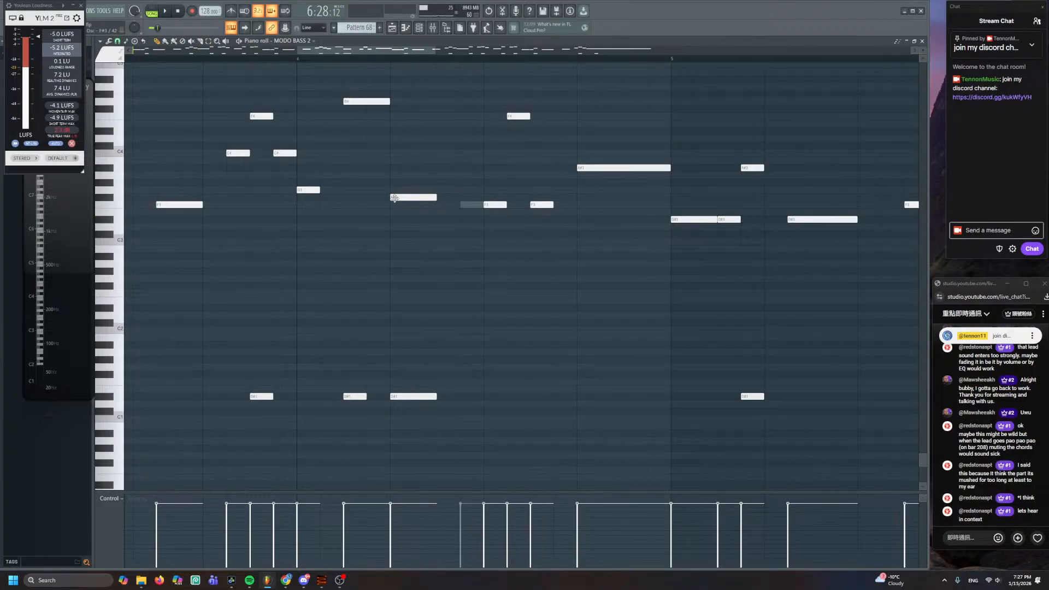
{"action": "left_click_drag", "start_coordinate": [479, 202], "coordinate": [490, 205]}
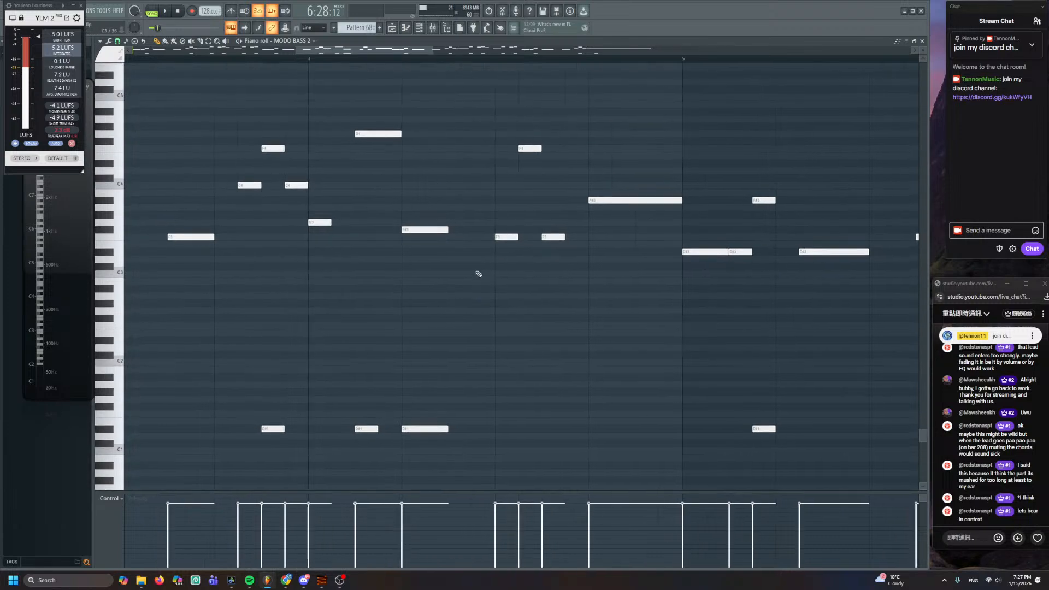
- Play the drop in context from bar 206, and once more from bar 208
{"action": "key", "text": "F5"}
{"action": "left_click", "coordinate": [309, 59]}
{"action": "key", "text": "space"}
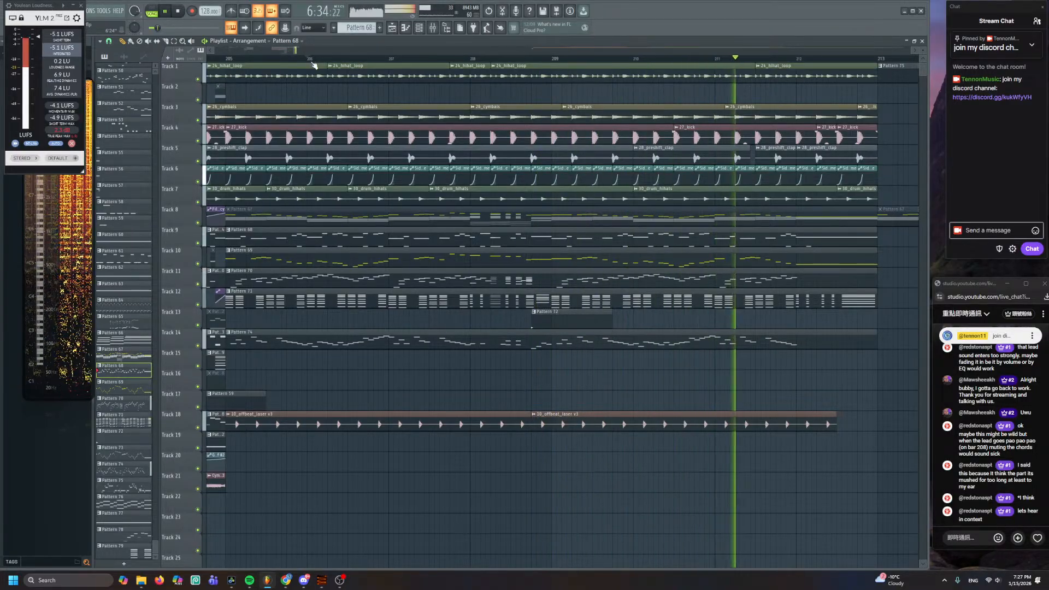
{"action": "key", "text": "space"}
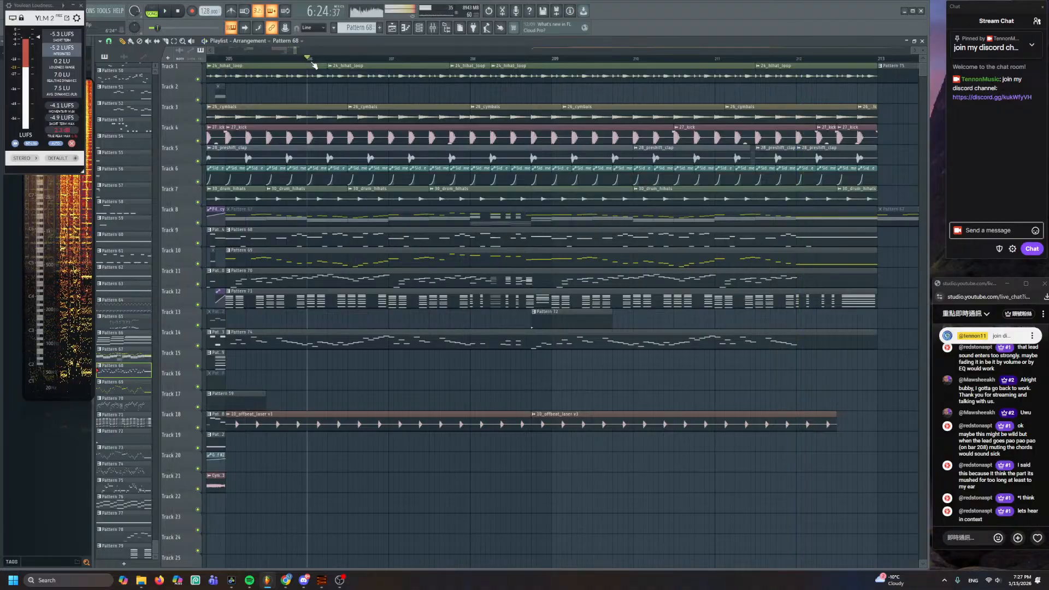
{"action": "scroll", "coordinate": [546, 206], "scroll_direction": "up", "scroll_amount": 2, "text": "ctrl"}
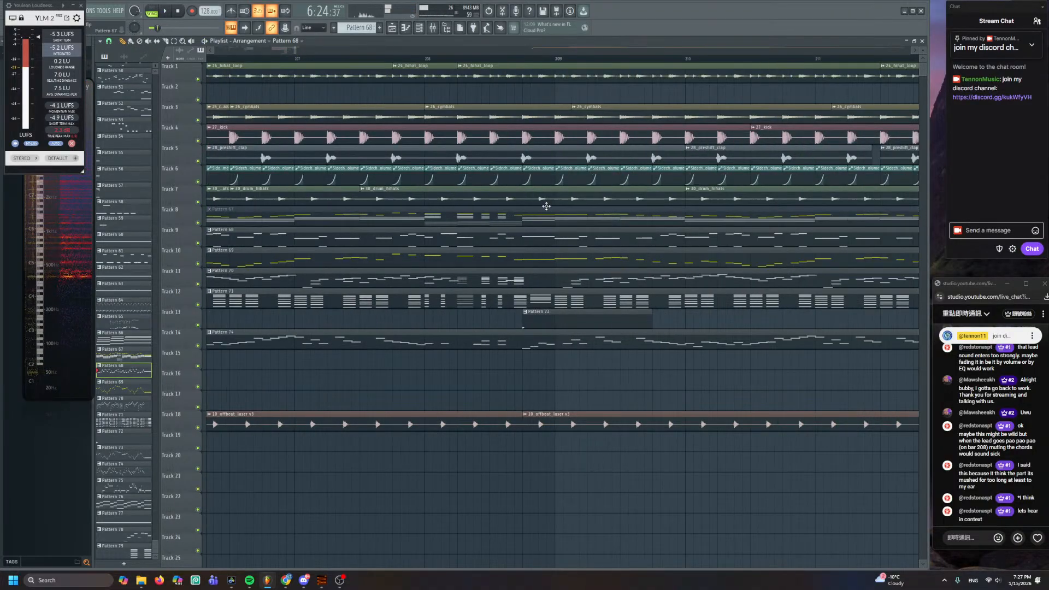
{"action": "scroll", "coordinate": [492, 175], "scroll_direction": "down", "scroll_amount": 1}
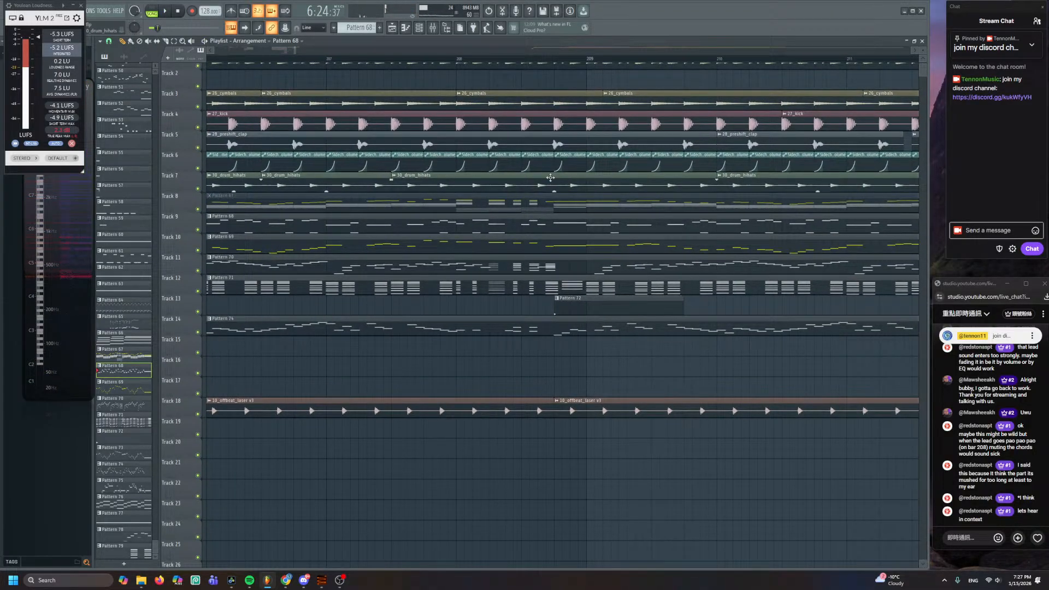
{"action": "left_click", "coordinate": [457, 61]}
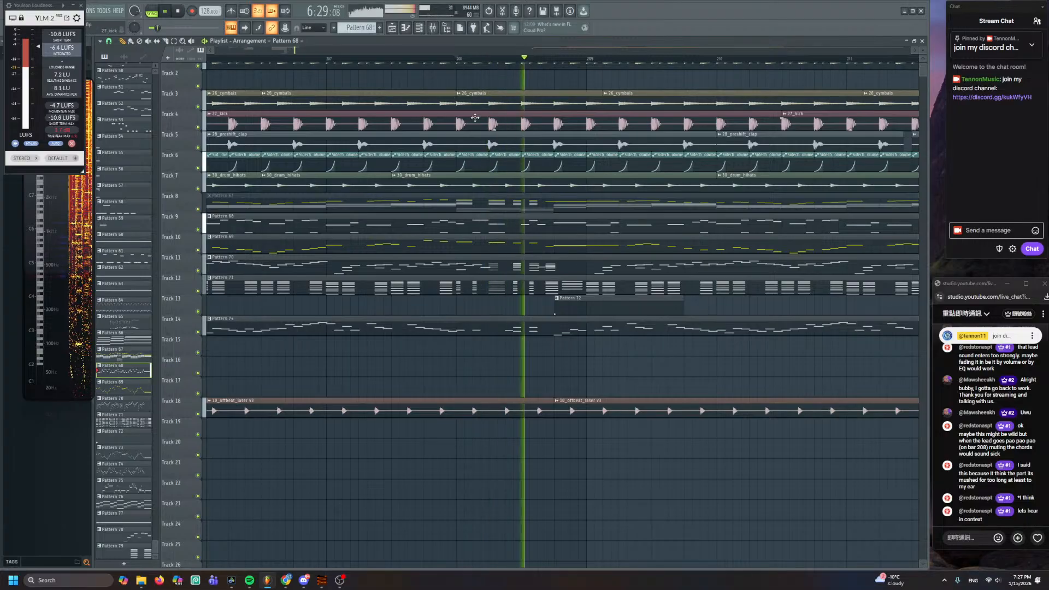
- Unmute the first of Pattern 70's repeated Pianoteq 9 chord hits in bar 208
{"action": "double_click", "coordinate": [466, 259]}
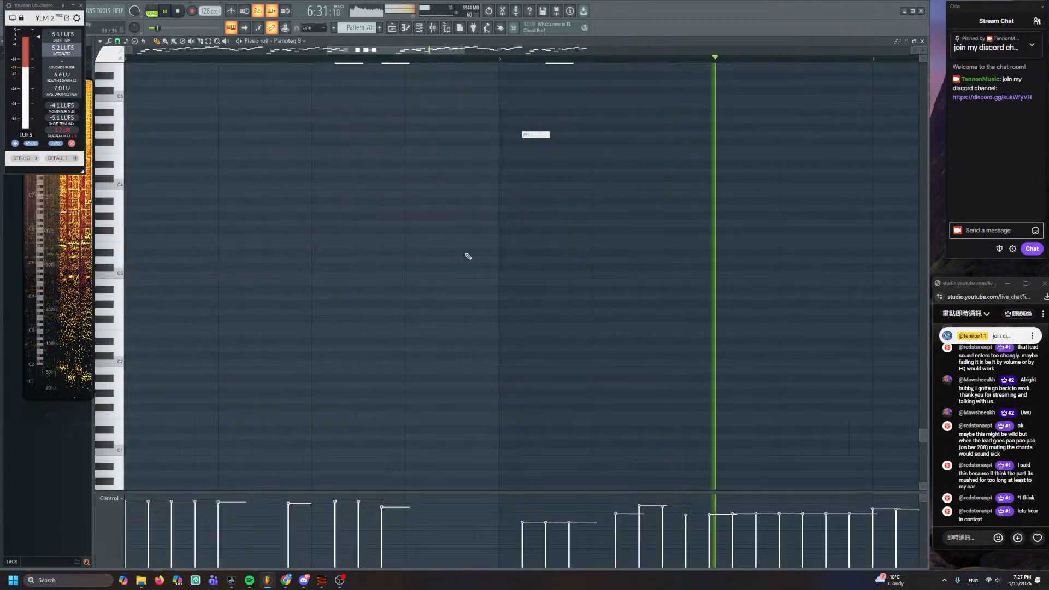
{"action": "scroll", "coordinate": [513, 333], "scroll_direction": "up", "scroll_amount": 3}
{"action": "key", "text": "space"}
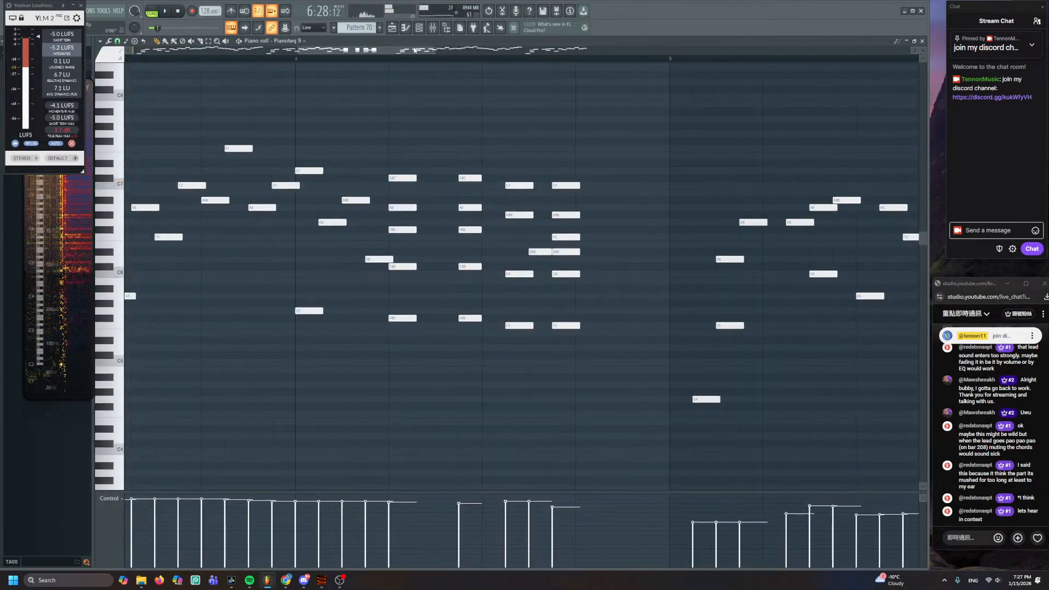
{"action": "left_click", "coordinate": [392, 28]}
- Check Pattern 71's supersaw and Harmless #2 chord hits around bar 208 against playback
{"action": "double_click", "coordinate": [583, 204]}
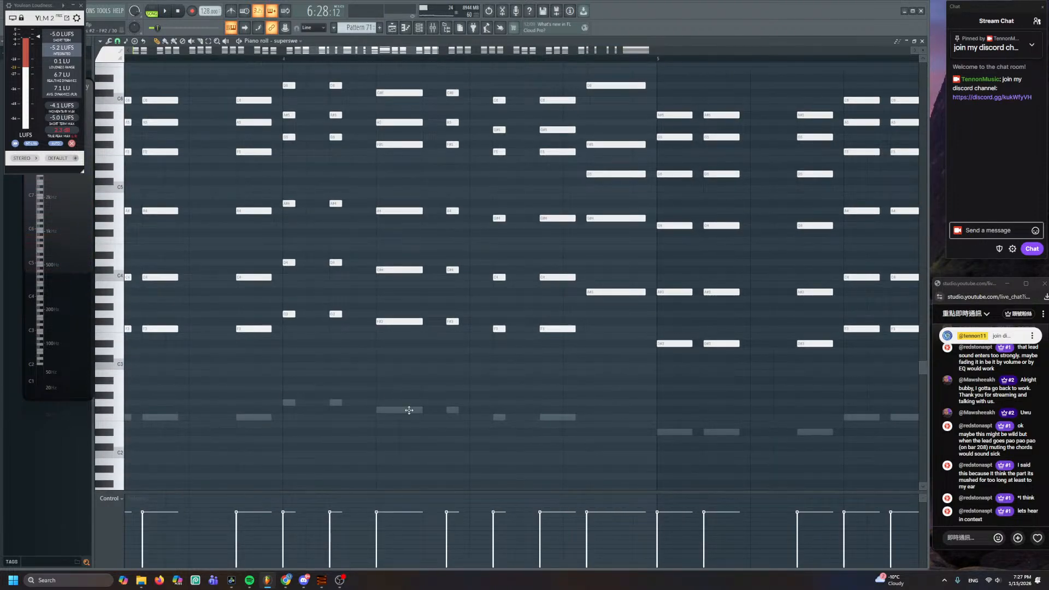
{"action": "double_click", "coordinate": [409, 410]}
{"action": "key", "text": "space"}
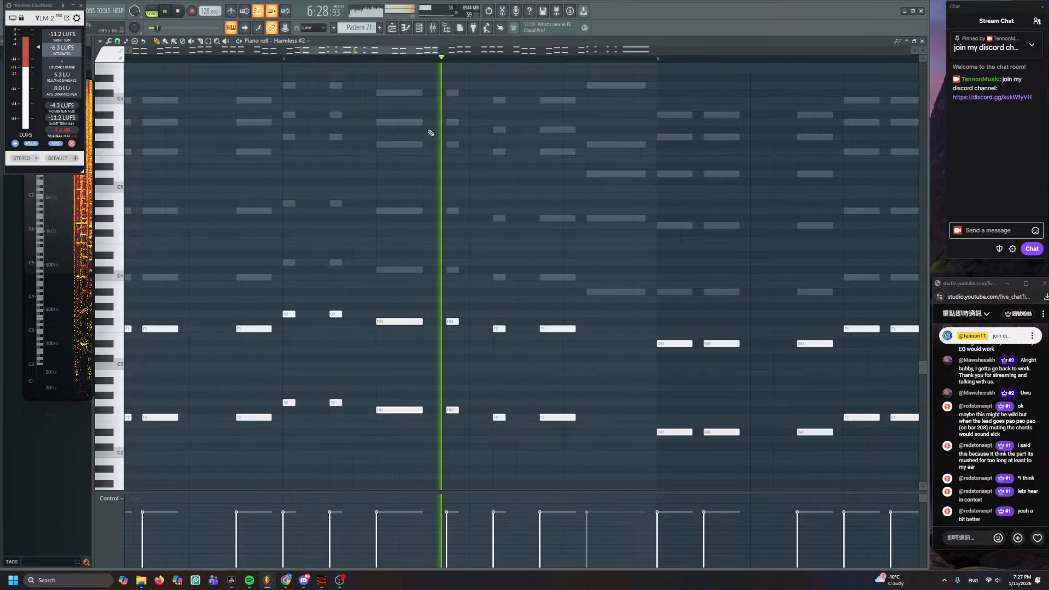
{"action": "left_click", "coordinate": [923, 41]}
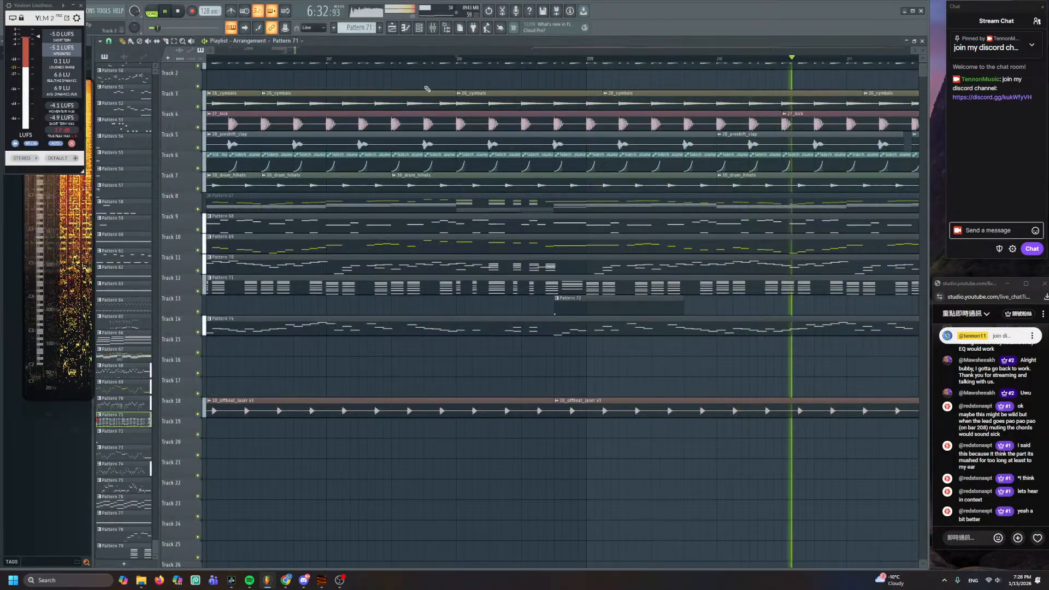
- Stop playback and survey the whole arrangement, from the drop back to the earlier sections and the lower tracks
{"action": "scroll", "coordinate": [426, 89], "scroll_direction": "down", "scroll_amount": 5}
{"action": "left_click_drag", "start_coordinate": [426, 110], "coordinate": [608, 230]}
{"action": "key", "text": "space"}
{"action": "scroll", "coordinate": [598, 176], "scroll_direction": "up", "scroll_amount": 5}
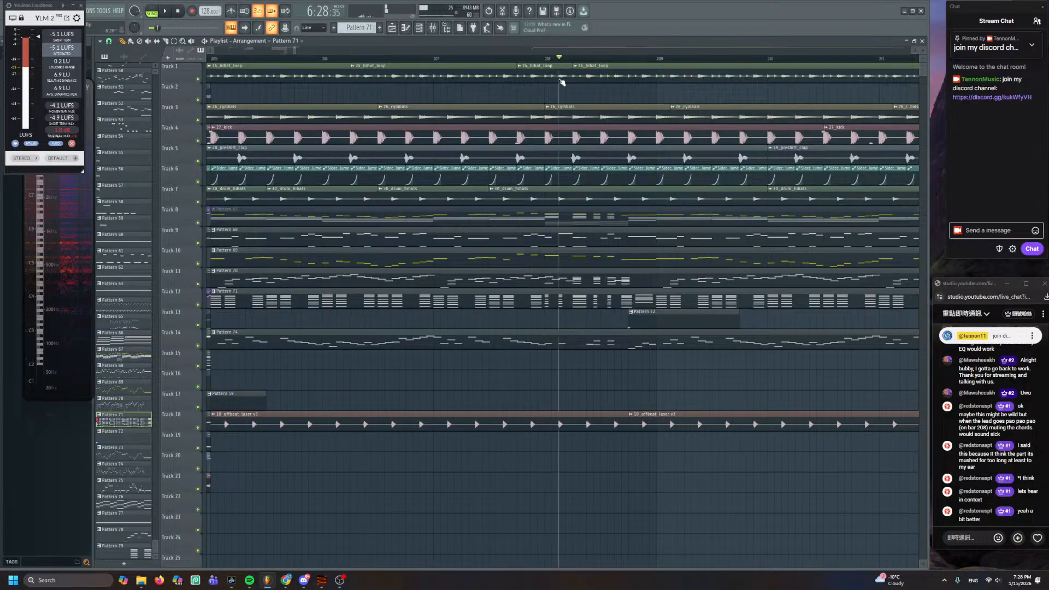
{"action": "scroll", "coordinate": [471, 195], "scroll_direction": "down", "scroll_amount": 3}
{"action": "scroll", "coordinate": [471, 195], "scroll_direction": "down", "scroll_amount": 2}
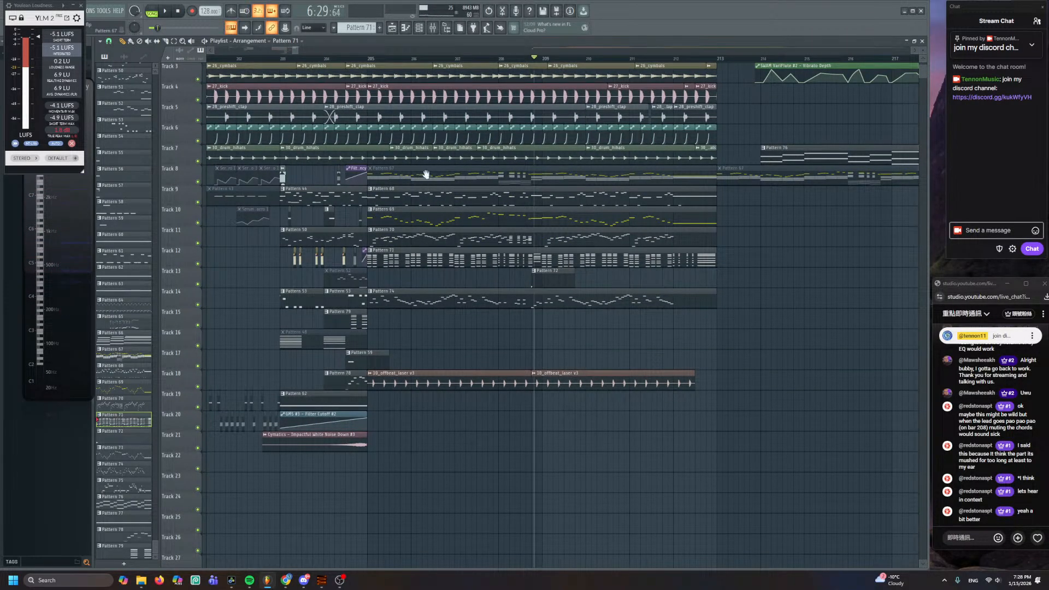
{"action": "scroll", "coordinate": [426, 174], "scroll_direction": "down", "scroll_amount": 4}
{"action": "scroll", "coordinate": [687, 173], "scroll_direction": "down", "scroll_amount": 5}
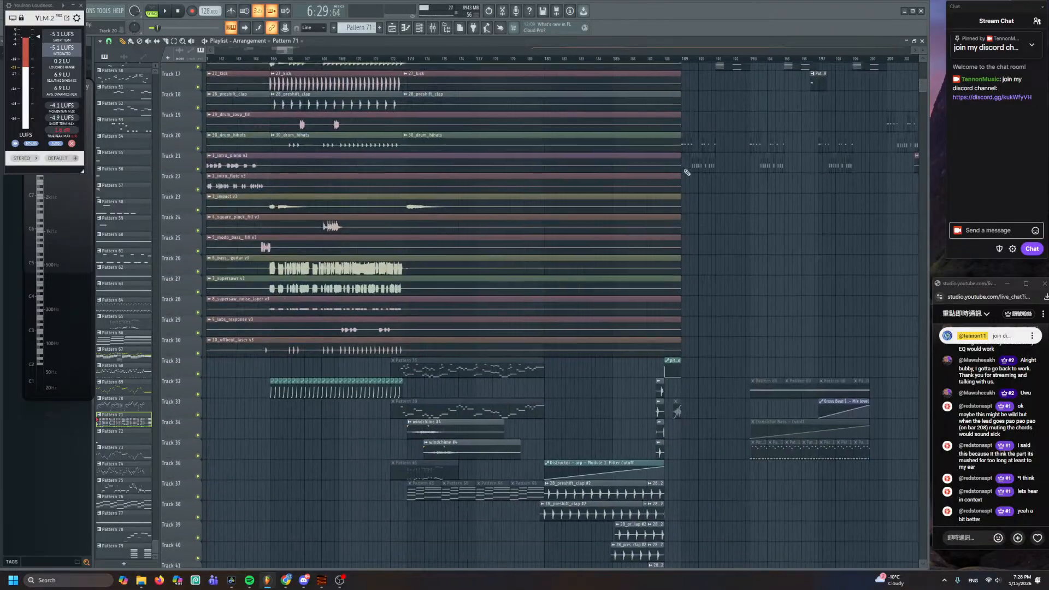
{"action": "scroll", "coordinate": [687, 173], "scroll_direction": "down", "scroll_amount": 6}
{"action": "scroll", "coordinate": [535, 408], "scroll_direction": "up", "scroll_amount": 8}
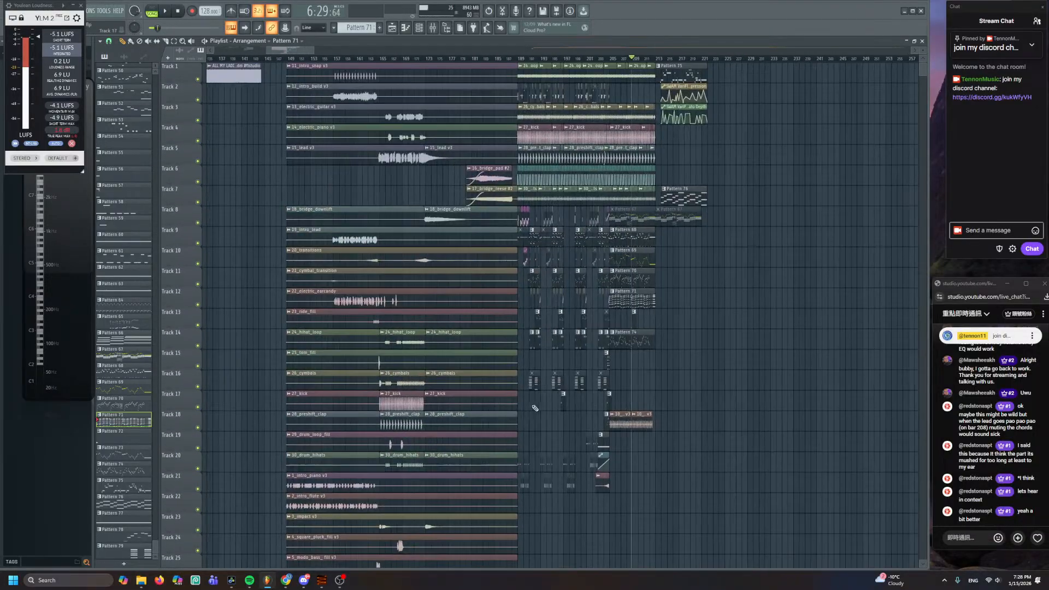
{"action": "scroll", "coordinate": [568, 263], "scroll_direction": "down", "scroll_amount": 1}
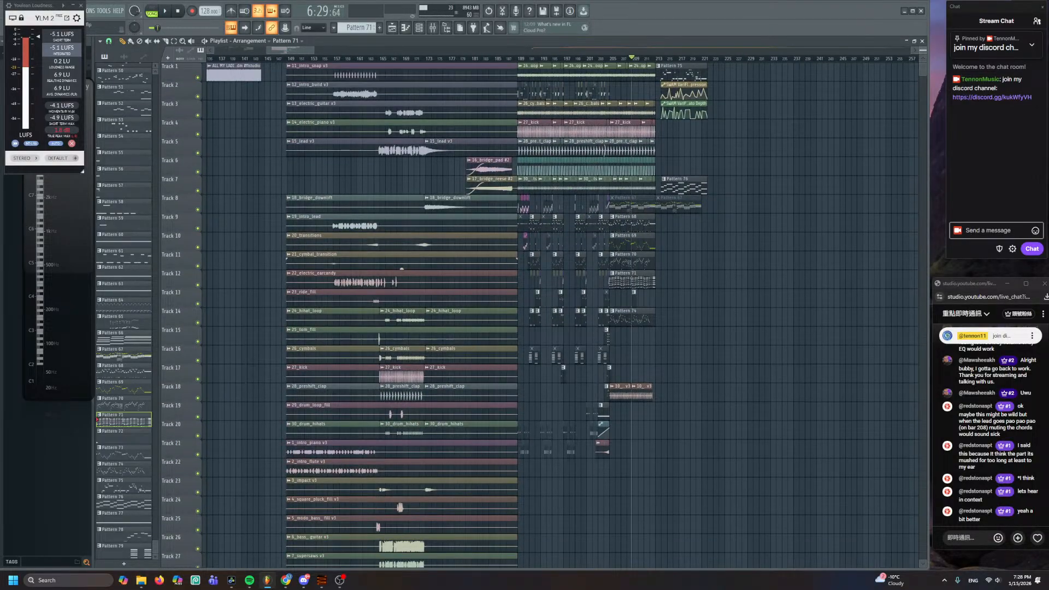
- Survey the arrangement from the drop down through the lower tracks and back to the section around bar 203
{"action": "scroll", "coordinate": [562, 317], "scroll_direction": "down", "scroll_amount": 2}
{"action": "scroll", "coordinate": [561, 273], "scroll_direction": "down", "scroll_amount": 2}
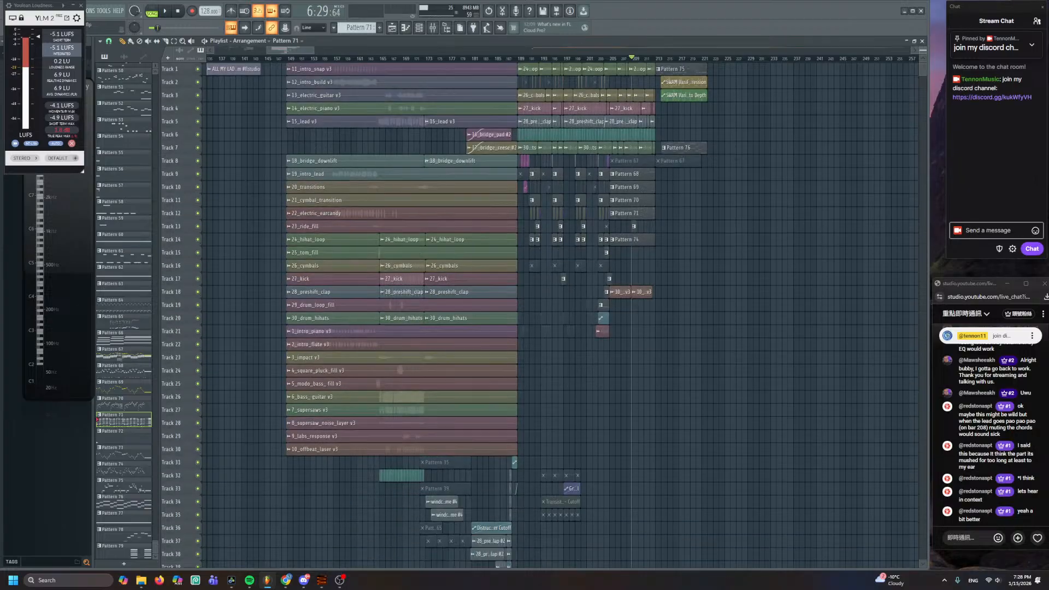
{"action": "scroll", "coordinate": [561, 274], "scroll_direction": "up", "scroll_amount": 2}
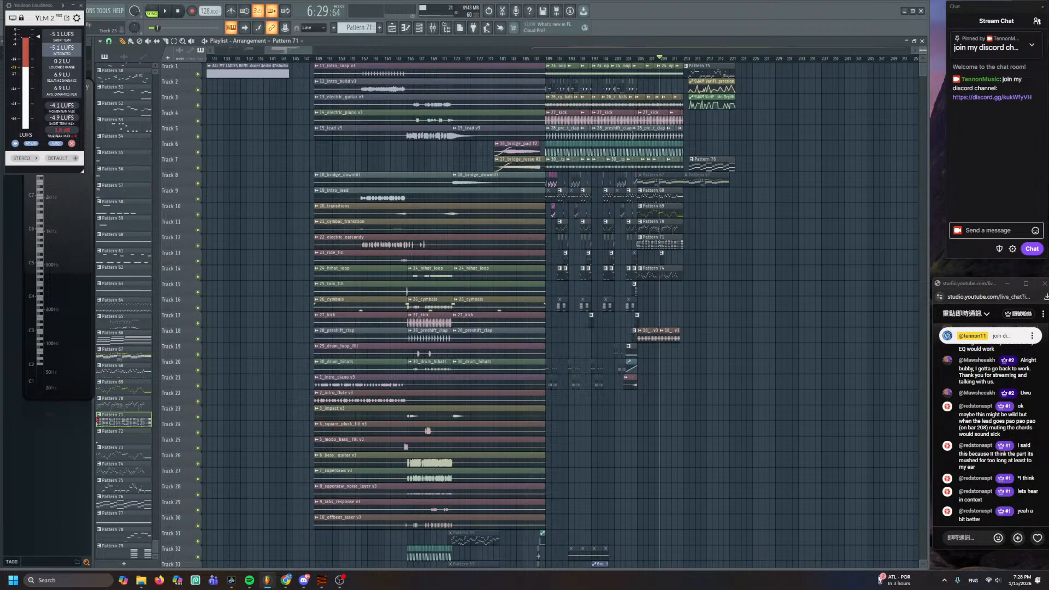
{"action": "scroll", "coordinate": [560, 273], "scroll_direction": "up", "scroll_amount": 3}
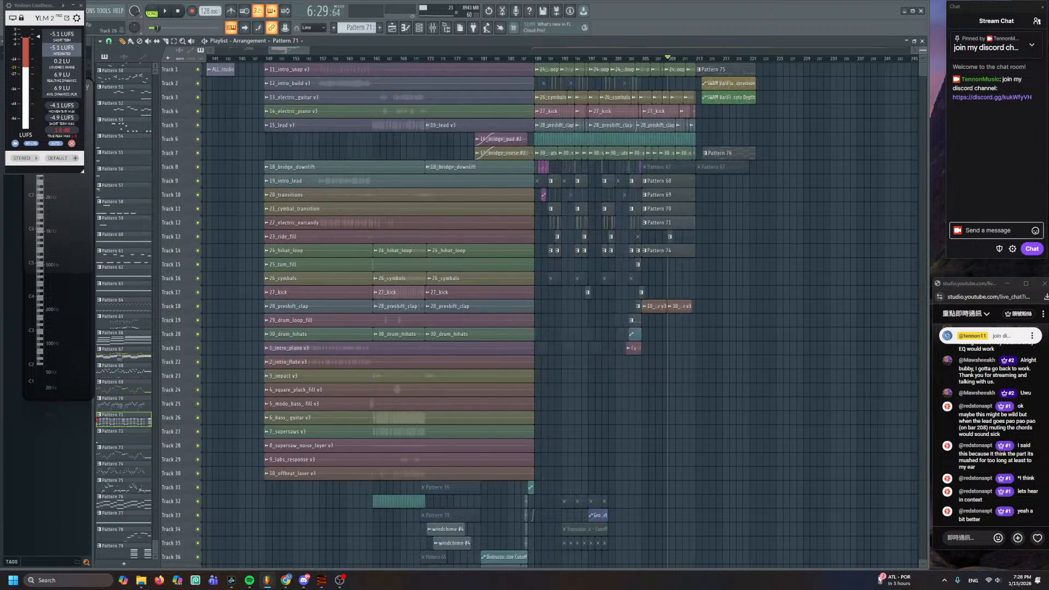
{"action": "scroll", "coordinate": [582, 220], "scroll_direction": "down", "scroll_amount": 10}
{"action": "scroll", "coordinate": [583, 220], "scroll_direction": "up", "scroll_amount": 3}
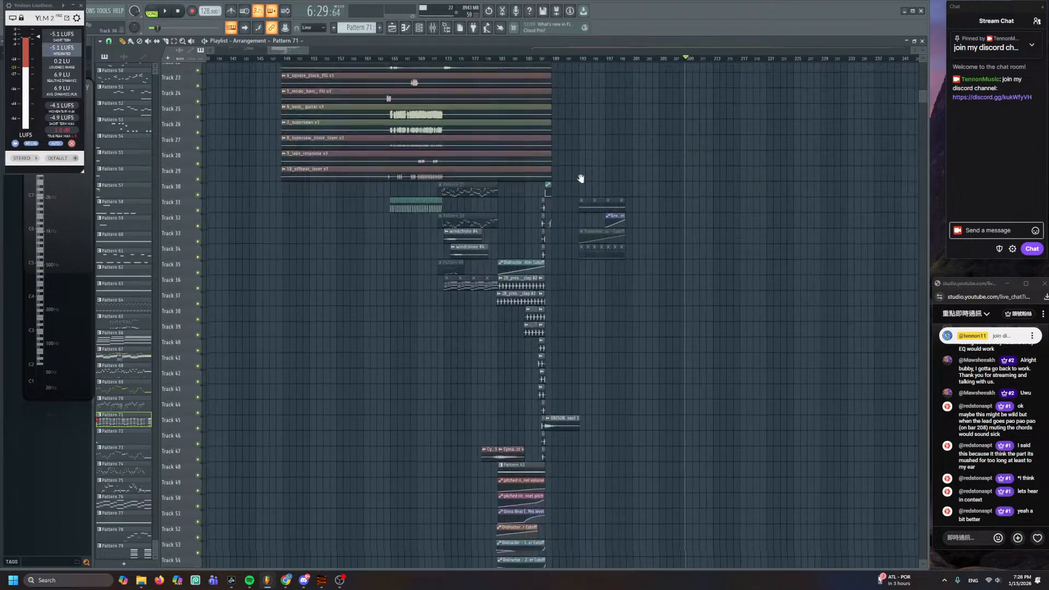
{"action": "scroll", "coordinate": [583, 220], "scroll_direction": "up", "scroll_amount": 1}
{"action": "scroll", "coordinate": [563, 291], "scroll_direction": "up", "scroll_amount": 10}
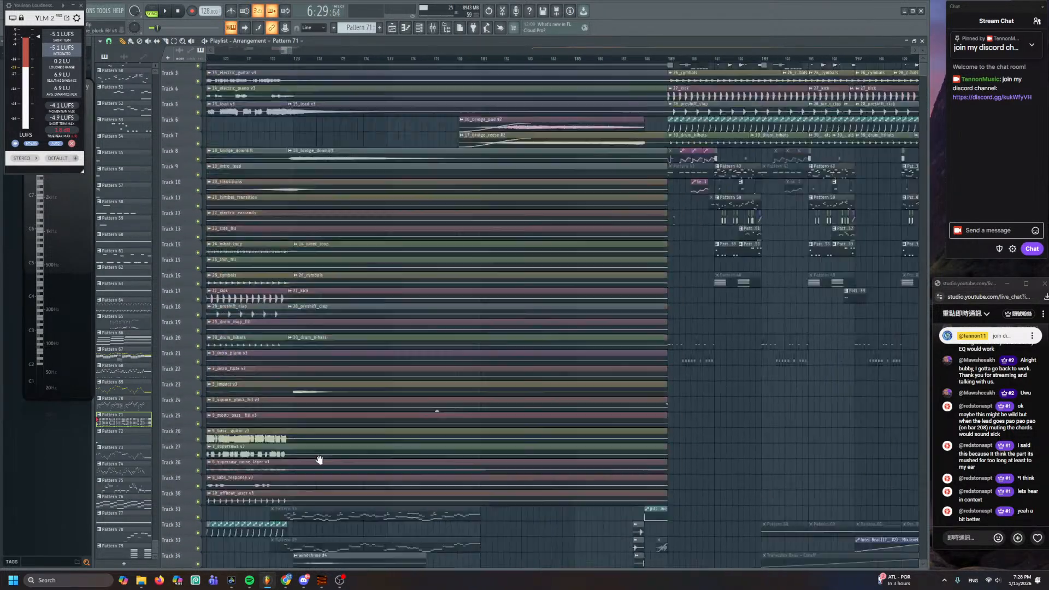
{"action": "scroll", "coordinate": [363, 361], "scroll_direction": "up", "scroll_amount": 2}
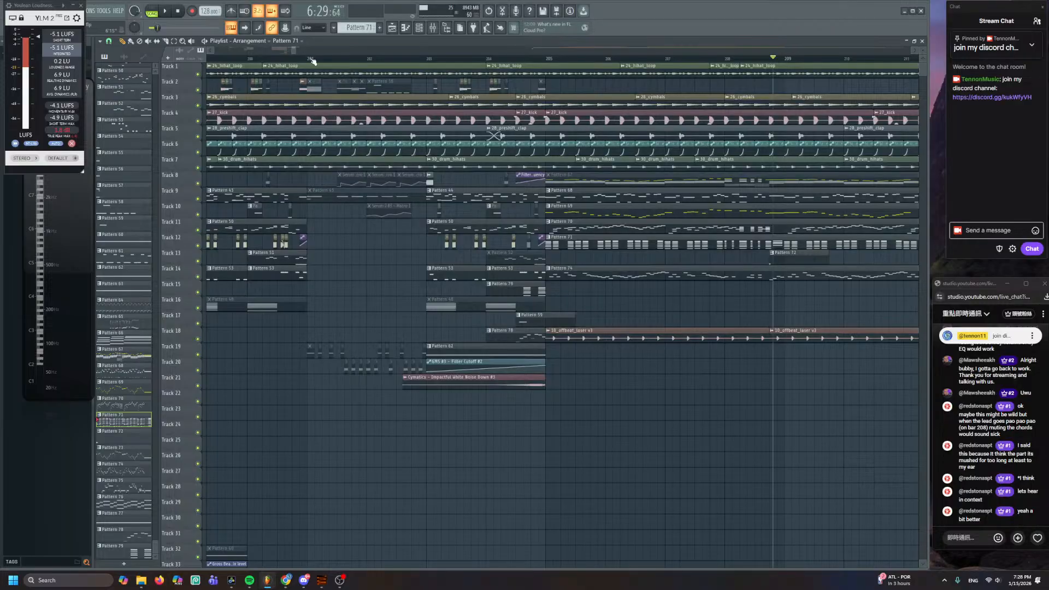
- Play the build-up and drop from bar 203, then move the playback position to the drop's end at bar 213
{"action": "mouse_move", "coordinate": [313, 62]}
{"action": "left_mouse_down"}
{"action": "mouse_move", "coordinate": [467, 60]}
{"action": "mouse_move", "coordinate": [430, 61]}
{"action": "left_mouse_up"}
{"action": "key", "text": "space"}
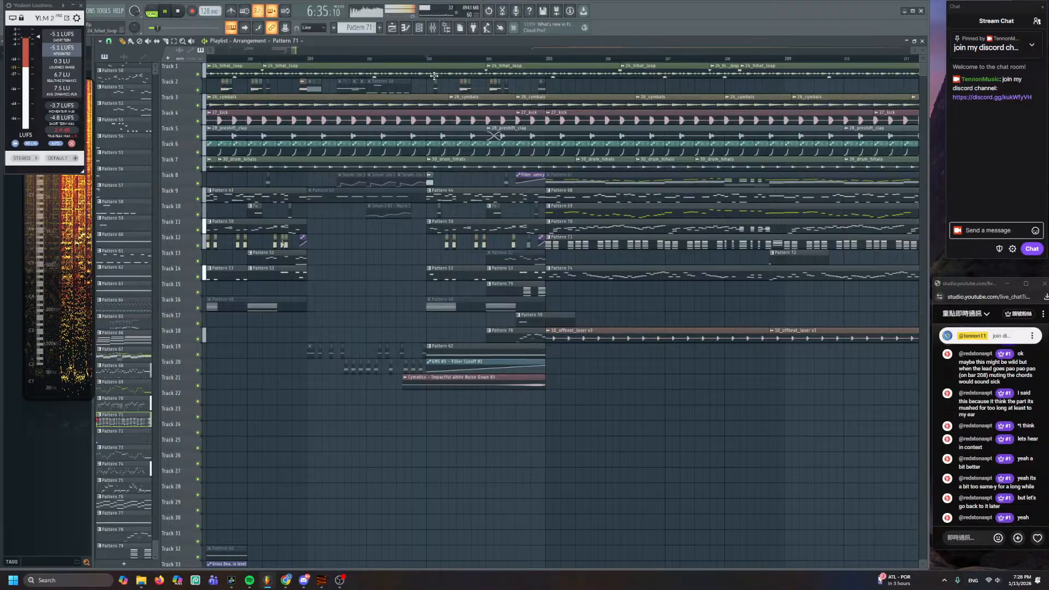
{"action": "key", "text": "space"}
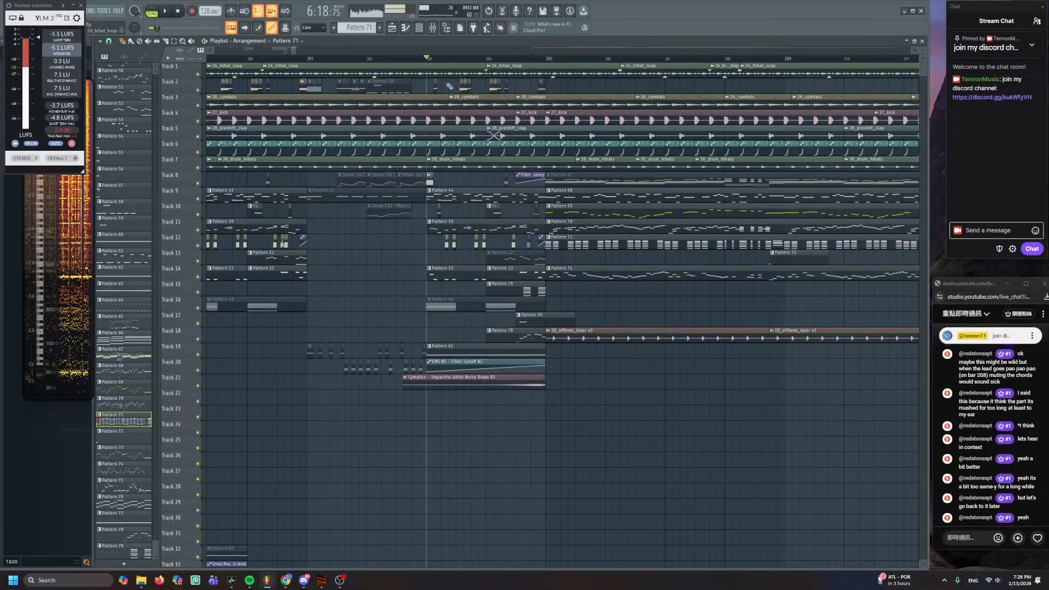
{"action": "scroll", "coordinate": [449, 86], "scroll_direction": "right", "scroll_amount": 5}
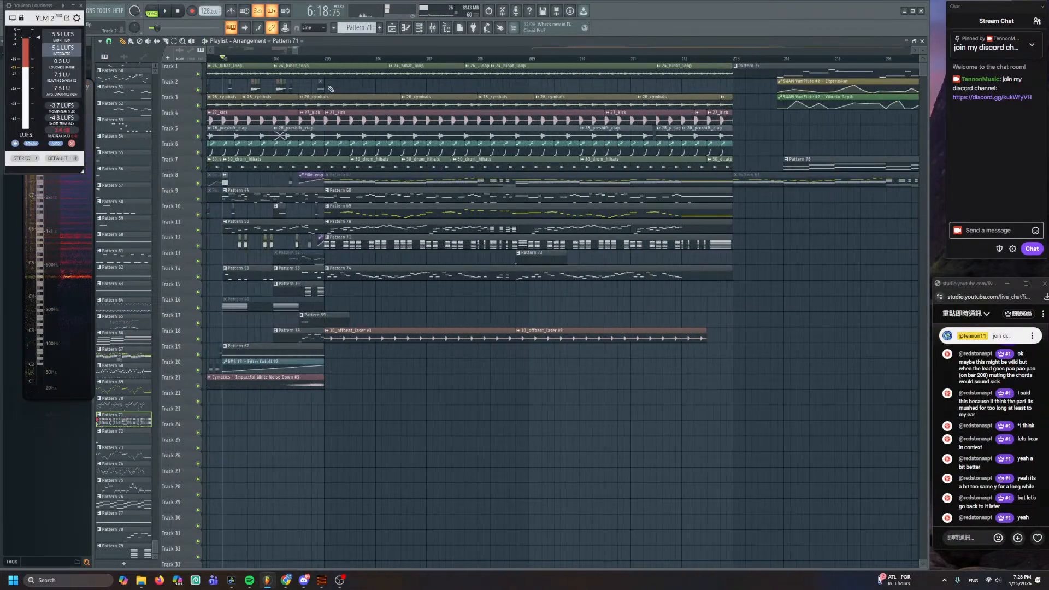
{"action": "mouse_move", "coordinate": [323, 58]}
{"action": "left_mouse_down"}
{"action": "mouse_move", "coordinate": [697, 88]}
{"action": "mouse_move", "coordinate": [349, 131]}
{"action": "mouse_move", "coordinate": [328, 142]}
{"action": "mouse_move", "coordinate": [325, 158]}
{"action": "mouse_move", "coordinate": [776, 141]}
{"action": "mouse_move", "coordinate": [326, 182]}
{"action": "mouse_move", "coordinate": [752, 171]}
{"action": "mouse_move", "coordinate": [728, 217]}
{"action": "mouse_move", "coordinate": [737, 231]}
{"action": "left_mouse_up"}
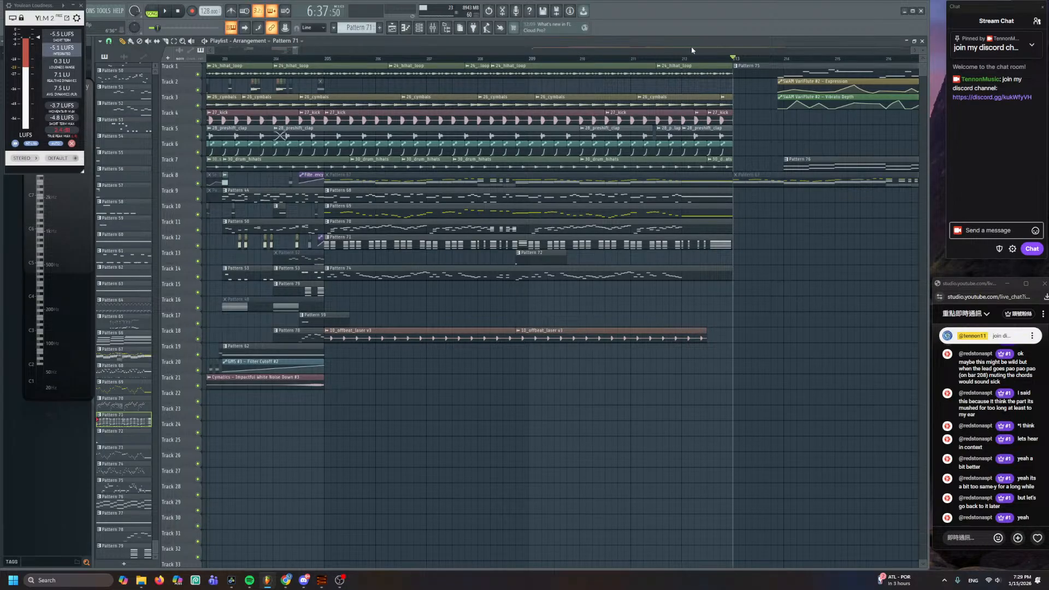
- Locate and select the "ALL MY LADIES REMIX" audio clip on Track 1, ahead of the main arrangement
{"action": "left_click_drag", "start_coordinate": [692, 50], "coordinate": [451, 159]}
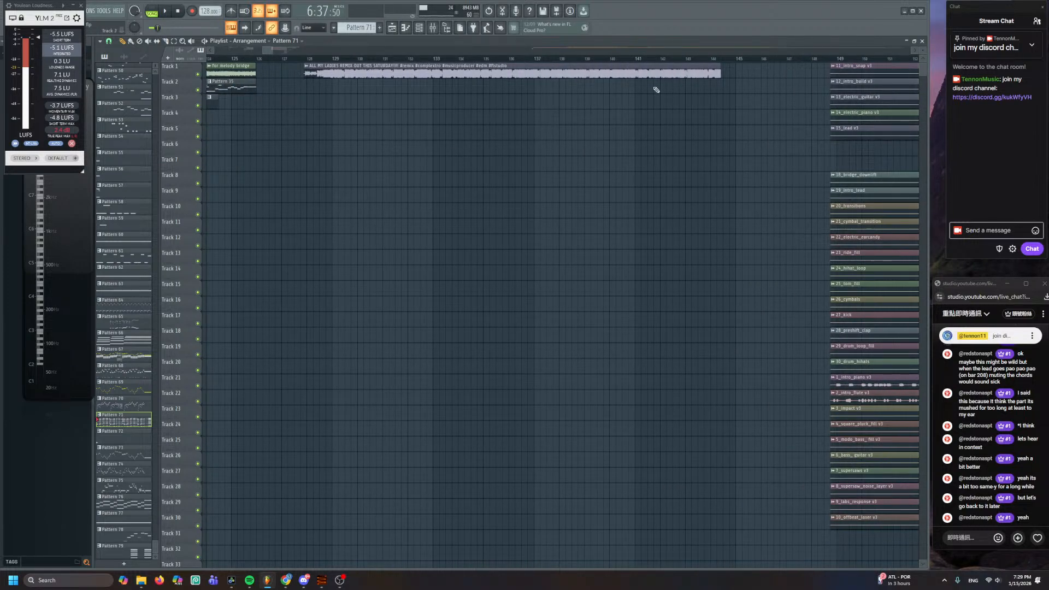
{"action": "left_click_drag", "start_coordinate": [705, 107], "coordinate": [309, 65]}
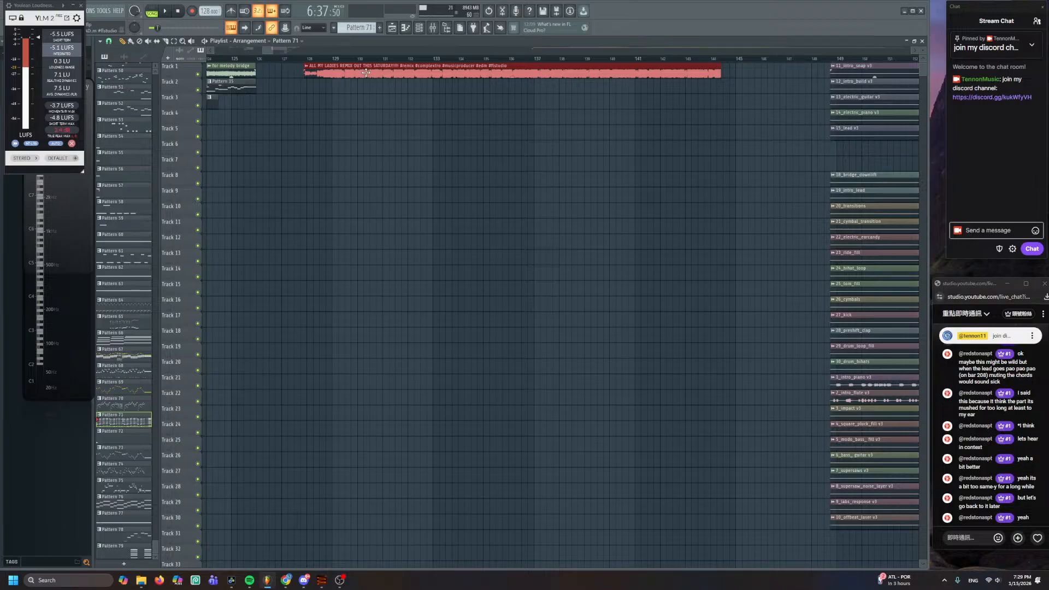
{"action": "left_click", "coordinate": [394, 136]}
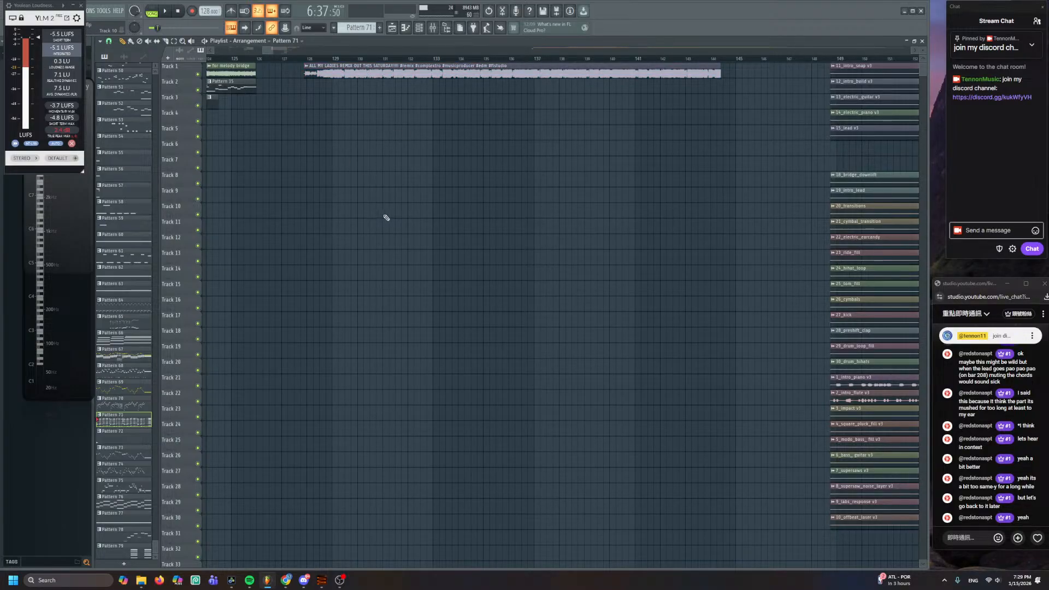
{"action": "scroll", "coordinate": [386, 218], "scroll_direction": "down", "scroll_amount": 2}
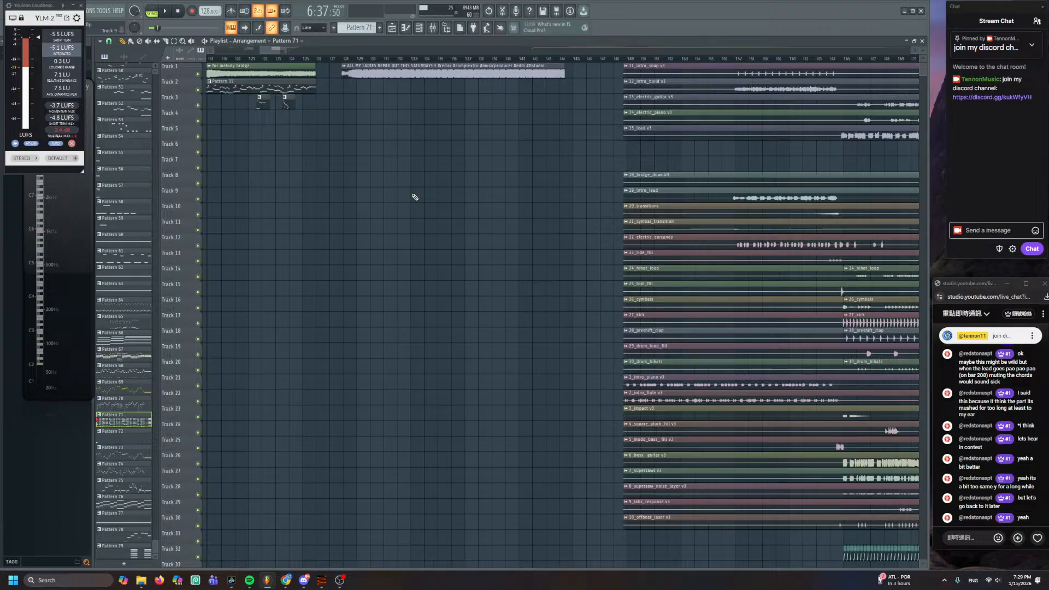
{"action": "scroll", "coordinate": [414, 197], "scroll_direction": "down", "scroll_amount": 4}
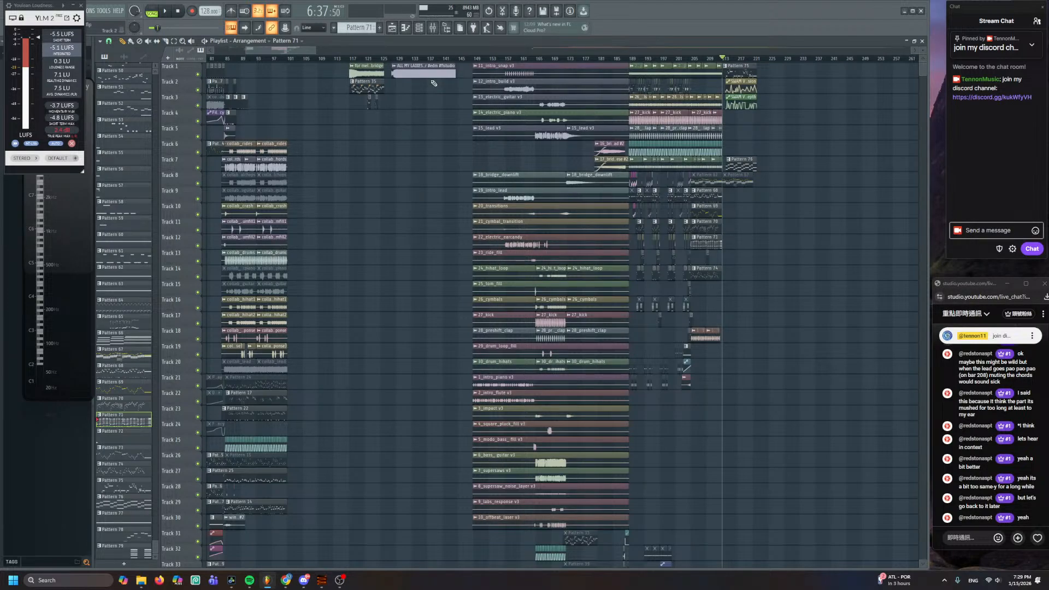
{"action": "scroll", "coordinate": [434, 83], "scroll_direction": "up", "scroll_amount": 4}
{"action": "left_click", "coordinate": [458, 71]}
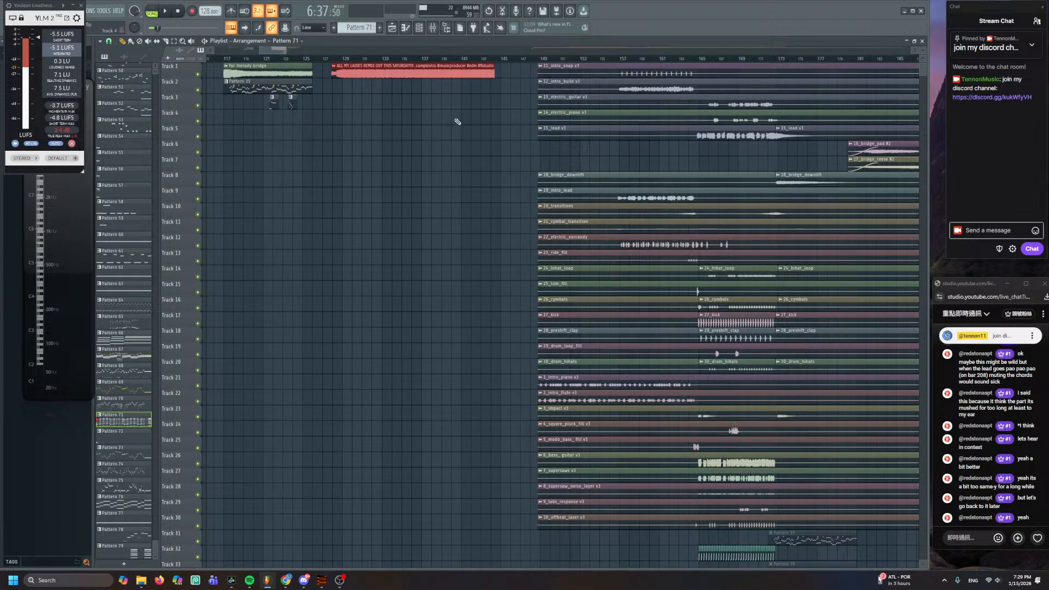
- Examine the earlier audio stems, the later drop patterns and the lower tracks, ending at the section around bar 170
{"action": "scroll", "coordinate": [615, 135], "scroll_direction": "down", "scroll_amount": 3}
{"action": "scroll", "coordinate": [547, 142], "scroll_direction": "up", "scroll_amount": 3}
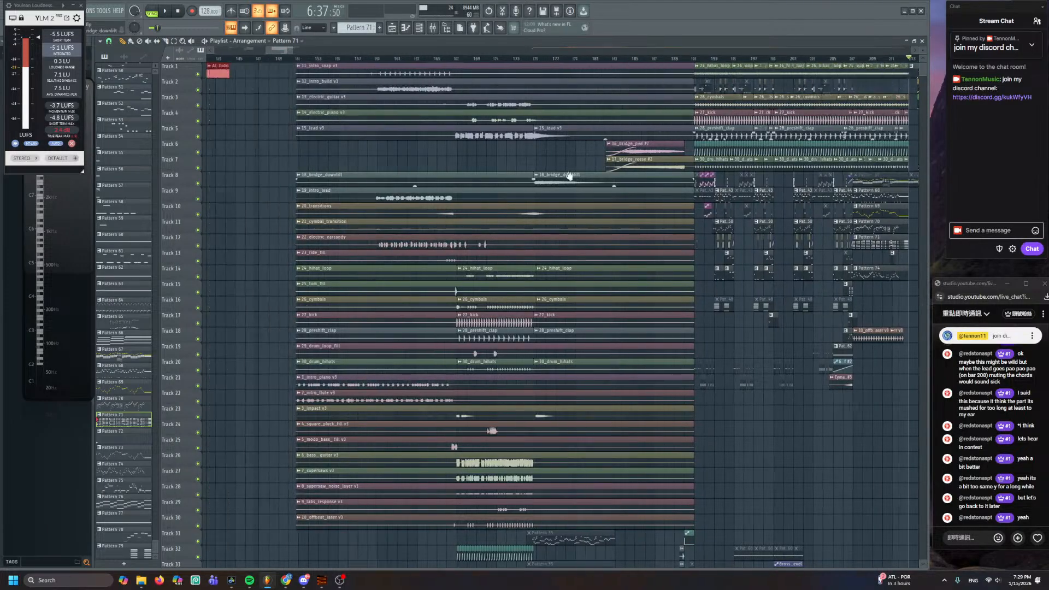
{"action": "scroll", "coordinate": [693, 116], "scroll_direction": "right", "scroll_amount": 5}
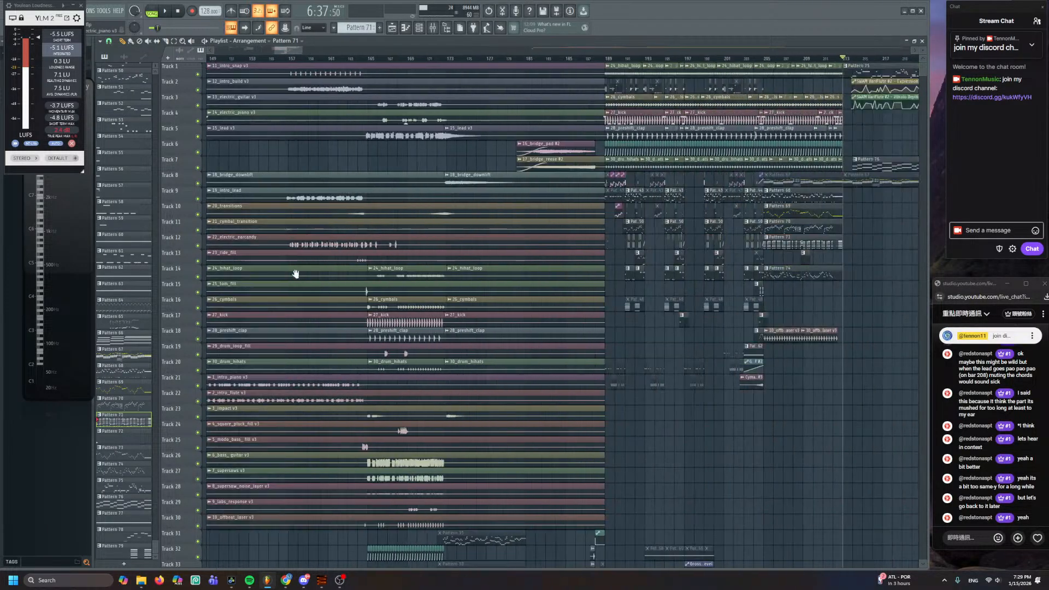
{"action": "scroll", "coordinate": [552, 244], "scroll_direction": "up", "scroll_amount": 3}
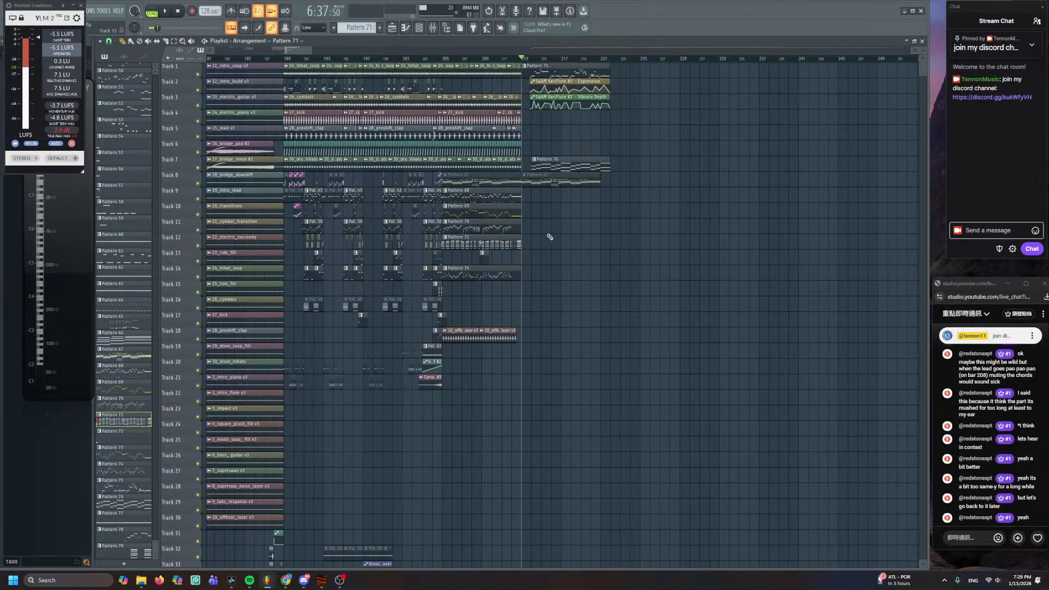
{"action": "scroll", "coordinate": [522, 290], "scroll_direction": "up", "scroll_amount": 3}
{"action": "scroll", "coordinate": [398, 158], "scroll_direction": "down", "scroll_amount": 7}
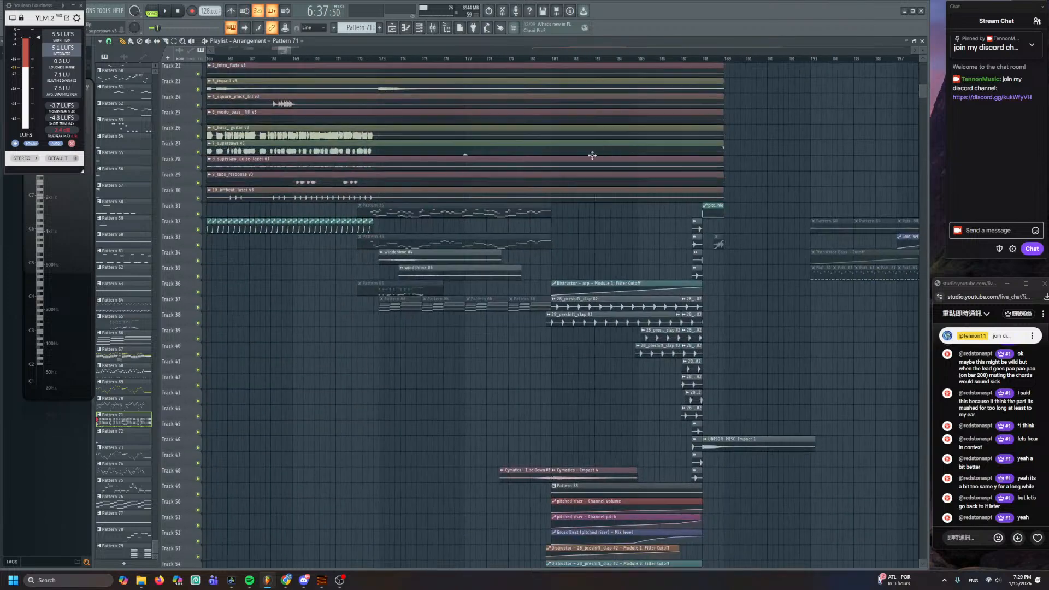
{"action": "scroll", "coordinate": [399, 158], "scroll_direction": "up", "scroll_amount": 2}
{"action": "scroll", "coordinate": [398, 157], "scroll_direction": "up", "scroll_amount": 7}
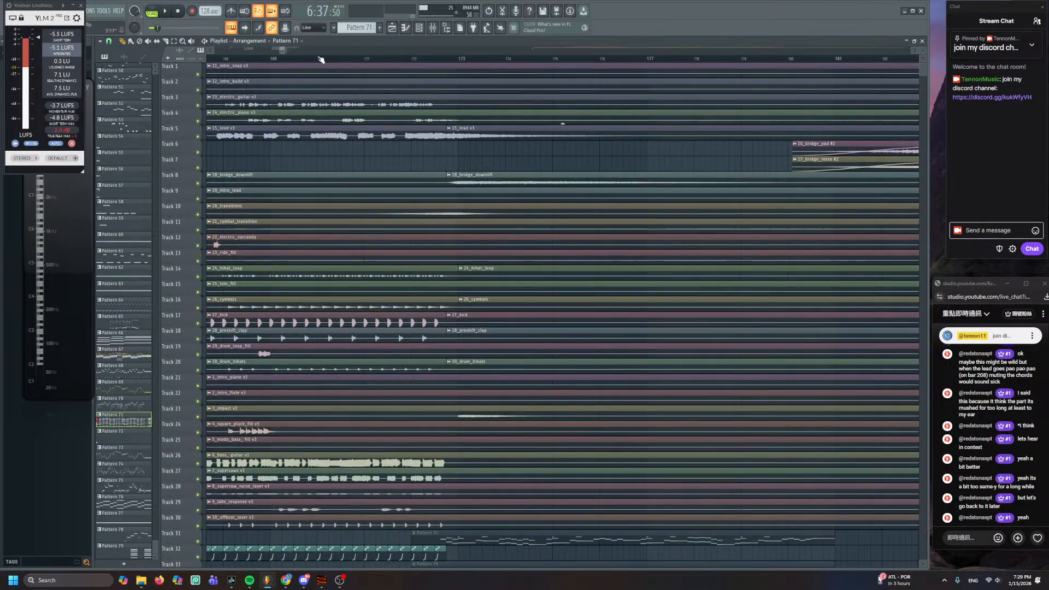
- Play the arrangement from bar 170 into the breakdown while checking the clips on the lower tracks, and stop
{"action": "left_click", "coordinate": [321, 59]}
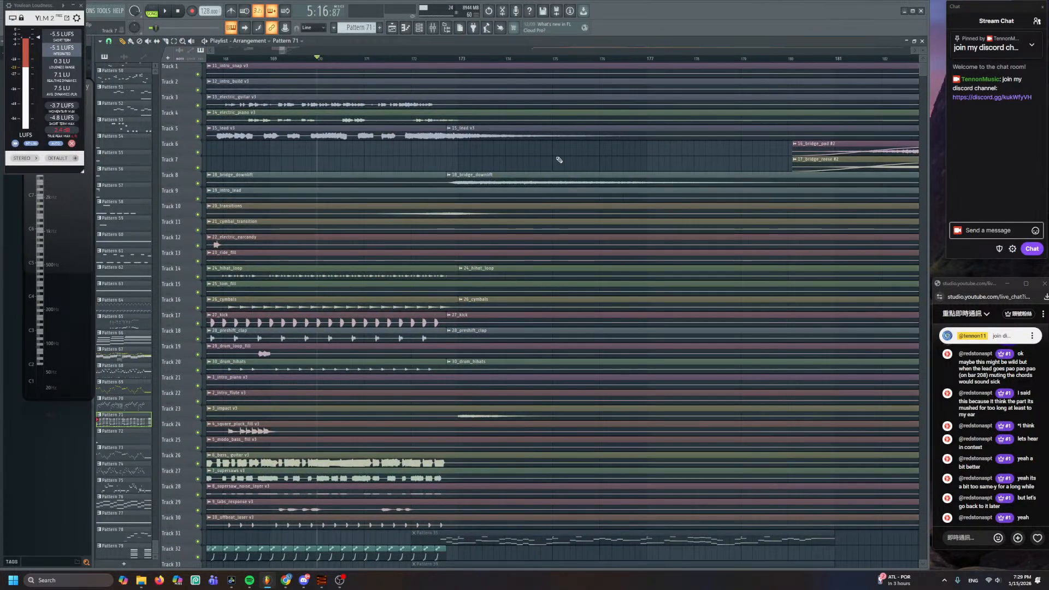
{"action": "key", "text": "space"}
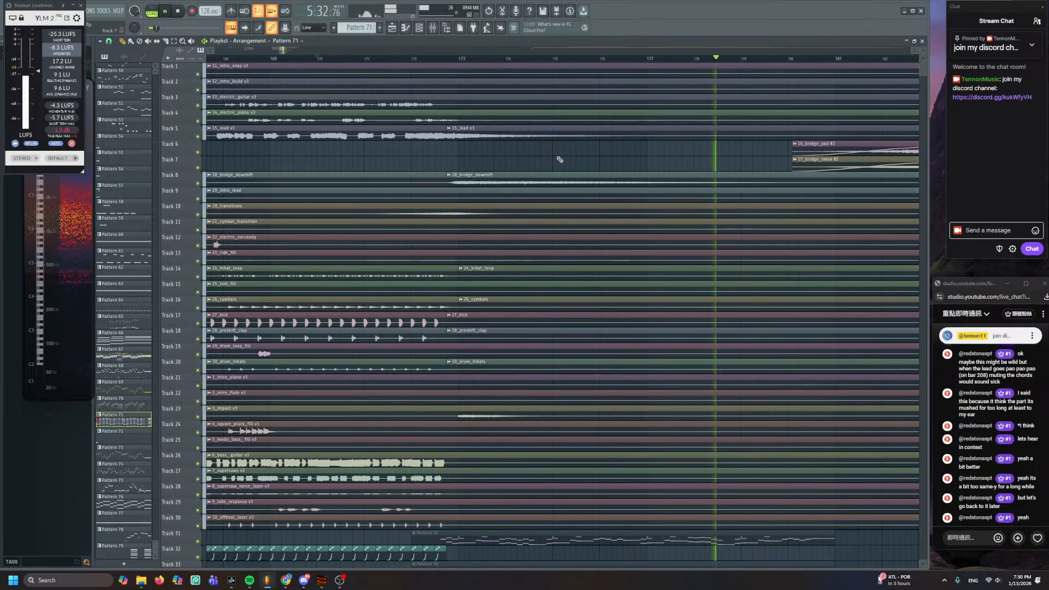
{"action": "scroll", "coordinate": [556, 161], "scroll_direction": "down", "scroll_amount": 8}
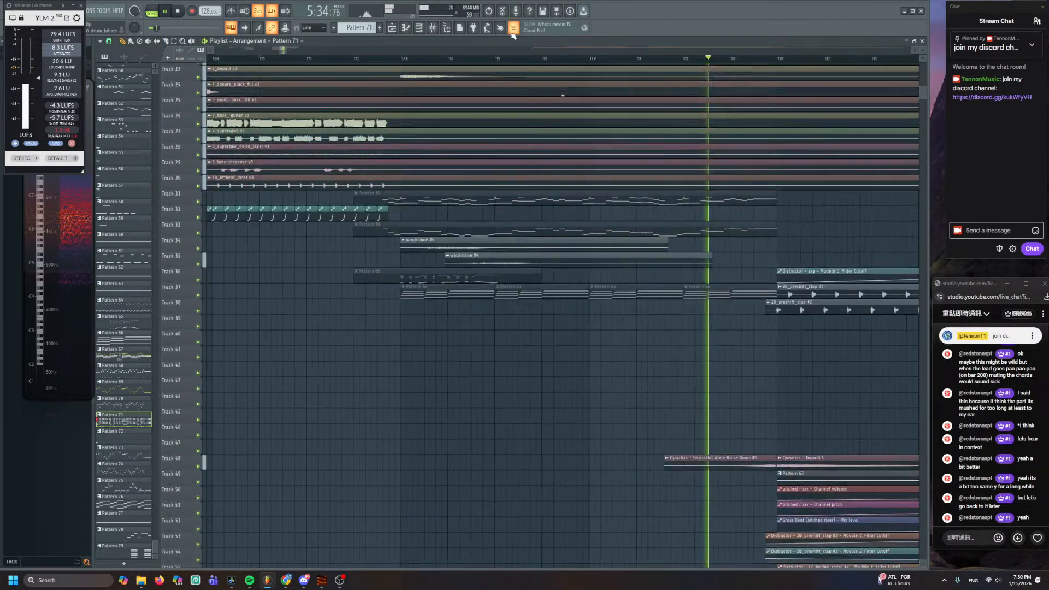
{"action": "key", "text": "space"}
- Create an empty pattern with its default name and add a Toxic Biohazard instrument channel to the channel rack
{"action": "left_click", "coordinate": [419, 27]}
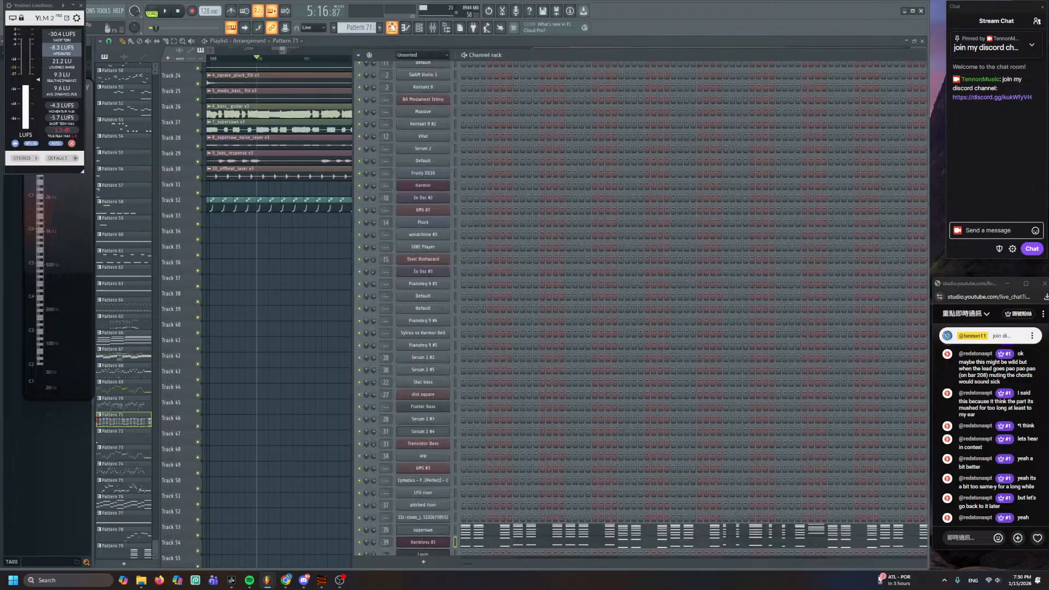
{"action": "left_click", "coordinate": [379, 30]}
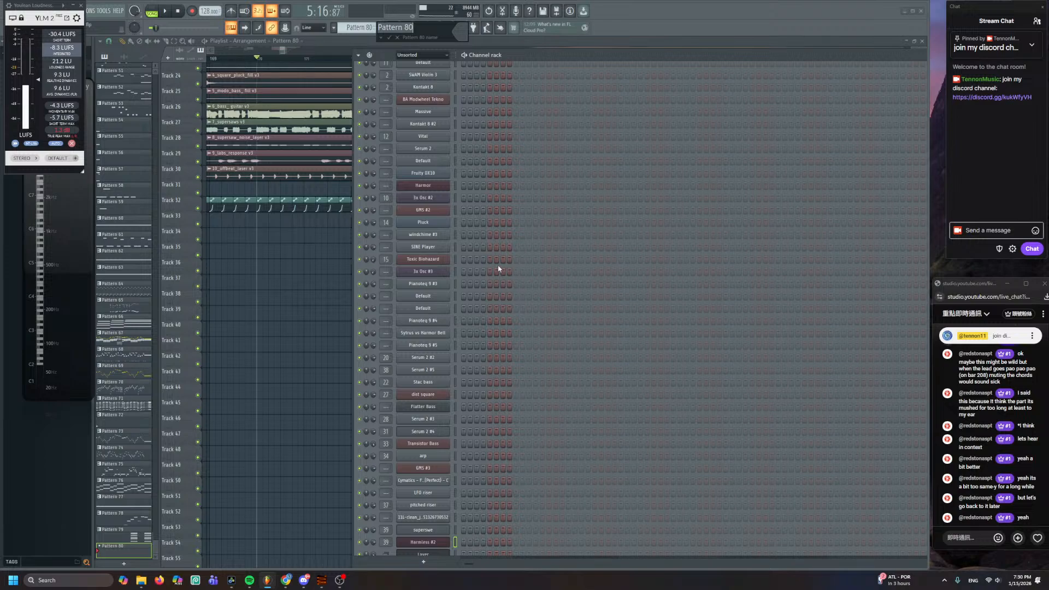
{"action": "key", "text": "Return"}
{"action": "scroll", "coordinate": [481, 240], "scroll_direction": "down", "scroll_amount": 3}
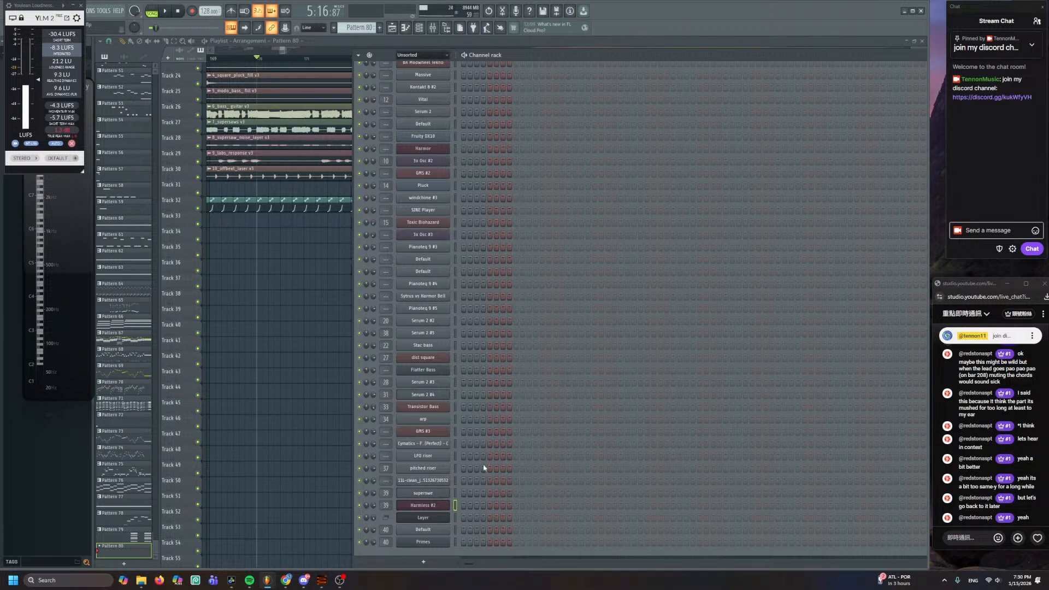
{"action": "left_click", "coordinate": [423, 562]}
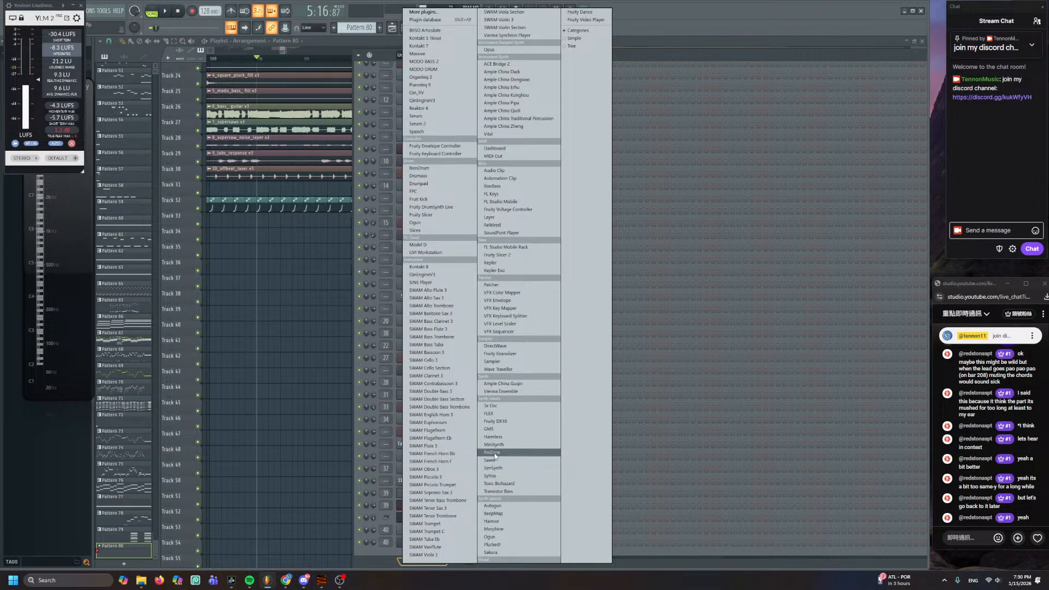
{"action": "left_click", "coordinate": [510, 484]}
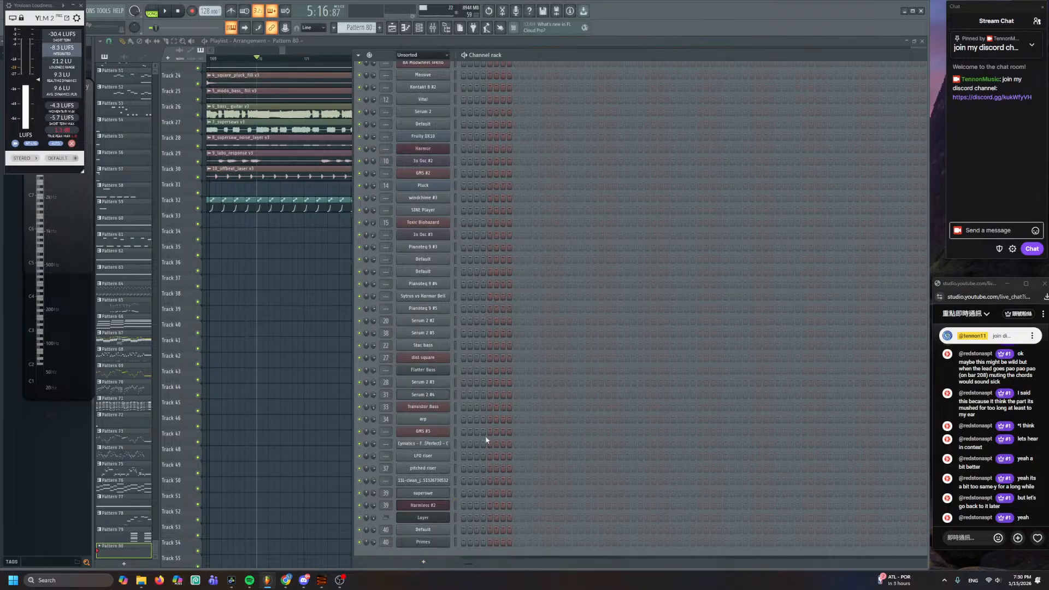
- Close Toxic Biohazard's presets library without choosing a preset, and reset its program
{"action": "left_click", "coordinate": [323, 118]}
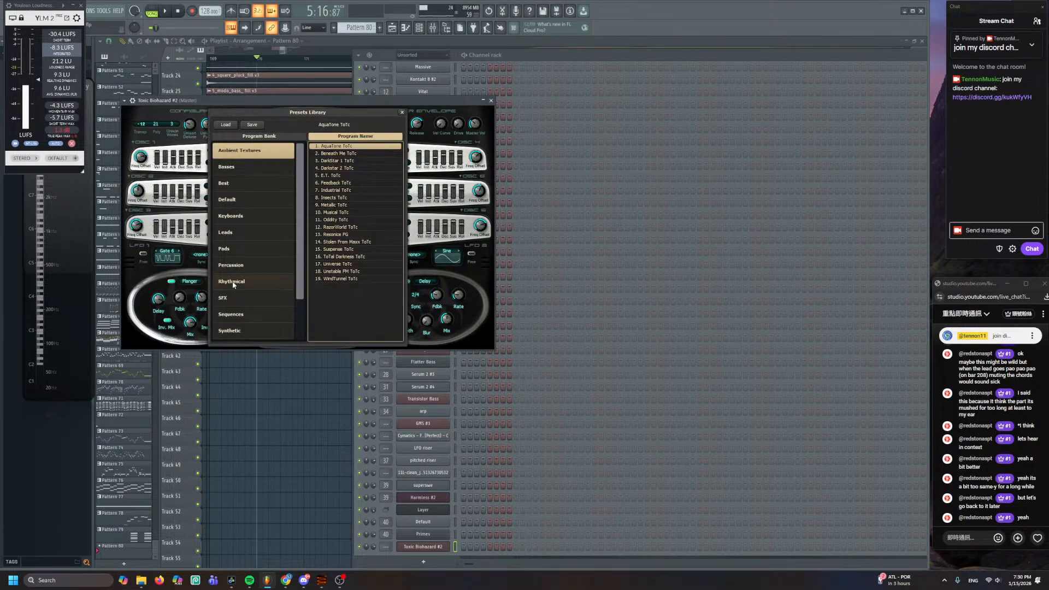
{"action": "left_click", "coordinate": [403, 112]}
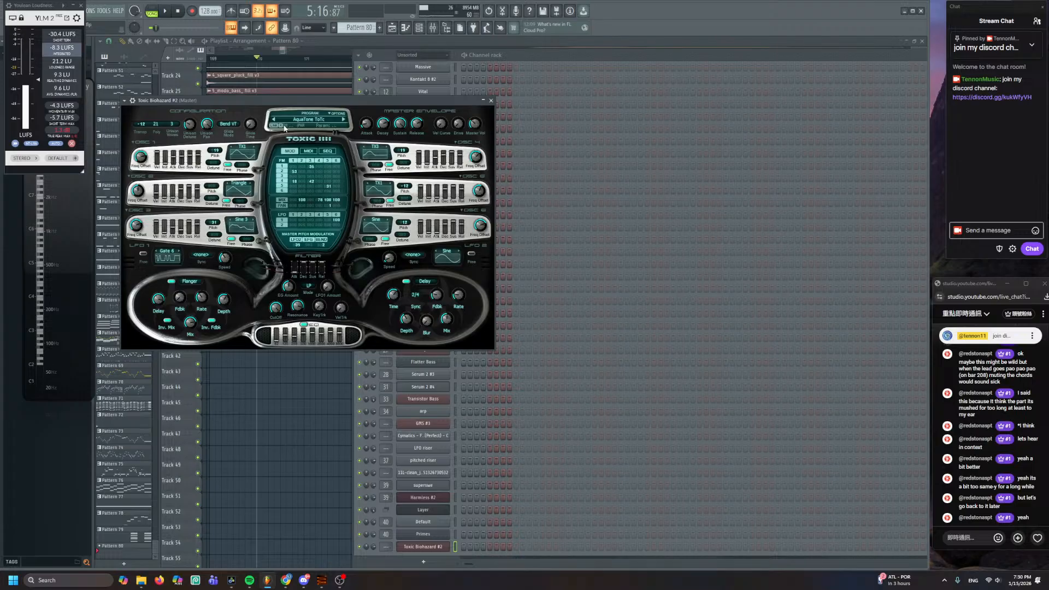
{"action": "left_click", "coordinate": [343, 113]}
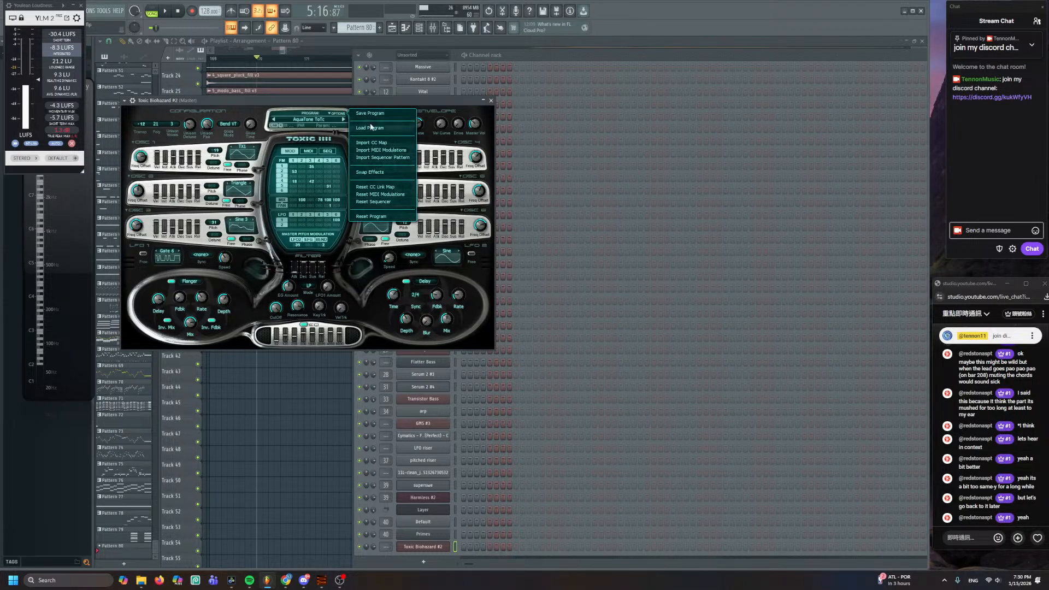
{"action": "left_click", "coordinate": [371, 217]}
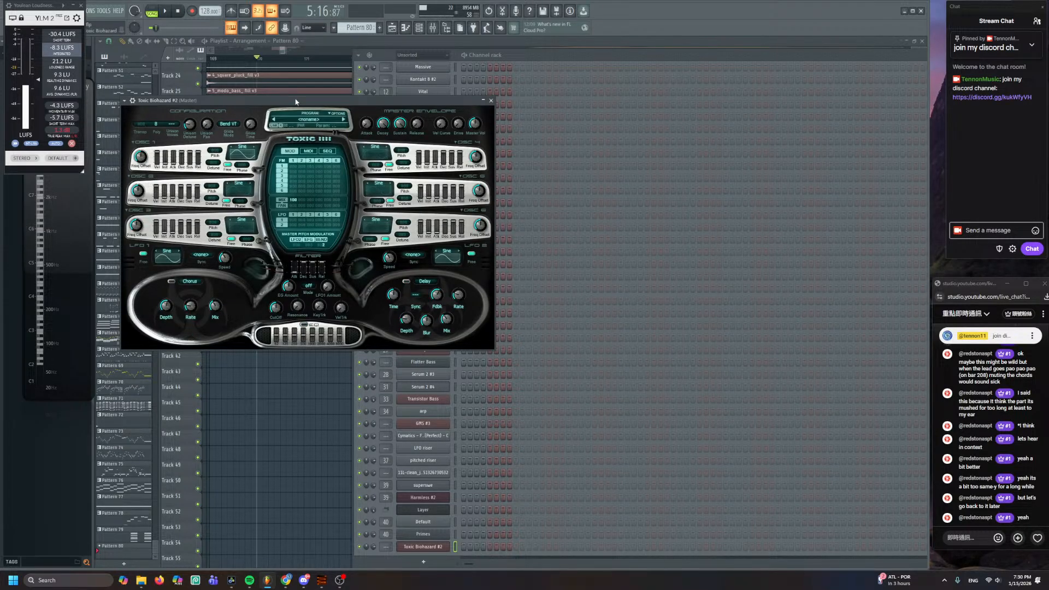
- Set Toxic Biohazard's LFO 1 to the Gate 1 waveform with a 1/4 tempo sync
{"action": "left_click_drag", "start_coordinate": [298, 102], "coordinate": [321, 111]}
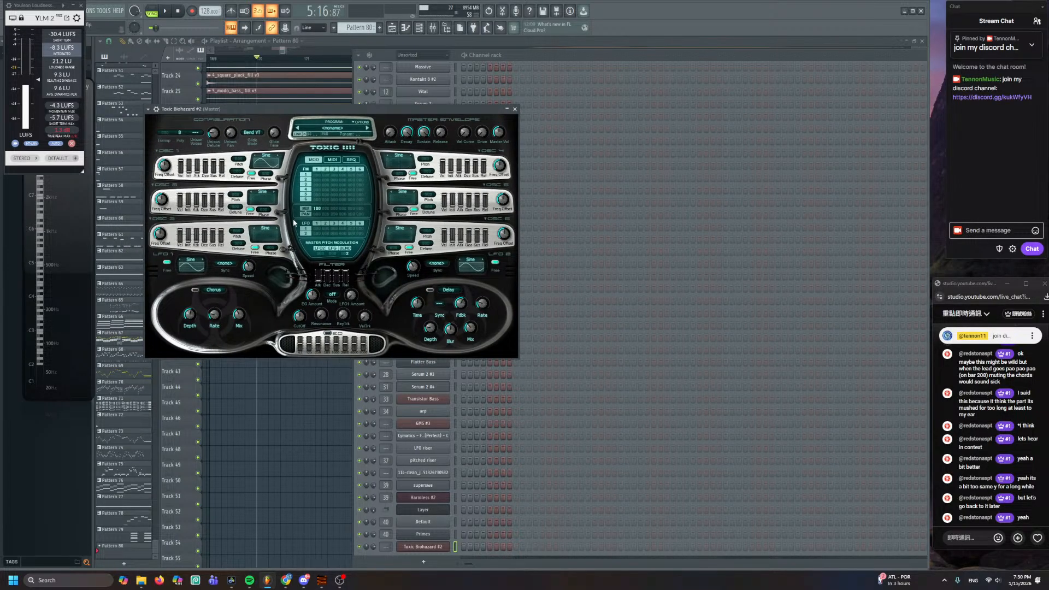
{"action": "left_click", "coordinate": [194, 261]}
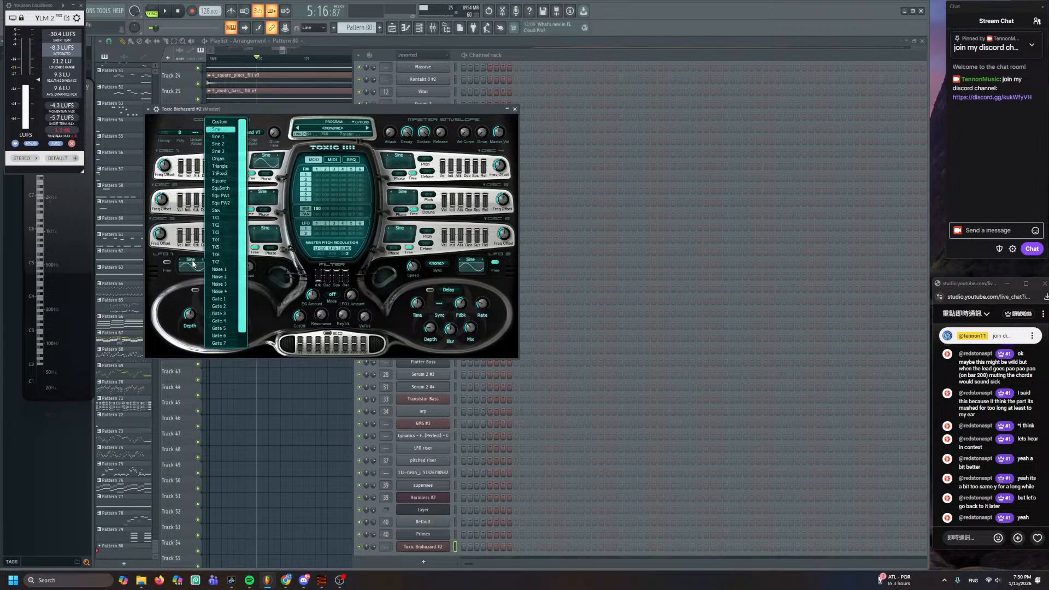
{"action": "left_click", "coordinate": [219, 299]}
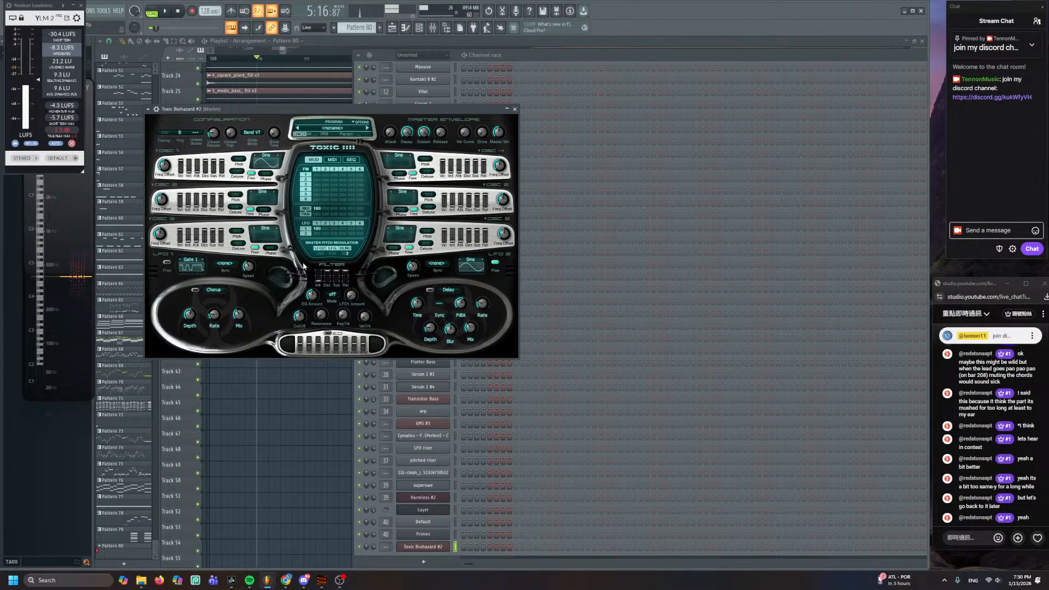
{"action": "left_click", "coordinate": [225, 268]}
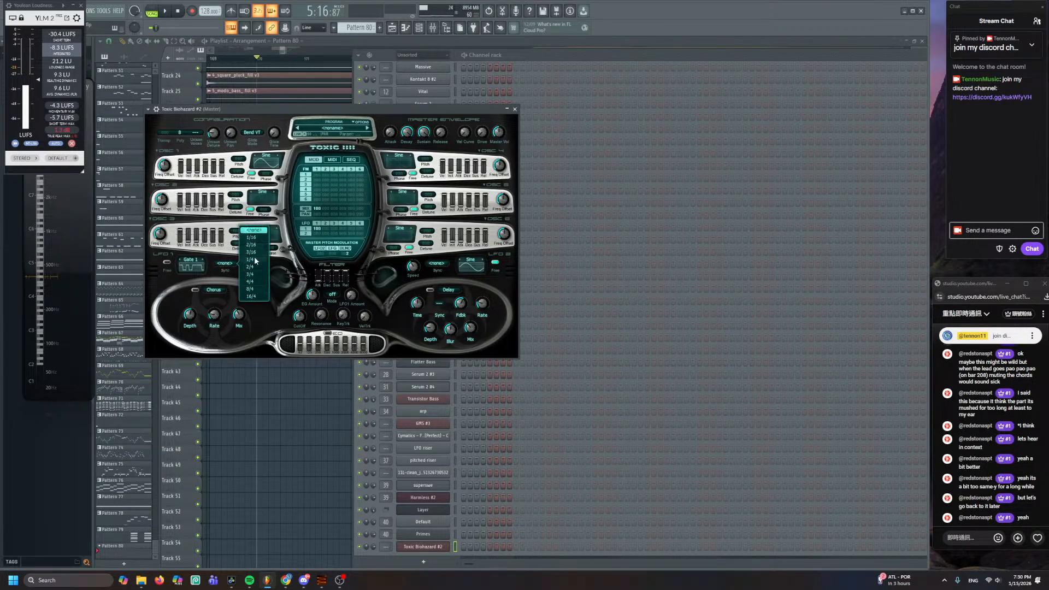
{"action": "left_click", "coordinate": [250, 262]}
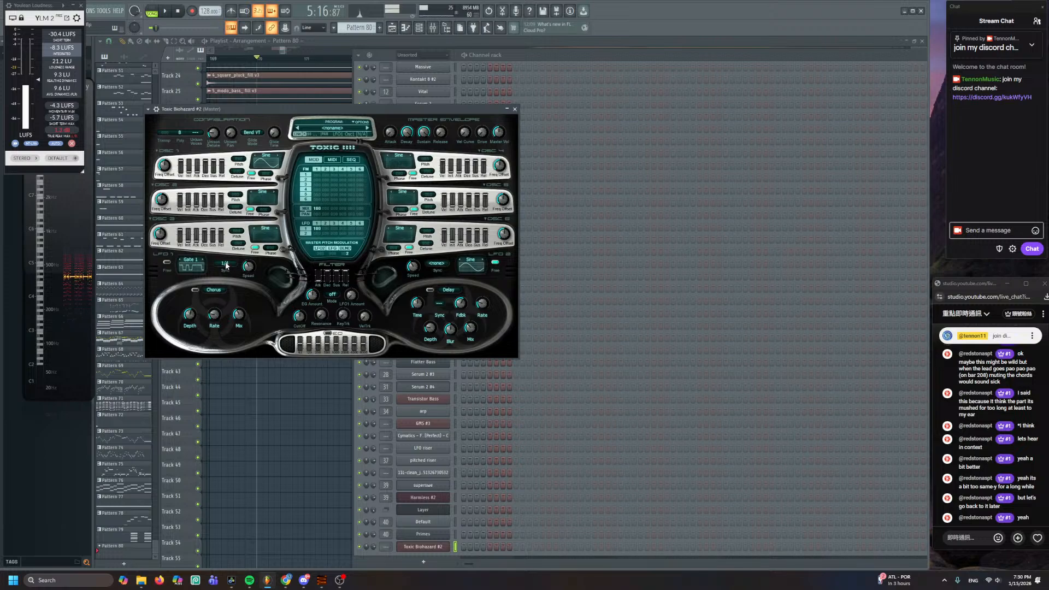
- Set LFO 1's sync to 2/4, audition its other gate shapes, and select the Gate 4 waveform
{"action": "left_click", "coordinate": [202, 262]}
{"action": "left_click", "coordinate": [224, 265]}
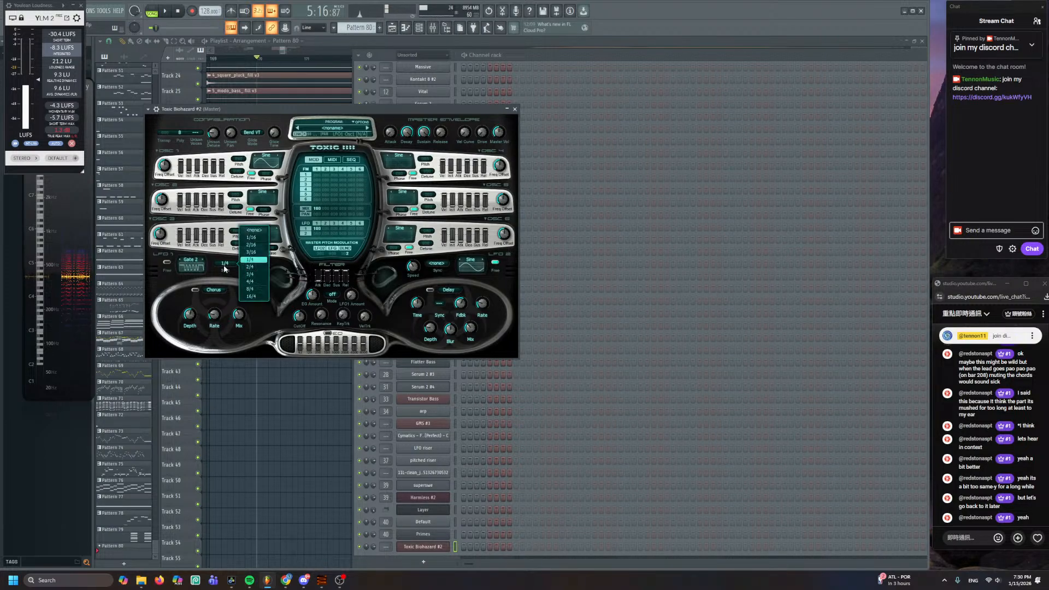
{"action": "left_click", "coordinate": [255, 269]}
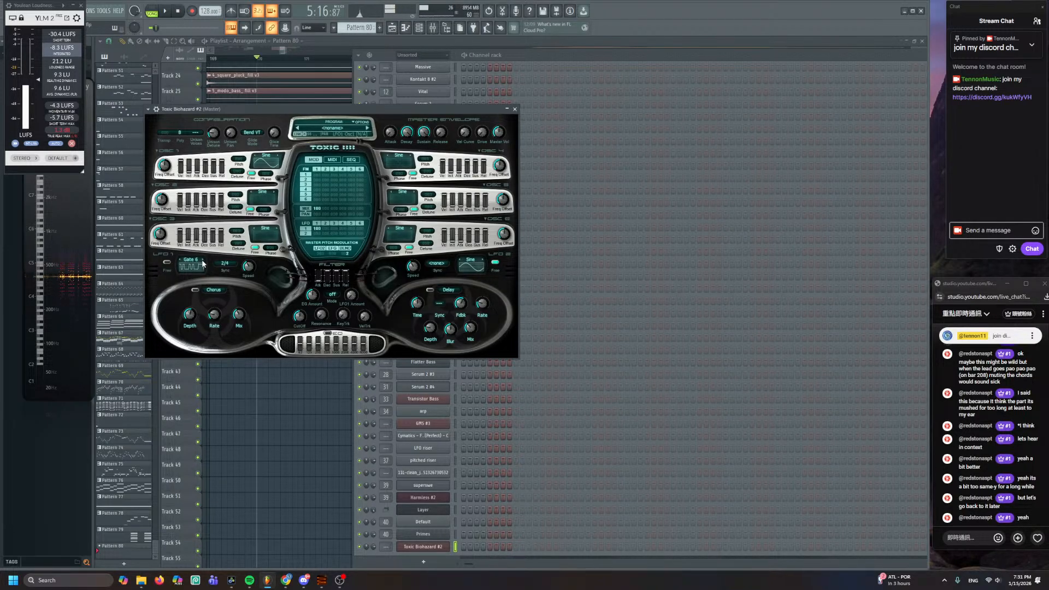
{"action": "scroll", "coordinate": [202, 264], "scroll_direction": "down", "scroll_amount": 1}
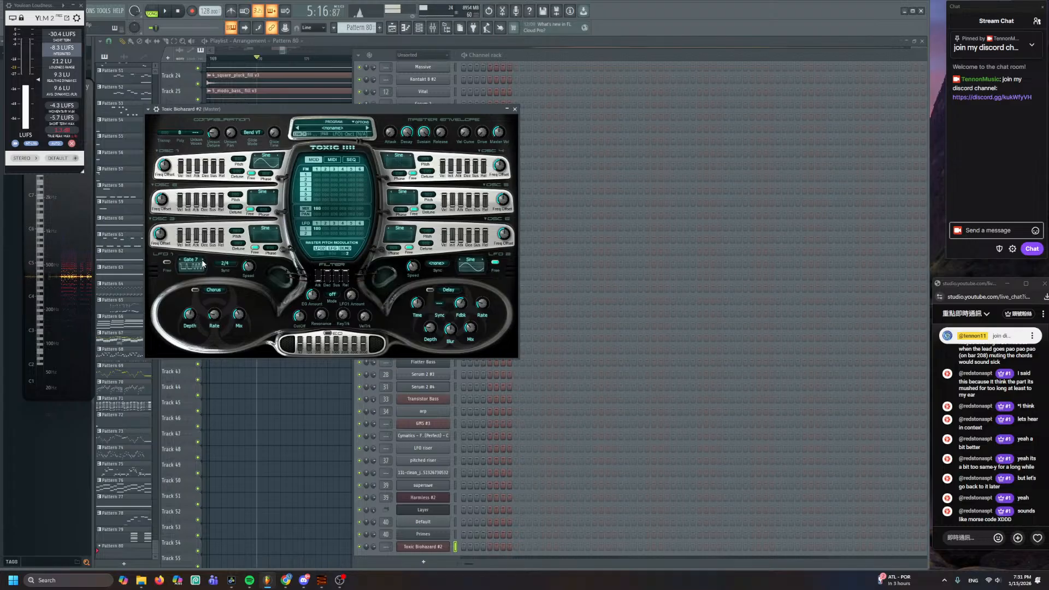
{"action": "scroll", "coordinate": [202, 264], "scroll_direction": "down", "scroll_amount": 1}
{"action": "scroll", "coordinate": [202, 264], "scroll_direction": "down", "scroll_amount": 1}
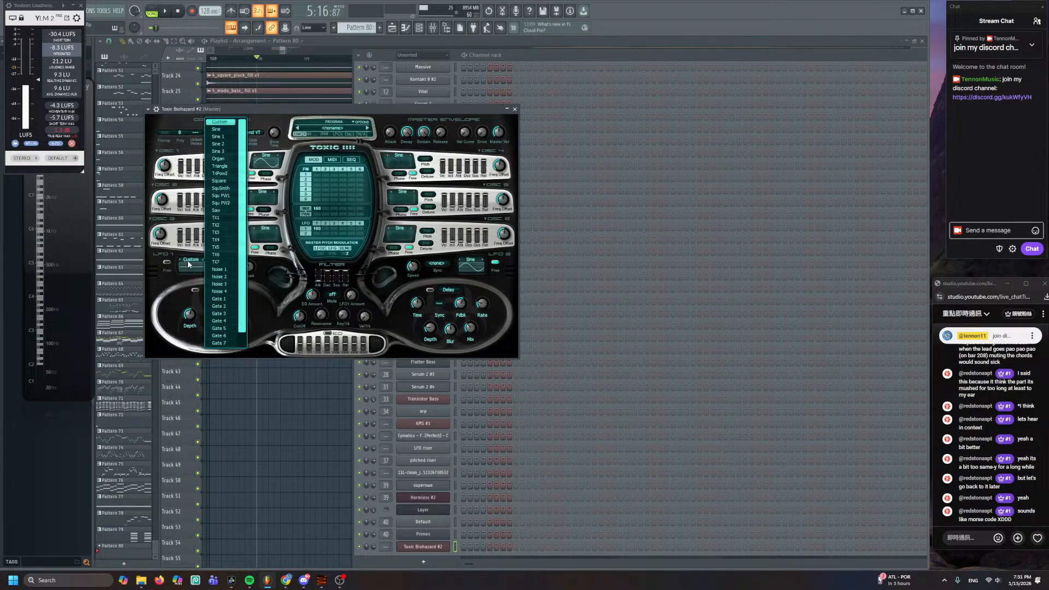
{"action": "left_click", "coordinate": [222, 287]}
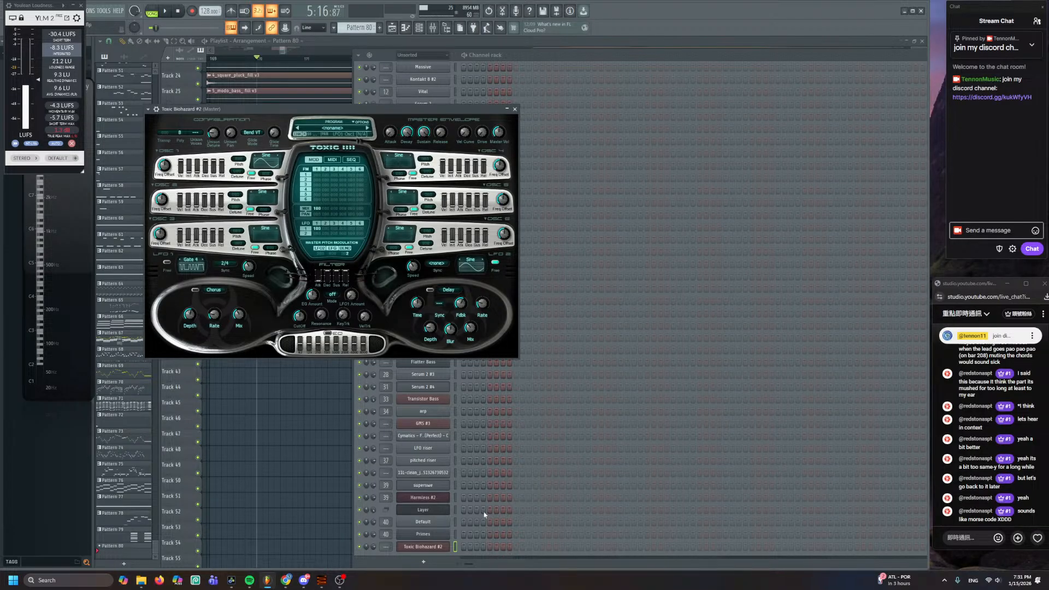
- Add a Harmor instrument channel to the channel rack and move its window clear of Toxic Biohazard
{"action": "left_click", "coordinate": [423, 562]}
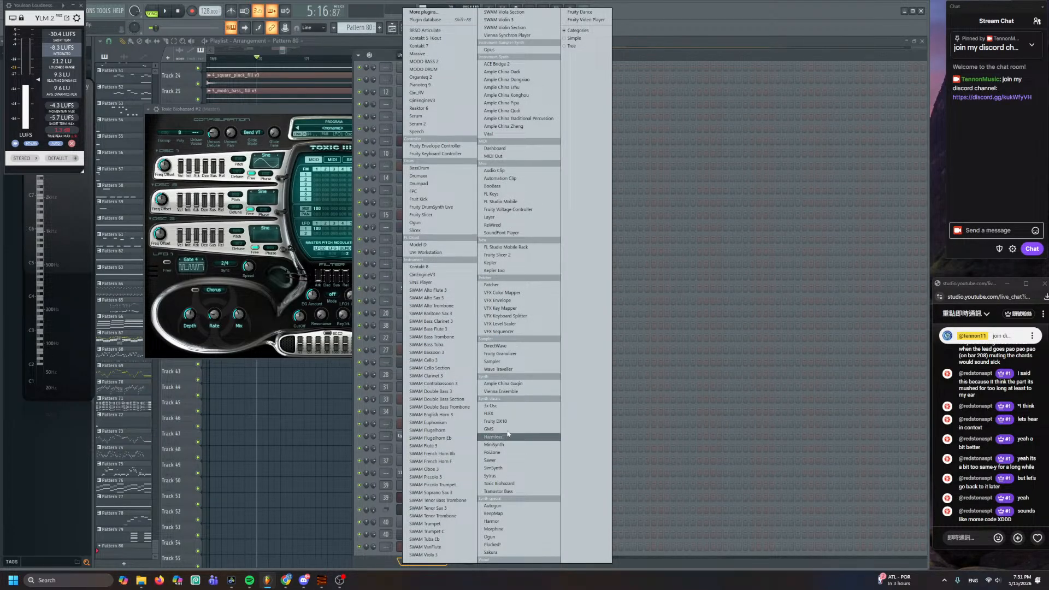
{"action": "left_click", "coordinate": [508, 521]}
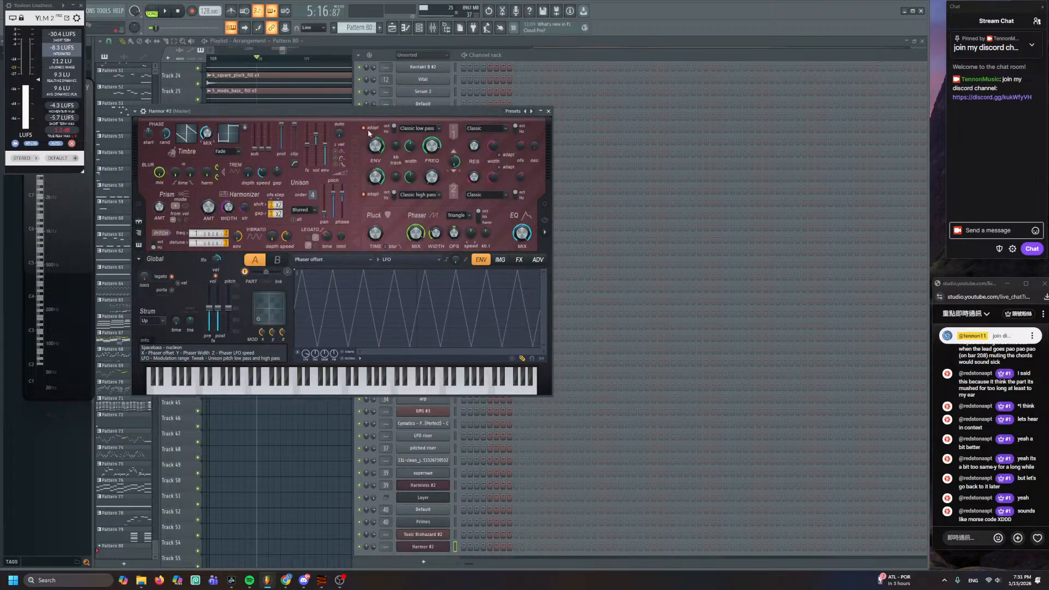
{"action": "left_click_drag", "start_coordinate": [359, 115], "coordinate": [467, 103]}
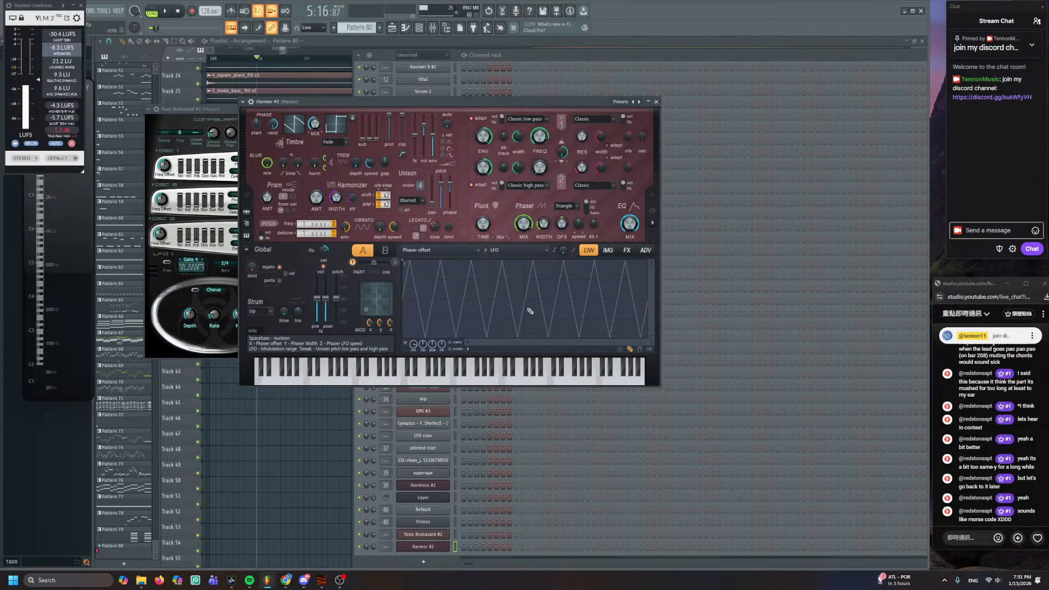
- Examine Harmor's envelope, image, effects and advanced pages, its parts A and B, and the list of modulation targets
{"action": "left_click", "coordinate": [643, 251]}
{"action": "left_click", "coordinate": [608, 250]}
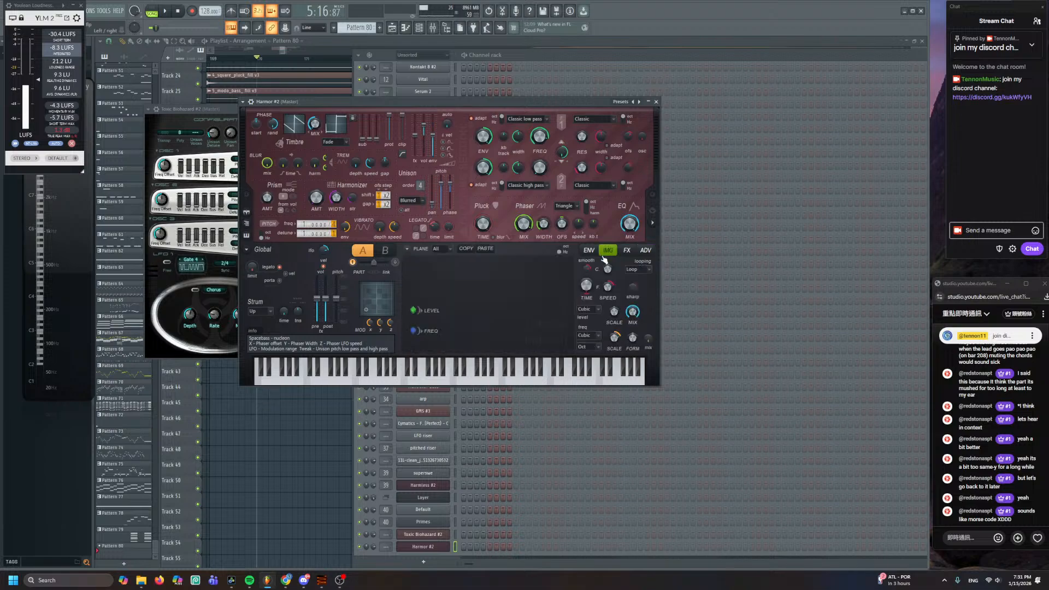
{"action": "left_click", "coordinate": [591, 252]}
{"action": "left_click", "coordinate": [646, 250]}
{"action": "left_click", "coordinate": [627, 250]}
{"action": "left_click", "coordinate": [589, 251]}
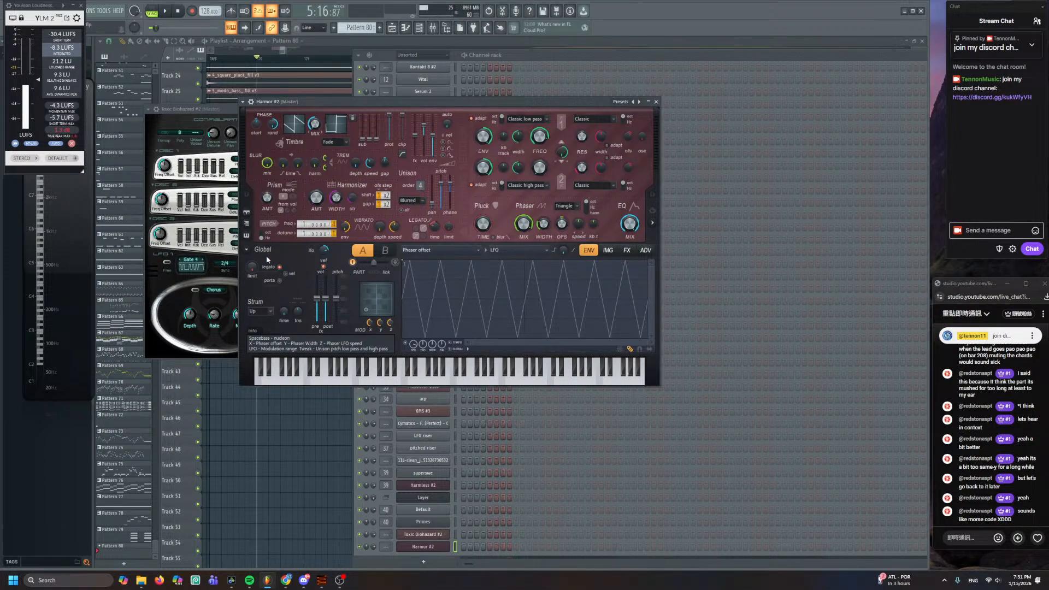
{"action": "left_click", "coordinate": [389, 254]}
{"action": "left_click", "coordinate": [373, 254]}
{"action": "left_click", "coordinate": [387, 254]}
{"action": "left_click", "coordinate": [363, 251]}
{"action": "left_click", "coordinate": [459, 251]}
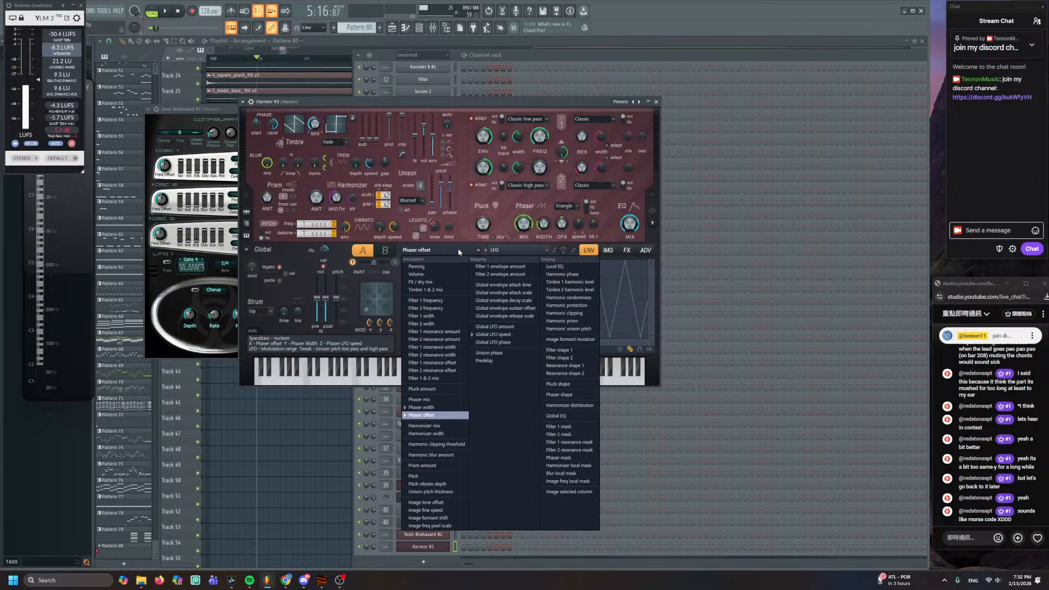
{"action": "left_click", "coordinate": [467, 238]}
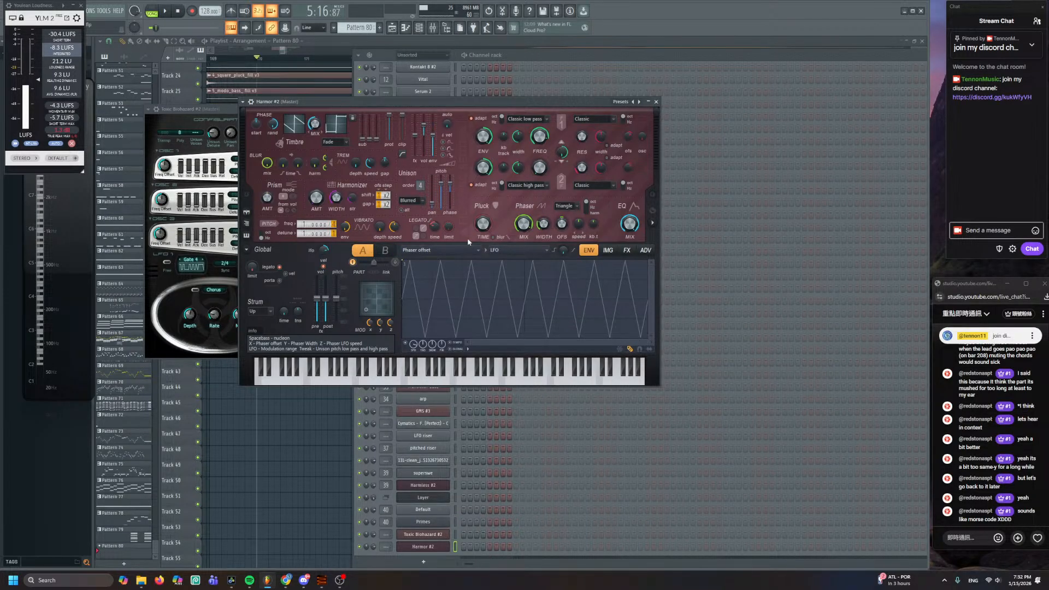
- Close Harmor's window and bring Toxic Biohazard back as the selected channel with its window open
{"action": "left_click", "coordinate": [656, 101]}
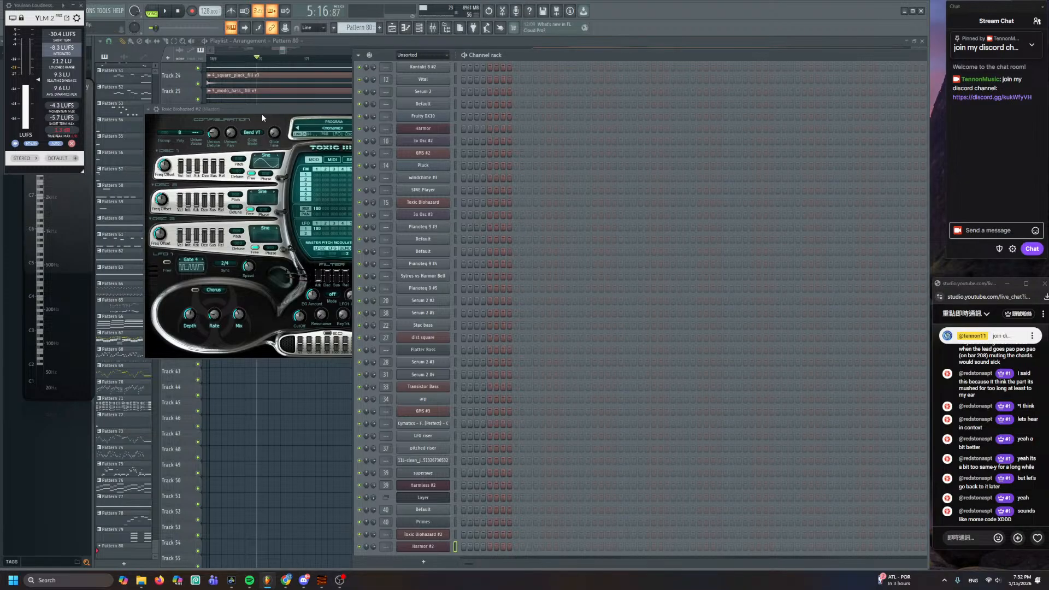
{"action": "left_click_drag", "start_coordinate": [262, 117], "coordinate": [293, 125]}
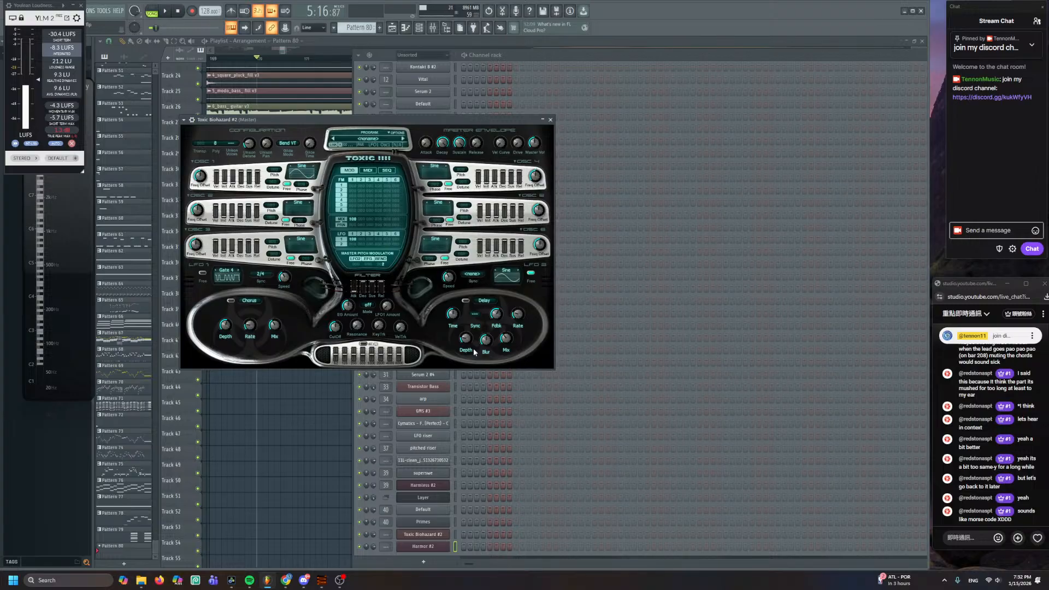
{"action": "left_click", "coordinate": [455, 541]}
{"action": "left_click", "coordinate": [432, 535]}
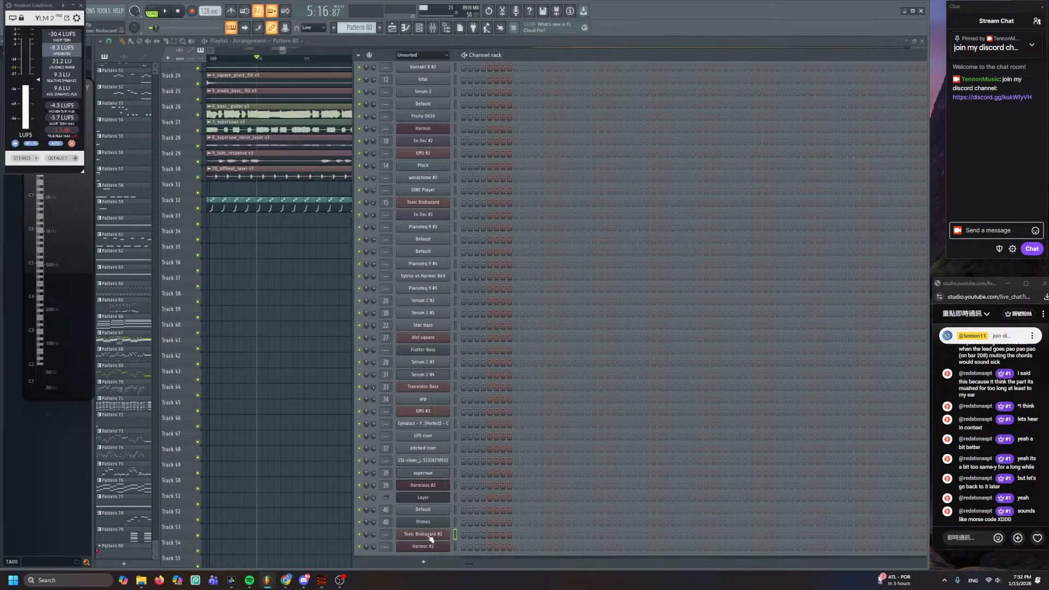
{"action": "left_click", "coordinate": [431, 535]}
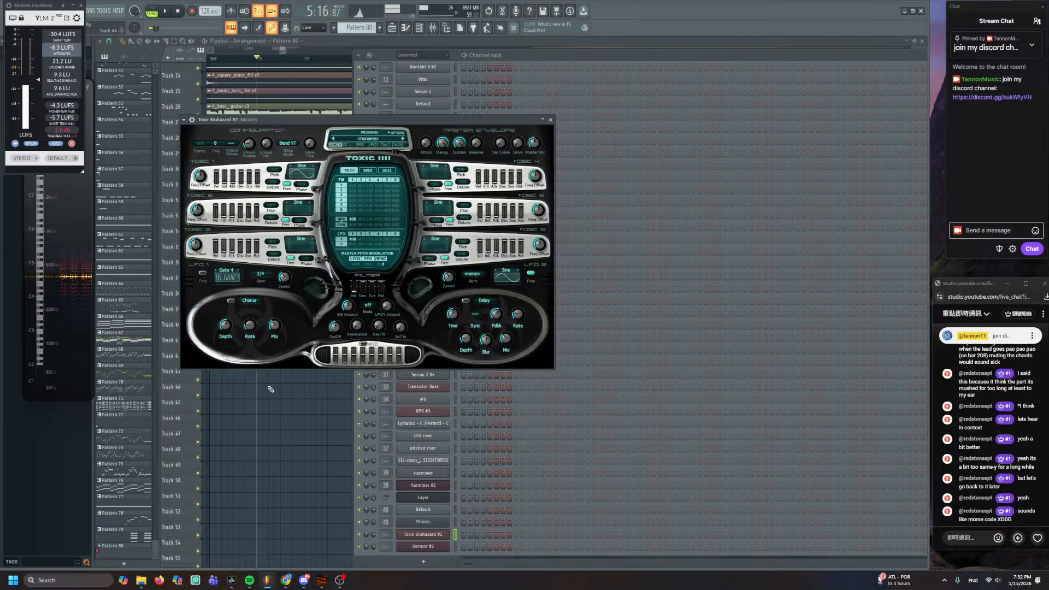
- Play the arrangement from bar 170 into the breakdown while checking the upper audio stems, and stop
{"action": "left_click", "coordinate": [323, 425]}
{"action": "key", "text": "space"}
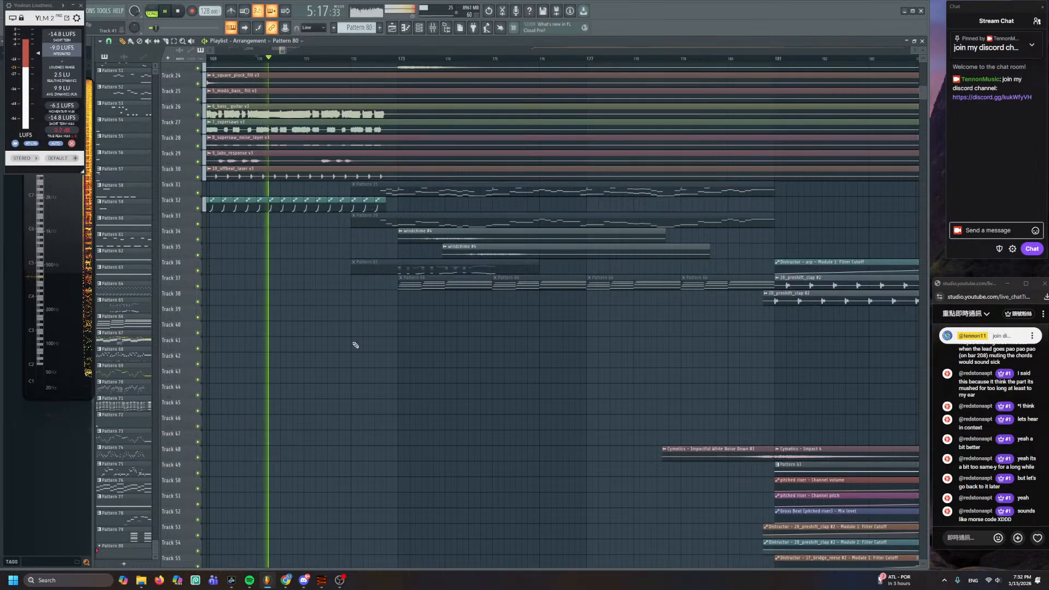
{"action": "scroll", "coordinate": [424, 200], "scroll_direction": "up", "scroll_amount": 7}
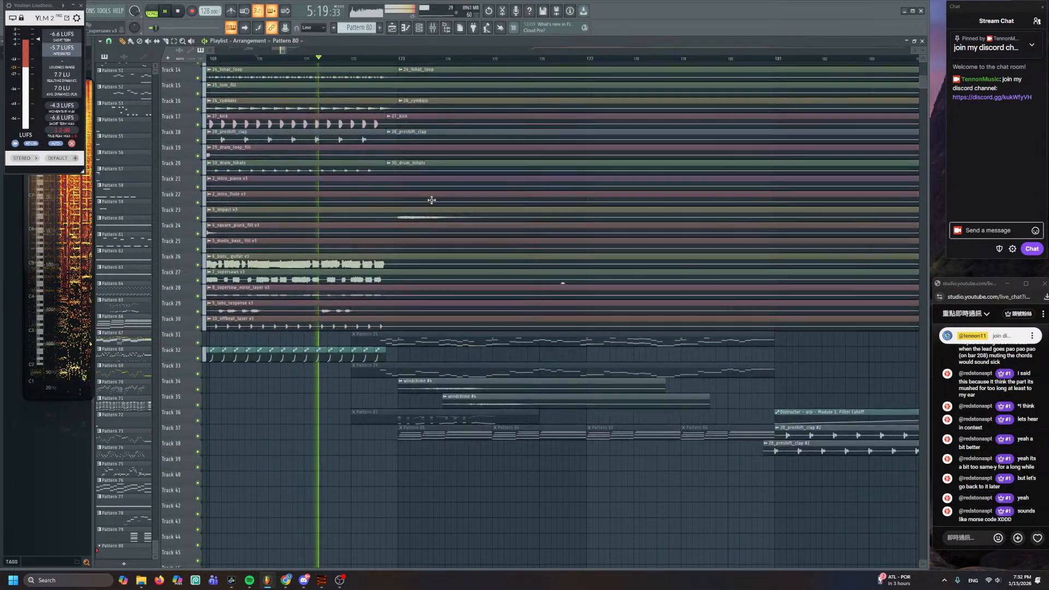
{"action": "scroll", "coordinate": [432, 200], "scroll_direction": "up", "scroll_amount": 1}
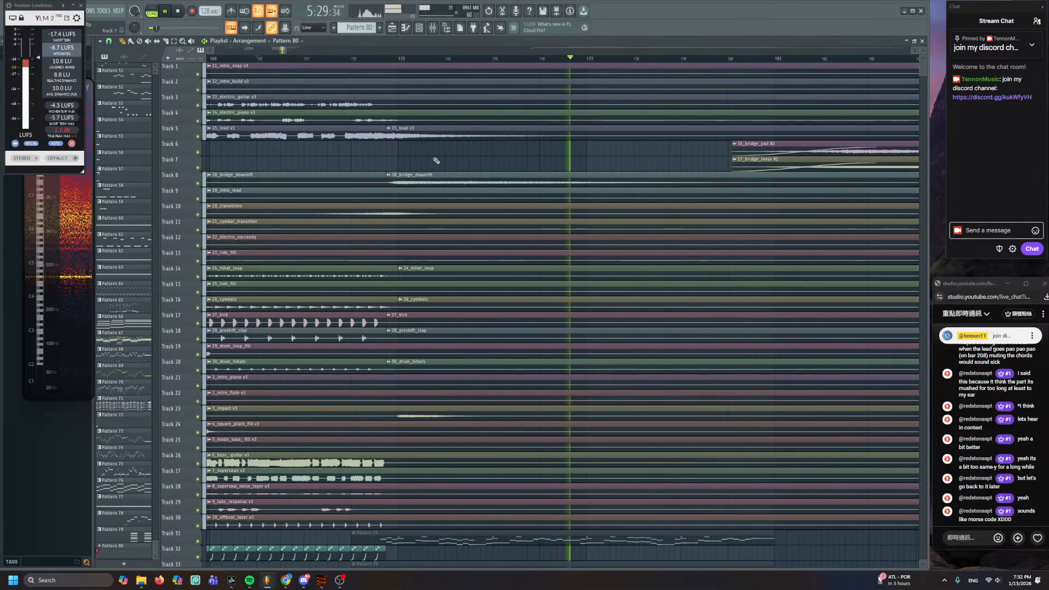
{"action": "key", "text": "space"}
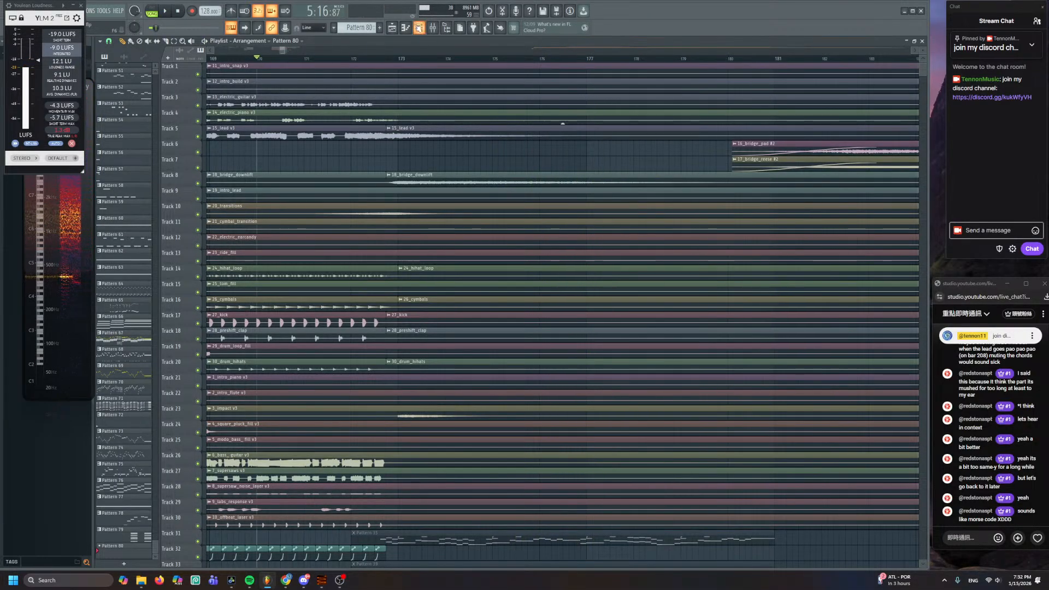
{"action": "key", "text": "F6"}
{"action": "scroll", "coordinate": [474, 274], "scroll_direction": "down", "scroll_amount": 1}
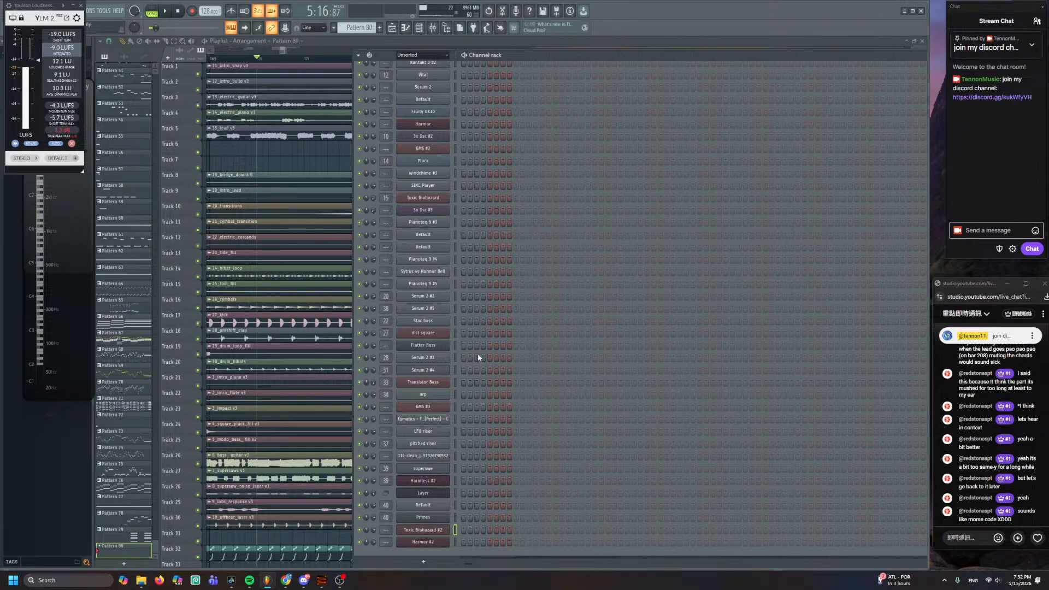
{"action": "left_click", "coordinate": [432, 562]}
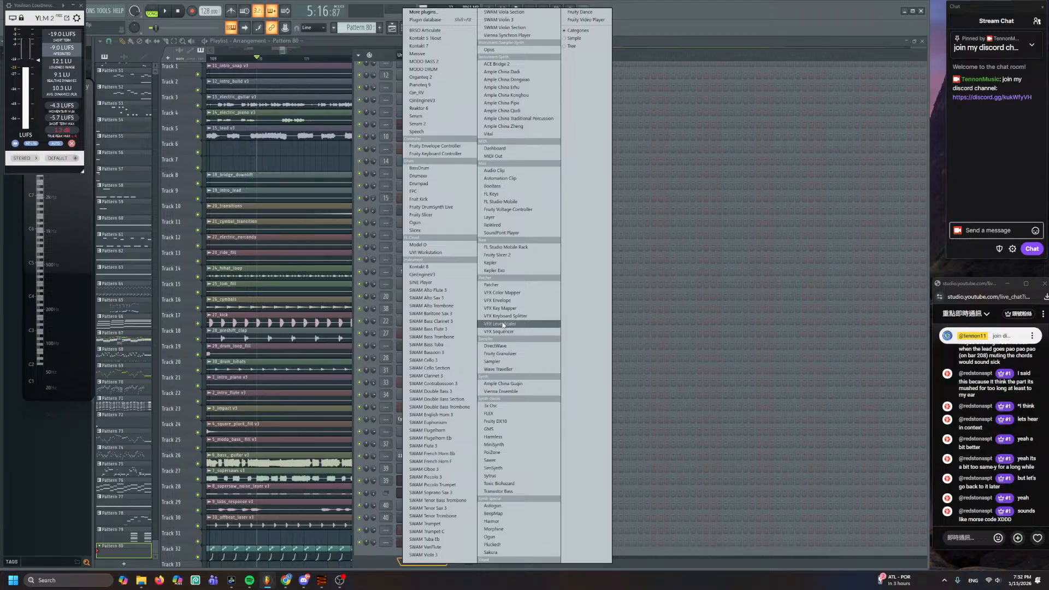
{"action": "left_click", "coordinate": [339, 164]}
- Audition the 30_drum_hihats stem on its own in the drop before the breakdown
{"action": "scroll", "coordinate": [372, 180], "scroll_direction": "down", "scroll_amount": 5}
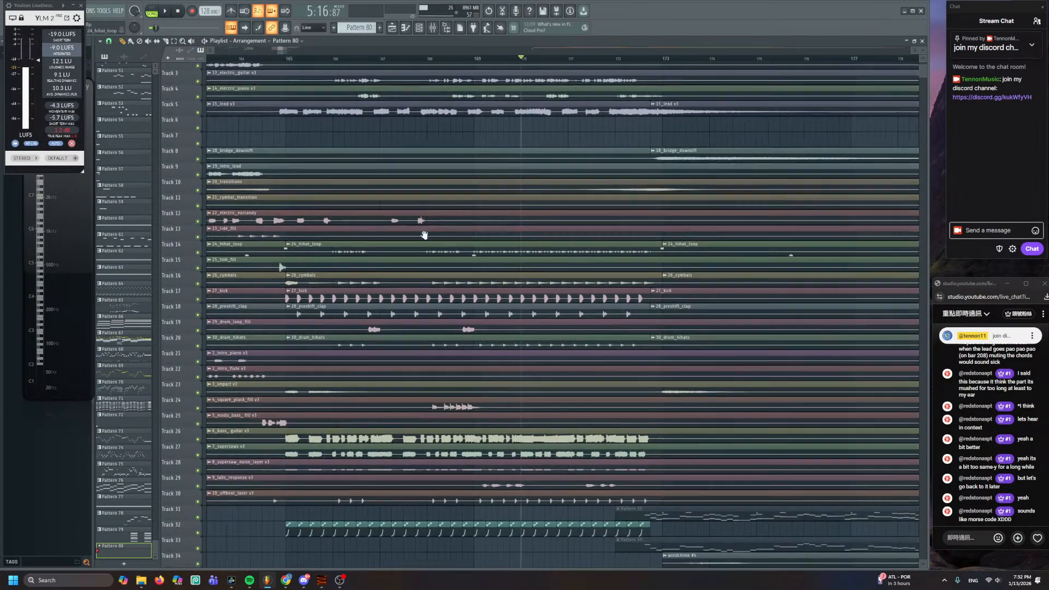
{"action": "scroll", "coordinate": [437, 246], "scroll_direction": "up", "scroll_amount": 3}
{"action": "scroll", "coordinate": [533, 315], "scroll_direction": "up", "scroll_amount": 4}
{"action": "left_click", "coordinate": [437, 238]}
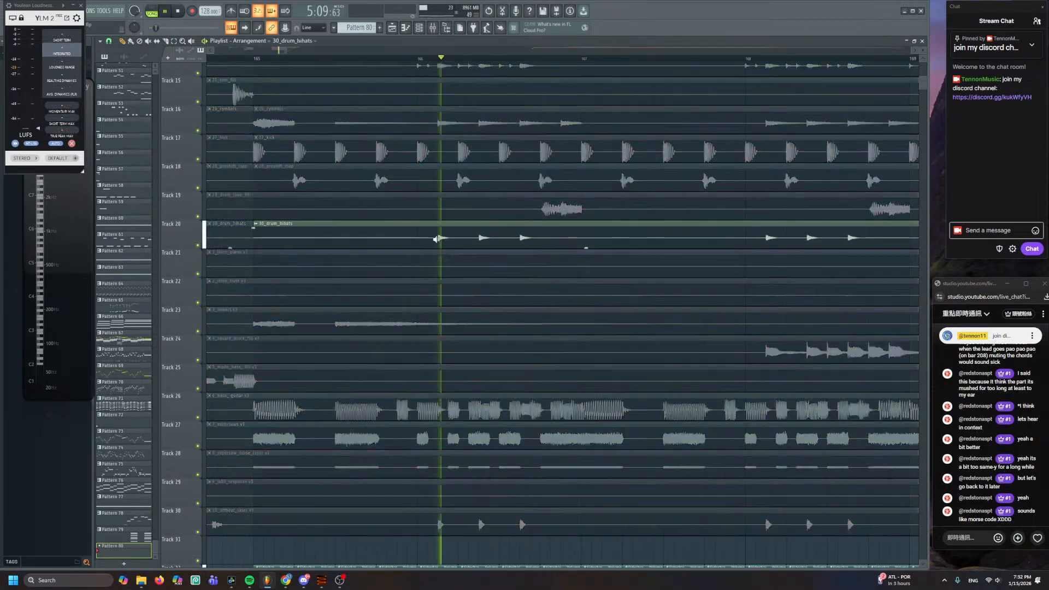
{"action": "scroll", "coordinate": [495, 382], "scroll_direction": "down", "scroll_amount": 6}
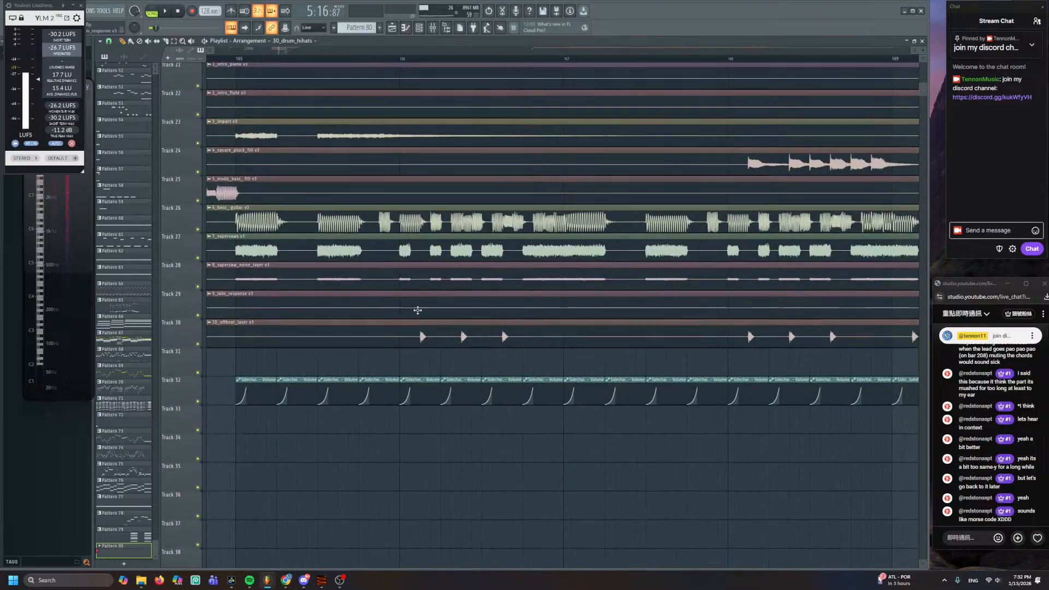
- Audition the offbeat laser, supersaw noise layer, supersaws and bass guitar stems of the drop one at a time
{"action": "left_click", "coordinate": [411, 329]}
{"action": "left_click", "coordinate": [398, 271]}
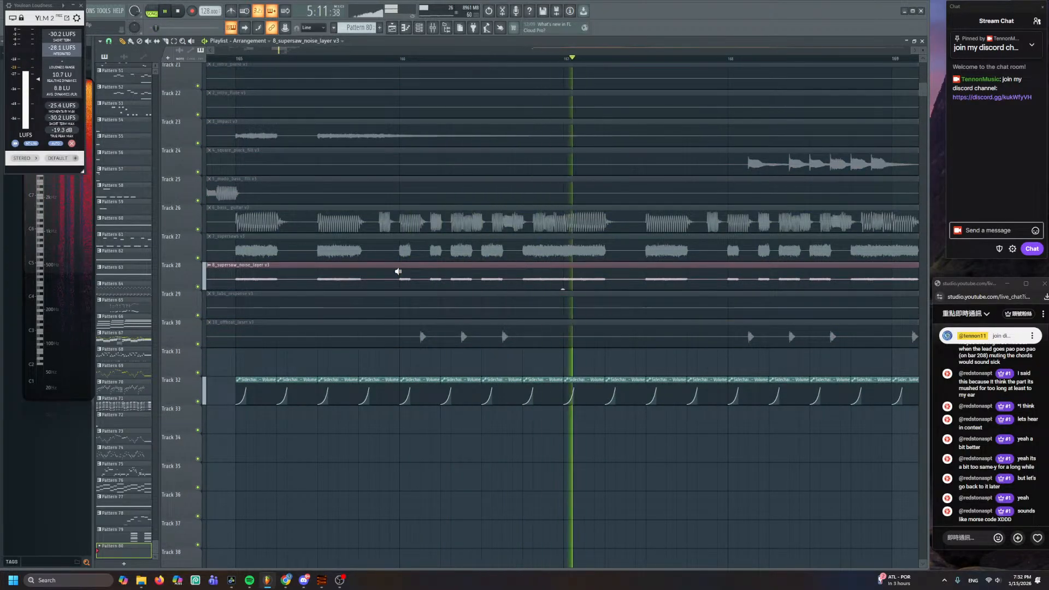
{"action": "left_click", "coordinate": [396, 250]}
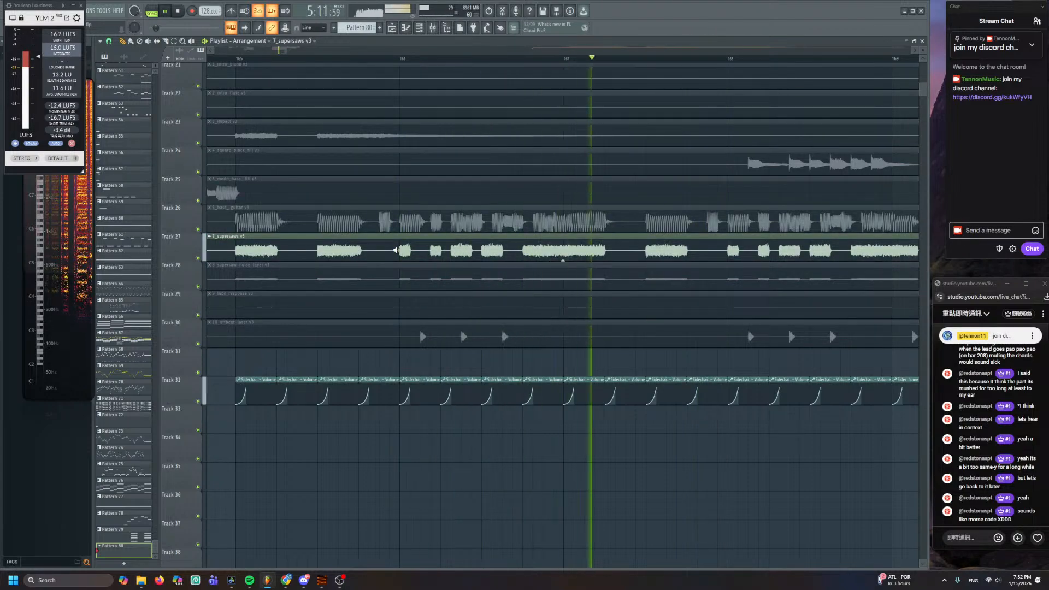
{"action": "left_click", "coordinate": [396, 213]}
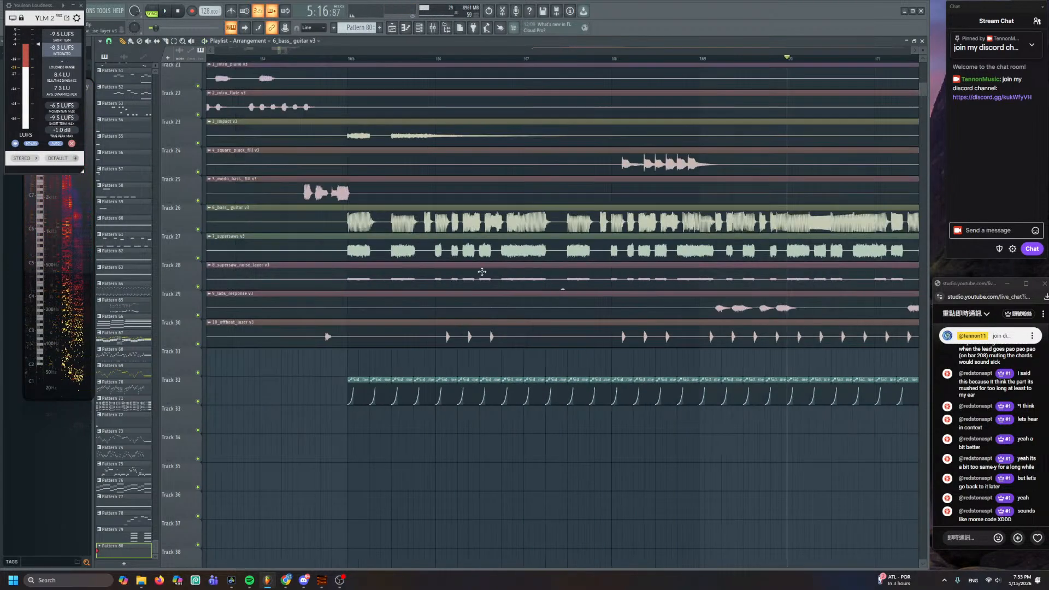
- Audition the 7_supersaws stem again and the 28_preshift_clap stem on its own
{"action": "scroll", "coordinate": [482, 271], "scroll_direction": "up", "scroll_amount": 5}
{"action": "left_click", "coordinate": [483, 370]}
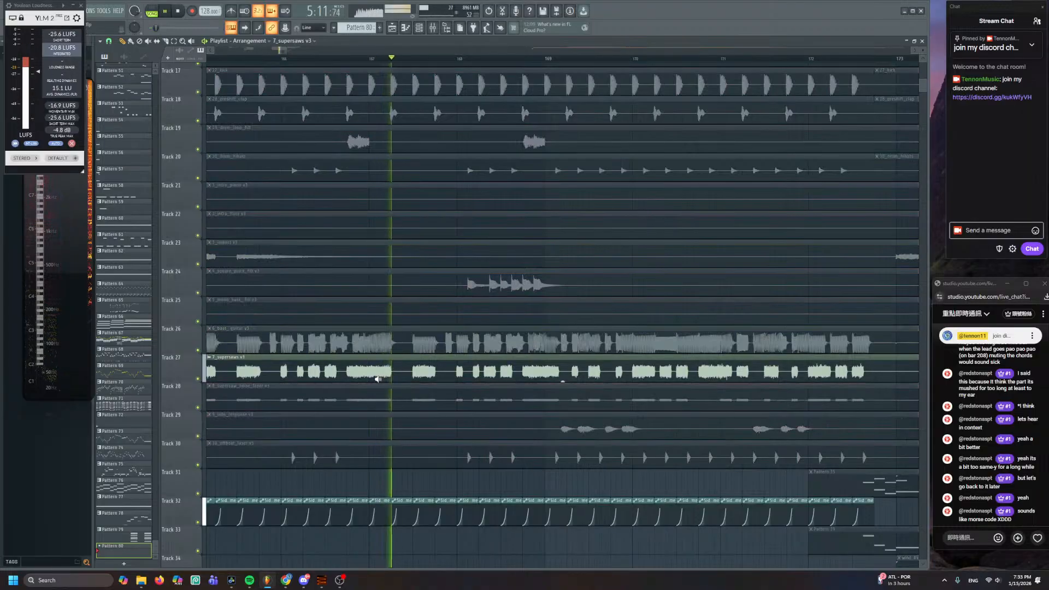
{"action": "scroll", "coordinate": [493, 504], "scroll_direction": "down", "scroll_amount": 2}
{"action": "scroll", "coordinate": [493, 503], "scroll_direction": "up", "scroll_amount": 2}
{"action": "left_click", "coordinate": [391, 327]}
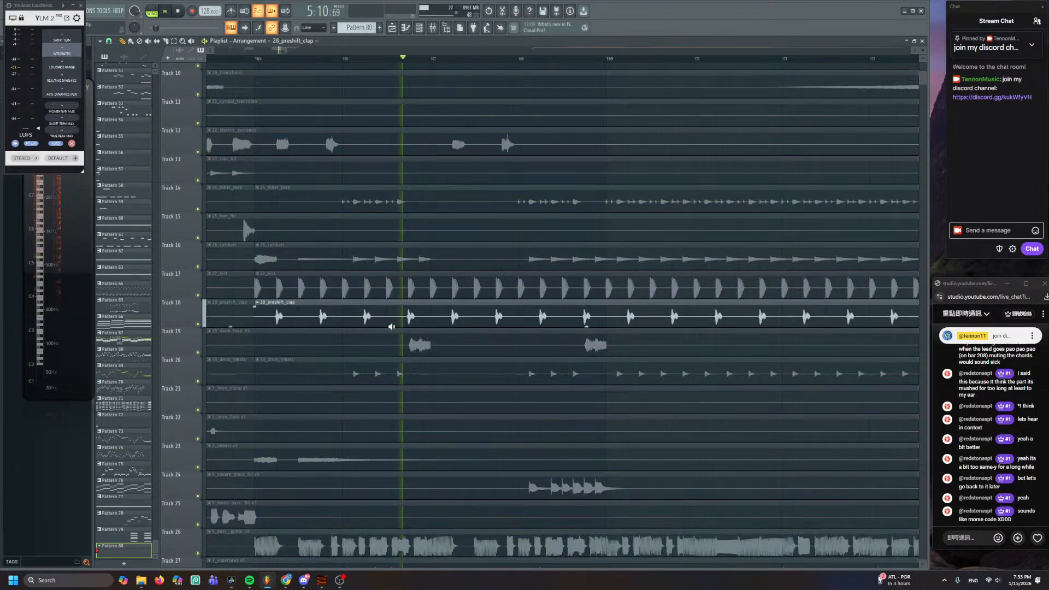
- Audition the 29_drum_loop_fill stem on its own at both of its fills in the drop
{"action": "left_click", "coordinate": [408, 347]}
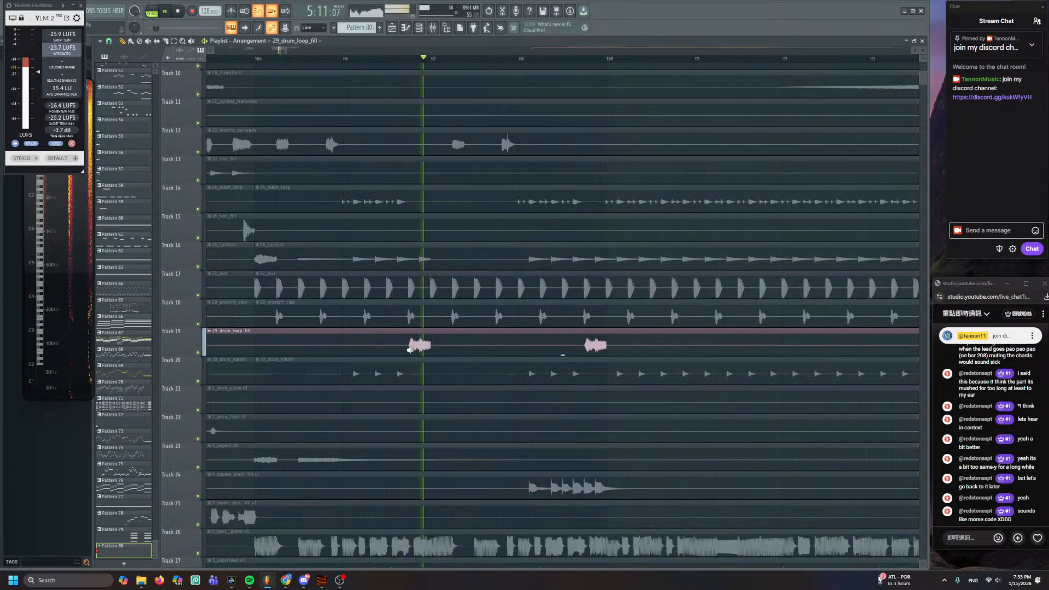
{"action": "left_click", "coordinate": [409, 349]}
{"action": "left_click", "coordinate": [409, 348]}
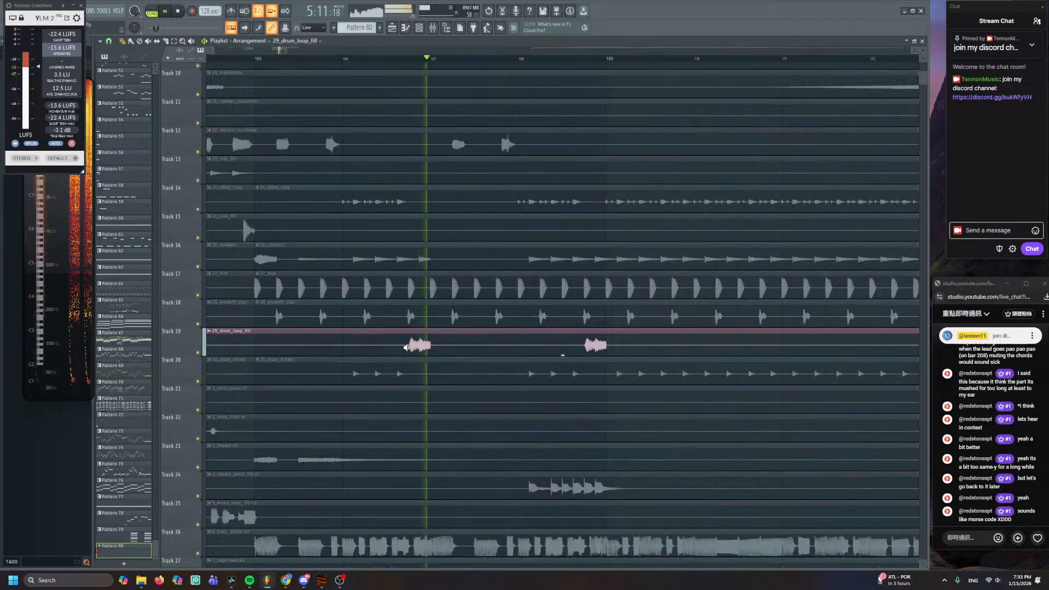
{"action": "left_click", "coordinate": [587, 344]}
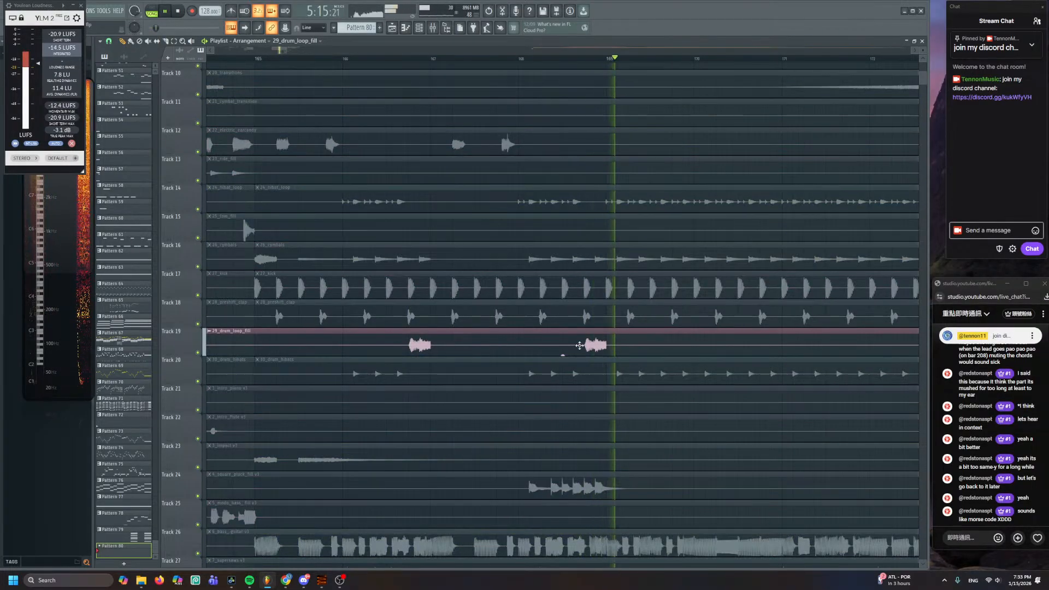
- Audition the 27_kick, 26_cymbals and 24_hihat_loop stems of the drop one at a time
{"action": "left_click", "coordinate": [557, 286]}
{"action": "left_click", "coordinate": [343, 260]}
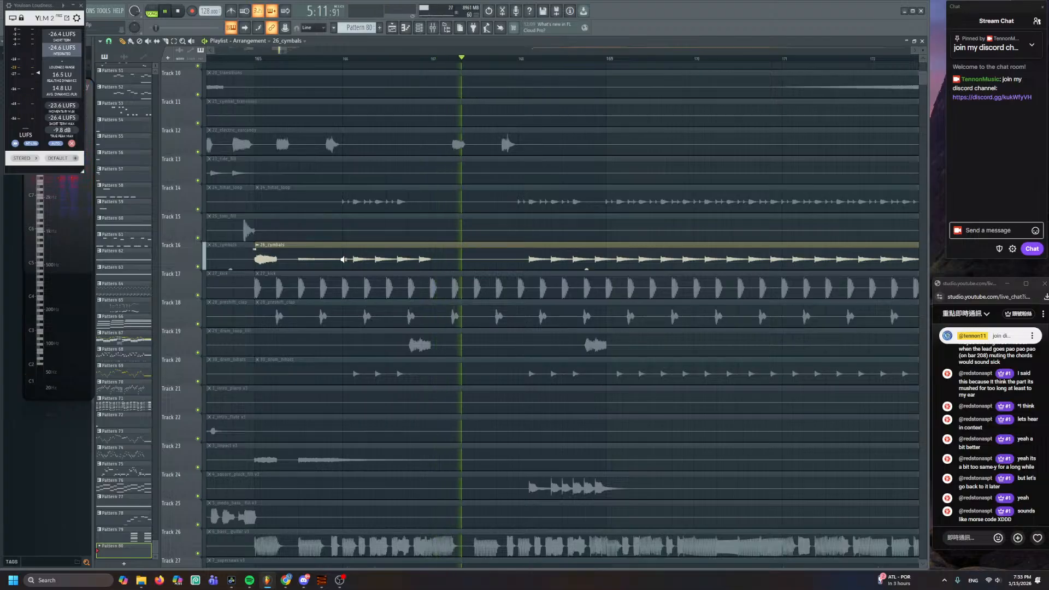
{"action": "scroll", "coordinate": [490, 256], "scroll_direction": "down", "scroll_amount": 2}
{"action": "scroll", "coordinate": [614, 251], "scroll_direction": "up", "scroll_amount": 3}
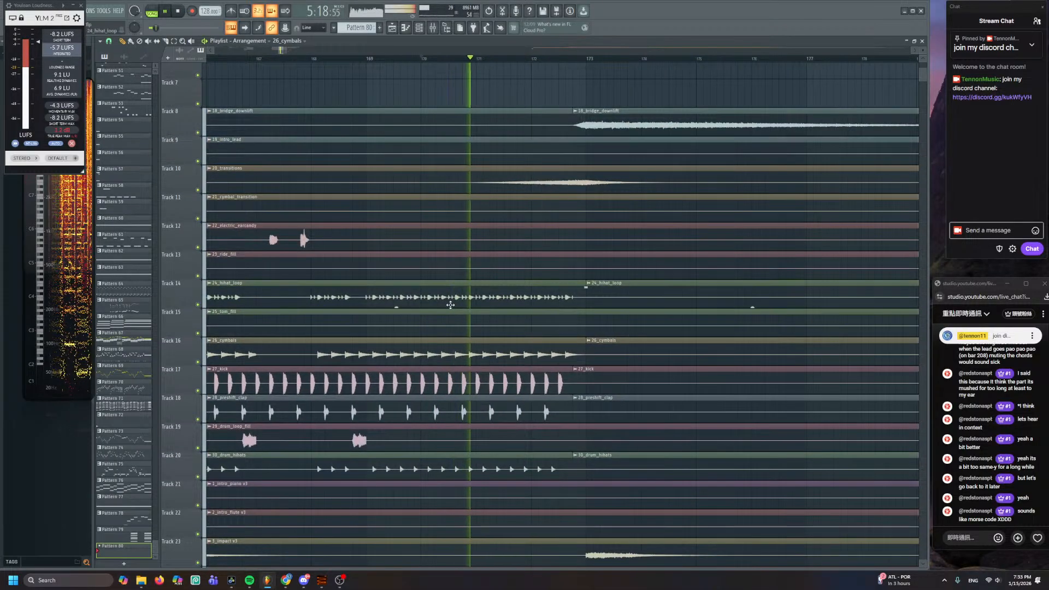
{"action": "left_click", "coordinate": [431, 298]}
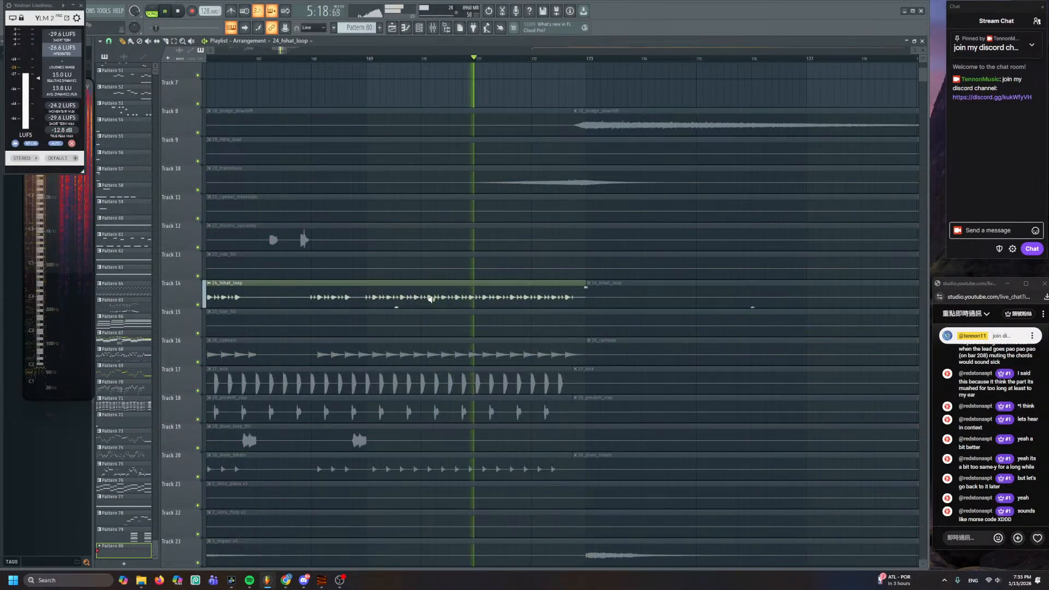
- Slice the 24_hihat_loop clip on Track 14 at bars 169 and 170 to isolate a one-bar loop
{"action": "scroll", "coordinate": [432, 298], "scroll_direction": "up", "scroll_amount": 3}
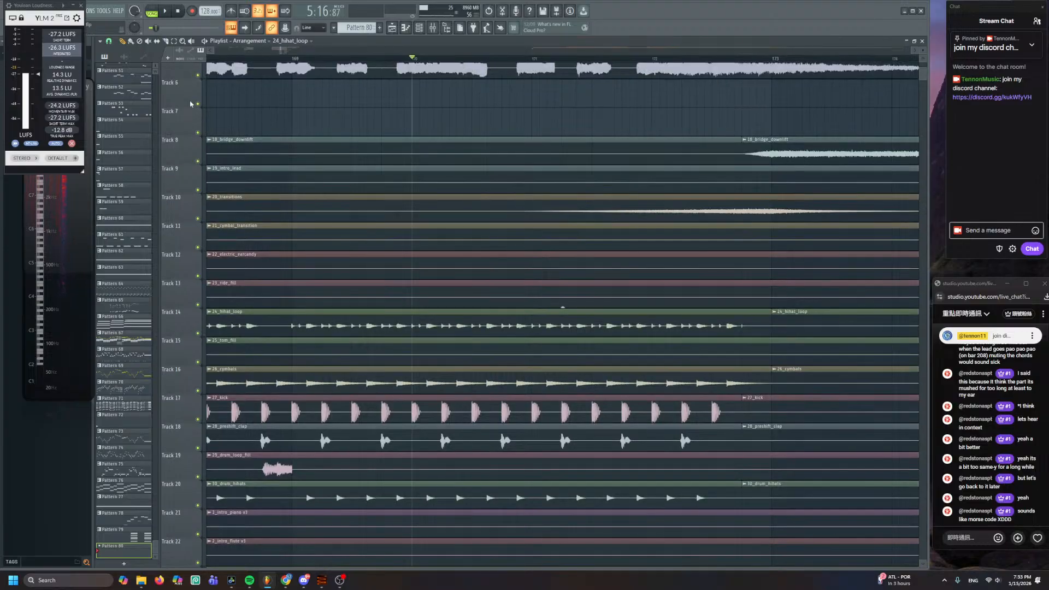
{"action": "left_click", "coordinate": [293, 325]}
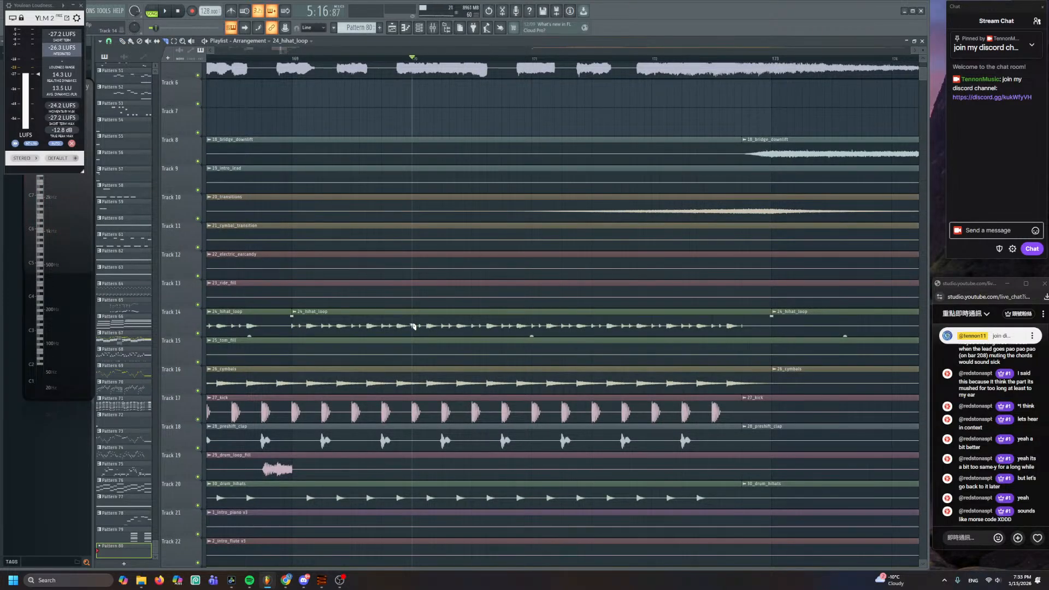
{"action": "left_click", "coordinate": [413, 326]}
- Paint the one-bar 24_hihat_loop clip repeatedly along Track 32 from bar 173 up to bar 181
{"action": "left_click", "coordinate": [124, 57]}
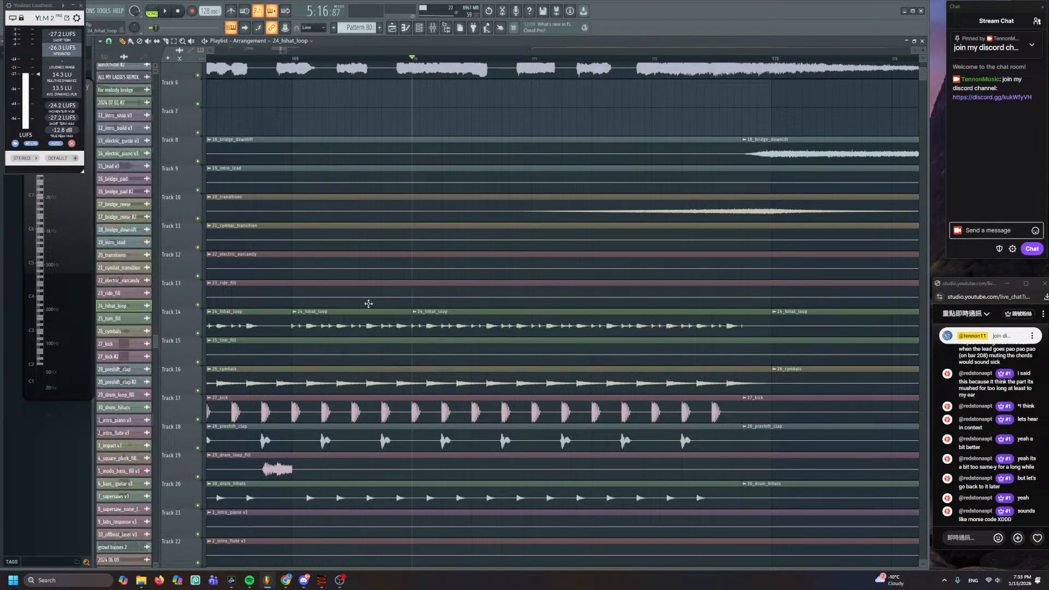
{"action": "scroll", "coordinate": [443, 320], "scroll_direction": "down", "scroll_amount": 4}
{"action": "scroll", "coordinate": [443, 320], "scroll_direction": "down", "scroll_amount": 6}
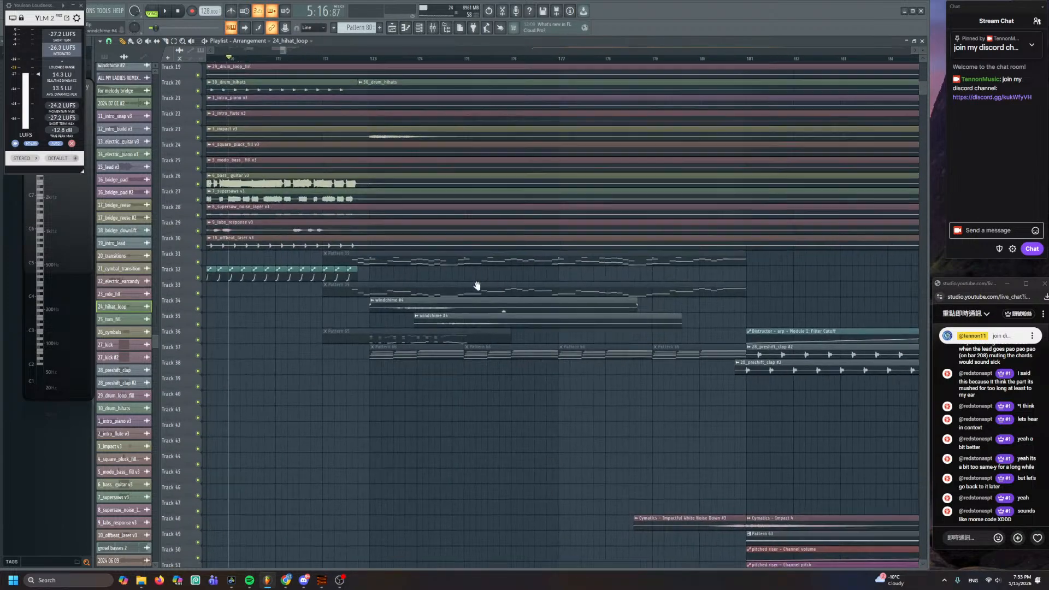
{"action": "left_click_drag", "start_coordinate": [477, 286], "coordinate": [526, 218]}
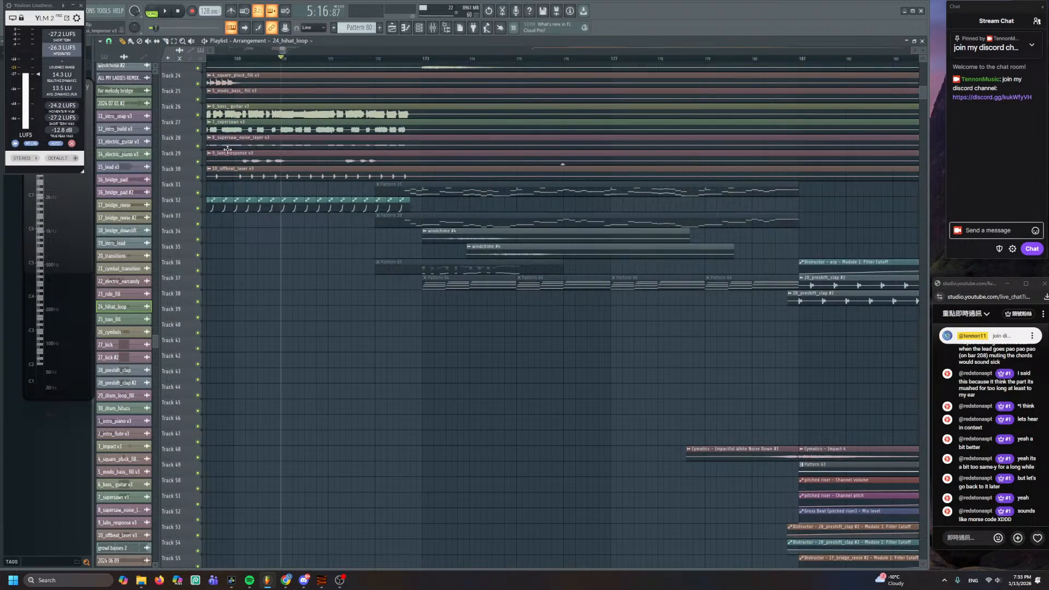
{"action": "left_click", "coordinate": [130, 41]}
{"action": "mouse_move", "coordinate": [425, 206]}
{"action": "left_mouse_down"}
{"action": "mouse_move", "coordinate": [774, 207]}
{"action": "mouse_move", "coordinate": [770, 261]}
{"action": "mouse_move", "coordinate": [710, 374]}
{"action": "left_mouse_up"}
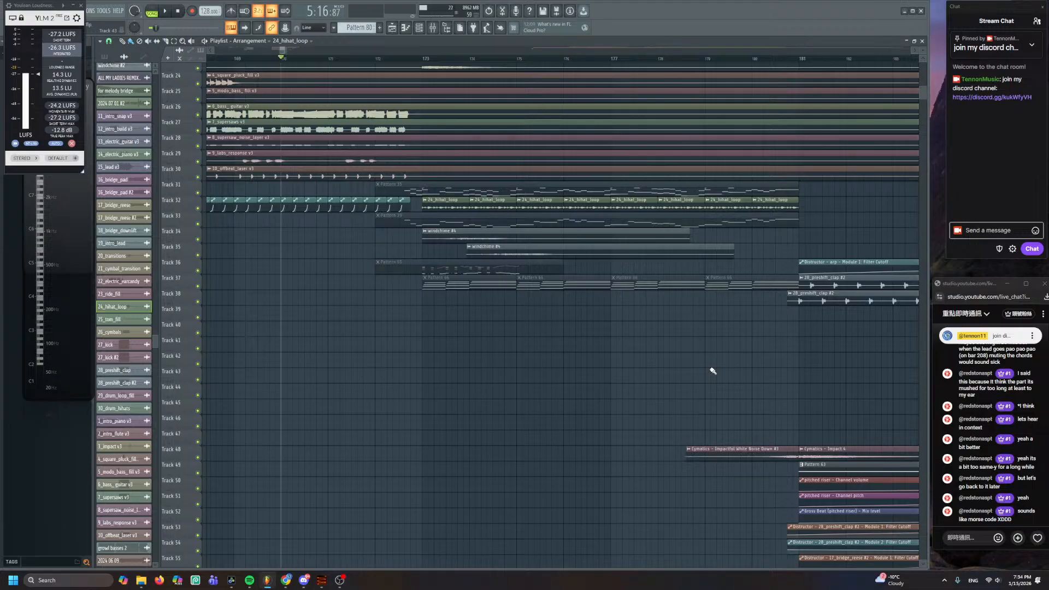
- Examine how the new hi-hat loop clips line up with the stems and patterns around the breakdown
{"action": "scroll", "coordinate": [673, 337], "scroll_direction": "up", "scroll_amount": 8}
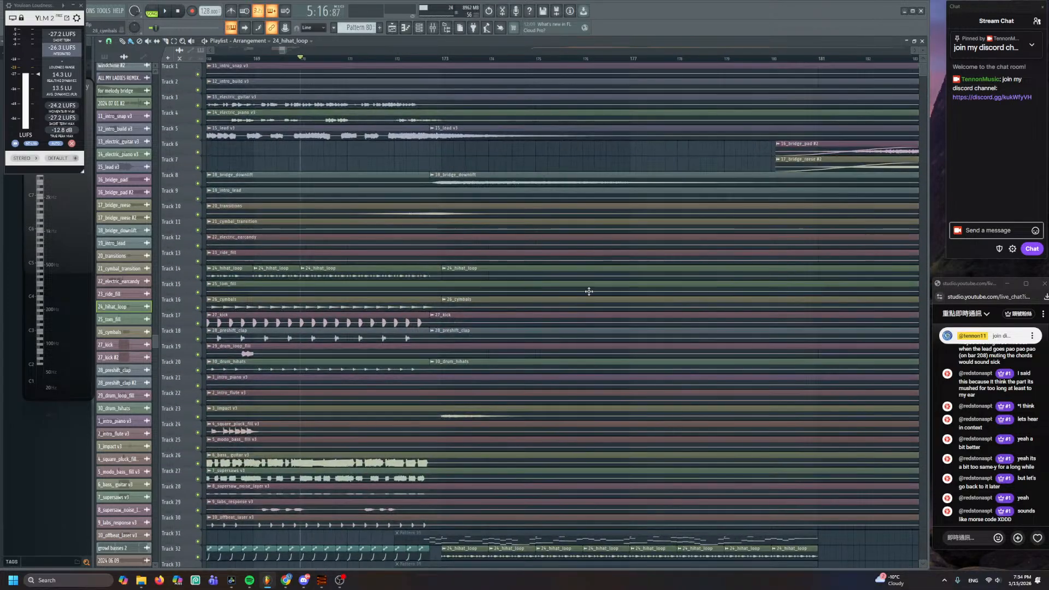
{"action": "scroll", "coordinate": [671, 135], "scroll_direction": "down", "scroll_amount": 5}
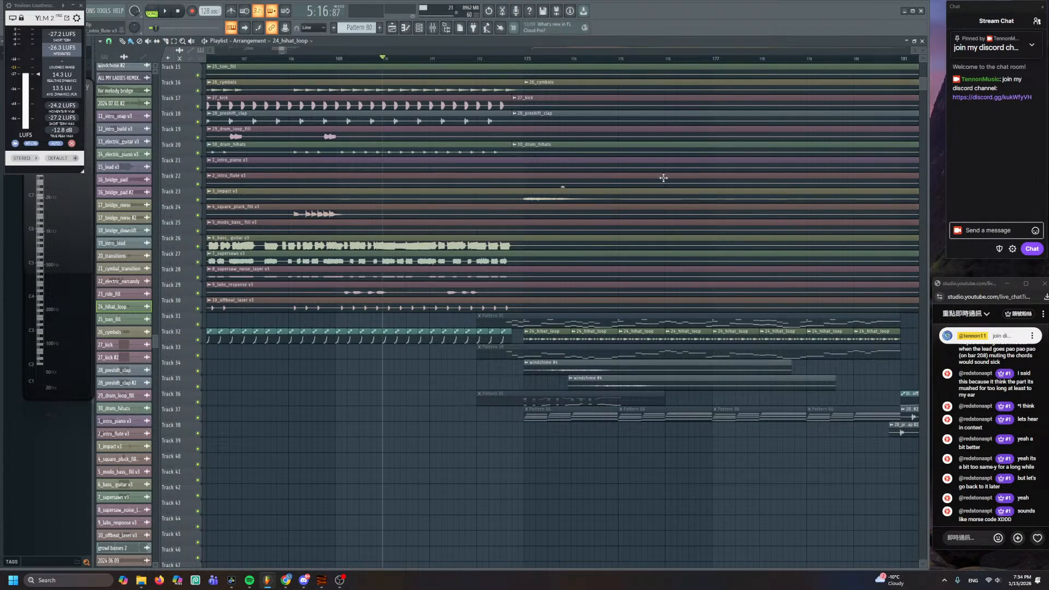
{"action": "scroll", "coordinate": [661, 306], "scroll_direction": "down", "scroll_amount": 5}
{"action": "scroll", "coordinate": [711, 240], "scroll_direction": "up", "scroll_amount": 3}
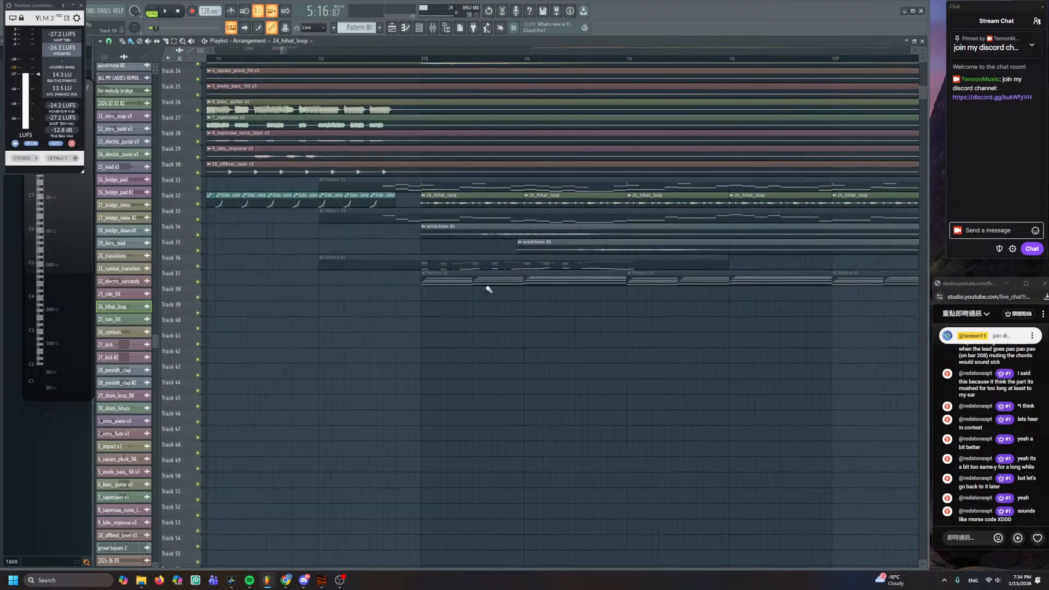
{"action": "scroll", "coordinate": [425, 389], "scroll_direction": "up", "scroll_amount": 5}
{"action": "scroll", "coordinate": [485, 327], "scroll_direction": "down", "scroll_amount": 3}
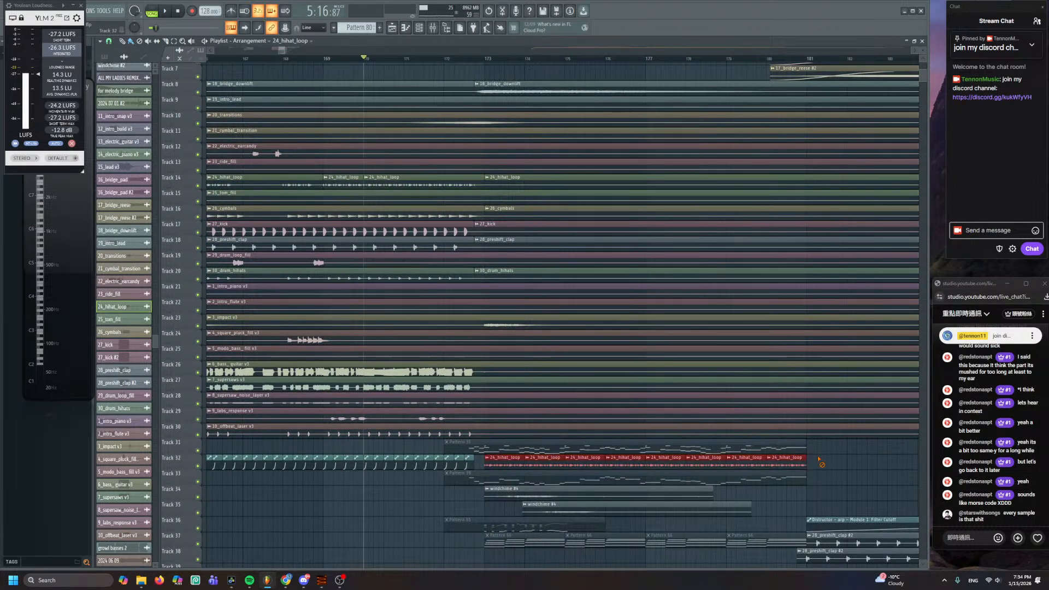
{"action": "scroll", "coordinate": [645, 452], "scroll_direction": "down", "scroll_amount": 4}
{"action": "scroll", "coordinate": [492, 66], "scroll_direction": "up", "scroll_amount": 2}
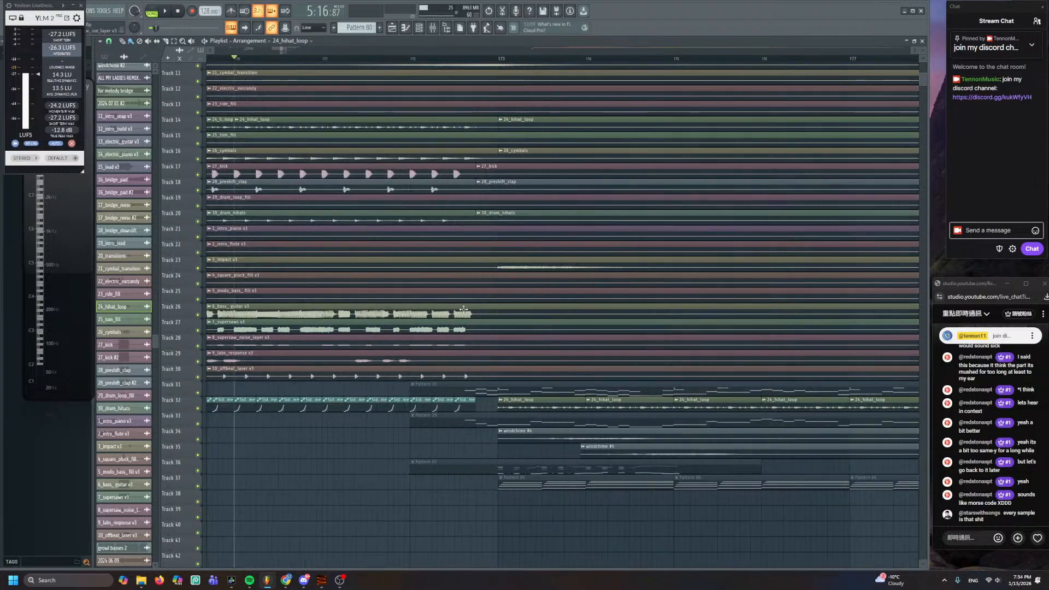
- Play the breakdown from bar 173 to hear the new hi-hat loops in context, and stop
{"action": "left_click", "coordinate": [492, 66]}
{"action": "key", "text": "space"}
{"action": "scroll", "coordinate": [473, 386], "scroll_direction": "up", "scroll_amount": 4}
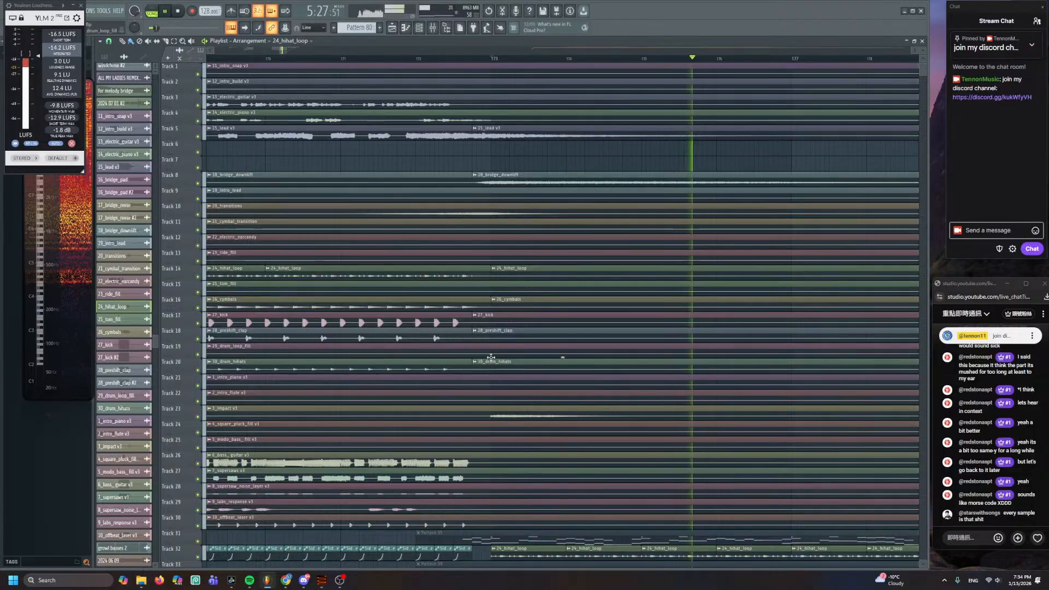
{"action": "scroll", "coordinate": [503, 363], "scroll_direction": "down", "scroll_amount": 2}
{"action": "scroll", "coordinate": [509, 361], "scroll_direction": "down", "scroll_amount": 5}
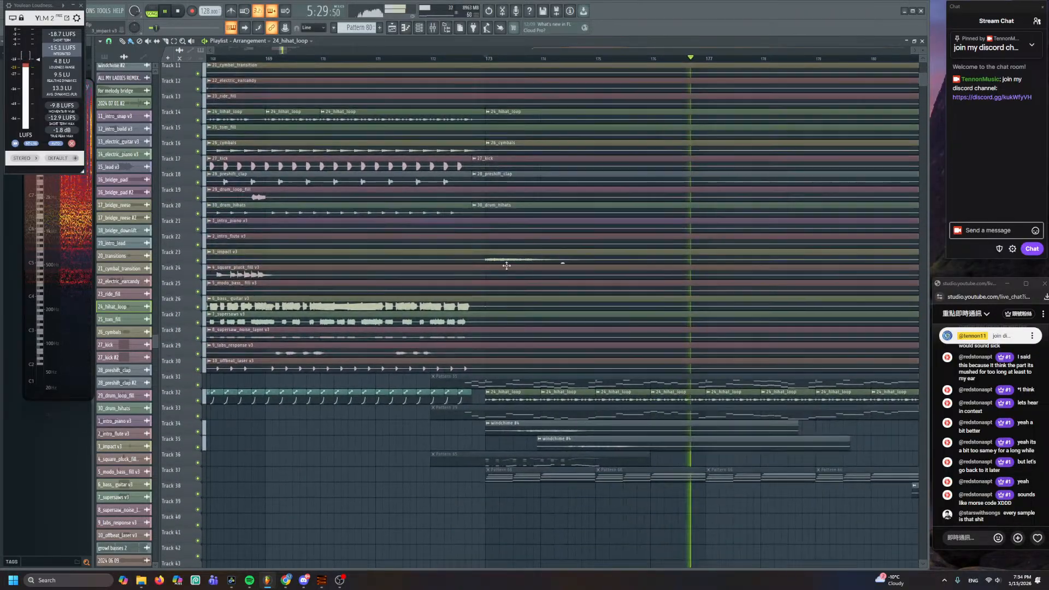
{"action": "scroll", "coordinate": [516, 239], "scroll_direction": "down", "scroll_amount": 1}
{"action": "key", "text": "space"}
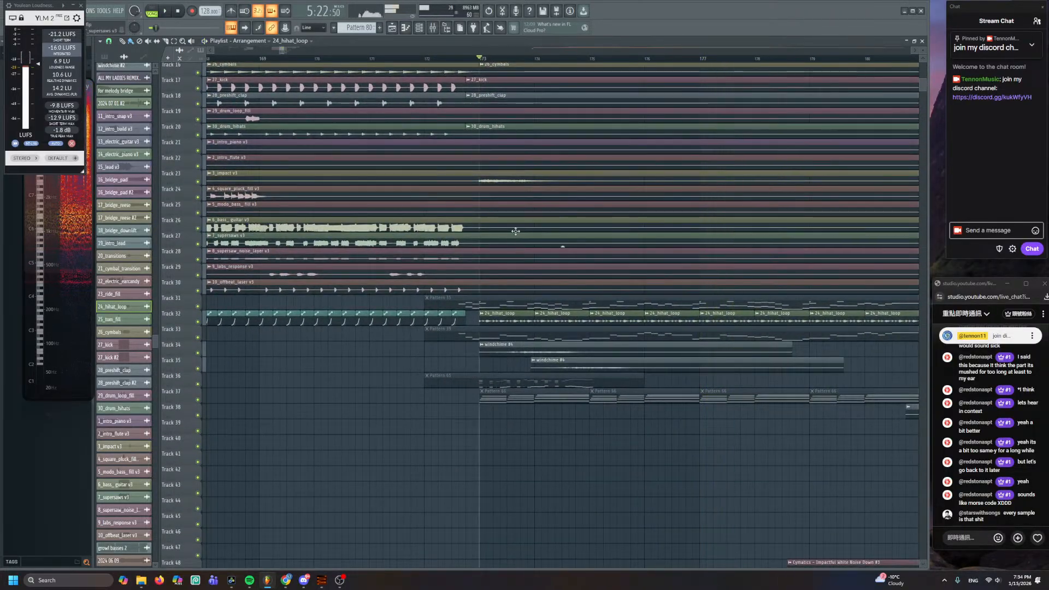
- Audition the 22_electric_earcandy stem on its own in the build-up before the drop
{"action": "scroll", "coordinate": [513, 240], "scroll_direction": "up", "scroll_amount": 5}
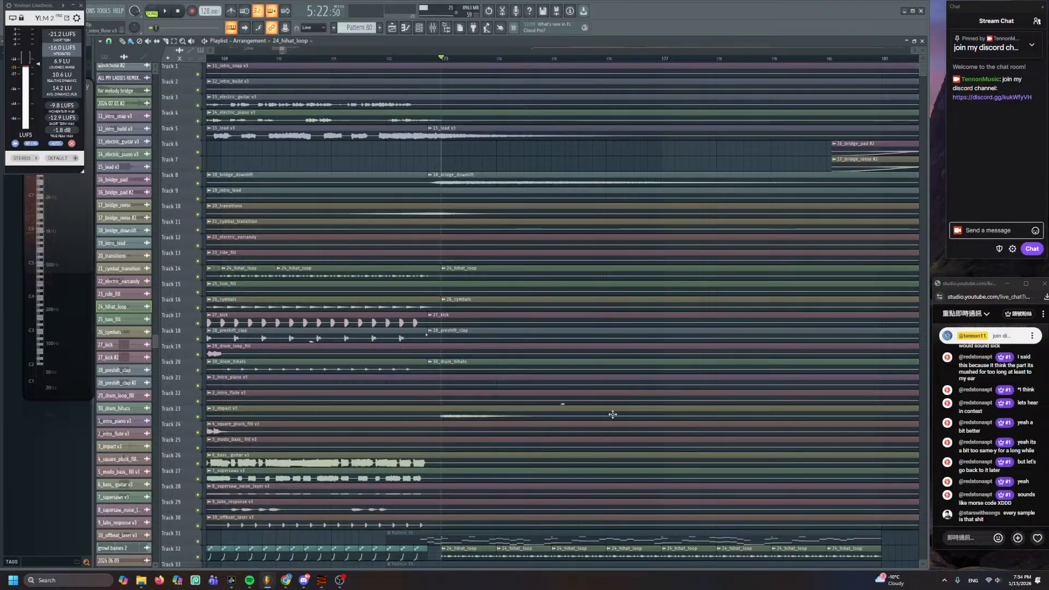
{"action": "scroll", "coordinate": [664, 444], "scroll_direction": "down", "scroll_amount": 3}
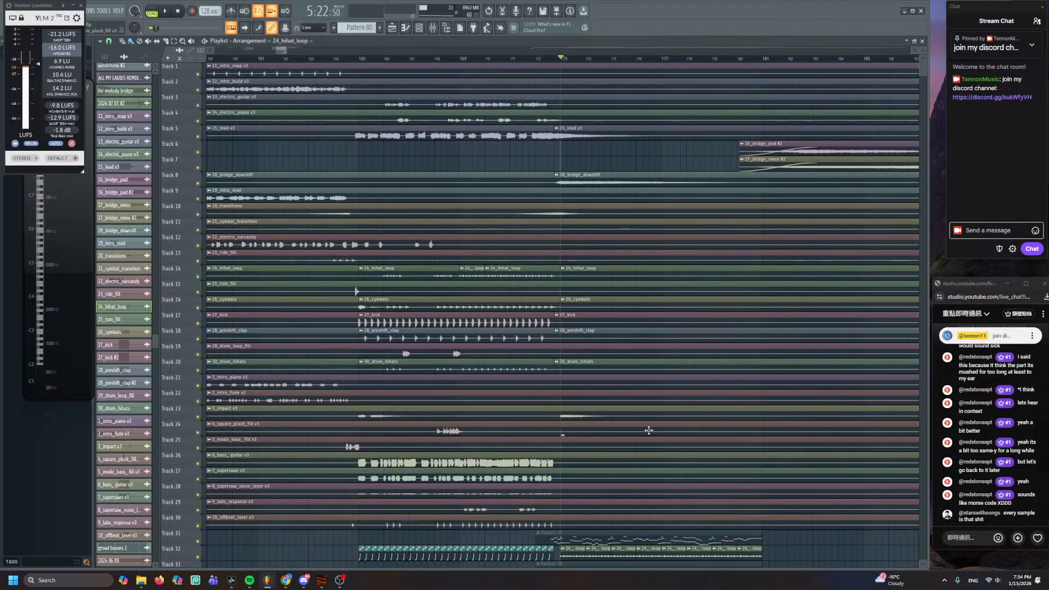
{"action": "left_click_drag", "start_coordinate": [645, 422], "coordinate": [685, 450]}
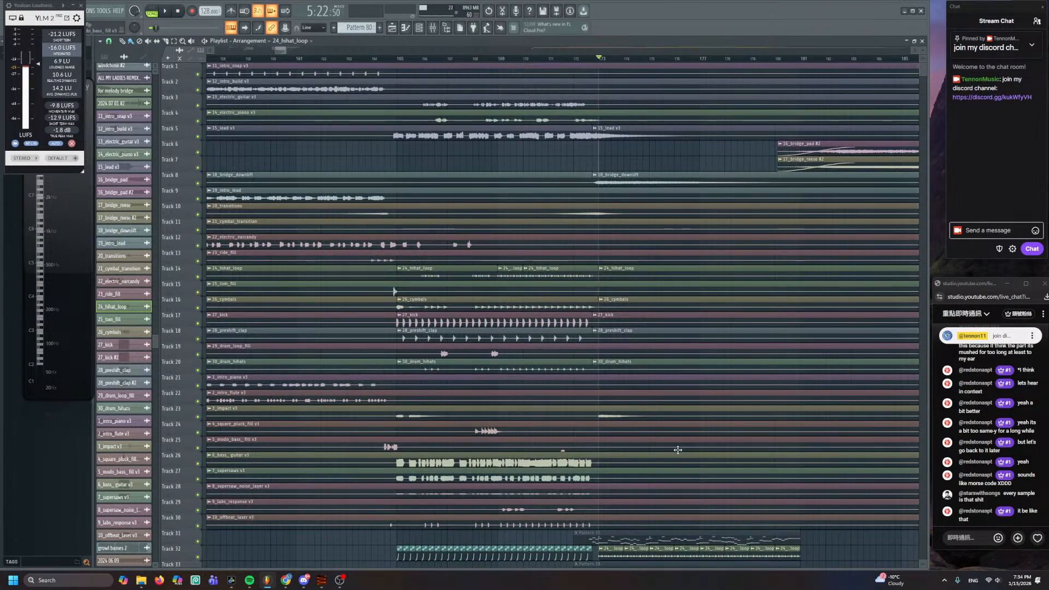
{"action": "scroll", "coordinate": [682, 464], "scroll_direction": "up", "scroll_amount": 3}
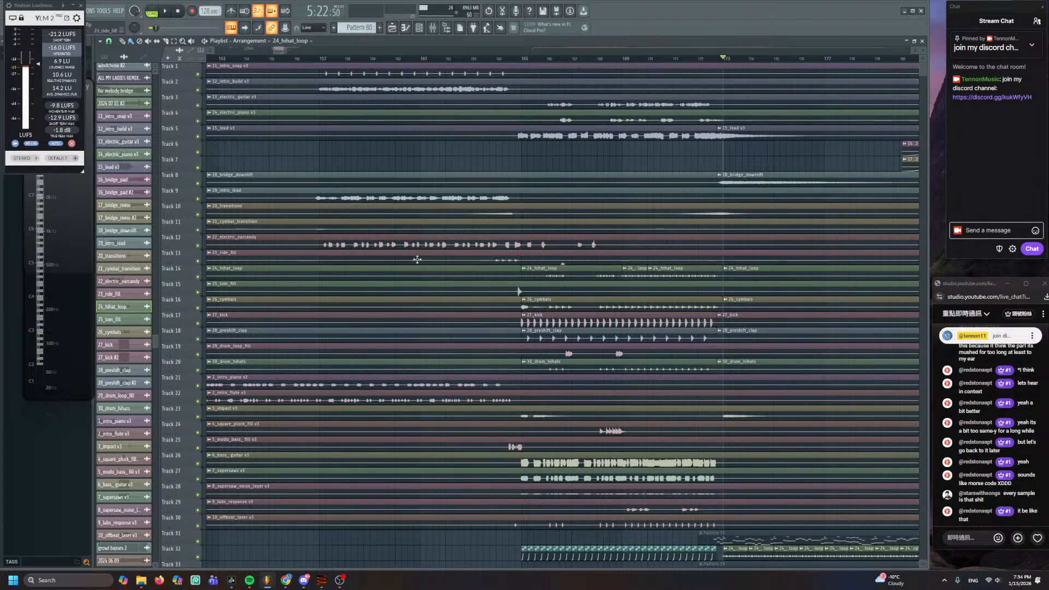
{"action": "scroll", "coordinate": [321, 233], "scroll_direction": "up", "scroll_amount": 2}
{"action": "right_click", "coordinate": [321, 233], "text": "alt"}
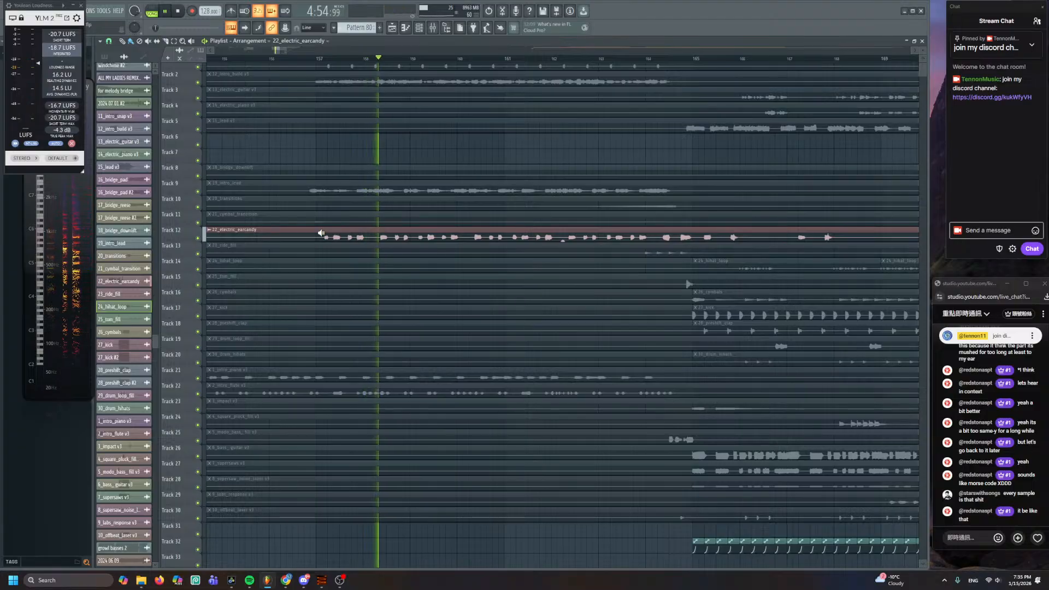
{"action": "right_click", "coordinate": [375, 237], "text": "alt"}
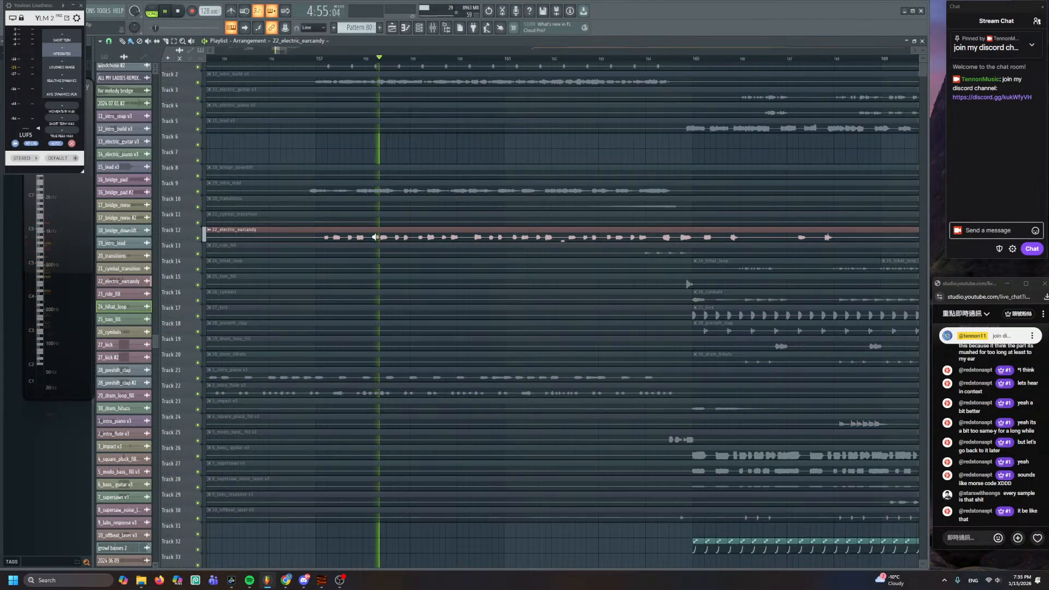
- Play the build-up from bar 158 twice while comparing the 19_intro_lead and 22_electric_earcandy waveforms, and stop
{"action": "scroll", "coordinate": [375, 237], "scroll_direction": "up", "scroll_amount": 5}
{"action": "scroll", "coordinate": [376, 238], "scroll_direction": "up", "scroll_amount": 3}
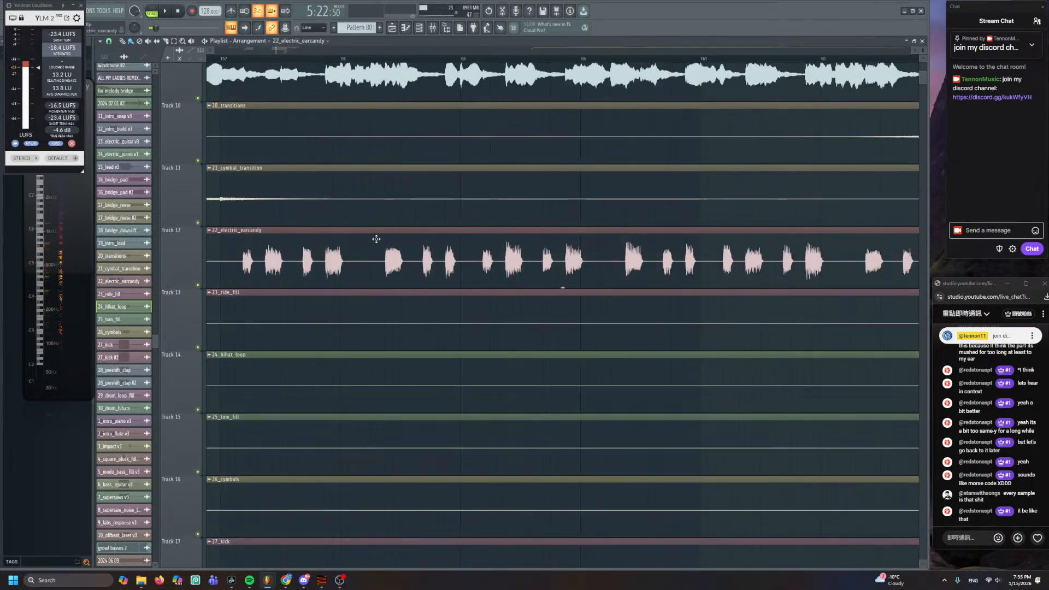
{"action": "scroll", "coordinate": [376, 239], "scroll_direction": "up", "scroll_amount": 2}
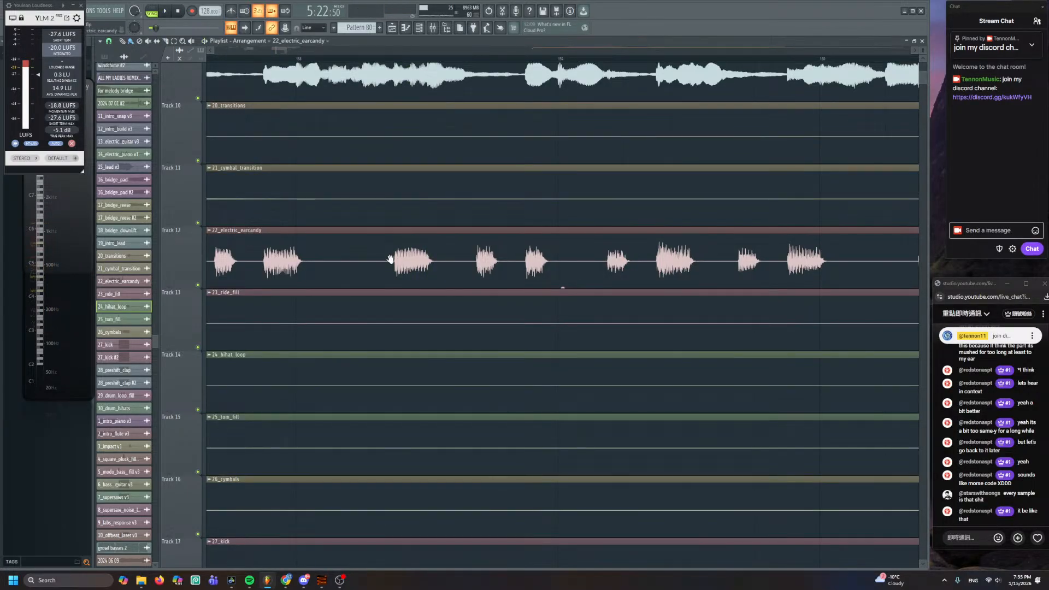
{"action": "scroll", "coordinate": [390, 261], "scroll_direction": "up", "scroll_amount": 3}
{"action": "left_click", "coordinate": [302, 61]}
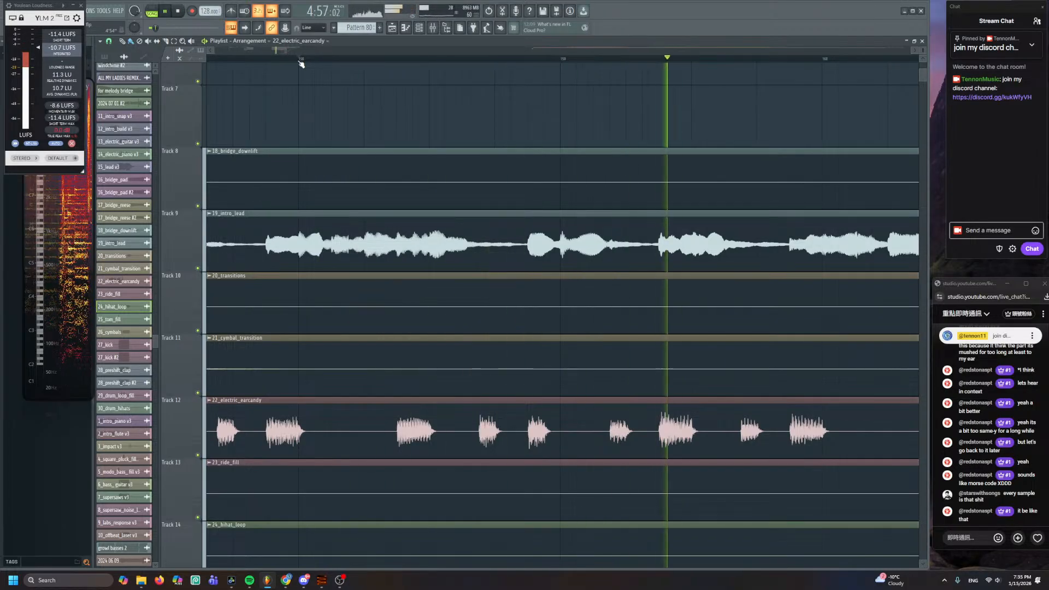
{"action": "left_click", "coordinate": [301, 62]}
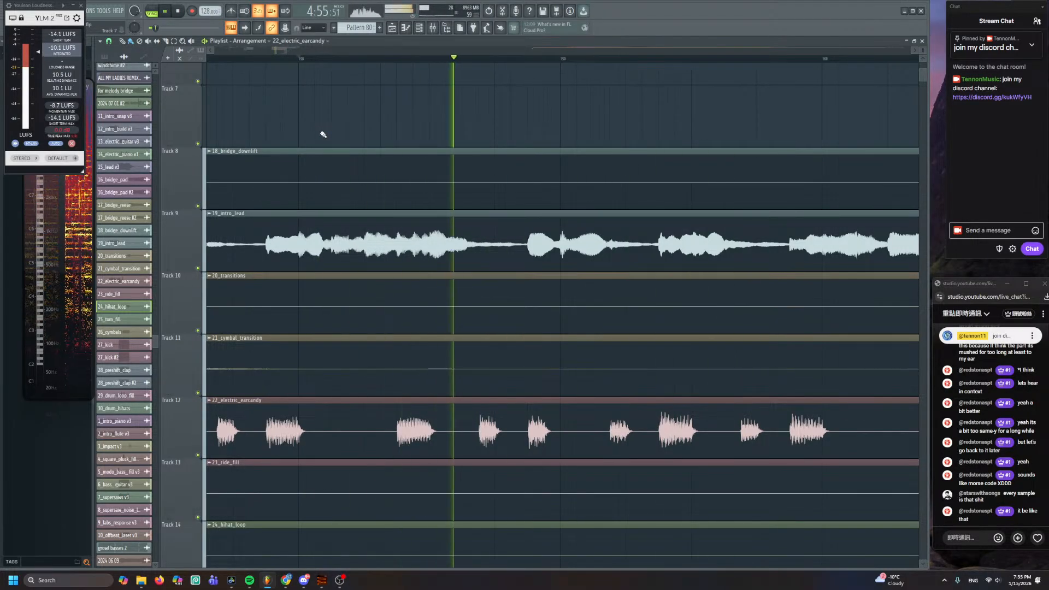
{"action": "key", "text": "space"}
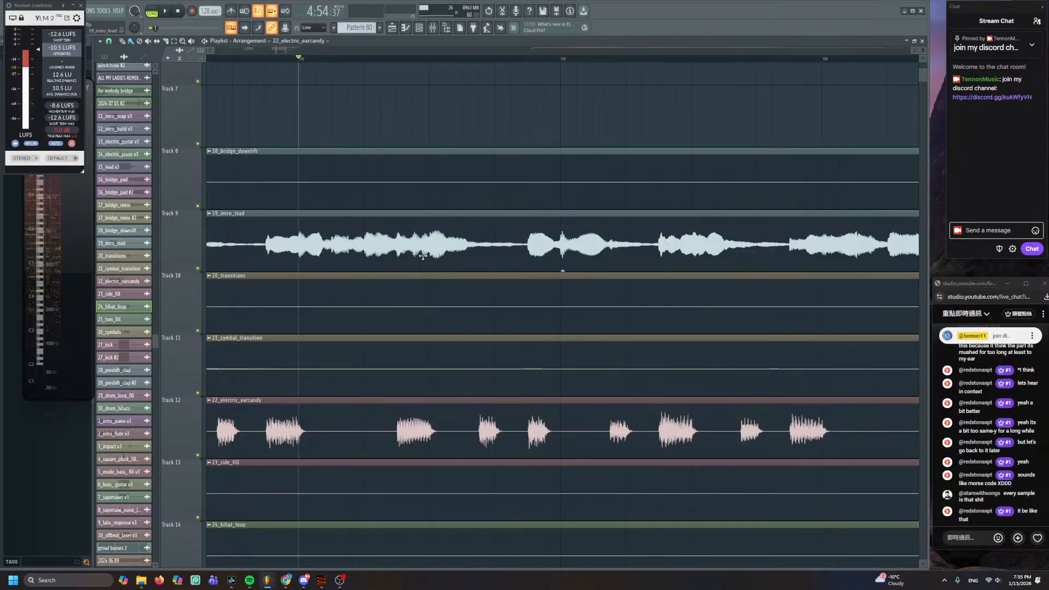
{"action": "left_click", "coordinate": [446, 438]}
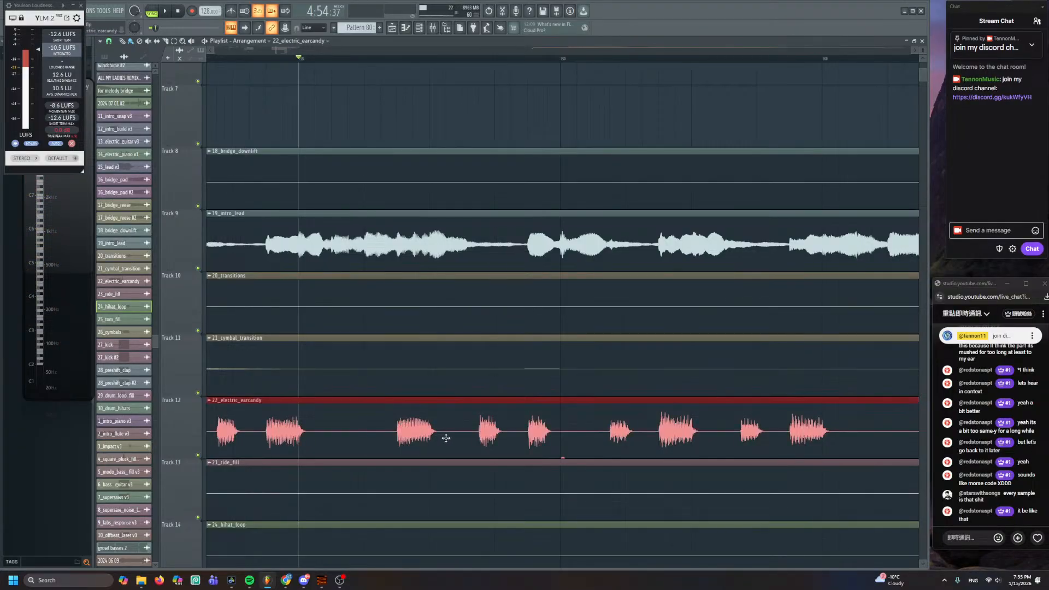
{"action": "scroll", "coordinate": [520, 116], "scroll_direction": "down", "scroll_amount": 6}
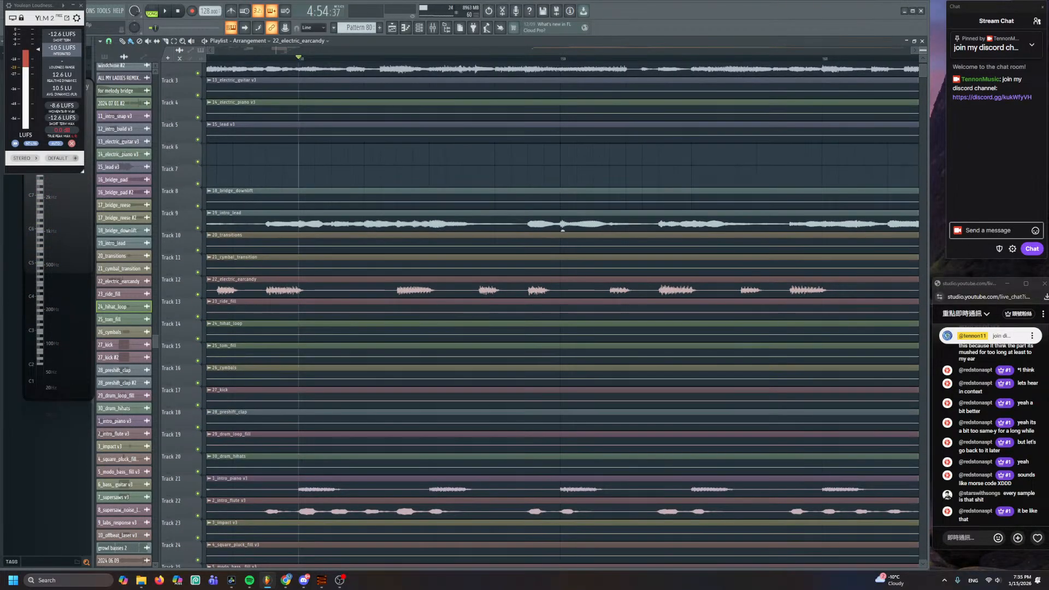
{"action": "scroll", "coordinate": [563, 225], "scroll_direction": "down", "scroll_amount": 3}
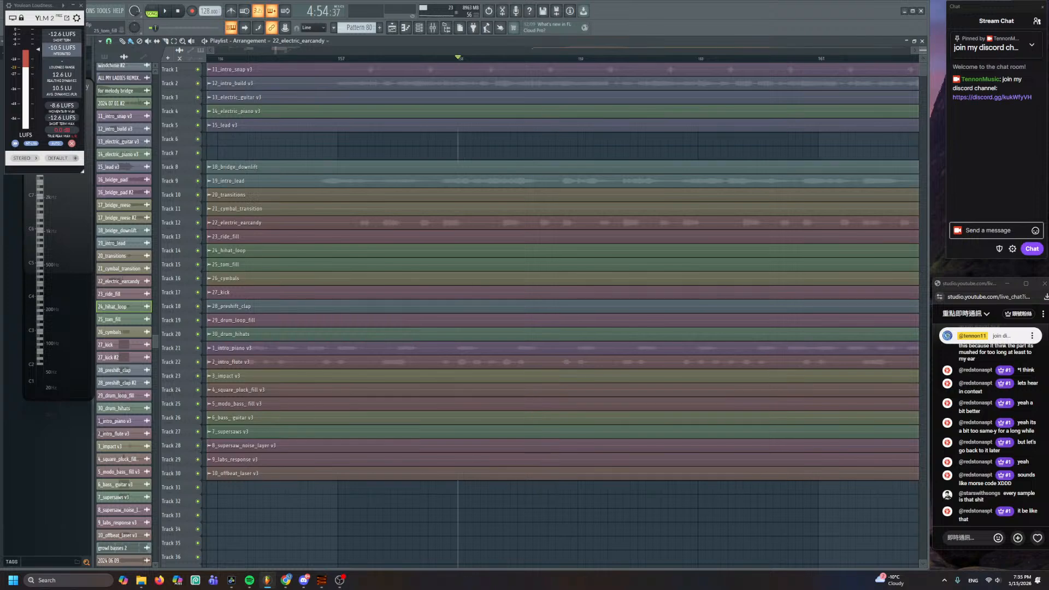
{"action": "scroll", "coordinate": [490, 236], "scroll_direction": "up", "scroll_amount": 1}
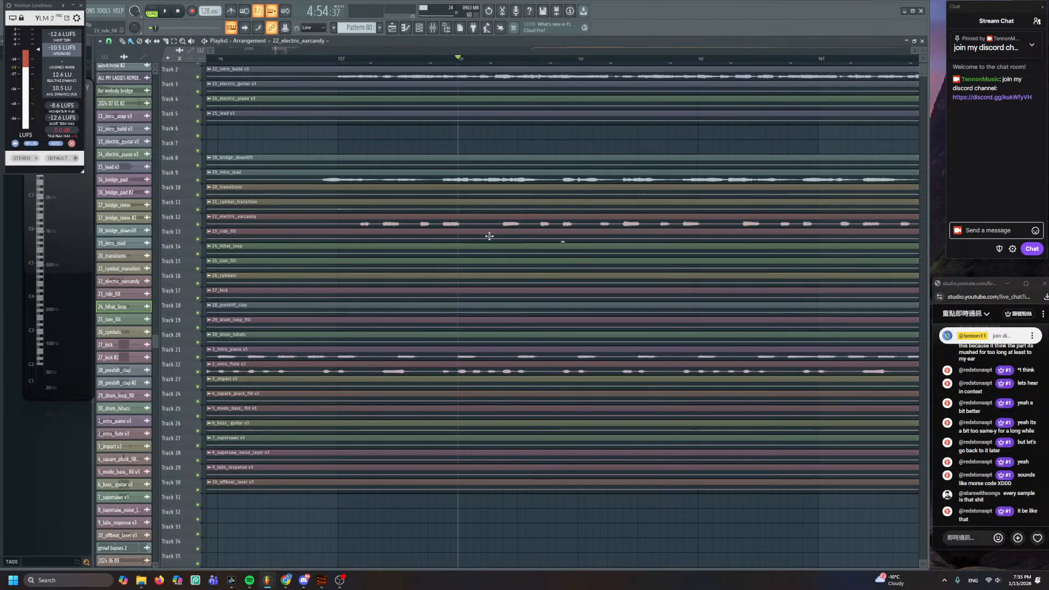
- Play the arrangement from bar 172 to hear the transition into the breakdown
{"action": "left_click", "coordinate": [444, 222]}
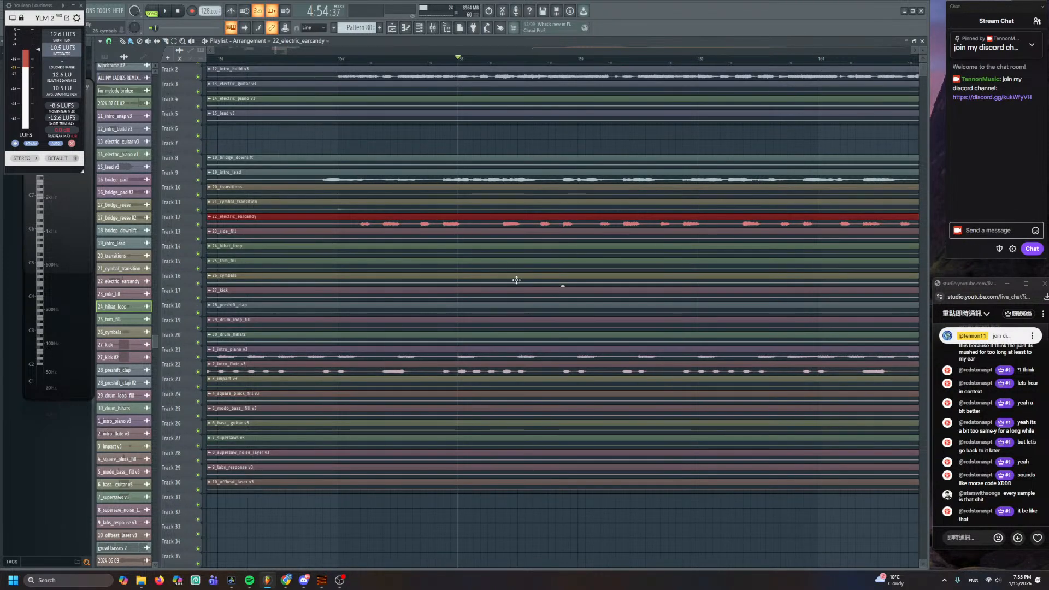
{"action": "scroll", "coordinate": [461, 219], "scroll_direction": "down", "scroll_amount": 2}
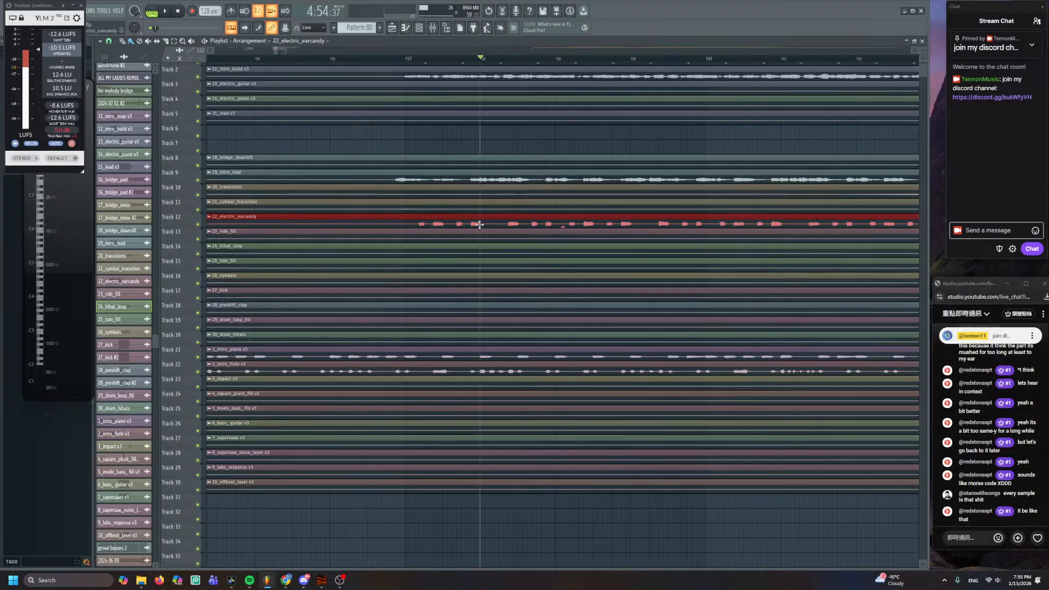
{"action": "scroll", "coordinate": [480, 224], "scroll_direction": "down", "scroll_amount": 4}
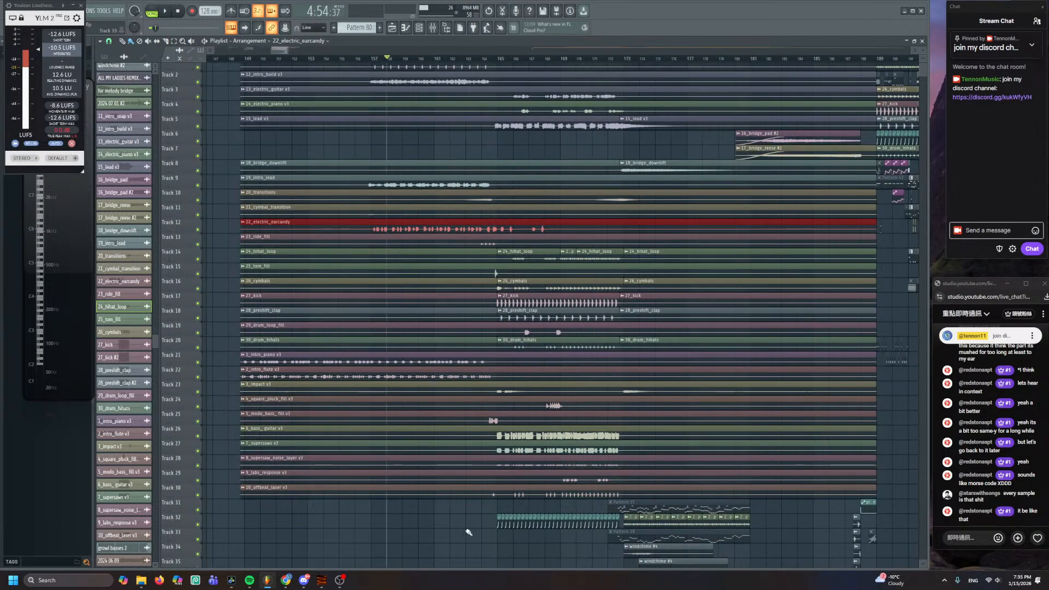
{"action": "left_click", "coordinate": [468, 532], "text": "ctrl"}
{"action": "left_click_drag", "start_coordinate": [486, 485], "coordinate": [442, 464]}
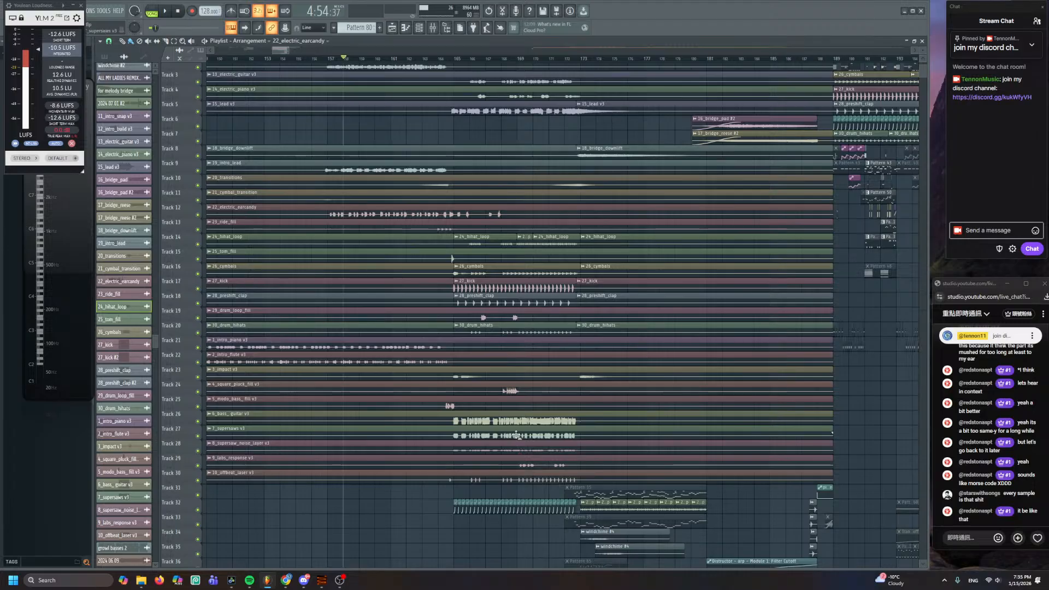
{"action": "left_click_drag", "start_coordinate": [683, 422], "coordinate": [520, 218]}
{"action": "scroll", "coordinate": [424, 276], "scroll_direction": "up", "scroll_amount": 3}
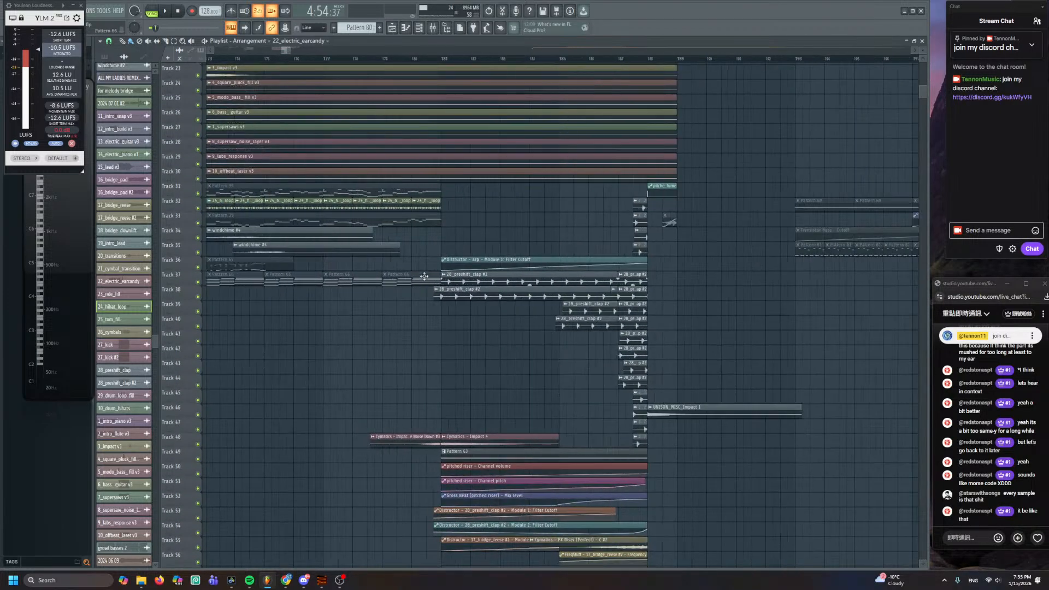
{"action": "scroll", "coordinate": [424, 276], "scroll_direction": "up", "scroll_amount": 3}
{"action": "left_click", "coordinate": [378, 61]}
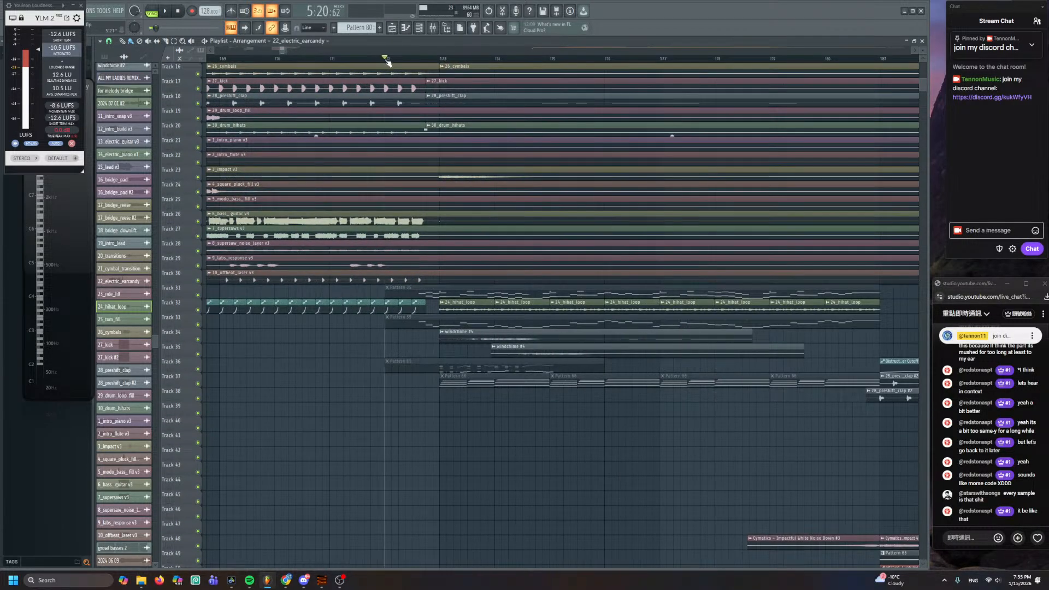
{"action": "scroll", "coordinate": [477, 435], "scroll_direction": "up", "scroll_amount": 3}
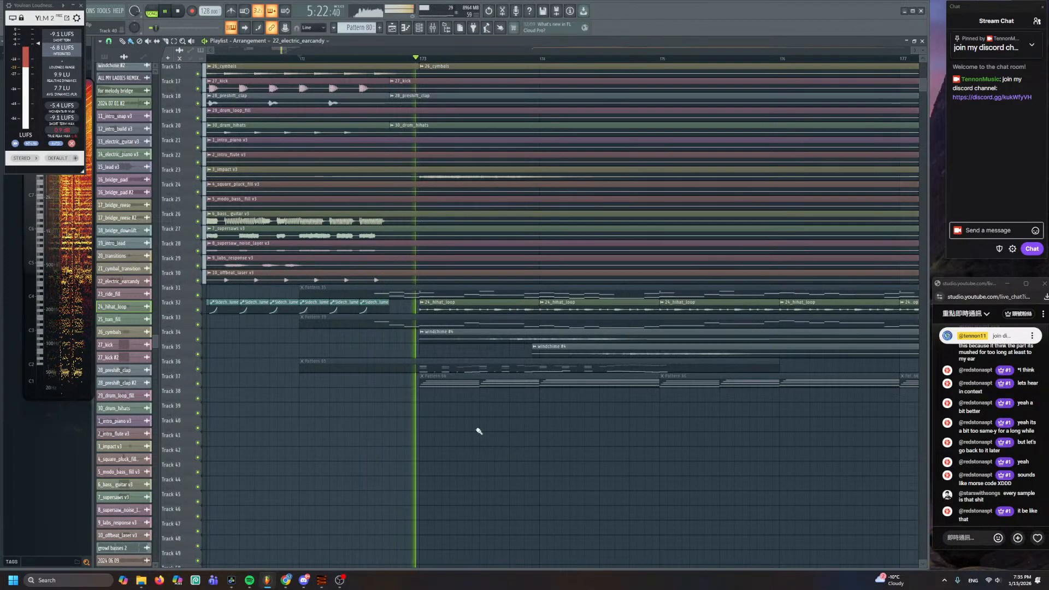
- Show the Unsorted channels in the channel rack, select Toxic Biohazard #2, and stop playback
{"action": "key", "text": "F6"}
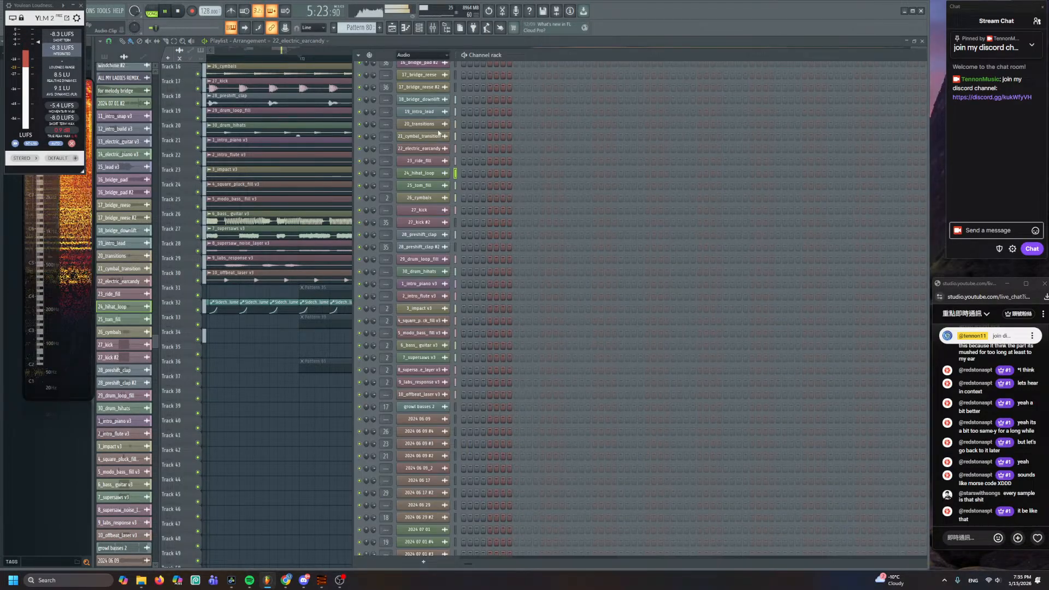
{"action": "left_click", "coordinate": [422, 54]}
{"action": "left_click", "coordinate": [418, 70]}
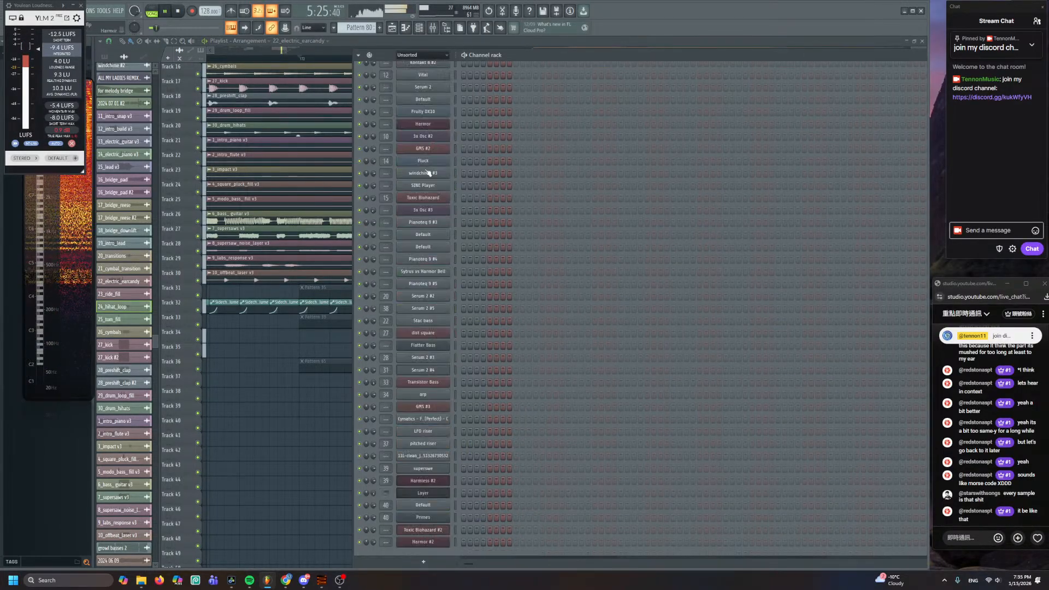
{"action": "left_click", "coordinate": [455, 529]}
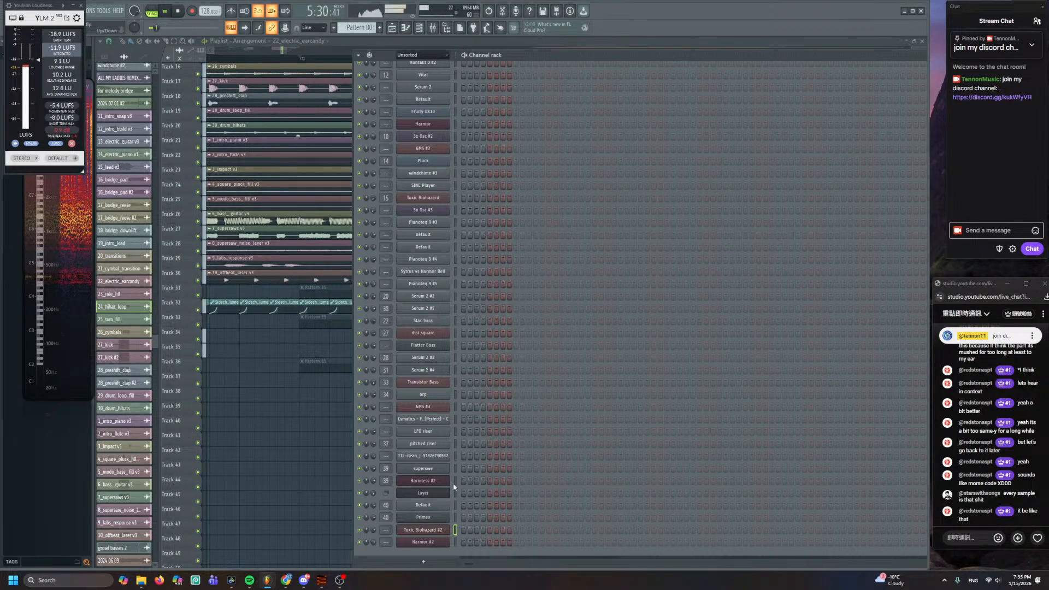
{"action": "key", "text": "space"}
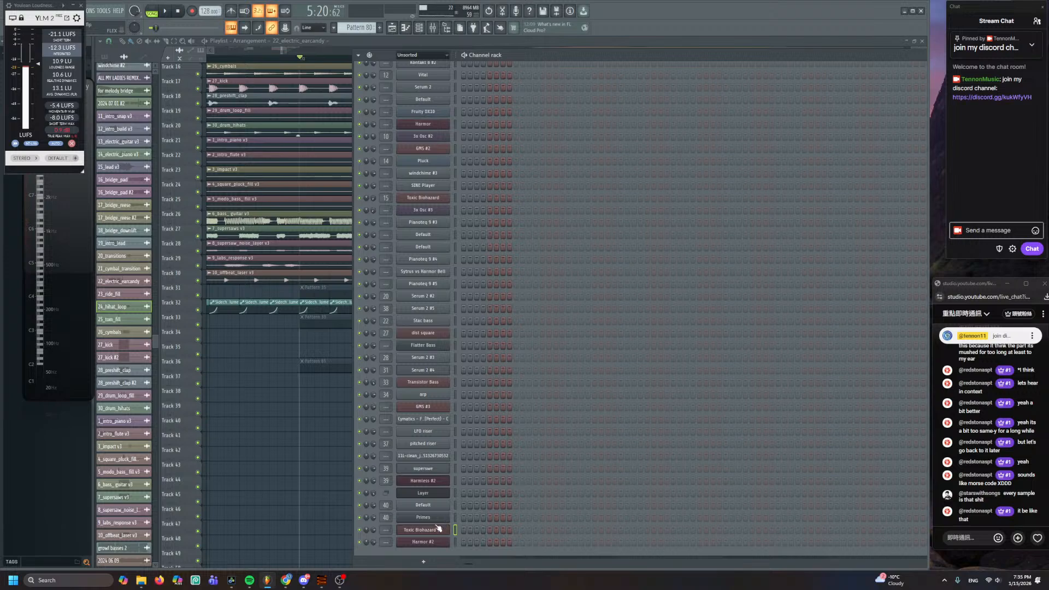
- Open Toxic Biohazard #2 in the piano roll and draw a four-bar G5 note starting at bar 1 of Pattern 80
{"action": "right_click", "coordinate": [439, 529]}
{"action": "left_click", "coordinate": [481, 446]}
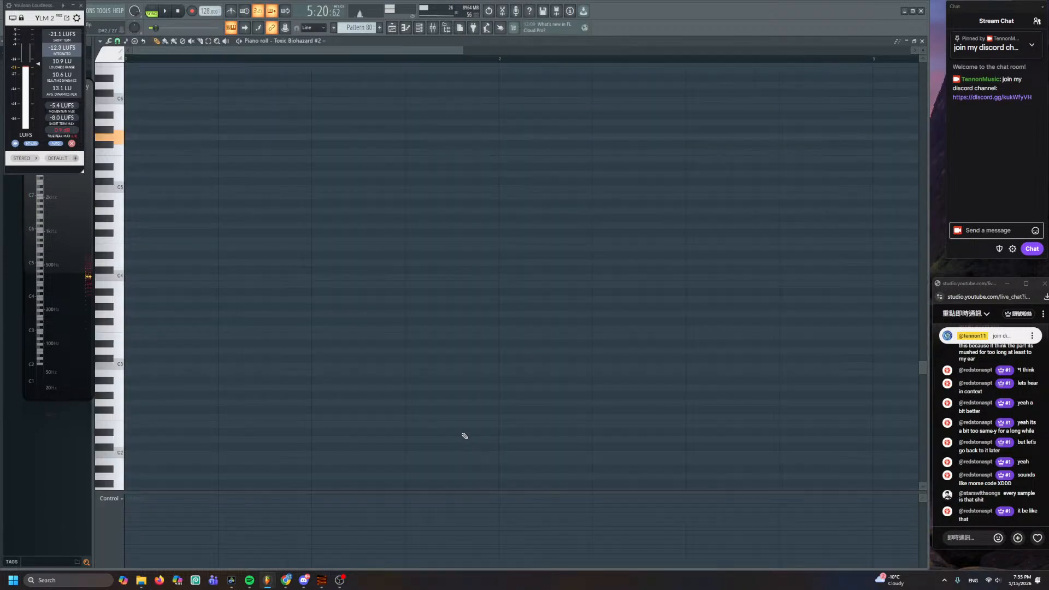
{"action": "scroll", "coordinate": [168, 143], "scroll_direction": "down", "scroll_amount": 2}
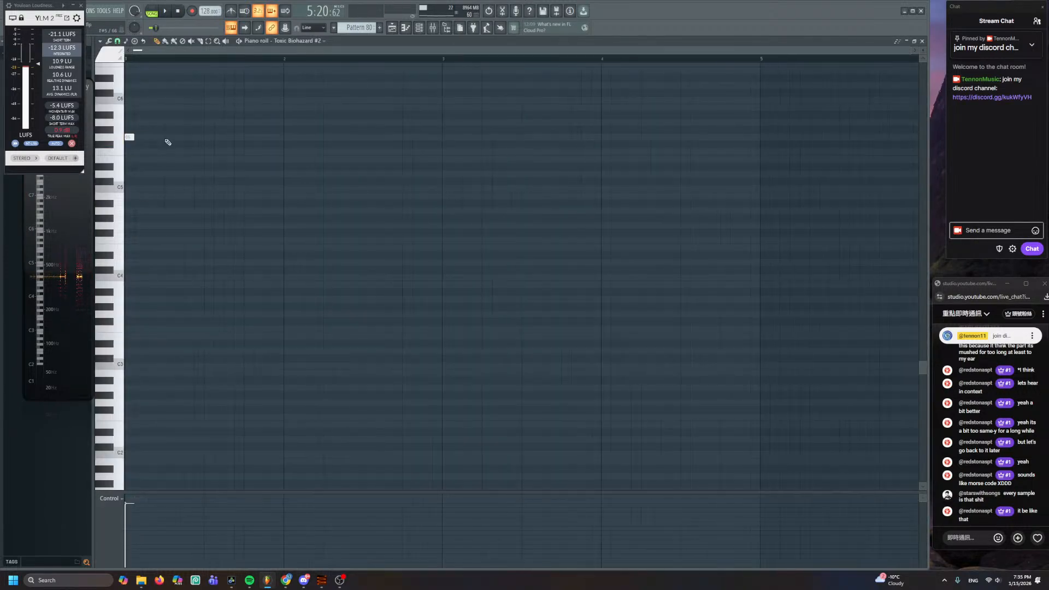
{"action": "left_click_drag", "start_coordinate": [132, 139], "coordinate": [758, 158]}
- Loop Pattern 80 on its own and tune the FM and LFO 2 modulation amounts on oscillator 2 of Toxic Biohazard #2
{"action": "left_click", "coordinate": [419, 27]}
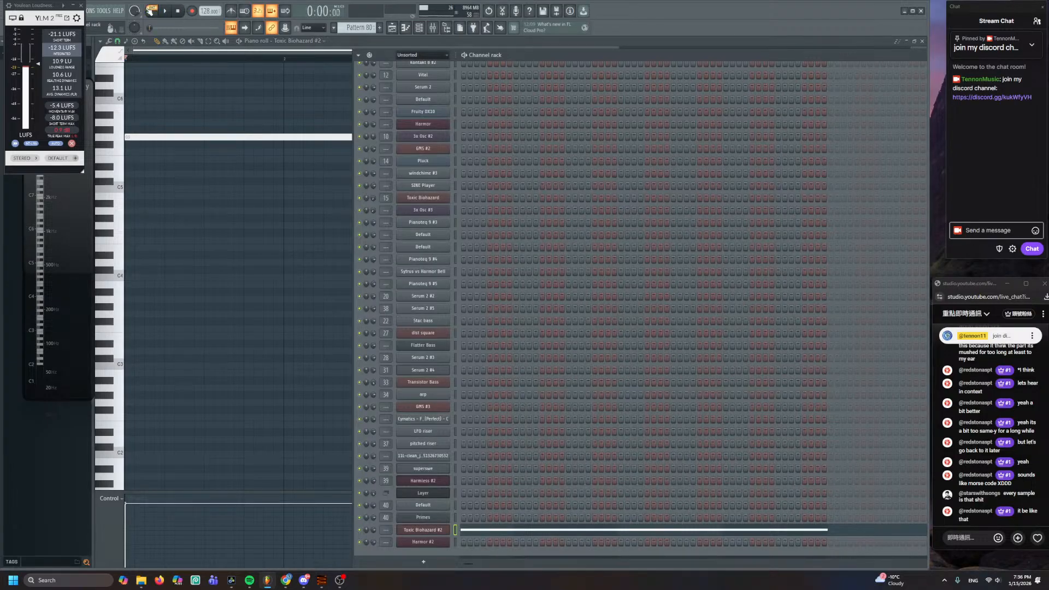
{"action": "left_click", "coordinate": [165, 11]}
{"action": "left_click", "coordinate": [423, 530]}
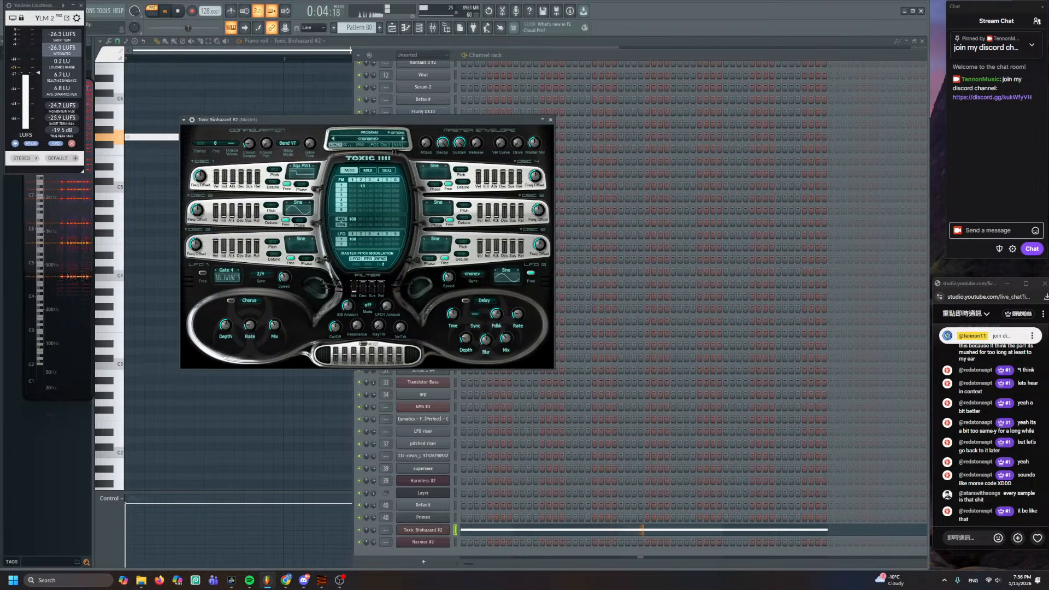
{"action": "key", "text": "space"}
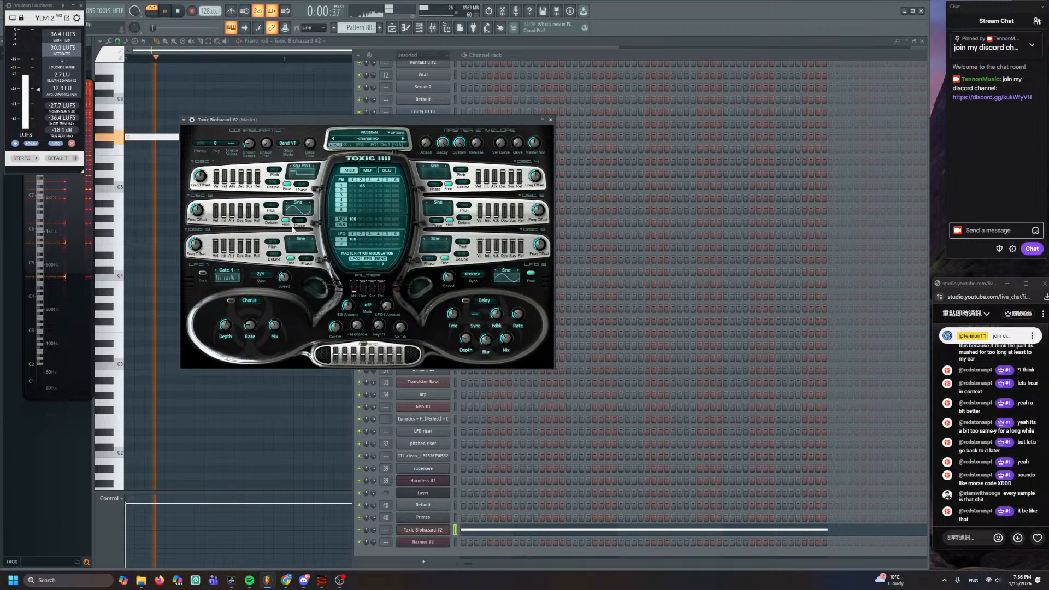
{"action": "key", "text": "space"}
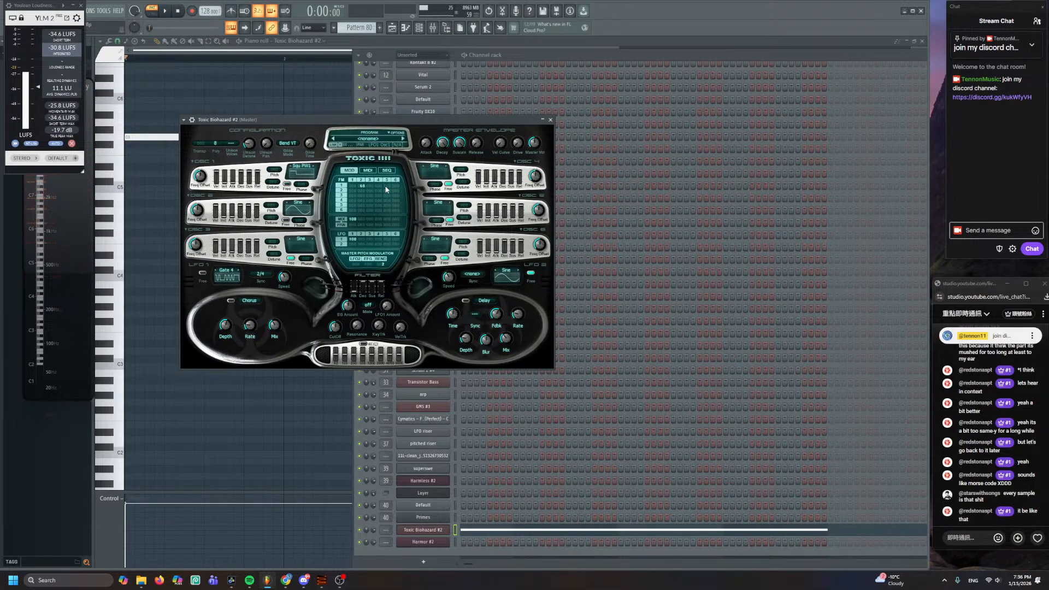
{"action": "key", "text": "space"}
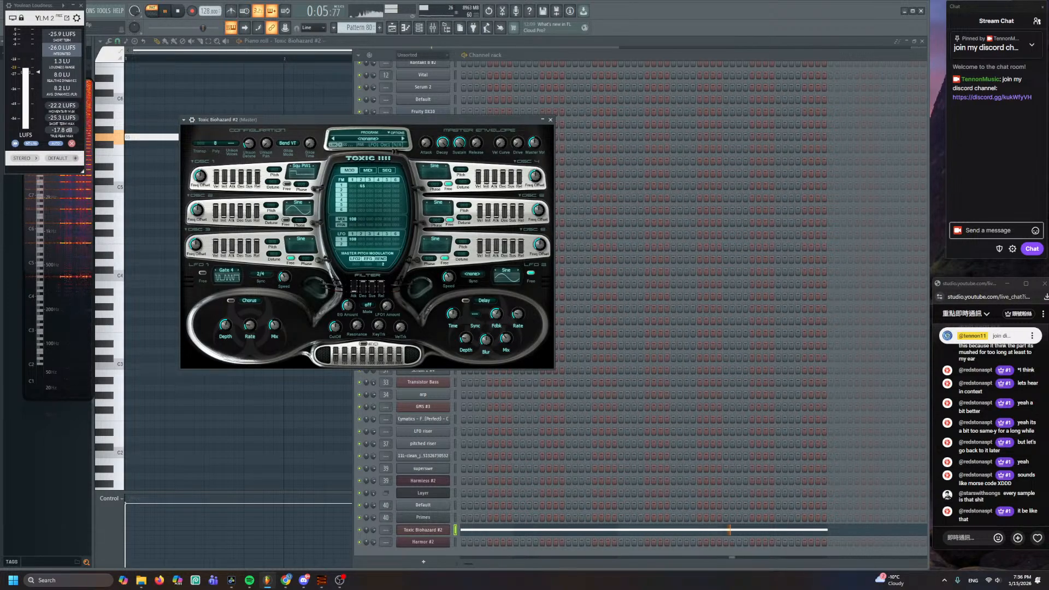
{"action": "key", "text": "space"}
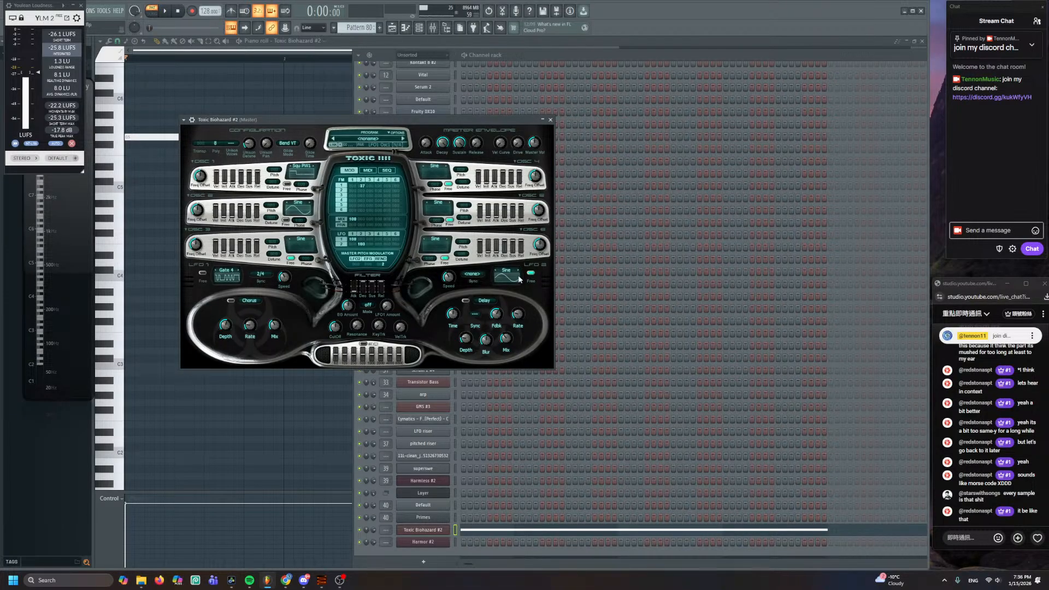
- Adjust the LFO 2 speed in Toxic Biohazard #2 and reduce the FM amount while the note plays
{"action": "left_click", "coordinate": [482, 283]}
{"action": "key", "text": "Escape"}
{"action": "key", "text": "space"}
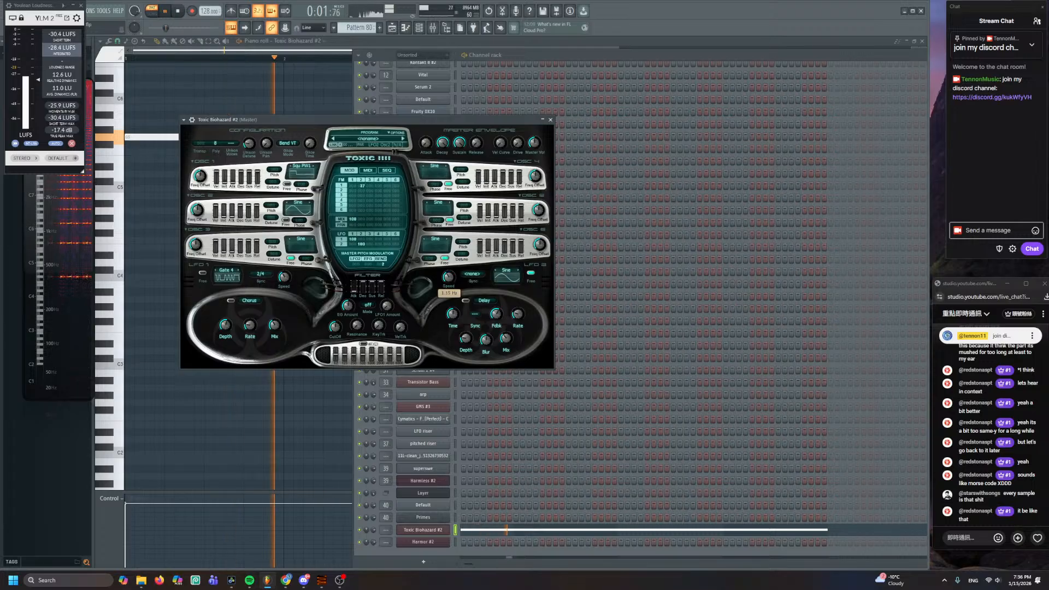
{"action": "left_click", "coordinate": [359, 244]}
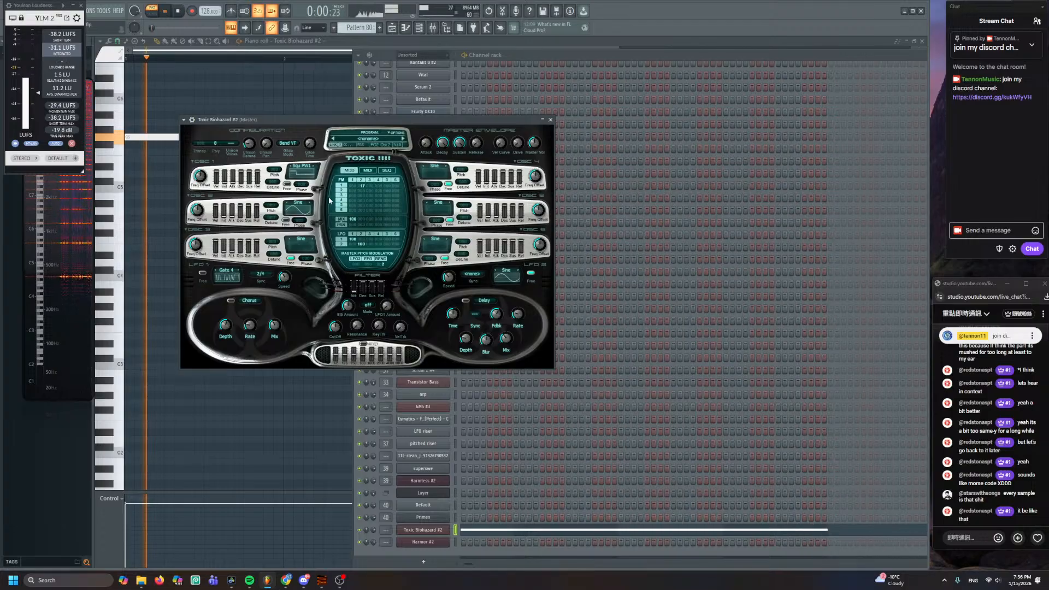
- Try the Sine 2 waveform on oscillator 2 with a stronger FM amount, and set the waveform to Noise 1
{"action": "left_click", "coordinate": [310, 206]}
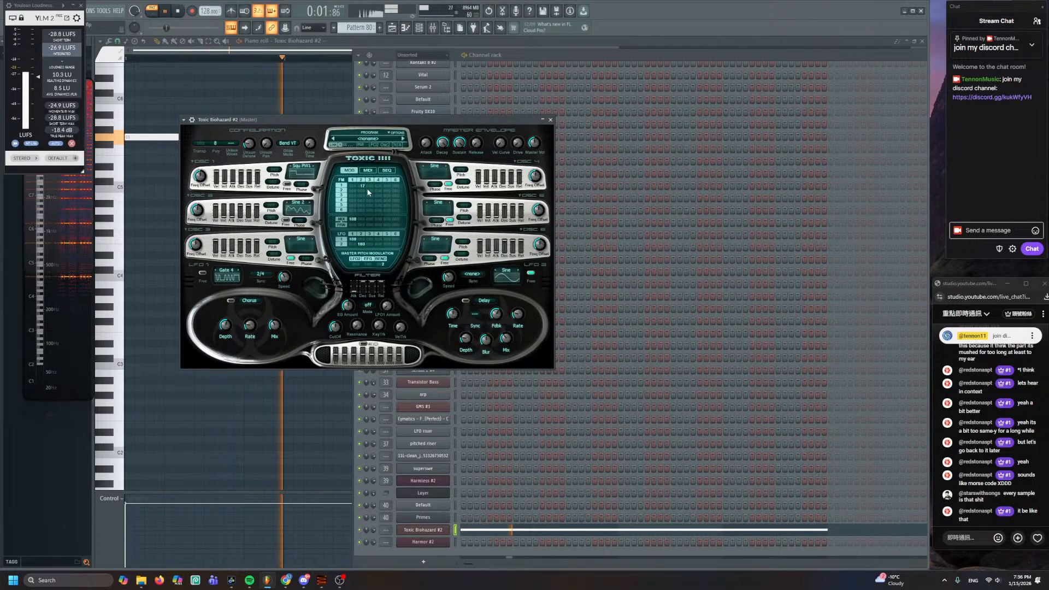
{"action": "left_click_drag", "start_coordinate": [362, 186], "coordinate": [362, 175]}
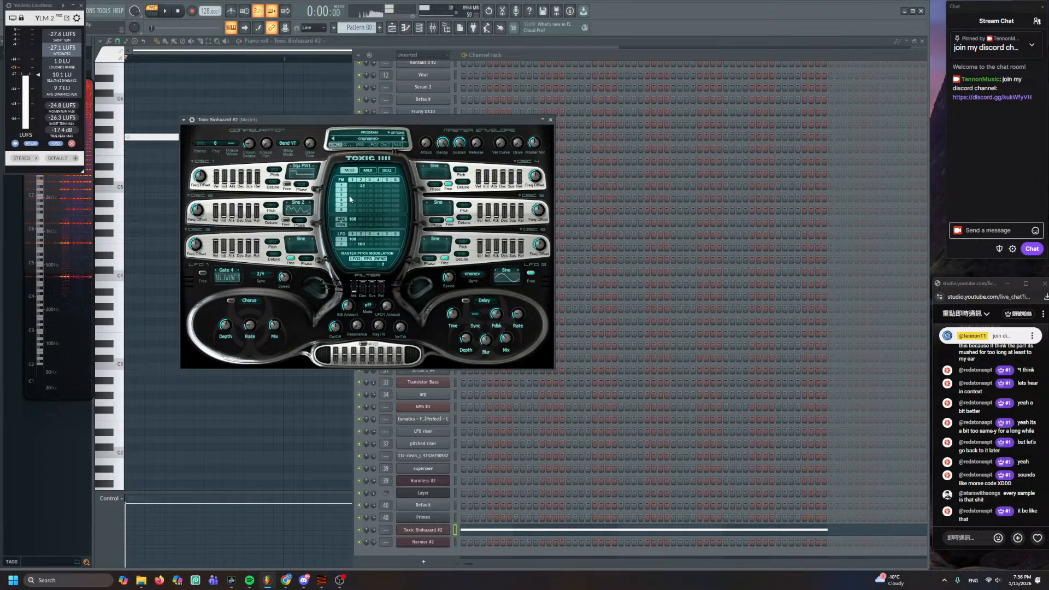
{"action": "left_click", "coordinate": [301, 205]}
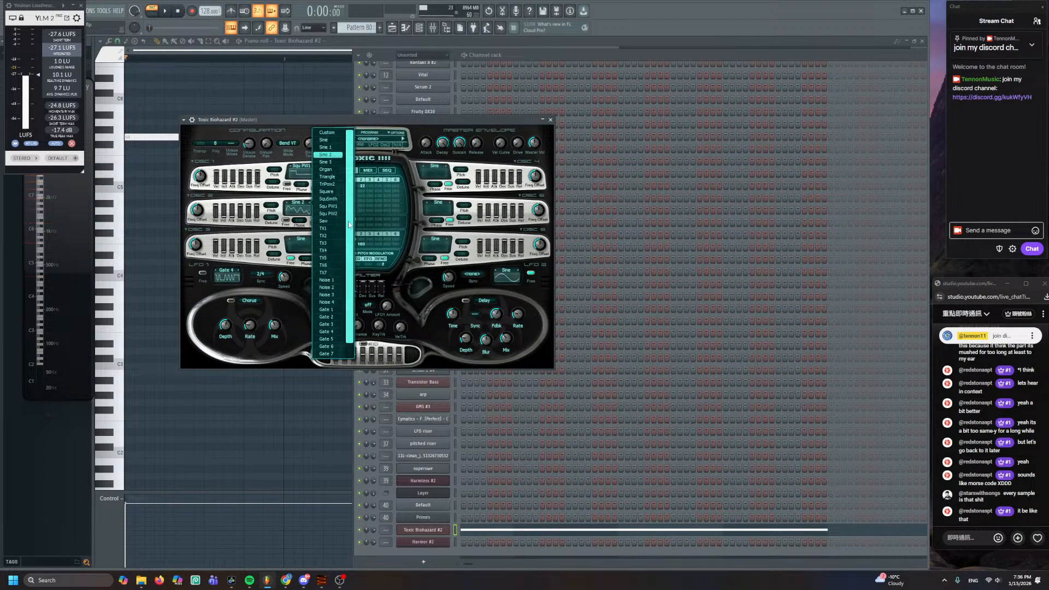
{"action": "scroll", "coordinate": [349, 224], "scroll_direction": "down", "scroll_amount": 1}
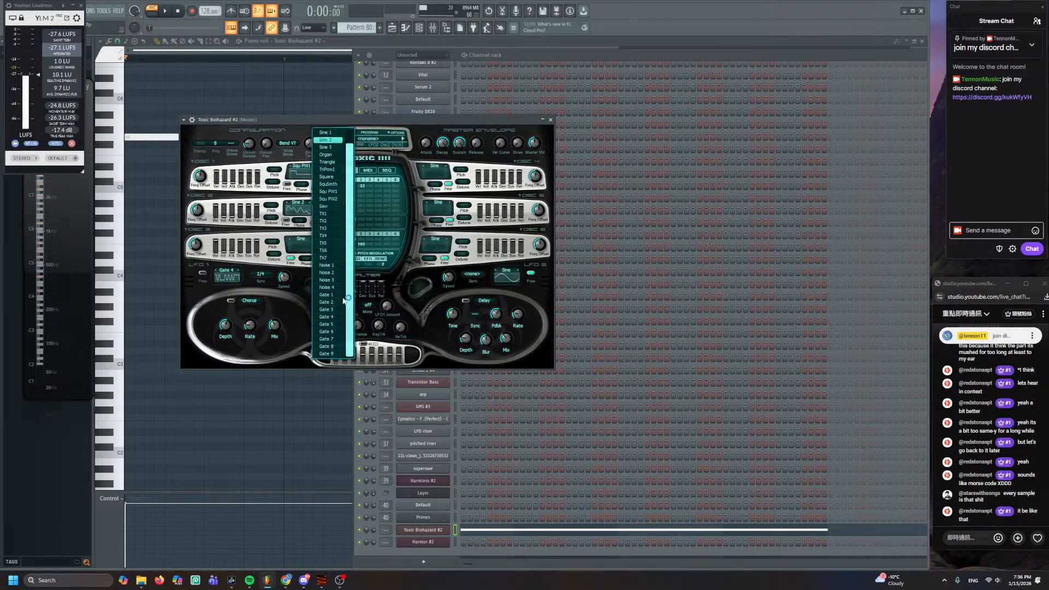
{"action": "left_click", "coordinate": [333, 266]}
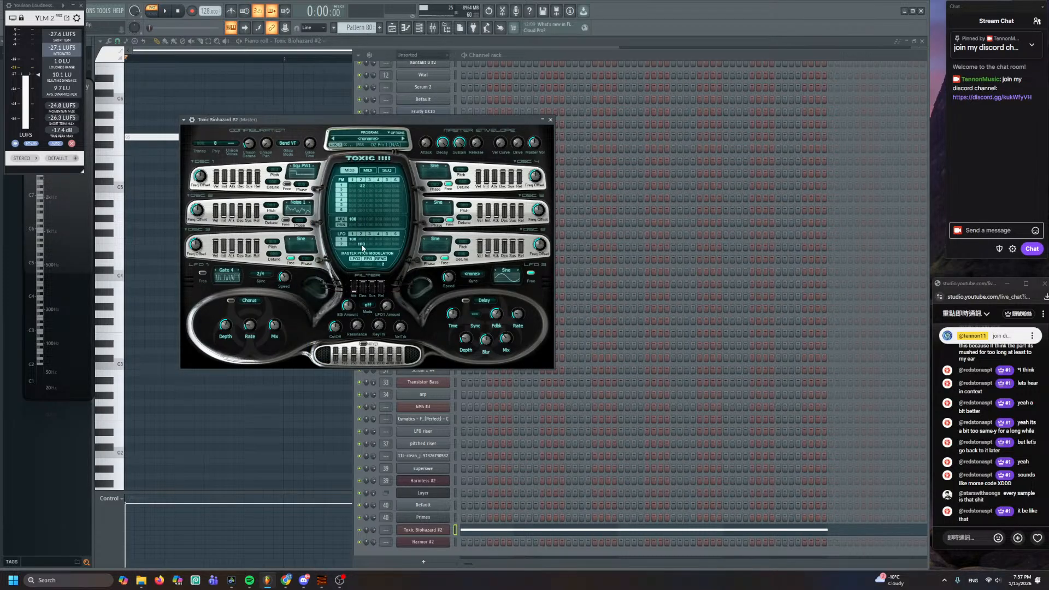
- Play the note with the noise waveform while readjusting the FM and LFO 2 amounts, and stop
{"action": "key", "text": "space"}
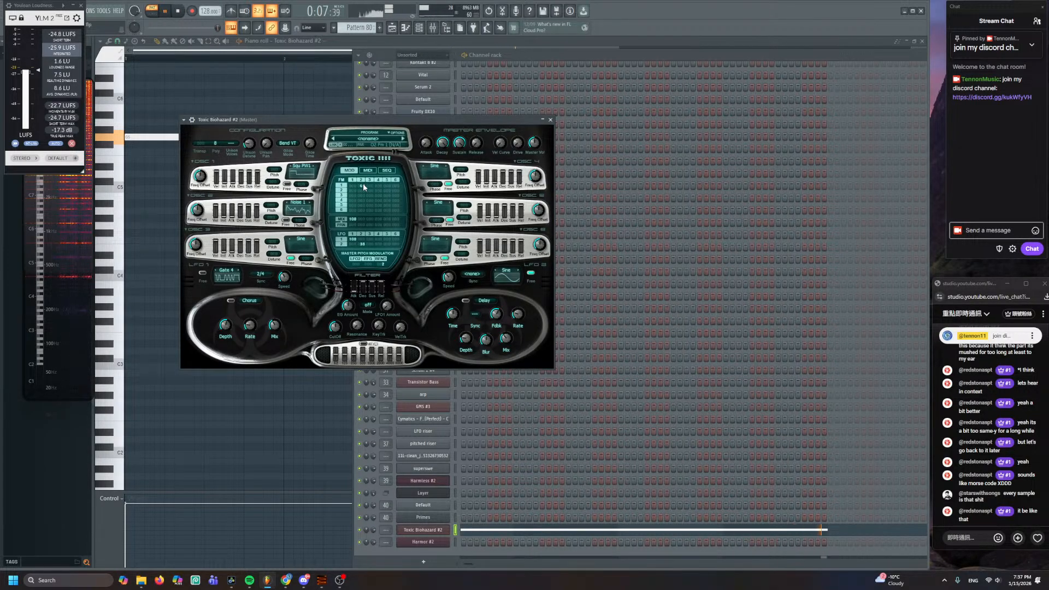
{"action": "left_click_drag", "start_coordinate": [363, 183], "coordinate": [363, 183]}
{"action": "key", "text": "space"}
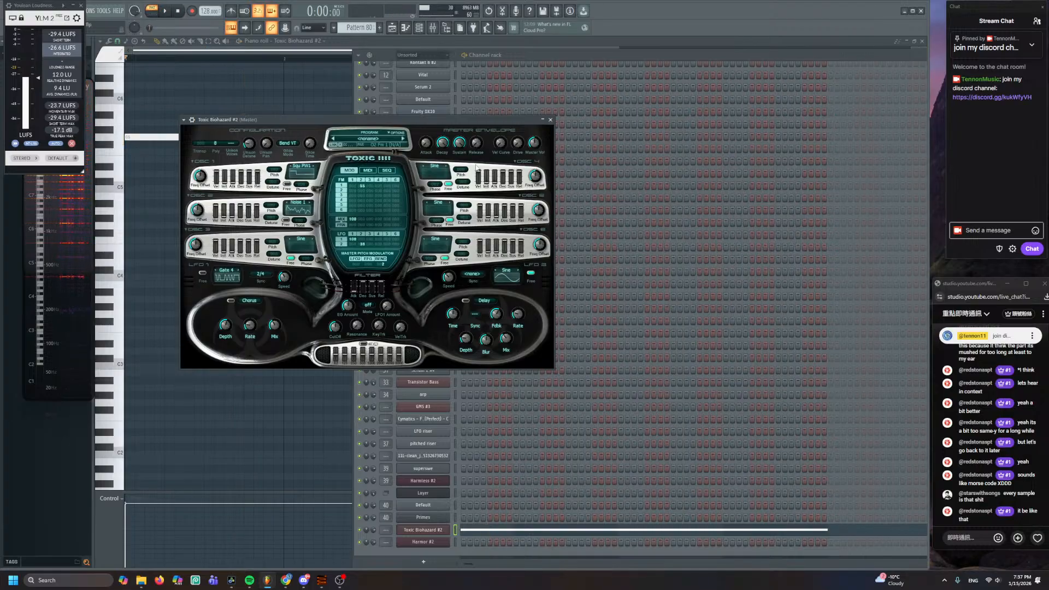
- Place a Pattern 80 clip on Track 39 of the playlist at bar 173, where the breakdown starts
{"action": "left_click", "coordinate": [398, 27]}
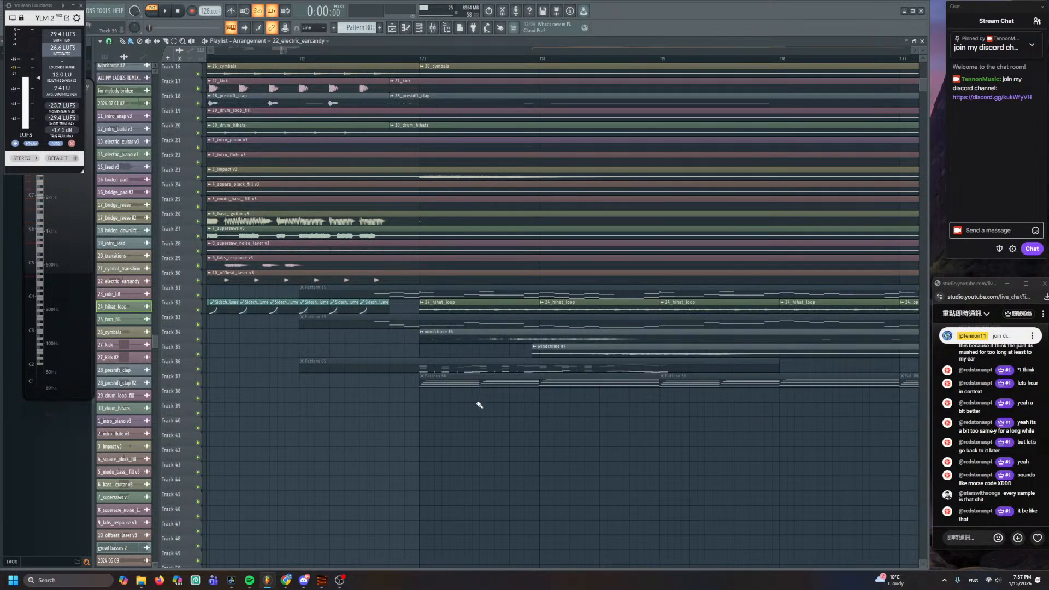
{"action": "scroll", "coordinate": [387, 320], "scroll_direction": "down", "scroll_amount": 2, "text": "ctrl"}
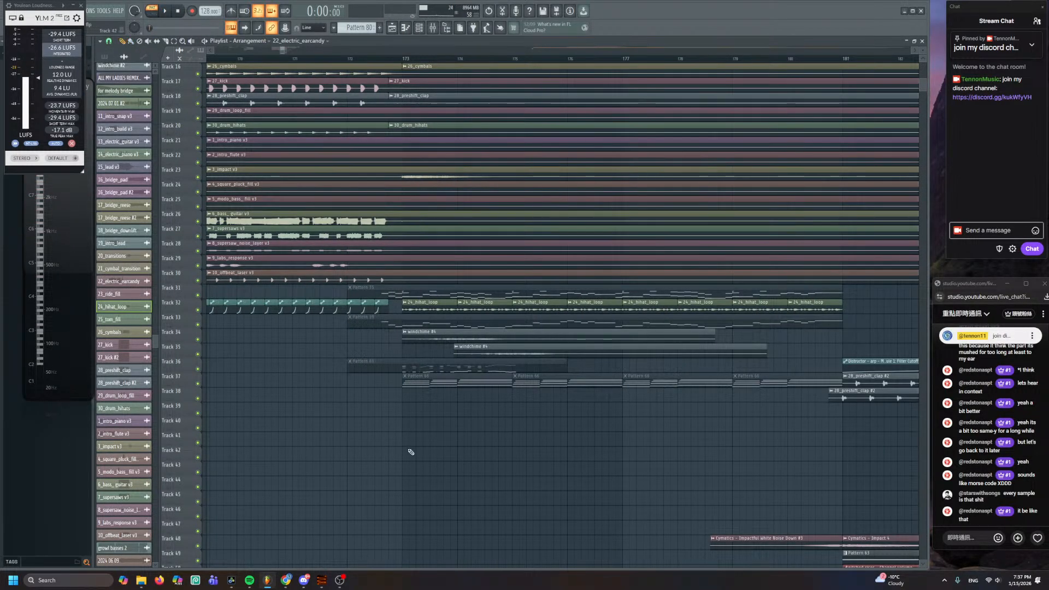
{"action": "left_click", "coordinate": [359, 27]}
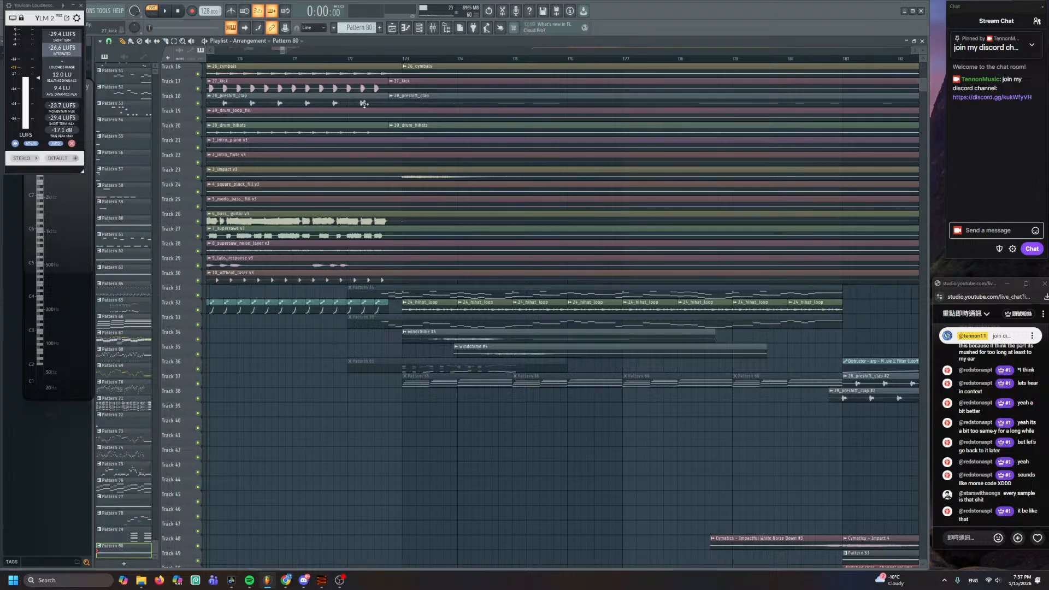
{"action": "left_click", "coordinate": [405, 410]}
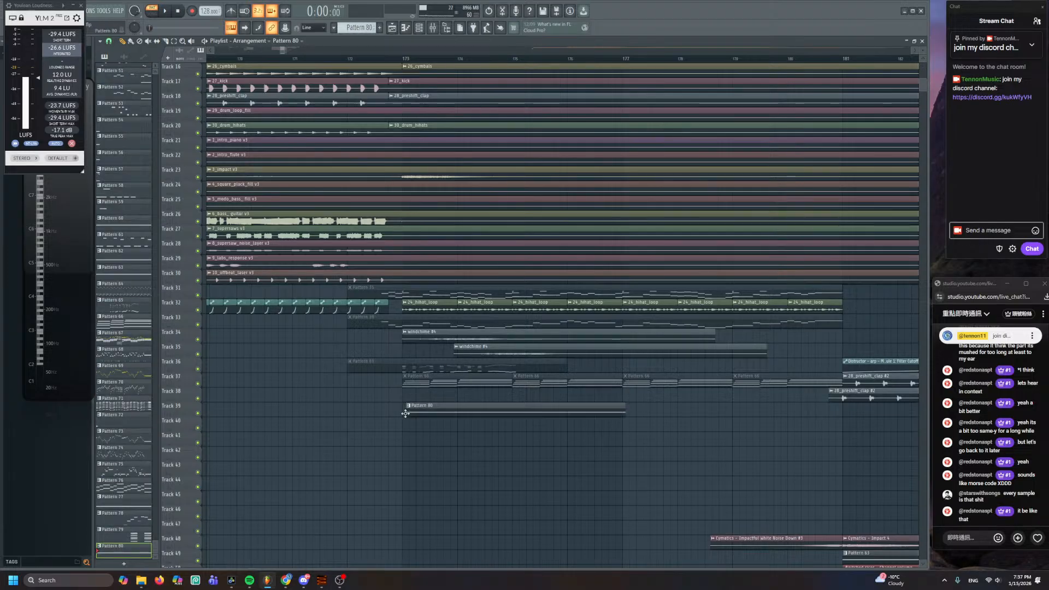
- Play the song from bar 172 and adjust the master volume of Toxic Biohazard #2 in context
{"action": "left_click", "coordinate": [348, 64]}
{"action": "key", "text": "space"}
{"action": "scroll", "coordinate": [371, 64], "scroll_direction": "up", "scroll_amount": 3}
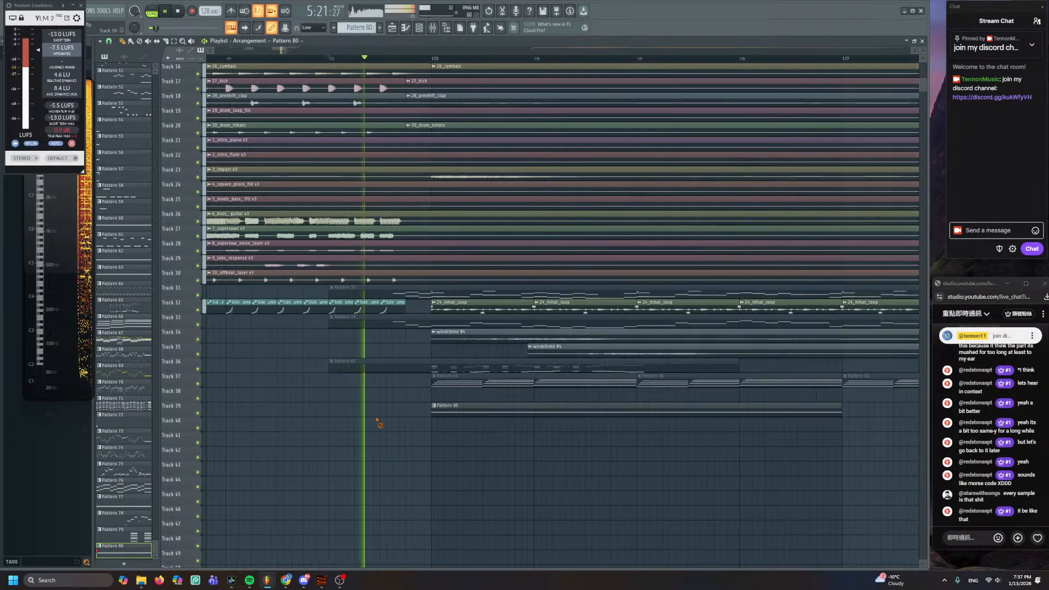
{"action": "left_click", "coordinate": [420, 28]}
{"action": "left_click", "coordinate": [437, 529]}
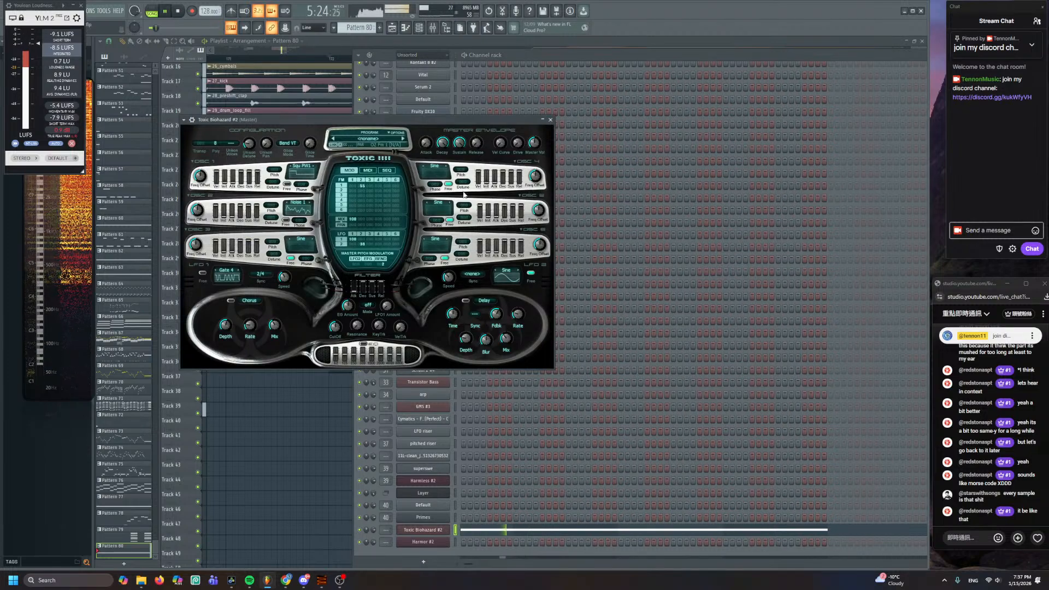
{"action": "left_click_drag", "start_coordinate": [535, 144], "coordinate": [535, 141]}
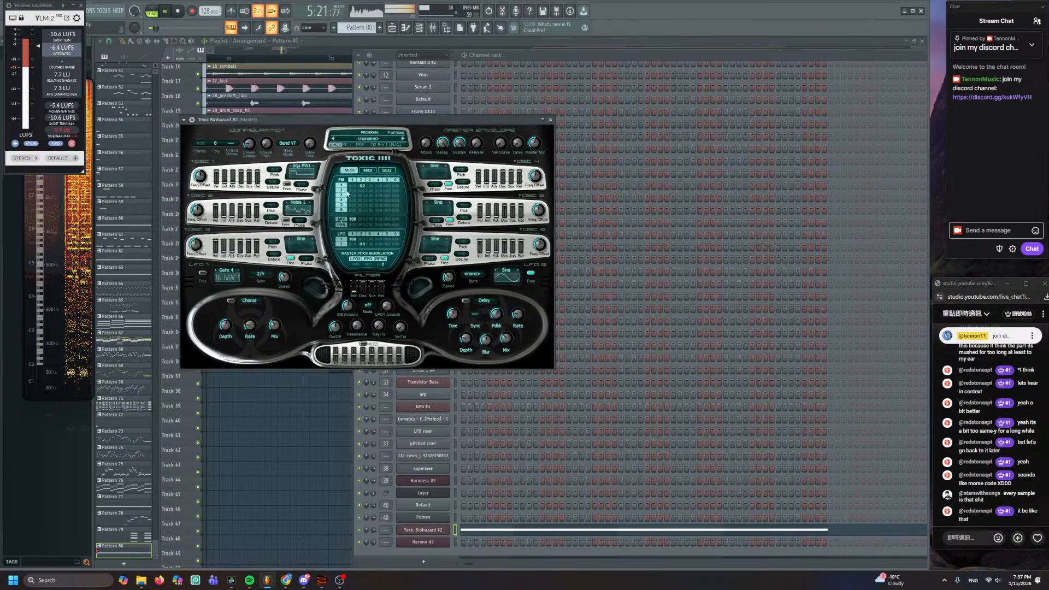
- Adjust the unison voices, detune and pan of Toxic Biohazard #2 while the song plays, and return to the playlist
{"action": "scroll", "coordinate": [233, 147], "scroll_direction": "up", "scroll_amount": 3}
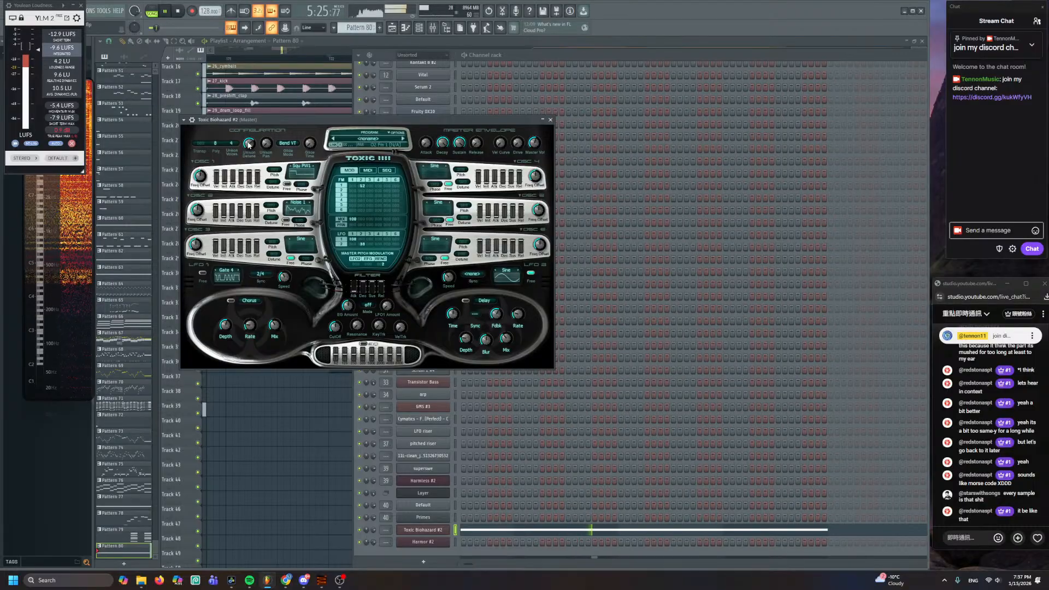
{"action": "scroll", "coordinate": [248, 143], "scroll_direction": "up", "scroll_amount": 2}
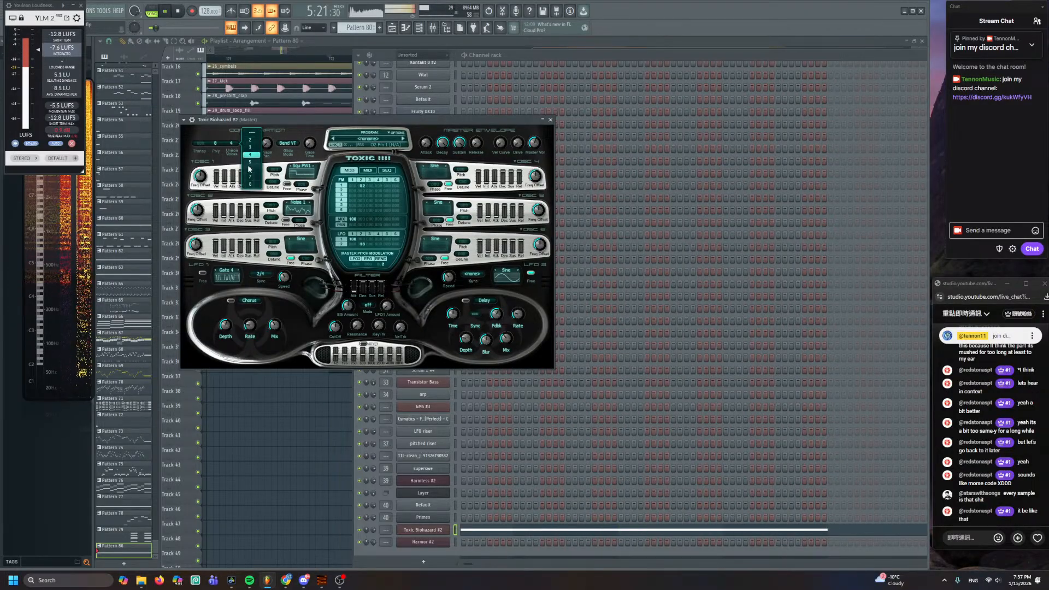
{"action": "mouse_move", "coordinate": [533, 144]}
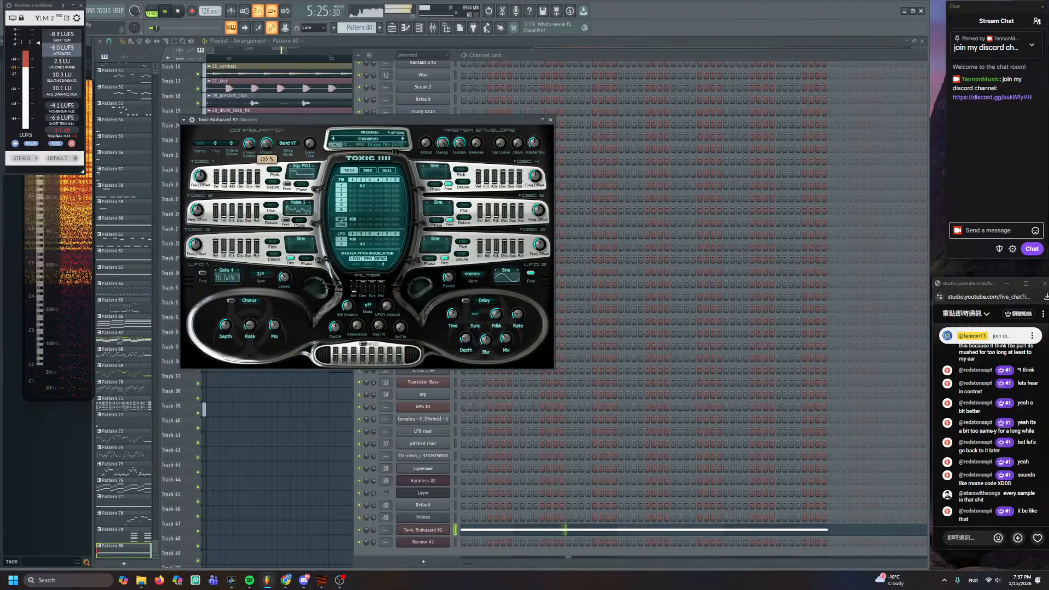
{"action": "left_click", "coordinate": [293, 440]}
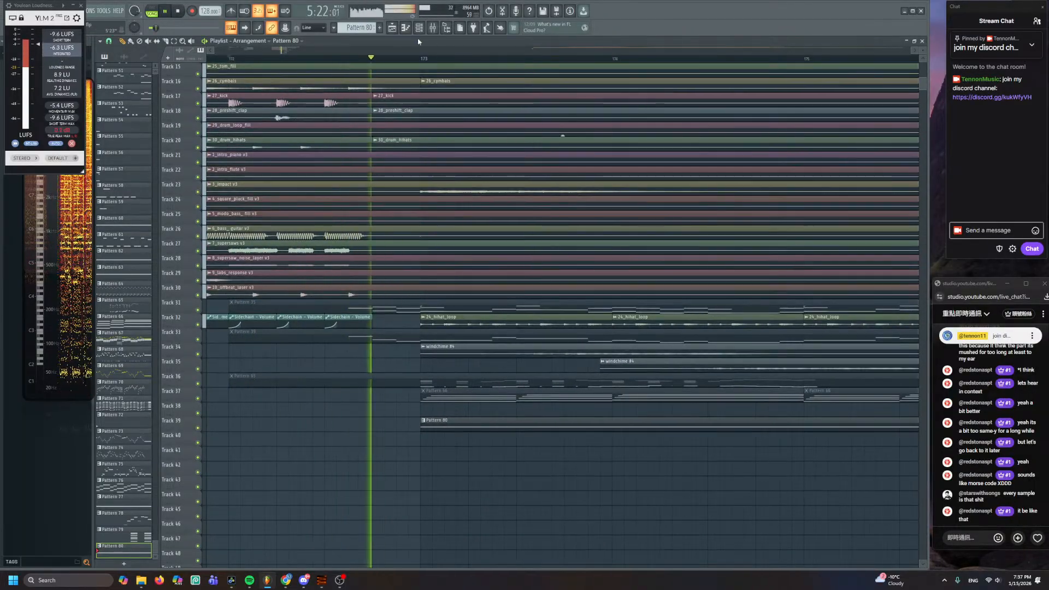
{"action": "left_click", "coordinate": [419, 27]}
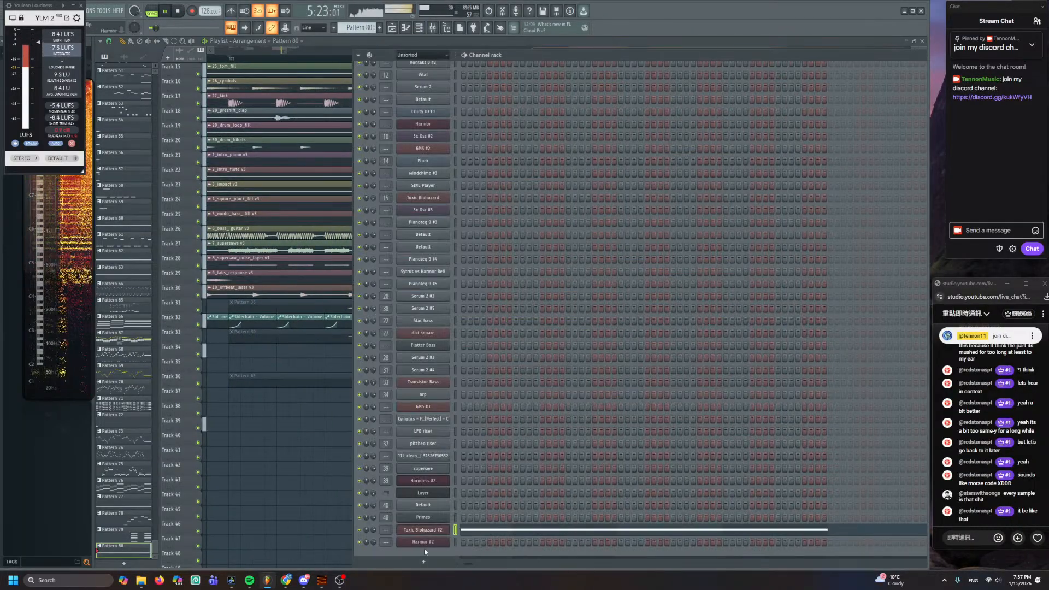
{"action": "left_click", "coordinate": [413, 529]}
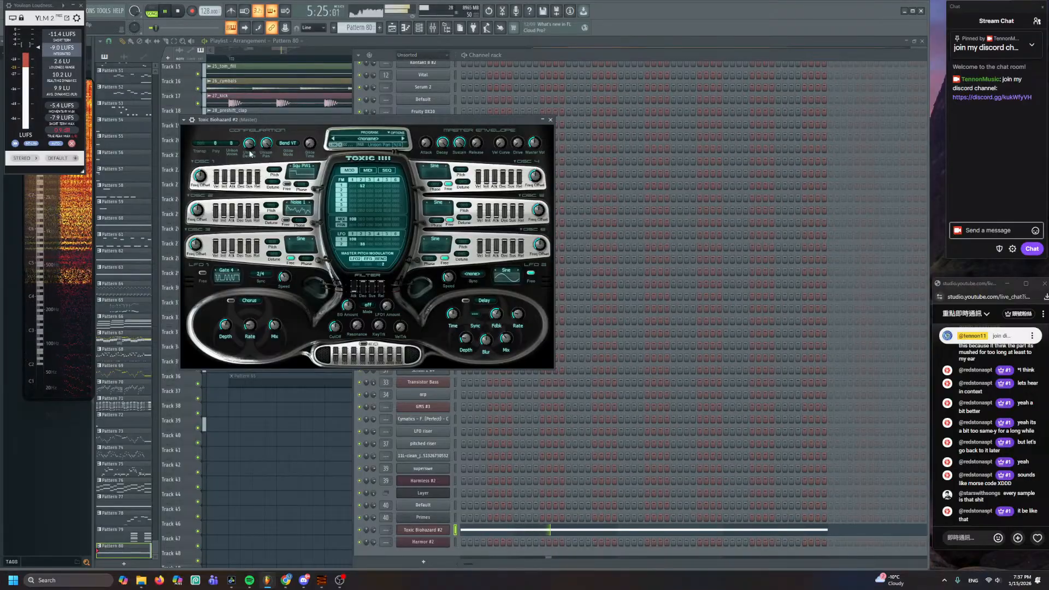
{"action": "key", "text": "F5"}
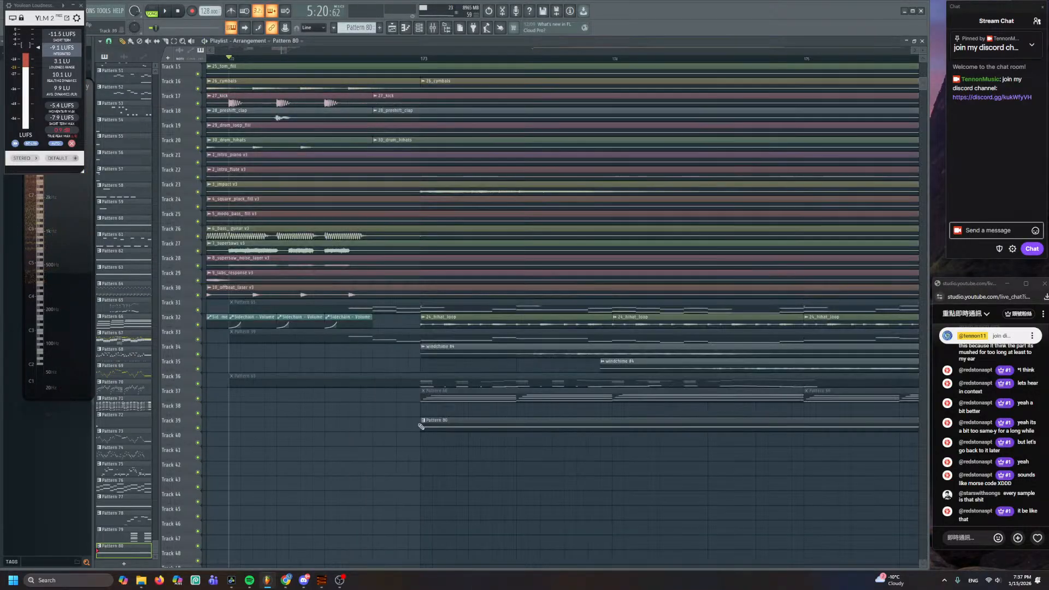
- Solo Track 39 and listen to the Pattern 80 clip alone from bar 172
{"action": "scroll", "coordinate": [483, 428], "scroll_direction": "up", "scroll_amount": 5}
{"action": "scroll", "coordinate": [482, 429], "scroll_direction": "down", "scroll_amount": 3}
{"action": "scroll", "coordinate": [268, 350], "scroll_direction": "up", "scroll_amount": 2}
{"action": "scroll", "coordinate": [268, 349], "scroll_direction": "down", "scroll_amount": 2}
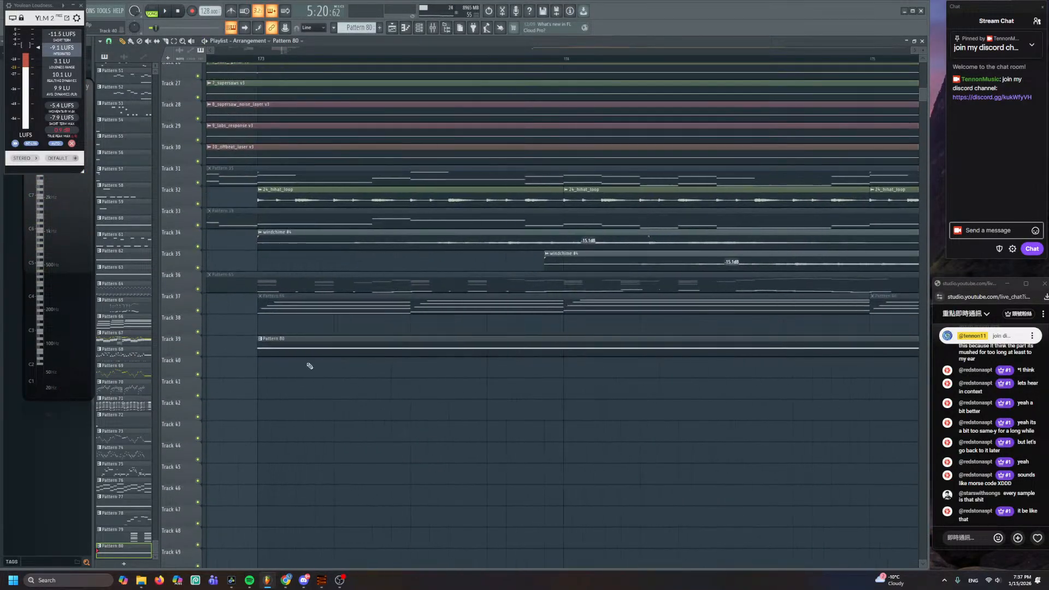
{"action": "key", "text": "space"}
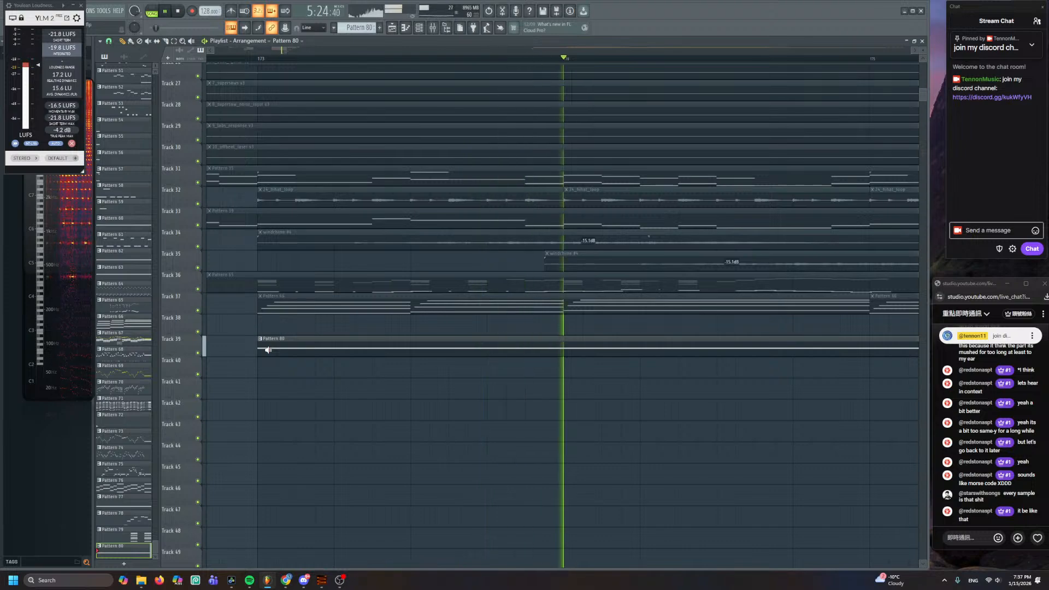
{"action": "key", "text": "space"}
- Loop Pattern 80 in pattern mode while readjusting the FM amount and master volume of Toxic Biohazard #2
{"action": "left_click", "coordinate": [421, 29]}
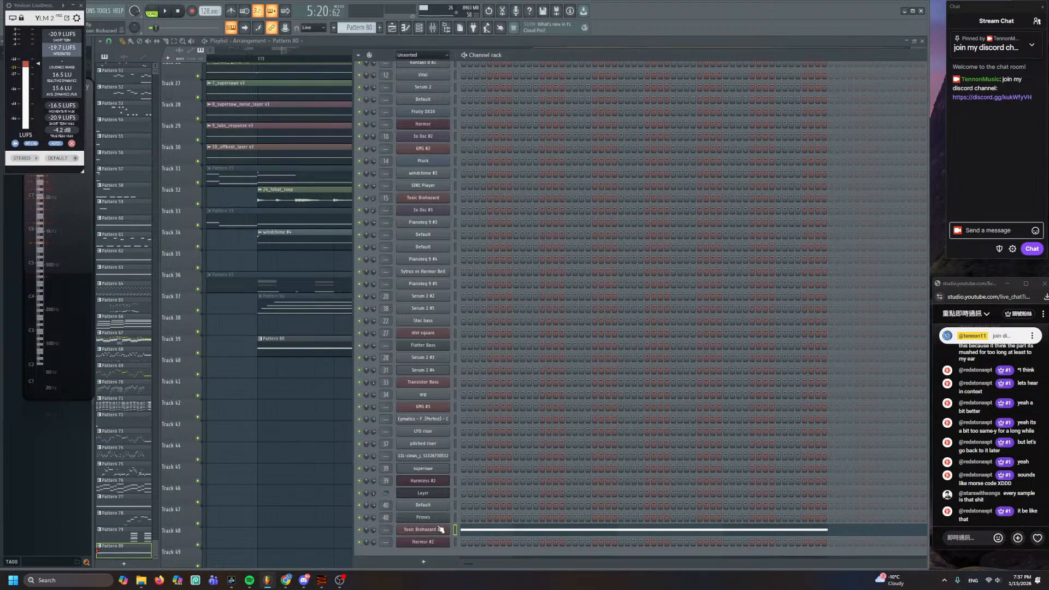
{"action": "left_click", "coordinate": [440, 530]}
{"action": "left_click", "coordinate": [153, 11]}
{"action": "key", "text": "space"}
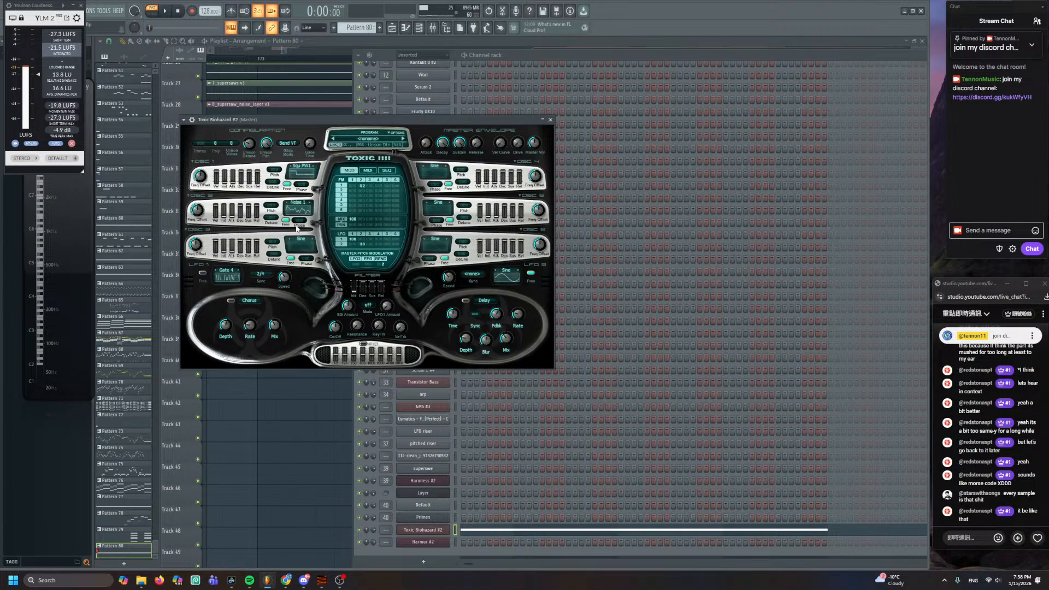
{"action": "key", "text": "space"}
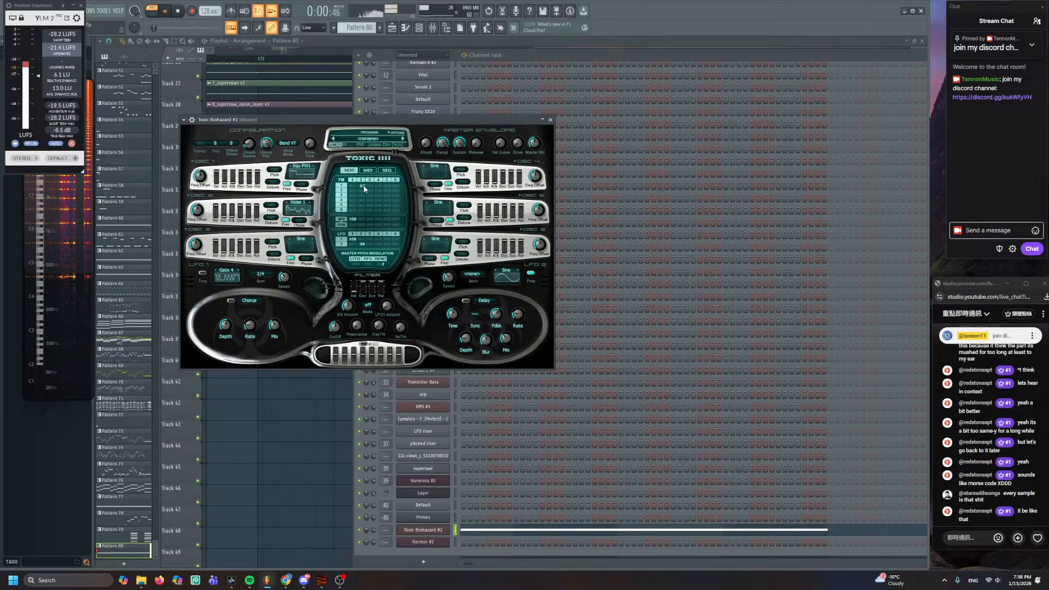
{"action": "key", "text": "space"}
{"action": "key", "text": "space"}
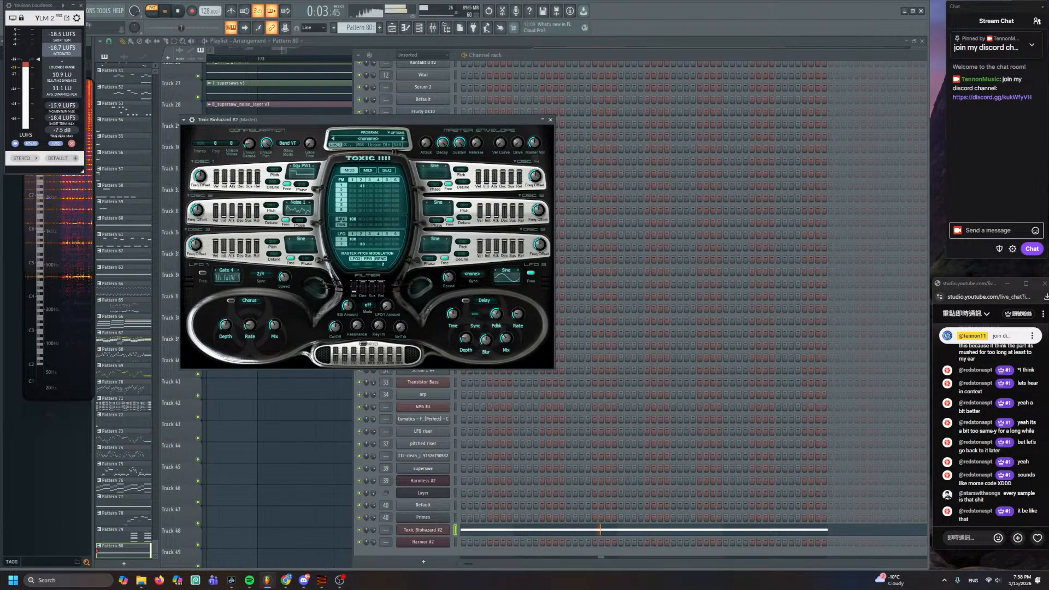
{"action": "mouse_move", "coordinate": [535, 143]}
- Switch back to song mode and listen to the synth layer within the breakdown
{"action": "key", "text": "l"}
{"action": "key", "text": "F5"}
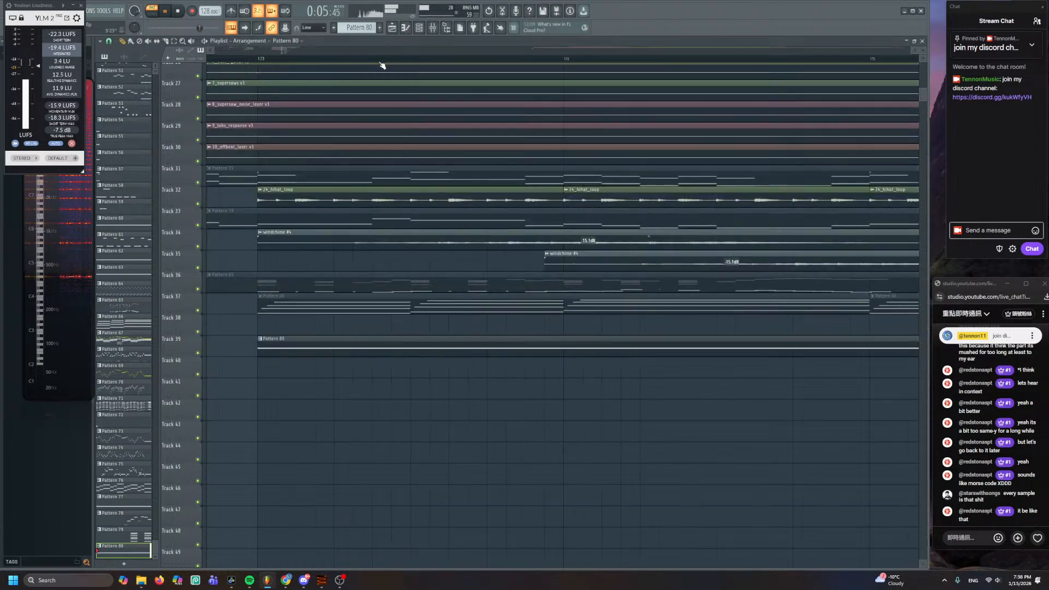
{"action": "scroll", "coordinate": [313, 219], "scroll_direction": "down", "scroll_amount": 5}
{"action": "scroll", "coordinate": [367, 352], "scroll_direction": "up", "scroll_amount": 4}
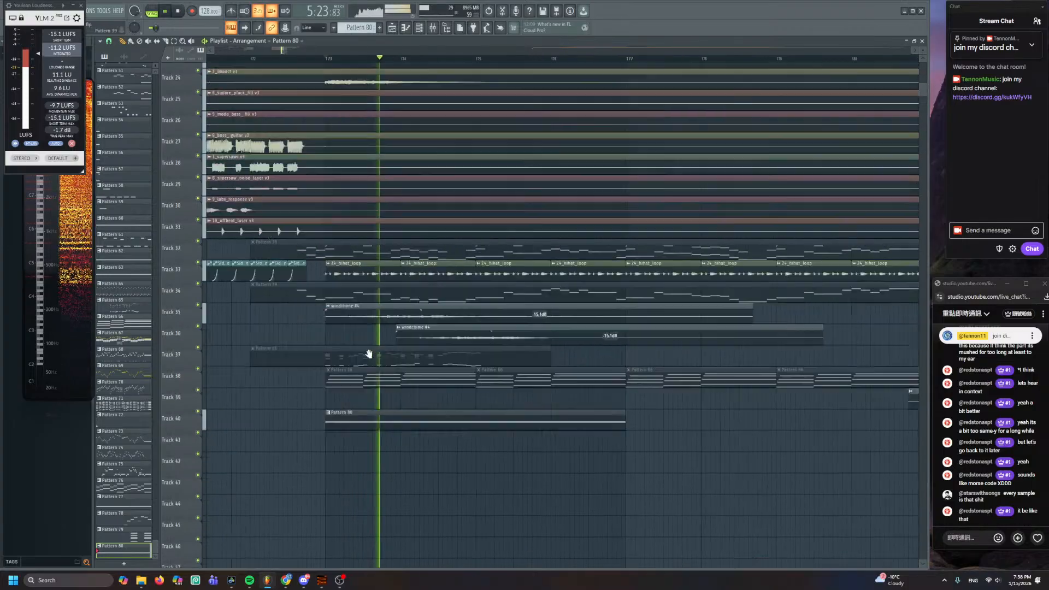
{"action": "scroll", "coordinate": [395, 193], "scroll_direction": "down", "scroll_amount": 3}
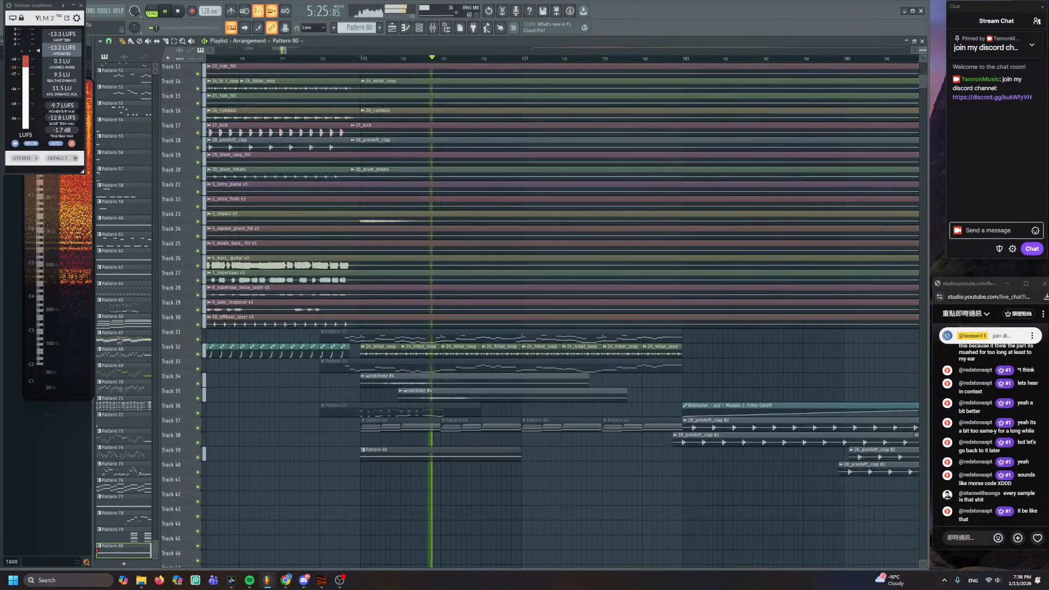
{"action": "scroll", "coordinate": [394, 194], "scroll_direction": "down", "scroll_amount": 3}
{"action": "scroll", "coordinate": [424, 473], "scroll_direction": "up", "scroll_amount": 10}
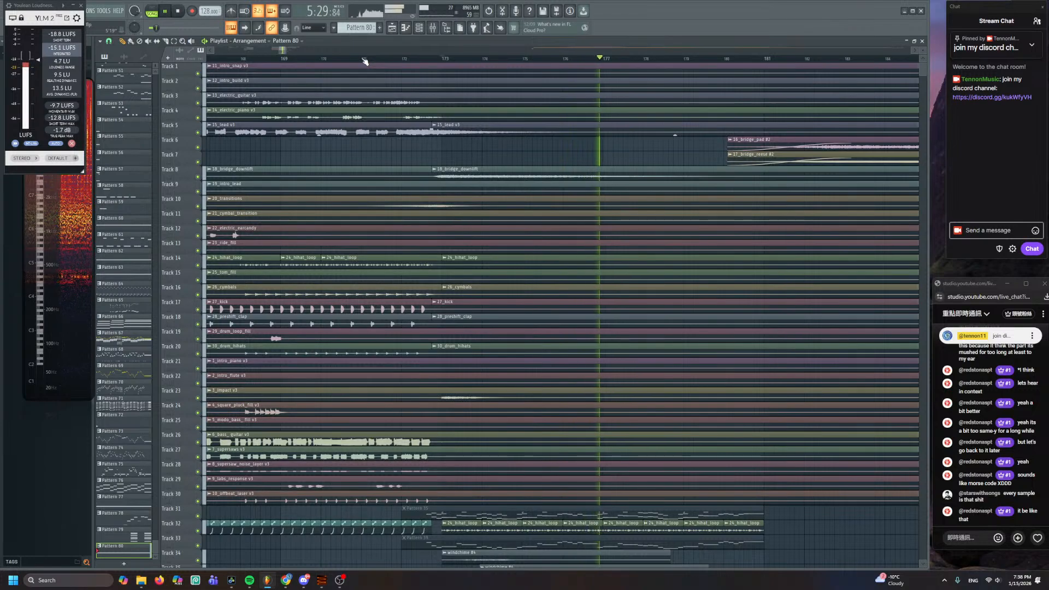
- Replay the song from bar 171 to hear the transition from the drop into the breakdown
{"action": "left_click", "coordinate": [362, 58]}
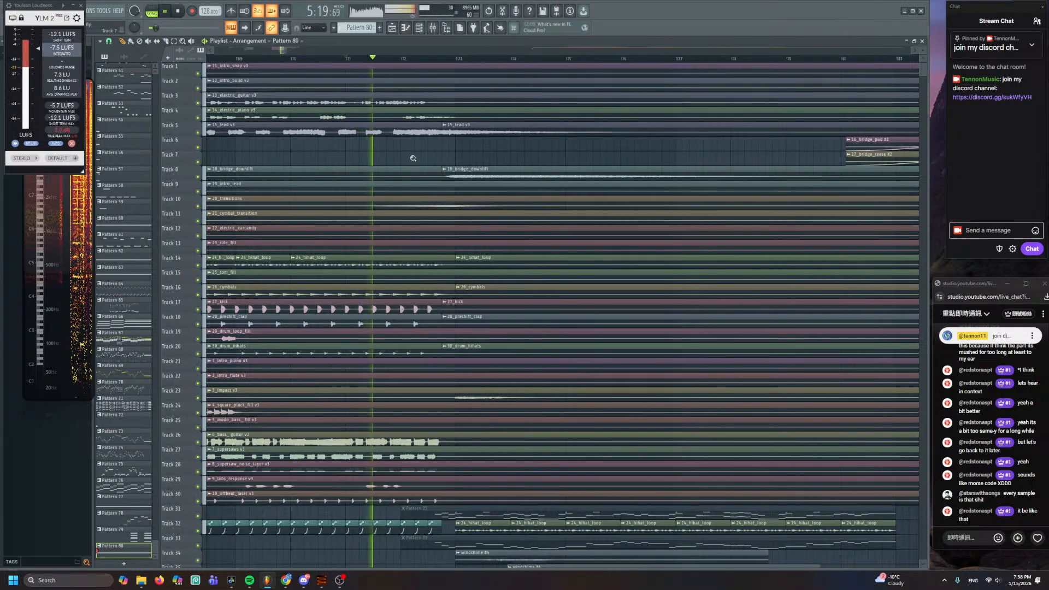
{"action": "scroll", "coordinate": [414, 159], "scroll_direction": "down", "scroll_amount": 10}
{"action": "scroll", "coordinate": [272, 99], "scroll_direction": "up", "scroll_amount": 10}
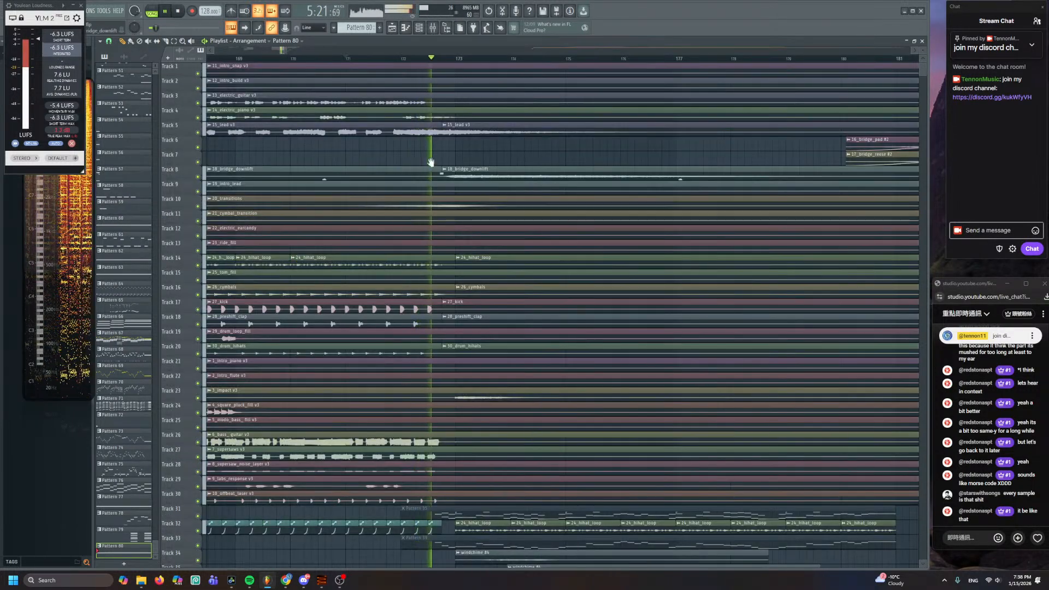
{"action": "scroll", "coordinate": [359, 116], "scroll_direction": "up", "scroll_amount": 4}
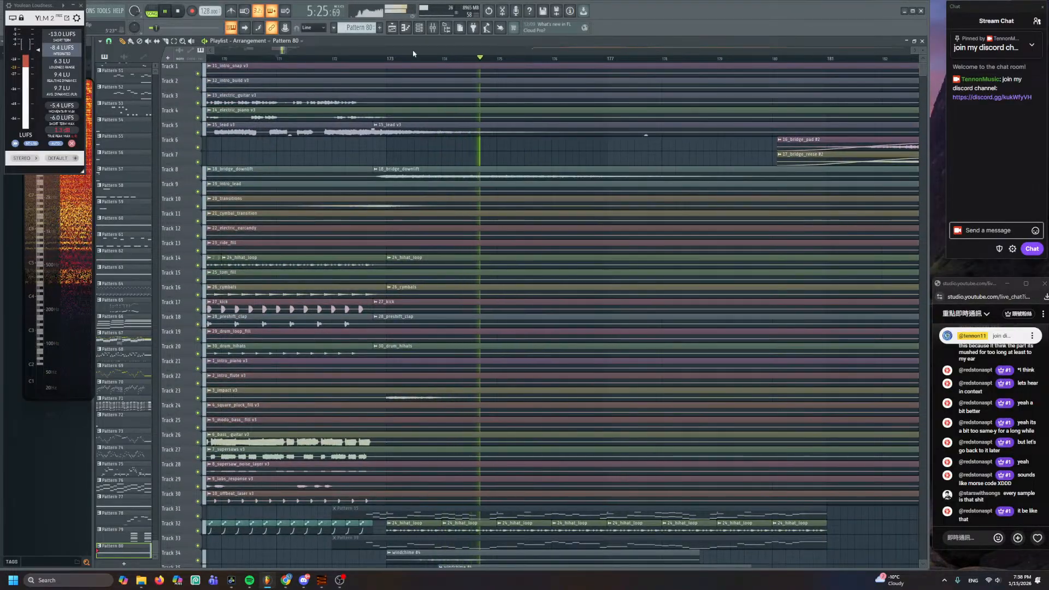
- Stop and play the song again from bar 172 to judge the start of the breakdown
{"action": "key", "text": "F6"}
{"action": "key", "text": "F6"}
{"action": "scroll", "coordinate": [446, 317], "scroll_direction": "down", "scroll_amount": 7}
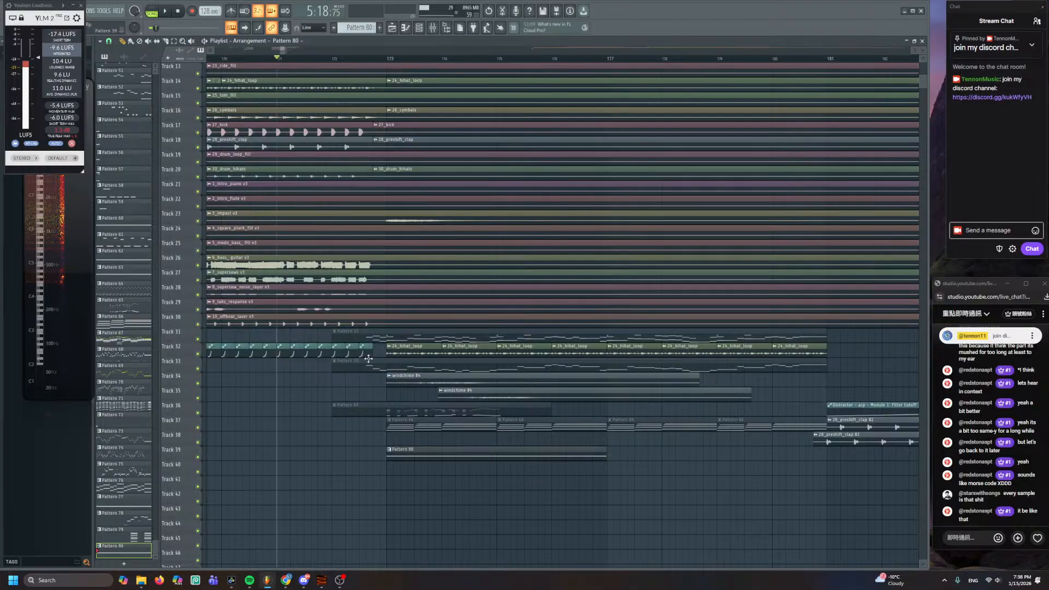
{"action": "left_click", "coordinate": [332, 62]}
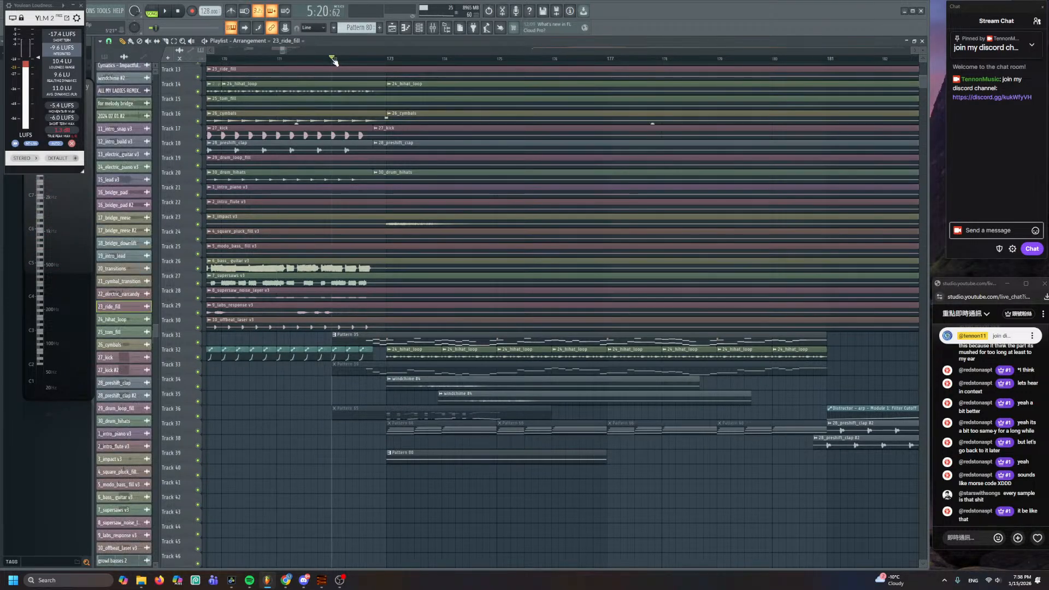
{"action": "key", "text": "space"}
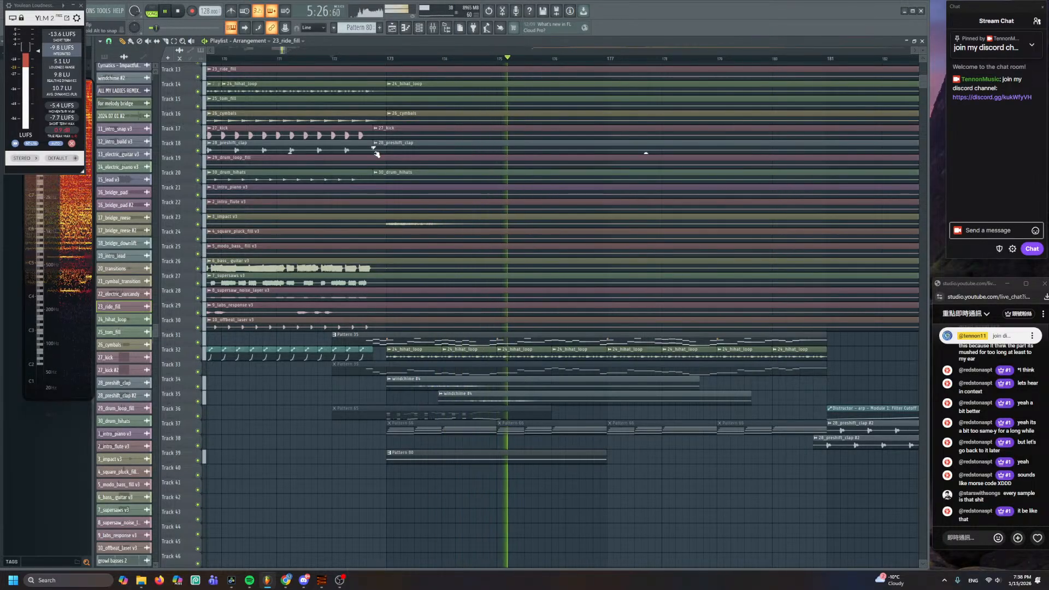
- Place a second Pattern 80 clip on Track 39 at bar 177, and check its note in the piano roll
{"action": "scroll", "coordinate": [388, 173], "scroll_direction": "down", "scroll_amount": 2}
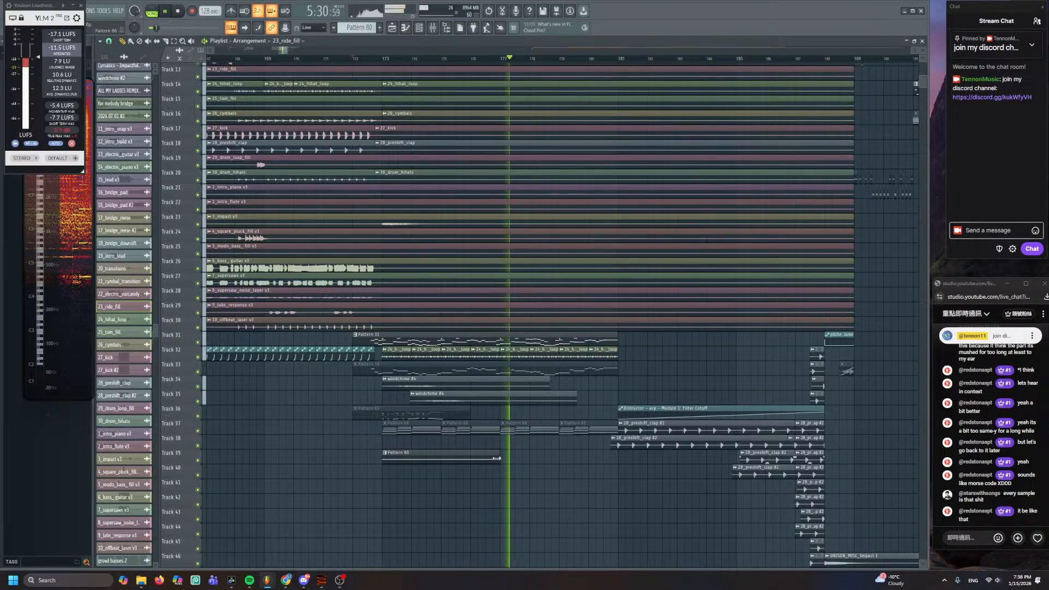
{"action": "left_click", "coordinate": [515, 460]}
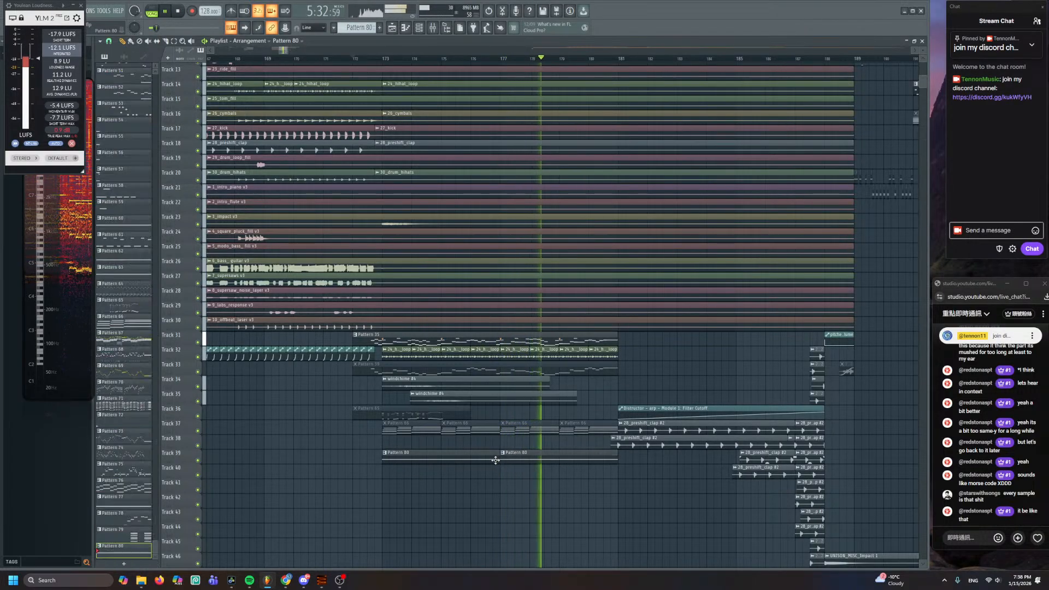
{"action": "double_click", "coordinate": [514, 460]}
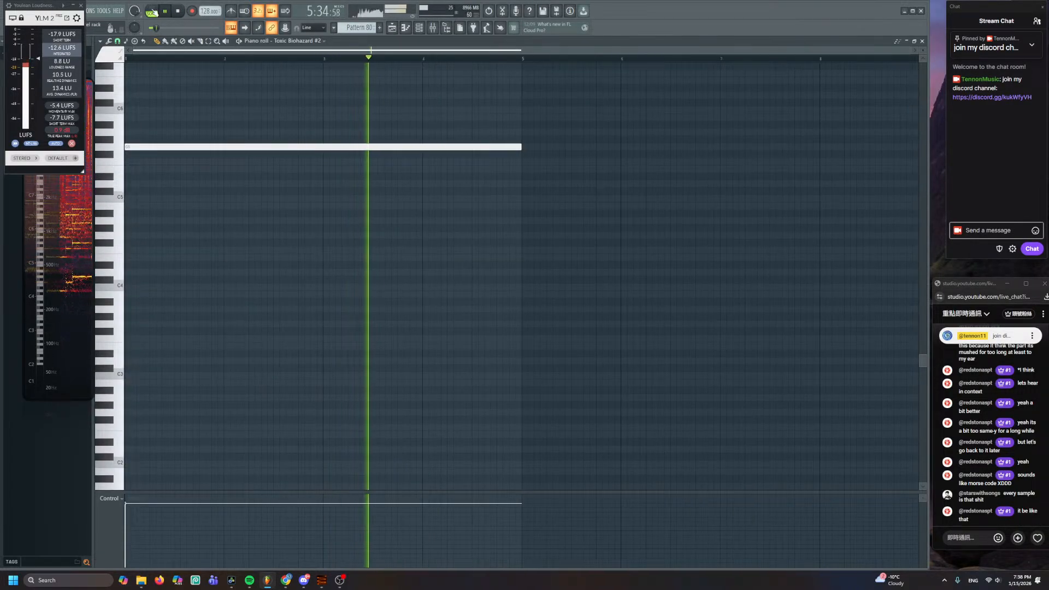
{"action": "left_click", "coordinate": [392, 29]}
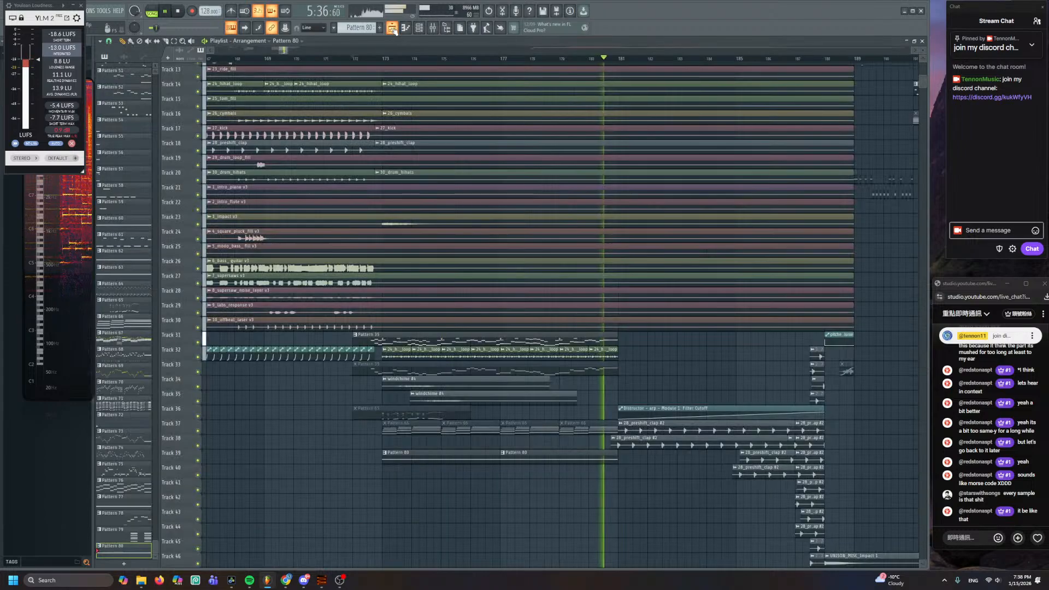
- Audition Pattern 80 by itself in pattern mode and clear the FM amount in Toxic Biohazard #2
{"action": "double_click", "coordinate": [431, 460]}
{"action": "left_click", "coordinate": [159, 10]}
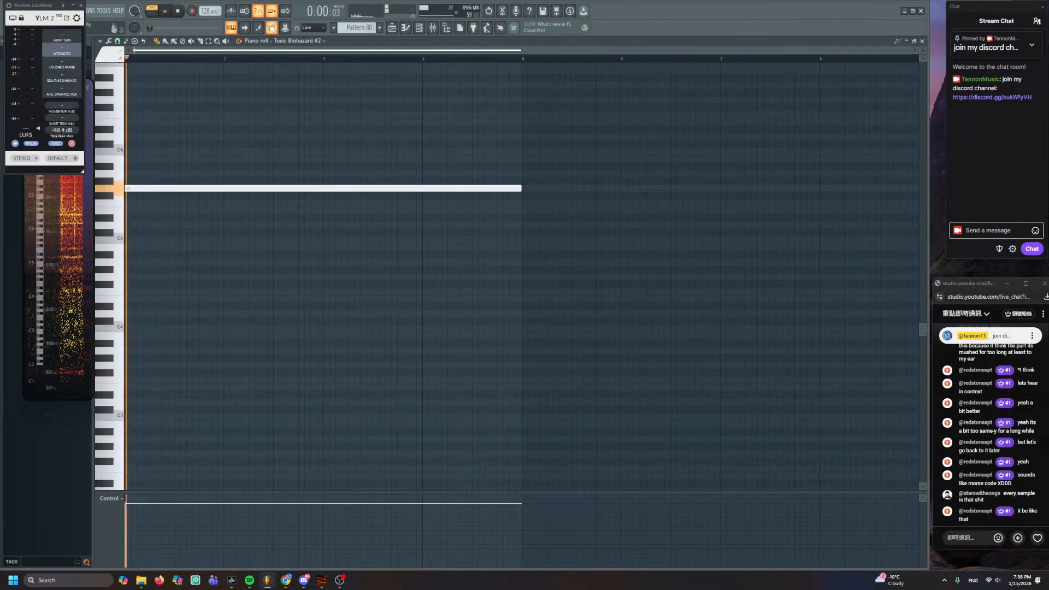
{"action": "key", "text": "F6"}
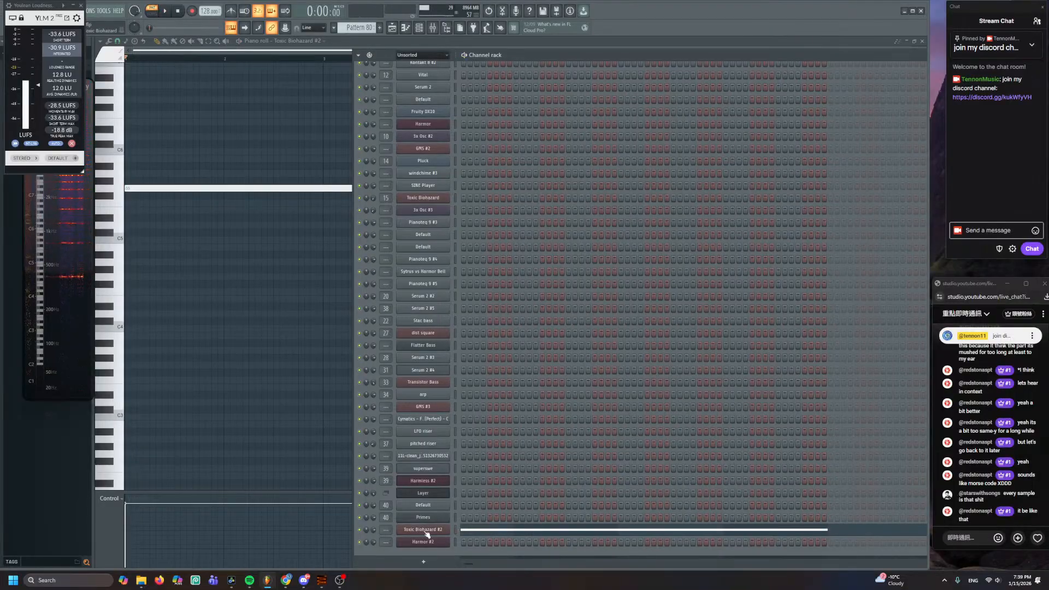
{"action": "left_click", "coordinate": [426, 531]}
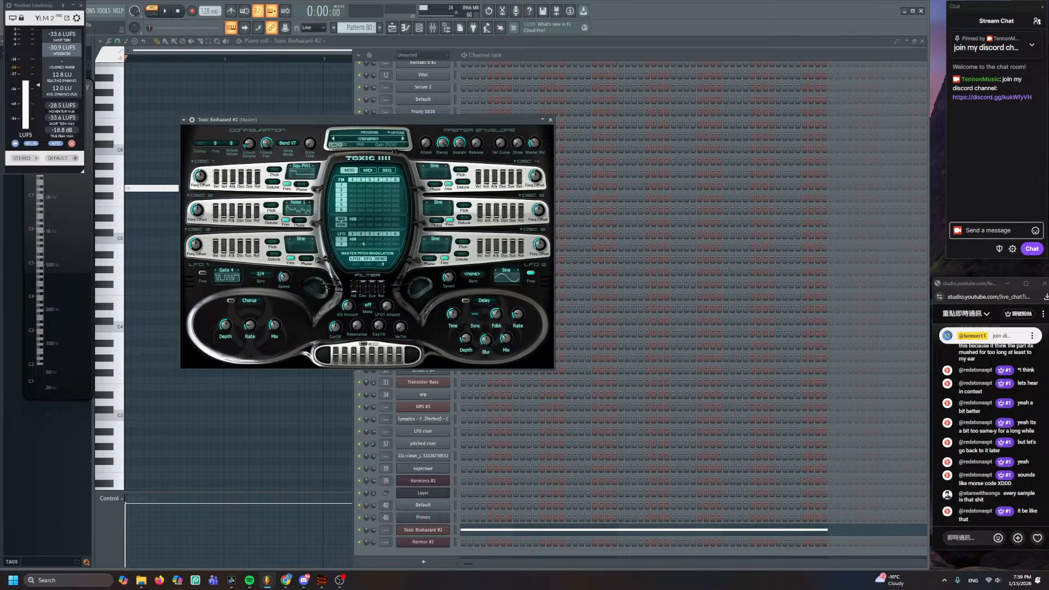
- Set the oscillator 1 waveform of Toxic Biohazard #2 to Saw and play the pattern
{"action": "left_click", "coordinate": [307, 169]}
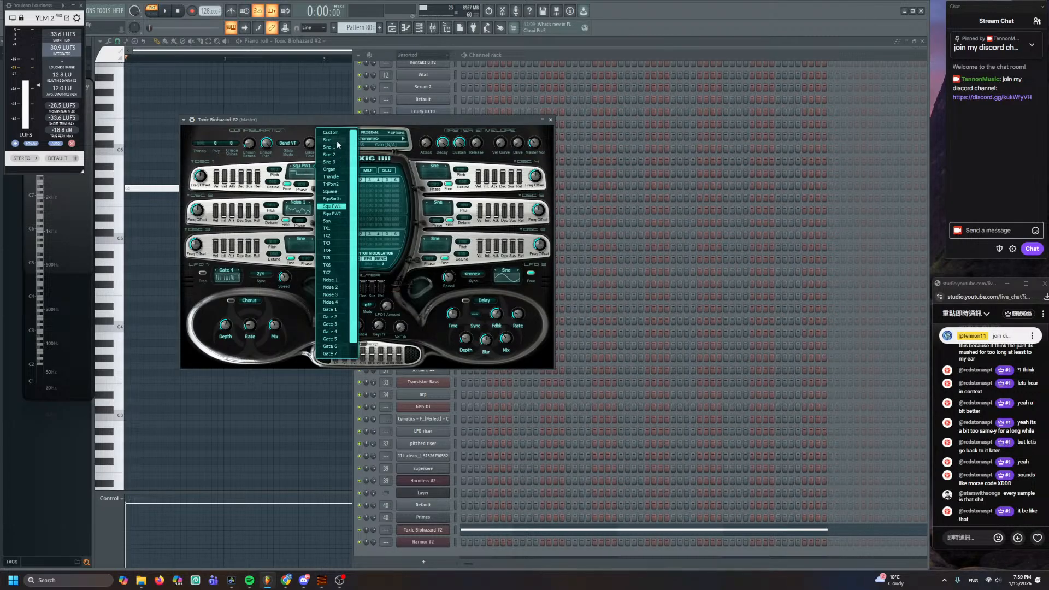
{"action": "scroll", "coordinate": [356, 276], "scroll_direction": "down", "scroll_amount": 1}
{"action": "scroll", "coordinate": [356, 276], "scroll_direction": "up", "scroll_amount": 1}
{"action": "left_click", "coordinate": [327, 220]}
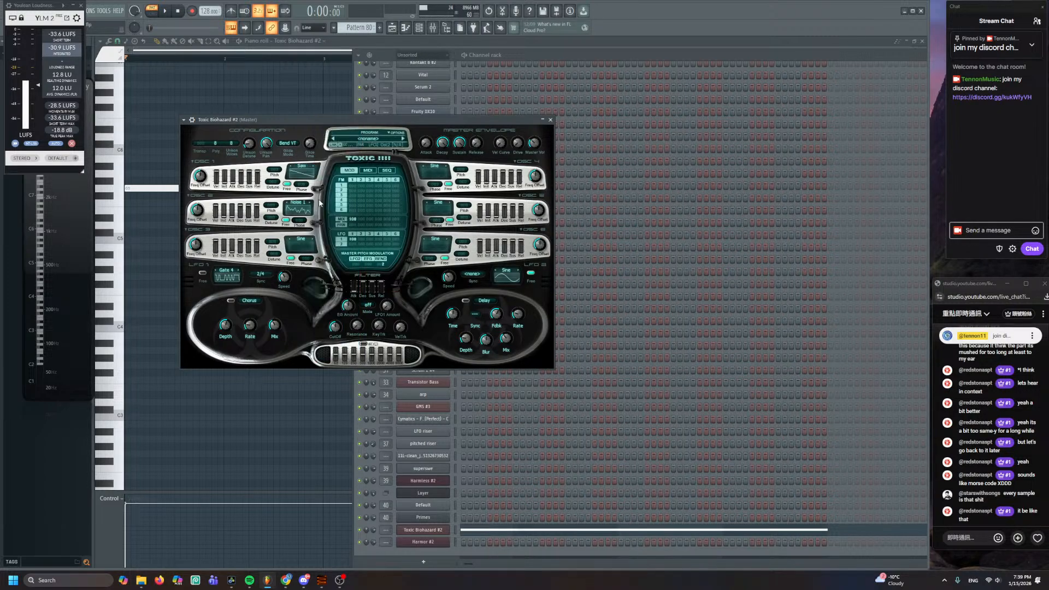
{"action": "left_click", "coordinate": [164, 10]}
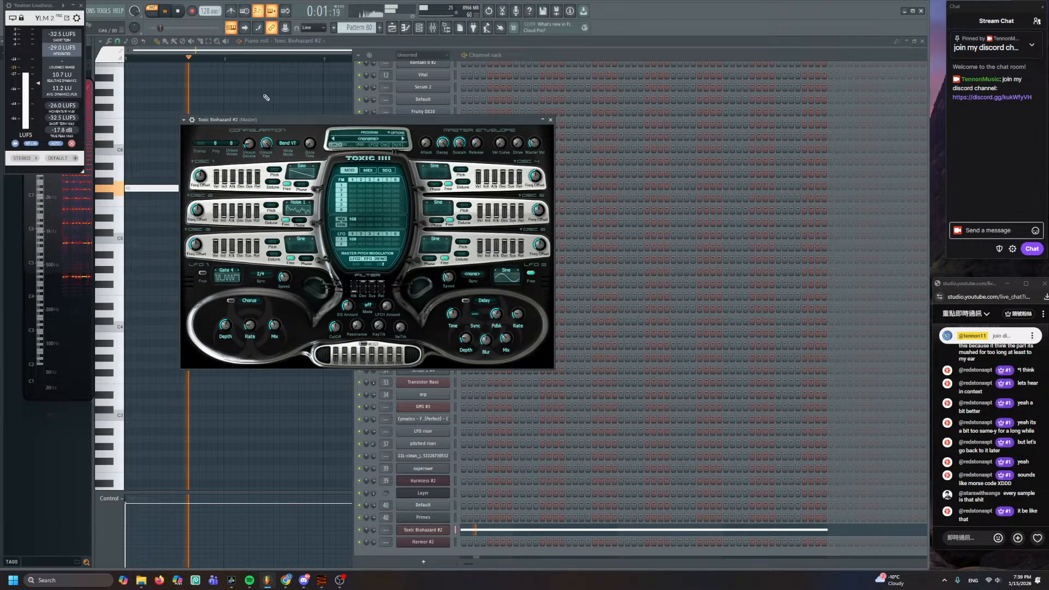
- Stop playback and add a G4 note of equal length an octave below the existing note in Pattern 80
{"action": "key", "text": "space"}
{"action": "left_click", "coordinate": [142, 187]}
{"action": "left_click", "coordinate": [127, 276]}
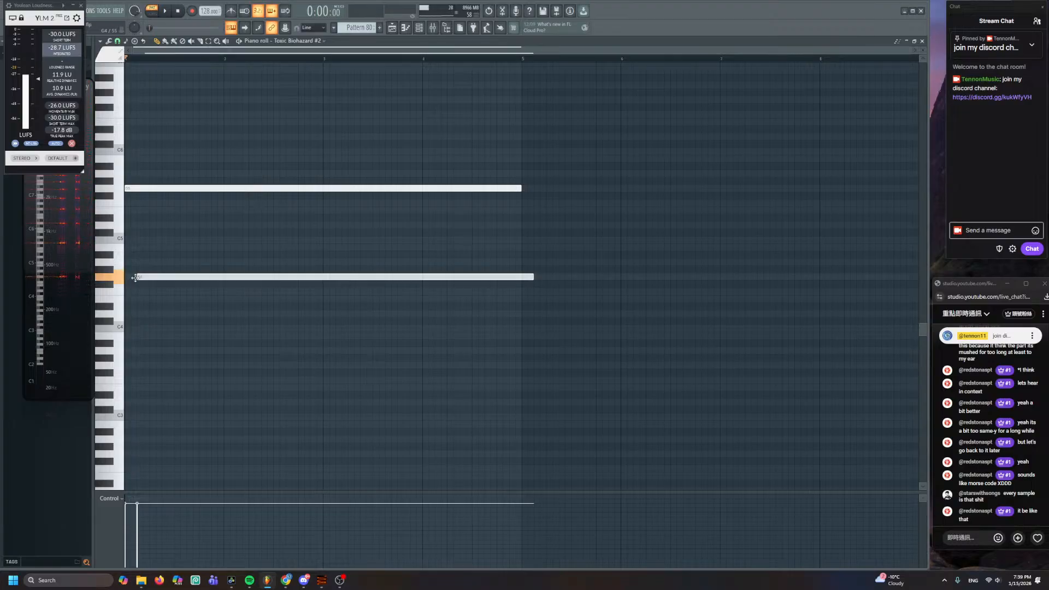
- Open Toxic Biohazard #2 and look through its polyphony options
{"action": "left_click", "coordinate": [419, 27]}
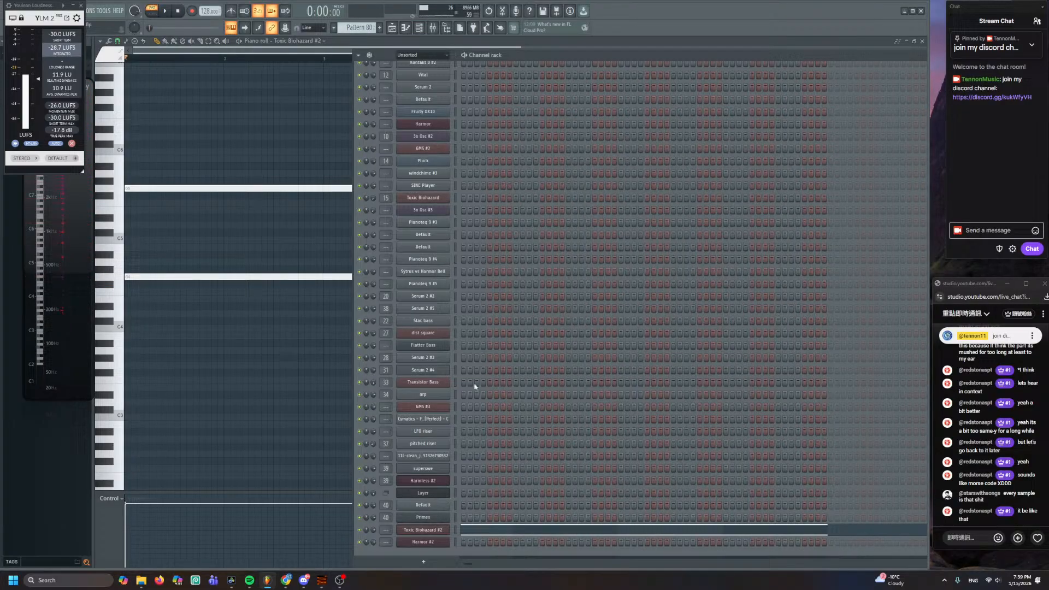
{"action": "left_click", "coordinate": [423, 529]}
{"action": "left_click", "coordinate": [216, 143]}
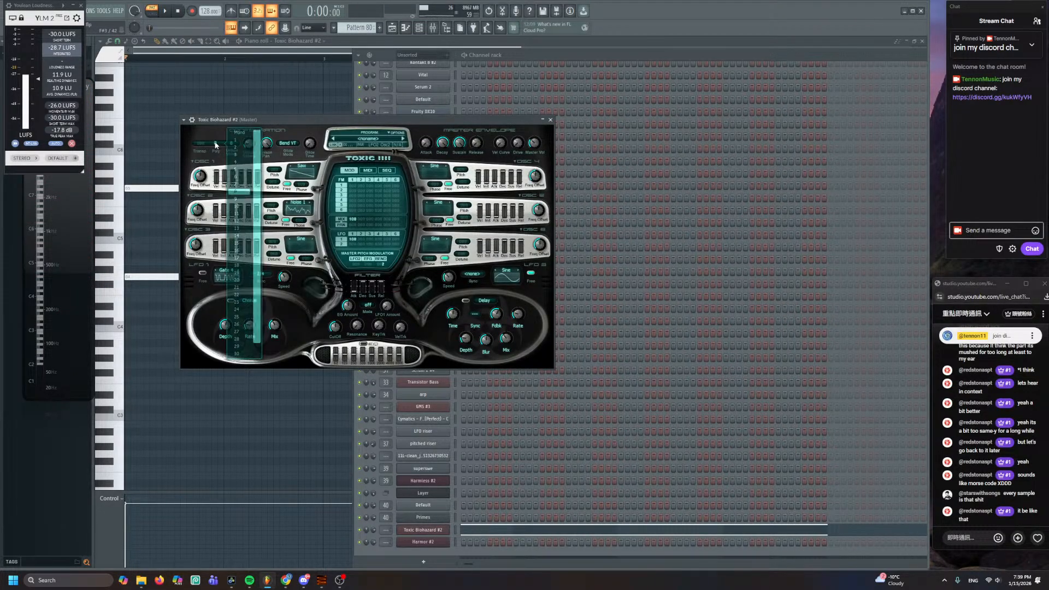
{"action": "left_click_drag", "start_coordinate": [256, 190], "coordinate": [259, 411]}
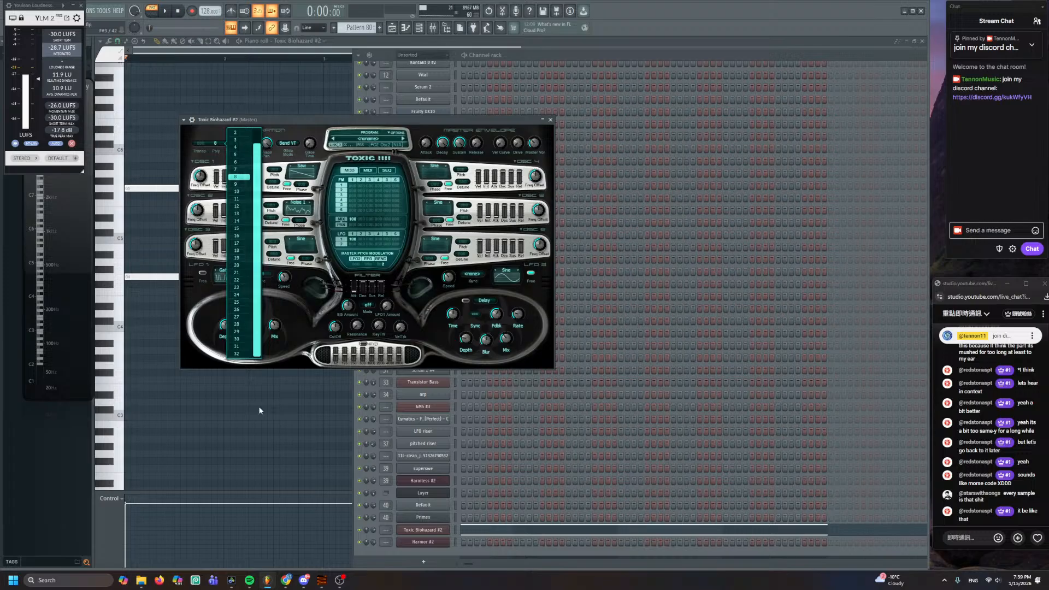
- Set the polyphony of Toxic Biohazard #2 to 32 and briefly audition the pattern
{"action": "left_click", "coordinate": [242, 355]}
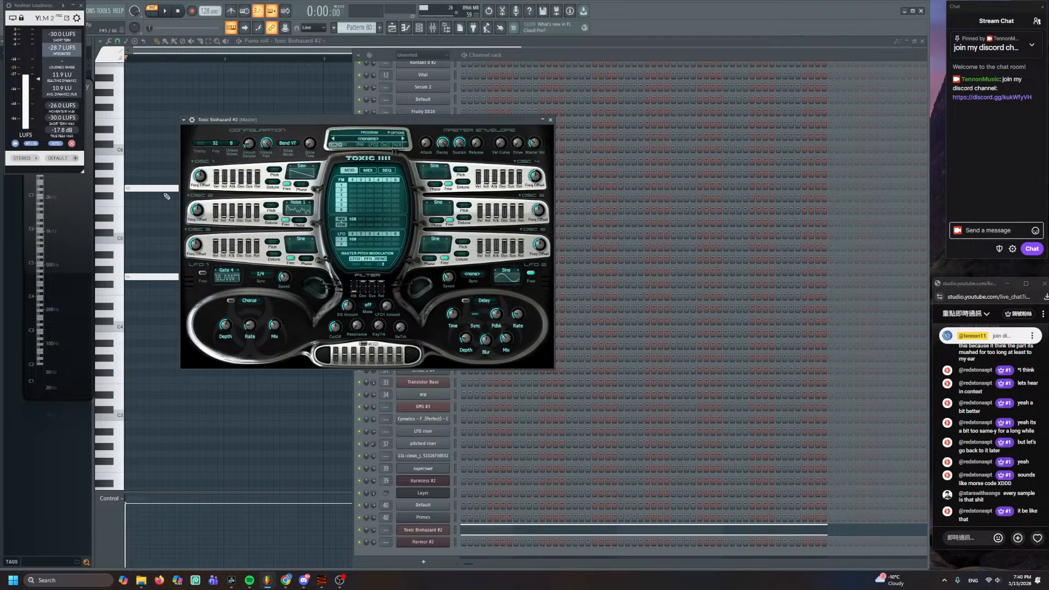
{"action": "left_click", "coordinate": [231, 145]}
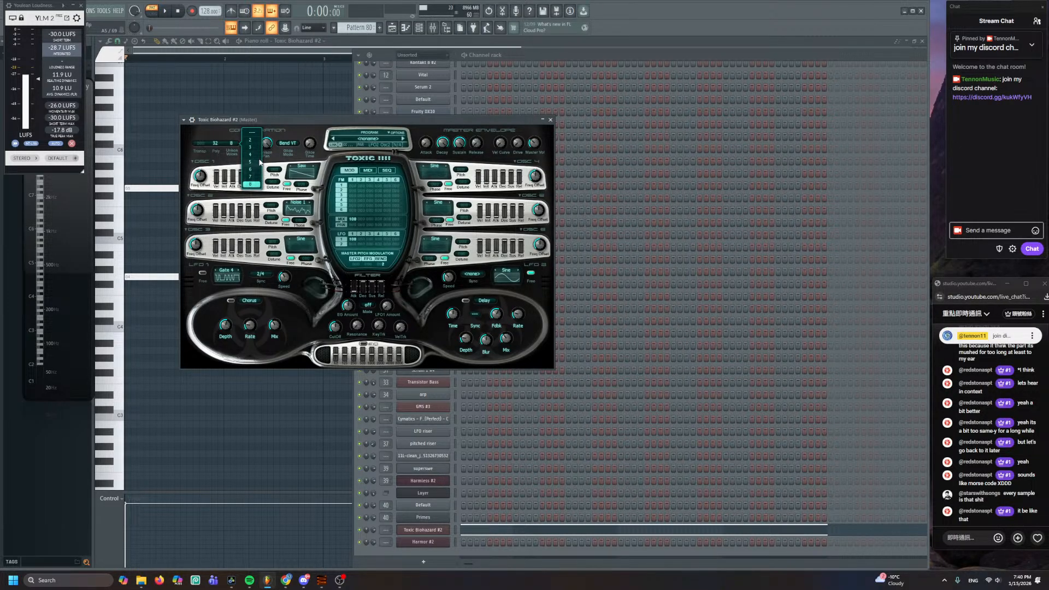
{"action": "left_click", "coordinate": [288, 132]}
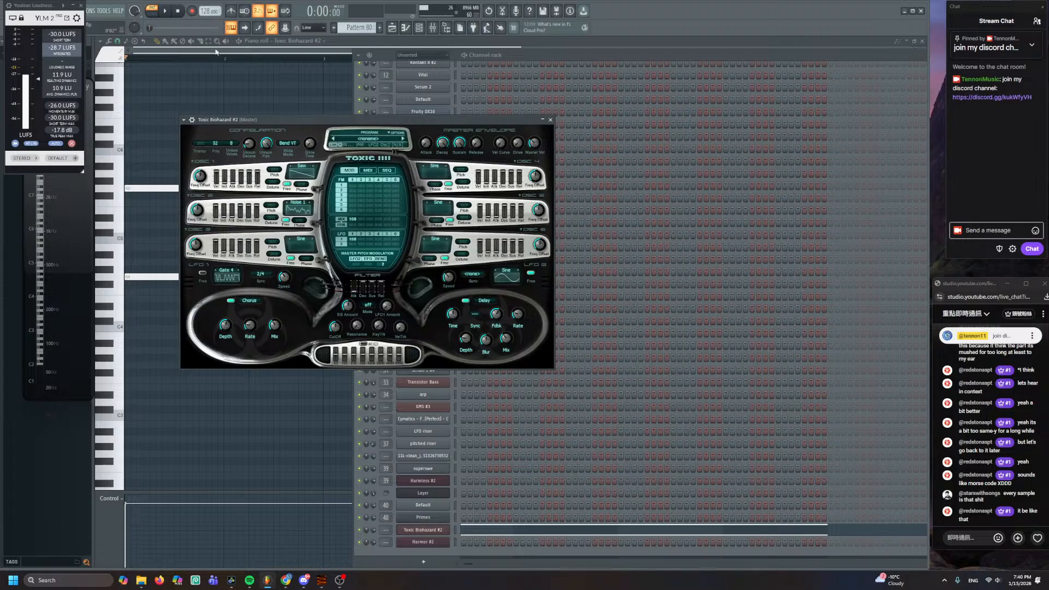
{"action": "key", "text": "space"}
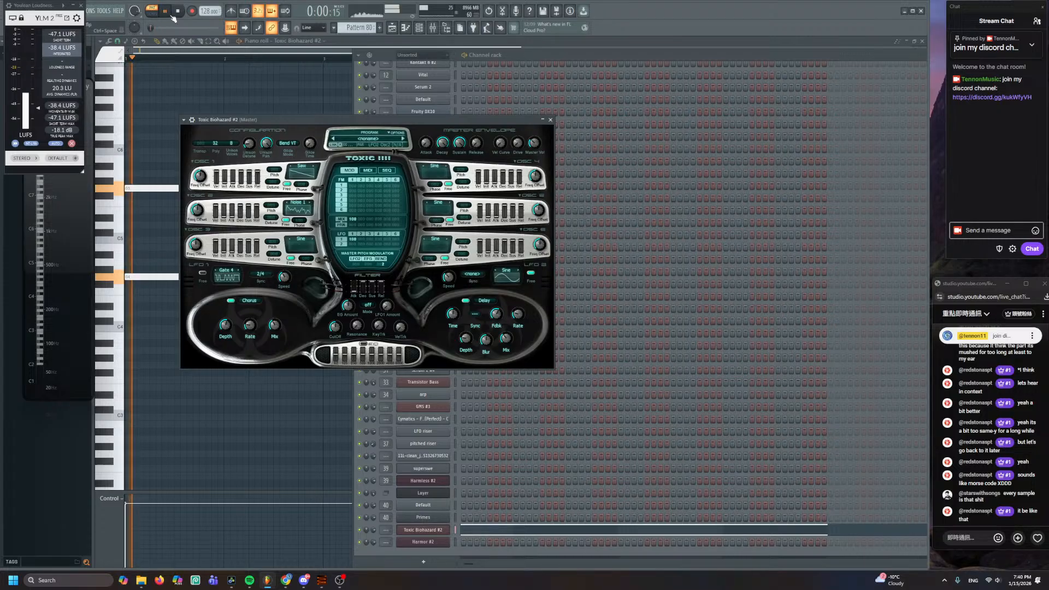
{"action": "key", "text": "space"}
- Replace the two existing high notes with four-bar notes on G2, G3 and D4 starting at bar 1
{"action": "right_click", "coordinate": [144, 190]}
{"action": "right_click", "coordinate": [141, 277]}
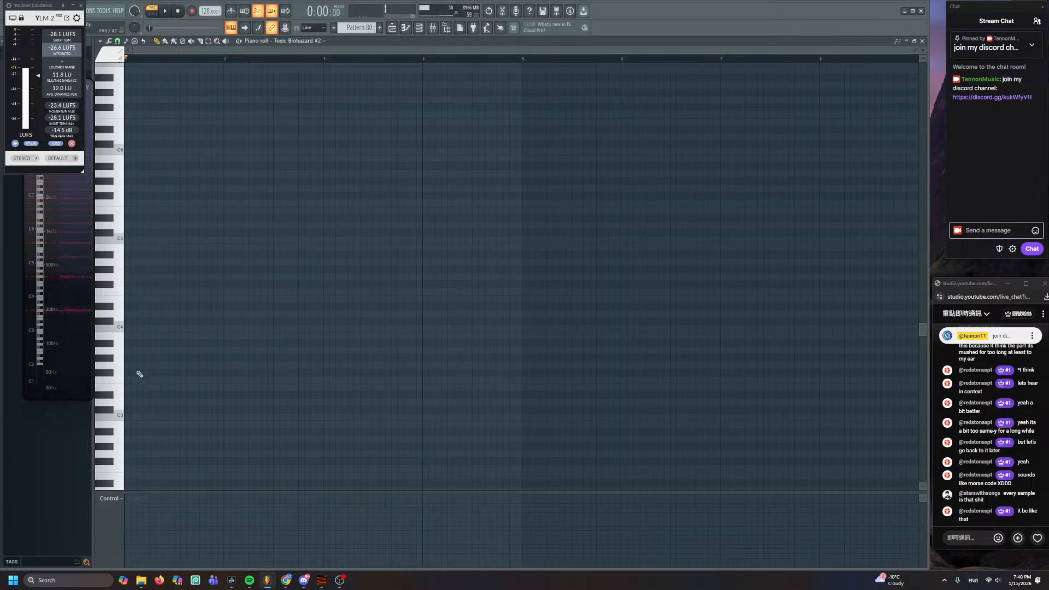
{"action": "left_click", "coordinate": [140, 365]}
{"action": "right_click", "coordinate": [141, 363]}
{"action": "left_click", "coordinate": [132, 455]}
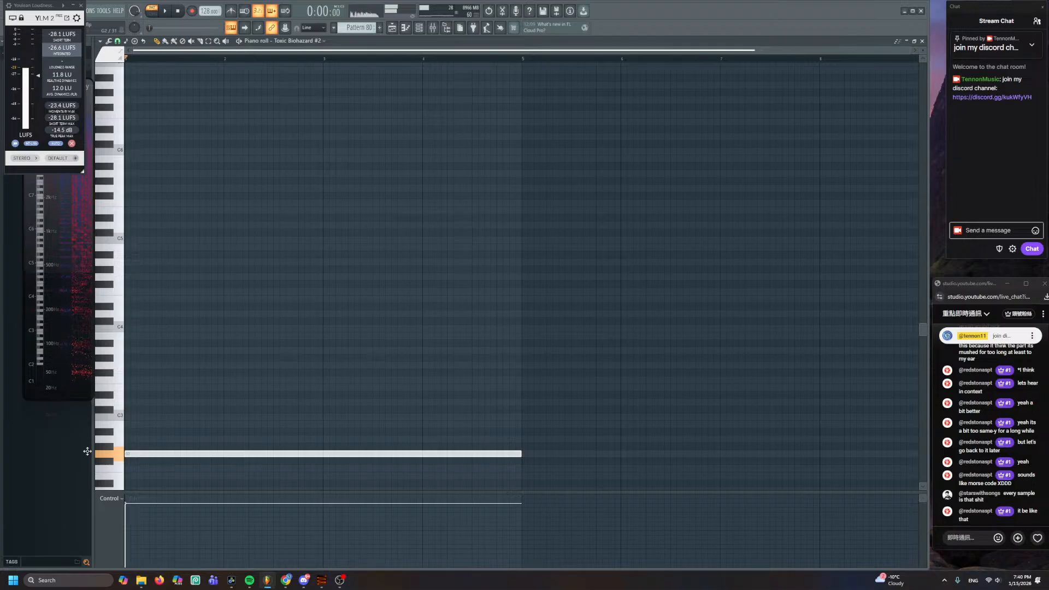
{"action": "left_click", "coordinate": [133, 365]}
{"action": "key", "text": "space"}
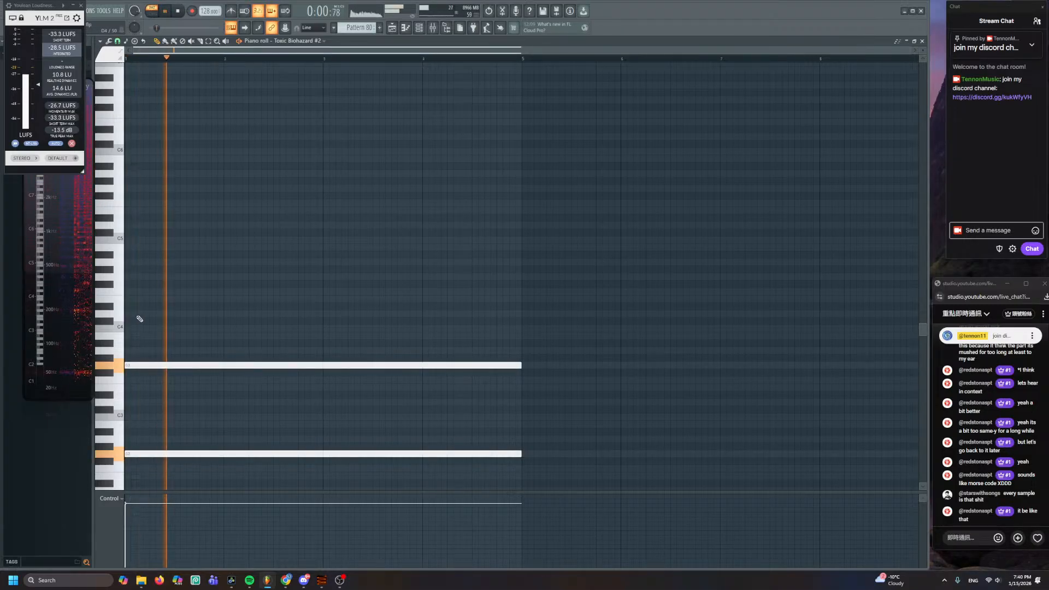
{"action": "left_click", "coordinate": [138, 314]}
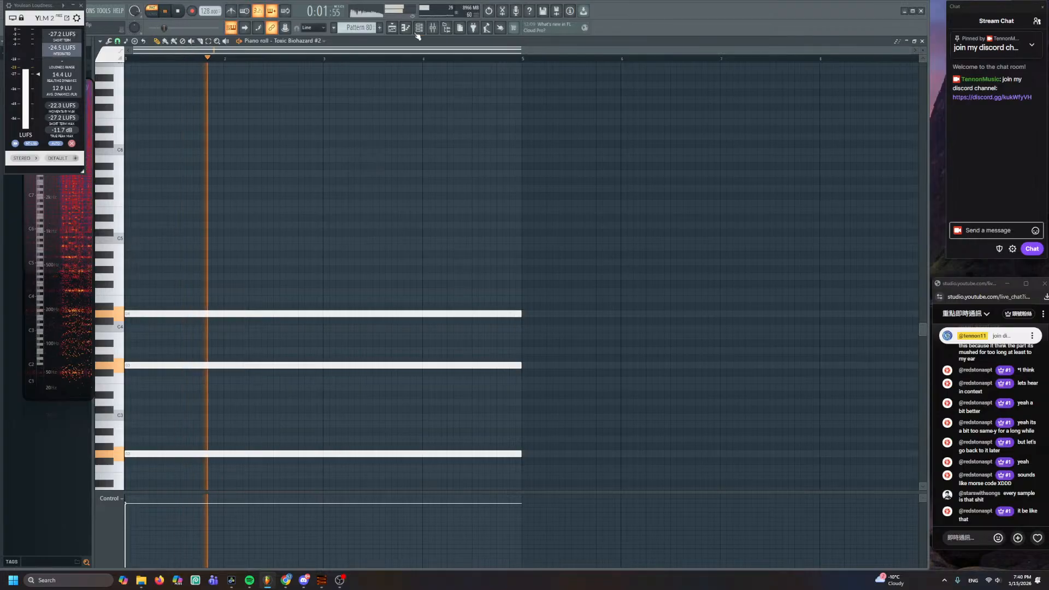
- Slice the three sustained notes at bar 3, halfway through bar 3 and at bar 4
{"action": "scroll", "coordinate": [264, 107], "scroll_direction": "down", "scroll_amount": 3}
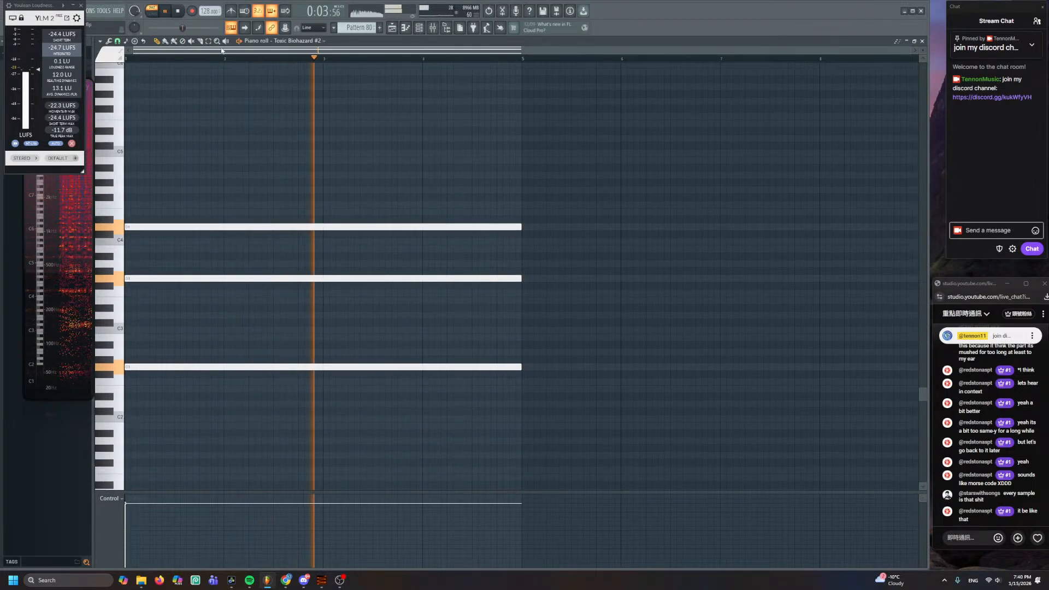
{"action": "key", "text": "space"}
{"action": "key", "text": "space"}
{"action": "left_click_drag", "start_coordinate": [313, 136], "coordinate": [323, 429]}
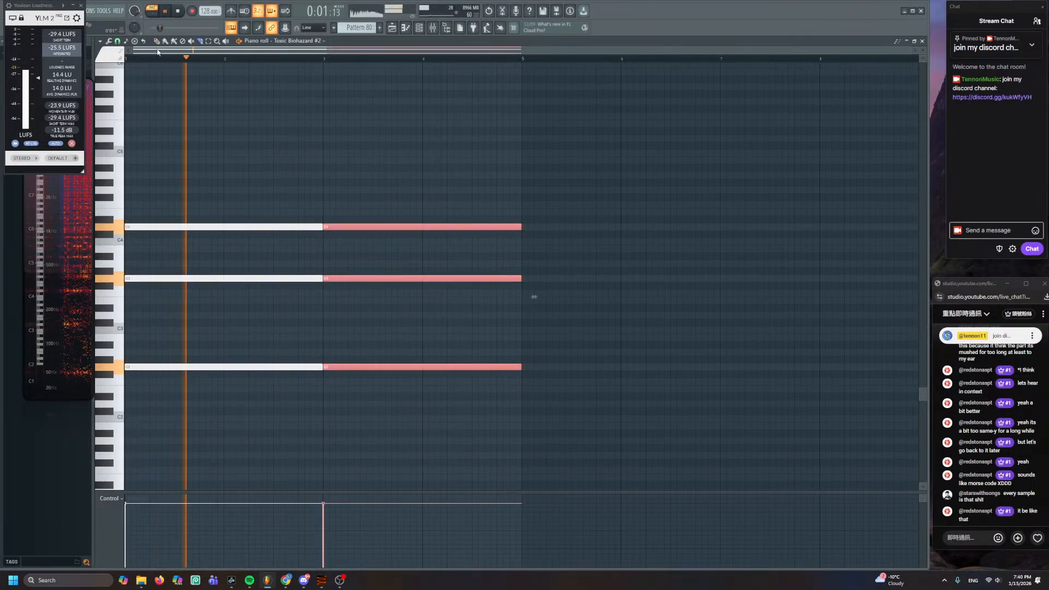
{"action": "left_click_drag", "start_coordinate": [373, 191], "coordinate": [376, 396]}
{"action": "left_click_drag", "start_coordinate": [428, 194], "coordinate": [421, 404]}
- Lower the first half-bar chord in bar 3 by four semitones and the second by two, and play the pattern
{"action": "key", "text": "space"}
{"action": "left_click_drag", "start_coordinate": [339, 194], "coordinate": [415, 184]}
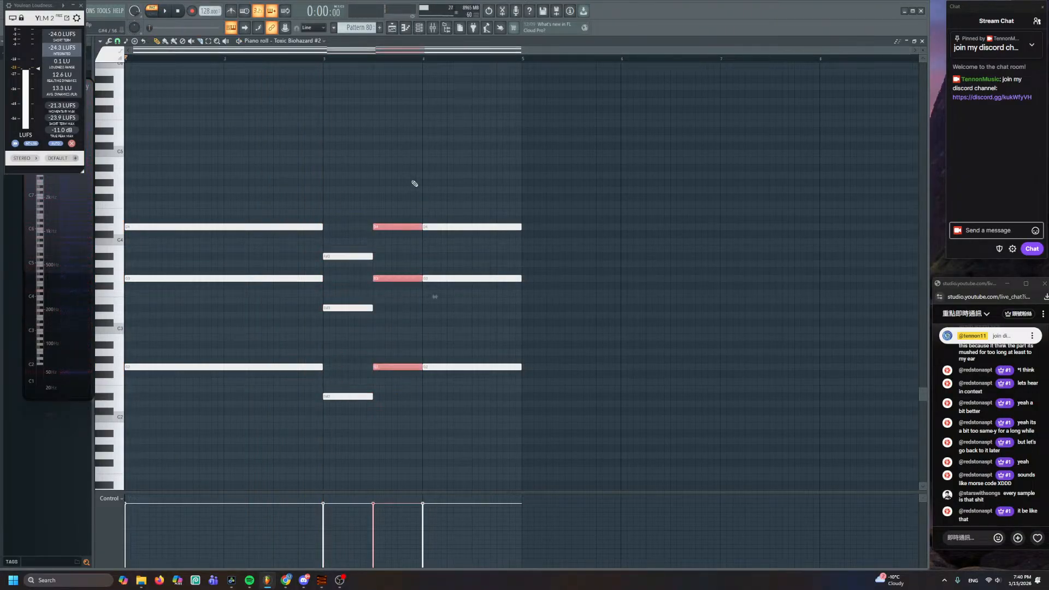
{"action": "mouse_move", "coordinate": [394, 234]}
{"action": "left_mouse_down"}
{"action": "mouse_move", "coordinate": [396, 260]}
{"action": "mouse_move", "coordinate": [391, 237]}
{"action": "left_mouse_up"}
{"action": "key", "text": "space"}
{"action": "left_click", "coordinate": [370, 89]}
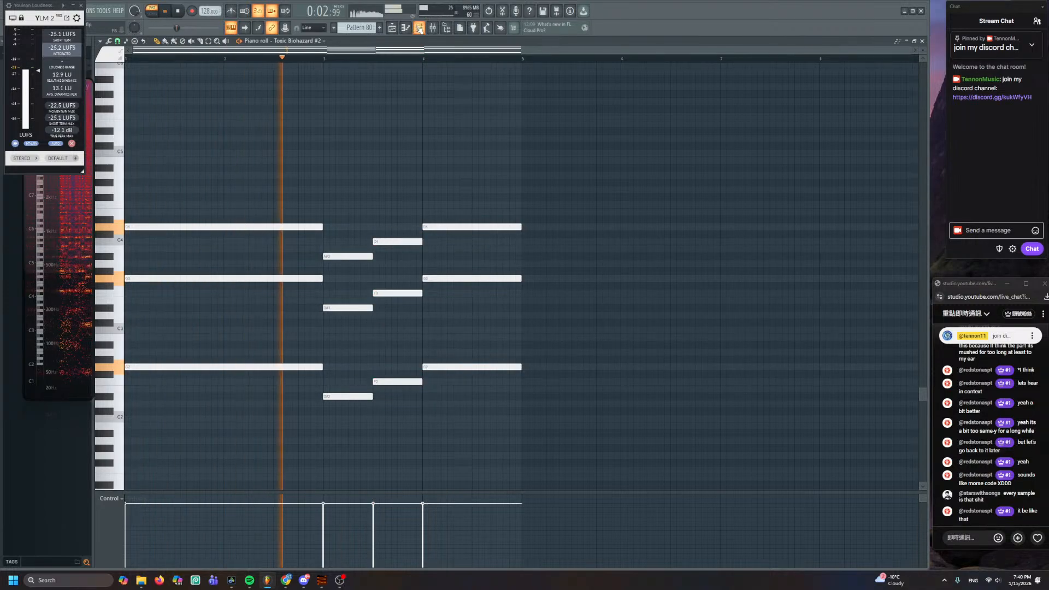
- Turn off the Delay effect in Toxic Biohazard #2 and stop playback
{"action": "key", "text": "F6"}
{"action": "left_click", "coordinate": [424, 530]}
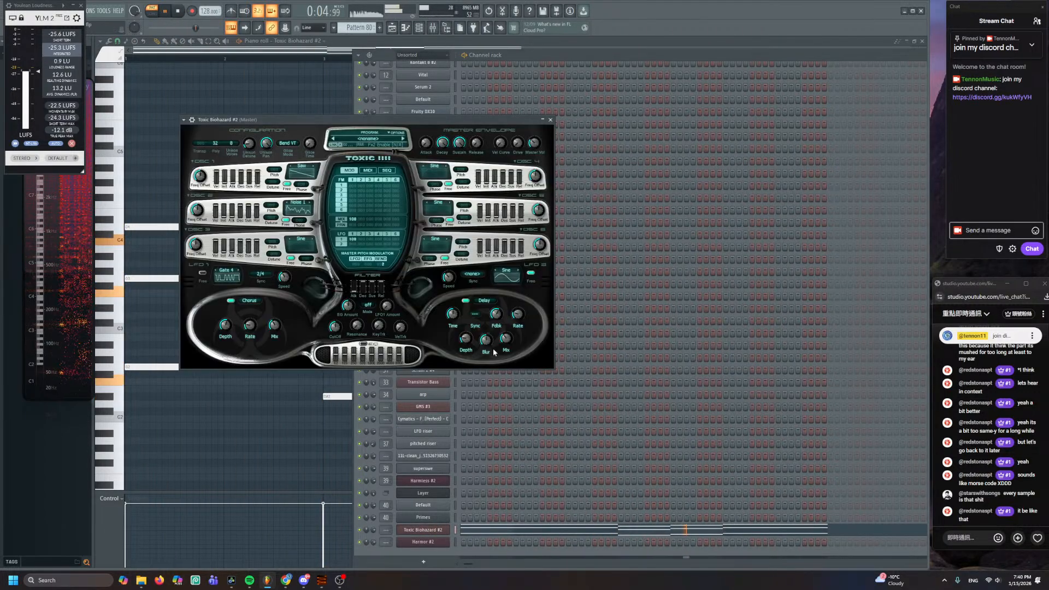
{"action": "left_click", "coordinate": [465, 301]}
{"action": "key", "text": "space"}
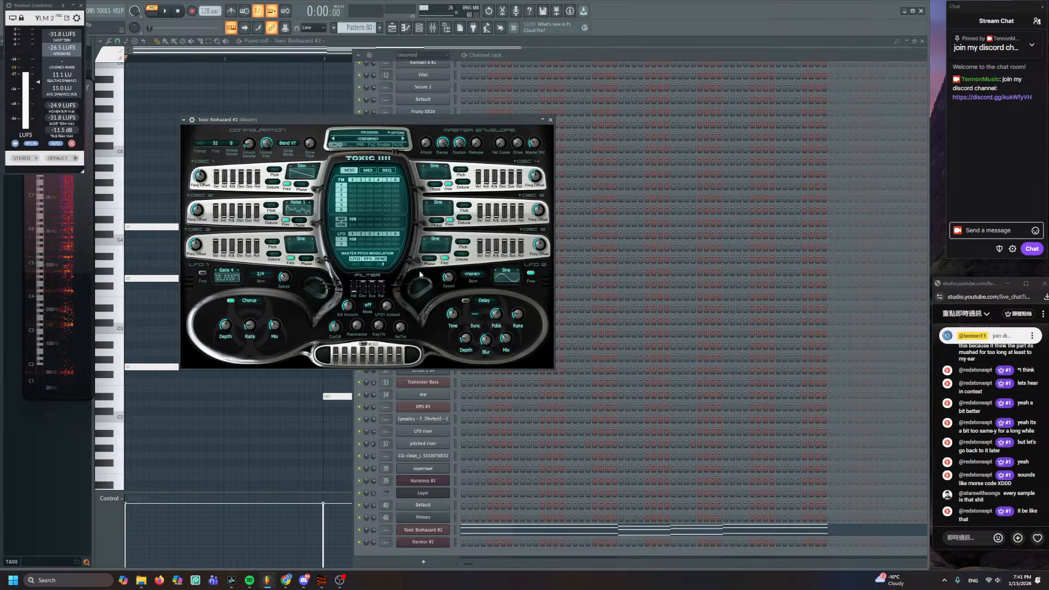
- Set the synth's filter mode to LP and tune its EG amount and cutoff by ear while auditioning the pattern
{"action": "key", "text": "space"}
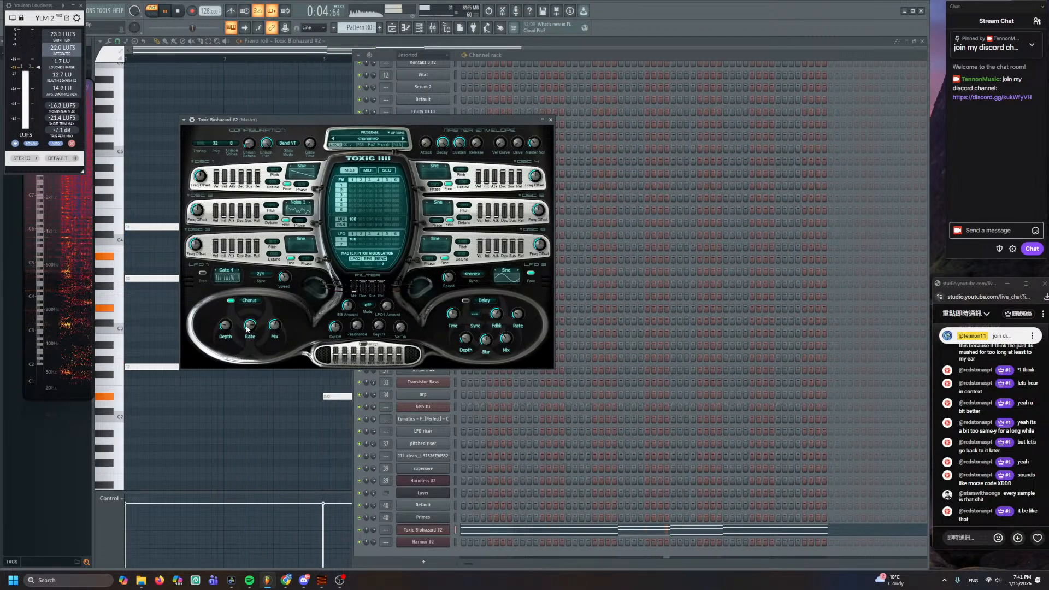
{"action": "left_click", "coordinate": [365, 305]}
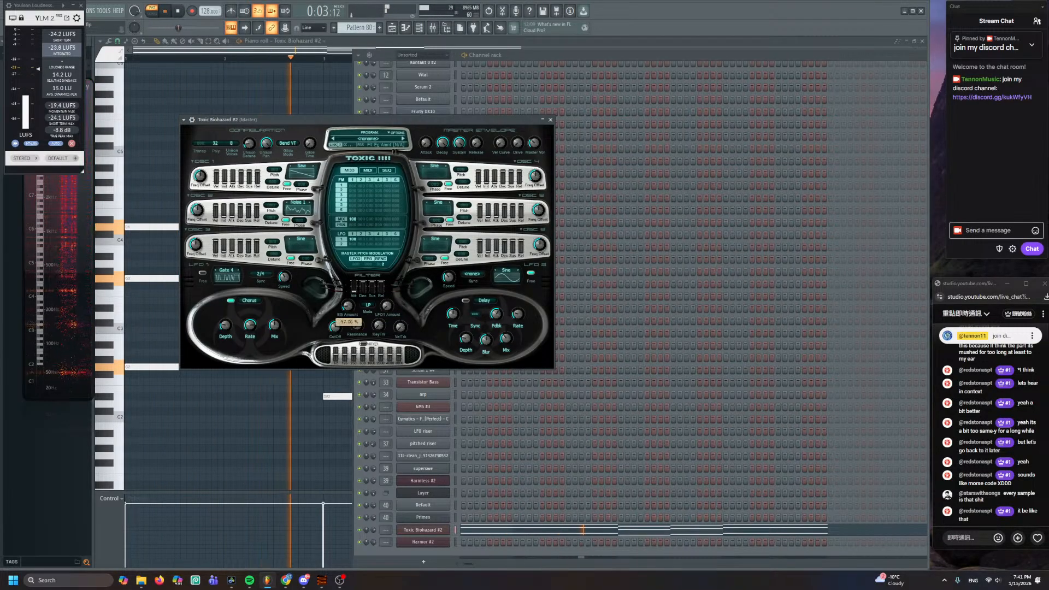
{"action": "left_click_drag", "start_coordinate": [335, 326], "coordinate": [335, 289]}
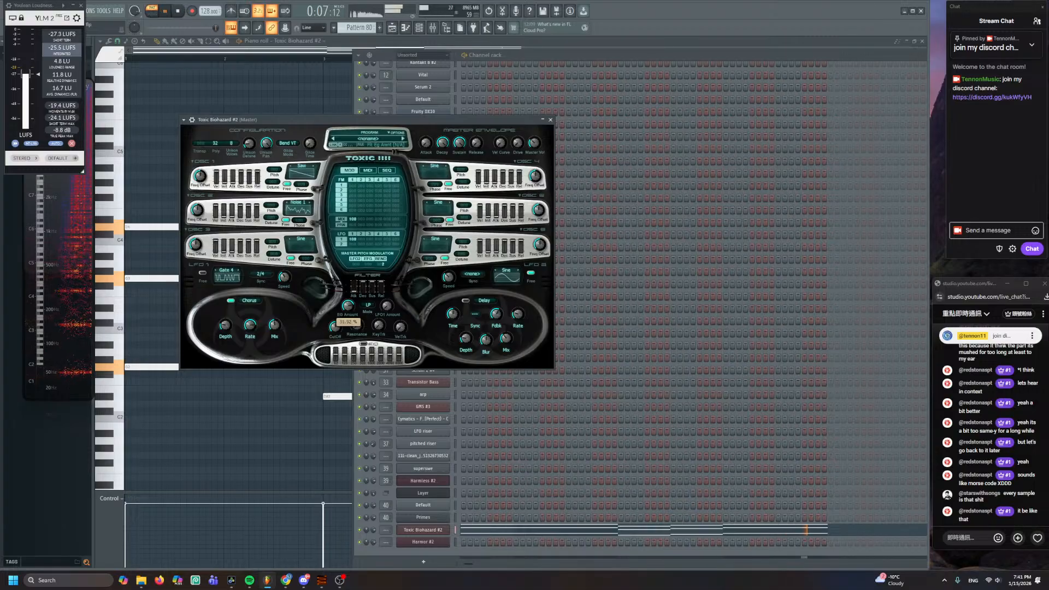
{"action": "left_click_drag", "start_coordinate": [335, 327], "coordinate": [335, 328]}
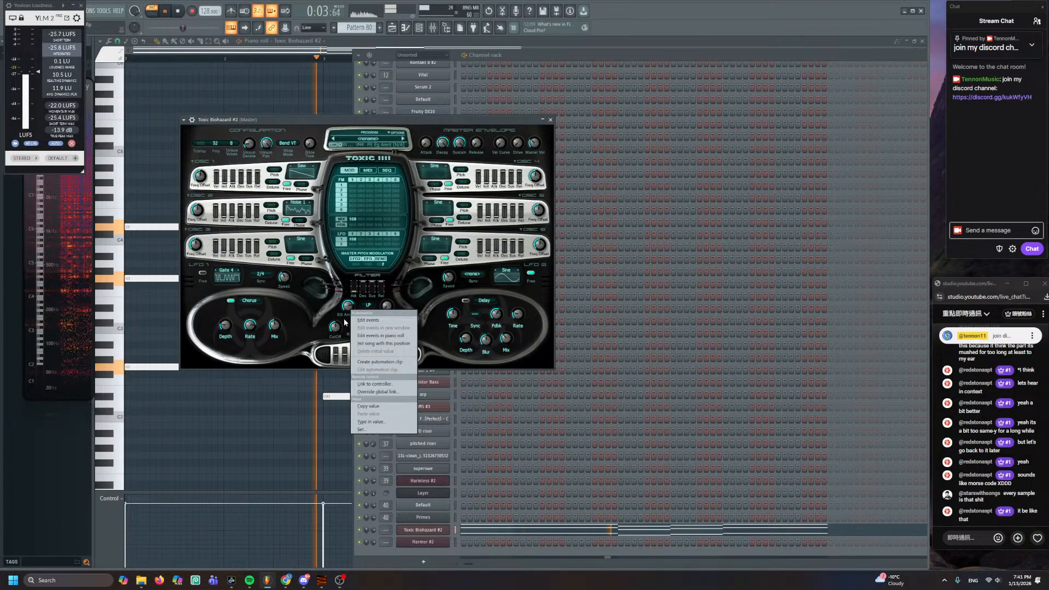
{"action": "left_click", "coordinate": [349, 325]}
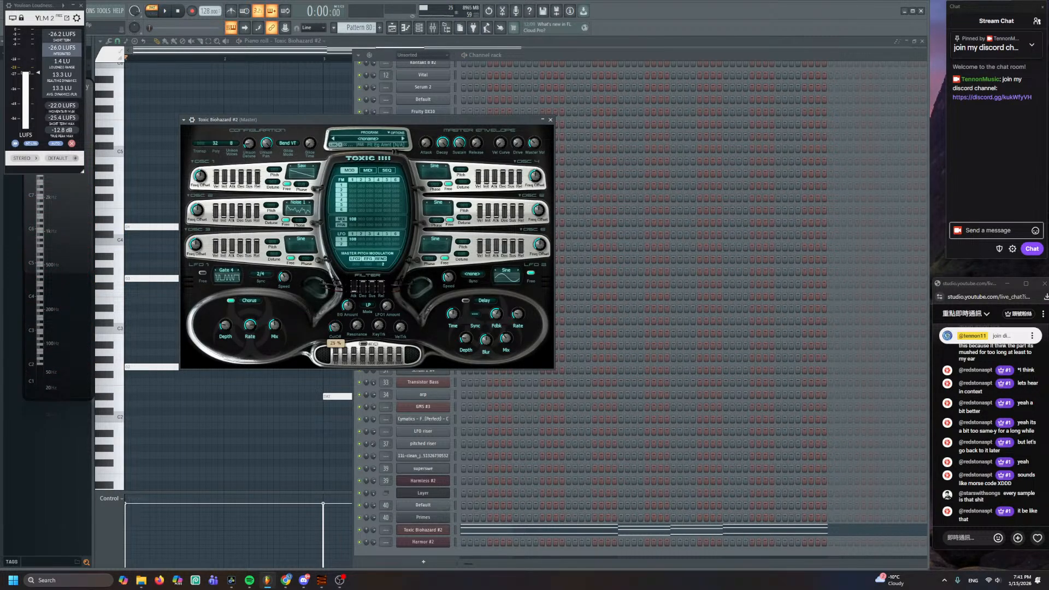
{"action": "key", "text": "space"}
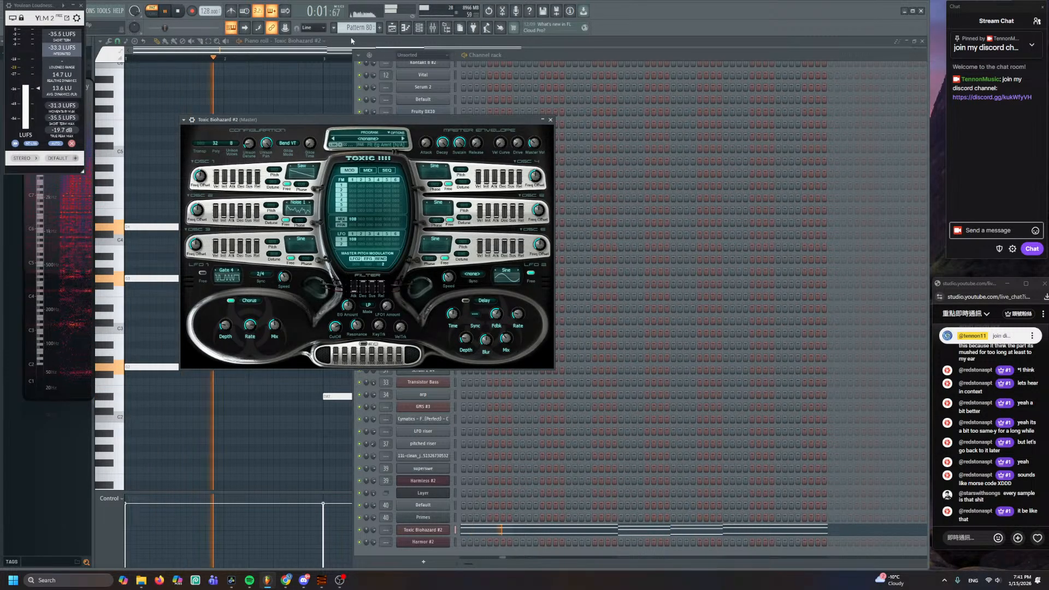
{"action": "key", "text": "space"}
- Play the arrangement from just before the Pattern 80 clips to hear the chords in context
{"action": "key", "text": "F5"}
{"action": "left_click", "coordinate": [356, 62]}
{"action": "key", "text": "space"}
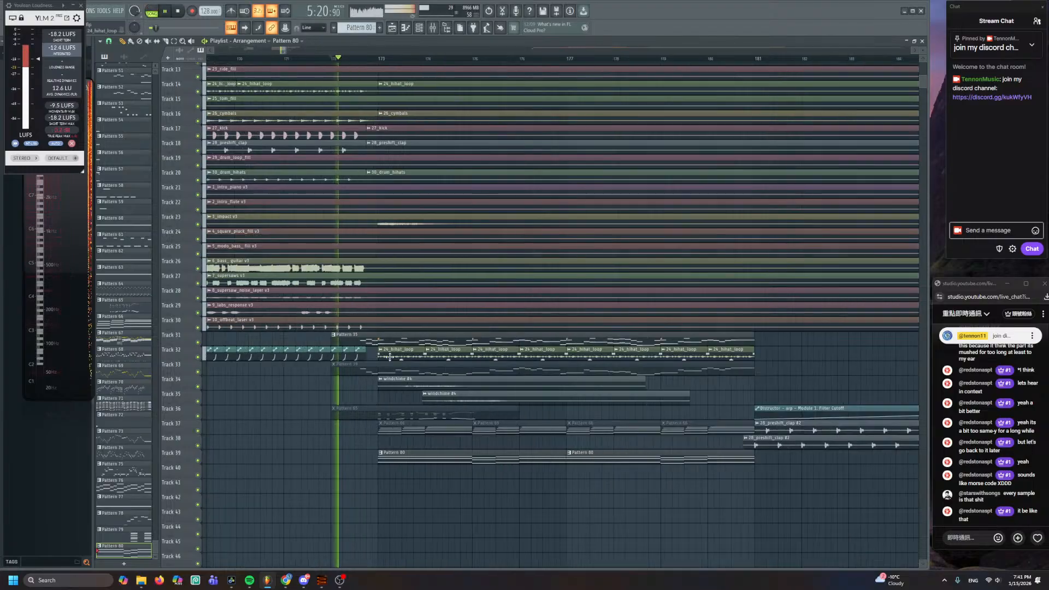
{"action": "scroll", "coordinate": [357, 300], "scroll_direction": "down", "scroll_amount": 3}
{"action": "scroll", "coordinate": [356, 300], "scroll_direction": "up", "scroll_amount": 3}
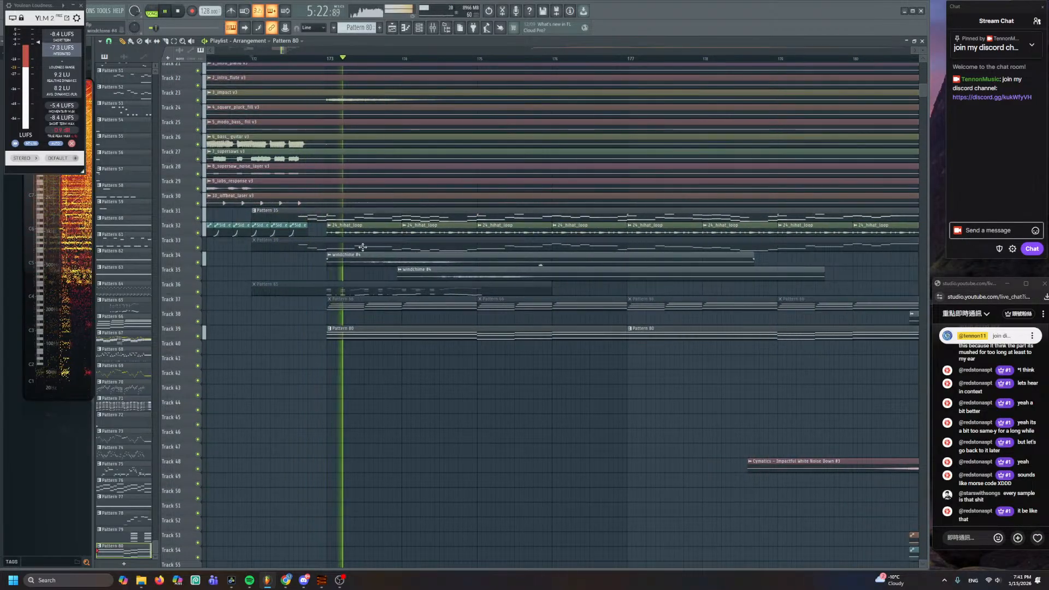
- Adjust the filter cutoff of Toxic Biohazard #2 against the playing arrangement, and stop playback
{"action": "key", "text": "F6"}
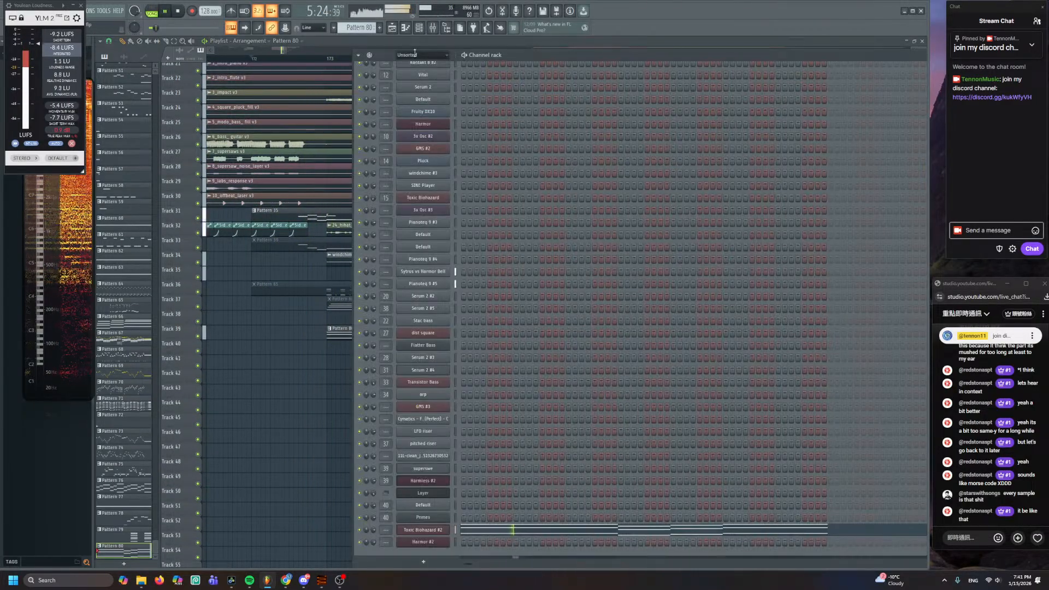
{"action": "left_click", "coordinate": [427, 530]}
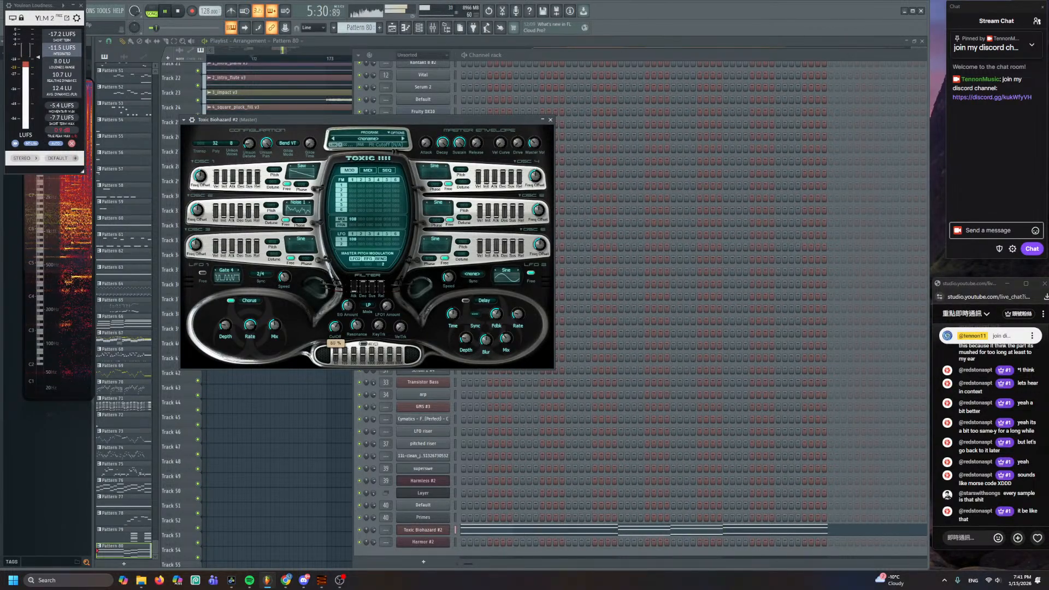
{"action": "key", "text": "space"}
- Duplicate the chords of bars 3 and 4 twice so the progression runs through bar 8
{"action": "key", "text": "F7"}
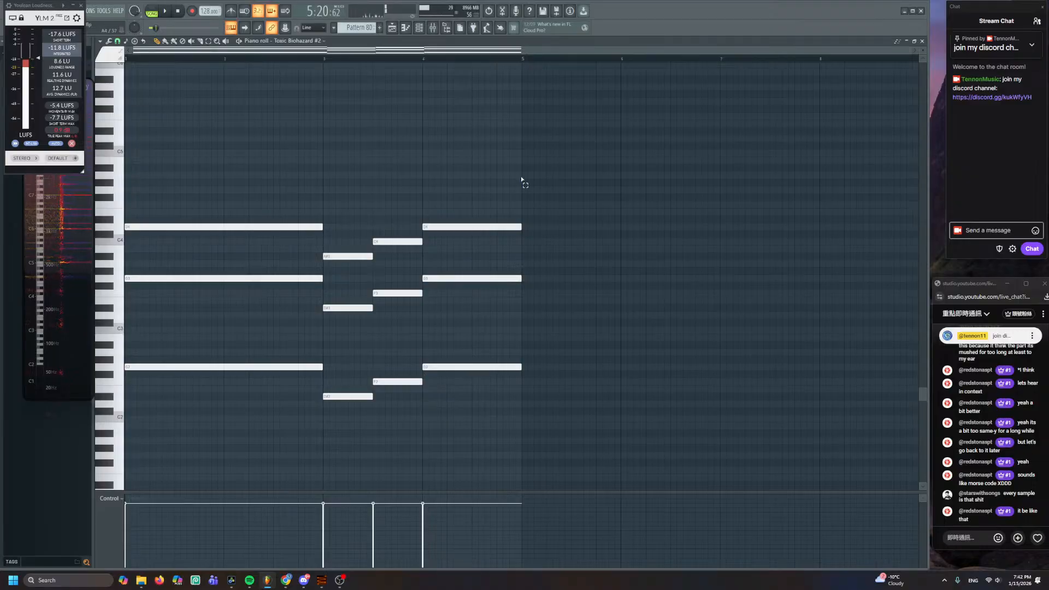
{"action": "left_click_drag", "start_coordinate": [326, 426], "coordinate": [525, 188]}
{"action": "key", "text": "ctrl+b"}
{"action": "key", "text": "ctrl+b"}
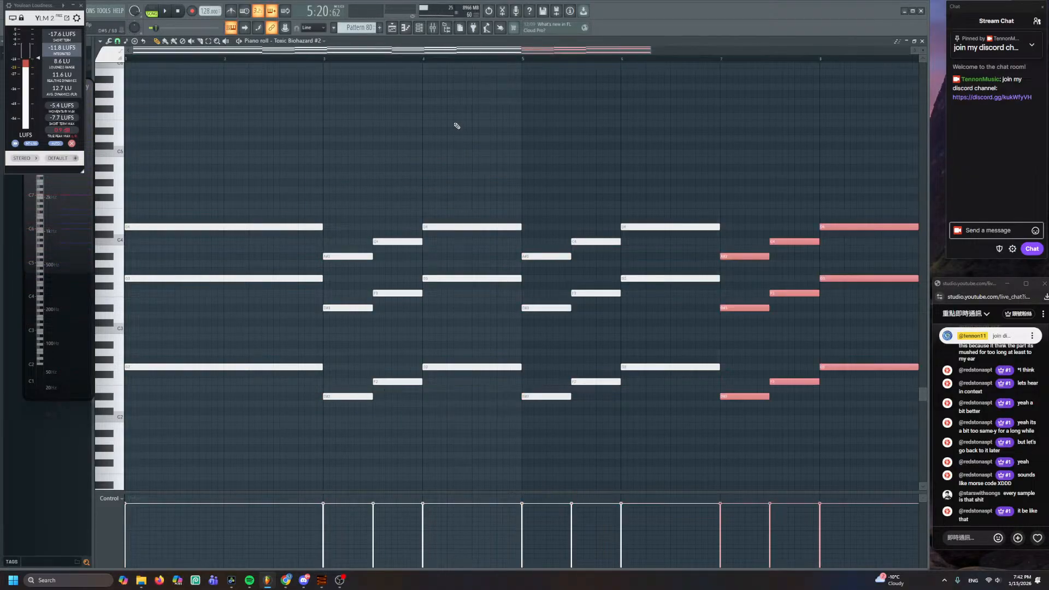
- Play the arrangement with the extended pattern and fine-tune the filter cutoff of Toxic Biohazard #2 again
{"action": "key", "text": "F5"}
{"action": "key", "text": "space"}
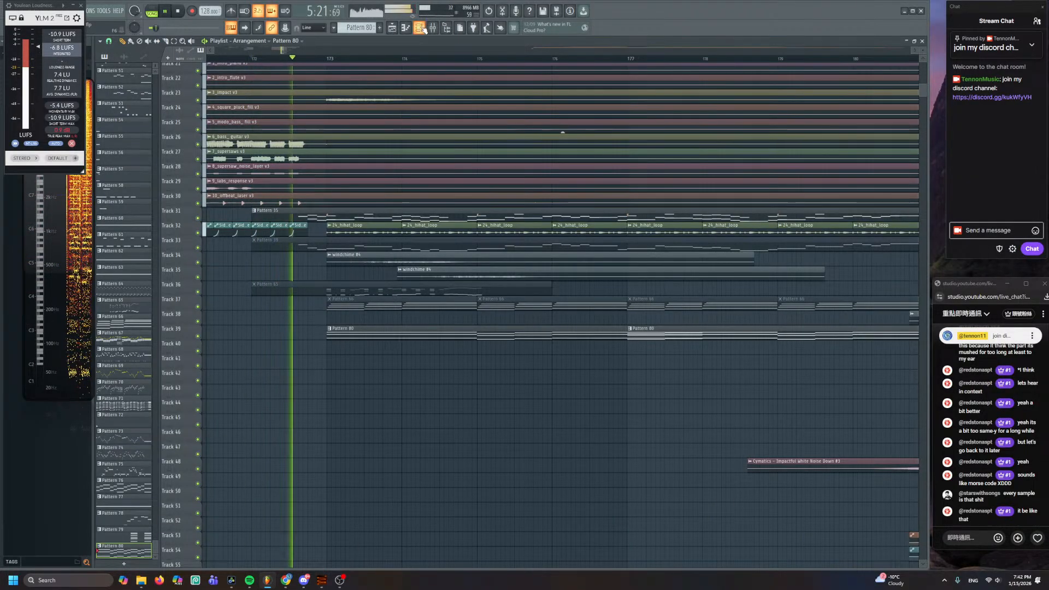
{"action": "key", "text": "F6"}
{"action": "left_click", "coordinate": [423, 529]}
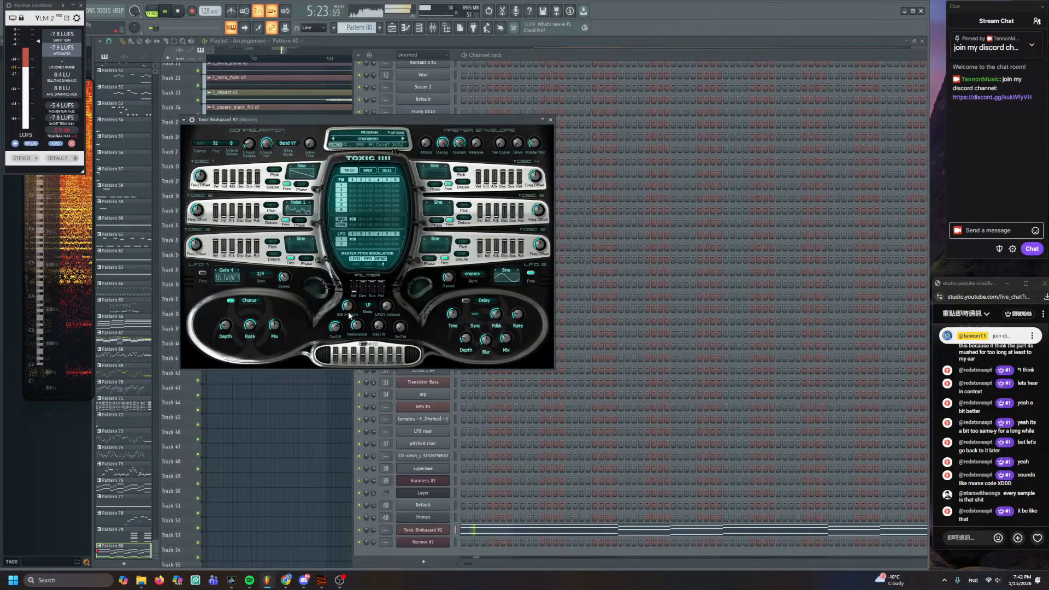
{"action": "left_click", "coordinate": [486, 530]}
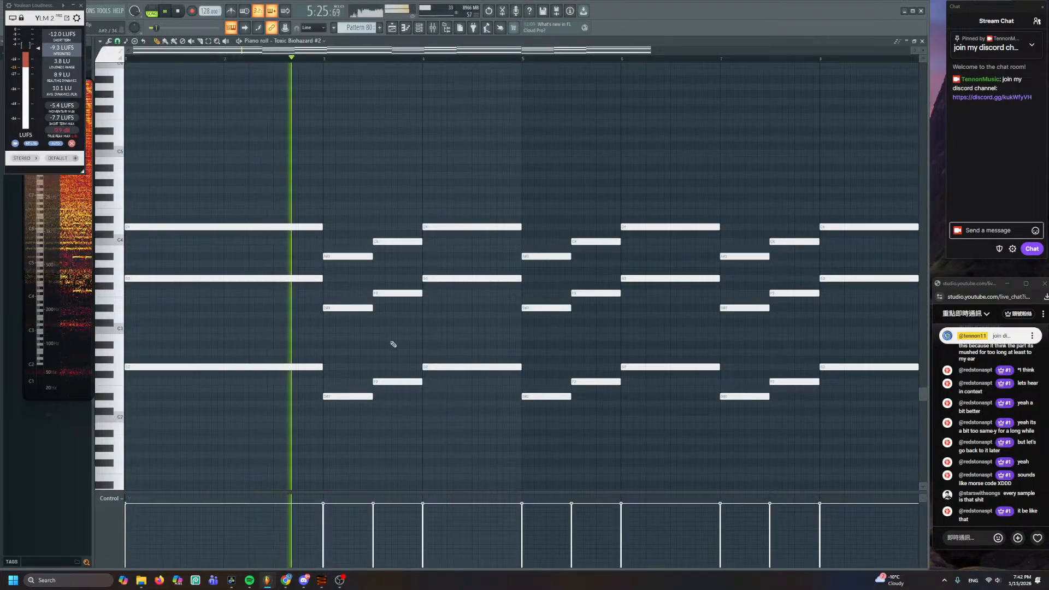
{"action": "key", "text": "F6"}
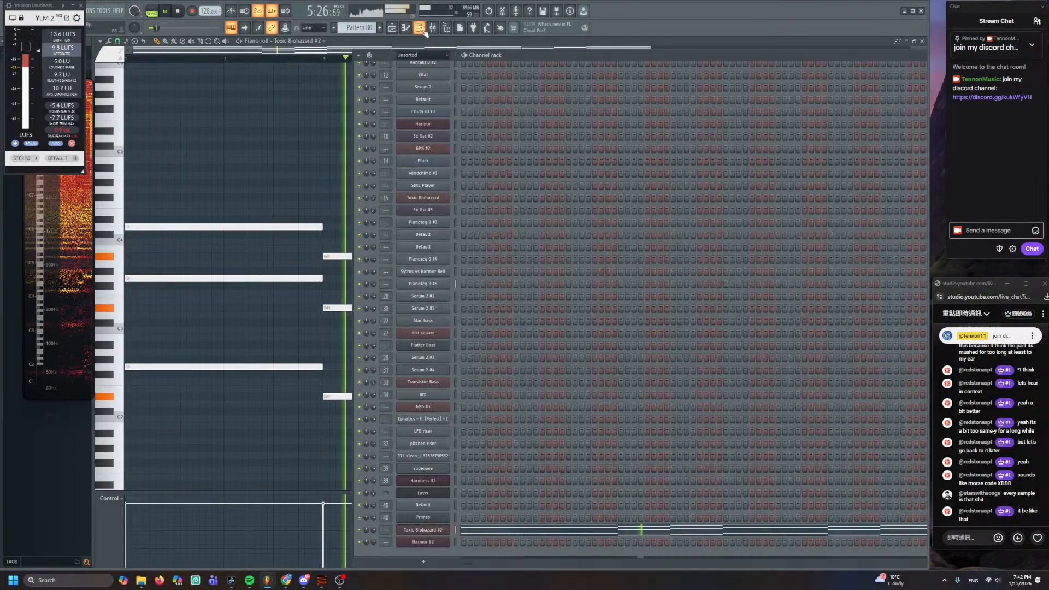
{"action": "left_click", "coordinate": [432, 531]}
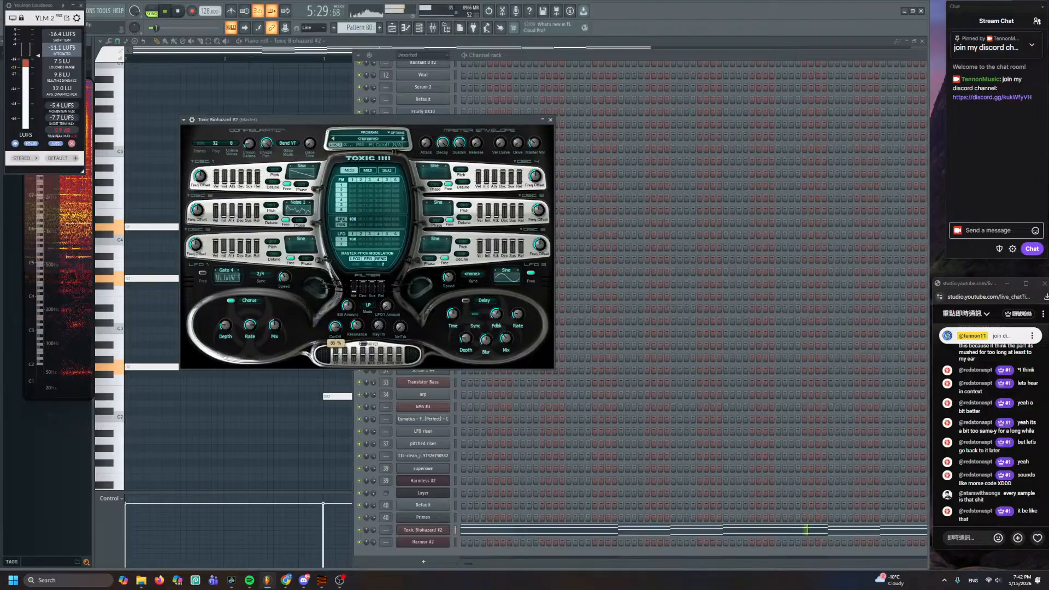
- Replace the two Pattern 80 clips on Track 39 with a single clip covering the same span
{"action": "key", "text": "F7"}
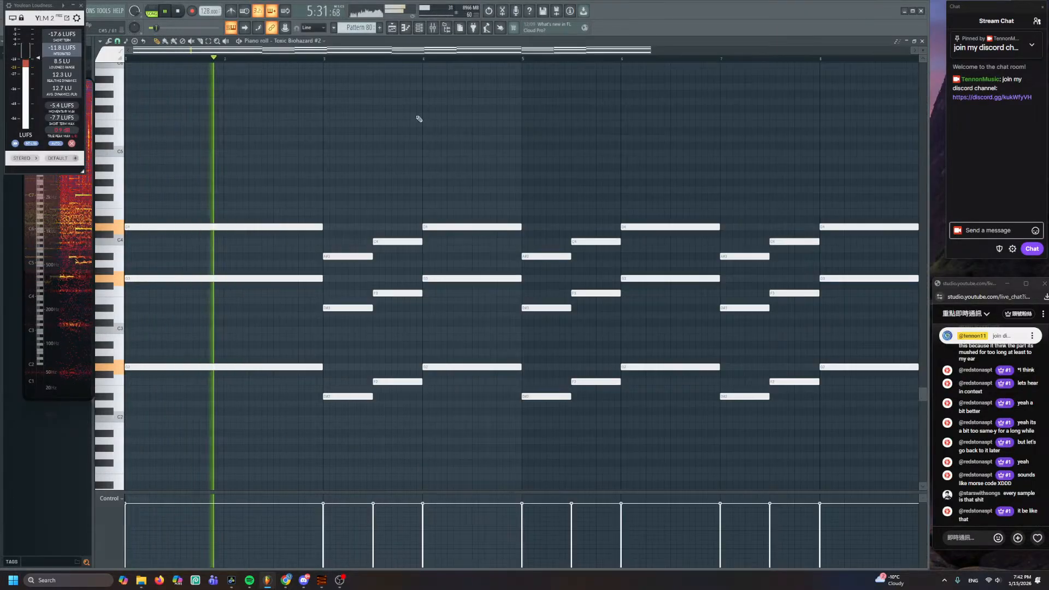
{"action": "key", "text": "F5"}
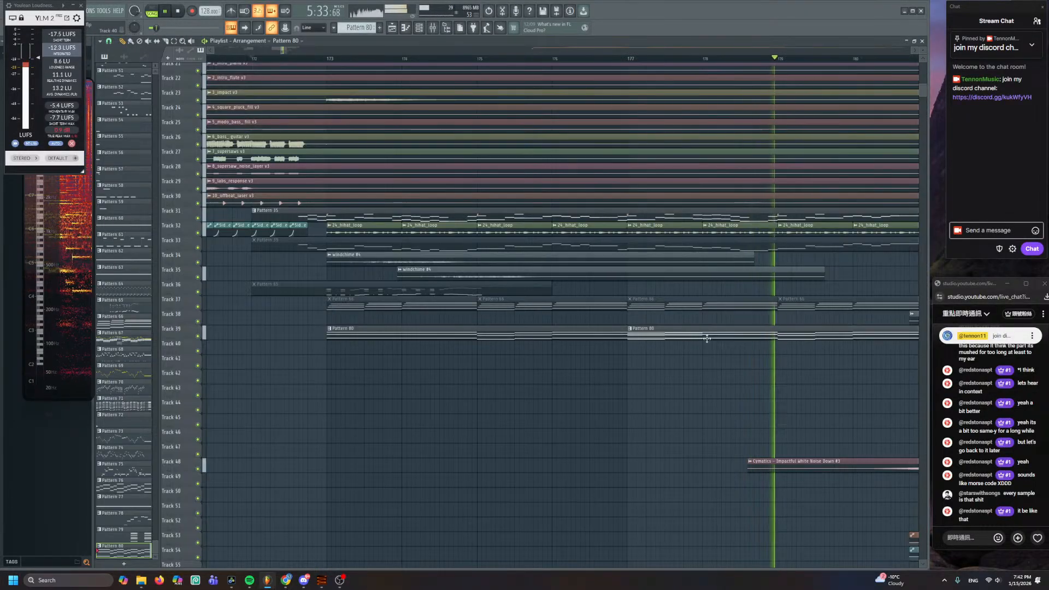
{"action": "scroll", "coordinate": [705, 333], "scroll_direction": "down", "scroll_amount": 4}
{"action": "scroll", "coordinate": [639, 284], "scroll_direction": "up", "scroll_amount": 4}
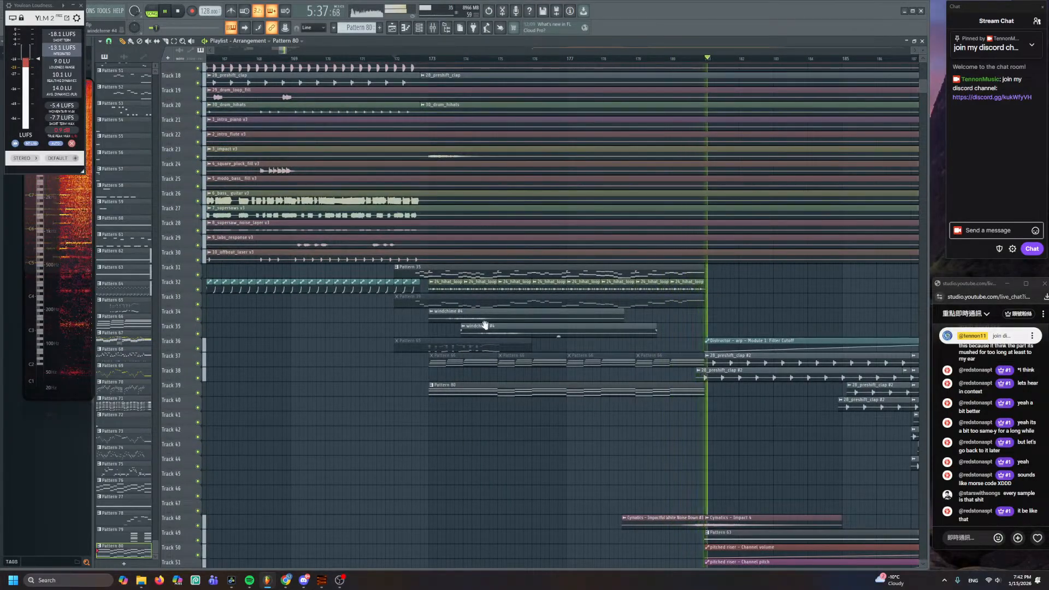
{"action": "scroll", "coordinate": [438, 262], "scroll_direction": "down", "scroll_amount": 2}
{"action": "scroll", "coordinate": [350, 143], "scroll_direction": "up", "scroll_amount": 2}
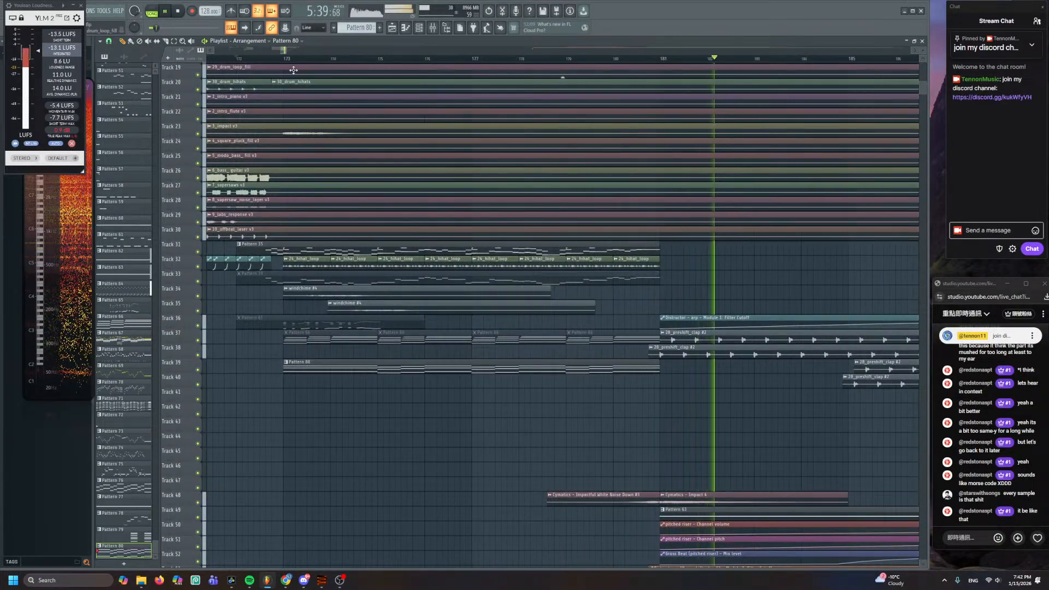
- Select the span of the Pattern 80 clip as the loop range and play Track 39 in isolation
{"action": "key", "text": "space"}
{"action": "left_click_drag", "start_coordinate": [285, 55], "coordinate": [664, 122]}
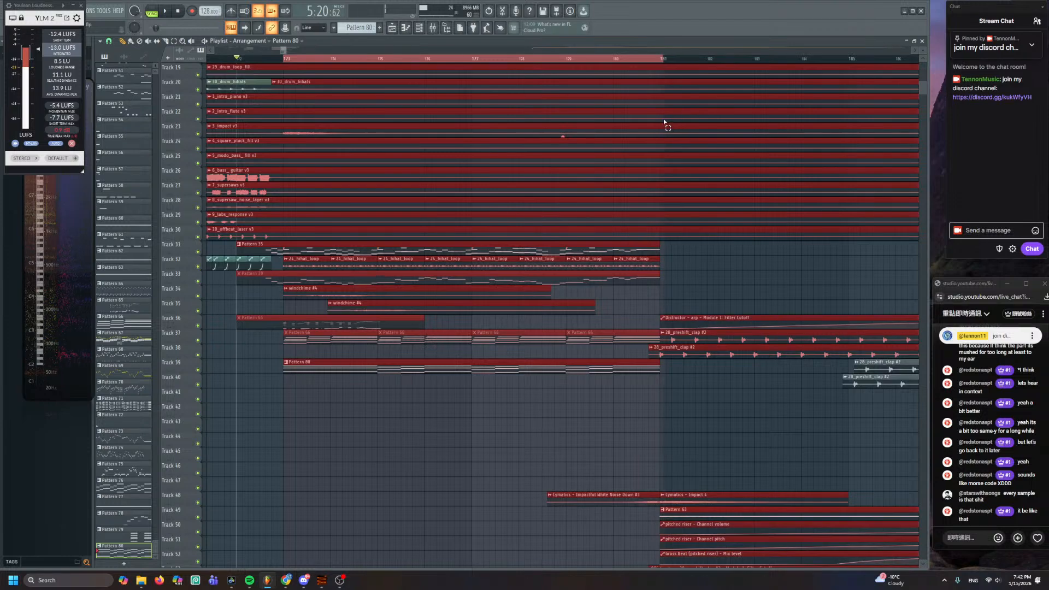
{"action": "left_click", "coordinate": [430, 393]}
{"action": "left_click", "coordinate": [197, 370], "text": "ctrl"}
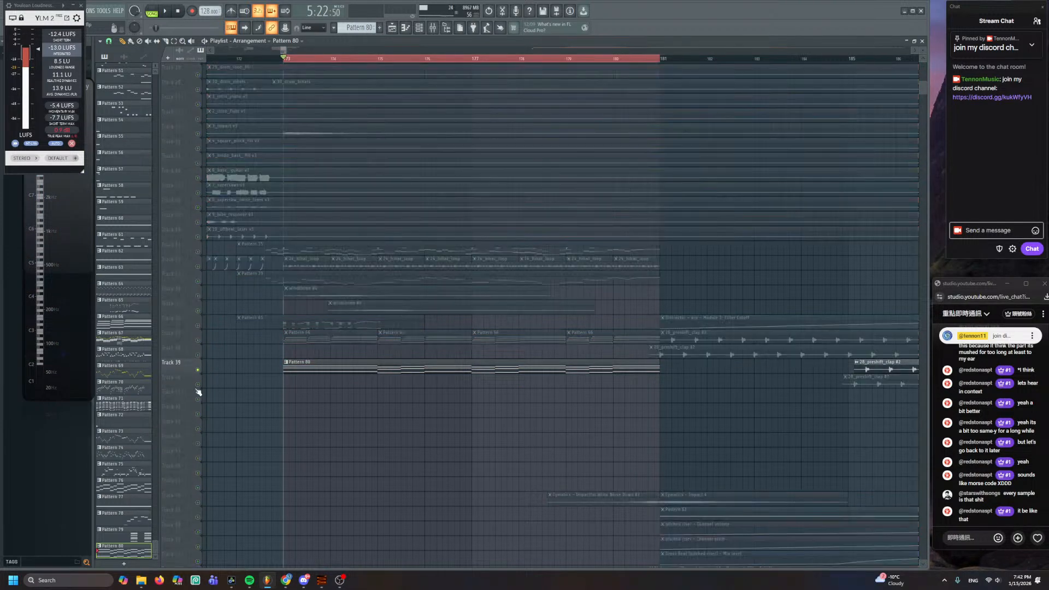
{"action": "left_click", "coordinate": [198, 385]}
{"action": "key", "text": "space"}
{"action": "left_click", "coordinate": [365, 368]}
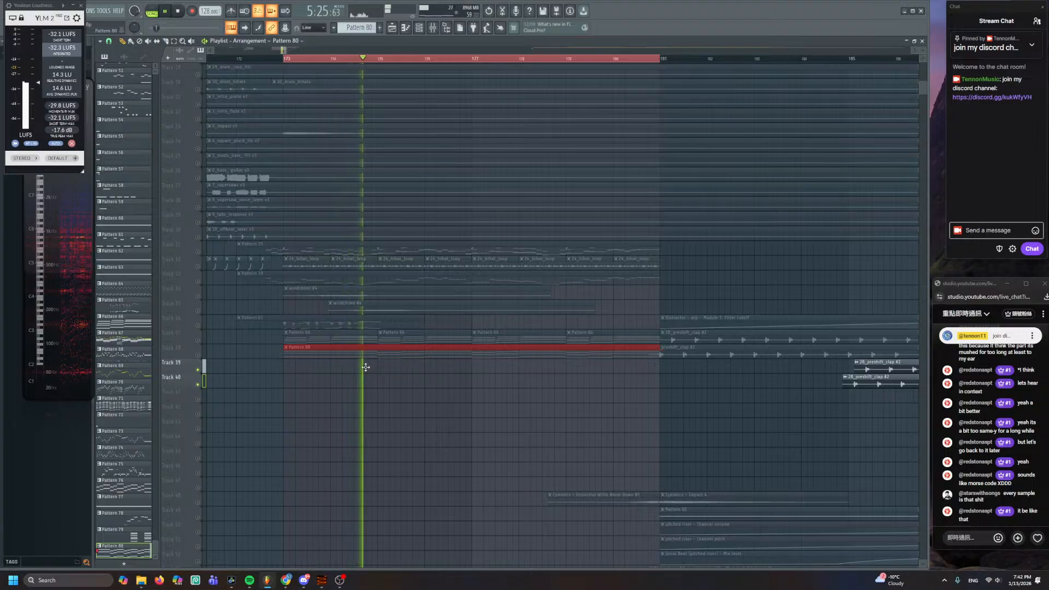
- Open Toxic Biohazard #2 and fine-tune its filter while the isolated chord part loops
{"action": "key", "text": "F6"}
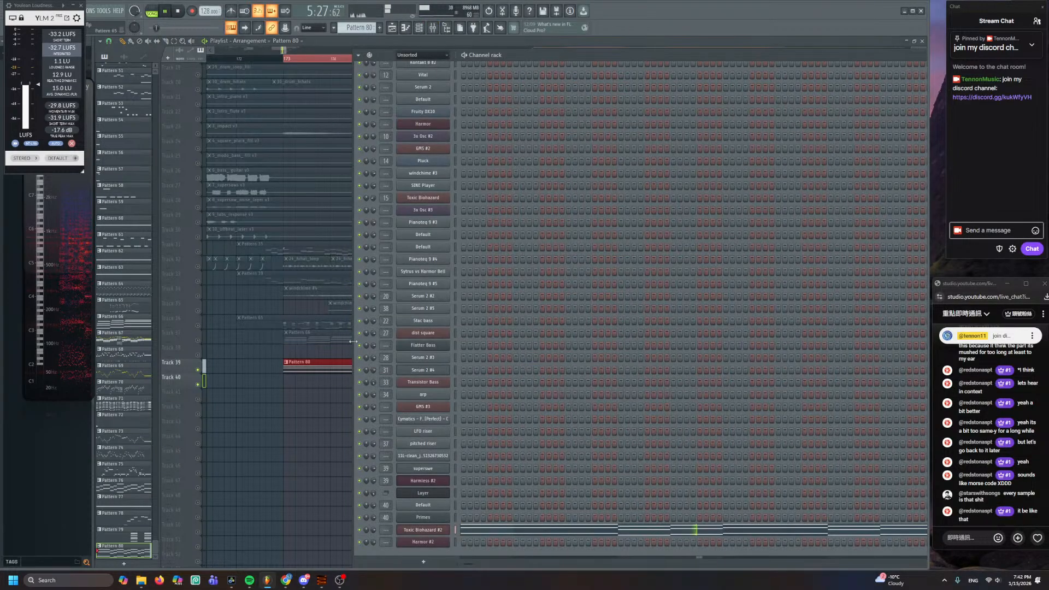
{"action": "left_click", "coordinate": [423, 530]}
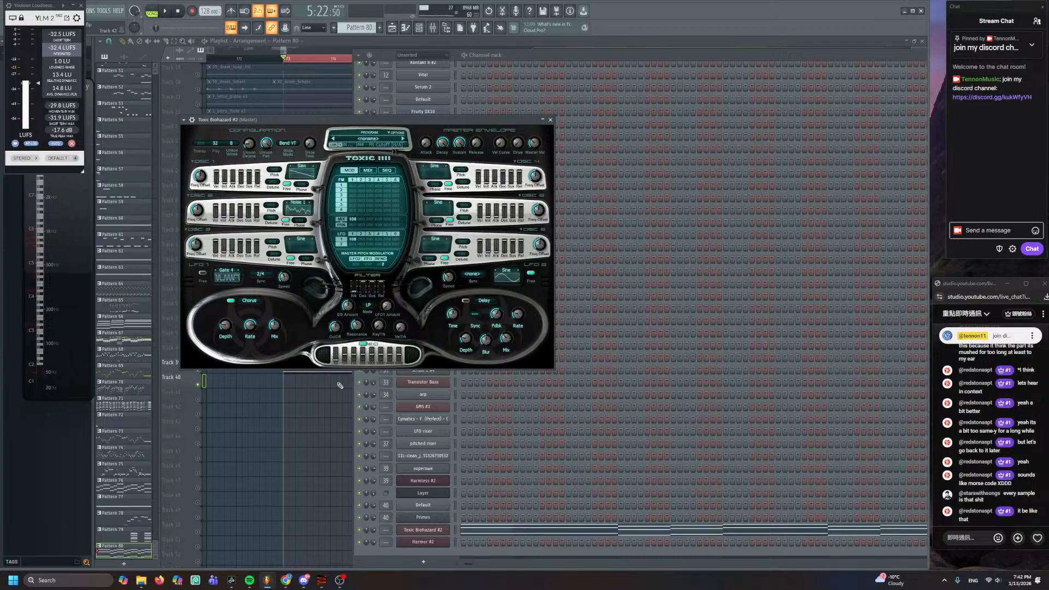
{"action": "key", "text": "space"}
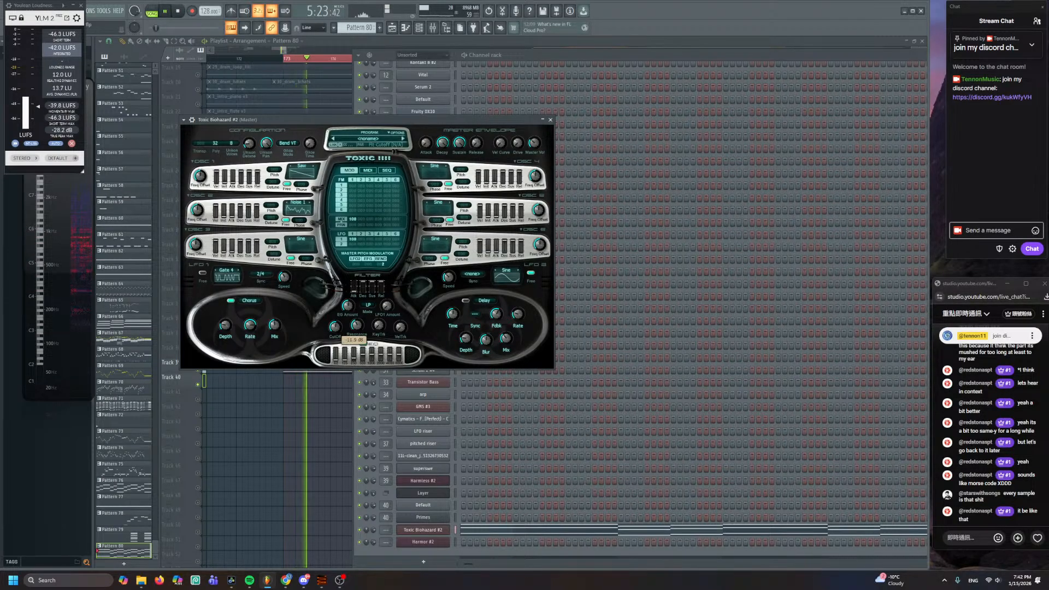
{"action": "left_click_drag", "start_coordinate": [336, 355], "coordinate": [336, 354]}
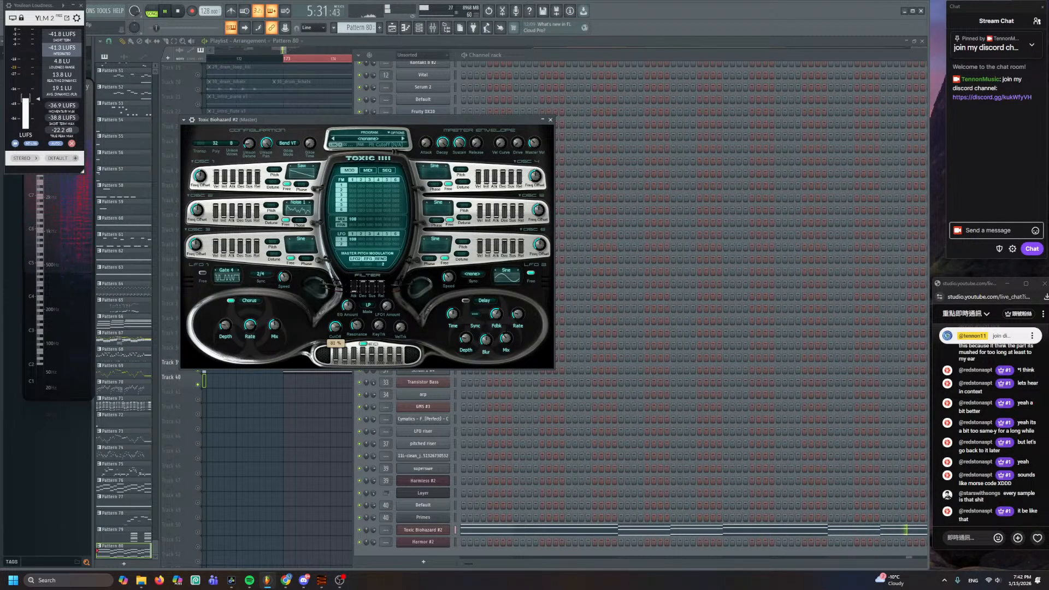
- Change the second effect of Toxic Biohazard #2 from Delay to Phaser and audition the isolated chords
{"action": "left_click", "coordinate": [484, 301]}
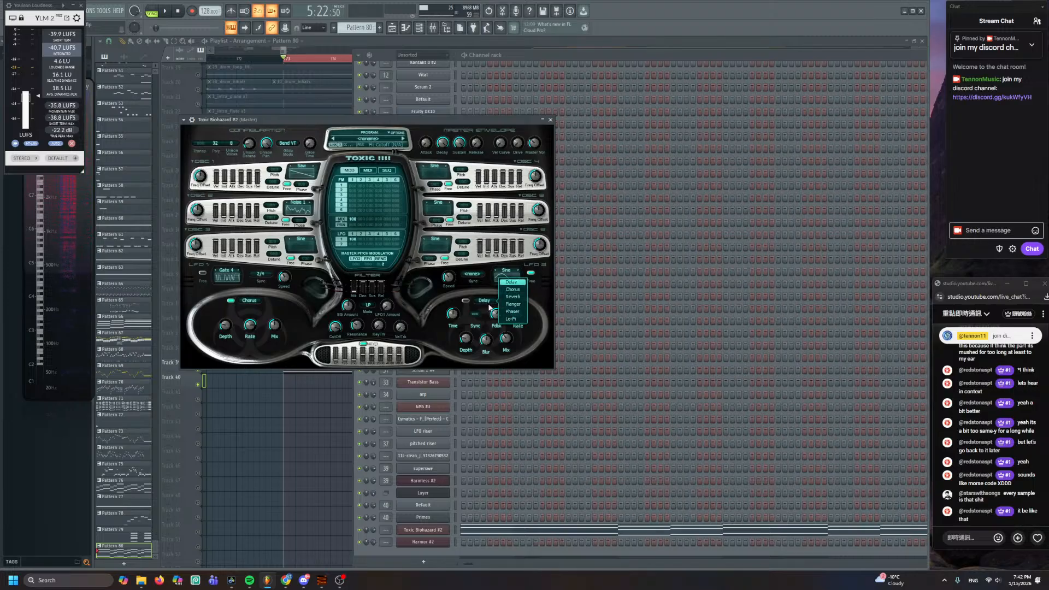
{"action": "left_click", "coordinate": [518, 312]}
{"action": "key", "text": "space"}
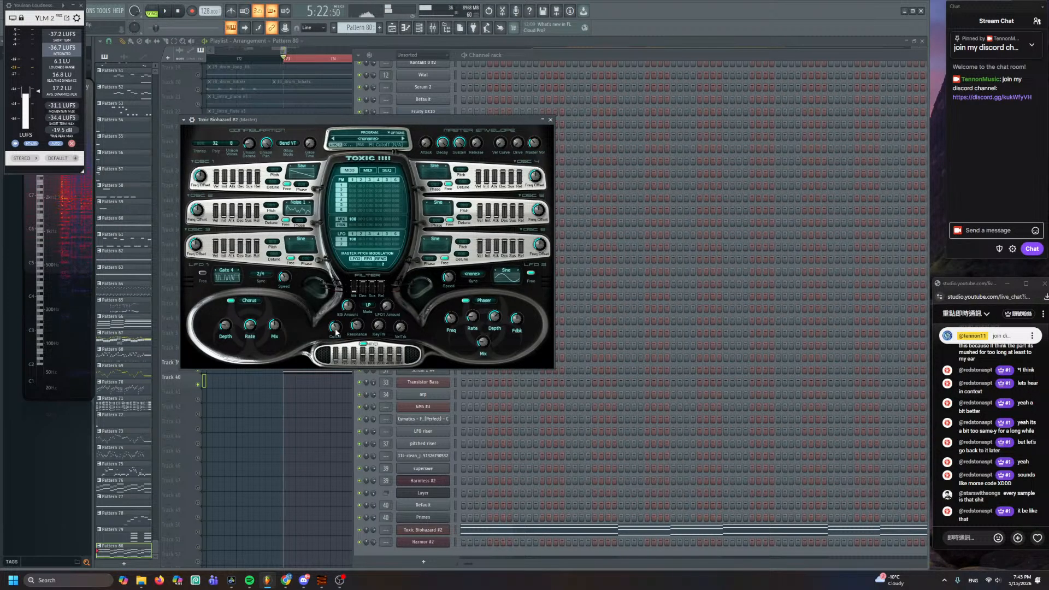
- Play the looped section with all tracks active, check the mixer and channel rack, and stop playback
{"action": "left_click", "coordinate": [271, 431]}
{"action": "key", "text": "space"}
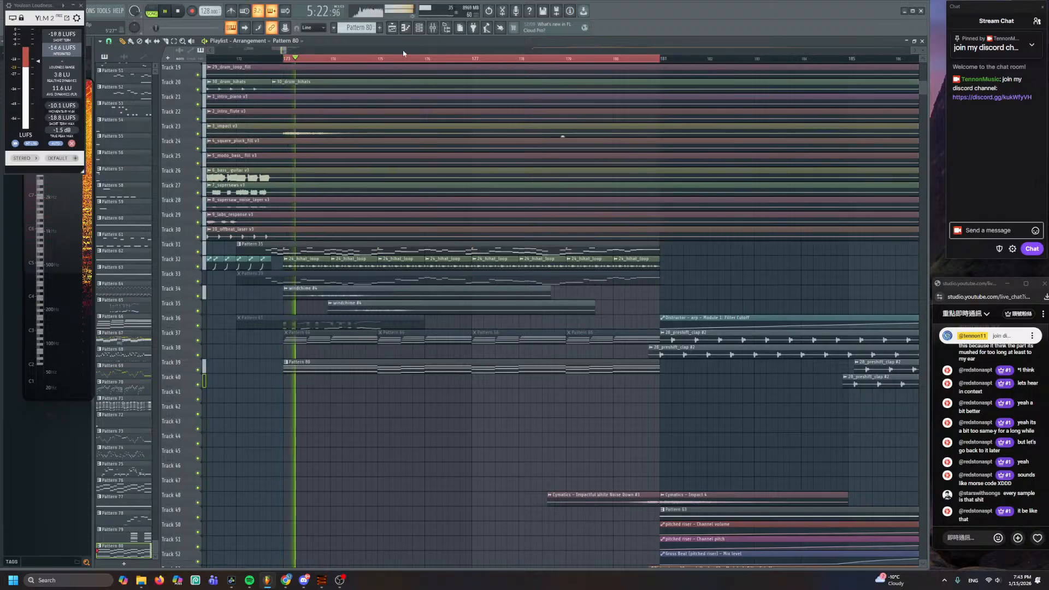
{"action": "left_click", "coordinate": [432, 29]}
{"action": "left_click", "coordinate": [419, 29]}
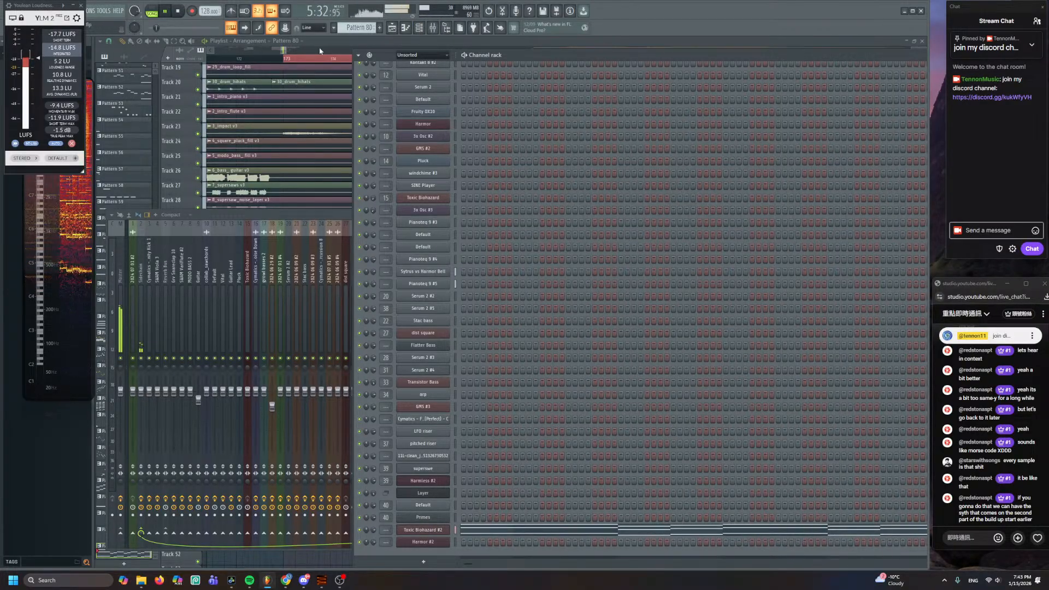
{"action": "key", "text": "space"}
{"action": "key", "text": "F12"}
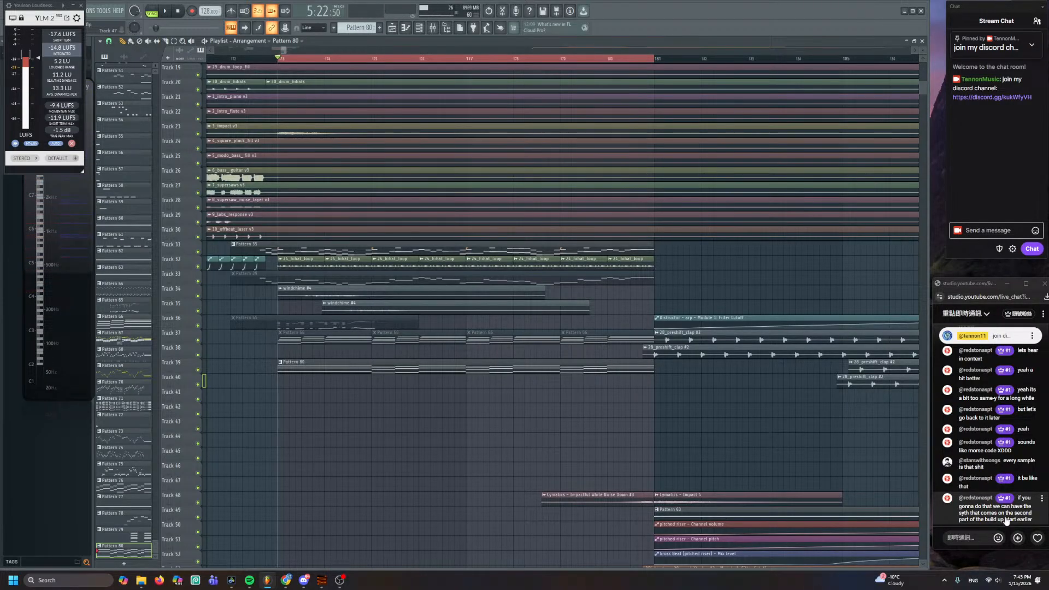
- Play the build-up and briefly isolate the Pattern 64 clip on Track 69 to identify its synth
{"action": "scroll", "coordinate": [772, 447], "scroll_direction": "down", "scroll_amount": 7}
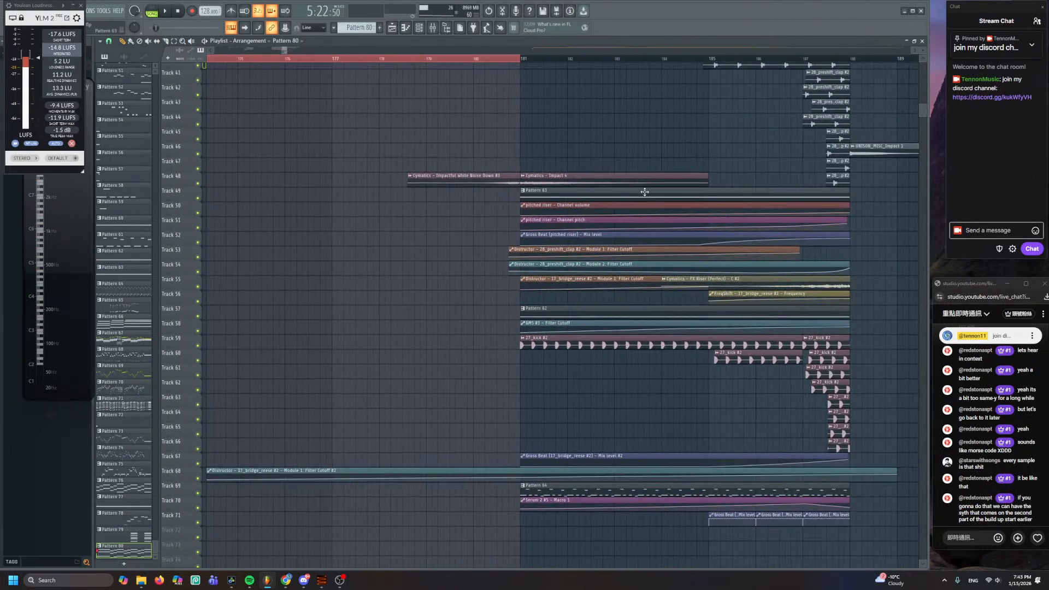
{"action": "scroll", "coordinate": [546, 426], "scroll_direction": "down", "scroll_amount": 2}
{"action": "key", "text": "space"}
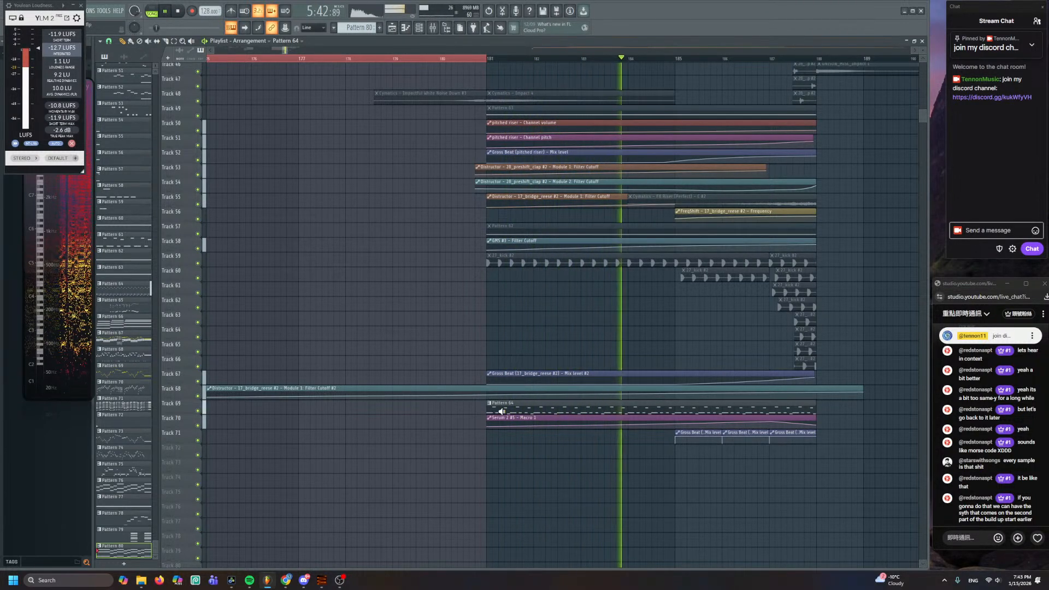
{"action": "right_click", "coordinate": [501, 410], "text": "alt"}
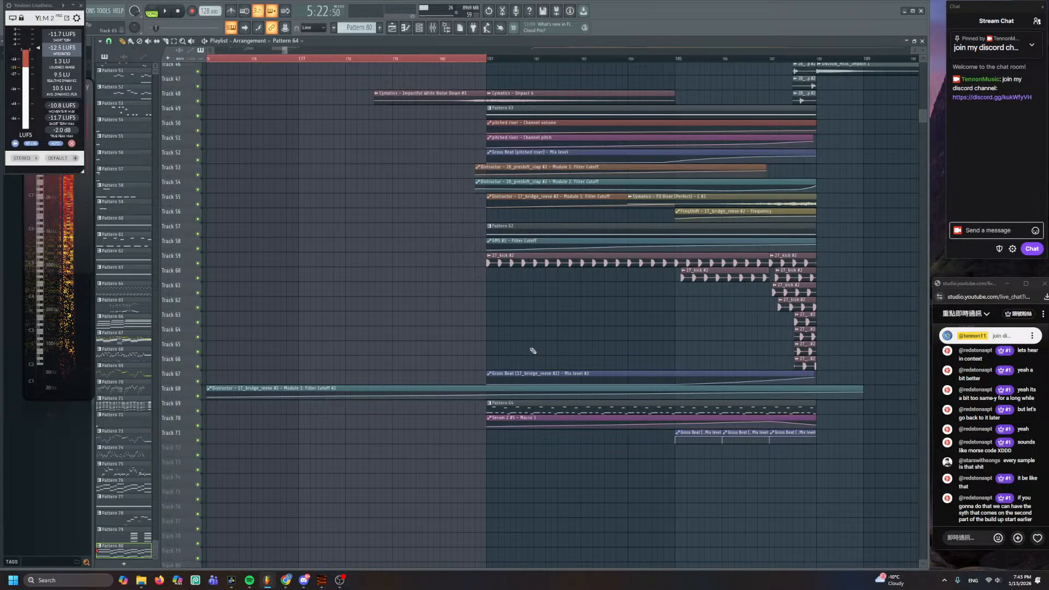
{"action": "left_click_drag", "start_coordinate": [521, 323], "coordinate": [486, 292]}
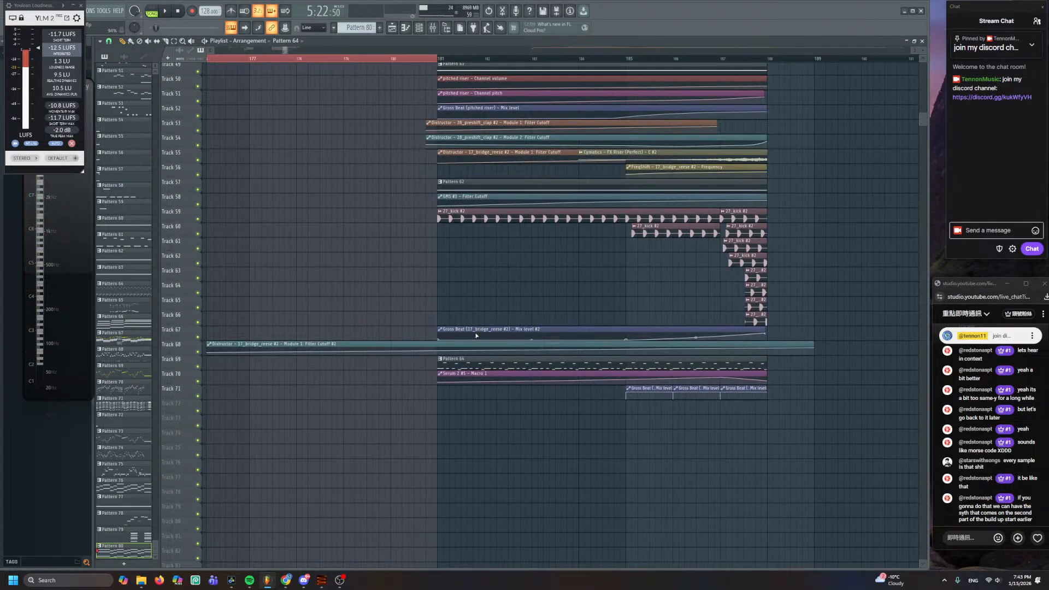
{"action": "left_click_drag", "start_coordinate": [476, 336], "coordinate": [476, 475]}
{"action": "mouse_move", "coordinate": [482, 433]}
{"action": "left_mouse_down"}
{"action": "mouse_move", "coordinate": [462, 435]}
{"action": "mouse_move", "coordinate": [438, 494]}
{"action": "left_mouse_up"}
{"action": "left_click_drag", "start_coordinate": [487, 452], "coordinate": [485, 349]}
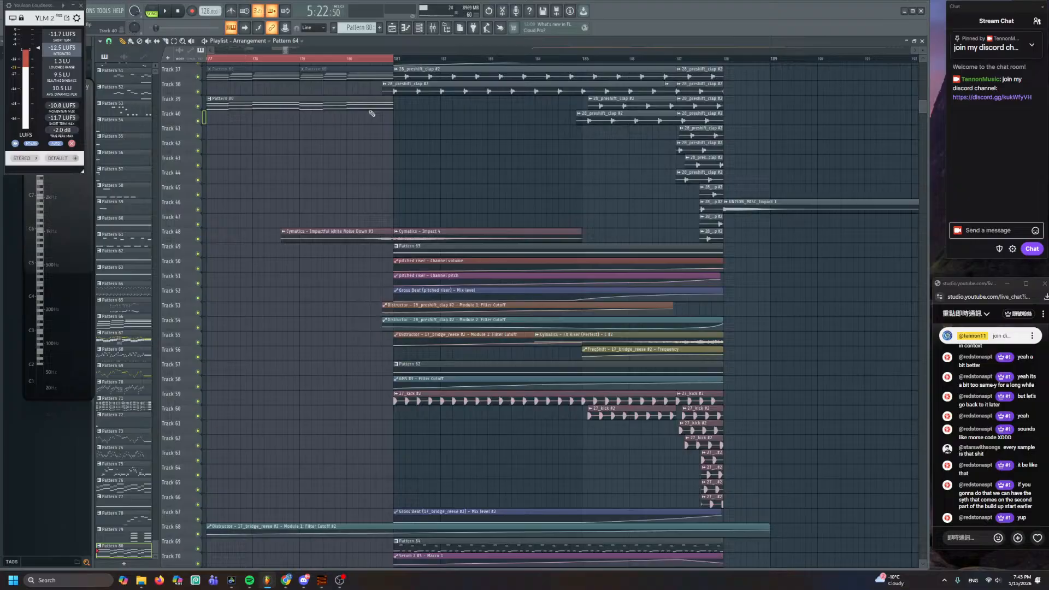
- Clear the time selection and move the playback start to the beginning of the build-up
{"action": "left_click", "coordinate": [300, 58], "text": "ctrl"}
{"action": "scroll", "coordinate": [402, 286], "scroll_direction": "down", "scroll_amount": 3}
{"action": "left_click_drag", "start_coordinate": [402, 286], "coordinate": [405, 154]}
{"action": "scroll", "coordinate": [415, 273], "scroll_direction": "up", "scroll_amount": 3}
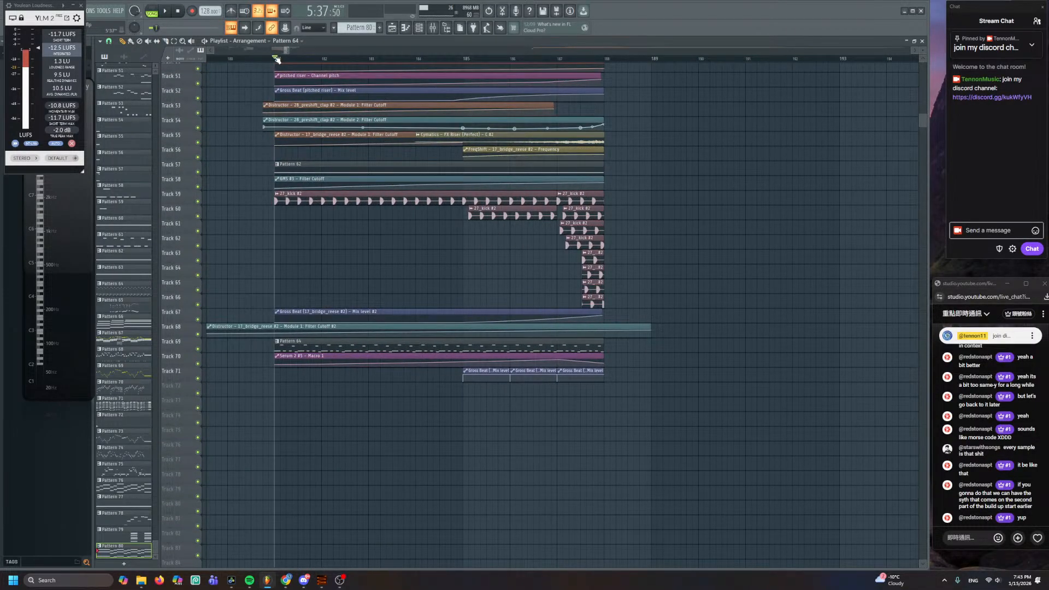
- Play the build-up around the Pattern 64 clip to its end and check the track levels in the mixer
{"action": "left_click", "coordinate": [361, 340]}
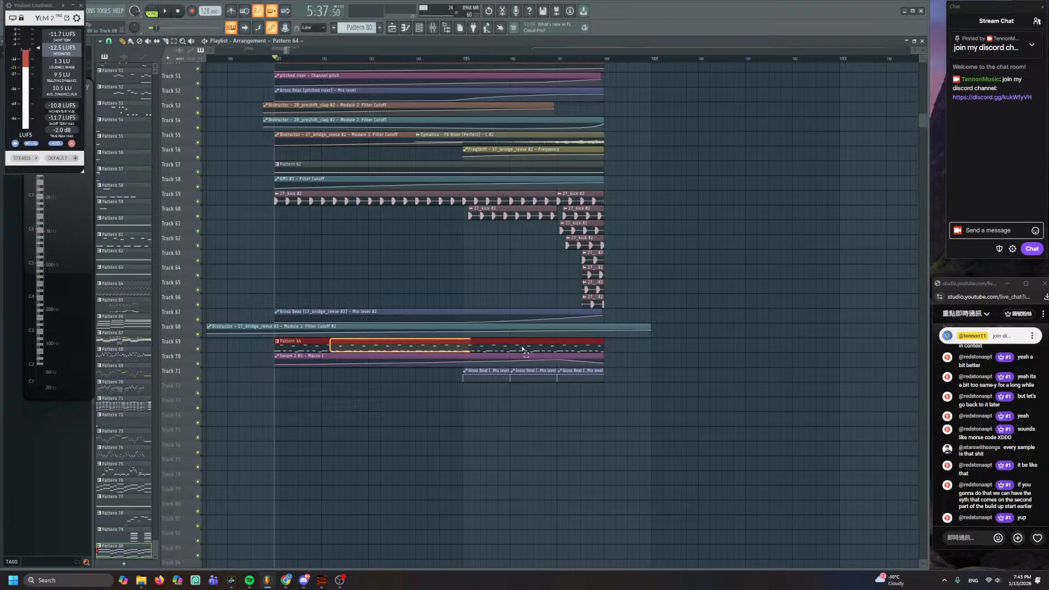
{"action": "scroll", "coordinate": [445, 288], "scroll_direction": "down", "scroll_amount": 3}
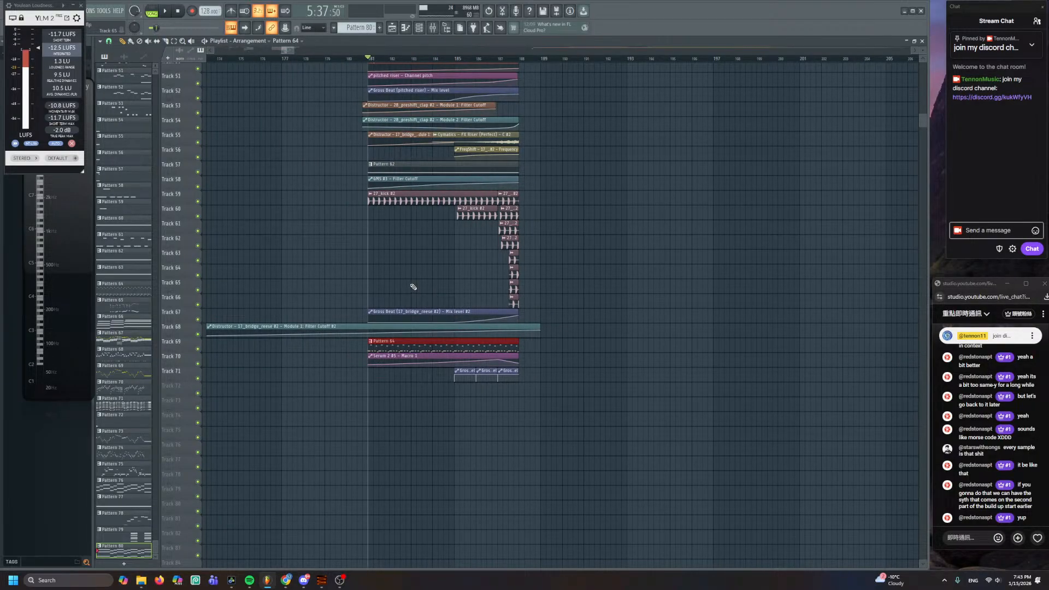
{"action": "scroll", "coordinate": [413, 287], "scroll_direction": "up", "scroll_amount": 10}
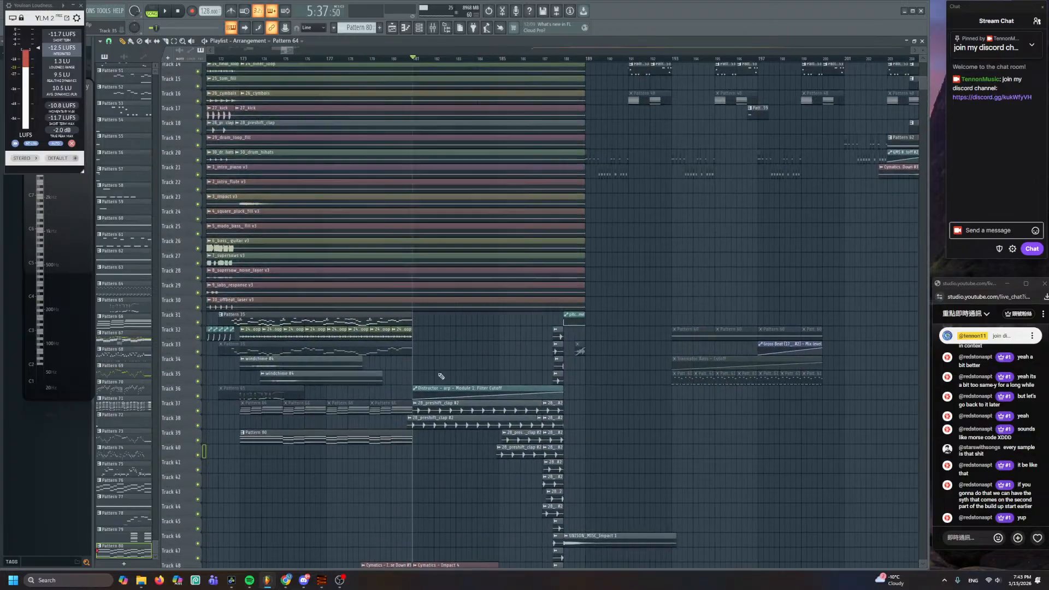
{"action": "key", "text": "space"}
{"action": "scroll", "coordinate": [441, 376], "scroll_direction": "down", "scroll_amount": 3}
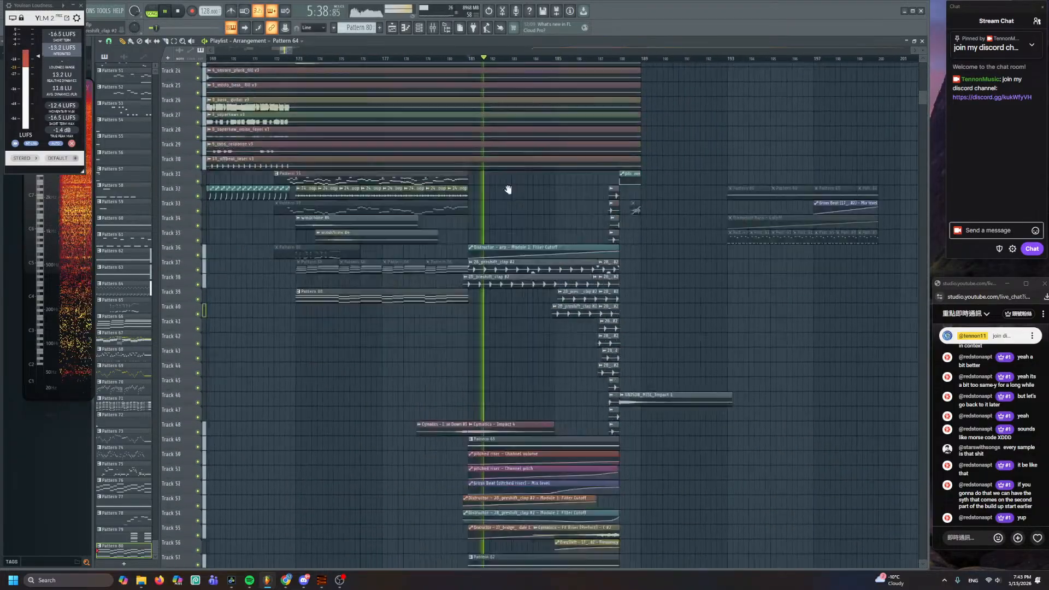
{"action": "scroll", "coordinate": [508, 189], "scroll_direction": "down", "scroll_amount": 6}
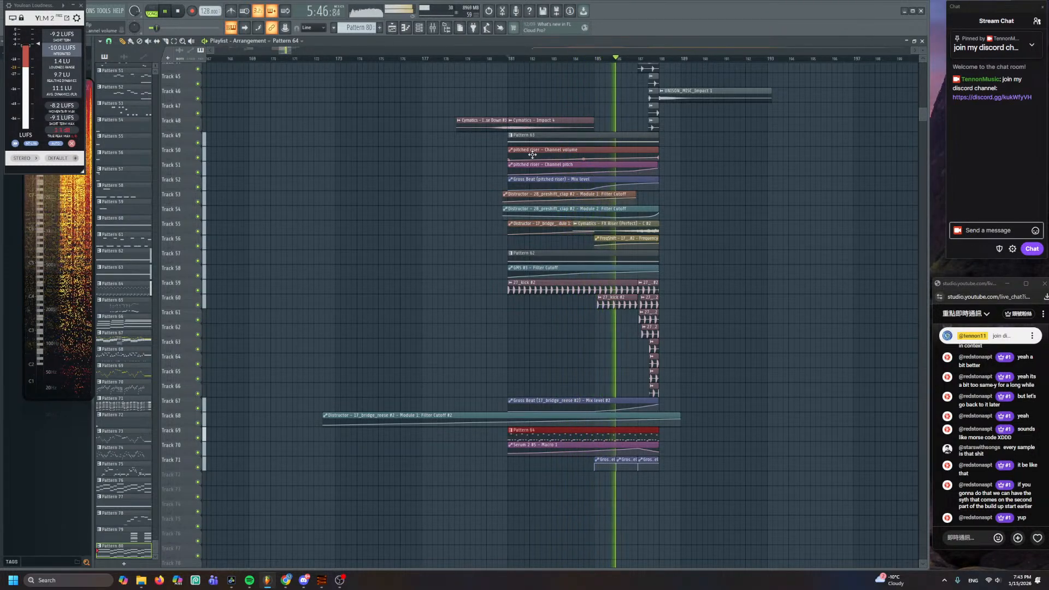
{"action": "left_click", "coordinate": [433, 29]}
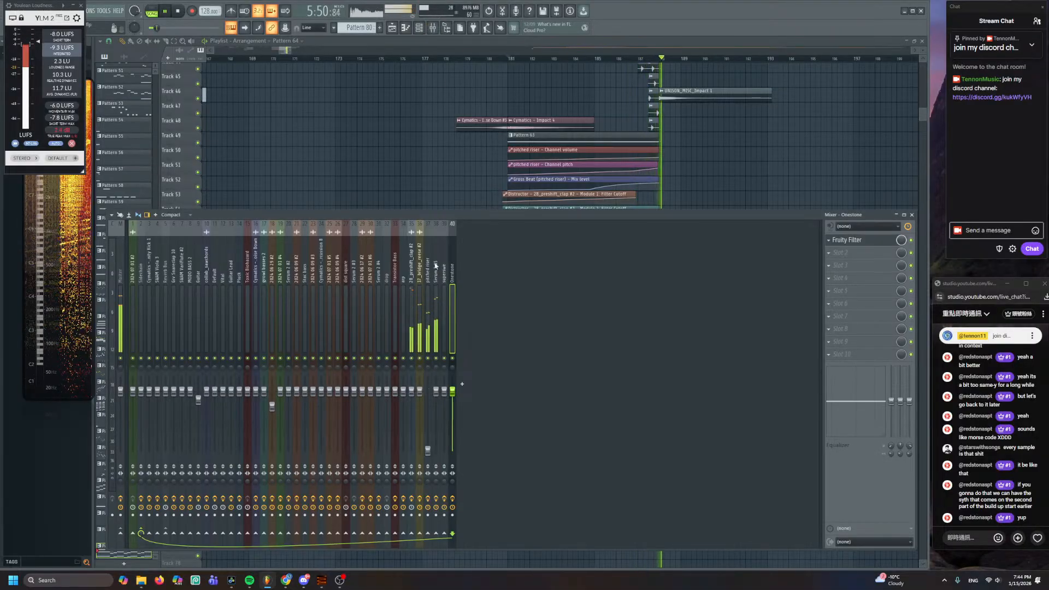
{"action": "key", "text": "F9"}
{"action": "key", "text": "space"}
- Place a copy of the Pattern 64 clip on Track 69 directly before the original
{"action": "scroll", "coordinate": [527, 273], "scroll_direction": "down", "scroll_amount": 4}
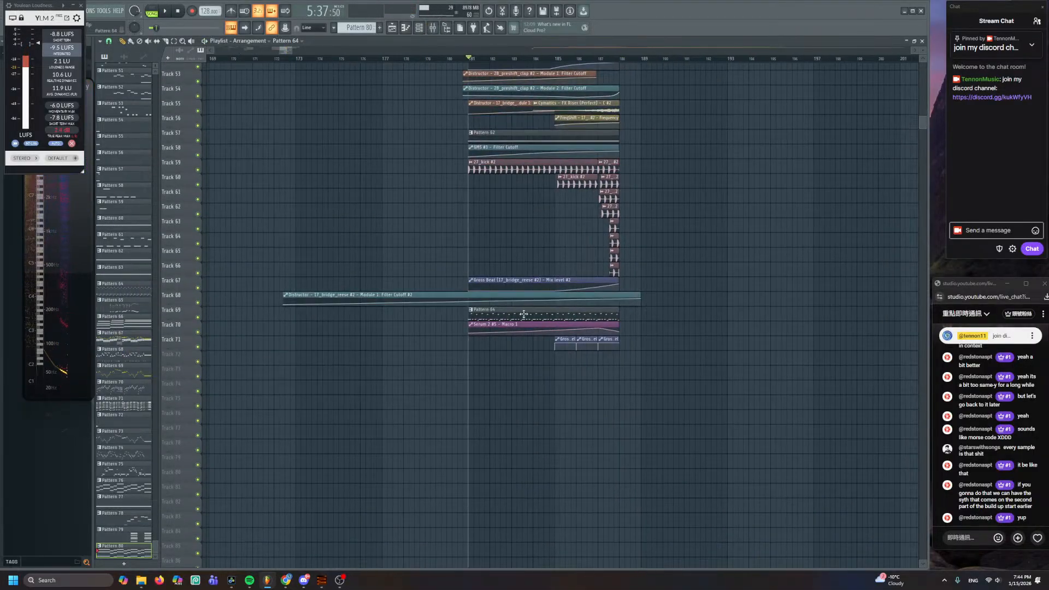
{"action": "left_click", "coordinate": [480, 309]}
{"action": "left_click", "coordinate": [627, 305], "text": "shift"}
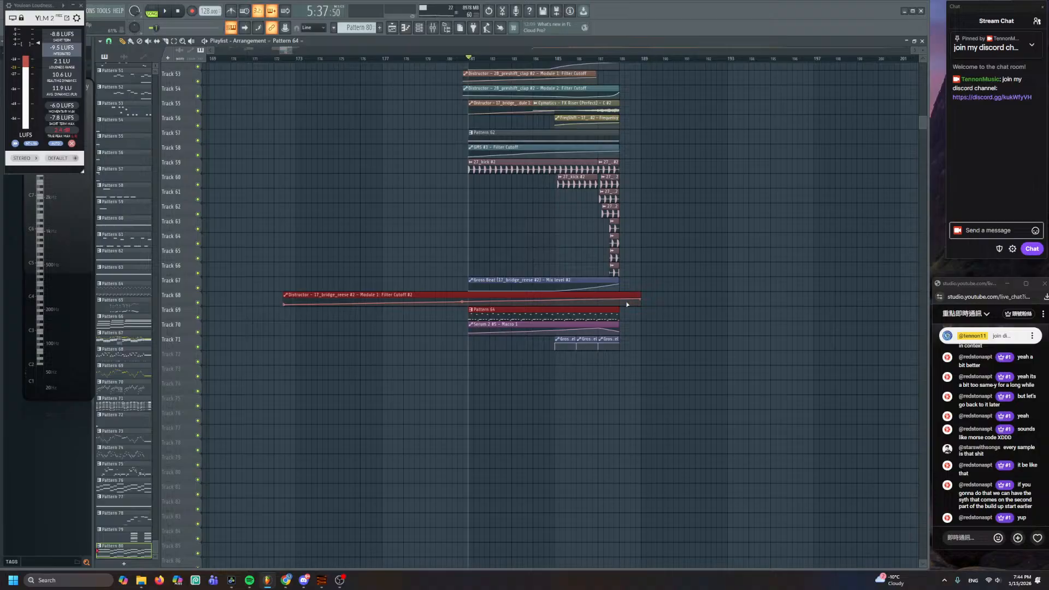
{"action": "left_click", "coordinate": [484, 314]}
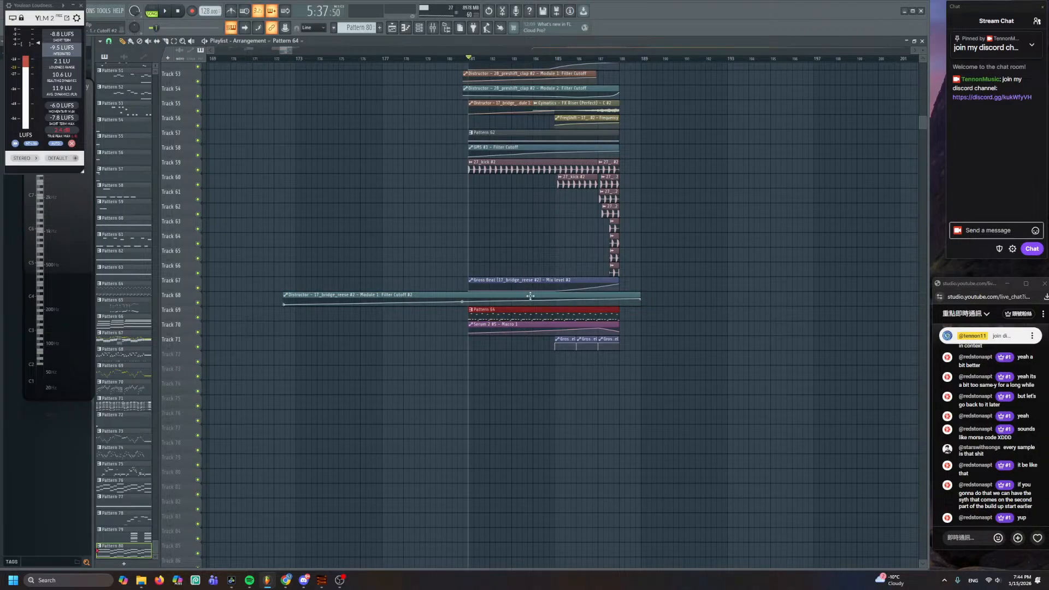
{"action": "left_click_drag", "start_coordinate": [476, 254], "coordinate": [520, 218]}
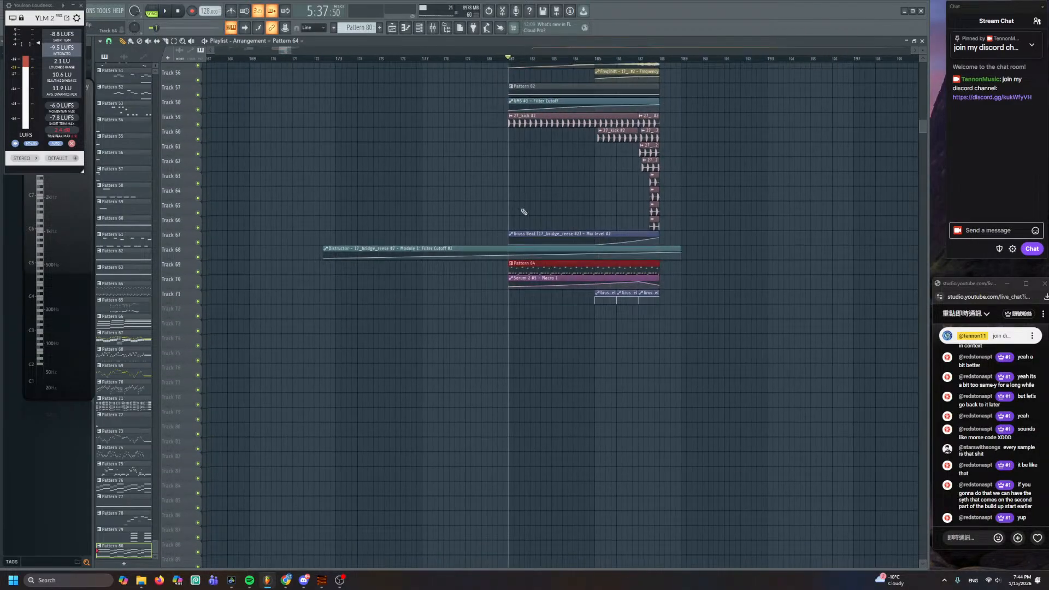
{"action": "left_click", "coordinate": [345, 270]}
{"action": "scroll", "coordinate": [400, 279], "scroll_direction": "up", "scroll_amount": 3, "text": "ctrl"}
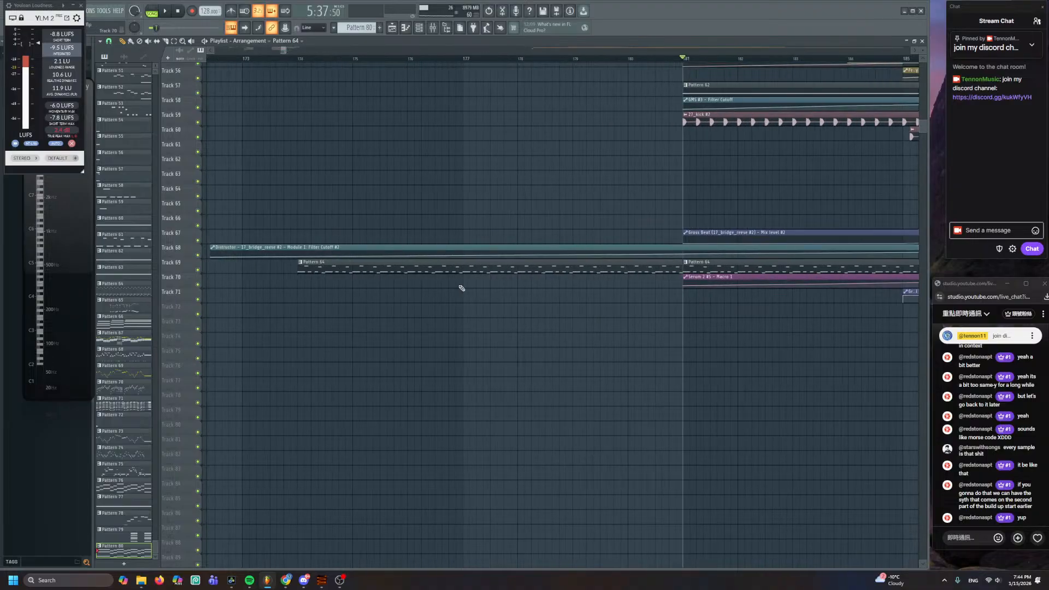
{"action": "scroll", "coordinate": [625, 294], "scroll_direction": "down", "scroll_amount": 3, "text": "ctrl"}
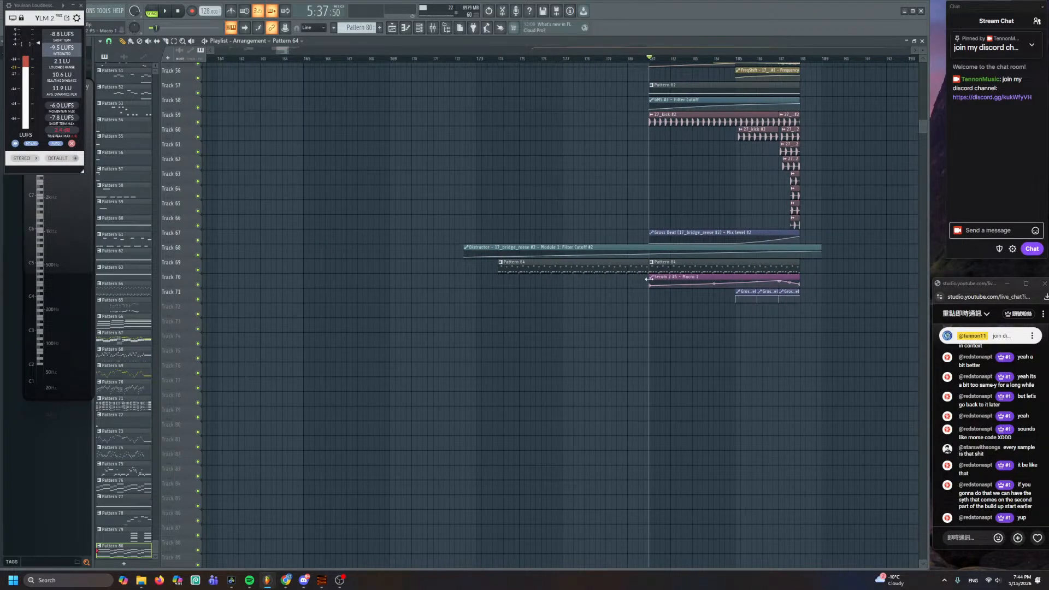
- Move the Serum 2 #5 - Macro 1 automation on Track 70 to the first Pattern 64 clip's start and stretch it across both clips
{"action": "left_click_drag", "start_coordinate": [730, 276], "coordinate": [571, 278]}
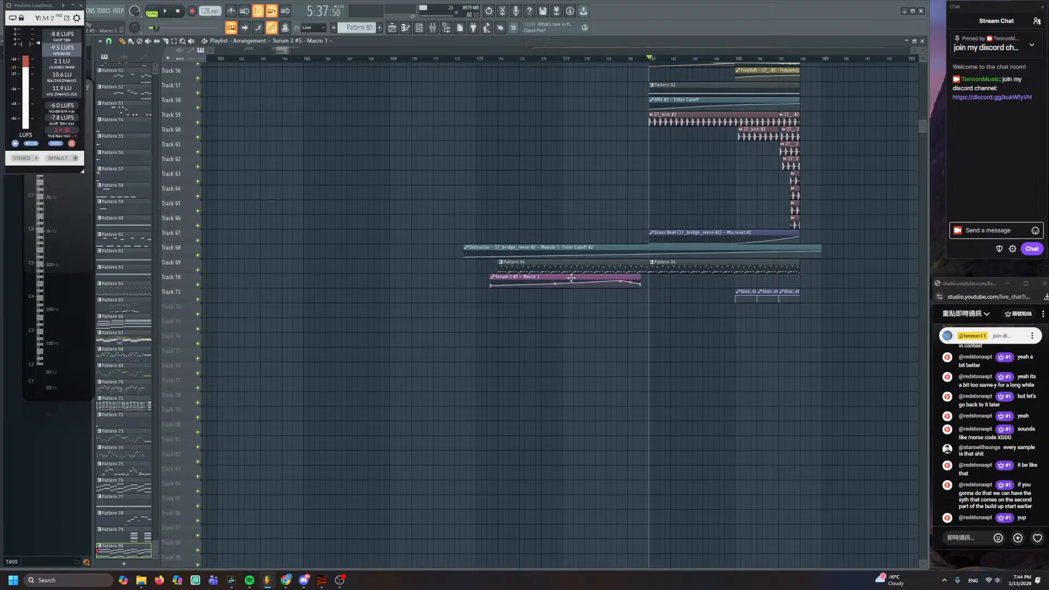
{"action": "left_click", "coordinate": [579, 278]}
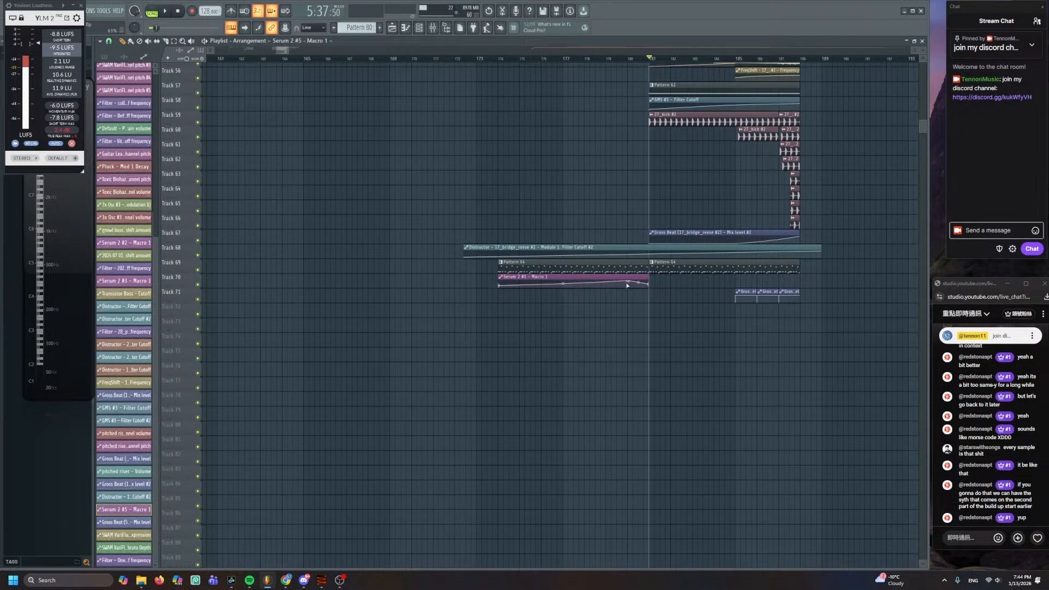
{"action": "left_click_drag", "start_coordinate": [630, 281], "coordinate": [779, 282]}
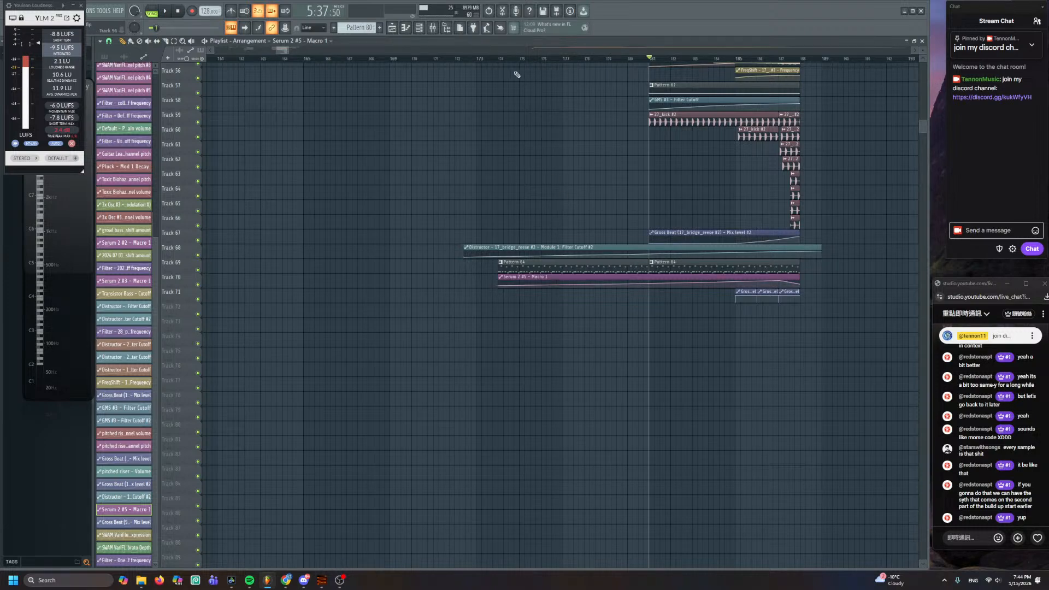
- Play the arrangement from the start of the first Pattern 64 clip to hear the earlier synth entry
{"action": "left_click", "coordinate": [497, 59]}
{"action": "key", "text": "space"}
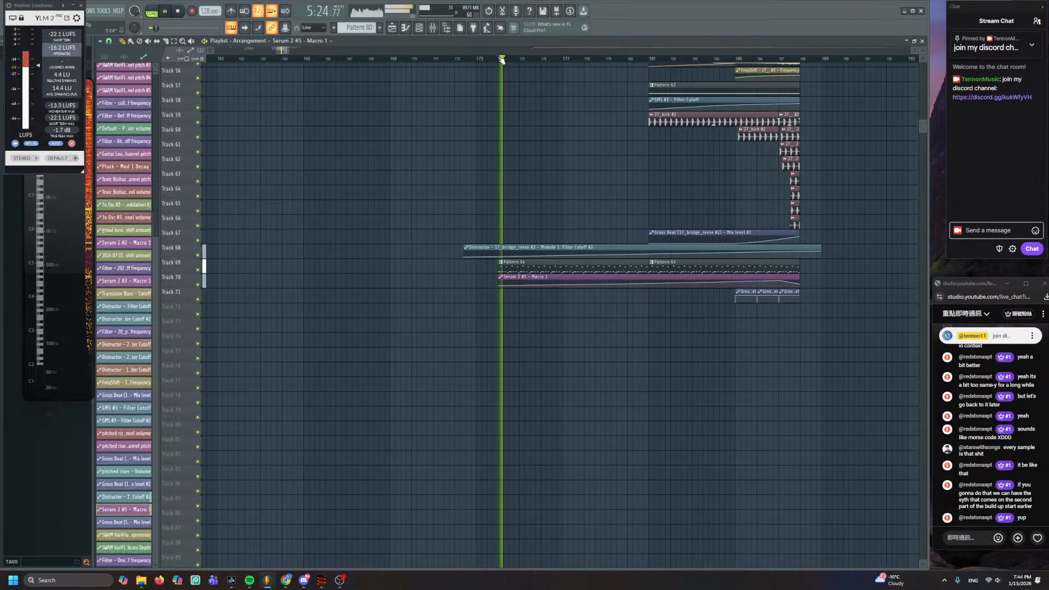
{"action": "scroll", "coordinate": [504, 90], "scroll_direction": "up", "scroll_amount": 1}
{"action": "scroll", "coordinate": [500, 82], "scroll_direction": "up", "scroll_amount": 2}
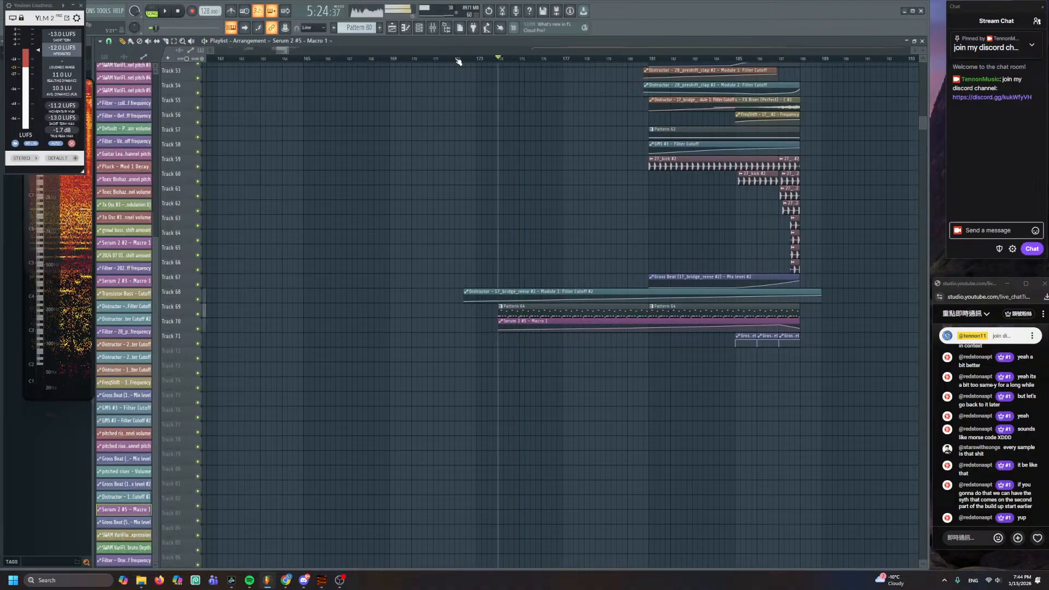
- Lower the second-bar notes in the first Pattern 64 clip, the first half by four semitones and the second half by two
{"action": "left_click", "coordinate": [456, 58]}
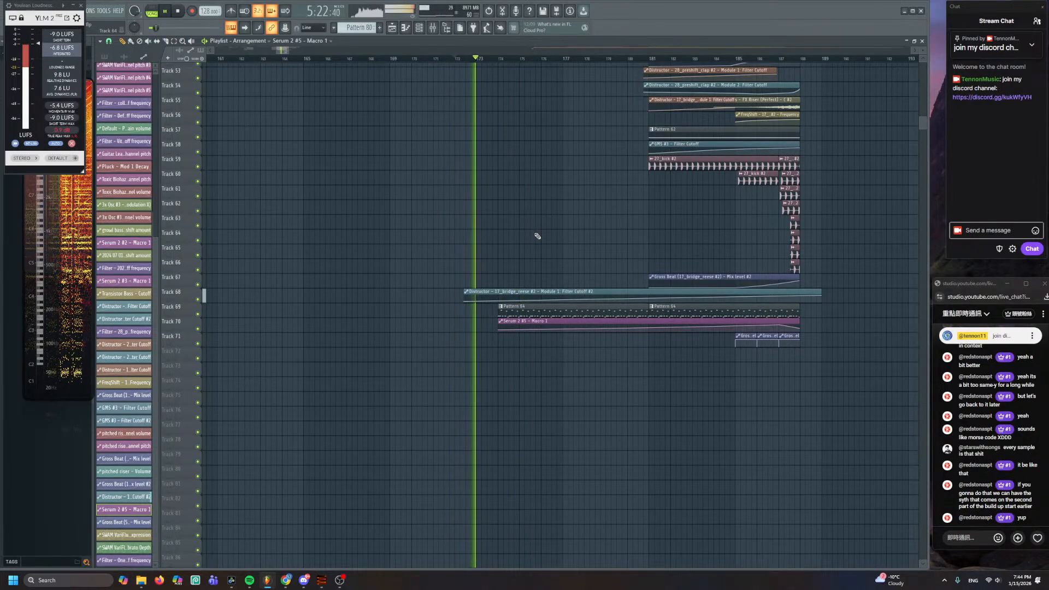
{"action": "double_click", "coordinate": [500, 307]}
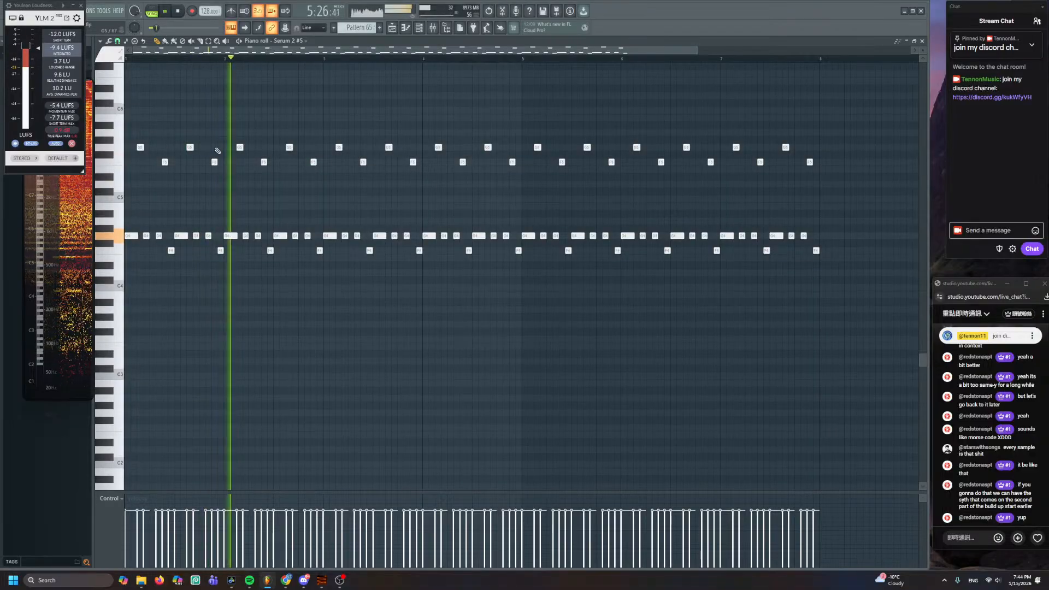
{"action": "left_click_drag", "start_coordinate": [226, 123], "coordinate": [272, 253]}
{"action": "left_click_drag", "start_coordinate": [233, 265], "coordinate": [227, 266]}
{"action": "left_click", "coordinate": [267, 299]}
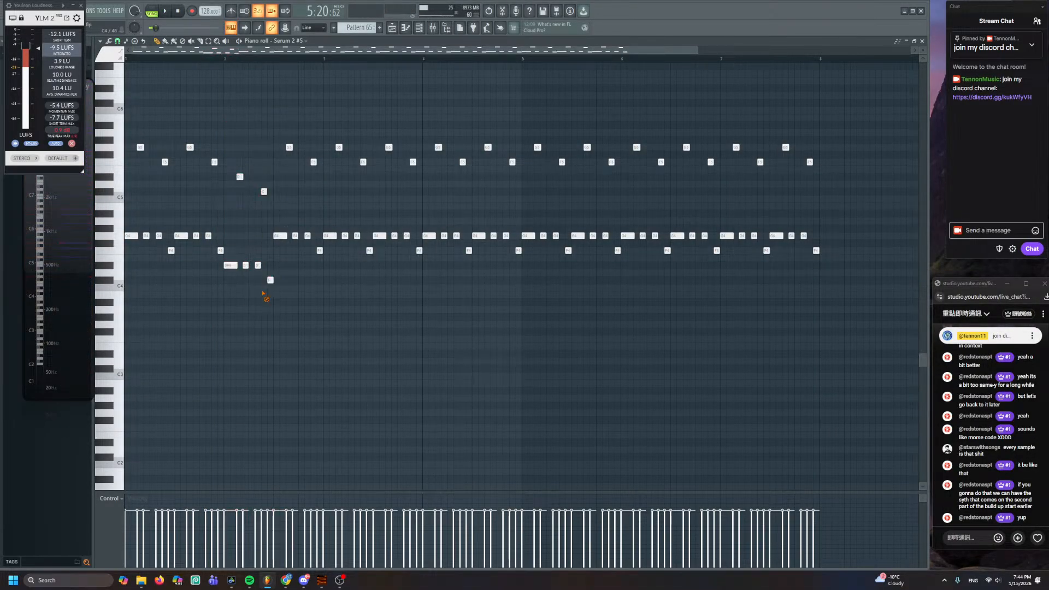
{"action": "left_click_drag", "start_coordinate": [300, 166], "coordinate": [325, 258]}
{"action": "left_click_drag", "start_coordinate": [282, 133], "coordinate": [321, 282]}
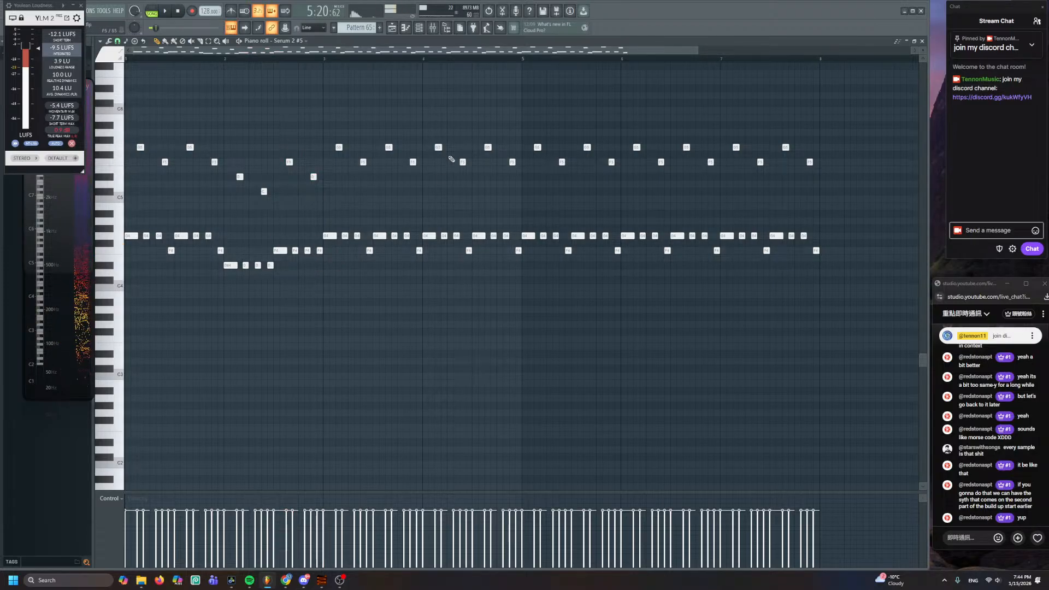
- Audition the varied notes and delete everything after the third bar of the first synth clip's pattern
{"action": "left_click", "coordinate": [392, 33]}
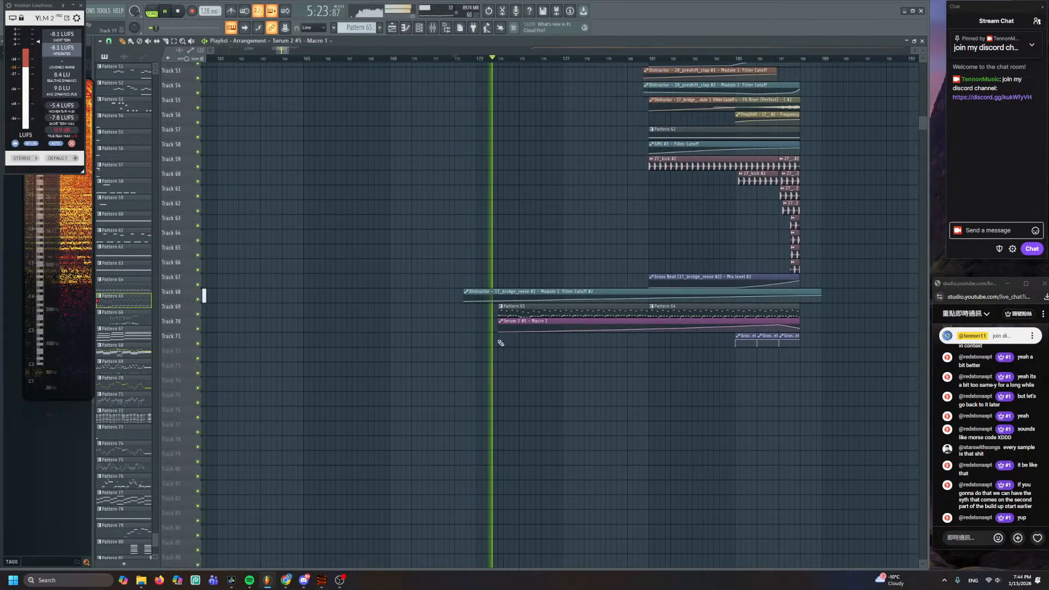
{"action": "double_click", "coordinate": [518, 310]}
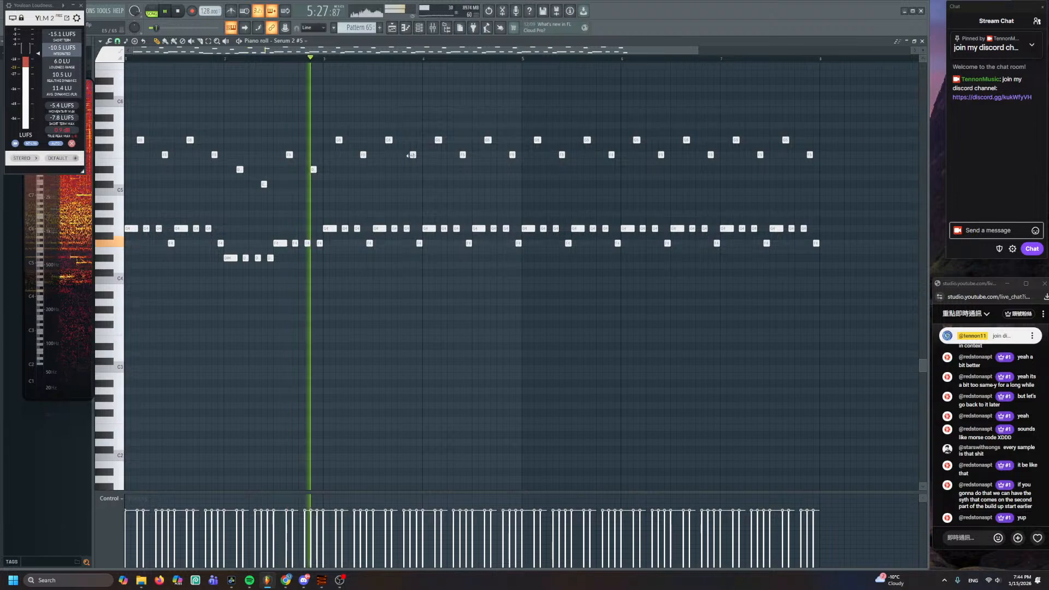
{"action": "left_click_drag", "start_coordinate": [426, 113], "coordinate": [523, 279]}
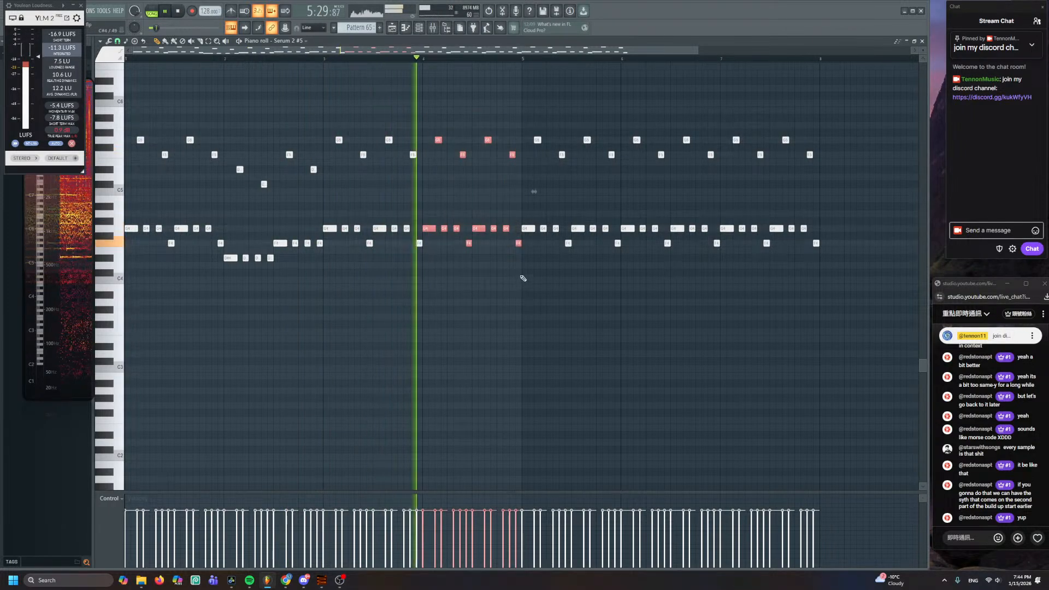
{"action": "left_click_drag", "start_coordinate": [504, 93], "coordinate": [801, 350]}
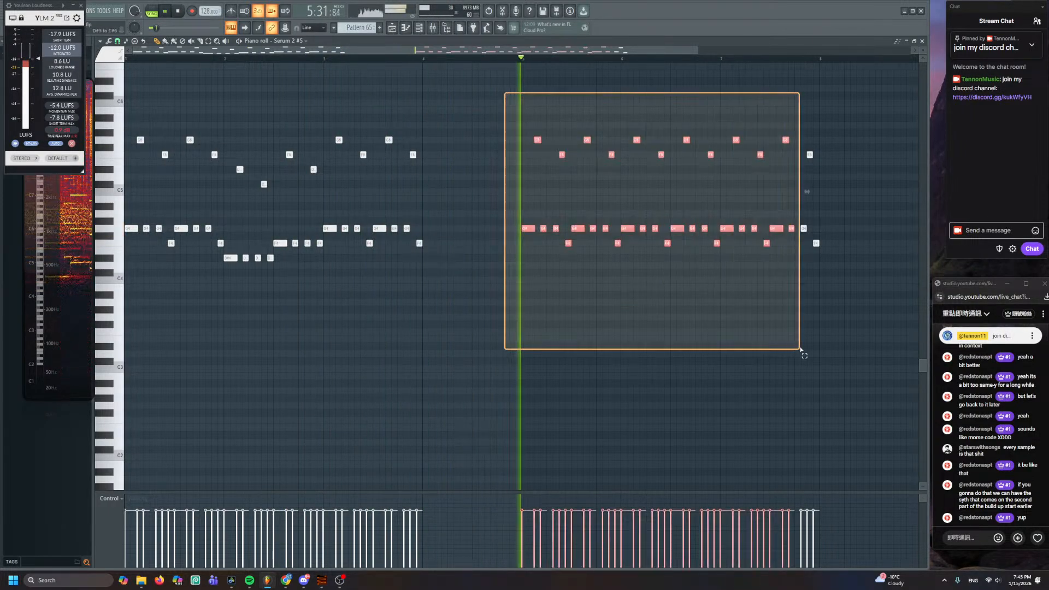
{"action": "key", "text": "Delete"}
{"action": "left_click", "coordinate": [777, 126]}
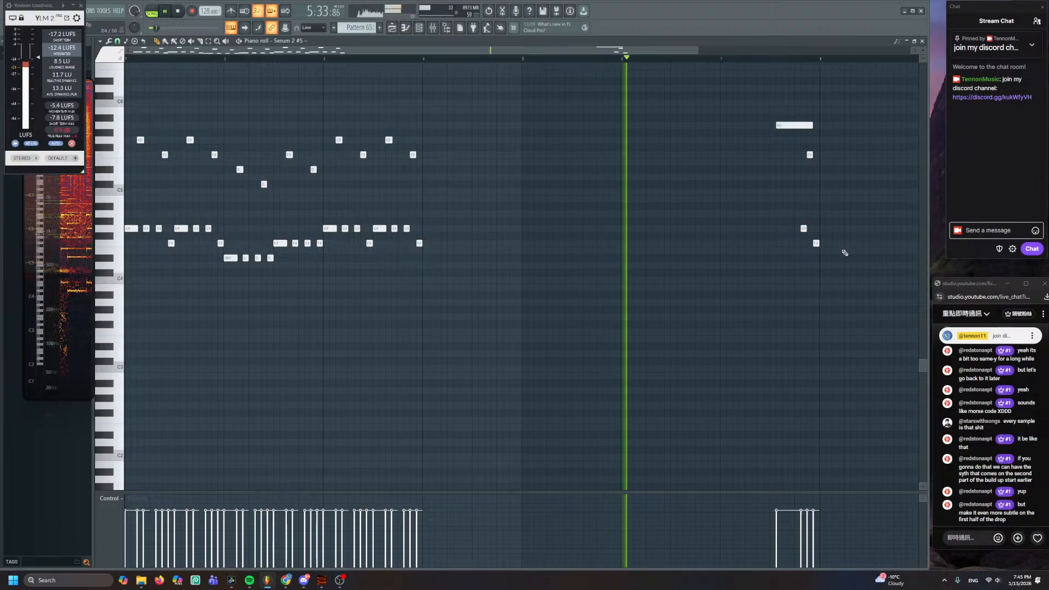
{"action": "left_click_drag", "start_coordinate": [767, 108], "coordinate": [845, 276]}
{"action": "key", "text": "space"}
{"action": "key", "text": "Delete"}
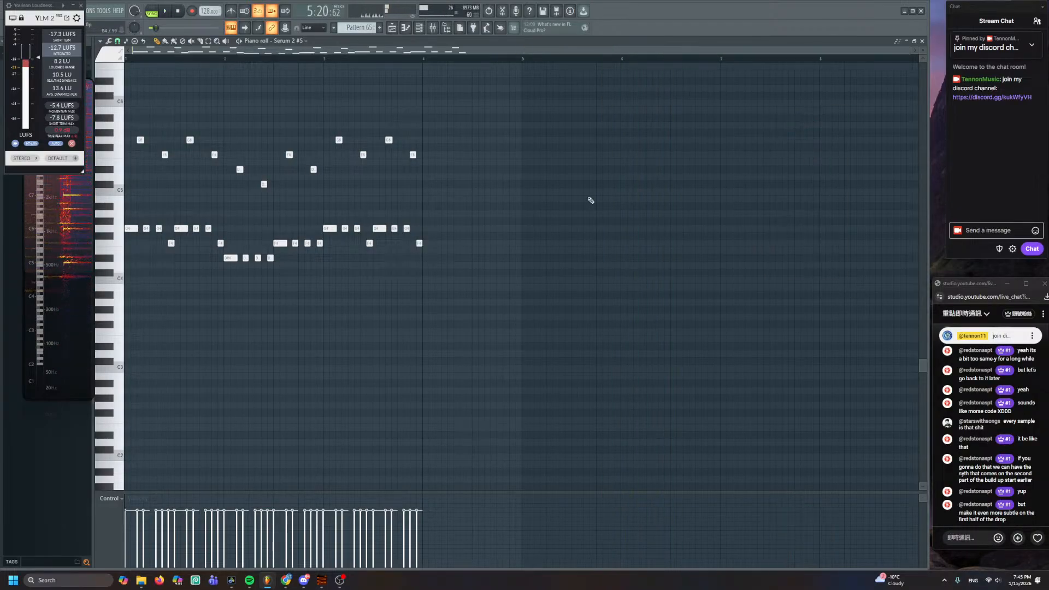
- Duplicate the notes from bars two and three to fill the pattern through bar seven, and play the result in the arrangement
{"action": "left_click_drag", "start_coordinate": [476, 117], "coordinate": [224, 319]}
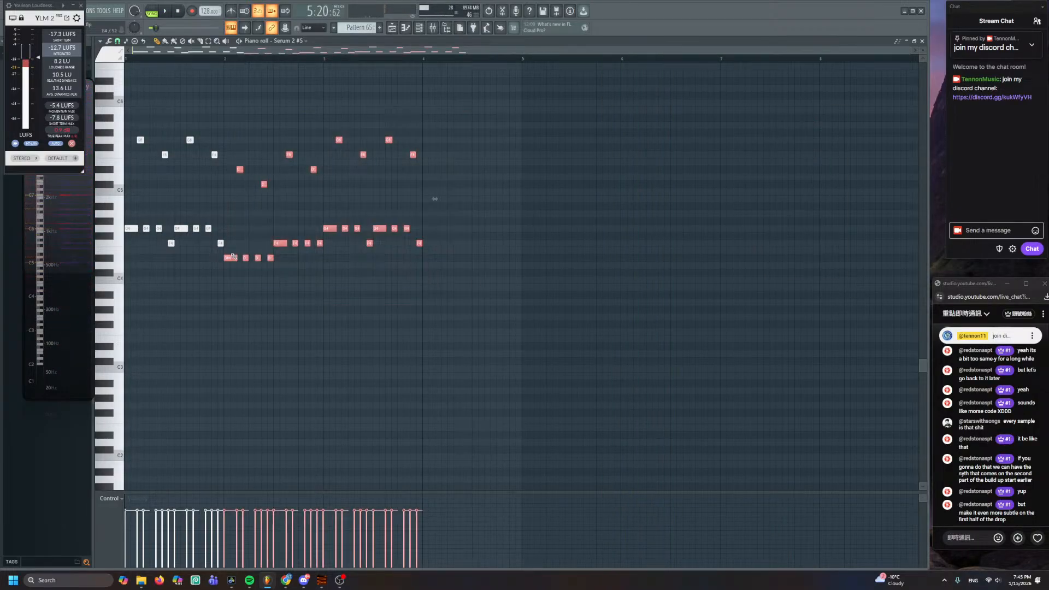
{"action": "key", "text": "ctrl+b"}
{"action": "key", "text": "space"}
{"action": "left_click_drag", "start_coordinate": [435, 258], "coordinate": [655, 262], "text": "shift"}
{"action": "left_click", "coordinate": [481, 218]}
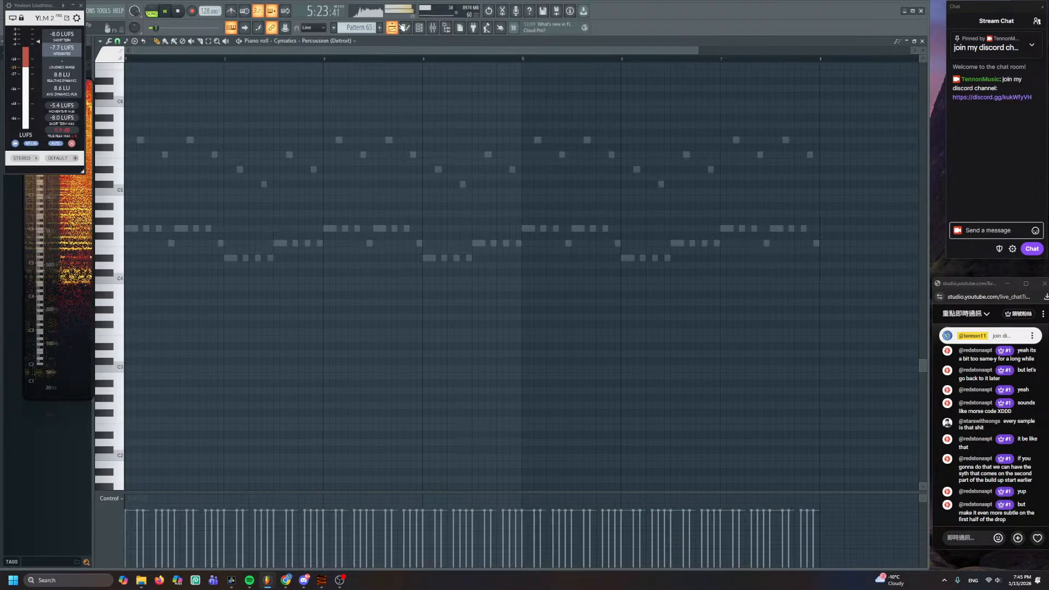
{"action": "key", "text": "F5"}
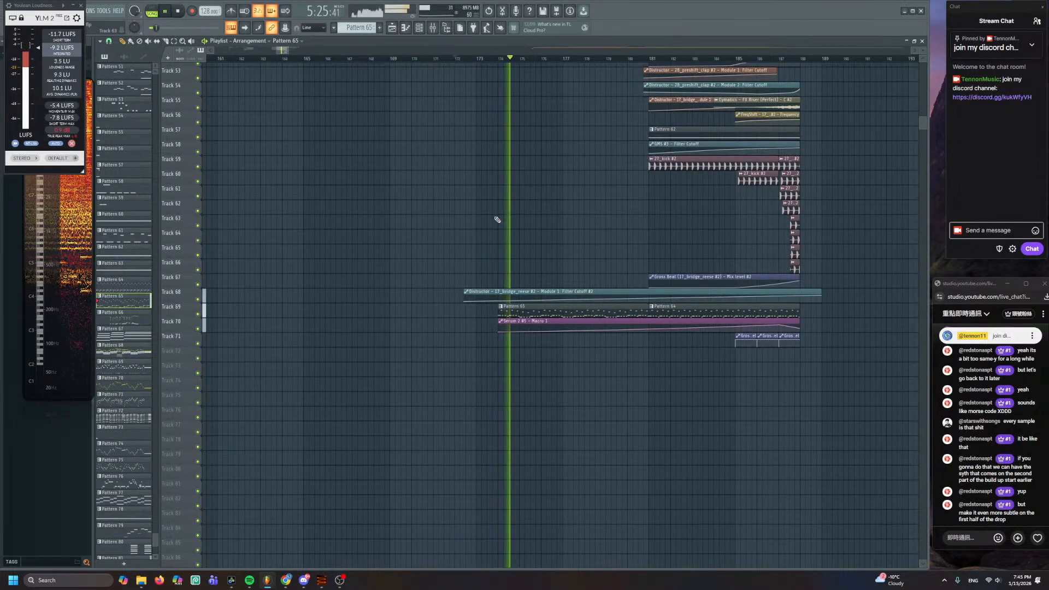
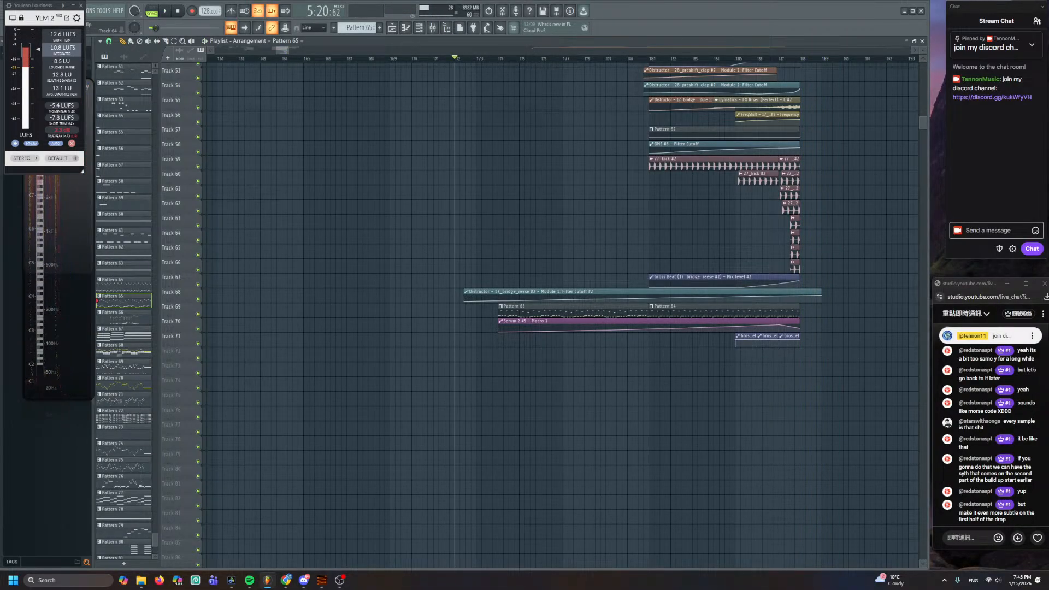
- Undo the note variations in the first synth clip on Track 69 and the stretching of the Serum 2 #5 - Macro 1 automation
{"action": "scroll", "coordinate": [581, 262], "scroll_direction": "up", "scroll_amount": 4}
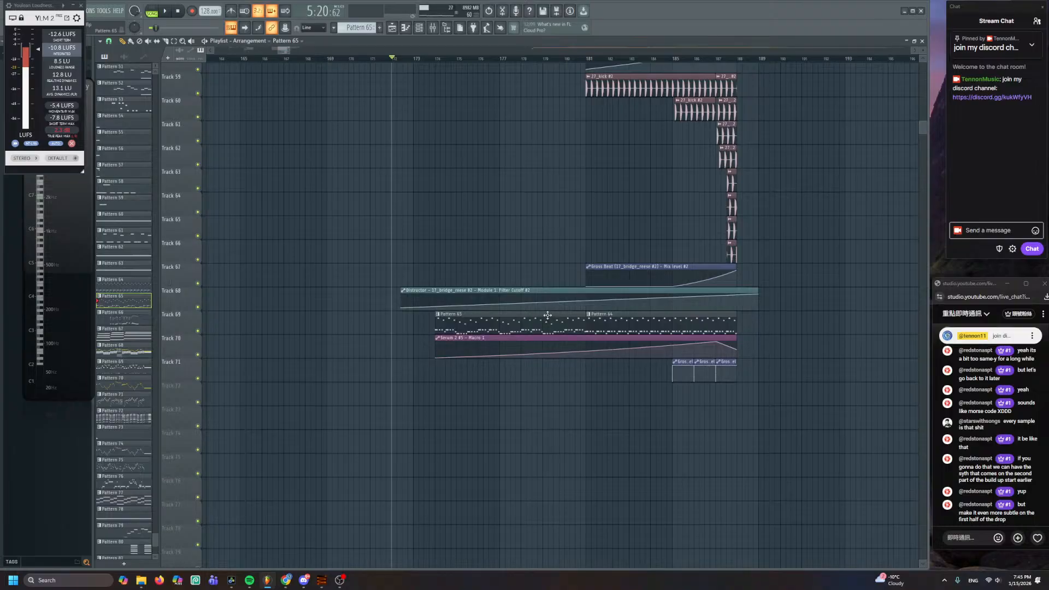
{"action": "left_click_drag", "start_coordinate": [483, 321], "coordinate": [672, 313]}
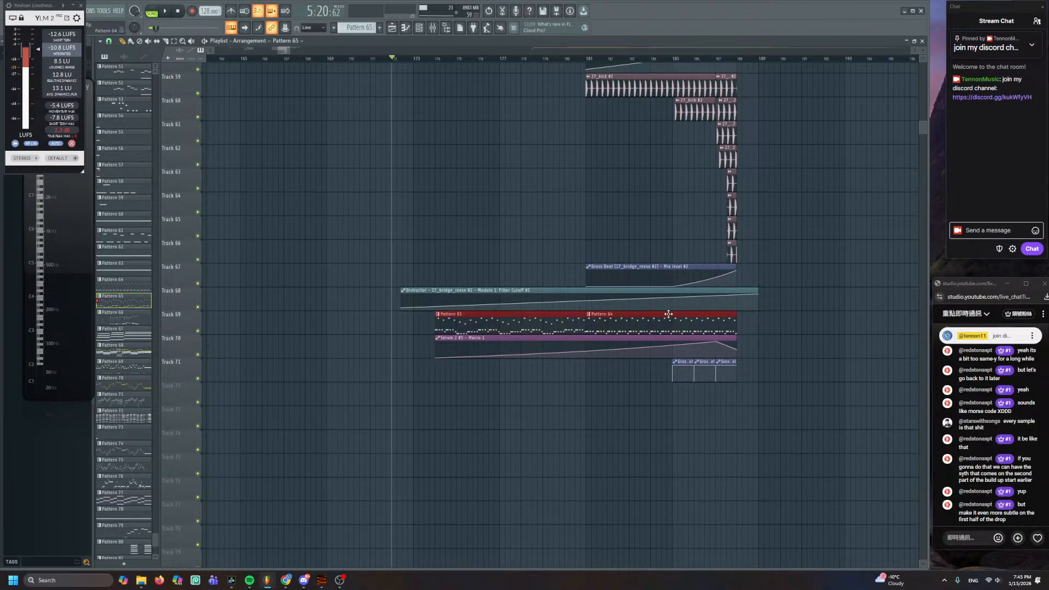
{"action": "left_click", "coordinate": [669, 312]}
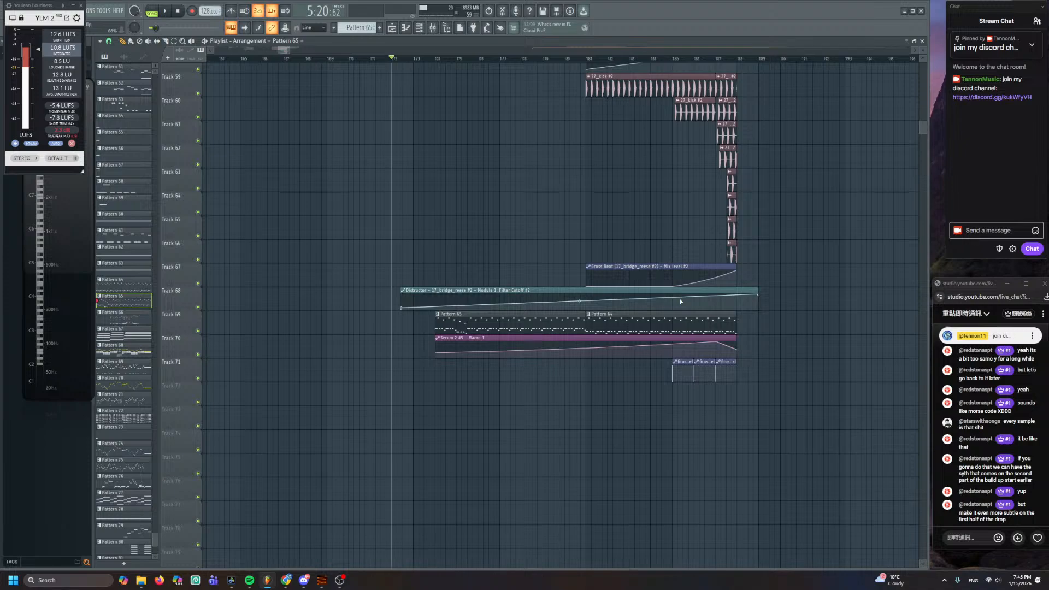
{"action": "key", "text": "ctrl+alt+z"}
{"action": "key", "text": "ctrl+alt+z"}
{"action": "key", "text": "ctrl+alt+z"}
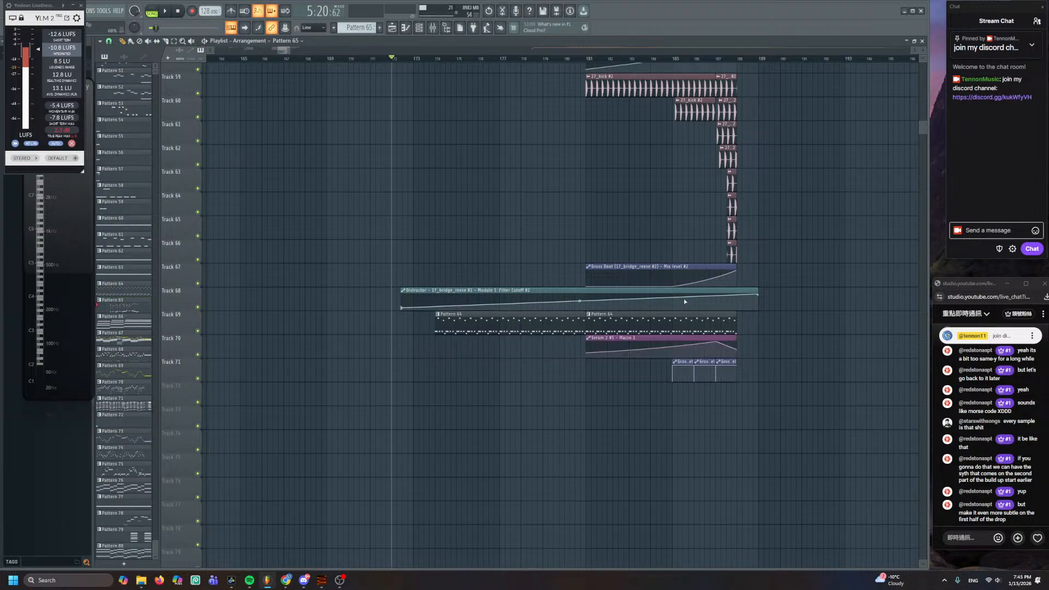
- Locate the Pattern 80 chord clip on Track 39 and play the section from the start of the Track 31 melody clip
{"action": "scroll", "coordinate": [533, 257], "scroll_direction": "up", "scroll_amount": 10}
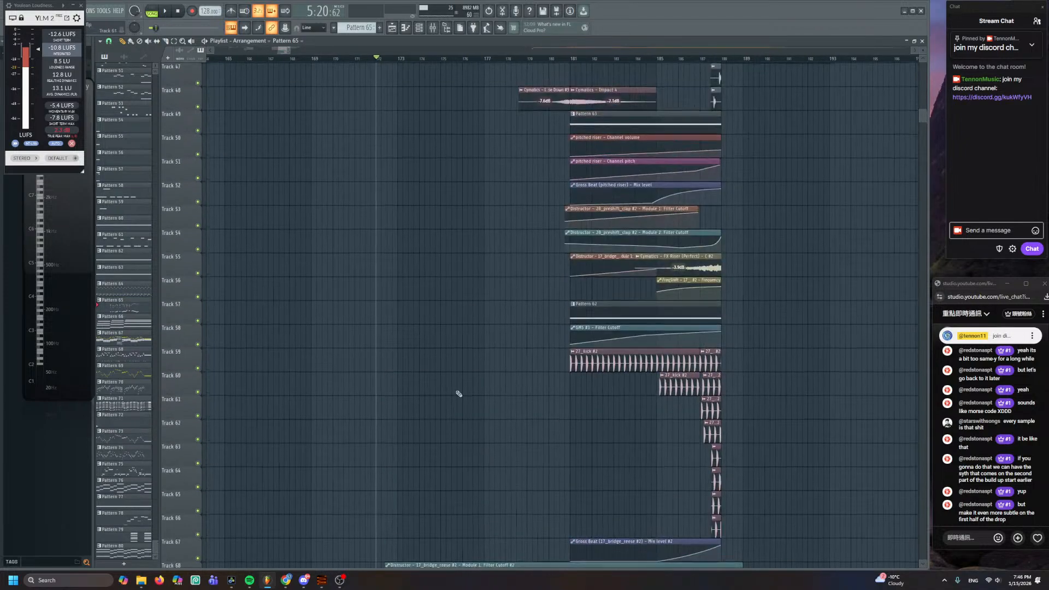
{"action": "scroll", "coordinate": [513, 335], "scroll_direction": "up", "scroll_amount": 3, "text": "ctrl"}
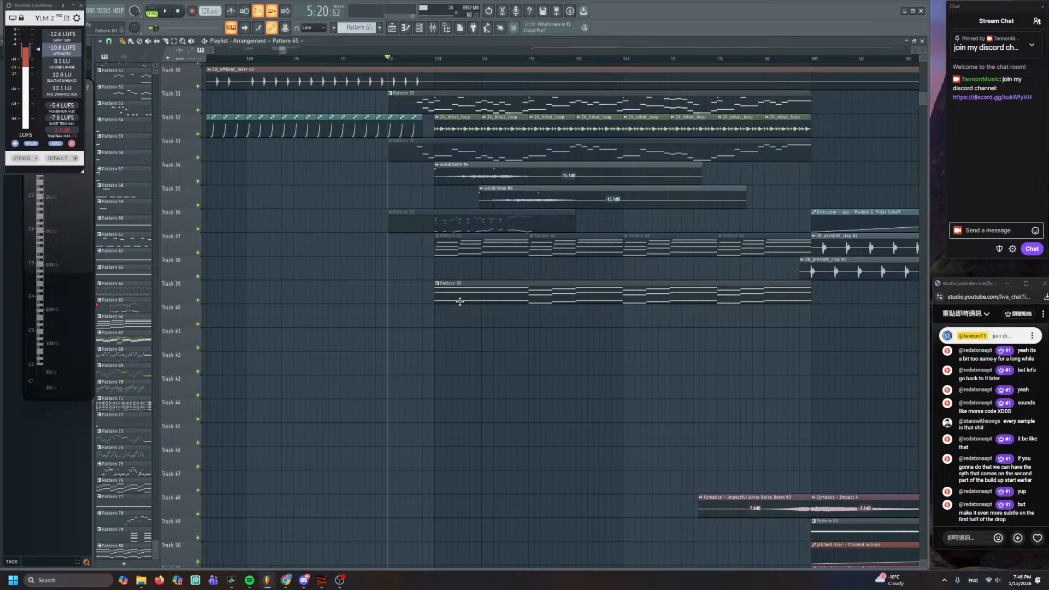
{"action": "left_click_drag", "start_coordinate": [450, 292], "coordinate": [794, 295]}
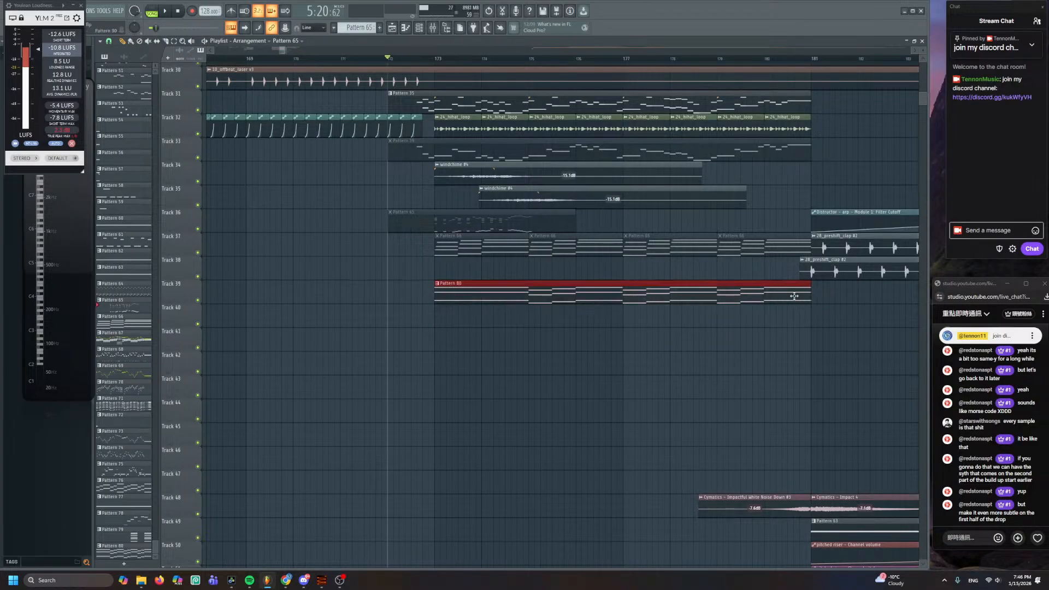
{"action": "left_click", "coordinate": [660, 411]}
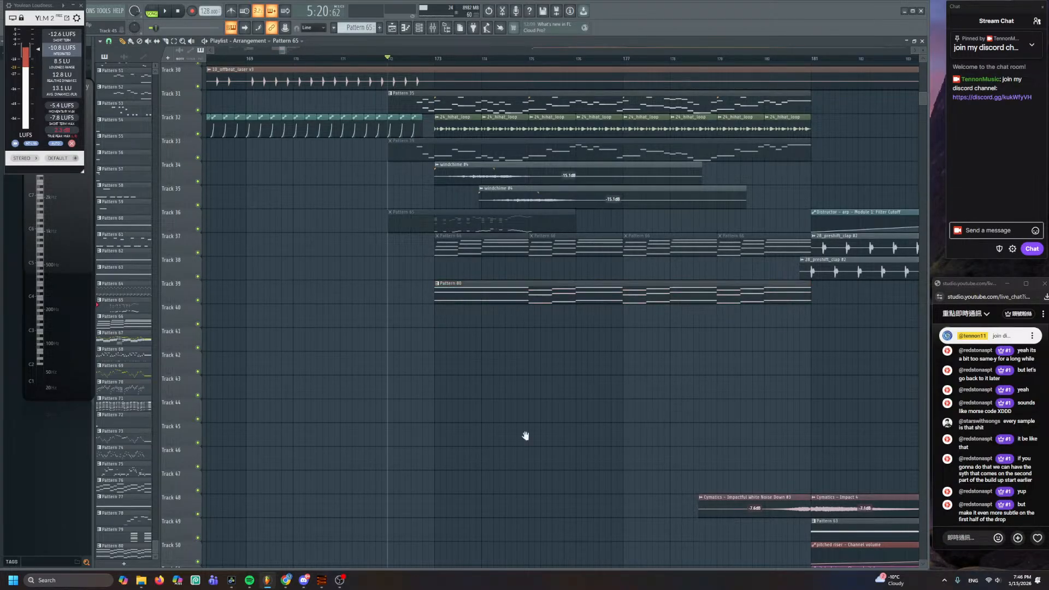
{"action": "scroll", "coordinate": [475, 431], "scroll_direction": "right", "scroll_amount": 2}
{"action": "scroll", "coordinate": [476, 431], "scroll_direction": "up", "scroll_amount": 1}
{"action": "scroll", "coordinate": [392, 261], "scroll_direction": "up", "scroll_amount": 2, "text": "ctrl"}
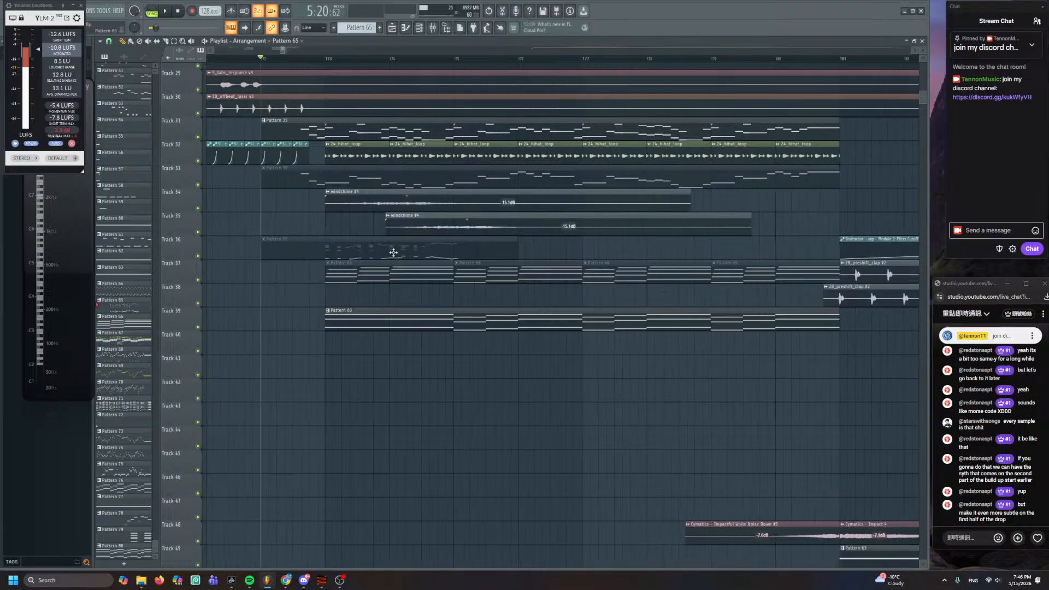
{"action": "scroll", "coordinate": [347, 236], "scroll_direction": "down", "scroll_amount": 1}
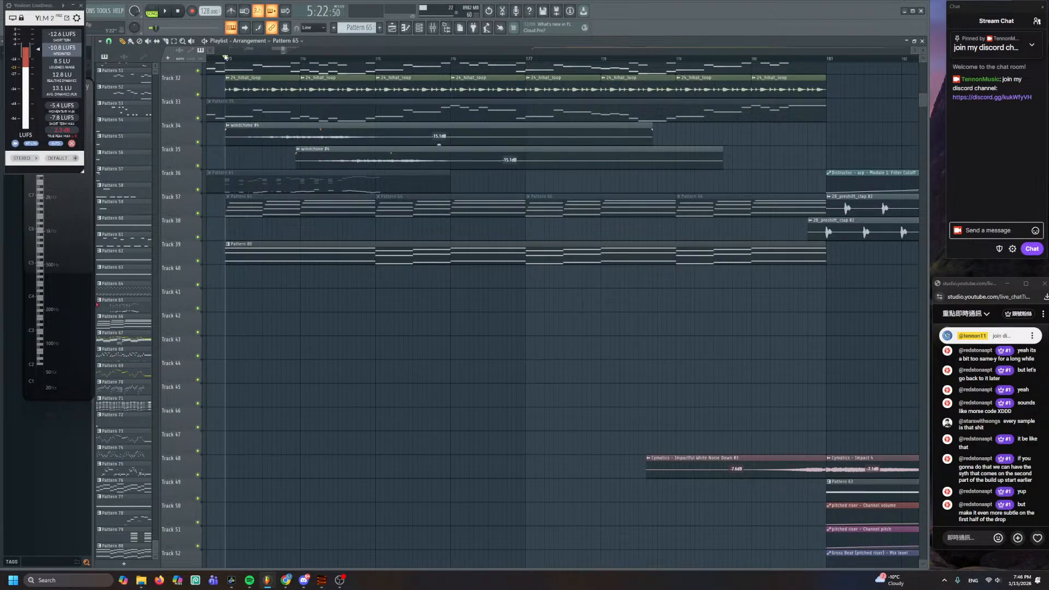
{"action": "scroll", "coordinate": [248, 66], "scroll_direction": "left", "scroll_amount": 2}
{"action": "scroll", "coordinate": [247, 66], "scroll_direction": "up", "scroll_amount": 2}
{"action": "left_click", "coordinate": [307, 63]}
{"action": "key", "text": "space"}
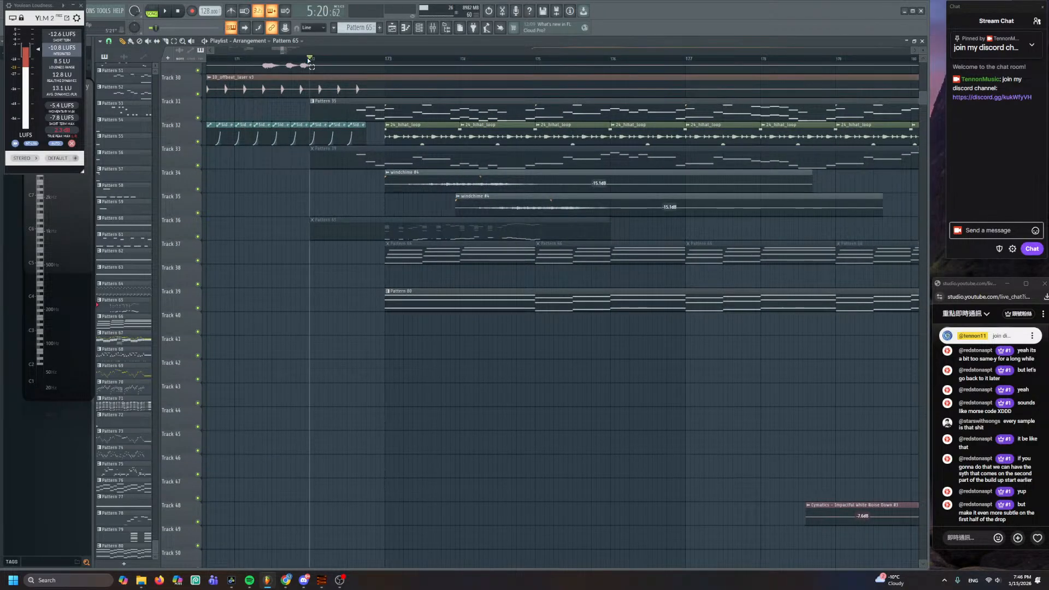
- Open the Toxic Biohazard #2 synth during playback to examine its filter settings, and close the windows again
{"action": "key", "text": "F9"}
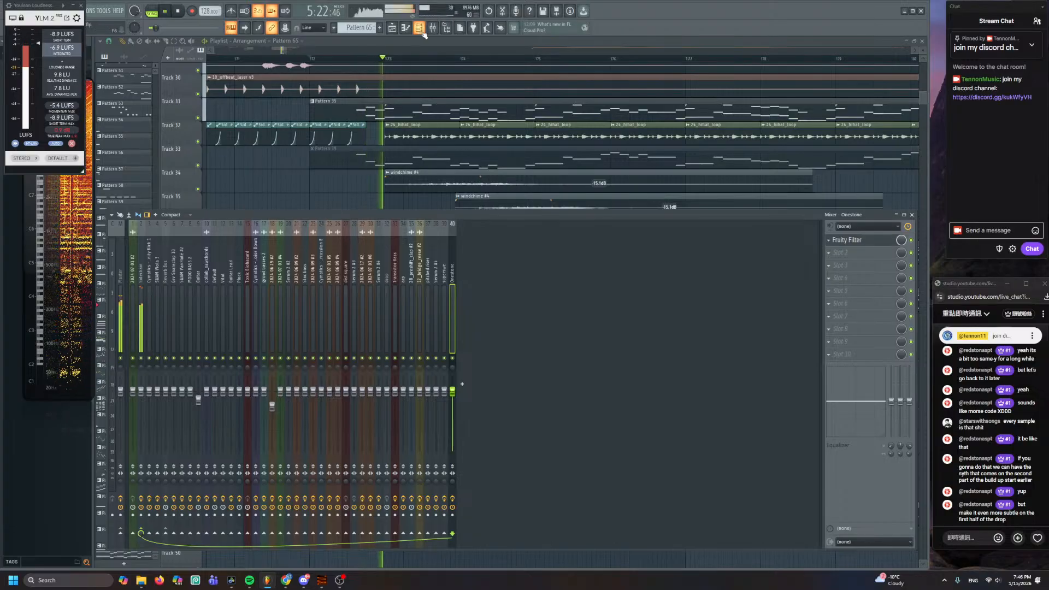
{"action": "key", "text": "F6"}
{"action": "scroll", "coordinate": [459, 492], "scroll_direction": "down", "scroll_amount": 5}
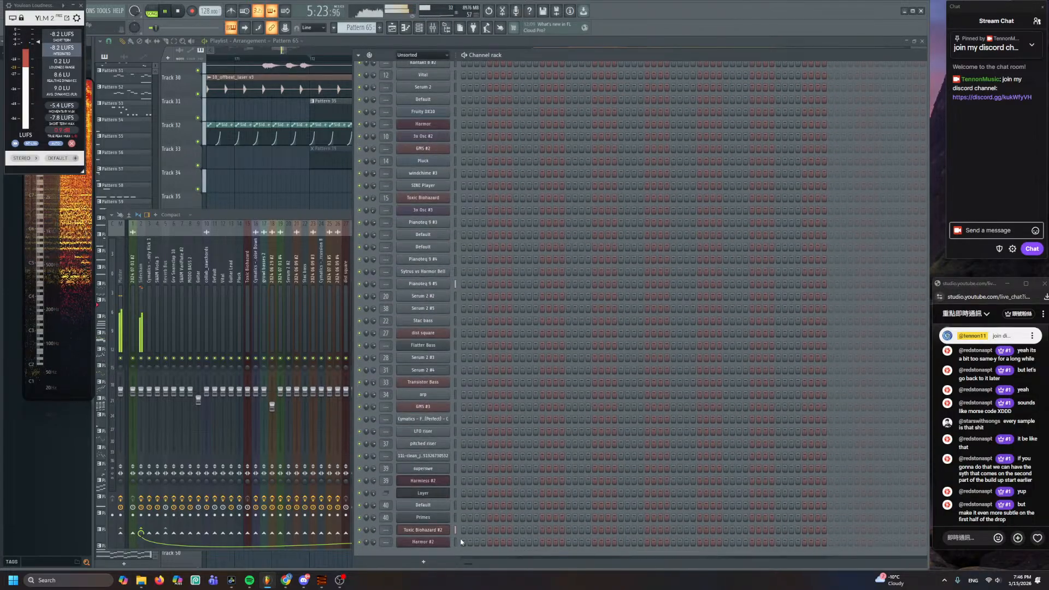
{"action": "left_click", "coordinate": [423, 530]}
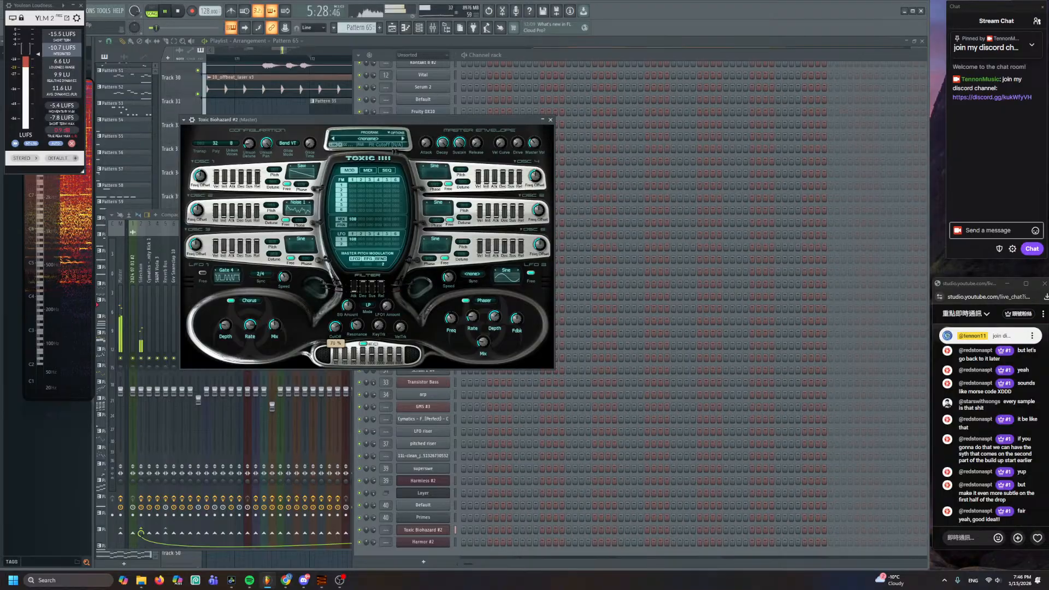
{"action": "key", "text": "F12"}
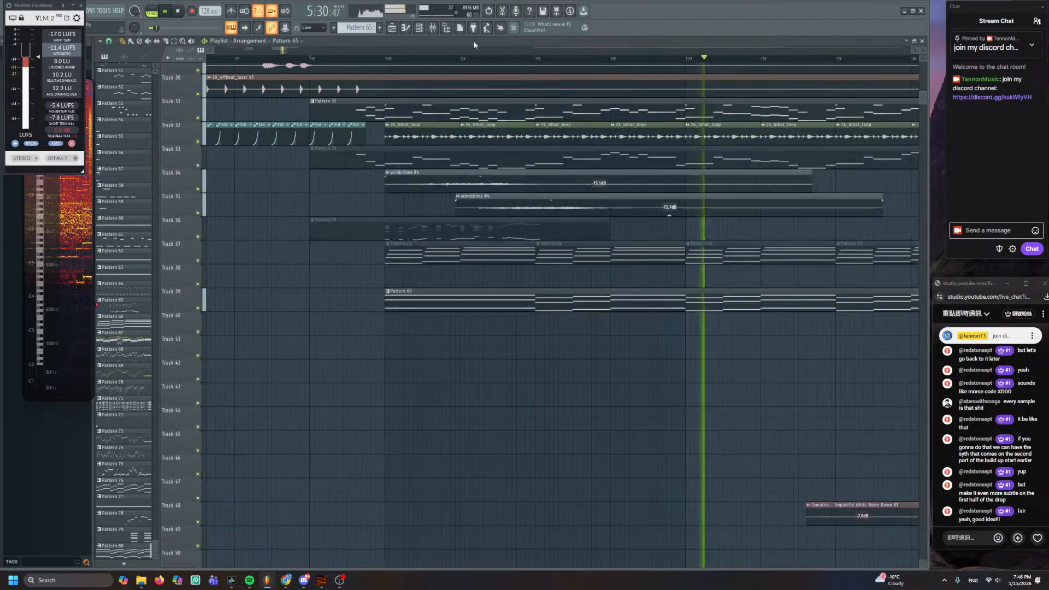
- Solo the Pattern 80 chord clip on Track 39 and play it briefly on its own
{"action": "scroll", "coordinate": [568, 255], "scroll_direction": "up", "scroll_amount": 5}
{"action": "scroll", "coordinate": [544, 195], "scroll_direction": "down", "scroll_amount": 2}
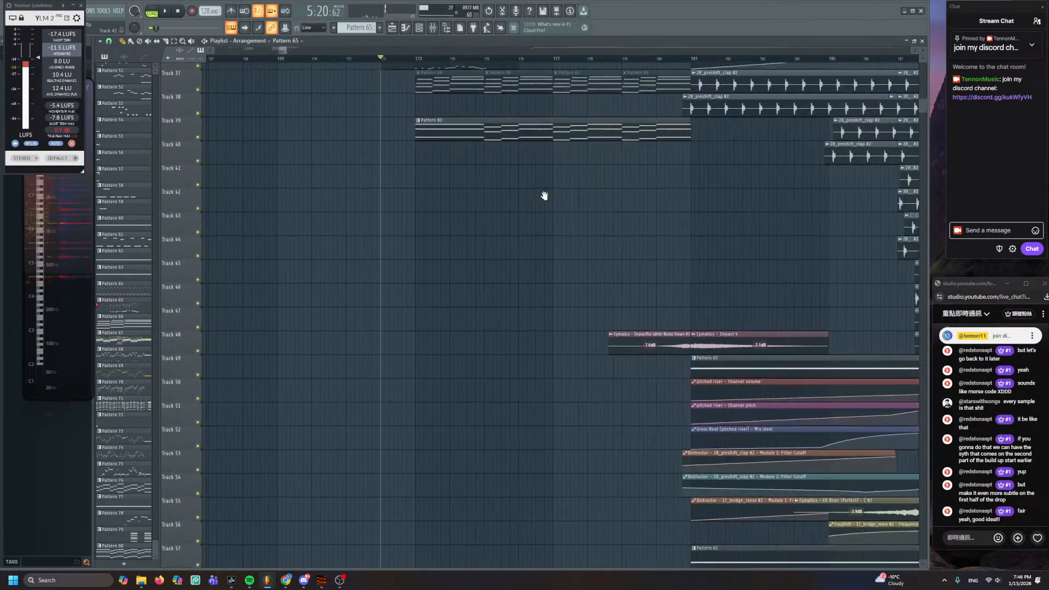
{"action": "left_click", "coordinate": [420, 119]}
{"action": "key", "text": "space"}
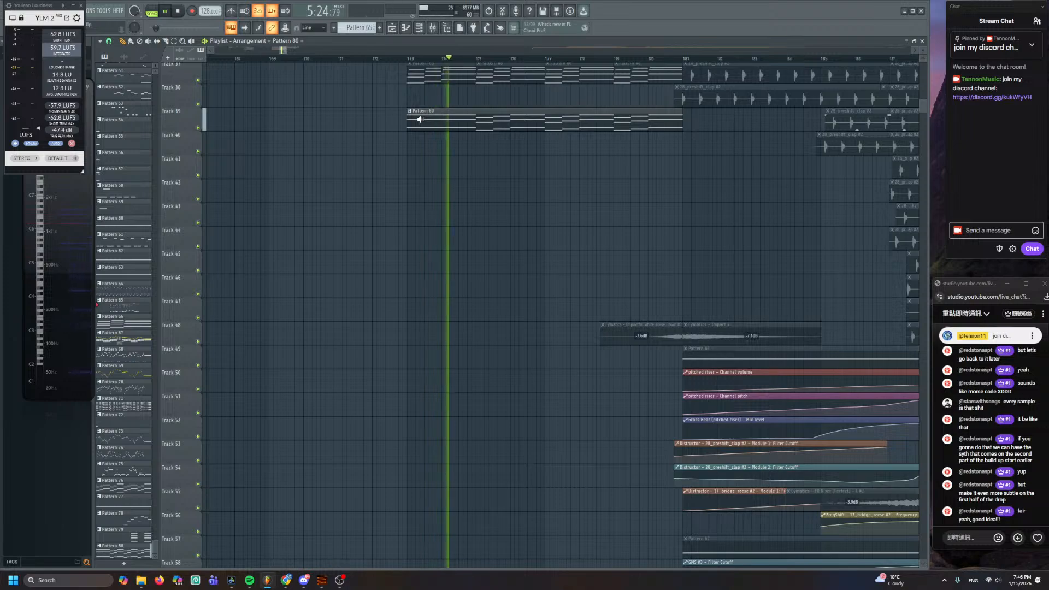
{"action": "key", "text": "space"}
- Play the full mix from before the Pattern 80 clip and look through the tracks down to the build-up layers
{"action": "scroll", "coordinate": [432, 82], "scroll_direction": "up", "scroll_amount": 4}
{"action": "left_click", "coordinate": [420, 27]}
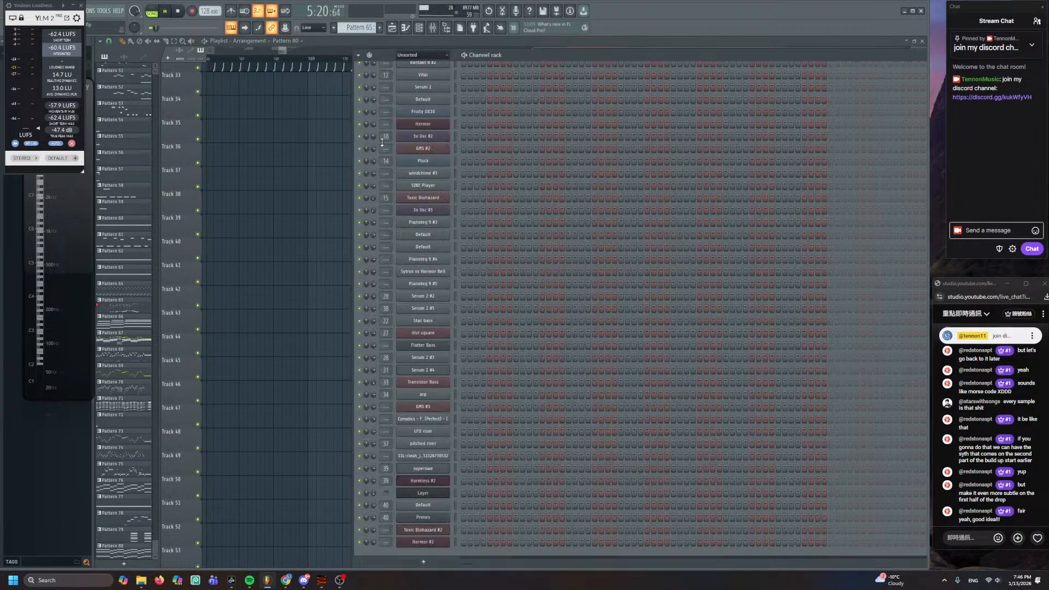
{"action": "left_click", "coordinate": [419, 28]}
{"action": "key", "text": "space"}
{"action": "scroll", "coordinate": [487, 379], "scroll_direction": "down", "scroll_amount": 15}
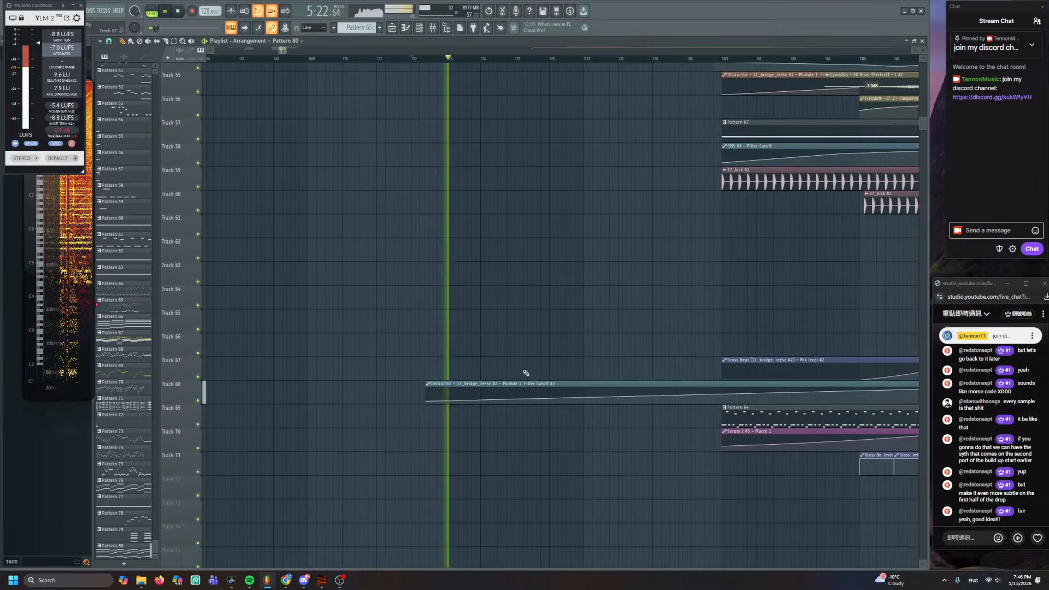
{"action": "scroll", "coordinate": [541, 367], "scroll_direction": "down", "scroll_amount": 2}
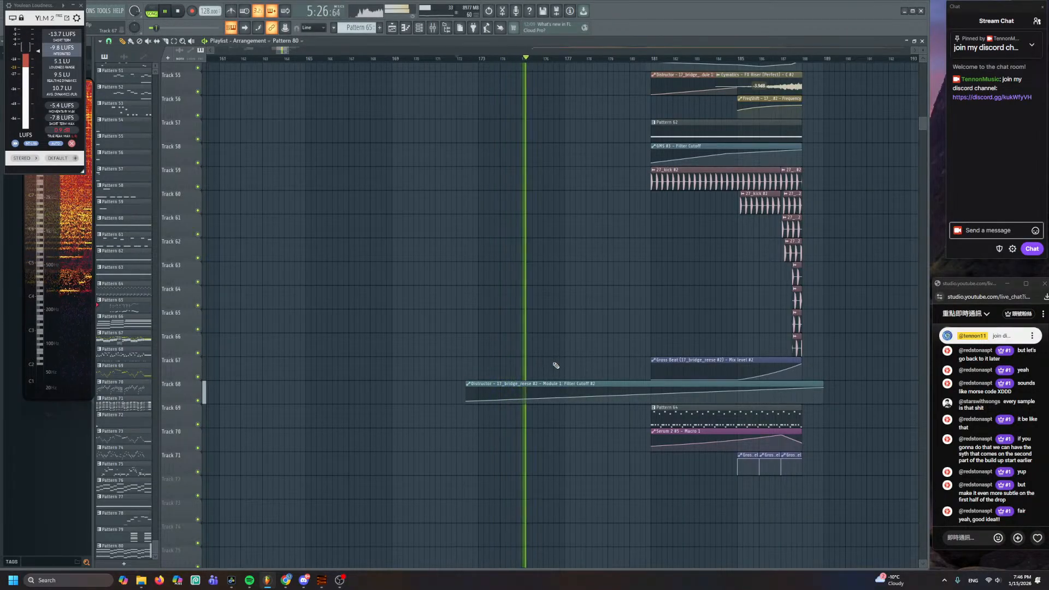
{"action": "scroll", "coordinate": [552, 365], "scroll_direction": "up", "scroll_amount": 5}
{"action": "scroll", "coordinate": [531, 387], "scroll_direction": "up", "scroll_amount": 6}
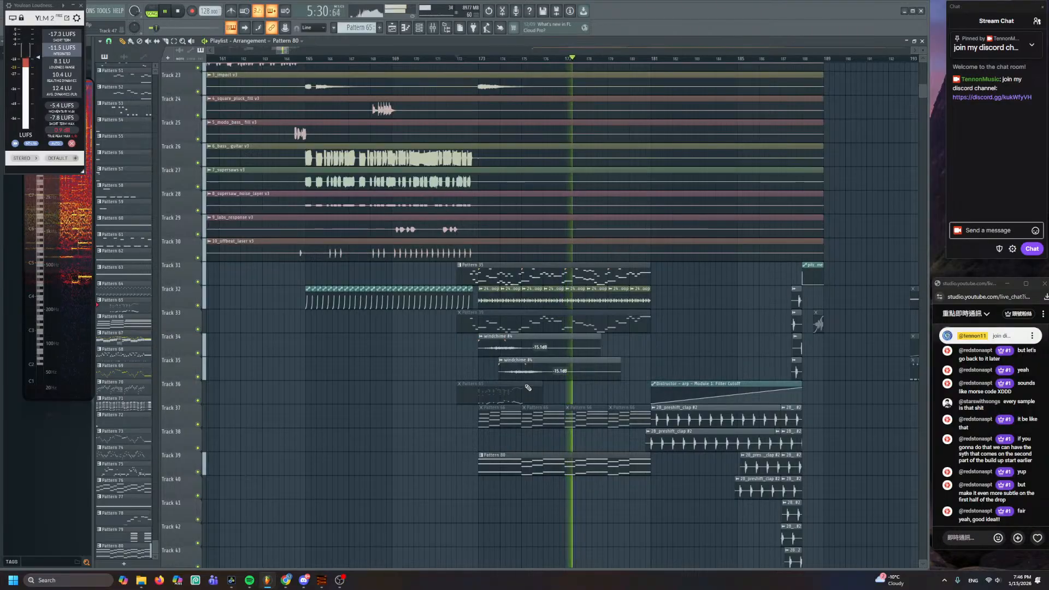
- Stop playback, open the Toxic Biohazard #2 synth to examine its filter settings, and return to the playlist
{"action": "scroll", "coordinate": [528, 388], "scroll_direction": "up", "scroll_amount": 4}
{"action": "scroll", "coordinate": [519, 388], "scroll_direction": "down", "scroll_amount": 7}
{"action": "key", "text": "space"}
{"action": "scroll", "coordinate": [442, 85], "scroll_direction": "up", "scroll_amount": 2, "text": "ctrl"}
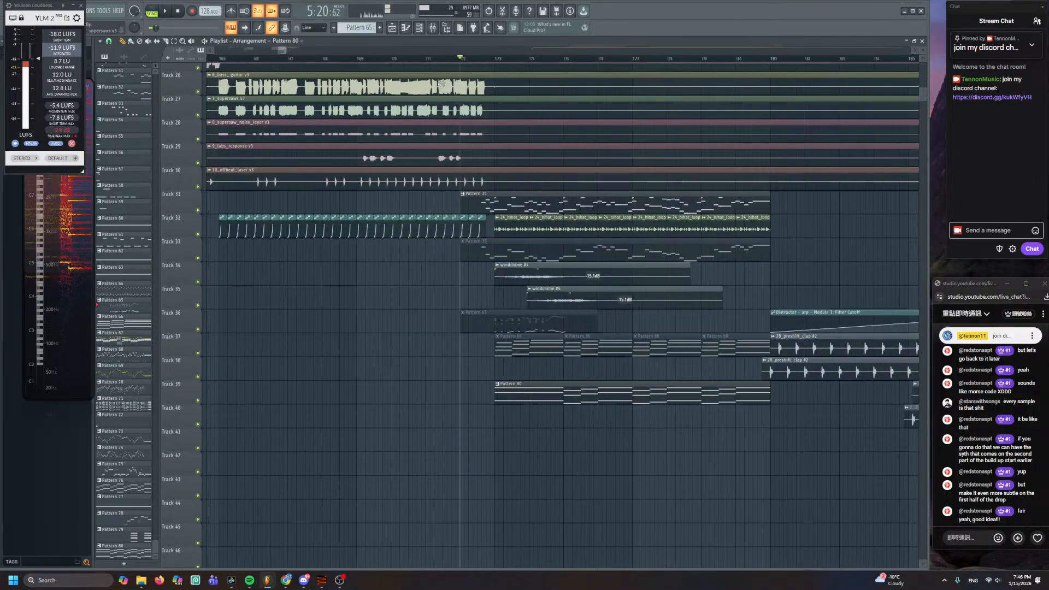
{"action": "left_click", "coordinate": [423, 29]}
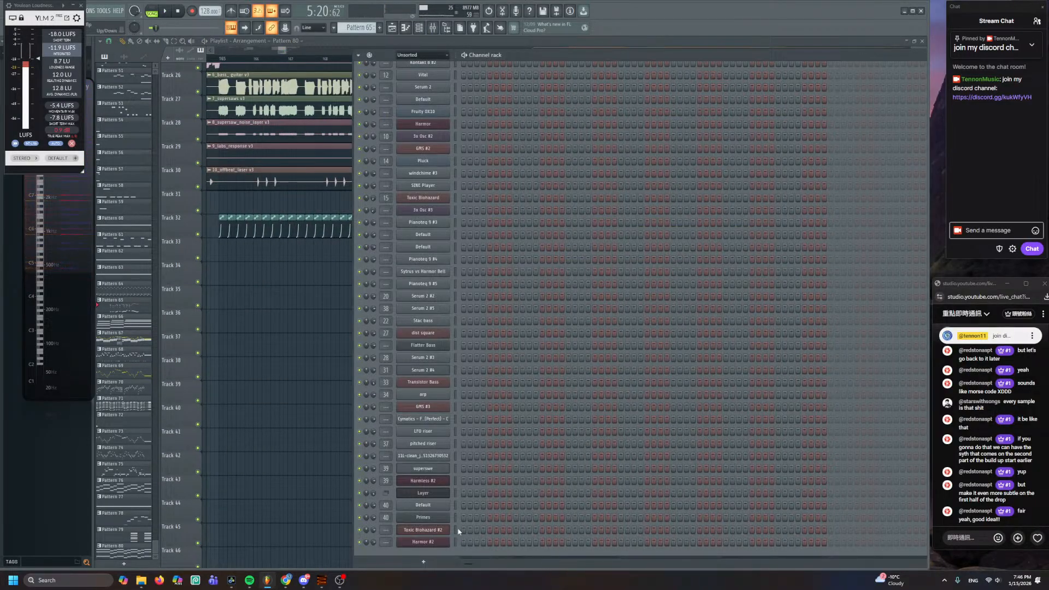
{"action": "left_click", "coordinate": [439, 531]}
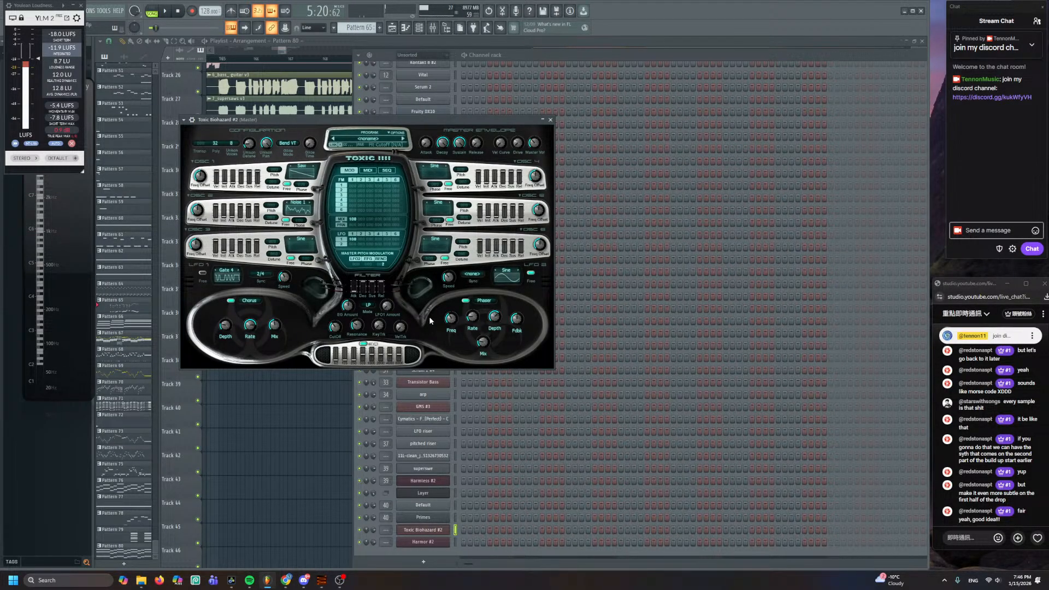
{"action": "left_click", "coordinate": [320, 410]}
- Play from the start of the Track 31 melody clip, lower the Toxic Biohazard #2 filter cutoff while listening, and stop playback
{"action": "scroll", "coordinate": [421, 311], "scroll_direction": "up", "scroll_amount": 4}
{"action": "key", "text": "space"}
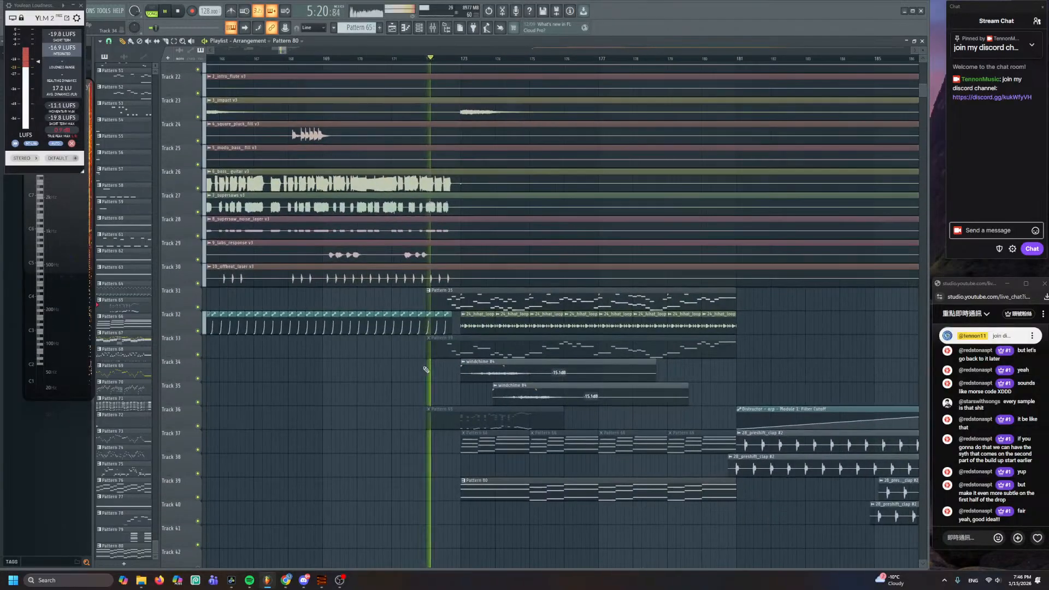
{"action": "scroll", "coordinate": [398, 242], "scroll_direction": "down", "scroll_amount": 7}
{"action": "left_click", "coordinate": [420, 27]}
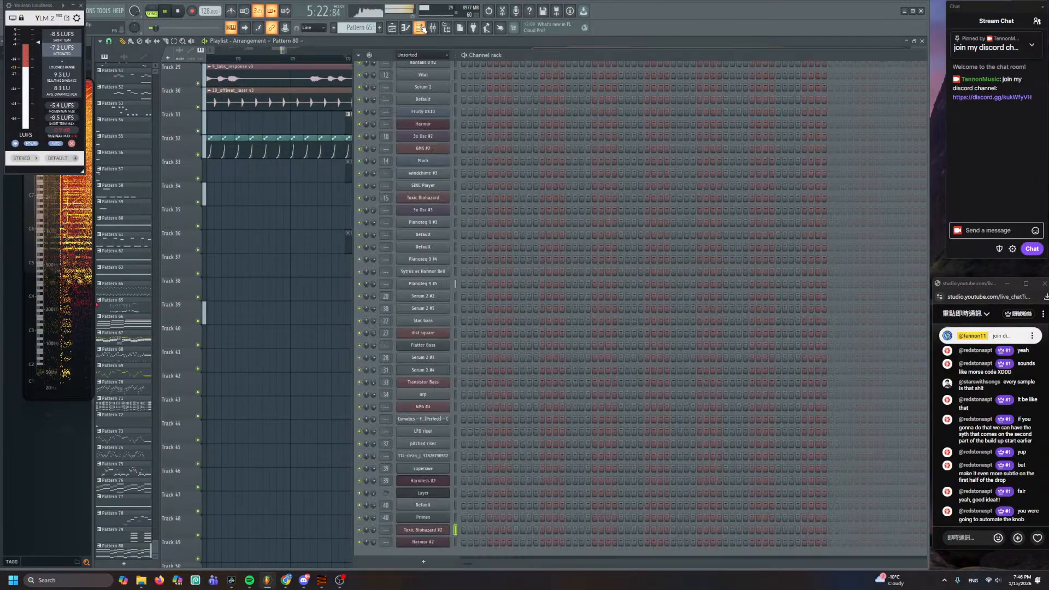
{"action": "left_click", "coordinate": [435, 530]}
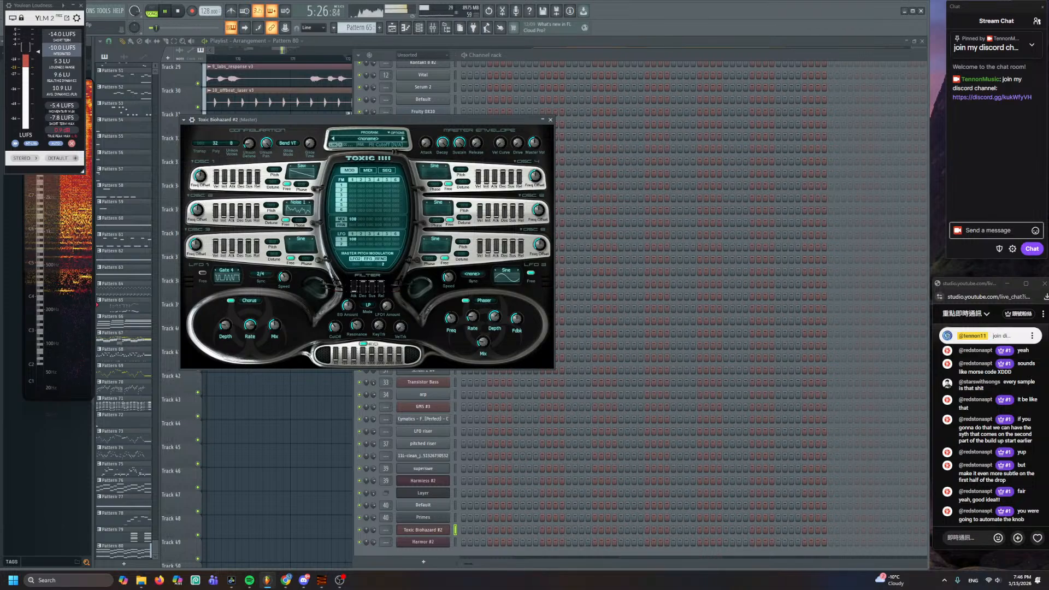
{"action": "mouse_move", "coordinate": [335, 327]}
{"action": "left_click_drag", "start_coordinate": [335, 327], "coordinate": [335, 349]}
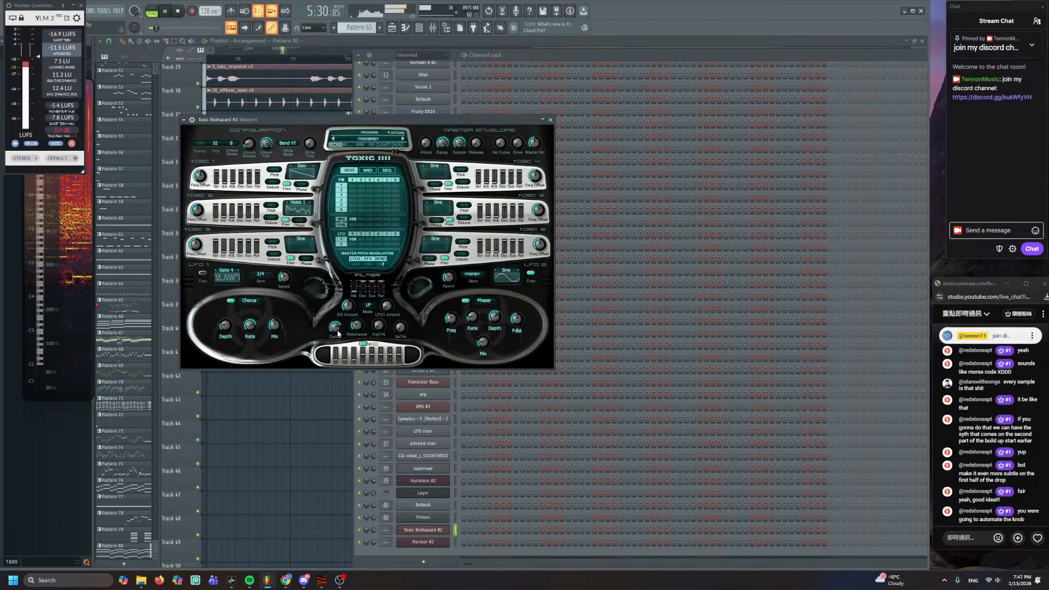
{"action": "left_click", "coordinate": [167, 13]}
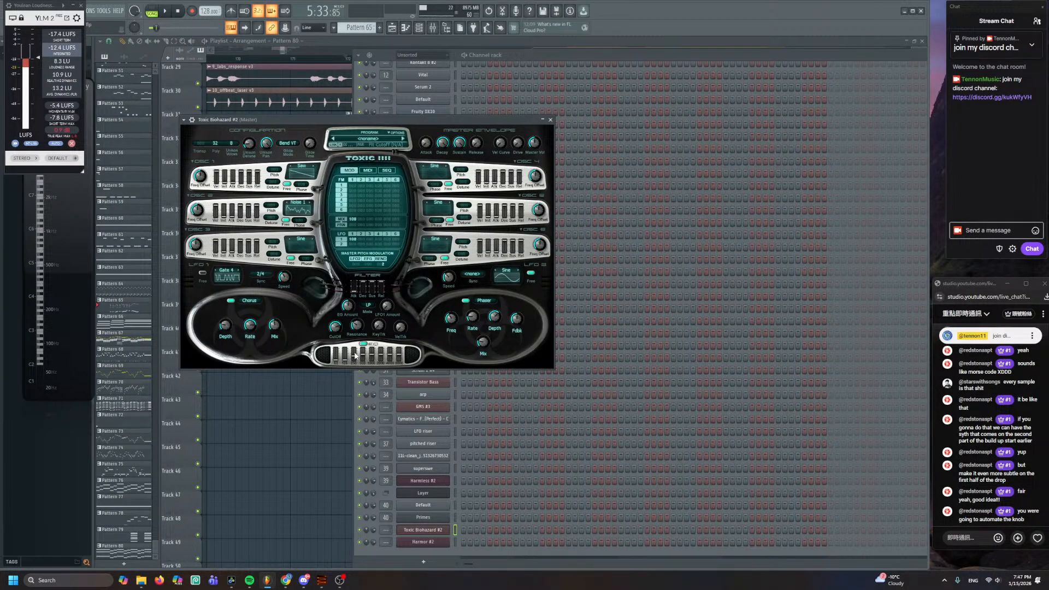
- Return to the playlist, solo the Pattern 80 clip on Track 39 for a brief listen, and restore the full mix
{"action": "left_click", "coordinate": [334, 402]}
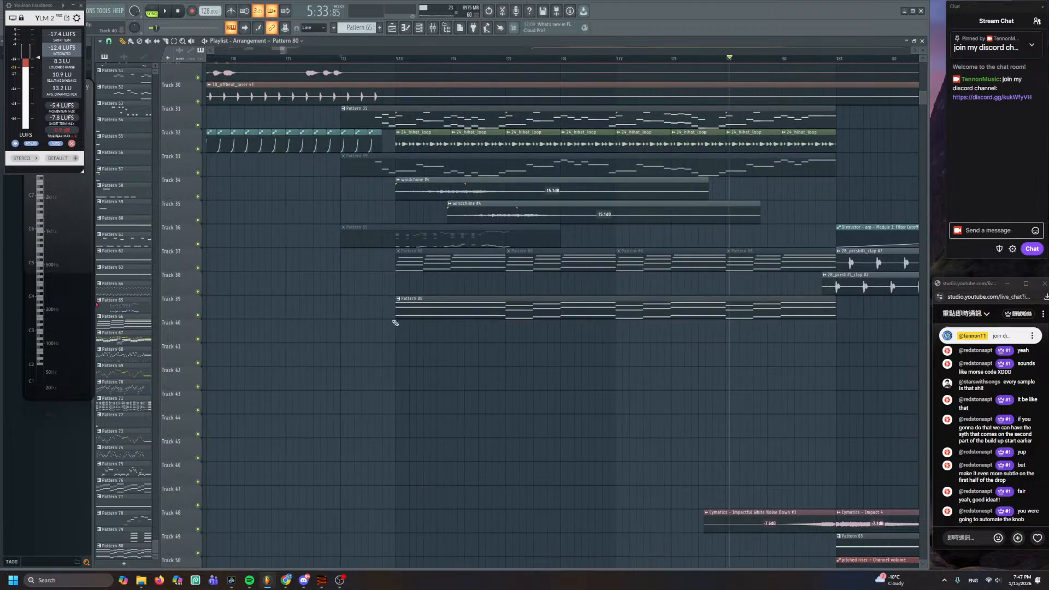
{"action": "key", "text": "space"}
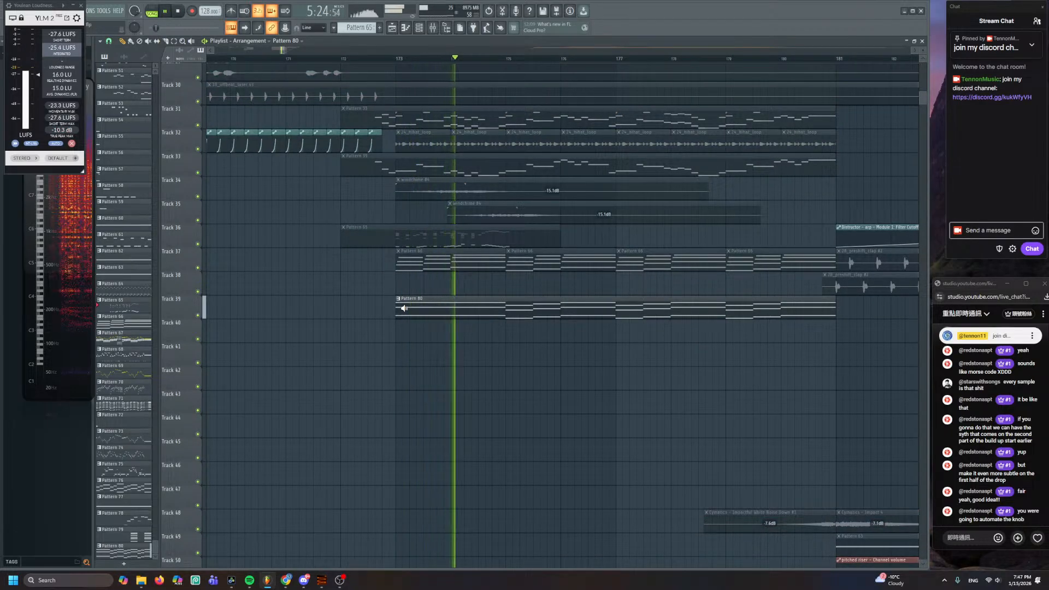
{"action": "key", "text": "space"}
{"action": "key", "text": "ctrl+z"}
- Play the full mix from the Track 31 melody clip, readjust the Toxic Biohazard #2 filter cutoff while listening, and stop
{"action": "left_click", "coordinate": [347, 60]}
{"action": "key", "text": "space"}
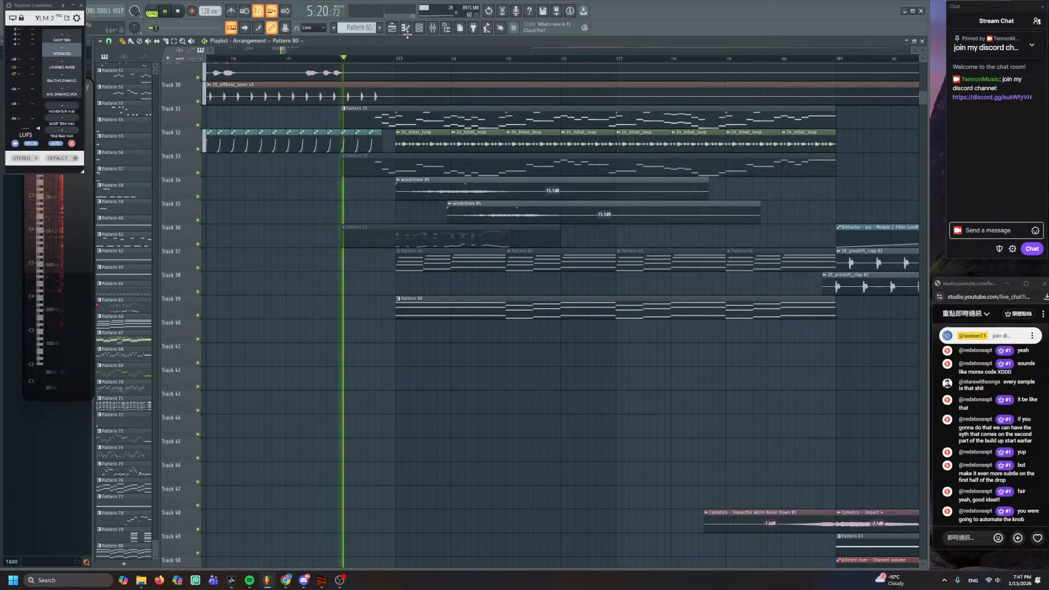
{"action": "key", "text": "F6"}
{"action": "left_click", "coordinate": [423, 530]}
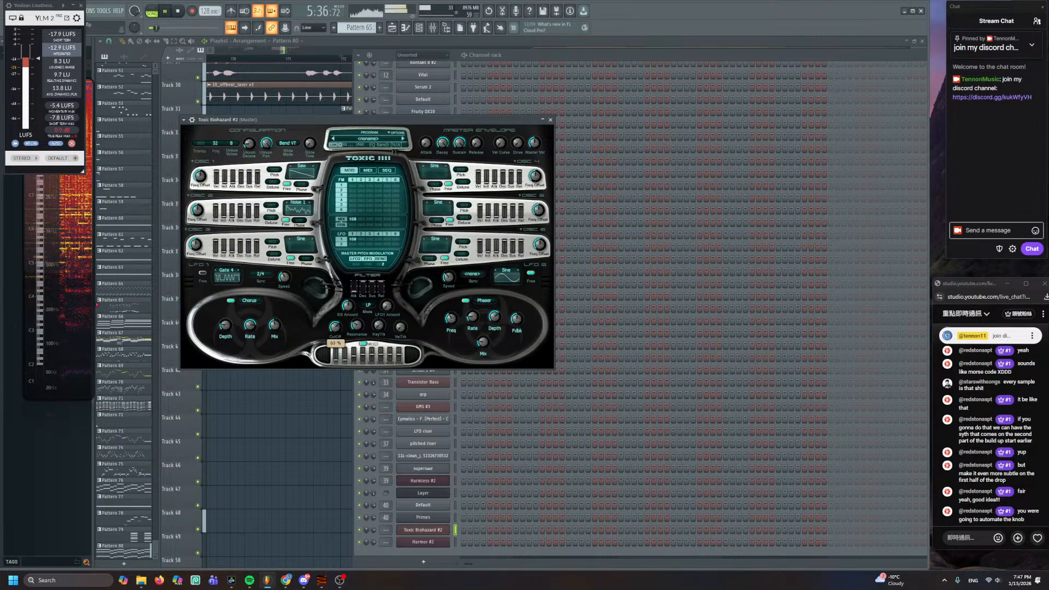
{"action": "key", "text": "F5"}
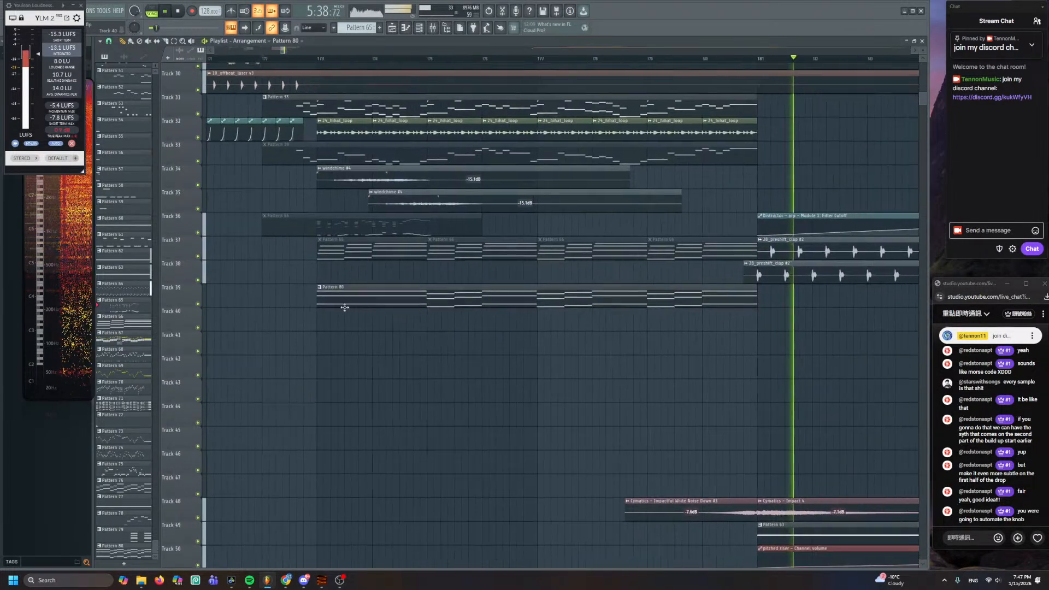
{"action": "key", "text": "space"}
- Select bars 173 to 181 in the playlist and create an automation clip for the Toxic Biohazard #2 filter cutoff over that range
{"action": "left_click", "coordinate": [318, 59]}
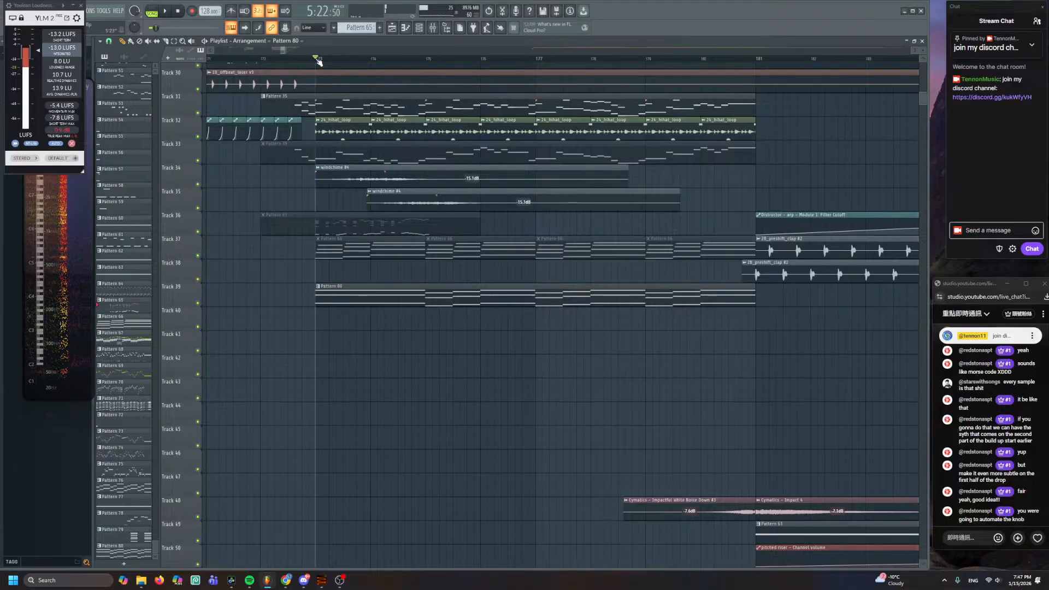
{"action": "left_click_drag", "start_coordinate": [318, 59], "coordinate": [765, 60]}
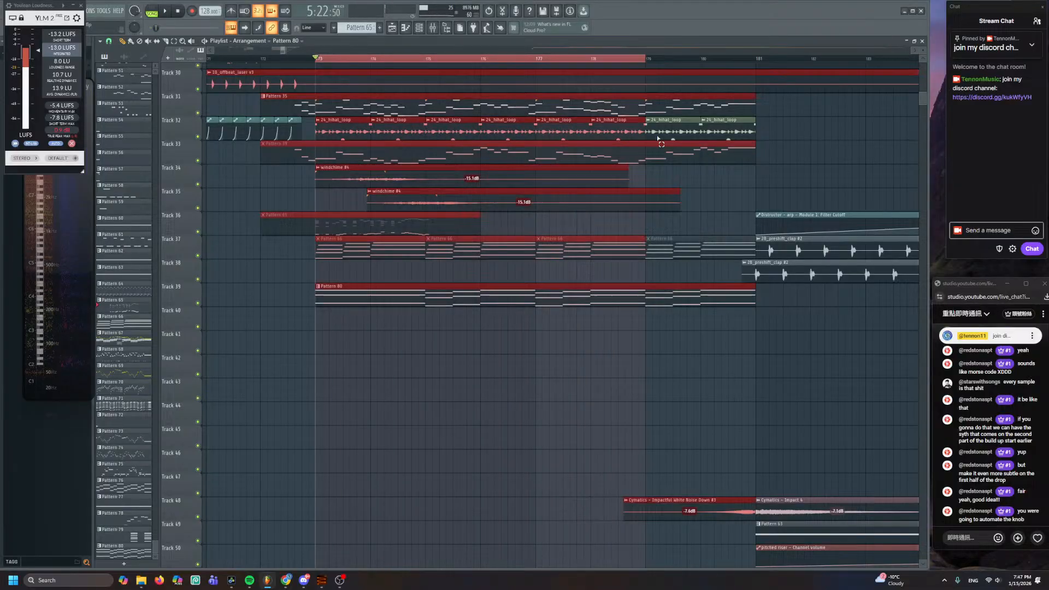
{"action": "left_click", "coordinate": [760, 192]}
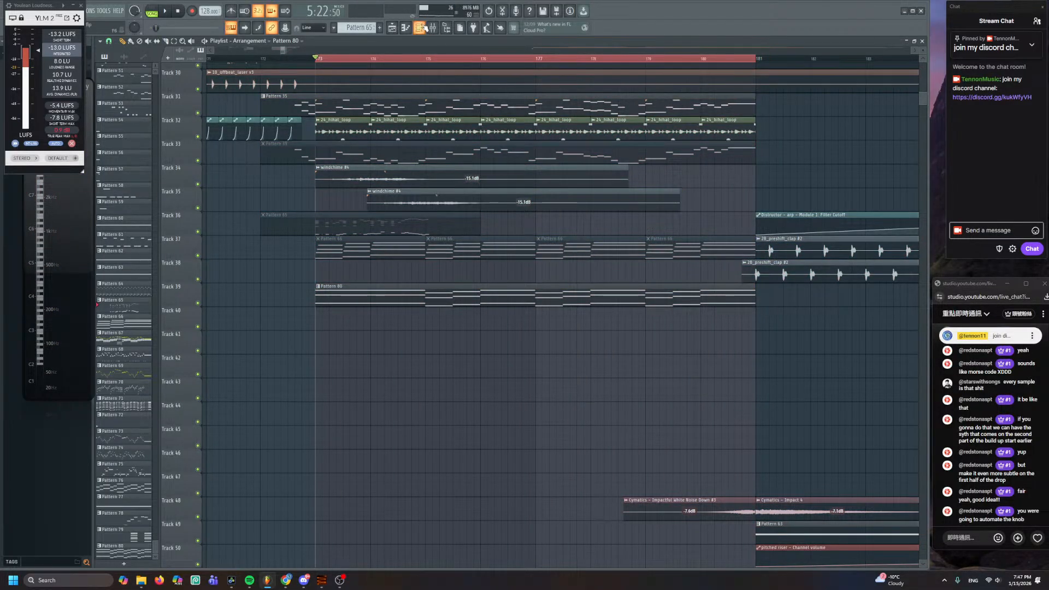
{"action": "left_click", "coordinate": [421, 27]}
{"action": "left_click", "coordinate": [432, 531]}
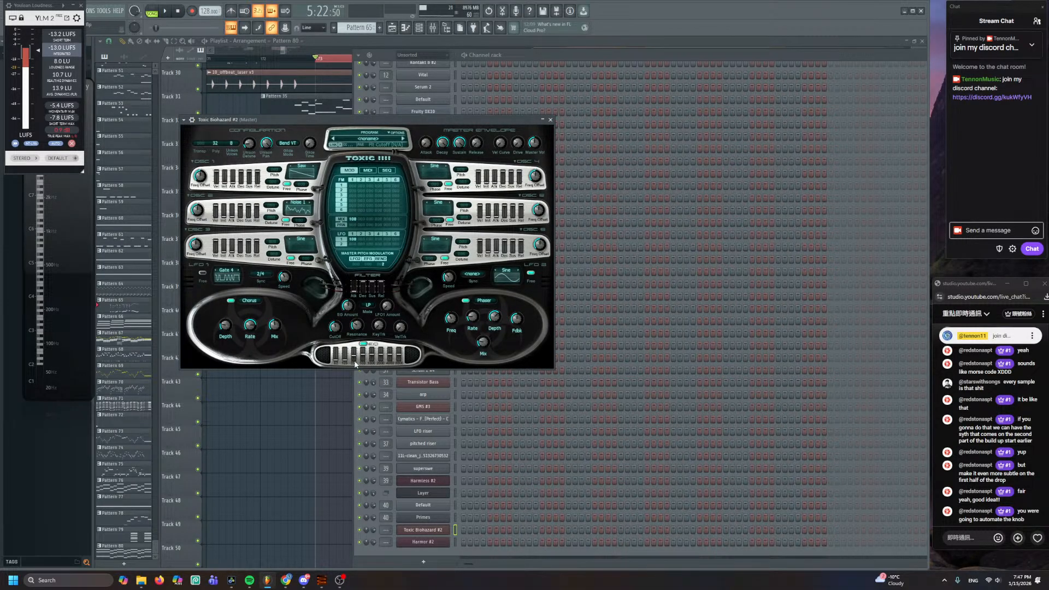
{"action": "right_click", "coordinate": [339, 330]}
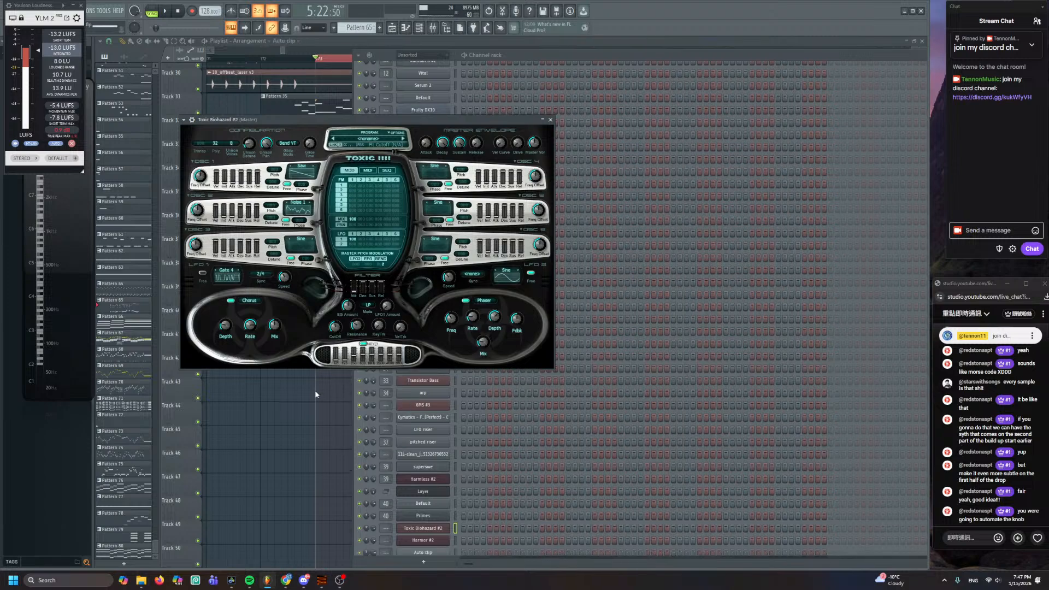
{"action": "left_click", "coordinate": [371, 378]}
- Lower the start of the Track 40 cutoff curve and add points for a rise through bar 175, a peak at 176 and a dip at 177
{"action": "left_click_drag", "start_coordinate": [320, 323], "coordinate": [319, 332]}
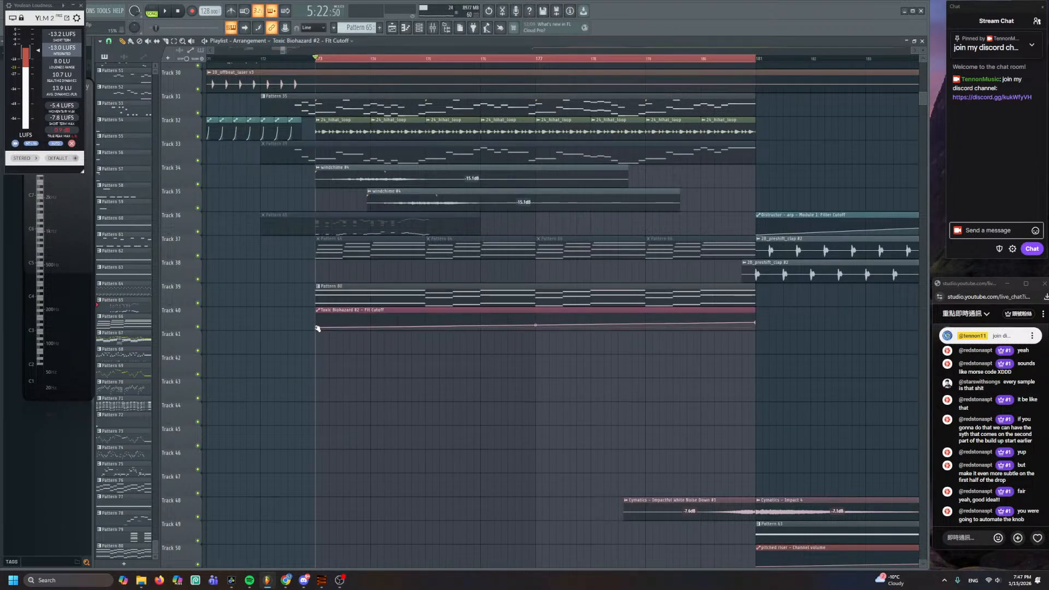
{"action": "scroll", "coordinate": [415, 377], "scroll_direction": "up", "scroll_amount": 5}
{"action": "key", "text": "space"}
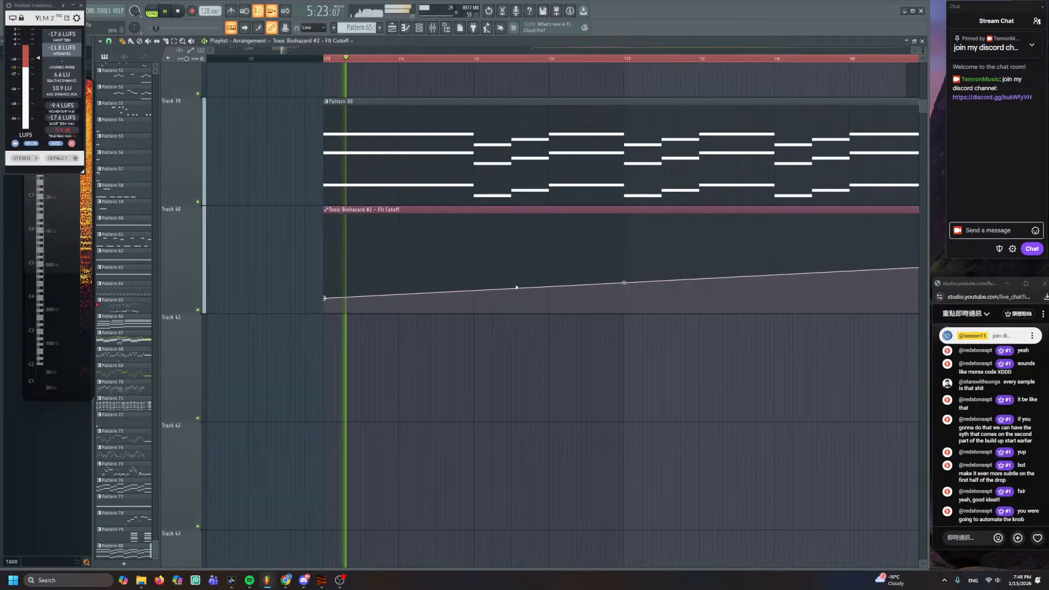
{"action": "scroll", "coordinate": [366, 284], "scroll_direction": "down", "scroll_amount": 3}
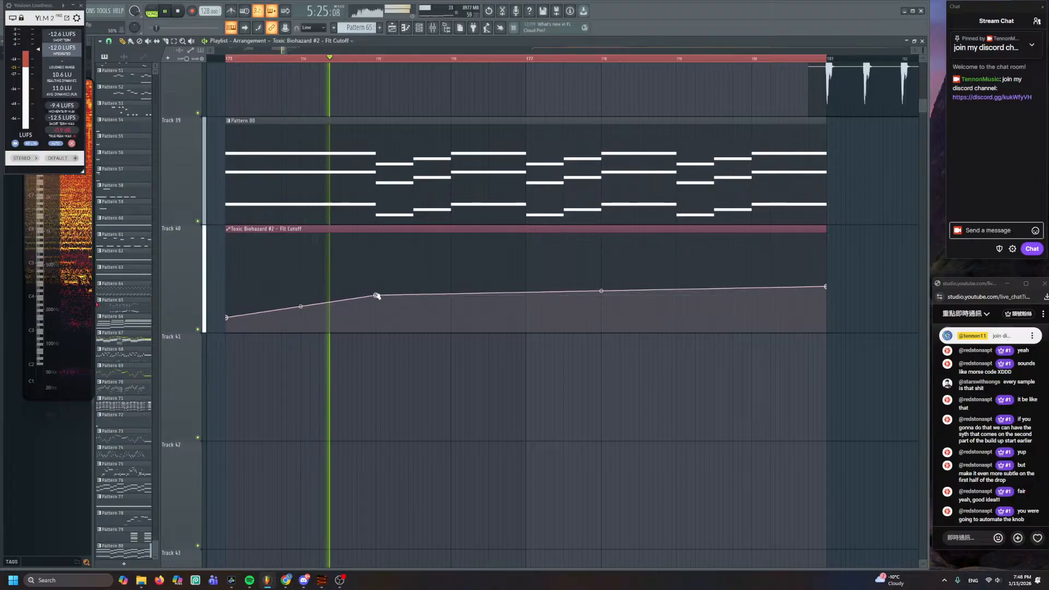
{"action": "left_click_drag", "start_coordinate": [452, 281], "coordinate": [453, 268]}
{"action": "left_click_drag", "start_coordinate": [525, 271], "coordinate": [525, 291]}
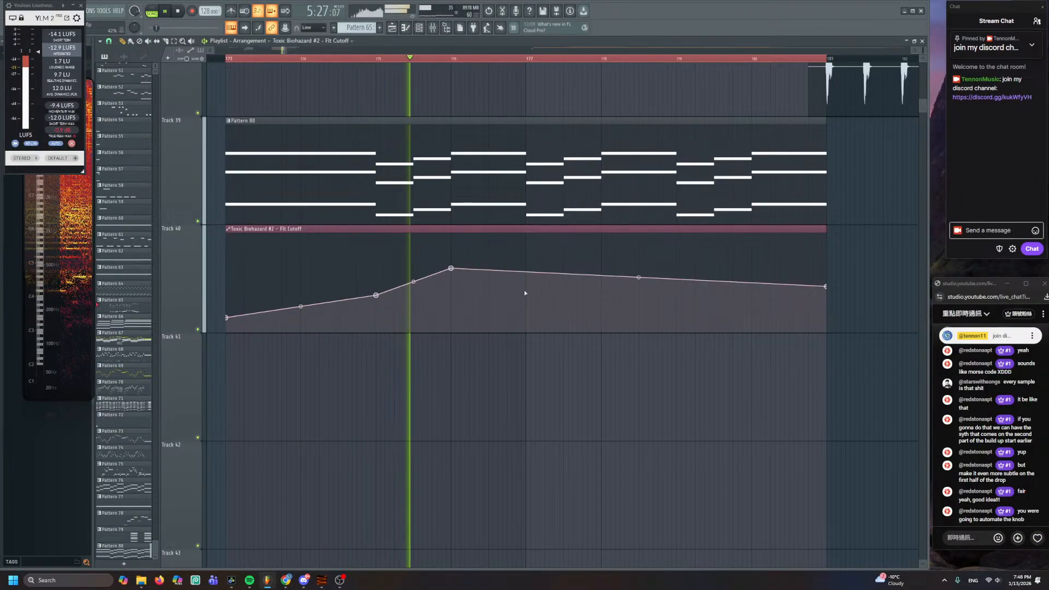
- Continue the cutoff curve with a smaller peak at bar 178, a dip at bar 179 and a raised end point at bar 181
{"action": "left_click_drag", "start_coordinate": [828, 287], "coordinate": [826, 303]}
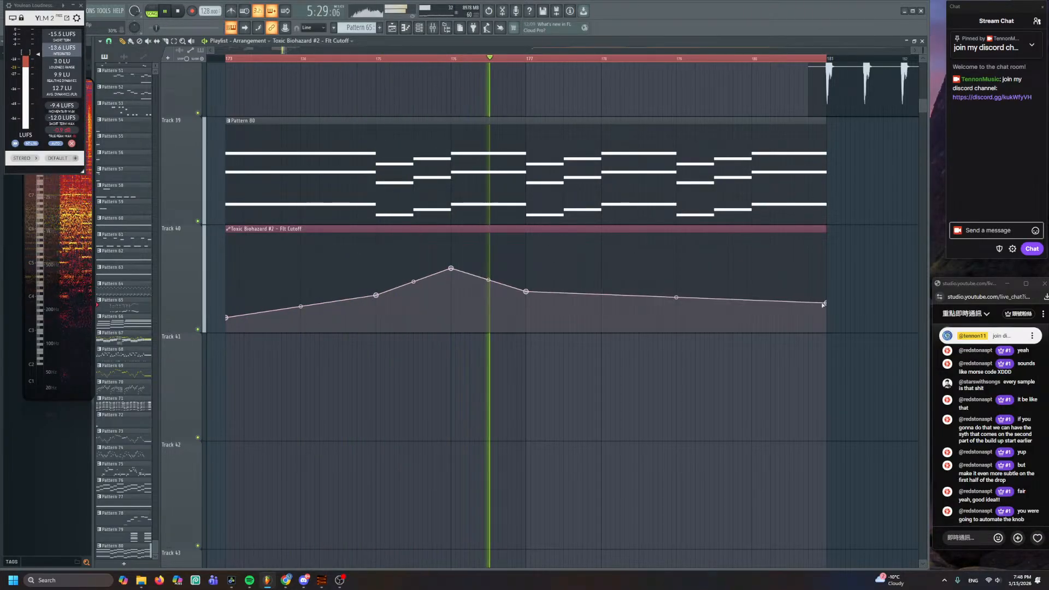
{"action": "left_click_drag", "start_coordinate": [604, 279], "coordinate": [603, 277]}
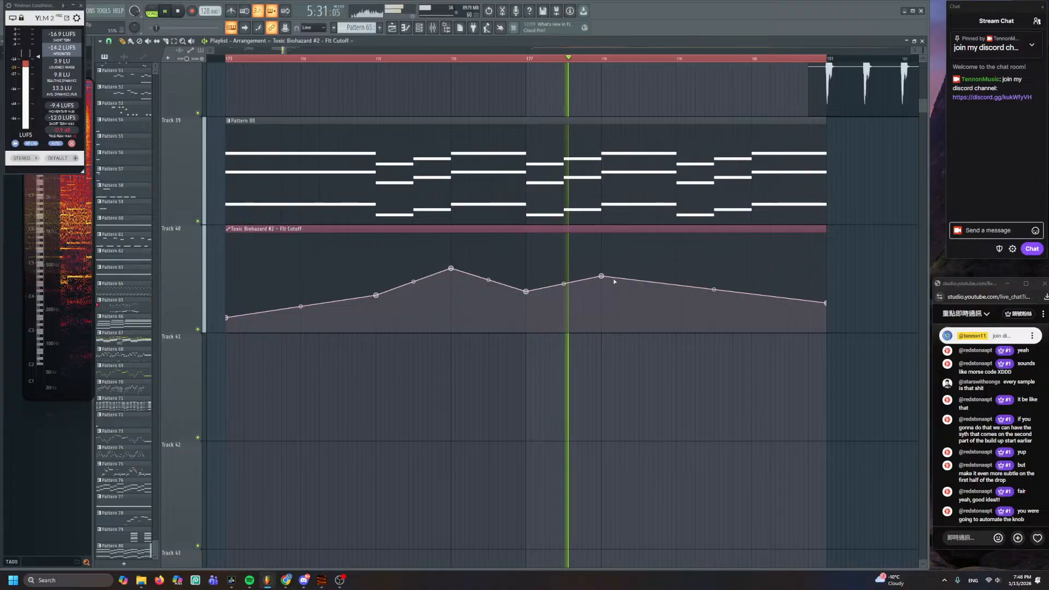
{"action": "left_click", "coordinate": [678, 294]}
{"action": "left_click_drag", "start_coordinate": [827, 304], "coordinate": [827, 258]}
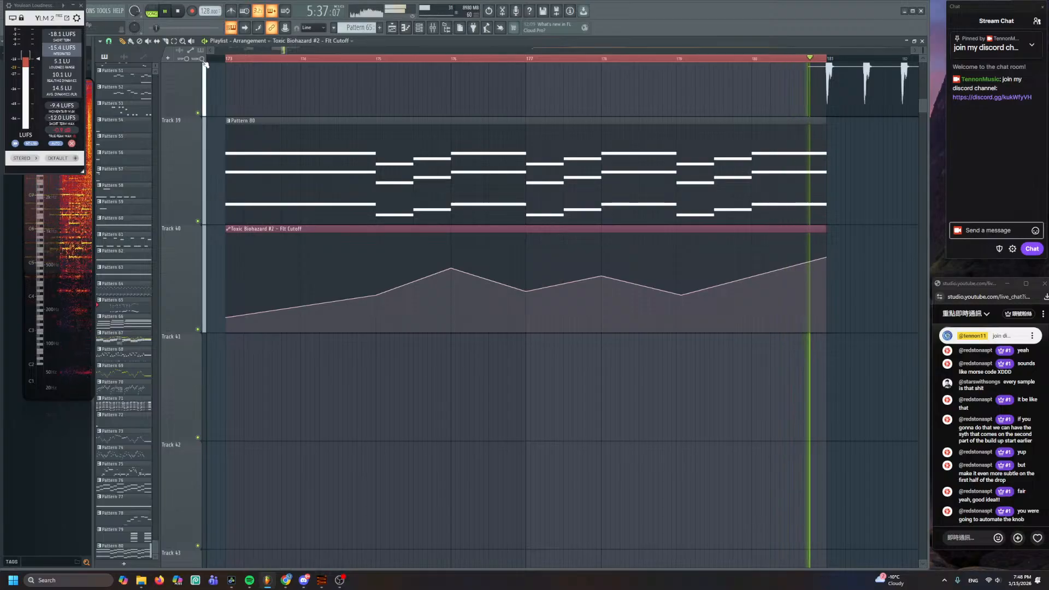
- Play from bar 179 and open Pattern 80 in the piano roll to examine its final chords
{"action": "left_click", "coordinate": [679, 59]}
{"action": "double_click", "coordinate": [717, 182]}
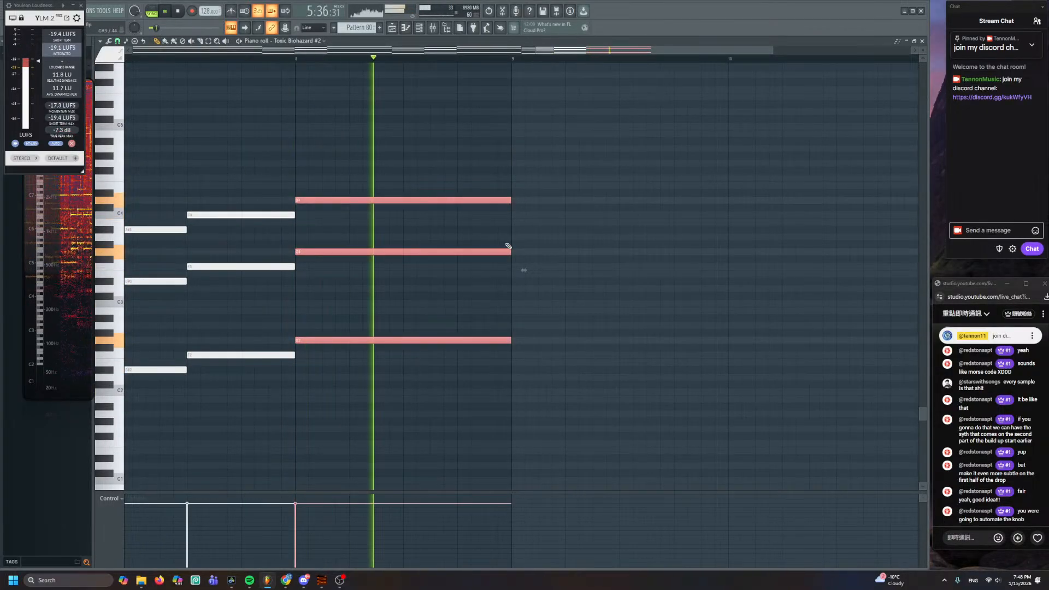
{"action": "left_click", "coordinate": [570, 215]}
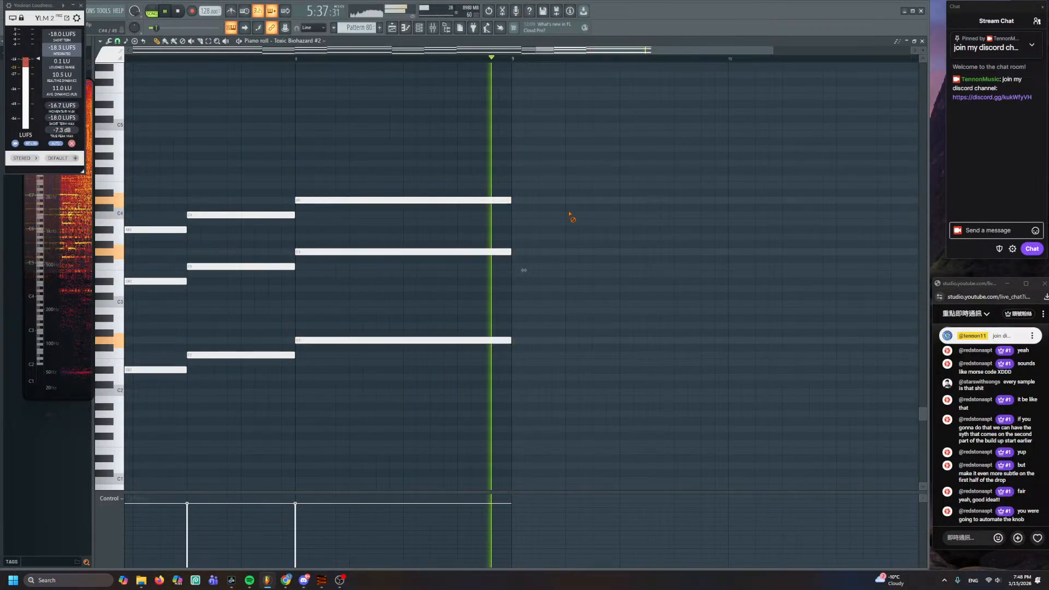
{"action": "left_click", "coordinate": [396, 29]}
- Replay from bar 179 and reshape the cutoff curve's end: low until bar 180, a high peak mid-bar, and minimum at bar 181
{"action": "left_click", "coordinate": [678, 58]}
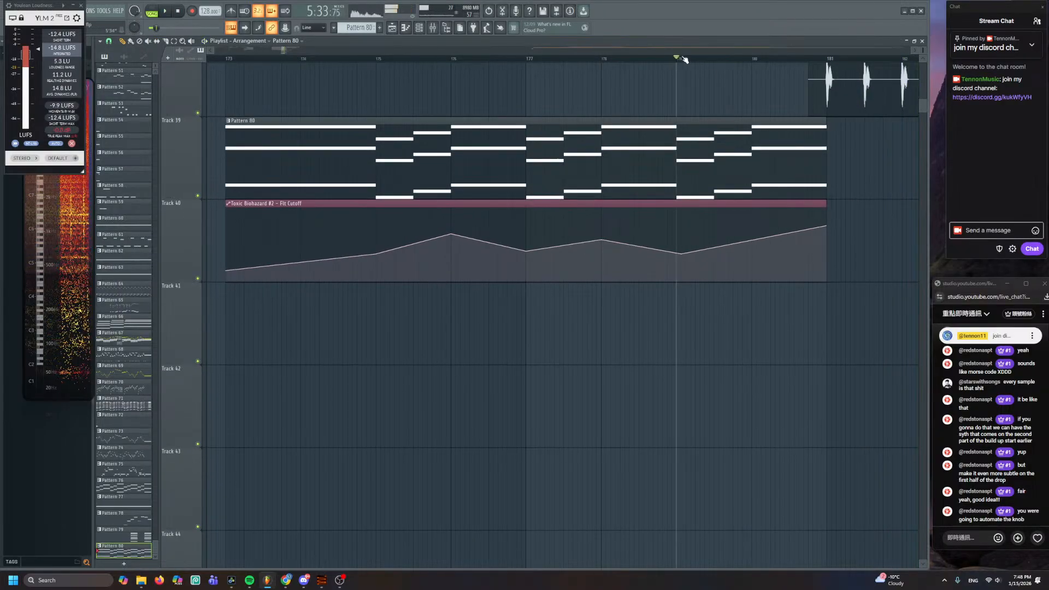
{"action": "key", "text": "space"}
{"action": "left_click_drag", "start_coordinate": [826, 225], "coordinate": [826, 208]}
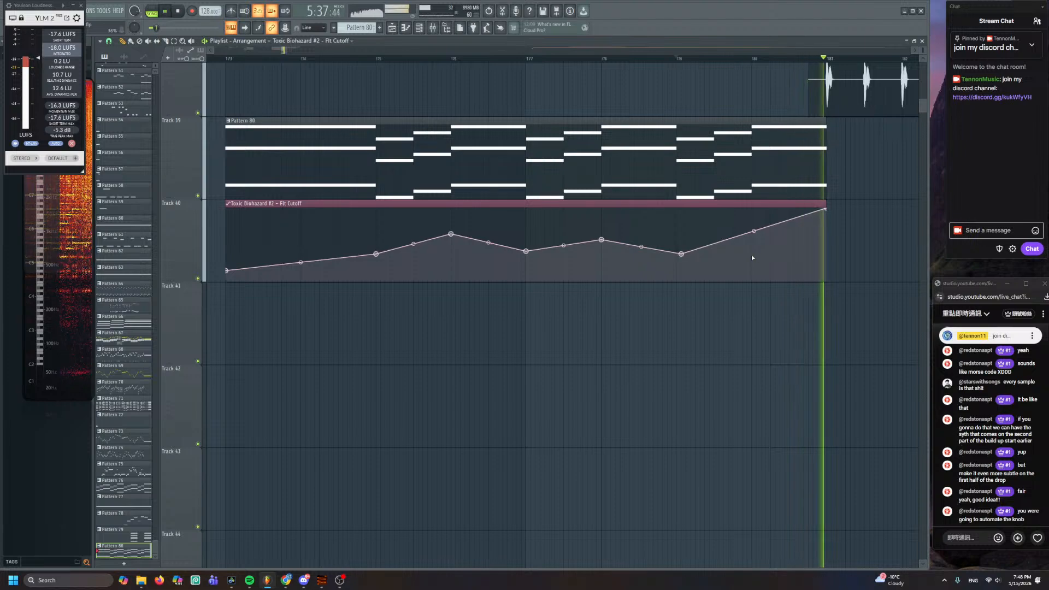
{"action": "left_click_drag", "start_coordinate": [754, 231], "coordinate": [752, 255]}
{"action": "key", "text": "space"}
{"action": "key", "text": "space"}
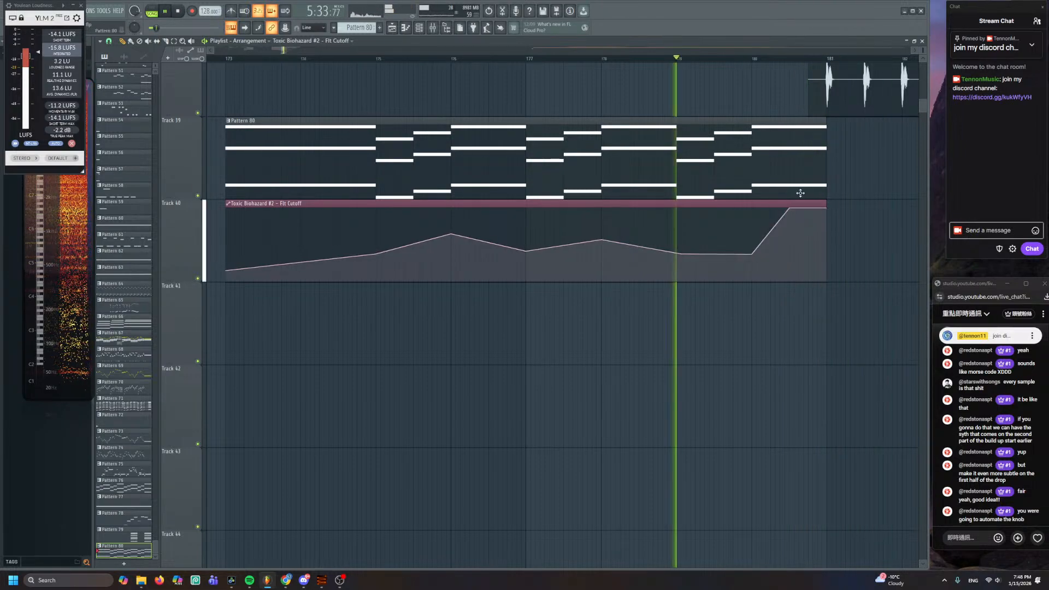
{"action": "left_click_drag", "start_coordinate": [825, 207], "coordinate": [828, 282]}
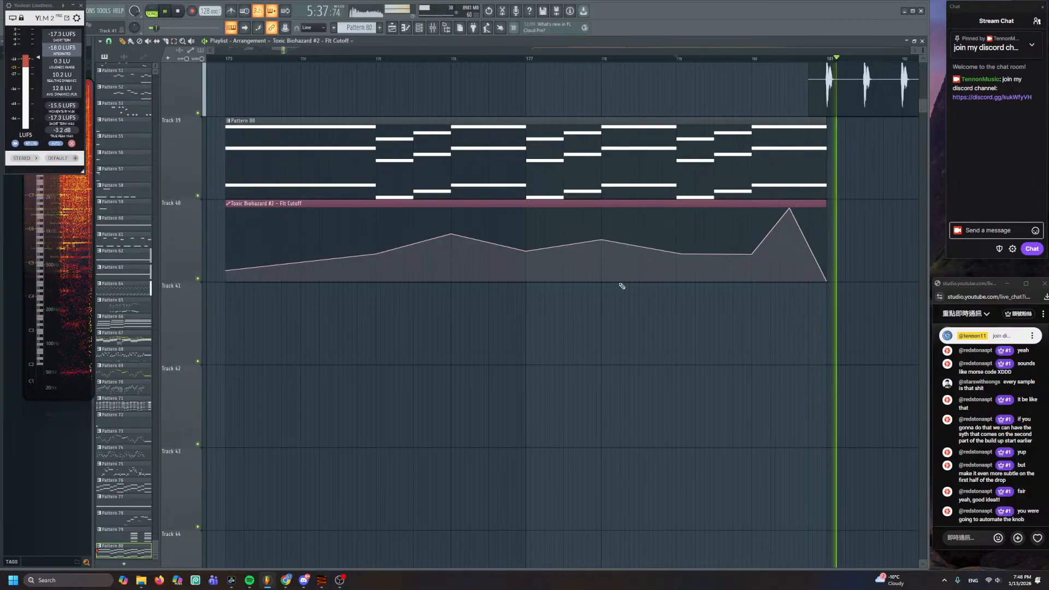
- Play the full mix from the start of the Track 31 melody clip to check the new cutoff automation
{"action": "scroll", "coordinate": [417, 237], "scroll_direction": "down", "scroll_amount": 6}
{"action": "key", "text": "space"}
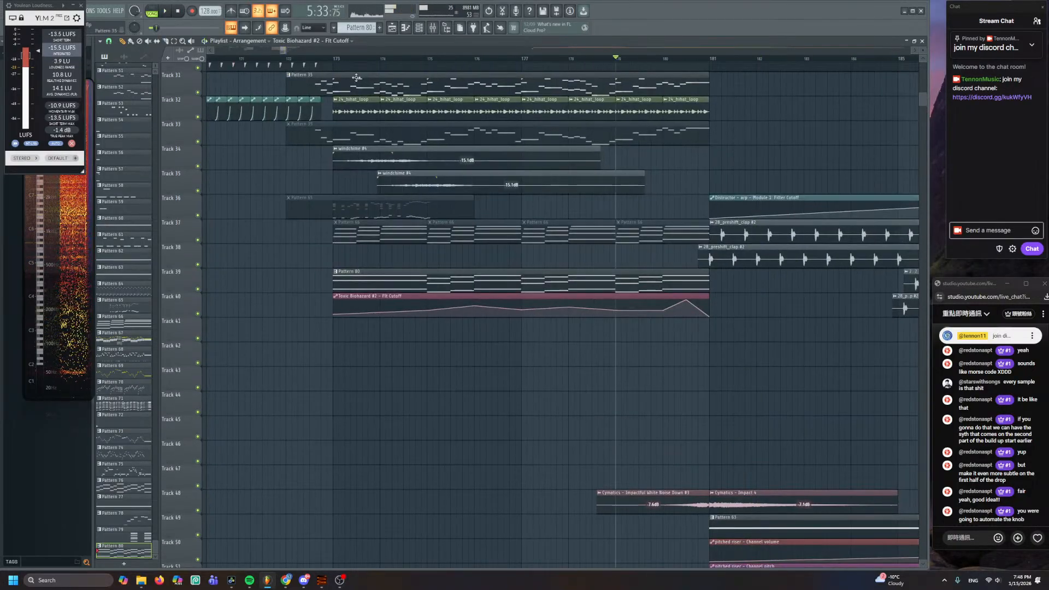
{"action": "scroll", "coordinate": [285, 53], "scroll_direction": "up", "scroll_amount": 1}
{"action": "key", "text": "space"}
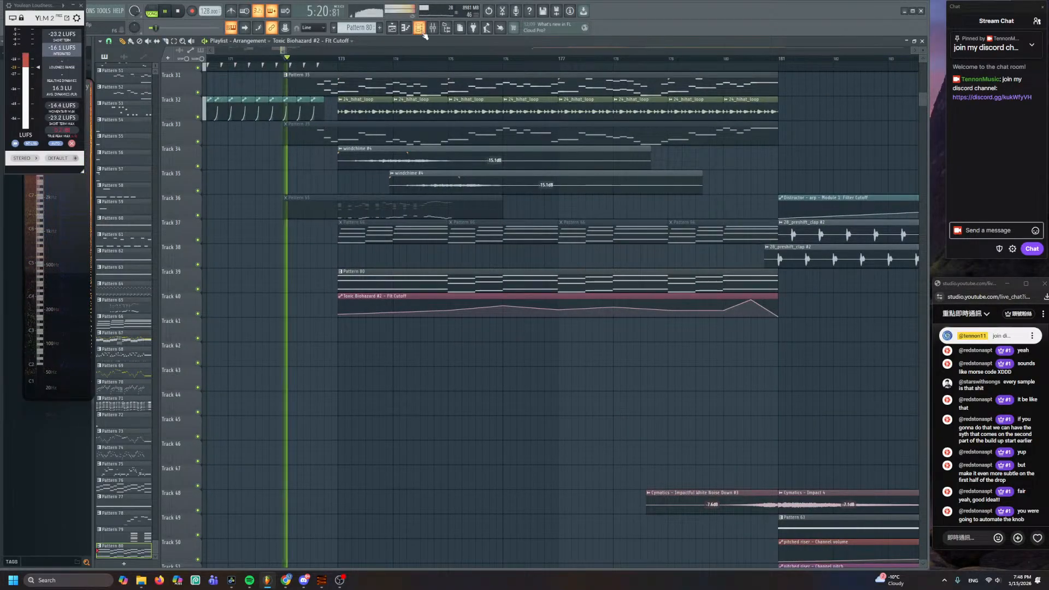
{"action": "key", "text": "F6"}
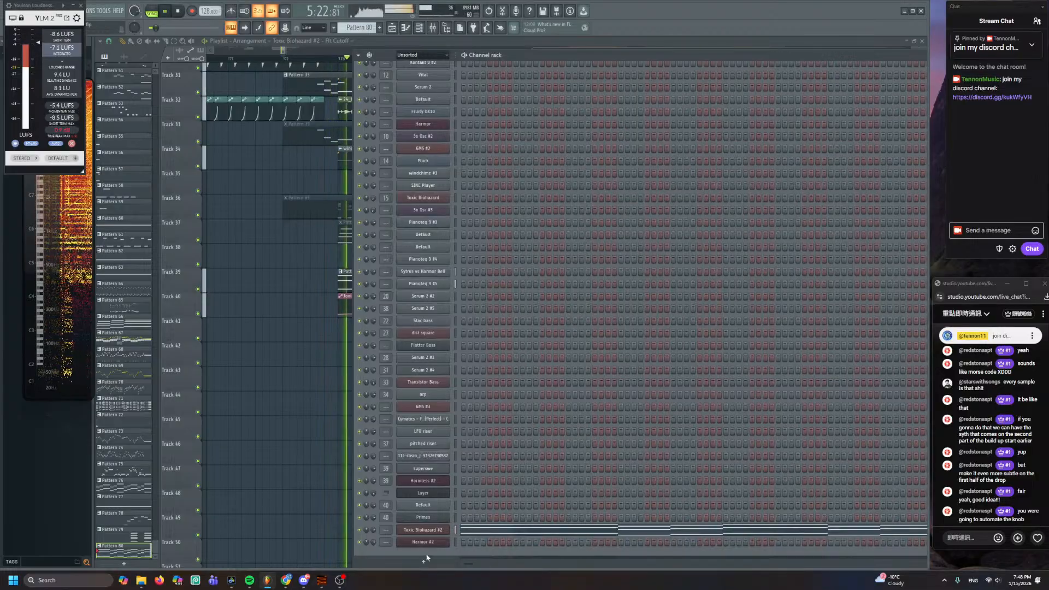
{"action": "left_click", "coordinate": [424, 561]}
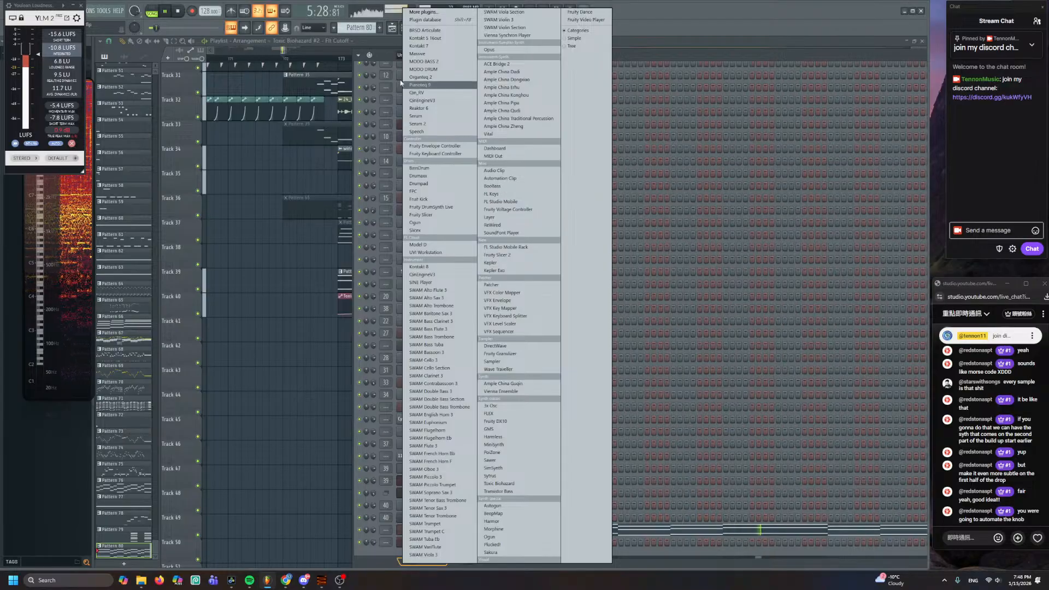
{"action": "key", "text": "Escape"}
{"action": "key", "text": "F6"}
{"action": "key", "text": "space"}
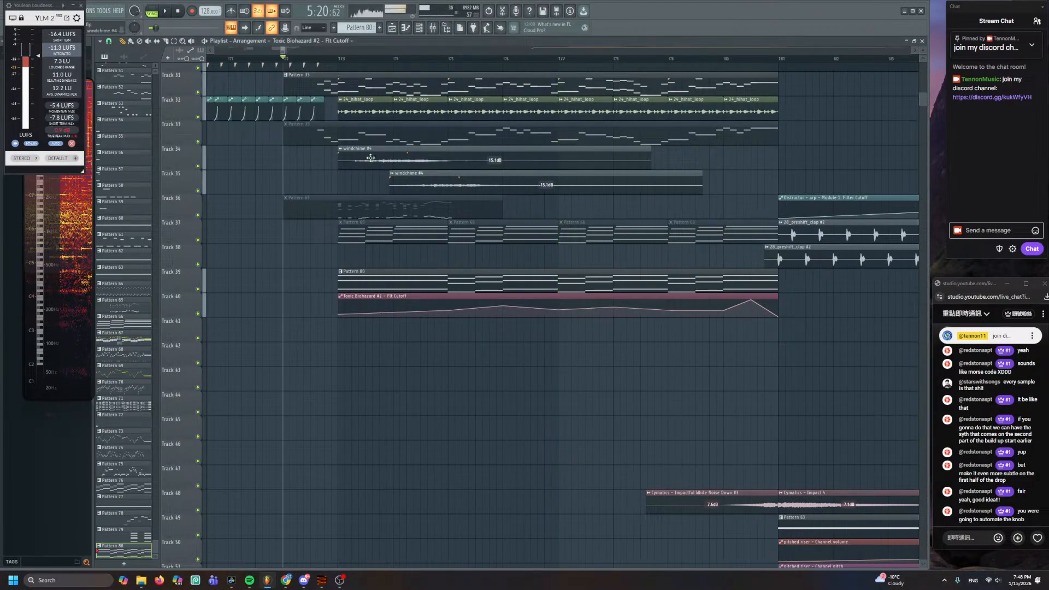
{"action": "left_click", "coordinate": [419, 31]}
{"action": "left_click", "coordinate": [426, 560]}
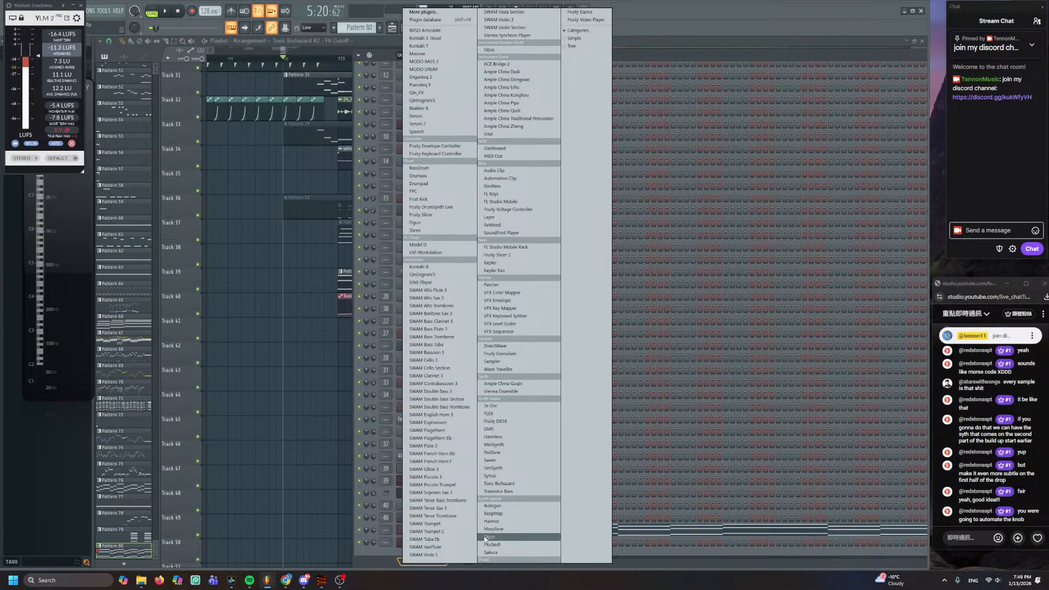
{"action": "left_click", "coordinate": [351, 443]}
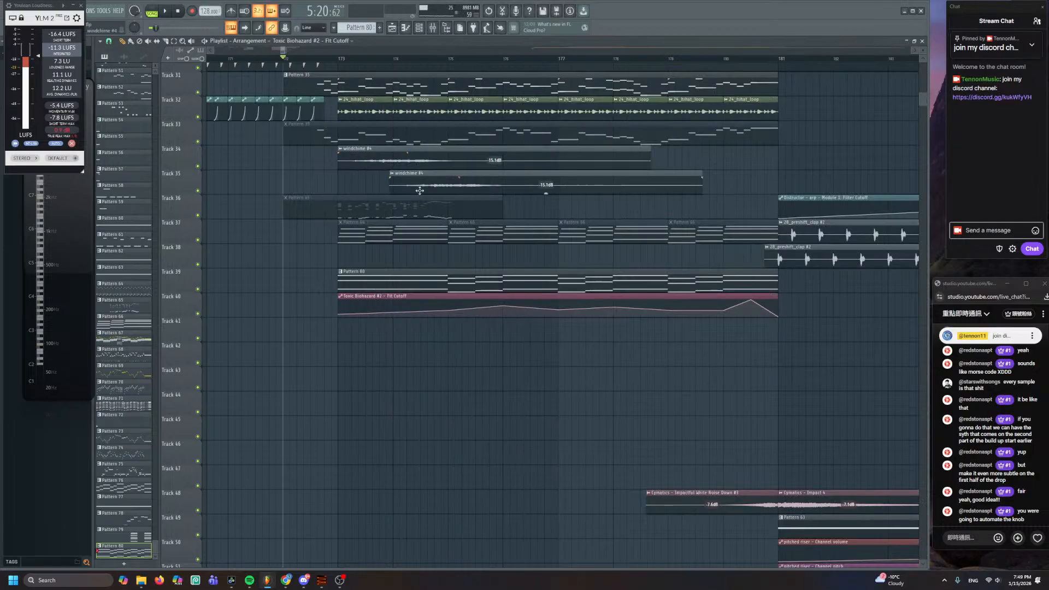
- Listen to the muted Pattern 66 chord clips on Track 37 in solo and delete them from the playlist
{"action": "scroll", "coordinate": [413, 403], "scroll_direction": "up", "scroll_amount": 10}
{"action": "scroll", "coordinate": [413, 404], "scroll_direction": "down", "scroll_amount": 6}
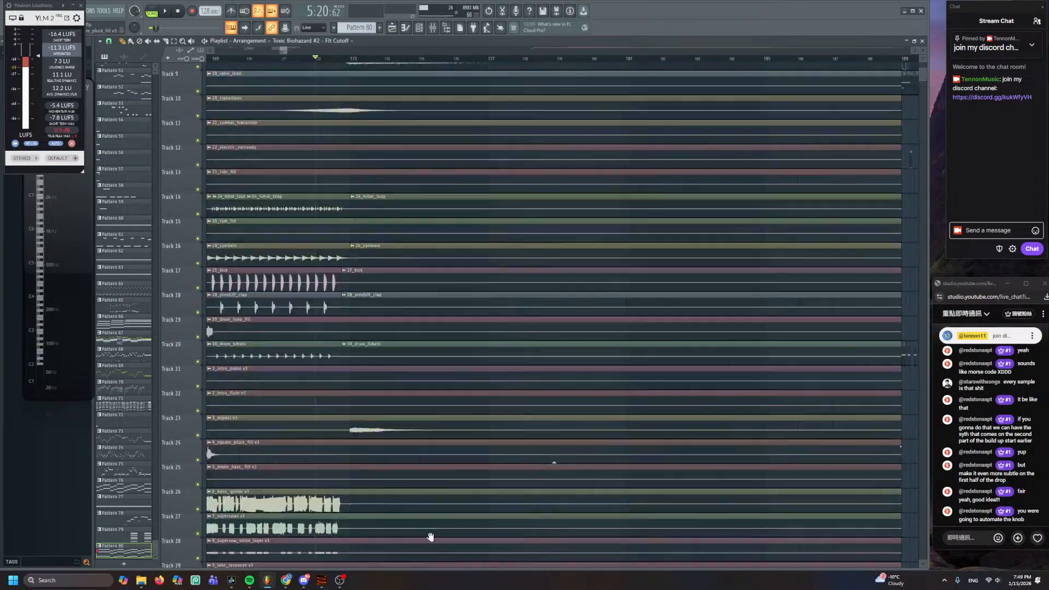
{"action": "scroll", "coordinate": [673, 395], "scroll_direction": "down", "scroll_amount": 20}
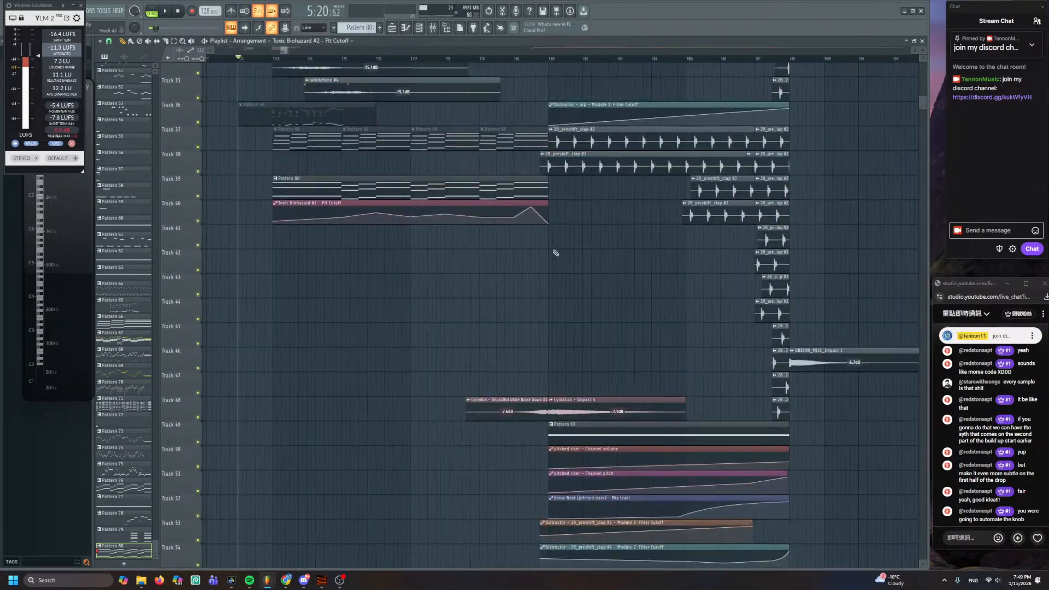
{"action": "scroll", "coordinate": [541, 147], "scroll_direction": "down", "scroll_amount": 4}
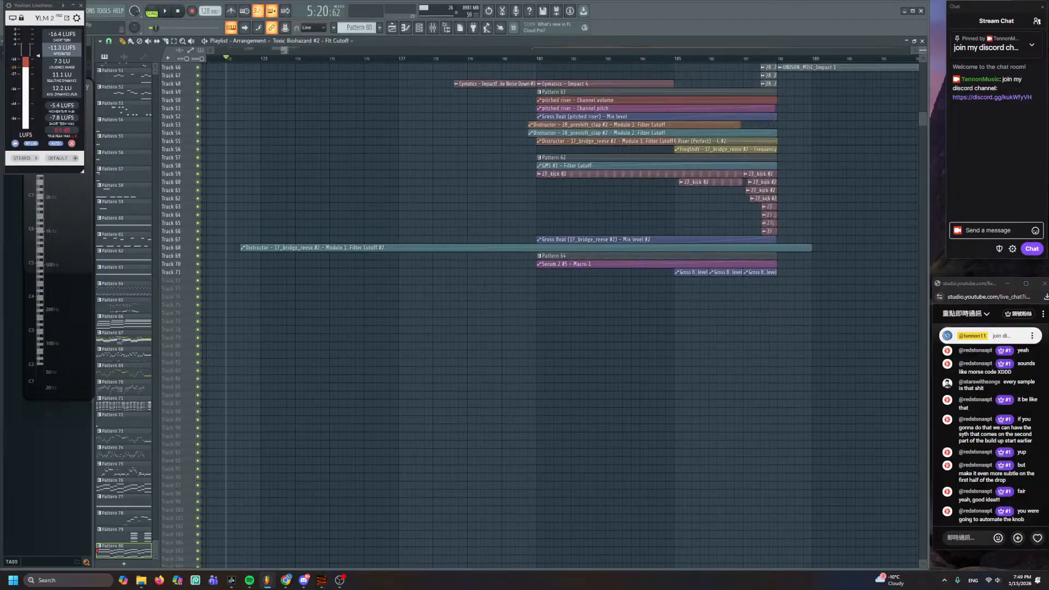
{"action": "scroll", "coordinate": [504, 241], "scroll_direction": "up", "scroll_amount": 20}
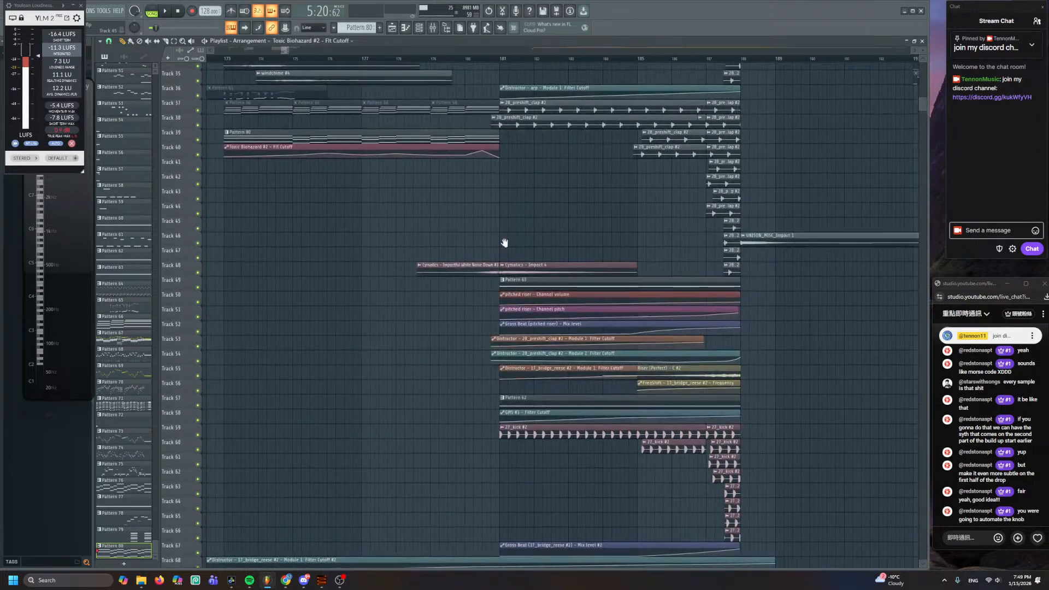
{"action": "scroll", "coordinate": [529, 374], "scroll_direction": "up", "scroll_amount": 3}
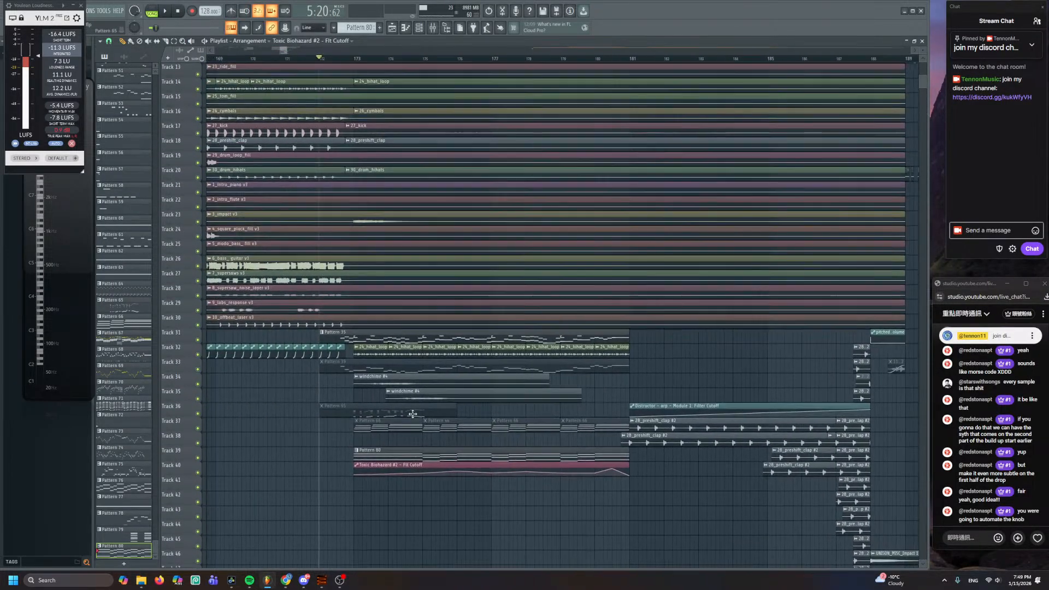
{"action": "key", "text": "space"}
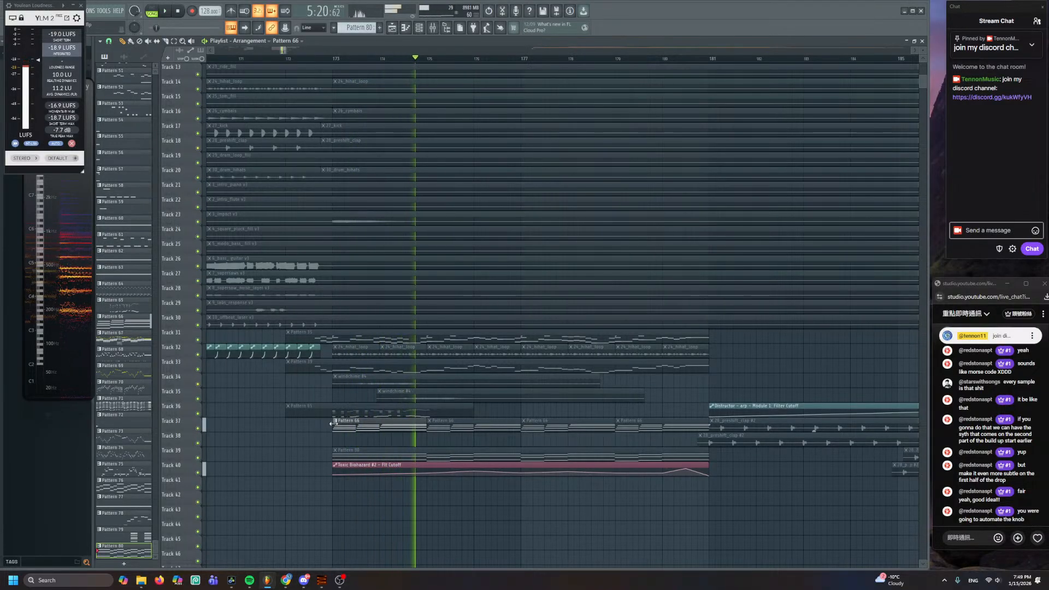
{"action": "key", "text": "ctrl+z"}
{"action": "key", "text": "space"}
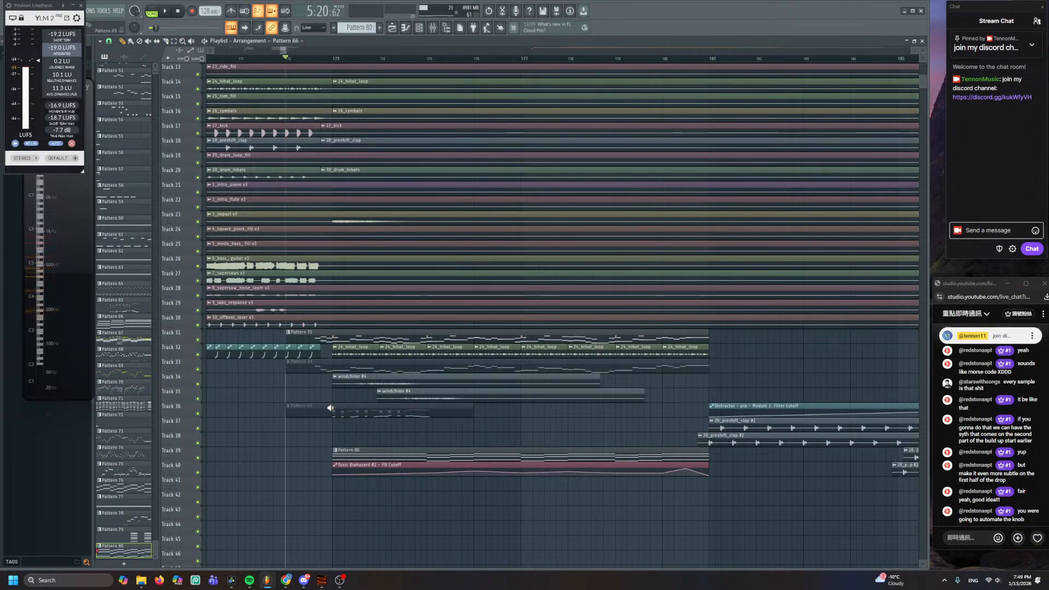
- Listen in solo to the muted Pattern 65 clip on Track 36 and the muted Pattern 39 clip on Track 33
{"action": "key", "text": "ctrl+z"}
{"action": "key", "text": "space"}
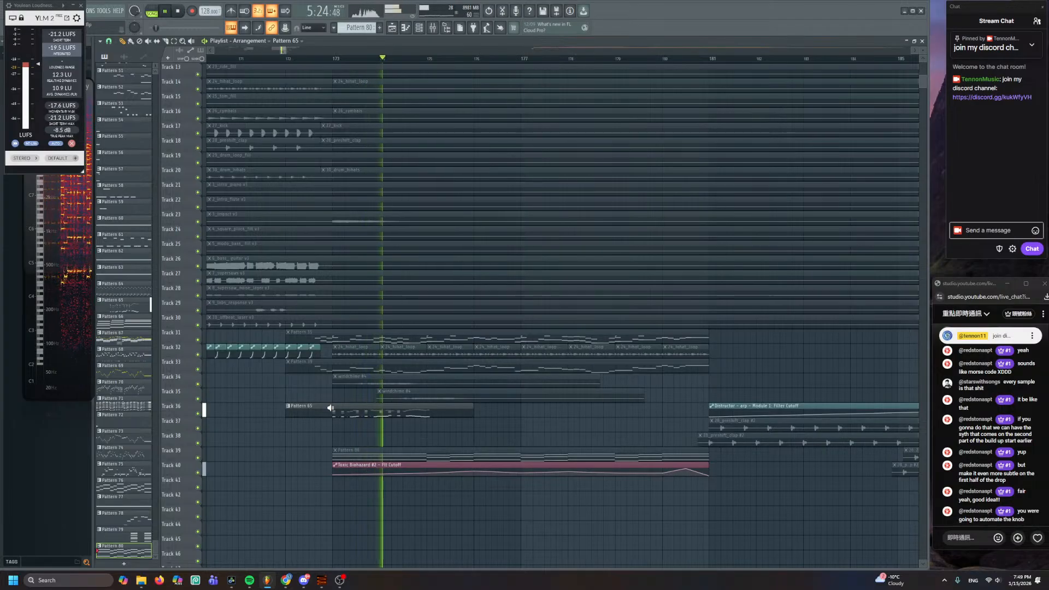
{"action": "key", "text": "ctrl+z"}
{"action": "key", "text": "space"}
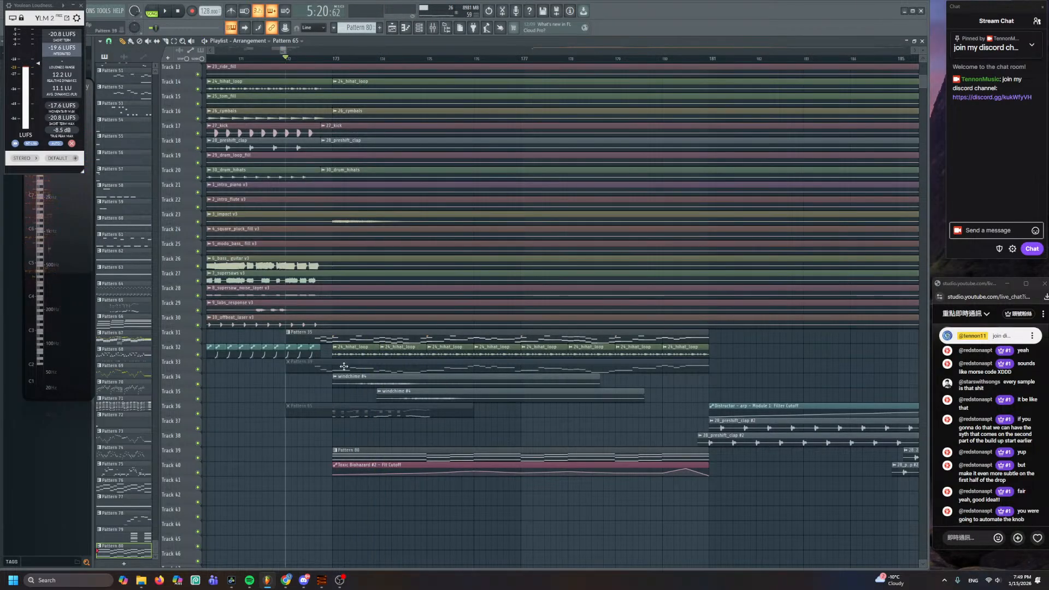
{"action": "key", "text": "ctrl+z"}
{"action": "key", "text": "space"}
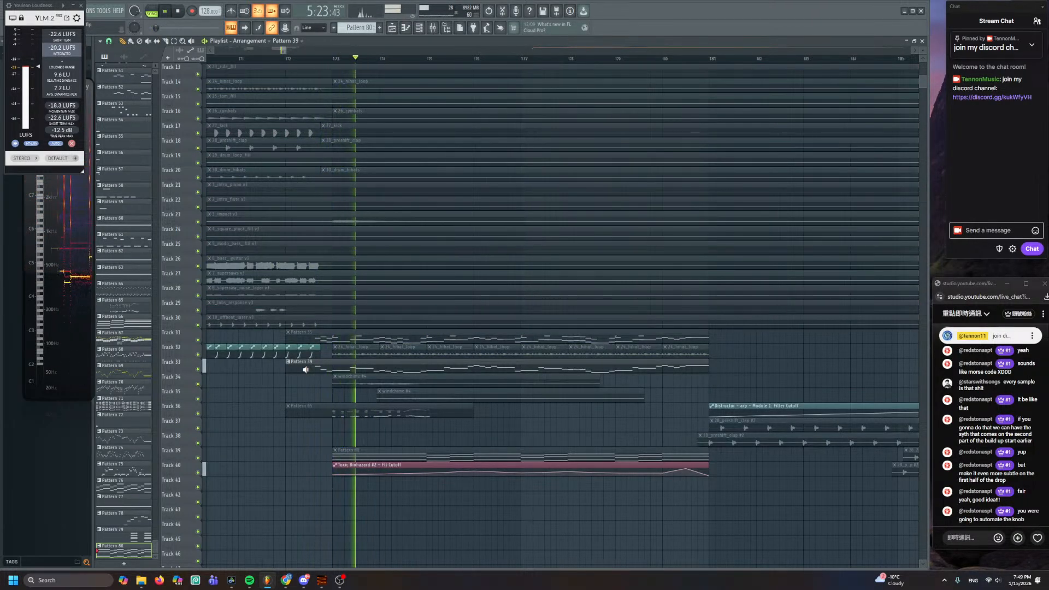
{"action": "key", "text": "ctrl+z"}
{"action": "key", "text": "space"}
- Open the original Harmor instrument from the channel rack, play its sound, and look through the other channels
{"action": "scroll", "coordinate": [400, 332], "scroll_direction": "down", "scroll_amount": 2}
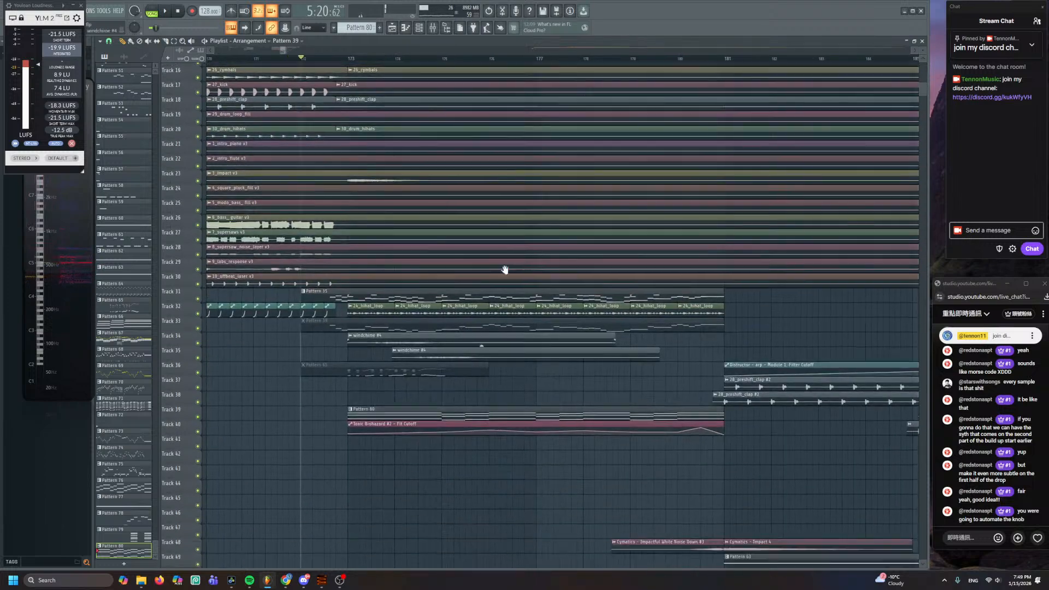
{"action": "scroll", "coordinate": [494, 266], "scroll_direction": "down", "scroll_amount": 6}
{"action": "scroll", "coordinate": [452, 494], "scroll_direction": "up", "scroll_amount": 6}
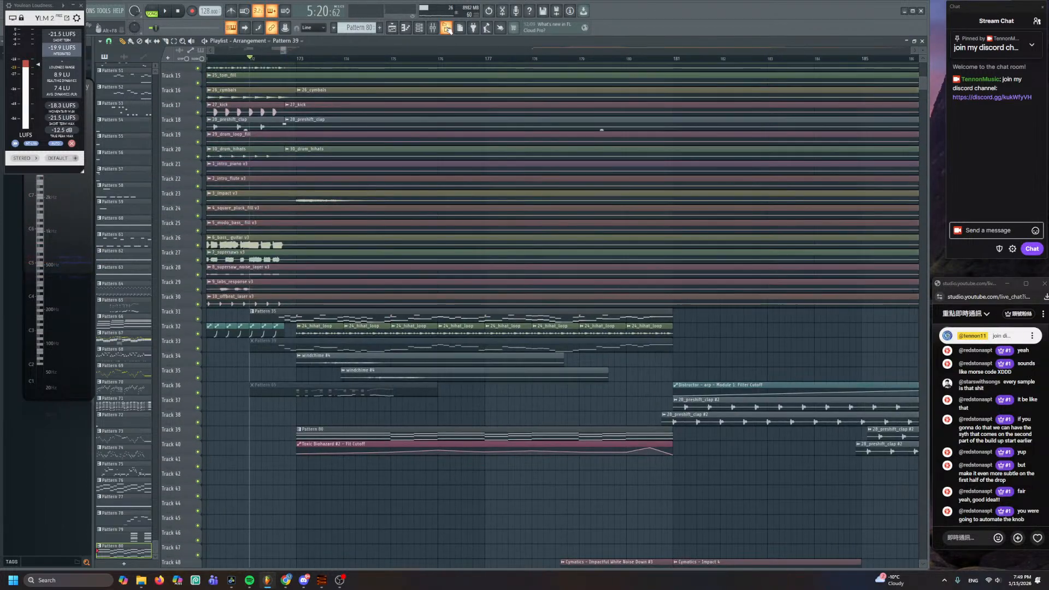
{"action": "left_click", "coordinate": [423, 28]}
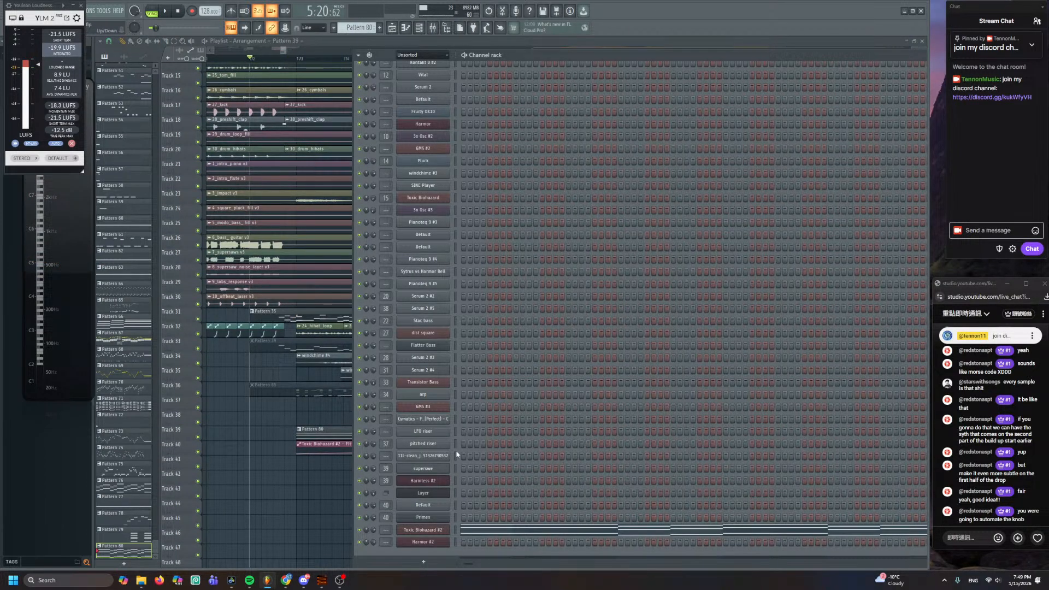
{"action": "scroll", "coordinate": [456, 213], "scroll_direction": "up", "scroll_amount": 3}
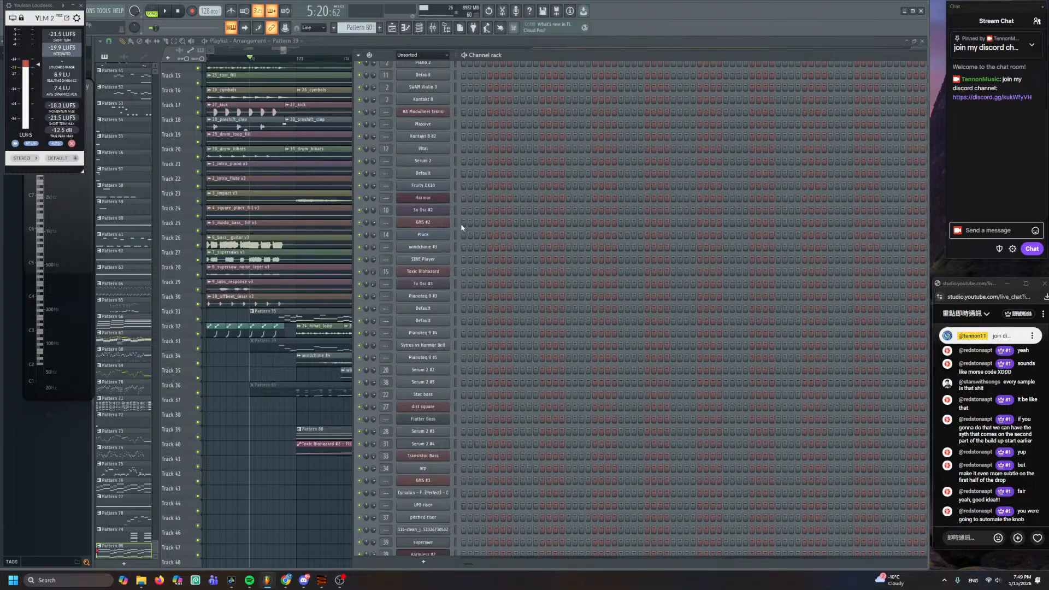
{"action": "left_click", "coordinate": [432, 198]}
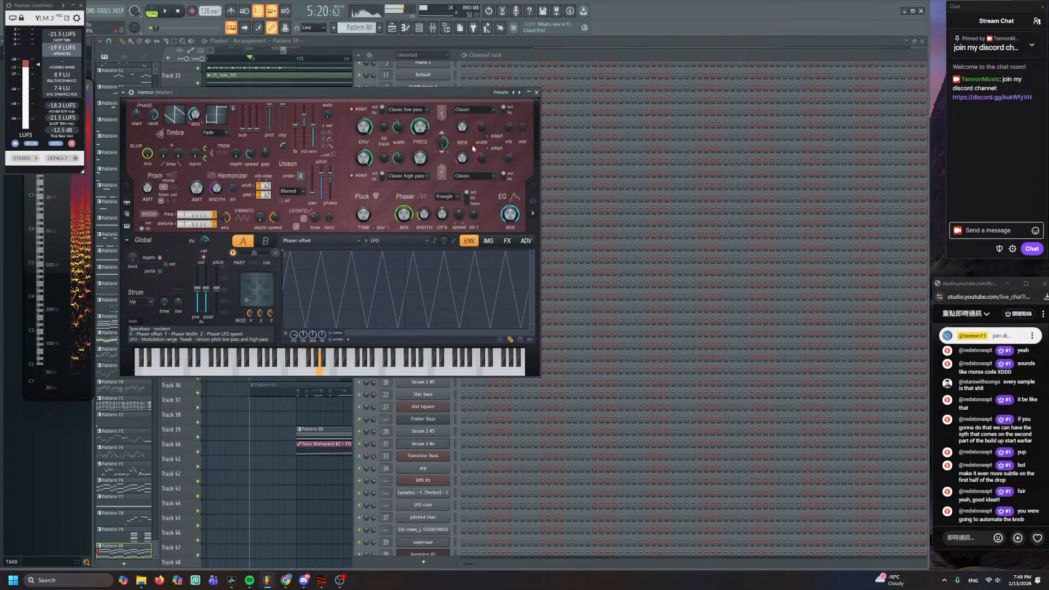
{"action": "scroll", "coordinate": [456, 307], "scroll_direction": "up", "scroll_amount": 8}
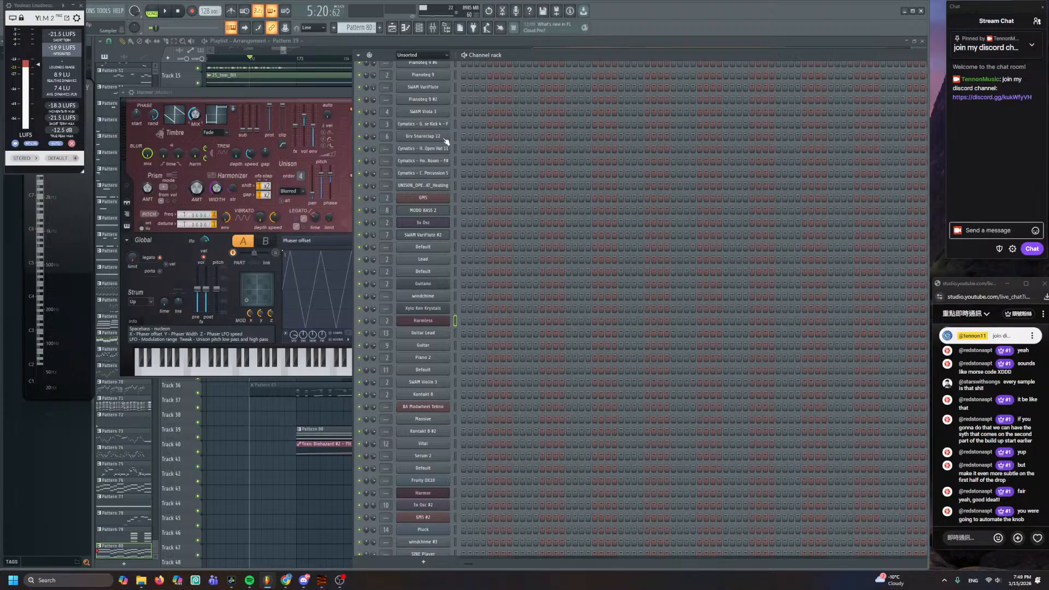
{"action": "scroll", "coordinate": [496, 363], "scroll_direction": "down", "scroll_amount": 6}
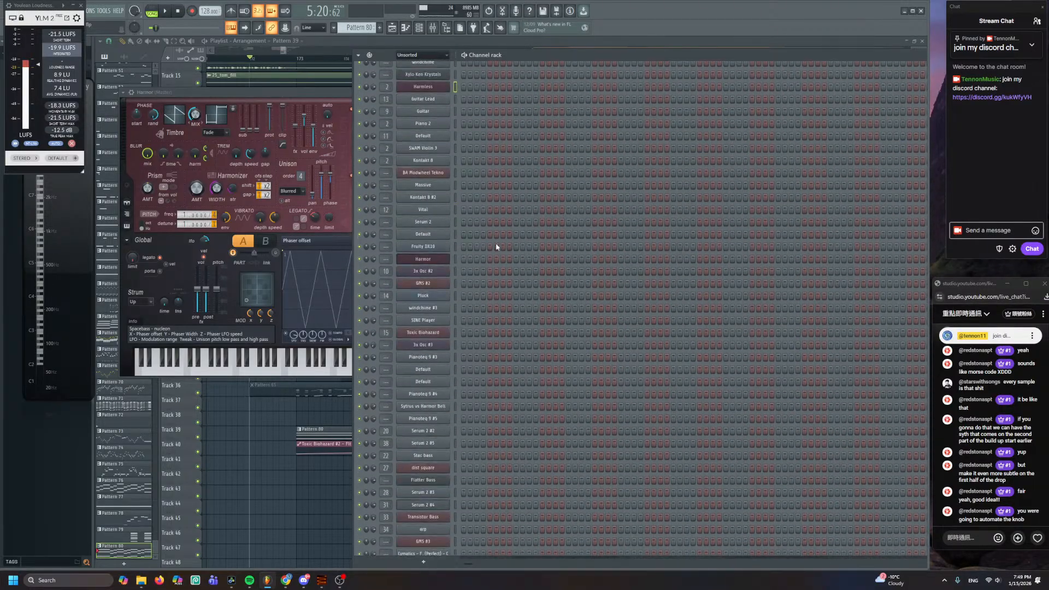
{"action": "scroll", "coordinate": [498, 254], "scroll_direction": "down", "scroll_amount": 4}
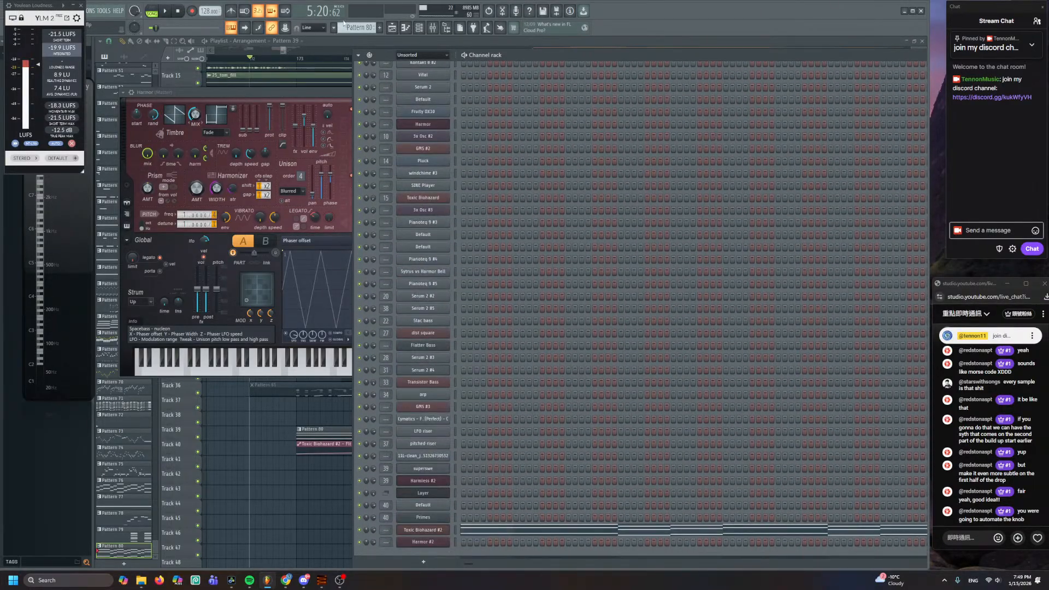
- Step back through the earlier patterns down to Pattern 35 to examine which channels hold their notes
{"action": "scroll", "coordinate": [344, 23], "scroll_direction": "down", "scroll_amount": 8}
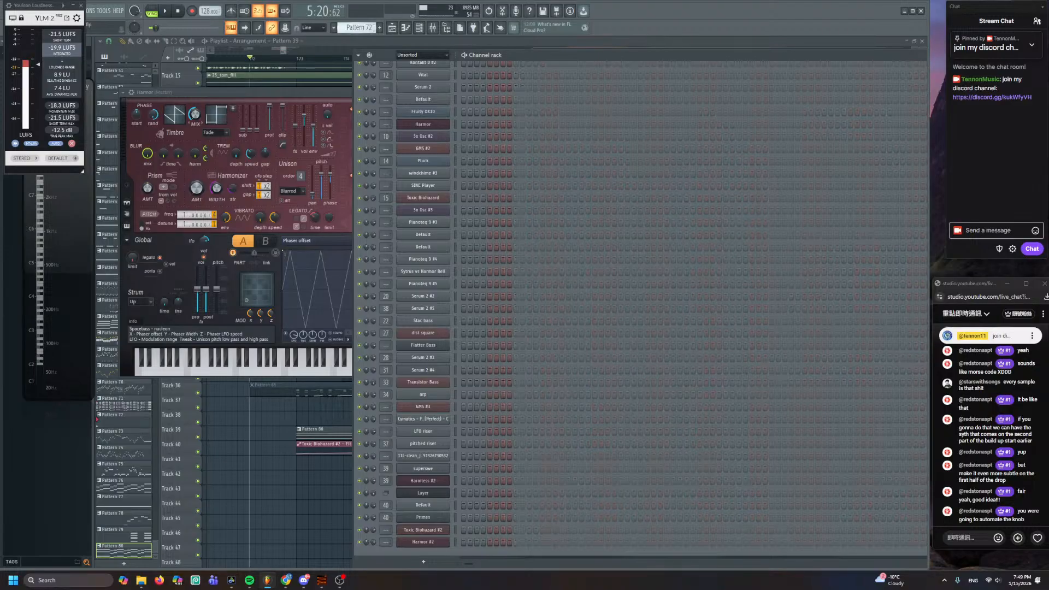
{"action": "scroll", "coordinate": [355, 27], "scroll_direction": "down", "scroll_amount": 1}
{"action": "scroll", "coordinate": [355, 27], "scroll_direction": "up", "scroll_amount": 10}
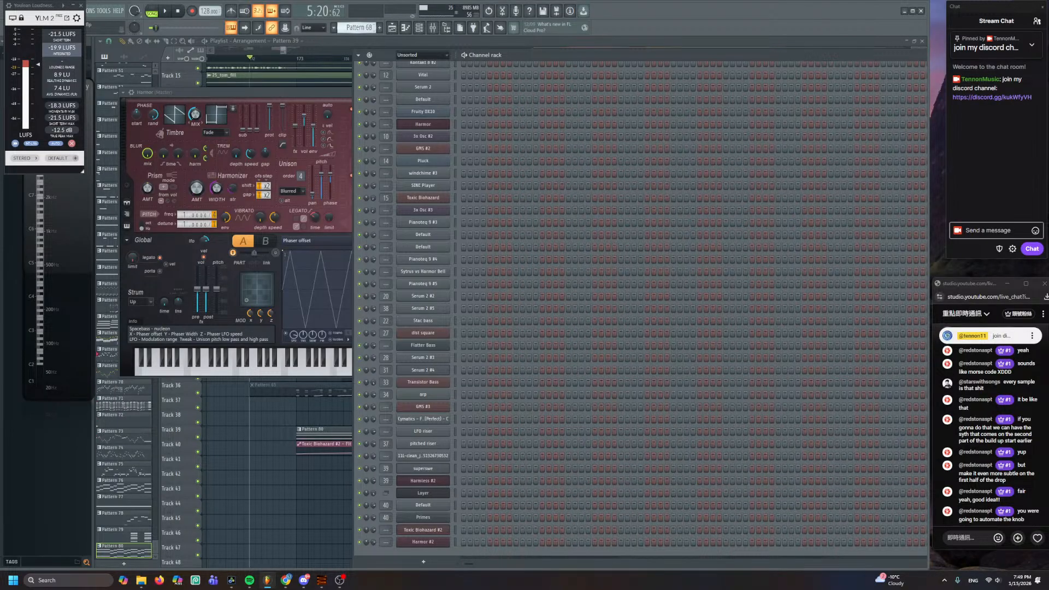
{"action": "scroll", "coordinate": [355, 28], "scroll_direction": "down", "scroll_amount": 1}
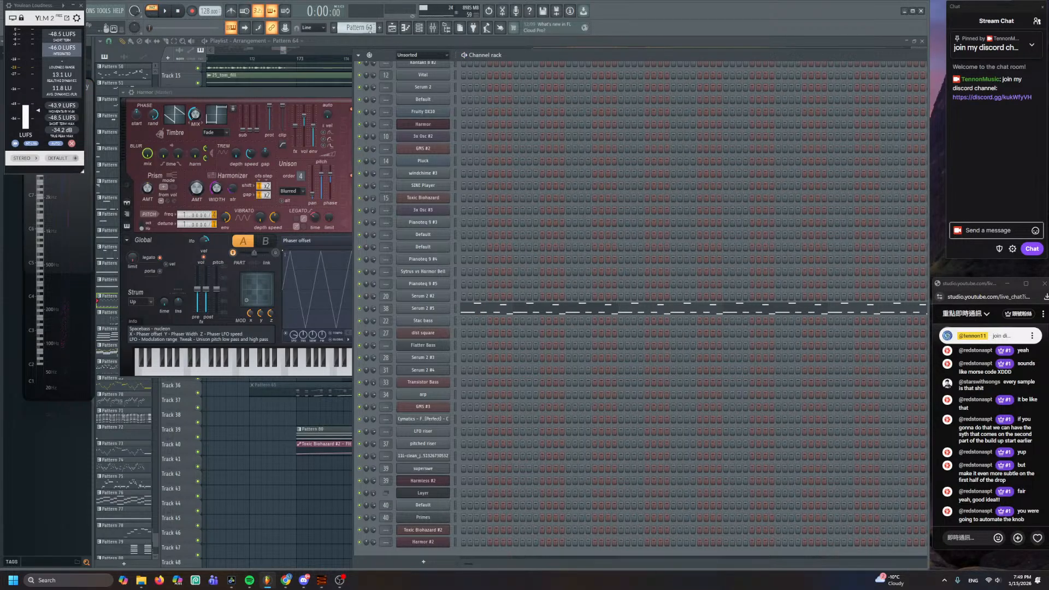
{"action": "scroll", "coordinate": [358, 28], "scroll_direction": "up", "scroll_amount": 6}
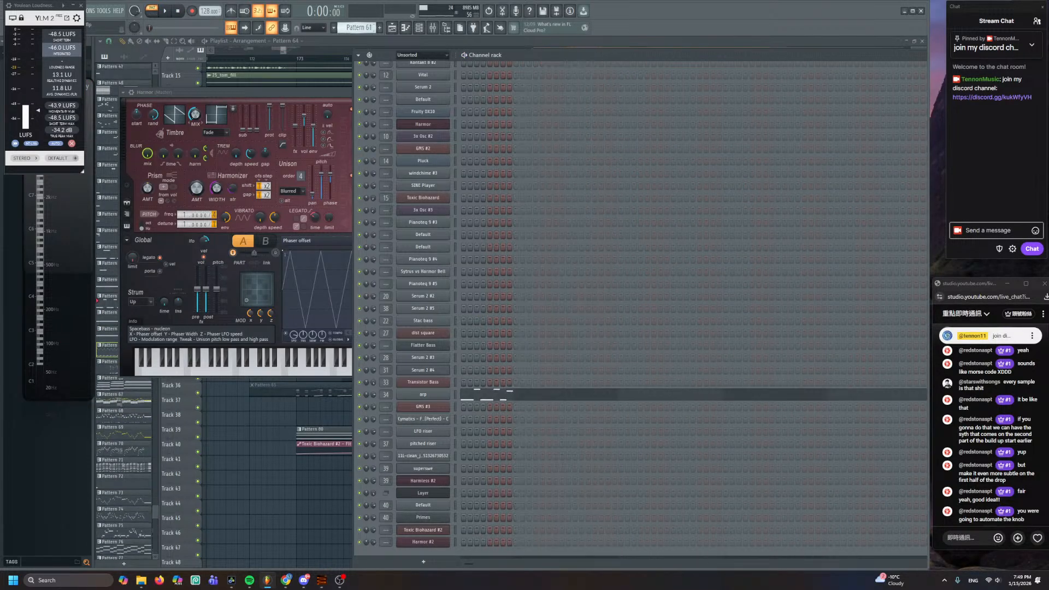
{"action": "scroll", "coordinate": [358, 27], "scroll_direction": "up", "scroll_amount": 11}
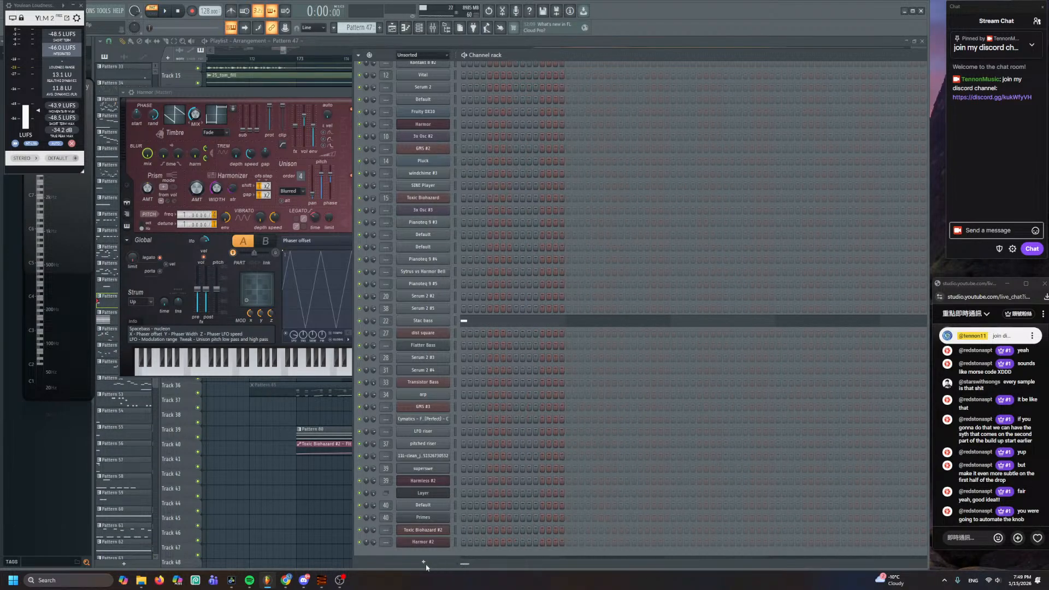
{"action": "scroll", "coordinate": [355, 30], "scroll_direction": "up", "scroll_amount": 9}
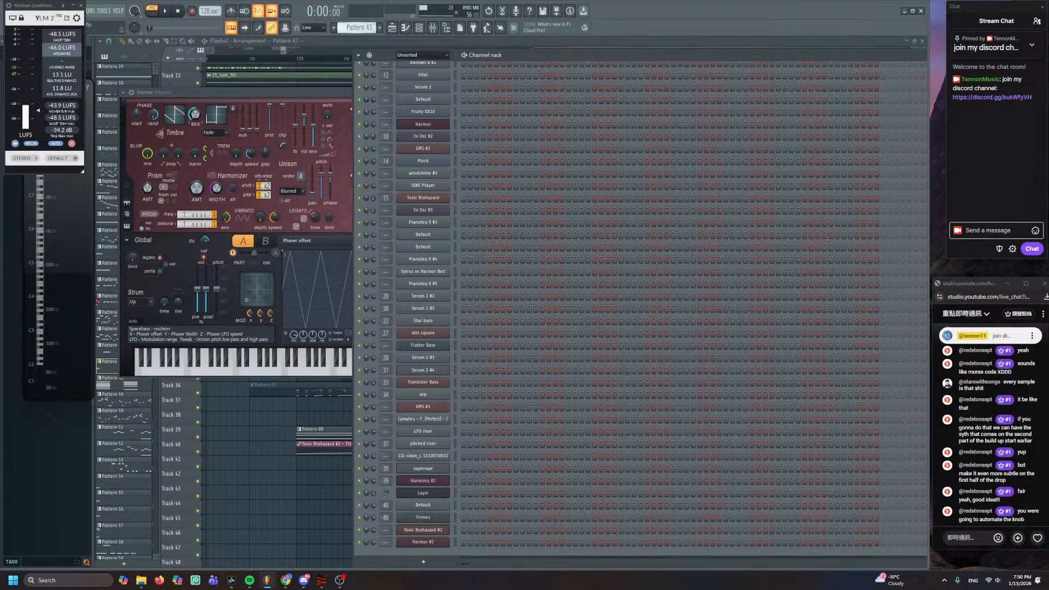
{"action": "scroll", "coordinate": [358, 28], "scroll_direction": "up", "scroll_amount": 3}
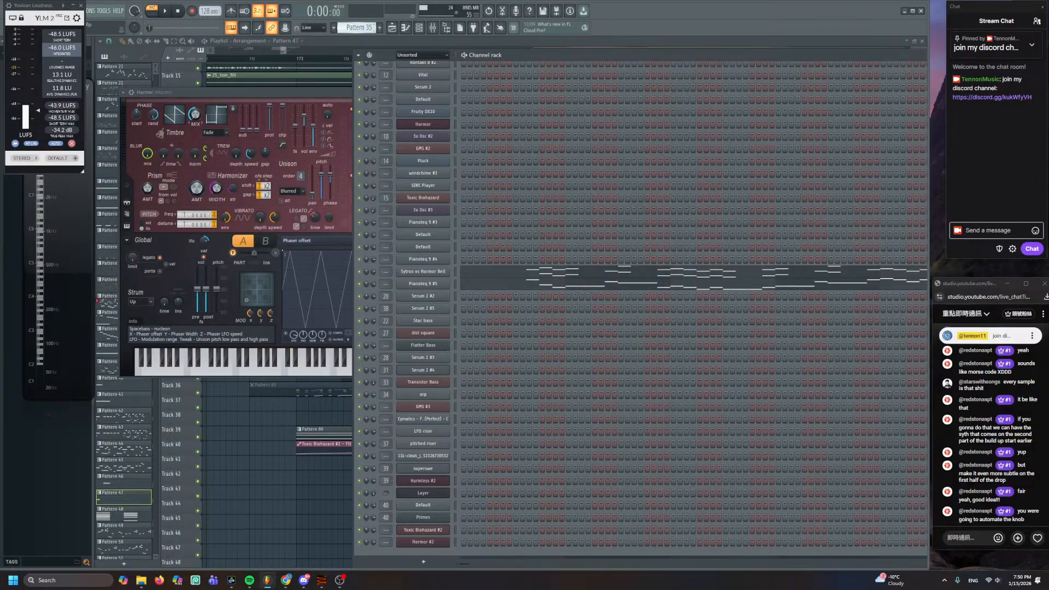
- Create a new empty pattern and open Harmor #2 and the original Harmor to compare their sounds
{"action": "left_click", "coordinate": [380, 29]}
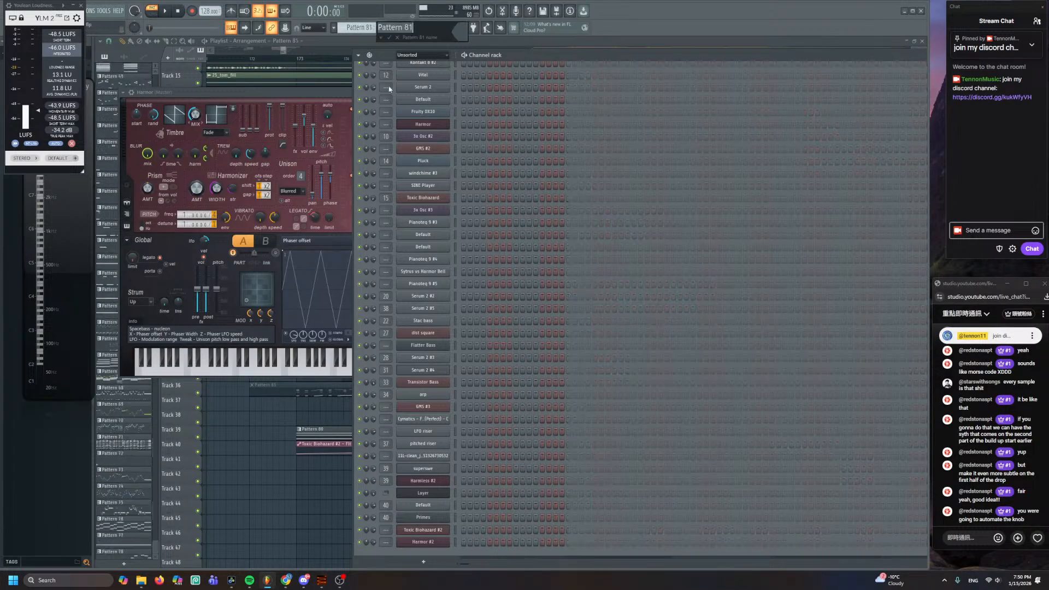
{"action": "left_click", "coordinate": [449, 543]}
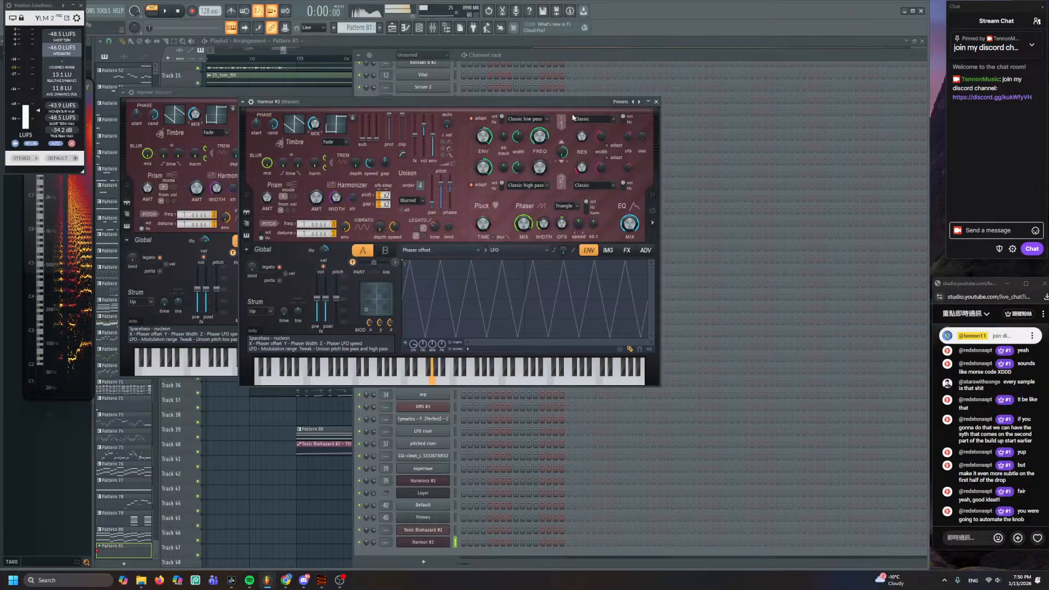
{"action": "left_click", "coordinate": [583, 54]}
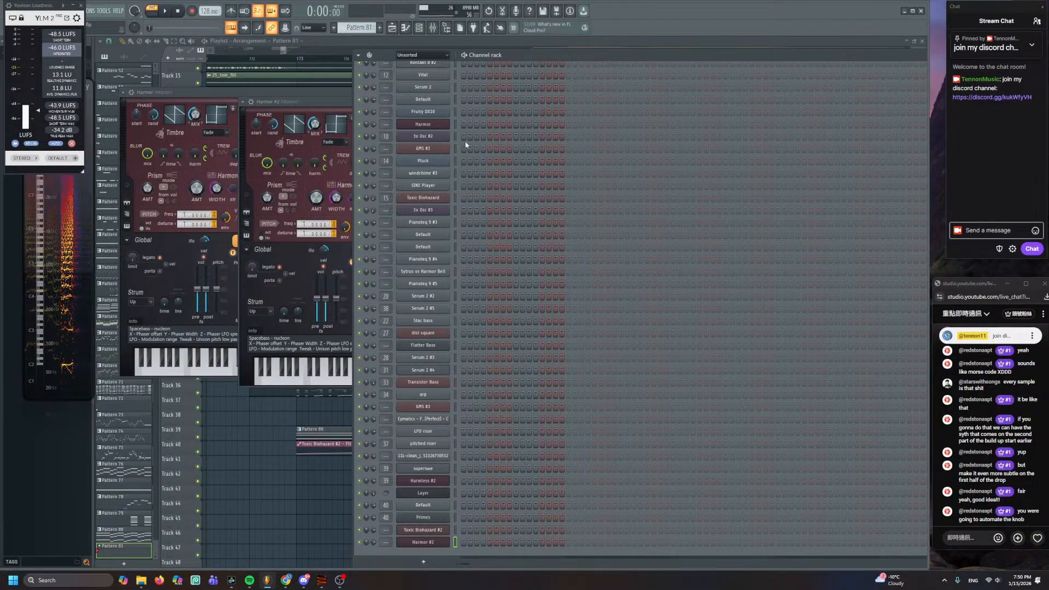
{"action": "left_click", "coordinate": [446, 124]}
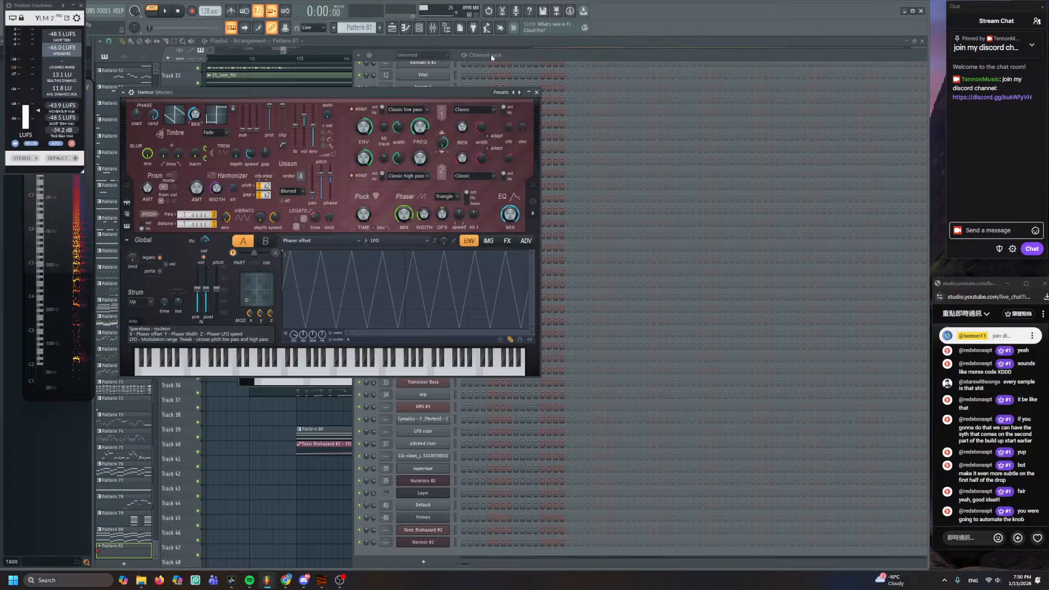
{"action": "left_click_drag", "start_coordinate": [454, 93], "coordinate": [491, 204]}
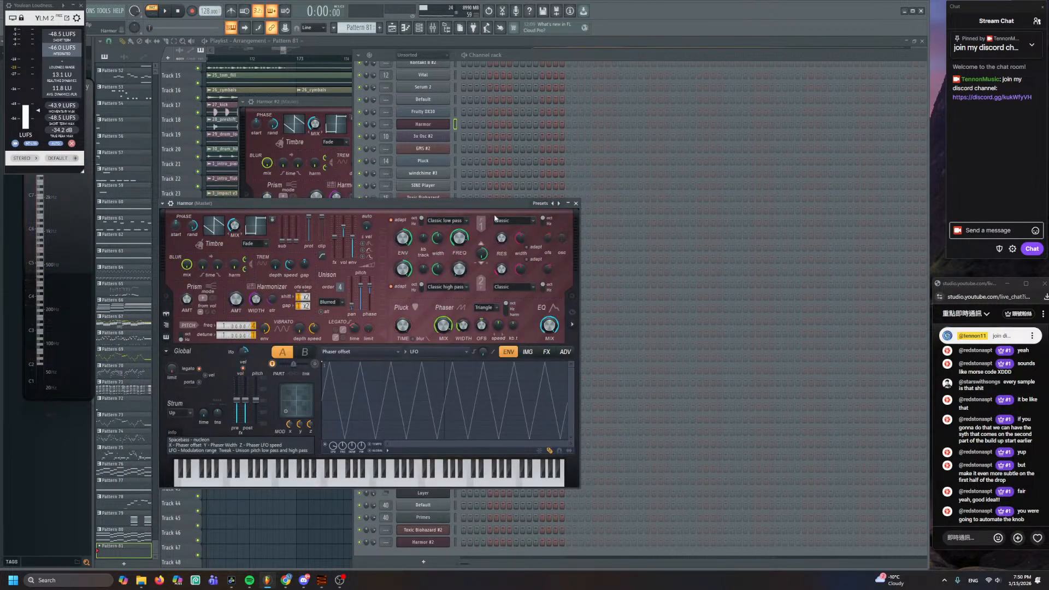
- Load the Default preset into the original Harmor instrument and move its window clear of the channel rack
{"action": "left_click", "coordinate": [555, 205]}
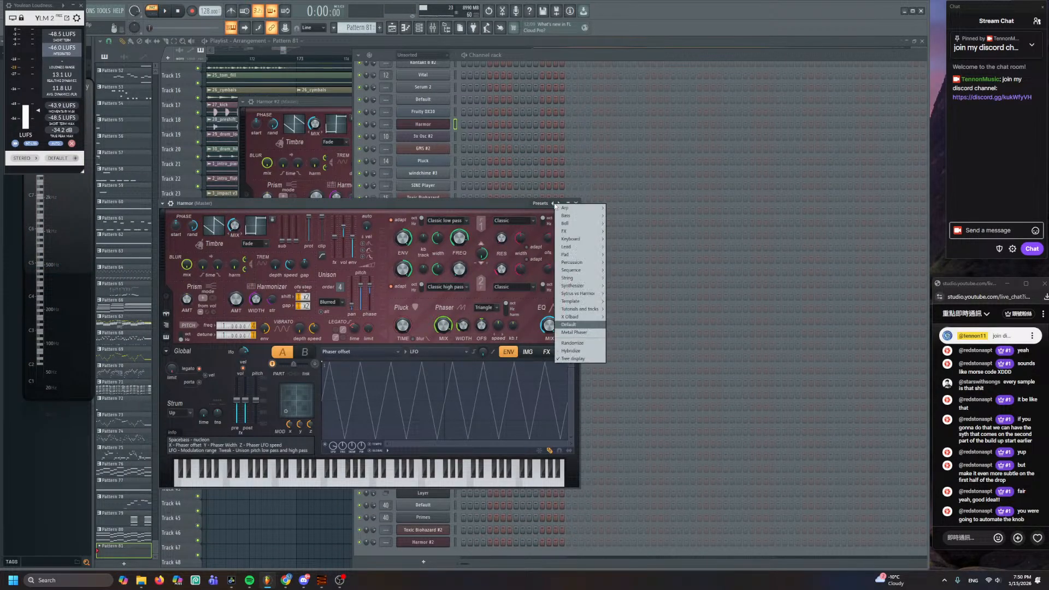
{"action": "left_click", "coordinate": [577, 326]}
{"action": "left_click_drag", "start_coordinate": [323, 207], "coordinate": [341, 153]}
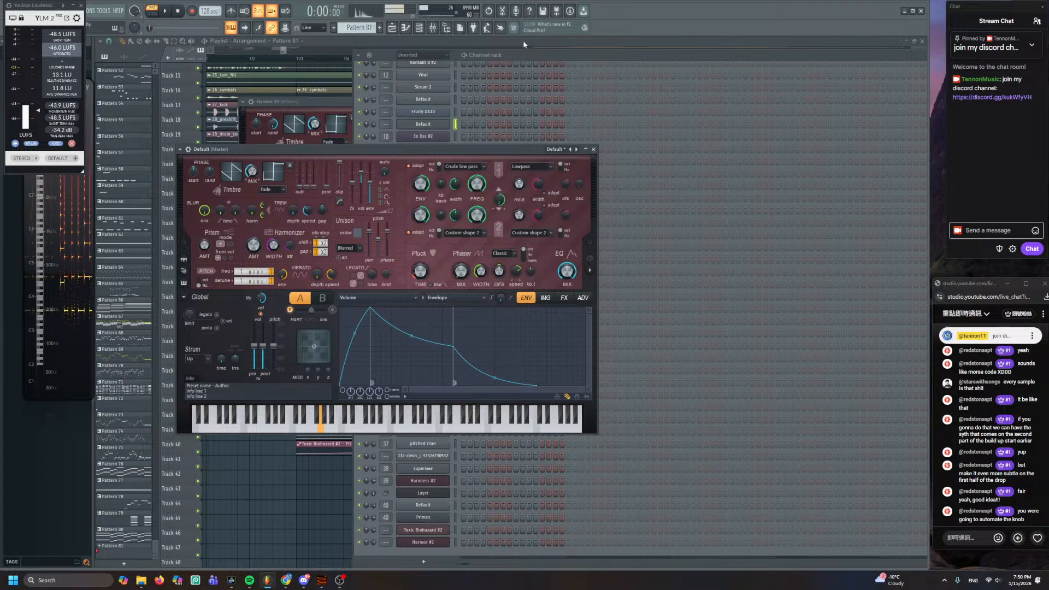
- In that Harmor's piano roll, draw a half-bar riff of repeated G2 notes with a G3 and an F3 accent, shortening some low notes
{"action": "left_click", "coordinate": [483, 98]}
{"action": "right_click", "coordinate": [450, 119]}
{"action": "left_click", "coordinate": [456, 125]}
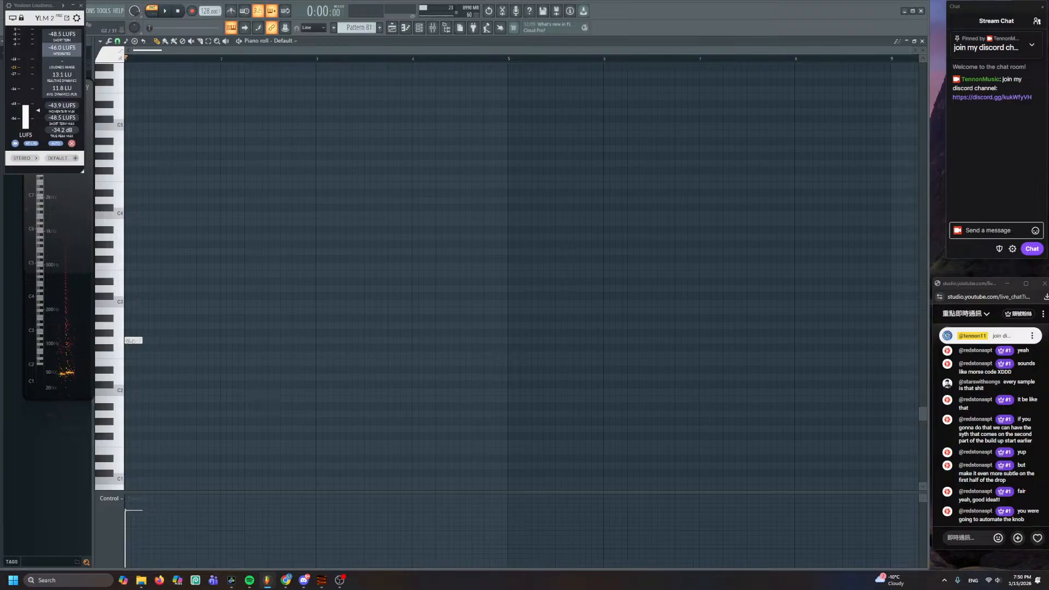
{"action": "left_click", "coordinate": [132, 341]}
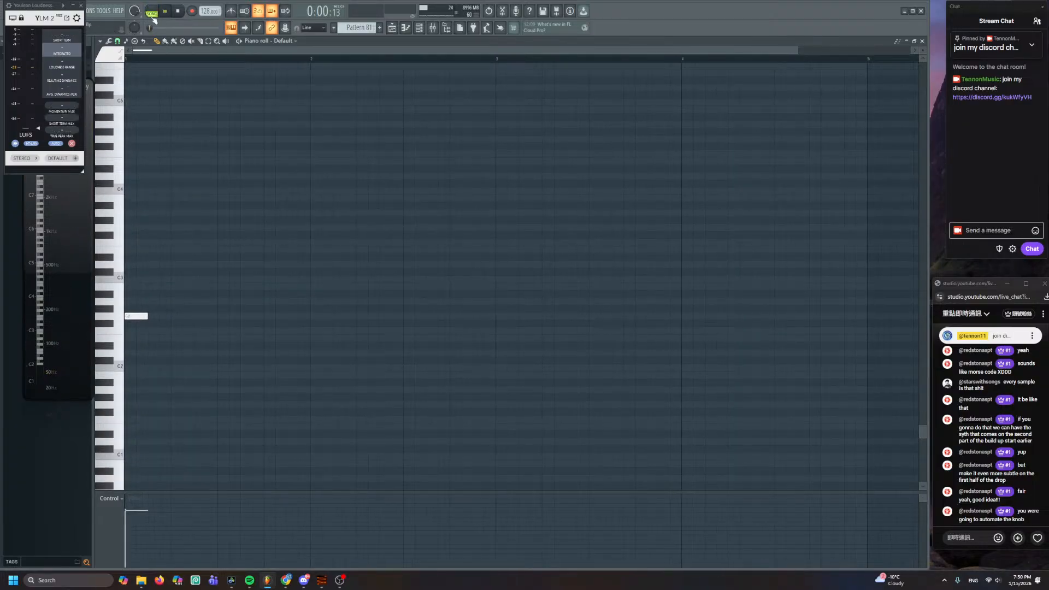
{"action": "left_click", "coordinate": [153, 13]}
{"action": "left_click", "coordinate": [156, 316]}
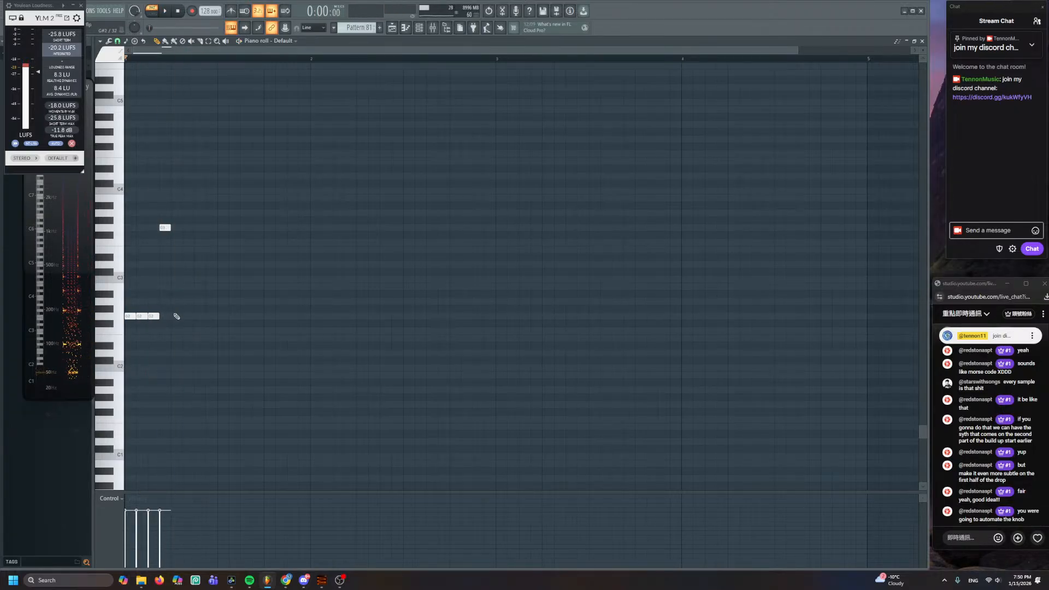
{"action": "left_click", "coordinate": [174, 316]}
{"action": "key", "text": "space"}
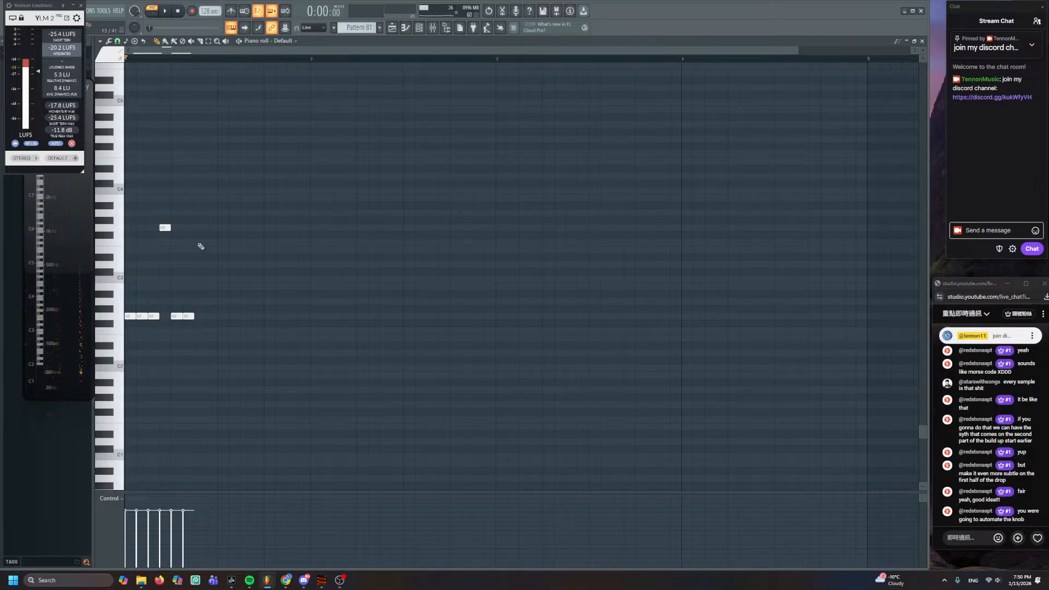
{"action": "left_click", "coordinate": [212, 318]}
{"action": "scroll", "coordinate": [212, 314], "scroll_direction": "up", "scroll_amount": 3}
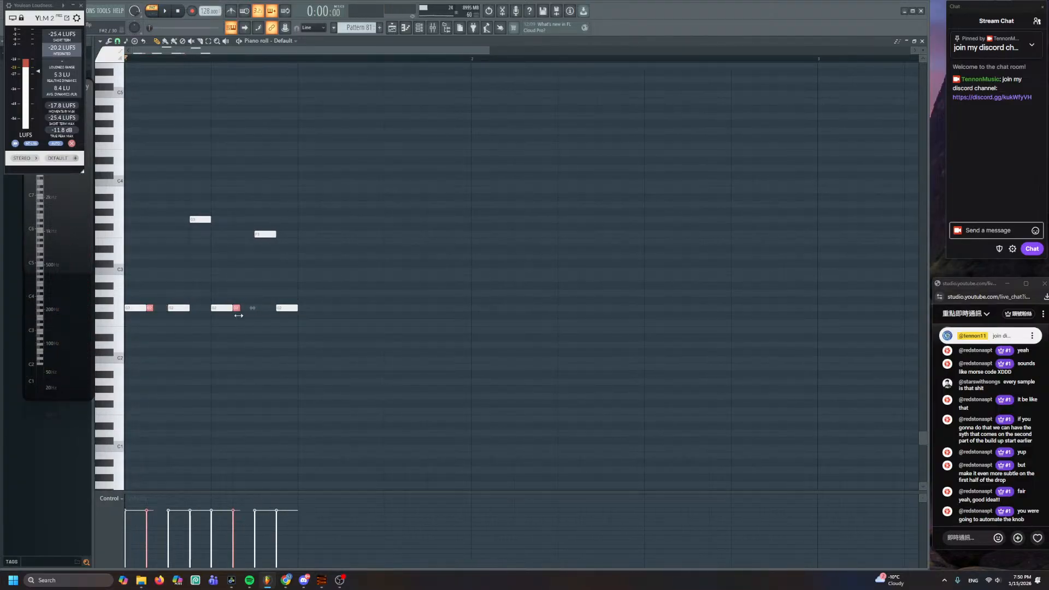
- Duplicate the riff once to fill the bar and listen to the loop
{"action": "key", "text": "space"}
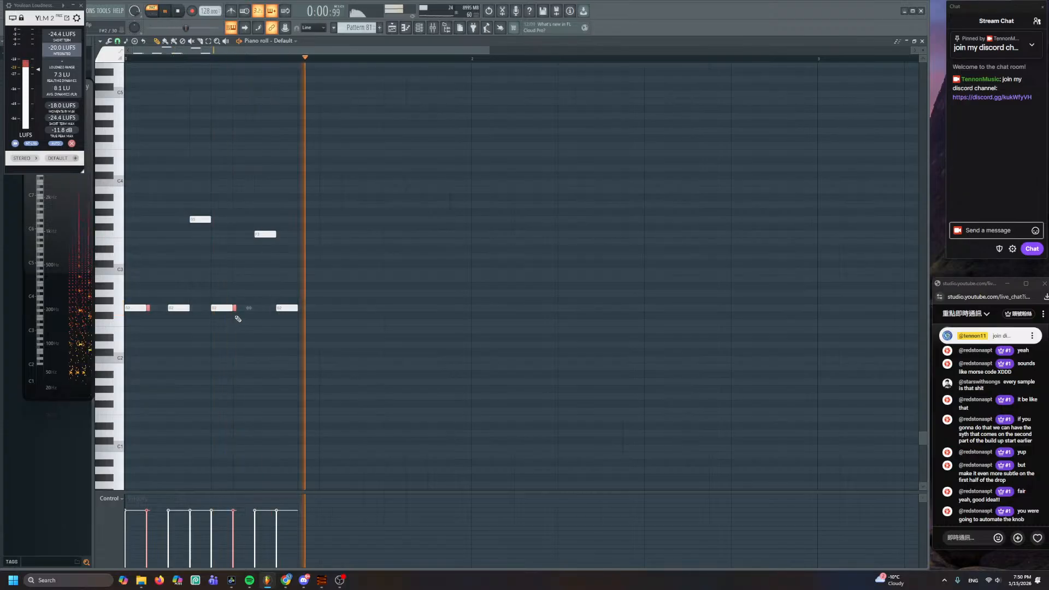
{"action": "left_click_drag", "start_coordinate": [382, 164], "coordinate": [139, 305]}
{"action": "key", "text": "space"}
{"action": "key", "text": "ctrl+b"}
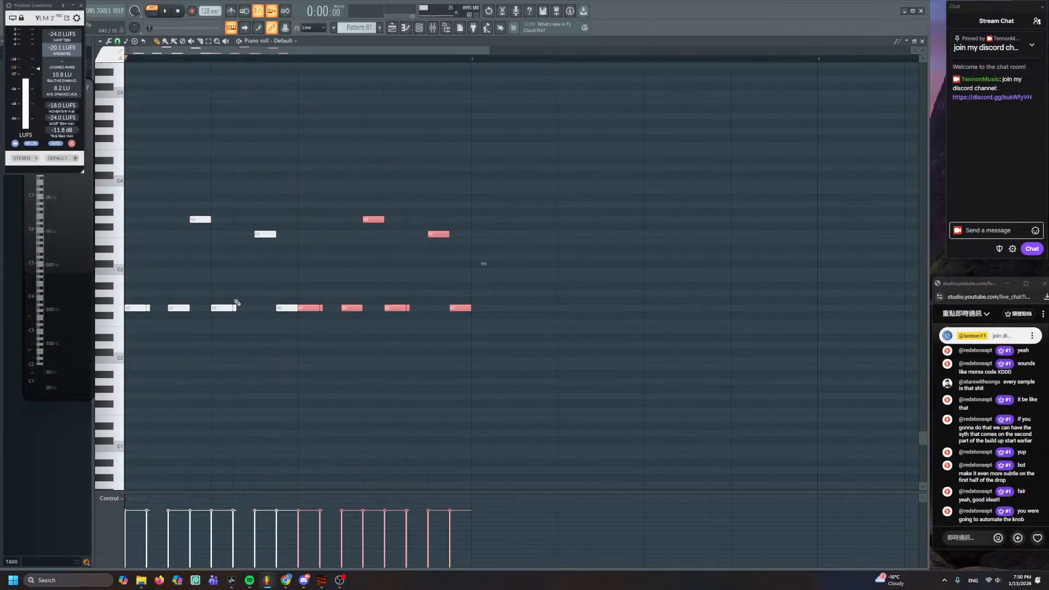
{"action": "left_click", "coordinate": [287, 218]}
{"action": "key", "text": "space"}
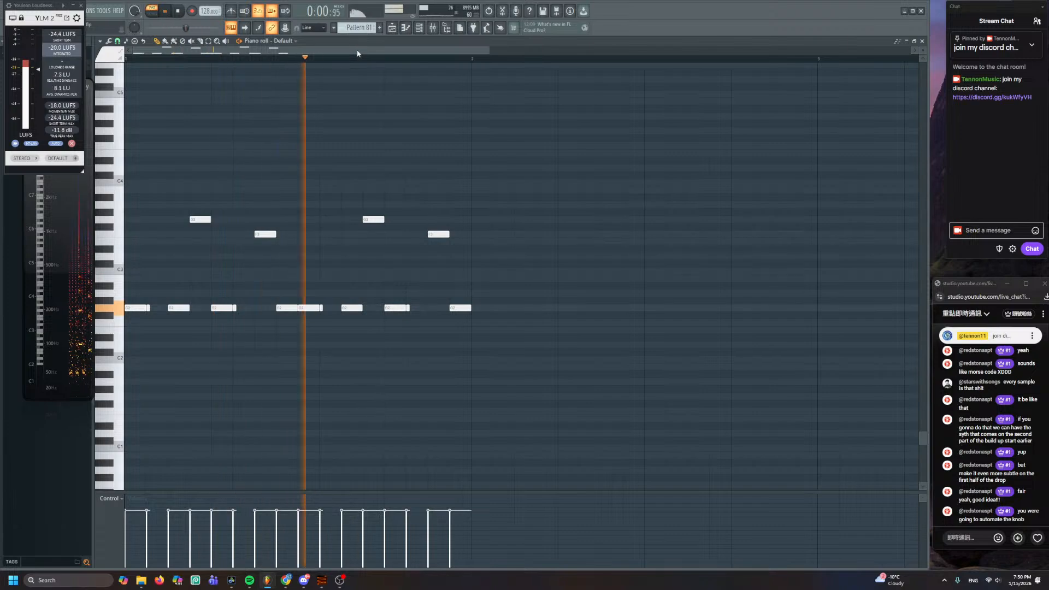
- Open the Harmor's effects page and set its compression to Burning with a raised amount
{"action": "left_click", "coordinate": [419, 27]}
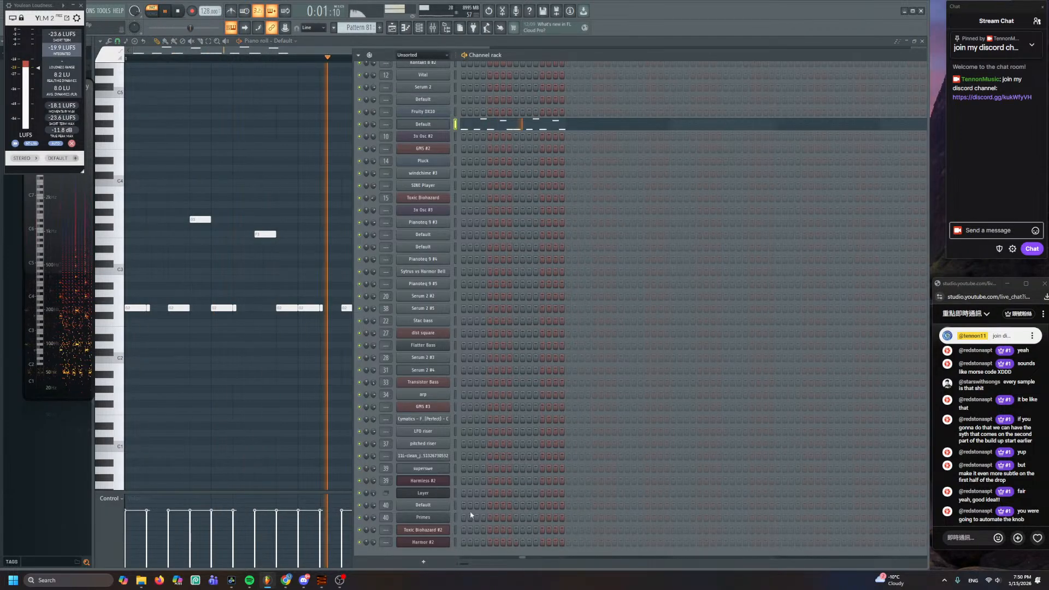
{"action": "left_click", "coordinate": [431, 128]}
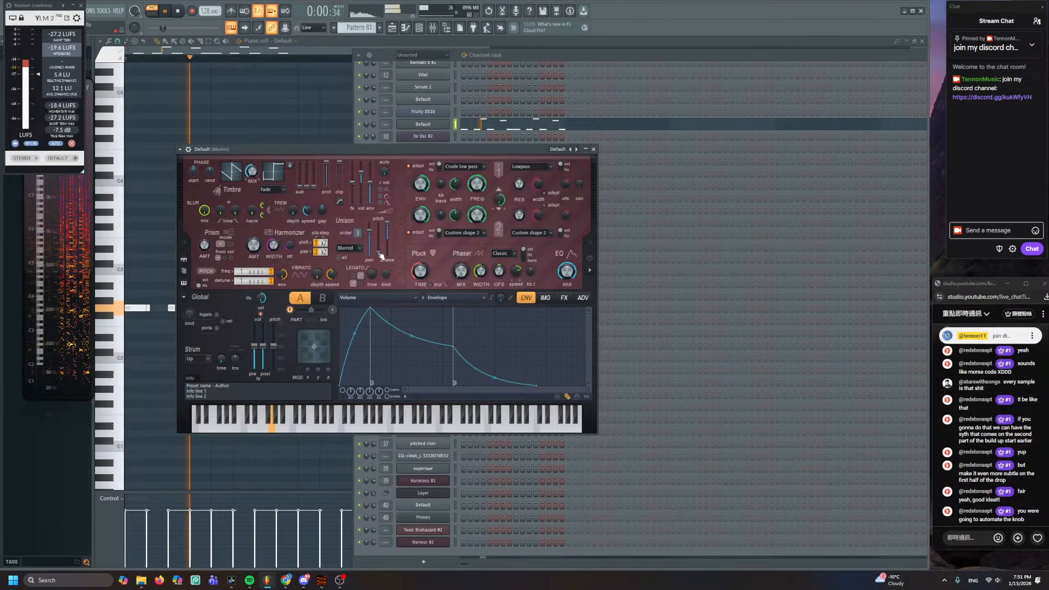
{"action": "left_click", "coordinate": [567, 299]}
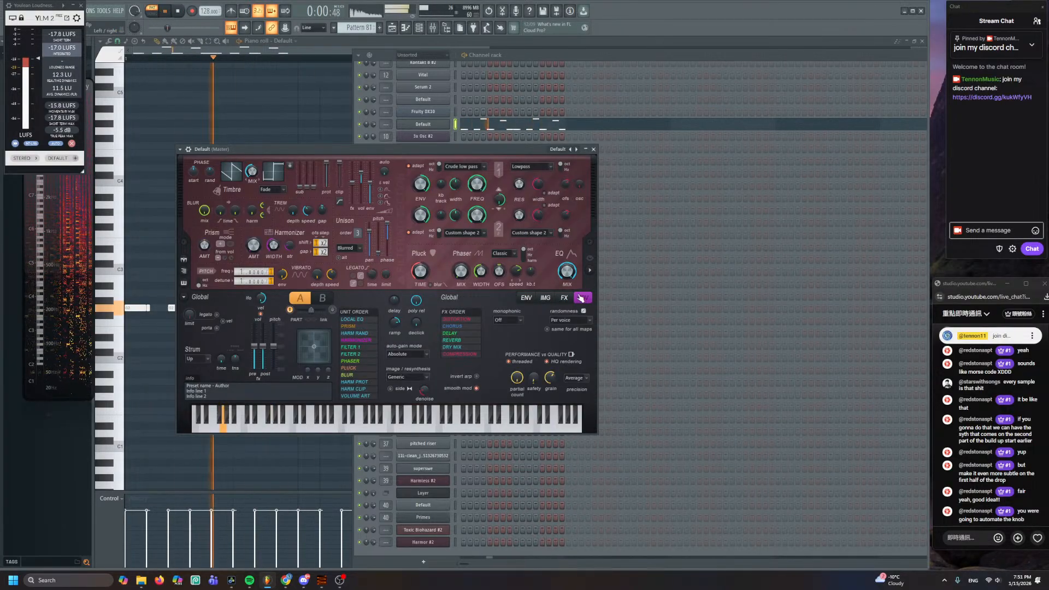
{"action": "left_click", "coordinate": [534, 377]}
{"action": "left_click", "coordinate": [538, 392]}
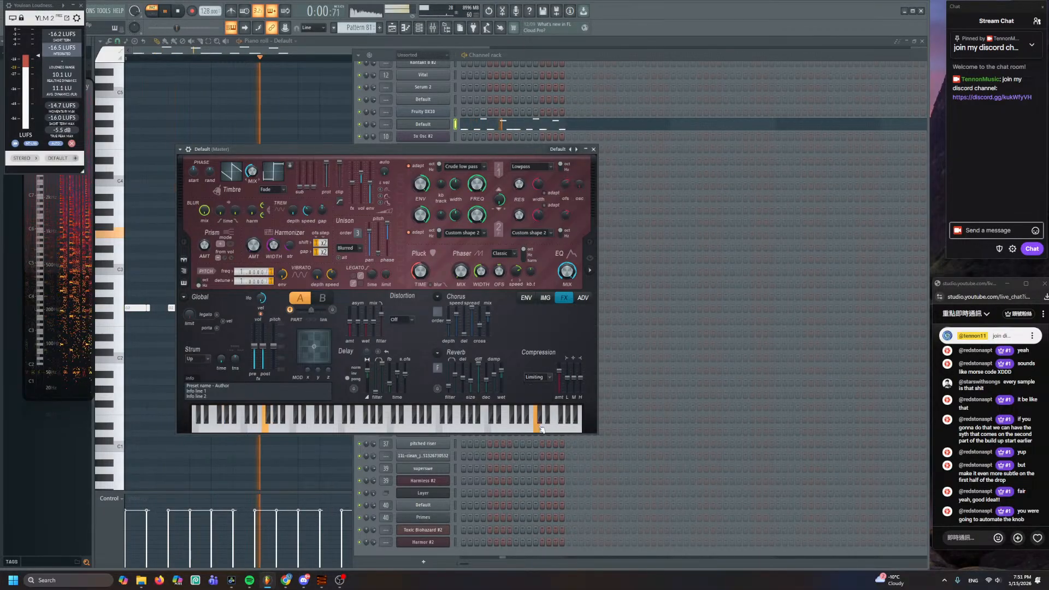
{"action": "left_click", "coordinate": [538, 421]}
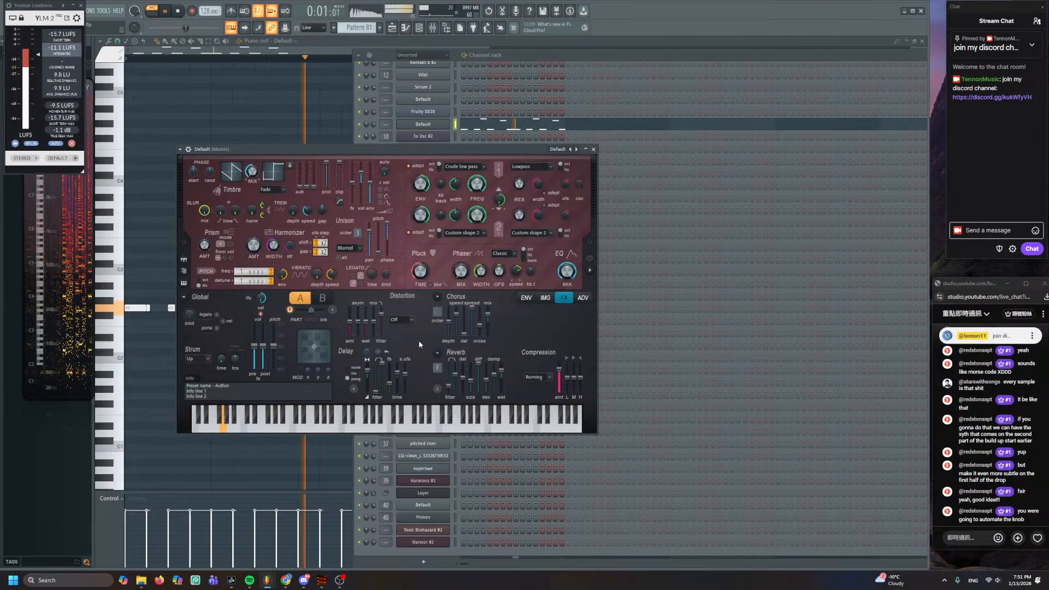
- Set the Harmor's distortion type to Softsat, raise its amount, and stop playback
{"action": "left_click", "coordinate": [402, 320]}
{"action": "left_click", "coordinate": [398, 379]}
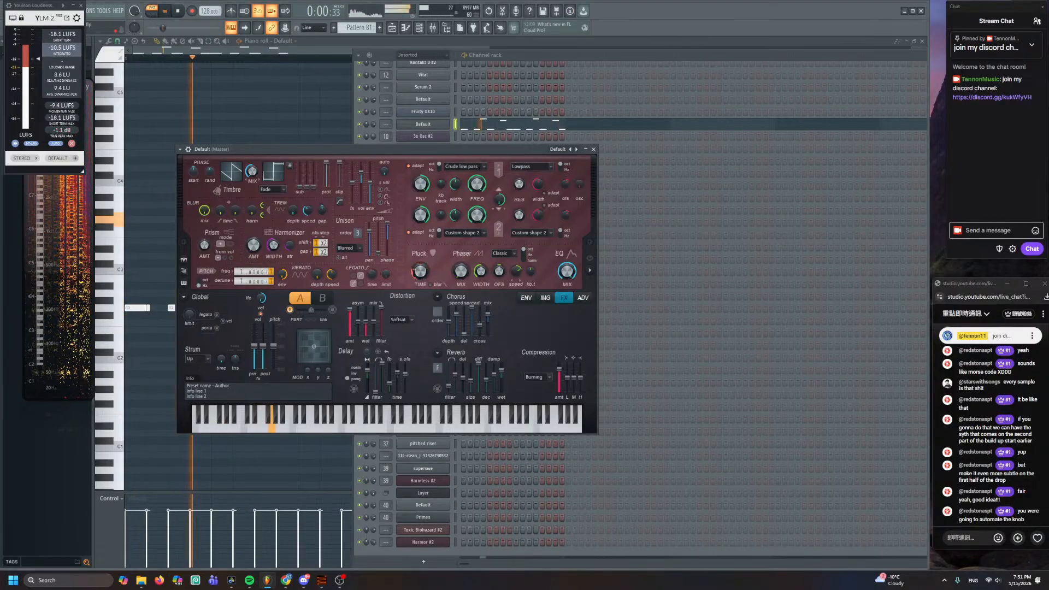
{"action": "left_click", "coordinate": [165, 12]}
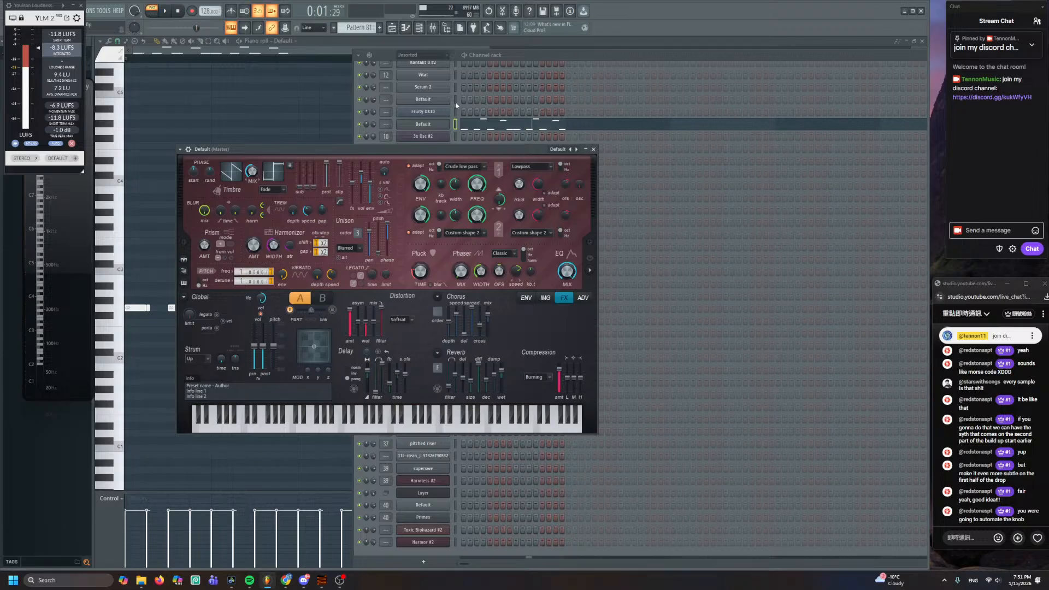
- Rename the original Harmor channel to "arp thingy"
{"action": "right_click", "coordinate": [435, 124]}
{"action": "left_click", "coordinate": [439, 129]}
{"action": "type", "text": "arp thingy"}
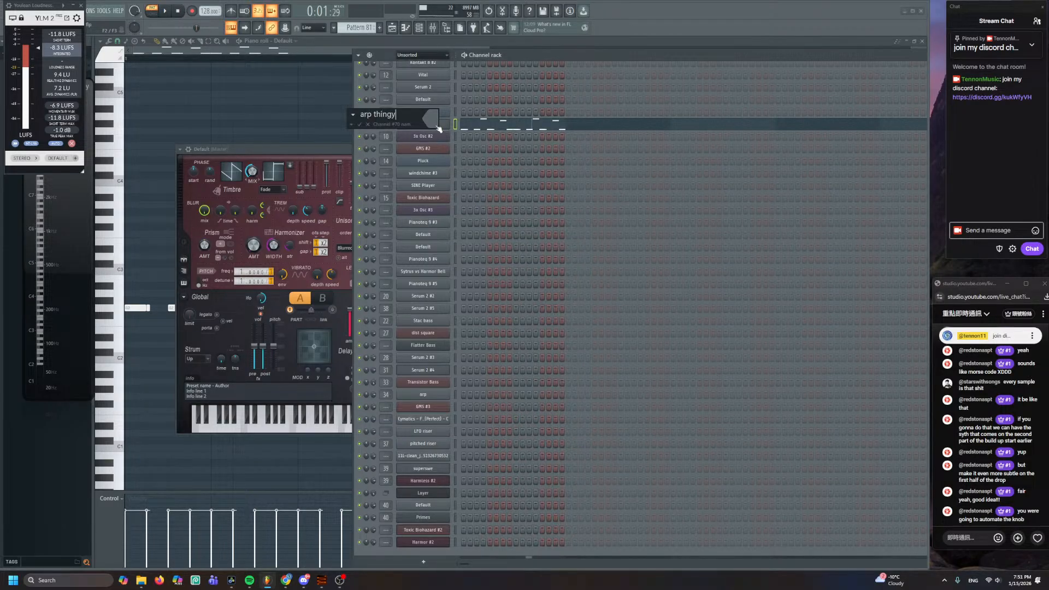
{"action": "key", "text": "Return"}
- Route the arp thingy channel to mixer track 41
{"action": "left_click", "coordinate": [437, 129]}
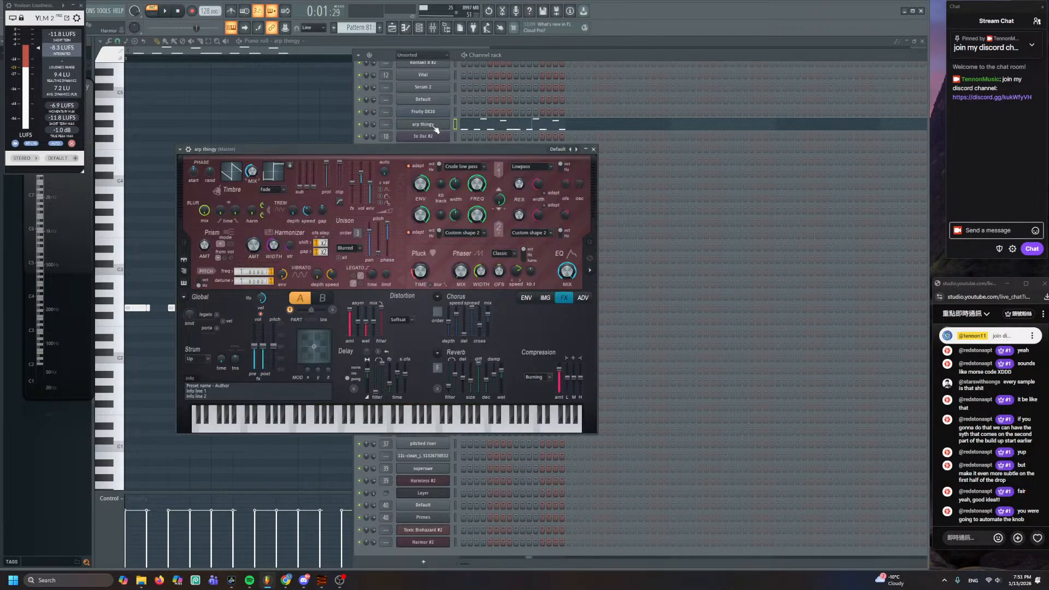
{"action": "left_click", "coordinate": [188, 149]}
{"action": "left_click", "coordinate": [584, 172]}
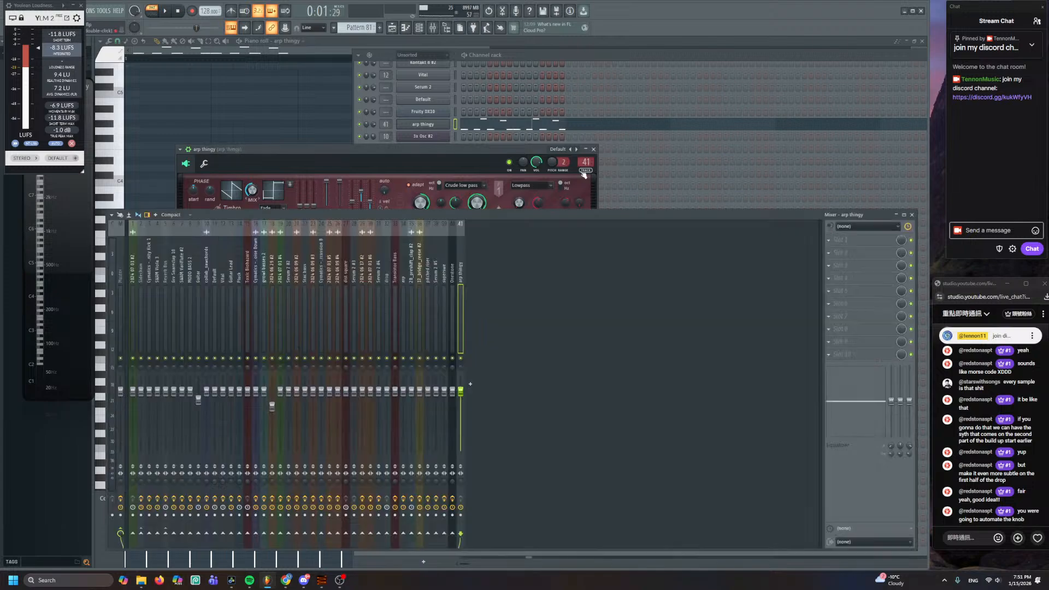
- Add Fruity Parametric EQ 2 to the arp thingy mixer track and cut the low frequencies with its first band while listening
{"action": "left_click", "coordinate": [828, 243]}
{"action": "left_click", "coordinate": [718, 356]}
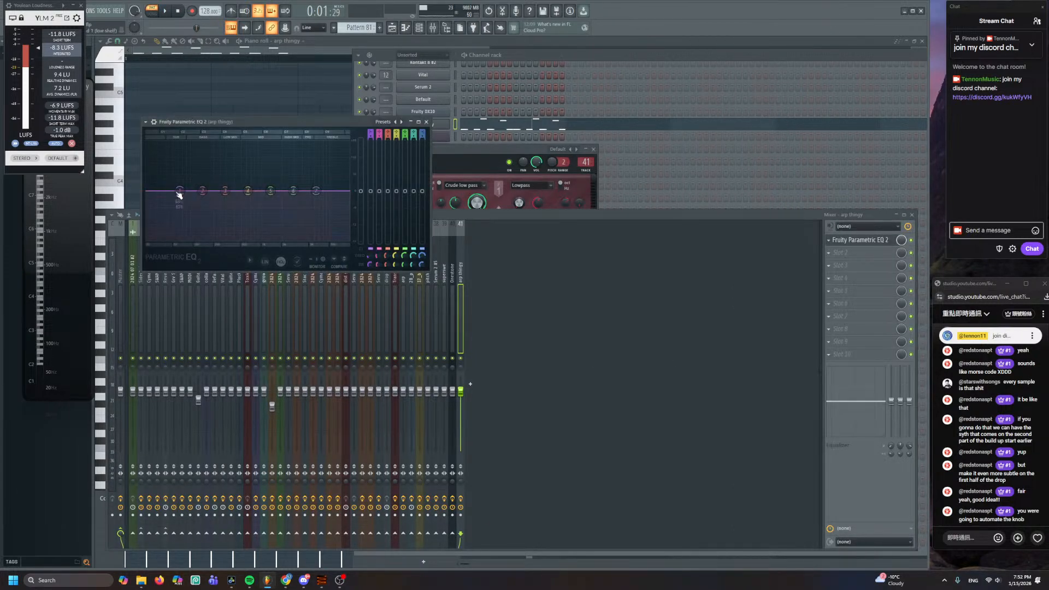
{"action": "left_click_drag", "start_coordinate": [182, 211], "coordinate": [205, 239]}
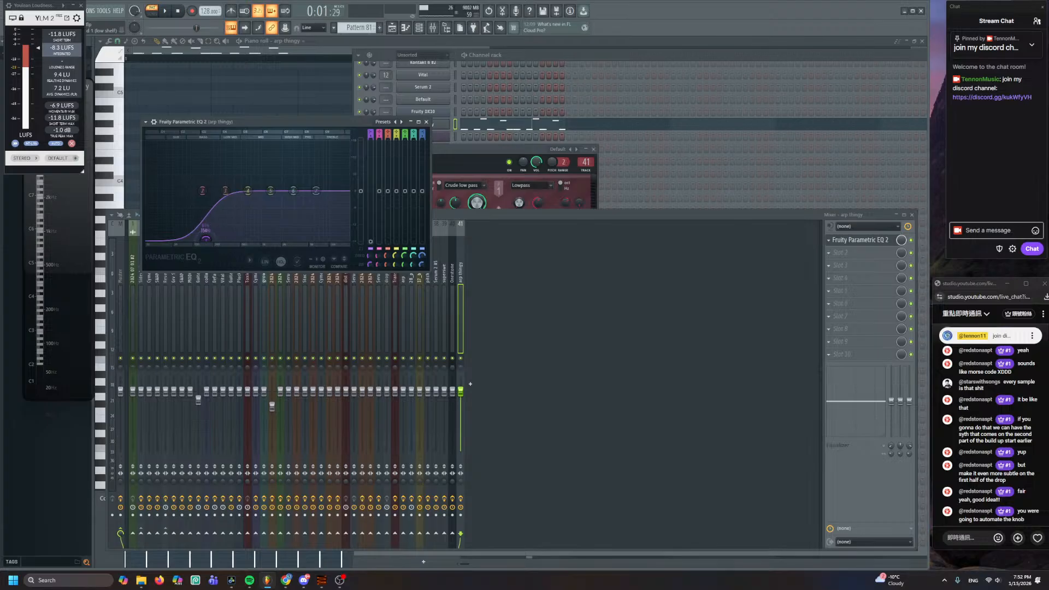
{"action": "key", "text": "space"}
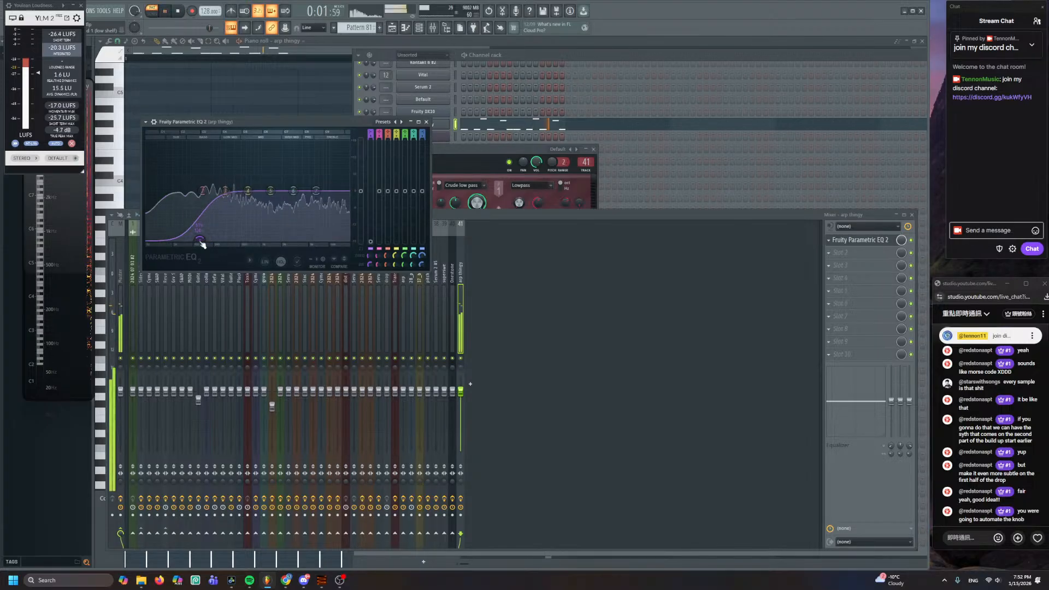
- Close all open windows, reopen the playlist, and move the muted Pattern 65 clip to an earlier position on Track 36
{"action": "left_click", "coordinate": [492, 180]}
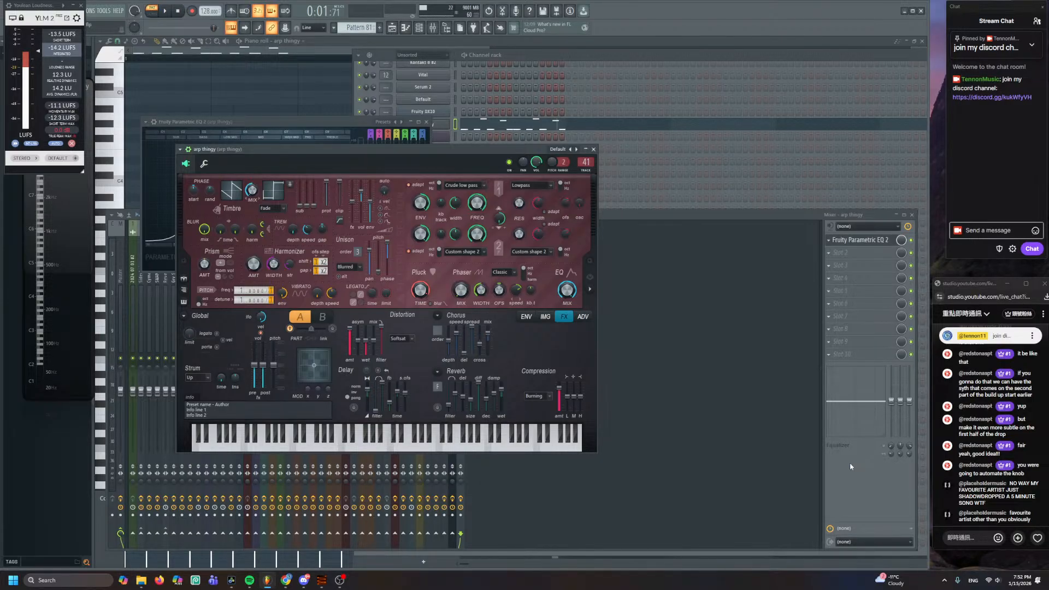
{"action": "left_click", "coordinate": [318, 94]}
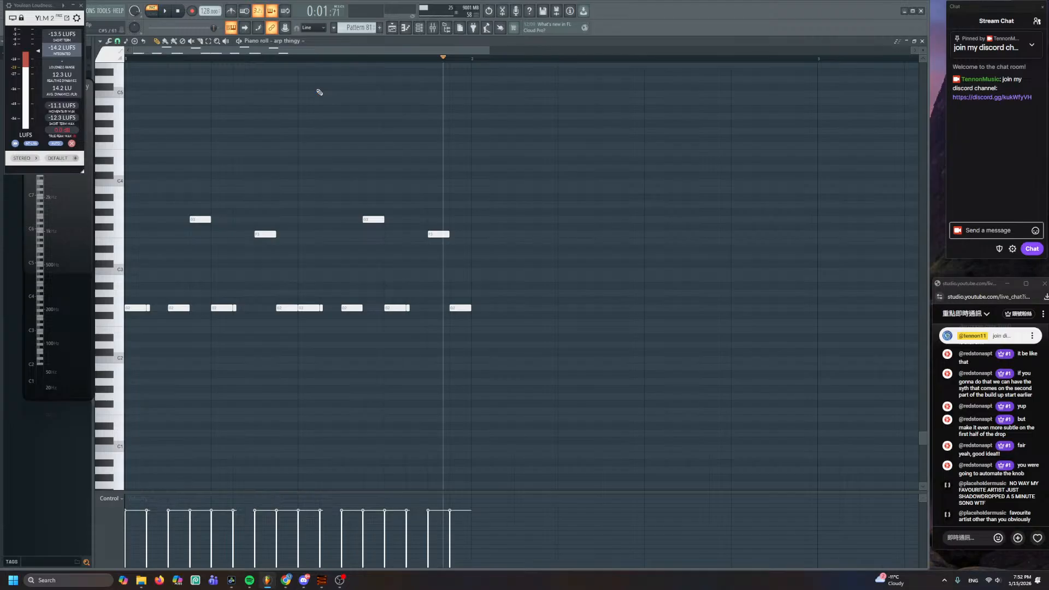
{"action": "key", "text": "F12"}
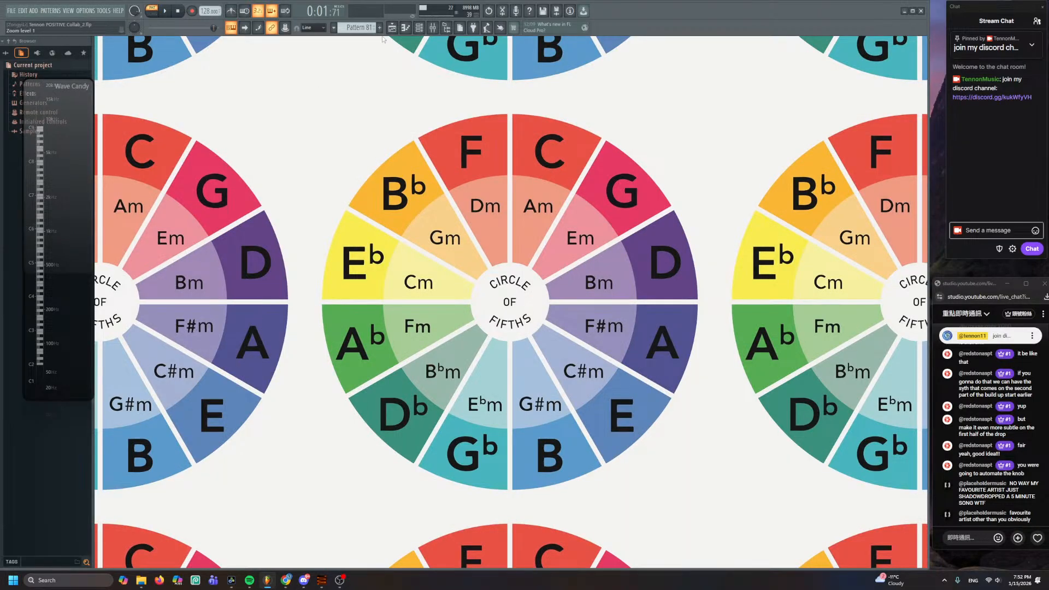
{"action": "left_click", "coordinate": [398, 28]}
{"action": "scroll", "coordinate": [465, 252], "scroll_direction": "down", "scroll_amount": 5}
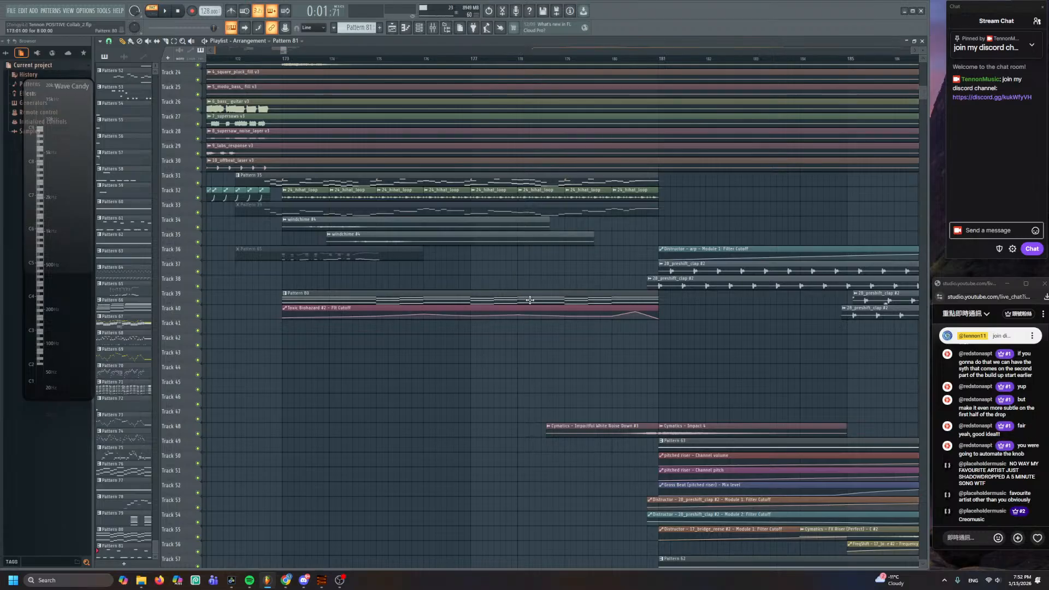
{"action": "mouse_move", "coordinate": [626, 330]}
{"action": "left_mouse_down"}
{"action": "mouse_move", "coordinate": [490, 226]}
{"action": "mouse_move", "coordinate": [504, 250]}
{"action": "mouse_move", "coordinate": [635, 315]}
{"action": "left_mouse_up"}
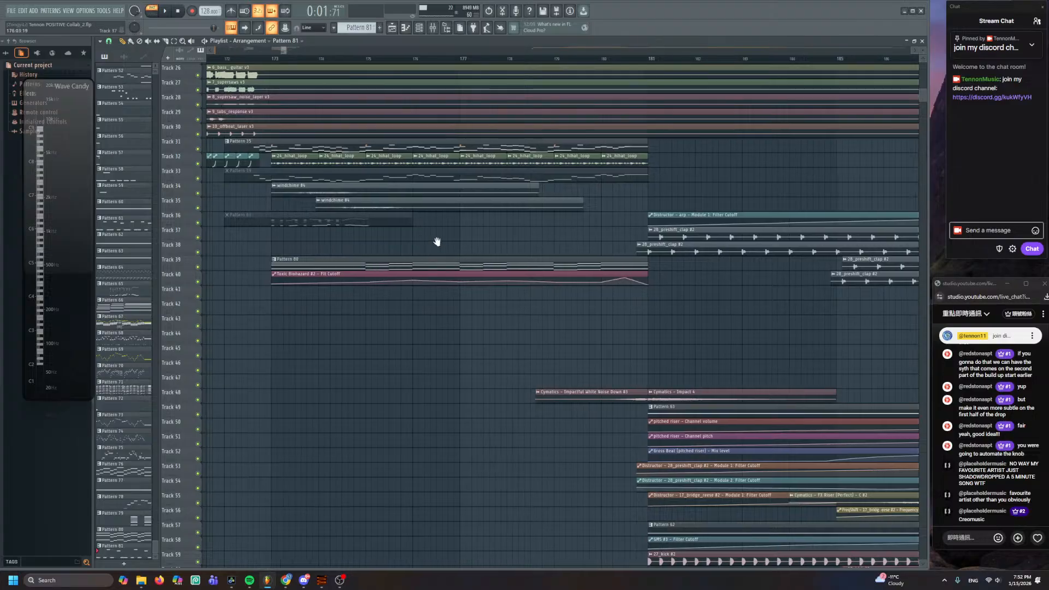
{"action": "left_click_drag", "start_coordinate": [435, 238], "coordinate": [280, 223]}
{"action": "scroll", "coordinate": [455, 233], "scroll_direction": "down", "scroll_amount": 3}
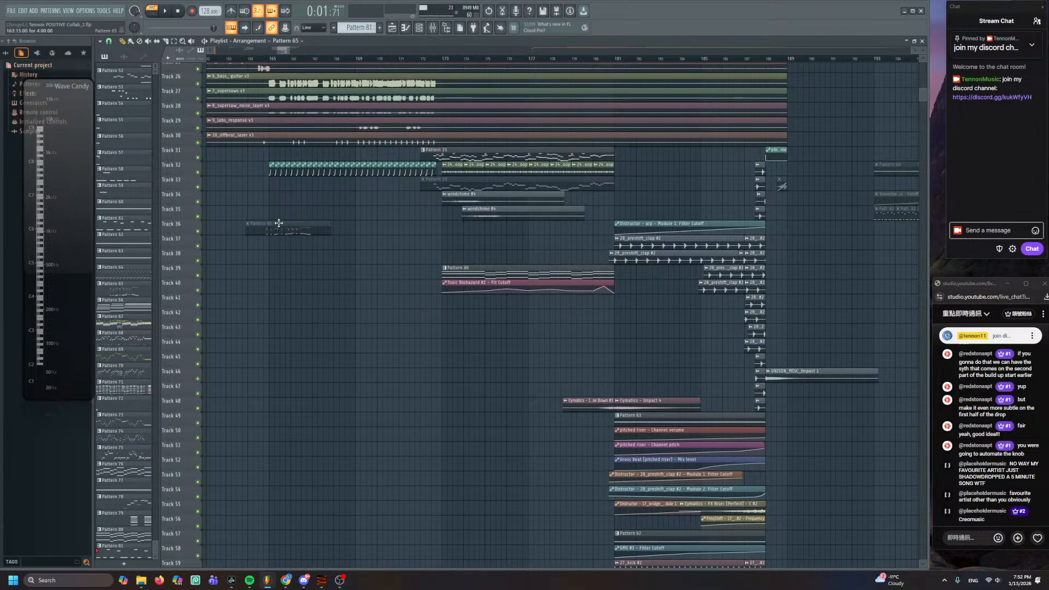
{"action": "left_click", "coordinate": [281, 223]}
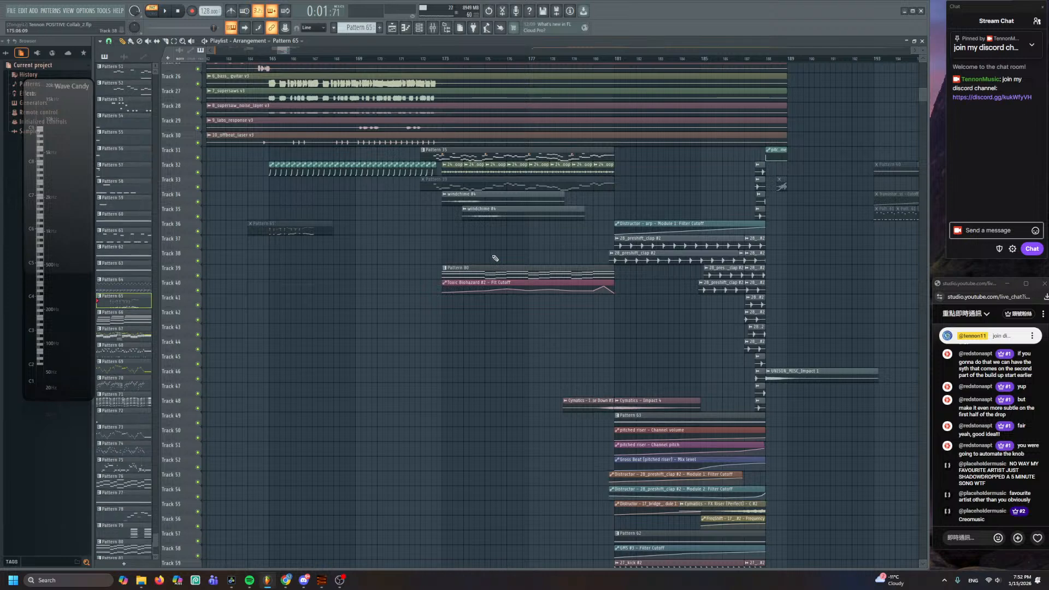
- Move the Pattern 80 and Toxic Biohazard #2 filter cutoff clips up three tracks to Tracks 36 and 37
{"action": "left_click_drag", "start_coordinate": [491, 264], "coordinate": [579, 306]}
{"action": "key", "text": "shift+Up"}
{"action": "key", "text": "shift+Up"}
{"action": "key", "text": "shift+Up"}
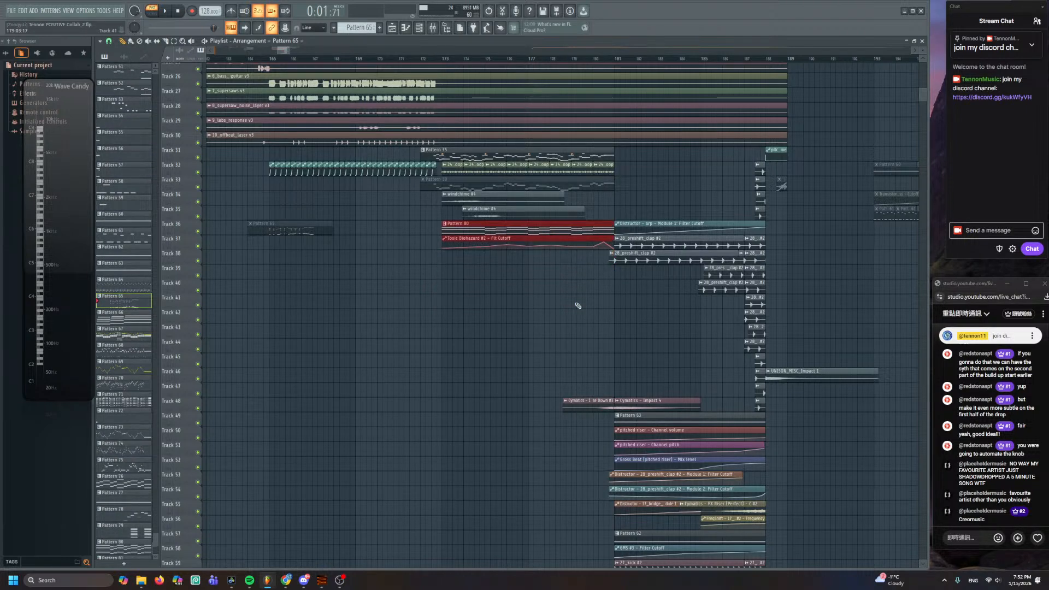
{"action": "left_click", "coordinate": [506, 286]}
- Play the arrangement from bar 172 and select Pattern 81 as the active pattern
{"action": "scroll", "coordinate": [506, 286], "scroll_direction": "up", "scroll_amount": 3}
{"action": "left_click", "coordinate": [291, 57]}
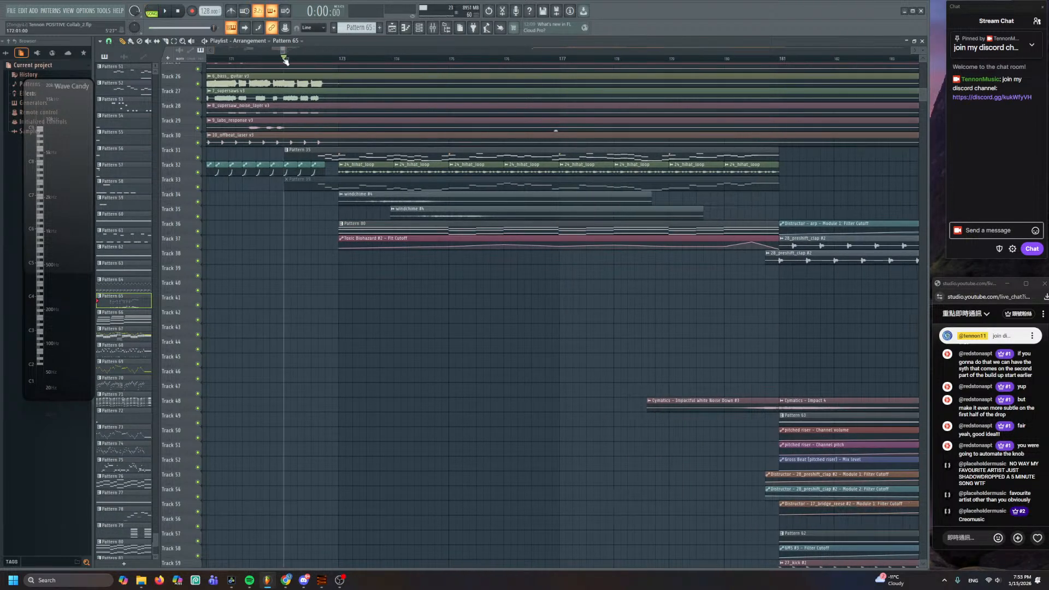
{"action": "key", "text": "space"}
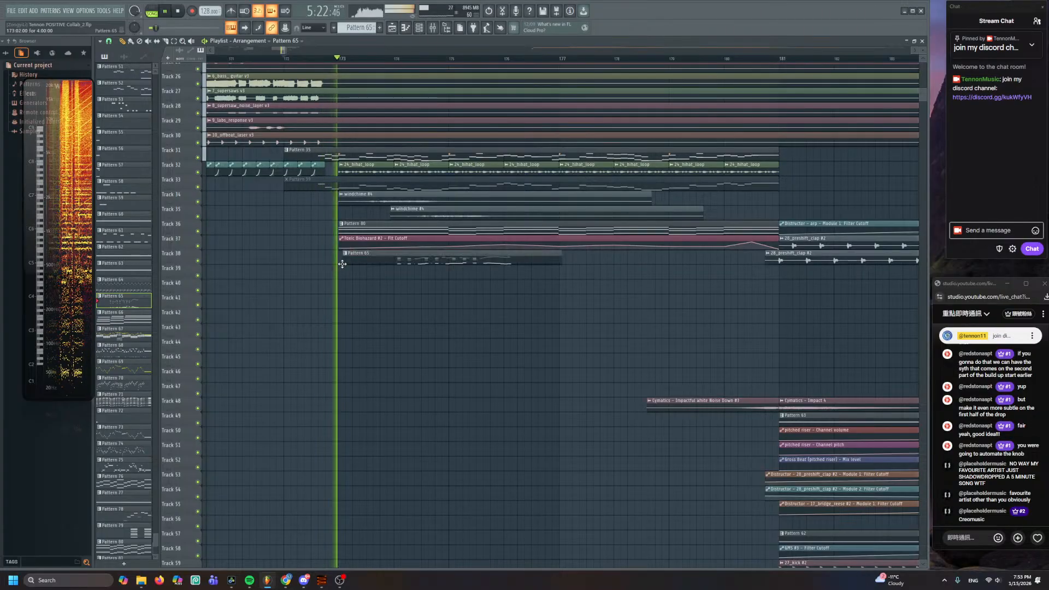
{"action": "scroll", "coordinate": [366, 31], "scroll_direction": "down", "scroll_amount": 16}
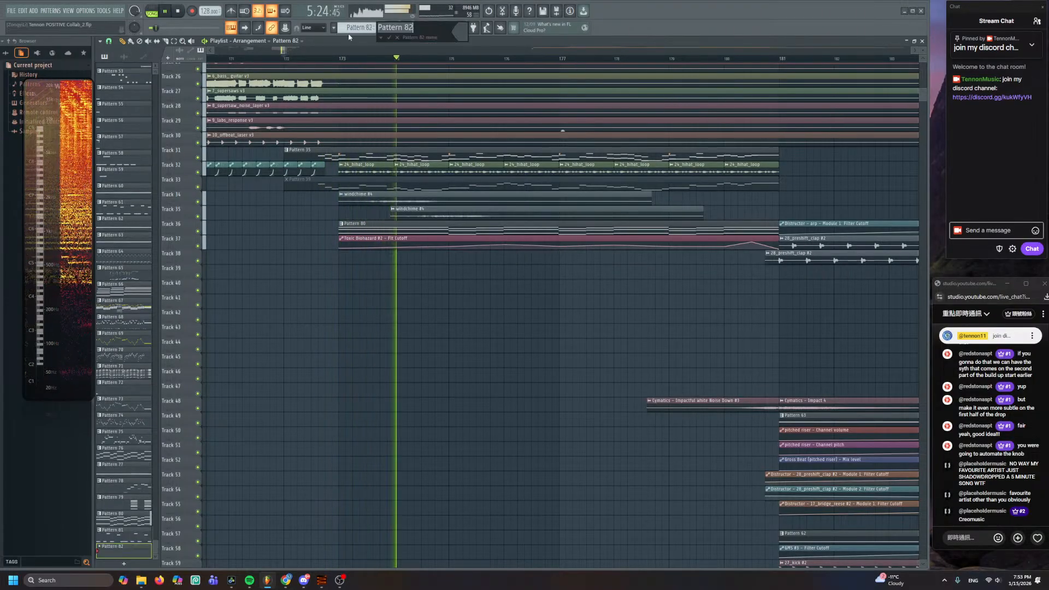
{"action": "left_click", "coordinate": [367, 32]}
{"action": "key", "text": "Escape"}
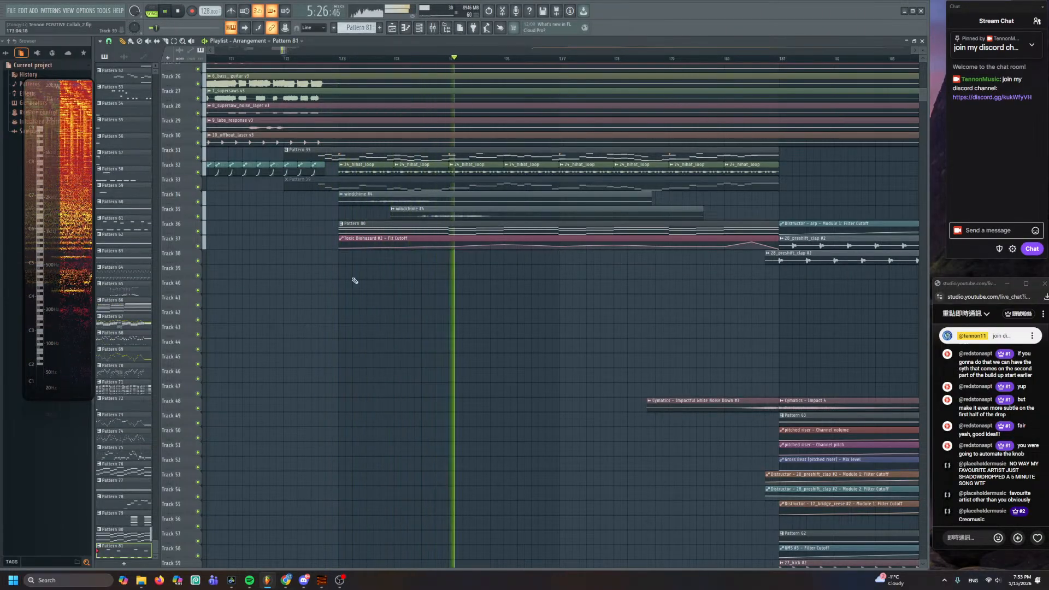
- Place a Pattern 81 clip on Track 38 at bar 173 and play the arrangement from there
{"action": "left_click", "coordinate": [349, 254]}
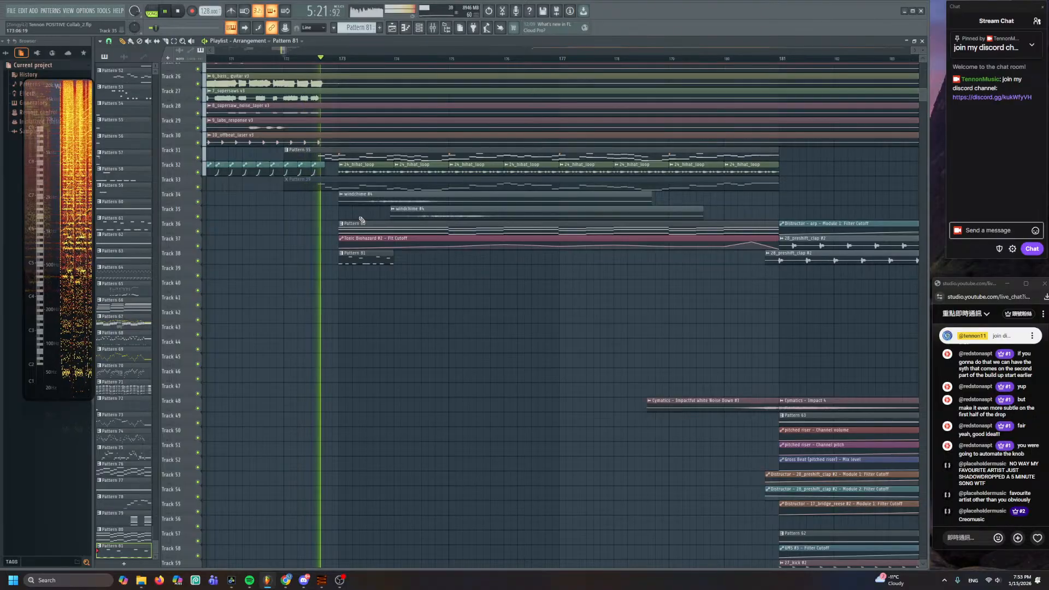
{"action": "scroll", "coordinate": [361, 220], "scroll_direction": "up", "scroll_amount": 2}
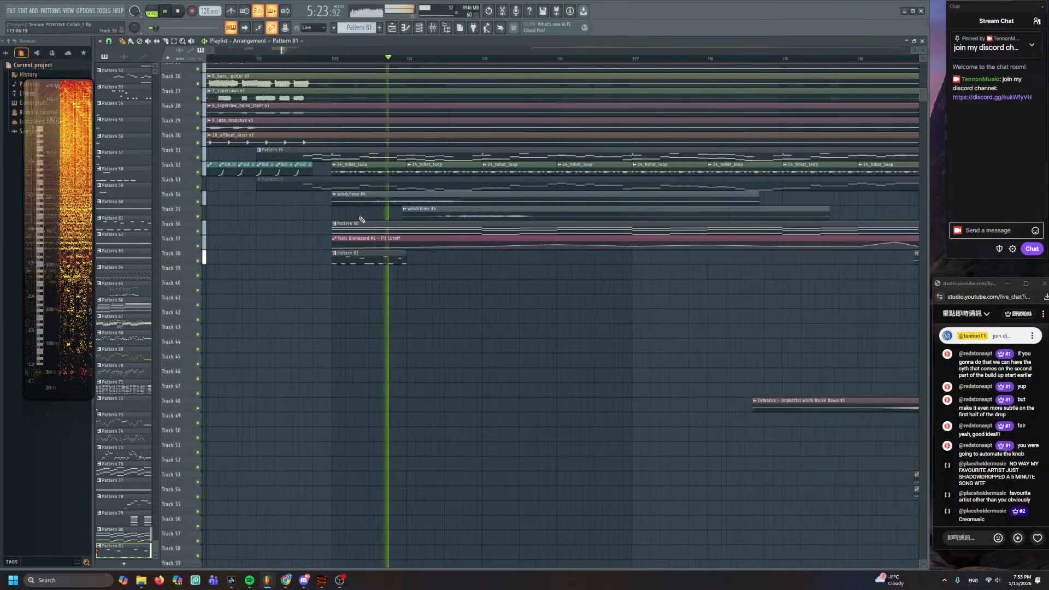
{"action": "key", "text": "space"}
{"action": "left_click", "coordinate": [328, 60]}
{"action": "key", "text": "space"}
{"action": "key", "text": "space"}
{"action": "key", "text": "space"}
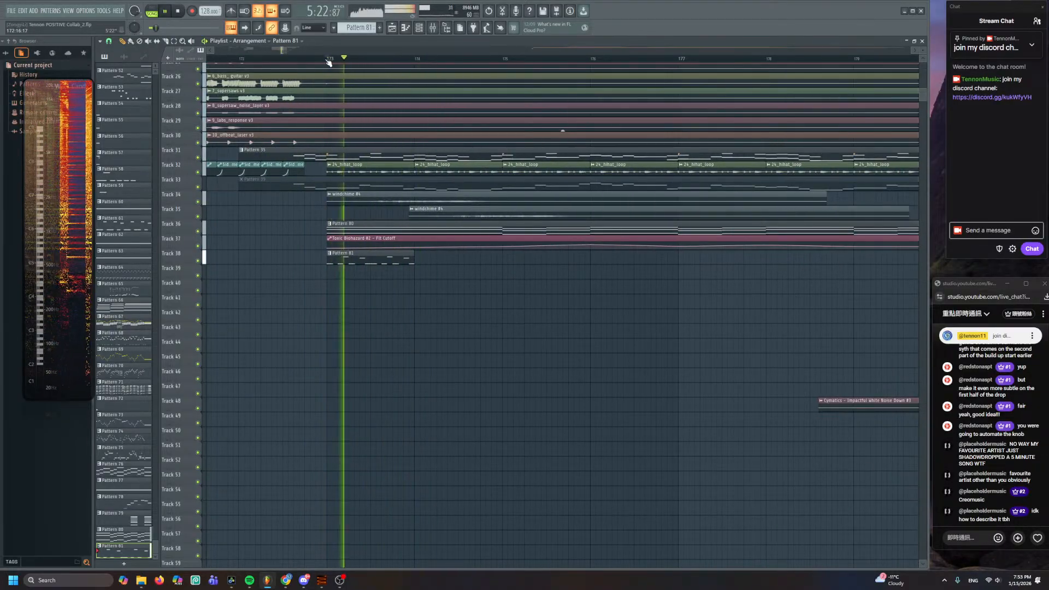
- Open the arp thingy notes of the Pattern 81 clip and listen to the riff against the arrangement
{"action": "double_click", "coordinate": [375, 258]}
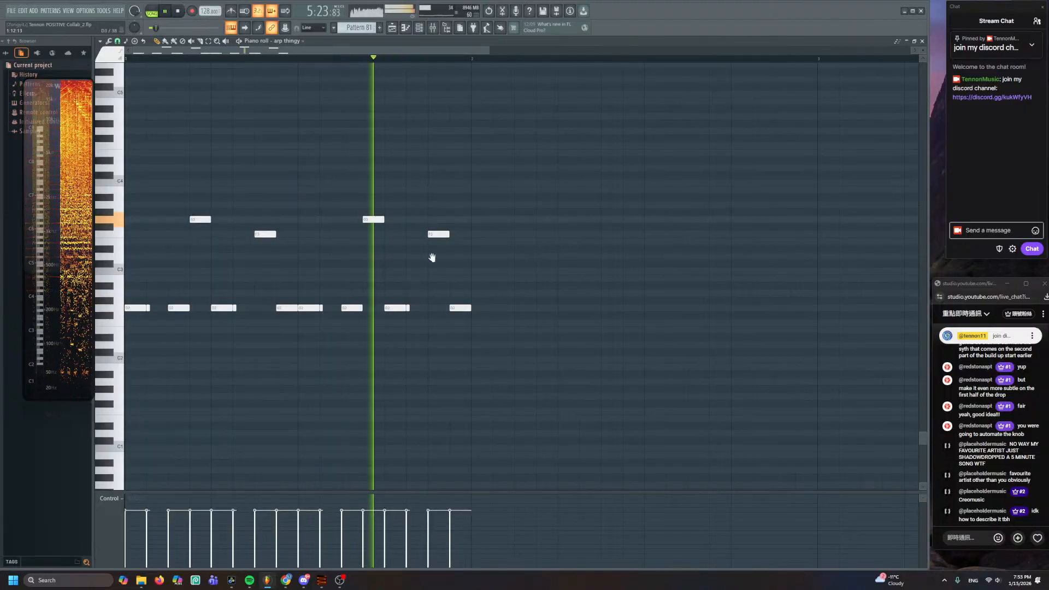
{"action": "key", "text": "space"}
{"action": "key", "text": "space"}
{"action": "key", "text": "space"}
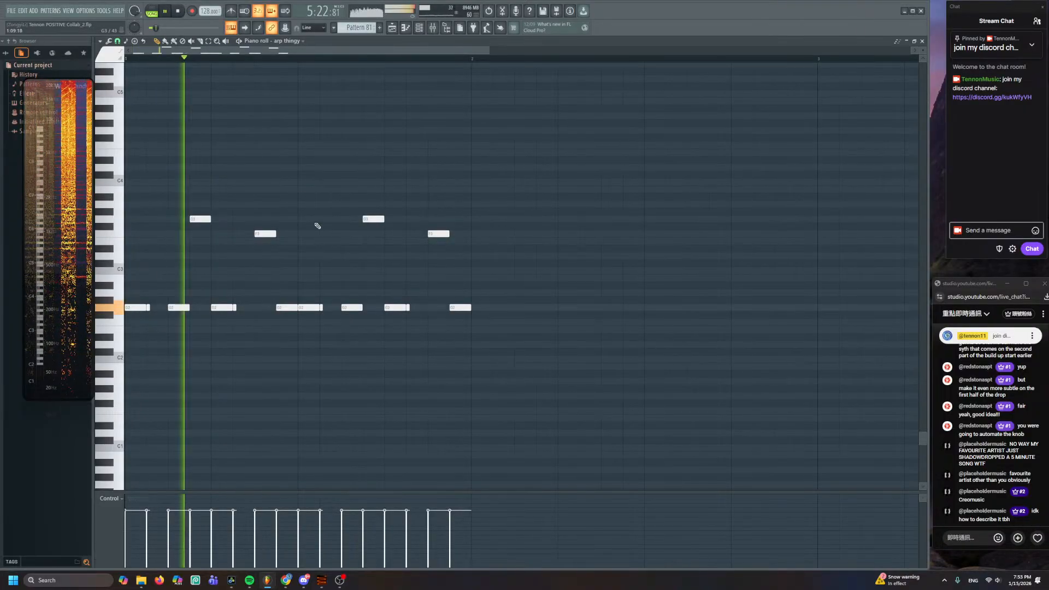
{"action": "key", "text": "space"}
{"action": "key", "text": "F5"}
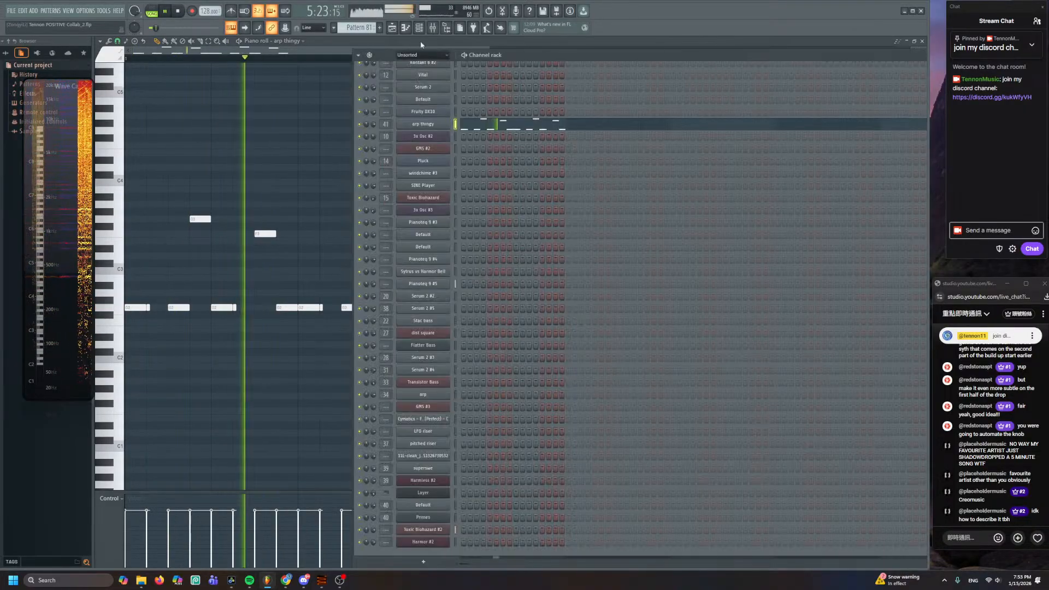
{"action": "key", "text": "space"}
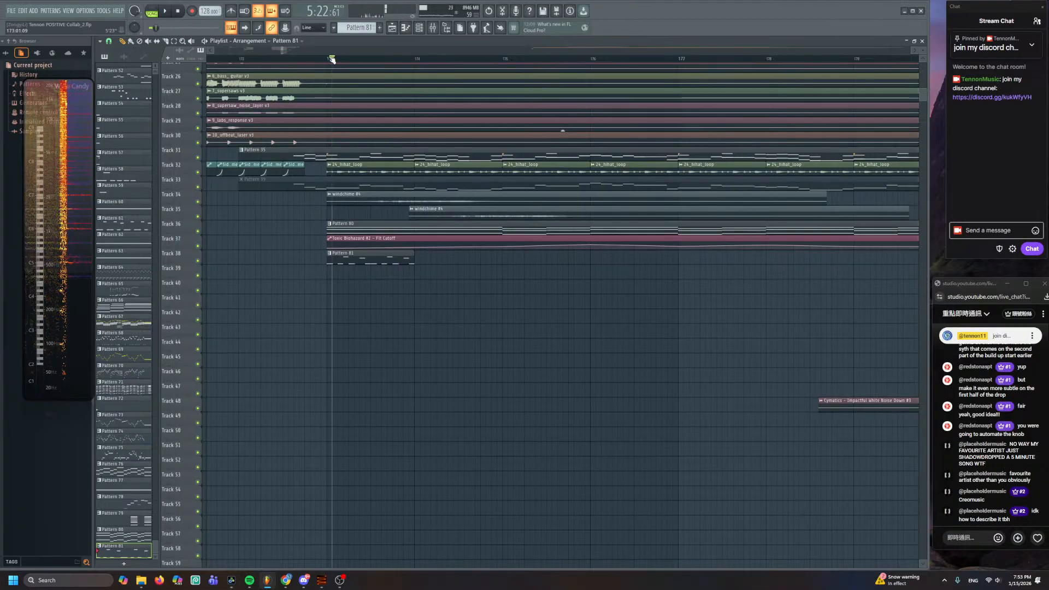
- Mark the eight playlist bars from bar 173 to the start of the build-up as the playback range and deselect the clips
{"action": "key", "text": "ctrl+a"}
{"action": "scroll", "coordinate": [739, 225], "scroll_direction": "down", "scroll_amount": 3}
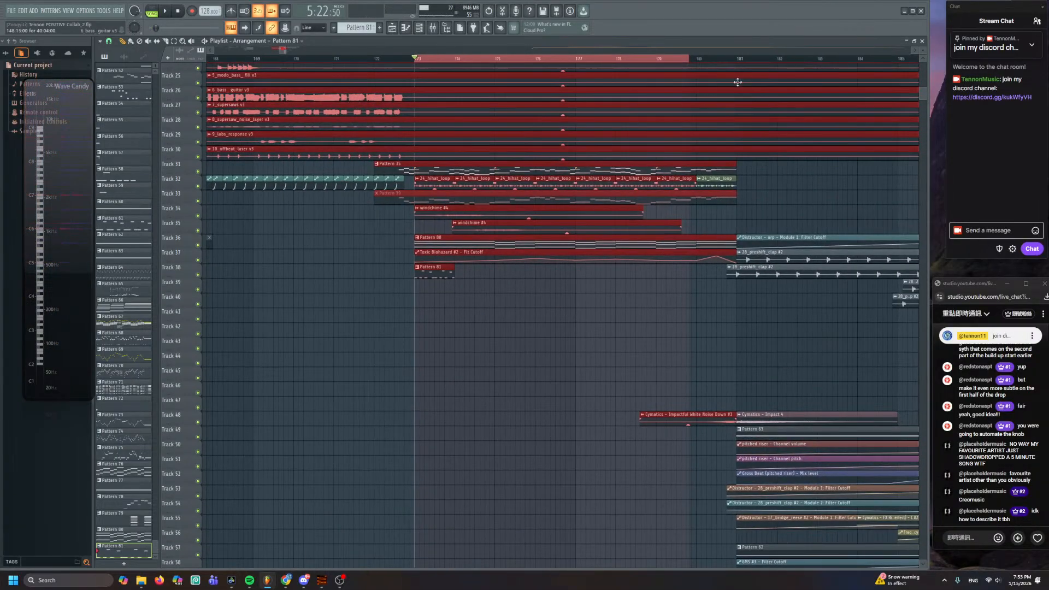
{"action": "key", "text": "ctrl+d"}
- Open the arp thingy Harmor from the channel rack, listen to it in playback, and close it
{"action": "left_click", "coordinate": [420, 27]}
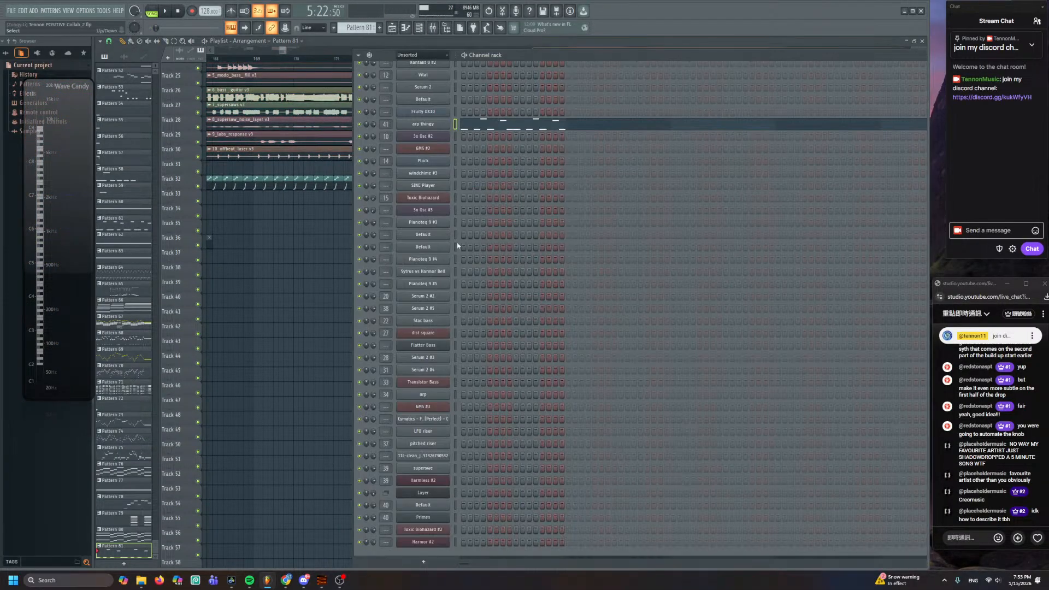
{"action": "left_click", "coordinate": [438, 126]}
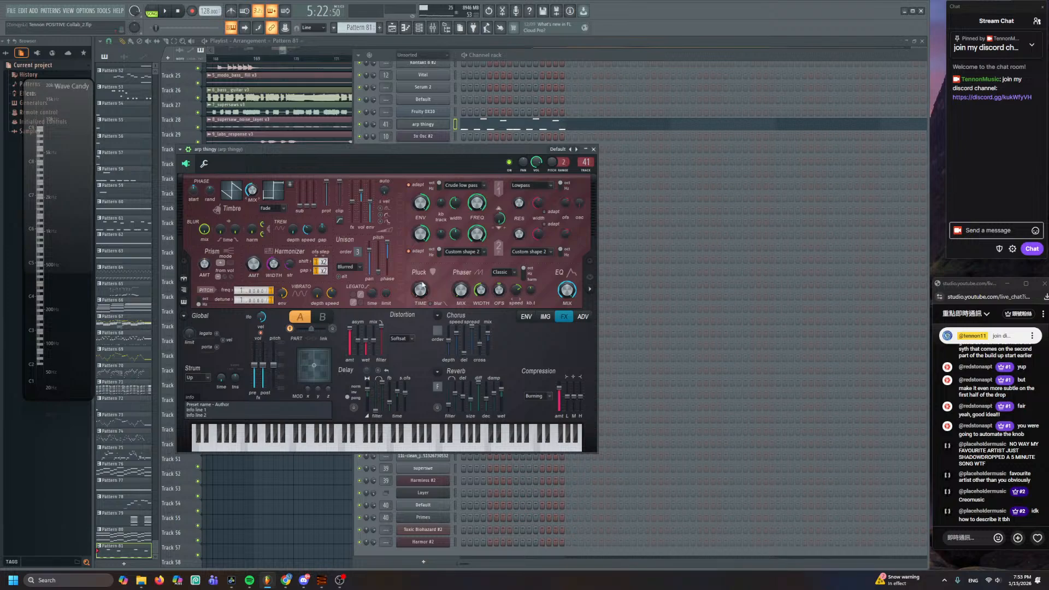
{"action": "key", "text": "space"}
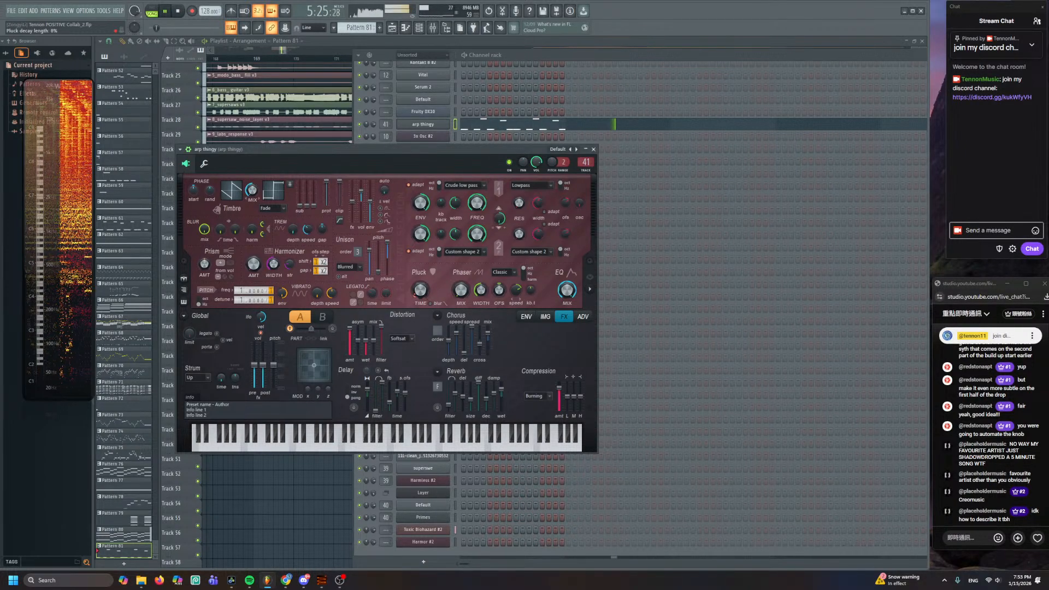
{"action": "left_click", "coordinate": [593, 150]}
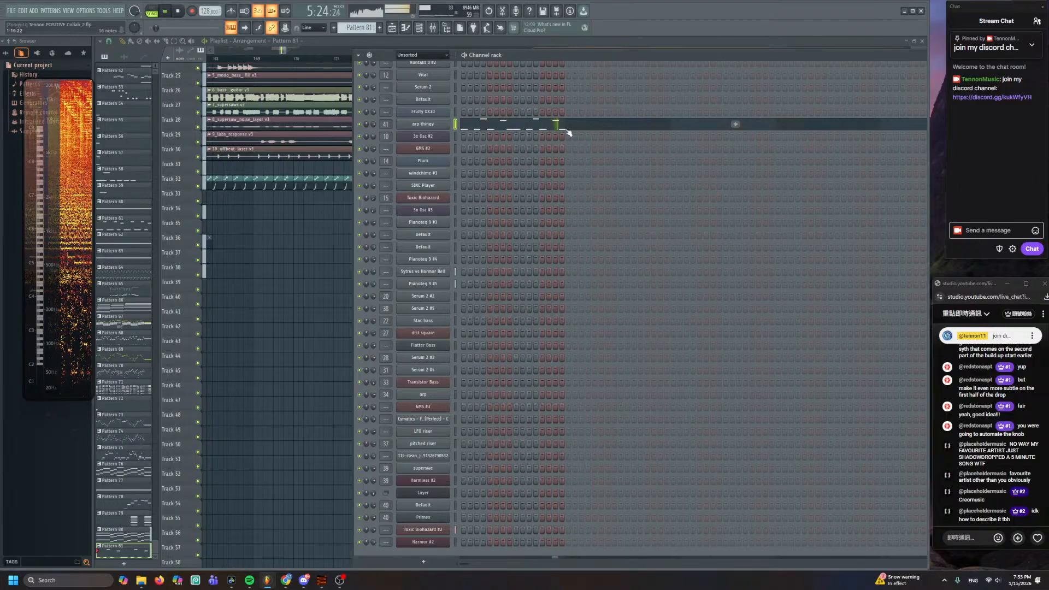
- Duplicate all notes of the one-bar arp thingy riff into bar 2 and listen to the result
{"action": "left_click", "coordinate": [565, 129]}
{"action": "key", "text": "space"}
{"action": "scroll", "coordinate": [469, 190], "scroll_direction": "down", "scroll_amount": 2}
{"action": "key", "text": "ctrl+a"}
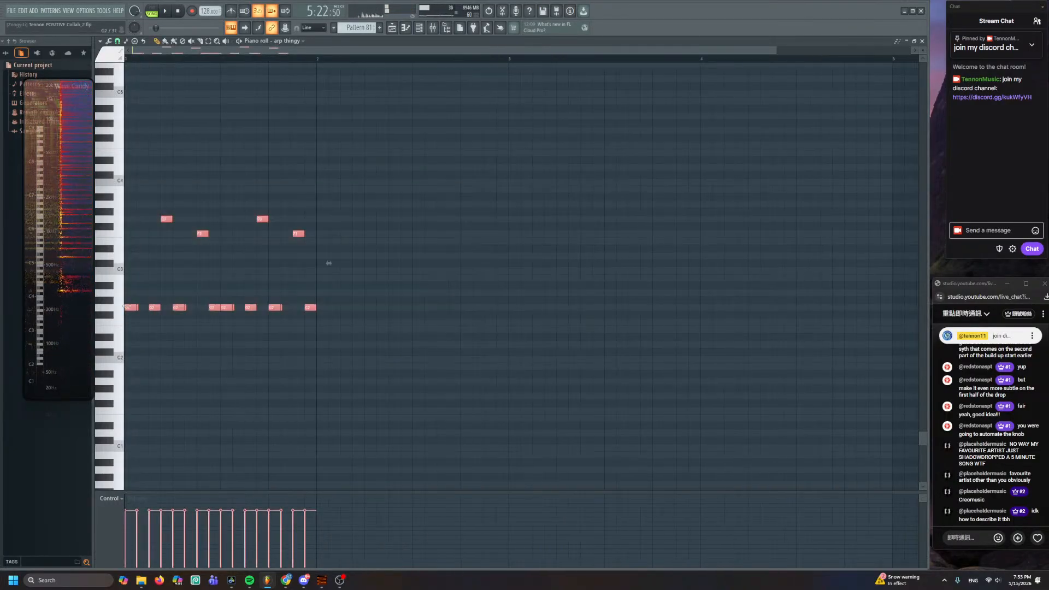
{"action": "key", "text": "ctrl+b"}
{"action": "key", "text": "space"}
{"action": "left_click_drag", "start_coordinate": [313, 308], "coordinate": [328, 305]}
{"action": "left_click", "coordinate": [330, 215]}
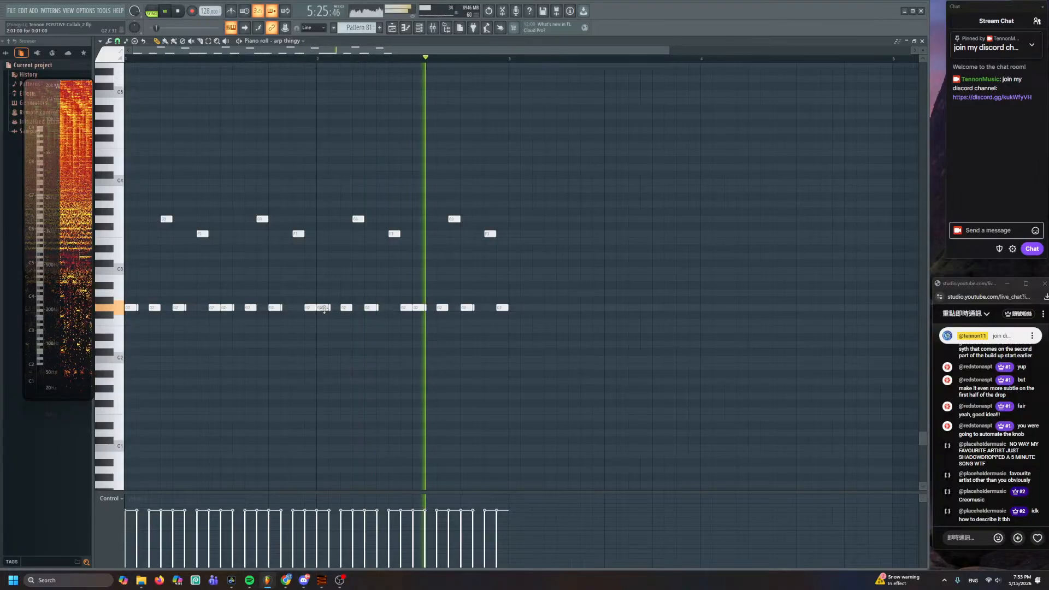
{"action": "key", "text": "space"}
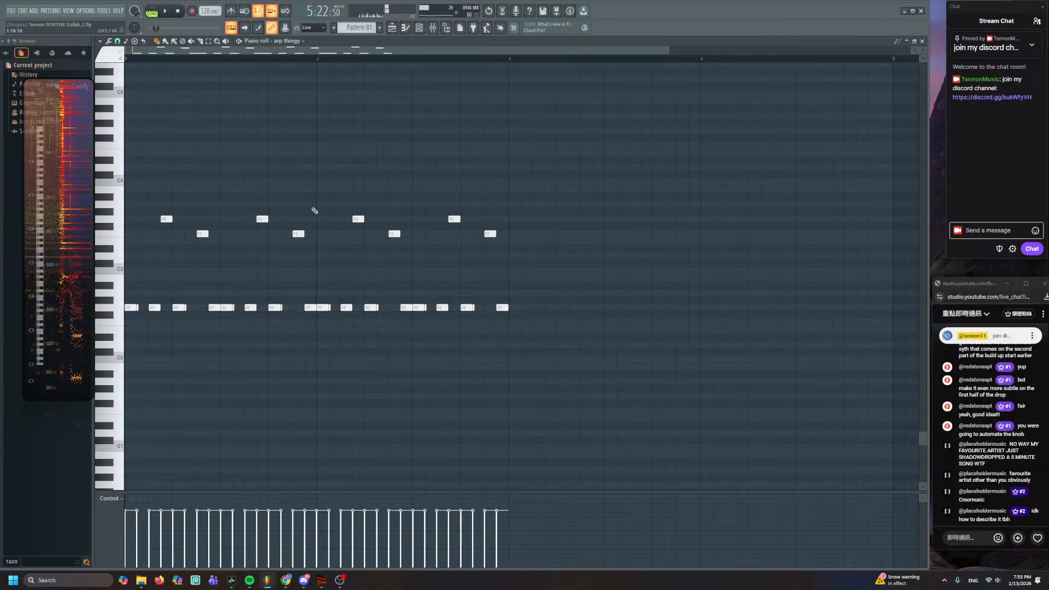
- Copy the first half of bar 2 to bar 3 with its low notes on D#2, and raise the copy's last upper note to D#3
{"action": "left_click_drag", "start_coordinate": [328, 207], "coordinate": [409, 345]}
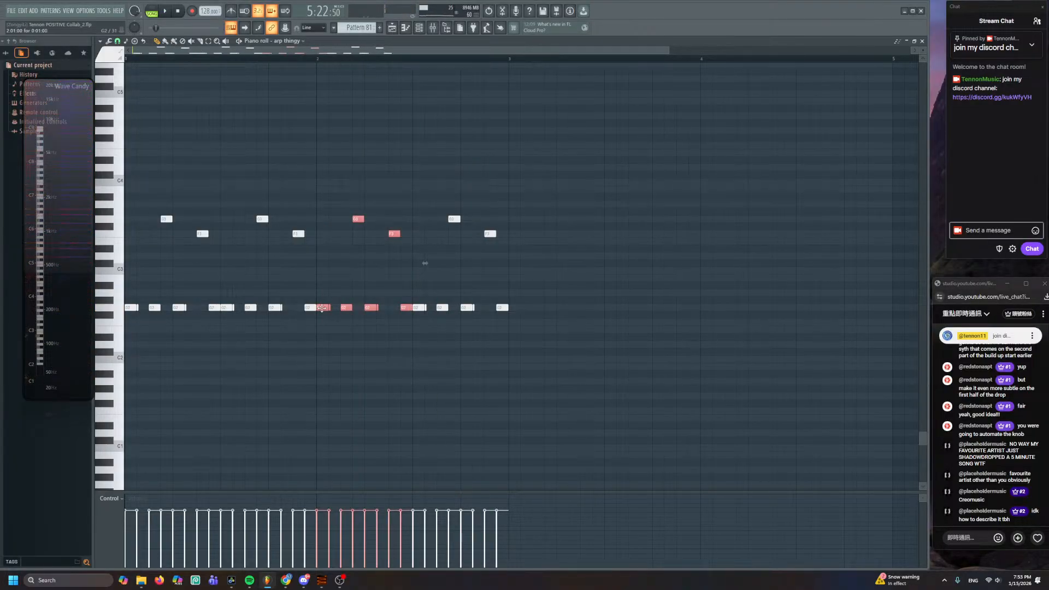
{"action": "left_click_drag", "start_coordinate": [321, 308], "coordinate": [519, 338]}
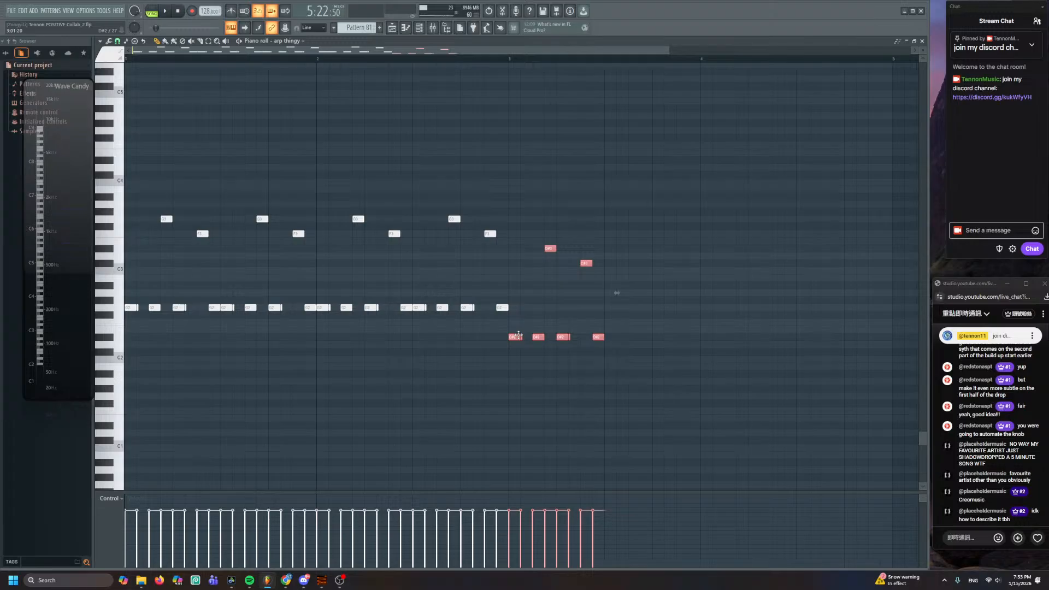
{"action": "left_click", "coordinate": [518, 382]}
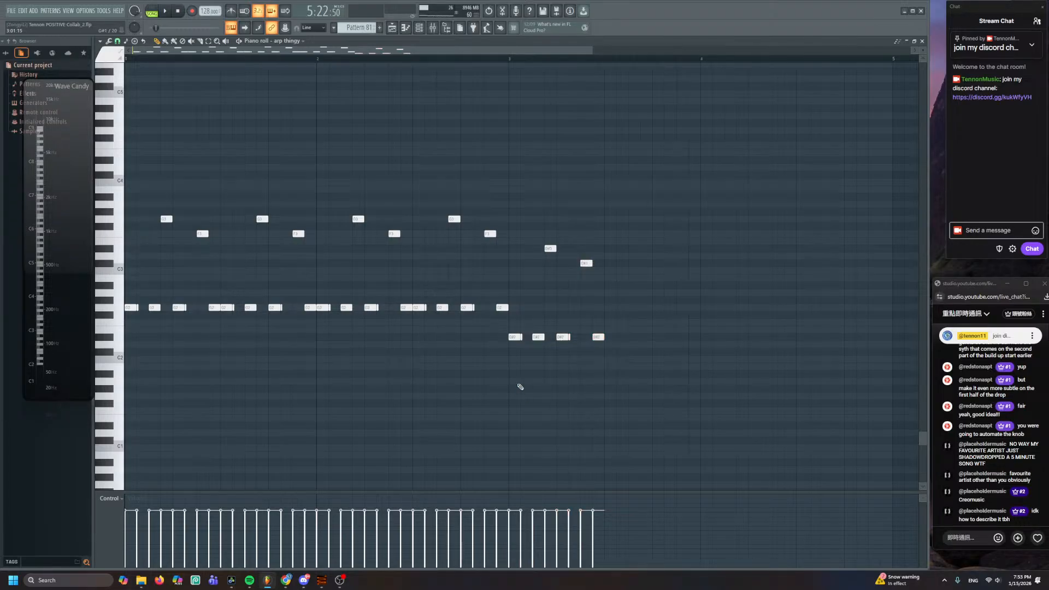
{"action": "scroll", "coordinate": [551, 358], "scroll_direction": "up", "scroll_amount": 4}
{"action": "scroll", "coordinate": [290, 340], "scroll_direction": "up", "scroll_amount": 2}
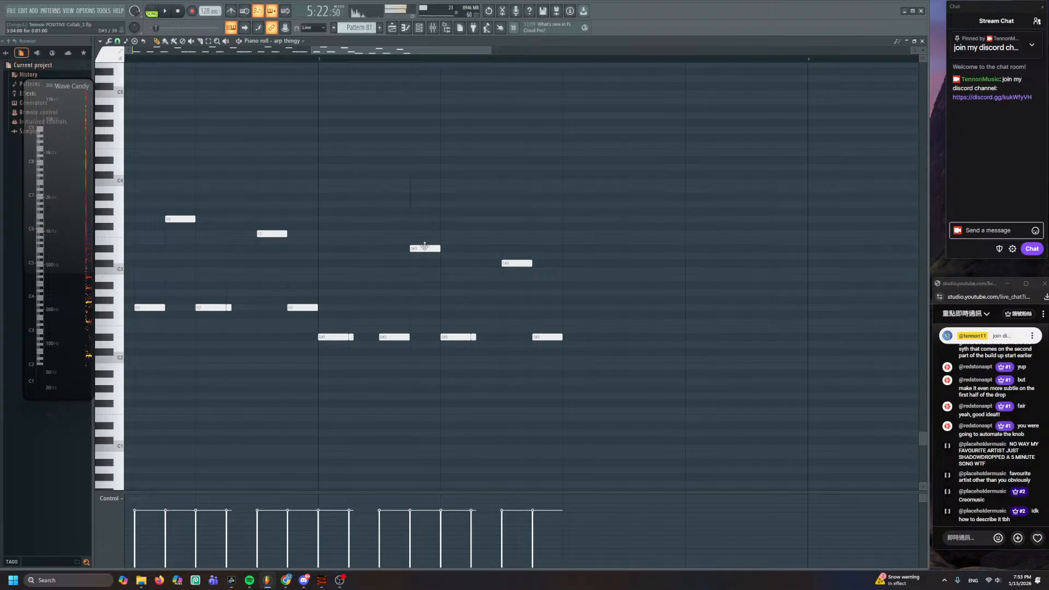
{"action": "left_click_drag", "start_coordinate": [510, 261], "coordinate": [531, 265]}
{"action": "key", "text": "y"}
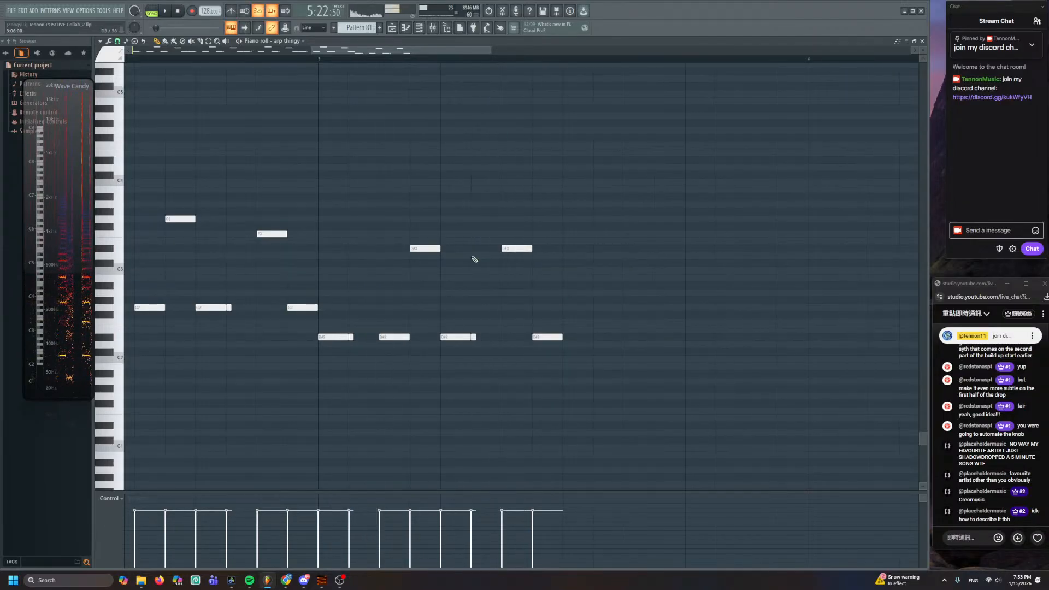
- Duplicate the D#2 note group into the second half of bar 3 and transpose the copy up to F2 while listening
{"action": "left_click", "coordinate": [391, 29]}
{"action": "key", "text": "space"}
{"action": "scroll", "coordinate": [469, 230], "scroll_direction": "up", "scroll_amount": 3}
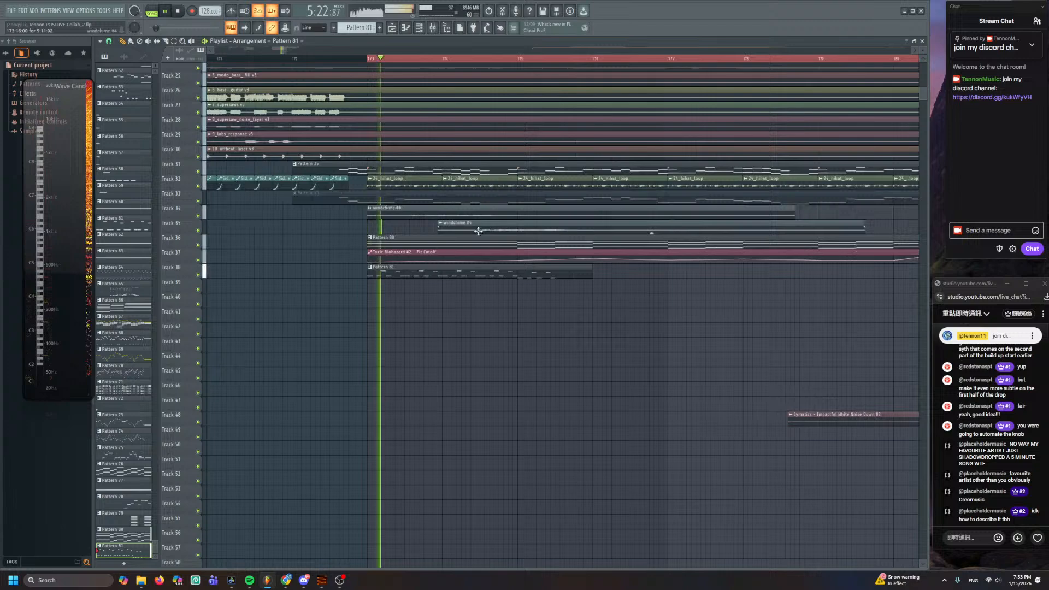
{"action": "double_click", "coordinate": [514, 273]}
{"action": "scroll", "coordinate": [569, 258], "scroll_direction": "down", "scroll_amount": 4}
{"action": "left_click_drag", "start_coordinate": [519, 234], "coordinate": [348, 397]}
{"action": "key", "text": "ctrl+b"}
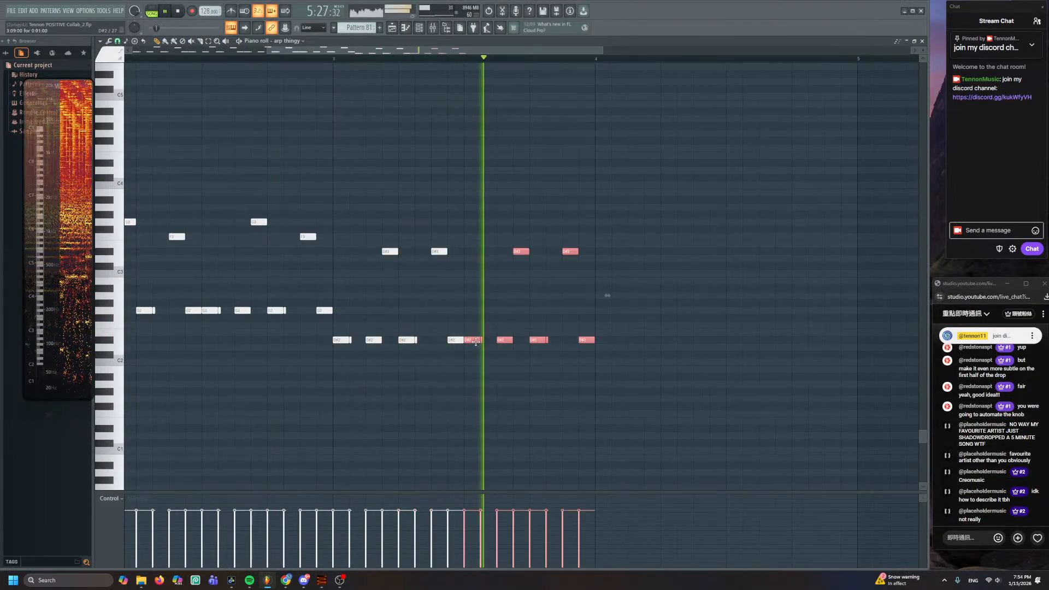
{"action": "left_click_drag", "start_coordinate": [473, 338], "coordinate": [473, 322]}
{"action": "key", "text": "space"}
{"action": "key", "text": "space"}
{"action": "scroll", "coordinate": [406, 236], "scroll_direction": "down", "scroll_amount": 4}
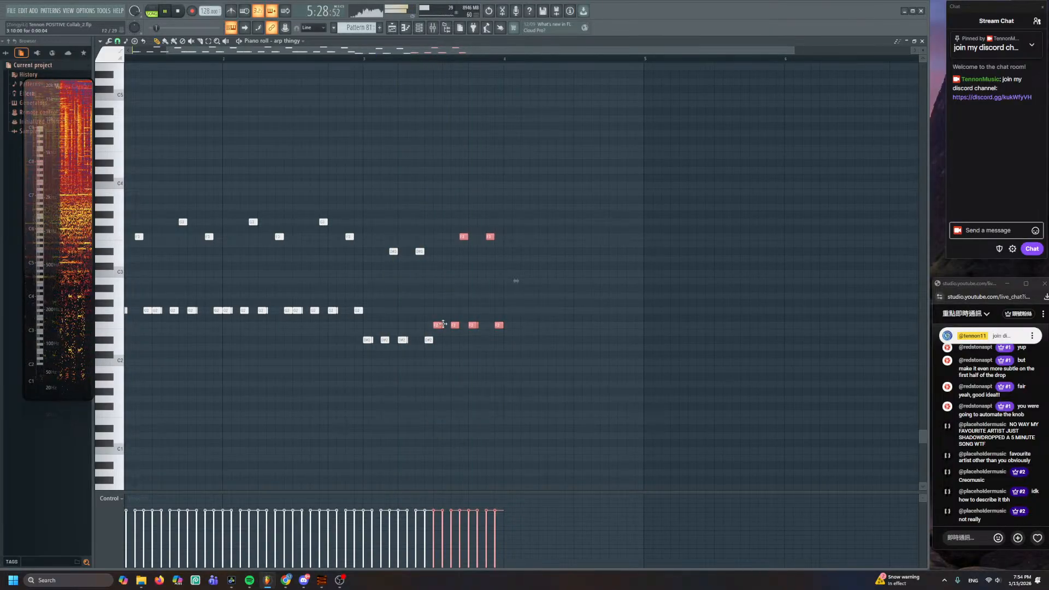
- Try filling bar 4 with copies of the last note group raised to G2, and delete them
{"action": "left_click_drag", "start_coordinate": [438, 326], "coordinate": [575, 311]}
{"action": "left_click", "coordinate": [578, 346]}
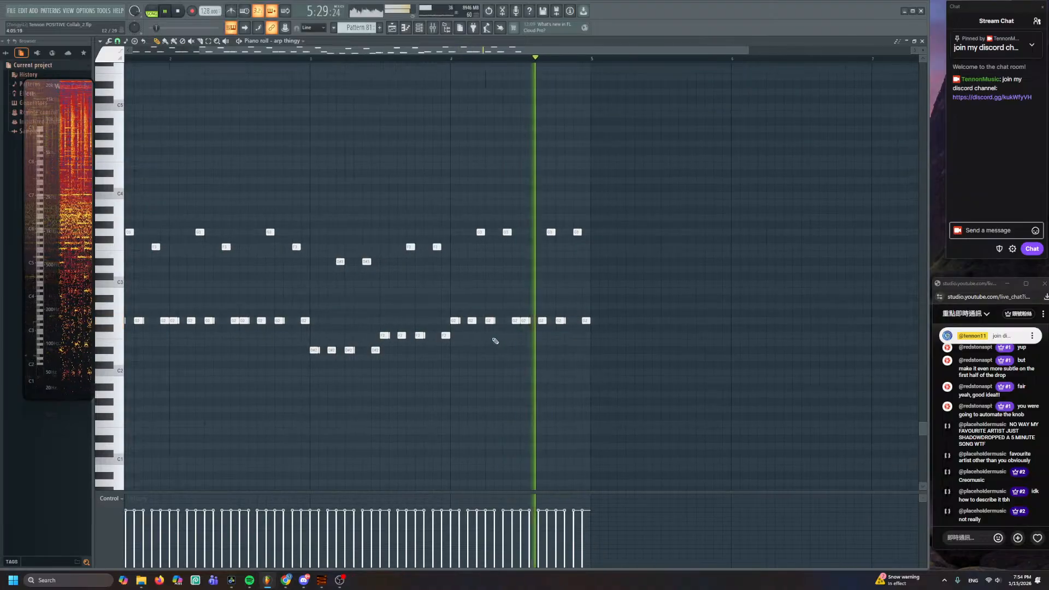
{"action": "left_click_drag", "start_coordinate": [616, 216], "coordinate": [452, 328]}
{"action": "key", "text": "space"}
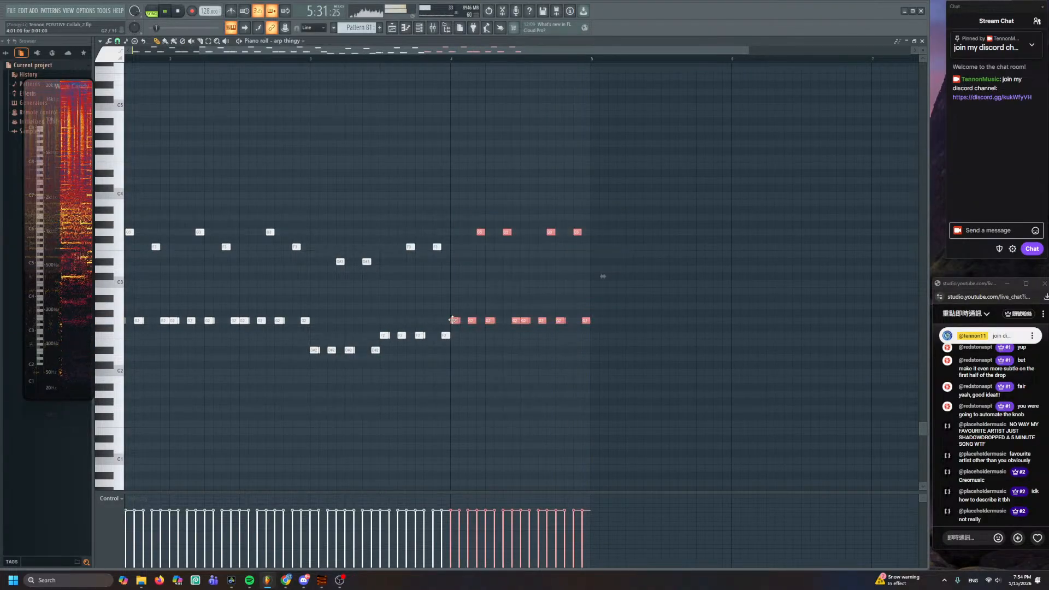
{"action": "key", "text": "Delete"}
- Duplicate the notes of bars 1 and 2 after bar 3 and delete the surplus copy in bar 5
{"action": "scroll", "coordinate": [453, 375], "scroll_direction": "left", "scroll_amount": 3}
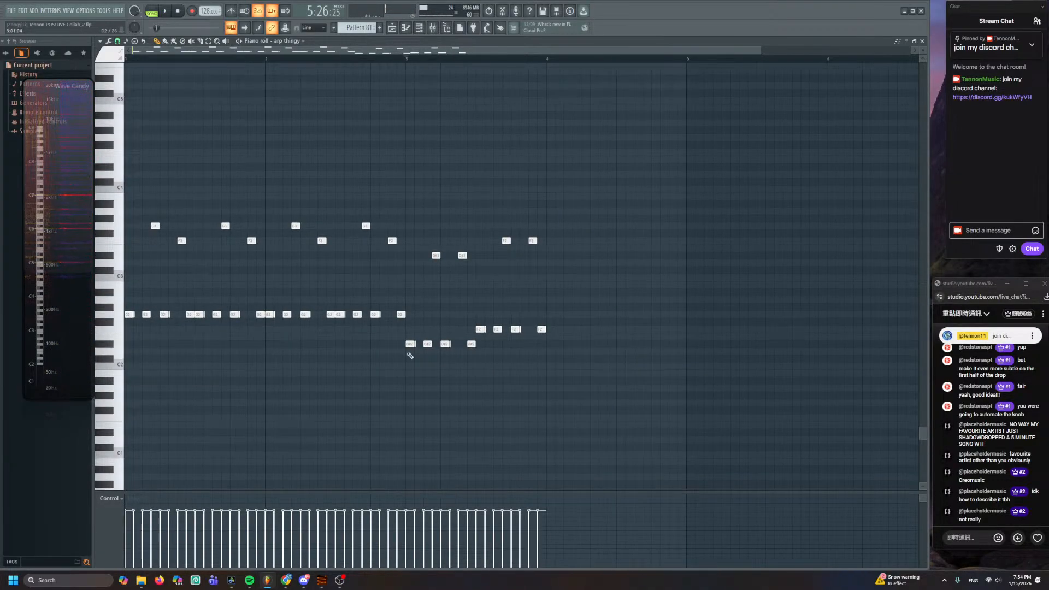
{"action": "left_click_drag", "start_coordinate": [403, 192], "coordinate": [132, 325]}
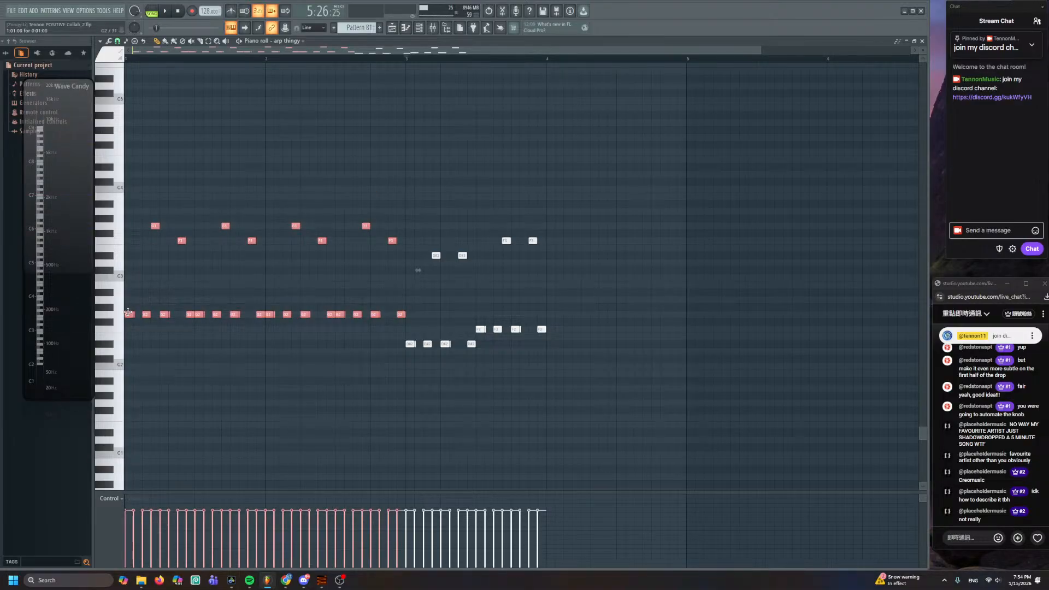
{"action": "key", "text": "ctrl+b"}
{"action": "left_click", "coordinate": [550, 281]}
{"action": "key", "text": "space"}
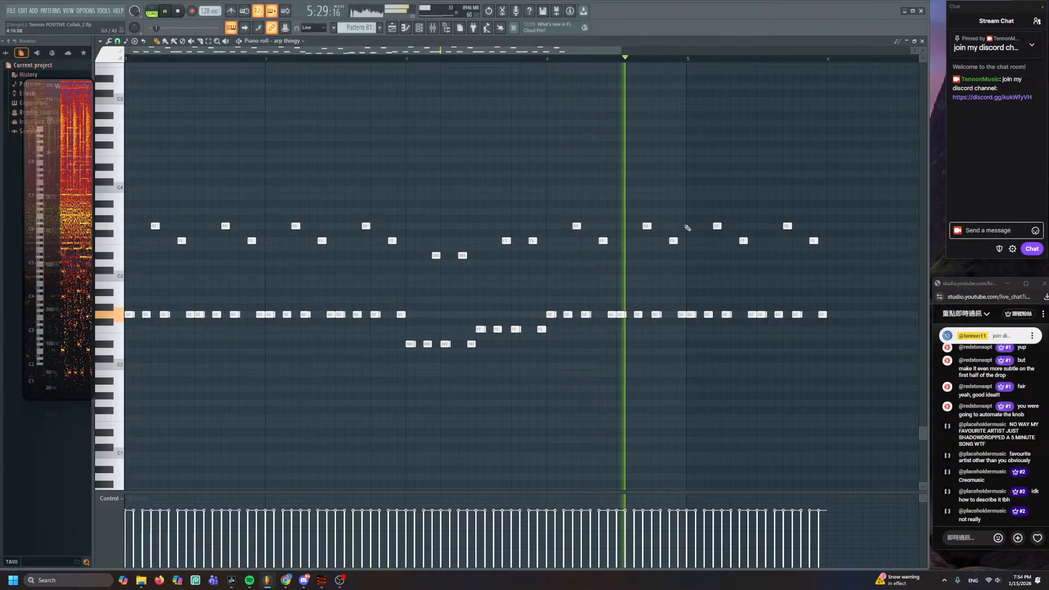
{"action": "left_click_drag", "start_coordinate": [693, 208], "coordinate": [838, 356]}
{"action": "key", "text": "Delete"}
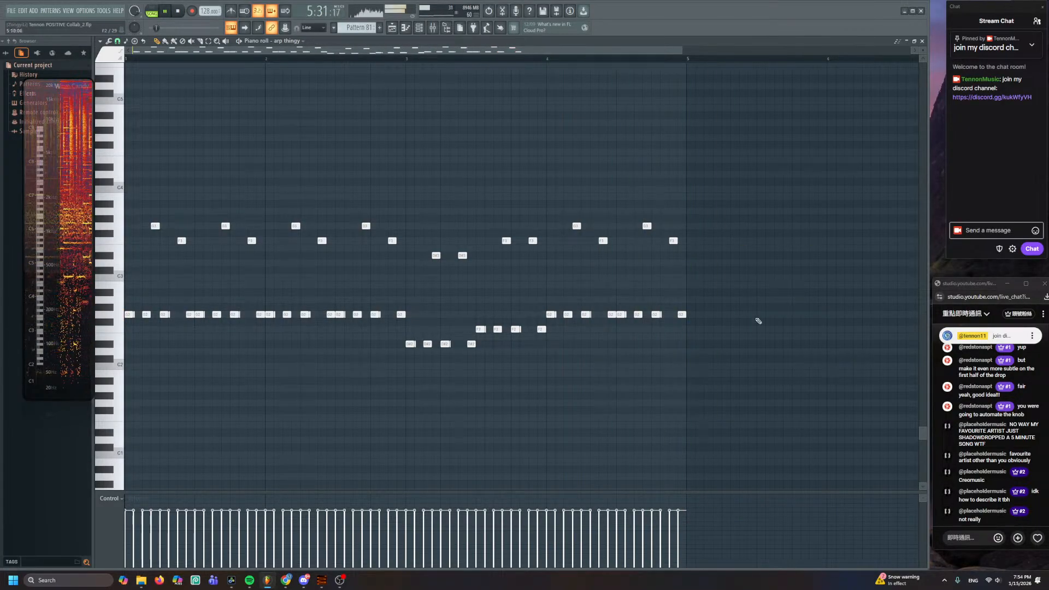
- Duplicate the notes of bars 3 and 4 twice to extend the riff to eight bars, and play it
{"action": "left_click_drag", "start_coordinate": [738, 188], "coordinate": [421, 402]}
{"action": "key", "text": "ctrl+b"}
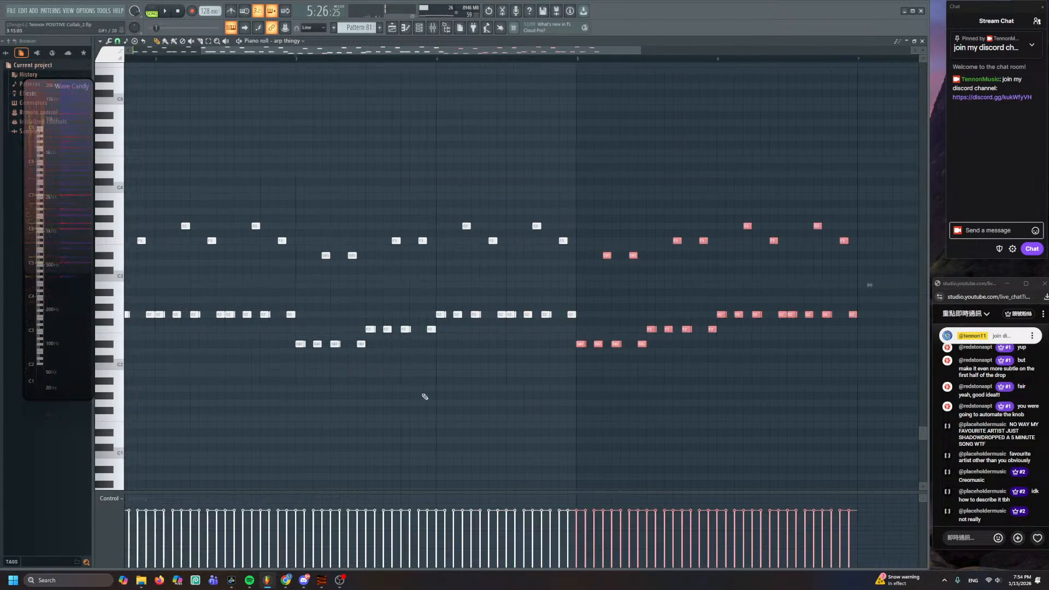
{"action": "key", "text": "ctrl+b"}
{"action": "key", "text": "space"}
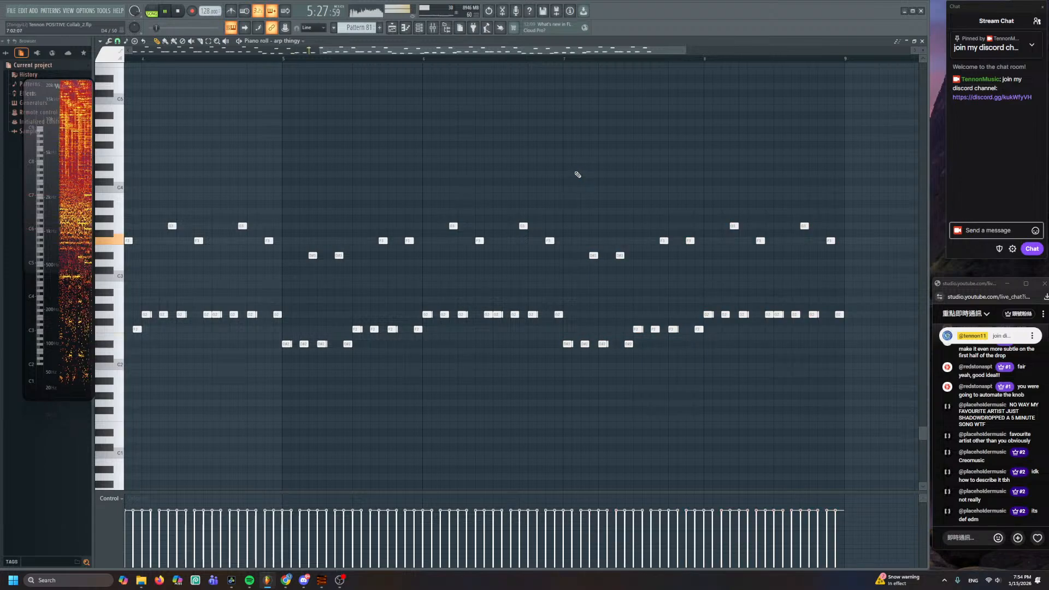
- Adjust the pluck decay length and distortion amount of the arp thingy Harmor while listening to the arrangement
{"action": "left_click", "coordinate": [392, 28]}
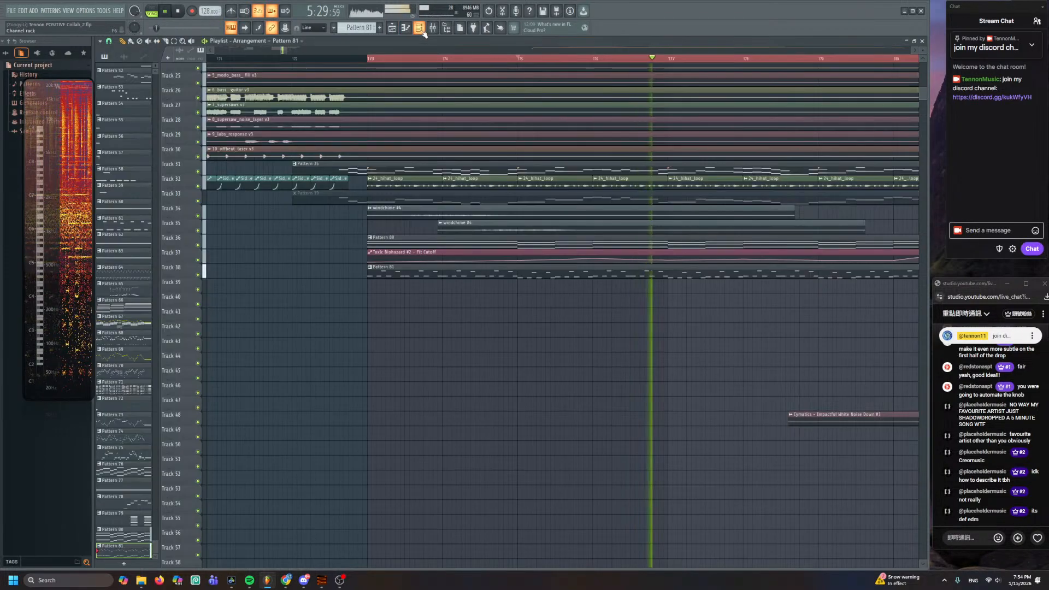
{"action": "key", "text": "F6"}
{"action": "left_click", "coordinate": [433, 125]}
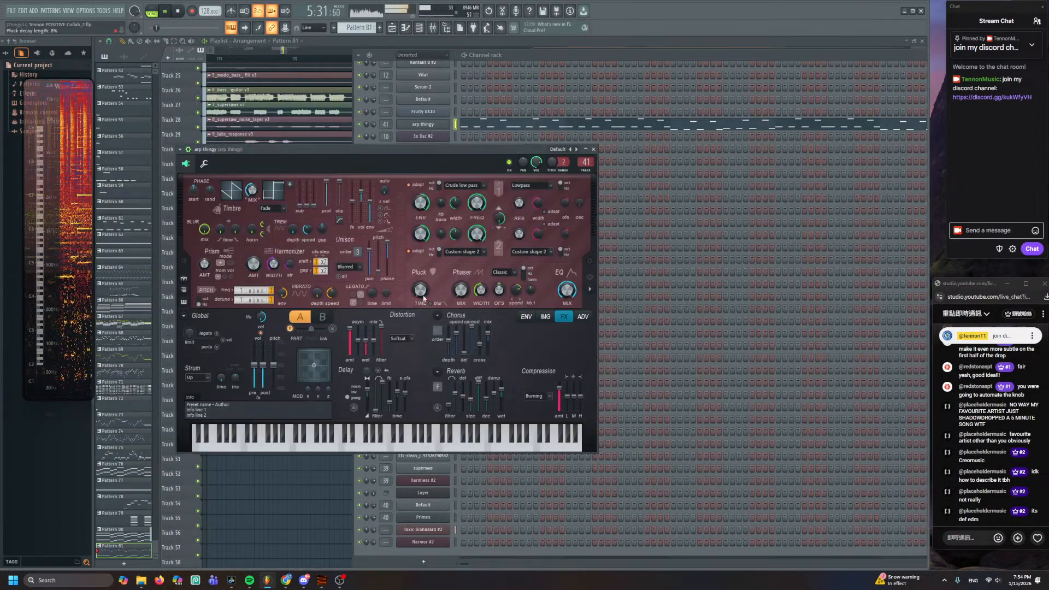
{"action": "right_click", "coordinate": [351, 335]}
{"action": "left_click", "coordinate": [350, 334]}
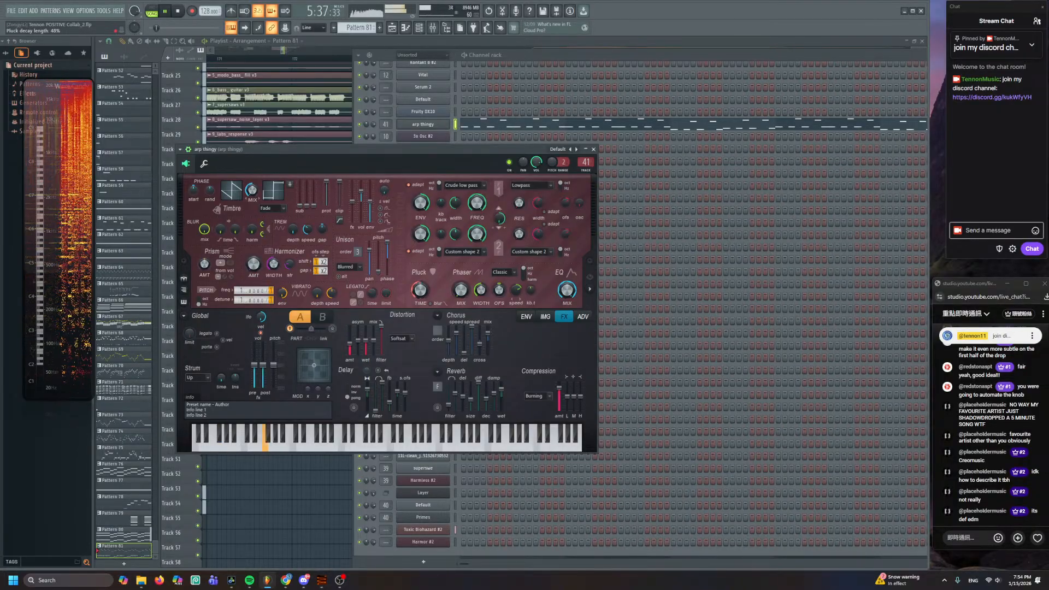
{"action": "key", "text": "space"}
{"action": "left_click_drag", "start_coordinate": [354, 344], "coordinate": [350, 322]}
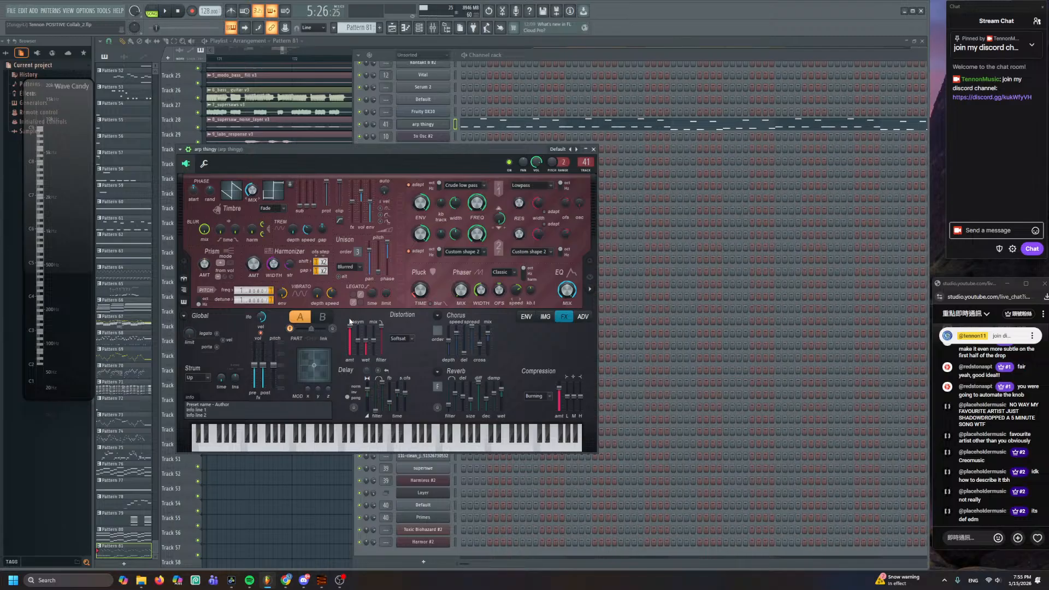
- Play the arrangement and lower the arp thingy Harmor's pluck decay length to 1%
{"action": "key", "text": "space"}
{"action": "key", "text": "F5"}
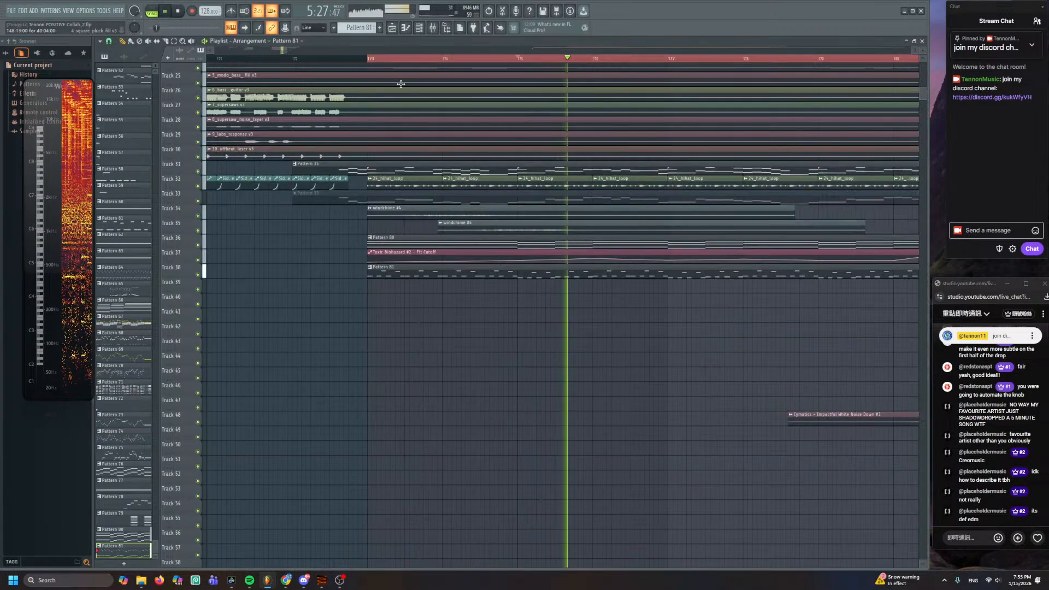
{"action": "left_click", "coordinate": [419, 28]}
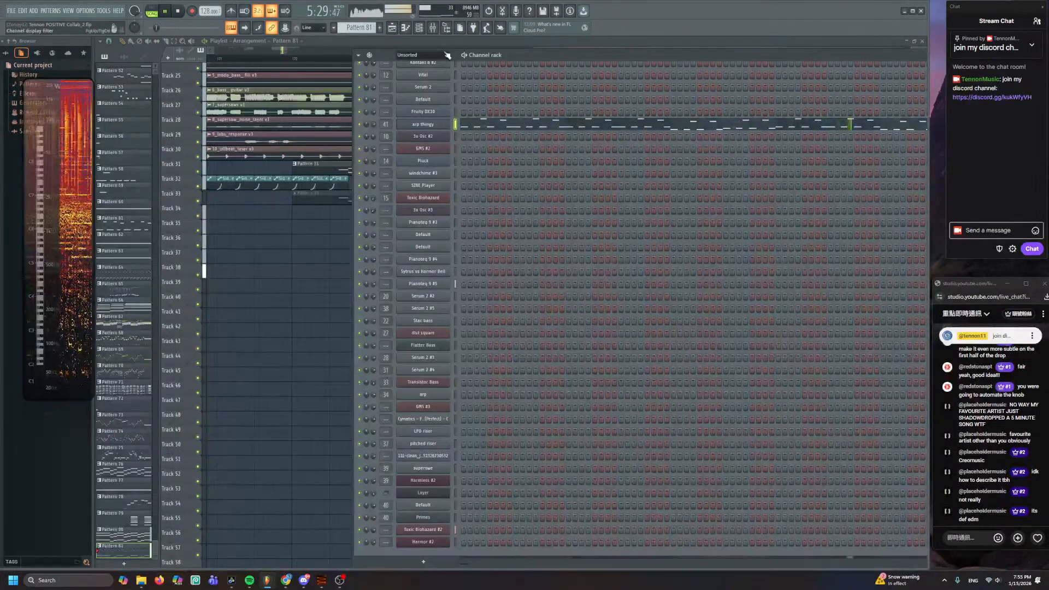
{"action": "left_click", "coordinate": [424, 124]}
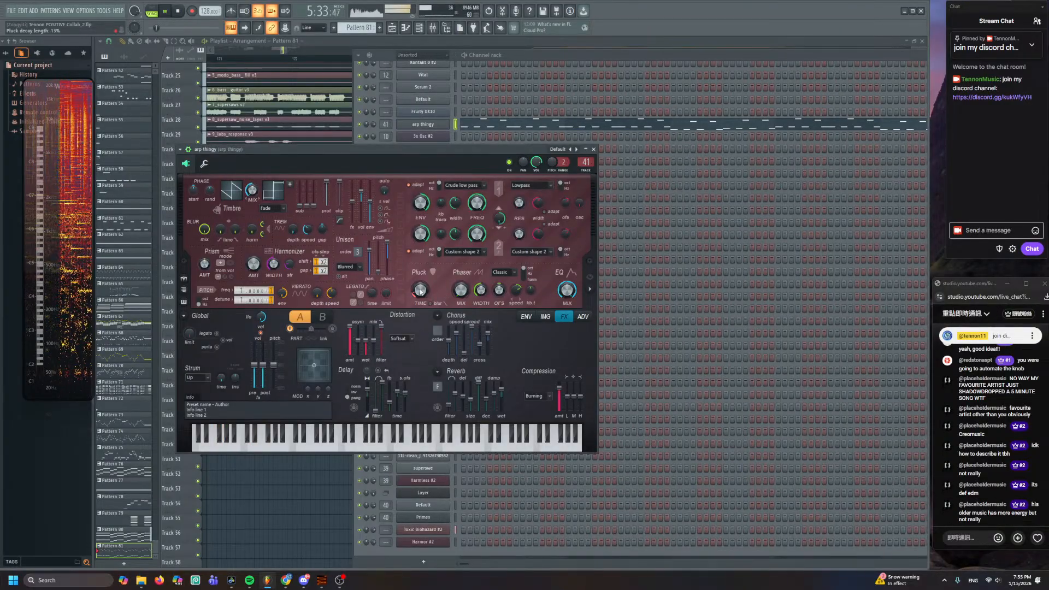
{"action": "left_click_drag", "start_coordinate": [420, 292], "coordinate": [420, 304]}
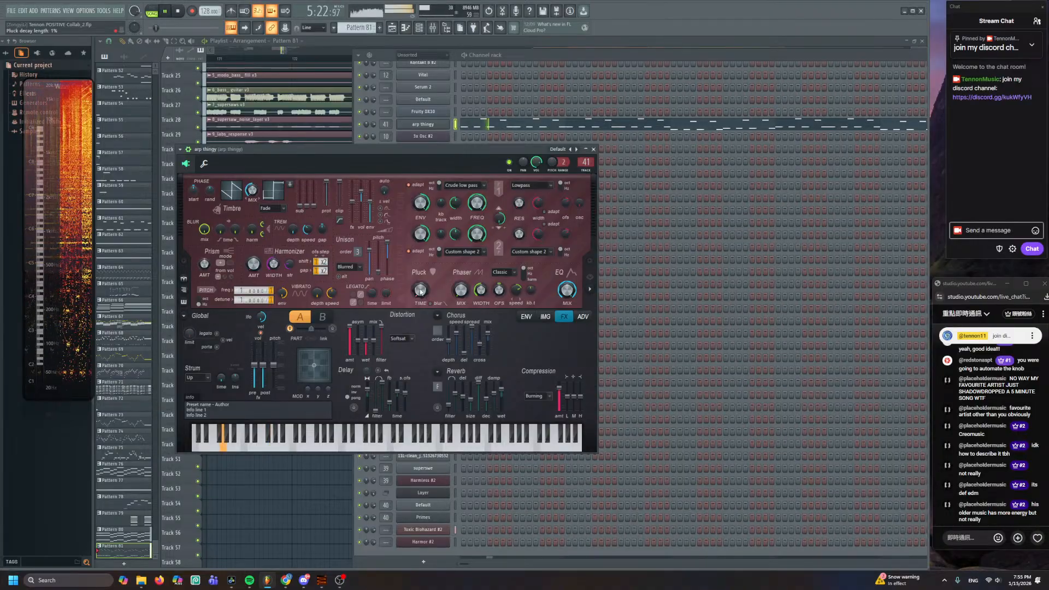
- Create automation clips for the arp thingy Harmor's pluck decay length and distortion amount
{"action": "right_click", "coordinate": [420, 290]}
{"action": "left_click", "coordinate": [371, 334]}
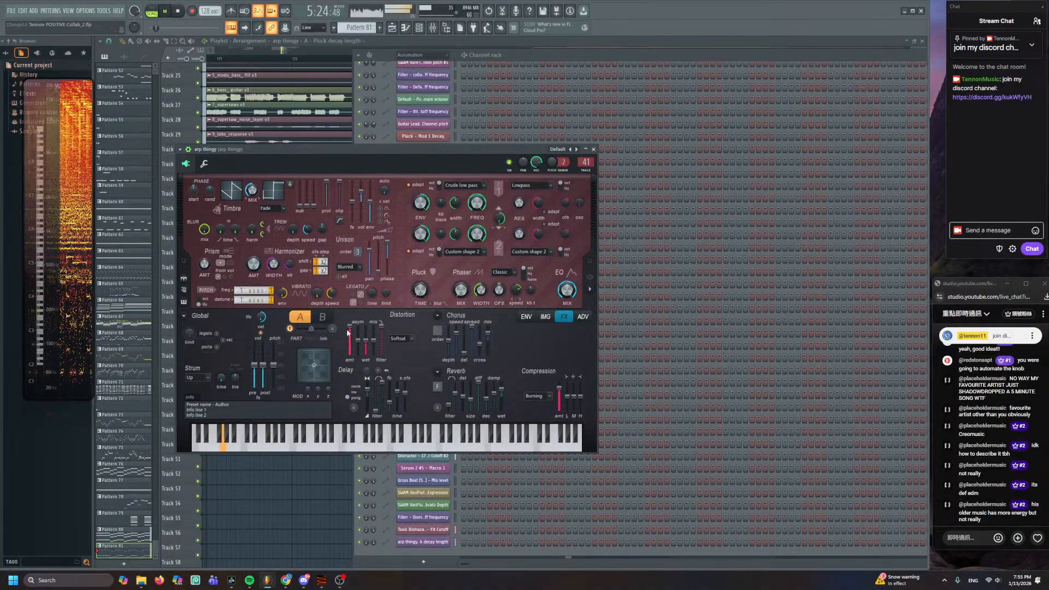
{"action": "right_click", "coordinate": [350, 330]}
{"action": "left_click", "coordinate": [378, 388]}
{"action": "scroll", "coordinate": [674, 255], "scroll_direction": "up", "scroll_amount": 4}
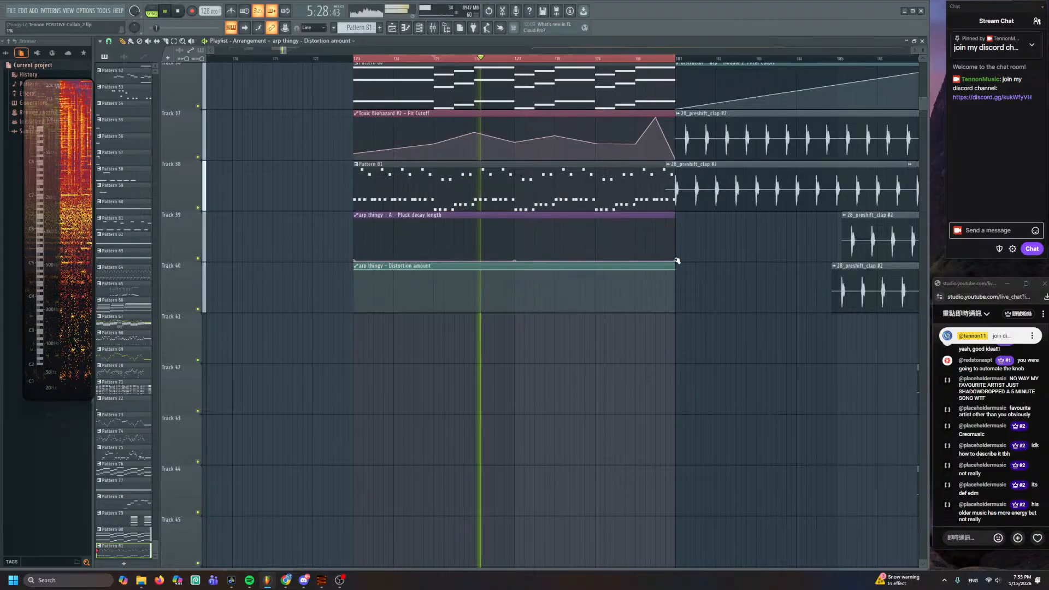
- Raise the end point of the pluck decay length automation close to maximum for a steady eight-bar rise, and play it
{"action": "left_click_drag", "start_coordinate": [676, 259], "coordinate": [677, 248]}
{"action": "key", "text": "space"}
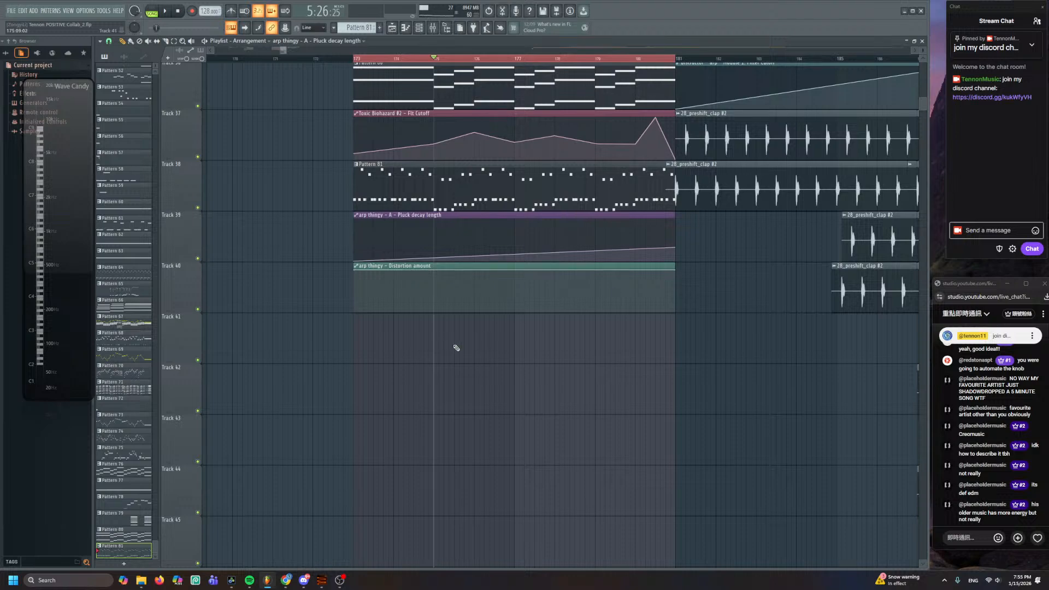
{"action": "scroll", "coordinate": [457, 345], "scroll_direction": "up", "scroll_amount": 3}
{"action": "scroll", "coordinate": [459, 333], "scroll_direction": "up", "scroll_amount": 2}
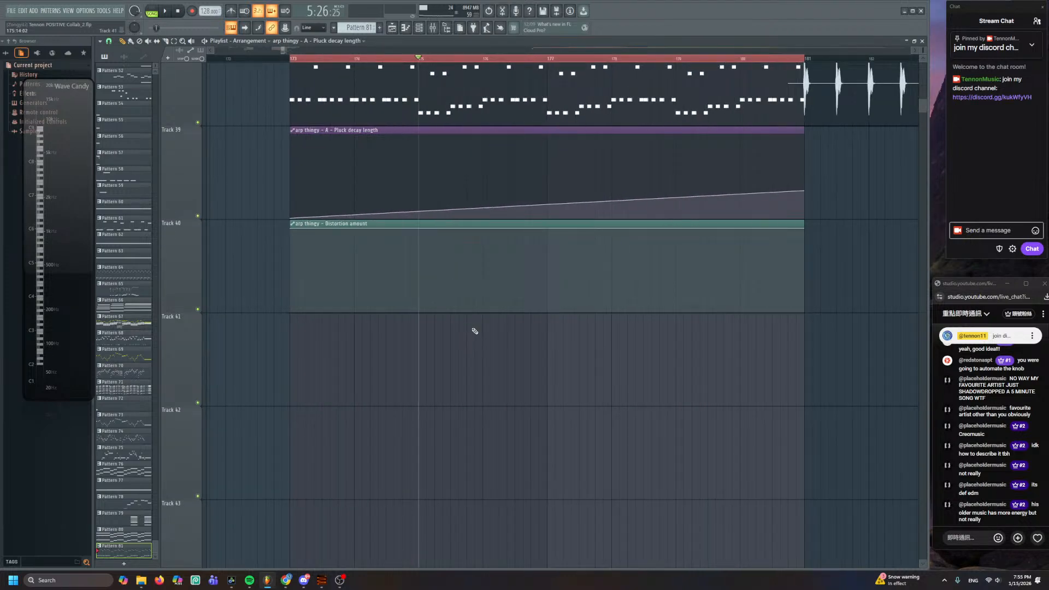
{"action": "scroll", "coordinate": [475, 331], "scroll_direction": "up", "scroll_amount": 1}
{"action": "left_click_drag", "start_coordinate": [476, 332], "coordinate": [678, 369]}
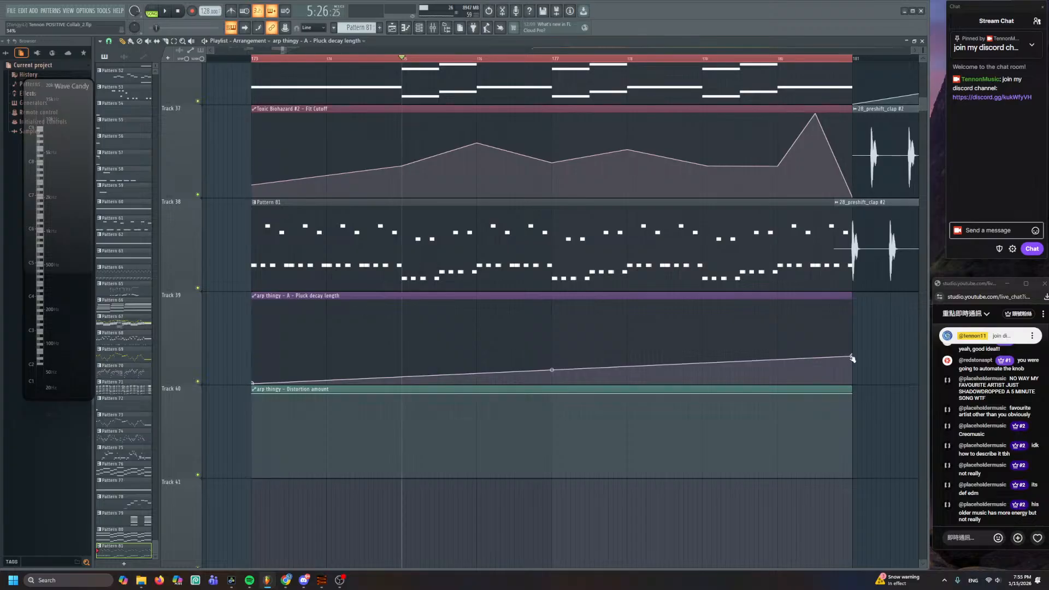
{"action": "left_click_drag", "start_coordinate": [852, 357], "coordinate": [851, 290]}
{"action": "key", "text": "space"}
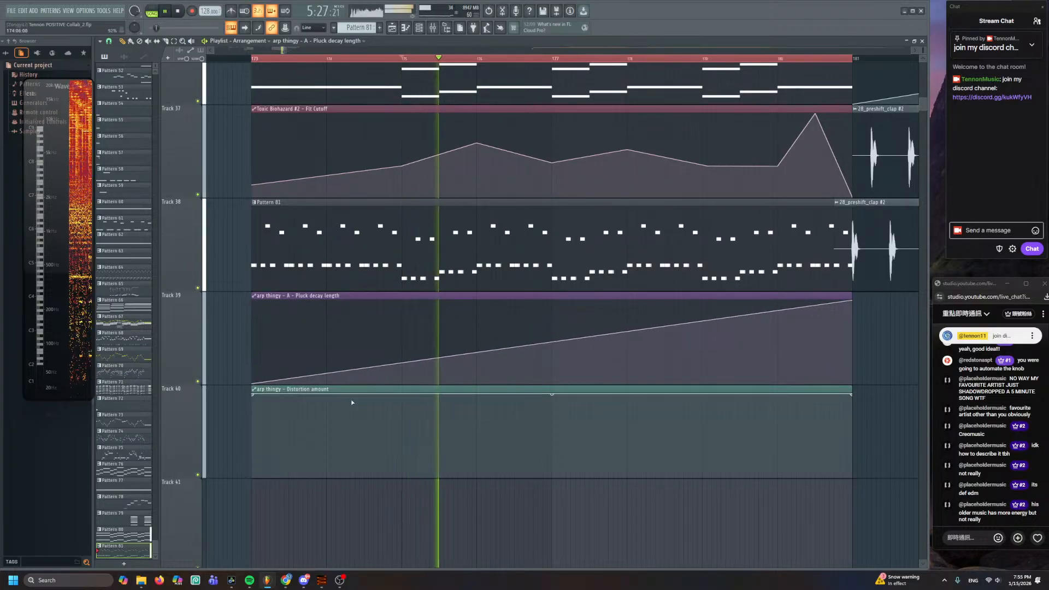
- Add a low point at bar 177 in the pluck decay length automation and lower the distortion amount automation's starting point
{"action": "right_click", "coordinate": [524, 365]}
{"action": "left_click_drag", "start_coordinate": [526, 365], "coordinate": [557, 381]}
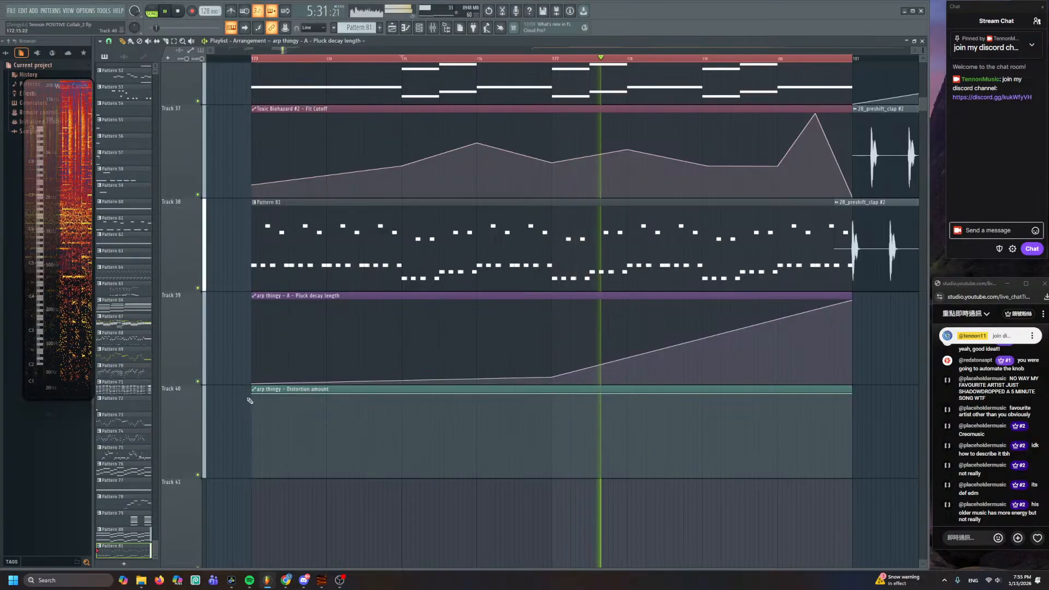
{"action": "left_click_drag", "start_coordinate": [253, 394], "coordinate": [253, 431]}
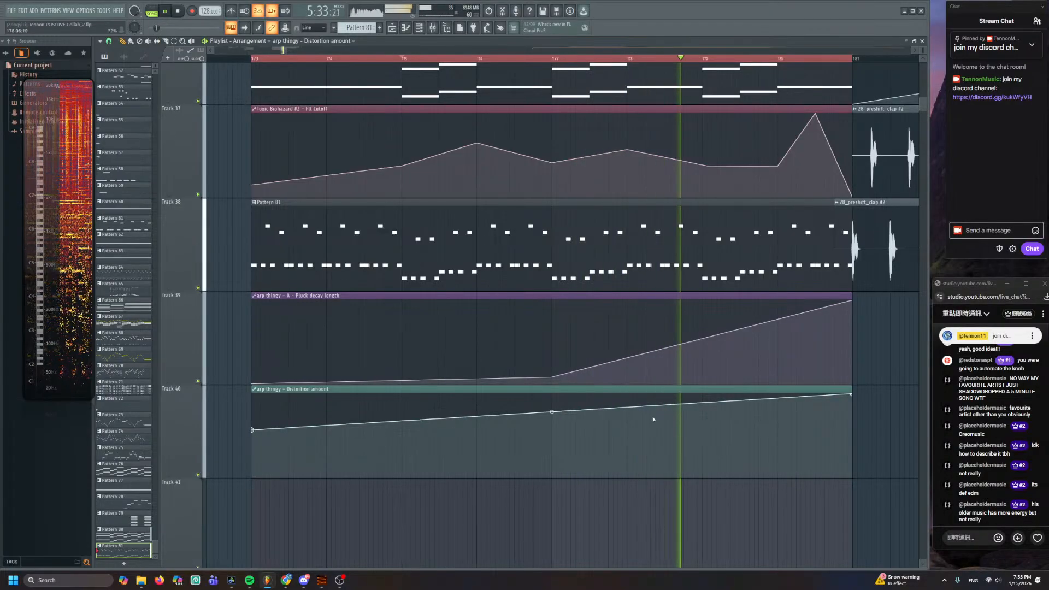
- Keep the pluck decay automation low until early bar 179, add a high peak in bar 180, and drop its end to minimum
{"action": "right_click", "coordinate": [722, 371]}
{"action": "left_click_drag", "start_coordinate": [722, 371], "coordinate": [721, 376]}
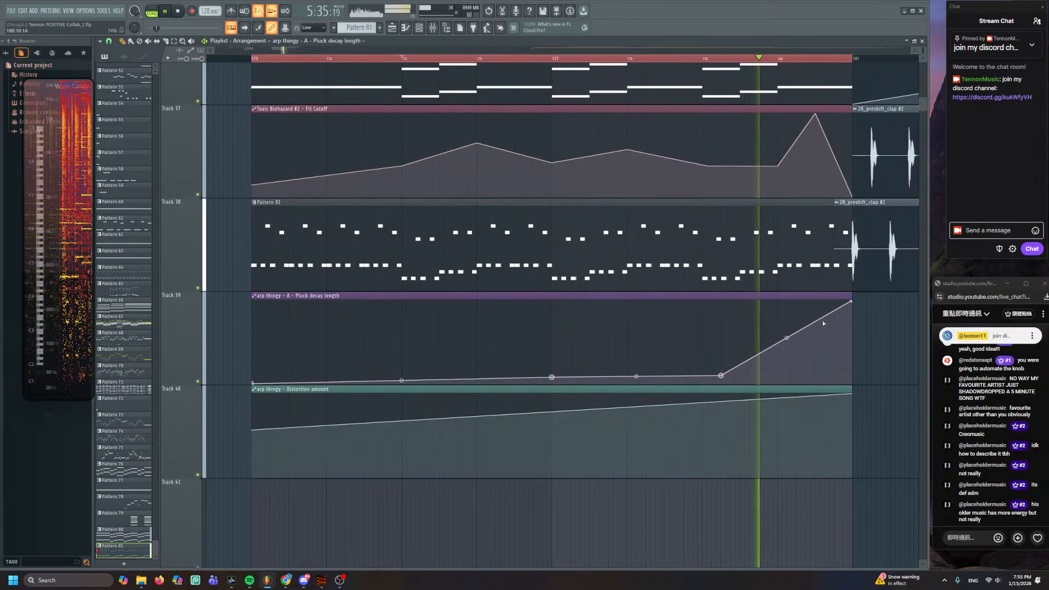
{"action": "right_click", "coordinate": [806, 302]}
{"action": "left_click_drag", "start_coordinate": [854, 306], "coordinate": [856, 386]}
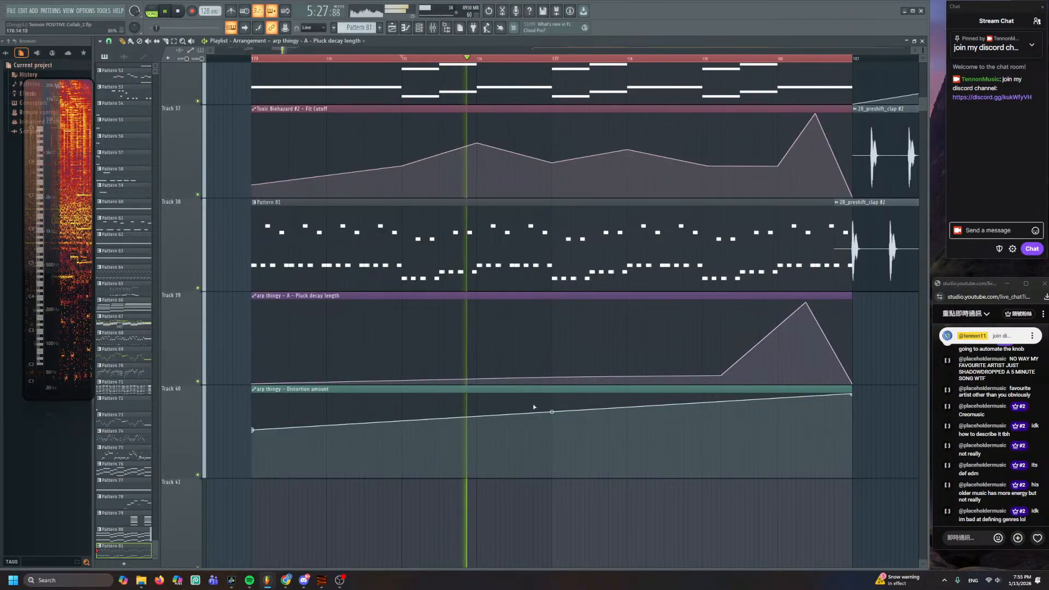
- Replay from bar 173 and lower the distortion automation at bar 177 so its first half stays nearly flat
{"action": "left_click", "coordinate": [259, 60]}
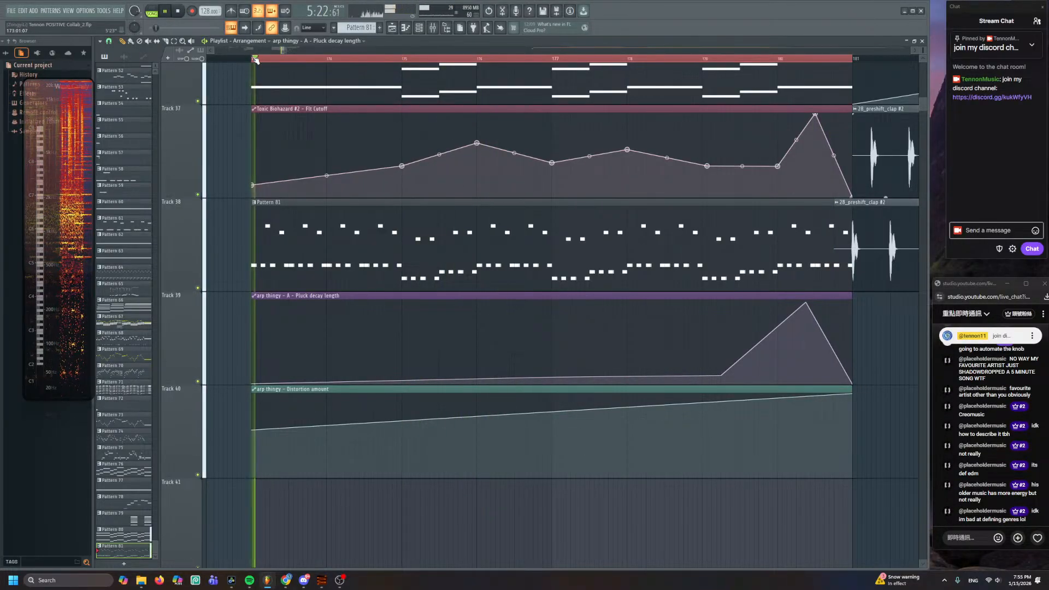
{"action": "left_click", "coordinate": [253, 429]}
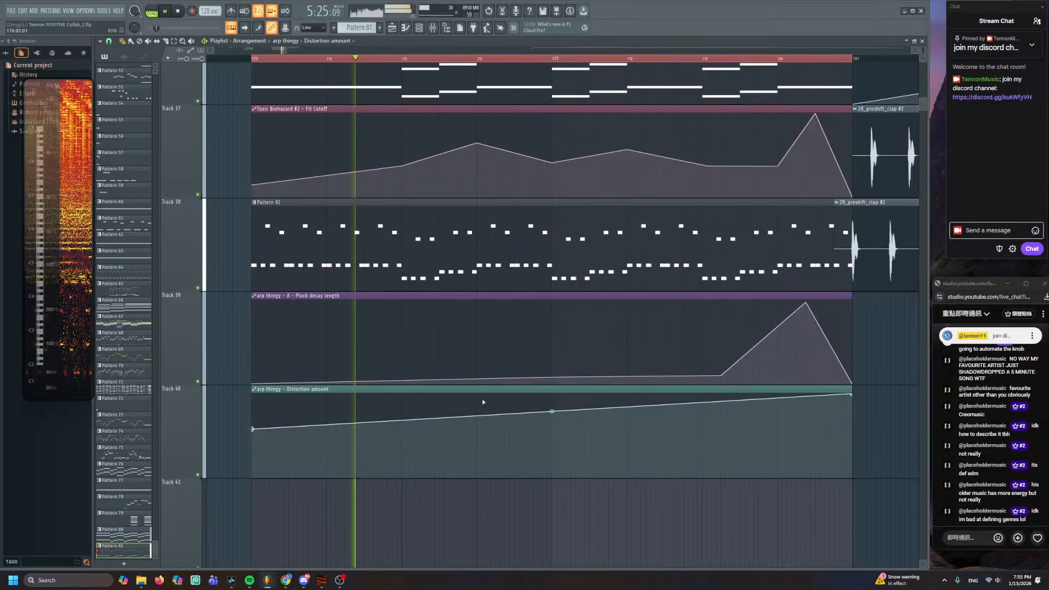
{"action": "left_click", "coordinate": [554, 431]}
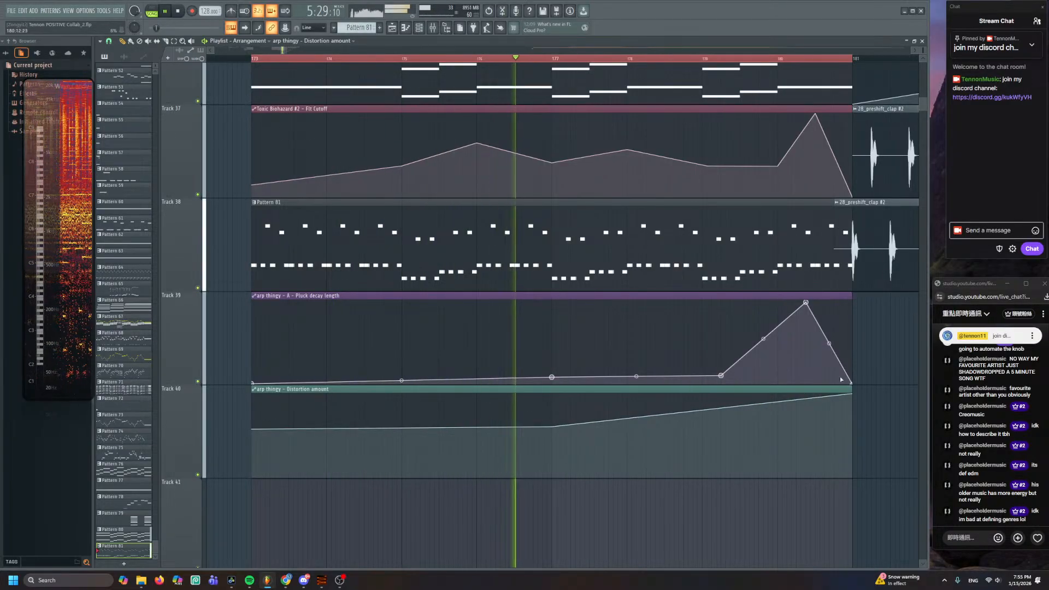
- Replay the end of the section and add a slightly raised point at bar 180 in the pluck decay automation
{"action": "scroll", "coordinate": [841, 376], "scroll_direction": "down", "scroll_amount": 2}
{"action": "scroll", "coordinate": [819, 363], "scroll_direction": "down", "scroll_amount": 3}
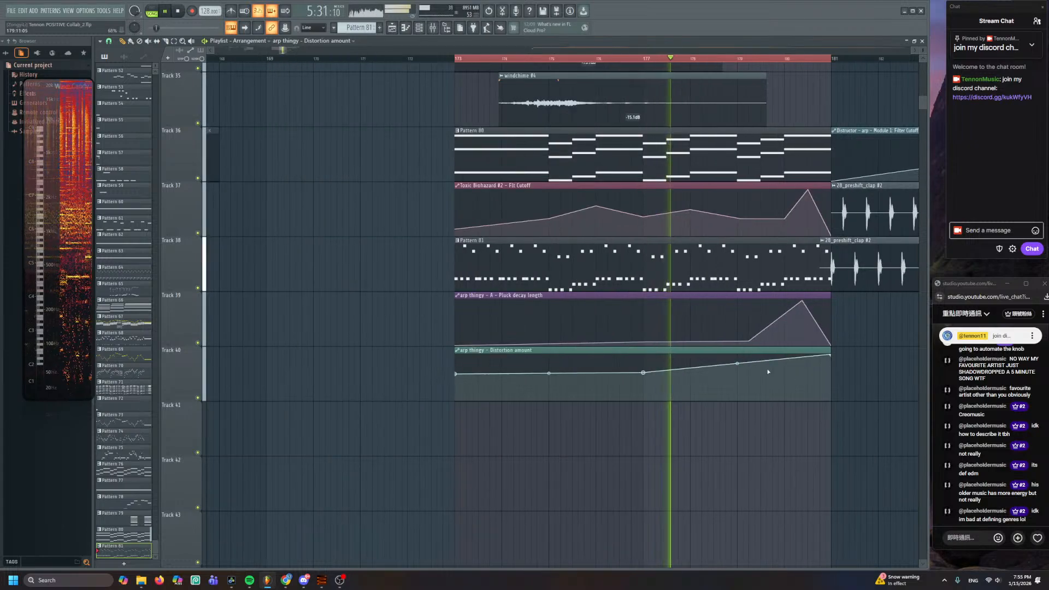
{"action": "scroll", "coordinate": [792, 367], "scroll_direction": "down", "scroll_amount": 2}
{"action": "scroll", "coordinate": [766, 369], "scroll_direction": "down", "scroll_amount": 2}
{"action": "scroll", "coordinate": [543, 357], "scroll_direction": "up", "scroll_amount": 3}
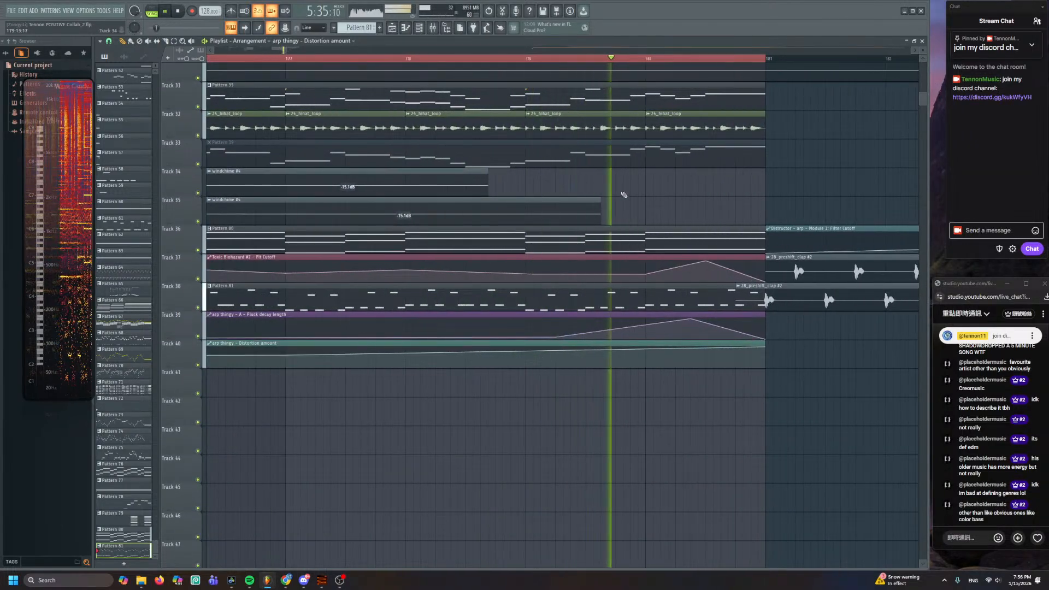
{"action": "left_click", "coordinate": [512, 57]}
{"action": "left_click_drag", "start_coordinate": [608, 328], "coordinate": [631, 333]}
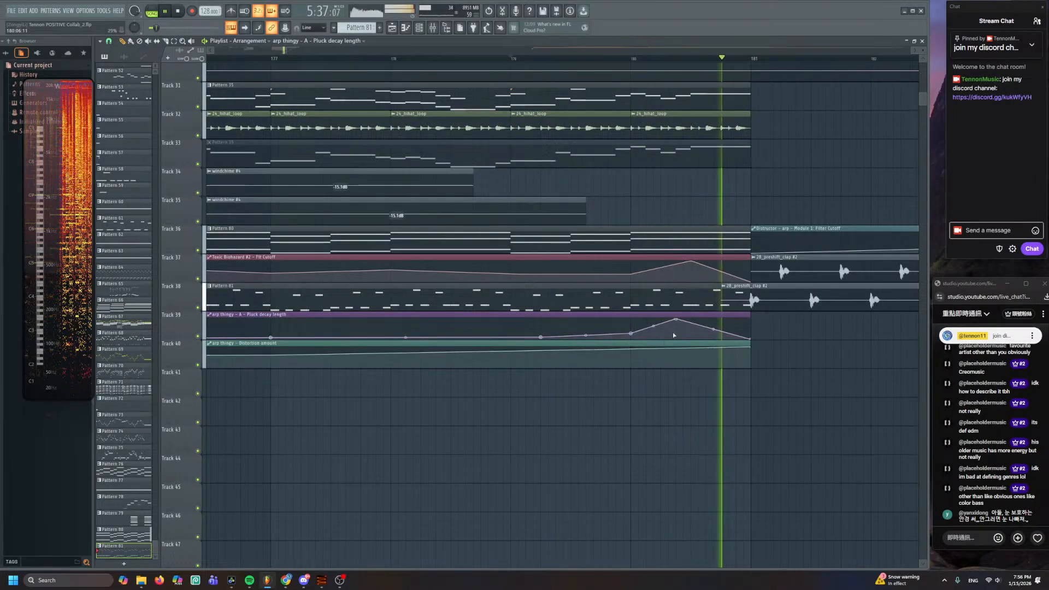
- Reshape the pluck decay automation in bar 180 into a medium peak, a shallow dip and a higher second peak
{"action": "scroll", "coordinate": [672, 332], "scroll_direction": "up", "scroll_amount": 2, "text": "alt"}
{"action": "scroll", "coordinate": [670, 331], "scroll_direction": "up", "scroll_amount": 2, "text": "ctrl"}
{"action": "left_click_drag", "start_coordinate": [678, 324], "coordinate": [701, 376]}
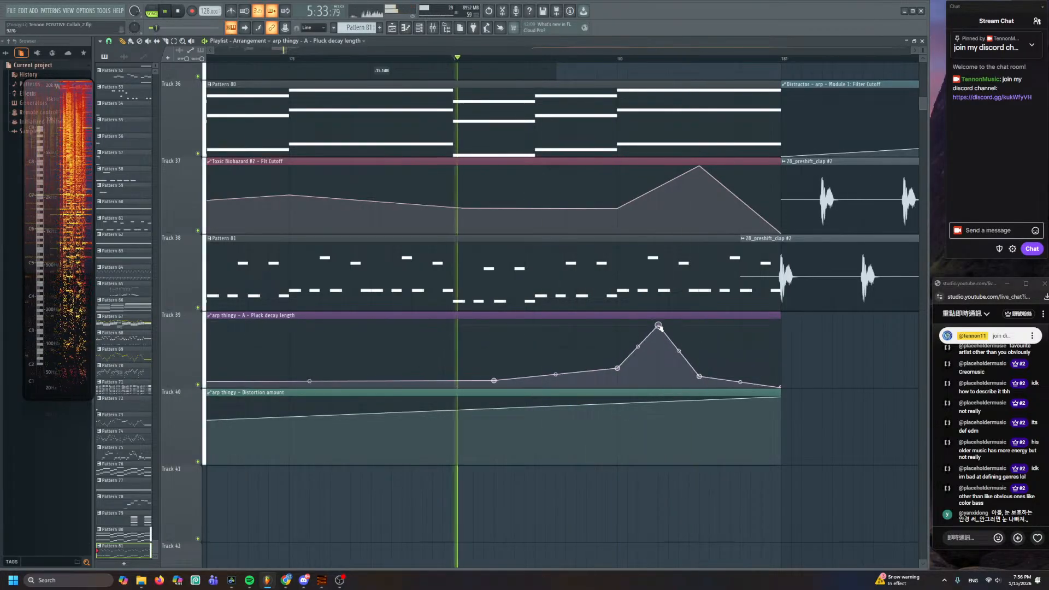
{"action": "left_click_drag", "start_coordinate": [659, 321], "coordinate": [659, 346]}
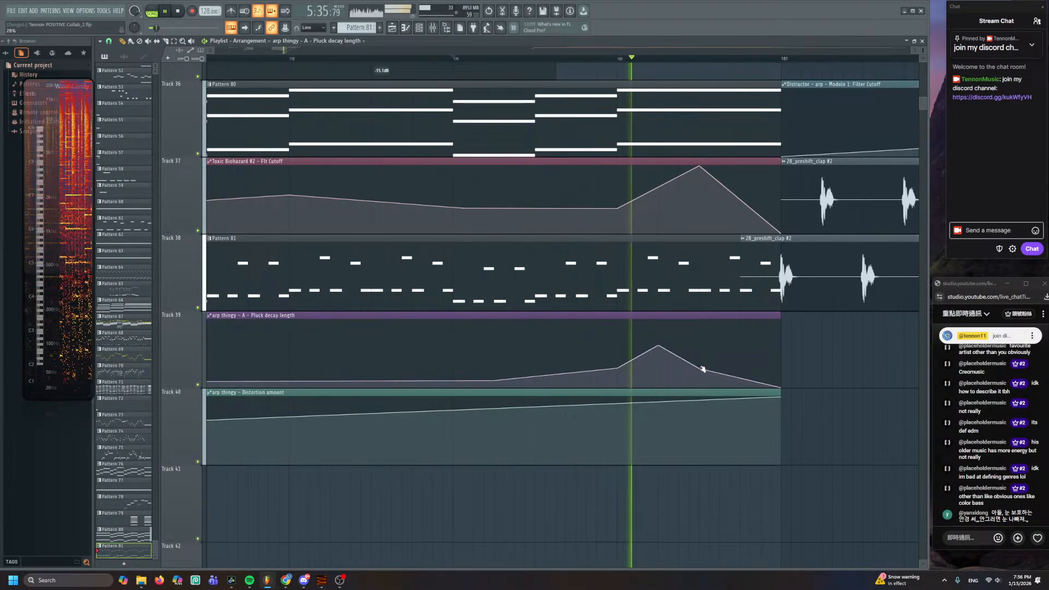
{"action": "left_click_drag", "start_coordinate": [740, 382], "coordinate": [740, 335]}
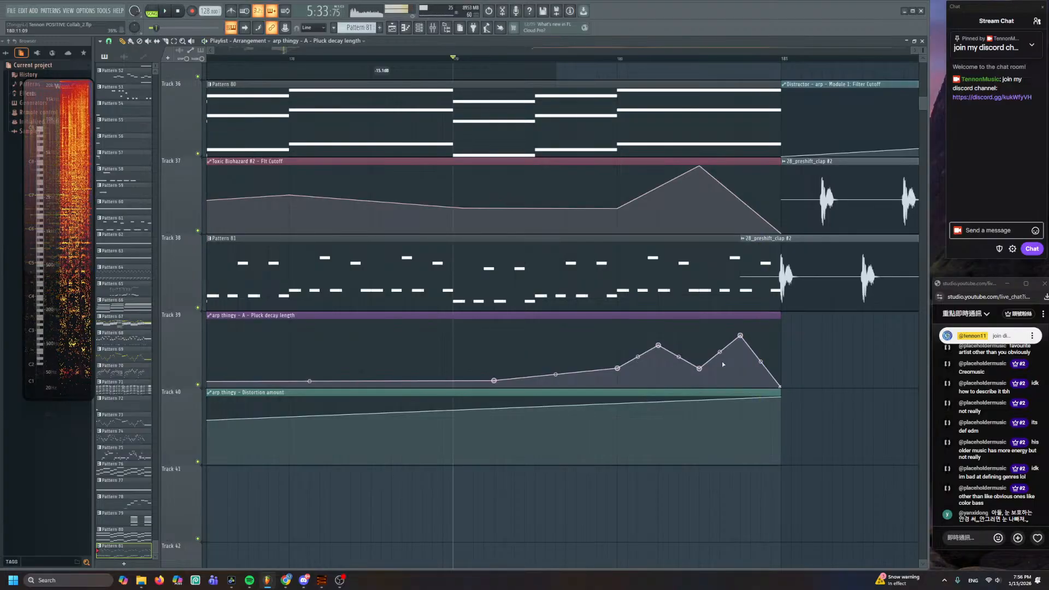
{"action": "left_click_drag", "start_coordinate": [700, 368], "coordinate": [701, 353]}
{"action": "scroll", "coordinate": [529, 323], "scroll_direction": "down", "scroll_amount": 2}
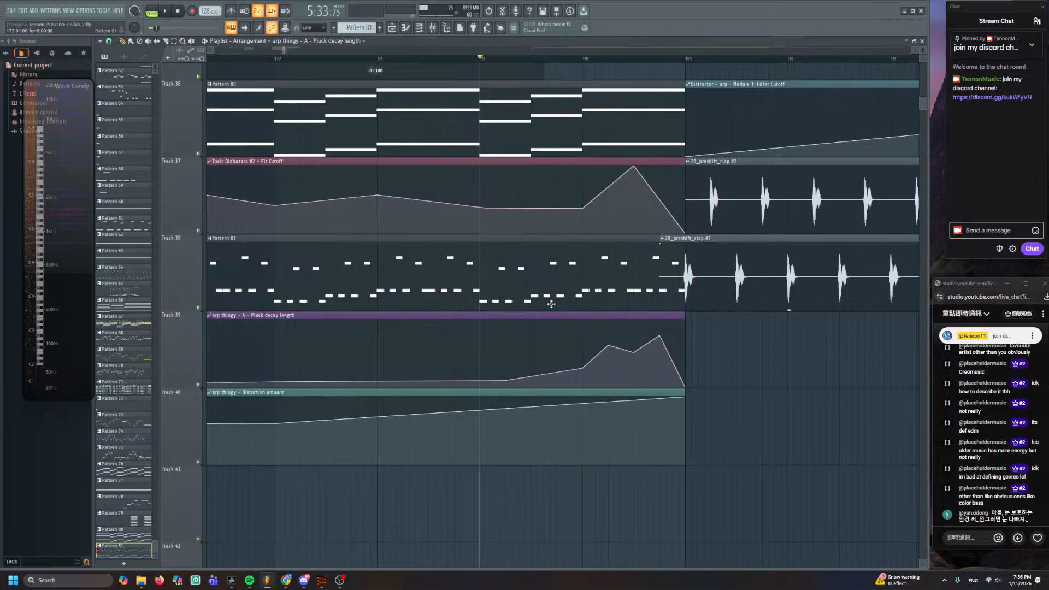
- Review the arrangement's tracks around the section before the build-up, with the playhead placed at bar 172
{"action": "mouse_move", "coordinate": [589, 357]}
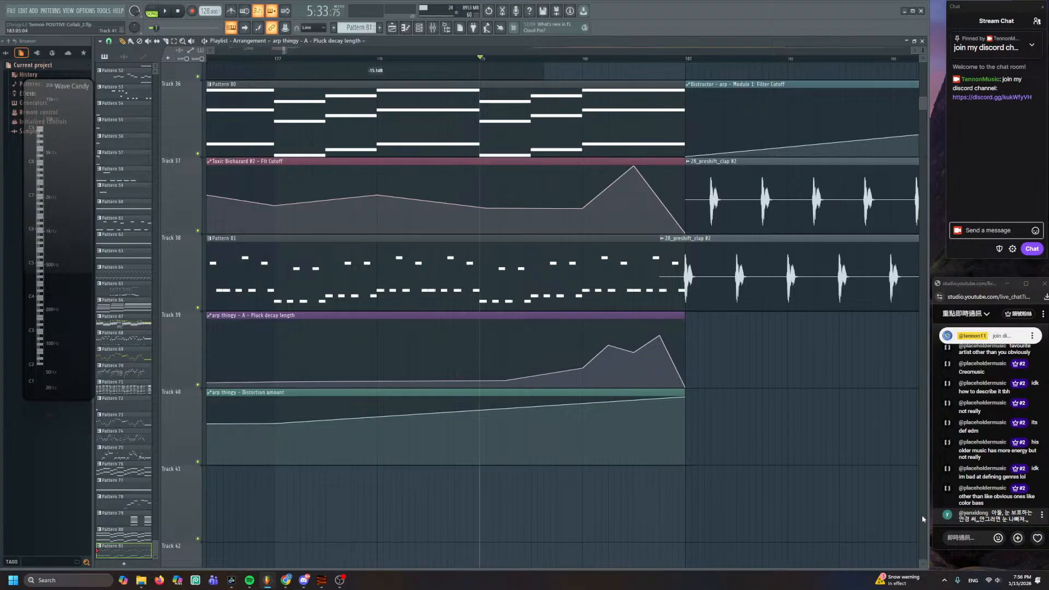
{"action": "scroll", "coordinate": [695, 260], "scroll_direction": "down", "scroll_amount": 8}
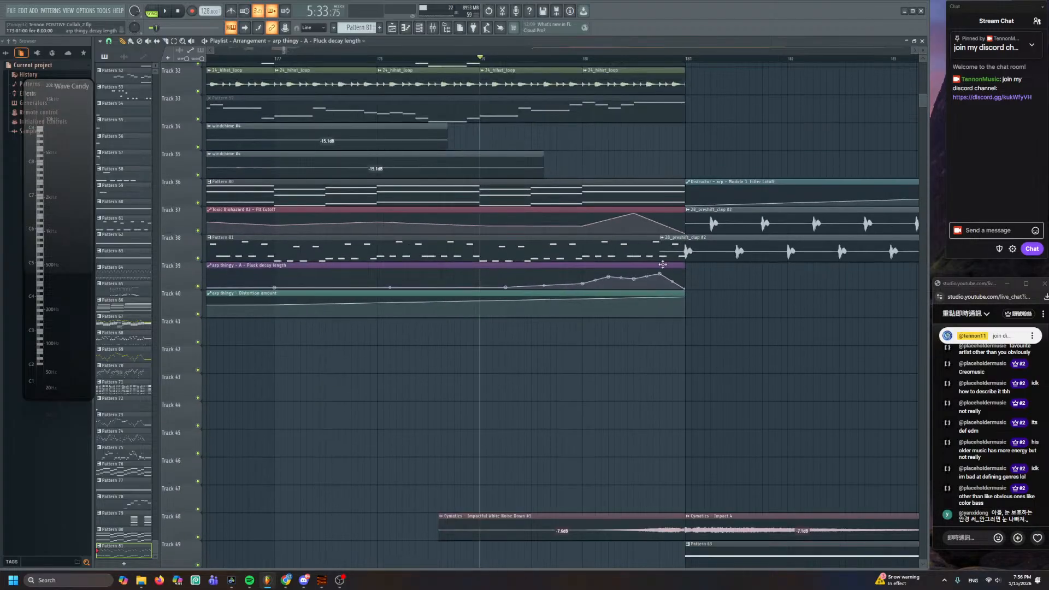
{"action": "scroll", "coordinate": [528, 295], "scroll_direction": "up", "scroll_amount": 5}
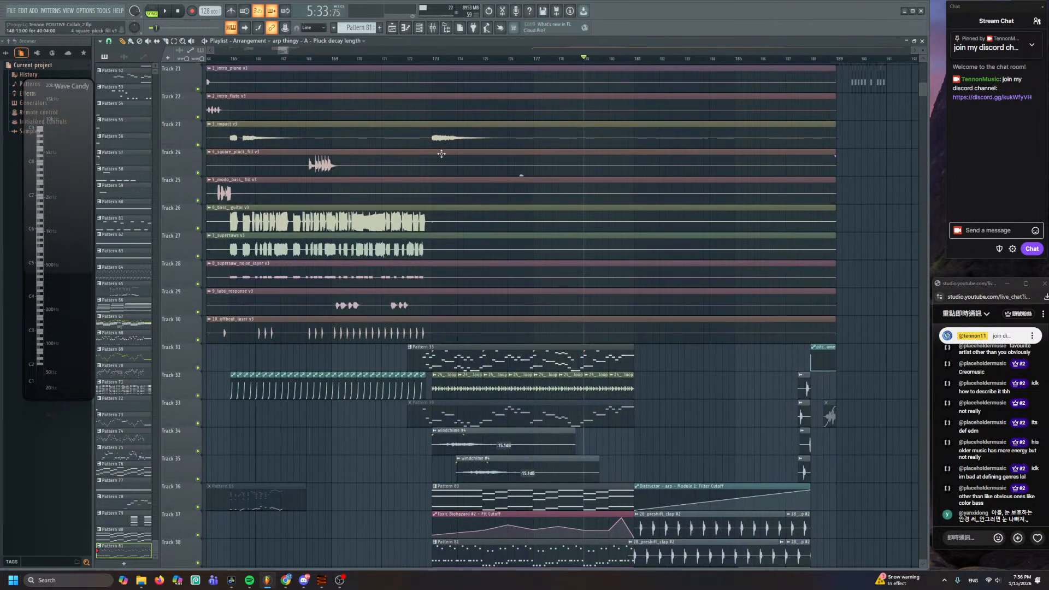
{"action": "left_click", "coordinate": [410, 59]}
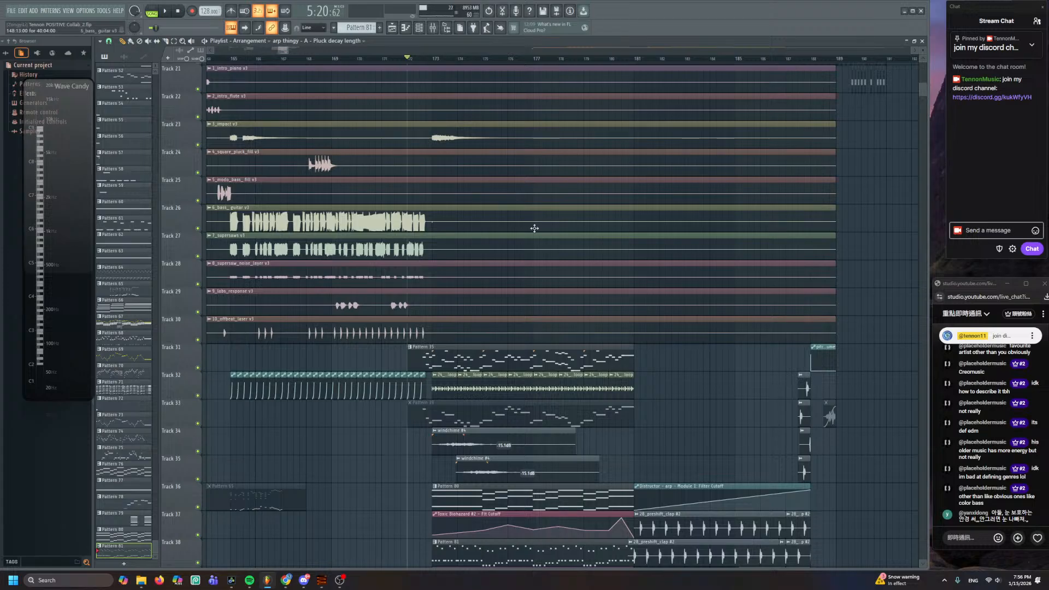
{"action": "scroll", "coordinate": [534, 229], "scroll_direction": "down", "scroll_amount": 2}
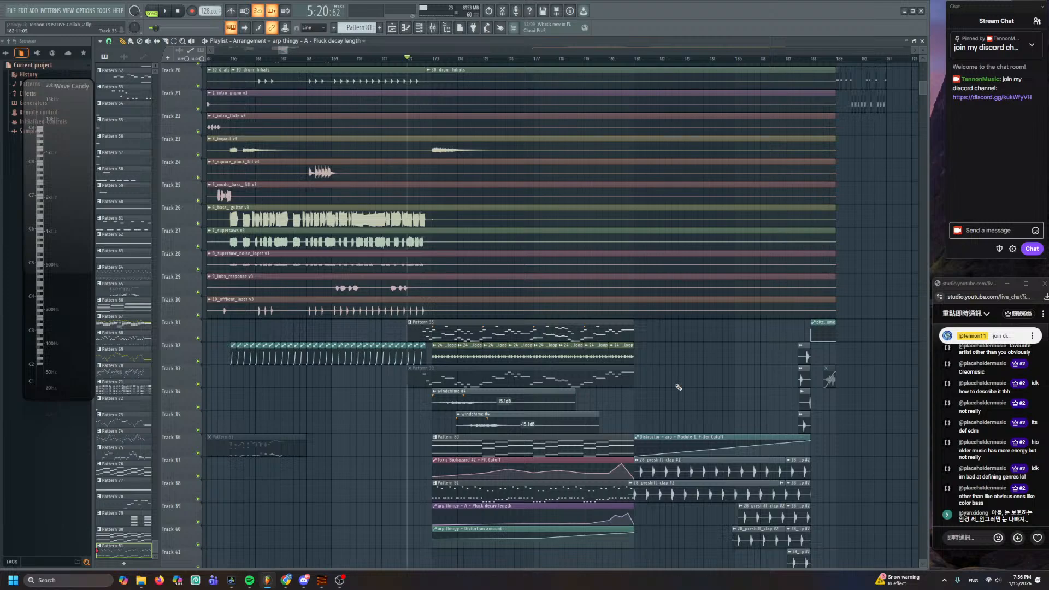
{"action": "scroll", "coordinate": [678, 387], "scroll_direction": "up", "scroll_amount": 10}
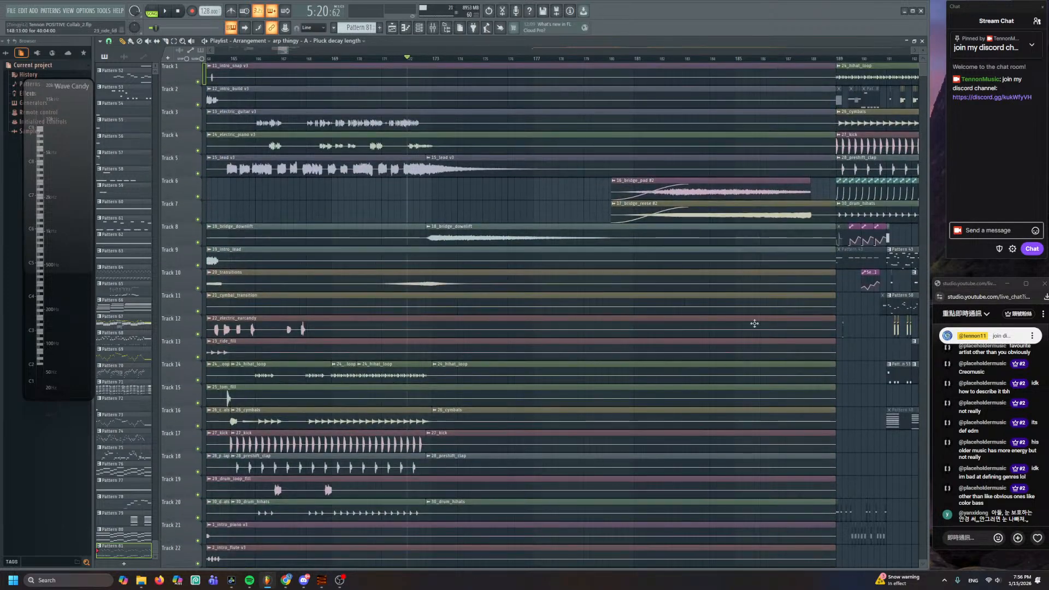
{"action": "scroll", "coordinate": [923, 51], "scroll_direction": "down", "scroll_amount": 3}
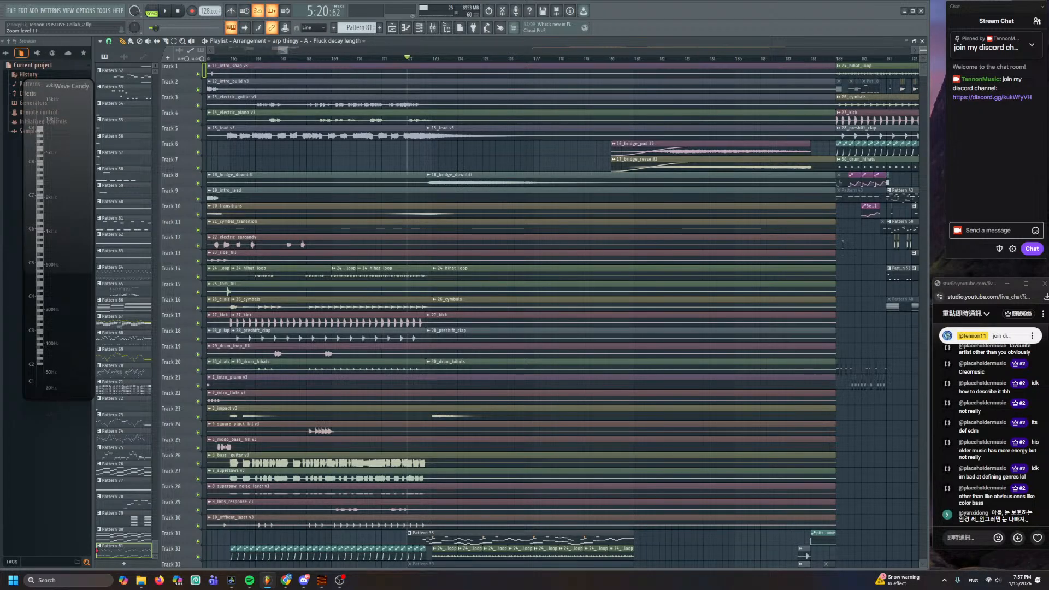
{"action": "scroll", "coordinate": [923, 51], "scroll_direction": "up", "scroll_amount": 1}
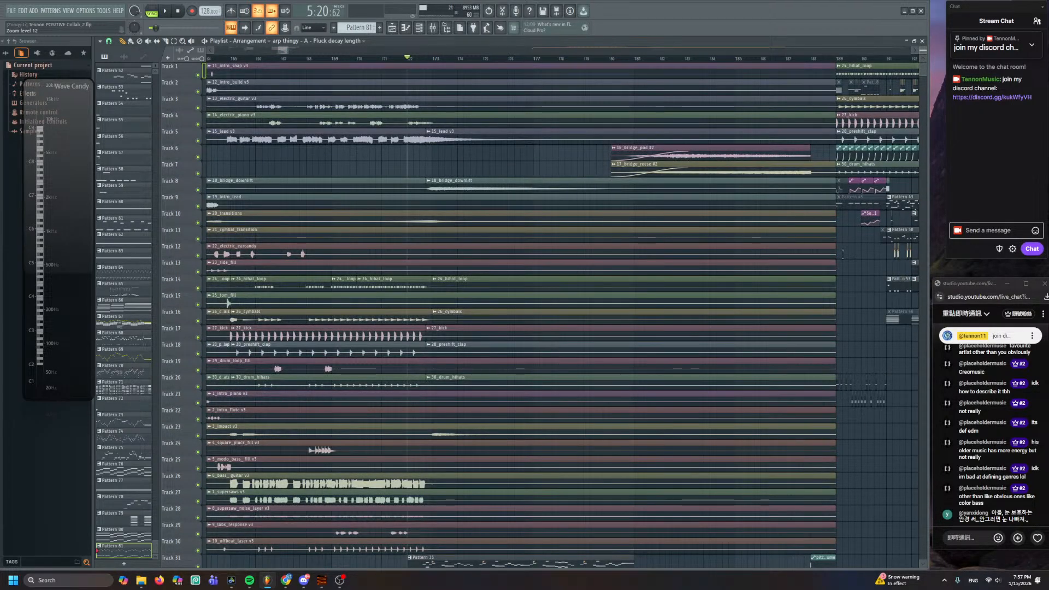
{"action": "scroll", "coordinate": [923, 51], "scroll_direction": "down", "scroll_amount": 1}
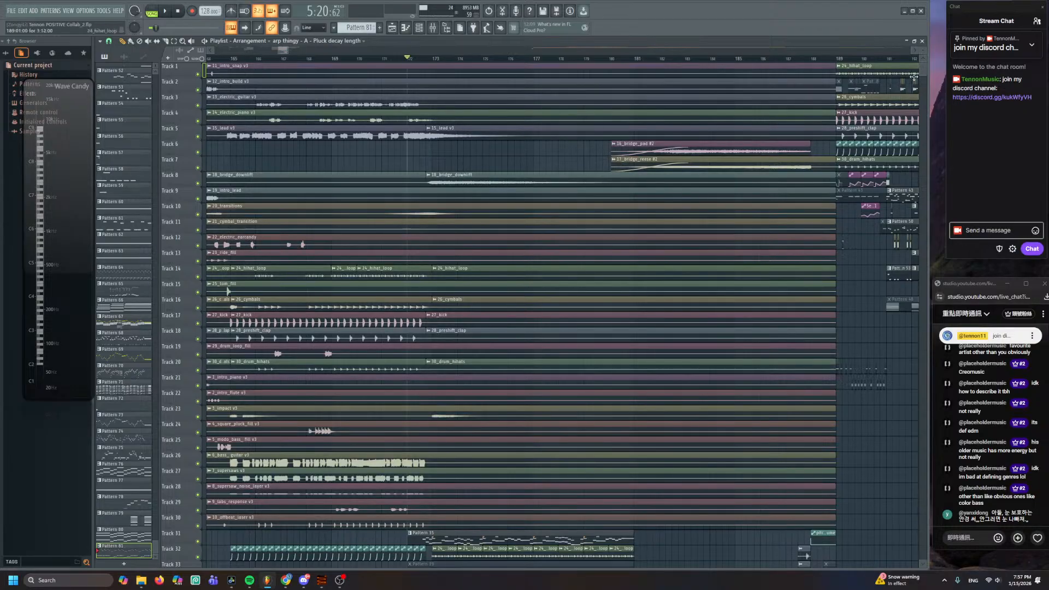
{"action": "left_click_drag", "start_coordinate": [864, 276], "coordinate": [860, 104]}
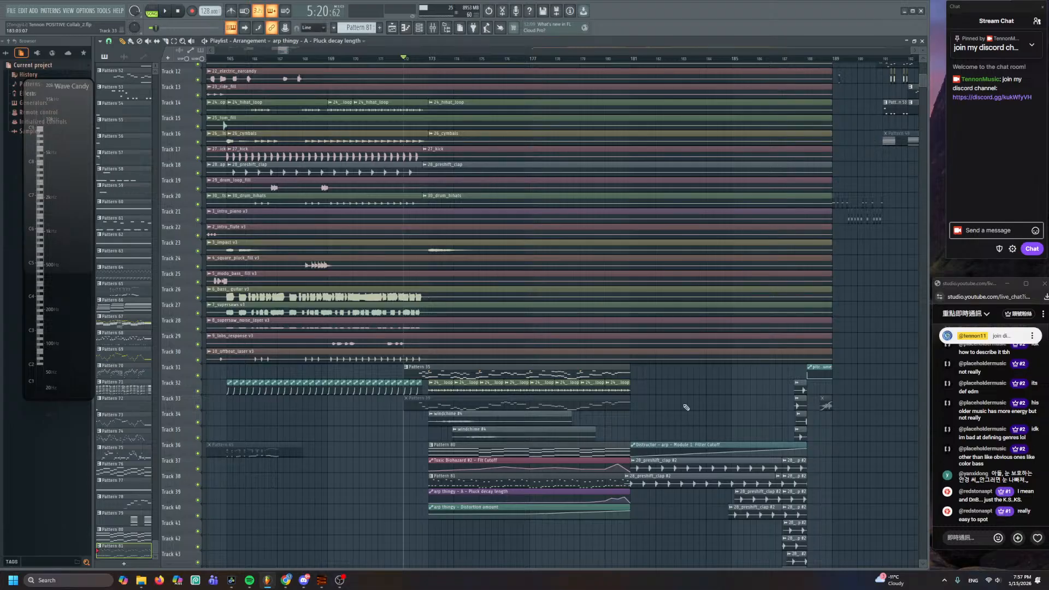
{"action": "scroll", "coordinate": [686, 410], "scroll_direction": "up", "scroll_amount": 3}
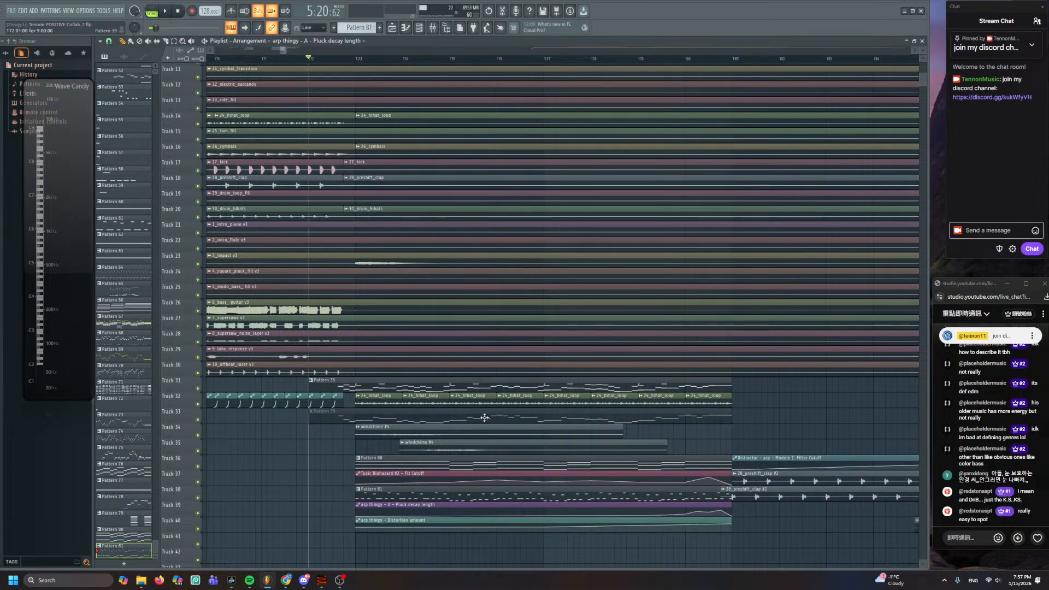
- Switch to Chrome, load youtube.com in the empty tab and search for "playing break beat"
{"action": "mouse_move", "coordinate": [286, 579]}
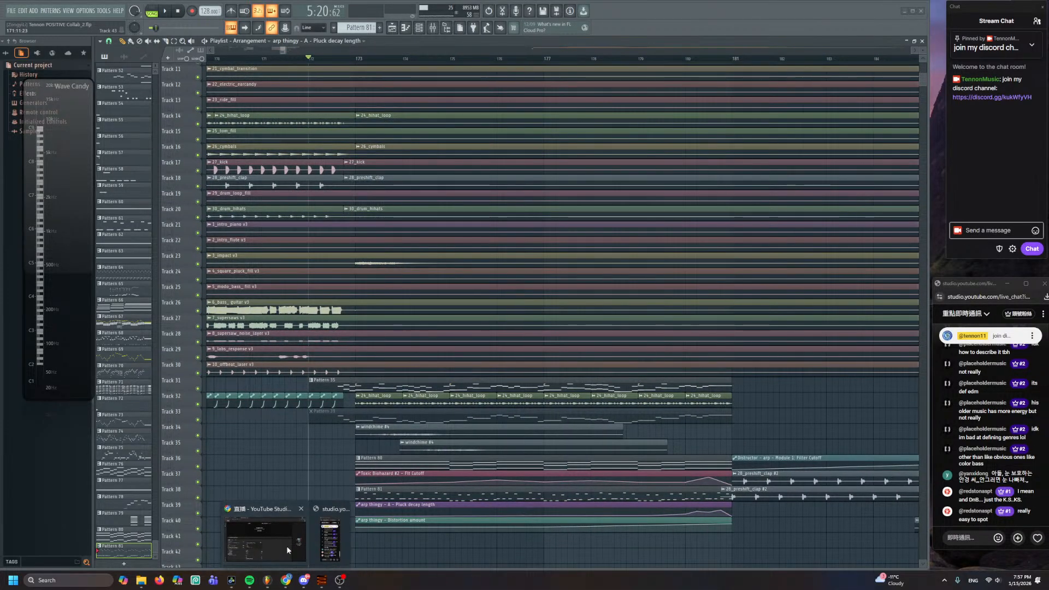
{"action": "left_click", "coordinate": [288, 550]}
{"action": "left_click", "coordinate": [317, 10]}
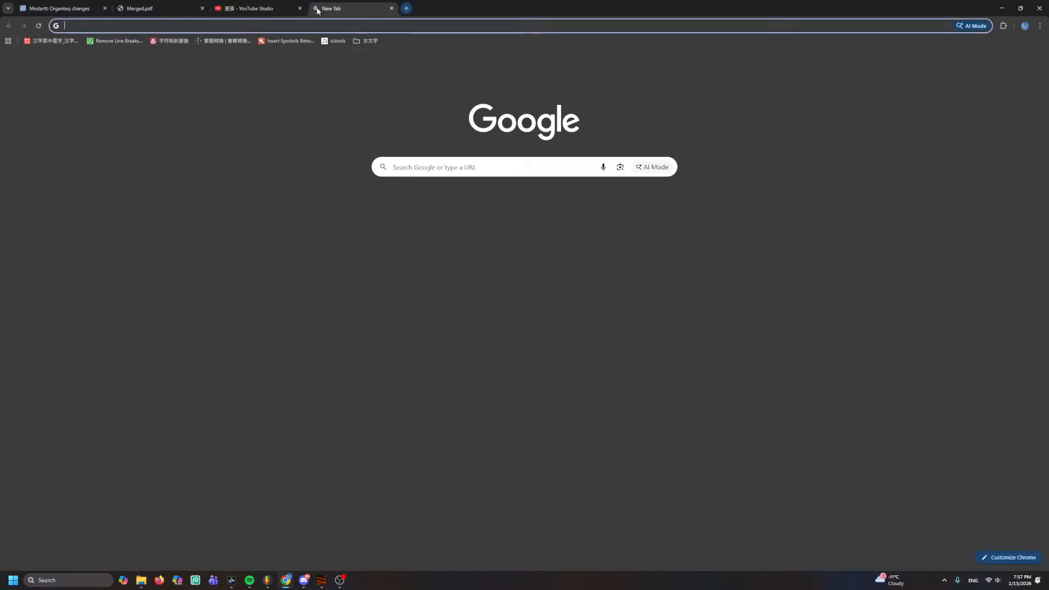
{"action": "type", "text": "youtube.com"}
{"action": "key", "text": "Return"}
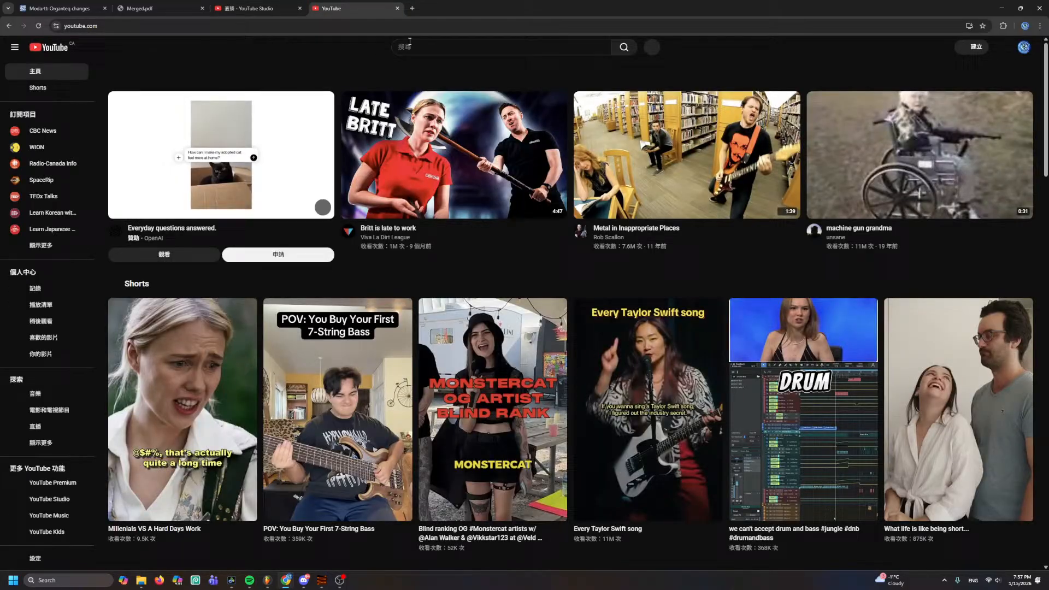
{"action": "left_click", "coordinate": [410, 43]}
{"action": "type", "text": "pla"}
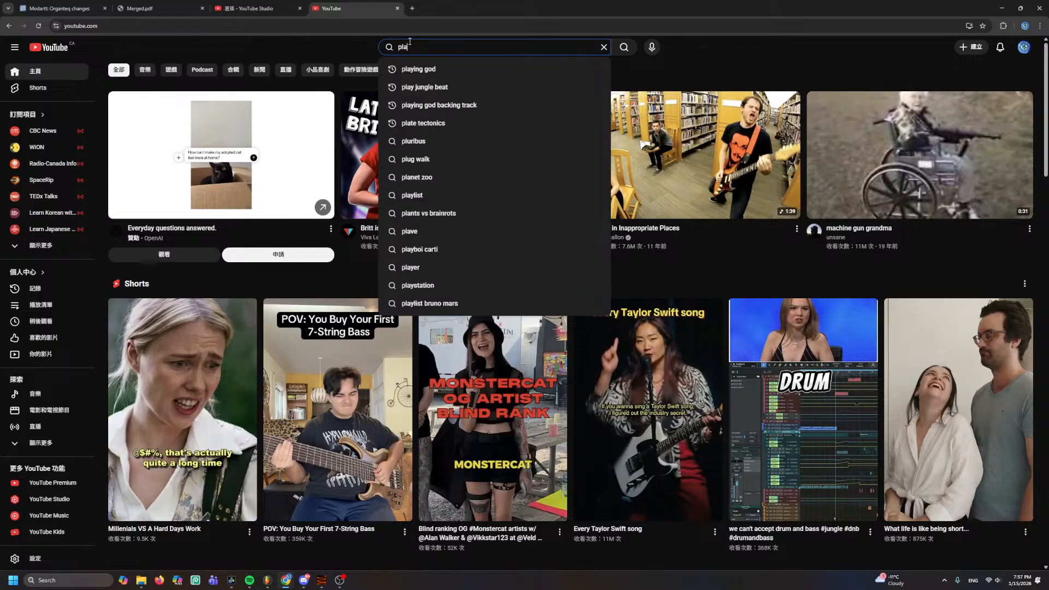
{"action": "type", "text": "ying break beat"}
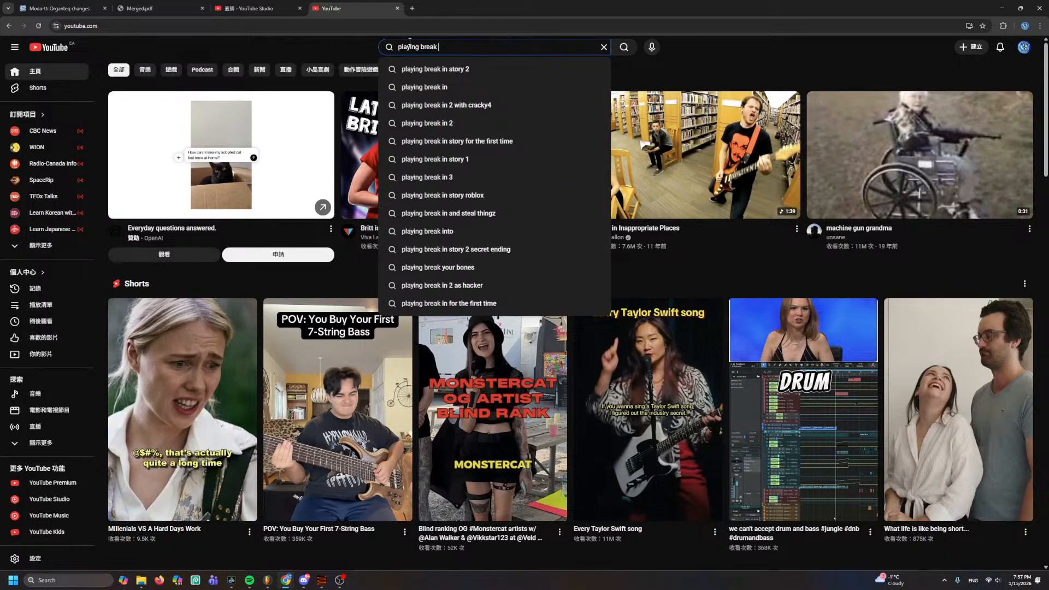
{"action": "key", "text": "Return"}
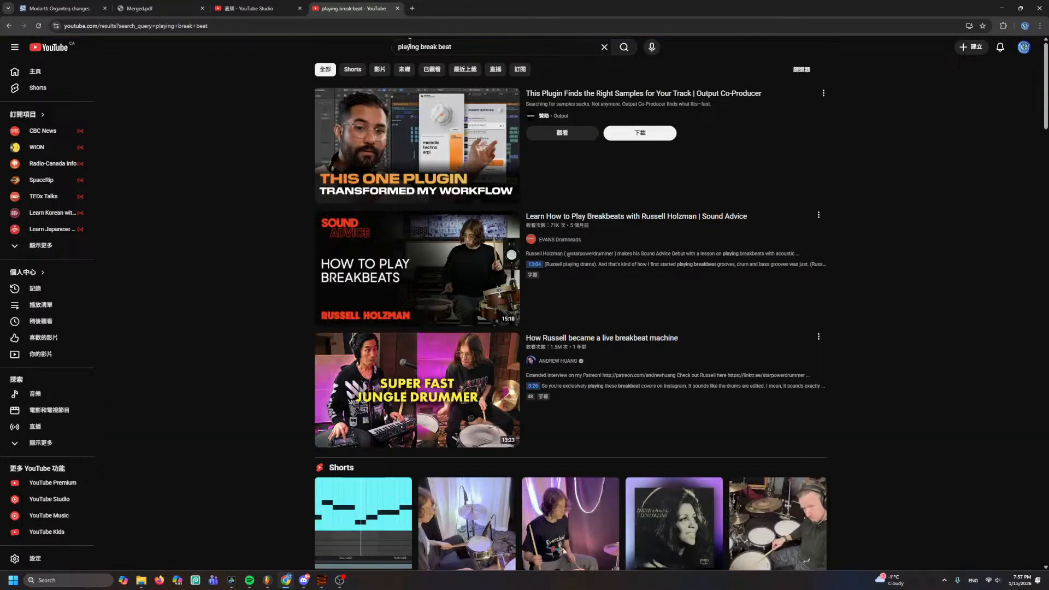
- Browse the results in a smaller browser window, play the "JUNGLE" drumming short, and pause it
{"action": "scroll", "coordinate": [410, 387], "scroll_direction": "down", "scroll_amount": 4}
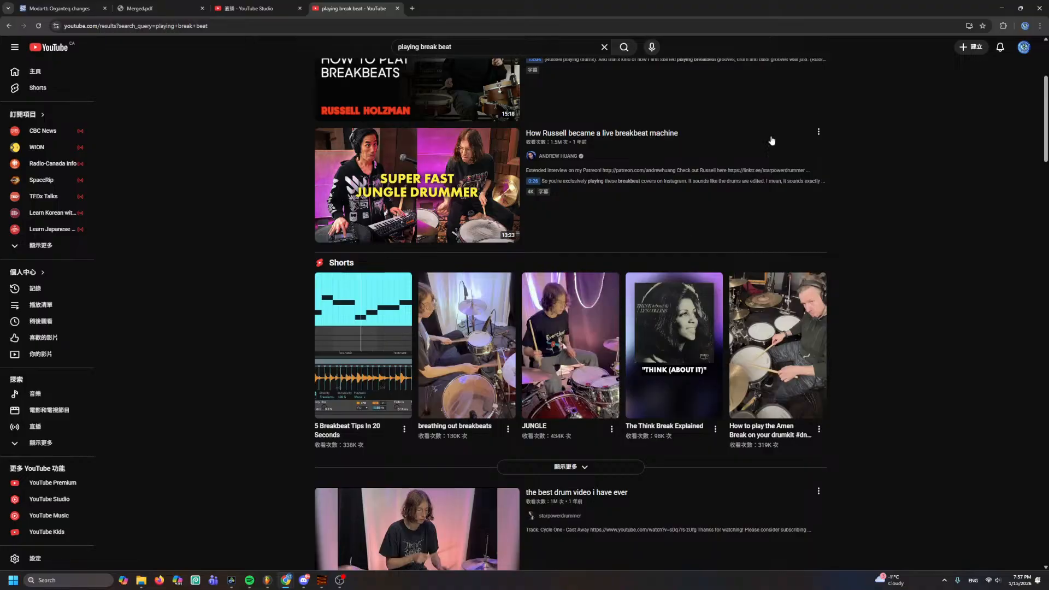
{"action": "left_click", "coordinate": [1027, 9]}
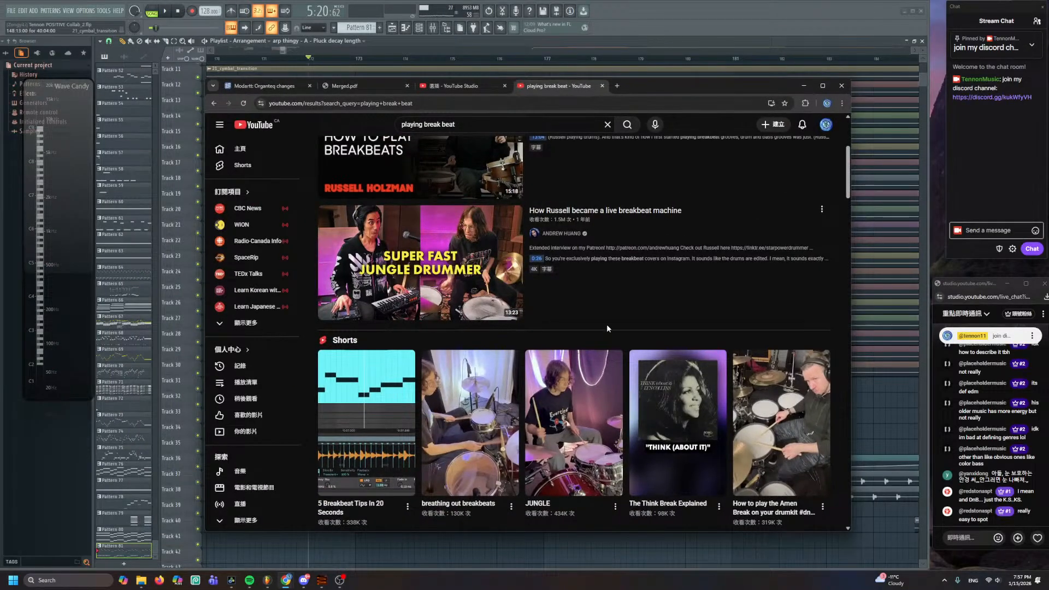
{"action": "scroll", "coordinate": [608, 328], "scroll_direction": "down", "scroll_amount": 3}
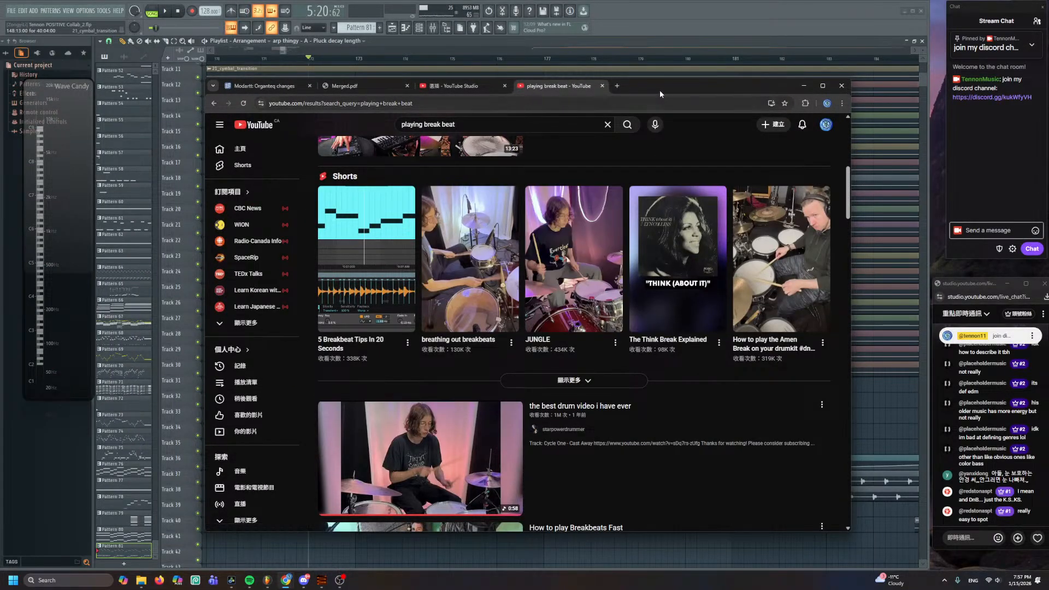
{"action": "left_click_drag", "start_coordinate": [660, 94], "coordinate": [611, 65]}
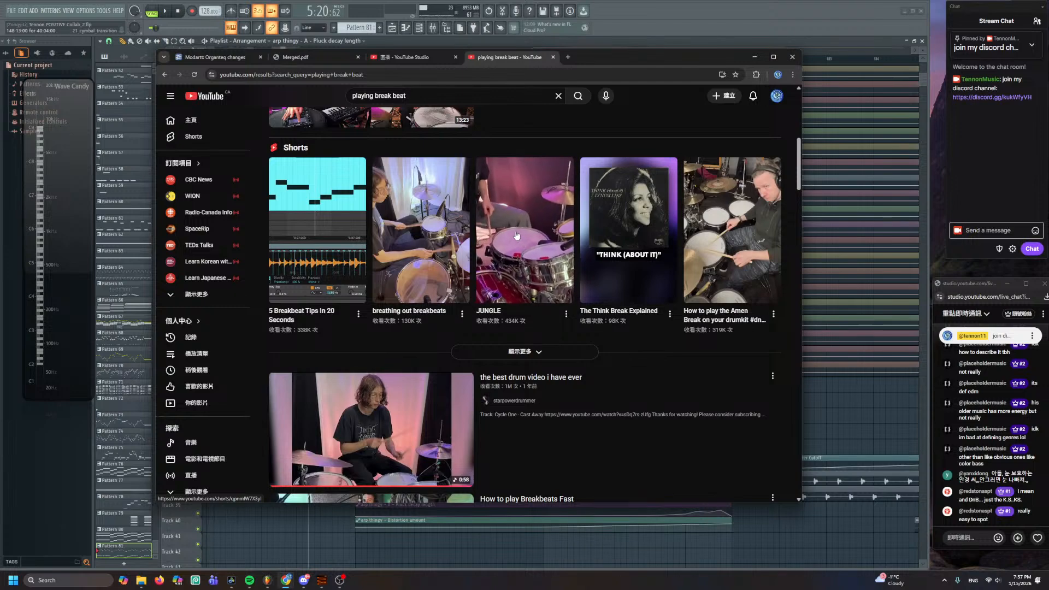
{"action": "left_click", "coordinate": [516, 234]}
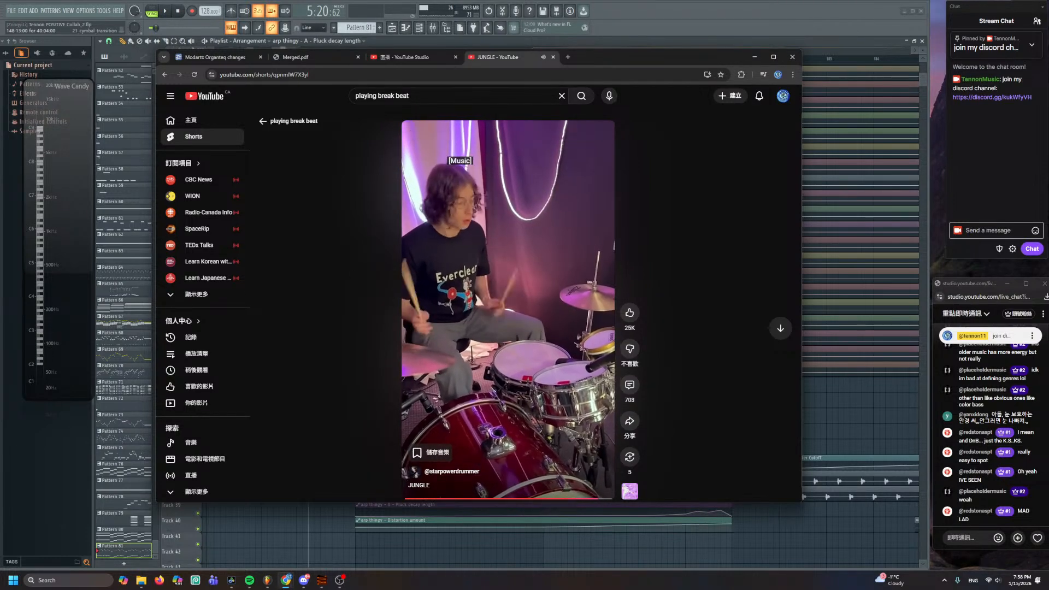
{"action": "left_click", "coordinate": [447, 276]}
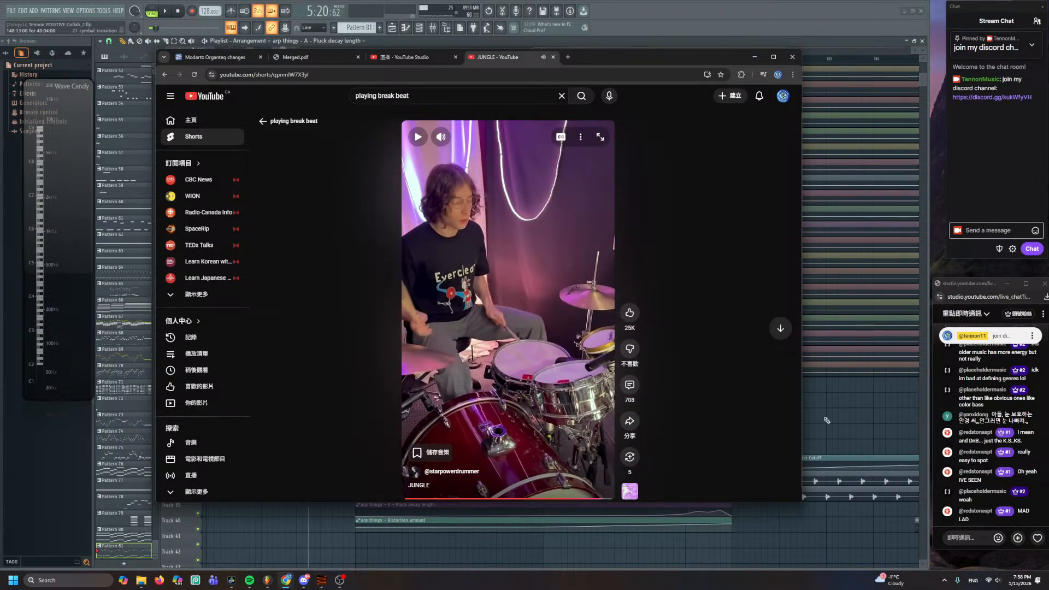
- Return to FL Studio and play the arrangement from bar 173
{"action": "left_click", "coordinate": [856, 428]}
{"action": "scroll", "coordinate": [674, 403], "scroll_direction": "down", "scroll_amount": 3}
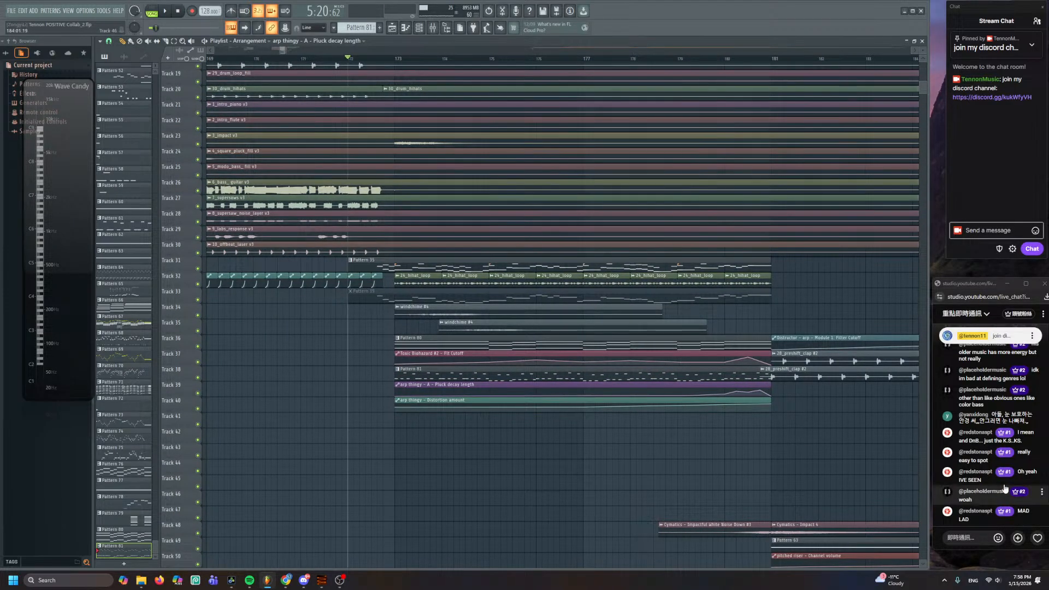
{"action": "scroll", "coordinate": [553, 417], "scroll_direction": "up", "scroll_amount": 2}
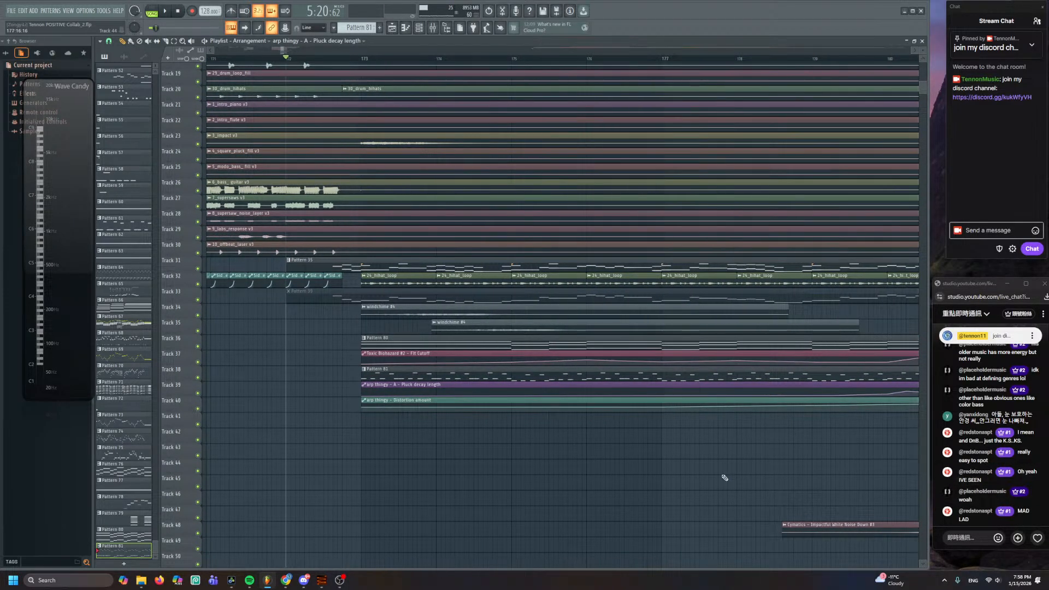
{"action": "left_click", "coordinate": [358, 58]}
{"action": "key", "text": "space"}
{"action": "scroll", "coordinate": [462, 452], "scroll_direction": "down", "scroll_amount": 2}
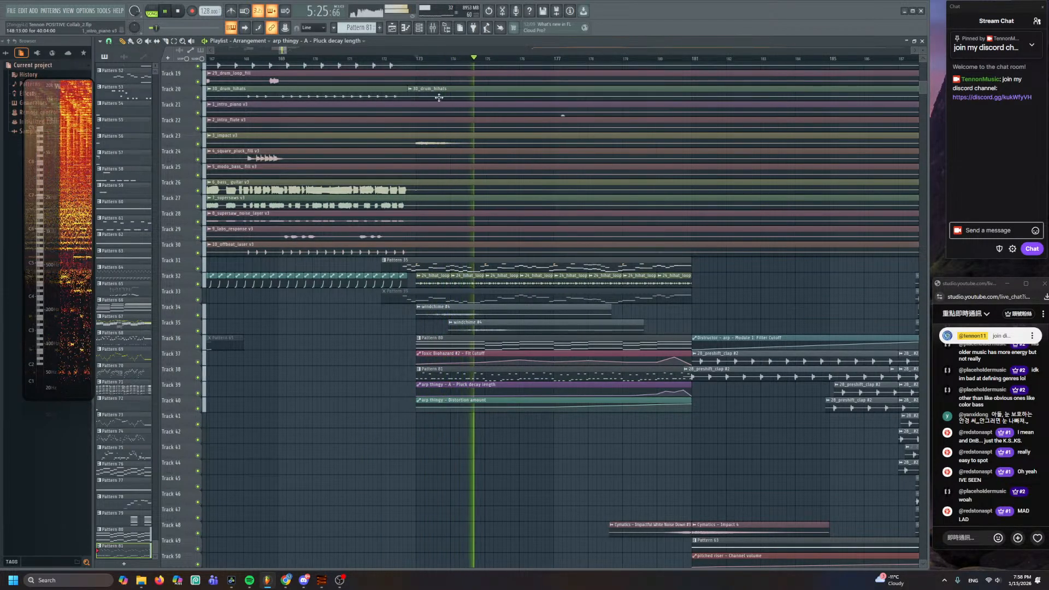
- Inspect the Fruity Parametric EQ 2 curve on the arp thingy mixer track and return to the playlist
{"action": "left_click", "coordinate": [432, 28]}
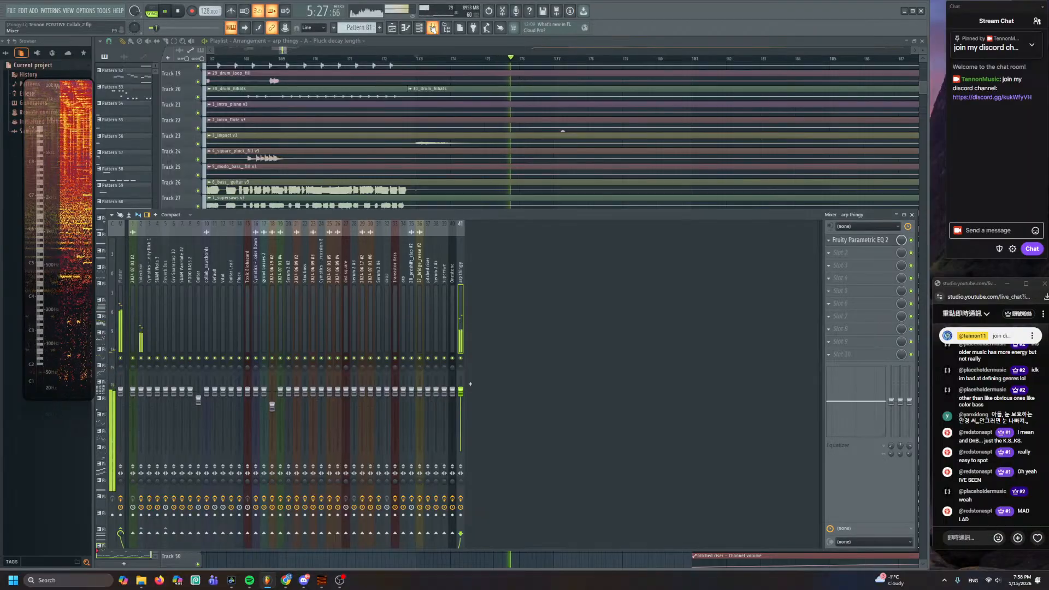
{"action": "left_click", "coordinate": [419, 29]}
{"action": "left_click", "coordinate": [437, 28]}
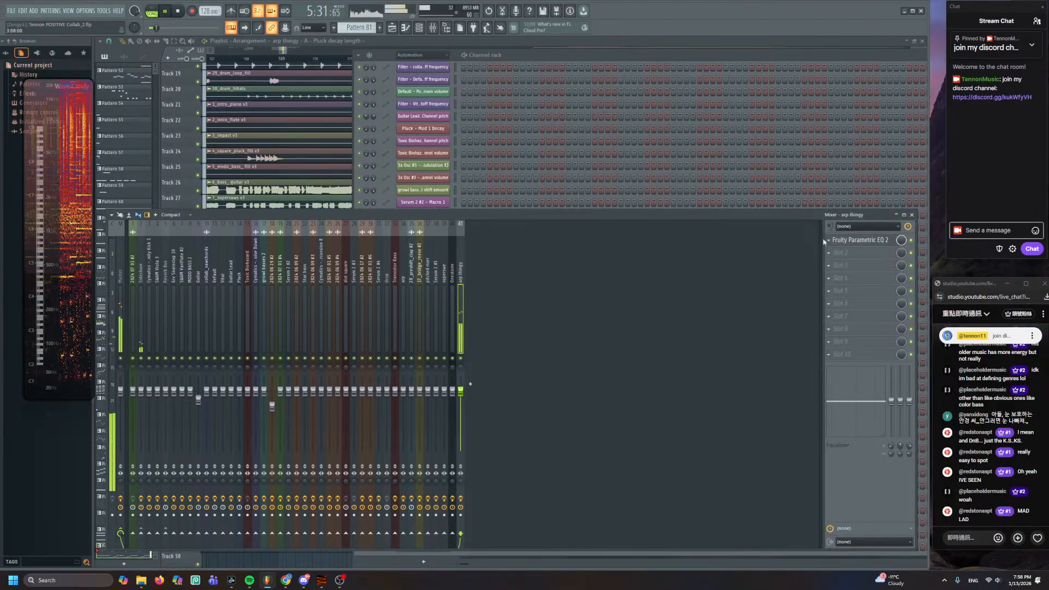
{"action": "left_click", "coordinate": [885, 242]}
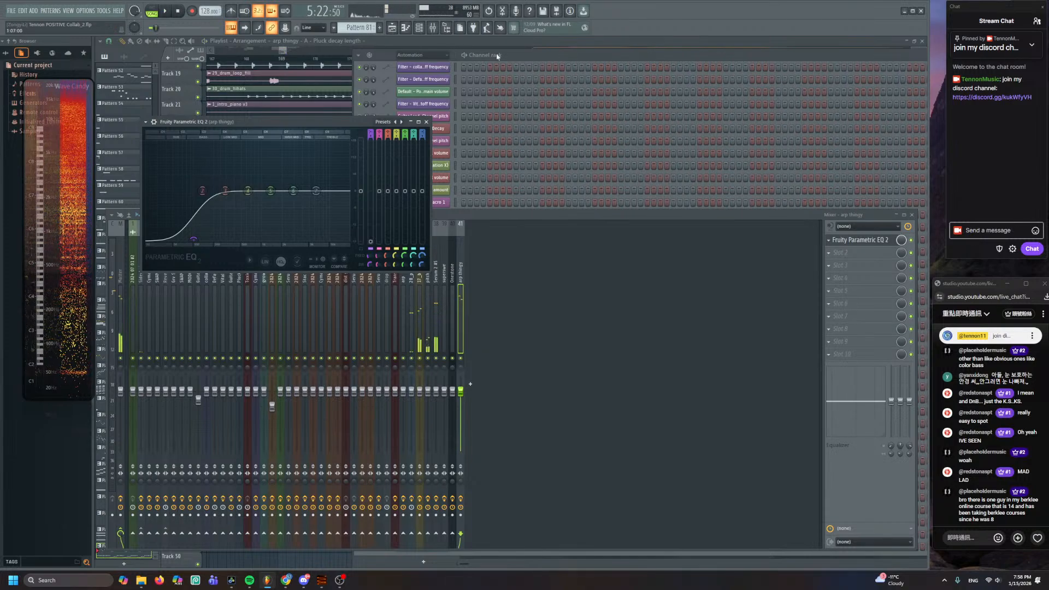
{"action": "left_click", "coordinate": [912, 241]}
{"action": "left_click", "coordinate": [552, 42]}
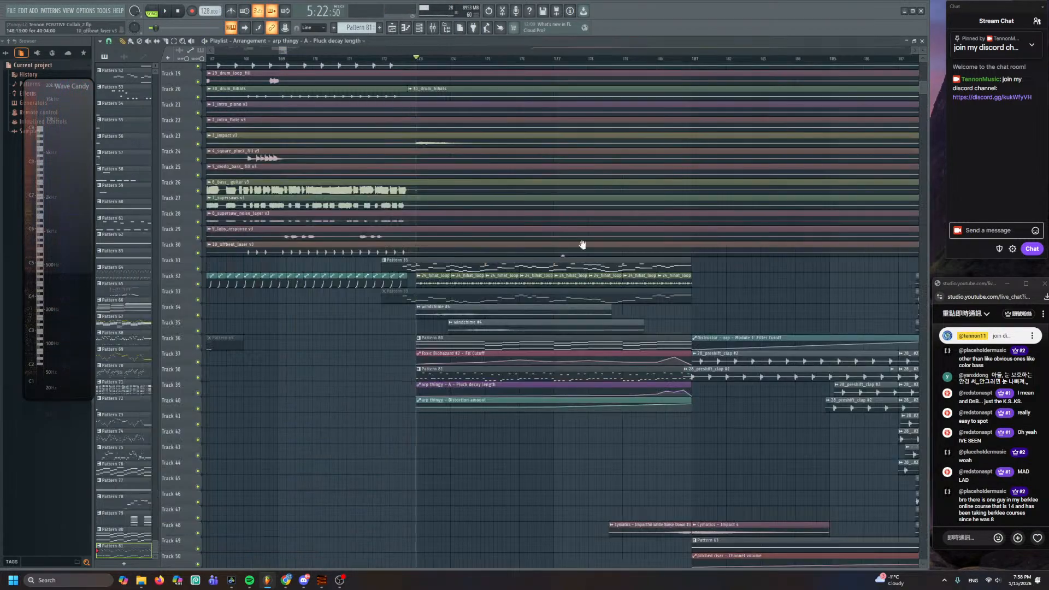
- Delete the first peak and the dip from the pluck decay automation in bar 180
{"action": "scroll", "coordinate": [581, 244], "scroll_direction": "up", "scroll_amount": 8}
{"action": "scroll", "coordinate": [585, 253], "scroll_direction": "down", "scroll_amount": 3}
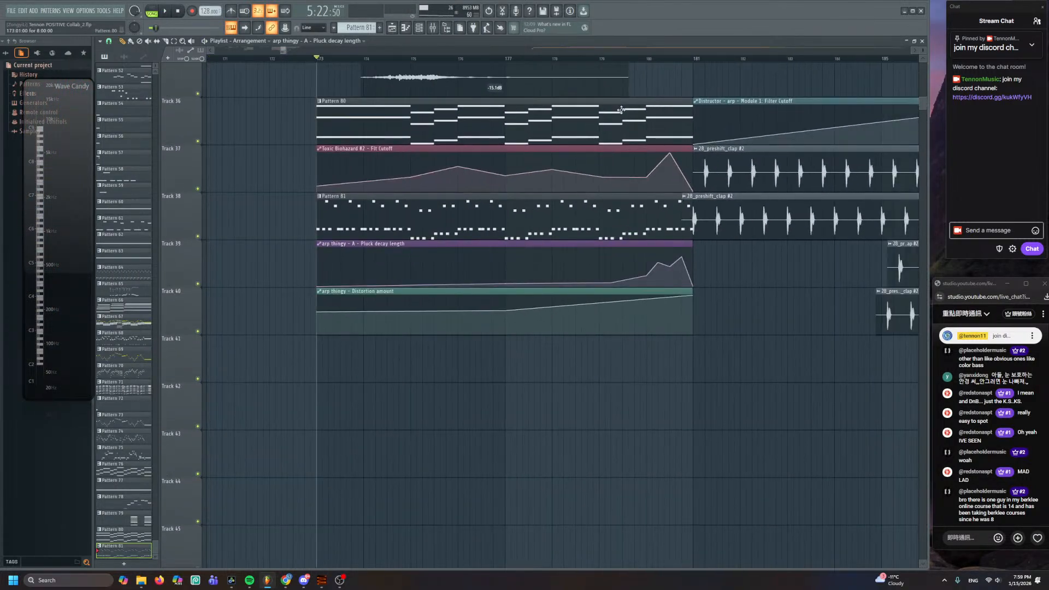
{"action": "left_click", "coordinate": [603, 62]}
{"action": "scroll", "coordinate": [603, 62], "scroll_direction": "up", "scroll_amount": 2}
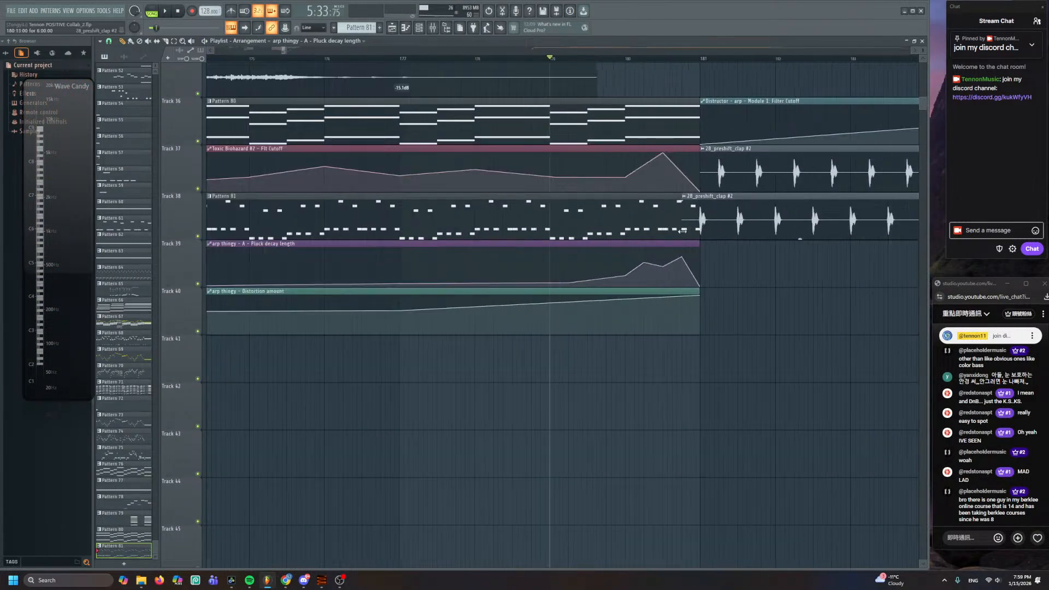
{"action": "right_click", "coordinate": [638, 262]}
{"action": "left_click", "coordinate": [650, 265]}
{"action": "right_click", "coordinate": [660, 263]}
{"action": "left_click", "coordinate": [672, 267]}
- Replay from bar 179 and lower the remaining peak of the pluck decay automation
{"action": "key", "text": "space"}
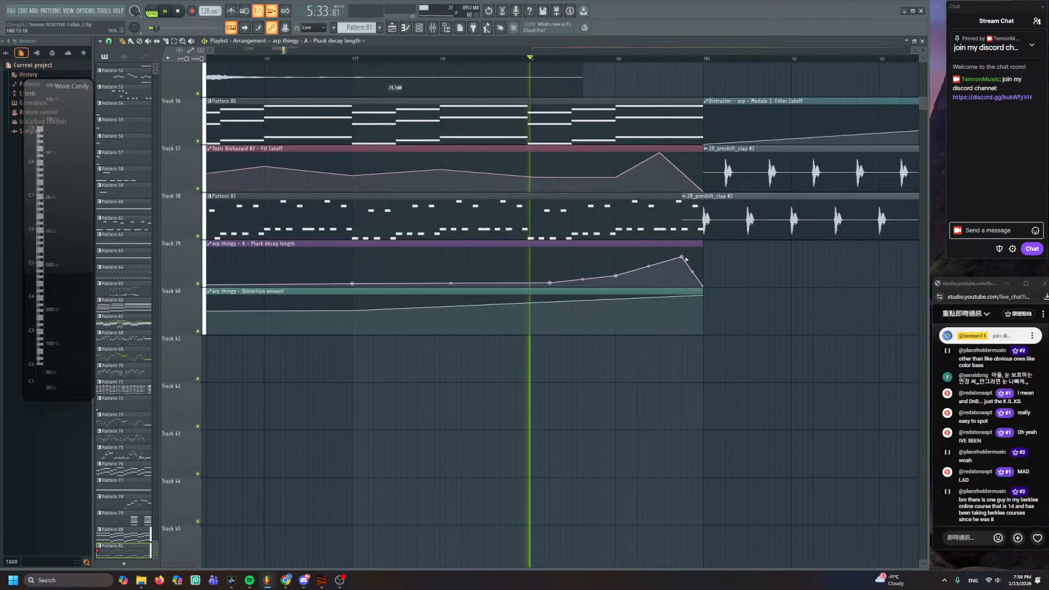
{"action": "scroll", "coordinate": [509, 253], "scroll_direction": "down", "scroll_amount": 2}
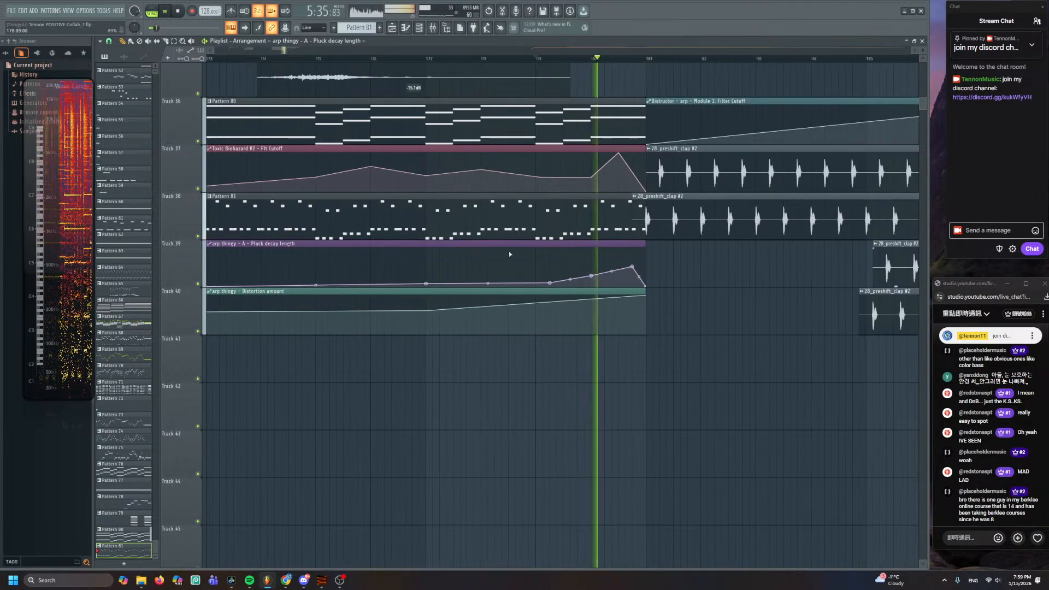
{"action": "scroll", "coordinate": [510, 254], "scroll_direction": "left", "scroll_amount": 2}
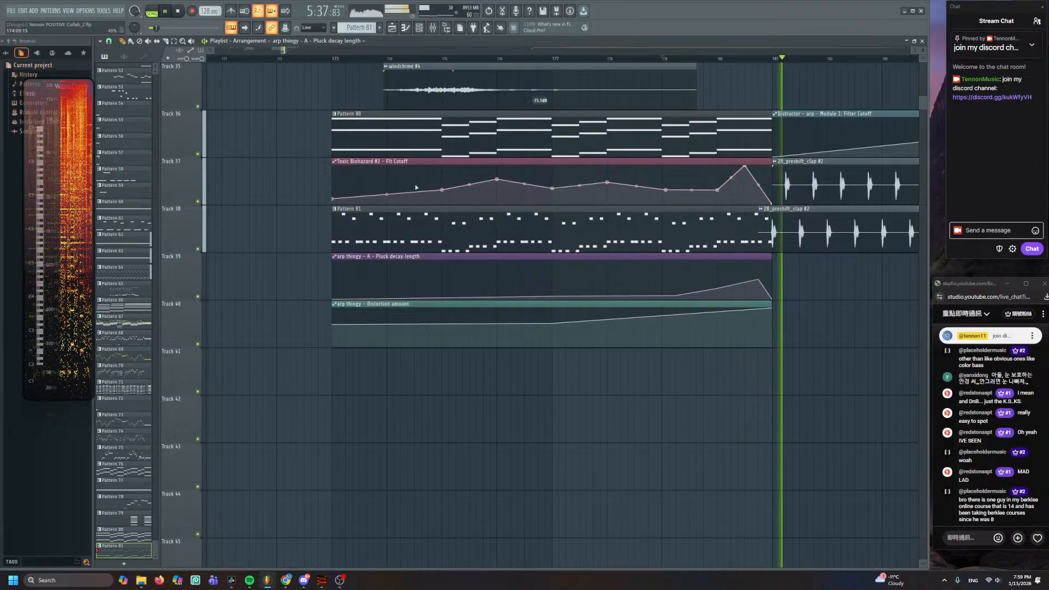
- Open the arp thingy Harmor from the Unsorted channel group and set its filter 2 type to Classic high pass
{"action": "left_click", "coordinate": [419, 28]}
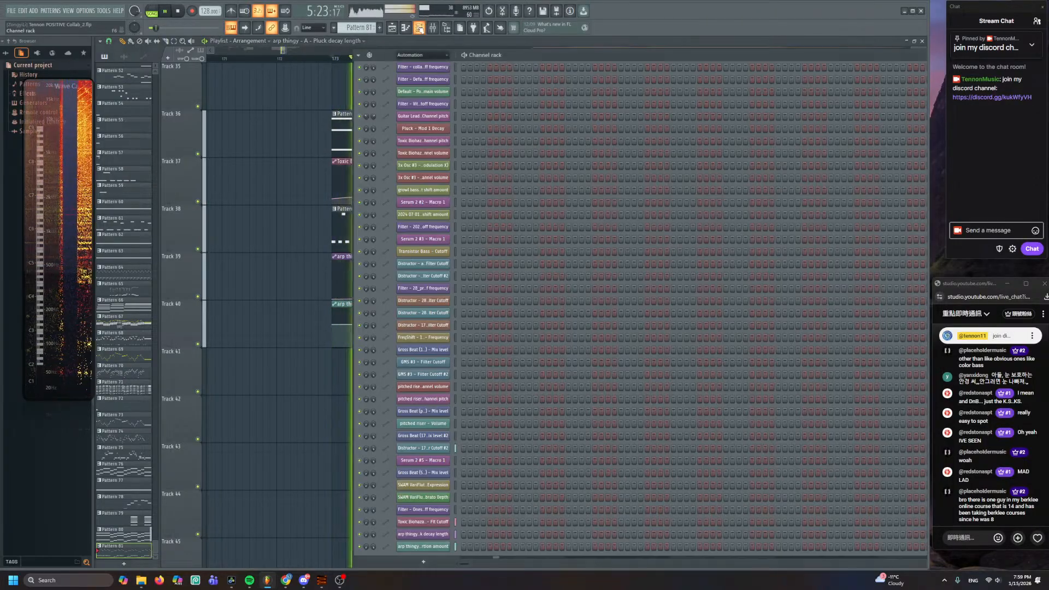
{"action": "left_click", "coordinate": [423, 55]}
{"action": "left_click", "coordinate": [421, 81]}
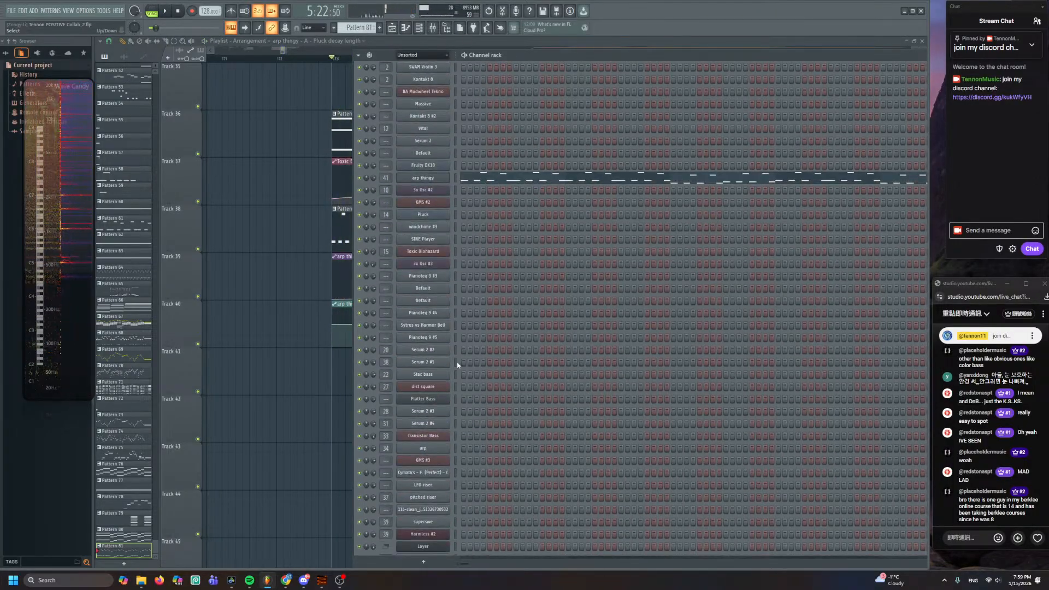
{"action": "left_click", "coordinate": [423, 178]}
{"action": "left_click", "coordinate": [469, 253]}
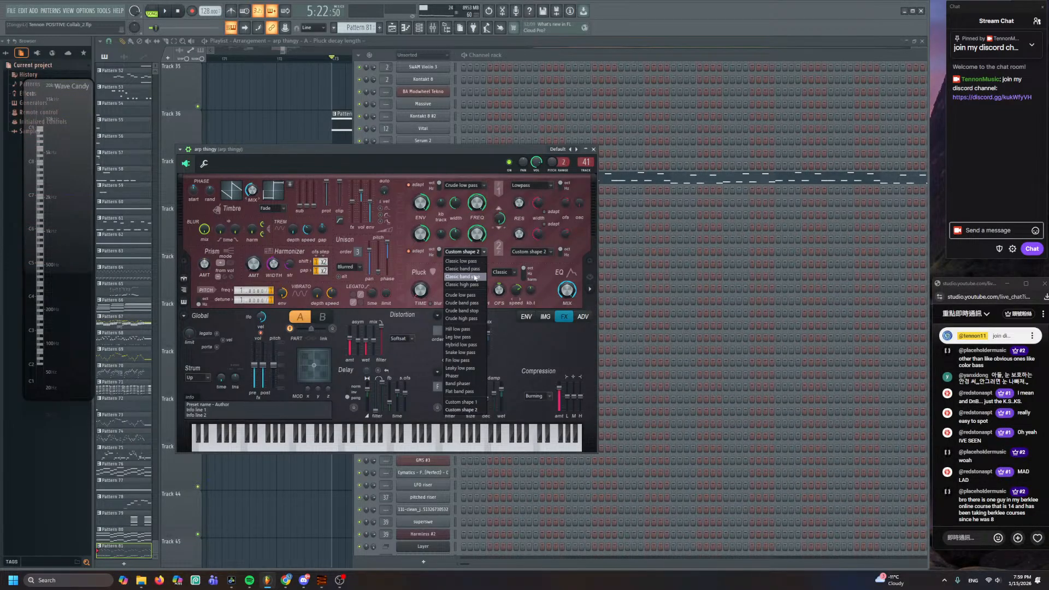
{"action": "left_click", "coordinate": [471, 284]}
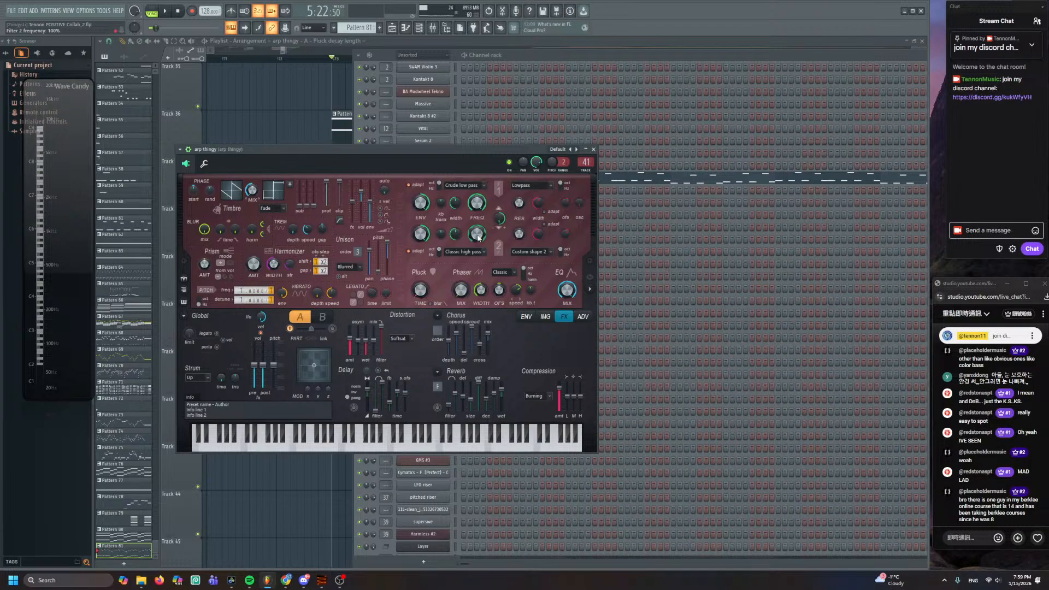
- Lower Harmor's filter 2 frequency to 14% while playing the section
{"action": "left_click_drag", "start_coordinate": [477, 234], "coordinate": [477, 257]}
{"action": "key", "text": "space"}
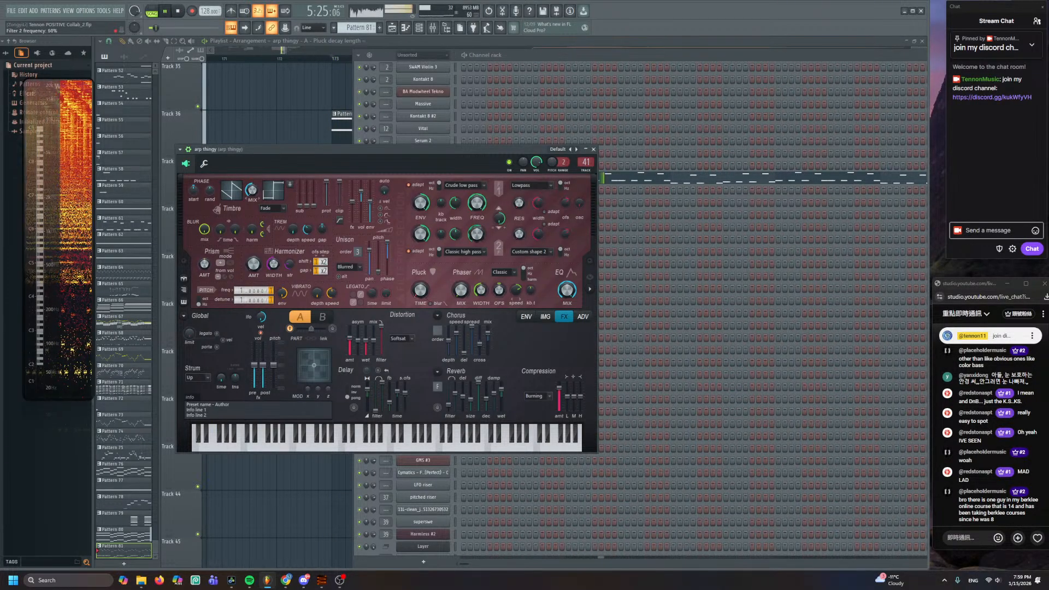
{"action": "left_click_drag", "start_coordinate": [327, 182], "coordinate": [326, 207]}
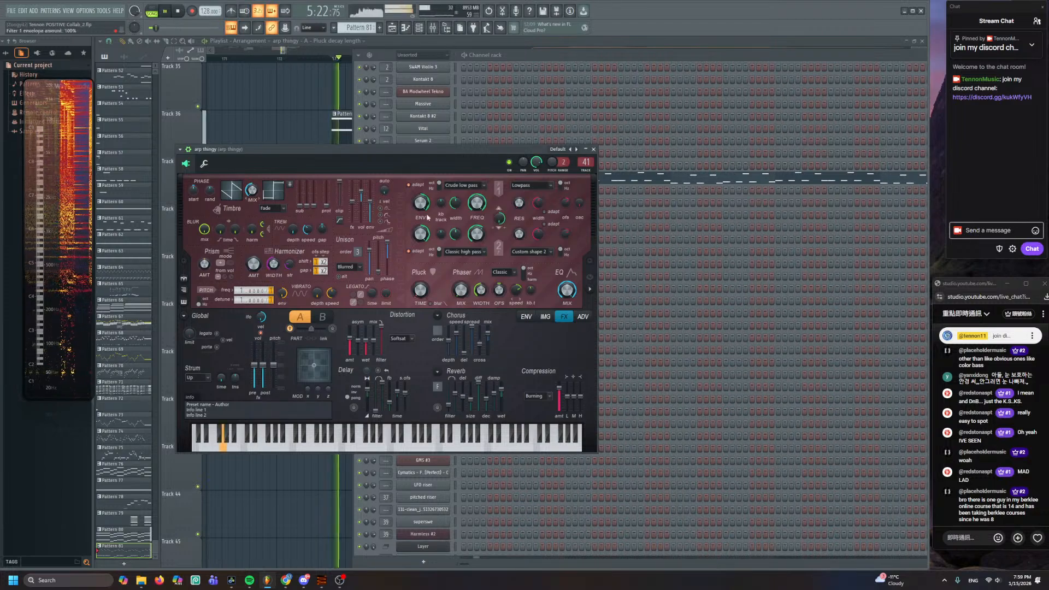
{"action": "left_click_drag", "start_coordinate": [477, 234], "coordinate": [477, 257]}
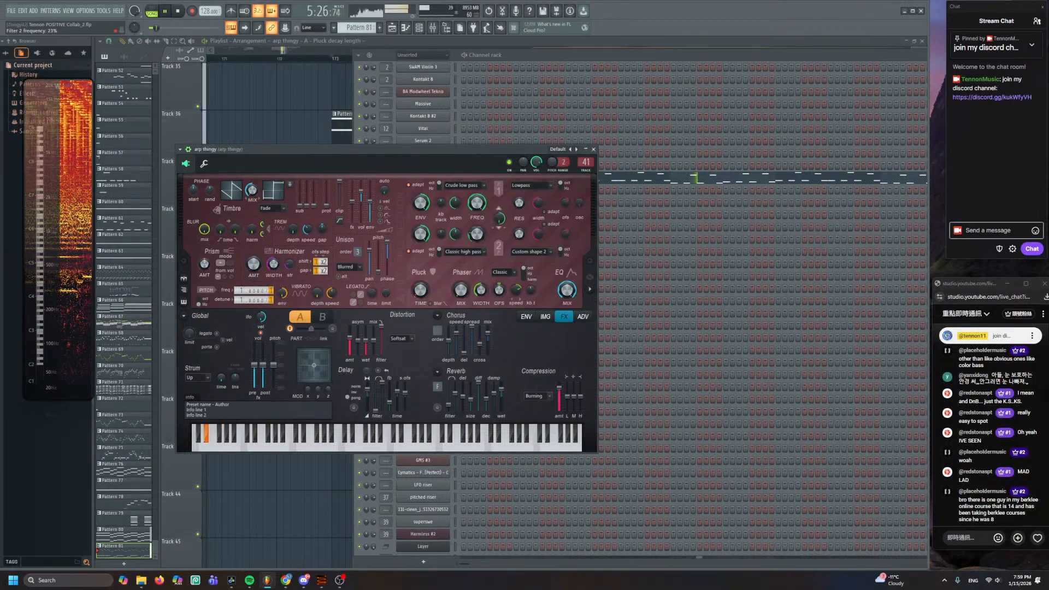
{"action": "left_click_drag", "start_coordinate": [477, 257], "coordinate": [477, 258]}
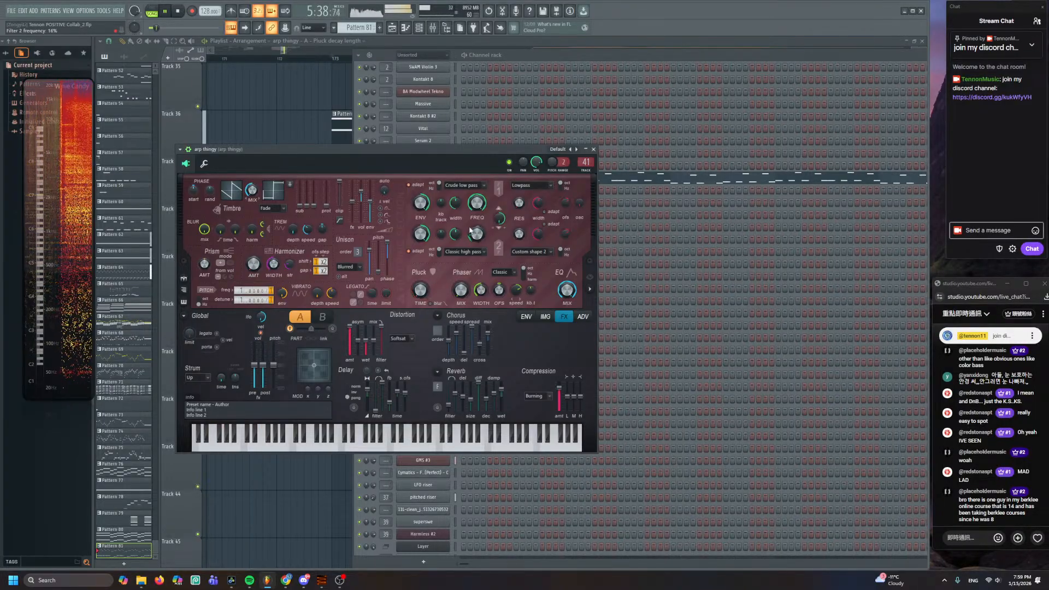
{"action": "right_click", "coordinate": [277, 129]}
{"action": "key", "text": "space"}
- Select bars 173 to 180 and create an automation clip for the arp thingy Harmor's filter 2 frequency
{"action": "left_click_drag", "start_coordinate": [372, 146], "coordinate": [339, 128]}
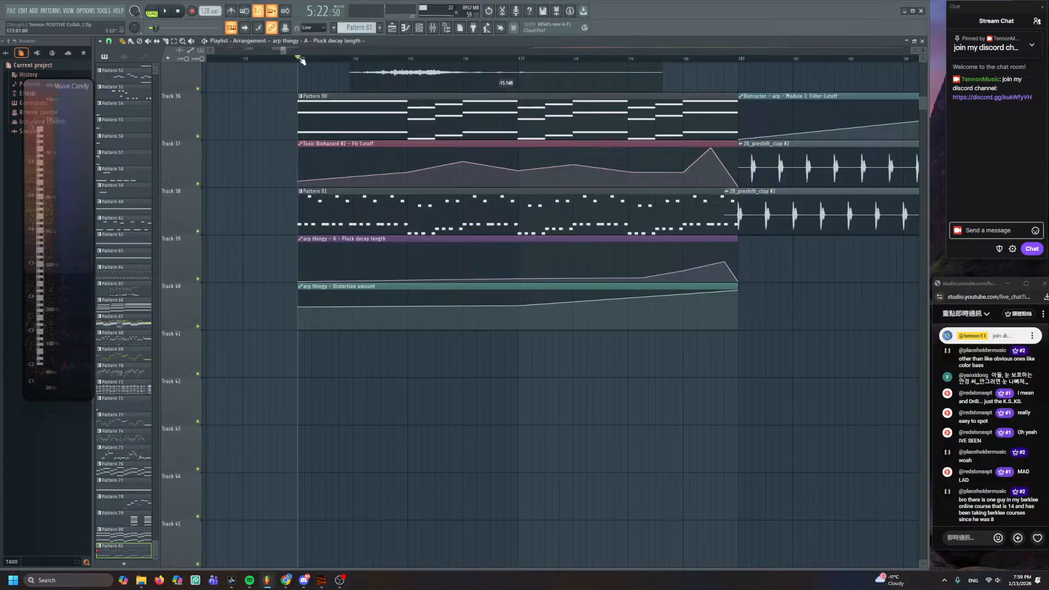
{"action": "left_click_drag", "start_coordinate": [301, 60], "coordinate": [740, 82]}
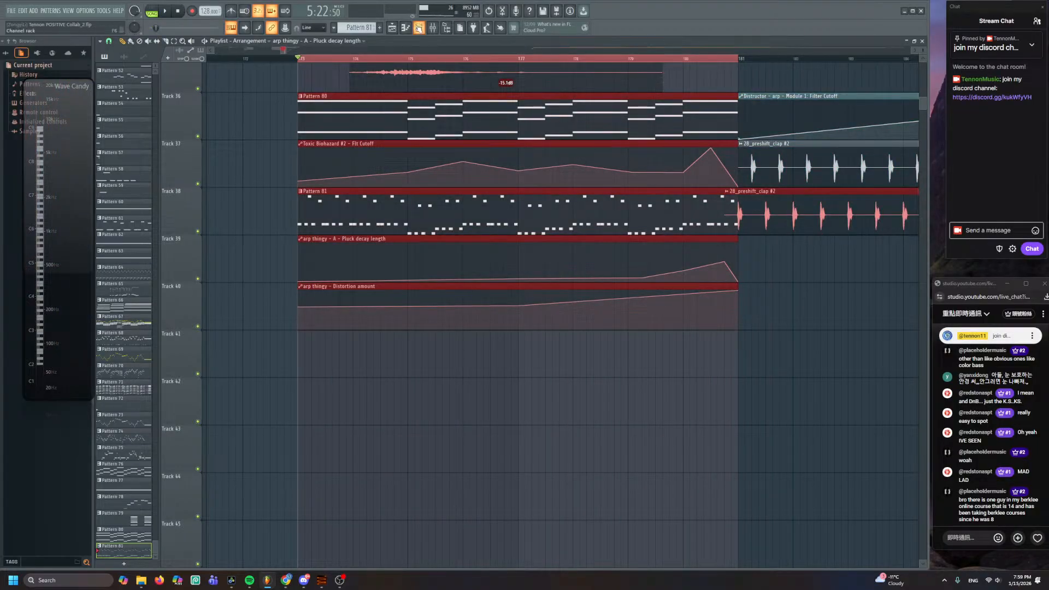
{"action": "key", "text": "F6"}
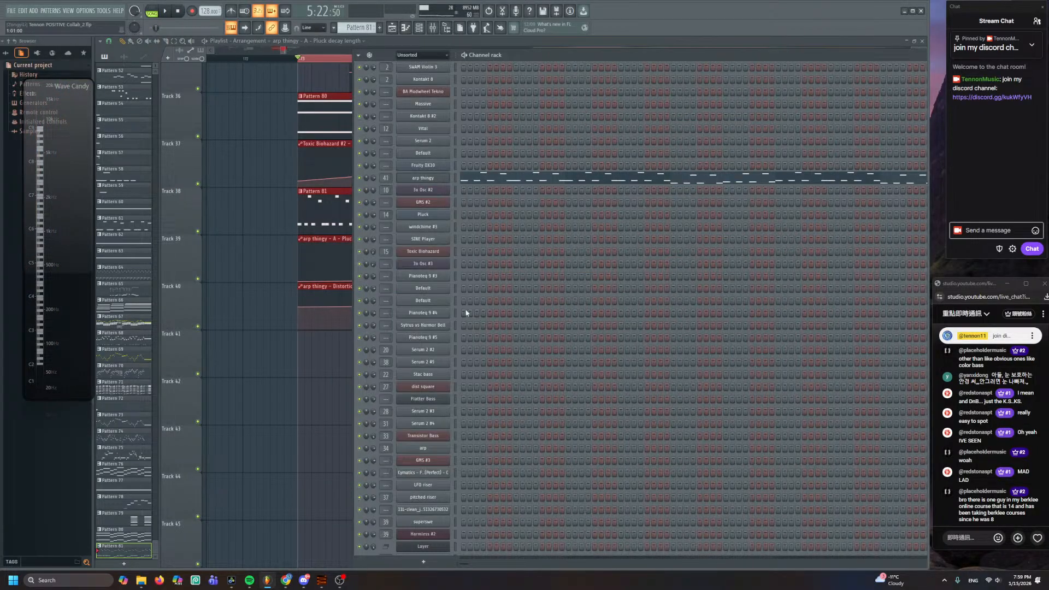
{"action": "left_click", "coordinate": [436, 178]}
{"action": "right_click", "coordinate": [474, 235]}
{"action": "left_click", "coordinate": [503, 274]}
{"action": "key", "text": "F12"}
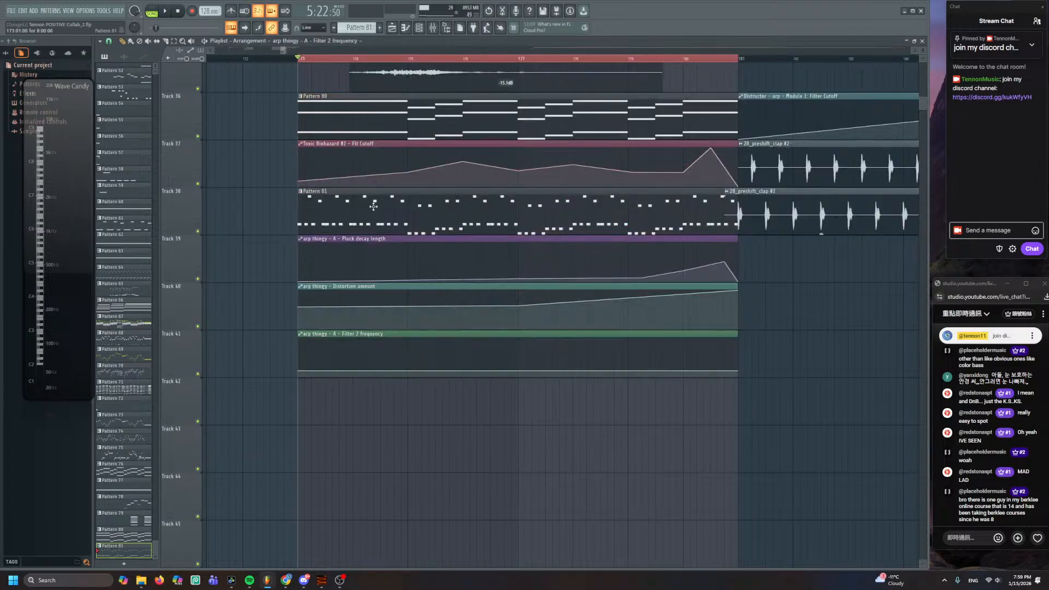
- Raise the start point and the bar 177 point of the filter 2 frequency automation to the same level during playback
{"action": "scroll", "coordinate": [513, 422], "scroll_direction": "down", "scroll_amount": 2}
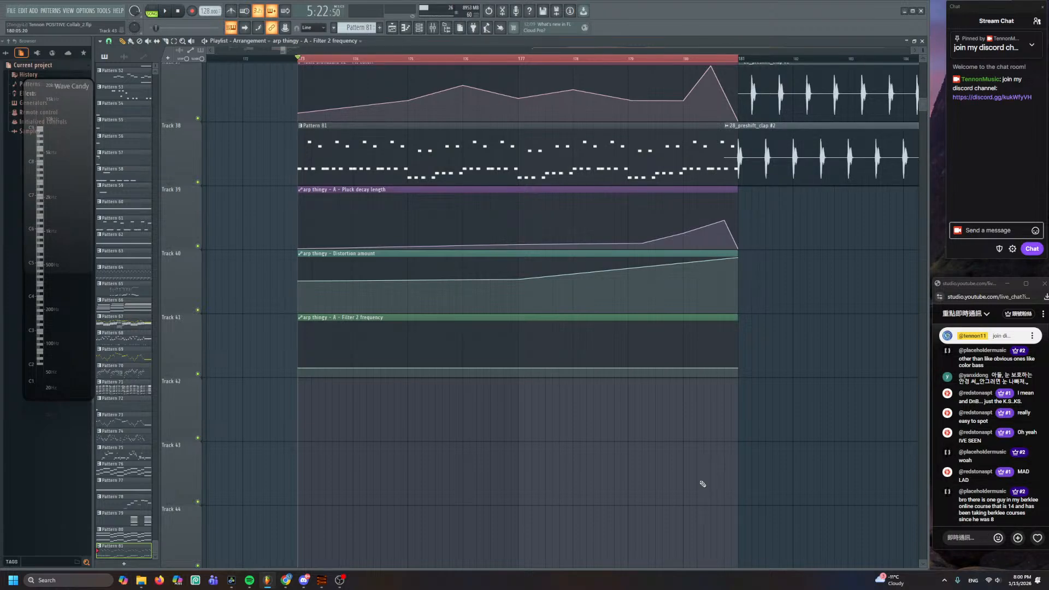
{"action": "scroll", "coordinate": [514, 410], "scroll_direction": "up", "scroll_amount": 3}
{"action": "scroll", "coordinate": [473, 417], "scroll_direction": "up", "scroll_amount": 5}
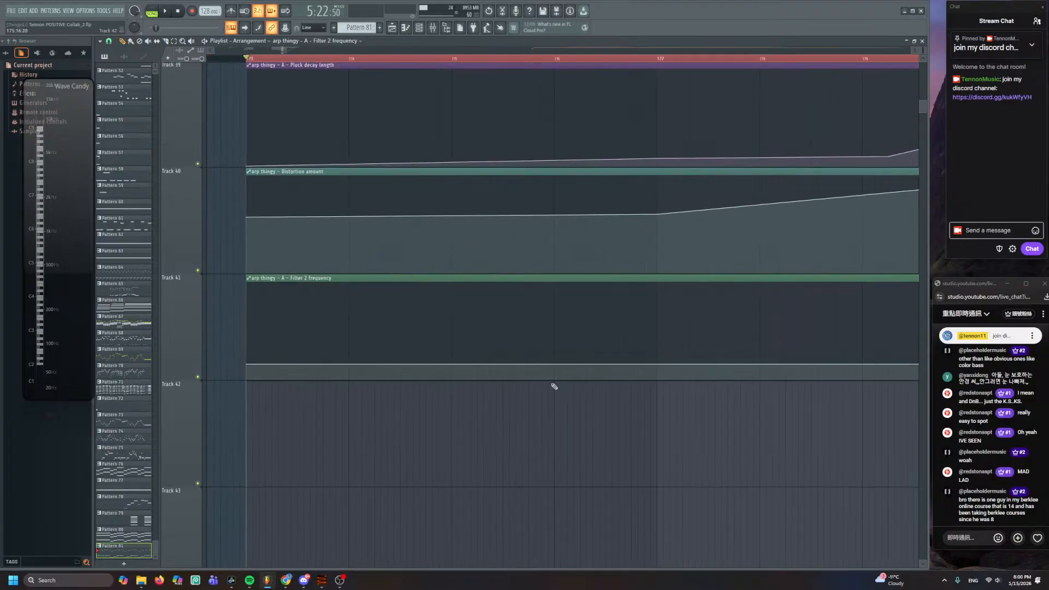
{"action": "key", "text": "space"}
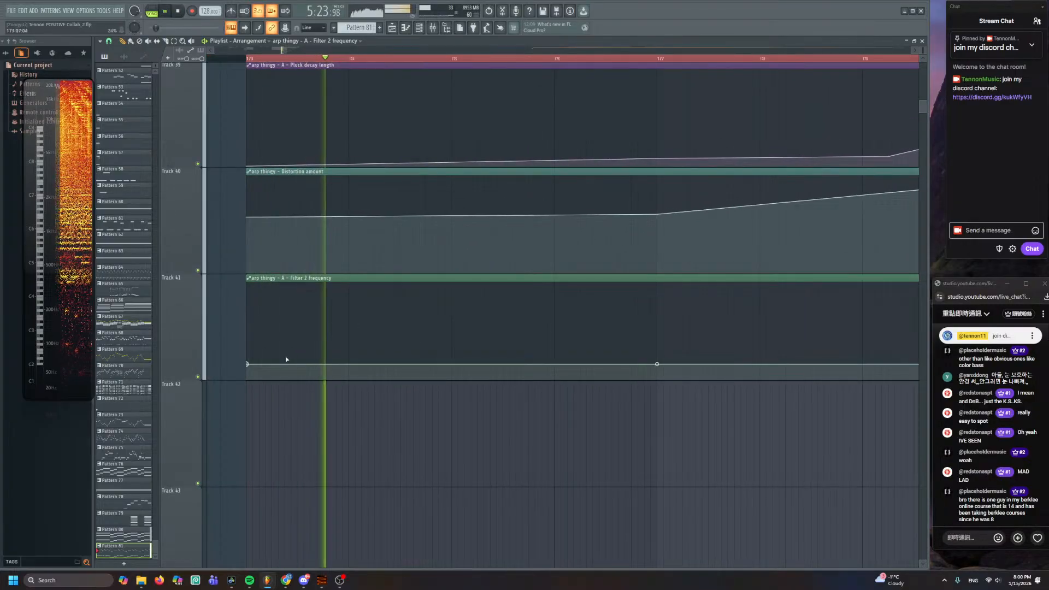
{"action": "left_click_drag", "start_coordinate": [245, 367], "coordinate": [246, 344]}
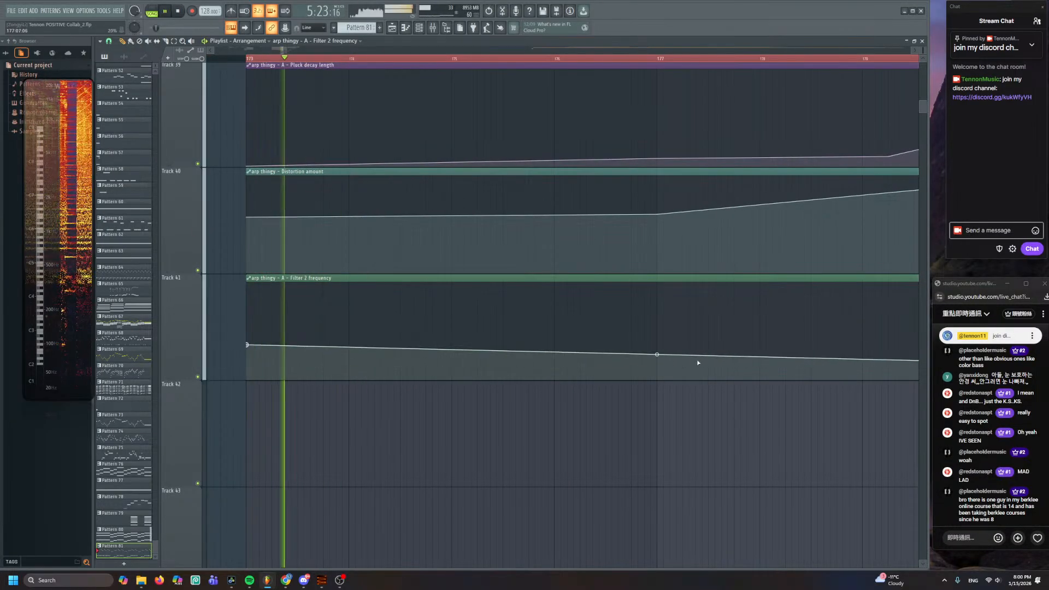
{"action": "left_click_drag", "start_coordinate": [657, 355], "coordinate": [657, 344]}
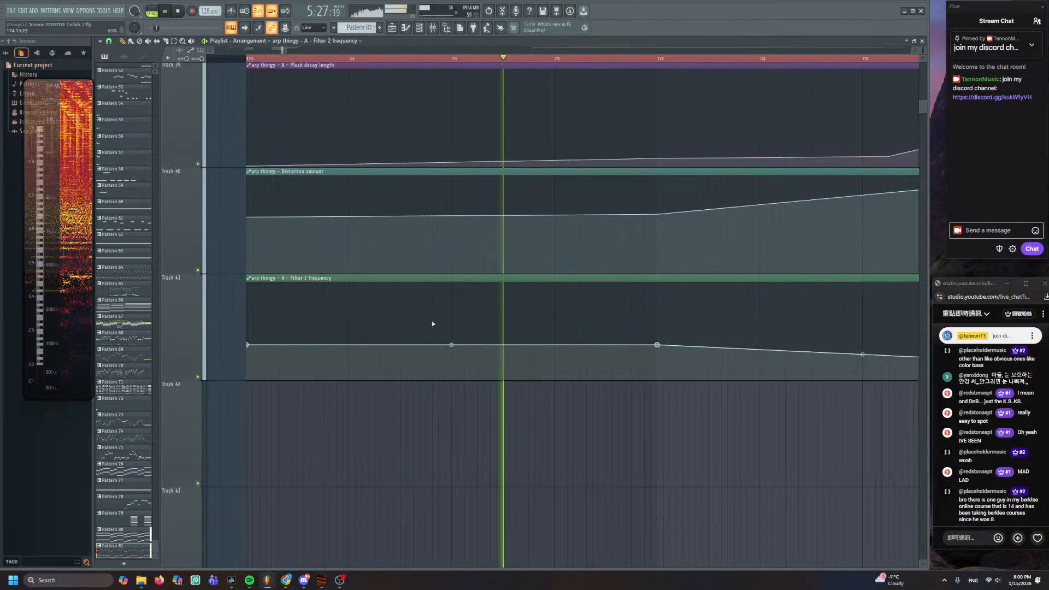
{"action": "scroll", "coordinate": [489, 306], "scroll_direction": "up", "scroll_amount": 2}
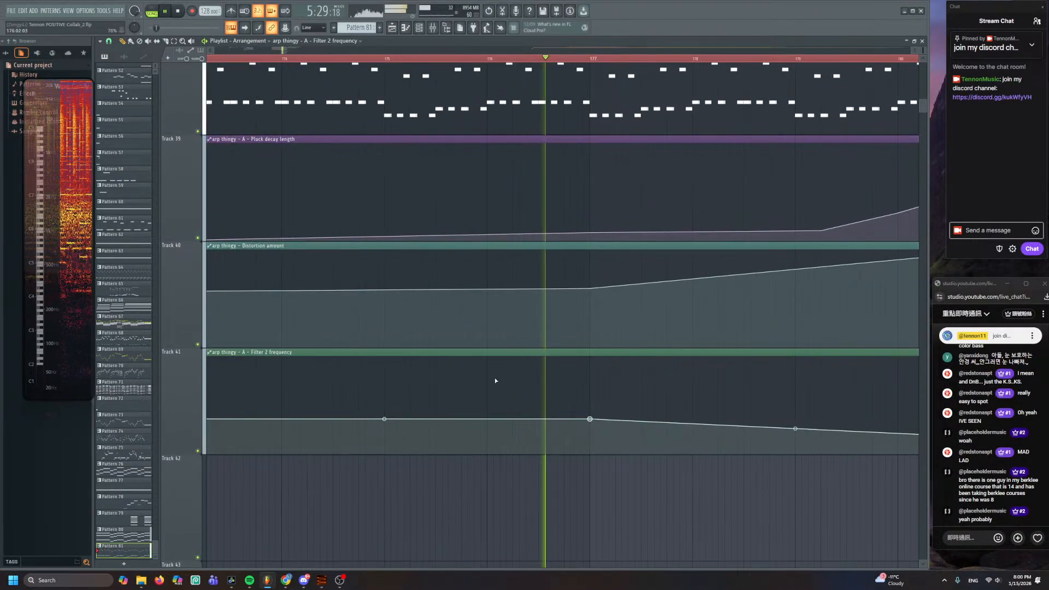
{"action": "scroll", "coordinate": [494, 377], "scroll_direction": "down", "scroll_amount": 2}
{"action": "scroll", "coordinate": [501, 351], "scroll_direction": "up", "scroll_amount": 1}
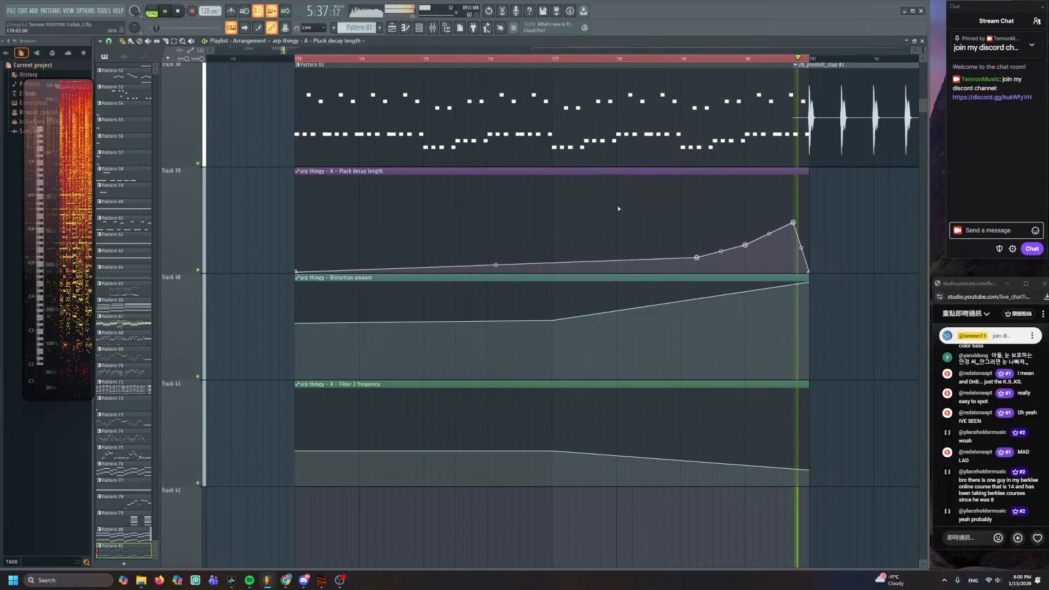
- Replay from bar 177, add a peak within bar 180 of the filter 2 frequency automation, and raise its end point slightly
{"action": "key", "text": "space"}
{"action": "left_click", "coordinate": [550, 63]}
{"action": "key", "text": "space"}
{"action": "scroll", "coordinate": [644, 304], "scroll_direction": "down", "scroll_amount": 3}
{"action": "scroll", "coordinate": [644, 303], "scroll_direction": "up", "scroll_amount": 3}
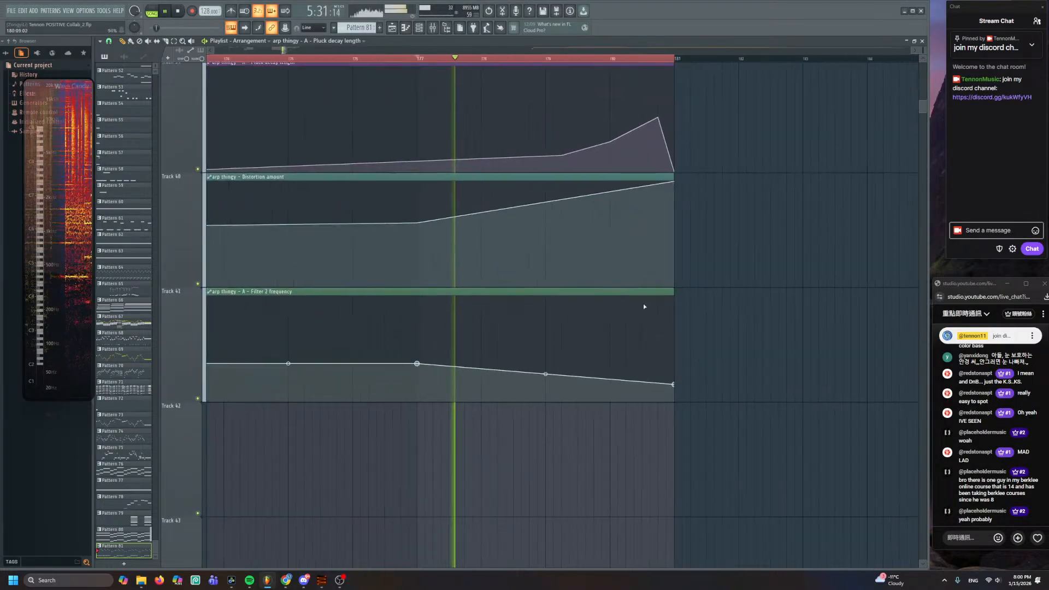
{"action": "left_click_drag", "start_coordinate": [578, 368], "coordinate": [653, 344]}
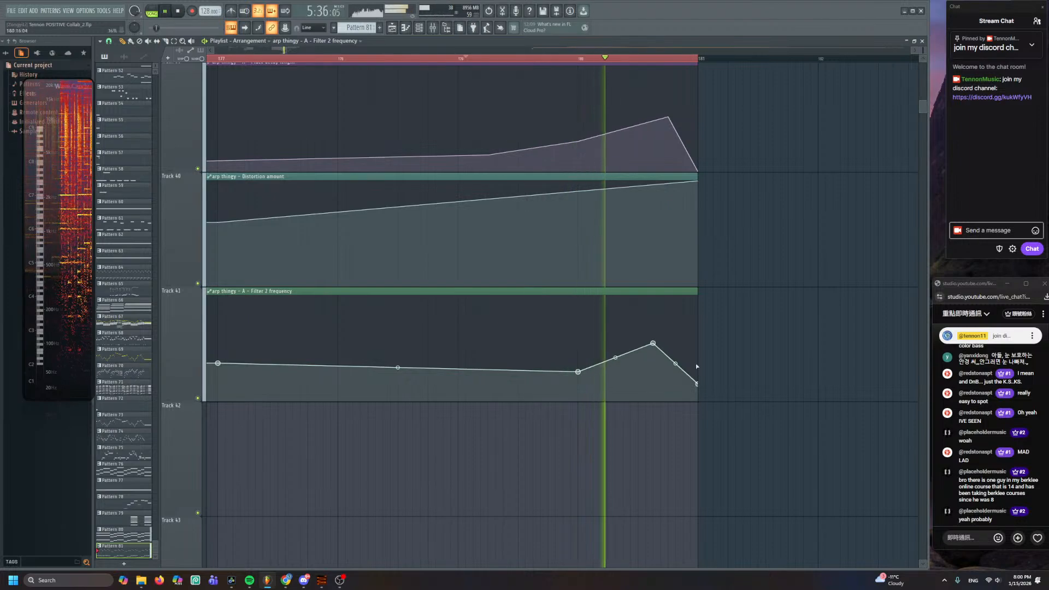
{"action": "left_click_drag", "start_coordinate": [704, 386], "coordinate": [702, 398]}
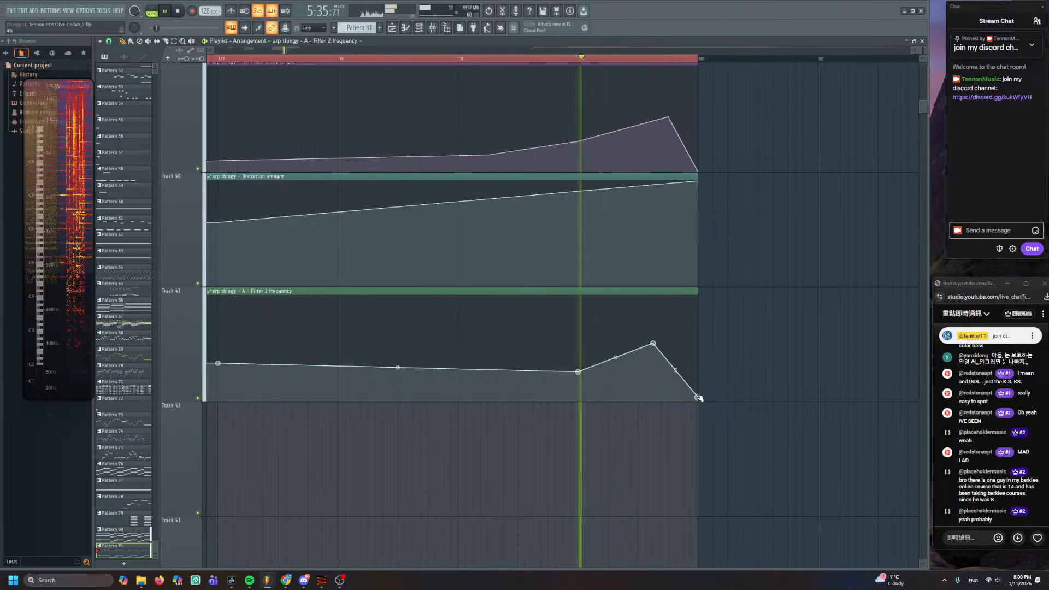
{"action": "left_click_drag", "start_coordinate": [698, 398], "coordinate": [699, 380]}
- Check the arp thingy Harmor settings from the Unsorted channel group while the section plays
{"action": "scroll", "coordinate": [619, 258], "scroll_direction": "down", "scroll_amount": 2}
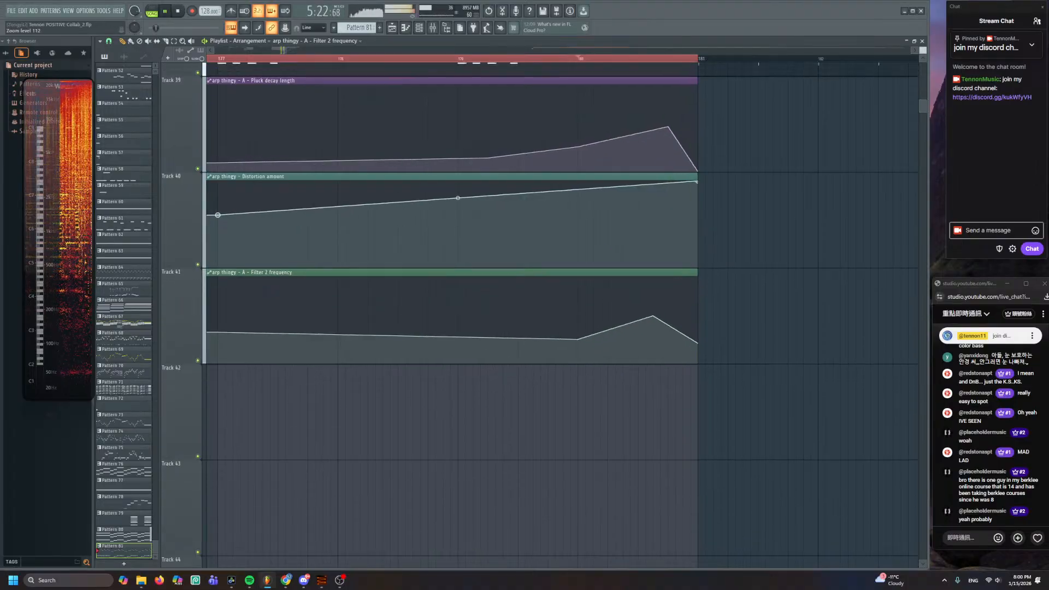
{"action": "scroll", "coordinate": [601, 279], "scroll_direction": "down", "scroll_amount": 3}
{"action": "scroll", "coordinate": [599, 280], "scroll_direction": "down", "scroll_amount": 5}
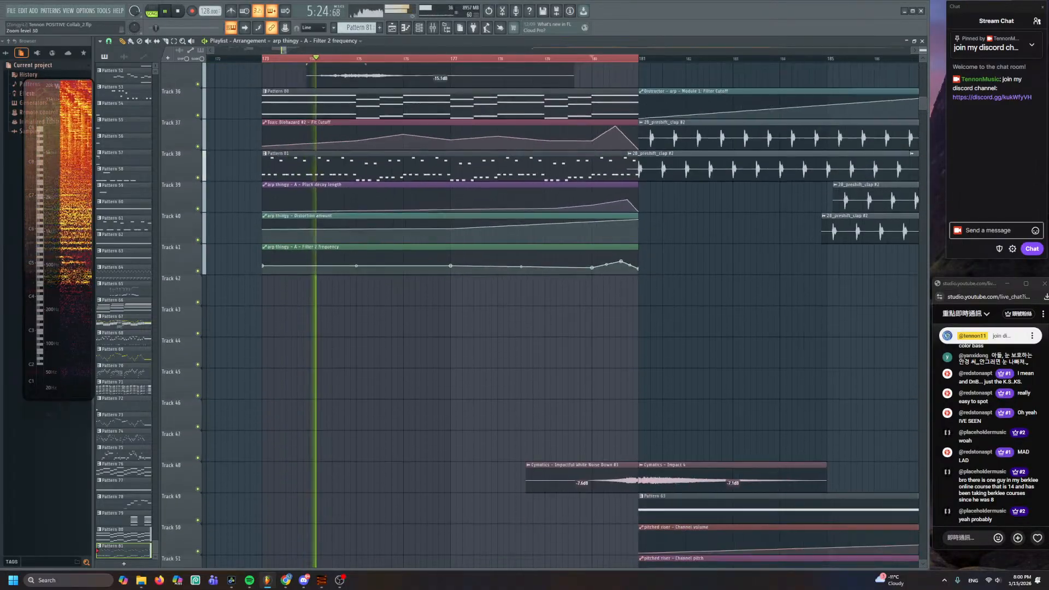
{"action": "scroll", "coordinate": [409, 145], "scroll_direction": "down", "scroll_amount": 4}
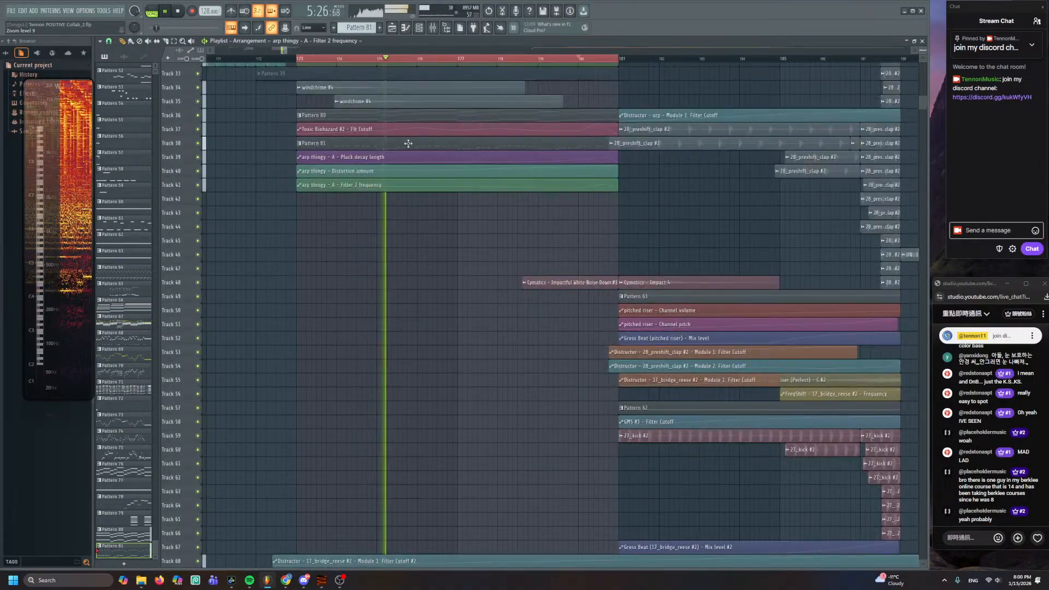
{"action": "scroll", "coordinate": [431, 171], "scroll_direction": "up", "scroll_amount": 6}
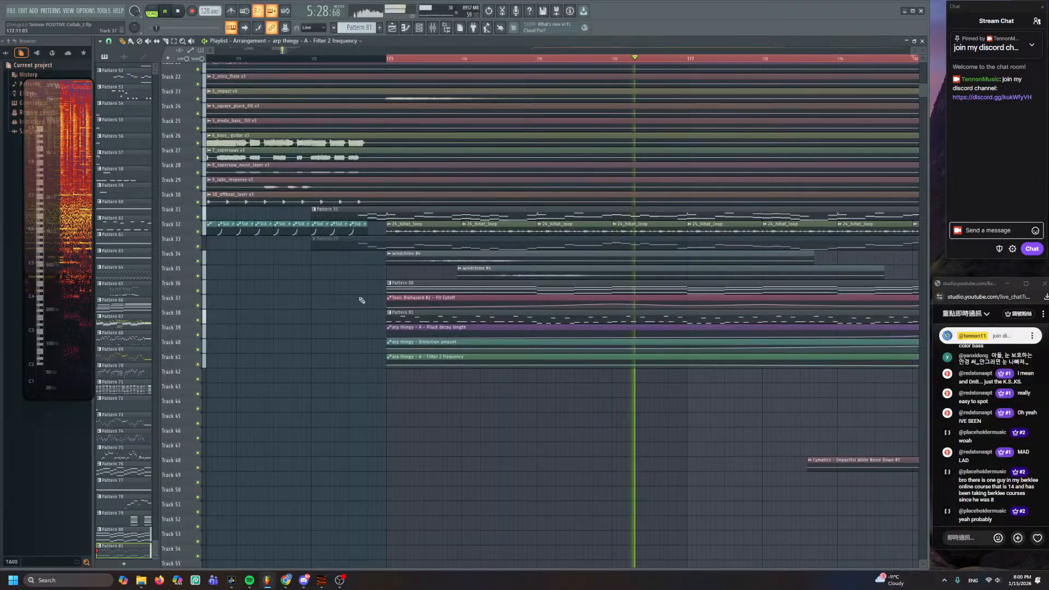
{"action": "left_click", "coordinate": [406, 28]}
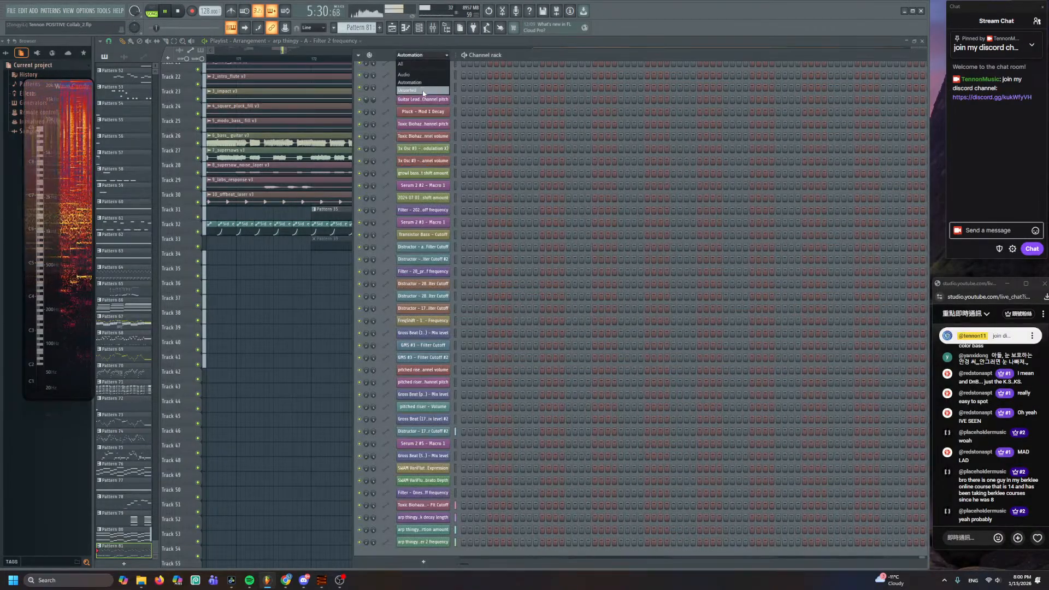
{"action": "scroll", "coordinate": [443, 277], "scroll_direction": "down", "scroll_amount": 3}
{"action": "left_click", "coordinate": [432, 310]}
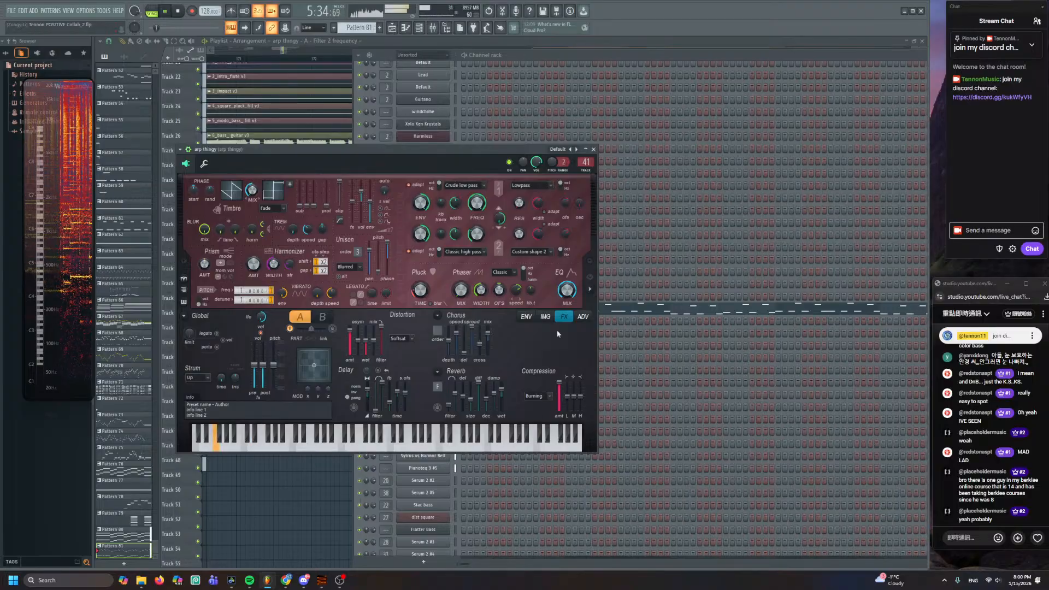
{"action": "left_click", "coordinate": [300, 476]}
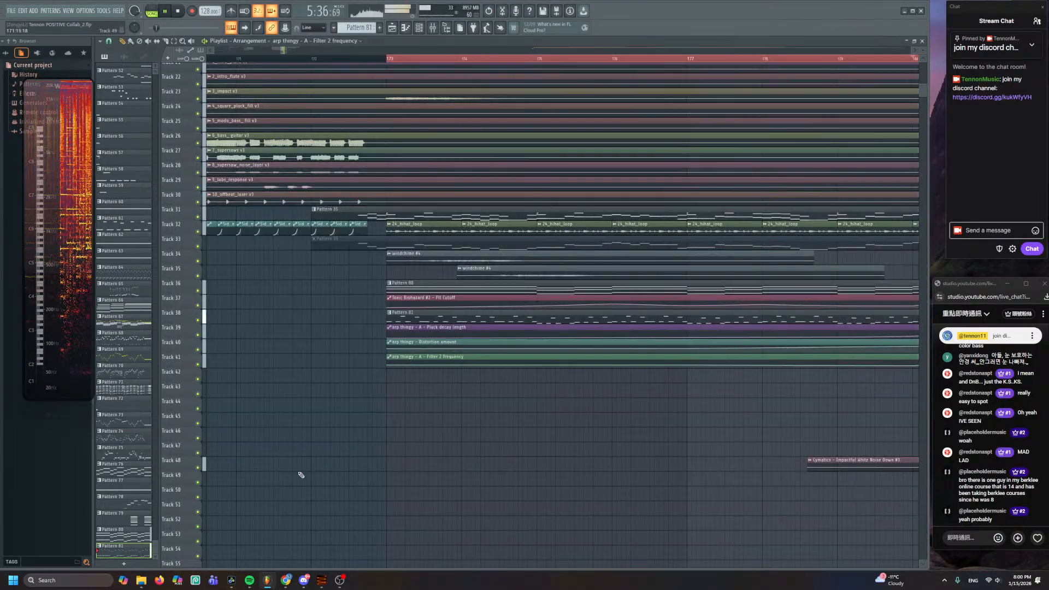
- Play the transition from bar 172 and look over the stem tracks around it
{"action": "left_click", "coordinate": [321, 58]}
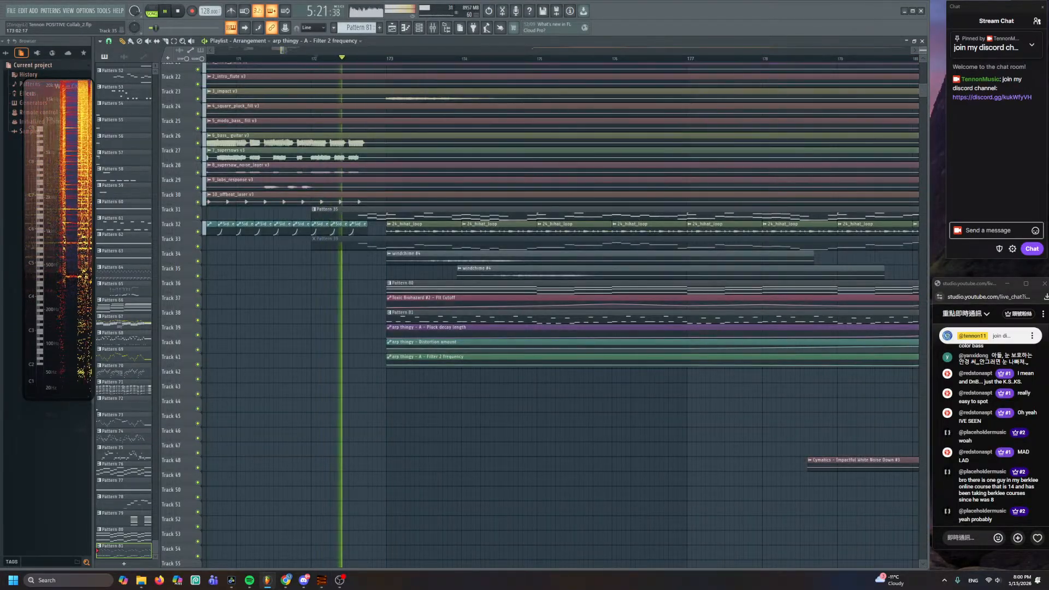
{"action": "scroll", "coordinate": [415, 290], "scroll_direction": "down", "scroll_amount": 2, "text": "ctrl"}
{"action": "scroll", "coordinate": [416, 290], "scroll_direction": "down", "scroll_amount": 1}
{"action": "scroll", "coordinate": [416, 290], "scroll_direction": "up", "scroll_amount": 13}
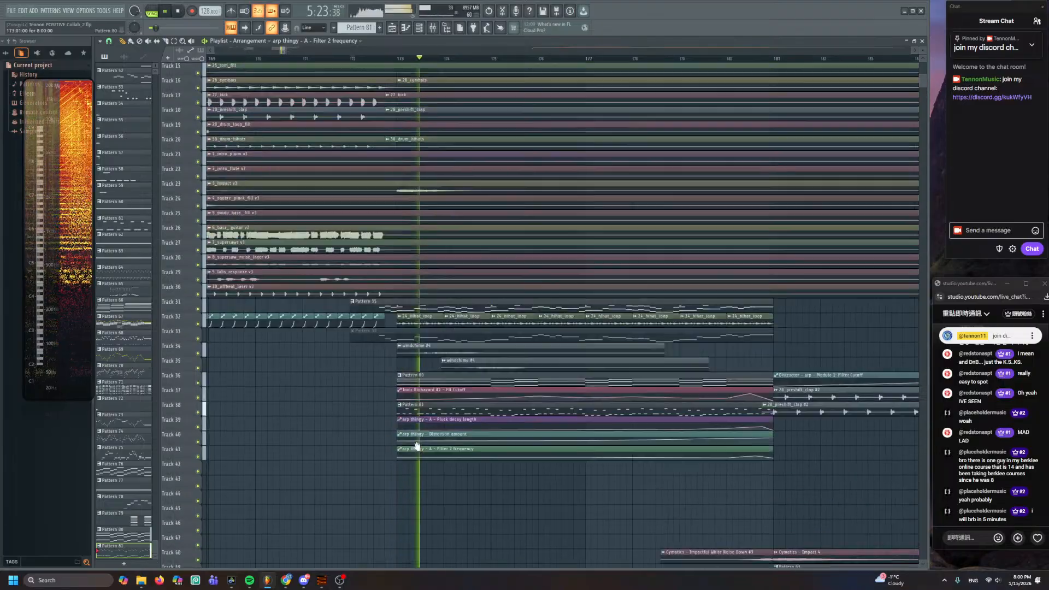
{"action": "key", "text": "space"}
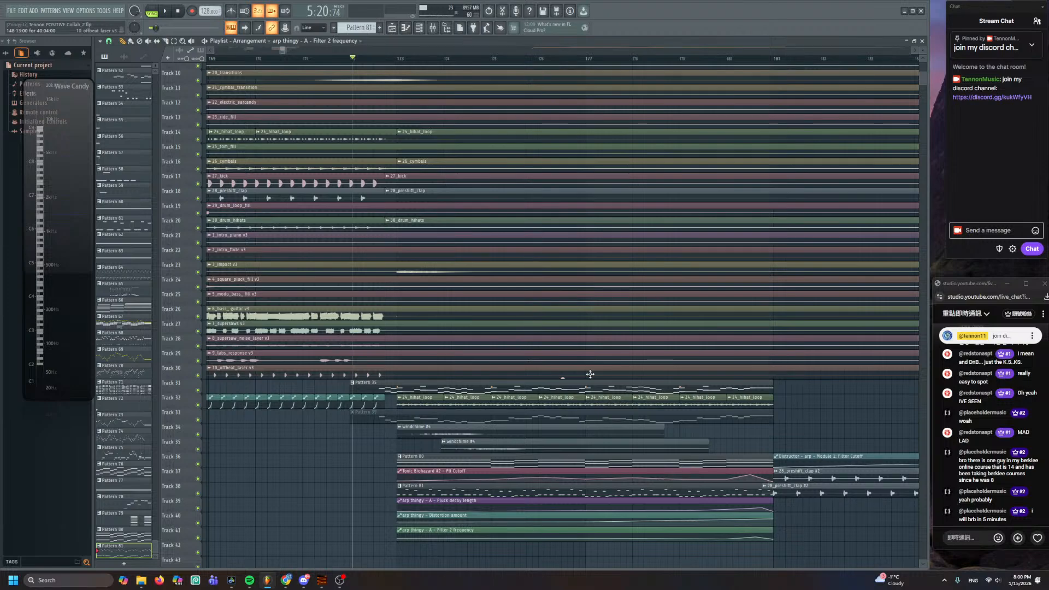
{"action": "scroll", "coordinate": [591, 375], "scroll_direction": "up", "scroll_amount": 8}
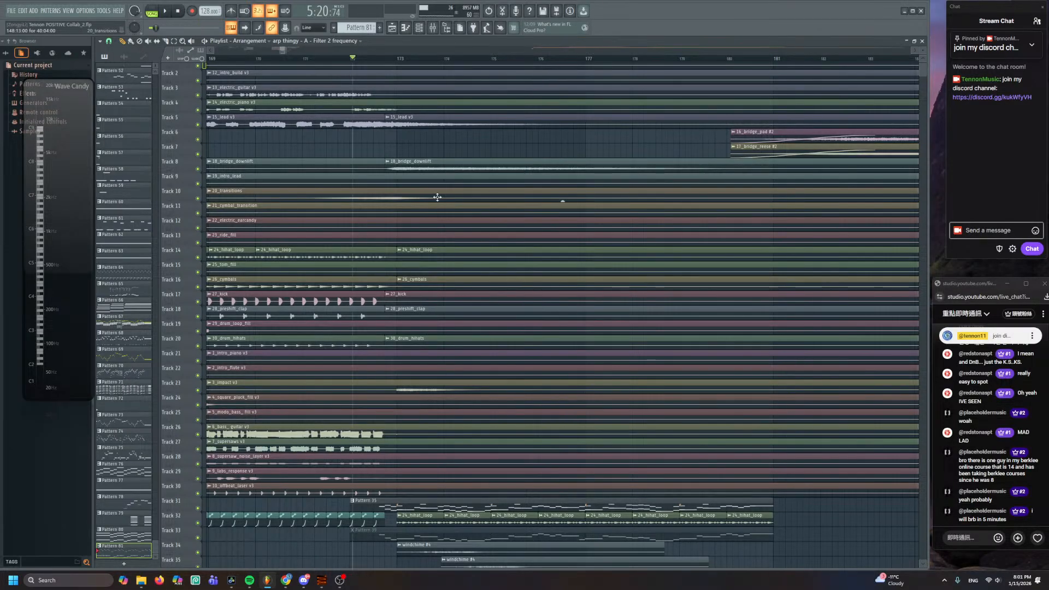
{"action": "scroll", "coordinate": [481, 262], "scroll_direction": "up", "scroll_amount": 2}
{"action": "scroll", "coordinate": [506, 253], "scroll_direction": "up", "scroll_amount": 3, "text": "ctrl"}
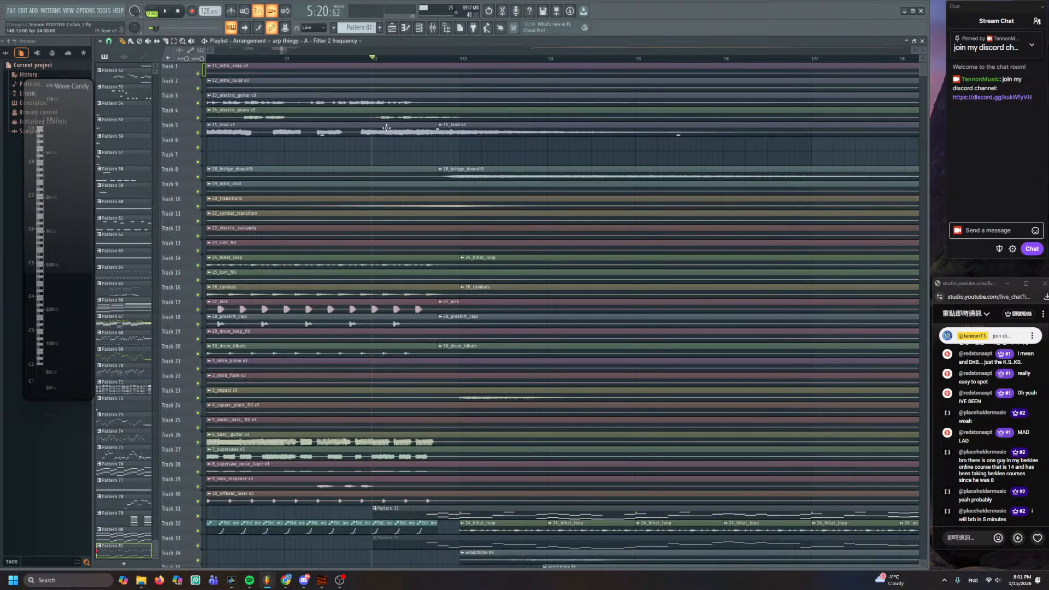
- Play the layered section through into the build-up at bar 181 and review the arrangement
{"action": "key", "text": "space"}
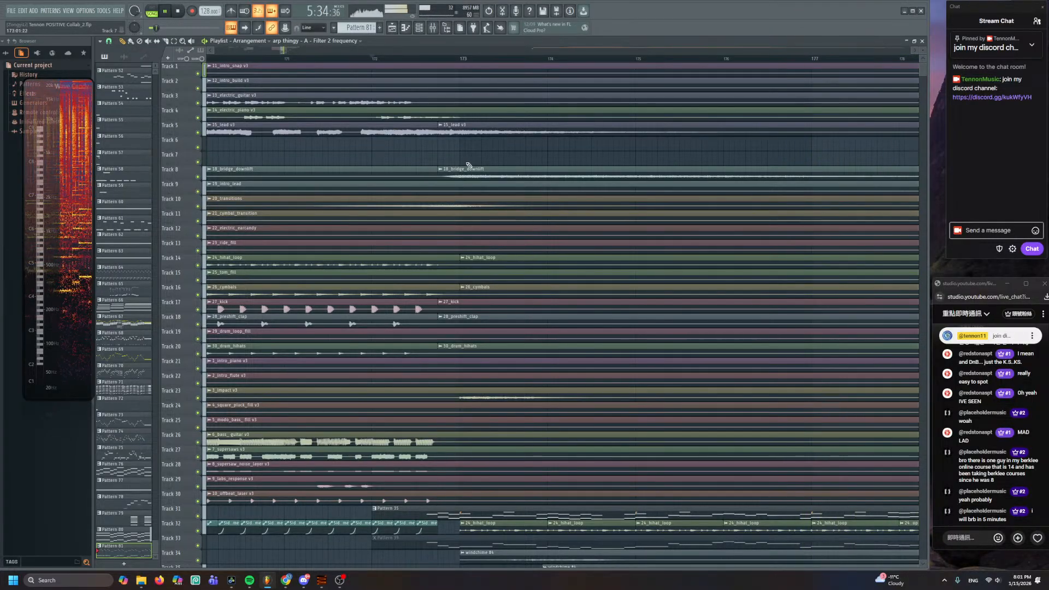
{"action": "scroll", "coordinate": [330, 159], "scroll_direction": "down", "scroll_amount": 3}
{"action": "scroll", "coordinate": [560, 207], "scroll_direction": "down", "scroll_amount": 3, "text": "ctrl"}
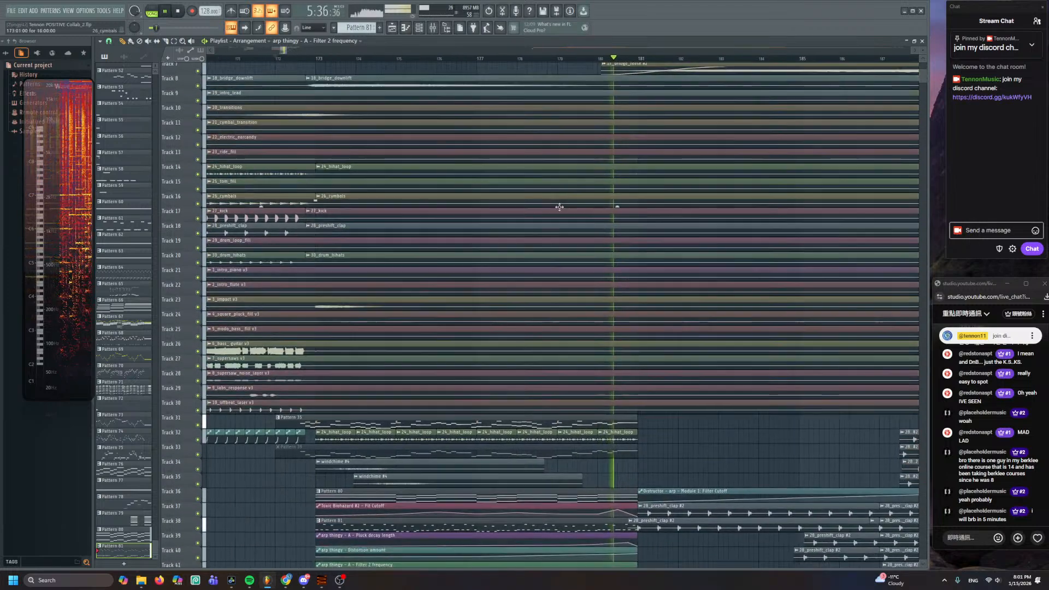
{"action": "scroll", "coordinate": [560, 207], "scroll_direction": "down", "scroll_amount": 3}
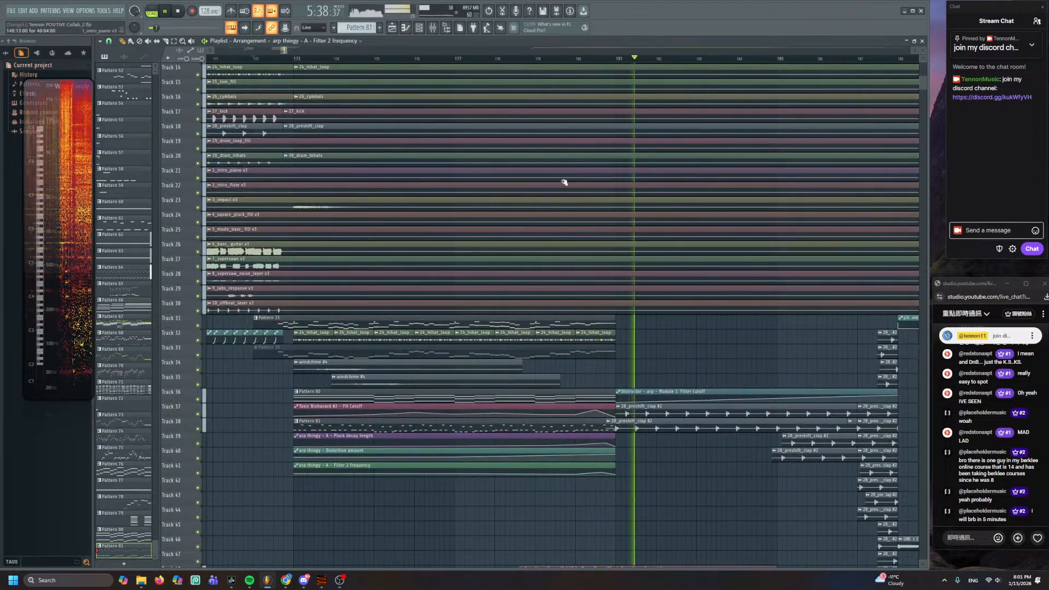
{"action": "scroll", "coordinate": [564, 182], "scroll_direction": "down", "scroll_amount": 3}
{"action": "scroll", "coordinate": [543, 112], "scroll_direction": "up", "scroll_amount": 3, "text": "ctrl"}
{"action": "key", "text": "space"}
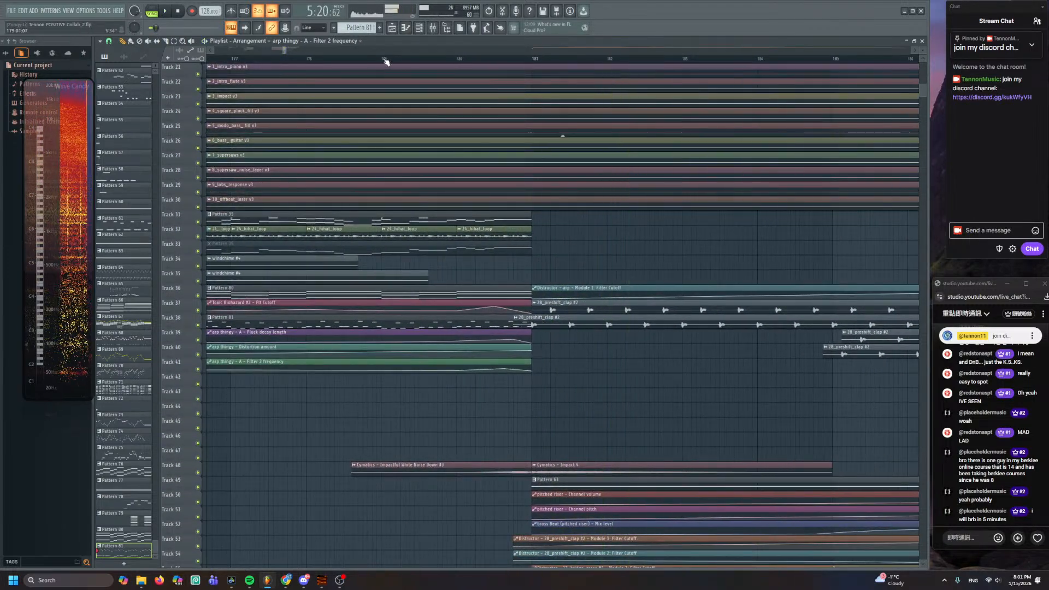
- Play from bar 179, select the Master mixer track and add Distructor to its effect slot 3
{"action": "left_click", "coordinate": [385, 62]}
{"action": "key", "text": "space"}
{"action": "left_click", "coordinate": [433, 28]}
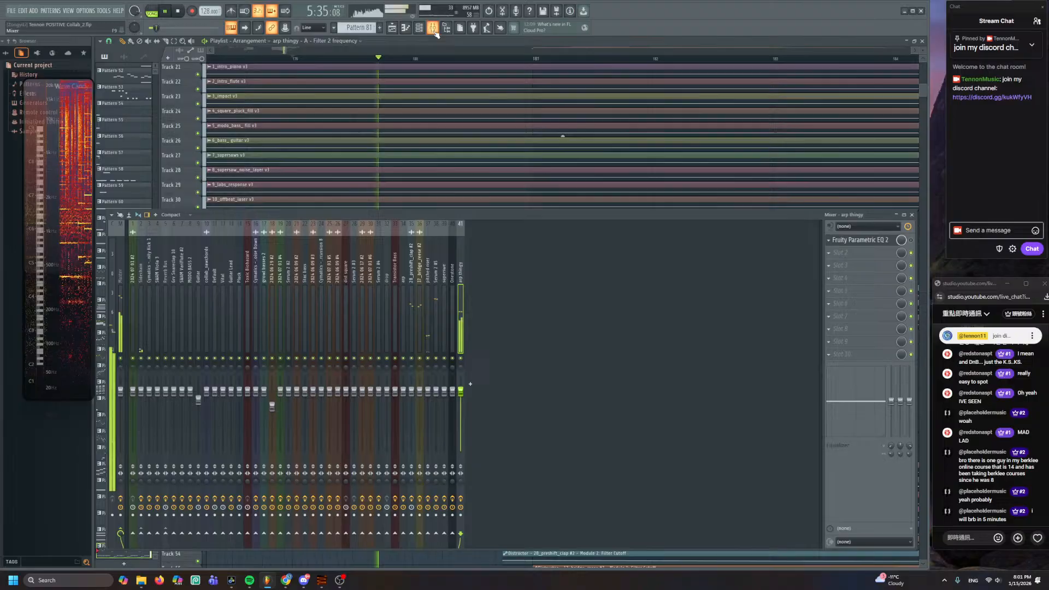
{"action": "left_click", "coordinate": [121, 266]}
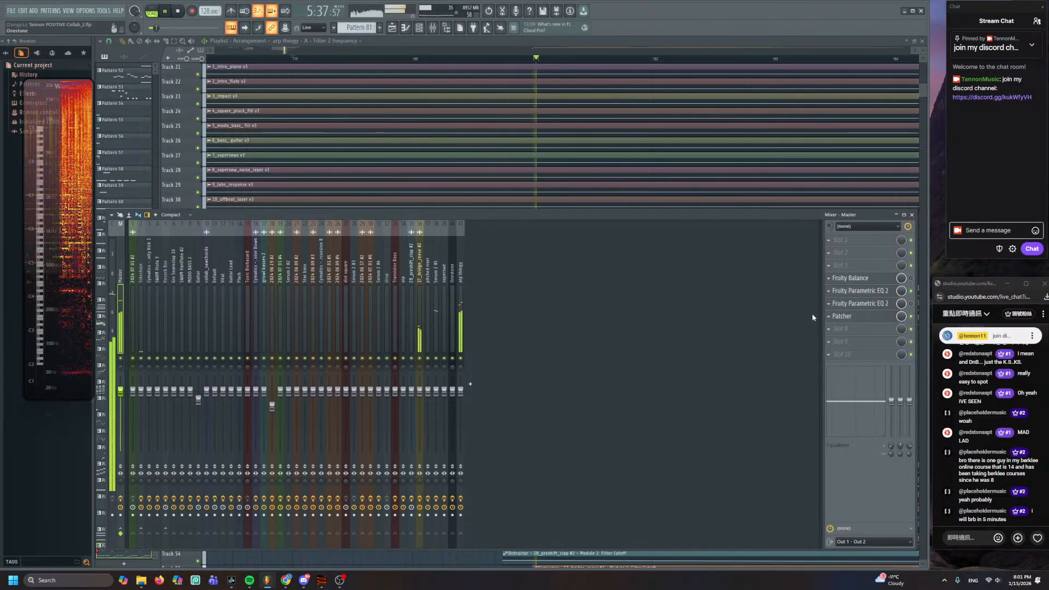
{"action": "key", "text": "space"}
{"action": "left_click", "coordinate": [842, 265]}
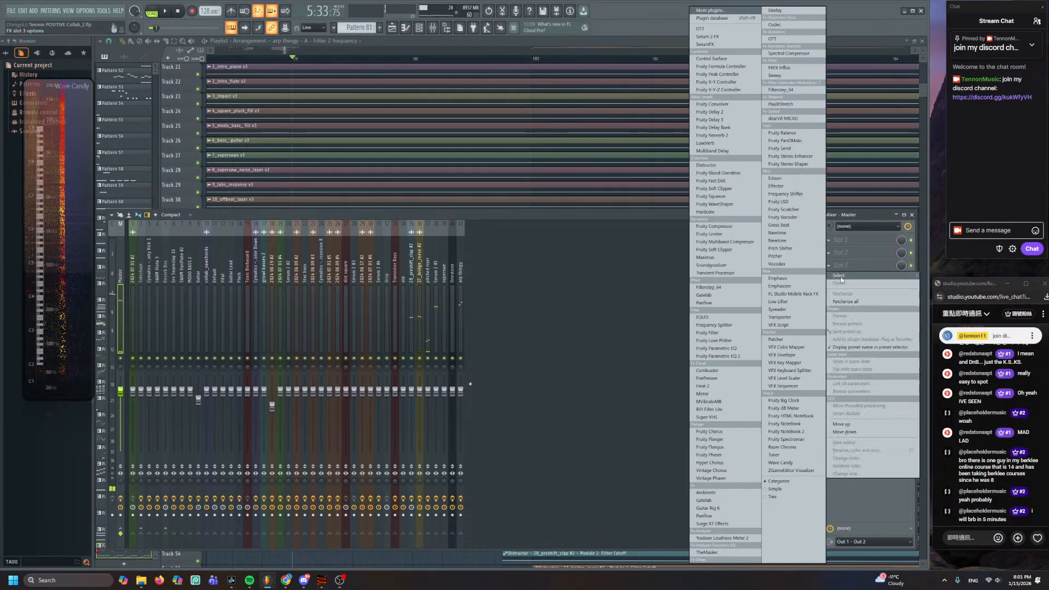
{"action": "left_click", "coordinate": [706, 165]}
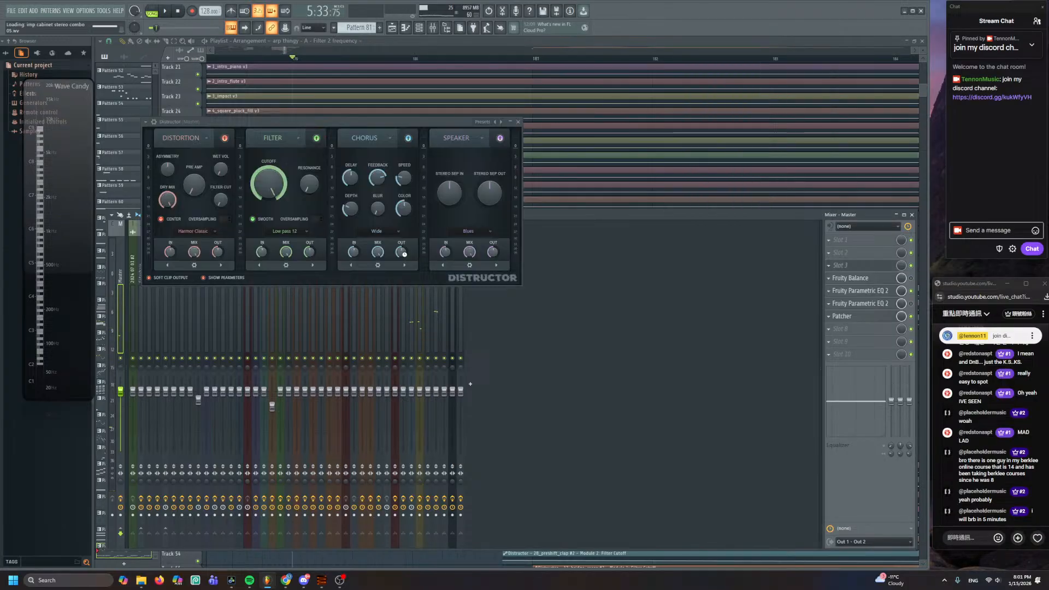
- Load Distructor's Empty preset and add a Filter module in its first slot
{"action": "left_click", "coordinate": [499, 121]}
{"action": "left_click", "coordinate": [514, 164]}
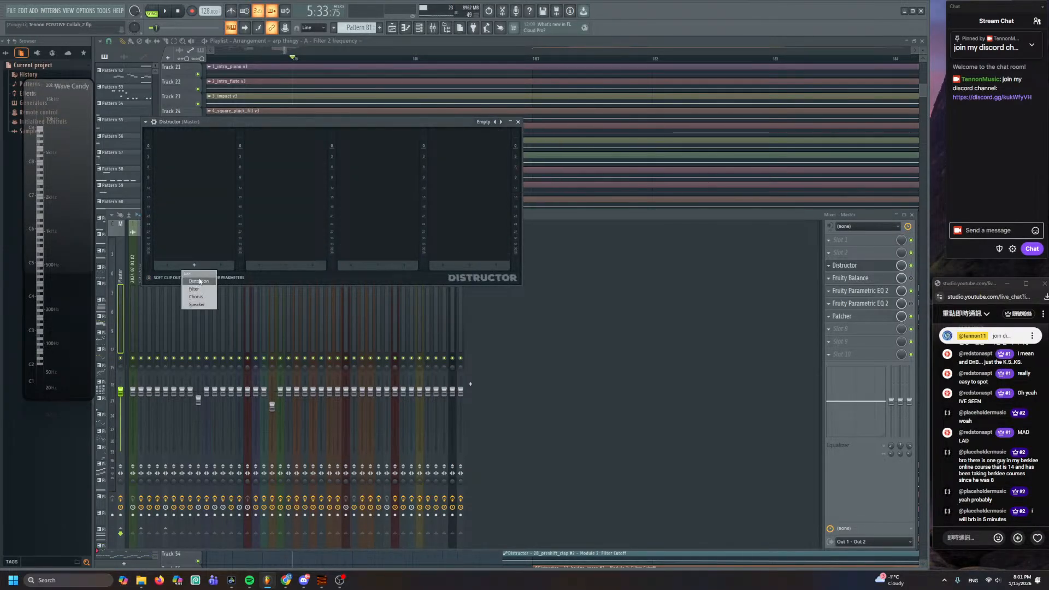
{"action": "left_click", "coordinate": [200, 289]}
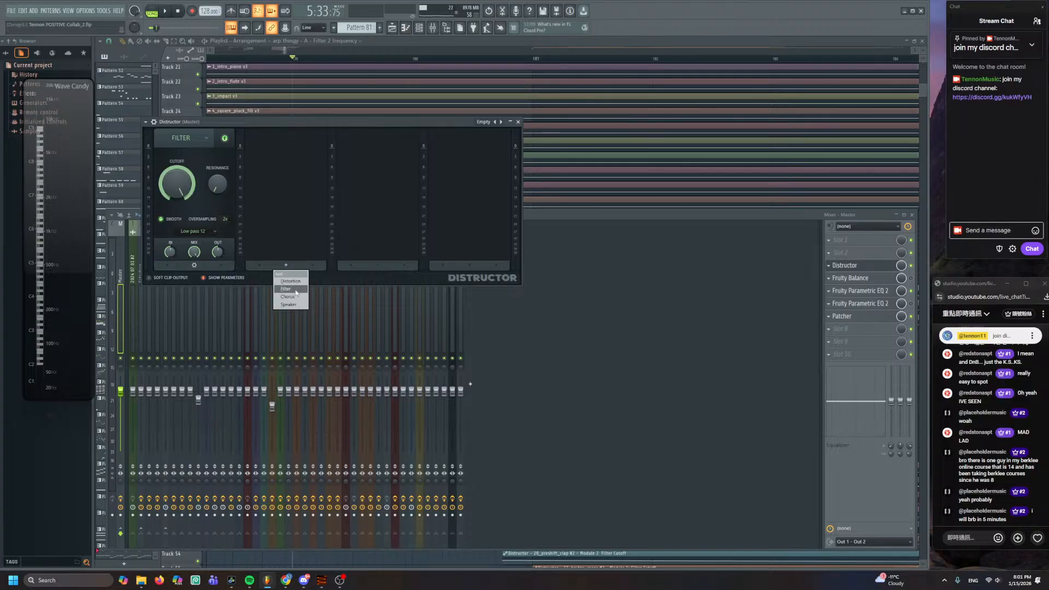
- Add a second Filter module to the master's Distructor and set its filter type to High pass 12
{"action": "left_click", "coordinate": [297, 293]}
{"action": "left_click", "coordinate": [283, 231]}
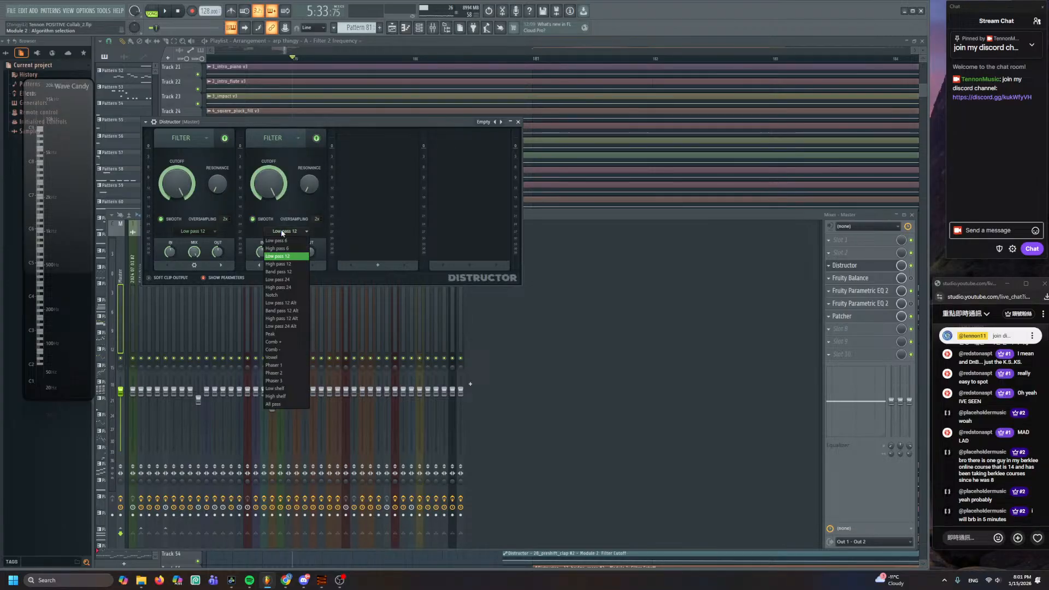
{"action": "left_click", "coordinate": [293, 264]}
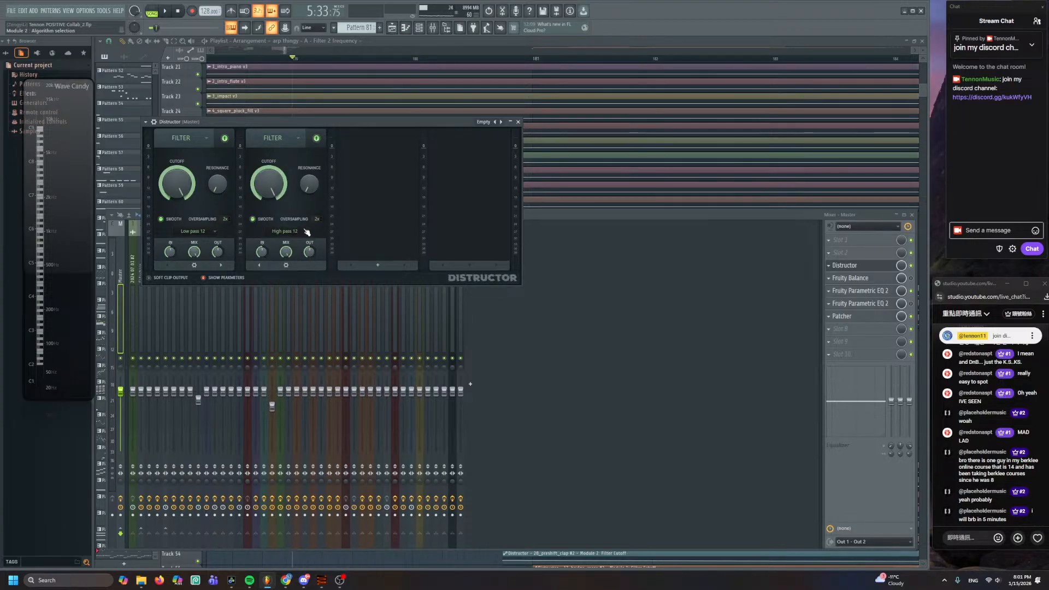
- Select the one-bar range from bar 180 to bar 181 in the playlist and play it briefly
{"action": "left_click", "coordinate": [443, 53]}
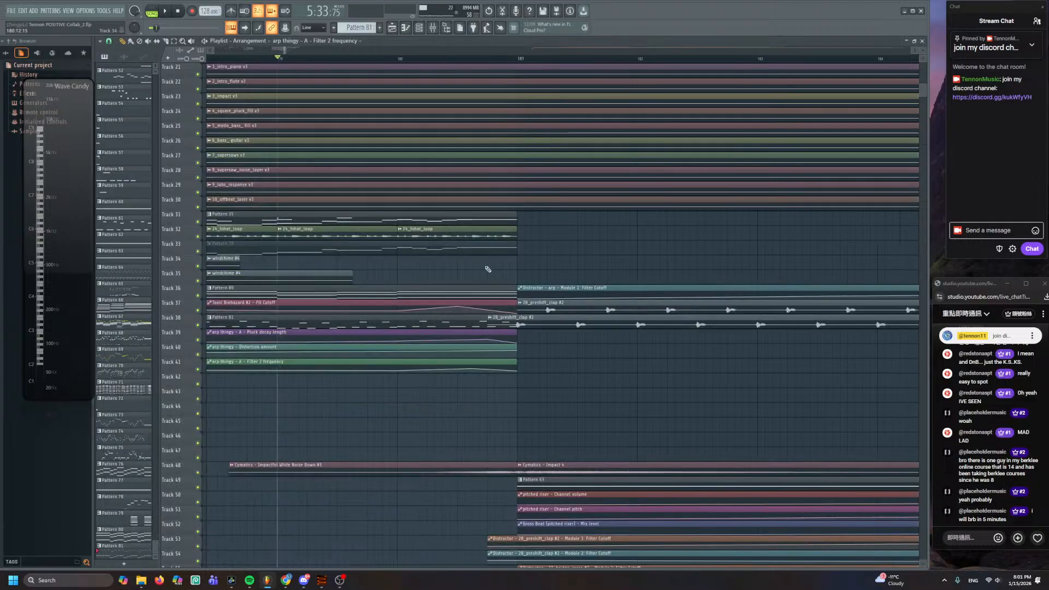
{"action": "scroll", "coordinate": [541, 242], "scroll_direction": "down", "scroll_amount": 2}
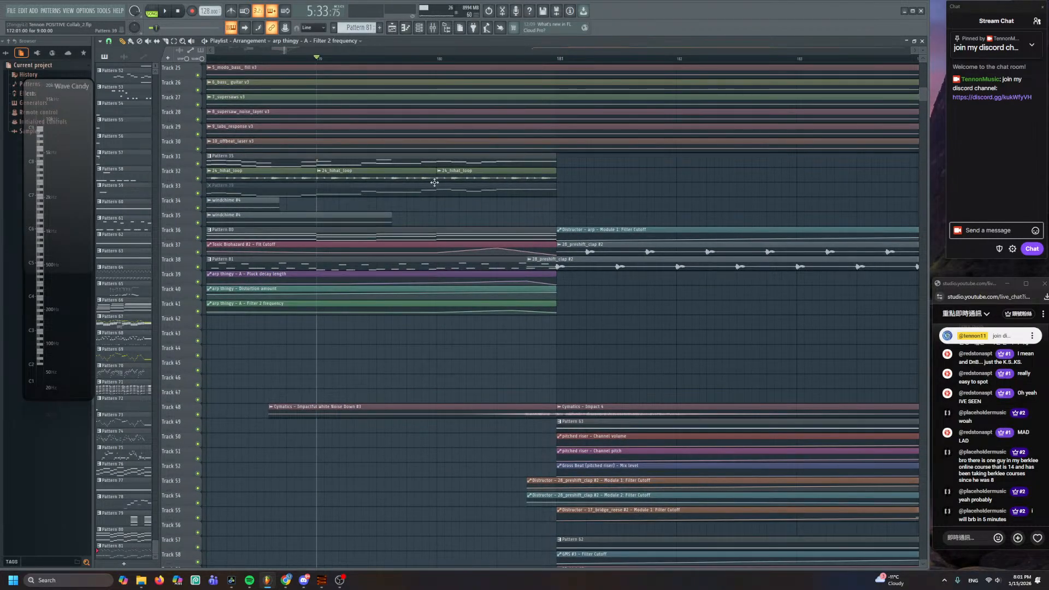
{"action": "left_click_drag", "start_coordinate": [440, 59], "coordinate": [556, 58]}
{"action": "key", "text": "space"}
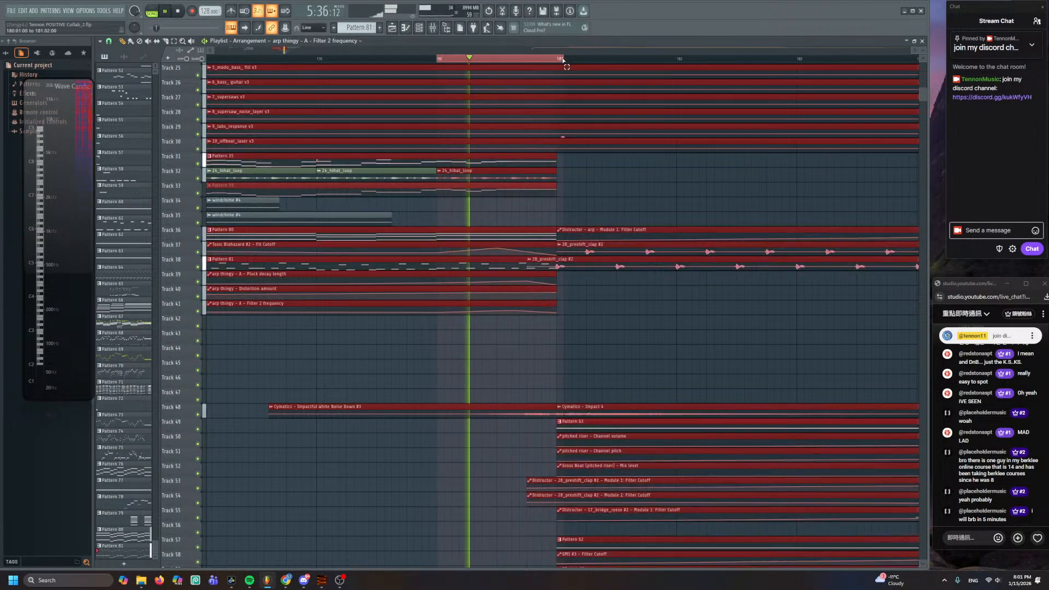
{"action": "left_click", "coordinate": [432, 28]}
{"action": "key", "text": "space"}
- Create automation clips over the selected bar for the filter cutoffs of Distructor modules 1 and 2 on the master
{"action": "left_click", "coordinate": [846, 265]}
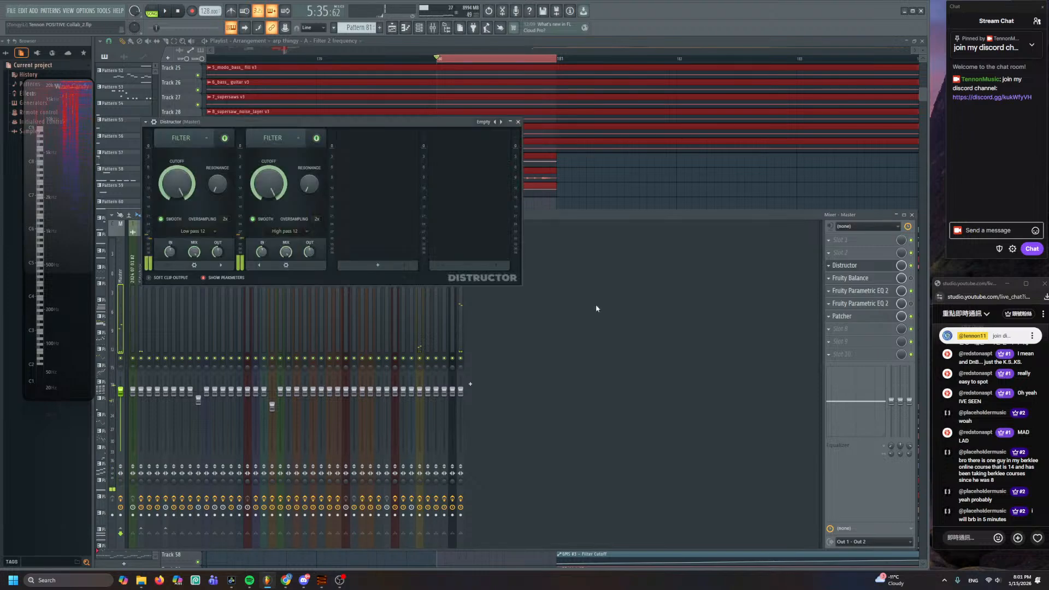
{"action": "right_click", "coordinate": [278, 180]}
{"action": "key", "text": "Escape"}
{"action": "left_click", "coordinate": [296, 232]}
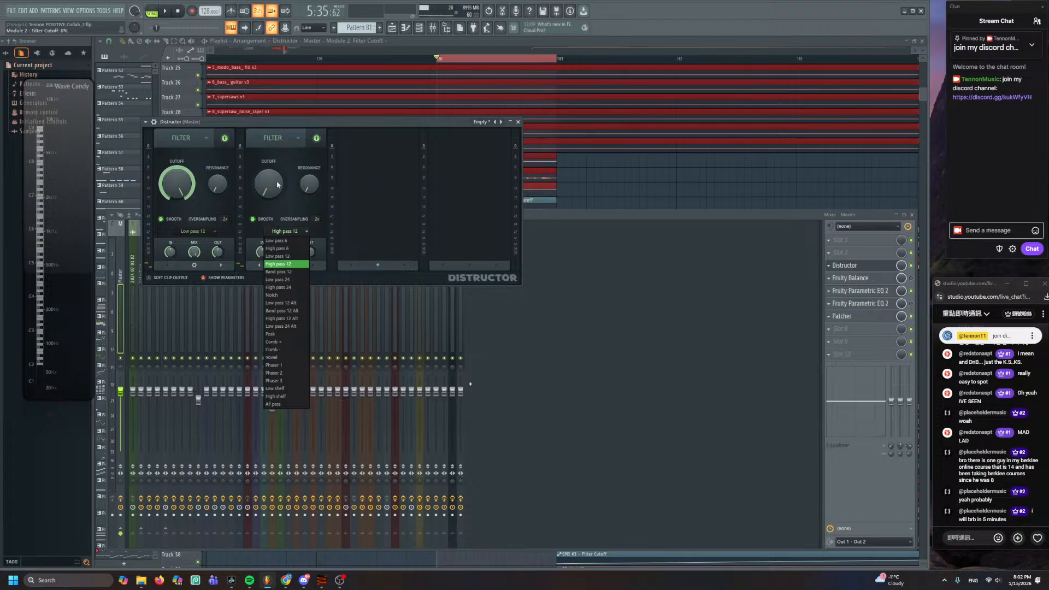
{"action": "right_click", "coordinate": [276, 183]}
{"action": "left_click", "coordinate": [296, 227]}
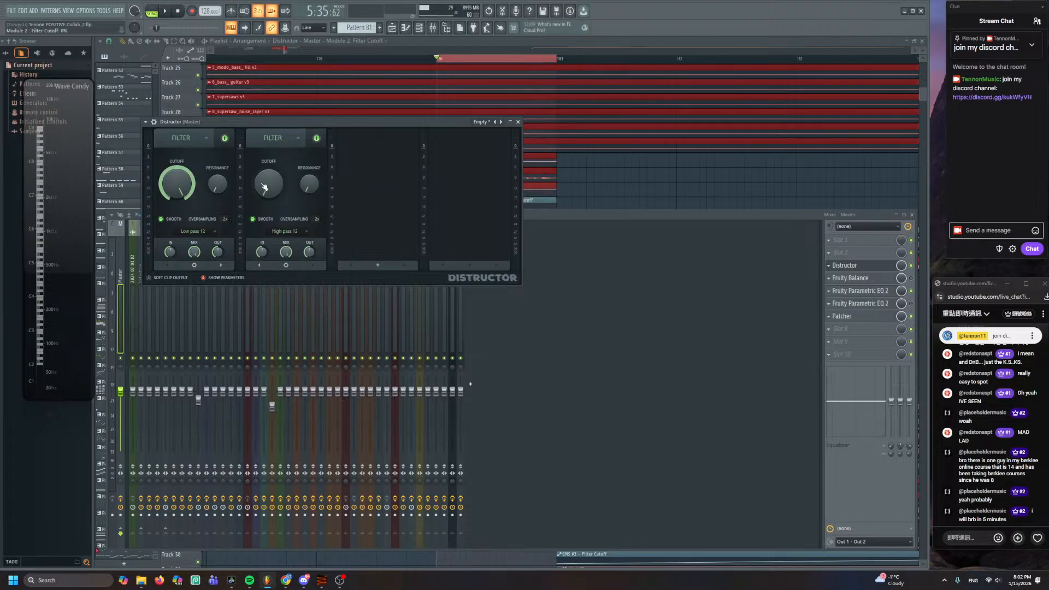
- Shape the Module 2 Filter Cutoff clip to rise to a mid-height peak at 180:13:00 and fall back by the bar's end
{"action": "key", "text": "F5"}
{"action": "scroll", "coordinate": [514, 224], "scroll_direction": "up", "scroll_amount": 5}
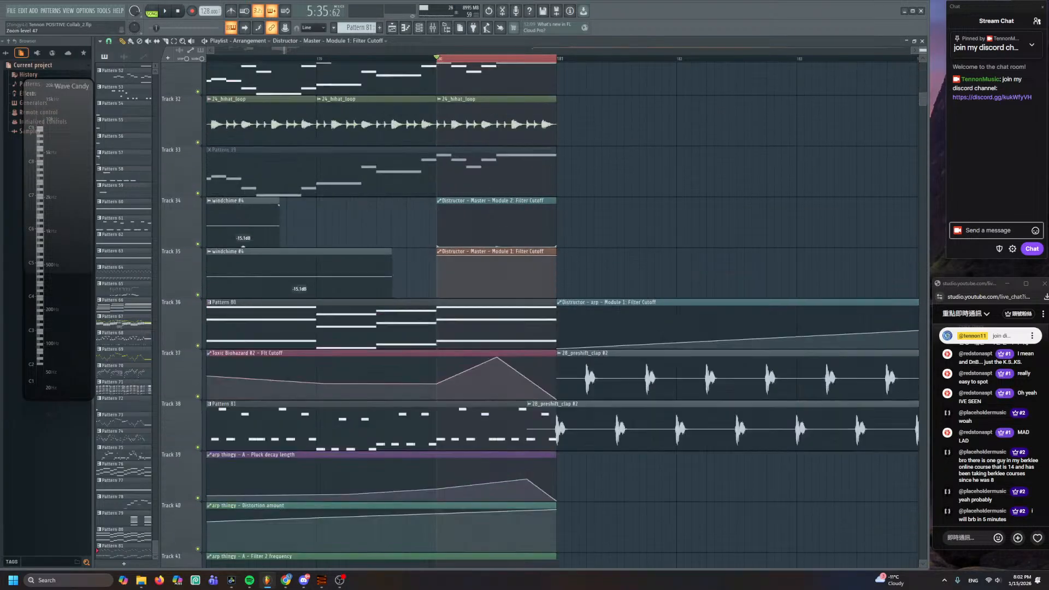
{"action": "scroll", "coordinate": [515, 224], "scroll_direction": "up", "scroll_amount": 3}
{"action": "left_click_drag", "start_coordinate": [537, 225], "coordinate": [537, 250]}
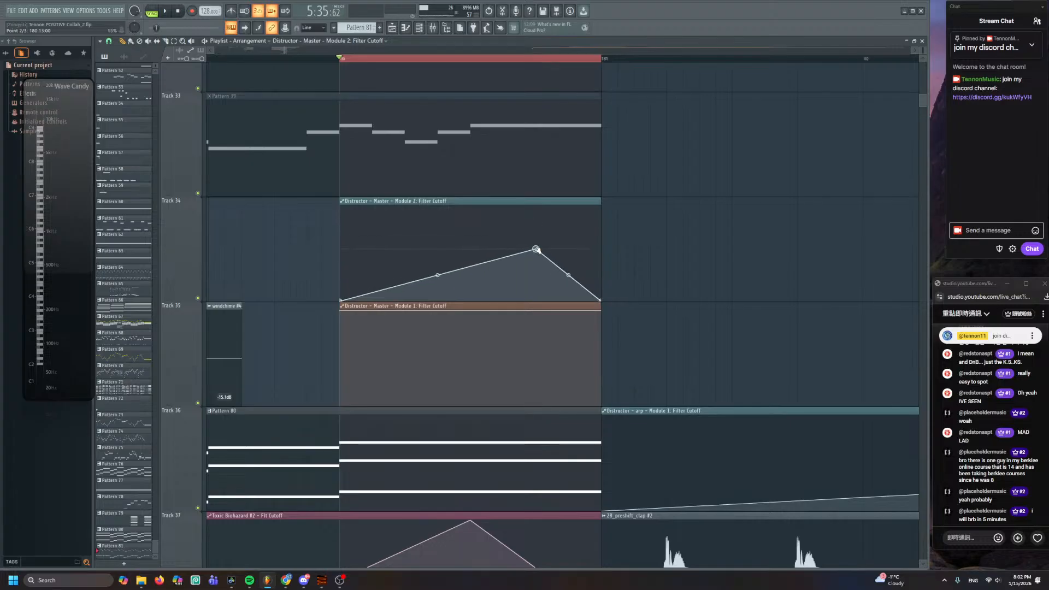
- Add a V-shaped dip in the middle of the Module 1 Filter Cutoff clip and play the result
{"action": "key", "text": "space"}
{"action": "left_click_drag", "start_coordinate": [529, 358], "coordinate": [470, 347]}
{"action": "key", "text": "space"}
{"action": "key", "text": "space"}
{"action": "key", "text": "space"}
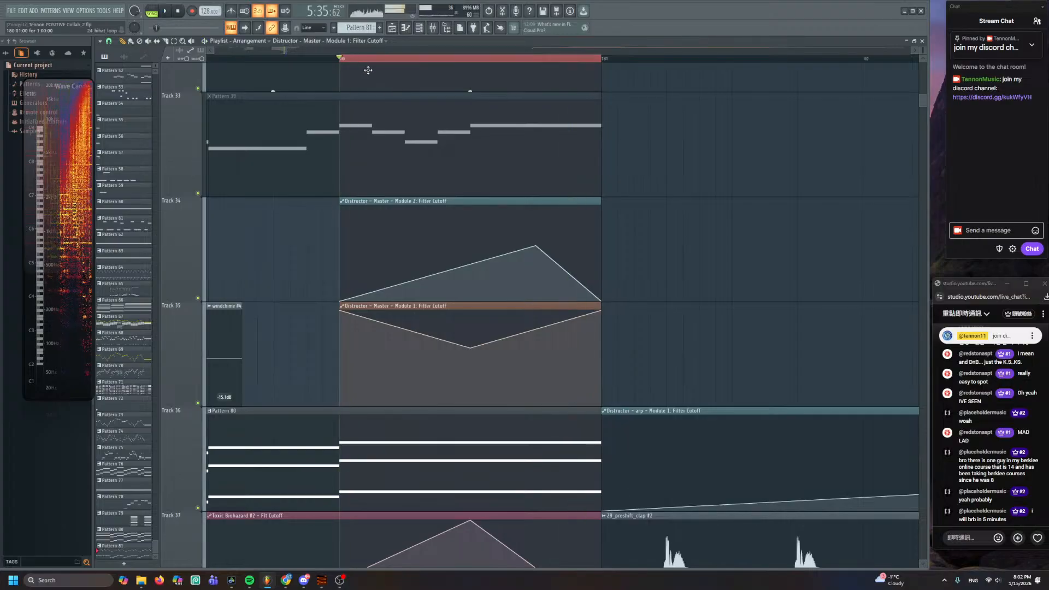
- Clear the time selection and listen from bar 180 through the following section while checking the arrangement
{"action": "left_click", "coordinate": [338, 59]}
{"action": "scroll", "coordinate": [662, 210], "scroll_direction": "down", "scroll_amount": 3}
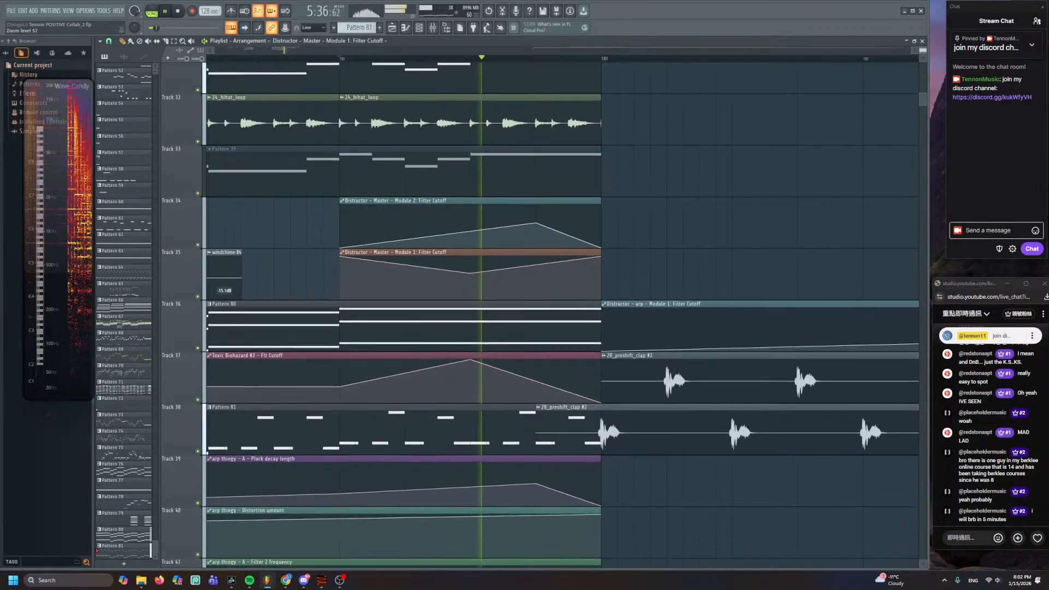
{"action": "scroll", "coordinate": [661, 211], "scroll_direction": "down", "scroll_amount": 4}
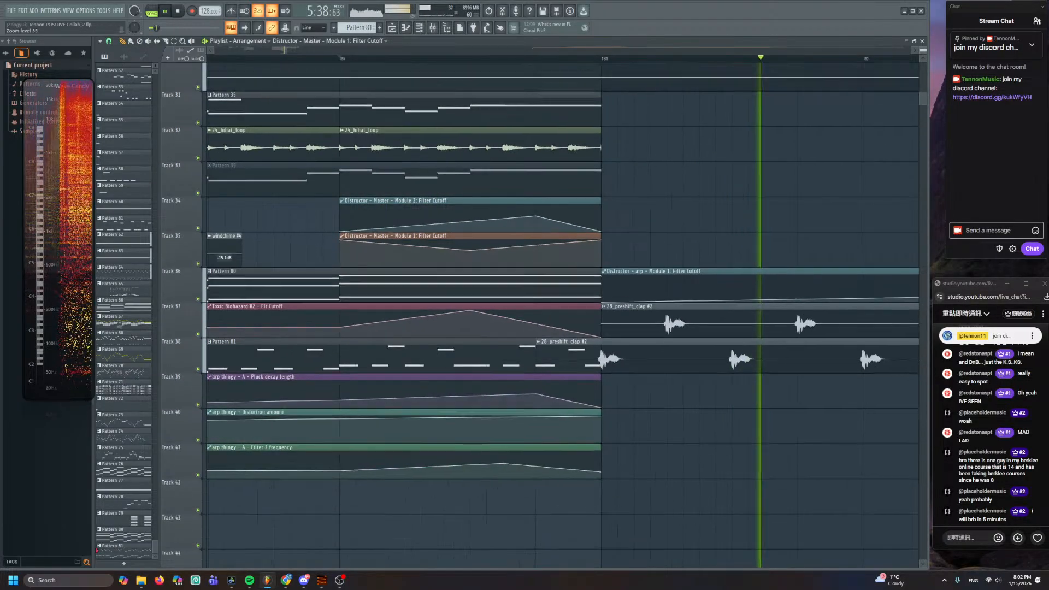
{"action": "scroll", "coordinate": [661, 206], "scroll_direction": "down", "scroll_amount": 3}
{"action": "scroll", "coordinate": [659, 207], "scroll_direction": "down", "scroll_amount": 4}
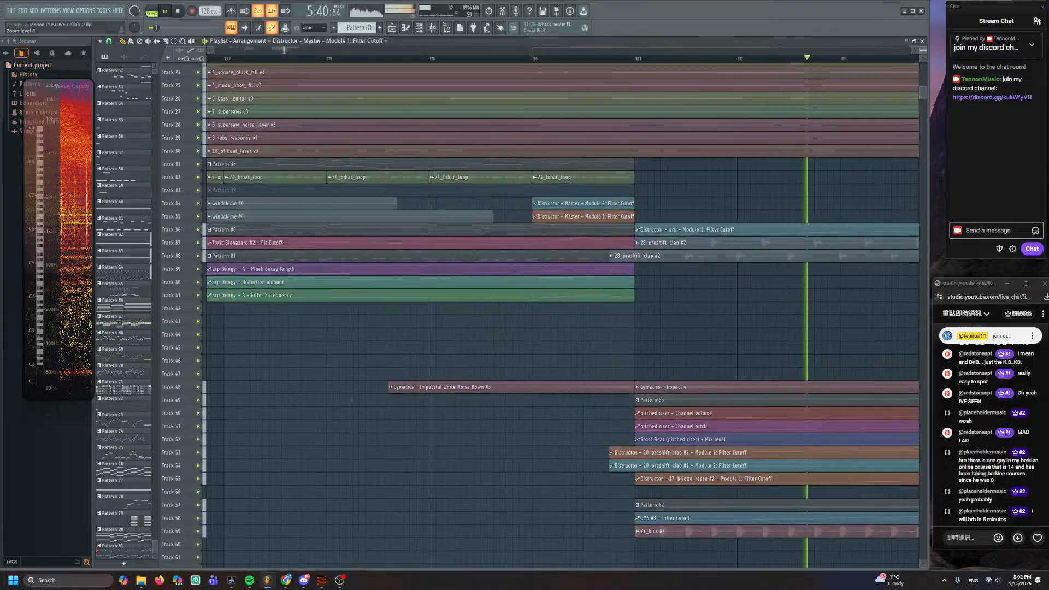
{"action": "scroll", "coordinate": [658, 208], "scroll_direction": "down", "scroll_amount": 5}
{"action": "scroll", "coordinate": [530, 342], "scroll_direction": "up", "scroll_amount": 8}
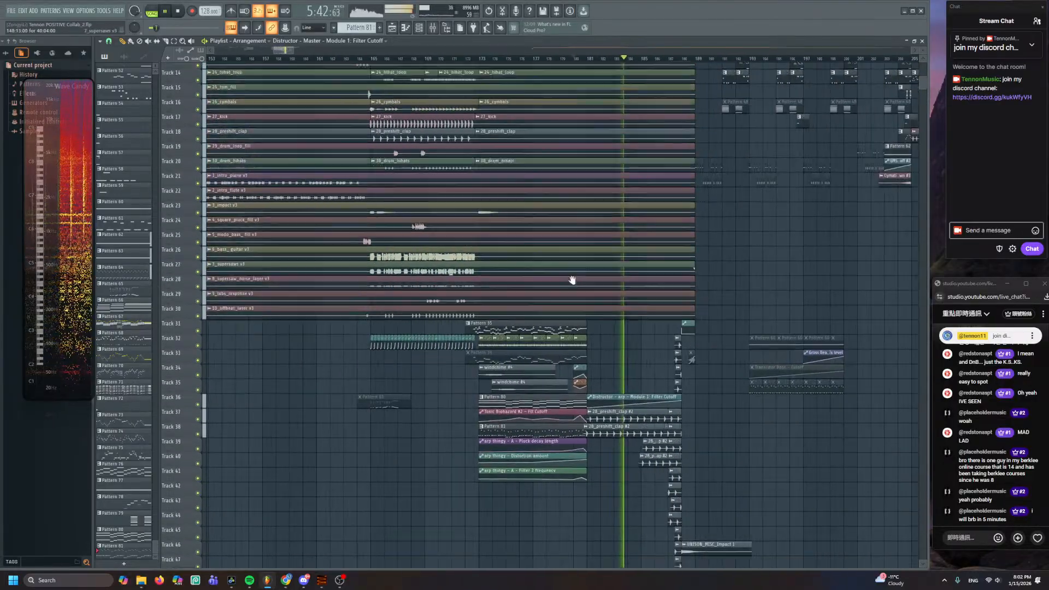
{"action": "scroll", "coordinate": [530, 342], "scroll_direction": "up", "scroll_amount": 2}
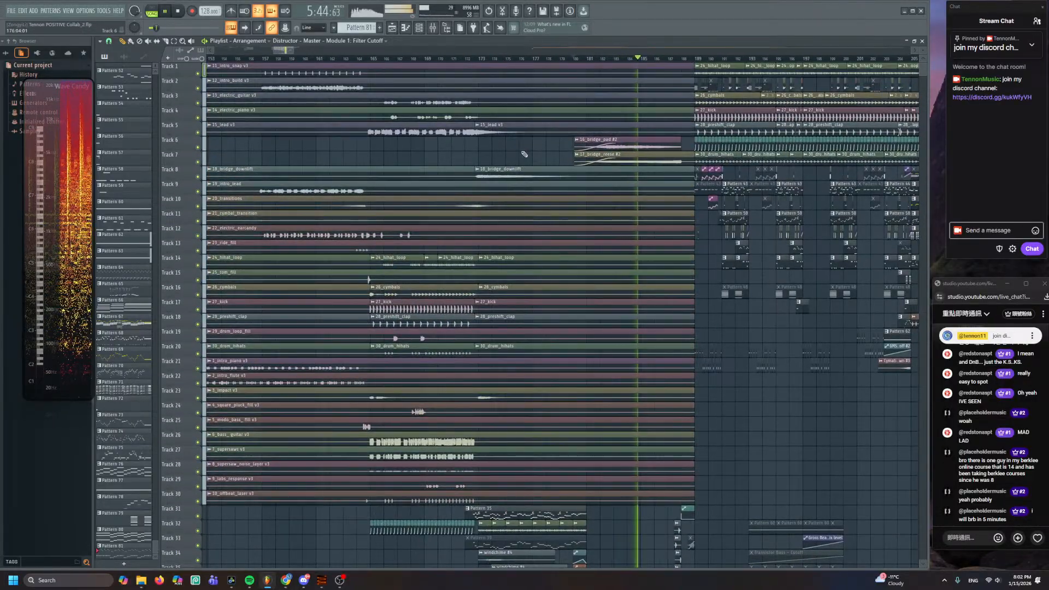
{"action": "scroll", "coordinate": [524, 154], "scroll_direction": "up", "scroll_amount": 3}
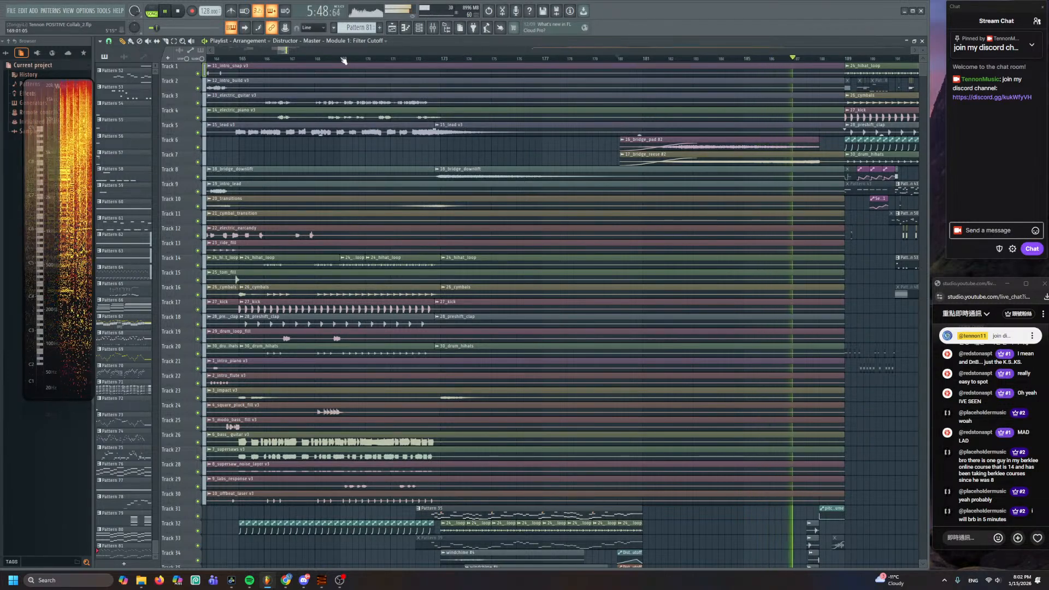
- Play the arrangement from around bar 169 to hear the filter sweep in context
{"action": "left_click", "coordinate": [344, 59]}
{"action": "scroll", "coordinate": [450, 216], "scroll_direction": "down", "scroll_amount": 5}
{"action": "scroll", "coordinate": [447, 205], "scroll_direction": "up", "scroll_amount": 5}
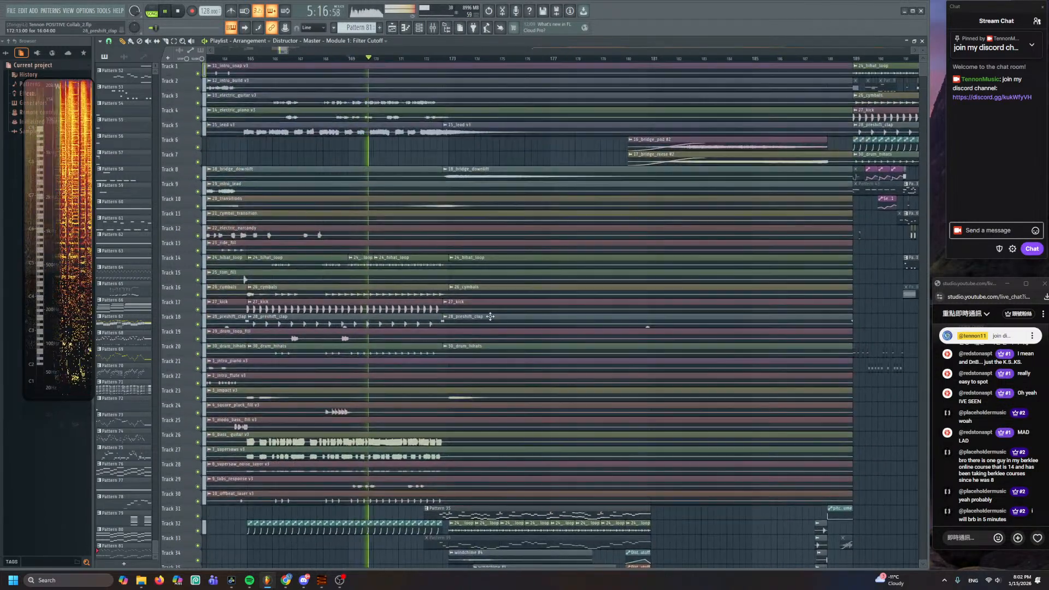
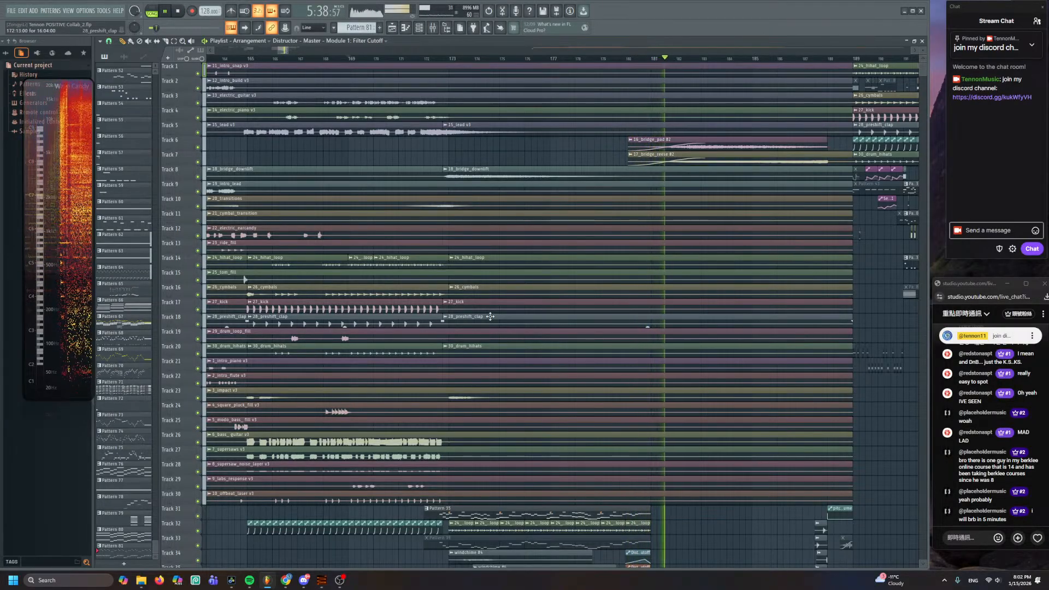
- Deepen the midpoint dip of the Module 1 Filter Cutoff automation and listen to the sweep from bar 180
{"action": "scroll", "coordinate": [490, 317], "scroll_direction": "up", "scroll_amount": 6}
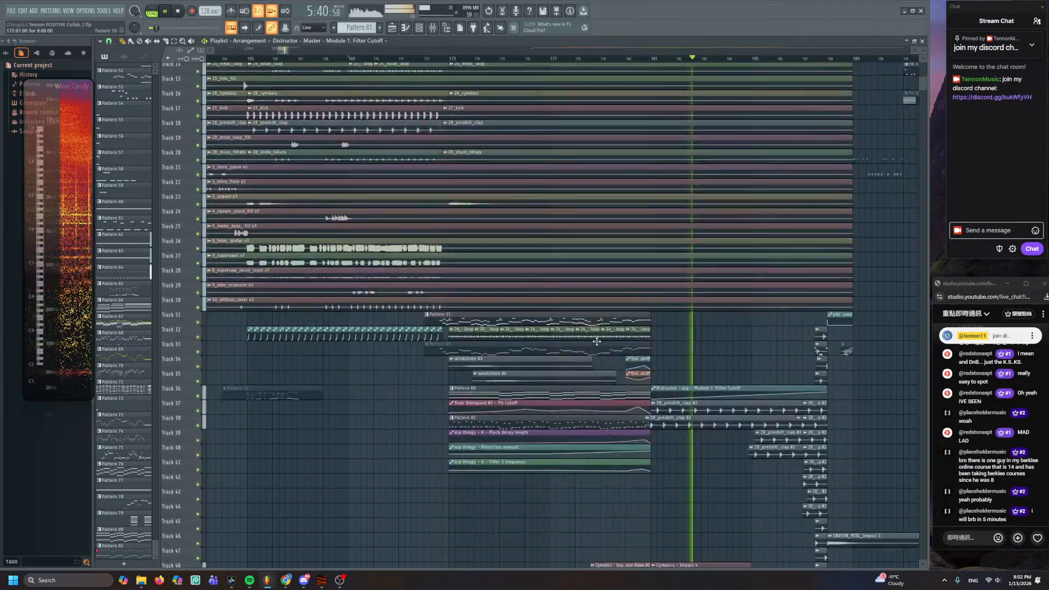
{"action": "scroll", "coordinate": [635, 363], "scroll_direction": "down", "scroll_amount": 3}
{"action": "scroll", "coordinate": [532, 284], "scroll_direction": "up", "scroll_amount": 5}
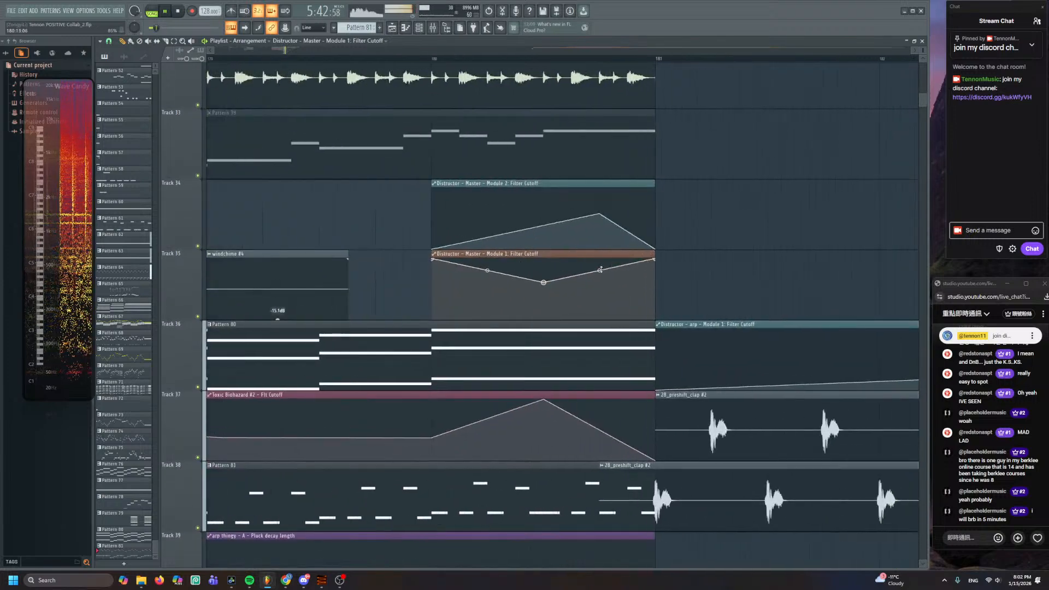
{"action": "left_click_drag", "start_coordinate": [519, 283], "coordinate": [520, 292]}
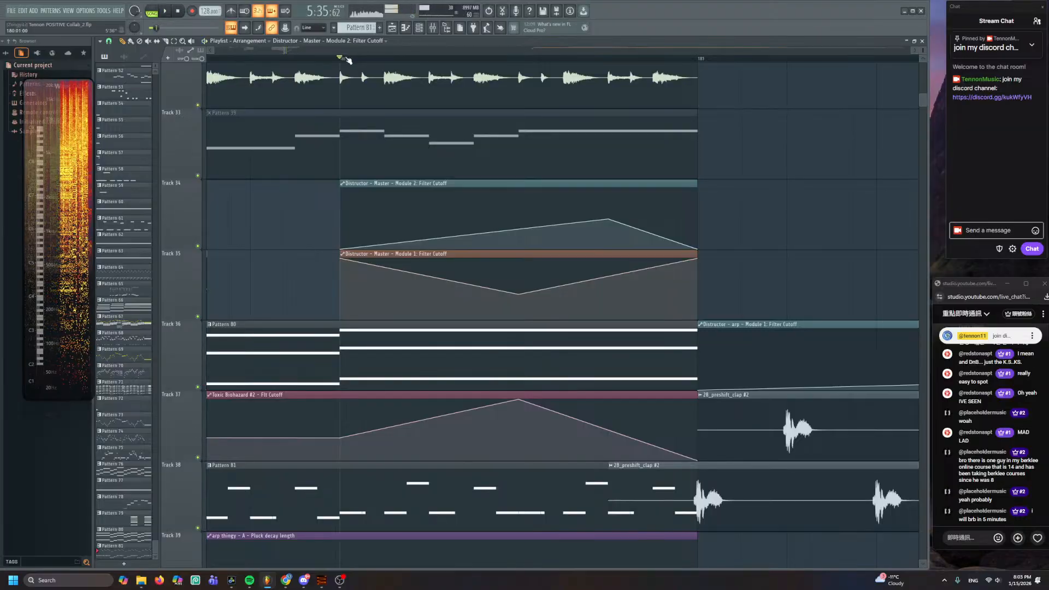
{"action": "key", "text": "space"}
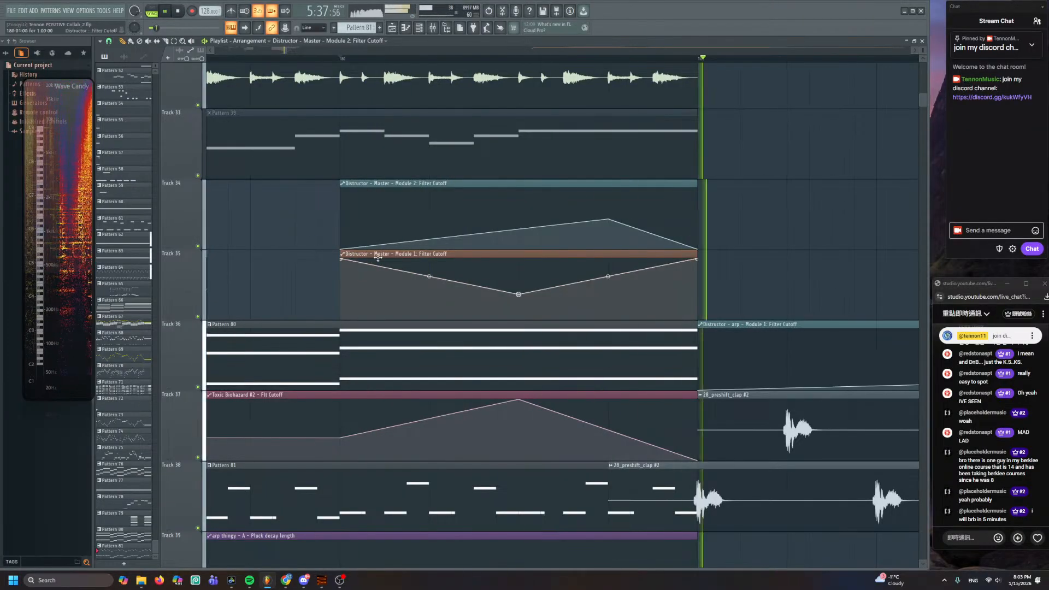
{"action": "key", "text": "space"}
- Raise the Module 1 cutoff dip to about 74% and the Module 2 cutoff peak higher, and play from bar 180
{"action": "left_click_drag", "start_coordinate": [519, 295], "coordinate": [519, 275]}
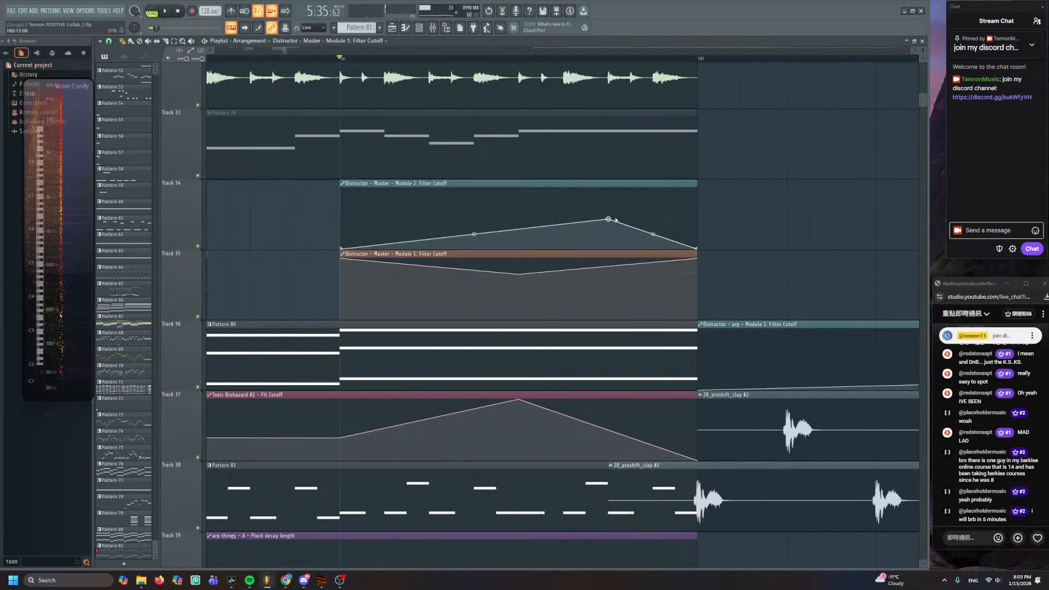
{"action": "left_click_drag", "start_coordinate": [609, 216], "coordinate": [610, 205]}
{"action": "key", "text": "space"}
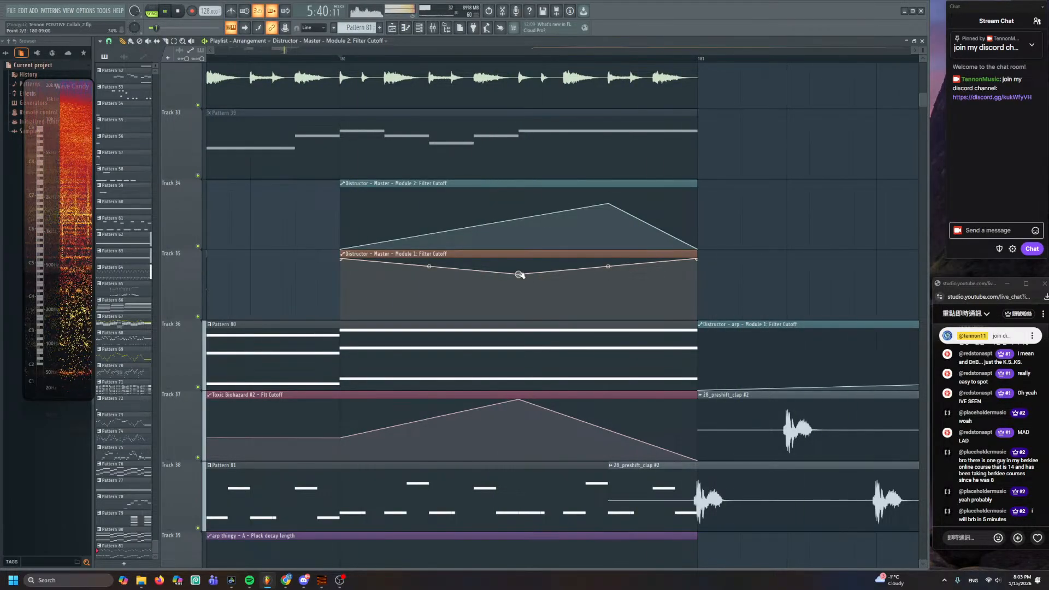
- Listen past the revised filter sweep into the following section, review the surrounding tracks and stop playback
{"action": "scroll", "coordinate": [709, 249], "scroll_direction": "down", "scroll_amount": 3}
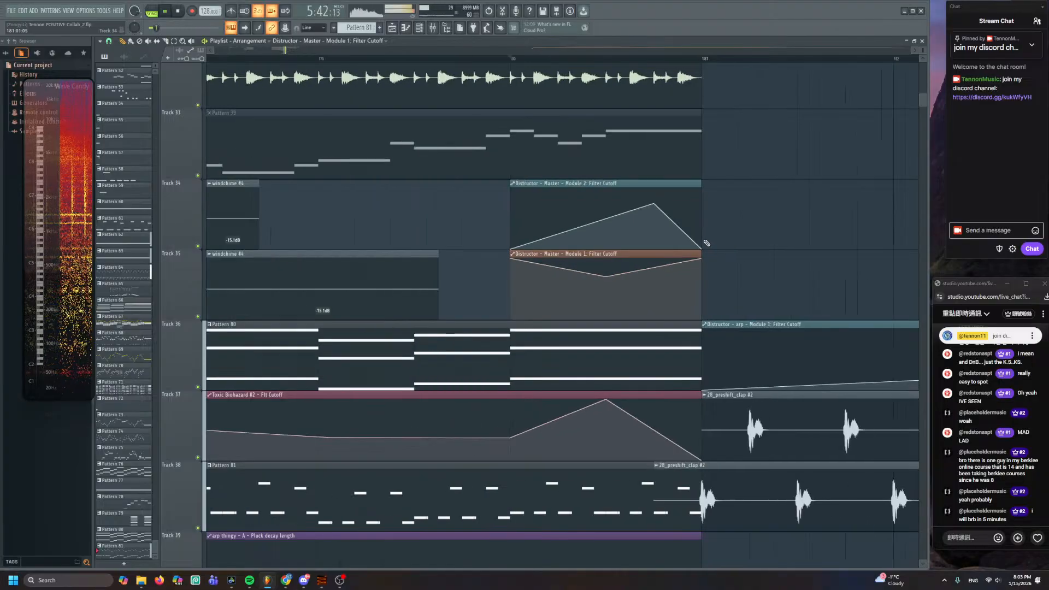
{"action": "scroll", "coordinate": [709, 249], "scroll_direction": "down", "scroll_amount": 5}
{"action": "scroll", "coordinate": [705, 249], "scroll_direction": "down", "scroll_amount": 6}
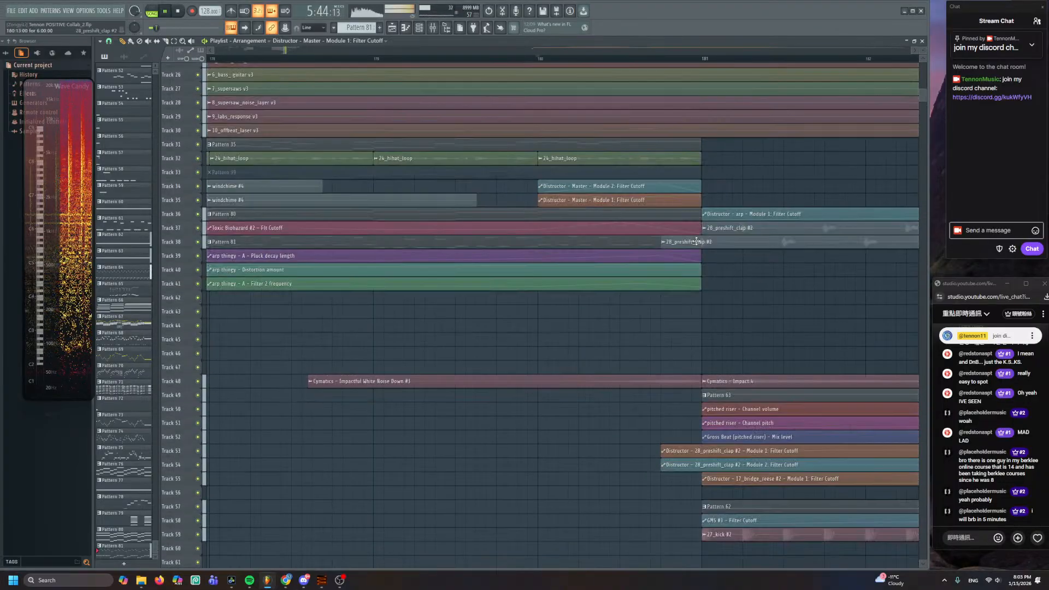
{"action": "scroll", "coordinate": [695, 244], "scroll_direction": "down", "scroll_amount": 1}
{"action": "scroll", "coordinate": [695, 244], "scroll_direction": "down", "scroll_amount": 3}
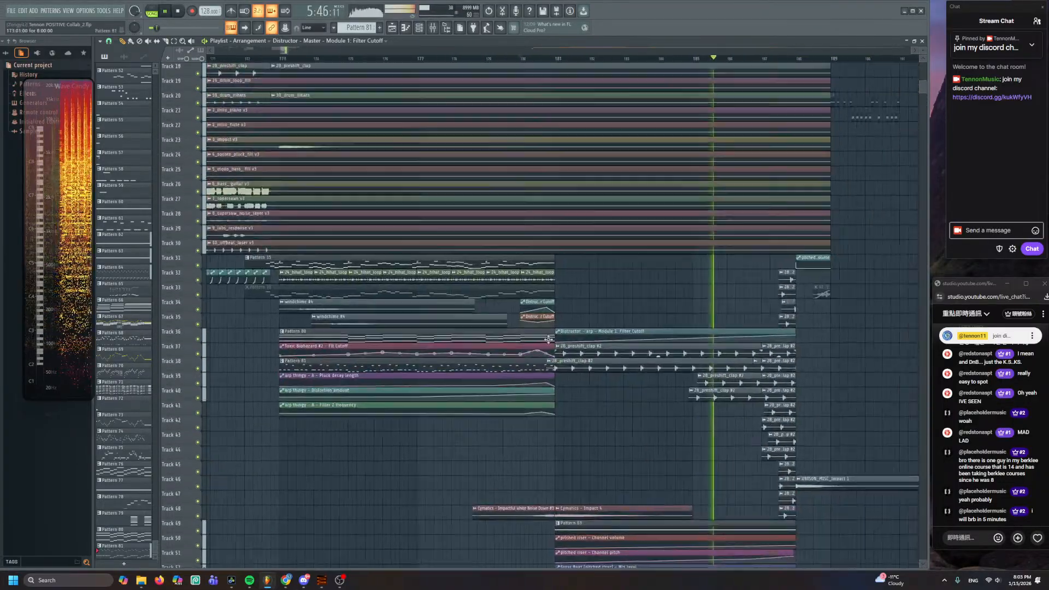
{"action": "scroll", "coordinate": [601, 355], "scroll_direction": "up", "scroll_amount": 10}
{"action": "key", "text": "space"}
- Audition the Pattern 35 clip on Track 31 in solo, and restore the other clips
{"action": "scroll", "coordinate": [447, 295], "scroll_direction": "up", "scroll_amount": 3}
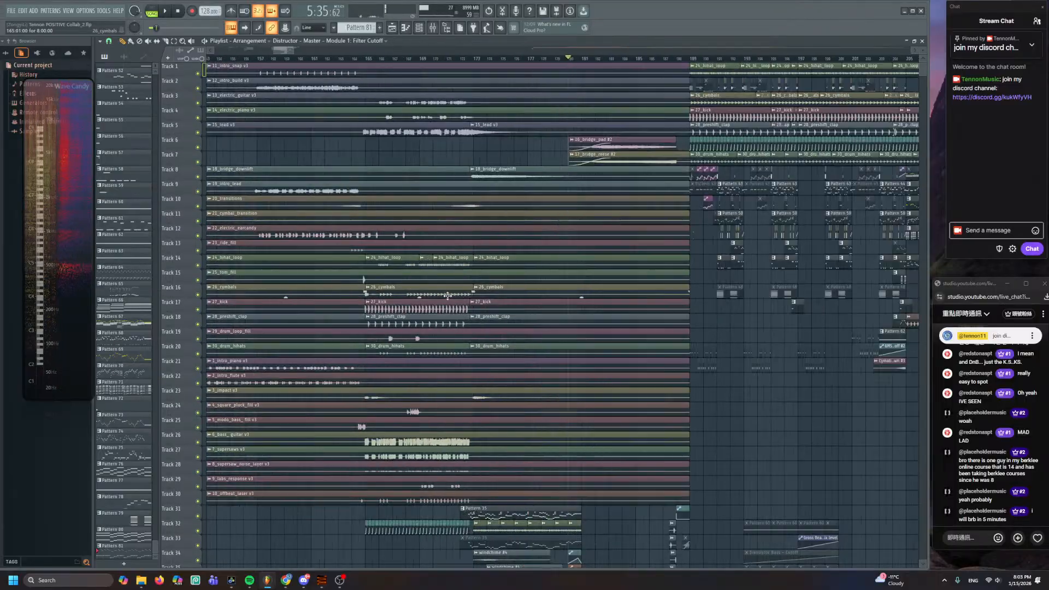
{"action": "scroll", "coordinate": [449, 294], "scroll_direction": "up", "scroll_amount": 5}
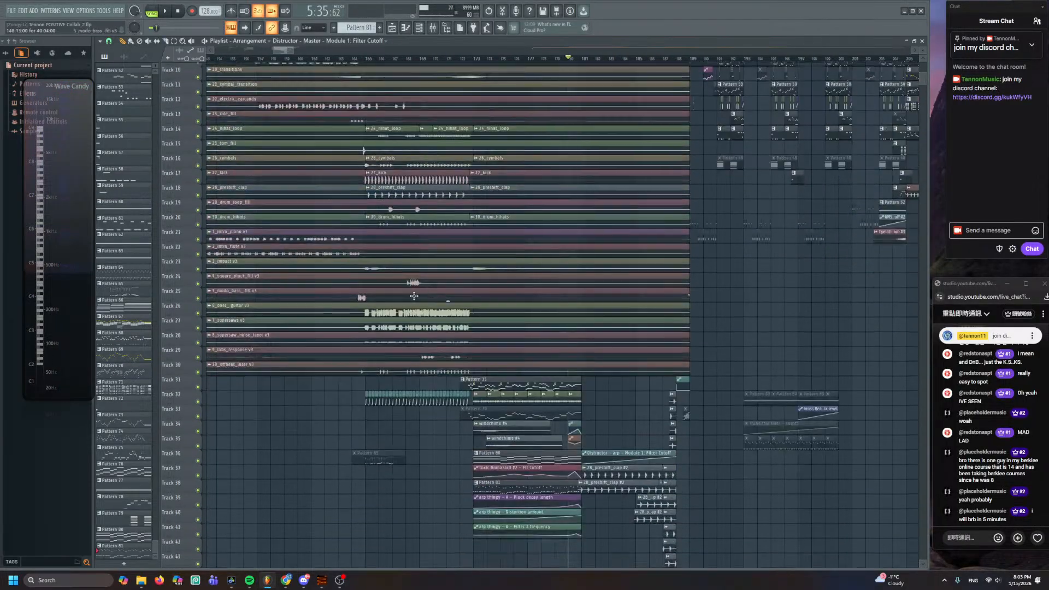
{"action": "scroll", "coordinate": [415, 289], "scroll_direction": "down", "scroll_amount": 5}
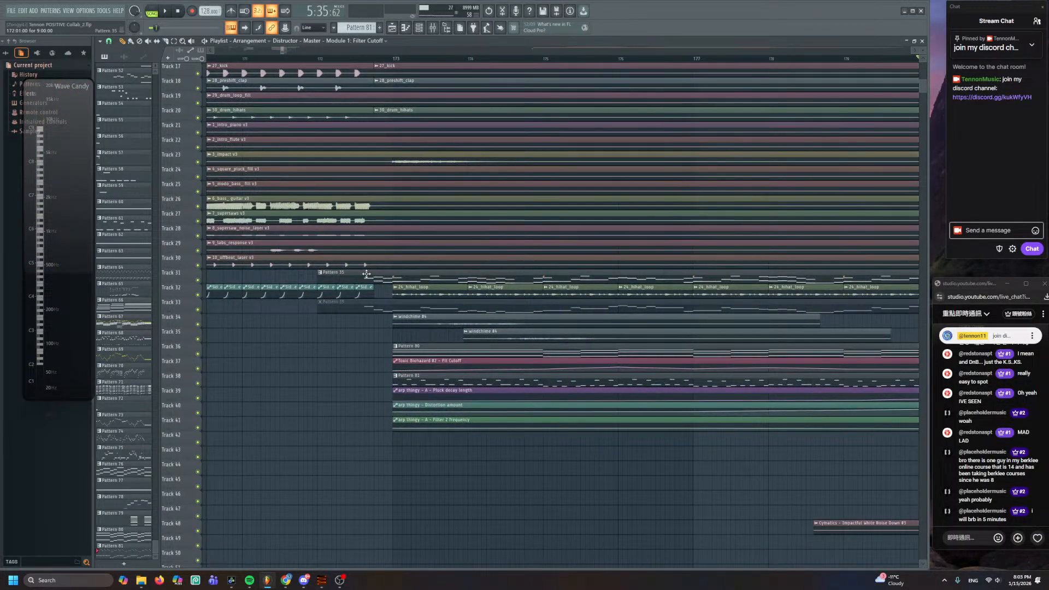
{"action": "left_click", "coordinate": [367, 273]}
{"action": "key", "text": "space"}
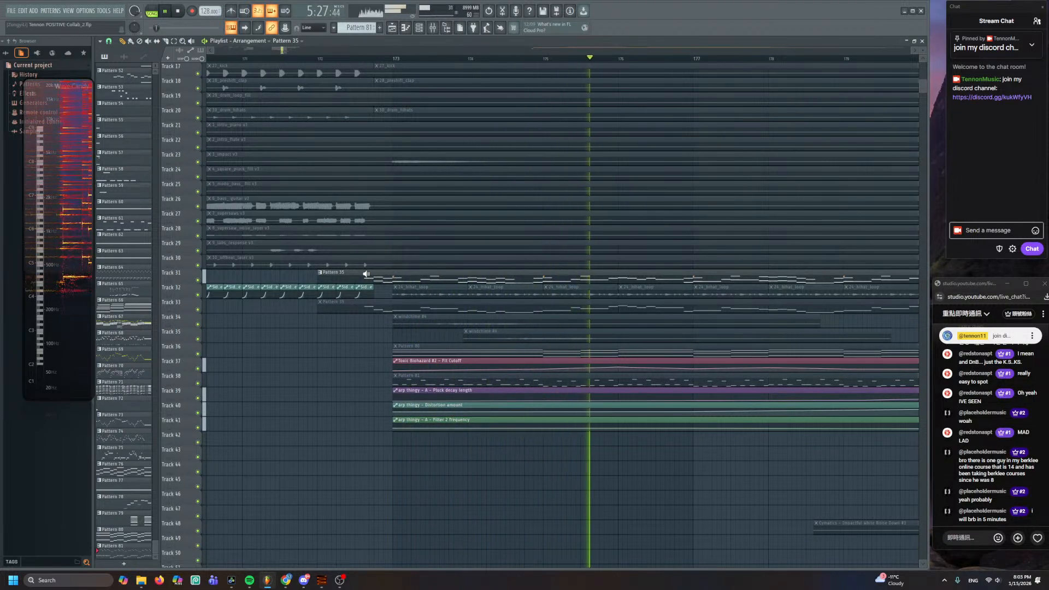
{"action": "left_click", "coordinate": [367, 274]}
- Open Pattern 35's notes in the piano roll and bring up the Sytrus vs Harmor Bell instrument from the channel rack
{"action": "double_click", "coordinate": [397, 278]}
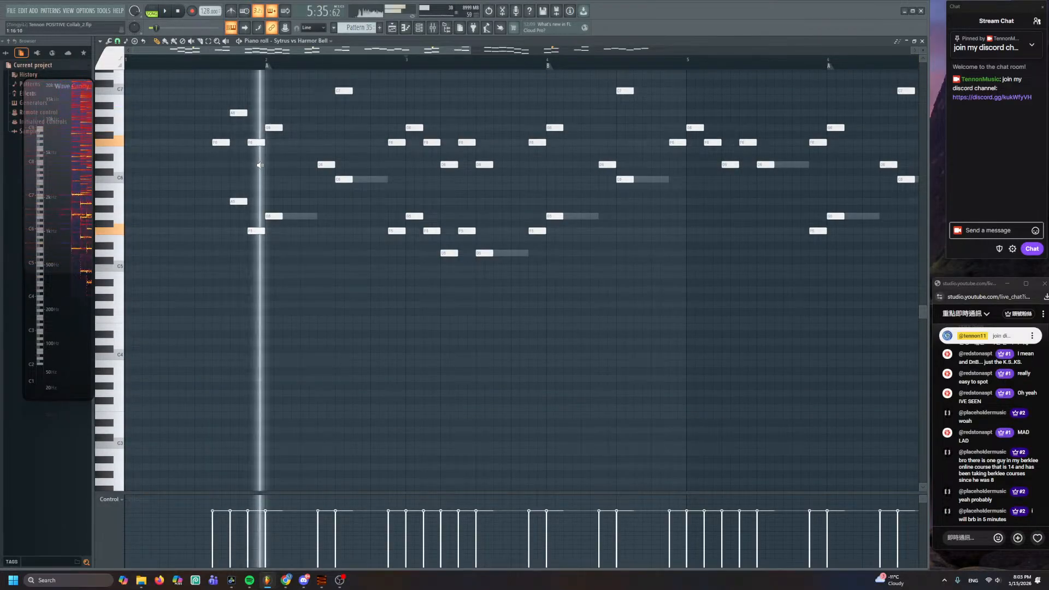
{"action": "scroll", "coordinate": [433, 91], "scroll_direction": "up", "scroll_amount": 3}
{"action": "left_click", "coordinate": [430, 28]}
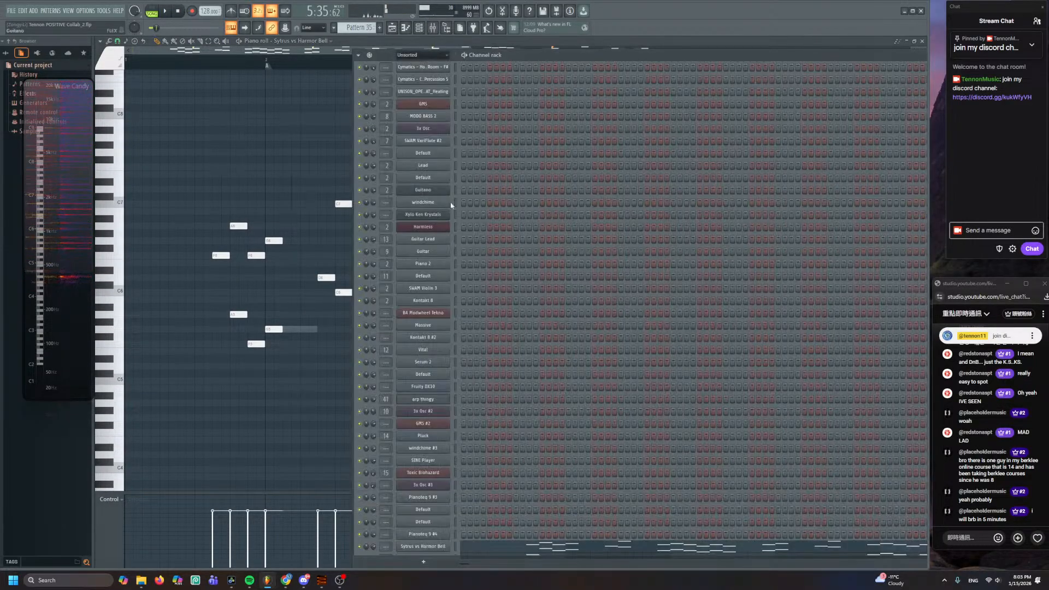
{"action": "left_click", "coordinate": [441, 325]}
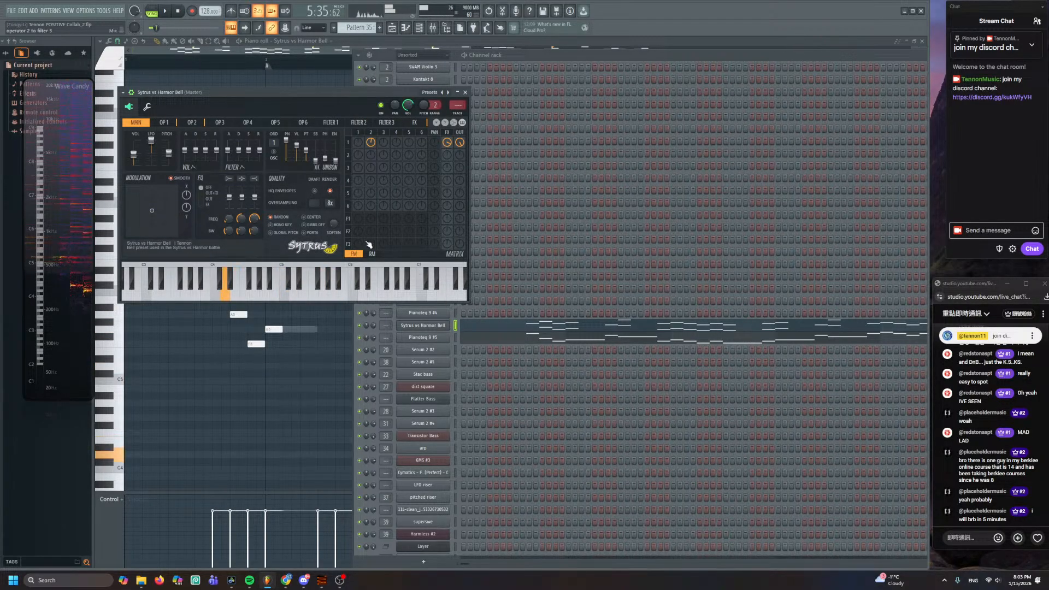
- Select the Pianoteq 9 #5 channel, bring up its instrument and move its window lower over the channel rack
{"action": "left_click", "coordinate": [454, 338]}
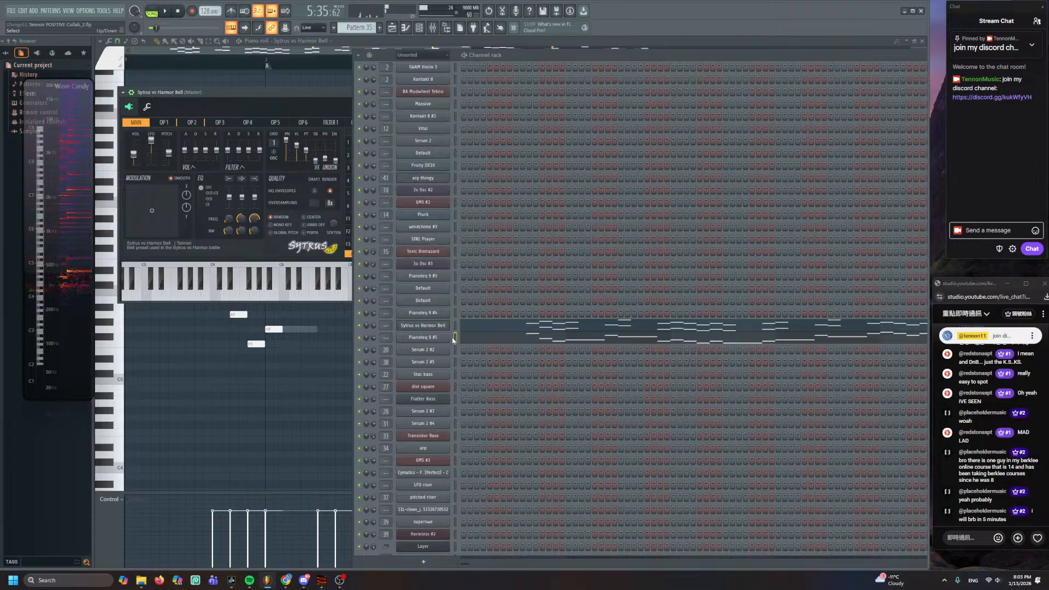
{"action": "left_click", "coordinate": [438, 337]}
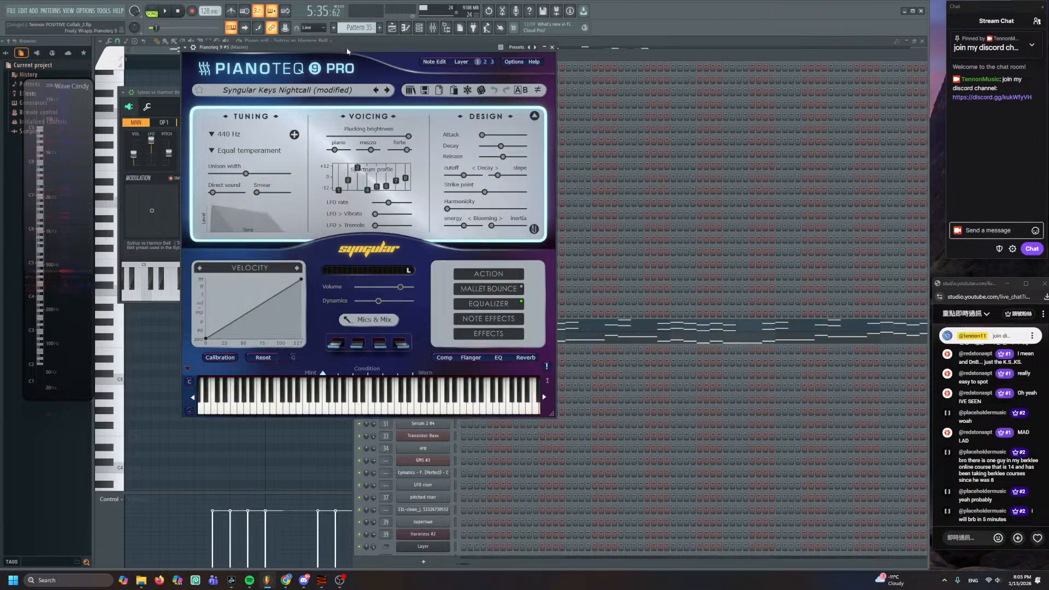
{"action": "left_click_drag", "start_coordinate": [348, 52], "coordinate": [404, 157]}
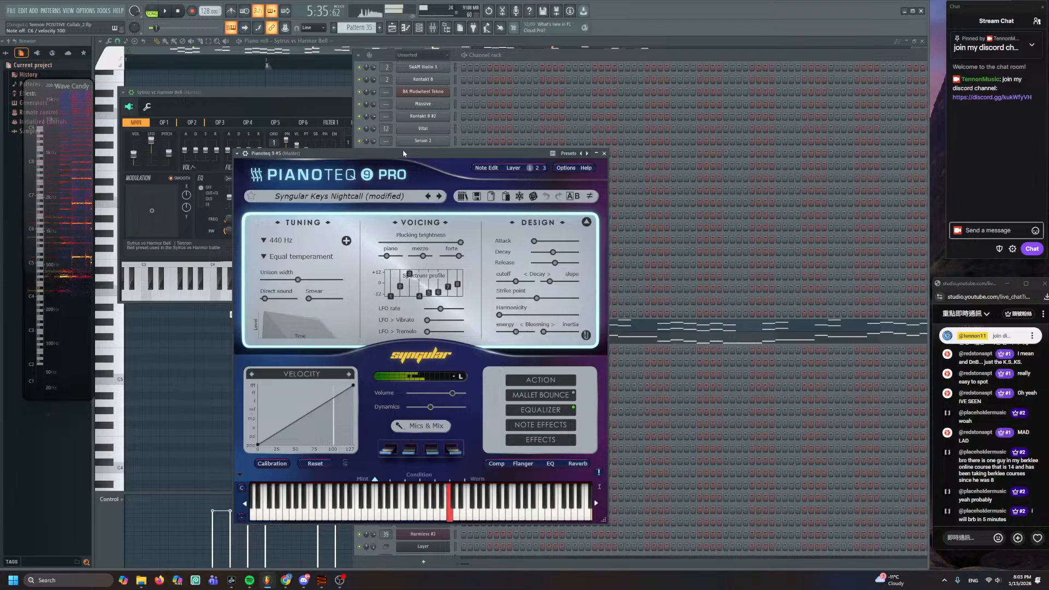
- Play the bridge in the playlist while watching the Pianoteq 9 #5 instrument, close the instrument and stop playback
{"action": "left_click", "coordinate": [392, 28]}
{"action": "key", "text": "space"}
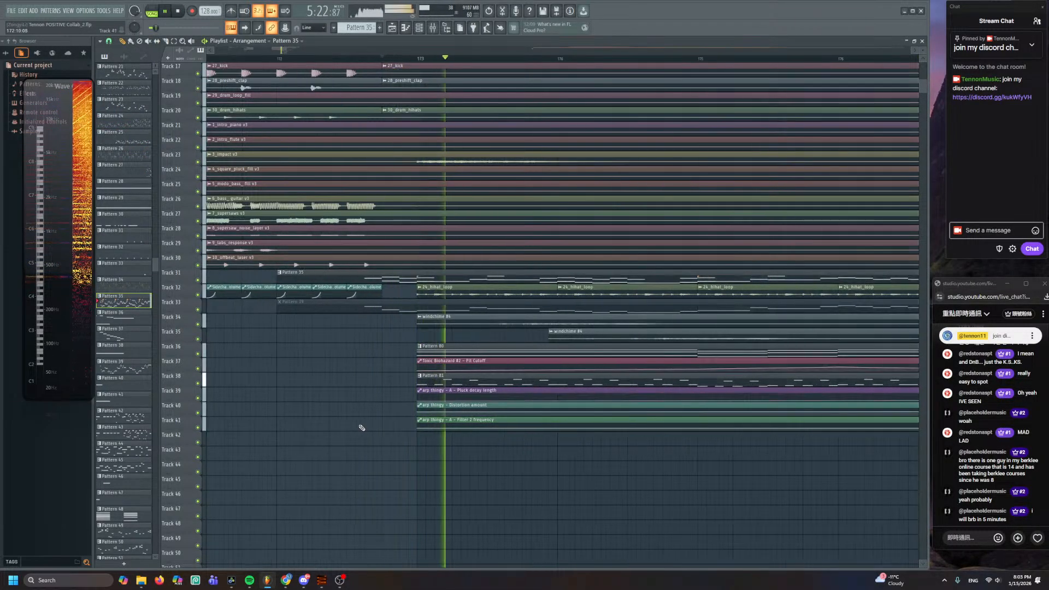
{"action": "scroll", "coordinate": [358, 424], "scroll_direction": "down", "scroll_amount": 1}
{"action": "scroll", "coordinate": [340, 375], "scroll_direction": "up", "scroll_amount": 2}
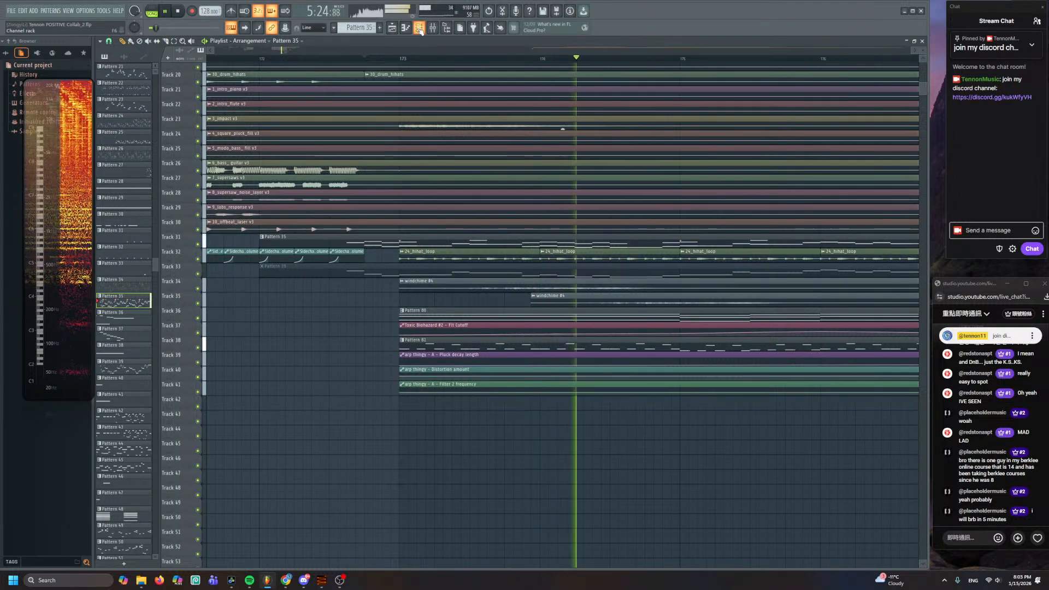
{"action": "key", "text": "F6"}
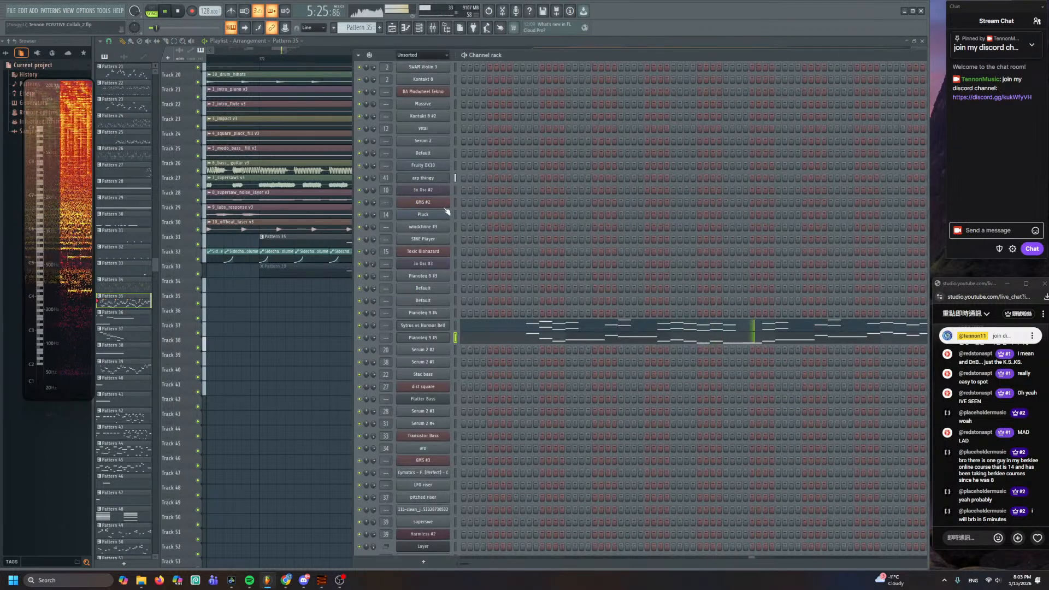
{"action": "left_click", "coordinate": [440, 339]}
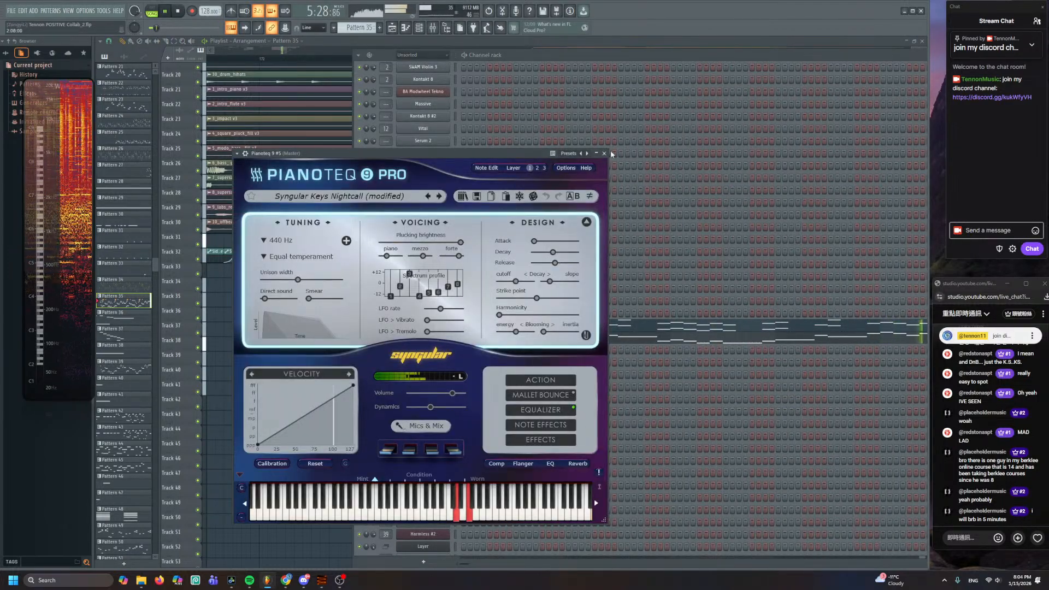
{"action": "left_click", "coordinate": [605, 153]}
{"action": "key", "text": "space"}
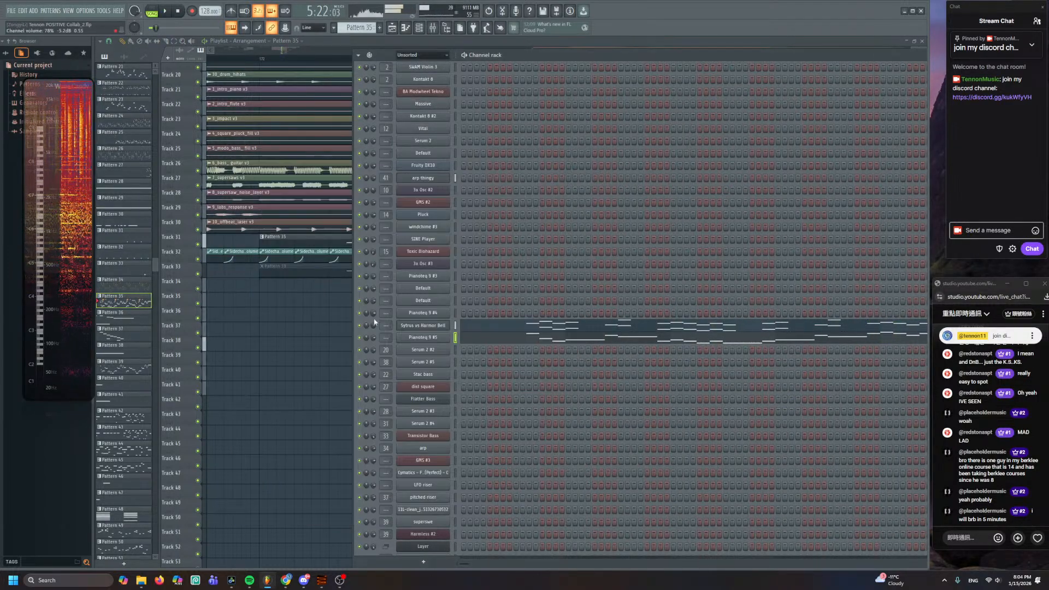
- Open Pattern 35 in the piano roll, switch to the Pianoteq 9 #5 notes and copy them all
{"action": "left_click", "coordinate": [481, 328]}
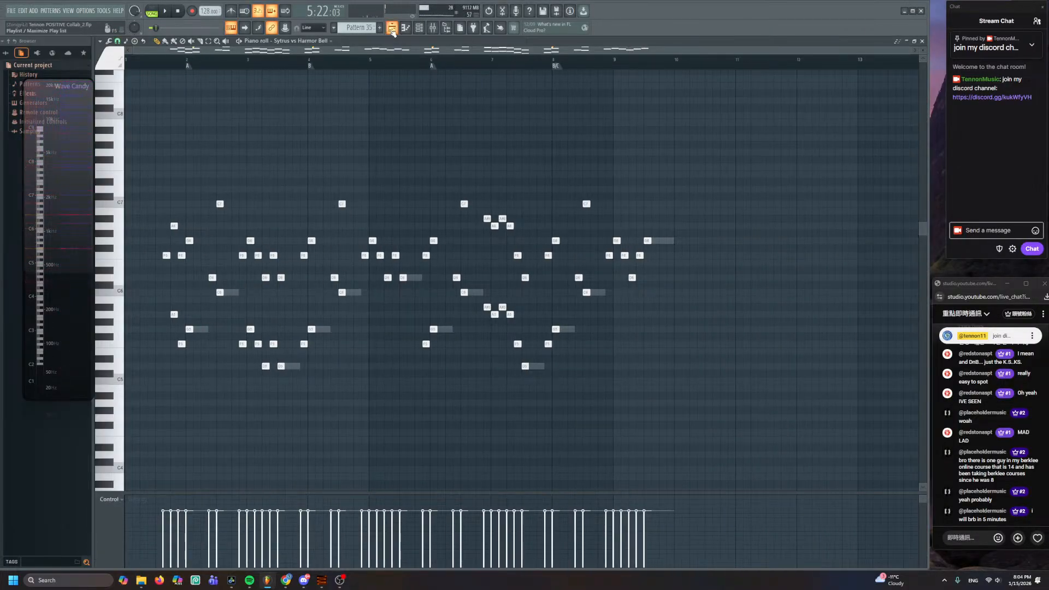
{"action": "double_click", "coordinate": [233, 292]}
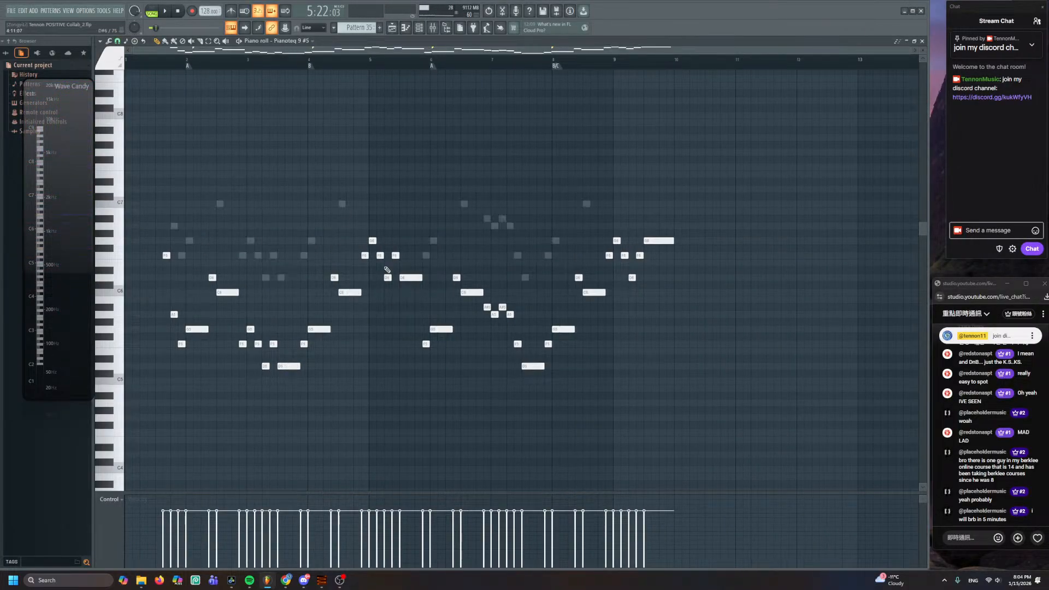
{"action": "key", "text": "ctrl+a"}
- Create a new empty pattern from the playlist and paste the copied melody into its Pianoteq 9 #5 piano roll
{"action": "left_click", "coordinate": [405, 28]}
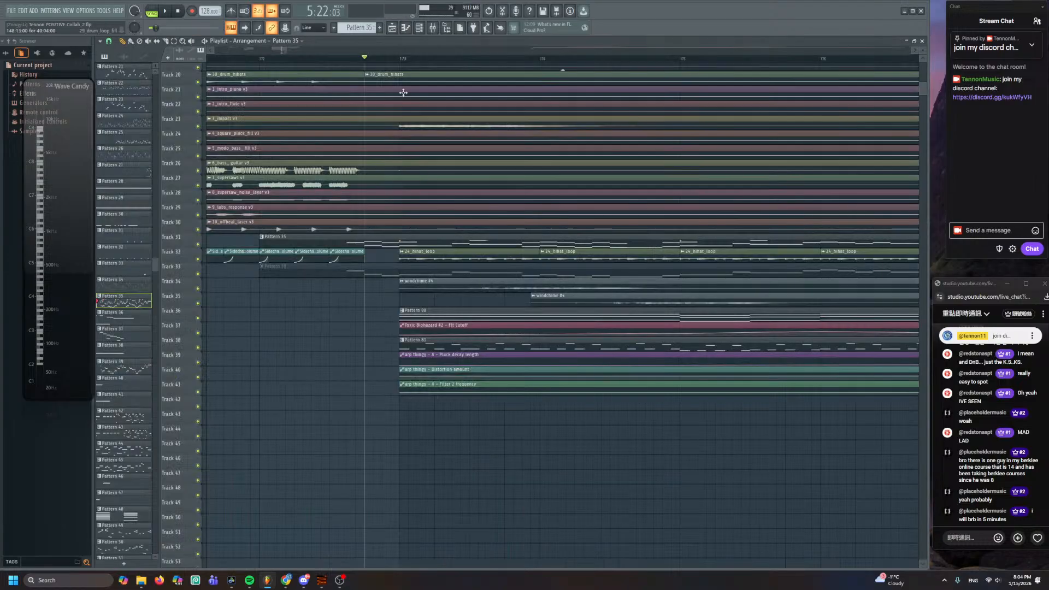
{"action": "scroll", "coordinate": [462, 232], "scroll_direction": "down", "scroll_amount": 5}
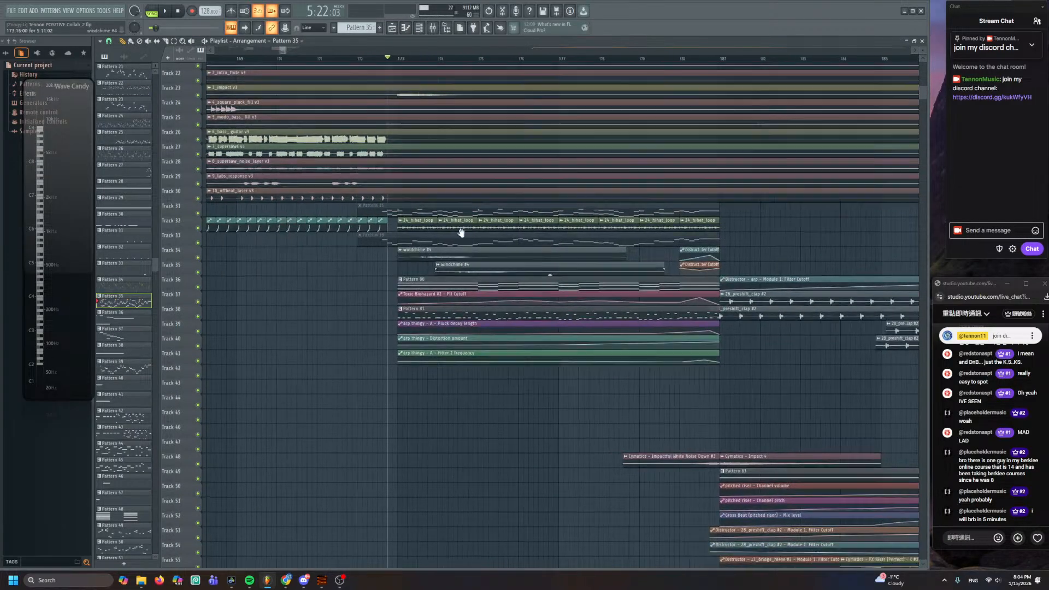
{"action": "left_click", "coordinate": [380, 27]}
{"action": "scroll", "coordinate": [322, 288], "scroll_direction": "up", "scroll_amount": 2}
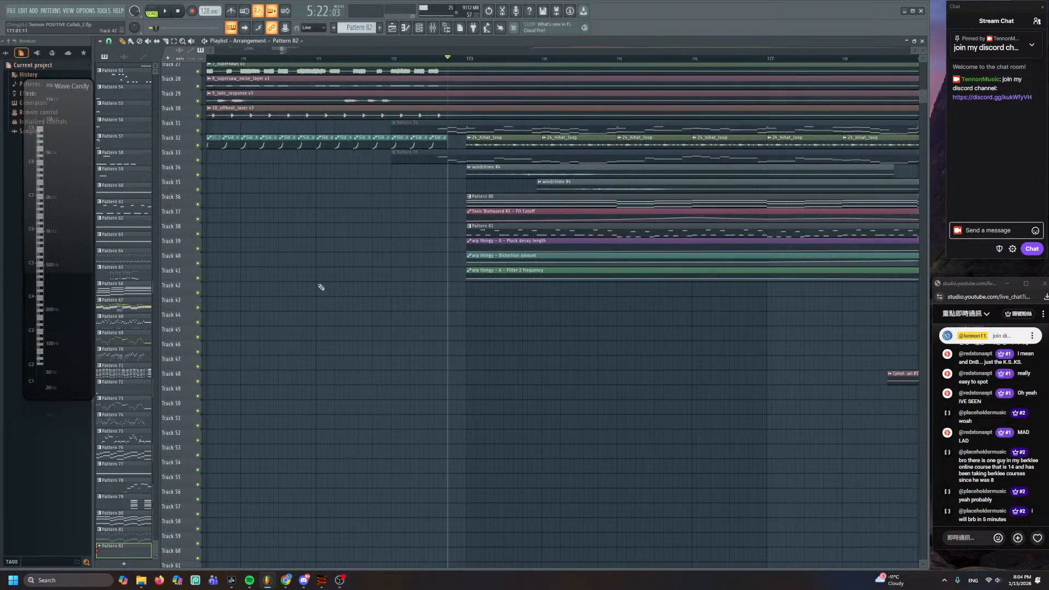
{"action": "double_click", "coordinate": [441, 288]}
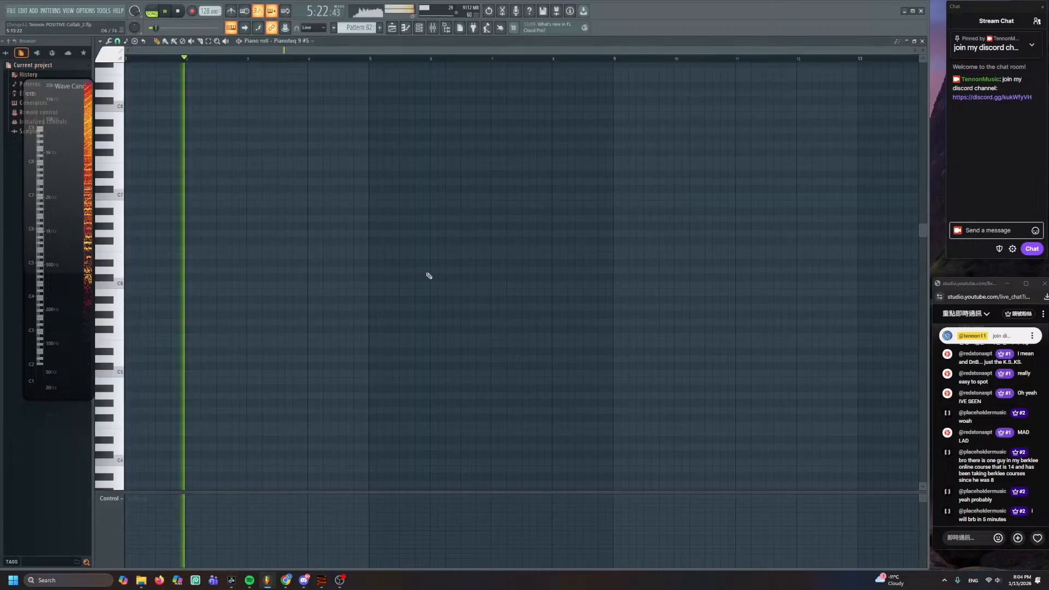
{"action": "key", "text": "ctrl+v"}
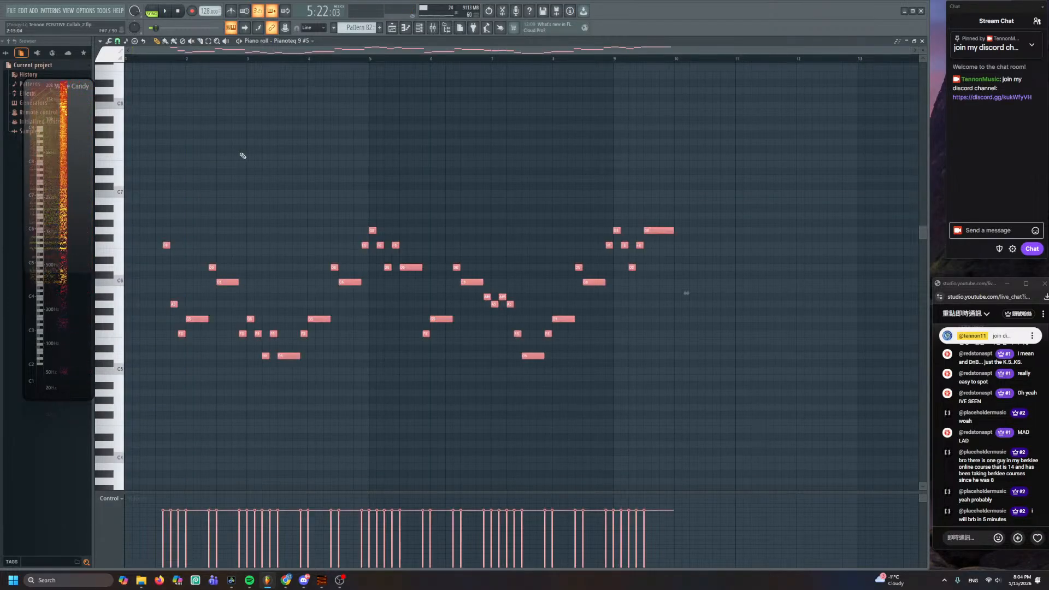
- Audition the pasted melody in pattern mode, bring up the channel rack and stop playback
{"action": "key", "text": "space"}
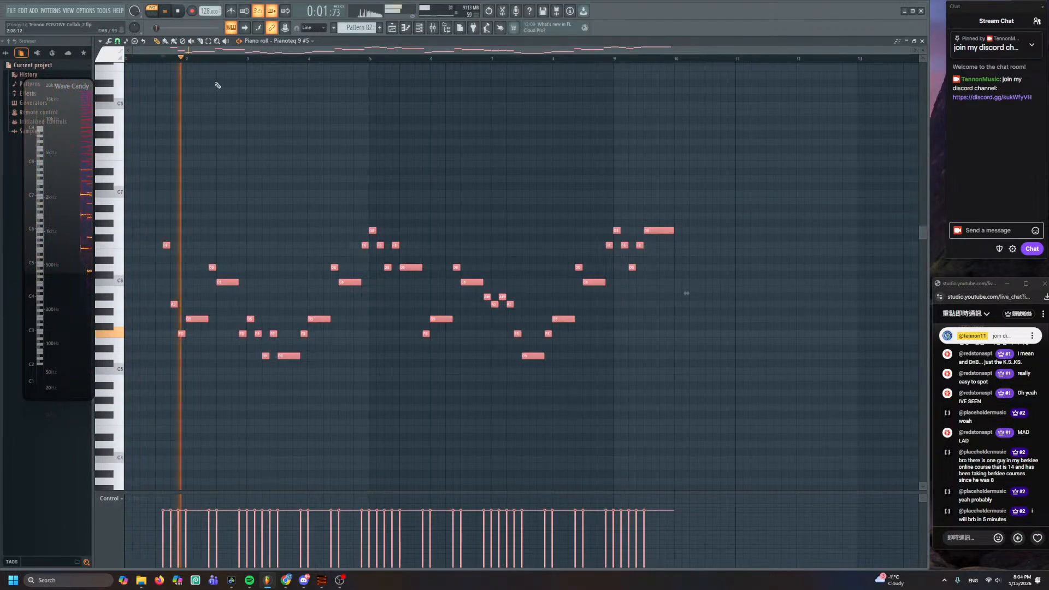
{"action": "left_click", "coordinate": [419, 27]}
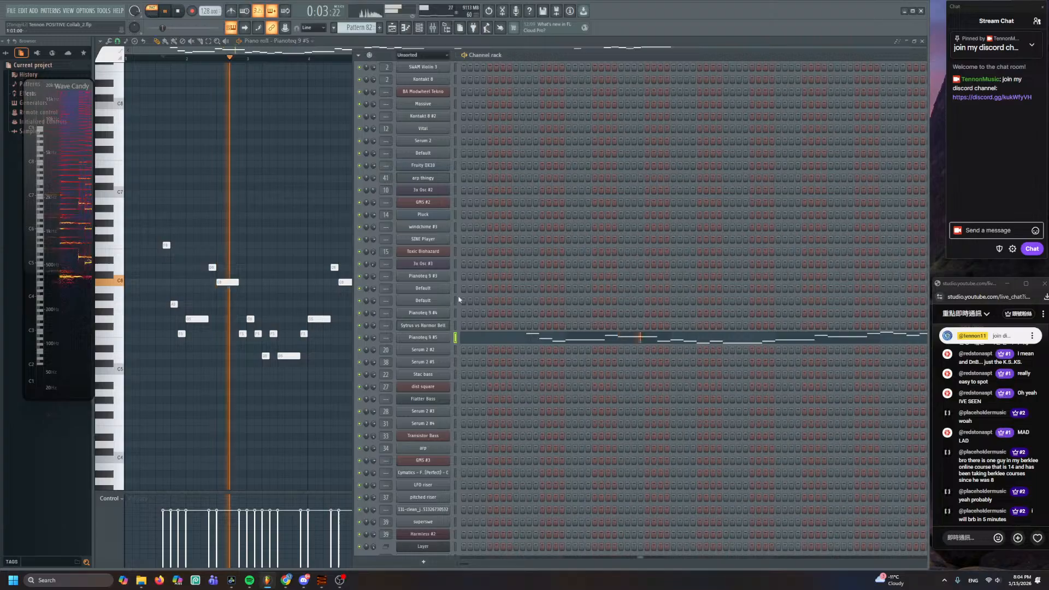
{"action": "key", "text": "space"}
- Clone the Pianoteq 9 #5 channel and cut all of the new pattern's notes from the original channel
{"action": "right_click", "coordinate": [437, 338]}
{"action": "key", "text": "ctrl+s"}
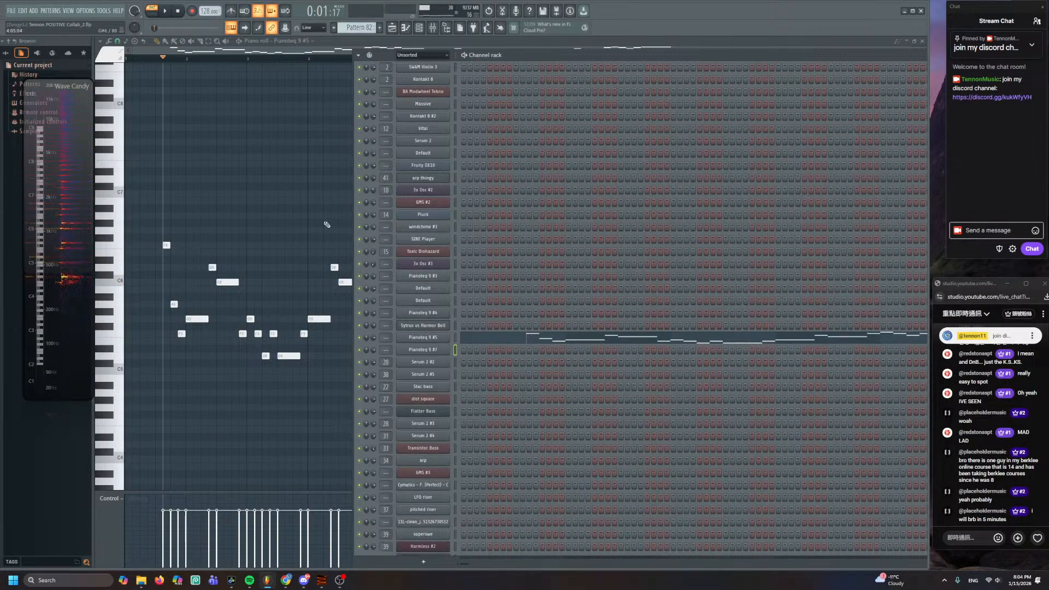
{"action": "key", "text": "F6"}
{"action": "key", "text": "ctrl+a"}
{"action": "key", "text": "Delete"}
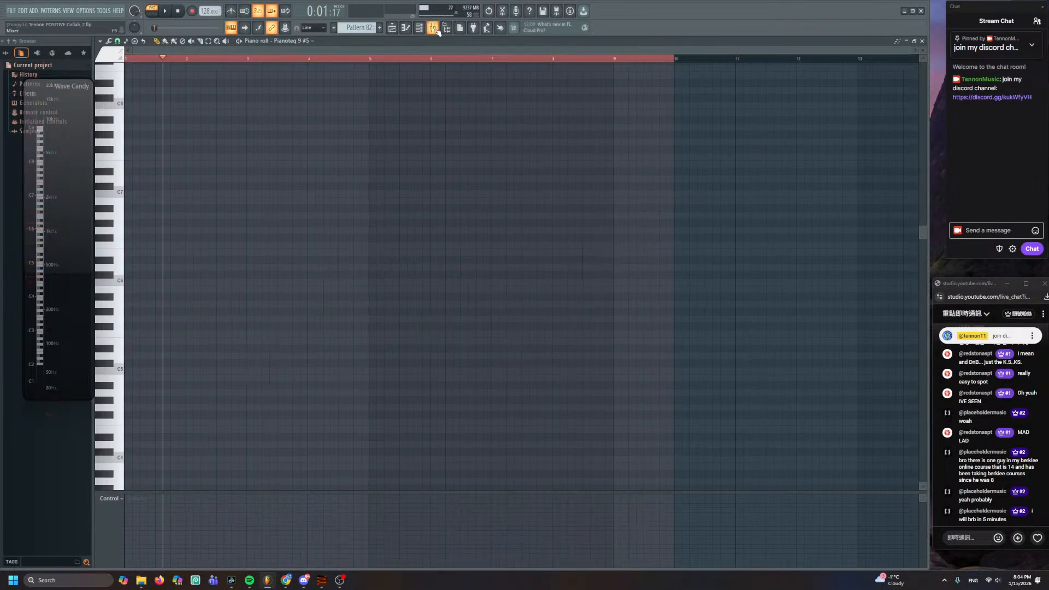
- Paste the cut melody into the cloned Pianoteq channel's piano roll
{"action": "left_click", "coordinate": [419, 28]}
{"action": "right_click", "coordinate": [453, 345]}
{"action": "left_click", "coordinate": [475, 350]}
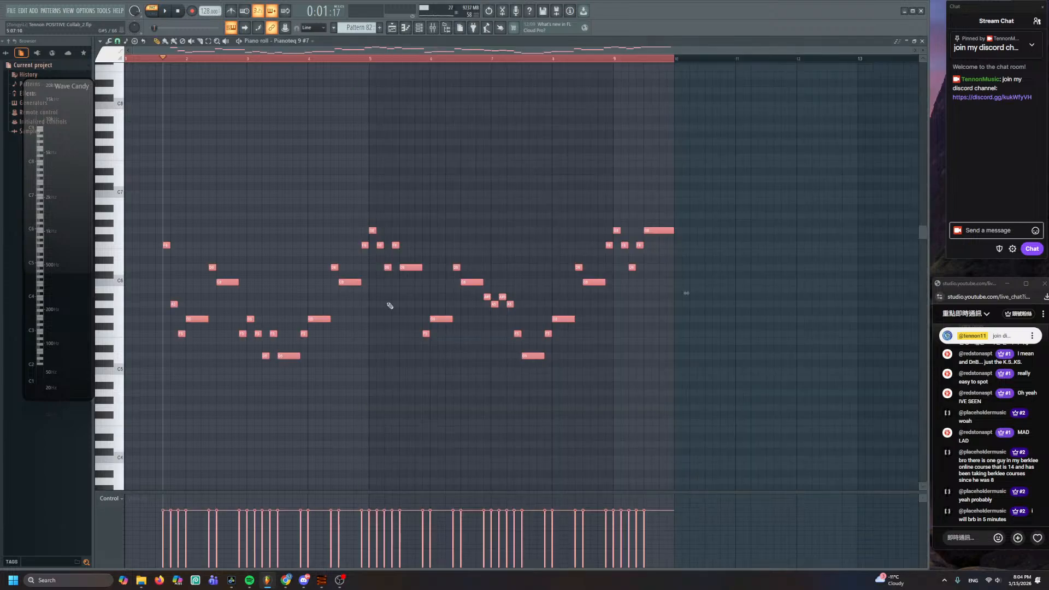
{"action": "scroll", "coordinate": [426, 137], "scroll_direction": "up", "scroll_amount": 5}
- Open the cloned Pianoteq instrument and load the Syngular Keys Phase Collapse preset
{"action": "left_click", "coordinate": [419, 27]}
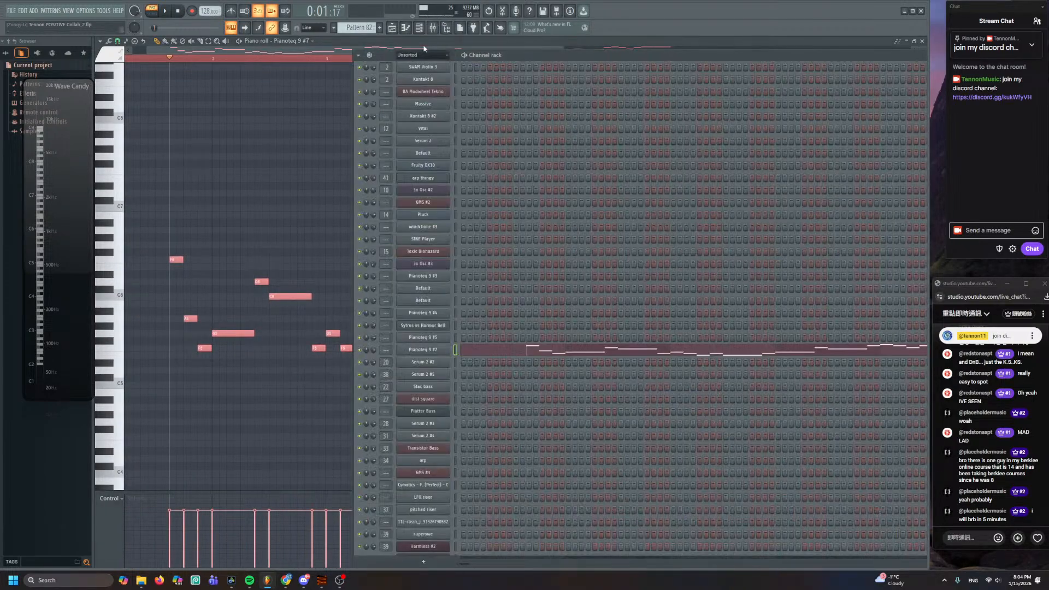
{"action": "left_click", "coordinate": [425, 350]}
{"action": "left_click", "coordinate": [393, 206]}
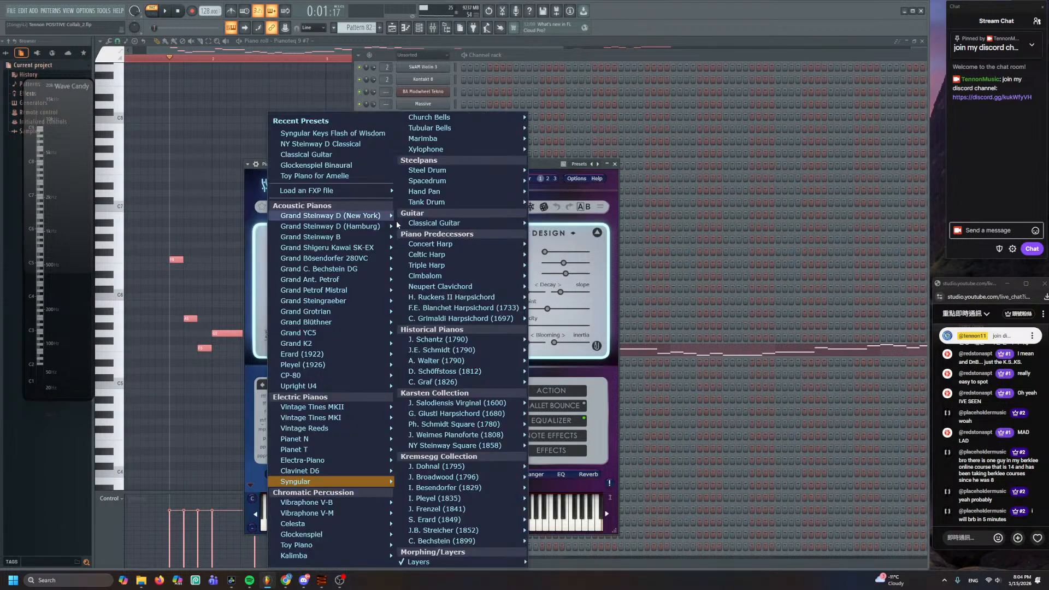
{"action": "mouse_move", "coordinate": [335, 481]}
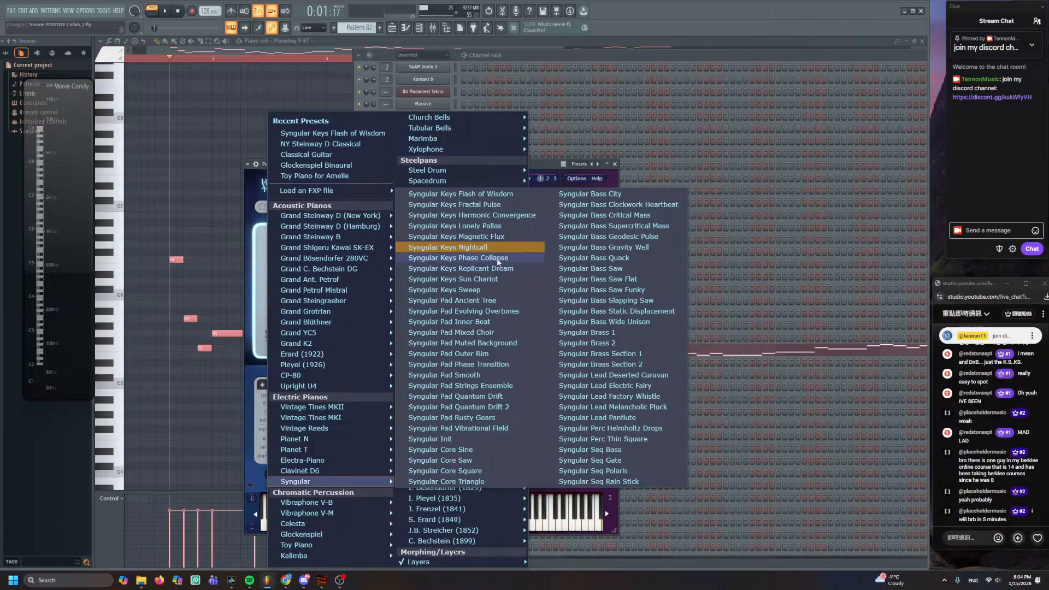
{"action": "left_click", "coordinate": [437, 257]}
- Play the melody, try Syngular Keys Replicant Dream with more plucking brightness, and load Syngular Keys Sun Chariot
{"action": "left_click", "coordinate": [164, 12]}
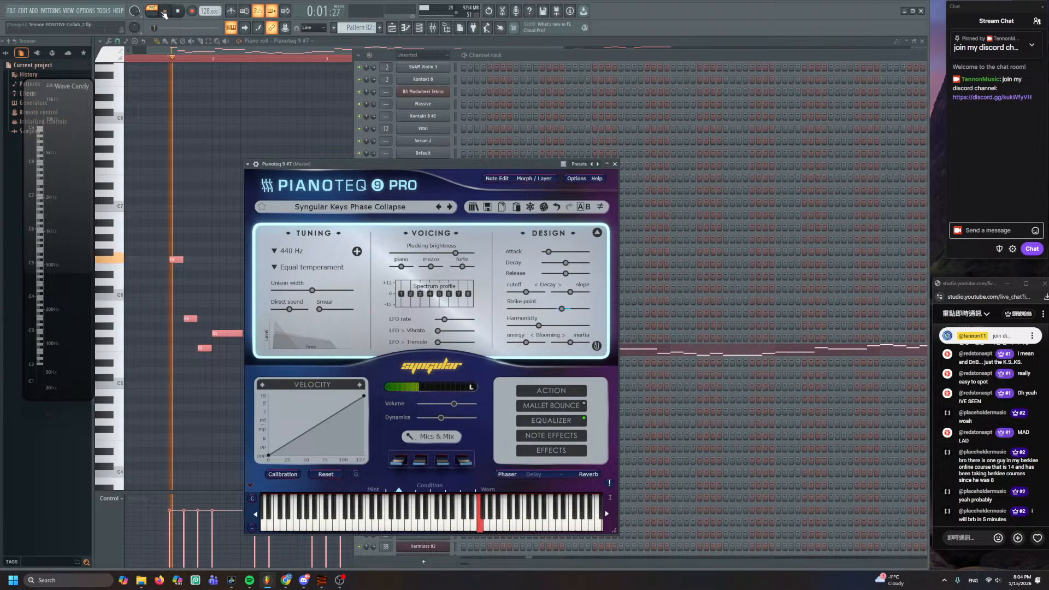
{"action": "left_click", "coordinate": [451, 206]}
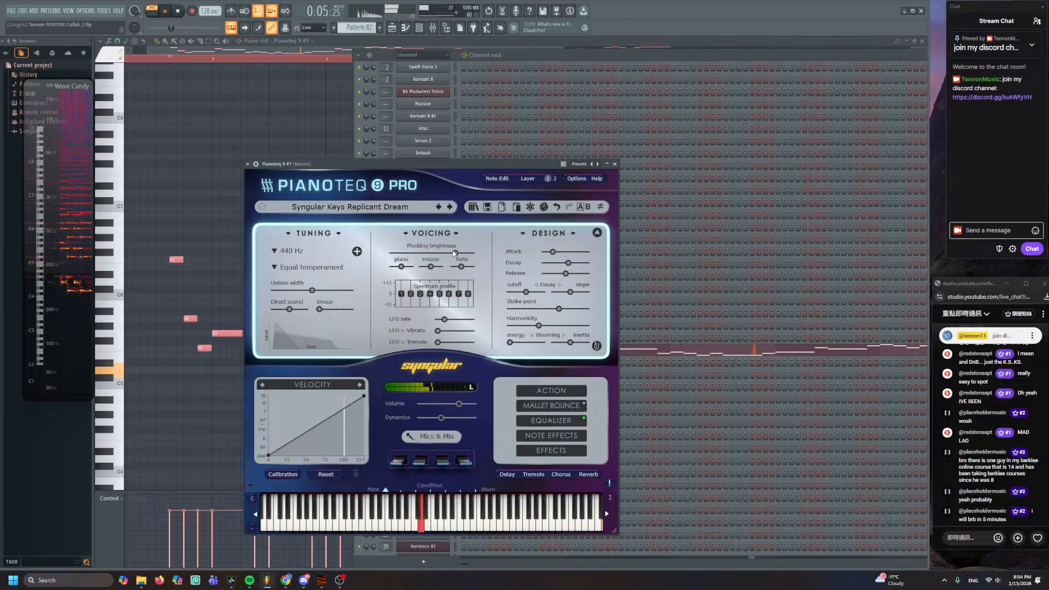
{"action": "left_click_drag", "start_coordinate": [455, 253], "coordinate": [470, 230]}
{"action": "left_click", "coordinate": [452, 206]}
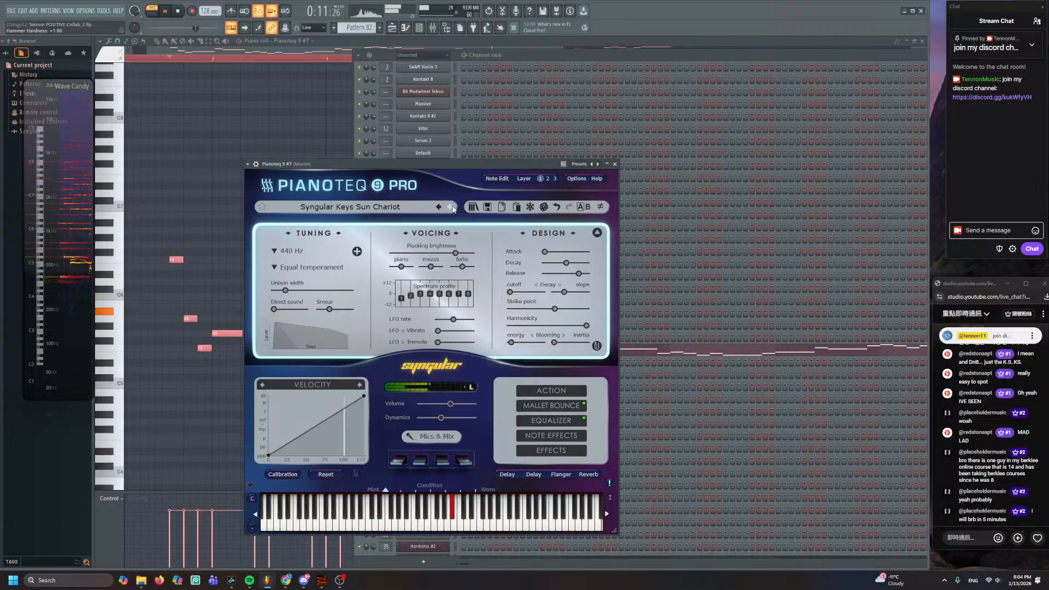
- Set the Sun Chariot preset's plucking brightness to maximum, unison width to 2.21, volume to 0 dB and release to 0.33, with a shorter decay
{"action": "left_click_drag", "start_coordinate": [455, 253], "coordinate": [470, 254]}
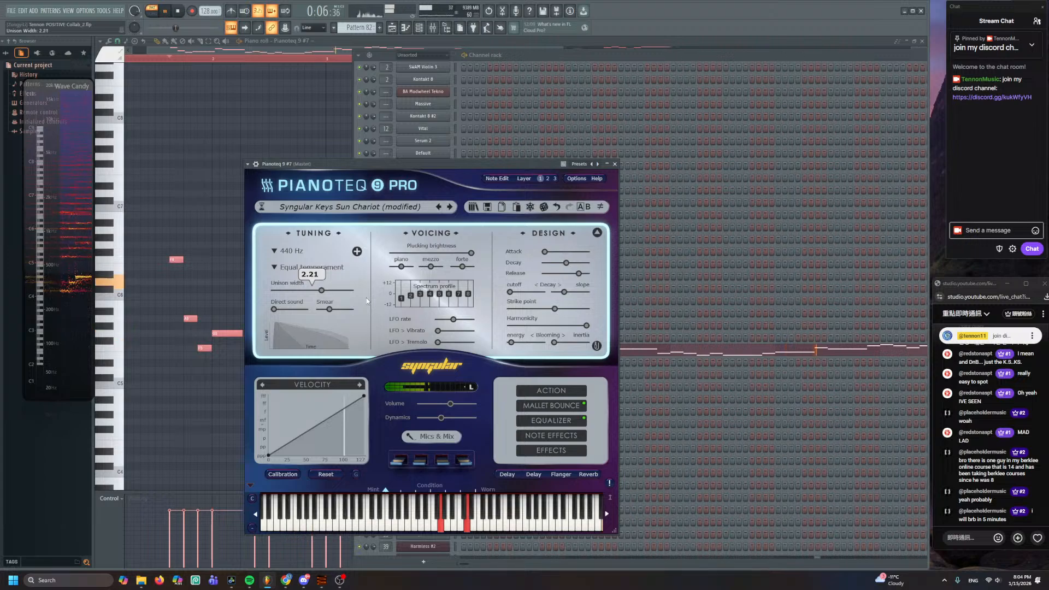
{"action": "double_click", "coordinate": [451, 405]}
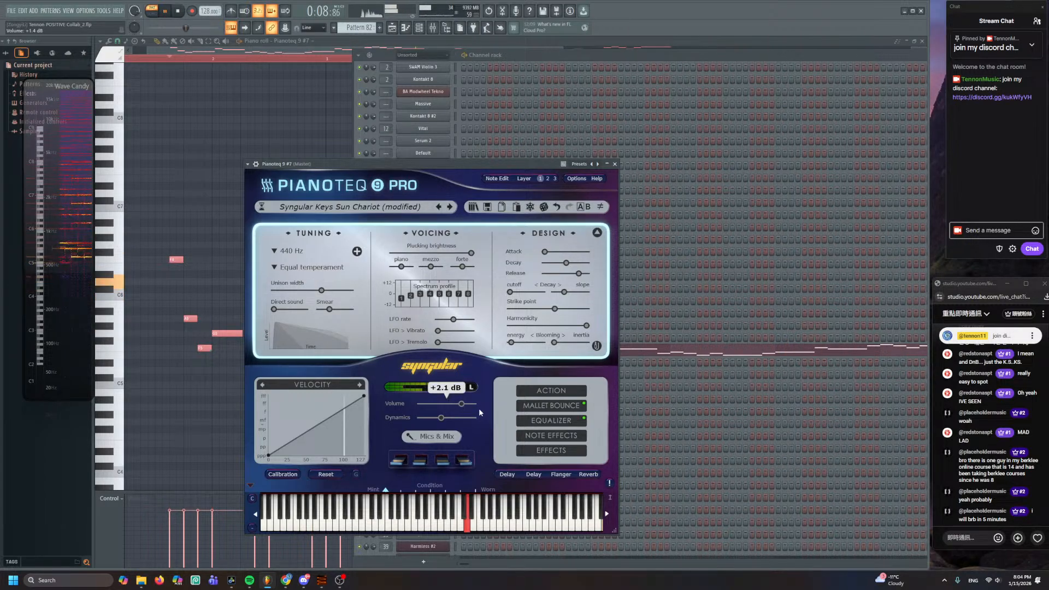
{"action": "left_click", "coordinate": [565, 455]}
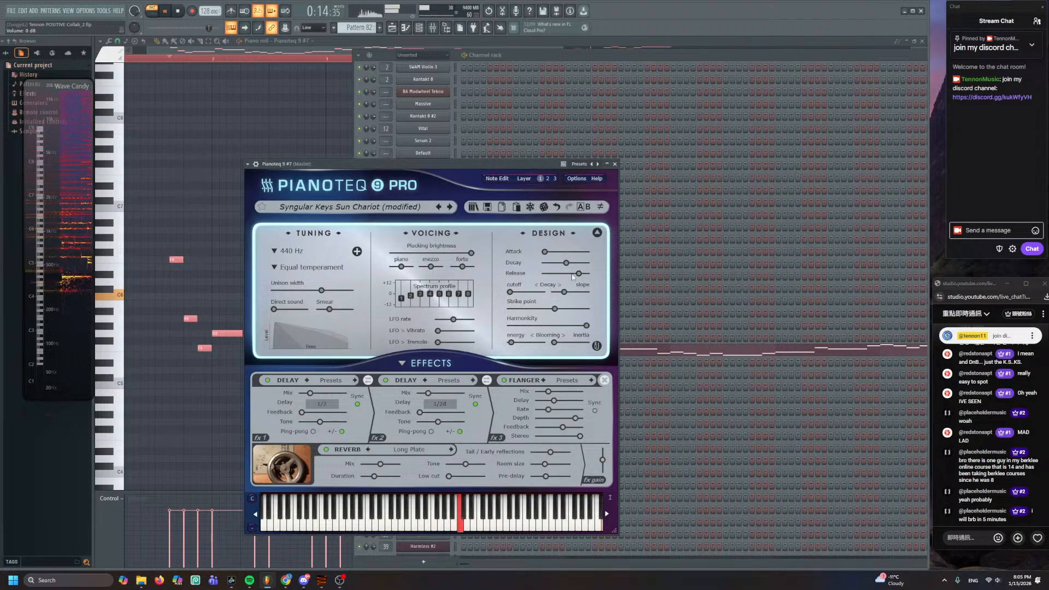
{"action": "left_click_drag", "start_coordinate": [567, 264], "coordinate": [449, 342]}
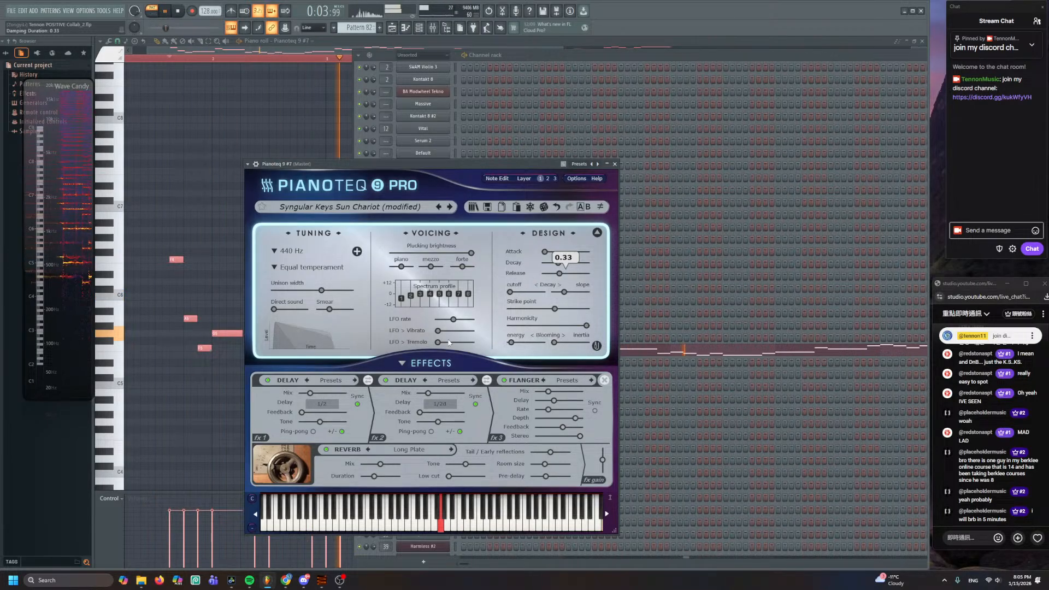
- Compare the melody with the two delay effects switched off, and switch both delays back on
{"action": "left_click", "coordinate": [268, 380]}
{"action": "left_click", "coordinate": [268, 380]}
{"action": "left_click", "coordinate": [384, 380]}
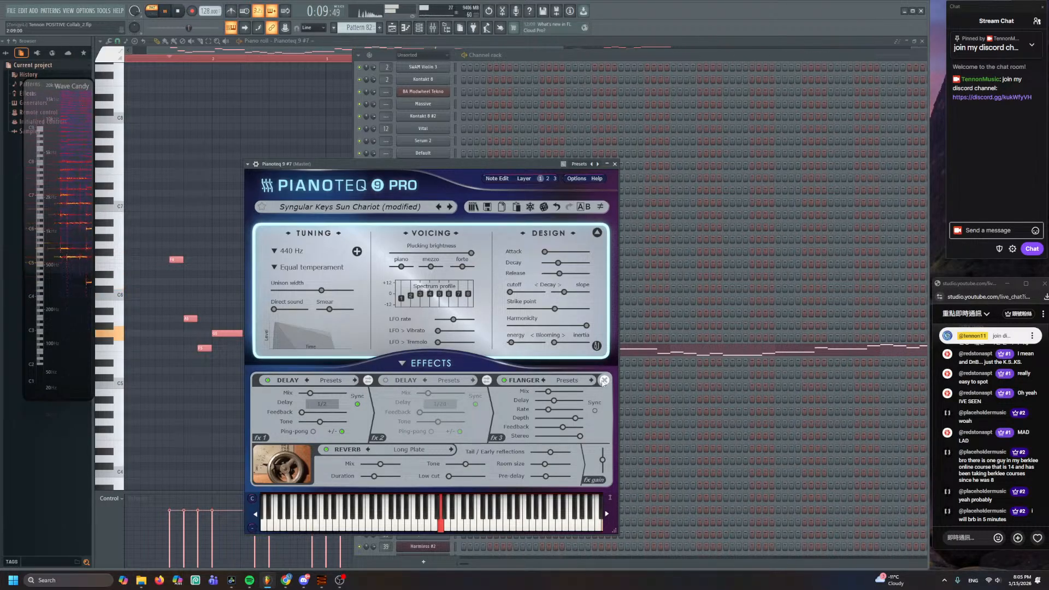
{"action": "left_click", "coordinate": [268, 381]}
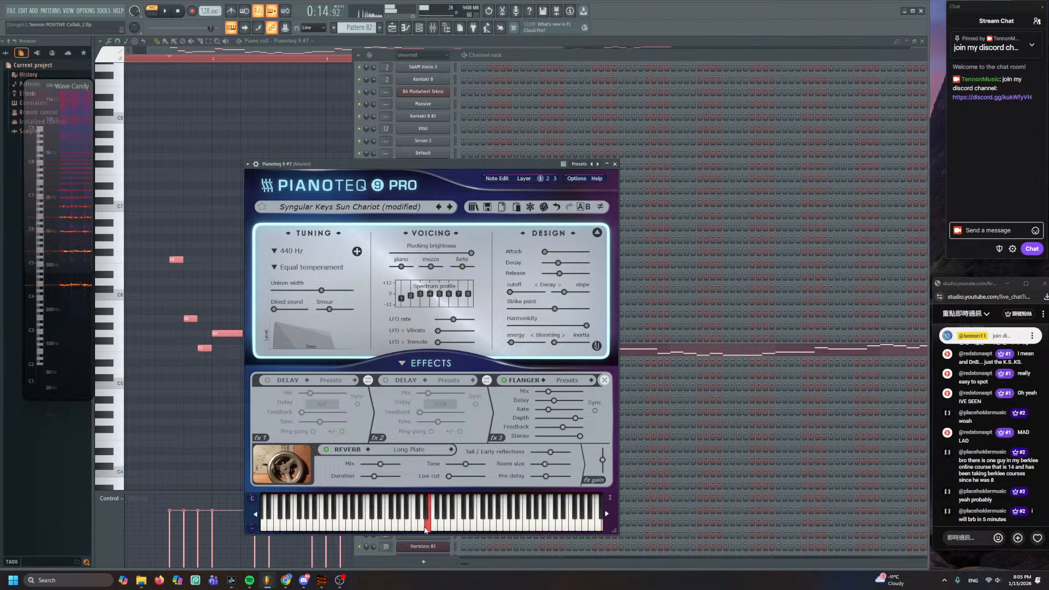
{"action": "left_click", "coordinate": [268, 381]}
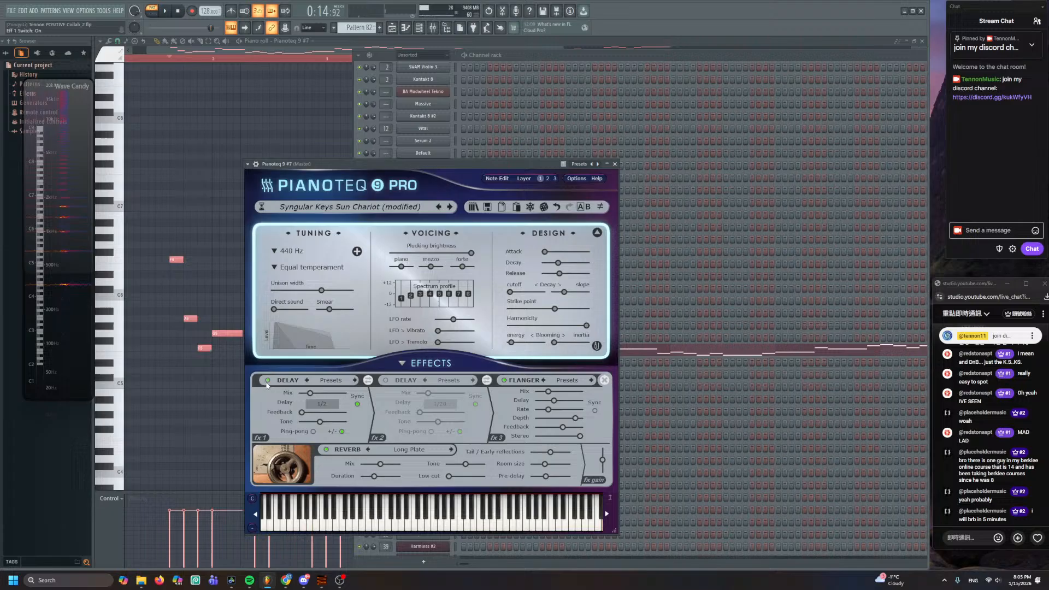
{"action": "left_click", "coordinate": [386, 381]}
- Close the effects view, check the note effects and the mallet bounce delay options, and switch mallet bounce off
{"action": "left_click", "coordinate": [603, 381]}
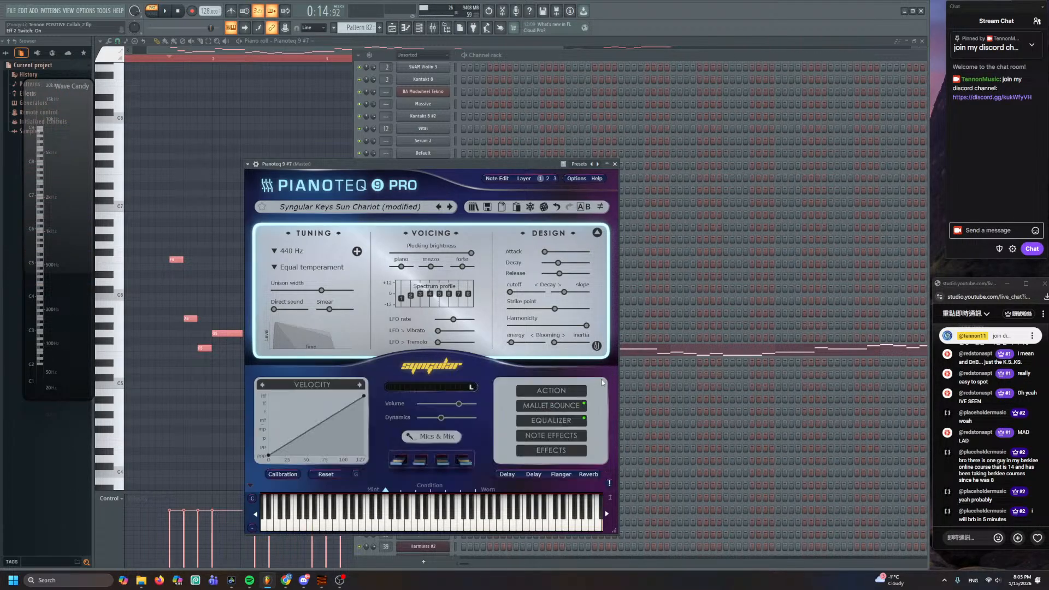
{"action": "left_click", "coordinate": [551, 435]}
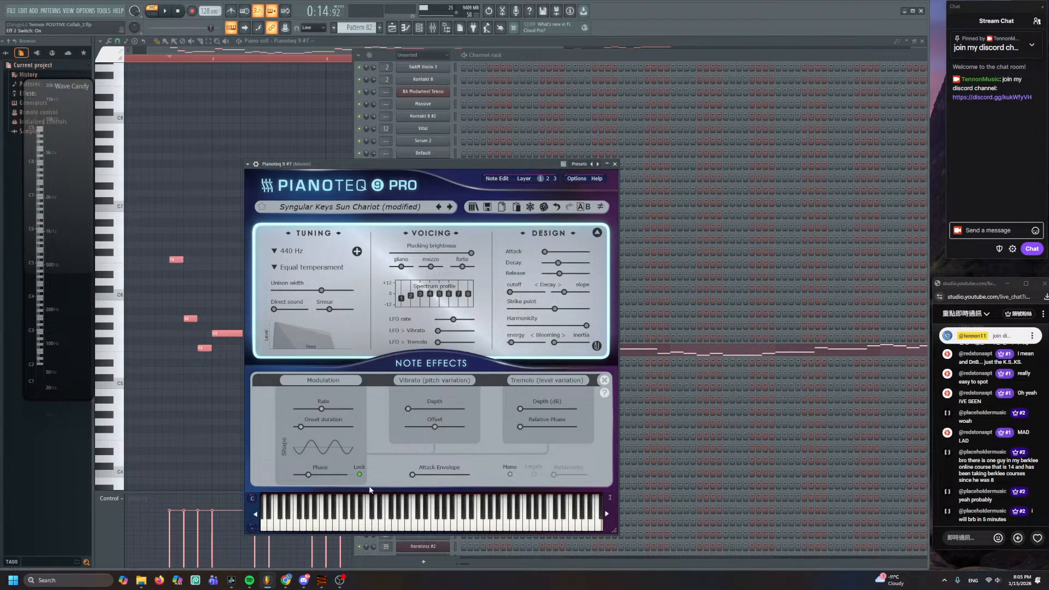
{"action": "left_click", "coordinate": [604, 380]}
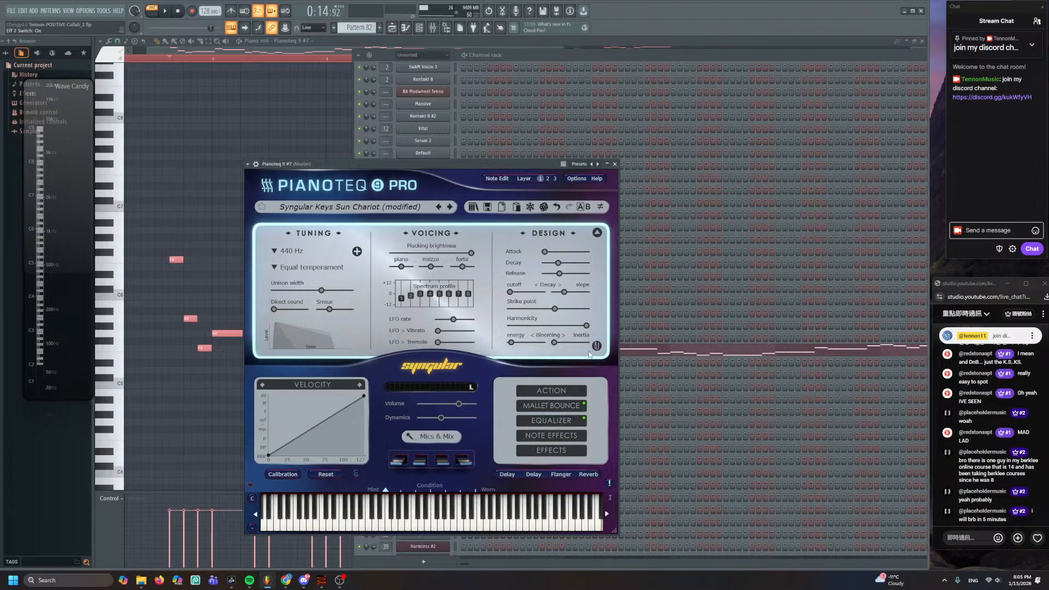
{"action": "left_click", "coordinate": [557, 404]}
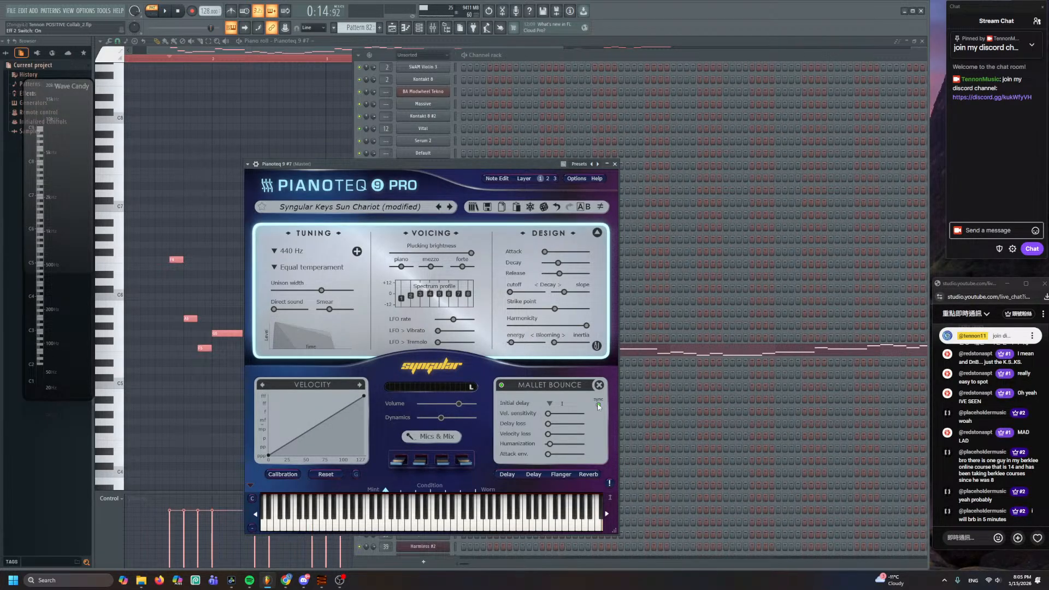
{"action": "left_click", "coordinate": [550, 404]}
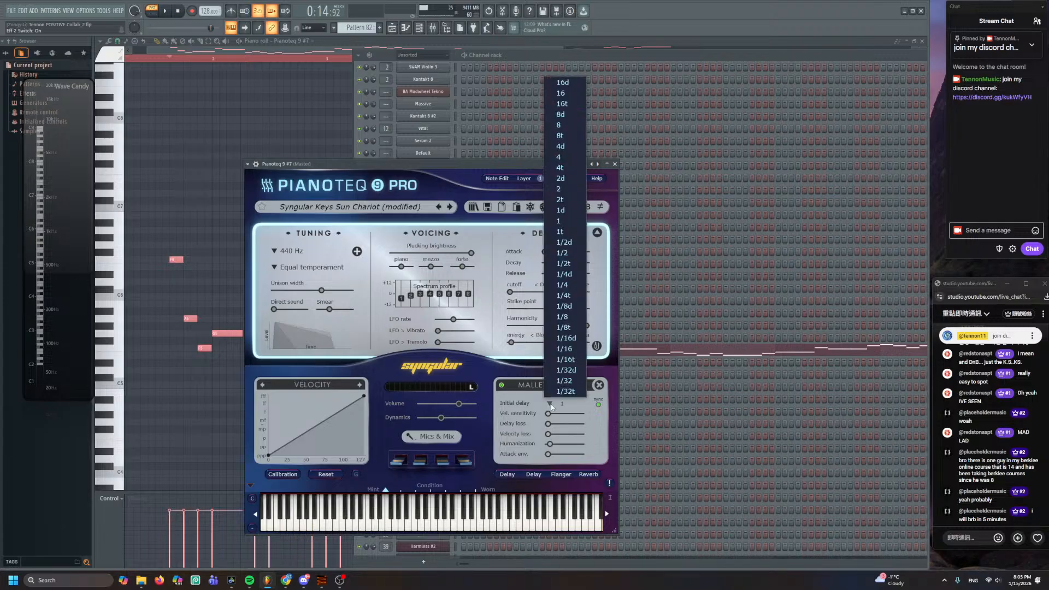
{"action": "left_click", "coordinate": [514, 406]}
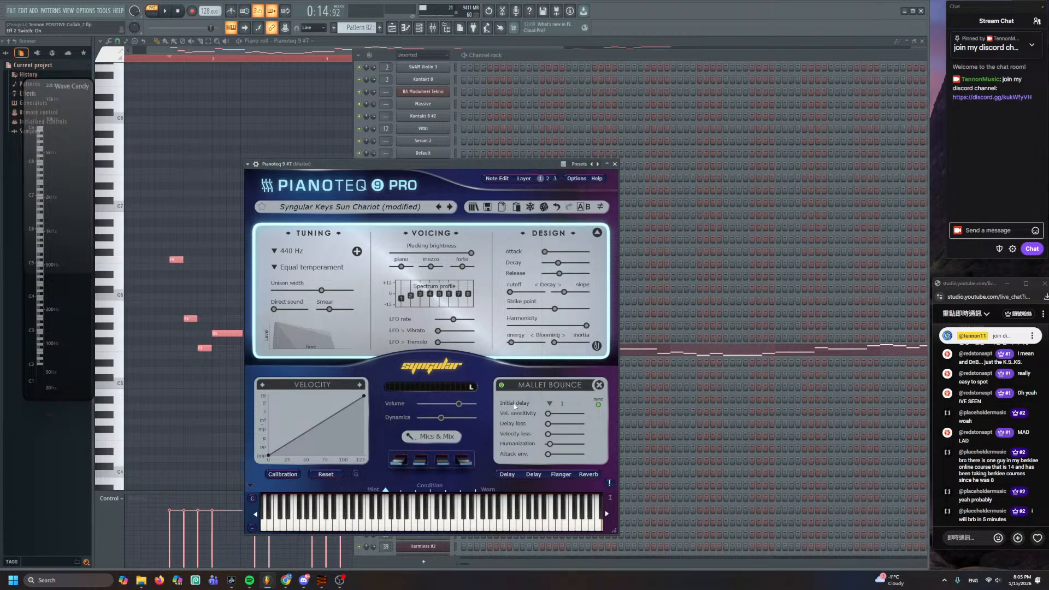
{"action": "left_click", "coordinate": [600, 385]}
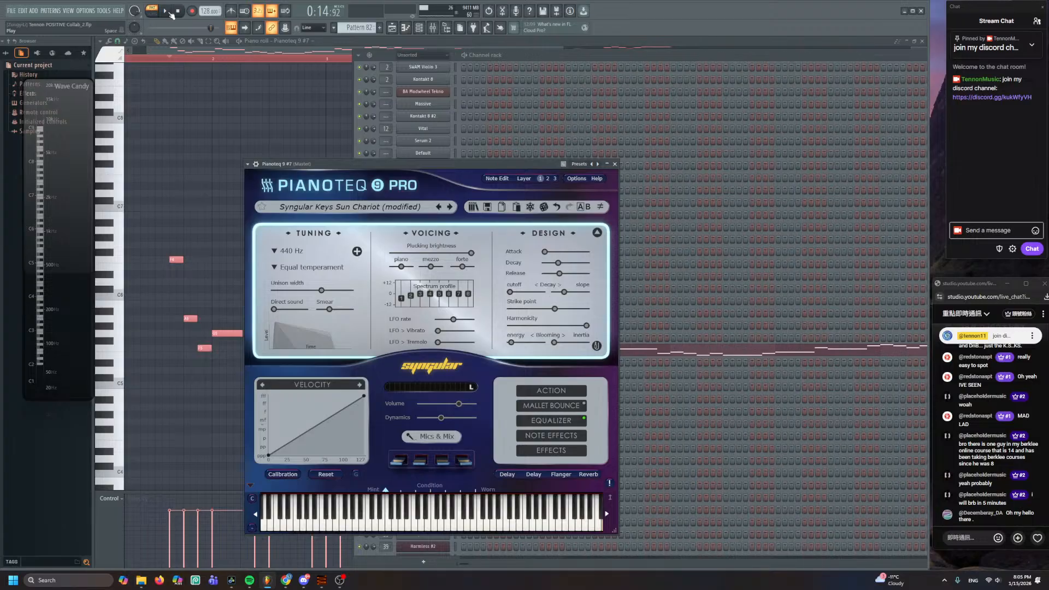
- Play the melody pattern on its own and raise the Sun Chariot preset's volume to +5.5 dB
{"action": "left_click", "coordinate": [171, 15]}
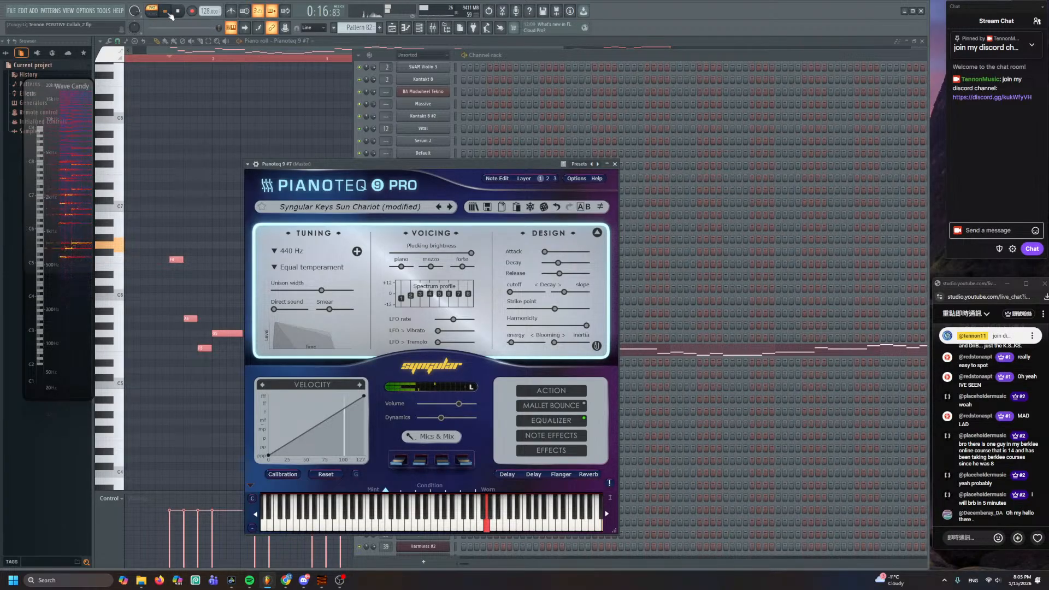
{"action": "key", "text": "space"}
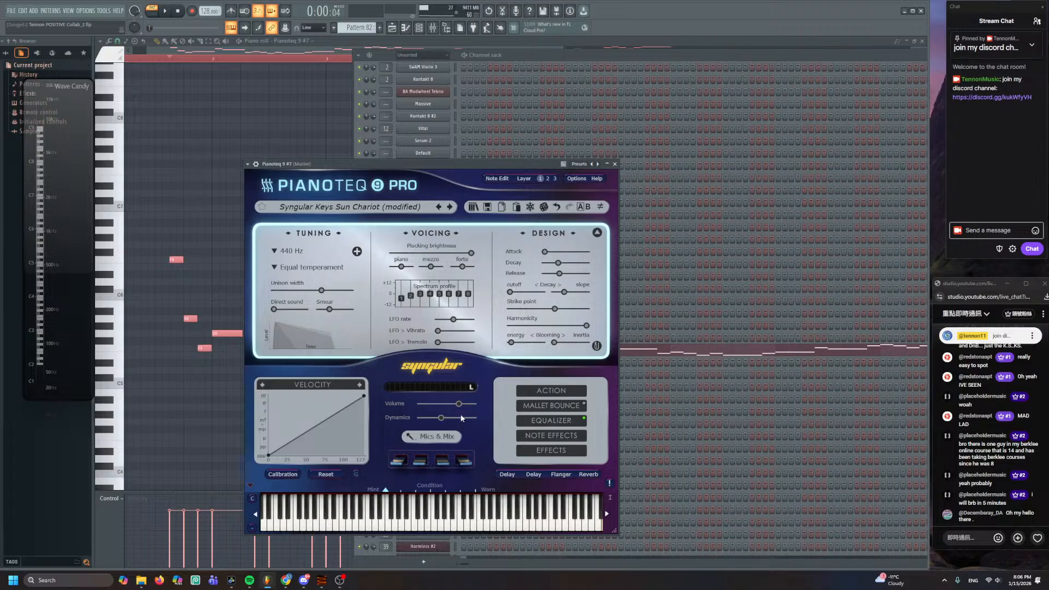
{"action": "mouse_move", "coordinate": [459, 408]}
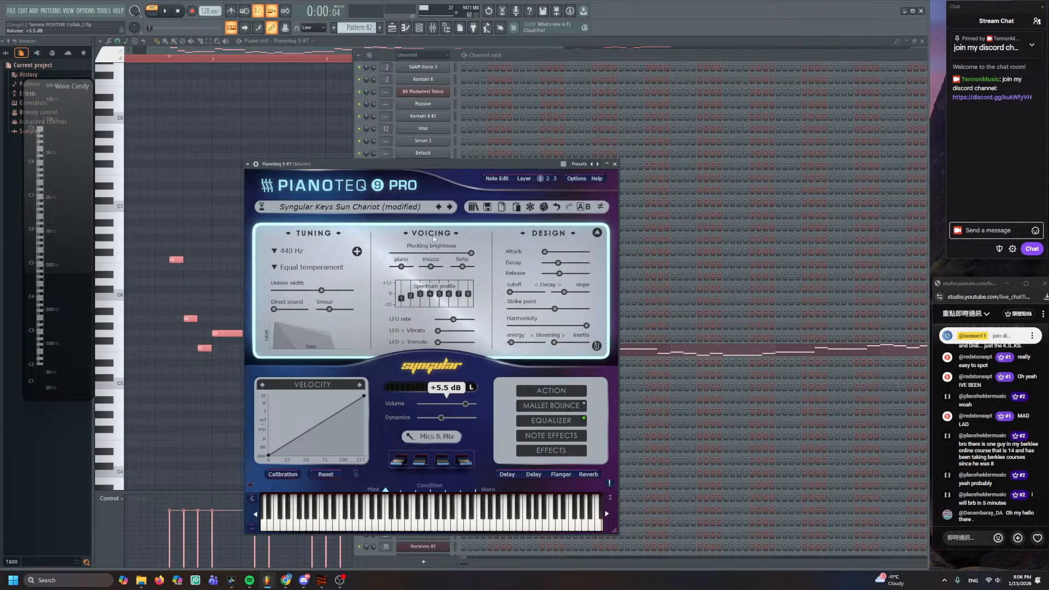
- Play the arrangement from bar 172 and lengthen the decay of the cloned Pianoteq's Sun Chariot sound
{"action": "left_click", "coordinate": [392, 27]}
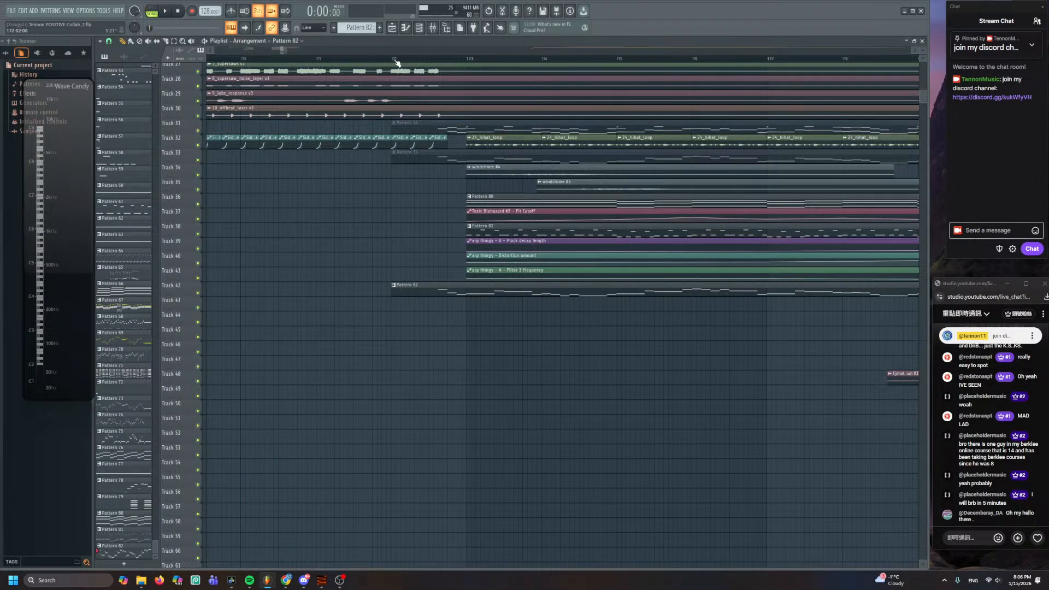
{"action": "left_click", "coordinate": [395, 58]}
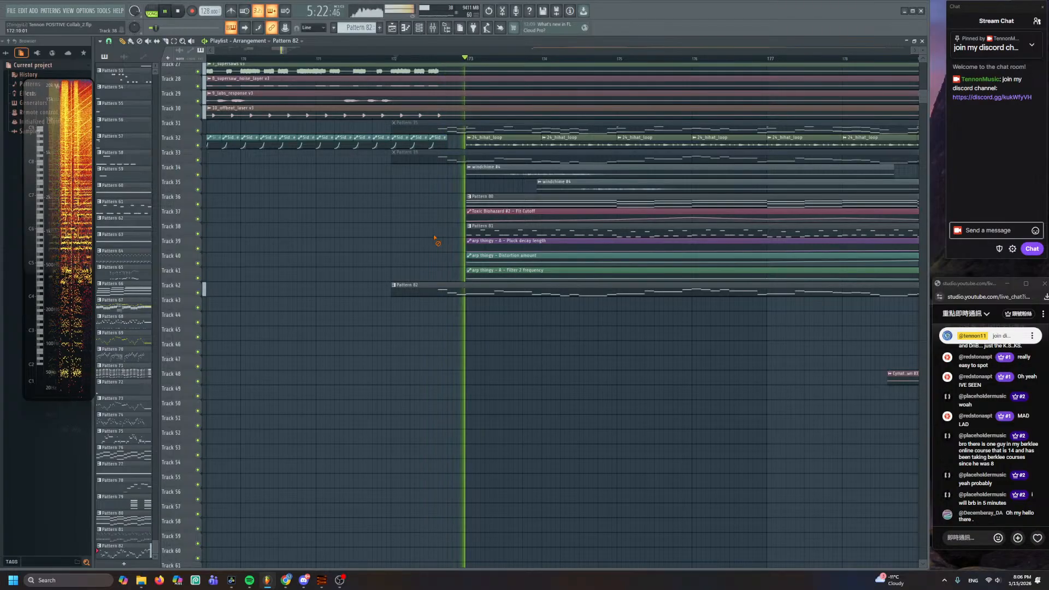
{"action": "key", "text": "F6"}
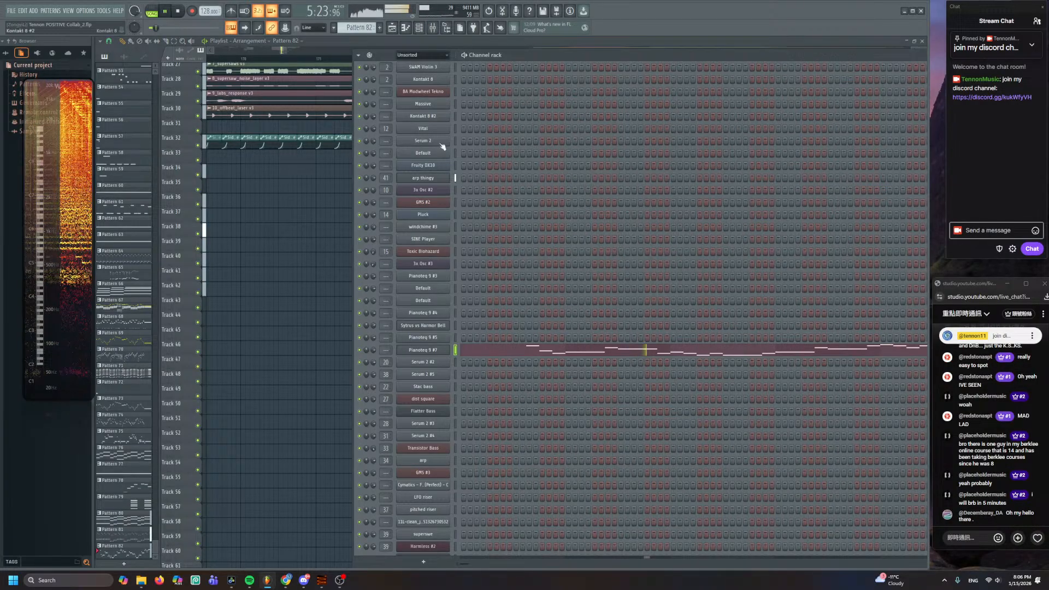
{"action": "left_click", "coordinate": [432, 350]}
{"action": "left_click_drag", "start_coordinate": [558, 263], "coordinate": [574, 263]}
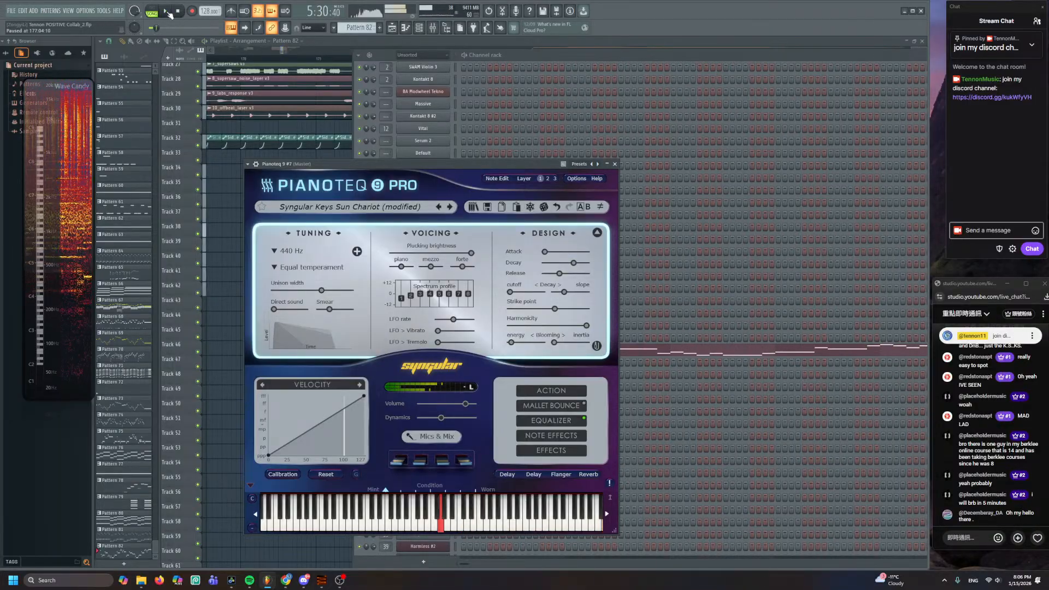
{"action": "left_click_drag", "start_coordinate": [487, 166], "coordinate": [562, 214]}
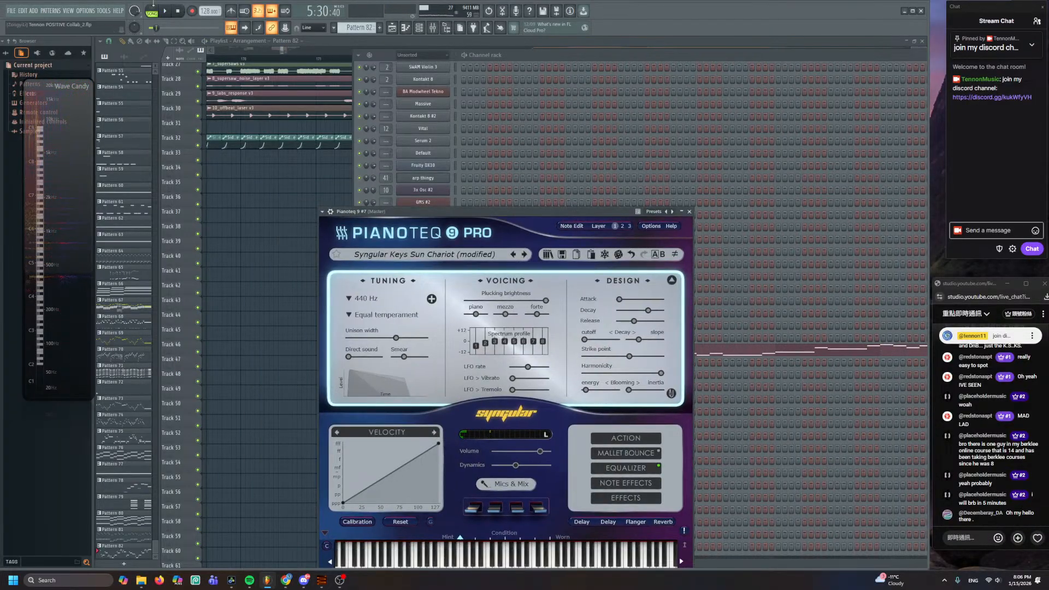
- Replay the bridge in song mode and switch the cloned Pianoteq to the Syngular Pad Ancient Tree preset
{"action": "key", "text": "l"}
{"action": "left_click", "coordinate": [301, 143]}
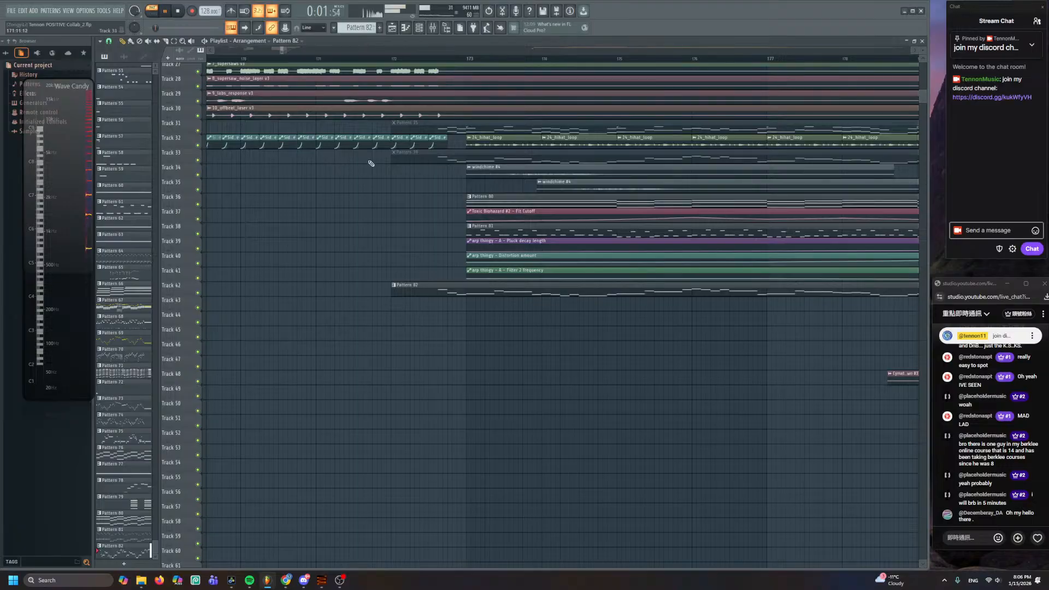
{"action": "left_click", "coordinate": [440, 61]}
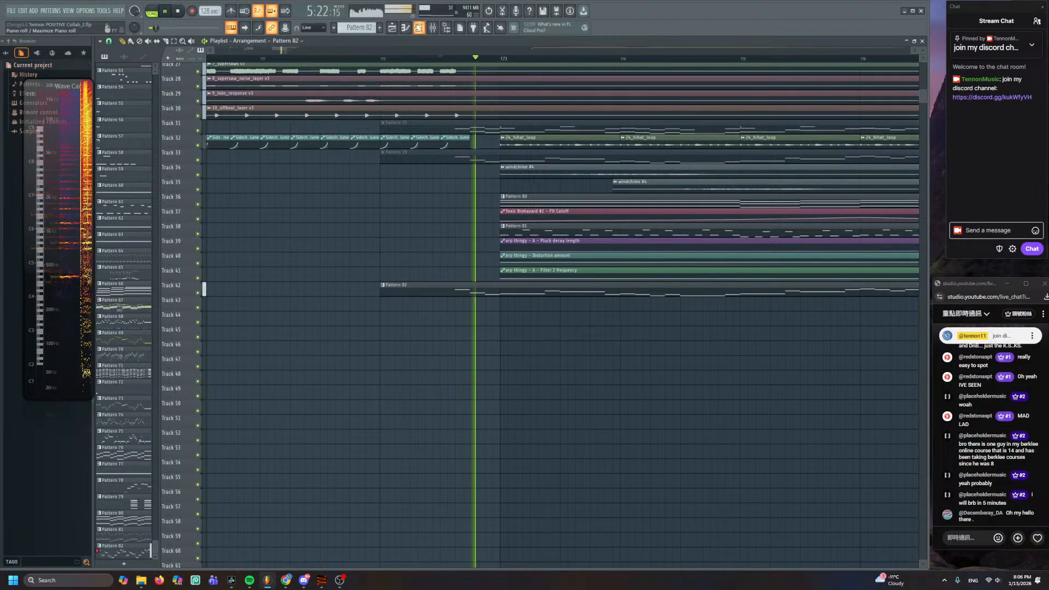
{"action": "key", "text": "F6"}
{"action": "left_click", "coordinate": [438, 351]}
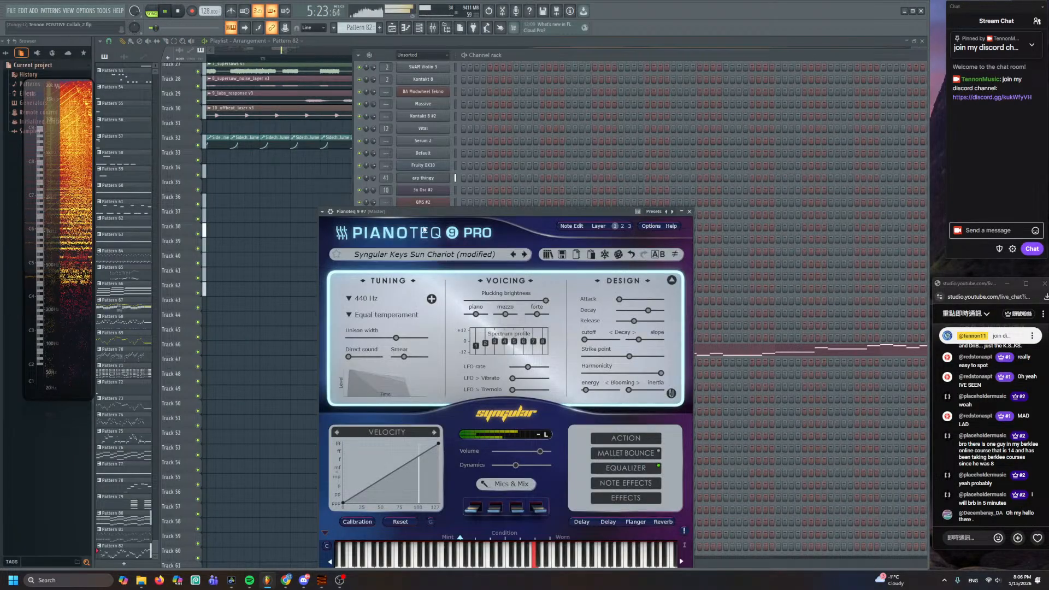
{"action": "left_click", "coordinate": [528, 254]}
{"action": "left_click", "coordinate": [528, 254]}
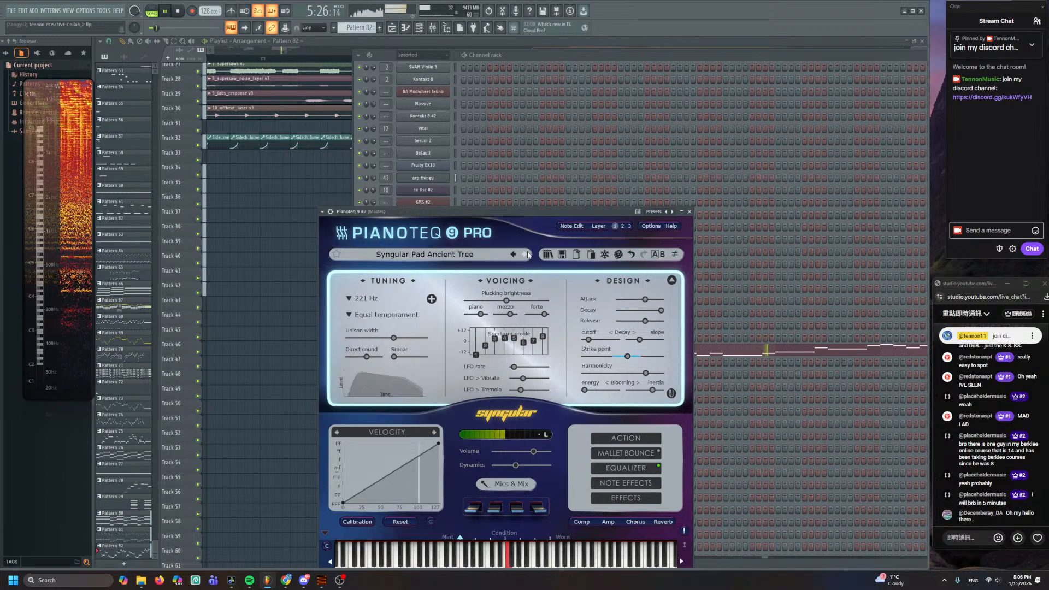
- Show the Pianoteq wrapper's channel controls, load the Syngular Brass Section 1 preset and play it with the song
{"action": "left_click_drag", "start_coordinate": [342, 210], "coordinate": [323, 151]}
{"action": "left_click", "coordinate": [312, 152]}
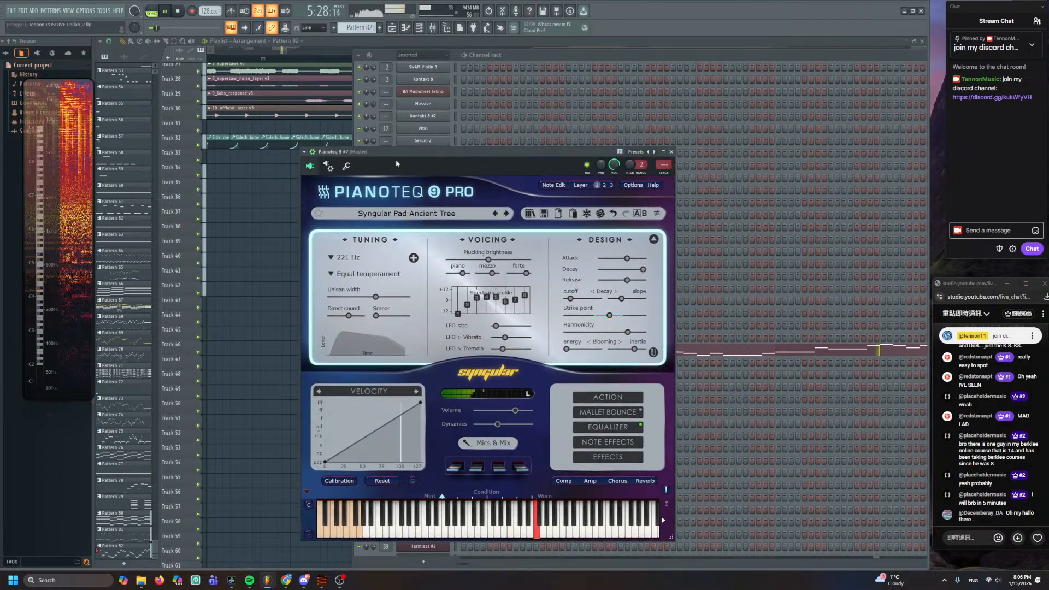
{"action": "left_click", "coordinate": [442, 217]}
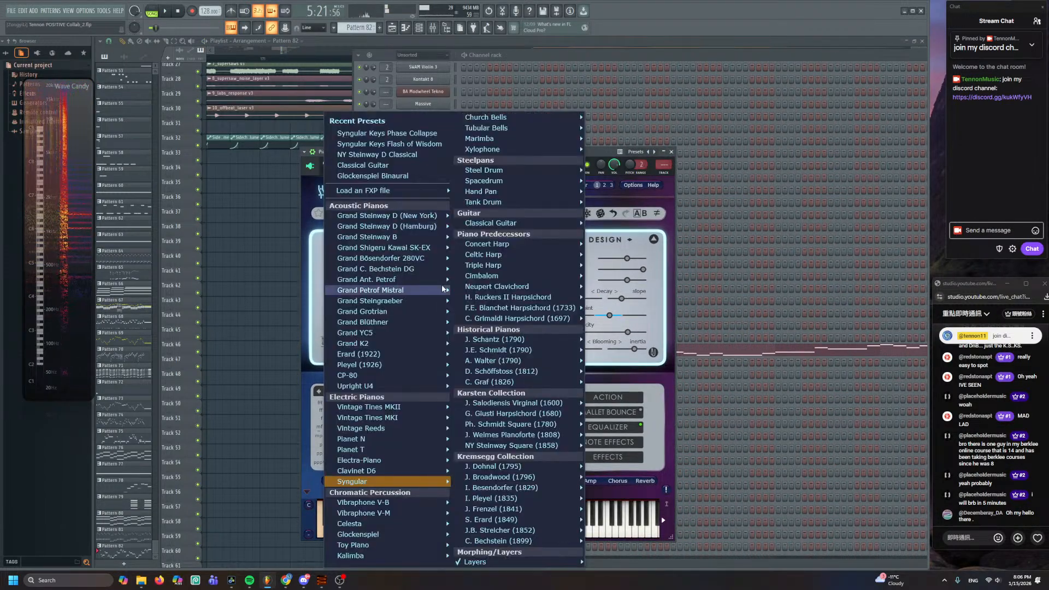
{"action": "mouse_move", "coordinate": [352, 482]}
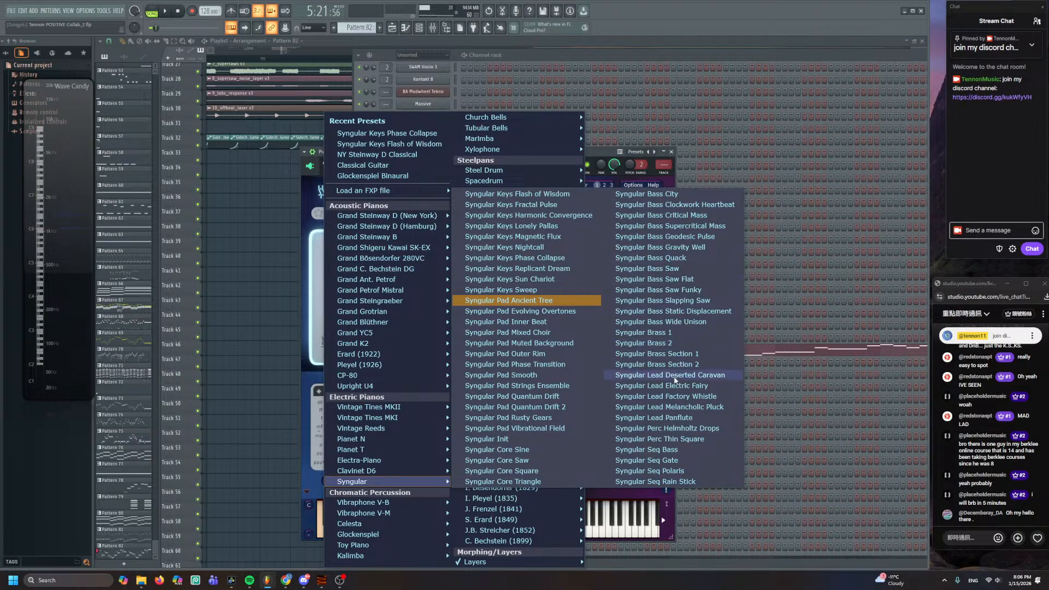
{"action": "left_click", "coordinate": [663, 355]}
{"action": "key", "text": "space"}
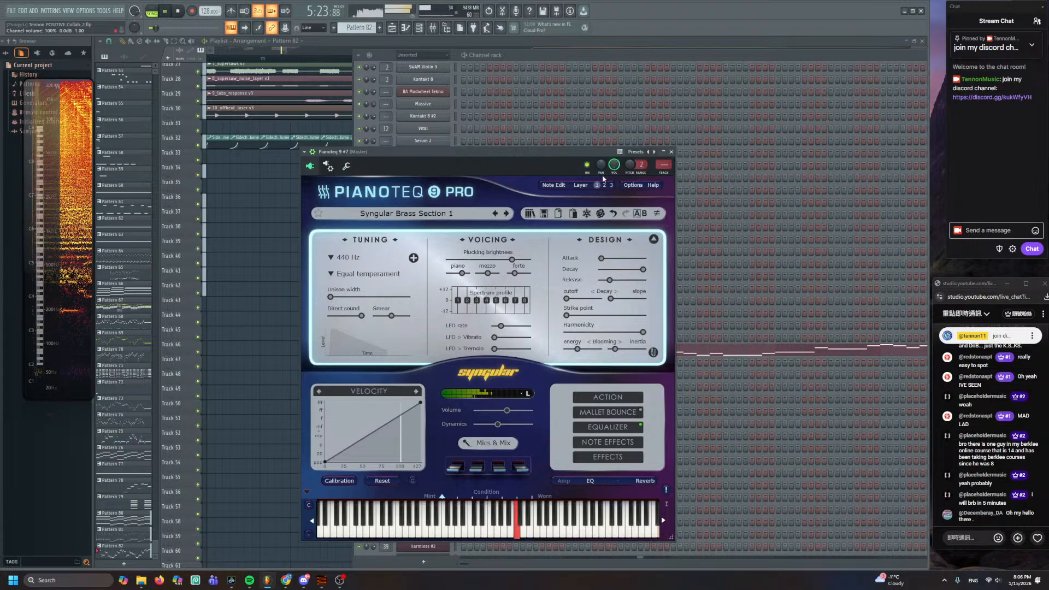
- Audition the Syngular Brass Section 2 and Syngular Lead Deserted Caravan presets over the bridge, and pause the song
{"action": "left_click", "coordinate": [507, 214]}
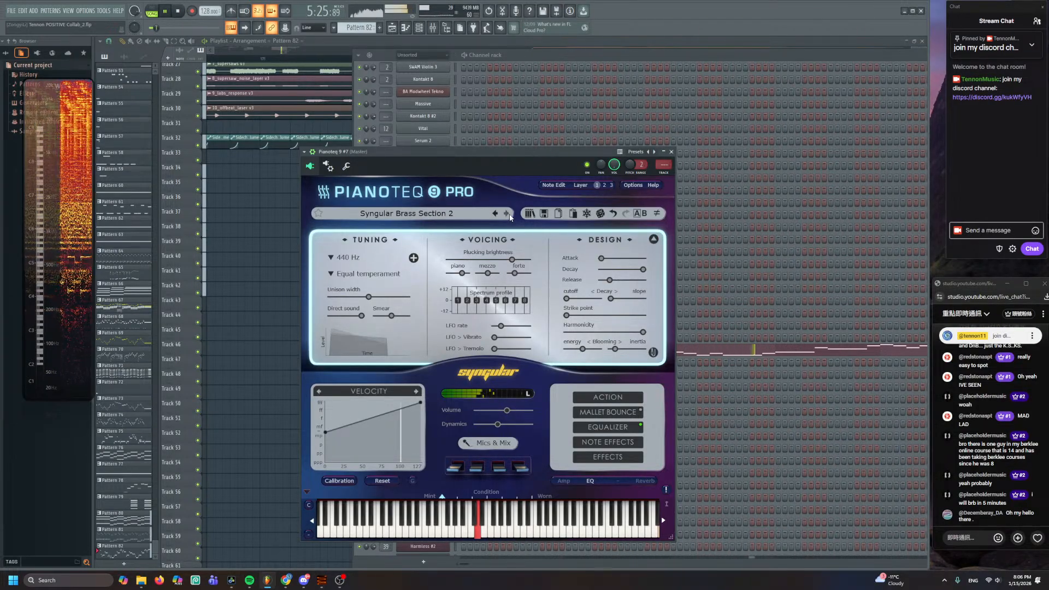
{"action": "left_click", "coordinate": [508, 214]}
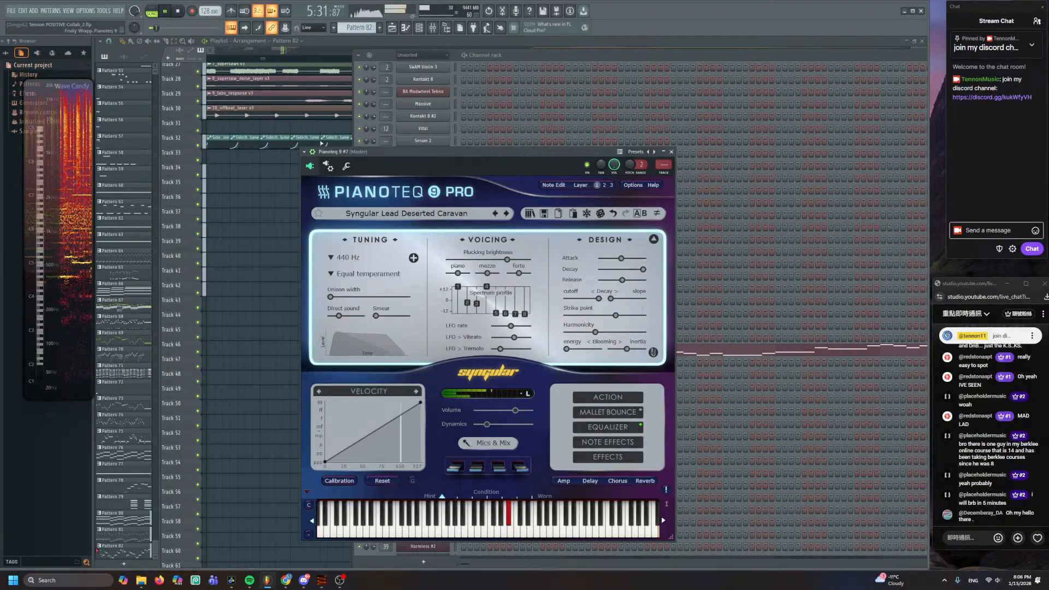
{"action": "left_click", "coordinate": [169, 11]}
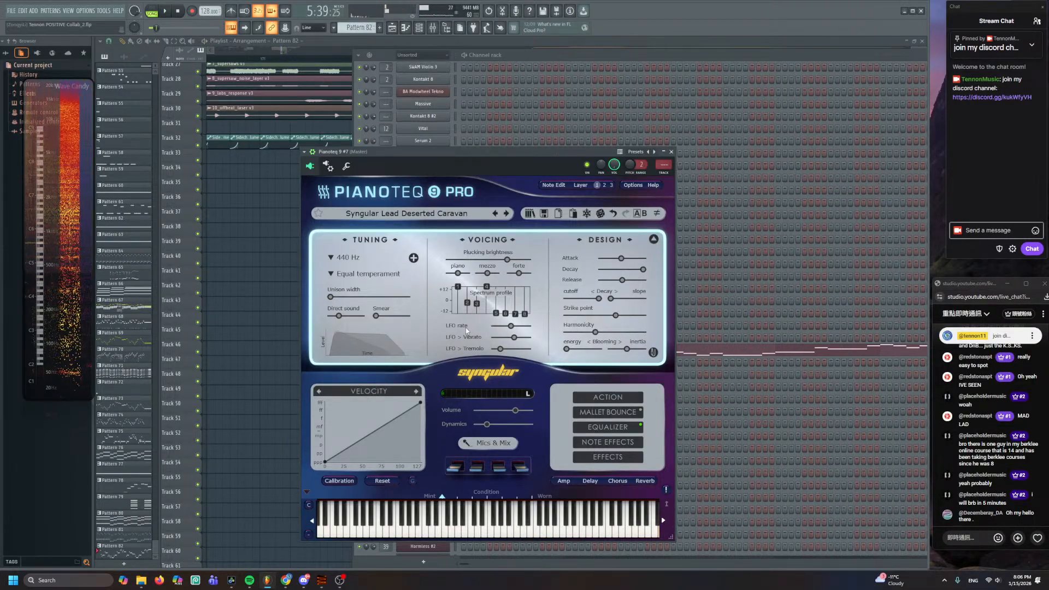
- Play the melody pattern alone, try the Syngular Lead Electric Fairy preset, and load Syngular Lead Factory Whistle
{"action": "key", "text": "l"}
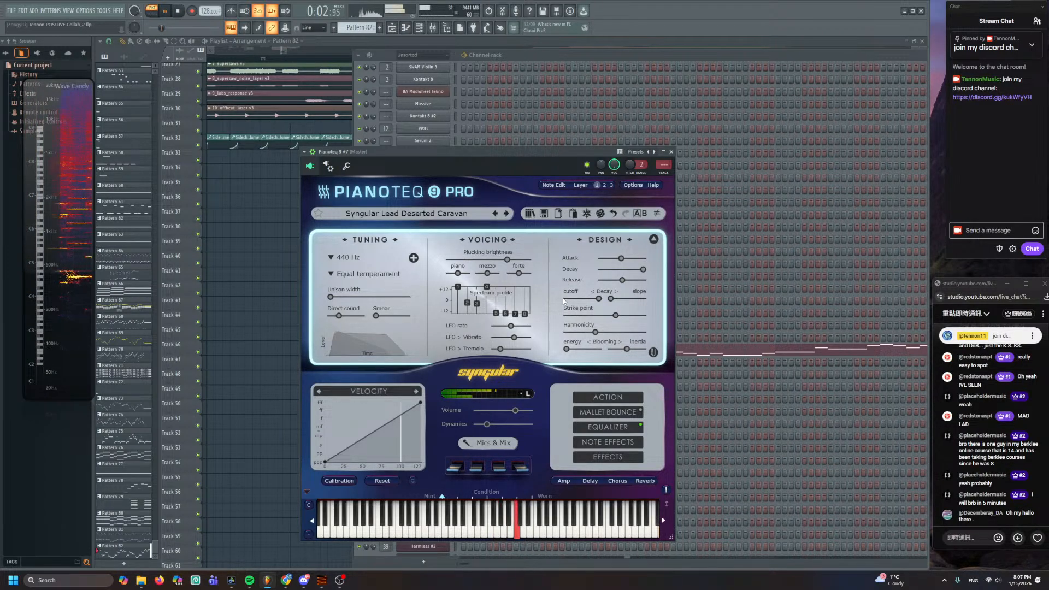
{"action": "left_click", "coordinate": [507, 213]}
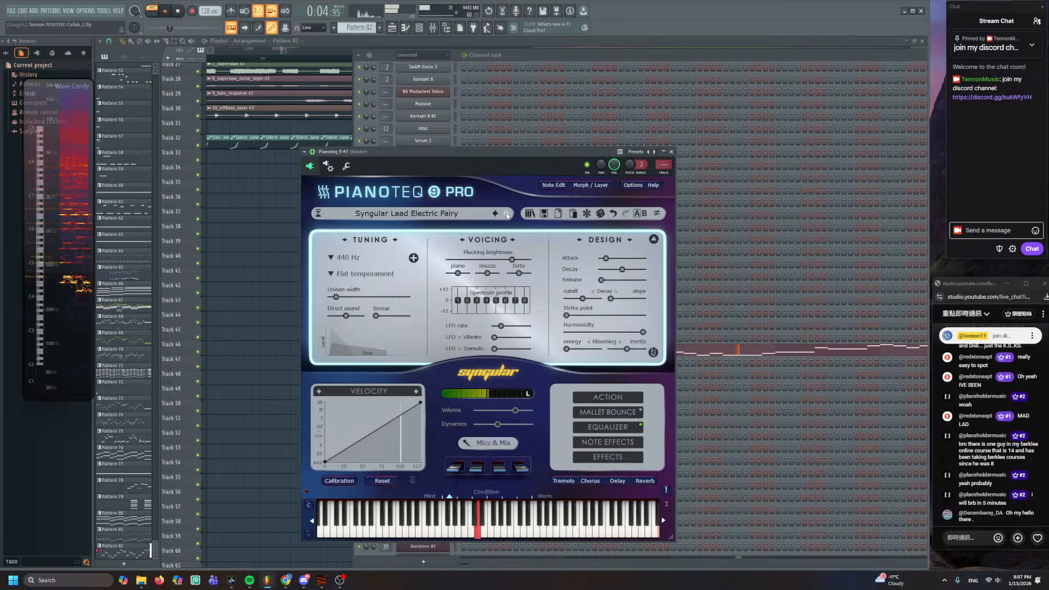
{"action": "left_click", "coordinate": [506, 213]}
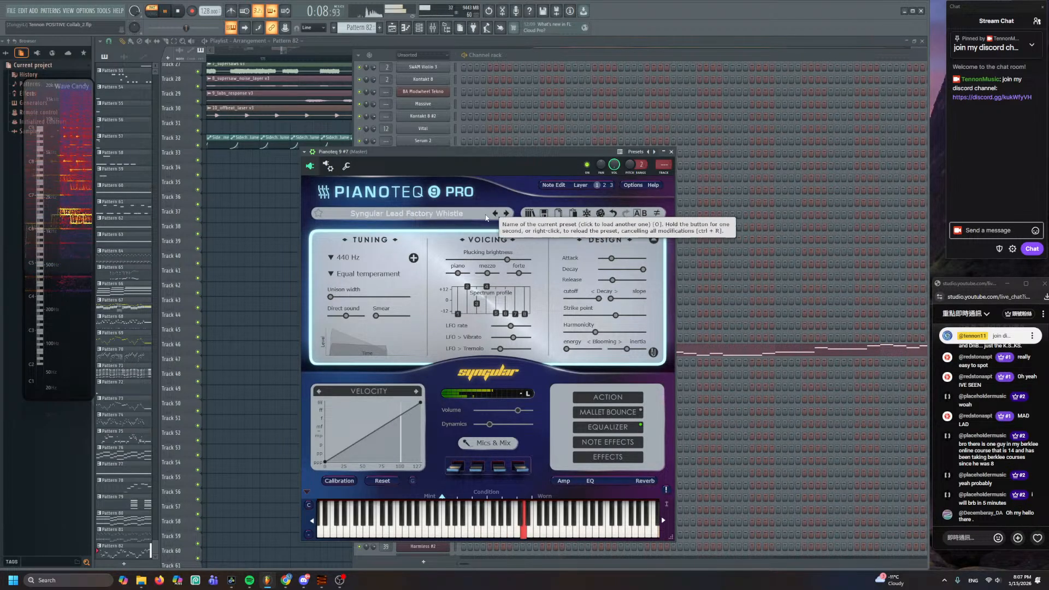
- Stop playback, view the Pattern 82 notes in the piano roll, check the cloned Pianoteq instrument, and return to the playlist
{"action": "key", "text": "F5"}
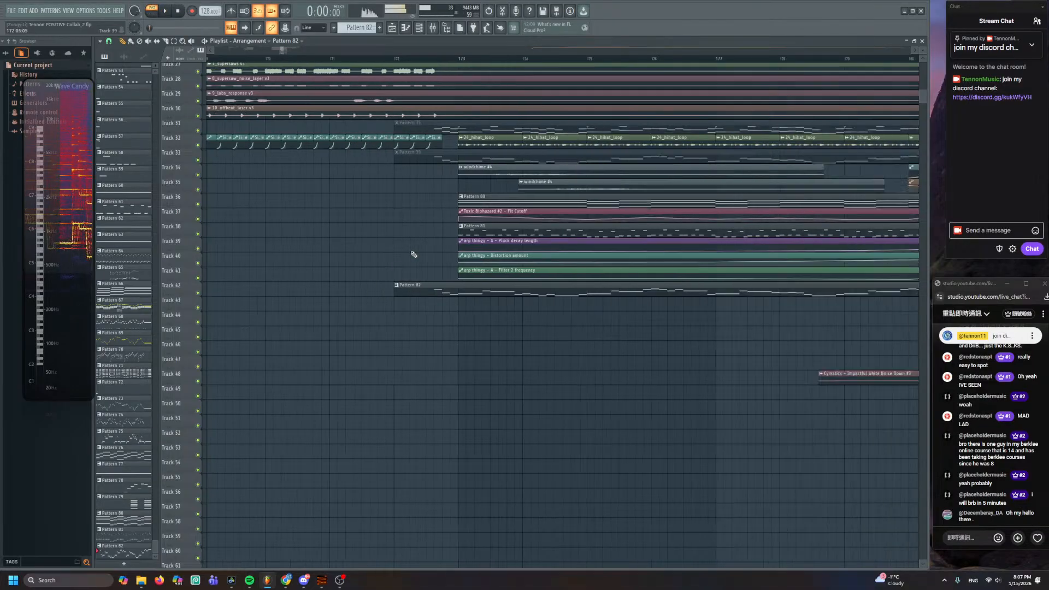
{"action": "key", "text": "space"}
{"action": "scroll", "coordinate": [418, 252], "scroll_direction": "up", "scroll_amount": 2}
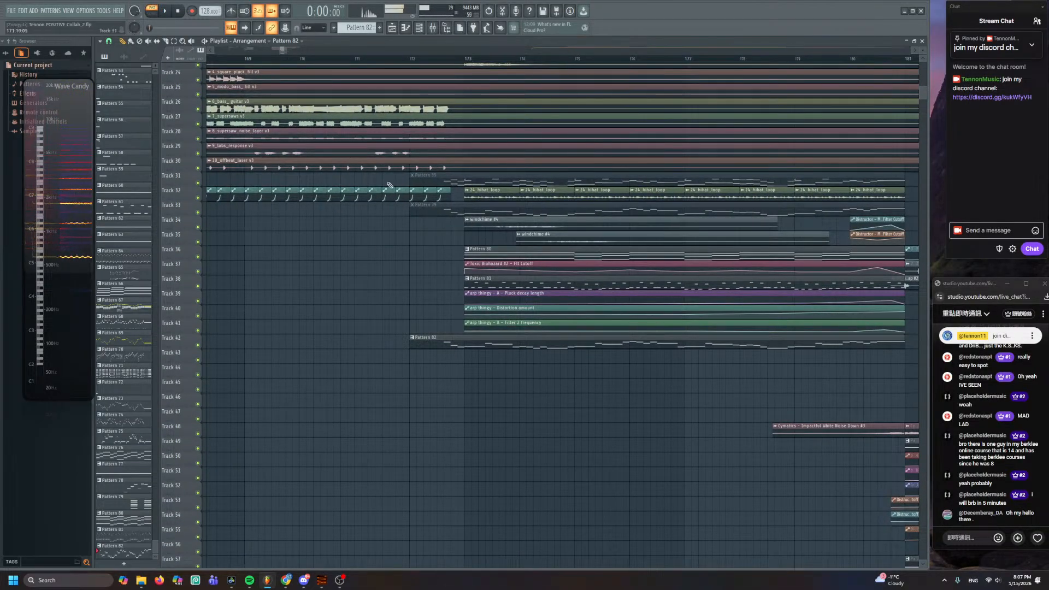
{"action": "double_click", "coordinate": [458, 345]}
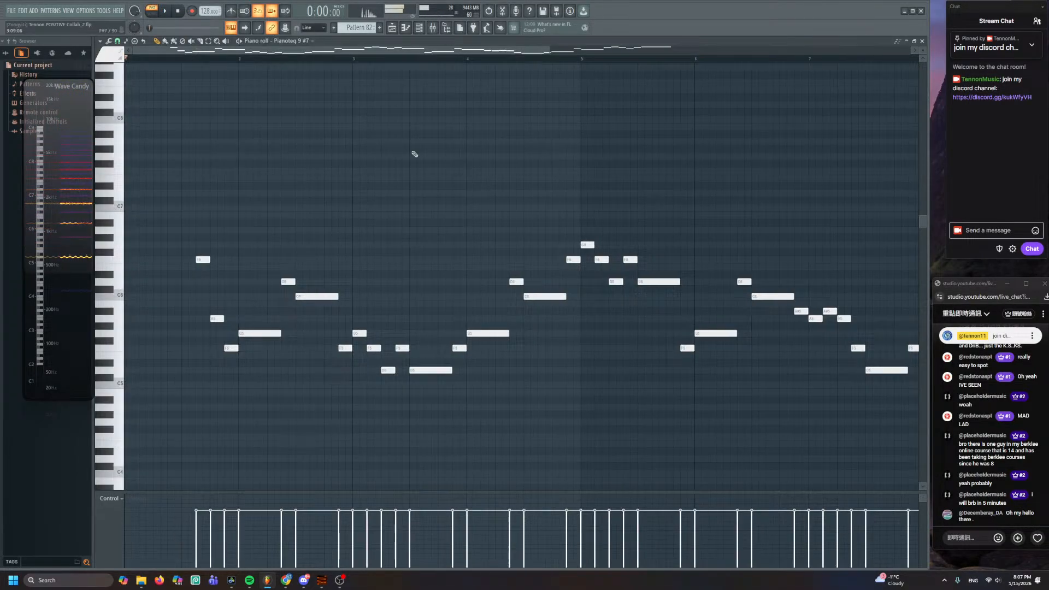
{"action": "left_click", "coordinate": [419, 29]}
{"action": "left_click", "coordinate": [431, 354]}
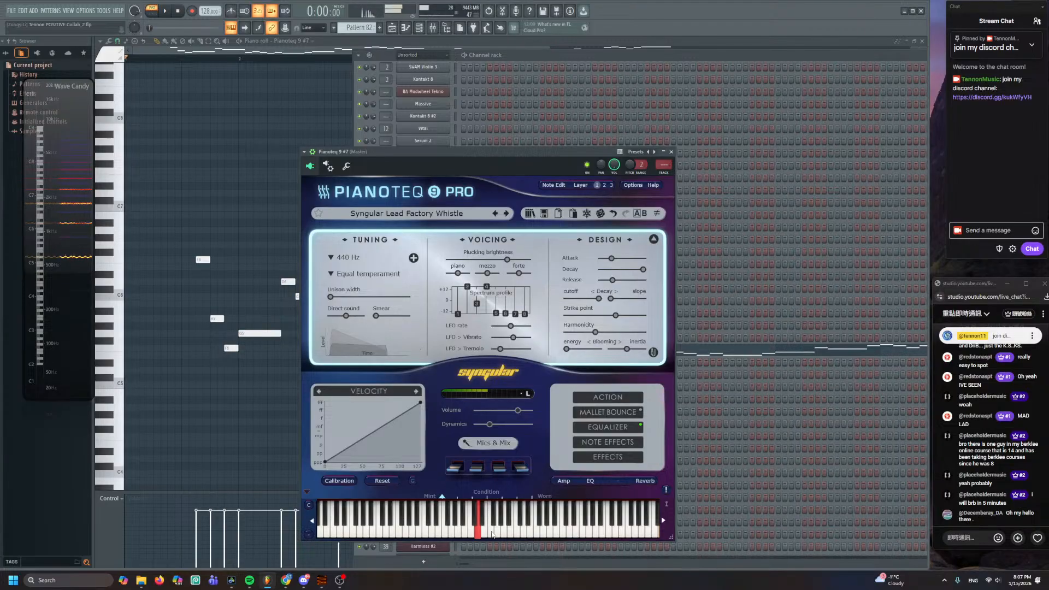
{"action": "left_click", "coordinate": [345, 94]}
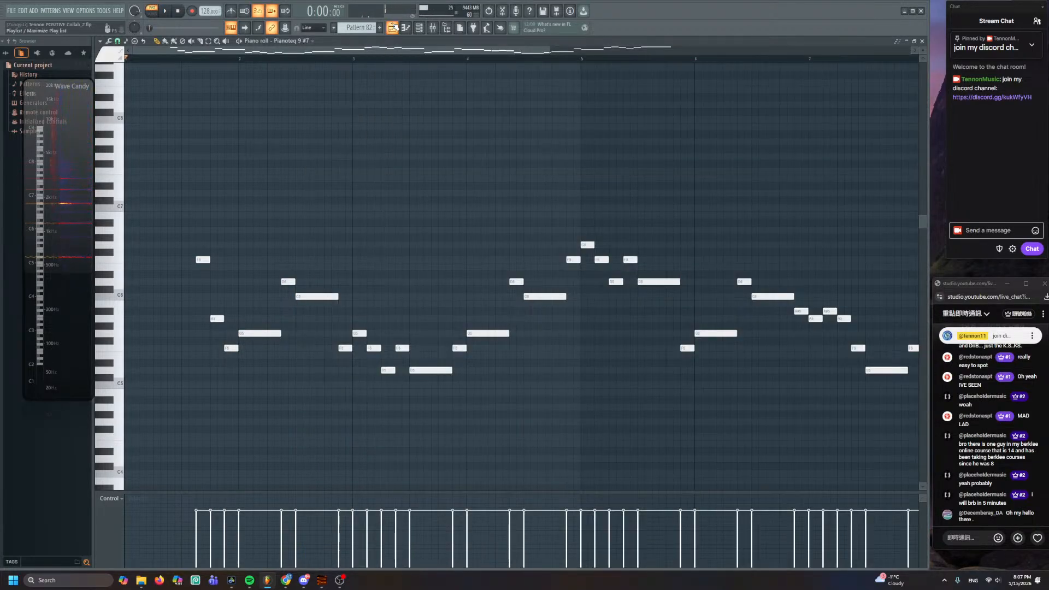
{"action": "left_click", "coordinate": [393, 28]}
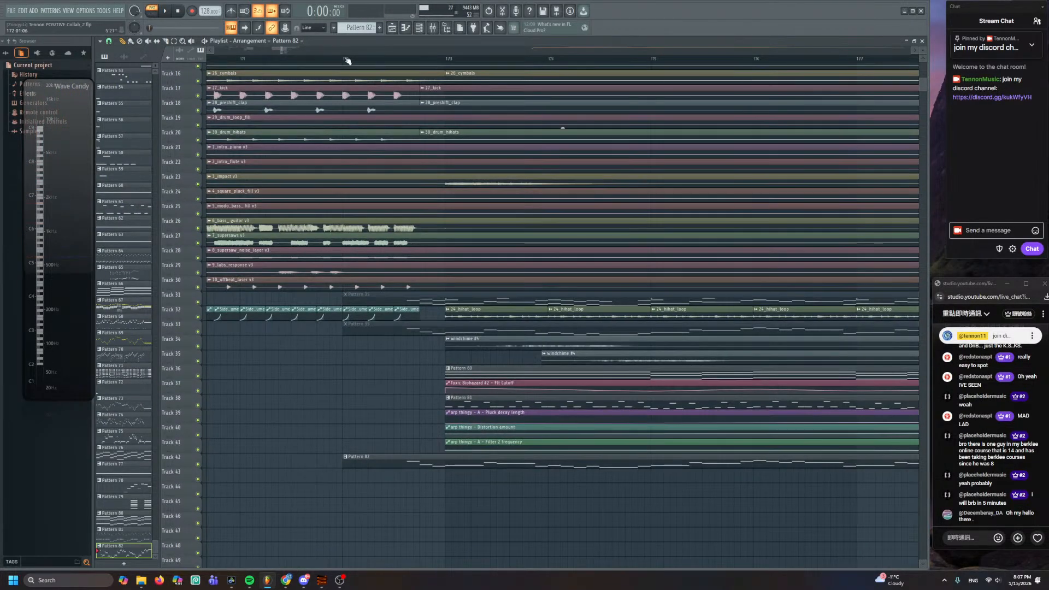
- Play the bridge and raise the Pianoteq 9 #7 channel's volume and its Factory Whistle preset's plucking brightness
{"action": "left_click", "coordinate": [347, 61]}
{"action": "key", "text": "space"}
{"action": "left_click", "coordinate": [419, 28]}
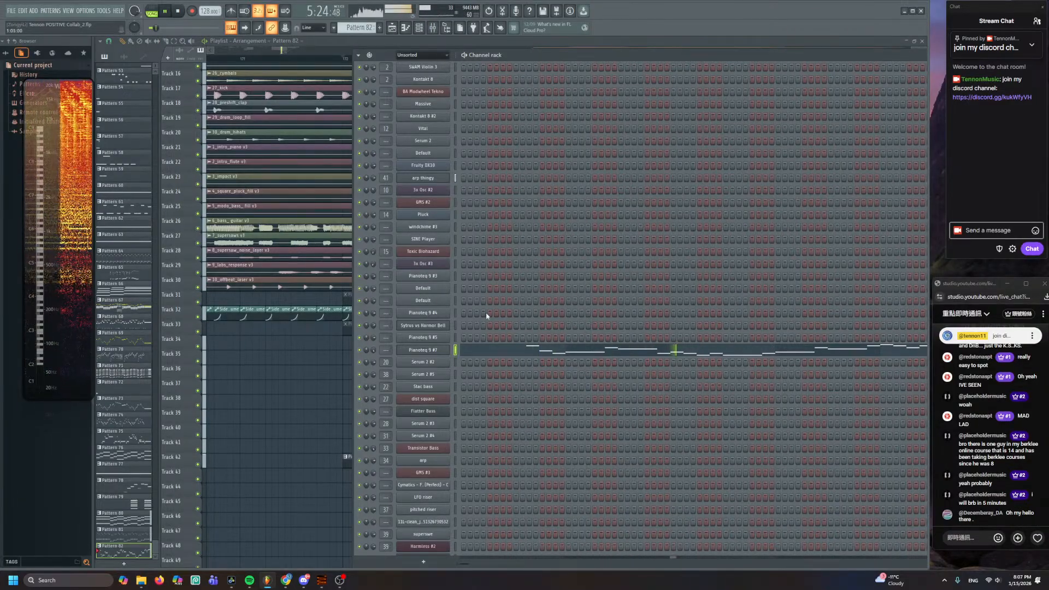
{"action": "left_click", "coordinate": [423, 350]}
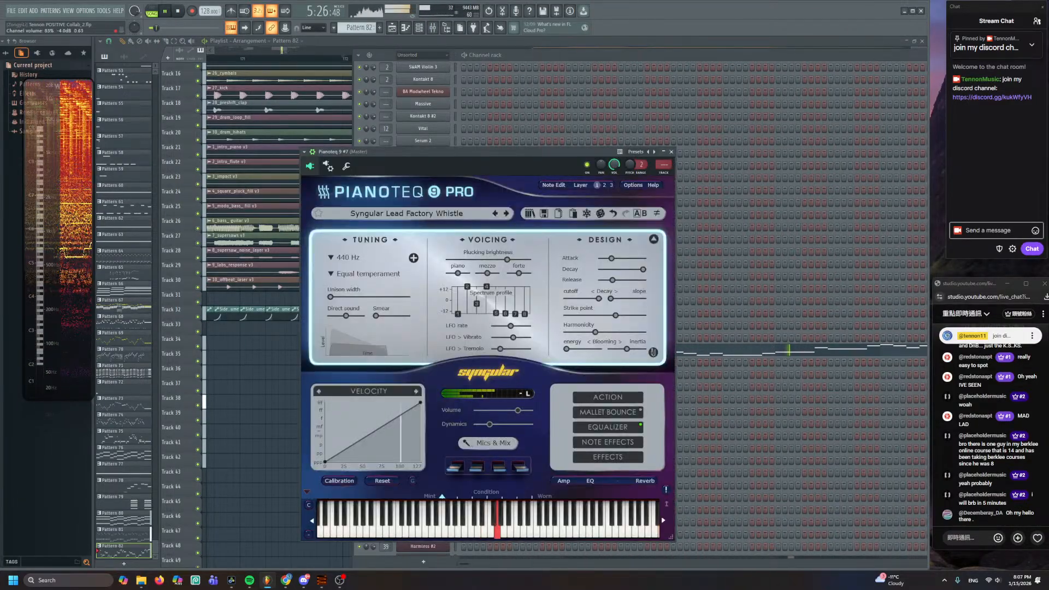
{"action": "scroll", "coordinate": [616, 168], "scroll_direction": "up", "scroll_amount": 3}
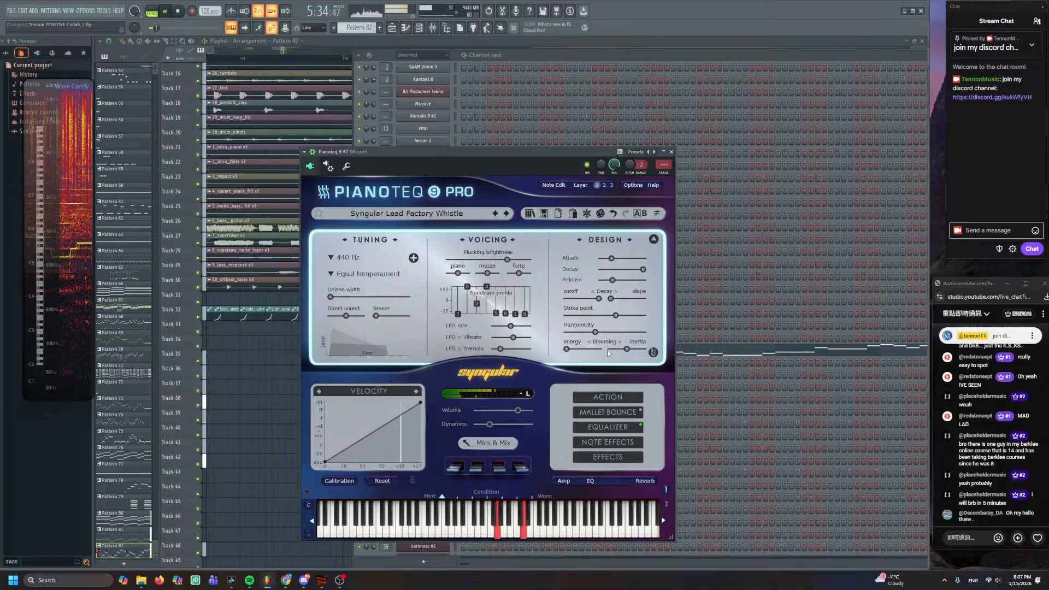
{"action": "left_click_drag", "start_coordinate": [508, 259], "coordinate": [570, 264]}
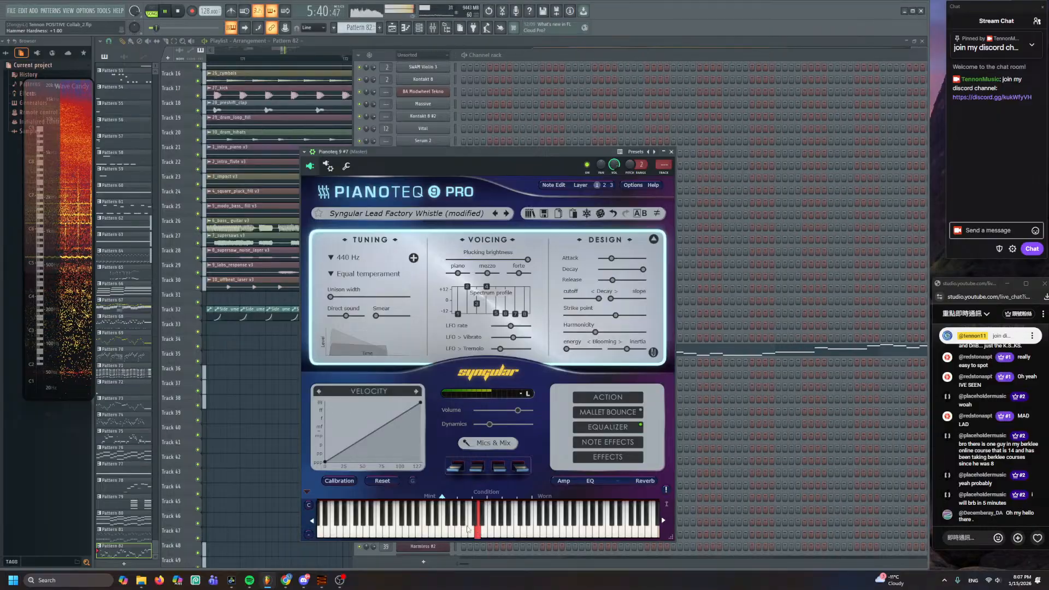
- Look over the playlist tracks in and around the bridge while the song plays, and pause playback
{"action": "key", "text": "F5"}
{"action": "left_click_drag", "start_coordinate": [283, 410], "coordinate": [548, 188]}
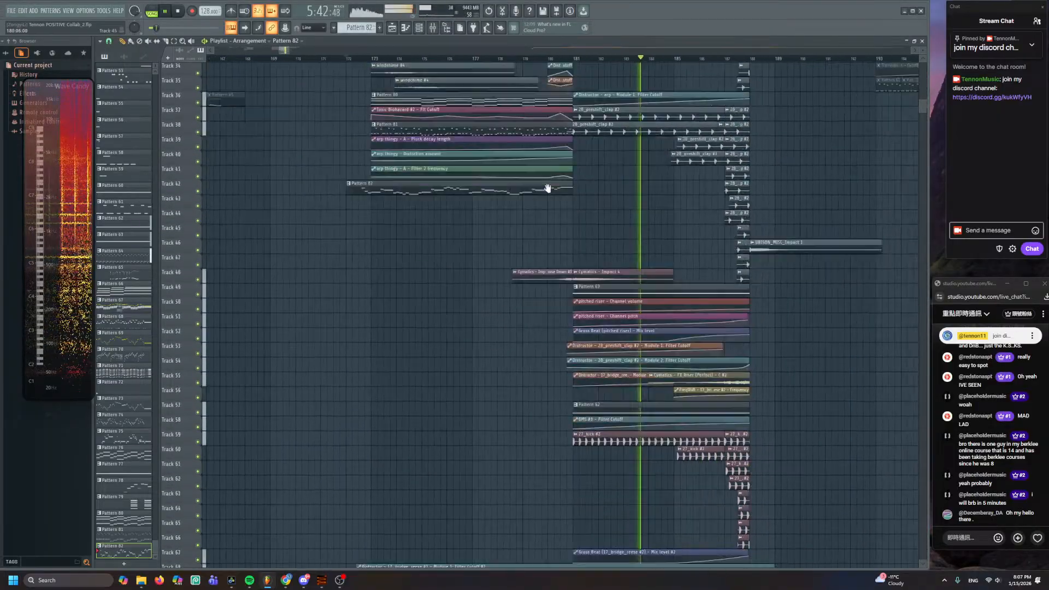
{"action": "scroll", "coordinate": [548, 188], "scroll_direction": "down", "scroll_amount": 2}
{"action": "scroll", "coordinate": [568, 230], "scroll_direction": "down", "scroll_amount": 5}
{"action": "scroll", "coordinate": [582, 266], "scroll_direction": "up", "scroll_amount": 1}
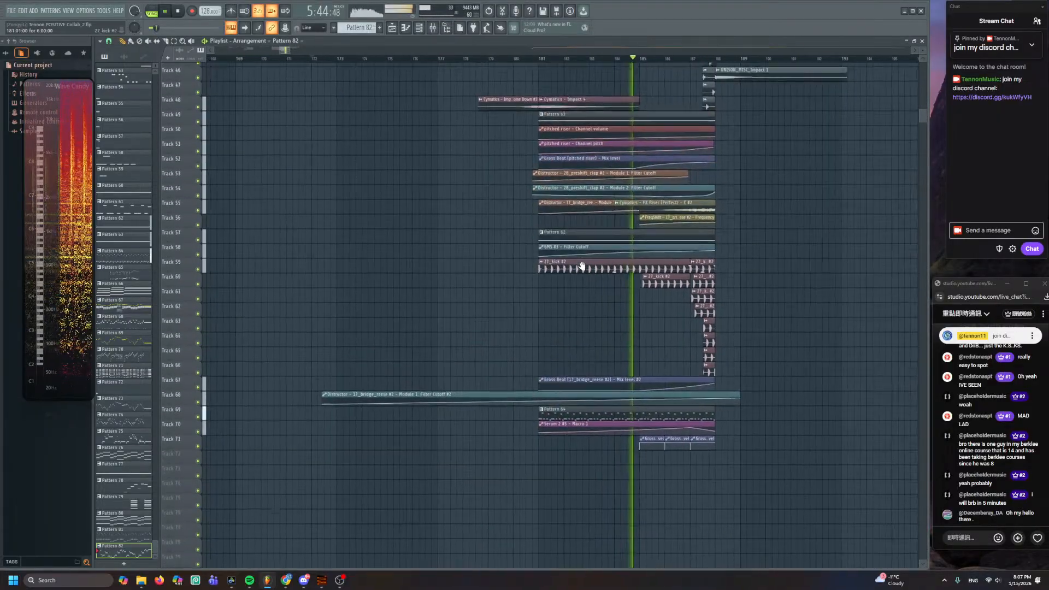
{"action": "scroll", "coordinate": [582, 266], "scroll_direction": "up", "scroll_amount": 5}
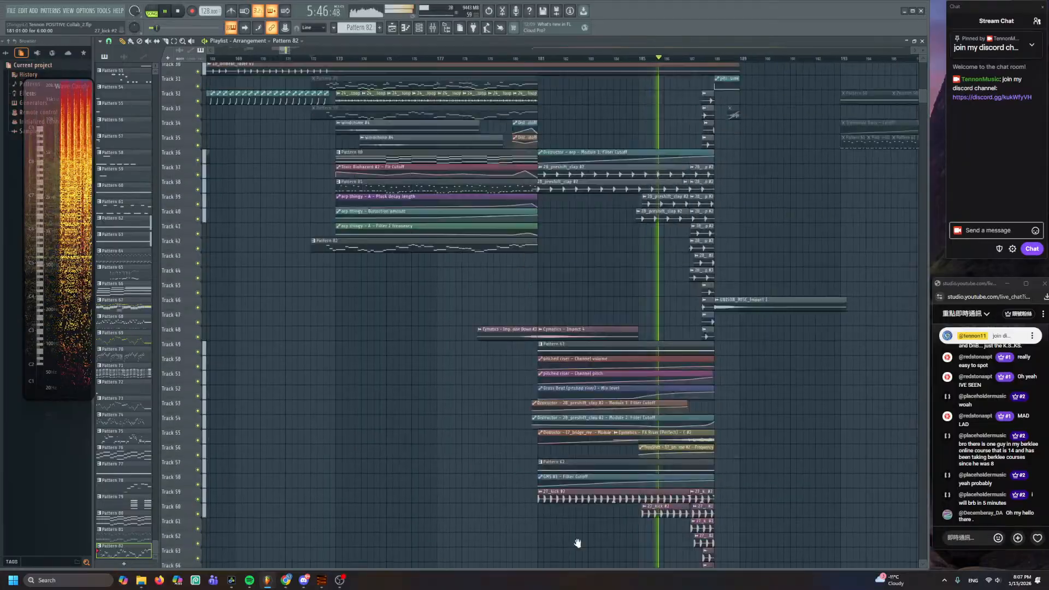
{"action": "scroll", "coordinate": [577, 543], "scroll_direction": "up", "scroll_amount": 3}
{"action": "scroll", "coordinate": [555, 403], "scroll_direction": "up", "scroll_amount": 5}
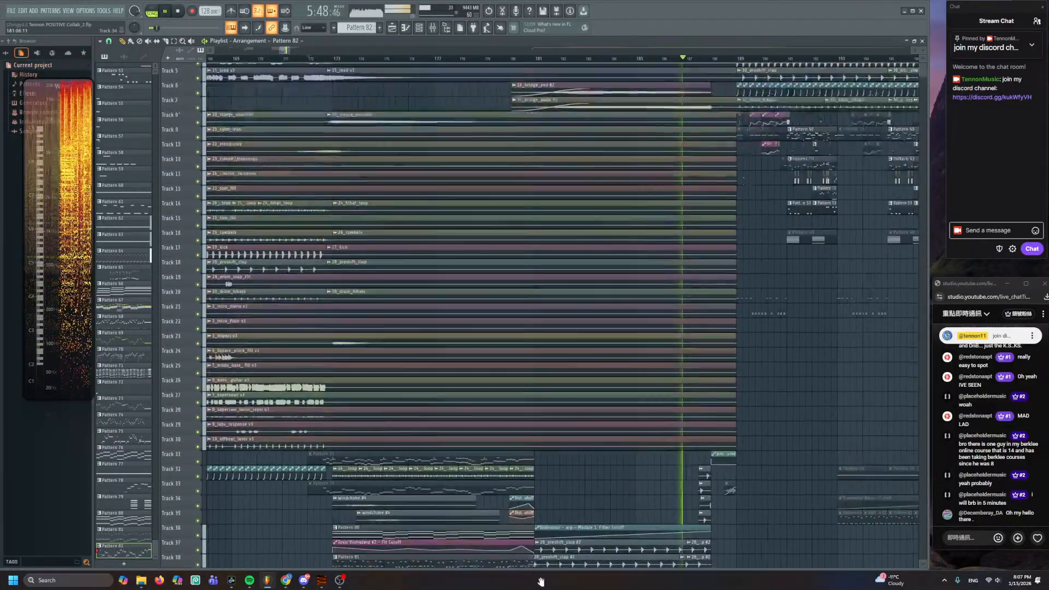
{"action": "scroll", "coordinate": [488, 297], "scroll_direction": "down", "scroll_amount": 4}
{"action": "key", "text": "space"}
- Stop the song, replay the transition out of the bridge, and jump back to the middle of the bridge
{"action": "scroll", "coordinate": [488, 297], "scroll_direction": "up", "scroll_amount": 2, "text": "ctrl"}
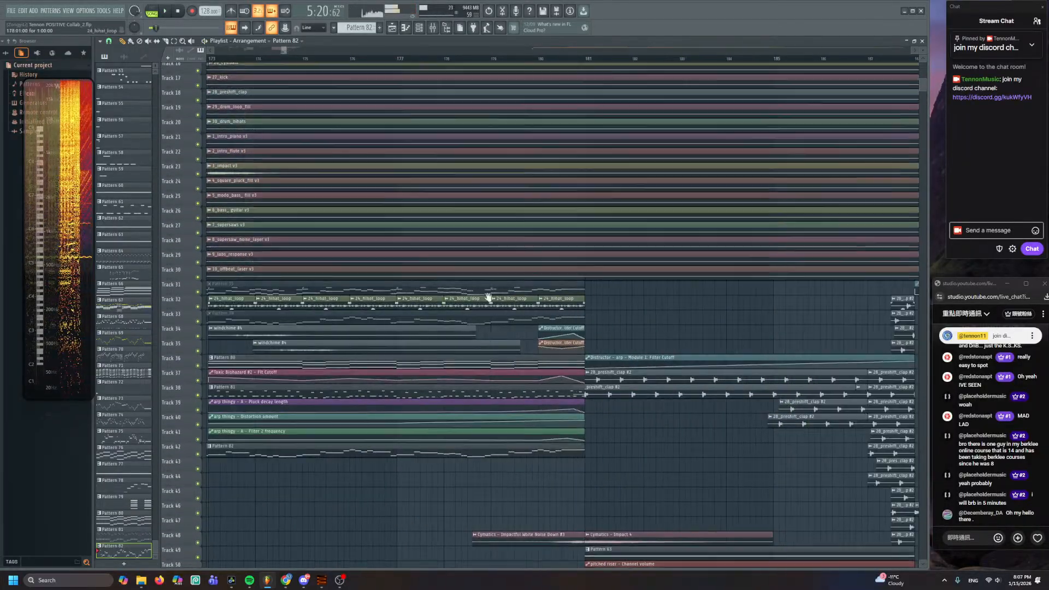
{"action": "scroll", "coordinate": [422, 130], "scroll_direction": "down", "scroll_amount": 2}
{"action": "left_click", "coordinate": [428, 28]}
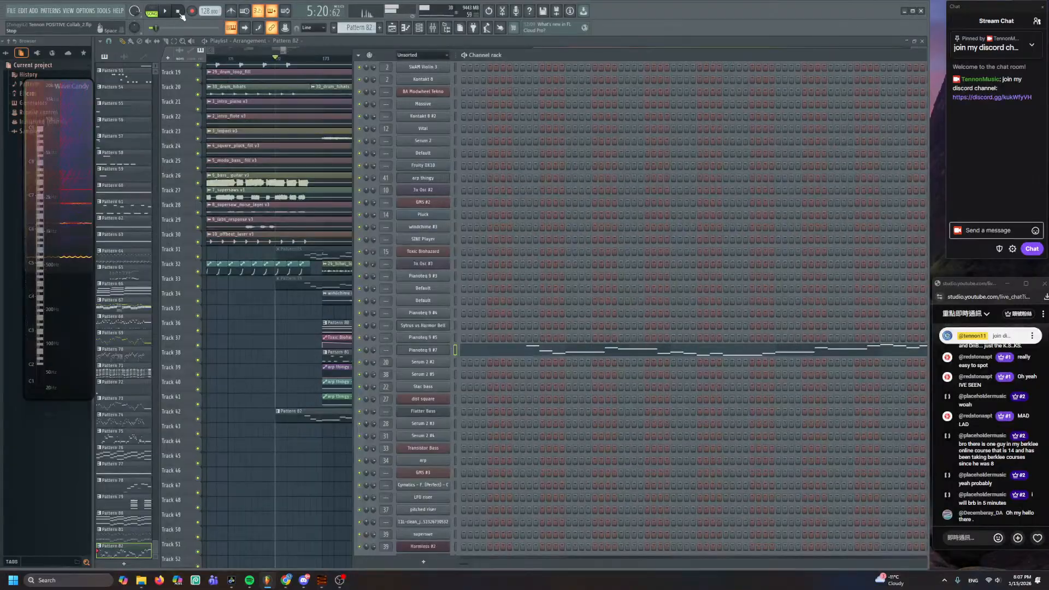
{"action": "left_click", "coordinate": [180, 12]}
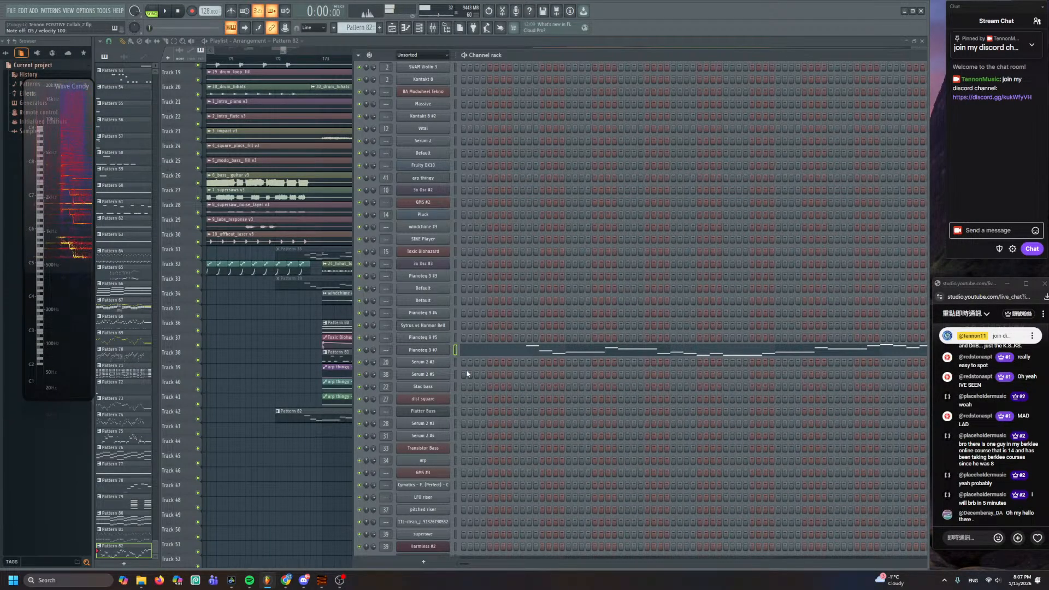
{"action": "key", "text": "F6"}
{"action": "scroll", "coordinate": [291, 364], "scroll_direction": "down", "scroll_amount": 3}
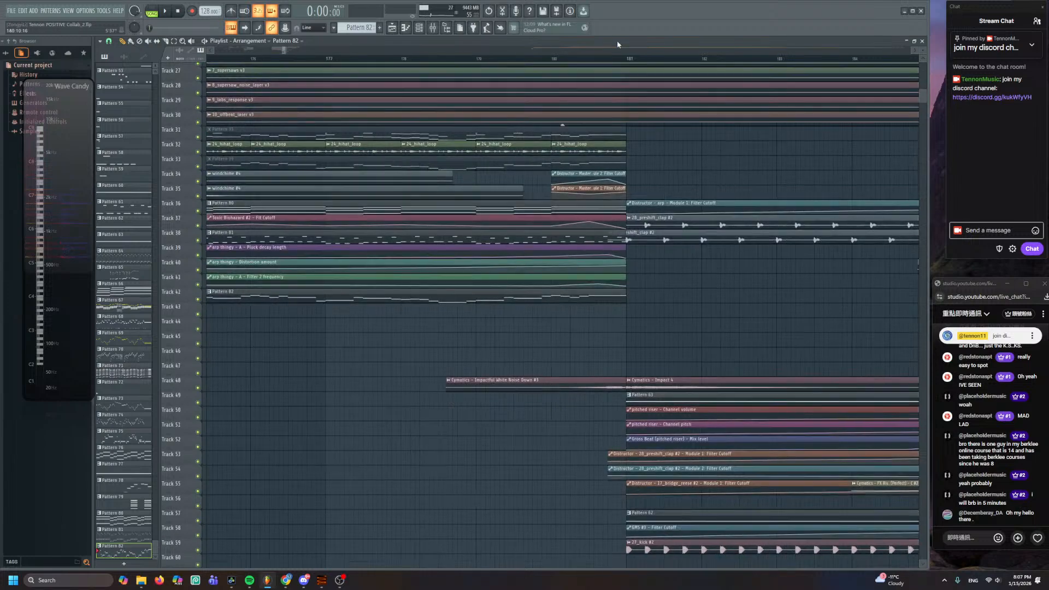
{"action": "left_click", "coordinate": [596, 59]}
{"action": "key", "text": "space"}
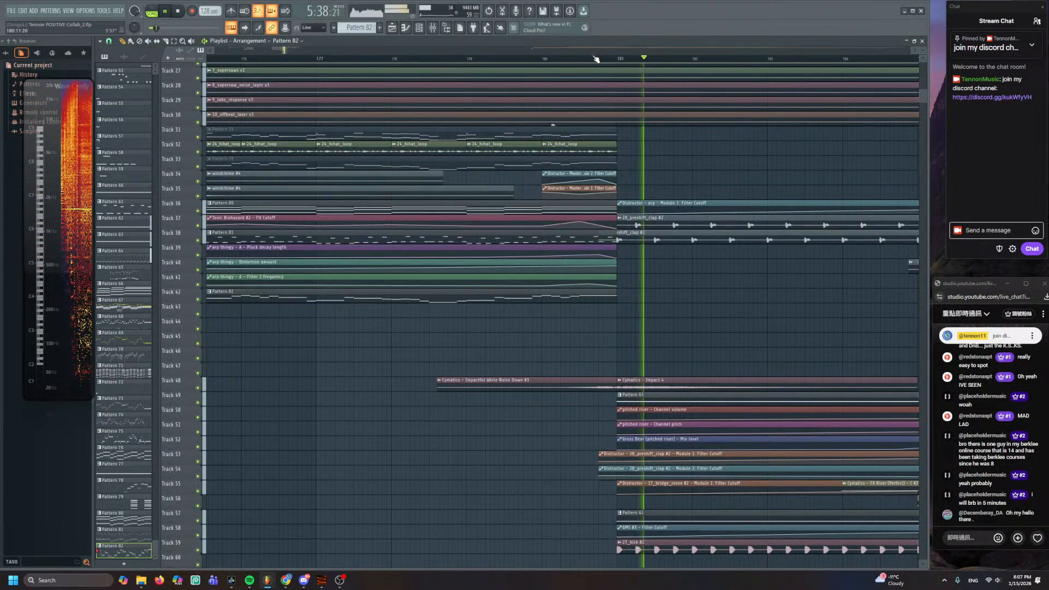
{"action": "left_click", "coordinate": [429, 59]}
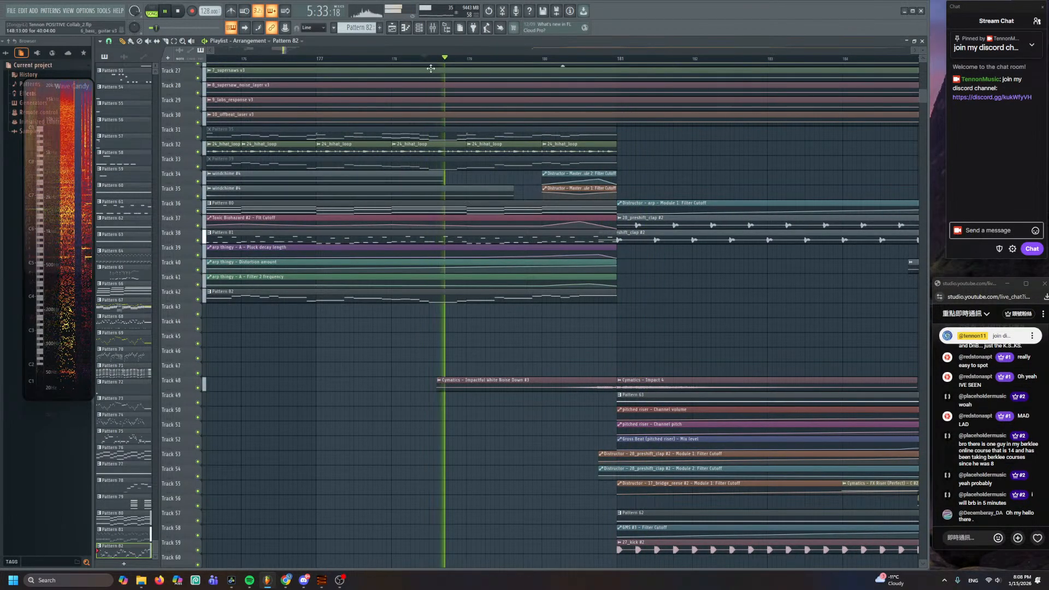
- Check the Pattern 82 notes in the piano roll, return to the playlist, and replay the bridge from its opening
{"action": "double_click", "coordinate": [453, 302]}
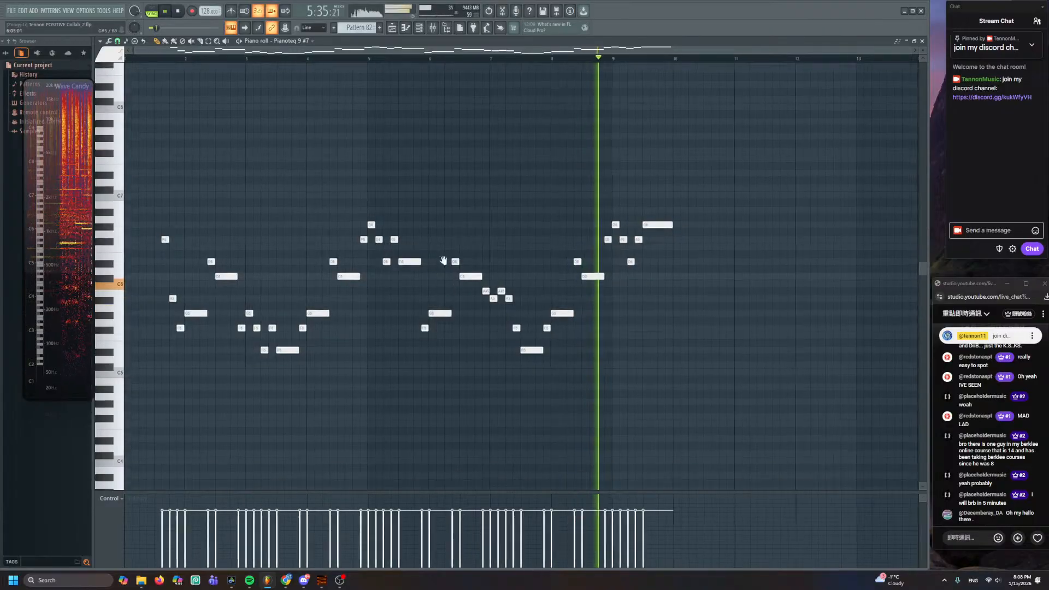
{"action": "scroll", "coordinate": [452, 306], "scroll_direction": "down", "scroll_amount": 5}
{"action": "key", "text": "F5"}
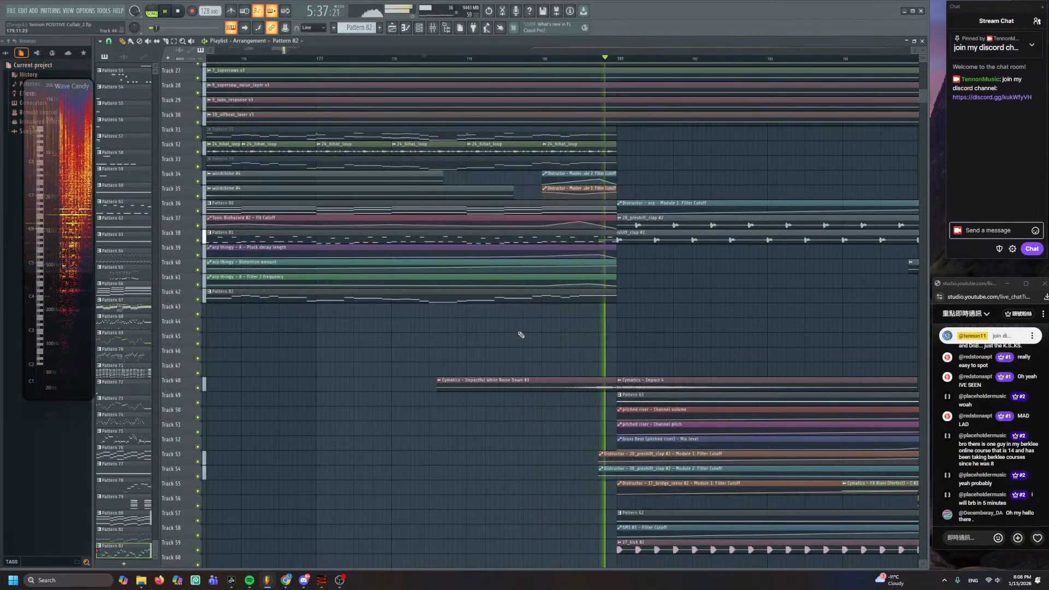
{"action": "scroll", "coordinate": [503, 344], "scroll_direction": "down", "scroll_amount": 3}
{"action": "scroll", "coordinate": [249, 58], "scroll_direction": "up", "scroll_amount": 3}
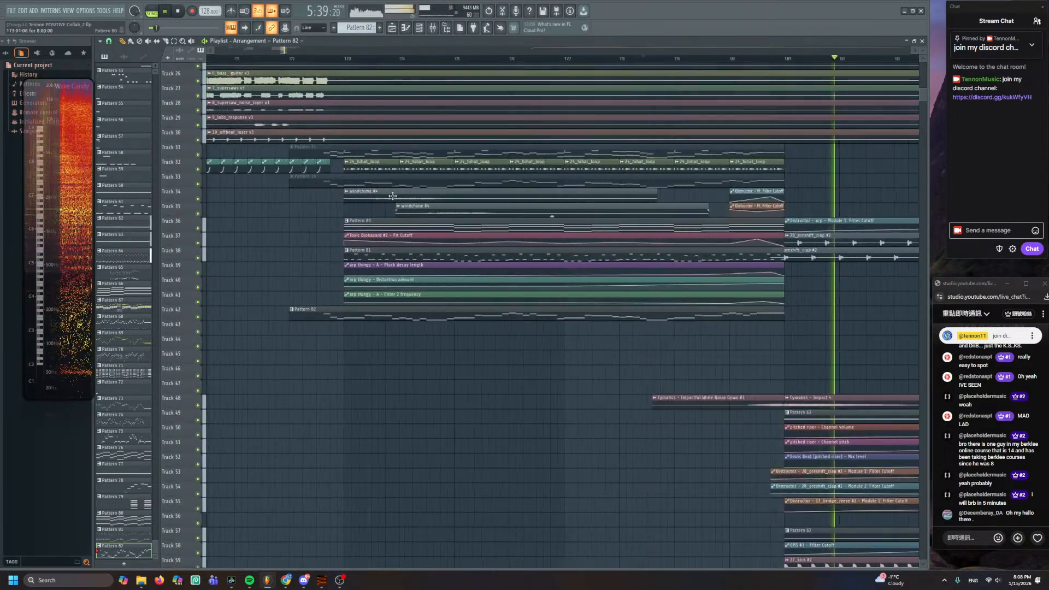
{"action": "left_click", "coordinate": [317, 58]}
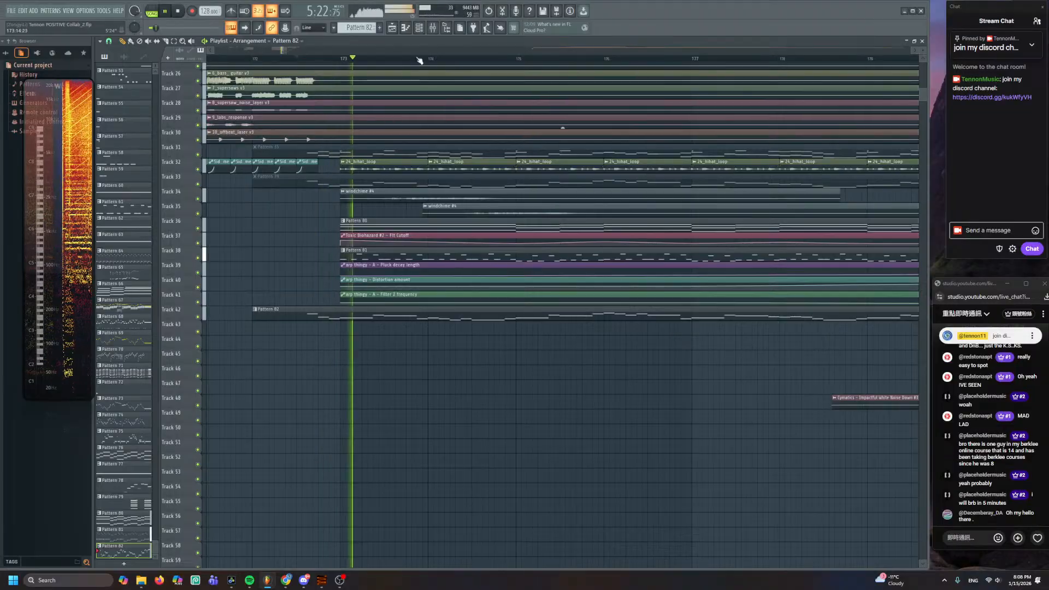
- In the Pianoteq 9 #7 note effects, set the modulation onset duration to its minimum and the vibrato offset to -1.00
{"action": "key", "text": "F6"}
{"action": "left_click", "coordinate": [435, 350]}
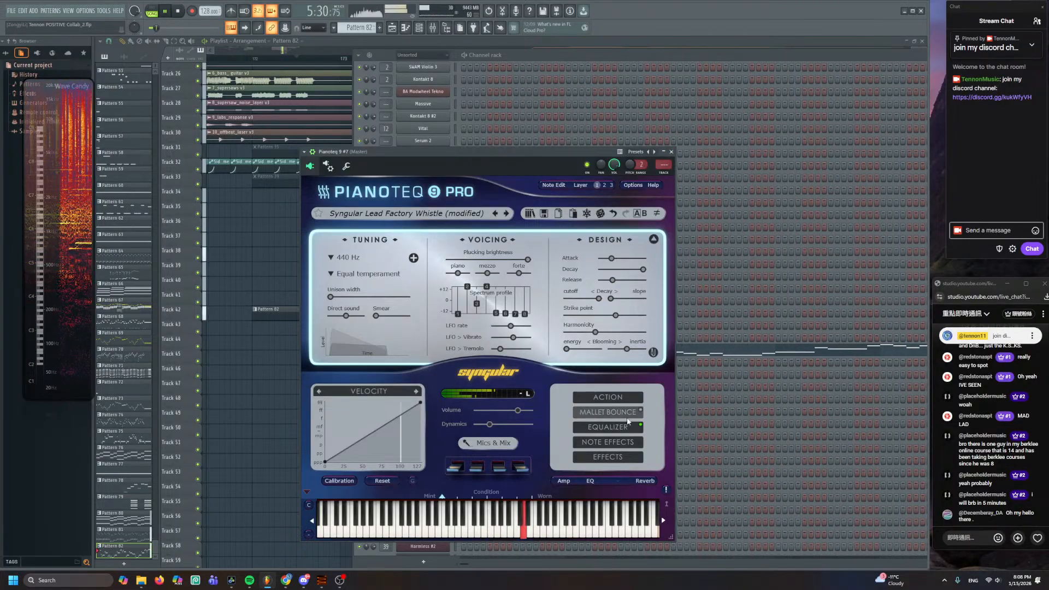
{"action": "mouse_move", "coordinate": [609, 444]}
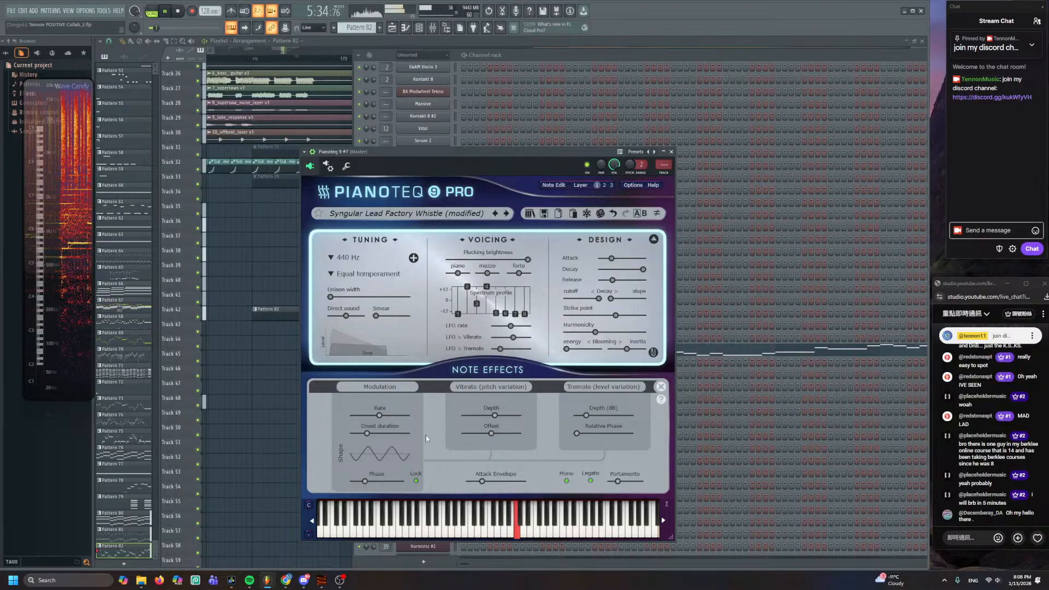
{"action": "left_click_drag", "start_coordinate": [367, 433], "coordinate": [325, 436]}
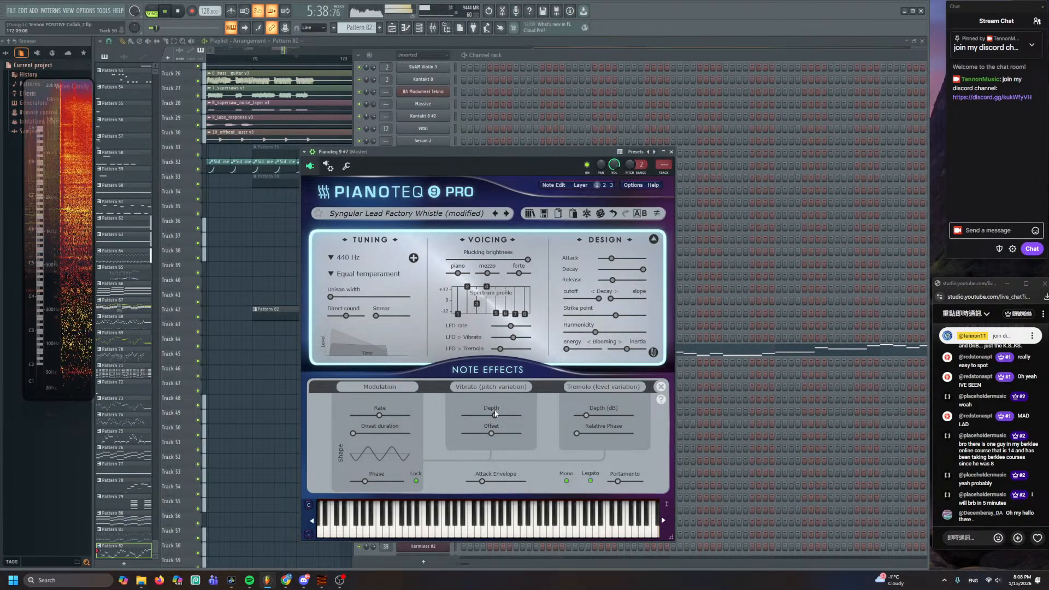
{"action": "left_click_drag", "start_coordinate": [491, 433], "coordinate": [512, 436]}
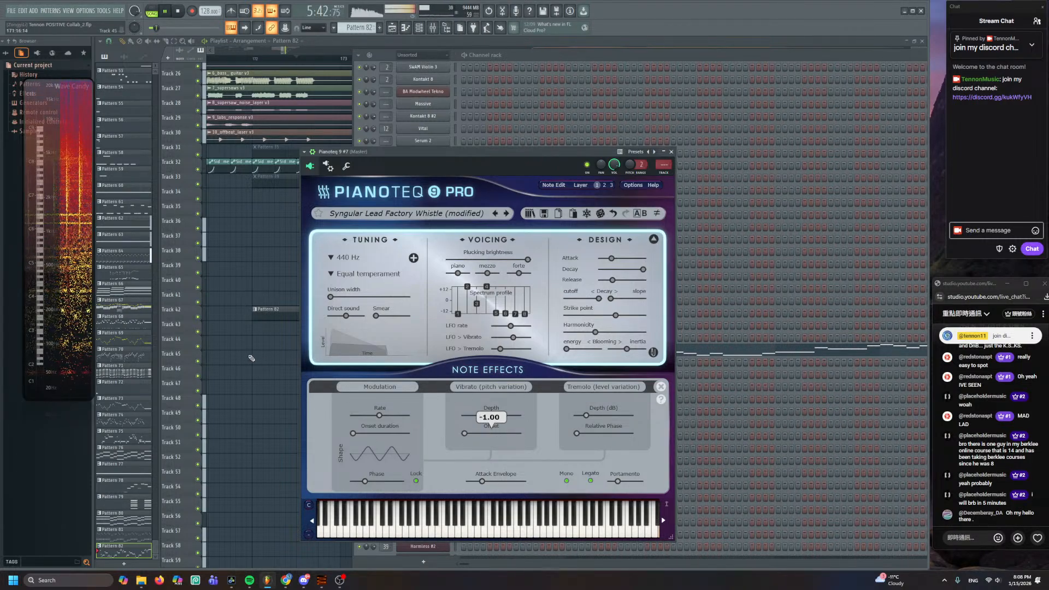
{"action": "key", "text": "F12"}
{"action": "key", "text": "F6"}
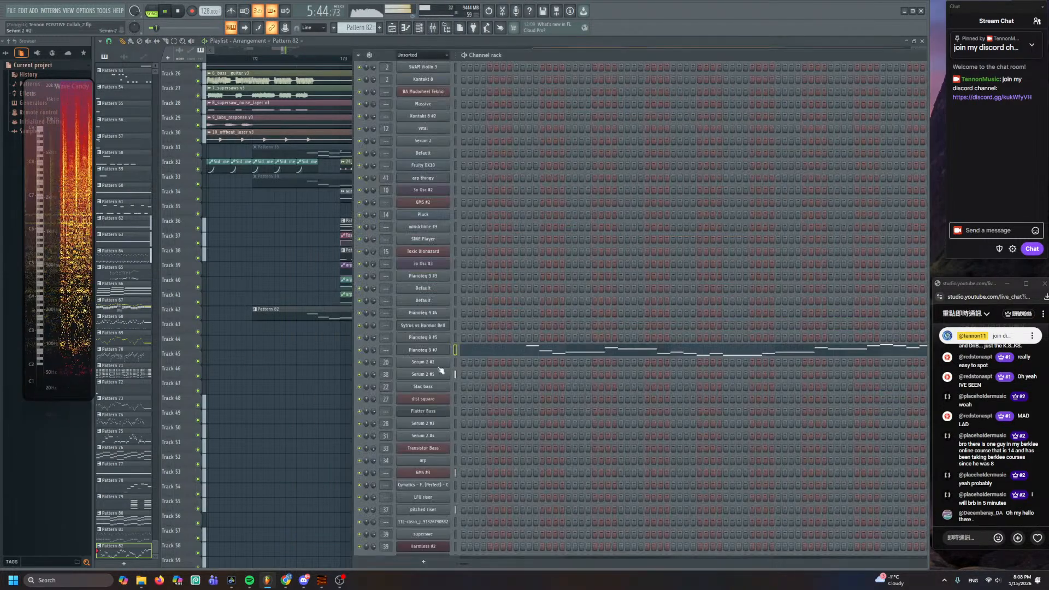
- Restart the bridge and check the melody notes and the Pianoteq 9 #7 instrument during playback
{"action": "key", "text": "space"}
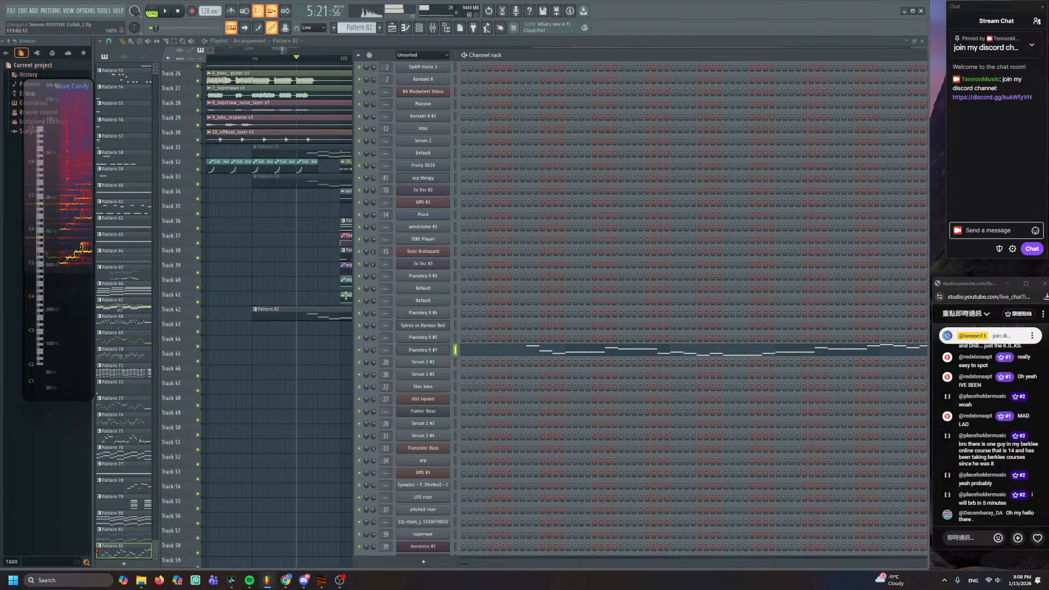
{"action": "key", "text": "F6"}
{"action": "key", "text": "space"}
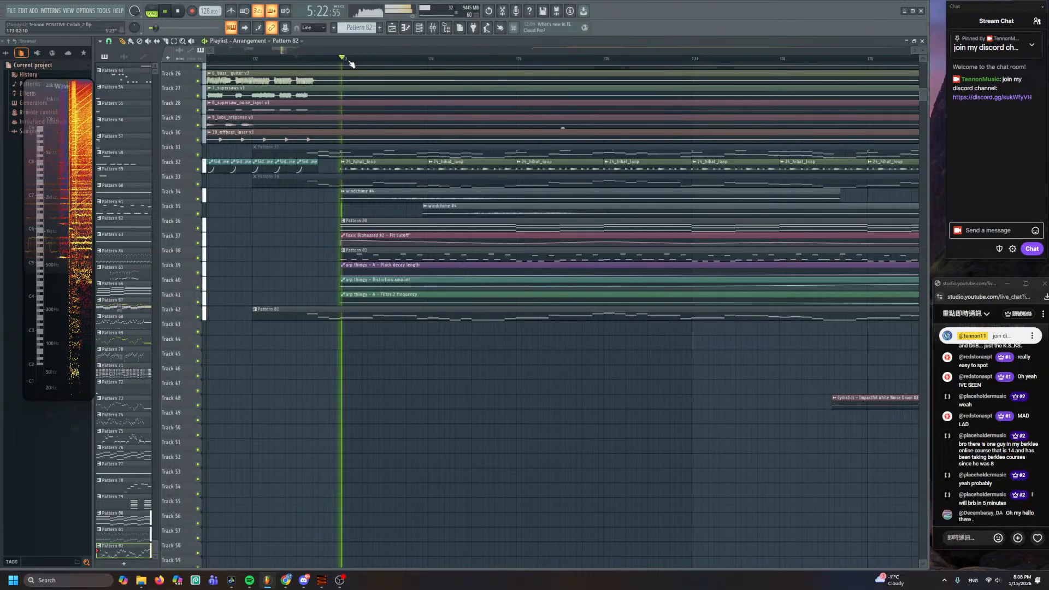
{"action": "key", "text": "F6"}
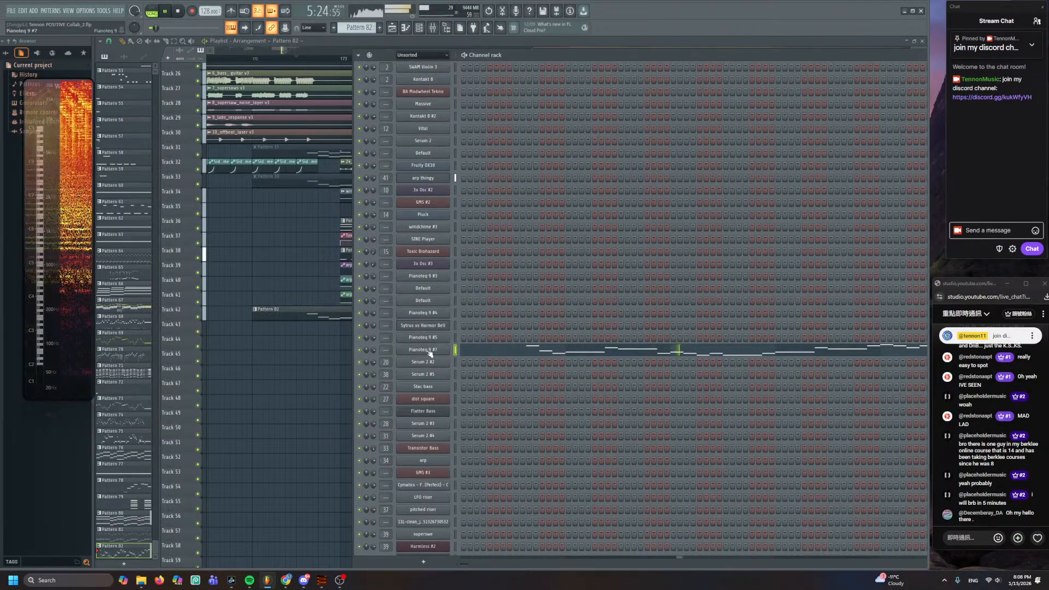
{"action": "left_click", "coordinate": [501, 351]}
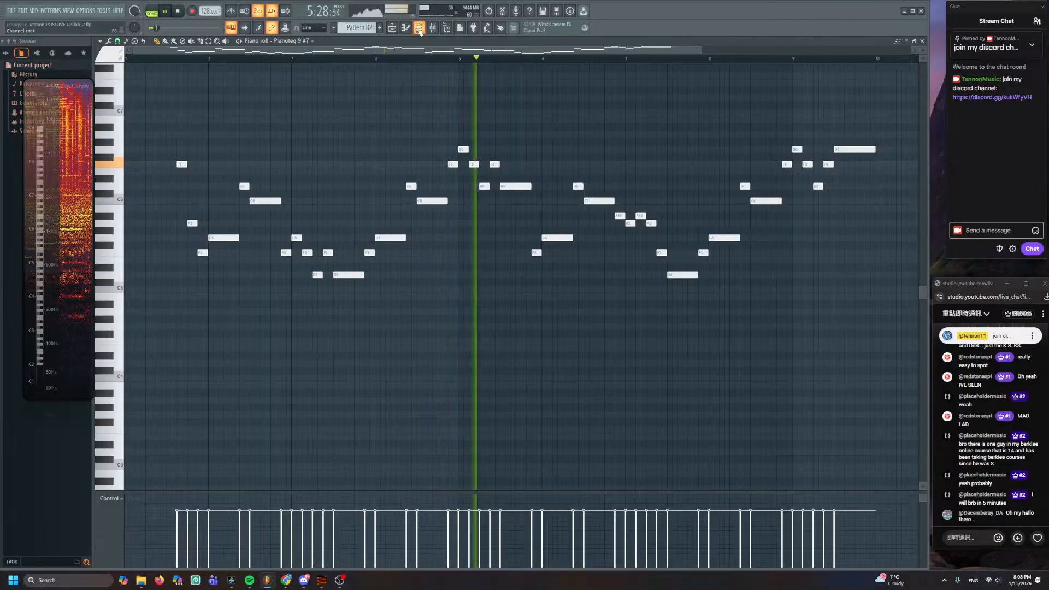
{"action": "key", "text": "F6"}
{"action": "left_click", "coordinate": [440, 351]}
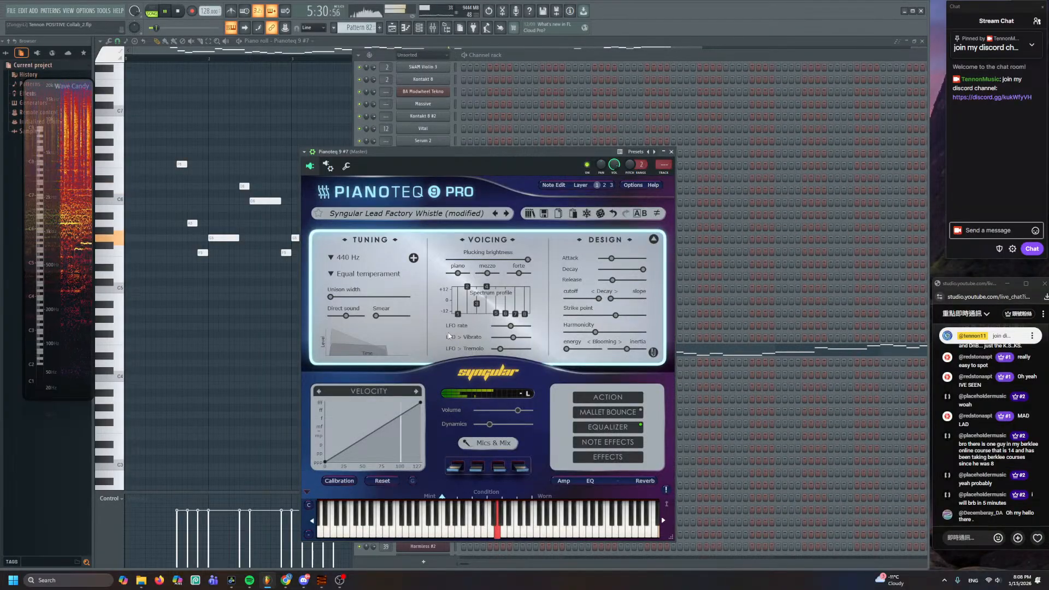
{"action": "key", "text": "F7"}
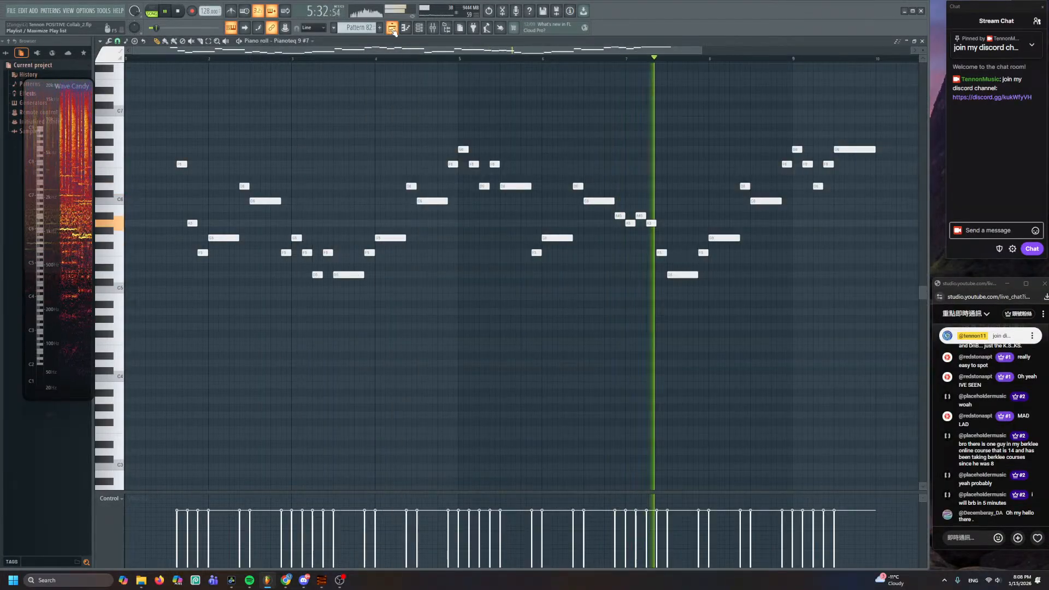
- Return to the playlist, look over the arrangement surrounding the bridge, and pause the song
{"action": "key", "text": "F5"}
{"action": "scroll", "coordinate": [434, 334], "scroll_direction": "up", "scroll_amount": 4}
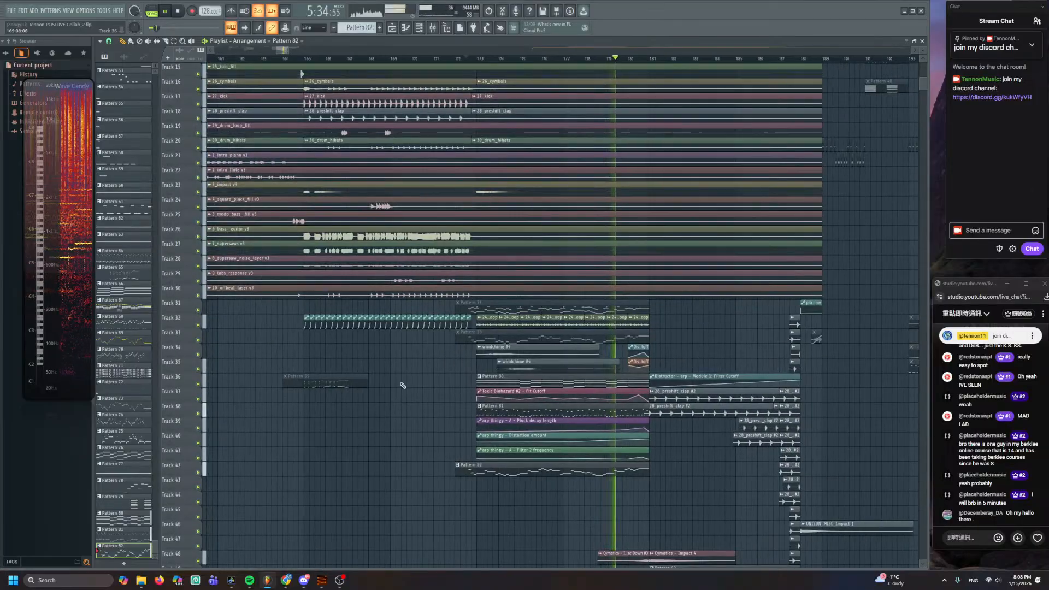
{"action": "scroll", "coordinate": [417, 496], "scroll_direction": "up", "scroll_amount": 4}
{"action": "scroll", "coordinate": [421, 480], "scroll_direction": "down", "scroll_amount": 2}
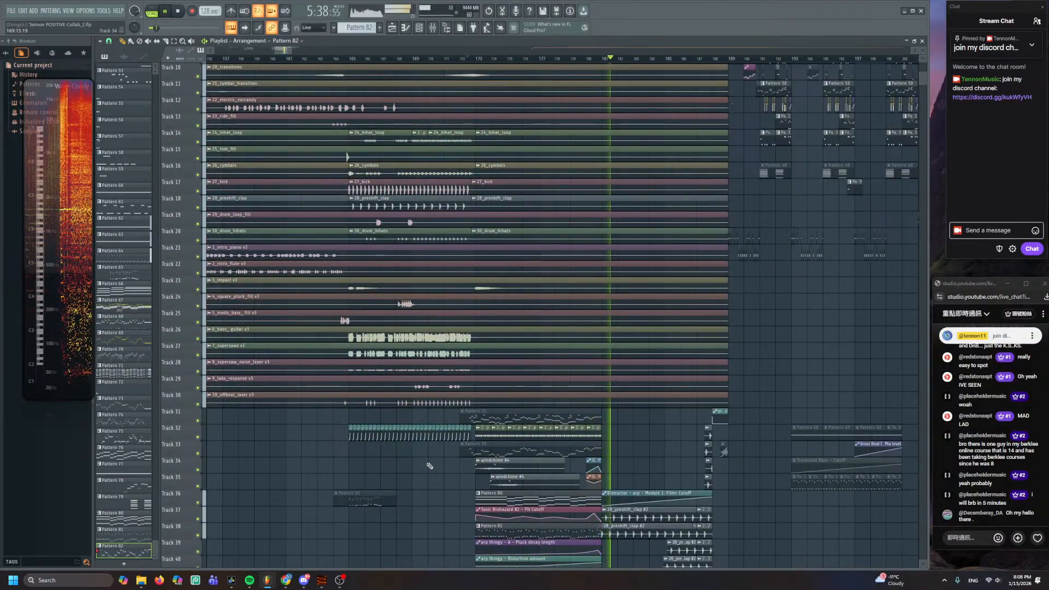
{"action": "scroll", "coordinate": [430, 465], "scroll_direction": "down", "scroll_amount": 3}
{"action": "key", "text": "space"}
{"action": "scroll", "coordinate": [431, 466], "scroll_direction": "down", "scroll_amount": 4}
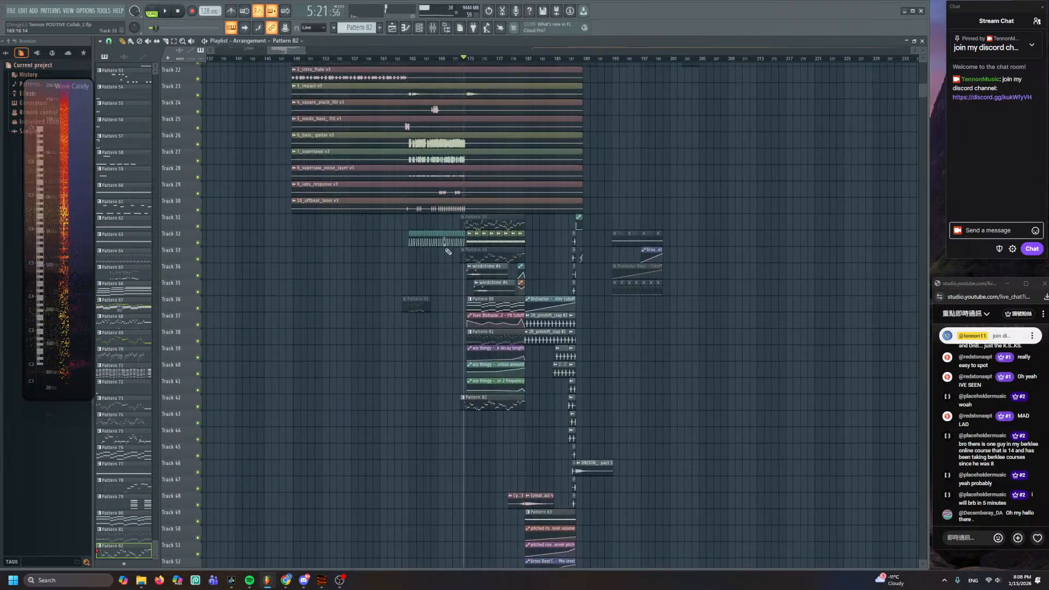
- Set the song position to about bar 164, just before the full drum section that precedes the bridge
{"action": "scroll", "coordinate": [437, 328], "scroll_direction": "up", "scroll_amount": 6}
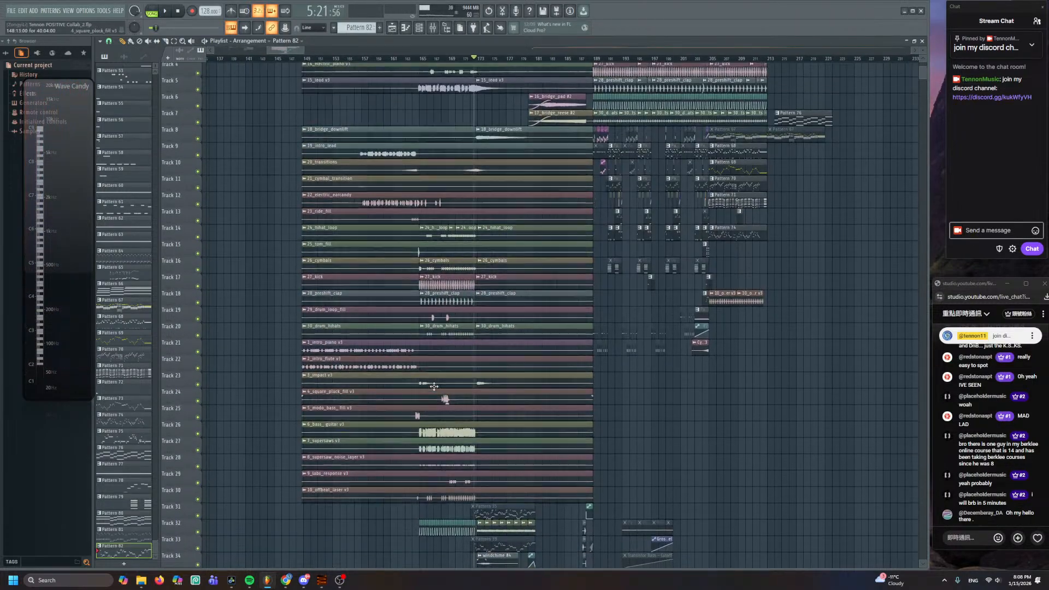
{"action": "scroll", "coordinate": [450, 314], "scroll_direction": "up", "scroll_amount": 2}
{"action": "scroll", "coordinate": [450, 314], "scroll_direction": "up", "scroll_amount": 1}
{"action": "scroll", "coordinate": [450, 314], "scroll_direction": "up", "scroll_amount": 1}
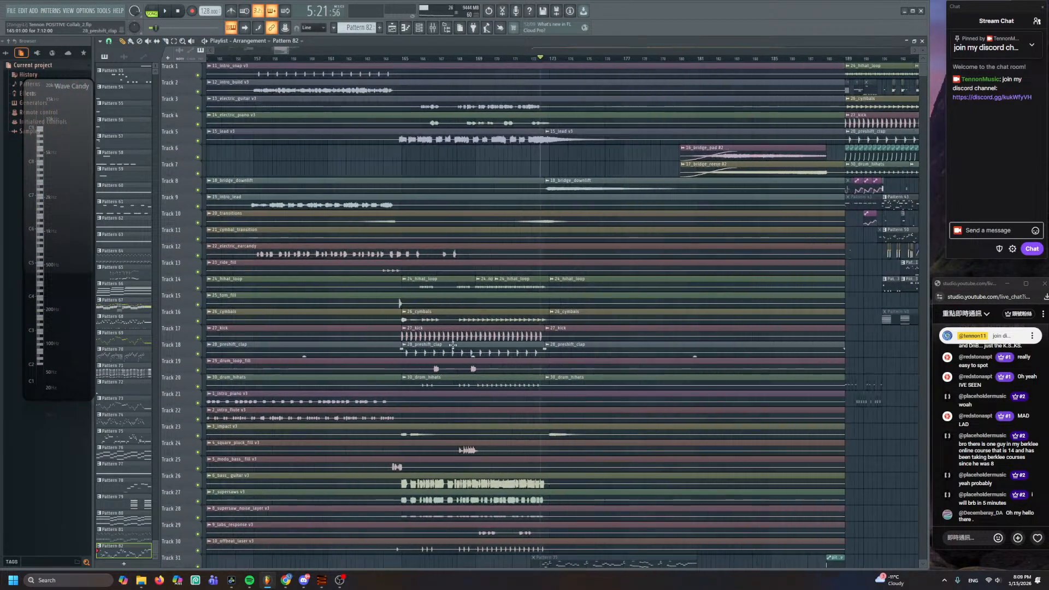
{"action": "left_click", "coordinate": [394, 62]}
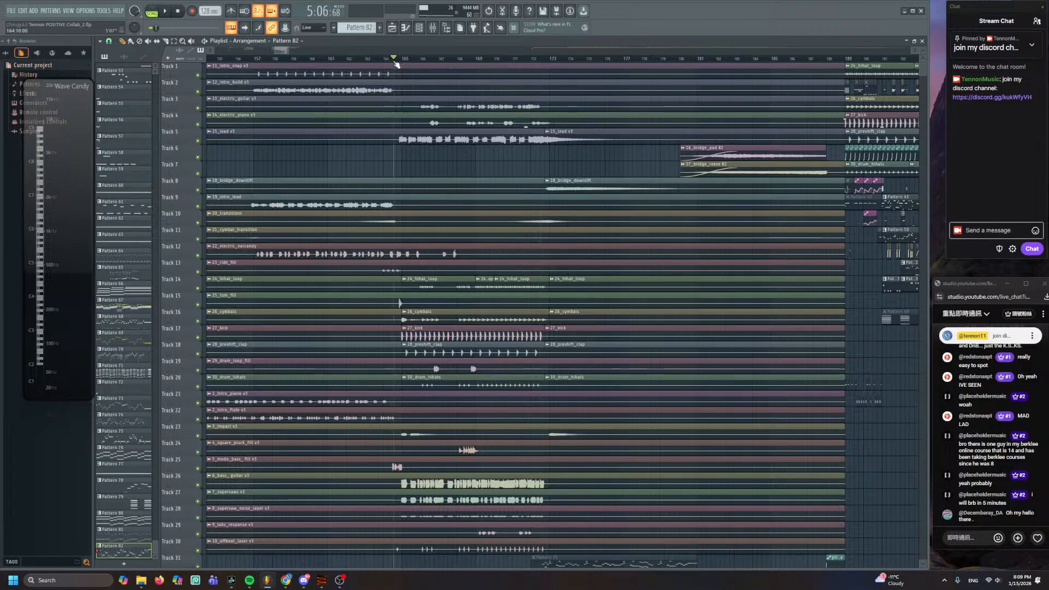
- Play the song from about bar 164 into the bridge, look over the pattern clips on the lower tracks, and stop
{"action": "key", "text": "space"}
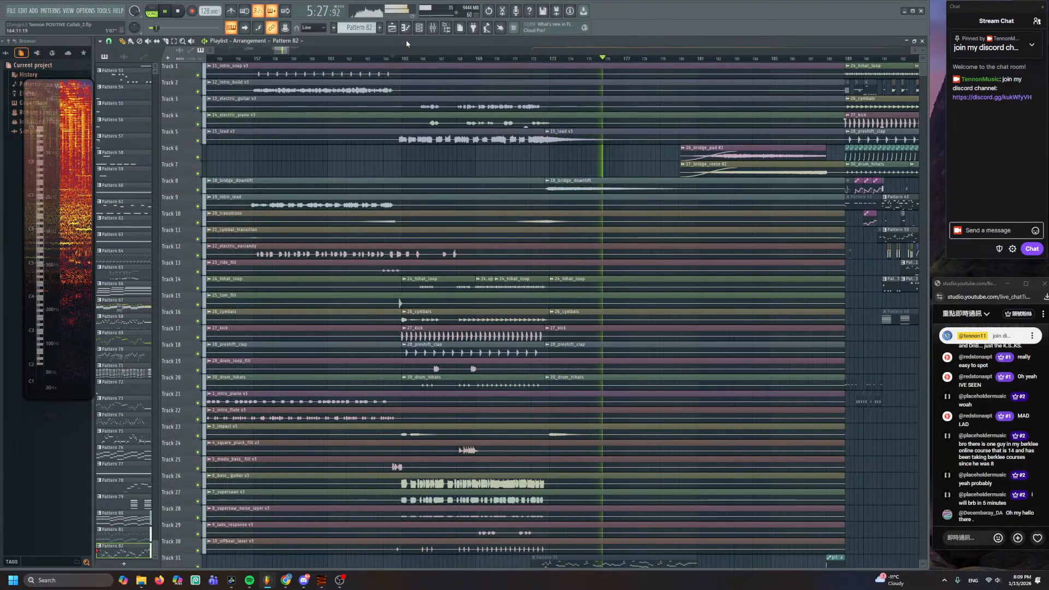
{"action": "scroll", "coordinate": [512, 278], "scroll_direction": "down", "scroll_amount": 10}
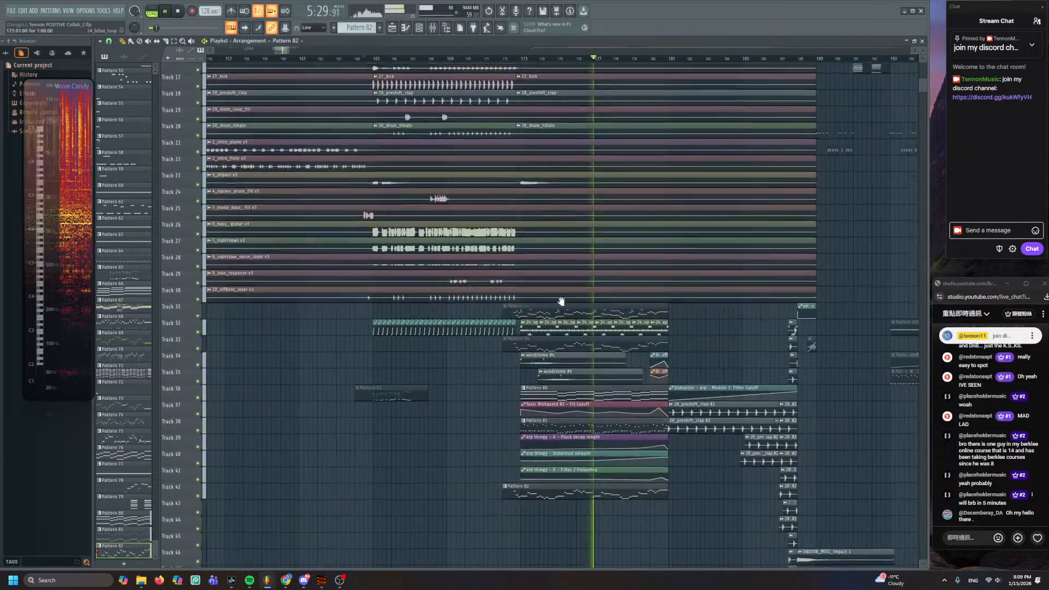
{"action": "key", "text": "space"}
{"action": "scroll", "coordinate": [441, 286], "scroll_direction": "down", "scroll_amount": 4, "text": "ctrl"}
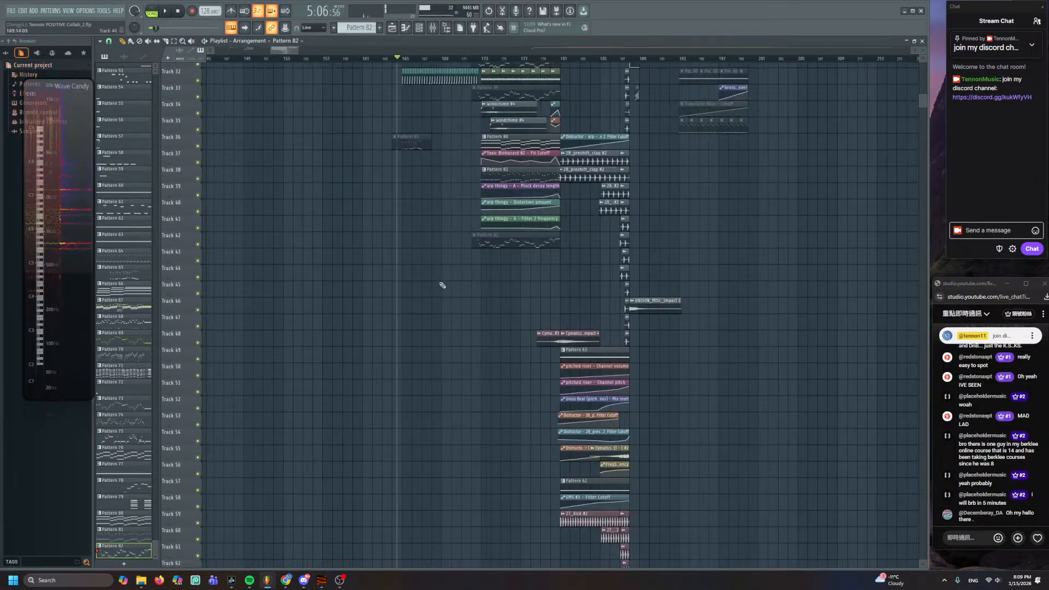
- Find the earlier section of the arrangement and open the SWAM VariFlute notes of Pattern 34 on Track 6
{"action": "scroll", "coordinate": [343, 332], "scroll_direction": "up", "scroll_amount": 8}
{"action": "scroll", "coordinate": [343, 332], "scroll_direction": "up", "scroll_amount": 3, "text": "ctrl"}
{"action": "scroll", "coordinate": [452, 460], "scroll_direction": "up", "scroll_amount": 3}
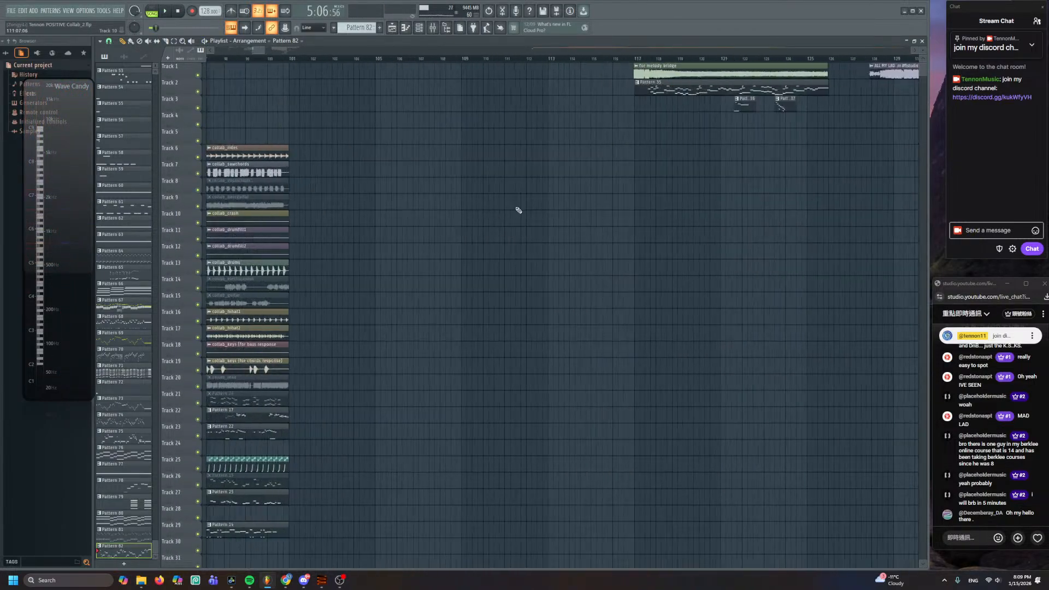
{"action": "left_click", "coordinate": [648, 88]}
{"action": "key", "text": "space"}
{"action": "scroll", "coordinate": [314, 82], "scroll_direction": "left", "scroll_amount": 8}
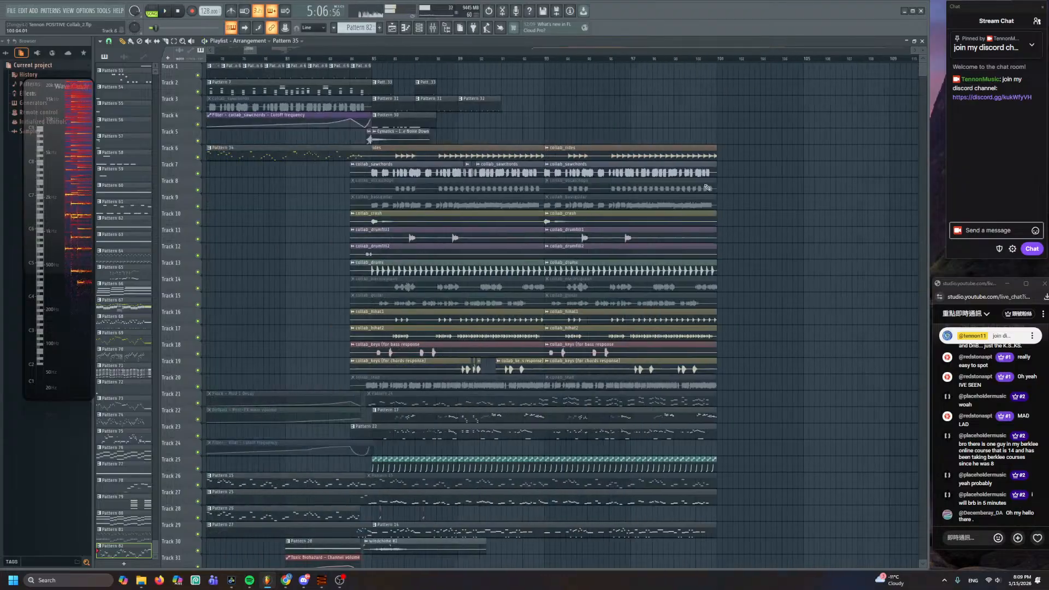
{"action": "left_click", "coordinate": [296, 155]}
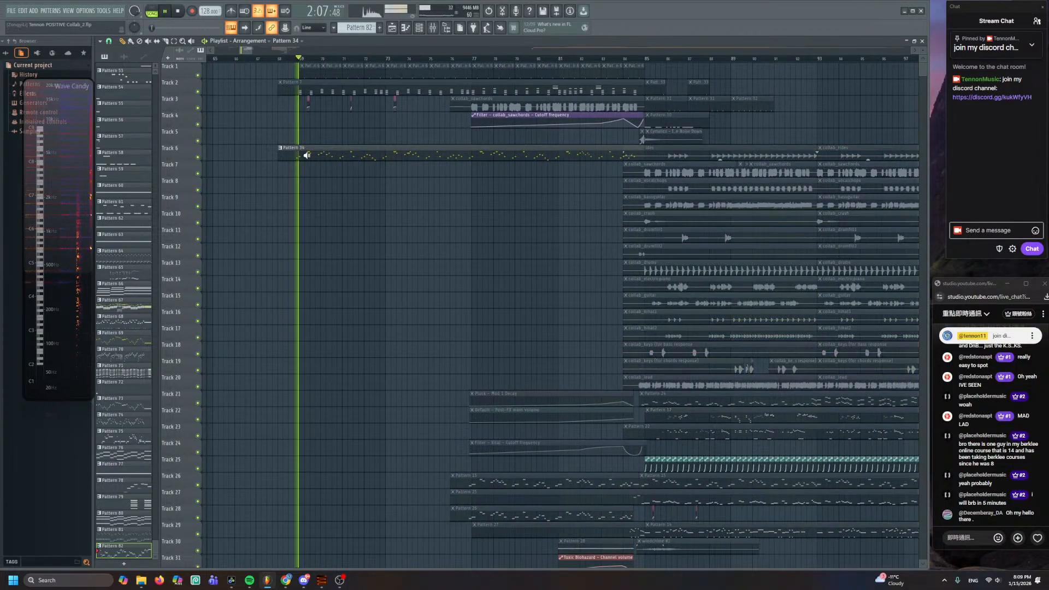
{"action": "double_click", "coordinate": [295, 154]}
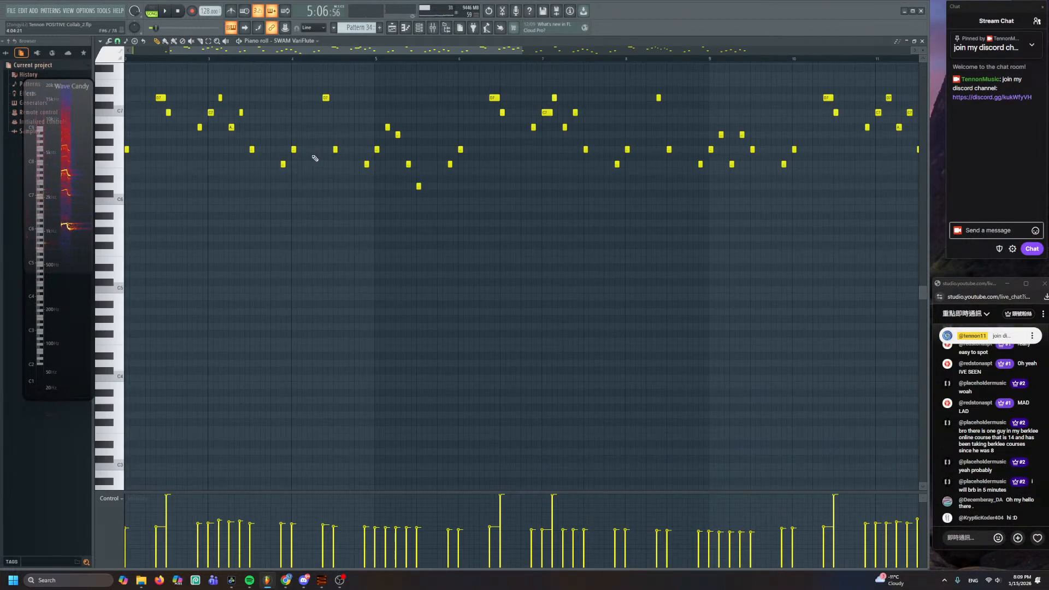
- Examine the flute notes in Pattern 34 and play the pattern on its own from just before bar 2
{"action": "scroll", "coordinate": [422, 270], "scroll_direction": "down", "scroll_amount": 3}
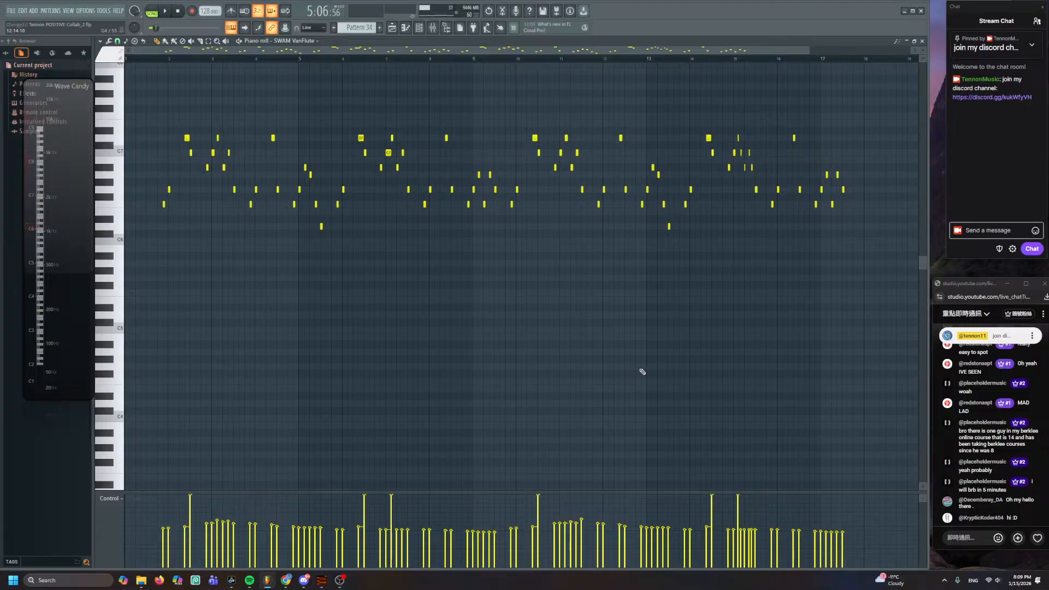
{"action": "scroll", "coordinate": [226, 183], "scroll_direction": "up", "scroll_amount": 3}
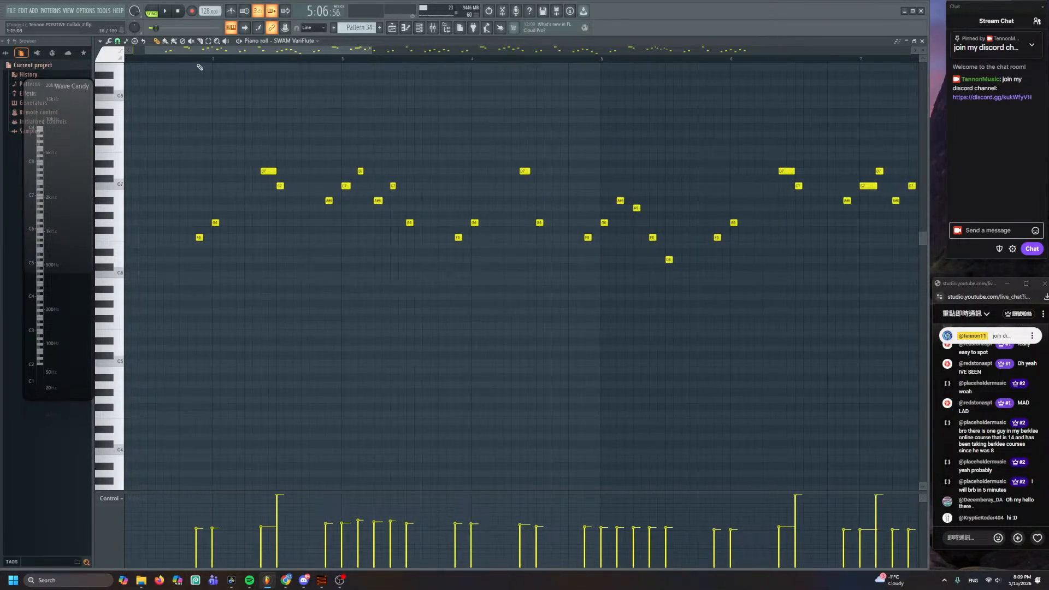
{"action": "scroll", "coordinate": [186, 60], "scroll_direction": "up", "scroll_amount": 2}
{"action": "left_click", "coordinate": [152, 7]}
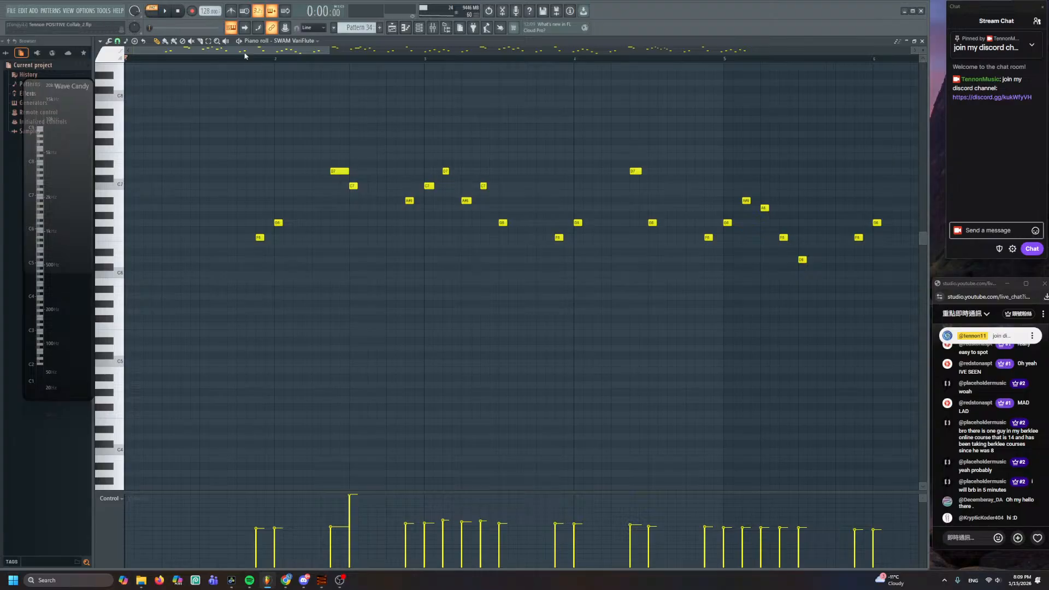
{"action": "left_click", "coordinate": [253, 56]}
{"action": "key", "text": "space"}
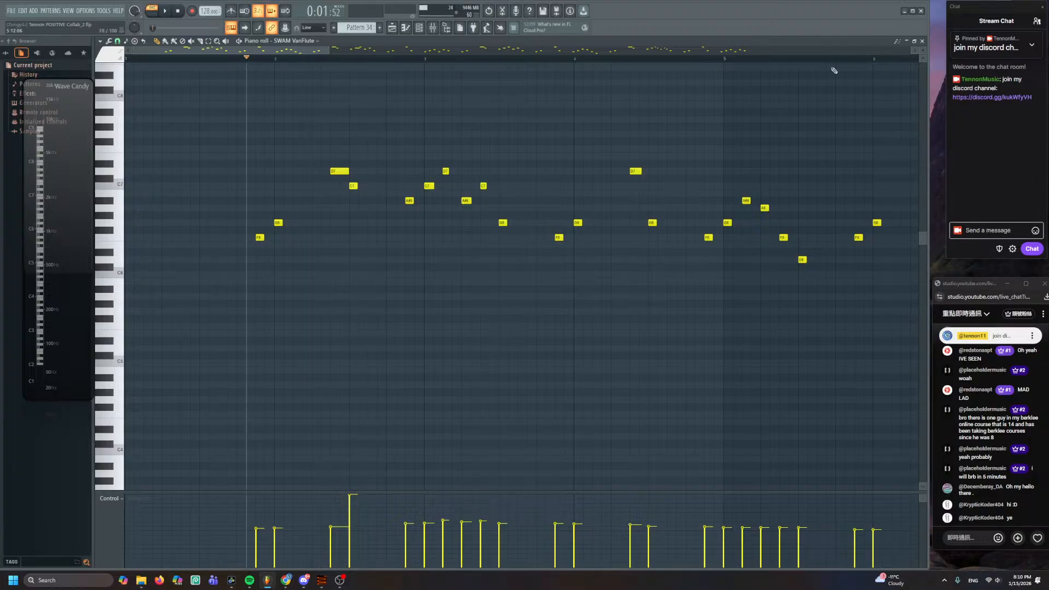
- Return to the playlist, reopen Pattern 34 to recheck its flute notes, and go back to the arrangement
{"action": "left_click", "coordinate": [923, 41]}
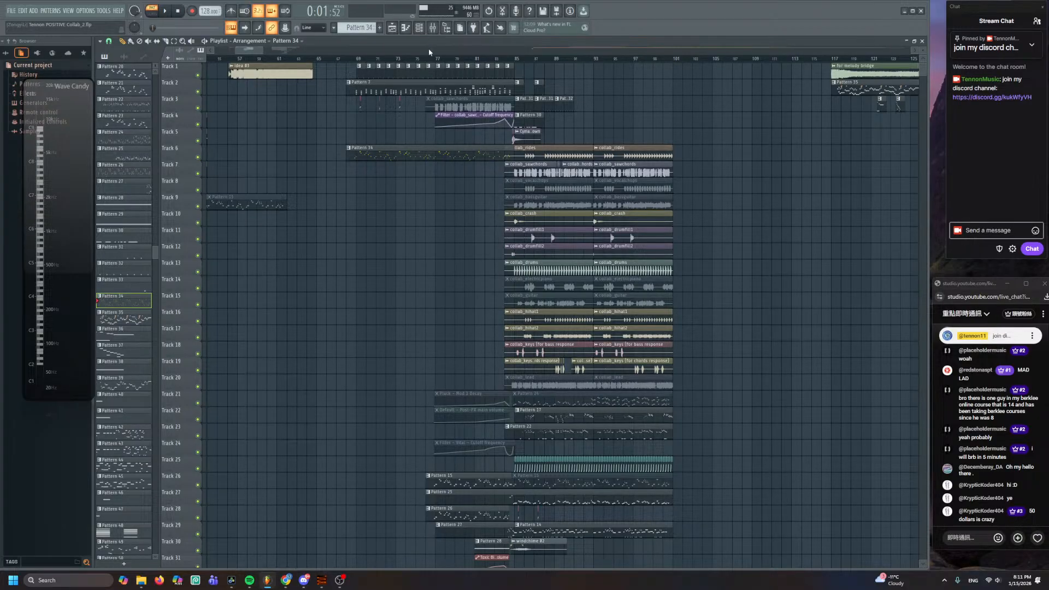
{"action": "double_click", "coordinate": [422, 156]}
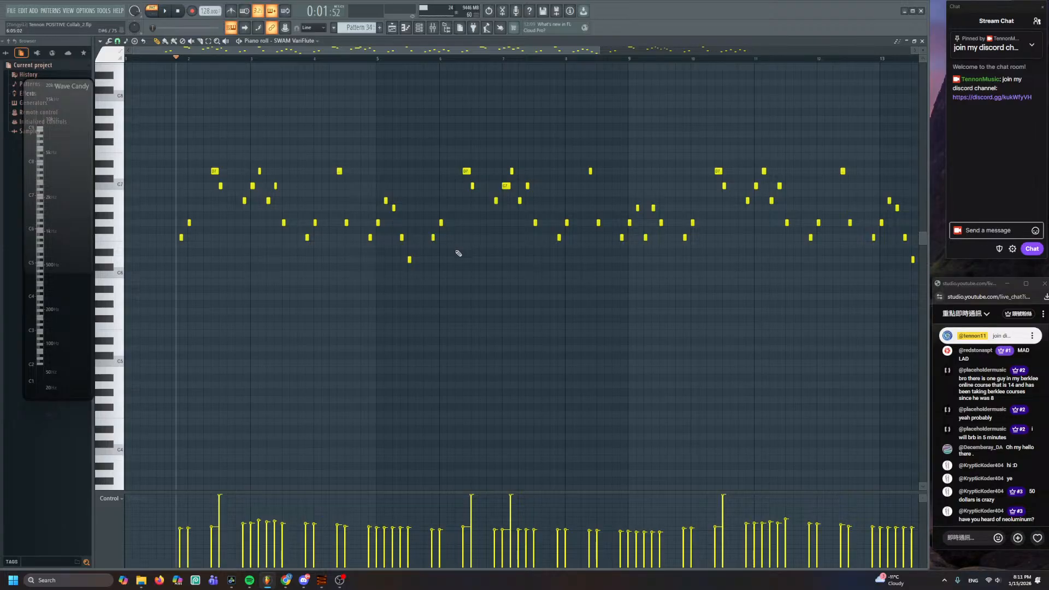
{"action": "scroll", "coordinate": [235, 203], "scroll_direction": "up", "scroll_amount": 2}
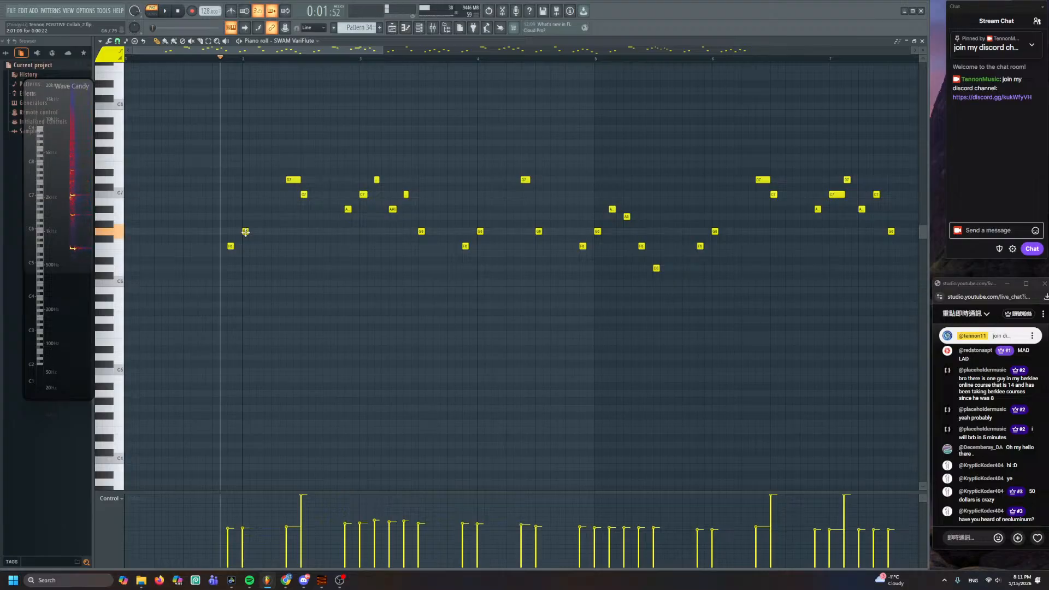
{"action": "key", "text": "F5"}
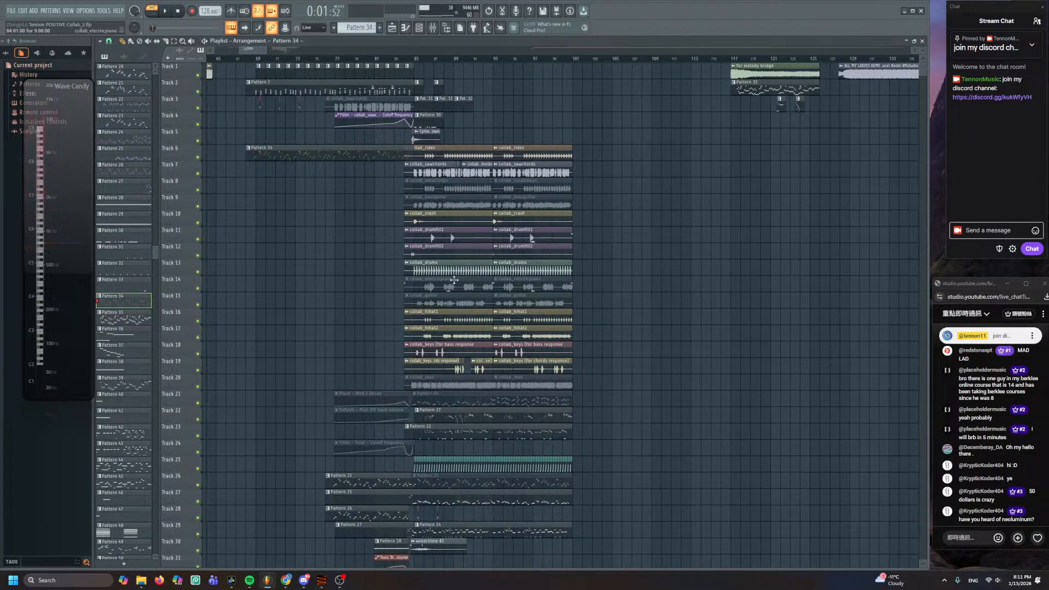
{"action": "scroll", "coordinate": [582, 231], "scroll_direction": "down", "scroll_amount": 3}
{"action": "scroll", "coordinate": [612, 313], "scroll_direction": "up", "scroll_amount": 3}
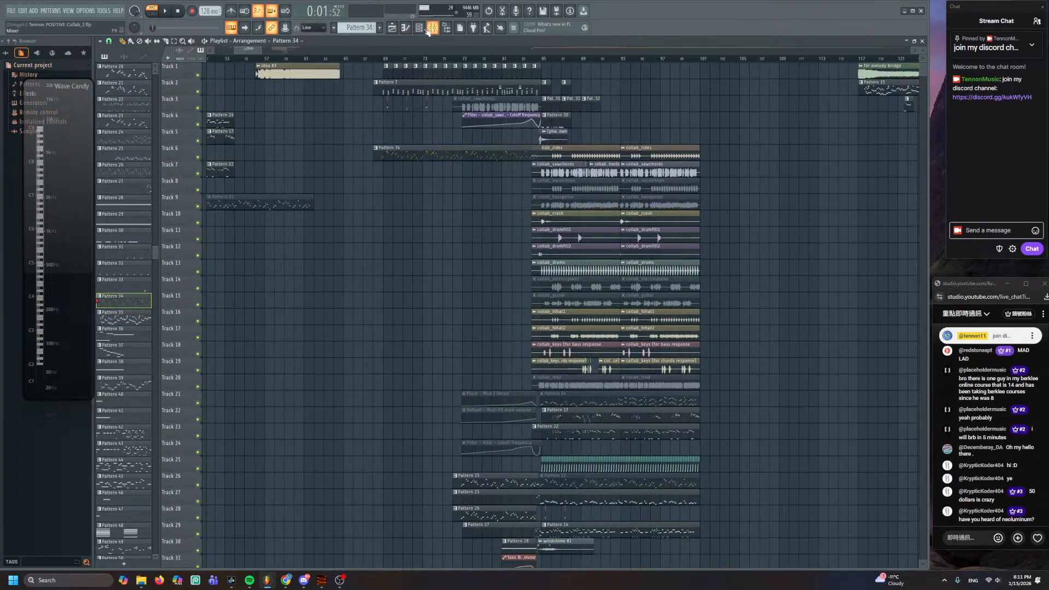
- Create a new empty pattern with the SWAM VariFlute channel selected, and return to the playlist
{"action": "key", "text": "F6"}
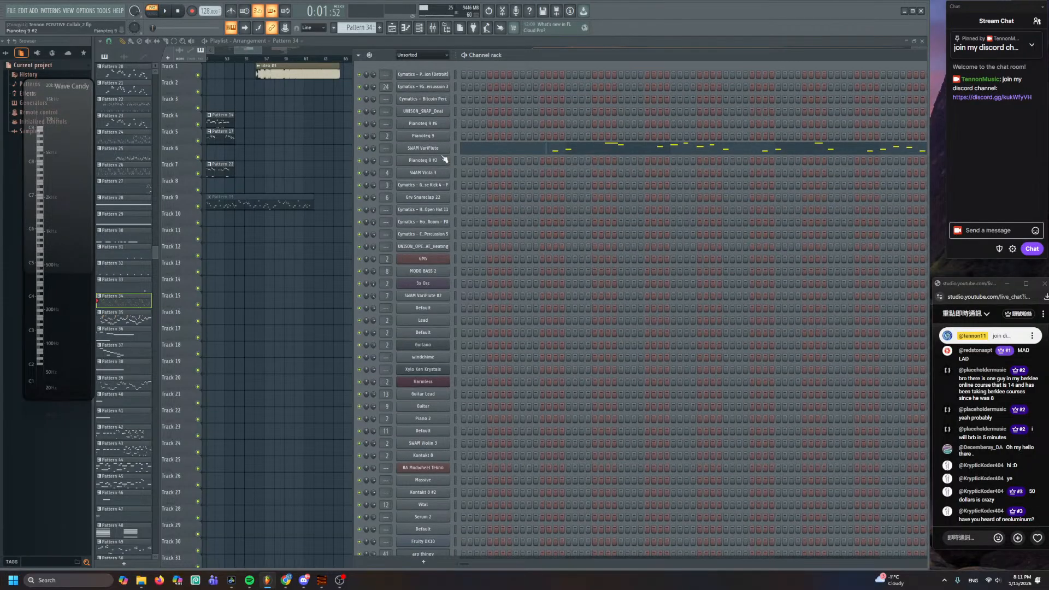
{"action": "key", "text": "F4"}
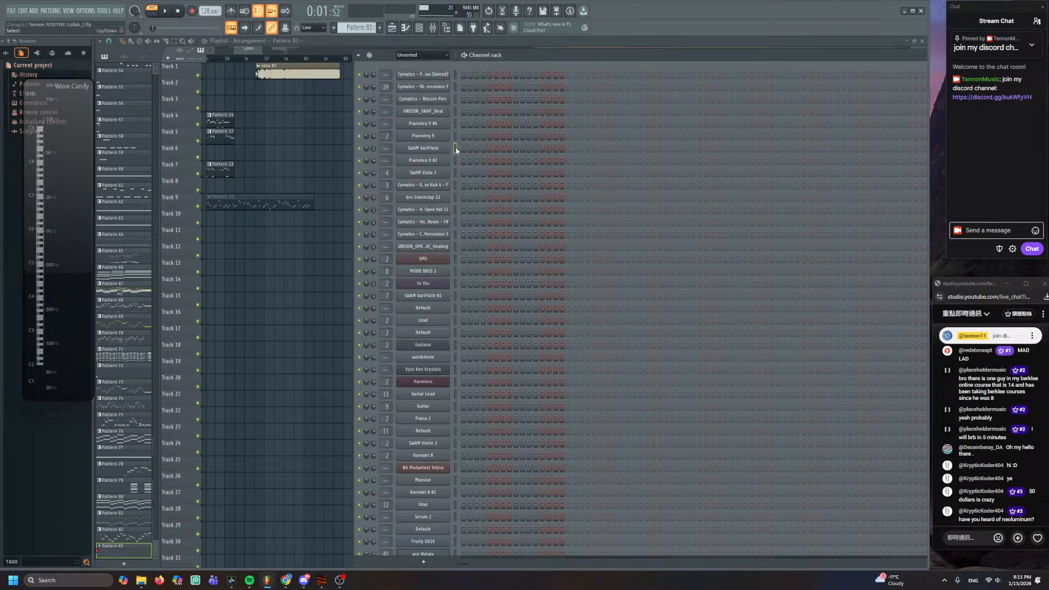
{"action": "key", "text": "F6"}
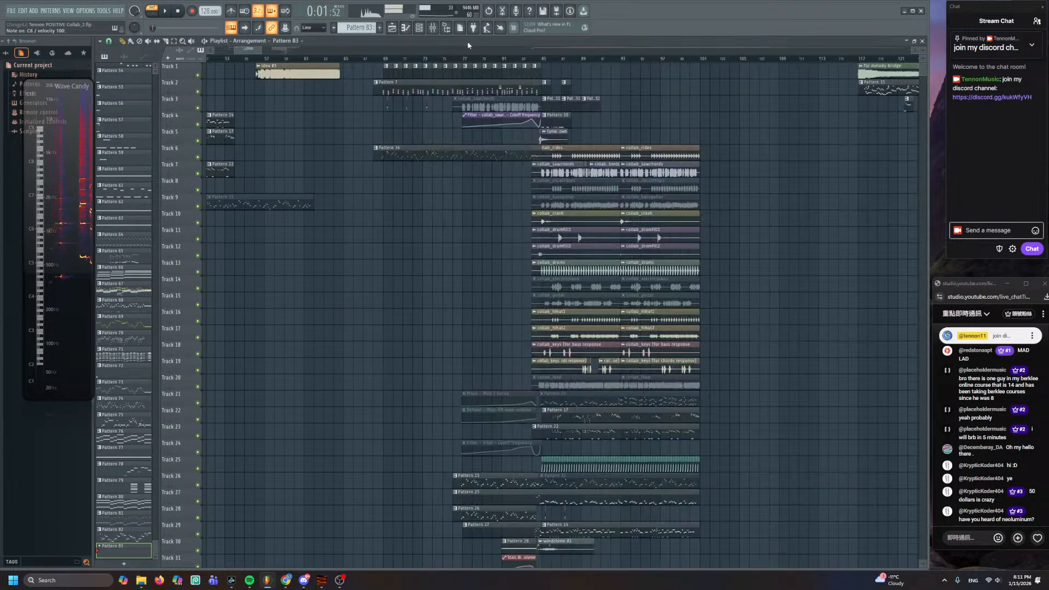
- Locate the bridge's melody clips in the arrangement and set the song position to bar 172, where they start
{"action": "scroll", "coordinate": [563, 312], "scroll_direction": "right", "scroll_amount": 5}
{"action": "scroll", "coordinate": [421, 292], "scroll_direction": "left", "scroll_amount": 3}
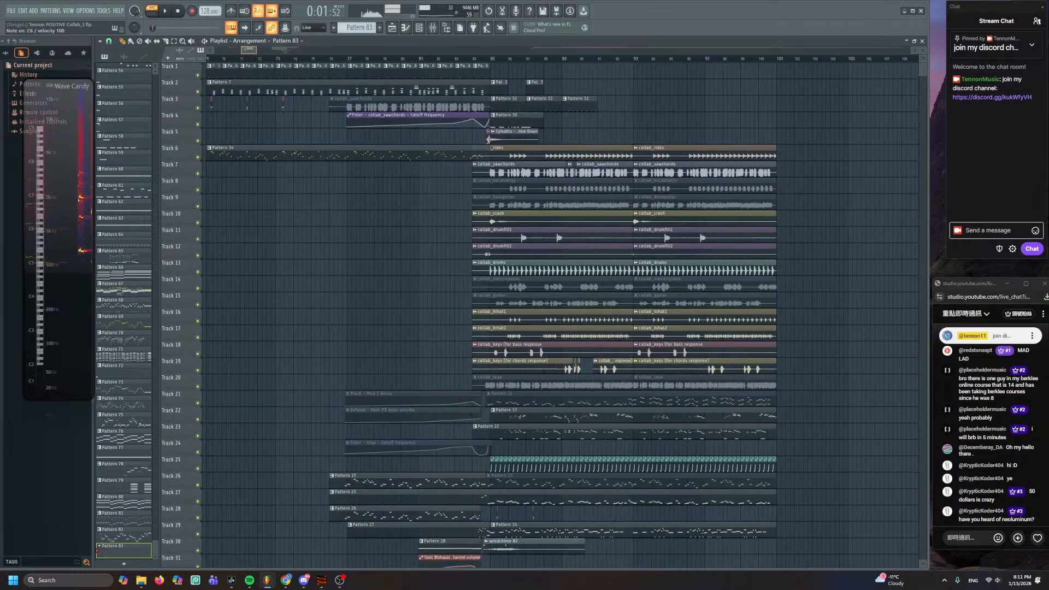
{"action": "scroll", "coordinate": [421, 293], "scroll_direction": "down", "scroll_amount": 5}
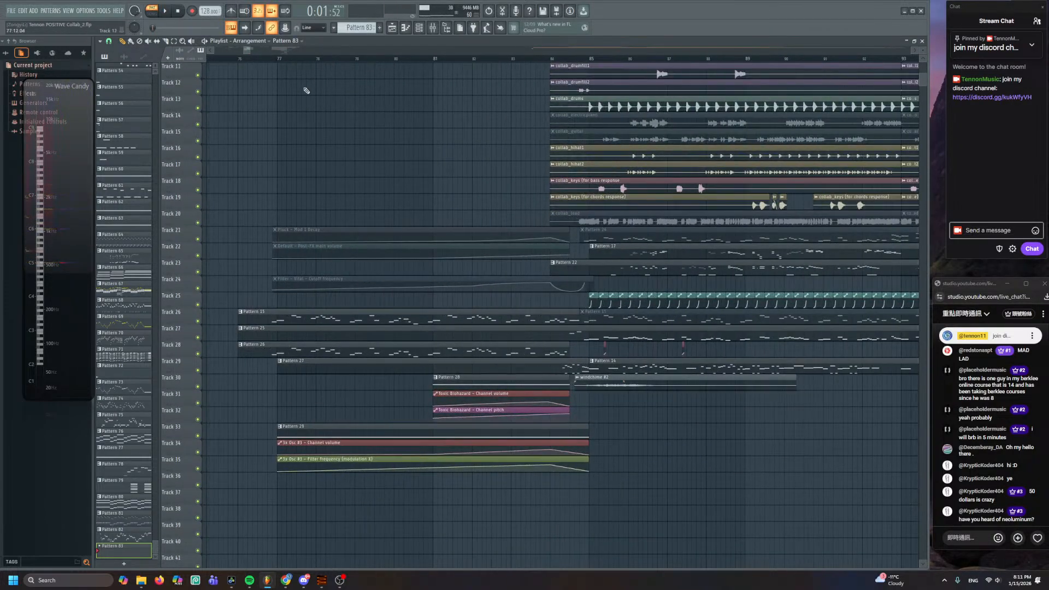
{"action": "scroll", "coordinate": [531, 241], "scroll_direction": "up", "scroll_amount": 3}
{"action": "scroll", "coordinate": [276, 303], "scroll_direction": "down", "scroll_amount": 5}
{"action": "scroll", "coordinate": [368, 111], "scroll_direction": "down", "scroll_amount": 4}
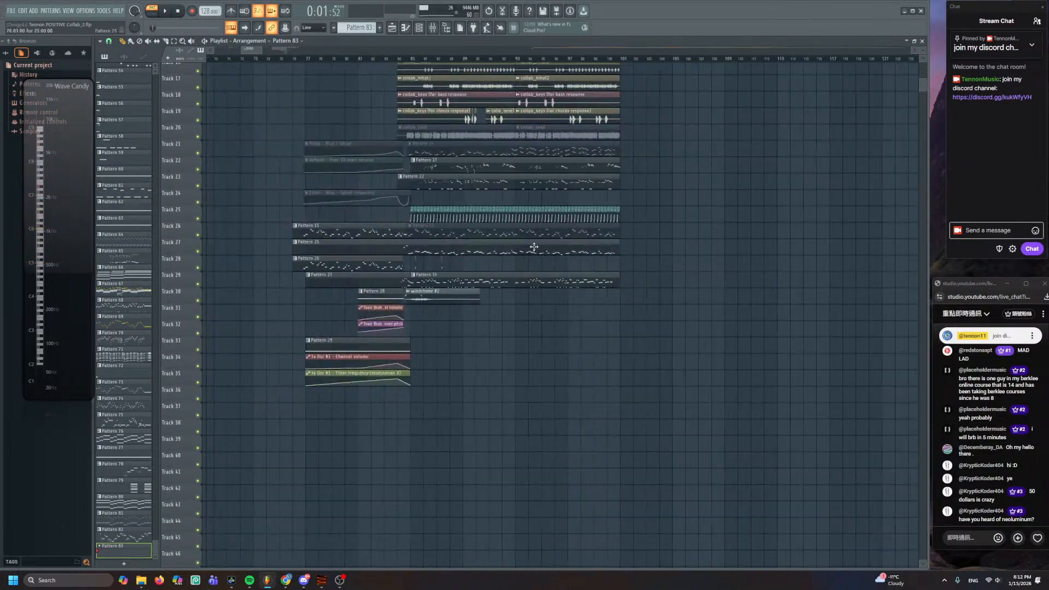
{"action": "scroll", "coordinate": [438, 164], "scroll_direction": "right", "scroll_amount": 6}
{"action": "scroll", "coordinate": [481, 196], "scroll_direction": "down", "scroll_amount": 5}
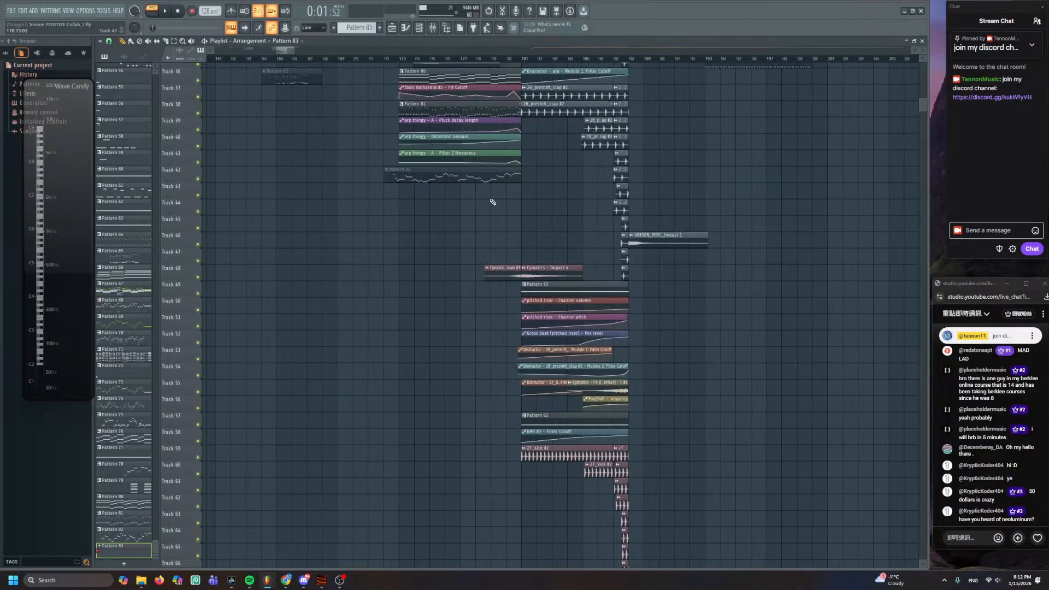
{"action": "scroll", "coordinate": [480, 197], "scroll_direction": "up", "scroll_amount": 6}
{"action": "scroll", "coordinate": [368, 66], "scroll_direction": "up", "scroll_amount": 2}
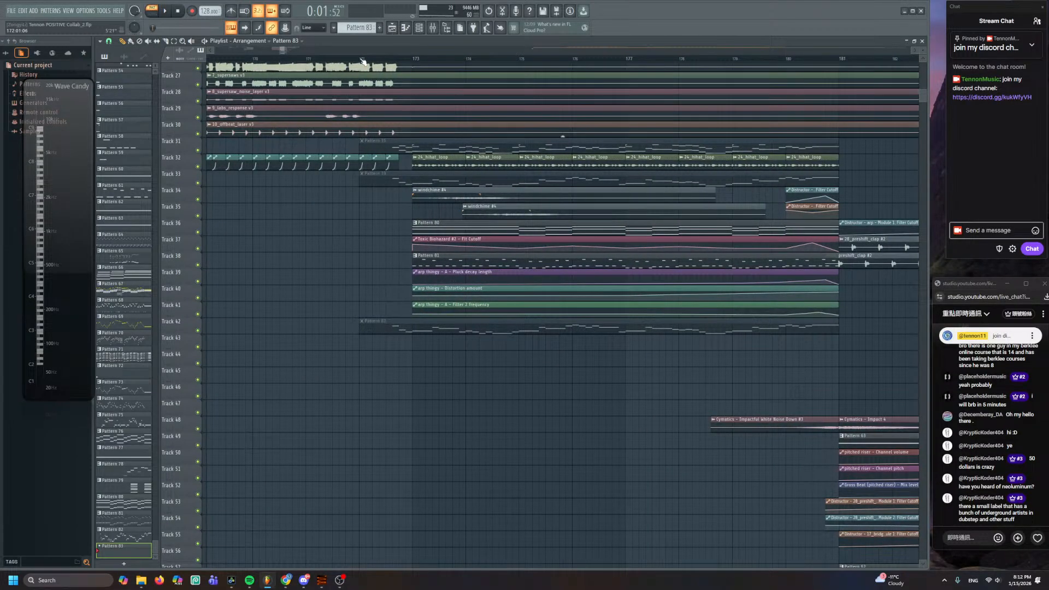
{"action": "left_click", "coordinate": [363, 59]}
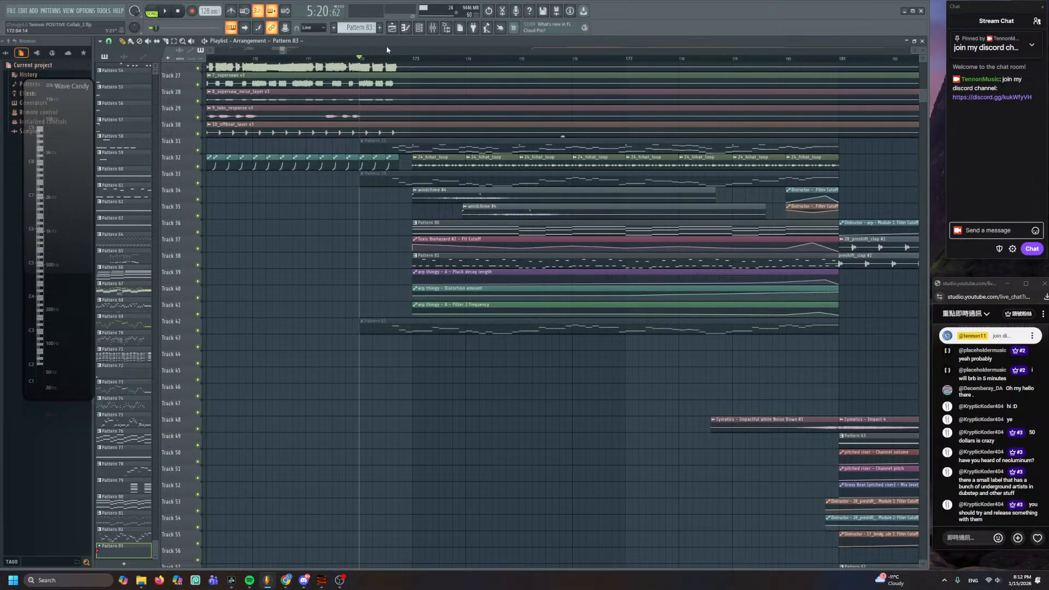
- Place the new empty pattern on Track 43 at bar 172, directly below the bridge melody clip
{"action": "scroll", "coordinate": [382, 355], "scroll_direction": "up", "scroll_amount": 6}
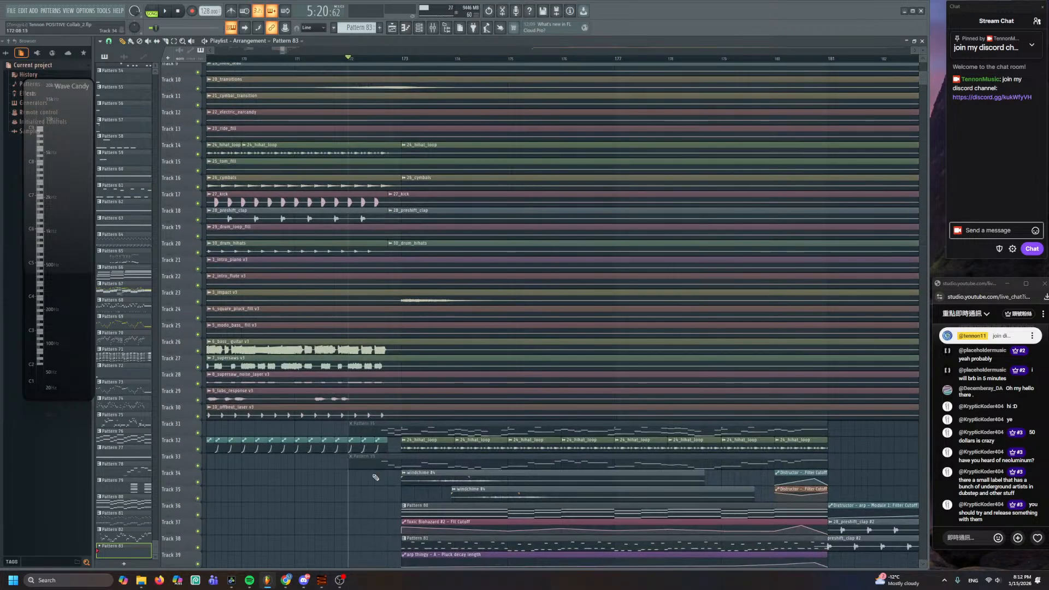
{"action": "scroll", "coordinate": [376, 477], "scroll_direction": "down", "scroll_amount": 3}
{"action": "scroll", "coordinate": [376, 437], "scroll_direction": "up", "scroll_amount": 3}
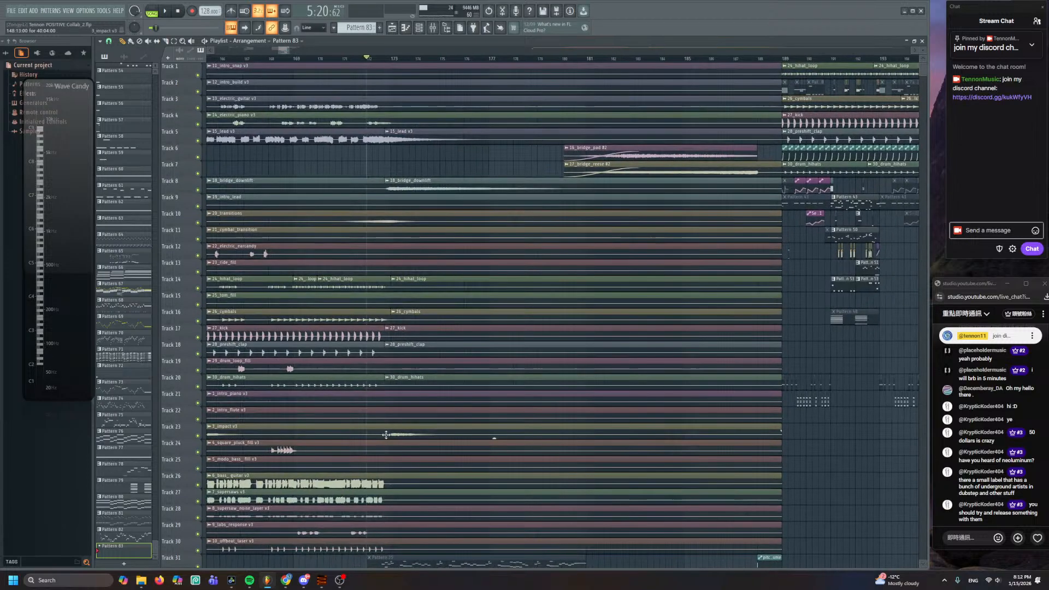
{"action": "scroll", "coordinate": [492, 268], "scroll_direction": "down", "scroll_amount": 5}
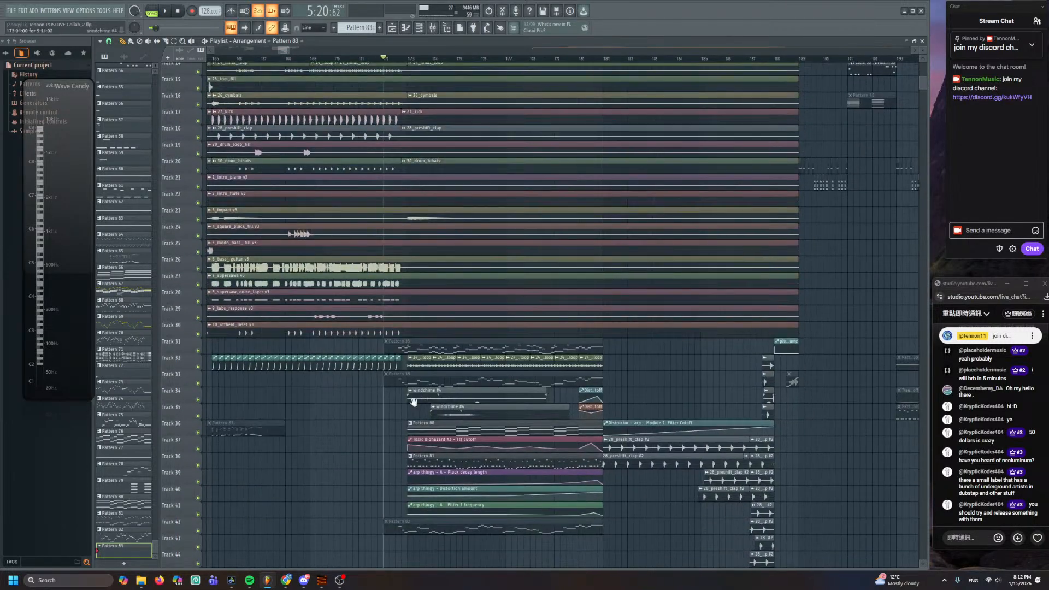
{"action": "scroll", "coordinate": [414, 403], "scroll_direction": "down", "scroll_amount": 3}
{"action": "scroll", "coordinate": [410, 268], "scroll_direction": "up", "scroll_amount": 2}
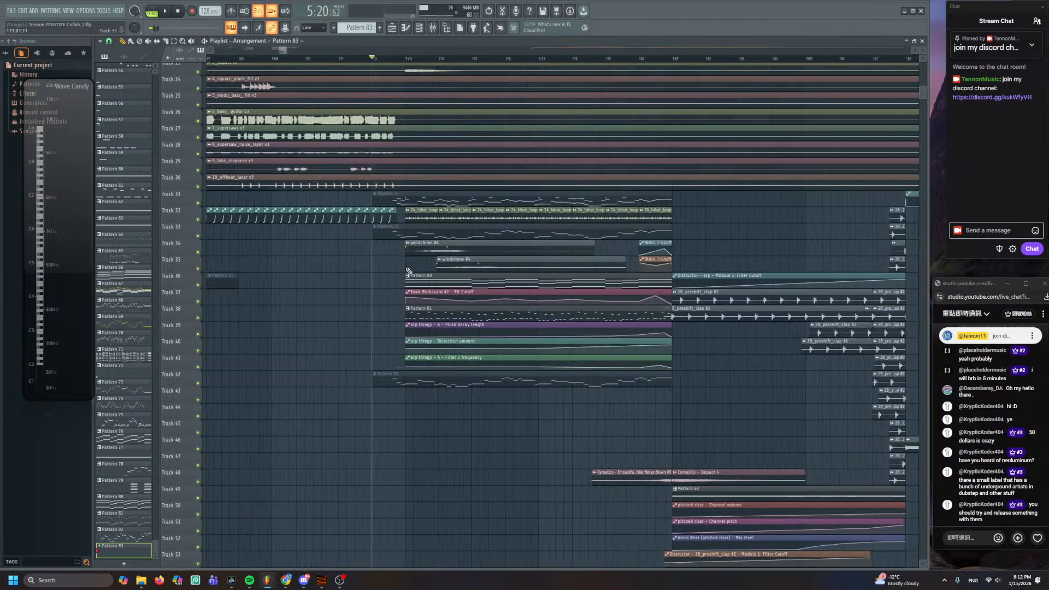
{"action": "scroll", "coordinate": [409, 272], "scroll_direction": "up", "scroll_amount": 3}
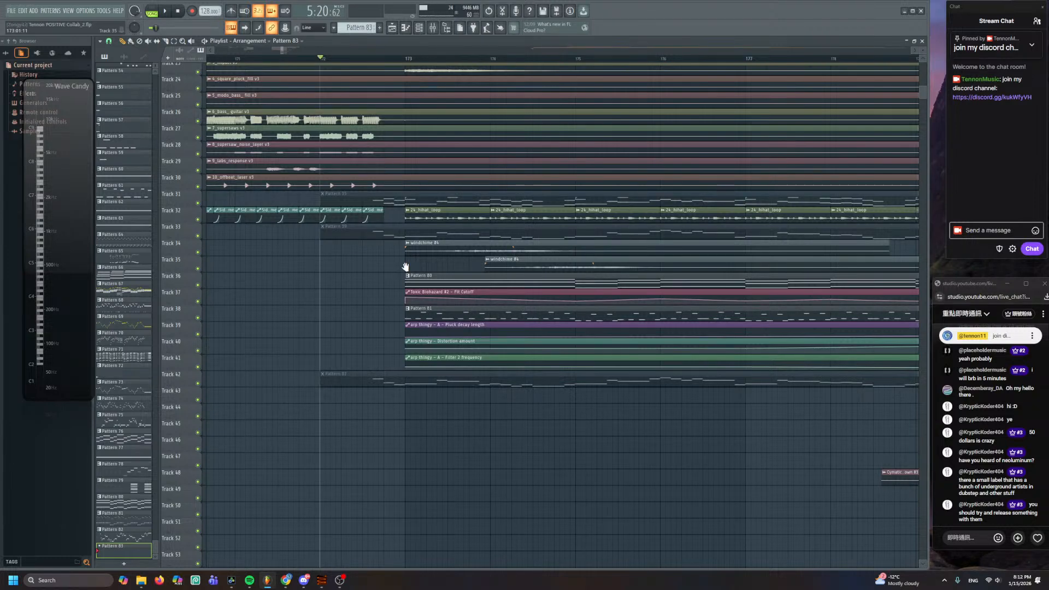
{"action": "left_click_drag", "start_coordinate": [405, 266], "coordinate": [400, 187]}
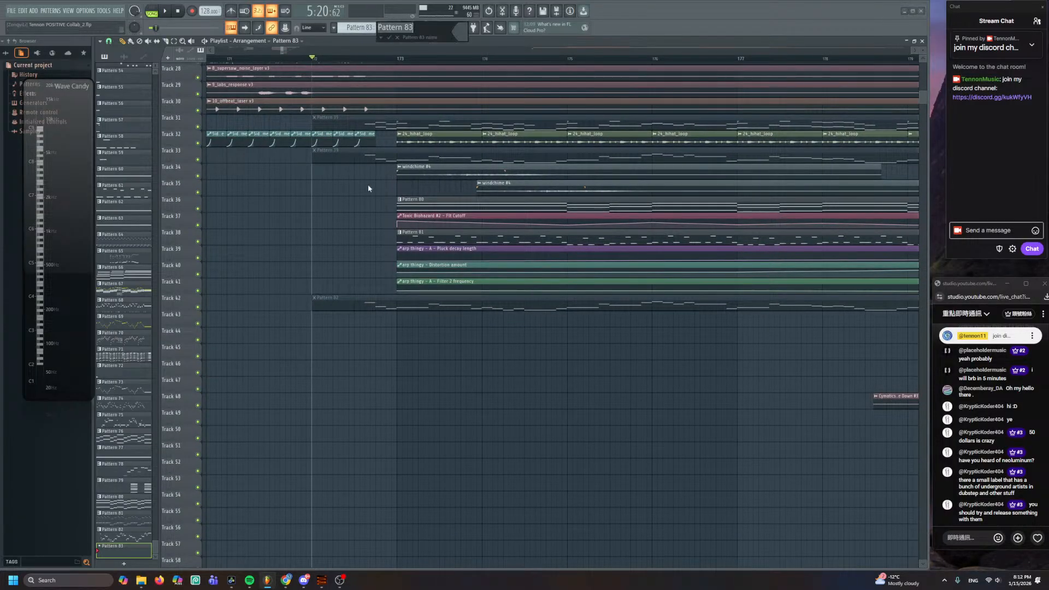
{"action": "left_click", "coordinate": [310, 316]}
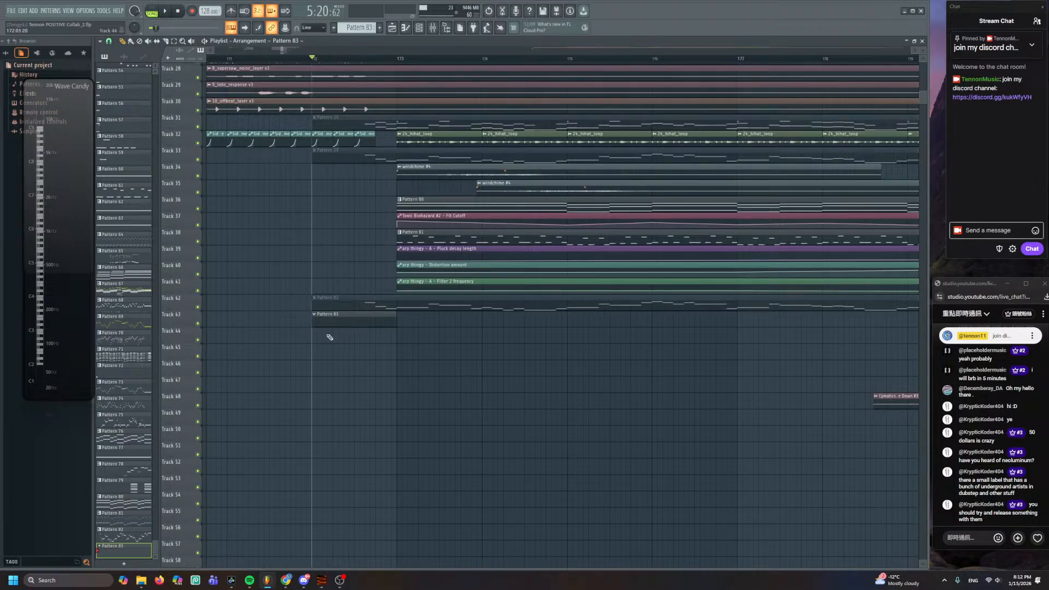
{"action": "mouse_move", "coordinate": [347, 318]}
{"action": "left_mouse_down"}
{"action": "mouse_move", "coordinate": [437, 325]}
{"action": "mouse_move", "coordinate": [346, 324]}
{"action": "left_mouse_up"}
- Paste the copied bridge melody into the new pattern's SWAM VariFlute piano roll and play the pattern on its own
{"action": "double_click", "coordinate": [346, 324]}
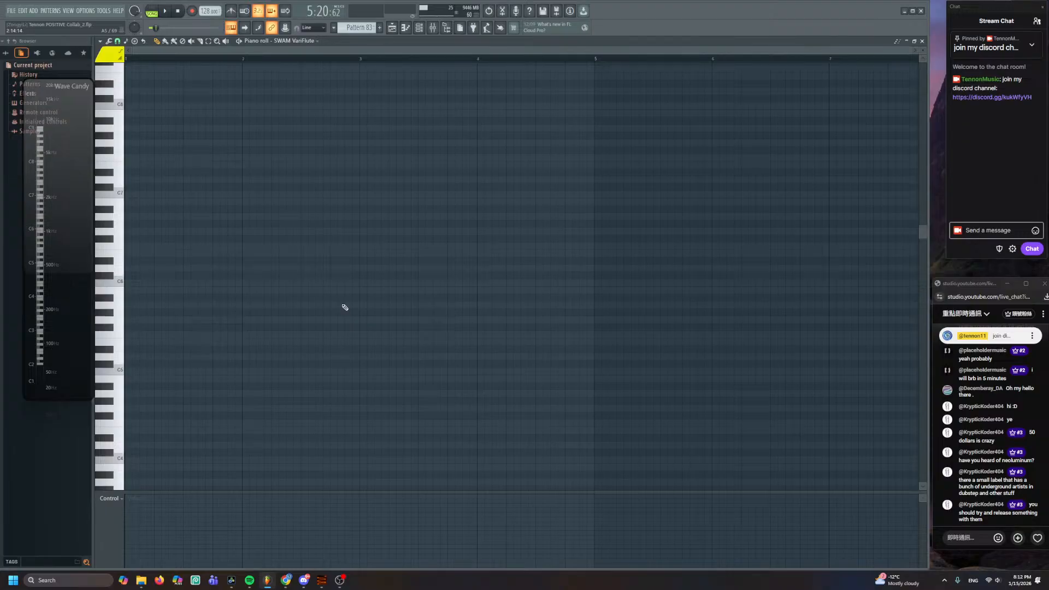
{"action": "key", "text": "ctrl+v"}
{"action": "left_click", "coordinate": [304, 136]}
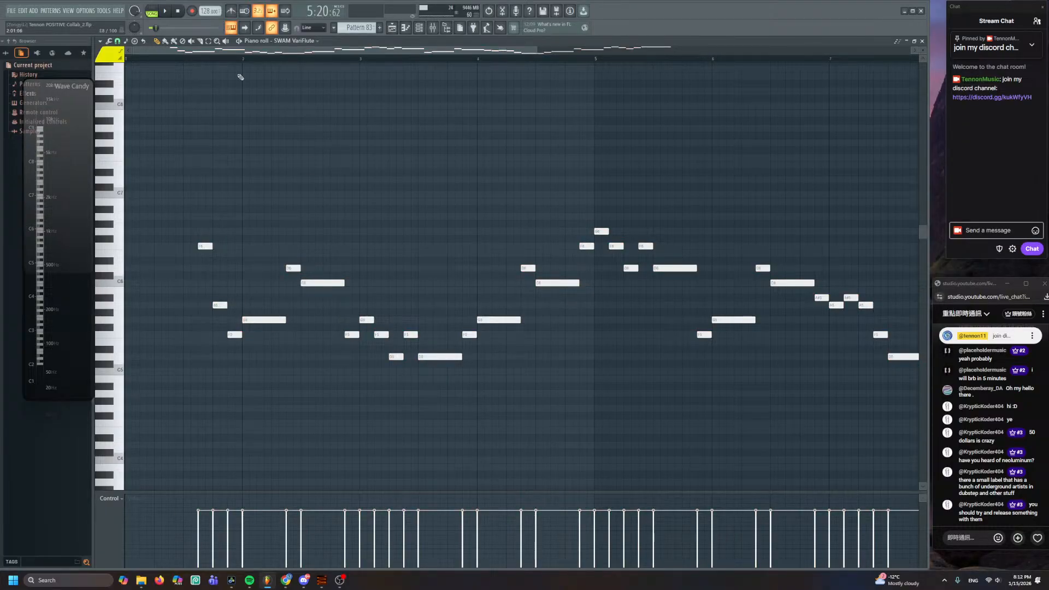
{"action": "key", "text": "space"}
{"action": "scroll", "coordinate": [253, 185], "scroll_direction": "up", "scroll_amount": 2}
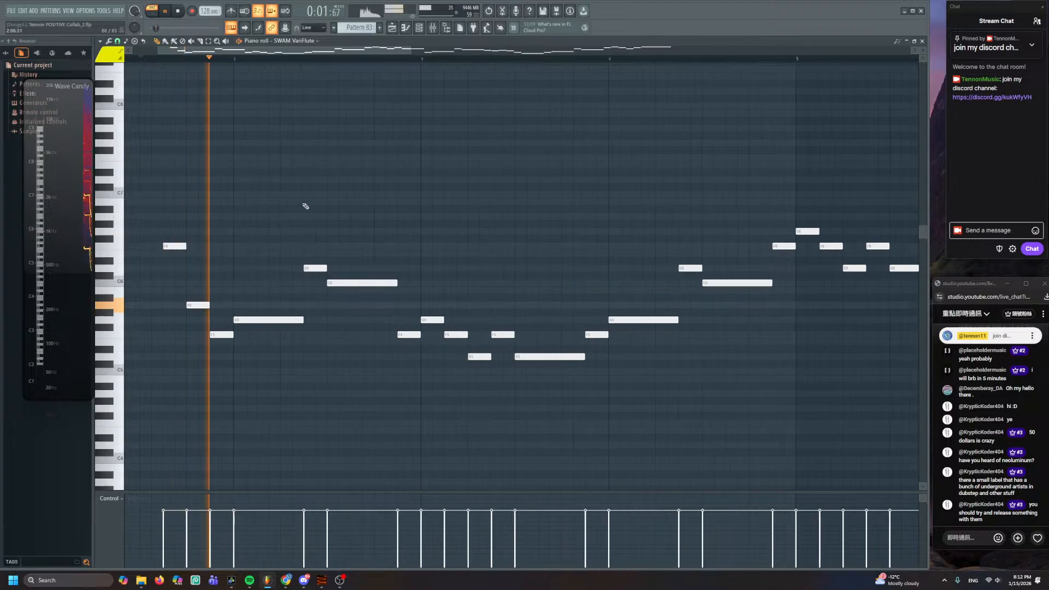
- Stop playback and shorten every note of the SWAM VariFlute melody by about one step
{"action": "scroll", "coordinate": [305, 206], "scroll_direction": "down", "scroll_amount": 2}
{"action": "scroll", "coordinate": [328, 181], "scroll_direction": "left", "scroll_amount": 1}
{"action": "key", "text": "space"}
{"action": "key", "text": "ctrl+a"}
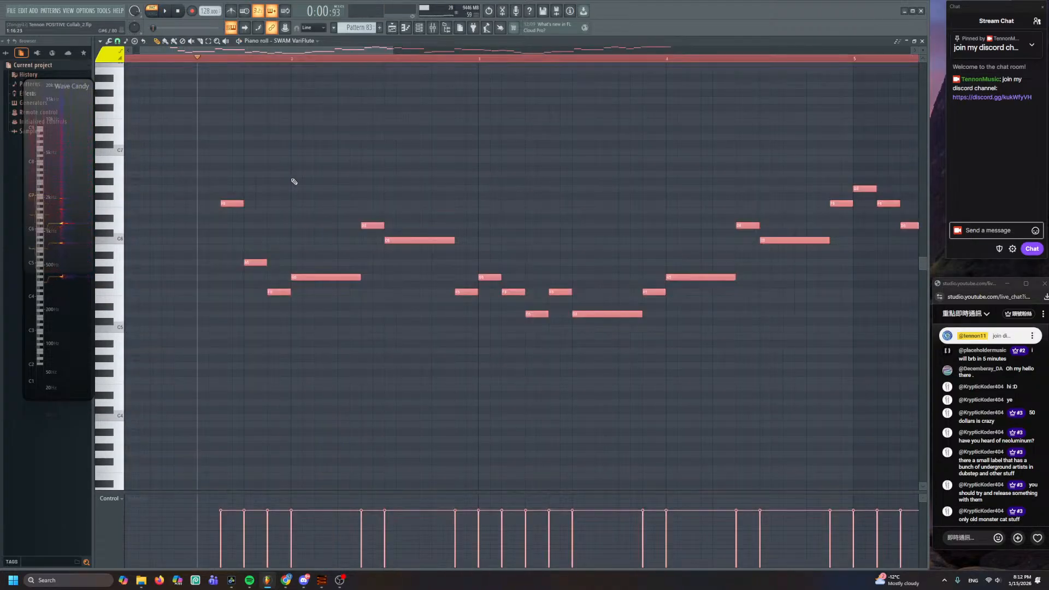
{"action": "left_click_drag", "start_coordinate": [244, 203], "coordinate": [232, 203]}
{"action": "left_click", "coordinate": [256, 198]}
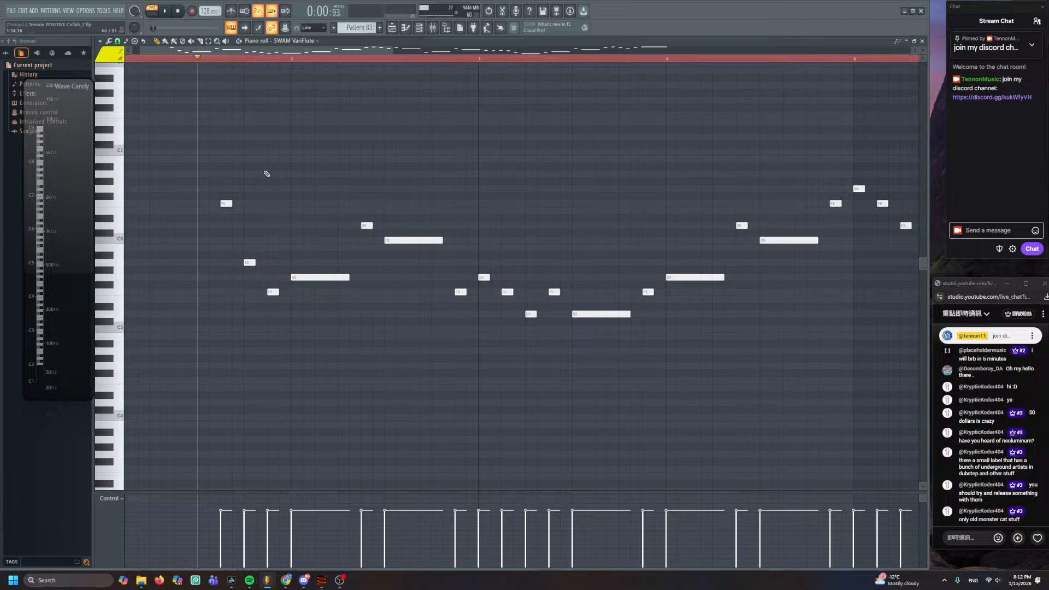
- Cut the melody's first two long notes down to the length of the short notes and play the pattern
{"action": "left_click_drag", "start_coordinate": [348, 279], "coordinate": [303, 279]}
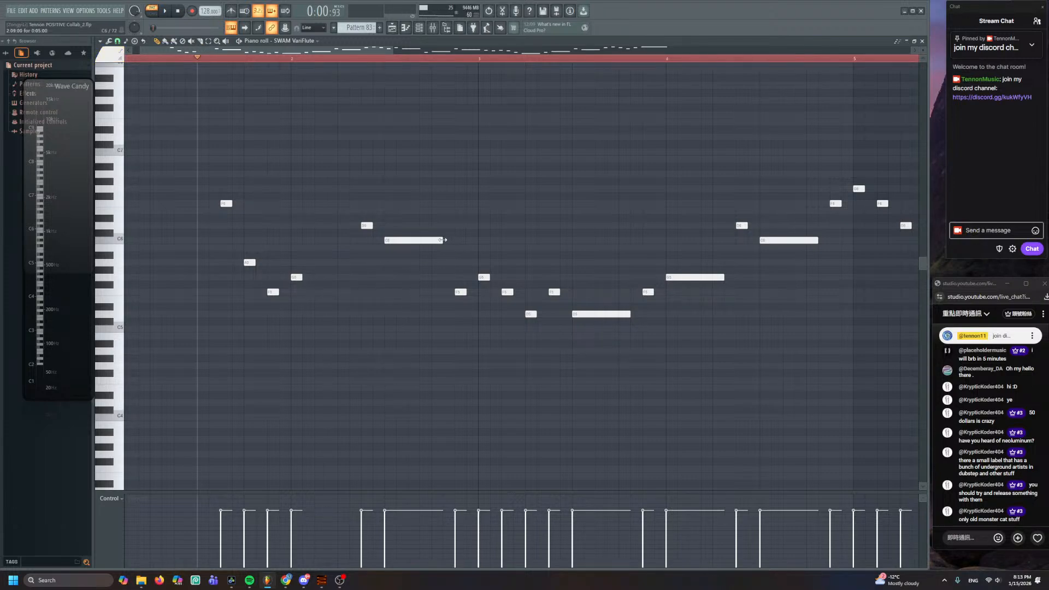
{"action": "left_click_drag", "start_coordinate": [442, 240], "coordinate": [396, 240]}
{"action": "key", "text": "space"}
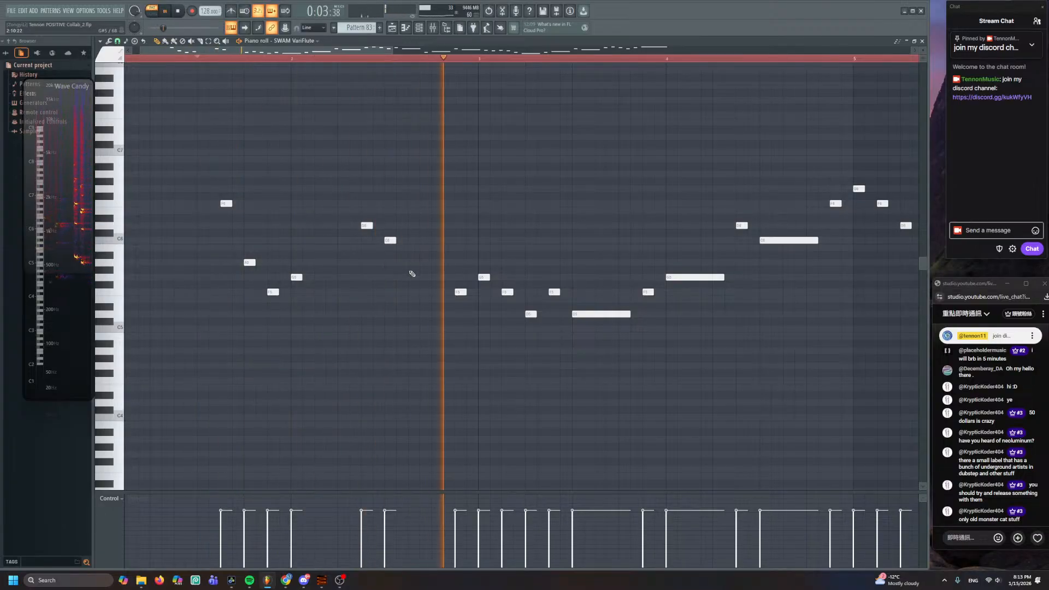
- Transpose all the flute melody notes up one octave, deselect them and listen to the pattern
{"action": "key", "text": "ctrl+a"}
{"action": "key", "text": "ctrl+Up"}
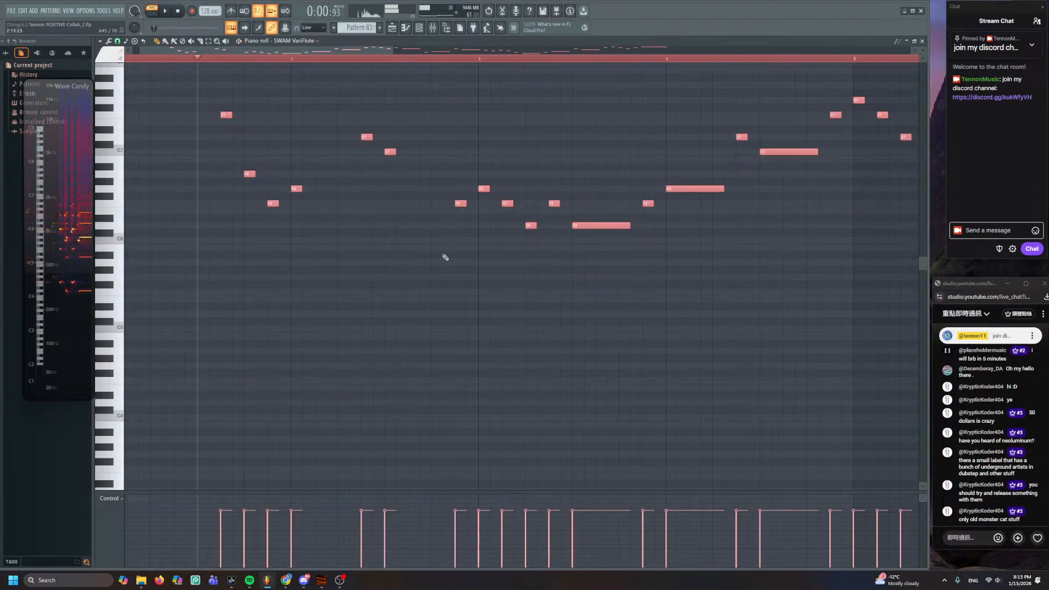
{"action": "scroll", "coordinate": [440, 272], "scroll_direction": "up", "scroll_amount": 1}
{"action": "key", "text": "ctrl+d"}
{"action": "scroll", "coordinate": [383, 328], "scroll_direction": "up", "scroll_amount": 4}
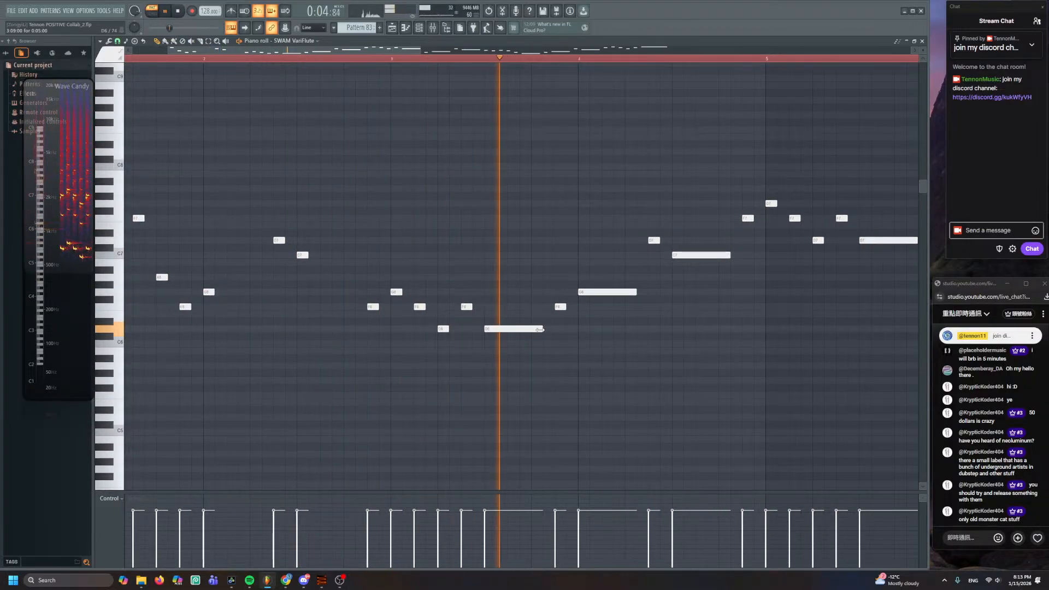
{"action": "scroll", "coordinate": [534, 290], "scroll_direction": "up", "scroll_amount": 1}
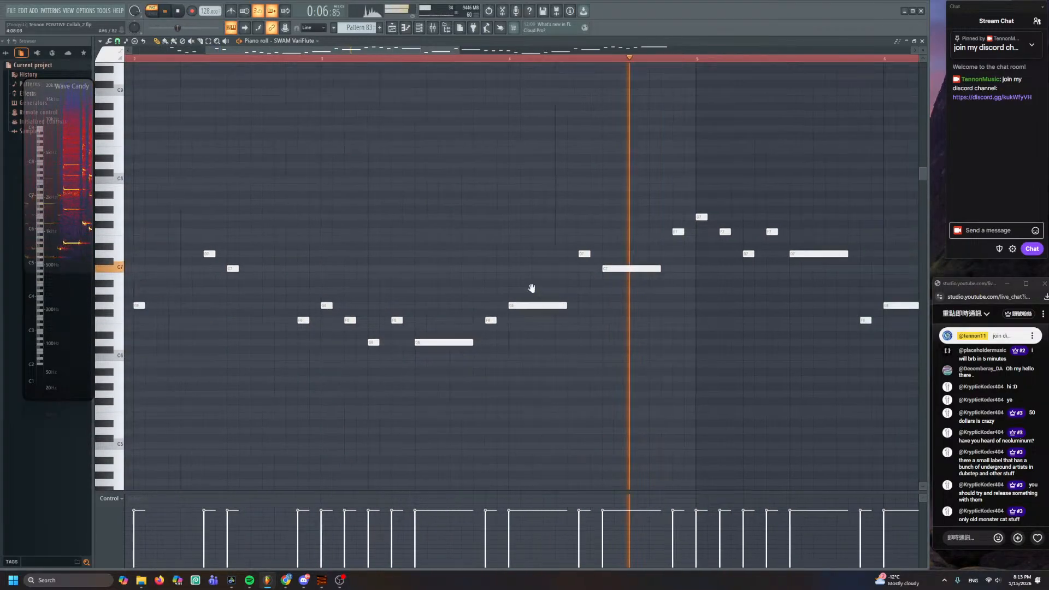
- Shorten the next three long notes in bars 3 to 4 to the short-note length and play the pattern briefly
{"action": "key", "text": "space"}
{"action": "left_click", "coordinate": [364, 346], "text": "ctrl"}
{"action": "left_click", "coordinate": [458, 309], "text": "ctrl"}
{"action": "left_click", "coordinate": [552, 272], "text": "ctrl"}
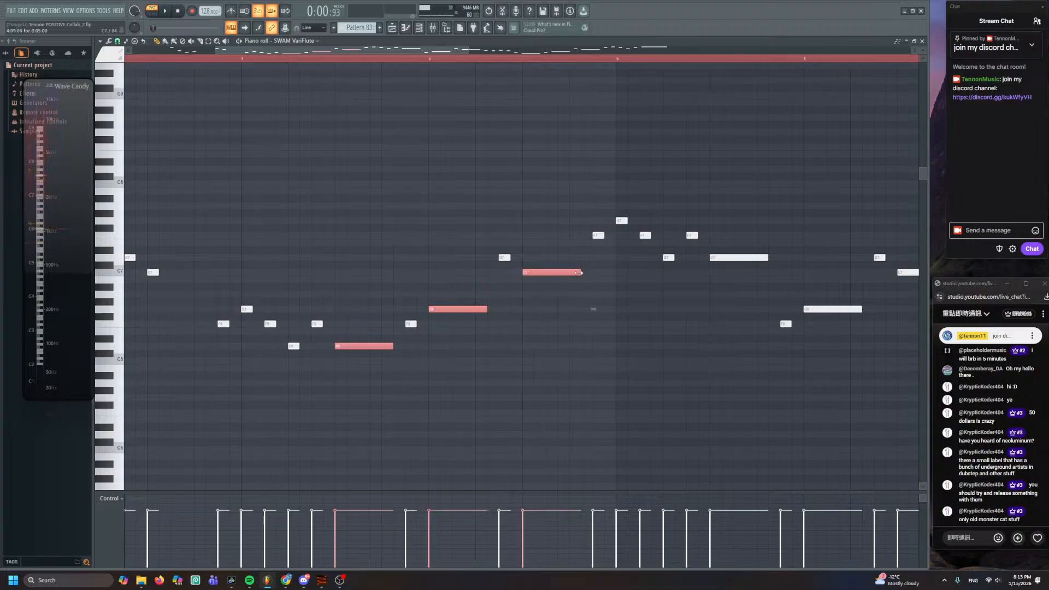
{"action": "left_click_drag", "start_coordinate": [580, 272], "coordinate": [534, 272]}
{"action": "key", "text": "space"}
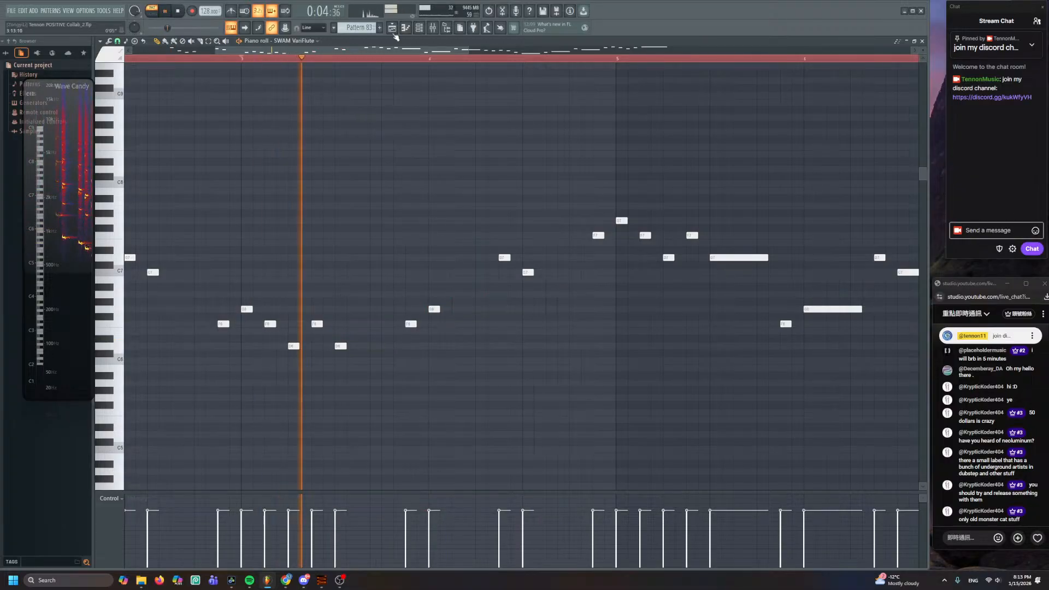
{"action": "key", "text": "space"}
- Return to the playlist, set the song position to bar 169 and save the project
{"action": "left_click", "coordinate": [392, 28]}
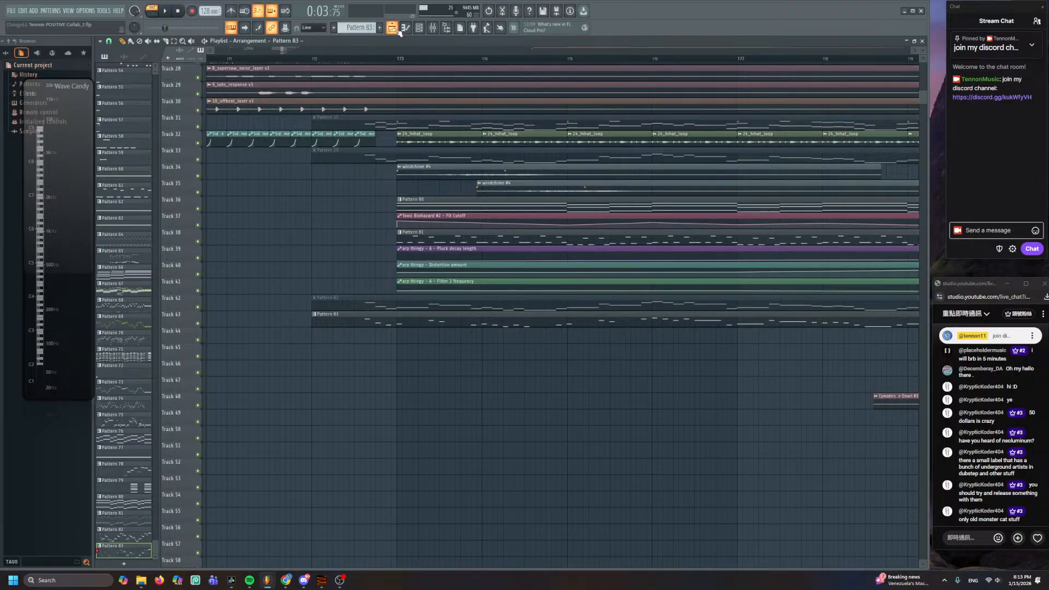
{"action": "scroll", "coordinate": [413, 61], "scroll_direction": "down", "scroll_amount": 3}
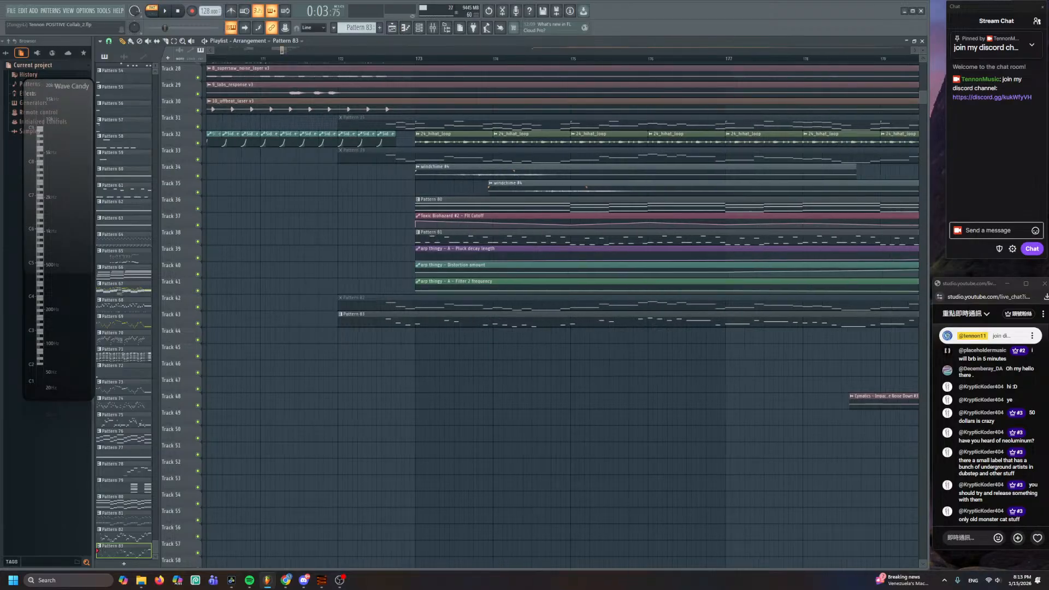
{"action": "left_click", "coordinate": [335, 58]}
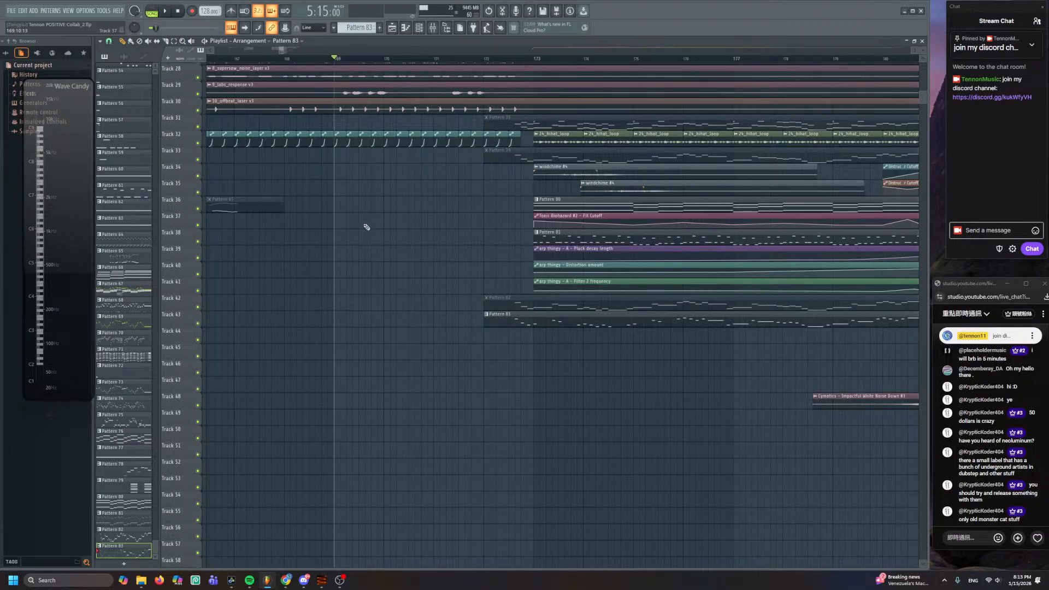
{"action": "key", "text": "ctrl+s"}
- Play the song from bar 172 through the bridge to hear the flute layer in the full arrangement
{"action": "scroll", "coordinate": [463, 214], "scroll_direction": "up", "scroll_amount": 3}
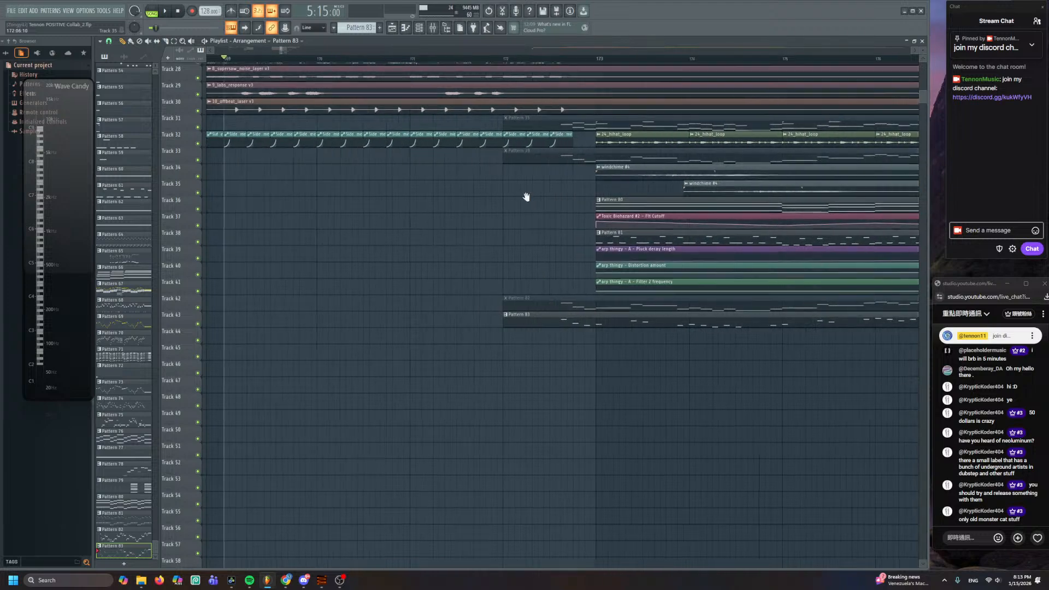
{"action": "left_click_drag", "start_coordinate": [527, 197], "coordinate": [398, 227]}
{"action": "left_click", "coordinate": [377, 58]}
{"action": "key", "text": "space"}
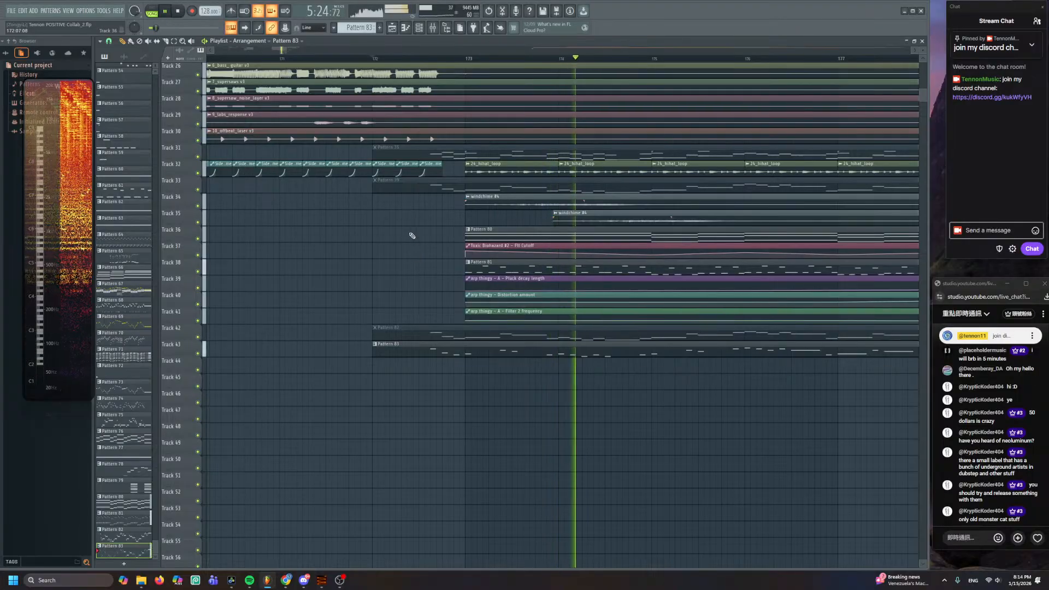
{"action": "left_click", "coordinate": [419, 28]}
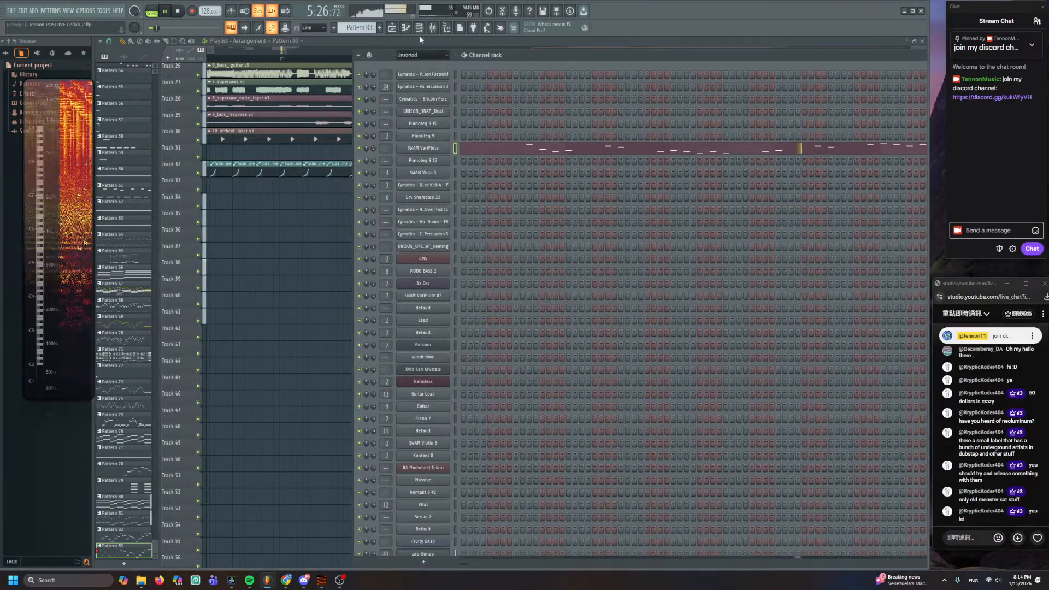
{"action": "key", "text": "F6"}
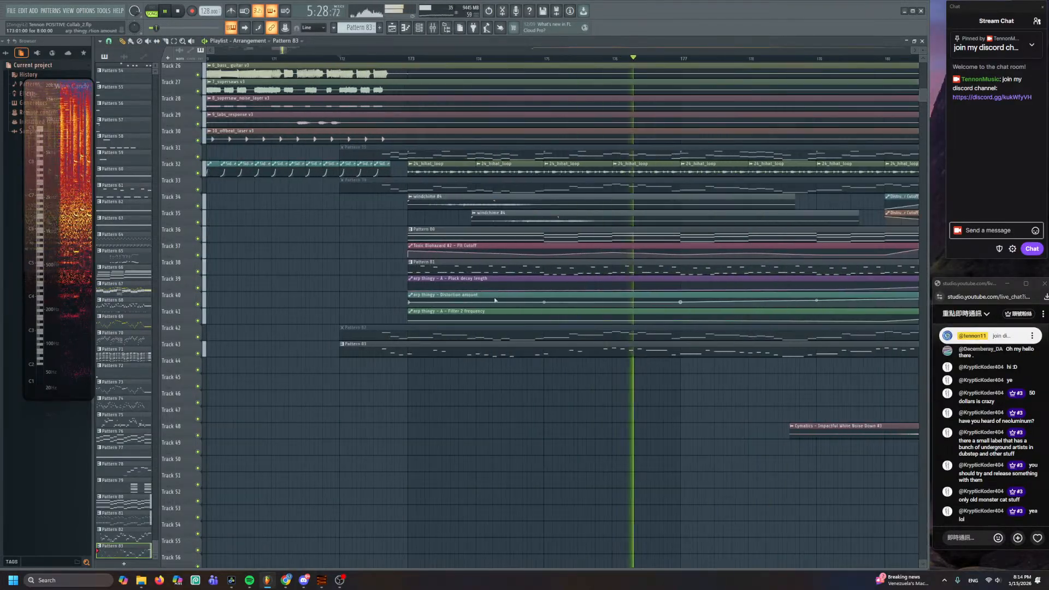
{"action": "scroll", "coordinate": [468, 271], "scroll_direction": "down", "scroll_amount": 3}
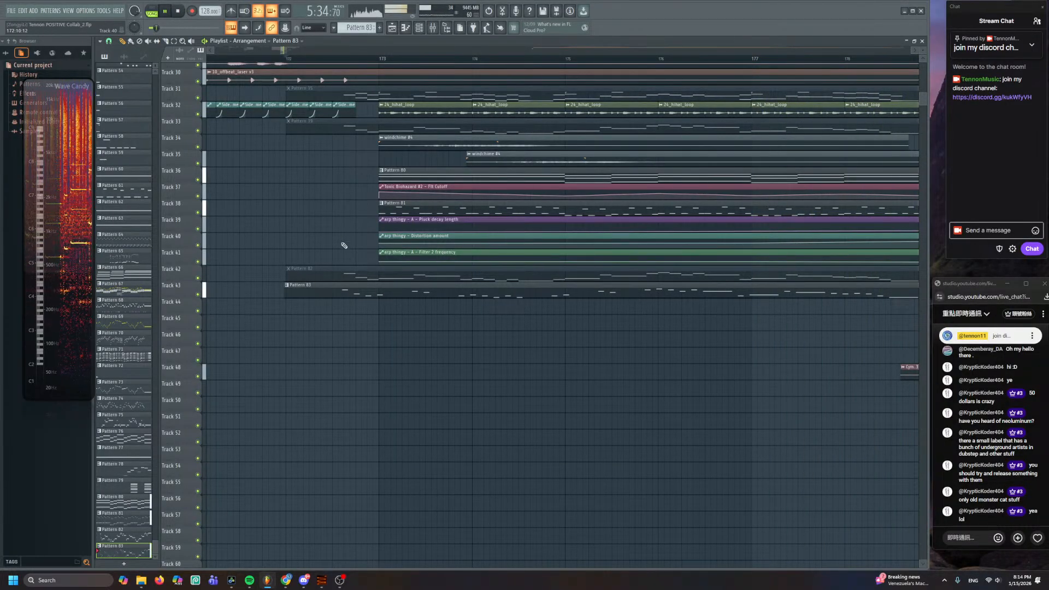
{"action": "scroll", "coordinate": [388, 266], "scroll_direction": "down", "scroll_amount": 3}
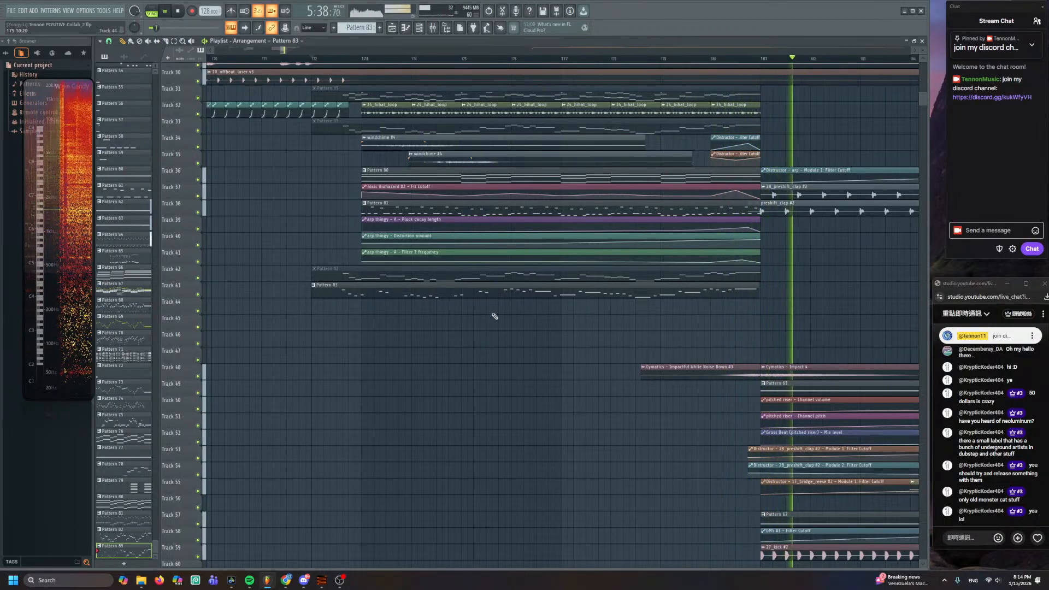
{"action": "scroll", "coordinate": [483, 351], "scroll_direction": "up", "scroll_amount": 2}
{"action": "key", "text": "space"}
- Reopen the flute pattern's piano roll and play it in pattern mode from its first note
{"action": "double_click", "coordinate": [449, 325]}
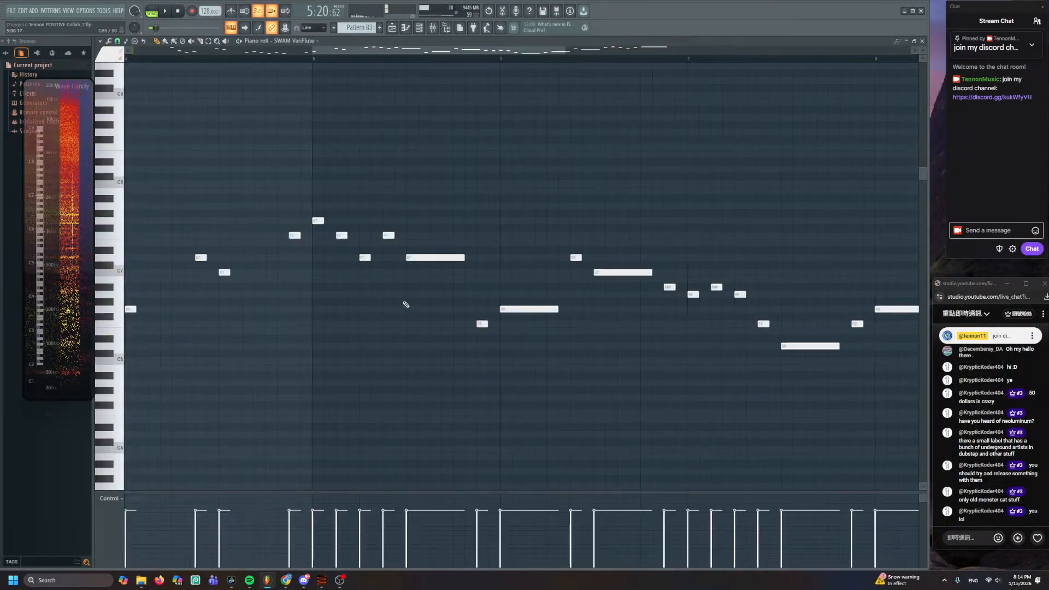
{"action": "scroll", "coordinate": [383, 208], "scroll_direction": "down", "scroll_amount": 3}
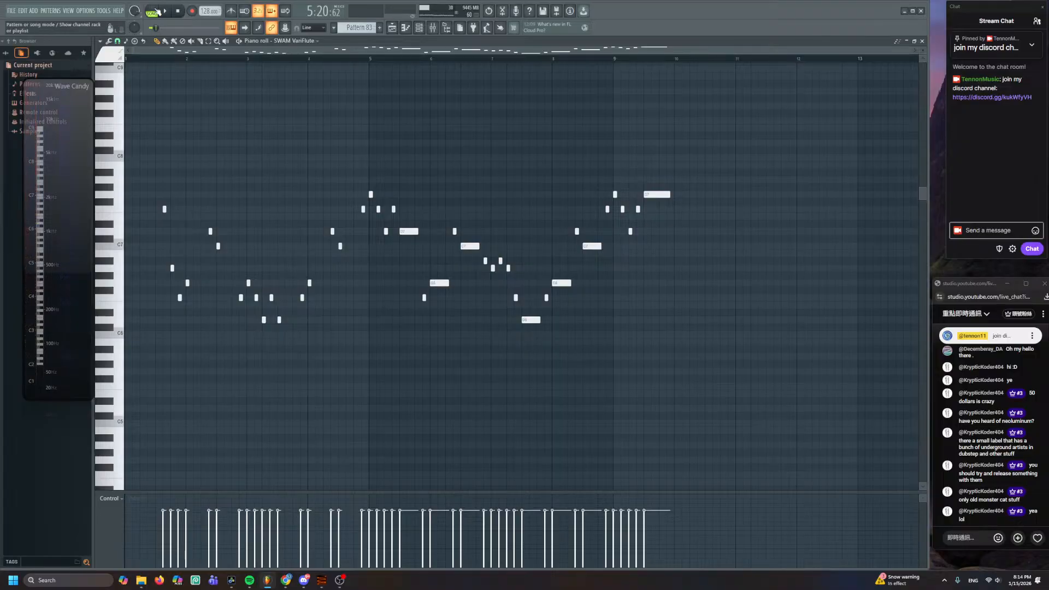
{"action": "left_click", "coordinate": [151, 11]}
{"action": "left_click", "coordinate": [164, 59]}
{"action": "key", "text": "space"}
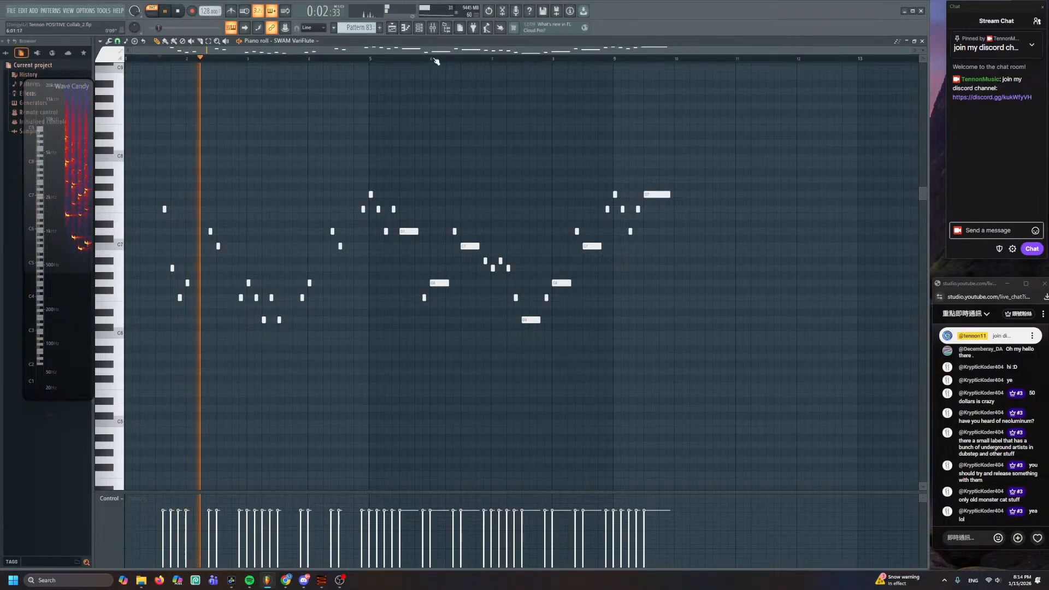
- Clone the SWAM VariFlute channel and look at the clone's Advanced instrument settings
{"action": "left_click", "coordinate": [419, 28]}
{"action": "right_click", "coordinate": [468, 148]}
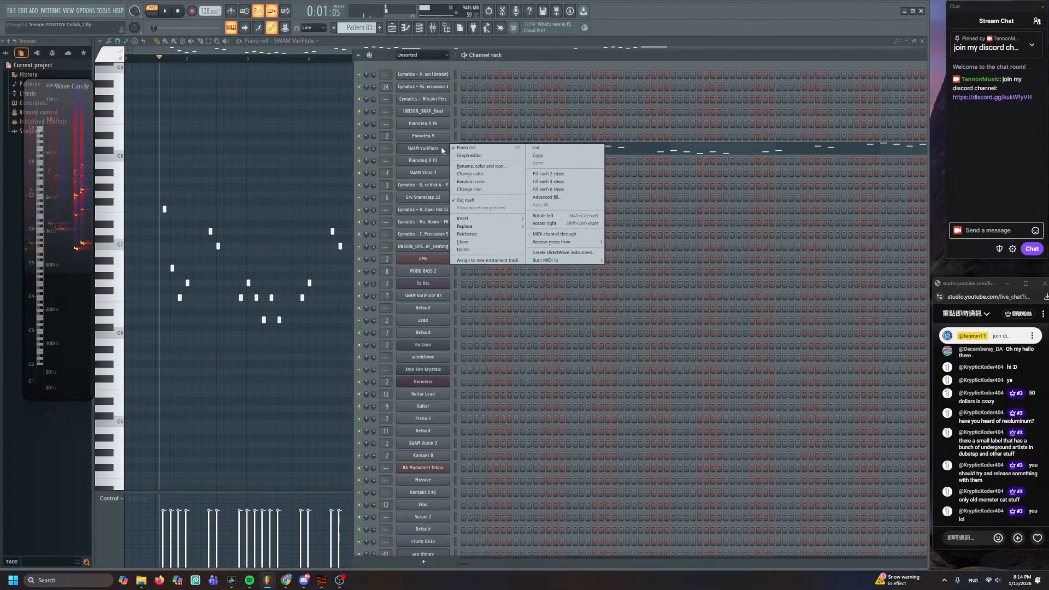
{"action": "left_click", "coordinate": [491, 159]}
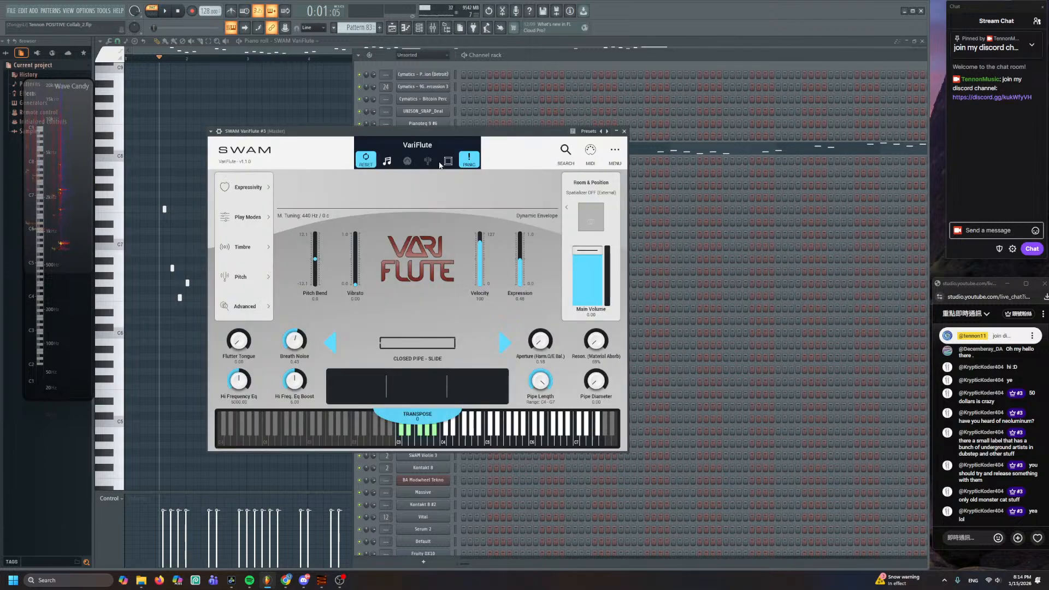
{"action": "left_click", "coordinate": [249, 300]}
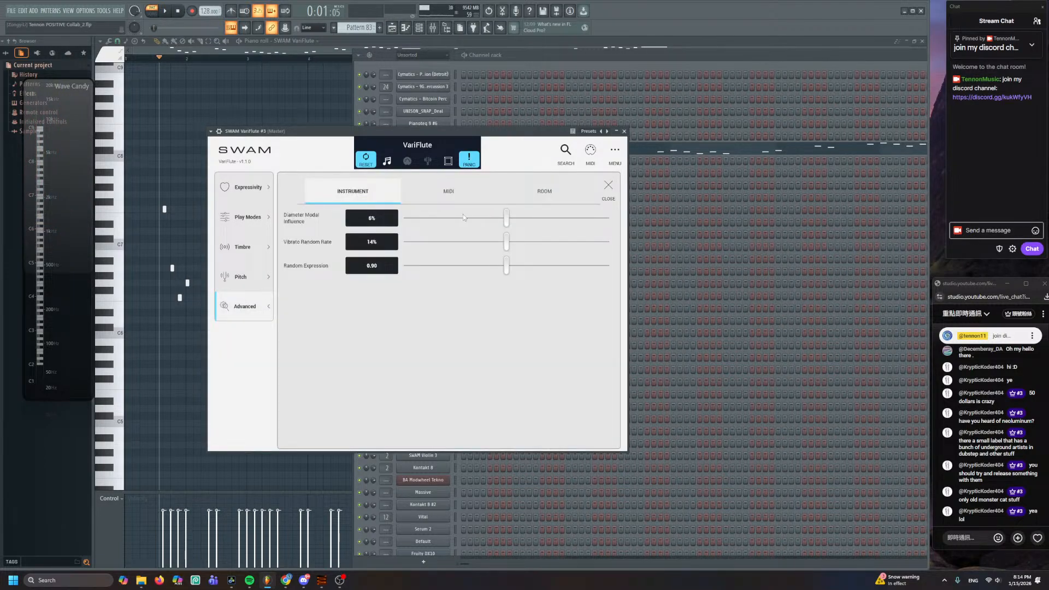
{"action": "left_click", "coordinate": [585, 199]}
{"action": "left_click", "coordinate": [608, 185]}
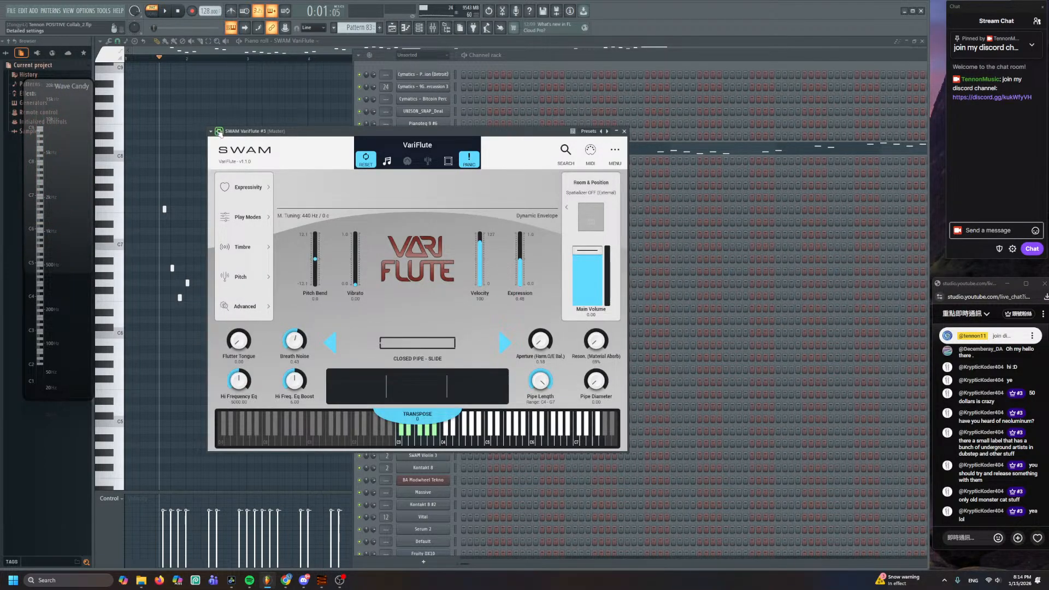
- Route the cloned flute channel to mixer track 42 and load LuxeVerb in its first effect slot
{"action": "mouse_move", "coordinate": [573, 153]}
{"action": "left_click", "coordinate": [616, 144]}
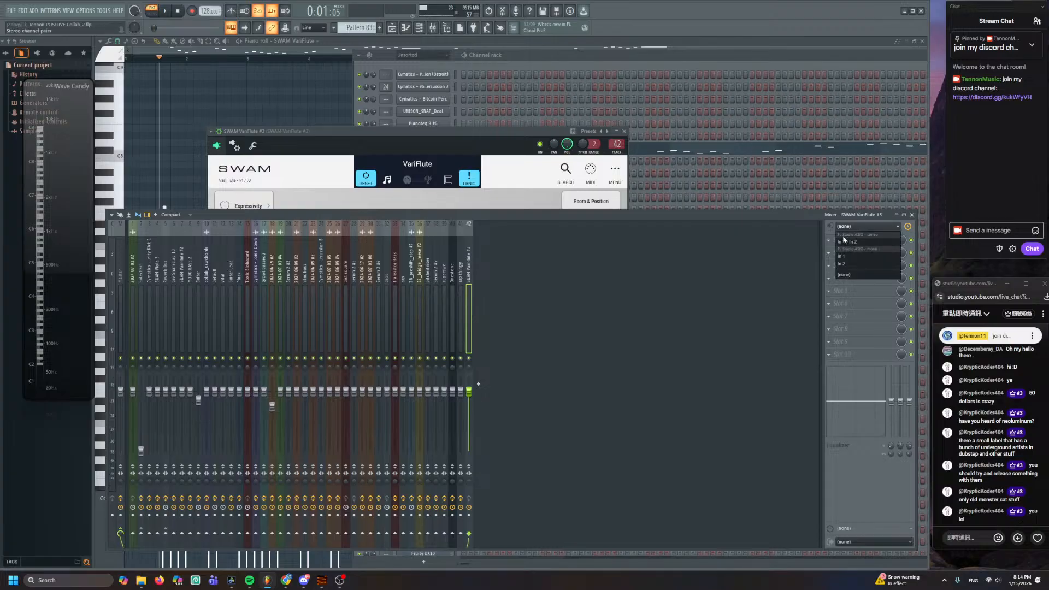
{"action": "left_click", "coordinate": [835, 246]}
{"action": "left_click", "coordinate": [727, 143]}
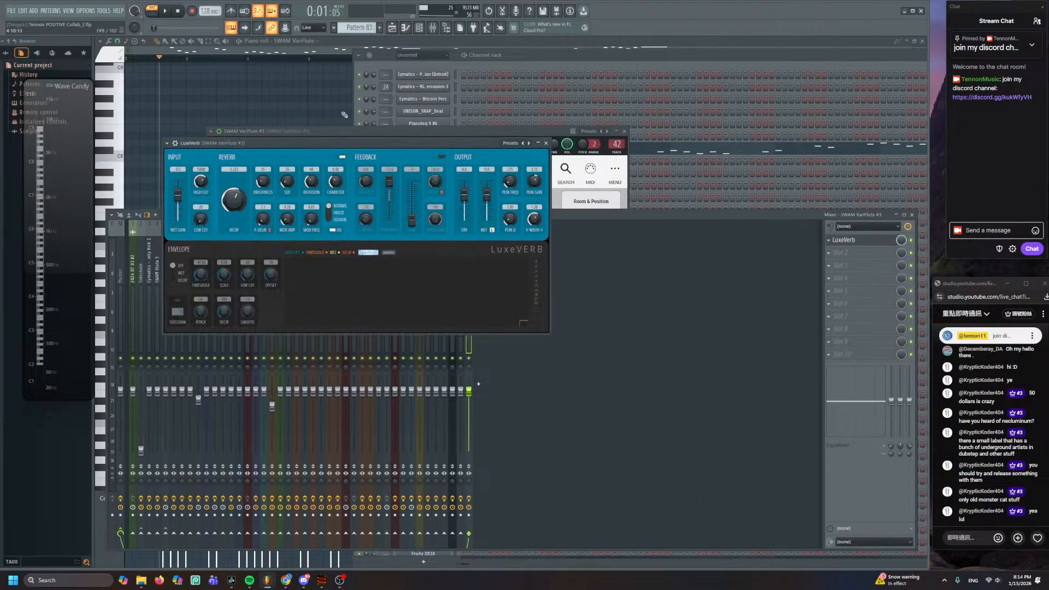
- Move all the melody notes from the original SWAM VariFlute channel into the cloned channel's piano roll and play the pattern
{"action": "key", "text": "F7"}
{"action": "key", "text": "ctrl+a"}
{"action": "key", "text": "ctrl+x"}
{"action": "key", "text": "F6"}
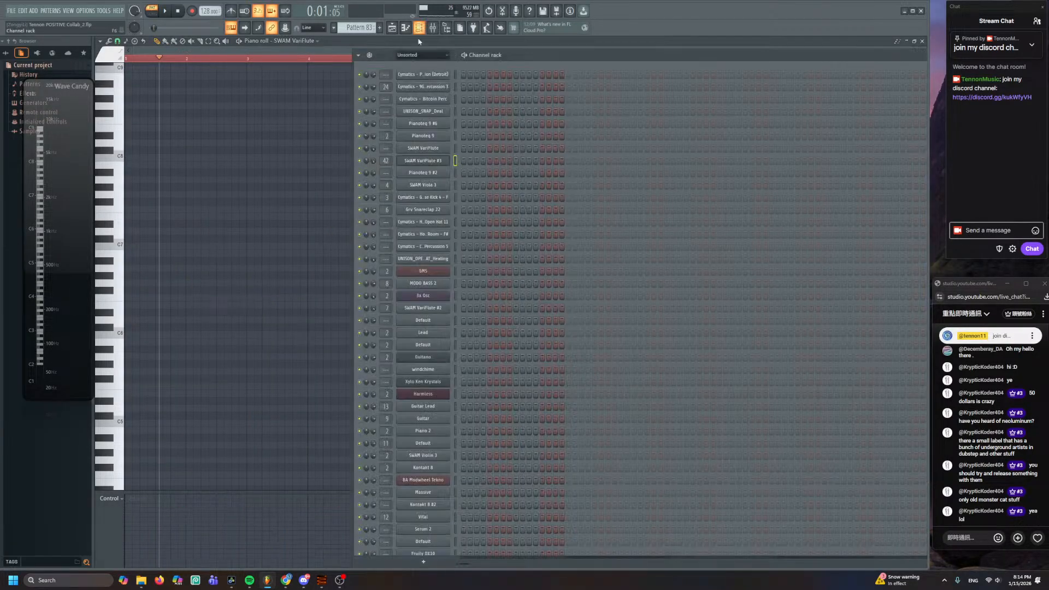
{"action": "left_click", "coordinate": [454, 161]}
{"action": "key", "text": "F6"}
{"action": "key", "text": "ctrl+v"}
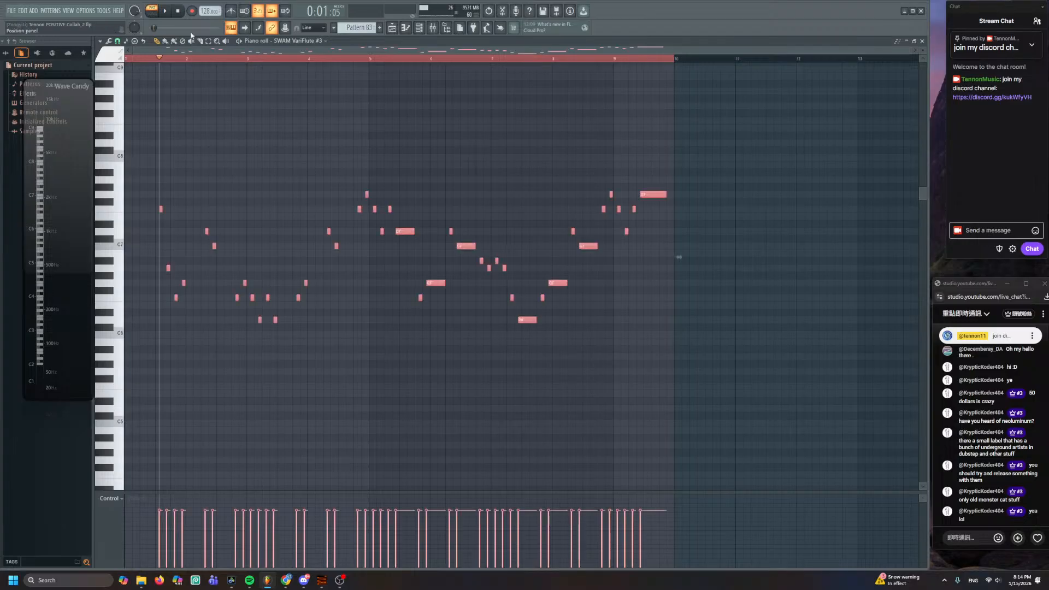
{"action": "key", "text": "space"}
- Raise the flute's LuxeVerb decay to about 9 s, adjust its brightness and wet level, and listen in the piano roll
{"action": "key", "text": "F9"}
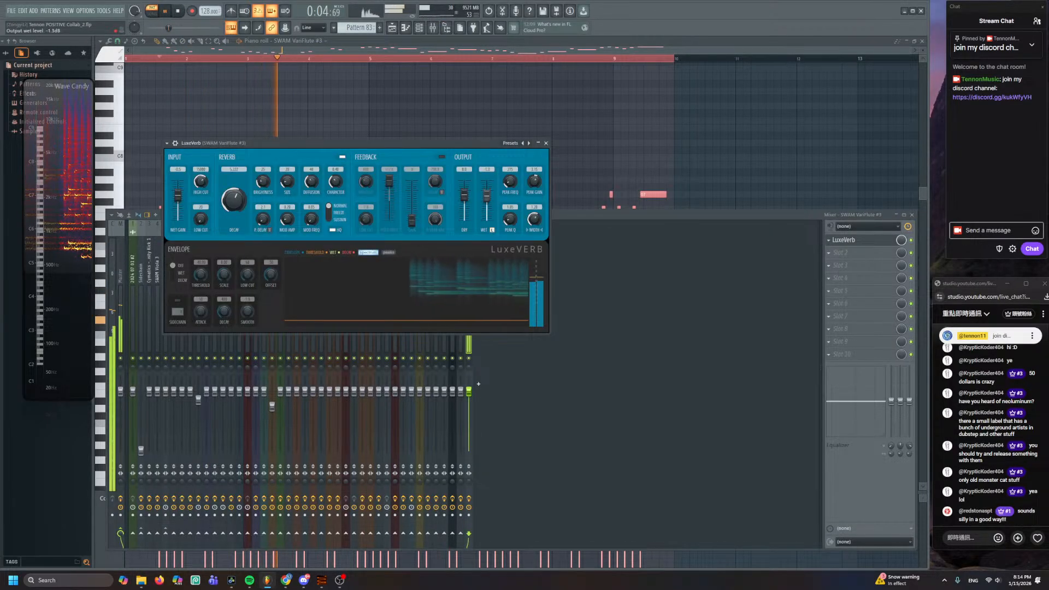
{"action": "left_click_drag", "start_coordinate": [234, 201], "coordinate": [233, 170]}
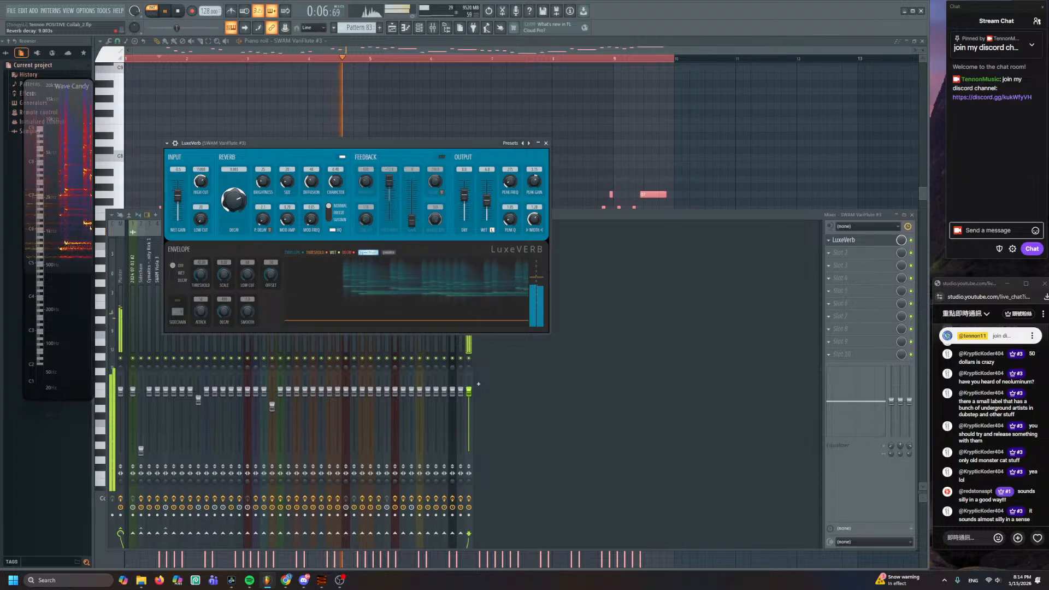
{"action": "left_click_drag", "start_coordinate": [318, 175], "coordinate": [318, 158]}
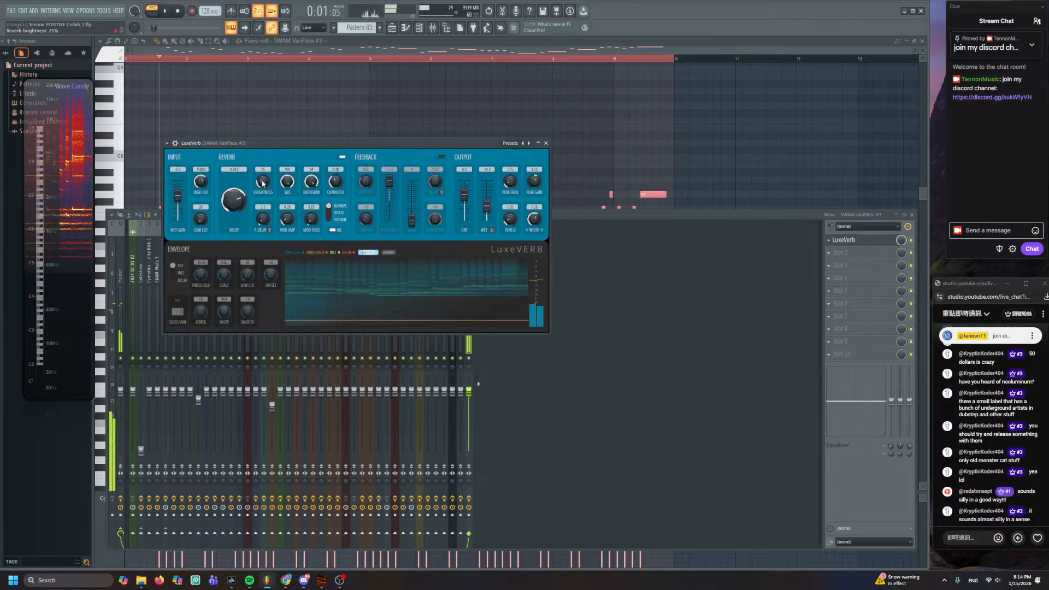
{"action": "left_click_drag", "start_coordinate": [261, 189], "coordinate": [261, 179]}
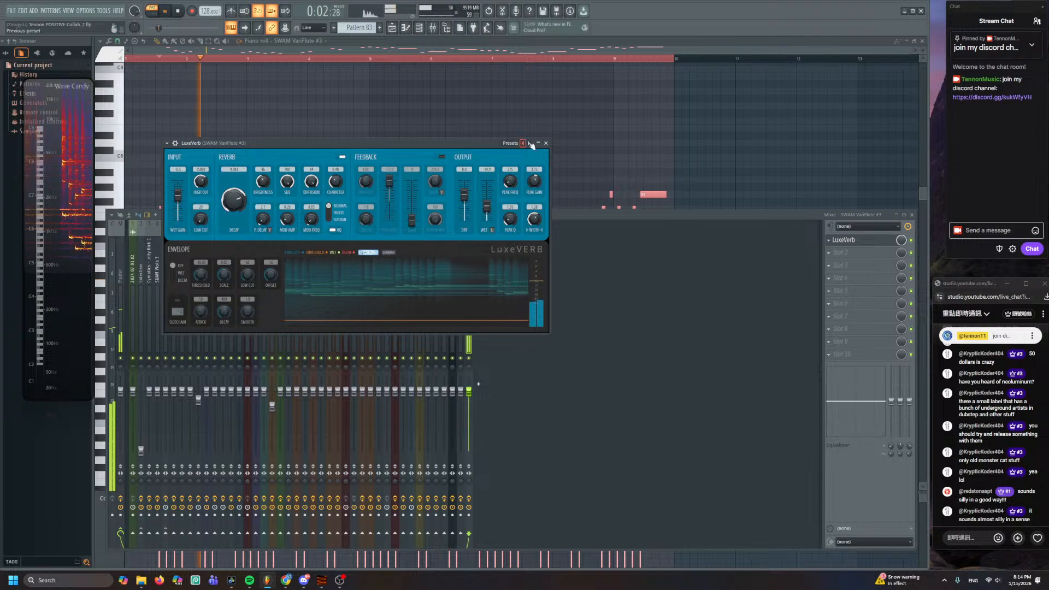
{"action": "key", "text": "F7"}
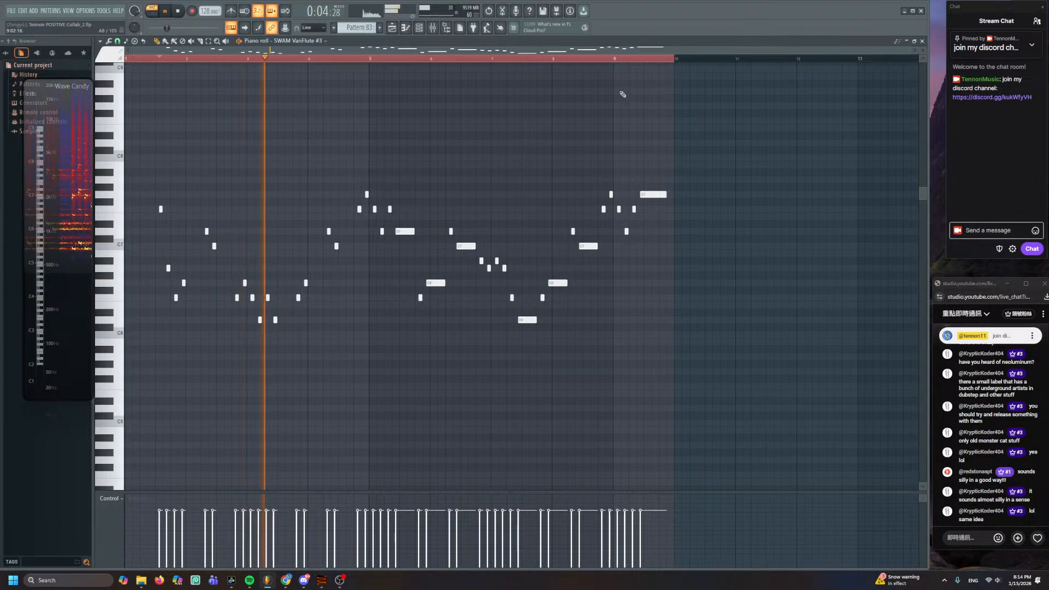
{"action": "key", "text": "space"}
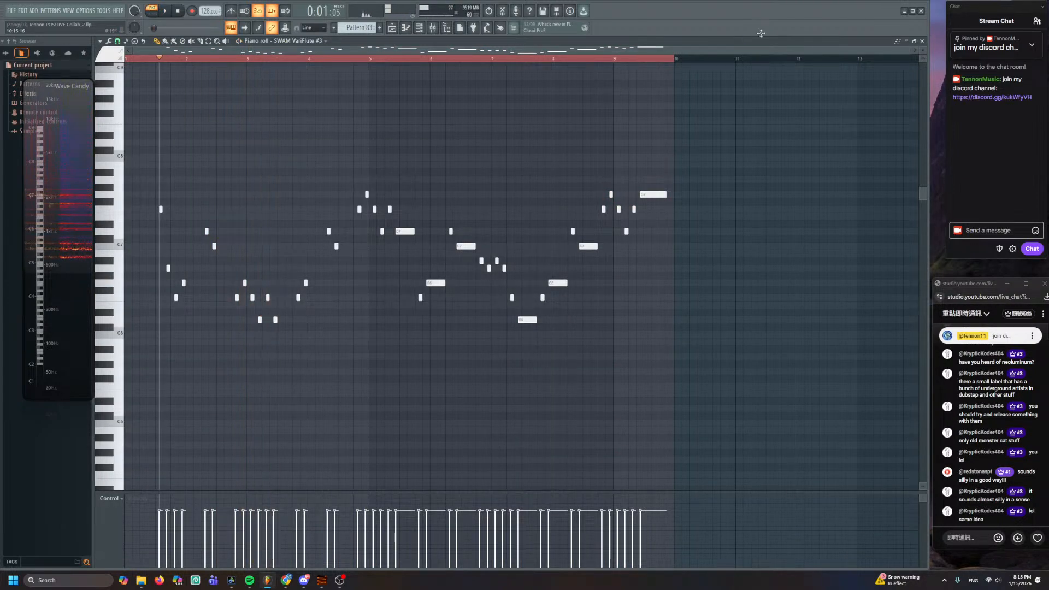
- Return to the playlist and play the song from the start of the Pattern 83 clip to hear the flute layer in context
{"action": "left_click", "coordinate": [922, 41]}
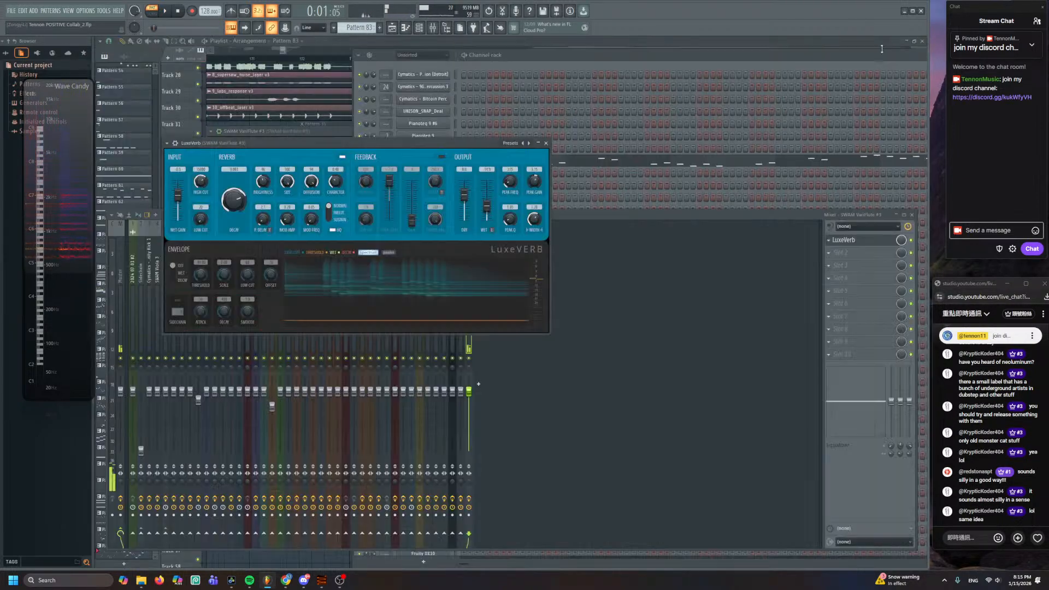
{"action": "left_click", "coordinate": [434, 42]}
{"action": "left_click", "coordinate": [303, 58]}
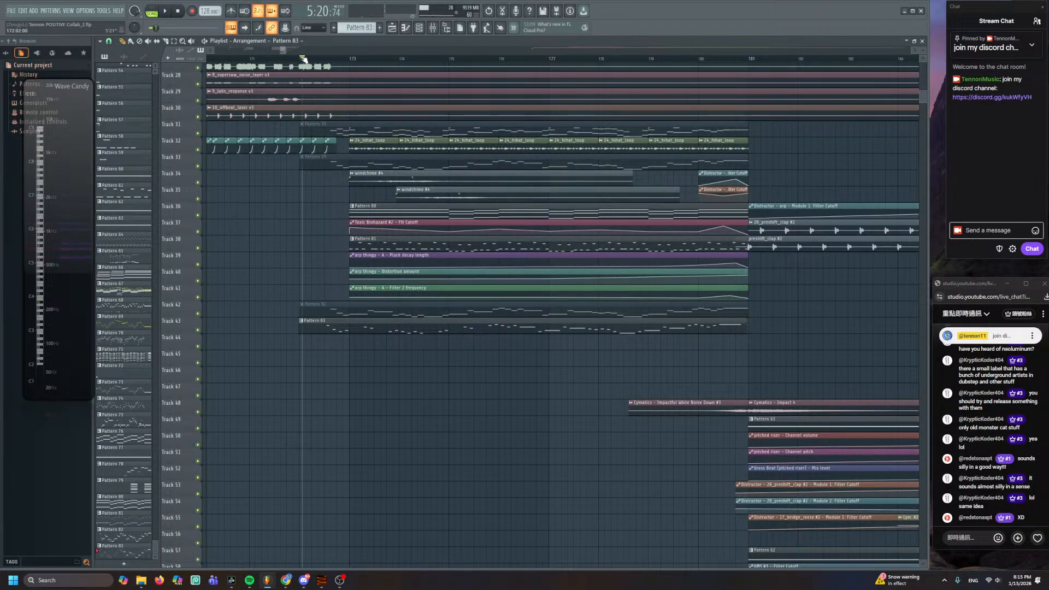
{"action": "key", "text": "space"}
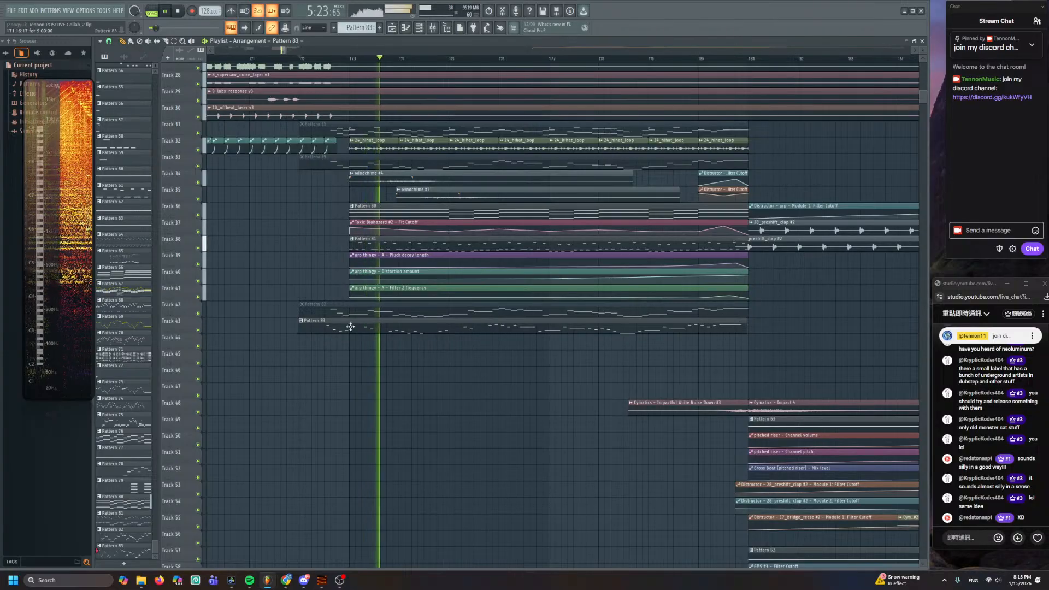
{"action": "scroll", "coordinate": [351, 326], "scroll_direction": "up", "scroll_amount": 2}
- Select all the flute notes in Pattern 83, shift them slightly later so they line up with the beat grid, and play the song
{"action": "double_click", "coordinate": [322, 328]}
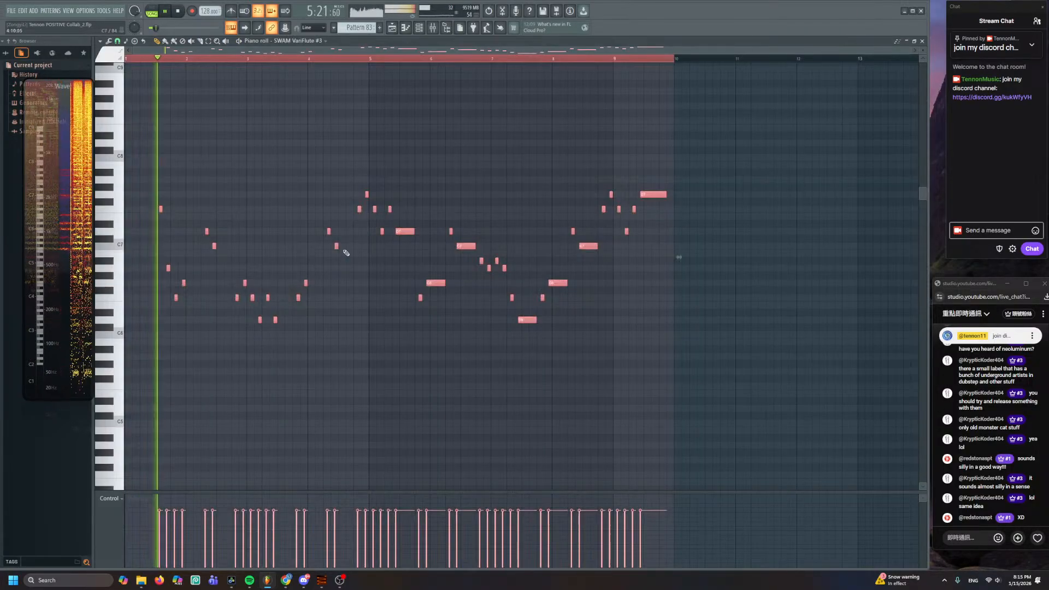
{"action": "key", "text": "ctrl+a"}
{"action": "key", "text": "space"}
{"action": "scroll", "coordinate": [284, 230], "scroll_direction": "up", "scroll_amount": 5}
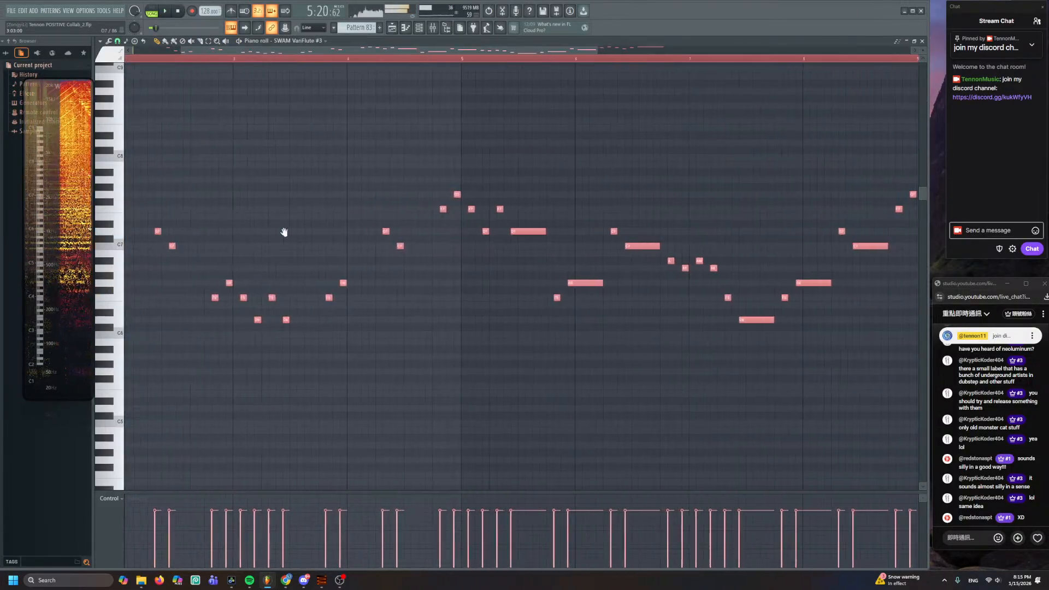
{"action": "scroll", "coordinate": [191, 215], "scroll_direction": "up", "scroll_amount": 2}
{"action": "left_click", "coordinate": [293, 180]}
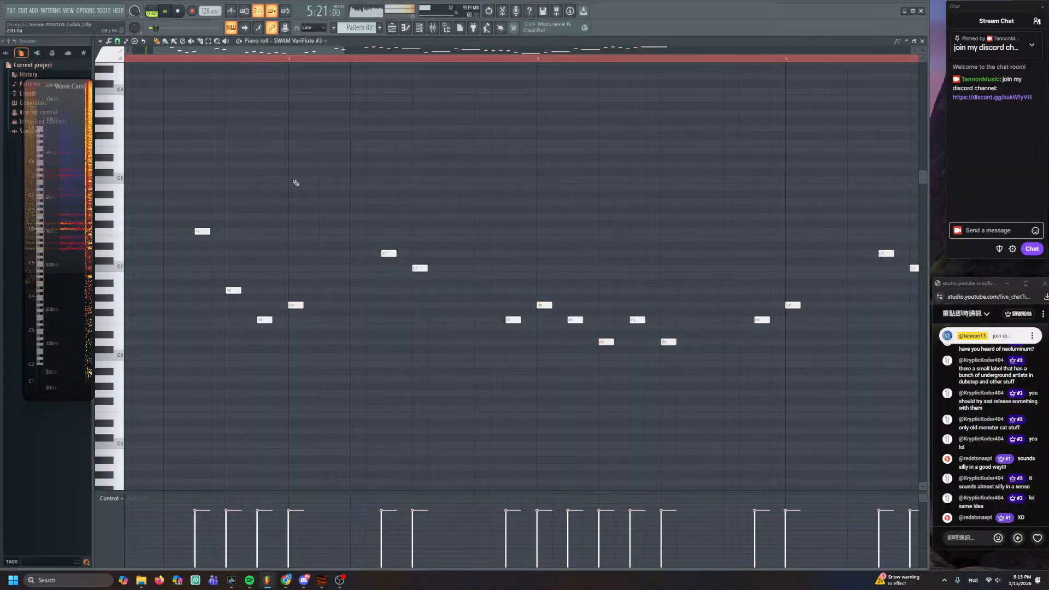
{"action": "key", "text": "space"}
{"action": "key", "text": "F5"}
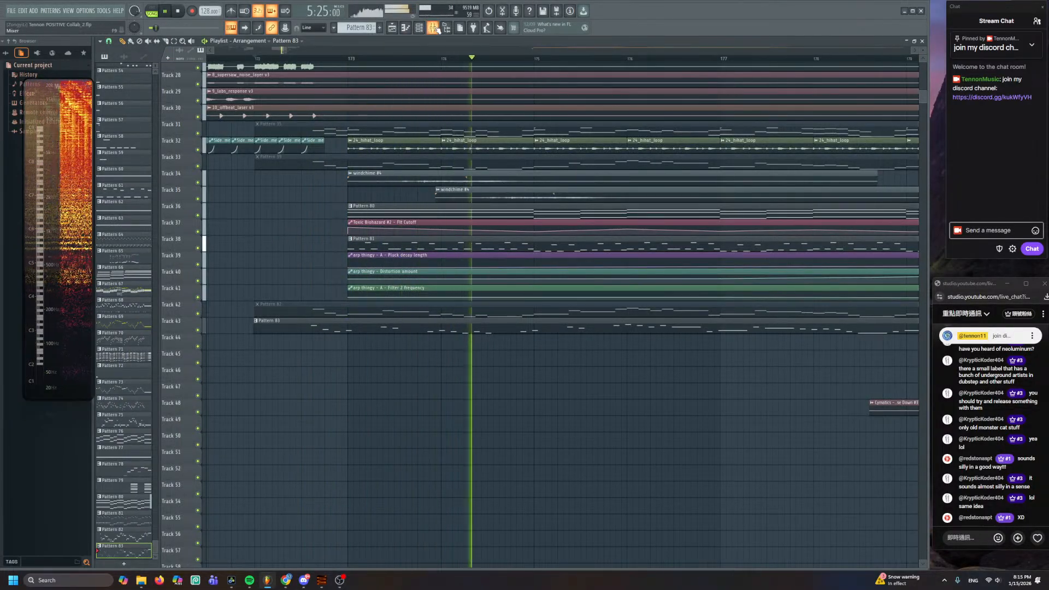
{"action": "key", "text": "F9"}
{"action": "left_click", "coordinate": [841, 253]}
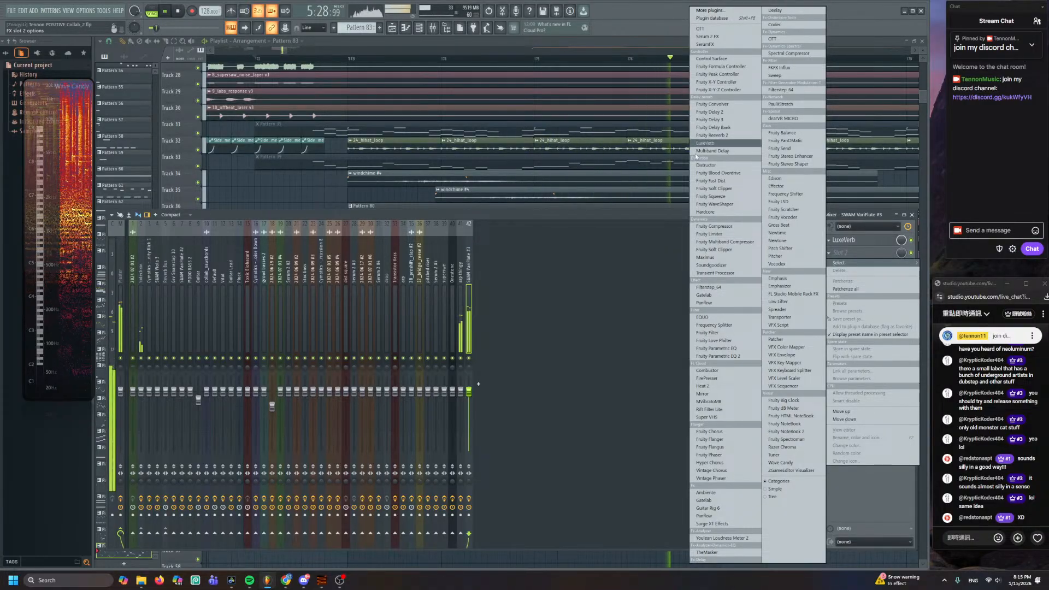
{"action": "key", "text": "F9"}
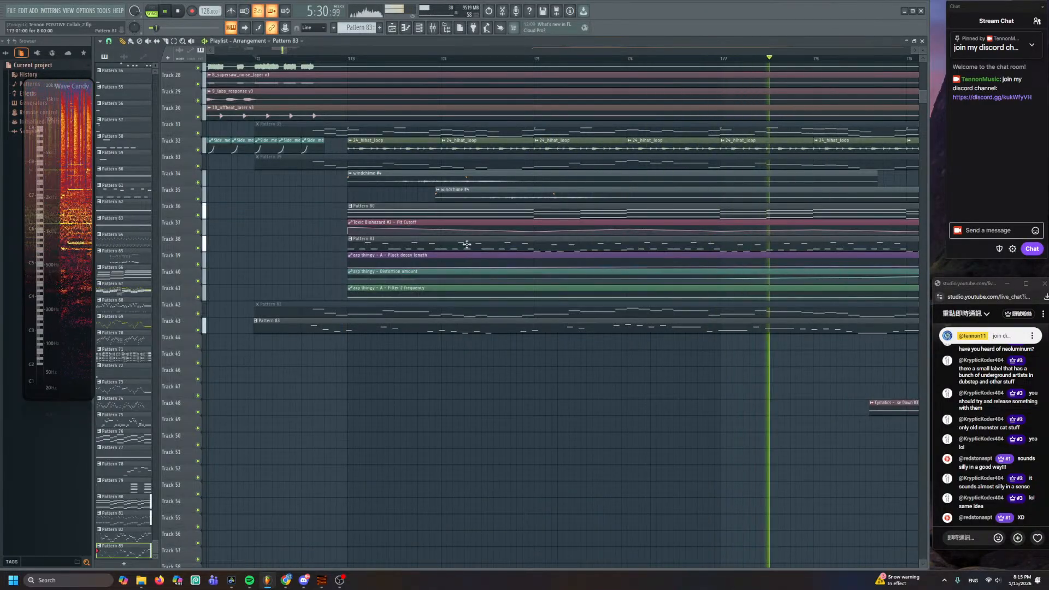
{"action": "key", "text": "space"}
- Fine-tune LuxeVerb on the flute's mixer track and shorten its reverb decay
{"action": "left_click", "coordinate": [433, 28]}
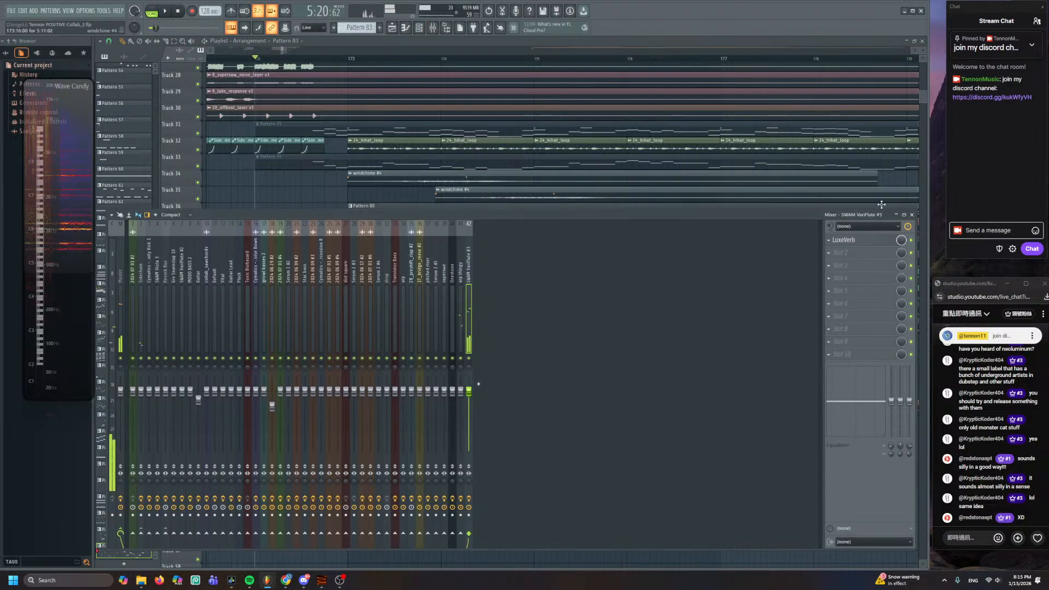
{"action": "left_click", "coordinate": [844, 240]}
{"action": "left_click_drag", "start_coordinate": [490, 213], "coordinate": [490, 215]}
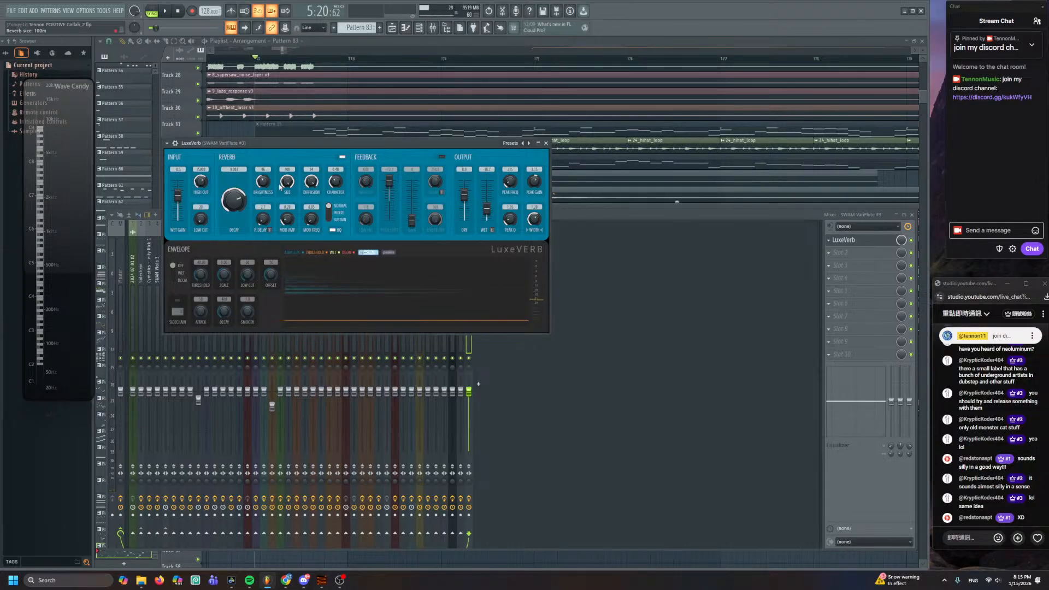
{"action": "left_click_drag", "start_coordinate": [234, 200], "coordinate": [233, 205]}
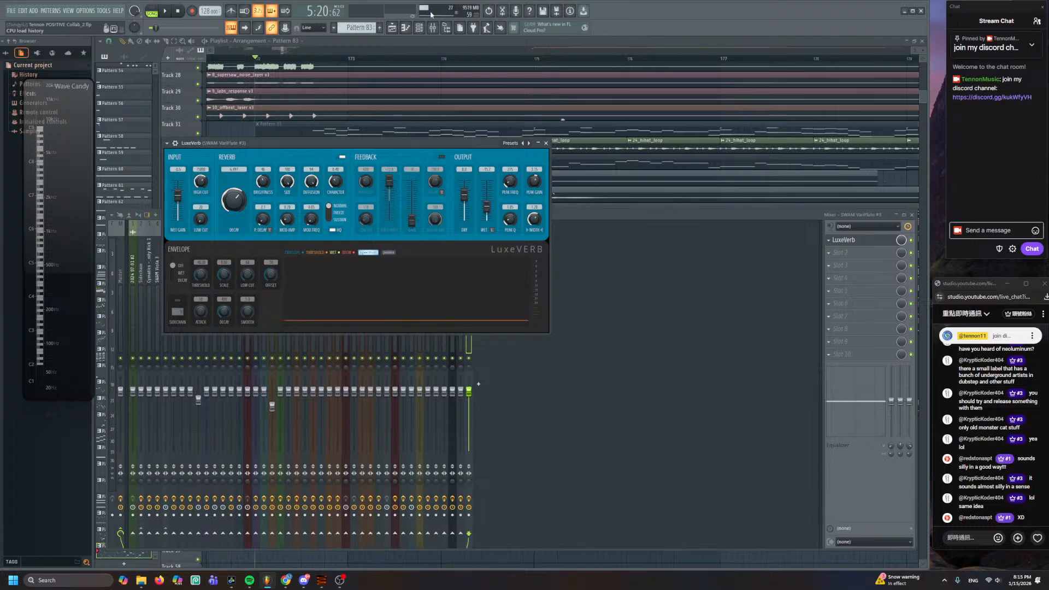
- Load Fruity Delay 3 in the first effect slot of the flute's mixer track, ahead of LuxeVerb in the second slot
{"action": "left_click", "coordinate": [418, 28]}
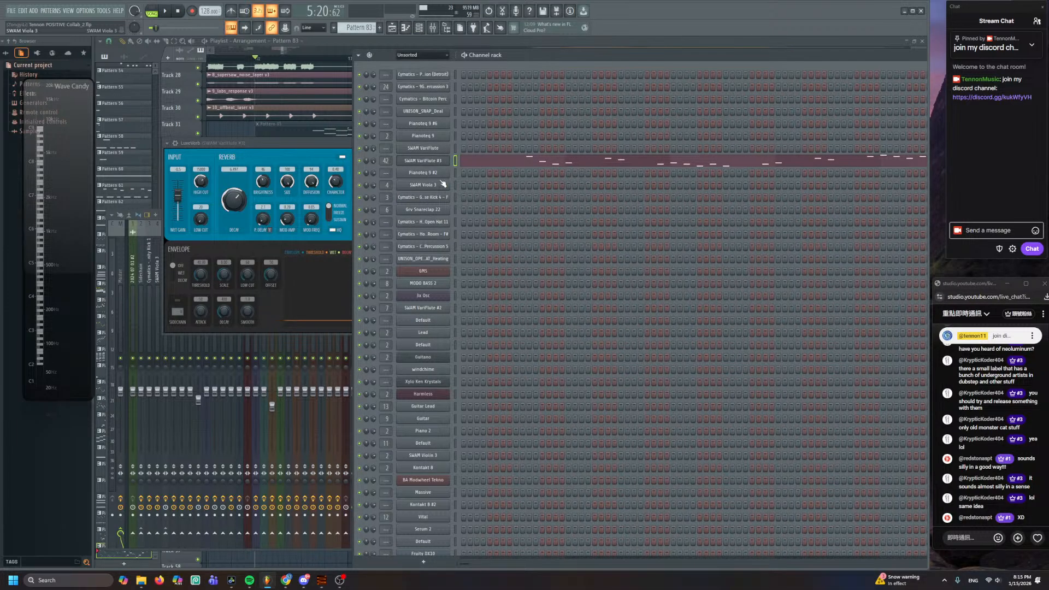
{"action": "left_click", "coordinate": [122, 256]}
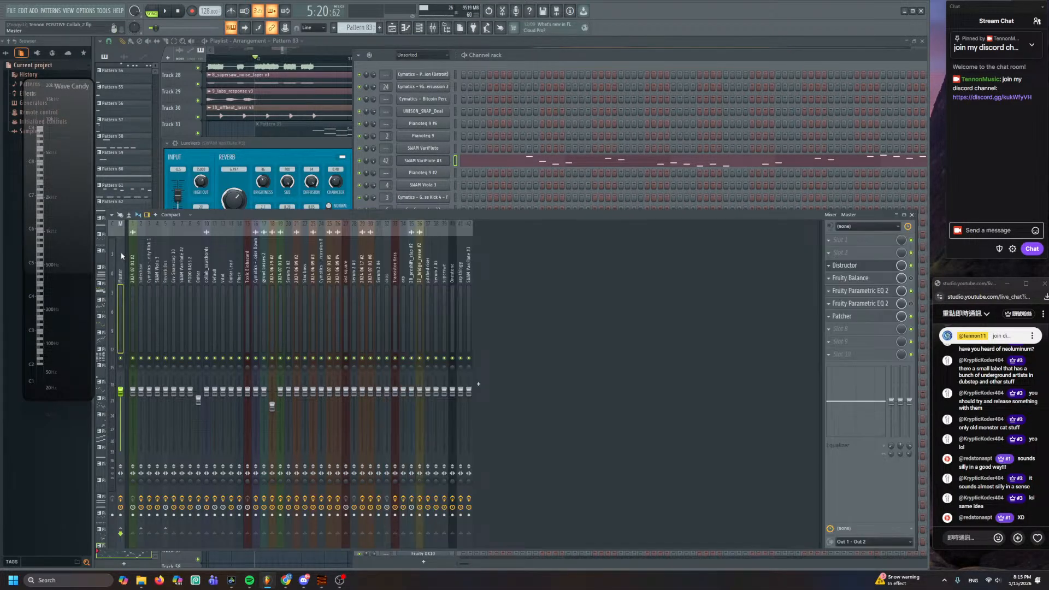
{"action": "left_click", "coordinate": [469, 263]}
{"action": "left_click", "coordinate": [839, 240]}
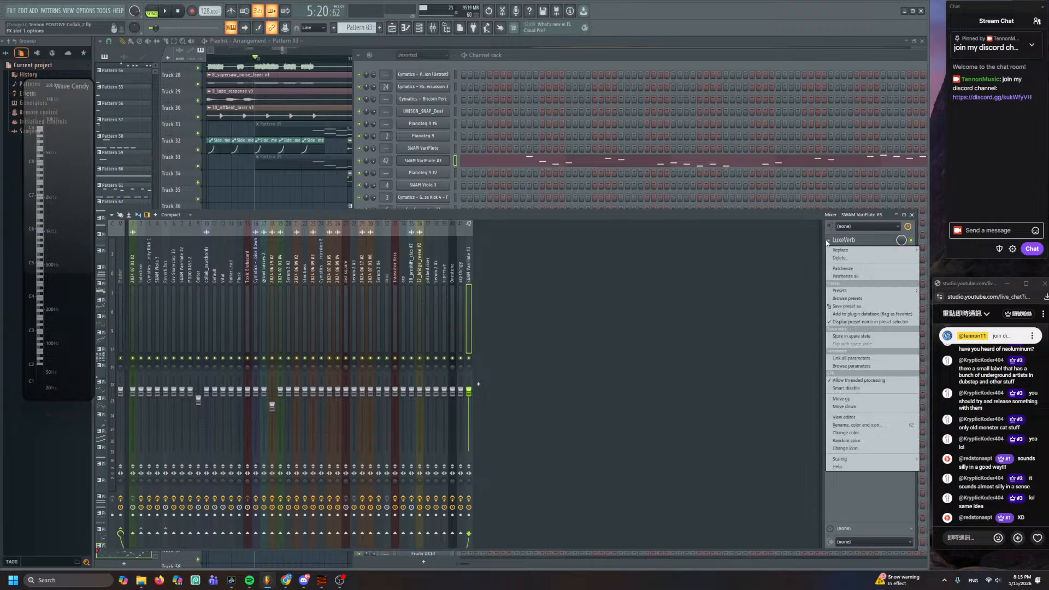
{"action": "mouse_move", "coordinate": [842, 249]}
{"action": "left_click", "coordinate": [732, 119]}
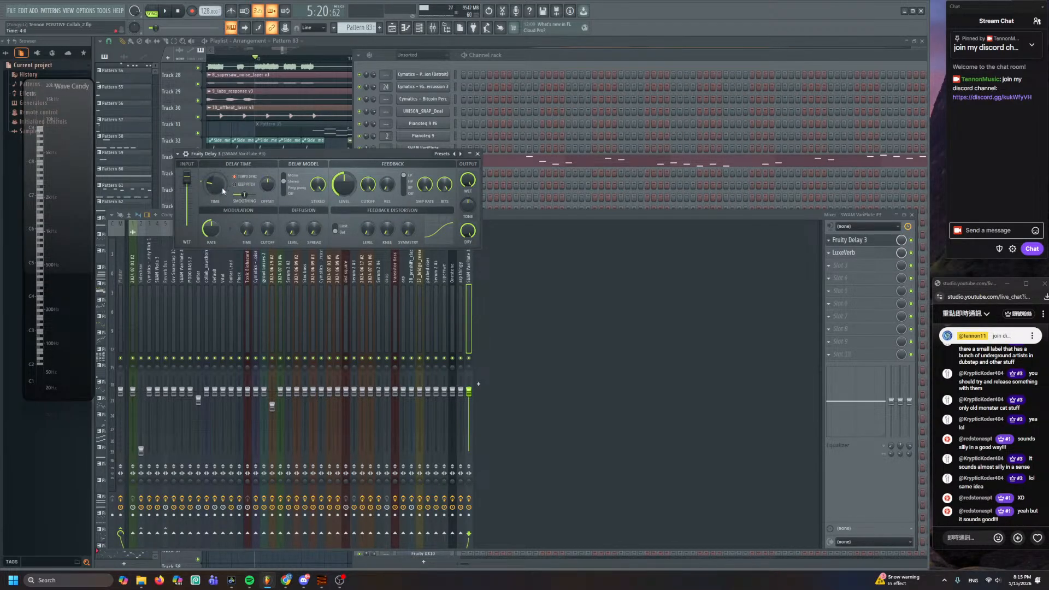
- Shape Fruity Delay 3 as a ping-pong delay with adjusted time, added diffusion, about 49% feedback and a lower wet level while playing the pattern
{"action": "left_click_drag", "start_coordinate": [222, 187], "coordinate": [222, 179]}
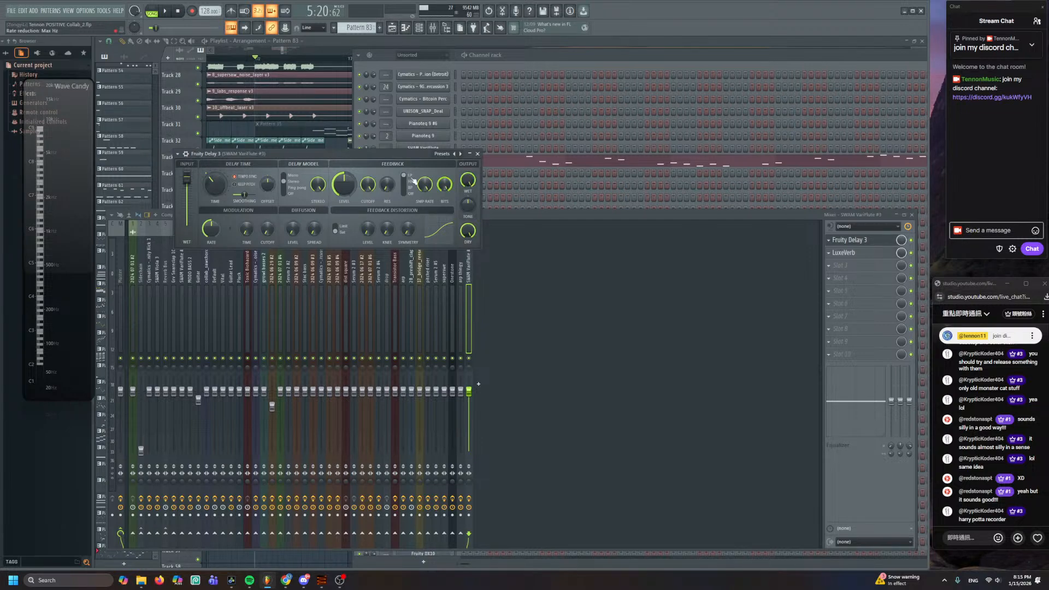
{"action": "left_click_drag", "start_coordinate": [344, 185], "coordinate": [344, 204]}
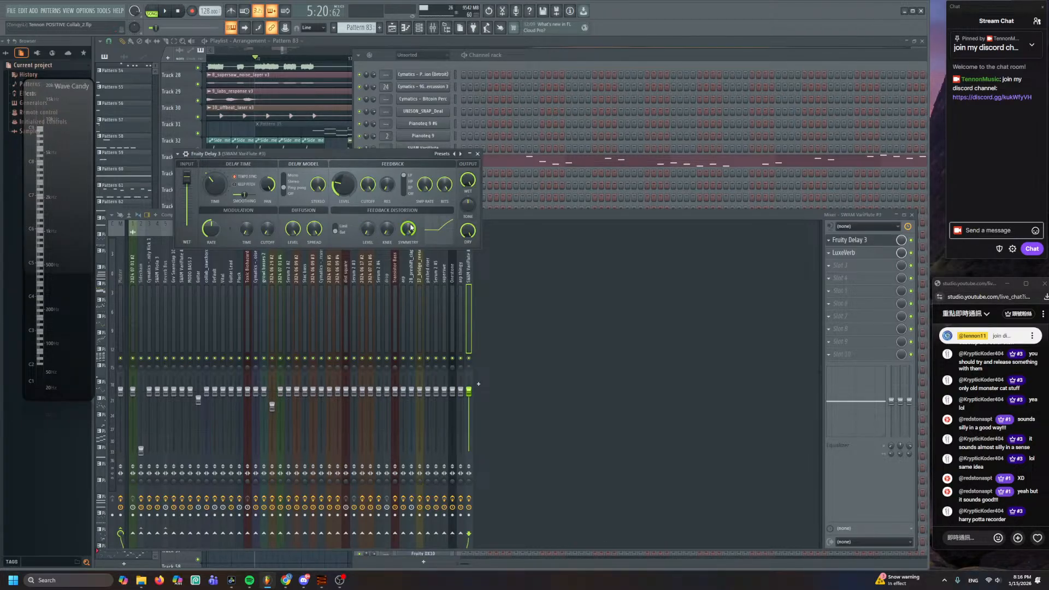
{"action": "left_click", "coordinate": [168, 11]}
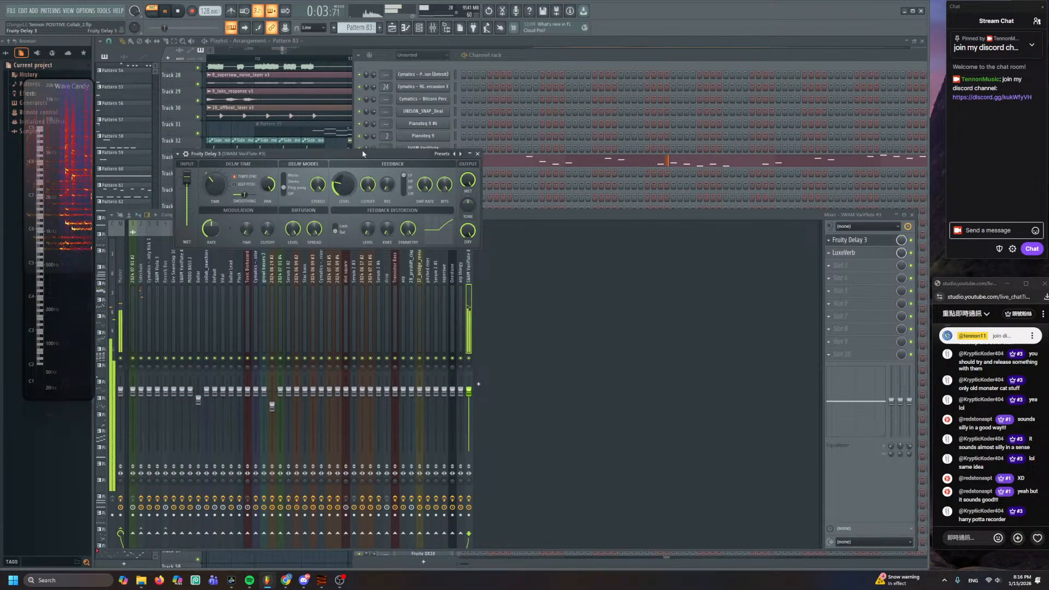
{"action": "left_click_drag", "start_coordinate": [212, 189], "coordinate": [212, 200]}
{"action": "key", "text": "space"}
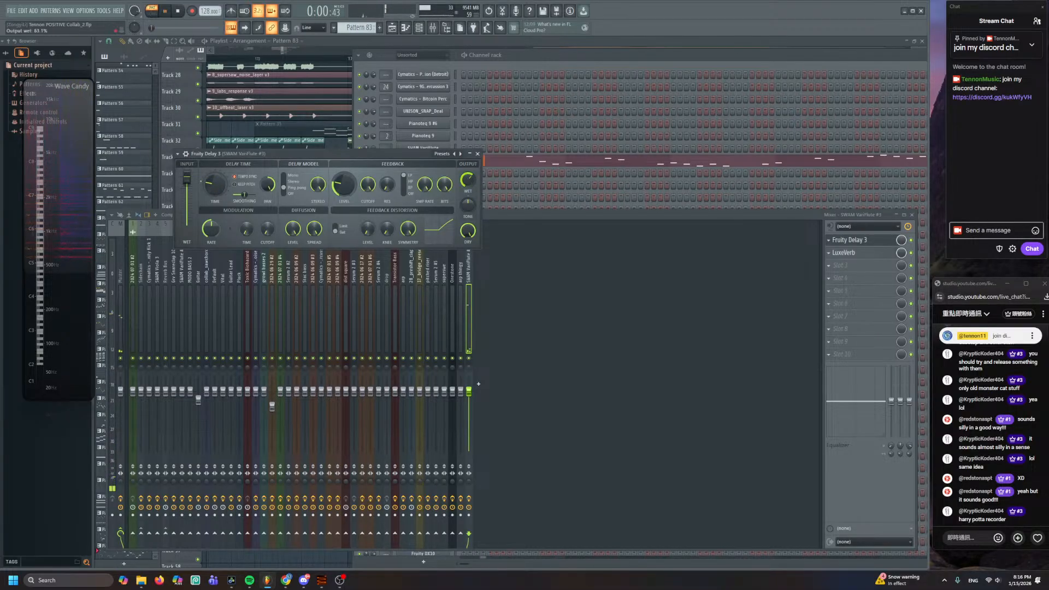
{"action": "left_click_drag", "start_coordinate": [467, 180], "coordinate": [468, 180]}
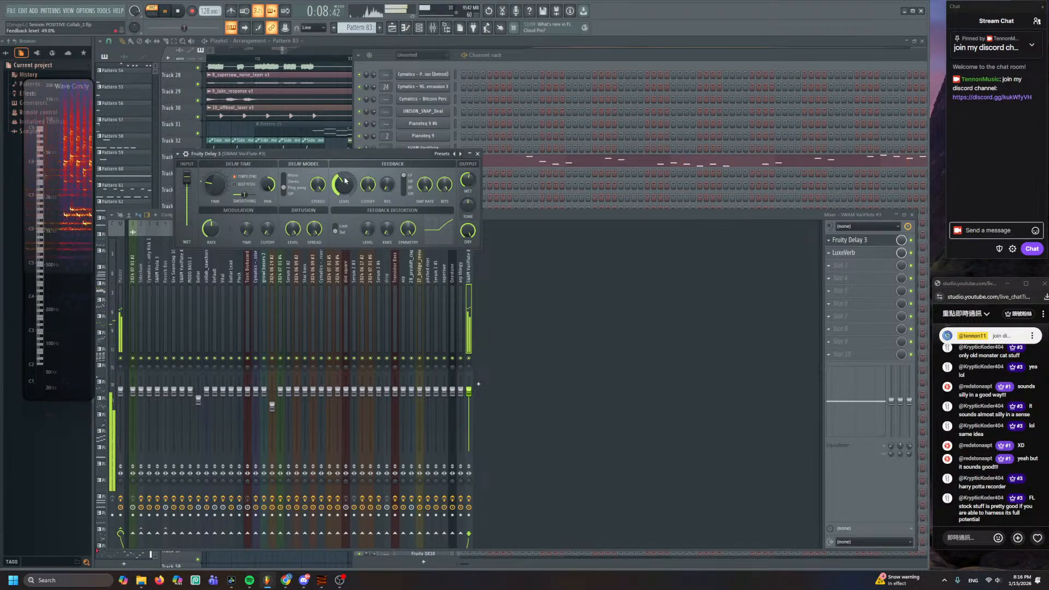
- Shorten the three long flute notes in bars 5 and 6 of Pattern 83 to the same length as the short staccato notes
{"action": "left_click", "coordinate": [329, 48]}
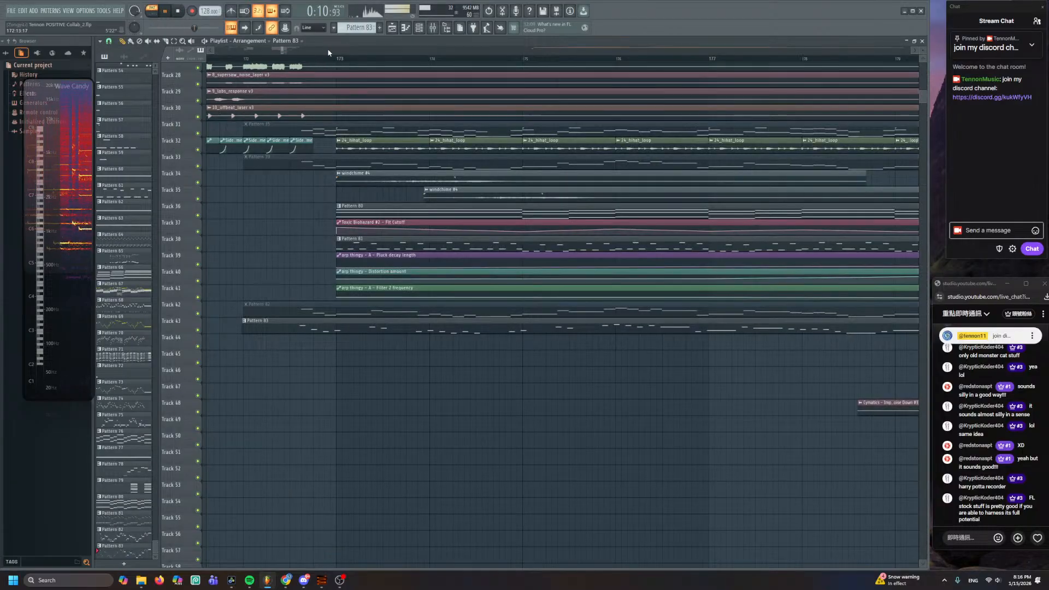
{"action": "double_click", "coordinate": [344, 327]}
{"action": "scroll", "coordinate": [348, 334], "scroll_direction": "down", "scroll_amount": 4}
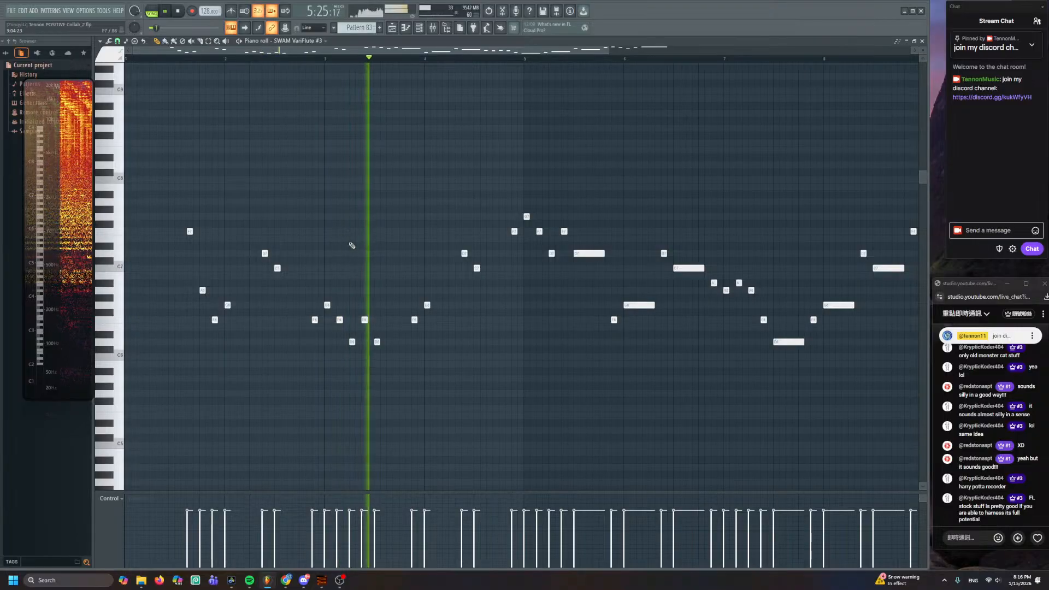
{"action": "scroll", "coordinate": [520, 293], "scroll_direction": "up", "scroll_amount": 2}
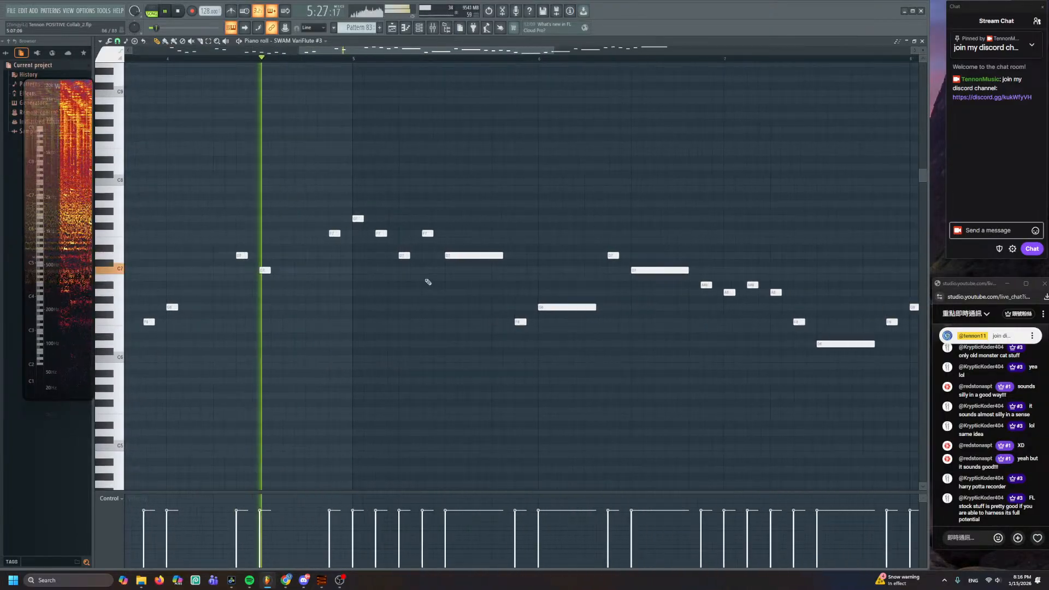
{"action": "left_click_drag", "start_coordinate": [440, 251], "coordinate": [601, 312]}
{"action": "key", "text": "ctrl+z"}
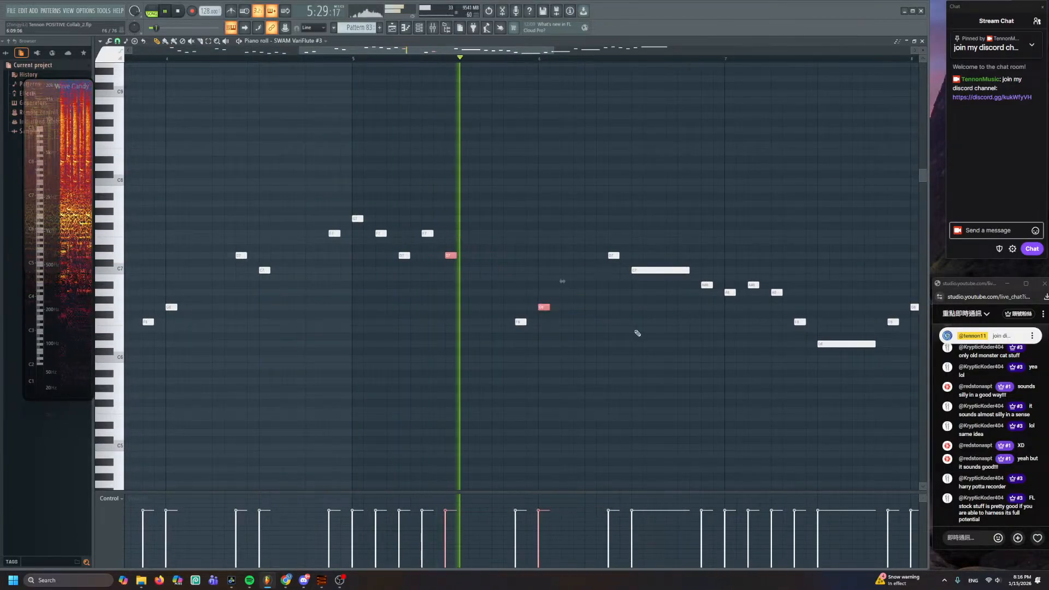
{"action": "left_click", "coordinate": [490, 277]}
{"action": "key", "text": "ctrl+z"}
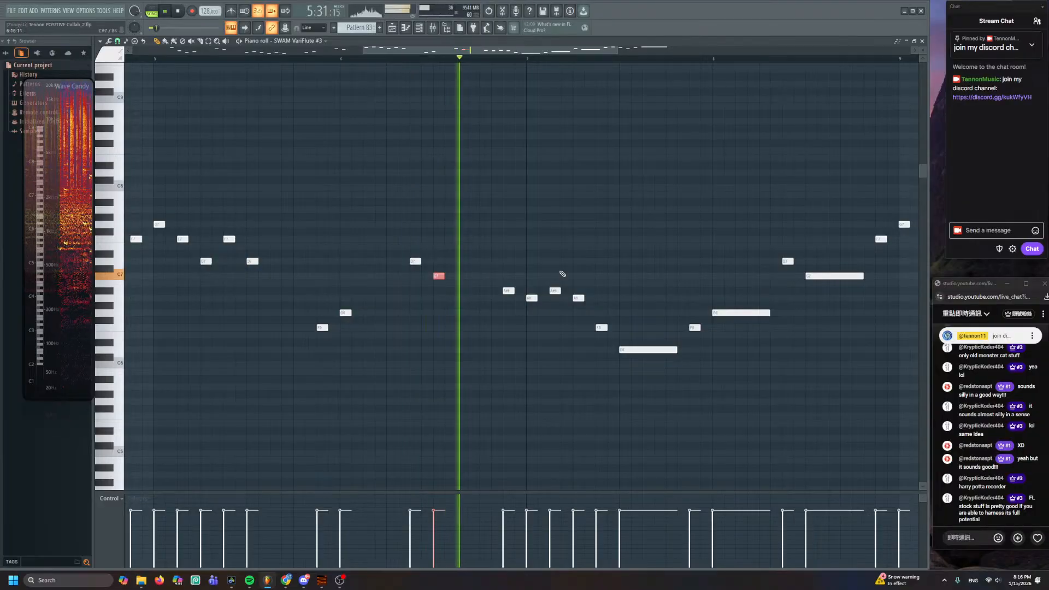
- Shorten the long low note in bar 7 and the long note at the start of bar 8 to staccato length
{"action": "scroll", "coordinate": [492, 290], "scroll_direction": "up", "scroll_amount": 1}
{"action": "left_click", "coordinate": [415, 324]}
{"action": "left_click", "coordinate": [500, 287], "text": "shift"}
{"action": "key", "text": "space"}
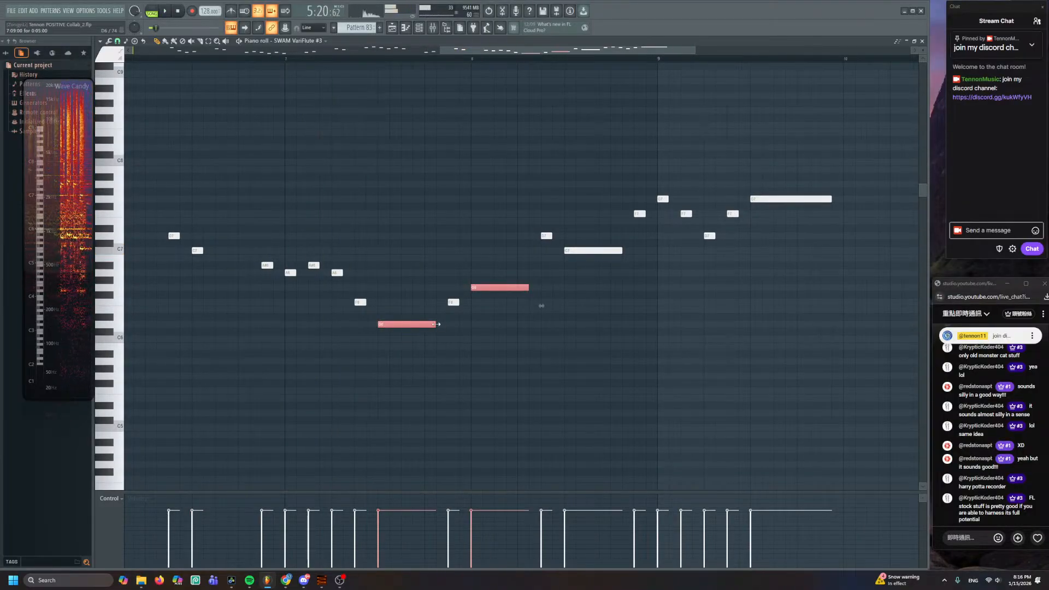
{"action": "key", "text": "ctrl+z"}
{"action": "scroll", "coordinate": [389, 273], "scroll_direction": "down", "scroll_amount": 2}
{"action": "scroll", "coordinate": [350, 246], "scroll_direction": "down", "scroll_amount": 1}
{"action": "scroll", "coordinate": [313, 221], "scroll_direction": "left", "scroll_amount": 2}
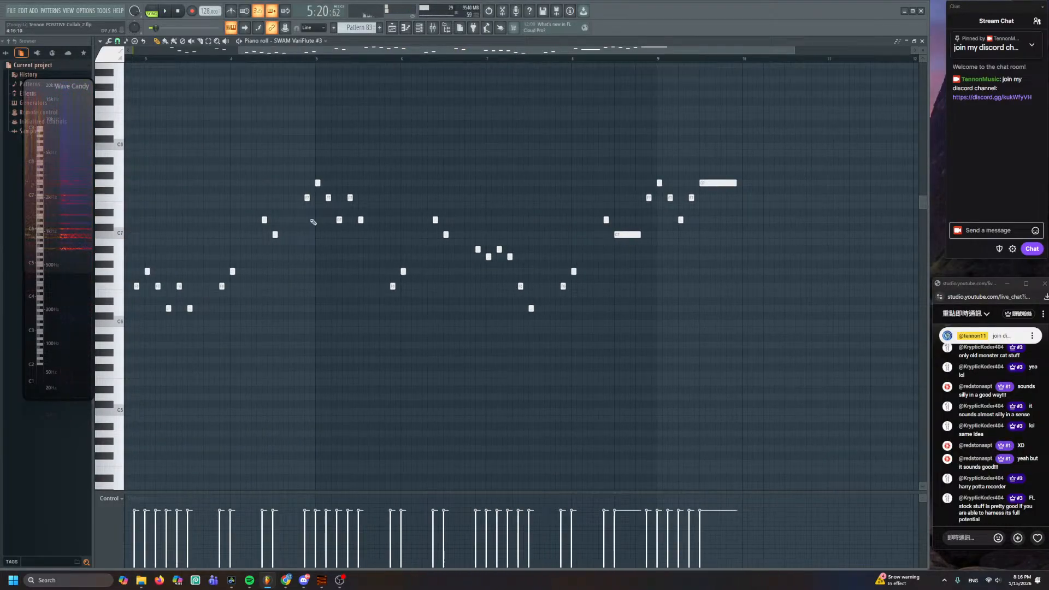
- Shorten the remaining two long flute notes, in bar 8 and at the end of the melody, to staccato length
{"action": "left_click", "coordinate": [627, 234]}
{"action": "left_click", "coordinate": [729, 183], "text": "shift"}
{"action": "left_click_drag", "start_coordinate": [738, 183], "coordinate": [662, 193]}
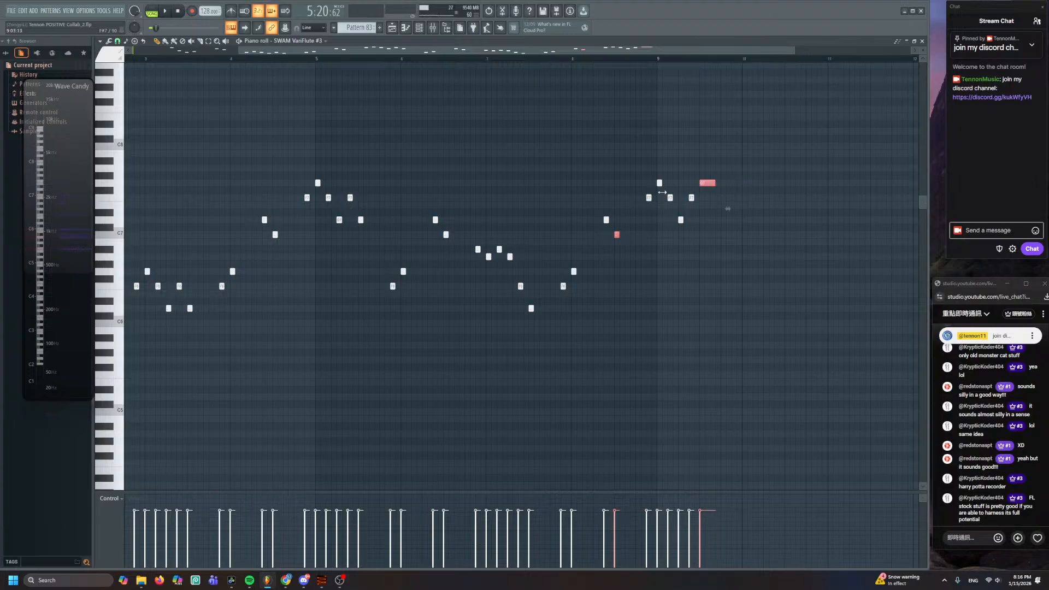
{"action": "left_click", "coordinate": [689, 189]}
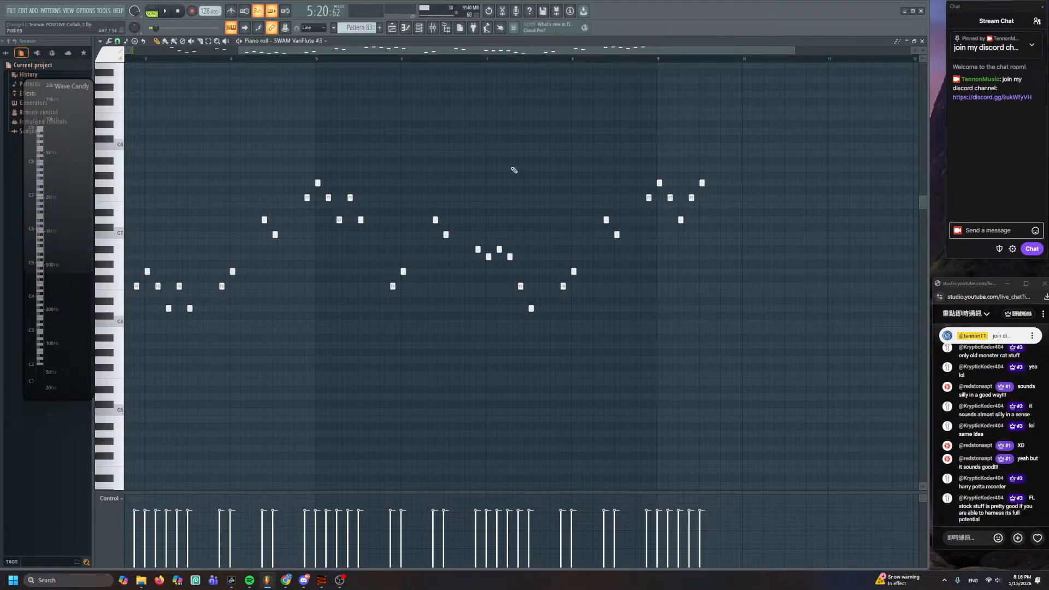
{"action": "scroll", "coordinate": [514, 170], "scroll_direction": "up", "scroll_amount": 1}
{"action": "scroll", "coordinate": [453, 229], "scroll_direction": "down", "scroll_amount": 2}
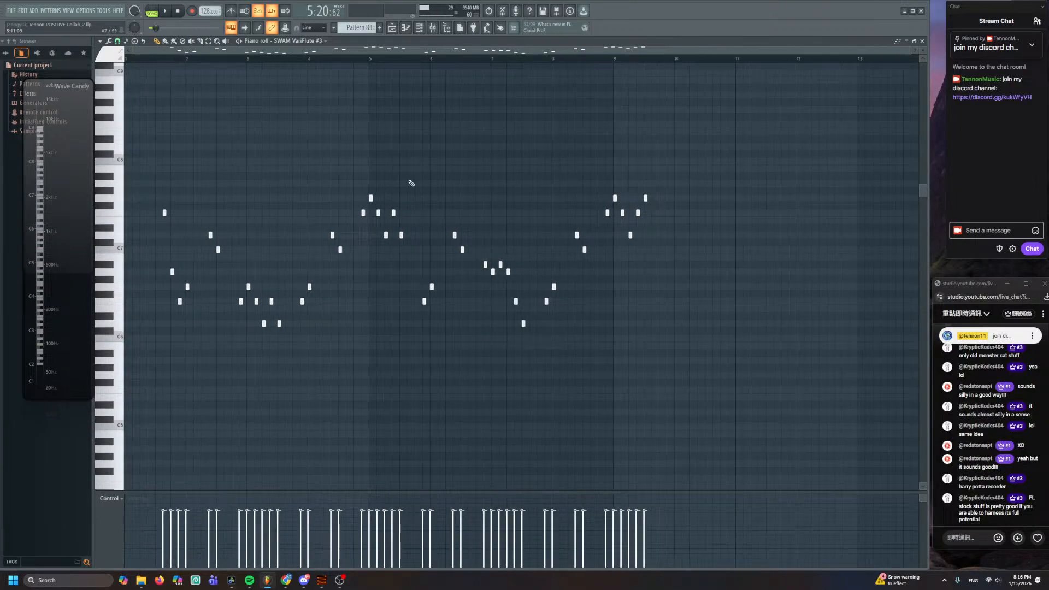
- Go back to the playlist and play the bridge with the fully staccato, delayed flute layer
{"action": "left_click", "coordinate": [396, 28]}
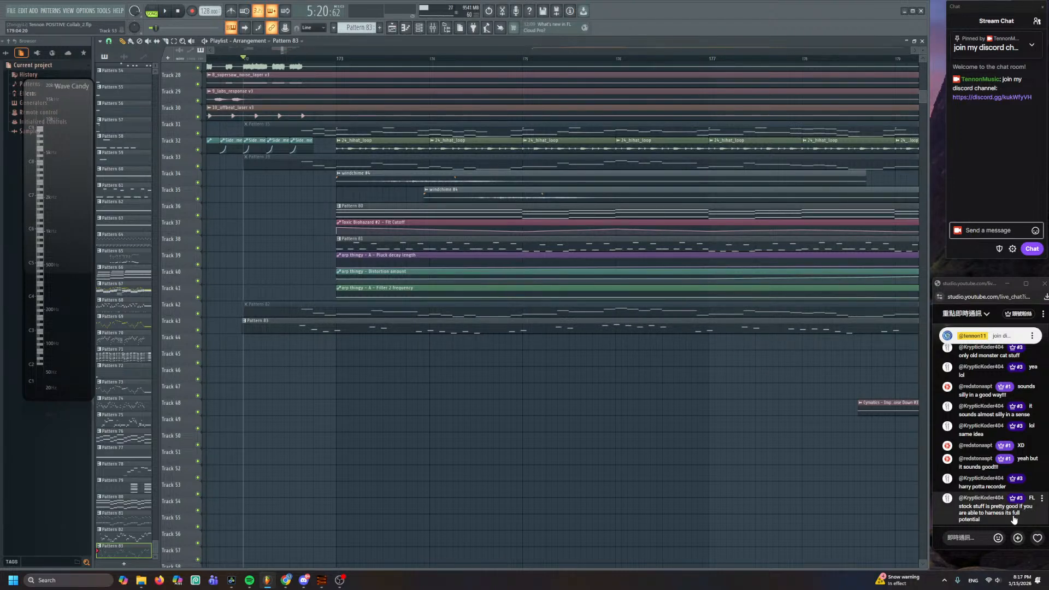
{"action": "scroll", "coordinate": [618, 470], "scroll_direction": "up", "scroll_amount": 3}
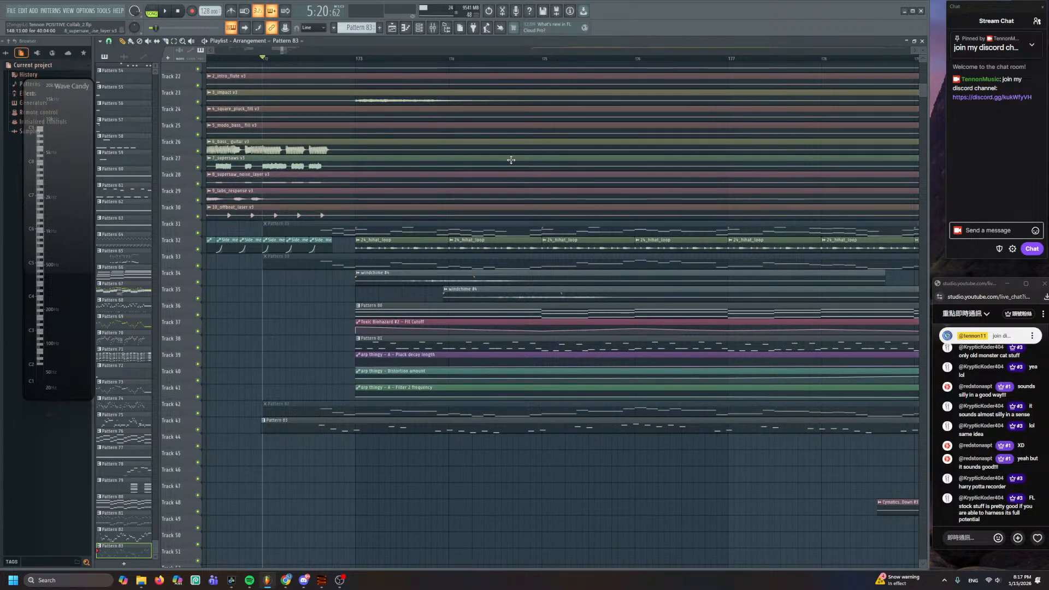
{"action": "left_click", "coordinate": [425, 28]}
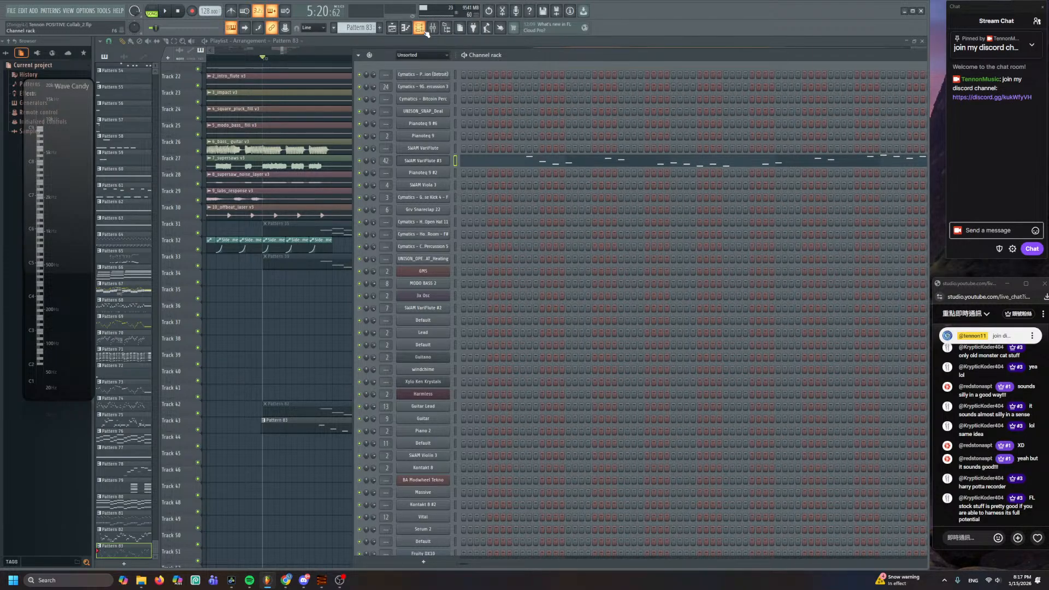
{"action": "key", "text": "F6"}
{"action": "key", "text": "space"}
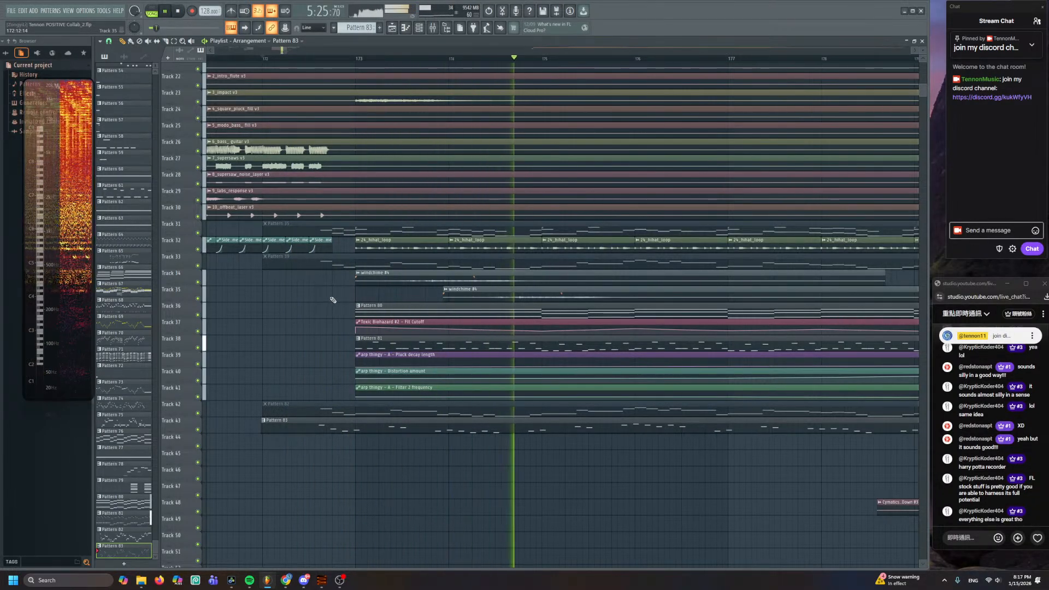
- Listen through the bridge while examining its layered clips down to the Pattern 83 flute clip, with a brief check of the mixer
{"action": "scroll", "coordinate": [332, 301], "scroll_direction": "down", "scroll_amount": 2, "text": "ctrl"}
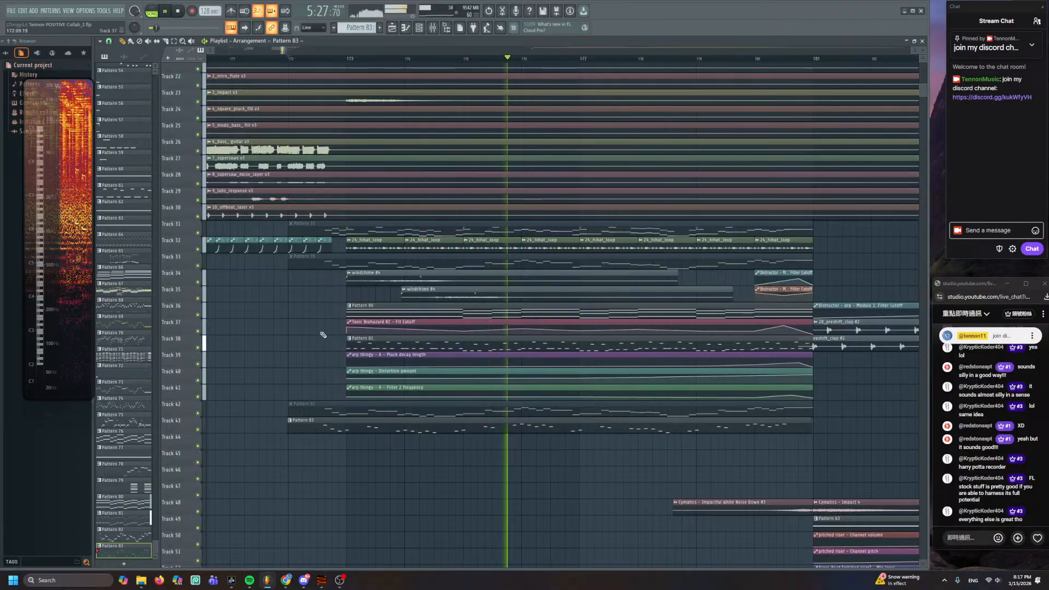
{"action": "left_click_drag", "start_coordinate": [334, 353], "coordinate": [374, 463]}
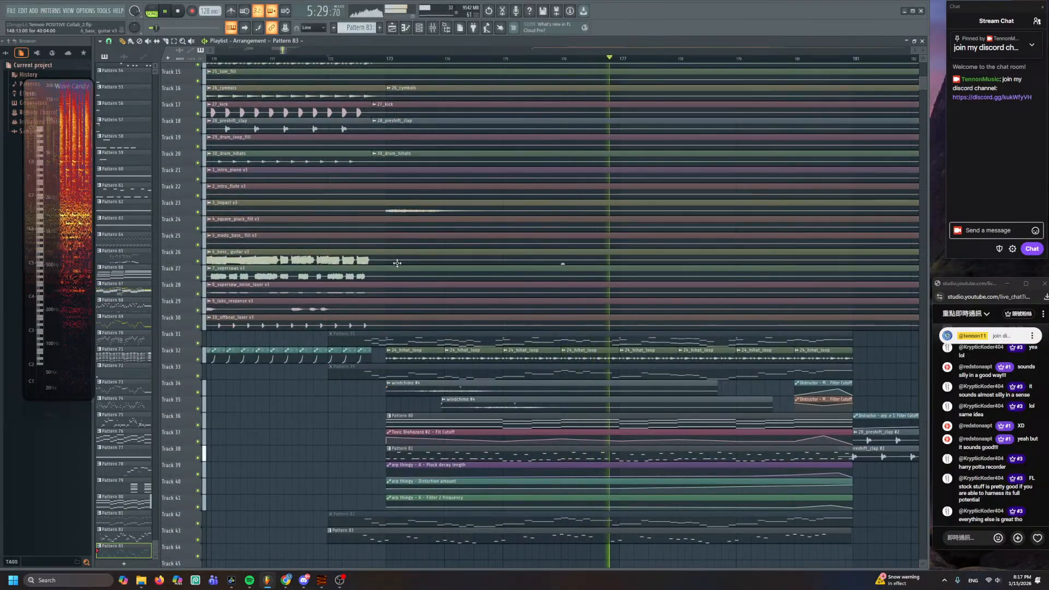
{"action": "scroll", "coordinate": [426, 274], "scroll_direction": "down", "scroll_amount": 5}
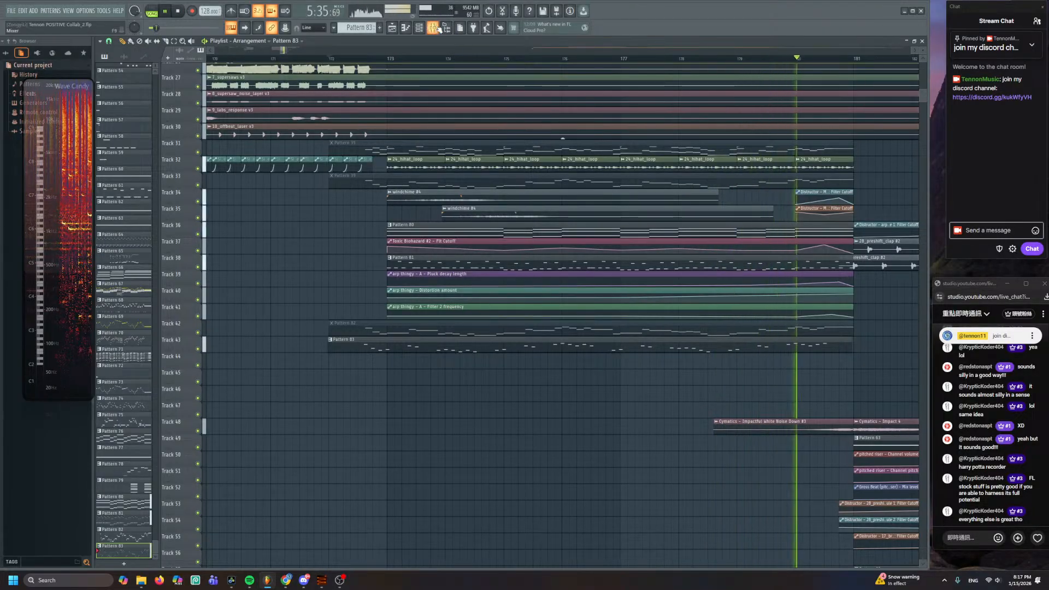
{"action": "key", "text": "F9"}
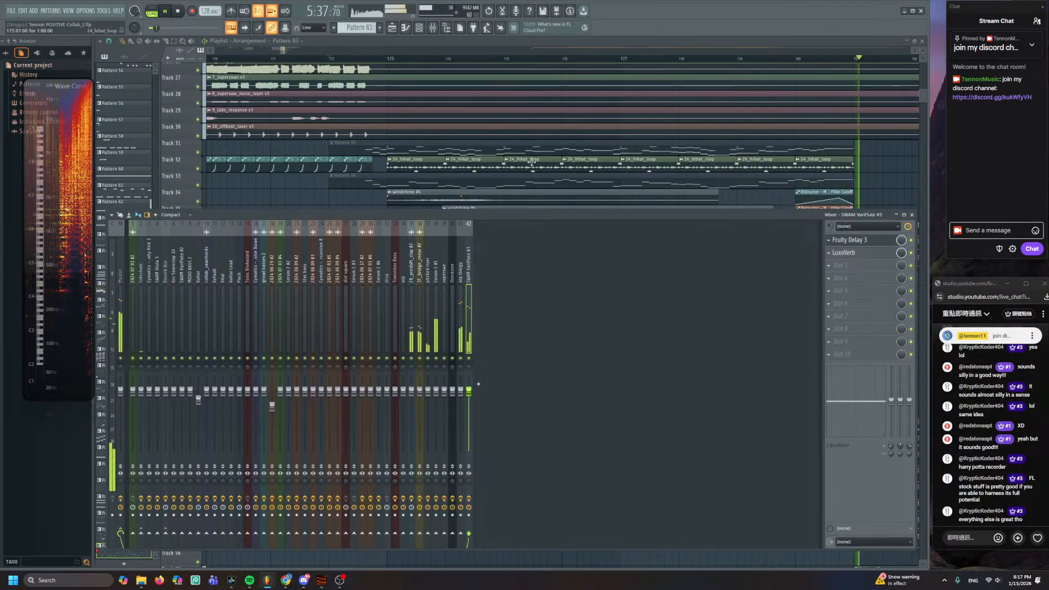
{"action": "key", "text": "F9"}
{"action": "scroll", "coordinate": [495, 219], "scroll_direction": "down", "scroll_amount": 5}
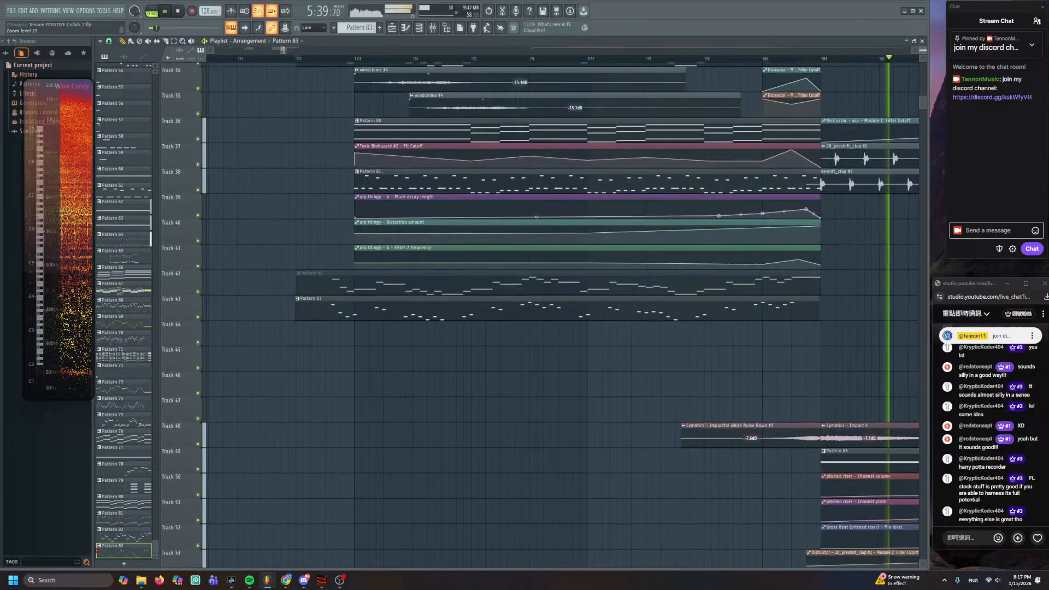
{"action": "scroll", "coordinate": [494, 219], "scroll_direction": "up", "scroll_amount": 2}
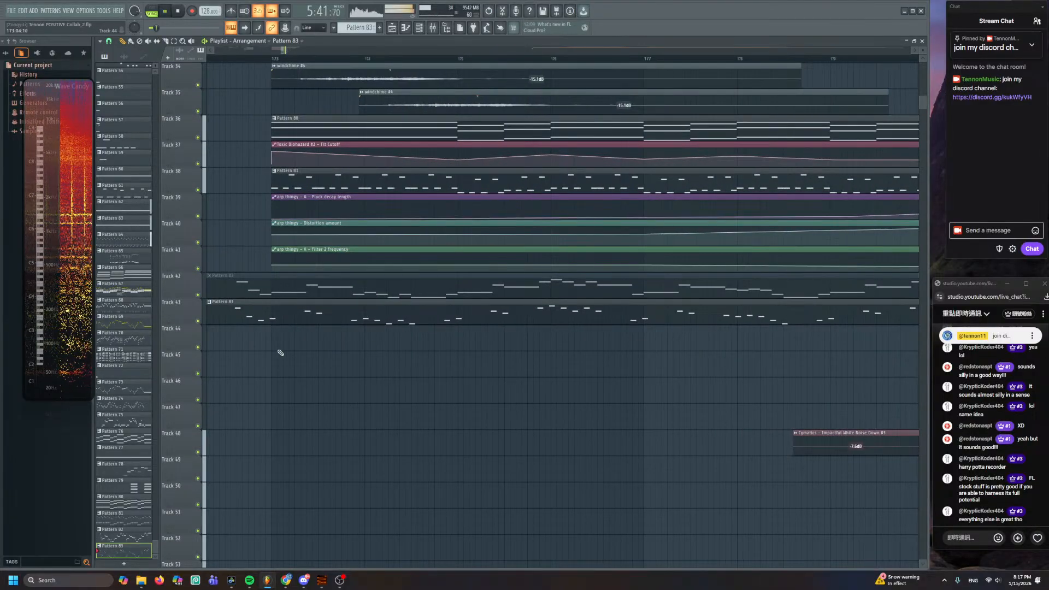
{"action": "scroll", "coordinate": [231, 319], "scroll_direction": "left", "scroll_amount": 3}
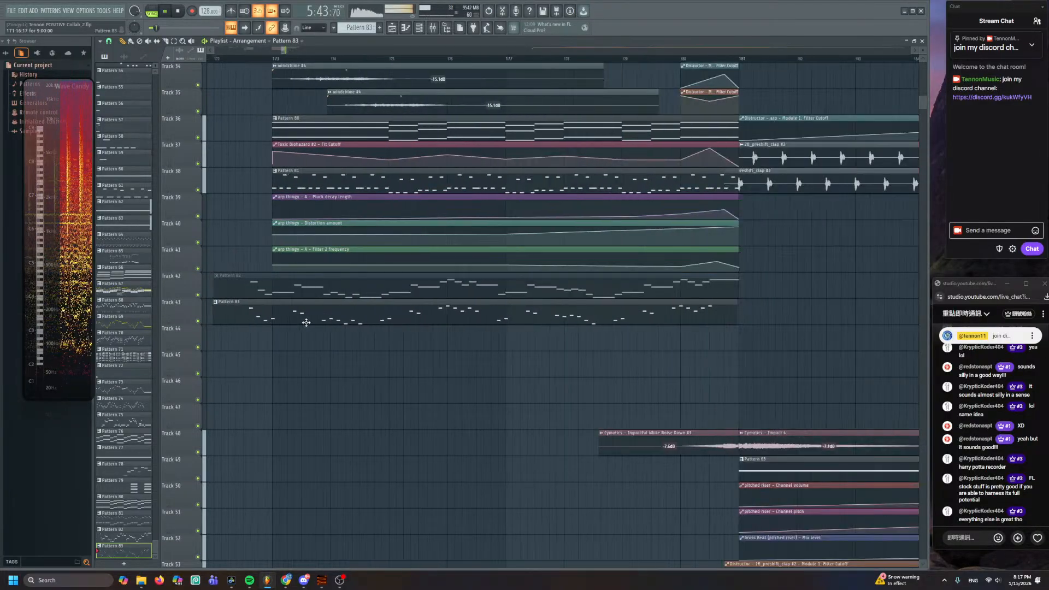
{"action": "scroll", "coordinate": [322, 203], "scroll_direction": "down", "scroll_amount": 1}
{"action": "scroll", "coordinate": [315, 162], "scroll_direction": "down", "scroll_amount": 3}
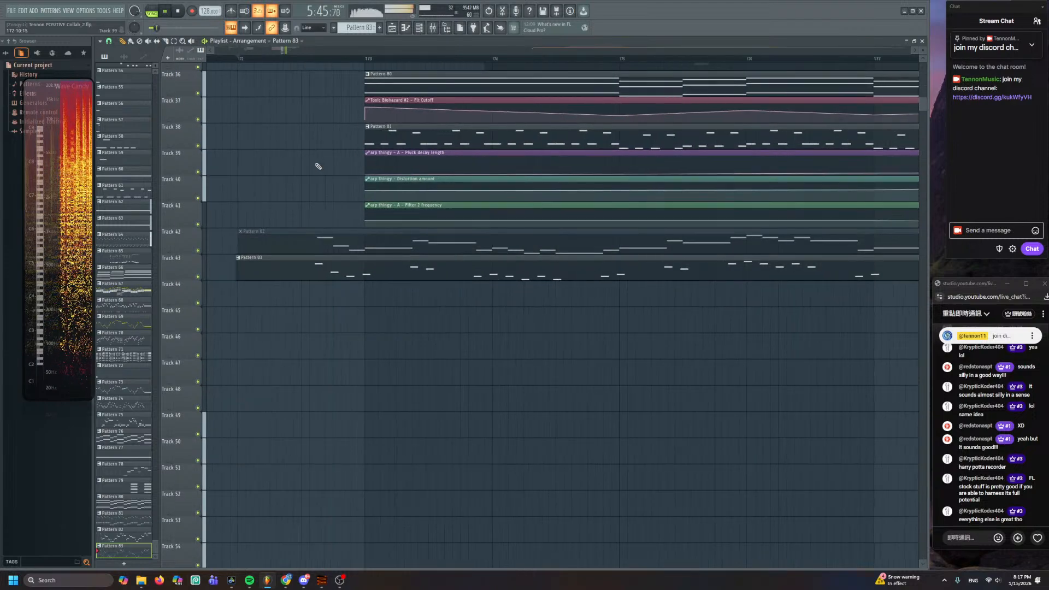
{"action": "scroll", "coordinate": [325, 122], "scroll_direction": "up", "scroll_amount": 2}
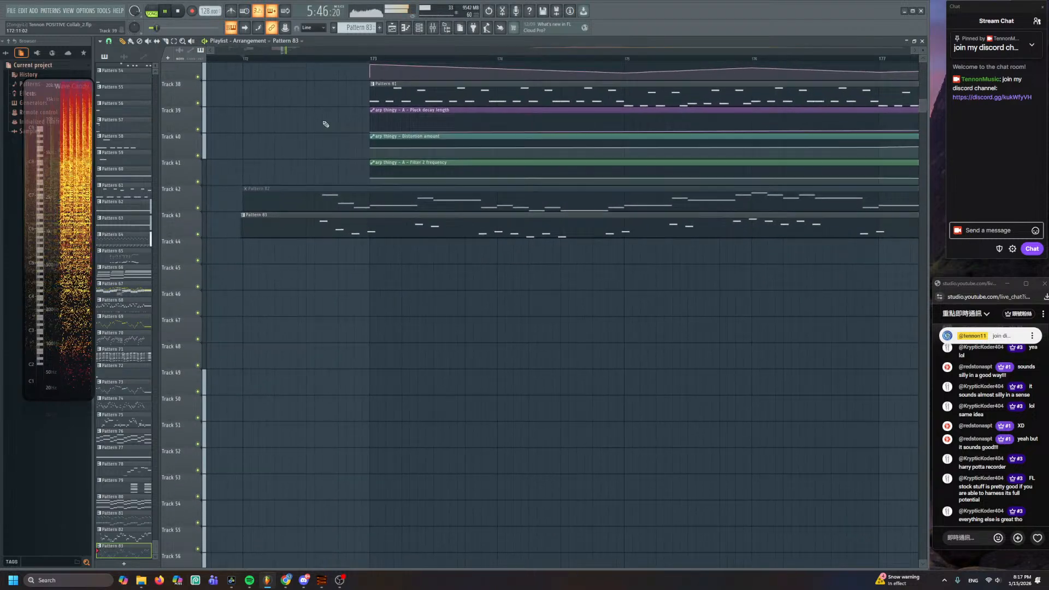
- Replay the flute's entry, stop playback, and open SWAM VariFlute #3 to audition short high and low notes on its keyboard
{"action": "left_click", "coordinate": [324, 59]}
{"action": "left_click", "coordinate": [419, 28]}
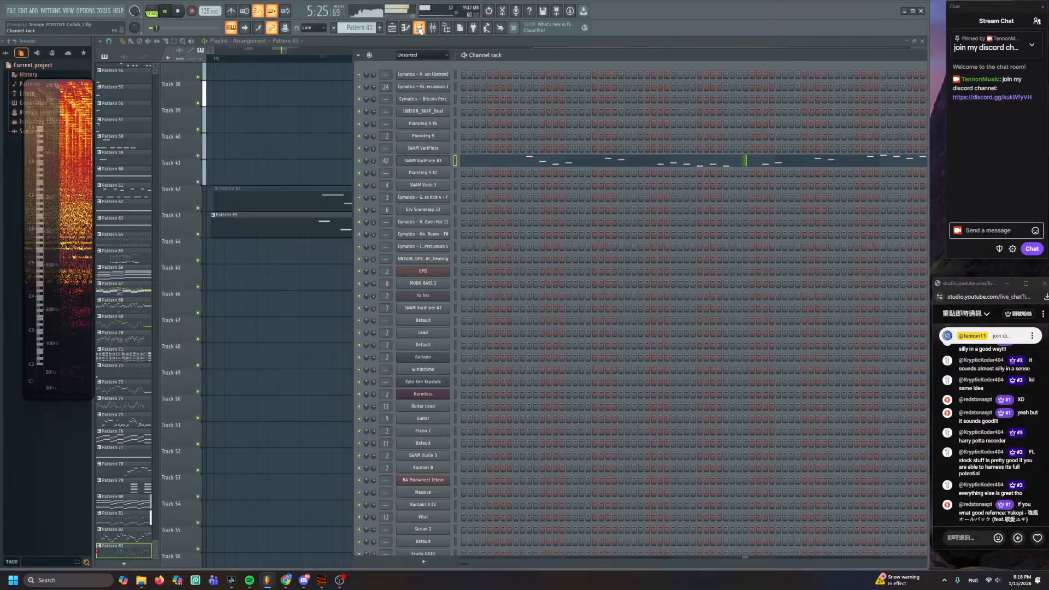
{"action": "key", "text": "space"}
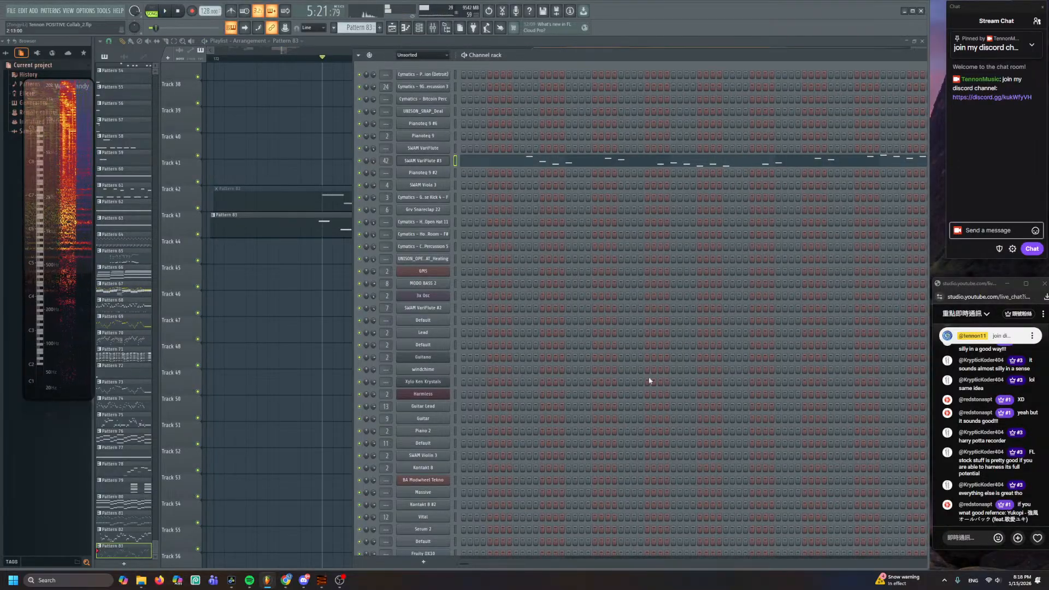
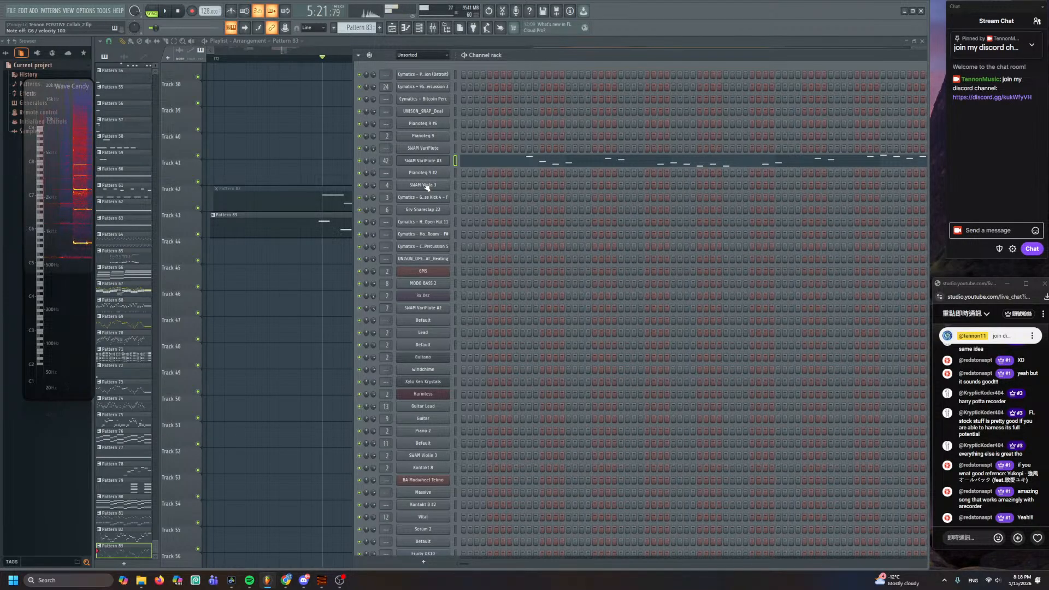
{"action": "left_click", "coordinate": [440, 162]}
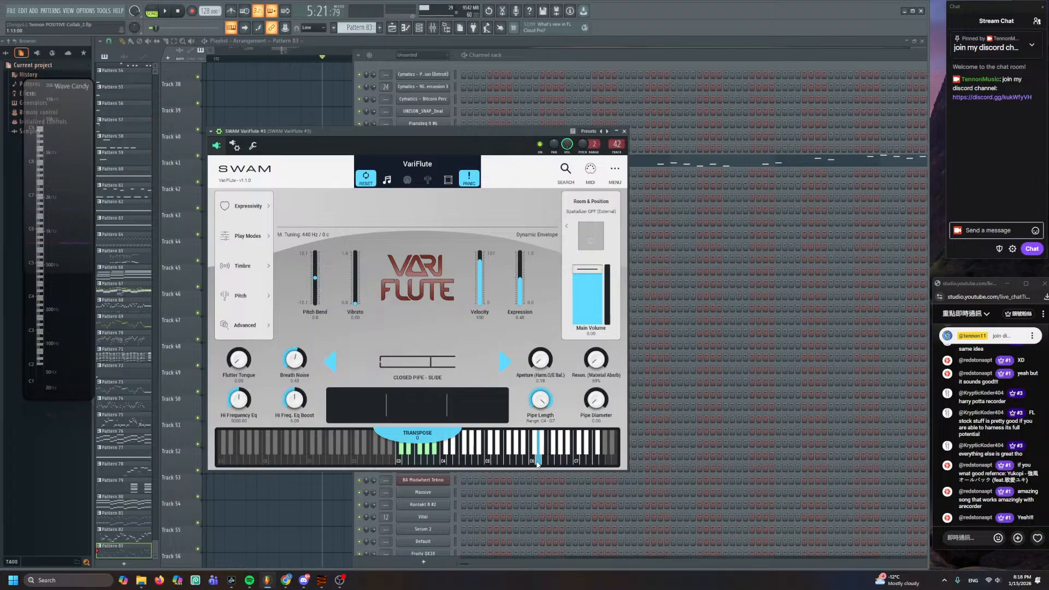
{"action": "left_click", "coordinate": [519, 462]}
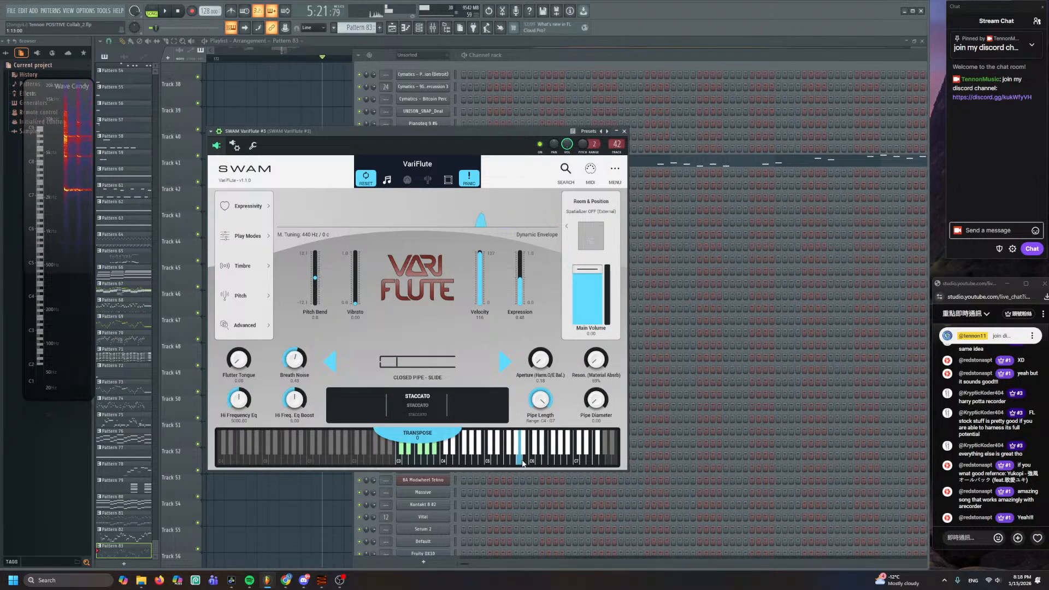
{"action": "left_click", "coordinate": [464, 463]}
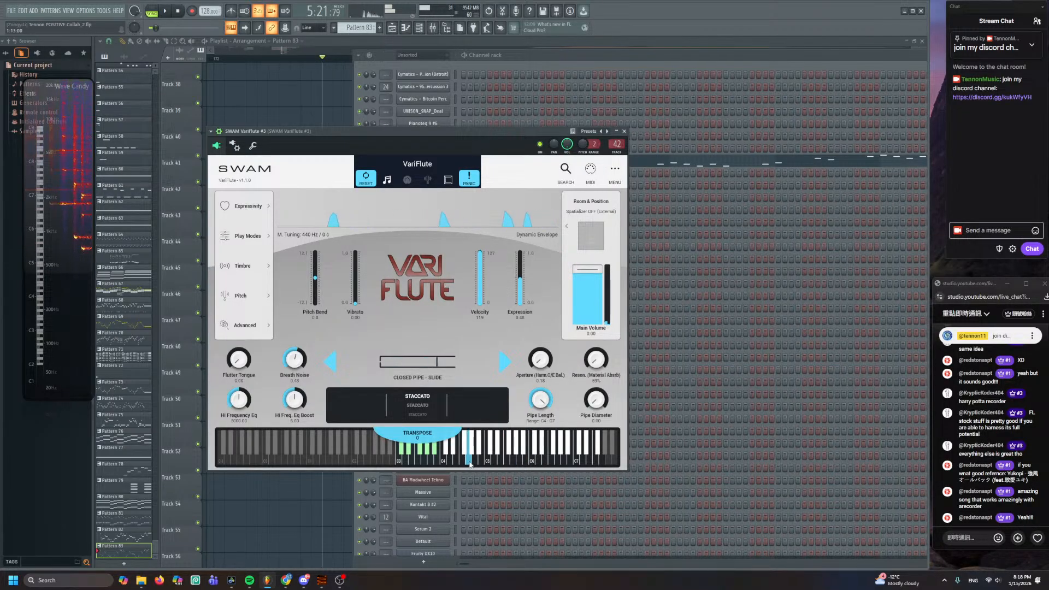
{"action": "left_click", "coordinate": [525, 462]}
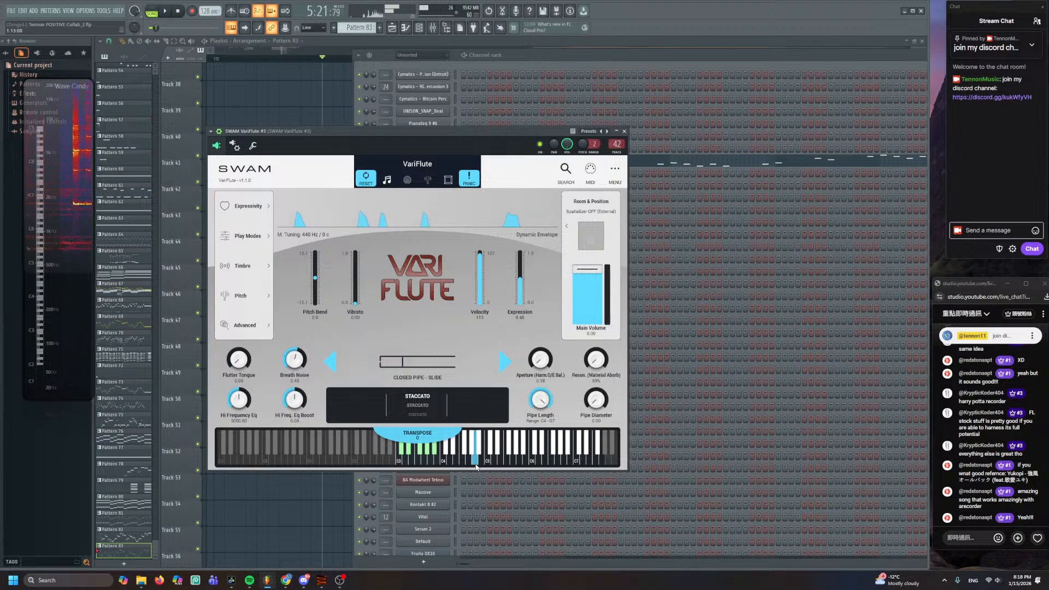
{"action": "left_click", "coordinate": [471, 463]}
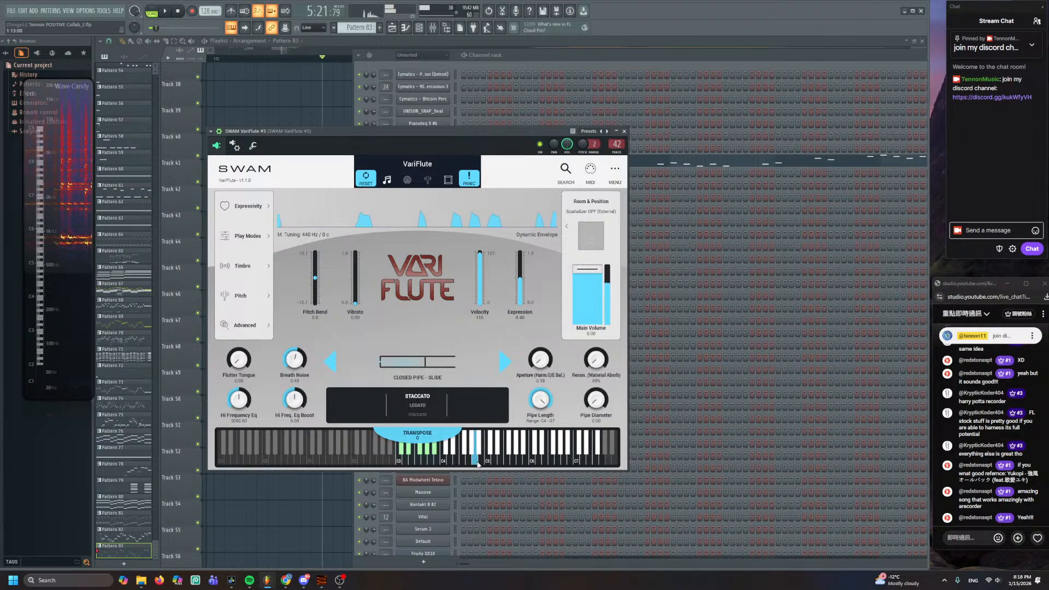
{"action": "left_click", "coordinate": [475, 465]}
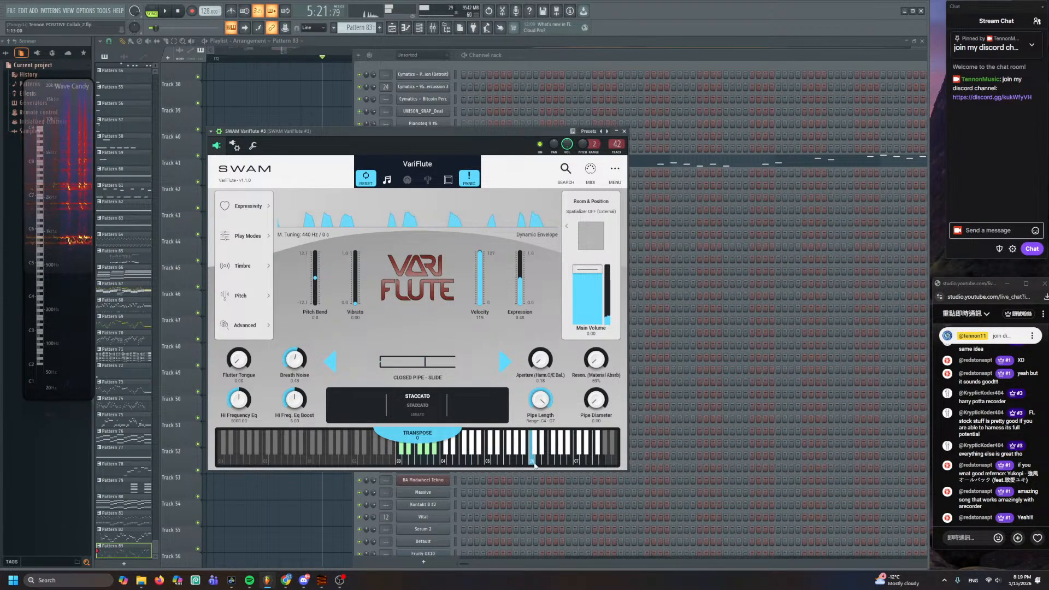
{"action": "left_click", "coordinate": [533, 462]}
{"action": "left_click", "coordinate": [520, 462]}
{"action": "left_click", "coordinate": [512, 461]}
{"action": "left_click", "coordinate": [470, 465]}
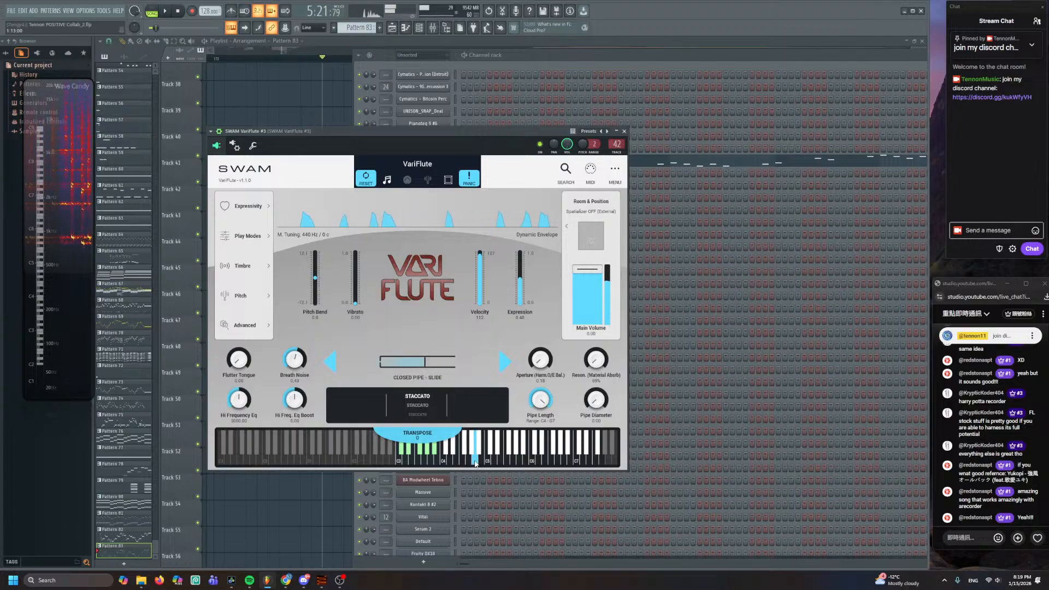
{"action": "left_click", "coordinate": [475, 464]}
- Return to the playlist and play the transition into the bridge from bar 171, then stop playback
{"action": "key", "text": "F5"}
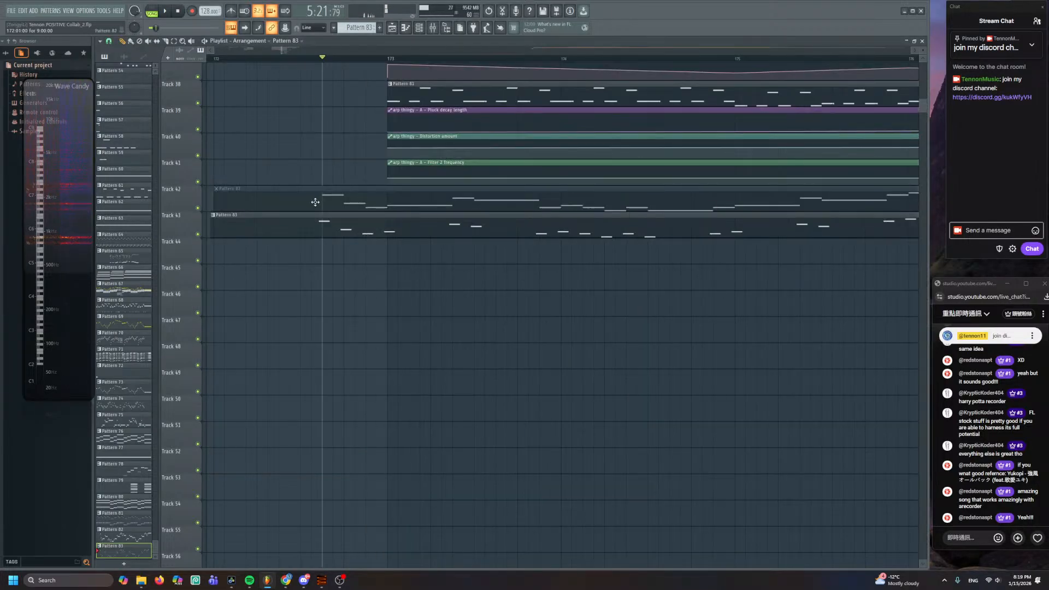
{"action": "scroll", "coordinate": [315, 203], "scroll_direction": "down", "scroll_amount": 3}
{"action": "scroll", "coordinate": [353, 273], "scroll_direction": "down", "scroll_amount": 4}
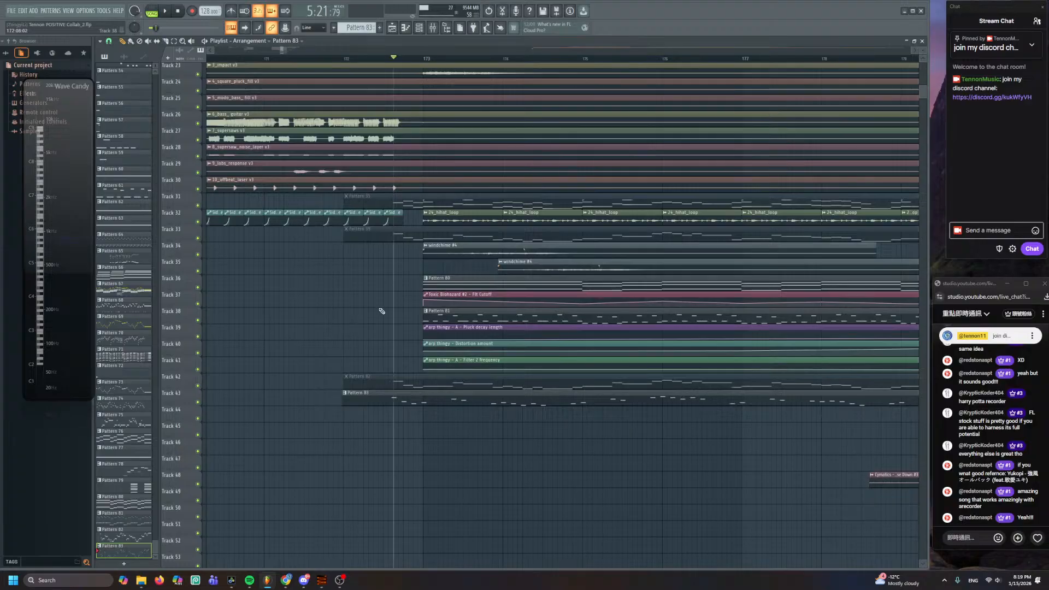
{"action": "scroll", "coordinate": [382, 311], "scroll_direction": "up", "scroll_amount": 3}
{"action": "scroll", "coordinate": [373, 430], "scroll_direction": "up", "scroll_amount": 2}
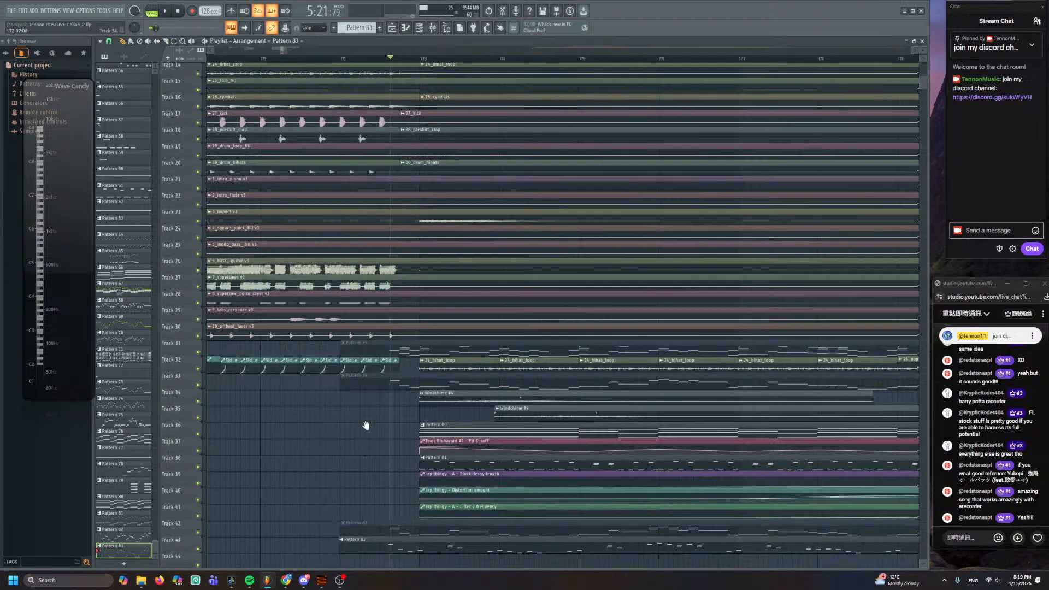
{"action": "scroll", "coordinate": [385, 365], "scroll_direction": "down", "scroll_amount": 2}
{"action": "scroll", "coordinate": [393, 354], "scroll_direction": "down", "scroll_amount": 3}
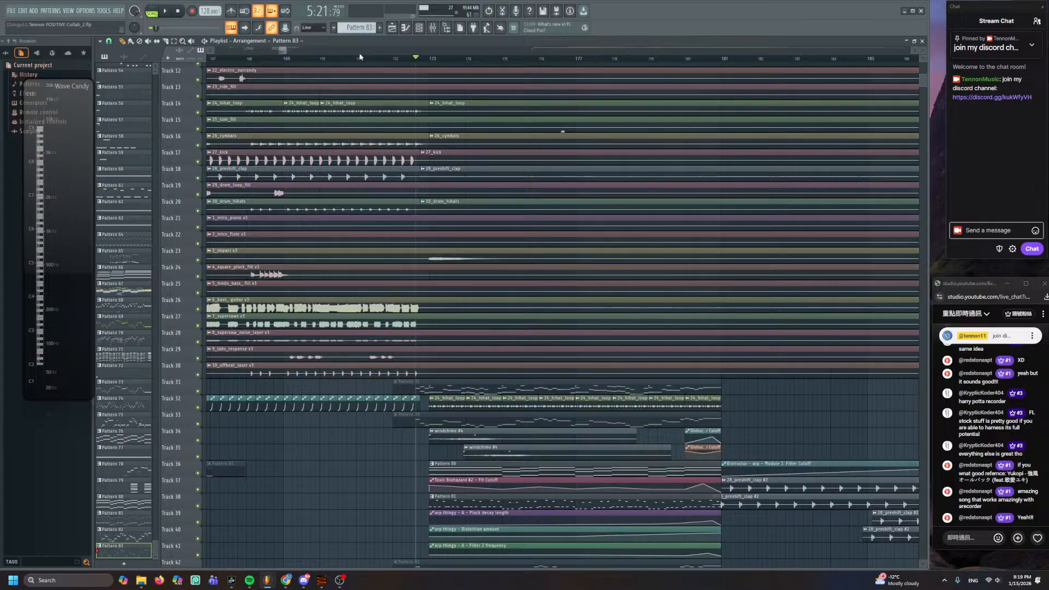
{"action": "left_click", "coordinate": [358, 56]}
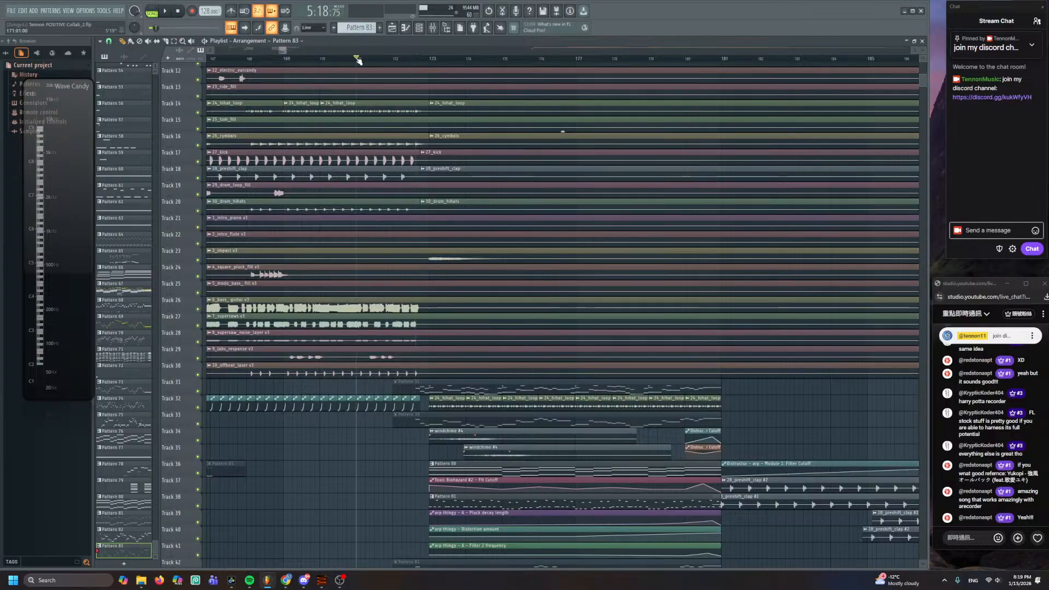
{"action": "key", "text": "space"}
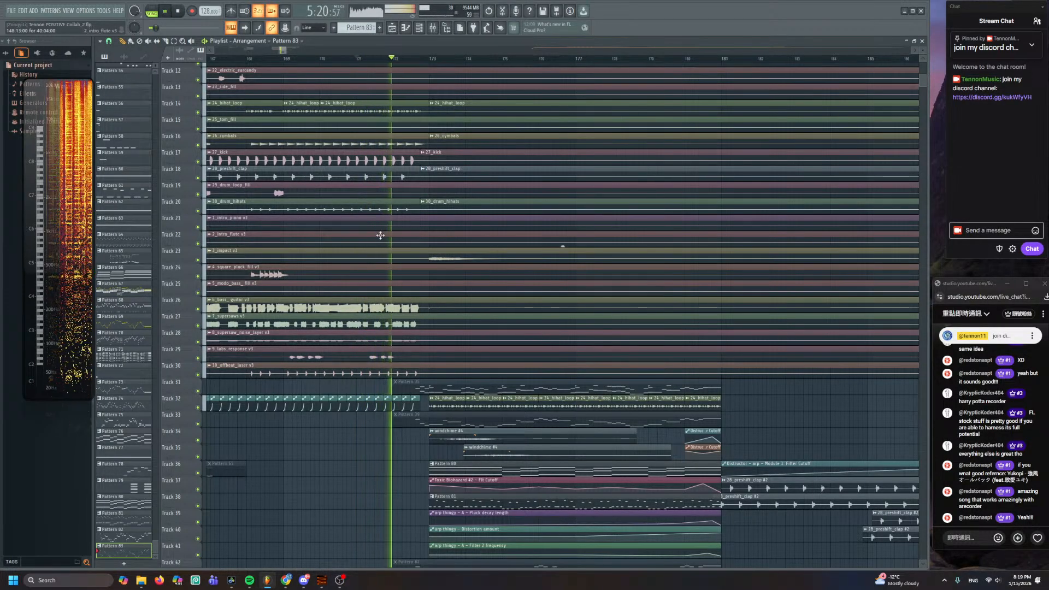
{"action": "scroll", "coordinate": [365, 350], "scroll_direction": "down", "scroll_amount": 4}
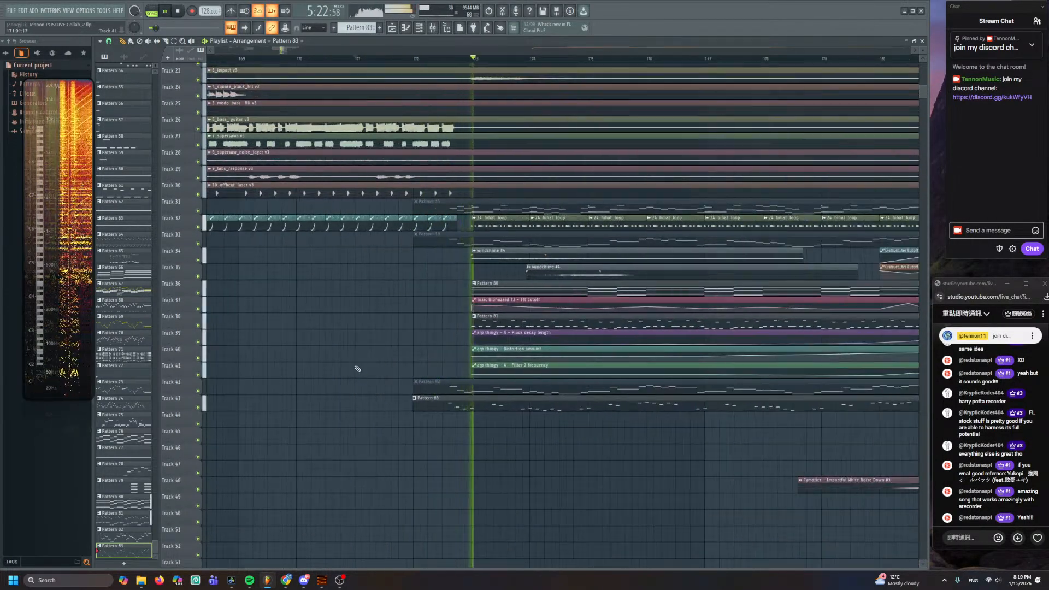
{"action": "scroll", "coordinate": [355, 366], "scroll_direction": "down", "scroll_amount": 2}
{"action": "scroll", "coordinate": [350, 246], "scroll_direction": "up", "scroll_amount": 2}
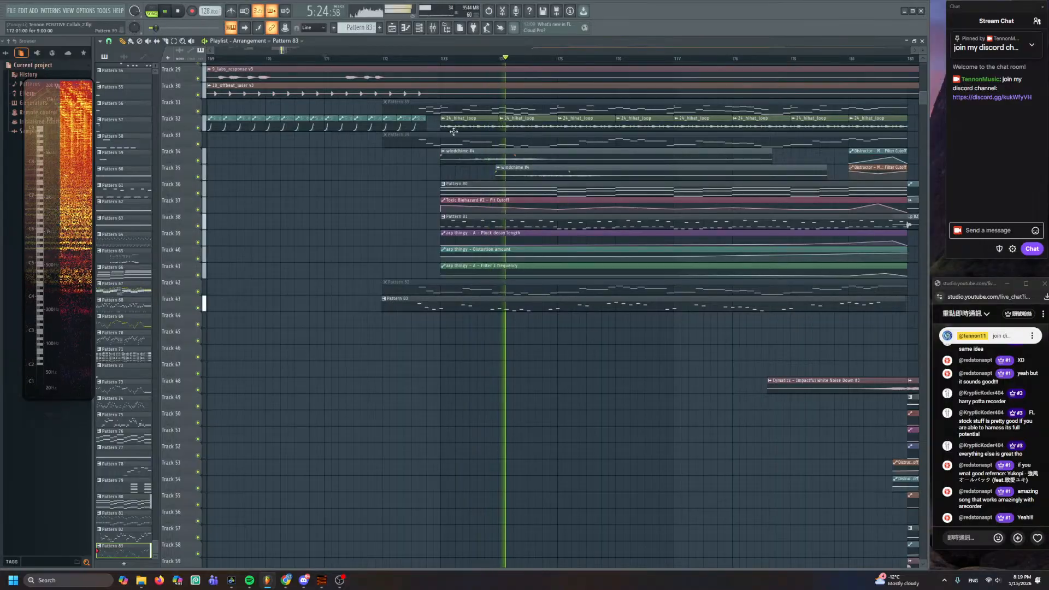
{"action": "left_click", "coordinate": [421, 27]}
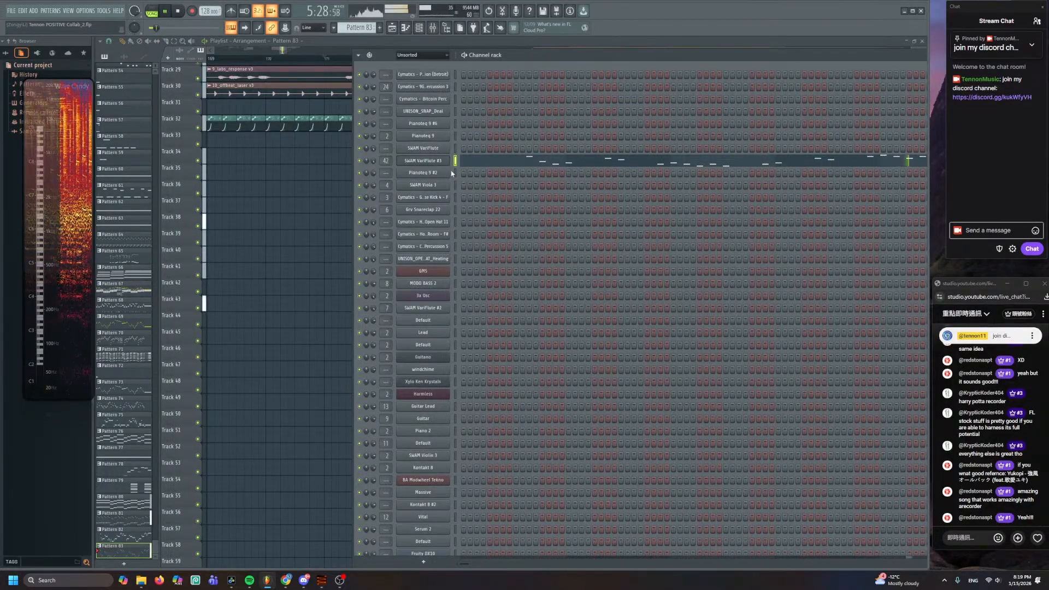
{"action": "key", "text": "F6"}
{"action": "key", "text": "space"}
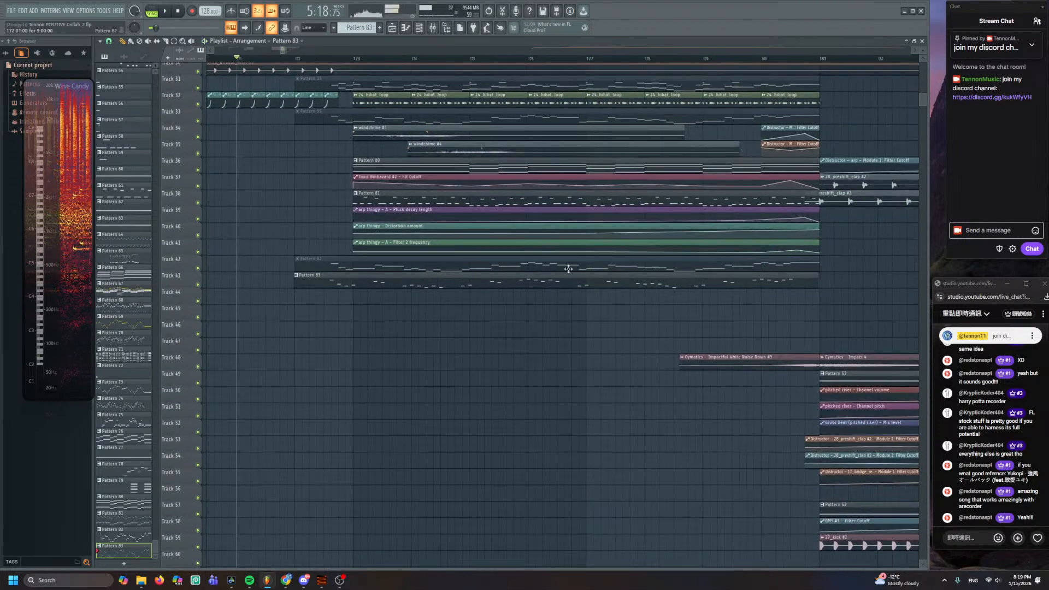
- Open Pattern 83's flute notes, play them from bar 4, and lengthen the last note of the descending run in bar 5
{"action": "double_click", "coordinate": [562, 284]}
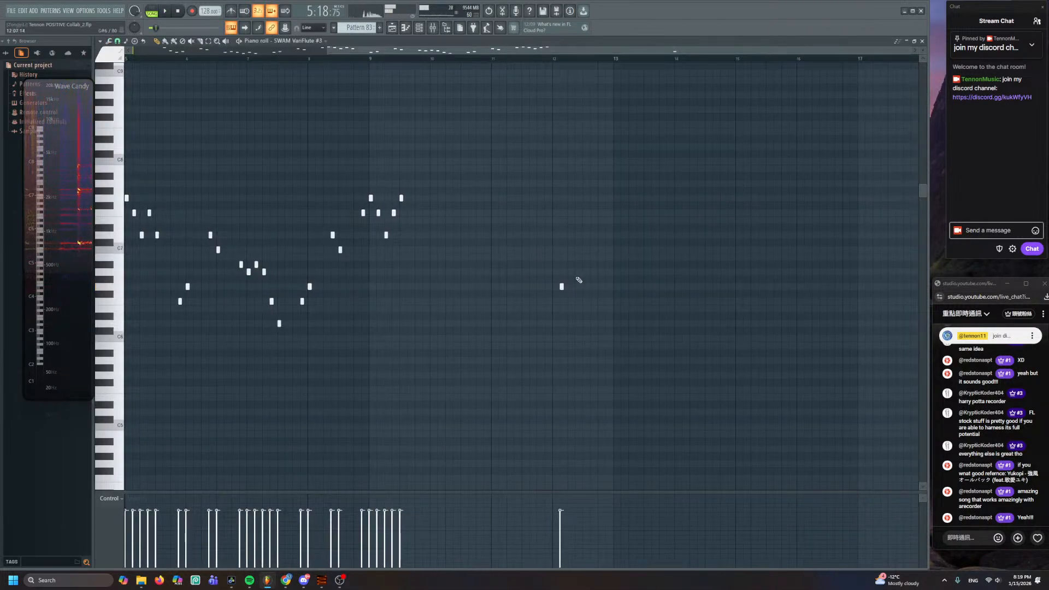
{"action": "scroll", "coordinate": [374, 257], "scroll_direction": "up", "scroll_amount": 5}
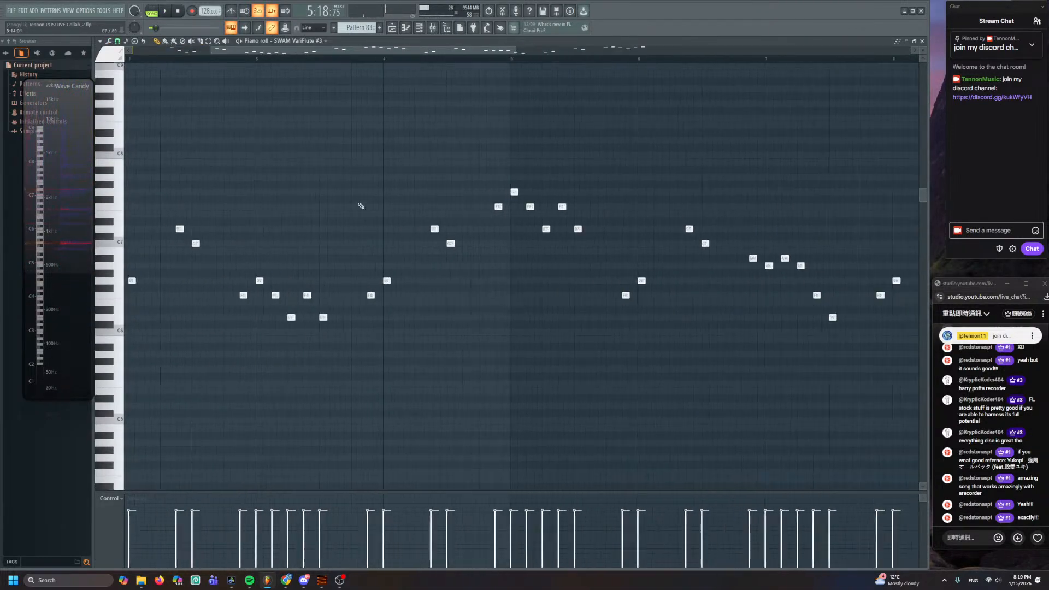
{"action": "left_click", "coordinate": [390, 61]}
{"action": "key", "text": "space"}
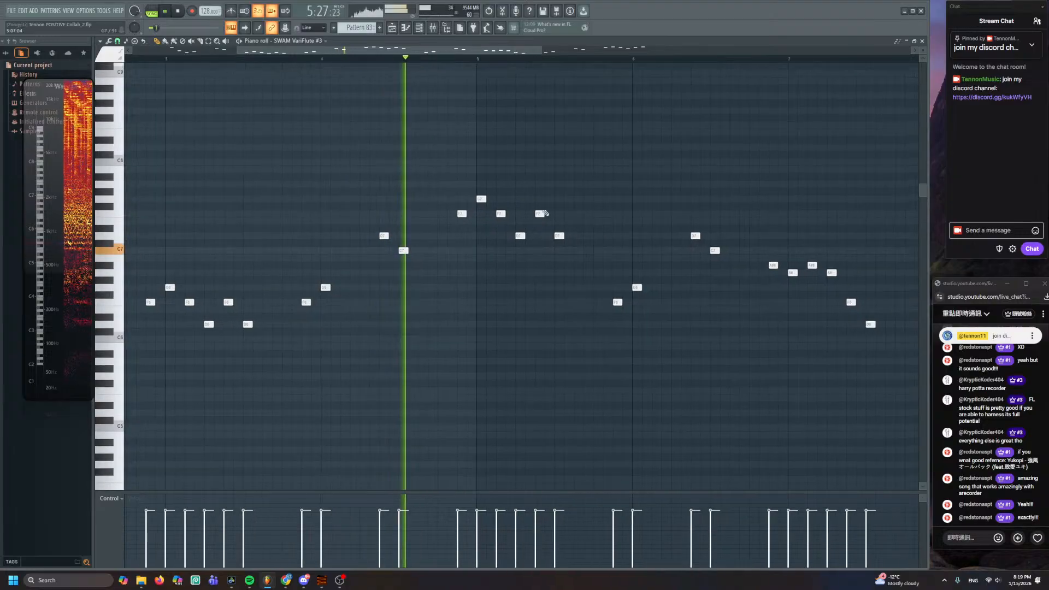
{"action": "left_click_drag", "start_coordinate": [560, 235], "coordinate": [584, 235]}
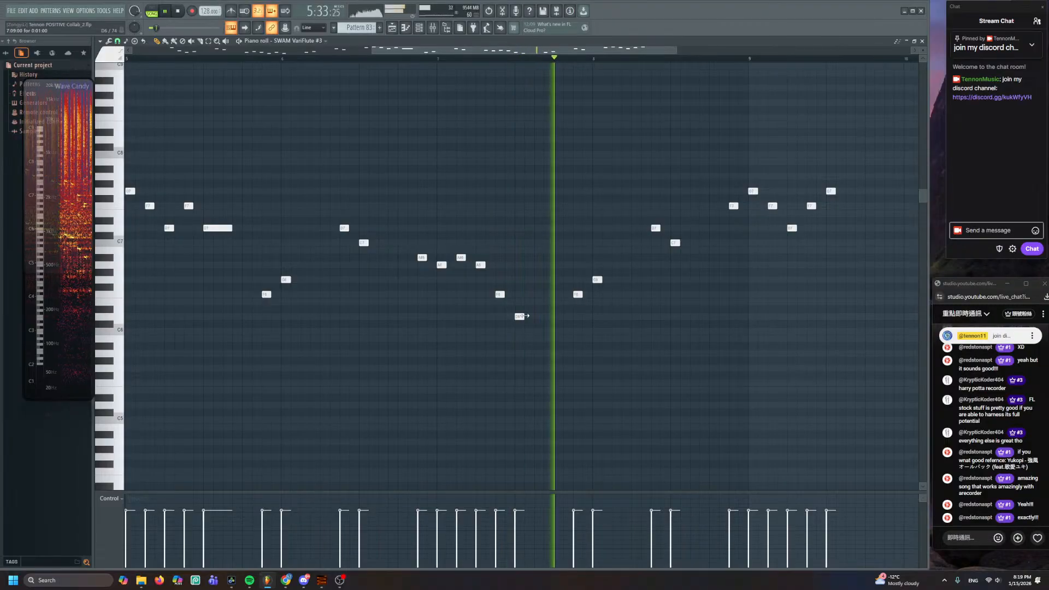
- Try to lengthen the low note near the end of bar 7, and replay the flute melody from near its start
{"action": "key", "text": "space"}
{"action": "left_click_drag", "start_coordinate": [523, 317], "coordinate": [540, 322]}
{"action": "scroll", "coordinate": [549, 311], "scroll_direction": "down", "scroll_amount": 3}
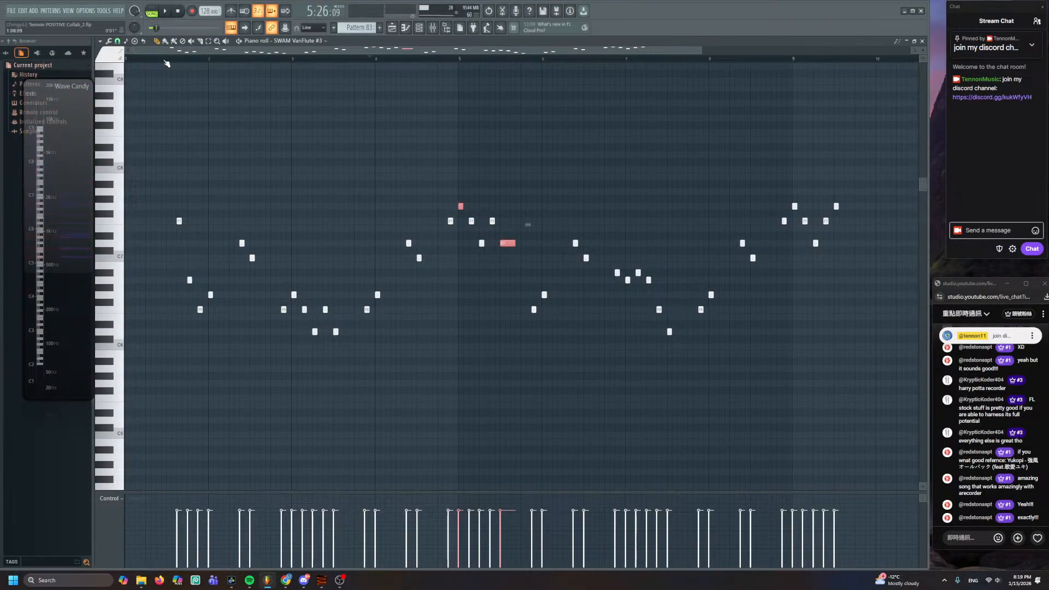
{"action": "key", "text": "space"}
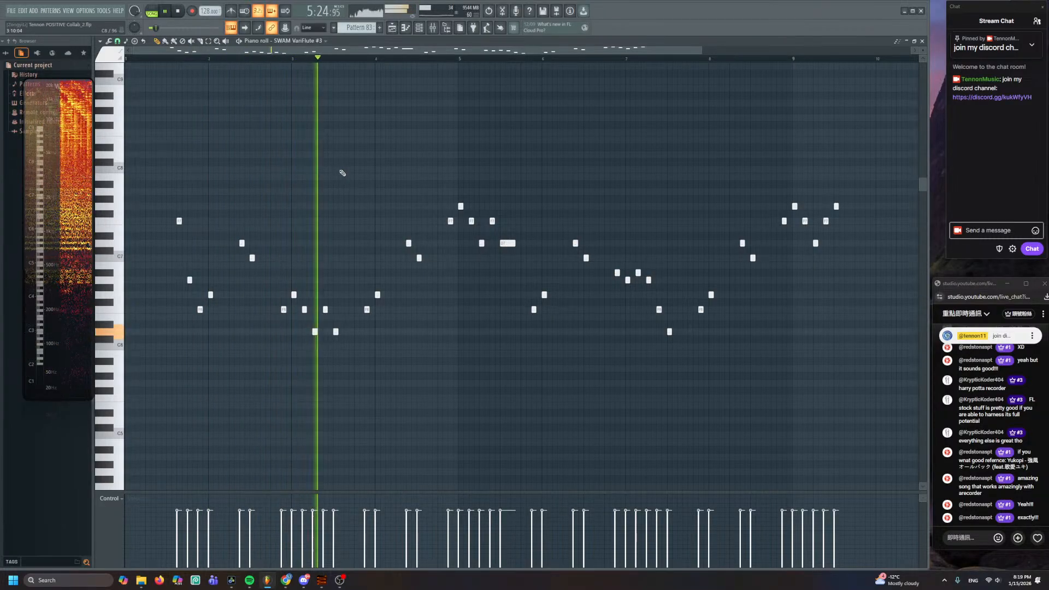
- Lengthen the C7 note in the middle of bar 4, and play the flute melody through to its end
{"action": "scroll", "coordinate": [420, 258], "scroll_direction": "up", "scroll_amount": 3}
{"action": "key", "text": "space"}
{"action": "left_click", "coordinate": [429, 258]}
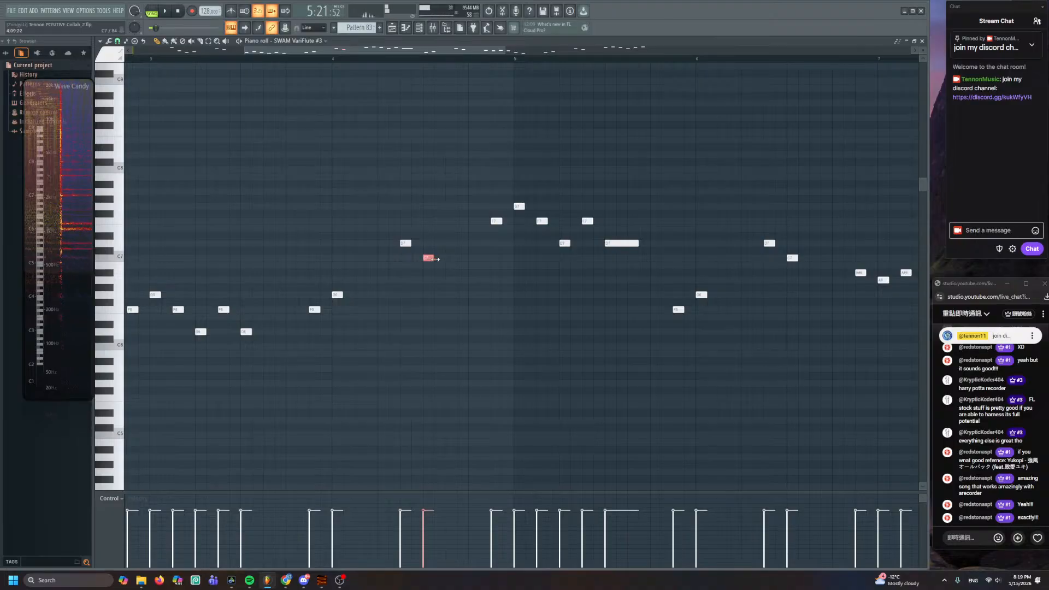
{"action": "key", "text": "space"}
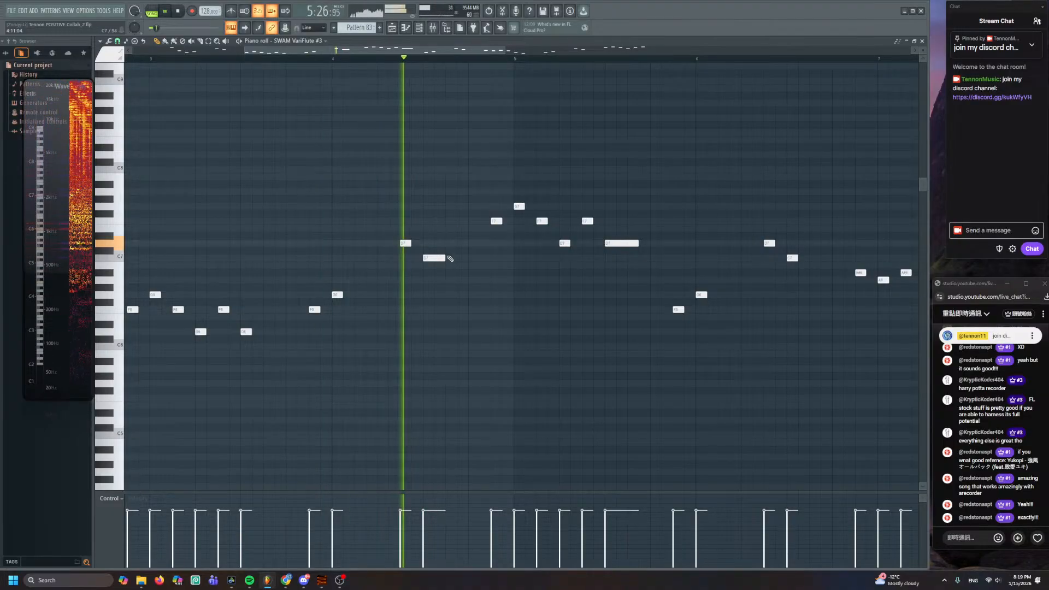
{"action": "scroll", "coordinate": [456, 276], "scroll_direction": "down", "scroll_amount": 3}
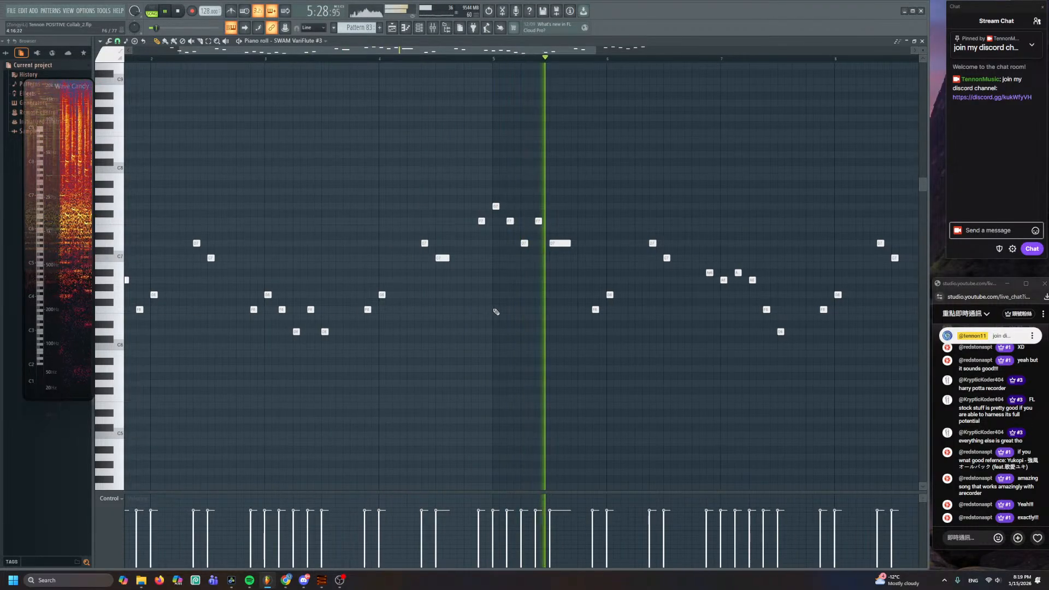
{"action": "left_click_drag", "start_coordinate": [558, 325], "coordinate": [317, 339]}
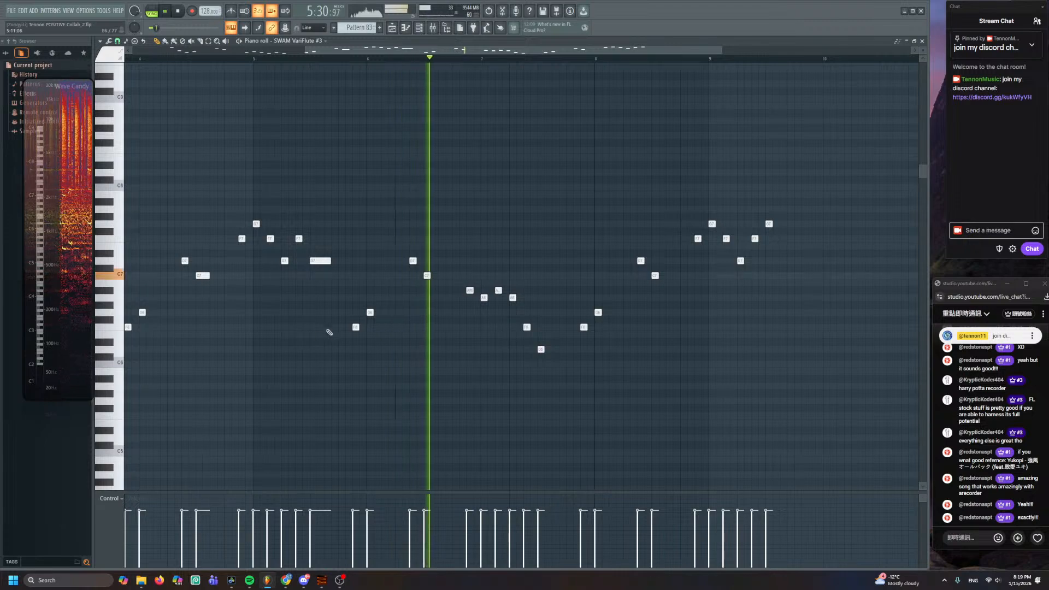
{"action": "scroll", "coordinate": [493, 329], "scroll_direction": "down", "scroll_amount": 1}
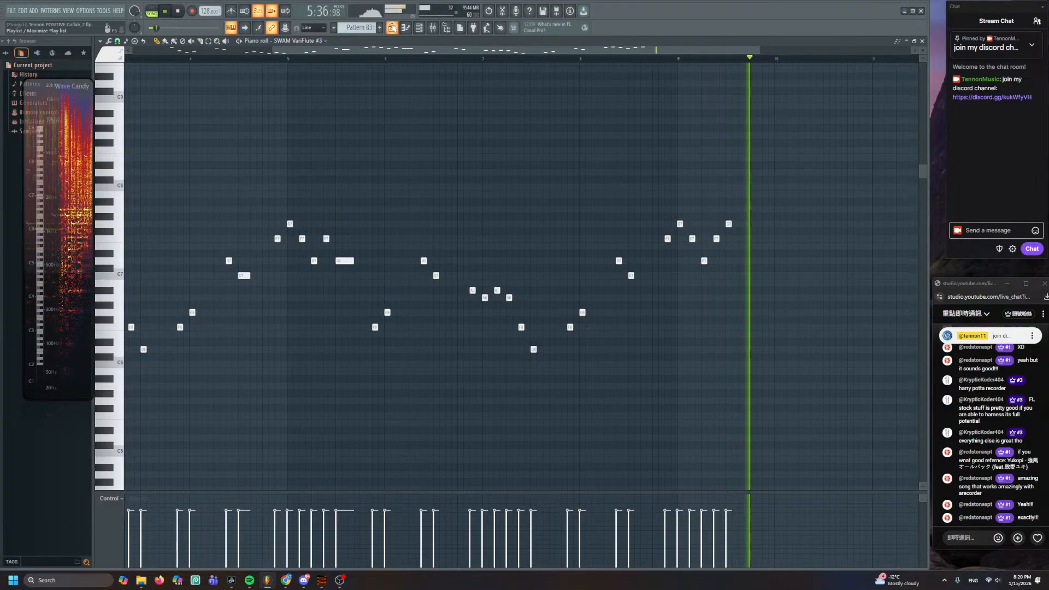
- Return to the playlist, stop playback, and place the playhead in bar 172 where the flute enters
{"action": "left_click", "coordinate": [392, 27]}
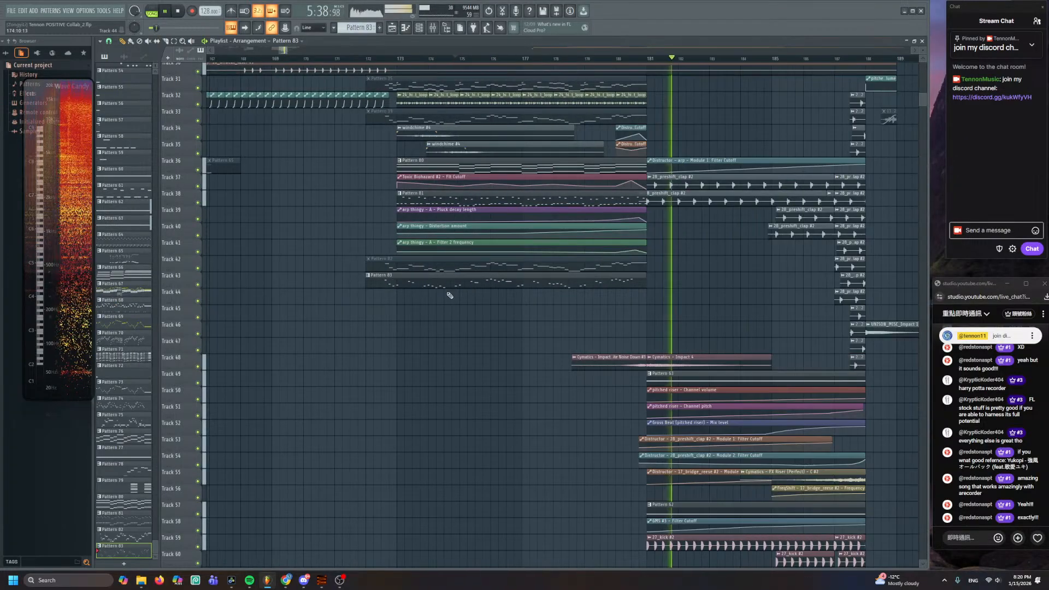
{"action": "scroll", "coordinate": [435, 342], "scroll_direction": "up", "scroll_amount": 5}
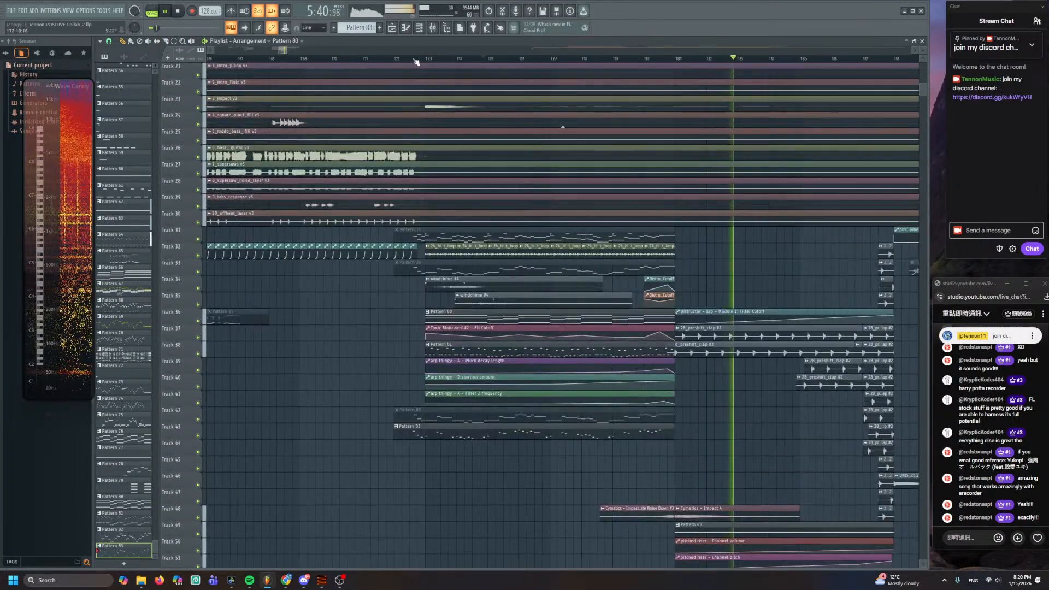
{"action": "left_click", "coordinate": [392, 27]}
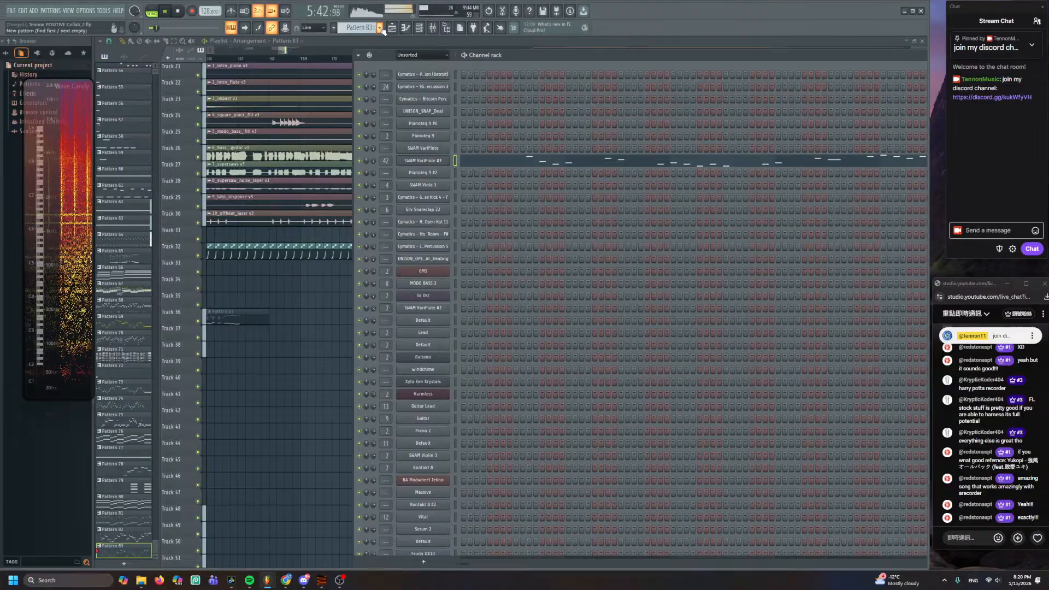
{"action": "left_click", "coordinate": [434, 28]}
{"action": "scroll", "coordinate": [414, 225], "scroll_direction": "down", "scroll_amount": 6}
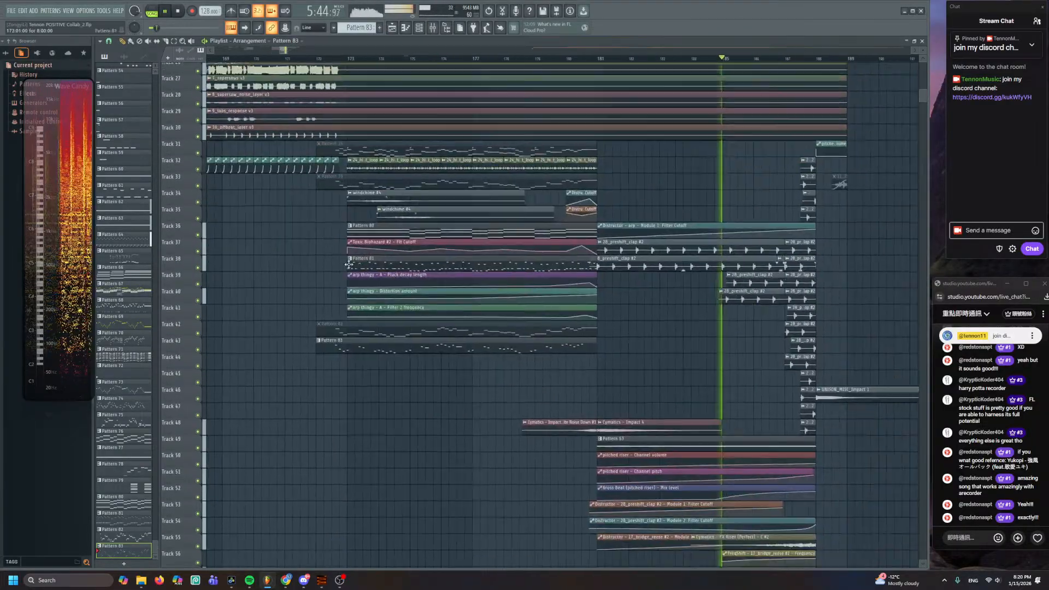
{"action": "scroll", "coordinate": [371, 192], "scroll_direction": "up", "scroll_amount": 2}
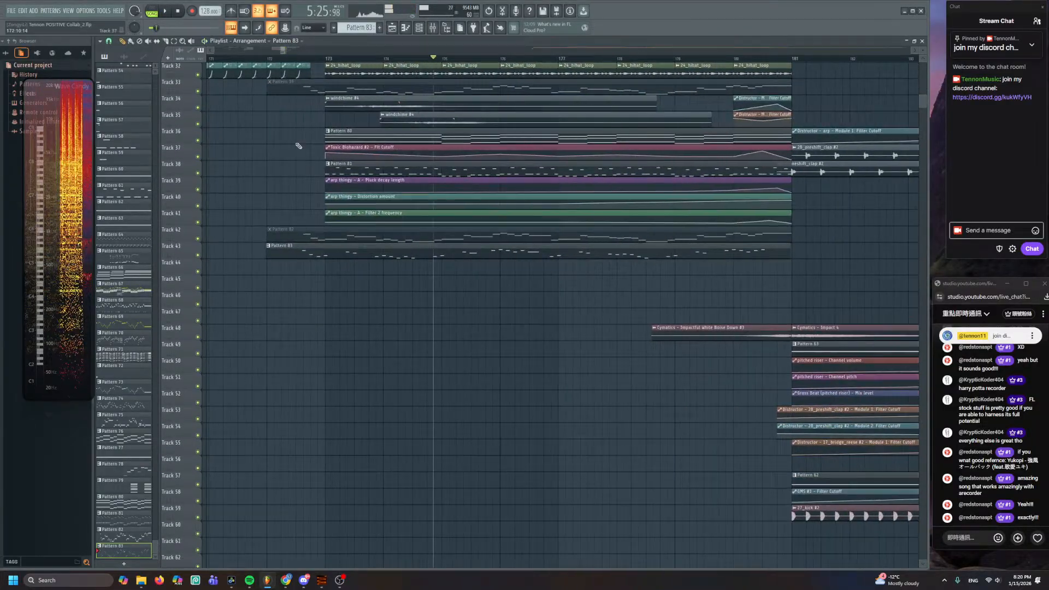
{"action": "left_click", "coordinate": [277, 57]}
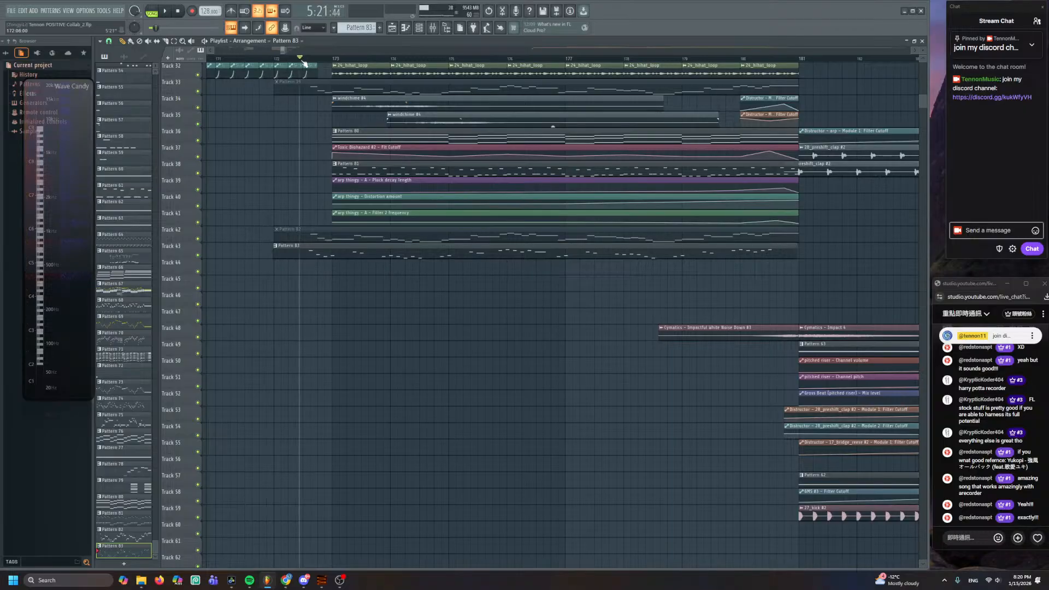
- Select from mid-bar 172 to bar 181 and create an automation clip for the flute's Fruity Delay 3 R/L delay-time pan
{"action": "left_click_drag", "start_coordinate": [304, 64], "coordinate": [804, 159]}
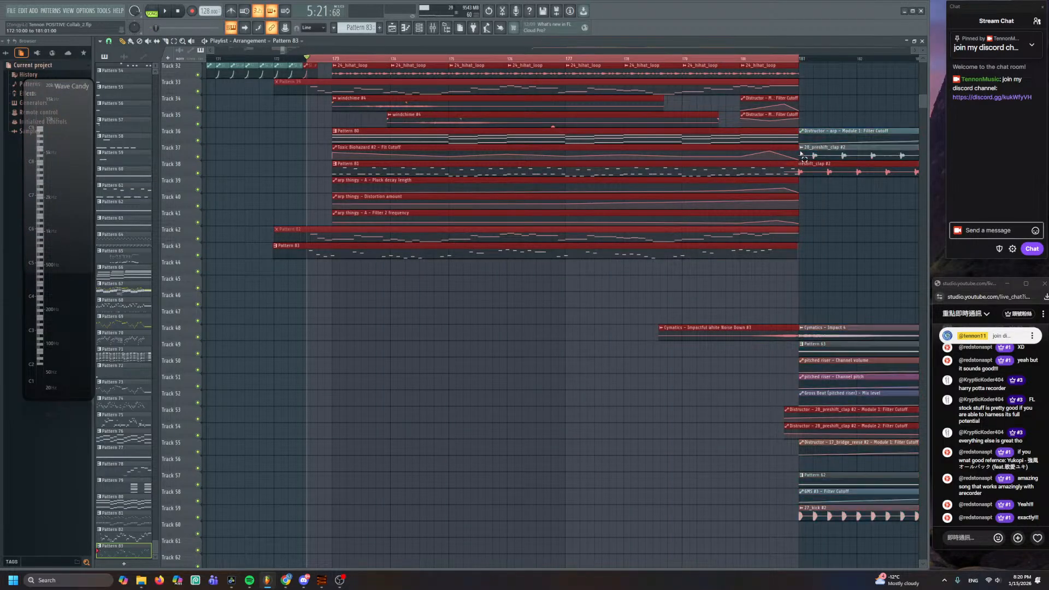
{"action": "left_click", "coordinate": [592, 301]}
{"action": "key", "text": "F9"}
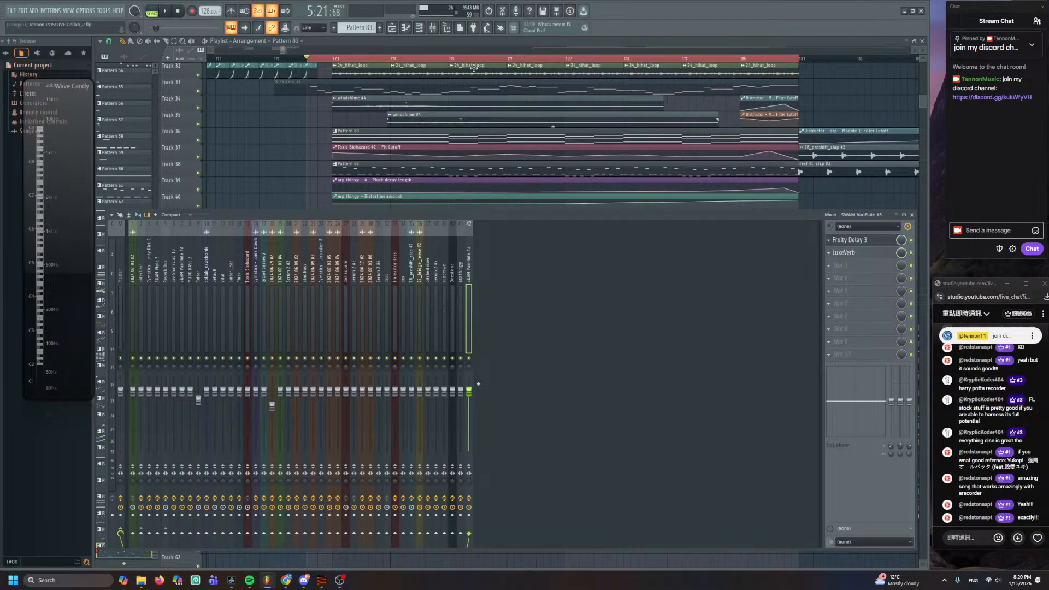
{"action": "left_click", "coordinate": [854, 241]}
{"action": "right_click", "coordinate": [264, 179]}
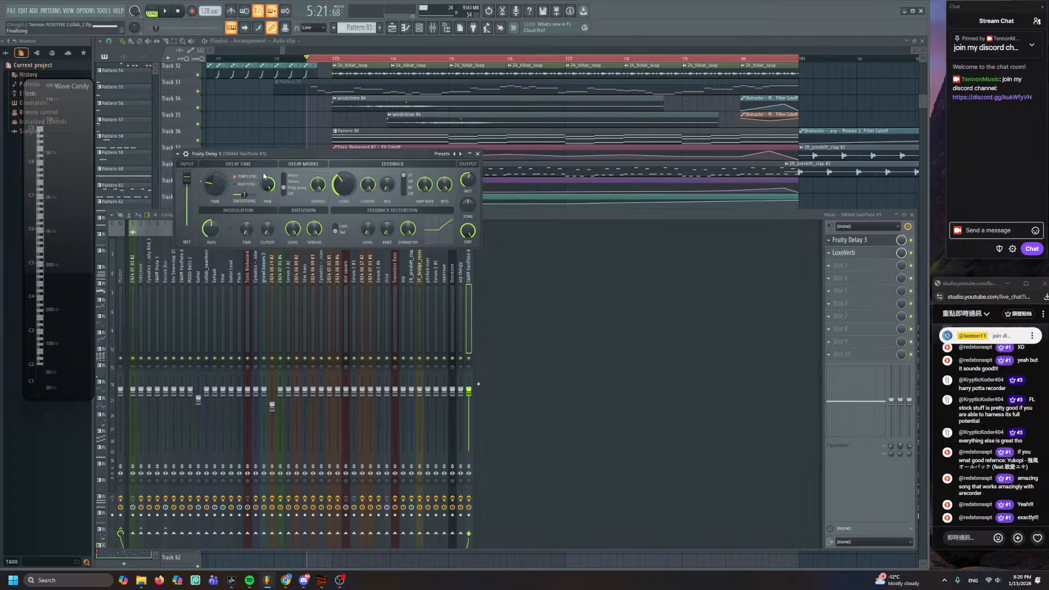
{"action": "left_click", "coordinate": [295, 218]}
{"action": "left_click", "coordinate": [448, 29]}
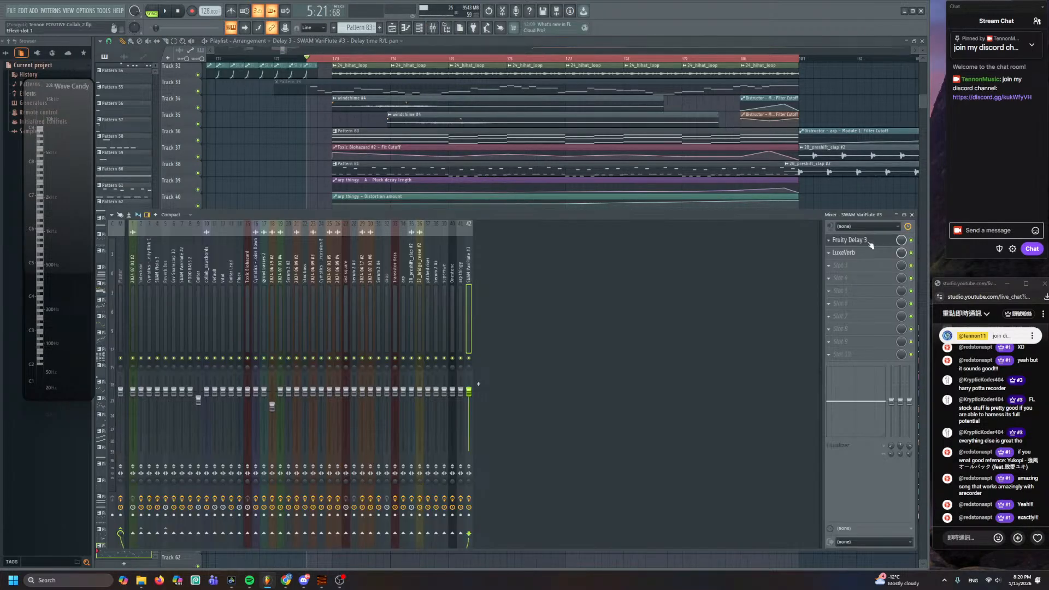
{"action": "left_click", "coordinate": [847, 240]}
{"action": "key", "text": "F5"}
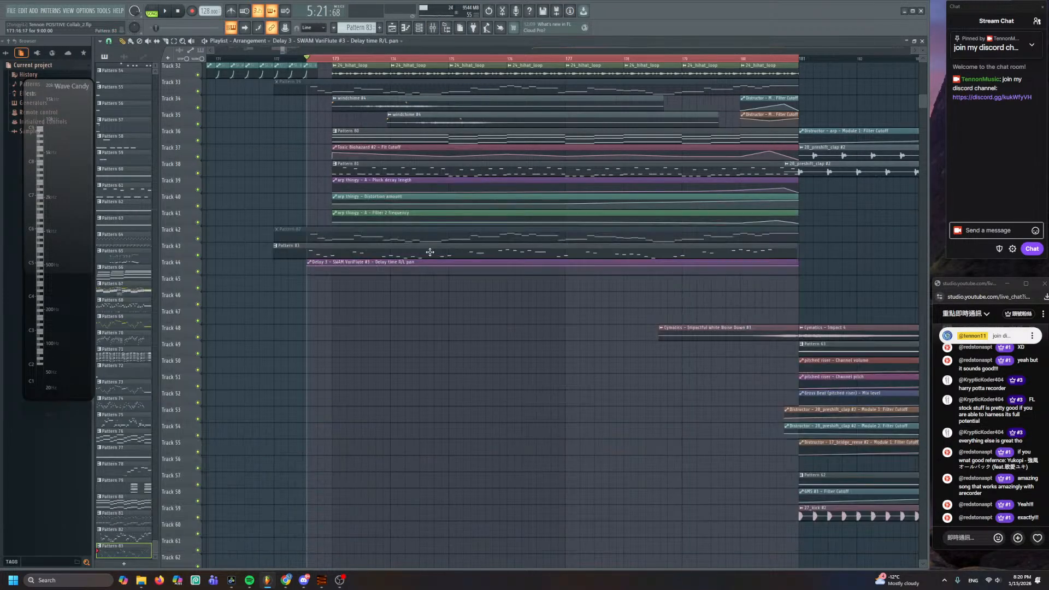
- Shape the flute's delay-pan automation as a slow wave ending at the minimum, and play the bridge with it
{"action": "scroll", "coordinate": [739, 334], "scroll_direction": "up", "scroll_amount": 4}
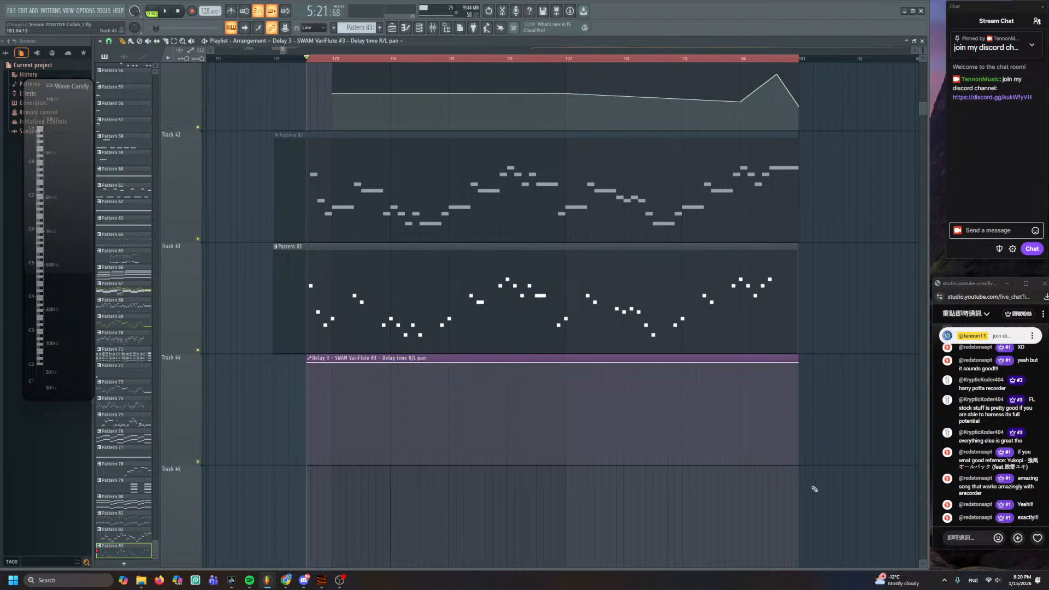
{"action": "right_click", "coordinate": [801, 363]}
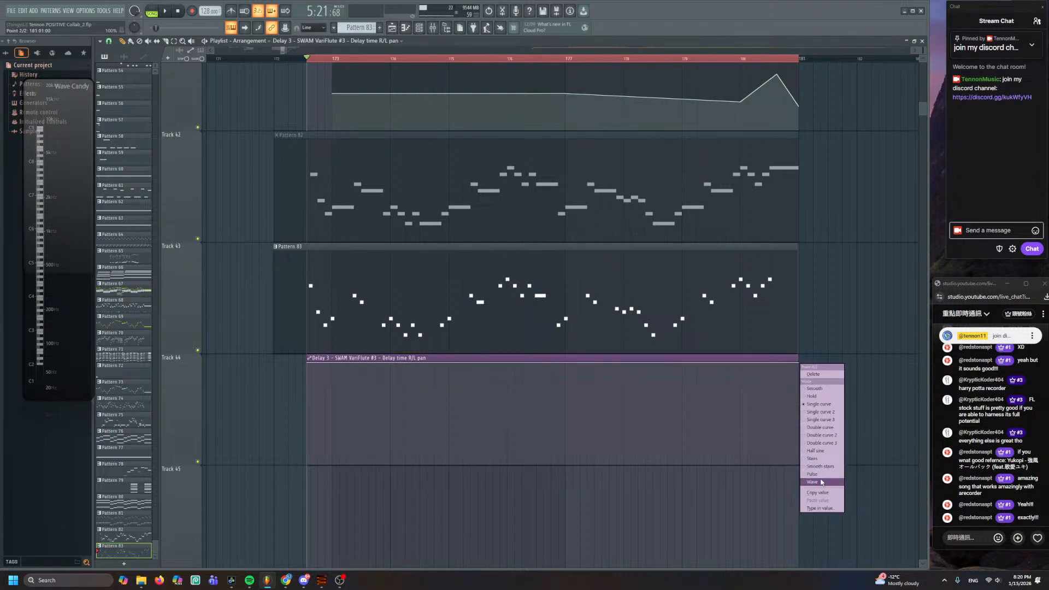
{"action": "left_click", "coordinate": [822, 482]}
{"action": "left_click_drag", "start_coordinate": [798, 365], "coordinate": [801, 477]}
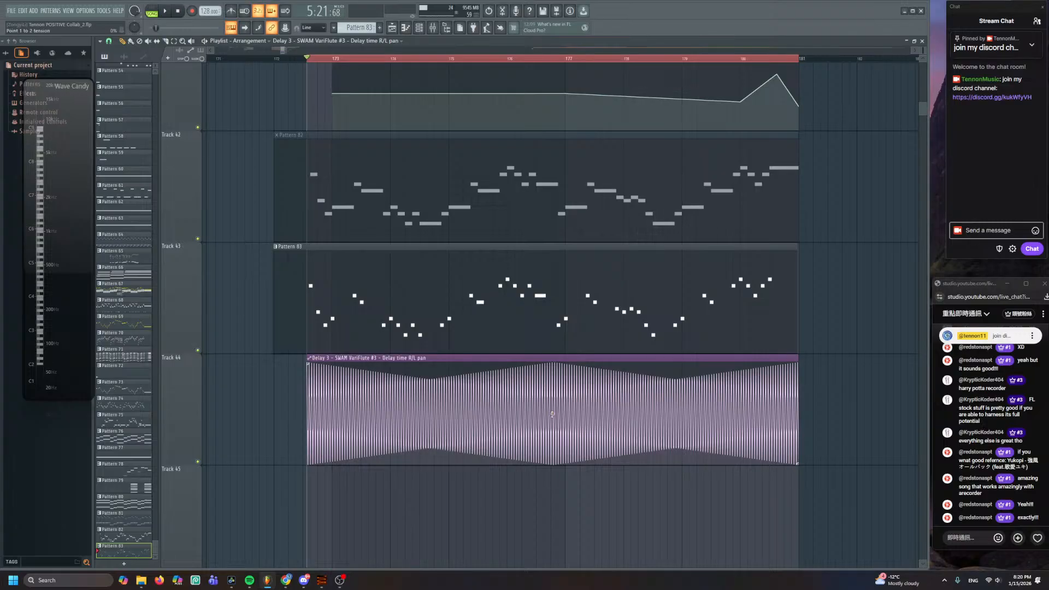
{"action": "left_click_drag", "start_coordinate": [552, 414], "coordinate": [553, 414]}
{"action": "key", "text": "space"}
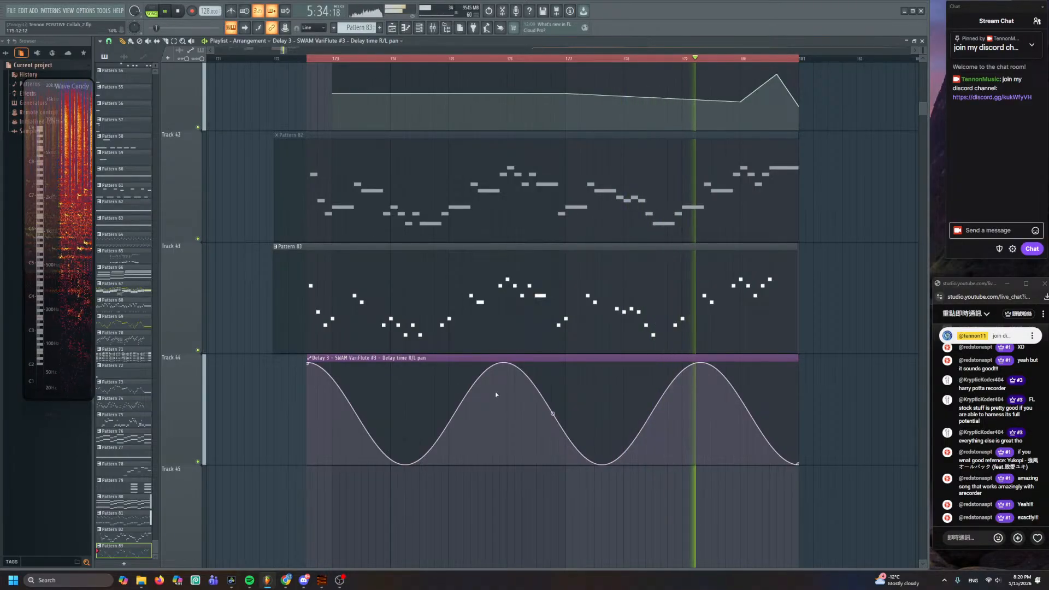
- Clear the time selection, replay the bridge's ending from about bar 180, and look over the playlist tracks
{"action": "scroll", "coordinate": [558, 439], "scroll_direction": "down", "scroll_amount": 3}
{"action": "scroll", "coordinate": [553, 417], "scroll_direction": "down", "scroll_amount": 2}
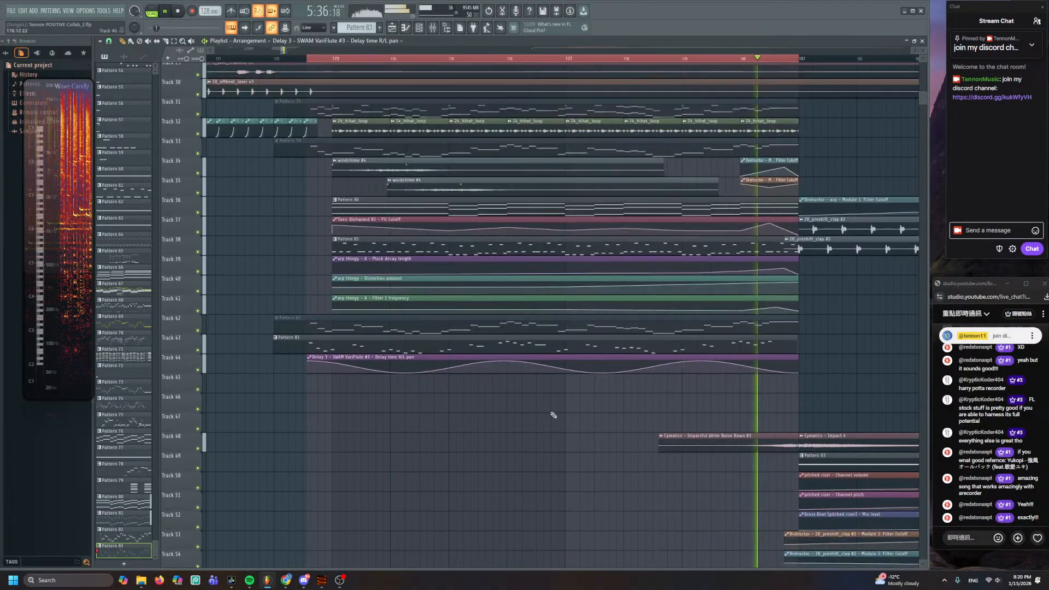
{"action": "left_click", "coordinate": [744, 60]}
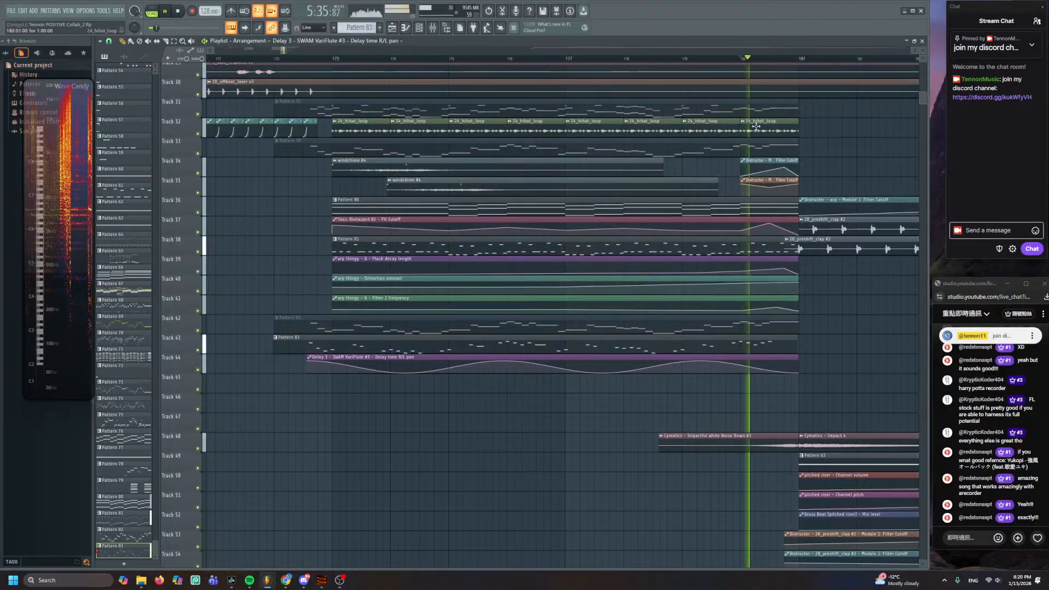
{"action": "left_click_drag", "start_coordinate": [456, 154], "coordinate": [424, 314]}
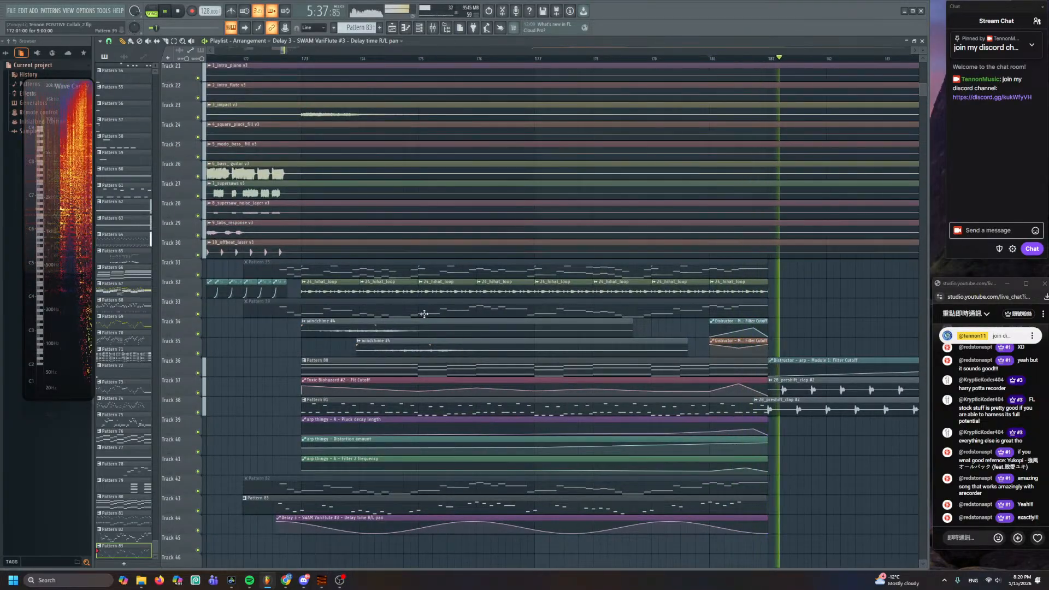
{"action": "scroll", "coordinate": [424, 314], "scroll_direction": "down", "scroll_amount": 3}
{"action": "scroll", "coordinate": [427, 383], "scroll_direction": "up", "scroll_amount": 3}
{"action": "scroll", "coordinate": [386, 478], "scroll_direction": "down", "scroll_amount": 4}
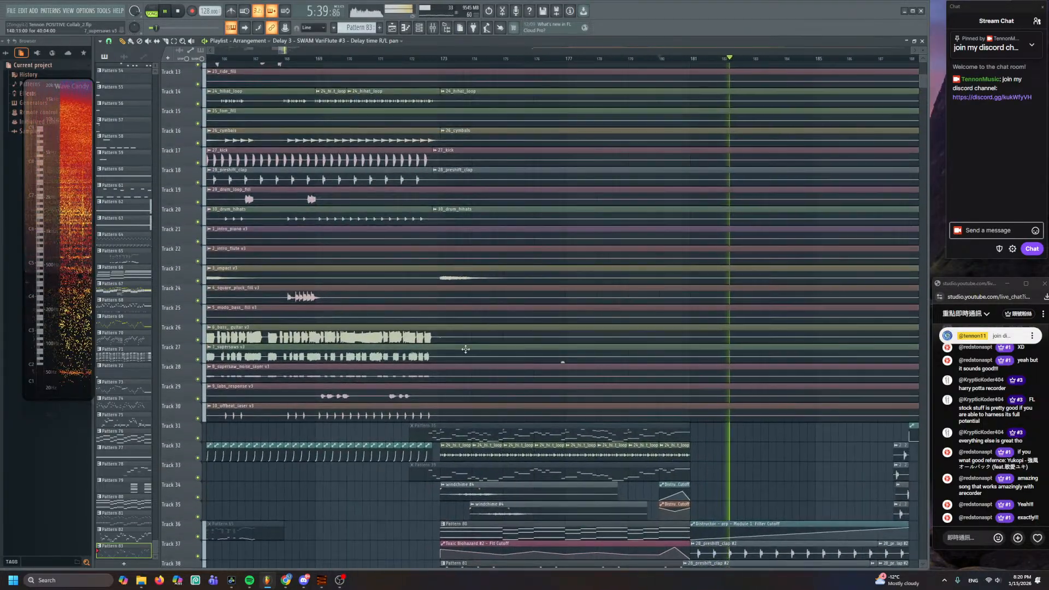
{"action": "scroll", "coordinate": [466, 351], "scroll_direction": "down", "scroll_amount": 3}
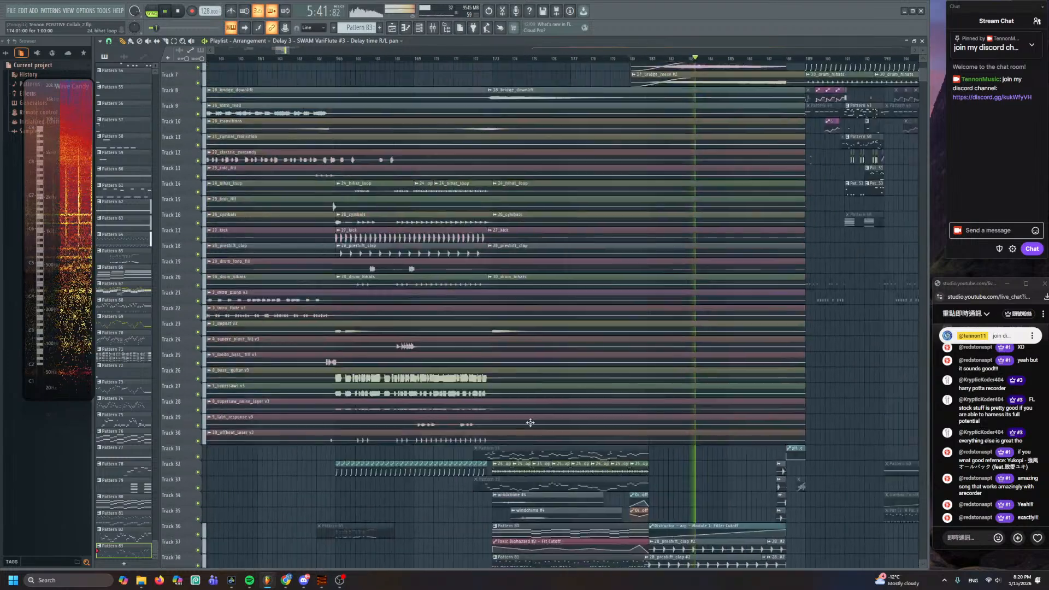
{"action": "scroll", "coordinate": [499, 227], "scroll_direction": "up", "scroll_amount": 5}
- Add the empty Pattern 84, show the unsorted channels in the channel rack, then return to the playlist and stop playback
{"action": "left_click", "coordinate": [421, 31]}
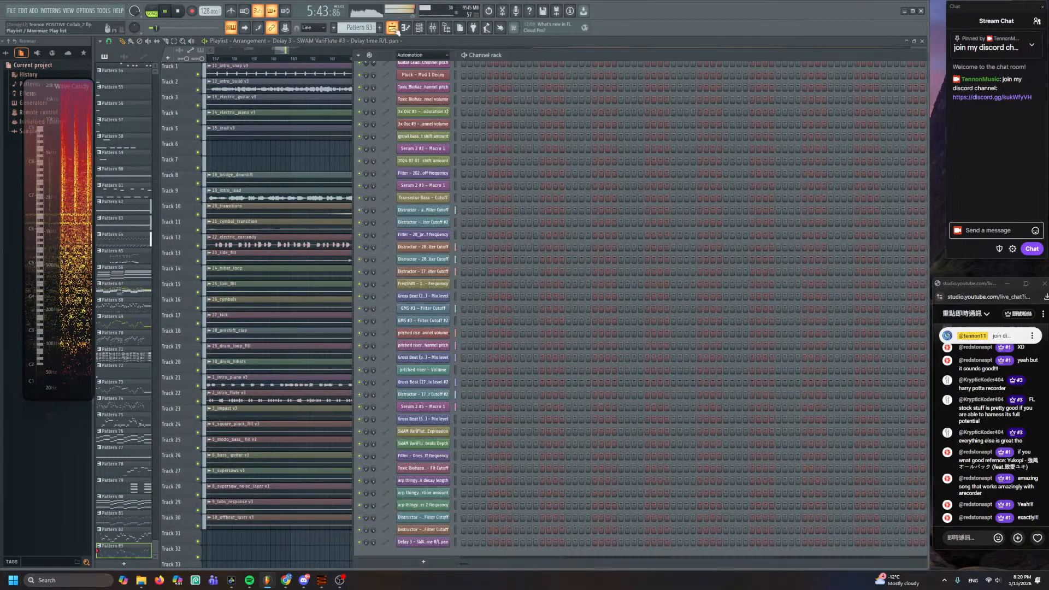
{"action": "left_click", "coordinate": [424, 55]}
{"action": "left_click", "coordinate": [431, 92]}
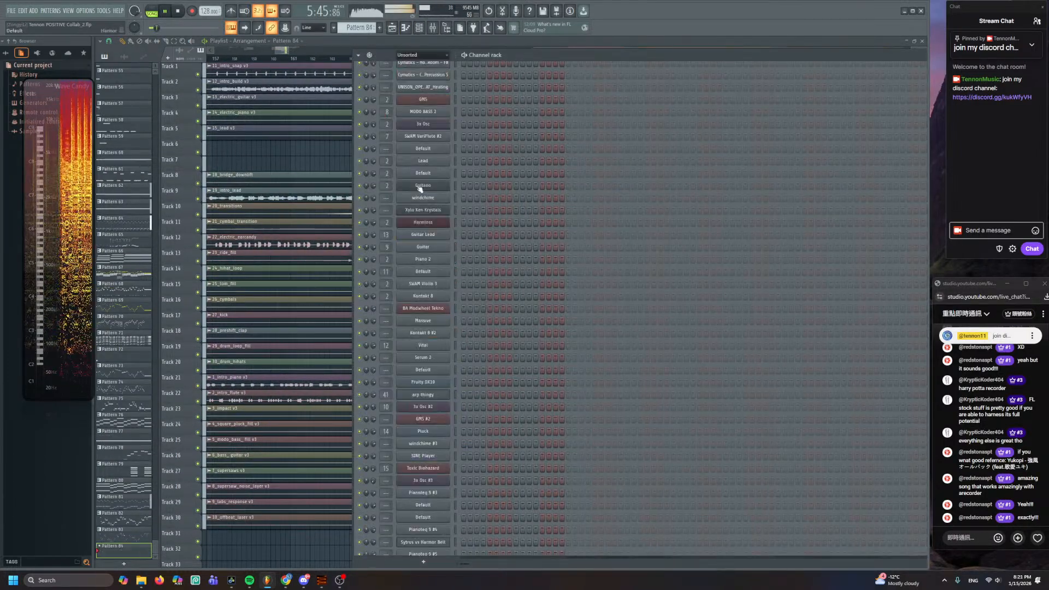
{"action": "left_click", "coordinate": [326, 205]}
{"action": "scroll", "coordinate": [326, 205], "scroll_direction": "up", "scroll_amount": 3}
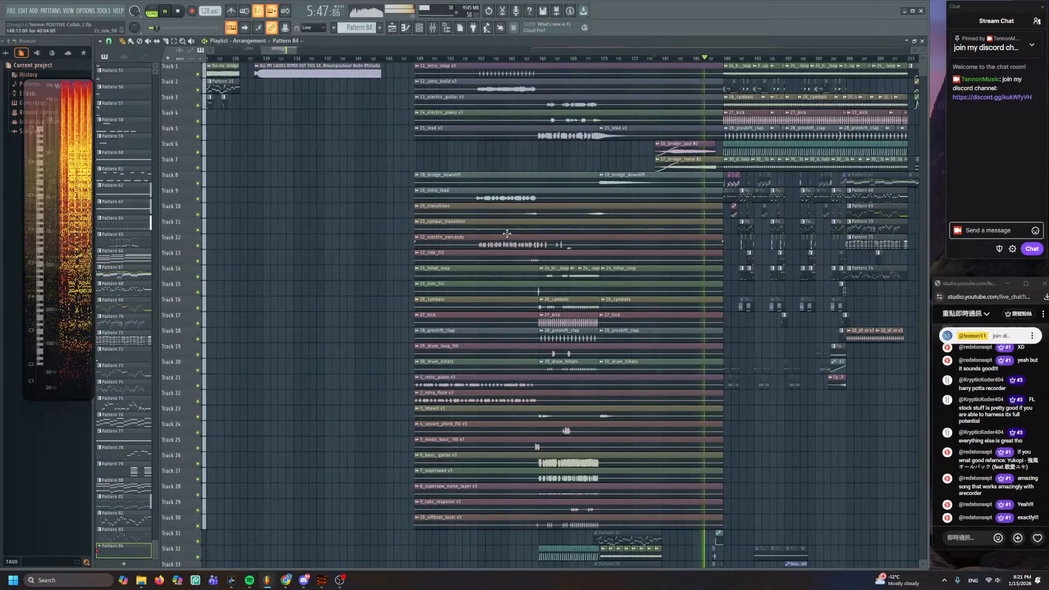
{"action": "key", "text": "space"}
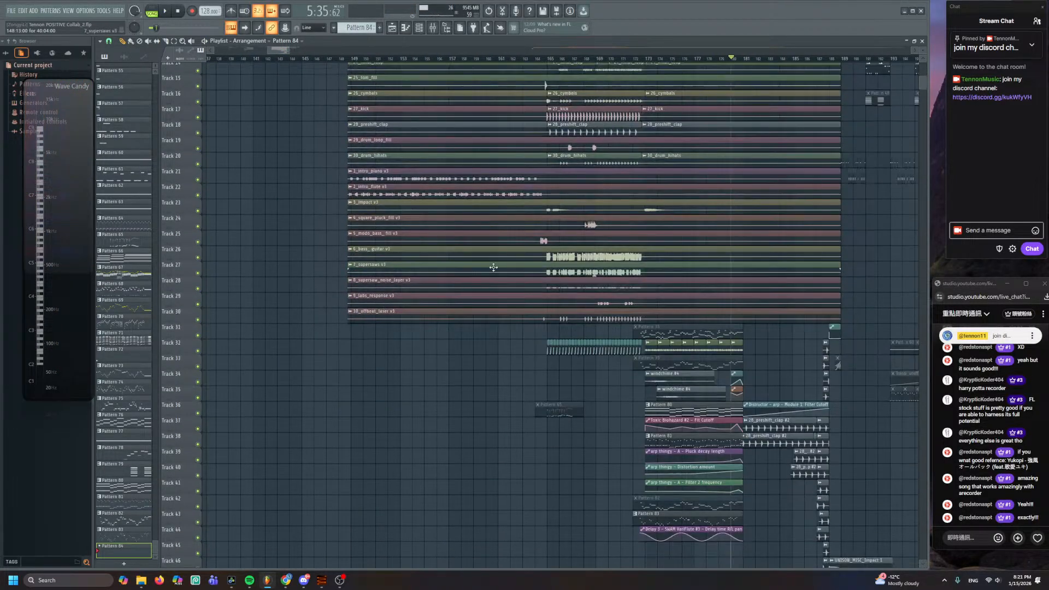
- Solo the 1_intro_piano v3 track, play it from the start of its intro, and stop playback
{"action": "scroll", "coordinate": [508, 276], "scroll_direction": "down", "scroll_amount": 5}
{"action": "scroll", "coordinate": [378, 186], "scroll_direction": "up", "scroll_amount": 2}
{"action": "left_click", "coordinate": [381, 186]}
{"action": "key", "text": "space"}
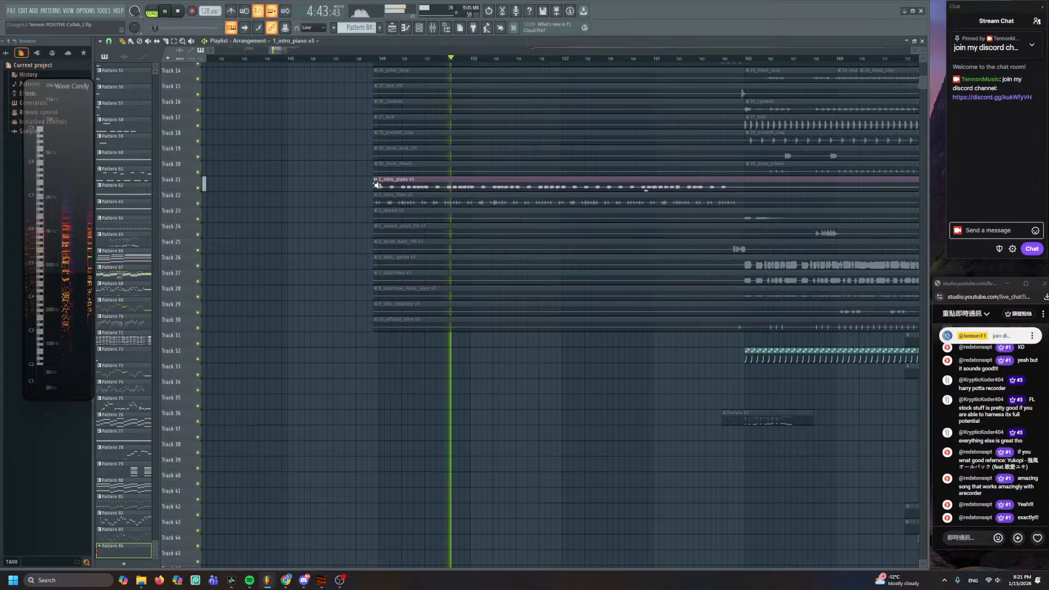
{"action": "key", "text": "space"}
- Unsolo the piano track, play the earlier Pattern 7 section from around bar 69, and stop playback
{"action": "left_click_drag", "start_coordinate": [377, 186], "coordinate": [394, 58]}
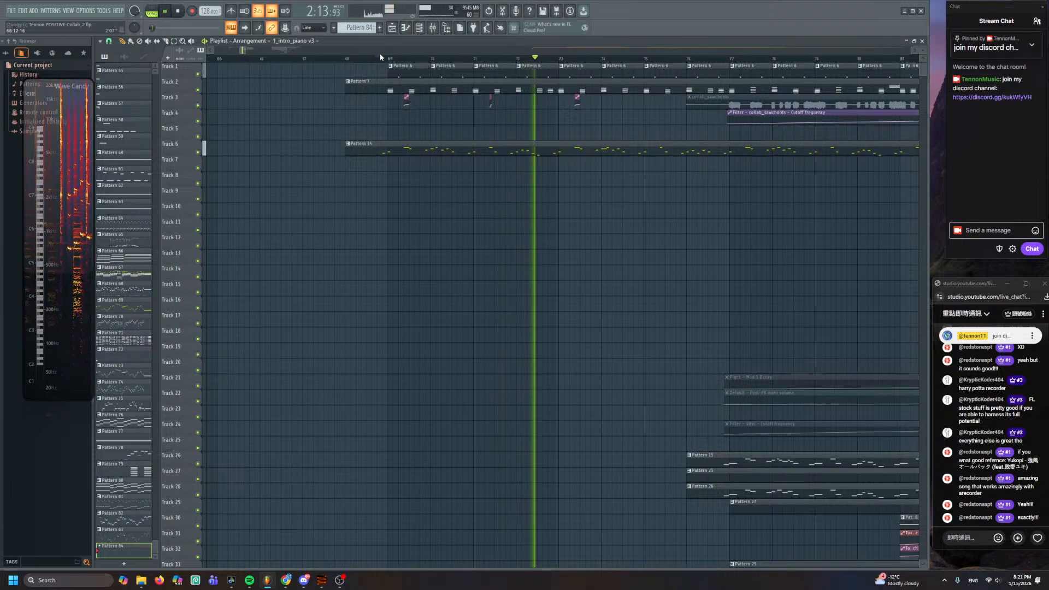
{"action": "key", "text": "space"}
{"action": "scroll", "coordinate": [470, 269], "scroll_direction": "down", "scroll_amount": 3}
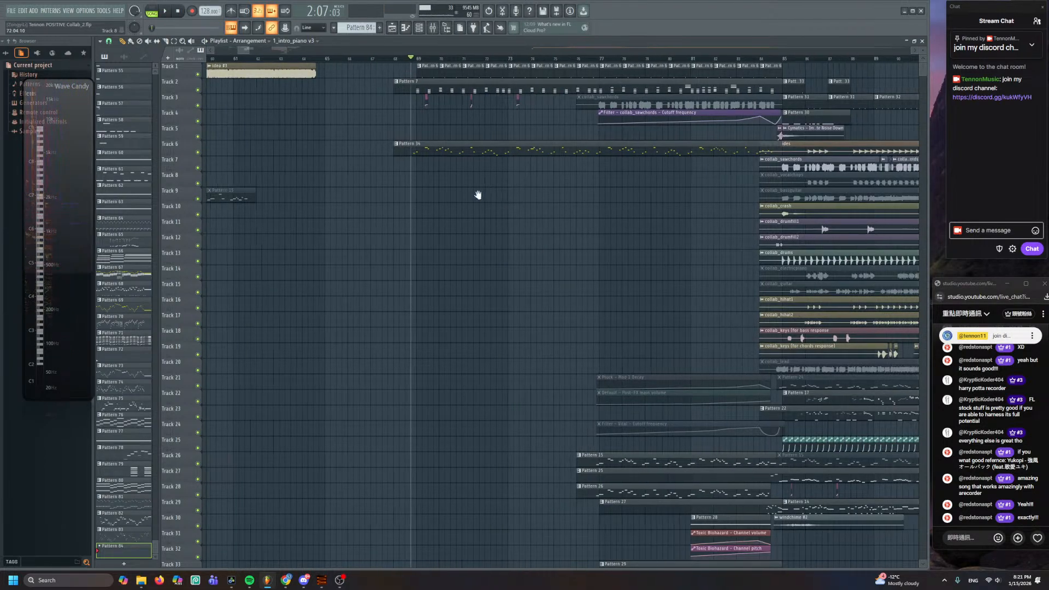
- Play the intro with all tracks from about bar 149 and look over the arrangement that follows
{"action": "scroll", "coordinate": [410, 245], "scroll_direction": "right", "scroll_amount": 3}
{"action": "scroll", "coordinate": [386, 246], "scroll_direction": "right", "scroll_amount": 10}
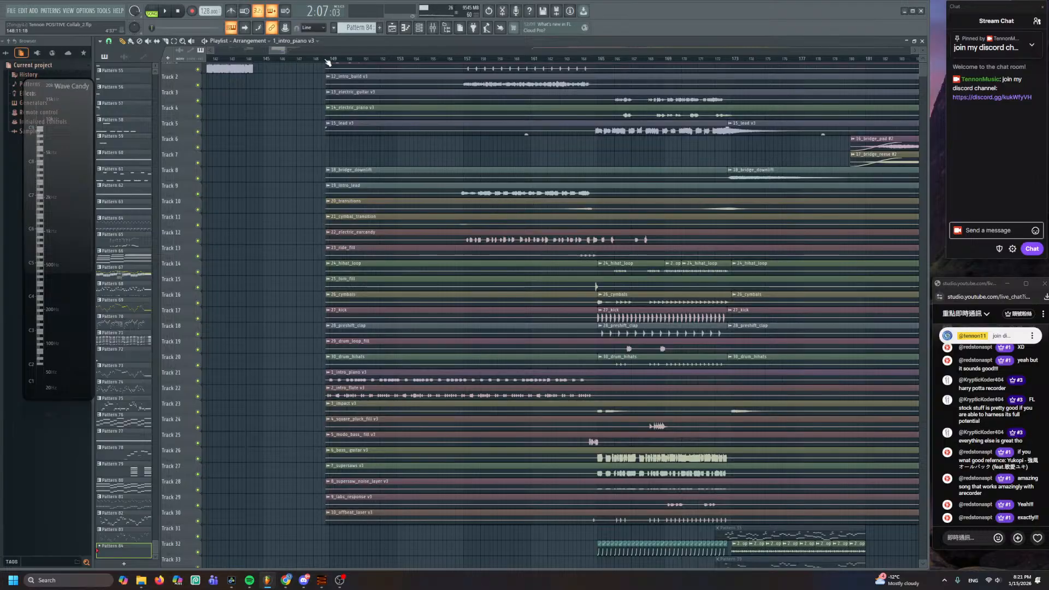
{"action": "left_click", "coordinate": [328, 62]}
{"action": "key", "text": "space"}
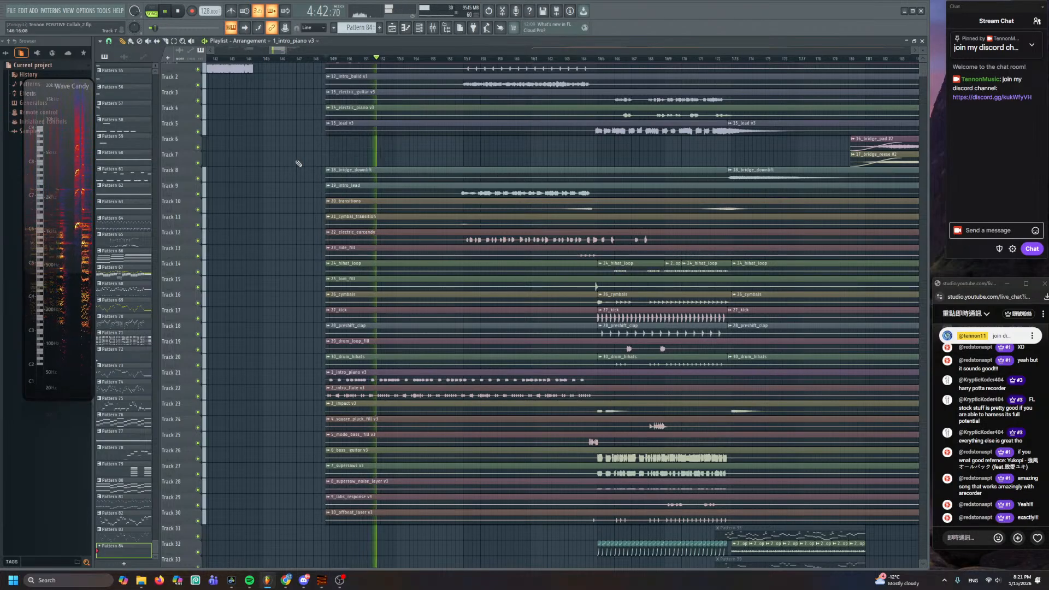
{"action": "scroll", "coordinate": [276, 286], "scroll_direction": "down", "scroll_amount": 3}
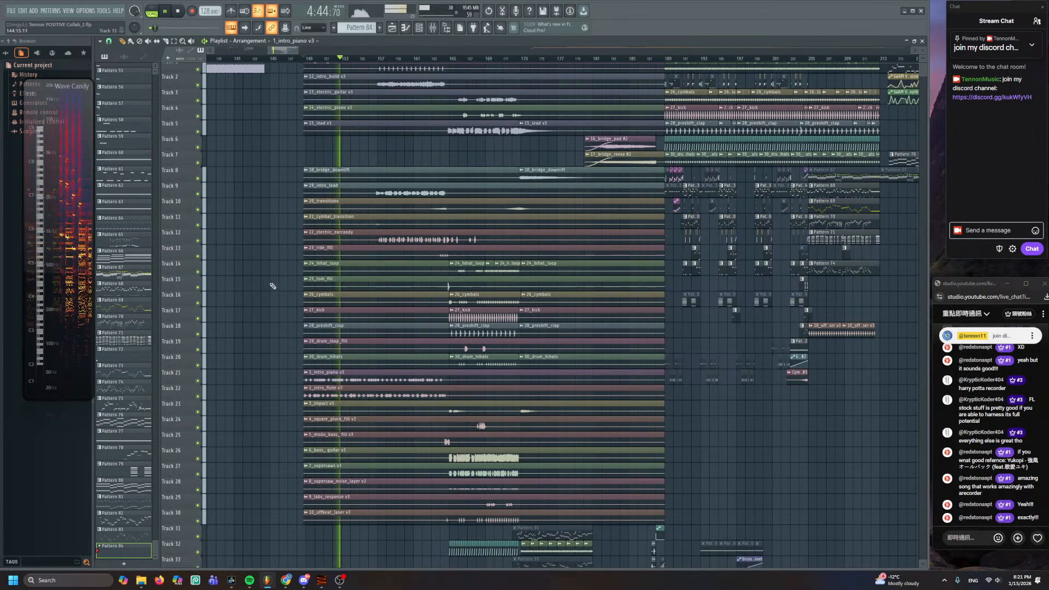
- Play the earlier Pattern 7 section from around bar 68, look over the collab layers following it, and stop playback
{"action": "key", "text": "space"}
{"action": "scroll", "coordinate": [356, 291], "scroll_direction": "left", "scroll_amount": 15}
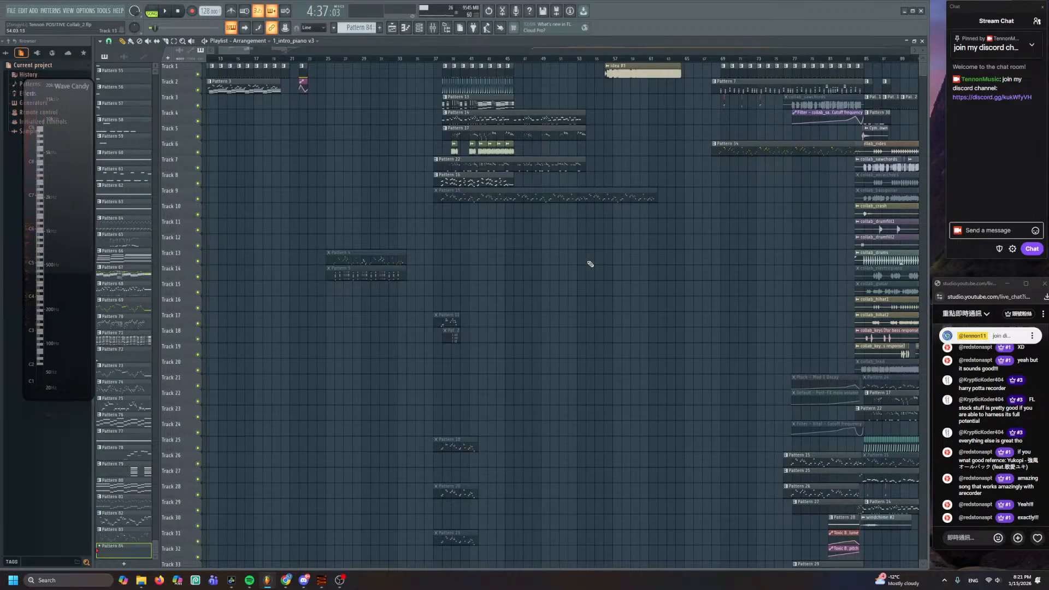
{"action": "scroll", "coordinate": [666, 255], "scroll_direction": "up", "scroll_amount": 4}
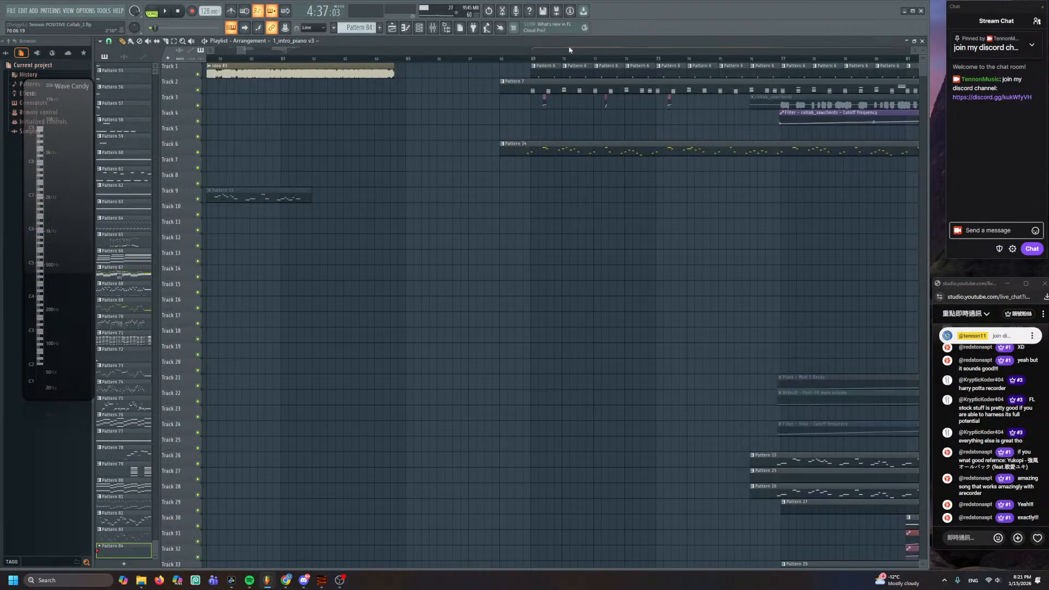
{"action": "left_click", "coordinate": [521, 59]}
{"action": "key", "text": "space"}
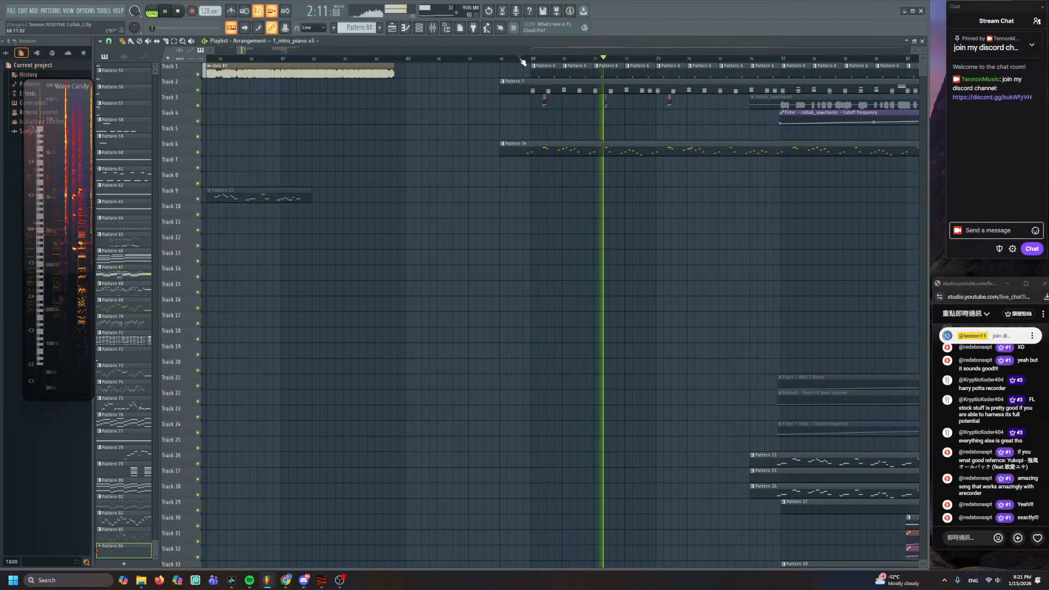
{"action": "scroll", "coordinate": [544, 262], "scroll_direction": "down", "scroll_amount": 3}
{"action": "scroll", "coordinate": [437, 306], "scroll_direction": "right", "scroll_amount": 5}
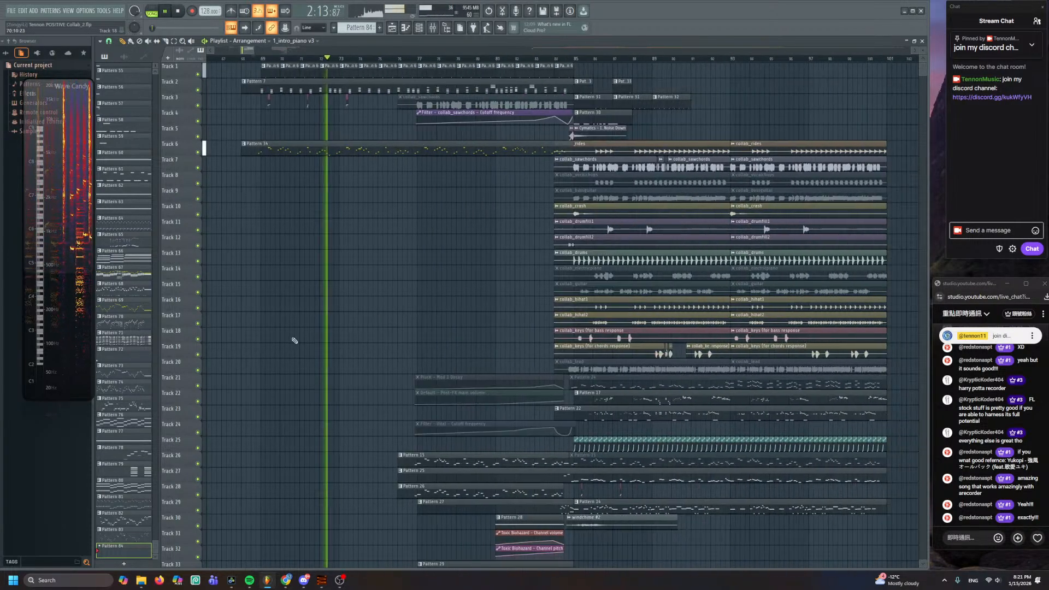
{"action": "scroll", "coordinate": [356, 286], "scroll_direction": "down", "scroll_amount": 1}
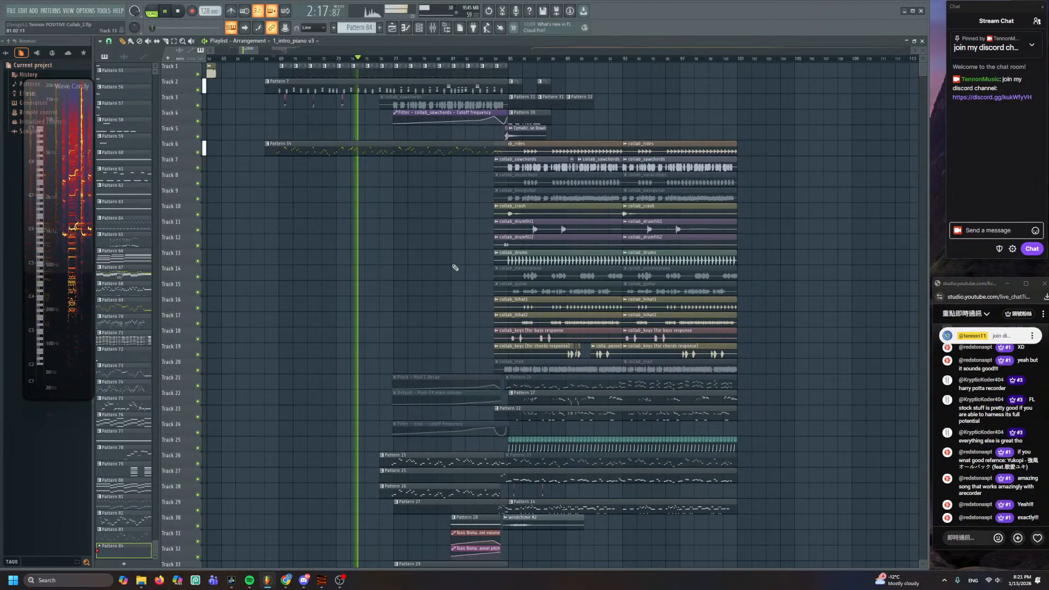
{"action": "key", "text": "space"}
- Play the intro with all tracks from bar 149 and stop playback
{"action": "scroll", "coordinate": [543, 291], "scroll_direction": "right", "scroll_amount": 10}
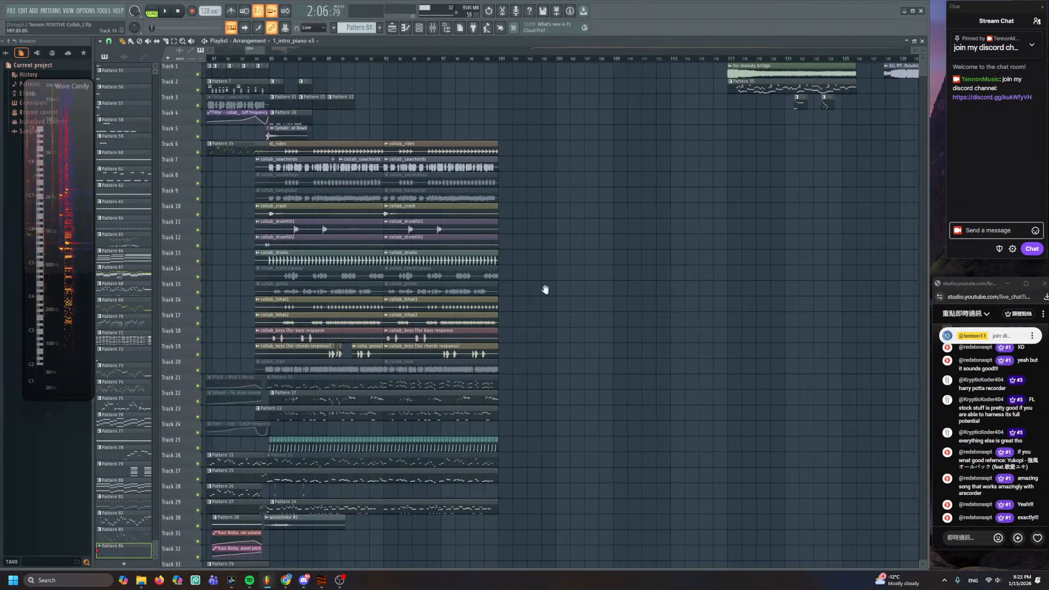
{"action": "scroll", "coordinate": [405, 85], "scroll_direction": "up", "scroll_amount": 2}
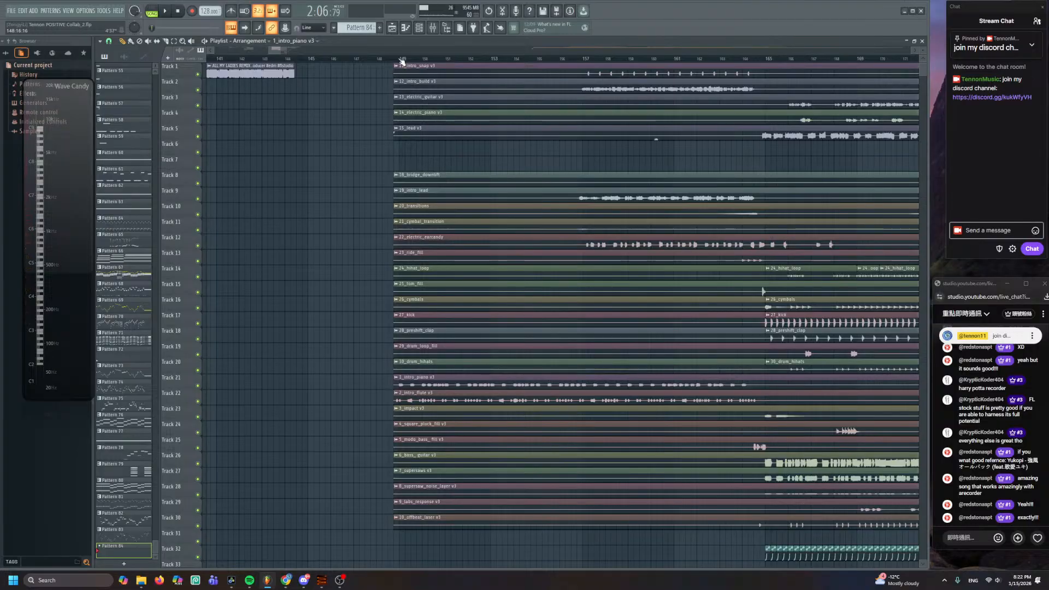
{"action": "key", "text": "space"}
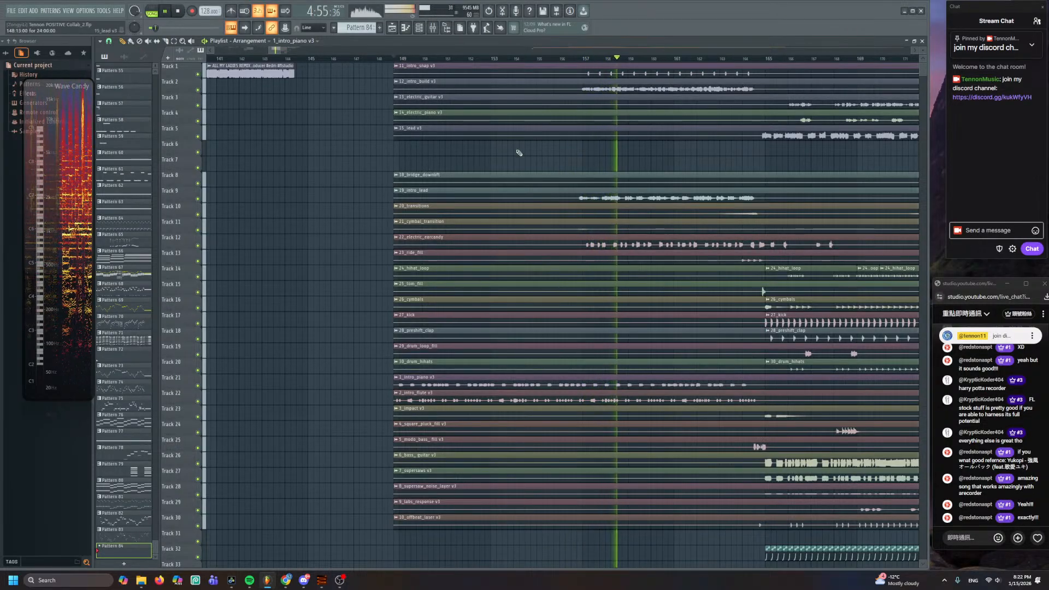
{"action": "key", "text": "space"}
- Examine the bridge patterns and automation below the intro clips, and replay the opening of the intro
{"action": "scroll", "coordinate": [526, 296], "scroll_direction": "right", "scroll_amount": 10}
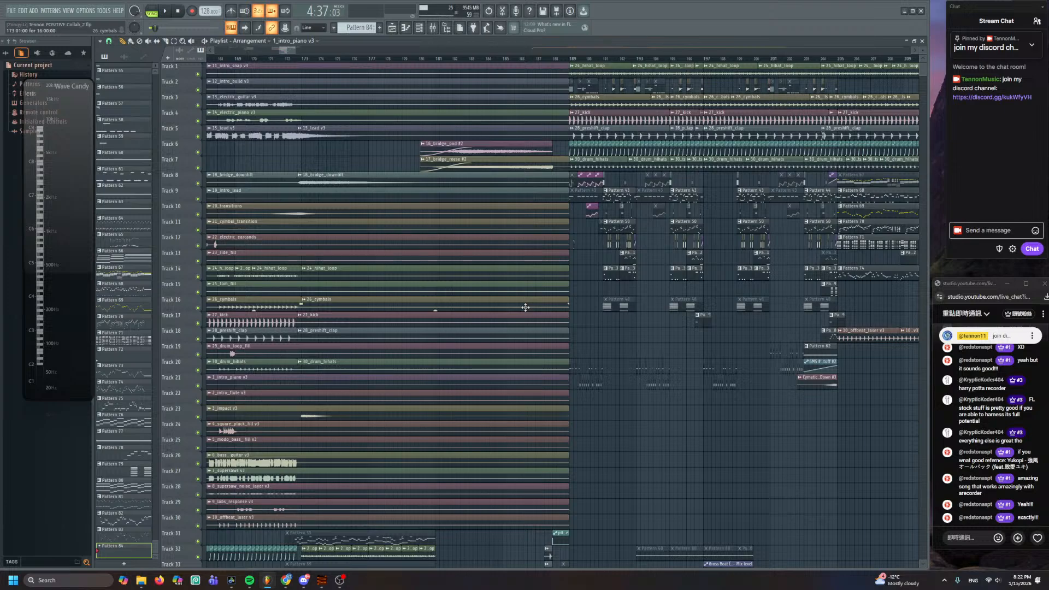
{"action": "scroll", "coordinate": [541, 328], "scroll_direction": "down", "scroll_amount": 10}
{"action": "scroll", "coordinate": [558, 295], "scroll_direction": "left", "scroll_amount": 4}
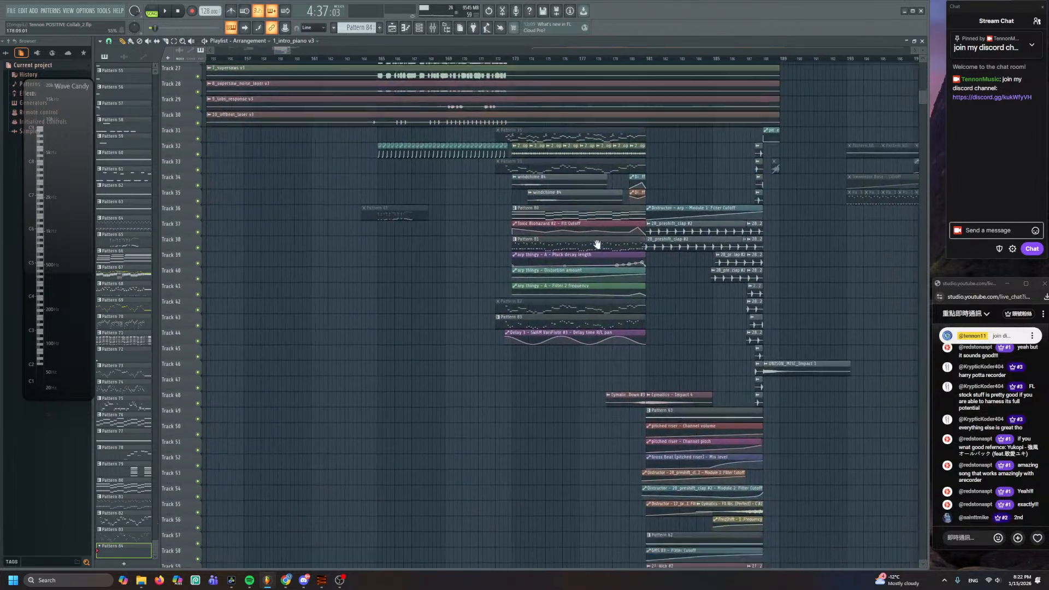
{"action": "scroll", "coordinate": [571, 264], "scroll_direction": "up", "scroll_amount": 8}
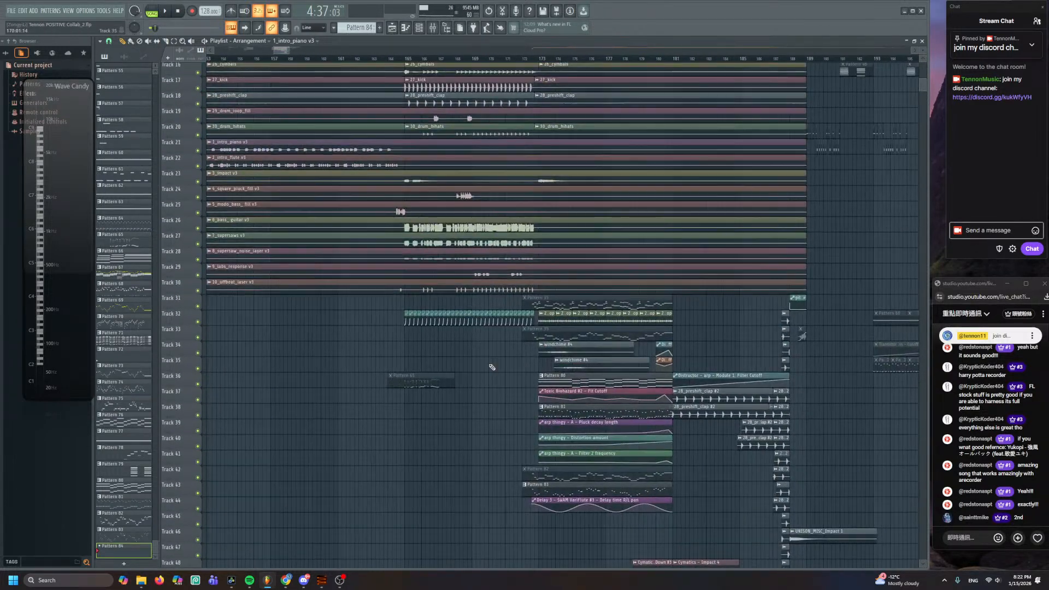
{"action": "scroll", "coordinate": [520, 413], "scroll_direction": "left", "scroll_amount": 2}
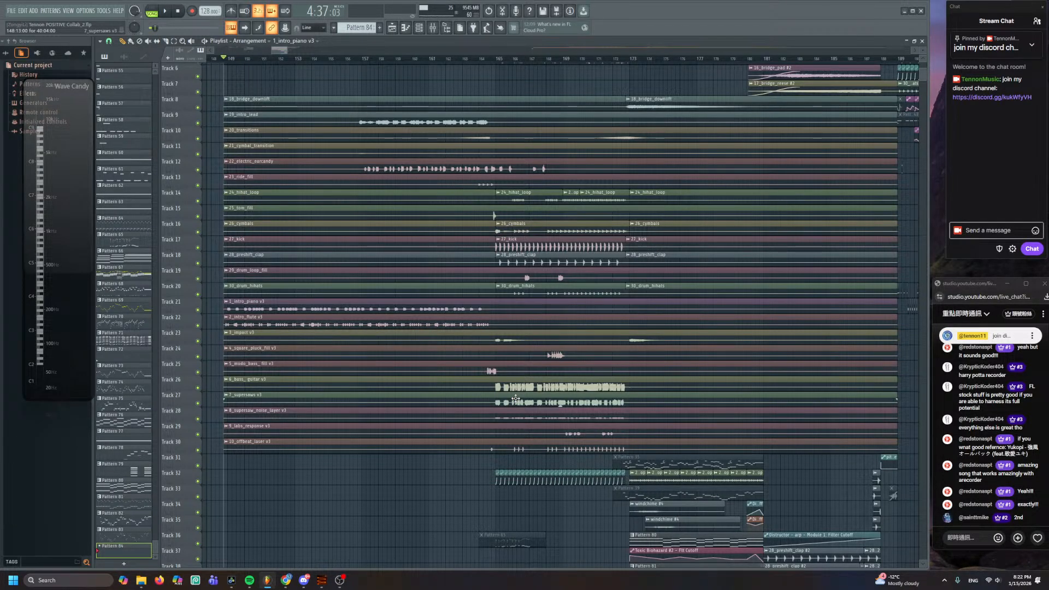
{"action": "scroll", "coordinate": [492, 284], "scroll_direction": "up", "scroll_amount": 2}
{"action": "scroll", "coordinate": [486, 275], "scroll_direction": "left", "scroll_amount": 2}
{"action": "key", "text": "space"}
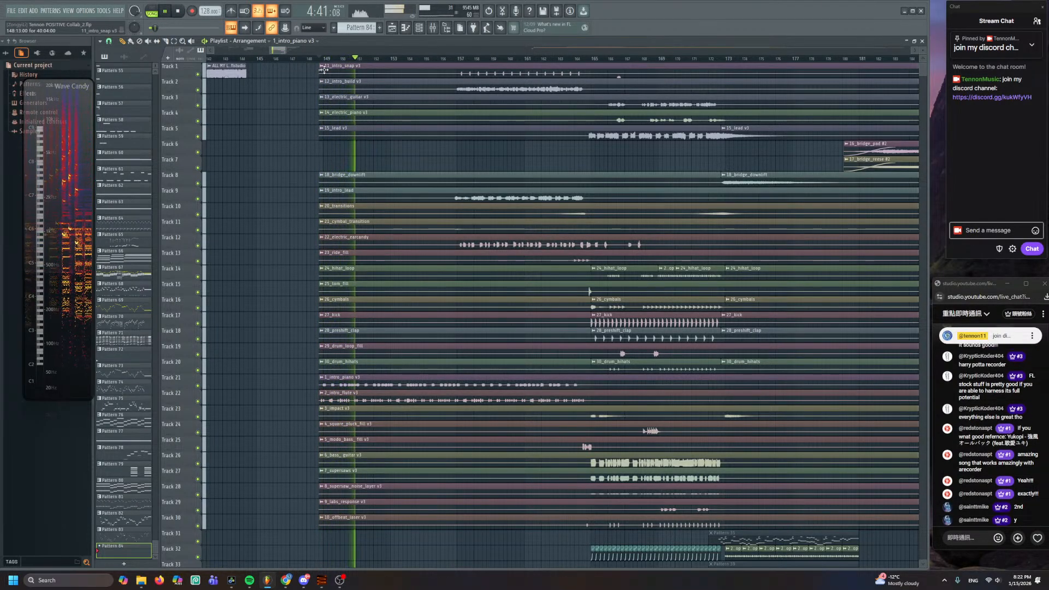
{"action": "key", "text": "space"}
- Inspect the start of the intro piano and flute clips up close, and locate the Pattern 7 clip around bar 68
{"action": "scroll", "coordinate": [459, 195], "scroll_direction": "down", "scroll_amount": 3}
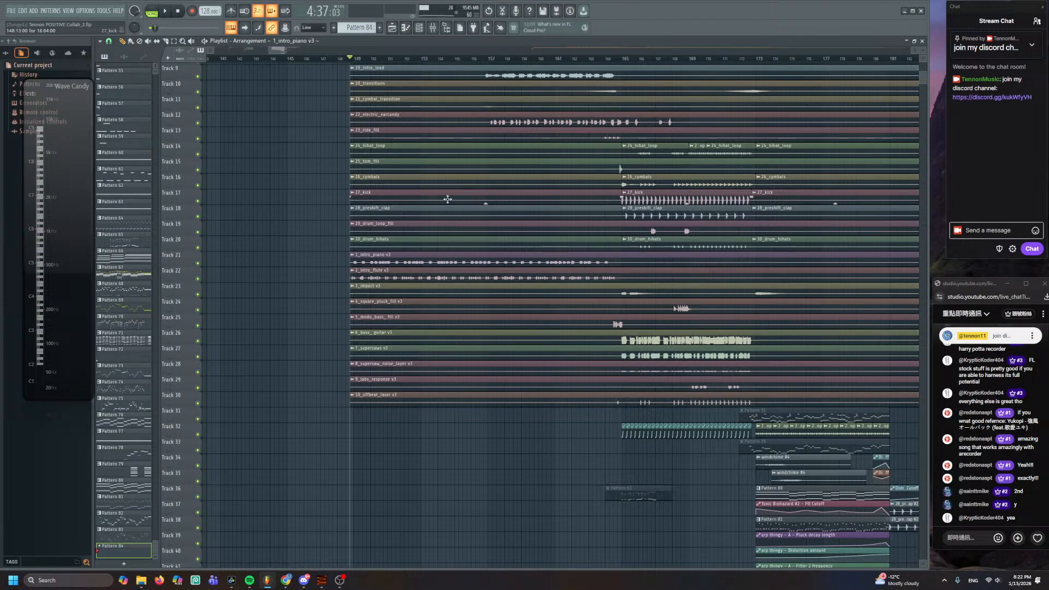
{"action": "scroll", "coordinate": [463, 293], "scroll_direction": "up", "scroll_amount": 3}
{"action": "left_click_drag", "start_coordinate": [408, 326], "coordinate": [546, 198]}
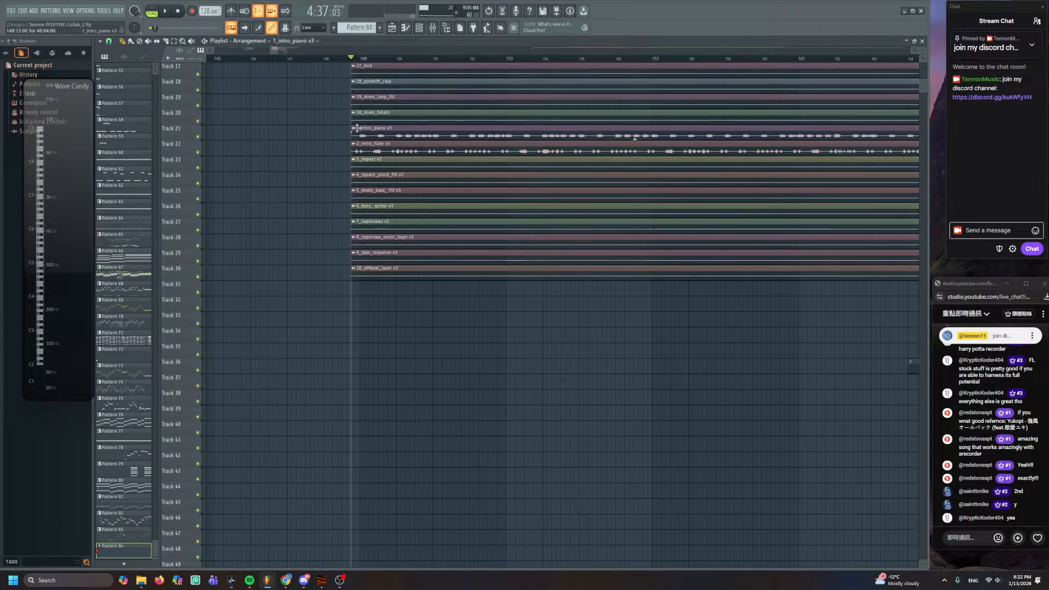
{"action": "key", "text": "space"}
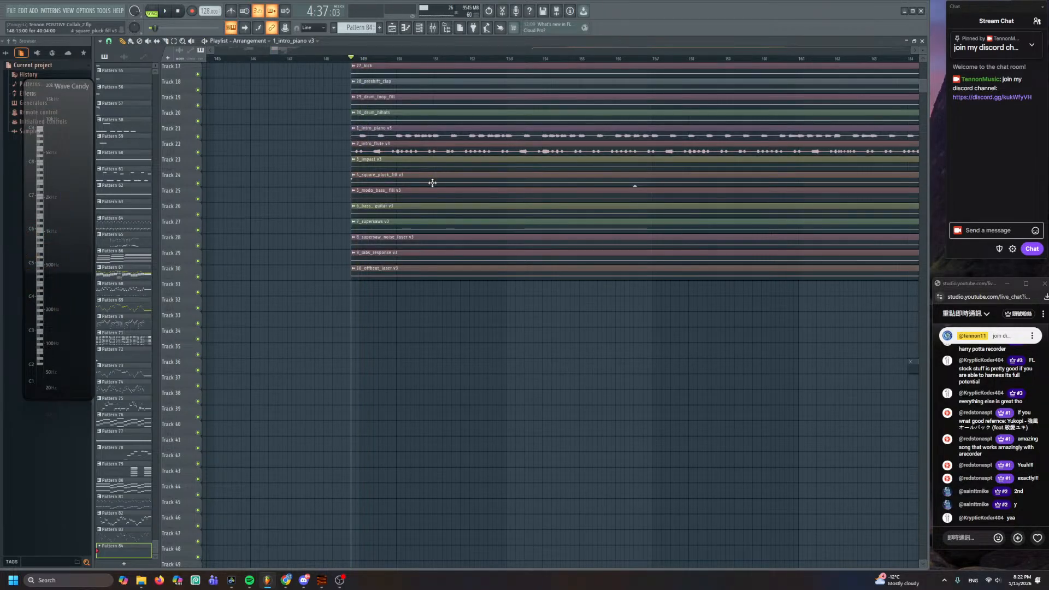
{"action": "left_click", "coordinate": [419, 27]}
{"action": "left_click", "coordinate": [419, 27]}
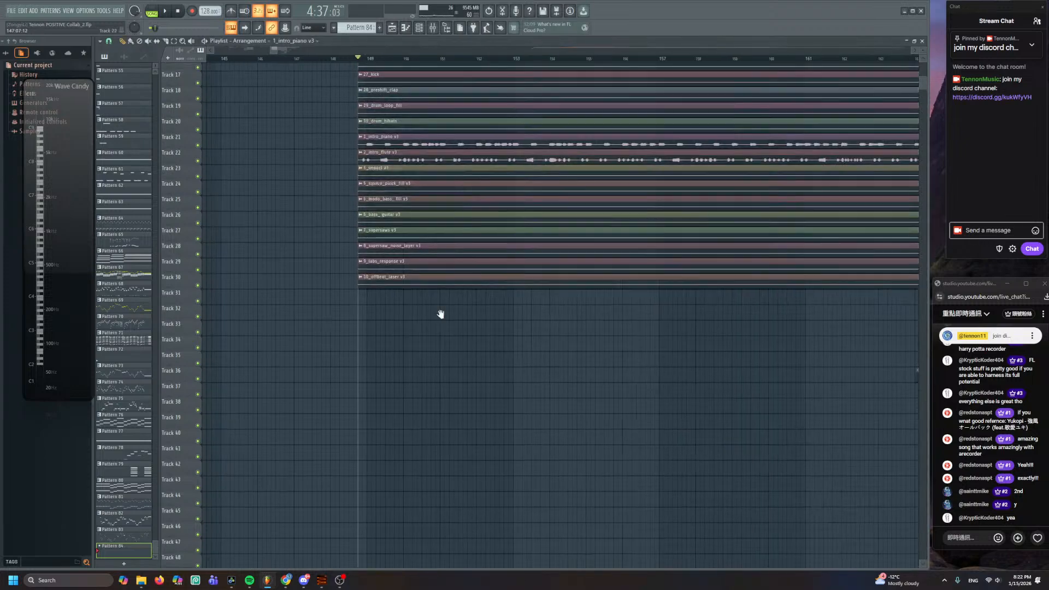
{"action": "left_click_drag", "start_coordinate": [438, 324], "coordinate": [807, 542]}
{"action": "scroll", "coordinate": [547, 438], "scroll_direction": "left", "scroll_amount": 5}
{"action": "scroll", "coordinate": [362, 332], "scroll_direction": "left", "scroll_amount": 10}
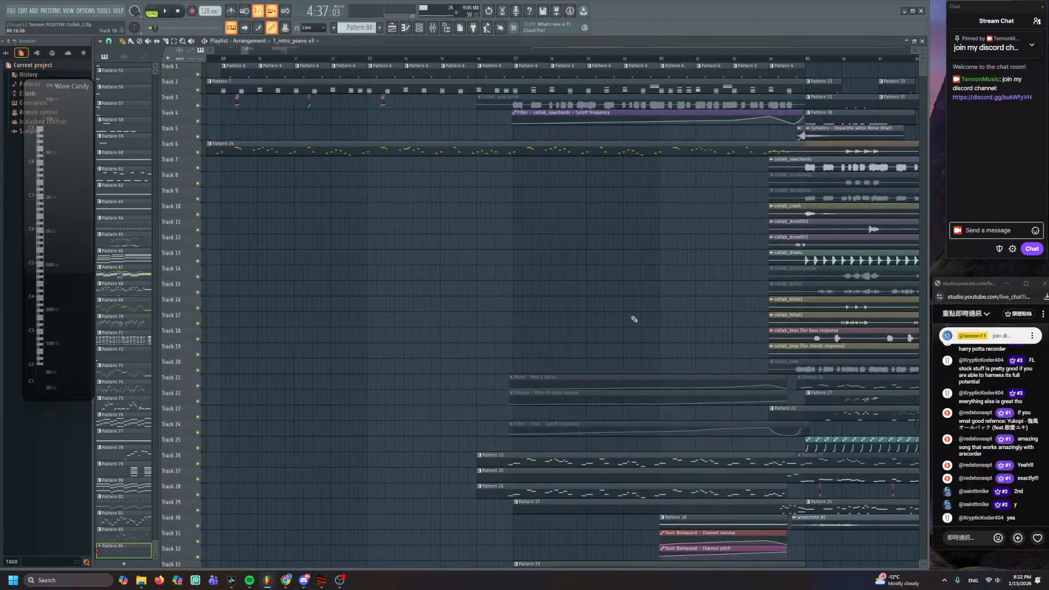
{"action": "left_click", "coordinate": [550, 80]}
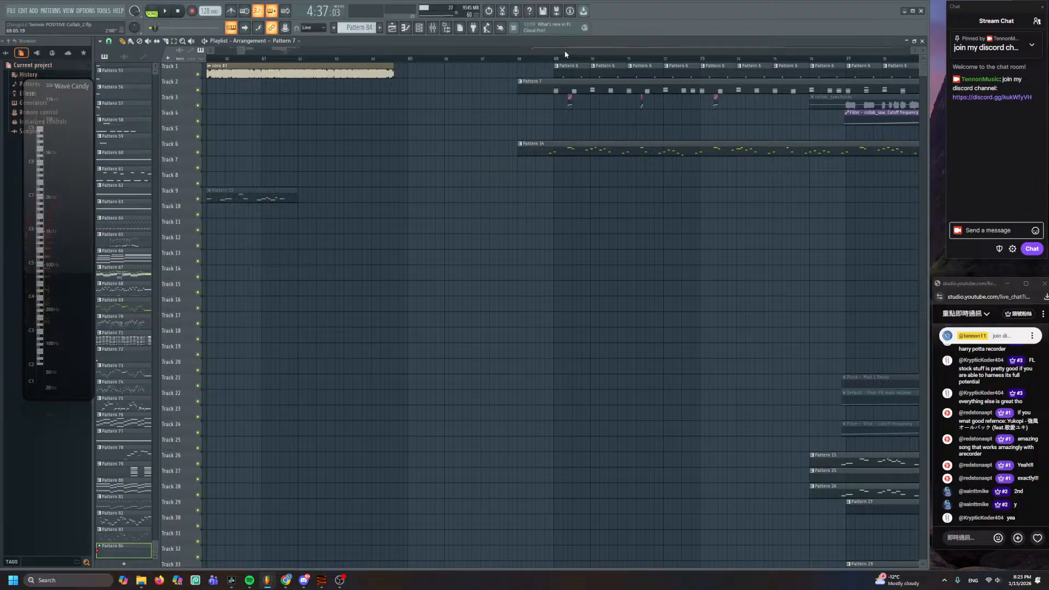
- Audition the start of the 1_intro_piano v3 clip on its own and return to the Pattern 7 clip
{"action": "scroll", "coordinate": [241, 50], "scroll_direction": "down", "scroll_amount": 1}
{"action": "scroll", "coordinate": [785, 291], "scroll_direction": "right", "scroll_amount": 15}
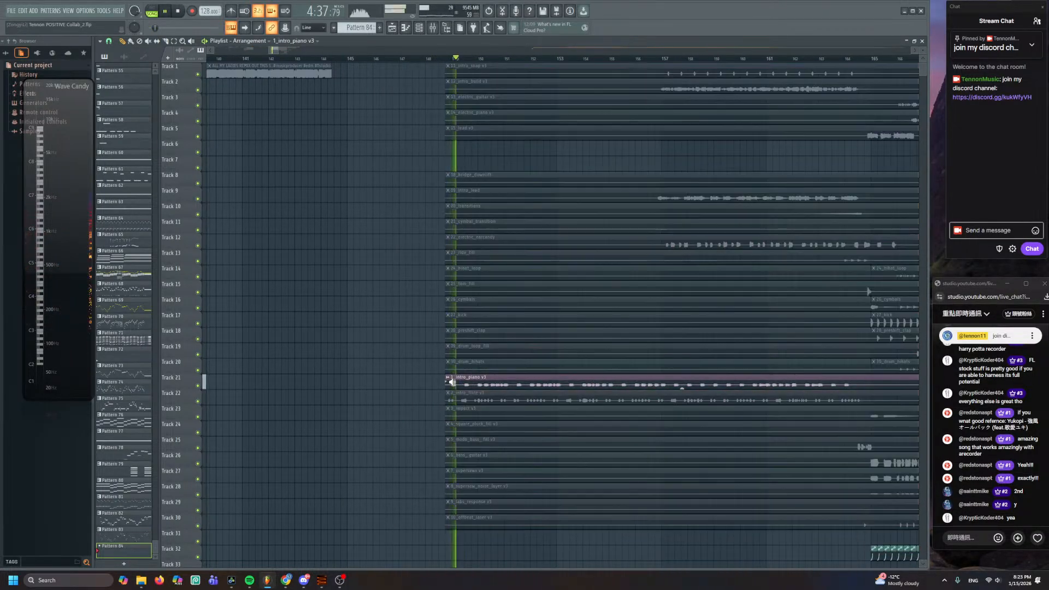
{"action": "scroll", "coordinate": [347, 268], "scroll_direction": "down", "scroll_amount": 2}
{"action": "scroll", "coordinate": [429, 157], "scroll_direction": "left", "scroll_amount": 15}
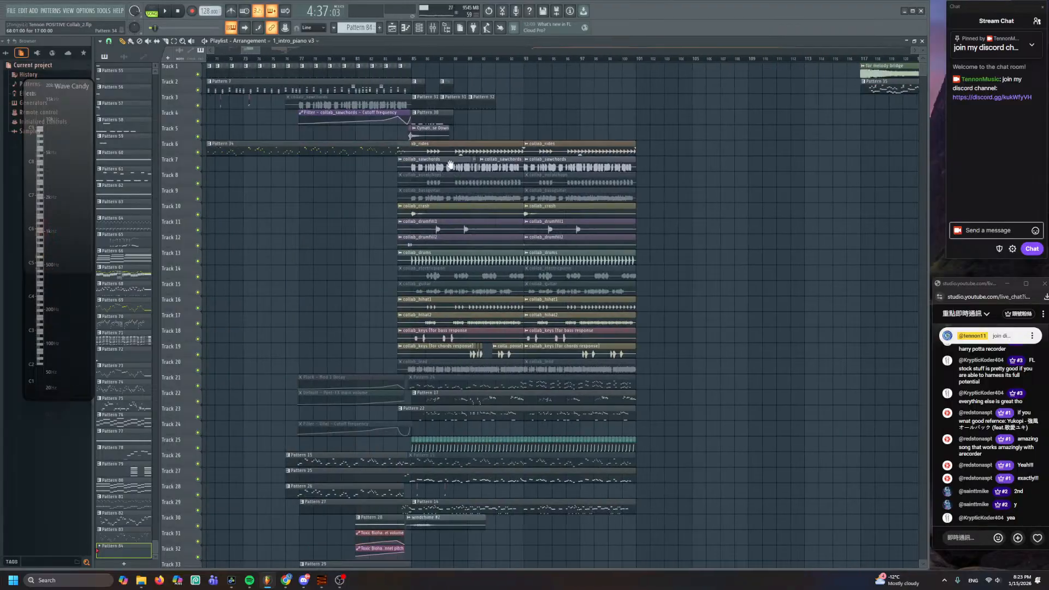
{"action": "scroll", "coordinate": [558, 153], "scroll_direction": "up", "scroll_amount": 3}
{"action": "left_click", "coordinate": [635, 81]}
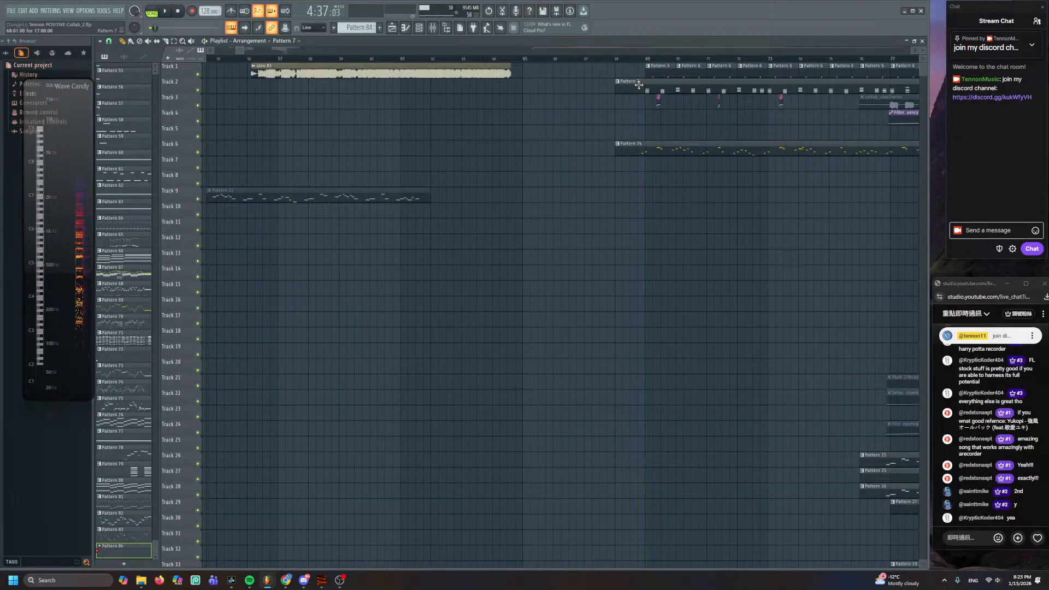
- Select the Pianoteq 9 #2 channel and open Pattern 7's piano chords in the piano roll
{"action": "left_click", "coordinate": [408, 27]}
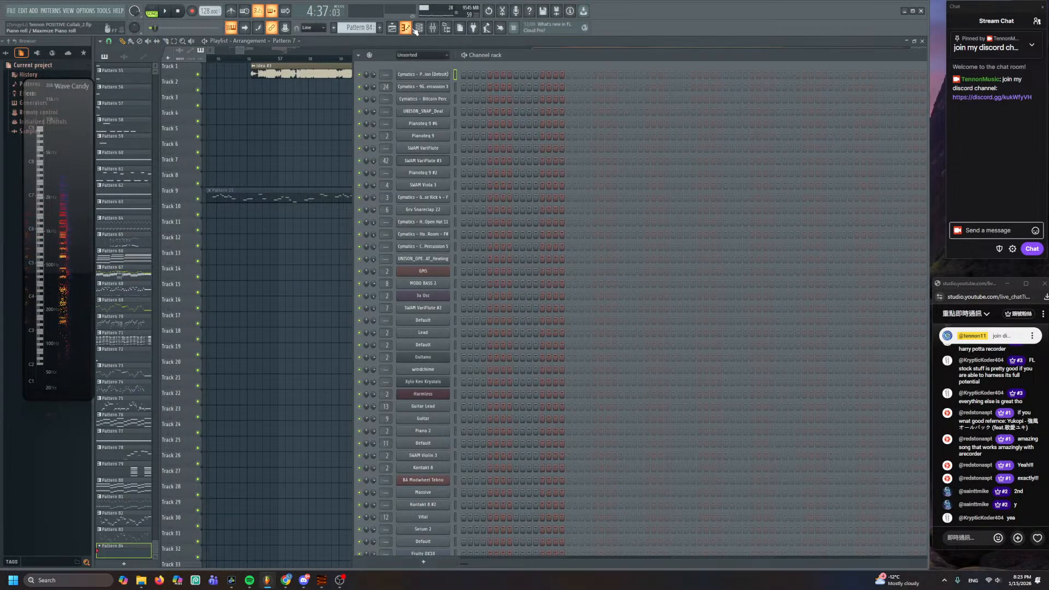
{"action": "left_click", "coordinate": [454, 136]}
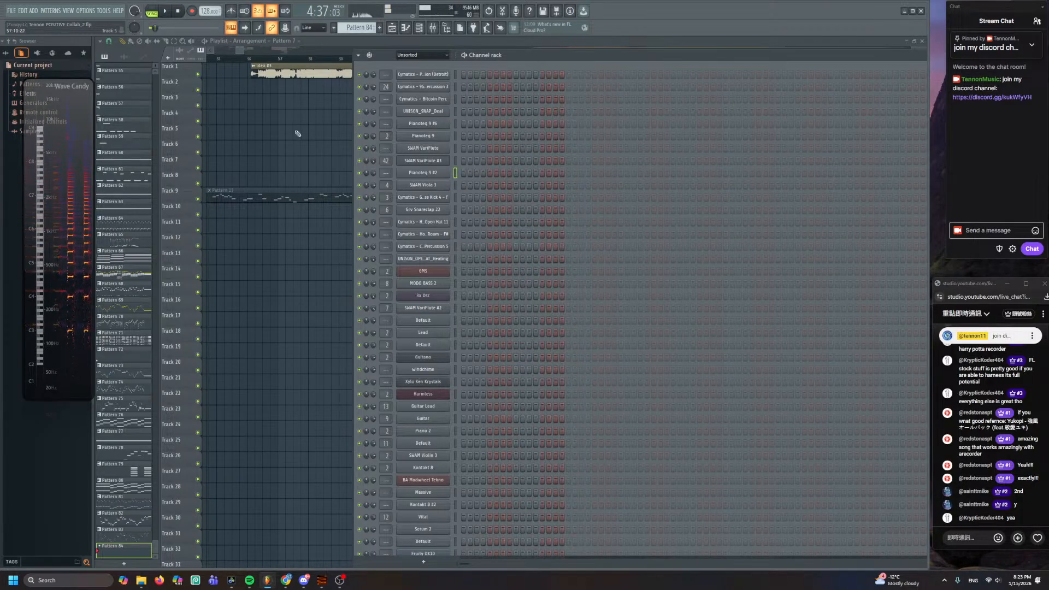
{"action": "key", "text": "F6"}
{"action": "double_click", "coordinate": [636, 85]}
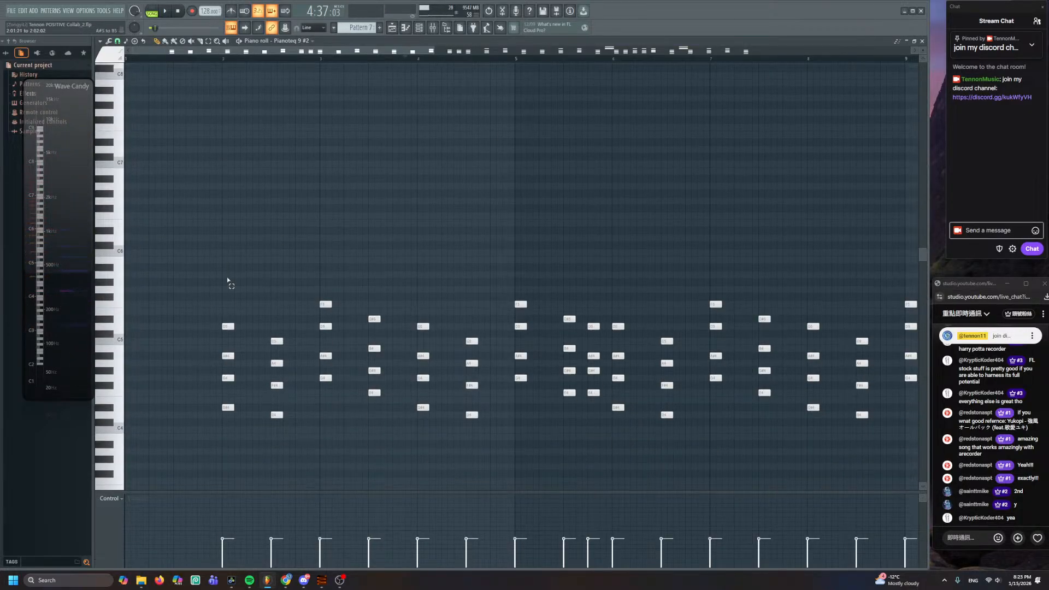
- Return to the playlist with Pattern 84 selected and play the bridge from around bar 172
{"action": "left_click", "coordinate": [393, 28]}
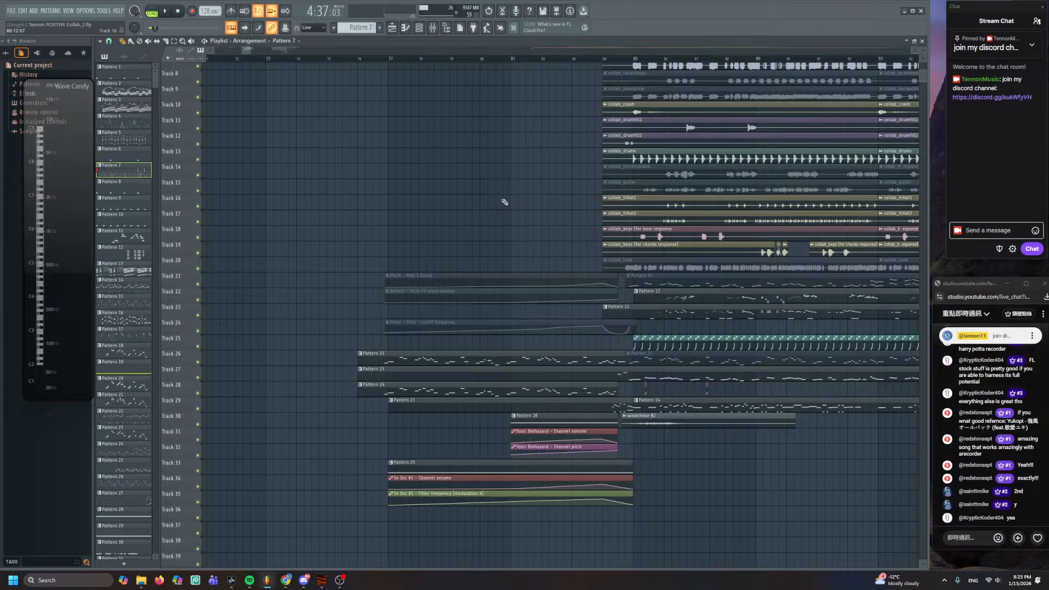
{"action": "left_click_drag", "start_coordinate": [624, 354], "coordinate": [547, 295]}
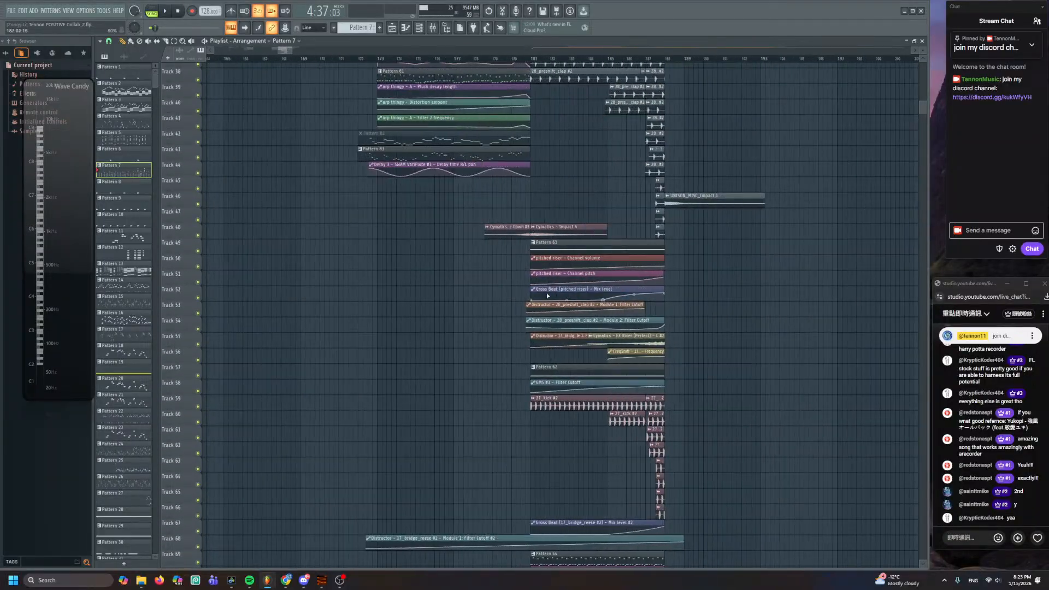
{"action": "left_click_drag", "start_coordinate": [370, 60], "coordinate": [417, 258]}
{"action": "key", "text": "space"}
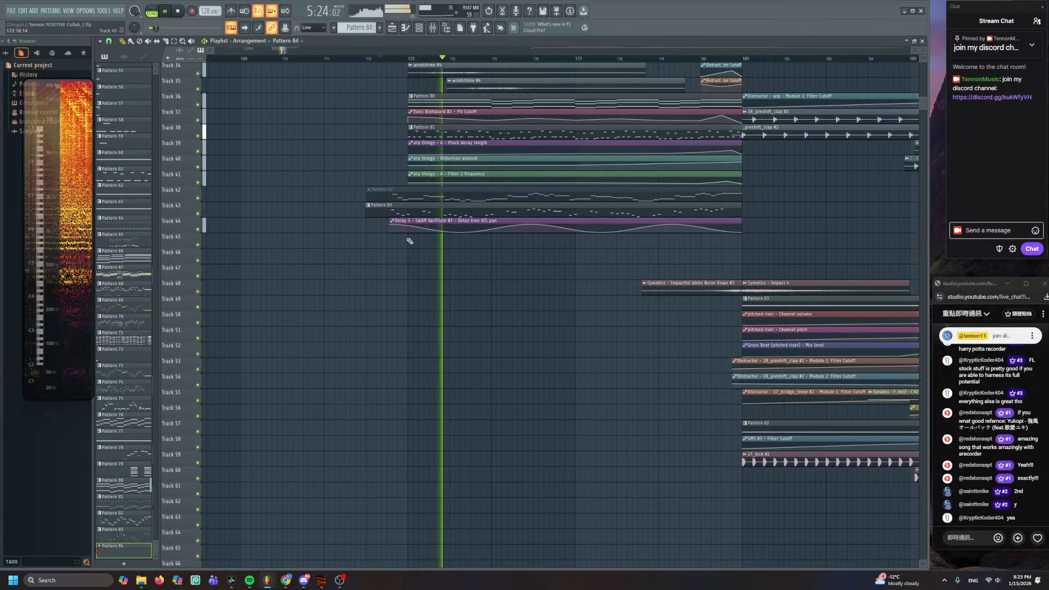
- Paste the copied four-note chord into Pattern 84 on Pianoteq 9 #2 and stop playback
{"action": "key", "text": "F7"}
{"action": "left_click_drag", "start_coordinate": [422, 248], "coordinate": [427, 283]}
{"action": "key", "text": "ctrl+v"}
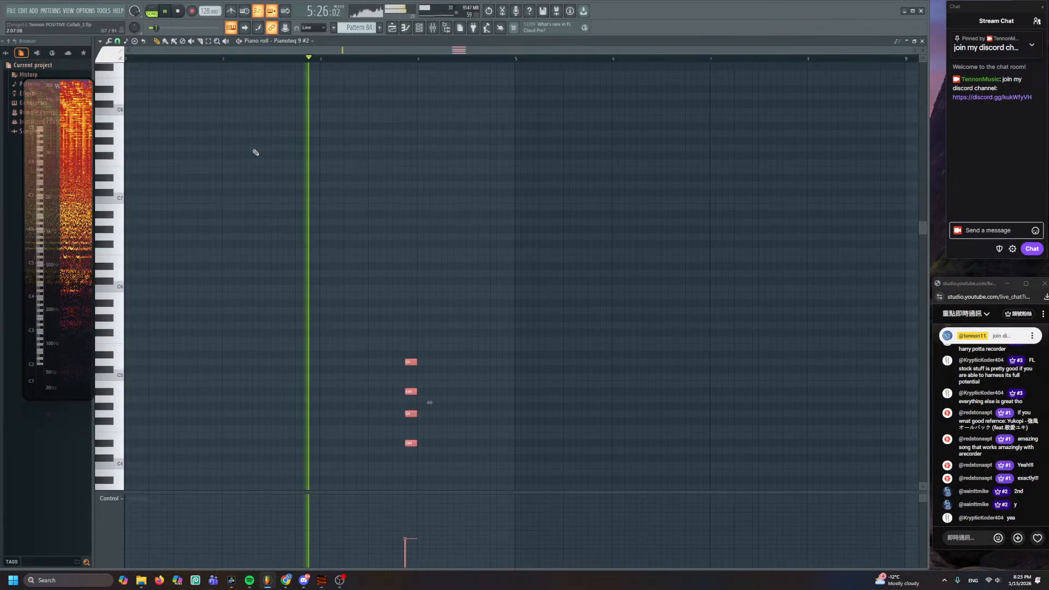
{"action": "key", "text": "space"}
- Move the pasted piano chord into the first bar of Pattern 84 and play the pattern to check it
{"action": "left_click_drag", "start_coordinate": [385, 234], "coordinate": [399, 199]}
{"action": "scroll", "coordinate": [398, 199], "scroll_direction": "up", "scroll_amount": 2}
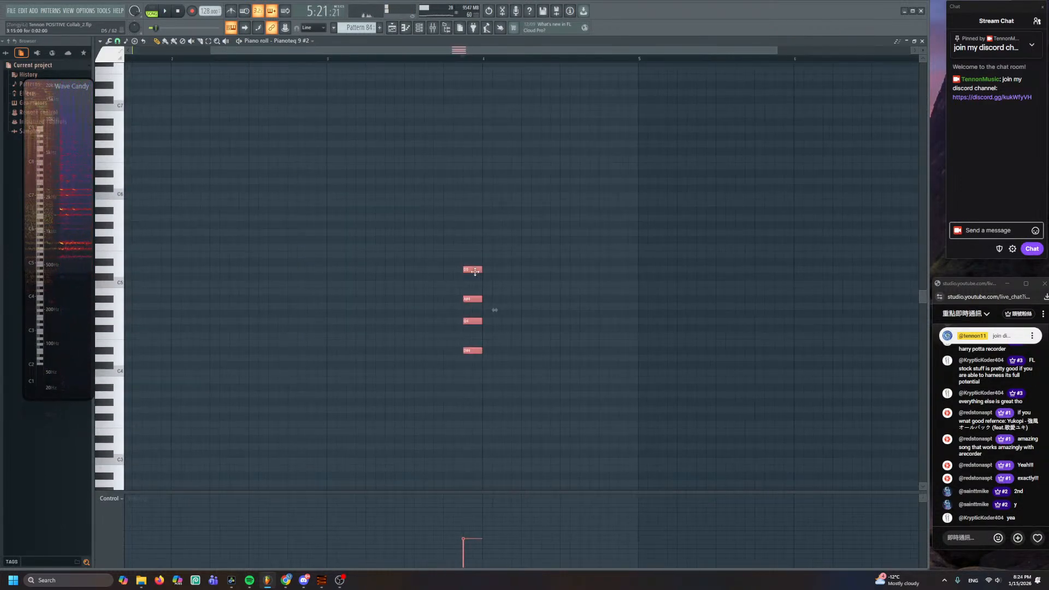
{"action": "left_click_drag", "start_coordinate": [475, 270], "coordinate": [105, 269]}
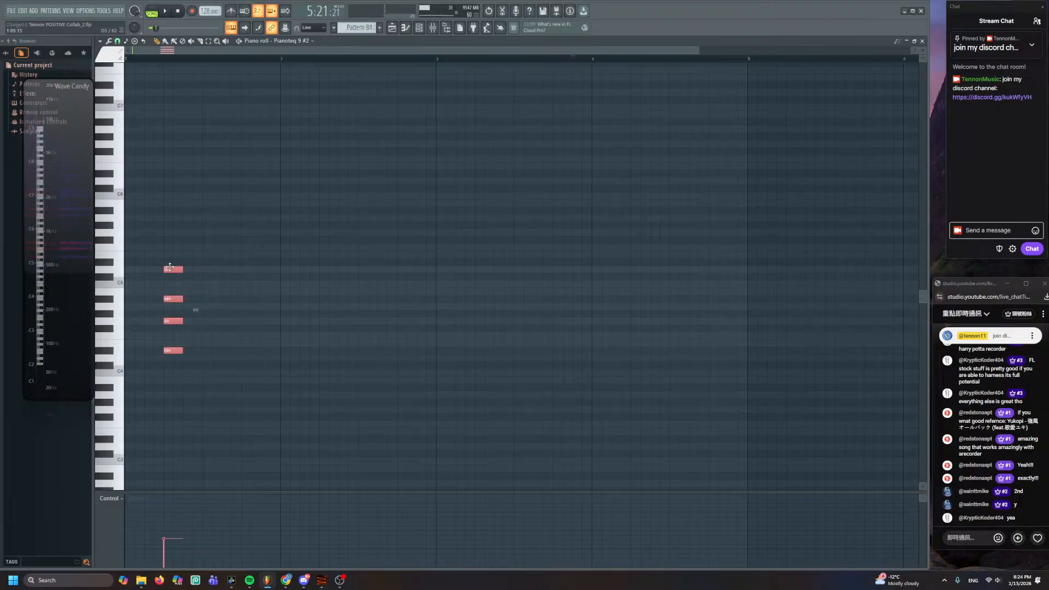
{"action": "scroll", "coordinate": [243, 230], "scroll_direction": "up", "scroll_amount": 2}
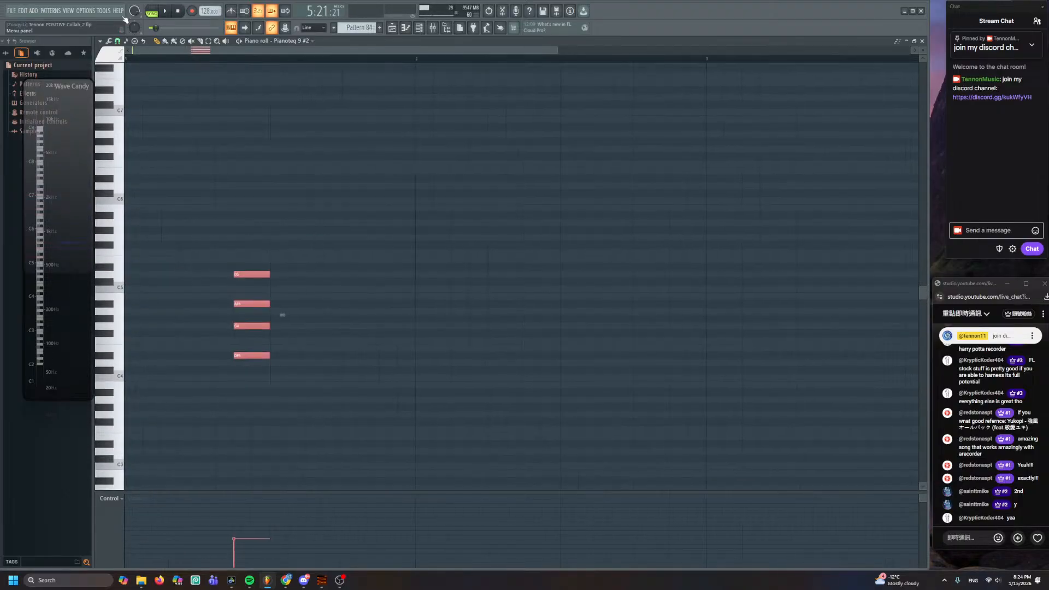
{"action": "key", "text": "space"}
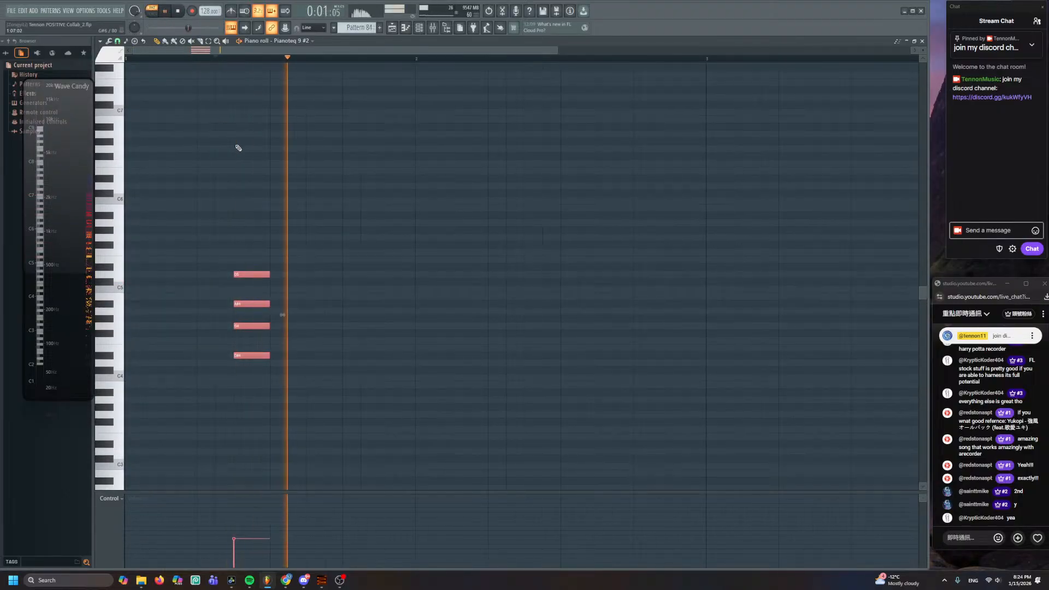
{"action": "key", "text": "space"}
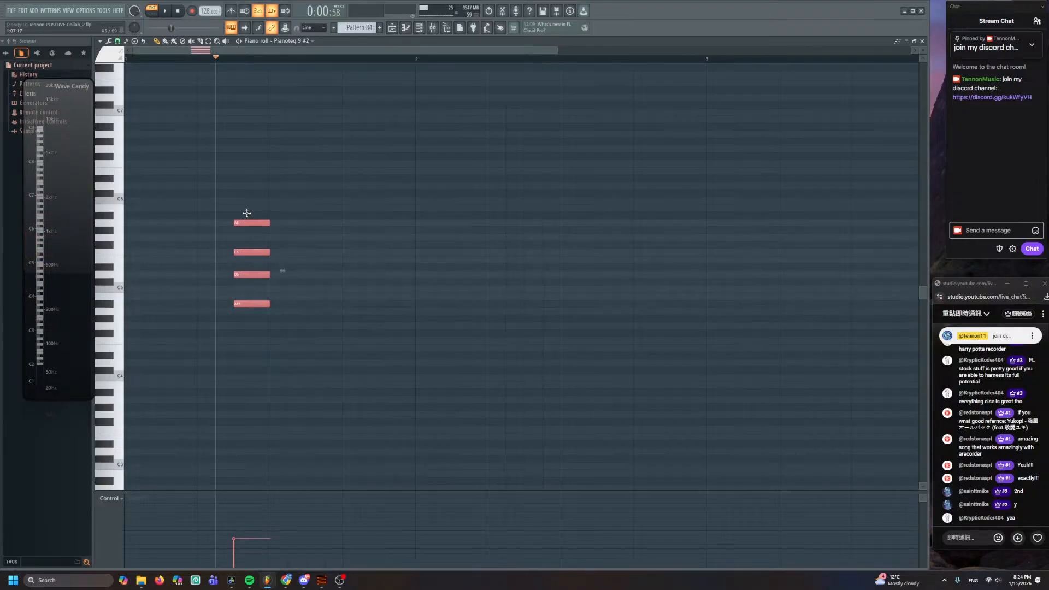
- Move the four-note Pianoteq chord half a beat earlier and audition it
{"action": "key", "text": "space"}
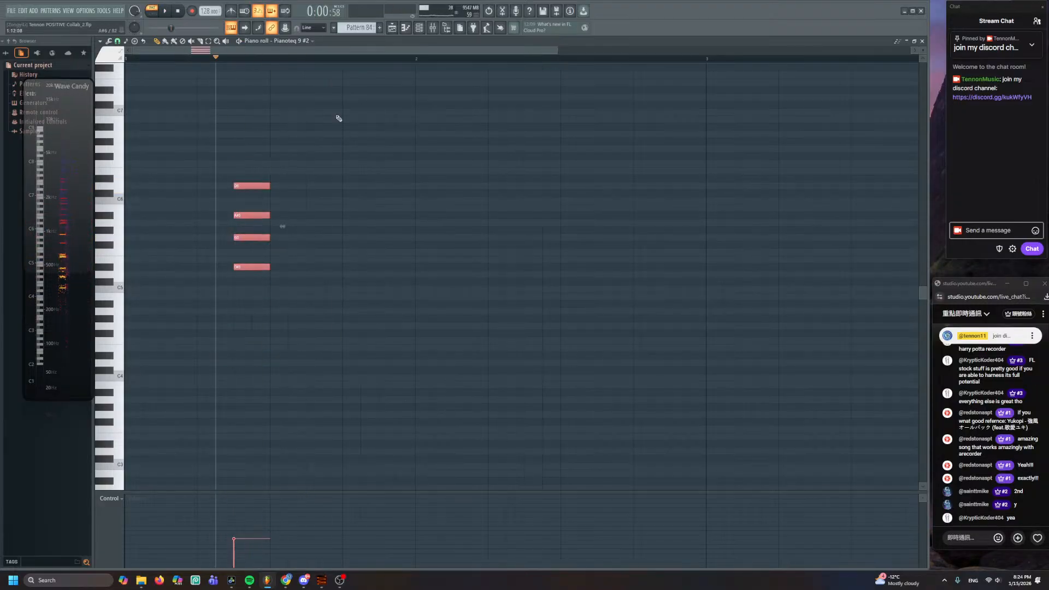
{"action": "mouse_move", "coordinate": [246, 187]}
{"action": "left_mouse_down"}
{"action": "mouse_move", "coordinate": [174, 189]}
{"action": "mouse_move", "coordinate": [210, 190]}
{"action": "left_mouse_up"}
{"action": "key", "text": "space"}
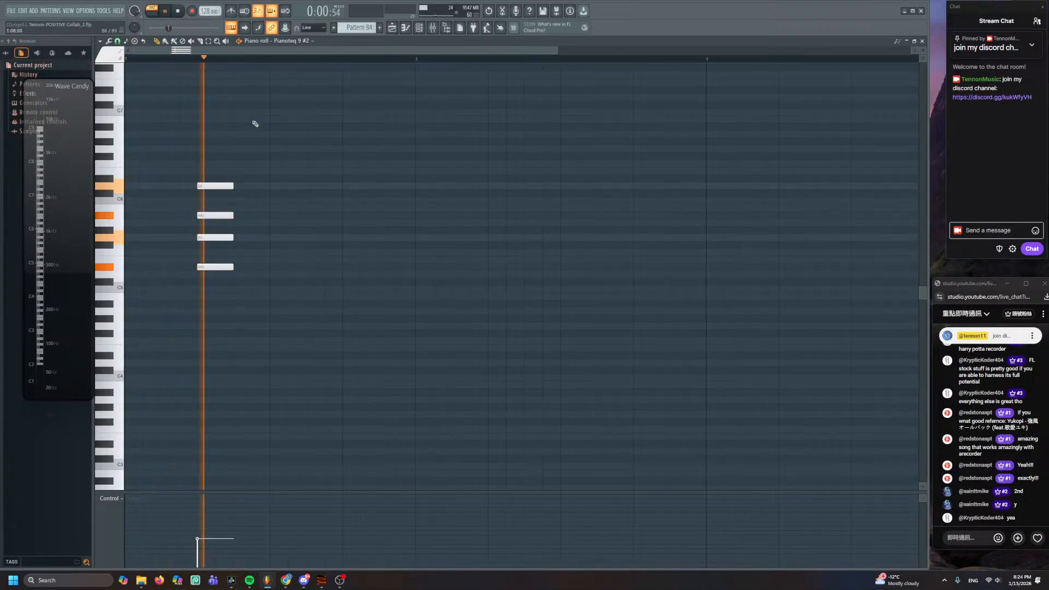
{"action": "key", "text": "space"}
- Reopen Pattern 84 from the playlist and revoice its chord, replacing the lowest note with a new one on top
{"action": "left_click", "coordinate": [391, 27]}
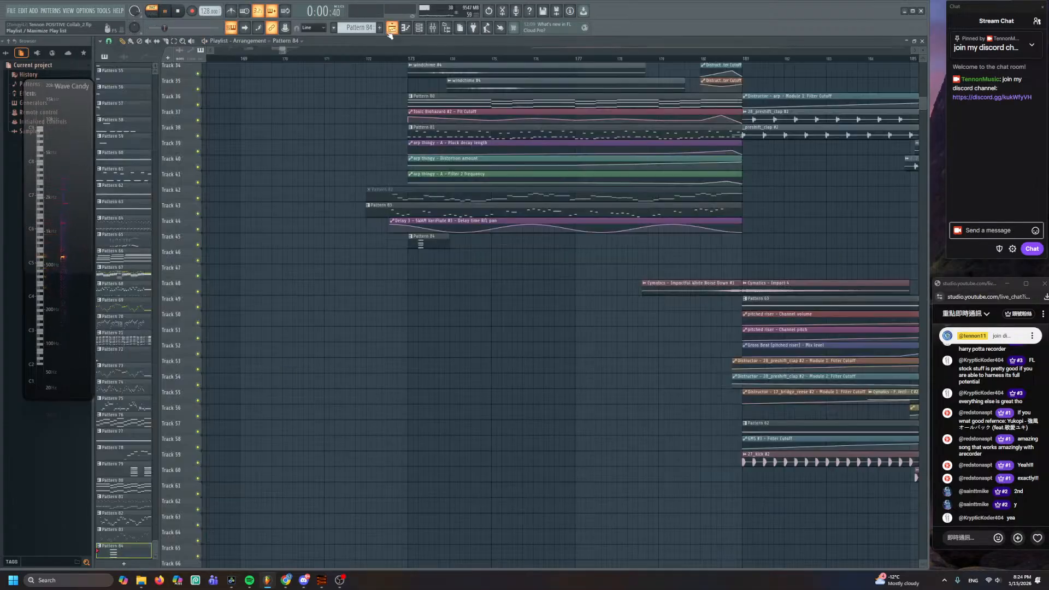
{"action": "double_click", "coordinate": [424, 245]}
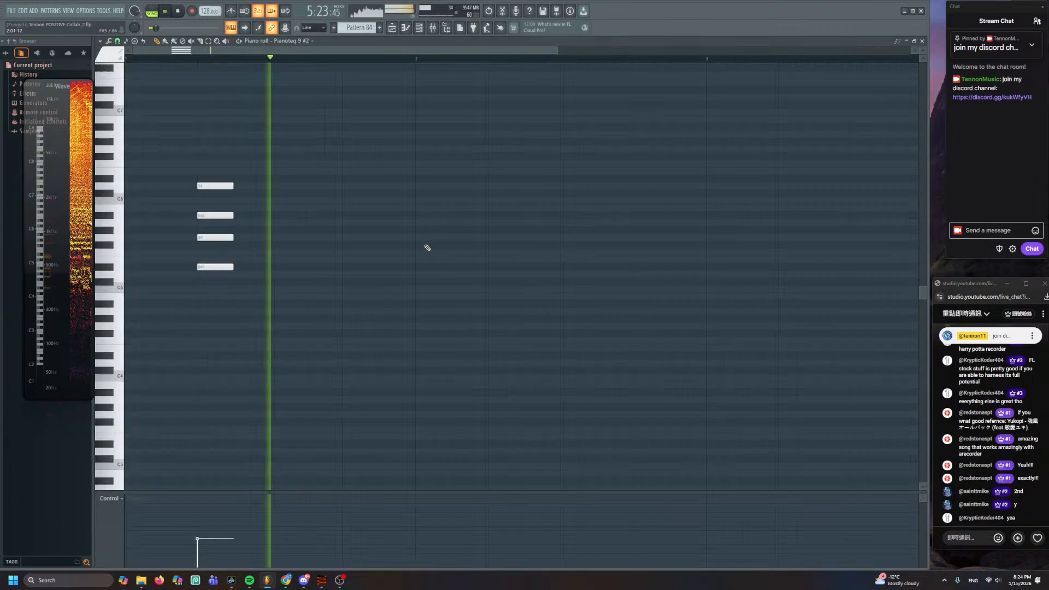
{"action": "key", "text": "Delete"}
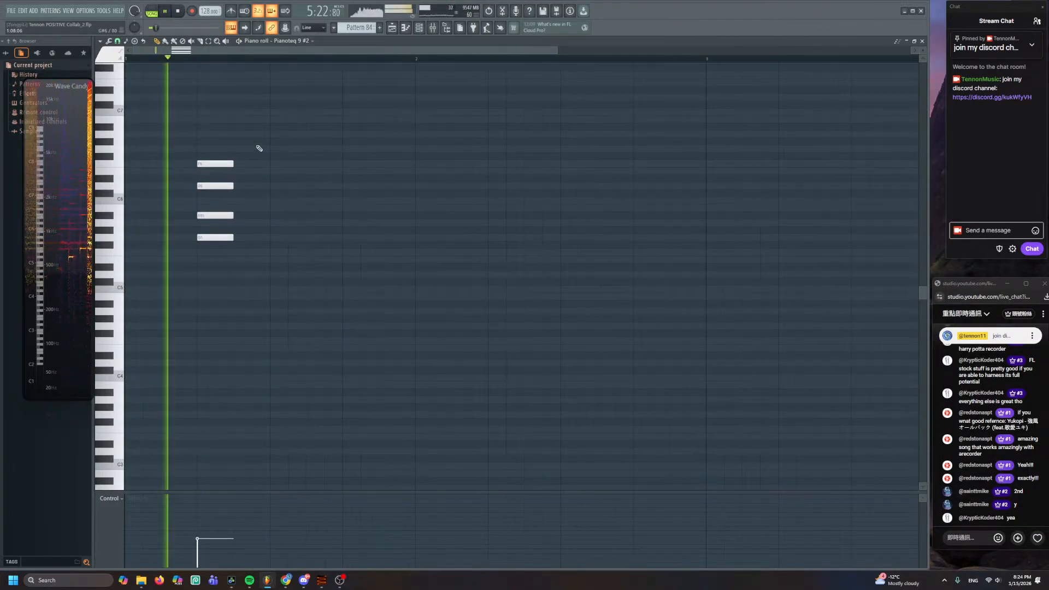
- Shorten the chord to one step and copy it two beats later, with slightly lower velocity on the copy
{"action": "key", "text": "ctrl+a"}
{"action": "left_click_drag", "start_coordinate": [215, 183], "coordinate": [360, 187]}
{"action": "key", "text": "ctrl+a"}
{"action": "key", "text": "ctrl+d"}
{"action": "mouse_move", "coordinate": [192, 520]}
{"action": "left_mouse_down"}
{"action": "mouse_move", "coordinate": [328, 522]}
{"action": "mouse_move", "coordinate": [241, 519]}
{"action": "mouse_move", "coordinate": [343, 536]}
{"action": "left_mouse_up"}
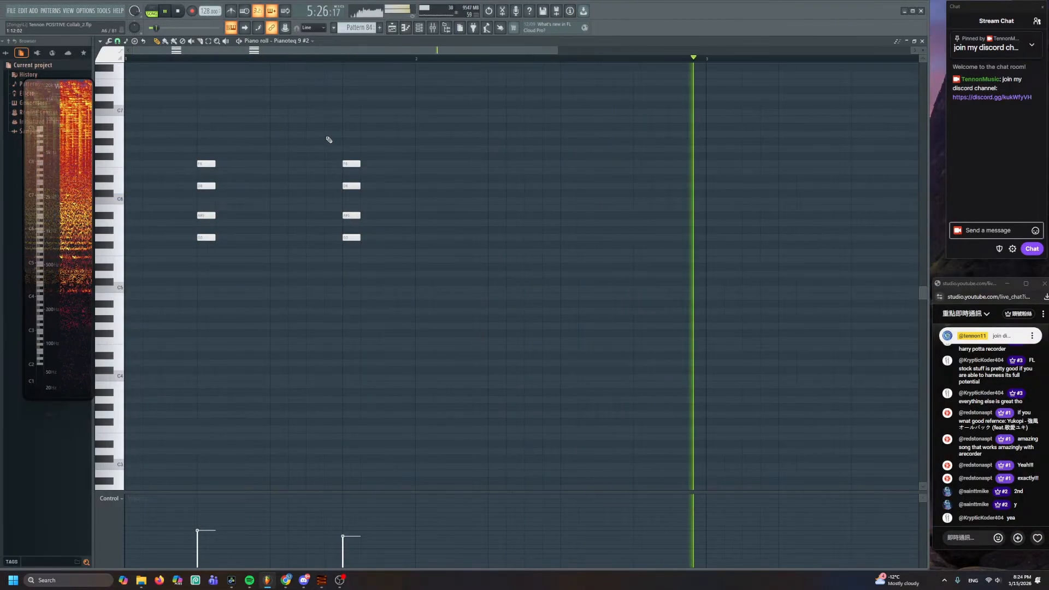
- Transpose both chords down one octave
{"action": "key", "text": "space"}
{"action": "key", "text": "Page_Down"}
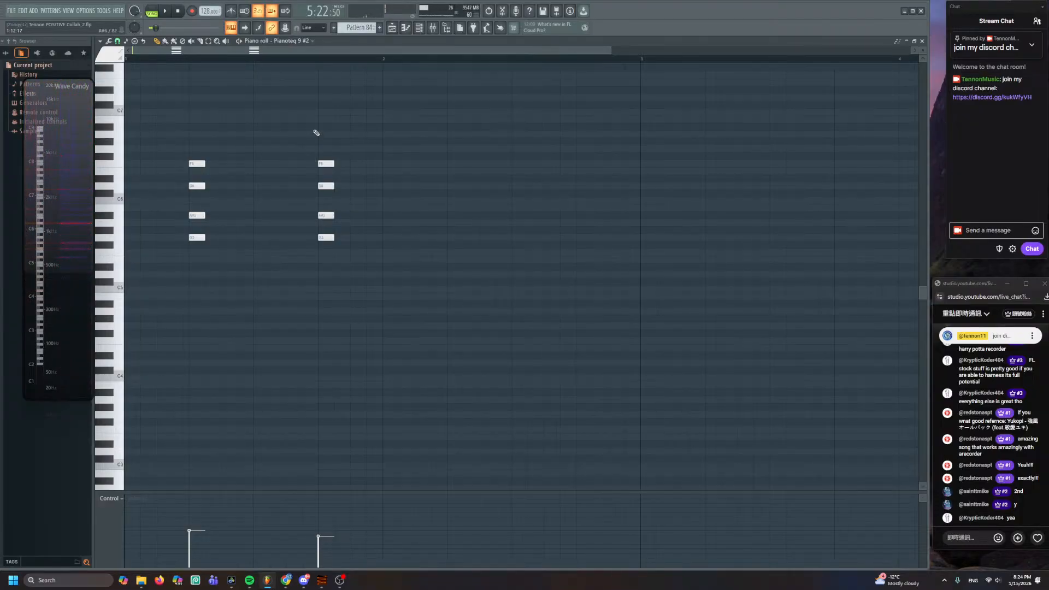
{"action": "key", "text": "space"}
{"action": "left_click_drag", "start_coordinate": [400, 109], "coordinate": [185, 281]}
{"action": "key", "text": "ctrl+Down"}
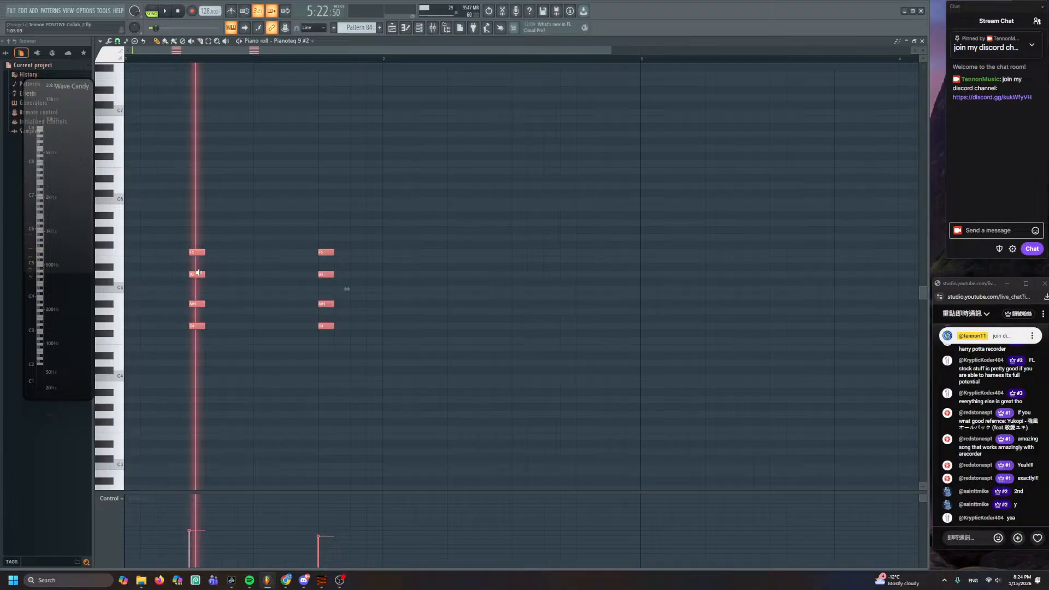
{"action": "left_click", "coordinate": [347, 289]}
- Audition the lowered chords in the song and add a wider four-note chord at the start of bar 3
{"action": "key", "text": "space"}
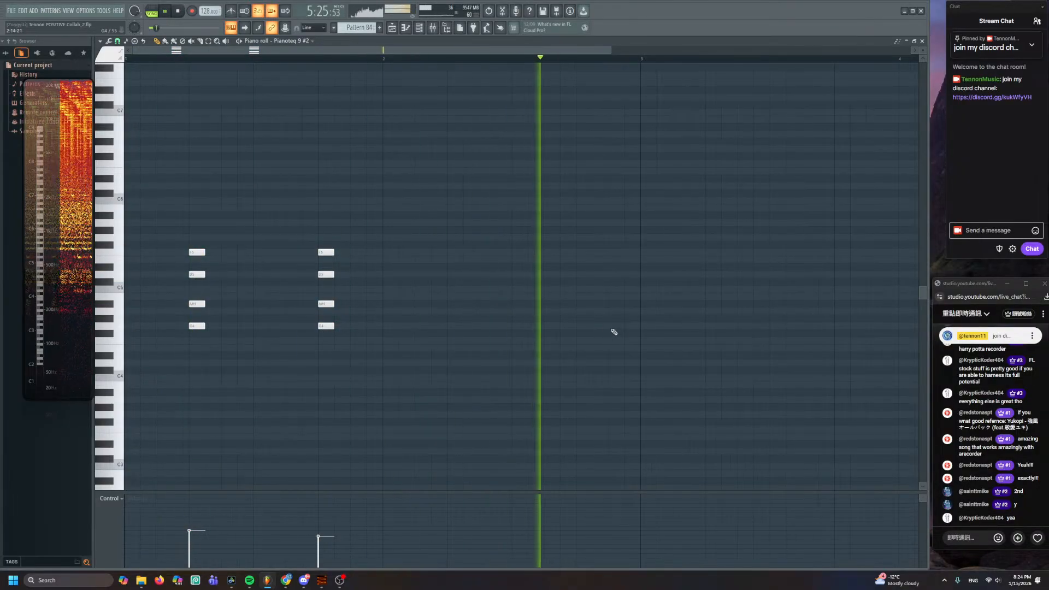
{"action": "key", "text": "space"}
{"action": "left_click", "coordinate": [649, 357]}
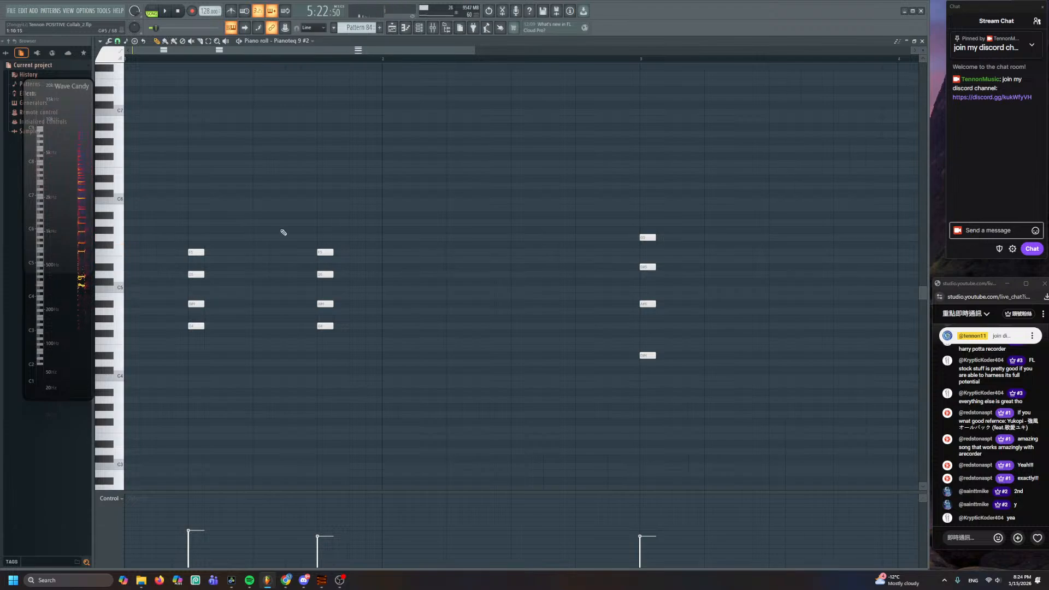
- Try the lowest hammer hardness in Pianoteq, then return it to 0 and go back to the chord notes
{"action": "left_click", "coordinate": [418, 28]}
{"action": "left_click", "coordinate": [430, 174]}
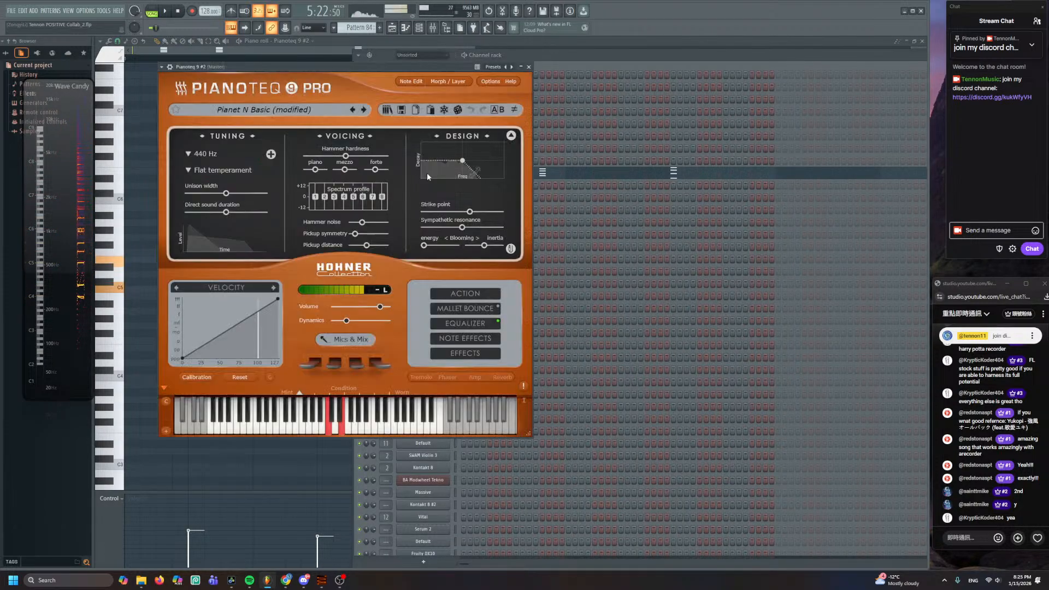
{"action": "left_click_drag", "start_coordinate": [356, 153], "coordinate": [280, 169]}
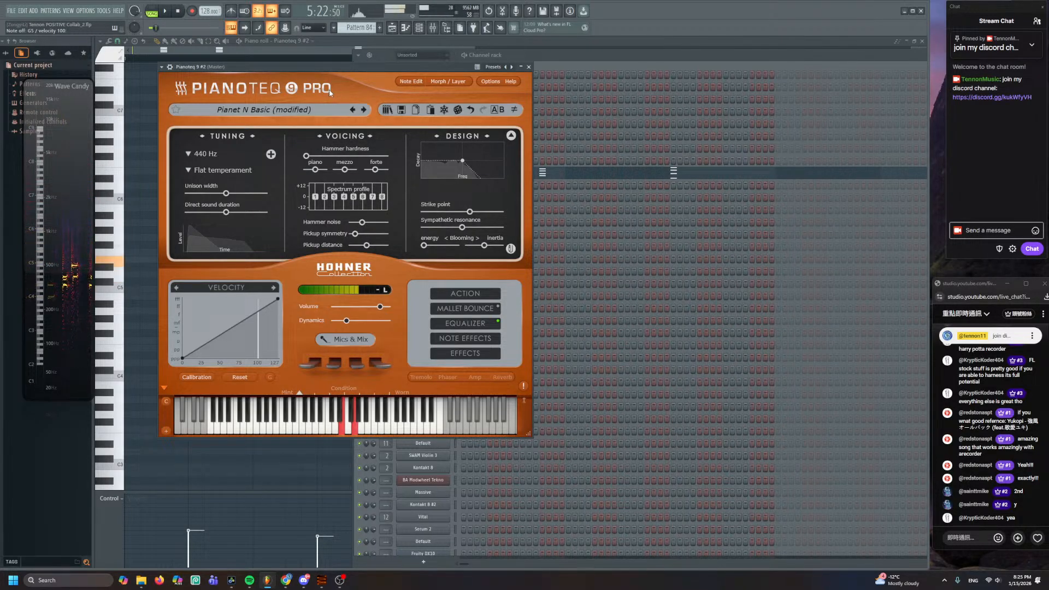
{"action": "left_click_drag", "start_coordinate": [314, 159], "coordinate": [388, 163]}
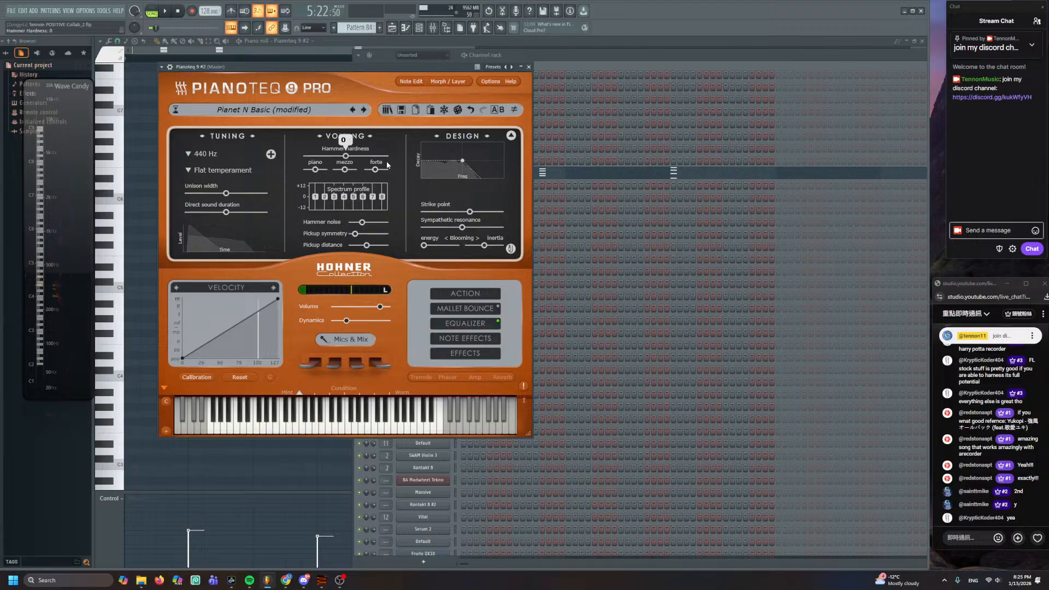
{"action": "key", "text": "F7"}
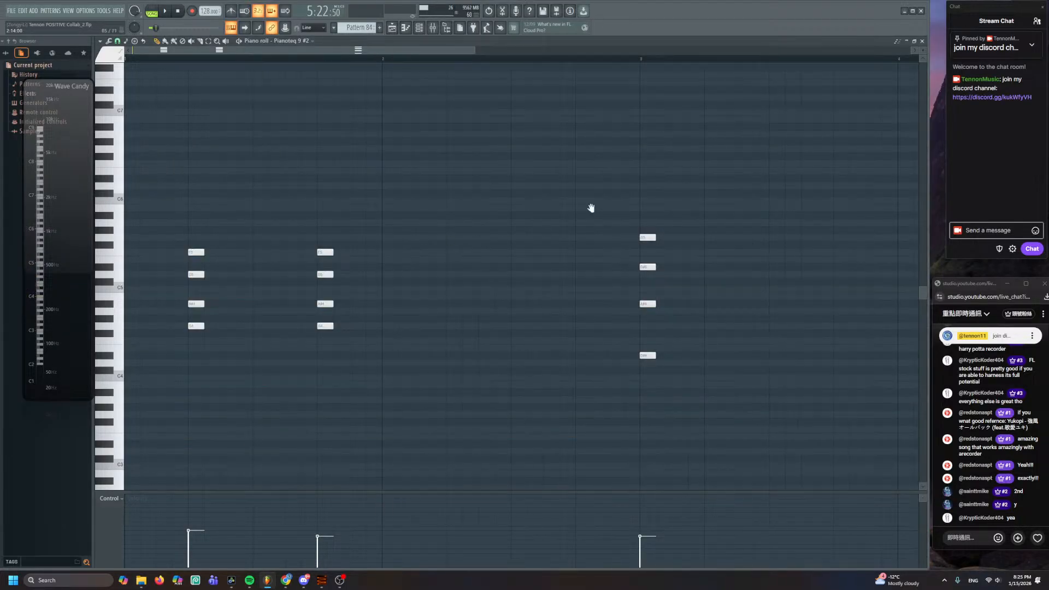
- Audition the bar 3 chord on its own in pattern mode and copy it two beats later
{"action": "left_click_drag", "start_coordinate": [590, 208], "coordinate": [444, 265]}
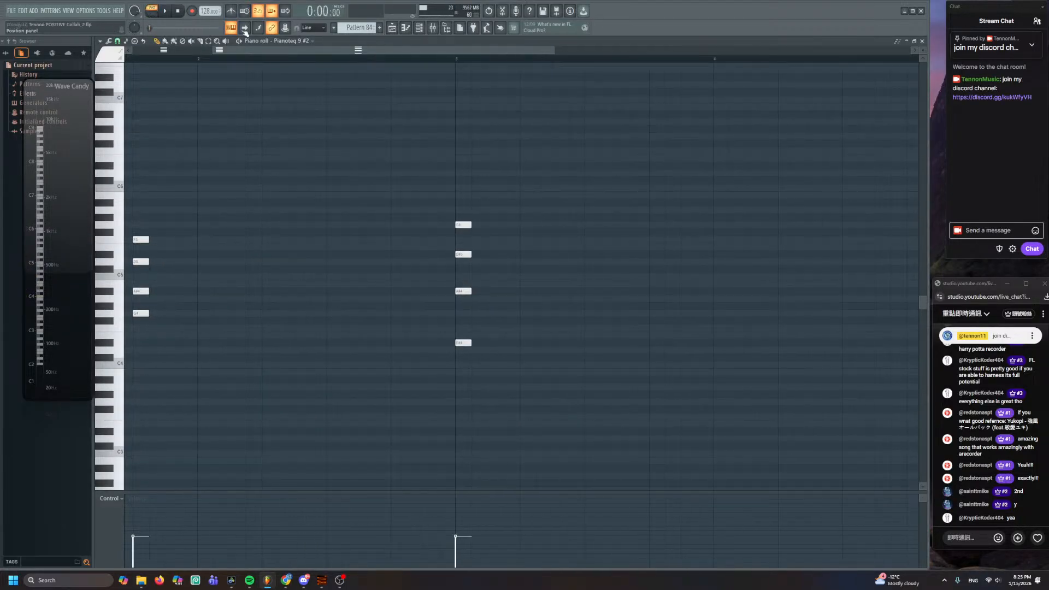
{"action": "key", "text": "space"}
{"action": "scroll", "coordinate": [596, 236], "scroll_direction": "up", "scroll_amount": 2}
{"action": "key", "text": "space"}
{"action": "scroll", "coordinate": [509, 219], "scroll_direction": "down", "scroll_amount": 1}
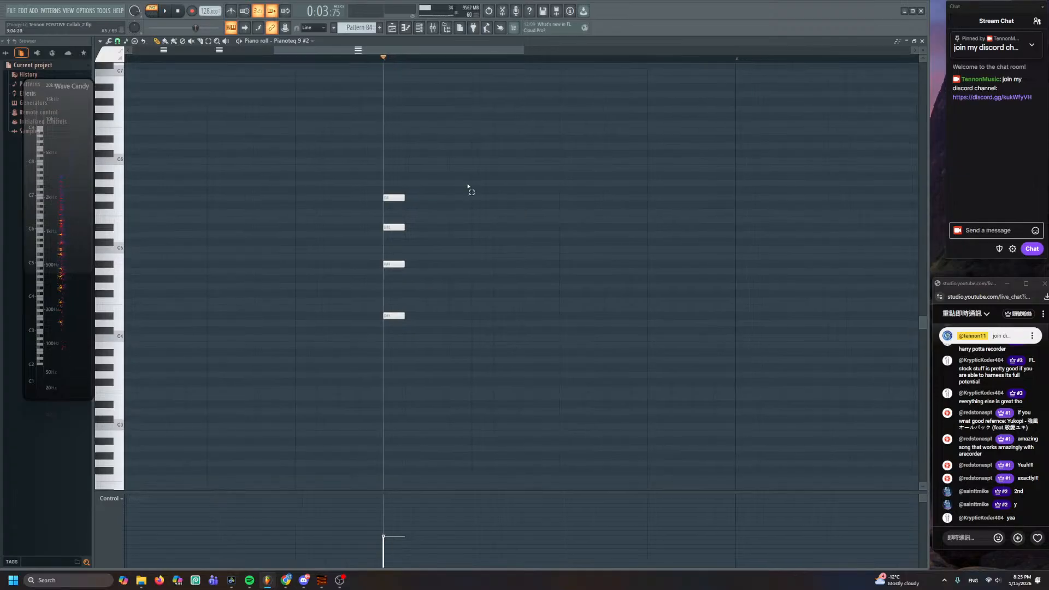
{"action": "key", "text": "ctrl+a"}
{"action": "left_click_drag", "start_coordinate": [403, 224], "coordinate": [587, 237]}
{"action": "key", "text": "space"}
{"action": "left_click", "coordinate": [518, 237]}
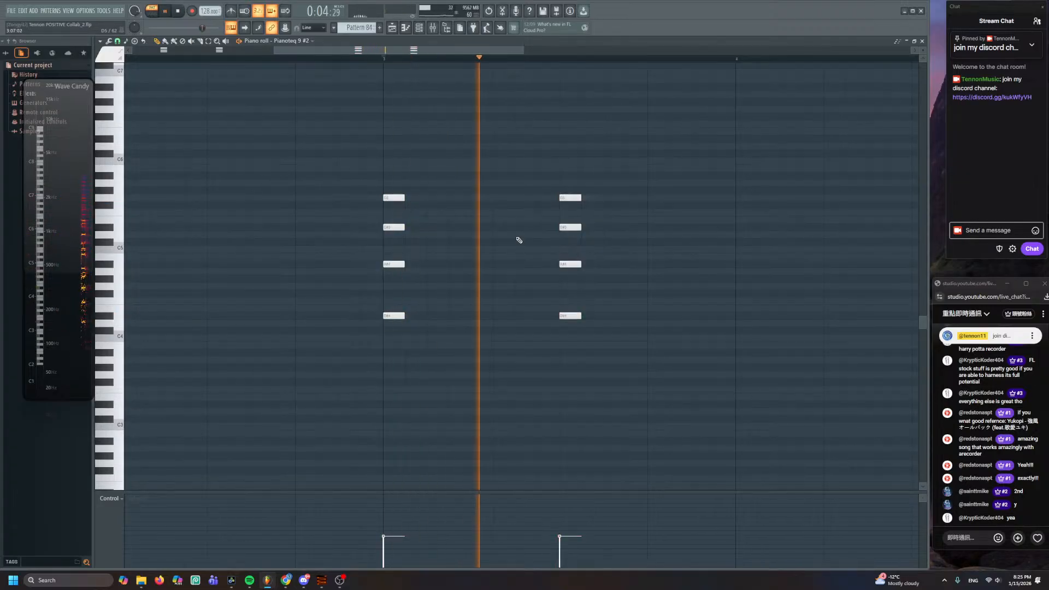
{"action": "key", "text": "space"}
- Play the arrangement from the third chord of Pattern 84 to check the new chords in context
{"action": "key", "text": "F5"}
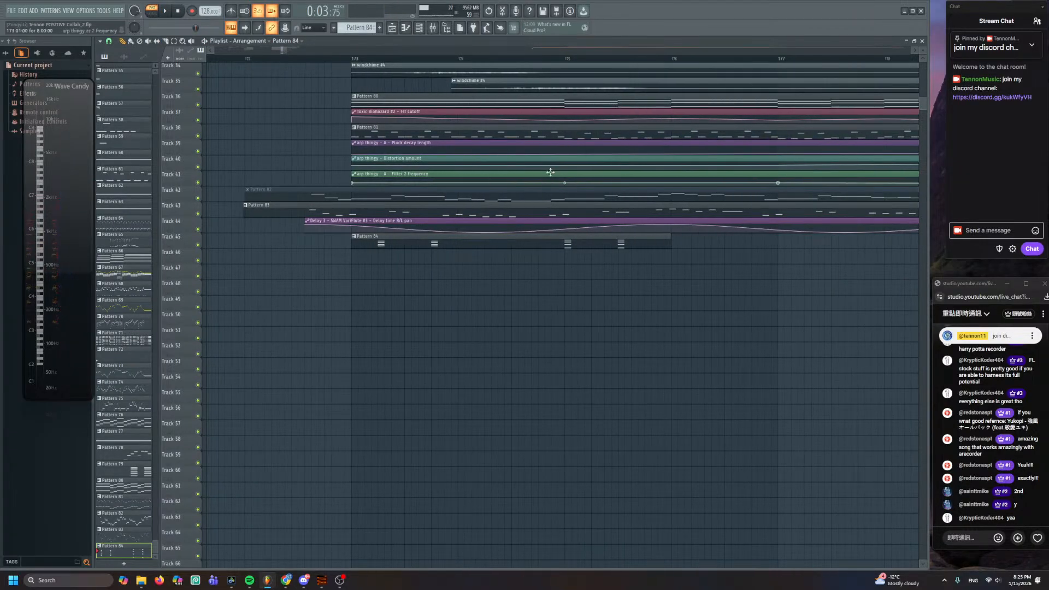
{"action": "left_click", "coordinate": [566, 58]}
{"action": "key", "text": "space"}
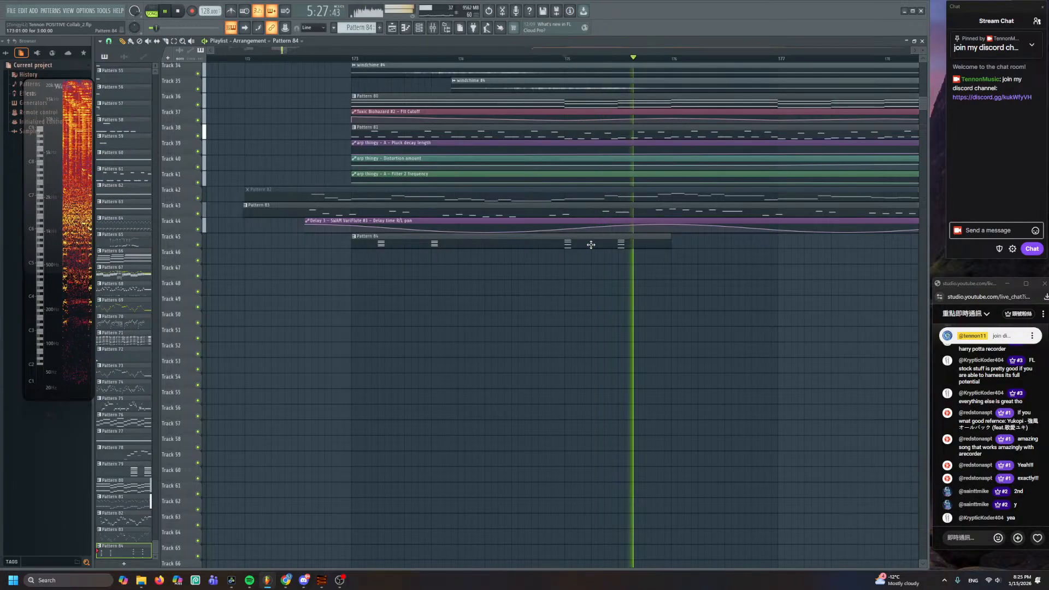
{"action": "key", "text": "space"}
- Transpose the second chord of bar 3 up two semitones and audition it in the song
{"action": "double_click", "coordinate": [392, 241]}
{"action": "scroll", "coordinate": [469, 157], "scroll_direction": "left", "scroll_amount": 2}
{"action": "left_click_drag", "start_coordinate": [468, 157], "coordinate": [404, 334]}
{"action": "key", "text": "shift+Up"}
{"action": "key", "text": "shift+Up"}
{"action": "key", "text": "space"}
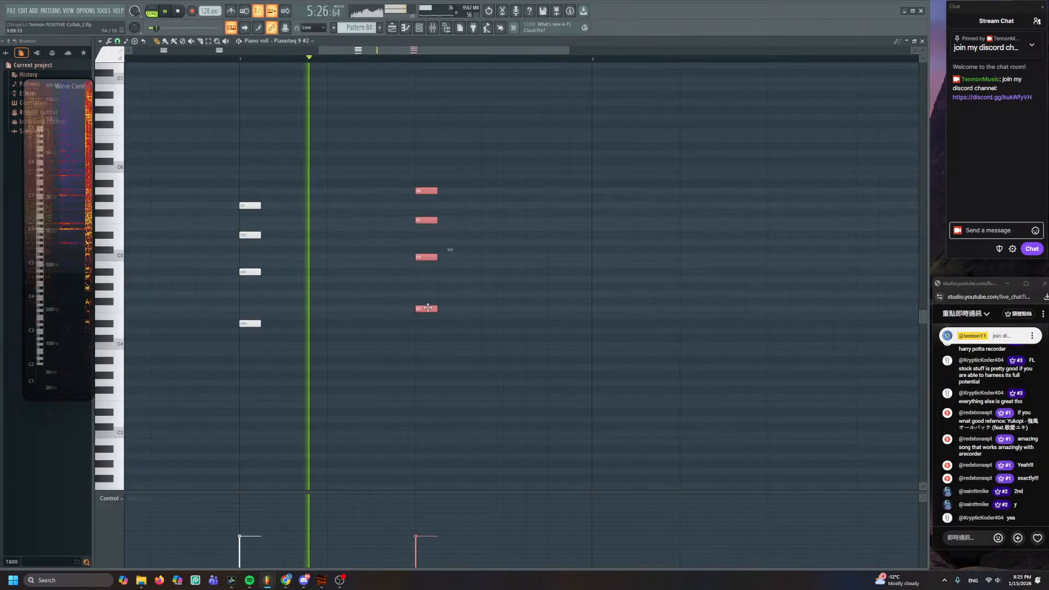
{"action": "key", "text": "space"}
{"action": "key", "text": "space"}
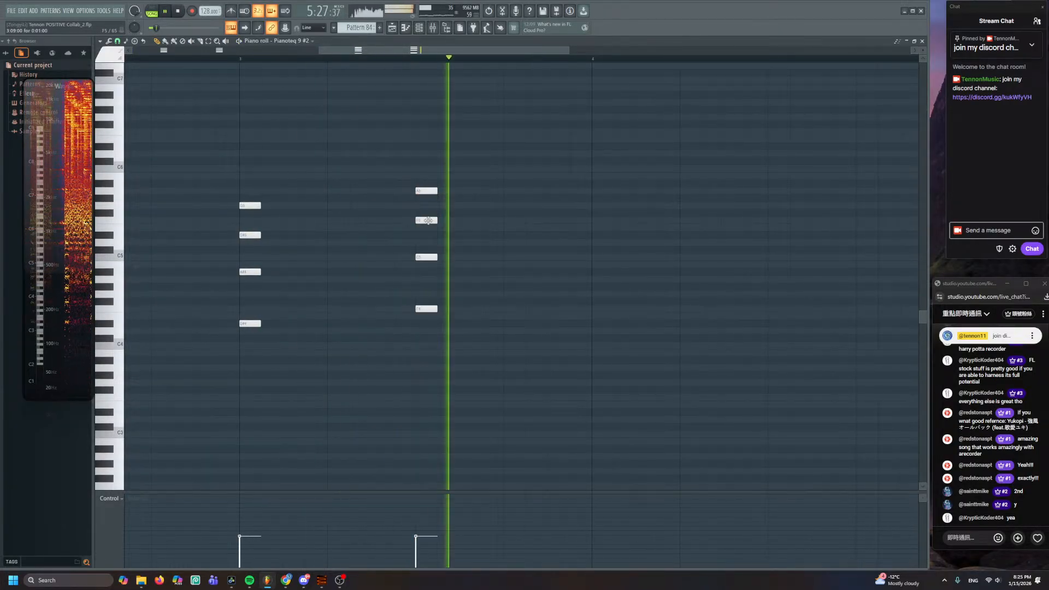
- Copy that chord to the start of bar 4, two semitones higher, with its top note lowered one semitone
{"action": "left_click_drag", "start_coordinate": [454, 151], "coordinate": [420, 317]}
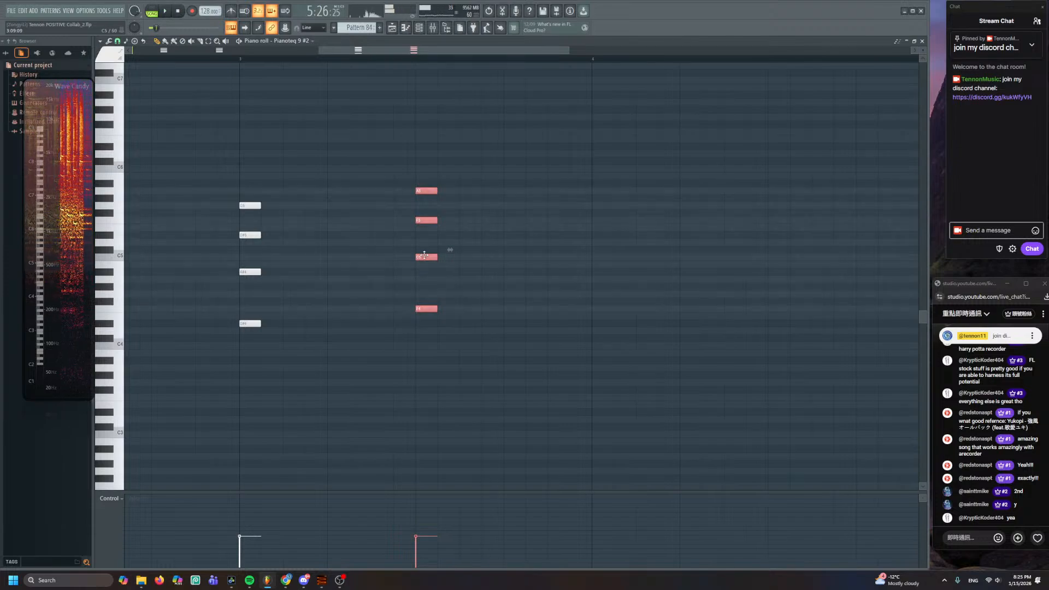
{"action": "key", "text": "ctrl+b"}
{"action": "key", "text": "space"}
{"action": "key", "text": "shift+Up"}
{"action": "key", "text": "shift+Up"}
{"action": "left_click", "coordinate": [605, 185]}
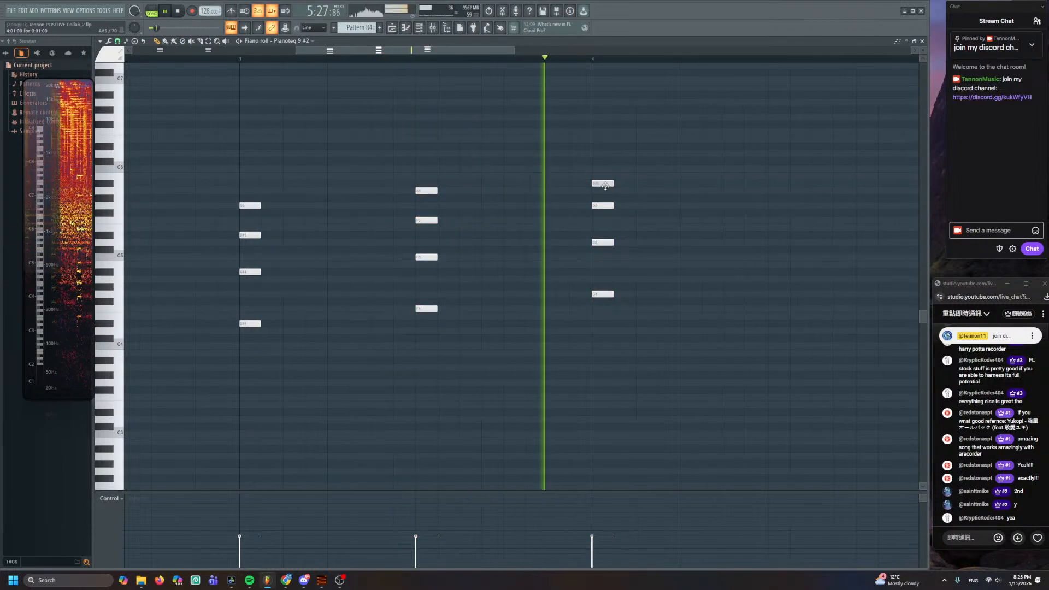
- Lower the velocities of the last three chords to an even level
{"action": "scroll", "coordinate": [554, 219], "scroll_direction": "down", "scroll_amount": 3}
{"action": "key", "text": "space"}
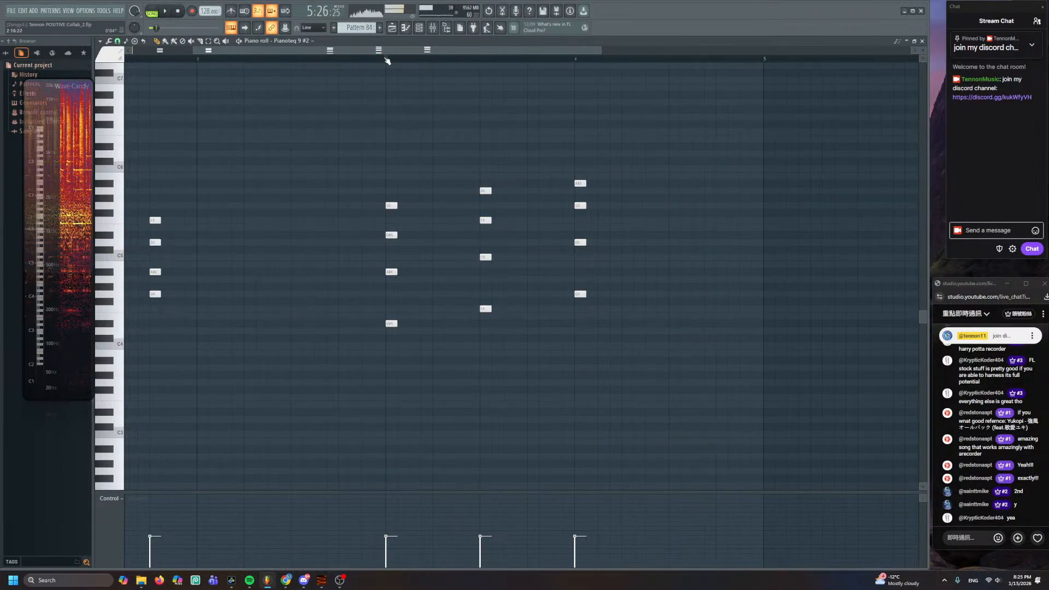
{"action": "key", "text": "space"}
{"action": "key", "text": "space"}
{"action": "left_click_drag", "start_coordinate": [388, 547], "coordinate": [574, 549]}
{"action": "key", "text": "space"}
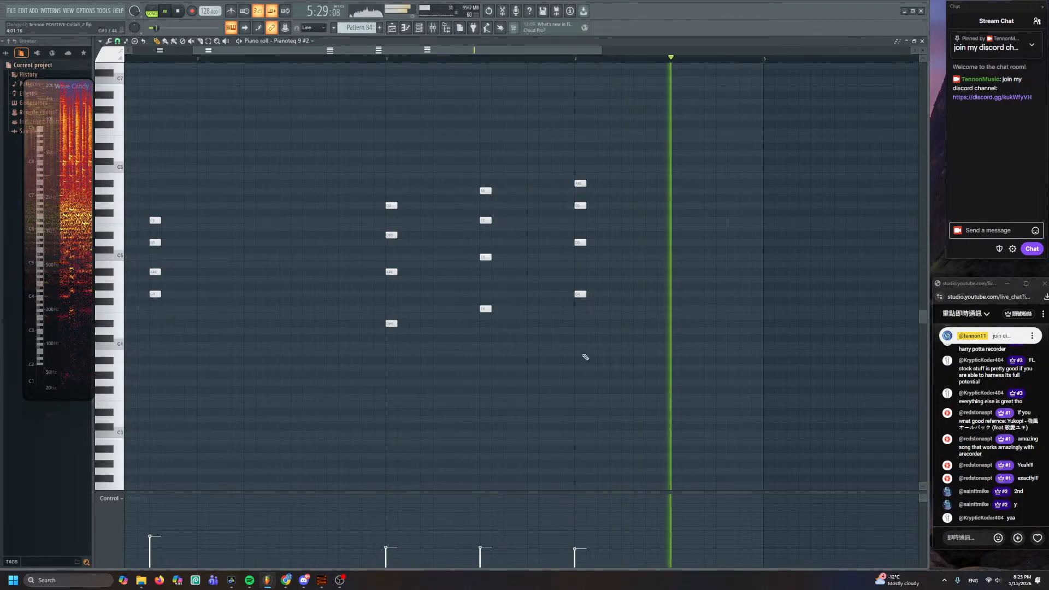
- Play the chord part in the arrangement, including from just before Pattern 84 begins, to judge it with the other tracks
{"action": "key", "text": "space"}
{"action": "scroll", "coordinate": [663, 199], "scroll_direction": "up", "scroll_amount": 4}
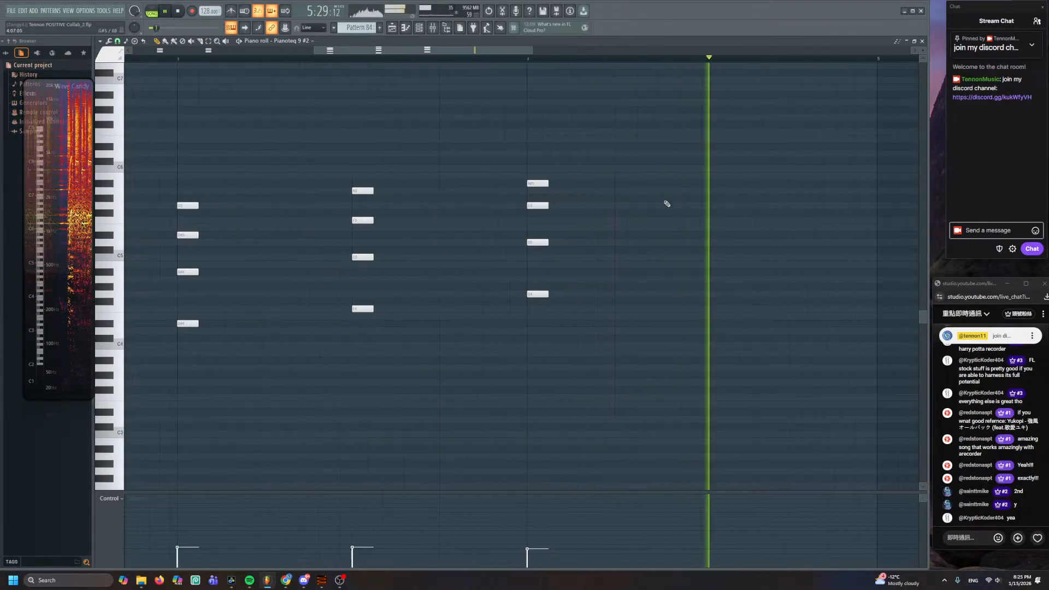
{"action": "key", "text": "space"}
{"action": "left_click", "coordinate": [392, 28]}
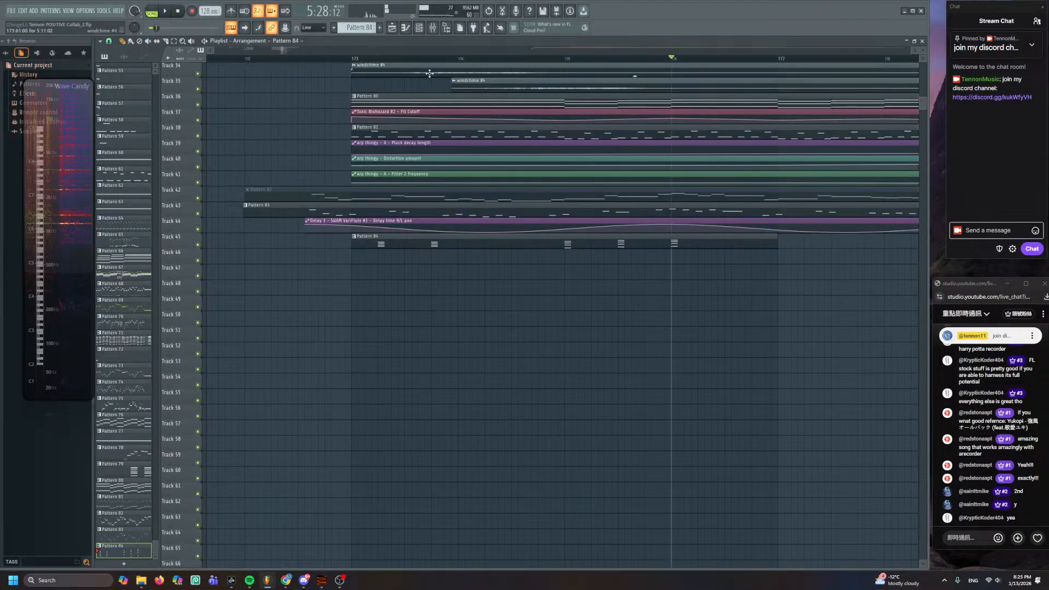
{"action": "key", "text": "space"}
{"action": "key", "text": "space"}
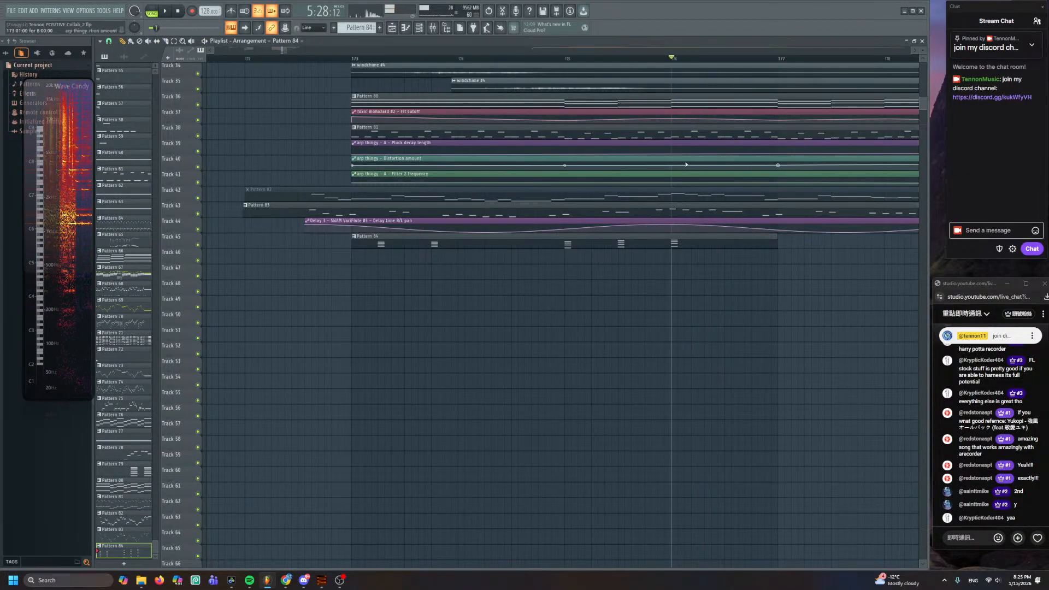
{"action": "key", "text": "space"}
{"action": "key", "text": "space"}
{"action": "left_click", "coordinate": [345, 58]}
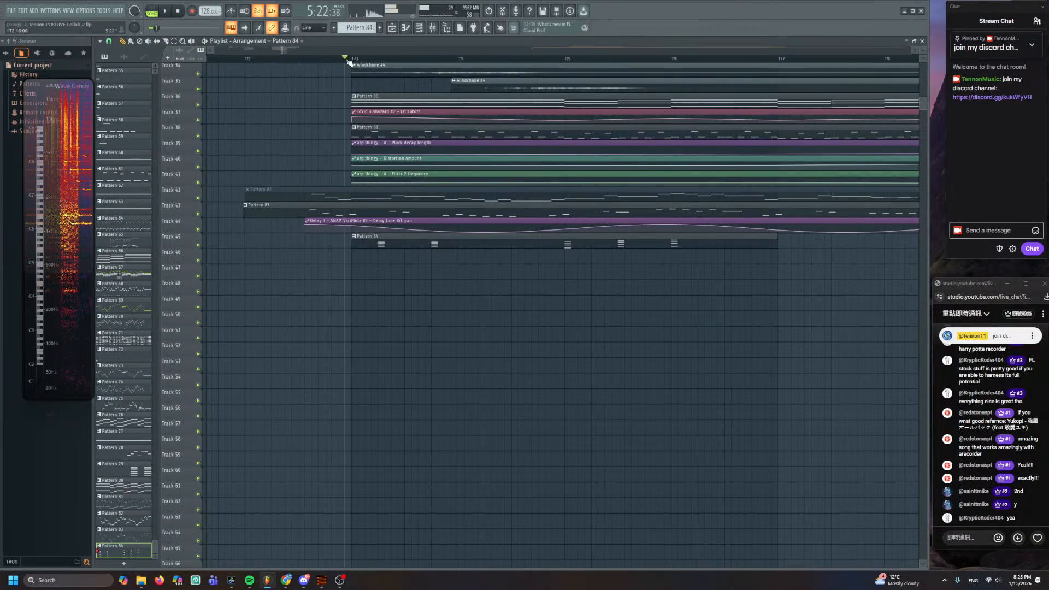
{"action": "key", "text": "space"}
- Mute the first two chords of Pattern 84 and return to the playlist
{"action": "double_click", "coordinate": [464, 211]}
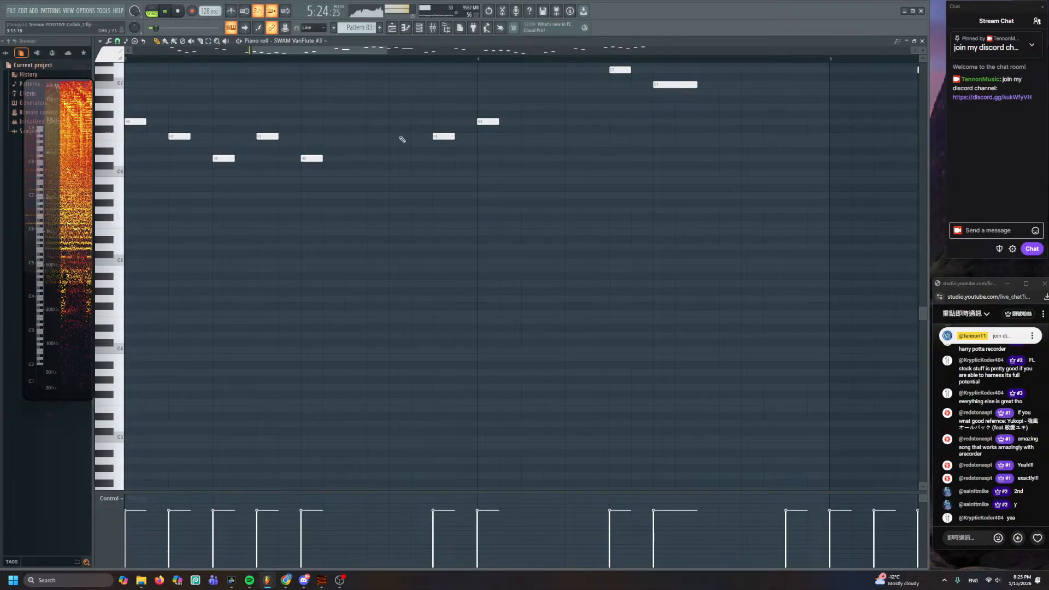
{"action": "key", "text": "F5"}
{"action": "double_click", "coordinate": [567, 243]}
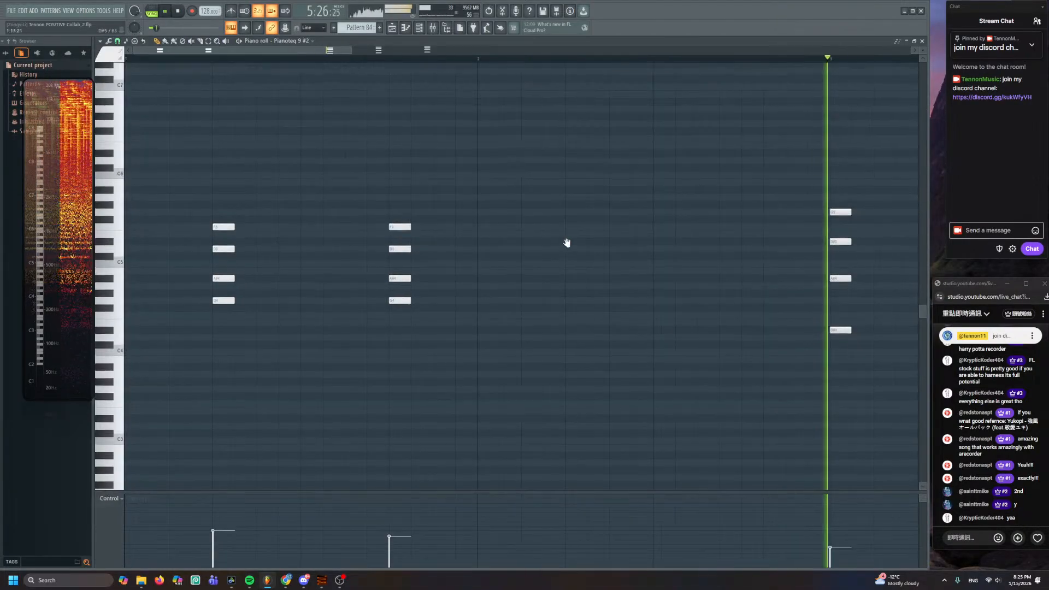
{"action": "left_click_drag", "start_coordinate": [525, 187], "coordinate": [159, 342]}
{"action": "left_click", "coordinate": [245, 379]}
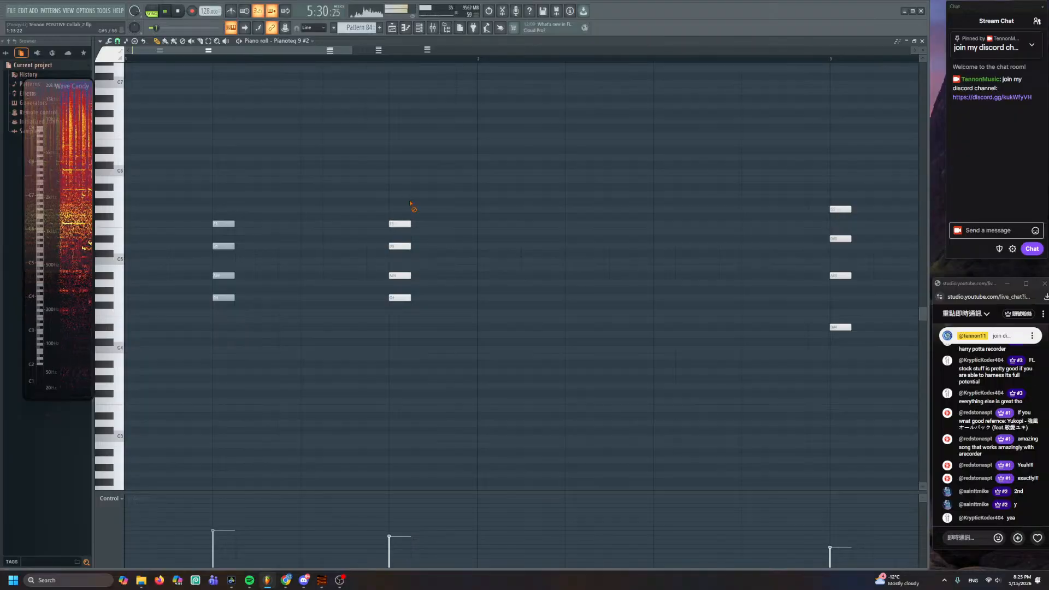
{"action": "left_click", "coordinate": [392, 27]}
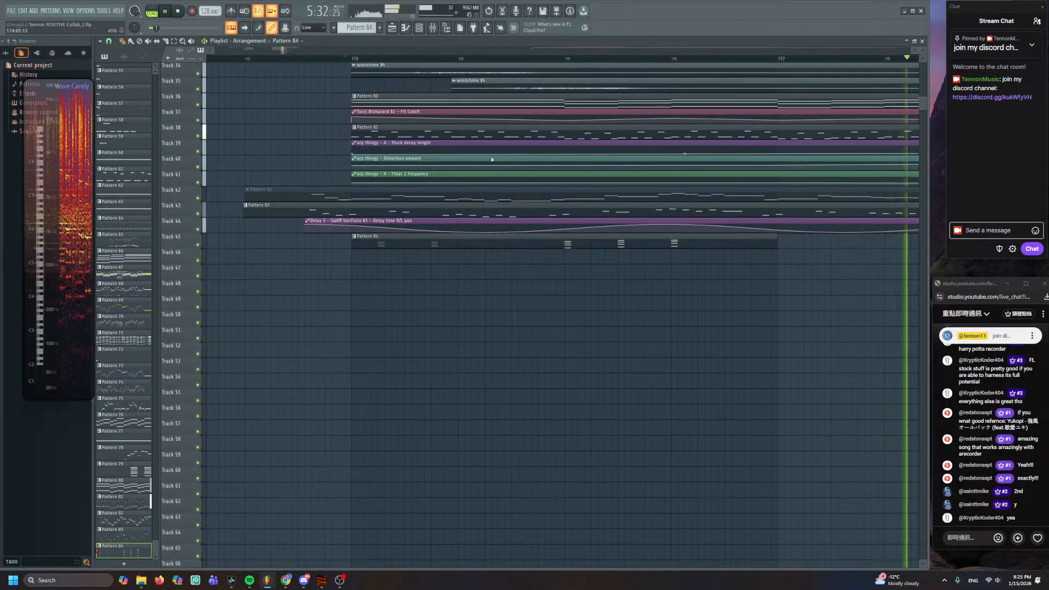
- Cue the song just before the fourth chord of Pattern 84 and open the VariFlute melody in Pattern 83
{"action": "key", "text": "space"}
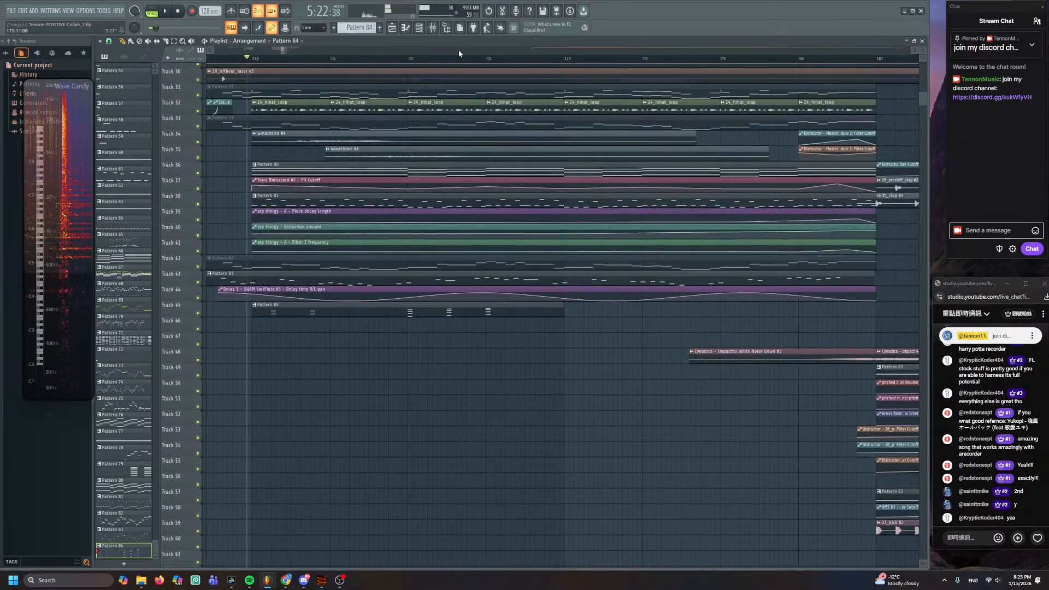
{"action": "left_click", "coordinate": [445, 62]}
{"action": "double_click", "coordinate": [485, 285]}
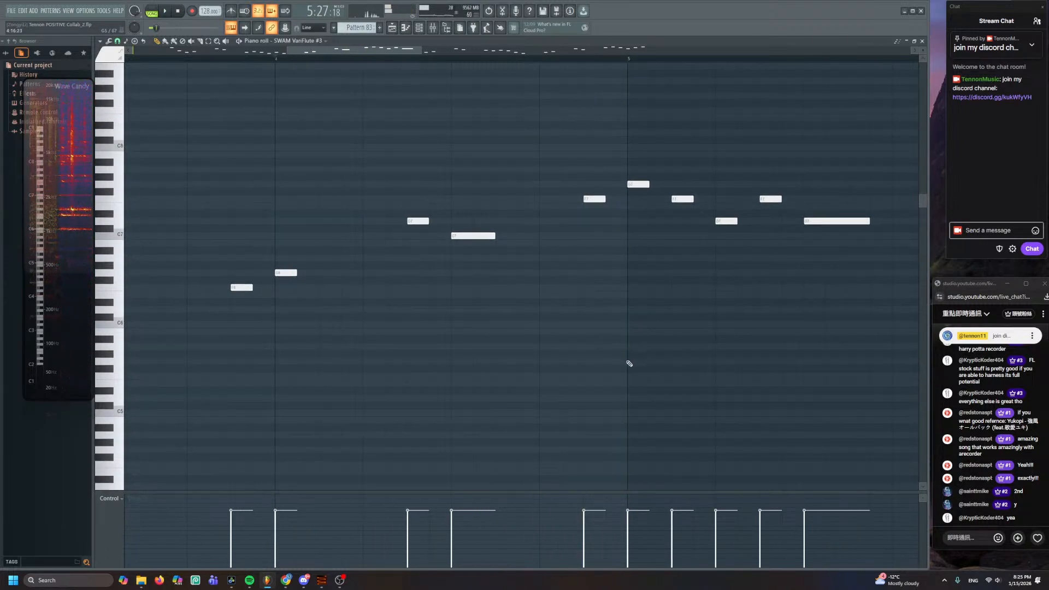
- Add a short G5 grace note just ahead of the bar 5 note in the flute melody and listen to it
{"action": "key", "text": "space"}
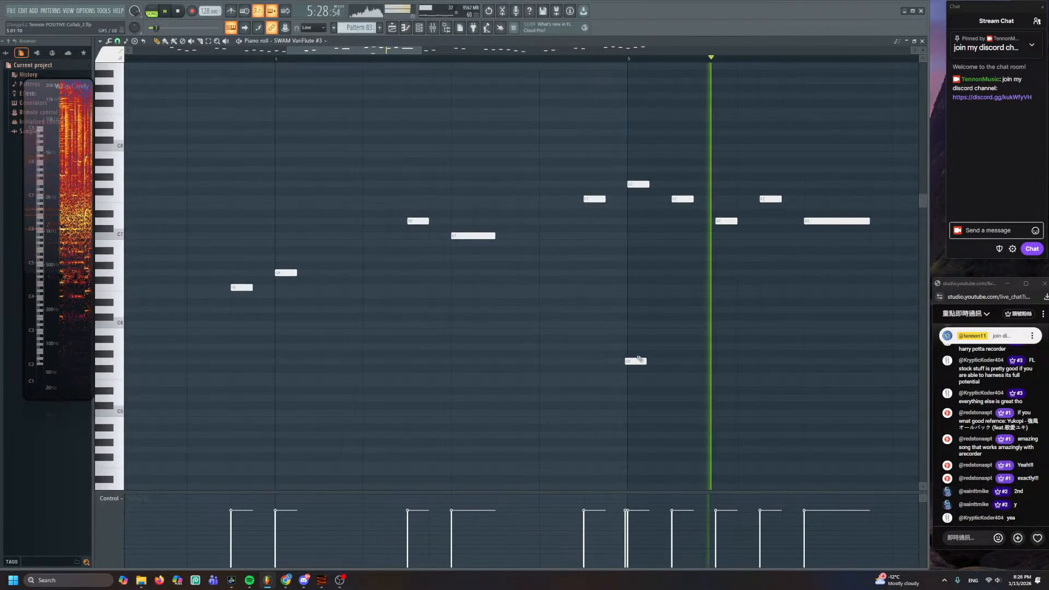
{"action": "key", "text": "space"}
{"action": "scroll", "coordinate": [634, 361], "scroll_direction": "up", "scroll_amount": 2}
{"action": "key", "text": "space"}
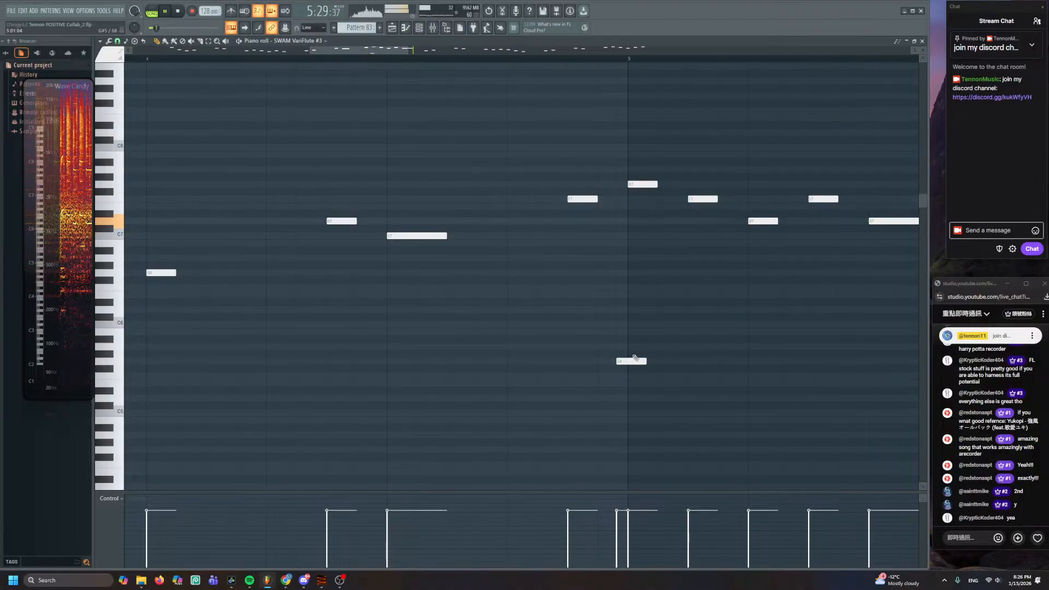
{"action": "scroll", "coordinate": [664, 346], "scroll_direction": "right", "scroll_amount": 4}
{"action": "scroll", "coordinate": [663, 346], "scroll_direction": "down", "scroll_amount": 1}
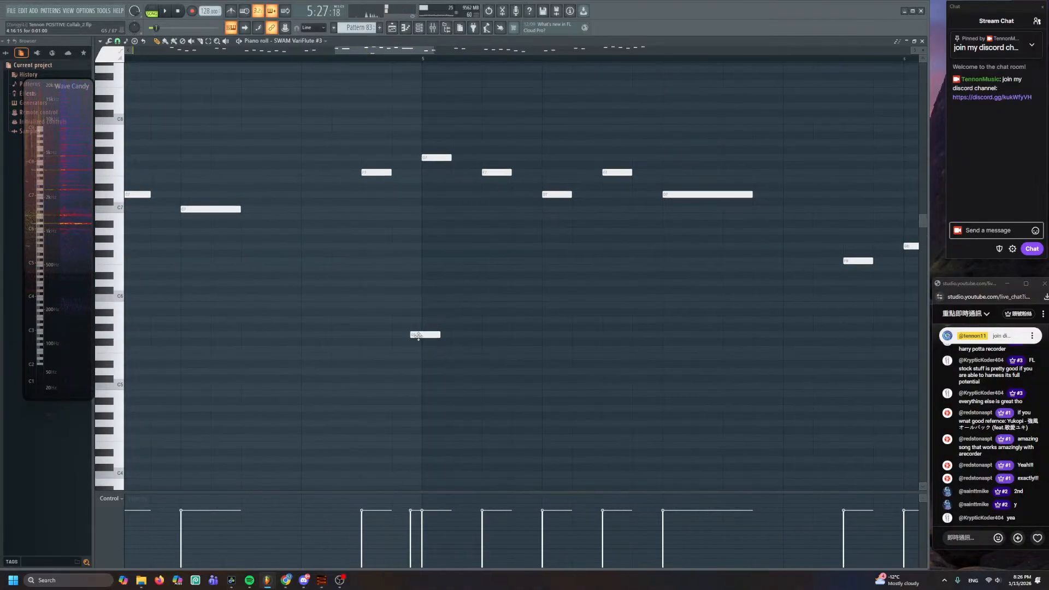
- Slightly lower the velocity of the flute note on bar 5 and raise the grace note before it to G#6
{"action": "left_click", "coordinate": [433, 547]}
{"action": "key", "text": "space"}
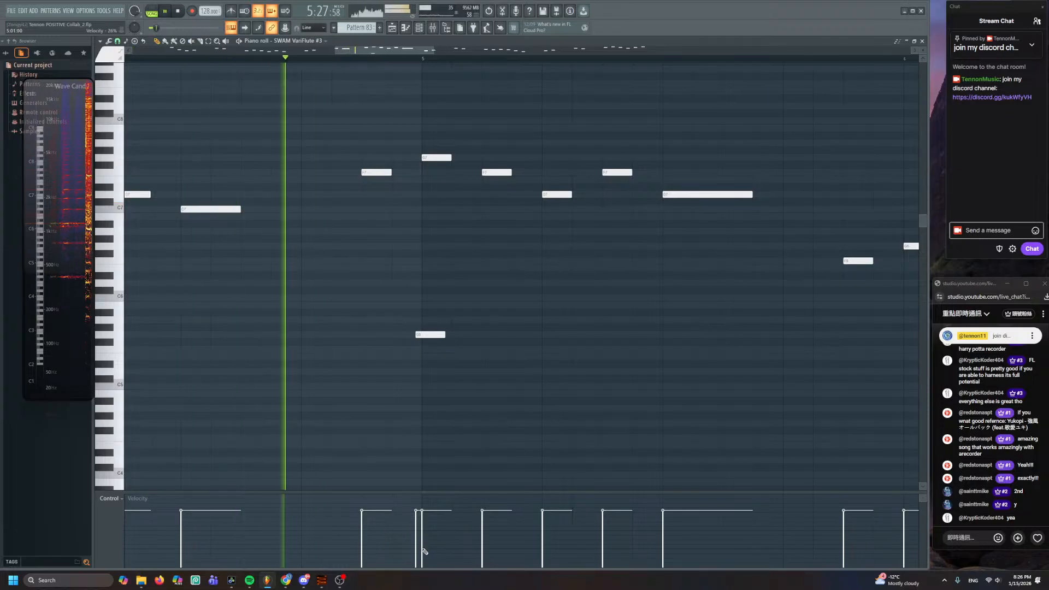
{"action": "left_click", "coordinate": [429, 518]}
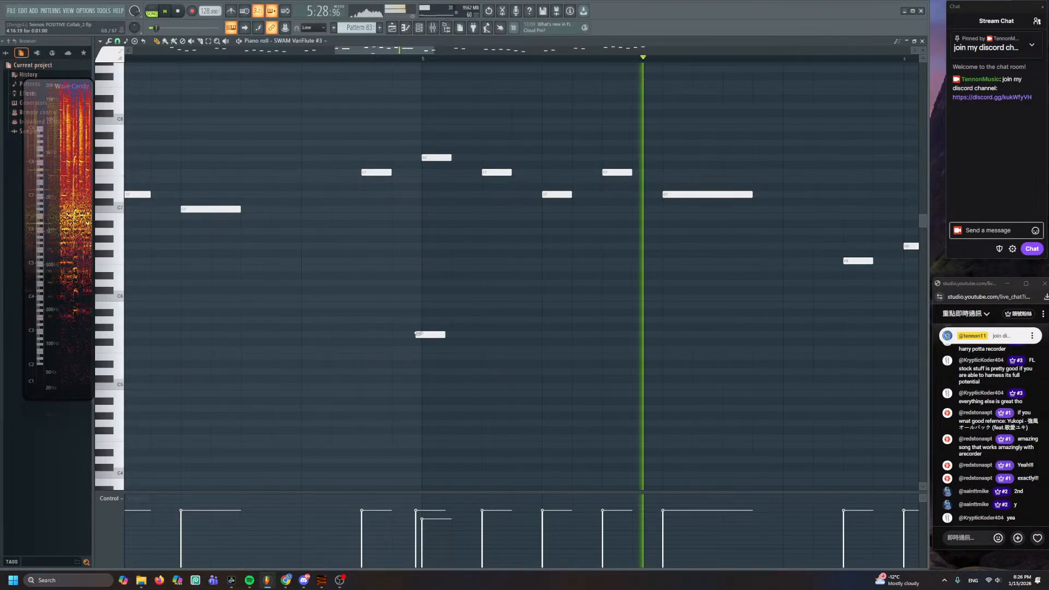
{"action": "key", "text": "space"}
{"action": "left_click_drag", "start_coordinate": [417, 335], "coordinate": [418, 238]}
{"action": "key", "text": "space"}
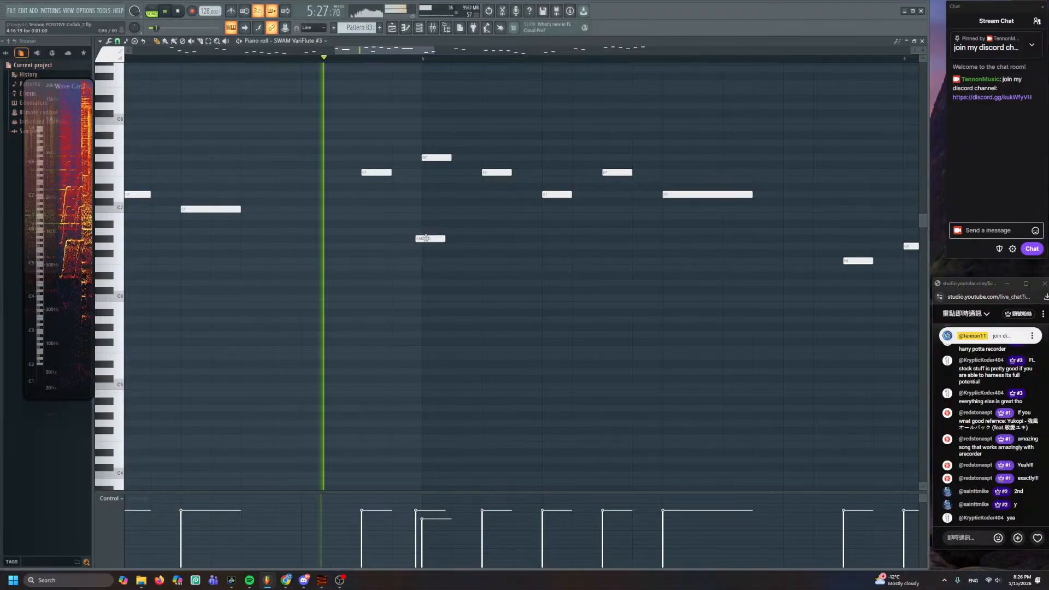
{"action": "scroll", "coordinate": [501, 207], "scroll_direction": "down", "scroll_amount": 2}
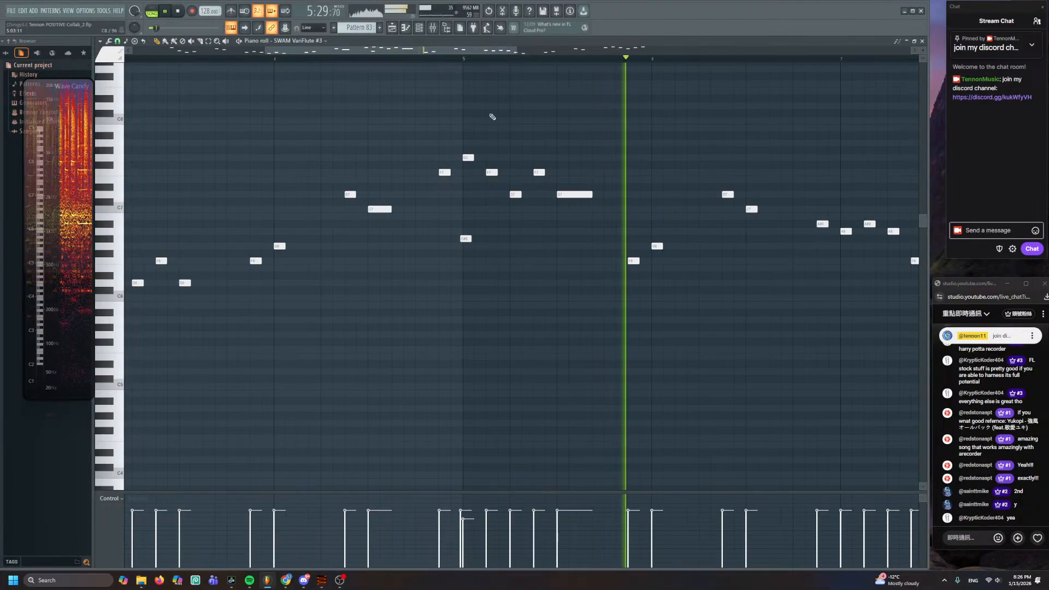
- Play the arrangement from the fourth chord of Pattern 84, check that pattern's chords and return to the playlist
{"action": "key", "text": "F5"}
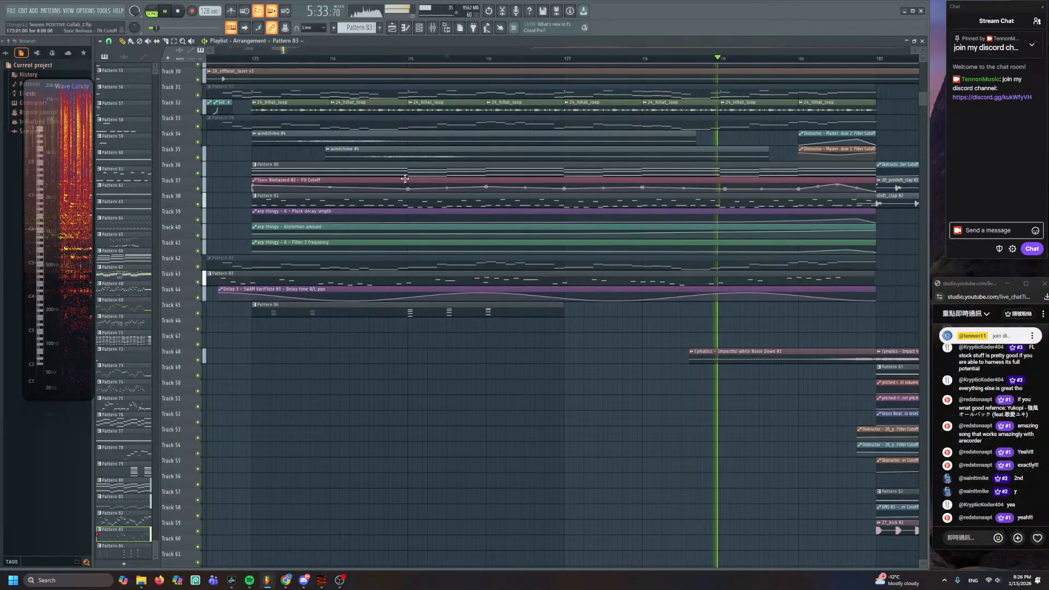
{"action": "left_click", "coordinate": [446, 58]}
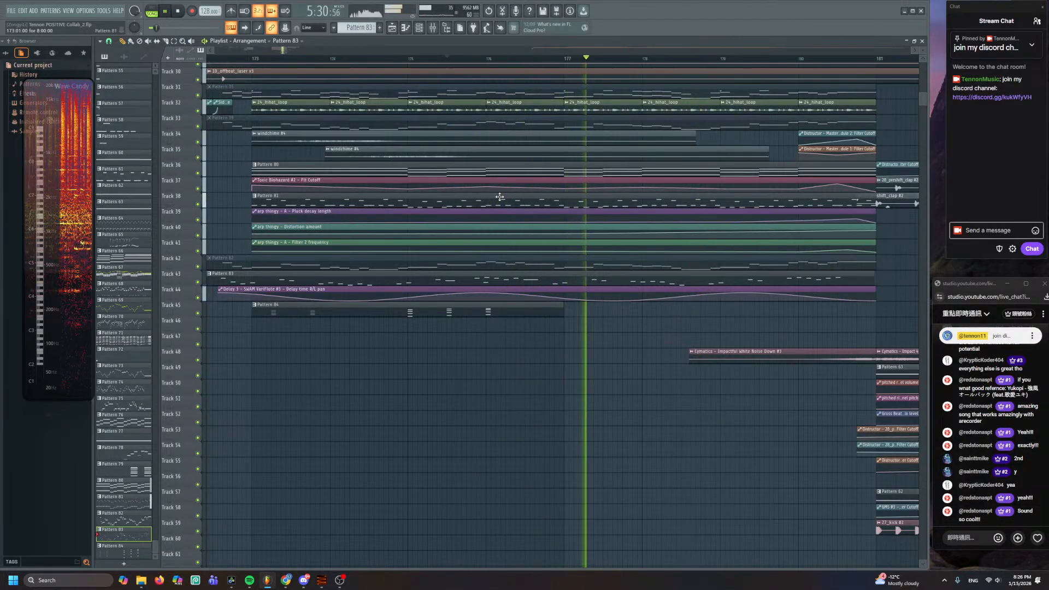
{"action": "key", "text": "space"}
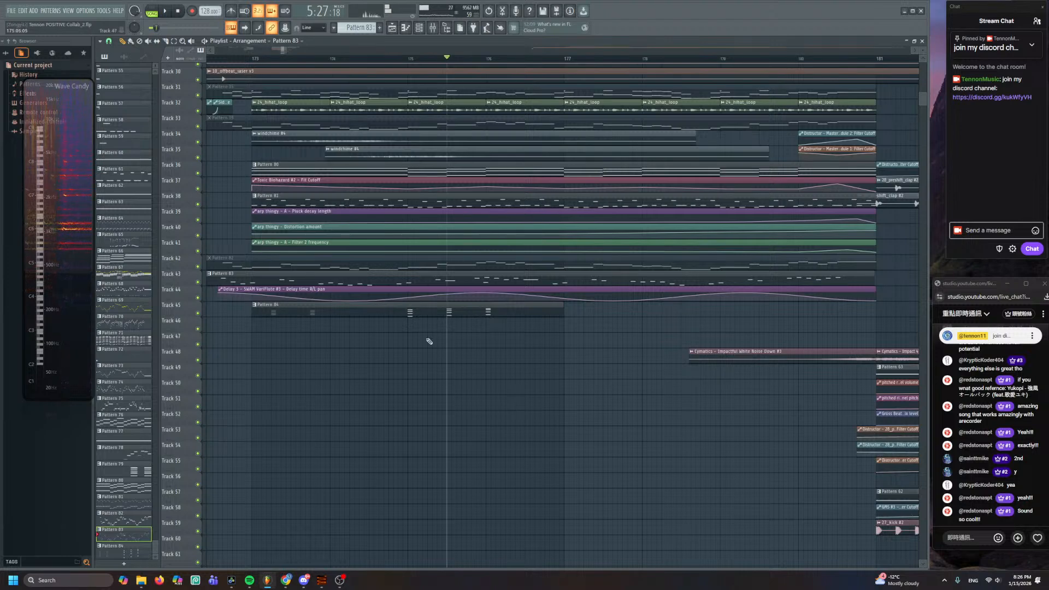
{"action": "double_click", "coordinate": [420, 313]}
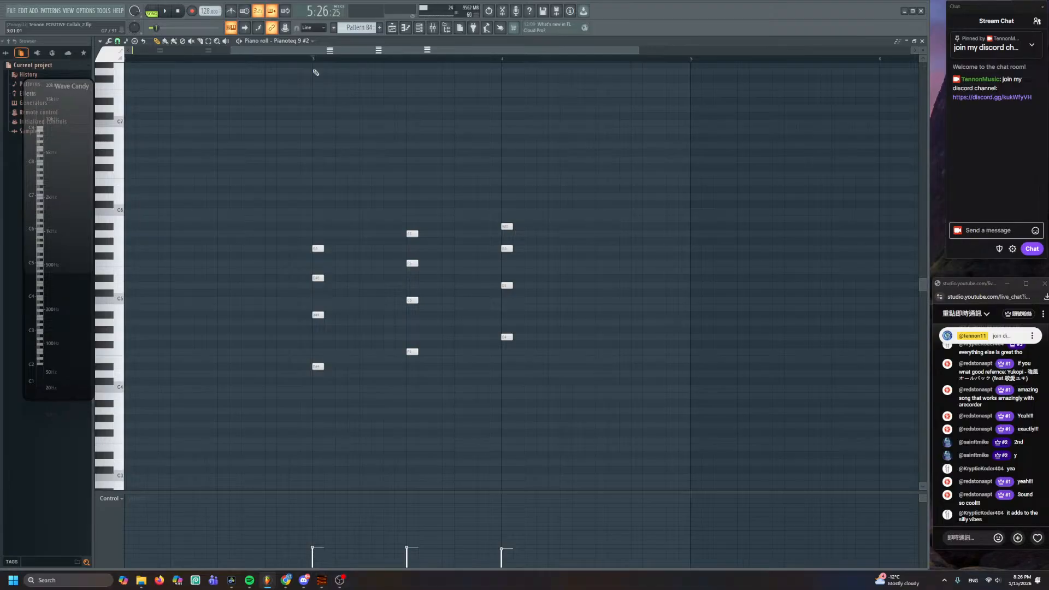
{"action": "left_click", "coordinate": [391, 29]}
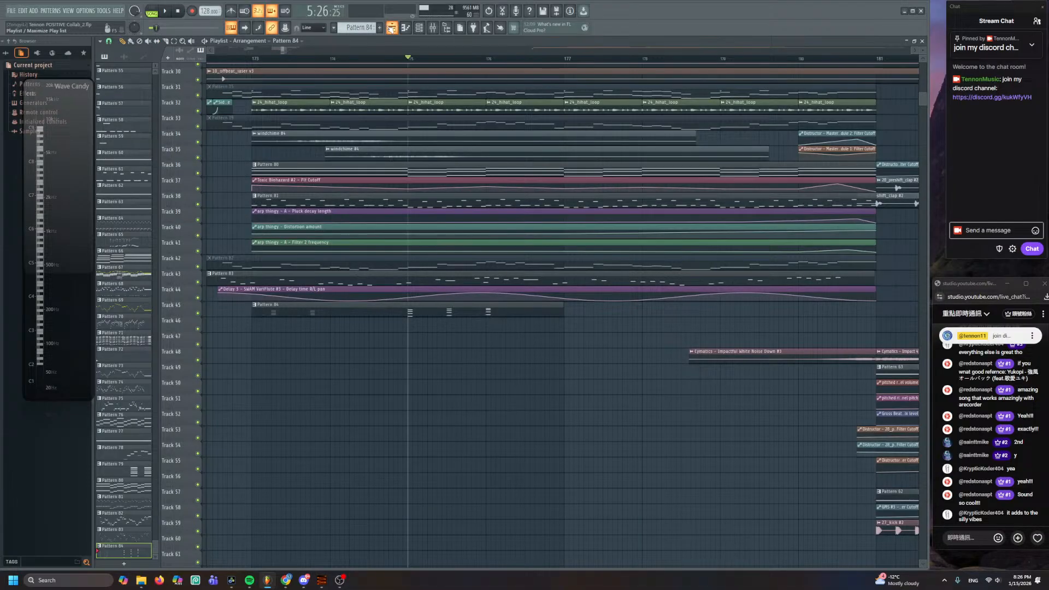
- Reopen the flute melody in Pattern 83 and set the grace note before bar 5 to G#6
{"action": "double_click", "coordinate": [479, 276]}
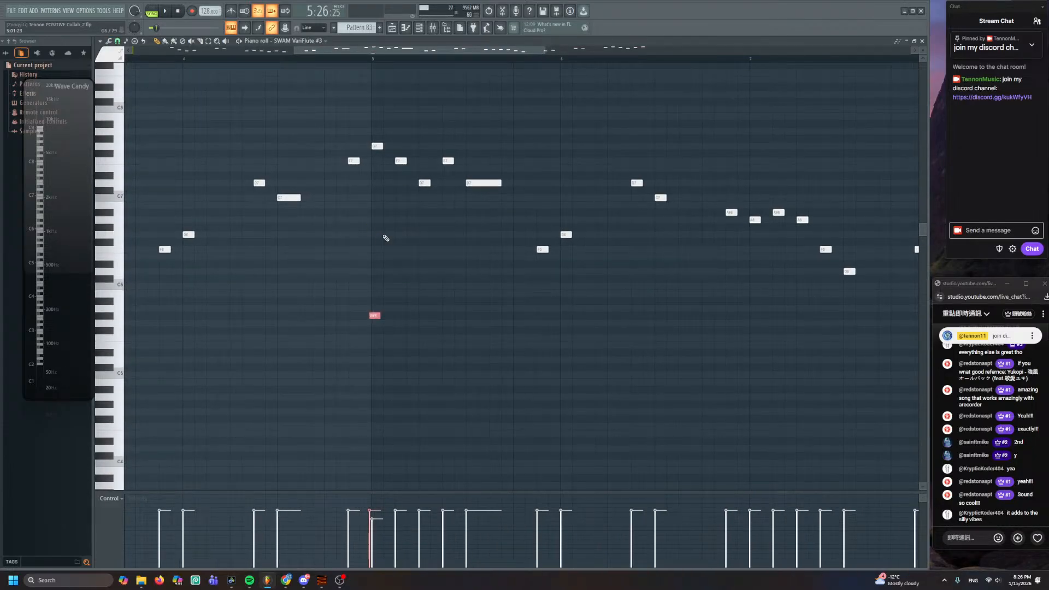
{"action": "scroll", "coordinate": [386, 239], "scroll_direction": "up", "scroll_amount": 3}
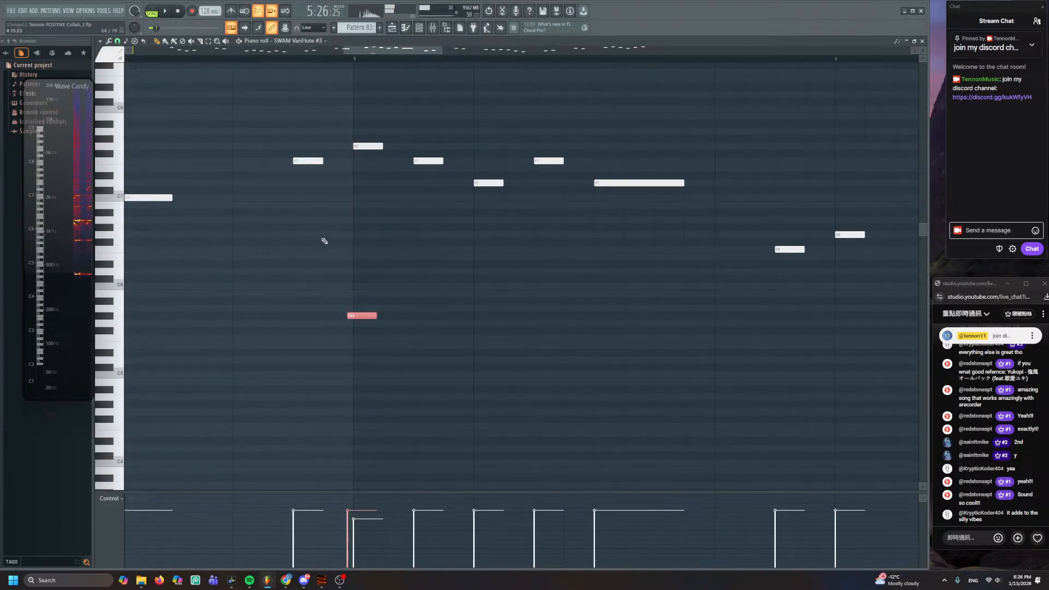
{"action": "key", "text": "y"}
{"action": "mouse_move", "coordinate": [356, 258]}
{"action": "left_mouse_down"}
{"action": "mouse_move", "coordinate": [331, 257]}
{"action": "mouse_move", "coordinate": [358, 257]}
{"action": "left_mouse_up"}
{"action": "key", "text": "p"}
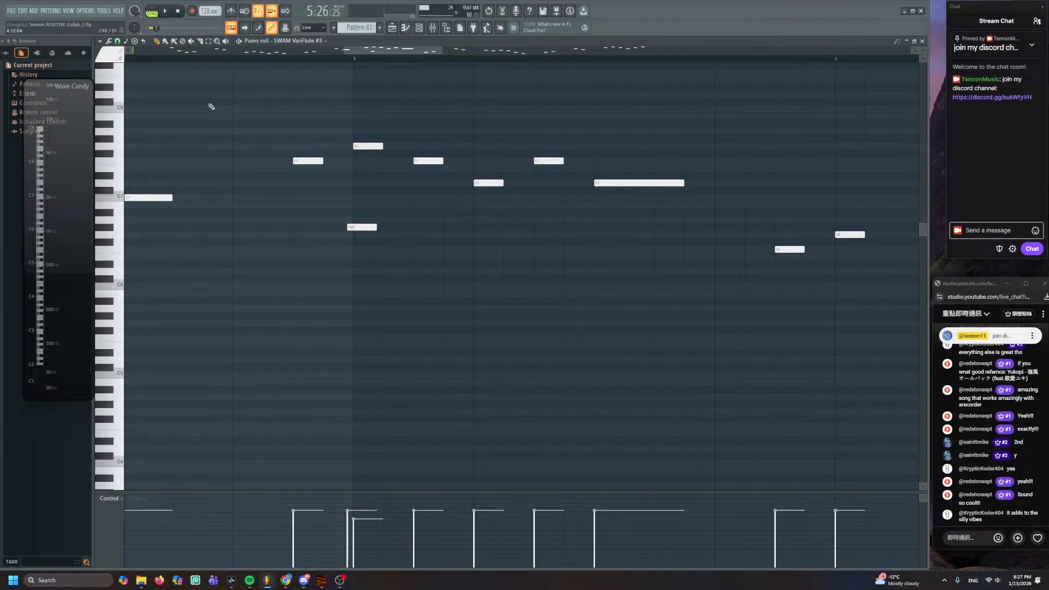
- Play the arrangement, including again from just before the third chord of Pattern 84, to judge the flute grace note
{"action": "key", "text": "space"}
{"action": "key", "text": "F5"}
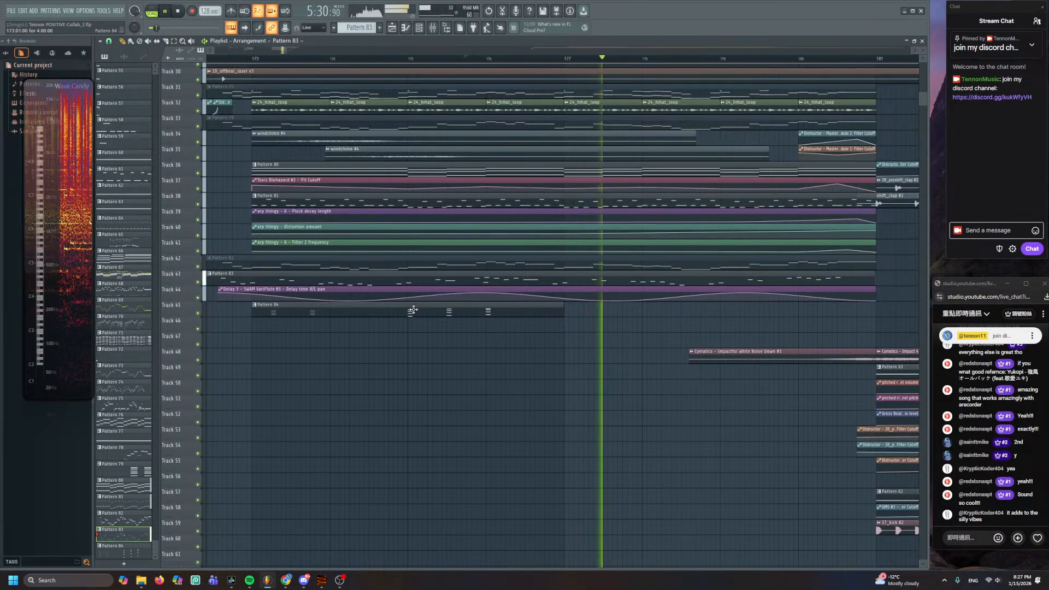
{"action": "key", "text": "space"}
{"action": "left_click", "coordinate": [364, 59]}
{"action": "key", "text": "space"}
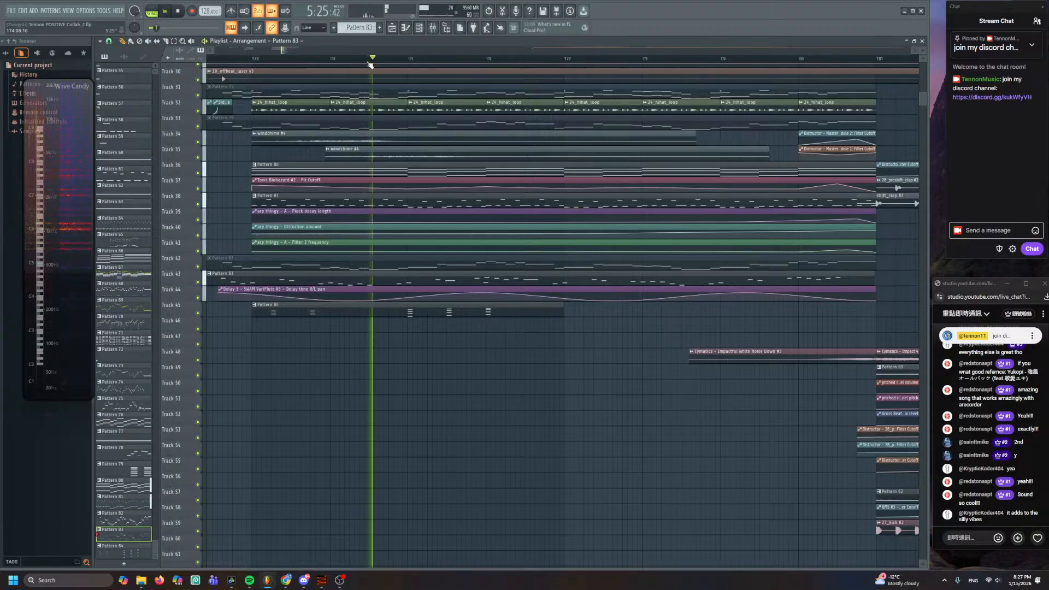
- Open Pattern 84 and lengthen the four-note chord at the start of bar 3 to one beat
{"action": "left_click", "coordinate": [435, 315]}
{"action": "key", "text": "F7"}
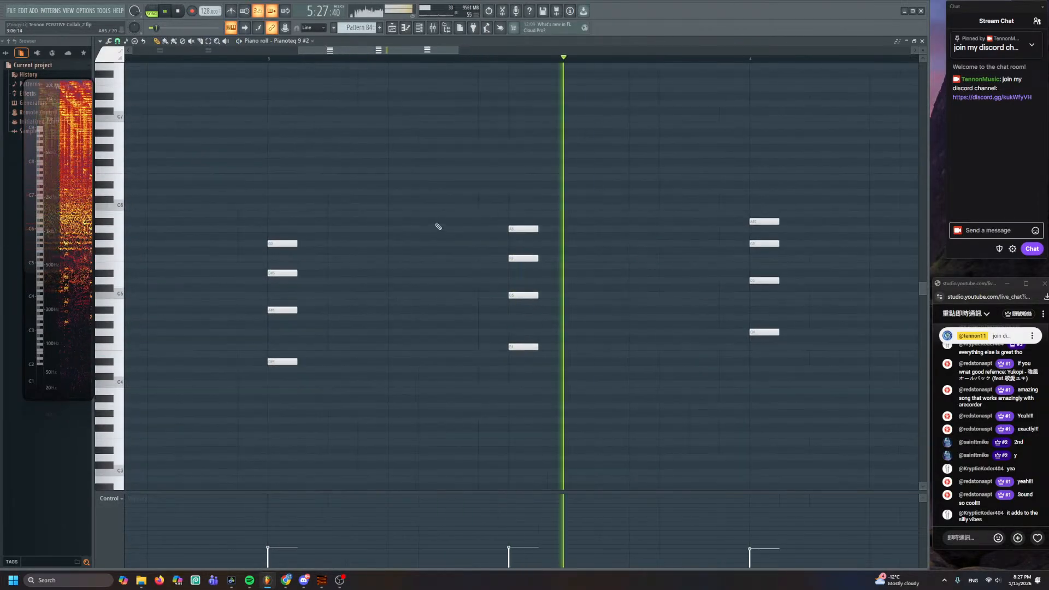
{"action": "key", "text": "space"}
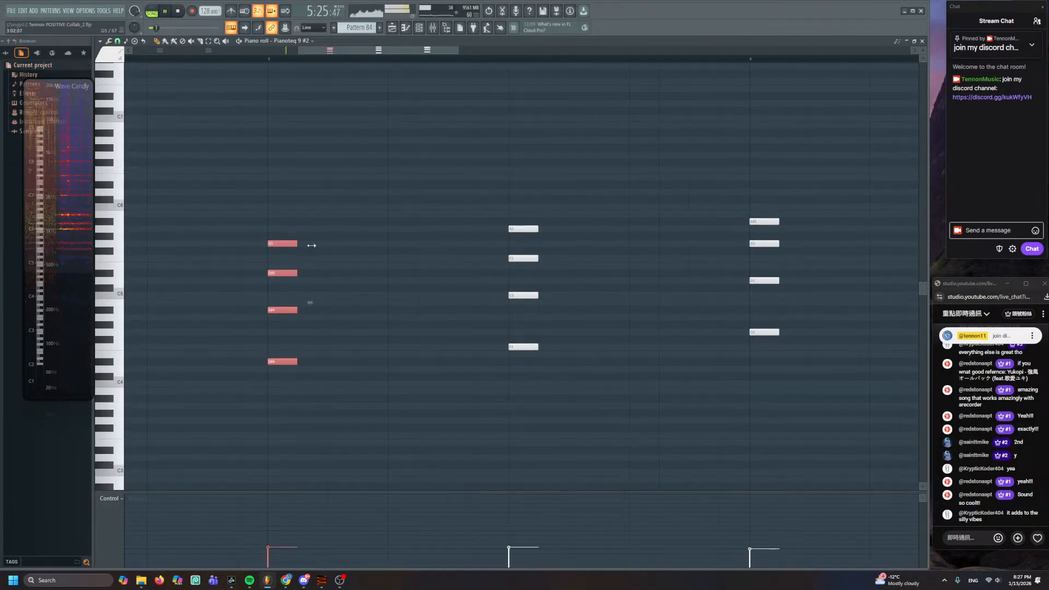
{"action": "left_click_drag", "start_coordinate": [312, 245], "coordinate": [398, 244]}
{"action": "key", "text": "space"}
- Delete the two lowest notes from both chords in bar 3 of Pattern 84
{"action": "left_click_drag", "start_coordinate": [500, 219], "coordinate": [546, 353]}
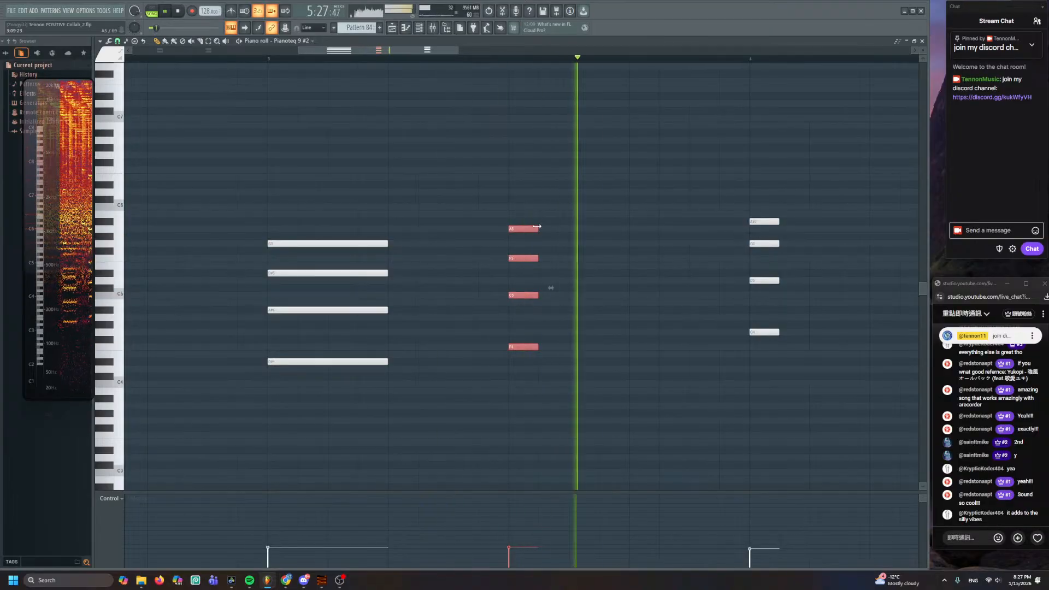
{"action": "key", "text": "space"}
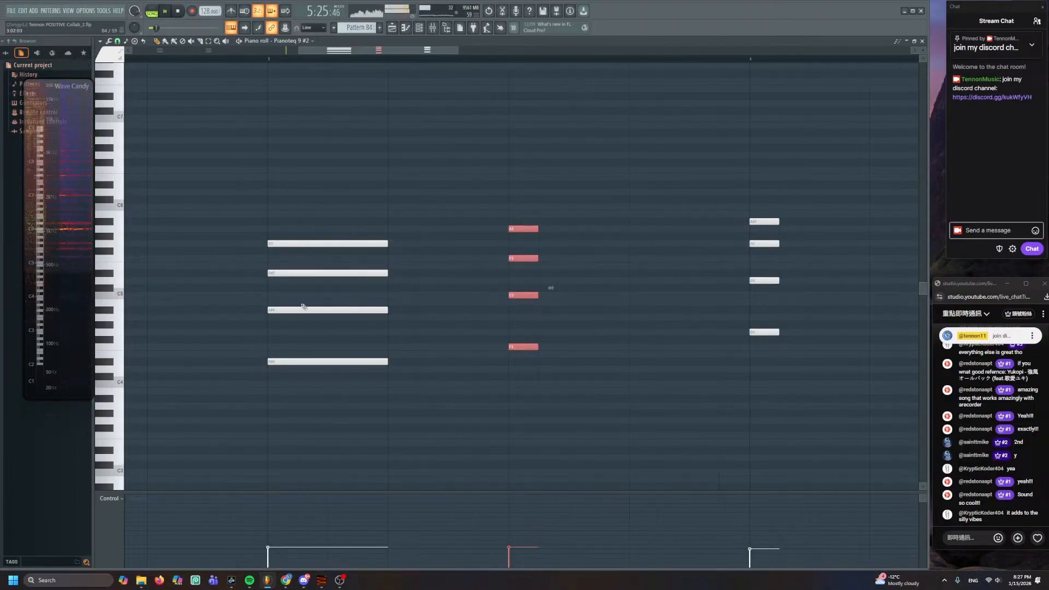
{"action": "key", "text": "space"}
{"action": "right_click", "coordinate": [306, 362]}
{"action": "right_click", "coordinate": [356, 310]}
{"action": "right_click", "coordinate": [523, 296]}
{"action": "right_click", "coordinate": [523, 346]}
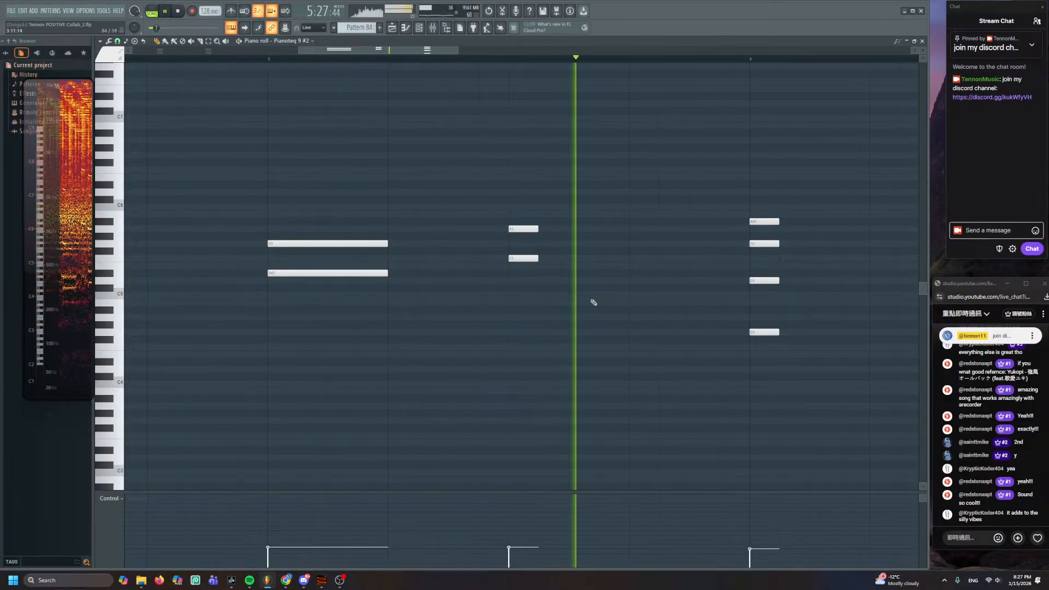
- Lengthen the remaining two notes of the chord in the middle of bar 3 to one beat and play it back
{"action": "scroll", "coordinate": [593, 302], "scroll_direction": "right", "scroll_amount": 2}
{"action": "scroll", "coordinate": [593, 302], "scroll_direction": "up", "scroll_amount": 1}
{"action": "key", "text": "space"}
{"action": "left_click_drag", "start_coordinate": [392, 225], "coordinate": [512, 298]}
{"action": "scroll", "coordinate": [421, 327], "scroll_direction": "down", "scroll_amount": 2}
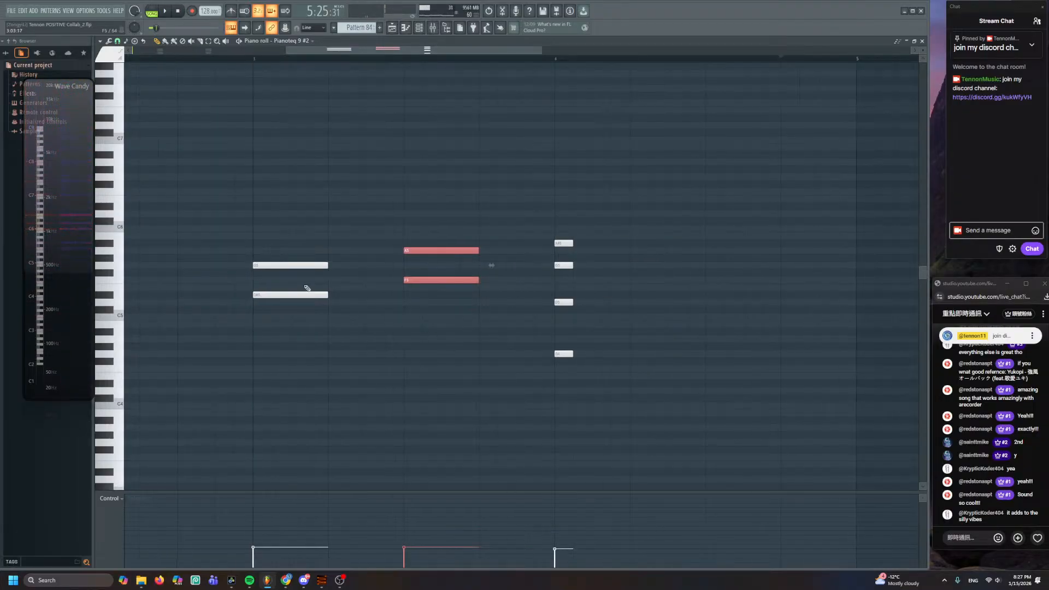
{"action": "scroll", "coordinate": [326, 230], "scroll_direction": "up", "scroll_amount": 1}
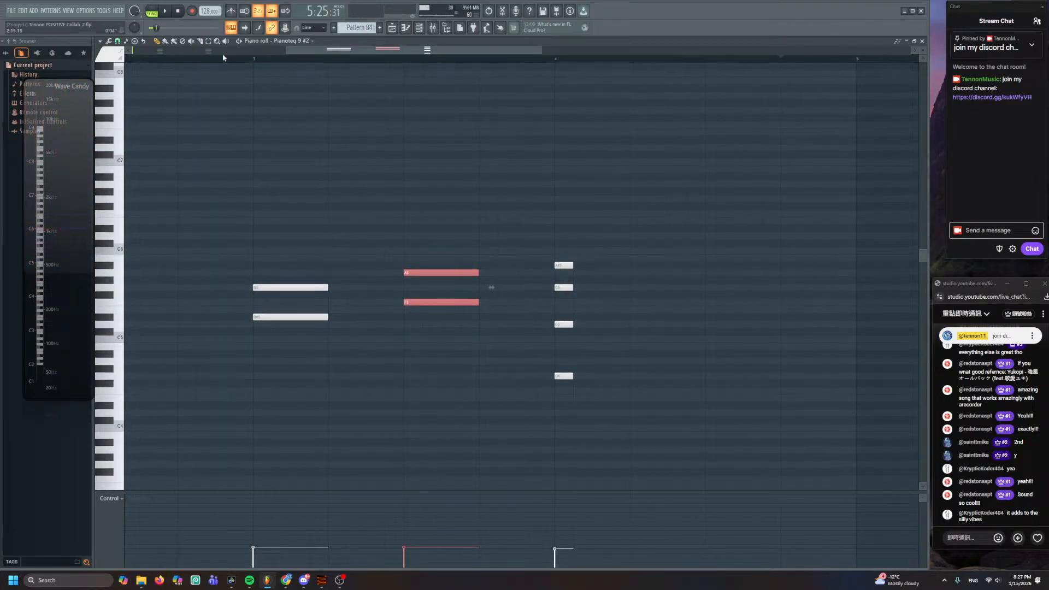
{"action": "left_click", "coordinate": [216, 65]}
{"action": "scroll", "coordinate": [548, 220], "scroll_direction": "down", "scroll_amount": 3}
{"action": "scroll", "coordinate": [548, 220], "scroll_direction": "right", "scroll_amount": 2}
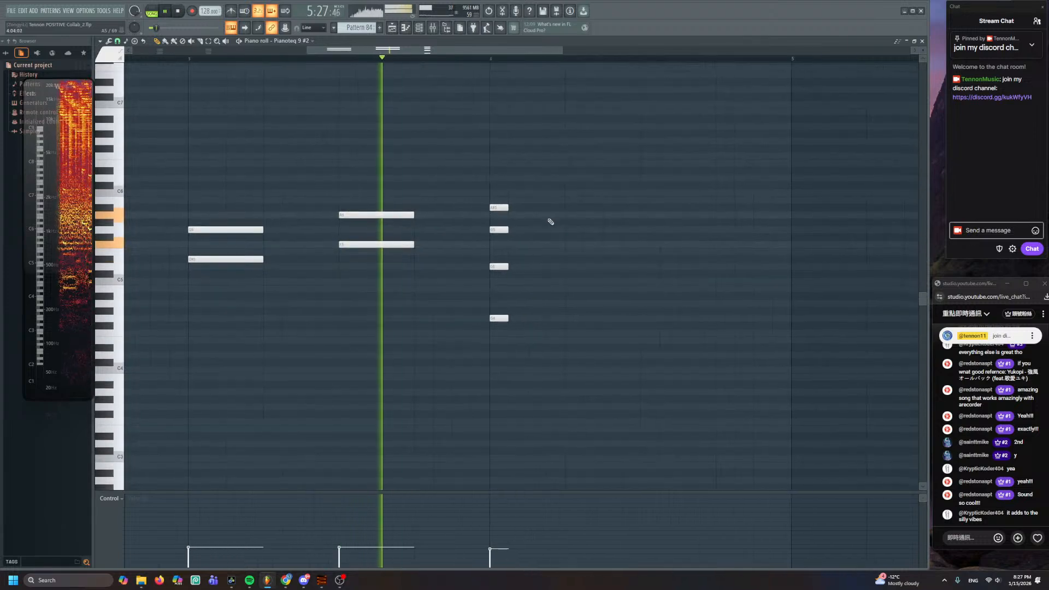
{"action": "scroll", "coordinate": [547, 205], "scroll_direction": "up", "scroll_amount": 1}
- Play the song from the start of bar 4 of Pattern 84, leaving no stray note above its chord
{"action": "key", "text": "space"}
{"action": "left_click", "coordinate": [469, 67]}
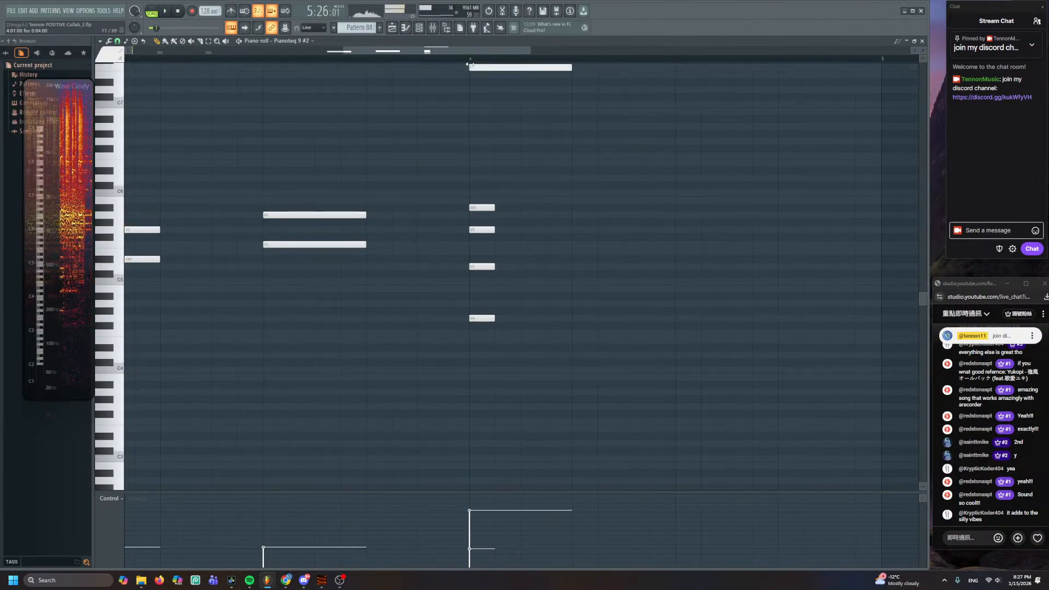
{"action": "right_click", "coordinate": [469, 65]}
{"action": "left_click", "coordinate": [469, 61]}
{"action": "scroll", "coordinate": [476, 188], "scroll_direction": "up", "scroll_amount": 2}
{"action": "scroll", "coordinate": [476, 187], "scroll_direction": "right", "scroll_amount": 2}
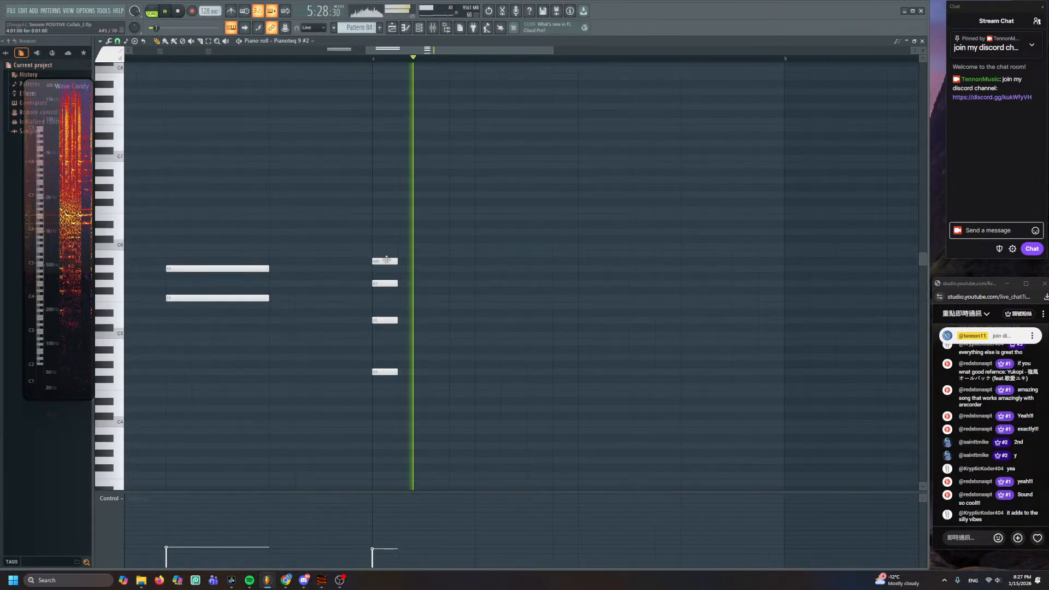
- Write a descending run A#6, A6, F6, C6, A#5, A5 late in bar 4 and raise the velocities of all but its first note
{"action": "key", "text": "space"}
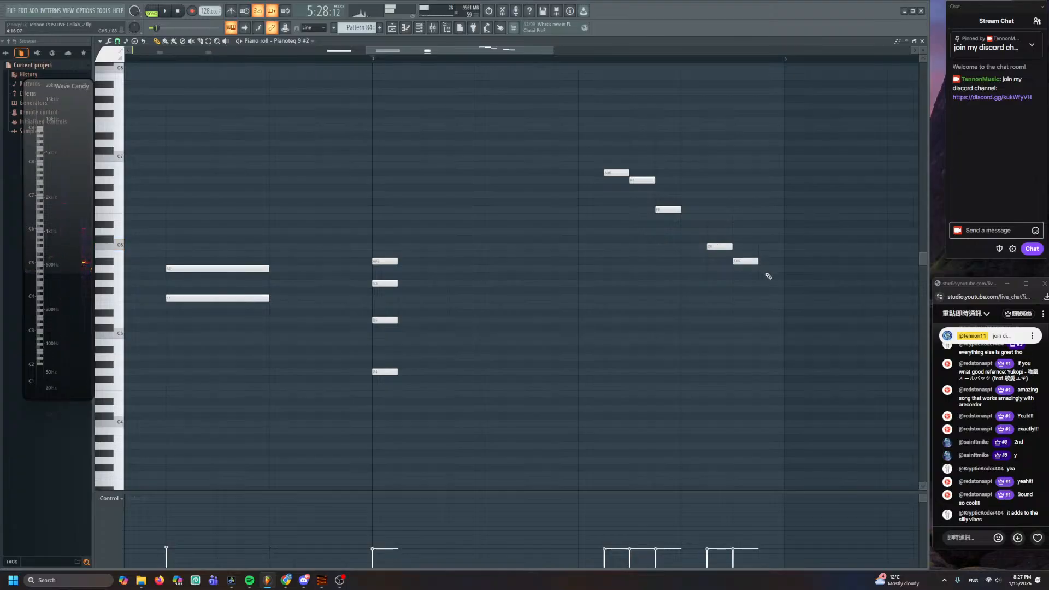
{"action": "left_click_drag", "start_coordinate": [761, 274], "coordinate": [762, 267]}
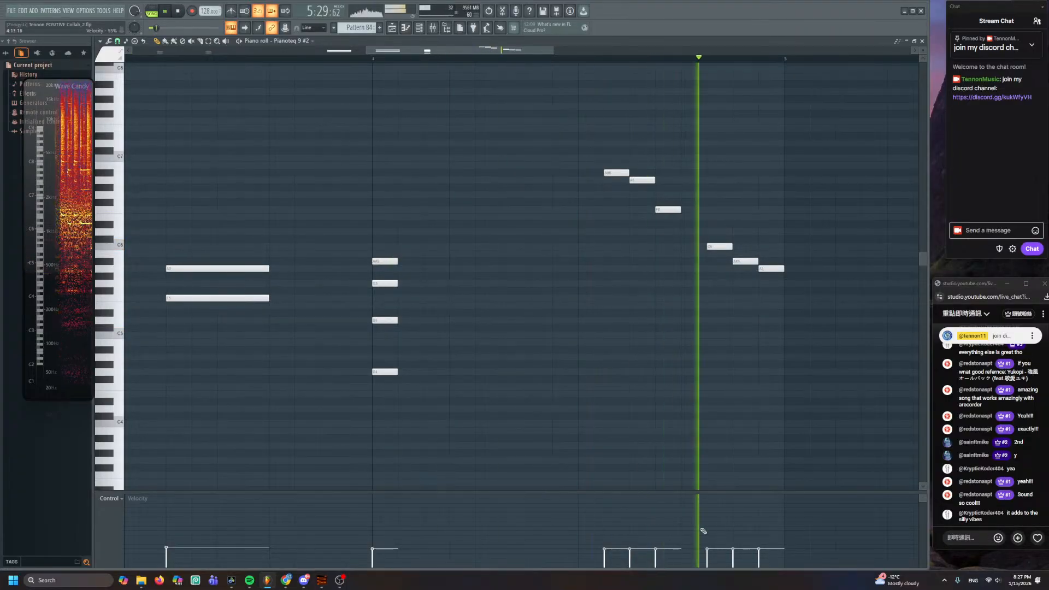
{"action": "left_click_drag", "start_coordinate": [705, 531], "coordinate": [735, 525]}
{"action": "key", "text": "space"}
{"action": "left_click_drag", "start_coordinate": [626, 532], "coordinate": [659, 532]}
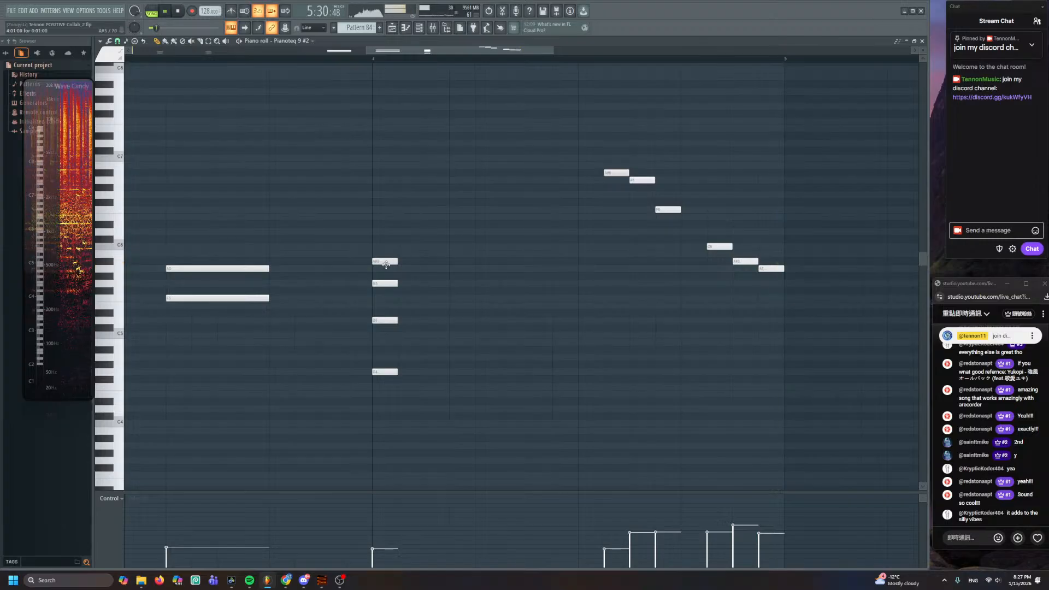
- Copy the two-note chord from the start of bar 3 to bar 5 and delete the four-note chord on bar 4
{"action": "scroll", "coordinate": [464, 218], "scroll_direction": "down", "scroll_amount": 2}
{"action": "scroll", "coordinate": [464, 218], "scroll_direction": "down", "scroll_amount": 3, "text": "ctrl"}
{"action": "left_click_drag", "start_coordinate": [246, 239], "coordinate": [631, 250]}
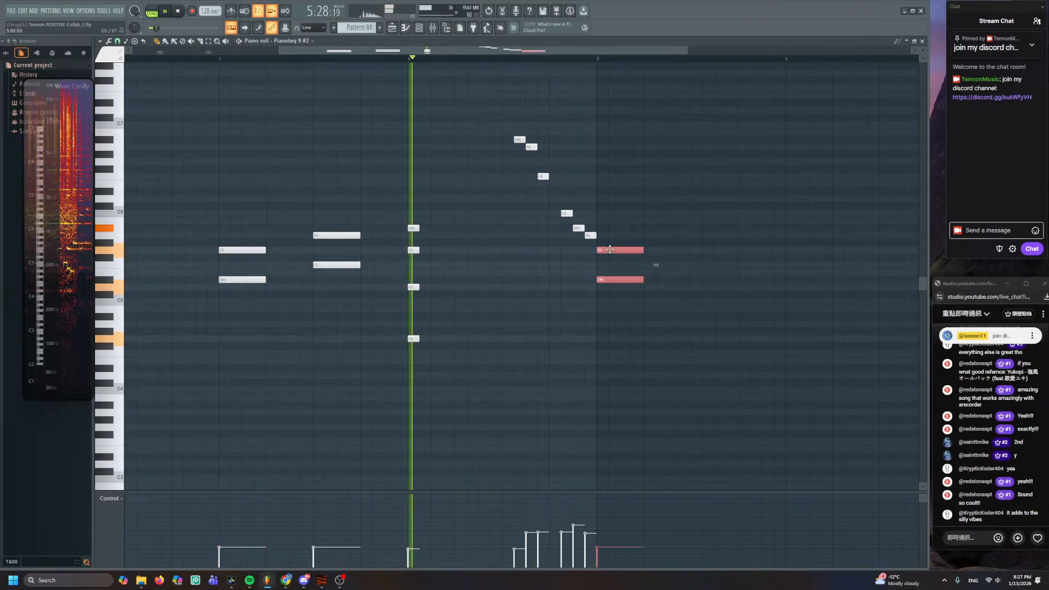
{"action": "key", "text": "space"}
{"action": "left_click_drag", "start_coordinate": [436, 201], "coordinate": [426, 346]}
{"action": "key", "text": "Delete"}
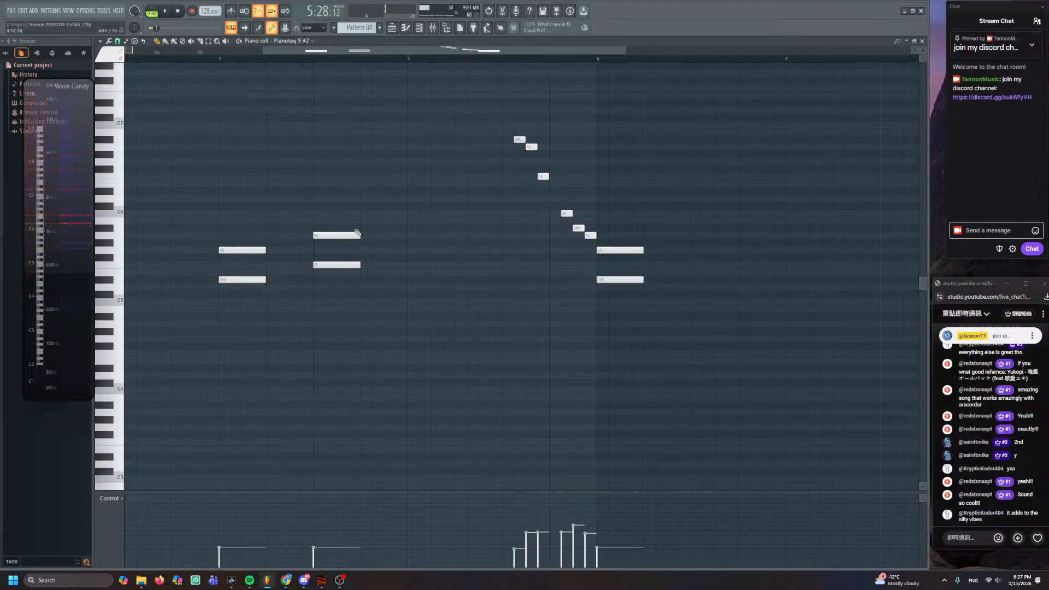
- Open the Fruity Delay 3 effect on the SWAM VariFlute #3 mixer track
{"action": "left_click", "coordinate": [418, 30]}
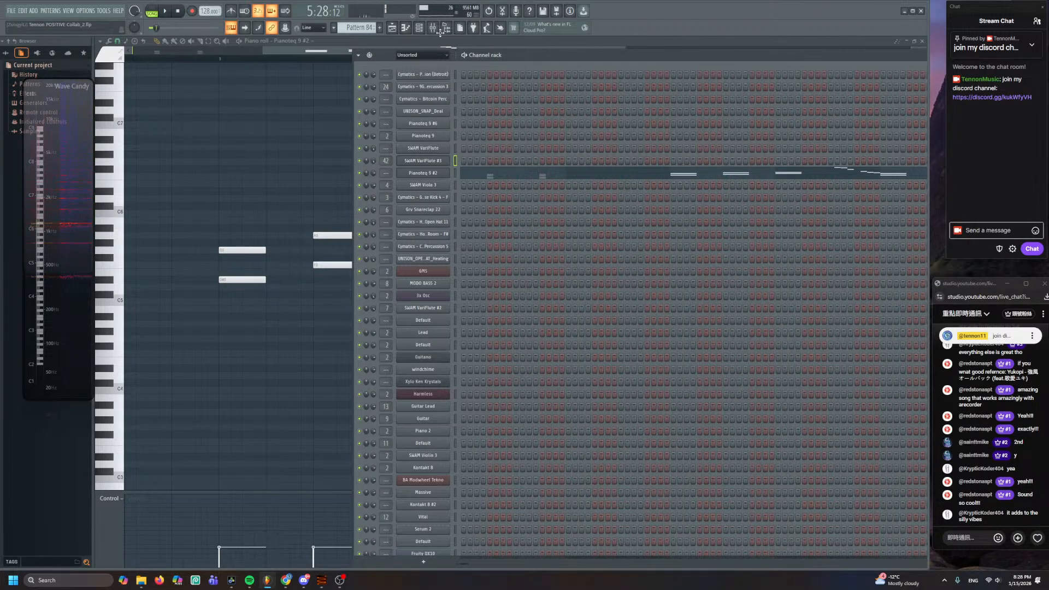
{"action": "key", "text": "F9"}
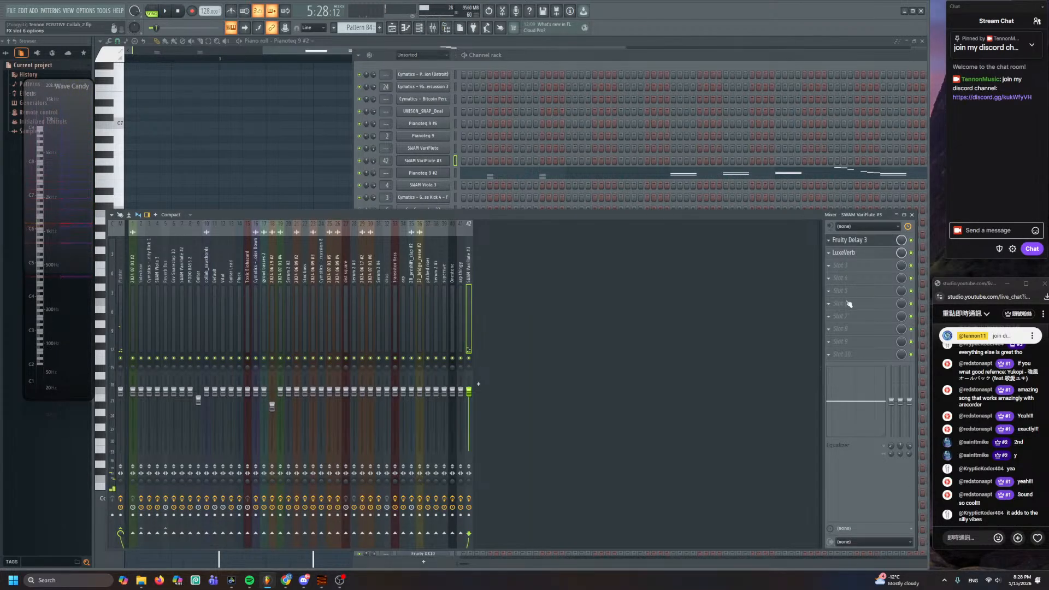
{"action": "left_click", "coordinate": [857, 239]}
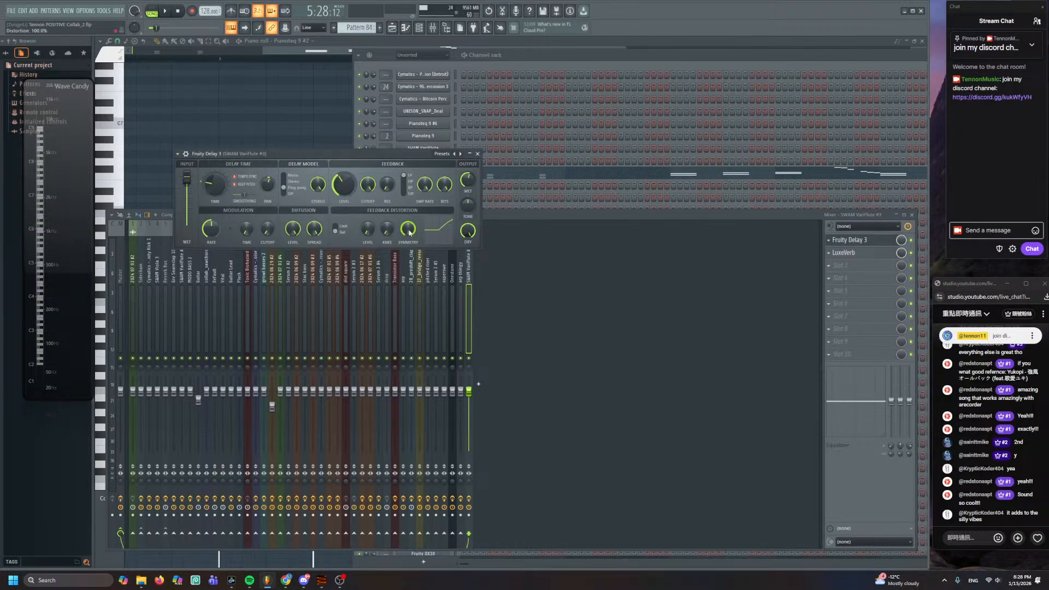
- Adjust the feedback distortion symmetry of Fruity Delay 3 and return to the playlist
{"action": "left_click_drag", "start_coordinate": [408, 228], "coordinate": [407, 210]}
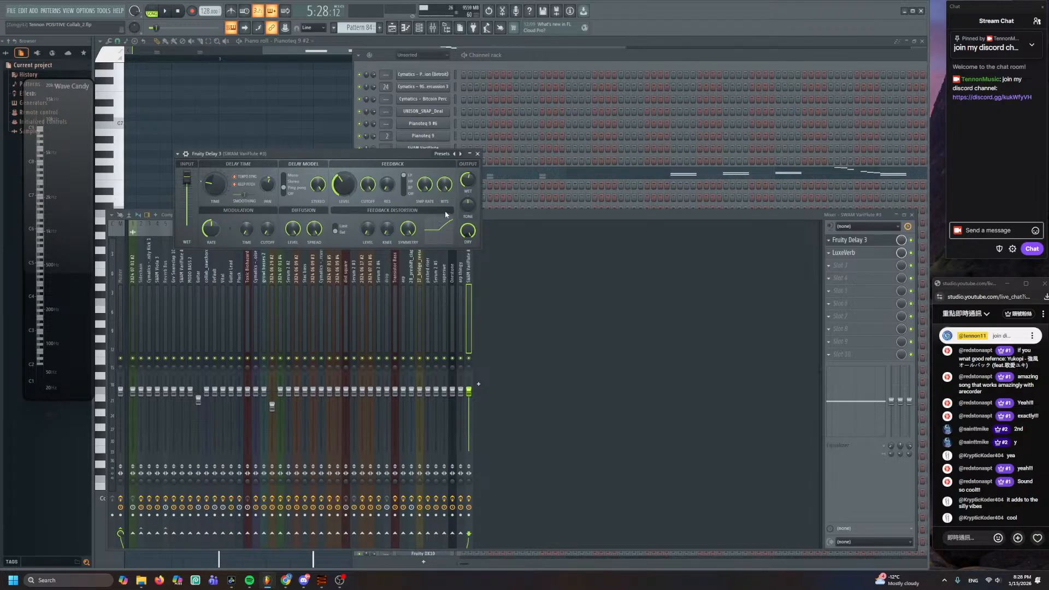
{"action": "left_click", "coordinate": [432, 126]}
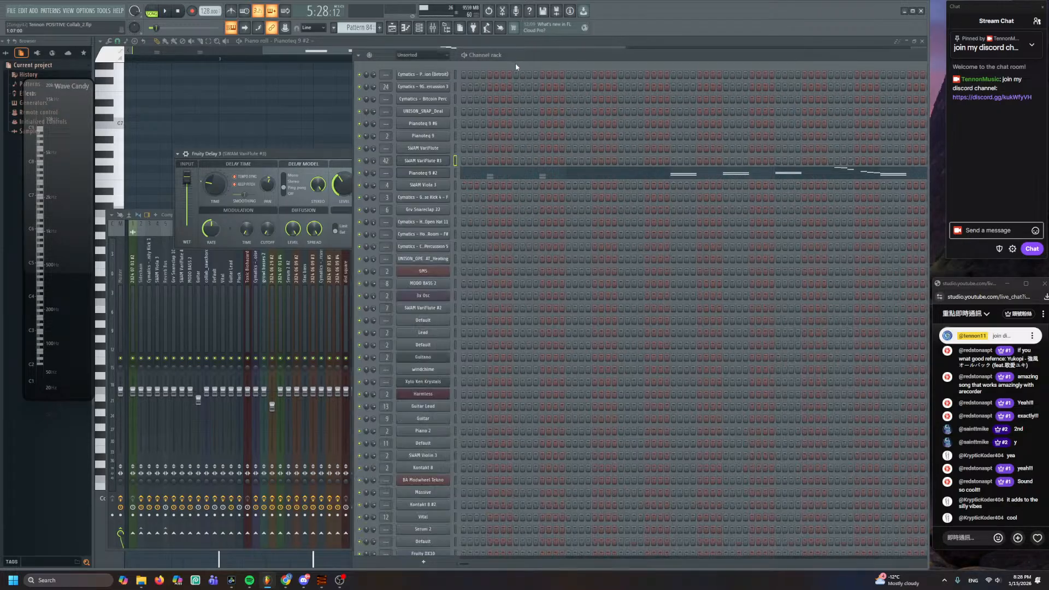
{"action": "left_click", "coordinate": [392, 28]}
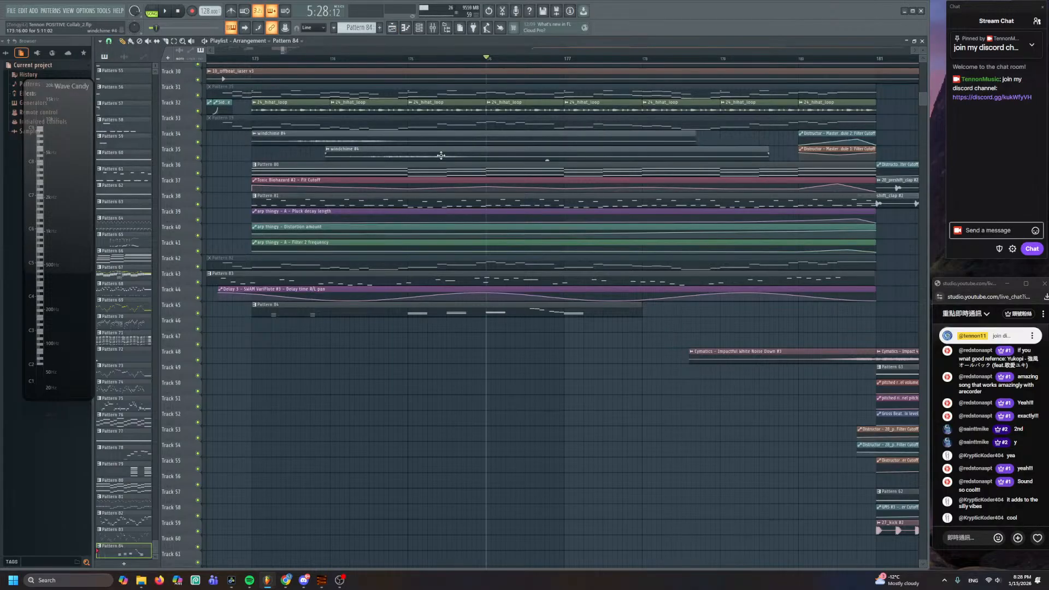
- Play the arrangement from bar 175 and dismiss the browser notification
{"action": "left_click", "coordinate": [411, 59]}
{"action": "key", "text": "space"}
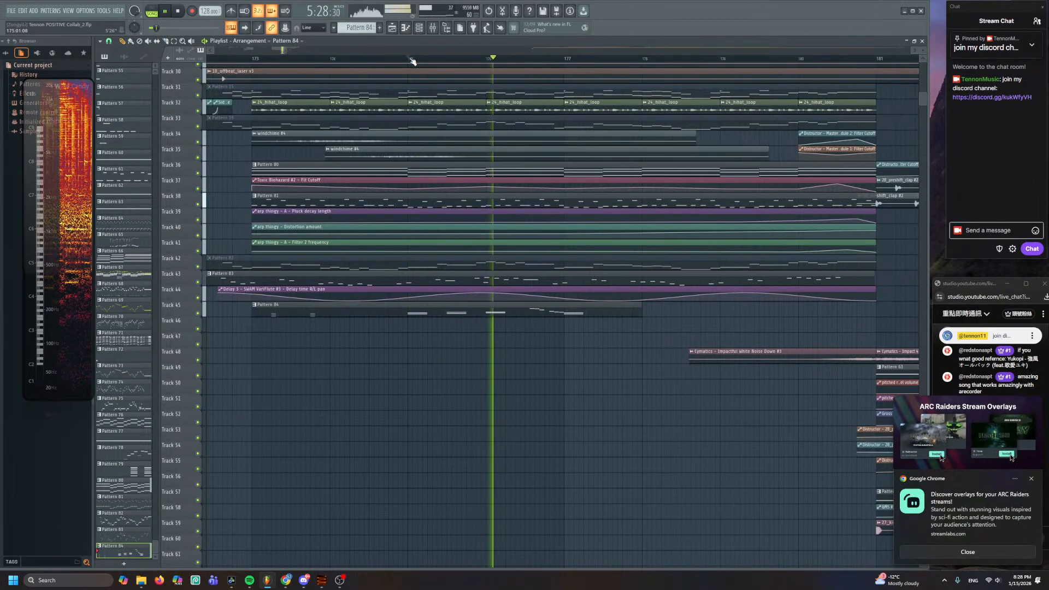
{"action": "key", "text": "space"}
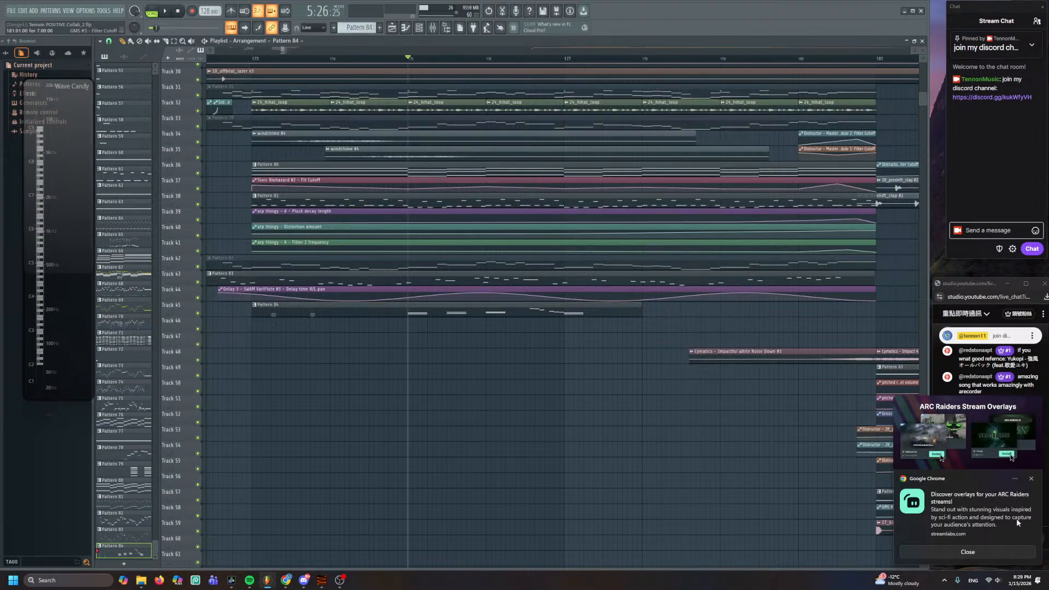
{"action": "left_click", "coordinate": [1030, 479]}
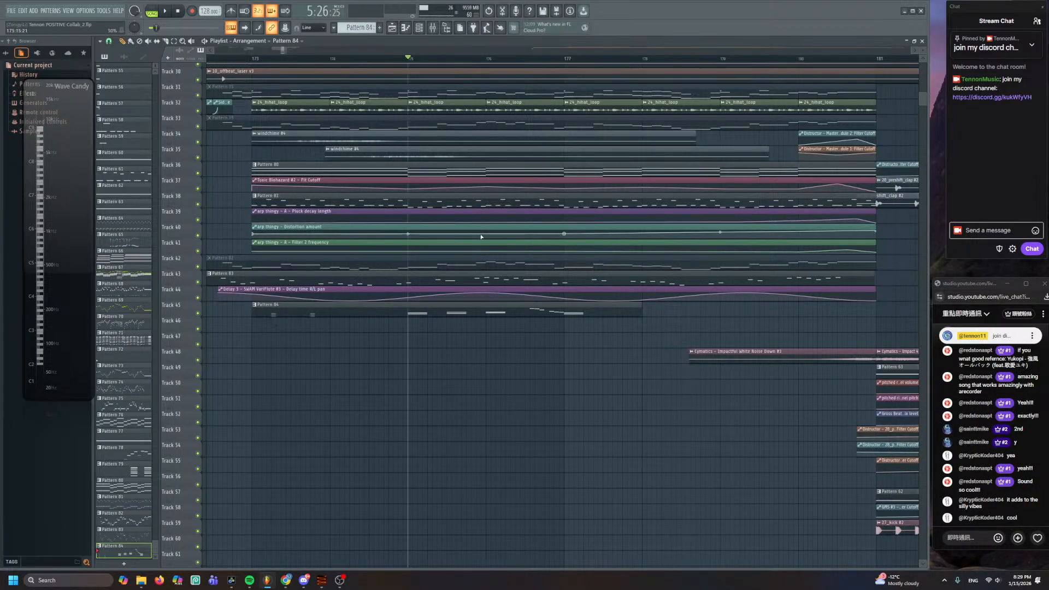
- Open the Pattern 84 notes and lengthen the two-note chord at the start of bar 4 to half a bar
{"action": "double_click", "coordinate": [494, 309]}
{"action": "scroll", "coordinate": [534, 281], "scroll_direction": "up", "scroll_amount": 6}
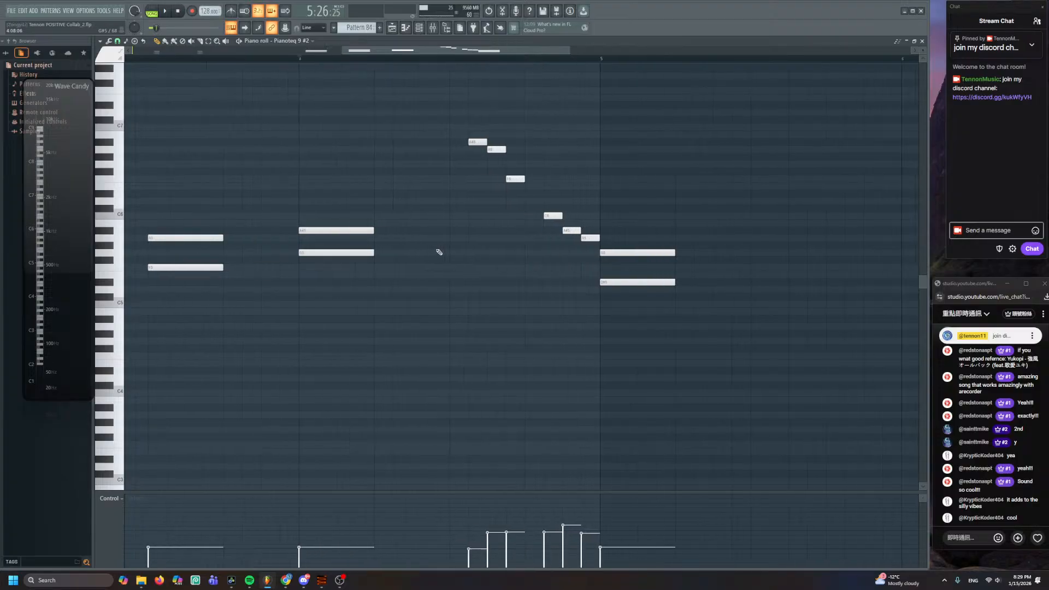
{"action": "left_click_drag", "start_coordinate": [536, 229], "coordinate": [609, 242]}
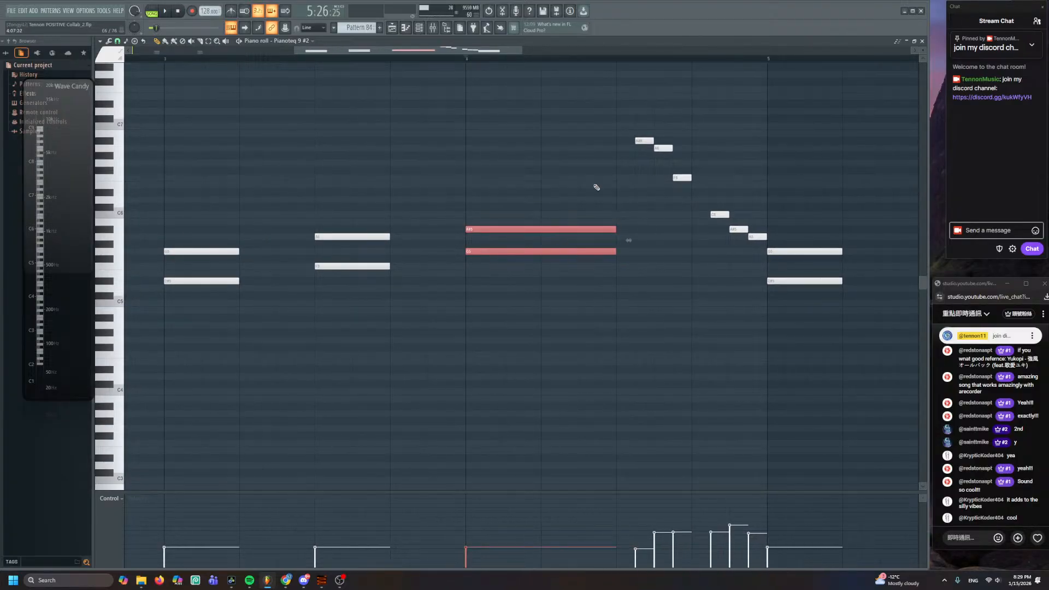
- Play Pattern 84 from bar 3 and again from bar 4 to check the chords and the descending run
{"action": "left_click", "coordinate": [164, 52]}
{"action": "key", "text": "space"}
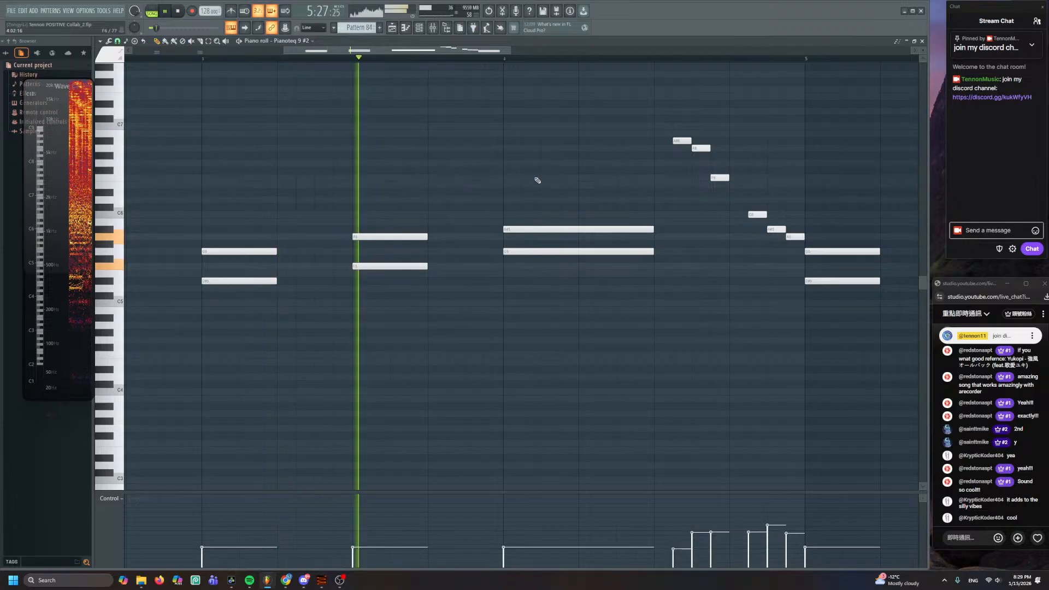
{"action": "scroll", "coordinate": [537, 179], "scroll_direction": "down", "scroll_amount": 2}
{"action": "scroll", "coordinate": [386, 176], "scroll_direction": "right", "scroll_amount": 3}
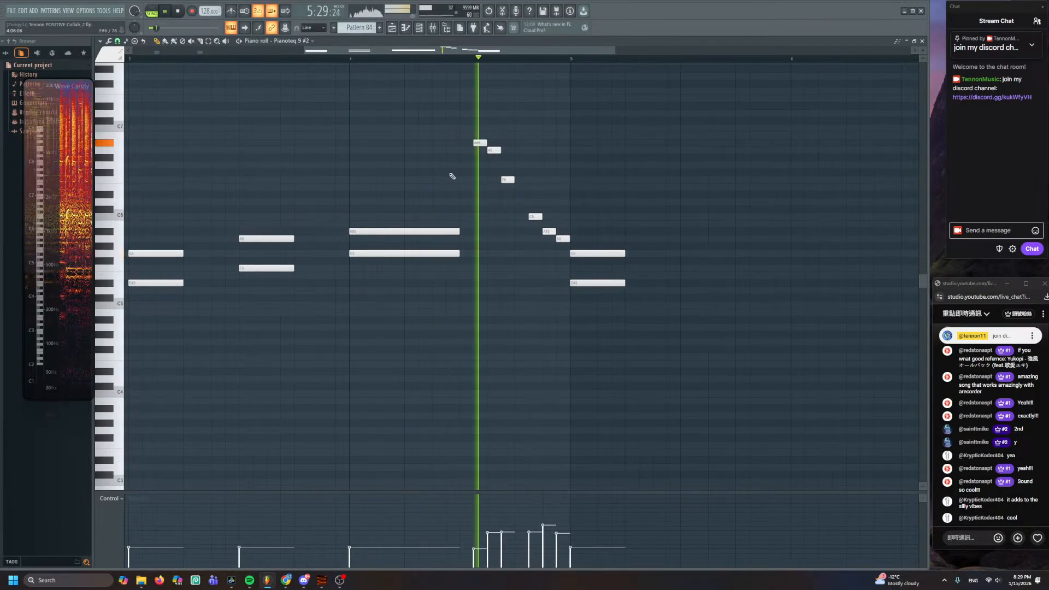
{"action": "key", "text": "space"}
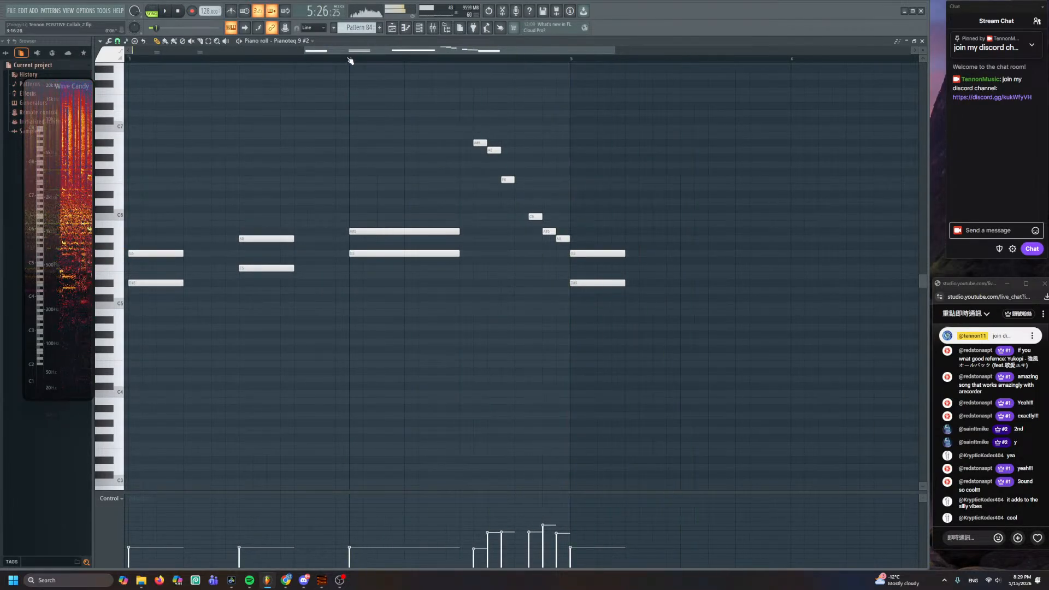
{"action": "left_click", "coordinate": [349, 57]}
{"action": "key", "text": "space"}
{"action": "key", "text": "space"}
{"action": "key", "text": "space"}
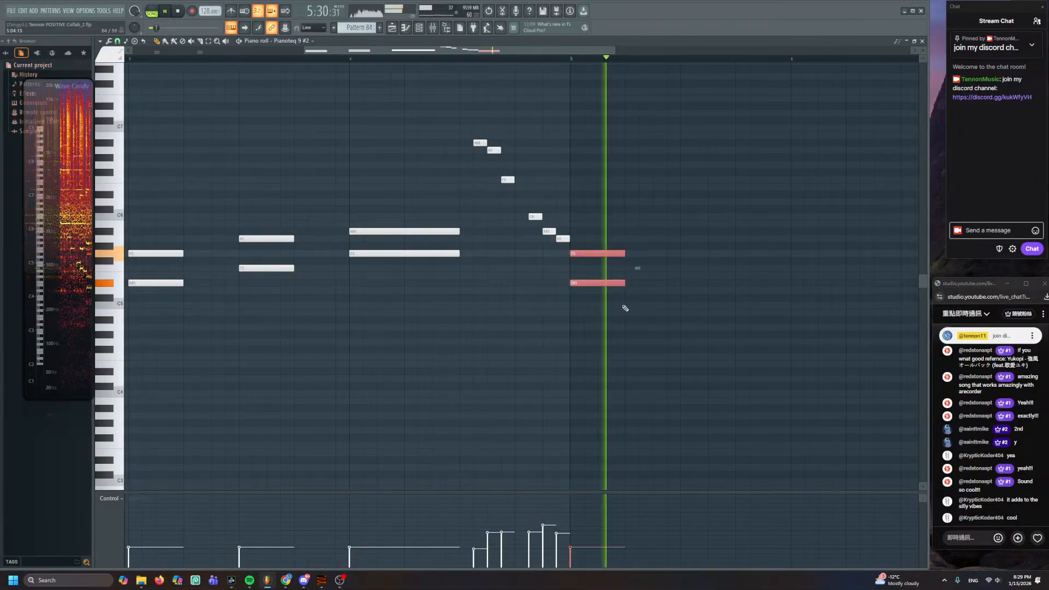
- Copy the bar 5 chord to bar 6 as F5 and A5, and write a G5 and A#5 chord at bar 7
{"action": "left_click_drag", "start_coordinate": [613, 254], "coordinate": [820, 240]}
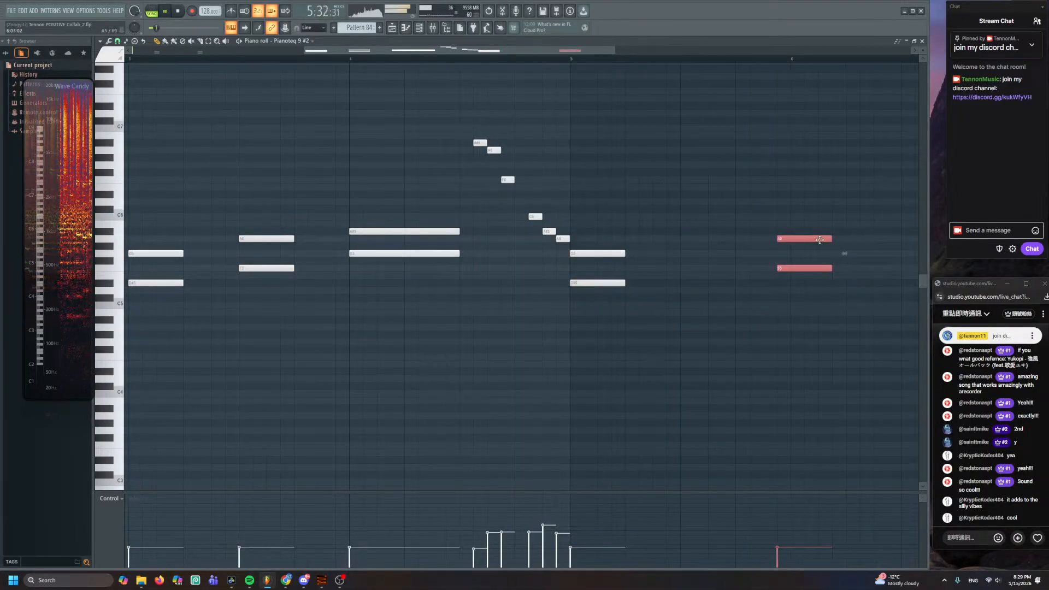
{"action": "scroll", "coordinate": [622, 292], "scroll_direction": "up", "scroll_amount": 2}
{"action": "left_click", "coordinate": [637, 282]}
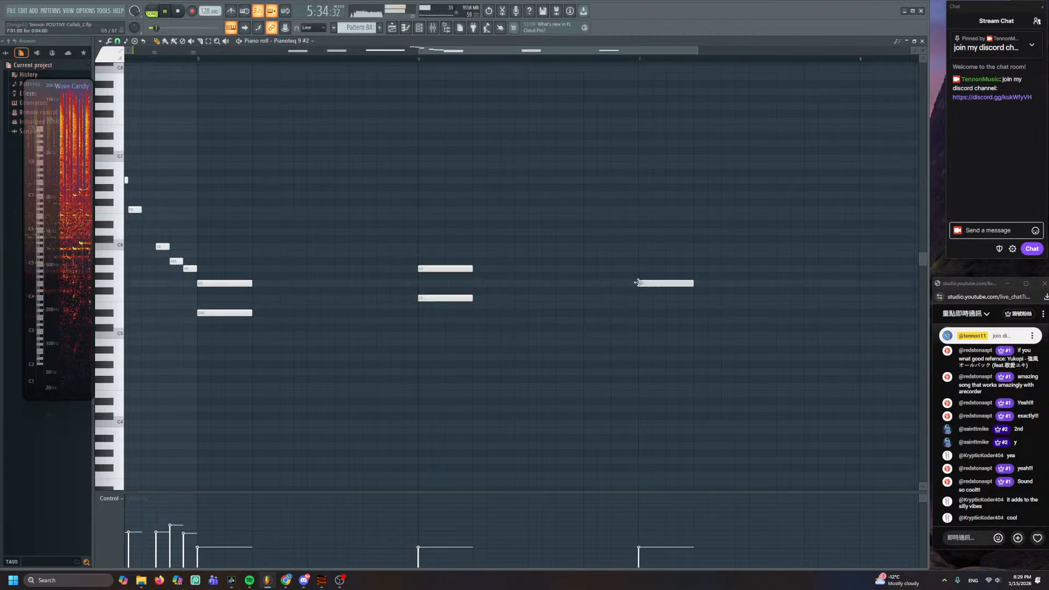
{"action": "left_click", "coordinate": [639, 261]}
- Lengthen the bar 7 chord to half a bar and move the last two chords to mid-bar 5 and the start of bar 6
{"action": "scroll", "coordinate": [653, 239], "scroll_direction": "down", "scroll_amount": 3}
{"action": "left_click_drag", "start_coordinate": [698, 222], "coordinate": [660, 346]}
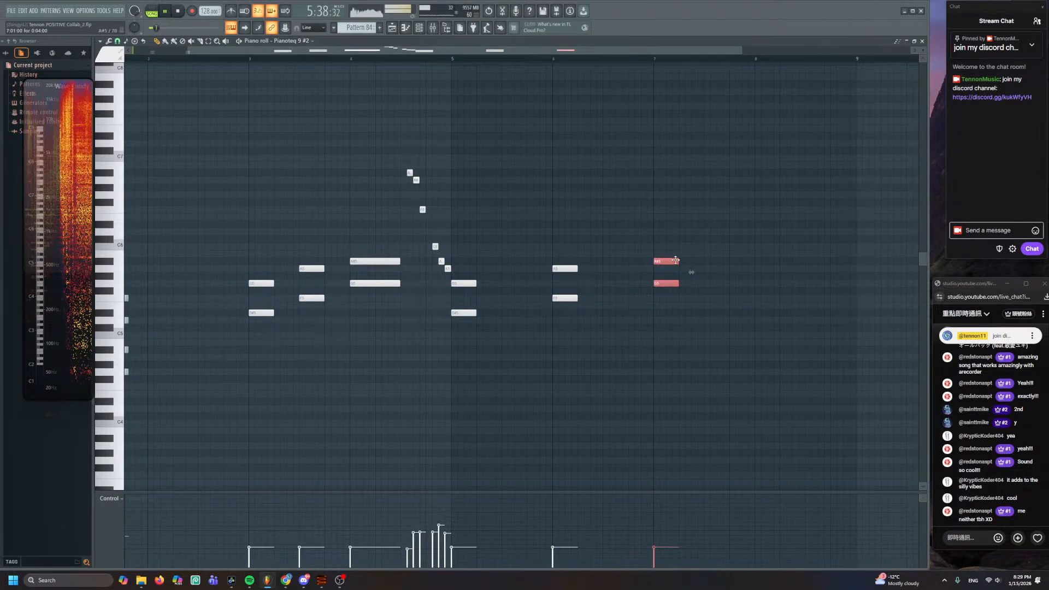
{"action": "left_click_drag", "start_coordinate": [677, 261], "coordinate": [534, 352]}
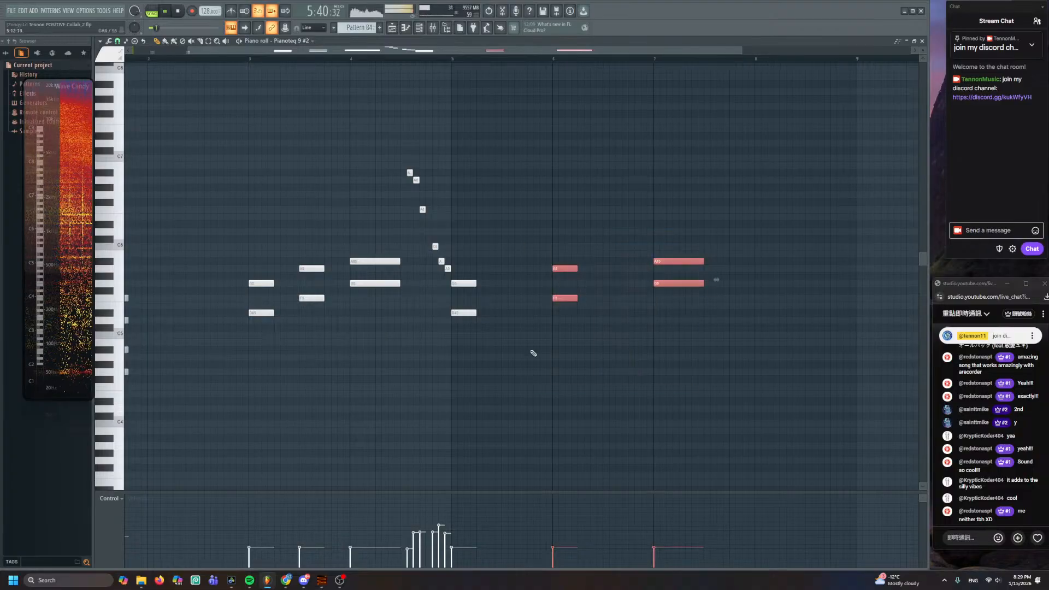
{"action": "left_click_drag", "start_coordinate": [567, 265], "coordinate": [516, 266]}
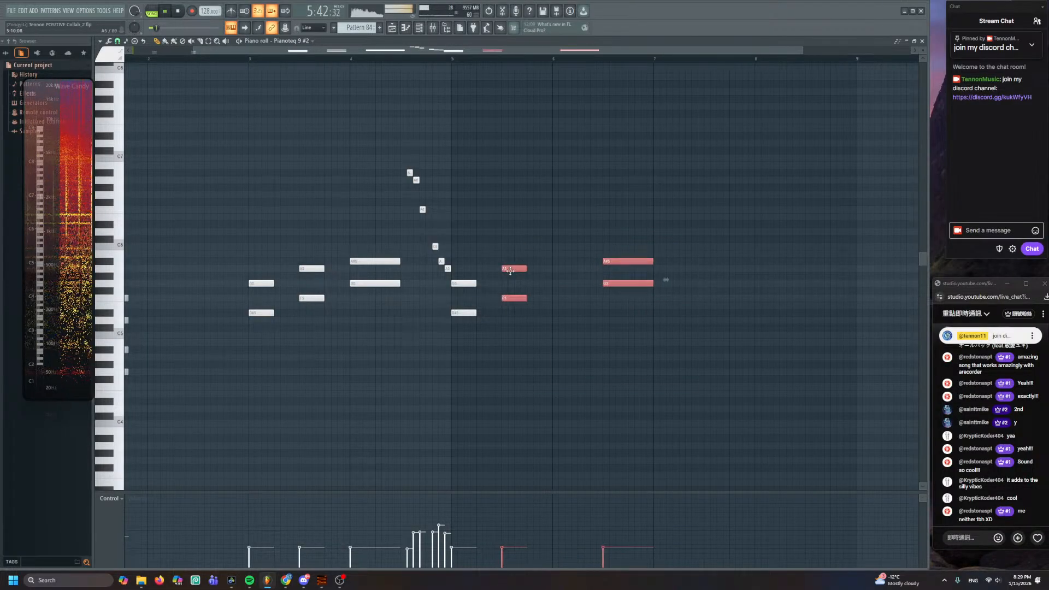
{"action": "left_click_drag", "start_coordinate": [611, 214], "coordinate": [653, 311]}
{"action": "left_click_drag", "start_coordinate": [631, 262], "coordinate": [581, 261]}
{"action": "key", "text": "ctrl+d"}
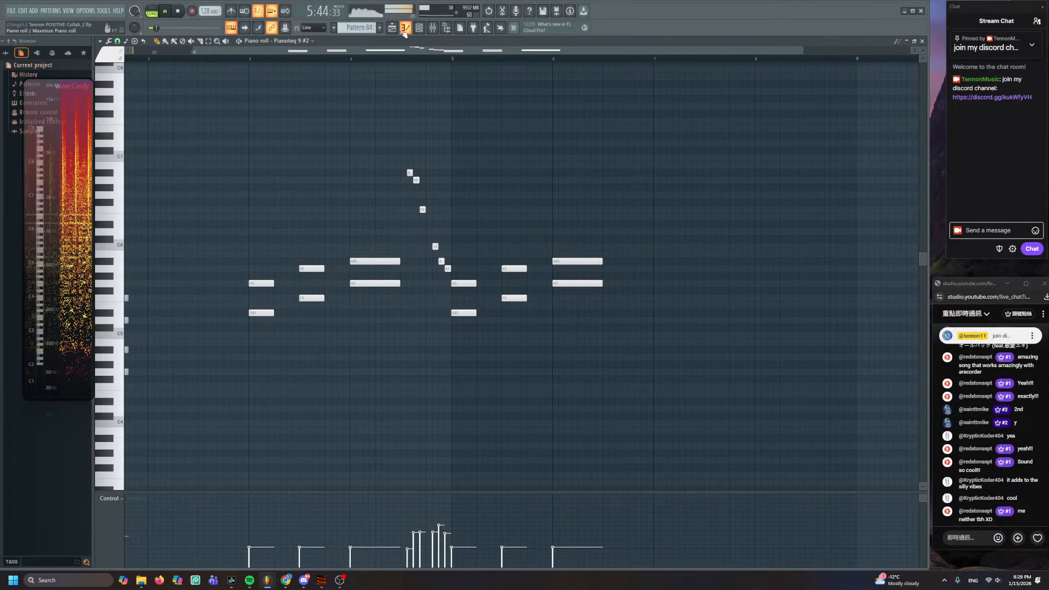
- Return to the playlist and play the song from about bar 149 with auto scrolling on
{"action": "left_click", "coordinate": [393, 29]}
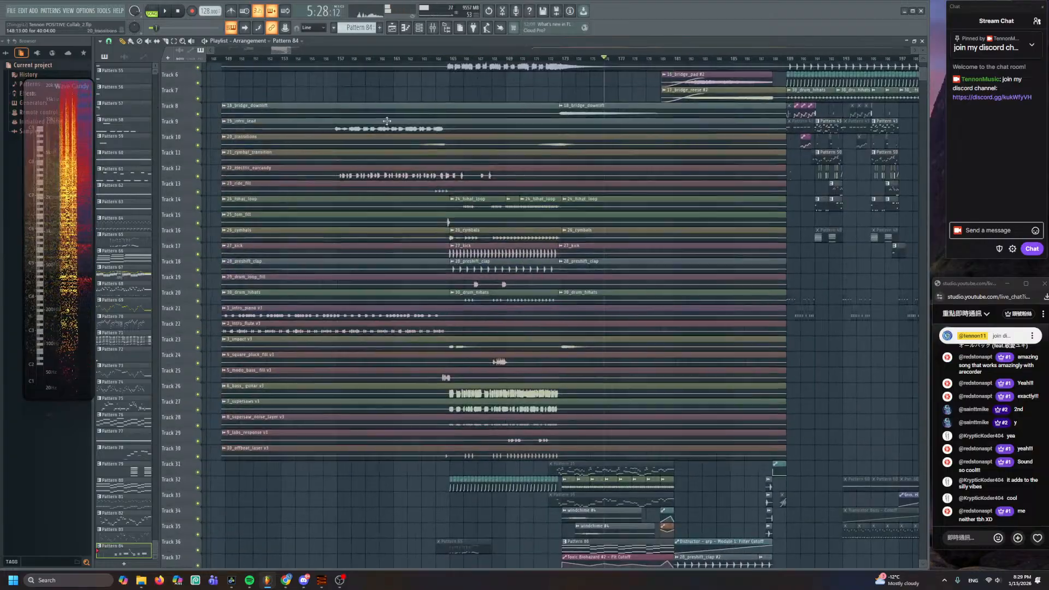
{"action": "key", "text": "space"}
{"action": "left_click", "coordinate": [228, 60]}
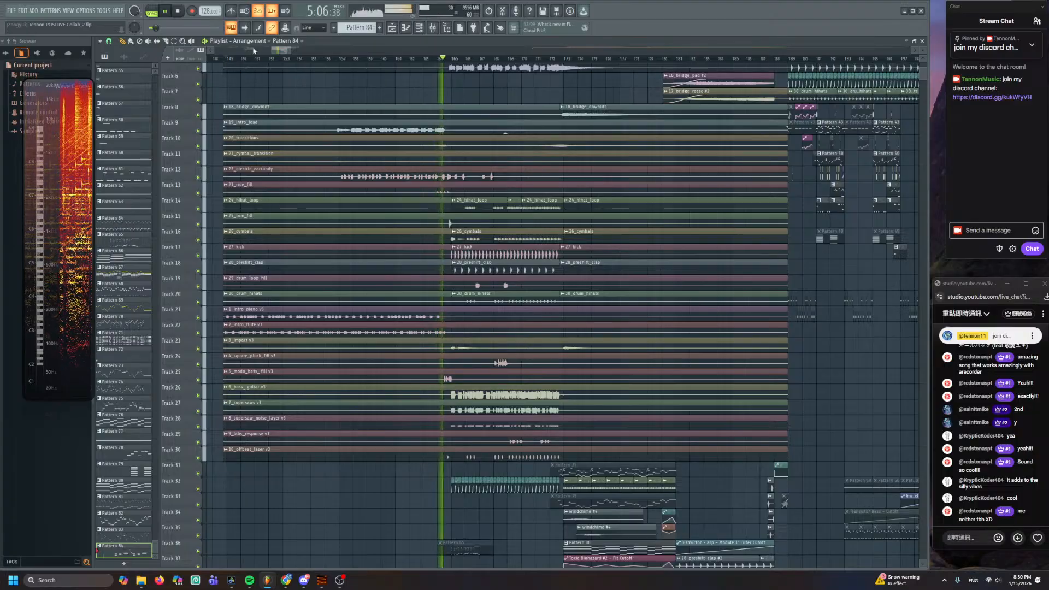
{"action": "left_click", "coordinate": [245, 28]}
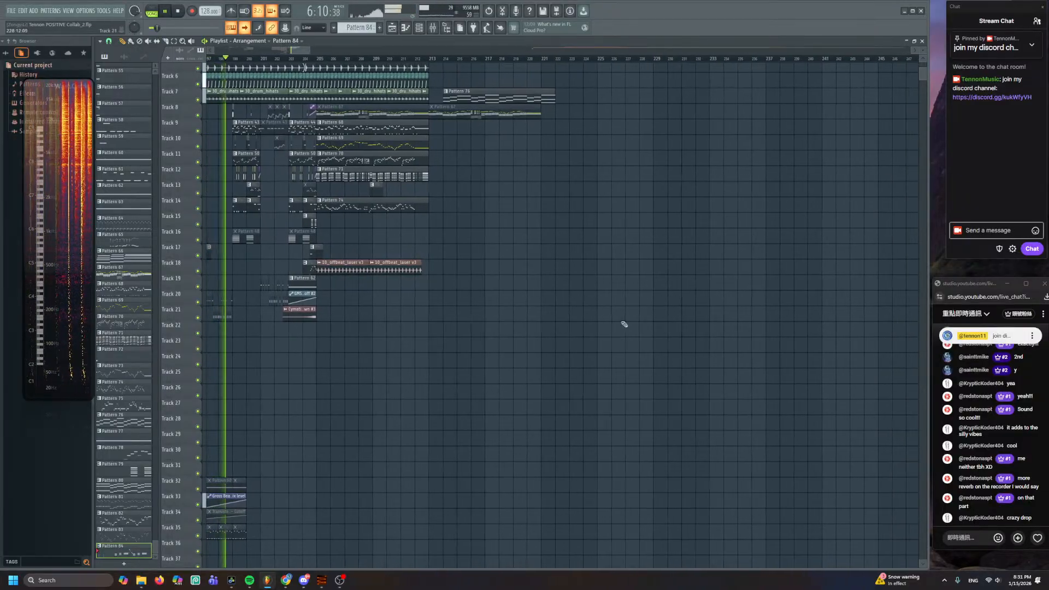
- Switch to the YouTube live chat and send the message "the empty parts will be done by my friend"
{"action": "left_click", "coordinate": [956, 536]}
{"action": "type", "text": "the dro"}
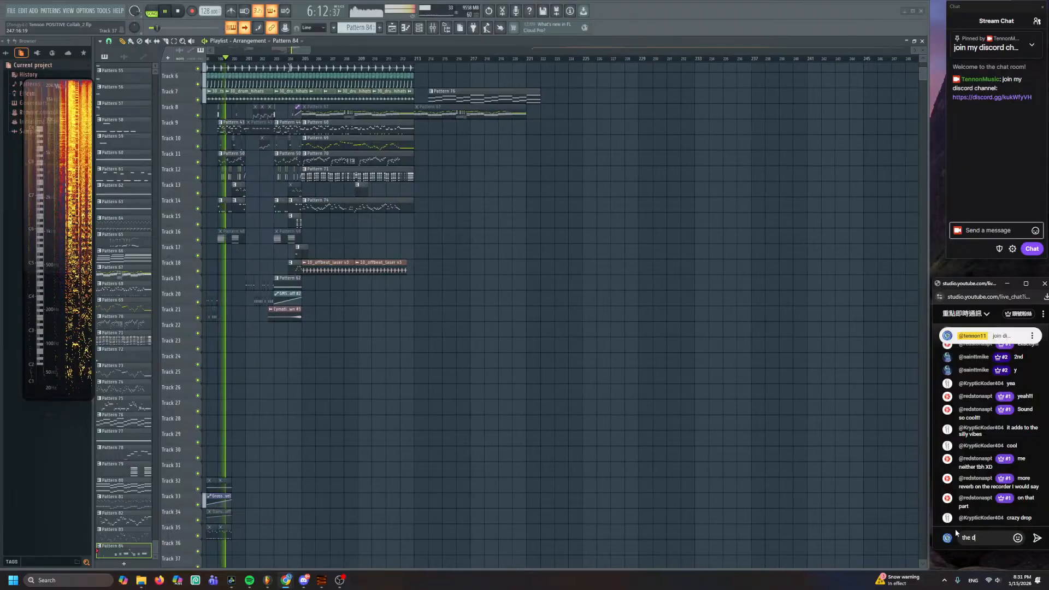
{"action": "key", "text": "BackSpace"}
{"action": "key", "text": "BackSpace"}
{"action": "key", "text": "BackSpace"}
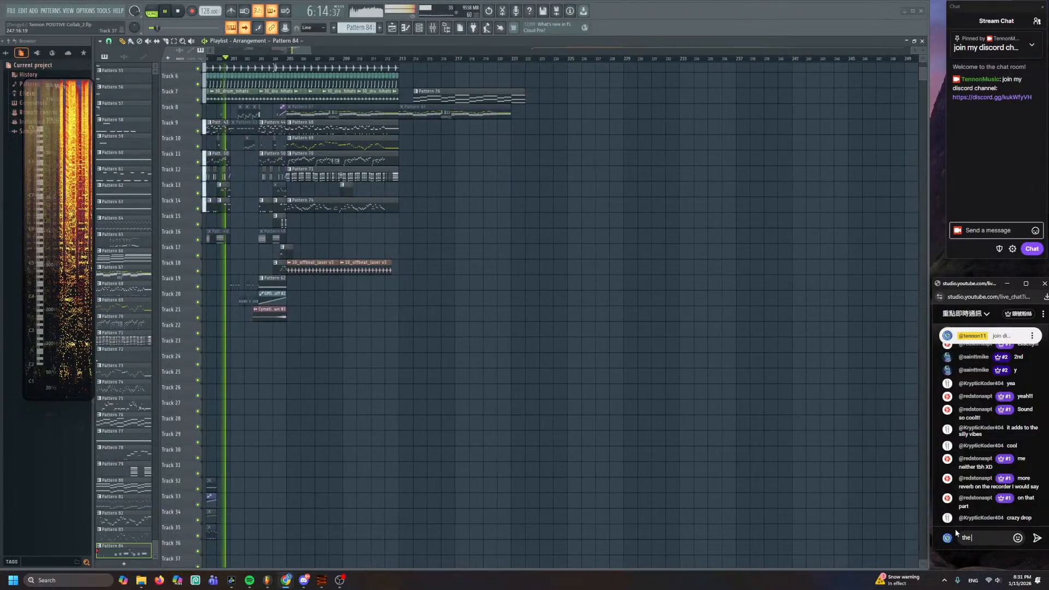
{"action": "type", "text": "empty parts w"}
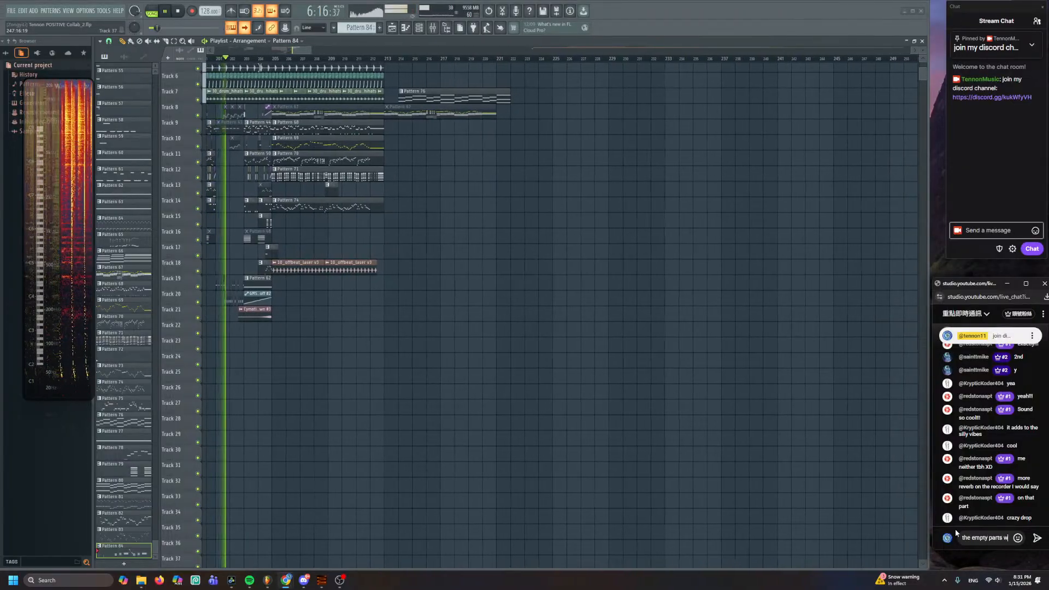
{"action": "type", "text": "ill be done by my"}
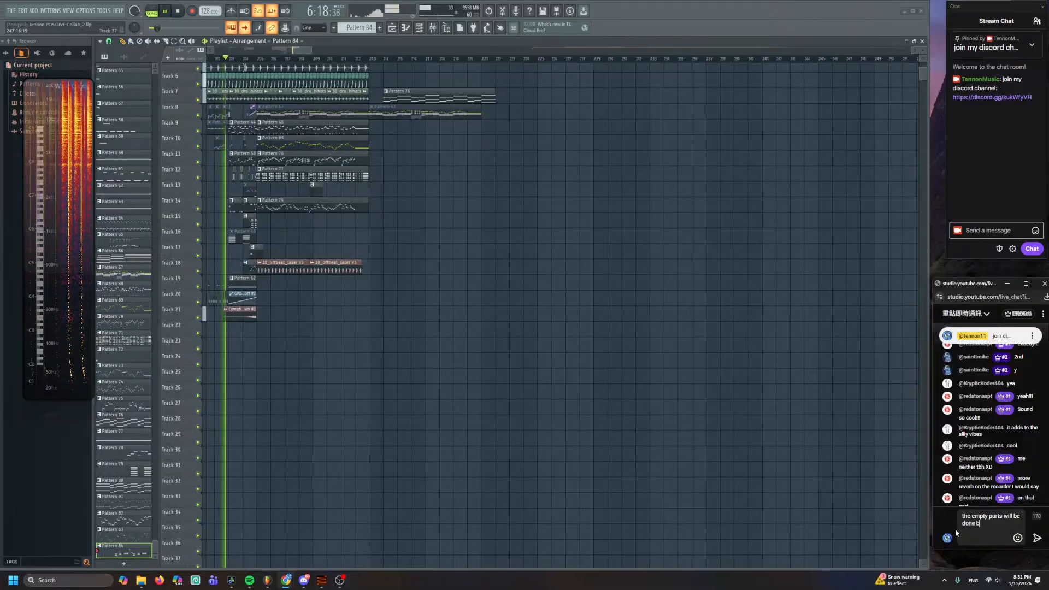
{"action": "type", "text": "d"}
{"action": "key", "text": "Return"}
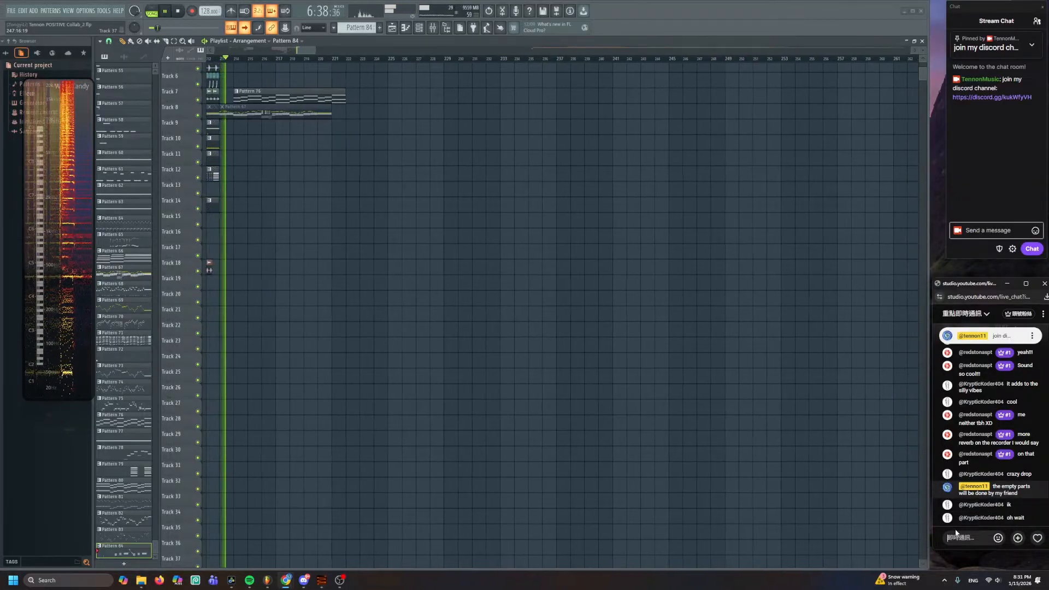
{"action": "left_click", "coordinate": [959, 536]}
- Stop the song, turn off auto scrolling, and audition the 27_kick and 28_preshift_clap clips starting at bar 165 on their own
{"action": "scroll", "coordinate": [720, 382], "scroll_direction": "up", "scroll_amount": 1}
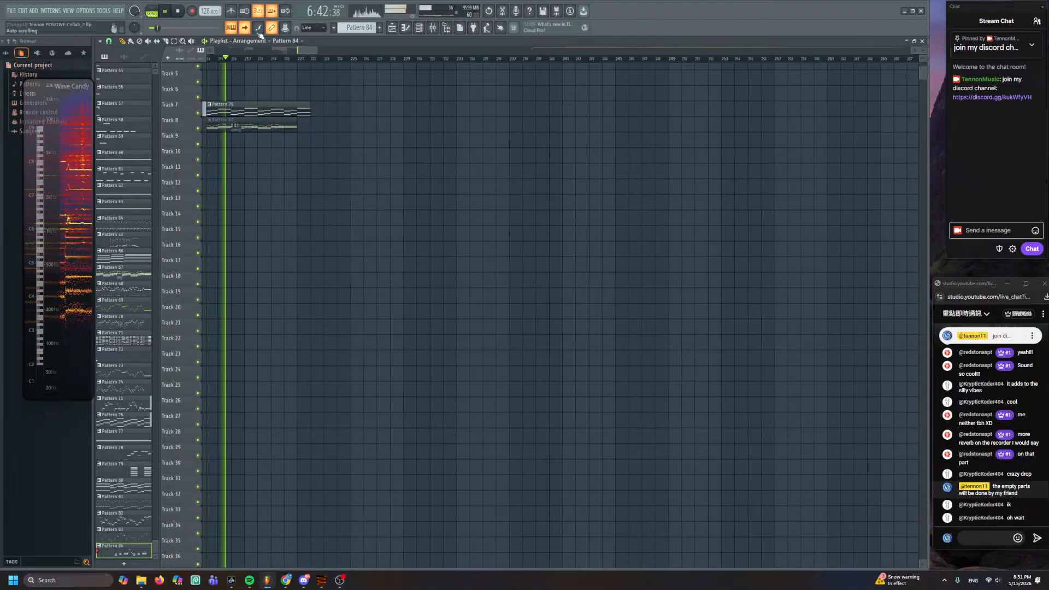
{"action": "scroll", "coordinate": [449, 284], "scroll_direction": "up", "scroll_amount": 4}
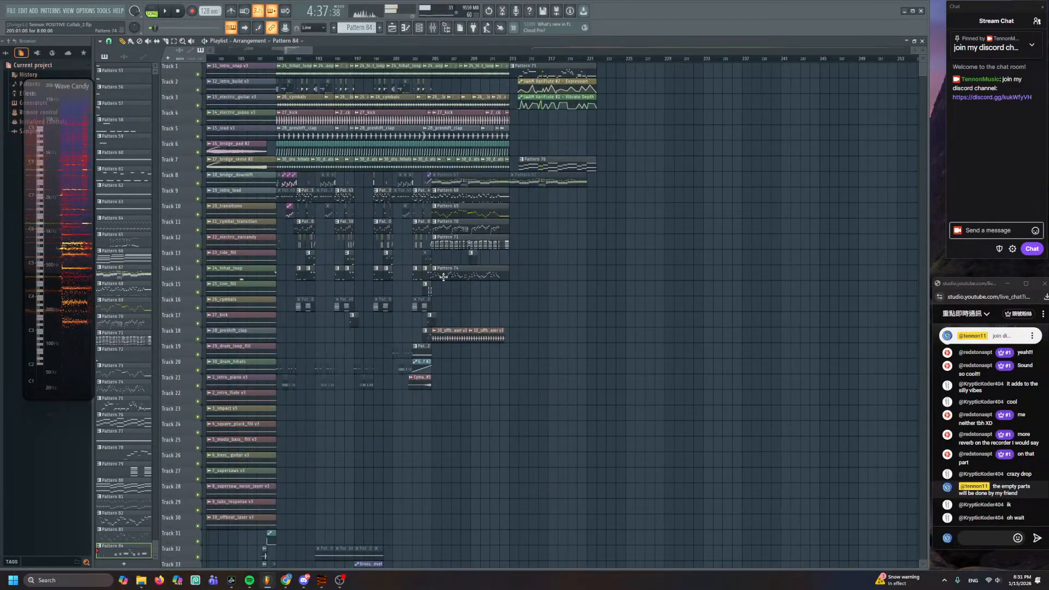
{"action": "scroll", "coordinate": [616, 358], "scroll_direction": "left", "scroll_amount": 5}
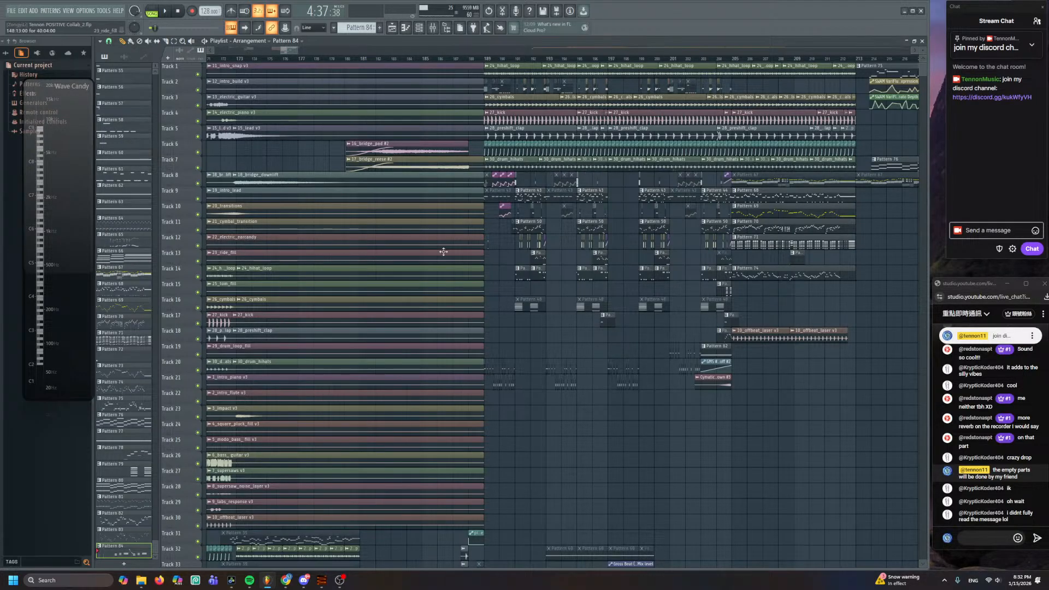
{"action": "scroll", "coordinate": [549, 172], "scroll_direction": "left", "scroll_amount": 6}
{"action": "scroll", "coordinate": [485, 238], "scroll_direction": "down", "scroll_amount": 4}
{"action": "scroll", "coordinate": [336, 321], "scroll_direction": "up", "scroll_amount": 5, "text": "ctrl"}
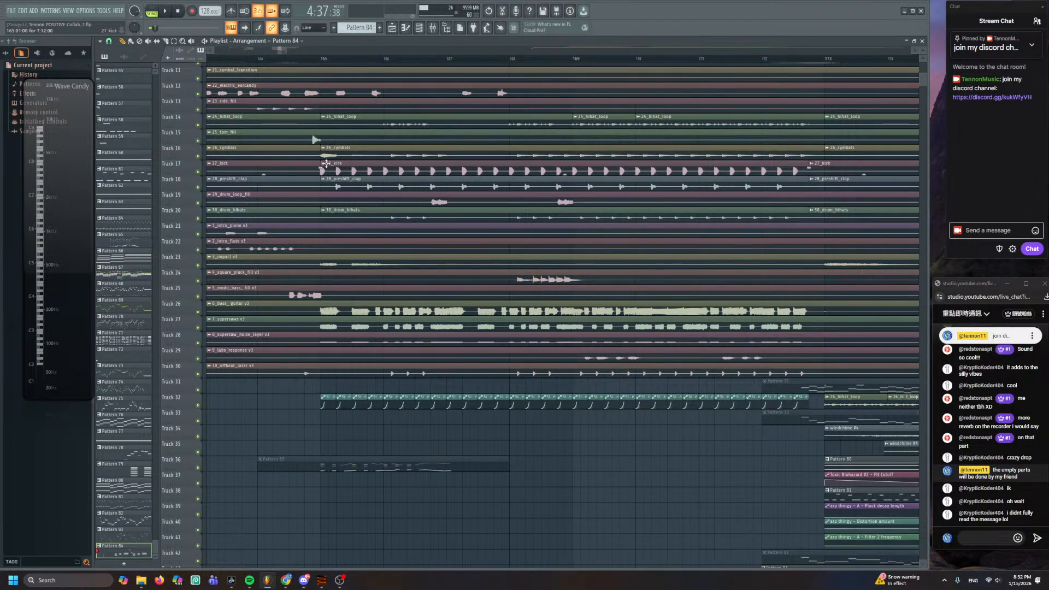
{"action": "left_click", "coordinate": [348, 170]}
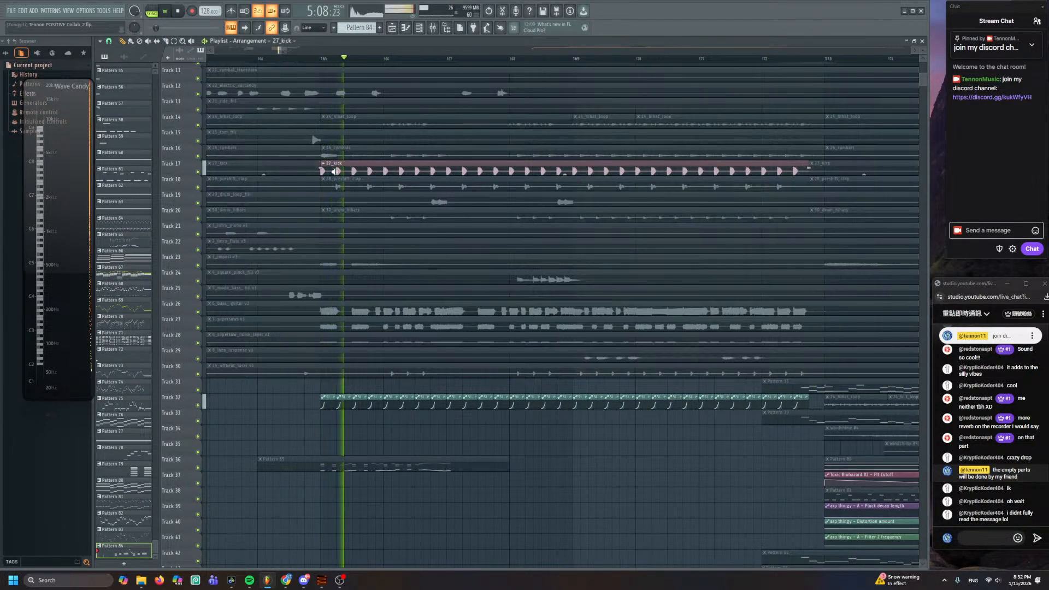
{"action": "left_click", "coordinate": [333, 183]}
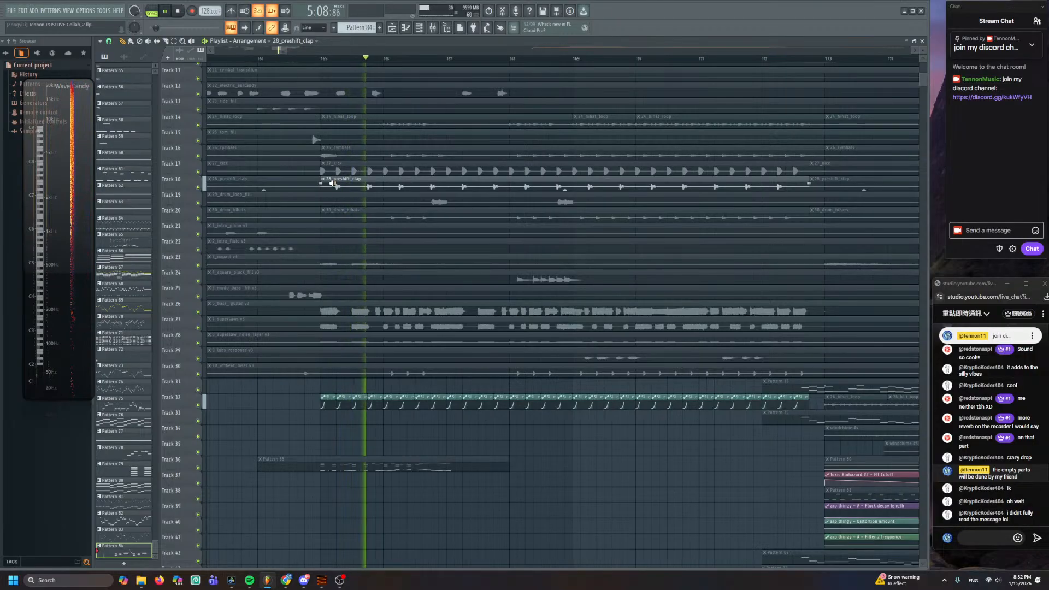
- Audition the 26_cymbals, 22_electric_earcandy and 5_modo_bass_fill clips on their own around bar 165
{"action": "scroll", "coordinate": [370, 279], "scroll_direction": "up", "scroll_amount": 3}
{"action": "left_click", "coordinate": [370, 279]}
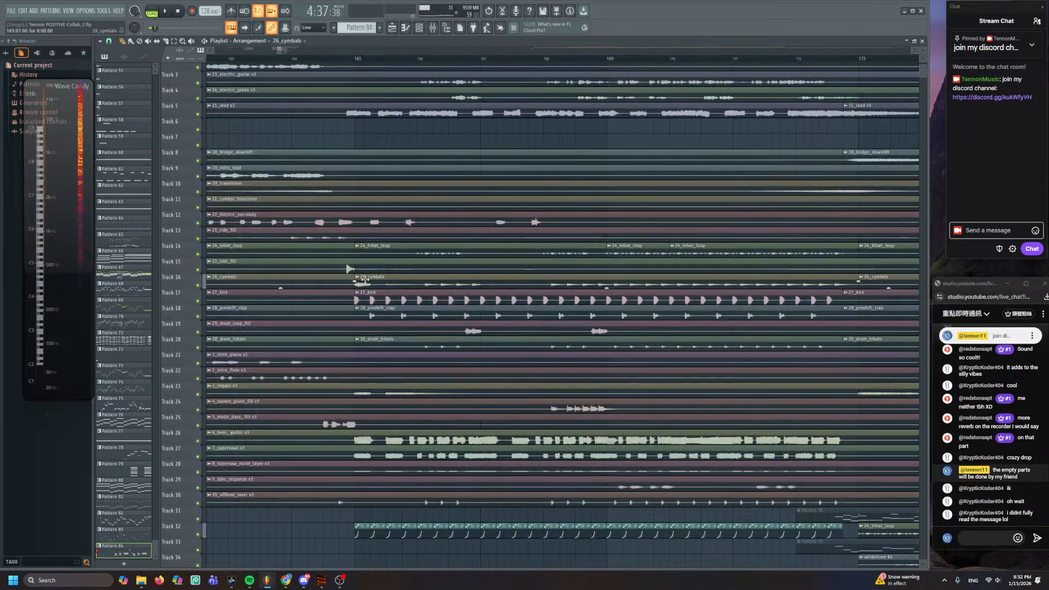
{"action": "scroll", "coordinate": [394, 246], "scroll_direction": "up", "scroll_amount": 1}
{"action": "left_click", "coordinate": [372, 239]}
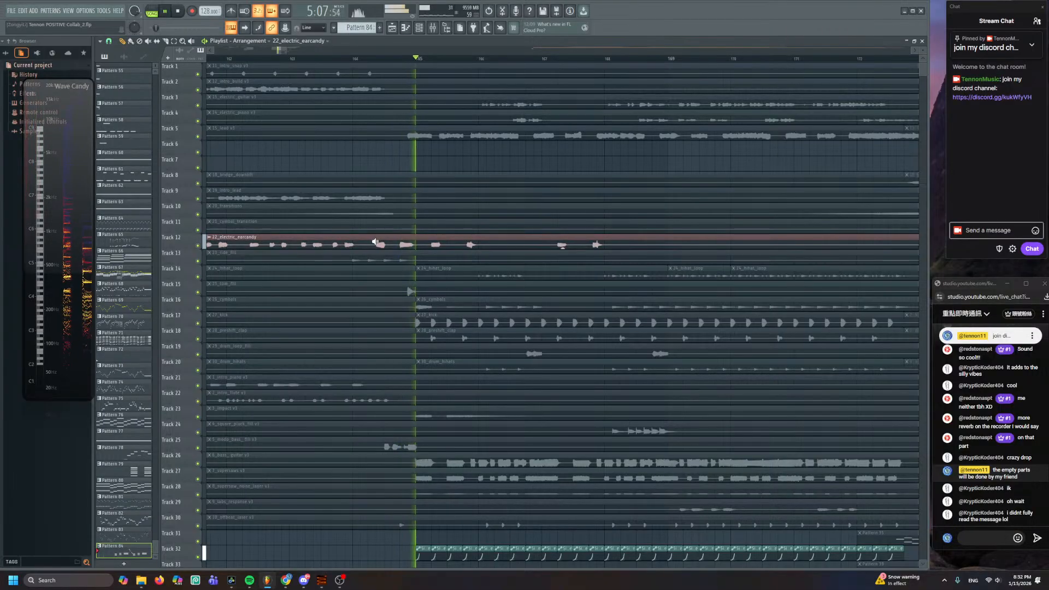
{"action": "left_click", "coordinate": [382, 447]}
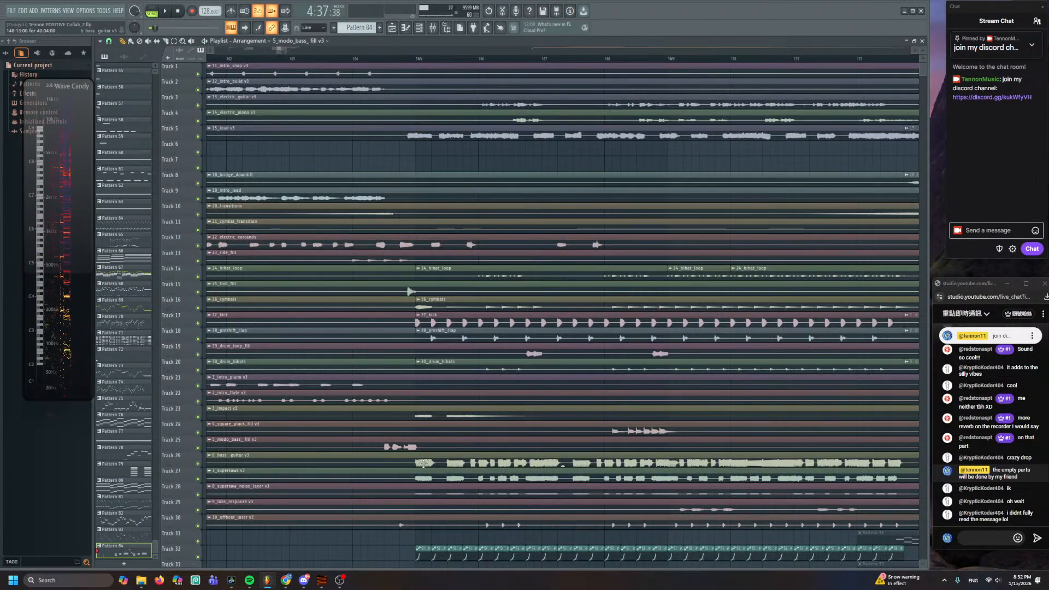
- Examine the arrangement's upper tracks from the drop through the closing section and place the playhead near bar 197
{"action": "left_click", "coordinate": [492, 477]}
{"action": "scroll", "coordinate": [500, 488], "scroll_direction": "down", "scroll_amount": 3}
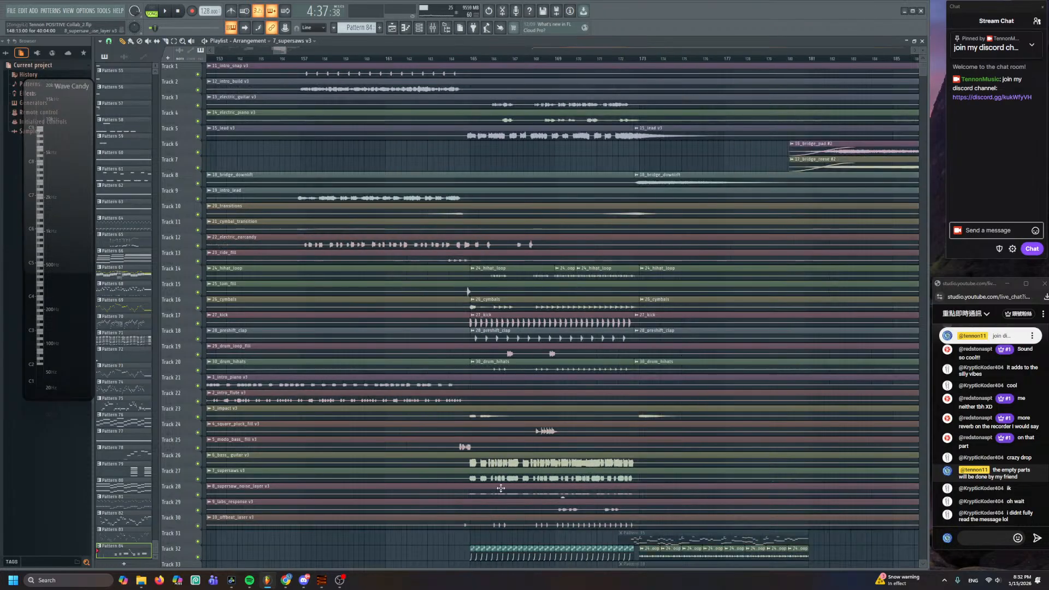
{"action": "scroll", "coordinate": [611, 278], "scroll_direction": "down", "scroll_amount": 4}
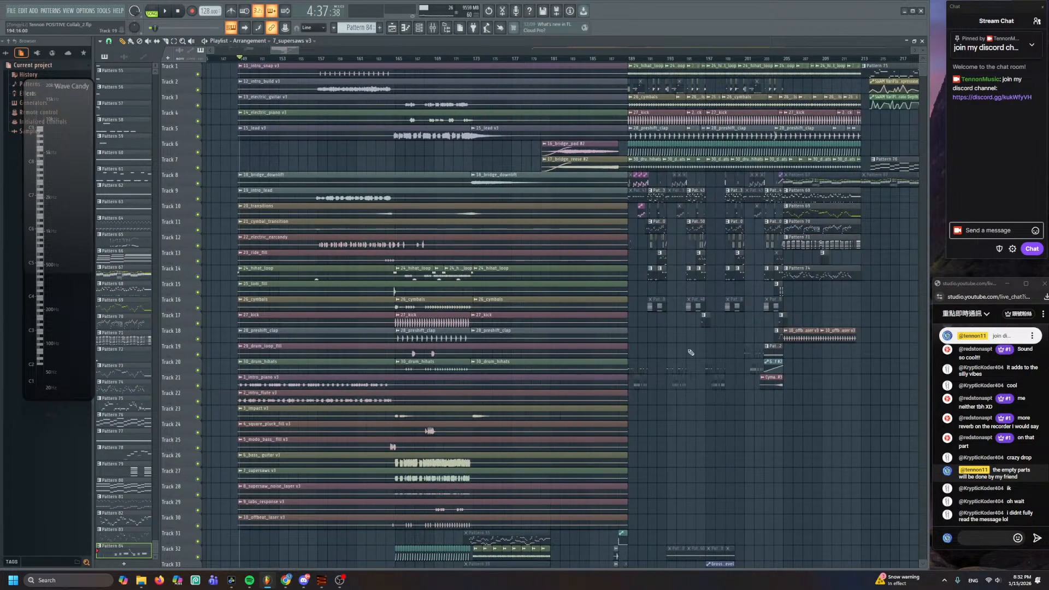
{"action": "left_click_drag", "start_coordinate": [691, 352], "coordinate": [661, 397]}
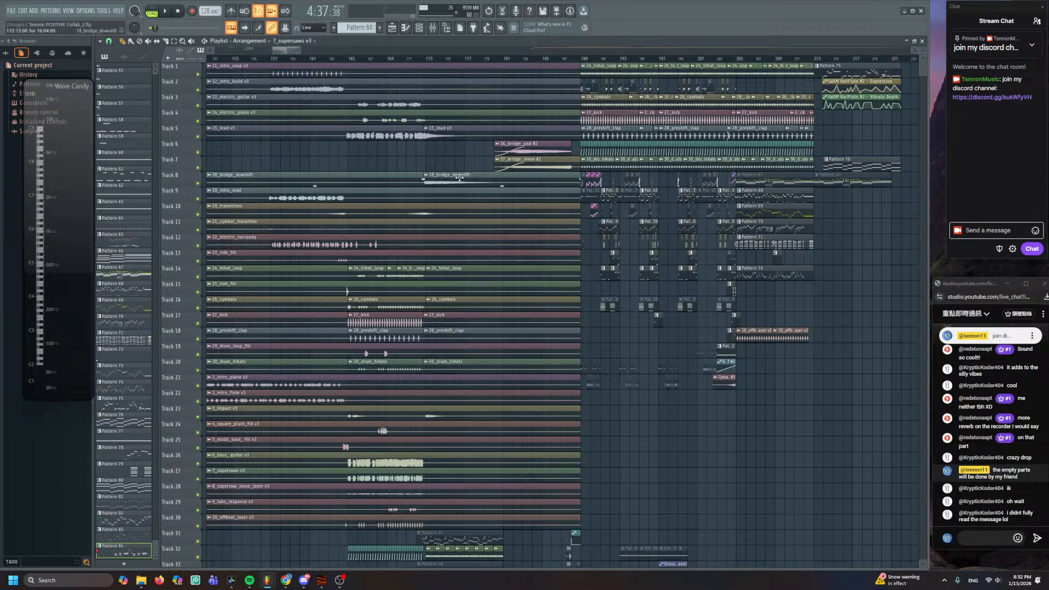
{"action": "scroll", "coordinate": [464, 173], "scroll_direction": "left", "scroll_amount": 4}
{"action": "scroll", "coordinate": [601, 230], "scroll_direction": "down", "scroll_amount": 7}
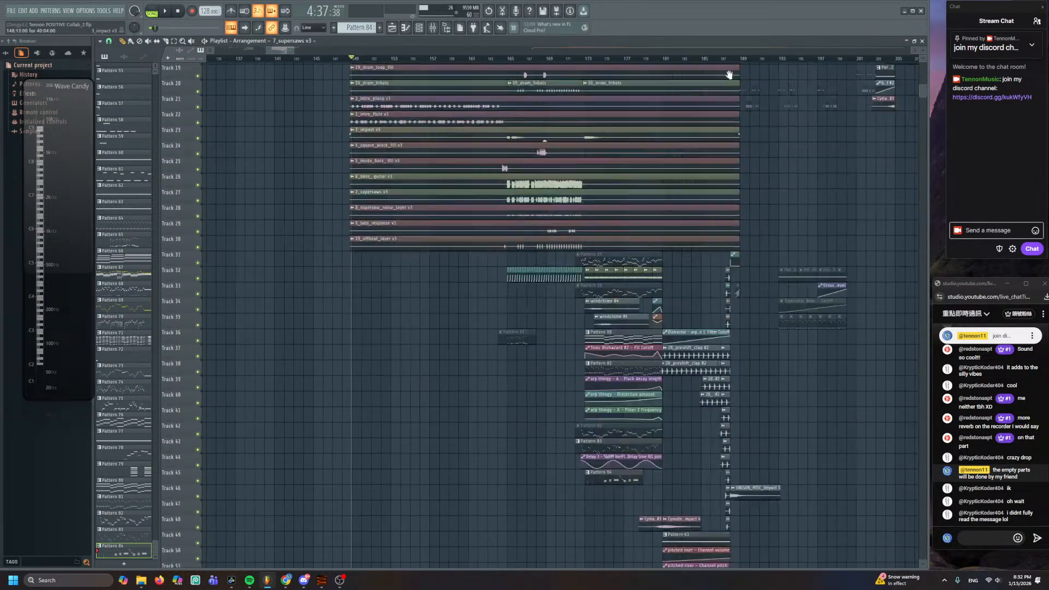
{"action": "scroll", "coordinate": [877, 317], "scroll_direction": "up", "scroll_amount": 7}
{"action": "scroll", "coordinate": [558, 150], "scroll_direction": "right", "scroll_amount": 5}
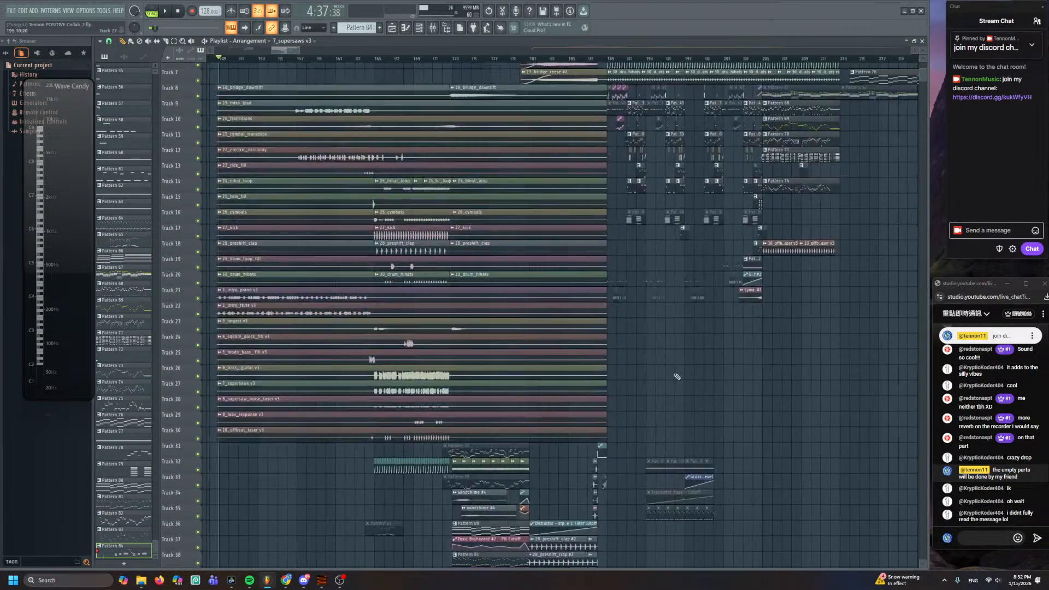
{"action": "scroll", "coordinate": [481, 58], "scroll_direction": "up", "scroll_amount": 3}
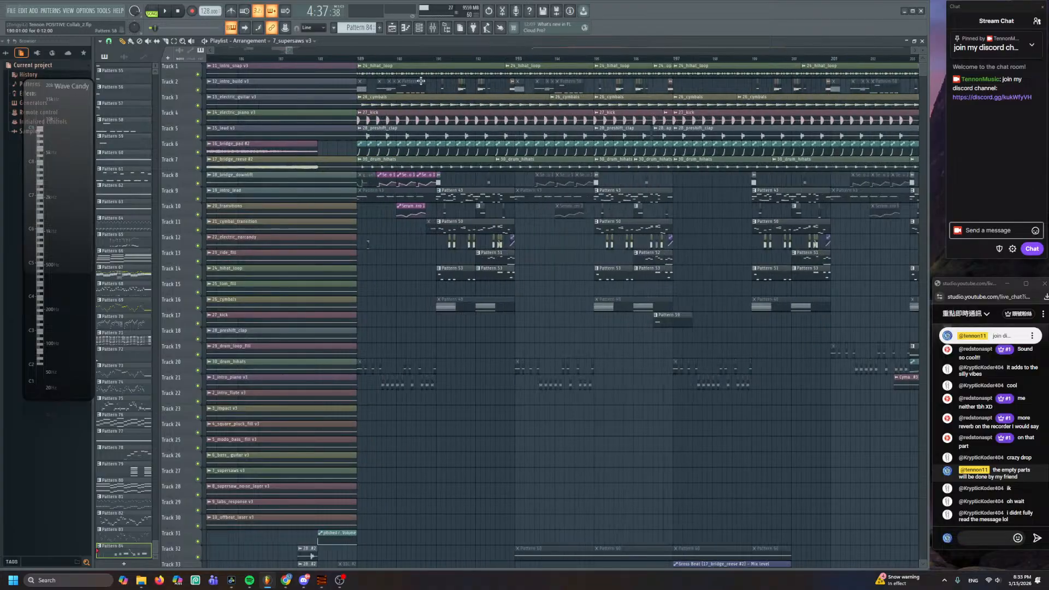
{"action": "left_click", "coordinate": [519, 59]}
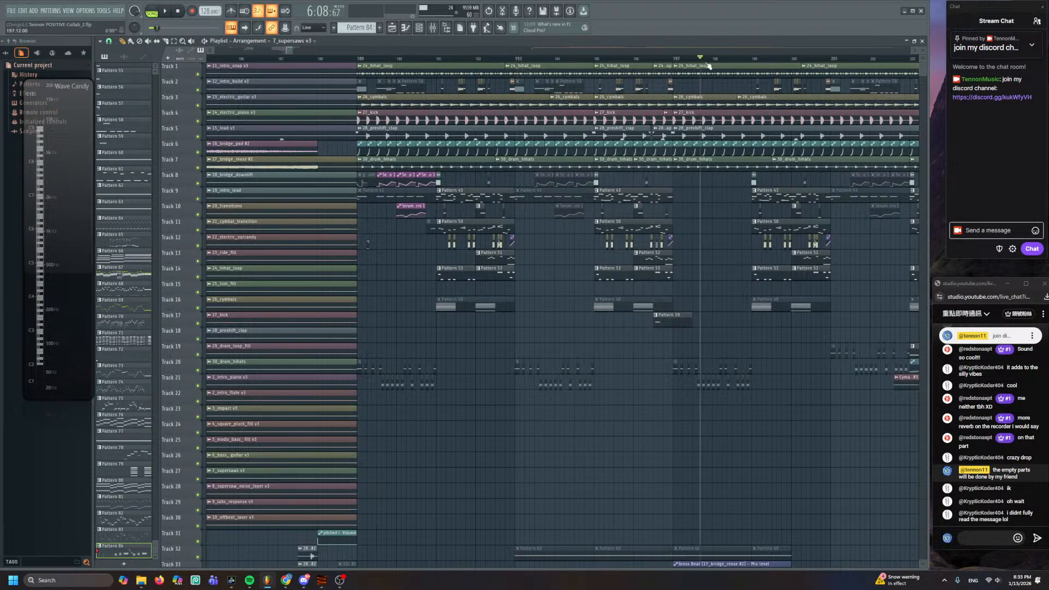
- Examine the bridge and build-up clips on the lower tracks, from Track 31 down to Track 71
{"action": "scroll", "coordinate": [536, 306], "scroll_direction": "left", "scroll_amount": 5}
{"action": "scroll", "coordinate": [603, 392], "scroll_direction": "down", "scroll_amount": 2}
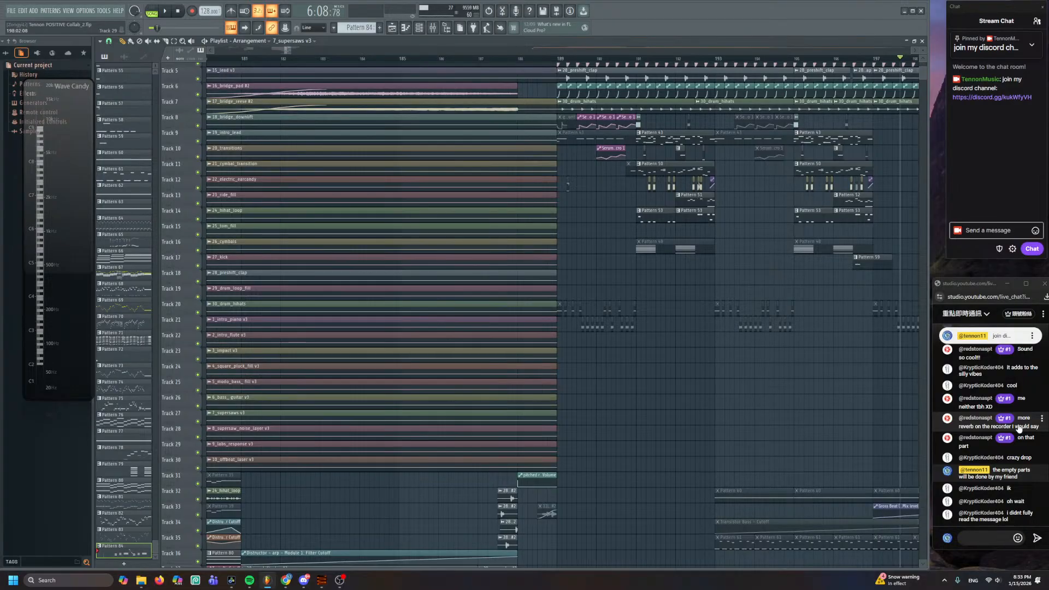
{"action": "scroll", "coordinate": [546, 438], "scroll_direction": "down", "scroll_amount": 10}
{"action": "scroll", "coordinate": [663, 335], "scroll_direction": "left", "scroll_amount": 4}
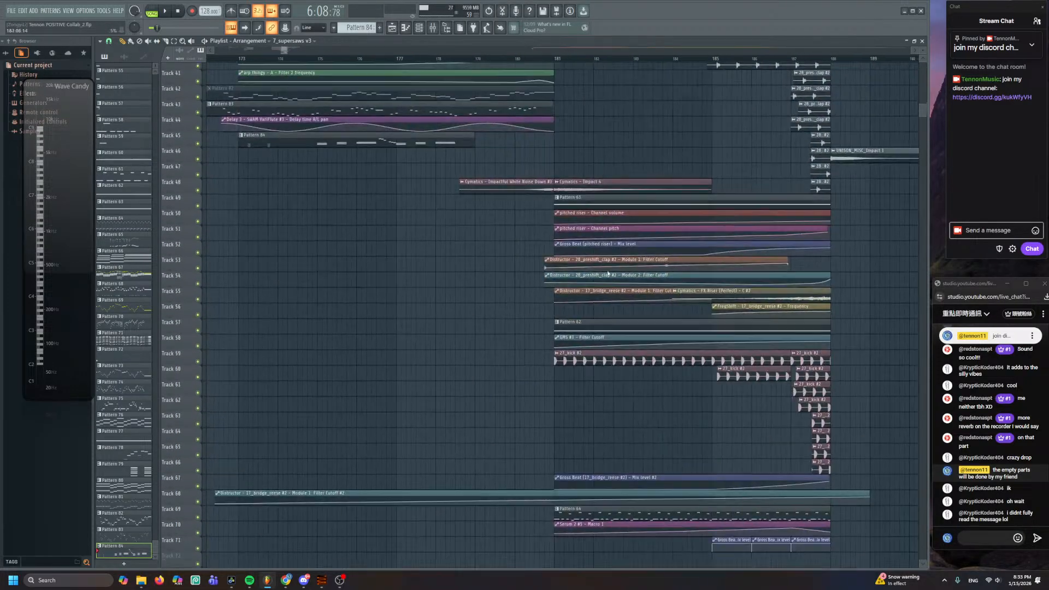
{"action": "scroll", "coordinate": [608, 274], "scroll_direction": "down", "scroll_amount": 6}
{"action": "scroll", "coordinate": [437, 230], "scroll_direction": "up", "scroll_amount": 4, "text": "ctrl"}
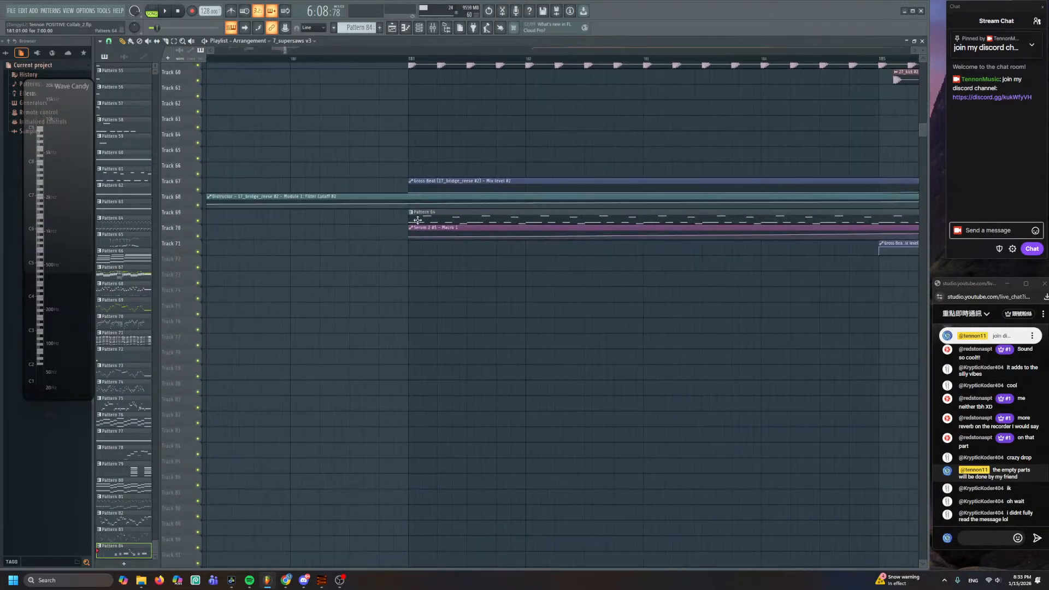
{"action": "scroll", "coordinate": [426, 227], "scroll_direction": "up", "scroll_amount": 6}
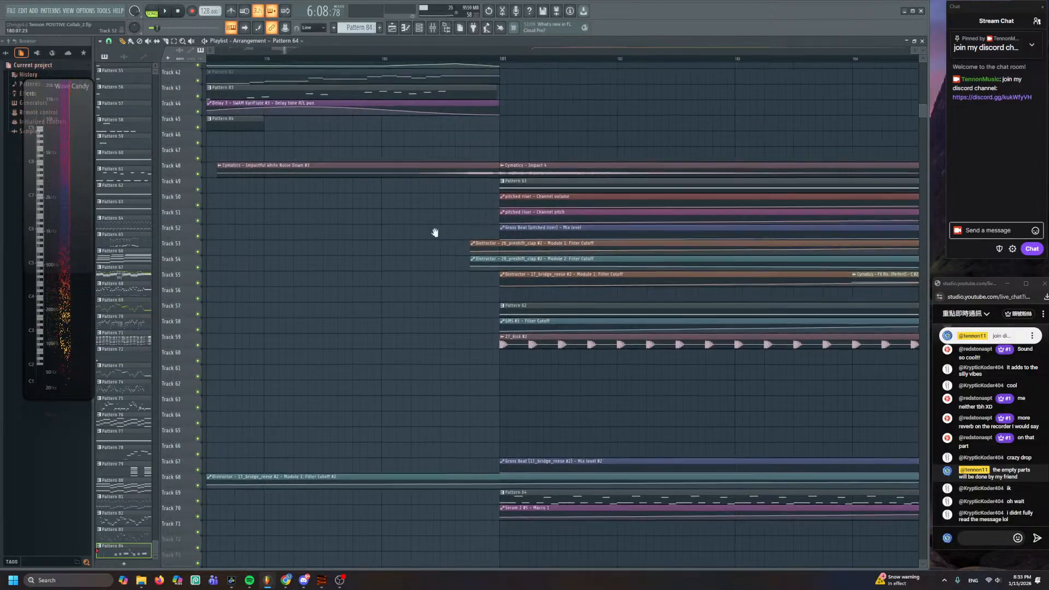
{"action": "scroll", "coordinate": [435, 233], "scroll_direction": "up", "scroll_amount": 5}
{"action": "scroll", "coordinate": [334, 392], "scroll_direction": "left", "scroll_amount": 3}
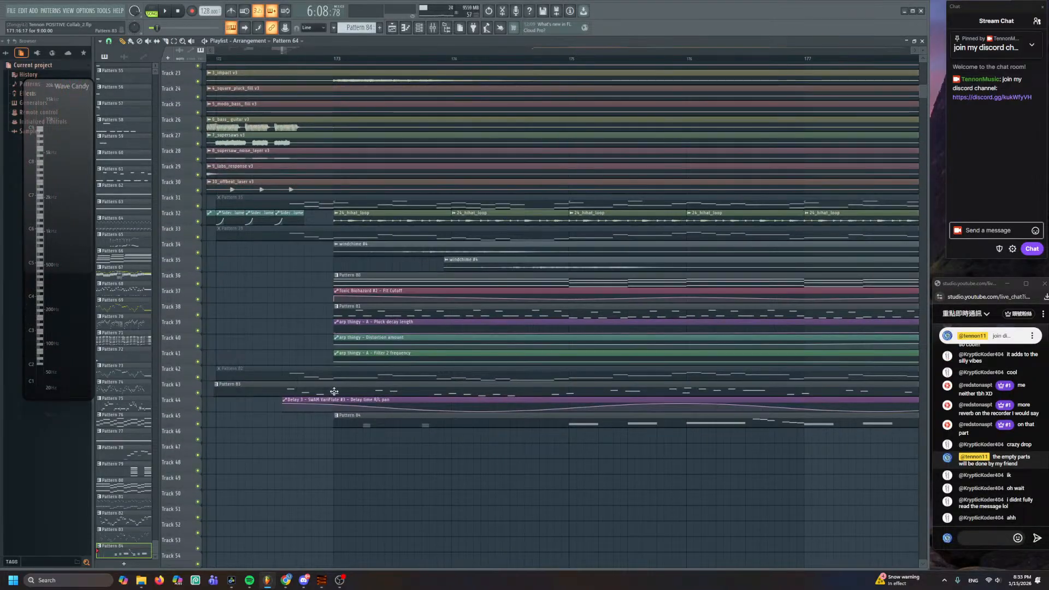
- Audition the Pattern 83 flute clip on its own and adjust the output wet level of LuxeVerb on the SWAM VariFlute #3 mixer track
{"action": "key", "text": "y"}
{"action": "right_click", "coordinate": [289, 388]}
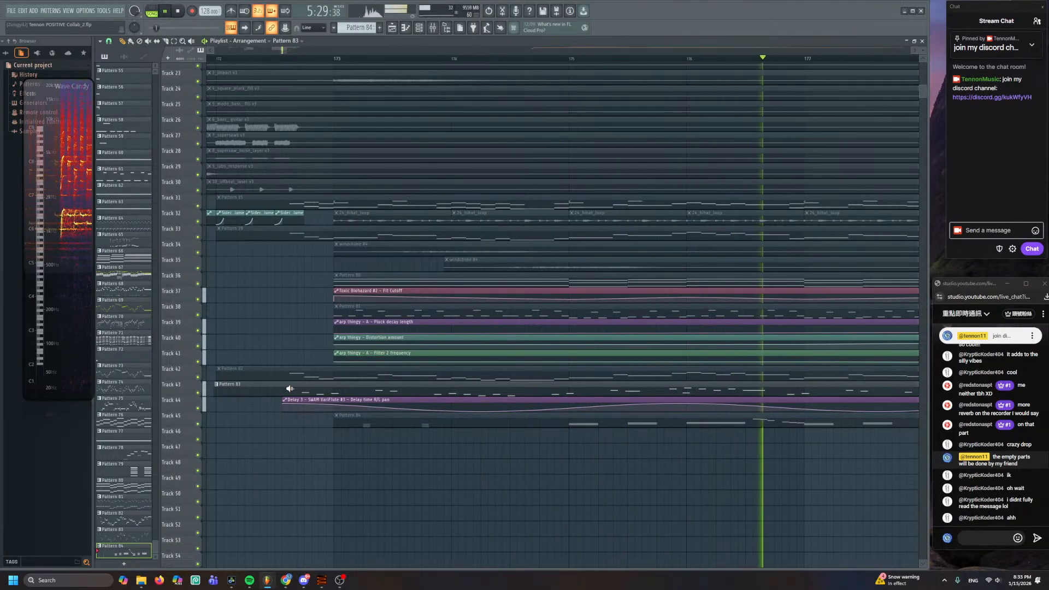
{"action": "key", "text": "space"}
{"action": "key", "text": "F9"}
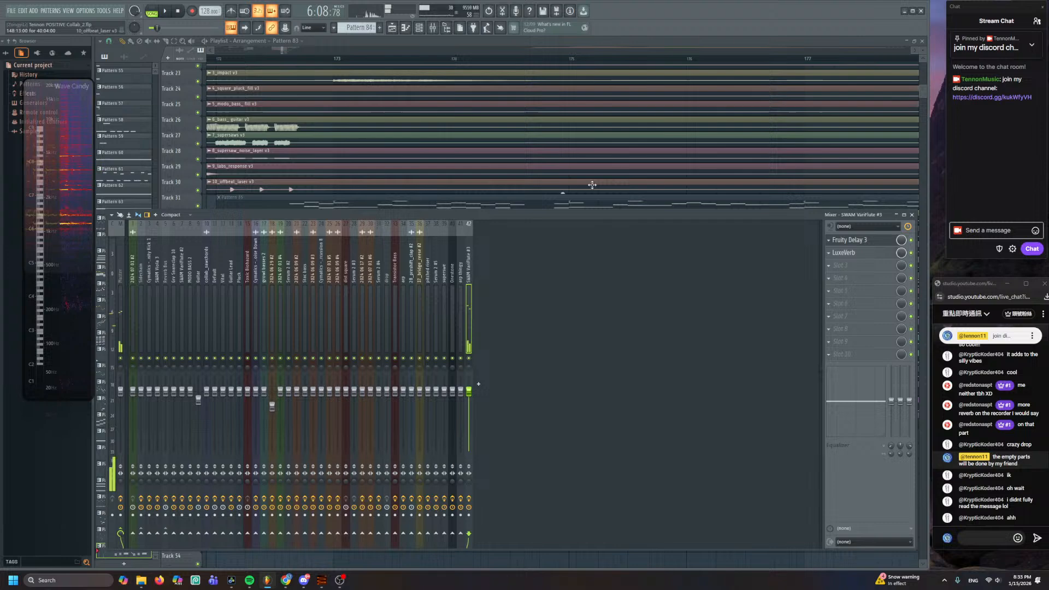
{"action": "left_click", "coordinate": [873, 254]}
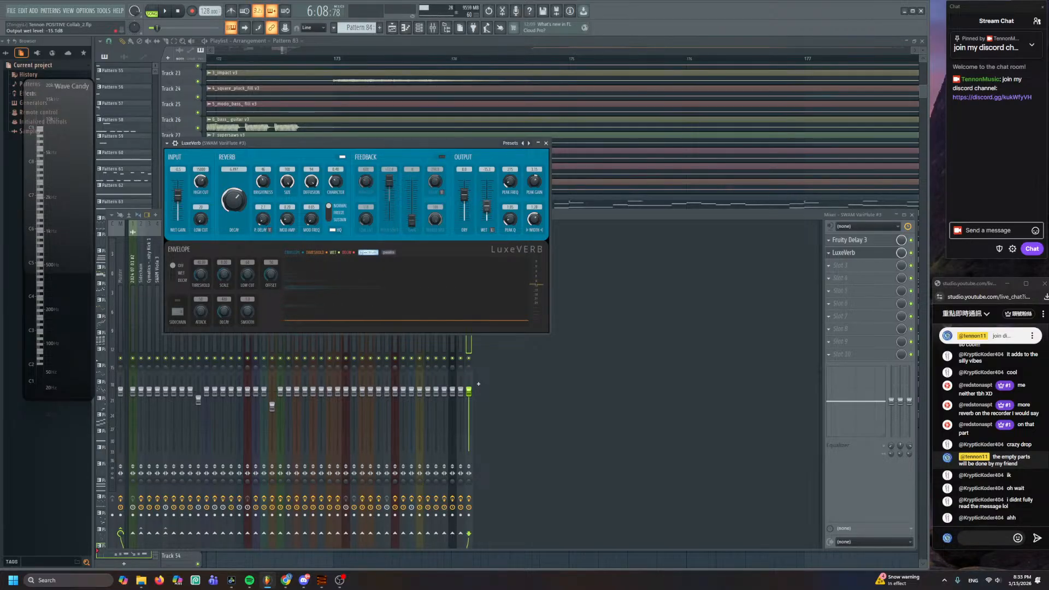
- Return to the playlist and play the full bridge section from about bar 173
{"action": "left_click", "coordinate": [299, 59]}
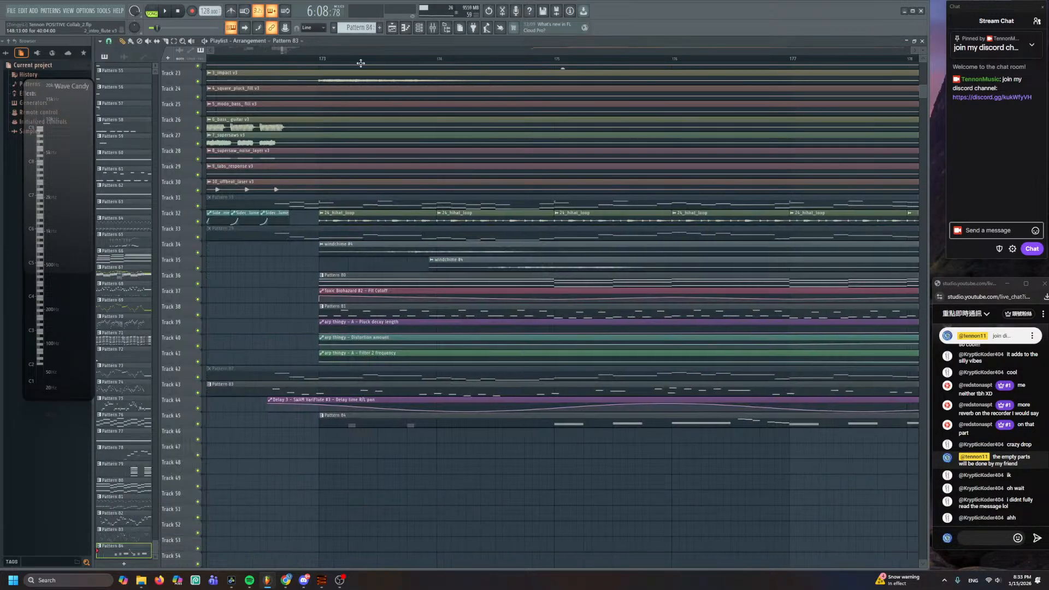
{"action": "key", "text": "space"}
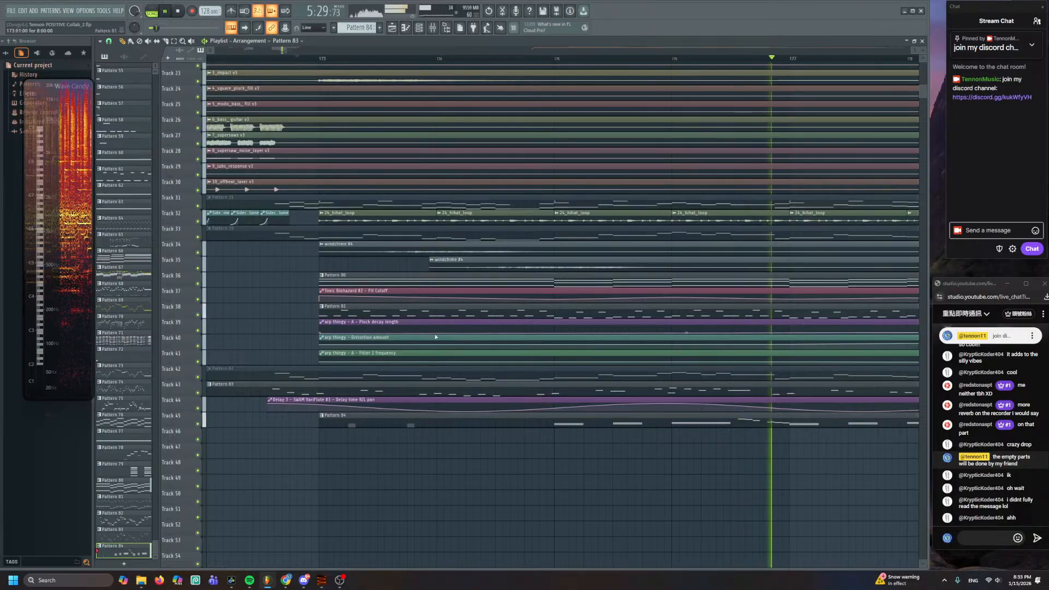
{"action": "scroll", "coordinate": [442, 312], "scroll_direction": "down", "scroll_amount": 4}
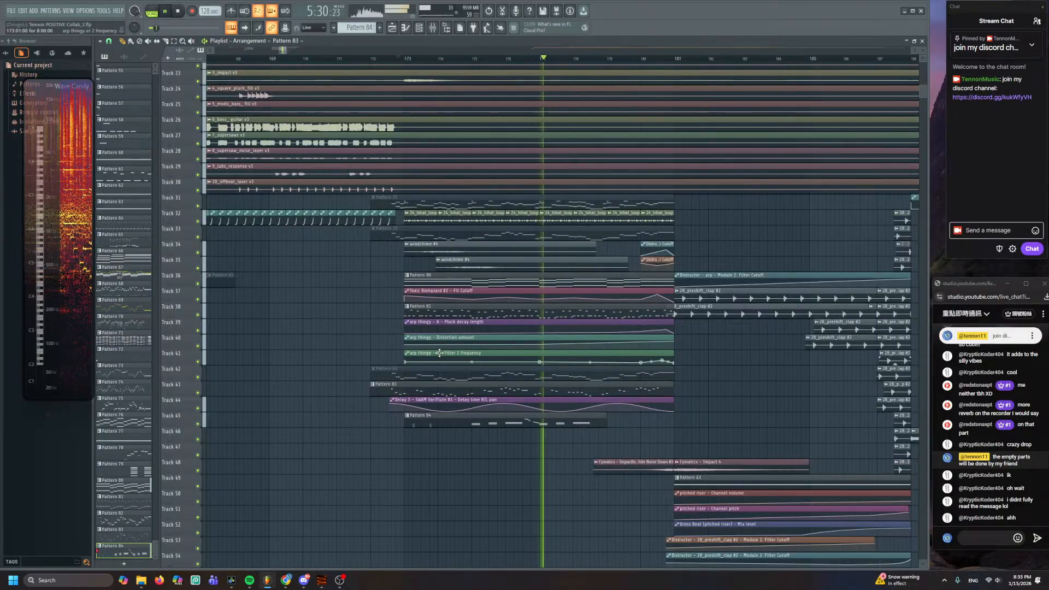
- Mute the Pianoteq chords and descending run from bar 3 onward in Pattern 84, and return to the playlist
{"action": "double_click", "coordinate": [492, 418]}
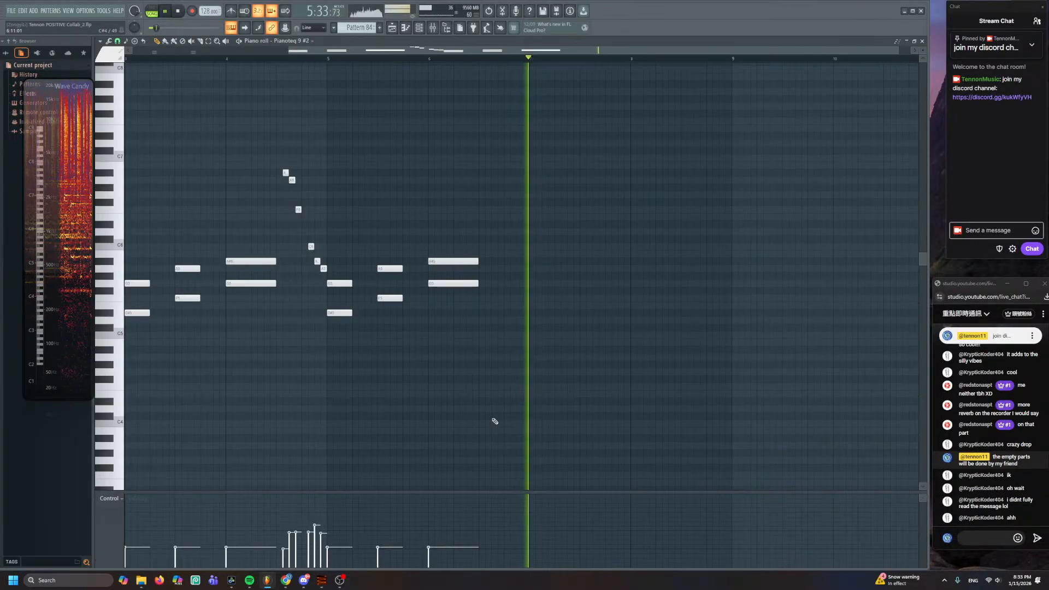
{"action": "scroll", "coordinate": [492, 421], "scroll_direction": "down", "scroll_amount": 2}
{"action": "left_click_drag", "start_coordinate": [624, 148], "coordinate": [248, 346]}
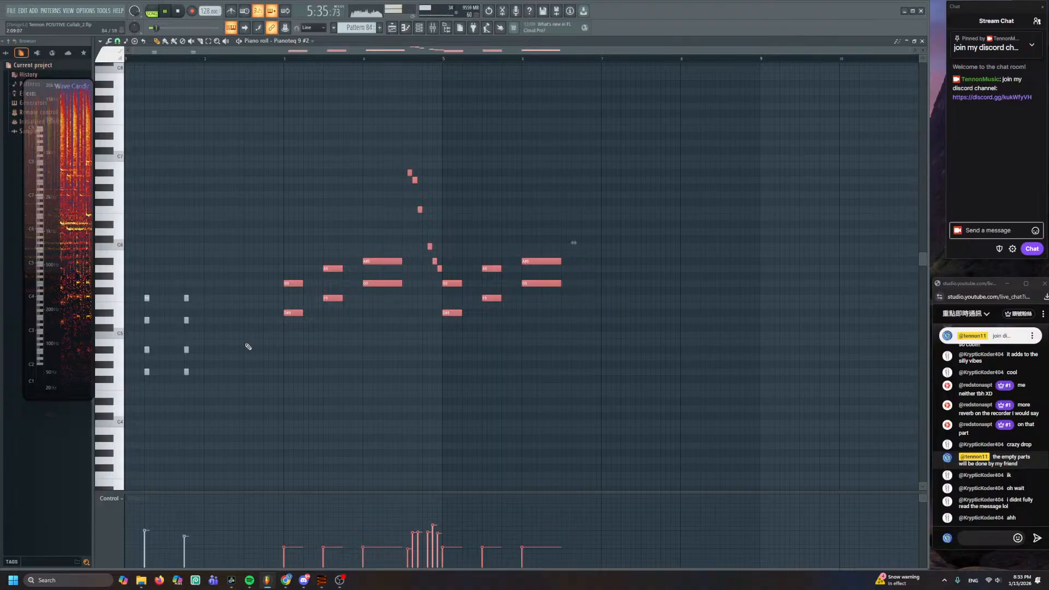
{"action": "left_click", "coordinate": [266, 378]}
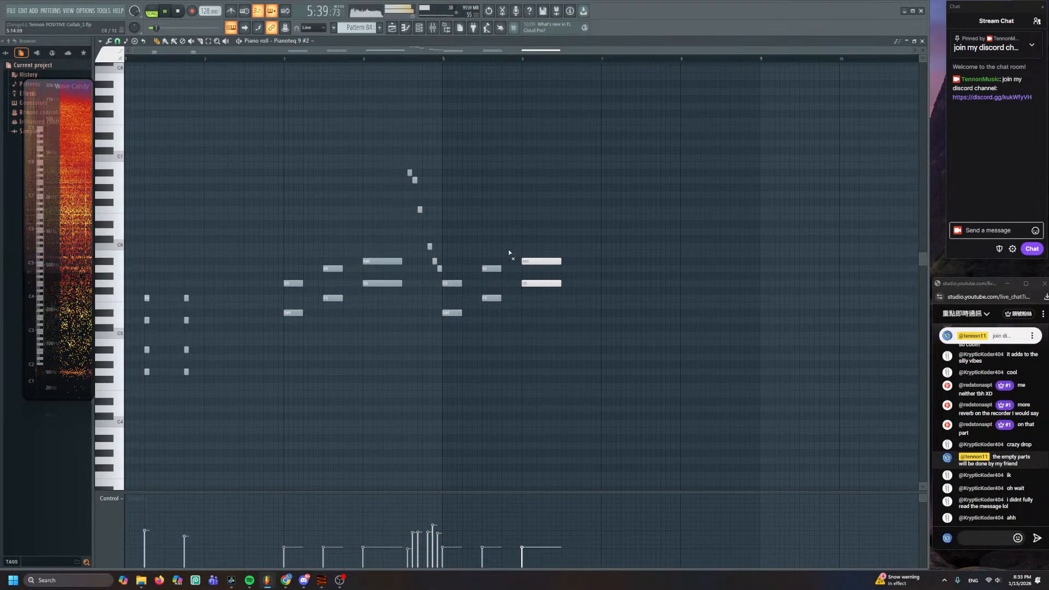
{"action": "left_click", "coordinate": [392, 27]}
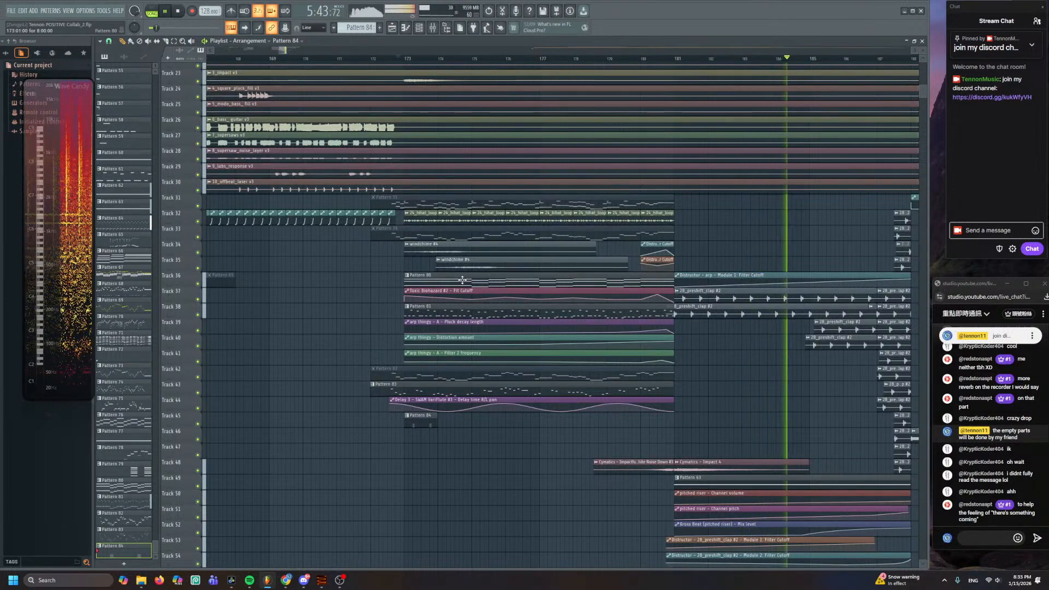
- Stop the song, delete all the Pianoteq notes from Pattern 84, and return to the playlist
{"action": "key", "text": "space"}
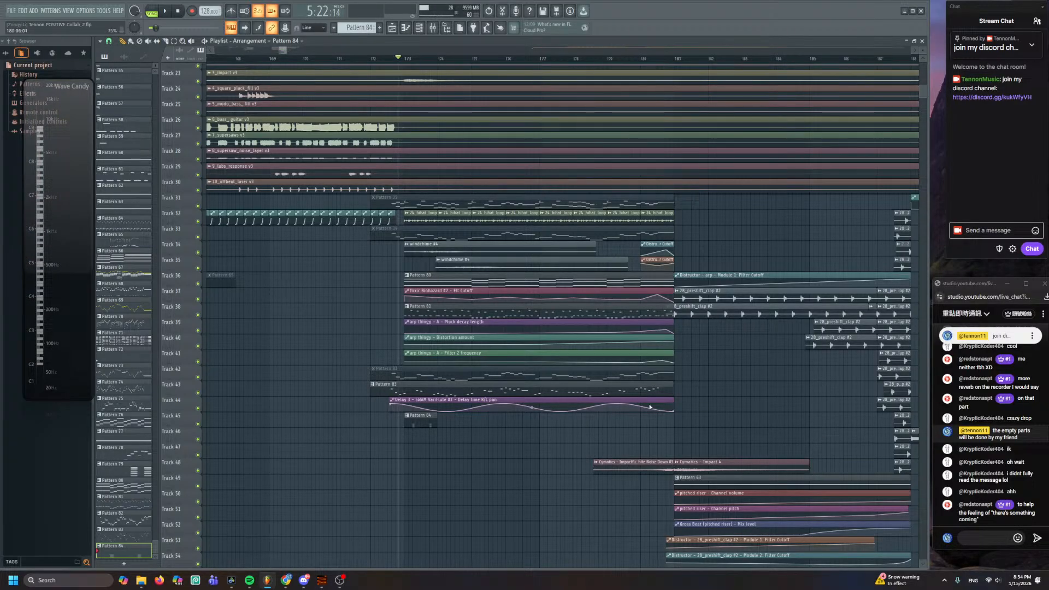
{"action": "scroll", "coordinate": [581, 359], "scroll_direction": "down", "scroll_amount": 5}
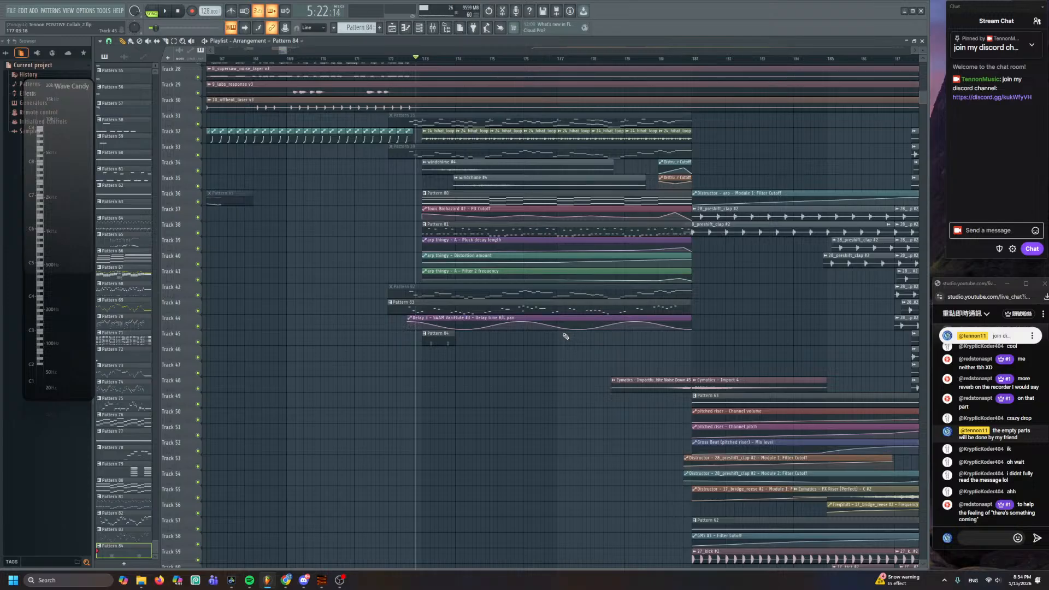
{"action": "double_click", "coordinate": [448, 340]}
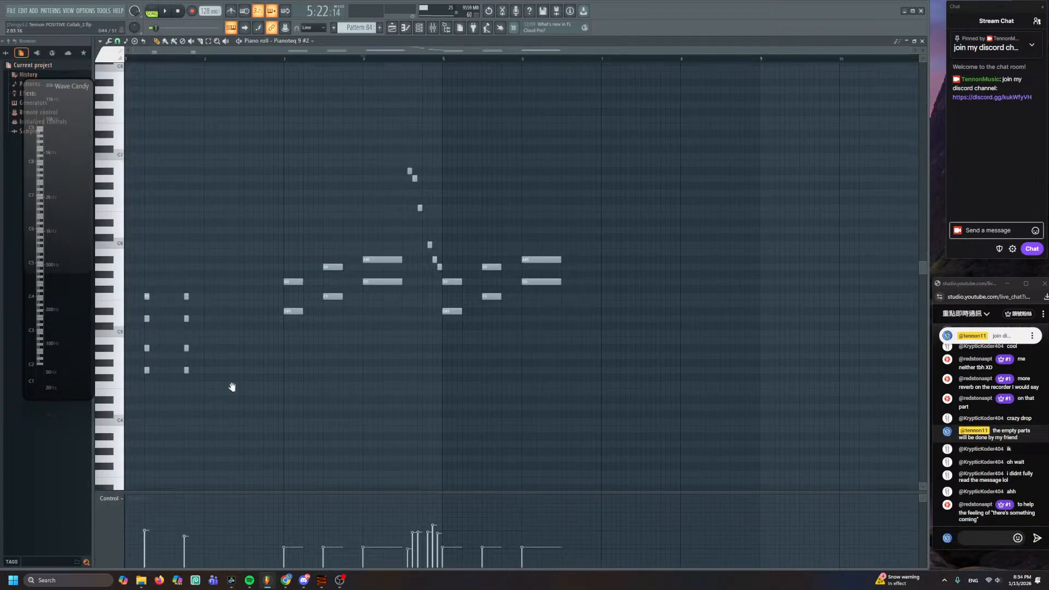
{"action": "scroll", "coordinate": [357, 273], "scroll_direction": "down", "scroll_amount": 5}
{"action": "scroll", "coordinate": [358, 273], "scroll_direction": "up", "scroll_amount": 4}
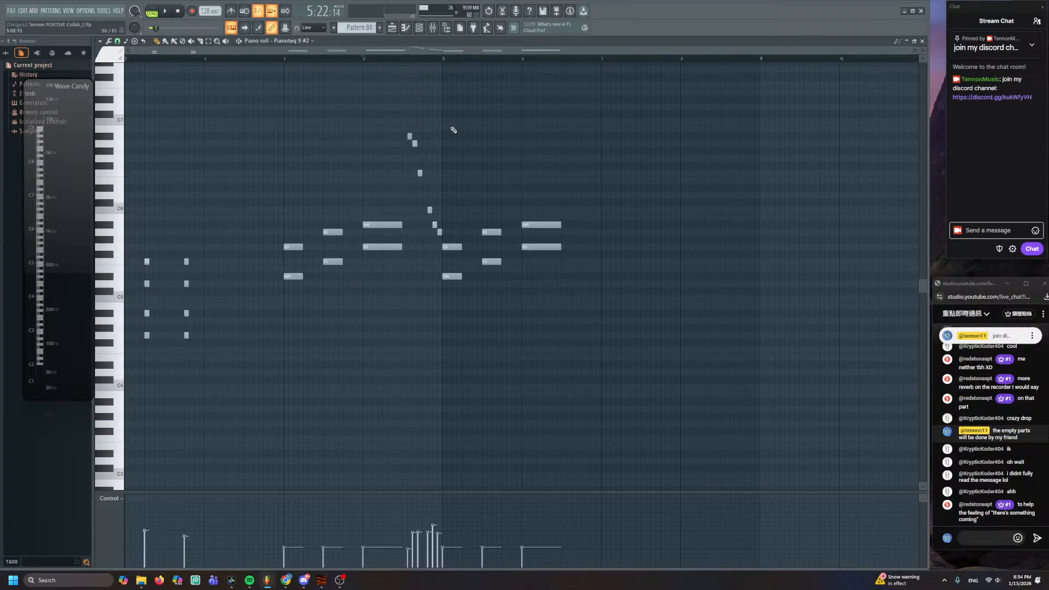
{"action": "left_click_drag", "start_coordinate": [598, 119], "coordinate": [174, 389]}
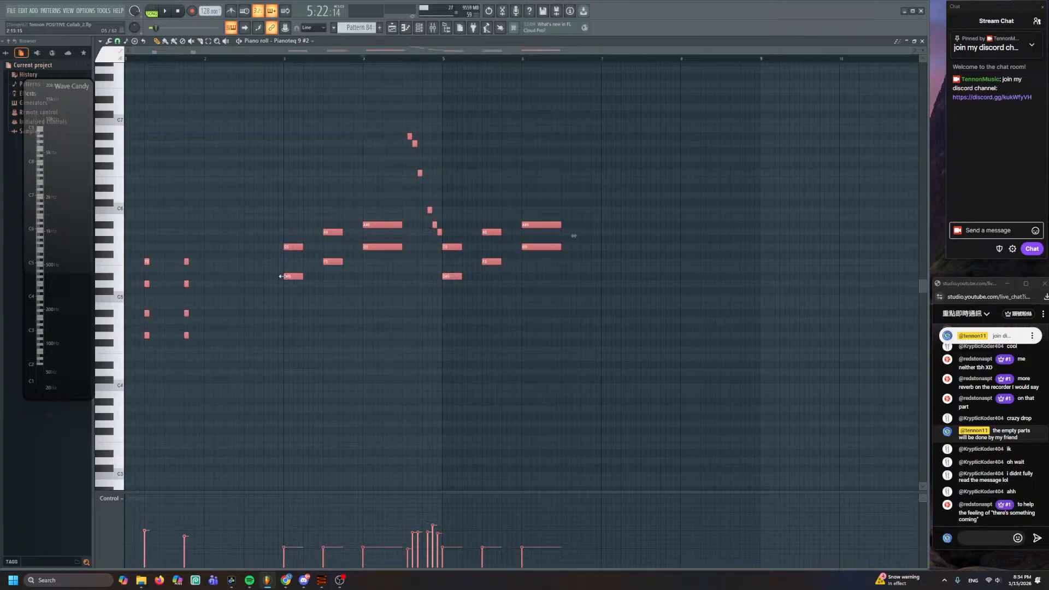
{"action": "key", "text": "Delete"}
{"action": "left_click", "coordinate": [392, 28]}
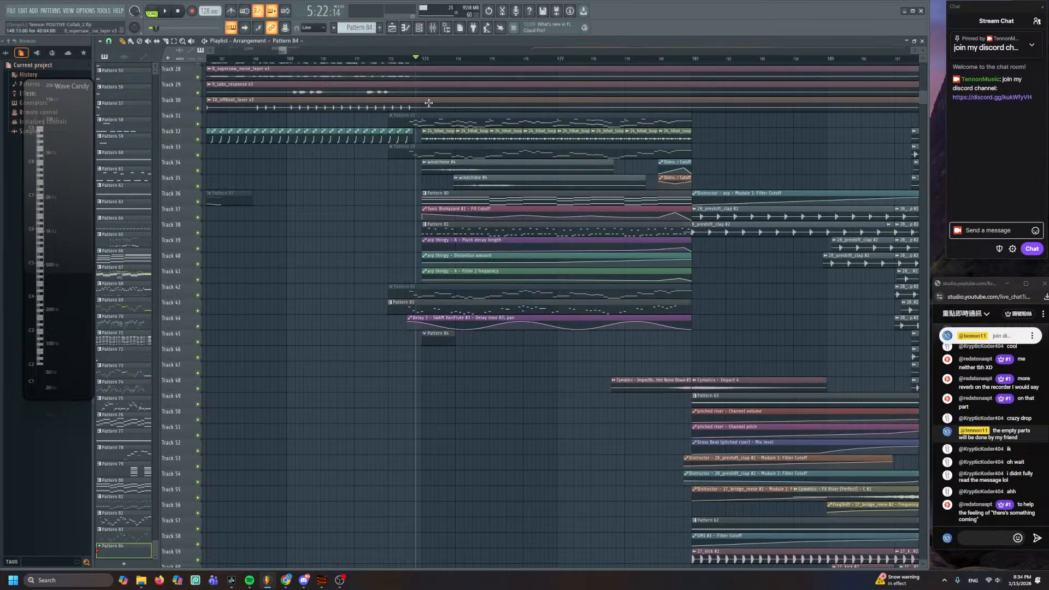
- Play the song from bar 172, check Pattern 84's SWAM VariFlute #3 piano roll, and review the arrangement's upper tracks during playback
{"action": "left_click", "coordinate": [385, 57]}
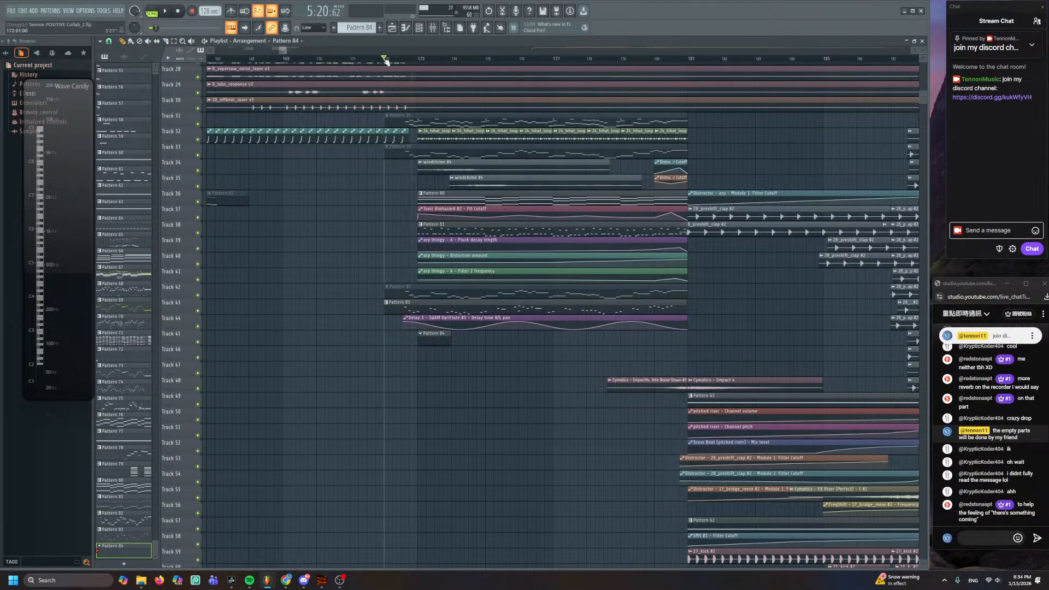
{"action": "key", "text": "space"}
{"action": "scroll", "coordinate": [391, 284], "scroll_direction": "up", "scroll_amount": 3}
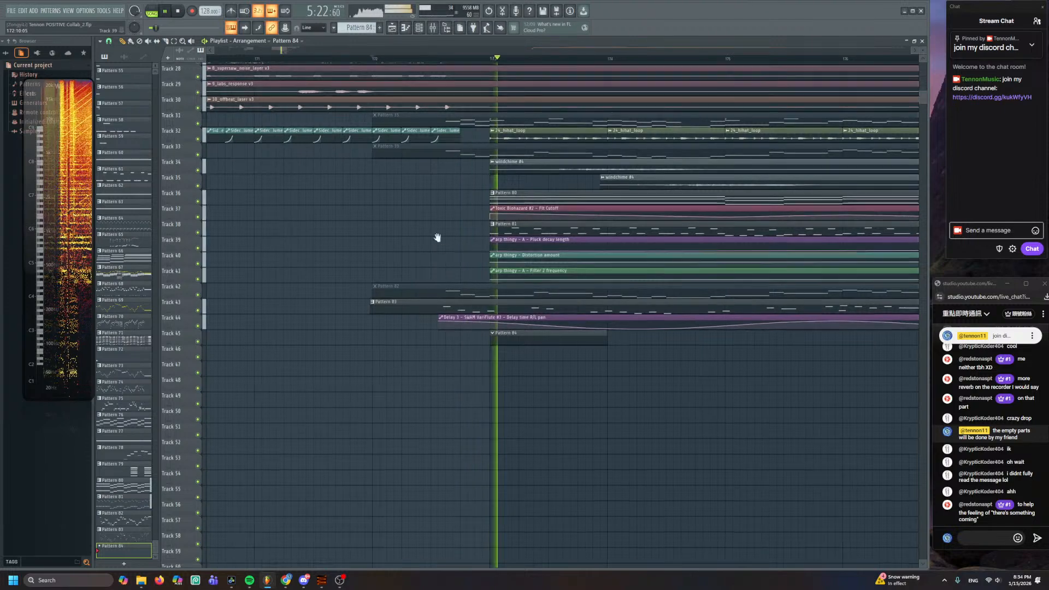
{"action": "scroll", "coordinate": [487, 251], "scroll_direction": "up", "scroll_amount": 2}
{"action": "scroll", "coordinate": [489, 253], "scroll_direction": "down", "scroll_amount": 3}
{"action": "double_click", "coordinate": [491, 255]}
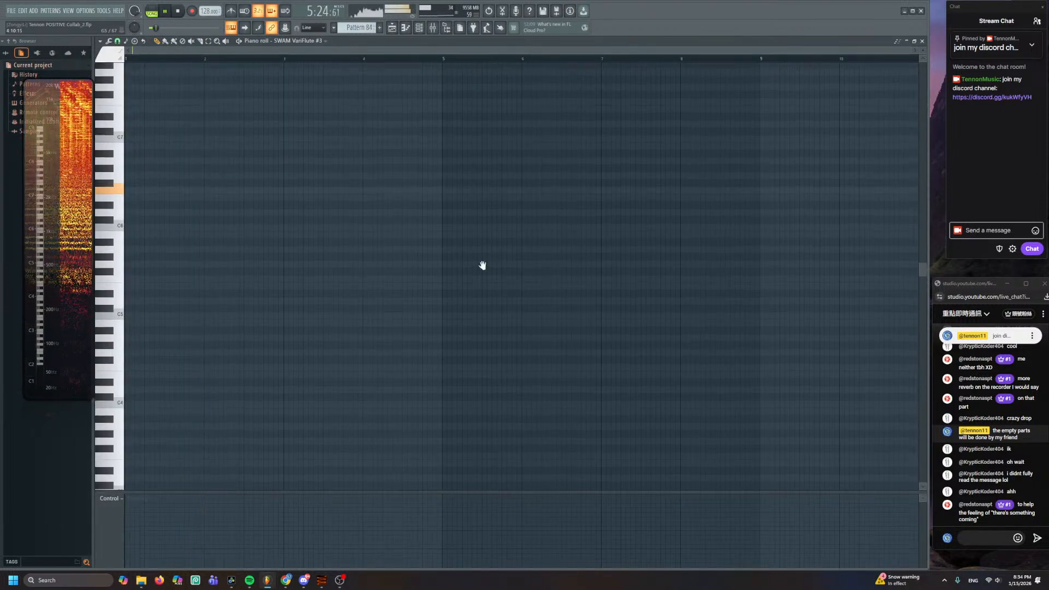
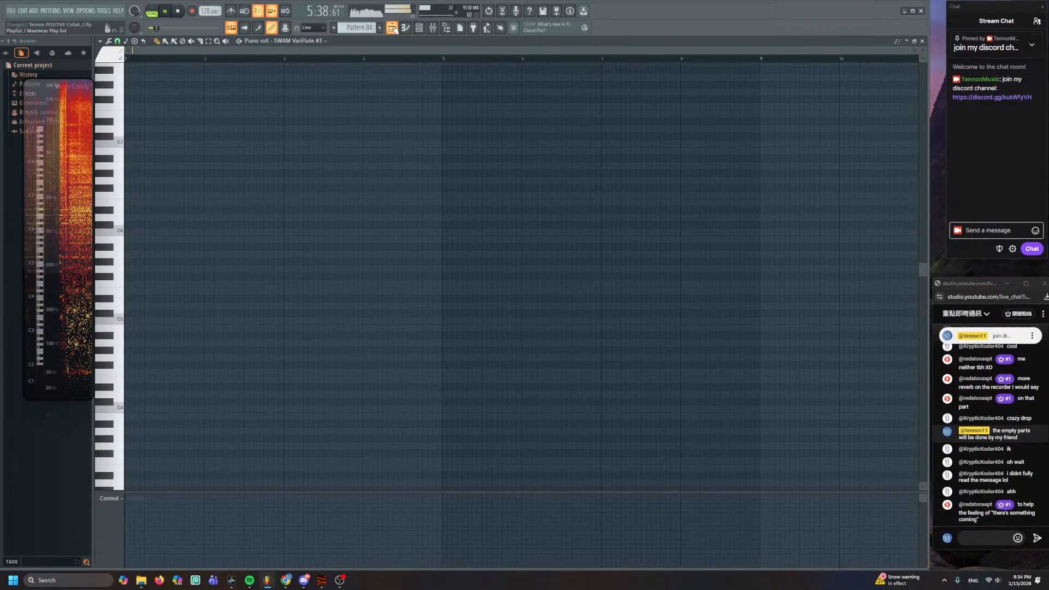
{"action": "left_click", "coordinate": [391, 27]}
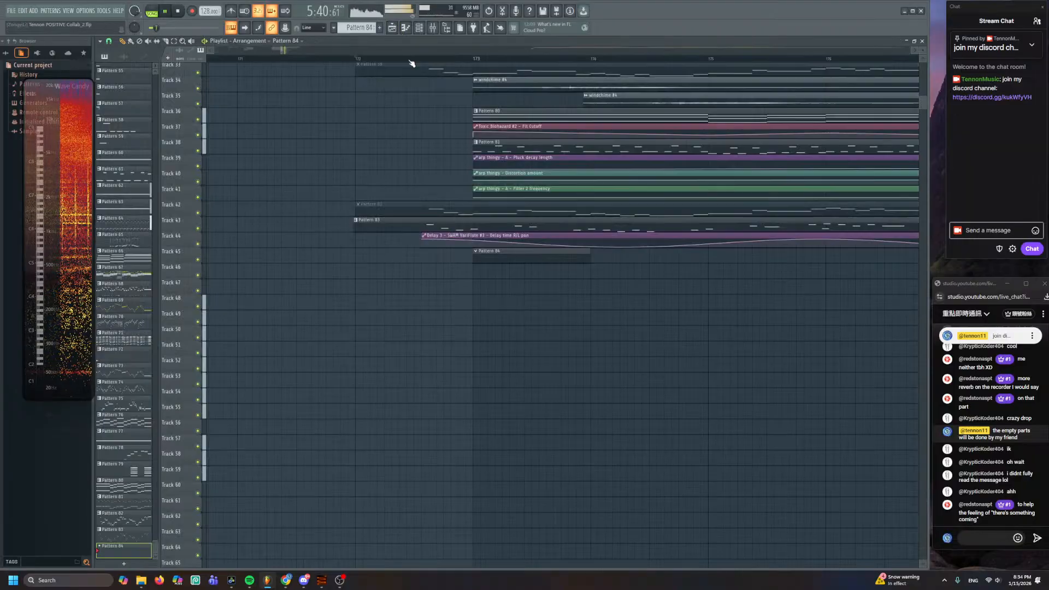
{"action": "scroll", "coordinate": [442, 242], "scroll_direction": "up", "scroll_amount": 9}
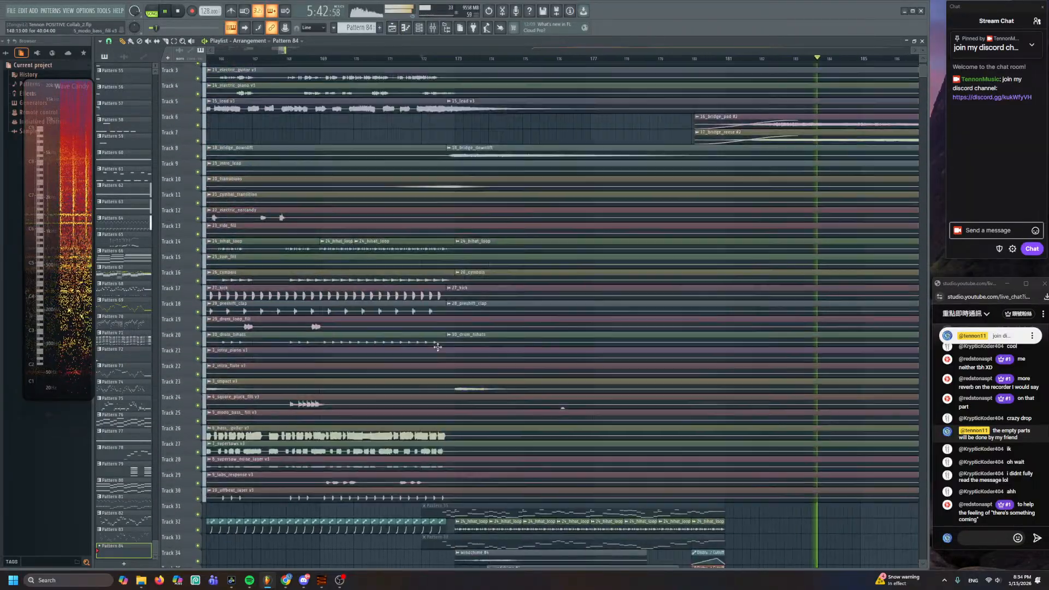
{"action": "scroll", "coordinate": [439, 243], "scroll_direction": "down", "scroll_amount": 2}
{"action": "scroll", "coordinate": [440, 241], "scroll_direction": "down", "scroll_amount": 2}
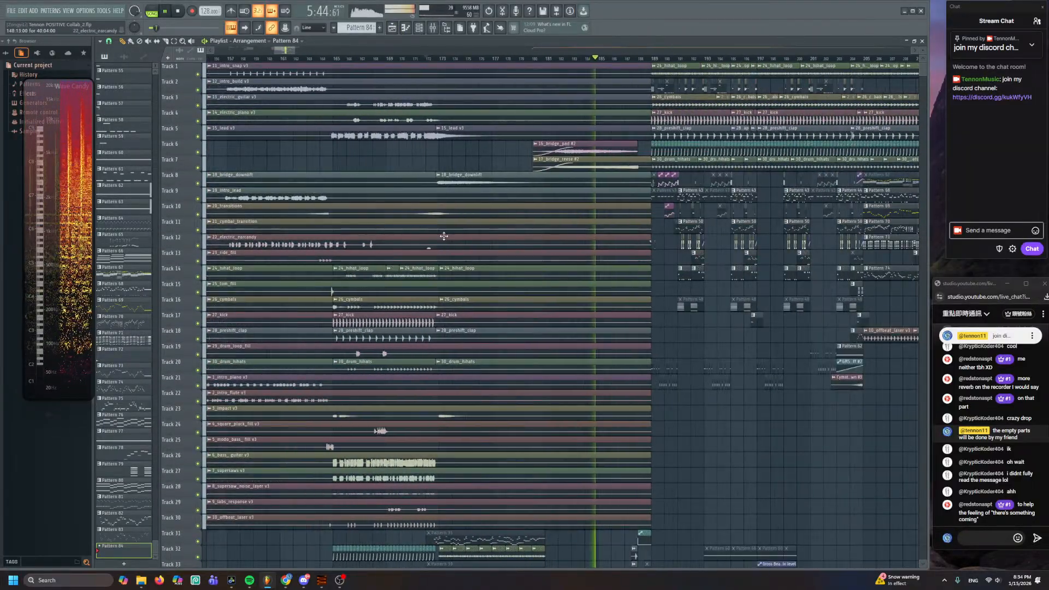
- Review the playlist's lower tracks during playback up to the end of the bridge, and stop the song
{"action": "scroll", "coordinate": [511, 290], "scroll_direction": "down", "scroll_amount": 9}
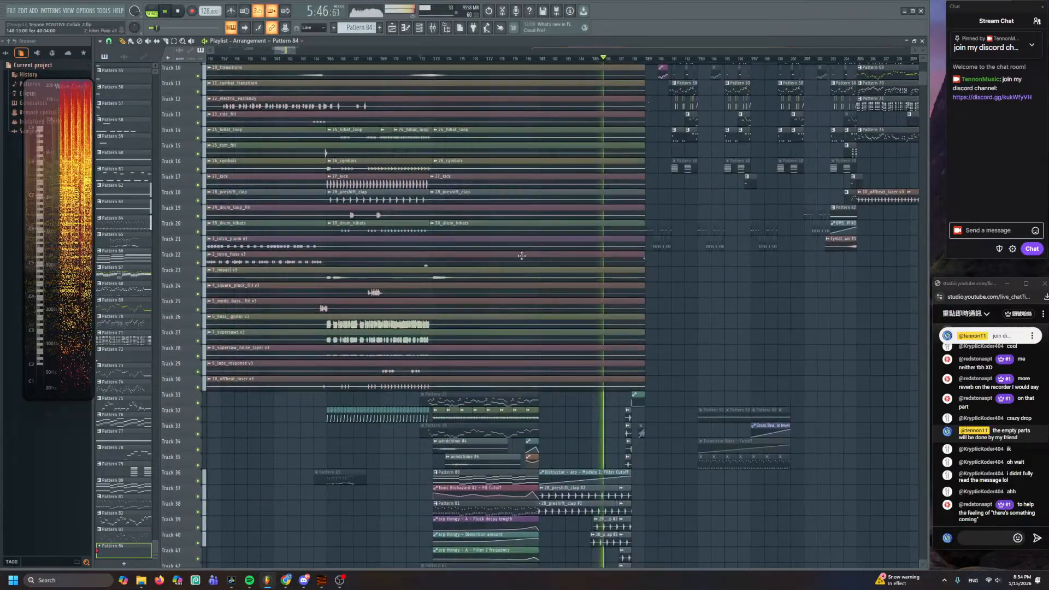
{"action": "scroll", "coordinate": [489, 130], "scroll_direction": "down", "scroll_amount": 1}
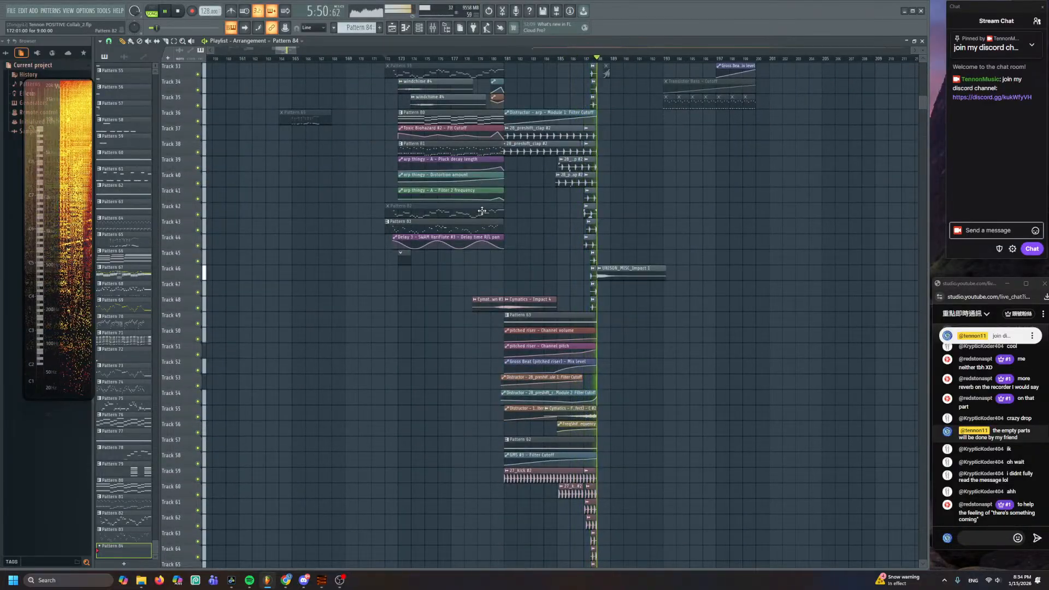
{"action": "key", "text": "space"}
{"action": "scroll", "coordinate": [546, 273], "scroll_direction": "up", "scroll_amount": 5}
{"action": "scroll", "coordinate": [615, 360], "scroll_direction": "up", "scroll_amount": 3}
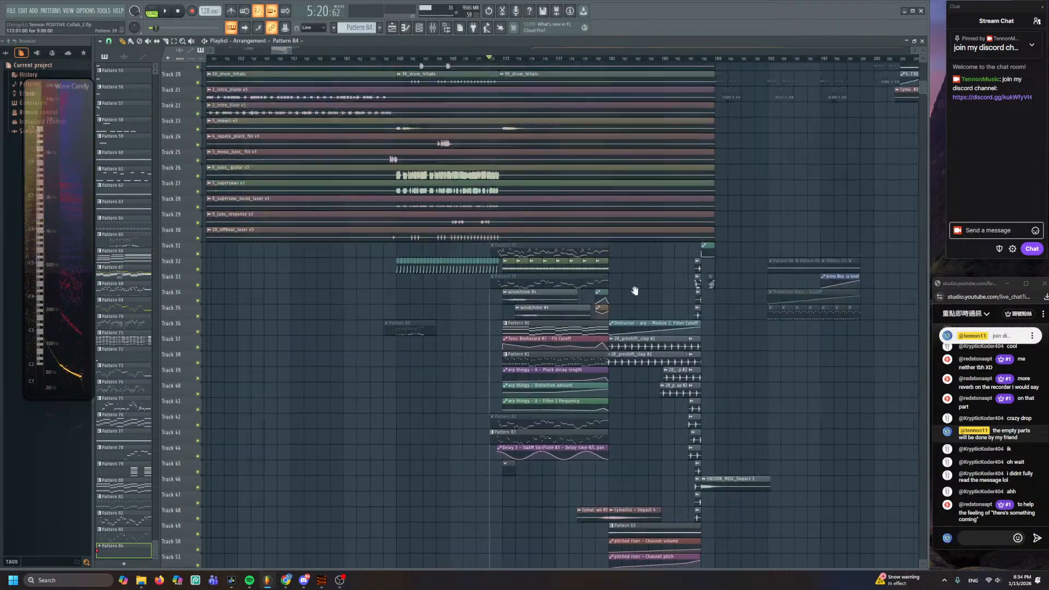
- Play the bridge from just before bar 173, open Pattern 84's piano roll, and stop playback
{"action": "scroll", "coordinate": [615, 359], "scroll_direction": "down", "scroll_amount": 2}
{"action": "scroll", "coordinate": [561, 359], "scroll_direction": "up", "scroll_amount": 2}
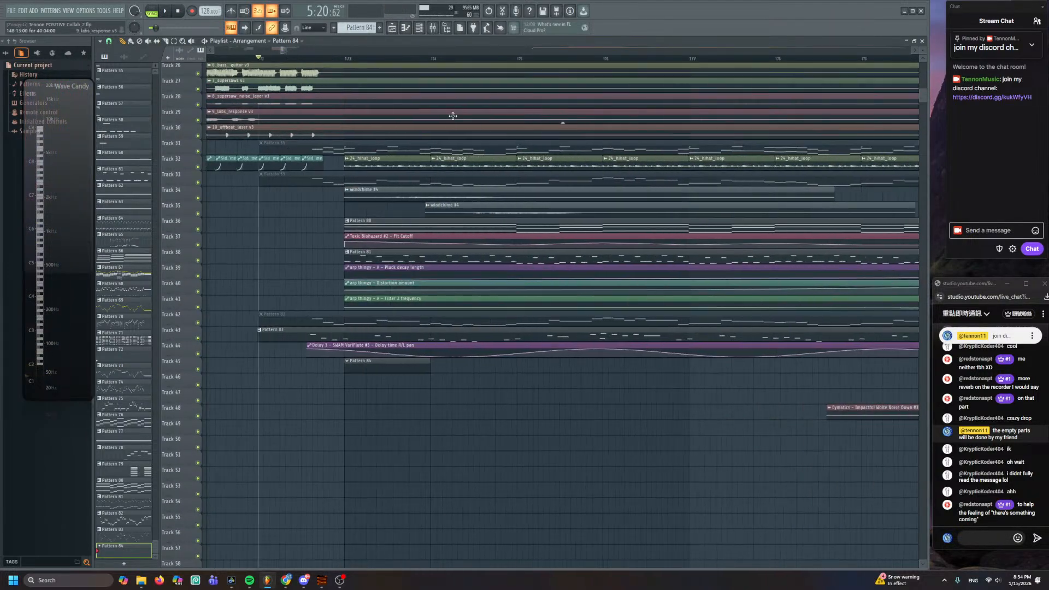
{"action": "left_click", "coordinate": [323, 58]}
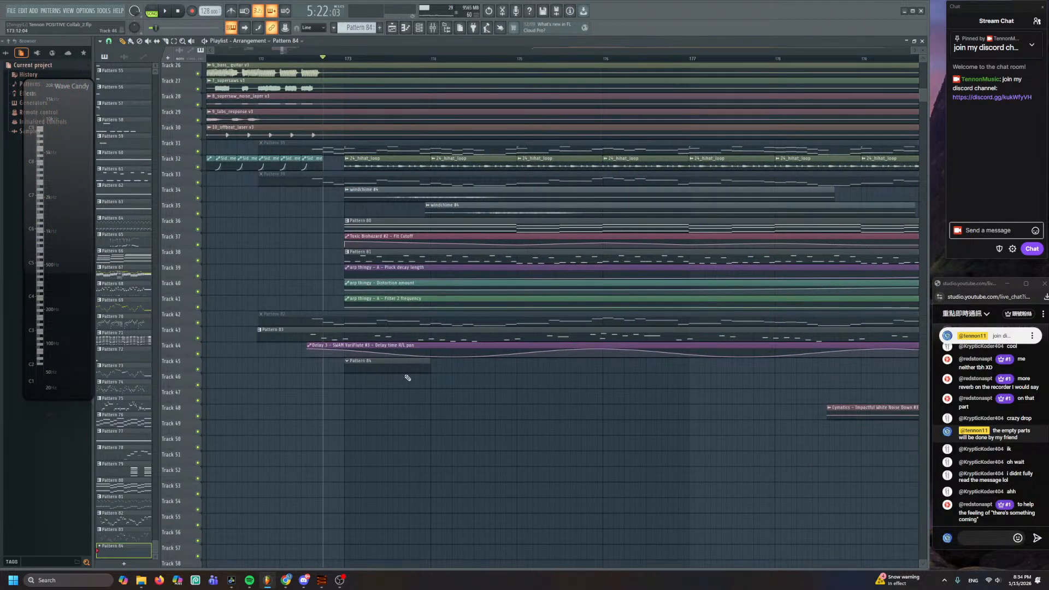
{"action": "key", "text": "space"}
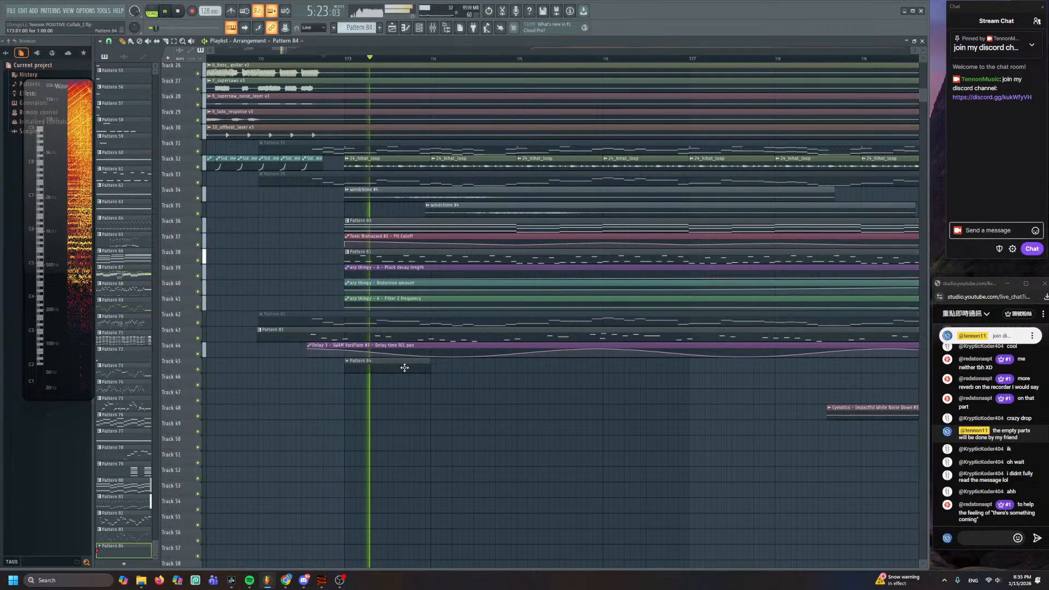
{"action": "double_click", "coordinate": [404, 368]}
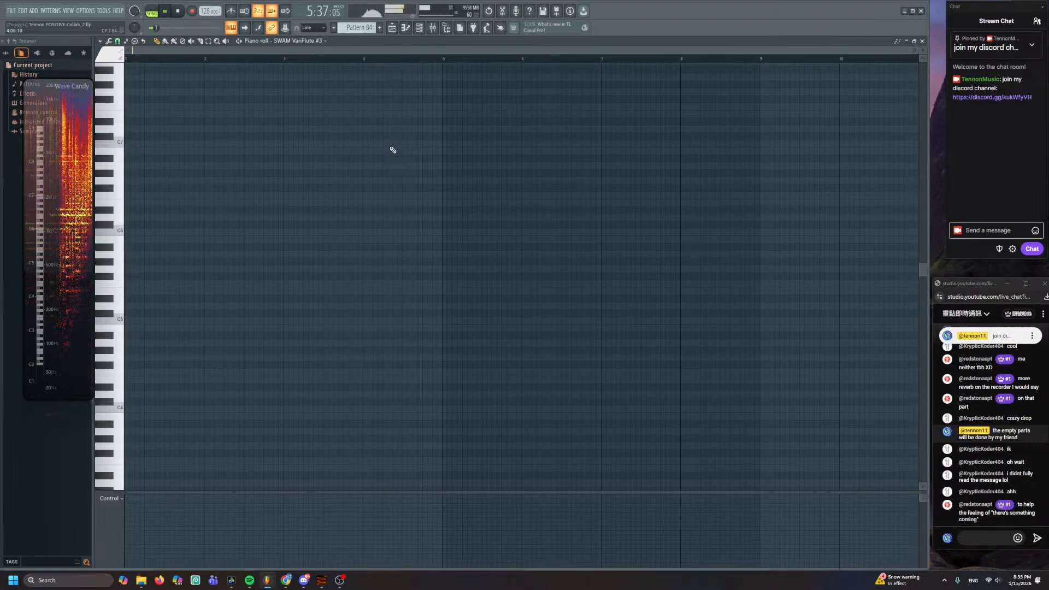
{"action": "key", "text": "space"}
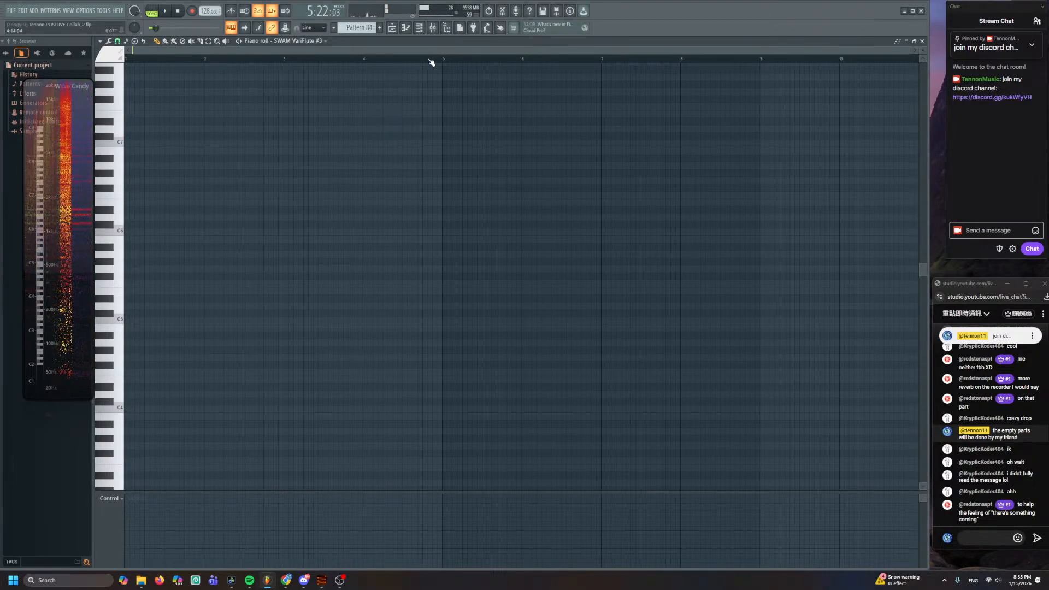
- Audition the Pianoteq 9 #2 channel and open its piano roll in Pattern 84
{"action": "left_click", "coordinate": [419, 28]}
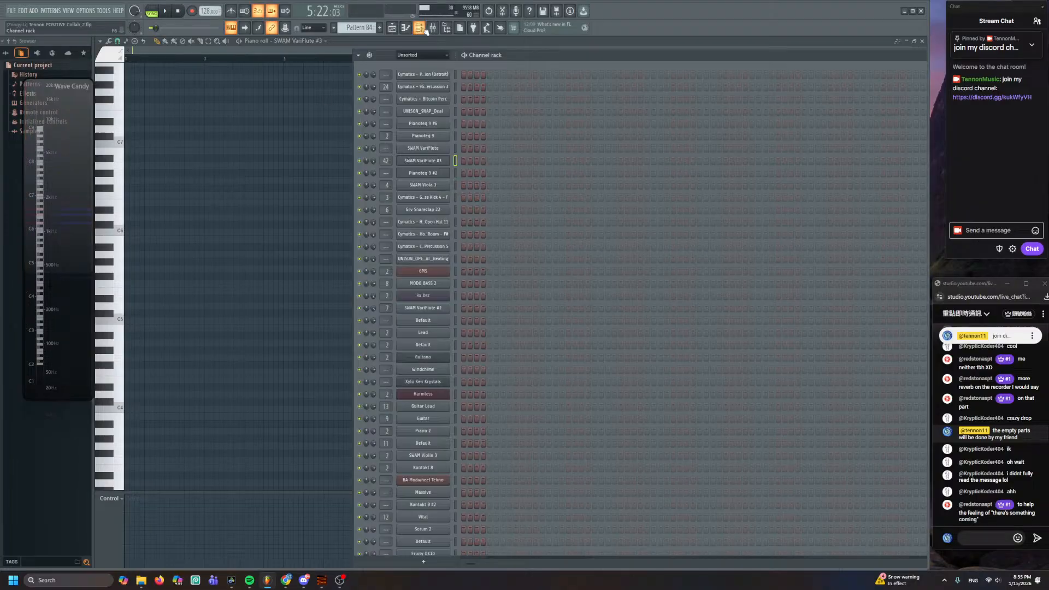
{"action": "left_click", "coordinate": [440, 173]}
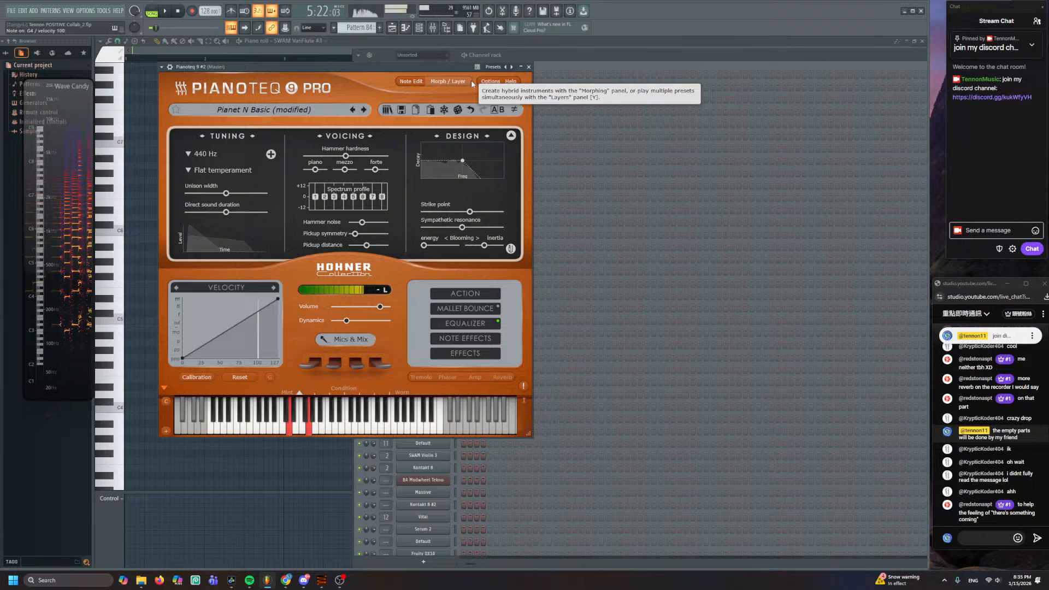
{"action": "left_click", "coordinate": [527, 55]}
{"action": "right_click", "coordinate": [445, 172]}
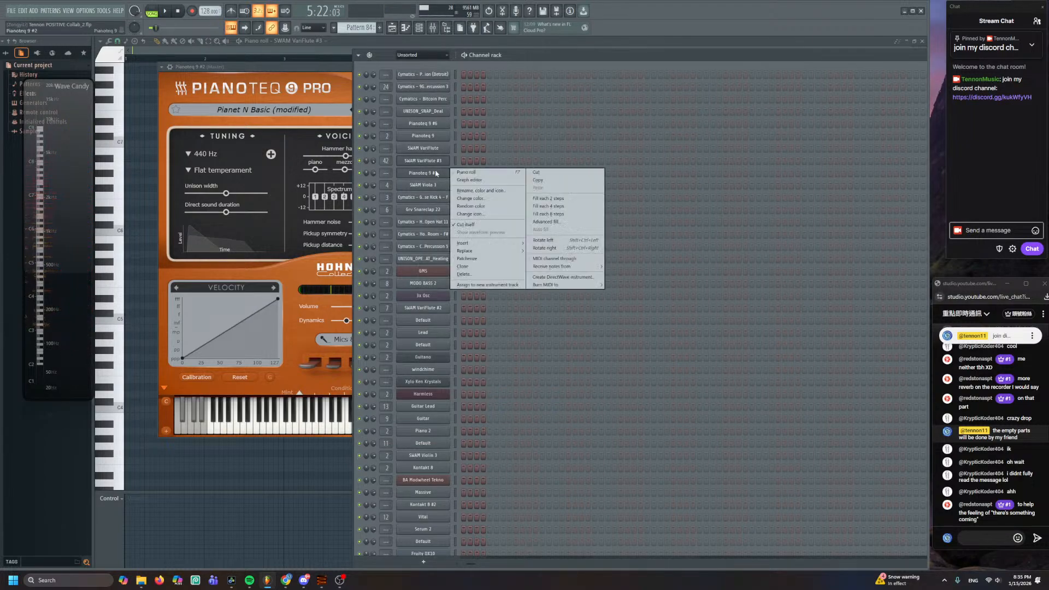
{"action": "left_click", "coordinate": [473, 175]}
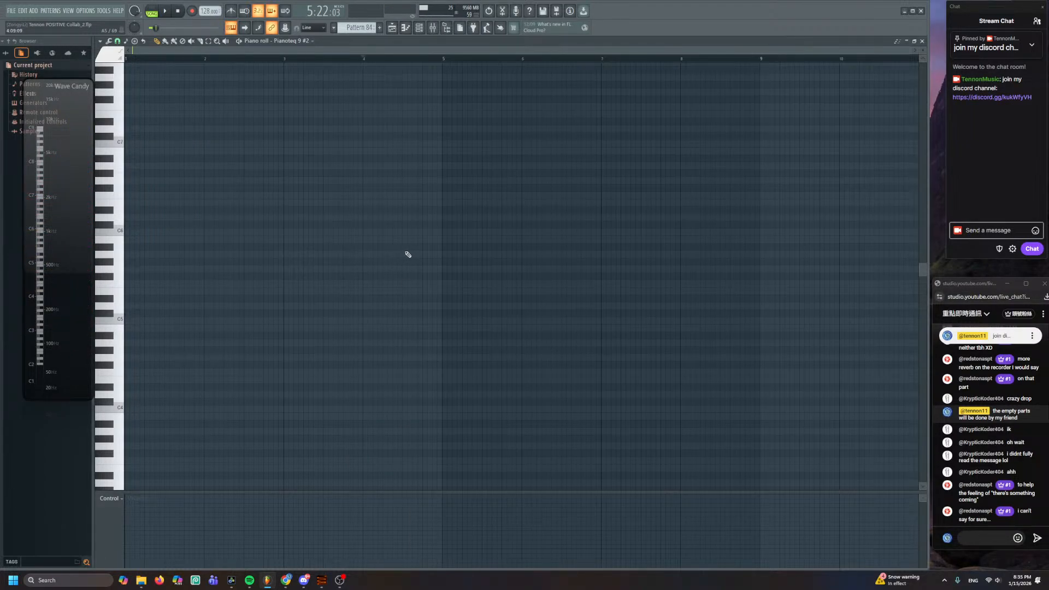
{"action": "scroll", "coordinate": [345, 52], "scroll_direction": "up", "scroll_amount": 3}
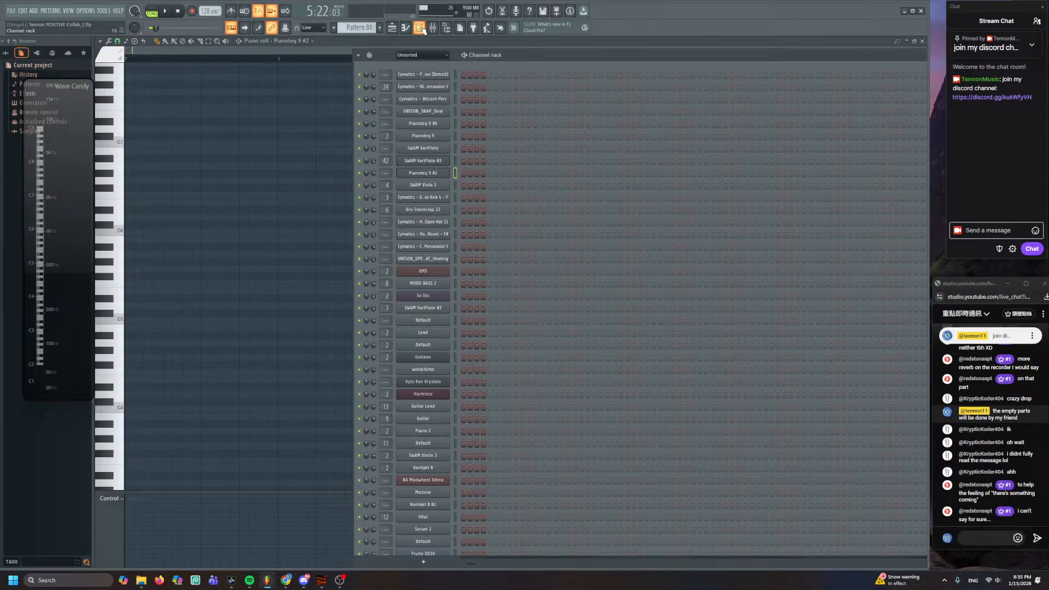
- Check Pianoteq 9 #2's preset list and look through the channel rack for a suitable instrument
{"action": "left_click", "coordinate": [419, 28]}
{"action": "left_click", "coordinate": [438, 175]}
{"action": "left_click", "coordinate": [290, 111]}
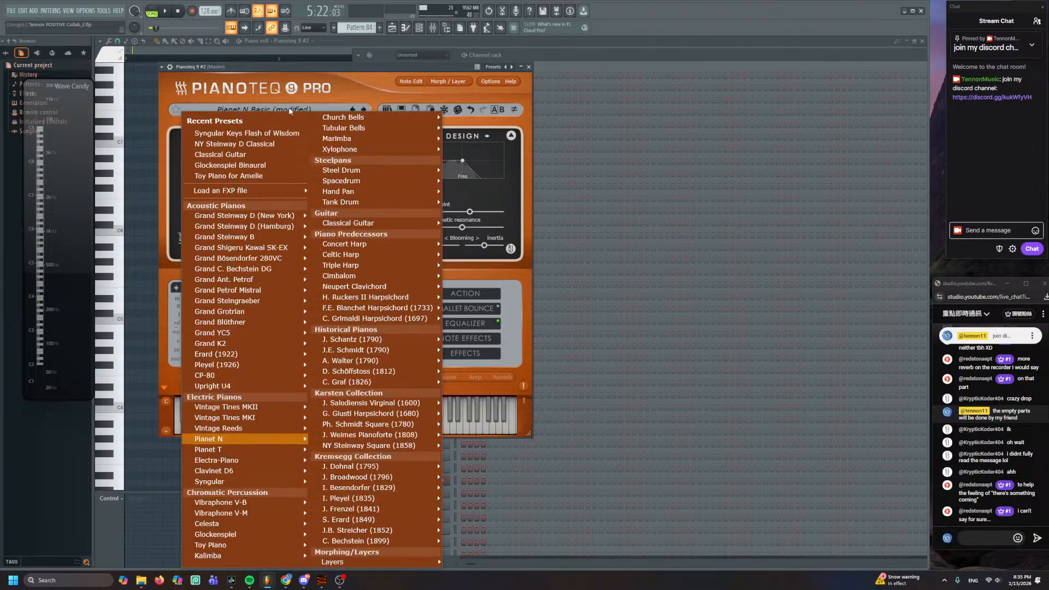
{"action": "left_click", "coordinate": [520, 56]}
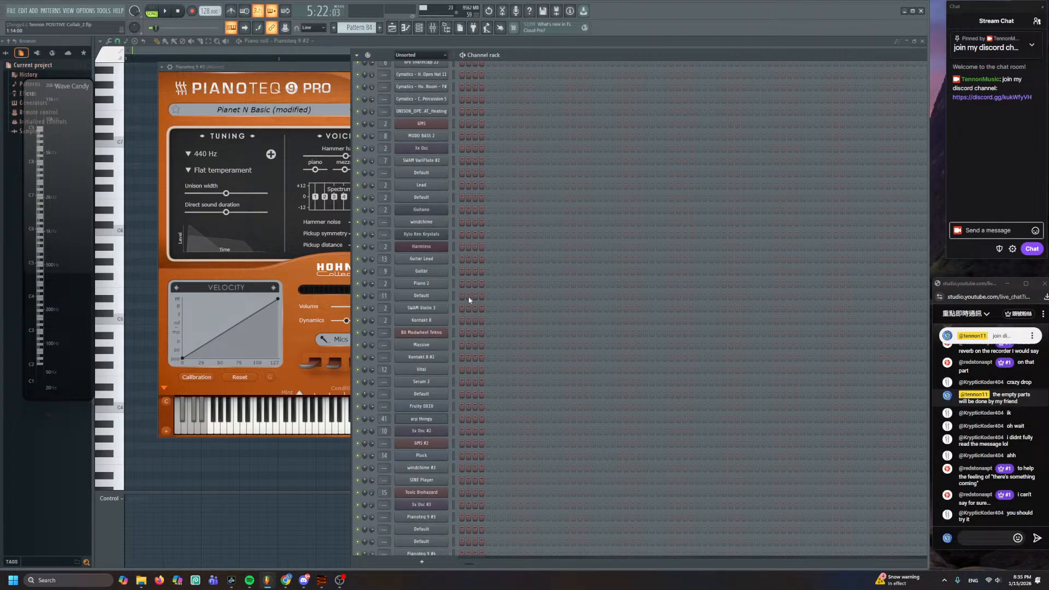
{"action": "scroll", "coordinate": [468, 300], "scroll_direction": "down", "scroll_amount": 10}
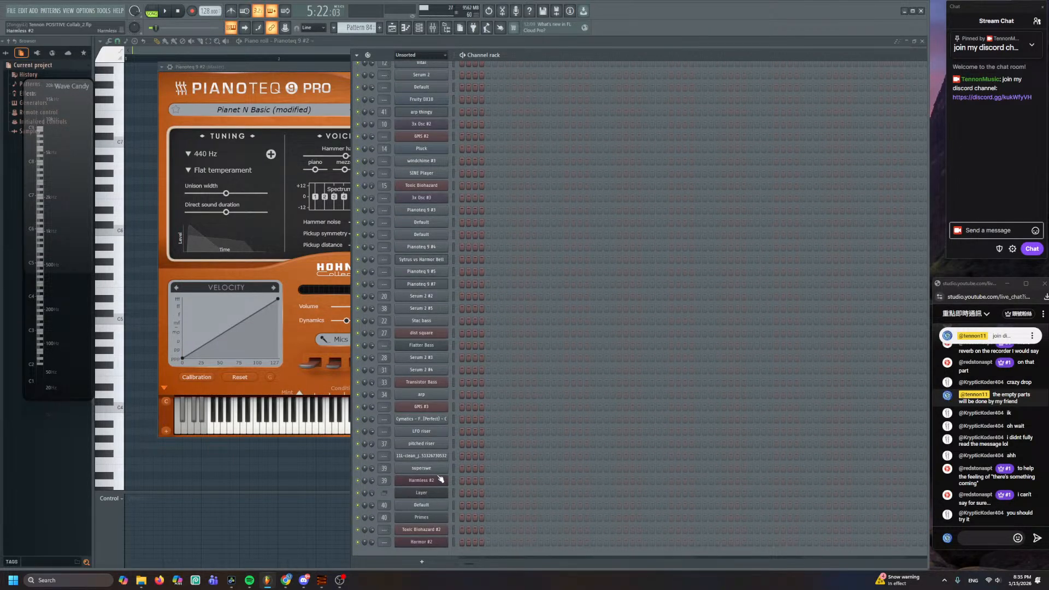
{"action": "scroll", "coordinate": [440, 457], "scroll_direction": "up", "scroll_amount": 13}
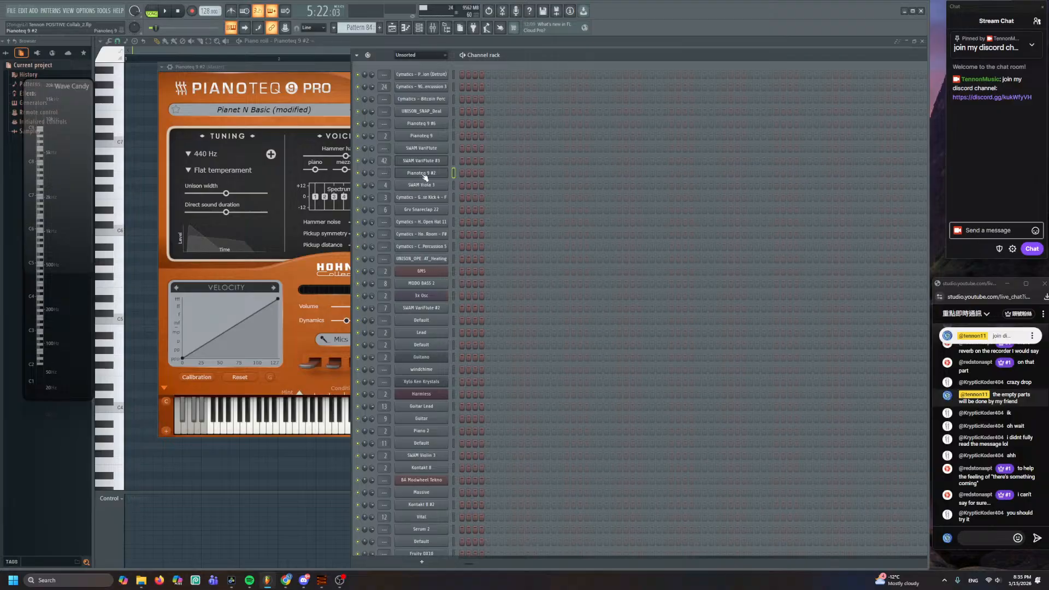
{"action": "left_click", "coordinate": [277, 94]}
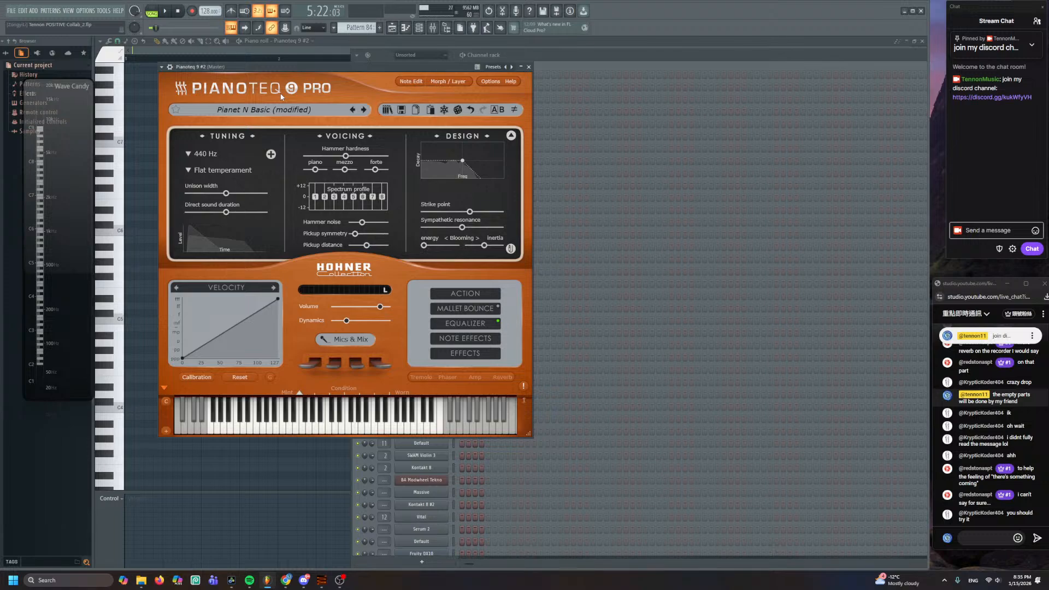
{"action": "left_click_drag", "start_coordinate": [301, 66], "coordinate": [310, 73]}
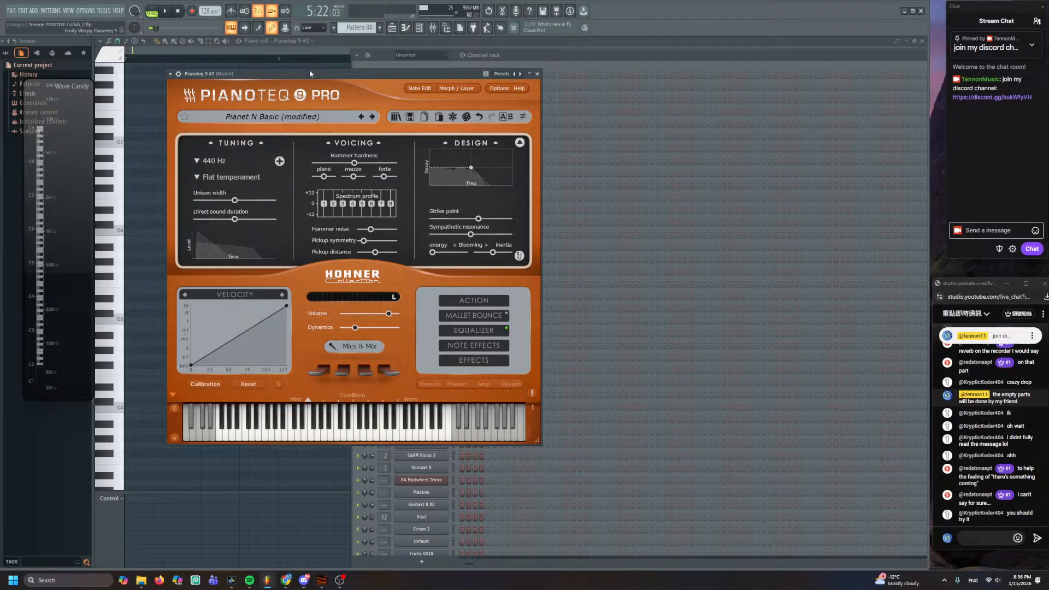
{"action": "left_click", "coordinate": [527, 53]}
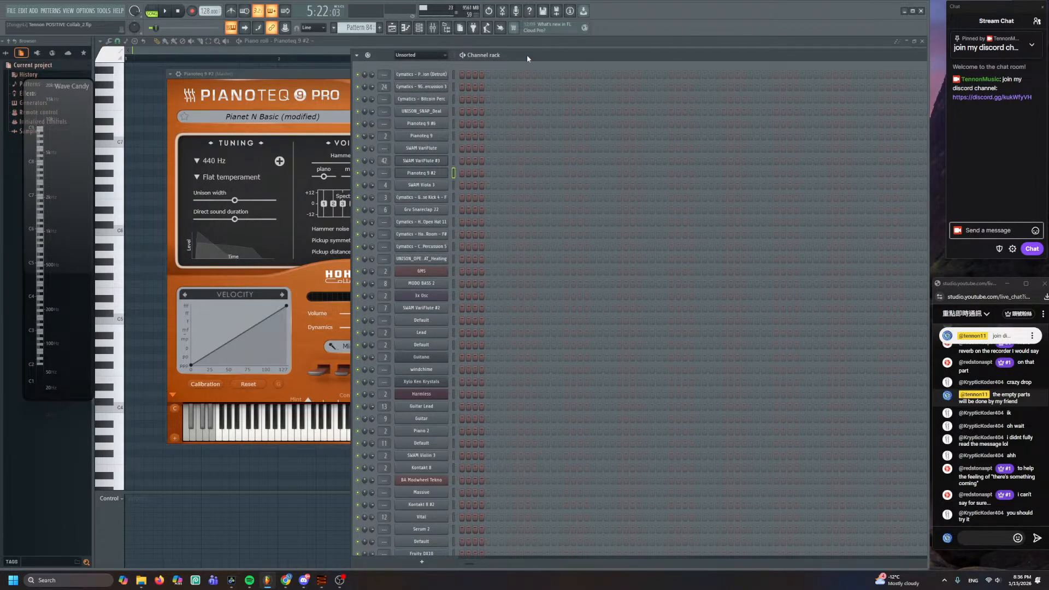
{"action": "left_click", "coordinate": [430, 562]}
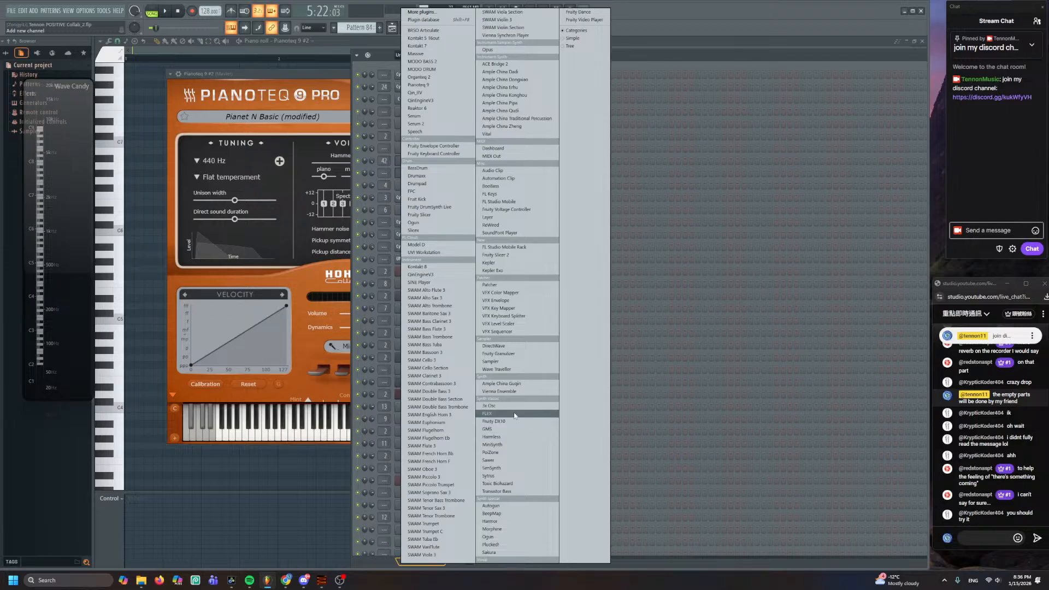
{"action": "left_click", "coordinate": [499, 437]}
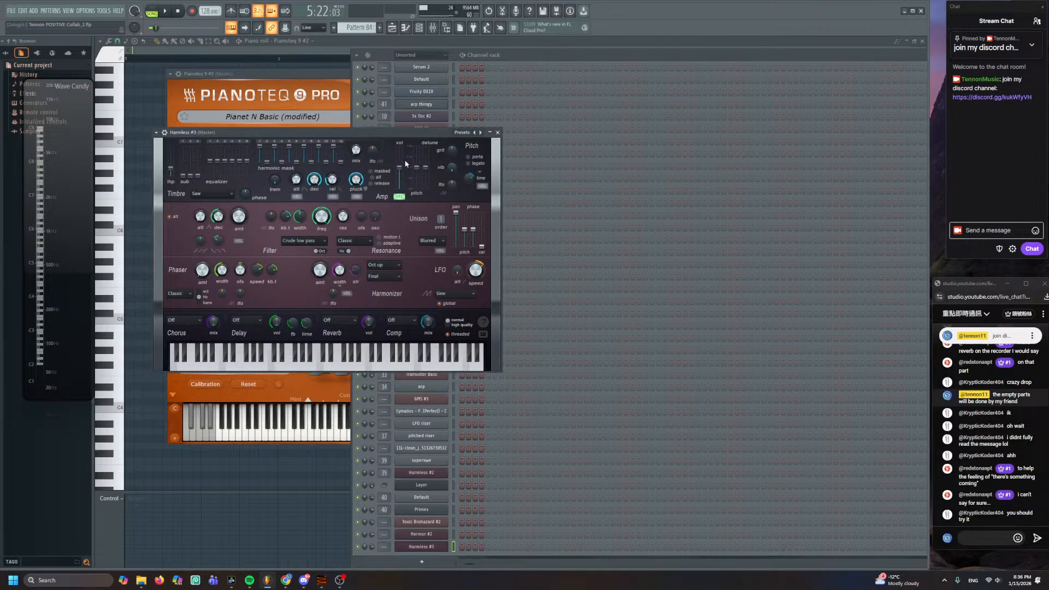
{"action": "right_click", "coordinate": [451, 540]}
{"action": "left_click", "coordinate": [471, 548]}
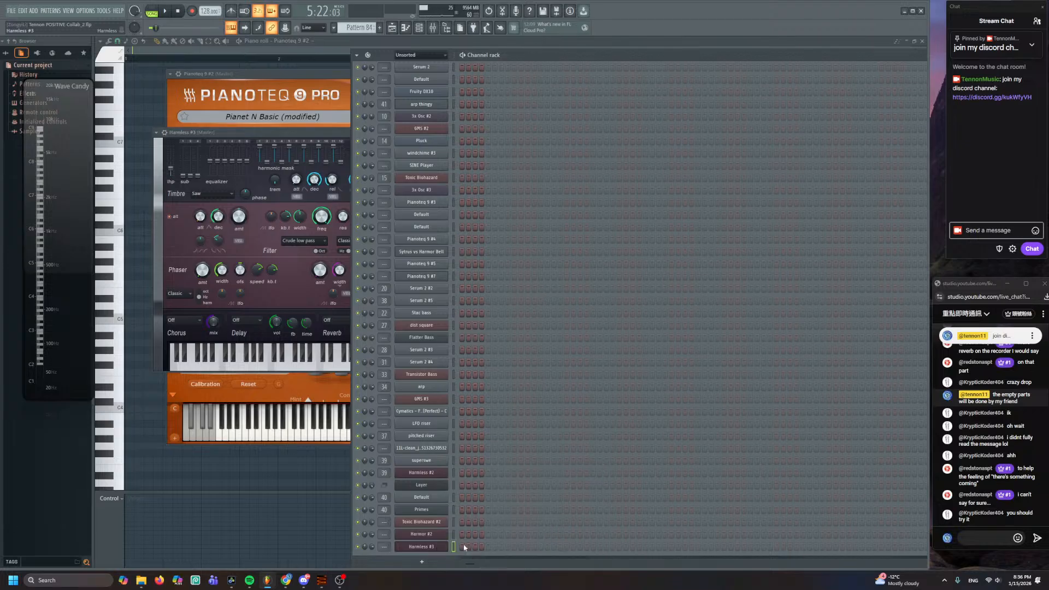
{"action": "left_click", "coordinate": [550, 315]}
{"action": "scroll", "coordinate": [424, 350], "scroll_direction": "up", "scroll_amount": 10}
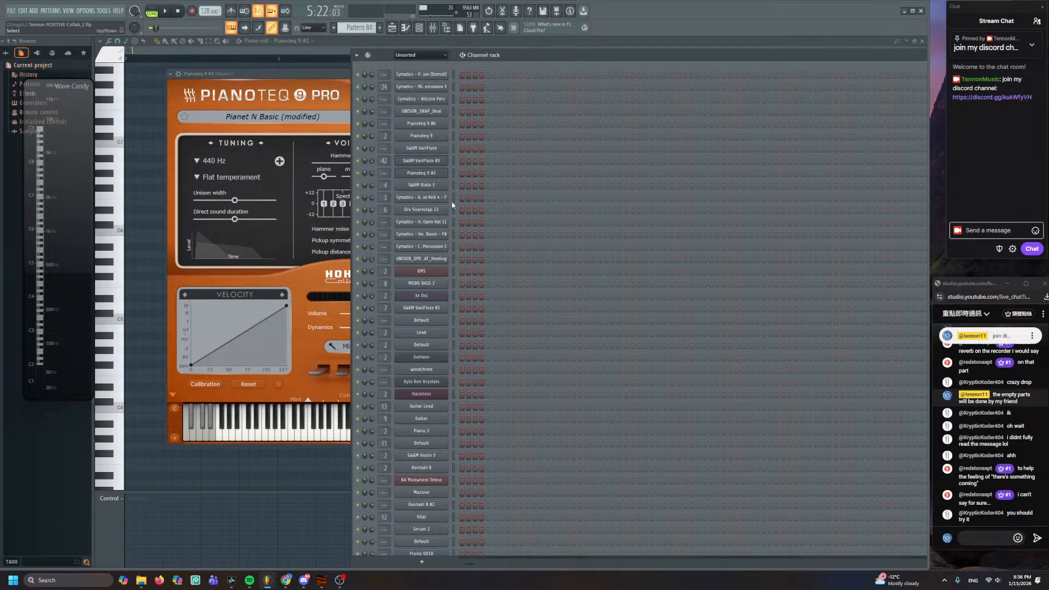
- Audition the Pianoteq channels, clone Pianoteq 9 #6, and rename the clone syngular 2
{"action": "left_click", "coordinate": [453, 139]}
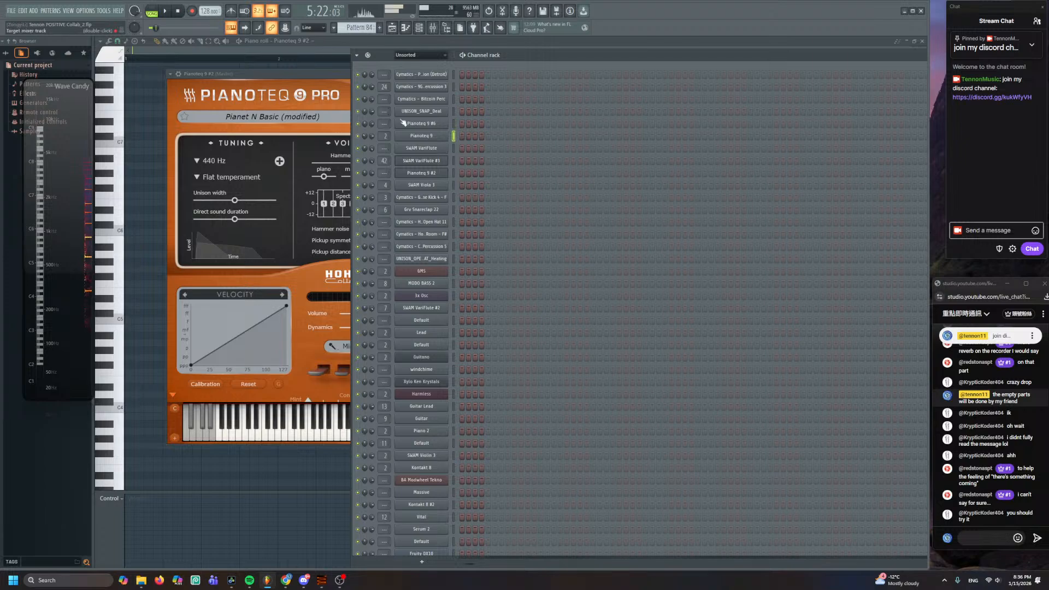
{"action": "left_click", "coordinate": [454, 124]}
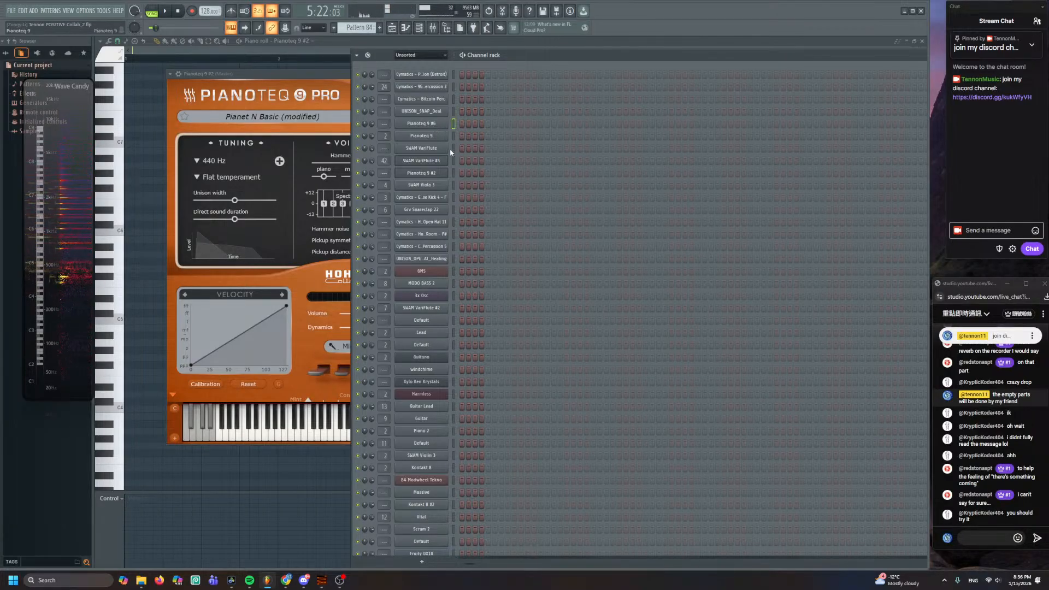
{"action": "right_click", "coordinate": [445, 126]}
{"action": "left_click", "coordinate": [454, 124]}
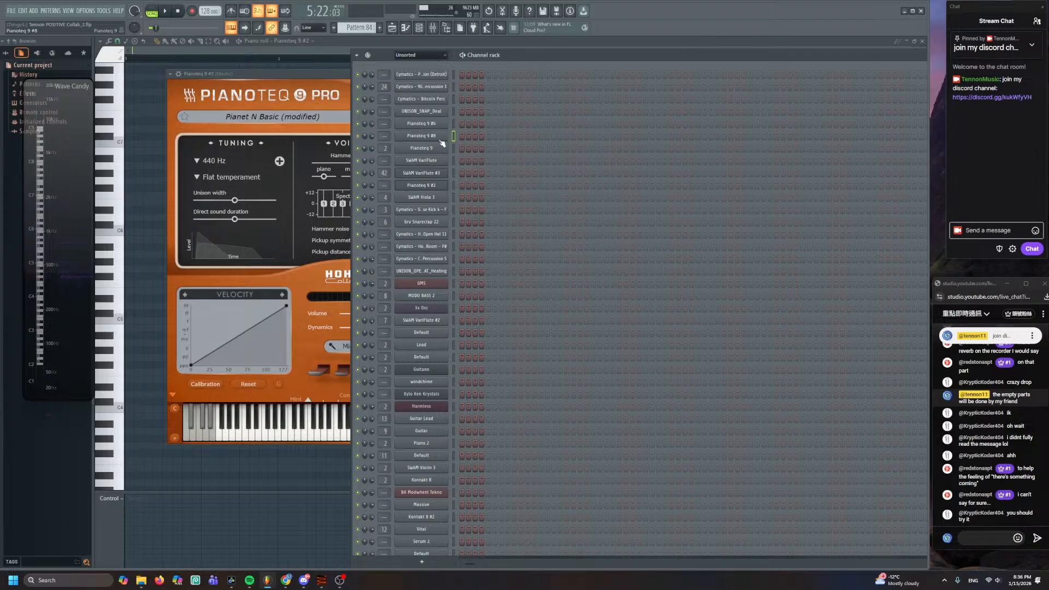
{"action": "key", "text": "F2"}
{"action": "type", "text": "S"}
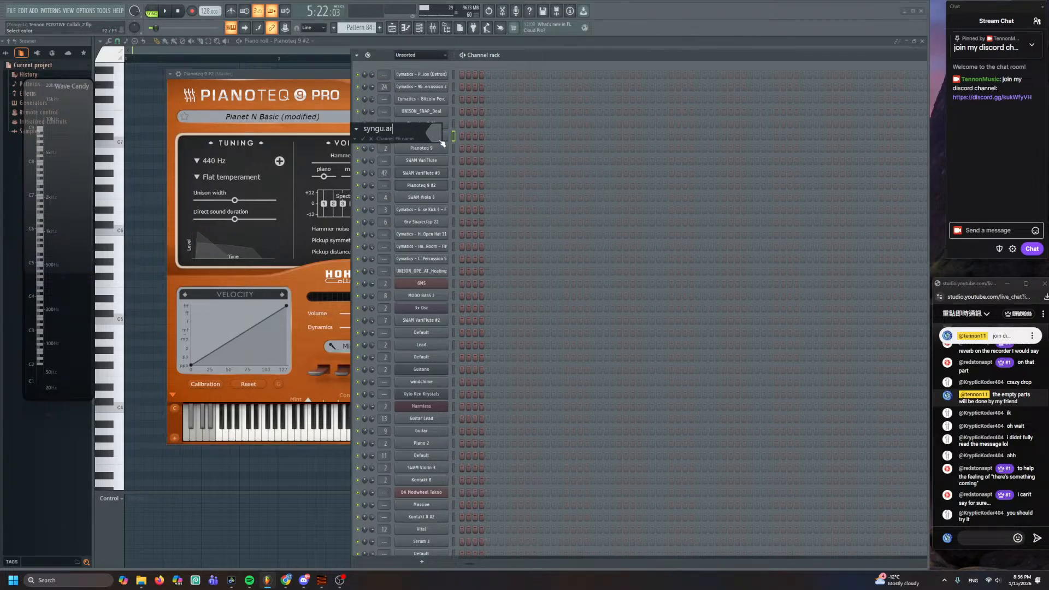
{"action": "key", "text": "Return"}
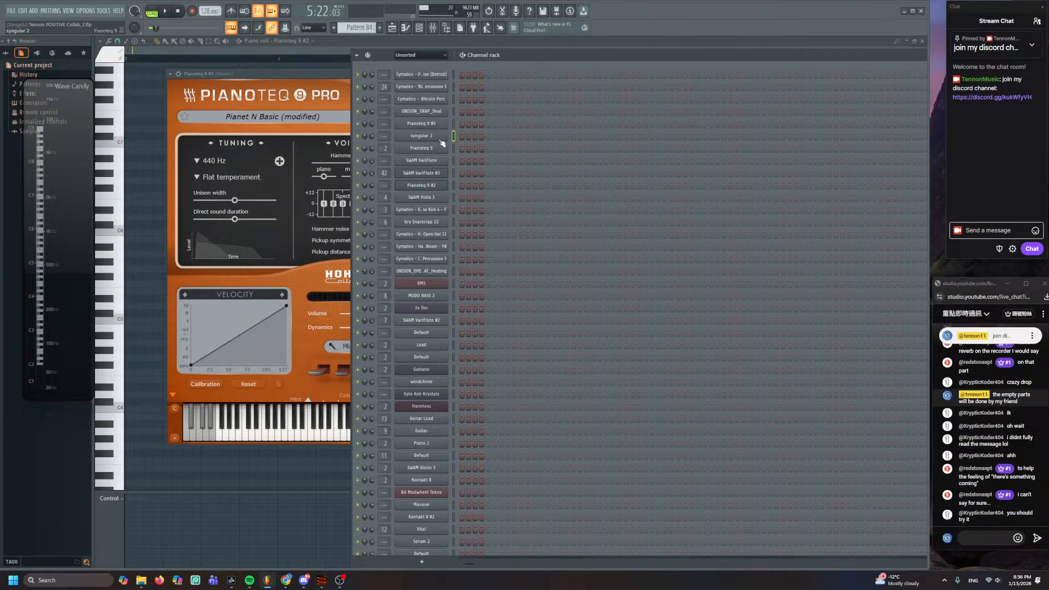
- Load the Syngular Keys Flash of Wisdom preset in the syngular 2 channel and hide the plugin's sound parameters
{"action": "left_click", "coordinate": [440, 136]}
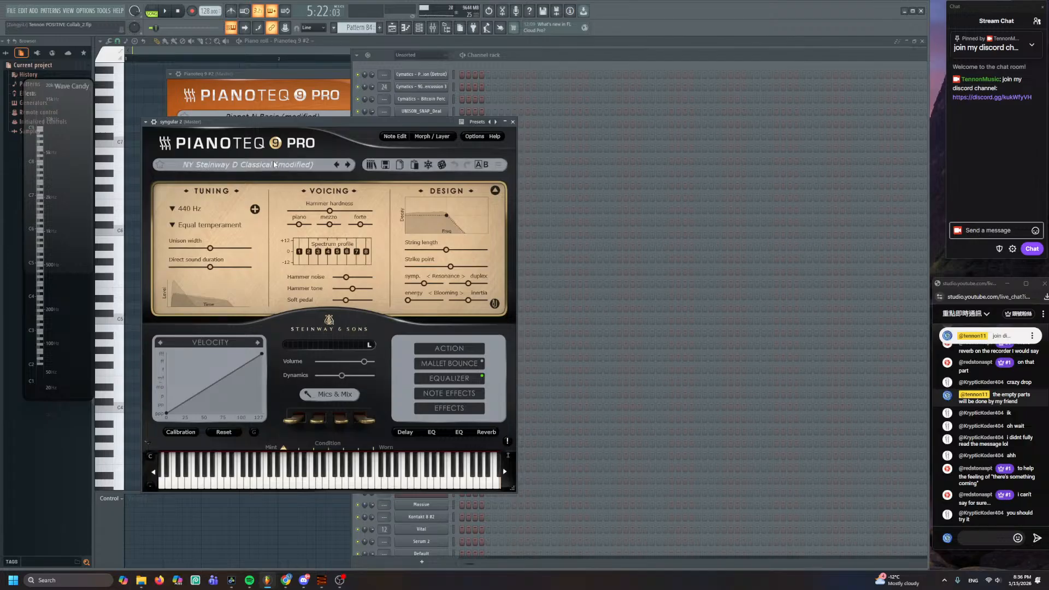
{"action": "left_click", "coordinate": [257, 166]}
{"action": "mouse_move", "coordinate": [261, 477]}
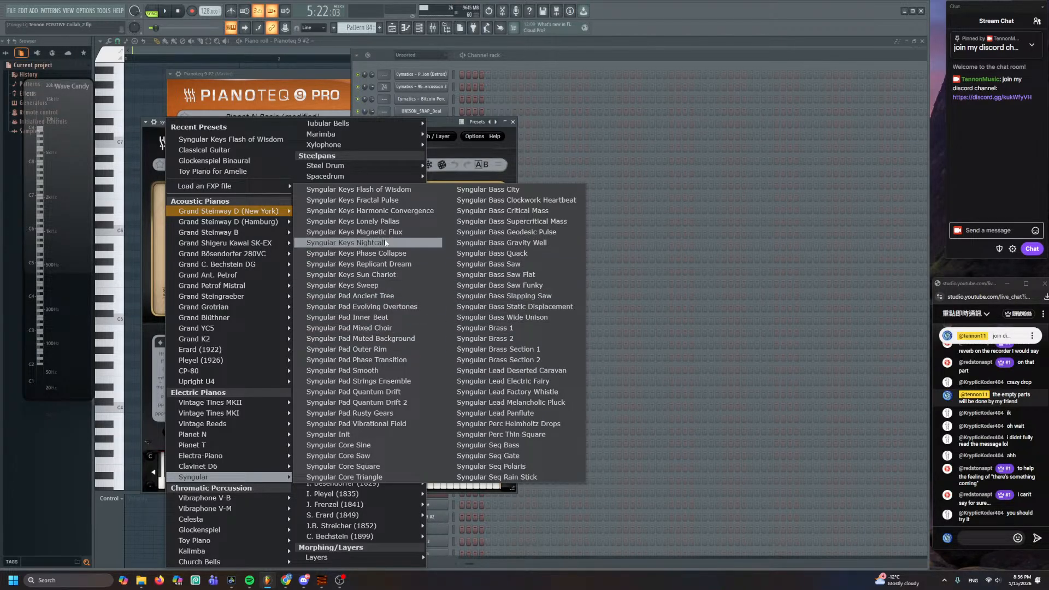
{"action": "left_click", "coordinate": [376, 189]}
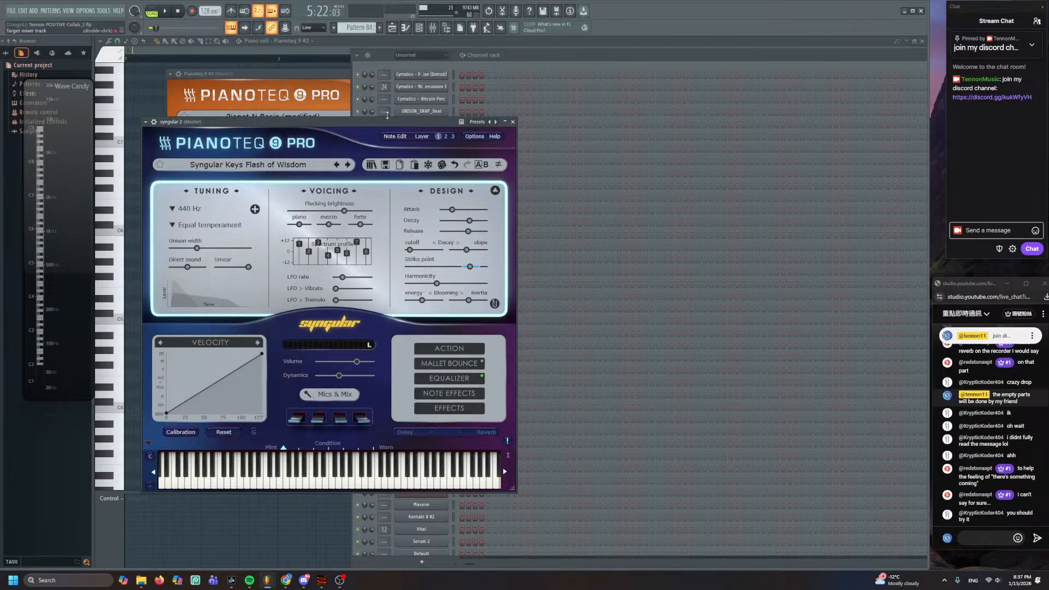
{"action": "left_click_drag", "start_coordinate": [383, 137], "coordinate": [593, 220]}
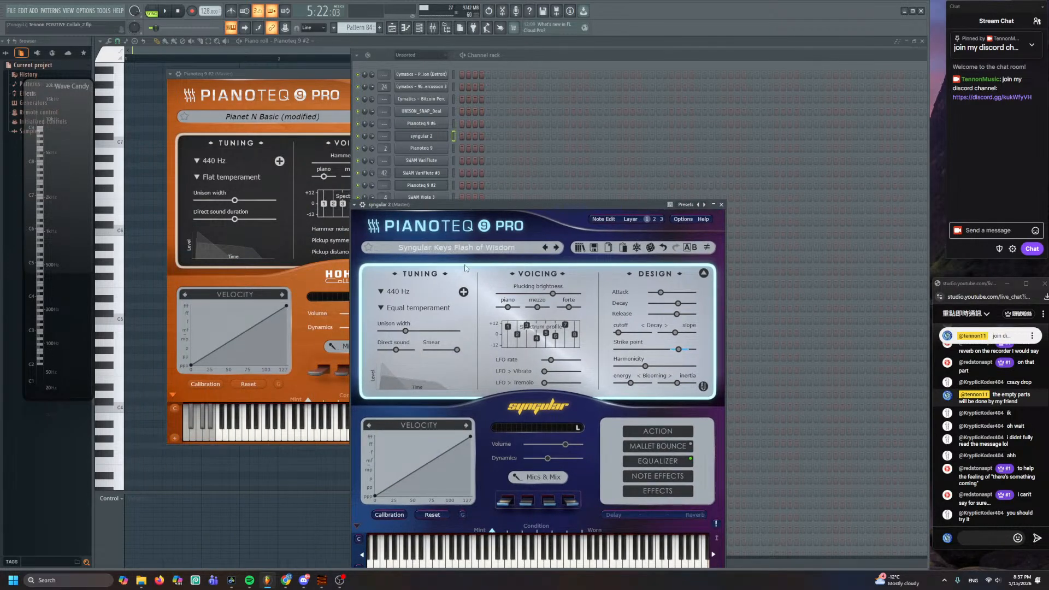
{"action": "left_click", "coordinate": [704, 274]}
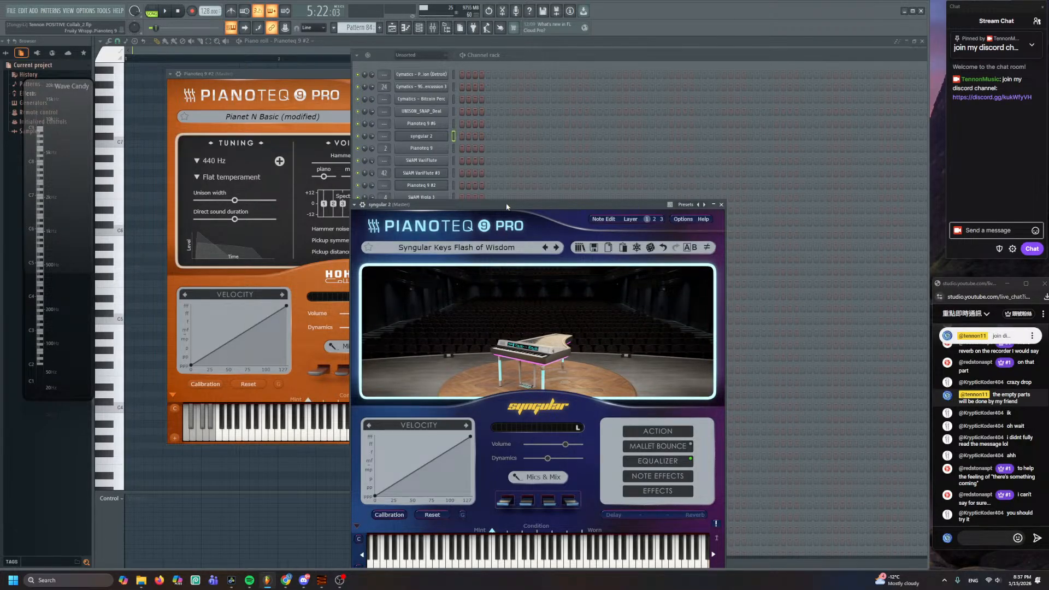
{"action": "left_click_drag", "start_coordinate": [508, 204], "coordinate": [612, 176]}
- Switch the syngular 2 channel's plugin to the Syngular Keys Fractal Pulse preset and turn off Mallet Bounce
{"action": "right_click", "coordinate": [423, 136]}
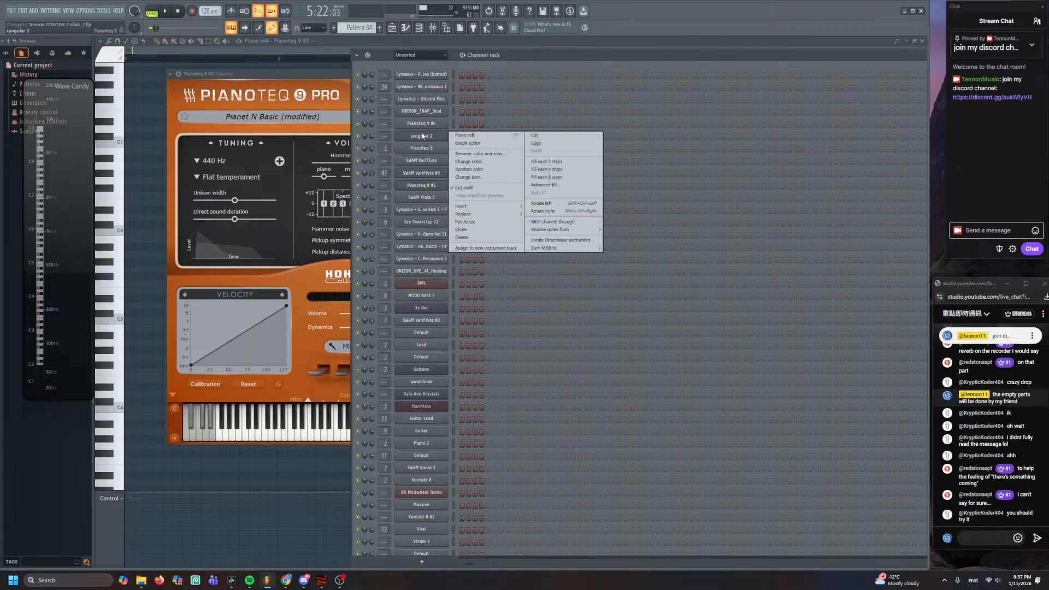
{"action": "left_click", "coordinate": [464, 135]}
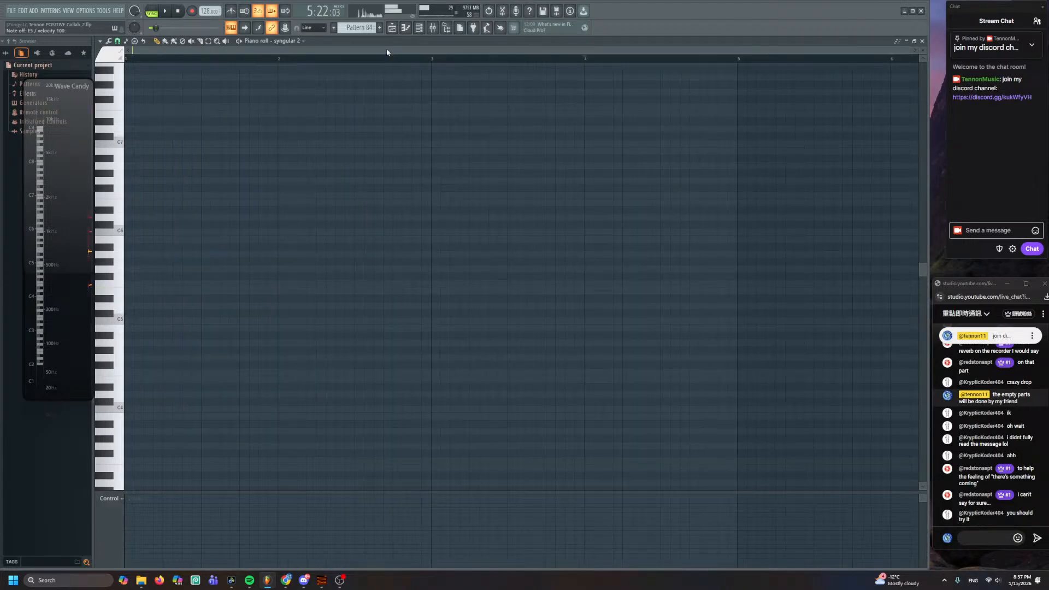
{"action": "left_click", "coordinate": [424, 29]}
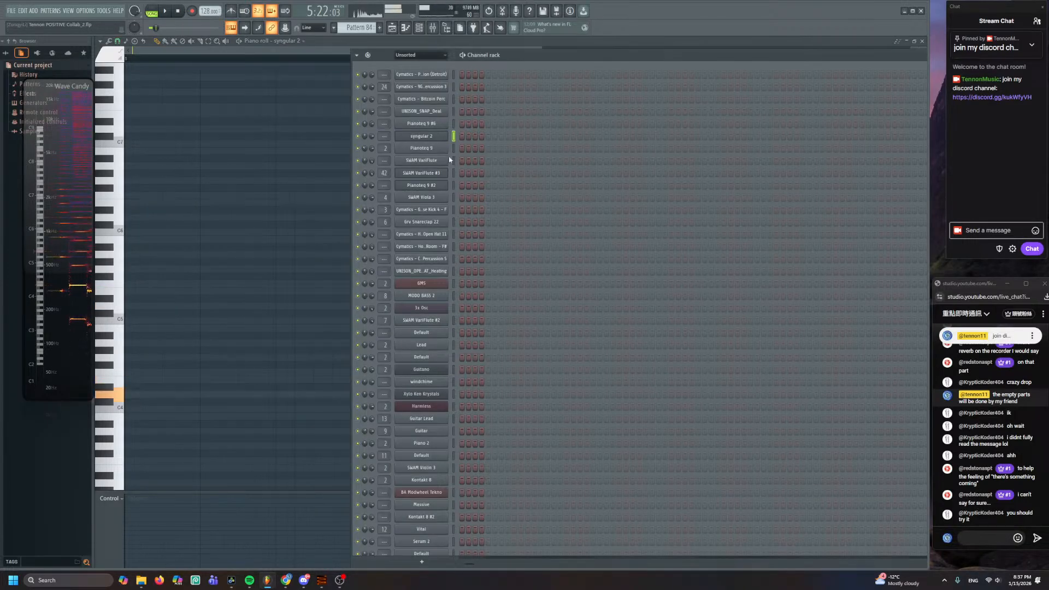
{"action": "left_click", "coordinate": [432, 136]}
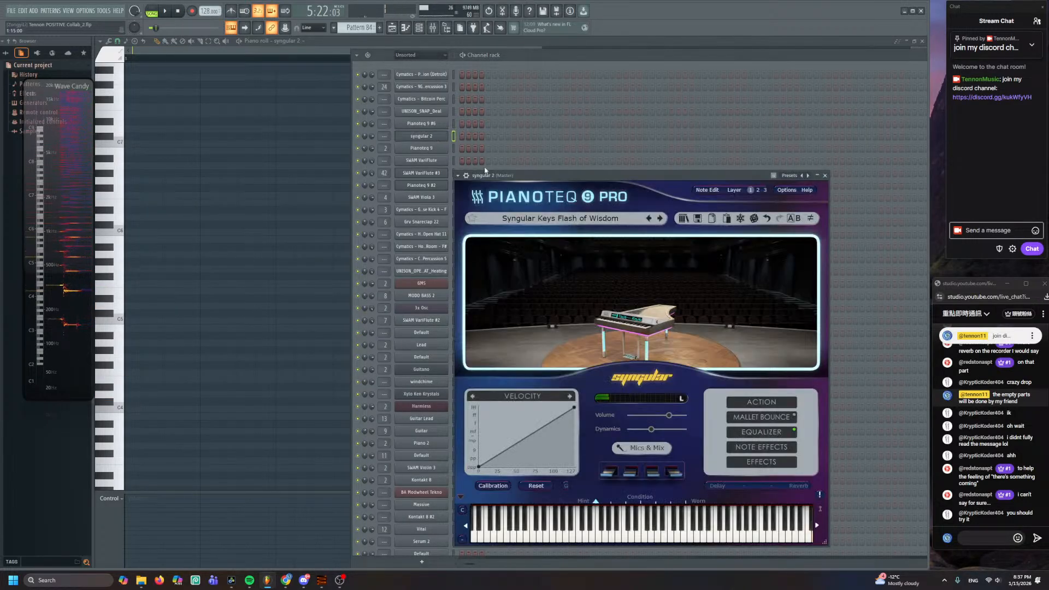
{"action": "left_click", "coordinate": [660, 219]}
{"action": "mouse_move", "coordinate": [635, 172]}
{"action": "left_mouse_down"}
{"action": "mouse_move", "coordinate": [618, 176]}
{"action": "mouse_move", "coordinate": [635, 158]}
{"action": "left_mouse_up"}
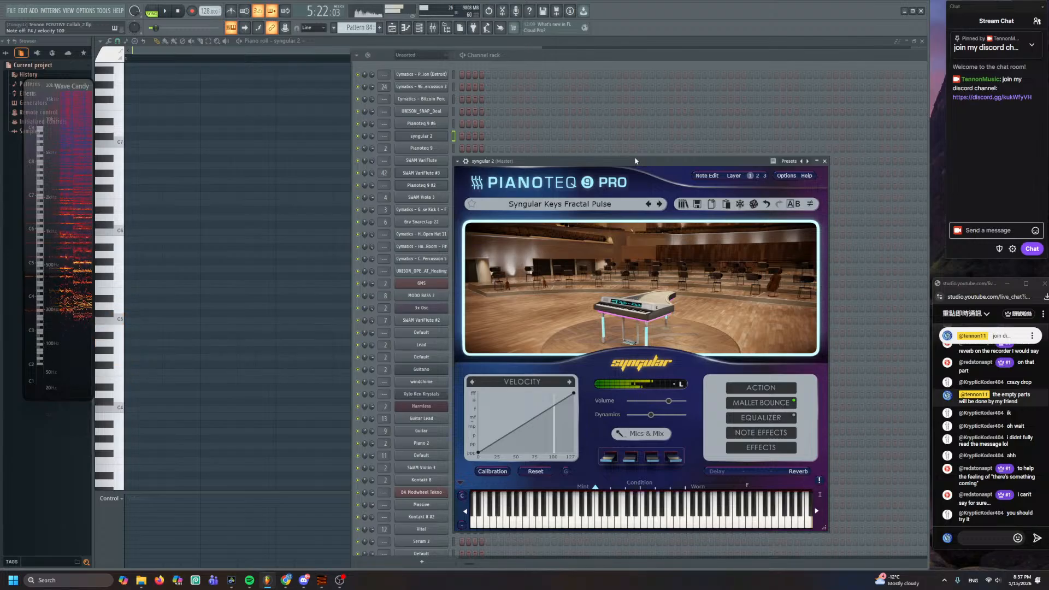
{"action": "left_click", "coordinate": [788, 405]}
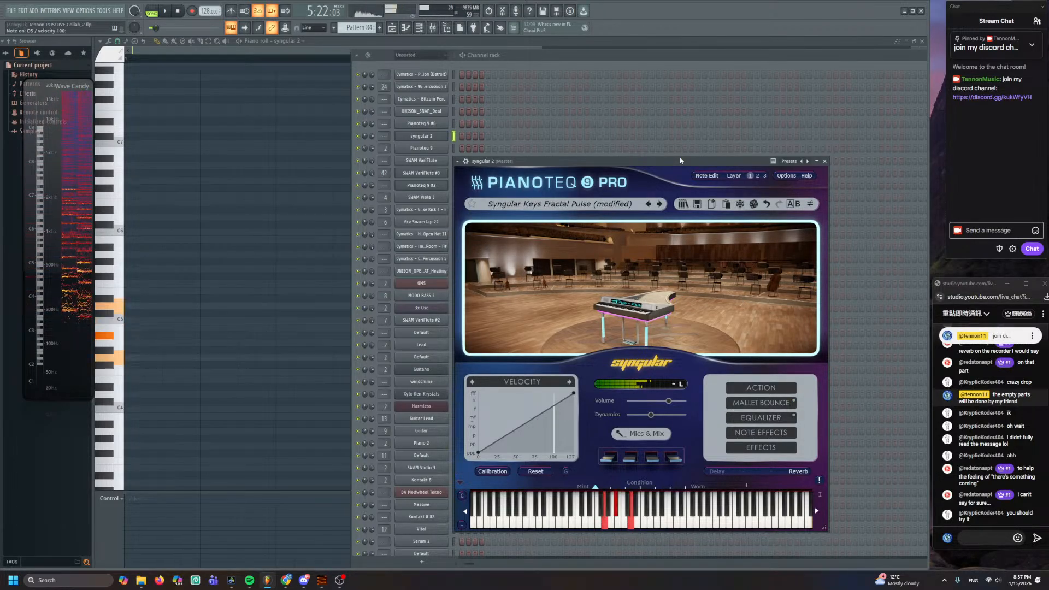
- Place a half-bar D#, A# and G chord at bar 3 of Pattern 84's syngular 2 piano roll and lower it one octave
{"action": "left_click", "coordinate": [392, 28]}
{"action": "key", "text": "space"}
{"action": "double_click", "coordinate": [379, 362]}
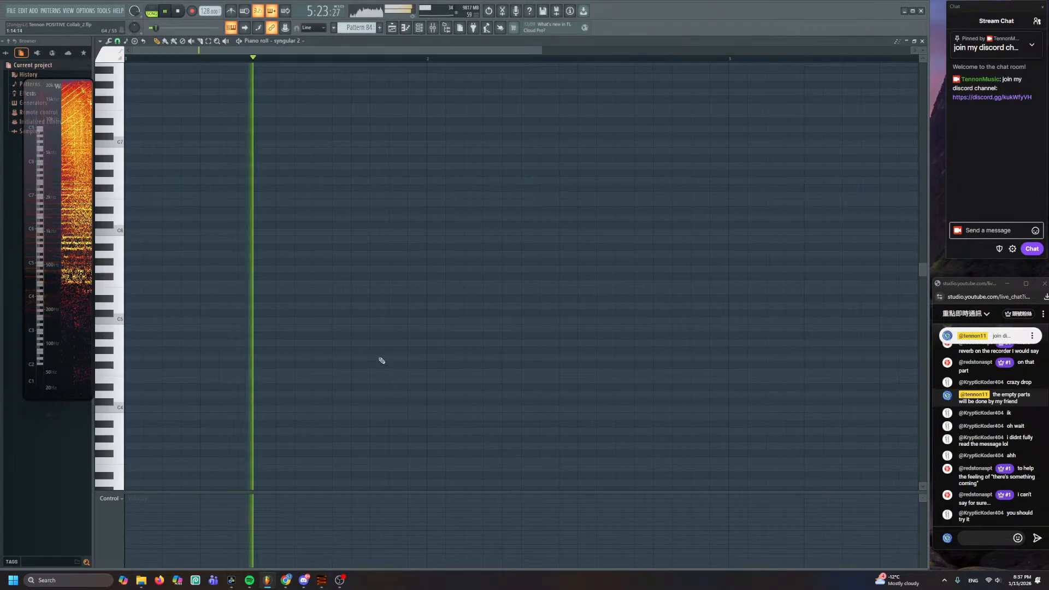
{"action": "scroll", "coordinate": [492, 208], "scroll_direction": "down", "scroll_amount": 2}
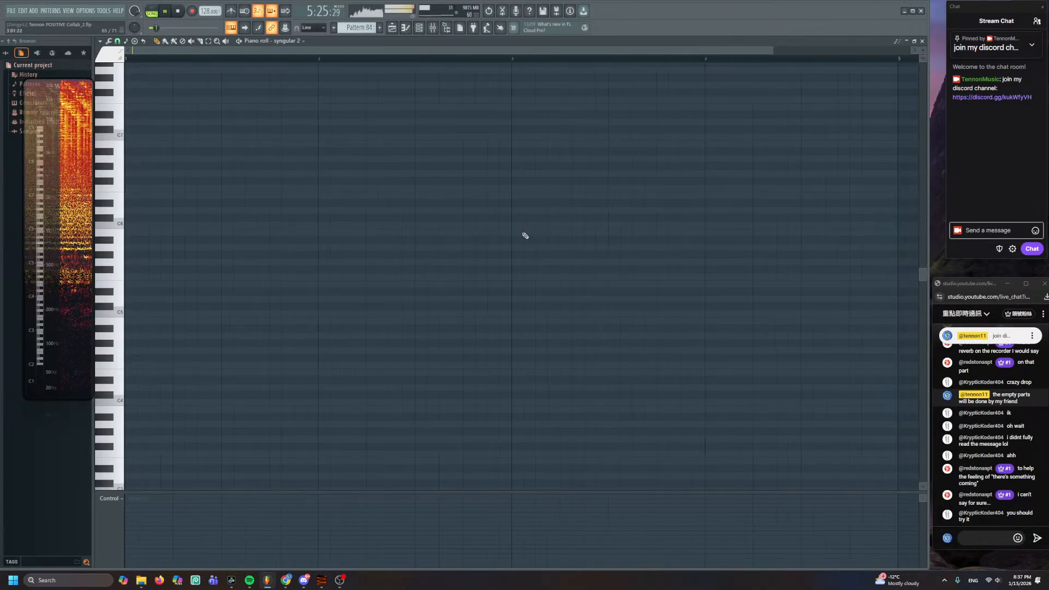
{"action": "key", "text": "space"}
{"action": "left_click", "coordinate": [510, 291]}
{"action": "left_click", "coordinate": [512, 239]}
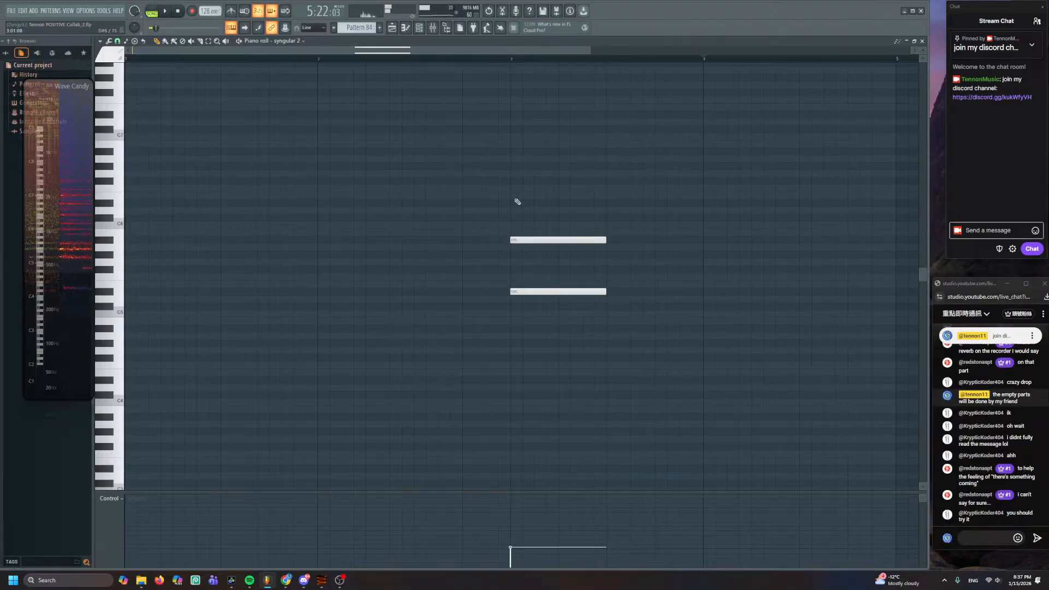
{"action": "left_click", "coordinate": [512, 174]}
{"action": "key", "text": "ctrl+a"}
{"action": "key", "text": "ctrl+Down"}
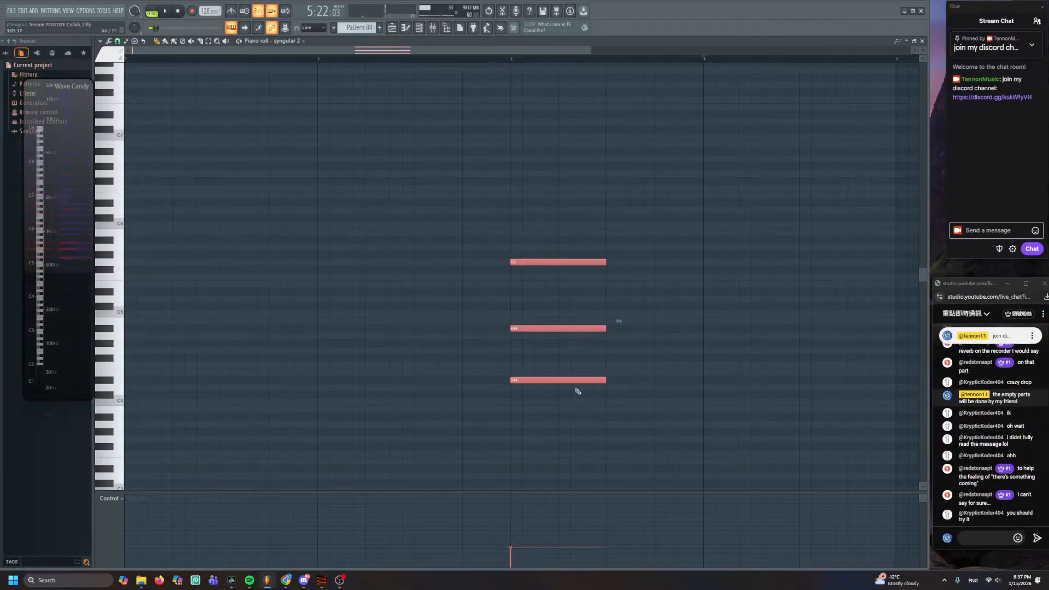
- Continue the chord with two half-bar copies, each two semitones higher than the one before, and play the progression
{"action": "key", "text": "ctrl+d"}
{"action": "key", "text": "l"}
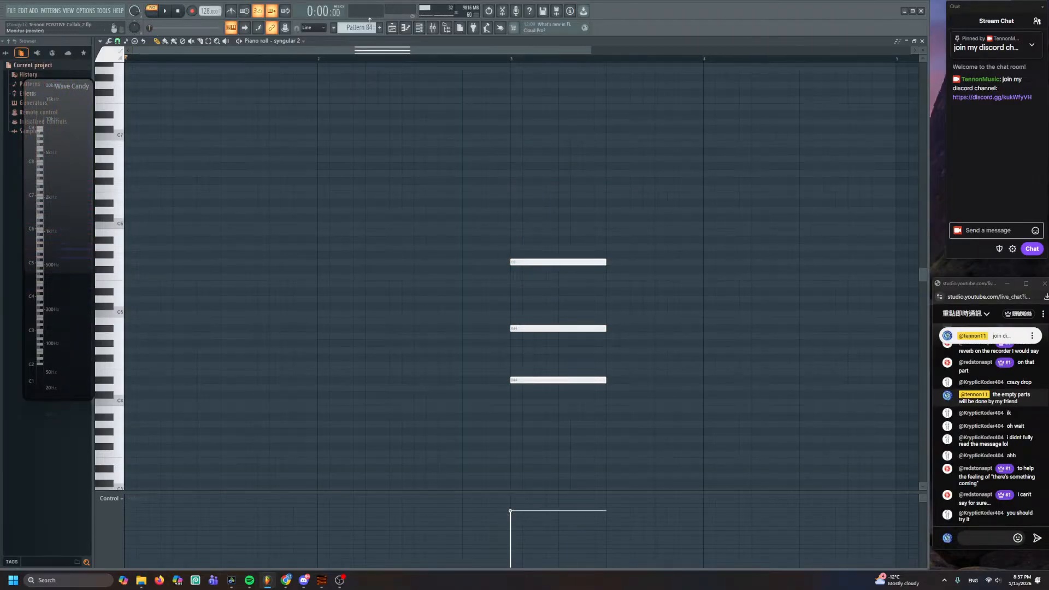
{"action": "left_click", "coordinate": [499, 59]}
{"action": "mouse_move", "coordinate": [513, 201]}
{"action": "left_mouse_down"}
{"action": "mouse_move", "coordinate": [409, 356]}
{"action": "mouse_move", "coordinate": [382, 328]}
{"action": "mouse_move", "coordinate": [474, 328]}
{"action": "mouse_move", "coordinate": [473, 313]}
{"action": "mouse_move", "coordinate": [582, 291]}
{"action": "mouse_move", "coordinate": [571, 299]}
{"action": "left_mouse_up"}
{"action": "key", "text": "ctrl+d"}
{"action": "key", "text": "space"}
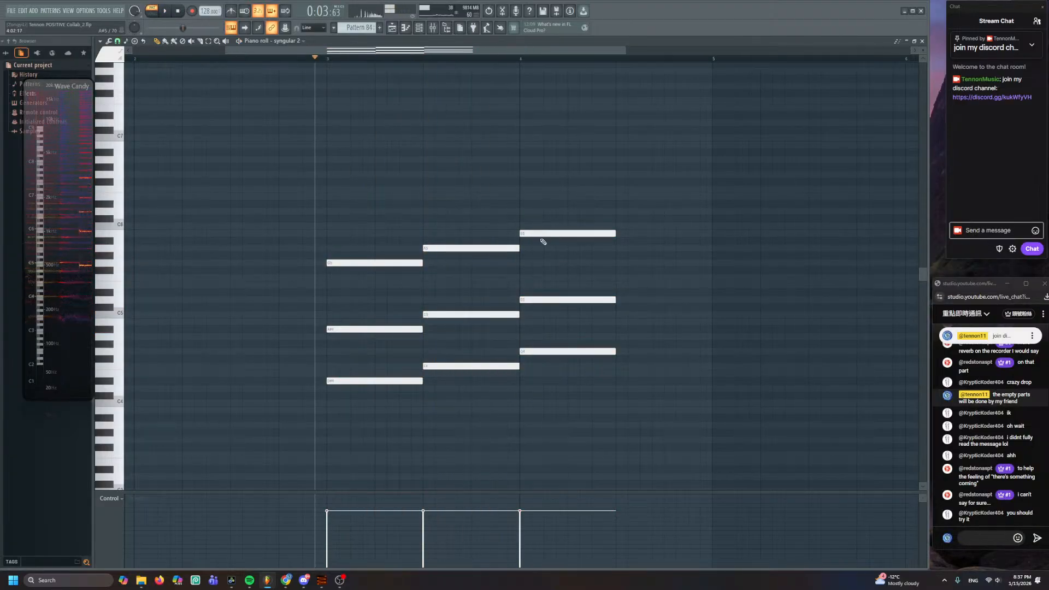
- Lower all three chords by one octave, flatten the last chord's top note to A#4, and audition the pattern
{"action": "left_click_drag", "start_coordinate": [611, 215], "coordinate": [342, 424]}
{"action": "key", "text": "ctrl+Down"}
{"action": "key", "text": "shift+Down"}
{"action": "key", "text": "space"}
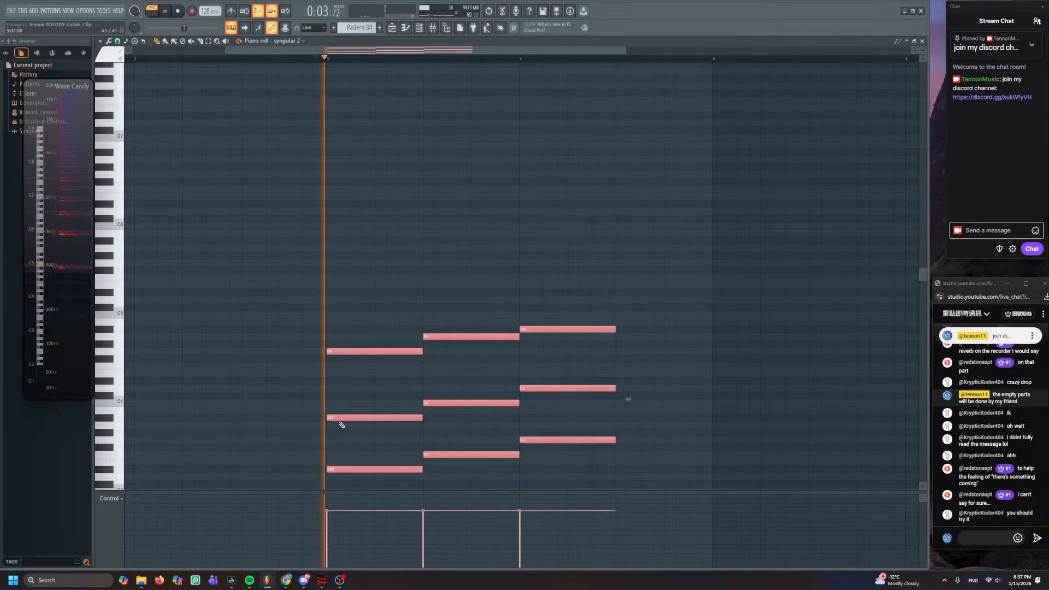
{"action": "key", "text": "ctrl+d"}
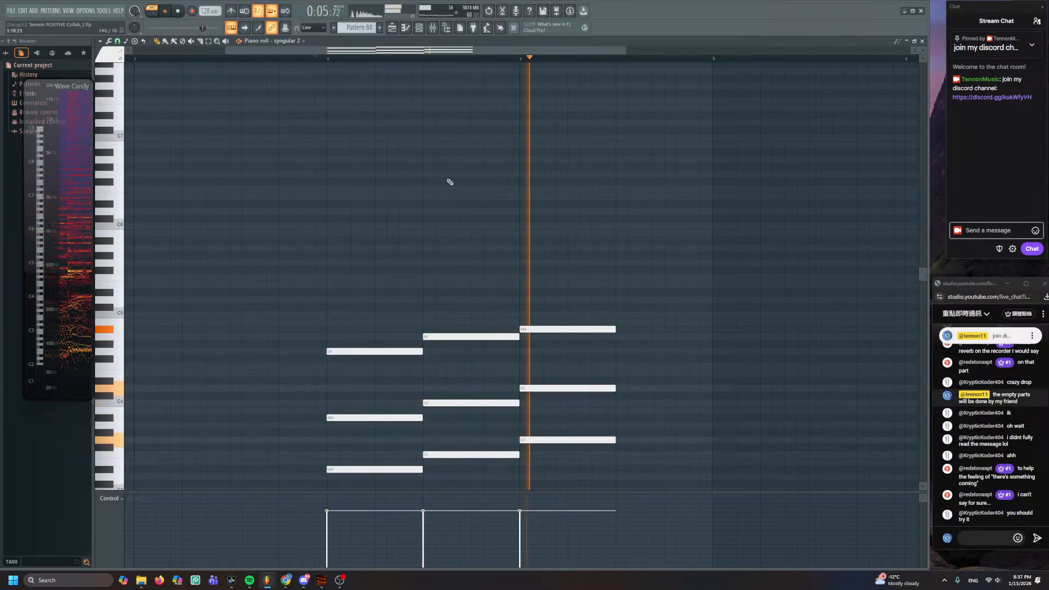
- Listen to Pattern 84's chords within the full arrangement and return to their piano roll
{"action": "key", "text": "F5"}
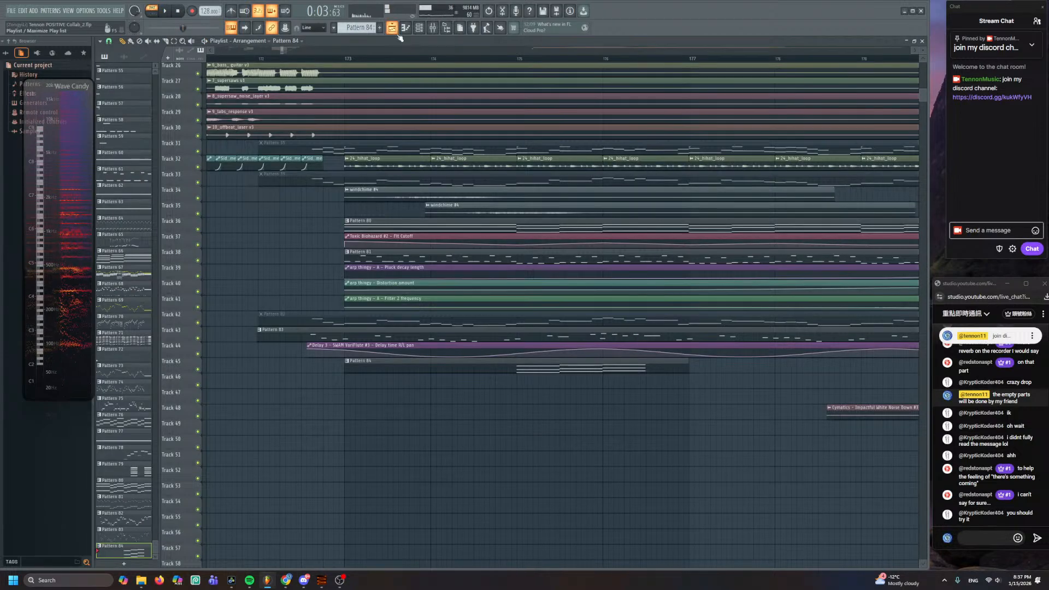
{"action": "left_click", "coordinate": [430, 58]}
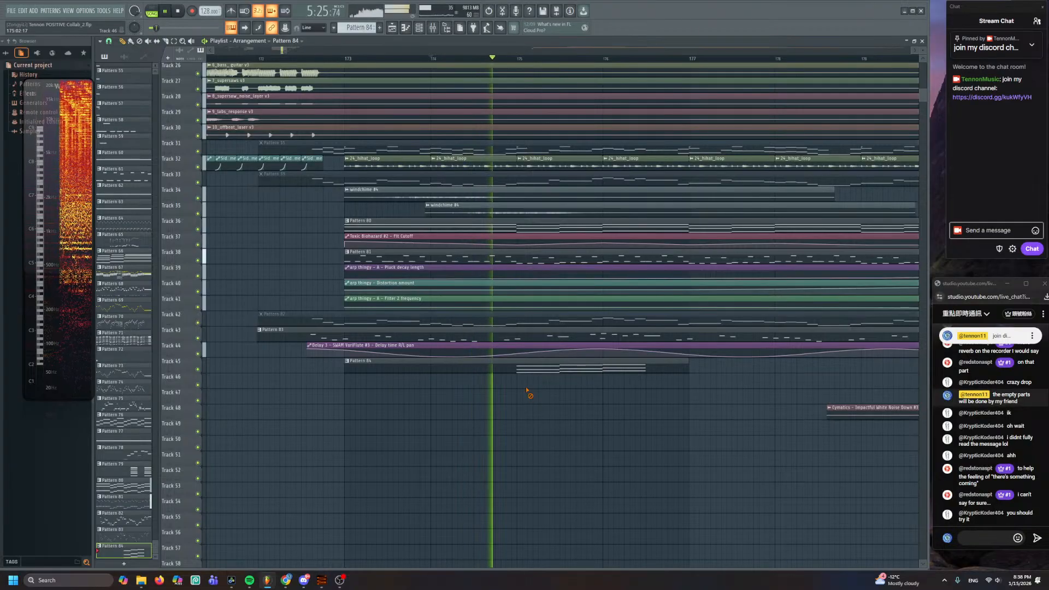
{"action": "double_click", "coordinate": [536, 368]}
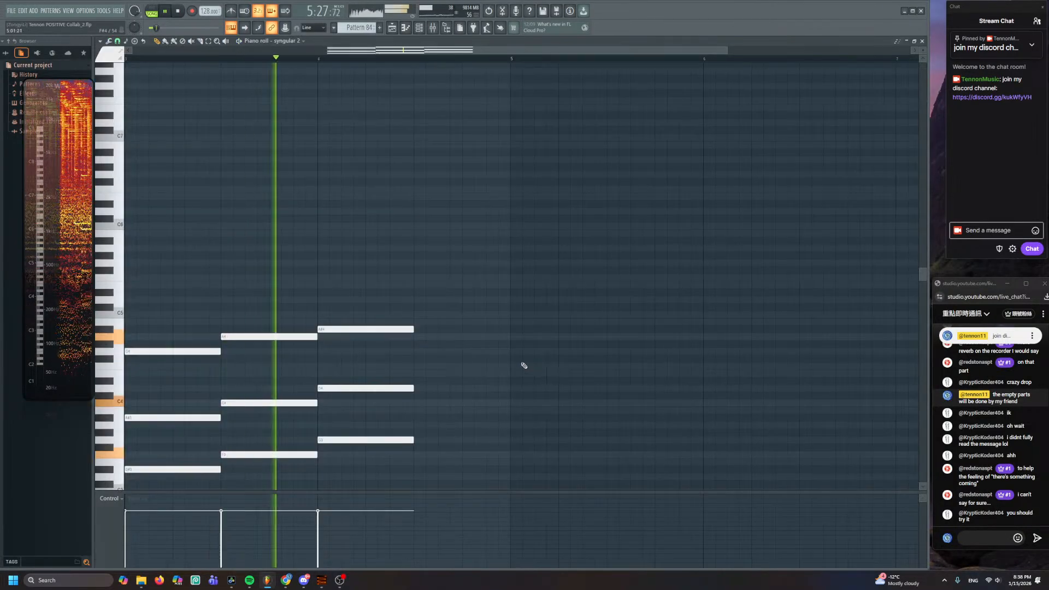
{"action": "key", "text": "space"}
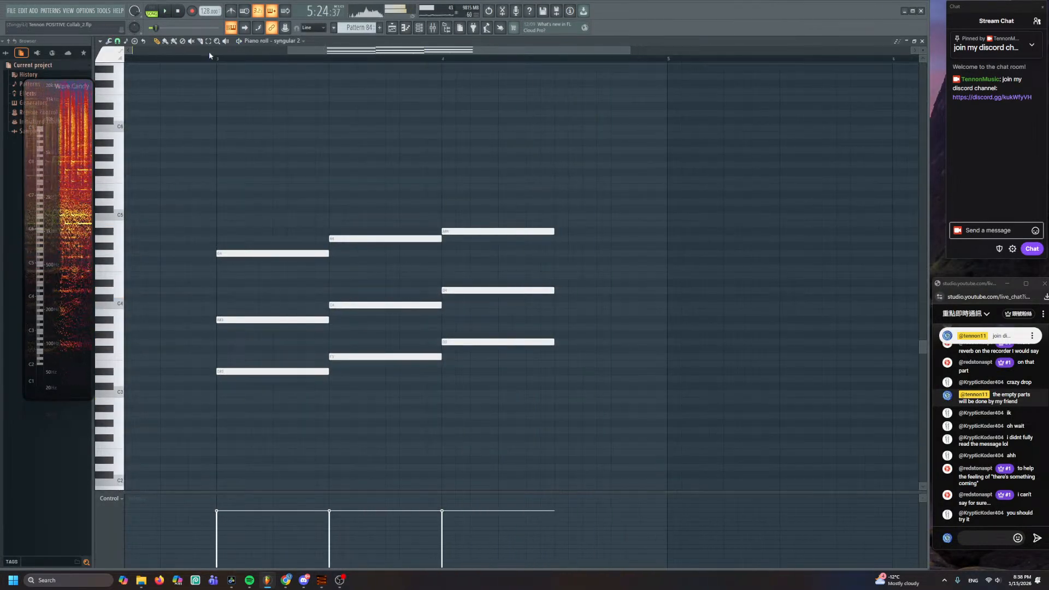
- Remove the bottom note of each chord and raise the middle voice to D#4, F4 and G4
{"action": "key", "text": "space"}
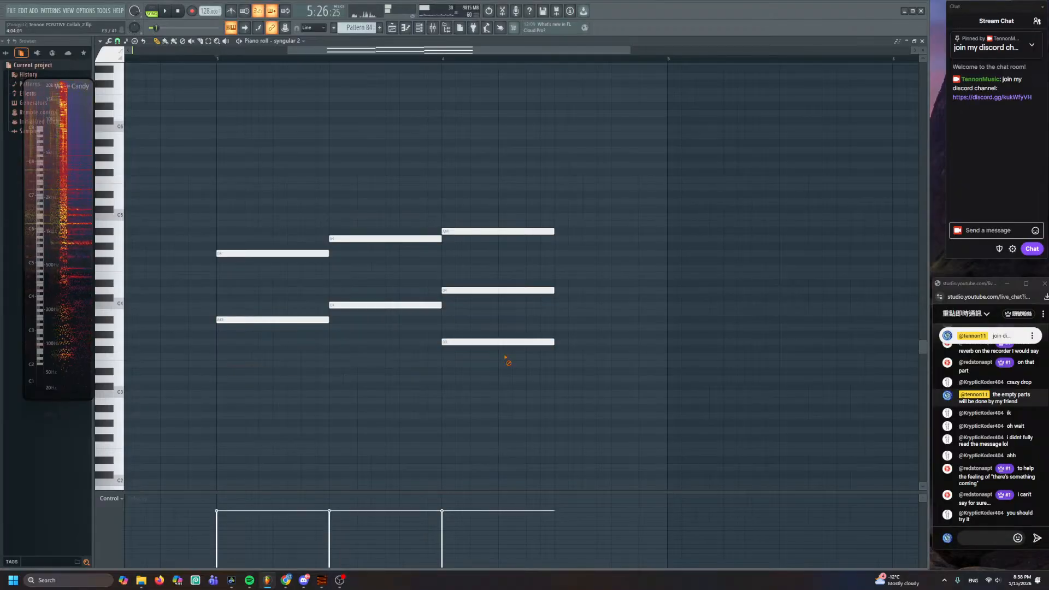
{"action": "left_click_drag", "start_coordinate": [474, 327], "coordinate": [238, 281]}
{"action": "key", "text": "space"}
- Raise the top voice to A#4, C5 and D5 while auditioning it in the song
{"action": "left_click_drag", "start_coordinate": [277, 223], "coordinate": [485, 230]}
{"action": "key", "text": "ctrl+Up"}
{"action": "key", "text": "ctrl+Down"}
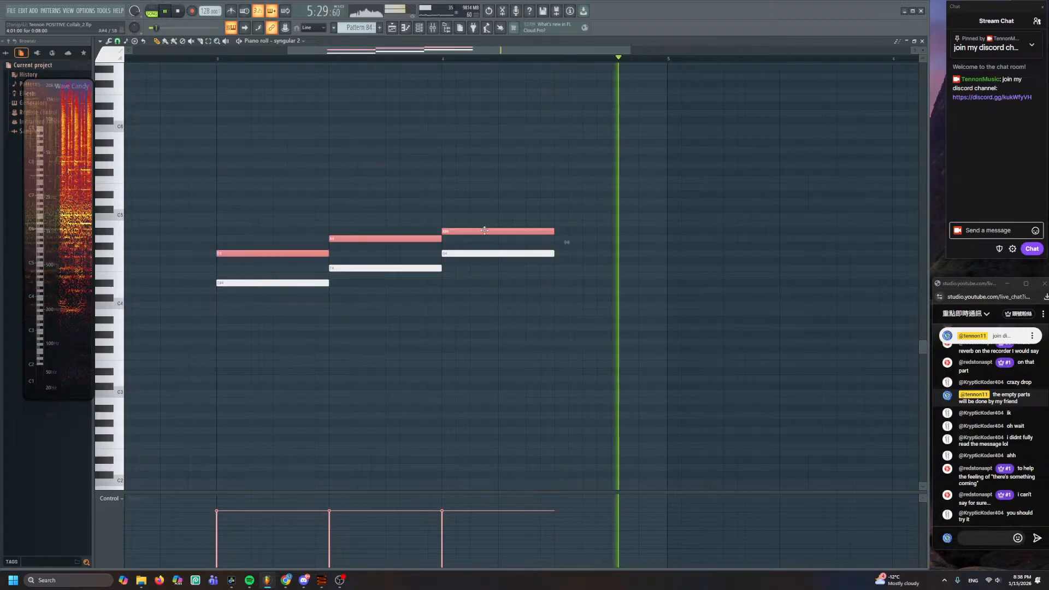
{"action": "key", "text": "Up"}
{"action": "key", "text": "Up"}
{"action": "key", "text": "Up"}
{"action": "left_click", "coordinate": [484, 231]}
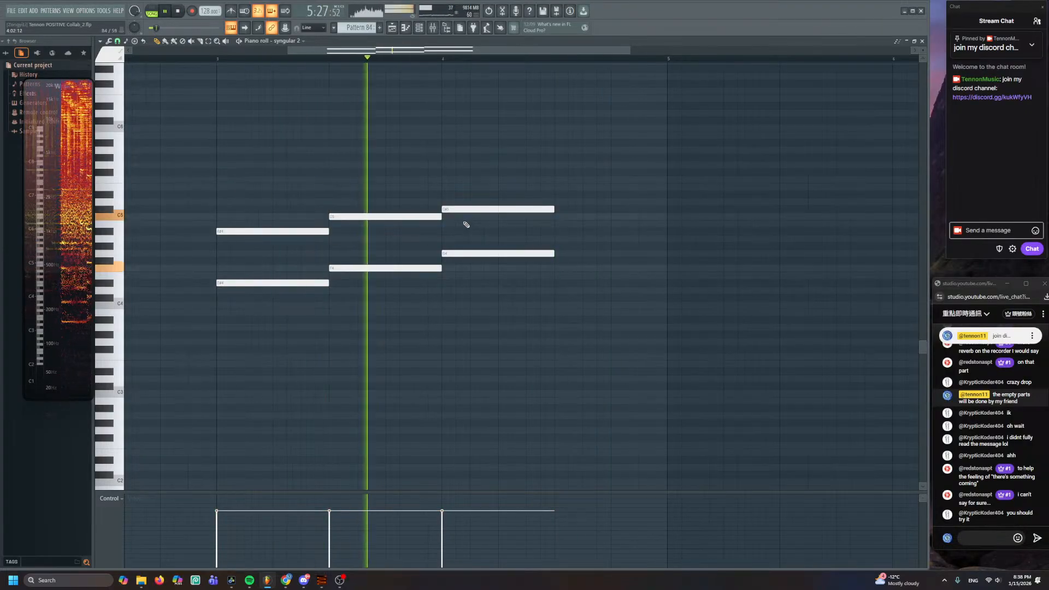
{"action": "scroll", "coordinate": [542, 178], "scroll_direction": "down", "scroll_amount": 1}
{"action": "scroll", "coordinate": [542, 178], "scroll_direction": "down", "scroll_amount": 1}
{"action": "key", "text": "space"}
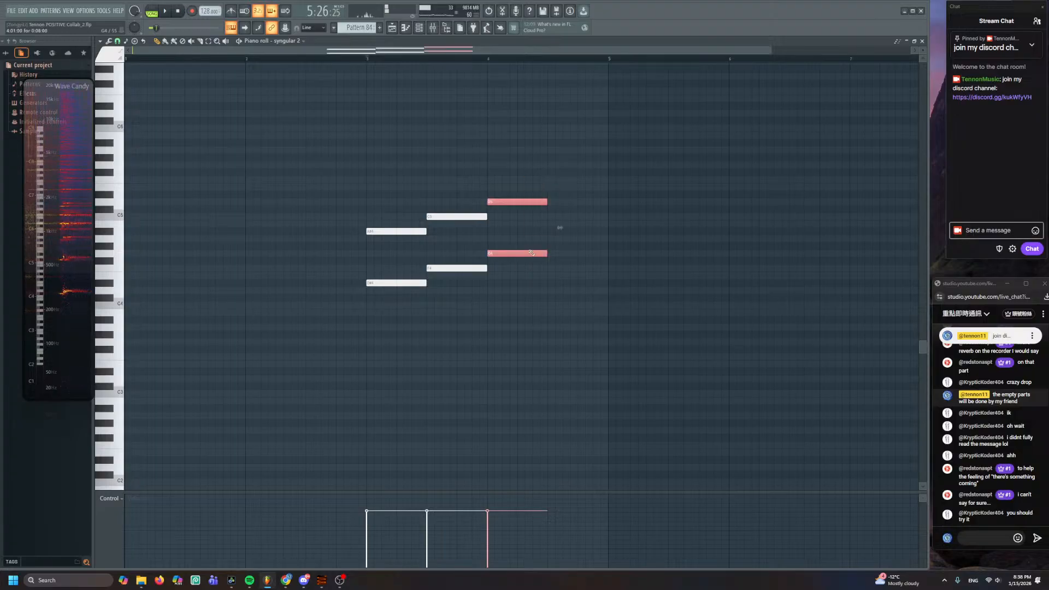
- Lengthen the phrase's last note pair to one bar and repeat the two-bar phrase twice, filling bars 3 to 8
{"action": "left_click_drag", "start_coordinate": [625, 176], "coordinate": [398, 291]}
{"action": "key", "text": "ctrl+b"}
{"action": "key", "text": "ctrl+b"}
{"action": "left_click", "coordinate": [456, 164]}
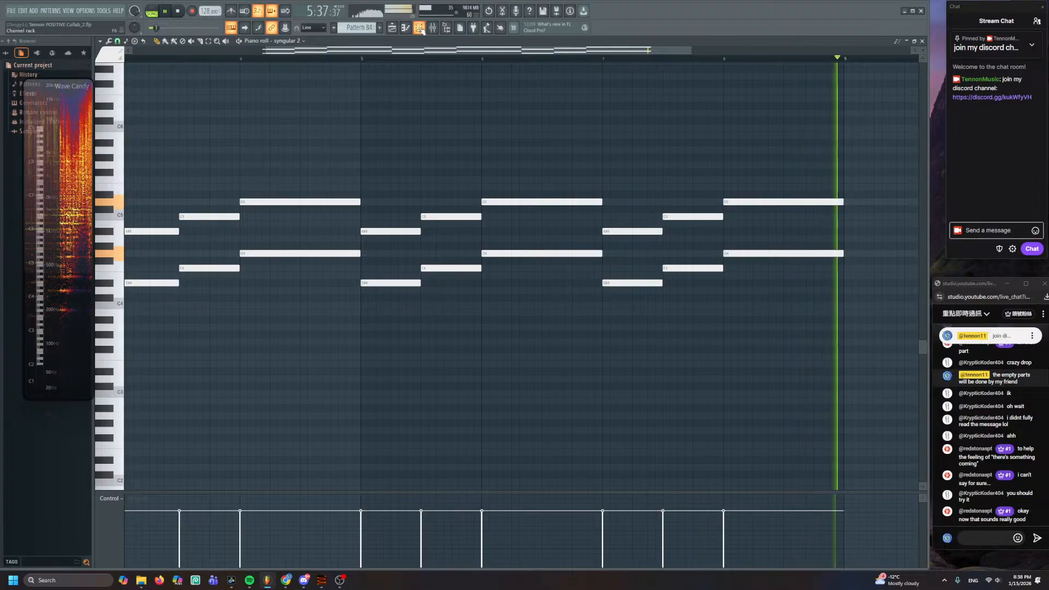
{"action": "scroll", "coordinate": [412, 203], "scroll_direction": "down", "scroll_amount": 4}
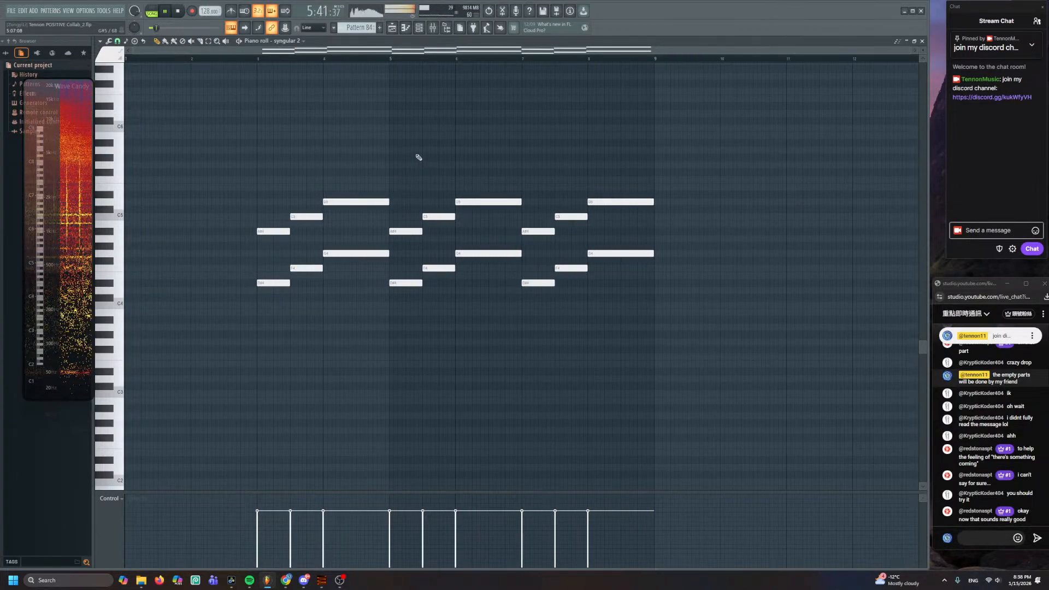
- Add held G4 and D5 notes across bars 1 and 2, ahead of the first phrase in Pattern 84
{"action": "left_click", "coordinate": [393, 27]}
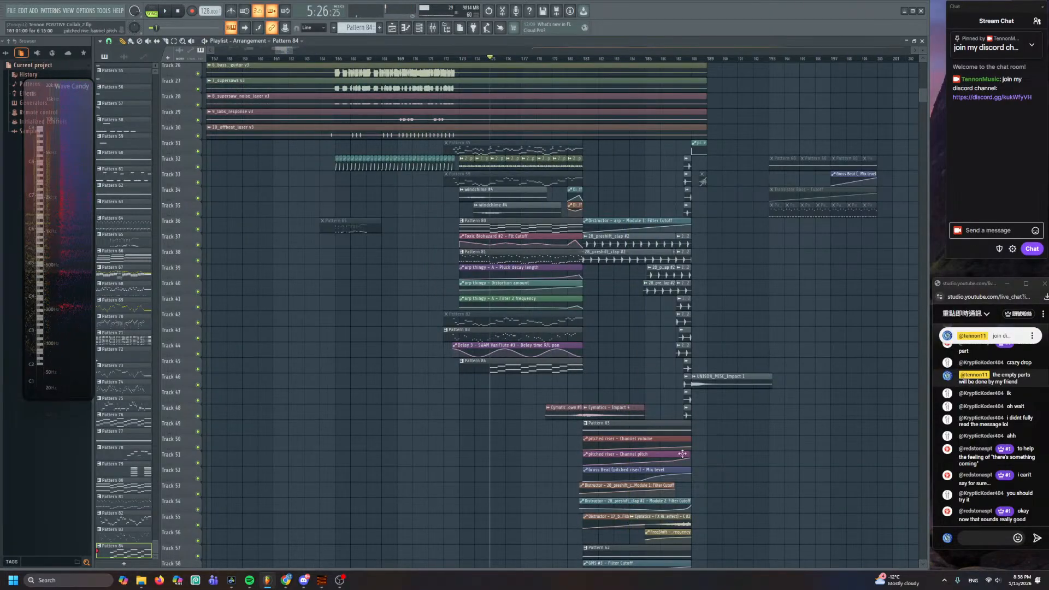
{"action": "scroll", "coordinate": [630, 448], "scroll_direction": "up", "scroll_amount": 3}
{"action": "double_click", "coordinate": [399, 362]}
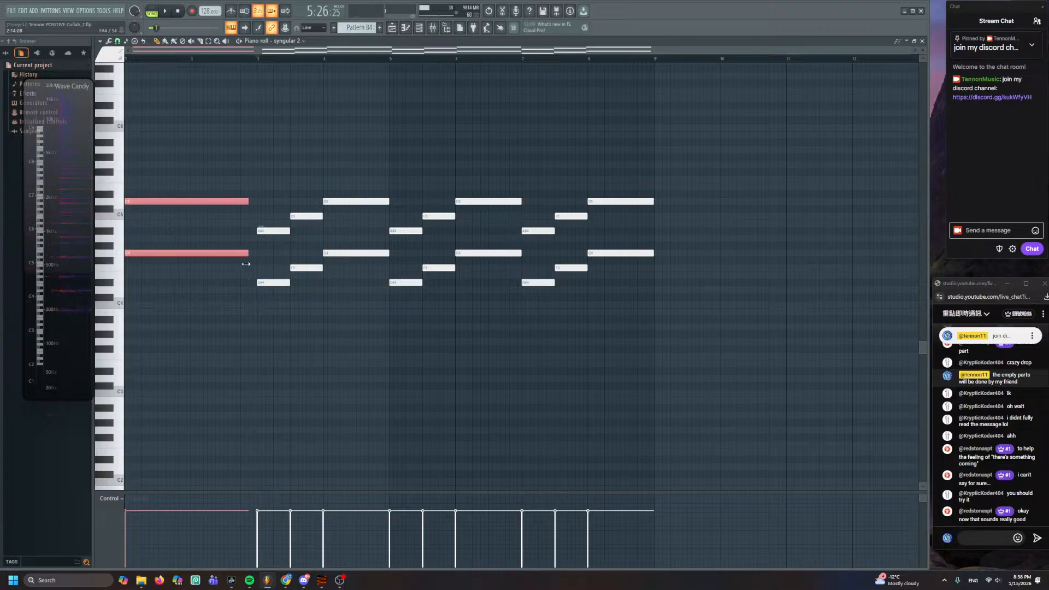
{"action": "left_click_drag", "start_coordinate": [252, 264], "coordinate": [257, 268]}
{"action": "scroll", "coordinate": [246, 337], "scroll_direction": "up", "scroll_amount": 2}
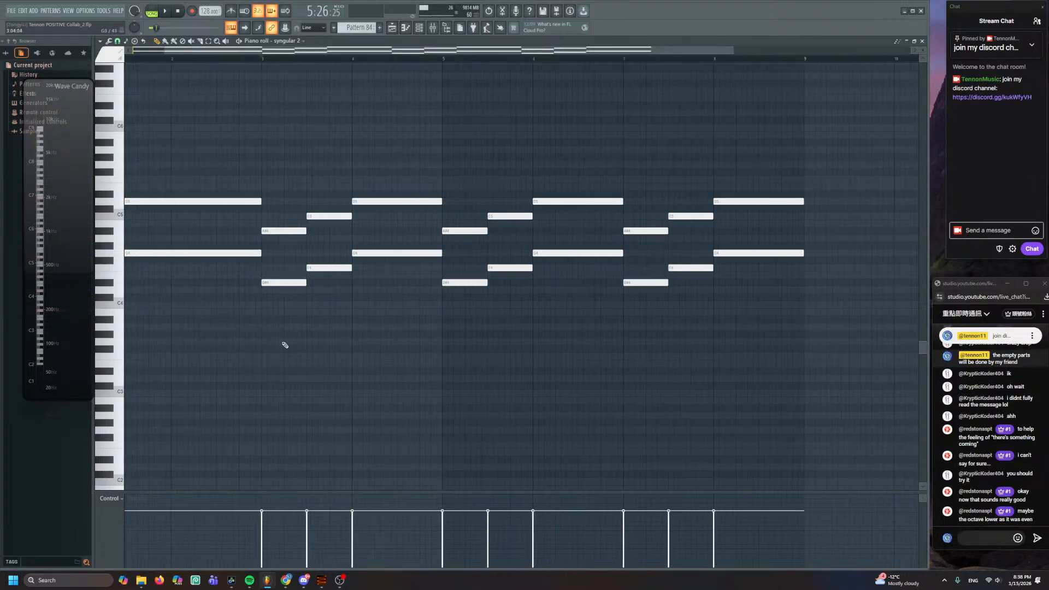
- Lower the whole bottom voice by one octave and play the part in the song
{"action": "left_click_drag", "start_coordinate": [289, 345], "coordinate": [367, 344]}
{"action": "left_click_drag", "start_coordinate": [783, 249], "coordinate": [124, 352]}
{"action": "key", "text": "ctrl+Down"}
{"action": "key", "text": "space"}
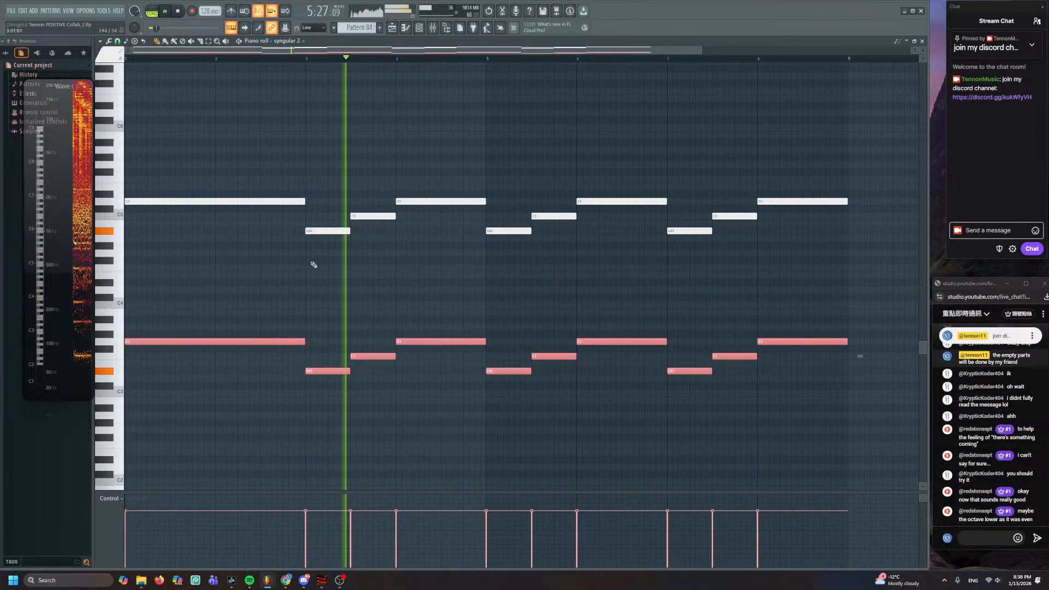
{"action": "key", "text": "ctrl+d"}
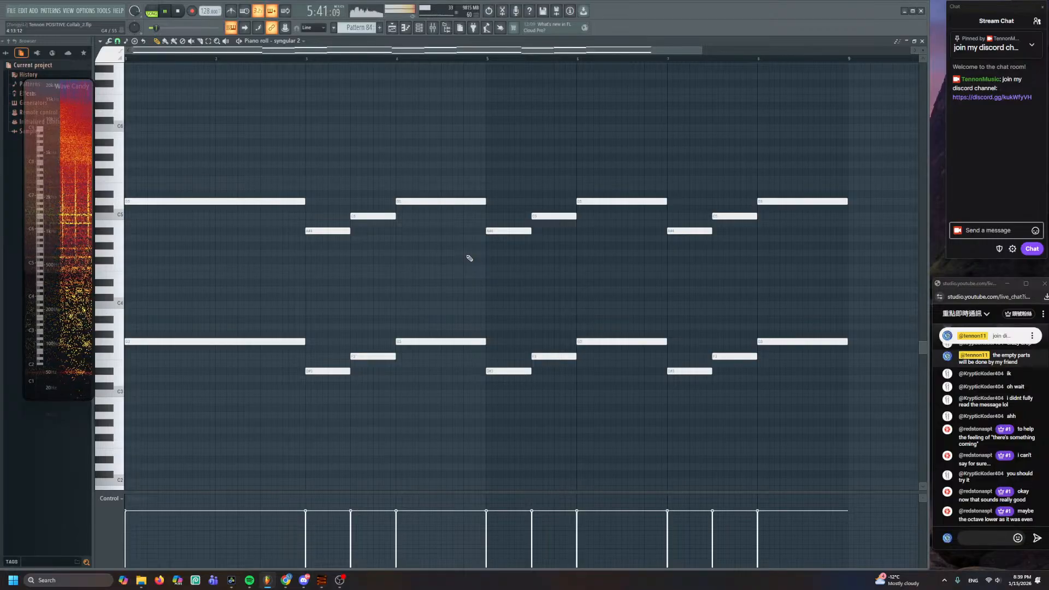
- Review the full two-voice syngular 2 part in the piano roll while playing it back from the bridge's start
{"action": "scroll", "coordinate": [469, 259], "scroll_direction": "down", "scroll_amount": 2, "text": "ctrl"}
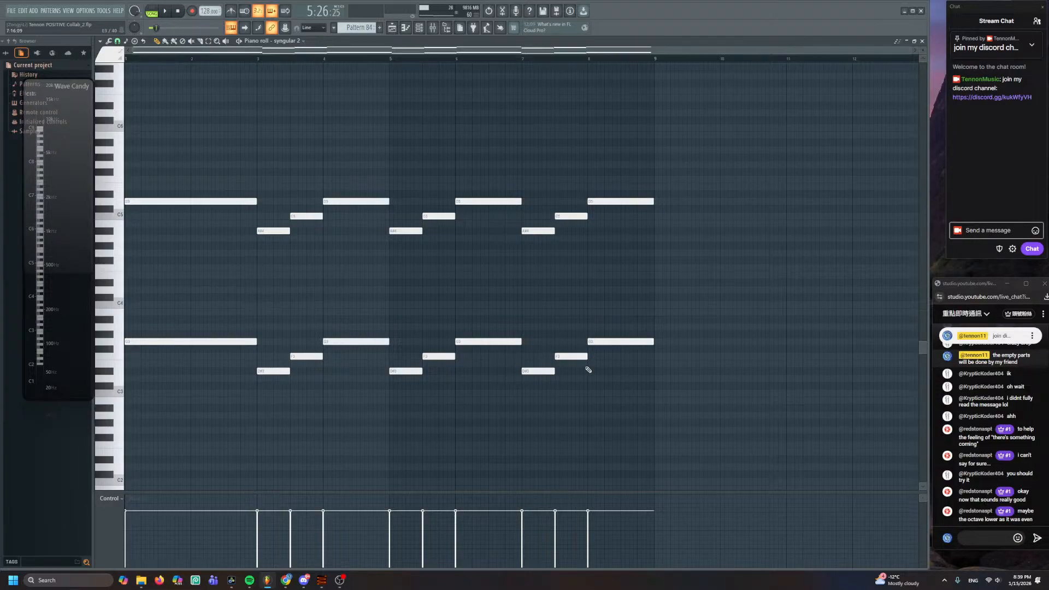
{"action": "scroll", "coordinate": [214, 213], "scroll_direction": "down", "scroll_amount": 2}
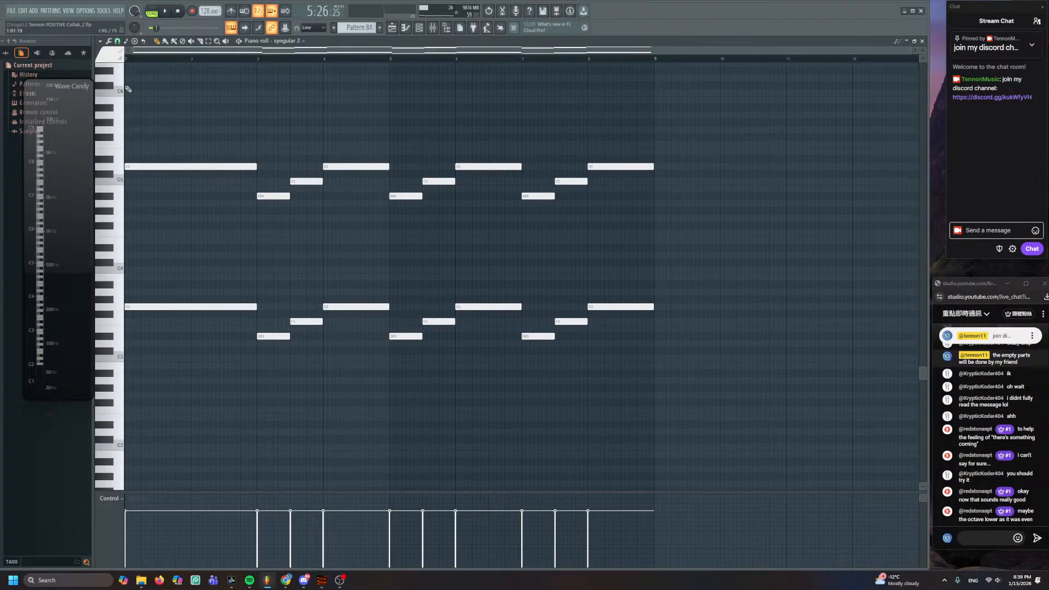
{"action": "scroll", "coordinate": [218, 251], "scroll_direction": "up", "scroll_amount": 2}
{"action": "scroll", "coordinate": [288, 230], "scroll_direction": "up", "scroll_amount": 1}
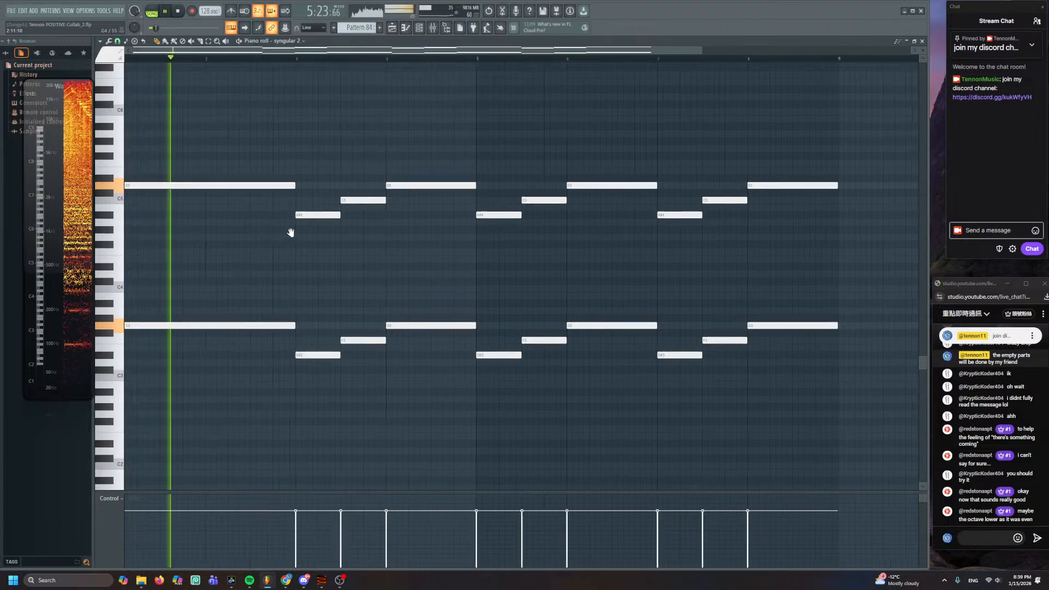
{"action": "scroll", "coordinate": [412, 188], "scroll_direction": "down", "scroll_amount": 3}
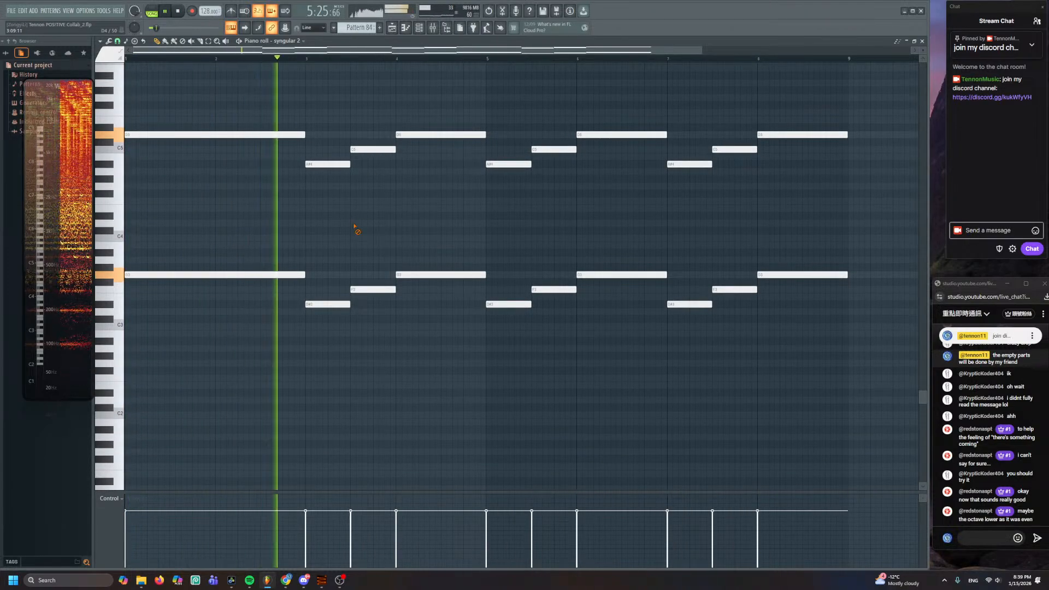
{"action": "scroll", "coordinate": [385, 246], "scroll_direction": "up", "scroll_amount": 1}
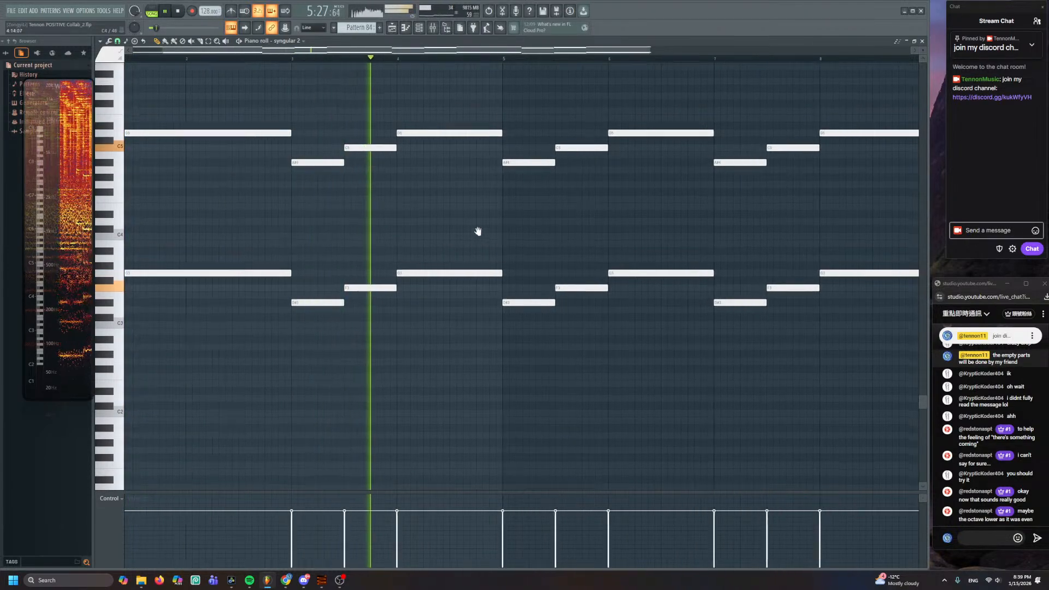
{"action": "scroll", "coordinate": [478, 229], "scroll_direction": "down", "scroll_amount": 2}
{"action": "scroll", "coordinate": [475, 246], "scroll_direction": "up", "scroll_amount": 1}
{"action": "key", "text": "space"}
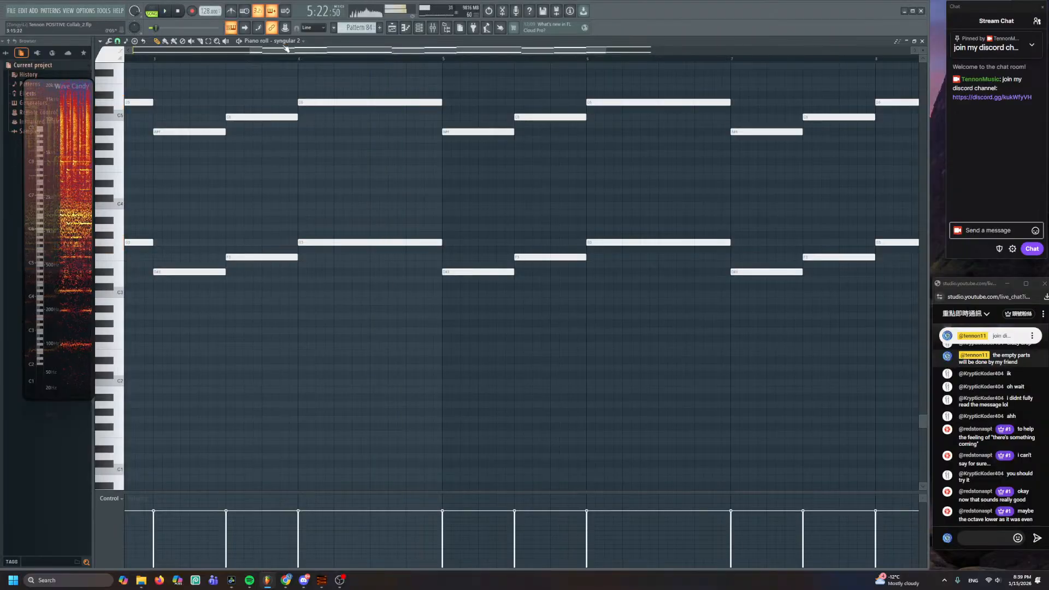
- Shorten the lower voice's held G3 in bar 4 to half a bar
{"action": "key", "text": "space"}
{"action": "scroll", "coordinate": [383, 207], "scroll_direction": "up", "scroll_amount": 1}
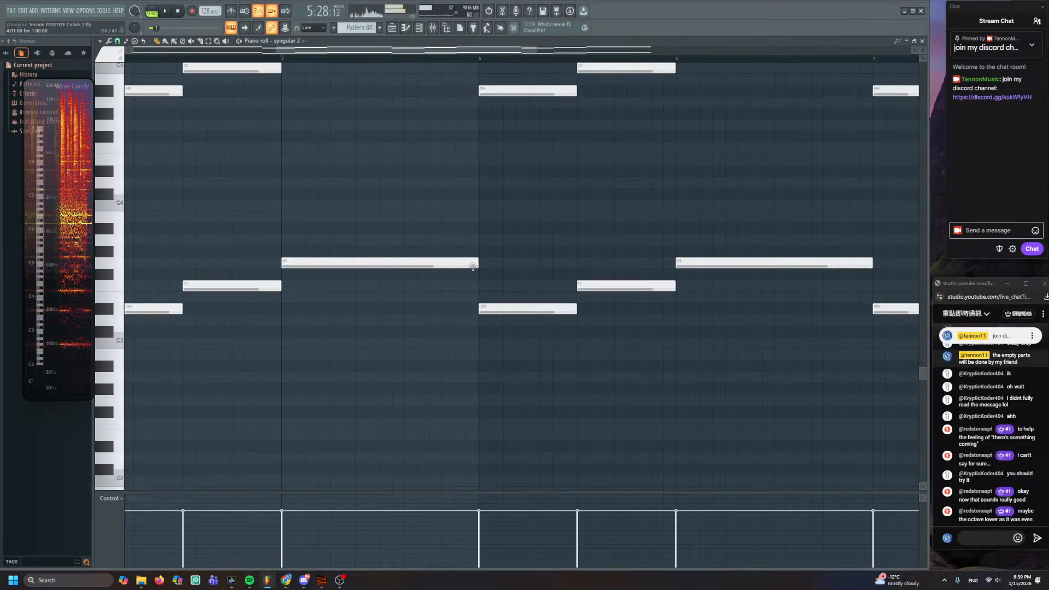
{"action": "key", "text": "space"}
{"action": "left_click_drag", "start_coordinate": [473, 266], "coordinate": [376, 268]}
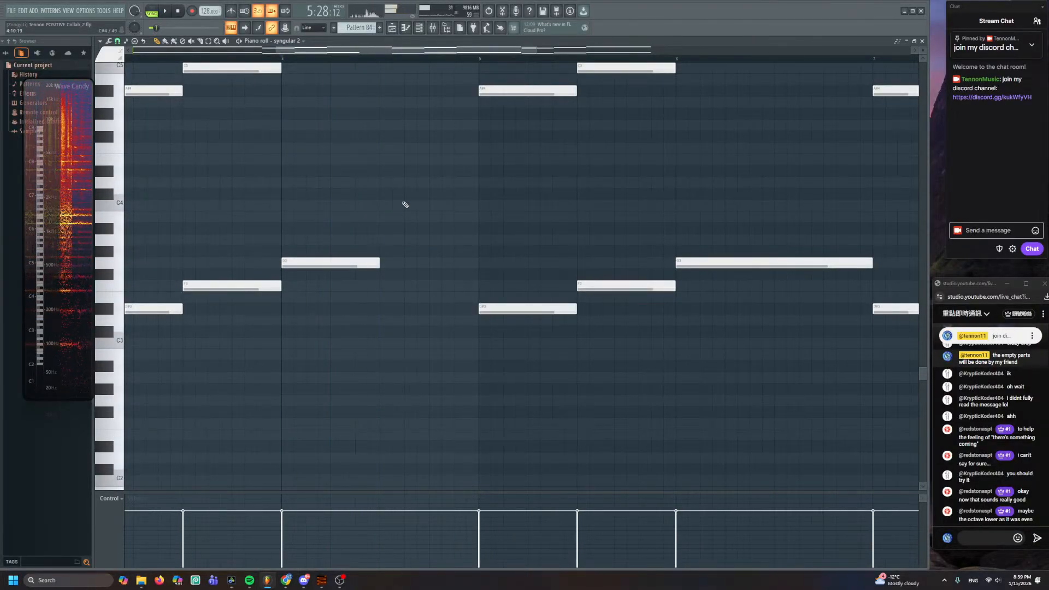
- Add a descending run of short notes A#4, A4, F4, A#3 and A3 in the second half of bar 4
{"action": "key", "text": "space"}
{"action": "left_click_drag", "start_coordinate": [509, 235], "coordinate": [420, 242]}
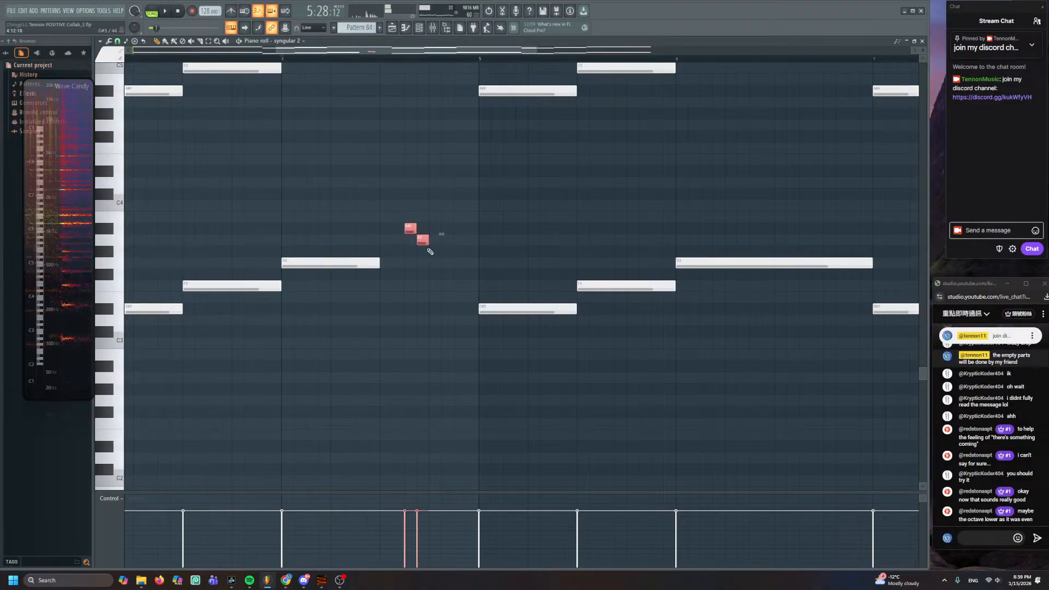
{"action": "key", "text": "space"}
{"action": "scroll", "coordinate": [440, 235], "scroll_direction": "up", "scroll_amount": 4}
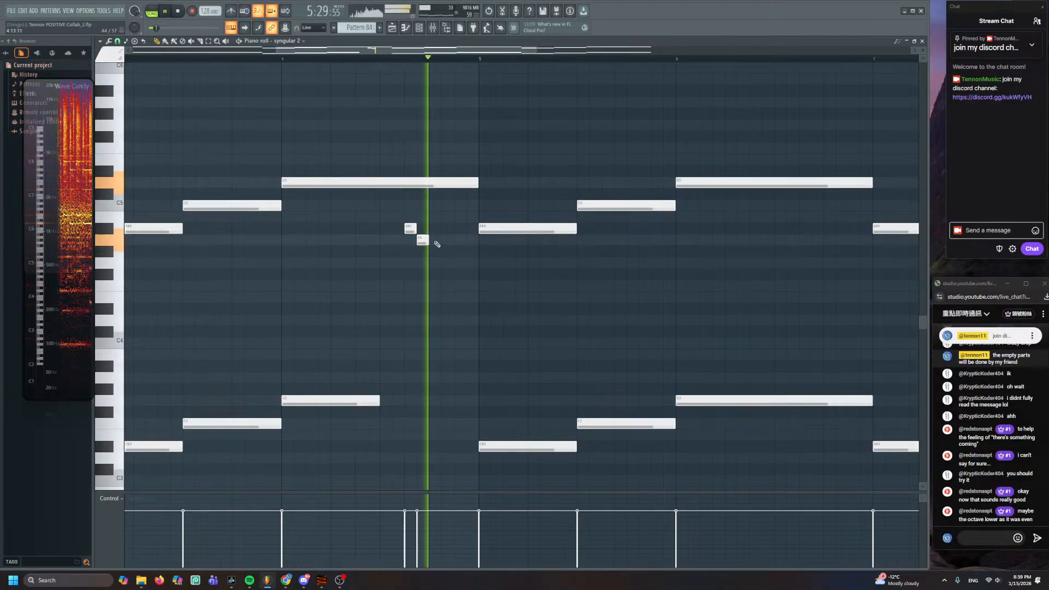
{"action": "scroll", "coordinate": [431, 259], "scroll_direction": "up", "scroll_amount": 2}
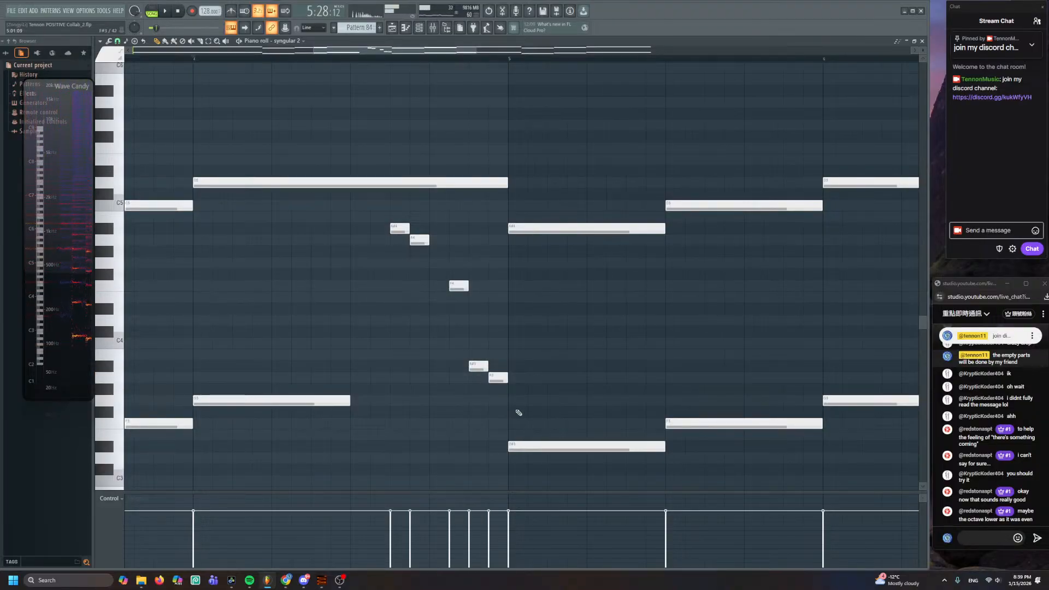
{"action": "key", "text": "space"}
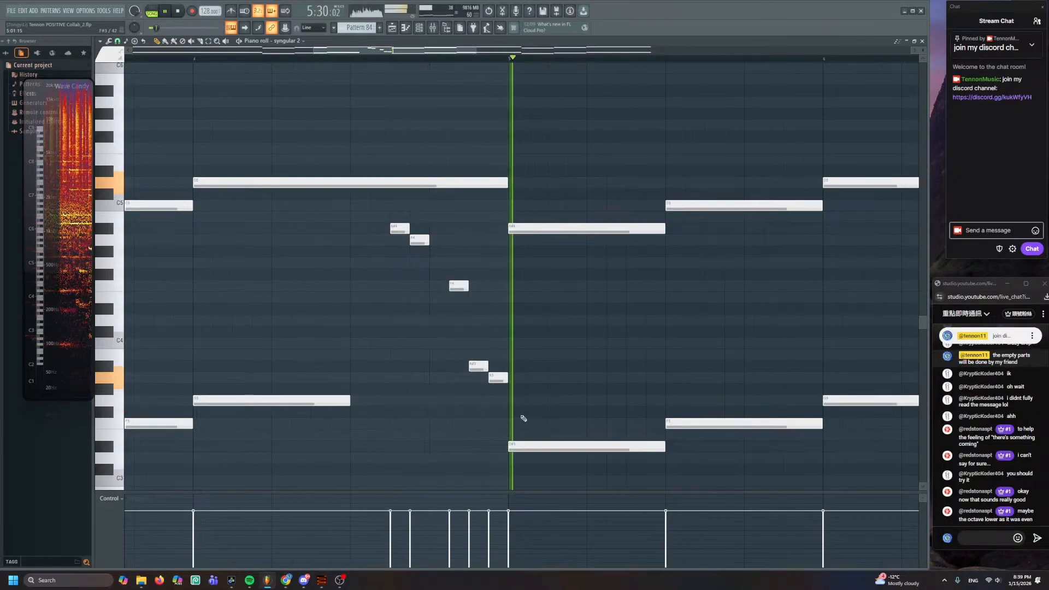
- Select the five short run notes in bar 4 and lower their velocities below the held notes
{"action": "left_click_drag", "start_coordinate": [520, 408], "coordinate": [385, 218]}
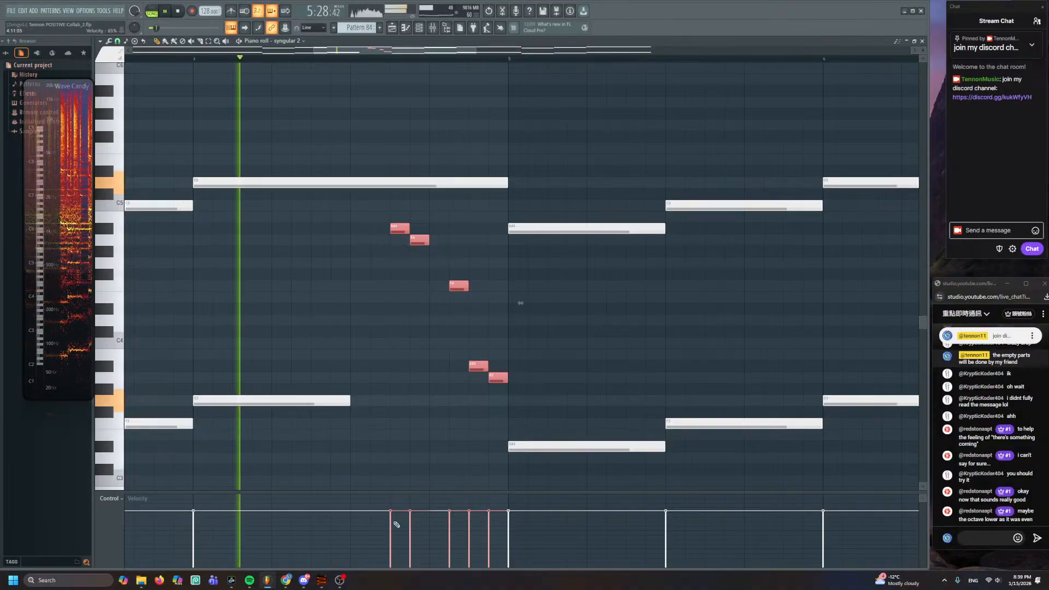
{"action": "left_click_drag", "start_coordinate": [391, 530], "coordinate": [460, 533]}
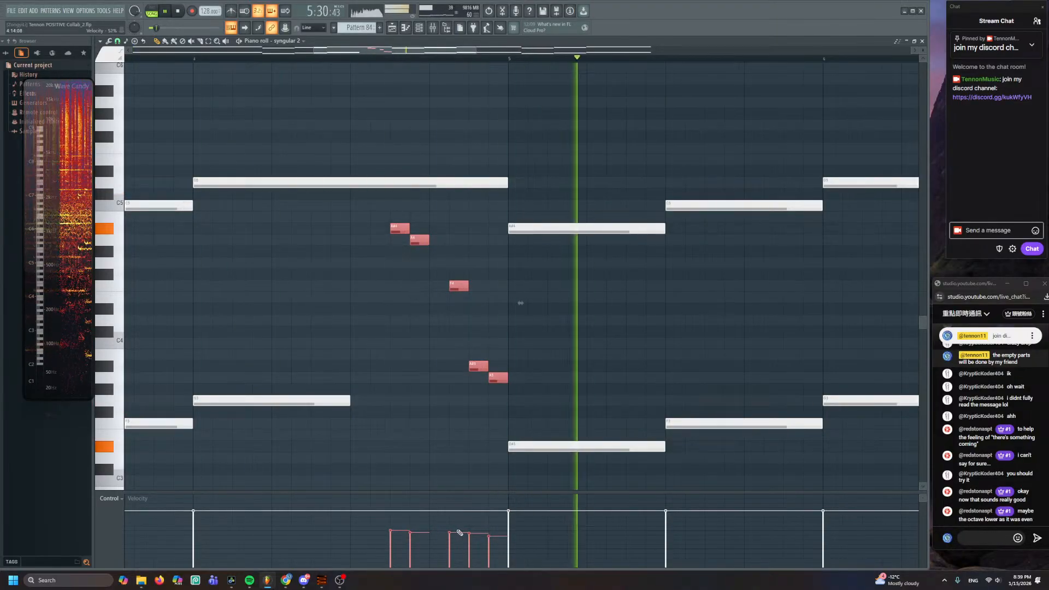
{"action": "left_click", "coordinate": [563, 422]}
{"action": "scroll", "coordinate": [457, 230], "scroll_direction": "down", "scroll_amount": 4}
{"action": "scroll", "coordinate": [458, 266], "scroll_direction": "down", "scroll_amount": 2, "text": "ctrl"}
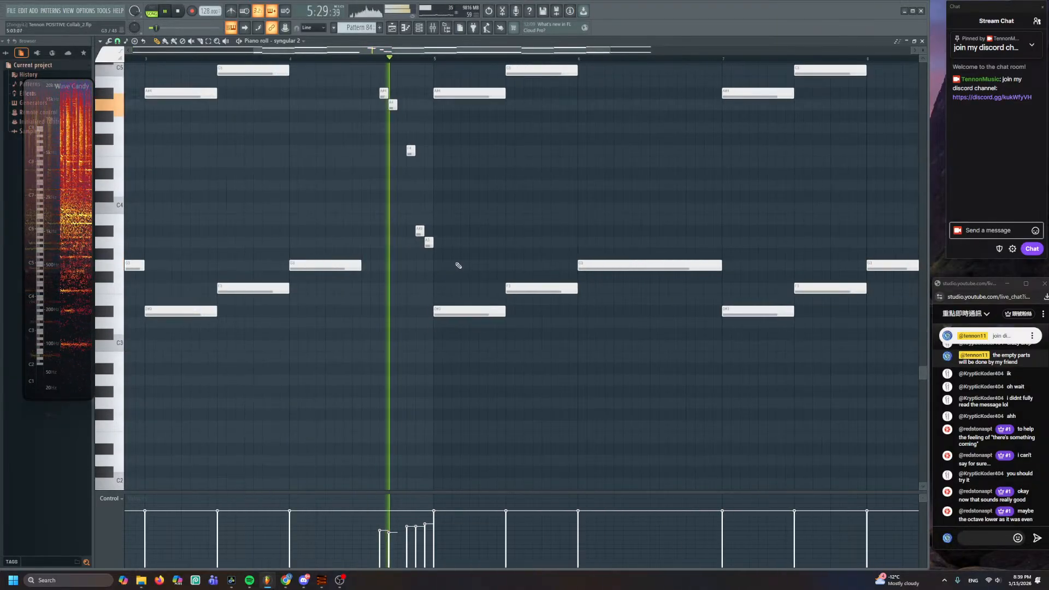
- Shorten bar 5's first lower note, follow it with a short A#3, and reduce the added note's velocity
{"action": "scroll", "coordinate": [476, 258], "scroll_direction": "up", "scroll_amount": 2, "text": "ctrl"}
{"action": "key", "text": "space"}
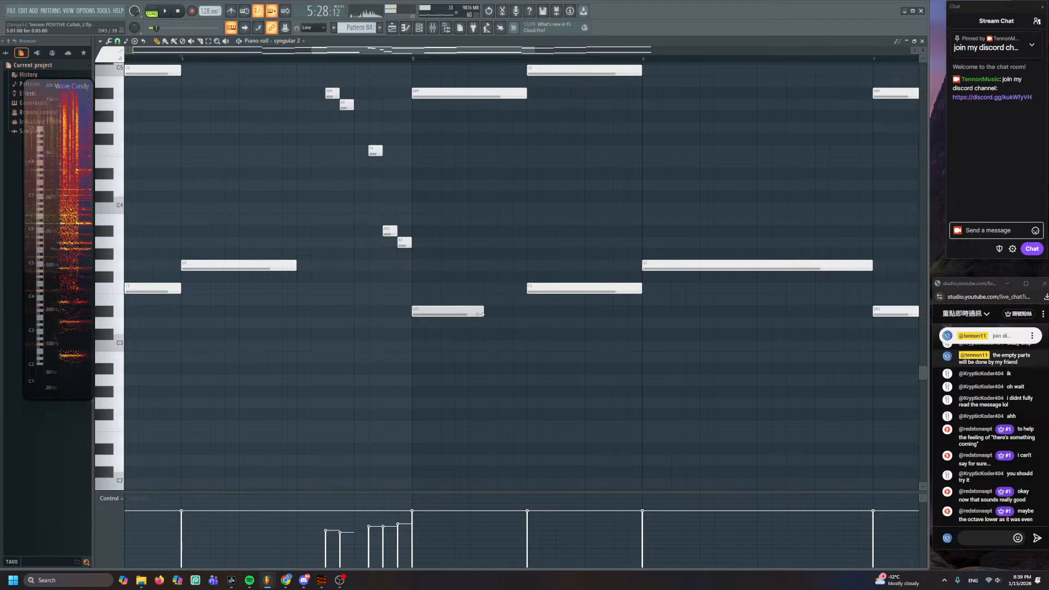
{"action": "left_click", "coordinate": [501, 231]}
{"action": "key", "text": "space"}
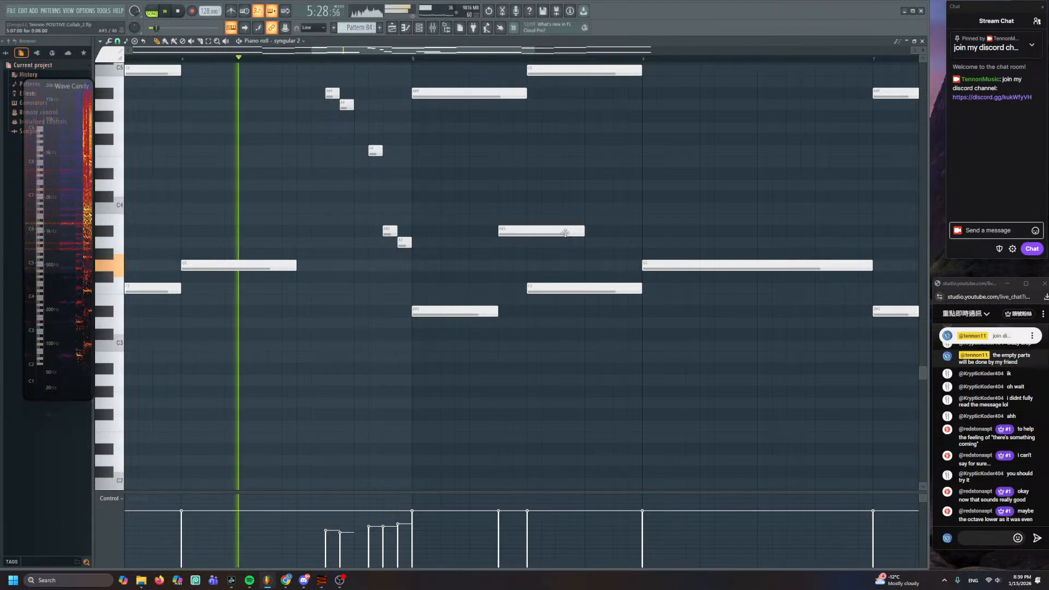
{"action": "left_click_drag", "start_coordinate": [581, 230], "coordinate": [528, 231]}
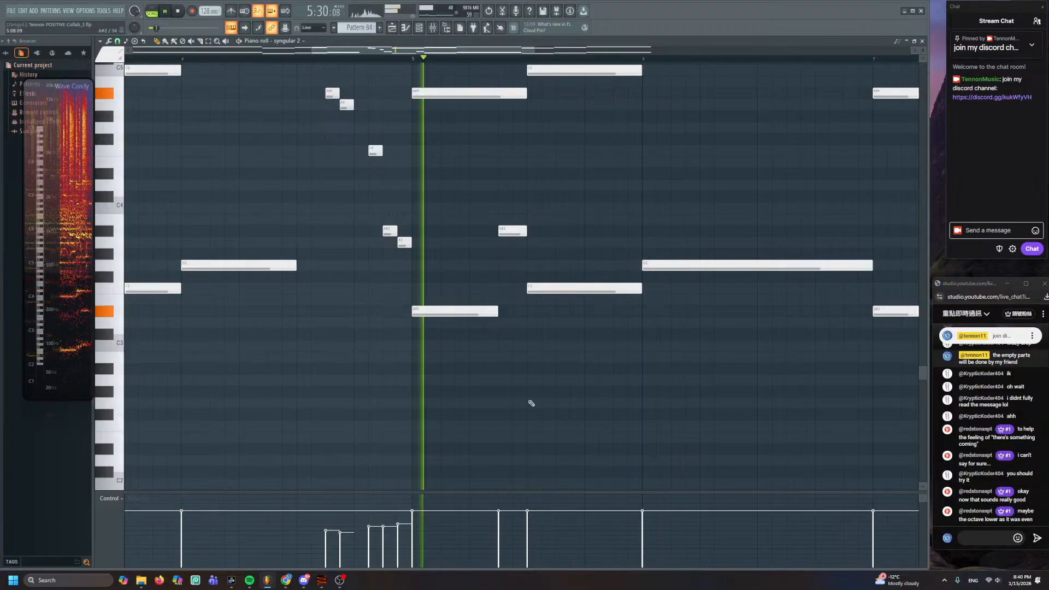
{"action": "left_click_drag", "start_coordinate": [527, 526], "coordinate": [519, 521]}
{"action": "key", "text": "space"}
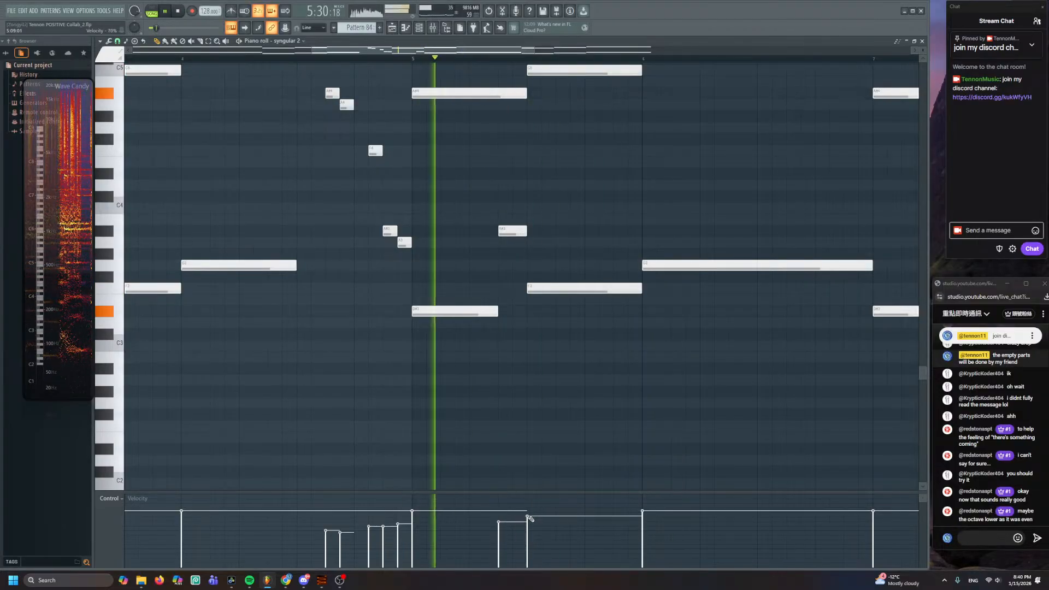
- Delete the upper voice's held D5 note in bar 6
{"action": "scroll", "coordinate": [492, 368], "scroll_direction": "right", "scroll_amount": 3}
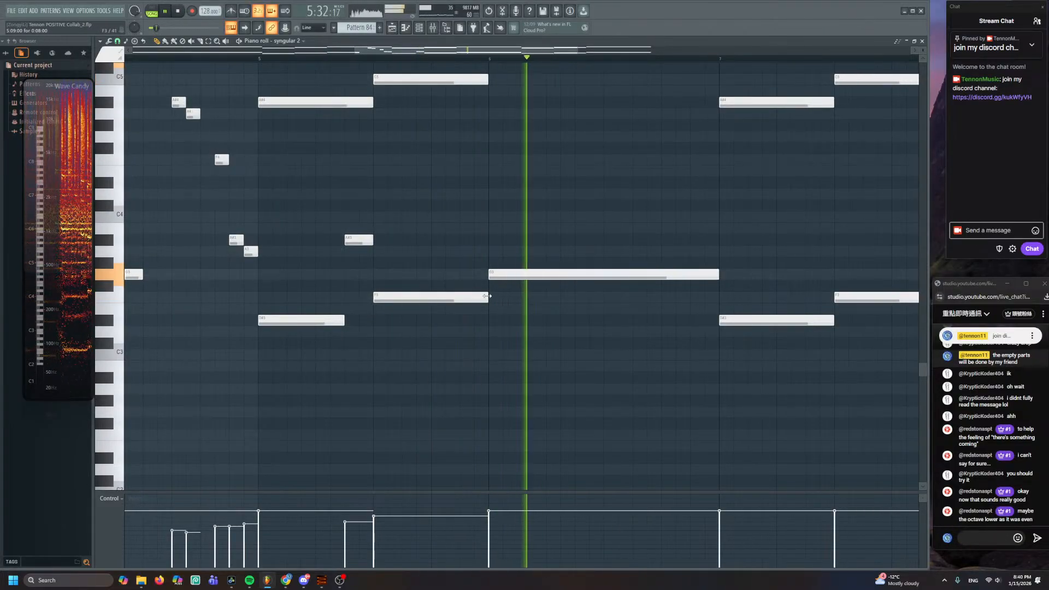
{"action": "scroll", "coordinate": [487, 94], "scroll_direction": "down", "scroll_amount": 2}
{"action": "scroll", "coordinate": [489, 164], "scroll_direction": "up", "scroll_amount": 4}
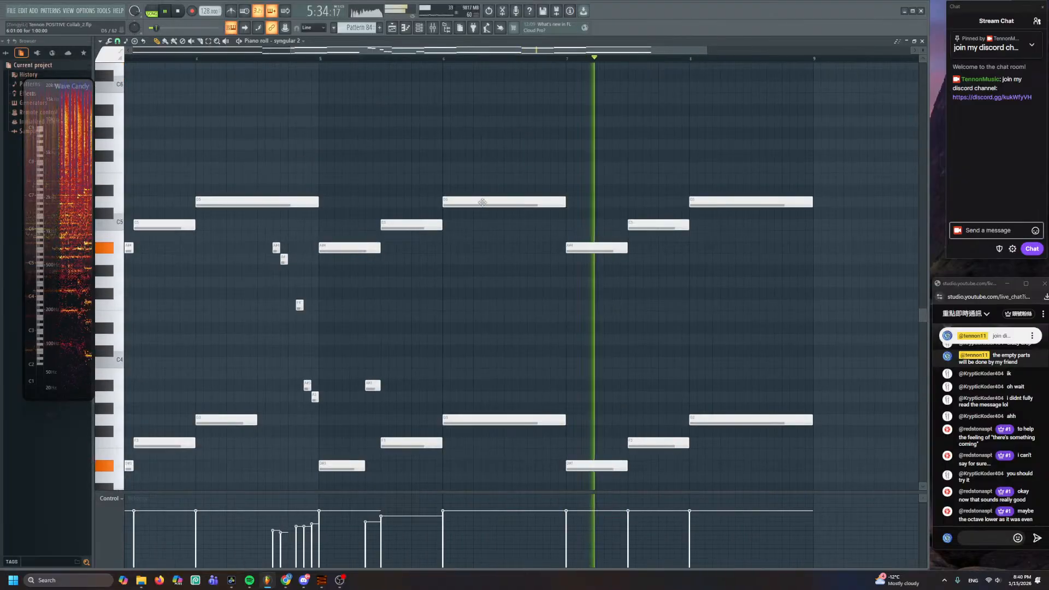
{"action": "scroll", "coordinate": [482, 203], "scroll_direction": "down", "scroll_amount": 3}
{"action": "left_click_drag", "start_coordinate": [684, 173], "coordinate": [407, 264]}
{"action": "left_click", "coordinate": [506, 167], "text": "ctrl"}
{"action": "right_click", "coordinate": [488, 202]}
{"action": "key", "text": "space"}
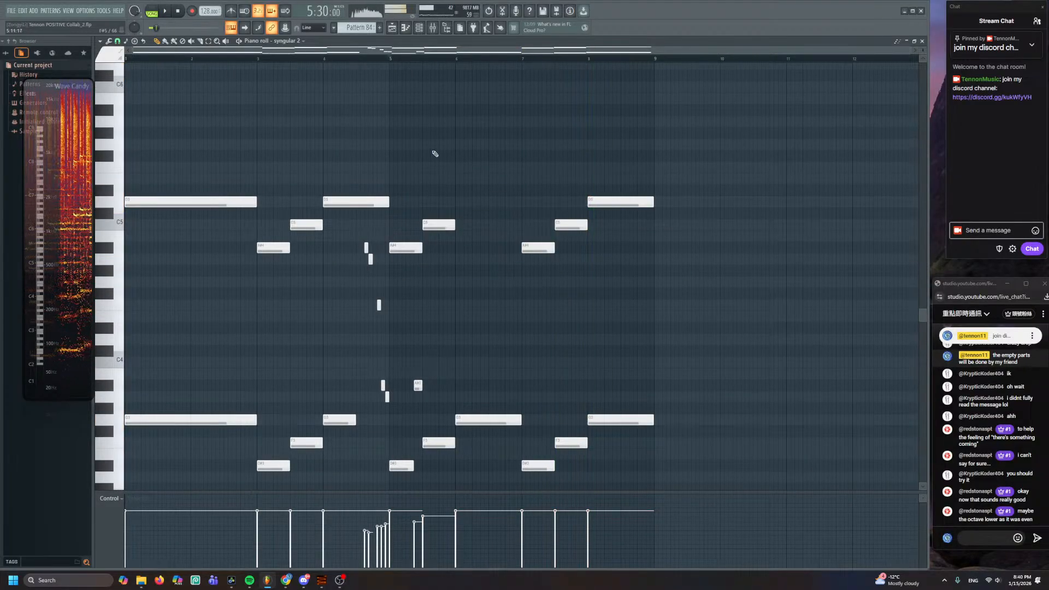
- Play the revised part from bar 3 to check the new run and the thinned bar 6
{"action": "key", "text": "space"}
{"action": "scroll", "coordinate": [462, 176], "scroll_direction": "down", "scroll_amount": 3}
{"action": "scroll", "coordinate": [506, 227], "scroll_direction": "up", "scroll_amount": 3}
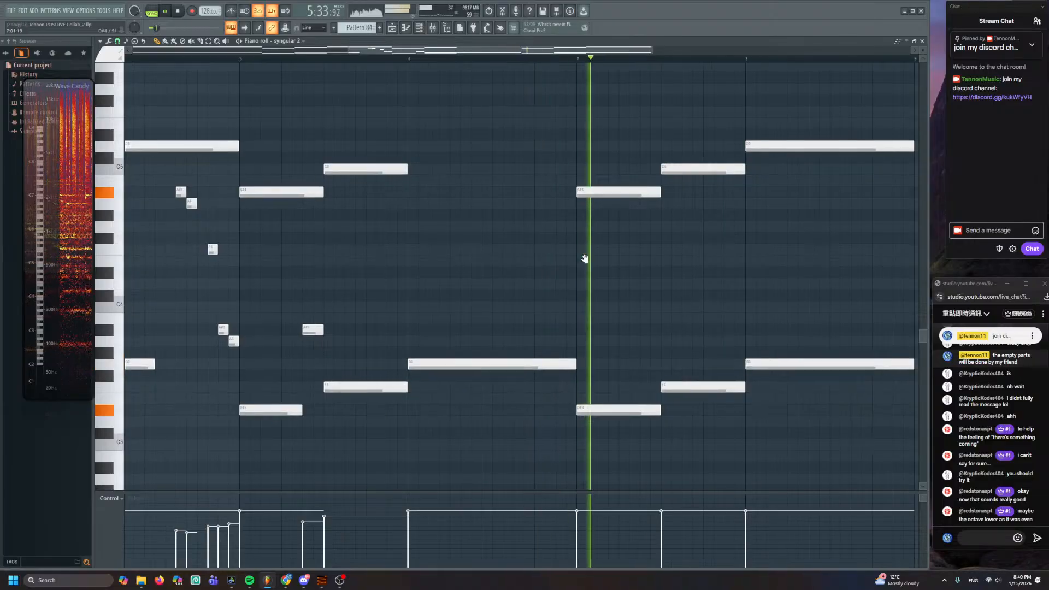
{"action": "scroll", "coordinate": [585, 259], "scroll_direction": "down", "scroll_amount": 3}
{"action": "left_click", "coordinate": [283, 58]}
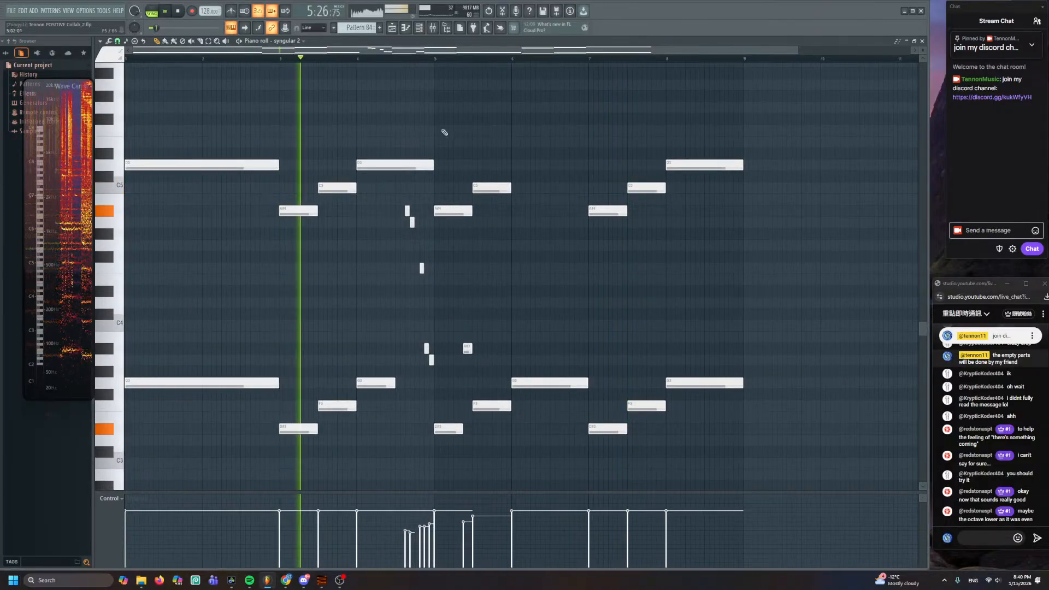
{"action": "scroll", "coordinate": [446, 130], "scroll_direction": "down", "scroll_amount": 2}
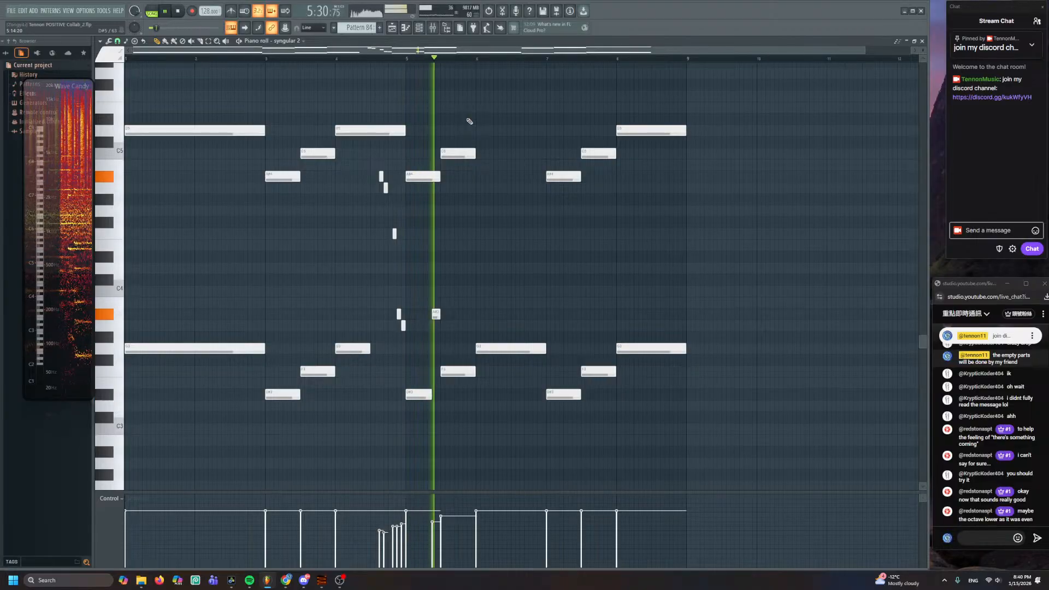
{"action": "scroll", "coordinate": [488, 144], "scroll_direction": "up", "scroll_amount": 4}
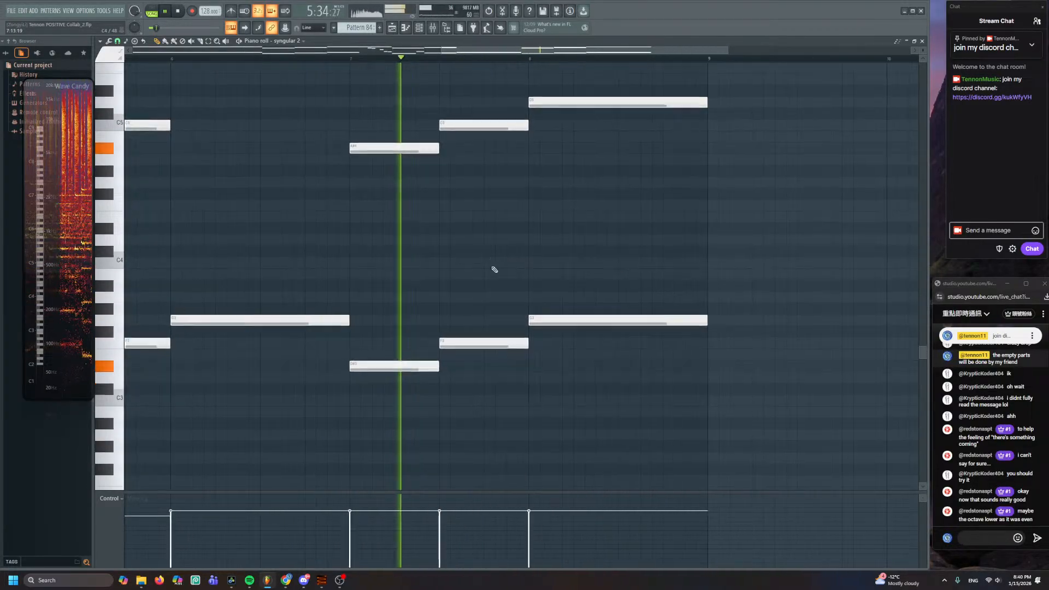
- Move the two lower-voice notes in bar 7 down to C3 and D3
{"action": "left_click", "coordinate": [352, 59]}
{"action": "left_click_drag", "start_coordinate": [417, 339], "coordinate": [529, 297]}
{"action": "key", "text": "space"}
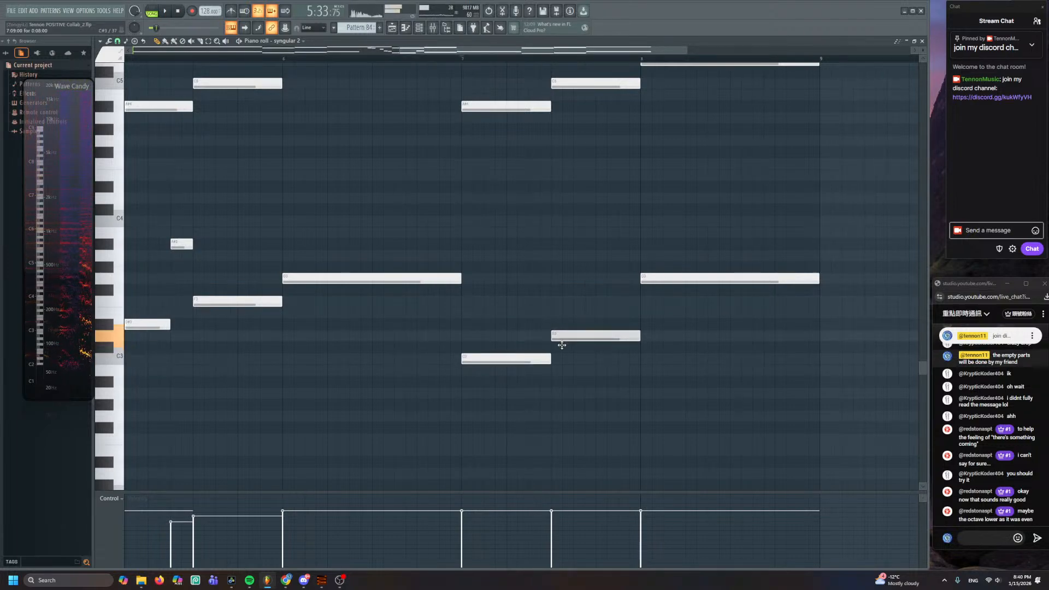
{"action": "key", "text": "space"}
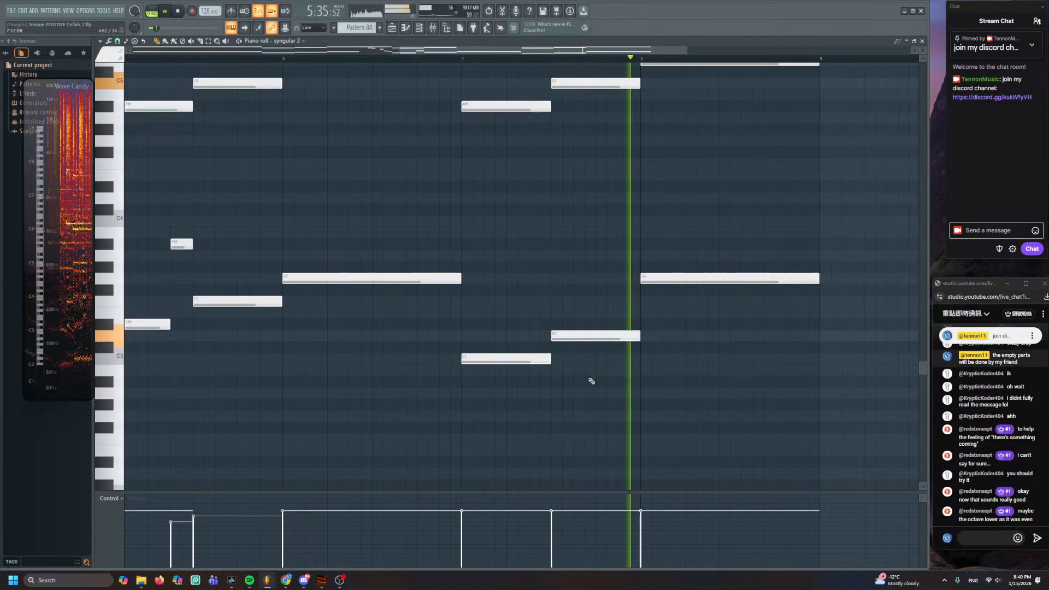
- Play the part from bar 5 to check the changed bass notes in bar 7
{"action": "scroll", "coordinate": [335, 182], "scroll_direction": "down", "scroll_amount": 3}
{"action": "key", "text": "space"}
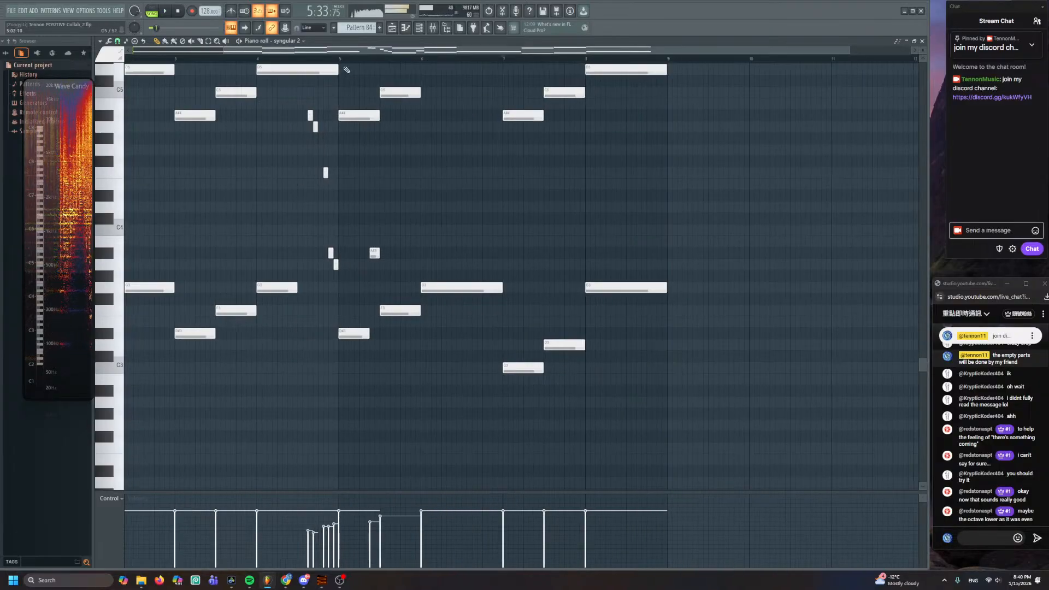
{"action": "left_click", "coordinate": [342, 59]}
{"action": "key", "text": "space"}
{"action": "scroll", "coordinate": [499, 251], "scroll_direction": "down", "scroll_amount": 2}
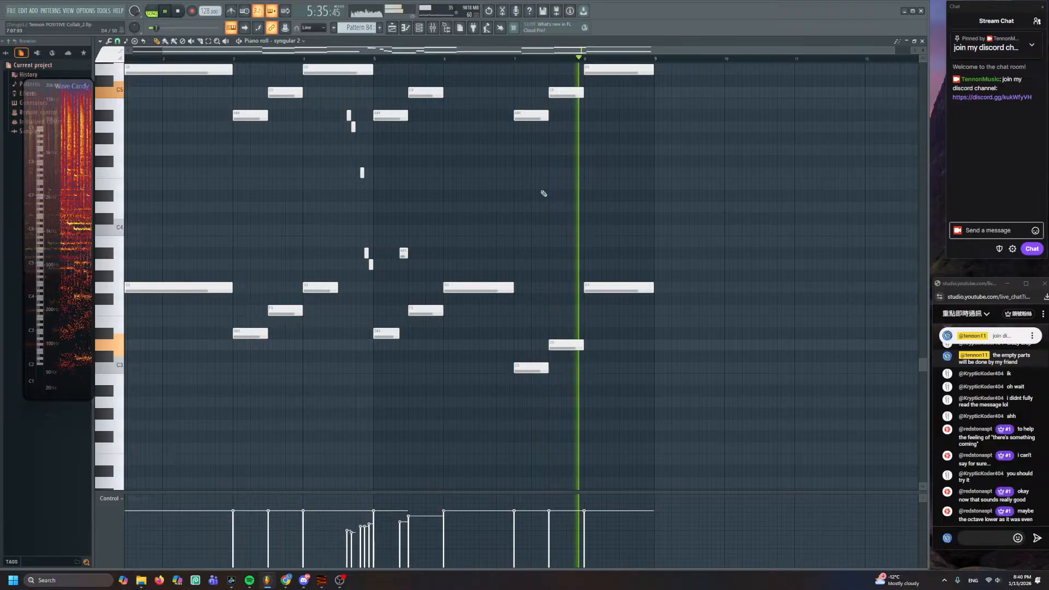
- Try lowering the upper voice's notes in bars 7 and 8 by one octave
{"action": "scroll", "coordinate": [524, 113], "scroll_direction": "up", "scroll_amount": 3}
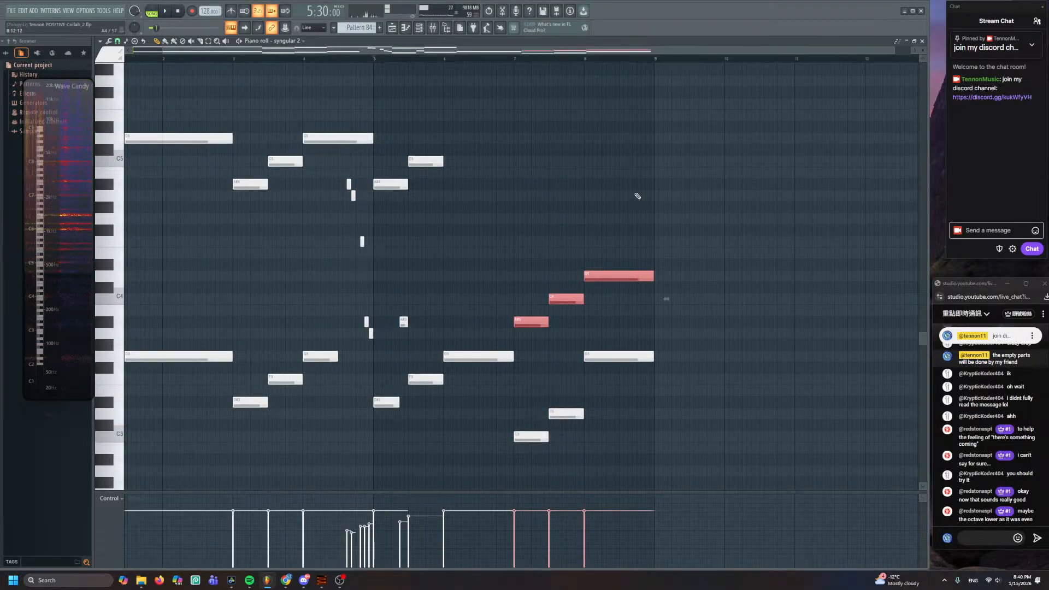
{"action": "scroll", "coordinate": [637, 196], "scroll_direction": "up", "scroll_amount": 1}
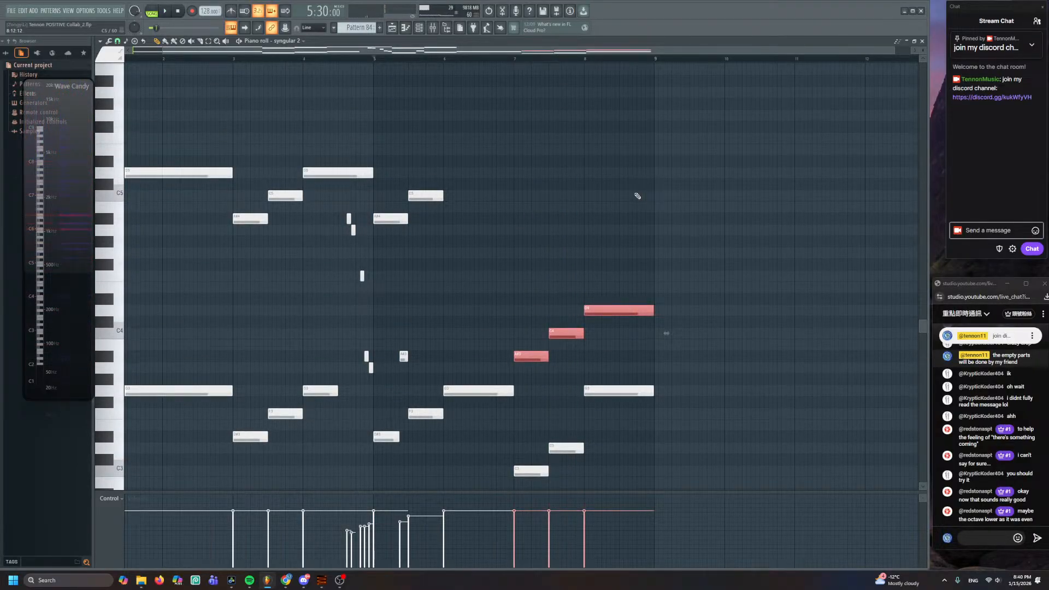
{"action": "scroll", "coordinate": [528, 355], "scroll_direction": "up", "scroll_amount": 2, "text": "ctrl"}
{"action": "scroll", "coordinate": [492, 265], "scroll_direction": "down", "scroll_amount": 5}
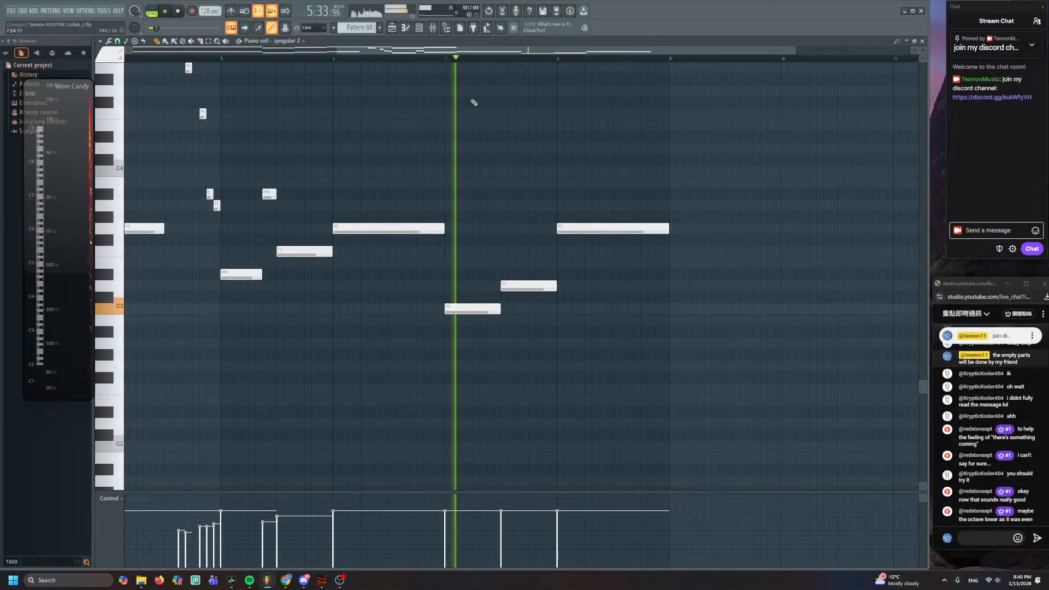
- Play from bar 5 and raise bar 7's C3 and D3 notes by one octave to C4 and D4
{"action": "key", "text": "space"}
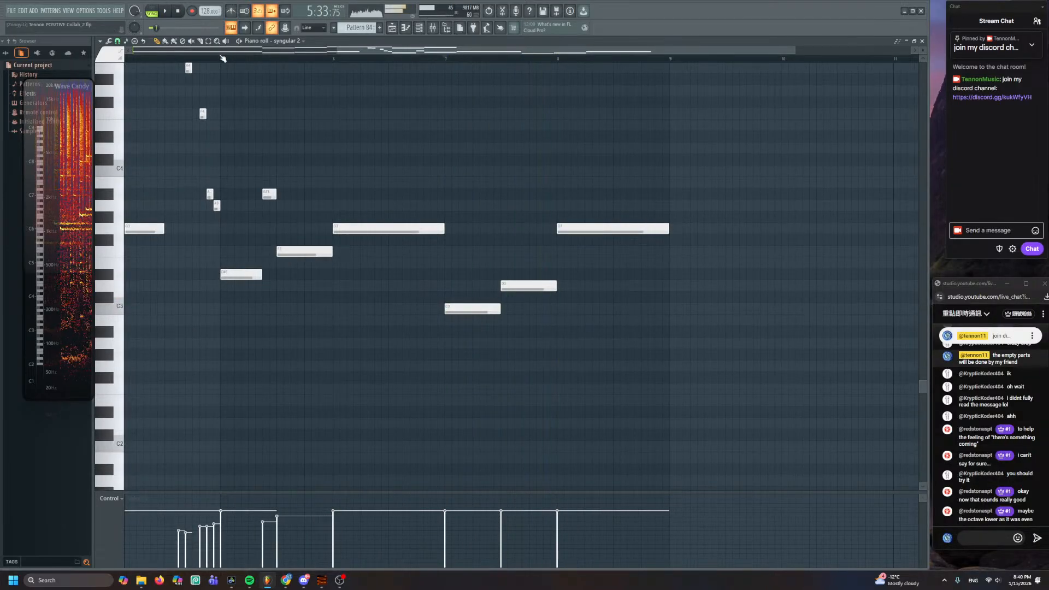
{"action": "left_click", "coordinate": [222, 58]}
{"action": "key", "text": "space"}
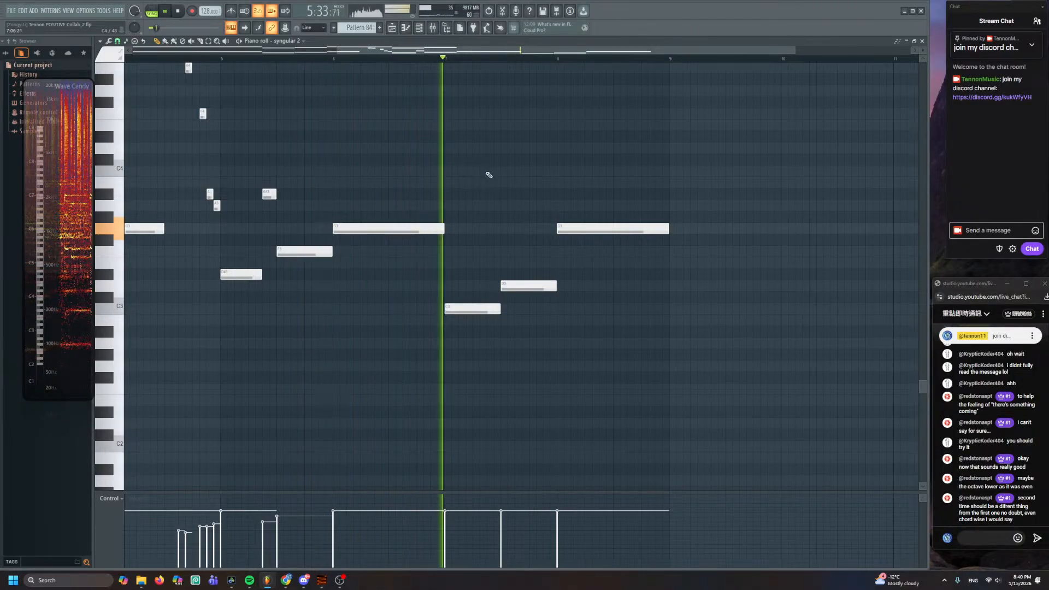
{"action": "left_click_drag", "start_coordinate": [471, 235], "coordinate": [560, 352]}
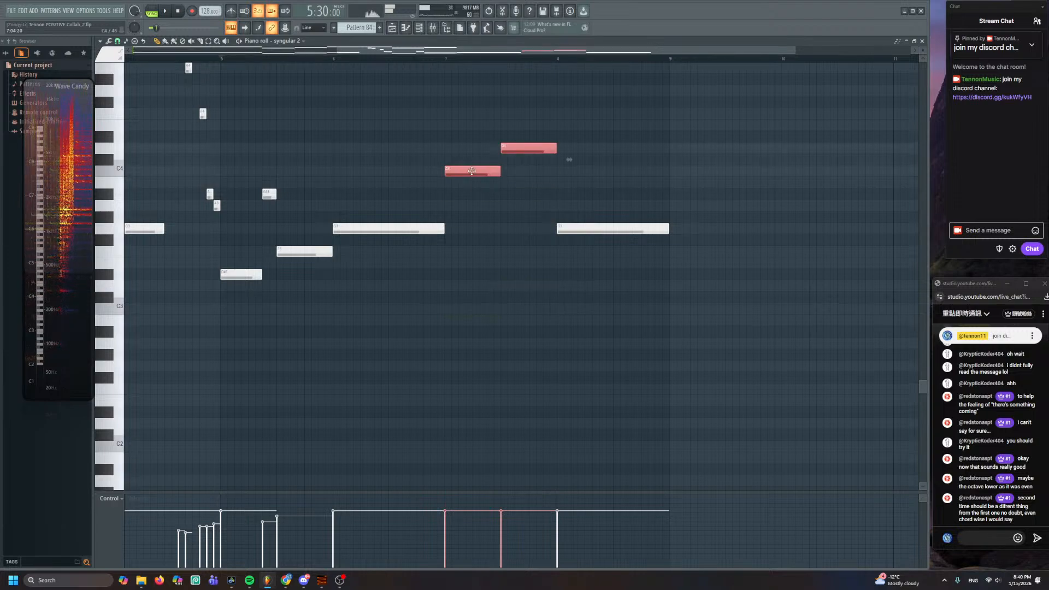
- Build chords in bars 7 and 8, adding G4 and A4 over bar 7's notes and D4, G4 and D5 over bar 8's G3
{"action": "scroll", "coordinate": [464, 225], "scroll_direction": "up", "scroll_amount": 5}
{"action": "left_click", "coordinate": [449, 196]}
{"action": "left_click", "coordinate": [450, 197]}
{"action": "scroll", "coordinate": [452, 185], "scroll_direction": "up", "scroll_amount": 3}
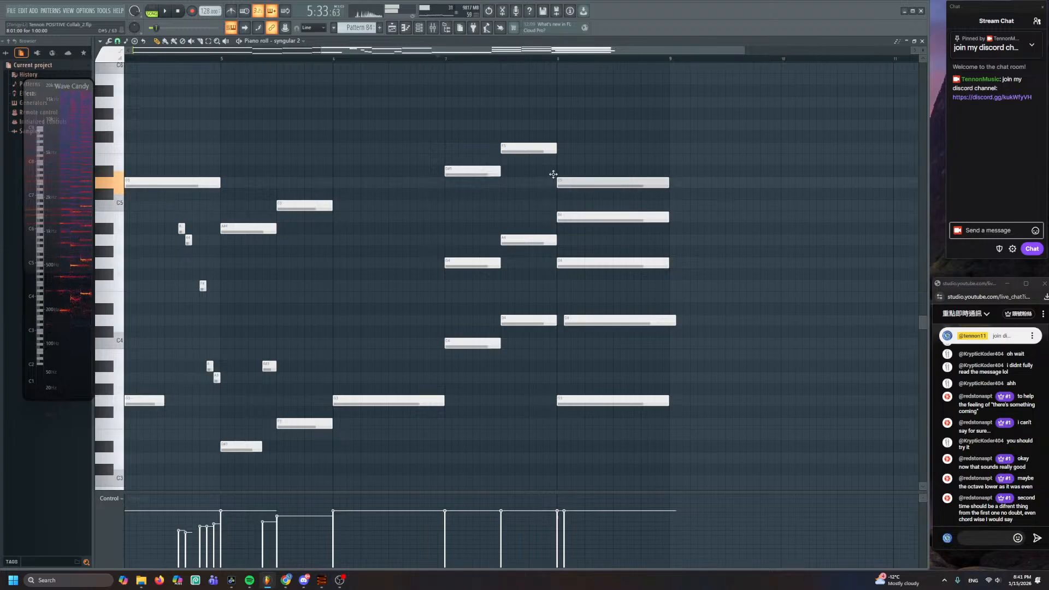
{"action": "right_click", "coordinate": [587, 320]}
{"action": "left_click", "coordinate": [564, 320]}
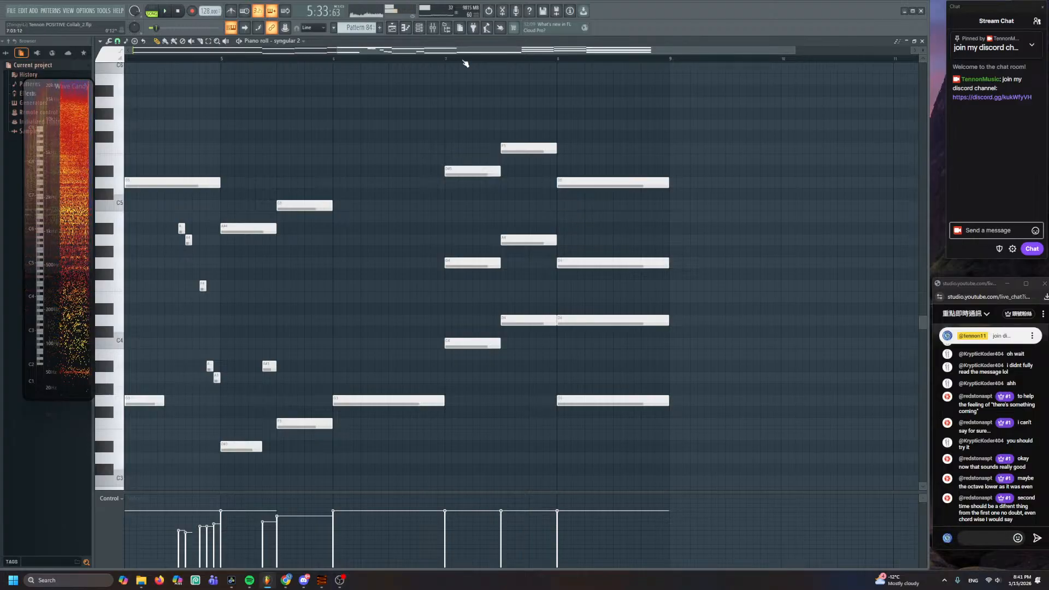
{"action": "right_click", "coordinate": [506, 151]}
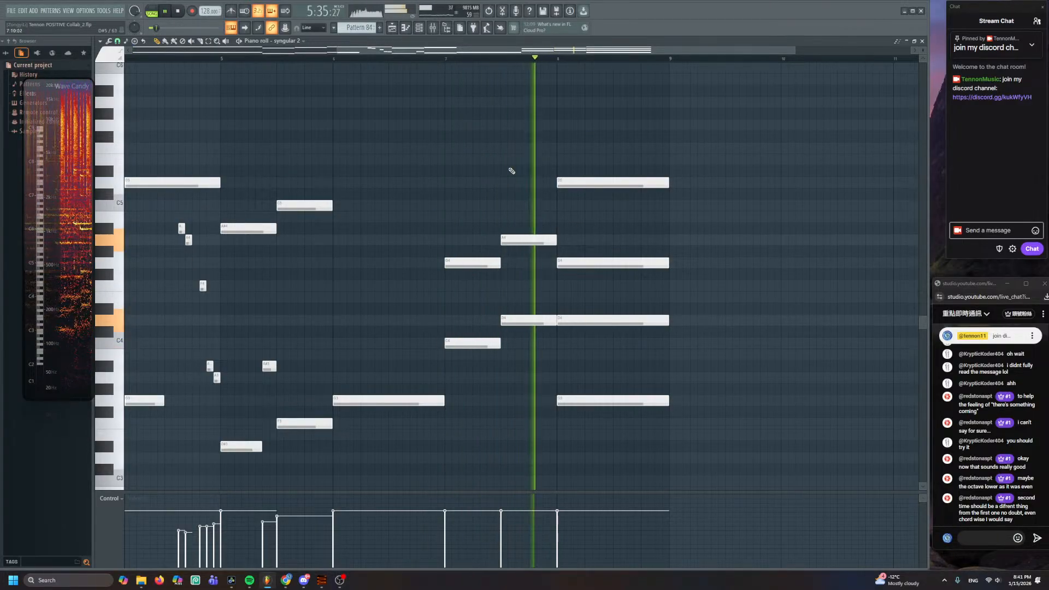
- Show the playlist and play the arrangement from the start of the Pattern 84 clip
{"action": "left_click_drag", "start_coordinate": [539, 221], "coordinate": [461, 286]}
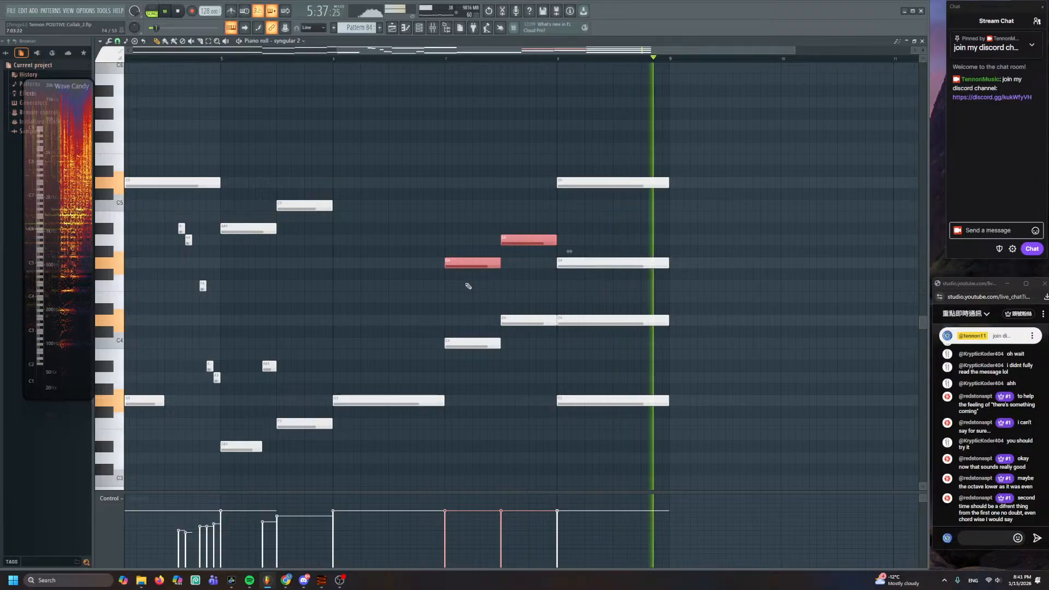
{"action": "left_click", "coordinate": [393, 27]}
{"action": "left_click", "coordinate": [354, 59]}
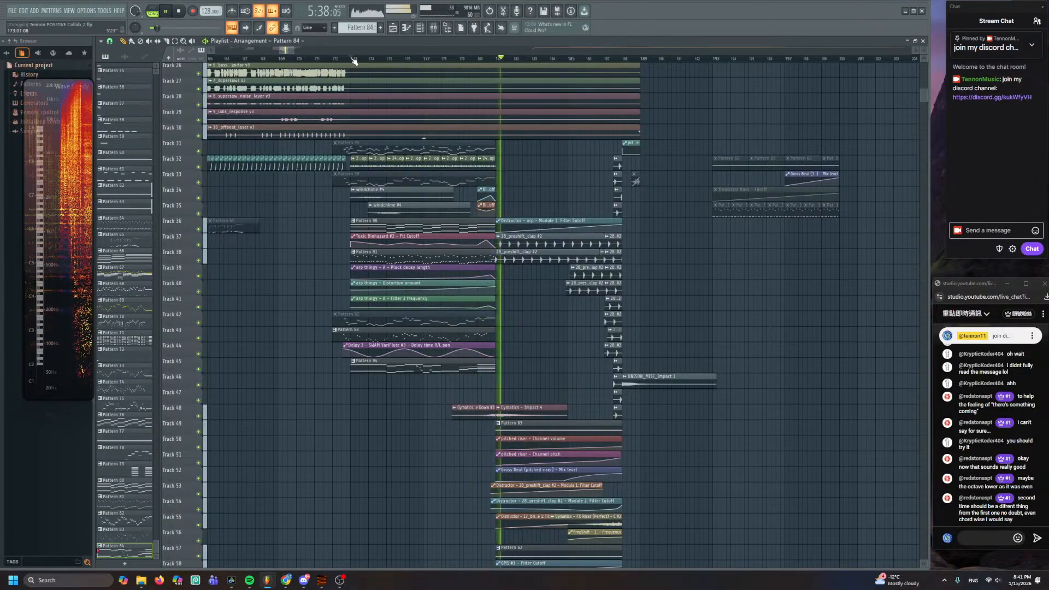
- Play Pattern 84 from bar 5 and try bar 6's low note at C4, A#3 and D#3
{"action": "key", "text": "space"}
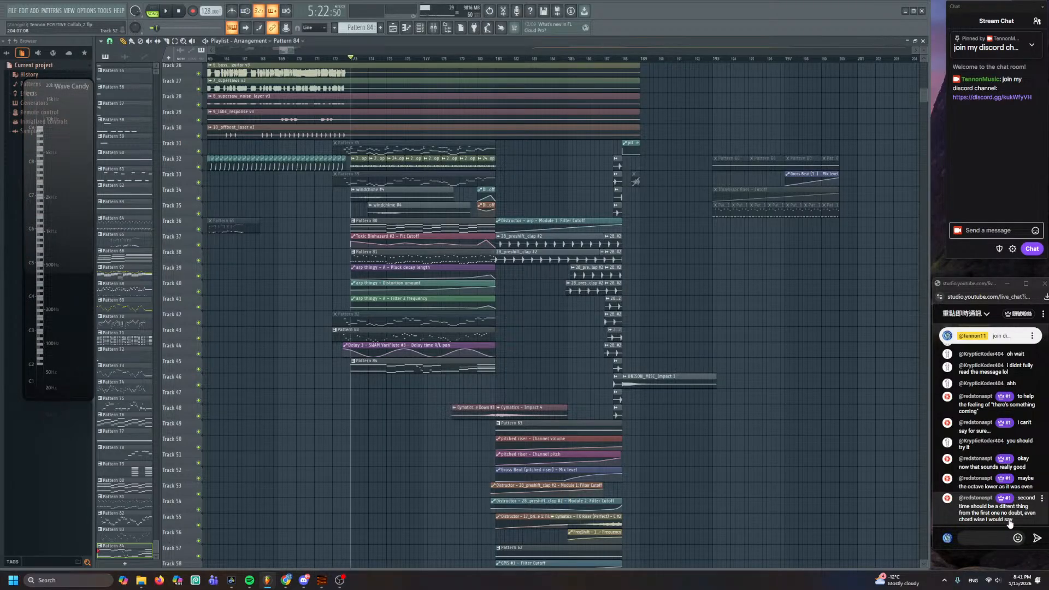
{"action": "double_click", "coordinate": [463, 363]}
{"action": "key", "text": "space"}
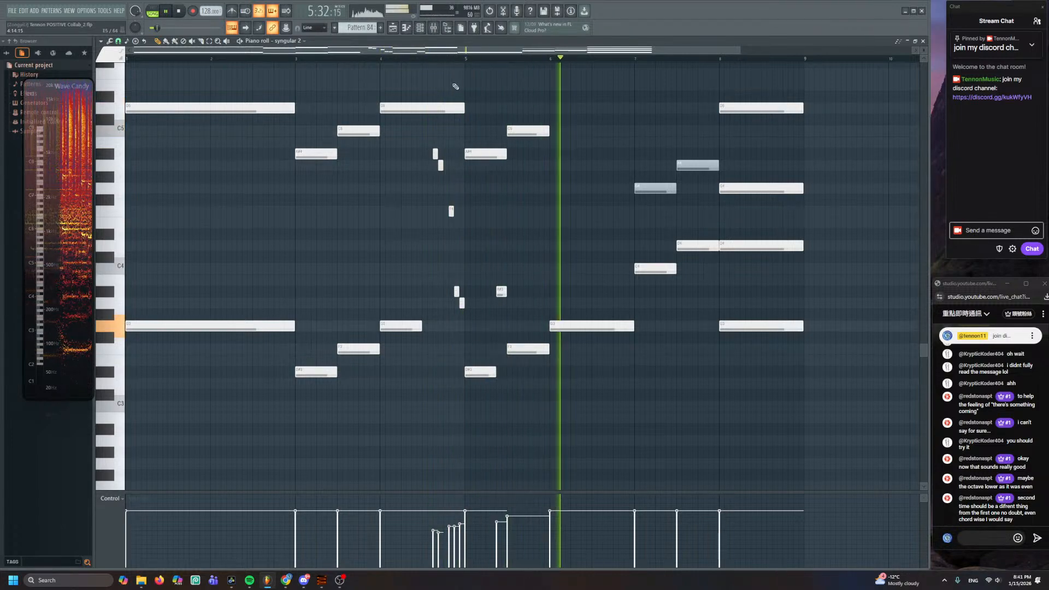
{"action": "left_click", "coordinate": [466, 59]}
{"action": "scroll", "coordinate": [516, 229], "scroll_direction": "up", "scroll_amount": 2}
{"action": "scroll", "coordinate": [543, 243], "scroll_direction": "up", "scroll_amount": 4}
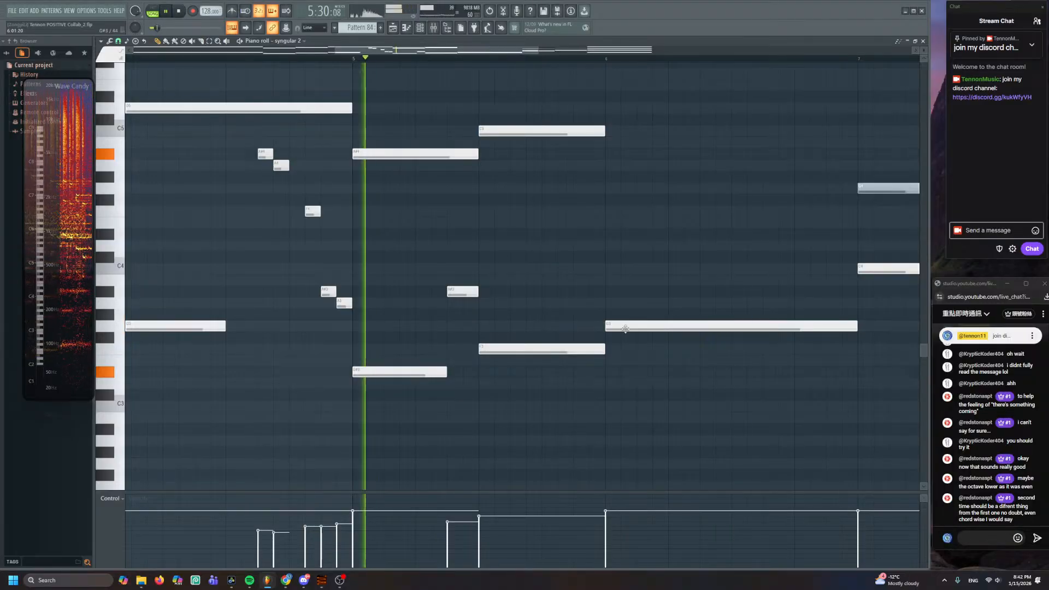
{"action": "left_click_drag", "start_coordinate": [626, 329], "coordinate": [616, 266]}
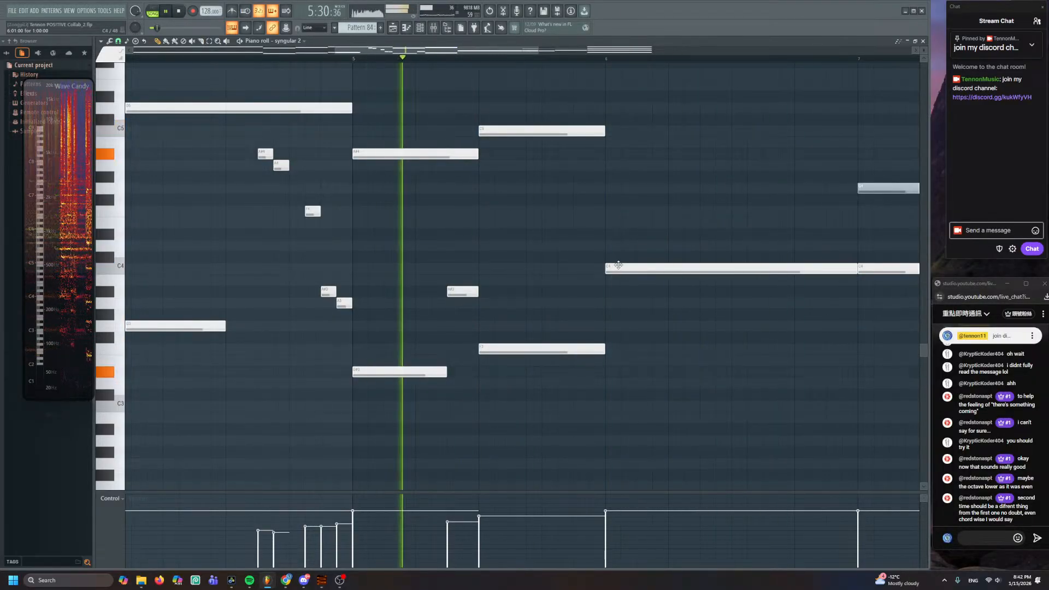
{"action": "left_click_drag", "start_coordinate": [619, 265], "coordinate": [618, 287]}
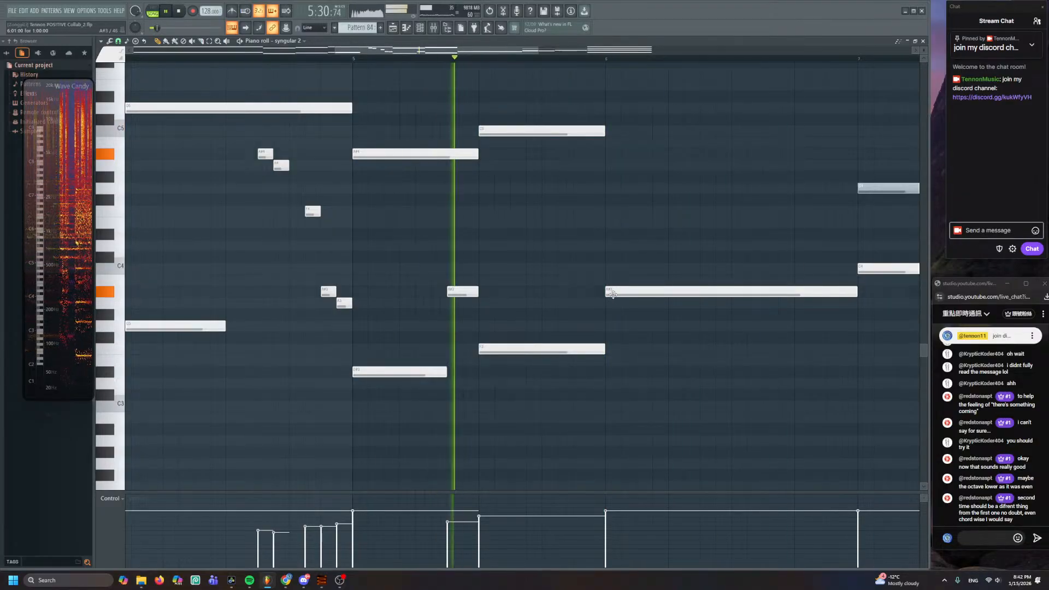
{"action": "left_click_drag", "start_coordinate": [615, 301], "coordinate": [614, 381]}
- Return bar 6's low note to G3 while the pattern plays
{"action": "scroll", "coordinate": [621, 356], "scroll_direction": "down", "scroll_amount": 2}
{"action": "scroll", "coordinate": [621, 352], "scroll_direction": "down", "scroll_amount": 3}
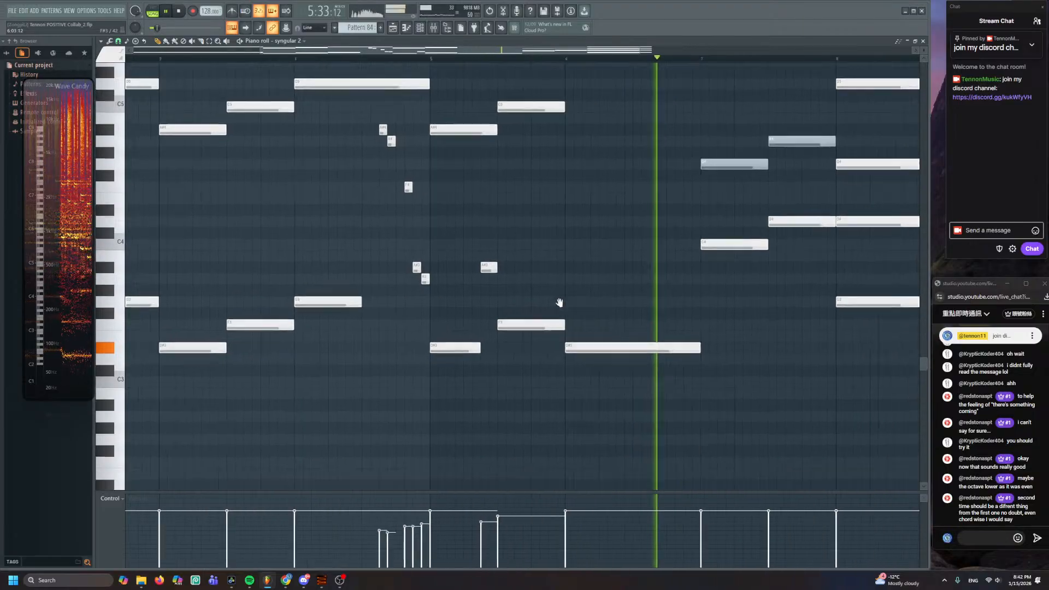
{"action": "left_click_drag", "start_coordinate": [557, 332], "coordinate": [557, 289]}
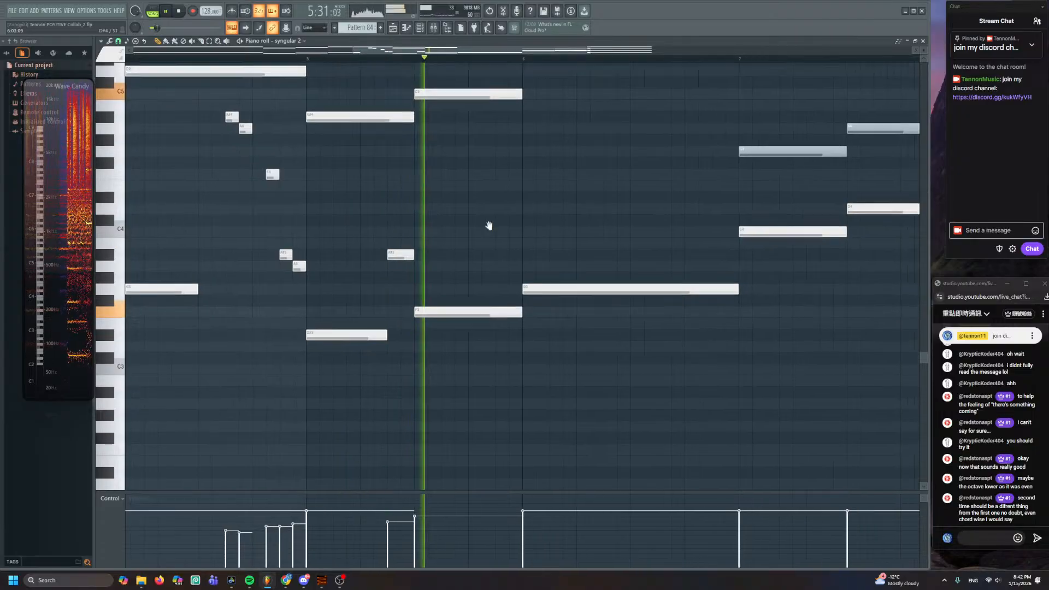
{"action": "scroll", "coordinate": [406, 244], "scroll_direction": "up", "scroll_amount": 2}
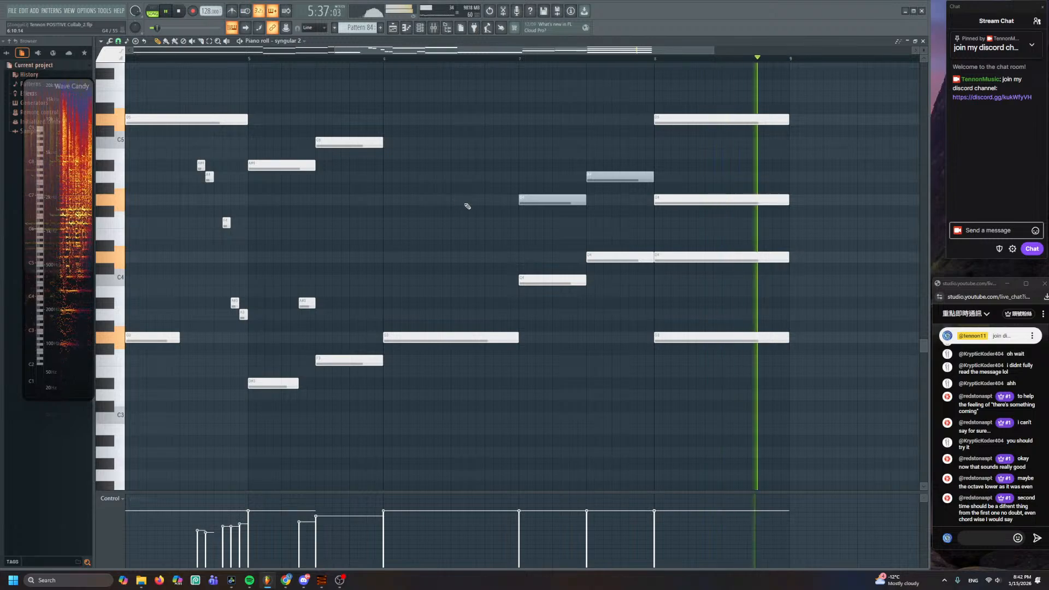
- Open the syngular 2 channel's Pianoteq instrument and play Pattern 84 on its own from the start
{"action": "left_click", "coordinate": [395, 28]}
{"action": "key", "text": "space"}
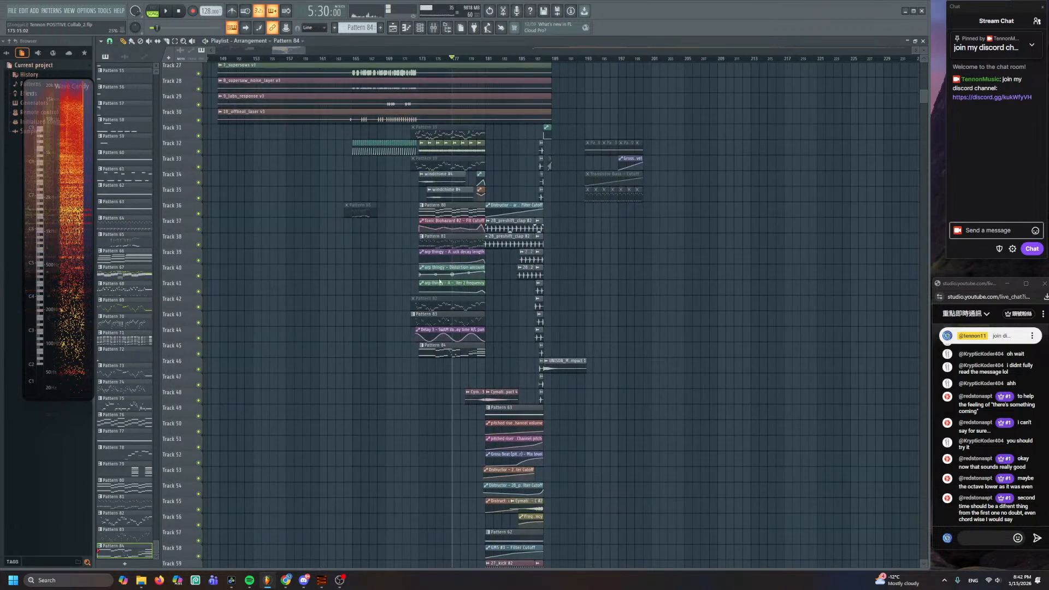
{"action": "double_click", "coordinate": [448, 354]}
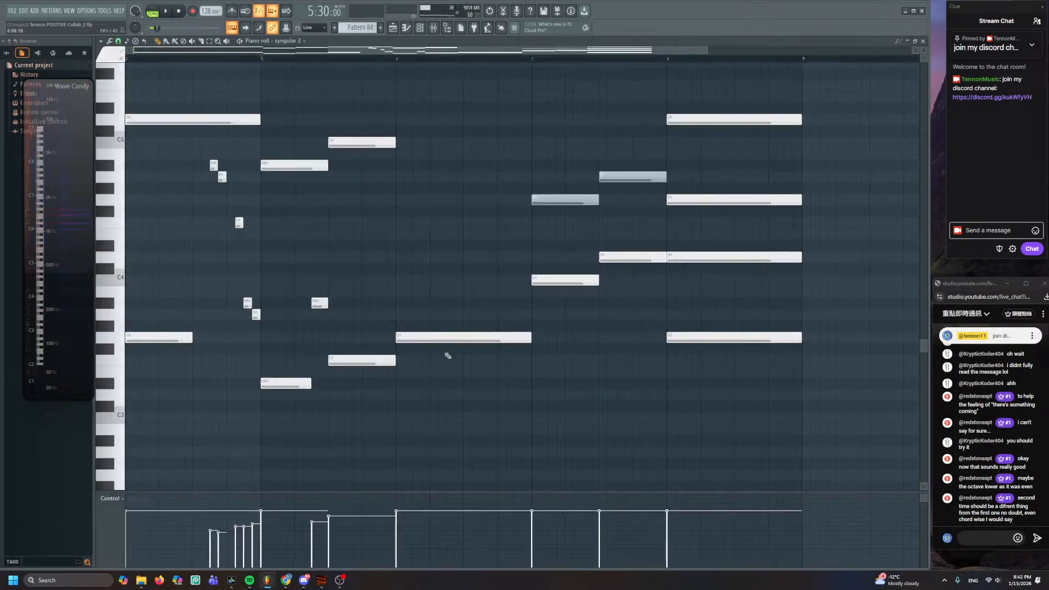
{"action": "left_click", "coordinate": [420, 27]}
{"action": "key", "text": "space"}
{"action": "left_click", "coordinate": [432, 136]}
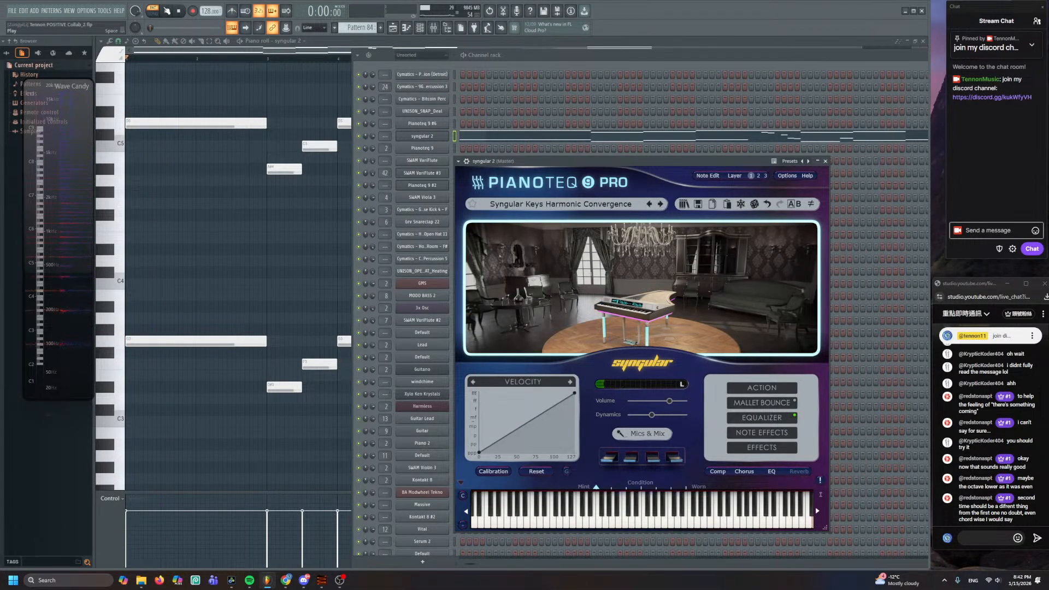
- Return to the playlist and play the arrangement from late in bar 174 to hear the Pattern 84 section in context
{"action": "left_click", "coordinate": [392, 28]}
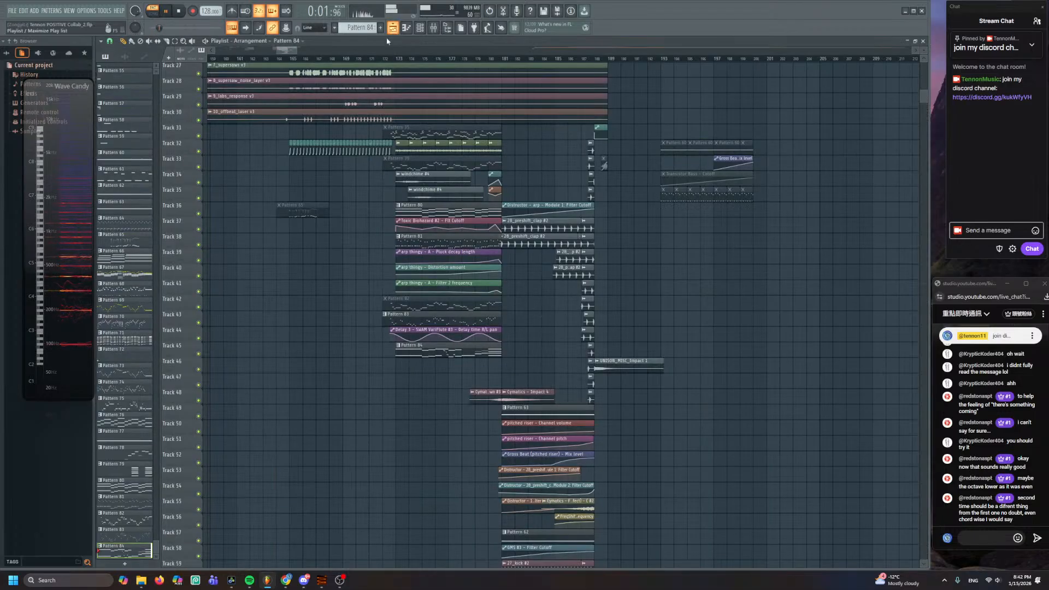
{"action": "scroll", "coordinate": [421, 157], "scroll_direction": "up", "scroll_amount": 5}
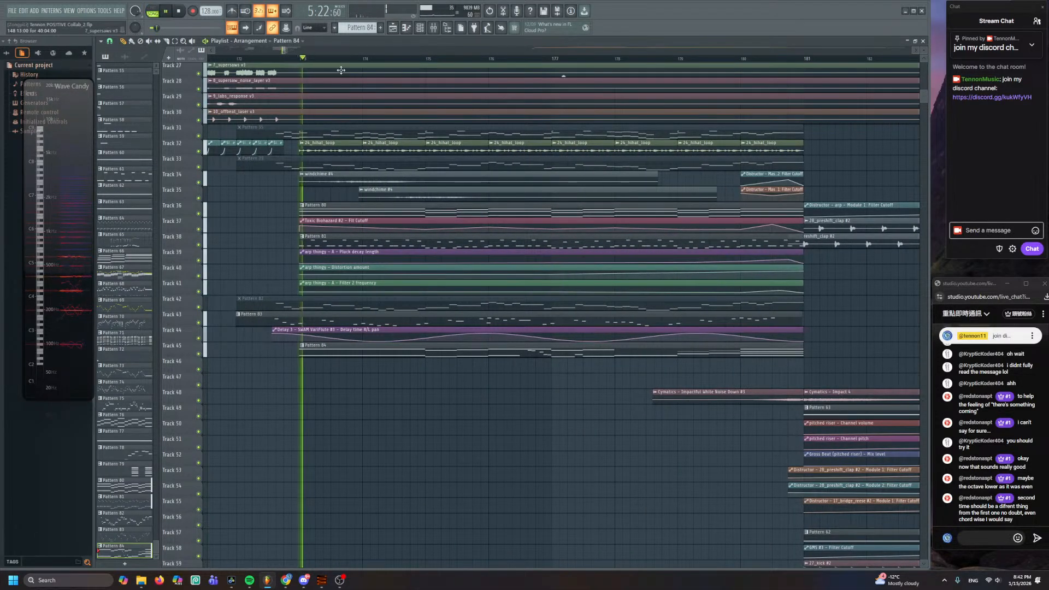
{"action": "left_click", "coordinate": [391, 60]}
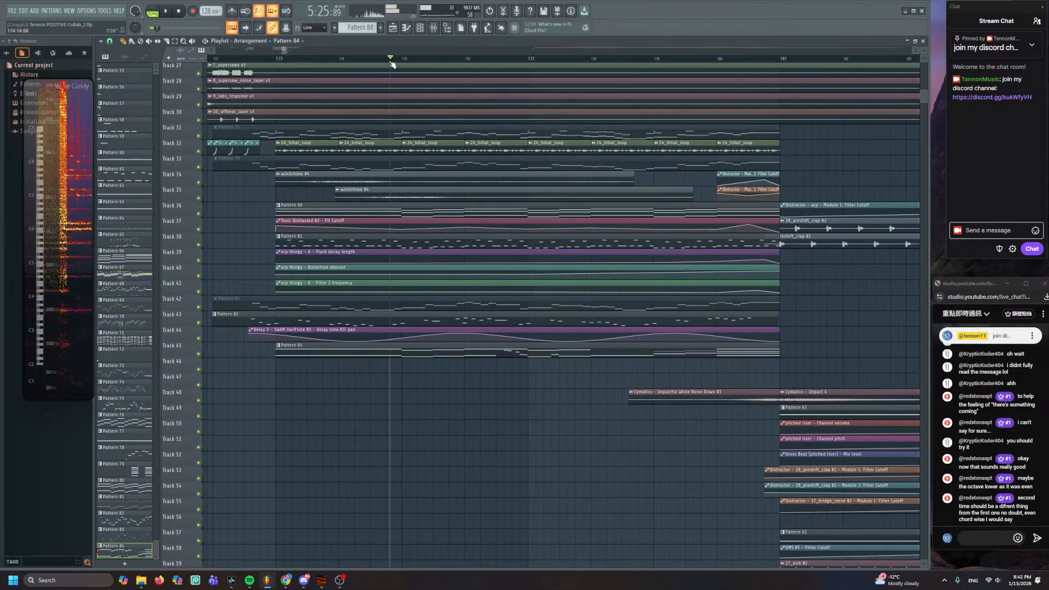
{"action": "key", "text": "space"}
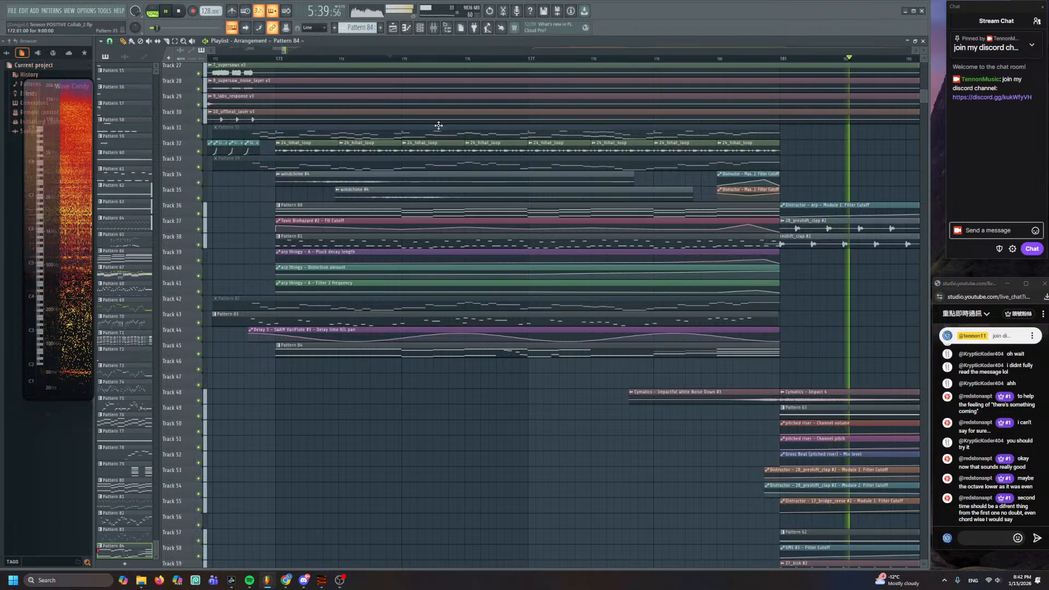
{"action": "scroll", "coordinate": [439, 126], "scroll_direction": "down", "scroll_amount": 4, "text": "ctrl"}
{"action": "key", "text": "space"}
- Reopen Pattern 84's syngular 2 notes and select bar 3 as the playback range
{"action": "scroll", "coordinate": [507, 318], "scroll_direction": "up", "scroll_amount": 5}
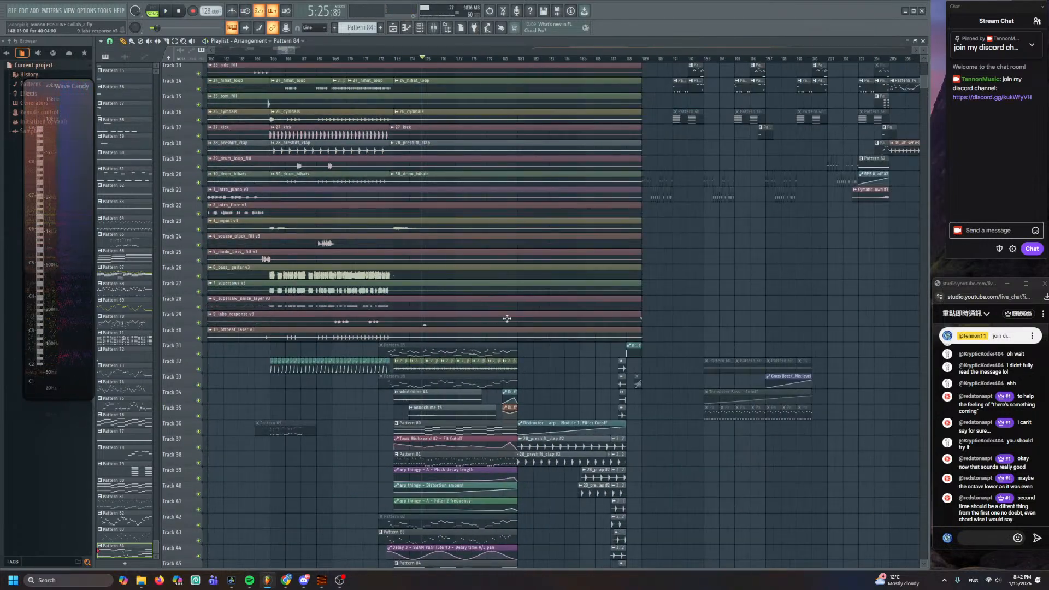
{"action": "scroll", "coordinate": [492, 307], "scroll_direction": "up", "scroll_amount": 3}
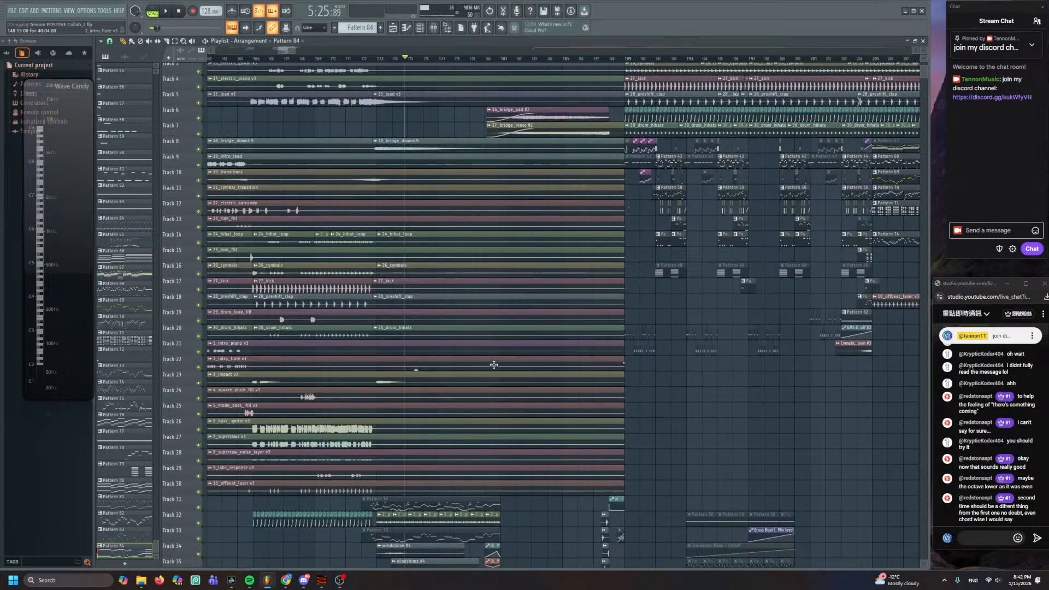
{"action": "scroll", "coordinate": [502, 347], "scroll_direction": "up", "scroll_amount": 1}
{"action": "scroll", "coordinate": [503, 347], "scroll_direction": "down", "scroll_amount": 3, "text": "ctrl"}
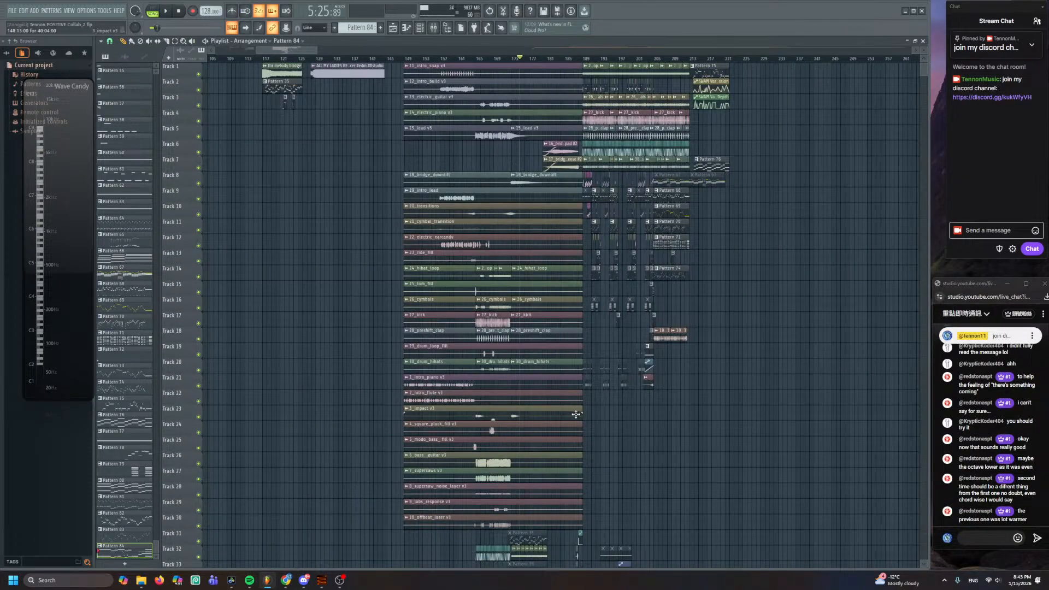
{"action": "scroll", "coordinate": [568, 421], "scroll_direction": "up", "scroll_amount": 2, "text": "ctrl"}
{"action": "scroll", "coordinate": [515, 430], "scroll_direction": "down", "scroll_amount": 8}
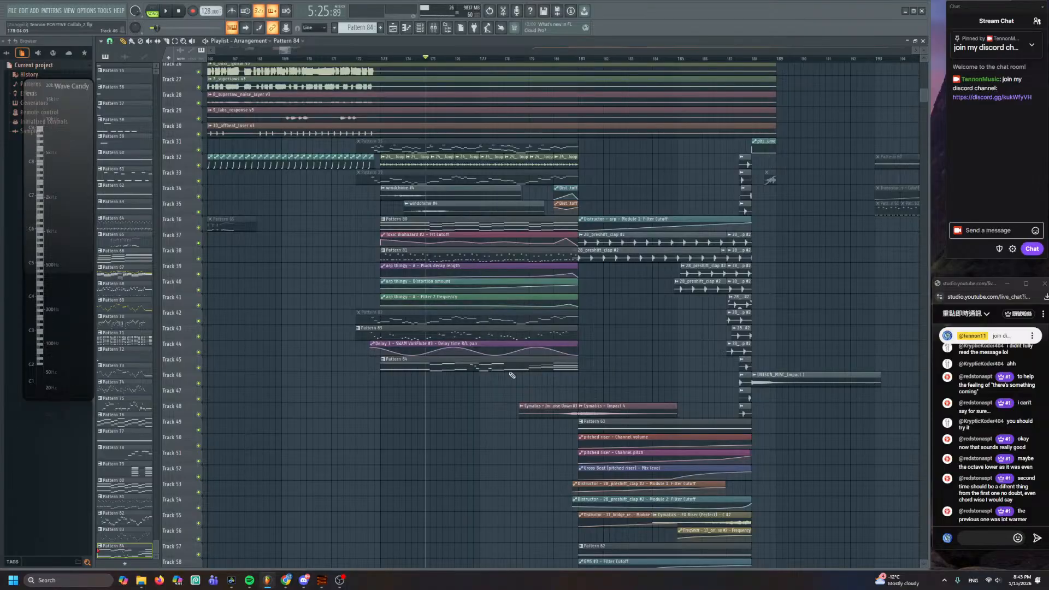
{"action": "double_click", "coordinate": [512, 370]}
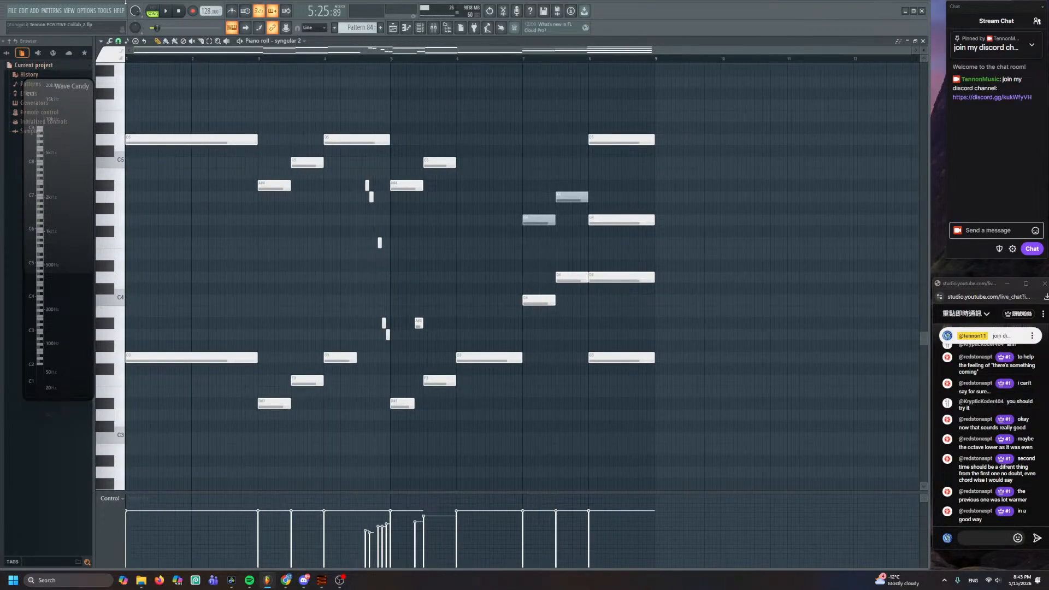
{"action": "key", "text": "space"}
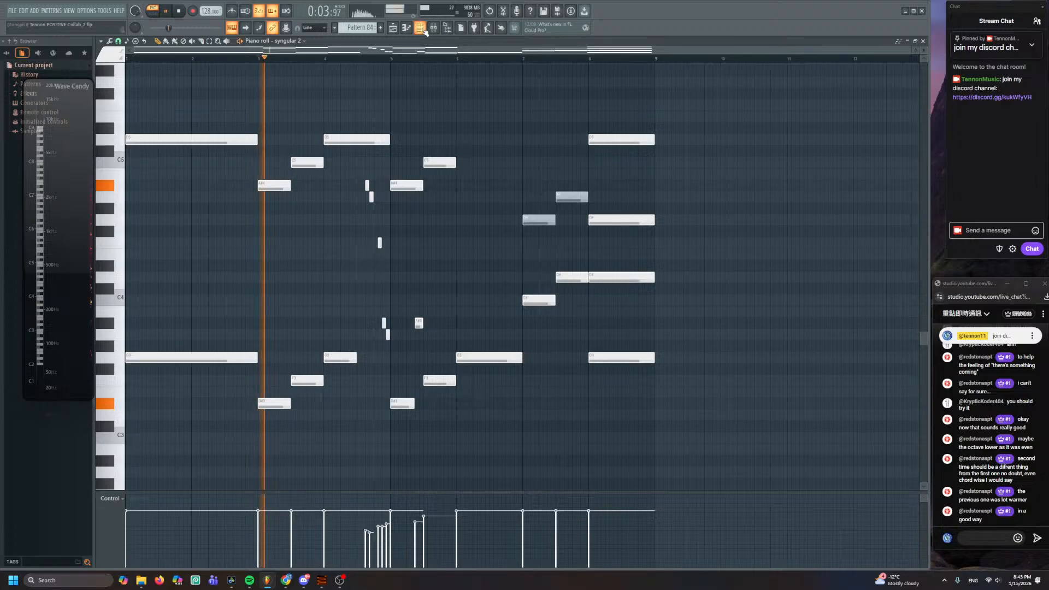
{"action": "key", "text": "F6"}
{"action": "left_click", "coordinate": [254, 59]}
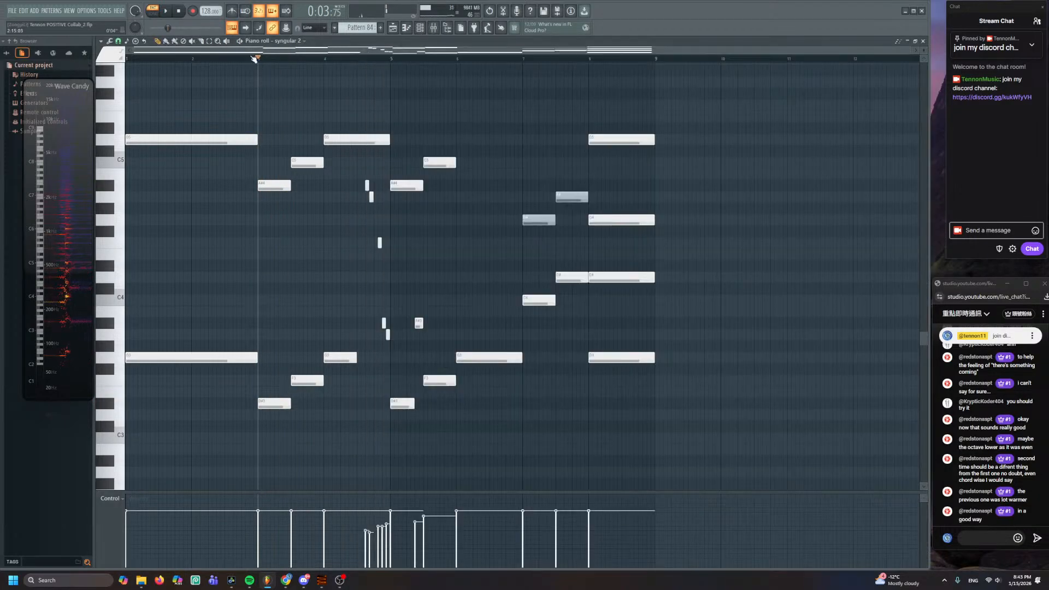
{"action": "left_click_drag", "start_coordinate": [258, 61], "coordinate": [320, 66]}
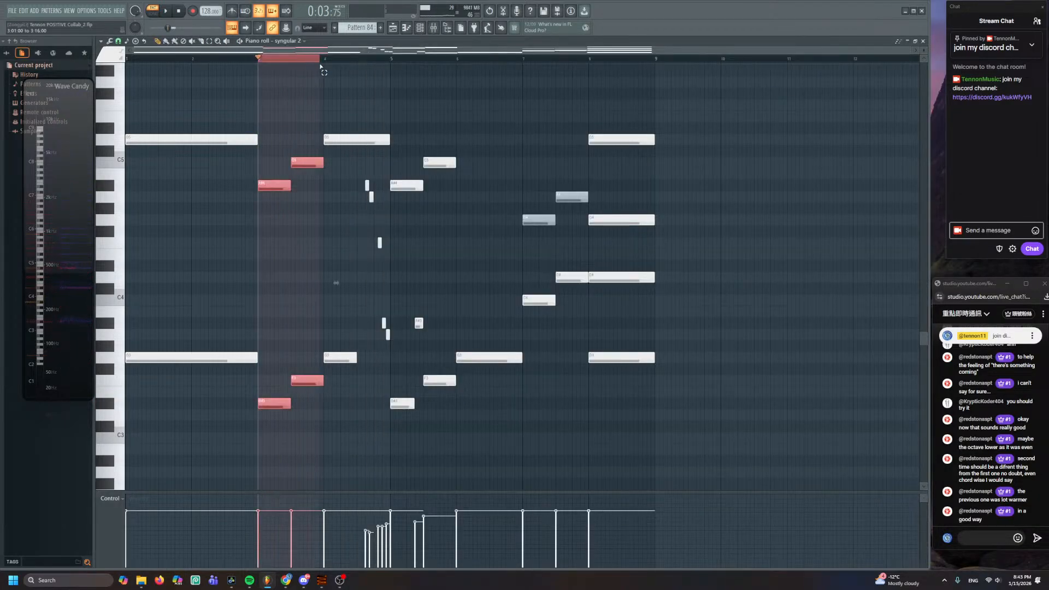
- Audition syngular 2's Pianoteq presets over bar 3, from Syngular Keys Lonely Pallas onwards, and load Syngular Pad Ancient Tree
{"action": "left_click", "coordinate": [427, 27]}
{"action": "left_click", "coordinate": [427, 138]}
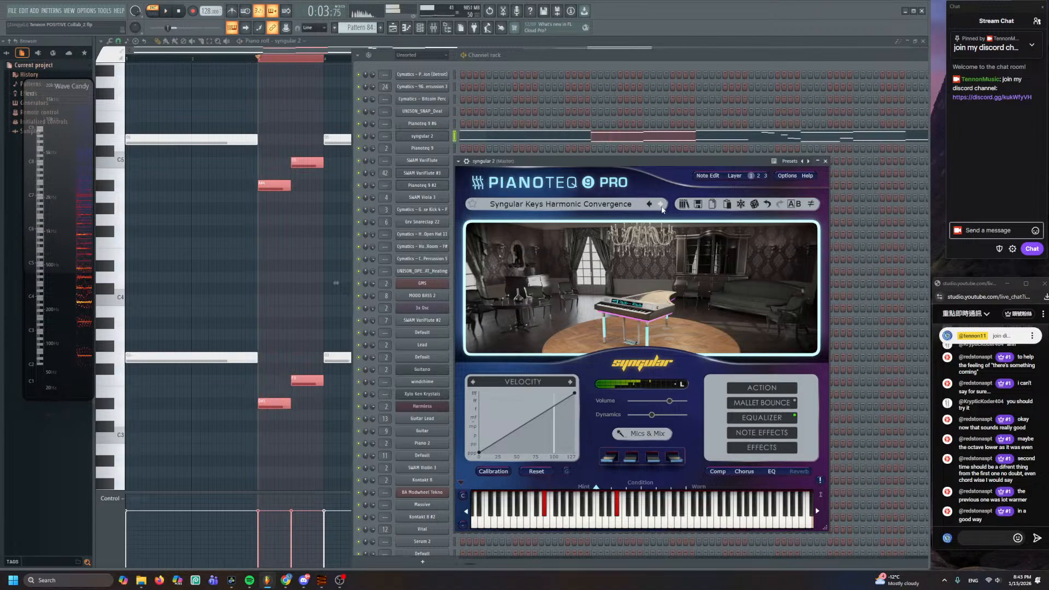
{"action": "left_click", "coordinate": [661, 205]}
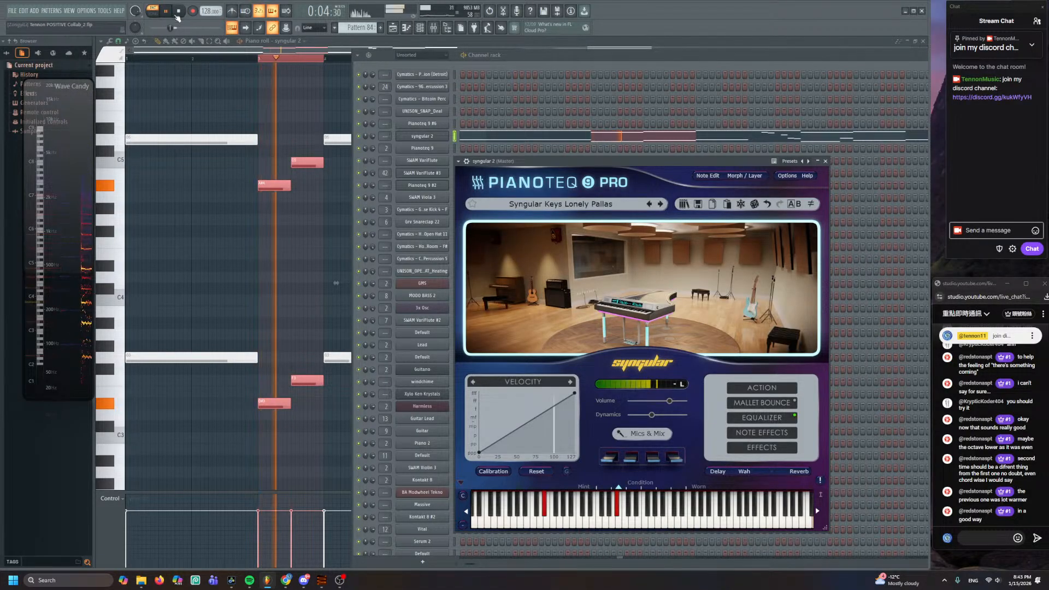
{"action": "left_click", "coordinate": [661, 204]}
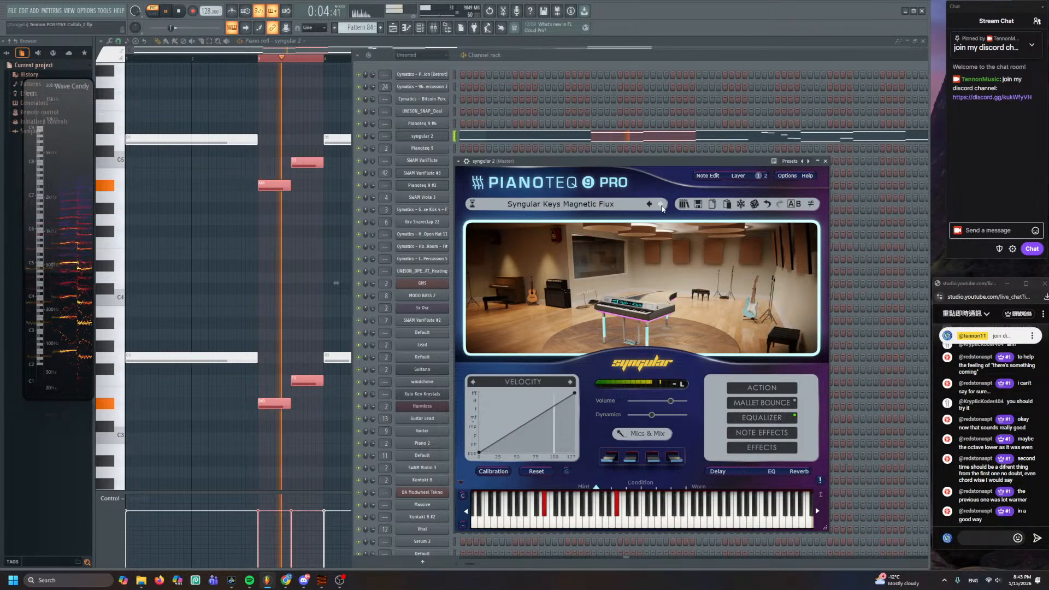
{"action": "left_click", "coordinate": [661, 205]}
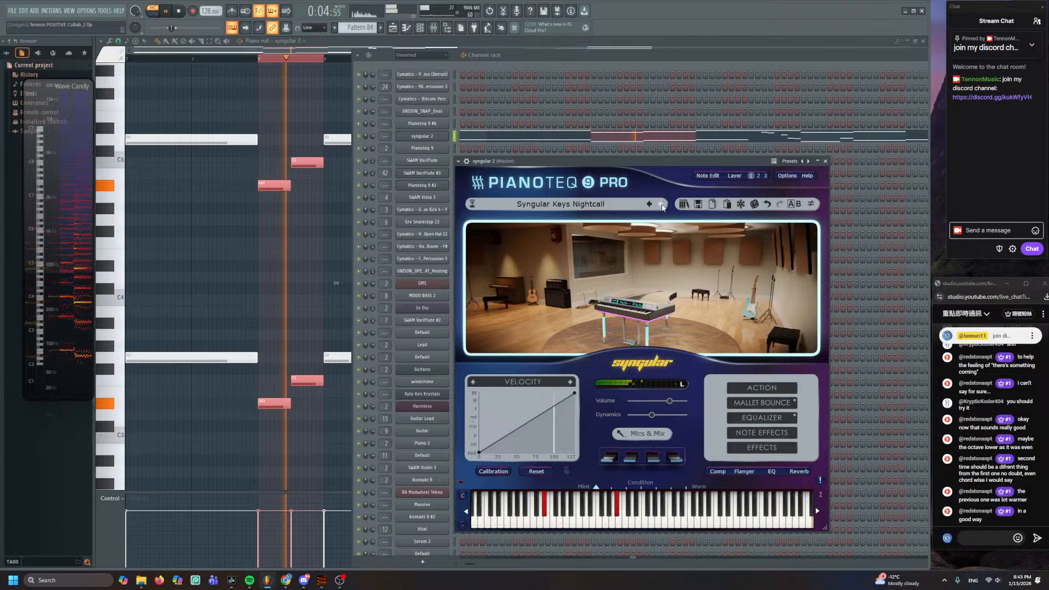
{"action": "left_click", "coordinate": [662, 205]}
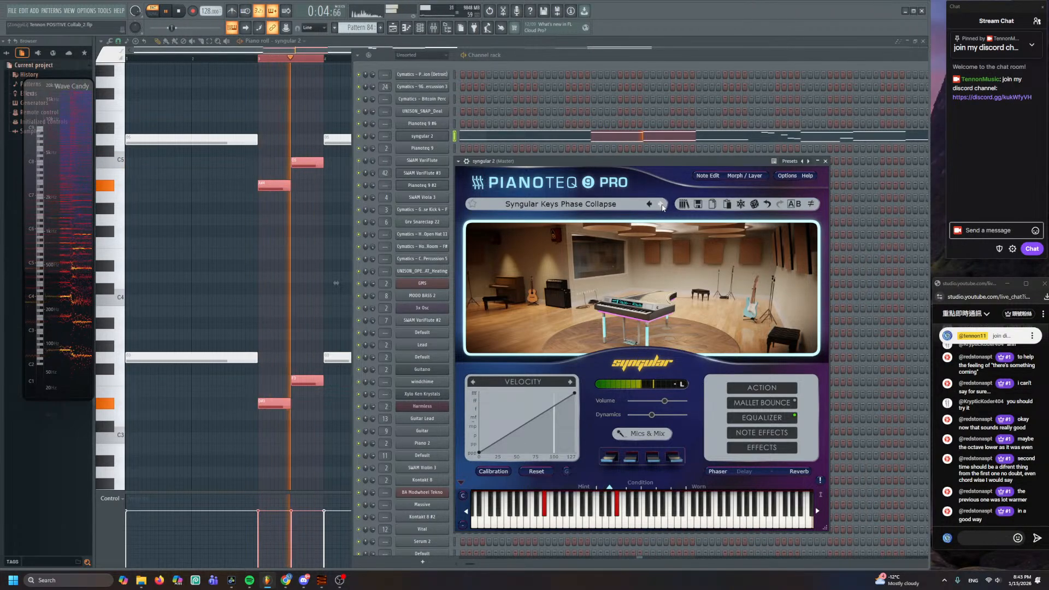
{"action": "left_click", "coordinate": [661, 205]}
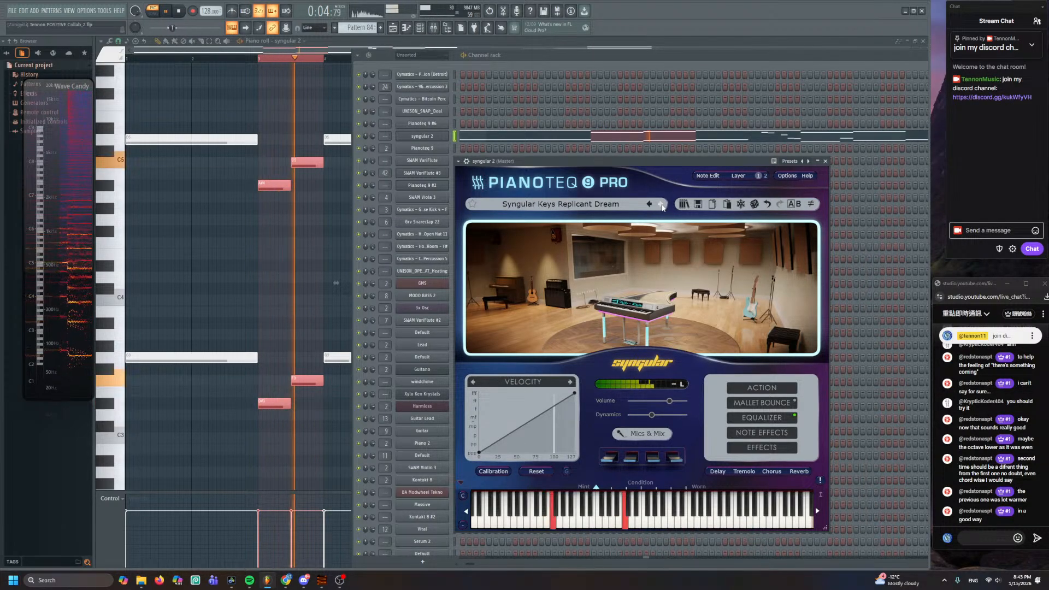
{"action": "left_click", "coordinate": [661, 205]}
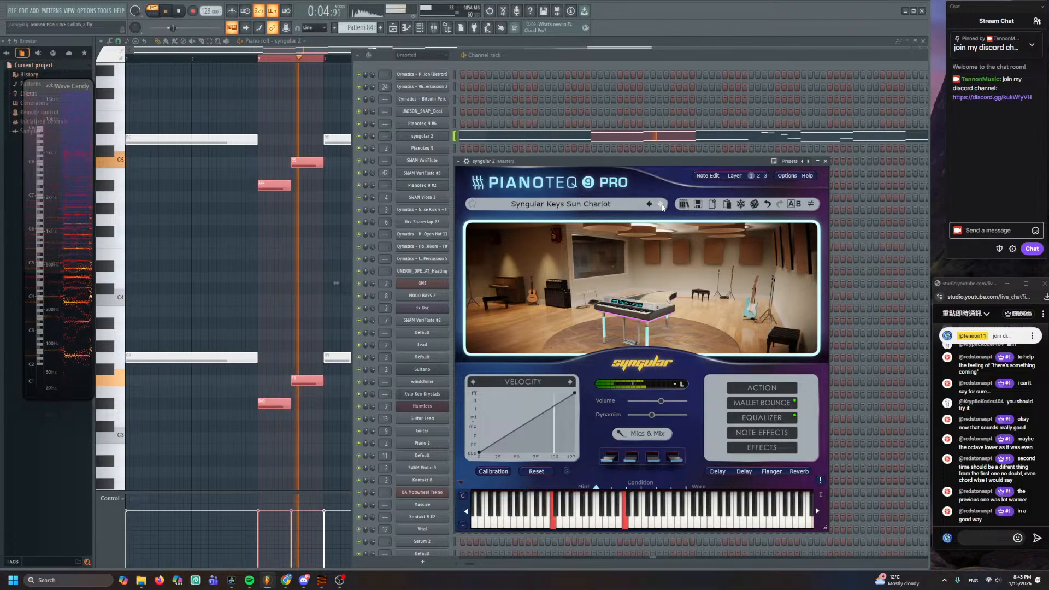
{"action": "left_click", "coordinate": [661, 205]}
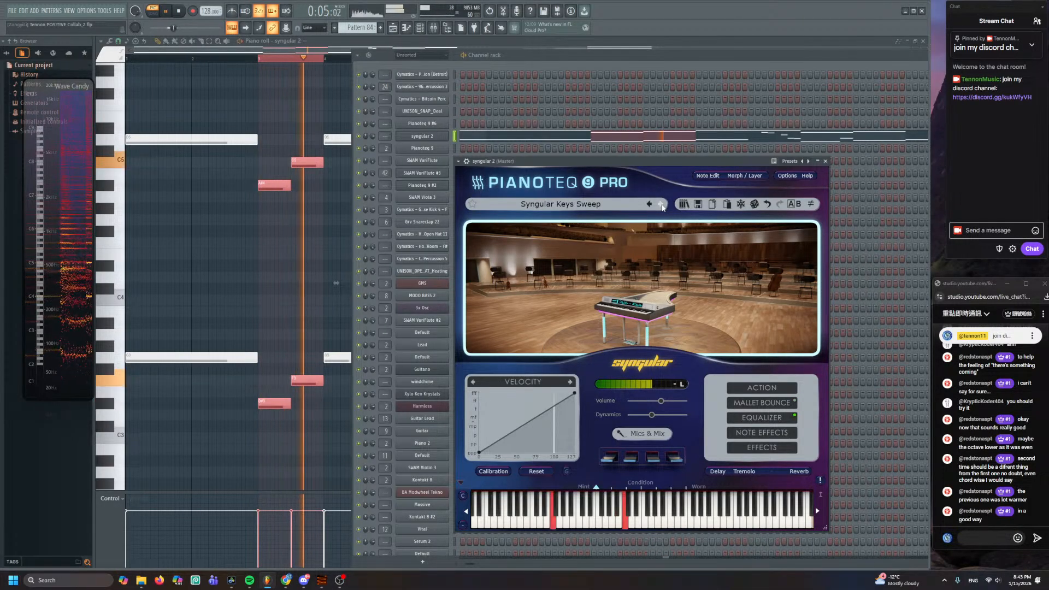
{"action": "left_click", "coordinate": [661, 205]}
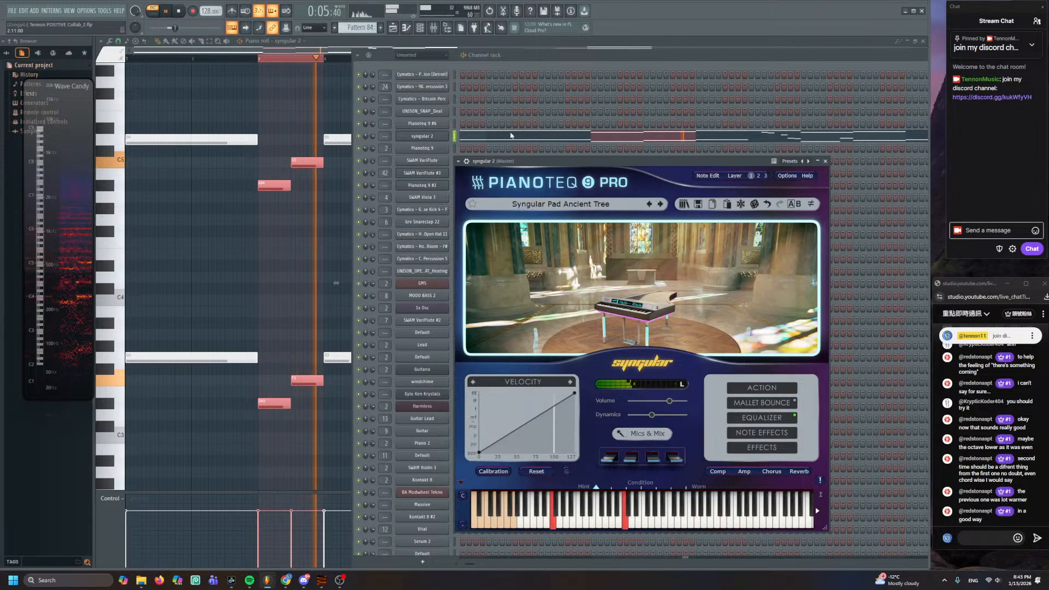
- Play the arrangement from the start of the Pattern 84 clip at bar 173 and show the channel rack
{"action": "scroll", "coordinate": [414, 150], "scroll_direction": "up", "scroll_amount": 3, "text": "ctrl"}
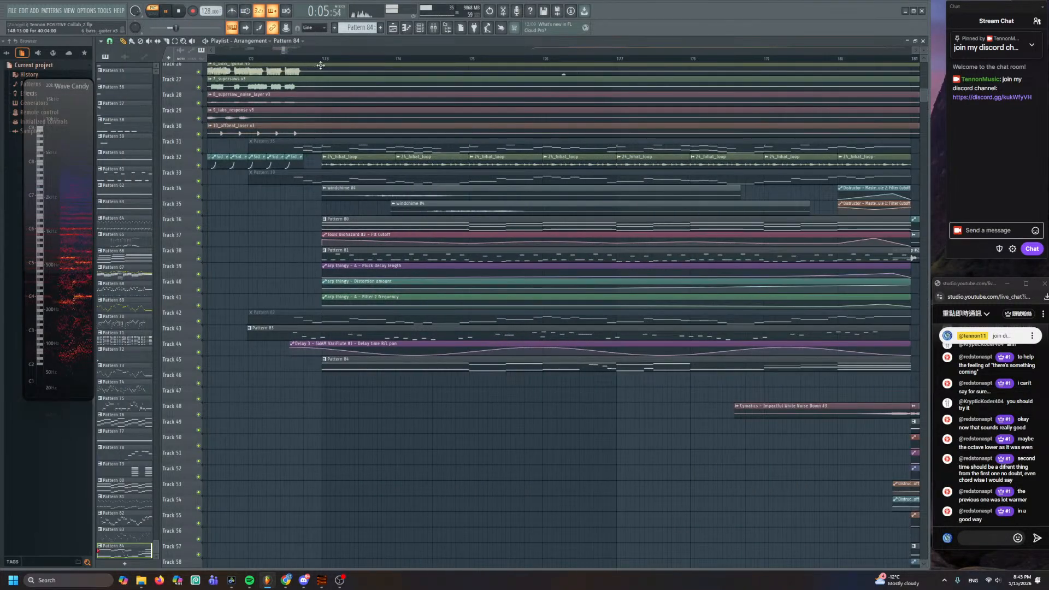
{"action": "key", "text": "space"}
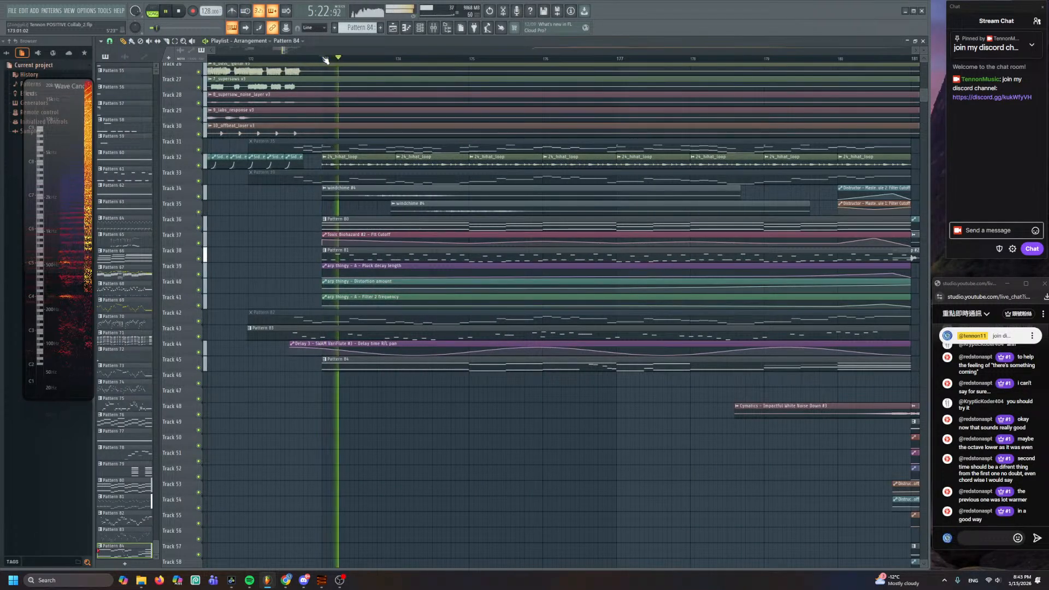
{"action": "left_click", "coordinate": [421, 28]}
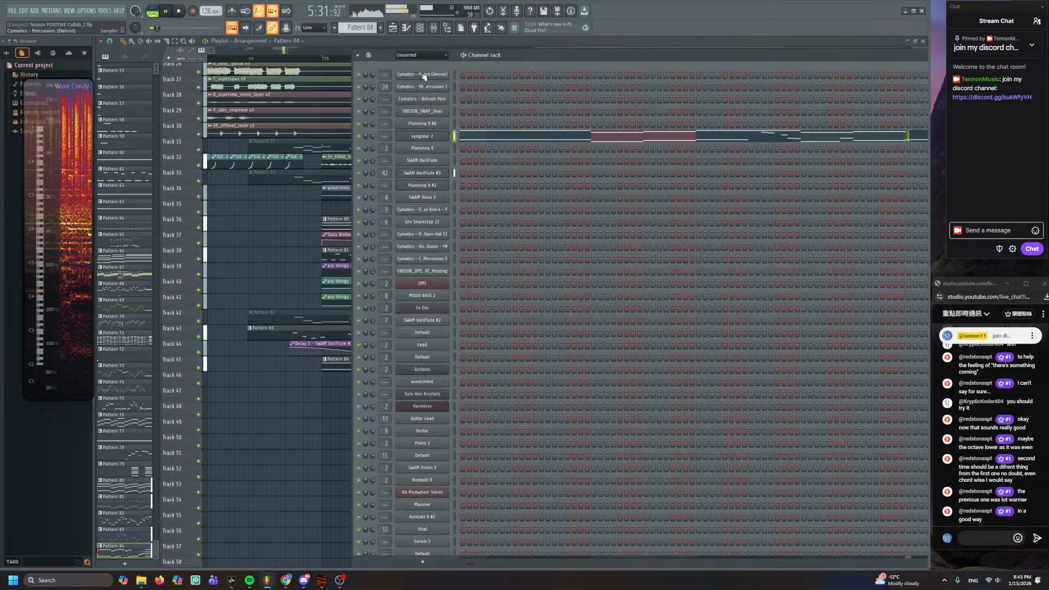
- Check syngular 2's Pianoteq instrument while the bridge plays, return to the playlist around Pattern 84 and stop playback
{"action": "left_click", "coordinate": [425, 140]}
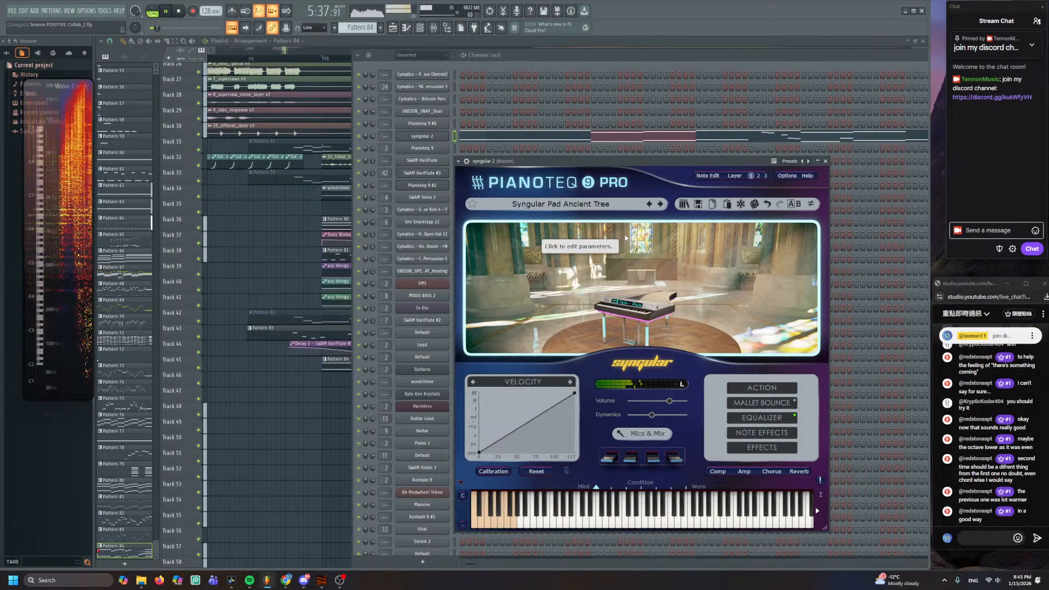
{"action": "right_click", "coordinate": [333, 436]}
{"action": "left_click_drag", "start_coordinate": [547, 372], "coordinate": [354, 365]}
{"action": "scroll", "coordinate": [354, 366], "scroll_direction": "down", "scroll_amount": 3}
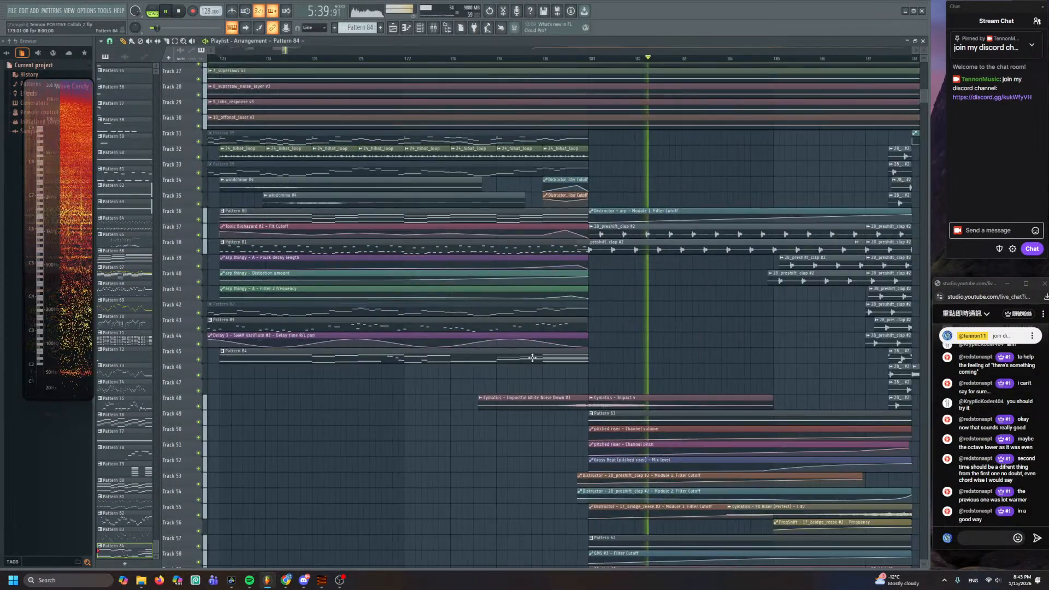
{"action": "key", "text": "space"}
- Open Pattern 84's syngular 2 notes, audition the closing chord in bar 8 and delete its D4 note
{"action": "double_click", "coordinate": [532, 357]}
{"action": "left_click_drag", "start_coordinate": [146, 267], "coordinate": [535, 261]}
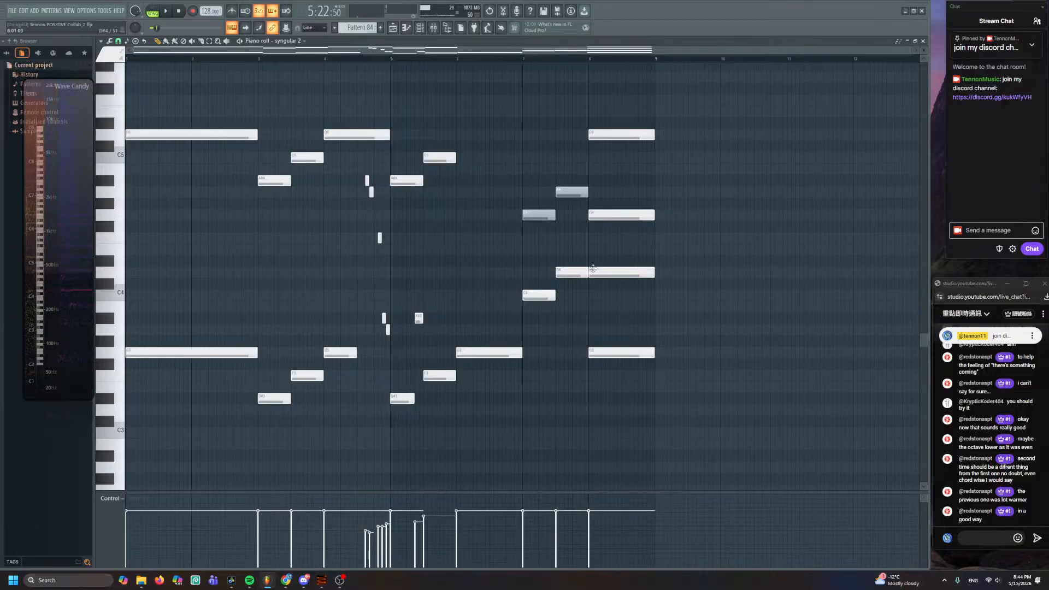
{"action": "scroll", "coordinate": [593, 269], "scroll_direction": "up", "scroll_amount": 2, "text": "ctrl"}
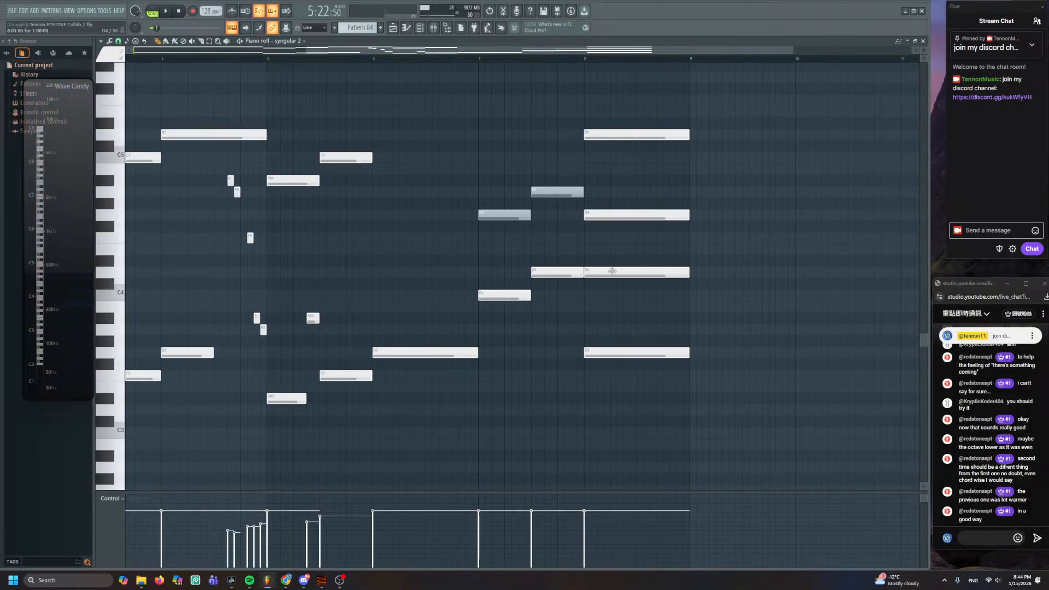
{"action": "key", "text": "space"}
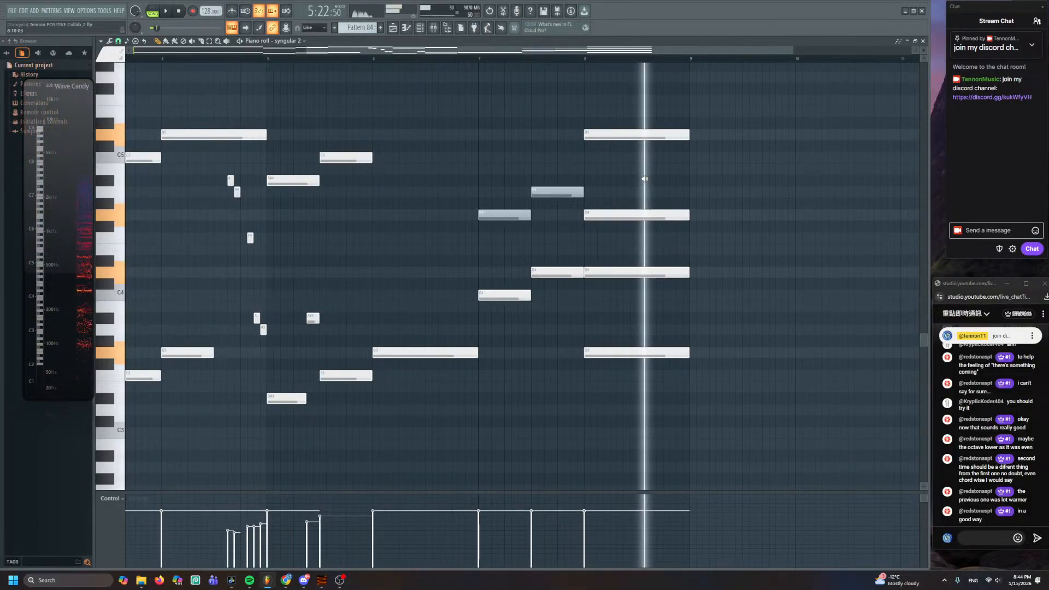
{"action": "right_click", "coordinate": [607, 273]}
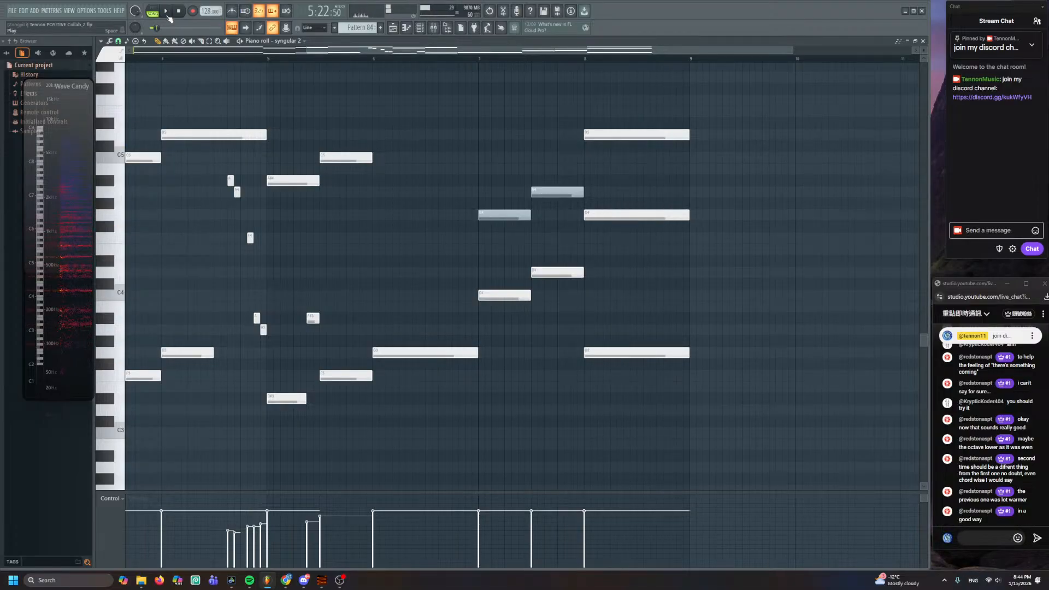
- Open syngular 2's Pianoteq parameters, inspect the second layer and load the Syngular Keys Fractal Pulse preset
{"action": "left_click", "coordinate": [422, 28]}
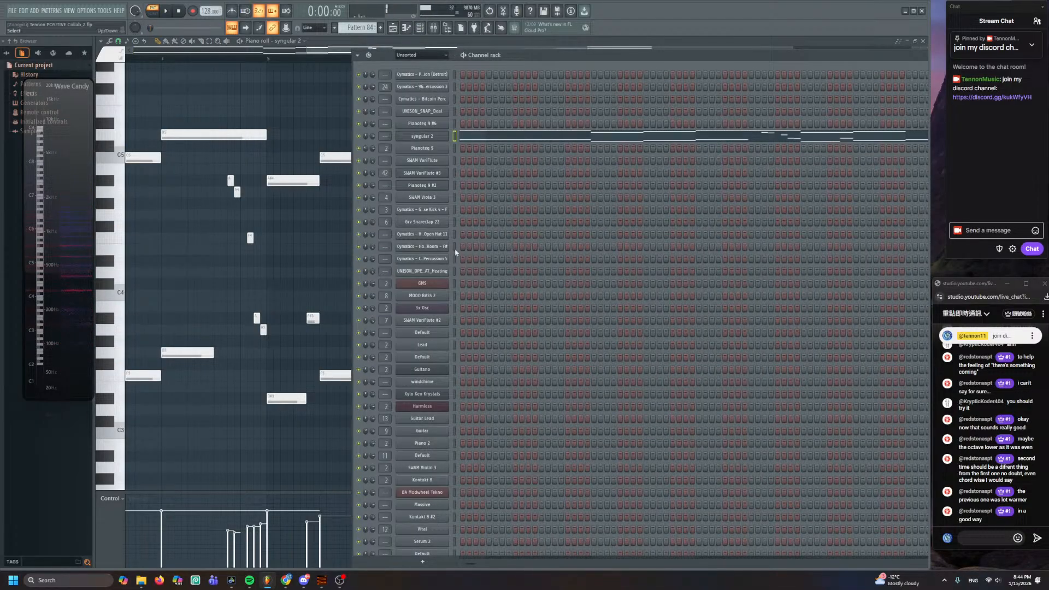
{"action": "left_click", "coordinate": [429, 139]}
{"action": "left_click", "coordinate": [583, 296]}
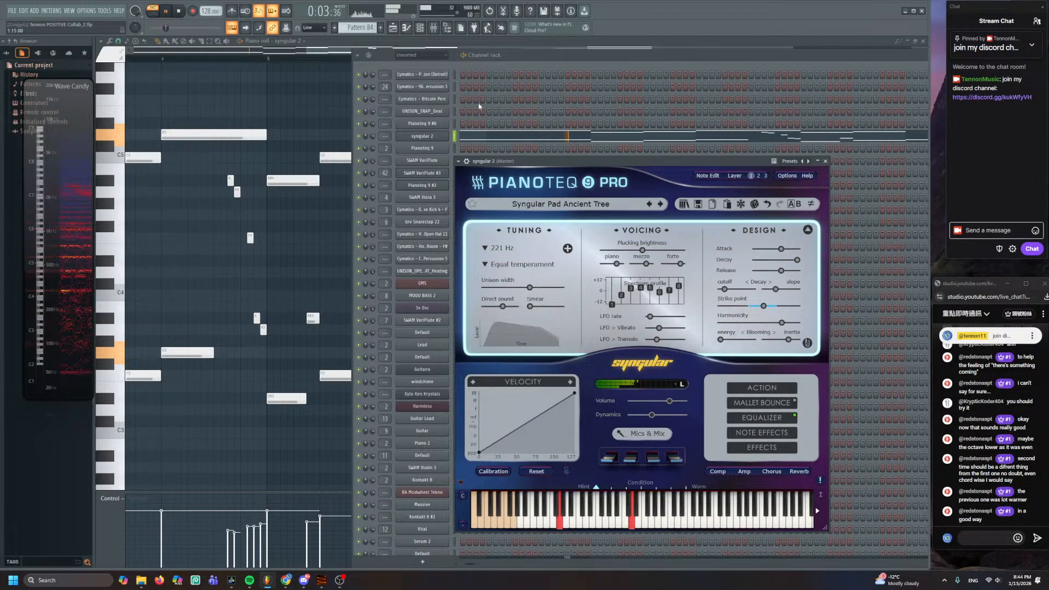
{"action": "left_click", "coordinate": [759, 176]}
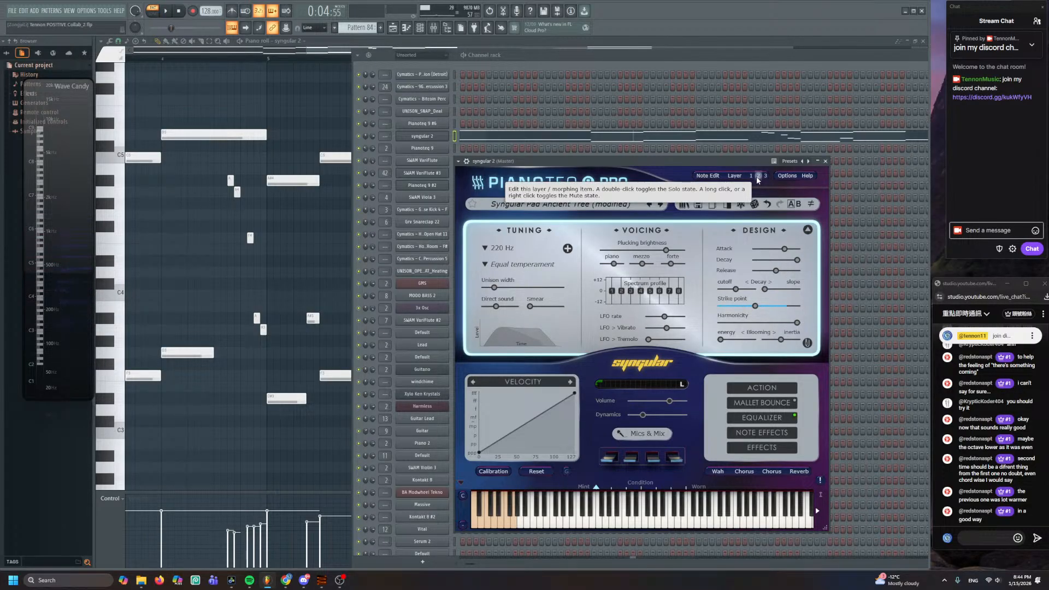
{"action": "left_click", "coordinate": [613, 207]}
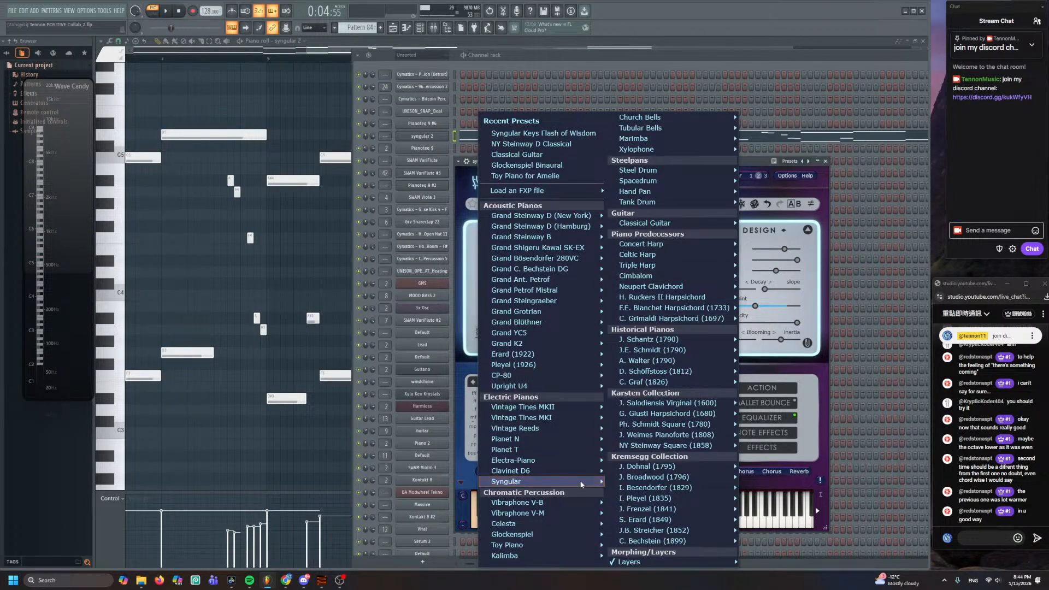
{"action": "mouse_move", "coordinate": [582, 484]}
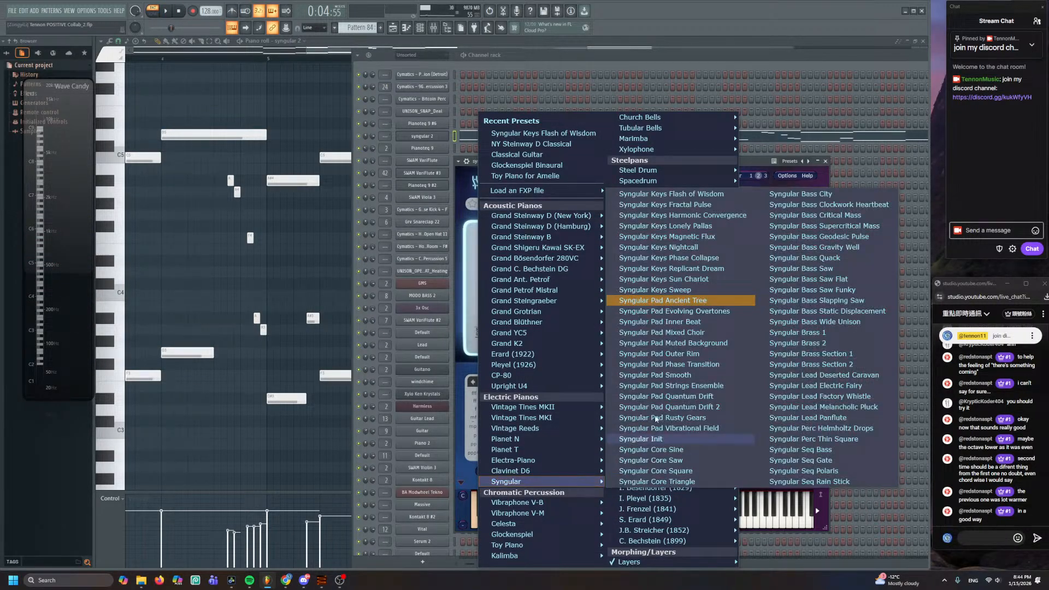
{"action": "left_click", "coordinate": [713, 203]}
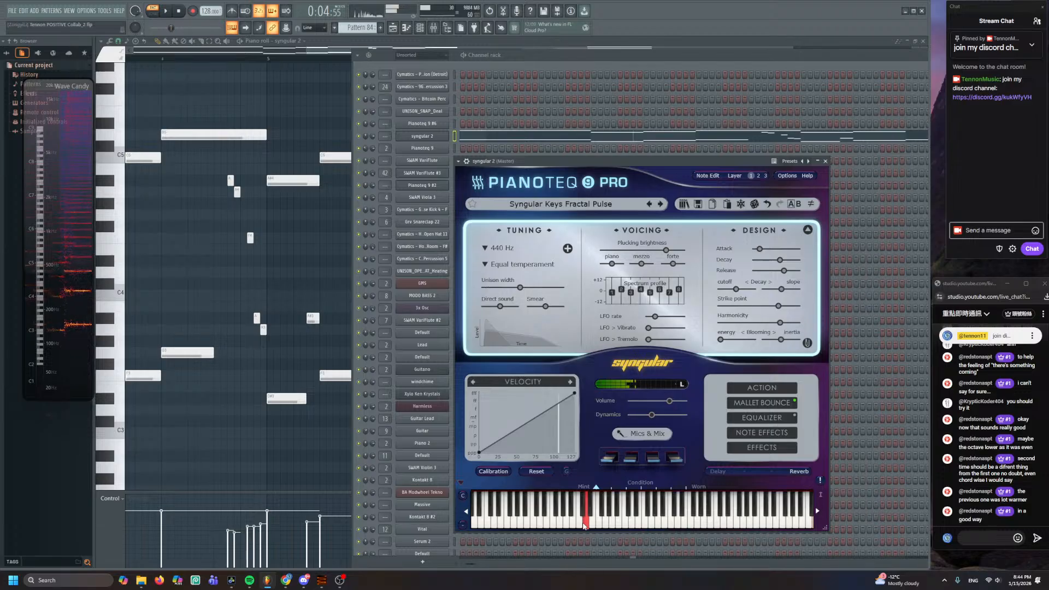
- Replace the first layer of Fractal Pulse with Syngular Pad Ancient Tree in Pianoteq's layer settings
{"action": "left_click", "coordinate": [758, 176]}
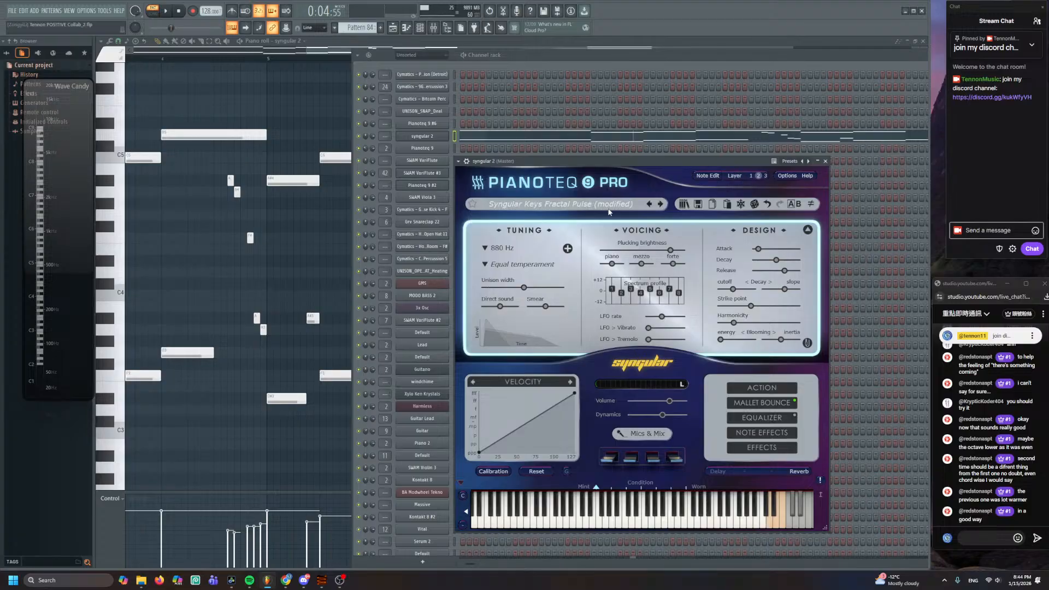
{"action": "left_click", "coordinate": [739, 175]}
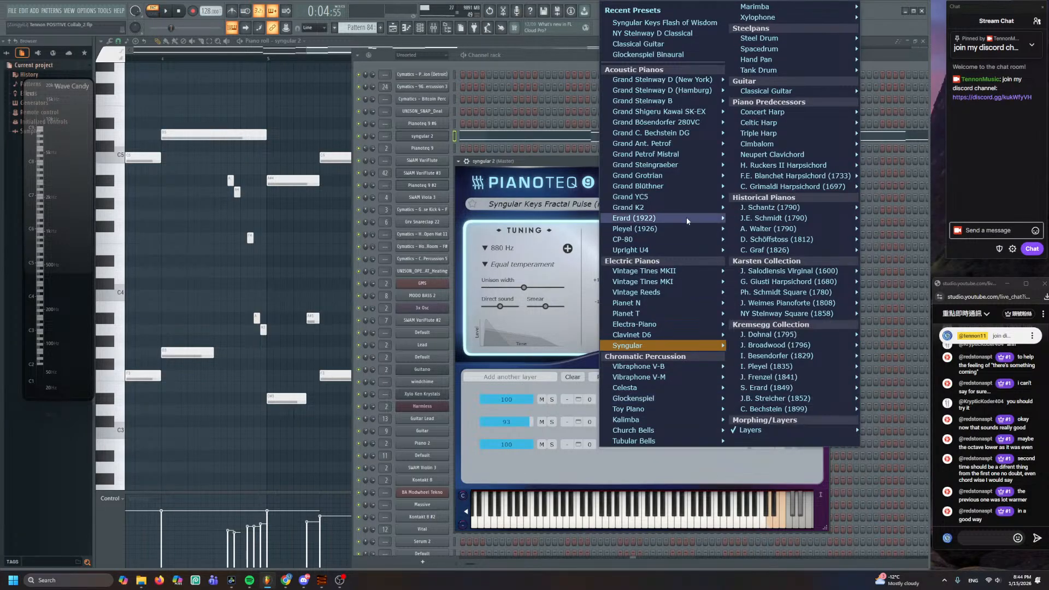
{"action": "mouse_move", "coordinate": [683, 345]}
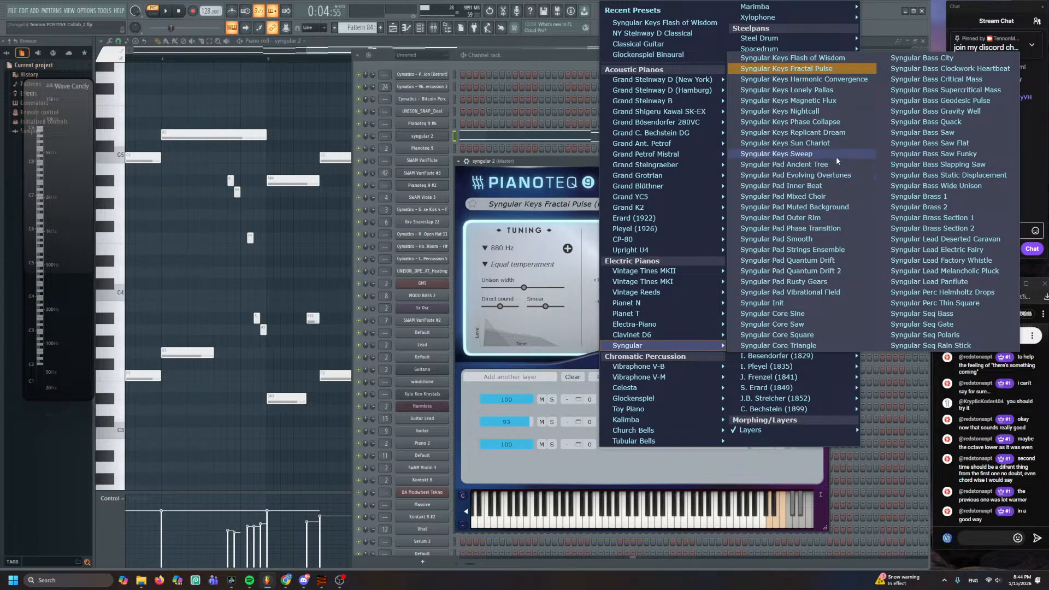
{"action": "left_click", "coordinate": [787, 164]}
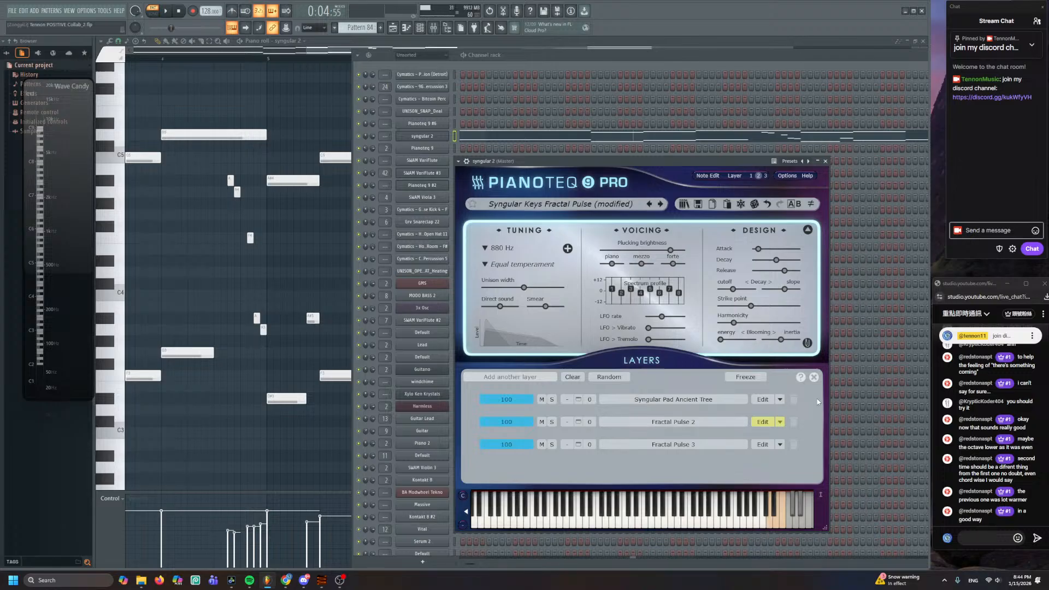
{"action": "left_click", "coordinate": [814, 377]}
- Return to Pattern 84's syngular 2 notes and play the pattern from its start
{"action": "left_click", "coordinate": [292, 262]}
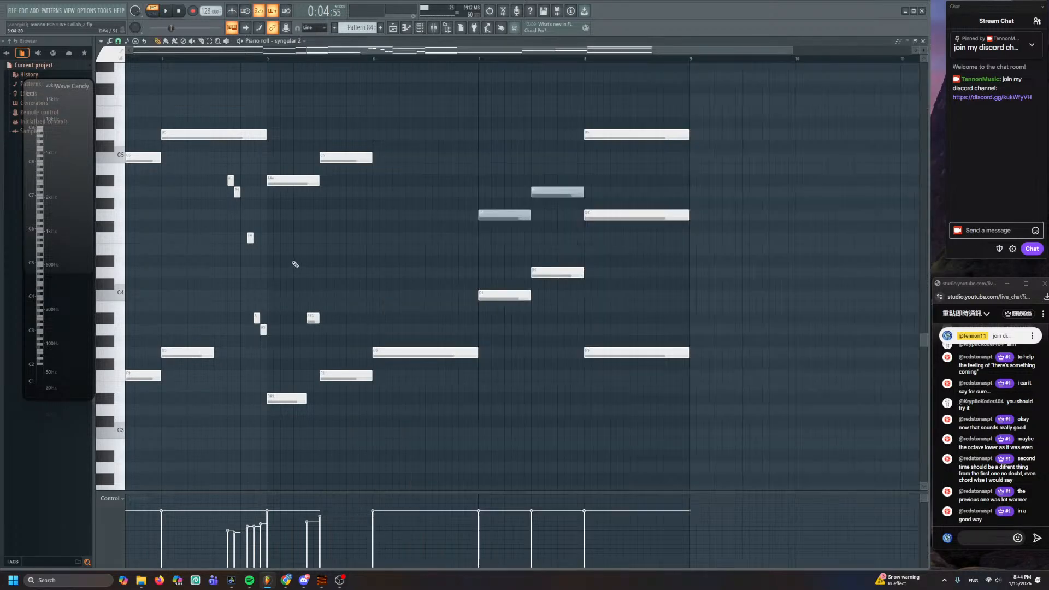
{"action": "scroll", "coordinate": [384, 129], "scroll_direction": "left", "scroll_amount": 3}
{"action": "key", "text": "space"}
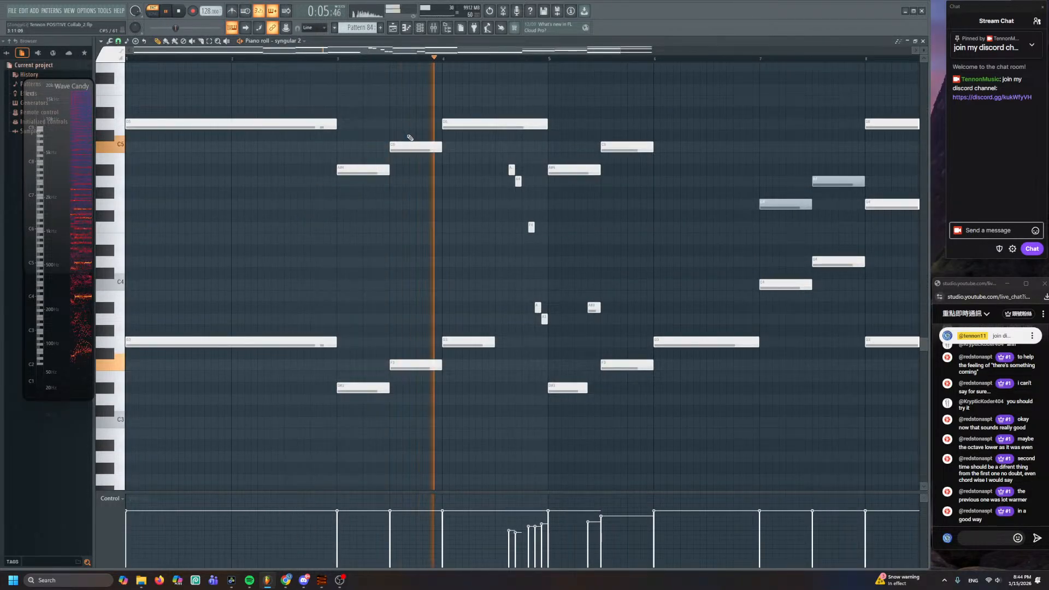
{"action": "scroll", "coordinate": [429, 164], "scroll_direction": "down", "scroll_amount": 2}
{"action": "scroll", "coordinate": [481, 230], "scroll_direction": "up", "scroll_amount": 3}
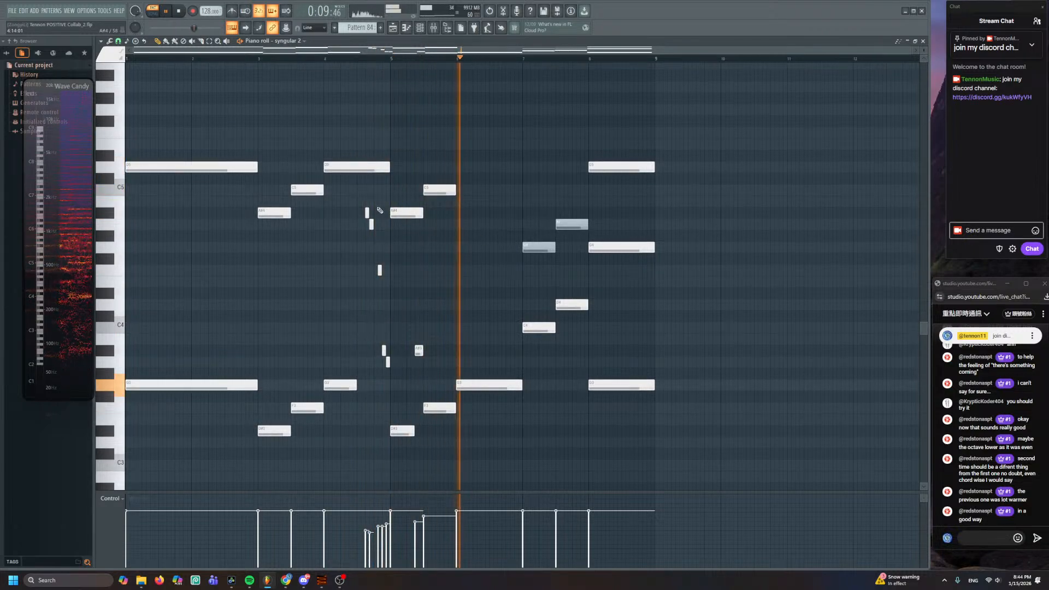
- Delete the short passing notes in bars 4 and 5, and add a two-step A#3 note in bar 5
{"action": "left_click_drag", "start_coordinate": [385, 314], "coordinate": [366, 213]}
{"action": "left_click_drag", "start_coordinate": [380, 311], "coordinate": [444, 366]}
{"action": "key", "text": "Delete"}
{"action": "scroll", "coordinate": [428, 328], "scroll_direction": "up", "scroll_amount": 3}
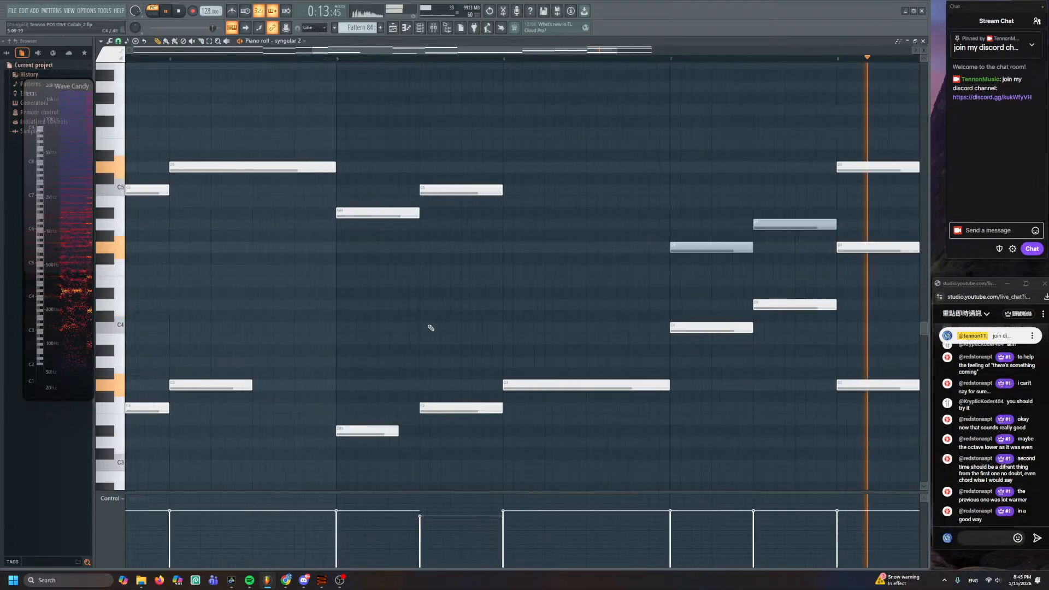
{"action": "left_click", "coordinate": [401, 350]}
{"action": "key", "text": "space"}
{"action": "left_click_drag", "start_coordinate": [571, 356], "coordinate": [422, 352]}
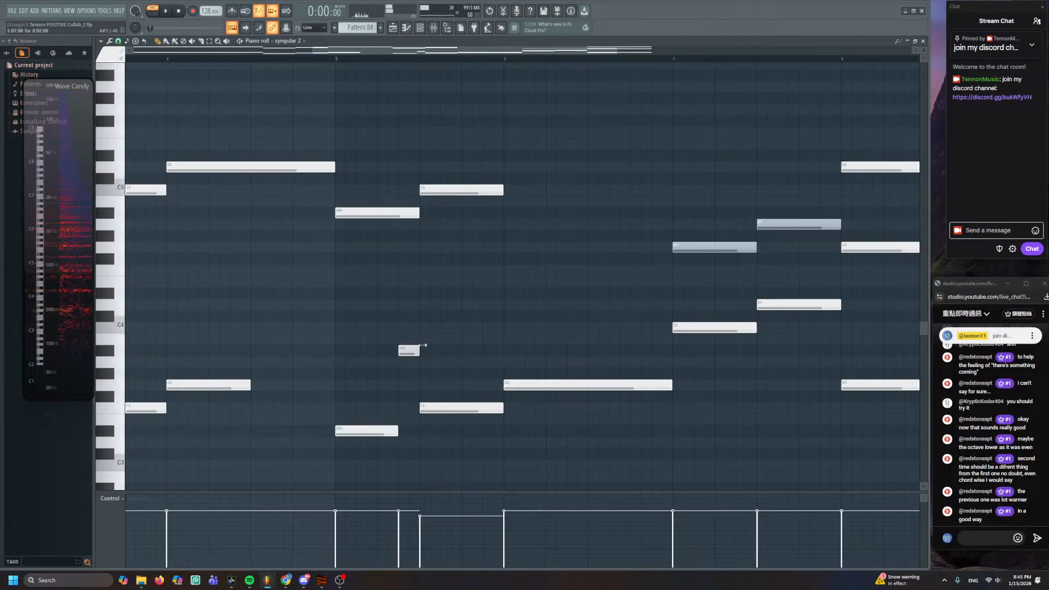
- Mute the upper-octave notes of syngular 2 across Pattern 84
{"action": "scroll", "coordinate": [410, 346], "scroll_direction": "down", "scroll_amount": 5}
{"action": "left_click_drag", "start_coordinate": [713, 140], "coordinate": [102, 224]}
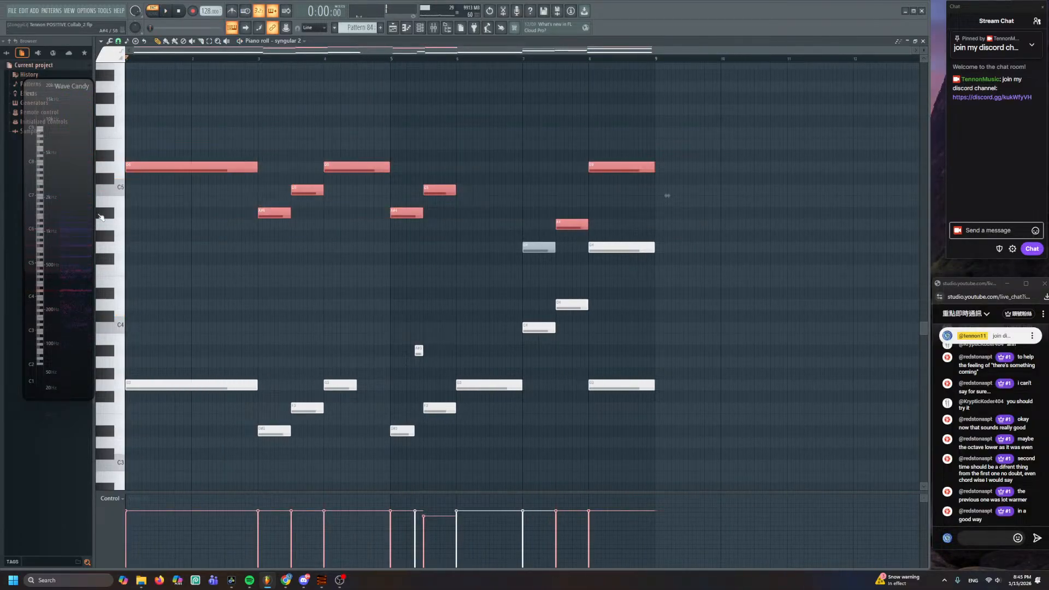
{"action": "left_click", "coordinate": [289, 245]}
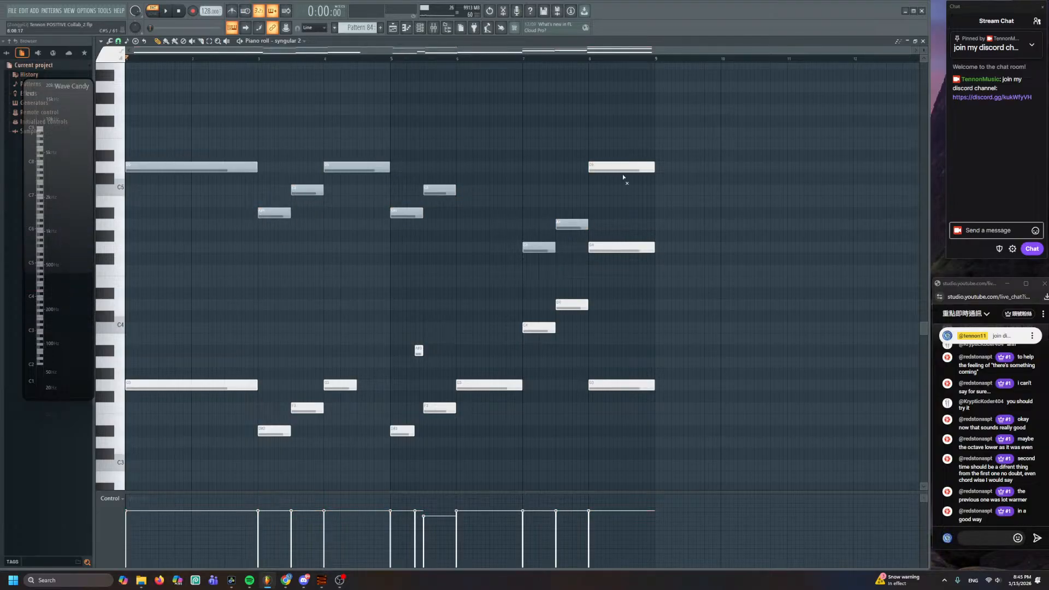
- Return to the playlist and play the arrangement from the start of the Pattern 84 clip at bar 173
{"action": "left_click", "coordinate": [393, 28]}
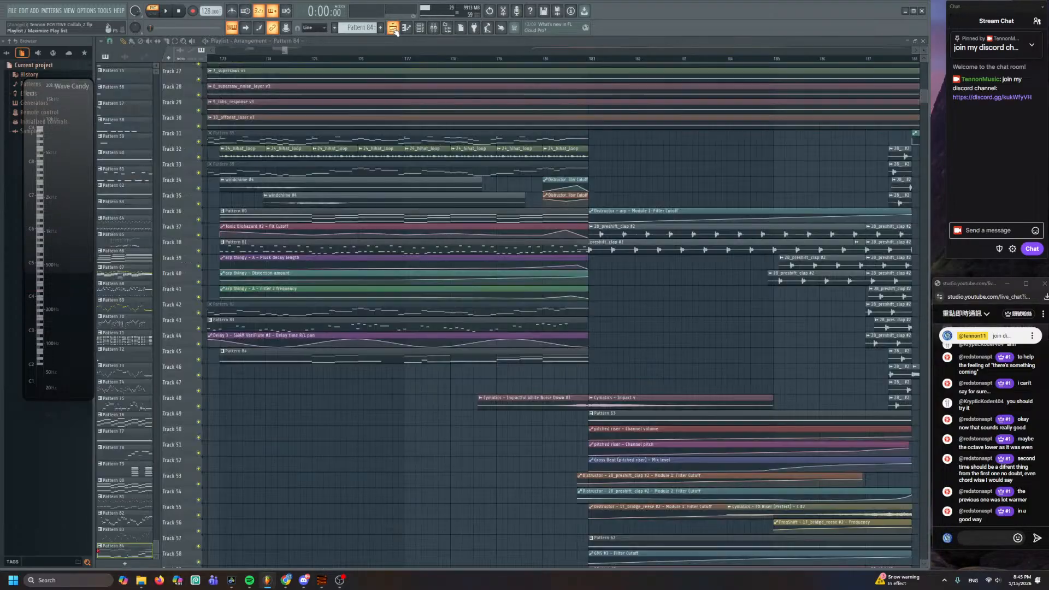
{"action": "key", "text": "space"}
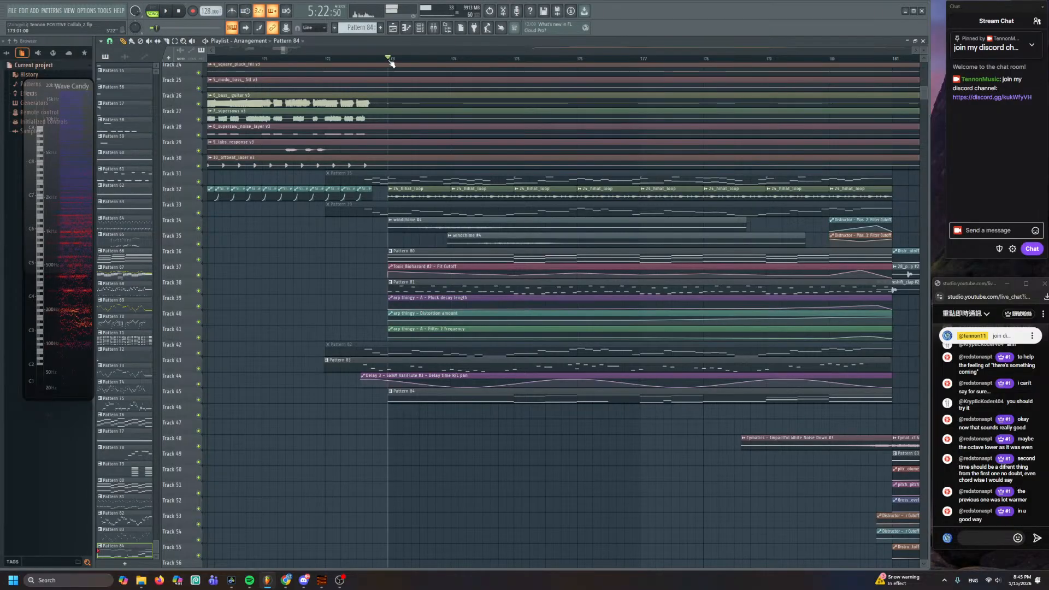
{"action": "key", "text": "space"}
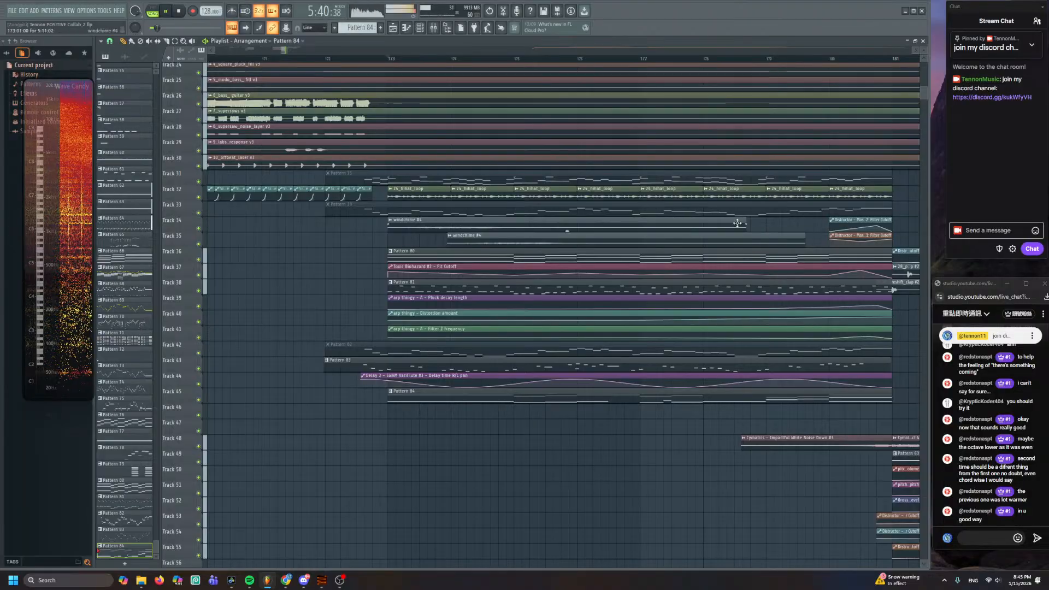
- Replay from bar 180 and curve the final falling segment of the Distructor Master Module 2 Filter Cutoff automation
{"action": "scroll", "coordinate": [737, 223], "scroll_direction": "down", "scroll_amount": 3}
{"action": "scroll", "coordinate": [648, 213], "scroll_direction": "up", "scroll_amount": 3}
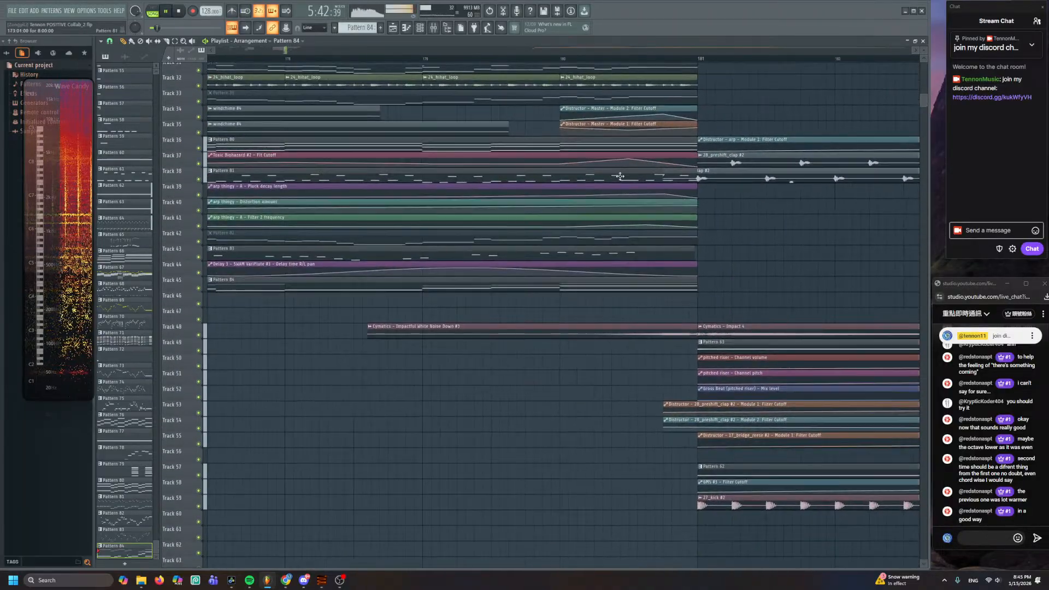
{"action": "scroll", "coordinate": [547, 120], "scroll_direction": "up", "scroll_amount": 2}
{"action": "left_click", "coordinate": [483, 60]}
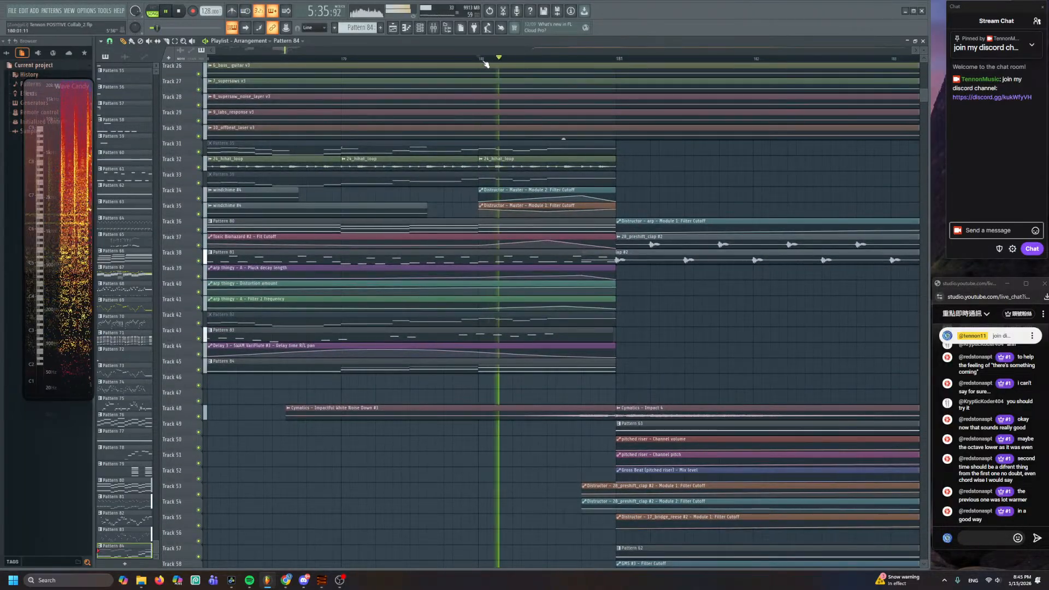
{"action": "left_click", "coordinate": [601, 197]}
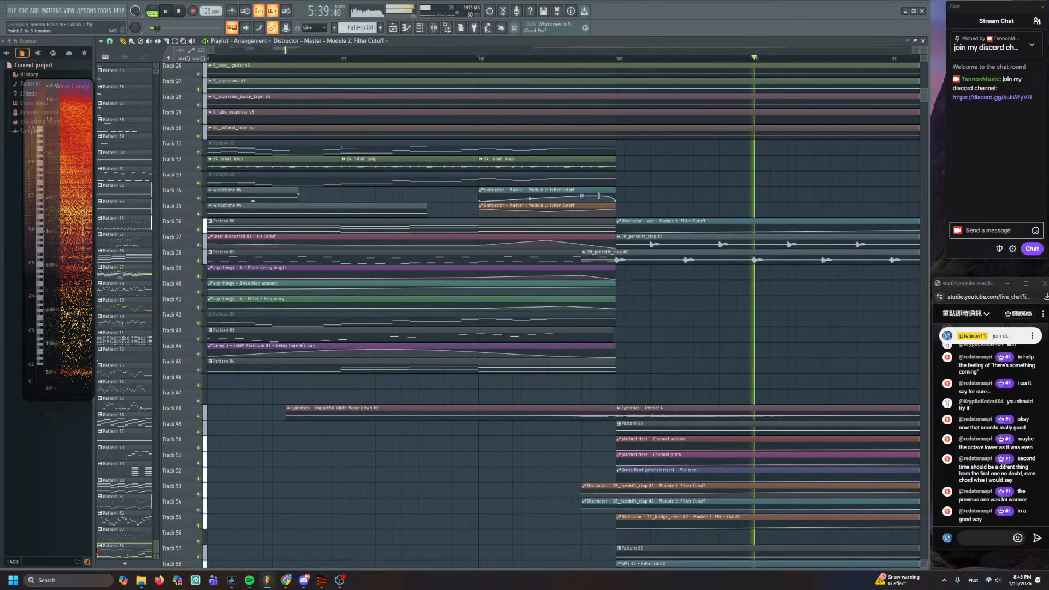
- Replay the section from bar 173 and lower the Syngular Pad Ancient Tree layer in syngular 2's Pianoteq to about 87
{"action": "scroll", "coordinate": [566, 329], "scroll_direction": "down", "scroll_amount": 5}
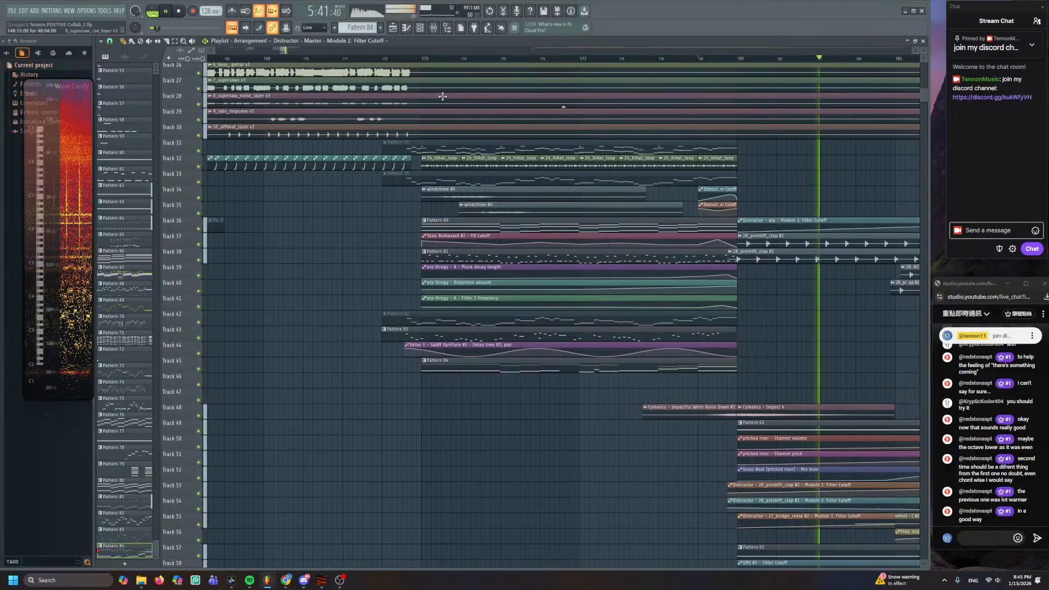
{"action": "scroll", "coordinate": [520, 355], "scroll_direction": "down", "scroll_amount": 5}
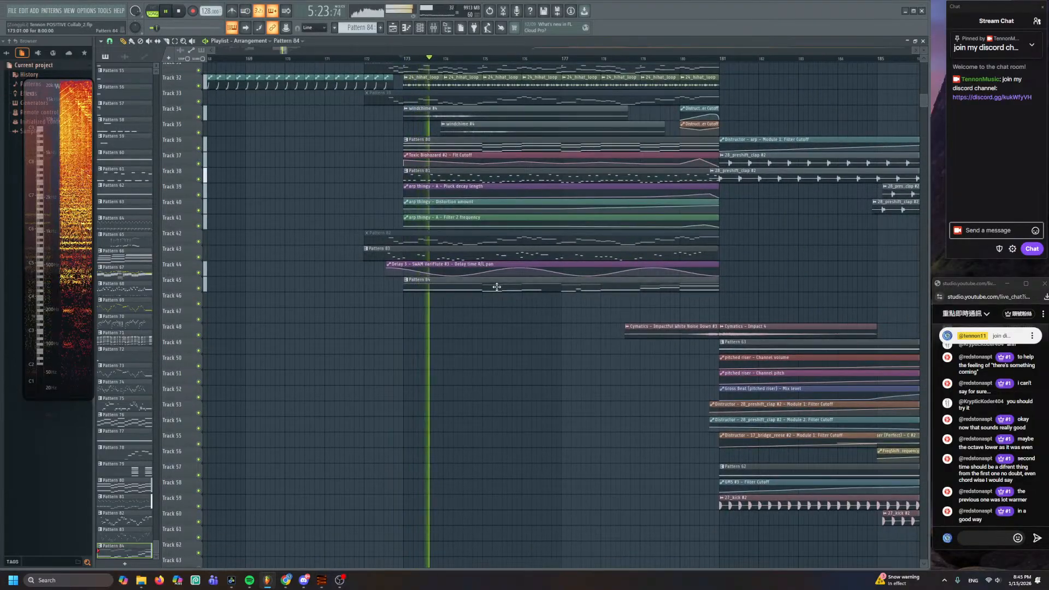
{"action": "left_click", "coordinate": [432, 29]}
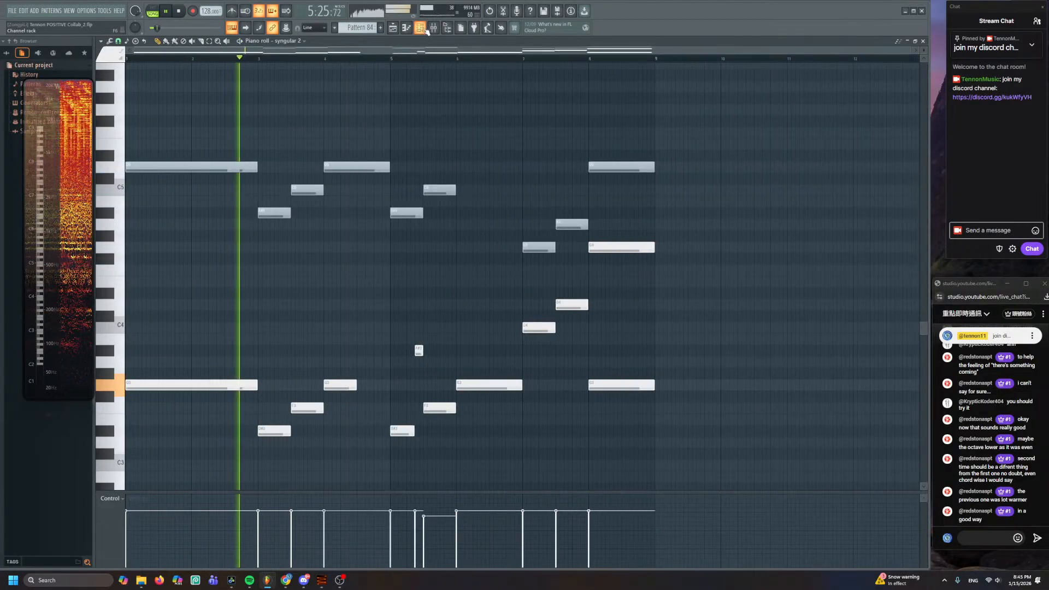
{"action": "key", "text": "F6"}
{"action": "left_click", "coordinate": [424, 136]}
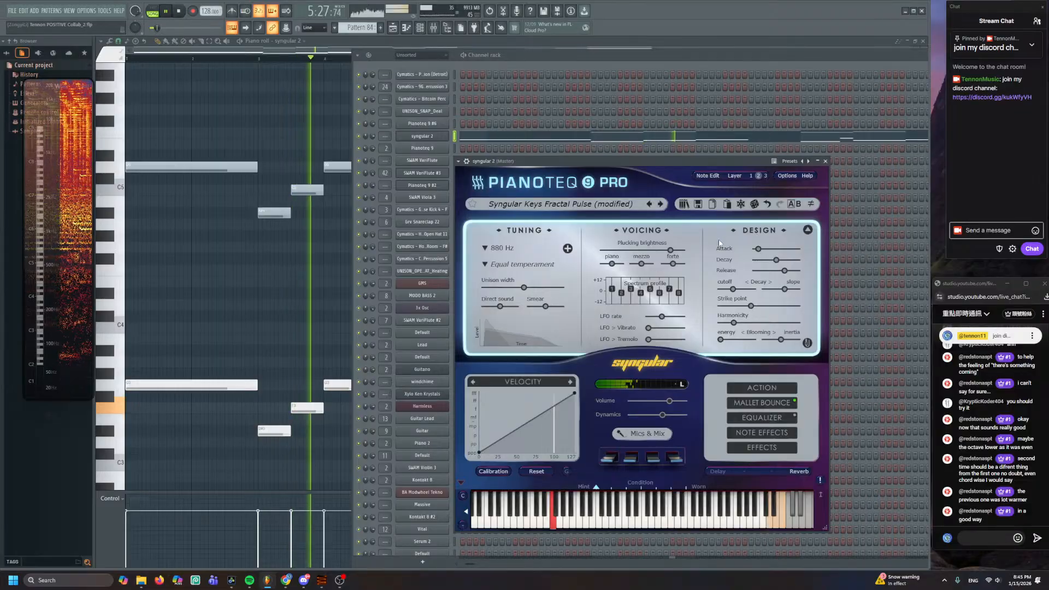
{"action": "left_click", "coordinate": [736, 176]}
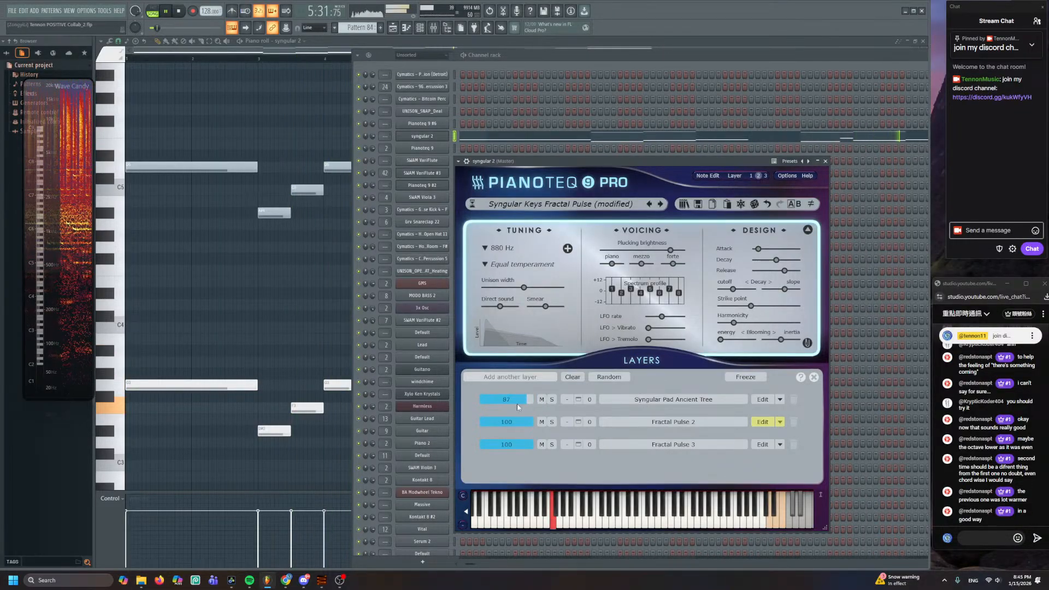
{"action": "left_click", "coordinate": [814, 378]}
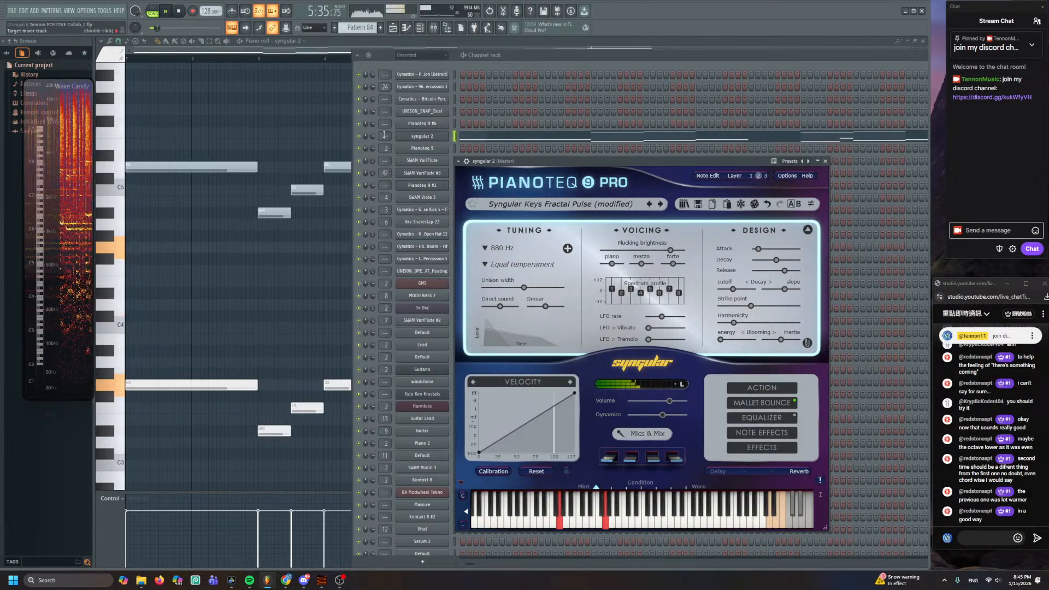
- Close the Pianoteq window and play the arrangement from bar 175
{"action": "key", "text": "Escape"}
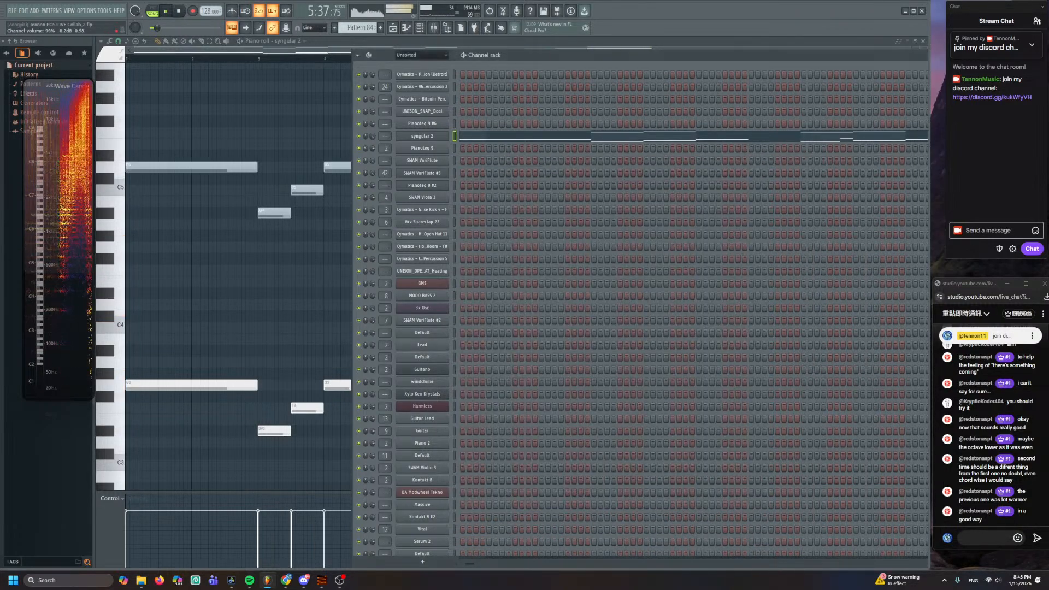
{"action": "key", "text": "F6"}
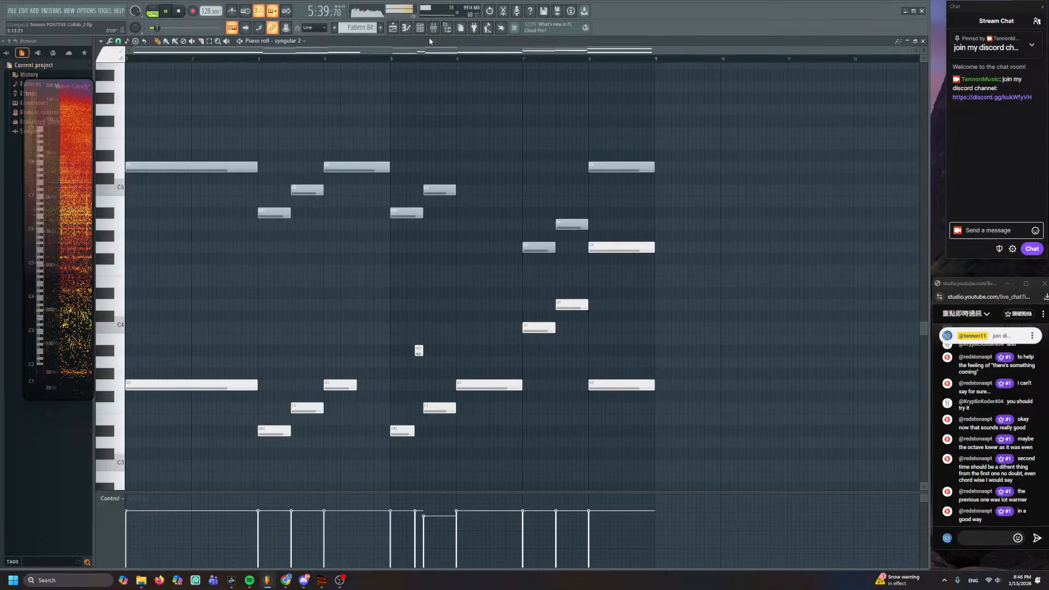
{"action": "key", "text": "F5"}
{"action": "key", "text": "space"}
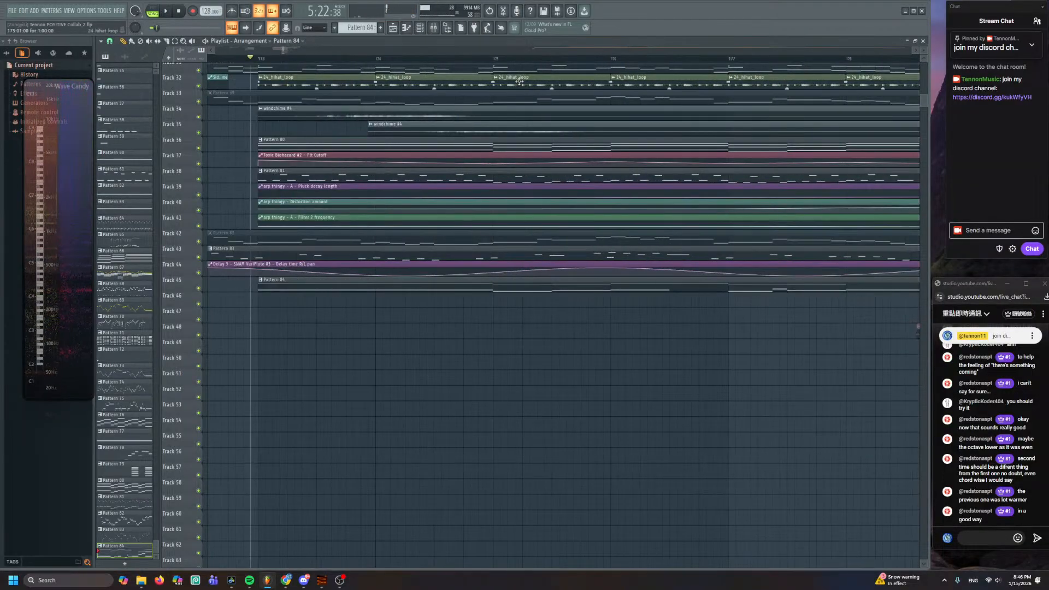
{"action": "left_click", "coordinate": [493, 59]}
{"action": "key", "text": "space"}
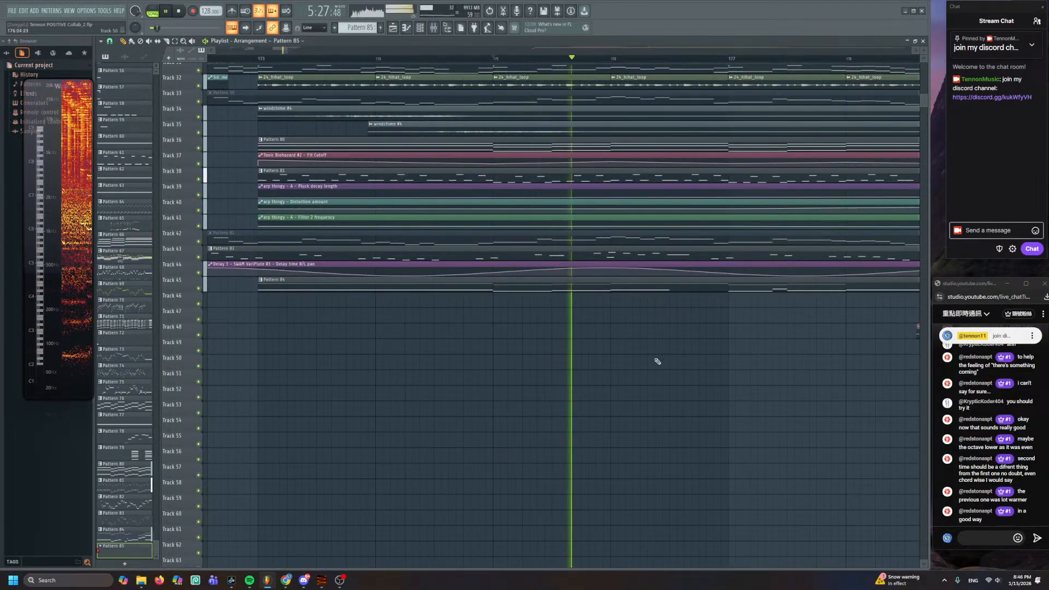
- Place a new Pattern 85 clip on Track 46 midway through bar 176 and open its piano roll
{"action": "scroll", "coordinate": [547, 339], "scroll_direction": "up", "scroll_amount": 2}
{"action": "left_click_drag", "start_coordinate": [539, 329], "coordinate": [528, 329]}
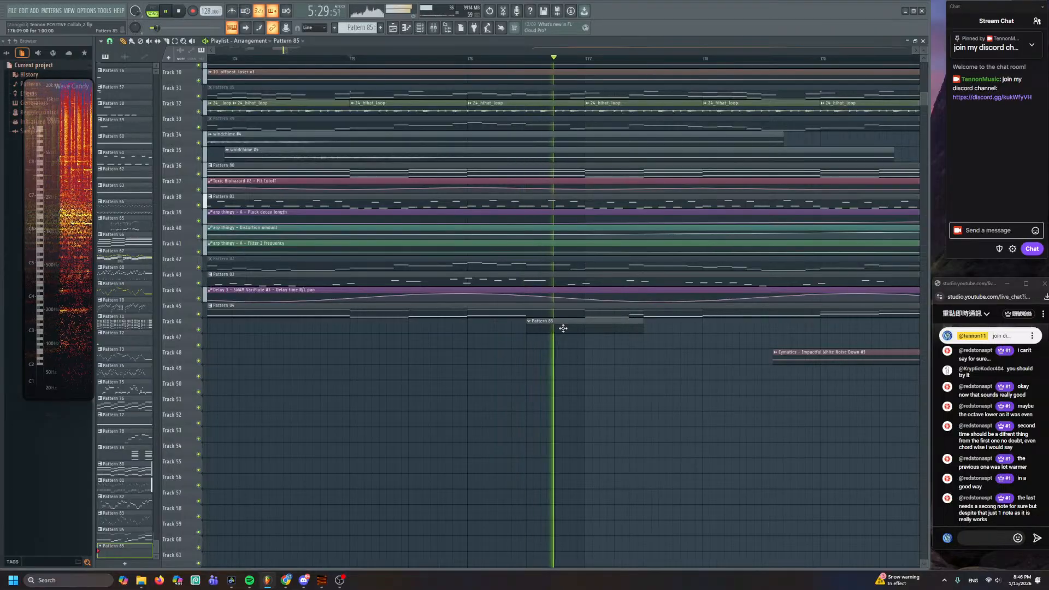
{"action": "key", "text": "F7"}
{"action": "key", "text": "space"}
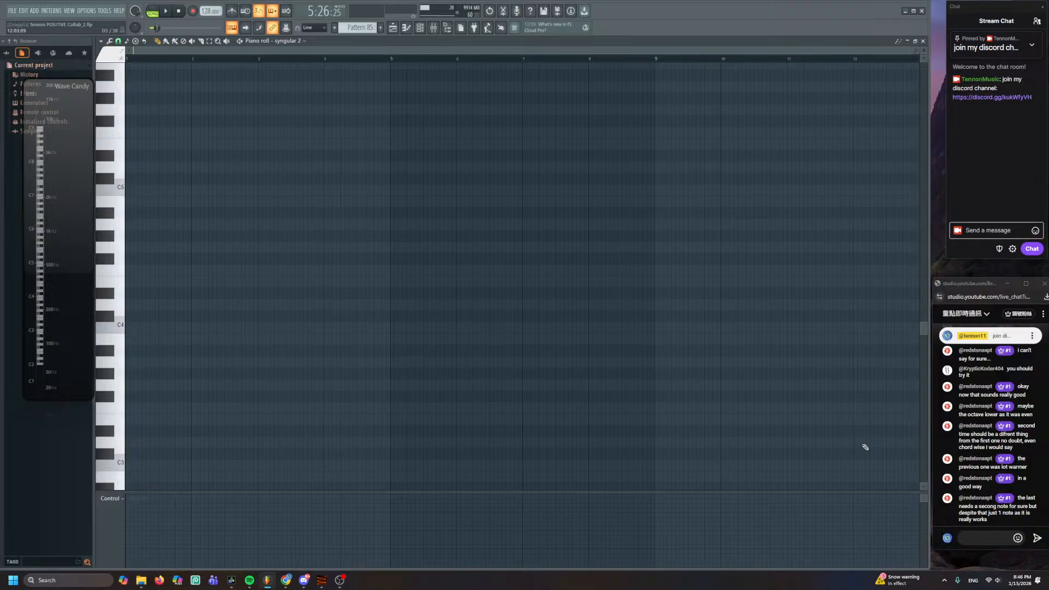
- Return to the playlist and play the arrangement from bar 179
{"action": "key", "text": "F5"}
{"action": "left_click_drag", "start_coordinate": [772, 302], "coordinate": [437, 339]}
{"action": "left_click", "coordinate": [488, 62]}
{"action": "key", "text": "space"}
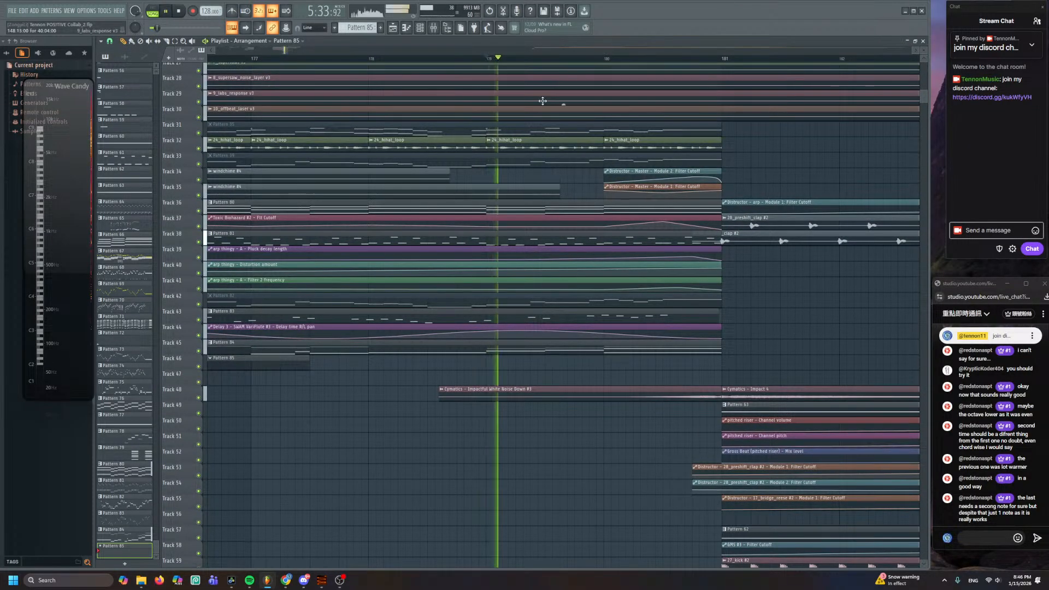
- Shorten the two unmuted notes in the last bar of Pattern 84 to half a bar
{"action": "double_click", "coordinate": [618, 342]}
{"action": "scroll", "coordinate": [724, 272], "scroll_direction": "left", "scroll_amount": 5}
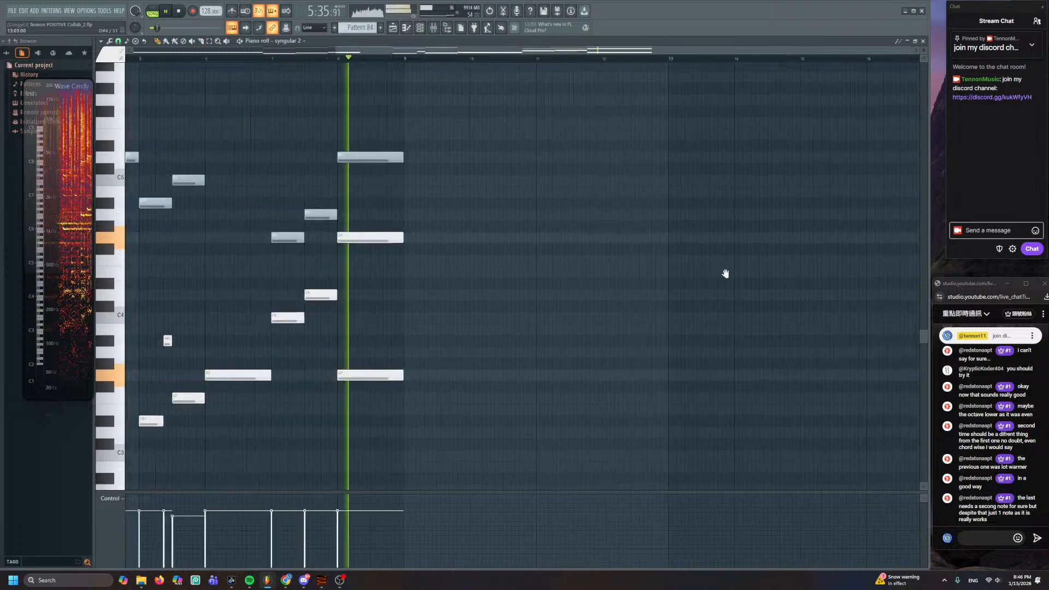
{"action": "scroll", "coordinate": [629, 302], "scroll_direction": "up", "scroll_amount": 2}
{"action": "scroll", "coordinate": [647, 302], "scroll_direction": "up", "scroll_amount": 2}
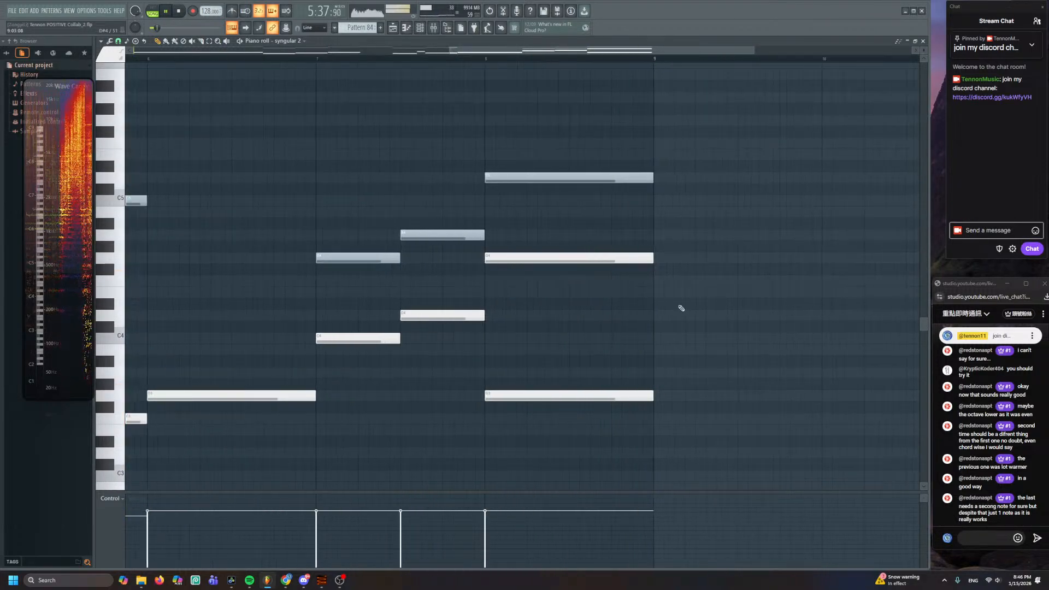
{"action": "left_click_drag", "start_coordinate": [665, 257], "coordinate": [453, 347]}
{"action": "key", "text": "space"}
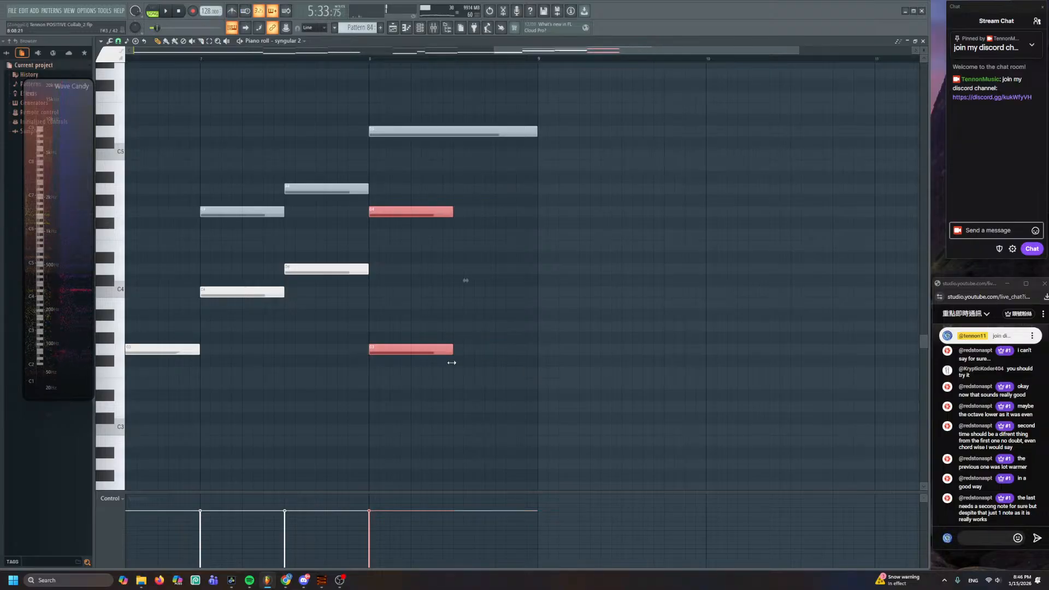
{"action": "left_click", "coordinate": [410, 99]}
- Move the Pattern 85 clip on Track 46 to the start of bar 176 and play from there
{"action": "left_click", "coordinate": [393, 28]}
{"action": "scroll", "coordinate": [552, 342], "scroll_direction": "down", "scroll_amount": 2}
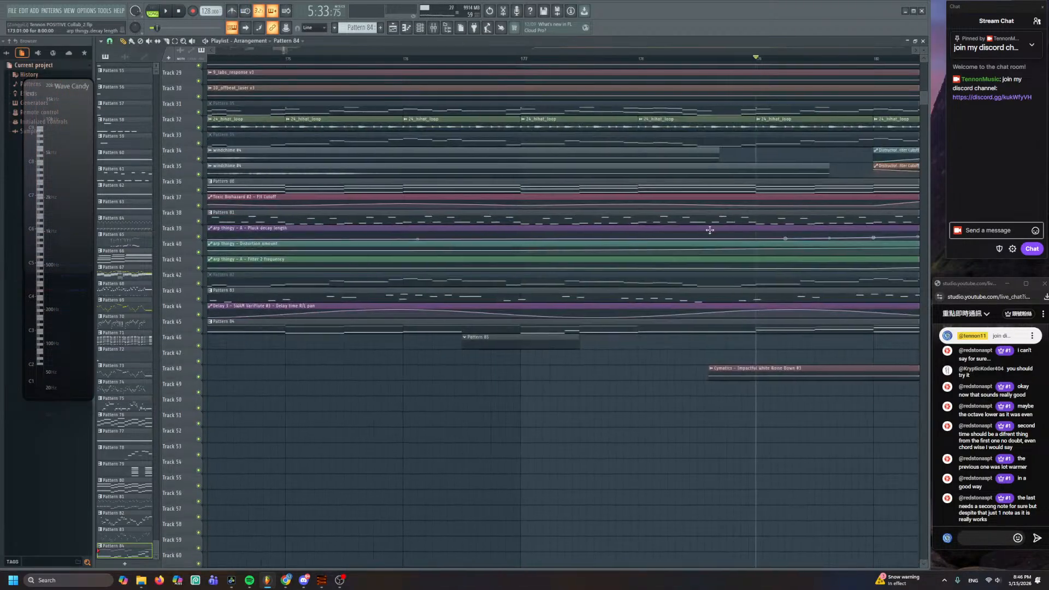
{"action": "double_click", "coordinate": [553, 341]}
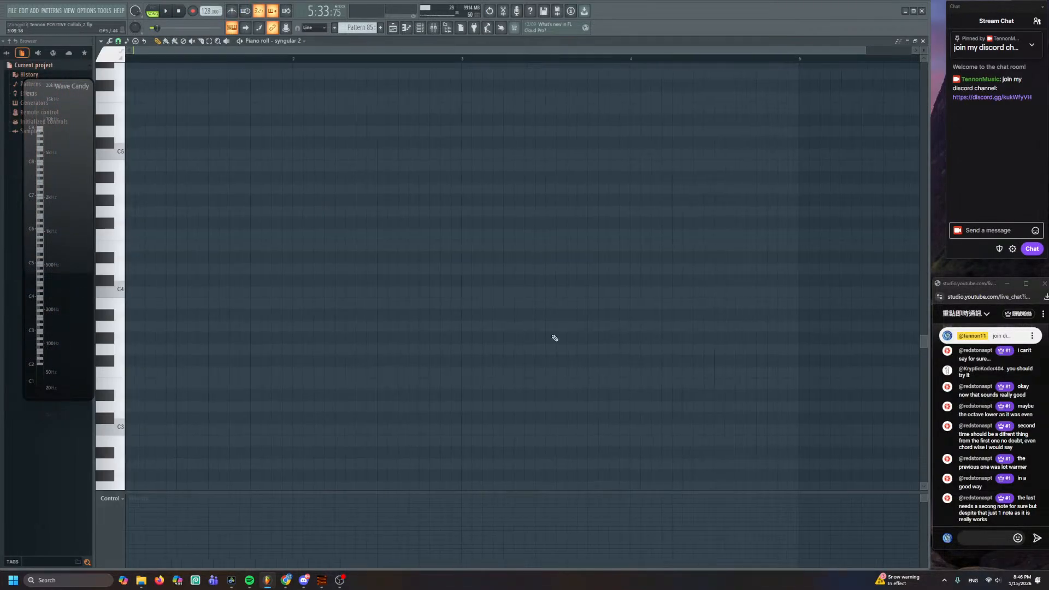
{"action": "left_click", "coordinate": [406, 32]}
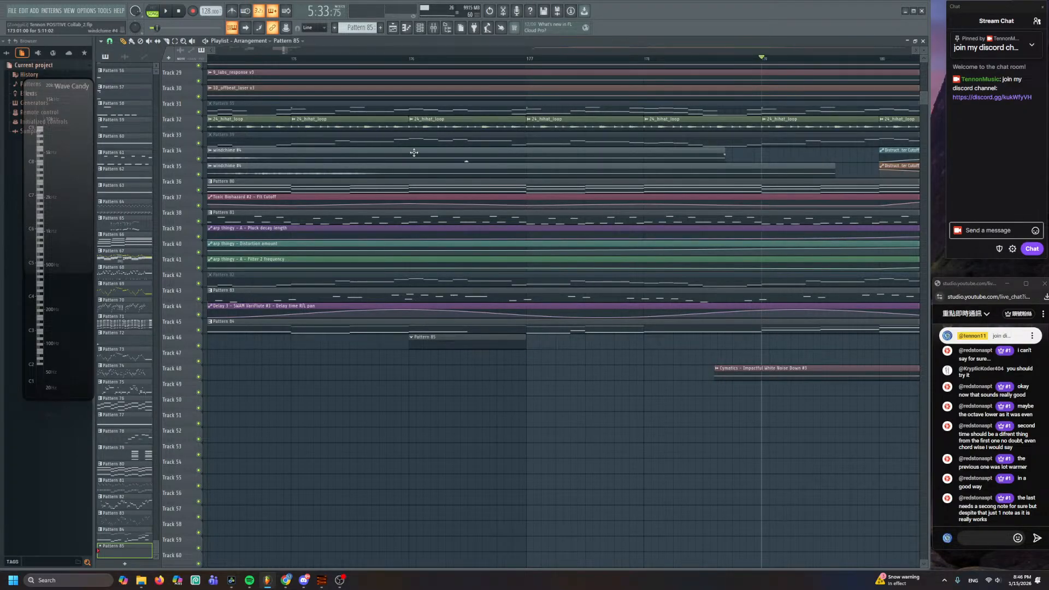
{"action": "left_click", "coordinate": [409, 59]}
{"action": "key", "text": "space"}
- Open the MODO BASS 2 piano roll in Pattern 85 and draw a half-bar A#3 note halfway through bar 1
{"action": "left_click", "coordinate": [406, 28]}
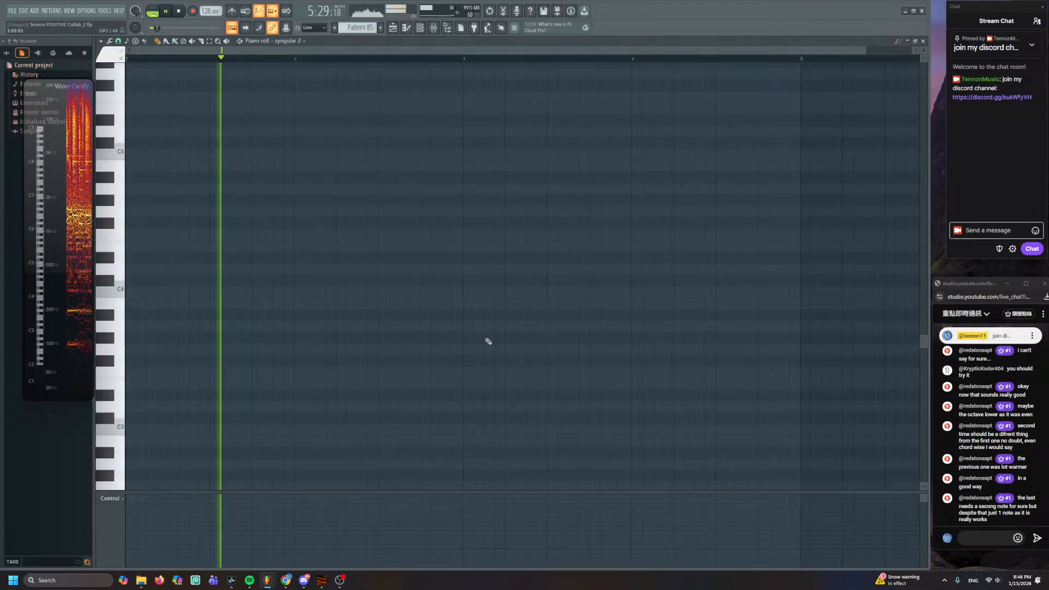
{"action": "left_click", "coordinate": [421, 28]}
{"action": "key", "text": "space"}
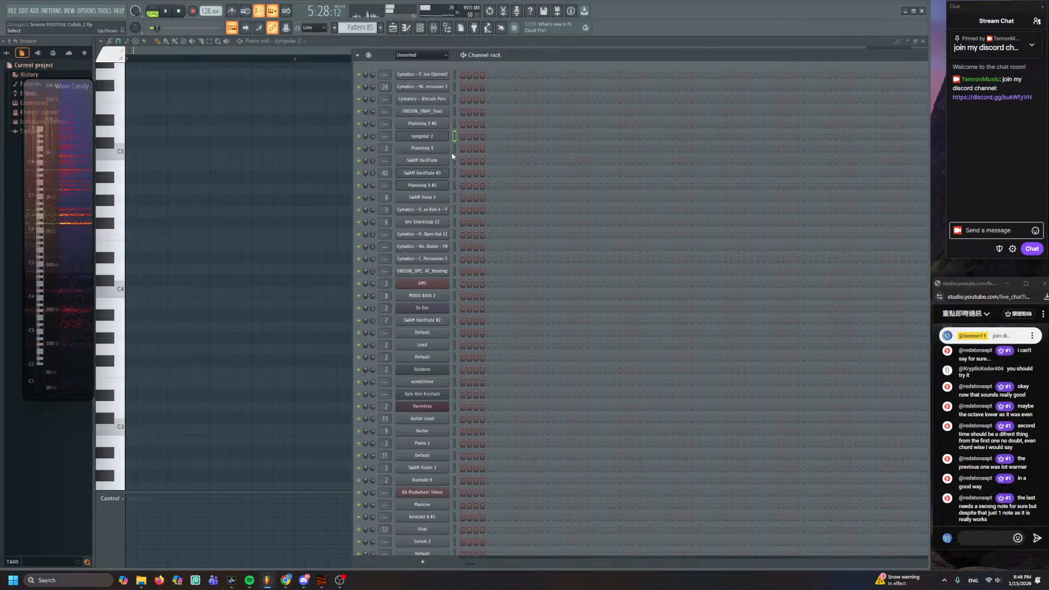
{"action": "right_click", "coordinate": [429, 300]}
{"action": "left_click", "coordinate": [465, 298]}
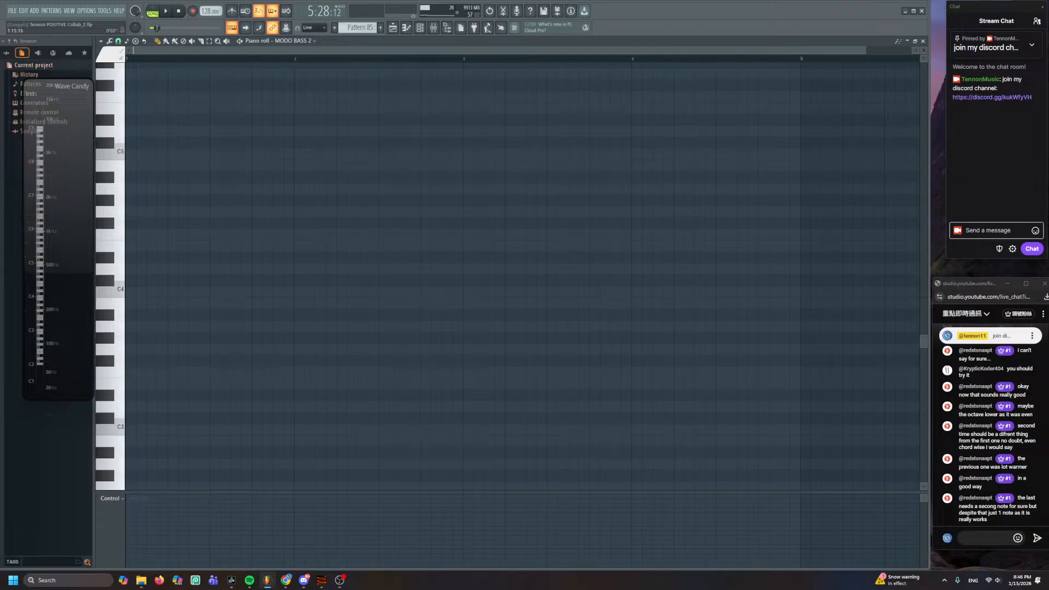
{"action": "left_click_drag", "start_coordinate": [266, 259], "coordinate": [265, 312]}
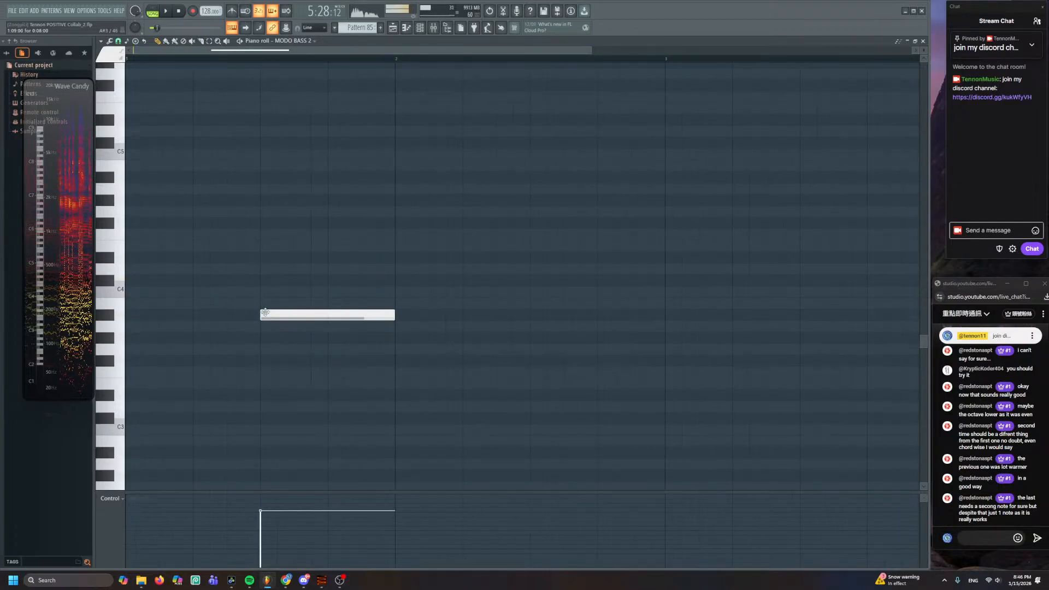
{"action": "scroll", "coordinate": [339, 303], "scroll_direction": "down", "scroll_amount": 5}
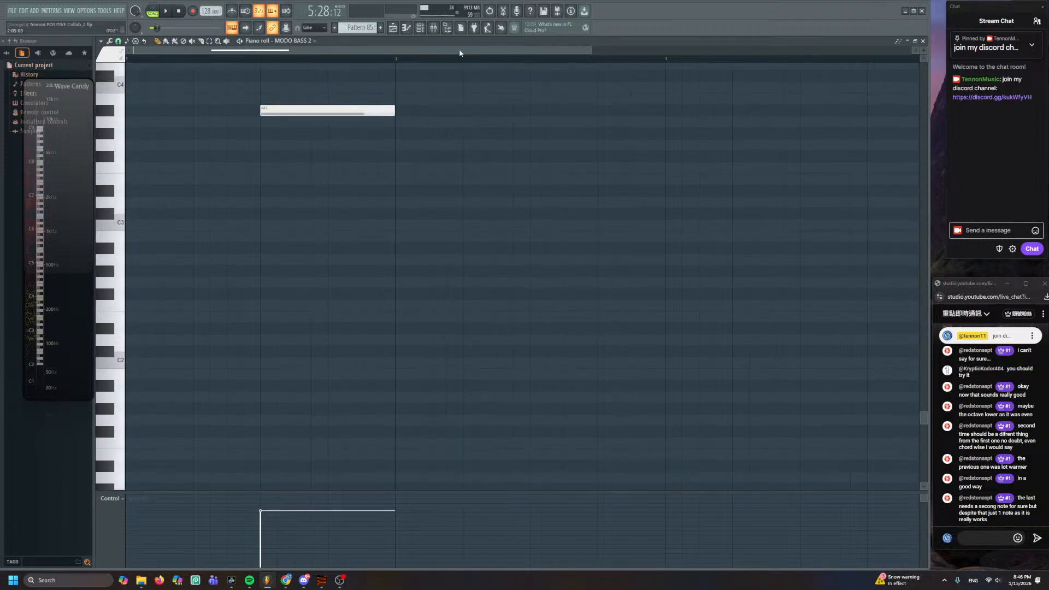
- Check the keyswitch assignments on MODO BASS 2's Control page
{"action": "left_click", "coordinate": [409, 27]}
{"action": "left_click", "coordinate": [417, 308]}
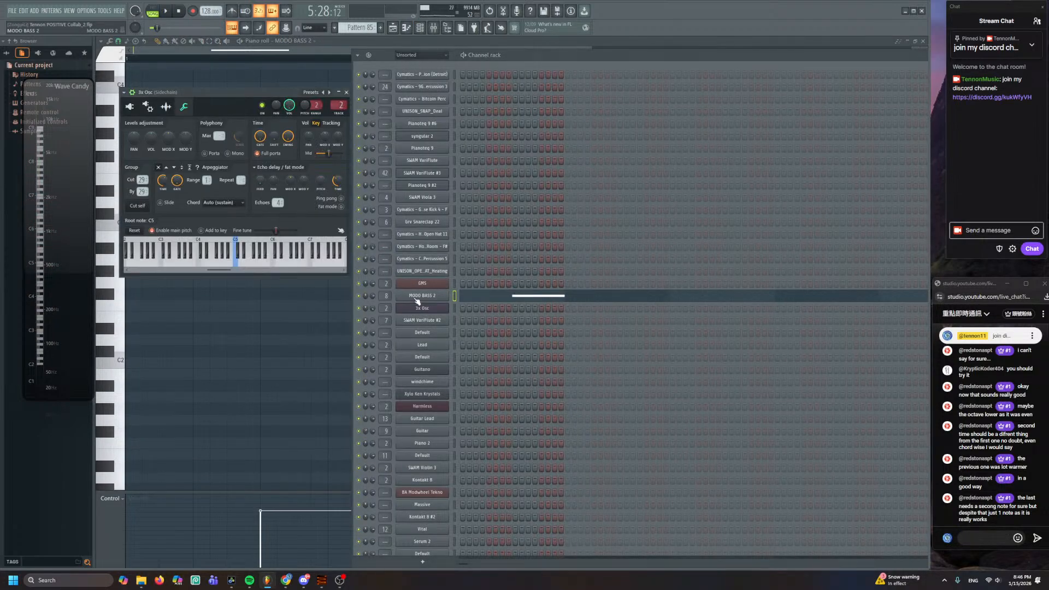
{"action": "left_click", "coordinate": [420, 298]}
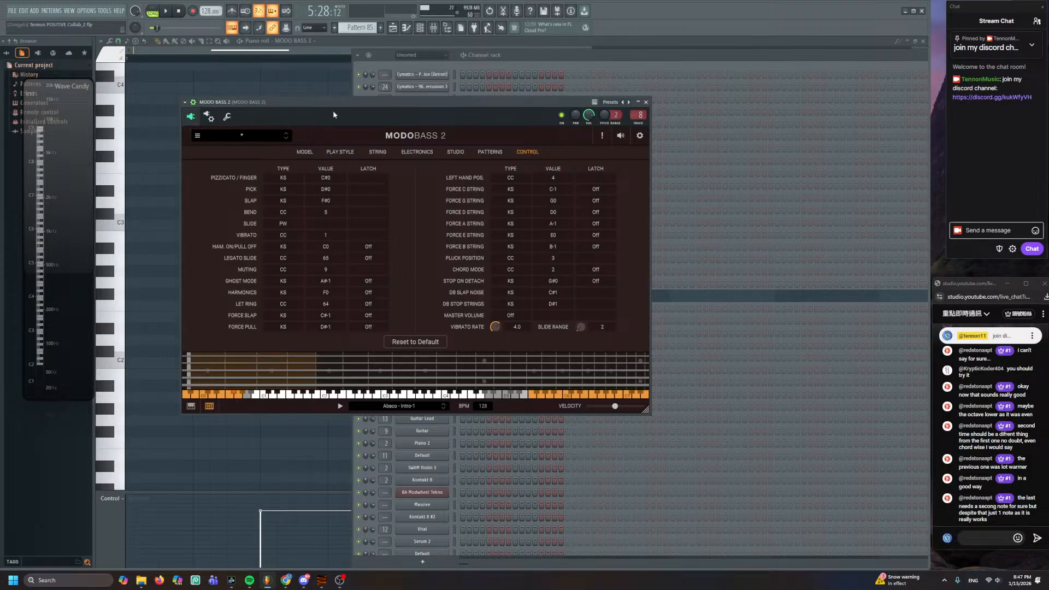
{"action": "left_click", "coordinate": [335, 86]}
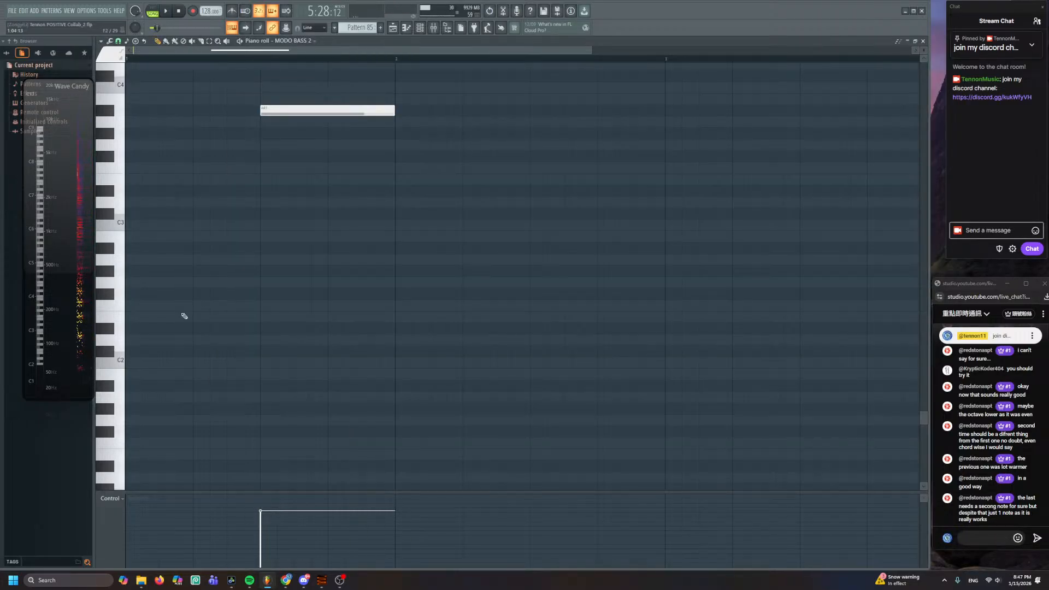
- Add a C#2 keyswitch note at the start of Pattern 85 and audition the bass from mid-bar
{"action": "left_click", "coordinate": [185, 351]}
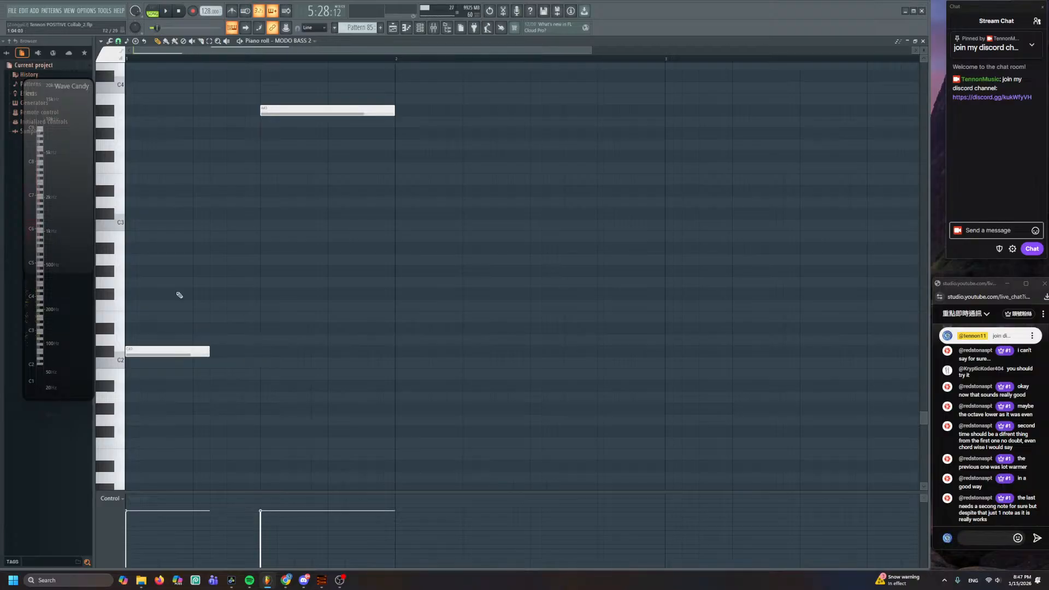
{"action": "left_click", "coordinate": [260, 59]}
{"action": "key", "text": "space"}
{"action": "key", "text": "space"}
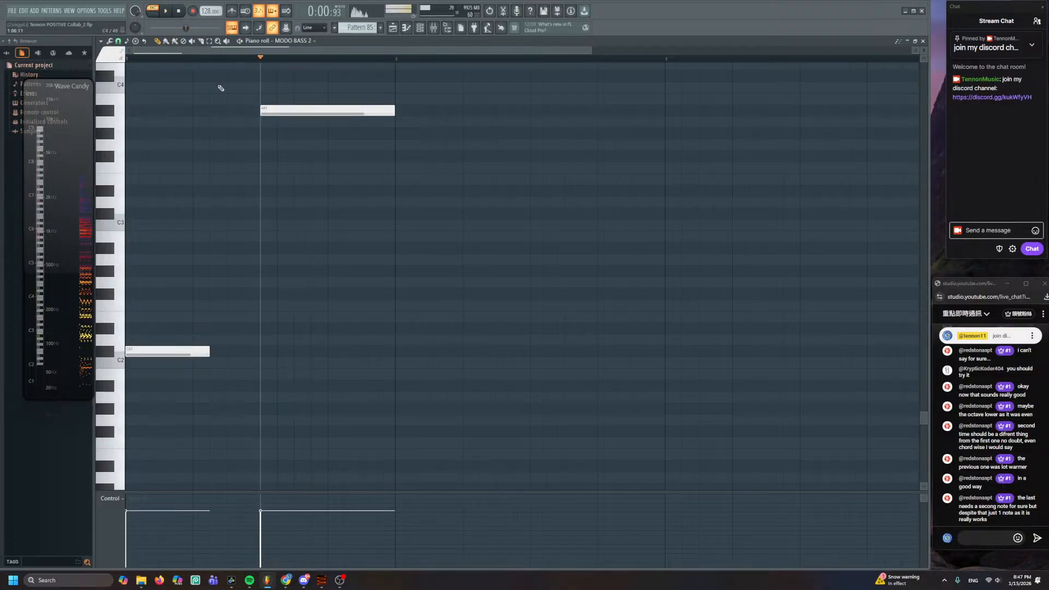
{"action": "key", "text": "space"}
{"action": "key", "text": "space"}
- Replace the long bass note with a short descending run of A#4, A4 and F4 and audition it
{"action": "scroll", "coordinate": [301, 300], "scroll_direction": "up", "scroll_amount": 5}
{"action": "left_click_drag", "start_coordinate": [287, 317], "coordinate": [285, 181]}
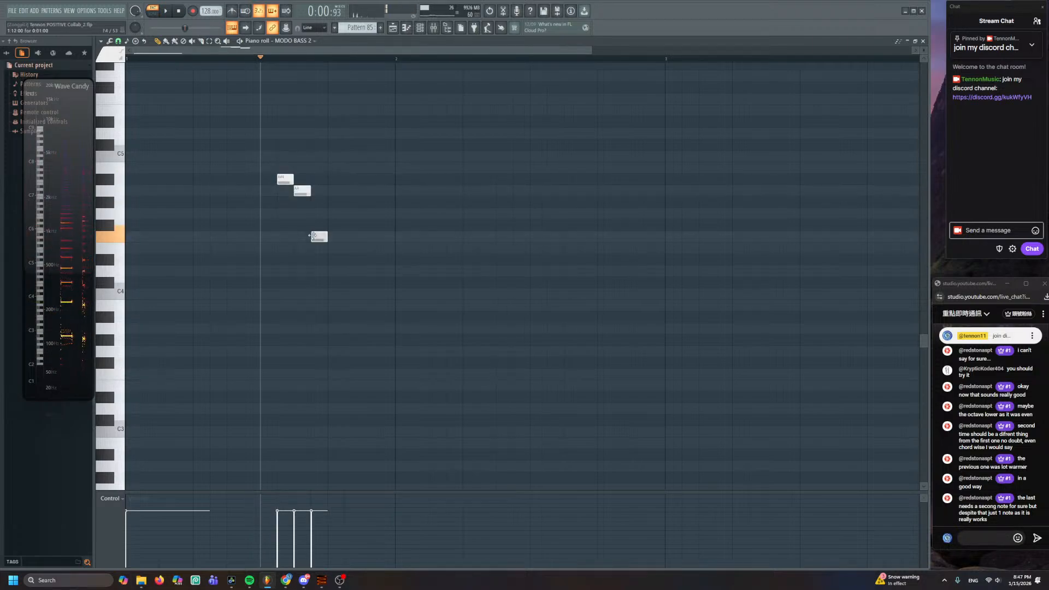
{"action": "key", "text": "space"}
{"action": "scroll", "coordinate": [323, 281], "scroll_direction": "up", "scroll_amount": 2}
{"action": "key", "text": "space"}
{"action": "key", "text": "space"}
{"action": "key", "text": "space"}
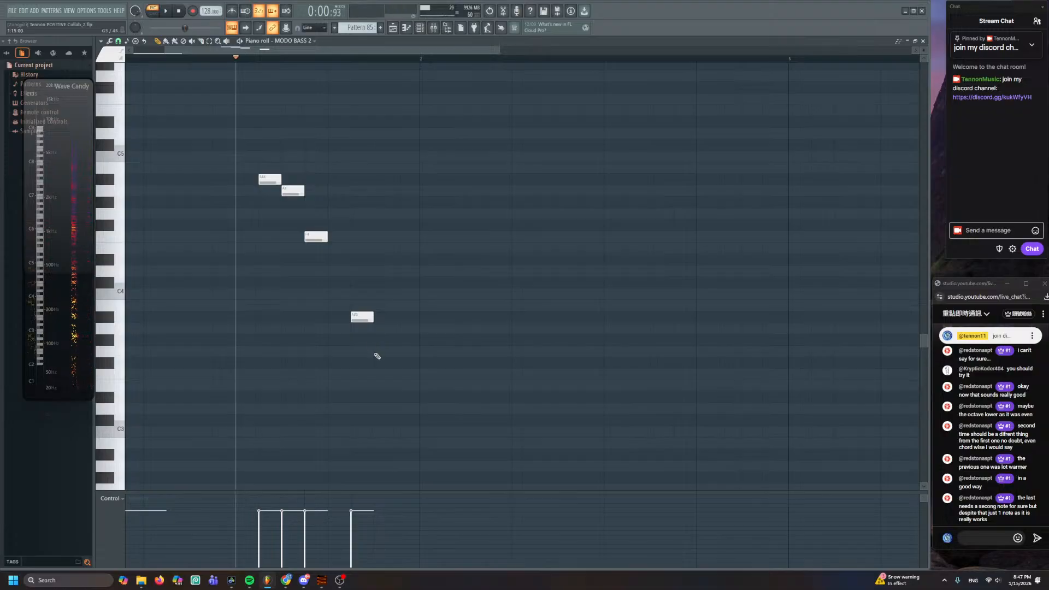
- Continue the bass run with short A3, G3 and F3 notes leading up to bar 2
{"action": "left_click", "coordinate": [396, 395]}
{"action": "key", "text": "space"}
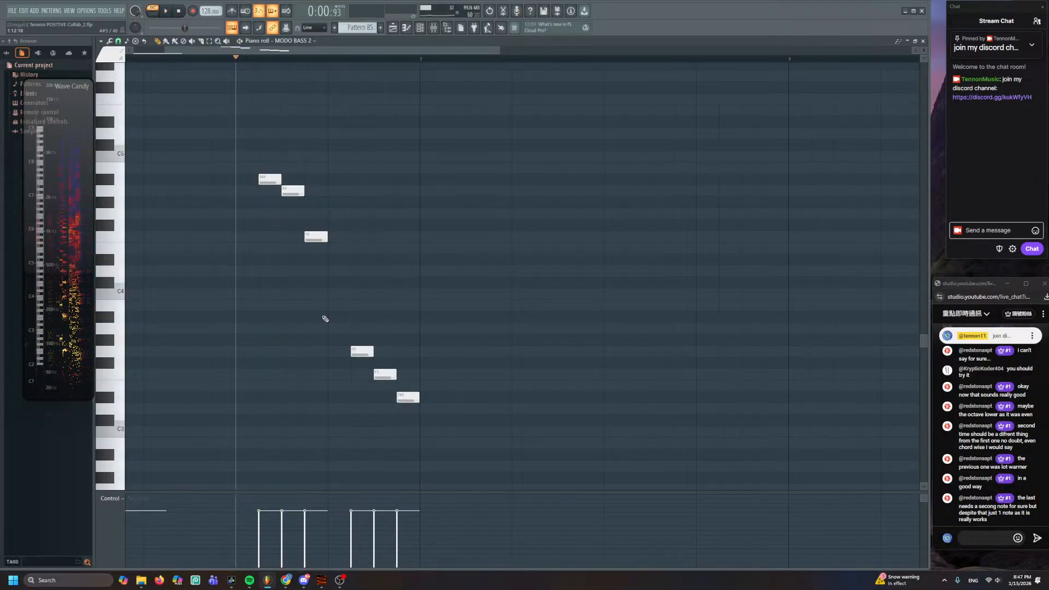
{"action": "left_click_drag", "start_coordinate": [357, 317], "coordinate": [356, 329]}
{"action": "left_click", "coordinate": [321, 403]}
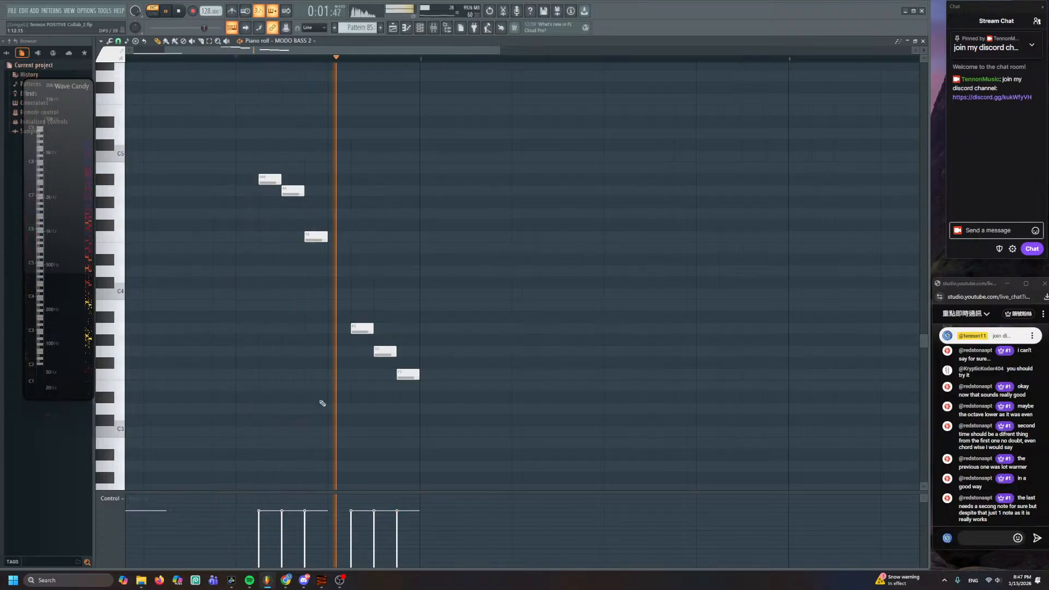
- Lower the bass run's velocities in a descending slope and add a one-bar D#3 note in bar 2
{"action": "left_click_drag", "start_coordinate": [270, 519], "coordinate": [399, 534]}
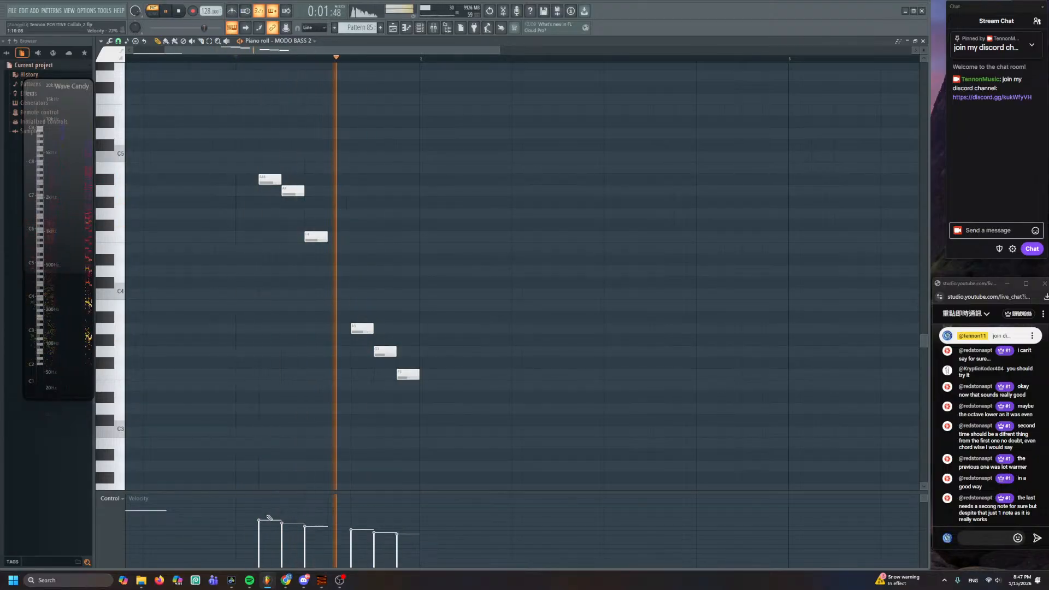
{"action": "key", "text": "space"}
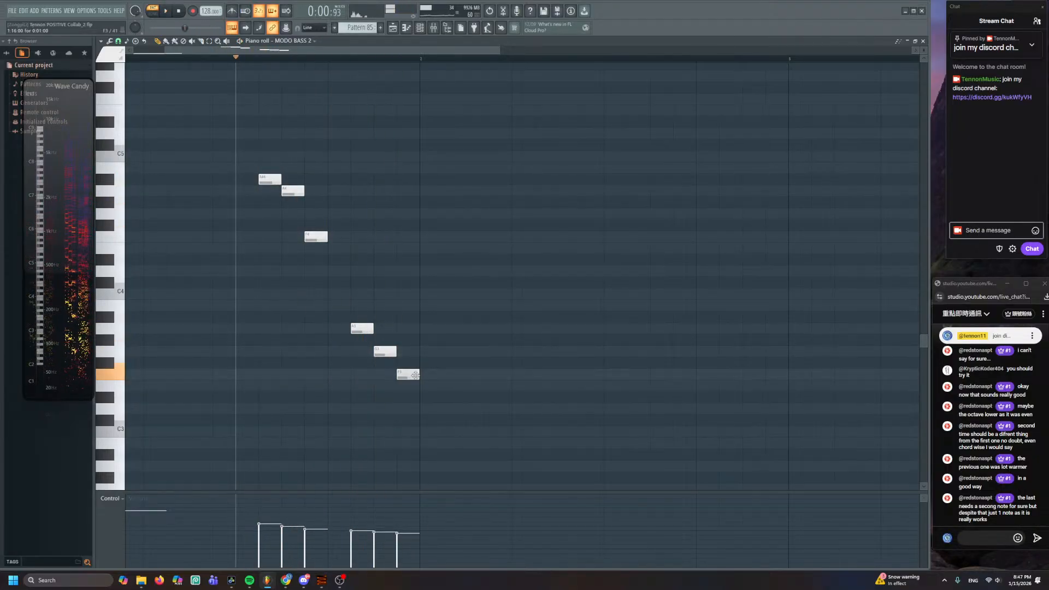
{"action": "key", "text": "space"}
{"action": "left_click_drag", "start_coordinate": [451, 397], "coordinate": [788, 399]}
- Play the arrangement from the middle of bar 175 to hear the Pattern 85 bass fill in context
{"action": "left_click", "coordinate": [393, 27]}
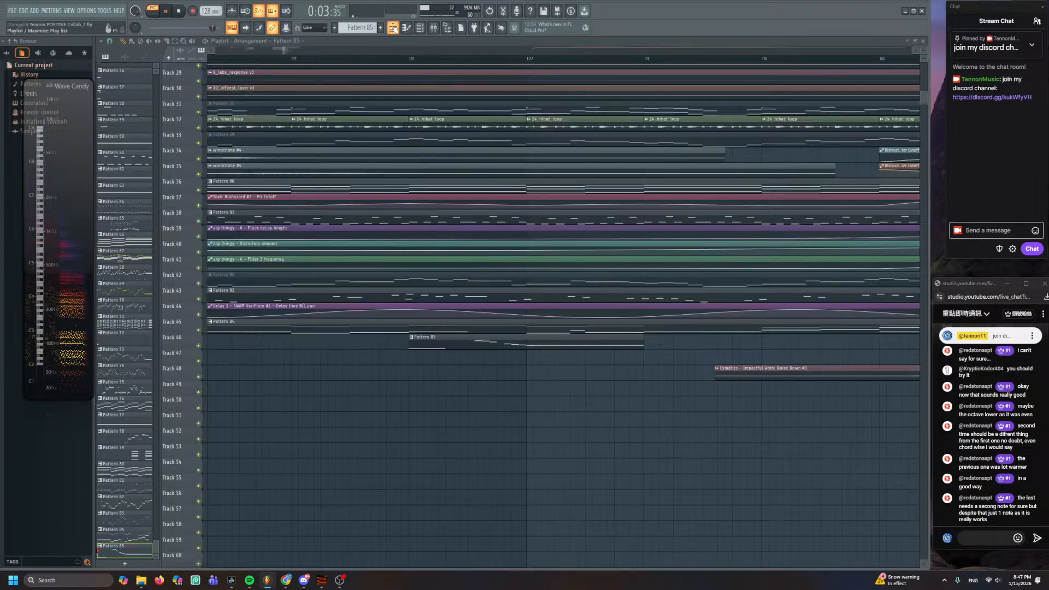
{"action": "left_click", "coordinate": [361, 59]}
{"action": "key", "text": "space"}
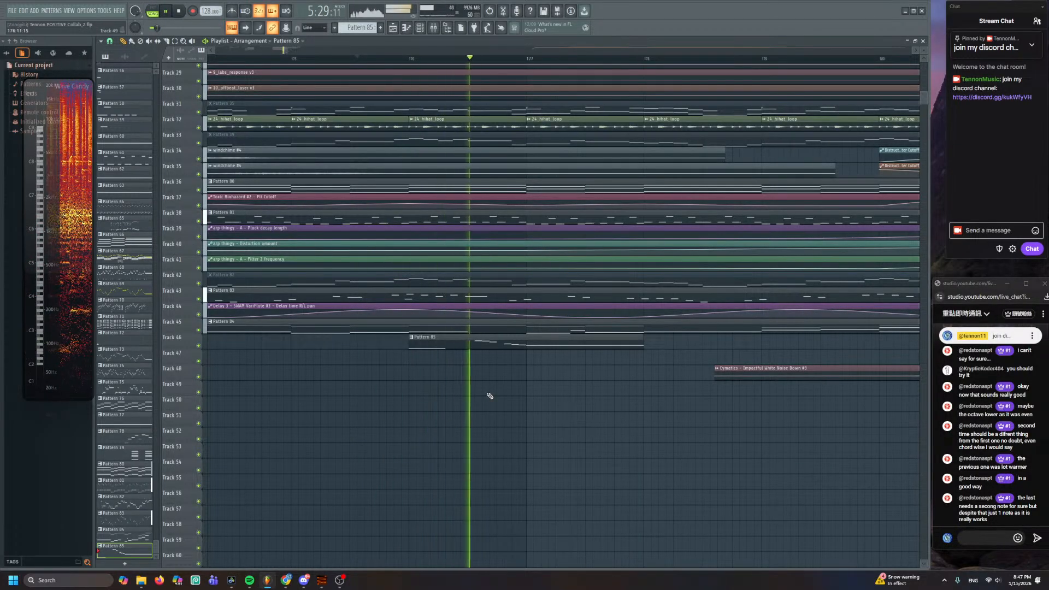
{"action": "scroll", "coordinate": [491, 393], "scroll_direction": "up", "scroll_amount": 1}
{"action": "key", "text": "space"}
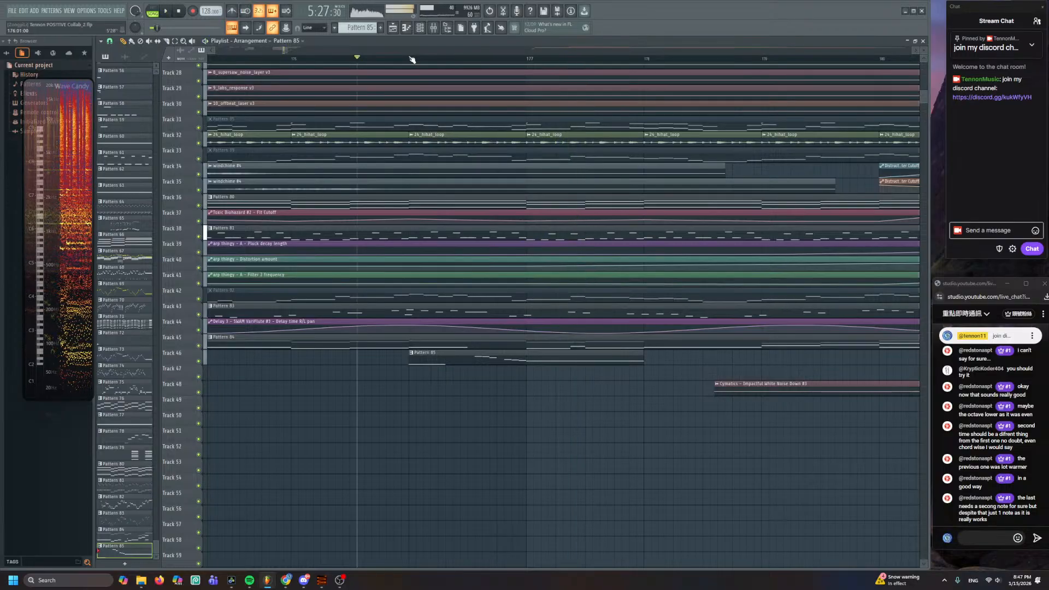
- Play back the arrangement section around the Pattern 85 bass clip on Track 46
{"action": "scroll", "coordinate": [428, 243], "scroll_direction": "up", "scroll_amount": 2}
{"action": "scroll", "coordinate": [607, 60], "scroll_direction": "down", "scroll_amount": 2}
{"action": "left_click", "coordinate": [261, 59]}
{"action": "key", "text": "space"}
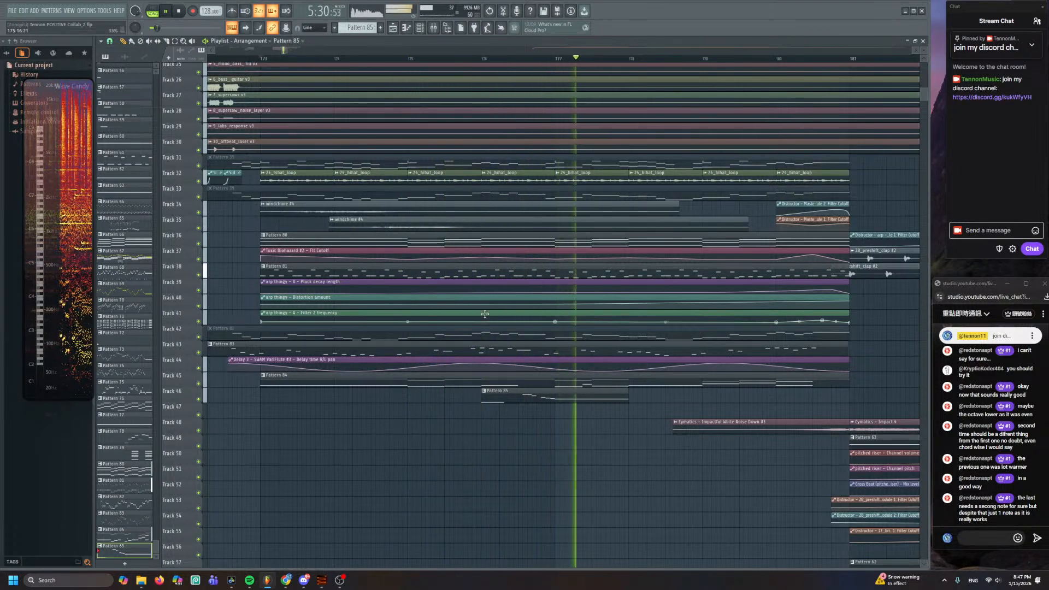
- Lower the velocities of the short descending bass notes in Pattern 85 and fill the gap in the run with a C4 note
{"action": "double_click", "coordinate": [530, 395]}
{"action": "left_click_drag", "start_coordinate": [495, 392], "coordinate": [539, 333]}
{"action": "key", "text": "space"}
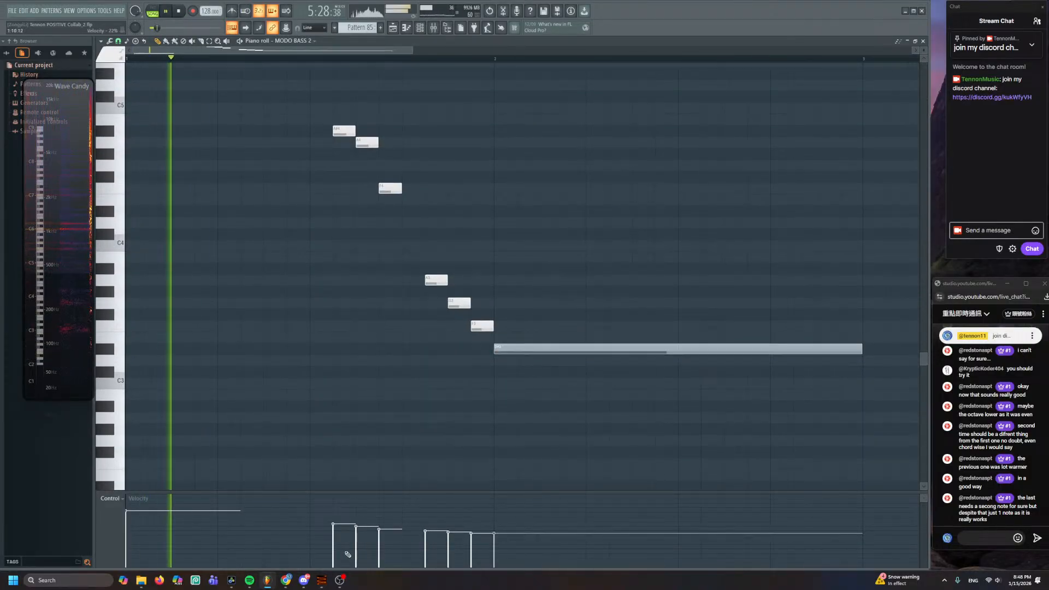
{"action": "left_click_drag", "start_coordinate": [347, 555], "coordinate": [471, 558]}
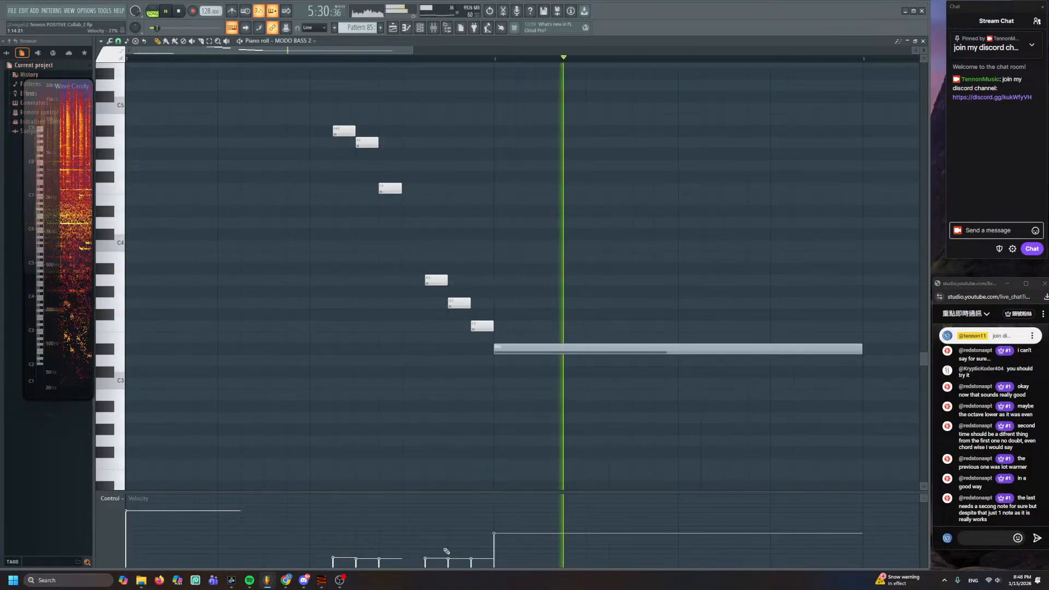
{"action": "left_click", "coordinate": [382, 539]}
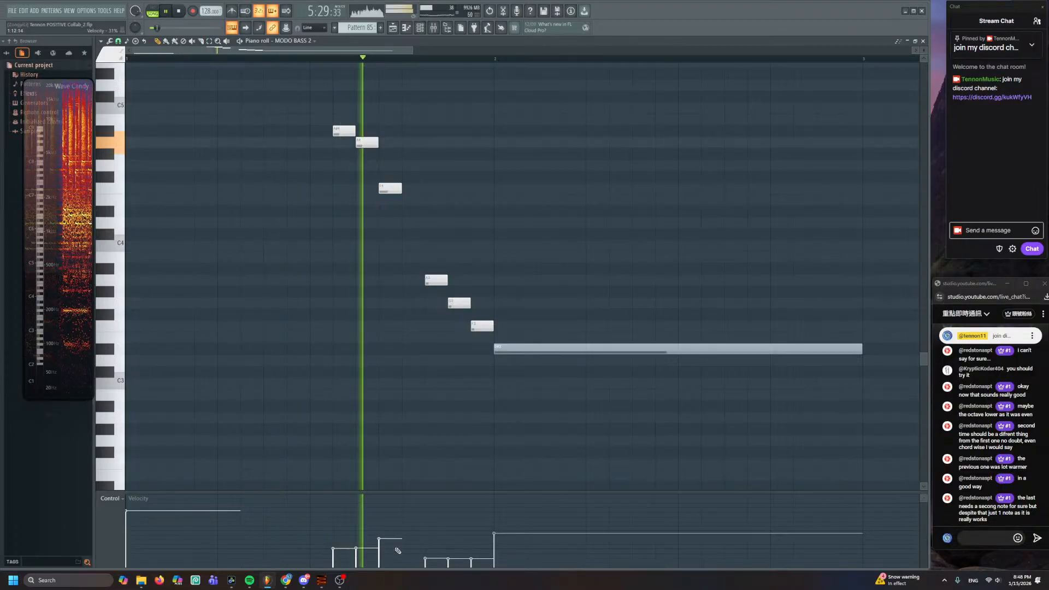
{"action": "left_click", "coordinate": [450, 547]}
{"action": "left_click_drag", "start_coordinate": [425, 550], "coordinate": [471, 554]}
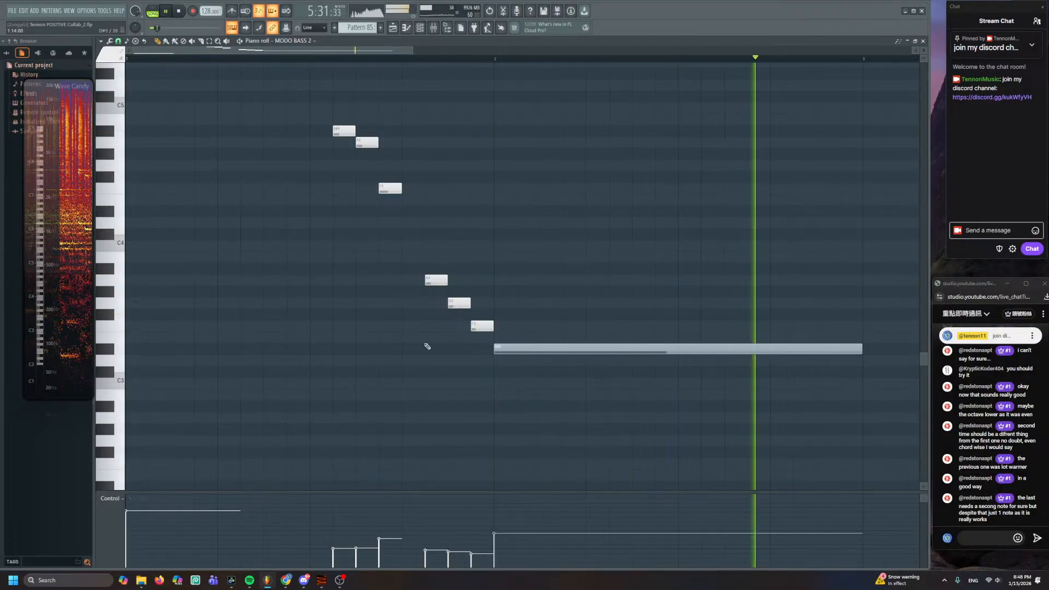
{"action": "key", "text": "space"}
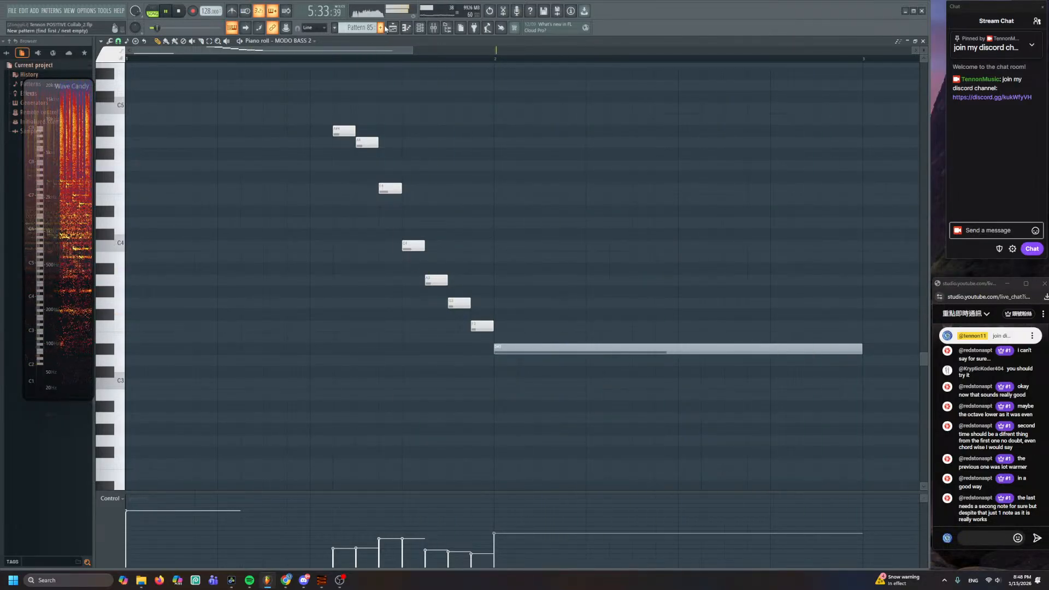
- Return to the playlist and audition the 5_modo_bass_ fill v3 clip on Track 25 in solo
{"action": "key", "text": "F5"}
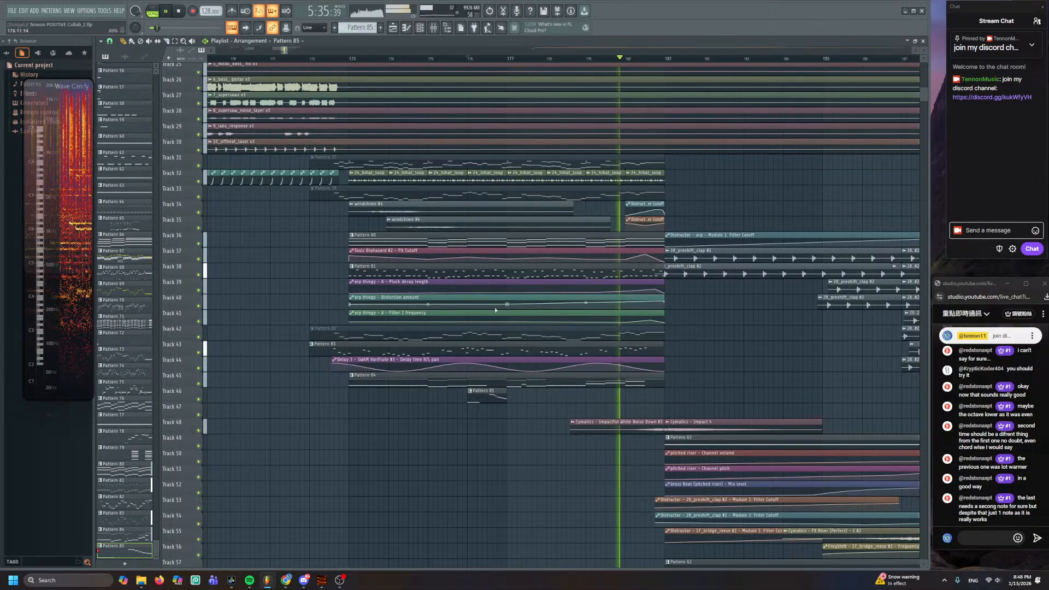
{"action": "scroll", "coordinate": [378, 350], "scroll_direction": "up", "scroll_amount": 8}
{"action": "scroll", "coordinate": [581, 304], "scroll_direction": "left", "scroll_amount": 5}
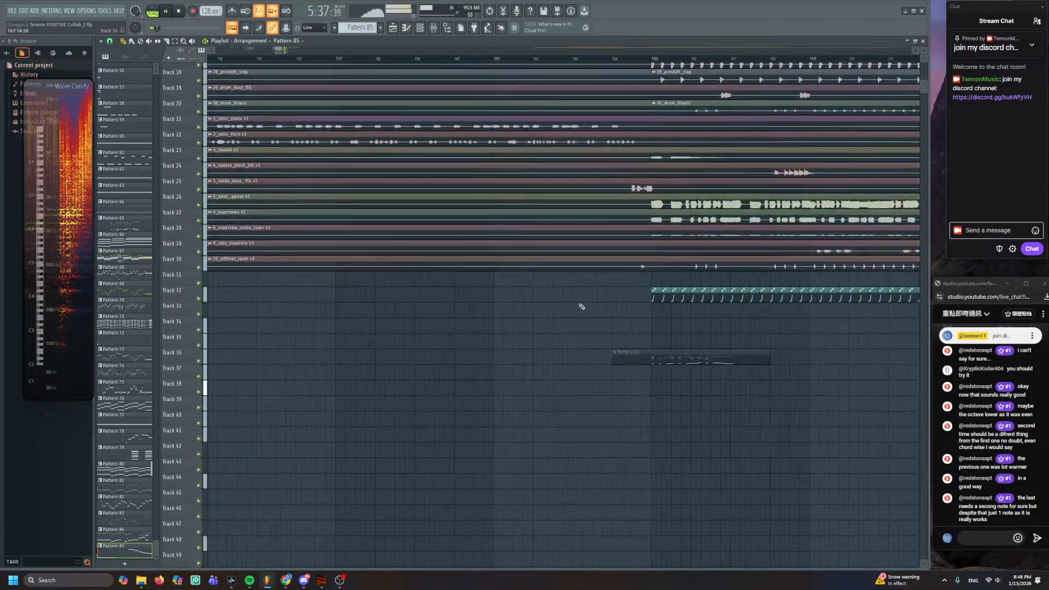
{"action": "scroll", "coordinate": [476, 314], "scroll_direction": "up", "scroll_amount": 6}
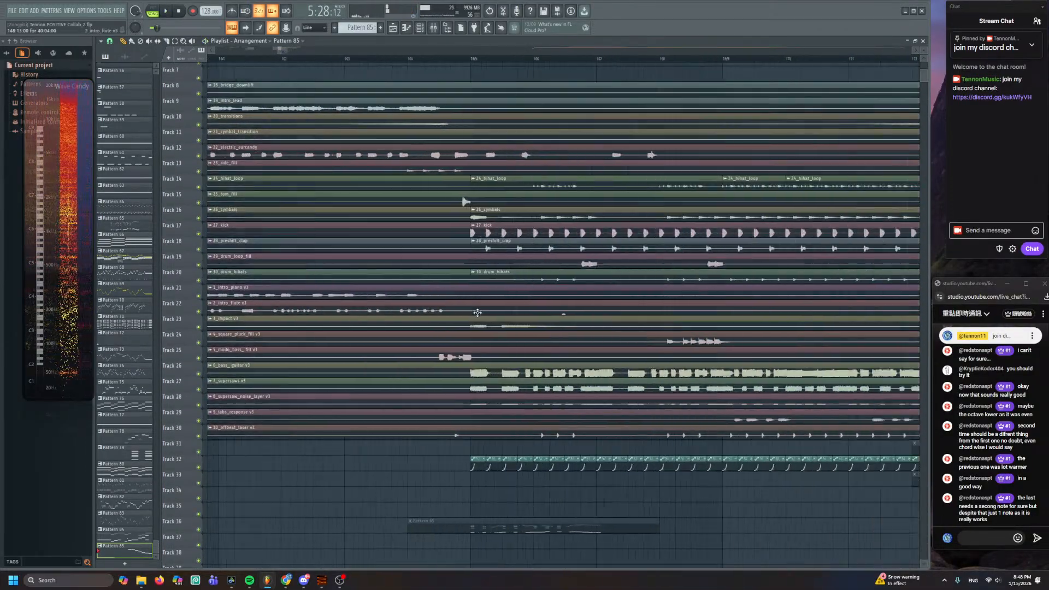
{"action": "left_click", "coordinate": [426, 357]}
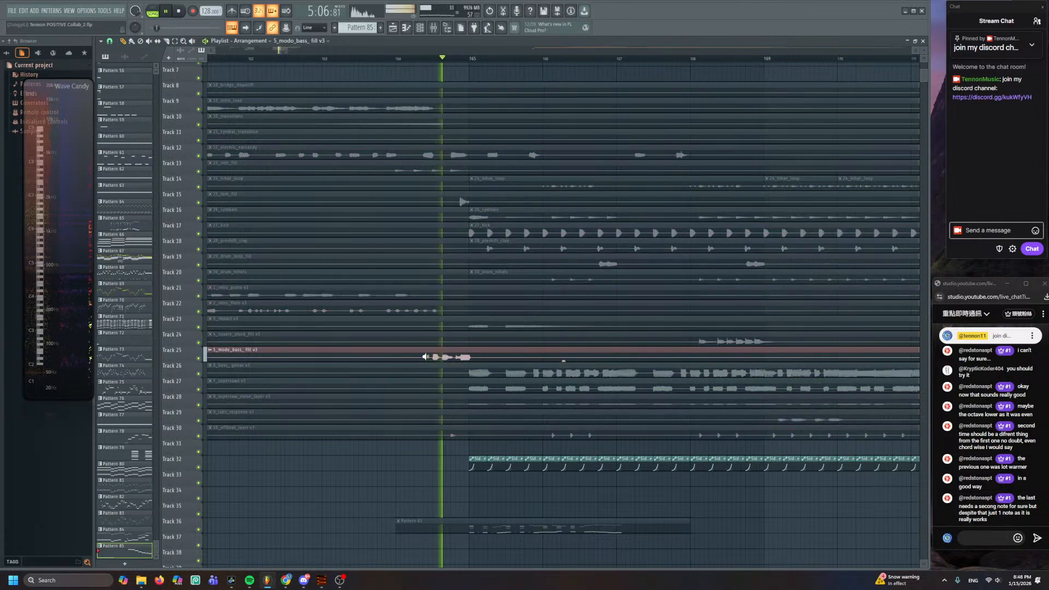
- Slice the fill out of the 5_modo_bass_ fill v3 clip and place a copy on Track 46 just before bar 181
{"action": "scroll", "coordinate": [427, 356], "scroll_direction": "up", "scroll_amount": 3}
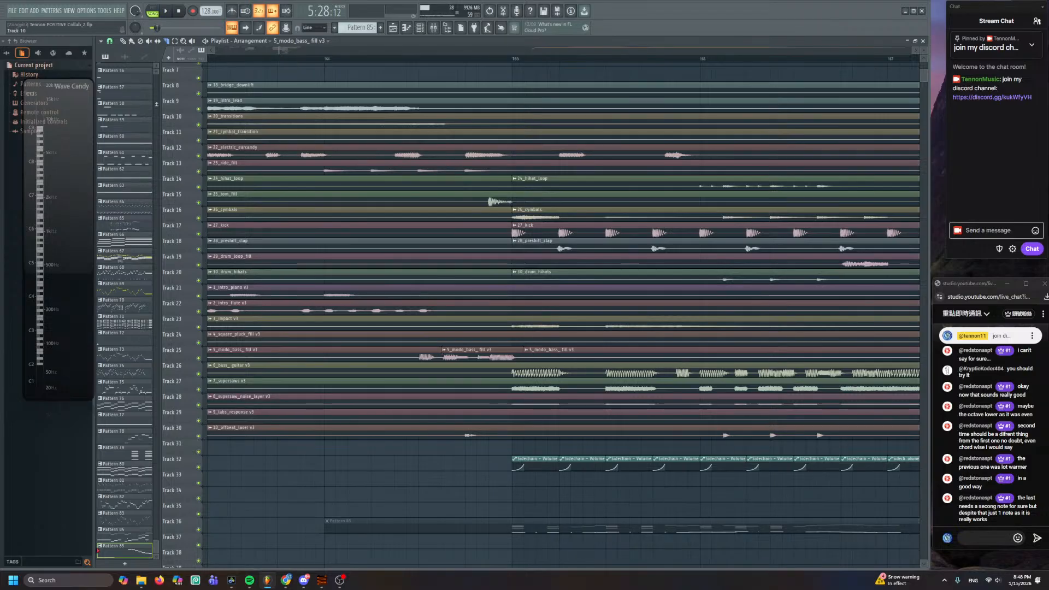
{"action": "scroll", "coordinate": [469, 357], "scroll_direction": "down", "scroll_amount": 10}
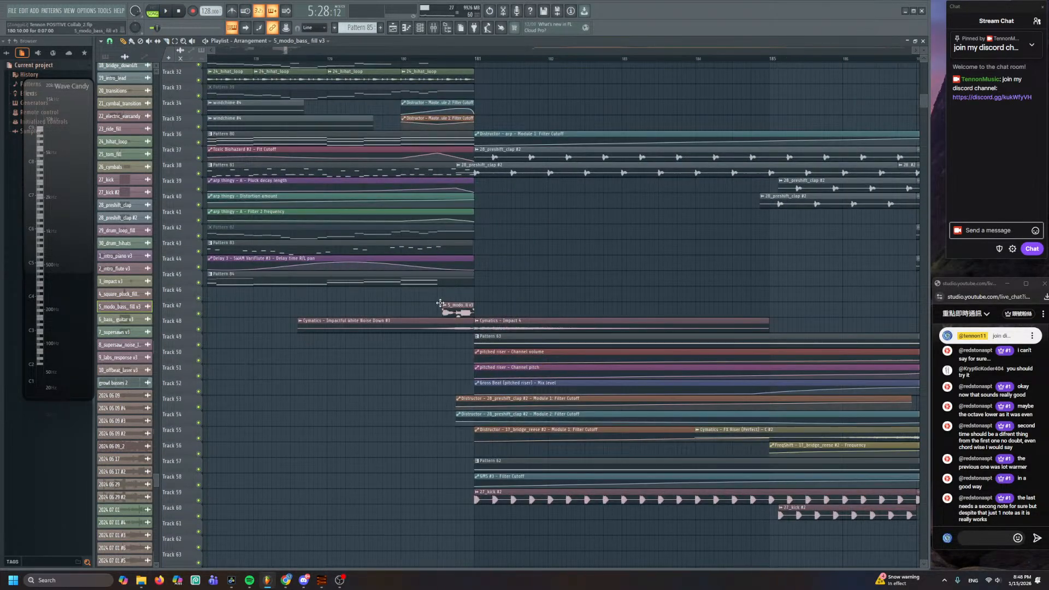
{"action": "left_click_drag", "start_coordinate": [440, 303], "coordinate": [441, 278]}
{"action": "scroll", "coordinate": [450, 292], "scroll_direction": "up", "scroll_amount": 4}
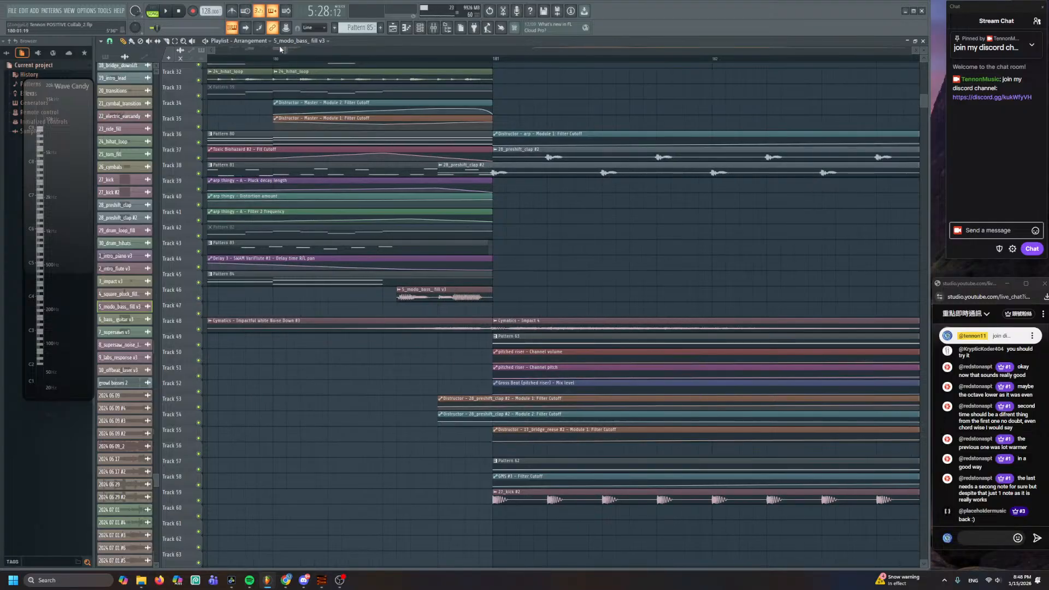
- Play back the transition into bar 181 with the bass fill on Track 46
{"action": "key", "text": "space"}
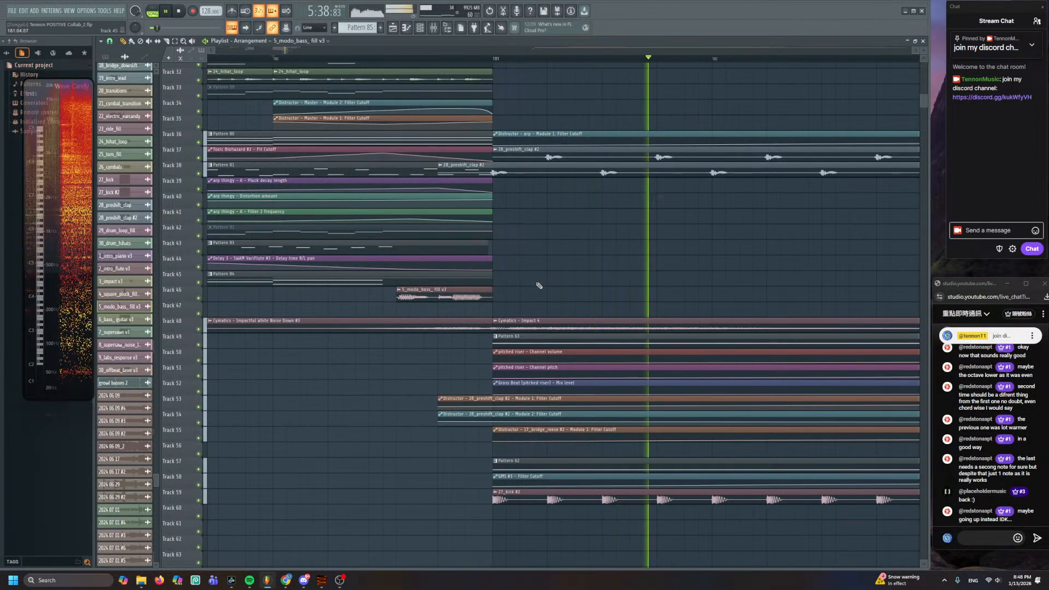
{"action": "key", "text": "space"}
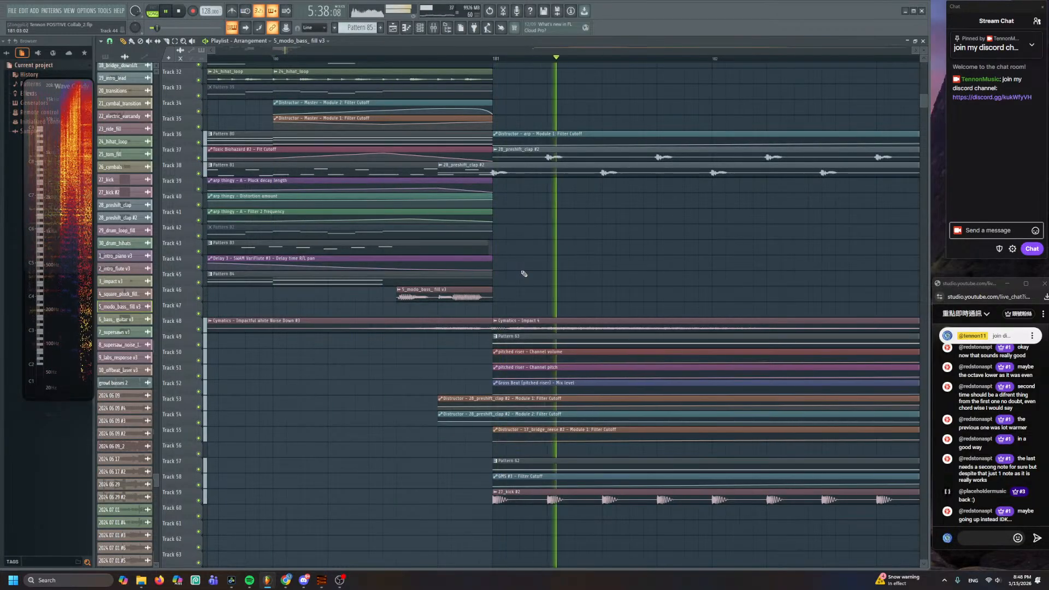
{"action": "key", "text": "space"}
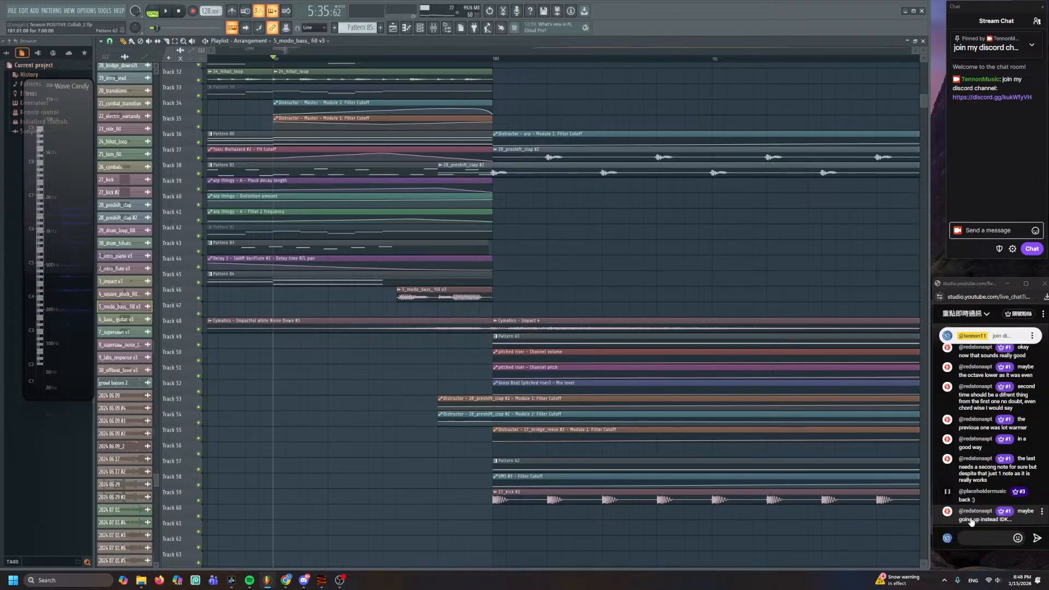
- Adjust the end curve of the Module 2 Filter Cutoff automation on Track 34 and mute the bass fill clip on Track 46
{"action": "scroll", "coordinate": [541, 330], "scroll_direction": "up", "scroll_amount": 5}
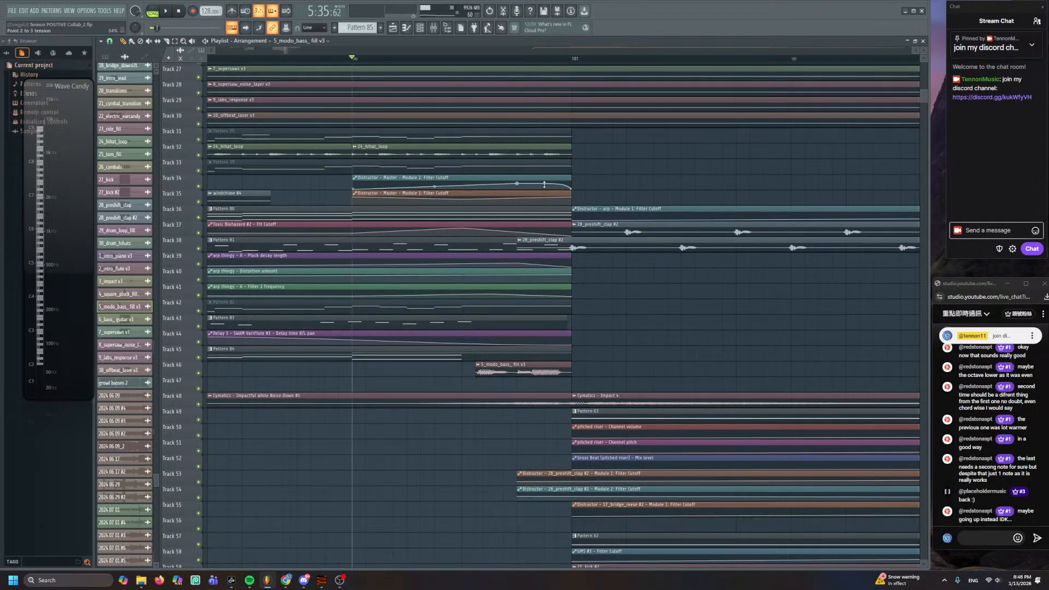
{"action": "key", "text": "space"}
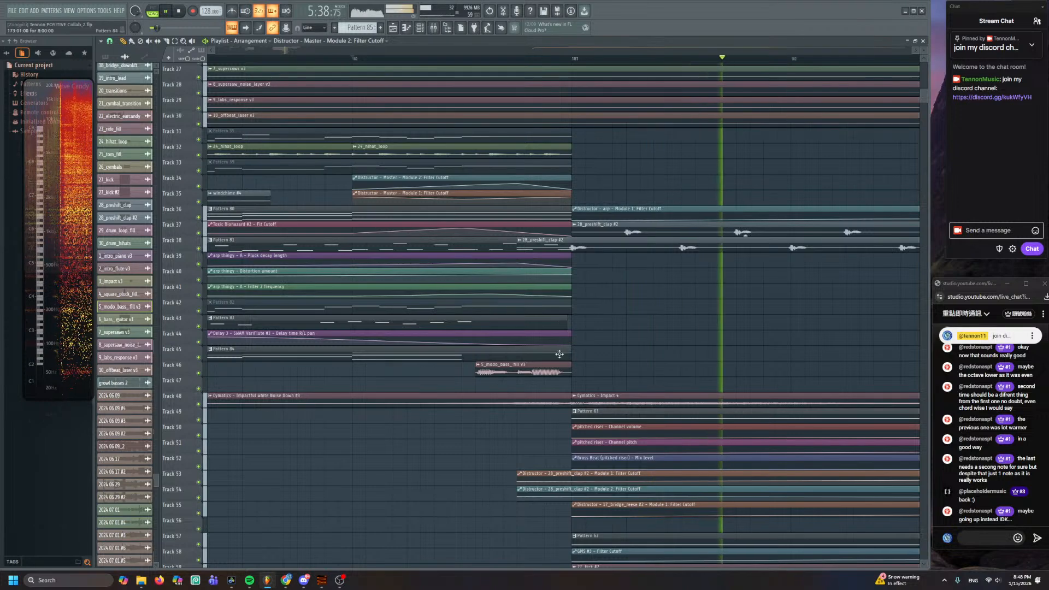
{"action": "key", "text": "space"}
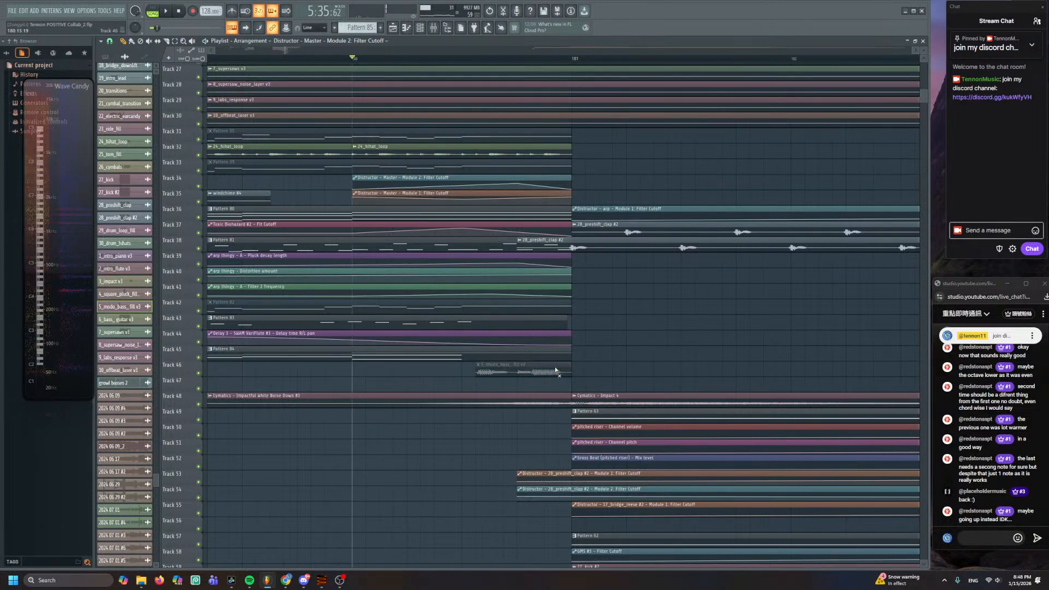
{"action": "key", "text": "space"}
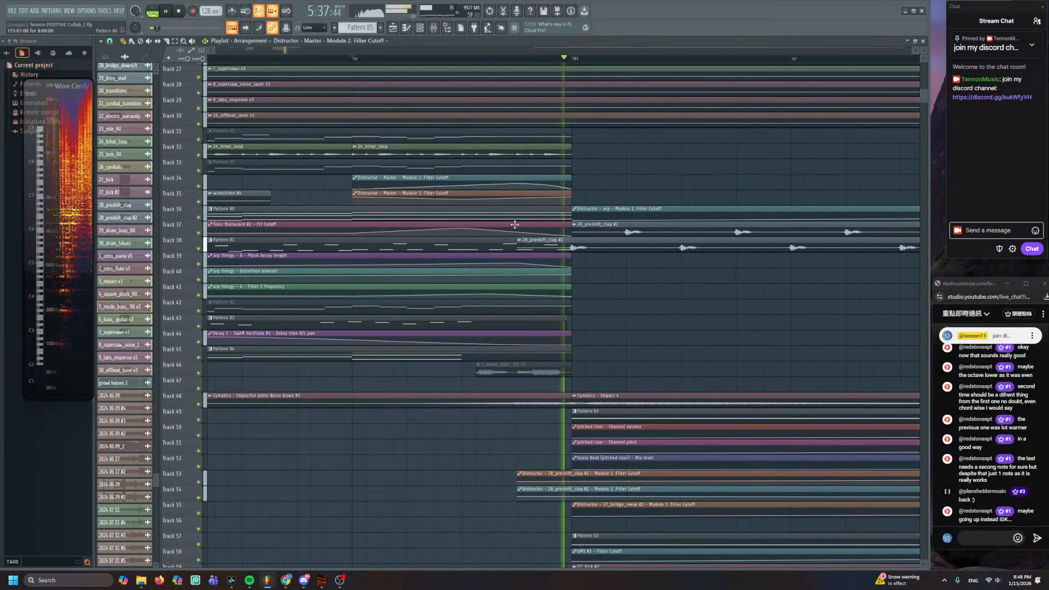
{"action": "scroll", "coordinate": [434, 327], "scroll_direction": "down", "scroll_amount": 3}
{"action": "scroll", "coordinate": [469, 339], "scroll_direction": "up", "scroll_amount": 3}
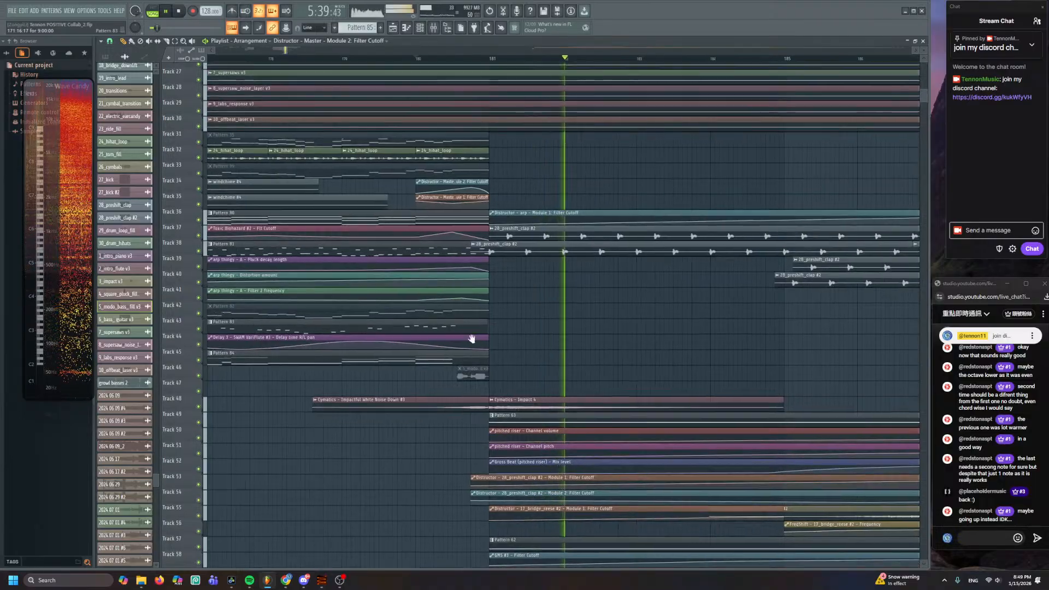
- Replay the Pattern 85 bass line and delete its descending run and long held note
{"action": "scroll", "coordinate": [484, 344], "scroll_direction": "left", "scroll_amount": 6}
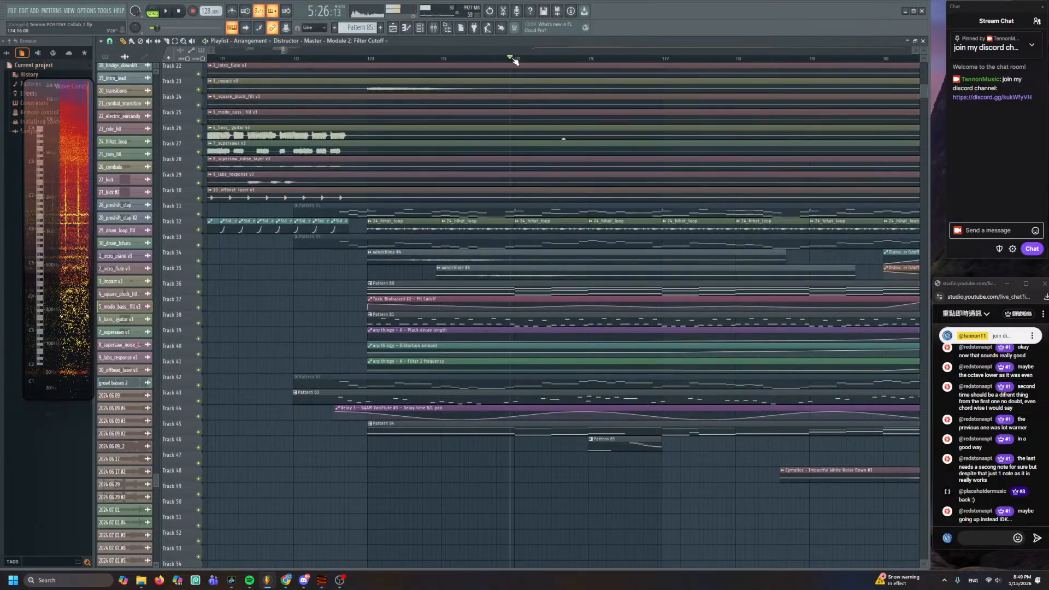
{"action": "key", "text": "space"}
{"action": "double_click", "coordinate": [628, 445]}
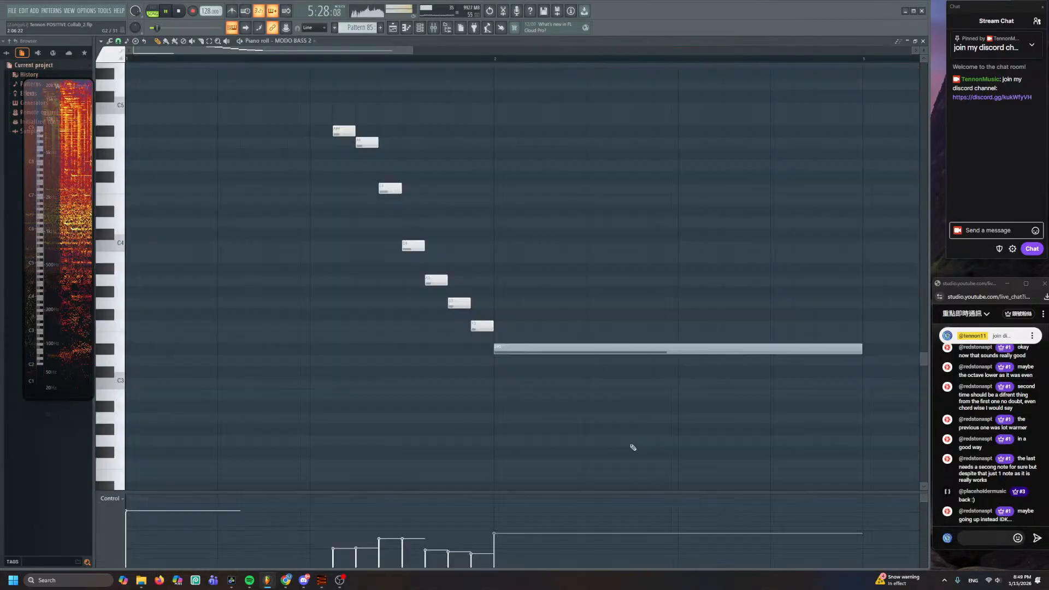
{"action": "scroll", "coordinate": [556, 322], "scroll_direction": "up", "scroll_amount": 1}
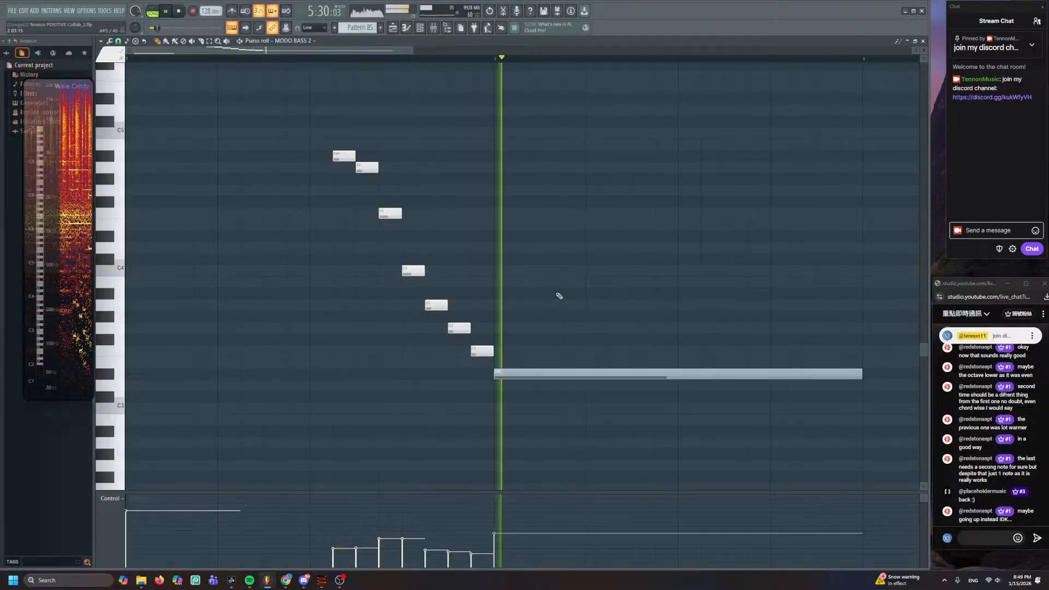
{"action": "key", "text": "space"}
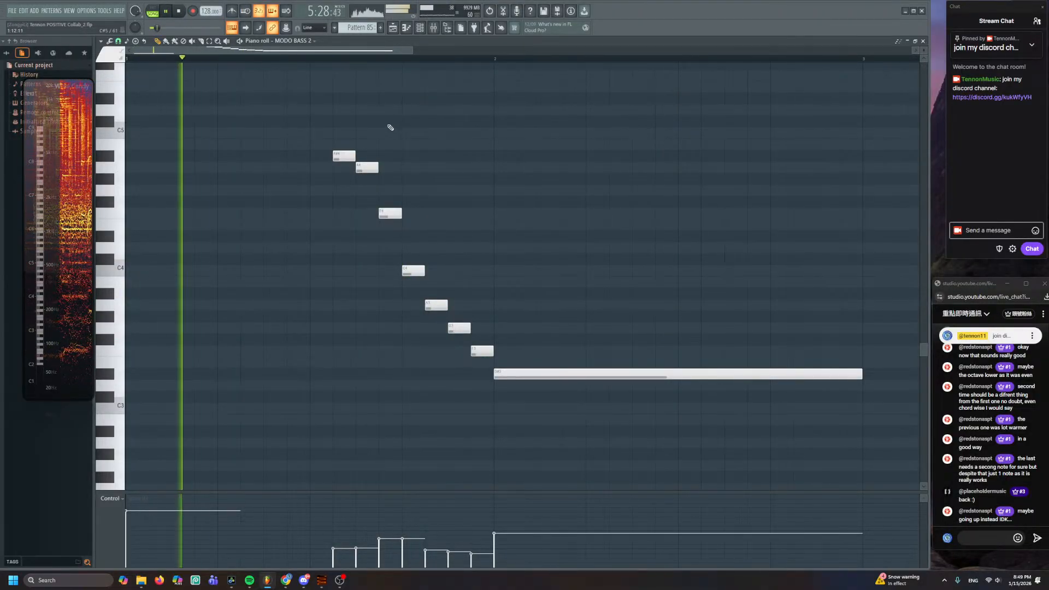
{"action": "key", "text": "ctrl+a"}
{"action": "key", "text": "space"}
{"action": "key", "text": "Delete"}
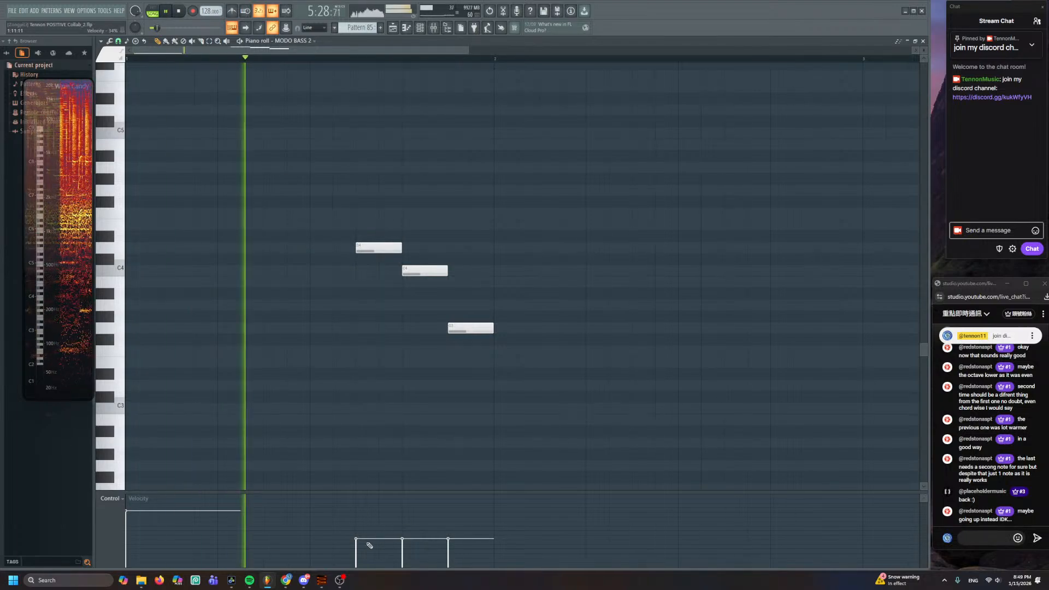
- Try gradually rising velocities across the three replacement bass notes in Pattern 85
{"action": "left_click_drag", "start_coordinate": [356, 542], "coordinate": [460, 536]}
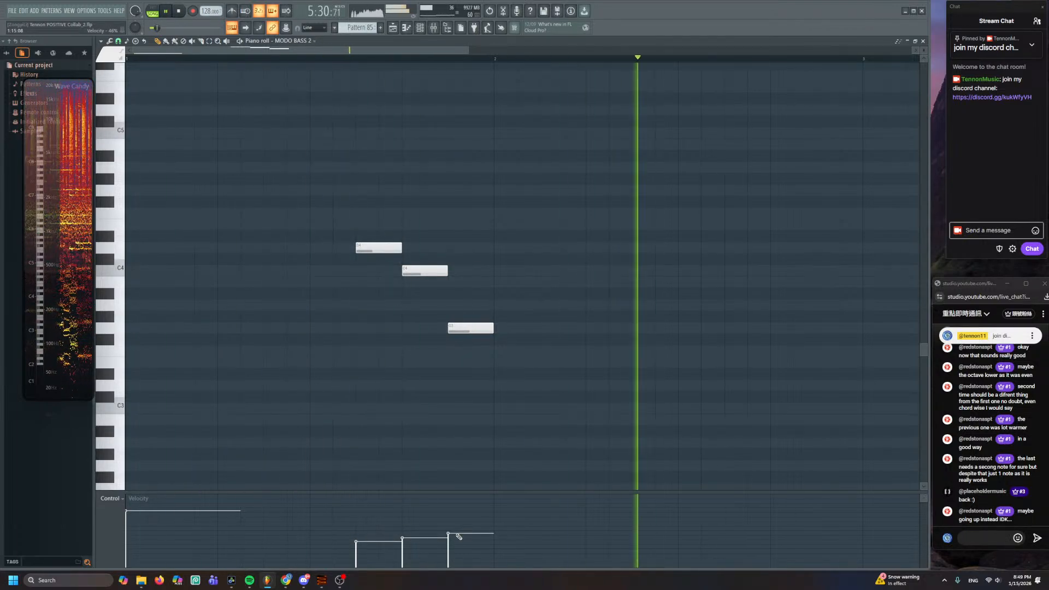
{"action": "scroll", "coordinate": [419, 382], "scroll_direction": "down", "scroll_amount": 2}
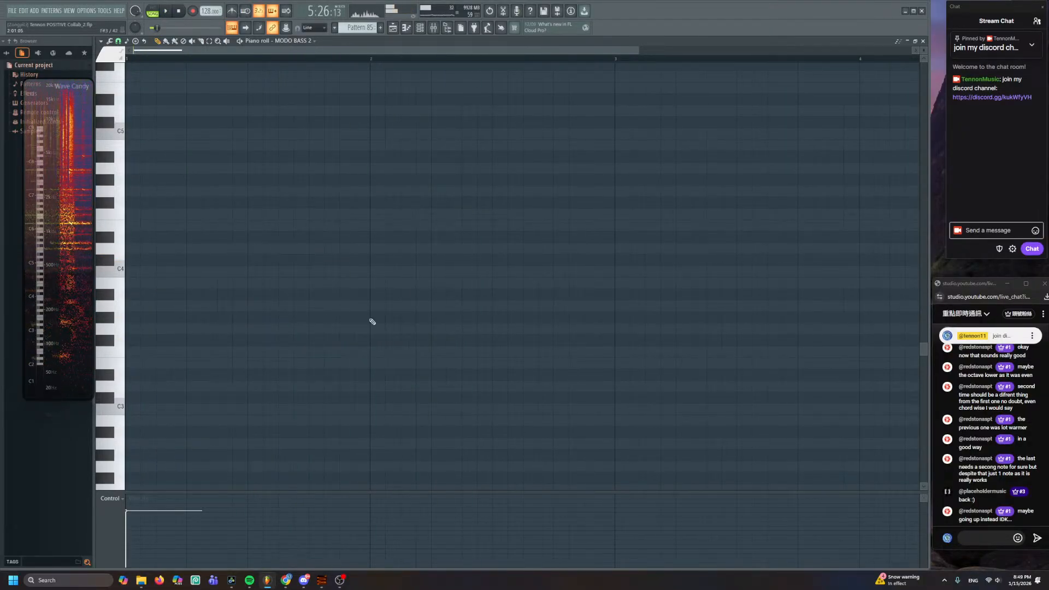
- Return to the playlist and remove the Pattern 85 clip from Track 46
{"action": "left_click", "coordinate": [395, 28]}
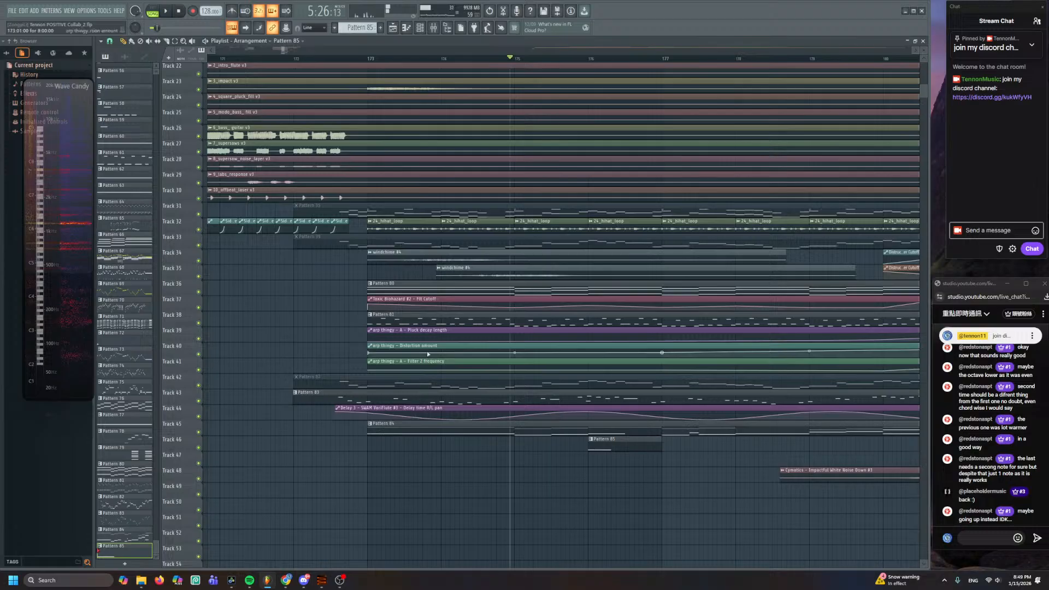
{"action": "double_click", "coordinate": [612, 446]}
{"action": "left_click", "coordinate": [393, 28]}
{"action": "scroll", "coordinate": [568, 410], "scroll_direction": "down", "scroll_amount": 2}
{"action": "scroll", "coordinate": [546, 381], "scroll_direction": "down", "scroll_amount": 3}
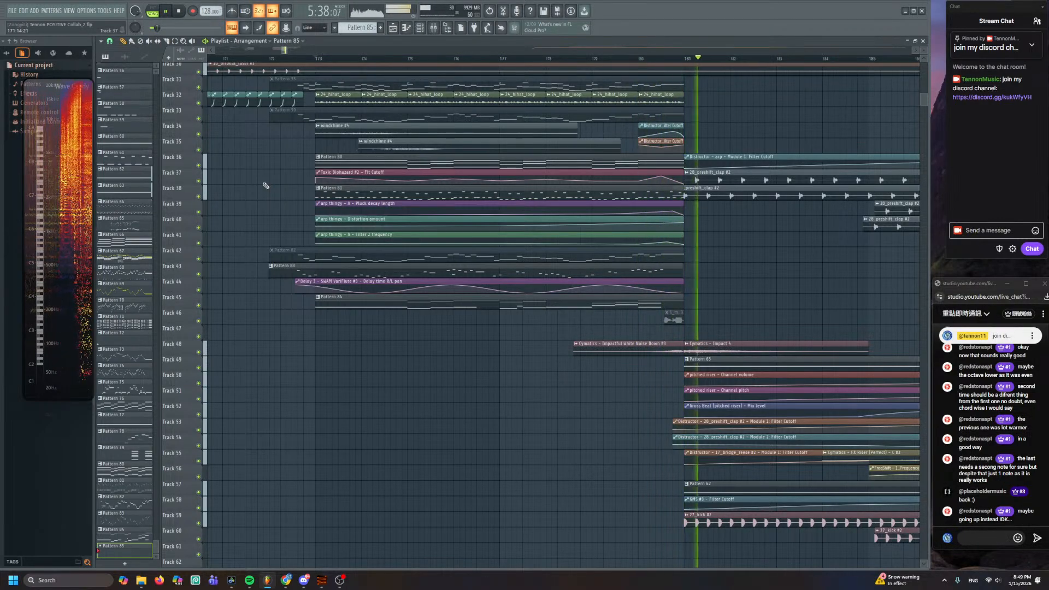
- Audition the Pattern 81 arp clip on Track 38 in solo and within the full arrangement
{"action": "scroll", "coordinate": [411, 235], "scroll_direction": "up", "scroll_amount": 5}
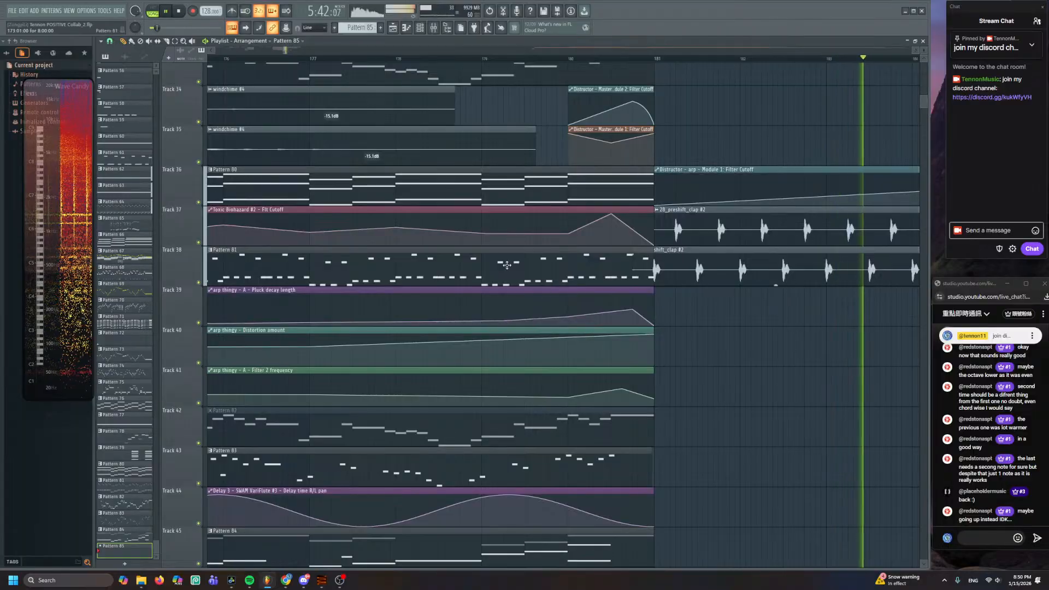
{"action": "left_click", "coordinate": [487, 271]}
{"action": "key", "text": "space"}
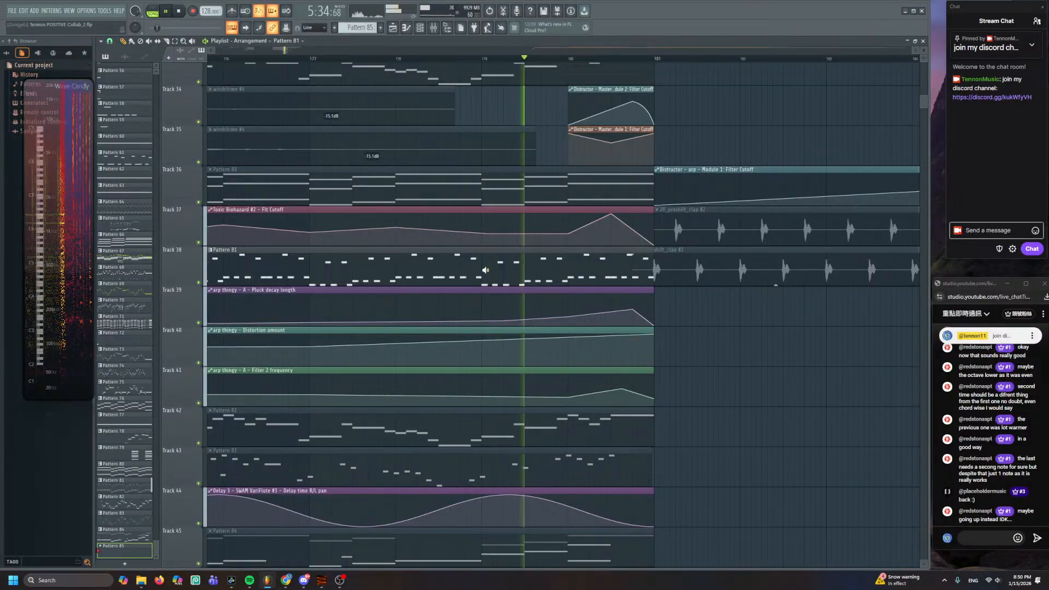
{"action": "key", "text": "space"}
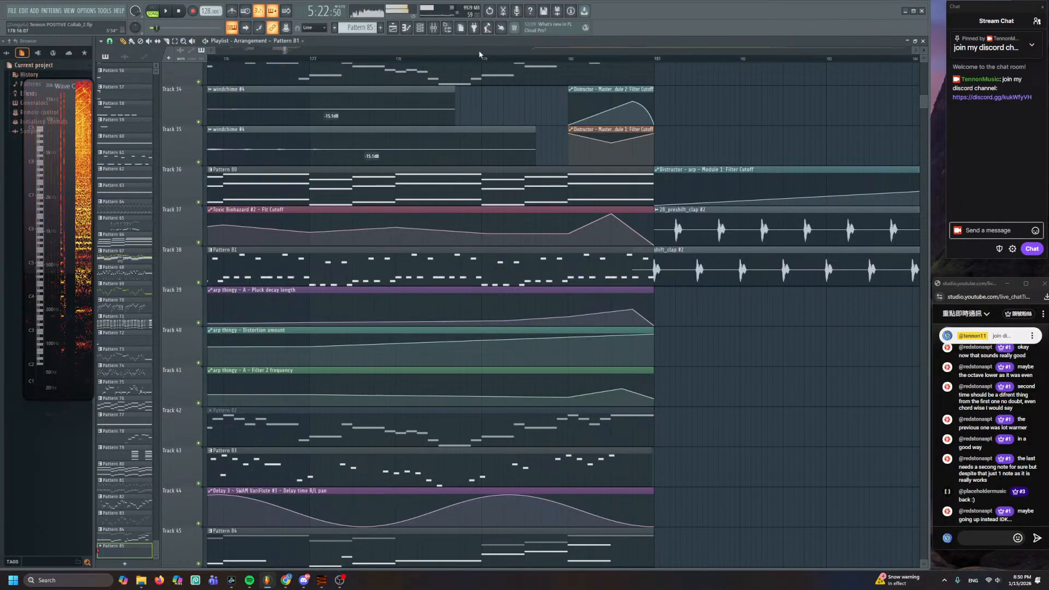
{"action": "key", "text": "space"}
- Raise the arp notes in the first half of bar 7 in Pattern 81 so the low notes sit on C3
{"action": "double_click", "coordinate": [487, 269]}
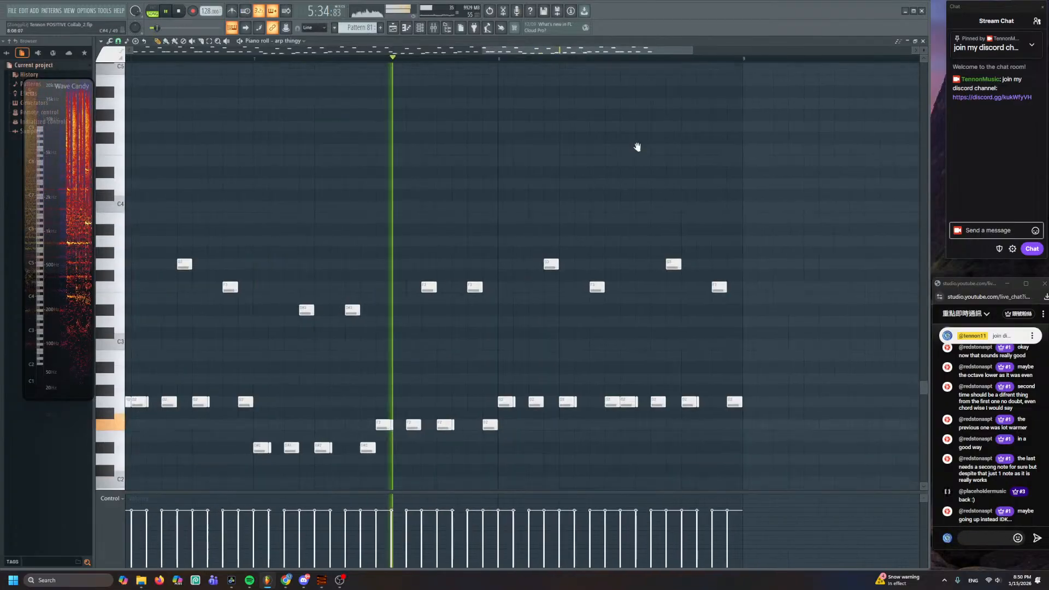
{"action": "scroll", "coordinate": [462, 213], "scroll_direction": "down", "scroll_amount": 5}
{"action": "scroll", "coordinate": [507, 173], "scroll_direction": "up", "scroll_amount": 2}
{"action": "key", "text": "space"}
{"action": "left_click_drag", "start_coordinate": [340, 168], "coordinate": [502, 383]}
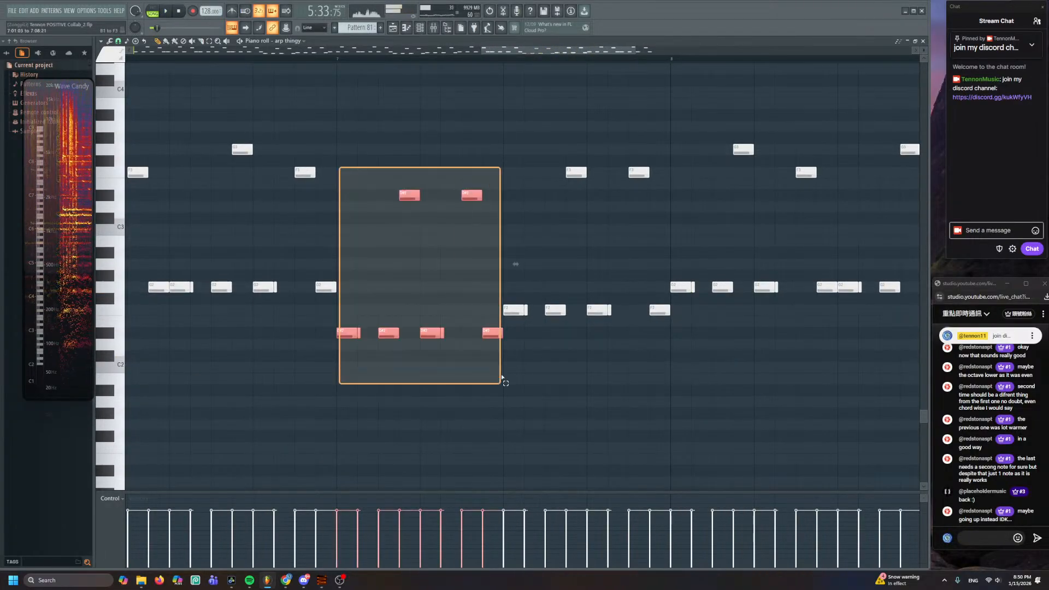
{"action": "left_click_drag", "start_coordinate": [342, 334], "coordinate": [341, 231]}
{"action": "key", "text": "space"}
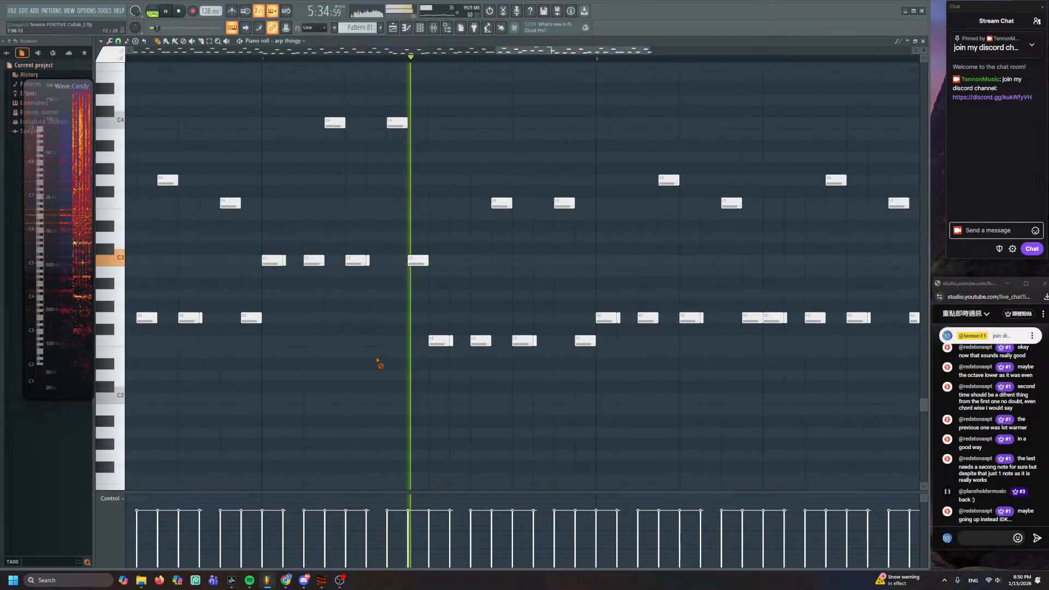
- Raise the arp notes in the second half of bar 7 so the low notes sit on D3
{"action": "left_click_drag", "start_coordinate": [447, 186], "coordinate": [582, 380]}
{"action": "left_click_drag", "start_coordinate": [437, 339], "coordinate": [437, 234]}
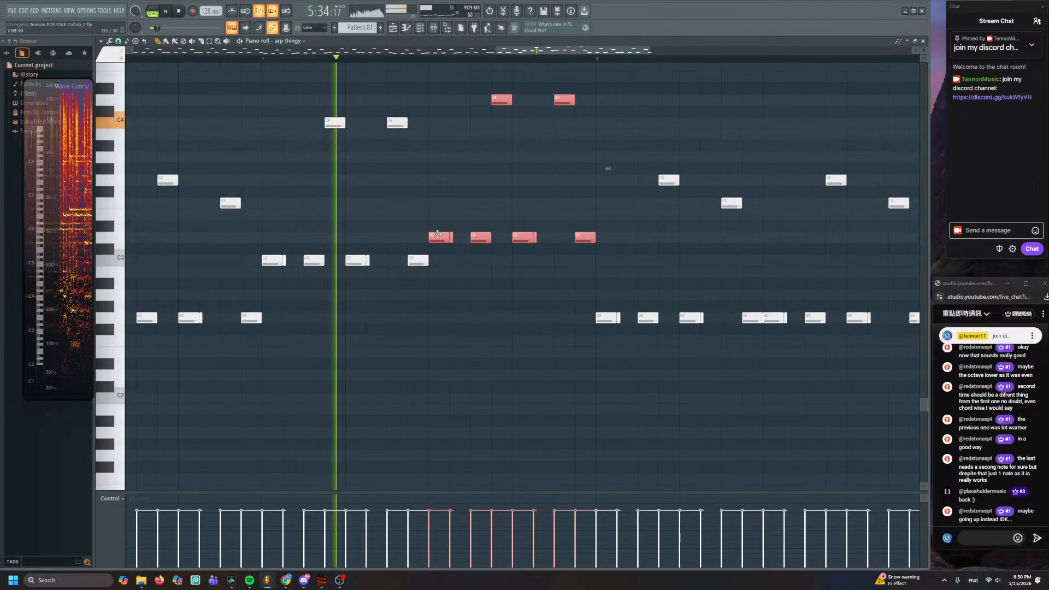
{"action": "left_click", "coordinate": [466, 312]}
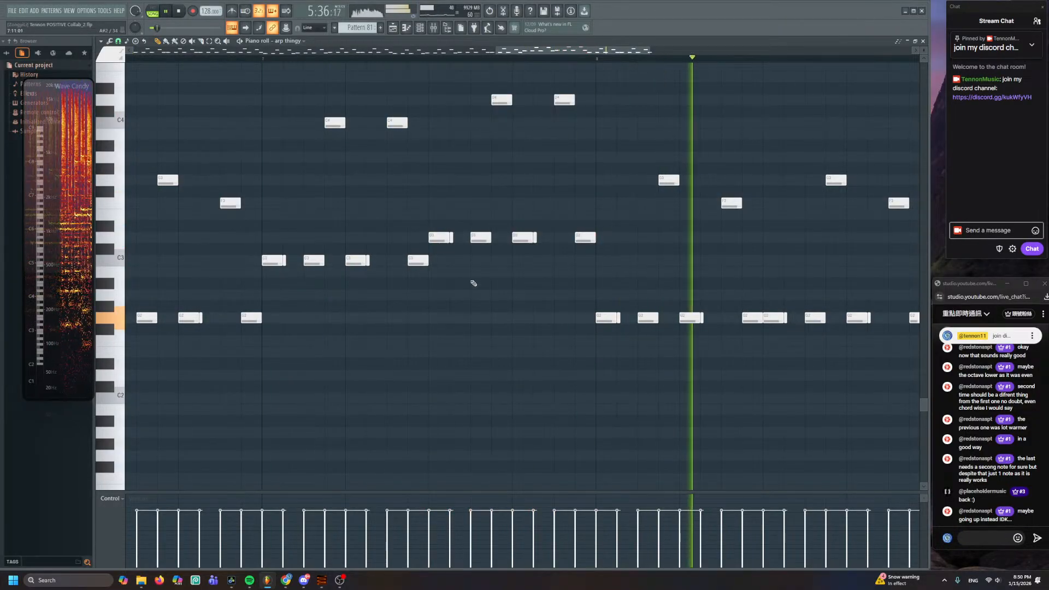
- Return to the playlist and play the arrangement from bar 172 through the build-up and the section after it
{"action": "key", "text": "F5"}
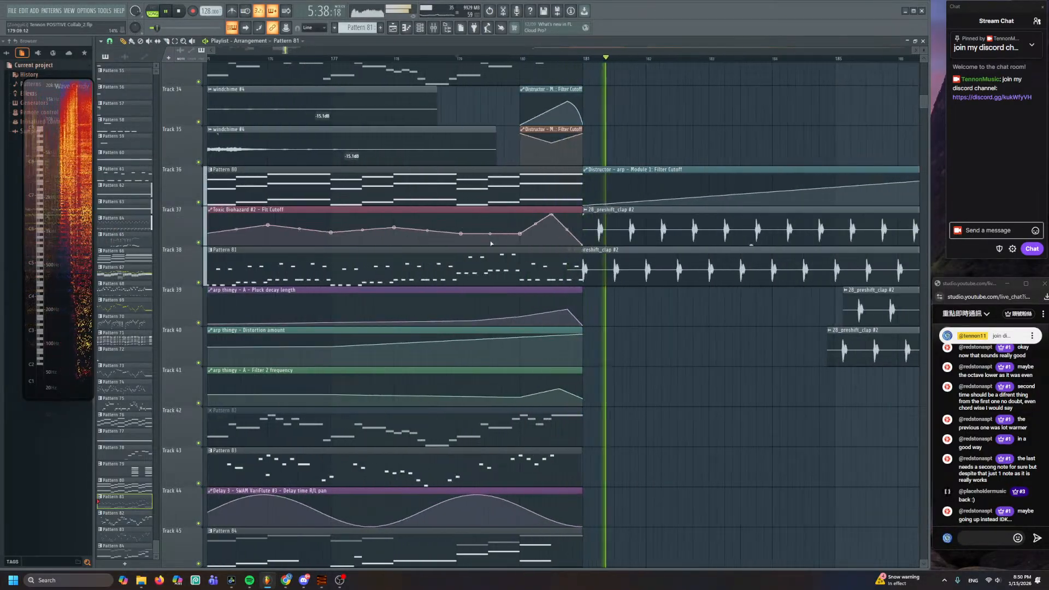
{"action": "scroll", "coordinate": [401, 174], "scroll_direction": "down", "scroll_amount": 6}
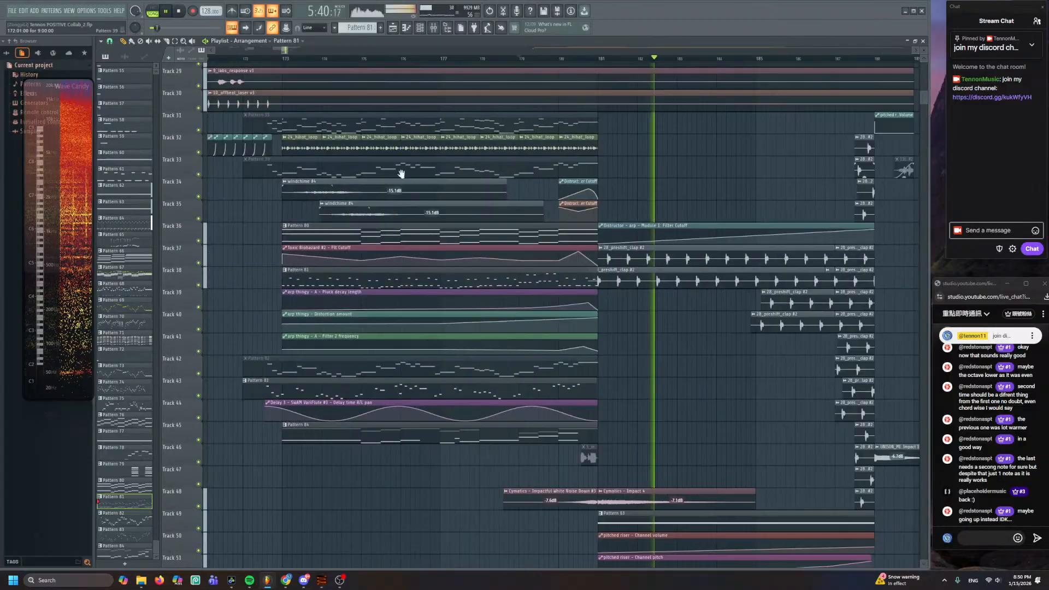
{"action": "key", "text": "space"}
{"action": "scroll", "coordinate": [402, 173], "scroll_direction": "up", "scroll_amount": 3}
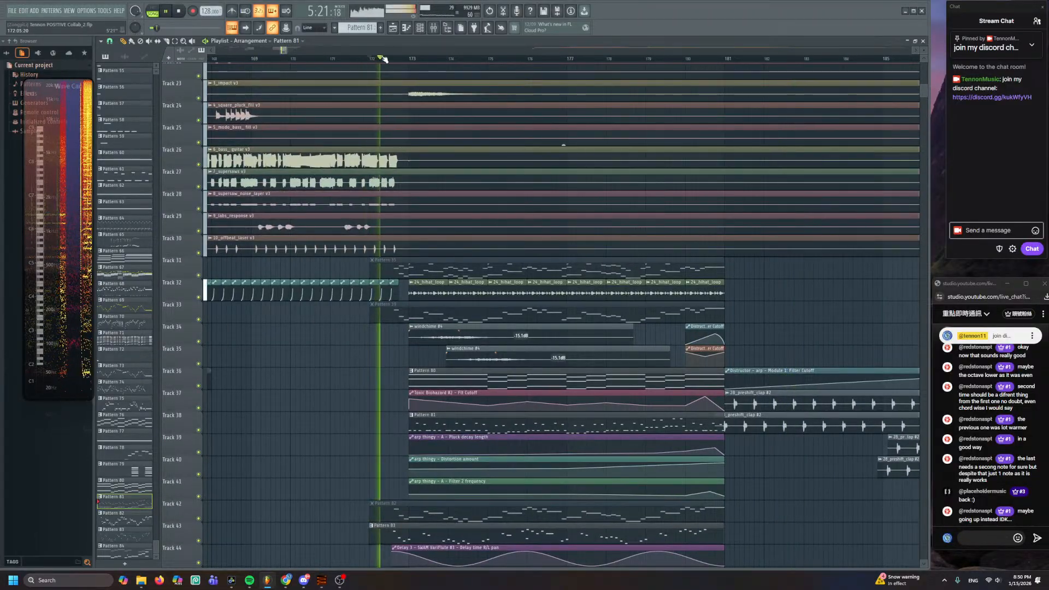
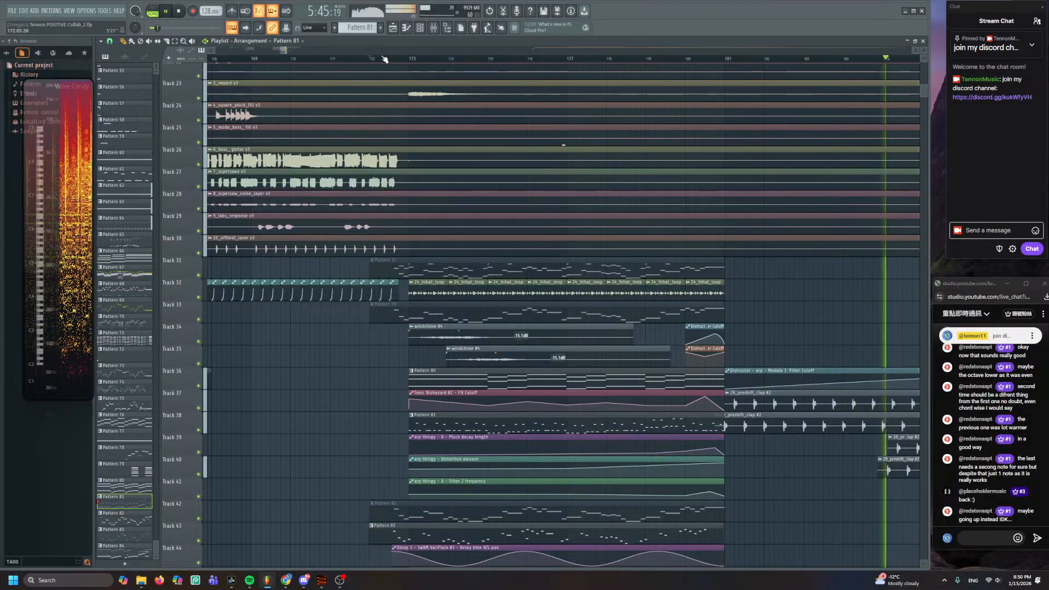
{"action": "scroll", "coordinate": [563, 182], "scroll_direction": "down", "scroll_amount": 2}
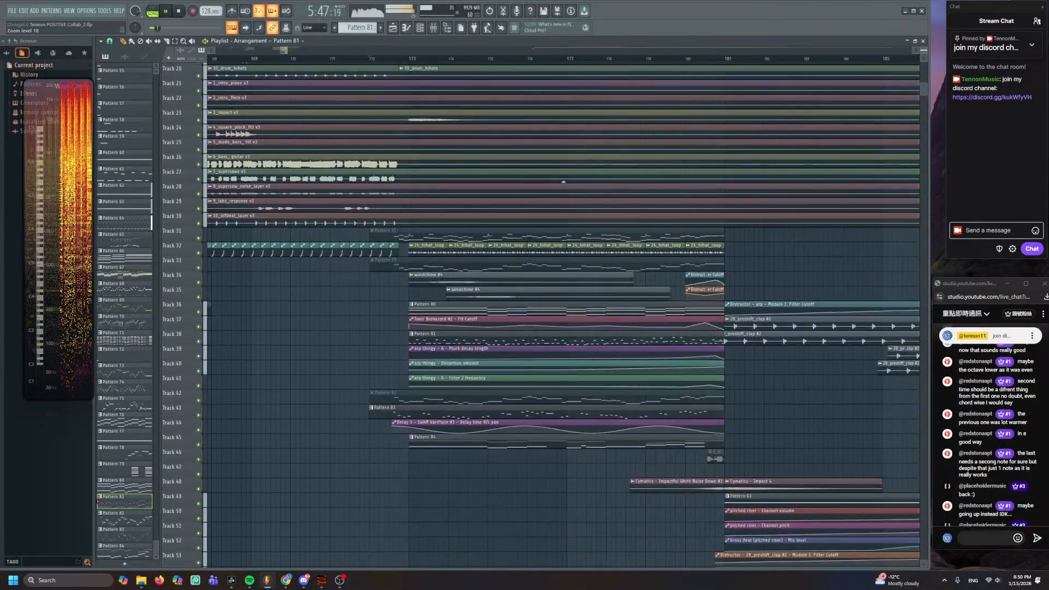
{"action": "scroll", "coordinate": [575, 220], "scroll_direction": "down", "scroll_amount": 2}
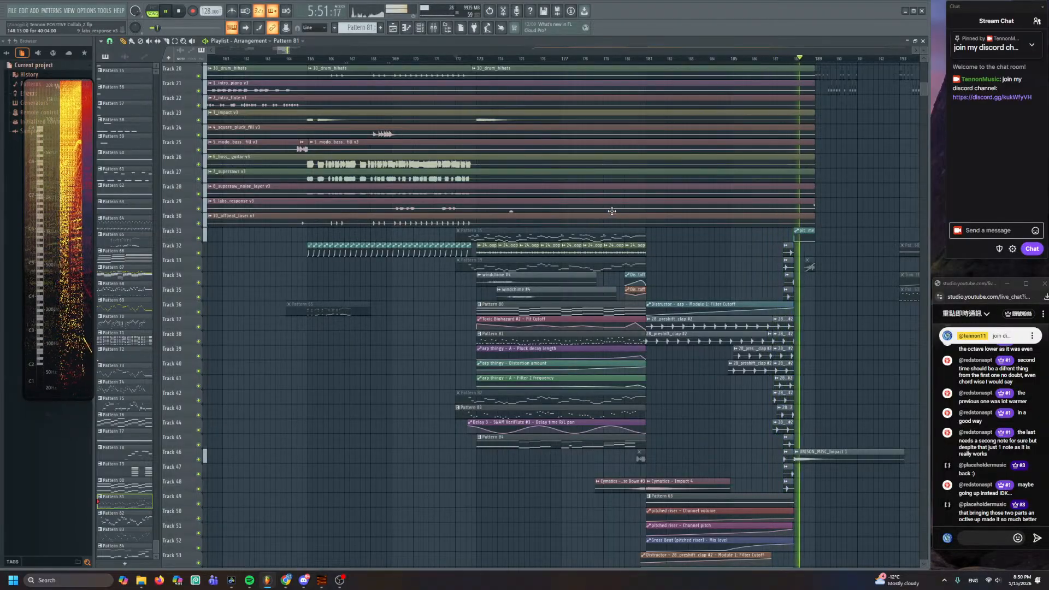
{"action": "scroll", "coordinate": [612, 211], "scroll_direction": "down", "scroll_amount": 1}
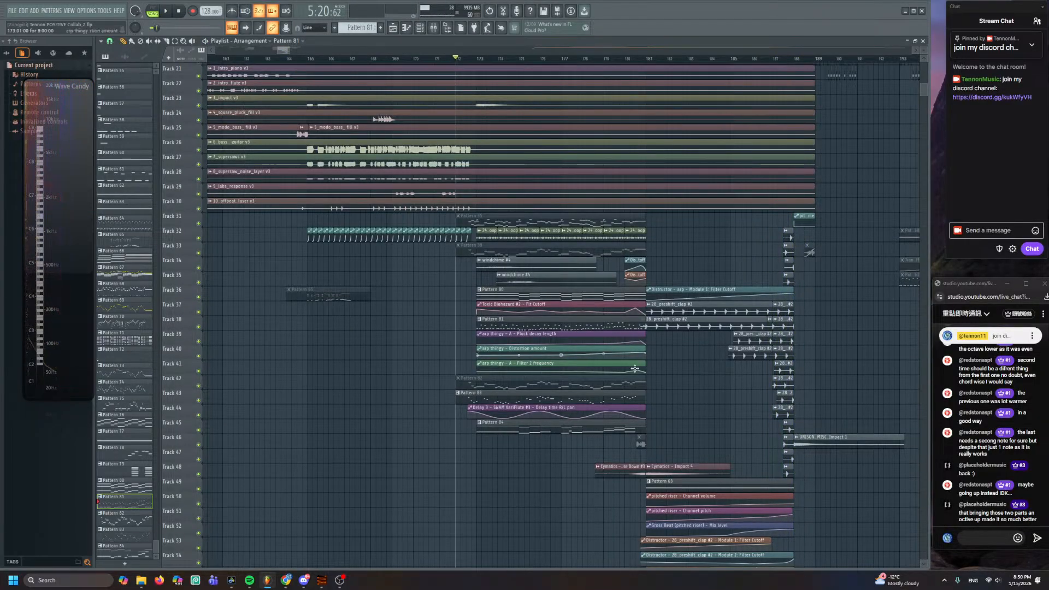
{"action": "scroll", "coordinate": [710, 394], "scroll_direction": "down", "scroll_amount": 4}
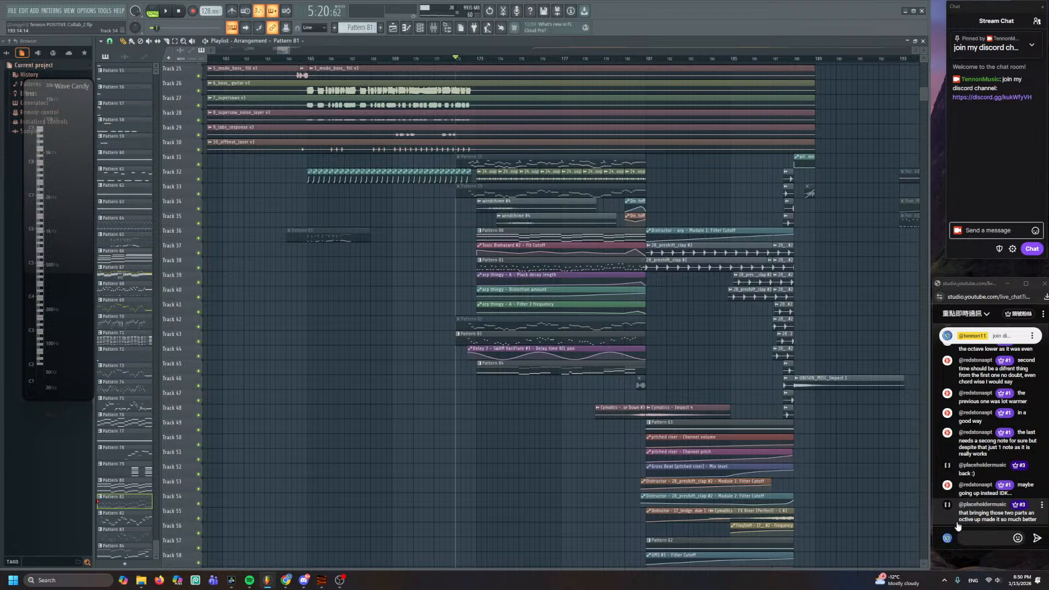
- Audition the Pattern 81 arp clip on Track 38 in solo before bar 181
{"action": "scroll", "coordinate": [616, 341], "scroll_direction": "up", "scroll_amount": 4}
{"action": "key", "text": "space"}
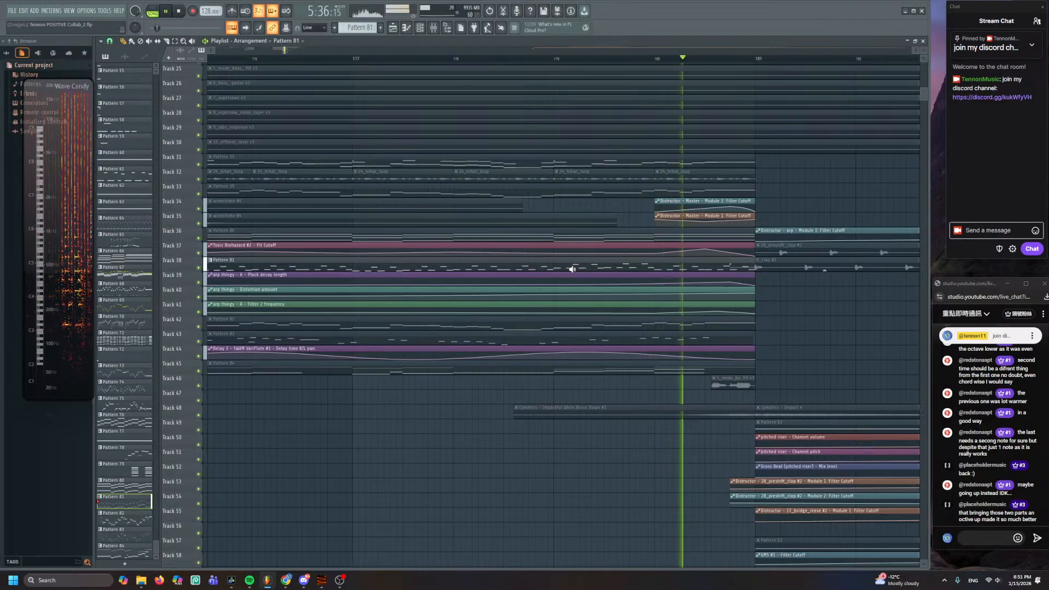
{"action": "key", "text": "space"}
- Raise the arp notes in the second half of Pattern 81's bar 8 by an octave and return to the playlist
{"action": "scroll", "coordinate": [702, 270], "scroll_direction": "up", "scroll_amount": 3}
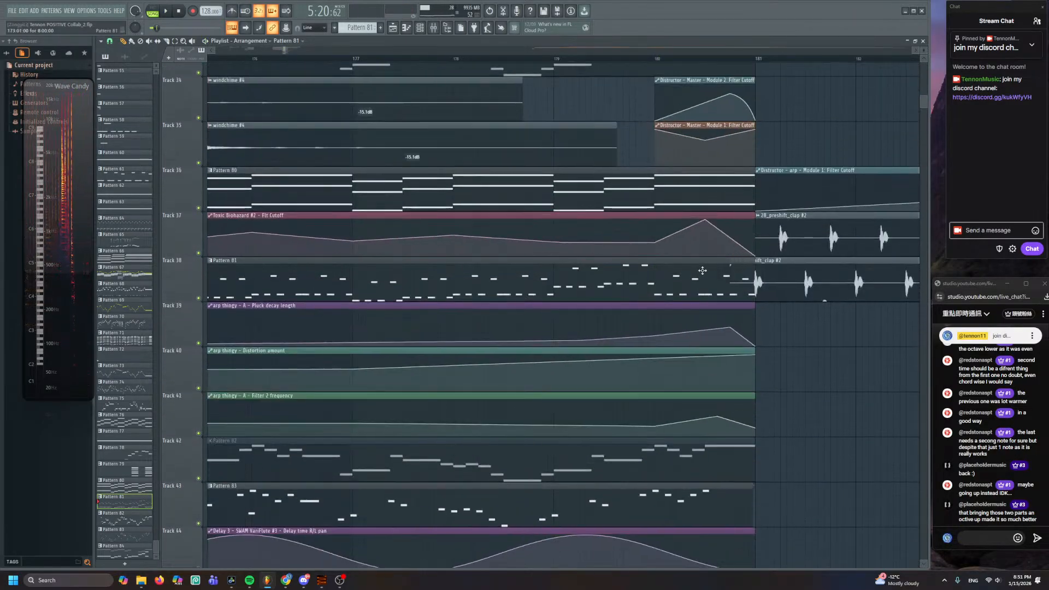
{"action": "double_click", "coordinate": [703, 267]}
{"action": "left_click_drag", "start_coordinate": [667, 144], "coordinate": [458, 339]}
{"action": "key", "text": "ctrl+Up"}
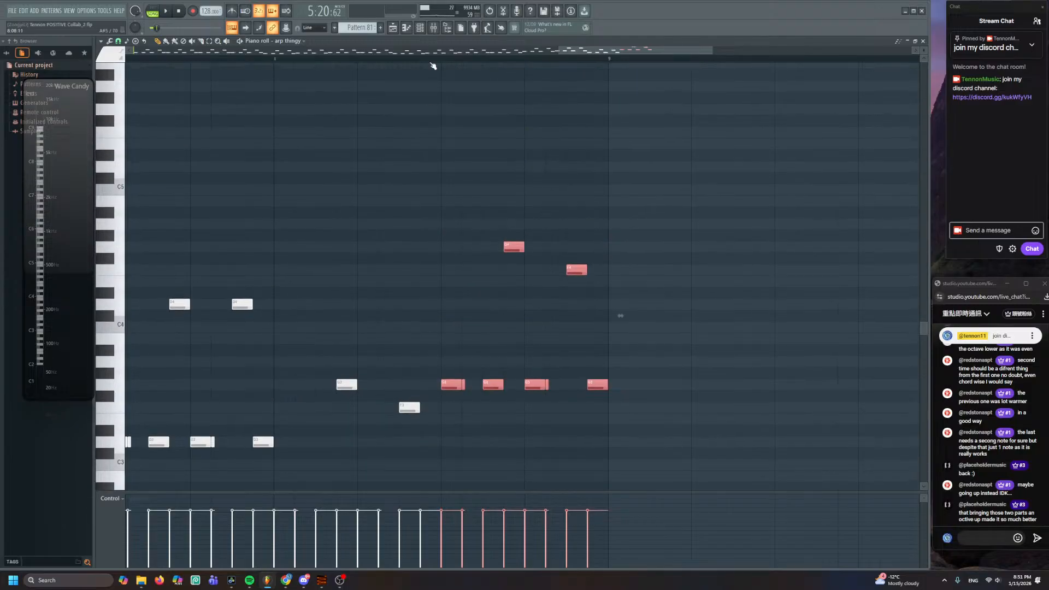
{"action": "left_click", "coordinate": [393, 28]}
{"action": "scroll", "coordinate": [629, 185], "scroll_direction": "down", "scroll_amount": 3}
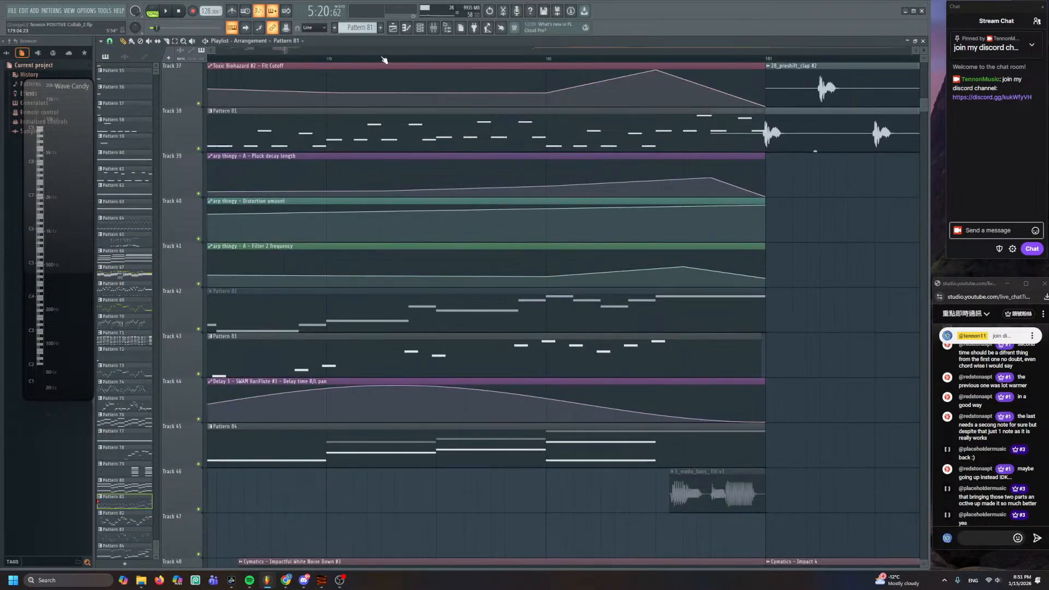
{"action": "scroll", "coordinate": [415, 290], "scroll_direction": "down", "scroll_amount": 3}
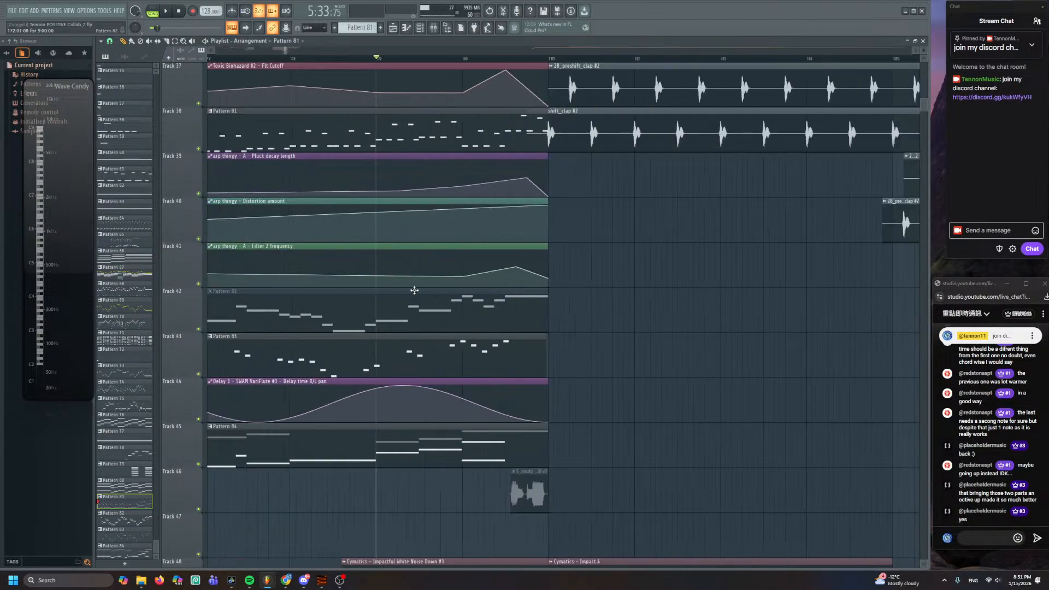
- Try lowering all bar 7 arp notes in Pattern 81 by nine semitones, then move them back up to C3 and D3
{"action": "double_click", "coordinate": [411, 146]}
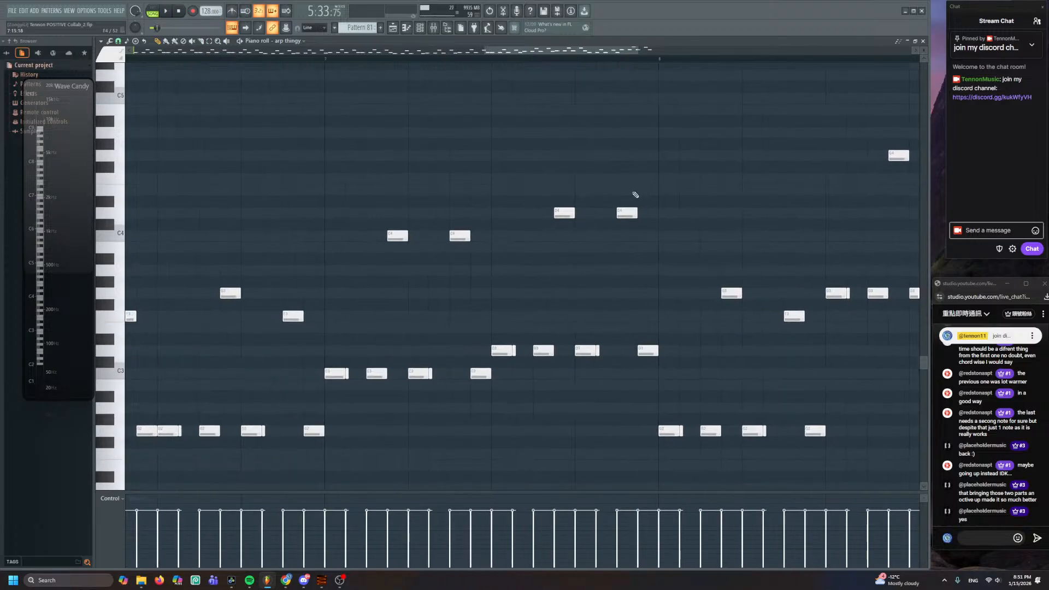
{"action": "left_click_drag", "start_coordinate": [642, 173], "coordinate": [320, 416]}
{"action": "scroll", "coordinate": [334, 253], "scroll_direction": "down", "scroll_amount": 3}
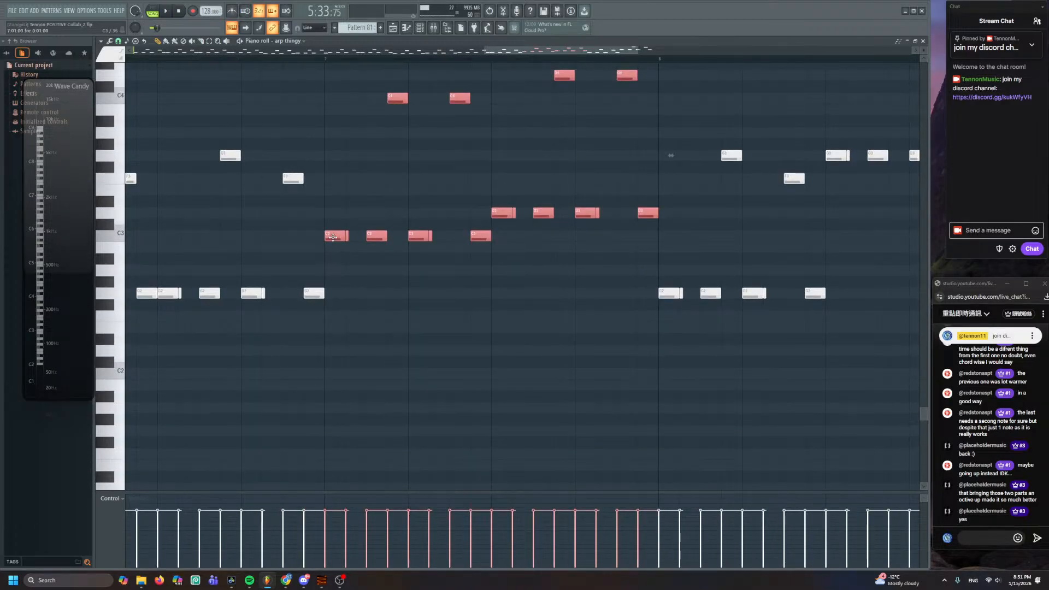
{"action": "left_click_drag", "start_coordinate": [332, 237], "coordinate": [324, 348]}
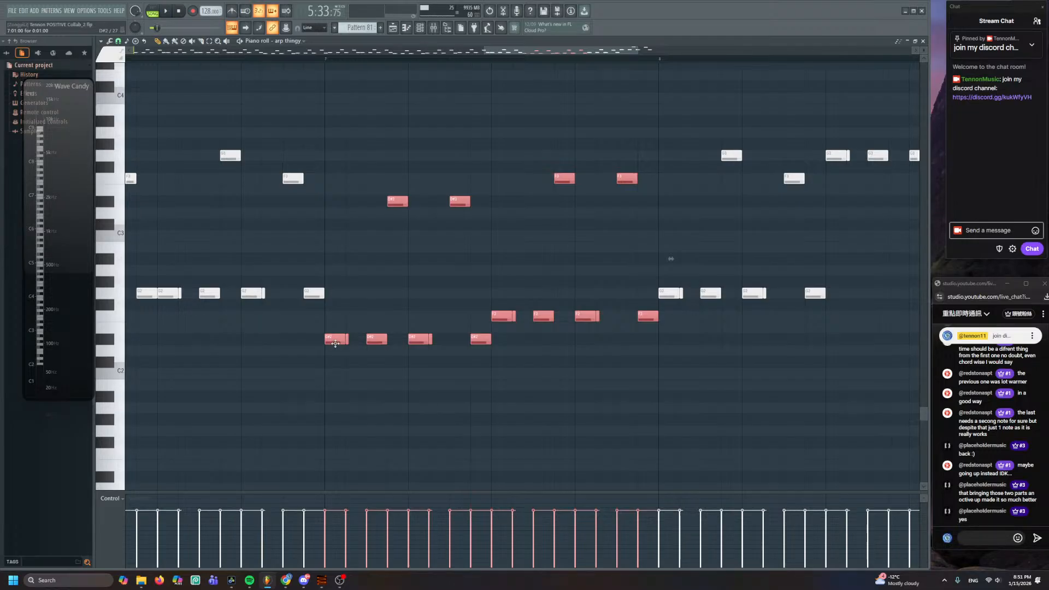
{"action": "left_click_drag", "start_coordinate": [336, 344], "coordinate": [339, 236]}
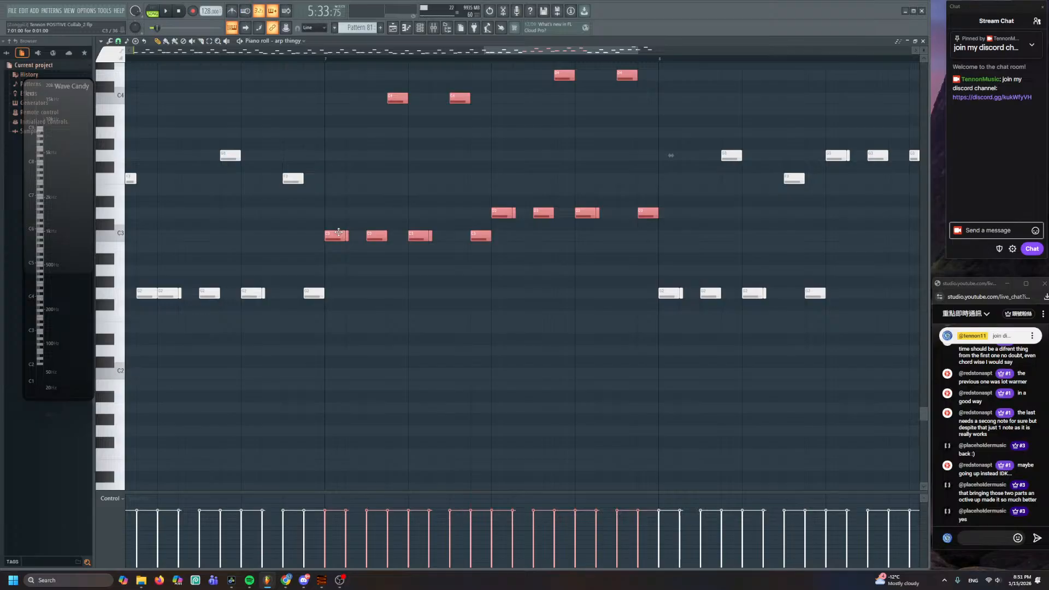
{"action": "scroll", "coordinate": [417, 178], "scroll_direction": "down", "scroll_amount": 3, "text": "ctrl"}
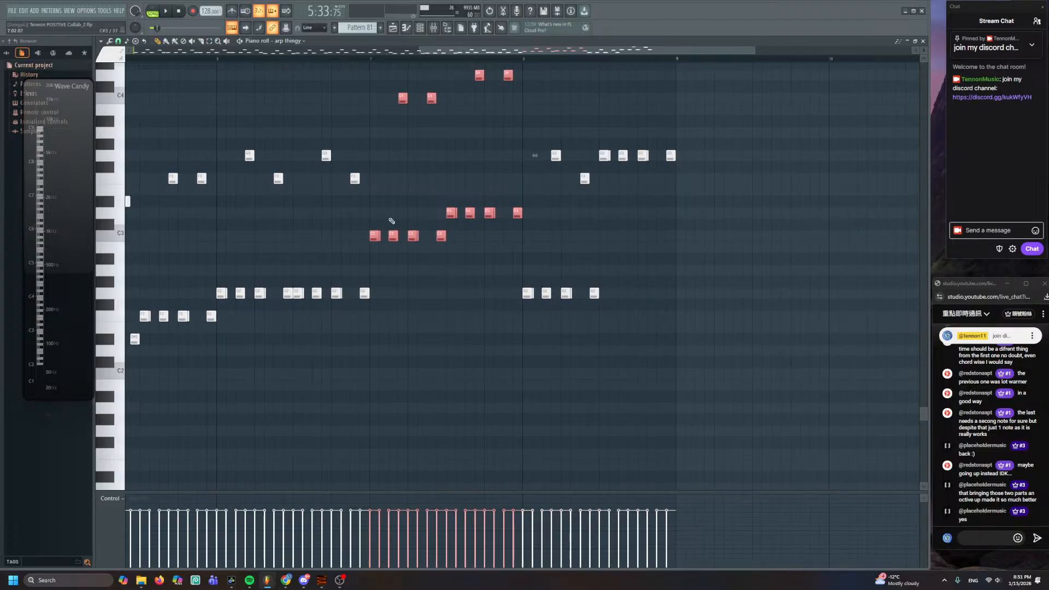
{"action": "scroll", "coordinate": [412, 206], "scroll_direction": "up", "scroll_amount": 3}
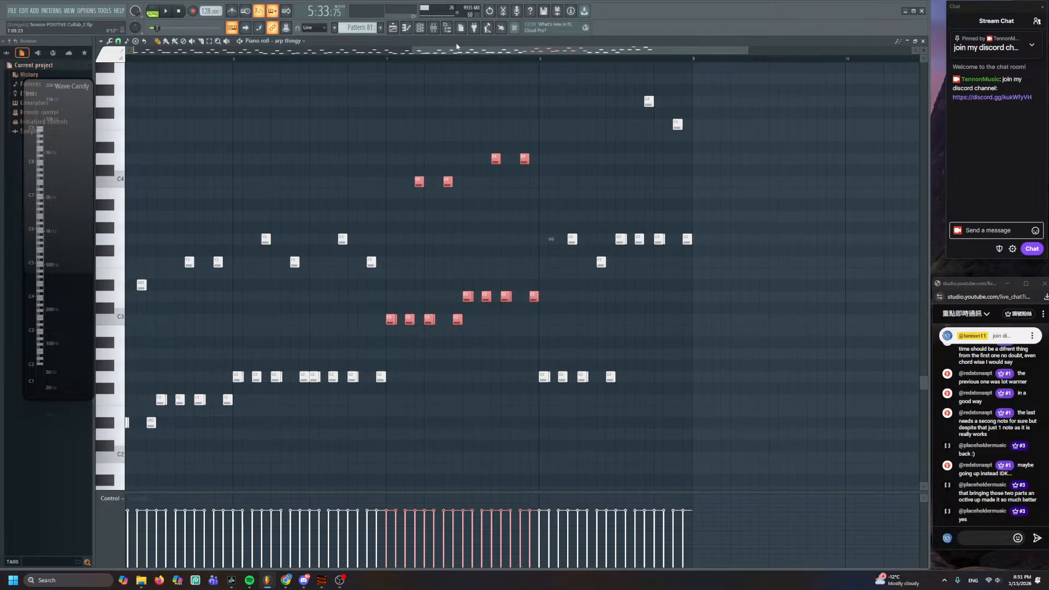
{"action": "key", "text": "F5"}
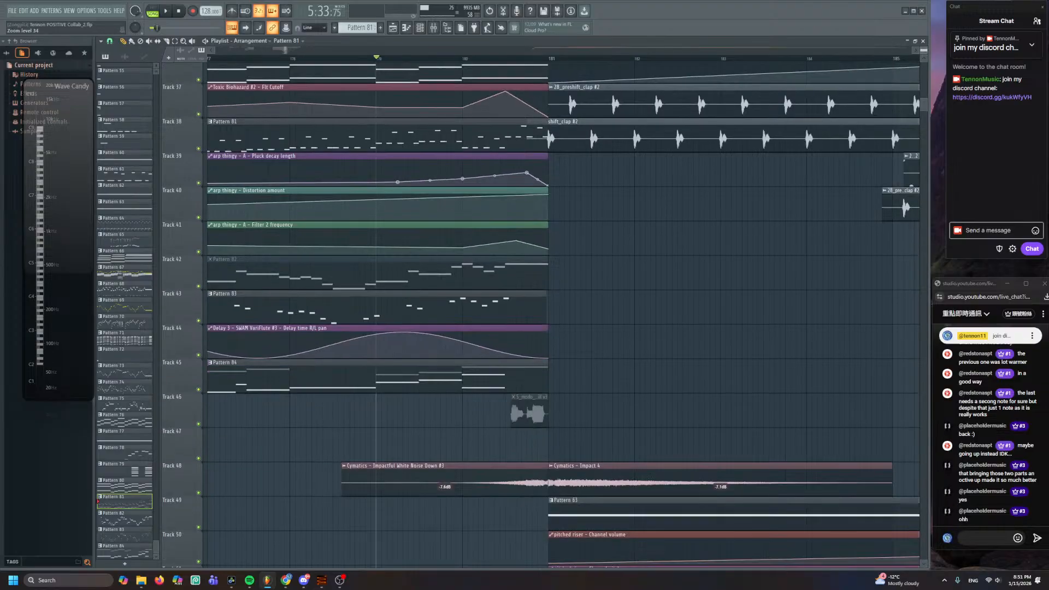
- Play the build-up before bar 181 and check Pattern 81's ending notes in the piano roll
{"action": "scroll", "coordinate": [677, 273], "scroll_direction": "down", "scroll_amount": 2, "text": "alt"}
{"action": "key", "text": "space"}
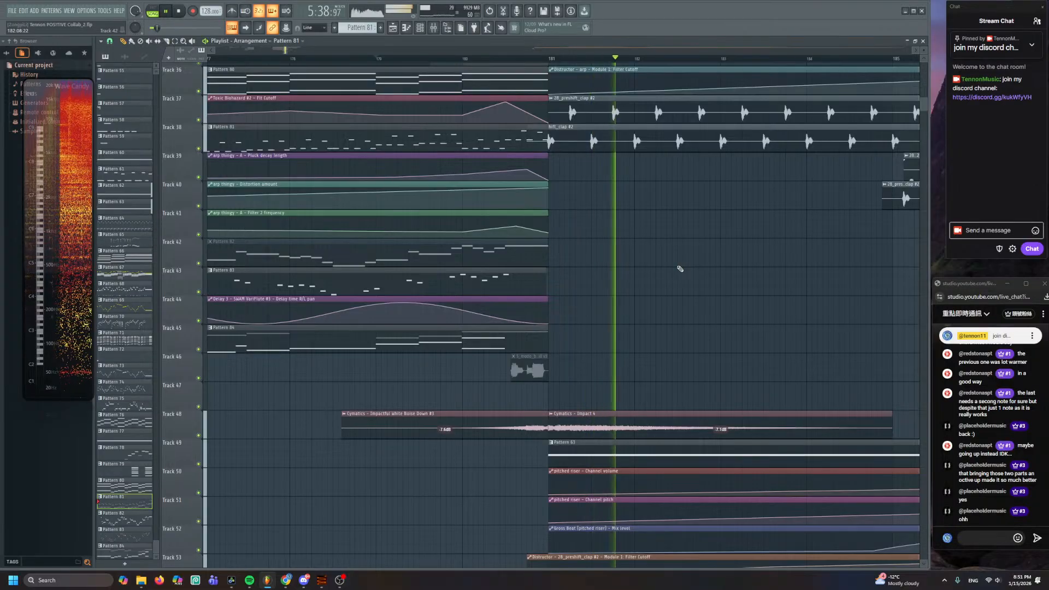
{"action": "scroll", "coordinate": [679, 267], "scroll_direction": "up", "scroll_amount": 2, "text": "ctrl"}
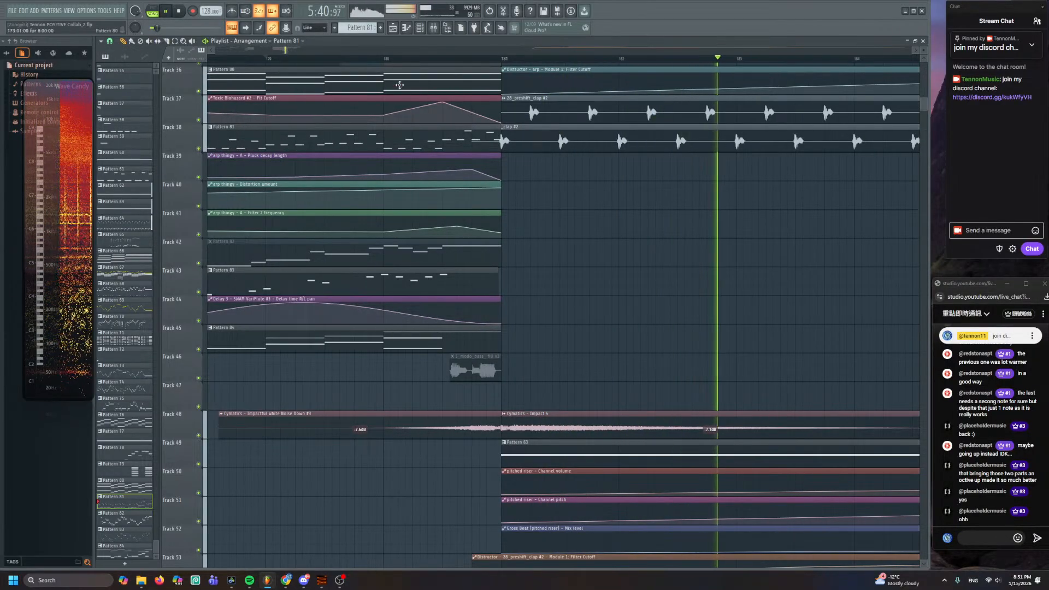
{"action": "key", "text": "space"}
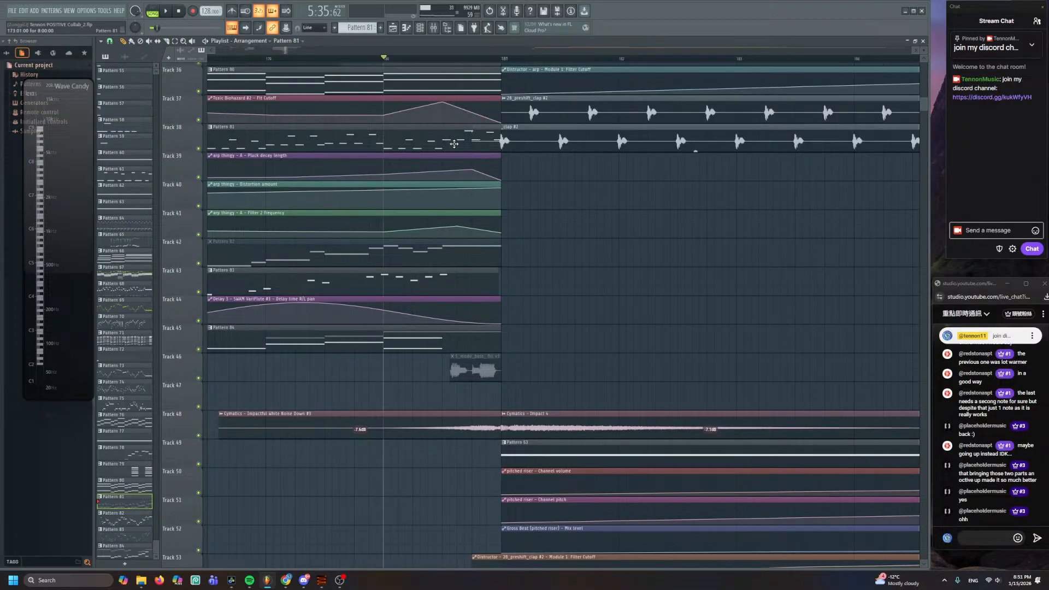
{"action": "double_click", "coordinate": [446, 142]}
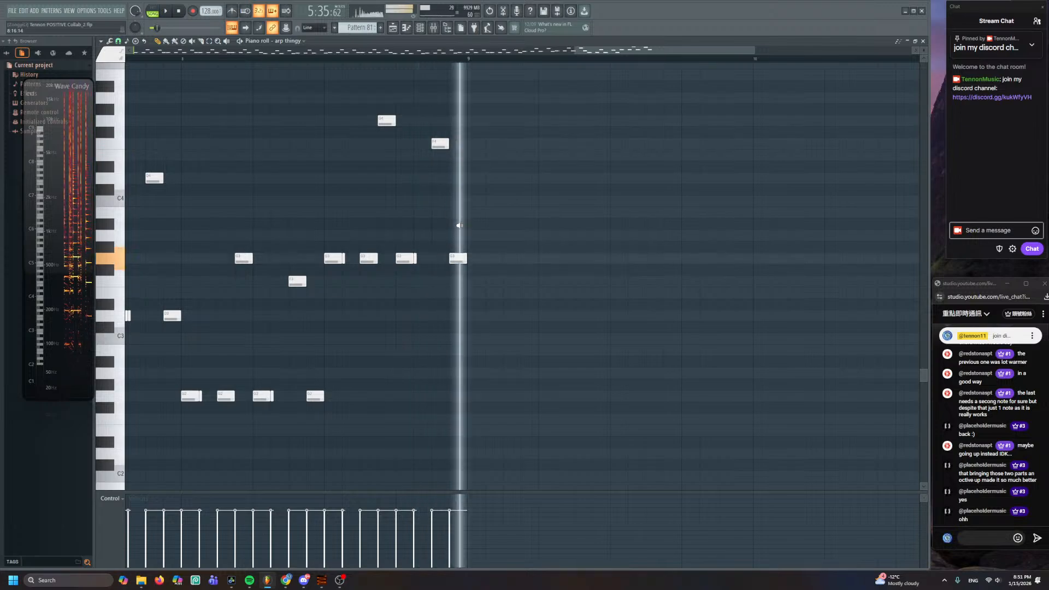
{"action": "key", "text": "space"}
{"action": "key", "text": "F7"}
{"action": "key", "text": "space"}
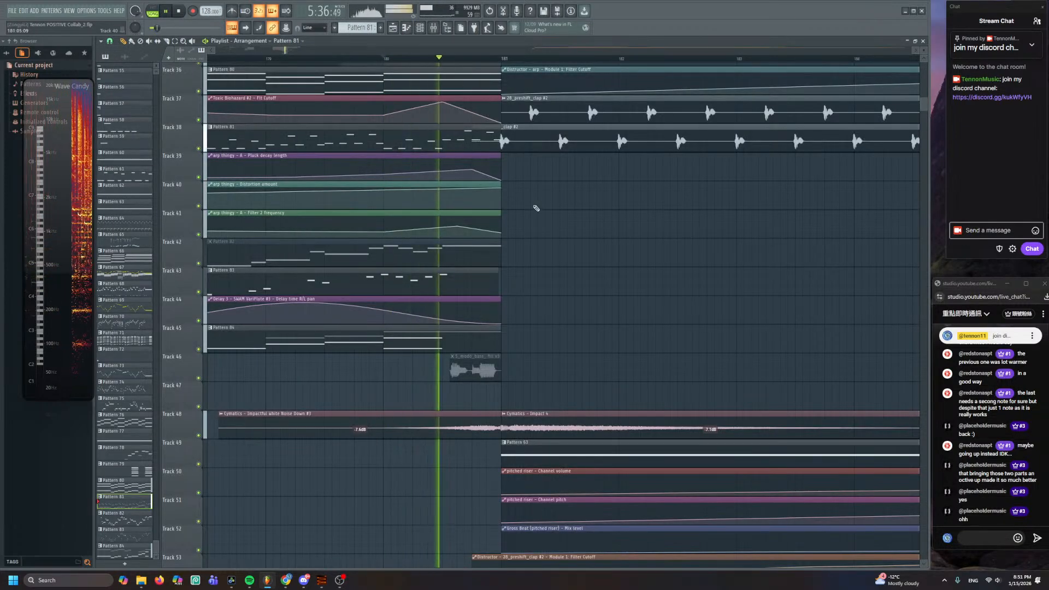
- Examine the tracks of the whole arrangement while playing the build-up into the following section
{"action": "scroll", "coordinate": [542, 210], "scroll_direction": "down", "scroll_amount": 3}
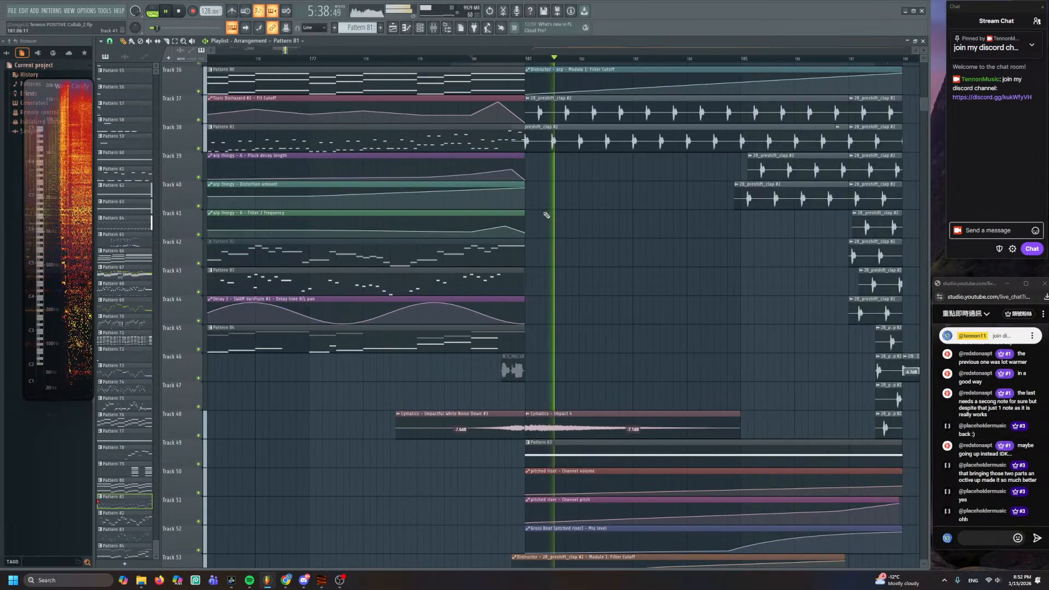
{"action": "scroll", "coordinate": [542, 209], "scroll_direction": "down", "scroll_amount": 3}
{"action": "scroll", "coordinate": [549, 223], "scroll_direction": "down", "scroll_amount": 3}
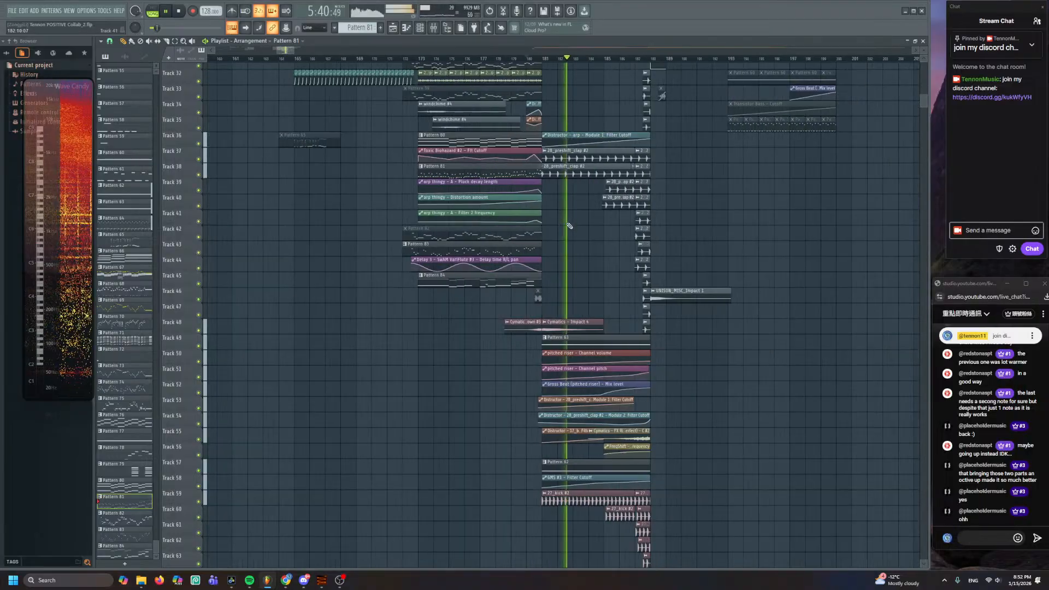
{"action": "scroll", "coordinate": [564, 302], "scroll_direction": "up", "scroll_amount": 6}
{"action": "scroll", "coordinate": [557, 360], "scroll_direction": "up", "scroll_amount": 6}
{"action": "scroll", "coordinate": [554, 339], "scroll_direction": "down", "scroll_amount": 3}
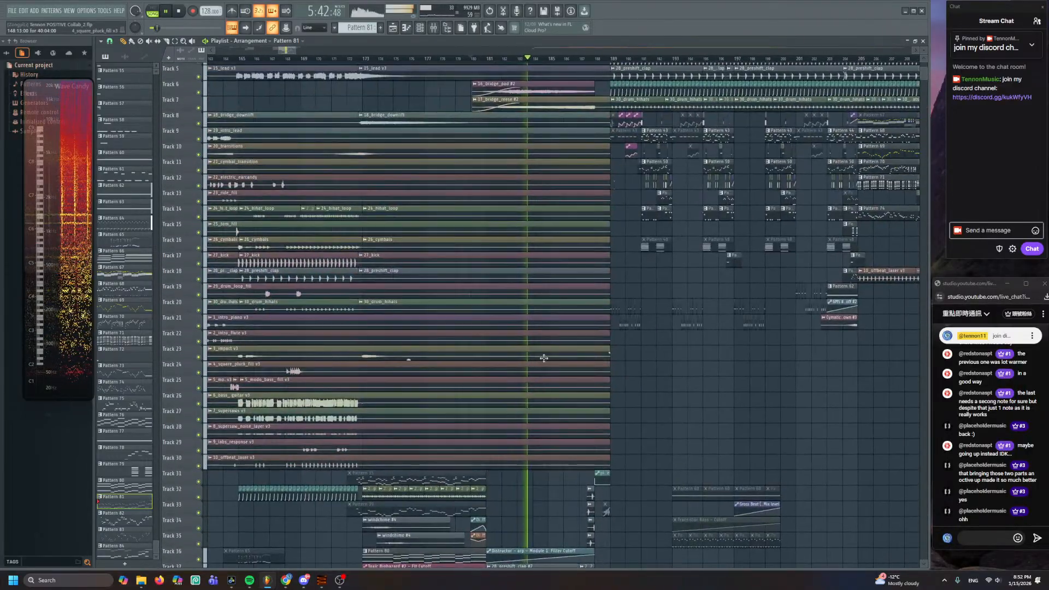
{"action": "scroll", "coordinate": [552, 339], "scroll_direction": "up", "scroll_amount": 4}
{"action": "scroll", "coordinate": [547, 366], "scroll_direction": "down", "scroll_amount": 1}
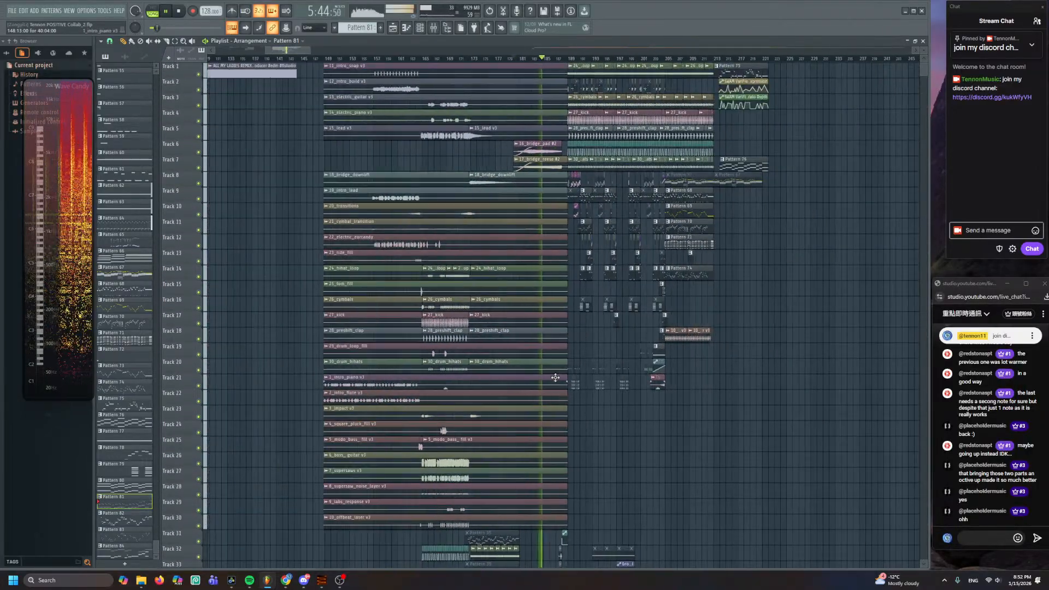
{"action": "scroll", "coordinate": [540, 393], "scroll_direction": "down", "scroll_amount": 2}
{"action": "scroll", "coordinate": [540, 394], "scroll_direction": "up", "scroll_amount": 5}
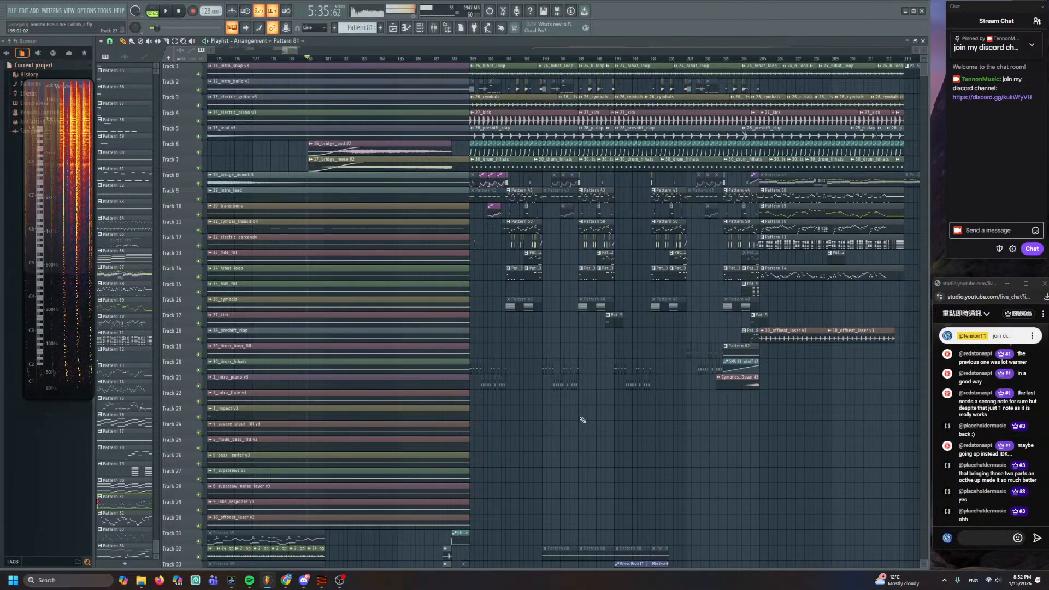
- Stop playback and check the lower syngular 2 notes of Pattern 84 around bars 3 to 6 in the piano roll
{"action": "key", "text": "space"}
{"action": "scroll", "coordinate": [694, 339], "scroll_direction": "down", "scroll_amount": 8}
{"action": "scroll", "coordinate": [530, 350], "scroll_direction": "up", "scroll_amount": 4}
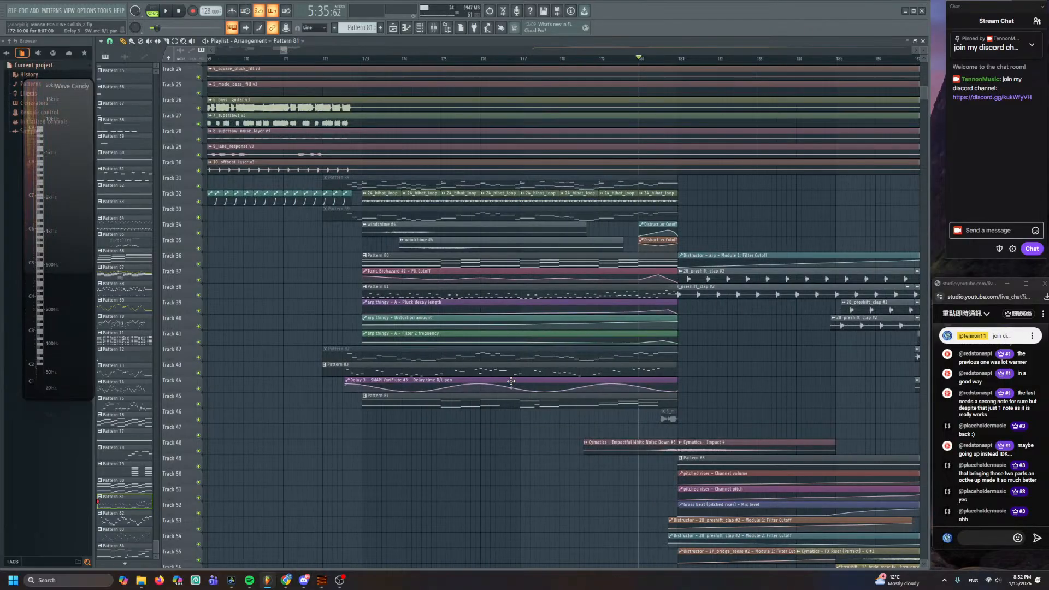
{"action": "scroll", "coordinate": [536, 356], "scroll_direction": "down", "scroll_amount": 1}
{"action": "left_click_drag", "start_coordinate": [536, 355], "coordinate": [573, 236]}
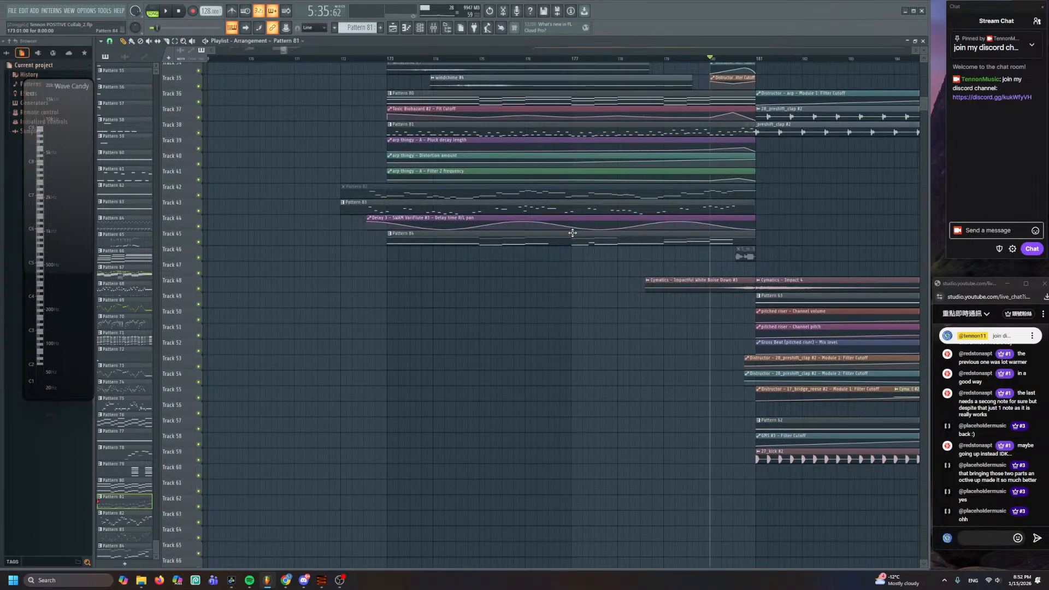
{"action": "double_click", "coordinate": [555, 241]}
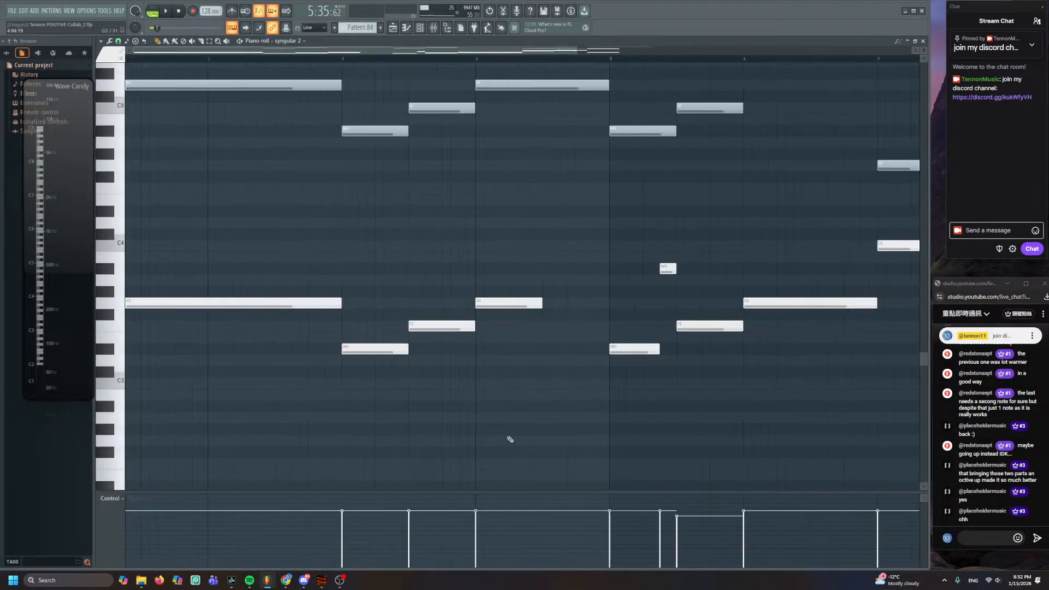
{"action": "scroll", "coordinate": [514, 319], "scroll_direction": "up", "scroll_amount": 3}
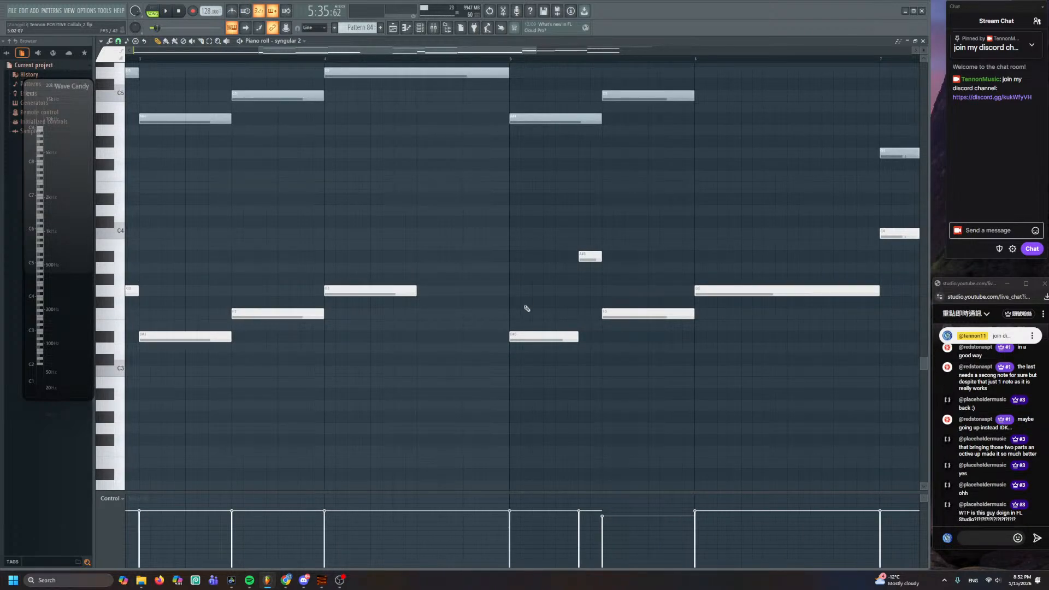
{"action": "left_click_drag", "start_coordinate": [523, 297], "coordinate": [580, 390]}
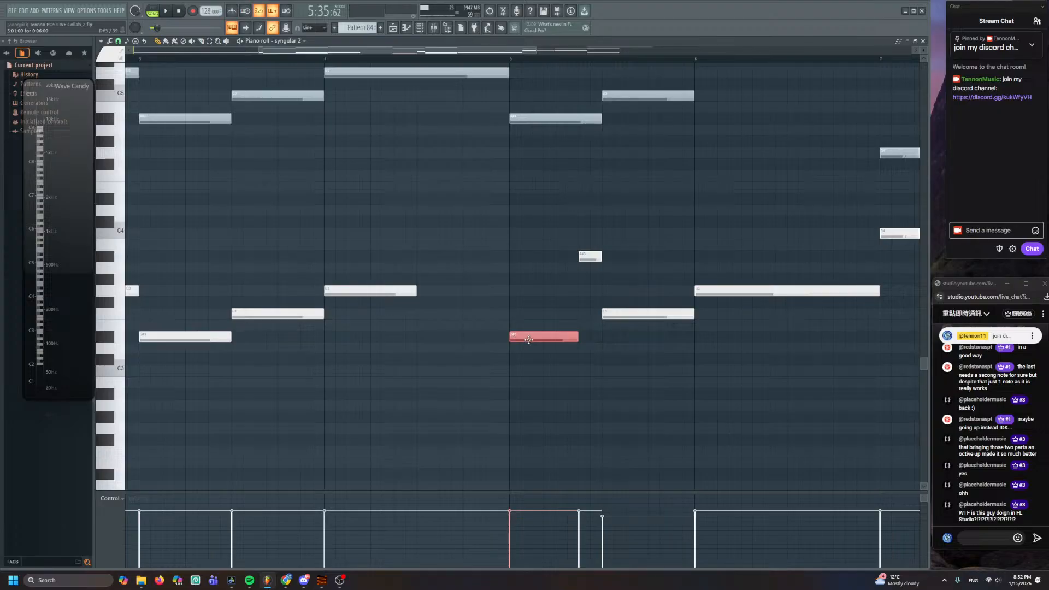
{"action": "left_click", "coordinate": [453, 301]}
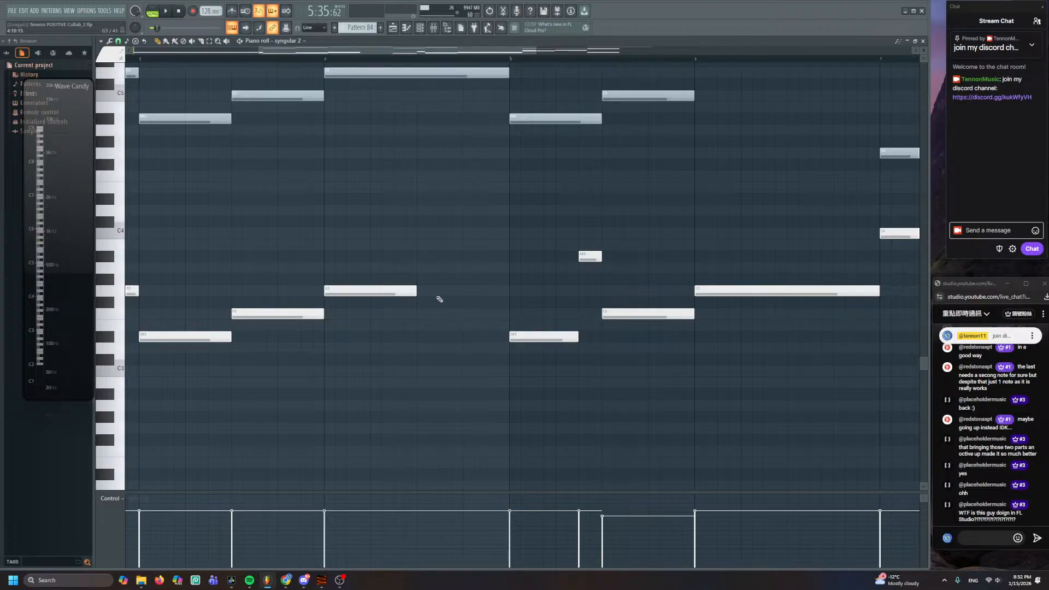
{"action": "left_click", "coordinate": [367, 295]}
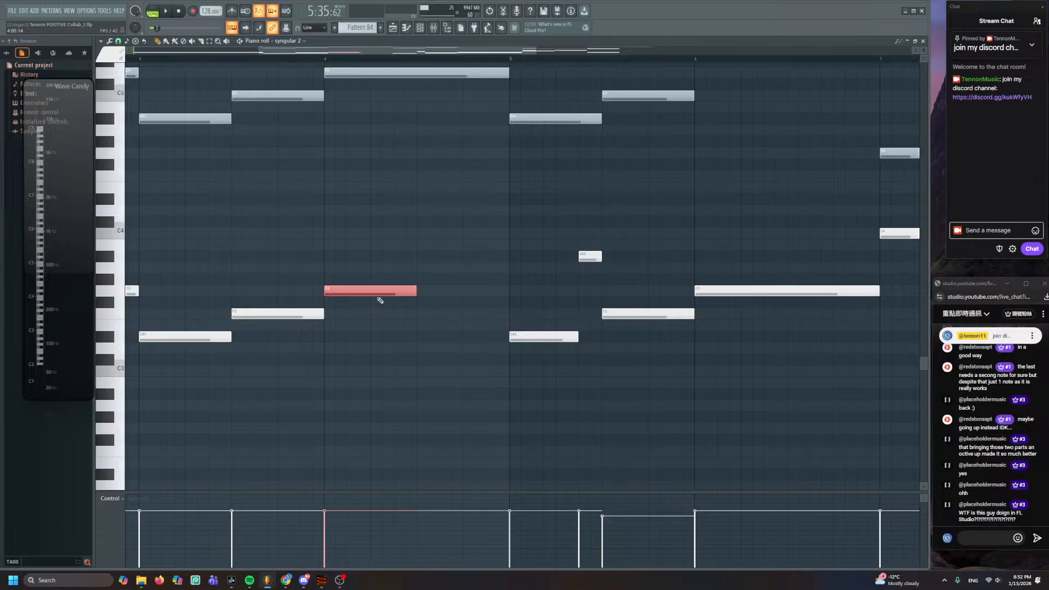
{"action": "left_click", "coordinate": [461, 377]}
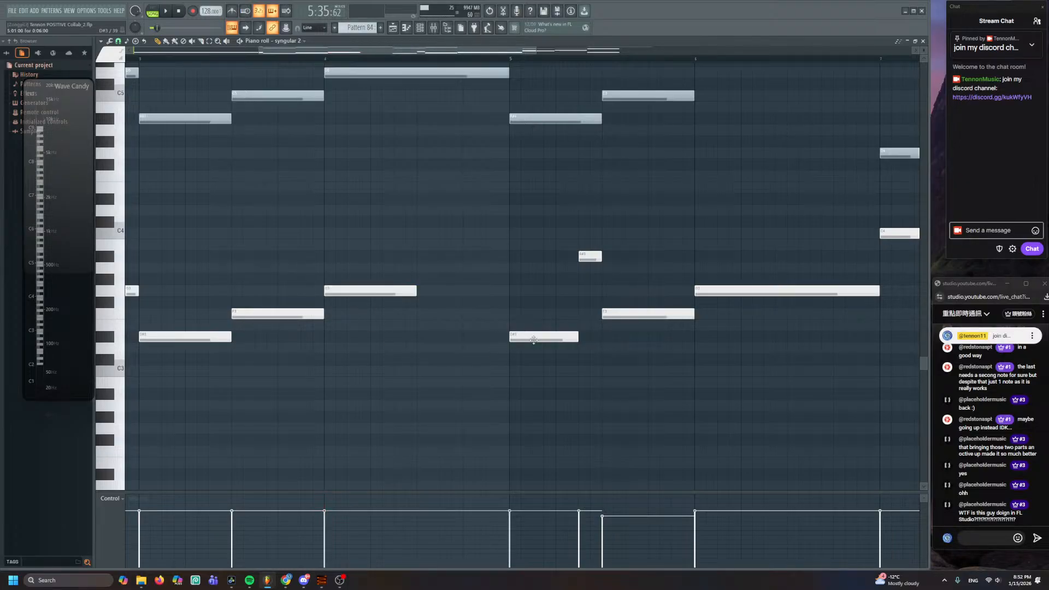
{"action": "key", "text": "F5"}
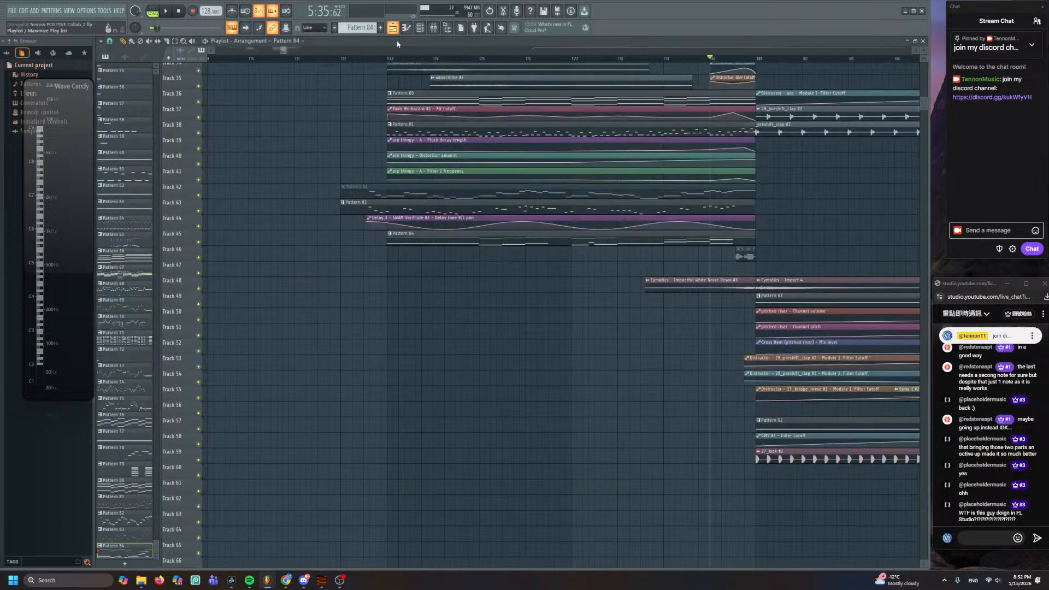
- Look over the whole arrangement's tracks, from the audio stems down to the build-up layers and the section following them
{"action": "scroll", "coordinate": [503, 340], "scroll_direction": "up", "scroll_amount": 4}
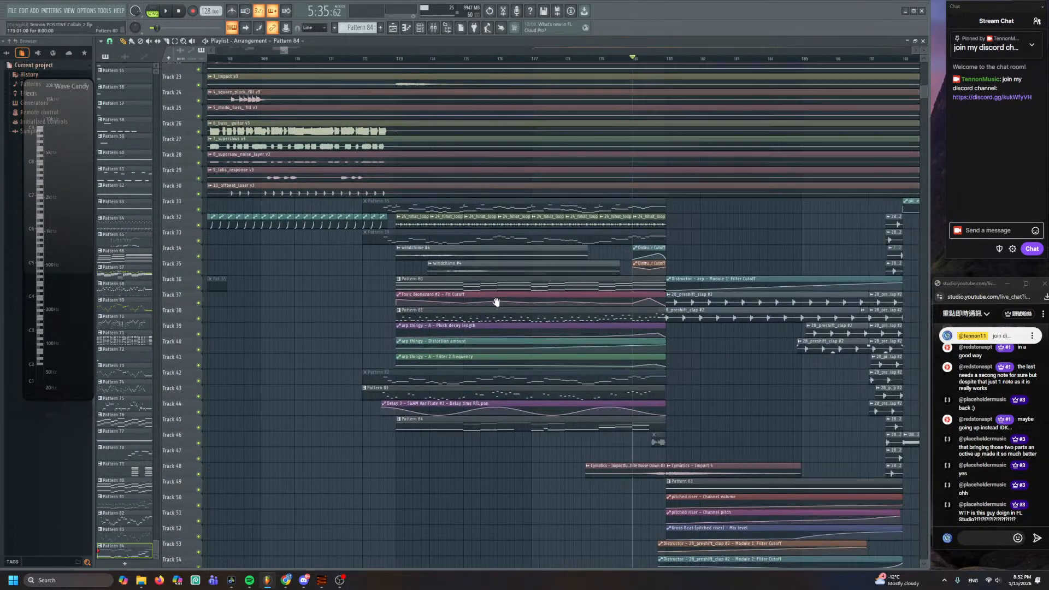
{"action": "scroll", "coordinate": [494, 315], "scroll_direction": "up", "scroll_amount": 4}
{"action": "scroll", "coordinate": [481, 382], "scroll_direction": "down", "scroll_amount": 2, "text": "ctrl"}
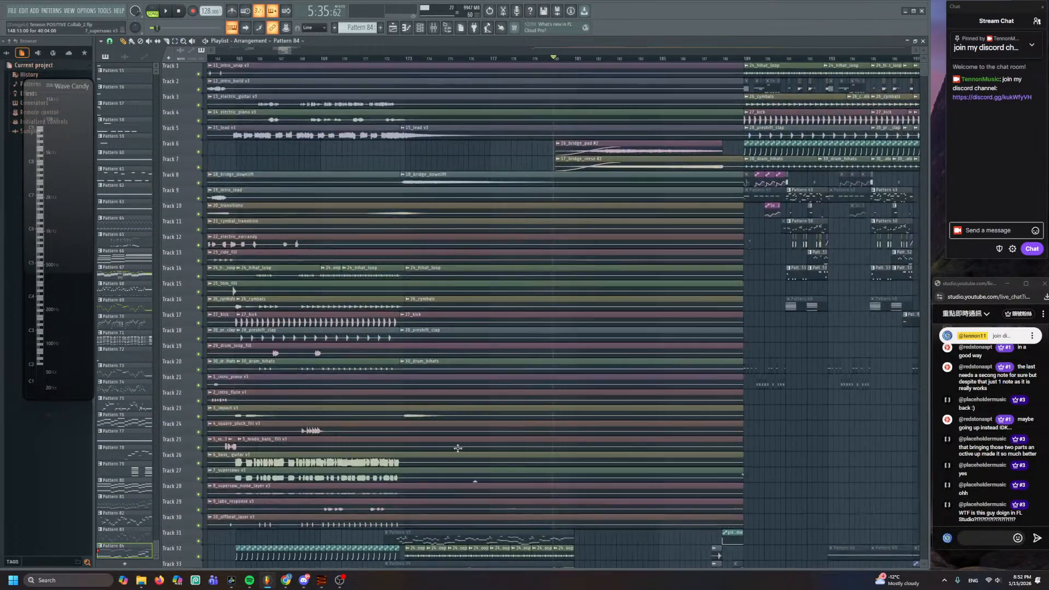
{"action": "scroll", "coordinate": [504, 432], "scroll_direction": "down", "scroll_amount": 6}
{"action": "scroll", "coordinate": [544, 164], "scroll_direction": "up", "scroll_amount": 2, "text": "ctrl"}
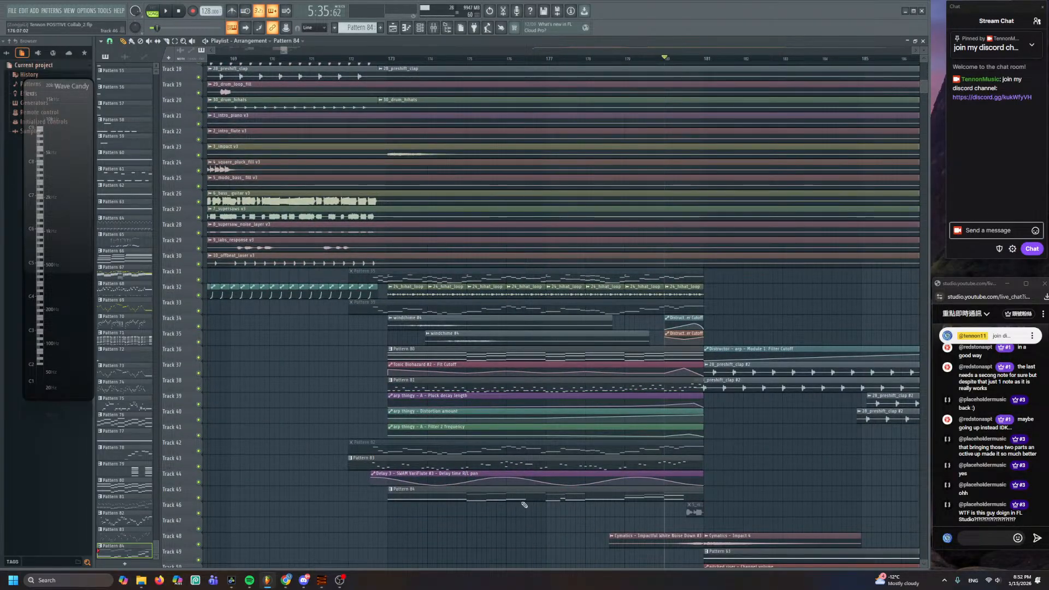
{"action": "scroll", "coordinate": [544, 329], "scroll_direction": "up", "scroll_amount": 4}
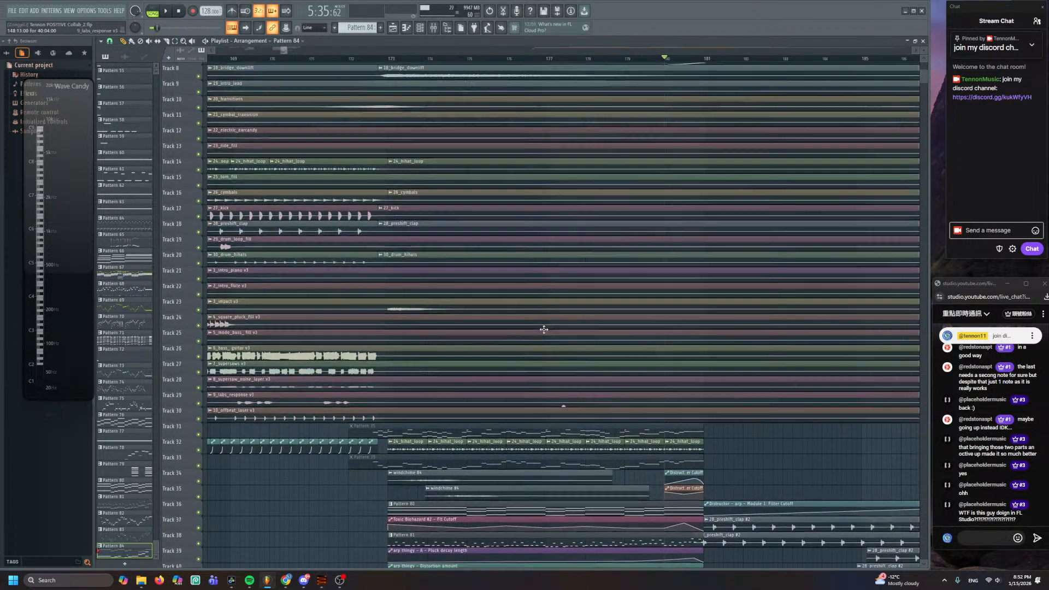
{"action": "scroll", "coordinate": [544, 329], "scroll_direction": "up", "scroll_amount": 3}
{"action": "scroll", "coordinate": [544, 330], "scroll_direction": "down", "scroll_amount": 3, "text": "ctrl"}
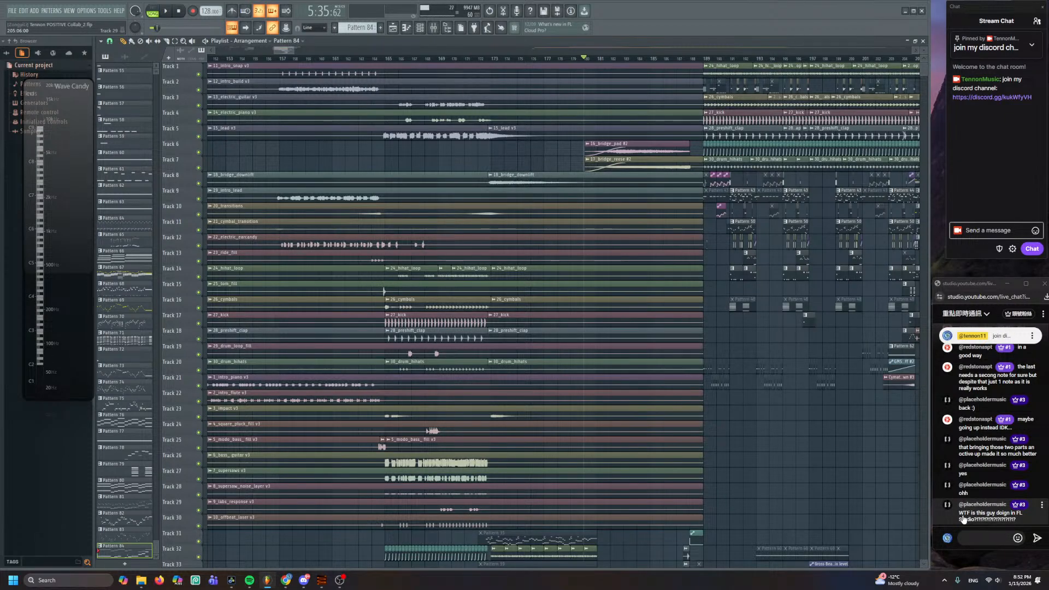
{"action": "scroll", "coordinate": [605, 419], "scroll_direction": "down", "scroll_amount": 2, "text": "ctrl"}
{"action": "scroll", "coordinate": [662, 395], "scroll_direction": "down", "scroll_amount": 2, "text": "ctrl"}
{"action": "scroll", "coordinate": [672, 356], "scroll_direction": "down", "scroll_amount": 8}
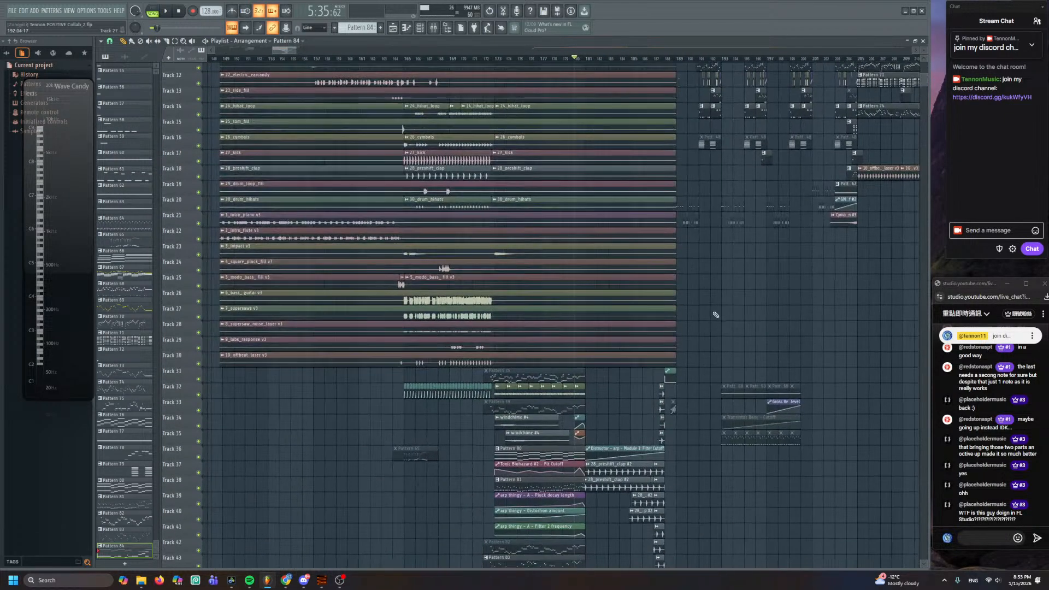
{"action": "scroll", "coordinate": [683, 203], "scroll_direction": "down", "scroll_amount": 4}
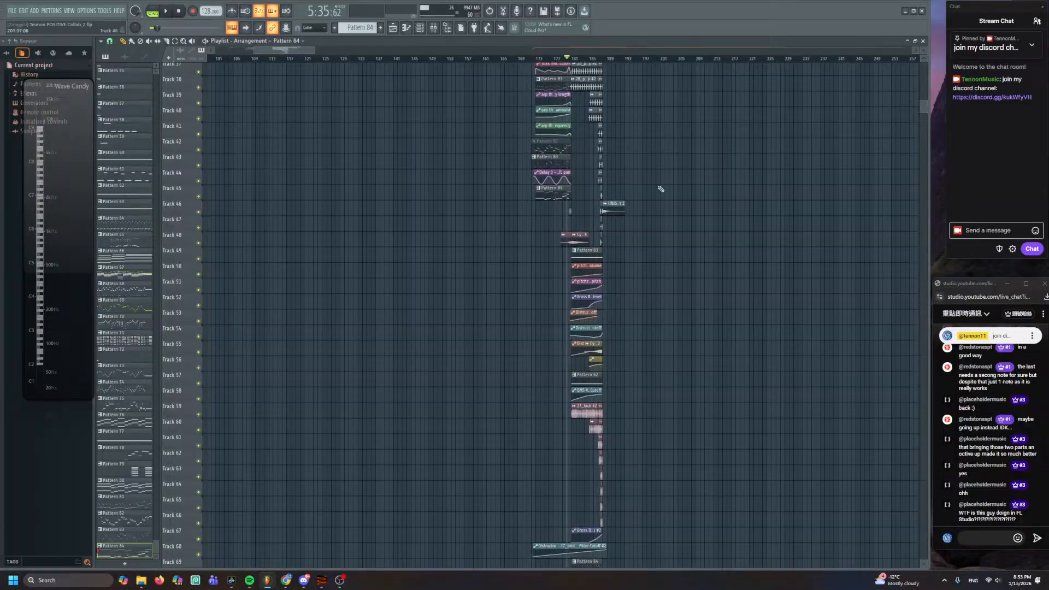
{"action": "scroll", "coordinate": [651, 160], "scroll_direction": "up", "scroll_amount": 6}
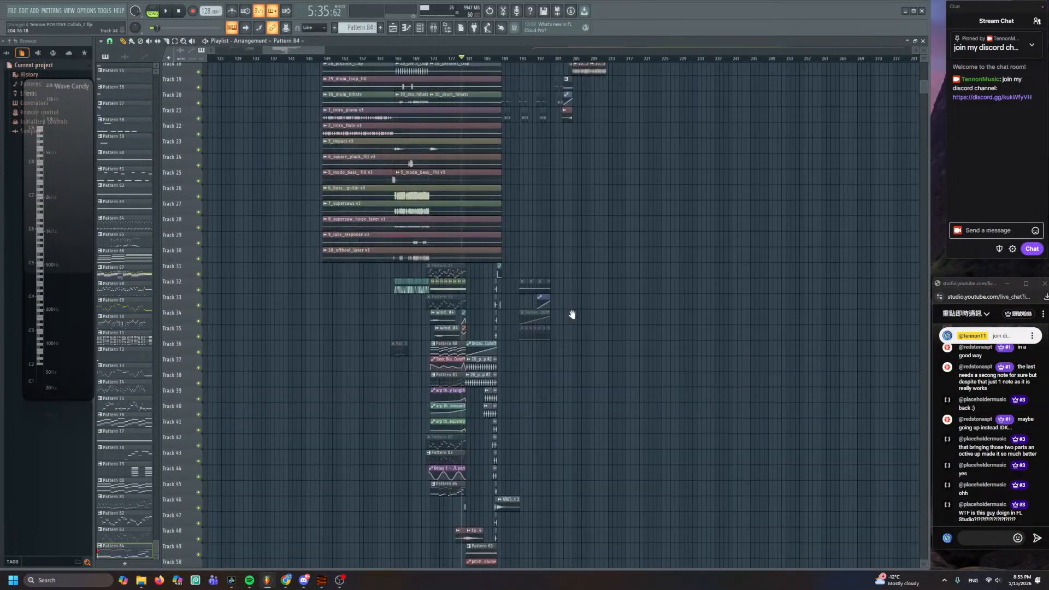
{"action": "scroll", "coordinate": [572, 315], "scroll_direction": "up", "scroll_amount": 5}
{"action": "scroll", "coordinate": [582, 322], "scroll_direction": "up", "scroll_amount": 3, "text": "ctrl"}
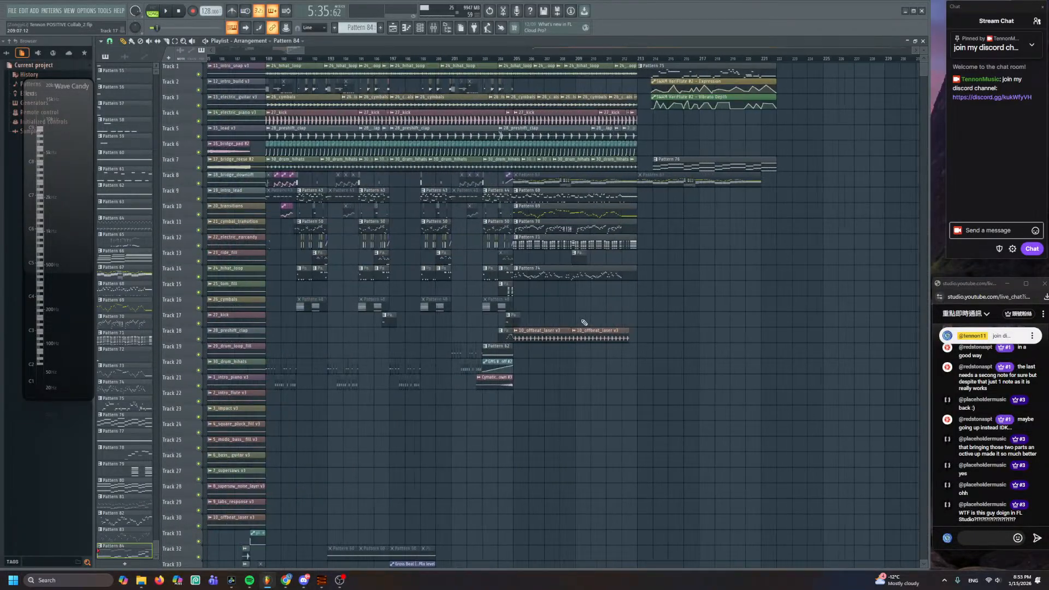
{"action": "scroll", "coordinate": [492, 298], "scroll_direction": "down", "scroll_amount": 4, "text": "ctrl"}
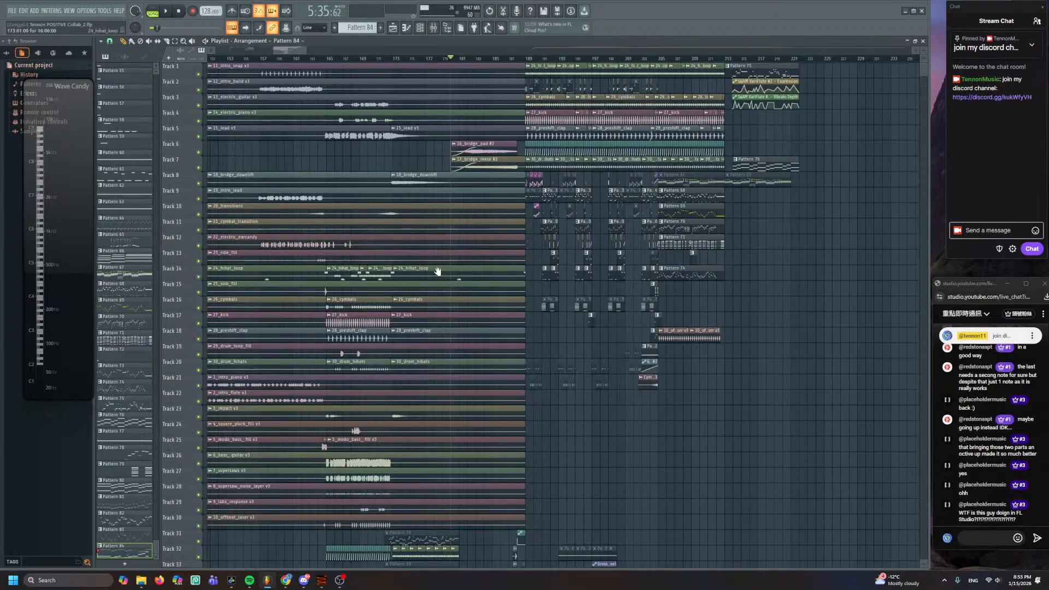
- Play the arrangement from about bar 157 through the build-up, reply "lol" in the YouTube live chat, and stop playback
{"action": "scroll", "coordinate": [334, 83], "scroll_direction": "left", "scroll_amount": 3}
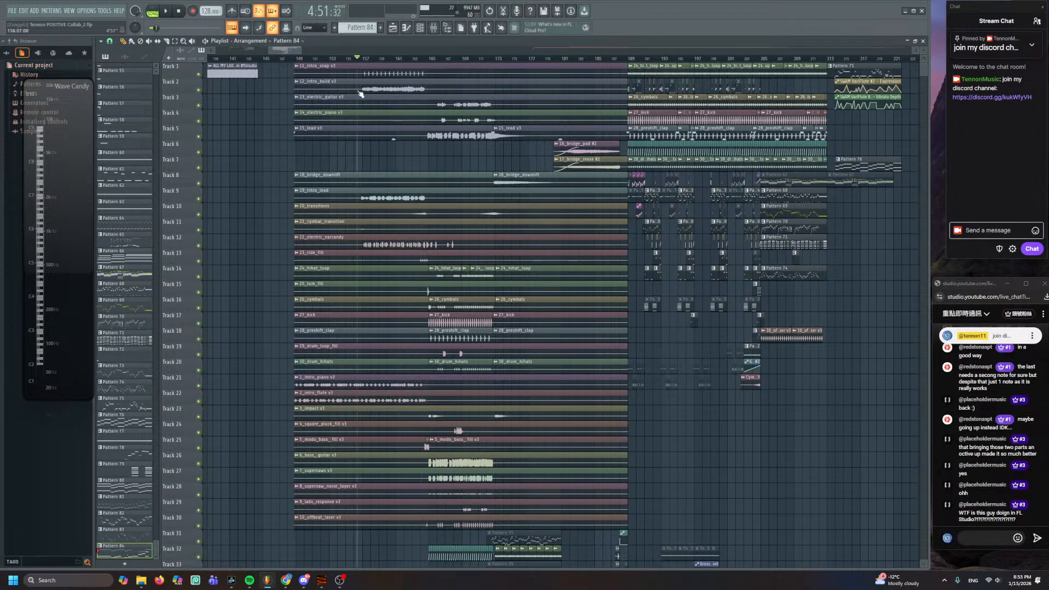
{"action": "key", "text": "space"}
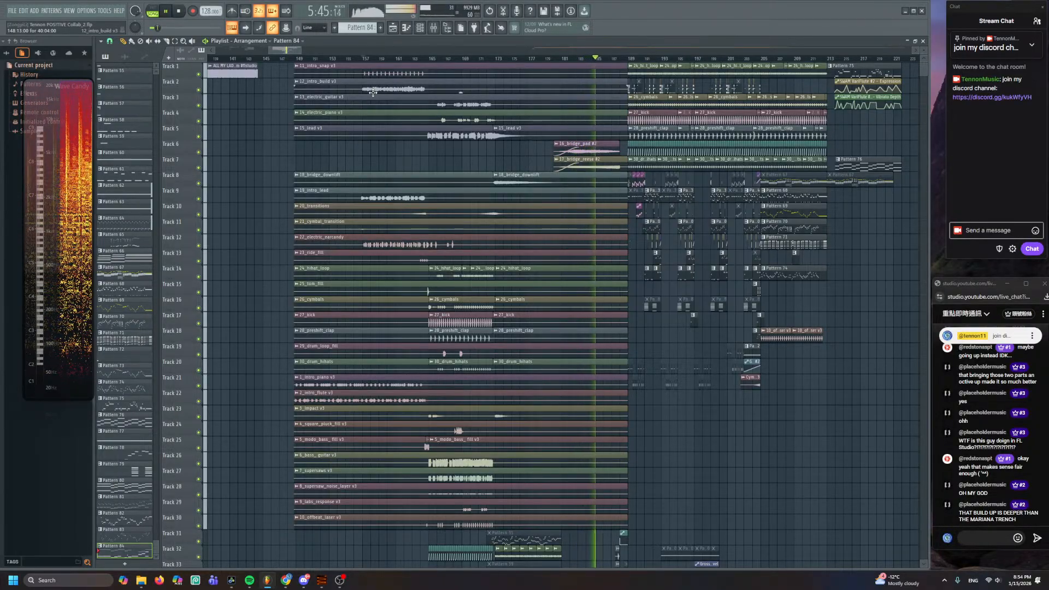
{"action": "left_click", "coordinate": [987, 534]}
{"action": "type", "text": "lol"}
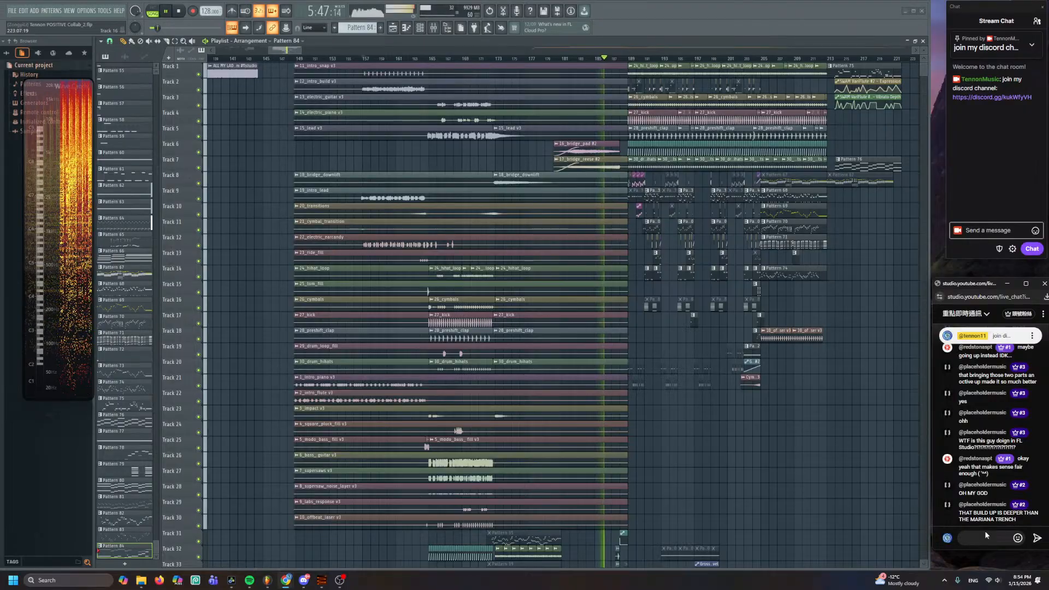
{"action": "key", "text": "Return"}
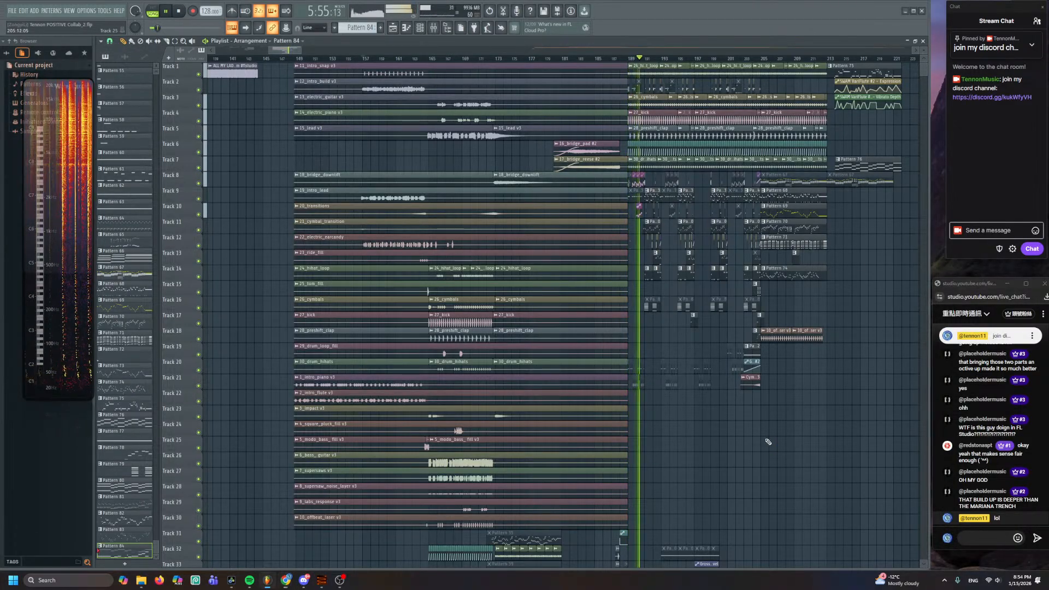
{"action": "key", "text": "space"}
- Examine the layered 27_kick #2 clips on tracks 59 to 66 at the end of the build-up
{"action": "scroll", "coordinate": [715, 385], "scroll_direction": "up", "scroll_amount": 3}
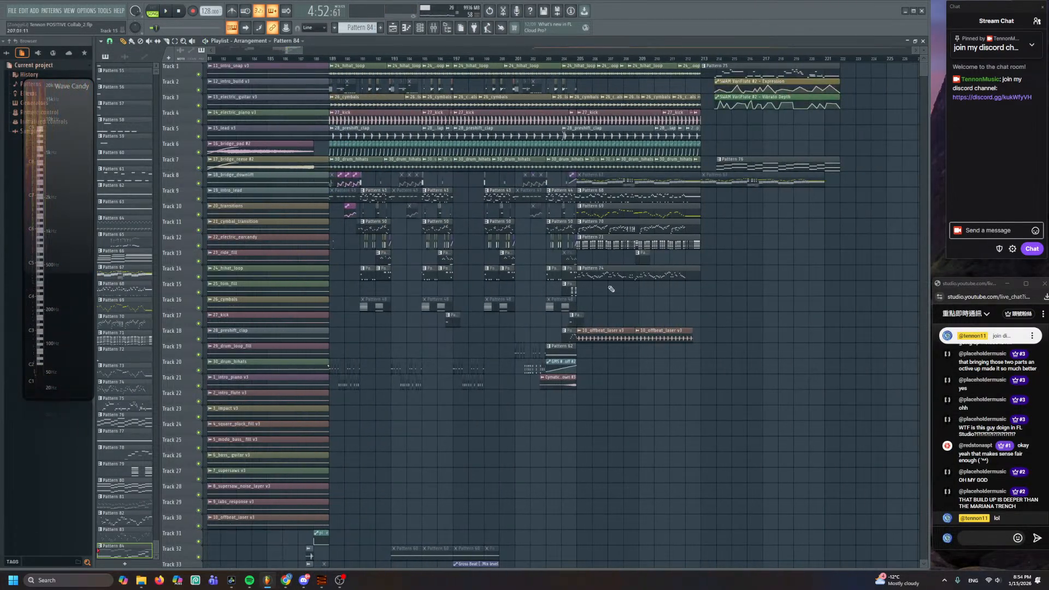
{"action": "scroll", "coordinate": [595, 113], "scroll_direction": "up", "scroll_amount": 2}
{"action": "left_click_drag", "start_coordinate": [413, 212], "coordinate": [642, 139]}
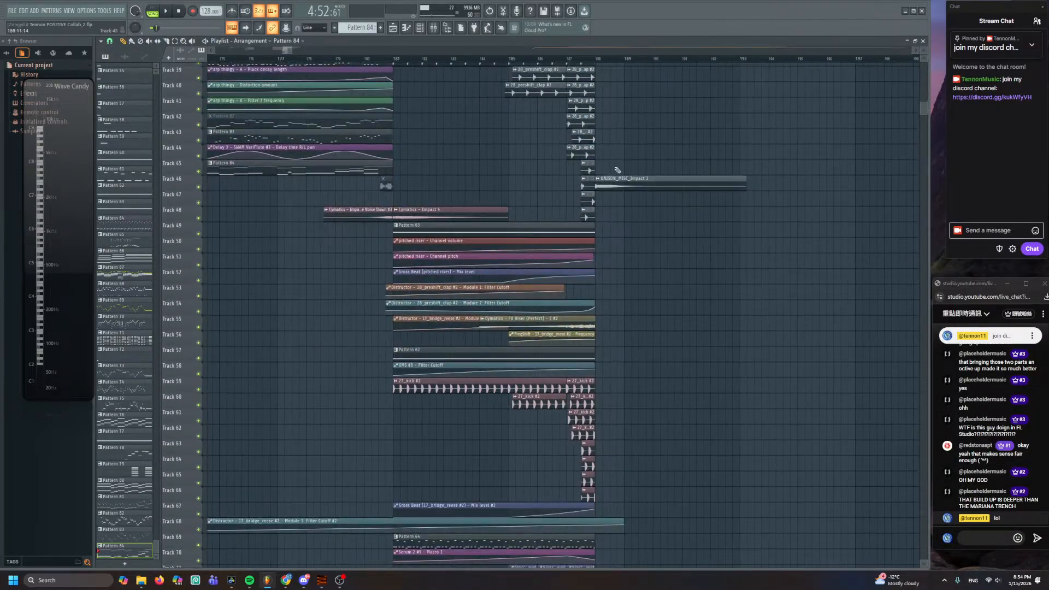
{"action": "mouse_move", "coordinate": [612, 174]}
{"action": "left_mouse_down"}
{"action": "mouse_move", "coordinate": [590, 244]}
{"action": "mouse_move", "coordinate": [569, 265]}
{"action": "mouse_move", "coordinate": [589, 63]}
{"action": "left_mouse_up"}
{"action": "scroll", "coordinate": [589, 64], "scroll_direction": "up", "scroll_amount": 3}
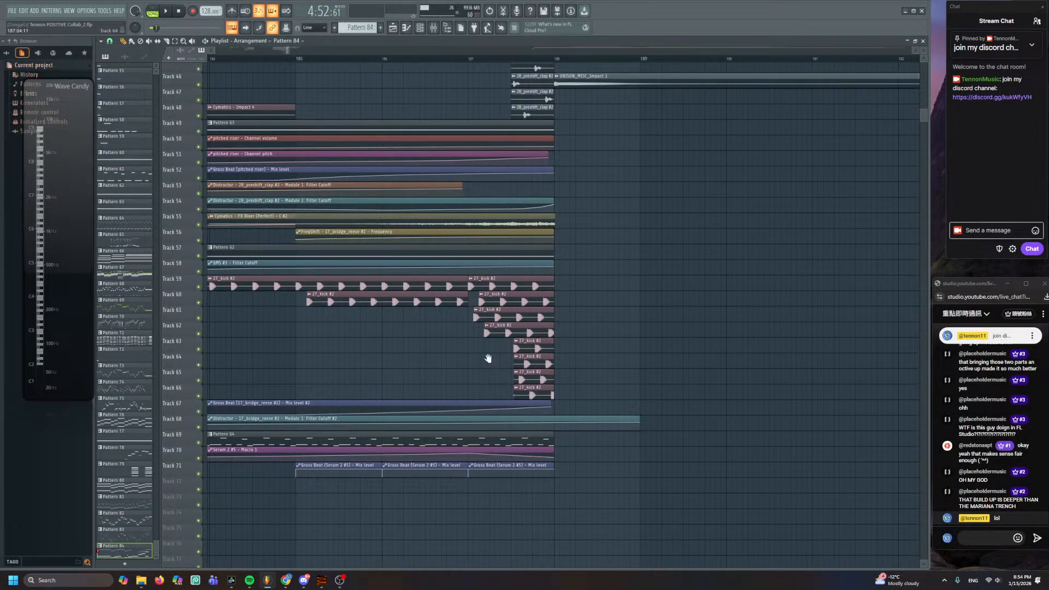
{"action": "mouse_move", "coordinate": [488, 358]}
{"action": "left_mouse_down"}
{"action": "mouse_move", "coordinate": [555, 305]}
{"action": "mouse_move", "coordinate": [597, 307]}
{"action": "mouse_move", "coordinate": [533, 251]}
{"action": "left_mouse_up"}
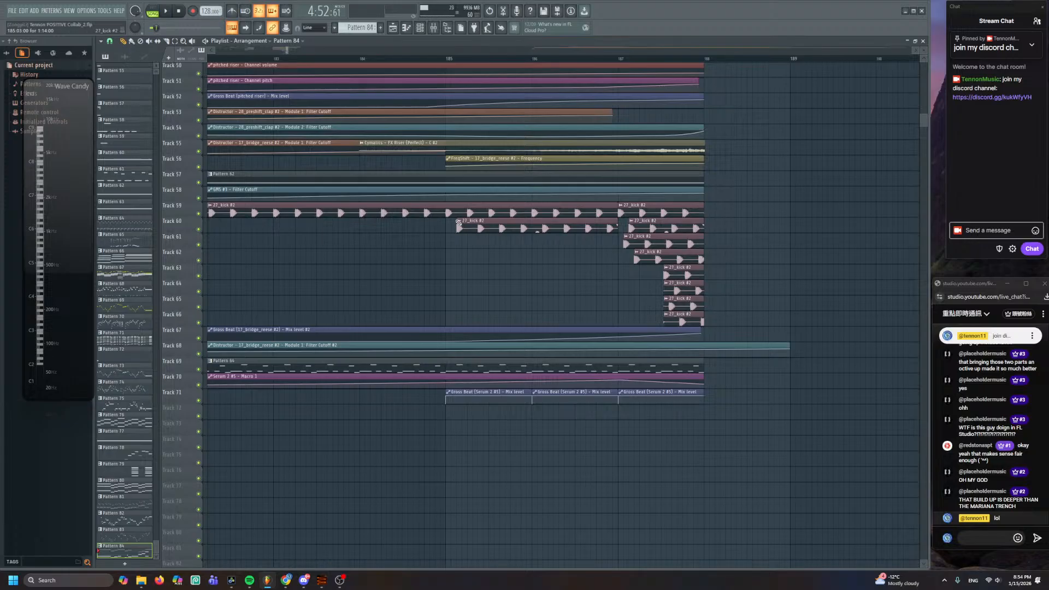
{"action": "scroll", "coordinate": [483, 230], "scroll_direction": "up", "scroll_amount": 2}
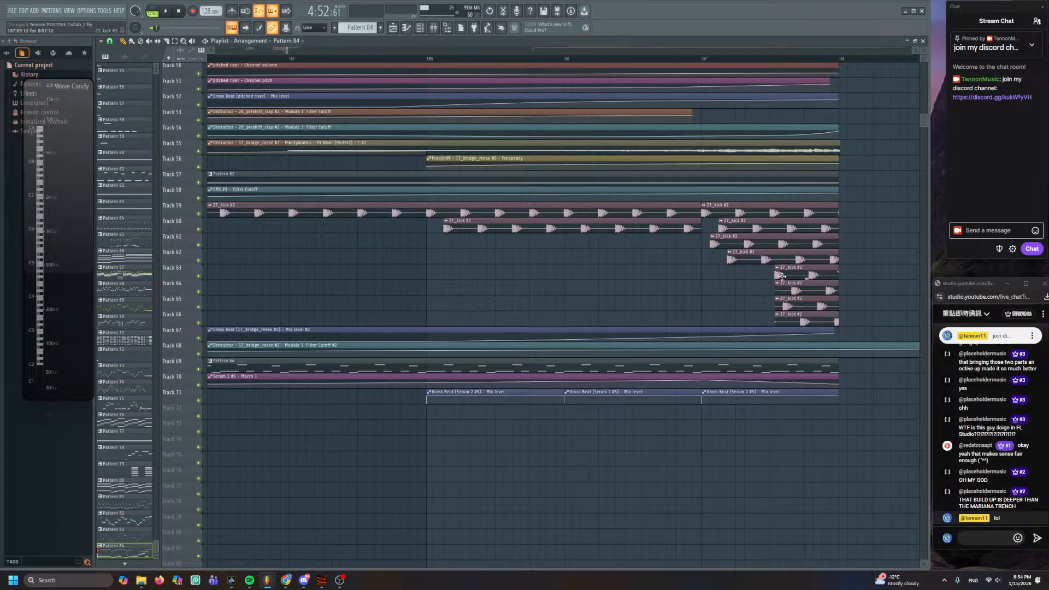
{"action": "left_click_drag", "start_coordinate": [641, 301], "coordinate": [617, 306]}
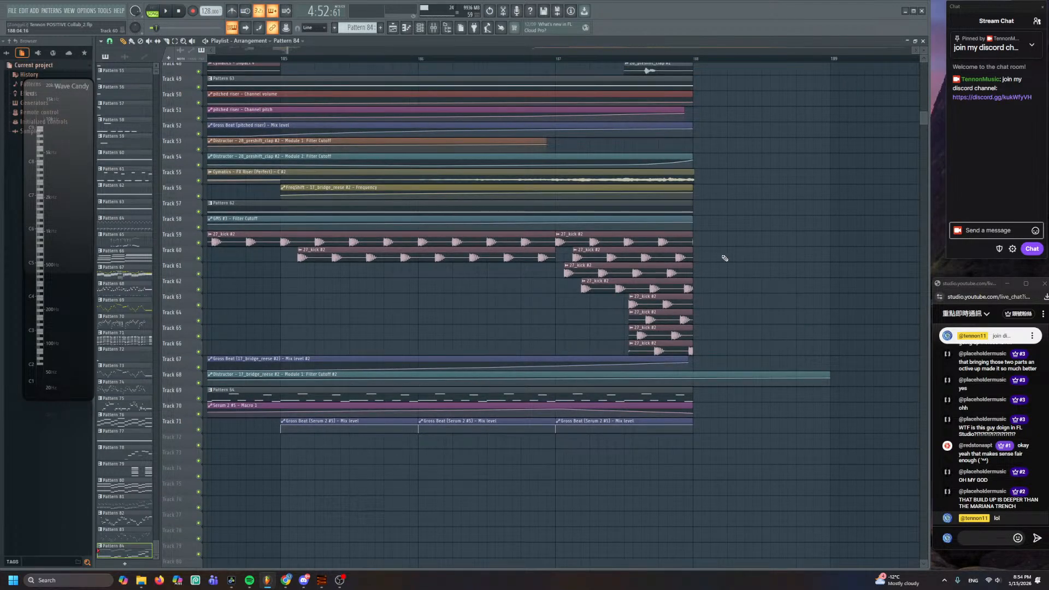
- Examine the staggered 28_preshift_clap #2 clips between tracks 32 and 48 at the end of the build-up
{"action": "scroll", "coordinate": [592, 264], "scroll_direction": "up", "scroll_amount": 8}
{"action": "scroll", "coordinate": [592, 264], "scroll_direction": "down", "scroll_amount": 3}
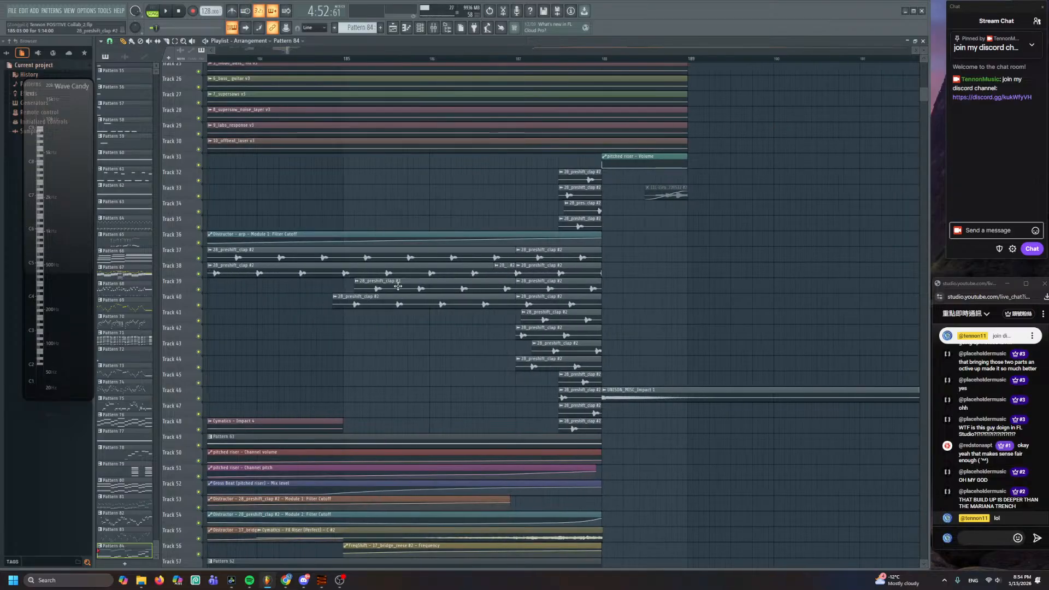
{"action": "left_click_drag", "start_coordinate": [356, 286], "coordinate": [546, 417]}
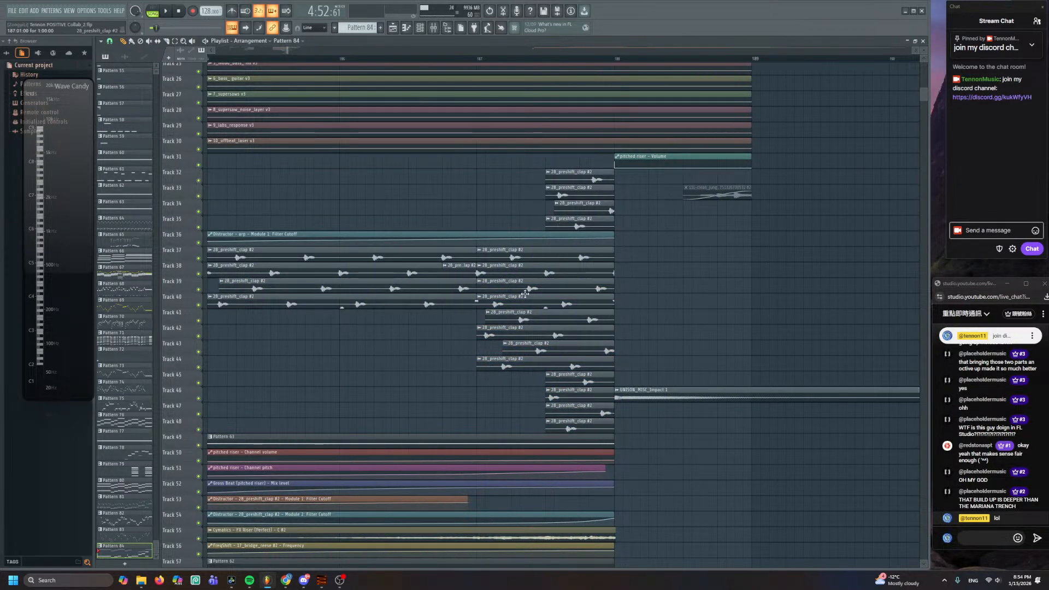
{"action": "scroll", "coordinate": [492, 283], "scroll_direction": "down", "scroll_amount": 1}
{"action": "scroll", "coordinate": [564, 239], "scroll_direction": "left", "scroll_amount": 3}
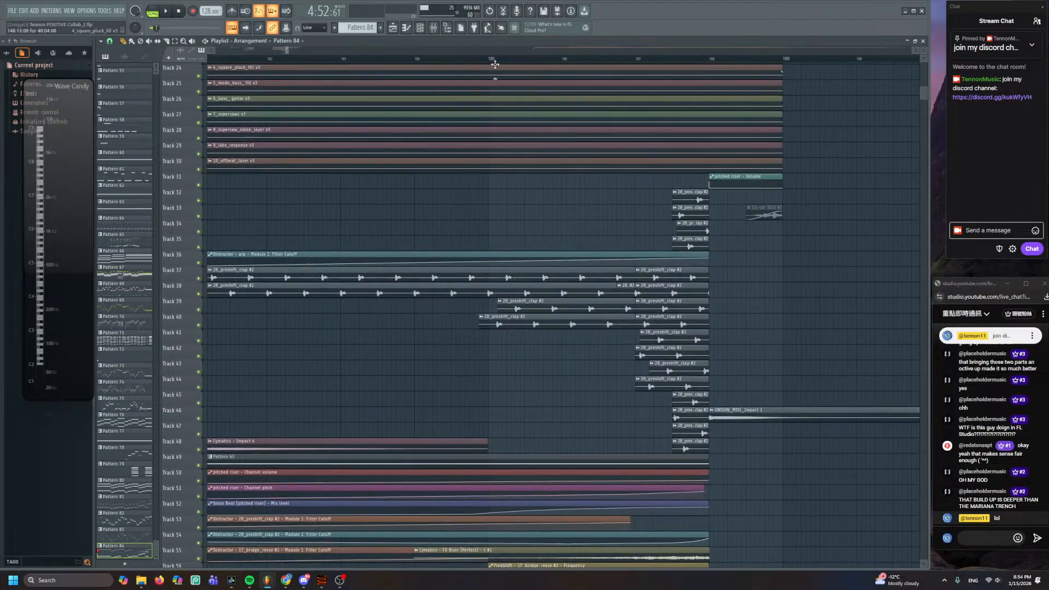
- Audition the last bars of the build-up from bar 185 and view the clap, riser and kick layers
{"action": "left_click", "coordinate": [490, 59]}
{"action": "key", "text": "space"}
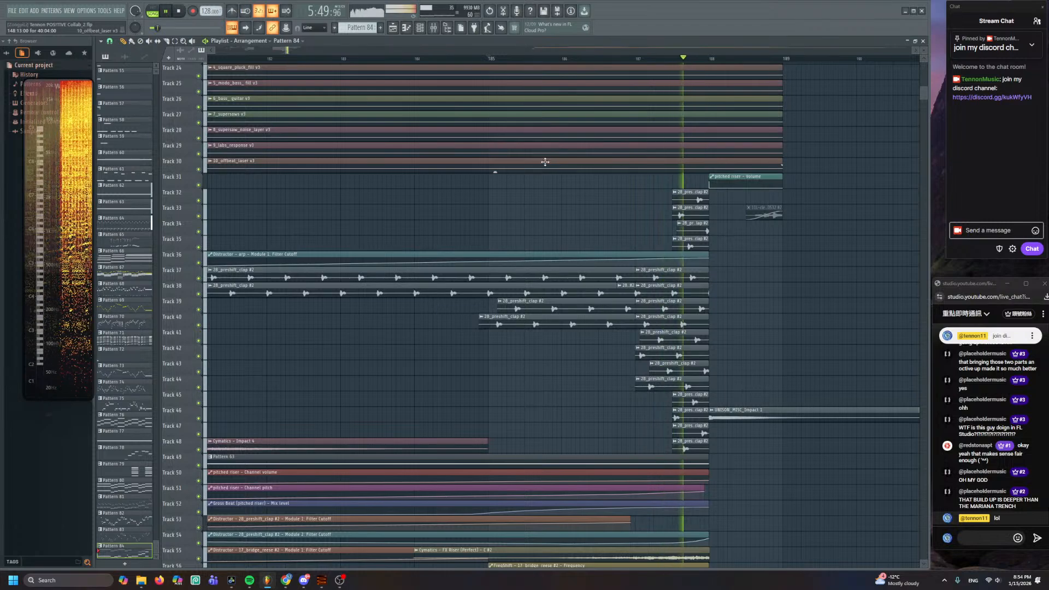
{"action": "scroll", "coordinate": [546, 142], "scroll_direction": "down", "scroll_amount": 4}
{"action": "key", "text": "space"}
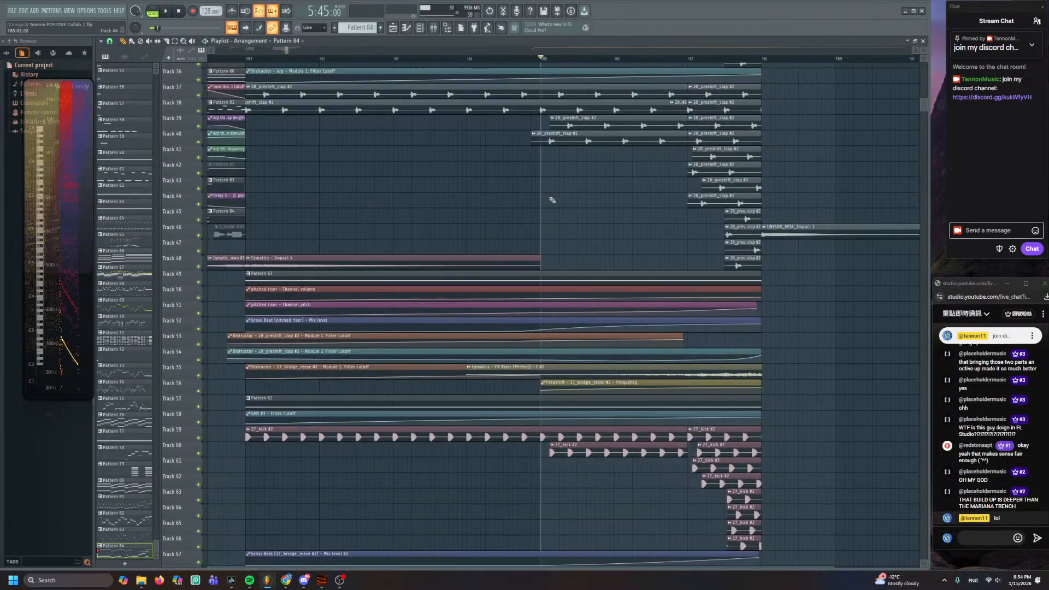
{"action": "scroll", "coordinate": [545, 251], "scroll_direction": "down", "scroll_amount": 2}
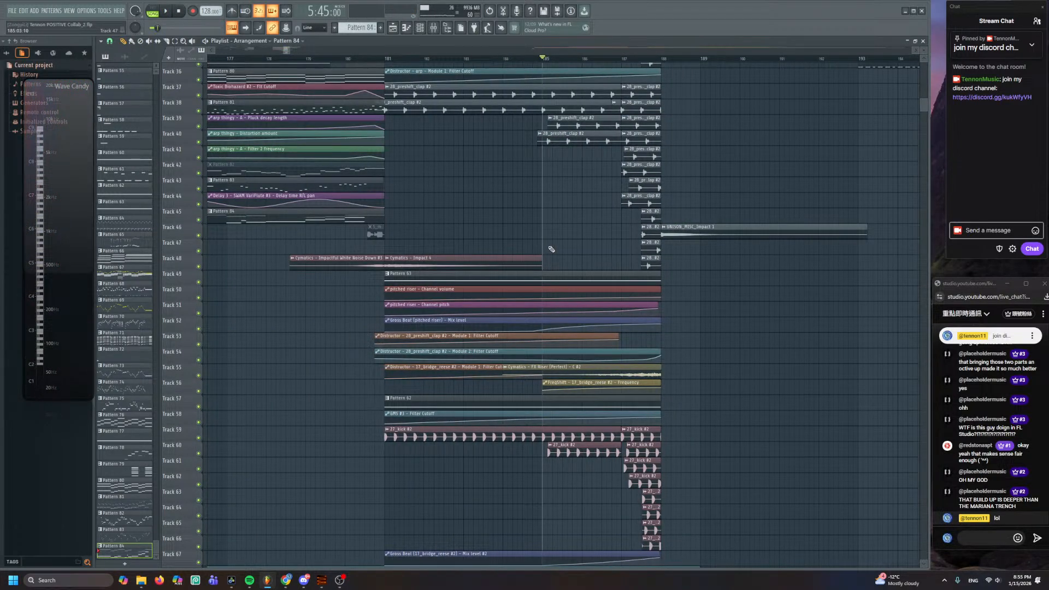
- Examine Pattern 64 on track 69 and the Serum 2 #5 Macro 1 and Gross Beat automation clips on tracks 70 and 71
{"action": "scroll", "coordinate": [532, 286], "scroll_direction": "down", "scroll_amount": 8}
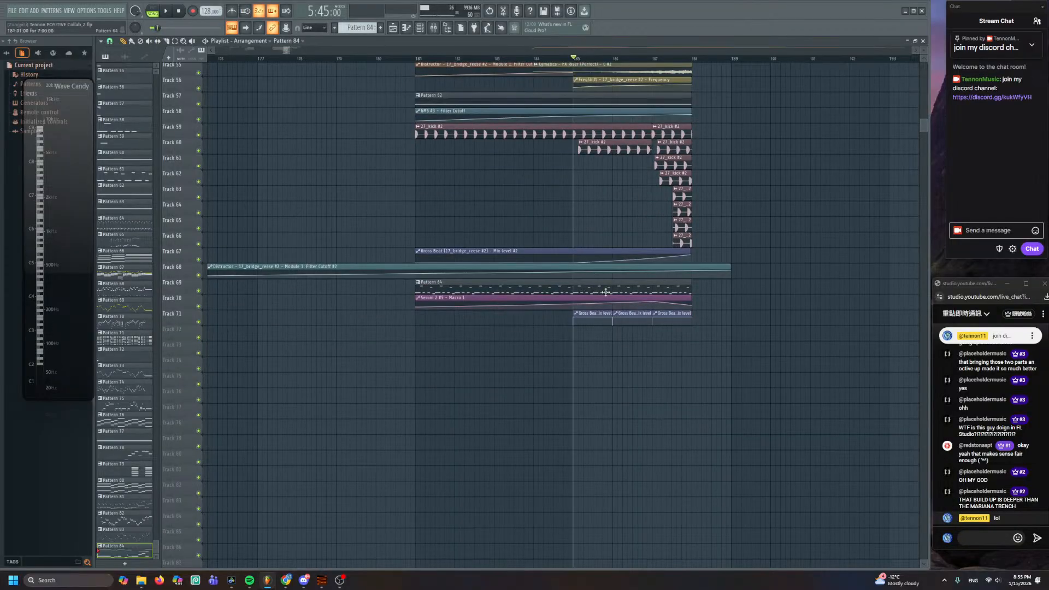
{"action": "scroll", "coordinate": [533, 286], "scroll_direction": "up", "scroll_amount": 3}
{"action": "scroll", "coordinate": [608, 349], "scroll_direction": "up", "scroll_amount": 3}
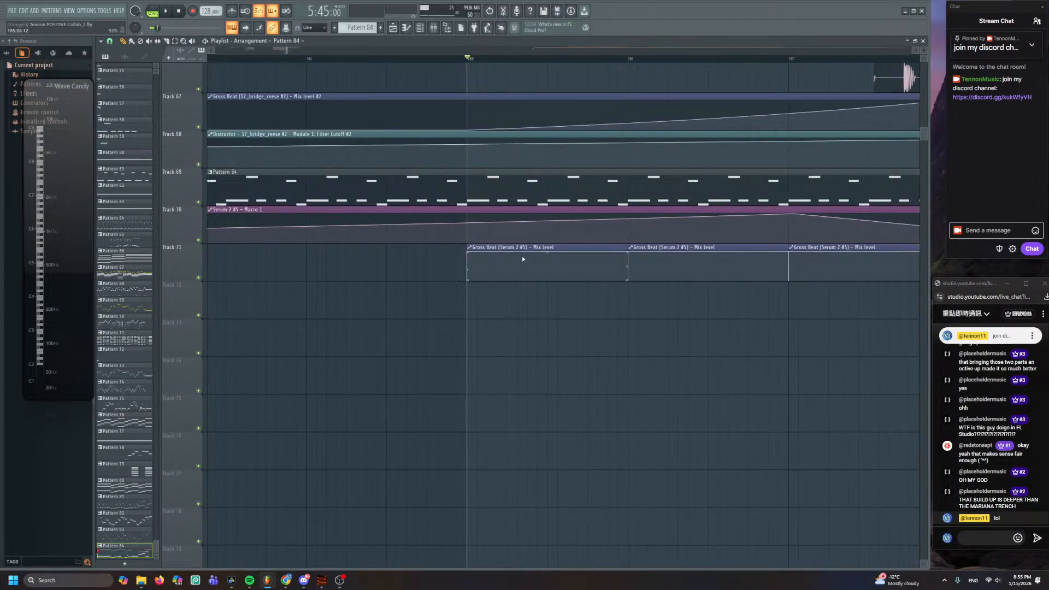
{"action": "scroll", "coordinate": [523, 259], "scroll_direction": "down", "scroll_amount": 3}
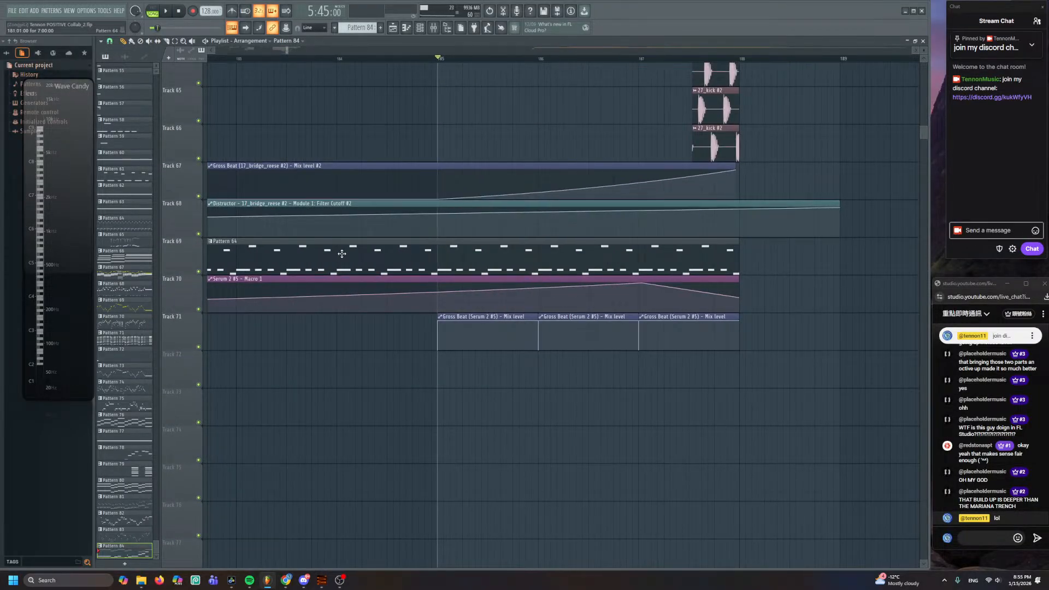
{"action": "left_click_drag", "start_coordinate": [341, 254], "coordinate": [480, 266]}
{"action": "scroll", "coordinate": [481, 266], "scroll_direction": "up", "scroll_amount": 2}
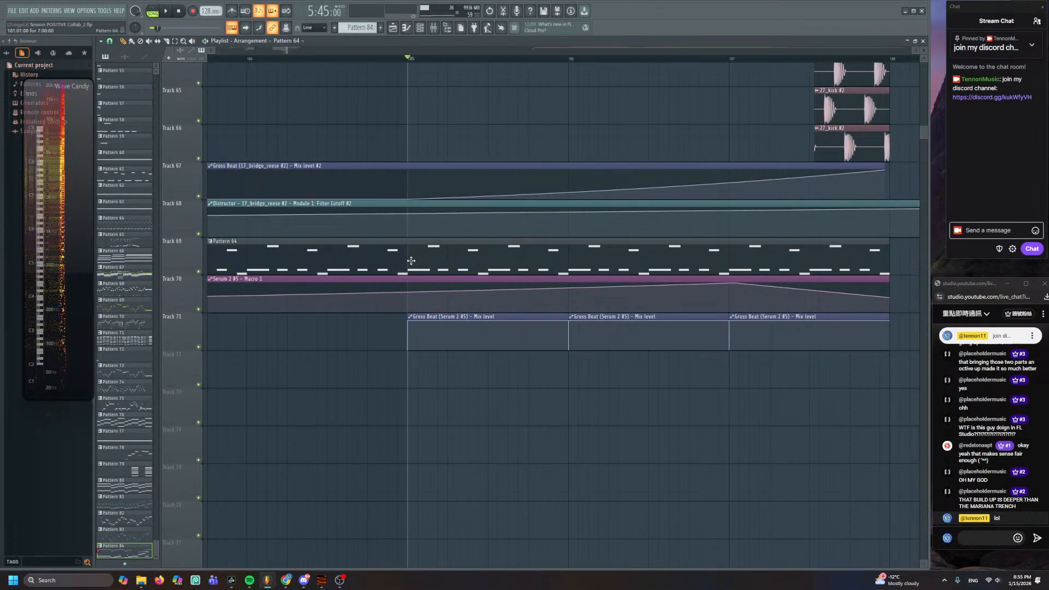
- Audition the Pattern 64 bass with its automation clips from bar 185, restarting playback several times, and stop playback
{"action": "key", "text": "space"}
{"action": "key", "text": "space"}
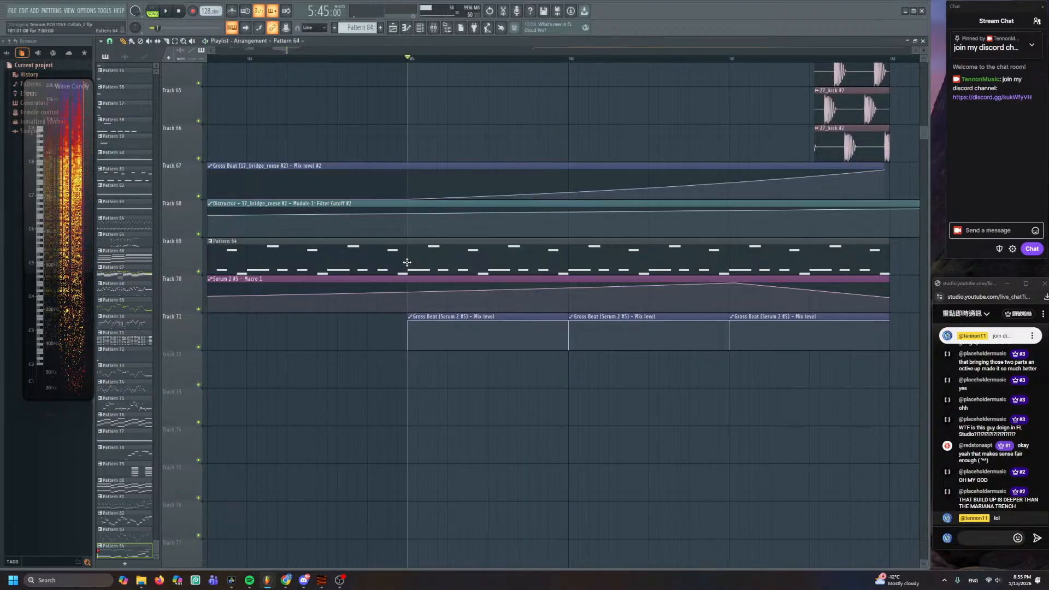
{"action": "key", "text": "space"}
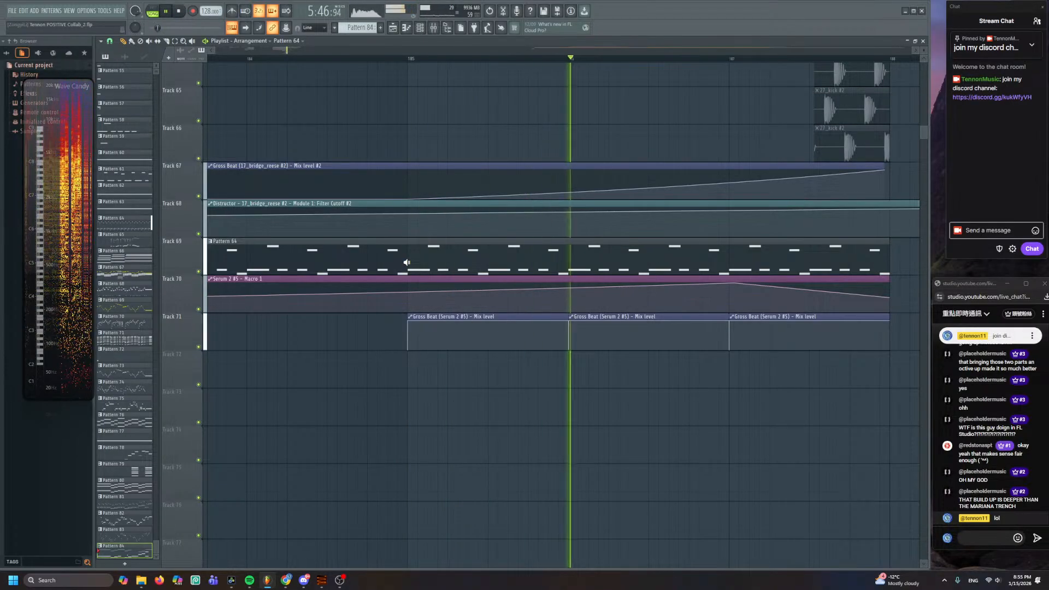
{"action": "key", "text": "space"}
{"action": "key", "text": "space"}
{"action": "key", "text": "space"}
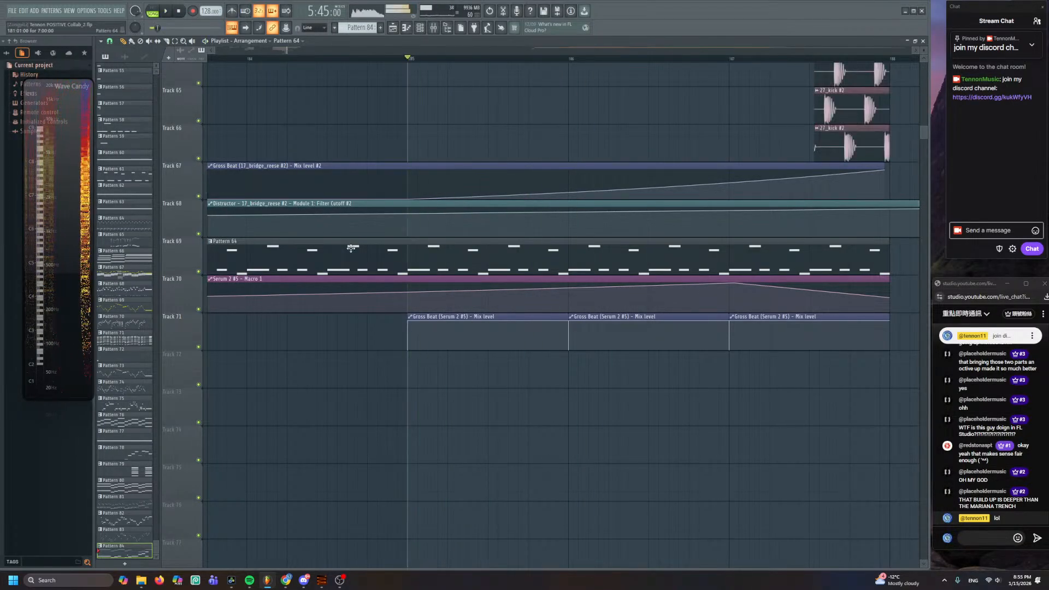
{"action": "left_click", "coordinate": [270, 249]}
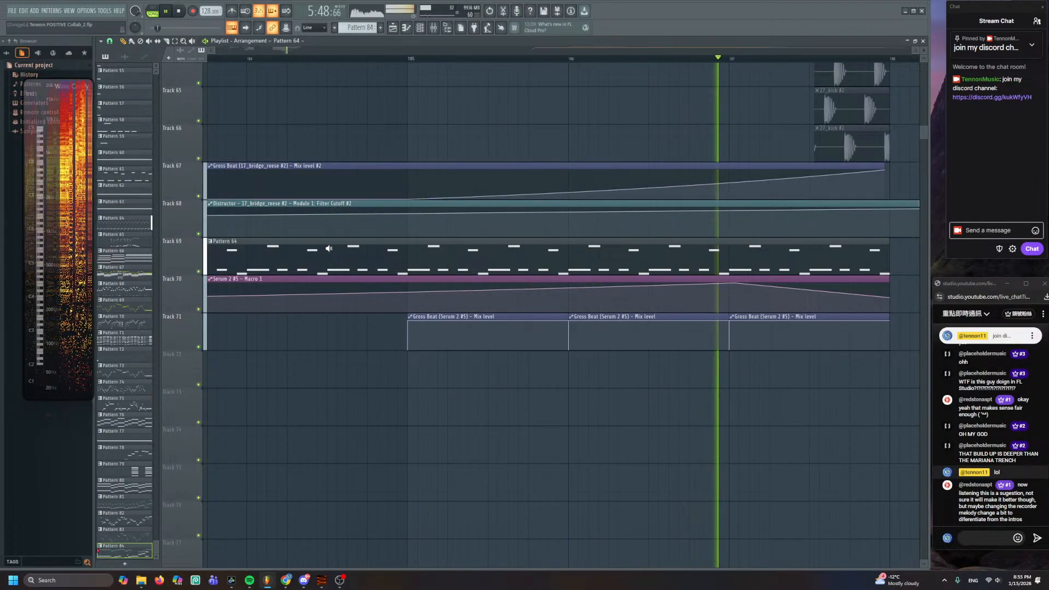
{"action": "key", "text": "space"}
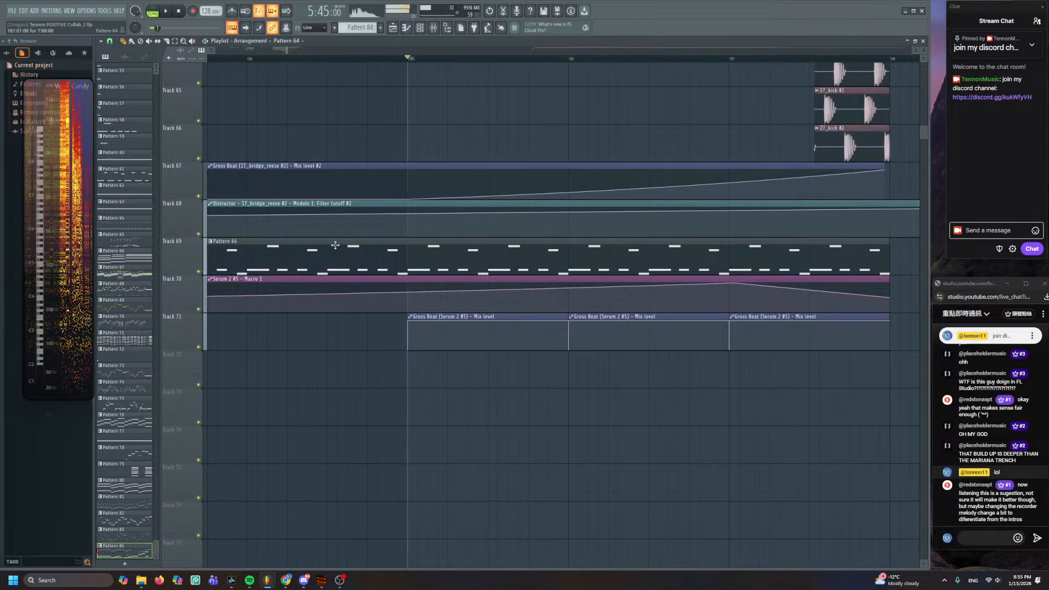
- View the Gross Beat effect on the Serum 2 #5 mixer track, then return to the playlist
{"action": "scroll", "coordinate": [335, 246], "scroll_direction": "down", "scroll_amount": 2}
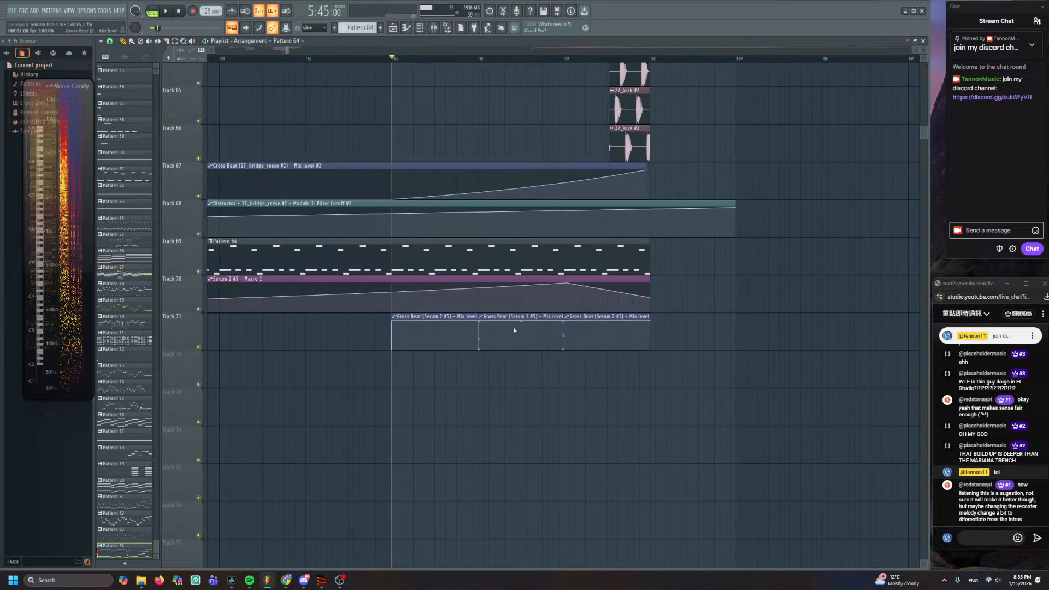
{"action": "left_click", "coordinate": [434, 27]}
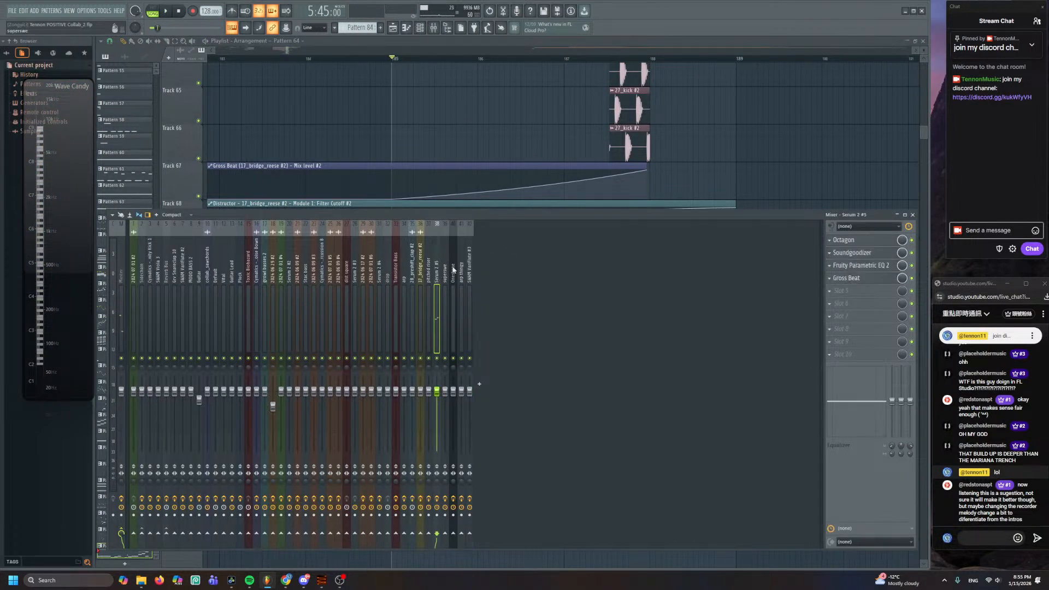
{"action": "left_click", "coordinate": [850, 277]}
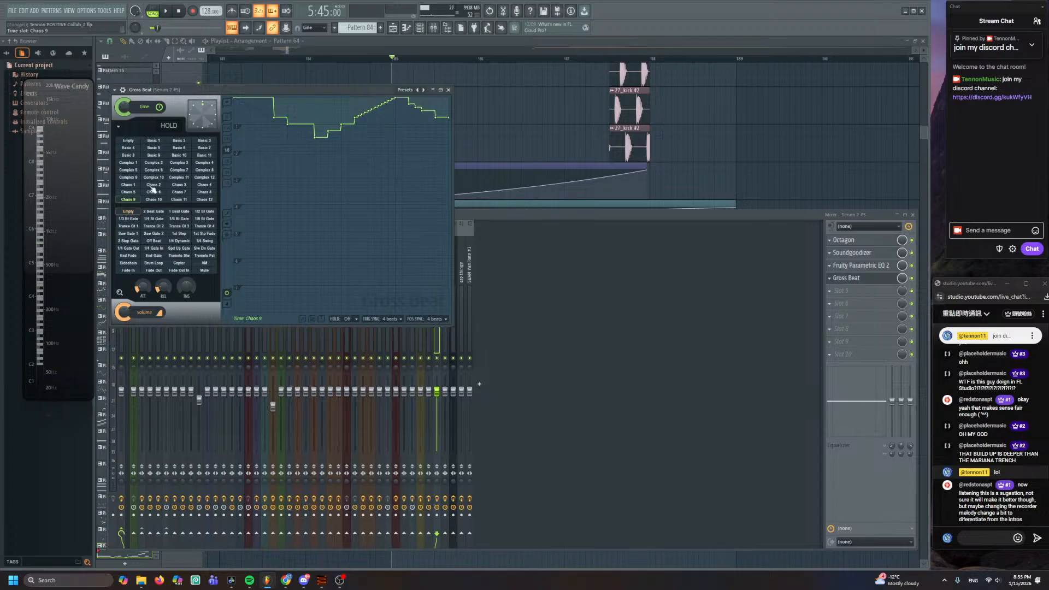
{"action": "key", "text": "F5"}
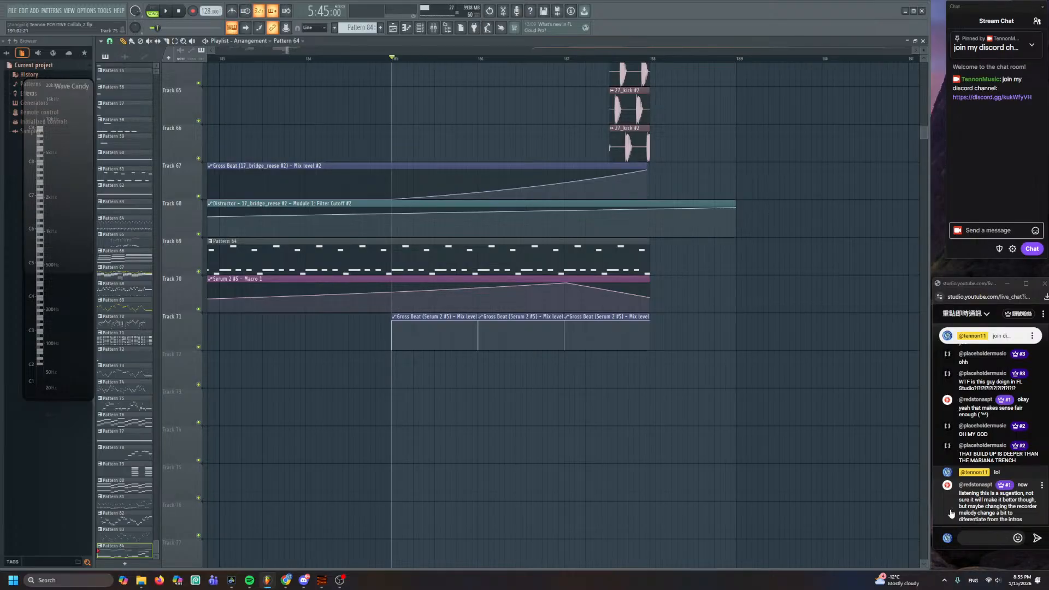
- Audition Pattern 83 on track 43 in isolation, starting around bar 172
{"action": "scroll", "coordinate": [474, 376], "scroll_direction": "down", "scroll_amount": 5}
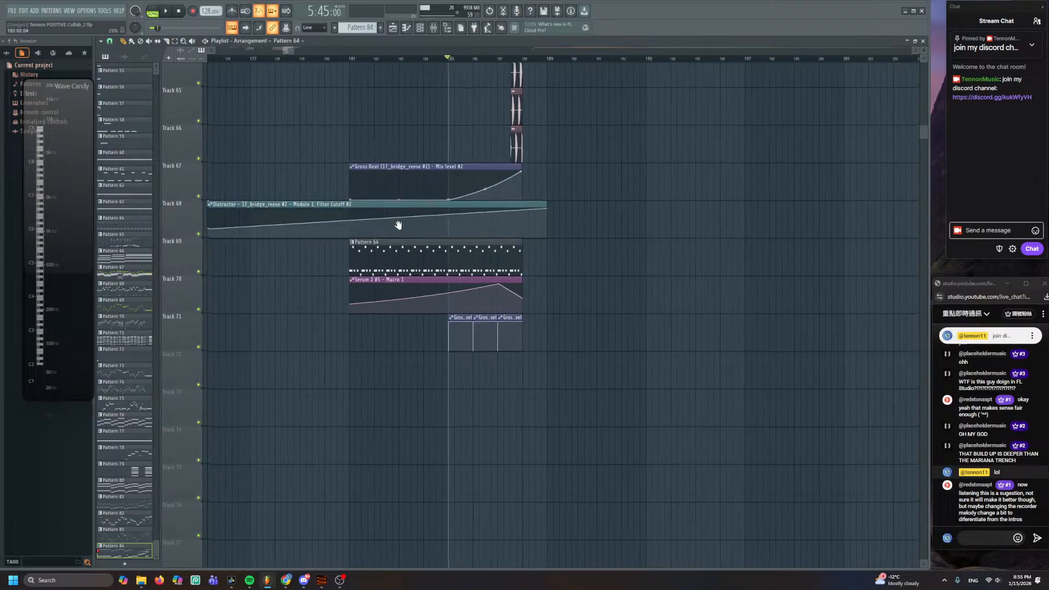
{"action": "scroll", "coordinate": [527, 424], "scroll_direction": "up", "scroll_amount": 6}
{"action": "scroll", "coordinate": [481, 306], "scroll_direction": "up", "scroll_amount": 9}
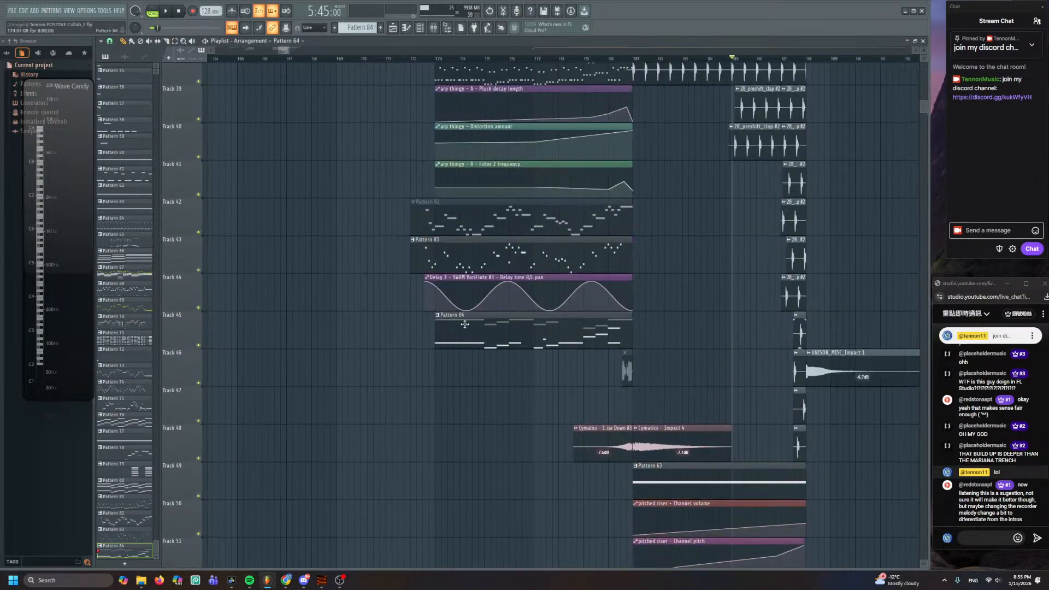
{"action": "left_click", "coordinate": [400, 258]}
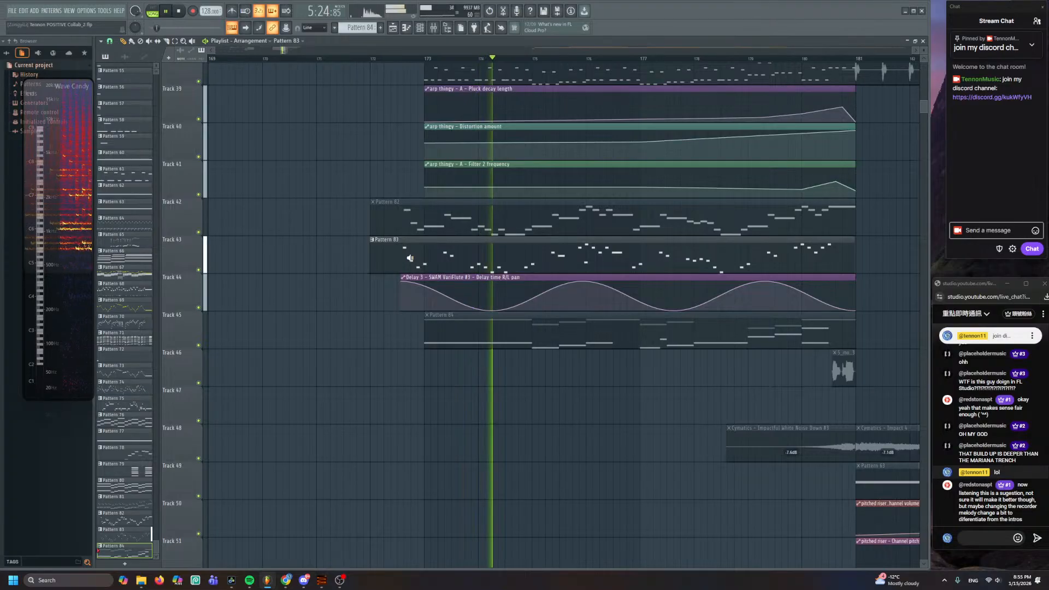
{"action": "left_click_drag", "start_coordinate": [410, 258], "coordinate": [429, 258]}
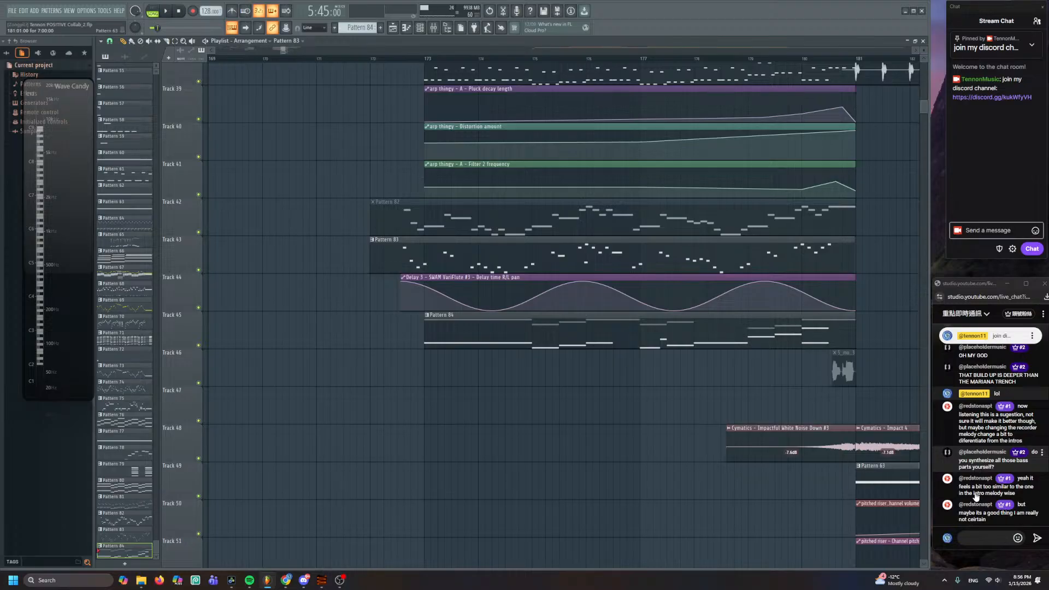
- Locate Pattern 64 on track 69 at the build-up and open its Serum 2 #5 notes for editing
{"action": "left_click_drag", "start_coordinate": [774, 423], "coordinate": [689, 141]}
{"action": "left_click_drag", "start_coordinate": [628, 355], "coordinate": [514, 342]}
{"action": "double_click", "coordinate": [499, 324]}
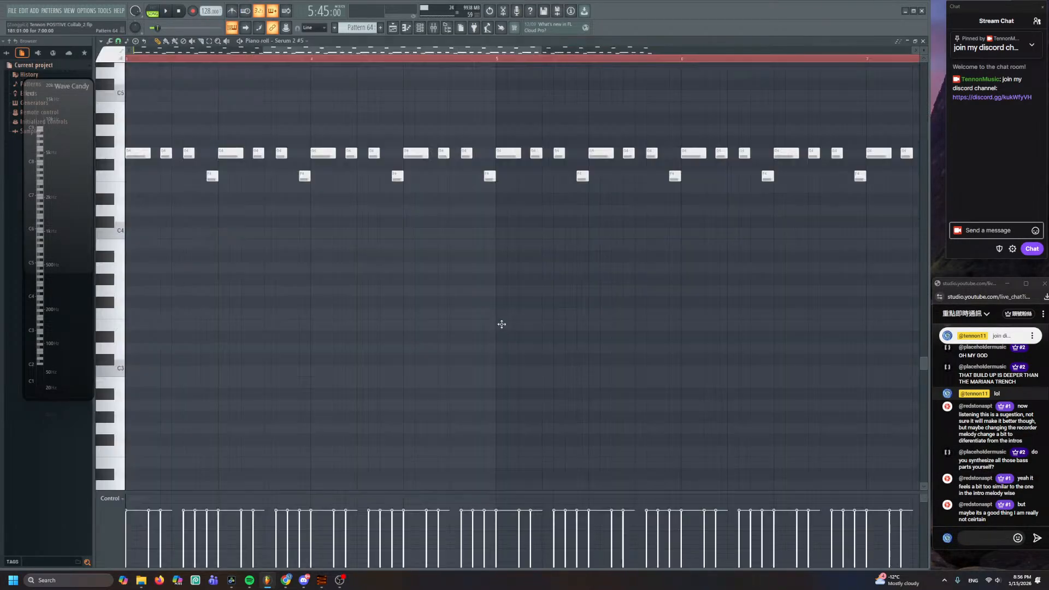
- Open the Serum 2 #5 instrument from the channel list and view its effects and oscillator pages
{"action": "key", "text": "F6"}
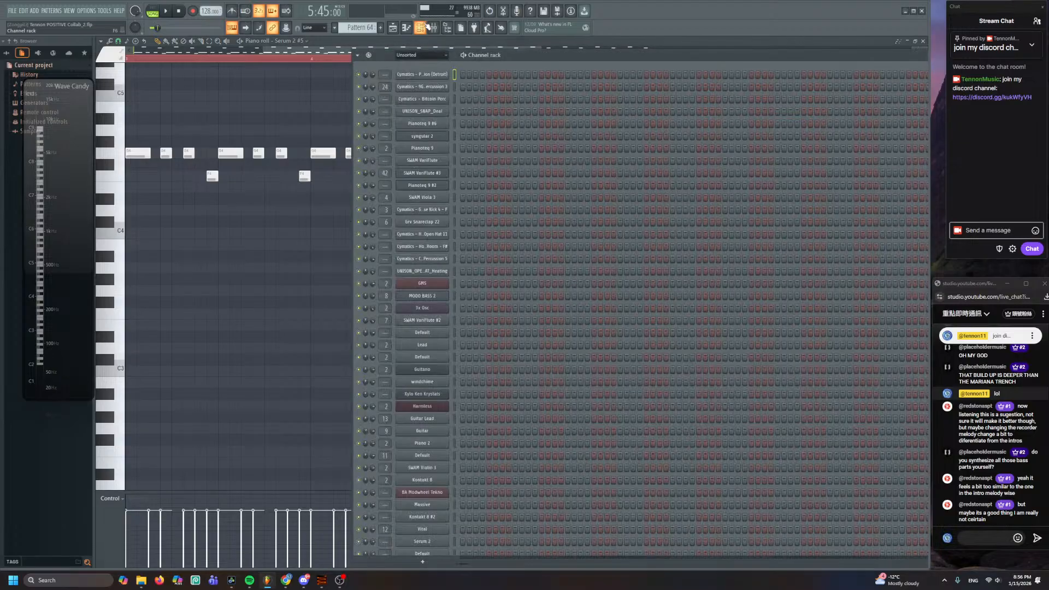
{"action": "scroll", "coordinate": [480, 323], "scroll_direction": "down", "scroll_amount": 2}
{"action": "scroll", "coordinate": [480, 339], "scroll_direction": "down", "scroll_amount": 10}
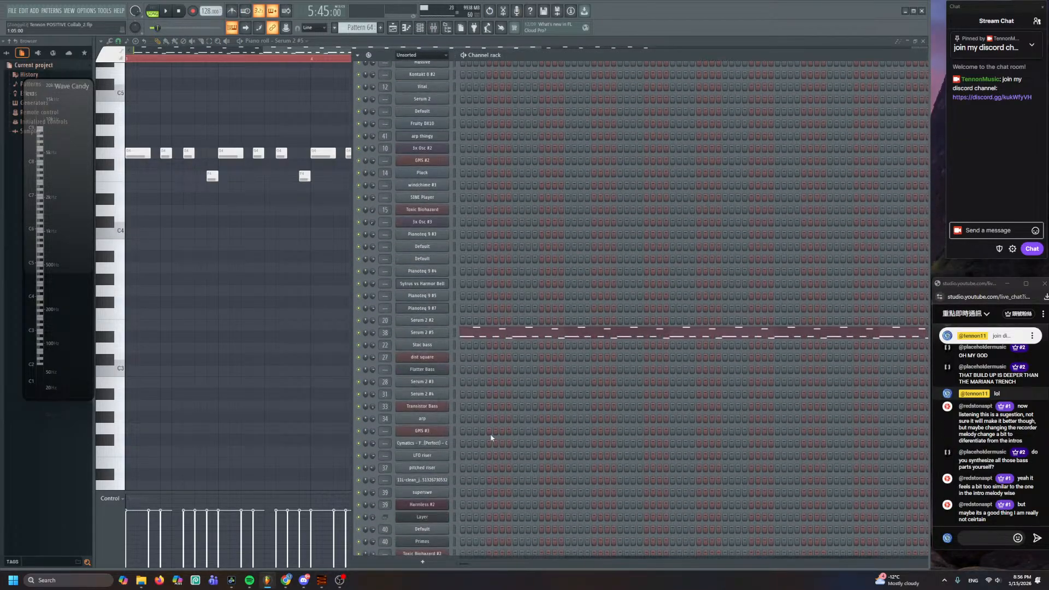
{"action": "left_click", "coordinate": [433, 333]}
{"action": "left_click", "coordinate": [441, 127]}
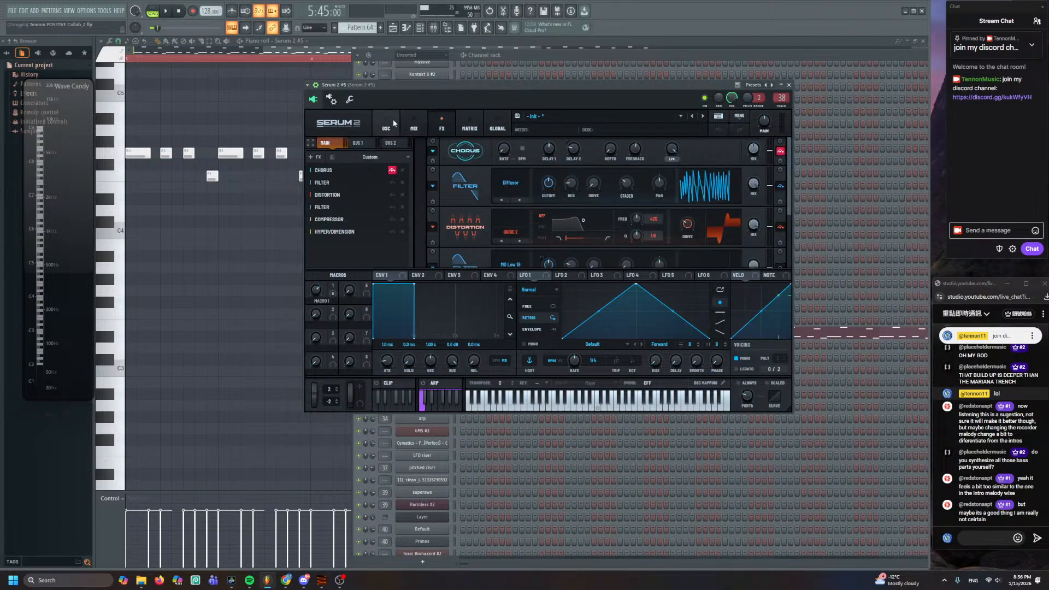
{"action": "left_click", "coordinate": [393, 127]}
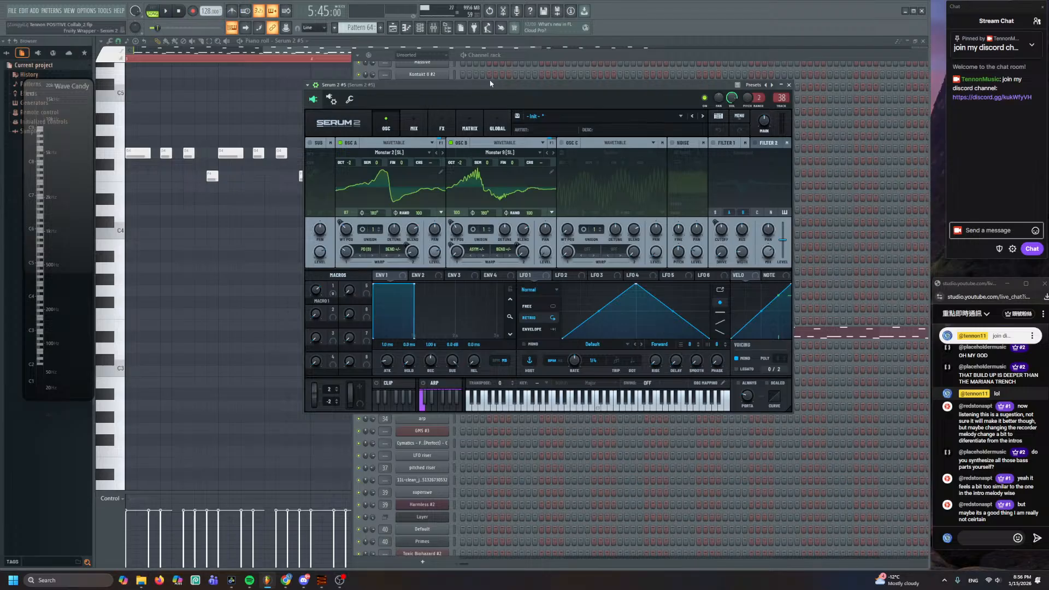
- Reposition the Serum 2 #5 window and audition the bass sound while turning its Macro 1
{"action": "left_click_drag", "start_coordinate": [490, 84], "coordinate": [619, 363]}
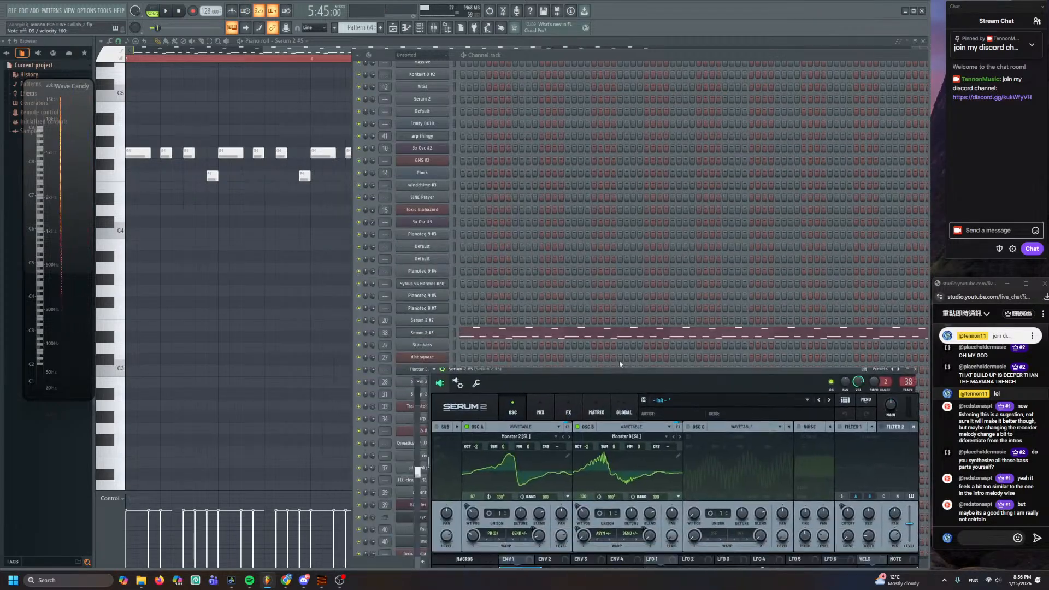
{"action": "left_click", "coordinate": [440, 332]}
{"action": "left_click", "coordinate": [440, 332]}
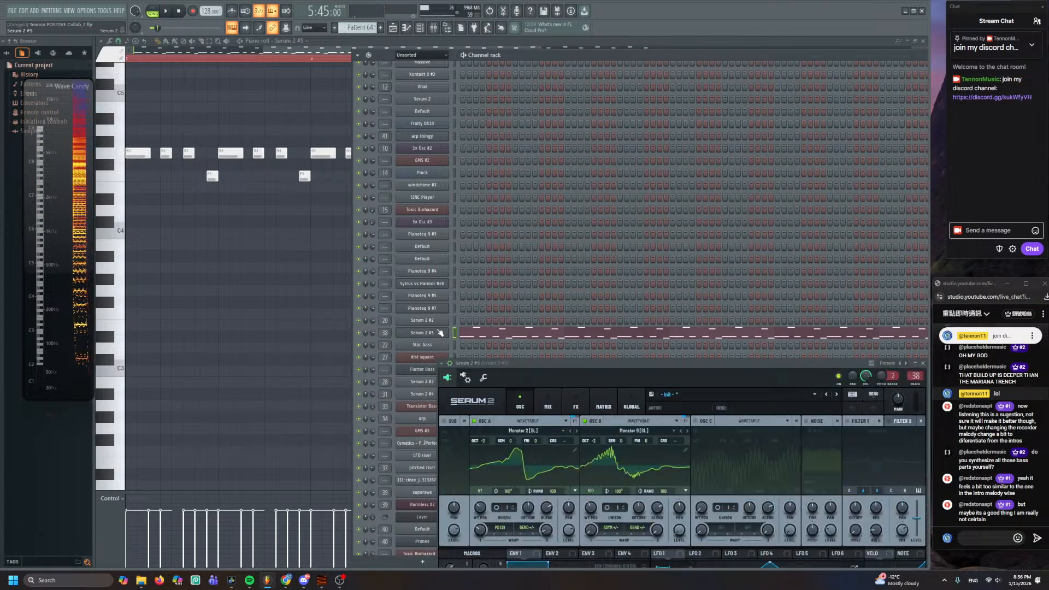
{"action": "left_click_drag", "start_coordinate": [628, 364], "coordinate": [545, 125]}
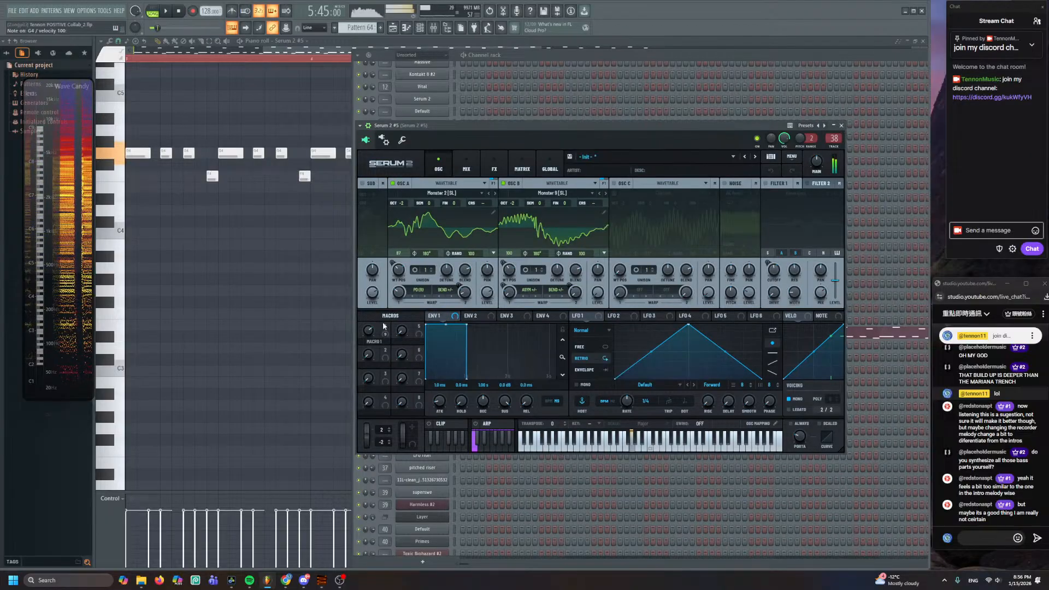
{"action": "mouse_move", "coordinate": [384, 327]}
{"action": "left_mouse_down"}
{"action": "mouse_move", "coordinate": [362, 296]}
{"action": "mouse_move", "coordinate": [367, 358]}
{"action": "mouse_move", "coordinate": [372, 316]}
{"action": "mouse_move", "coordinate": [375, 338]}
{"action": "left_mouse_up"}
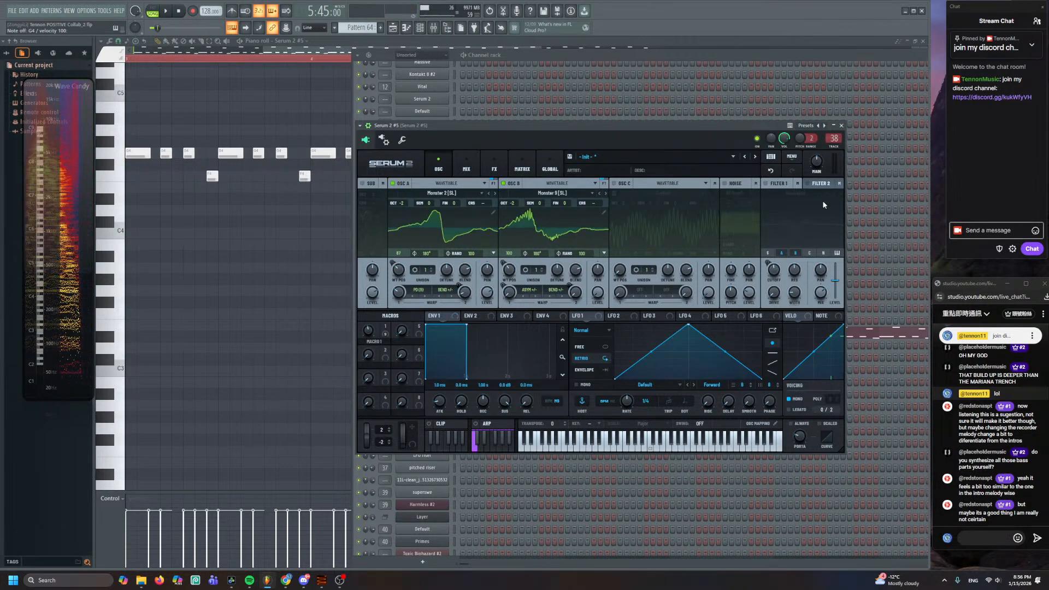
- Save the Serum 2 bass sound as a user preset named "positive tennon collab buildup bass"
{"action": "left_click", "coordinate": [570, 156]}
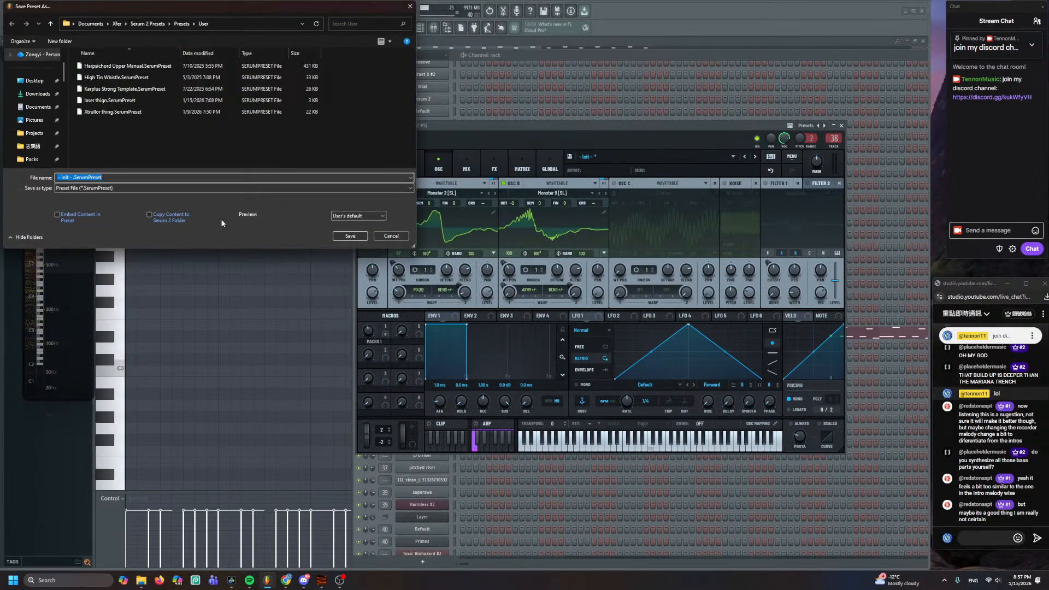
{"action": "type", "text": "positive"}
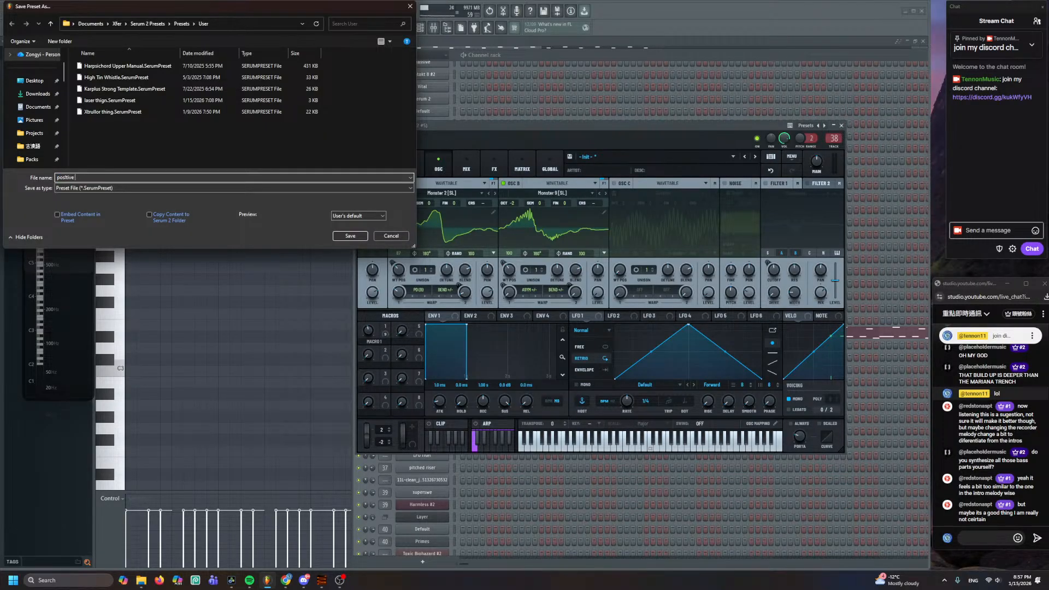
{"action": "type", "text": "tennon collab buildup"}
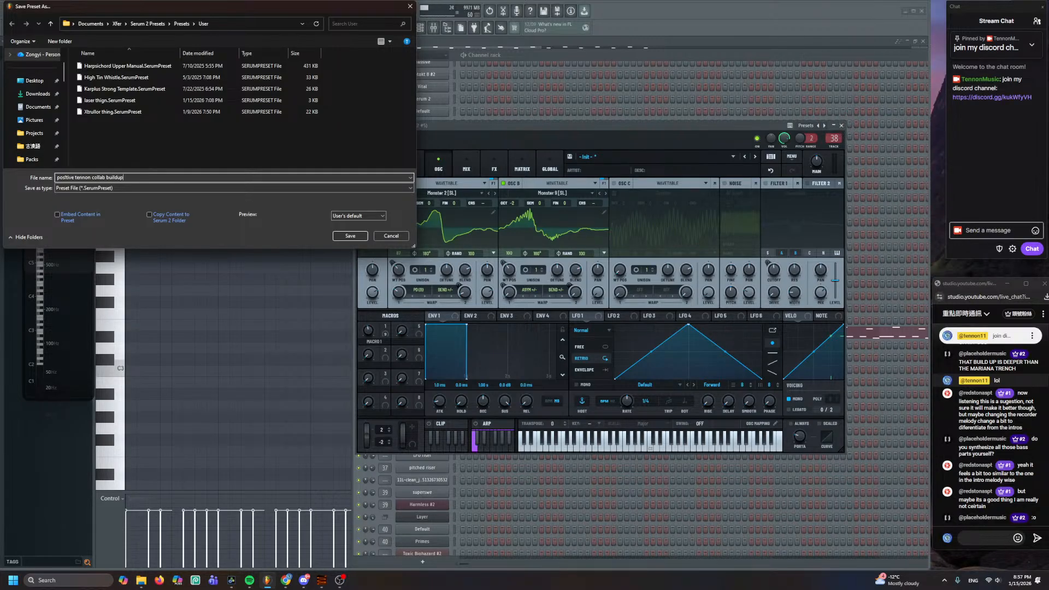
{"action": "type", "text": " bass"}
{"action": "key", "text": "Return"}
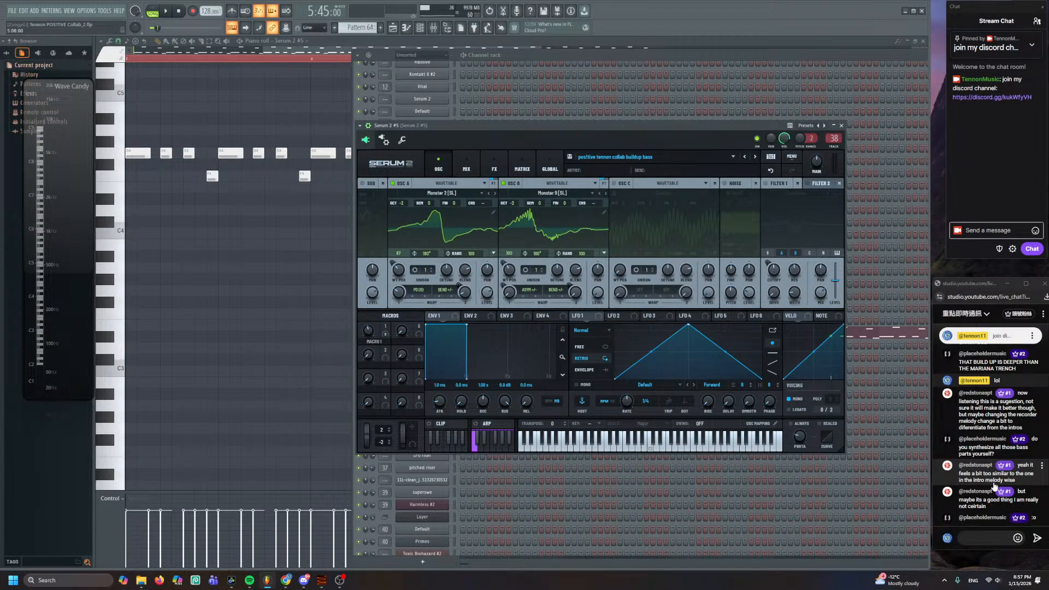
- Close the piano roll and open Serum 2's User presets folder in File Explorer
{"action": "left_click", "coordinate": [924, 42]}
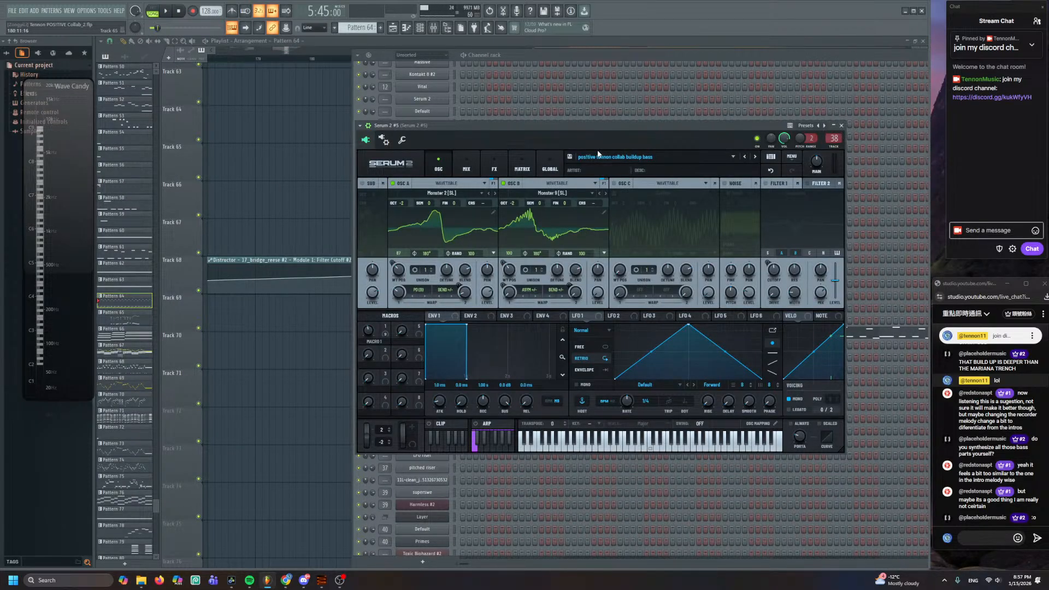
{"action": "left_click", "coordinate": [790, 157]}
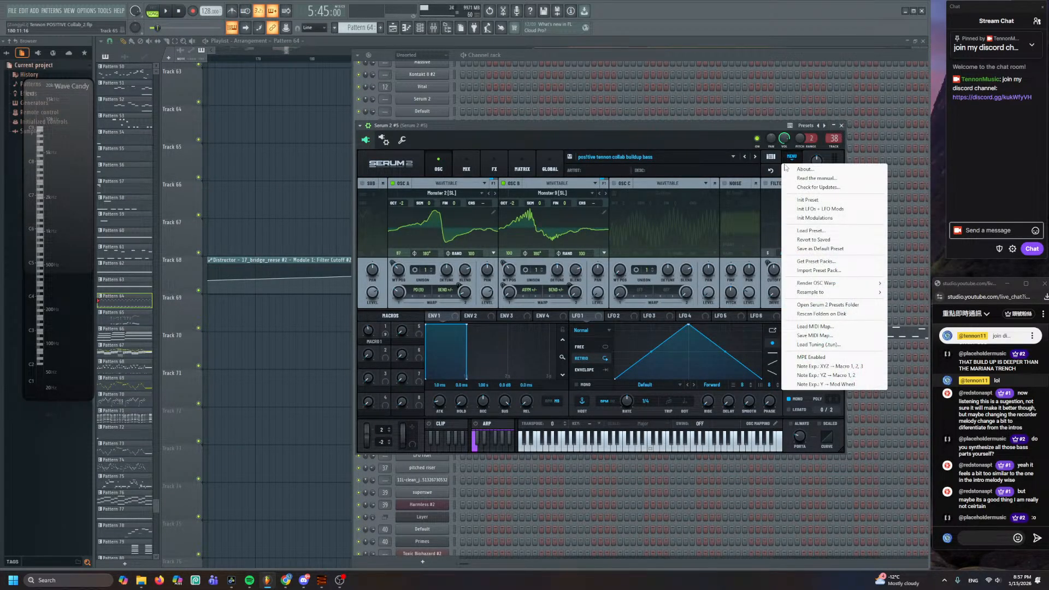
{"action": "left_click", "coordinate": [820, 304]}
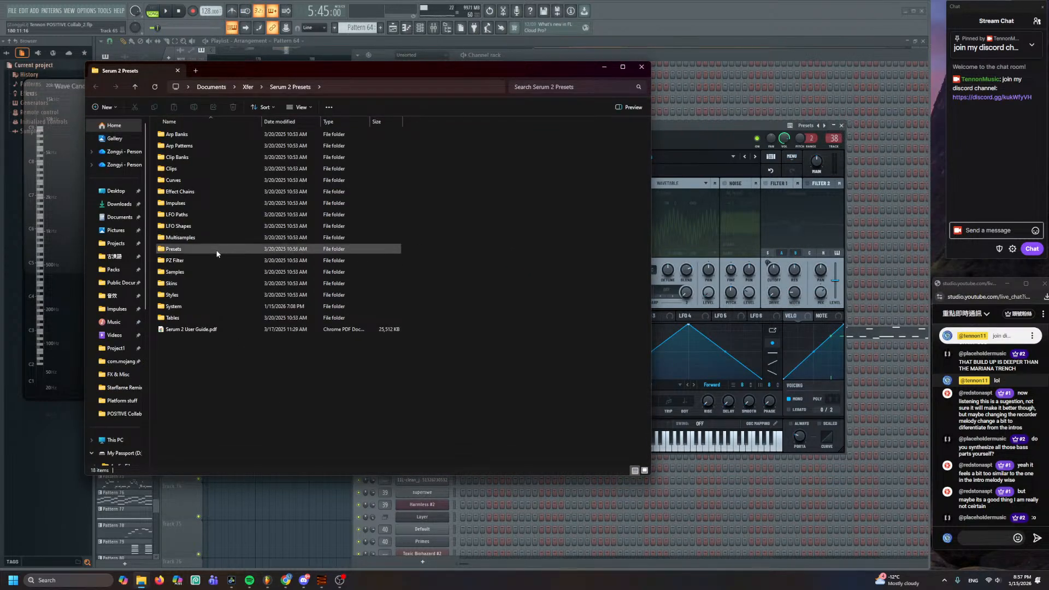
{"action": "double_click", "coordinate": [214, 249]}
{"action": "double_click", "coordinate": [209, 156]}
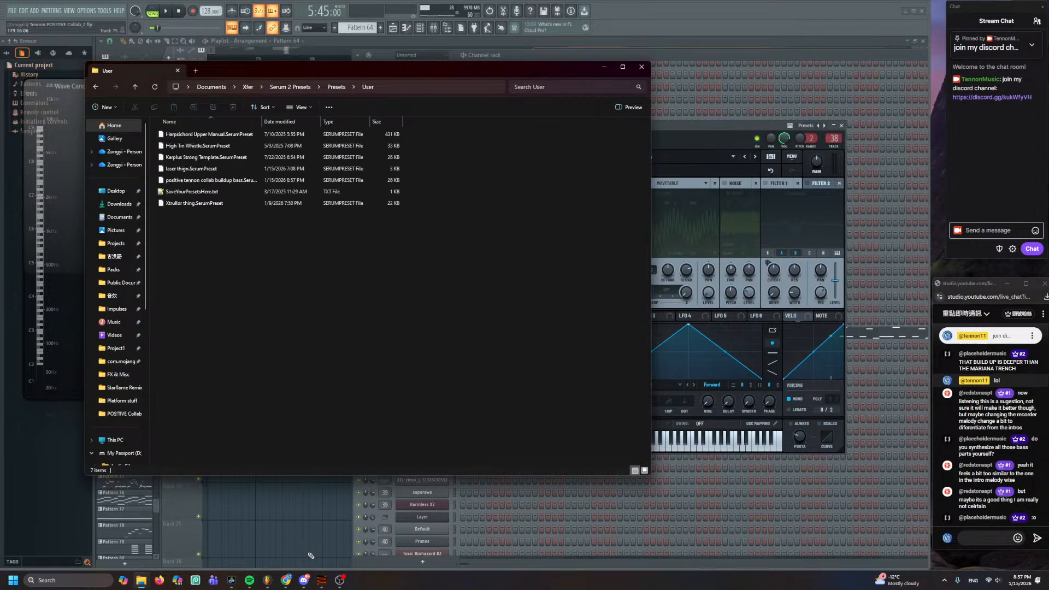
- Switch to Discord and post the "positive tennon collab buildup bass" preset file from the User folder in the sample-sharing channel
{"action": "left_click", "coordinate": [304, 579]}
{"action": "left_click_drag", "start_coordinate": [210, 181], "coordinate": [683, 382]}
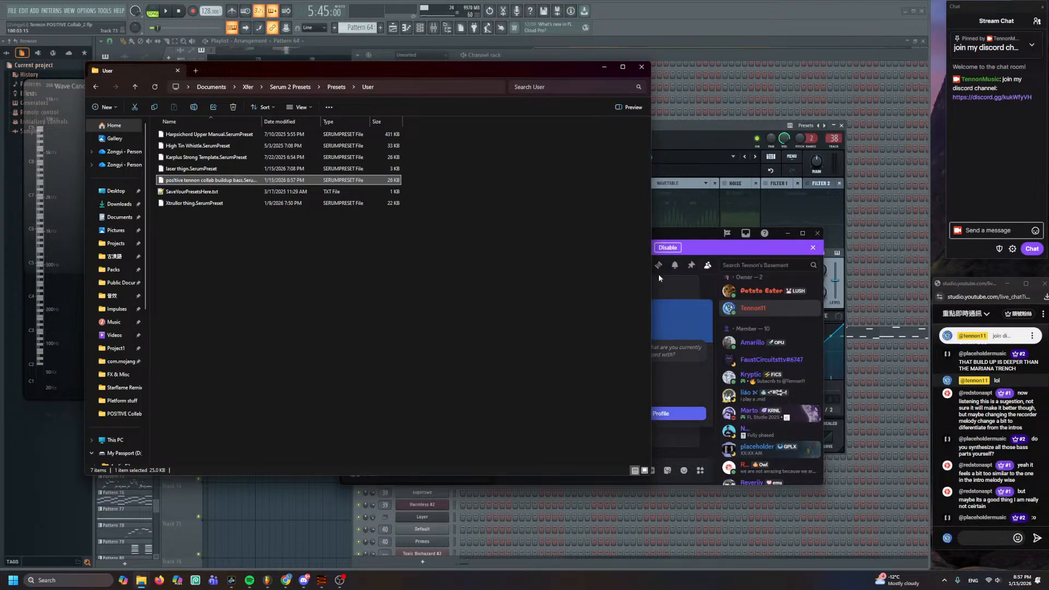
{"action": "left_click", "coordinate": [683, 232]}
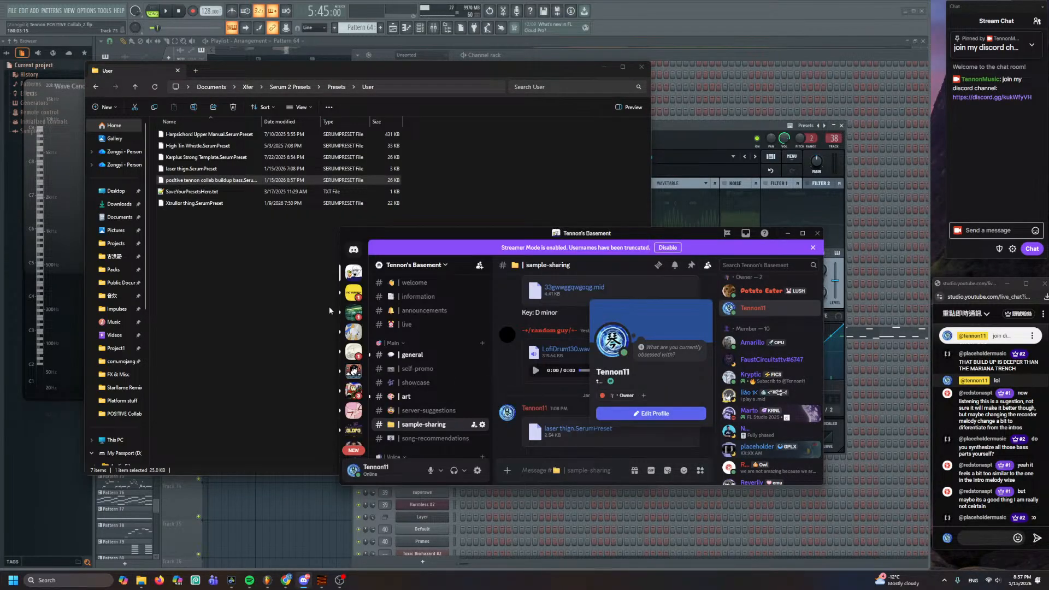
{"action": "left_click_drag", "start_coordinate": [235, 181], "coordinate": [603, 423]}
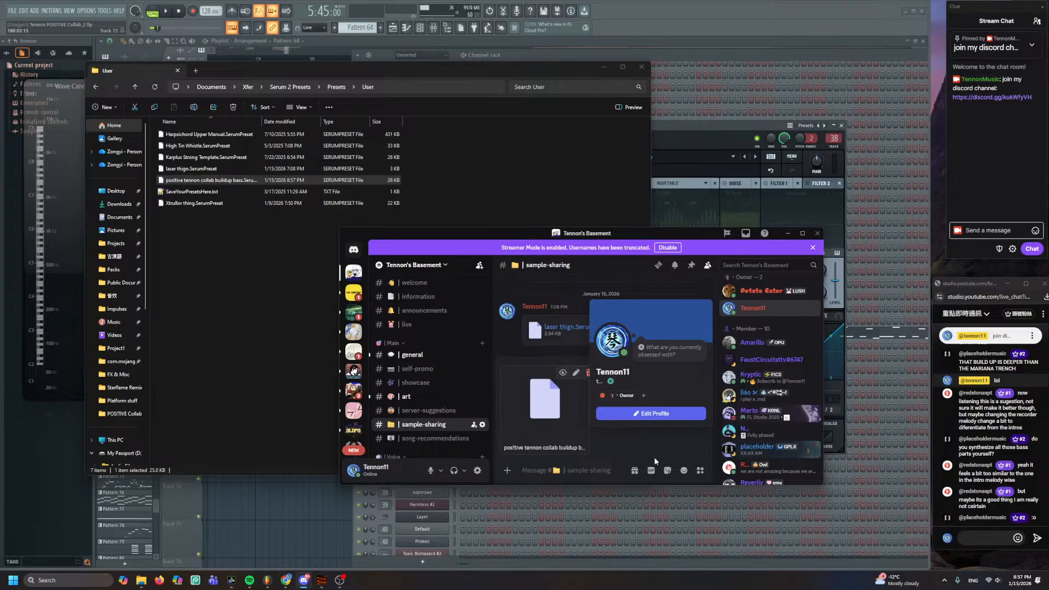
{"action": "left_click", "coordinate": [575, 470]}
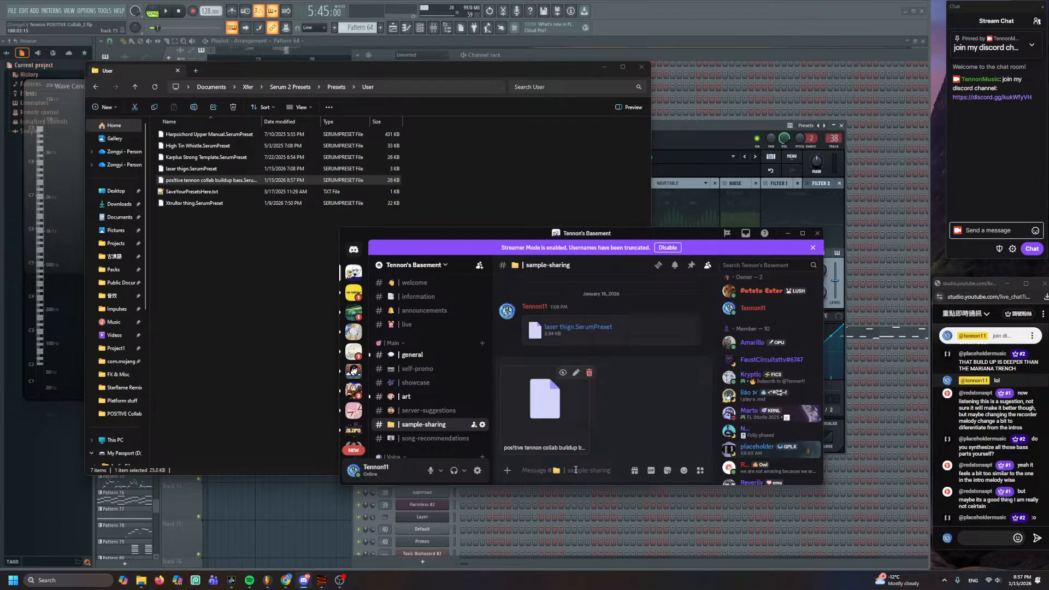
{"action": "key", "text": "Return"}
- Return to FL Studio and inspect the Octagon, Soundgoodizer, Fruity Parametric EQ 2 and Gross Beat effects on the Serum 2 #5 mixer track
{"action": "left_click", "coordinate": [447, 21]}
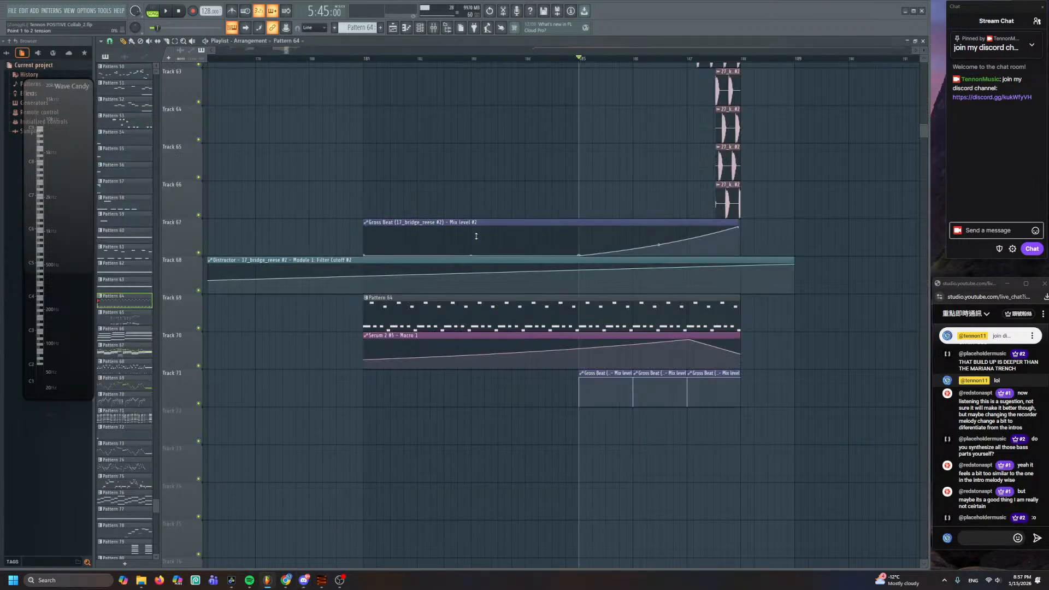
{"action": "left_click", "coordinate": [443, 28]}
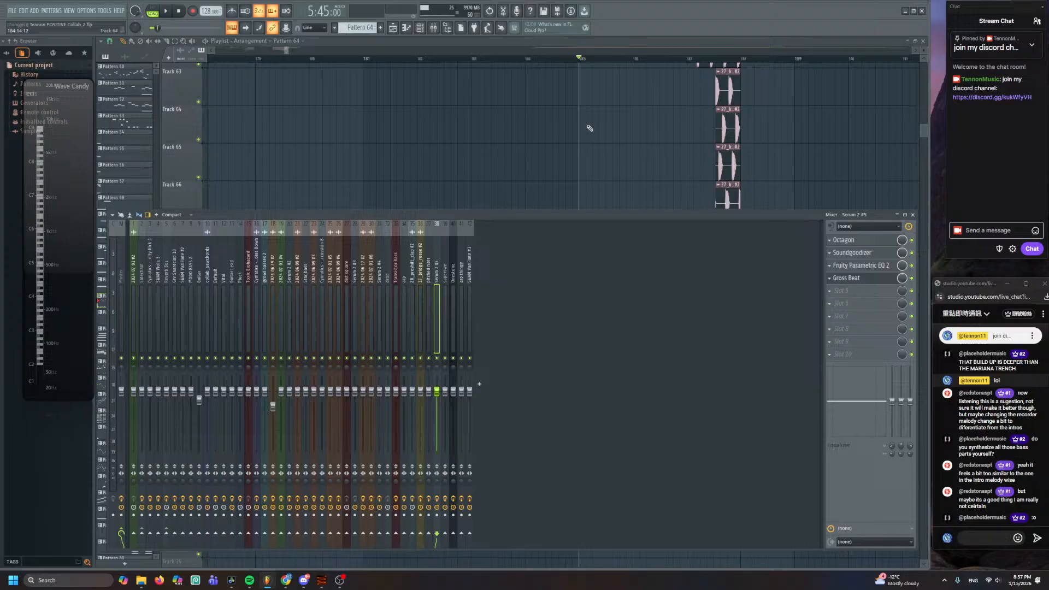
{"action": "left_click", "coordinate": [855, 241]}
{"action": "left_click", "coordinate": [857, 241]}
{"action": "left_click", "coordinate": [859, 253]}
{"action": "left_click", "coordinate": [859, 253]}
{"action": "left_click", "coordinate": [851, 266]}
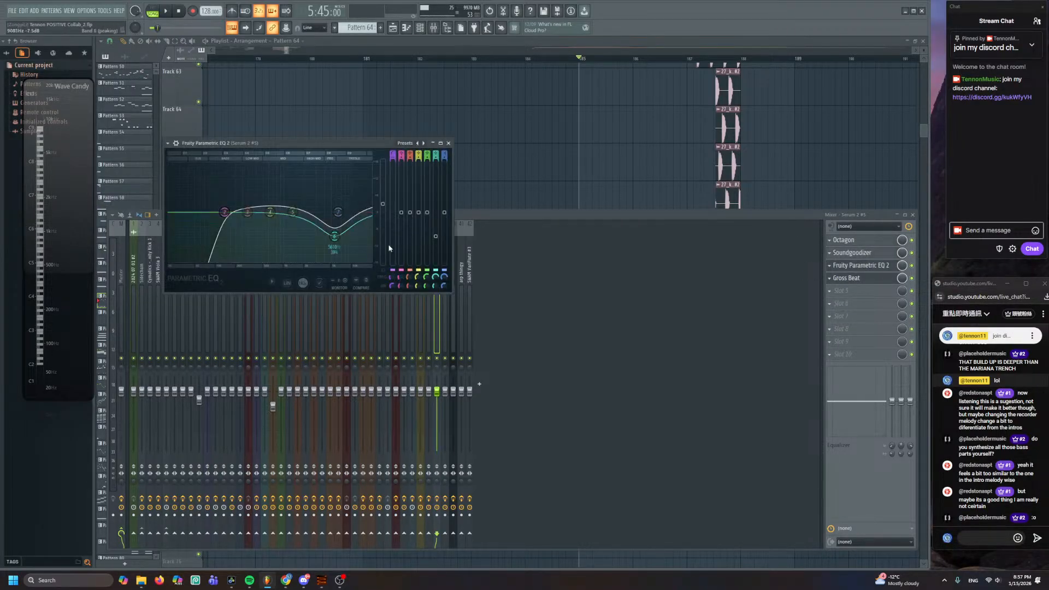
{"action": "left_click", "coordinate": [851, 266]}
{"action": "left_click", "coordinate": [852, 278]}
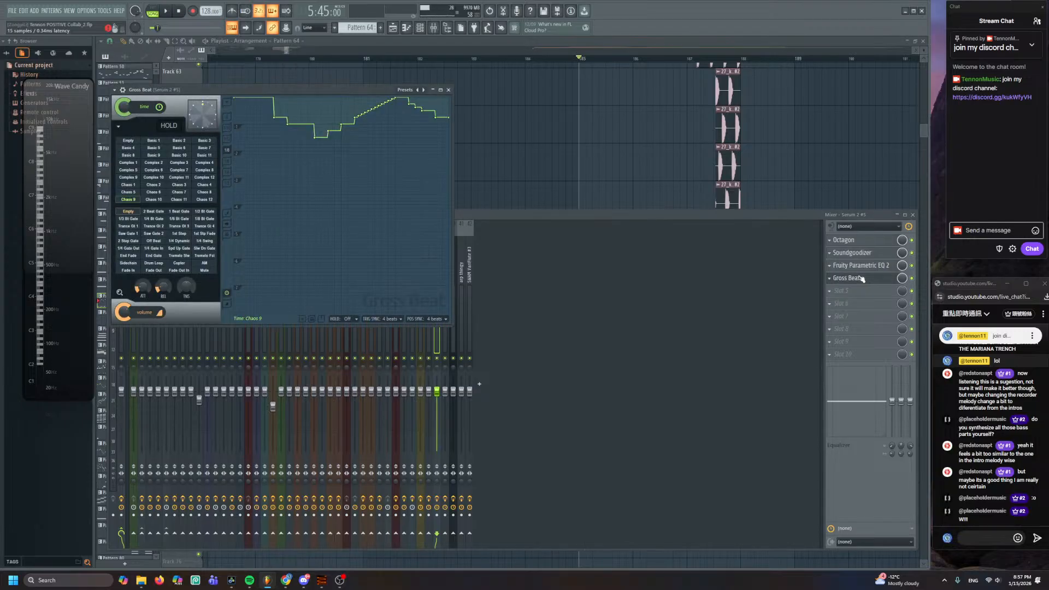
{"action": "key", "text": "F9"}
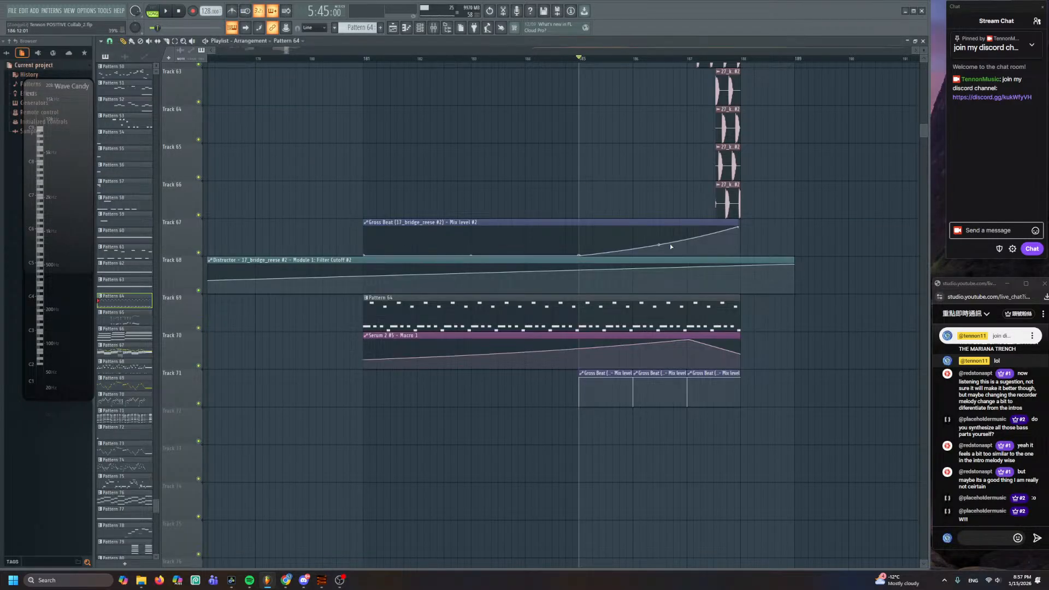
- Find the Pattern 83 melody clip on Track 43 in the playlist and audition it soloed
{"action": "left_click_drag", "start_coordinate": [666, 399], "coordinate": [683, 376]}
{"action": "scroll", "coordinate": [553, 209], "scroll_direction": "down", "scroll_amount": 8}
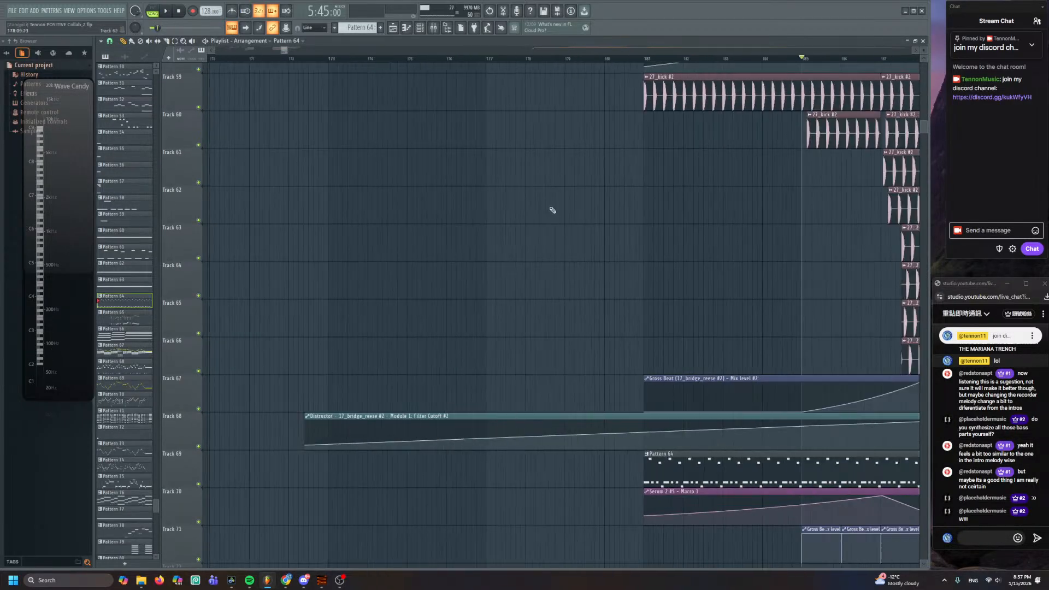
{"action": "scroll", "coordinate": [548, 316], "scroll_direction": "up", "scroll_amount": 8}
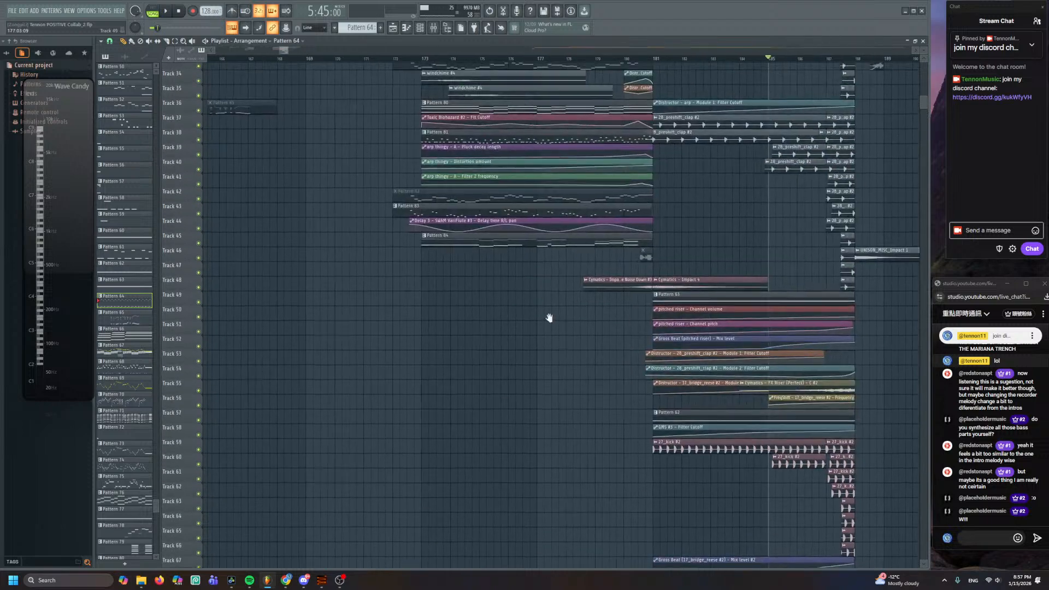
{"action": "left_click_drag", "start_coordinate": [439, 286], "coordinate": [469, 287]}
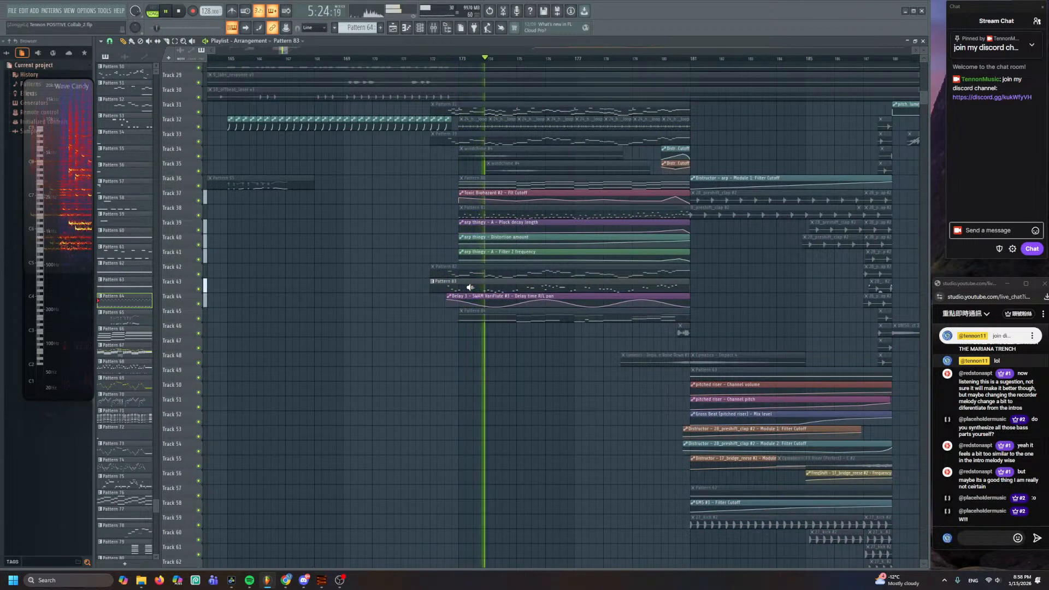
- Audition the 2_intro_flute clip on Track 22 from its beginning for comparison with the Pattern 83 melody
{"action": "scroll", "coordinate": [470, 287], "scroll_direction": "up", "scroll_amount": 8}
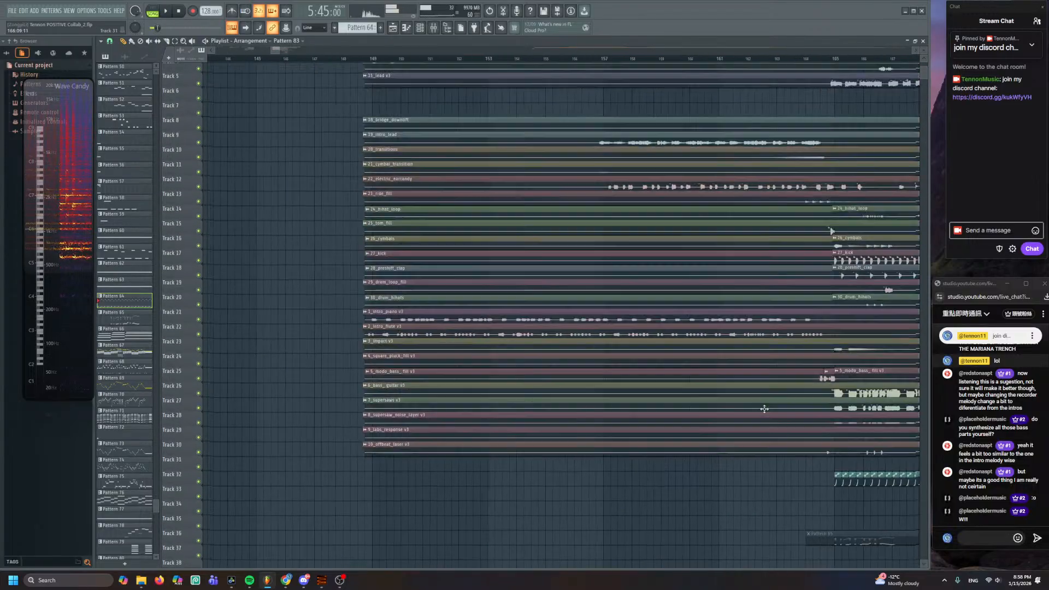
{"action": "scroll", "coordinate": [274, 331], "scroll_direction": "up", "scroll_amount": 3}
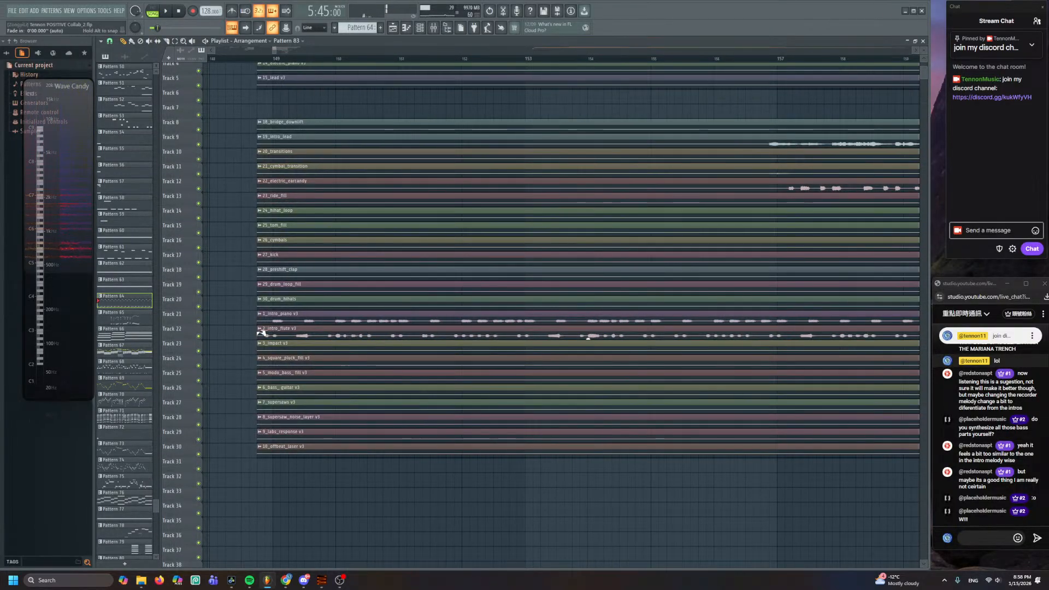
{"action": "left_click", "coordinate": [274, 332]}
{"action": "key", "text": "space"}
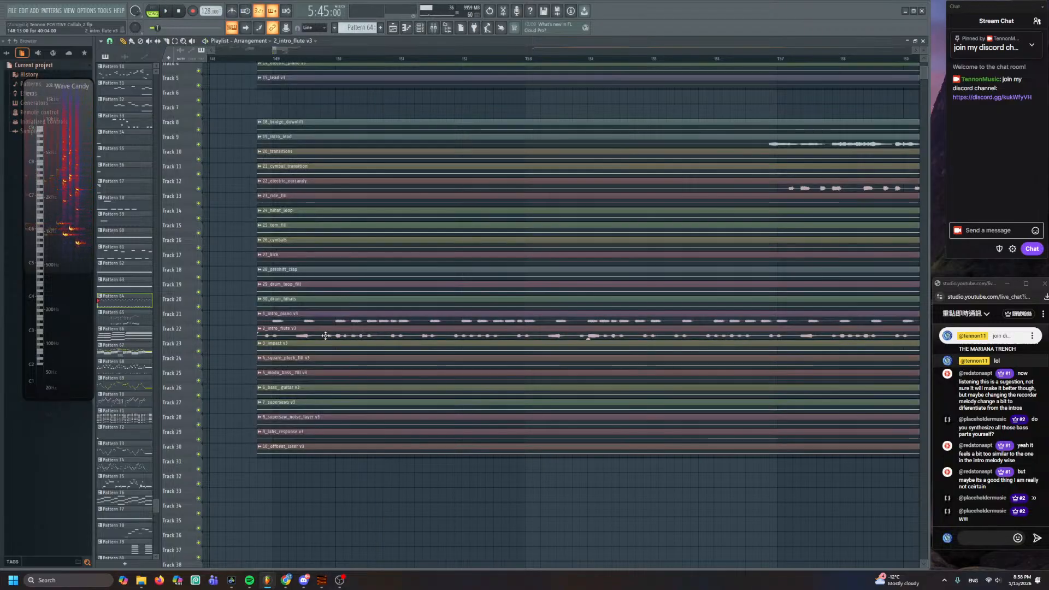
{"action": "left_click", "coordinate": [323, 333]}
{"action": "key", "text": "space"}
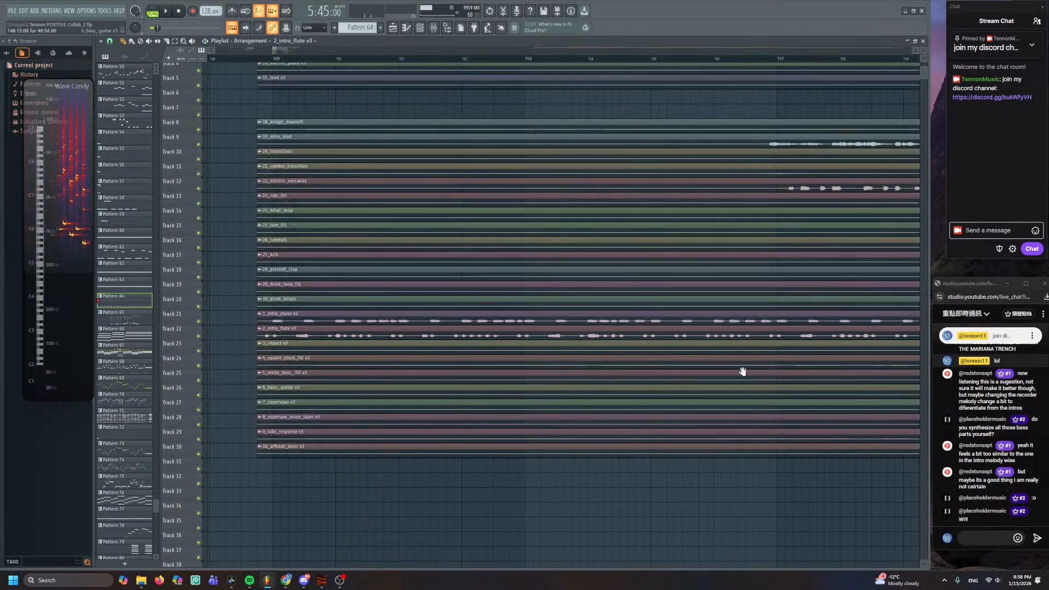
- Go back to the Pattern 83 clip on Track 43 and listen to its melody again
{"action": "left_click_drag", "start_coordinate": [740, 370], "coordinate": [286, 65]}
{"action": "scroll", "coordinate": [461, 211], "scroll_direction": "up", "scroll_amount": 3}
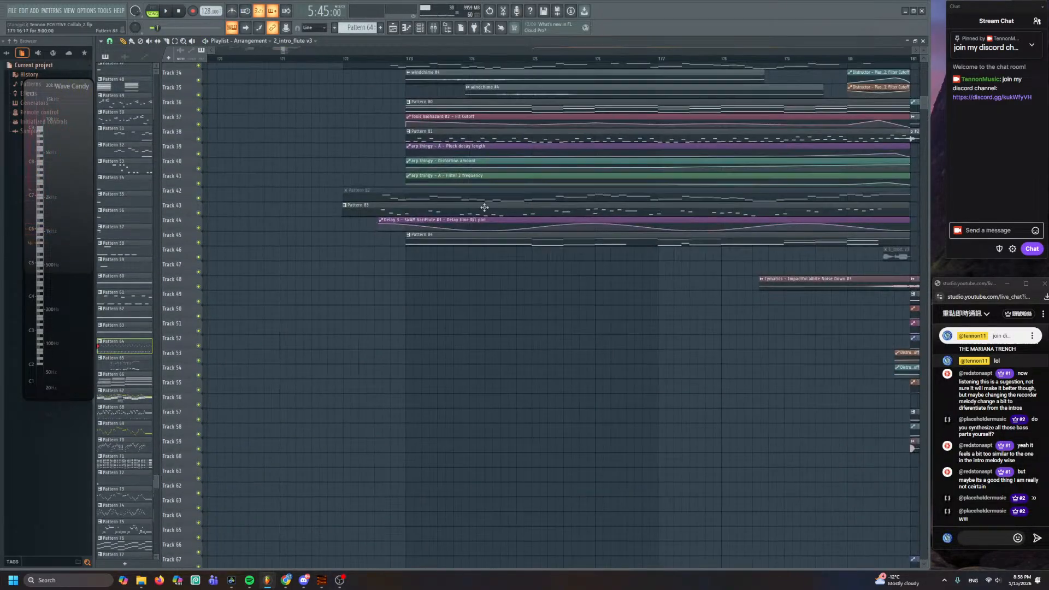
{"action": "left_click", "coordinate": [458, 209]}
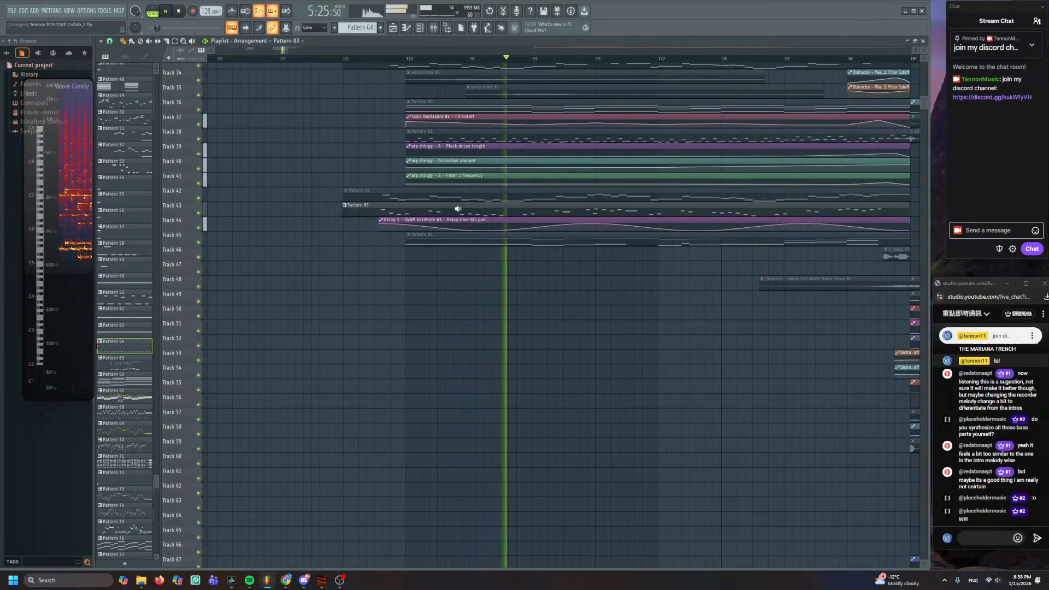
{"action": "scroll", "coordinate": [470, 268], "scroll_direction": "down", "scroll_amount": 4}
{"action": "key", "text": "space"}
- Examine the playlist layout from the intro stems down to the melody and build-up layers
{"action": "left_click_drag", "start_coordinate": [473, 268], "coordinate": [460, 293]}
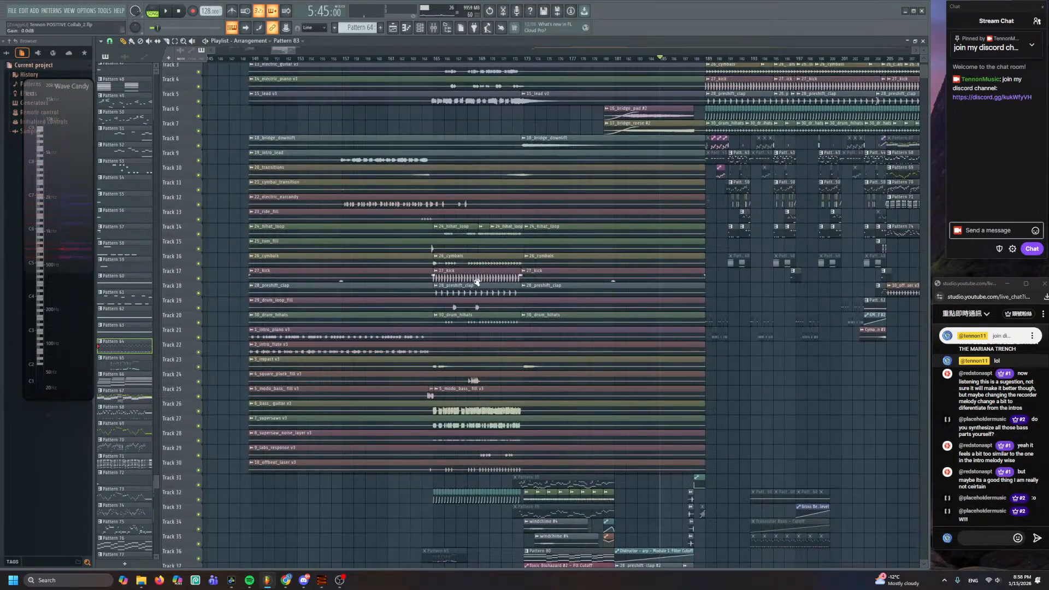
{"action": "left_click_drag", "start_coordinate": [500, 265], "coordinate": [485, 372]}
{"action": "scroll", "coordinate": [485, 372], "scroll_direction": "down", "scroll_amount": 2}
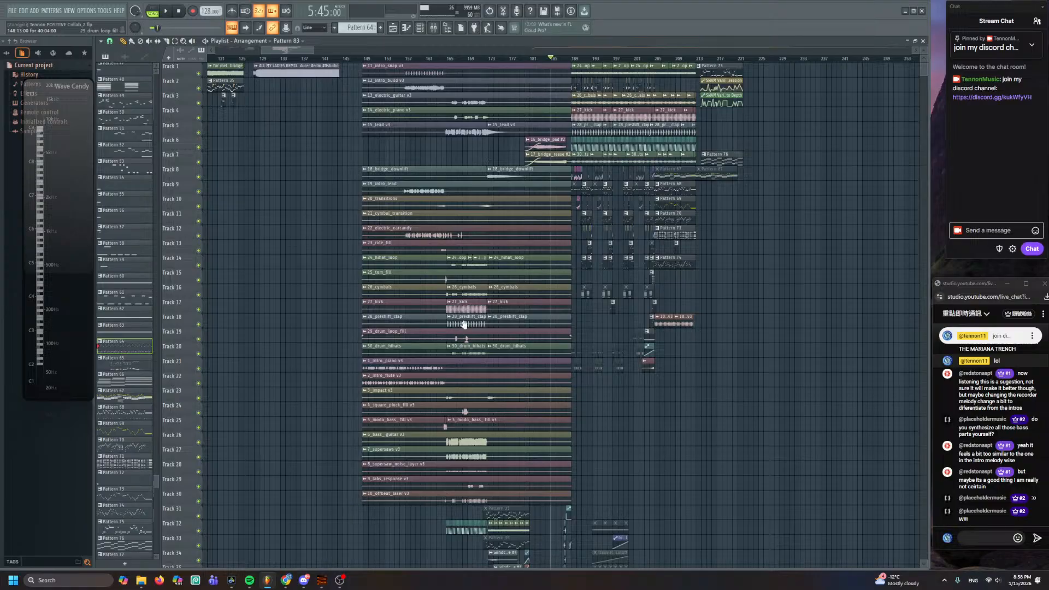
{"action": "scroll", "coordinate": [461, 337], "scroll_direction": "up", "scroll_amount": 3, "text": "ctrl"}
{"action": "scroll", "coordinate": [492, 312], "scroll_direction": "down", "scroll_amount": 8}
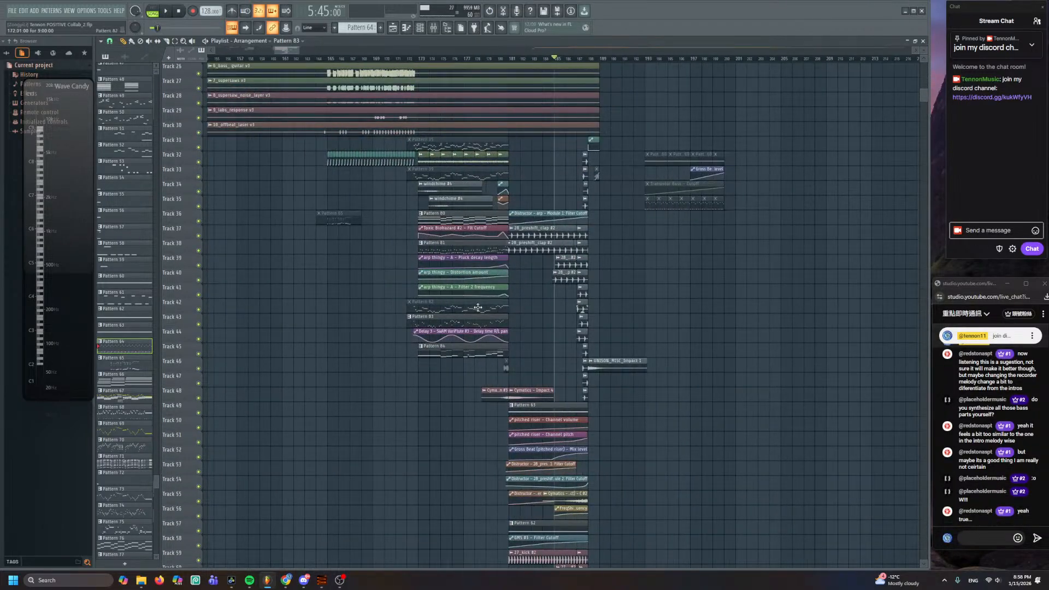
{"action": "scroll", "coordinate": [479, 308], "scroll_direction": "up", "scroll_amount": 2, "text": "ctrl"}
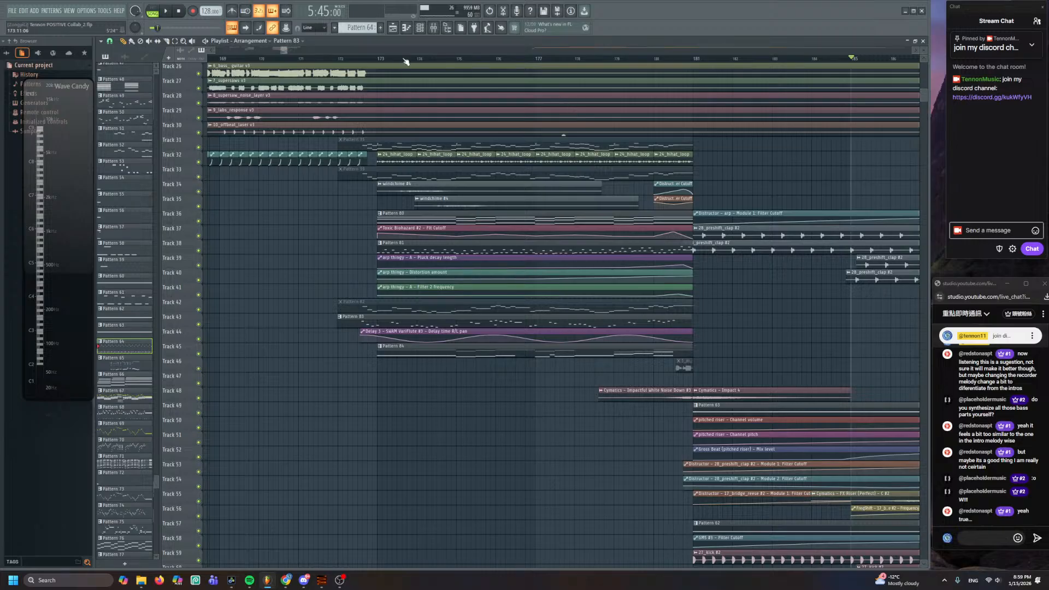
{"action": "scroll", "coordinate": [411, 49], "scroll_direction": "down", "scroll_amount": 5}
{"action": "scroll", "coordinate": [448, 174], "scroll_direction": "up", "scroll_amount": 5}
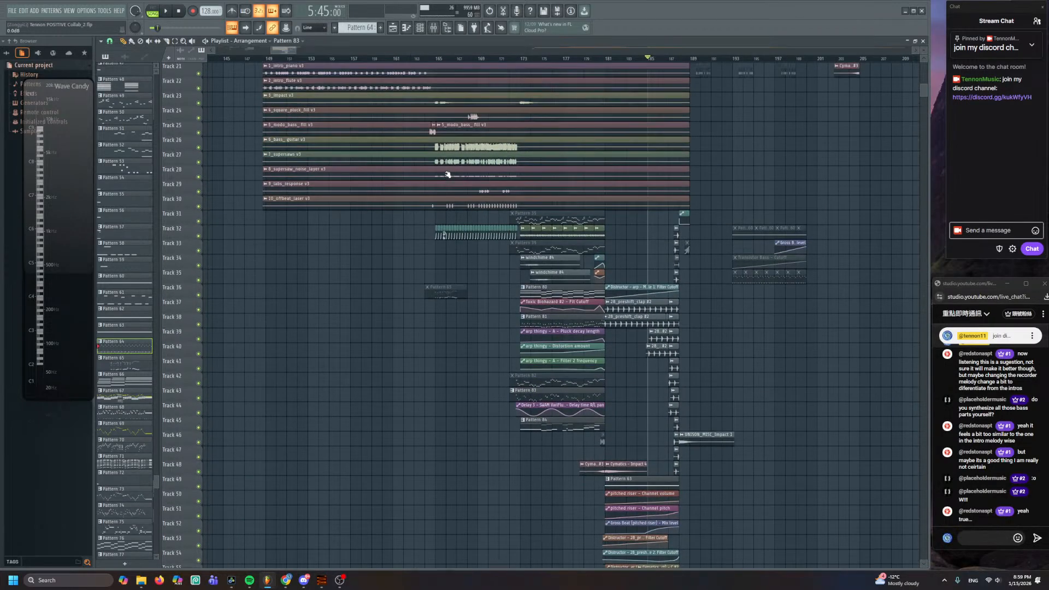
{"action": "scroll", "coordinate": [448, 173], "scroll_direction": "up", "scroll_amount": 4}
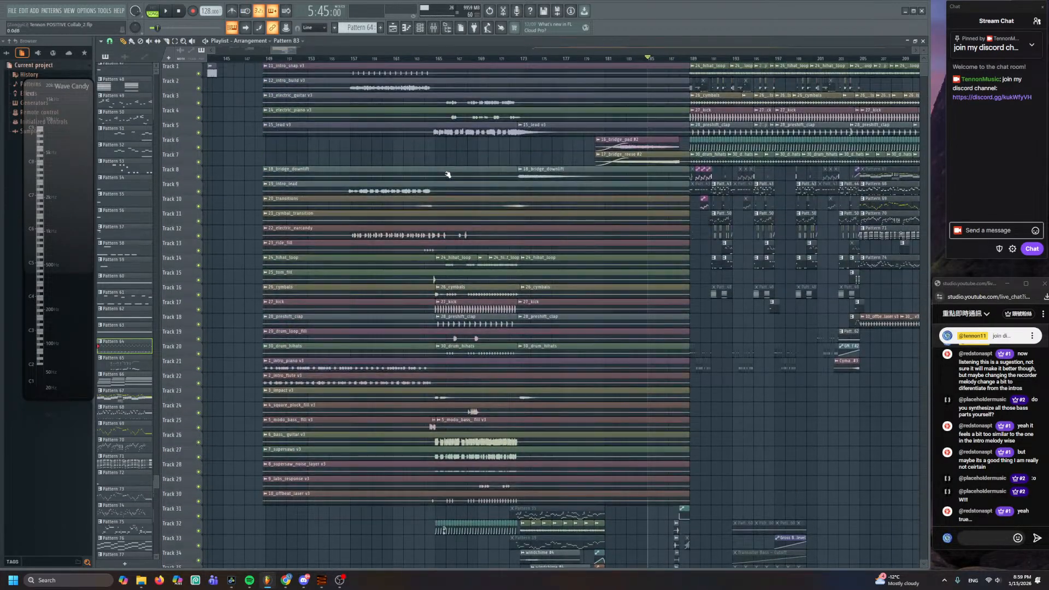
- Bring up Spotify briefly, return to the playlist and play the arrangement from the start of the intro stems
{"action": "left_click", "coordinate": [264, 58]}
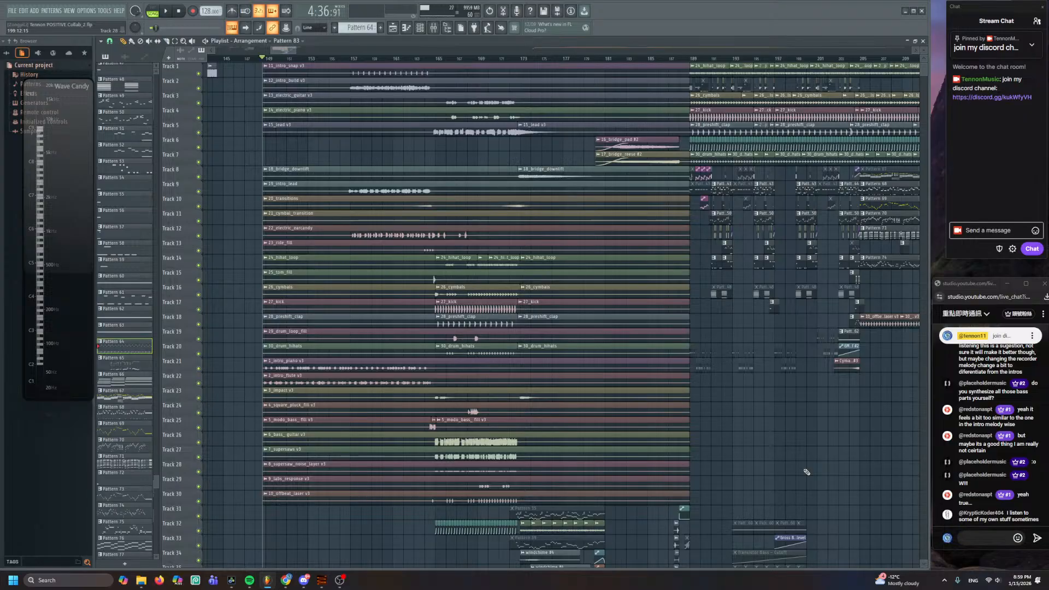
{"action": "left_click", "coordinate": [250, 581]}
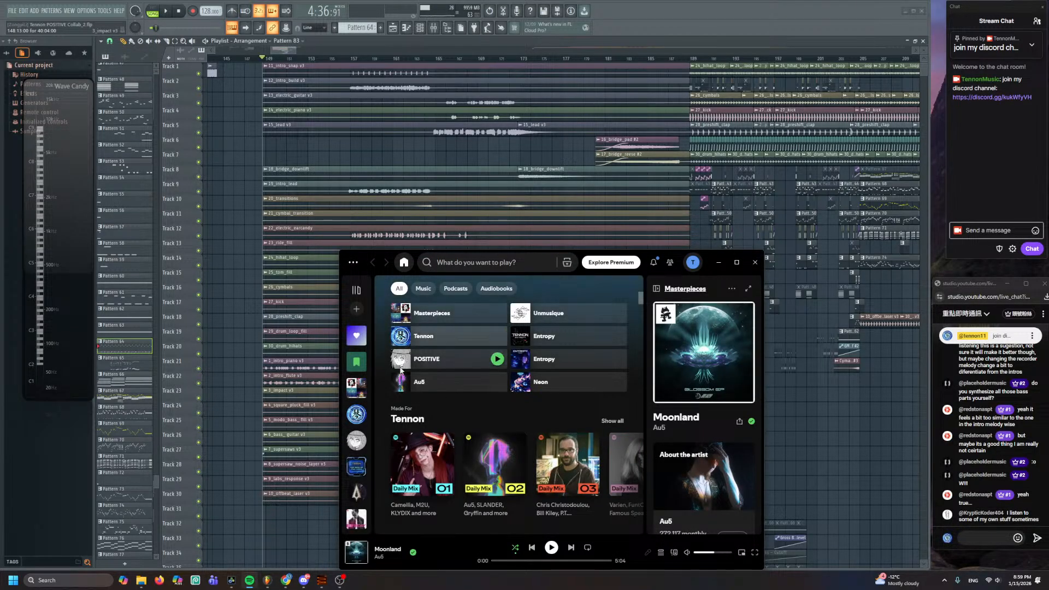
{"action": "left_click", "coordinate": [220, 395]}
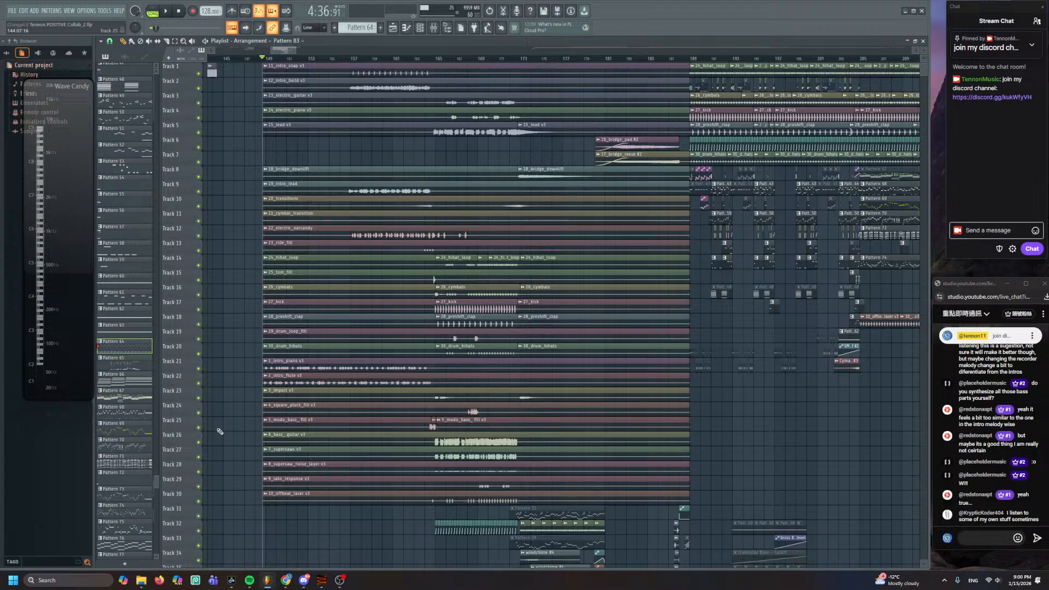
{"action": "key", "text": "space"}
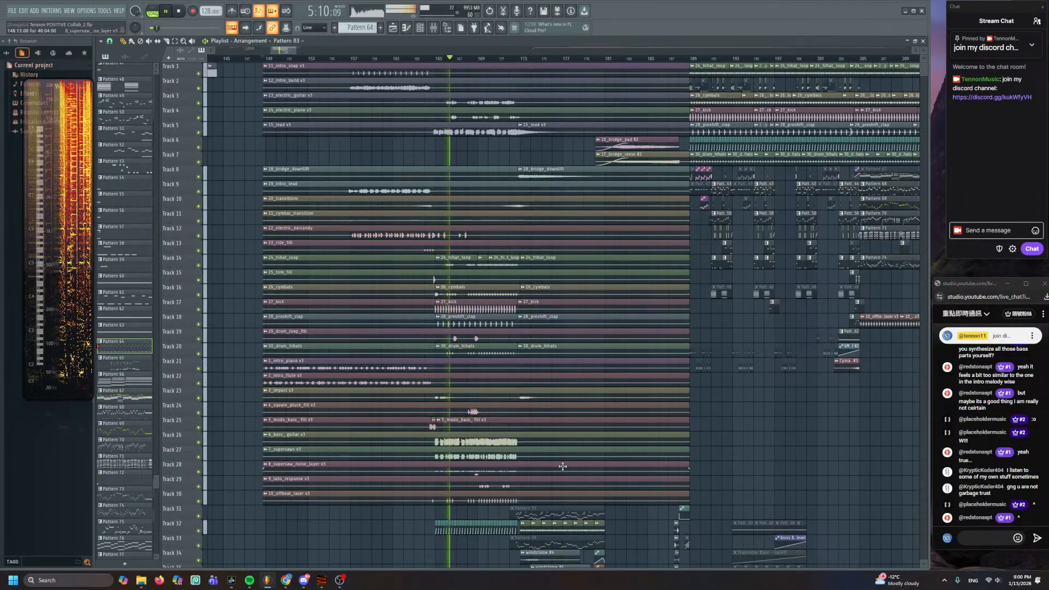
{"action": "key", "text": "space"}
- Look over the stems, the build-up layers and the pattern clips in the section that follows them
{"action": "scroll", "coordinate": [561, 493], "scroll_direction": "down", "scroll_amount": 5}
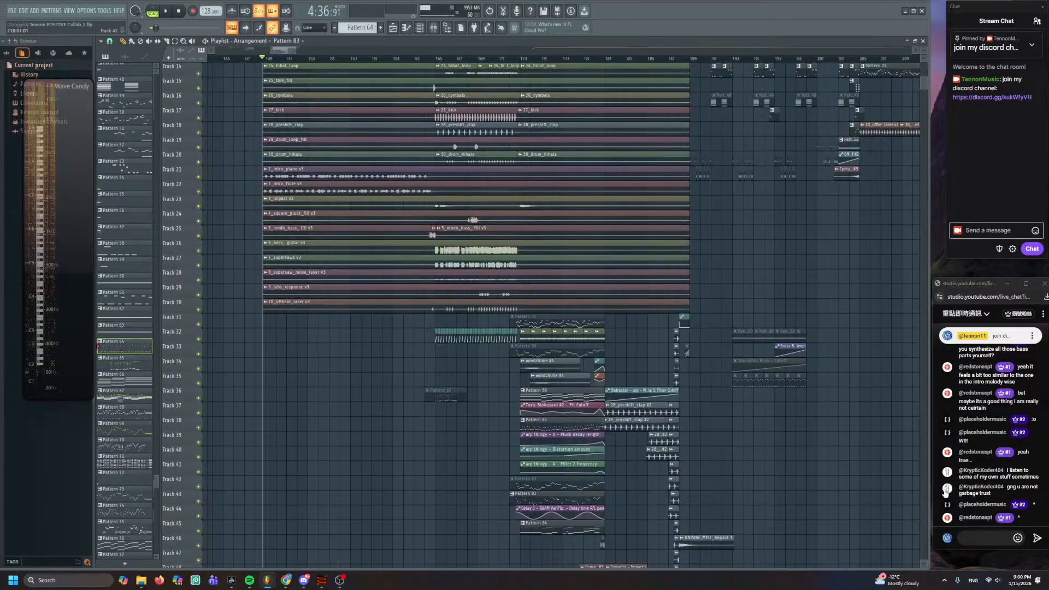
{"action": "scroll", "coordinate": [995, 500], "scroll_direction": "up", "scroll_amount": 3}
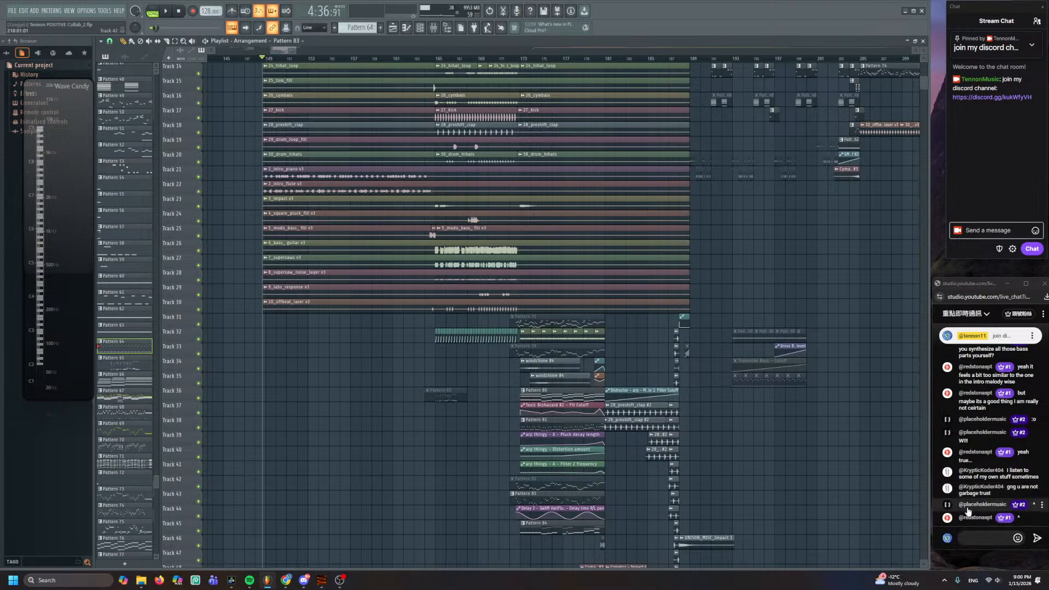
{"action": "left_click", "coordinate": [994, 516]}
{"action": "scroll", "coordinate": [793, 497], "scroll_direction": "up", "scroll_amount": 4}
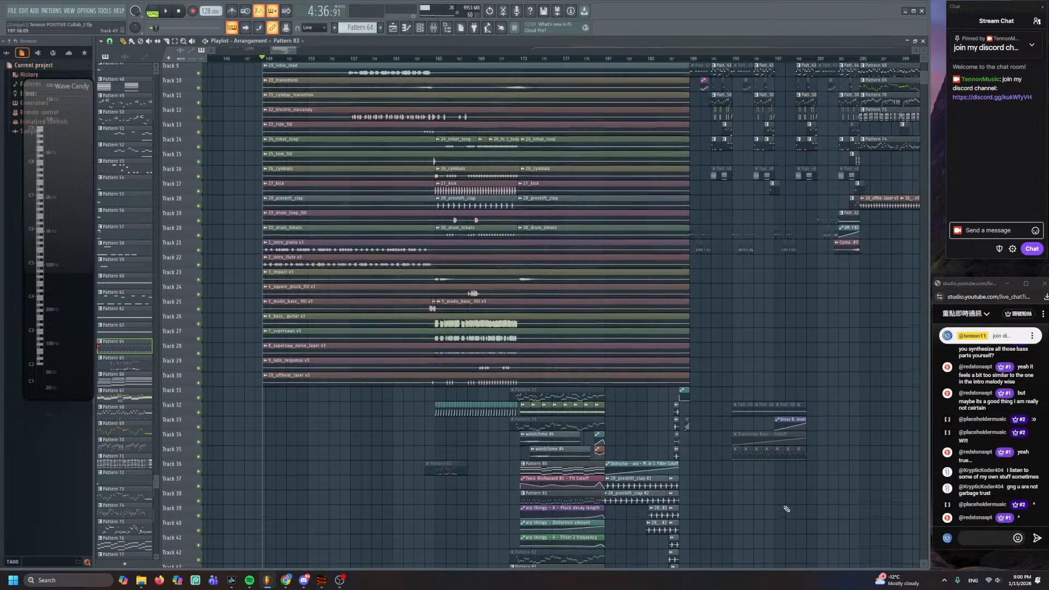
{"action": "scroll", "coordinate": [765, 469], "scroll_direction": "up", "scroll_amount": 4, "text": "ctrl"}
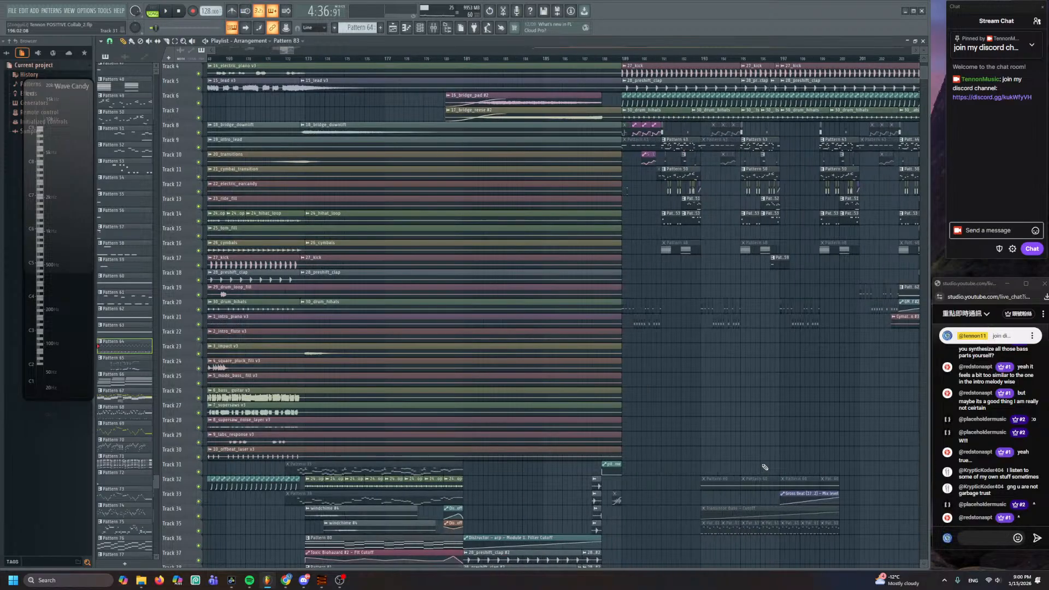
{"action": "scroll", "coordinate": [484, 266], "scroll_direction": "down", "scroll_amount": 5}
{"action": "scroll", "coordinate": [483, 266], "scroll_direction": "up", "scroll_amount": 5}
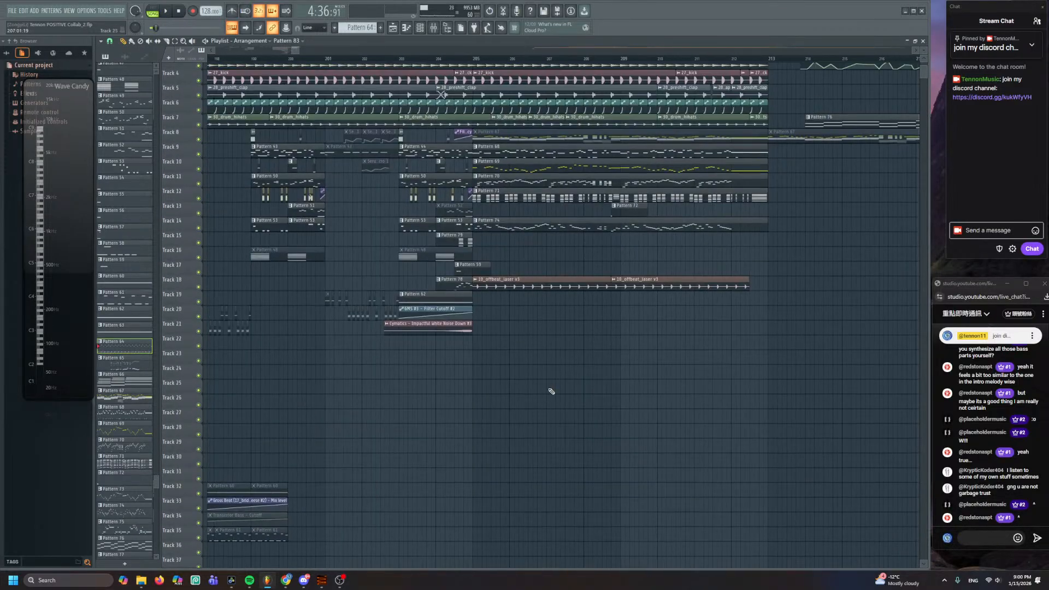
{"action": "scroll", "coordinate": [529, 416], "scroll_direction": "down", "scroll_amount": 5, "text": "ctrl"}
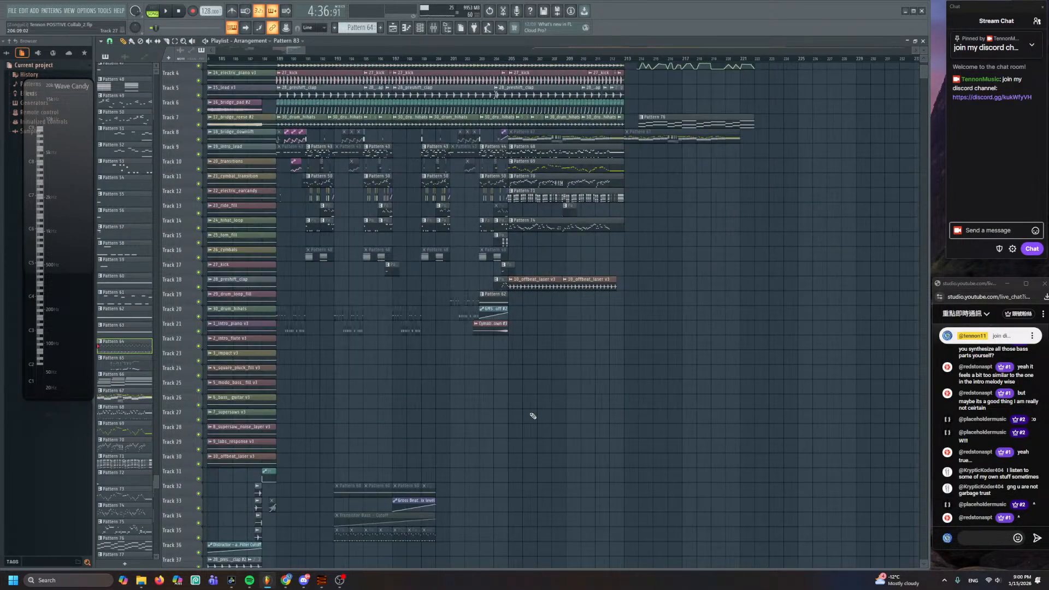
{"action": "scroll", "coordinate": [529, 416], "scroll_direction": "up", "scroll_amount": 1}
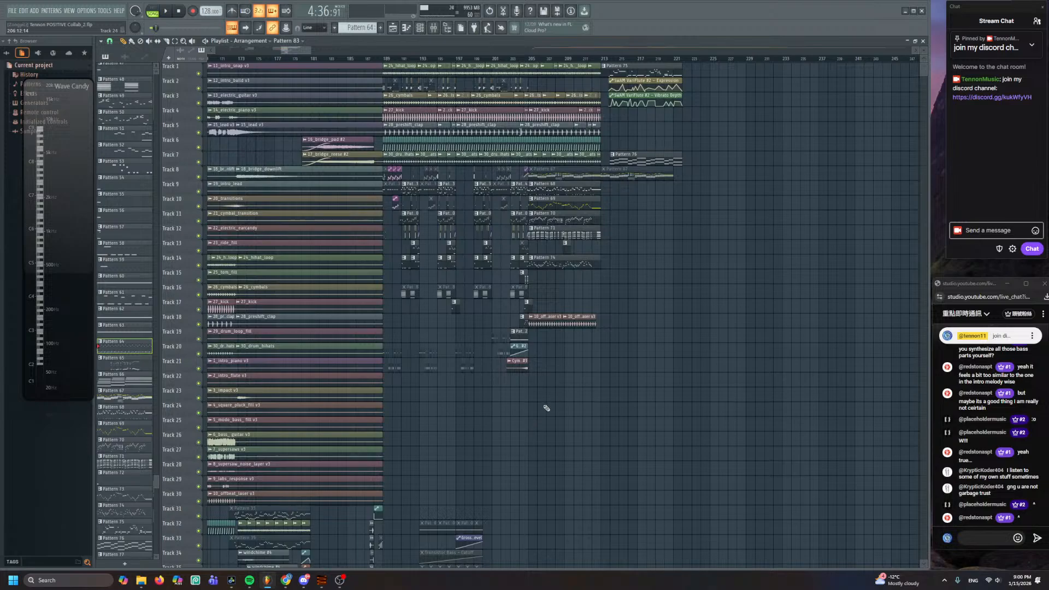
- Copy the two windchime clips on Tracks 34 and 35 to an earlier spot, with the first starting at bar 165
{"action": "scroll", "coordinate": [499, 445], "scroll_direction": "down", "scroll_amount": 10}
{"action": "scroll", "coordinate": [651, 187], "scroll_direction": "left", "scroll_amount": 5}
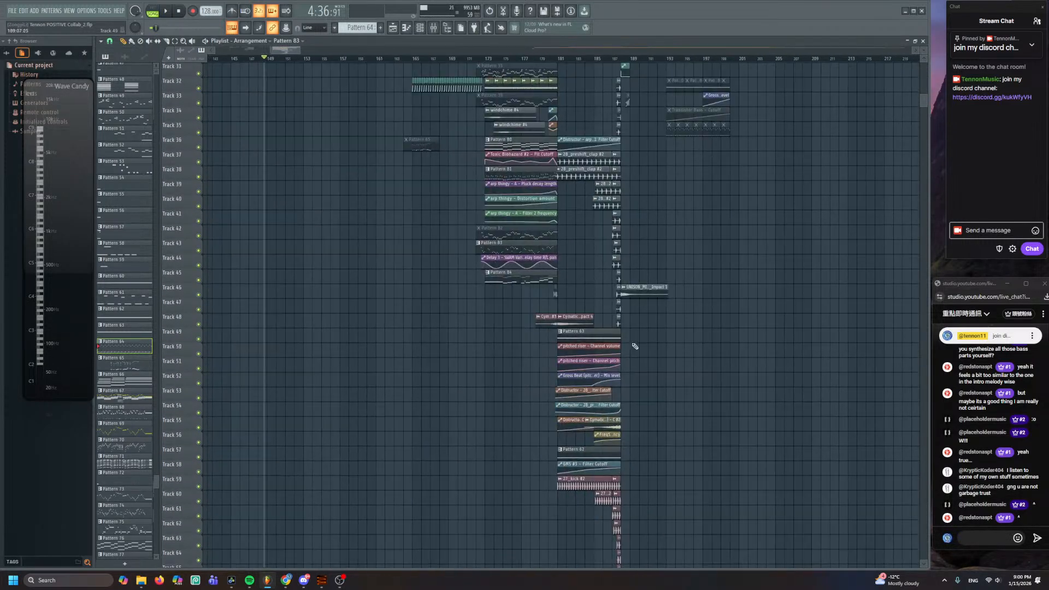
{"action": "scroll", "coordinate": [632, 347], "scroll_direction": "down", "scroll_amount": 3, "text": "ctrl"}
{"action": "scroll", "coordinate": [618, 441], "scroll_direction": "up", "scroll_amount": 3, "text": "ctrl"}
{"action": "scroll", "coordinate": [618, 442], "scroll_direction": "up", "scroll_amount": 1}
{"action": "scroll", "coordinate": [618, 441], "scroll_direction": "up", "scroll_amount": 3}
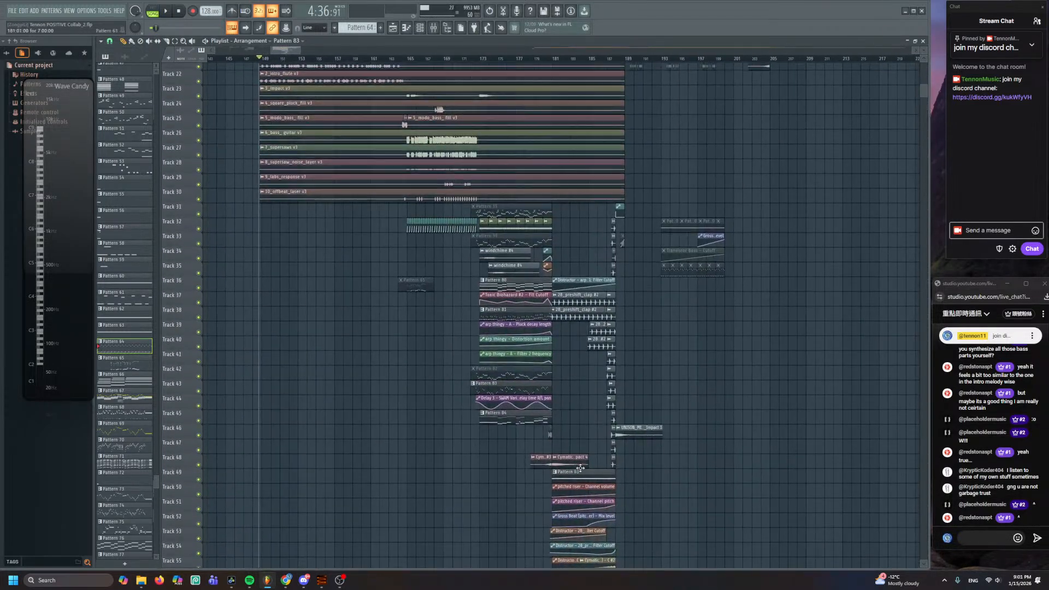
{"action": "scroll", "coordinate": [393, 376], "scroll_direction": "up", "scroll_amount": 3, "text": "ctrl"}
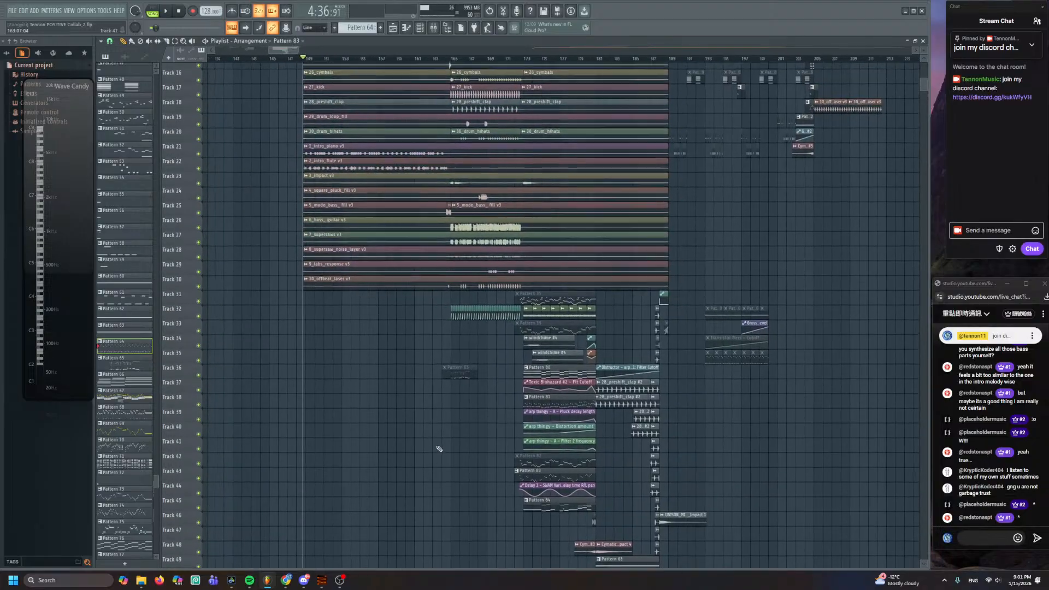
{"action": "scroll", "coordinate": [476, 417], "scroll_direction": "up", "scroll_amount": 2}
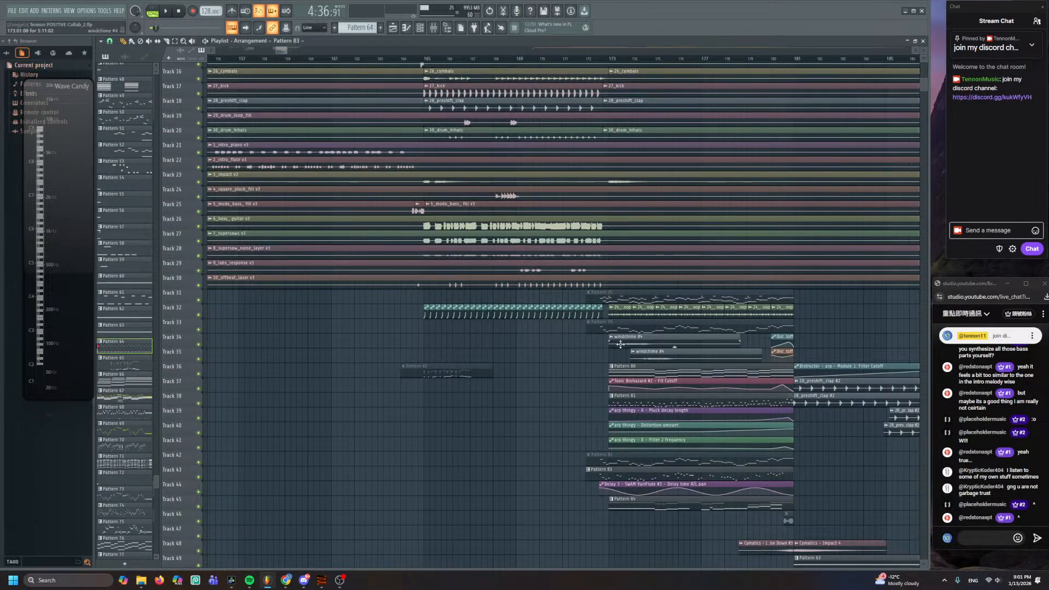
{"action": "left_click_drag", "start_coordinate": [643, 348], "coordinate": [460, 345]}
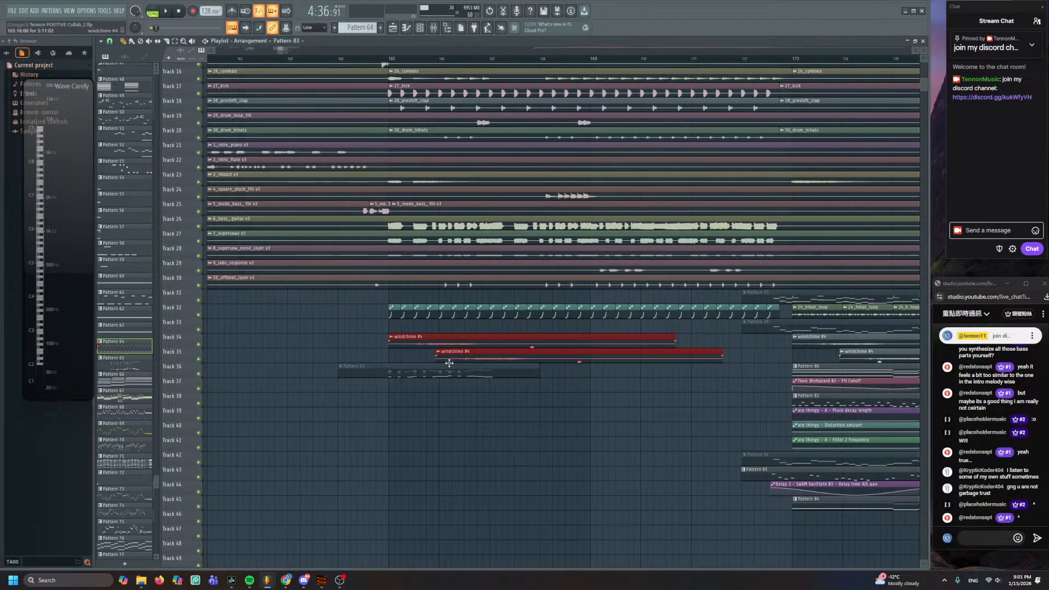
{"action": "left_click", "coordinate": [405, 438]}
- Look over the stems around the copied windchimes, then play the arrangement from bar 165
{"action": "scroll", "coordinate": [415, 425], "scroll_direction": "up", "scroll_amount": 2, "text": "ctrl"}
{"action": "scroll", "coordinate": [387, 569], "scroll_direction": "up", "scroll_amount": 3}
{"action": "scroll", "coordinate": [387, 568], "scroll_direction": "up", "scroll_amount": 1}
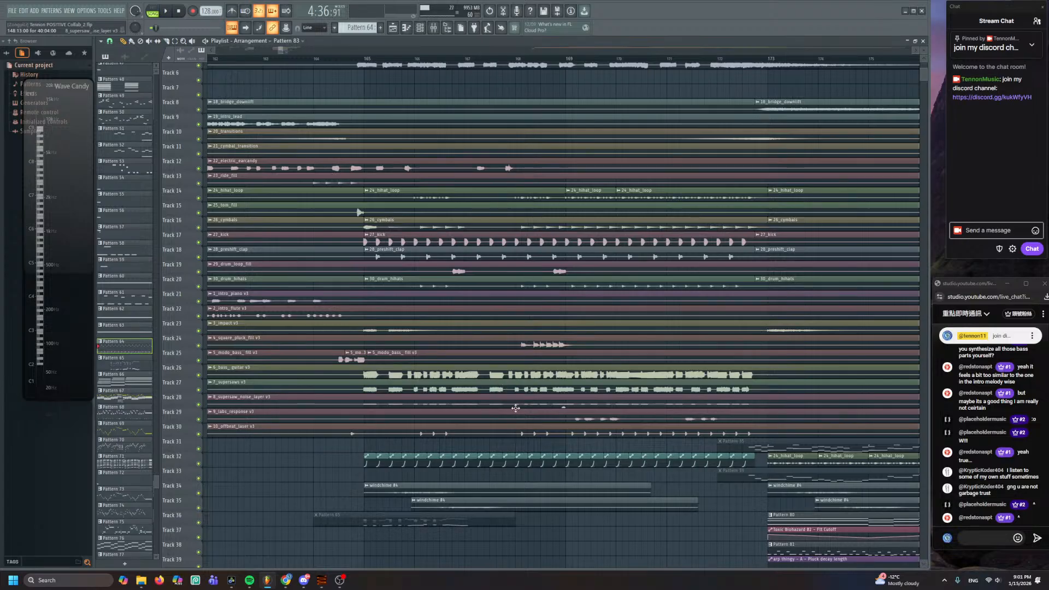
{"action": "scroll", "coordinate": [500, 387], "scroll_direction": "down", "scroll_amount": 8}
{"action": "scroll", "coordinate": [486, 266], "scroll_direction": "up", "scroll_amount": 4}
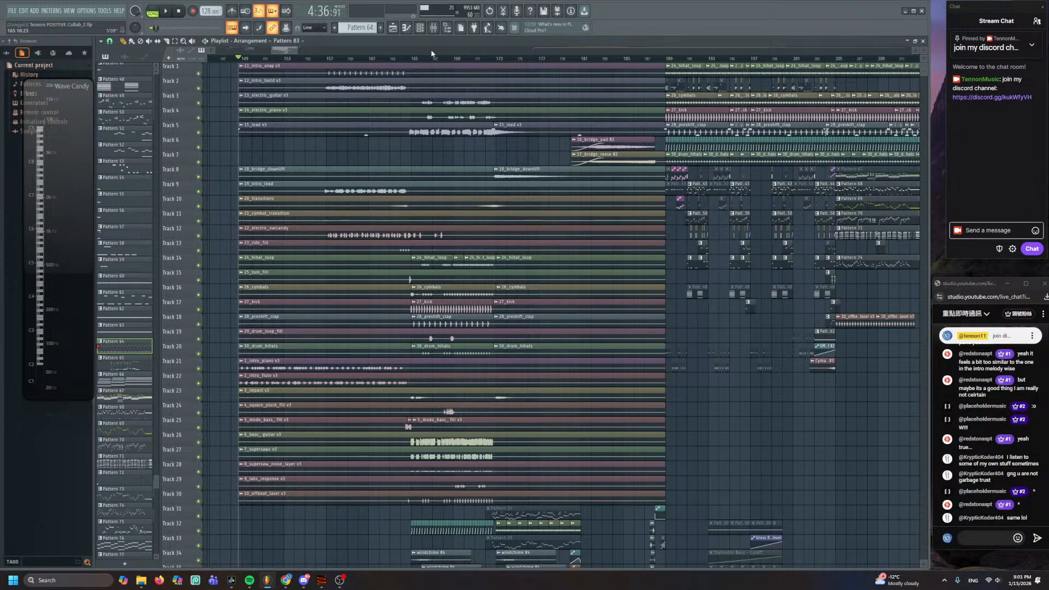
{"action": "scroll", "coordinate": [401, 384], "scroll_direction": "down", "scroll_amount": 5}
{"action": "scroll", "coordinate": [393, 408], "scroll_direction": "up", "scroll_amount": 5}
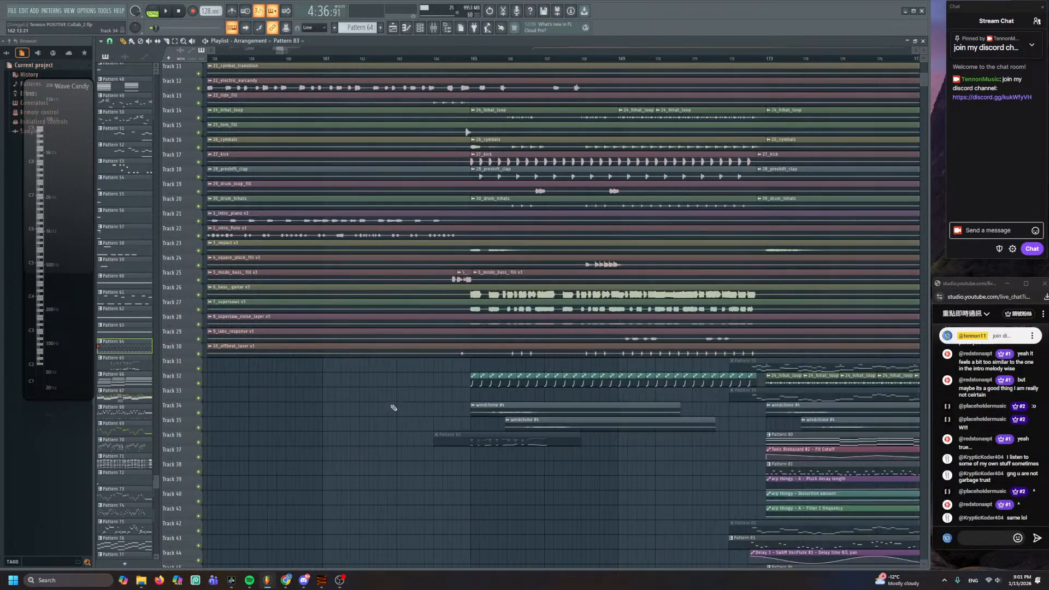
{"action": "scroll", "coordinate": [402, 263], "scroll_direction": "down", "scroll_amount": 5}
{"action": "scroll", "coordinate": [422, 274], "scroll_direction": "up", "scroll_amount": 4}
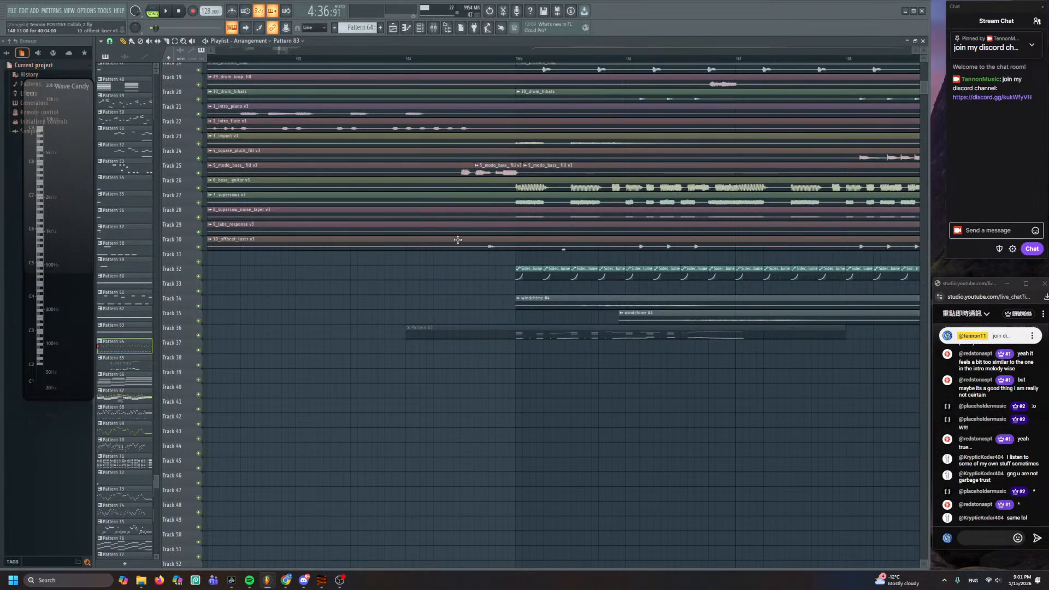
{"action": "scroll", "coordinate": [458, 240], "scroll_direction": "up", "scroll_amount": 2}
{"action": "left_click", "coordinate": [477, 60]}
{"action": "key", "text": "space"}
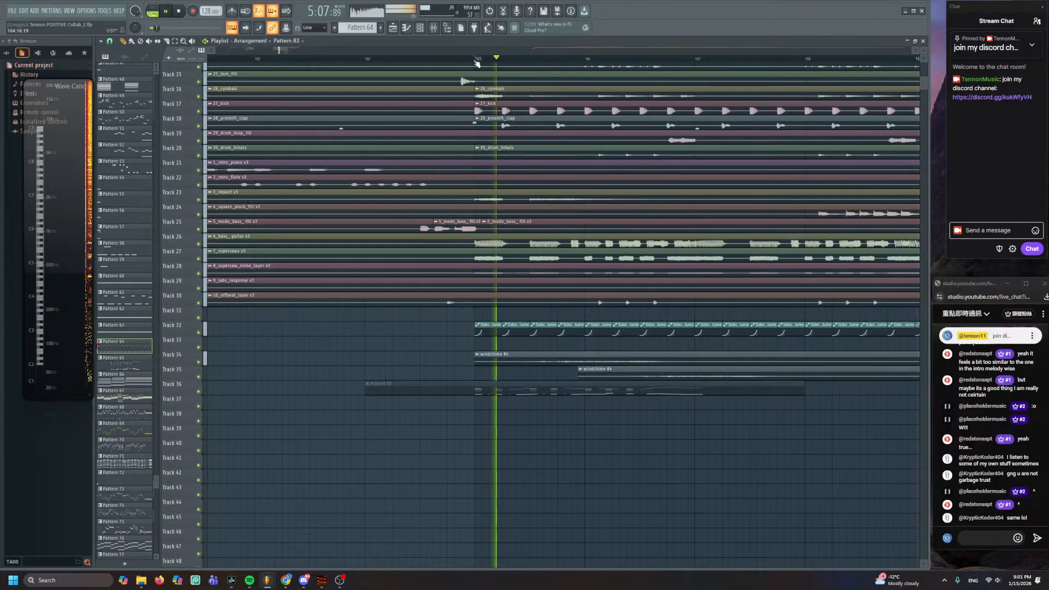
- Shift both copied windchime clips about 0.7 bar earlier so the Track 34 clip starts ahead of bar 165
{"action": "left_click", "coordinate": [571, 354]}
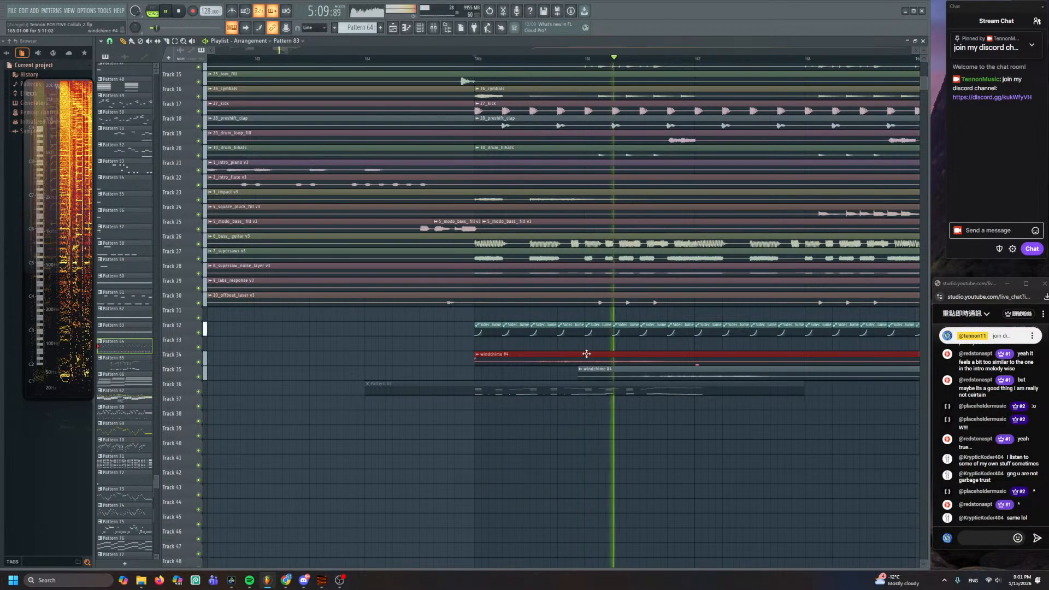
{"action": "left_click", "coordinate": [607, 372], "text": "shift"}
{"action": "left_click_drag", "start_coordinate": [607, 372], "coordinate": [531, 372]}
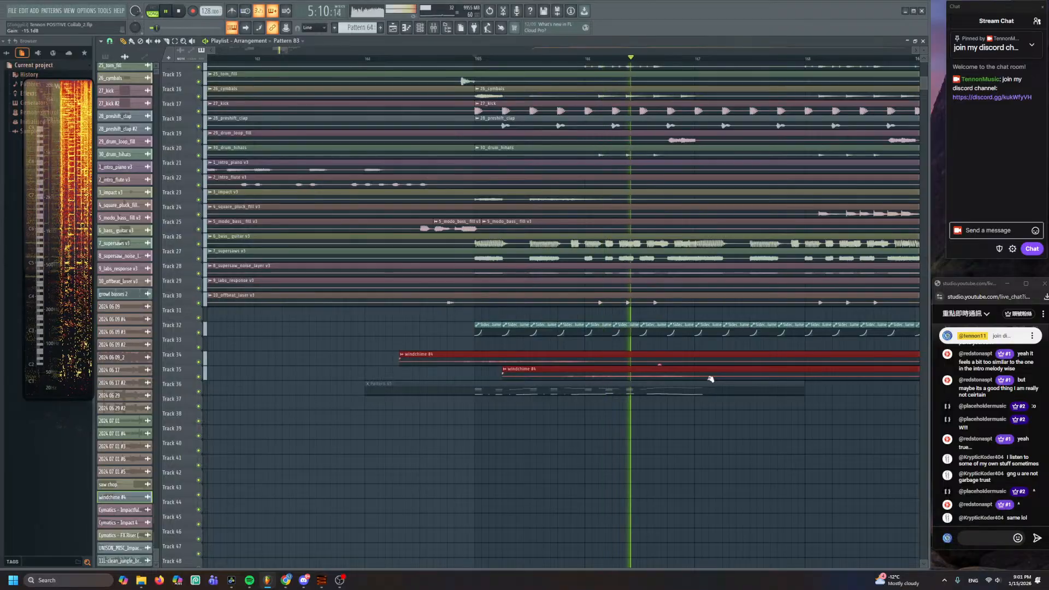
{"action": "left_click", "coordinate": [562, 485]}
{"action": "scroll", "coordinate": [543, 421], "scroll_direction": "down", "scroll_amount": 2}
{"action": "scroll", "coordinate": [536, 371], "scroll_direction": "up", "scroll_amount": 5}
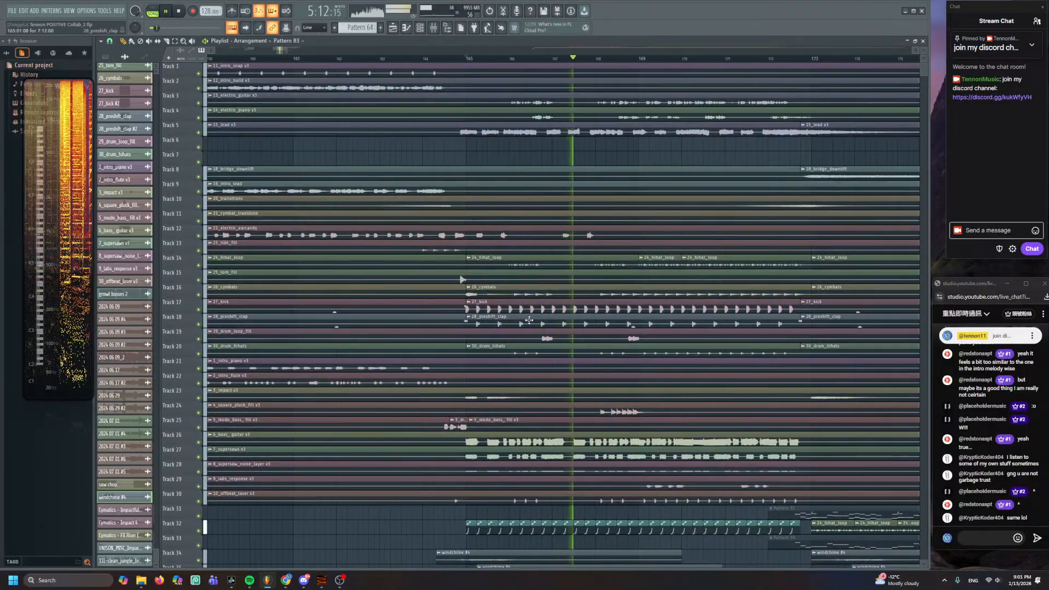
- Replay the arrangement from bar 164 to check the transition with the shifted windchimes
{"action": "key", "text": "space"}
{"action": "left_click", "coordinate": [423, 58]}
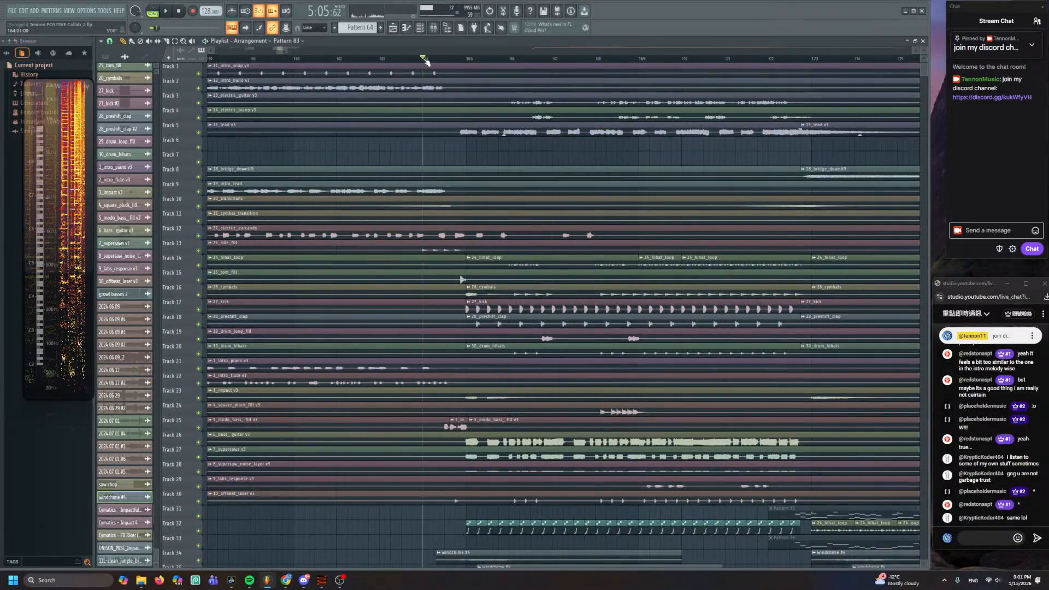
{"action": "key", "text": "space"}
{"action": "scroll", "coordinate": [498, 178], "scroll_direction": "down", "scroll_amount": 6}
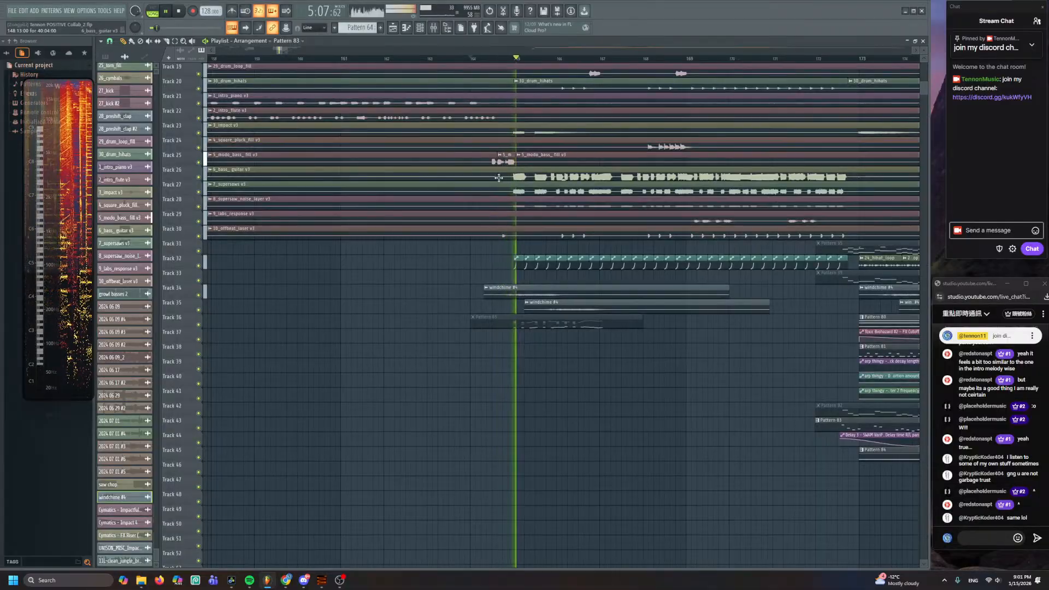
- Stop playback and add a new Sampler channel to the channel rack
{"action": "left_click", "coordinate": [421, 28]}
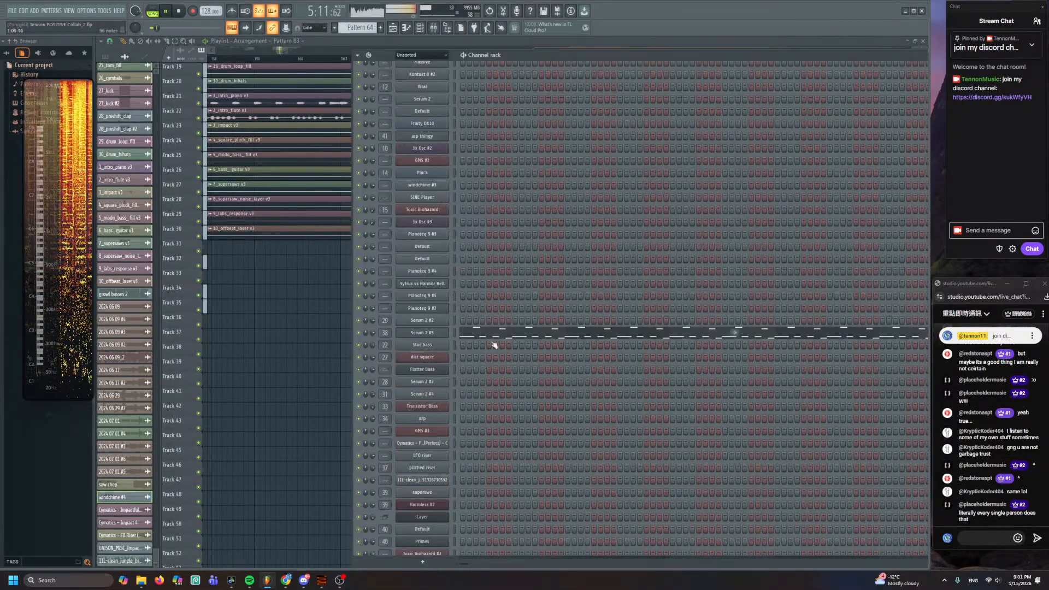
{"action": "key", "text": "space"}
{"action": "left_click", "coordinate": [423, 561]}
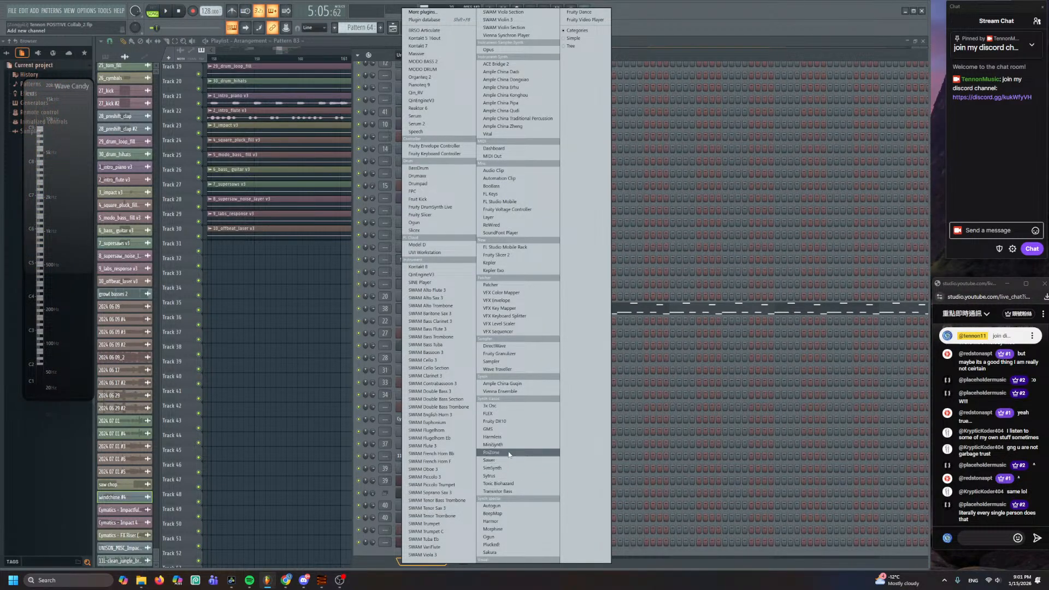
{"action": "left_click", "coordinate": [506, 361]}
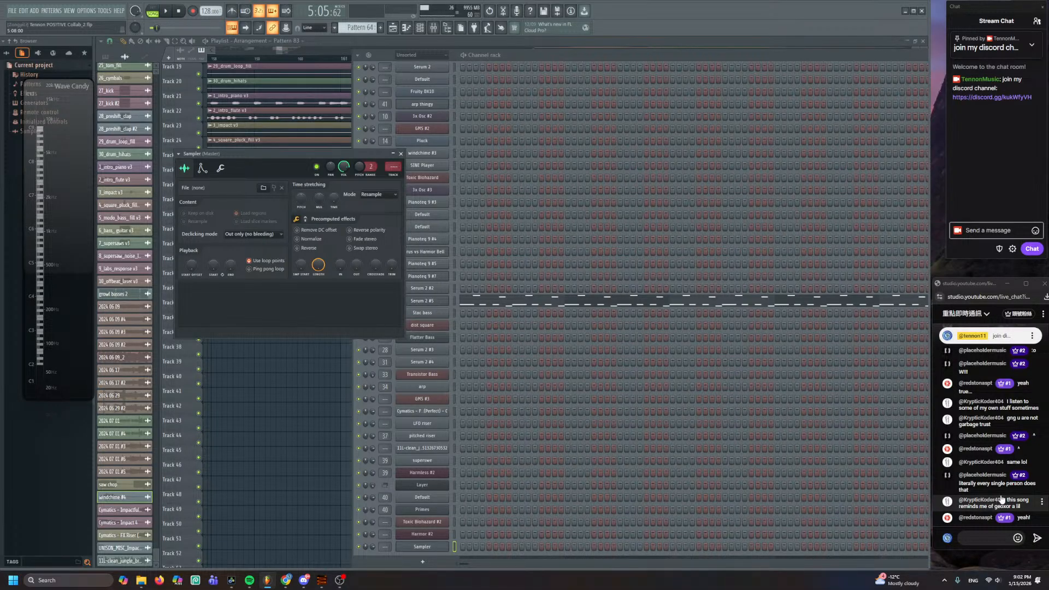
- Start choosing a sound file for the Sampler and go to the Audio Files folder on the My Passport drive
{"action": "left_click", "coordinate": [263, 189]}
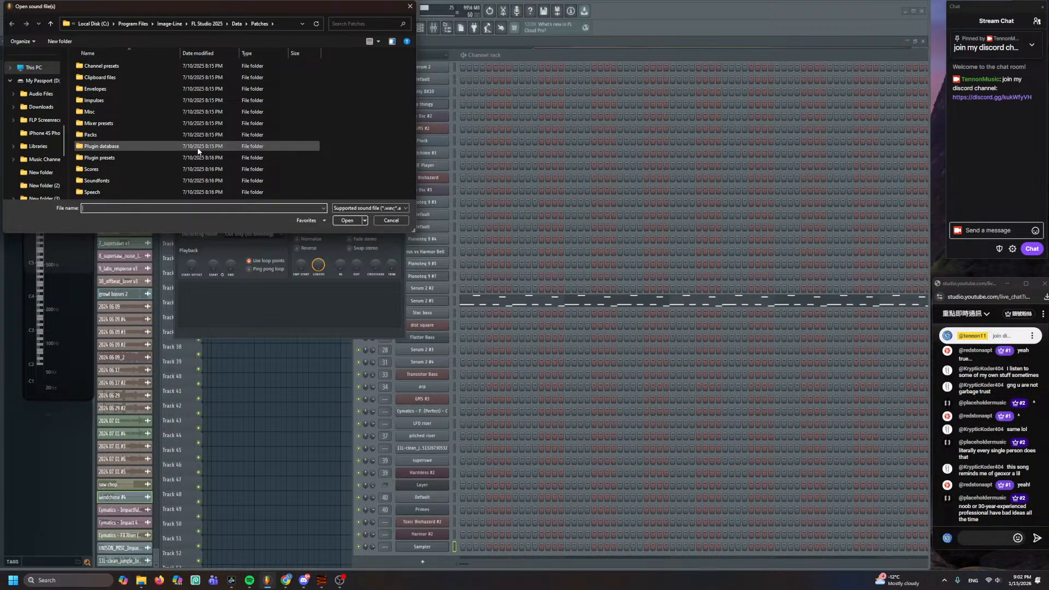
{"action": "scroll", "coordinate": [51, 172], "scroll_direction": "down", "scroll_amount": 2}
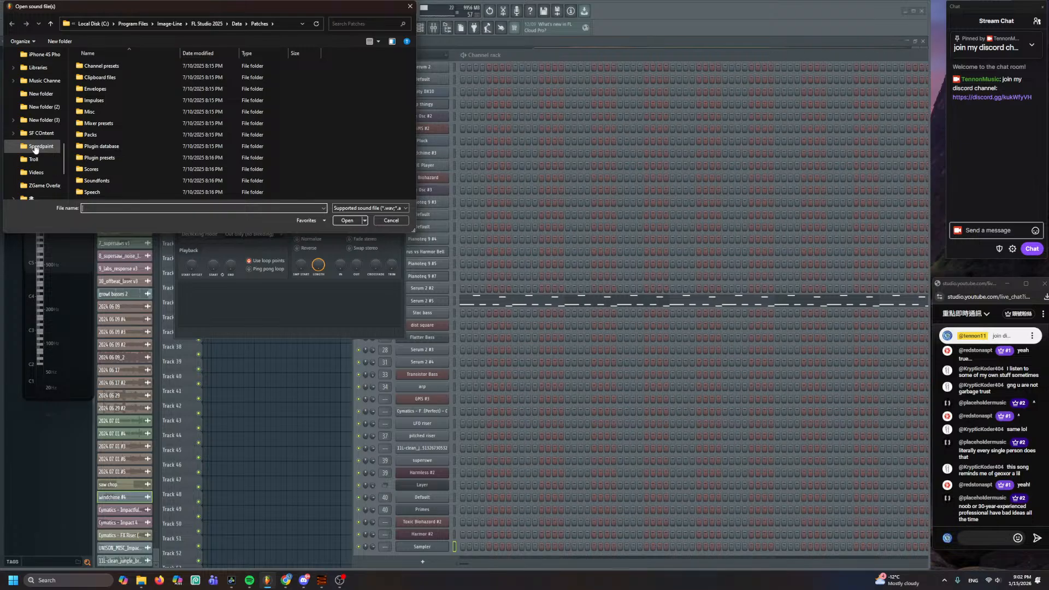
{"action": "scroll", "coordinate": [38, 147], "scroll_direction": "up", "scroll_amount": 1}
{"action": "scroll", "coordinate": [44, 148], "scroll_direction": "up", "scroll_amount": 1}
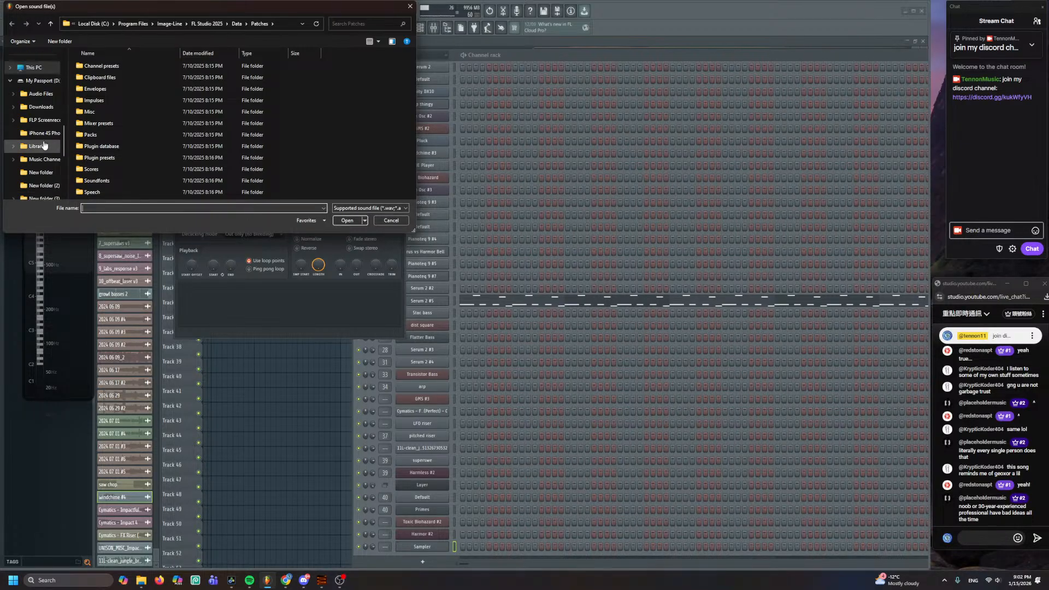
{"action": "left_click", "coordinate": [39, 81]}
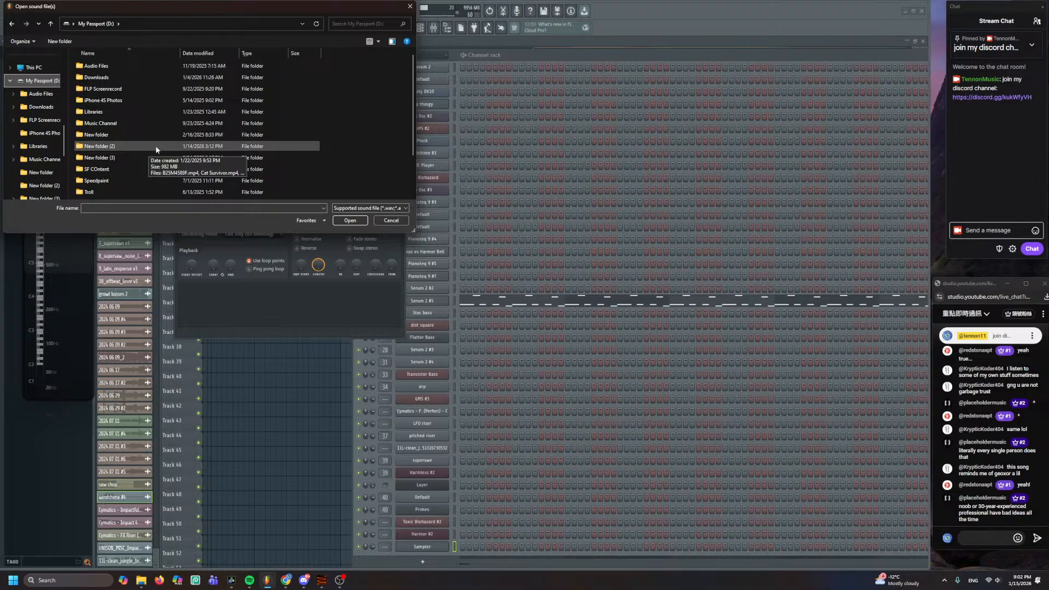
{"action": "double_click", "coordinate": [159, 65]}
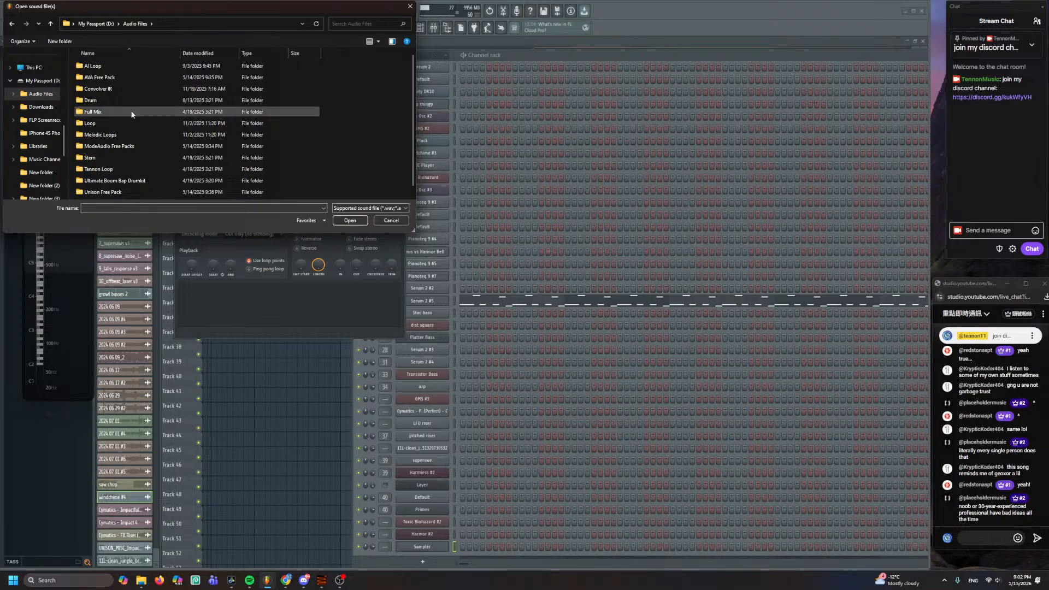
- Go into the Drum folder's FX & Misc subfolder and search it for "*impact"
{"action": "scroll", "coordinate": [131, 114], "scroll_direction": "down", "scroll_amount": 1}
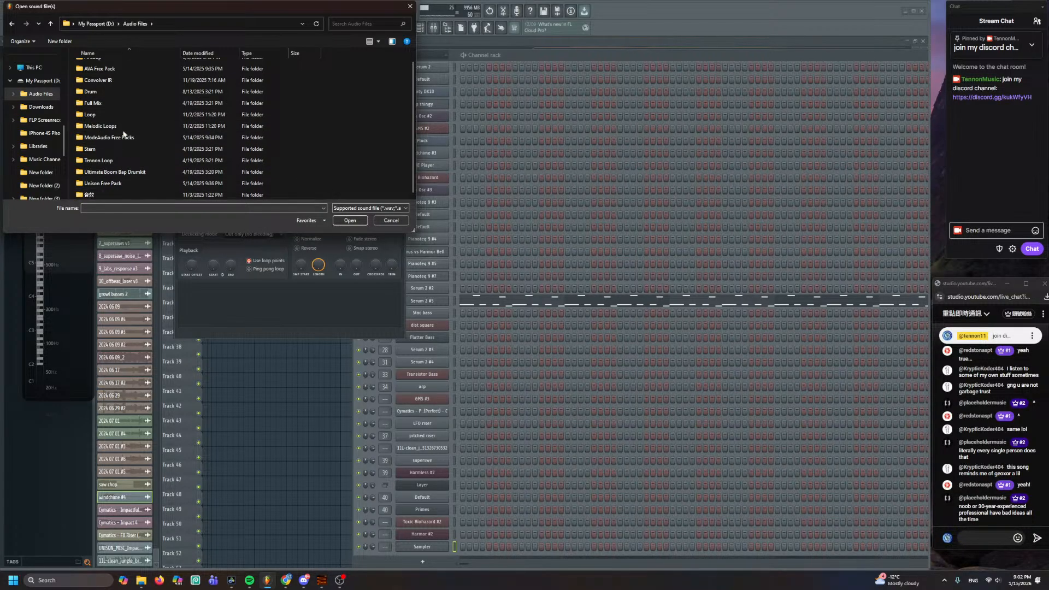
{"action": "scroll", "coordinate": [123, 134], "scroll_direction": "up", "scroll_amount": 1}
{"action": "double_click", "coordinate": [117, 97]}
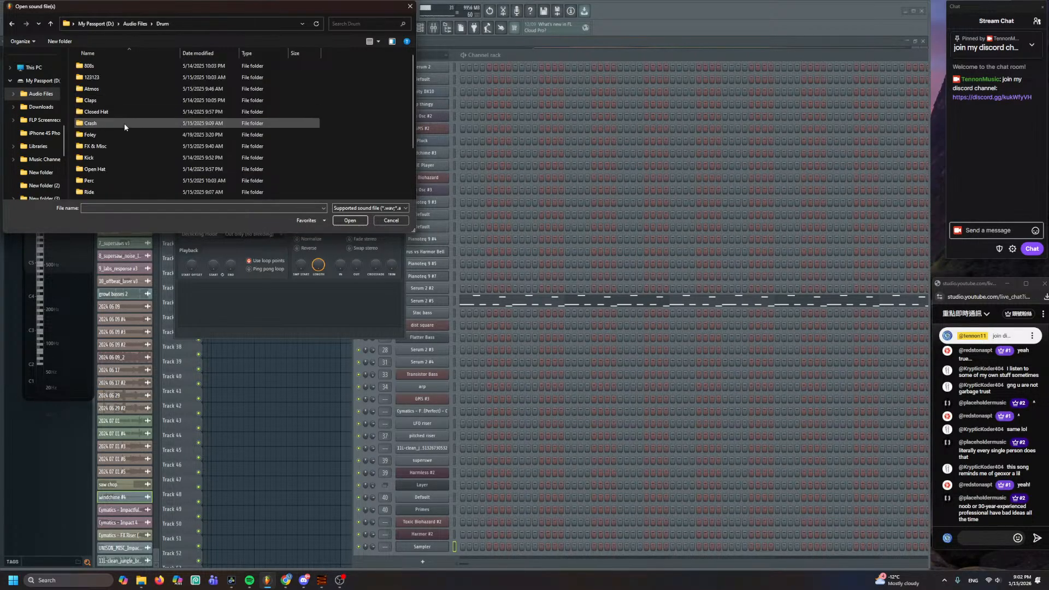
{"action": "double_click", "coordinate": [130, 146]}
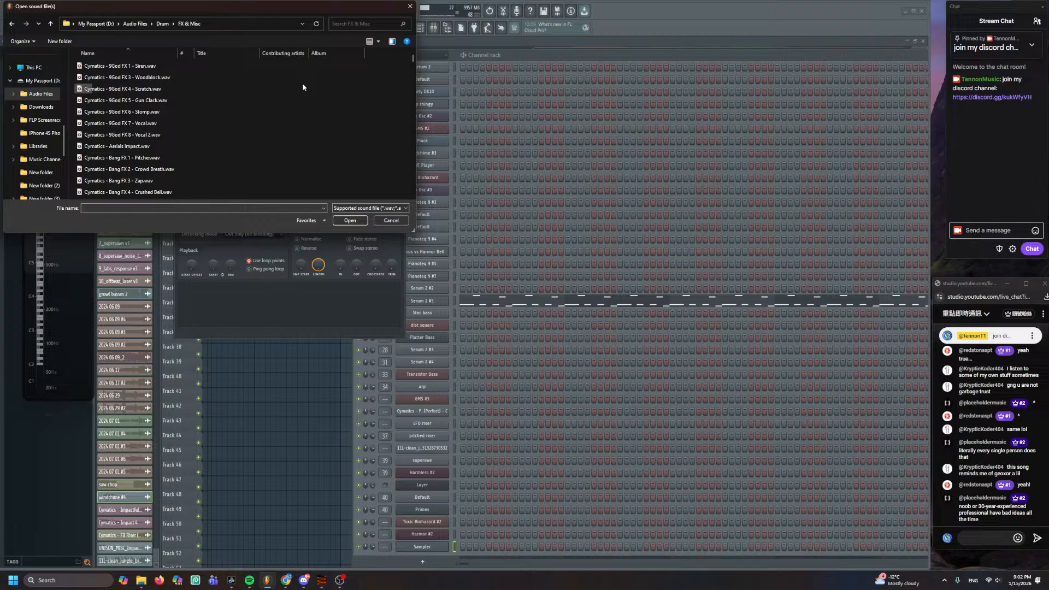
{"action": "left_click", "coordinate": [350, 24]}
{"action": "type", "text": "*impact"}
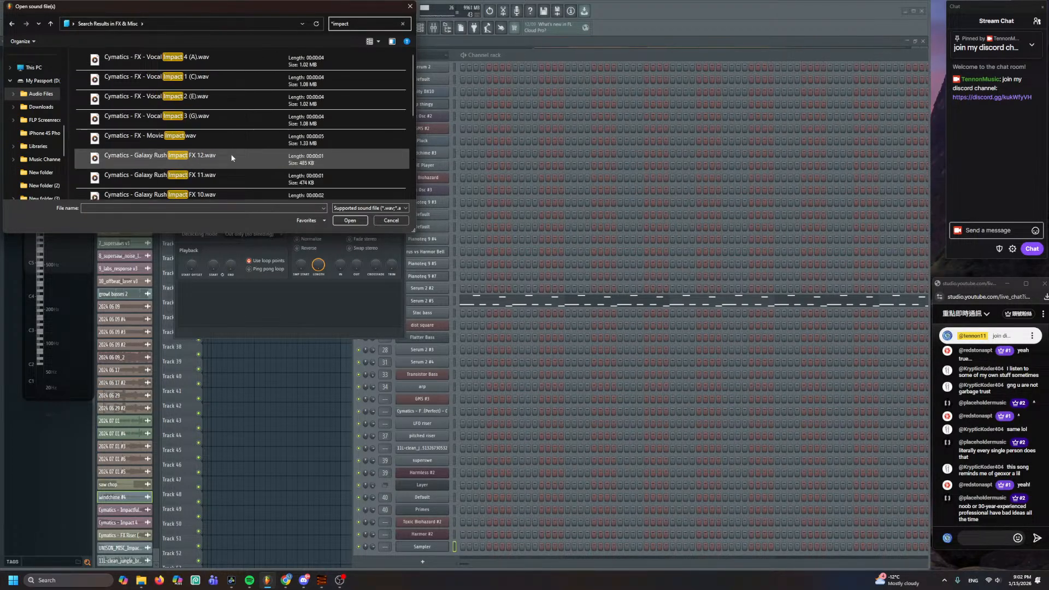
- Audition the Cymatics Movie Impact sample and the Vocal Impact samples above it, up to Vocal Impact 1 (C)
{"action": "left_click", "coordinate": [233, 138]}
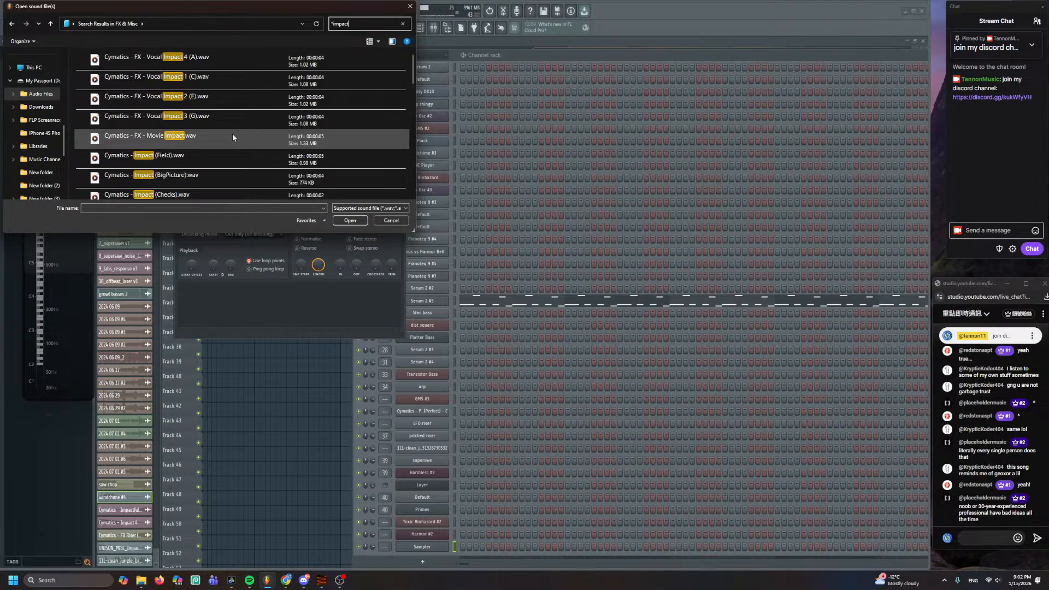
{"action": "key", "text": "Up"}
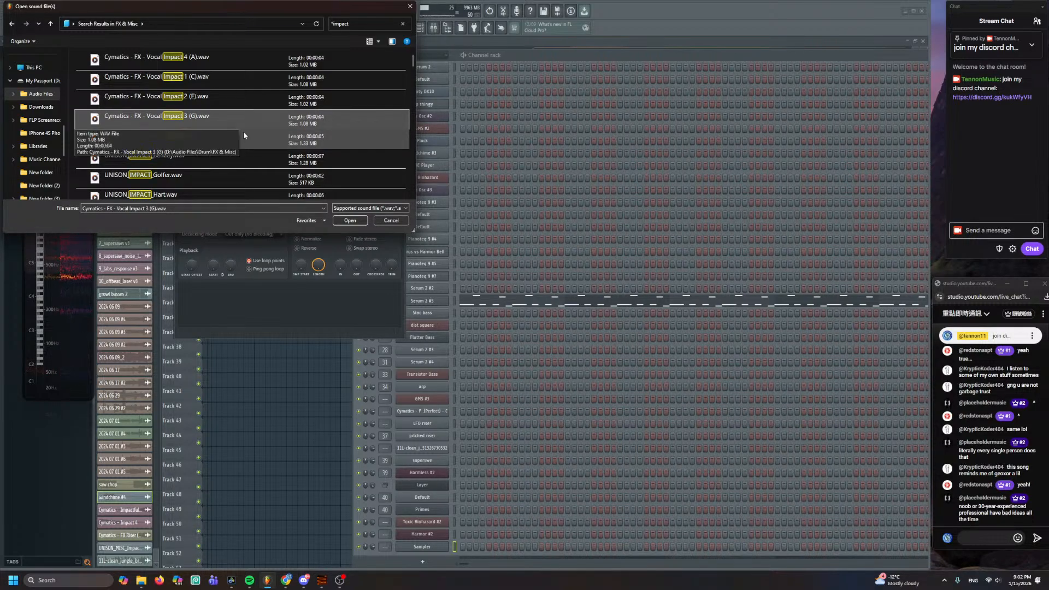
{"action": "key", "text": "Up"}
{"action": "key", "text": "Up"}
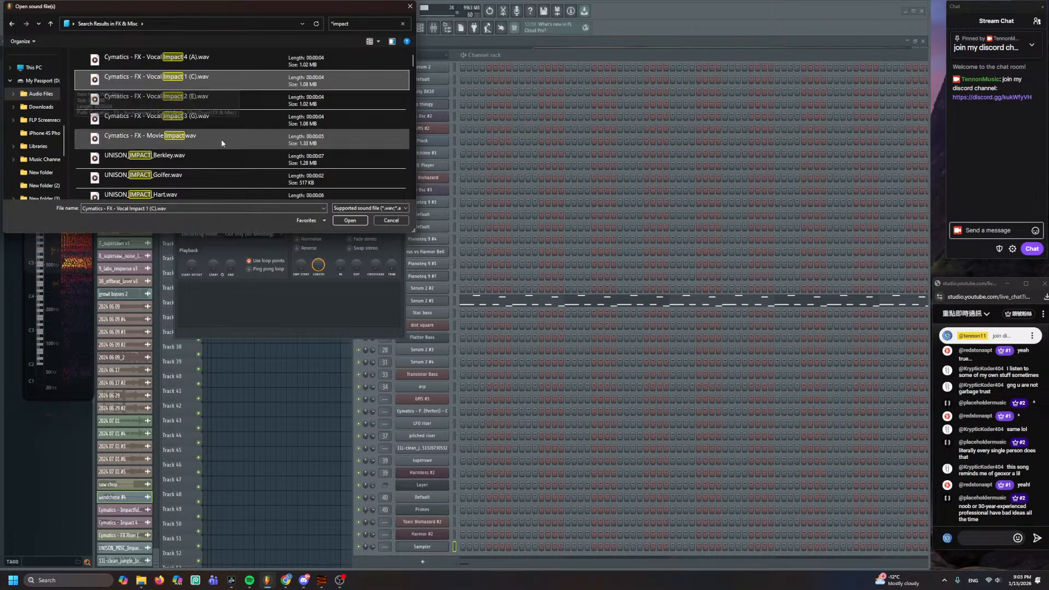
- Audition the UNISON impact samples from Berkley onward through to Cymatics - Light Impact (Nails)
{"action": "left_click", "coordinate": [209, 162]}
{"action": "scroll", "coordinate": [211, 160], "scroll_direction": "down", "scroll_amount": 1}
{"action": "key", "text": "Down"}
{"action": "key", "text": "Down"}
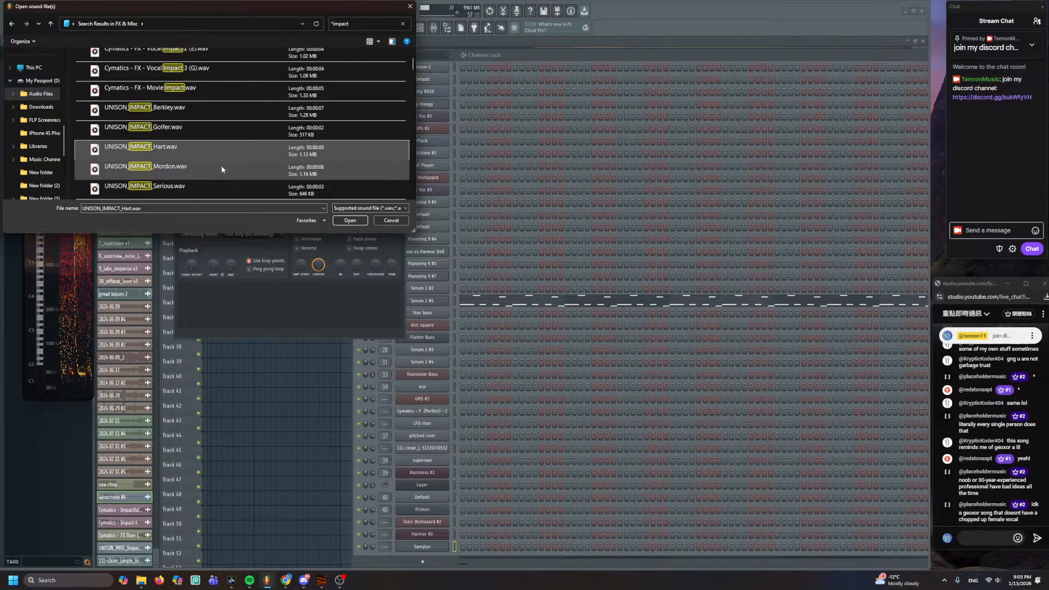
{"action": "key", "text": "Down"}
{"action": "key", "text": "Down"}
{"action": "key", "text": "Down"}
{"action": "key", "text": "Down"}
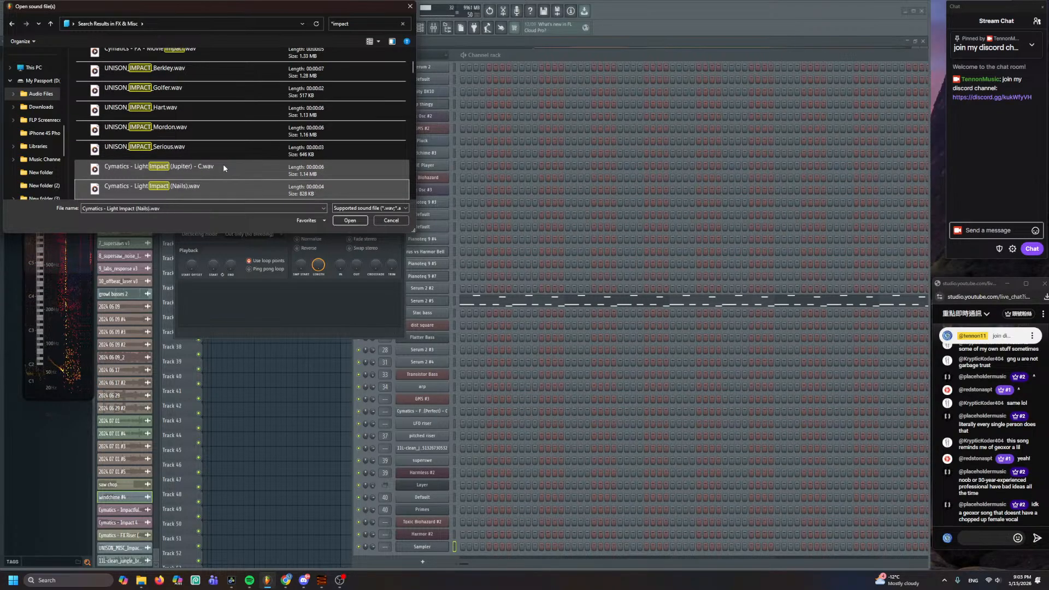
- Audition the Cymatics impact samples from Impact (Field) through Impact (GameTime)
{"action": "scroll", "coordinate": [224, 164], "scroll_direction": "down", "scroll_amount": 1}
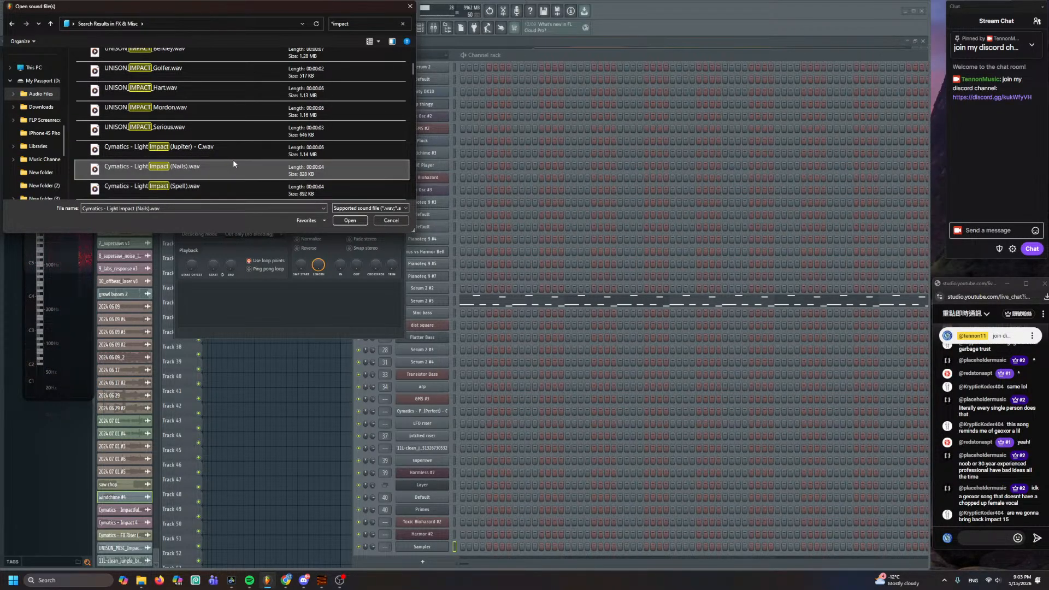
{"action": "scroll", "coordinate": [234, 164], "scroll_direction": "down", "scroll_amount": 5}
{"action": "left_click", "coordinate": [236, 139]}
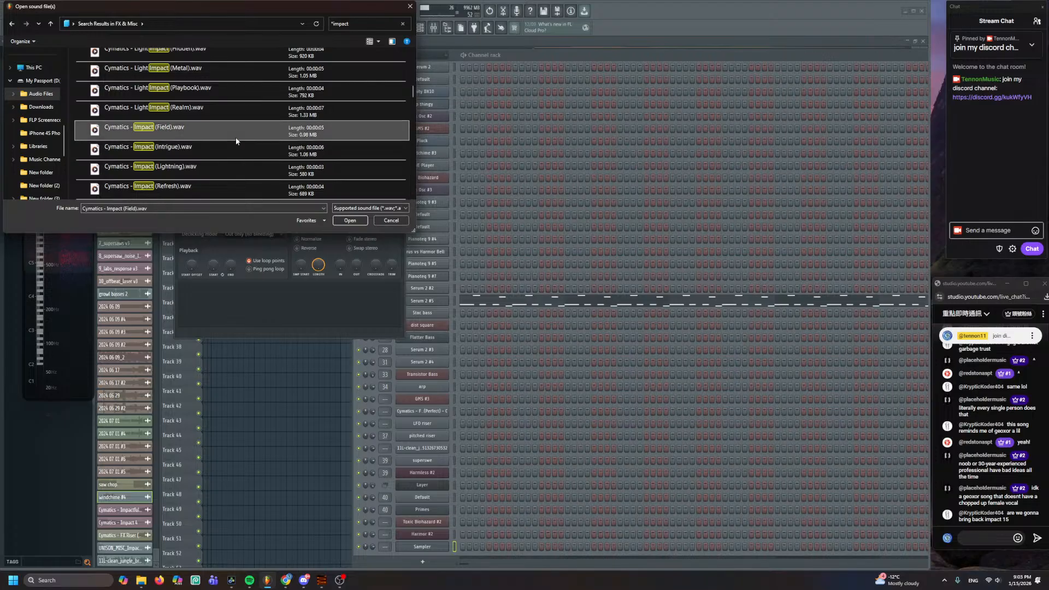
{"action": "key", "text": "Down"}
{"action": "key", "text": "Down"}
{"action": "key", "text": "Down"}
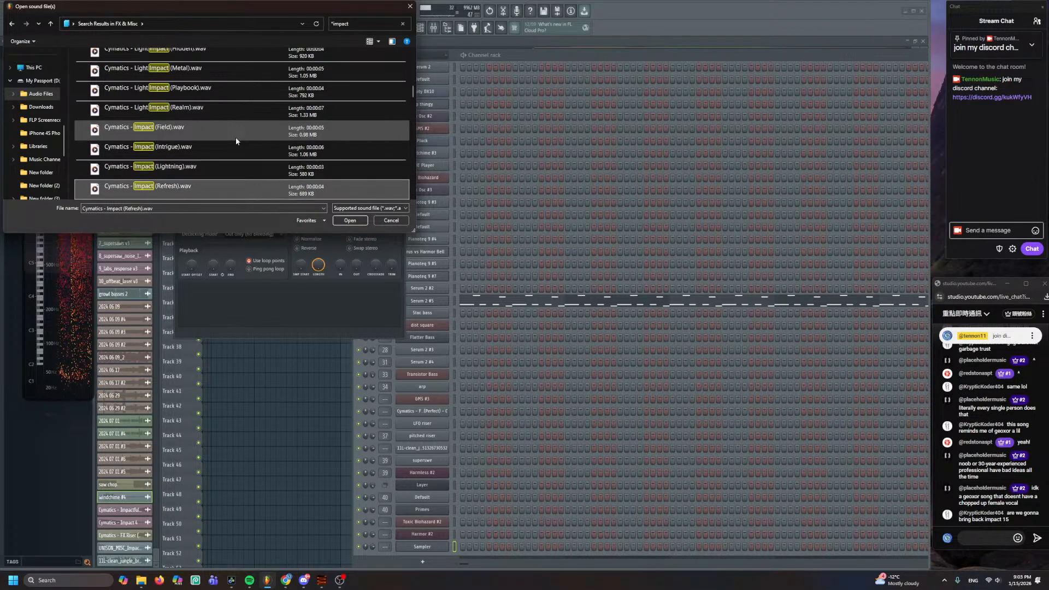
{"action": "key", "text": "Down"}
{"action": "key", "text": "Down"}
{"action": "key", "text": "Down"}
{"action": "key", "text": "Down"}
{"action": "key", "text": "Down"}
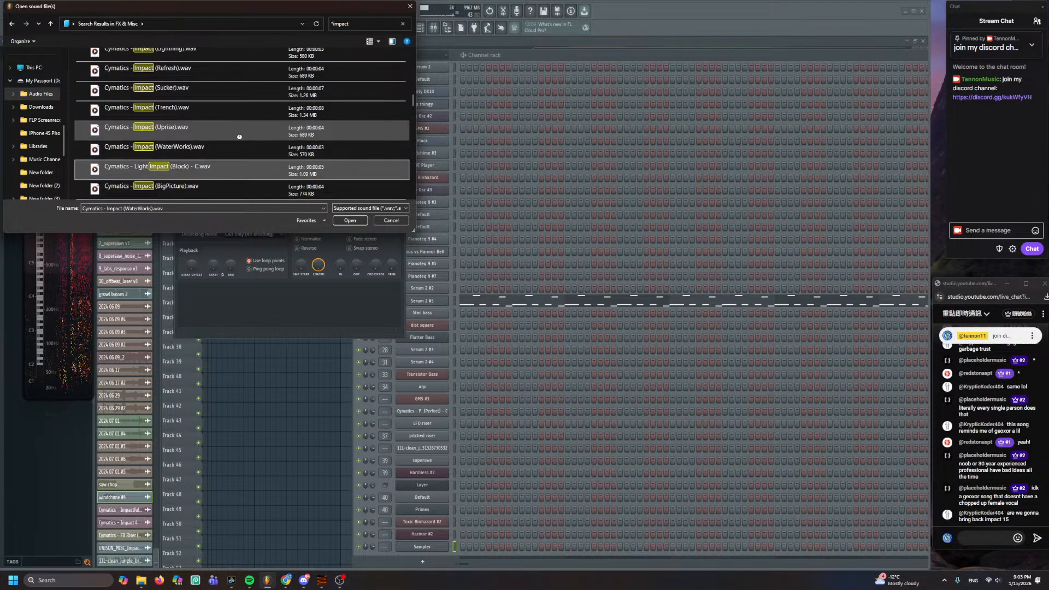
{"action": "key", "text": "Down"}
{"action": "key", "text": "Down"}
{"action": "key", "text": "Down"}
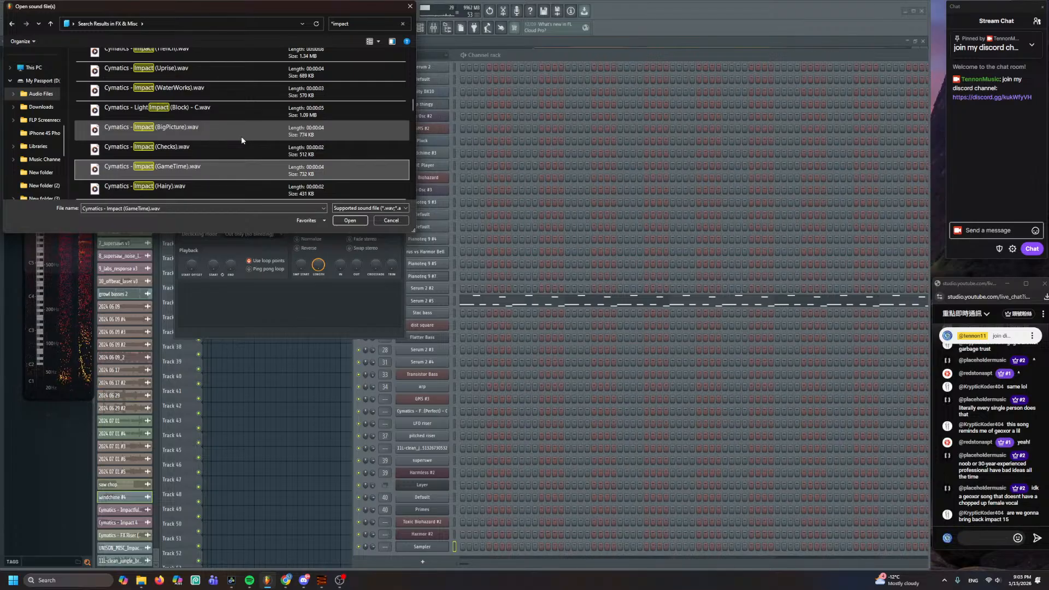
- Audition the impact samples following GameTime, through UNISON_MISC_Impact 1 to UNISON_MISC_Impact 2
{"action": "key", "text": "Down"}
{"action": "key", "text": "Down"}
{"action": "key", "text": "Down"}
{"action": "key", "text": "Down"}
{"action": "key", "text": "Down"}
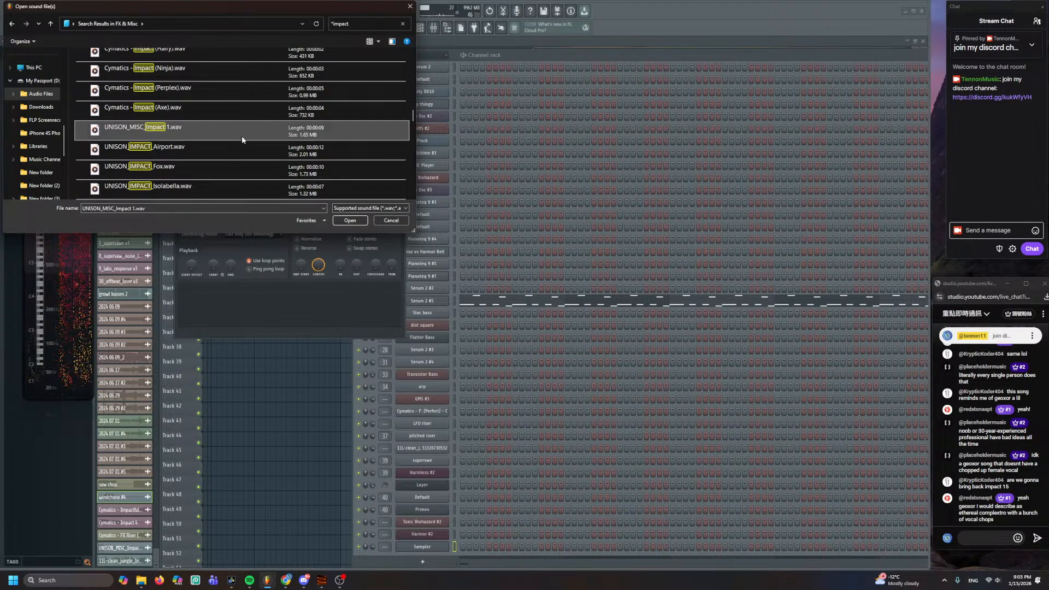
{"action": "key", "text": "Down"}
{"action": "key", "text": "Down"}
{"action": "key", "text": "Down"}
{"action": "key", "text": "Down"}
{"action": "key", "text": "Down"}
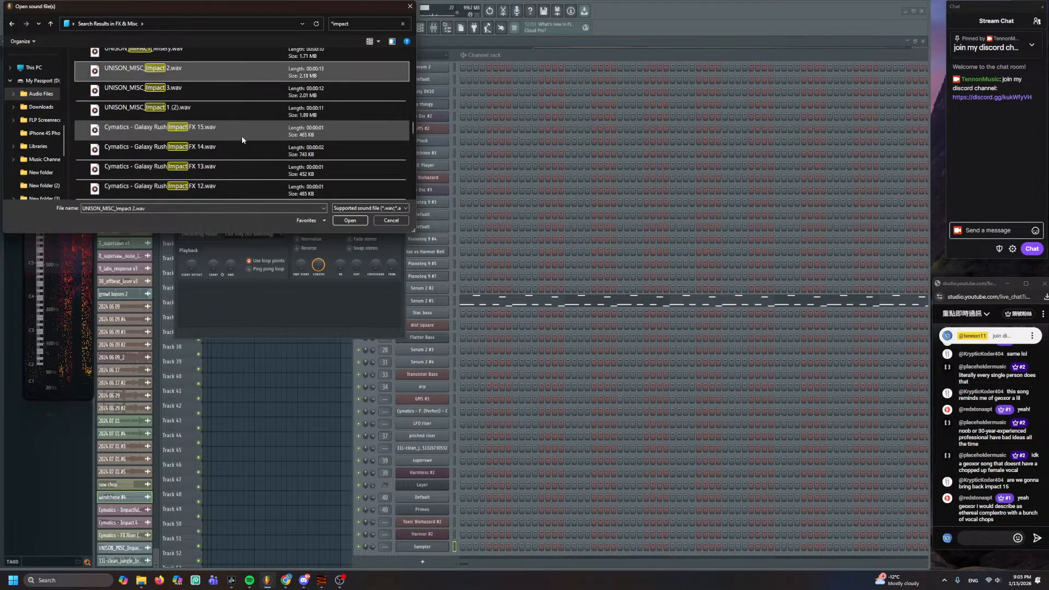
- Audition the samples after UNISON_MISC_Impact 2, down to Cymatics - Galaxy Rush Impact FX 11
{"action": "key", "text": "Down"}
{"action": "key", "text": "Down"}
{"action": "key", "text": "Down"}
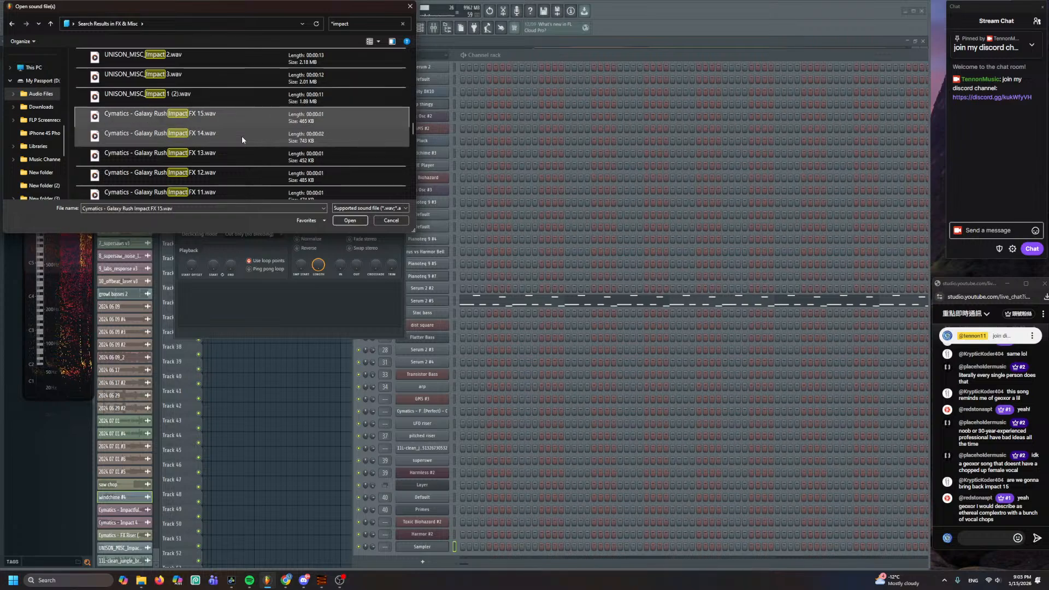
{"action": "key", "text": "Down"}
{"action": "key", "text": "Down"}
{"action": "key", "text": "Down"}
{"action": "key", "text": "Down"}
- Audition Cymatics - Impact End Game, then load Cymatics - Impactful White Noise Down.wav into the Sampler
{"action": "scroll", "coordinate": [243, 140], "scroll_direction": "down", "scroll_amount": 3}
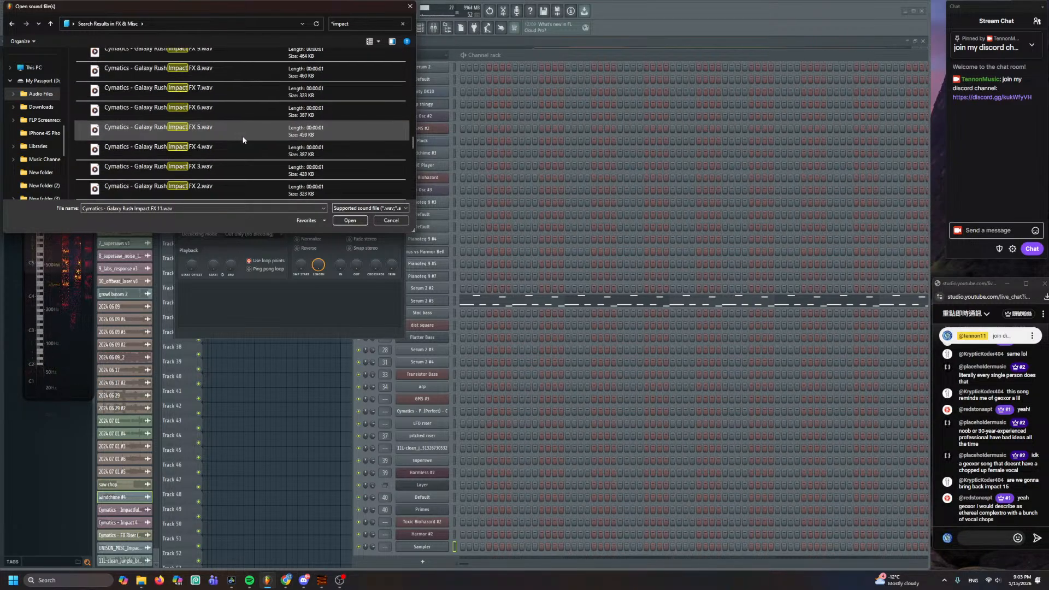
{"action": "scroll", "coordinate": [242, 140], "scroll_direction": "down", "scroll_amount": 3}
{"action": "left_click", "coordinate": [226, 100]}
{"action": "scroll", "coordinate": [225, 113], "scroll_direction": "up", "scroll_amount": 1}
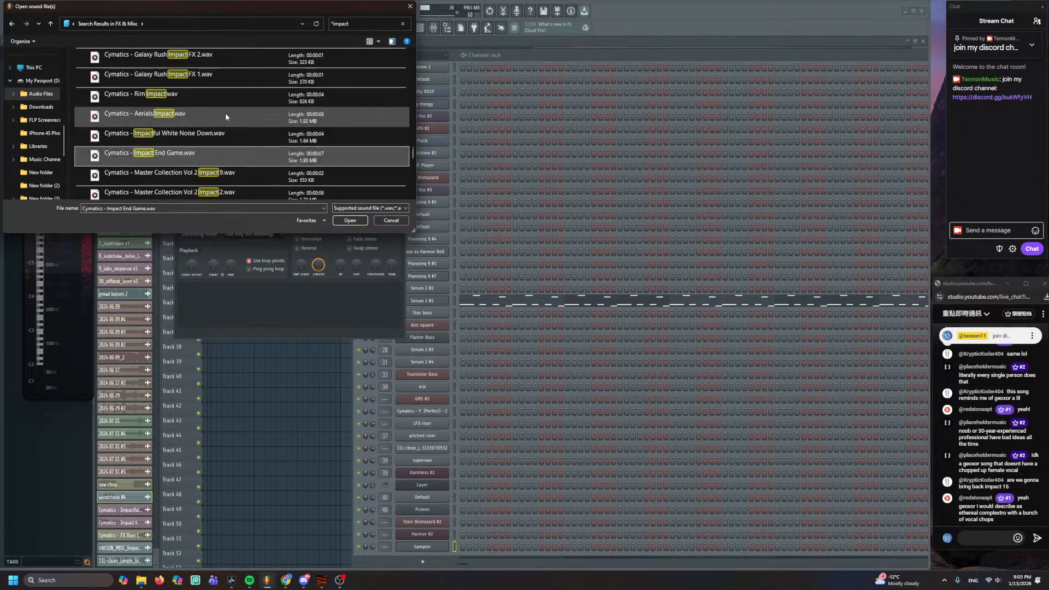
{"action": "key", "text": "Up"}
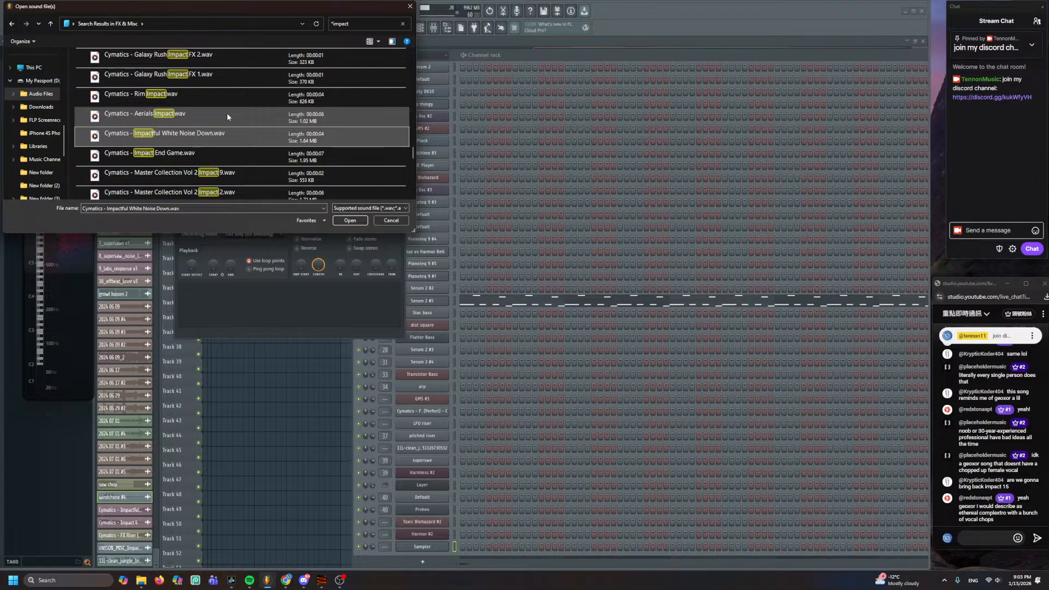
{"action": "left_click", "coordinate": [350, 221]}
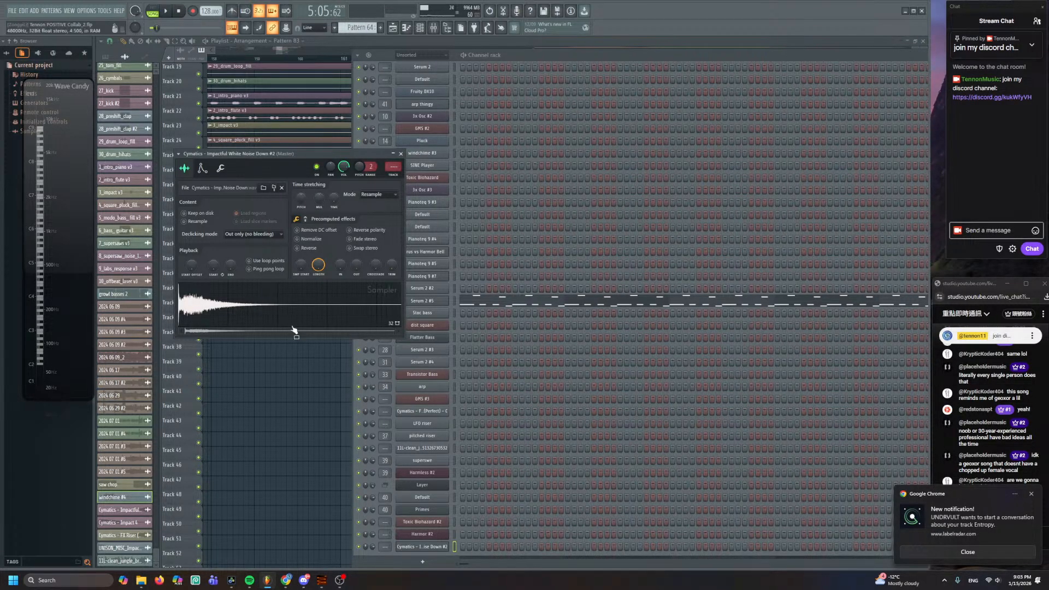
- Place the Impactful White Noise Down sample as an audio clip on Track 31 at bar 165 and open its clip settings
{"action": "left_click_drag", "start_coordinate": [293, 328], "coordinate": [541, 254]}
{"action": "scroll", "coordinate": [527, 330], "scroll_direction": "up", "scroll_amount": 2}
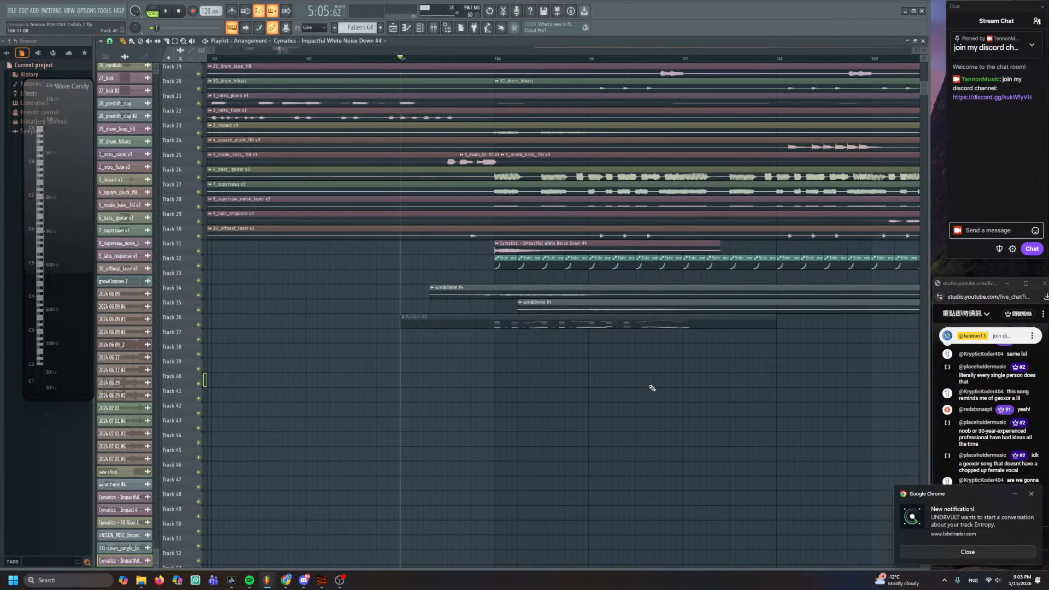
{"action": "left_click", "coordinate": [1031, 495]}
{"action": "scroll", "coordinate": [527, 410], "scroll_direction": "right", "scroll_amount": 3}
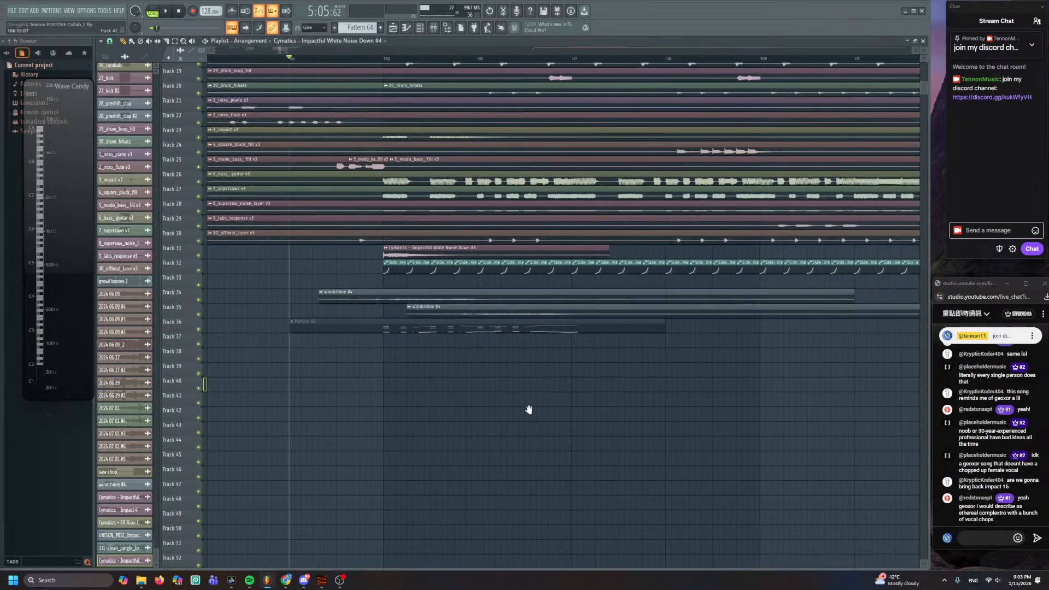
{"action": "scroll", "coordinate": [515, 415], "scroll_direction": "down", "scroll_amount": 3}
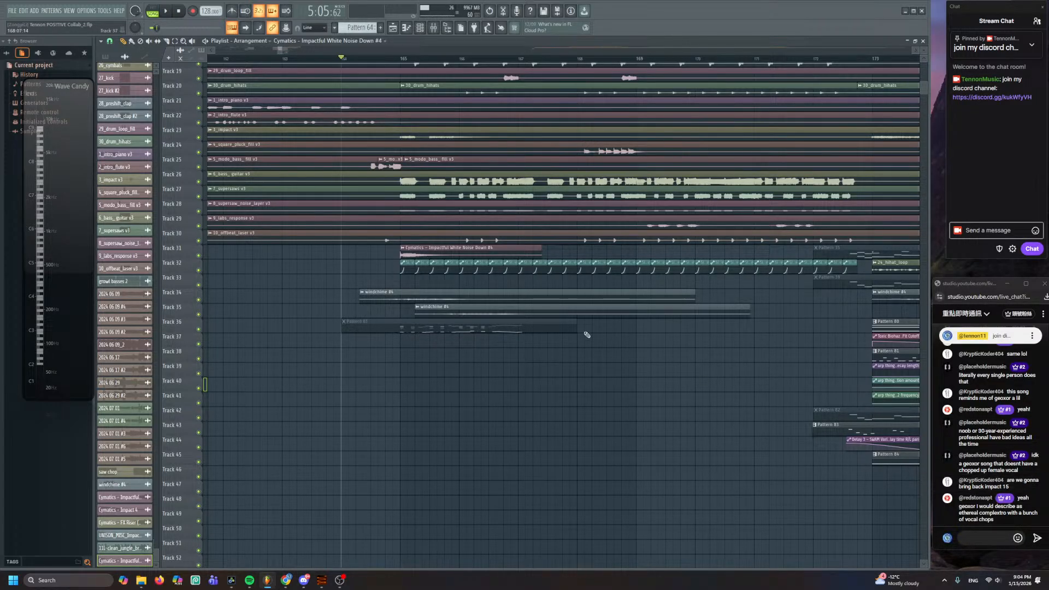
{"action": "double_click", "coordinate": [472, 253]}
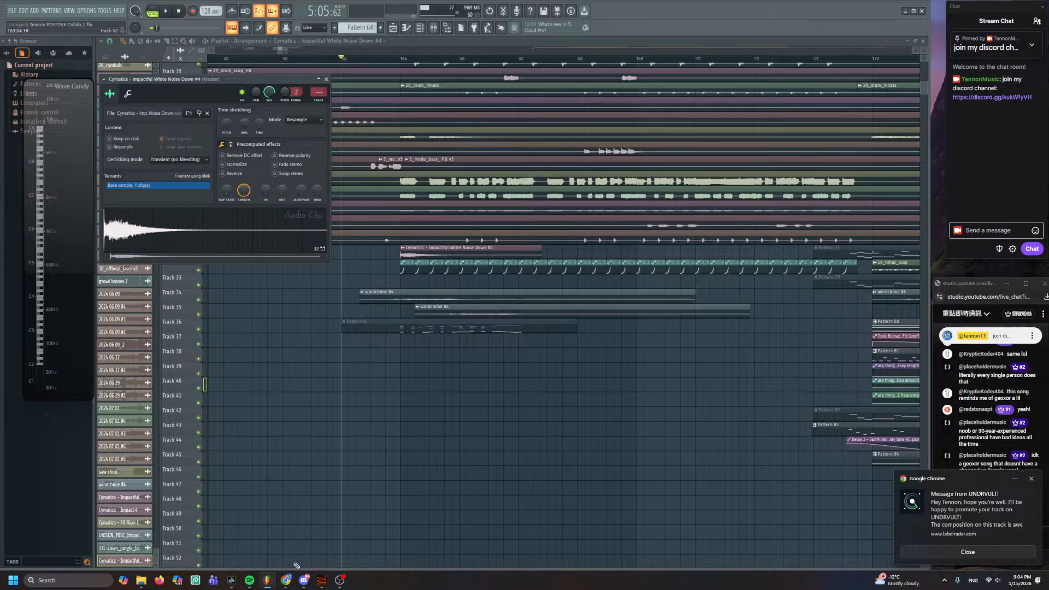
- Switch to Chrome, follow the UNDRVULT notification to LabelRadar and open the messages to read the promotion offer
{"action": "mouse_move", "coordinate": [286, 580]}
{"action": "left_click", "coordinate": [267, 538]}
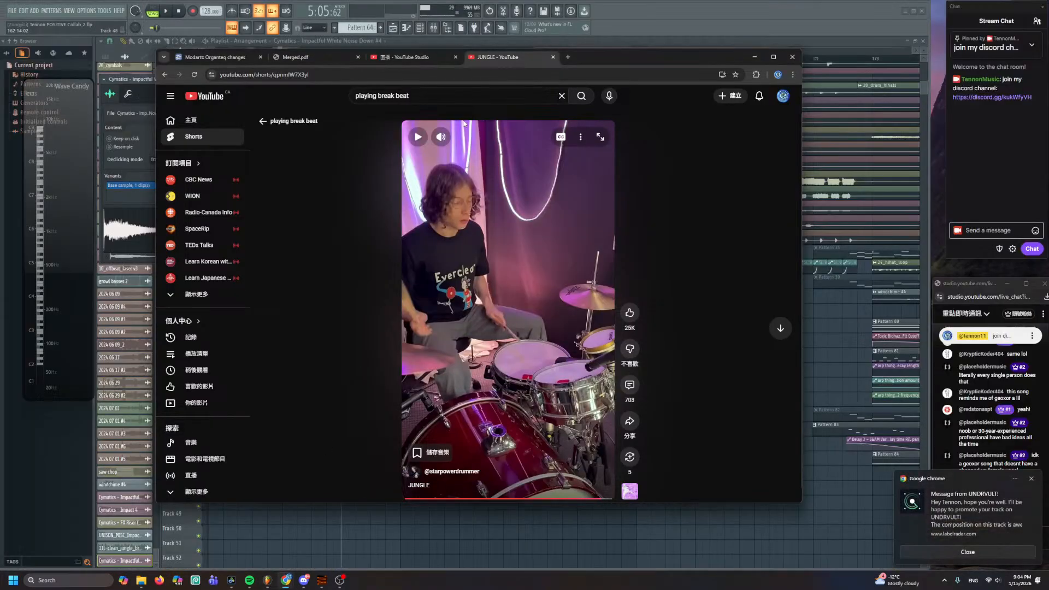
{"action": "left_click", "coordinate": [965, 508]}
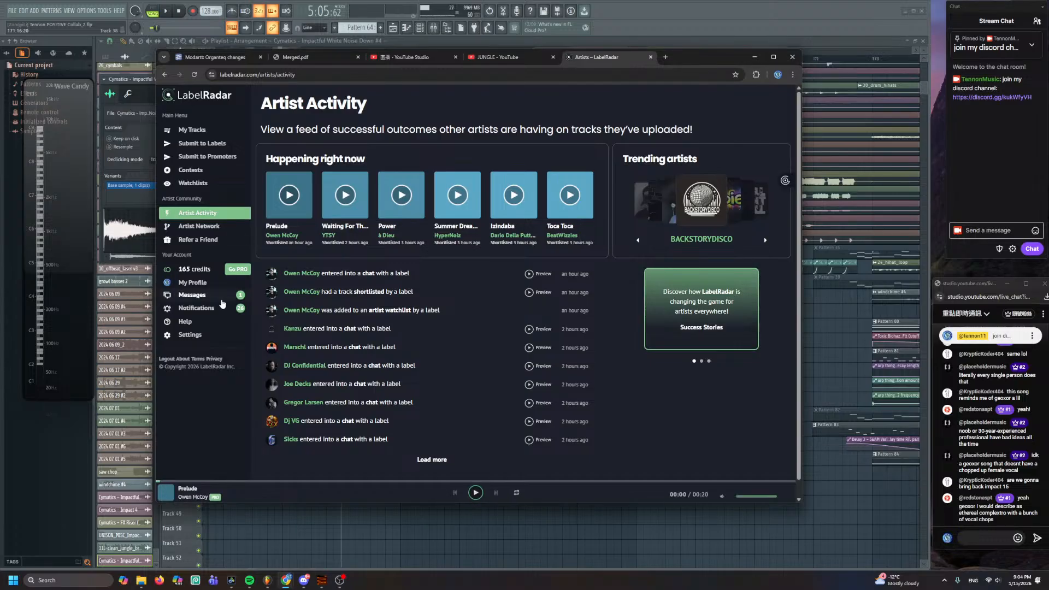
{"action": "left_click", "coordinate": [216, 295]}
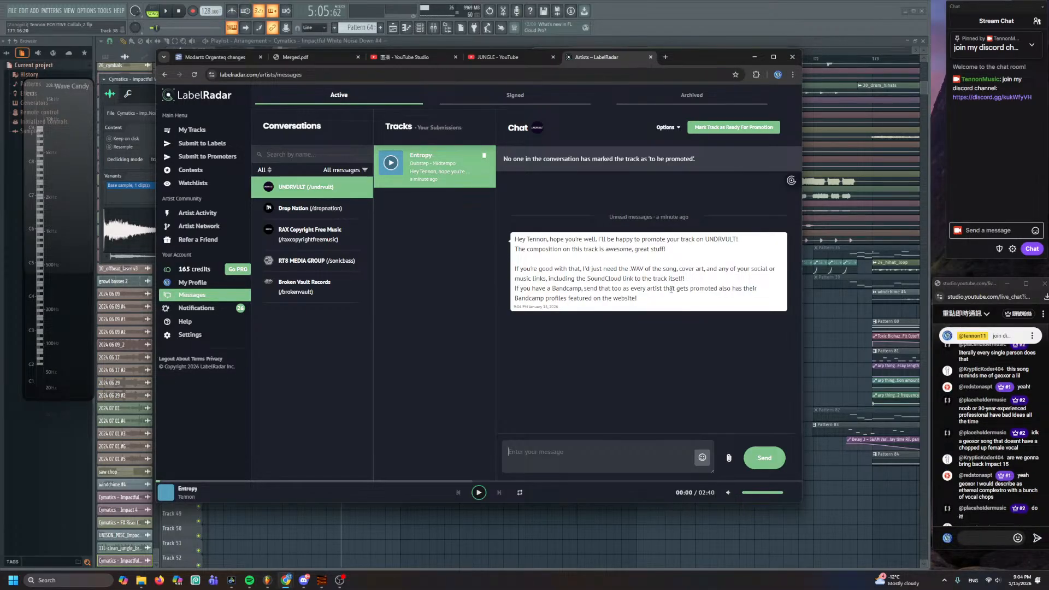
- Open SoundCloud in a new browser tab and go to the account's own profile
{"action": "left_click", "coordinate": [666, 57]}
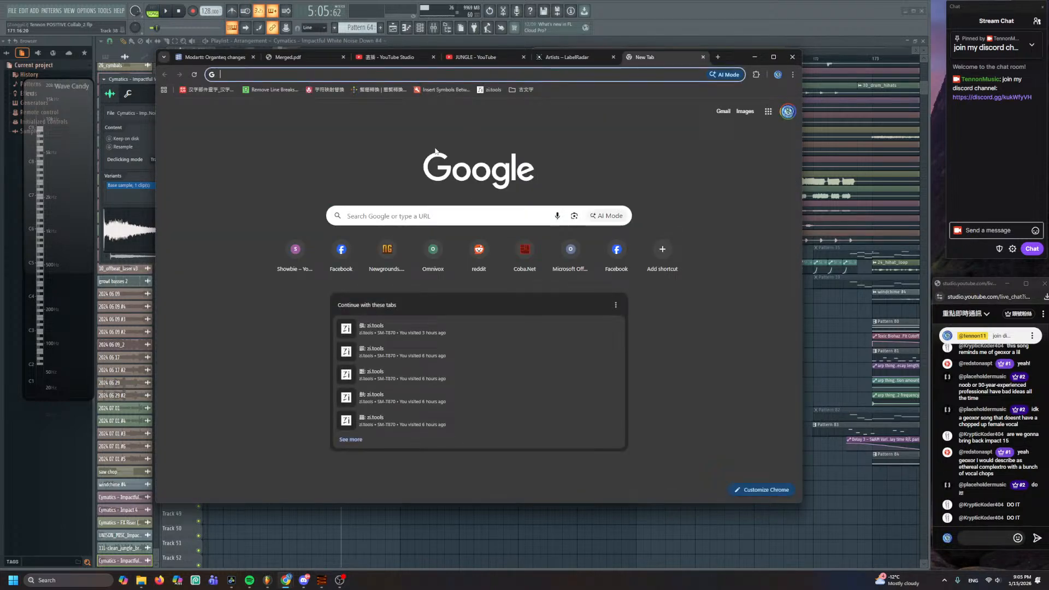
{"action": "type", "text": "soundcloud"}
{"action": "key", "text": "Return"}
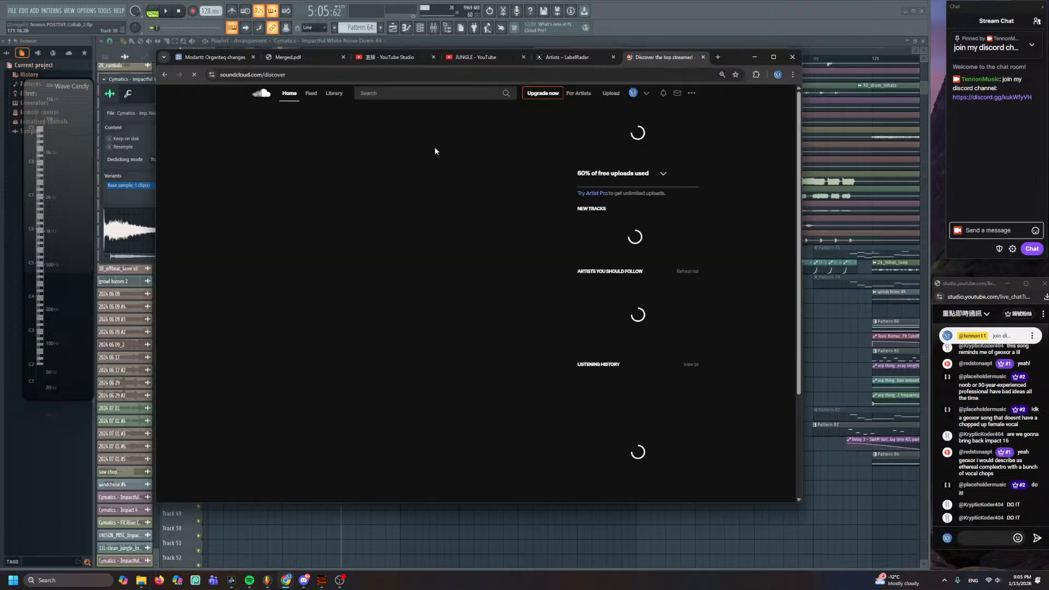
{"action": "left_click", "coordinate": [646, 94]}
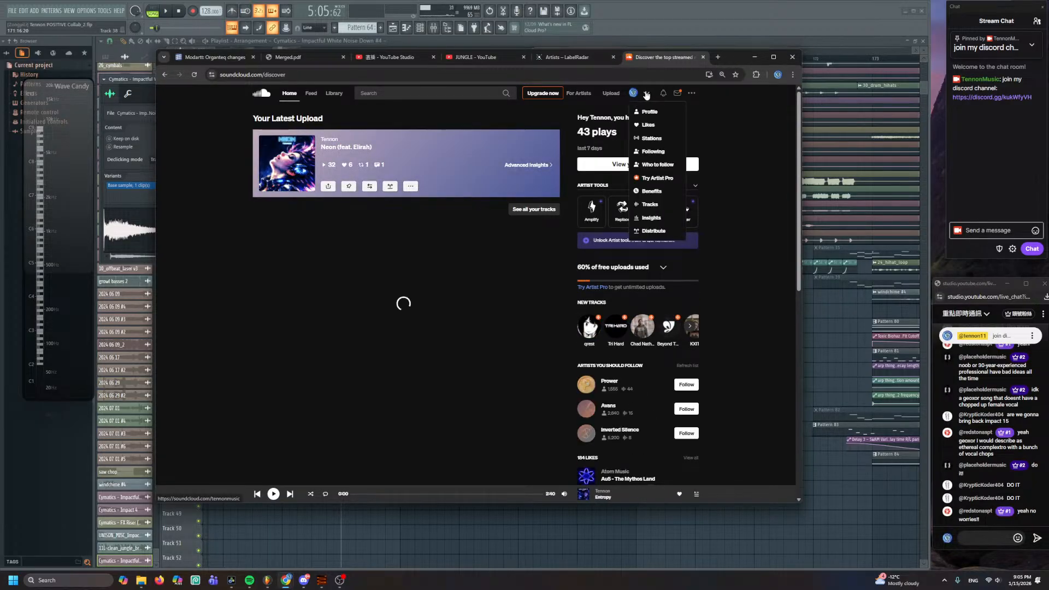
{"action": "left_click", "coordinate": [649, 111]}
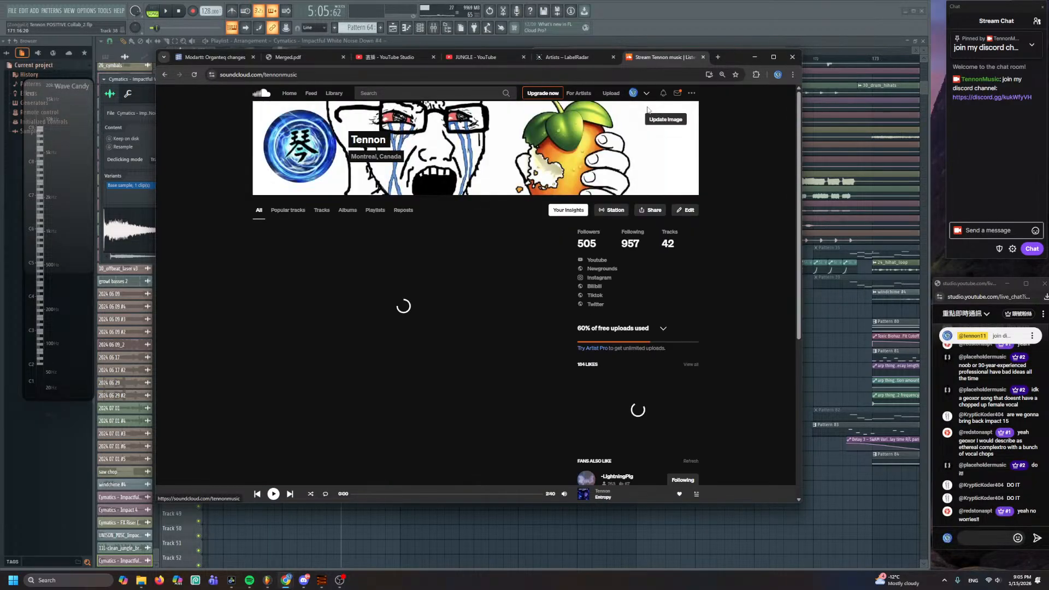
- Open the Entropy track's page from the profile and copy its web address
{"action": "scroll", "coordinate": [479, 319], "scroll_direction": "down", "scroll_amount": 5}
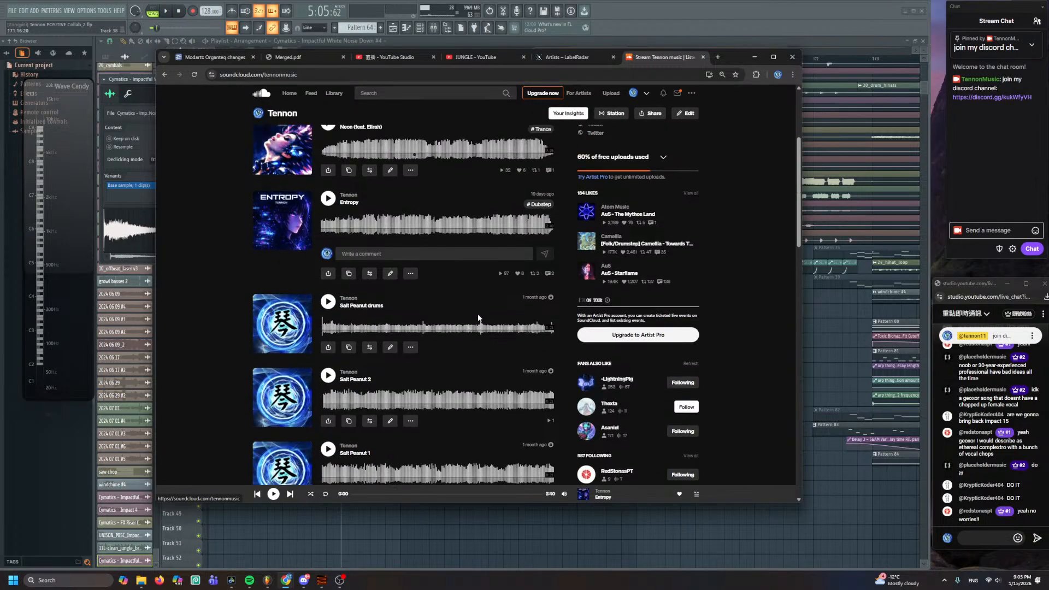
{"action": "scroll", "coordinate": [479, 318], "scroll_direction": "up", "scroll_amount": 2}
{"action": "left_click", "coordinate": [359, 253]}
{"action": "left_click", "coordinate": [321, 74]}
{"action": "key", "text": "ctrl+c"}
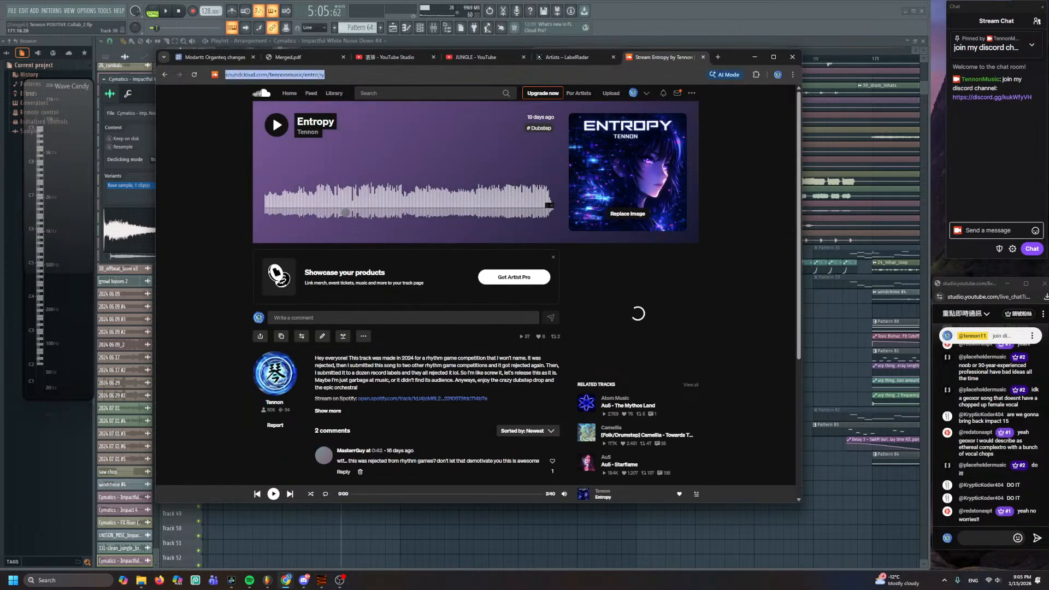
- Return to the LabelRadar chat and begin the reply with "Hey Undrvult, thank you for the opportunity!"
{"action": "left_click", "coordinate": [568, 57]}
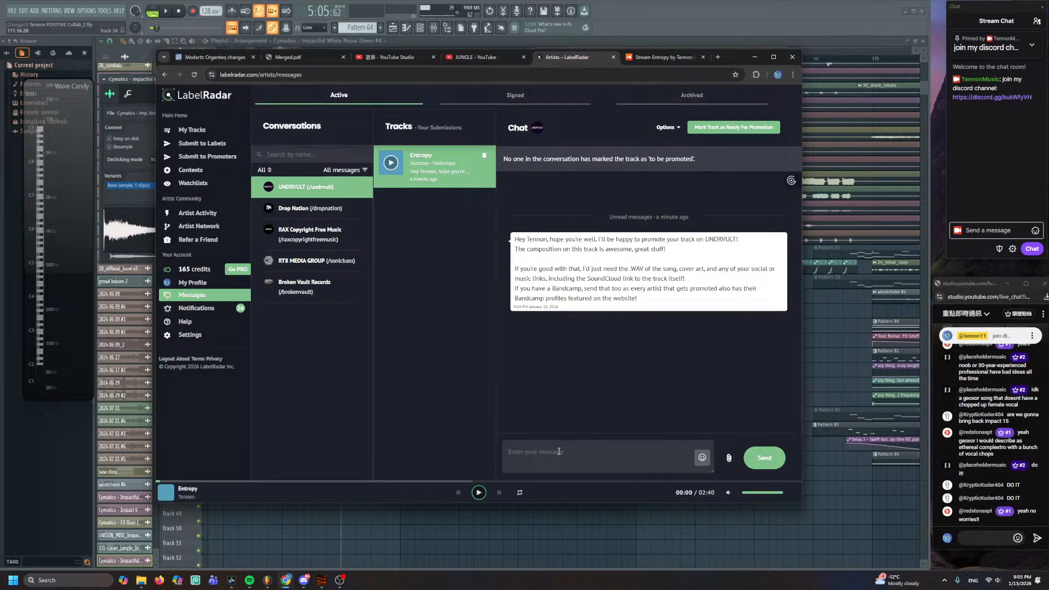
{"action": "type", "text": "H"}
{"action": "key", "text": "BackSpace"}
{"action": "type", "text": "Hey Undrvult"}
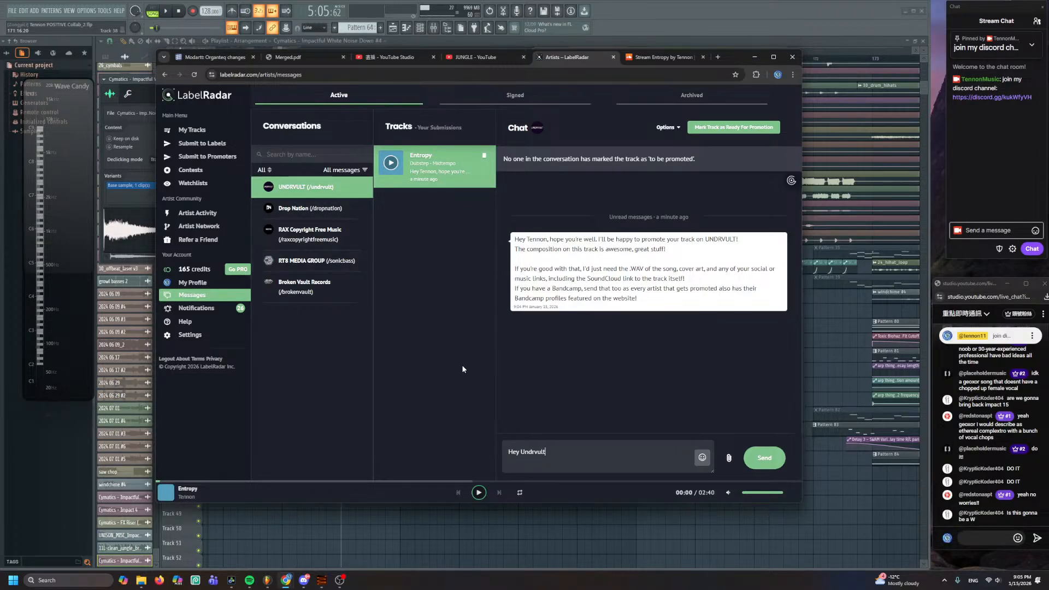
{"action": "type", "text": ", thank you for the opportun"}
{"action": "type", "text": "ity!"}
- Add the line "The soundcloud link to the song is:" to the reply and paste the copied Entropy link beneath it
{"action": "key", "text": "shift+Return"}
{"action": "type", "text": "The soundcloud link t"}
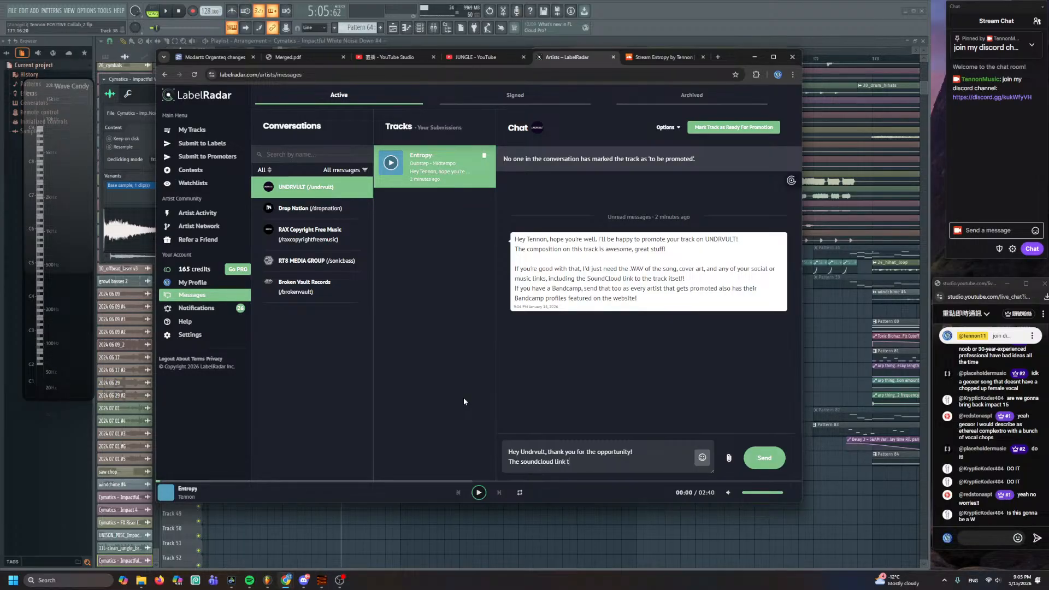
{"action": "type", "text": "o the song is:"}
{"action": "key", "text": "shift+Return"}
{"action": "key", "text": "ctrl+v"}
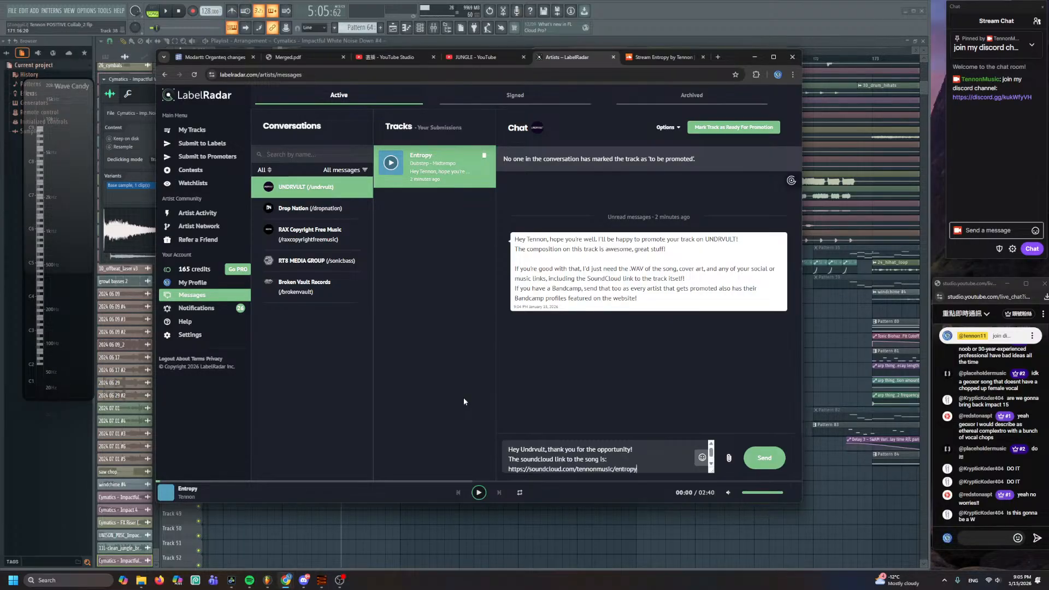
{"action": "key", "text": "shift+Return"}
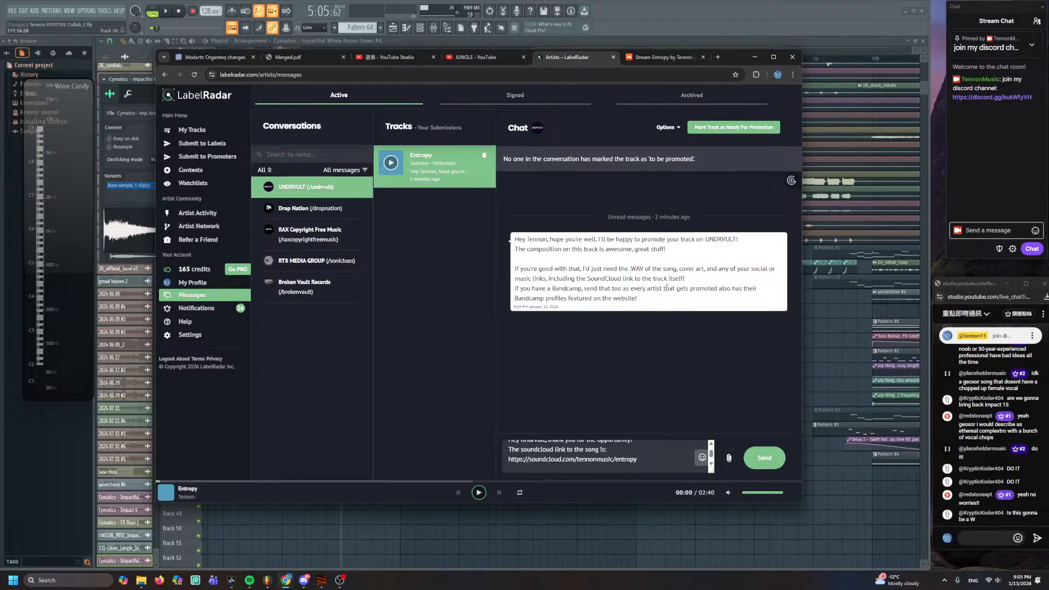
- Attach Tennon - Entropy - MASTER.wav from the Tennon - Entropy folder inside the Entropy project folder to the reply
{"action": "left_click", "coordinate": [727, 462]}
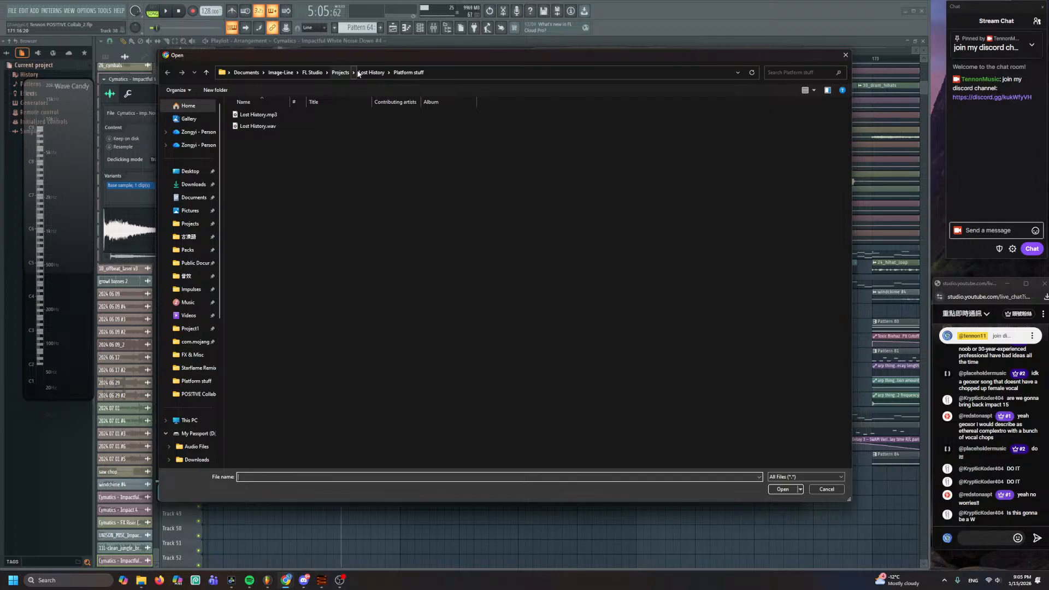
{"action": "left_click", "coordinate": [371, 72]}
{"action": "left_click", "coordinate": [341, 73]}
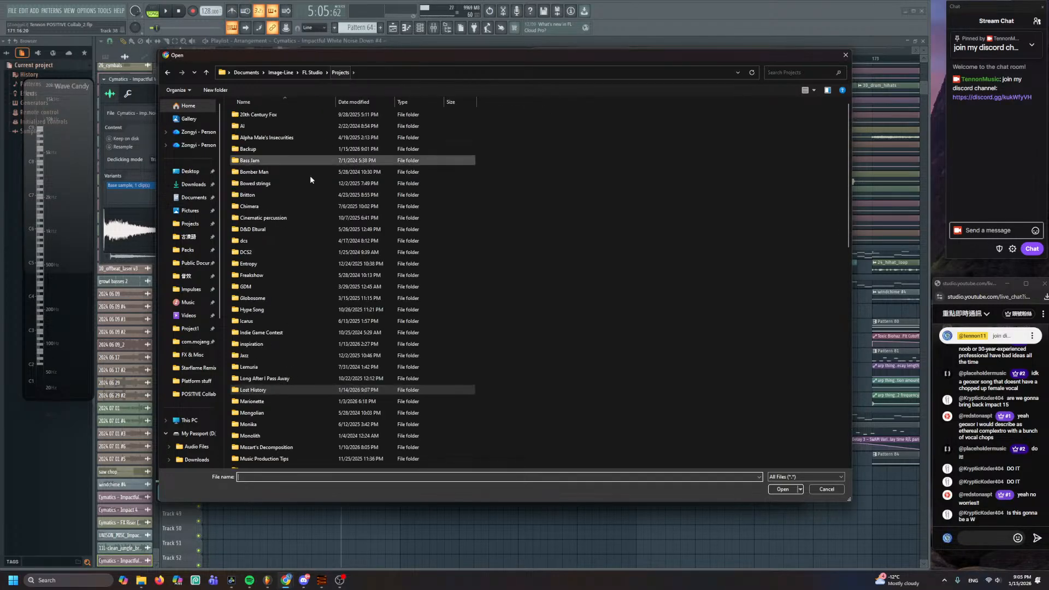
{"action": "double_click", "coordinate": [298, 263]}
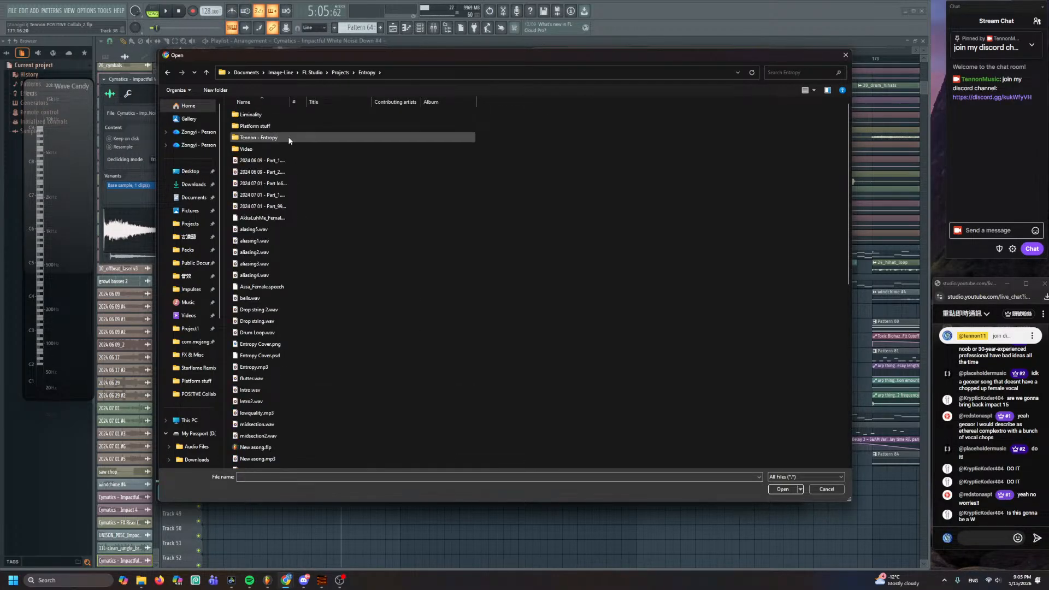
{"action": "double_click", "coordinate": [276, 137]}
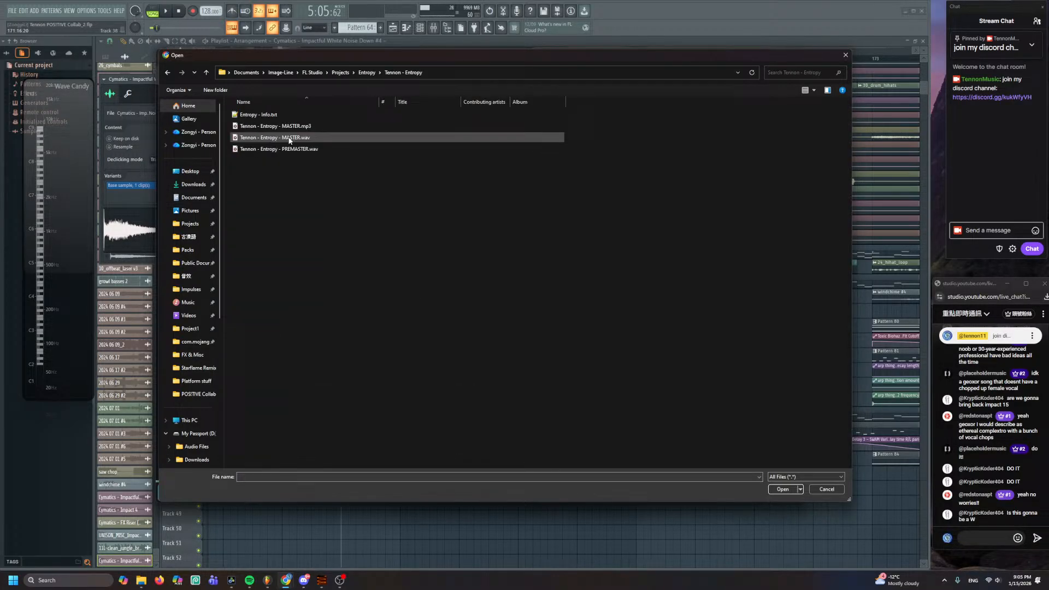
{"action": "double_click", "coordinate": [324, 139]}
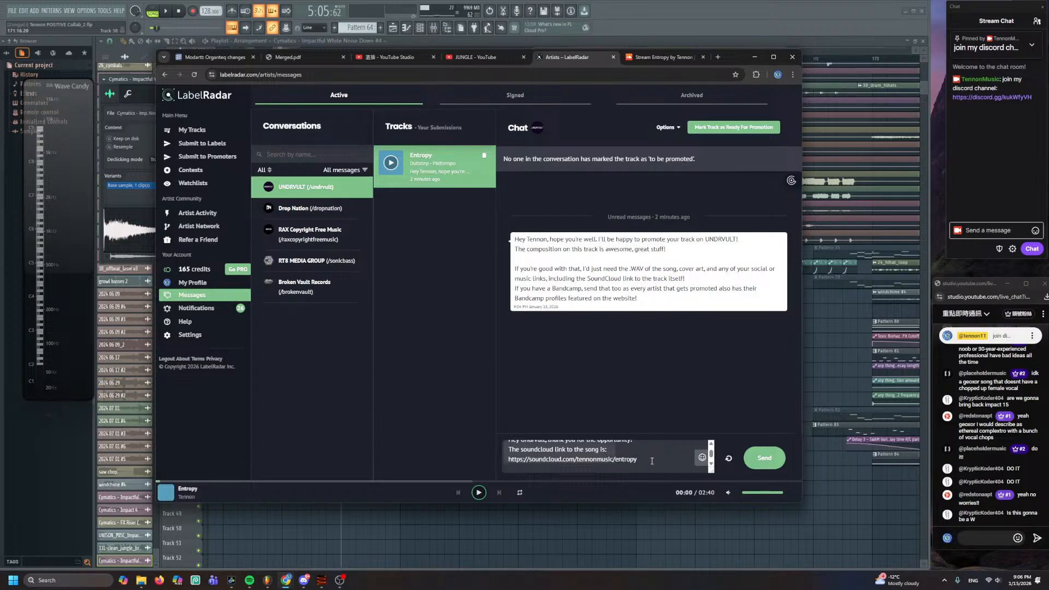
- Send the reply with the SoundCloud link and attached WAV, and begin a second message with "Spotify:"
{"action": "key", "text": "Return"}
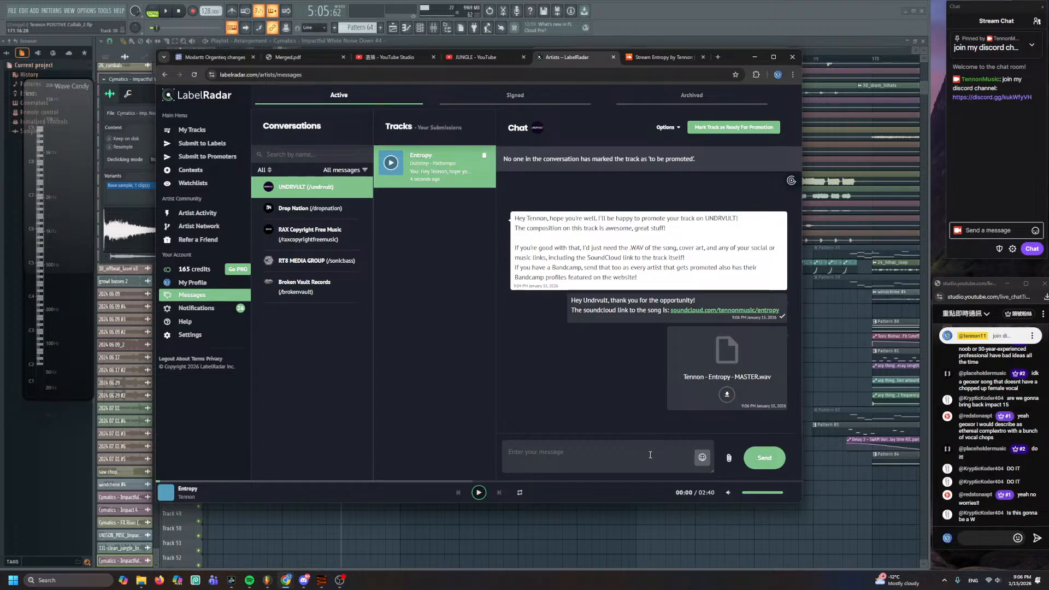
{"action": "type", "text": "Spotify:"}
- Switch to Spotify and copy the song link of Entropy from the popular tracks on the Tennon artist page
{"action": "left_click", "coordinate": [249, 581]}
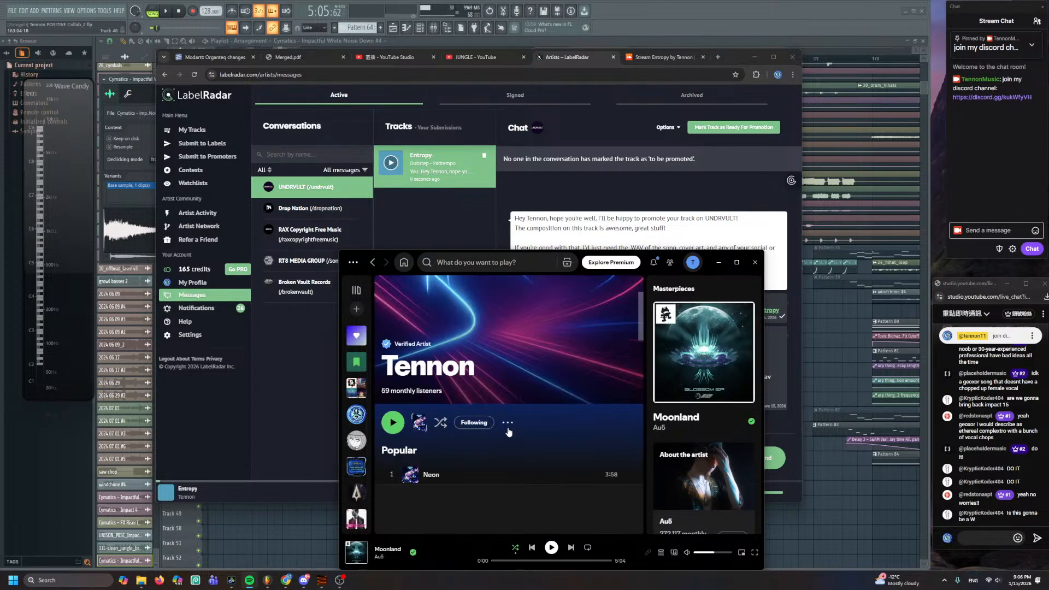
{"action": "scroll", "coordinate": [503, 428], "scroll_direction": "down", "scroll_amount": 8}
{"action": "scroll", "coordinate": [503, 425], "scroll_direction": "up", "scroll_amount": 3}
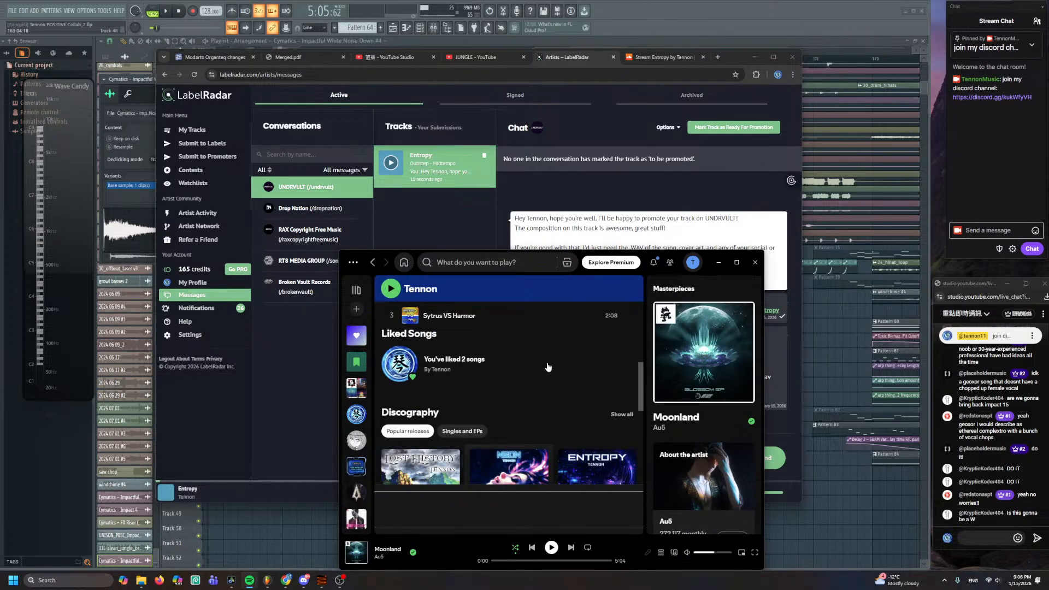
{"action": "scroll", "coordinate": [537, 389], "scroll_direction": "up", "scroll_amount": 5}
{"action": "scroll", "coordinate": [601, 396], "scroll_direction": "down", "scroll_amount": 2}
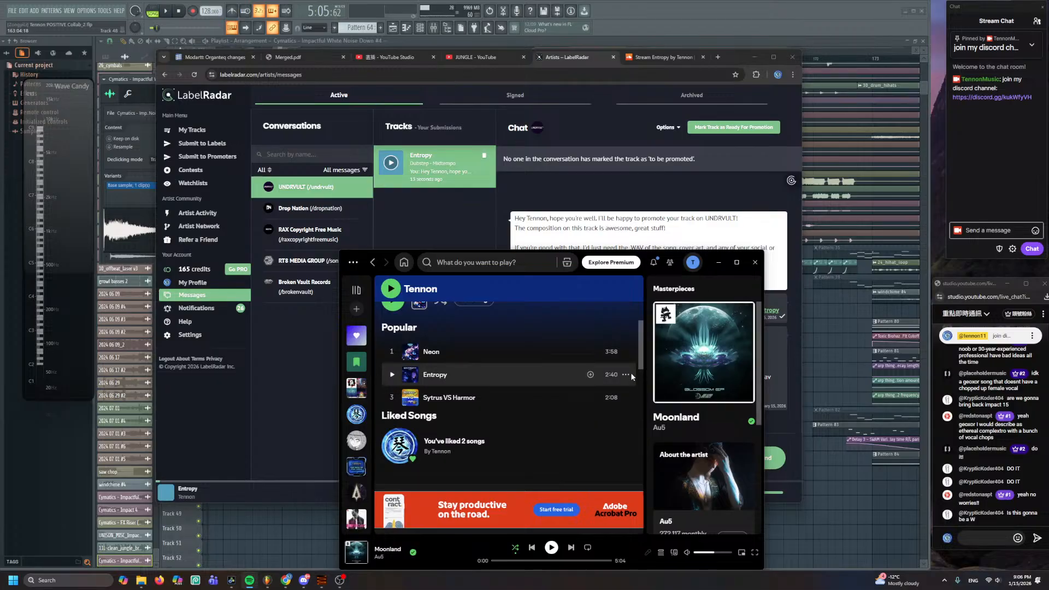
{"action": "left_click", "coordinate": [626, 374]}
{"action": "mouse_move", "coordinate": [657, 524]}
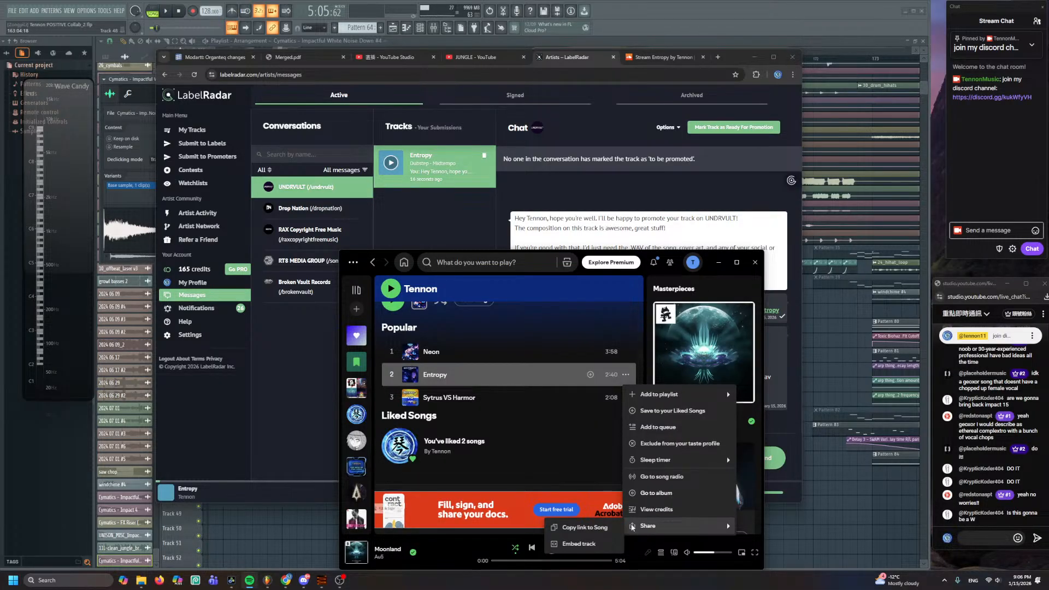
{"action": "left_click", "coordinate": [585, 527]}
- Return to the LabelRadar chat, paste the Spotify link after "Spotify:" and add a new line reading "Youtube:"
{"action": "left_click", "coordinate": [332, 369]}
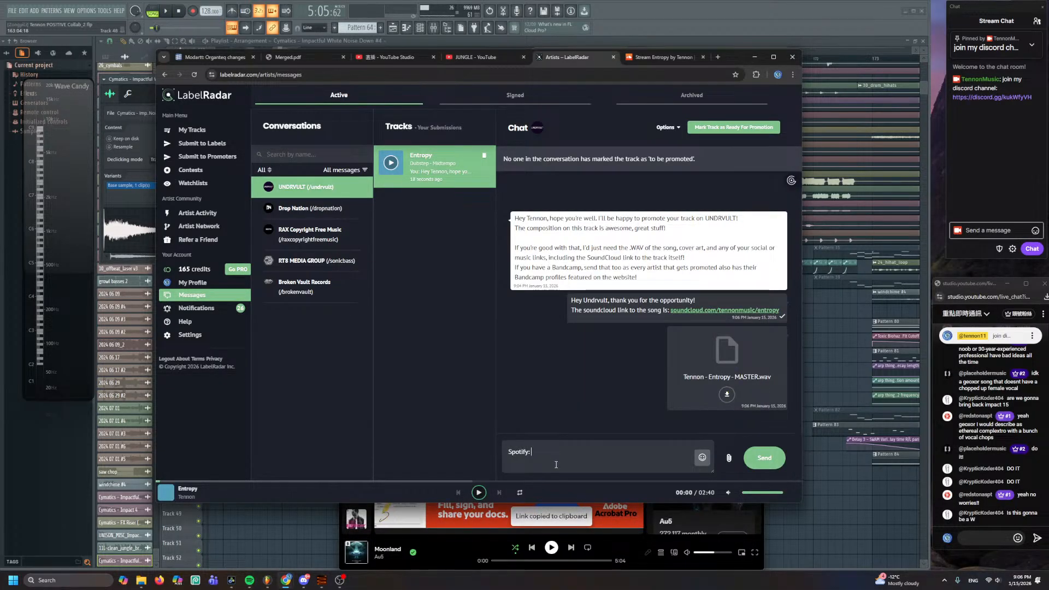
{"action": "key", "text": "ctrl+v"}
{"action": "key", "text": "shift+Return"}
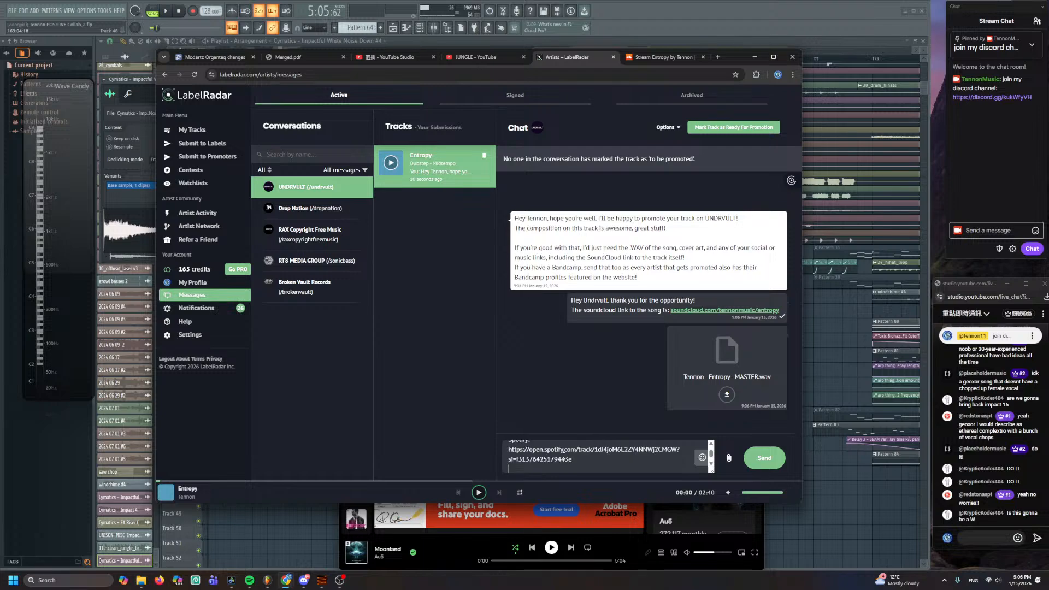
{"action": "type", "text": "Youtube:"}
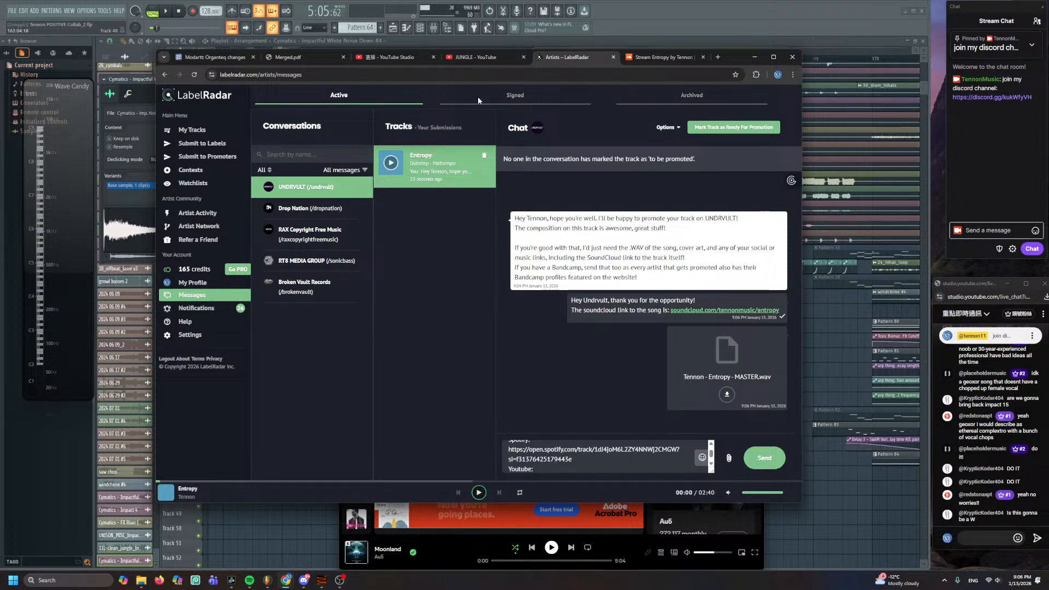
- Open the Tennon - Entropy video from the Tennon channel's video list on YouTube and copy its web address
{"action": "left_click", "coordinate": [402, 58]}
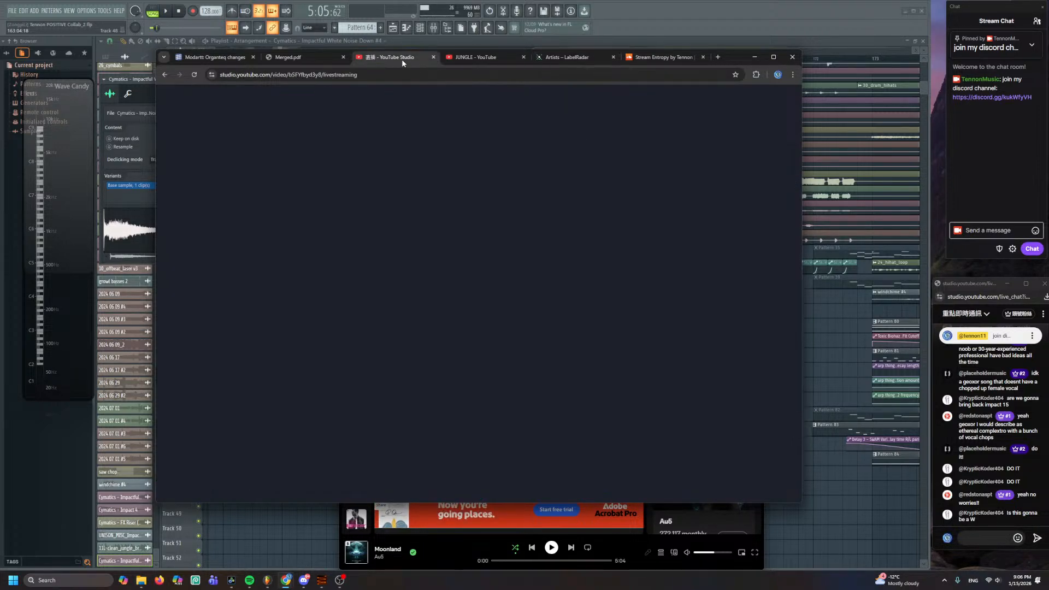
{"action": "left_click", "coordinate": [485, 61]}
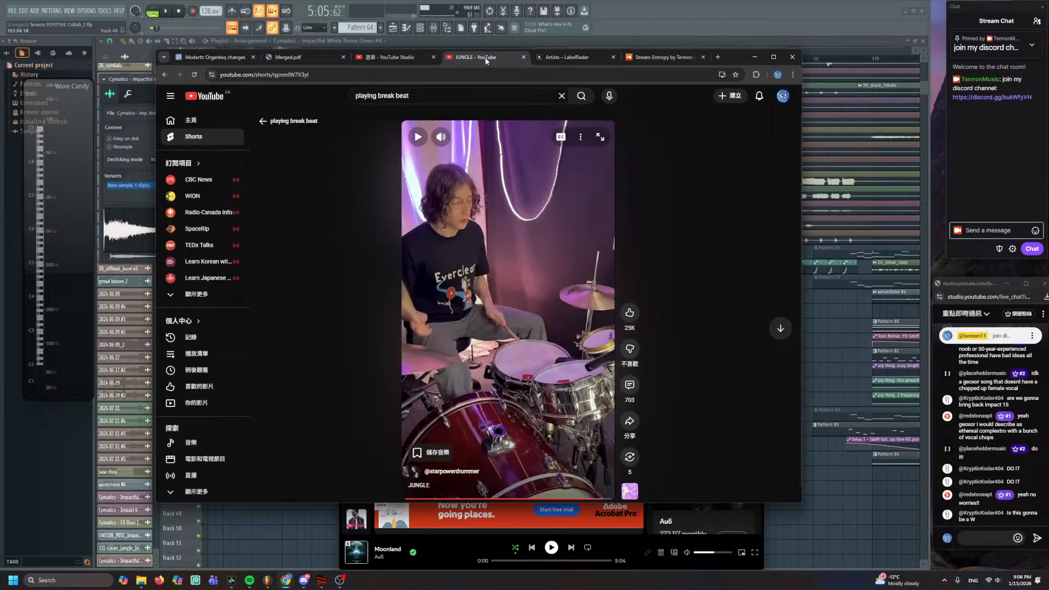
{"action": "left_click", "coordinate": [783, 96]}
{"action": "left_click", "coordinate": [730, 134]}
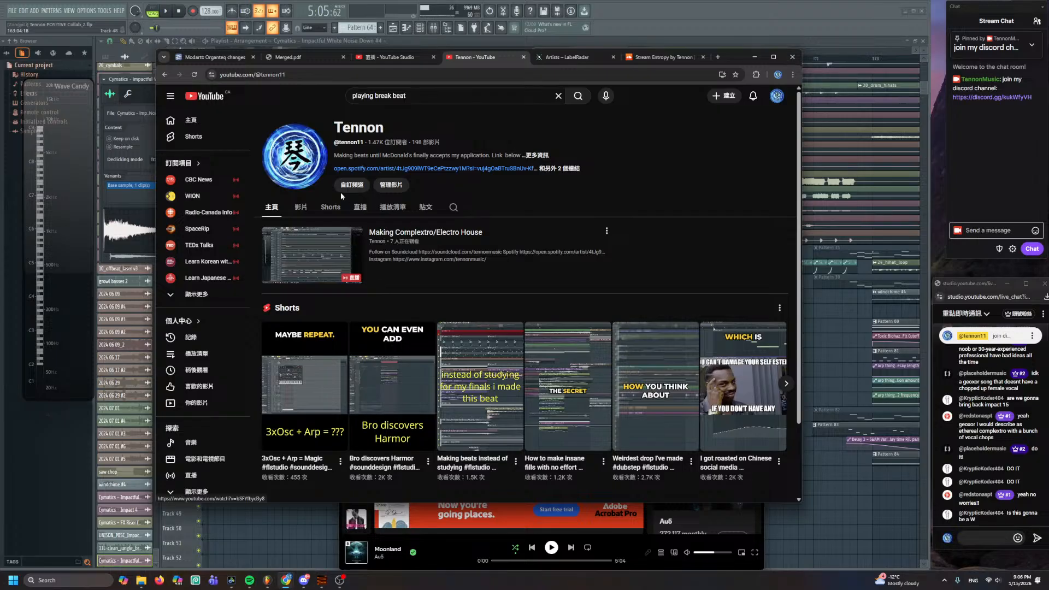
{"action": "left_click", "coordinate": [300, 207]}
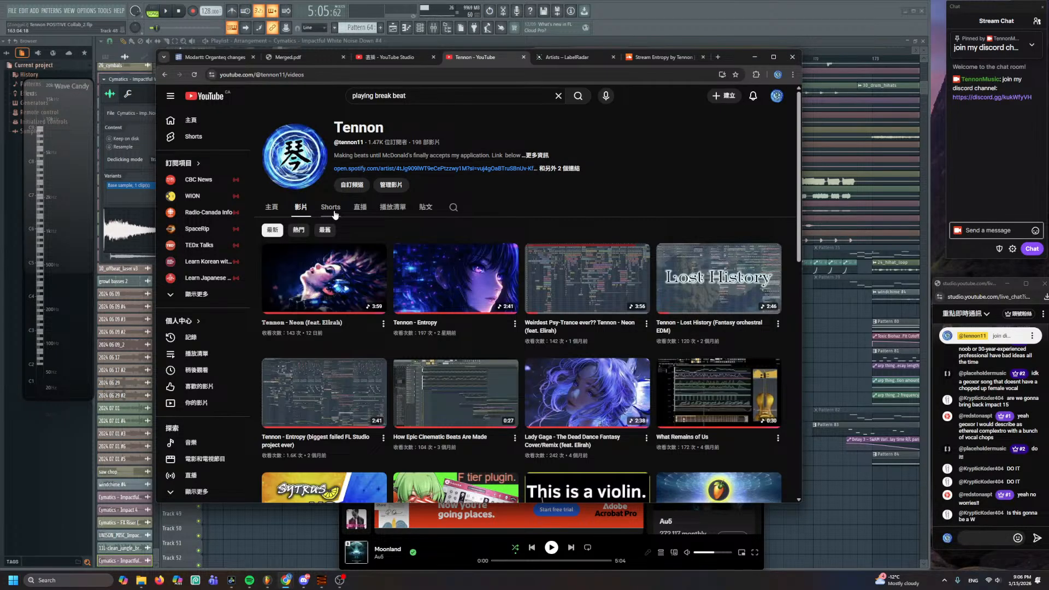
{"action": "left_click", "coordinate": [459, 270]}
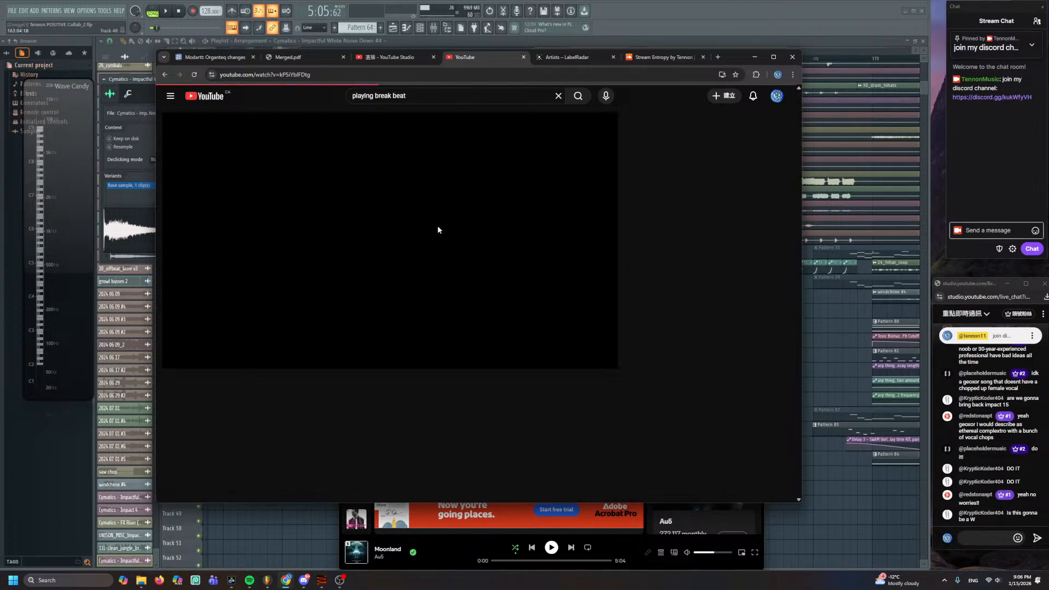
{"action": "left_click", "coordinate": [305, 75]}
- Return to the LabelRadar message, paste the YouTube link after "Youtube:" and add a new line reading "Bandcamp:"
{"action": "left_click", "coordinate": [545, 57]}
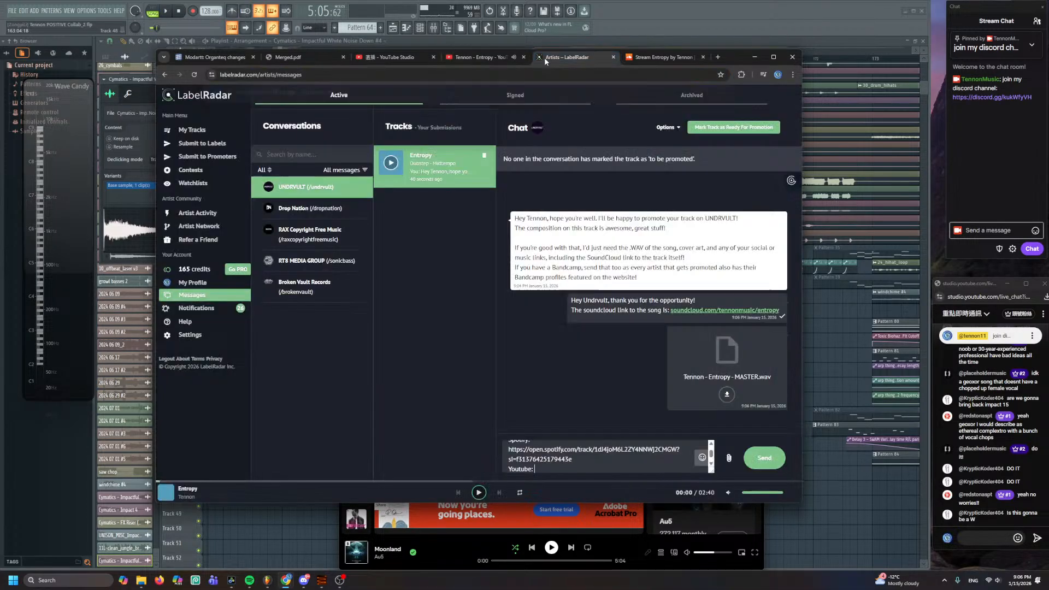
{"action": "left_click", "coordinate": [563, 468]}
{"action": "key", "text": "ctrl+v"}
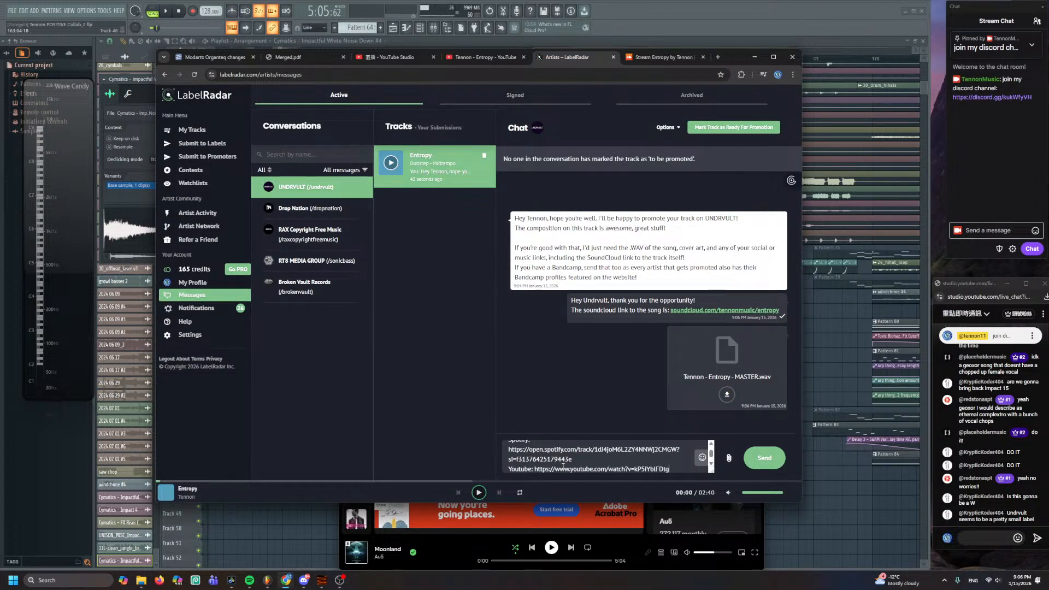
{"action": "key", "text": "shift+Return"}
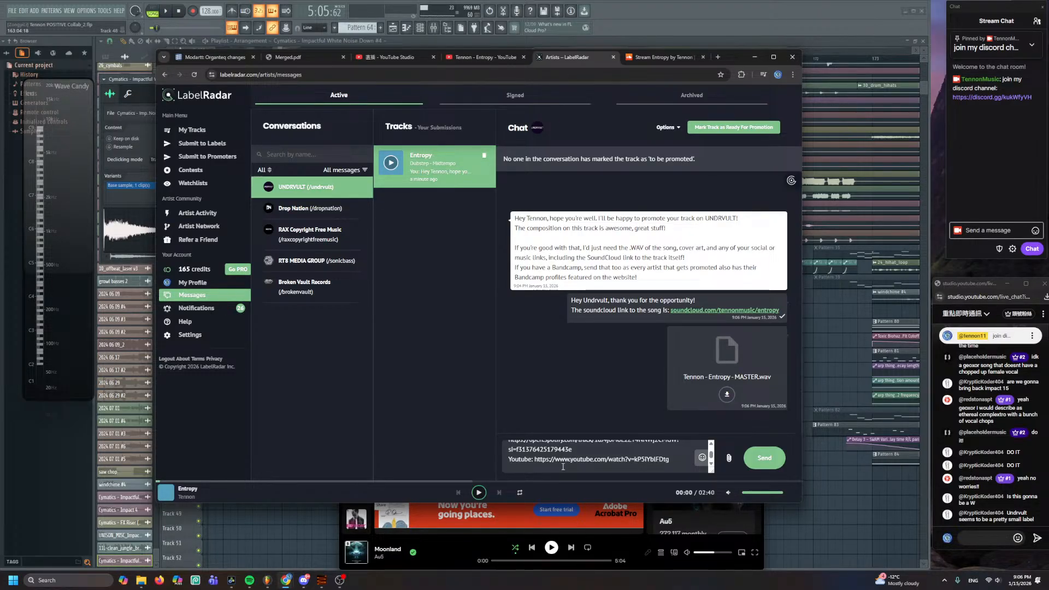
{"action": "type", "text": "Bandcamp:"}
- Open Bandcamp in a new browser tab and go to the account's Tennon artist site
{"action": "left_click", "coordinate": [718, 56]}
{"action": "type", "text": "b"}
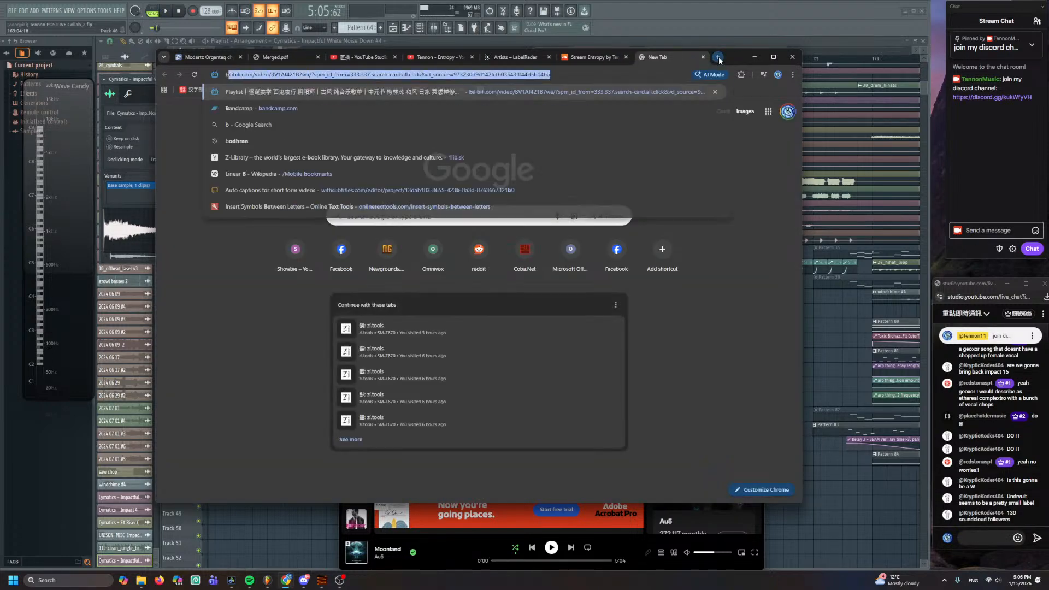
{"action": "type", "text": "andc"}
{"action": "key", "text": "Return"}
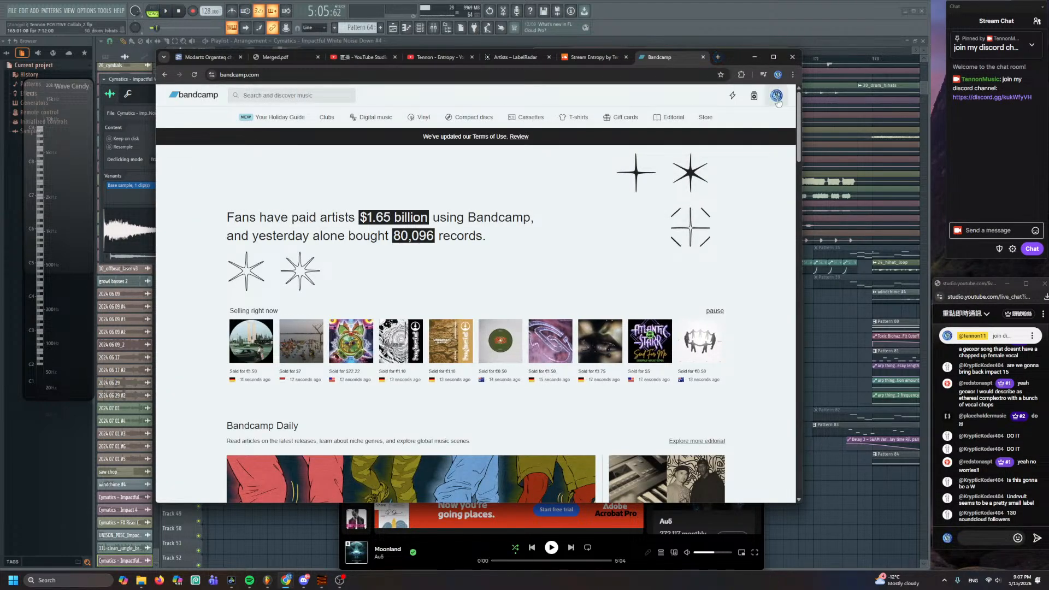
{"action": "left_click", "coordinate": [777, 96]}
{"action": "left_click", "coordinate": [727, 115]}
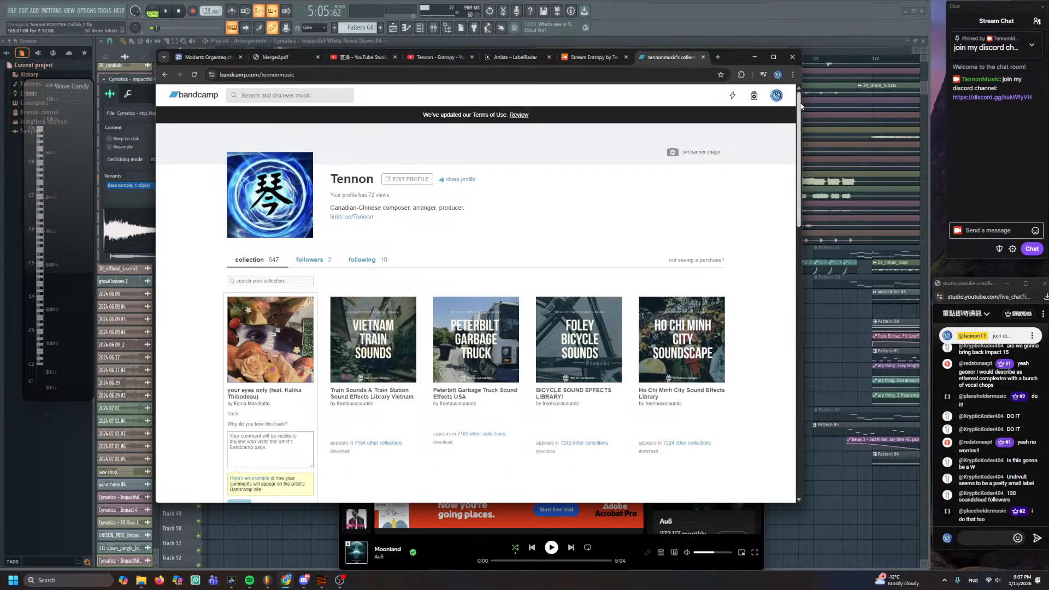
{"action": "left_click", "coordinate": [776, 96]}
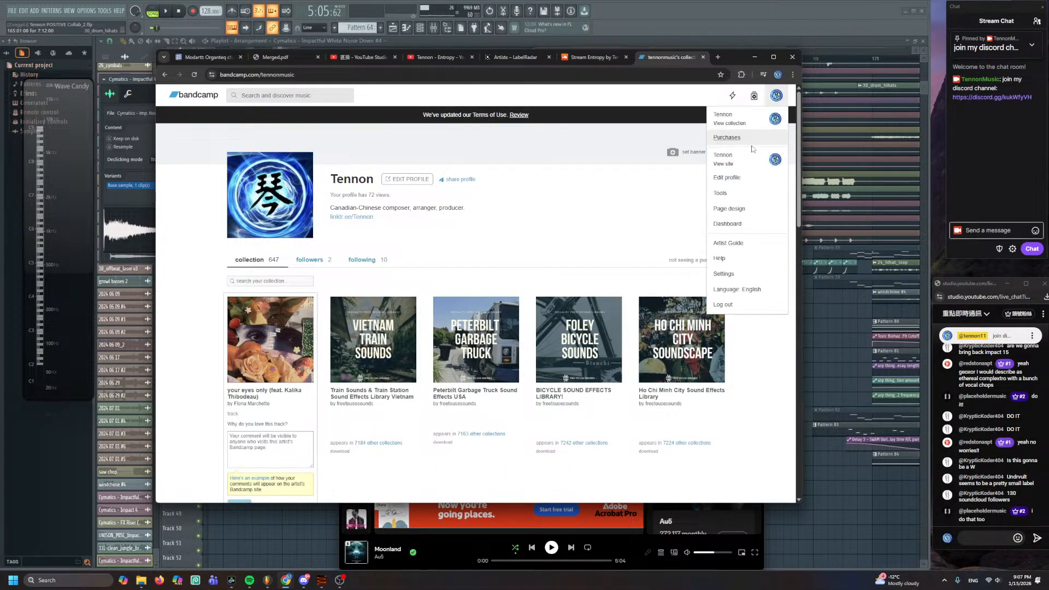
{"action": "left_click", "coordinate": [726, 164]}
- Open the Entropy track's page on the Bandcamp artist site and copy its web address
{"action": "scroll", "coordinate": [355, 322], "scroll_direction": "down", "scroll_amount": 4}
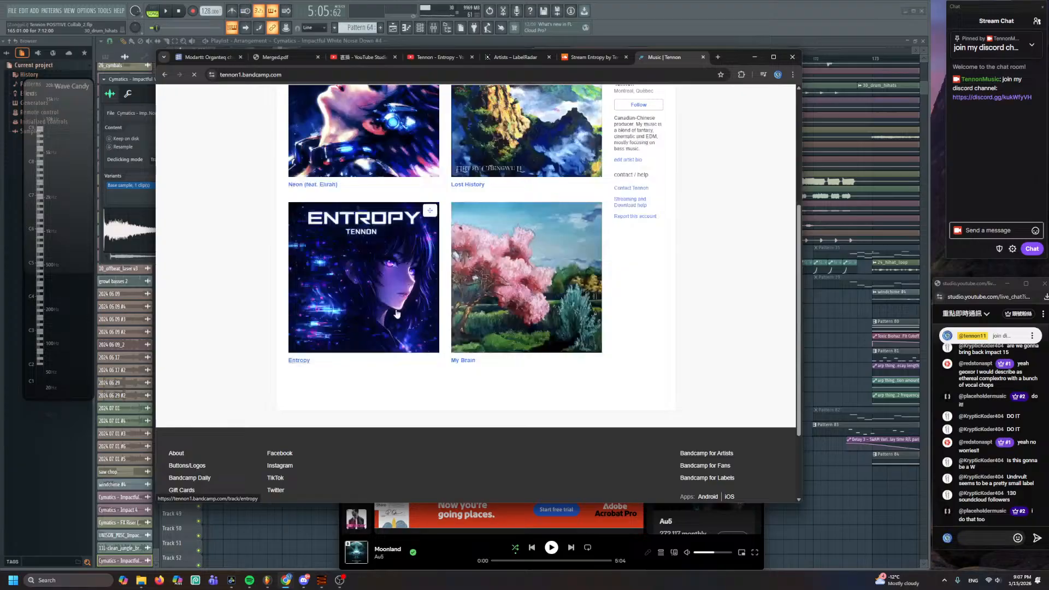
{"action": "left_click", "coordinate": [356, 323]}
{"action": "left_click", "coordinate": [339, 74]}
{"action": "key", "text": "ctrl+c"}
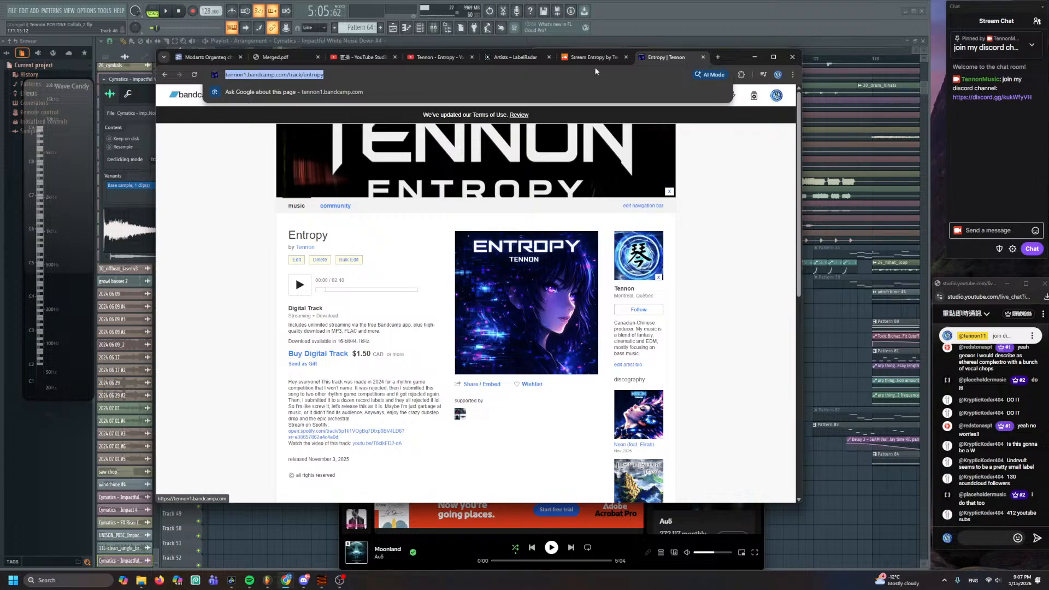
- Return to the LabelRadar message, paste the Bandcamp link after "Bandcamp:" and send the message
{"action": "key", "text": "ctrl+shift+Tab"}
{"action": "key", "text": "ctrl+shift+Tab"}
{"action": "left_click", "coordinate": [580, 468]}
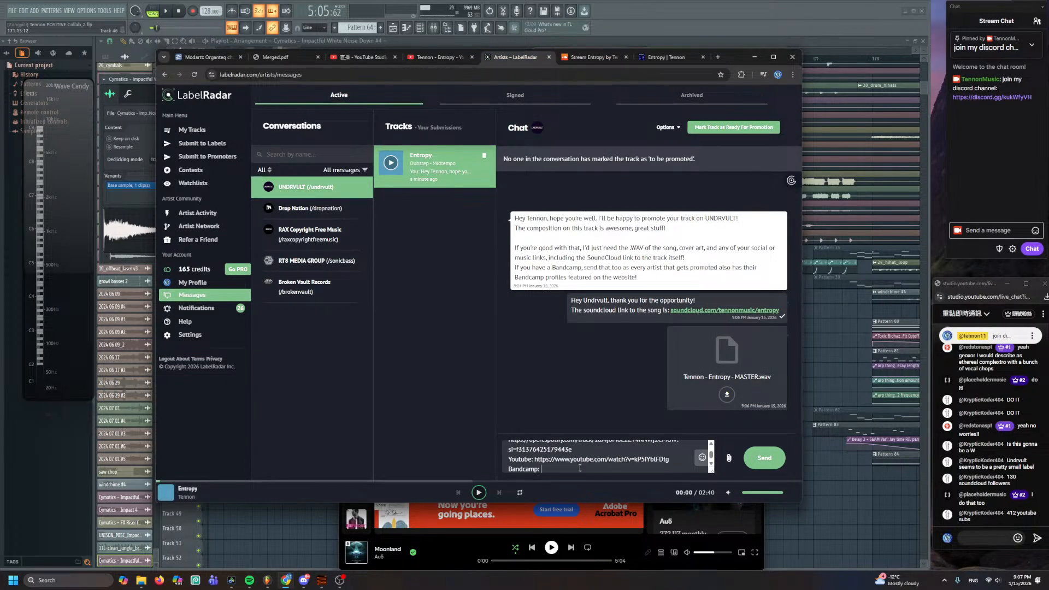
{"action": "key", "text": "ctrl+v"}
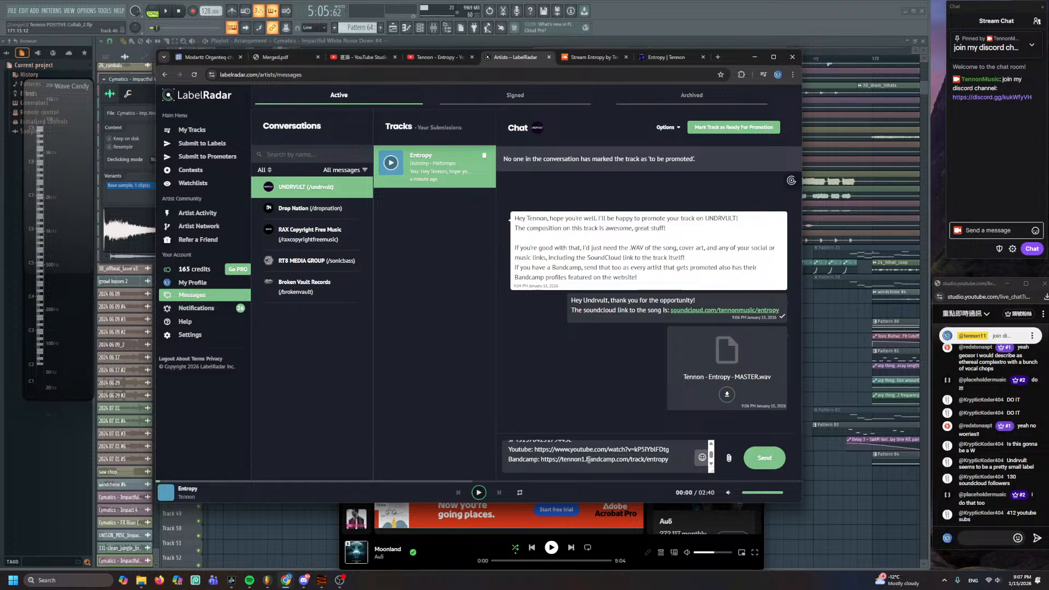
{"action": "key", "text": "shift+Return"}
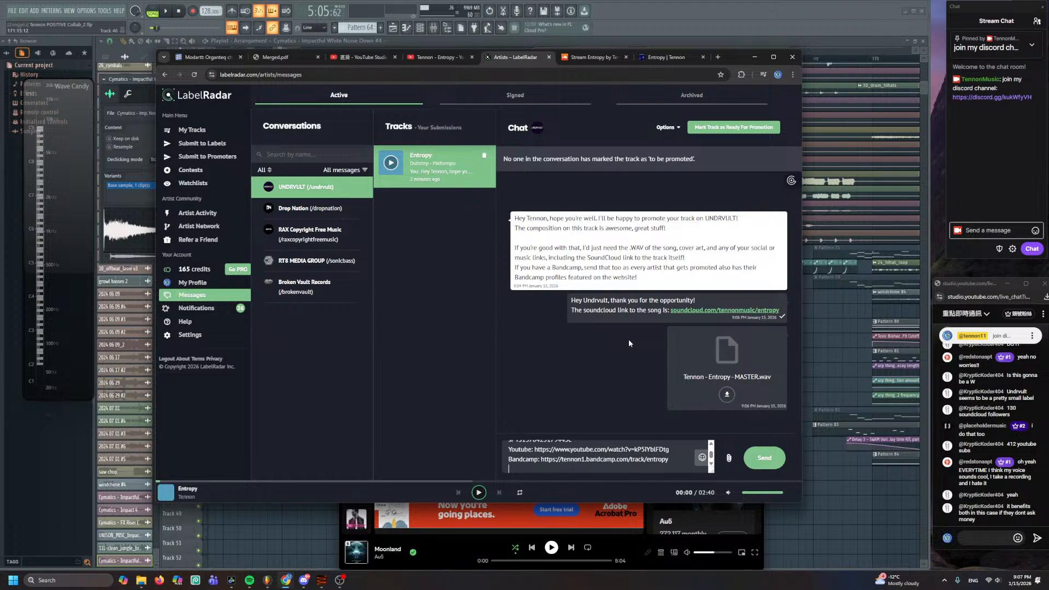
{"action": "key", "text": "Return"}
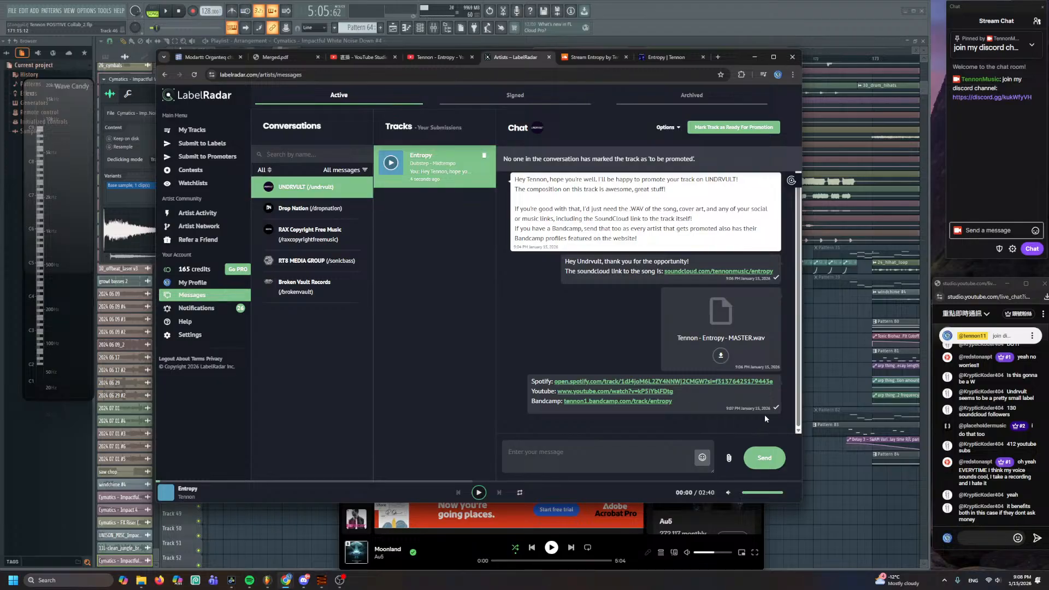
- Switch back to FL Studio and view the settings of the Cymatics Impactful White Noise Down clip on track 31
{"action": "left_click", "coordinate": [830, 533]}
{"action": "scroll", "coordinate": [631, 312], "scroll_direction": "down", "scroll_amount": 3}
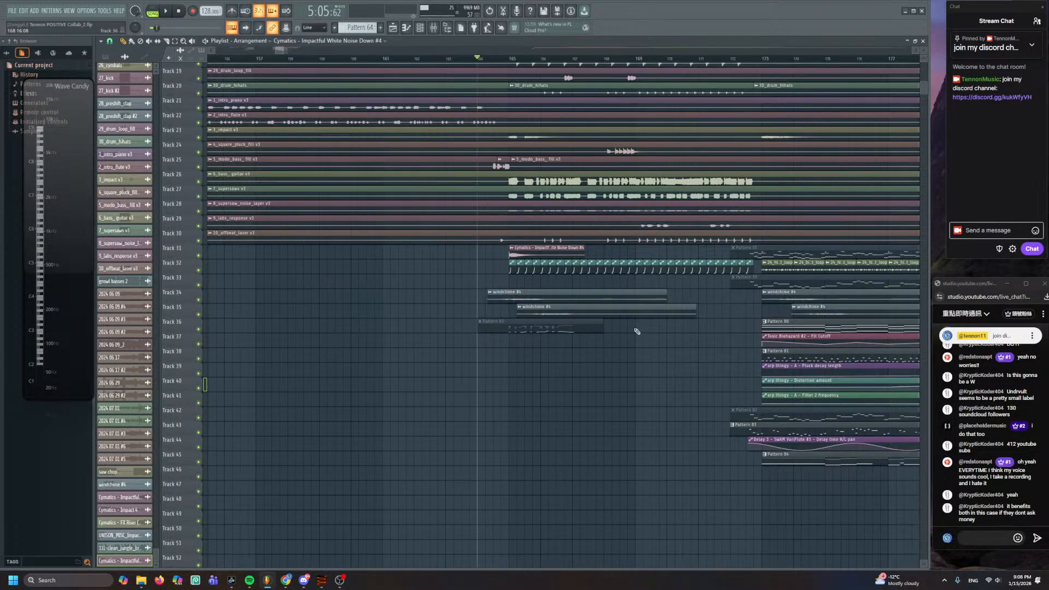
{"action": "double_click", "coordinate": [554, 249]}
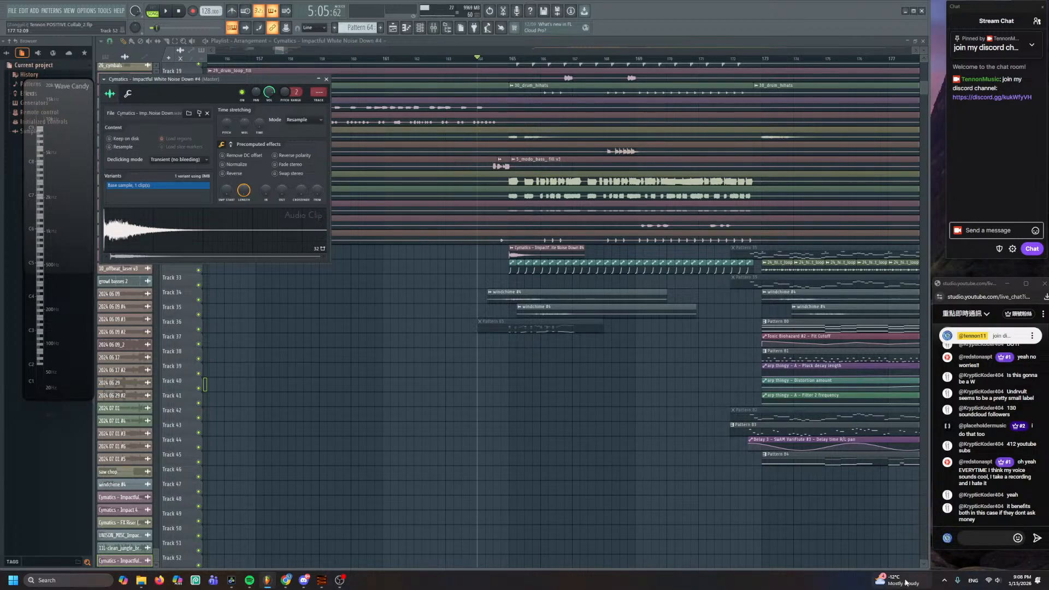
{"action": "key", "text": "Escape"}
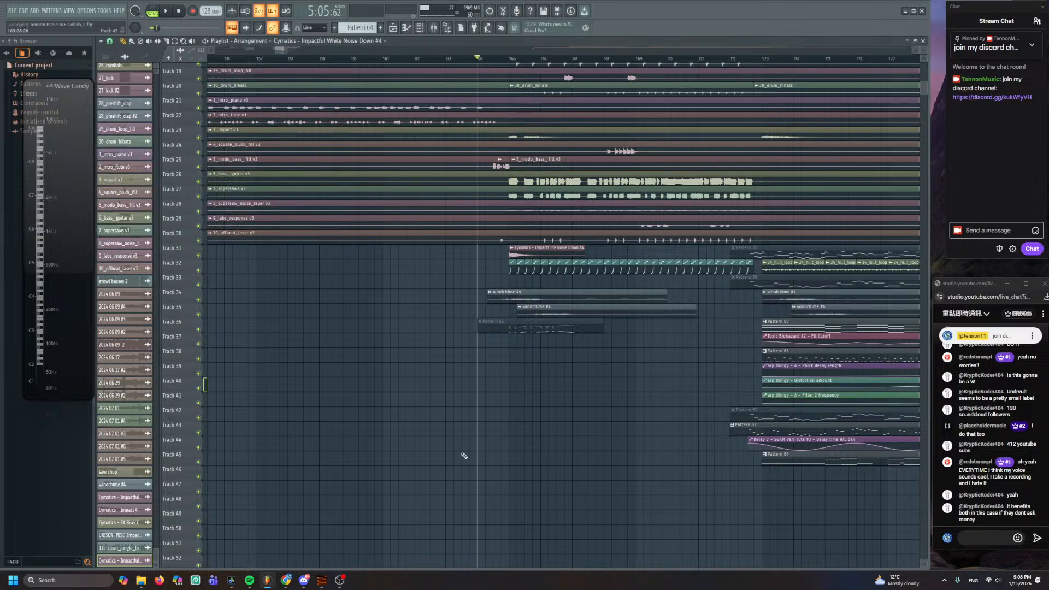
- Check the new Drop Nation message in LabelRadar, revisit the UNDRVULT conversation, and return to the FL Studio playlist
{"action": "mouse_move", "coordinate": [285, 581]}
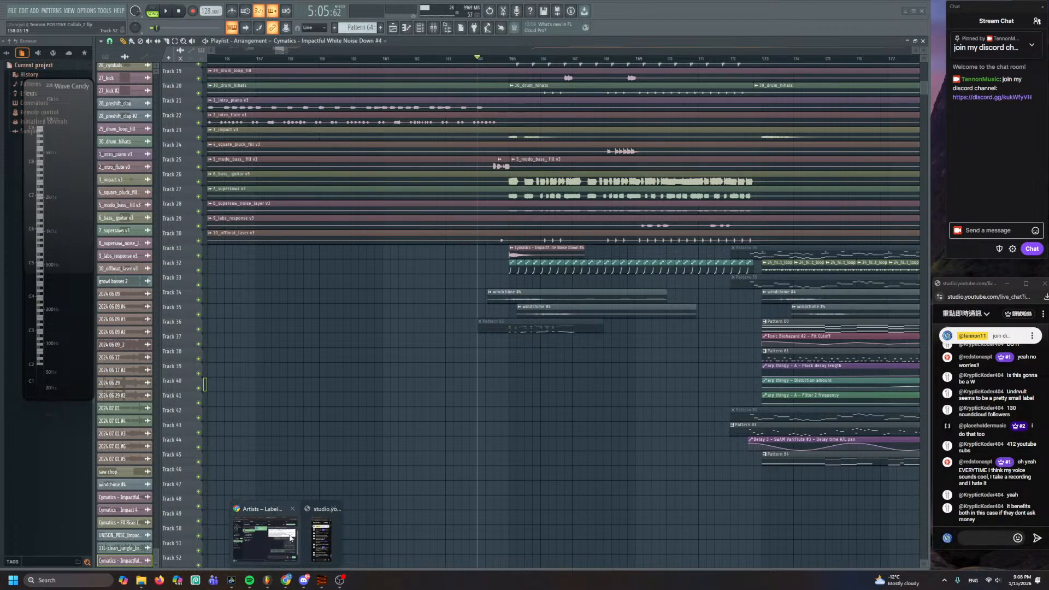
{"action": "left_click", "coordinate": [265, 536]}
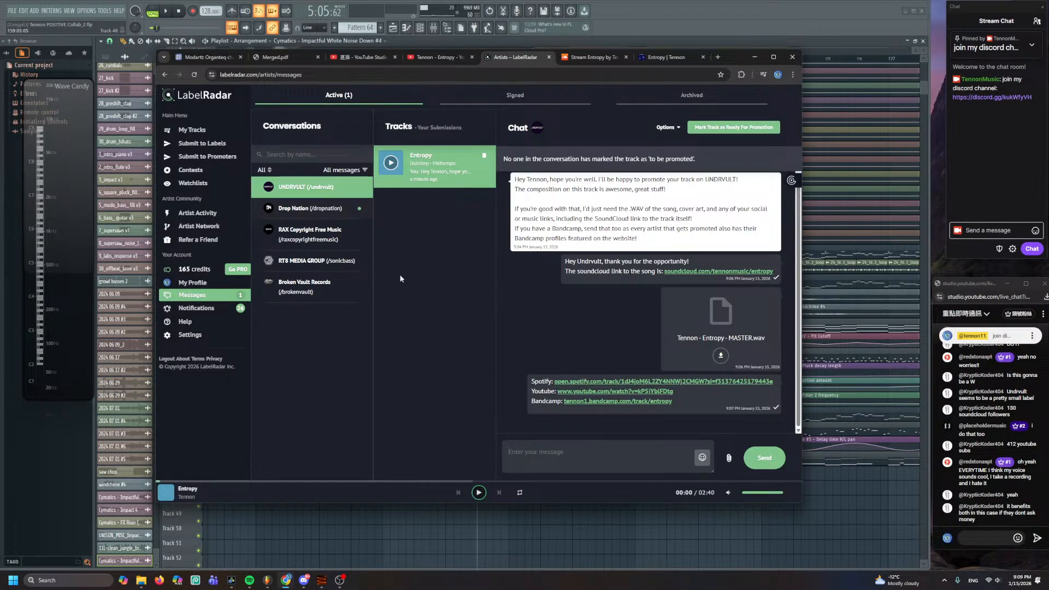
{"action": "left_click", "coordinate": [339, 210]}
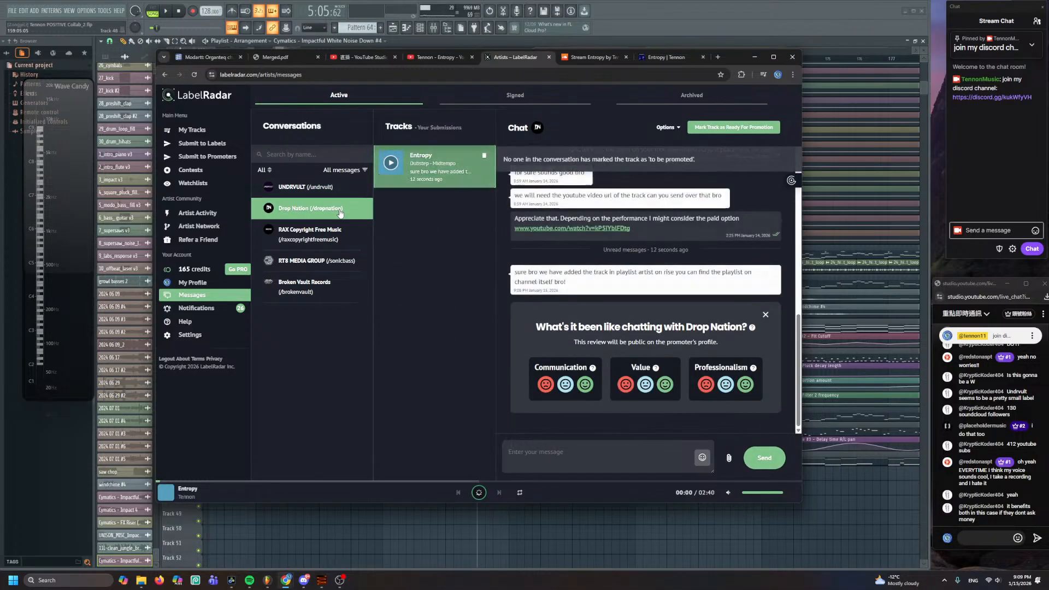
{"action": "left_click", "coordinate": [339, 191]}
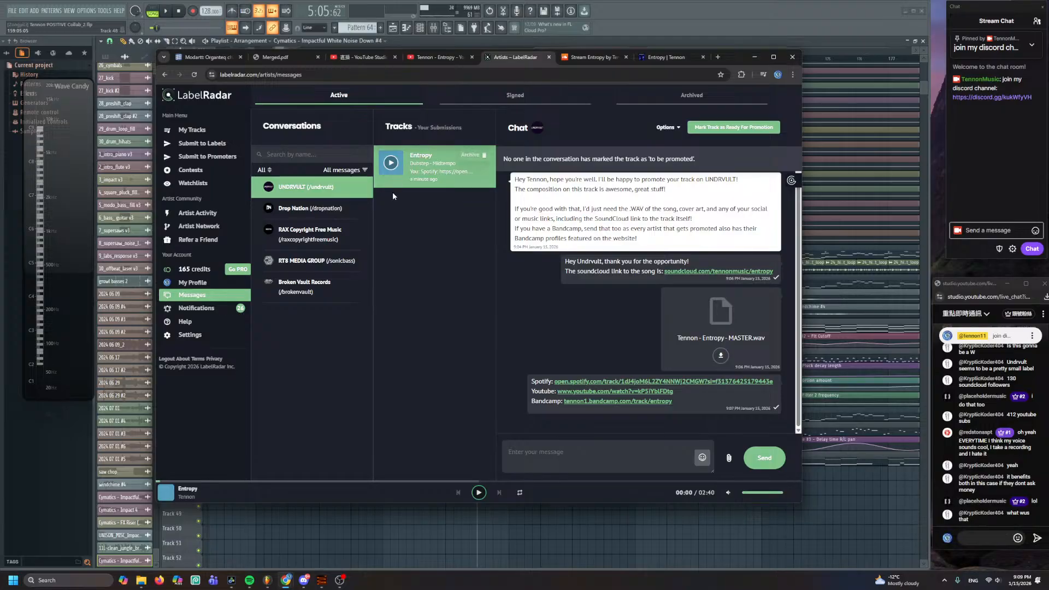
{"action": "left_click", "coordinate": [347, 557]}
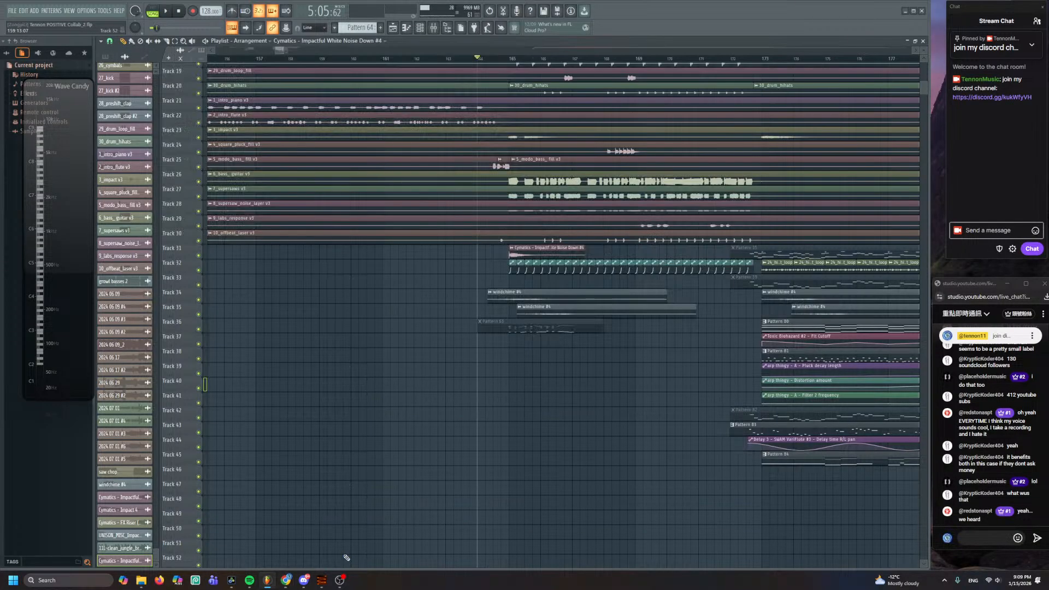
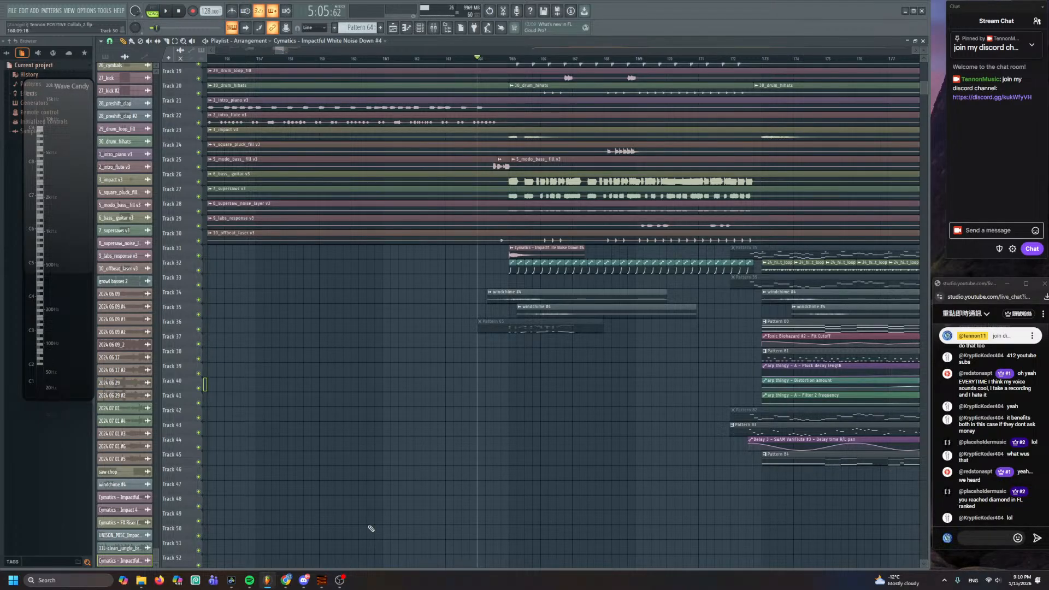
- Route the Cymatics Impactful White Noise Down clip on track 31 to mixer track 43
{"action": "scroll", "coordinate": [539, 444], "scroll_direction": "up", "scroll_amount": 4}
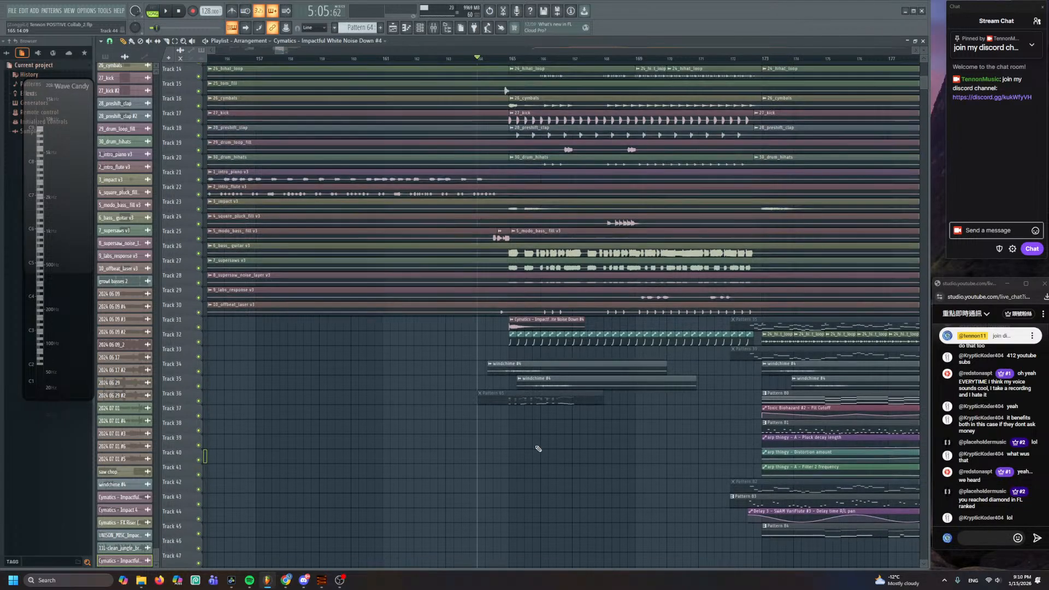
{"action": "scroll", "coordinate": [536, 440], "scroll_direction": "up", "scroll_amount": 3}
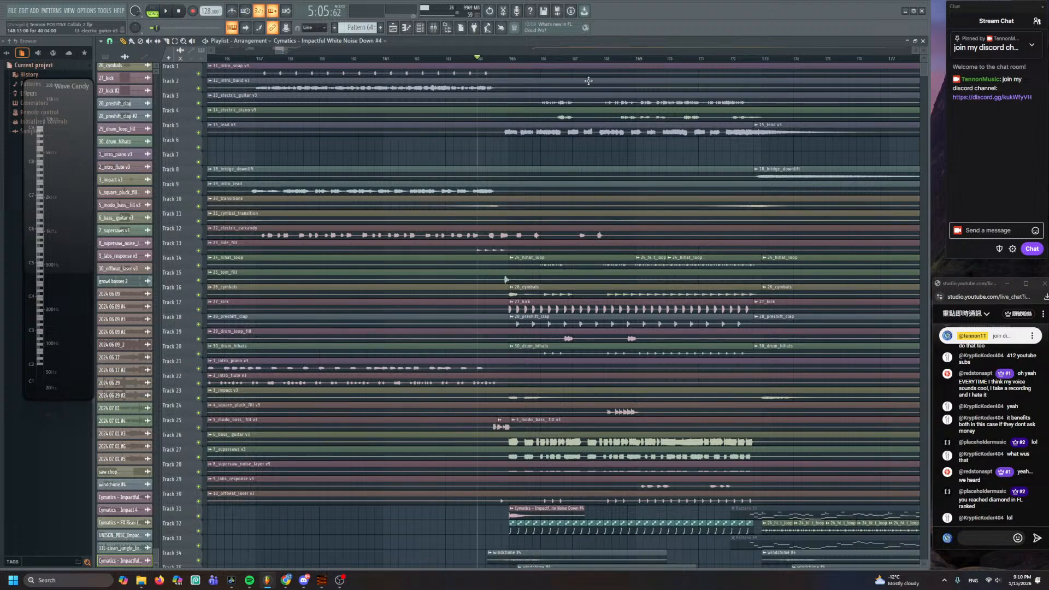
{"action": "scroll", "coordinate": [604, 52], "scroll_direction": "down", "scroll_amount": 4}
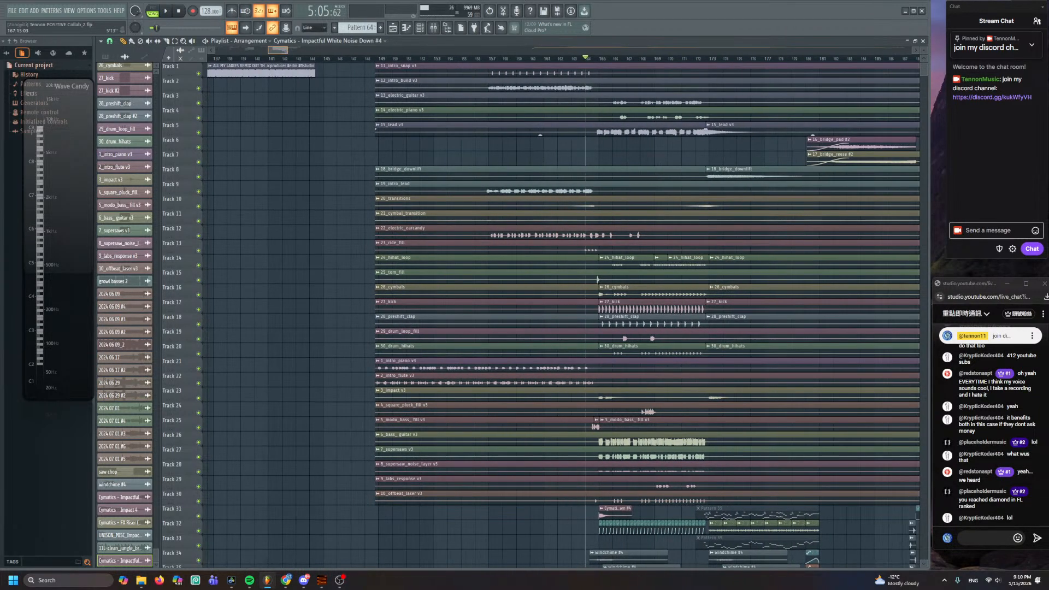
{"action": "scroll", "coordinate": [607, 51], "scroll_direction": "right", "scroll_amount": 1}
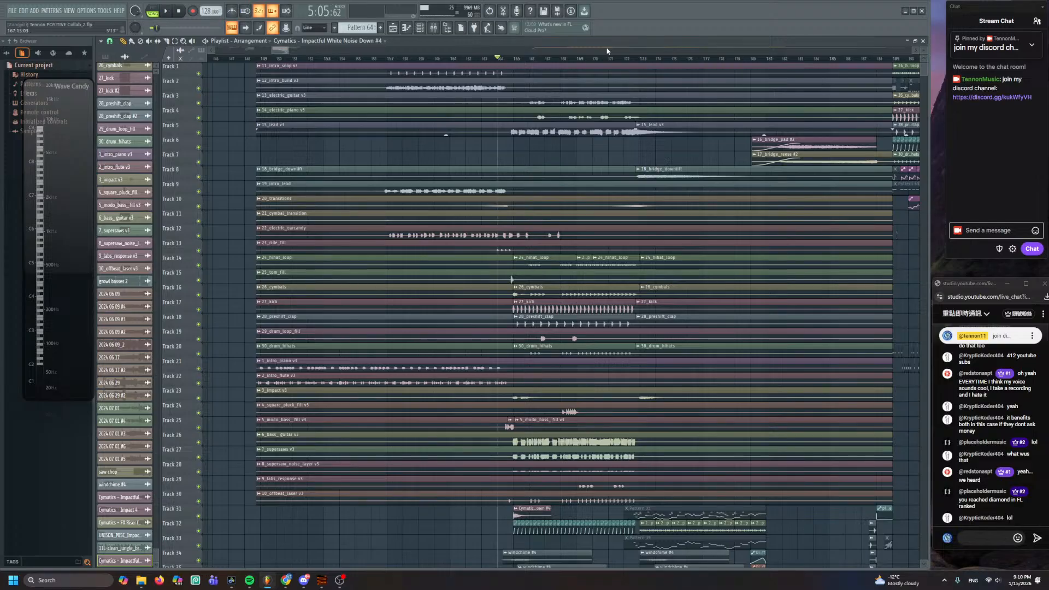
{"action": "scroll", "coordinate": [500, 437], "scroll_direction": "down", "scroll_amount": 5}
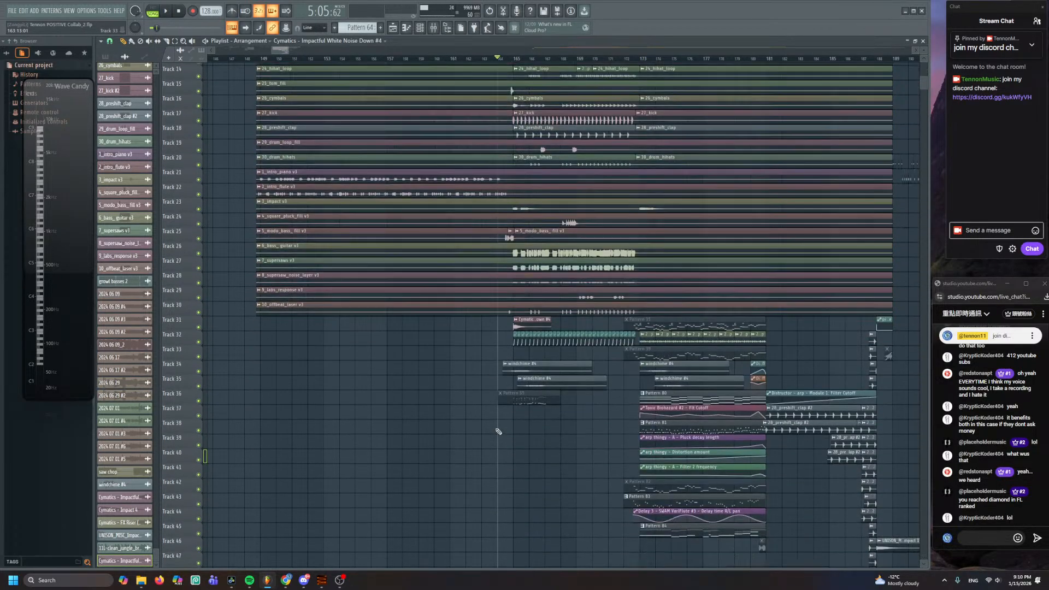
{"action": "scroll", "coordinate": [541, 461], "scroll_direction": "up", "scroll_amount": 3}
{"action": "scroll", "coordinate": [477, 386], "scroll_direction": "up", "scroll_amount": 3}
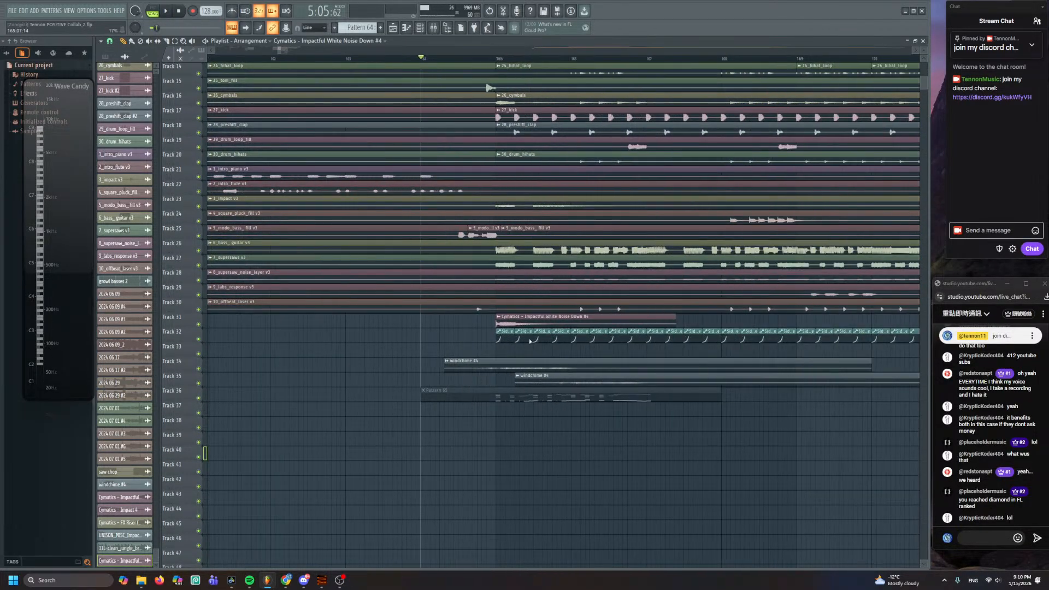
{"action": "double_click", "coordinate": [534, 320]}
{"action": "left_click", "coordinate": [246, 249]}
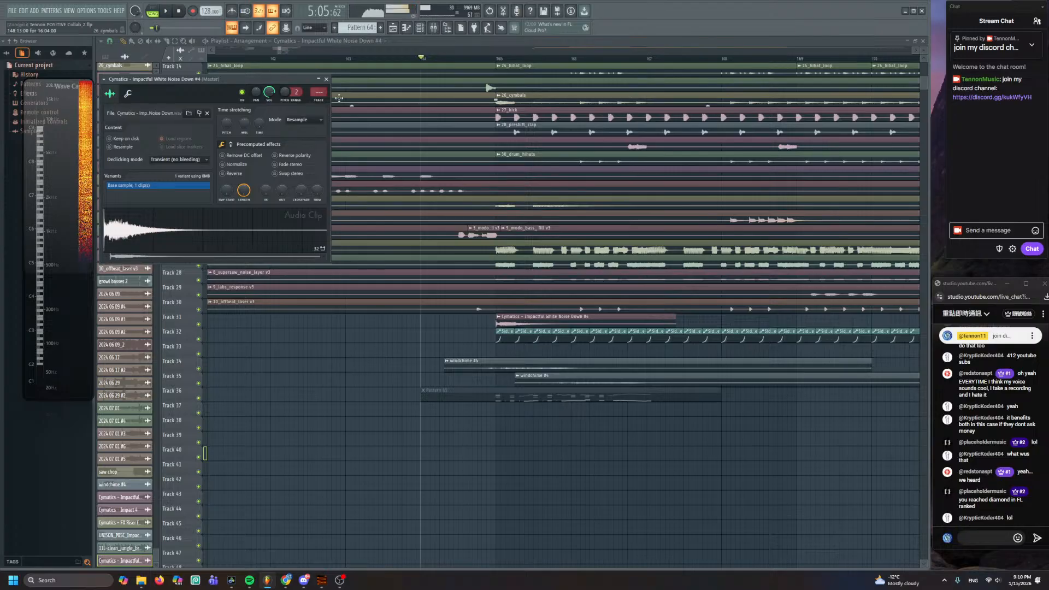
{"action": "key", "text": "ctrl+l"}
- Load LuxeVerb in the impact track's first effect slot, set character to 1.00, and raise its modulation, size, diffusion and brightness
{"action": "left_click", "coordinate": [866, 240]}
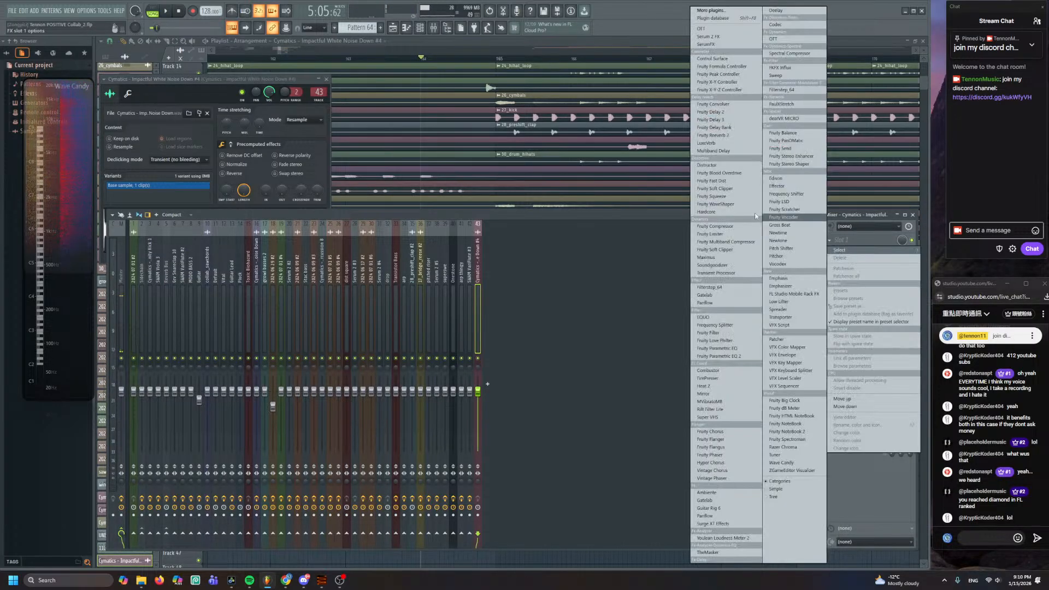
{"action": "left_click", "coordinate": [710, 143]}
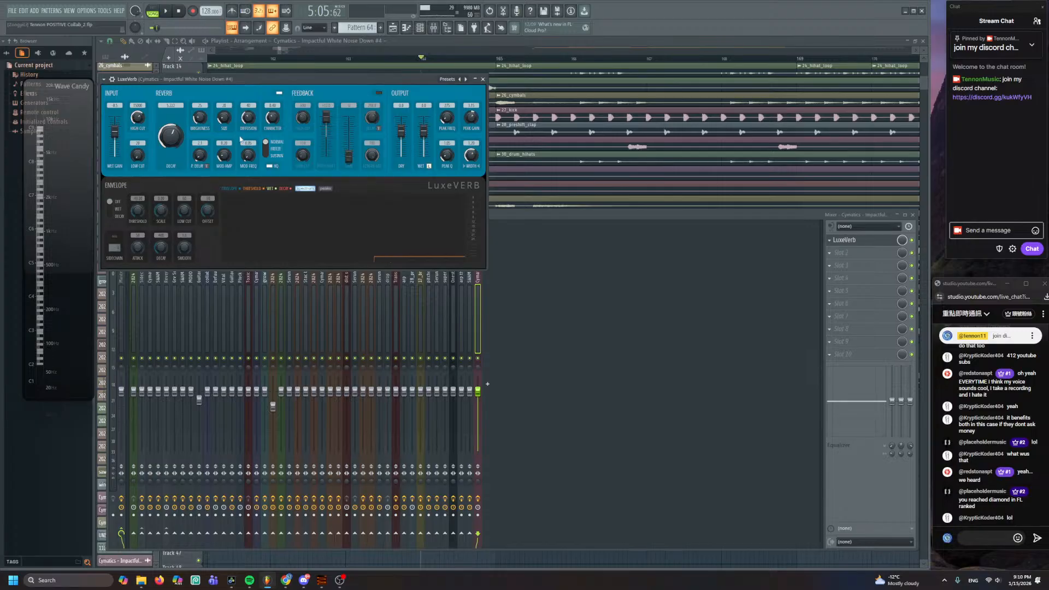
{"action": "left_click_drag", "start_coordinate": [272, 117], "coordinate": [272, 101]}
{"action": "left_click_drag", "start_coordinate": [254, 157], "coordinate": [225, 131]}
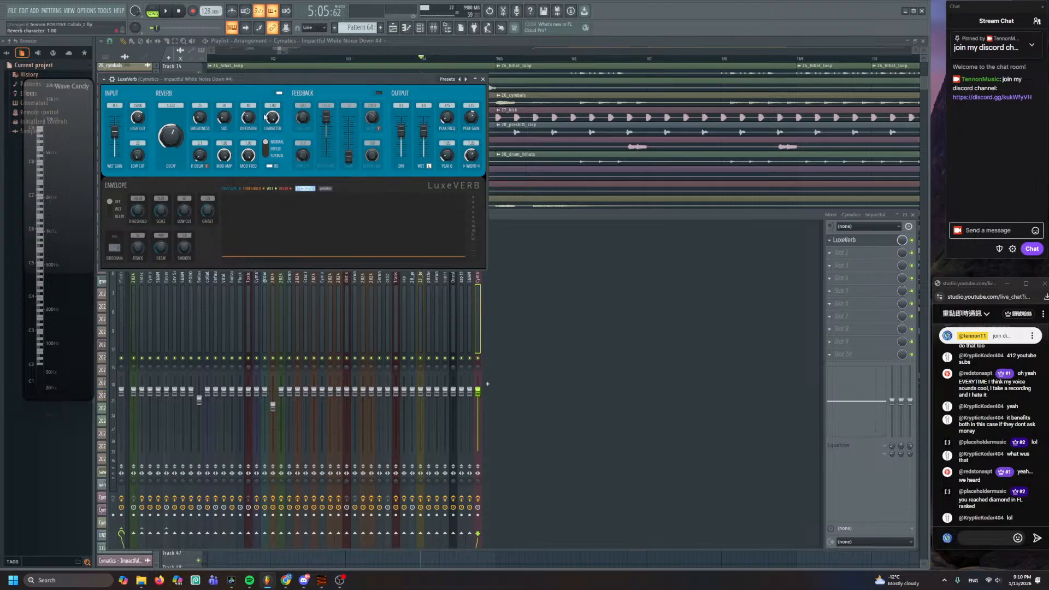
{"action": "left_click_drag", "start_coordinate": [224, 118], "coordinate": [248, 93]}
{"action": "left_click_drag", "start_coordinate": [200, 118], "coordinate": [200, 111]}
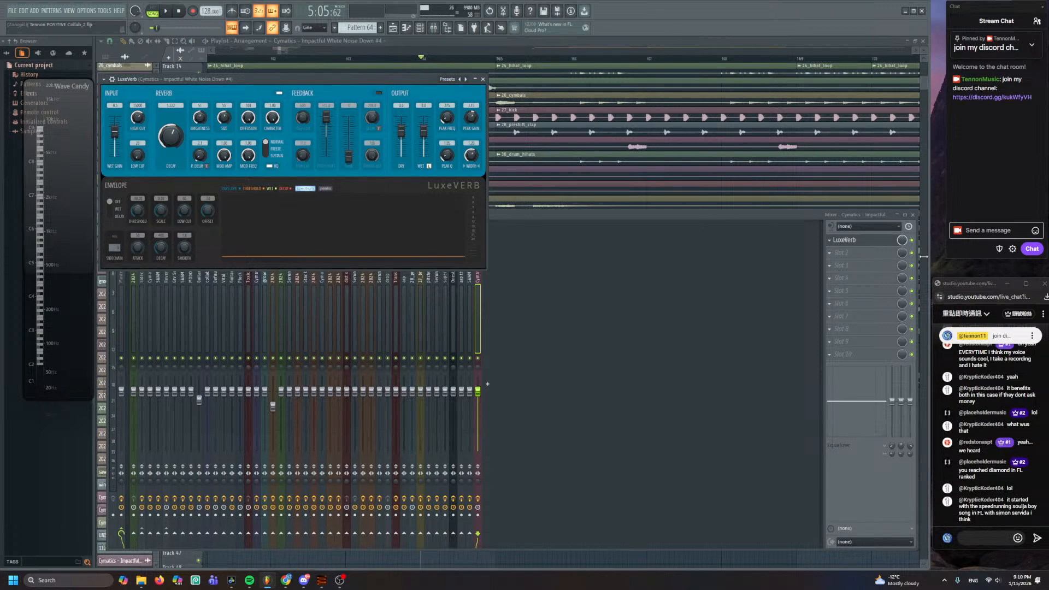
- Add Fruity Limiter after LuxeVerb in the second effect slot and adjust its ceiling
{"action": "left_click", "coordinate": [845, 240]}
{"action": "left_click", "coordinate": [853, 253]}
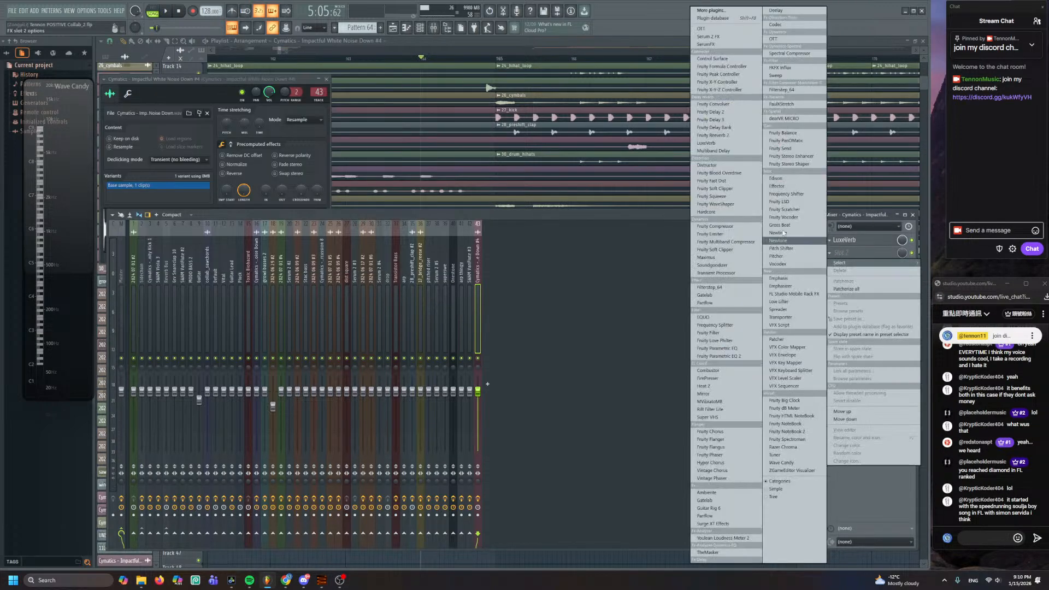
{"action": "left_click", "coordinate": [716, 234]}
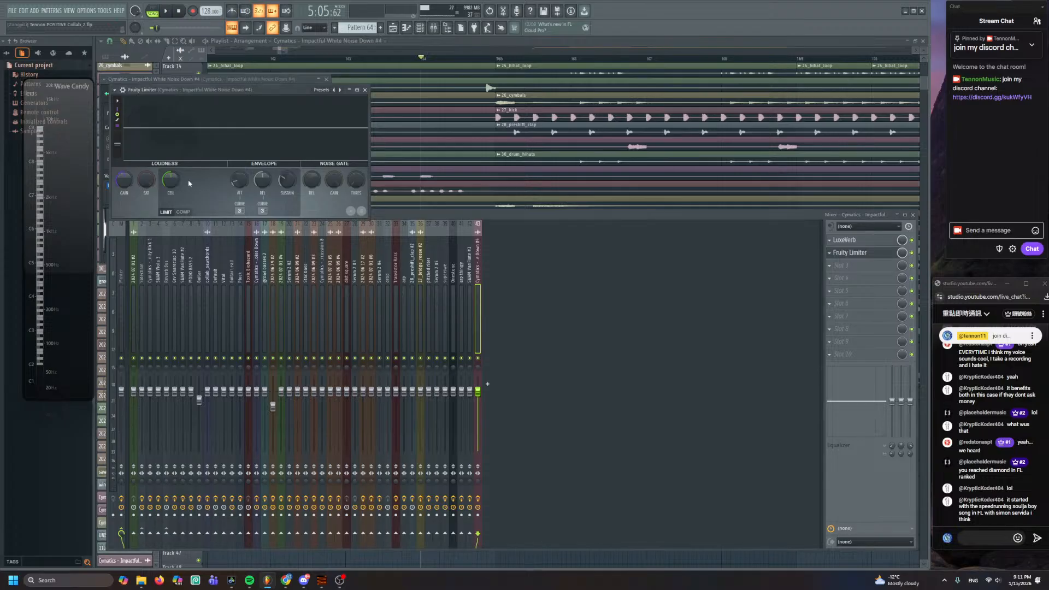
{"action": "left_click_drag", "start_coordinate": [171, 180], "coordinate": [176, 178]}
- Solo playlist track 31 and play the impact clip from bar 165
{"action": "left_click", "coordinate": [452, 42]}
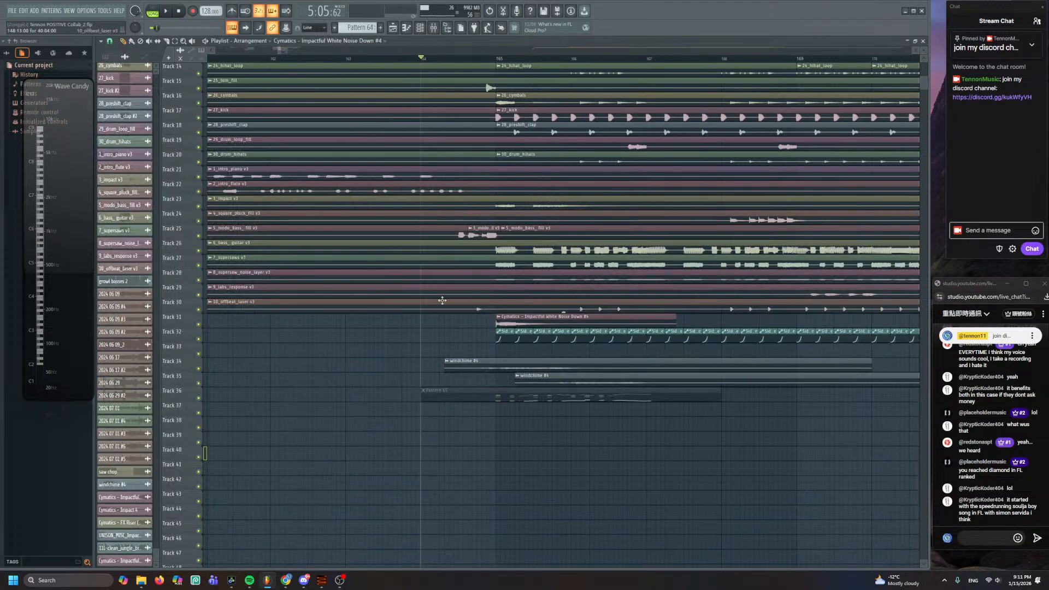
{"action": "left_click", "coordinate": [198, 324], "text": "ctrl"}
{"action": "scroll", "coordinate": [428, 343], "scroll_direction": "up", "scroll_amount": 3}
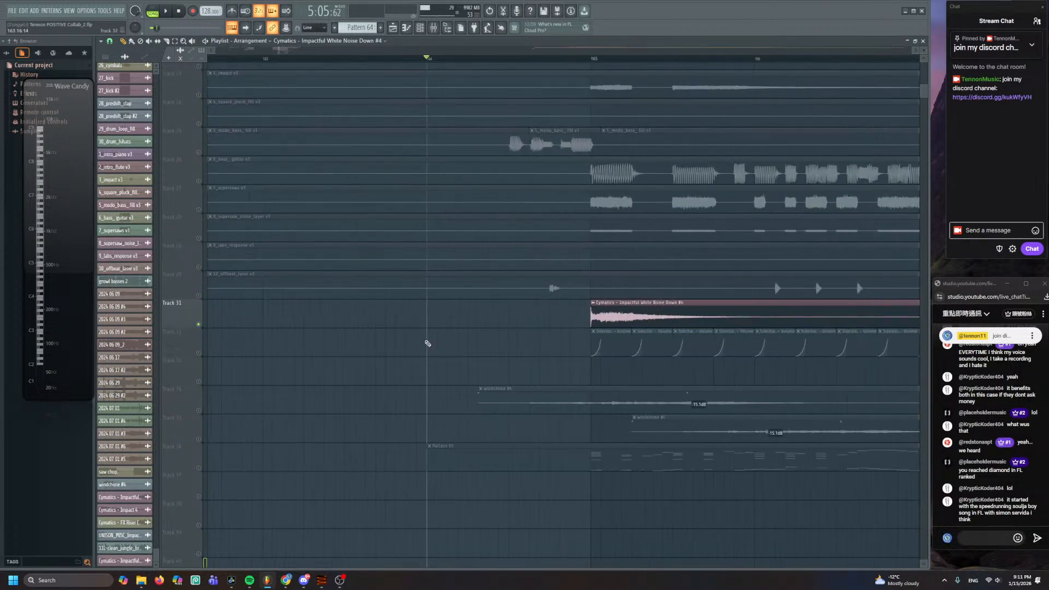
{"action": "scroll", "coordinate": [285, 323], "scroll_direction": "up", "scroll_amount": 2}
{"action": "left_click_drag", "start_coordinate": [251, 59], "coordinate": [234, 58]}
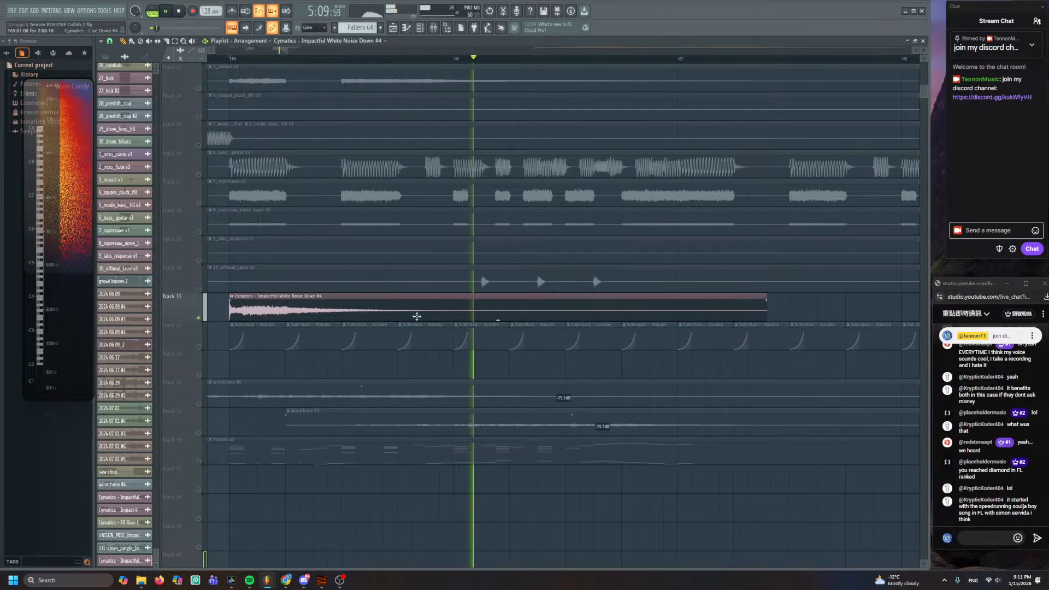
- Switch the impact clip's time-stretching mode to e3 generic and lengthen it with the stretch time
{"action": "double_click", "coordinate": [417, 316]}
{"action": "key", "text": "space"}
{"action": "left_click", "coordinate": [303, 119]}
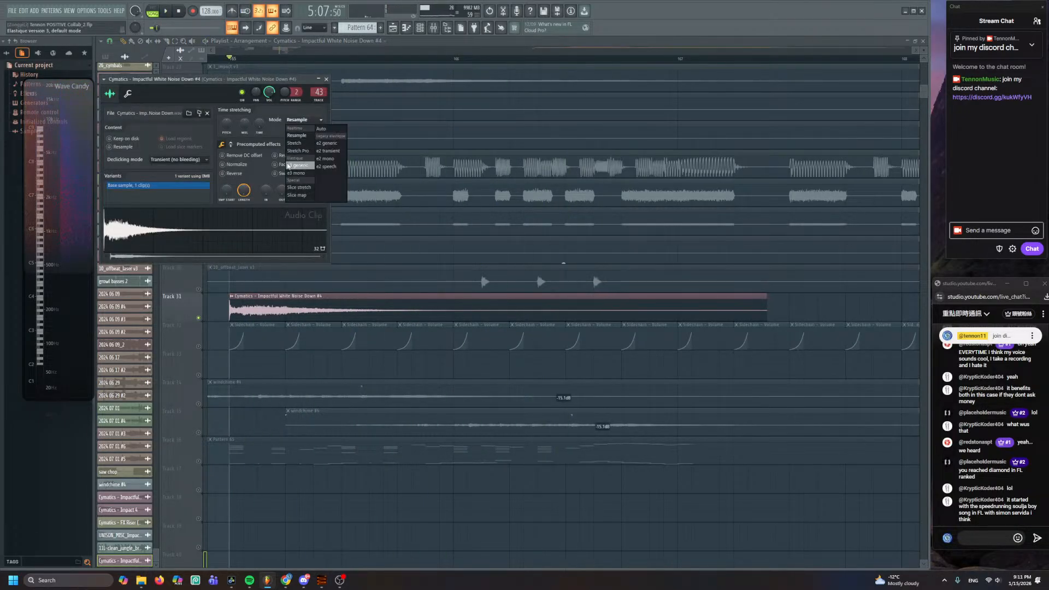
{"action": "left_click", "coordinate": [289, 165]}
{"action": "left_click_drag", "start_coordinate": [259, 121], "coordinate": [259, 126]}
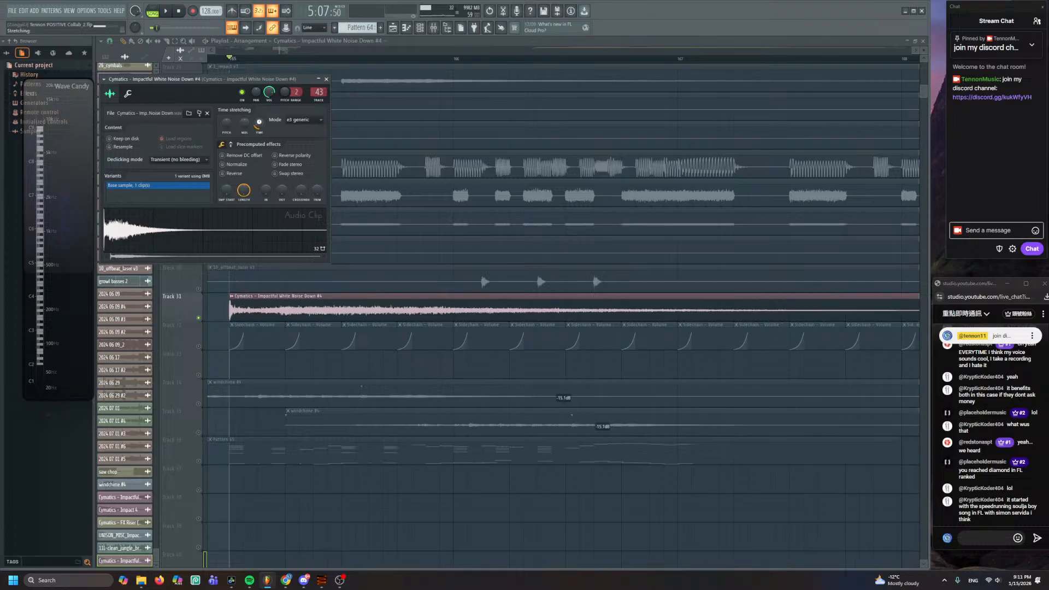
- Audition the stretched impact clip, shorten its stretch time somewhat and play it again from bar 165
{"action": "key", "text": "space"}
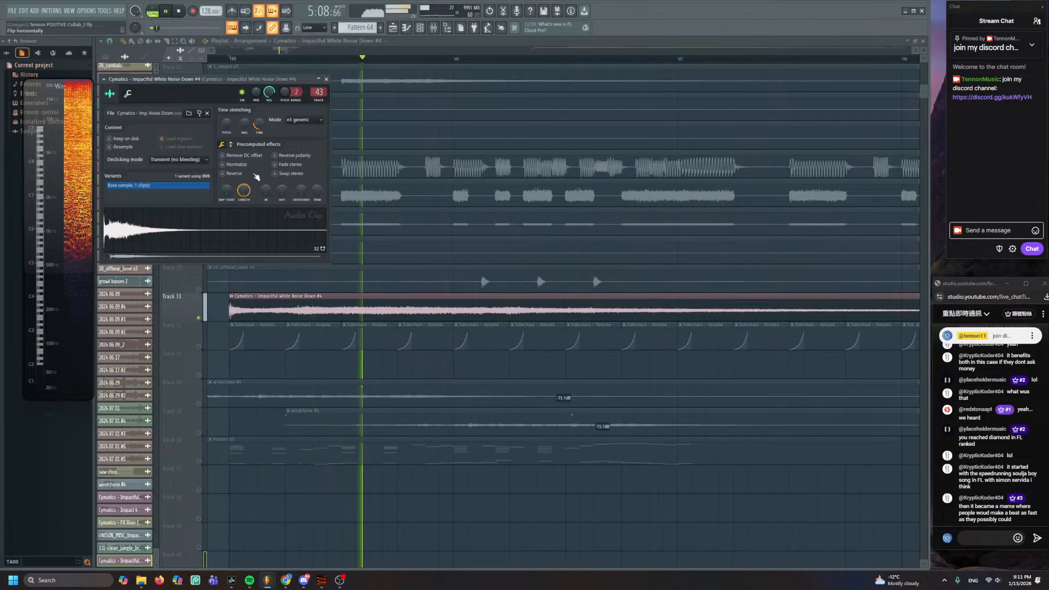
{"action": "key", "text": "space"}
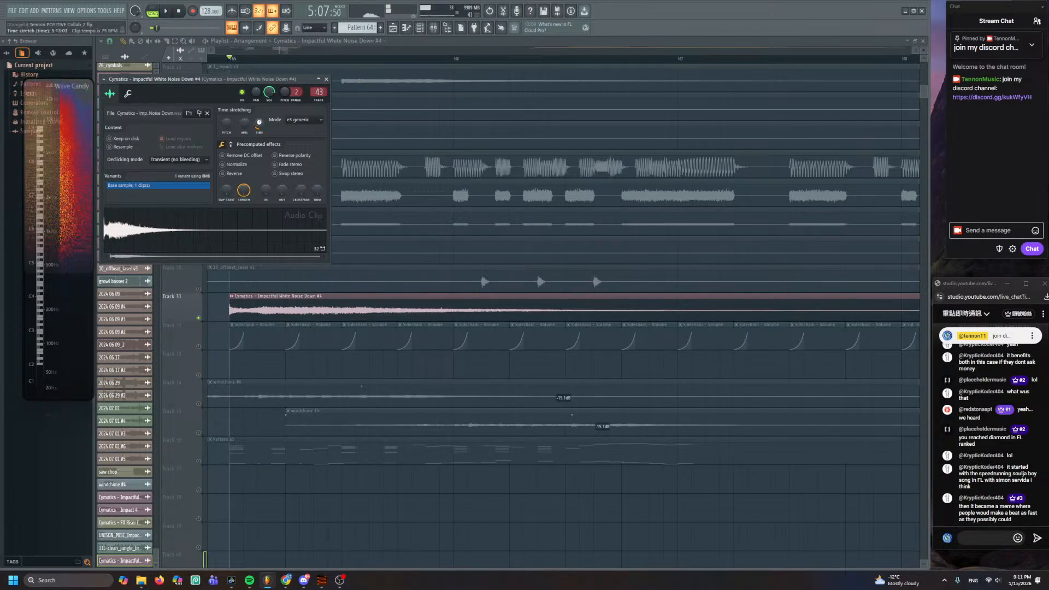
{"action": "left_click_drag", "start_coordinate": [259, 121], "coordinate": [259, 118]}
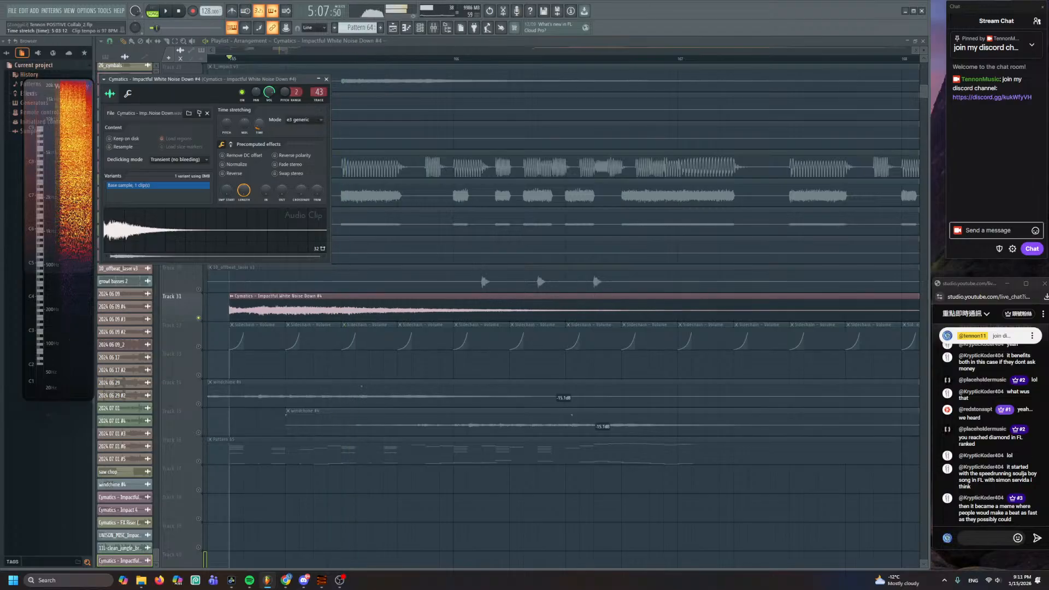
{"action": "key", "text": "space"}
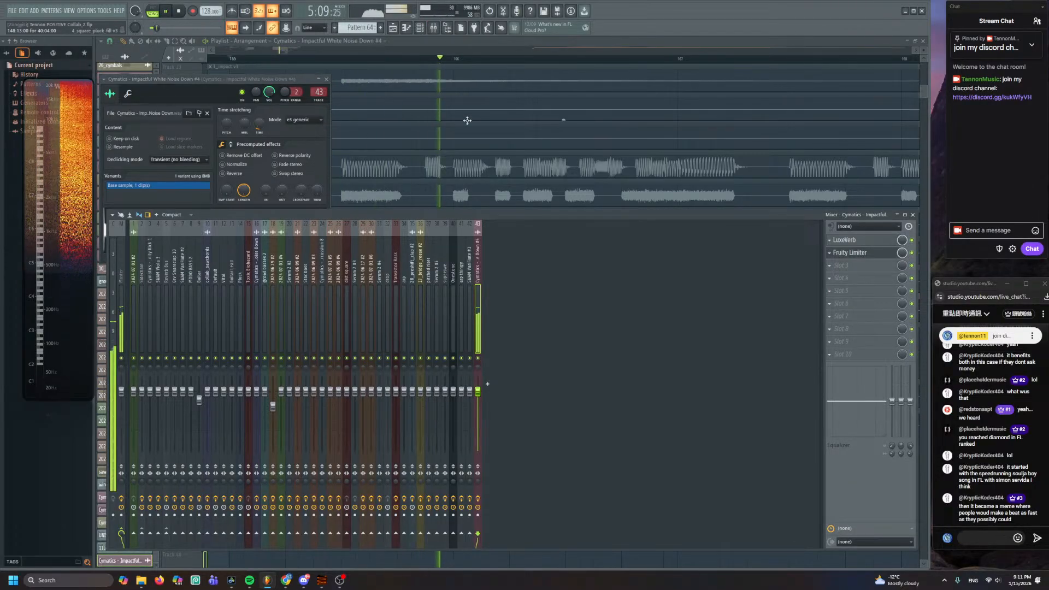
{"action": "left_click", "coordinate": [260, 128]}
{"action": "key", "text": "space"}
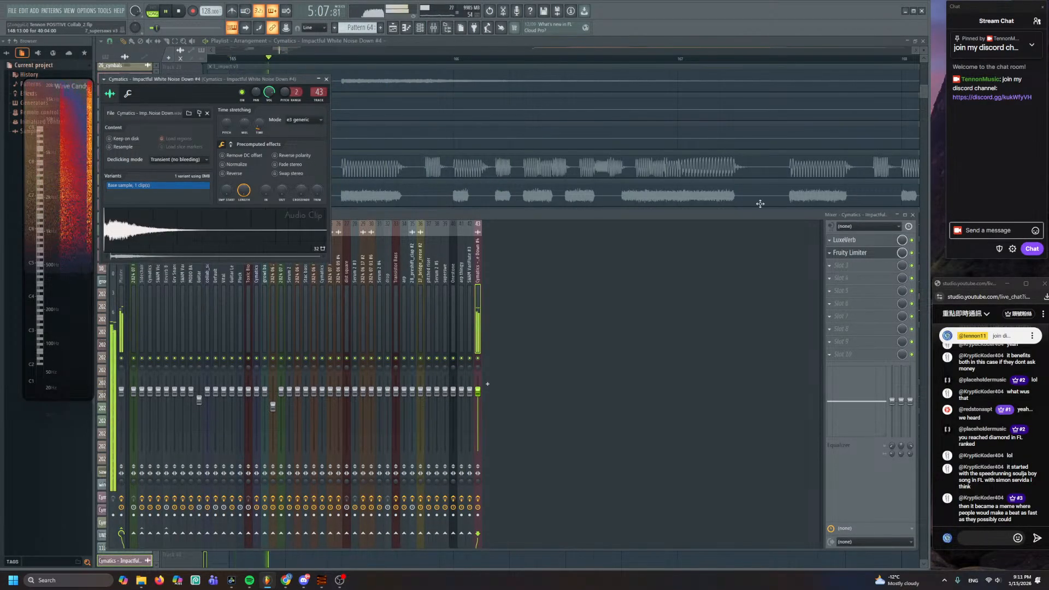
- Fine-tune the Fruity Limiter's ceiling and reduce its sustain on the impact track while replaying the clip
{"action": "left_click", "coordinate": [854, 241]}
{"action": "left_click", "coordinate": [859, 254]}
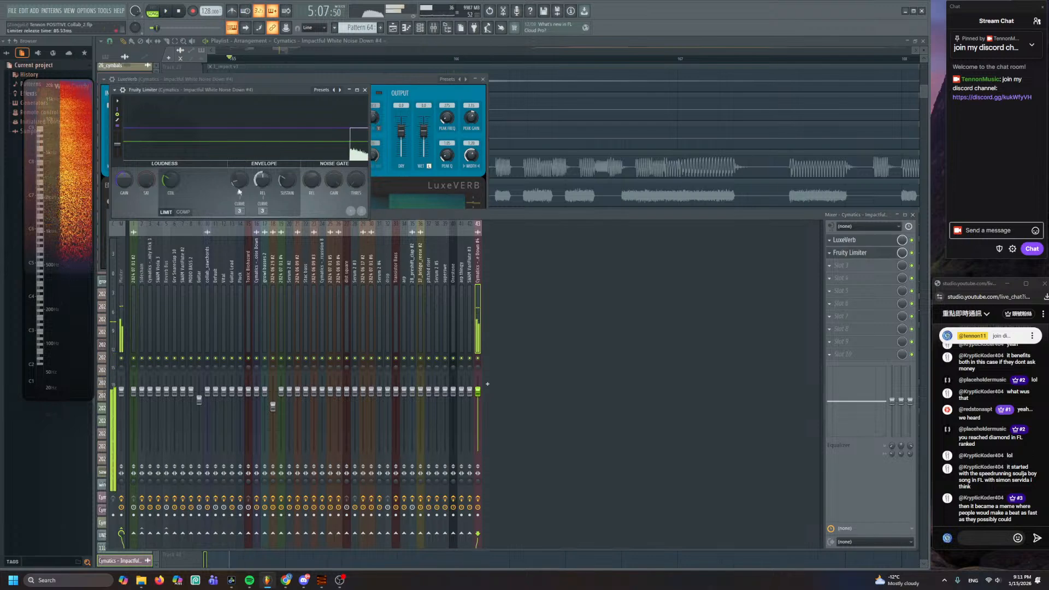
{"action": "key", "text": "space"}
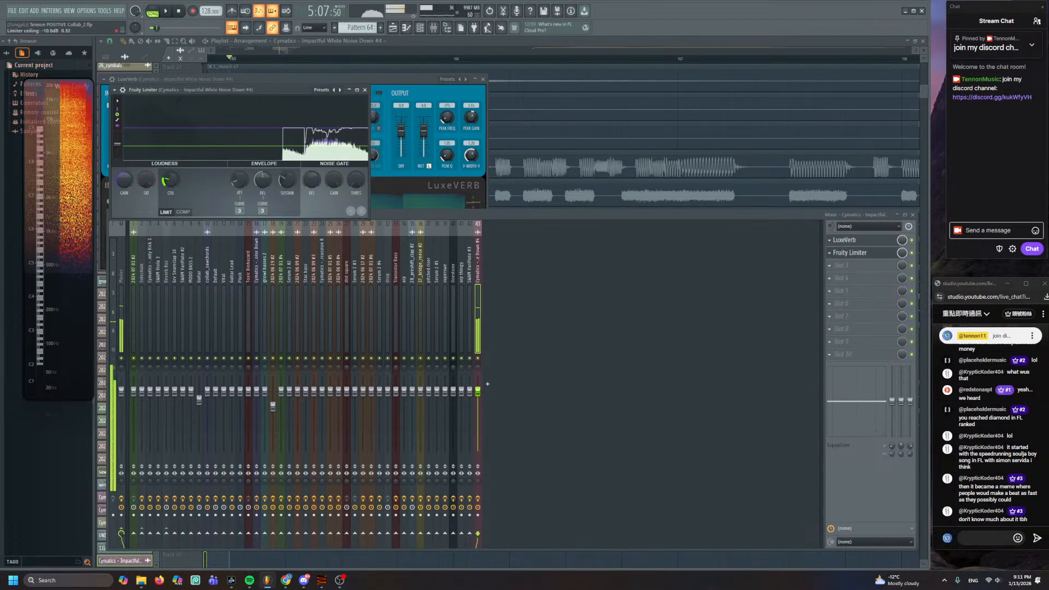
{"action": "left_click_drag", "start_coordinate": [173, 182], "coordinate": [174, 179]}
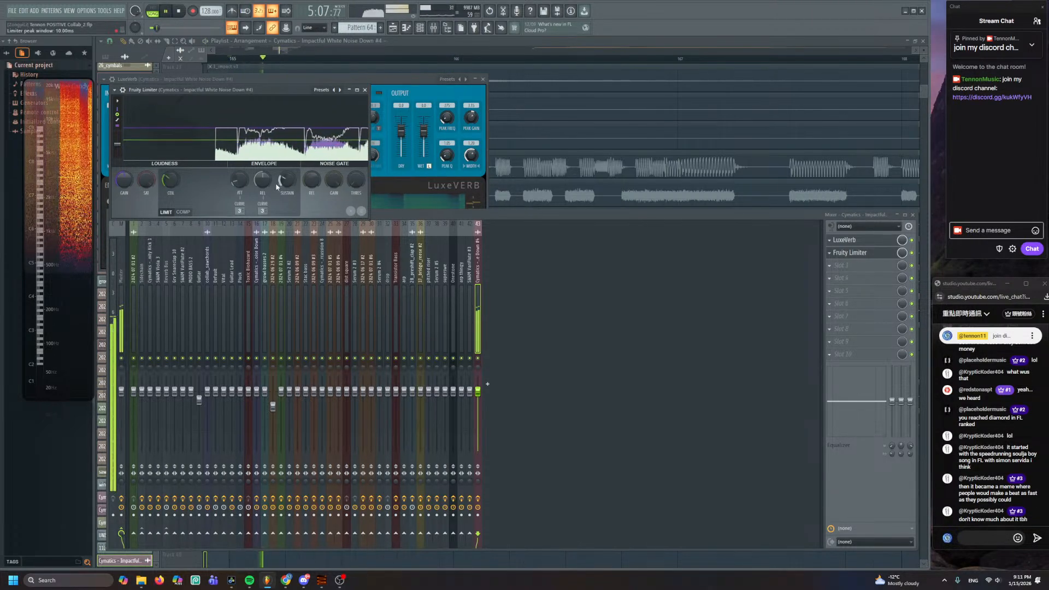
{"action": "left_click_drag", "start_coordinate": [287, 180], "coordinate": [287, 186]}
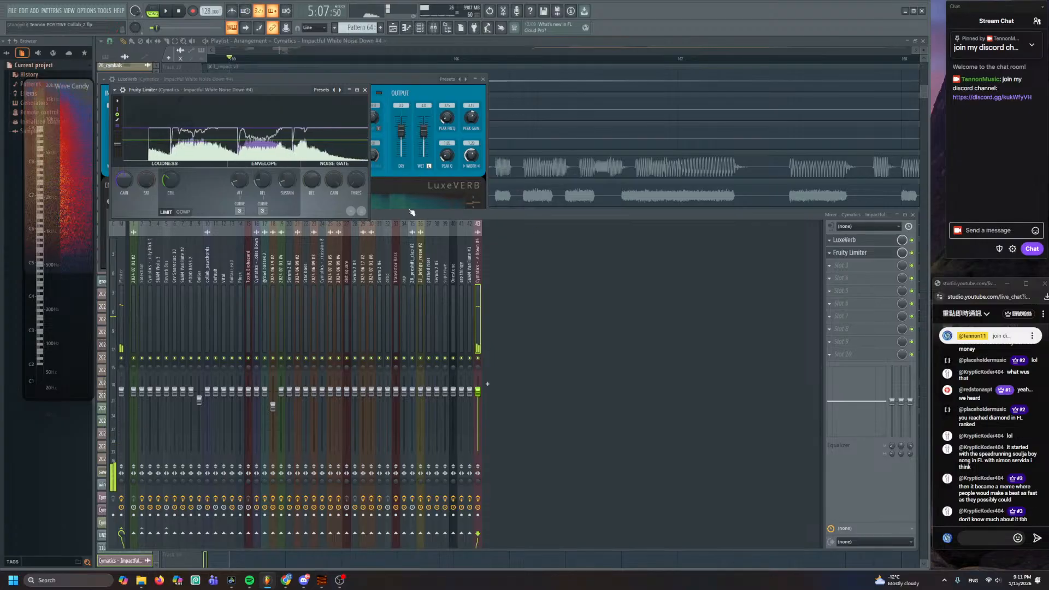
- In LuxeVerb, lower the dry output, lengthen the decay and slightly raise the wet level, and replay the impact
{"action": "left_click", "coordinate": [852, 253]}
{"action": "left_click", "coordinate": [860, 242]}
{"action": "left_click", "coordinate": [857, 245]}
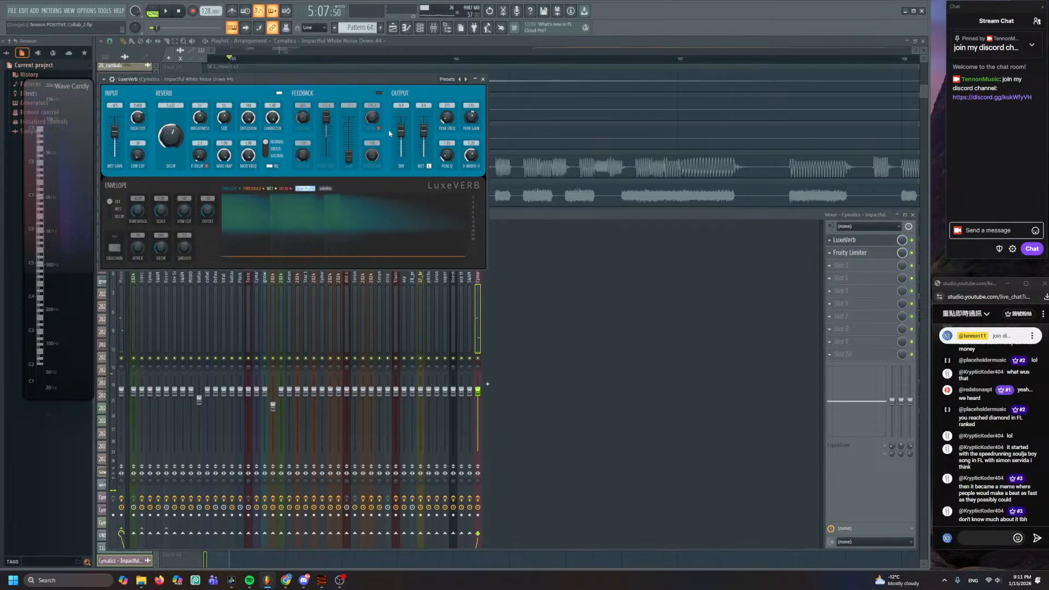
{"action": "left_click_drag", "start_coordinate": [401, 134], "coordinate": [401, 139]}
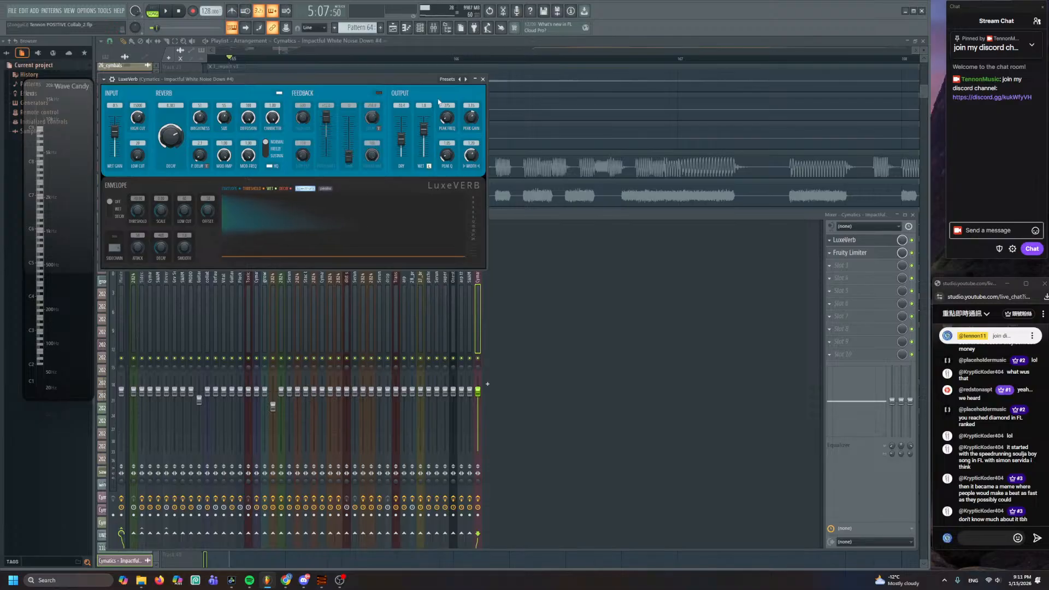
{"action": "key", "text": "space"}
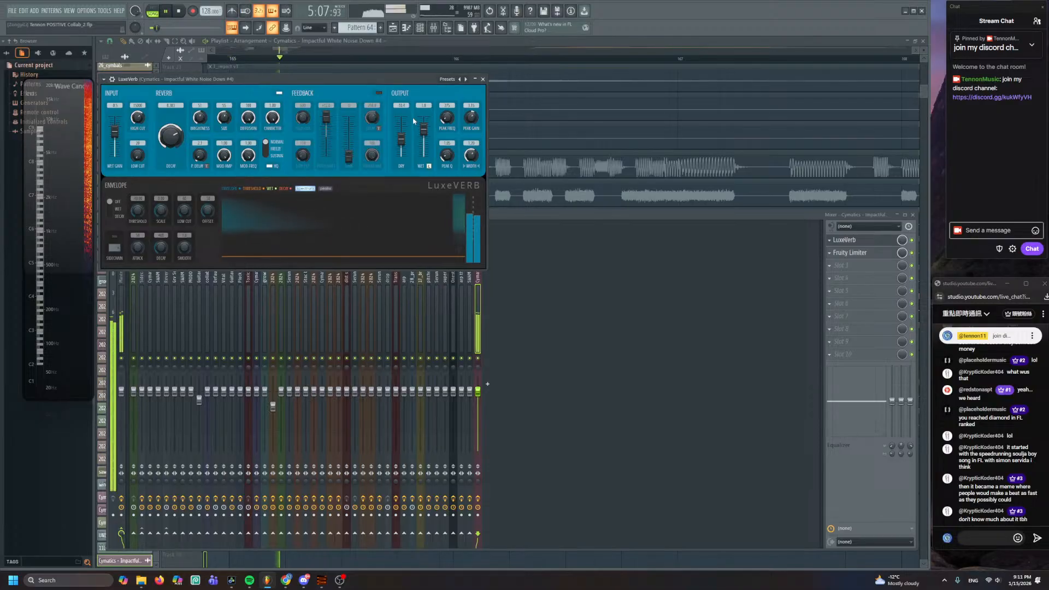
- Take playlist track 31 out of solo and play the full arrangement from the middle of bar 164
{"action": "left_click", "coordinate": [429, 52]}
{"action": "scroll", "coordinate": [206, 178], "scroll_direction": "down", "scroll_amount": 5}
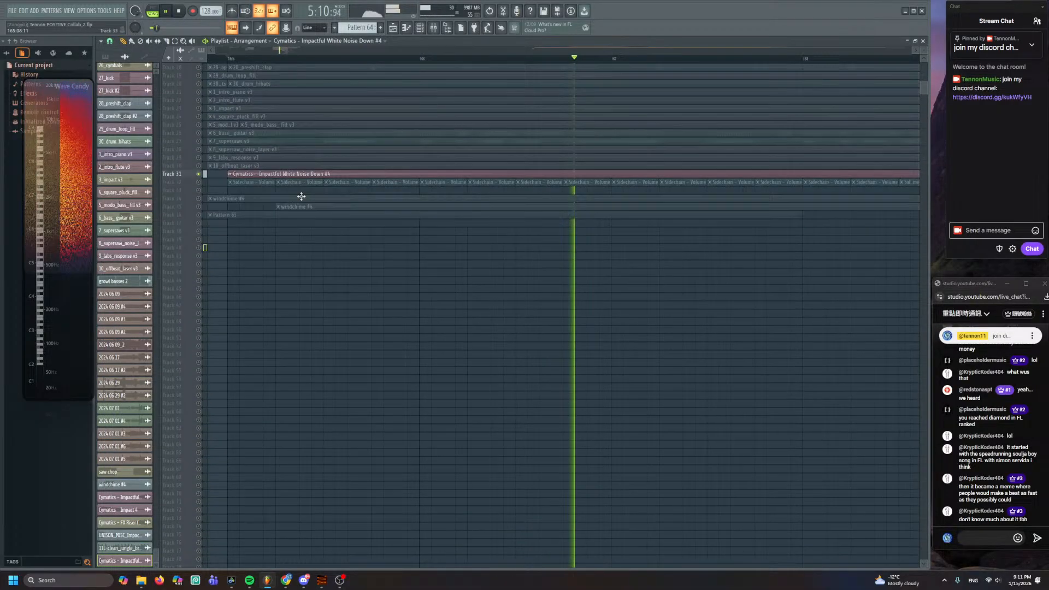
{"action": "right_click", "coordinate": [205, 176]}
{"action": "scroll", "coordinate": [371, 234], "scroll_direction": "up", "scroll_amount": 3}
{"action": "key", "text": "space"}
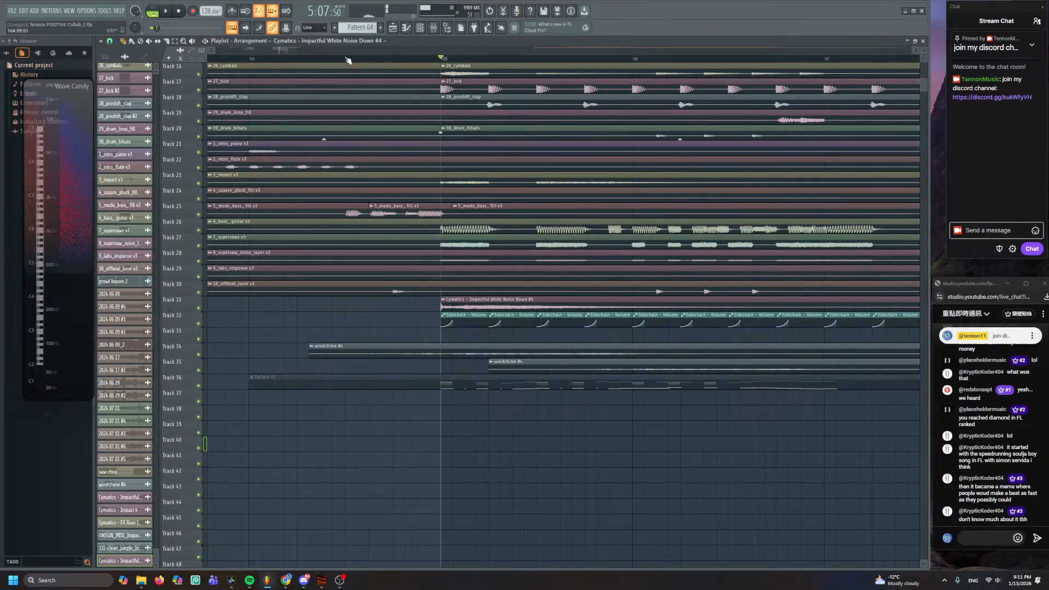
{"action": "left_click", "coordinate": [346, 58]}
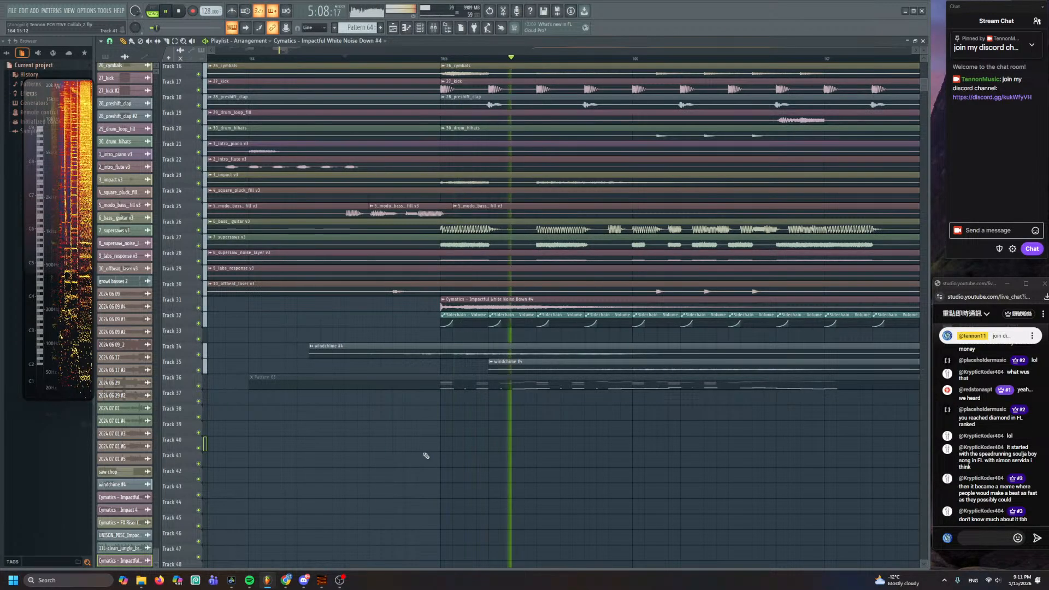
- Lower the Fruity Limiter's gain on the impact's mixer track to about -4.8 dB and replay the transition from the middle of bar 164
{"action": "key", "text": "F9"}
{"action": "key", "text": "space"}
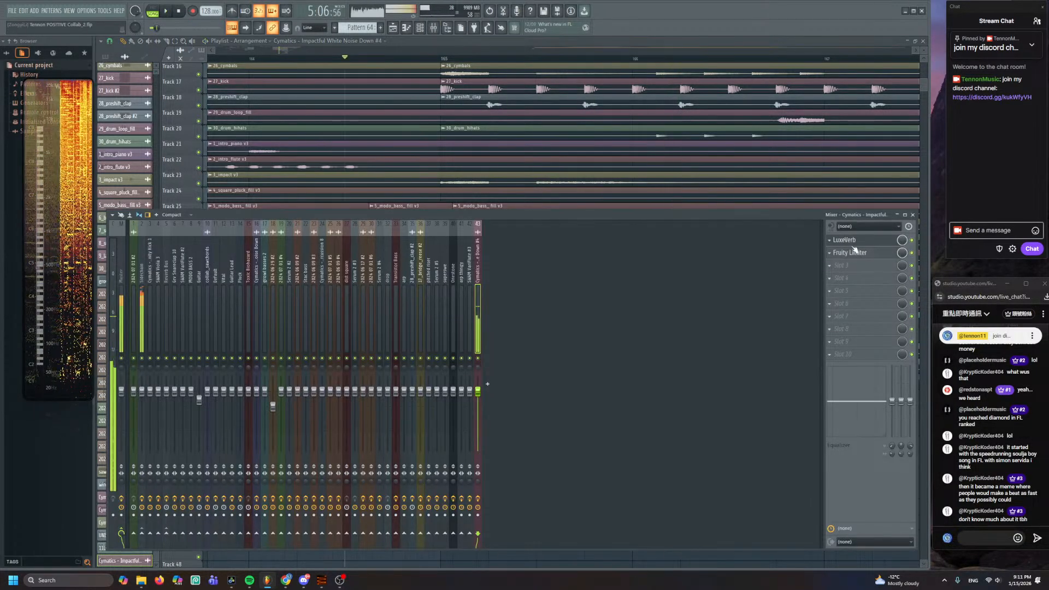
{"action": "left_click", "coordinate": [853, 252]}
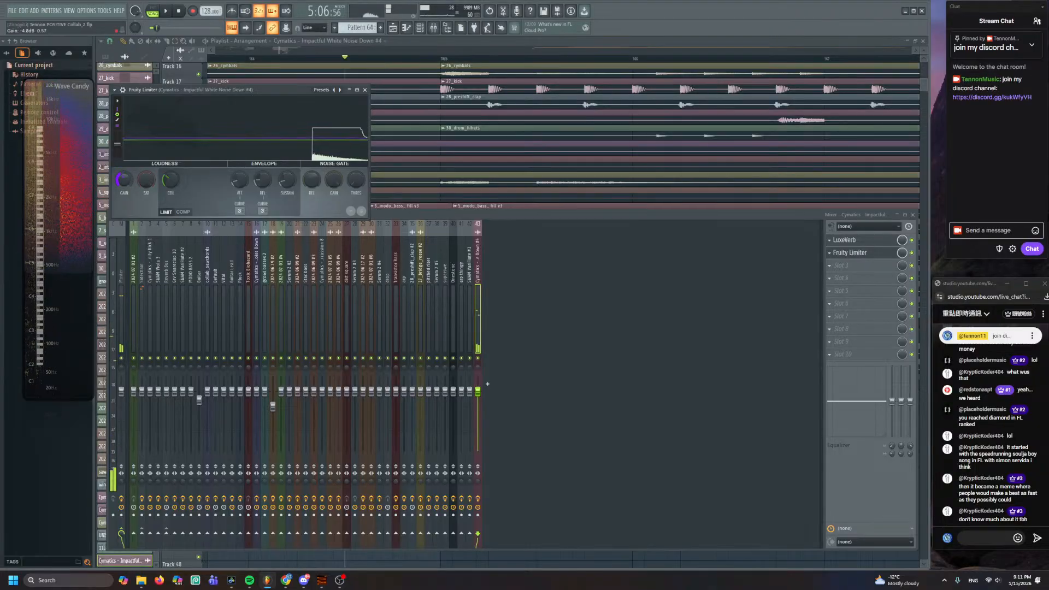
{"action": "key", "text": "space"}
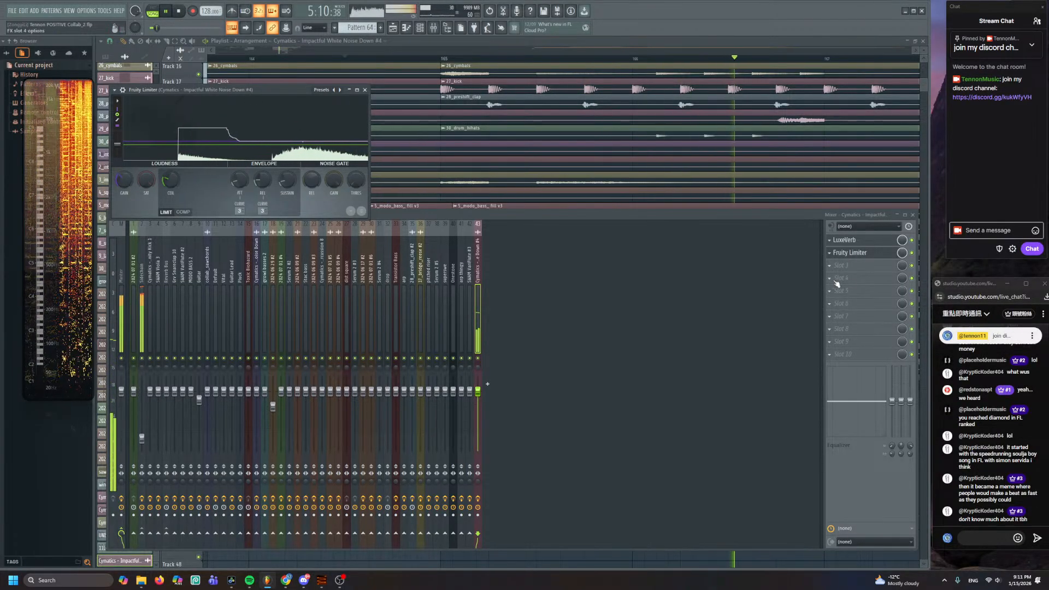
{"action": "left_click", "coordinate": [850, 252]}
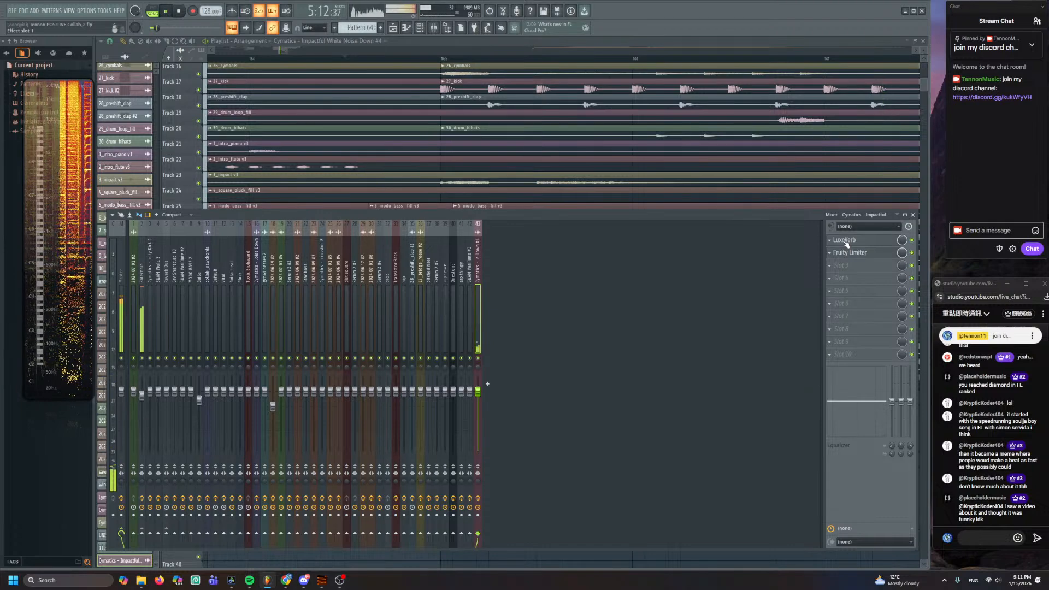
{"action": "key", "text": "space"}
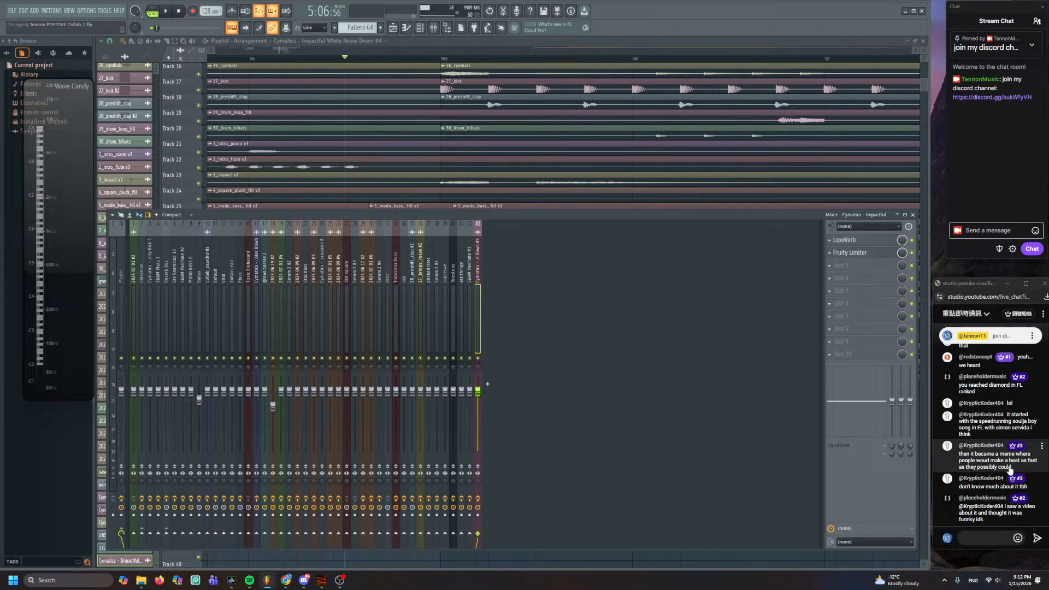
- Look over the arrangement before and after bar 165 in the playlist and play the transition from the middle of bar 164
{"action": "key", "text": "F9"}
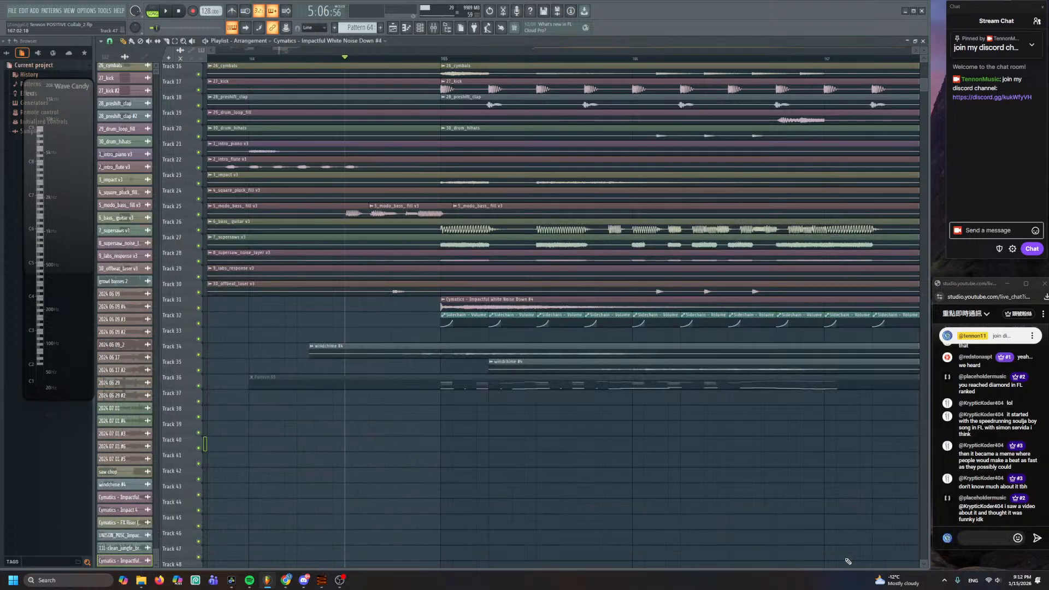
{"action": "scroll", "coordinate": [806, 558], "scroll_direction": "up", "scroll_amount": 4}
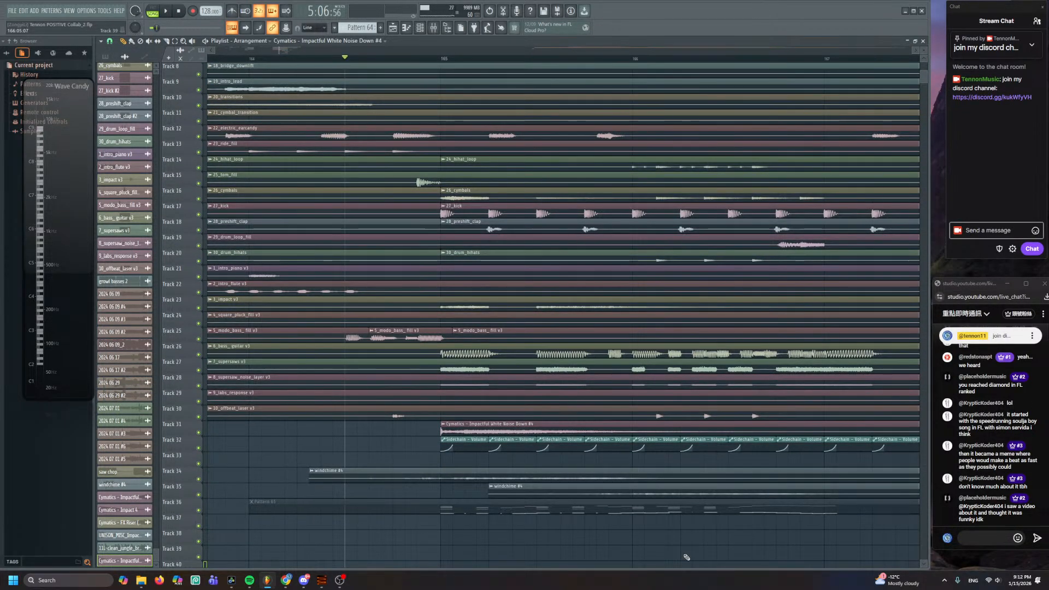
{"action": "scroll", "coordinate": [776, 130], "scroll_direction": "down", "scroll_amount": 3, "text": "ctrl"}
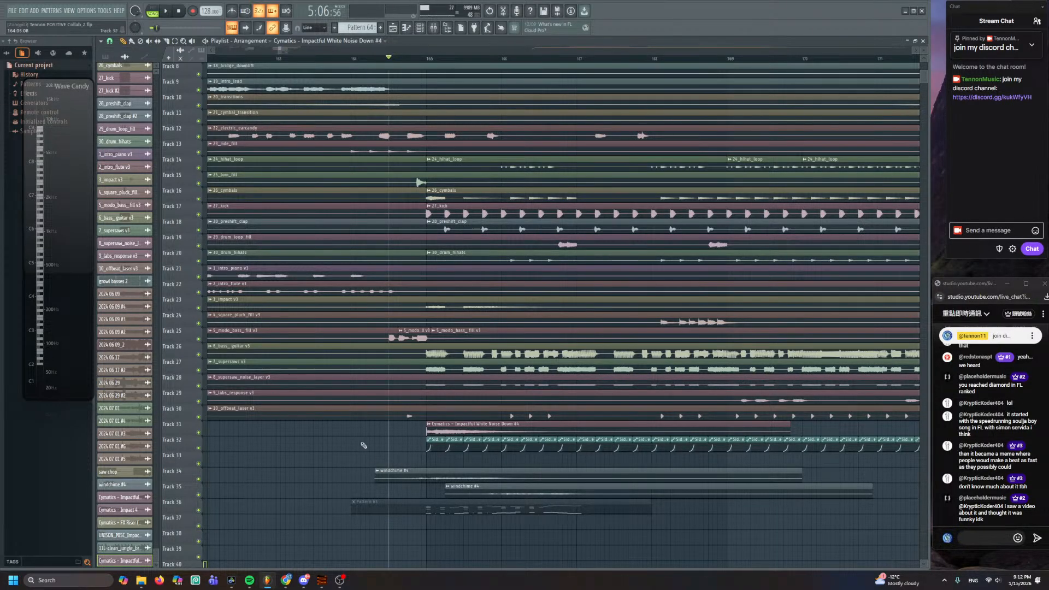
{"action": "scroll", "coordinate": [416, 464], "scroll_direction": "up", "scroll_amount": 4}
{"action": "scroll", "coordinate": [453, 468], "scroll_direction": "down", "scroll_amount": 4, "text": "ctrl"}
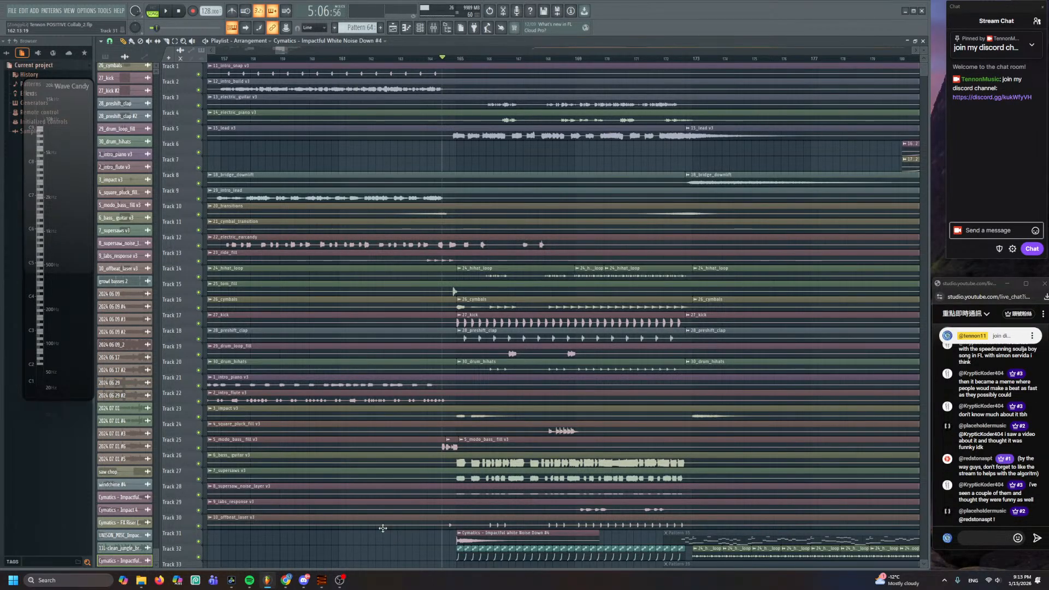
{"action": "scroll", "coordinate": [475, 283], "scroll_direction": "down", "scroll_amount": 3}
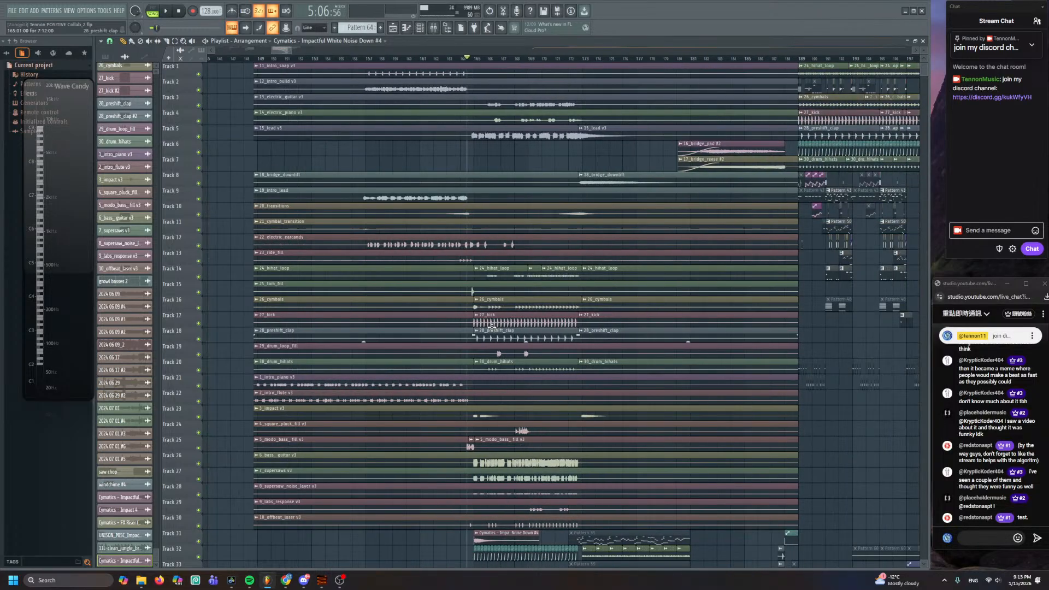
{"action": "scroll", "coordinate": [474, 282], "scroll_direction": "down", "scroll_amount": 5}
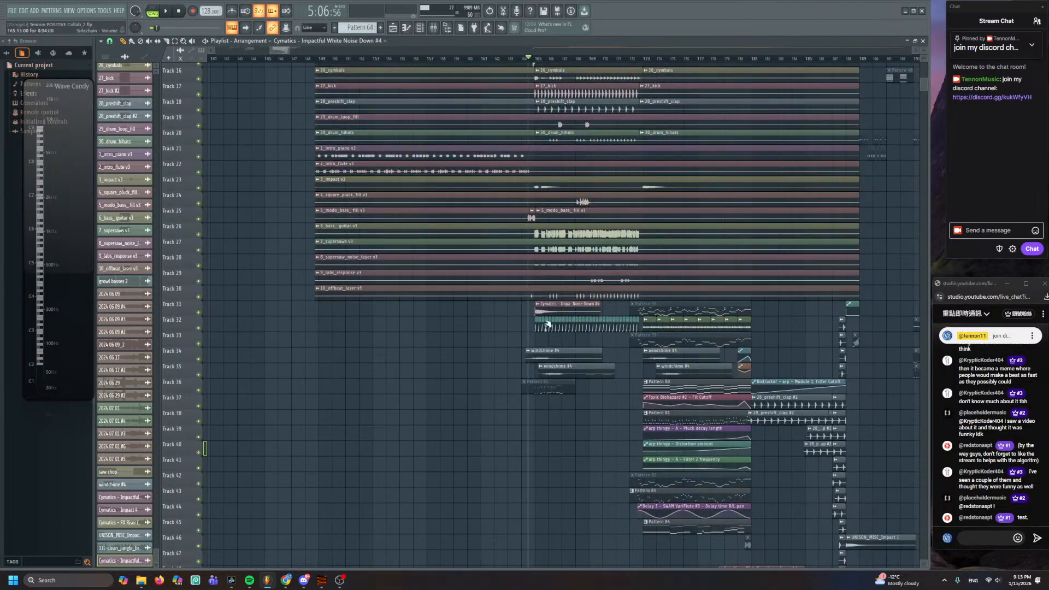
{"action": "scroll", "coordinate": [515, 372], "scroll_direction": "up", "scroll_amount": 3}
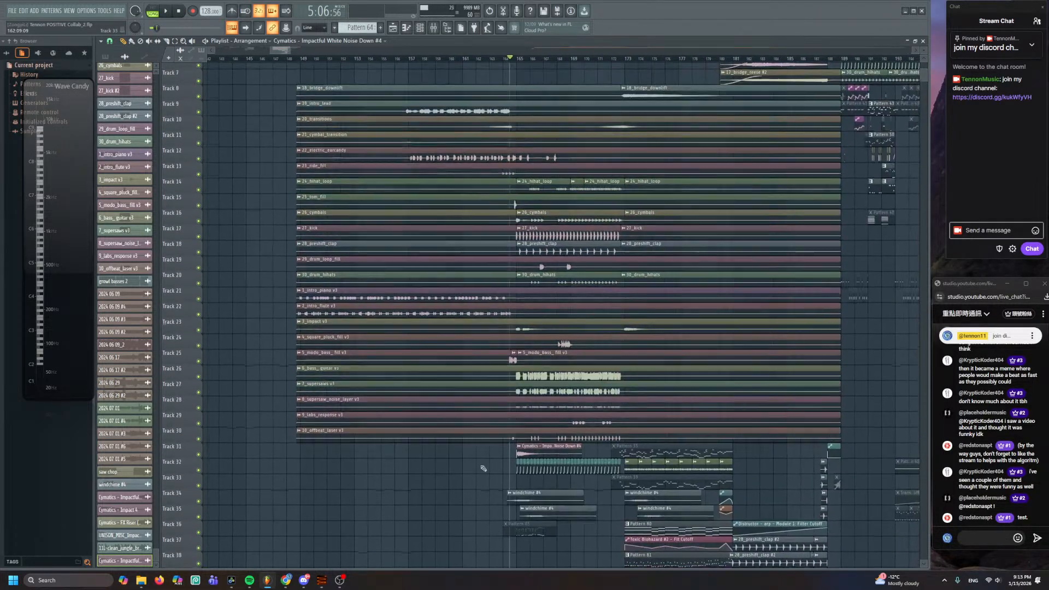
{"action": "key", "text": "space"}
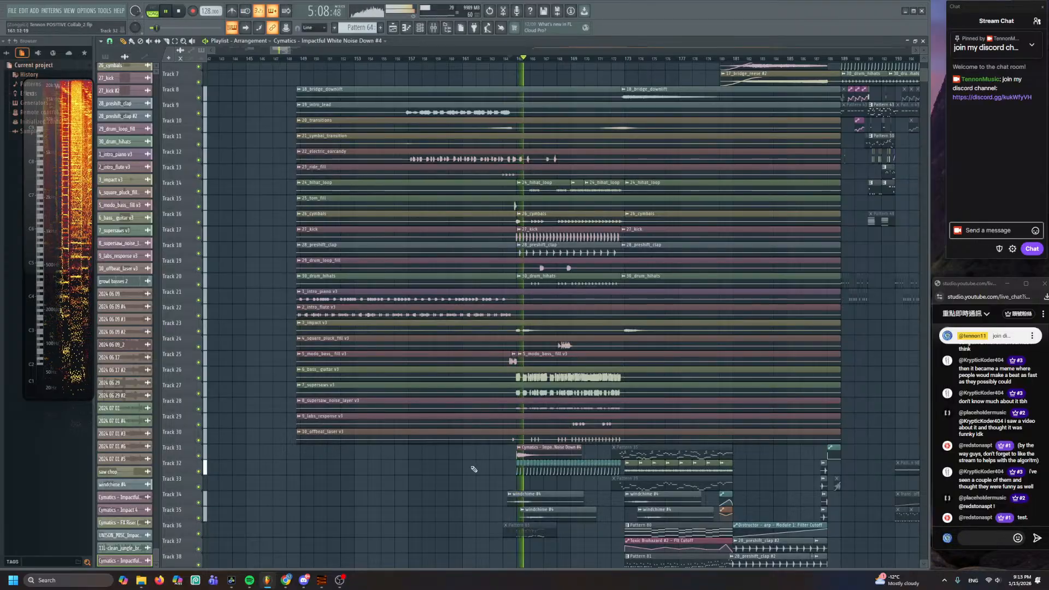
{"action": "scroll", "coordinate": [470, 415], "scroll_direction": "down", "scroll_amount": 2}
{"action": "scroll", "coordinate": [463, 372], "scroll_direction": "up", "scroll_amount": 4}
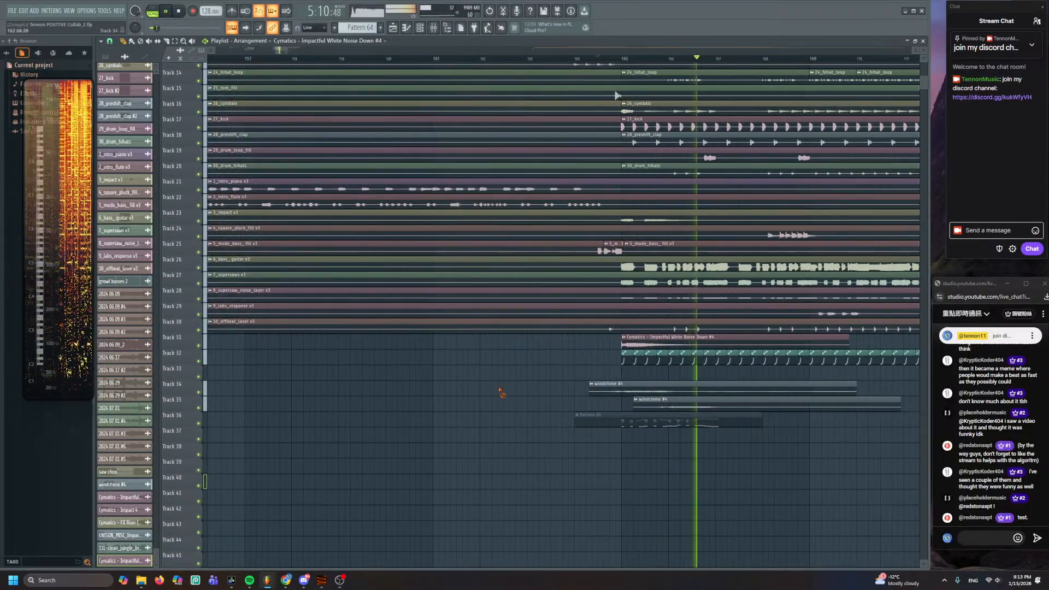
{"action": "scroll", "coordinate": [293, 399], "scroll_direction": "up", "scroll_amount": 2}
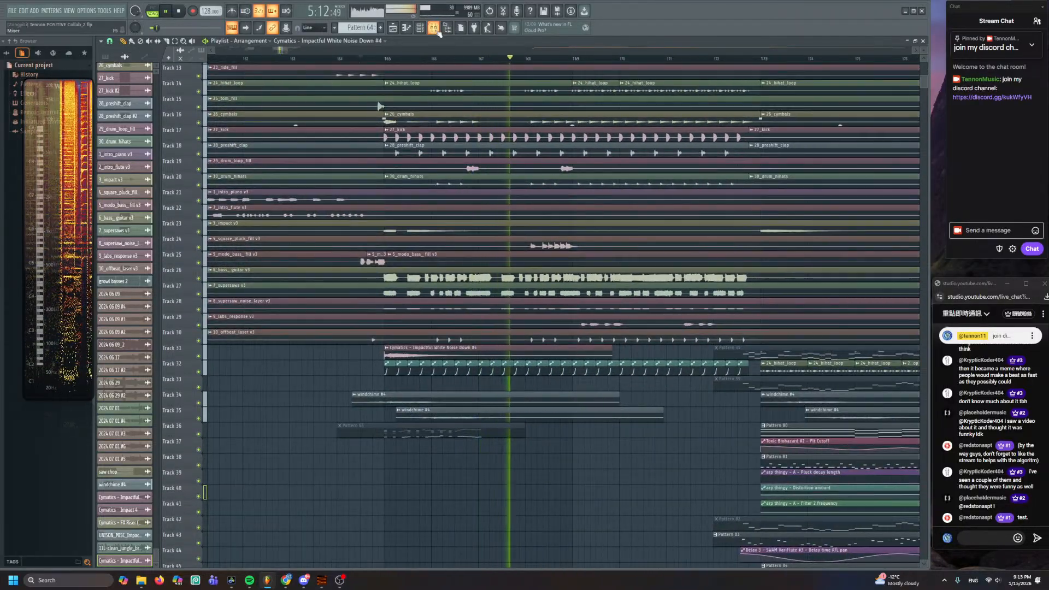
- Lengthen the reverb decay in LuxeVerb on the impact's mixer track during playback
{"action": "left_click", "coordinate": [449, 27]}
{"action": "left_click", "coordinate": [853, 239]}
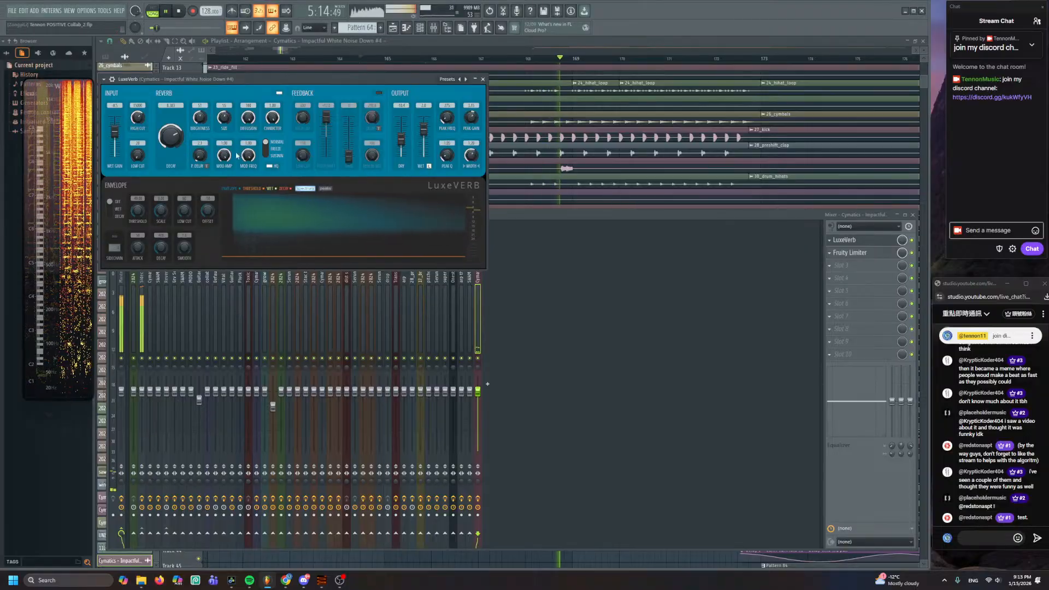
{"action": "left_click_drag", "start_coordinate": [171, 136], "coordinate": [171, 123]}
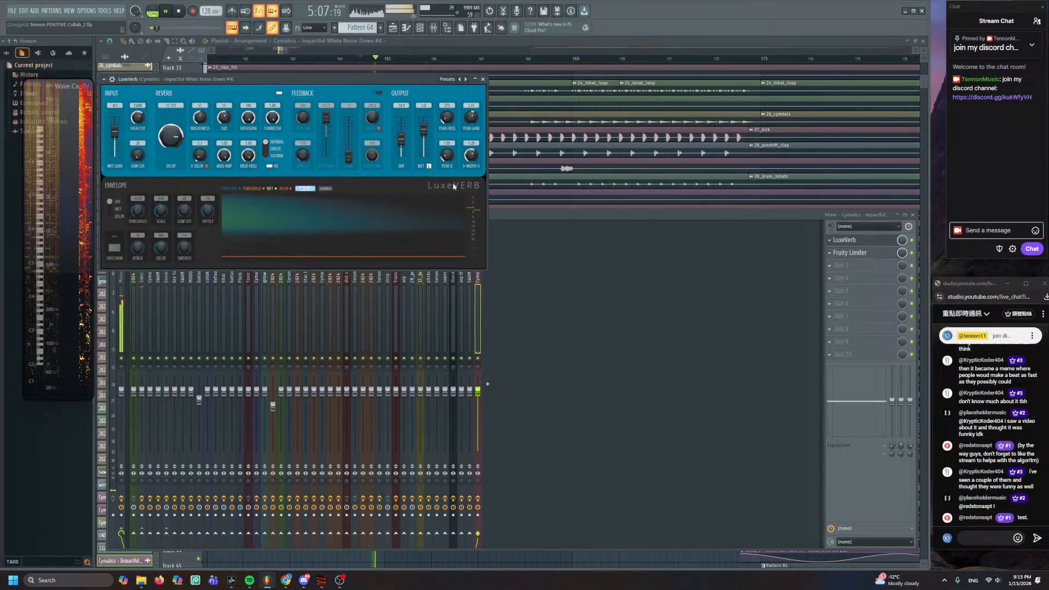
{"action": "left_click", "coordinate": [852, 240]}
- Reduce the Fruity Limiter's gain on the impact's mixer track to about -11.3 dB and return to the playlist
{"action": "left_click", "coordinate": [853, 252]}
{"action": "mouse_move", "coordinate": [124, 180]}
{"action": "left_mouse_down"}
{"action": "mouse_move", "coordinate": [124, 204]}
{"action": "mouse_move", "coordinate": [129, 183]}
{"action": "left_mouse_up"}
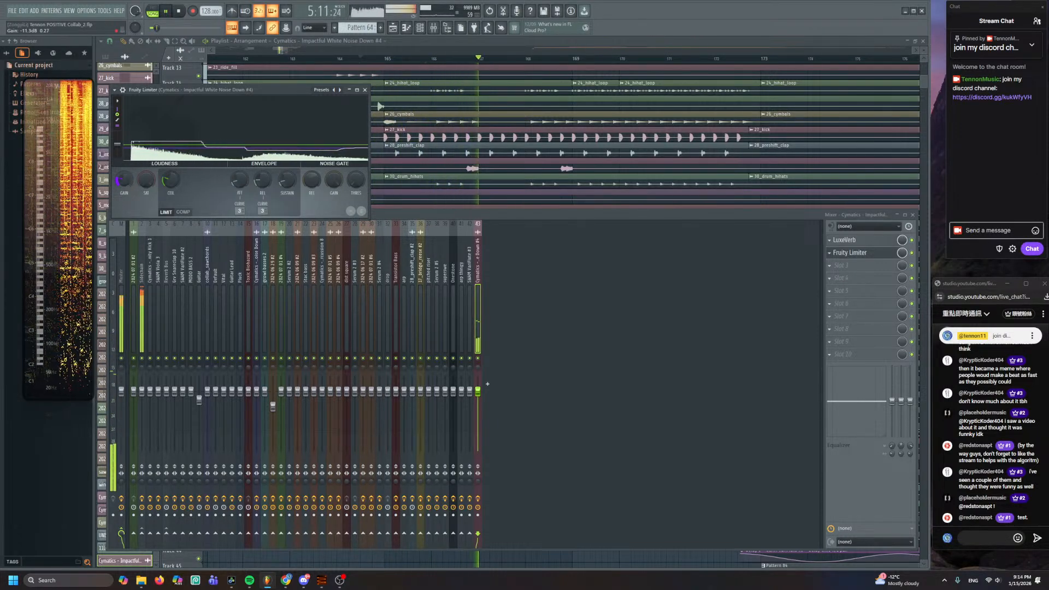
{"action": "left_click", "coordinate": [442, 44]}
- Follow playback through the drop into the section at bar 173, examining its tracks down to the automation and riser clips
{"action": "scroll", "coordinate": [442, 314], "scroll_direction": "down", "scroll_amount": 3}
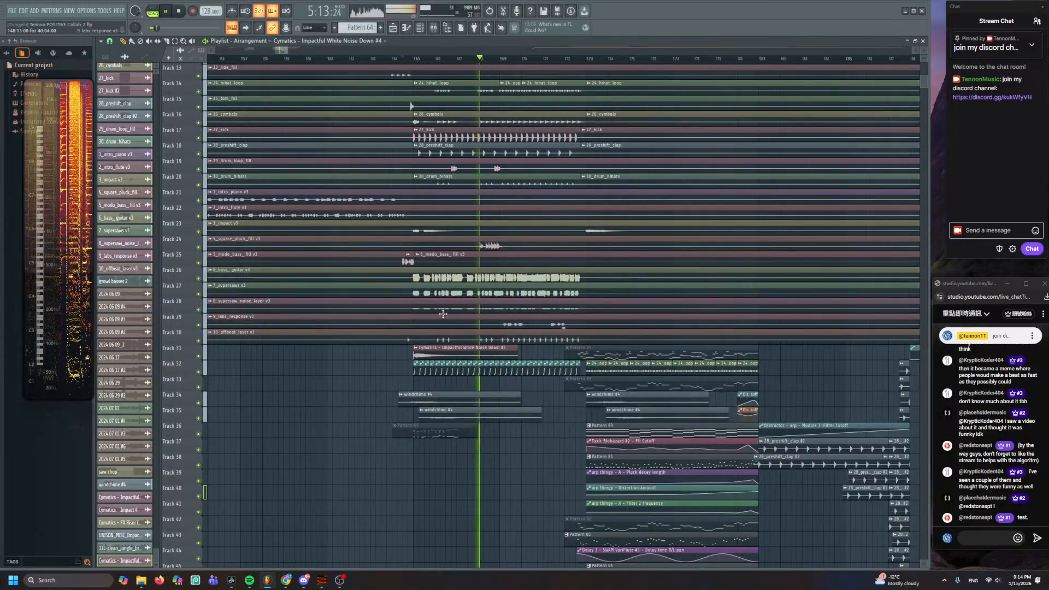
{"action": "left_click_drag", "start_coordinate": [369, 234], "coordinate": [403, 398]}
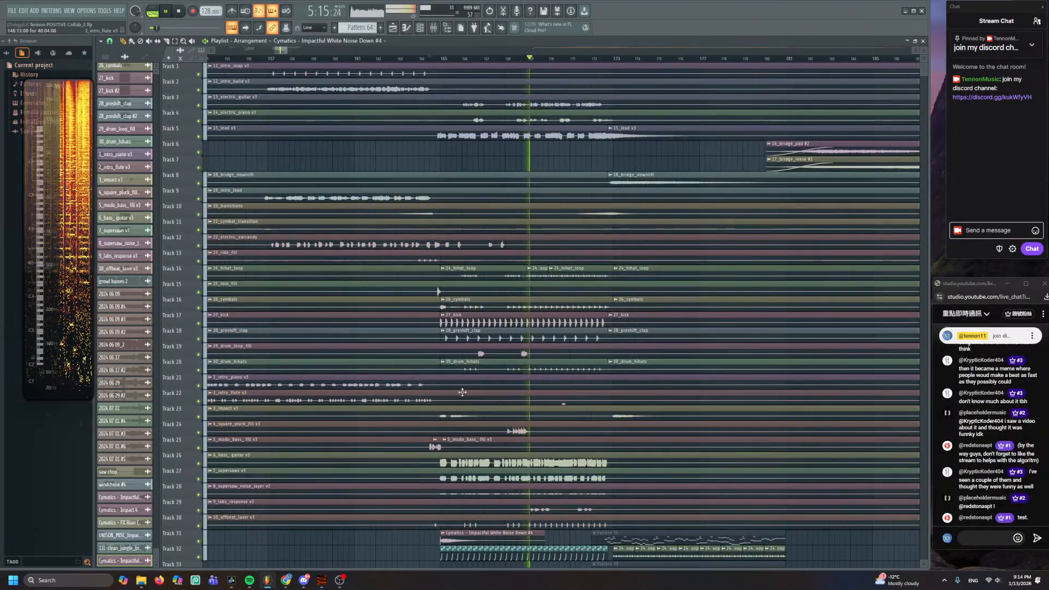
{"action": "scroll", "coordinate": [440, 387], "scroll_direction": "down", "scroll_amount": 3}
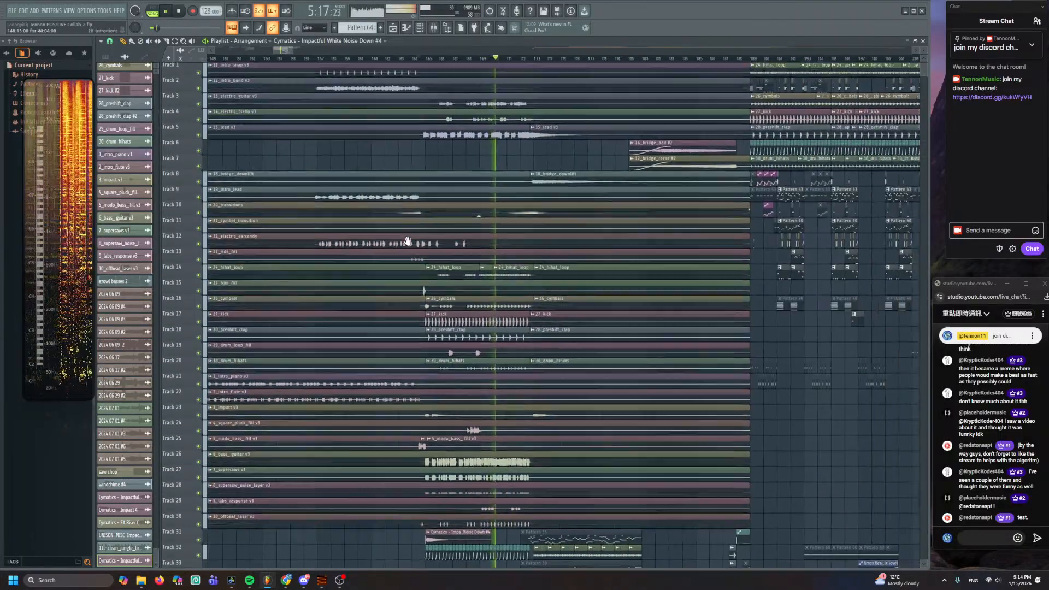
{"action": "left_click_drag", "start_coordinate": [440, 386], "coordinate": [439, 355]}
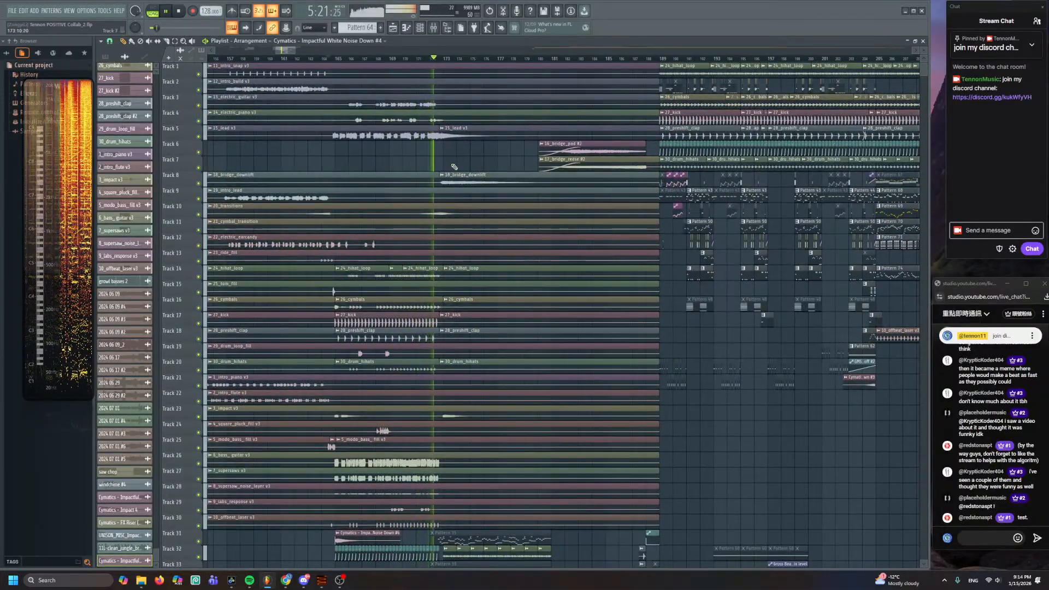
{"action": "scroll", "coordinate": [478, 374], "scroll_direction": "down", "scroll_amount": 3}
{"action": "scroll", "coordinate": [477, 373], "scroll_direction": "down", "scroll_amount": 3}
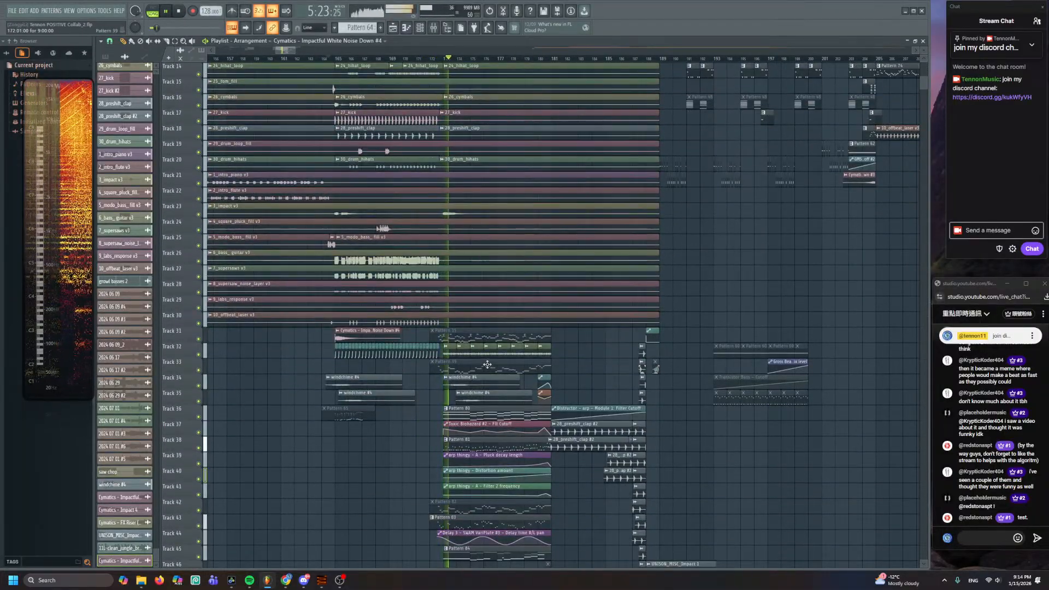
{"action": "scroll", "coordinate": [492, 363], "scroll_direction": "down", "scroll_amount": 5}
{"action": "scroll", "coordinate": [498, 377], "scroll_direction": "up", "scroll_amount": 3}
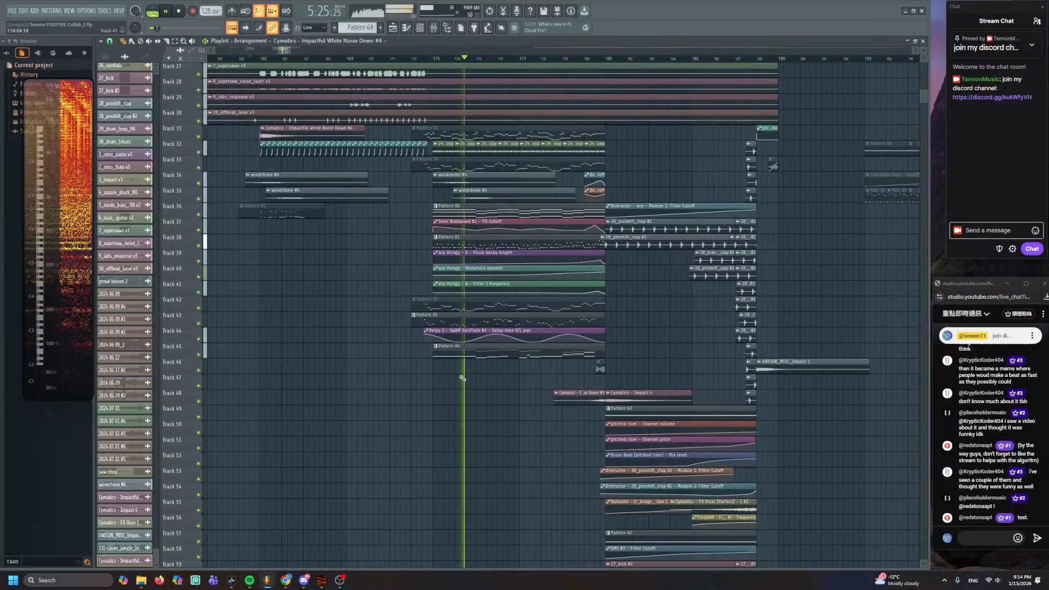
{"action": "scroll", "coordinate": [506, 399], "scroll_direction": "up", "scroll_amount": 4}
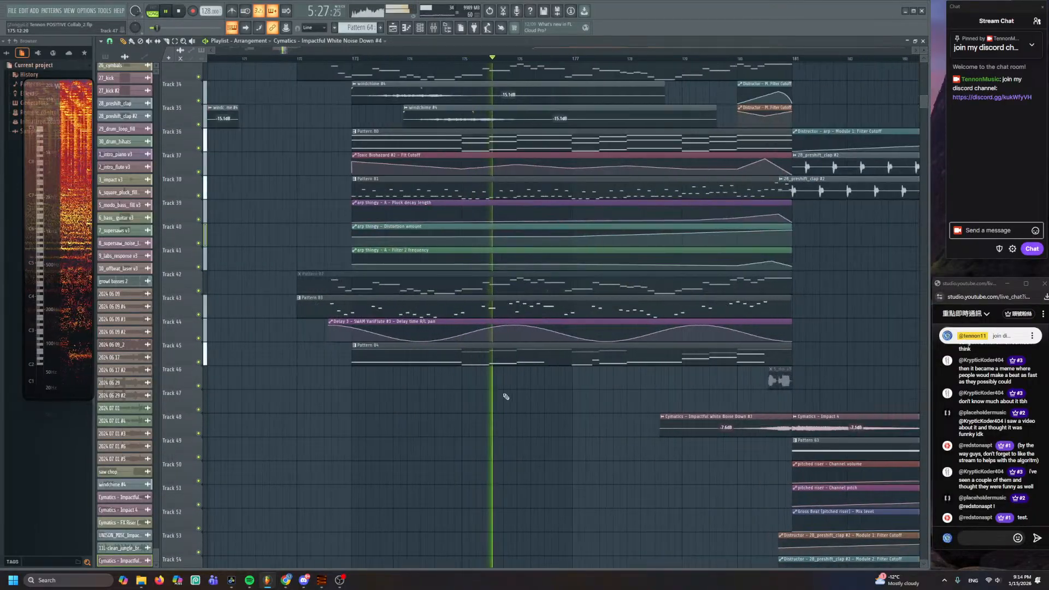
- Restart playback from bar 172 and examine Pattern 84's syngular 2 notes in the piano roll before returning to the playlist
{"action": "left_click", "coordinate": [301, 59]}
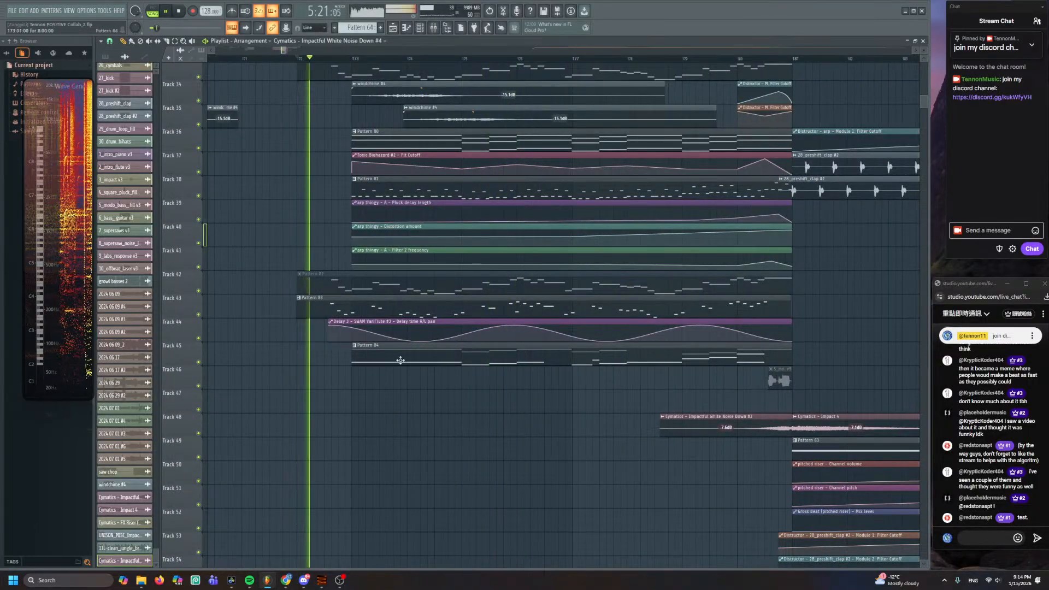
{"action": "double_click", "coordinate": [382, 355]}
{"action": "right_click", "coordinate": [274, 299]}
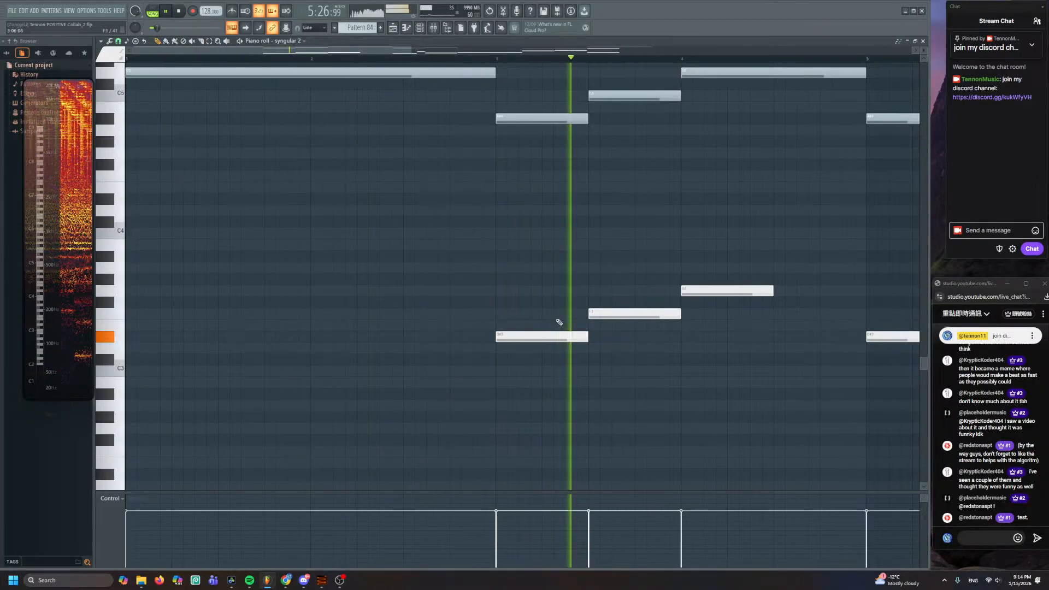
{"action": "scroll", "coordinate": [434, 333], "scroll_direction": "down", "scroll_amount": 2}
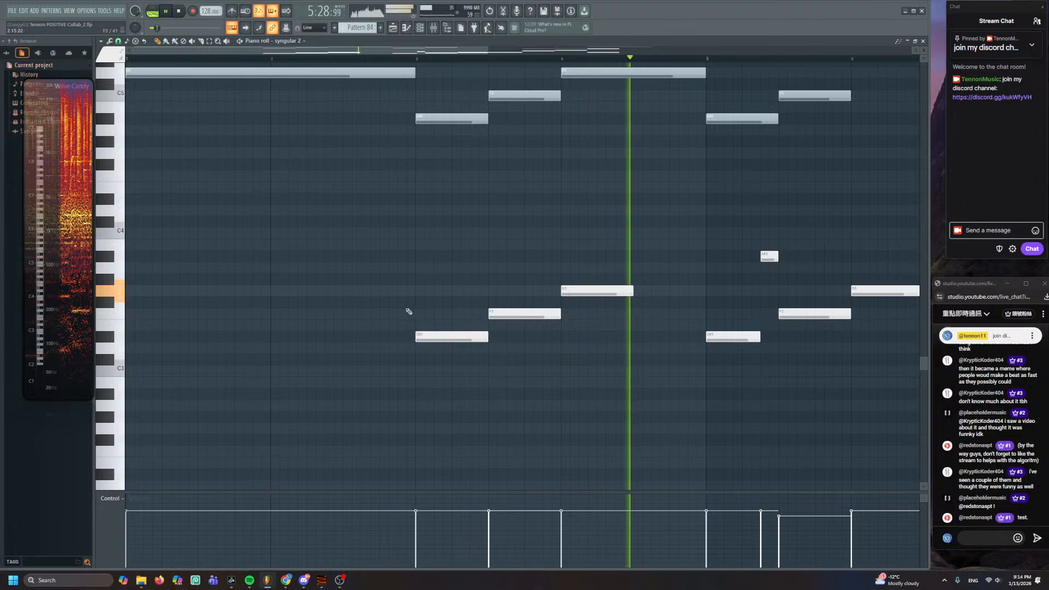
{"action": "scroll", "coordinate": [445, 257], "scroll_direction": "down", "scroll_amount": 1}
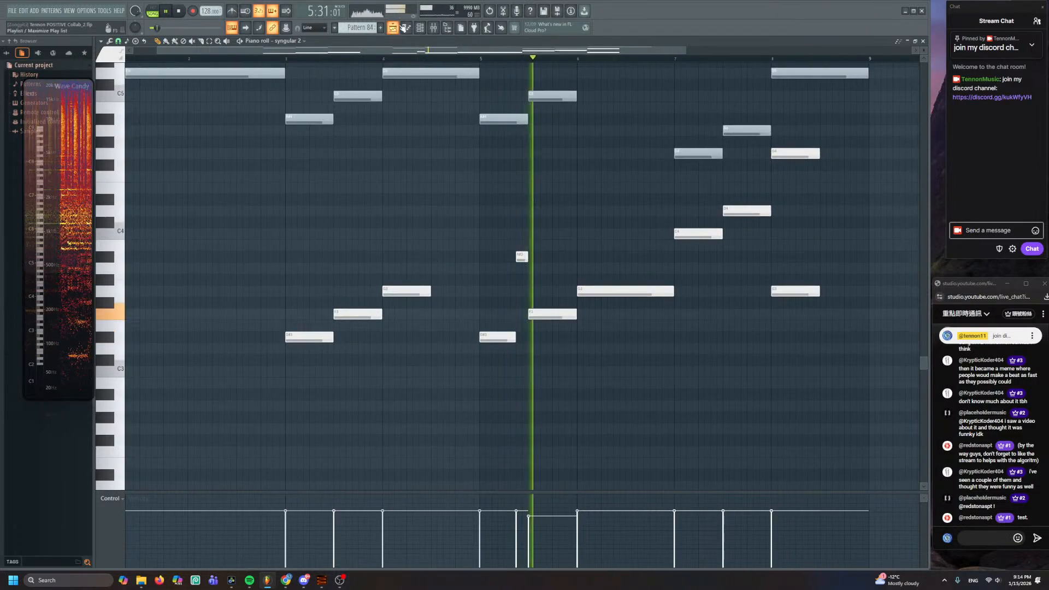
{"action": "key", "text": "F5"}
- Review the clips of the section starting at bar 173, replay it from that bar and stop playback
{"action": "scroll", "coordinate": [377, 252], "scroll_direction": "down", "scroll_amount": 3}
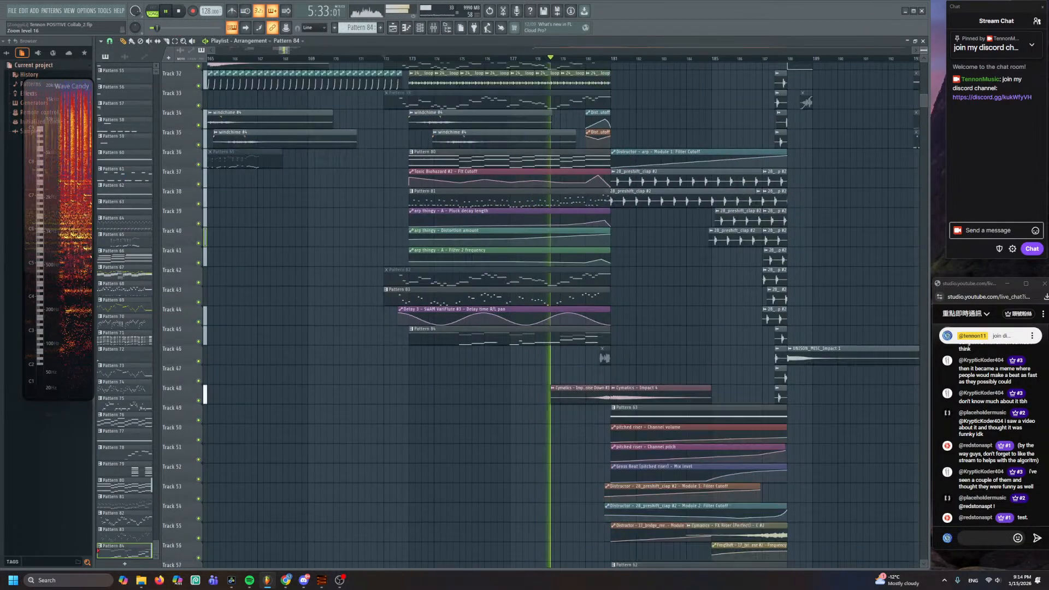
{"action": "scroll", "coordinate": [378, 254], "scroll_direction": "down", "scroll_amount": 2}
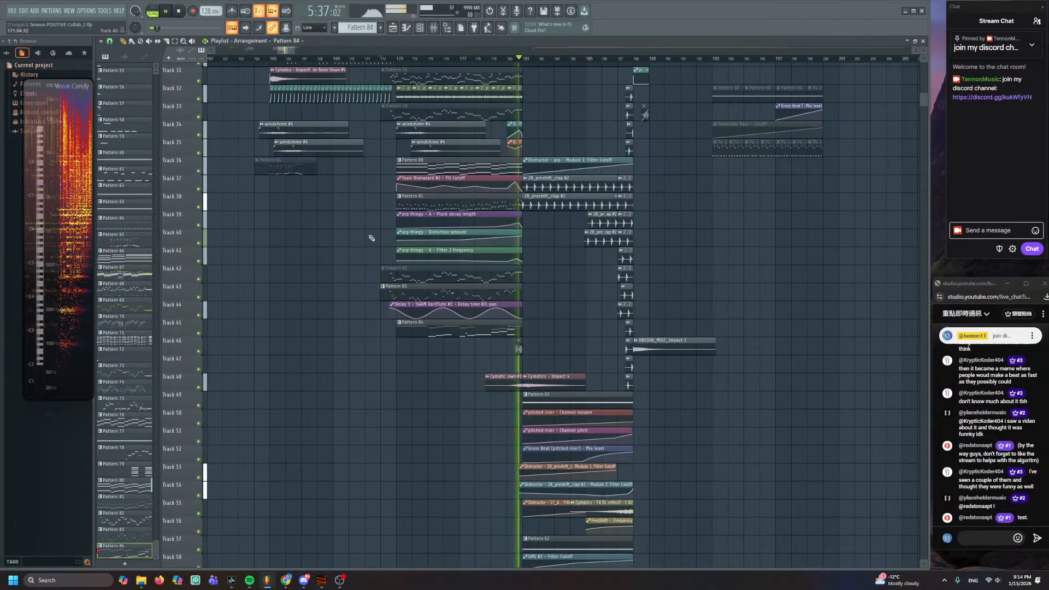
{"action": "scroll", "coordinate": [372, 235], "scroll_direction": "up", "scroll_amount": 5}
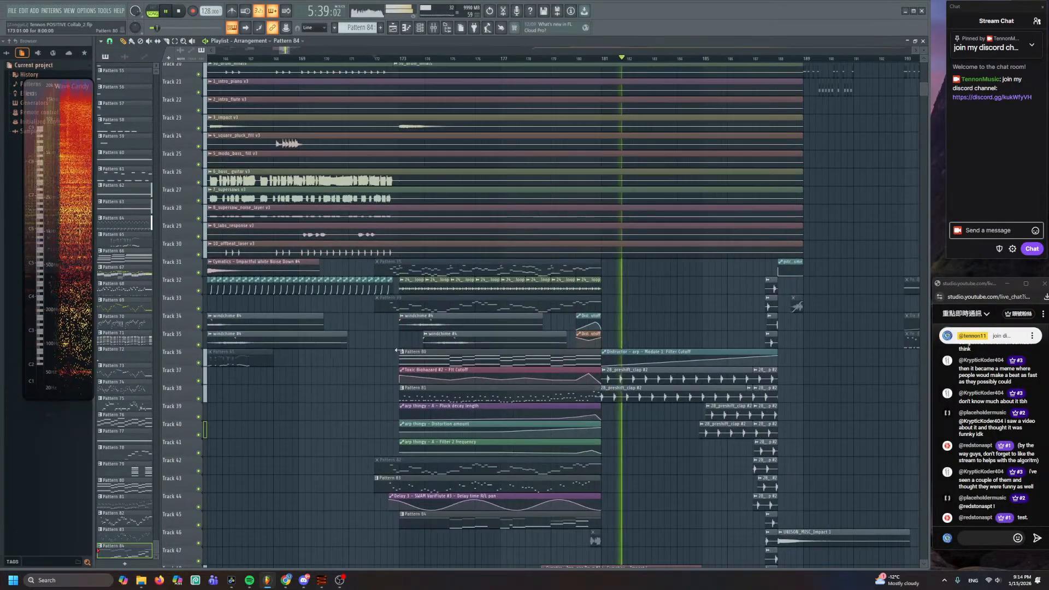
{"action": "left_click", "coordinate": [404, 58]}
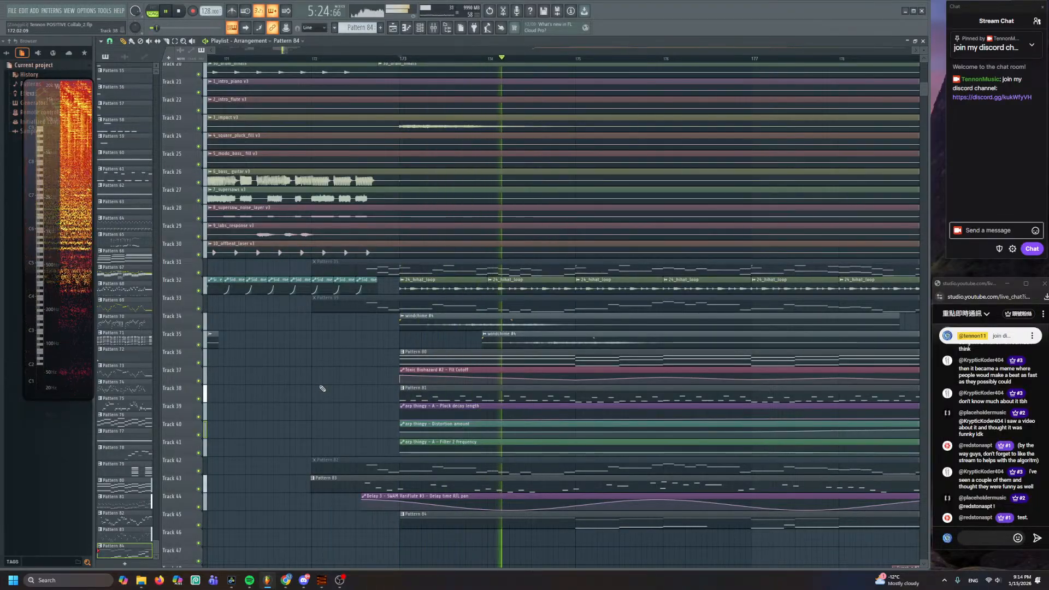
{"action": "scroll", "coordinate": [300, 188], "scroll_direction": "down", "scroll_amount": 3}
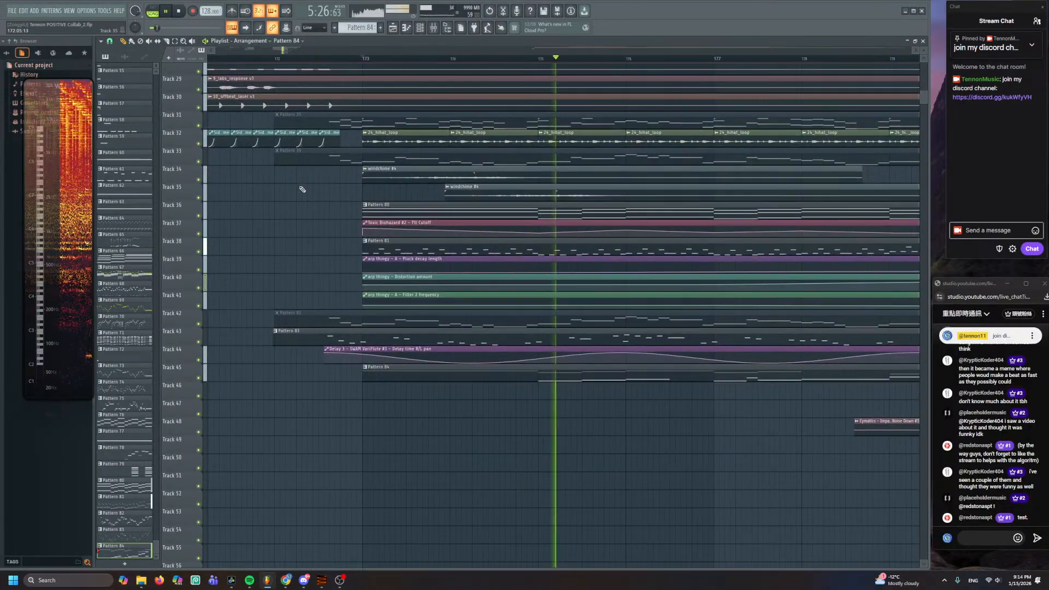
{"action": "key", "text": "space"}
{"action": "scroll", "coordinate": [303, 487], "scroll_direction": "down", "scroll_amount": 3}
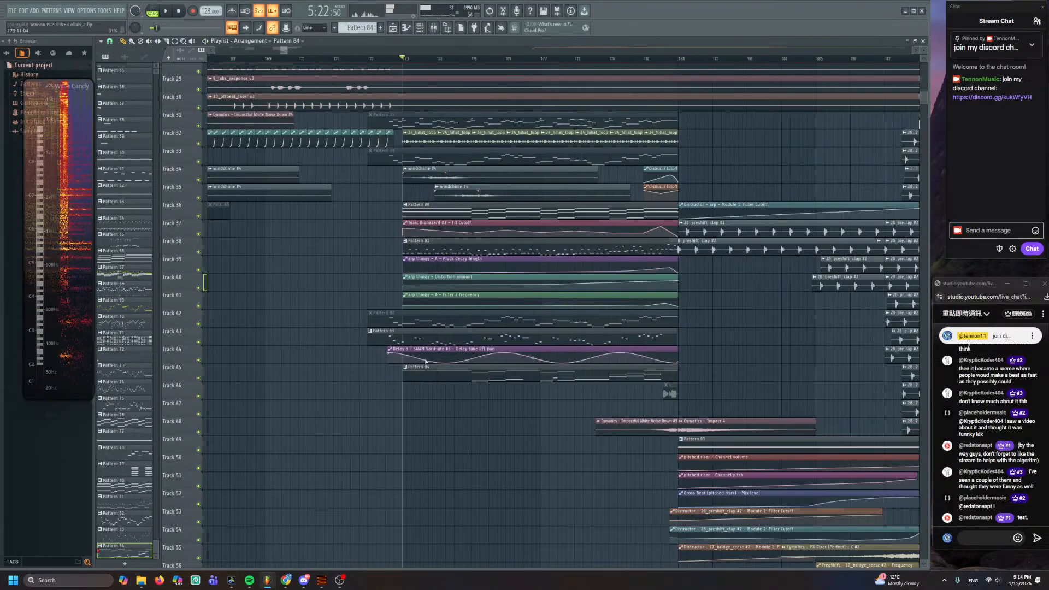
- Check Discord's sample-sharing channel, switch to File Explorer, open the Downloads folder and look through the navigation tree's folders
{"action": "left_click", "coordinate": [310, 582]}
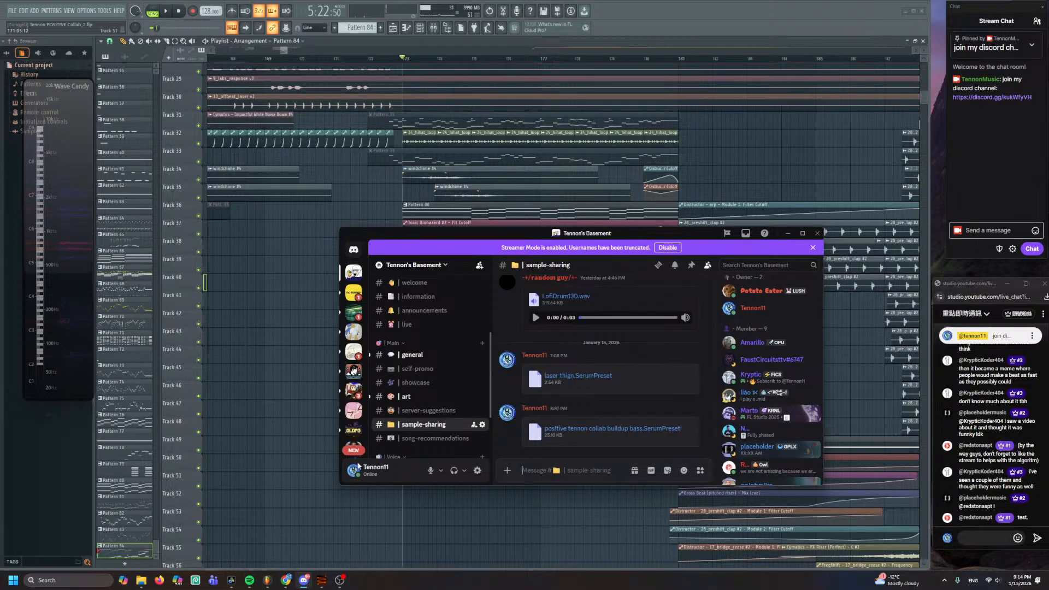
{"action": "left_click", "coordinate": [161, 558]}
{"action": "mouse_move", "coordinate": [142, 583]}
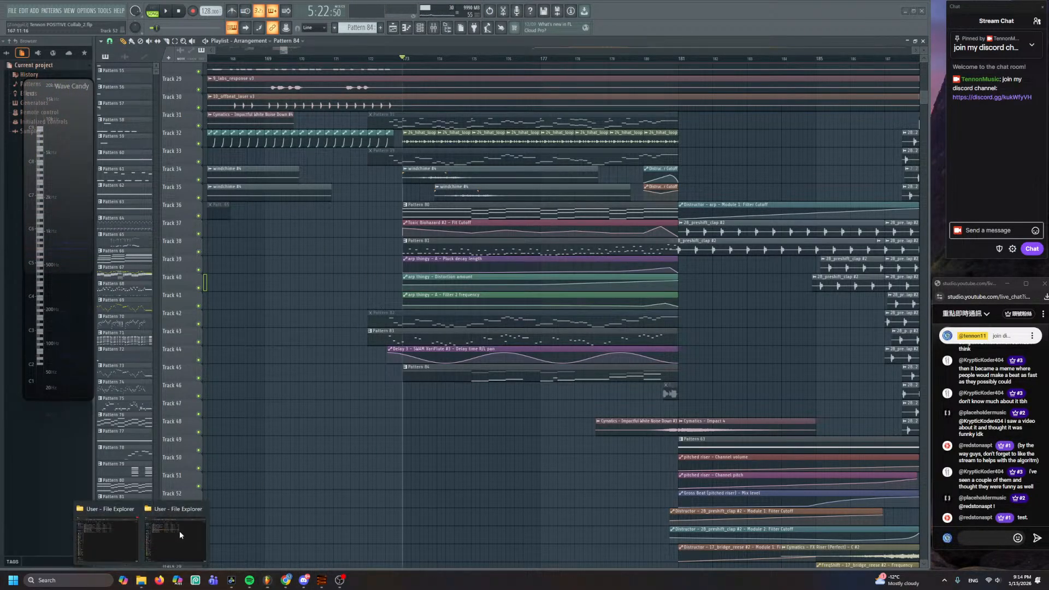
{"action": "left_click", "coordinate": [165, 533]}
{"action": "left_click", "coordinate": [112, 204]}
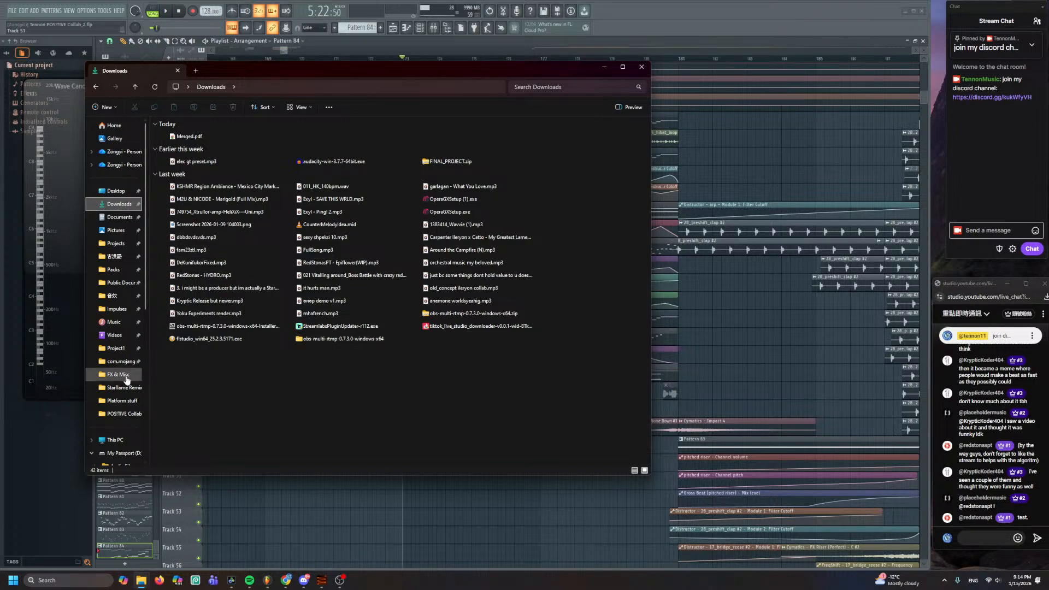
{"action": "scroll", "coordinate": [126, 410], "scroll_direction": "down", "scroll_amount": 5}
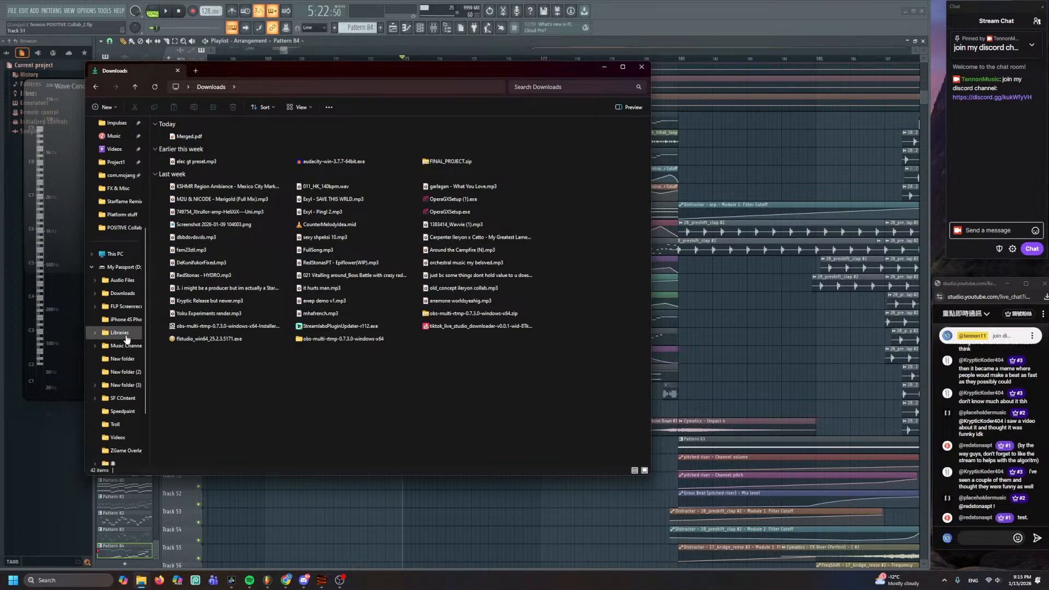
- Open the Downloads folder on the My Passport (D:) drive and sort its contents by date created
{"action": "left_click", "coordinate": [128, 293]}
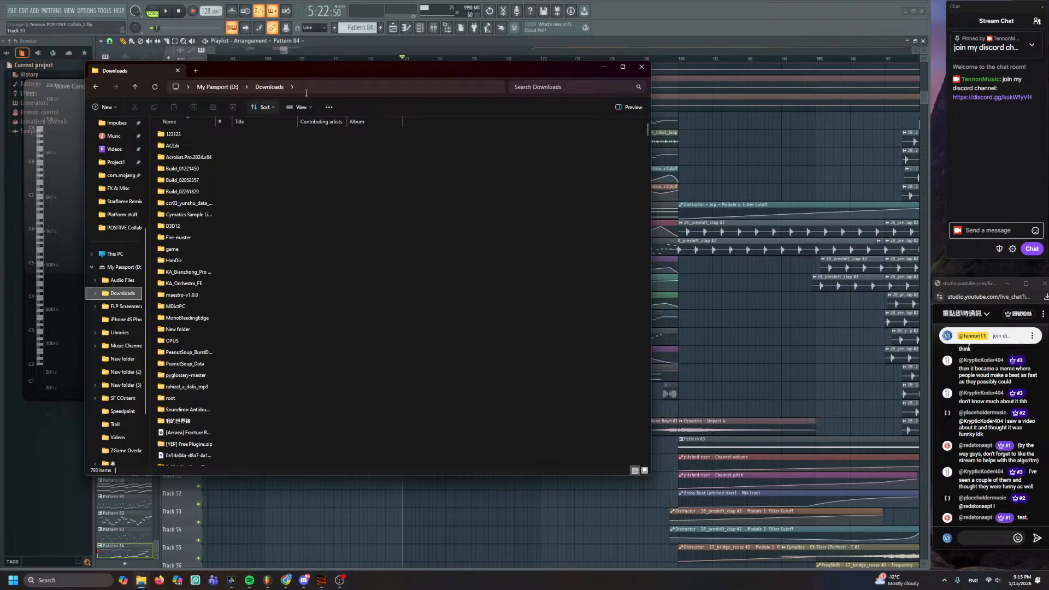
{"action": "left_click", "coordinate": [266, 108]}
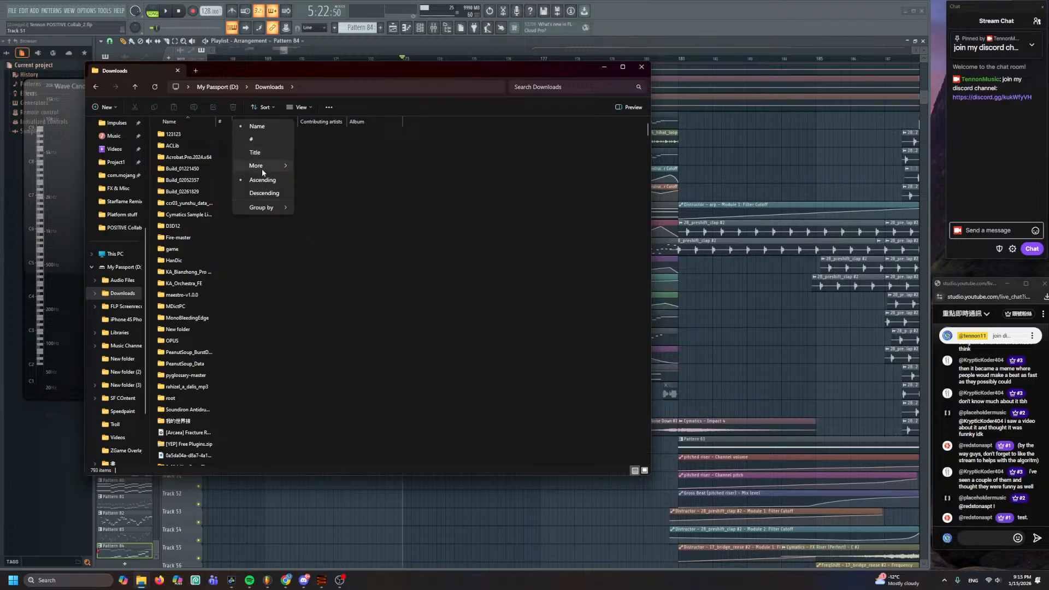
{"action": "mouse_move", "coordinate": [273, 166]}
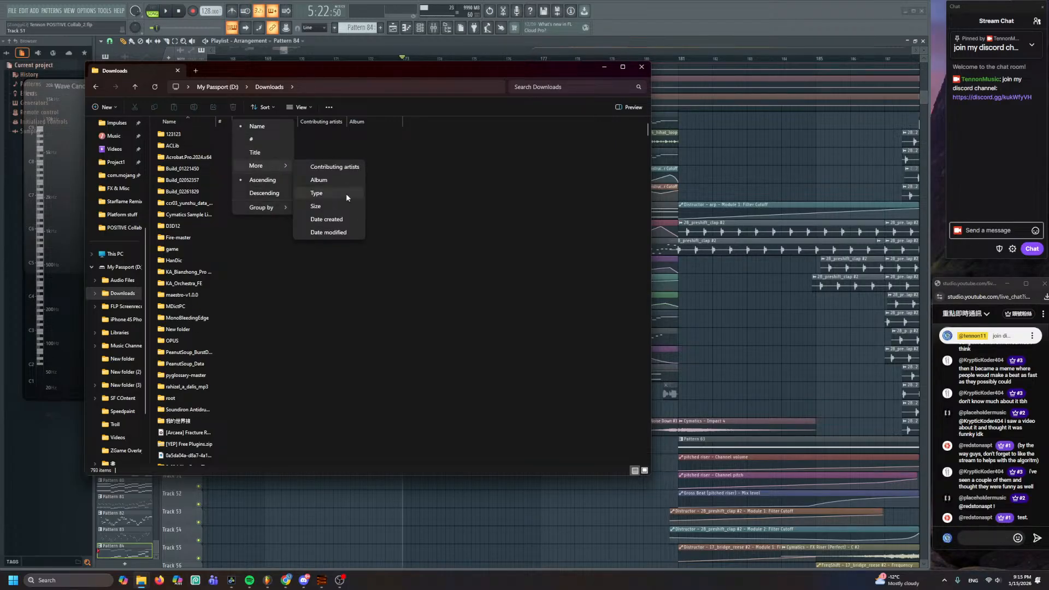
{"action": "left_click", "coordinate": [343, 219]}
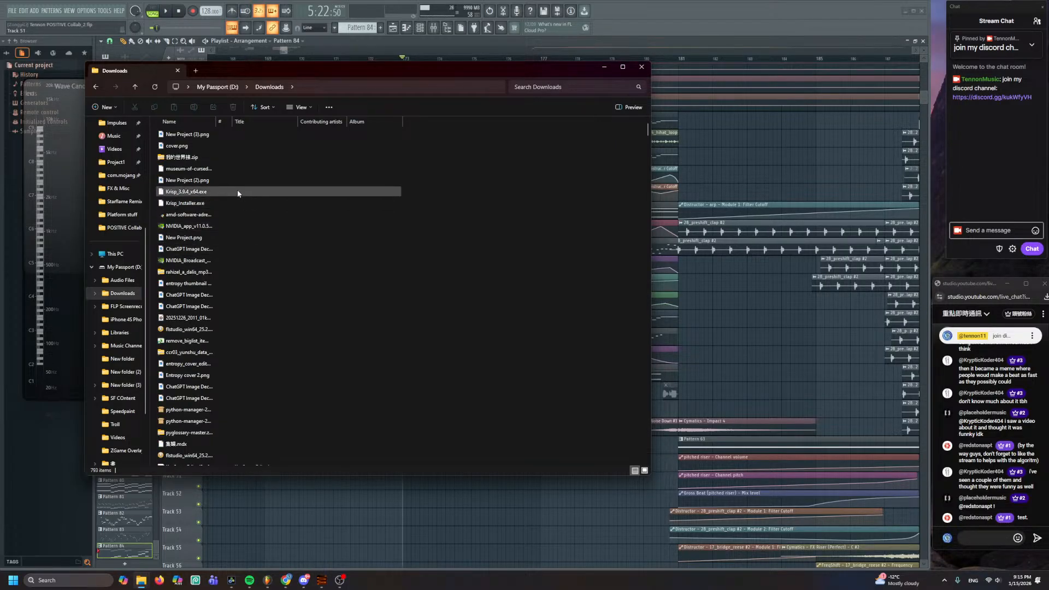
- Try ascending order for the file list and switch it back to descending order
{"action": "left_click", "coordinate": [271, 107]}
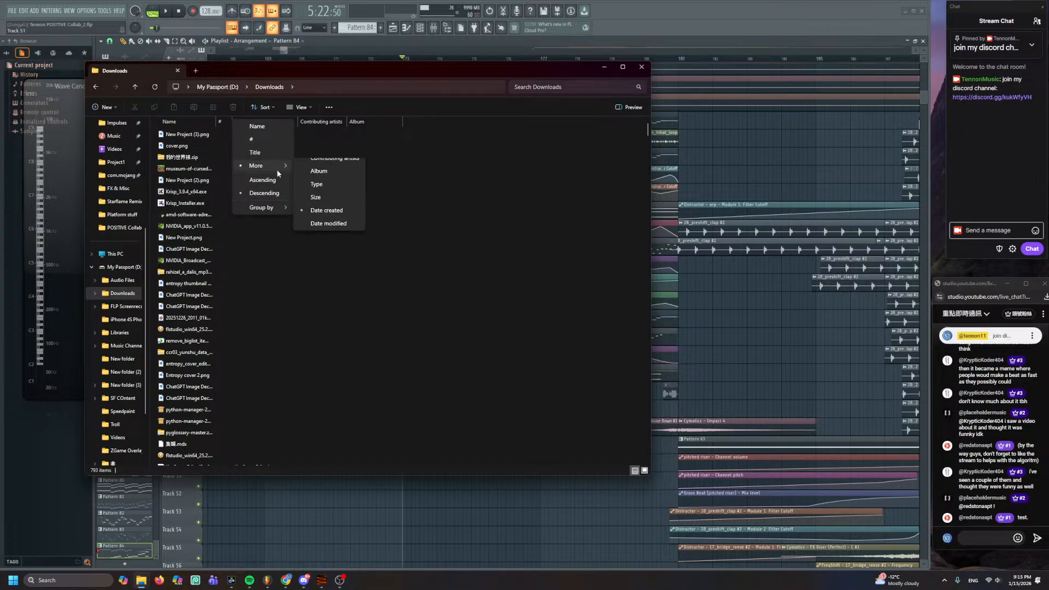
{"action": "left_click", "coordinate": [262, 180]}
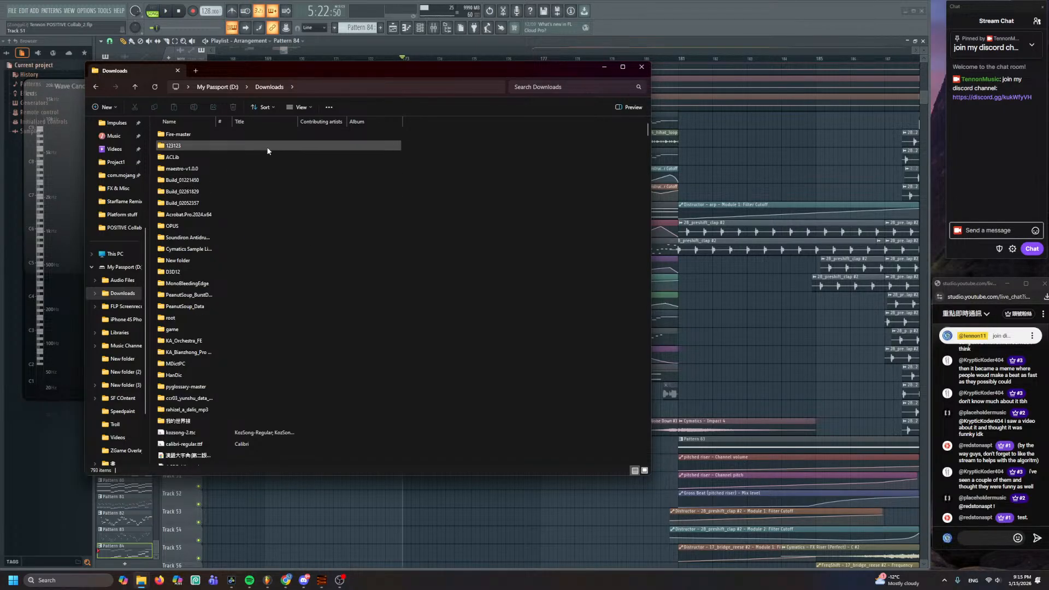
{"action": "left_click", "coordinate": [261, 107]}
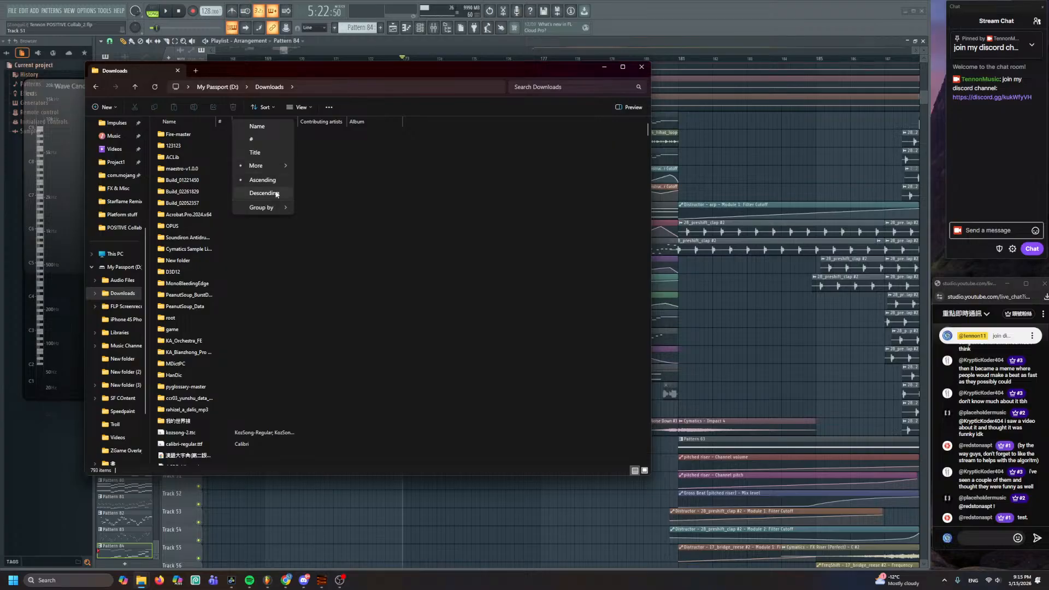
{"action": "left_click", "coordinate": [277, 194]}
- Switch to Discord and look back through the sample-sharing channel's history for breakbeat samples
{"action": "left_click", "coordinate": [322, 524]}
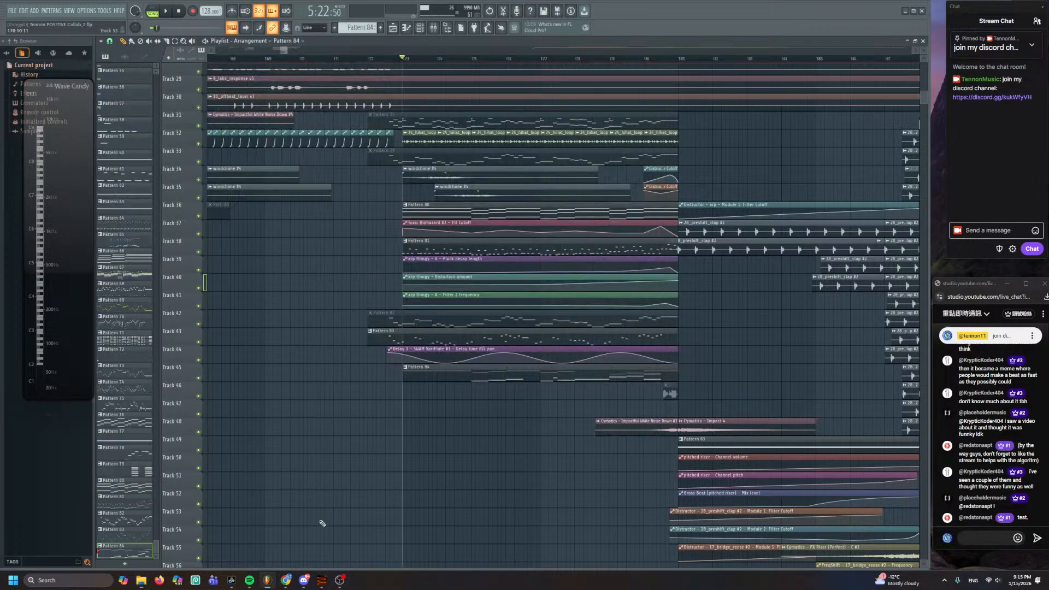
{"action": "left_click", "coordinate": [305, 580]}
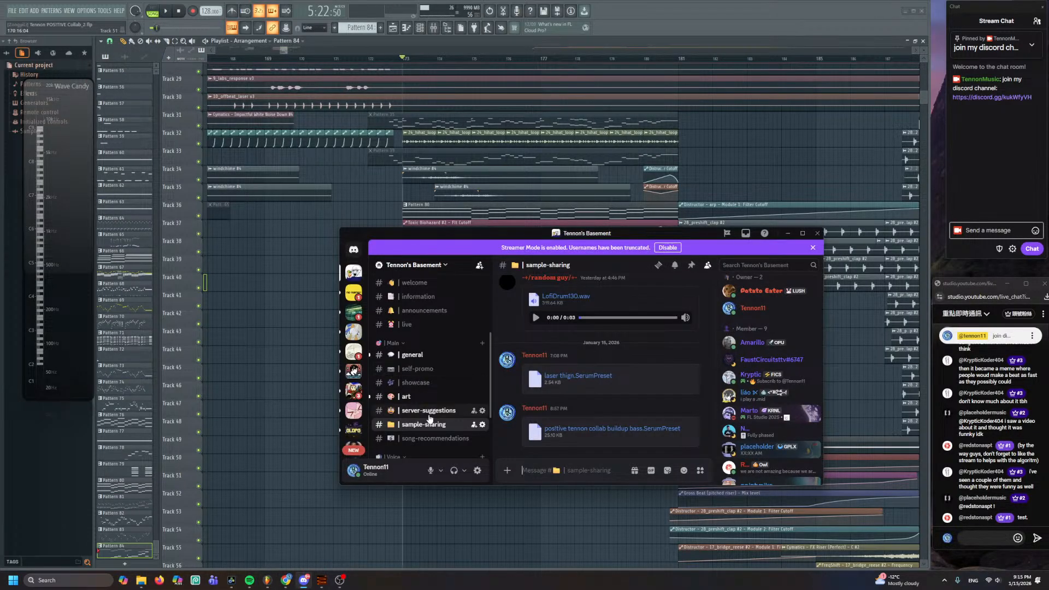
{"action": "scroll", "coordinate": [564, 402], "scroll_direction": "up", "scroll_amount": 8}
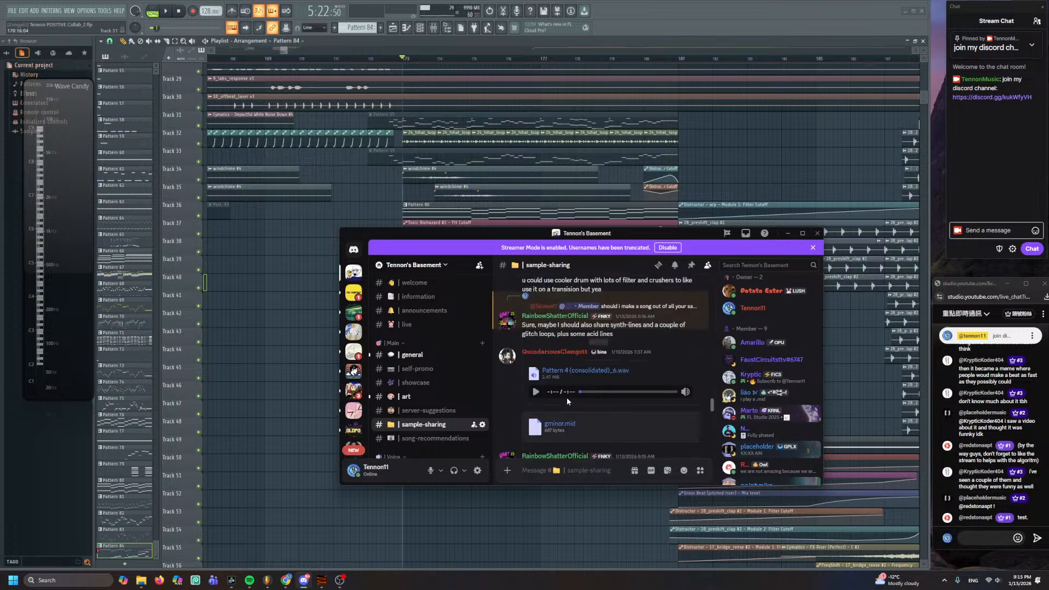
{"action": "scroll", "coordinate": [567, 398], "scroll_direction": "up", "scroll_amount": 10}
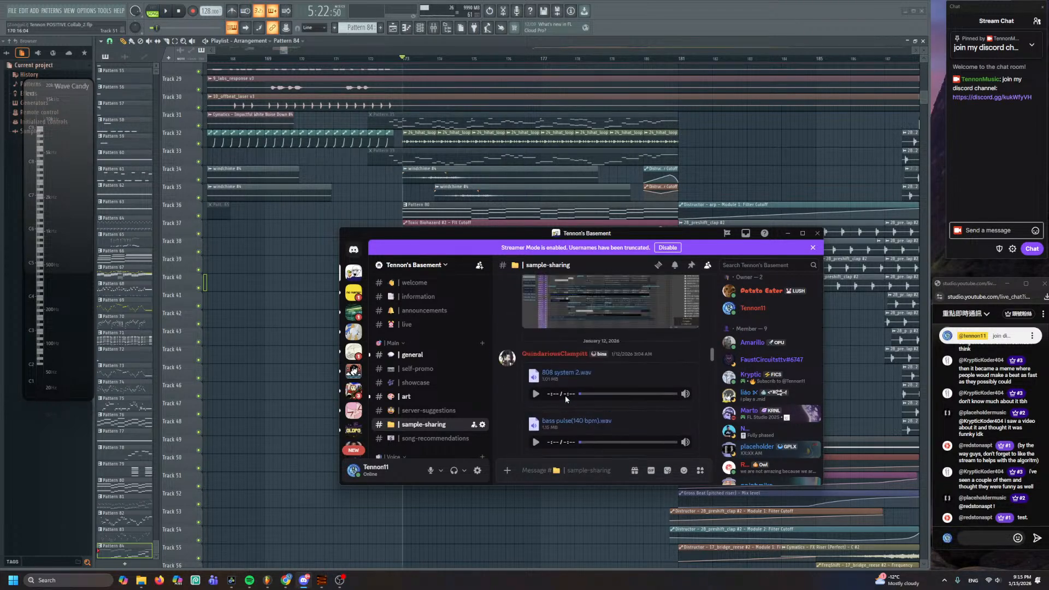
{"action": "scroll", "coordinate": [539, 400], "scroll_direction": "up", "scroll_amount": 10}
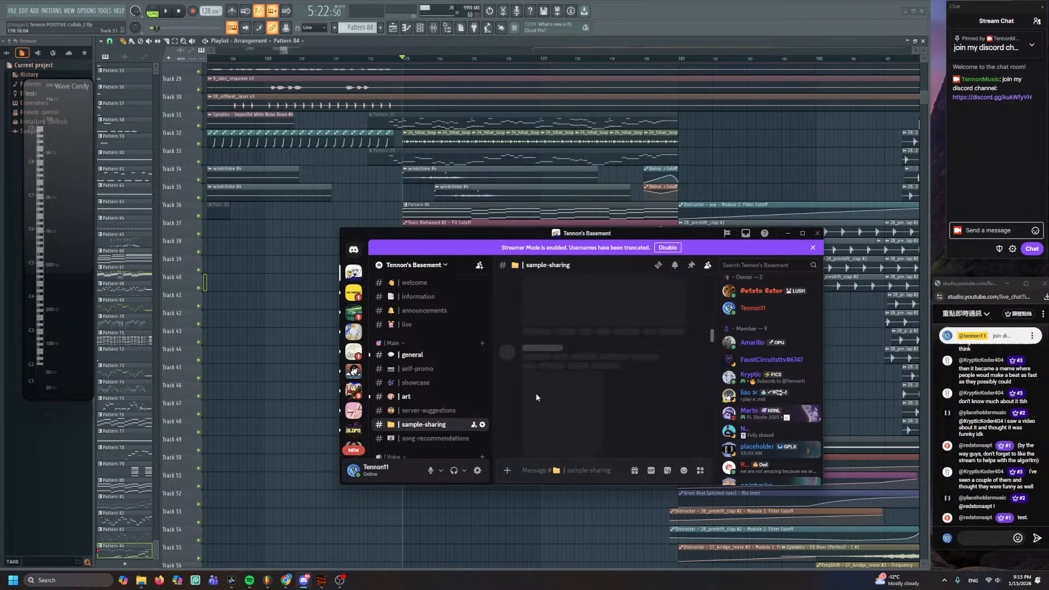
{"action": "scroll", "coordinate": [533, 389], "scroll_direction": "down", "scroll_amount": 2}
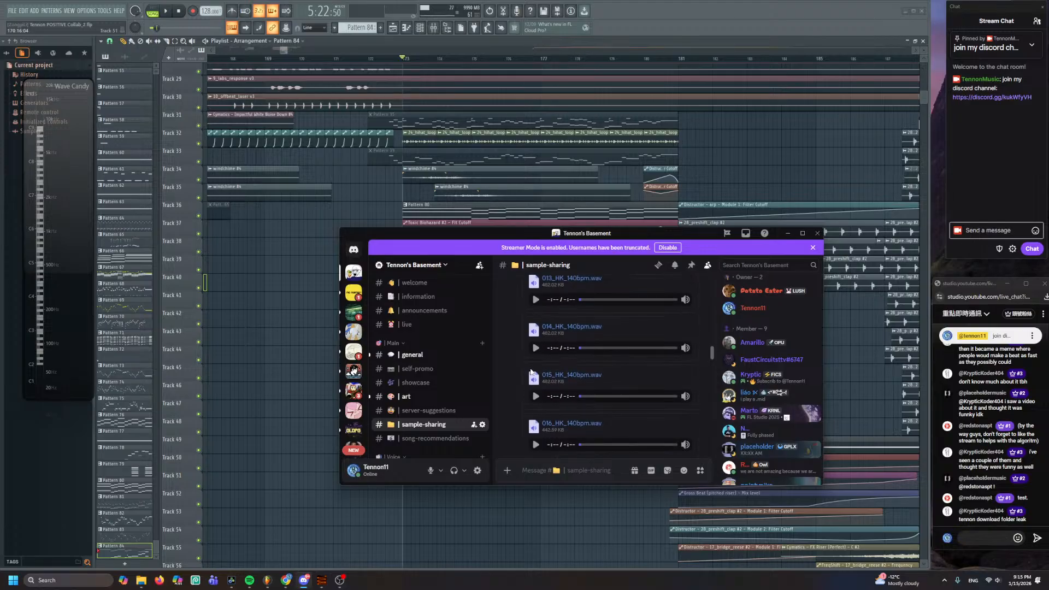
- Preview the HK_140bpm breakbeat samples numbered 012 to 016 in the sample-sharing channel
{"action": "left_click", "coordinate": [537, 349]}
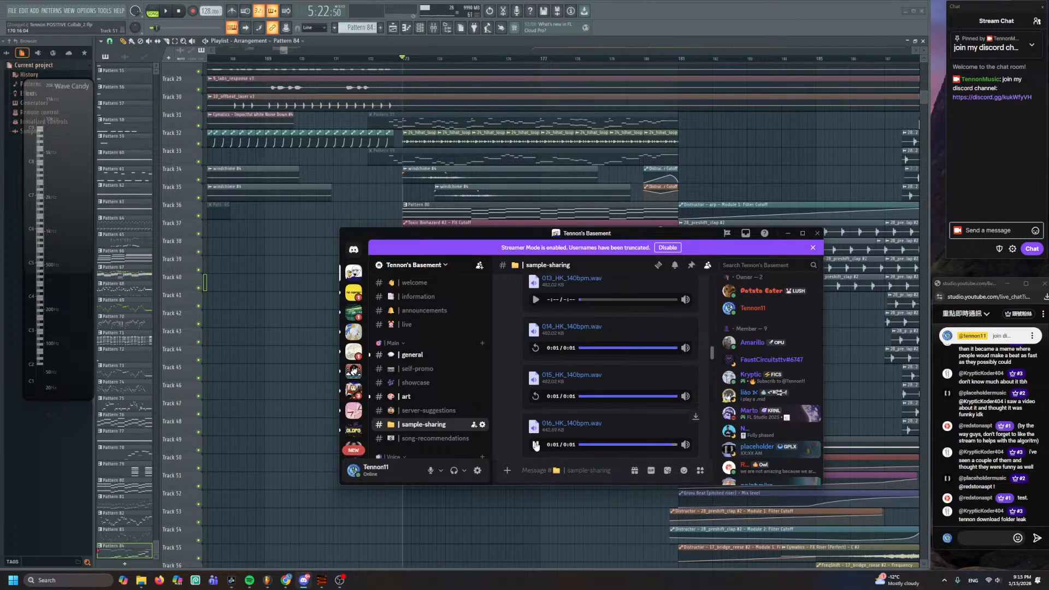
{"action": "scroll", "coordinate": [562, 420], "scroll_direction": "up", "scroll_amount": 1}
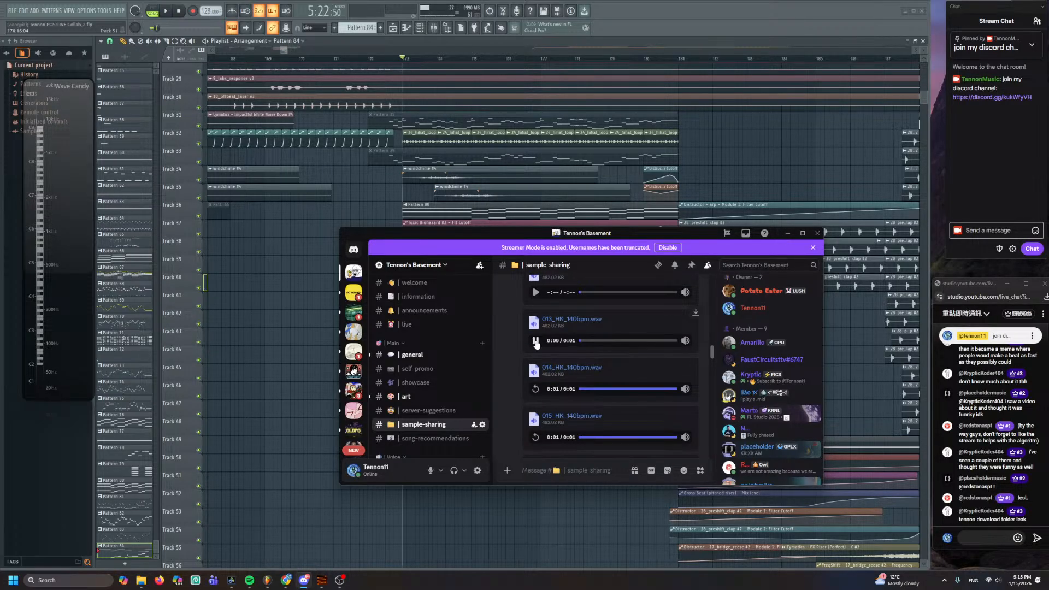
{"action": "scroll", "coordinate": [535, 383], "scroll_direction": "up", "scroll_amount": 1}
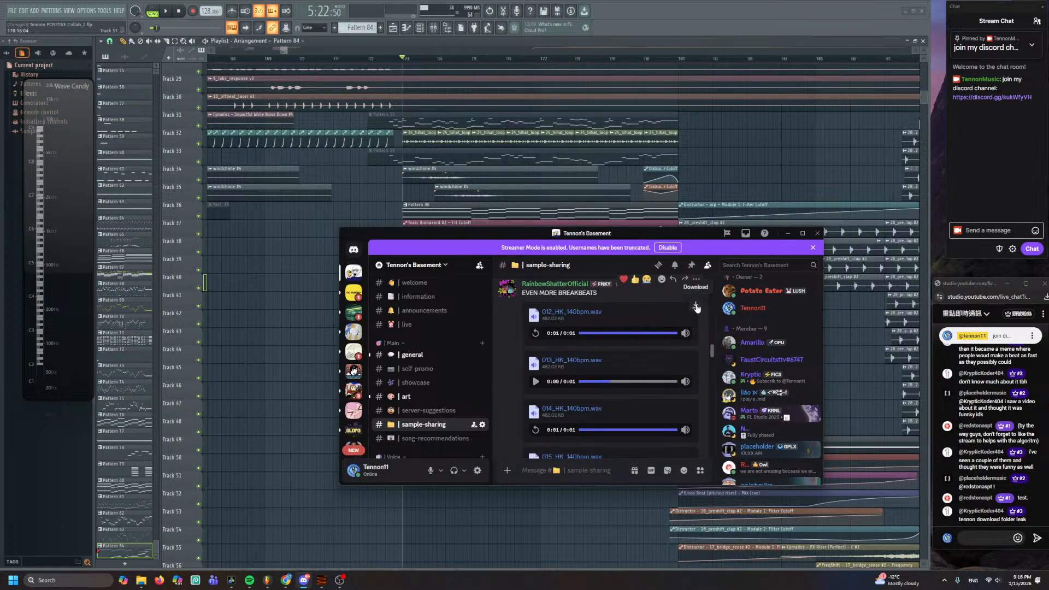
- Download 012_HK_140bpm.wav, place it in the FL Studio playlist on Track 46 at bar 173, and stretch it to exactly one bar
{"action": "left_click", "coordinate": [696, 308]}
{"action": "left_click_drag", "start_coordinate": [673, 94], "coordinate": [399, 535]}
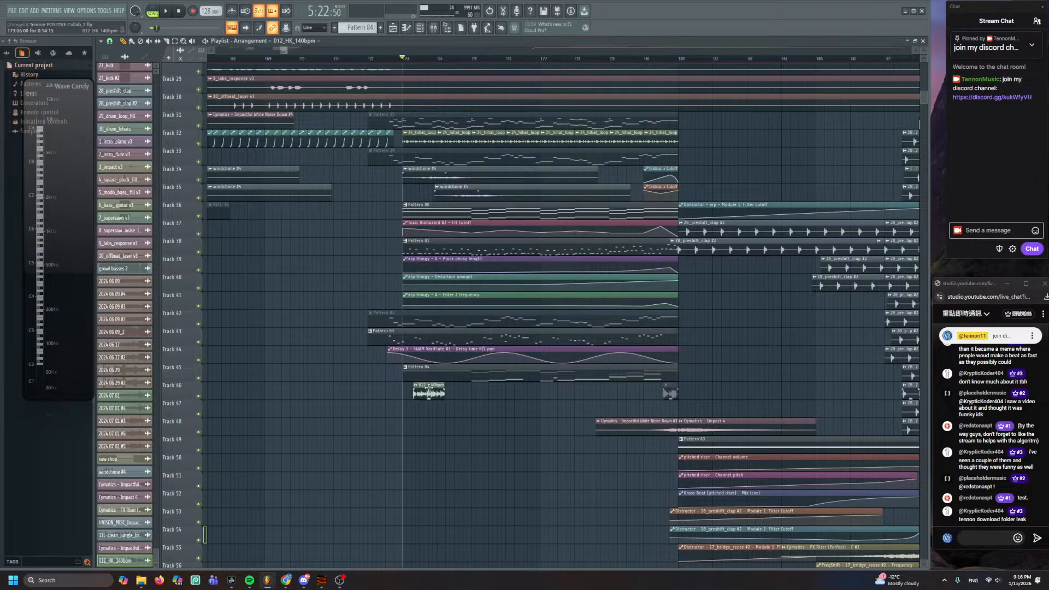
{"action": "scroll", "coordinate": [421, 384], "scroll_direction": "up", "scroll_amount": 4}
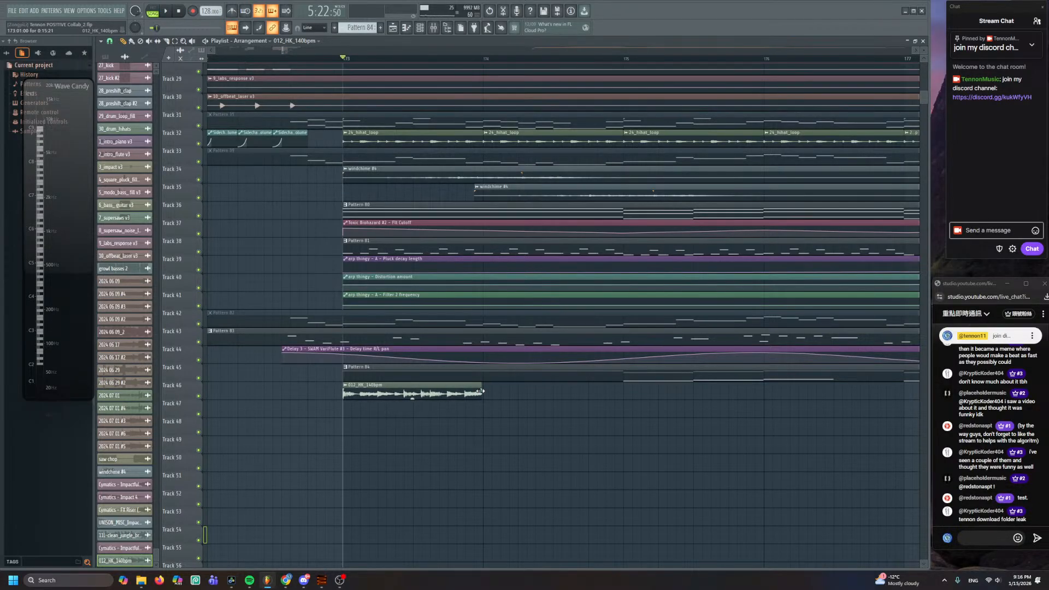
{"action": "scroll", "coordinate": [504, 408], "scroll_direction": "up", "scroll_amount": 3}
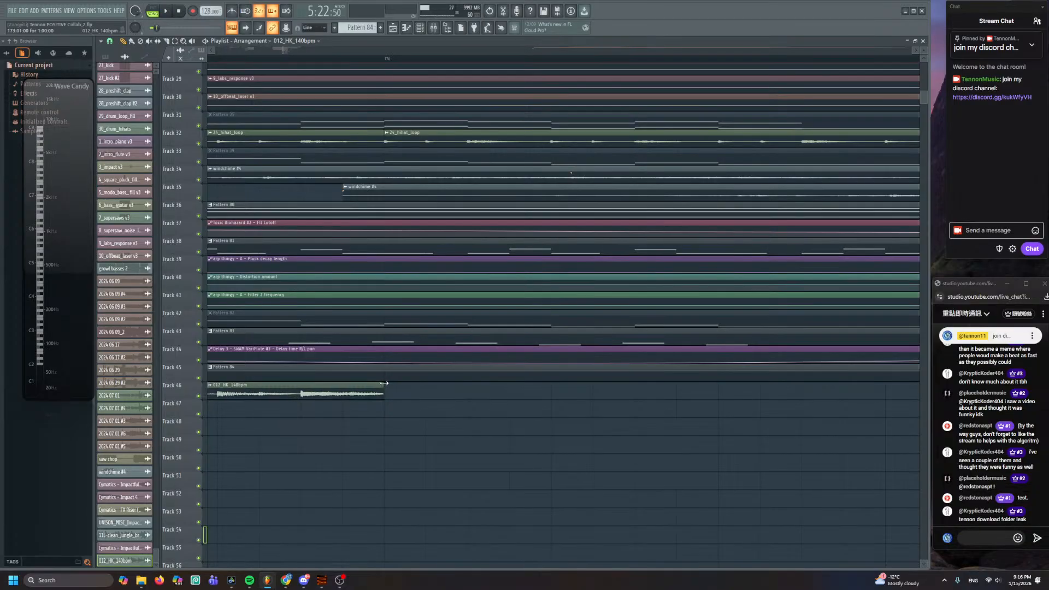
{"action": "scroll", "coordinate": [403, 396], "scroll_direction": "down", "scroll_amount": 5}
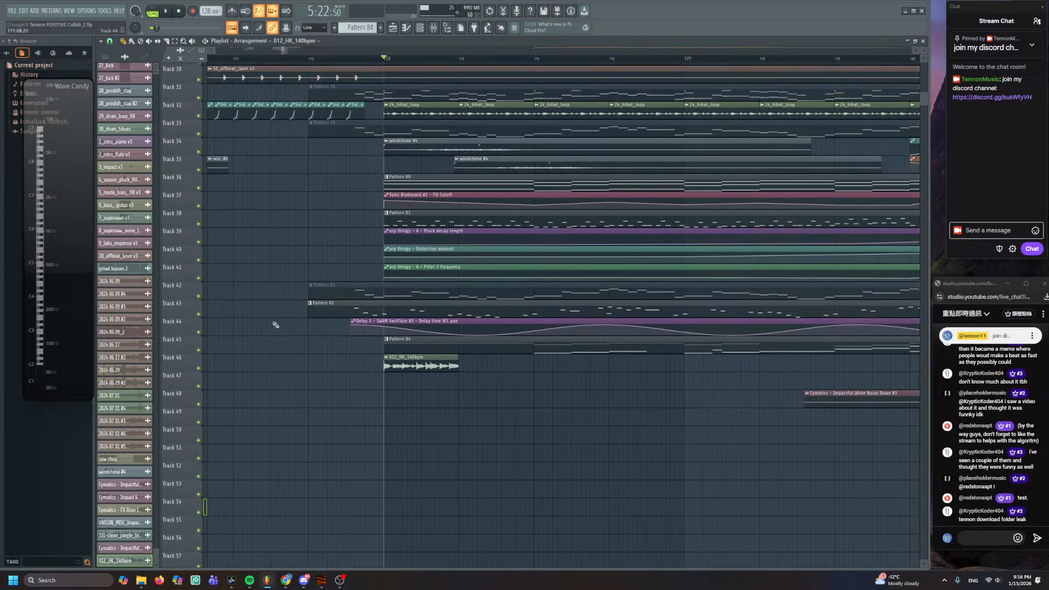
- Solo Track 46 to audition the breakbeat and open the 012_HK_140bpm clip's channel settings
{"action": "key", "text": "space"}
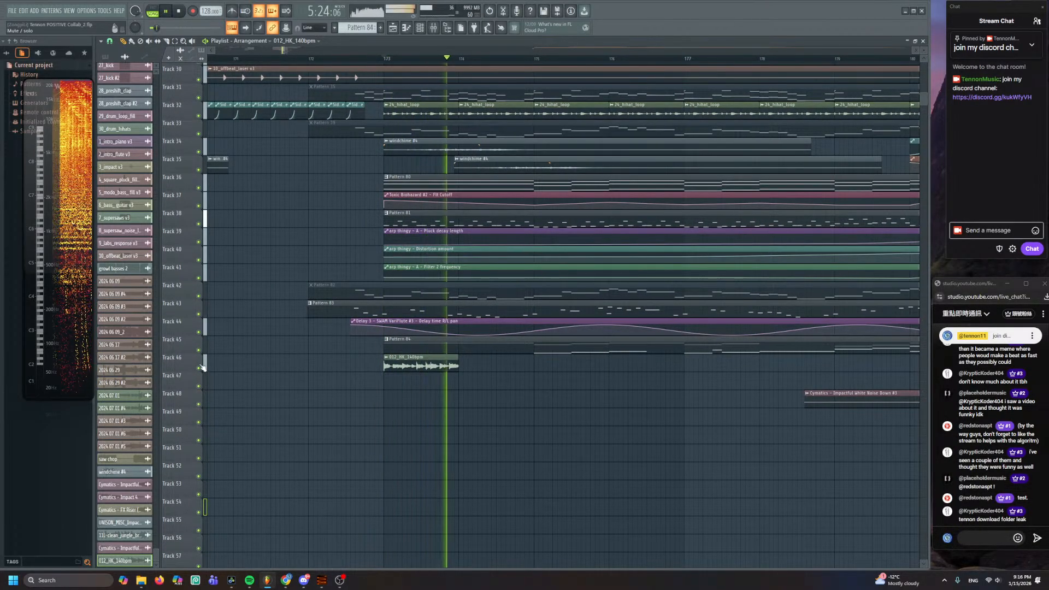
{"action": "key", "text": "space"}
{"action": "right_click", "coordinate": [199, 368]}
{"action": "key", "text": "space"}
{"action": "double_click", "coordinate": [426, 366]}
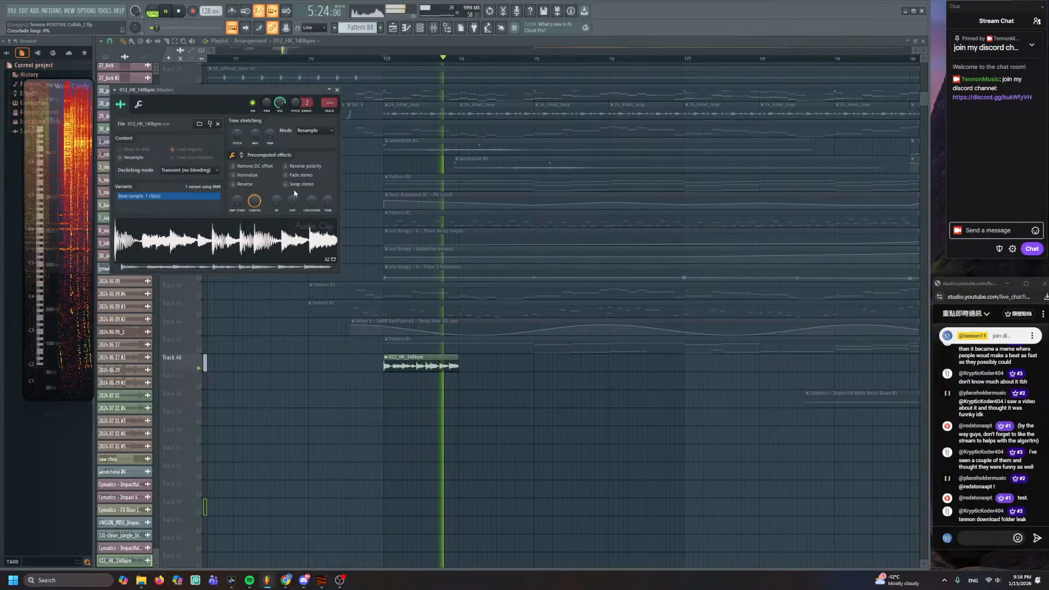
{"action": "key", "text": "space"}
- Try the e3 generic time-stretching mode on the breakbeat clip and audition it
{"action": "left_click", "coordinate": [326, 130]}
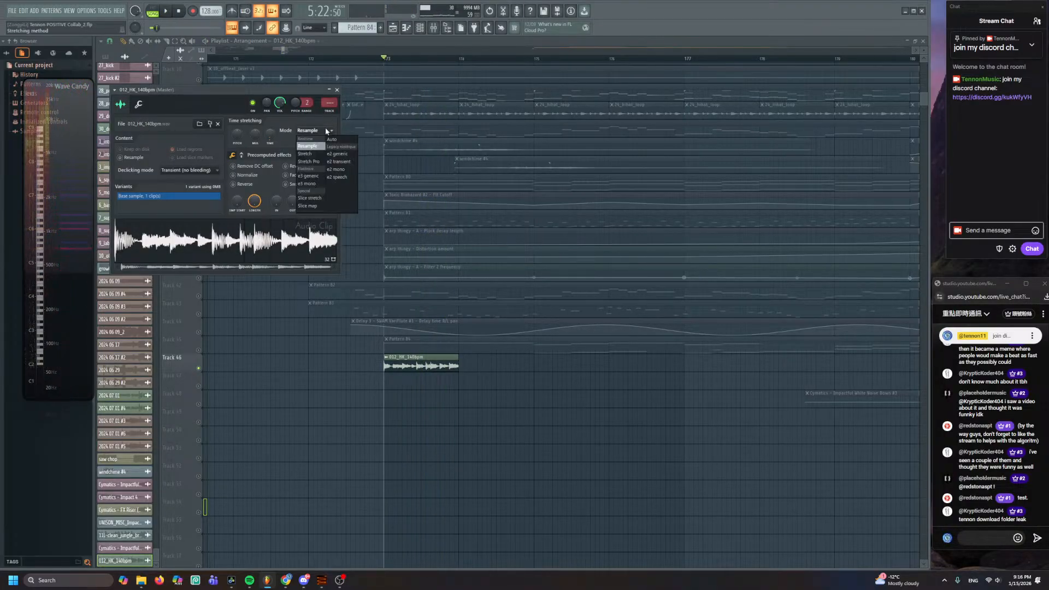
{"action": "left_click", "coordinate": [317, 174]}
{"action": "key", "text": "space"}
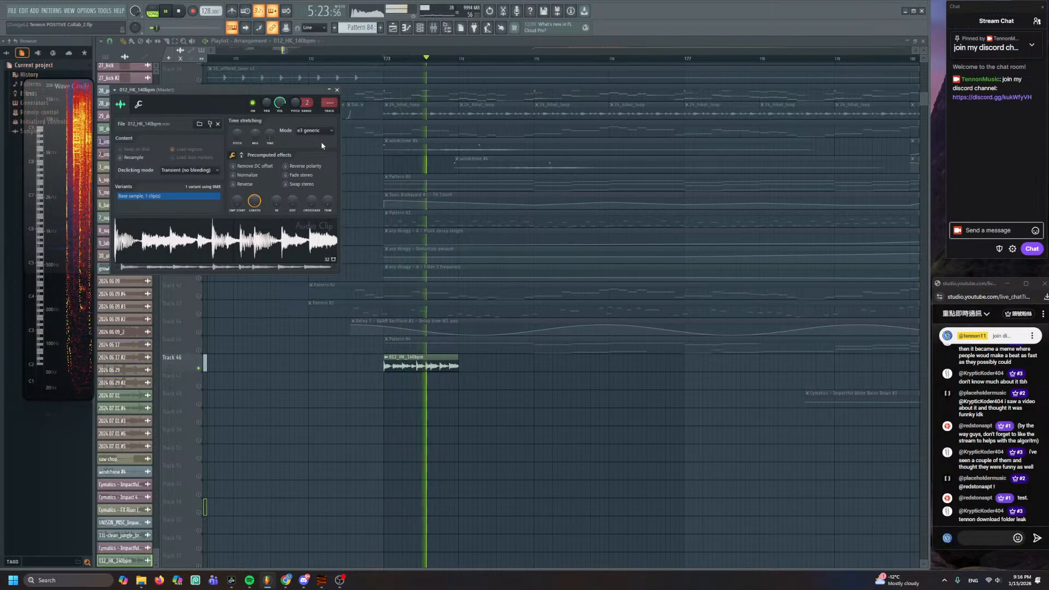
{"action": "key", "text": "space"}
- Set the breakbeat clip's time-stretching mode to Stretch Pro and audition it
{"action": "left_click", "coordinate": [323, 134]}
{"action": "left_click", "coordinate": [319, 162]}
{"action": "key", "text": "space"}
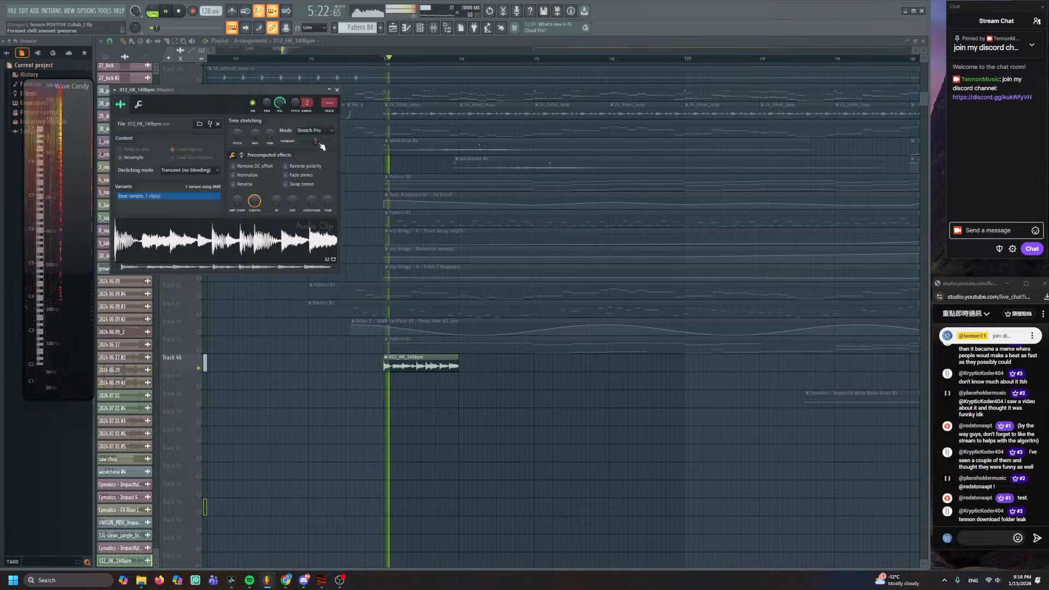
{"action": "key", "text": "space"}
- Lower the clip's Stretch Pro formant shift to -1000 cents while auditioning the breakbeat
{"action": "key", "text": "space"}
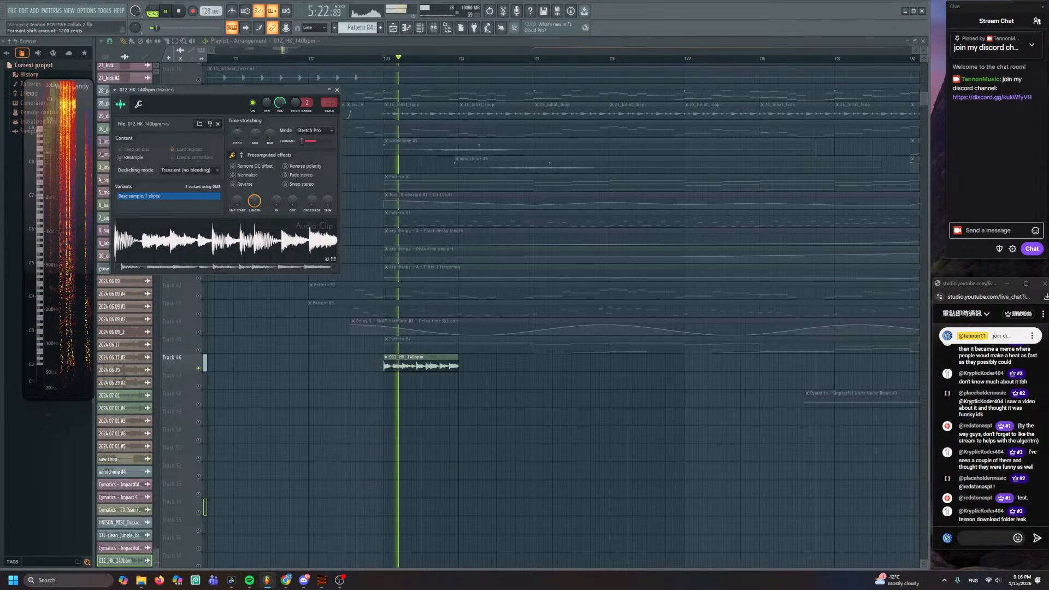
{"action": "left_click_drag", "start_coordinate": [309, 141], "coordinate": [301, 141]}
{"action": "key", "text": "space"}
{"action": "key", "text": "space"}
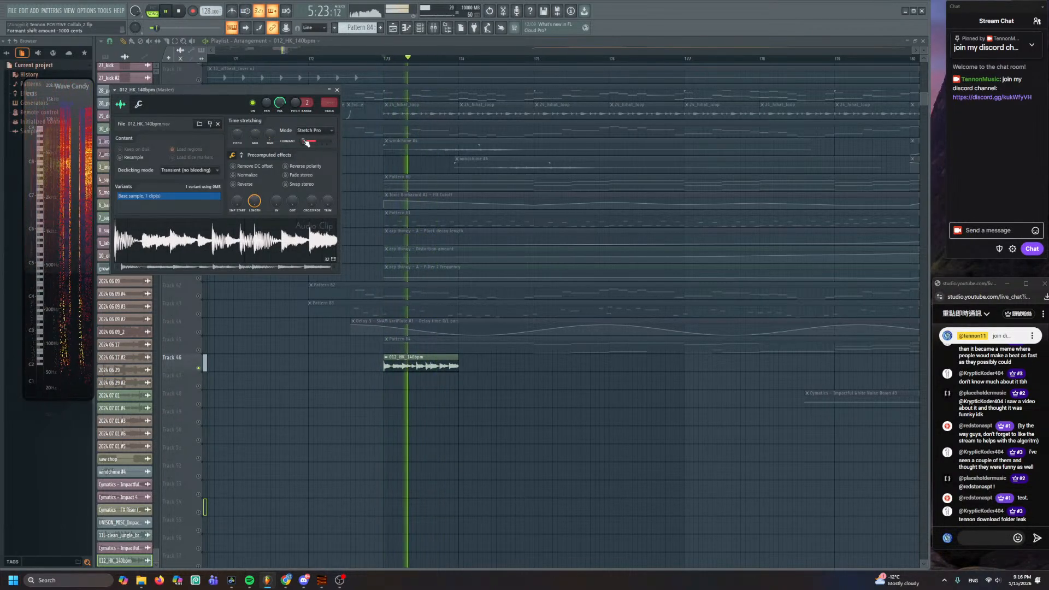
- Route the breakbeat clip to free mixer track 44 and load Fruity Parametric EQ 2 in its first effect slot
{"action": "key", "text": "ctrl+l"}
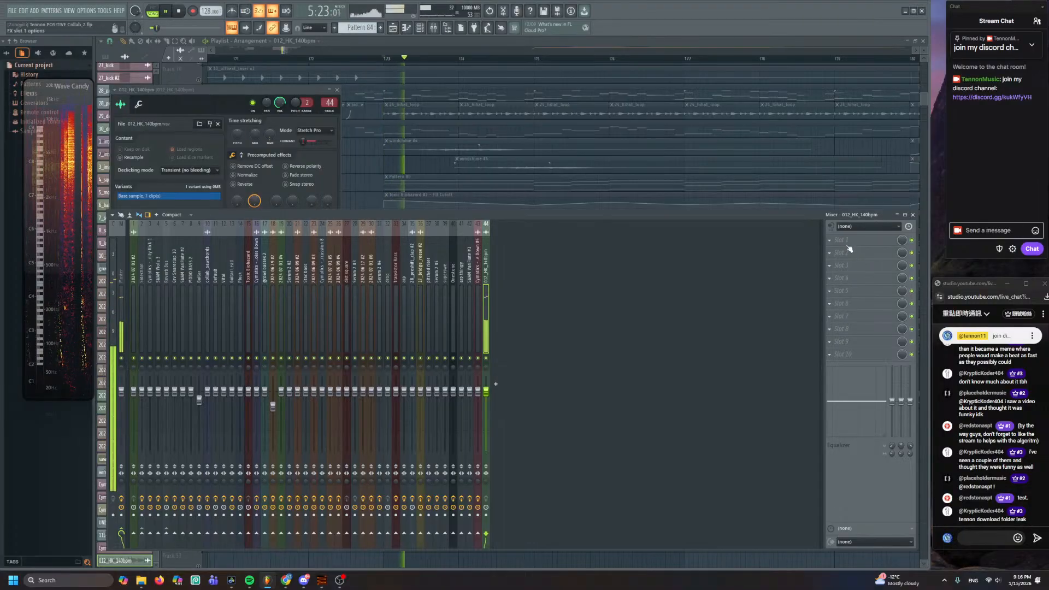
{"action": "left_click", "coordinate": [847, 246]}
{"action": "left_click", "coordinate": [721, 357]}
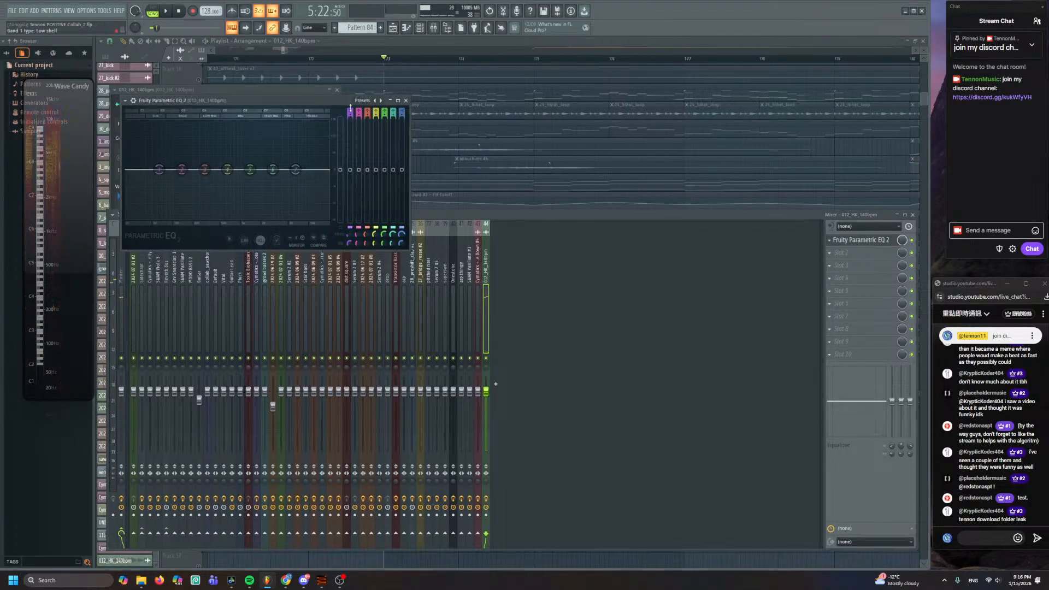
- Make EQ band 1 a high-pass filter, raise its cutoff into the low mids, and give it a gentler slope during playback
{"action": "scroll", "coordinate": [350, 108], "scroll_direction": "up", "scroll_amount": 2}
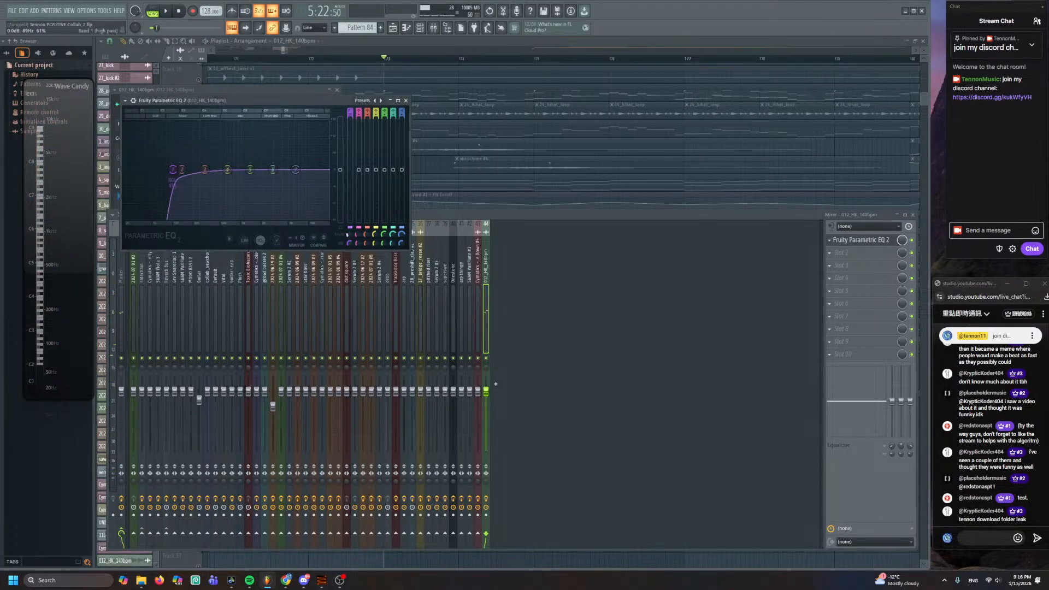
{"action": "key", "text": "space"}
{"action": "left_click_drag", "start_coordinate": [172, 169], "coordinate": [213, 169]}
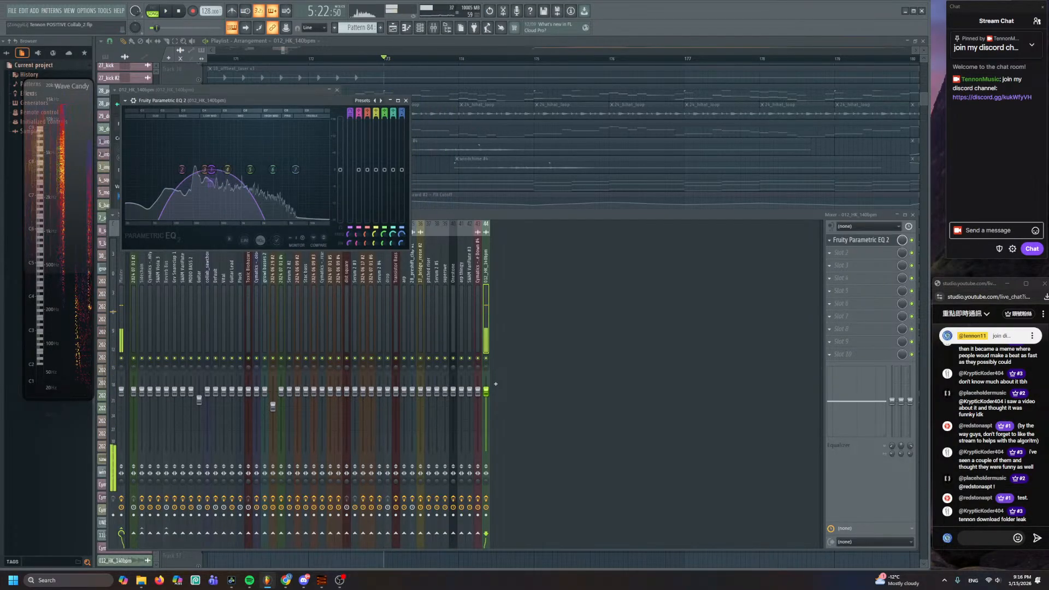
{"action": "scroll", "coordinate": [211, 169], "scroll_direction": "down", "scroll_amount": 2}
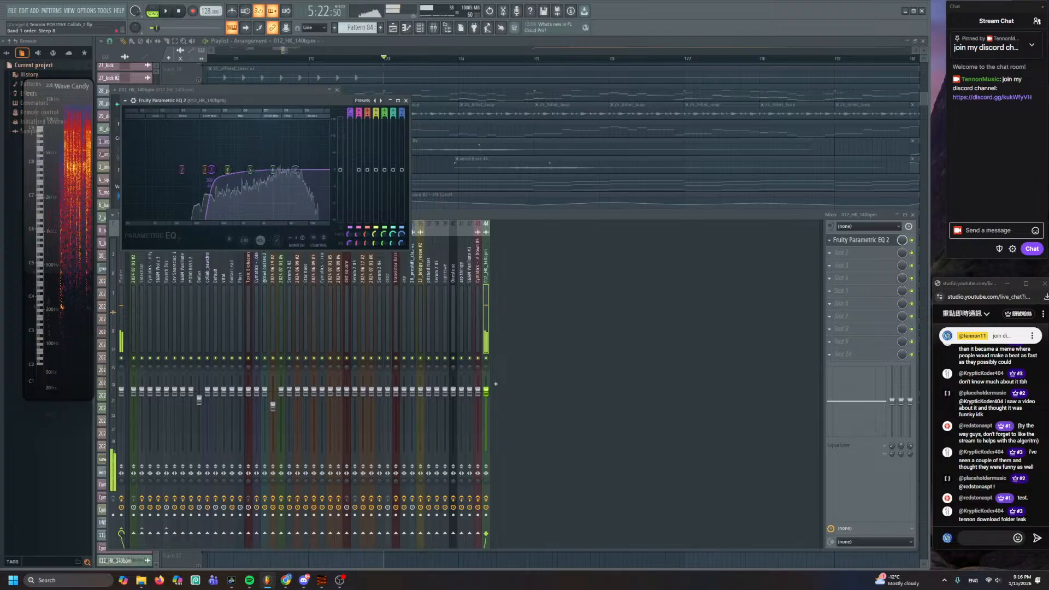
{"action": "scroll", "coordinate": [211, 170], "scroll_direction": "up", "scroll_amount": 2}
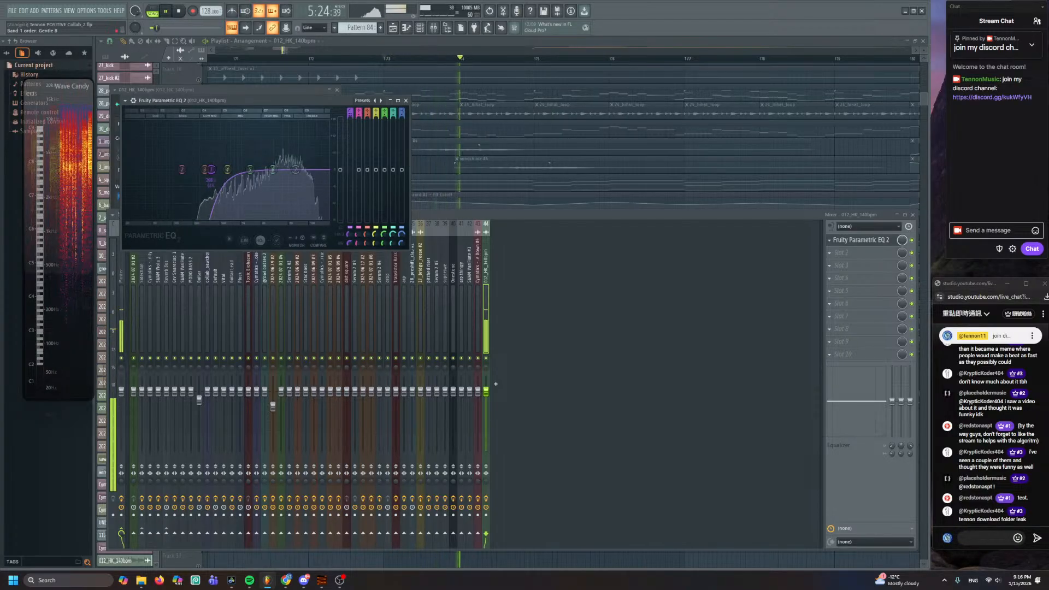
{"action": "scroll", "coordinate": [211, 169], "scroll_direction": "down", "scroll_amount": 1}
{"action": "scroll", "coordinate": [211, 169], "scroll_direction": "down", "scroll_amount": 1}
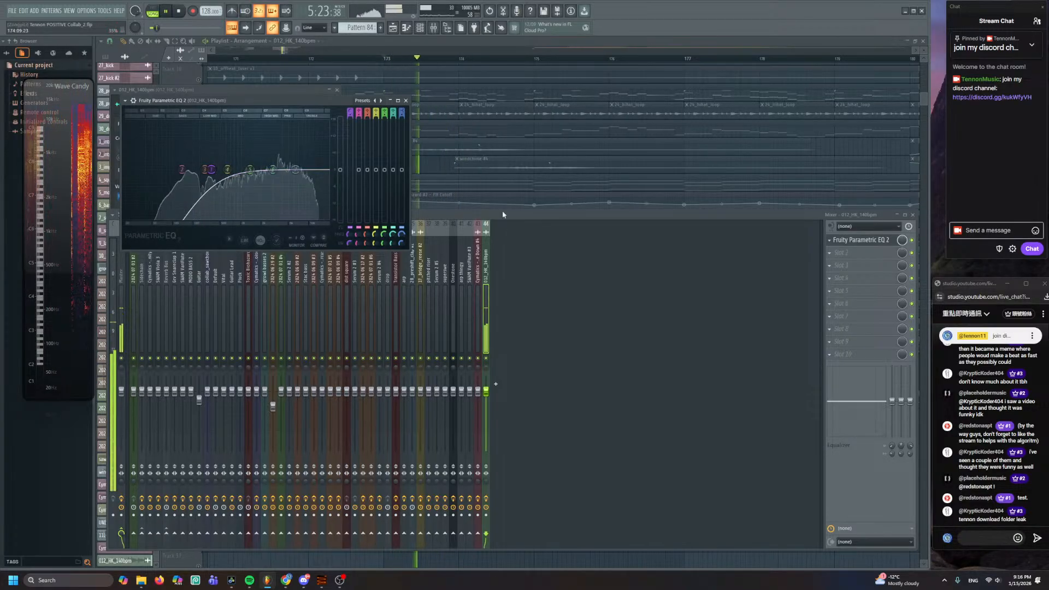
- Load Fruity Limiter in the second effect slot, raise its gain to about 4 dB and lower the limiter ceiling to about -14.8 dB
{"action": "left_click", "coordinate": [847, 253]}
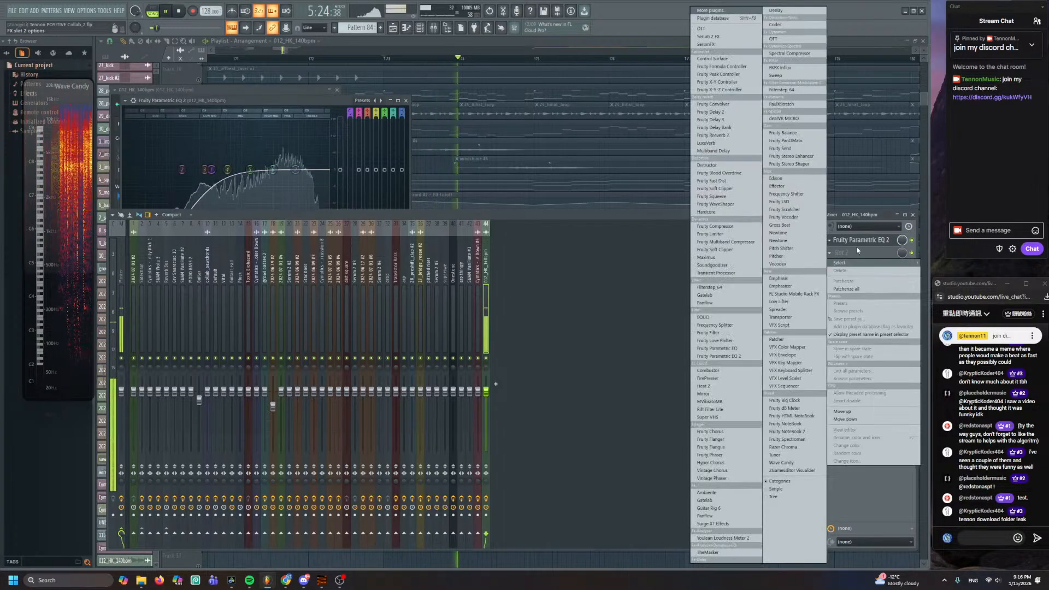
{"action": "left_click", "coordinate": [721, 236]}
{"action": "scroll", "coordinate": [145, 201], "scroll_direction": "up", "scroll_amount": 3}
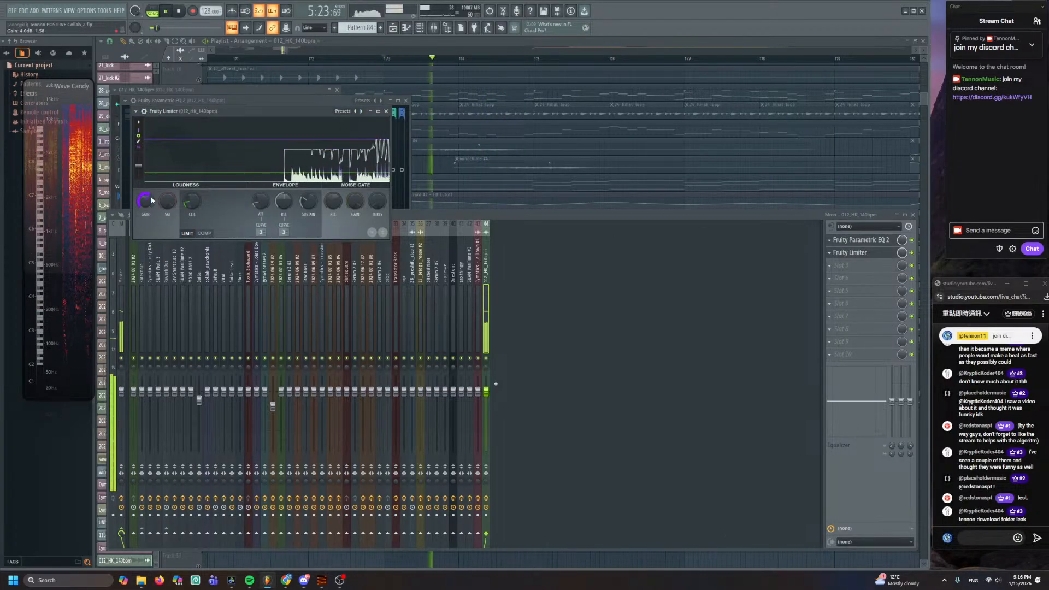
{"action": "scroll", "coordinate": [145, 203], "scroll_direction": "down", "scroll_amount": 1}
{"action": "key", "text": "space"}
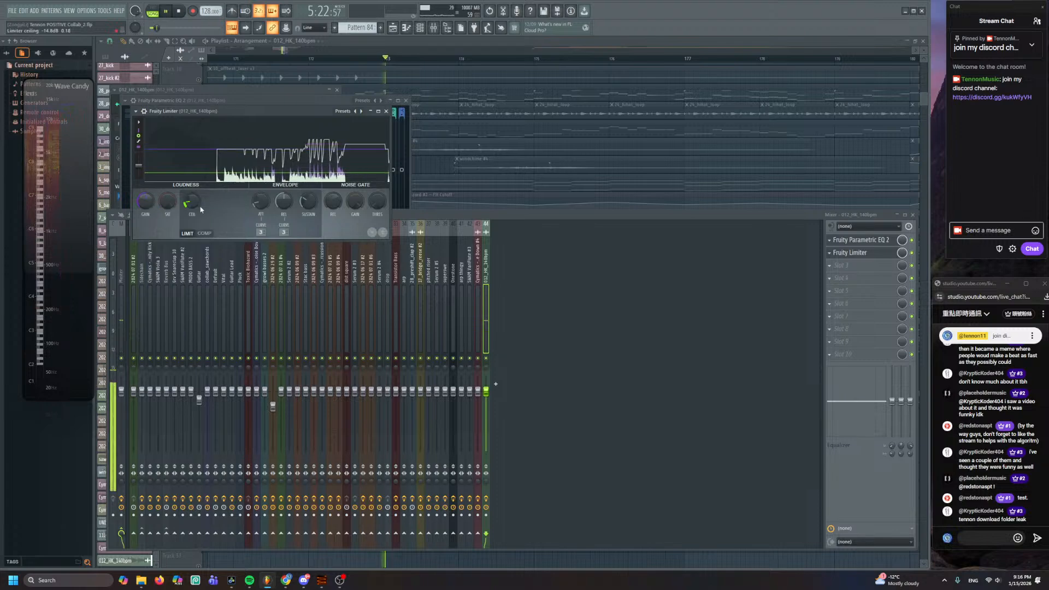
- Unsolo the breakbeat's Track 46 and play it together with the full arrangement
{"action": "left_click", "coordinate": [424, 59]}
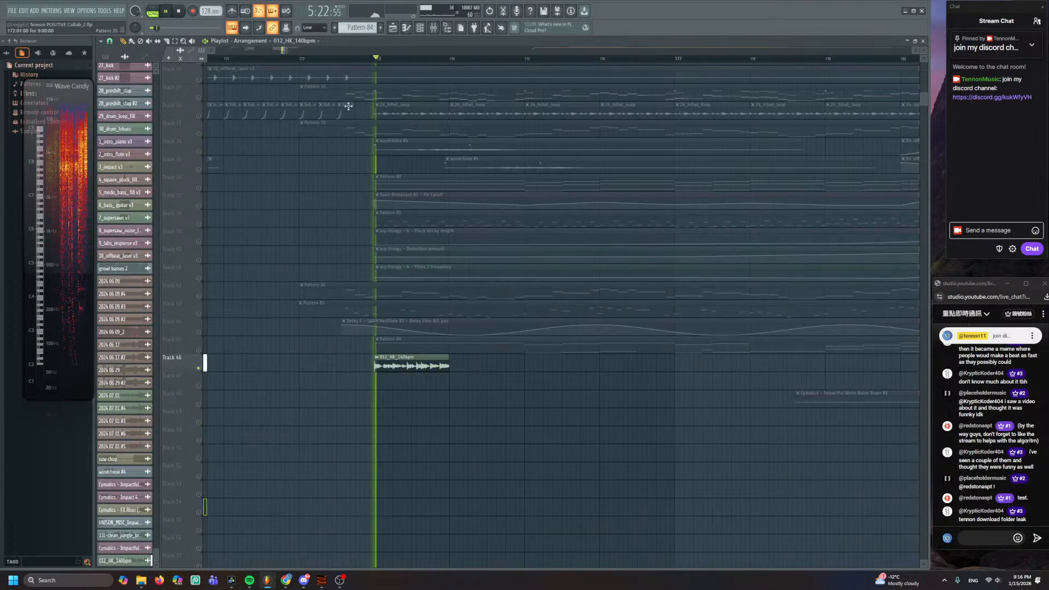
{"action": "key", "text": "space"}
{"action": "right_click", "coordinate": [198, 369]}
{"action": "key", "text": "space"}
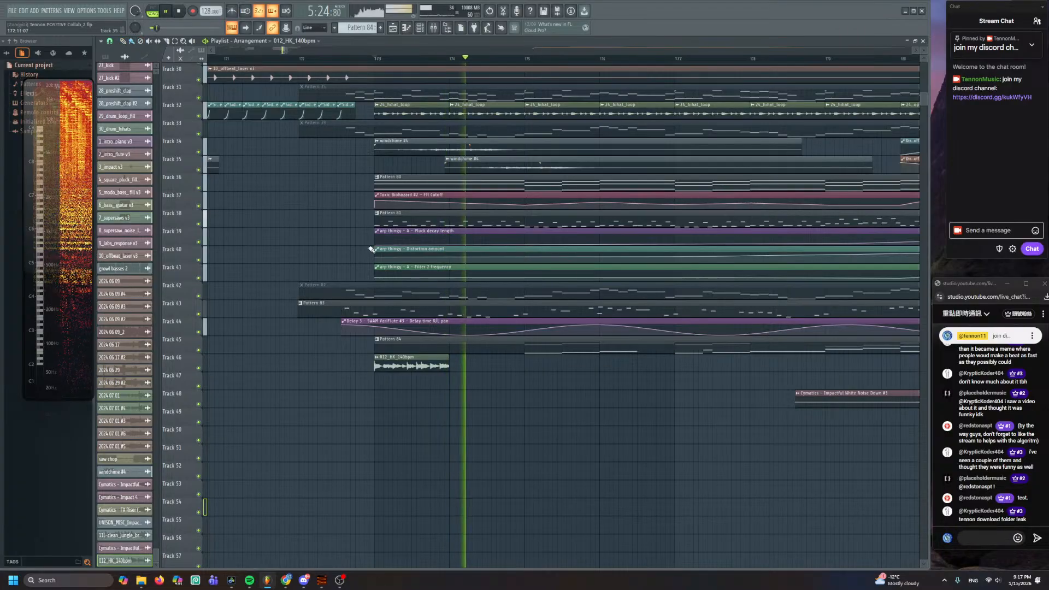
- Move the breakbeat to Track 47 and repeat it as eight back-to-back clips filling the section
{"action": "left_click_drag", "start_coordinate": [454, 366], "coordinate": [747, 368]}
{"action": "left_click_drag", "start_coordinate": [726, 430], "coordinate": [296, 338]}
{"action": "scroll", "coordinate": [441, 353], "scroll_direction": "down", "scroll_amount": 1}
{"action": "left_click", "coordinate": [354, 384], "text": "ctrl"}
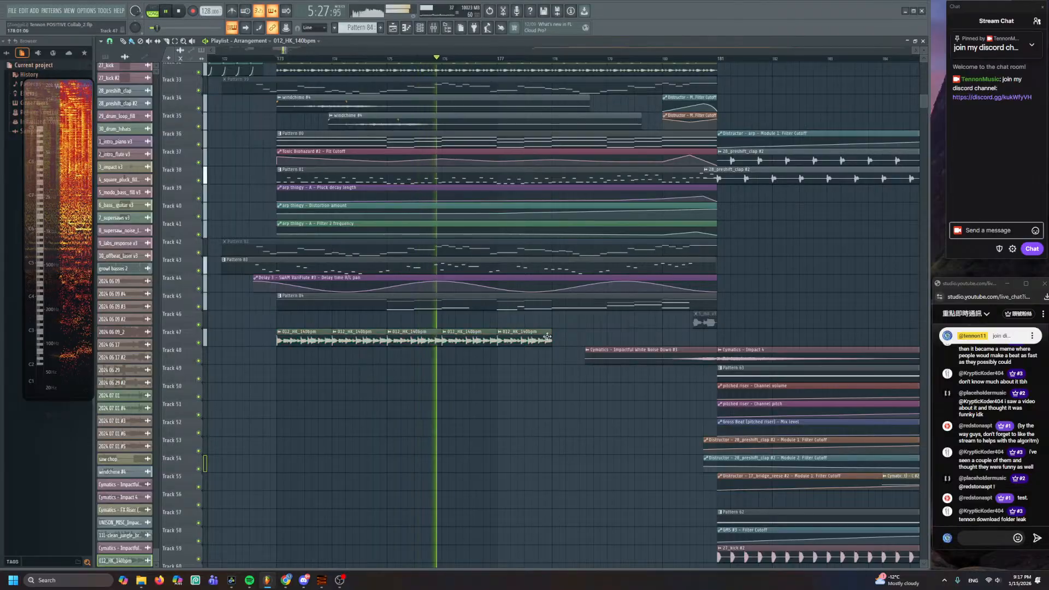
{"action": "left_click_drag", "start_coordinate": [603, 341], "coordinate": [615, 340]}
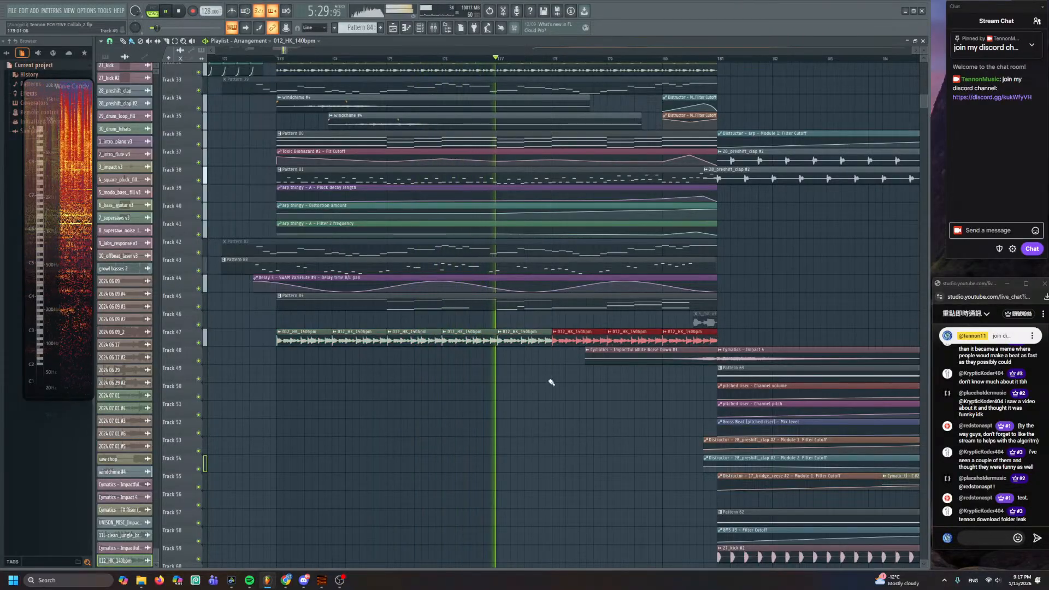
- Cut band 5 of the breakbeat's Fruity Parametric EQ 2 by about 5 dB near 2960 Hz
{"action": "key", "text": "F9"}
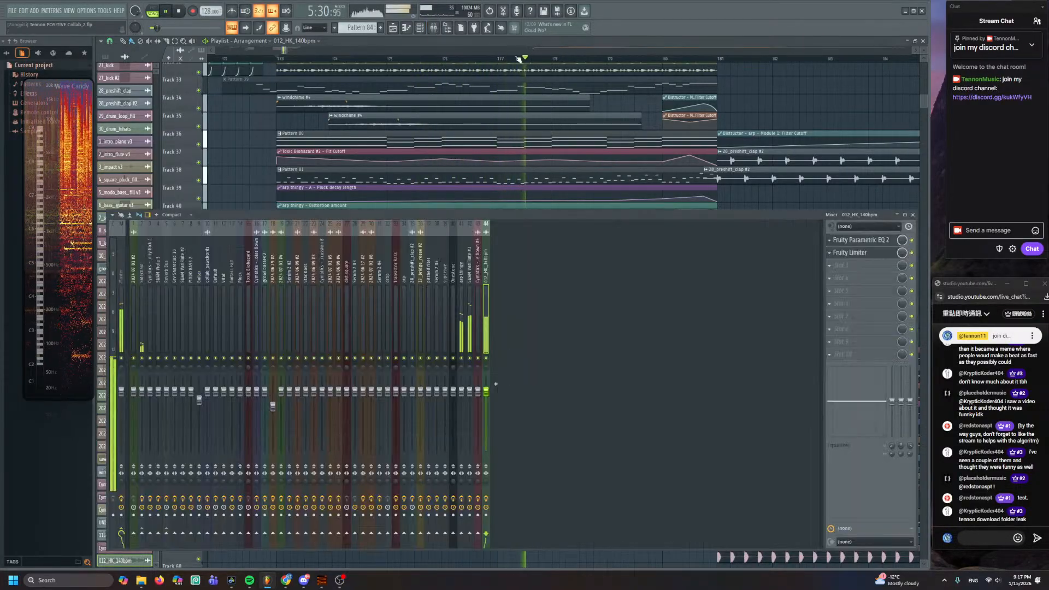
{"action": "left_click", "coordinate": [861, 240]}
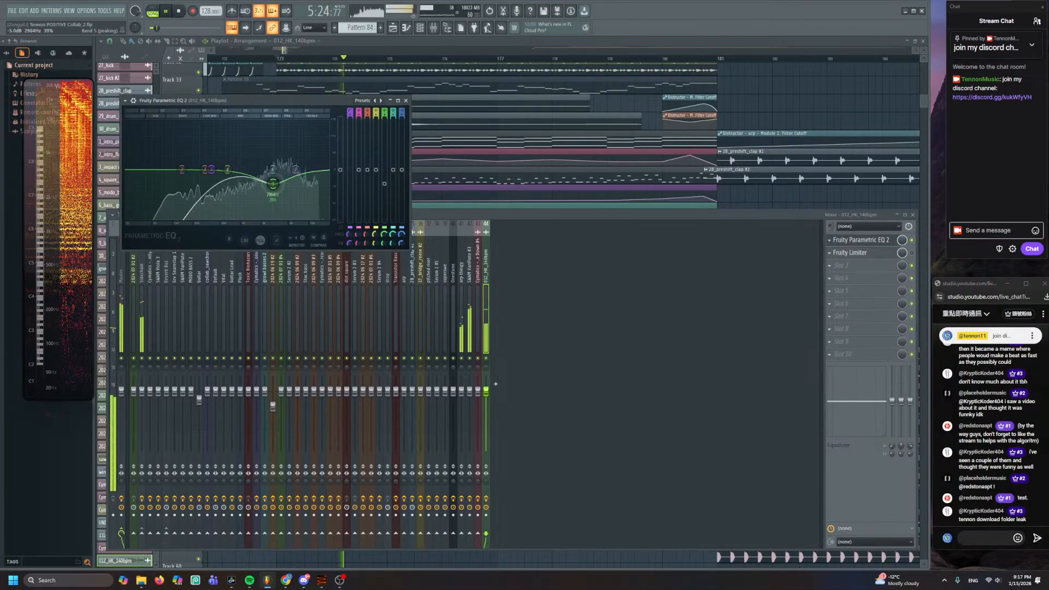
{"action": "left_click", "coordinate": [348, 89]}
- Set the breakbeat clip's formant shift to -400 cents, then try the Resample time-stretching mode during playback
{"action": "double_click", "coordinate": [301, 336]}
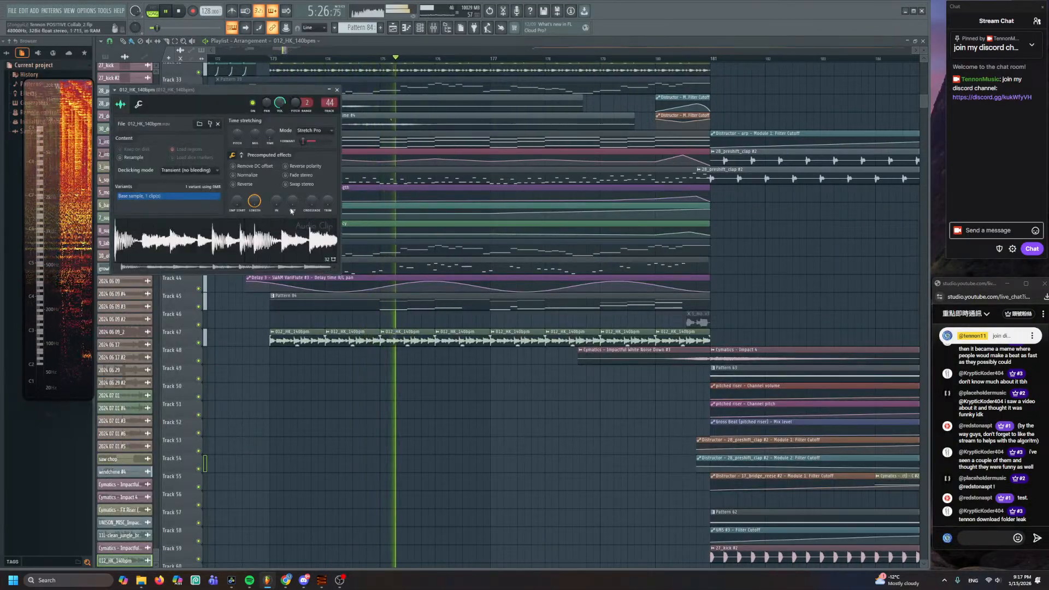
{"action": "left_click_drag", "start_coordinate": [312, 142], "coordinate": [314, 143]}
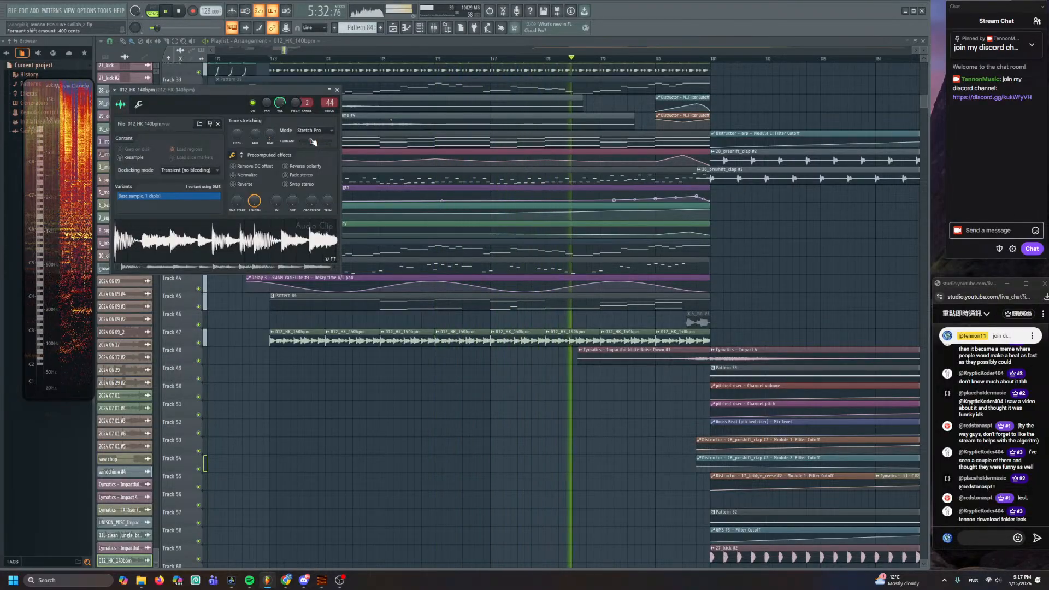
{"action": "left_click", "coordinate": [312, 131]}
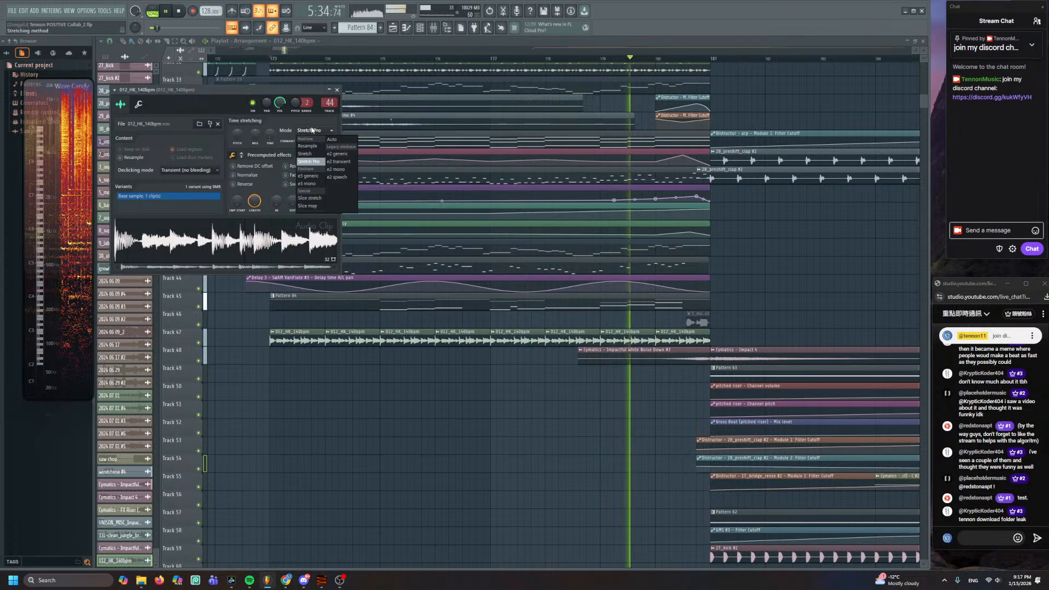
{"action": "left_click", "coordinate": [316, 147]}
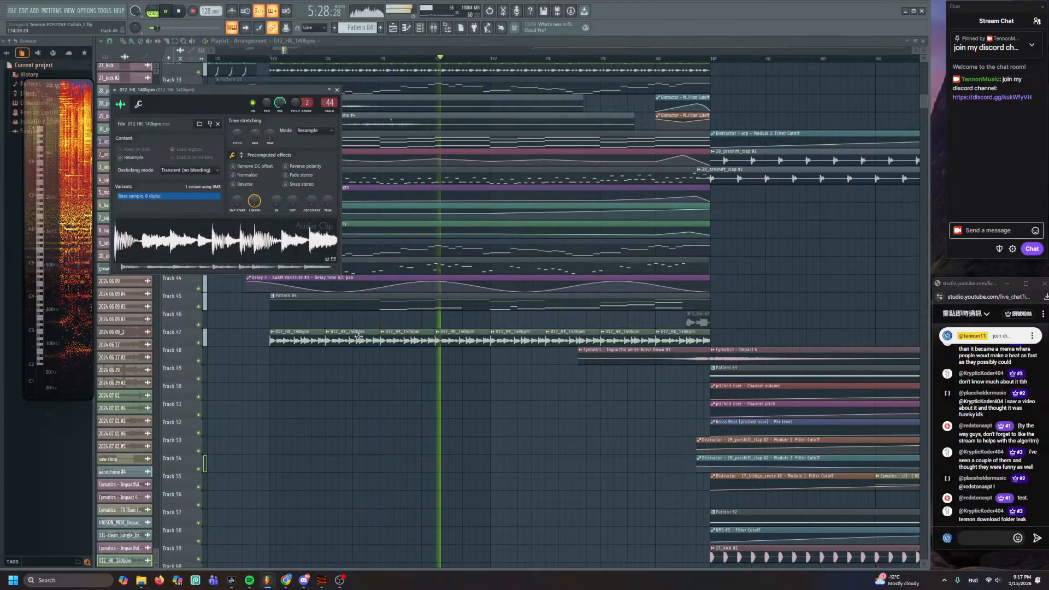
{"action": "left_click", "coordinate": [337, 90]}
- Stop playback, switch to Discord and preview the 008 to 011 HK 140bpm break samples in the sample-sharing channel
{"action": "scroll", "coordinate": [435, 280], "scroll_direction": "up", "scroll_amount": 5}
{"action": "key", "text": "space"}
{"action": "scroll", "coordinate": [359, 300], "scroll_direction": "down", "scroll_amount": 2}
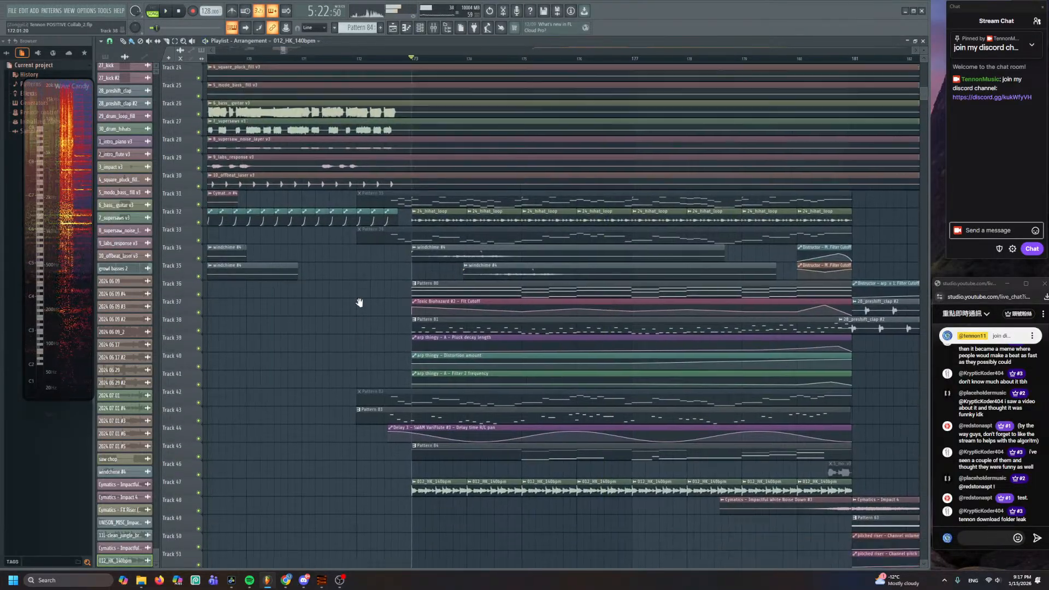
{"action": "left_click", "coordinate": [304, 581]}
{"action": "scroll", "coordinate": [556, 397], "scroll_direction": "up", "scroll_amount": 2}
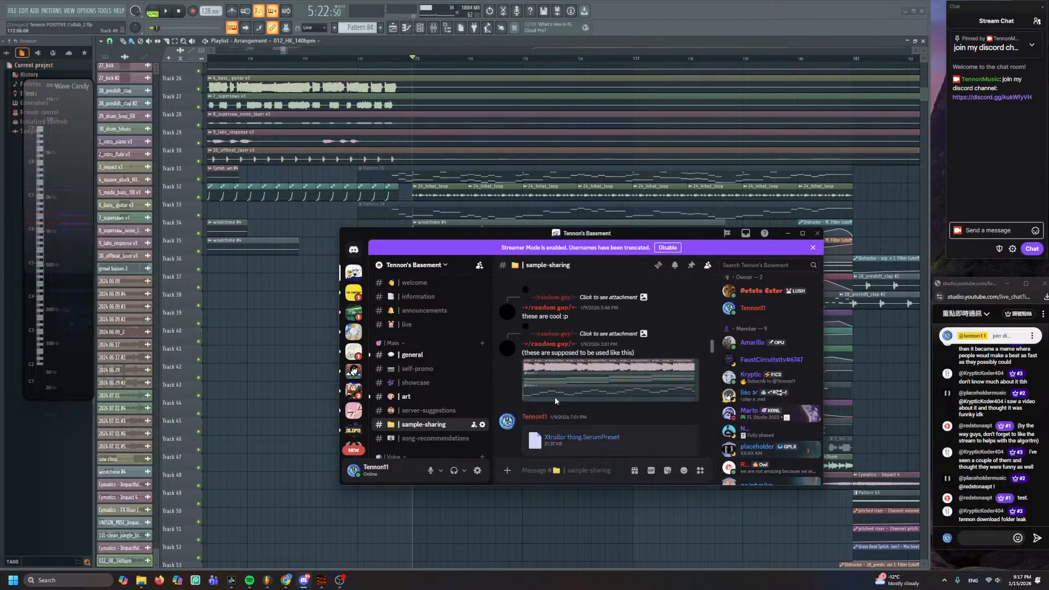
{"action": "scroll", "coordinate": [555, 401], "scroll_direction": "down", "scroll_amount": 5}
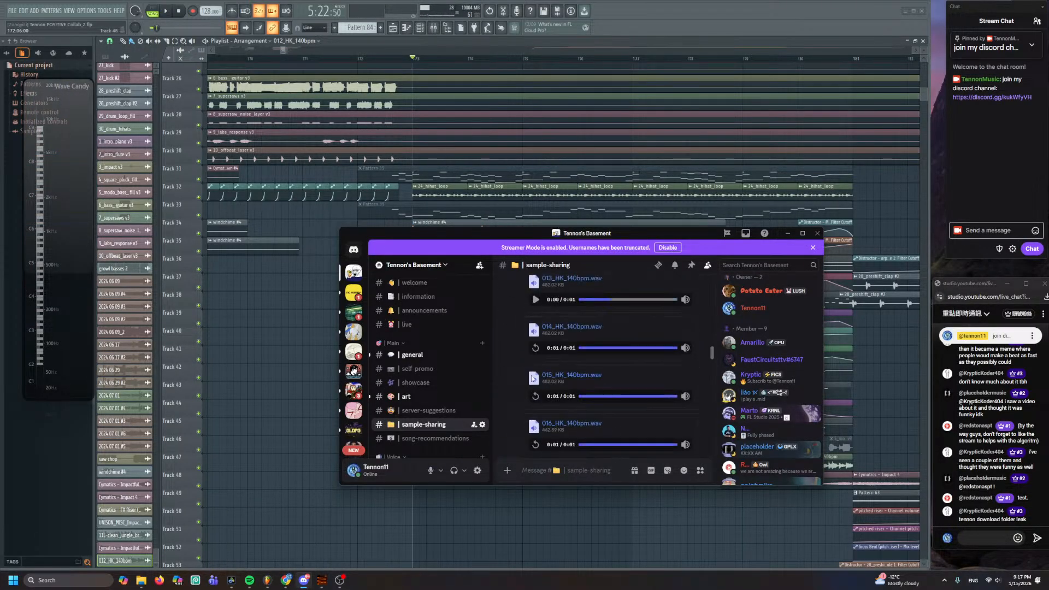
{"action": "scroll", "coordinate": [570, 320], "scroll_direction": "up", "scroll_amount": 5}
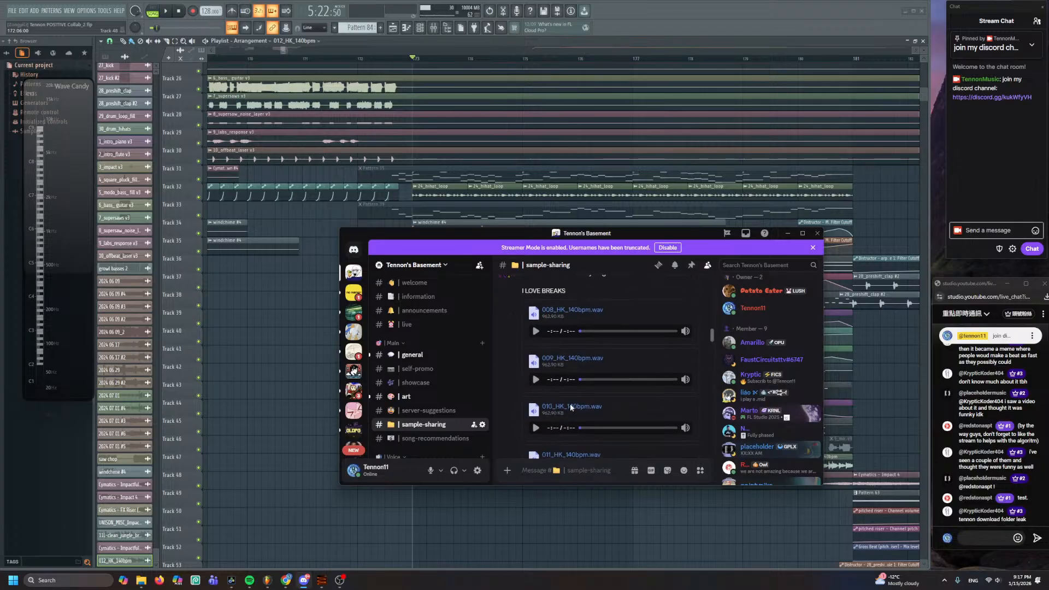
{"action": "scroll", "coordinate": [570, 403], "scroll_direction": "down", "scroll_amount": 3}
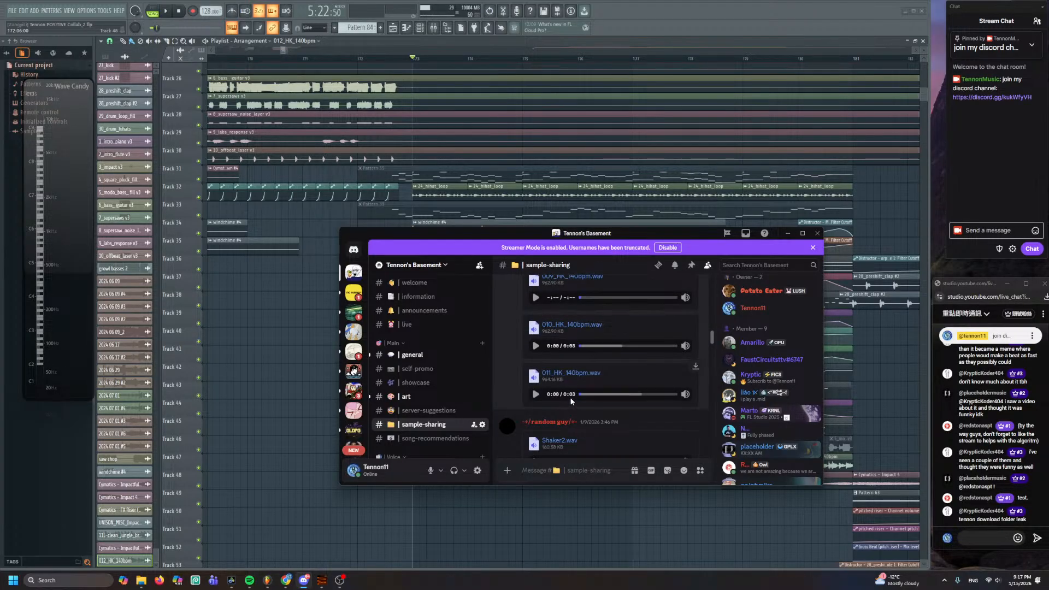
{"action": "left_click", "coordinate": [536, 395]}
{"action": "left_click", "coordinate": [536, 346]}
{"action": "scroll", "coordinate": [531, 349], "scroll_direction": "up", "scroll_amount": 1}
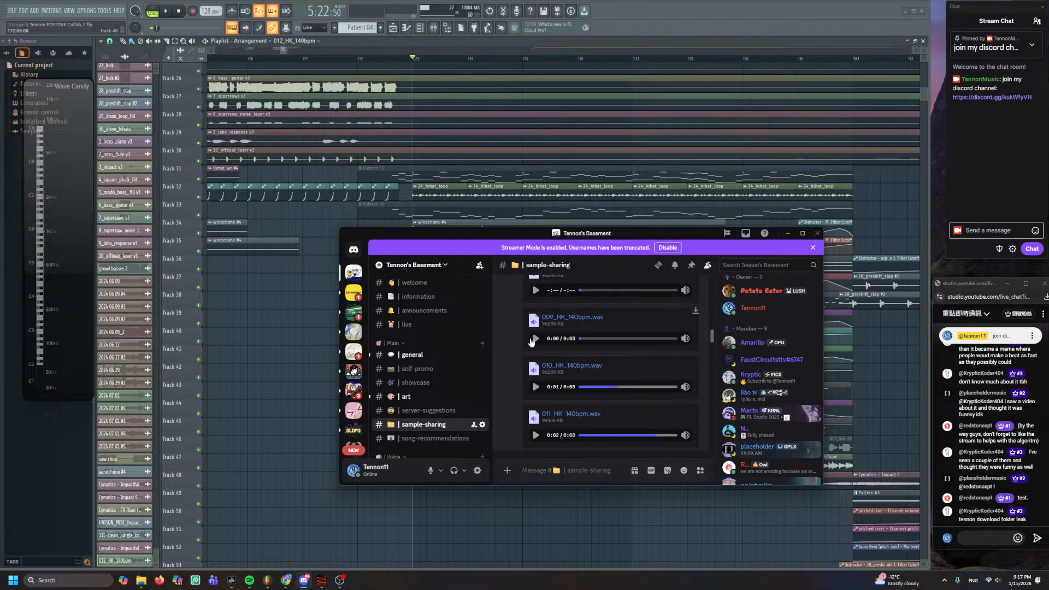
{"action": "left_click", "coordinate": [532, 340]}
{"action": "scroll", "coordinate": [533, 341], "scroll_direction": "up", "scroll_amount": 2}
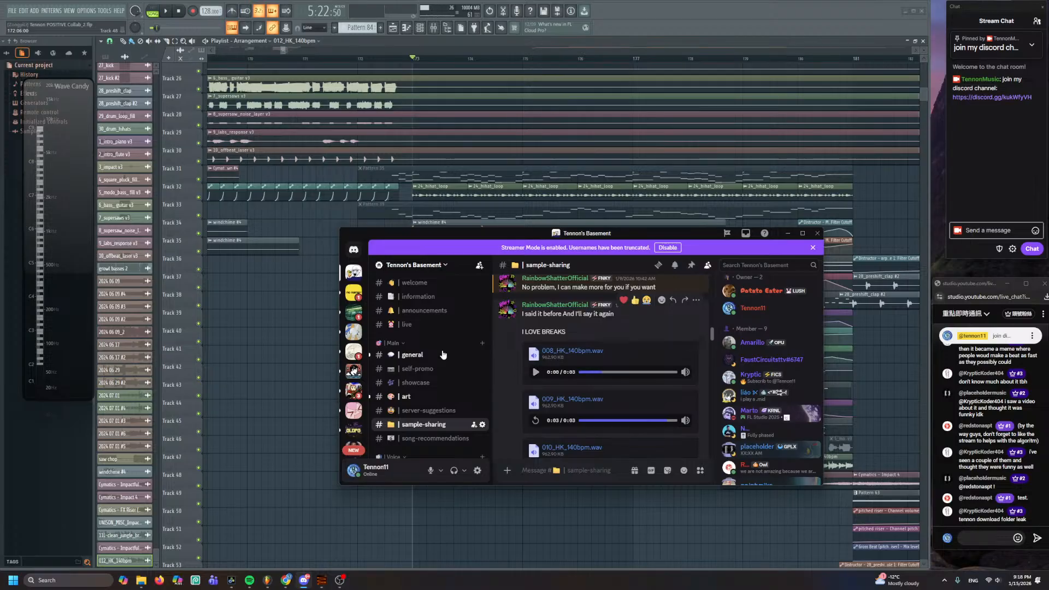
- Return to FL Studio and play the transition into the breakbeat section from about two bars earlier
{"action": "left_click", "coordinate": [326, 293]}
{"action": "key", "text": "space"}
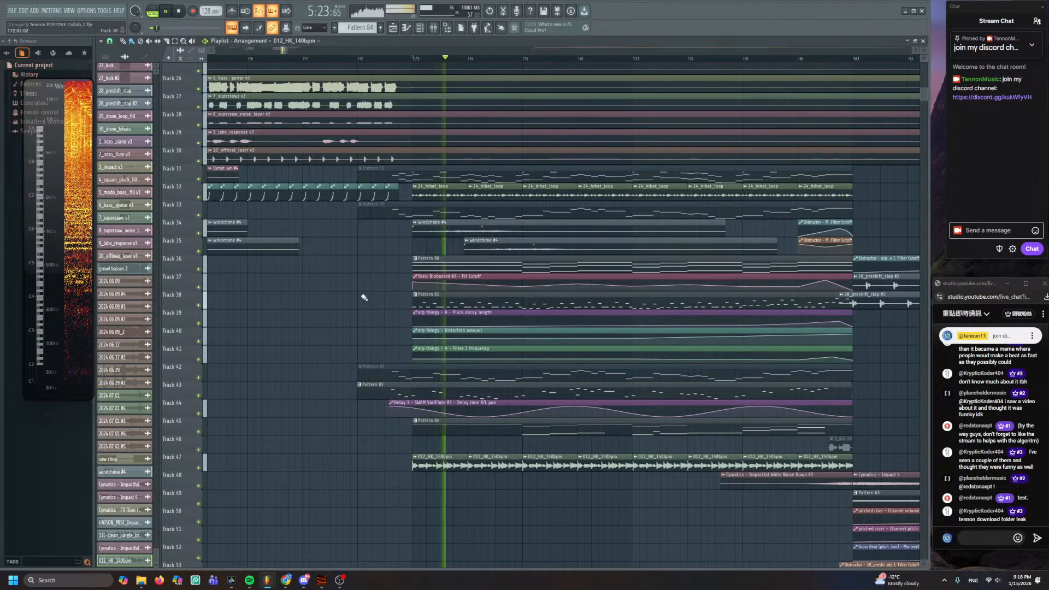
{"action": "scroll", "coordinate": [394, 328], "scroll_direction": "up", "scroll_amount": 4}
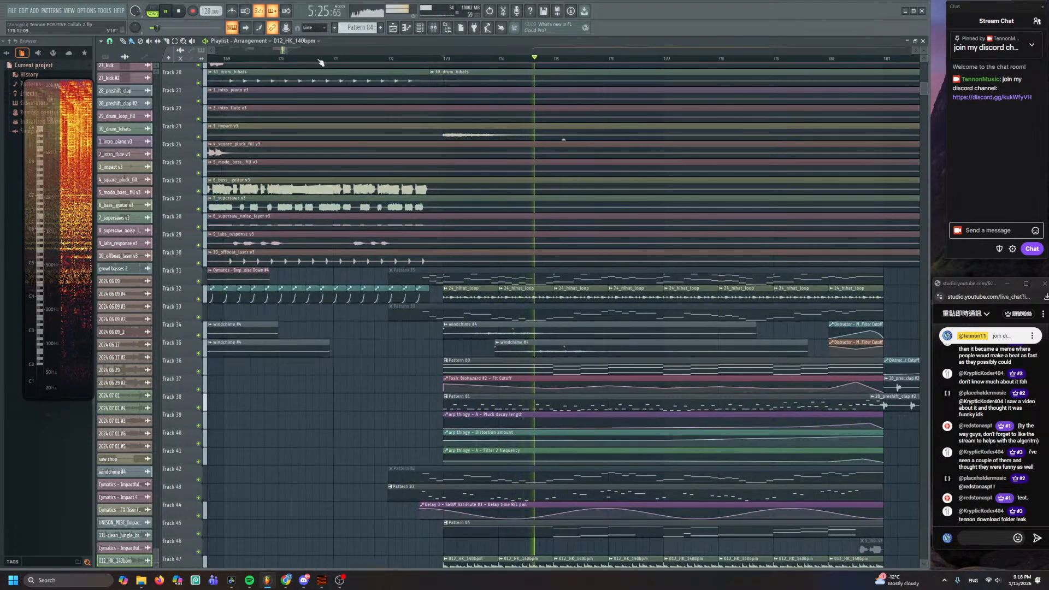
{"action": "left_click", "coordinate": [337, 61]}
{"action": "scroll", "coordinate": [349, 164], "scroll_direction": "down", "scroll_amount": 1}
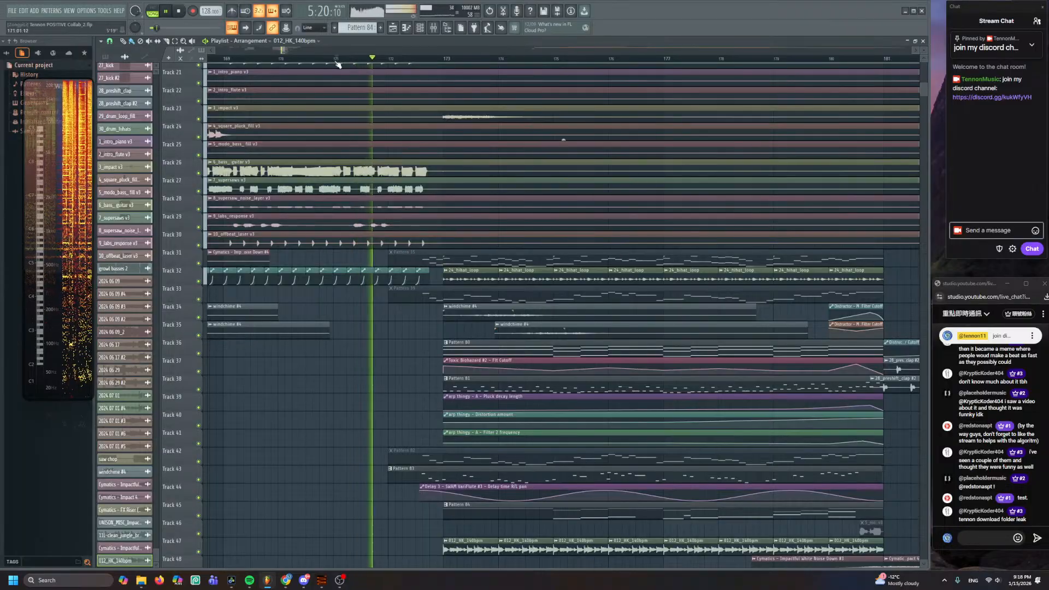
{"action": "scroll", "coordinate": [383, 246], "scroll_direction": "down", "scroll_amount": 5}
{"action": "scroll", "coordinate": [419, 368], "scroll_direction": "up", "scroll_amount": 2, "text": "ctrl"}
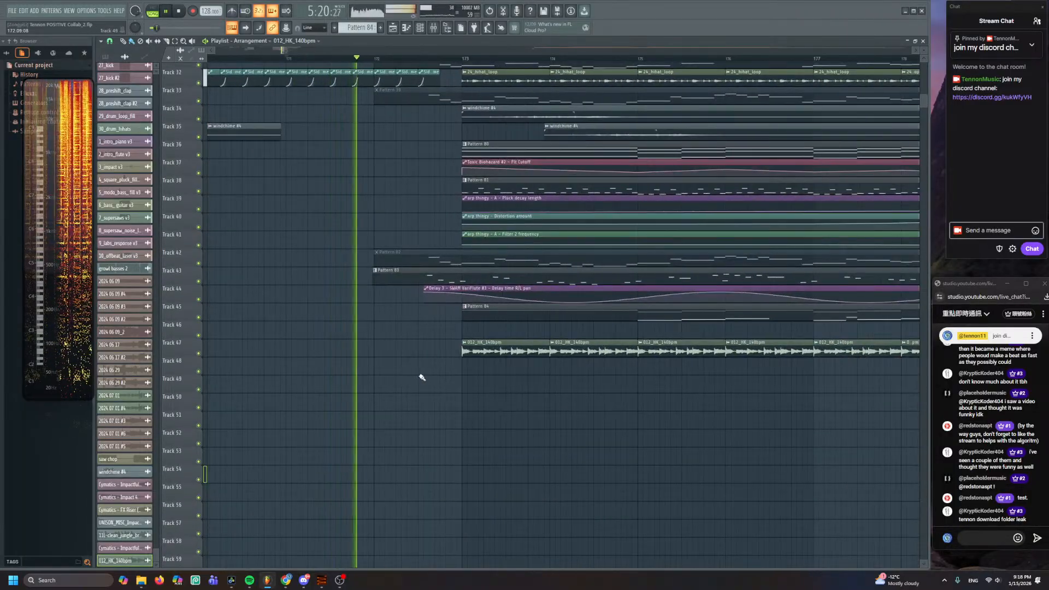
{"action": "scroll", "coordinate": [422, 377], "scroll_direction": "up", "scroll_amount": 1, "text": "ctrl"}
- Load Gross Beat in the breakbeat track's third effect slot and audition its Trance Gt 3 volume preset
{"action": "left_click", "coordinate": [436, 29]}
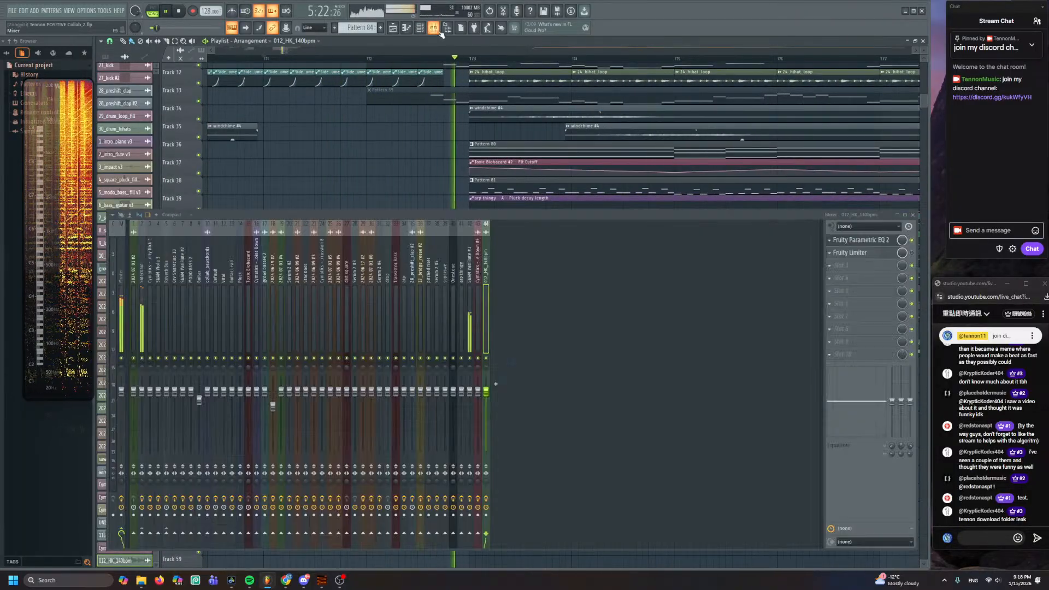
{"action": "left_click", "coordinate": [873, 270]}
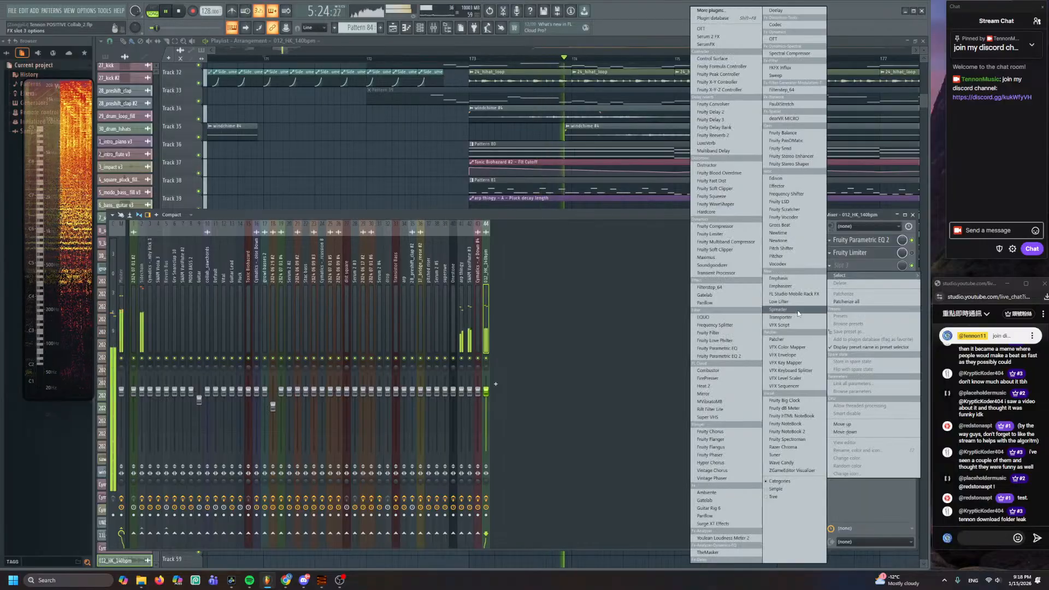
{"action": "left_click", "coordinate": [783, 226]}
{"action": "left_click", "coordinate": [214, 259]}
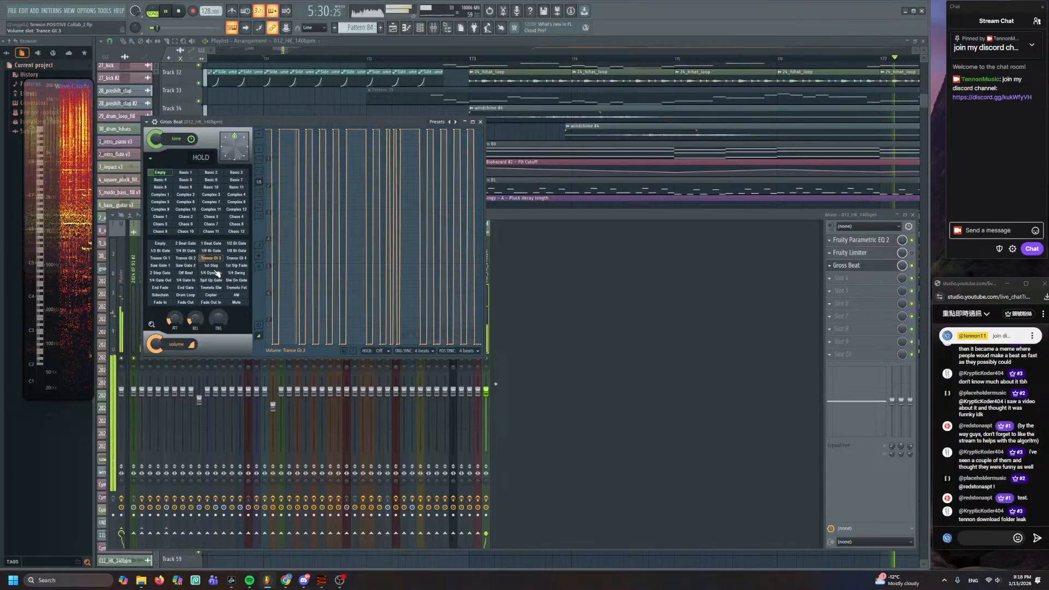
{"action": "key", "text": "F12"}
{"action": "scroll", "coordinate": [496, 384], "scroll_direction": "down", "scroll_amount": 4}
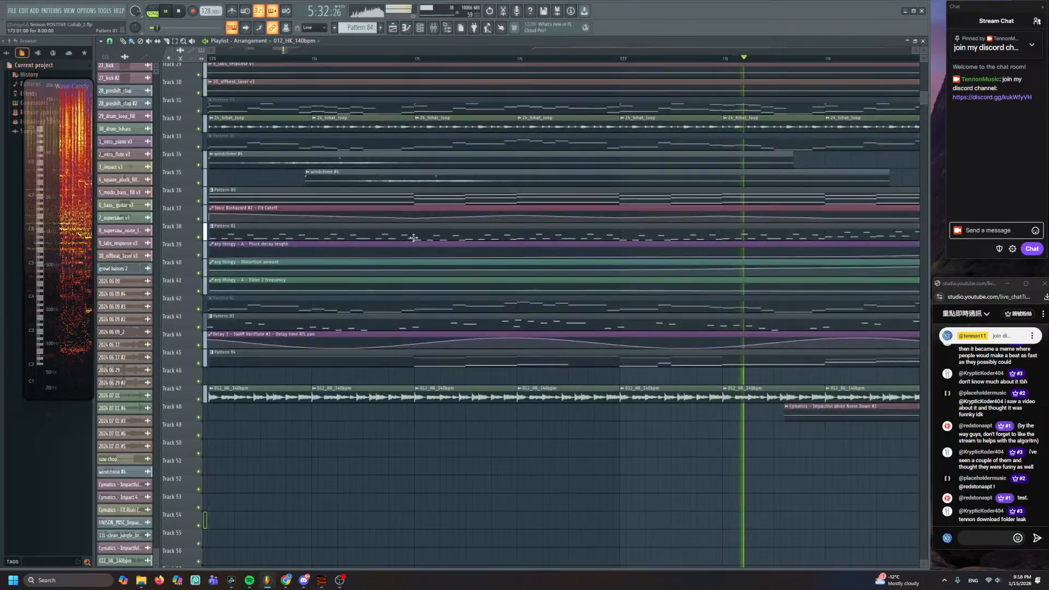
{"action": "scroll", "coordinate": [339, 121], "scroll_direction": "up", "scroll_amount": 3}
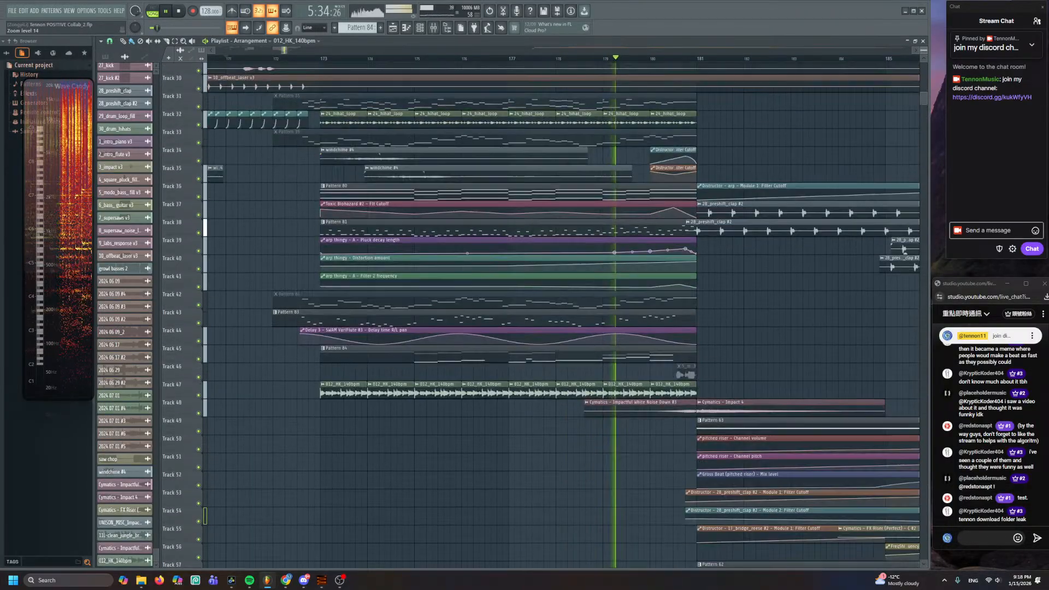
- Try Gross Beat's Trance Gt 4 volume preset on the breakbeat, then switch to Trance Gt 2
{"action": "left_click", "coordinate": [434, 28]}
{"action": "left_click", "coordinate": [852, 265]}
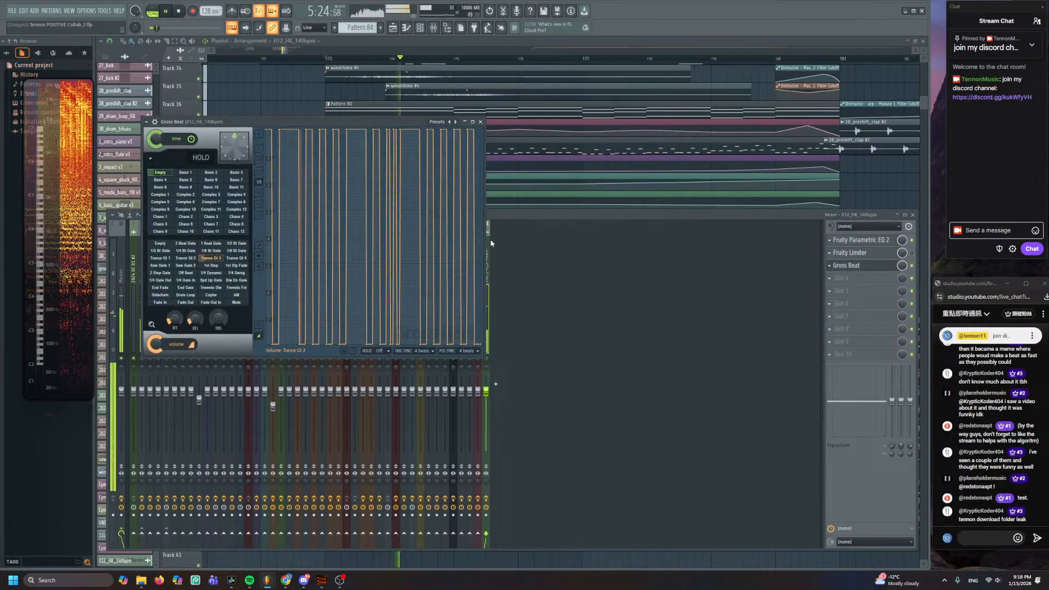
{"action": "left_click", "coordinate": [230, 260]}
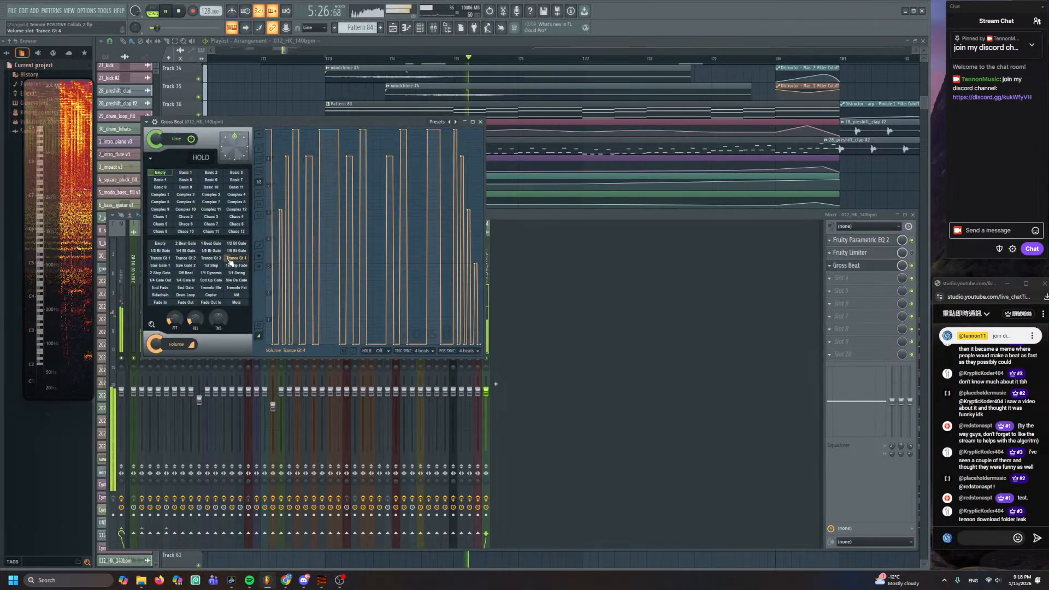
{"action": "left_click", "coordinate": [185, 259]}
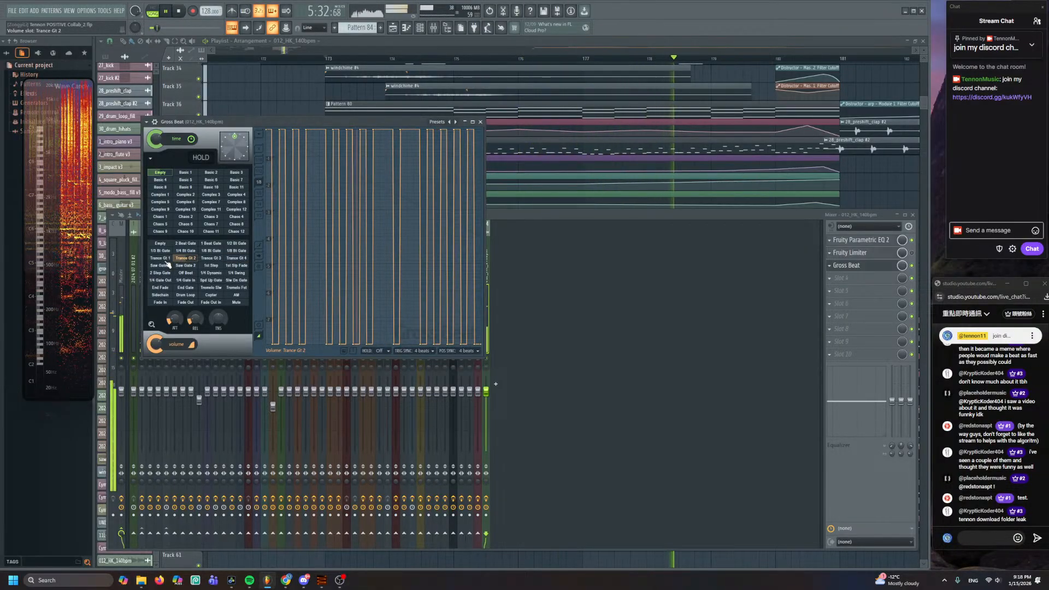
{"action": "key", "text": "F12"}
- Set the breakbeat clip's time-stretching mode to Stretch Pro with a formant shift of -800 cents during playback
{"action": "double_click", "coordinate": [443, 311]}
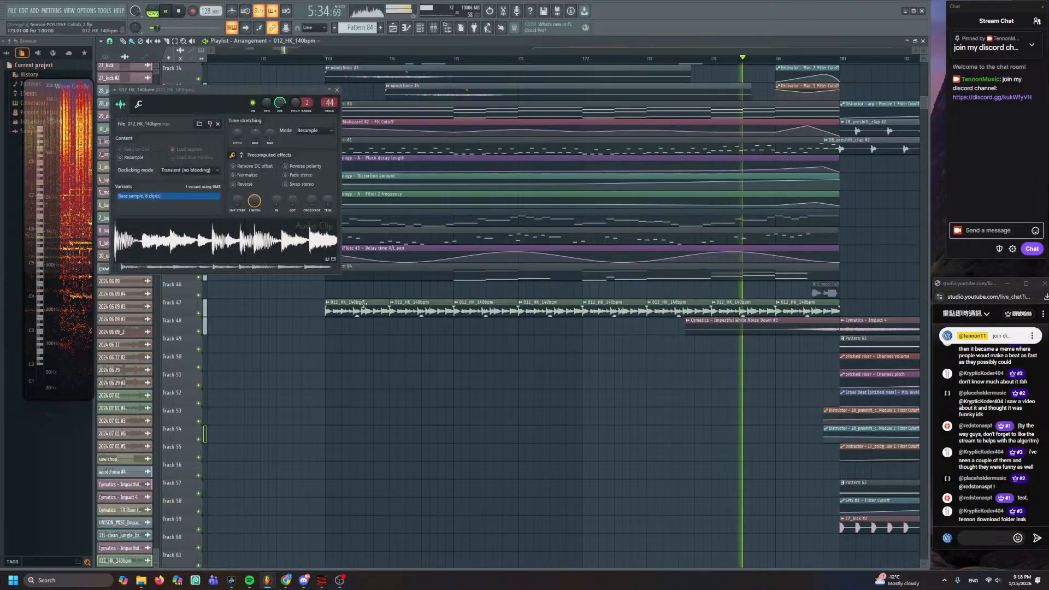
{"action": "left_click", "coordinate": [314, 130]}
{"action": "left_click", "coordinate": [307, 143]}
{"action": "key", "text": "space"}
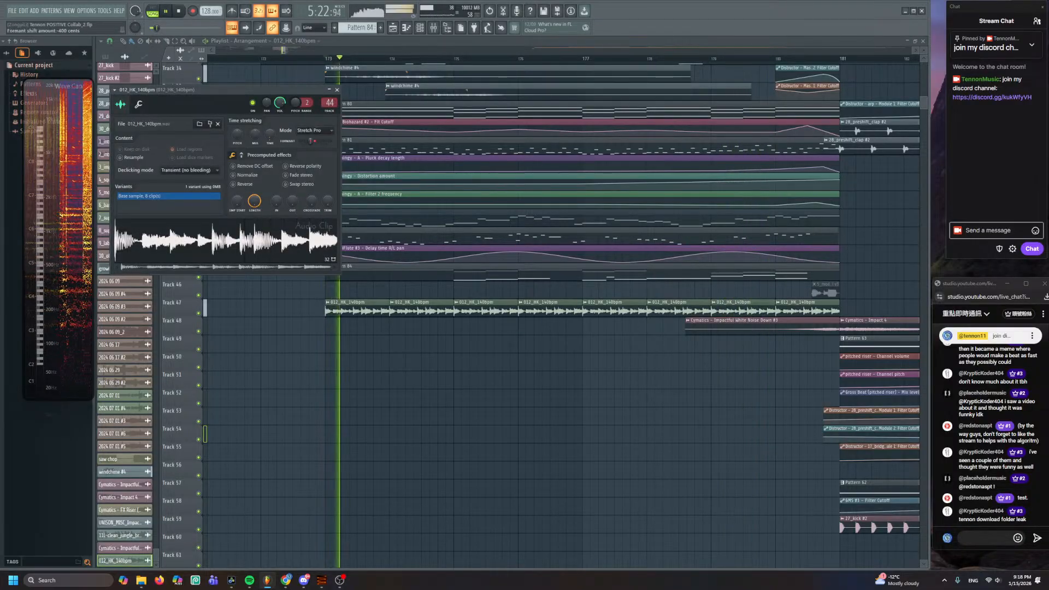
{"action": "left_click_drag", "start_coordinate": [307, 144], "coordinate": [309, 145]}
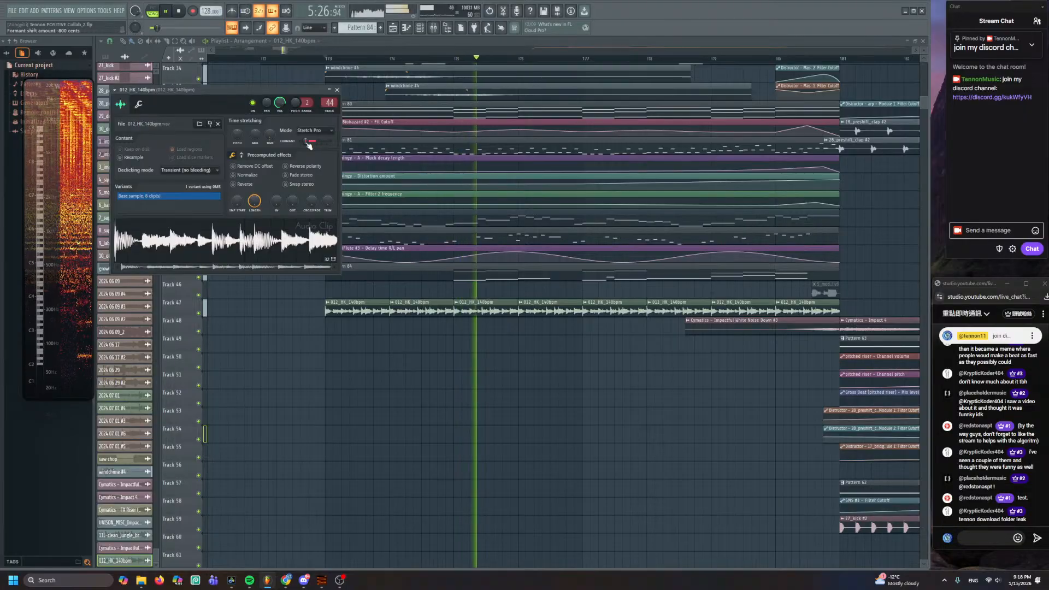
- Close the breakbeat's sample settings and look over the surrounding arrangement during playback, then stop it
{"action": "key", "text": "Escape"}
{"action": "scroll", "coordinate": [396, 370], "scroll_direction": "down", "scroll_amount": 4}
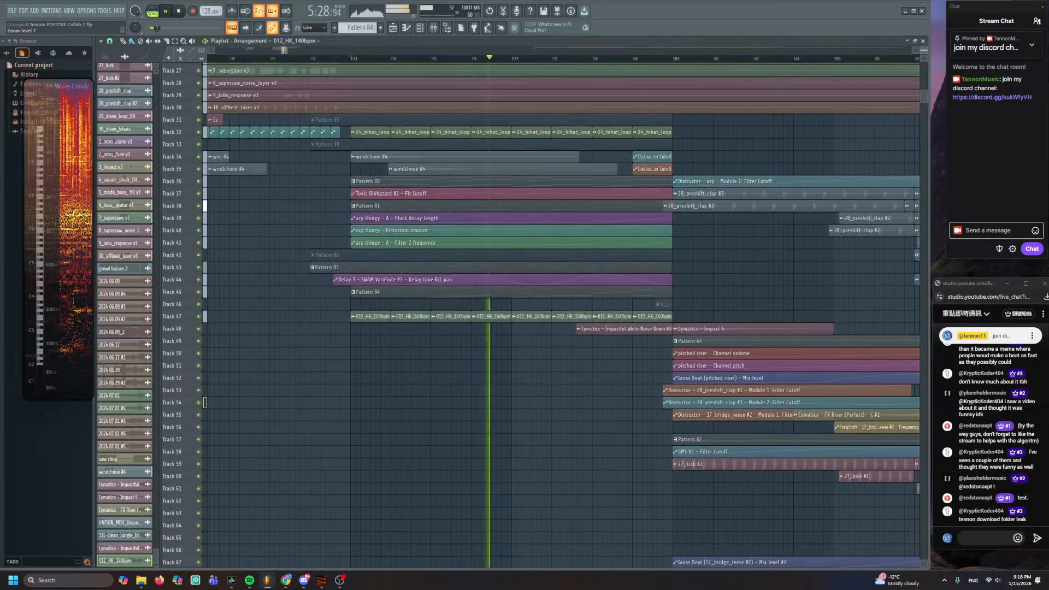
{"action": "scroll", "coordinate": [398, 323], "scroll_direction": "down", "scroll_amount": 2}
{"action": "scroll", "coordinate": [370, 304], "scroll_direction": "up", "scroll_amount": 7}
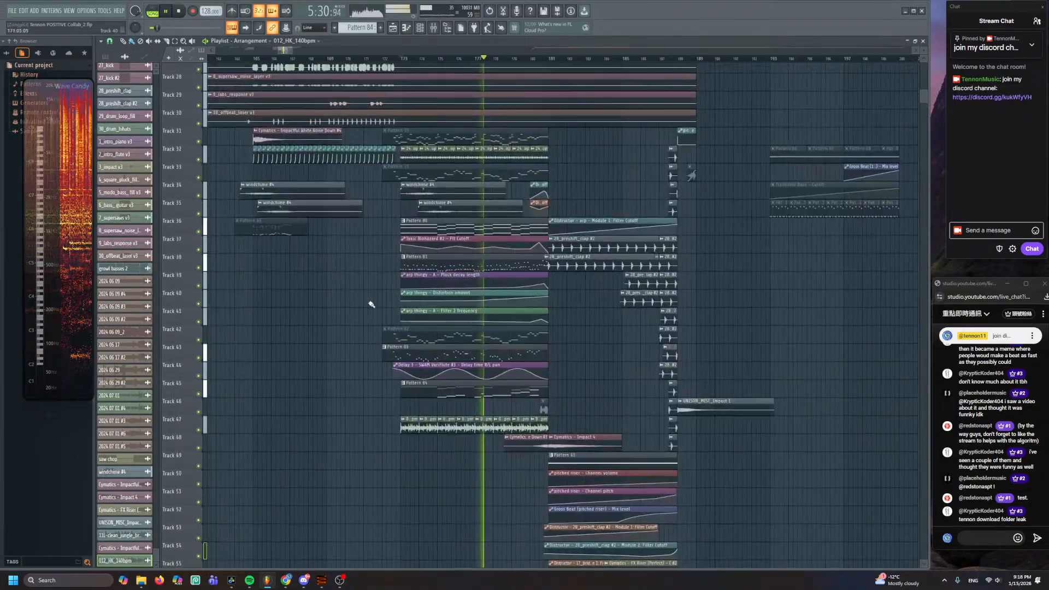
{"action": "scroll", "coordinate": [401, 359], "scroll_direction": "up", "scroll_amount": 4}
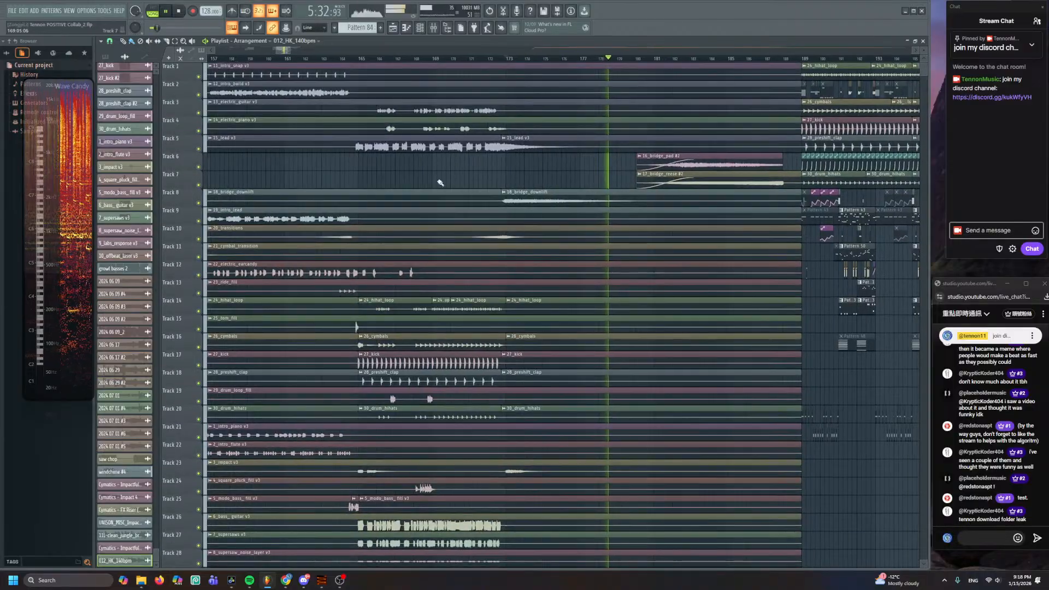
{"action": "scroll", "coordinate": [445, 178], "scroll_direction": "down", "scroll_amount": 3}
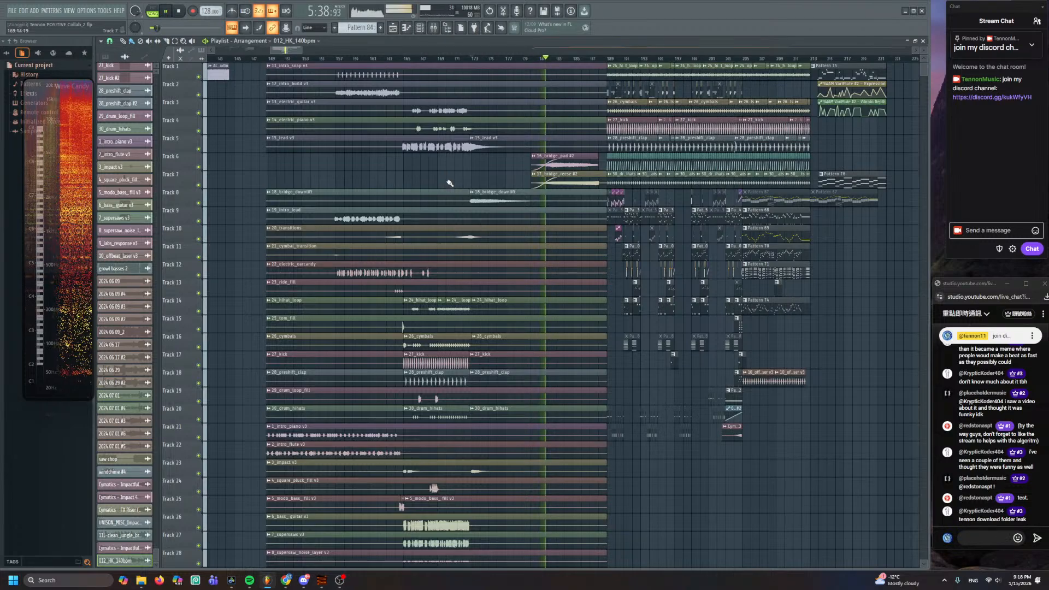
{"action": "scroll", "coordinate": [443, 196], "scroll_direction": "down", "scroll_amount": 10}
{"action": "scroll", "coordinate": [426, 218], "scroll_direction": "up", "scroll_amount": 3}
{"action": "key", "text": "space"}
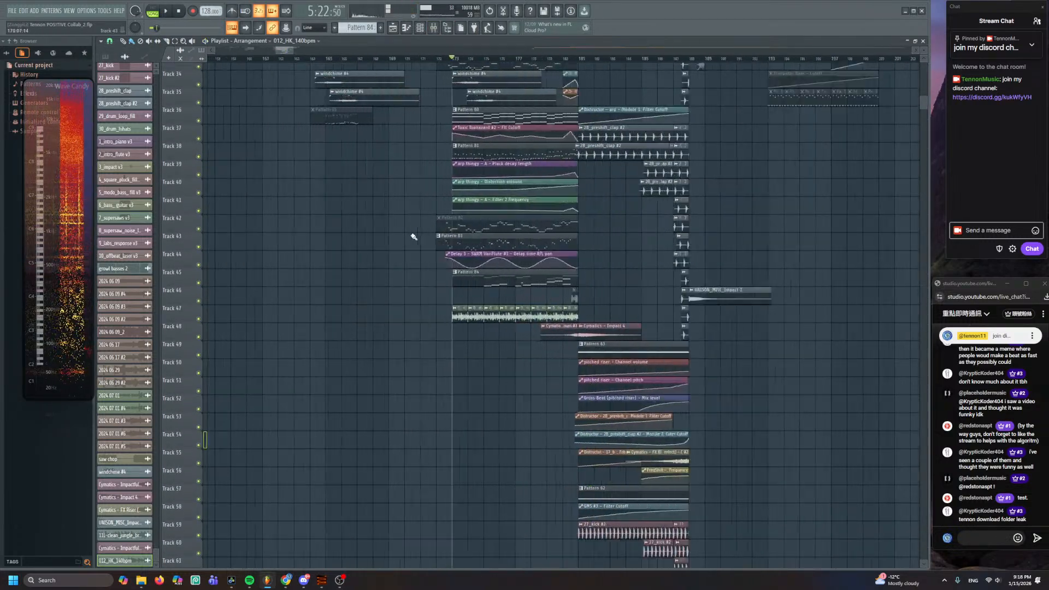
- Mute all the breakbeat clips on Track 47
{"action": "scroll", "coordinate": [414, 237], "scroll_direction": "up", "scroll_amount": 6}
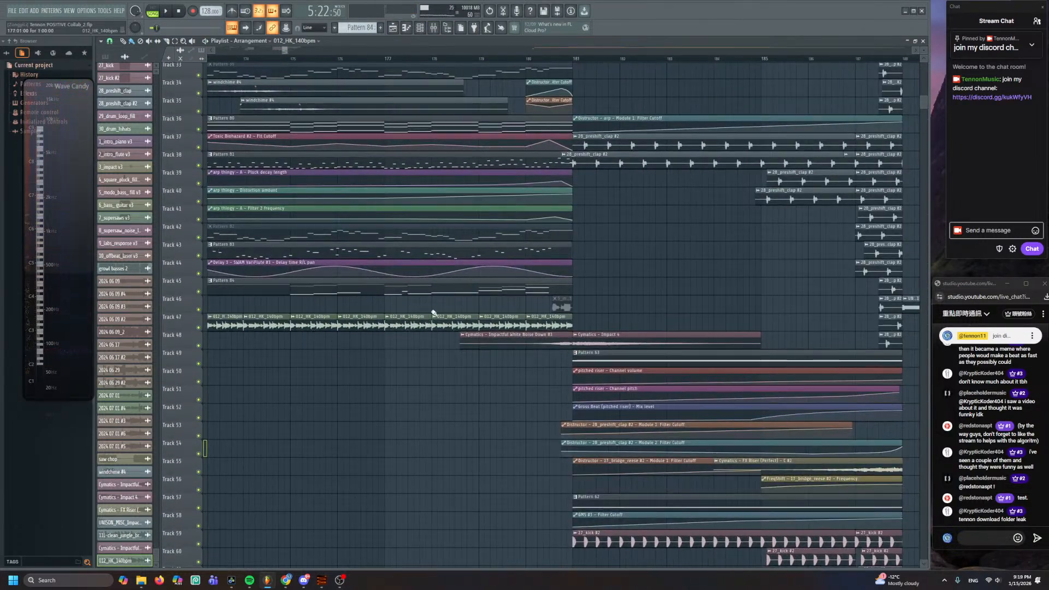
{"action": "left_click_drag", "start_coordinate": [434, 313], "coordinate": [556, 306]}
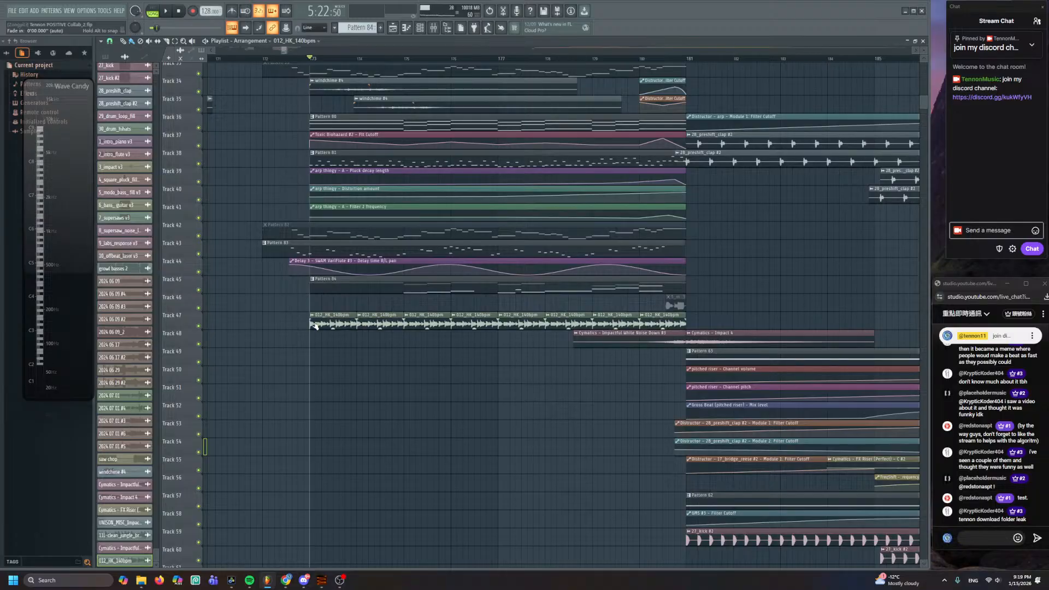
{"action": "scroll", "coordinate": [697, 317], "scroll_direction": "down", "scroll_amount": 4}
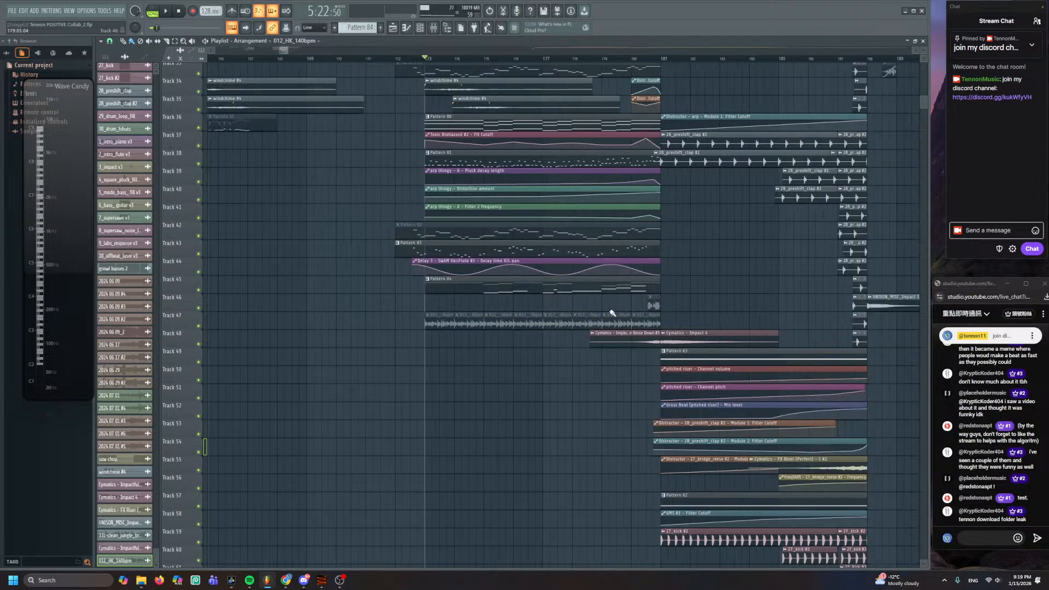
- Play the section with the breakbeat muted, then replay the transition from two bars before the section starts
{"action": "key", "text": "space"}
{"action": "scroll", "coordinate": [579, 377], "scroll_direction": "up", "scroll_amount": 1}
{"action": "scroll", "coordinate": [578, 377], "scroll_direction": "up", "scroll_amount": 3}
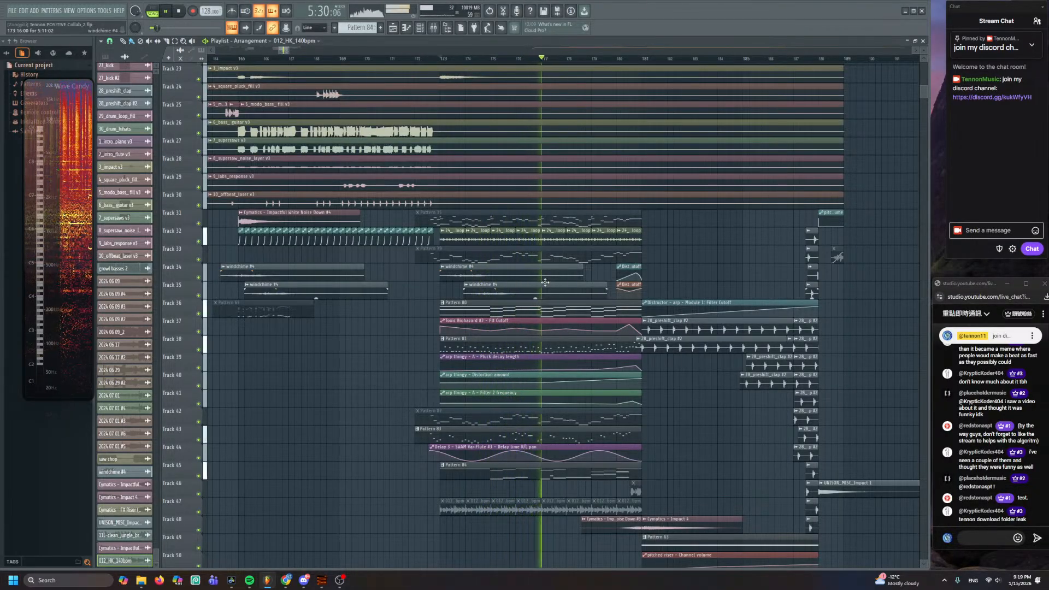
{"action": "scroll", "coordinate": [545, 282], "scroll_direction": "down", "scroll_amount": 3}
{"action": "scroll", "coordinate": [553, 146], "scroll_direction": "up", "scroll_amount": 2}
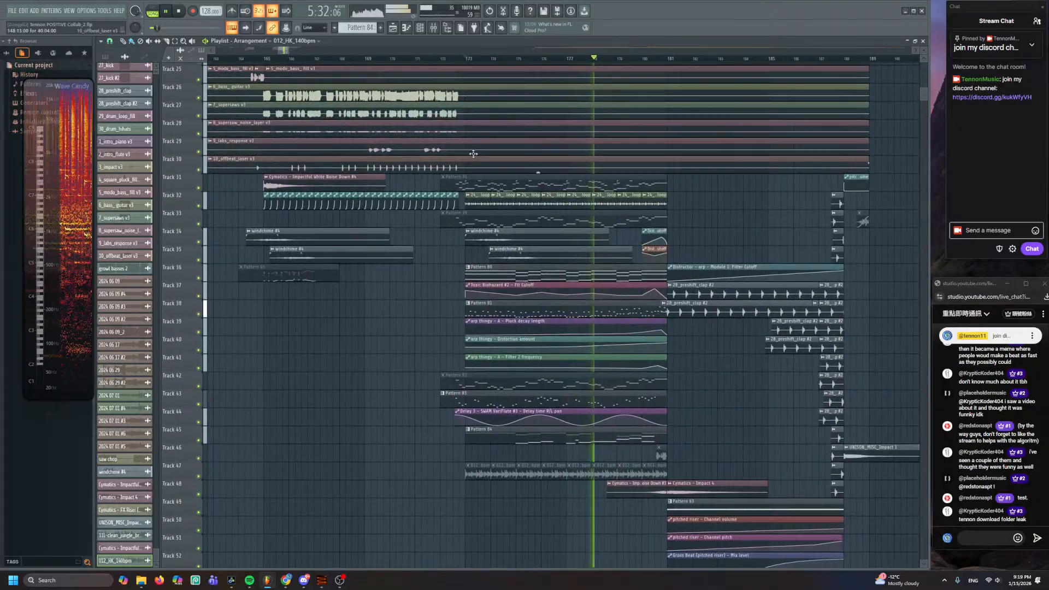
{"action": "left_click", "coordinate": [416, 60]}
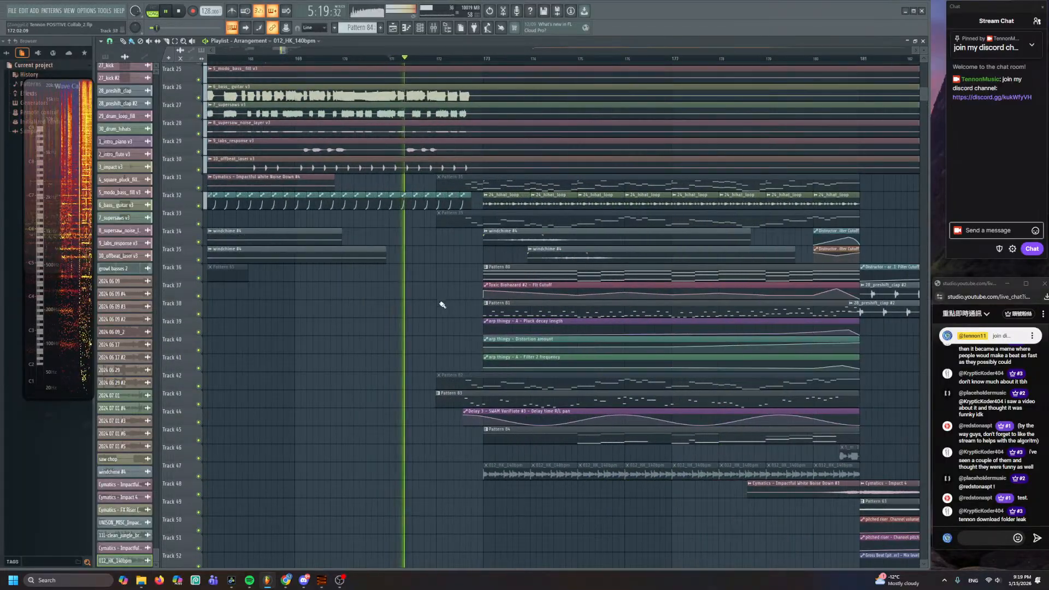
{"action": "scroll", "coordinate": [442, 312], "scroll_direction": "down", "scroll_amount": 2}
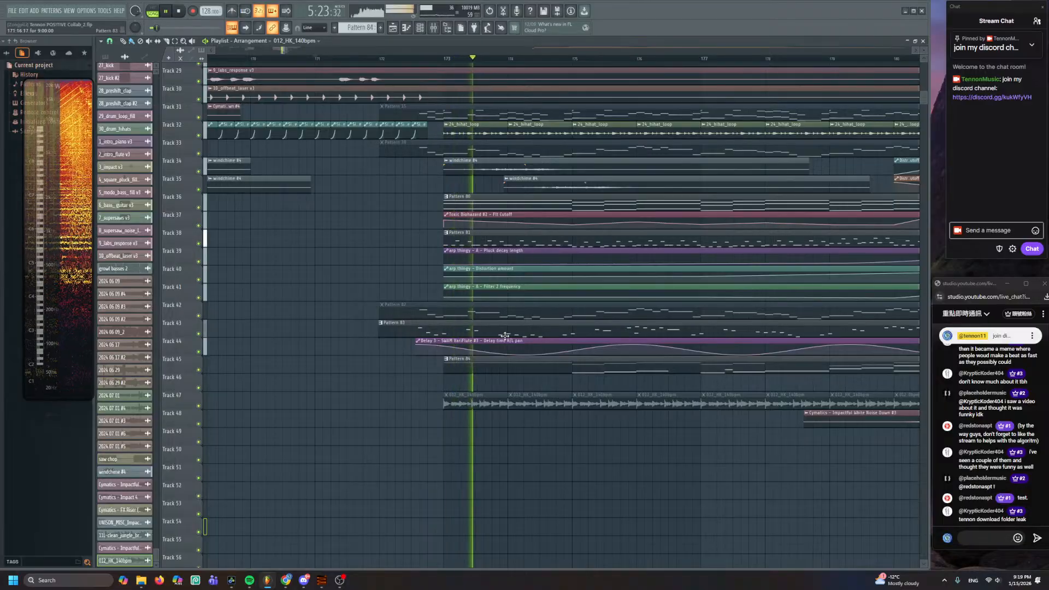
- Add a two-bar G3 note at the start of Pattern 84 with lowered velocity and audition it in playback
{"action": "double_click", "coordinate": [488, 365]}
{"action": "scroll", "coordinate": [468, 349], "scroll_direction": "down", "scroll_amount": 1}
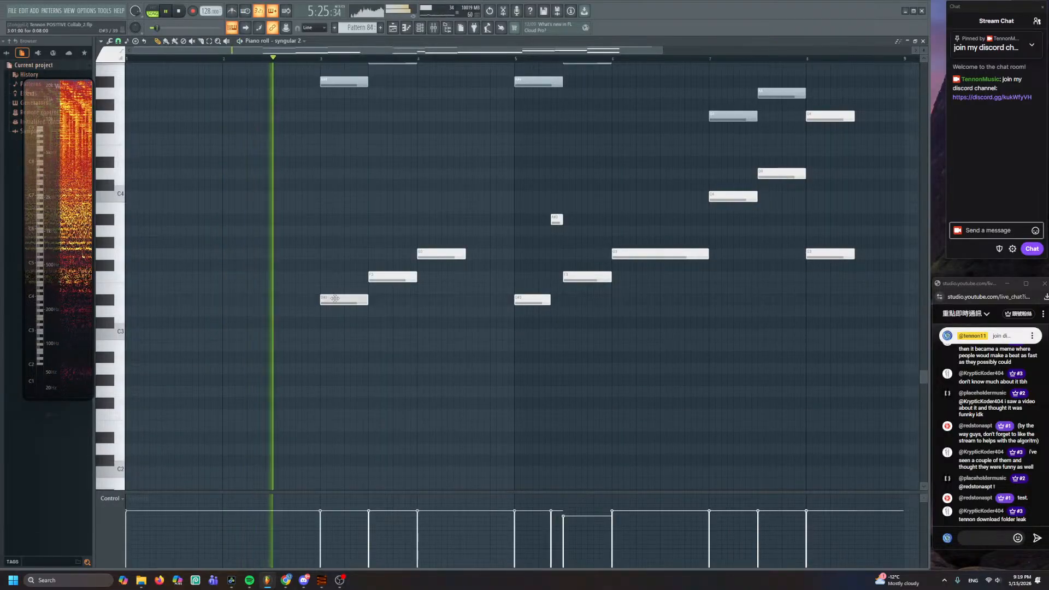
{"action": "key", "text": "space"}
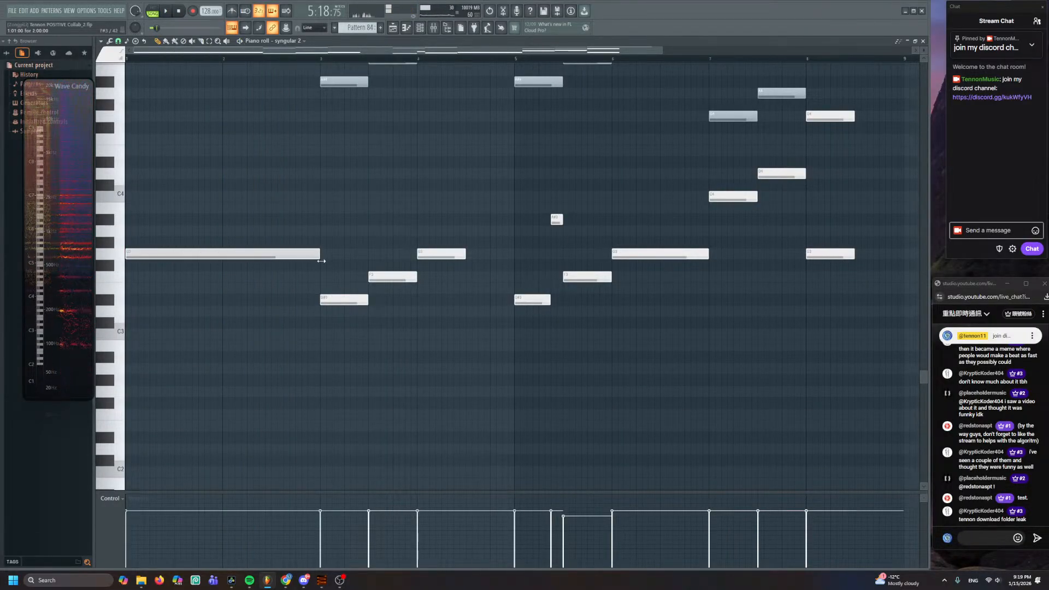
{"action": "left_click", "coordinate": [321, 261]}
{"action": "left_click", "coordinate": [328, 362]}
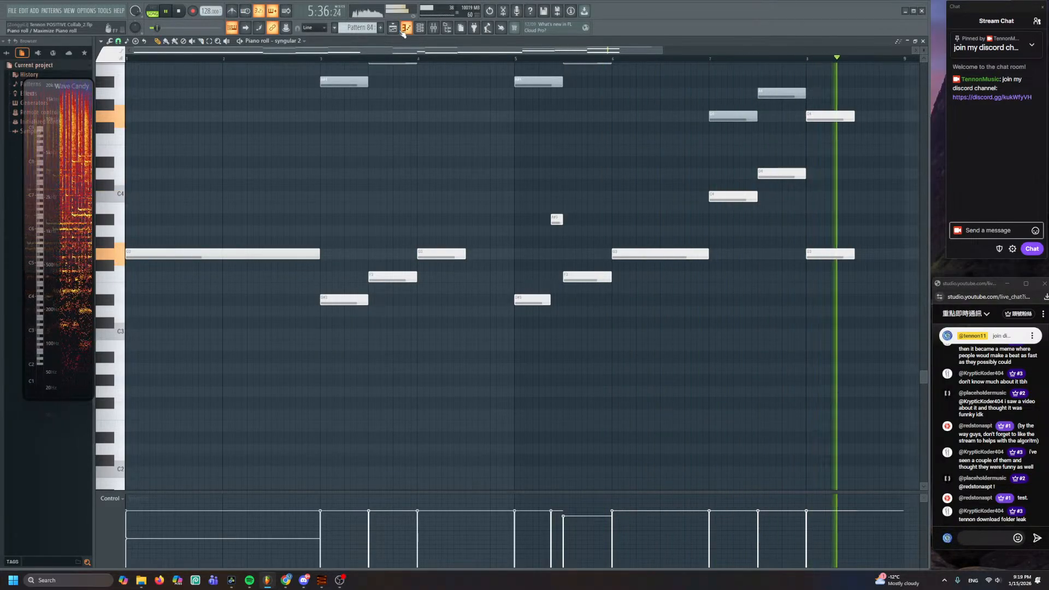
- Return to the playlist and examine the arrangement beyond the breakbeat section up to its final clips
{"action": "key", "text": "F5"}
{"action": "scroll", "coordinate": [448, 169], "scroll_direction": "down", "scroll_amount": 3}
{"action": "scroll", "coordinate": [417, 420], "scroll_direction": "up", "scroll_amount": 7}
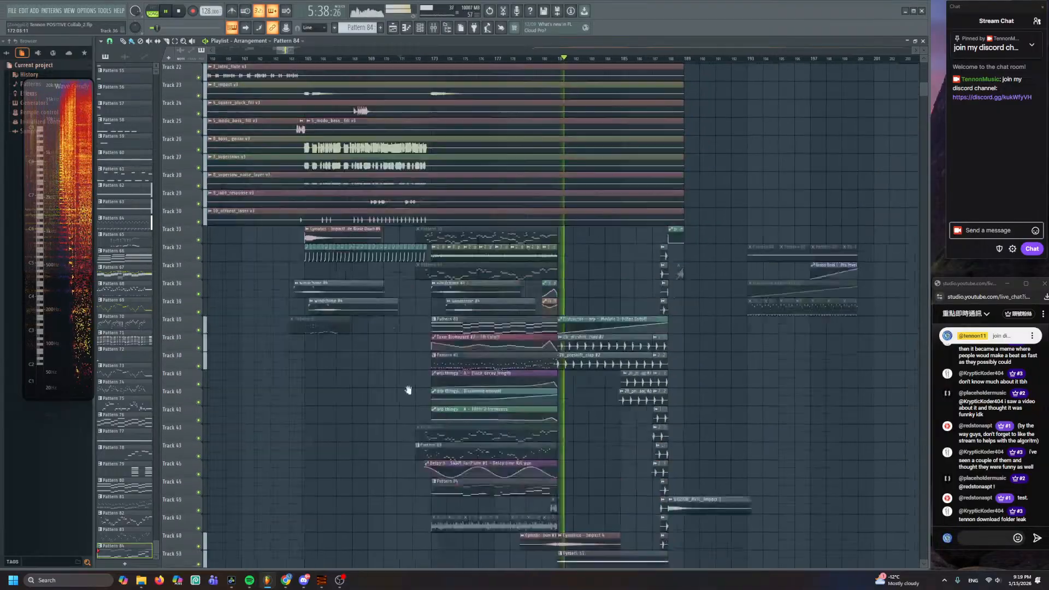
{"action": "scroll", "coordinate": [443, 257], "scroll_direction": "up", "scroll_amount": 3}
{"action": "scroll", "coordinate": [446, 235], "scroll_direction": "down", "scroll_amount": 5}
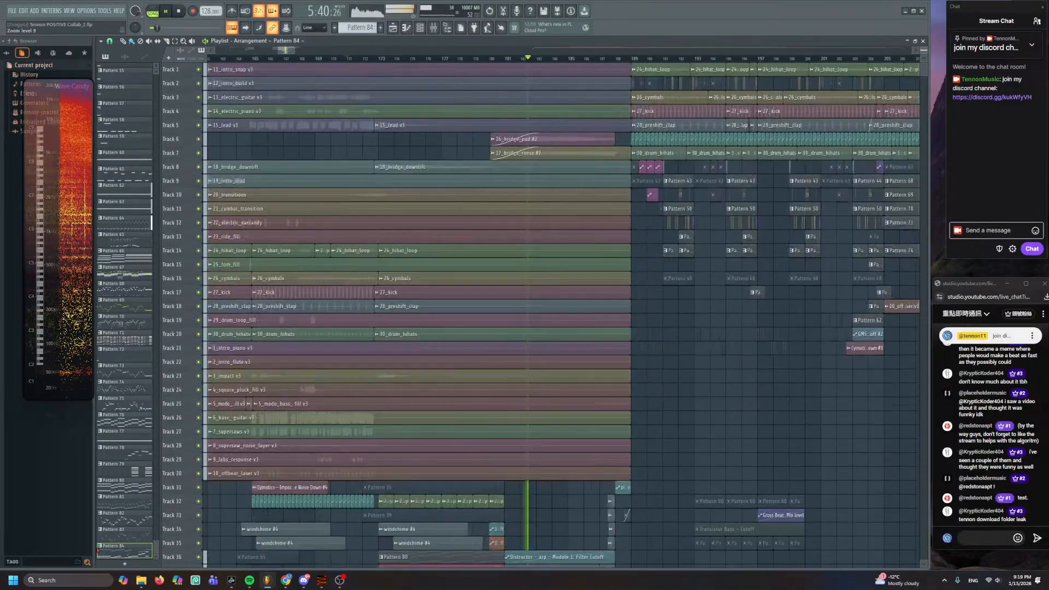
{"action": "scroll", "coordinate": [445, 235], "scroll_direction": "up", "scroll_amount": 4}
{"action": "scroll", "coordinate": [446, 235], "scroll_direction": "down", "scroll_amount": 2}
{"action": "scroll", "coordinate": [445, 235], "scroll_direction": "down", "scroll_amount": 3}
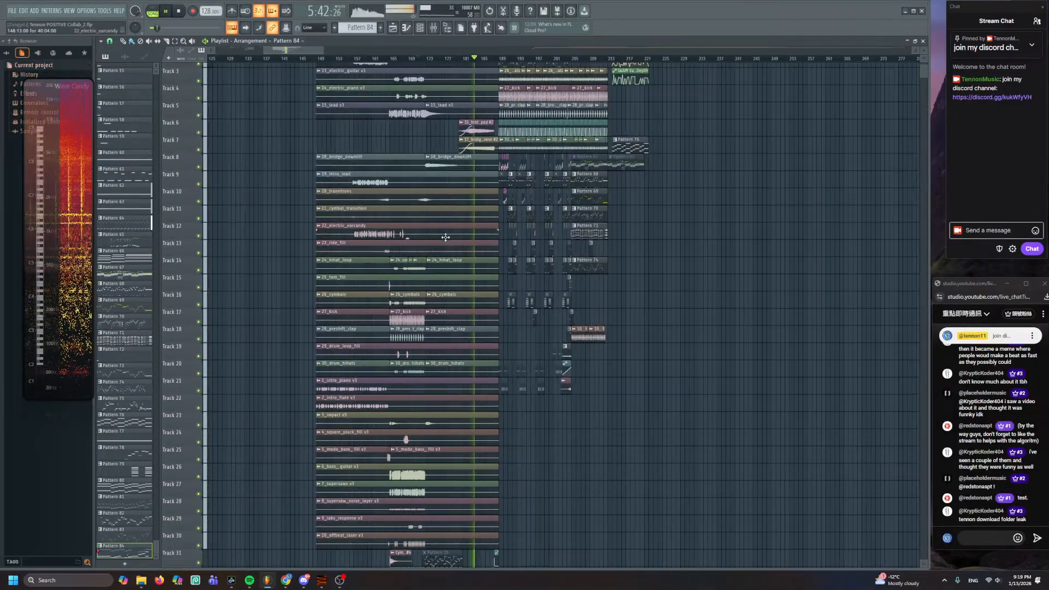
{"action": "scroll", "coordinate": [440, 339], "scroll_direction": "up", "scroll_amount": 2}
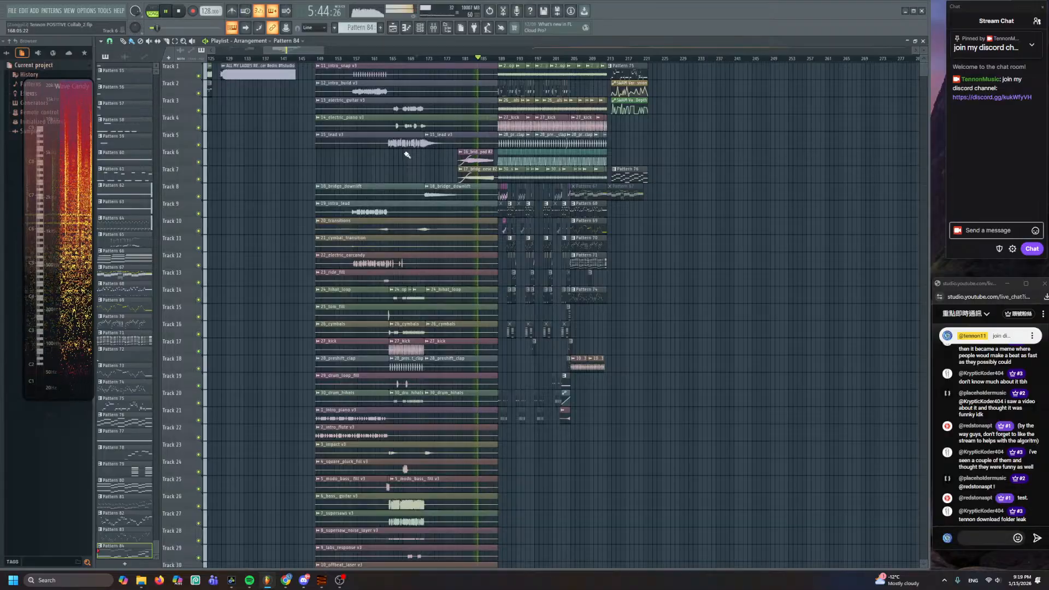
{"action": "key", "text": "space"}
{"action": "scroll", "coordinate": [616, 234], "scroll_direction": "up", "scroll_amount": 4}
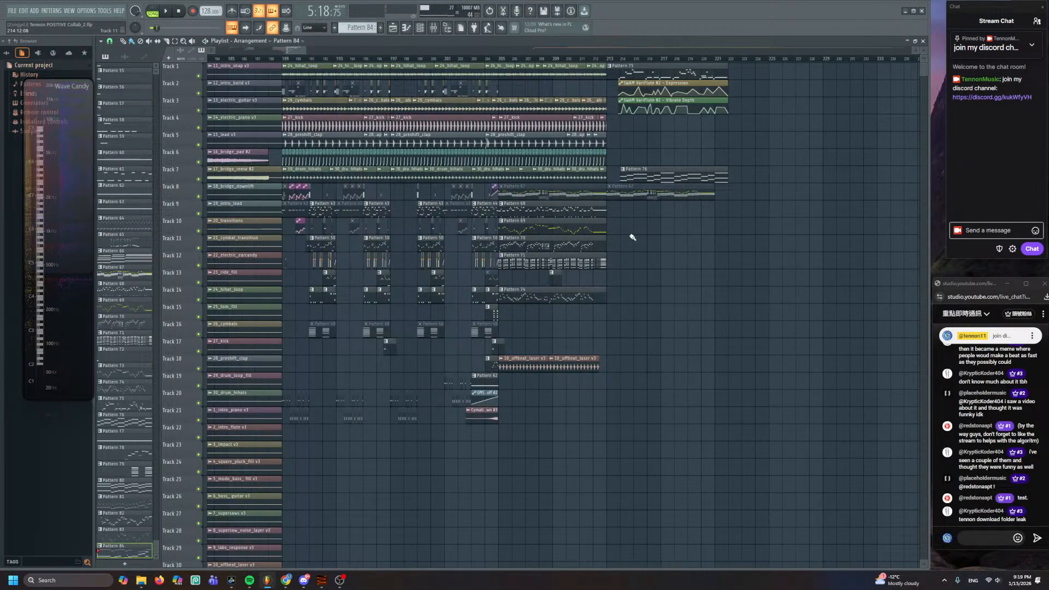
{"action": "scroll", "coordinate": [632, 238], "scroll_direction": "right", "scroll_amount": 3}
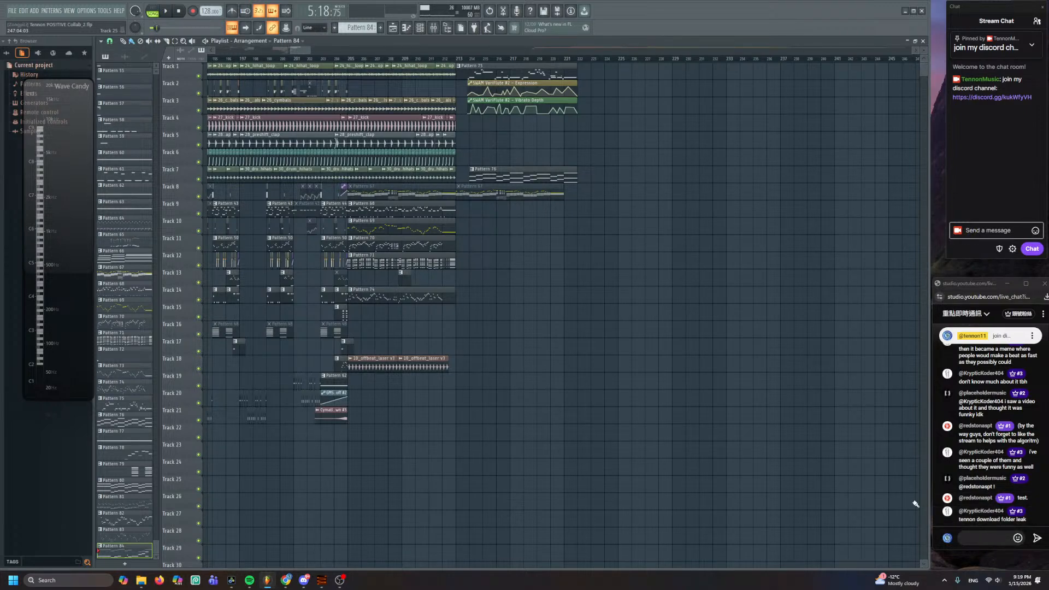
{"action": "scroll", "coordinate": [306, 491], "scroll_direction": "left", "scroll_amount": 1}
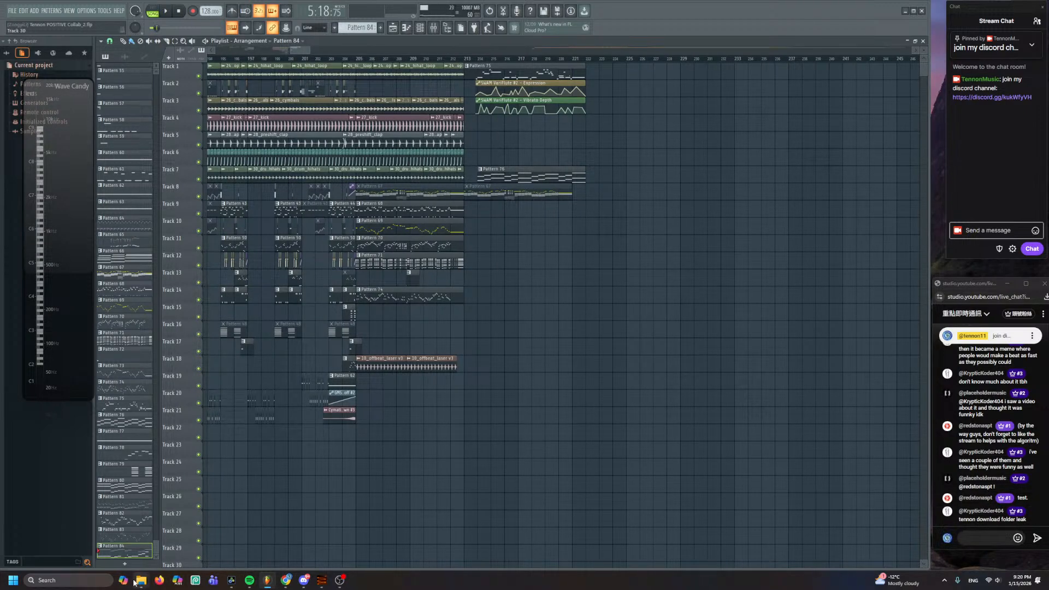
- Switch to File Explorer and browse the Downloads folder on the My Passport (D:) drive
{"action": "mouse_move", "coordinate": [137, 580]}
{"action": "left_click", "coordinate": [175, 539]}
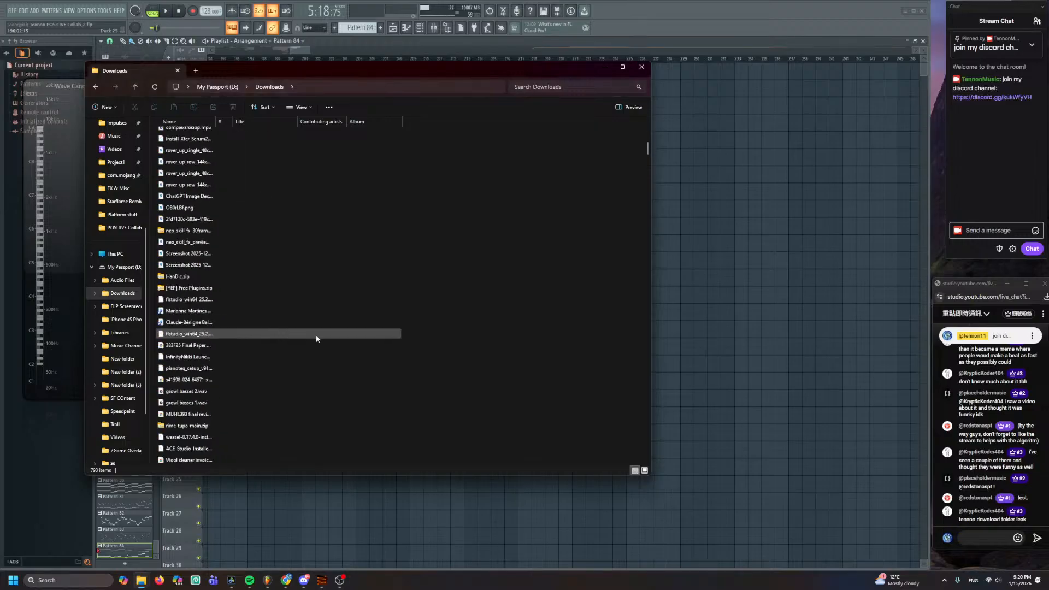
{"action": "scroll", "coordinate": [391, 325], "scroll_direction": "down", "scroll_amount": 20}
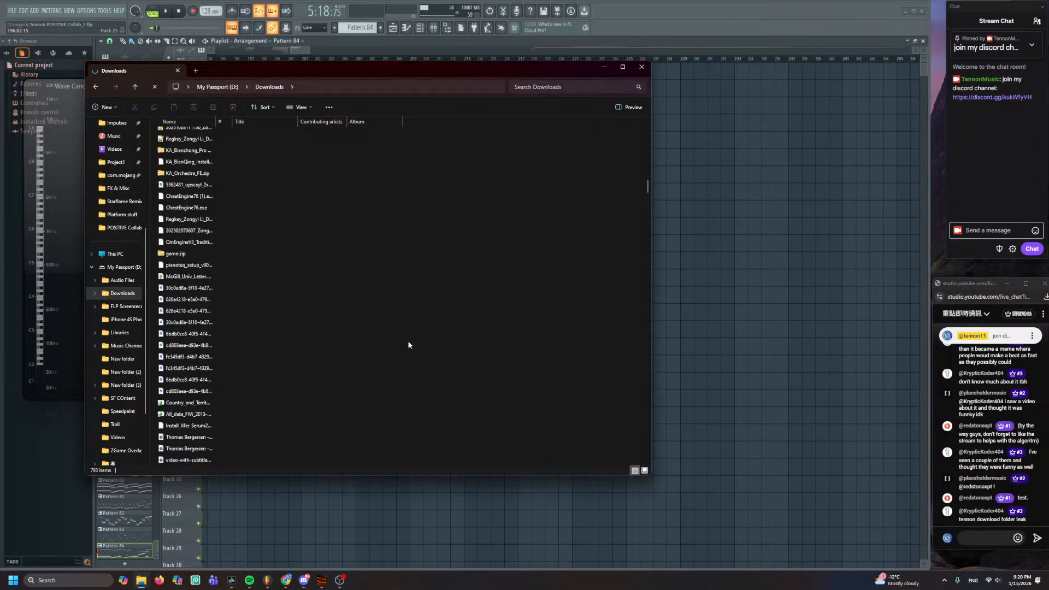
{"action": "scroll", "coordinate": [408, 345], "scroll_direction": "down", "scroll_amount": 15}
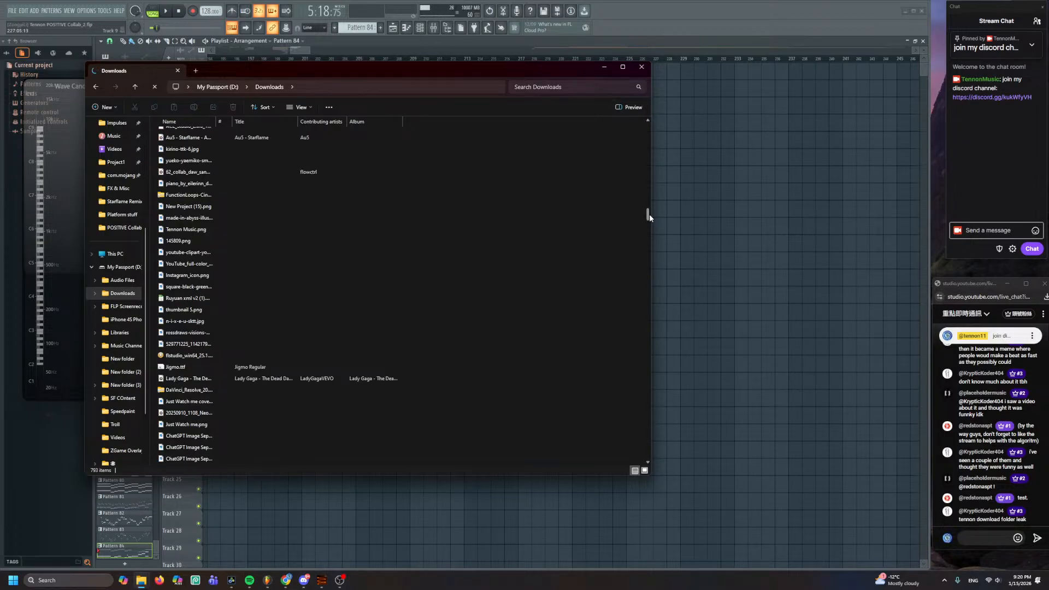
{"action": "left_click", "coordinate": [651, 155]}
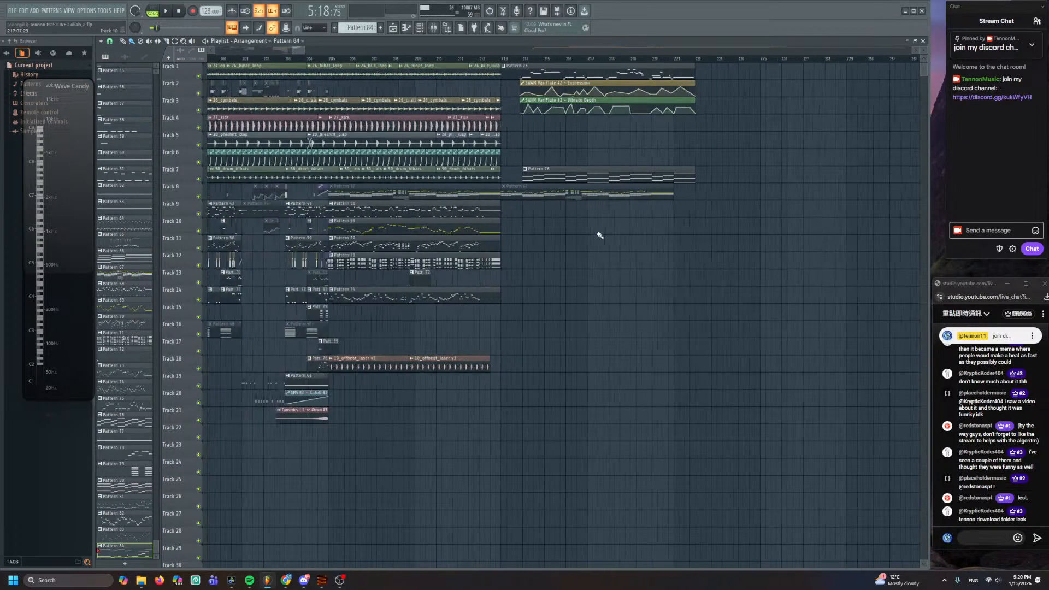
- Return to FL Studio and play the passage from about bar 210 through the Pattern 75 flute section, then stop playback
{"action": "scroll", "coordinate": [529, 221], "scroll_direction": "up", "scroll_amount": 3}
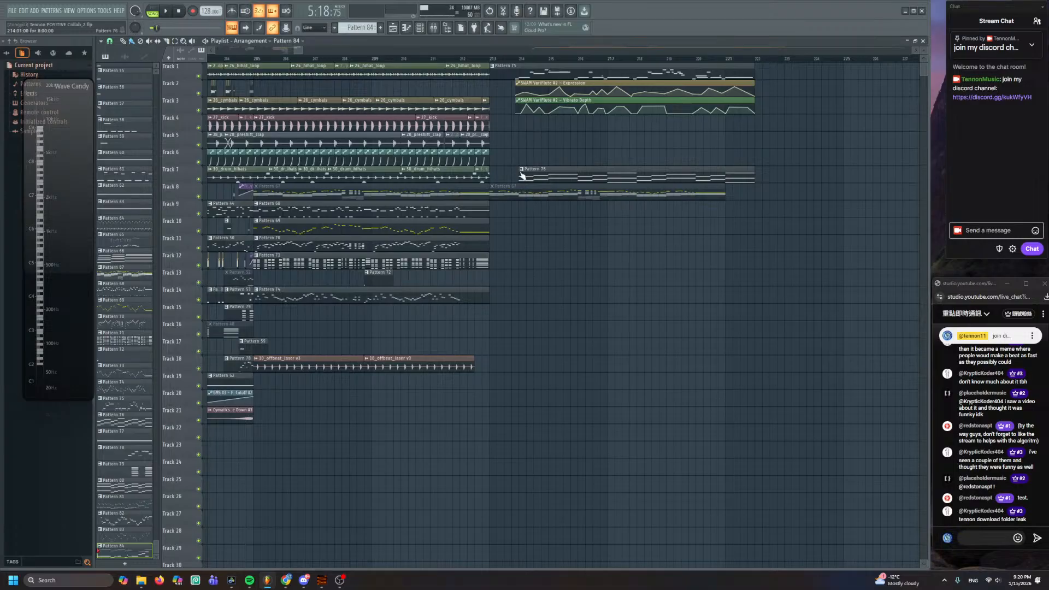
{"action": "scroll", "coordinate": [522, 174], "scroll_direction": "up", "scroll_amount": 4}
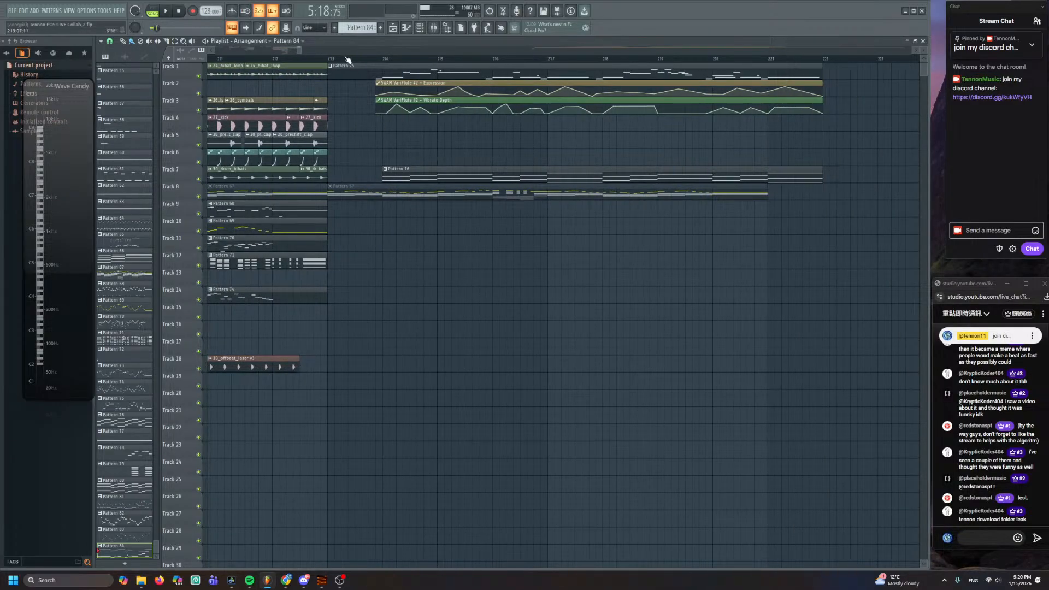
{"action": "scroll", "coordinate": [439, 164], "scroll_direction": "down", "scroll_amount": 2}
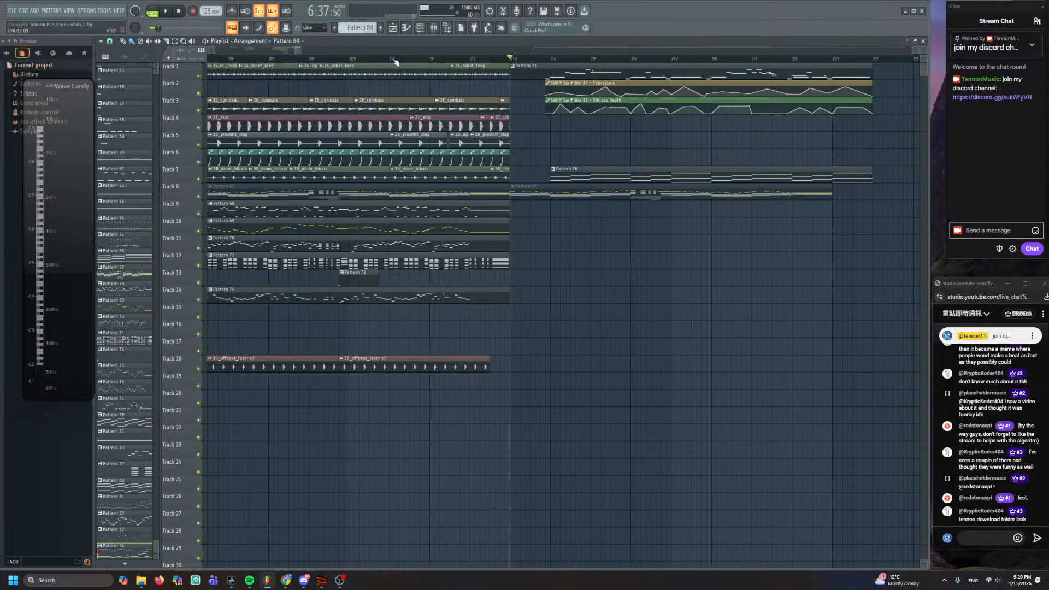
{"action": "key", "text": "space"}
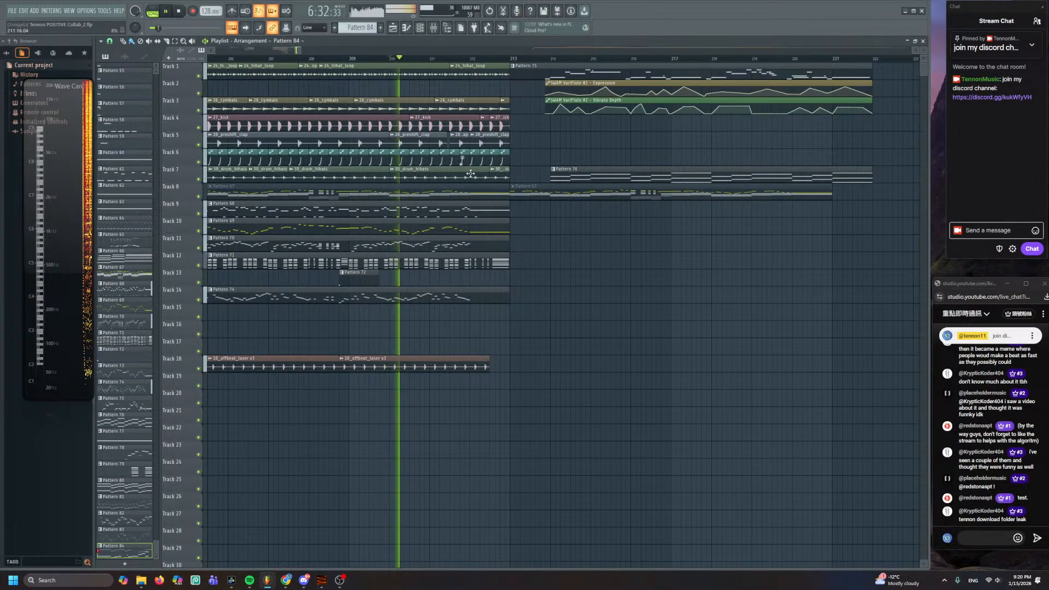
{"action": "left_click", "coordinate": [474, 365]}
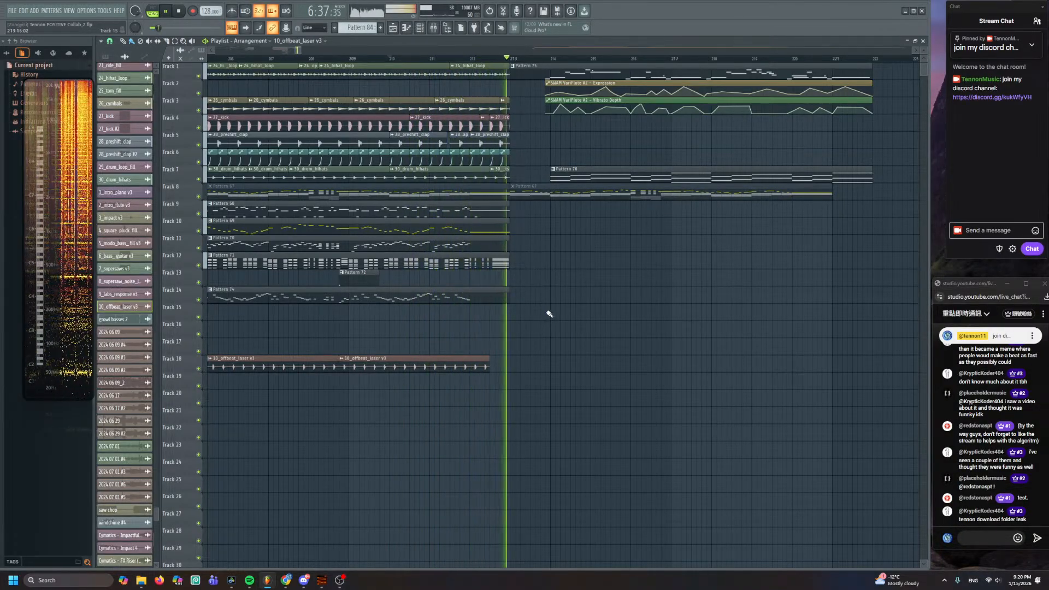
{"action": "scroll", "coordinate": [421, 145], "scroll_direction": "up", "scroll_amount": 2}
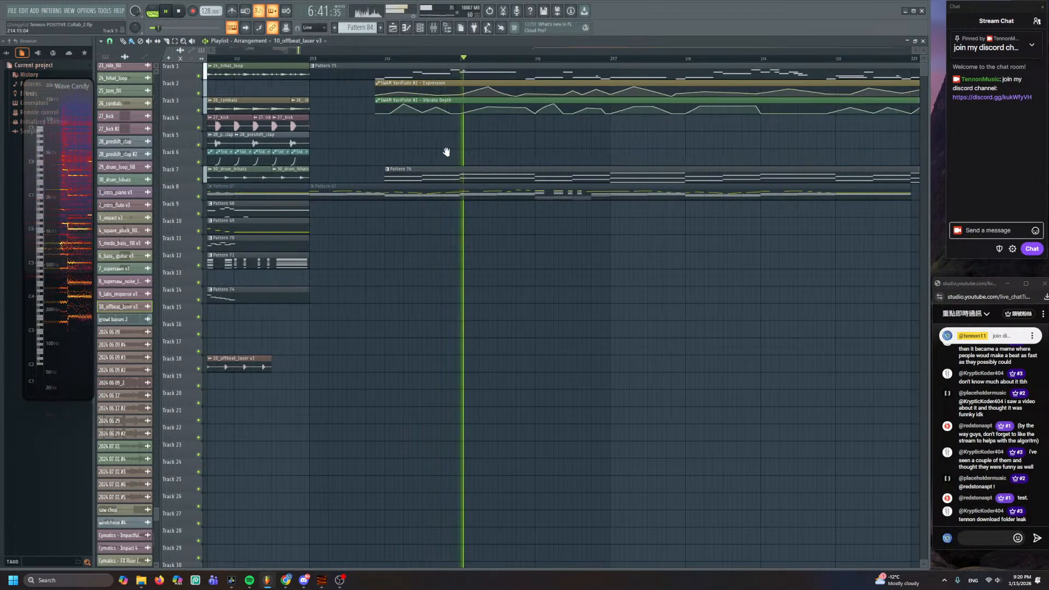
{"action": "scroll", "coordinate": [445, 155], "scroll_direction": "up", "scroll_amount": 1}
{"action": "scroll", "coordinate": [405, 258], "scroll_direction": "up", "scroll_amount": 2}
{"action": "scroll", "coordinate": [405, 229], "scroll_direction": "down", "scroll_amount": 3}
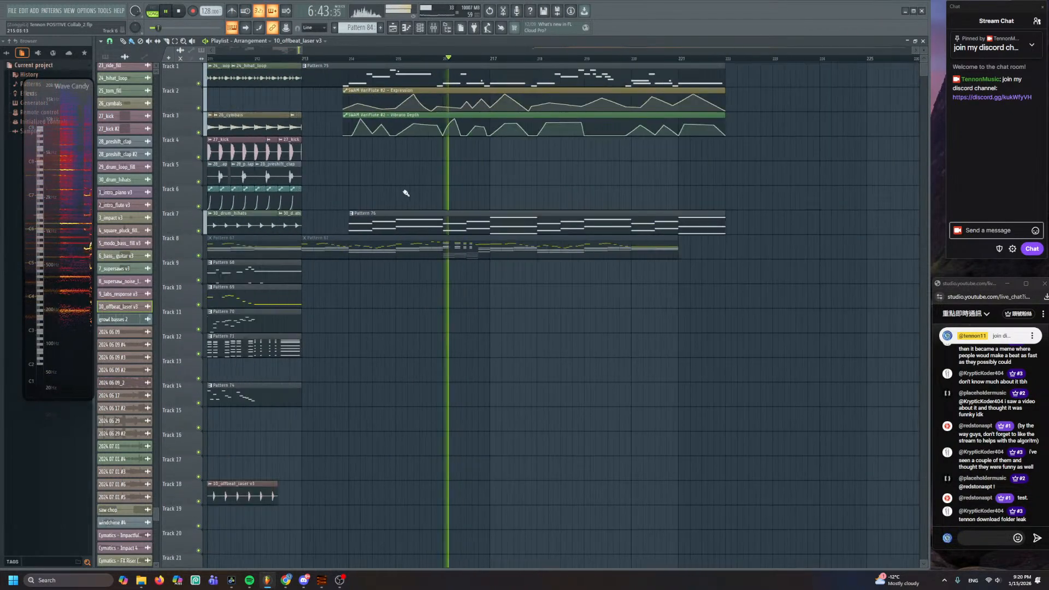
{"action": "scroll", "coordinate": [415, 178], "scroll_direction": "up", "scroll_amount": 1}
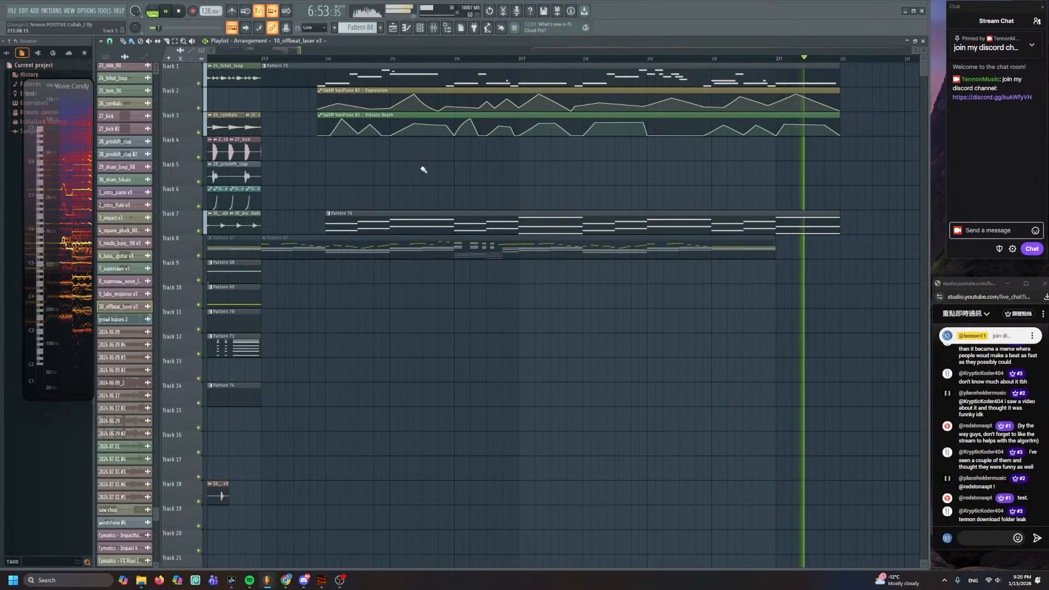
{"action": "key", "text": "space"}
{"action": "scroll", "coordinate": [356, 147], "scroll_direction": "down", "scroll_amount": 2}
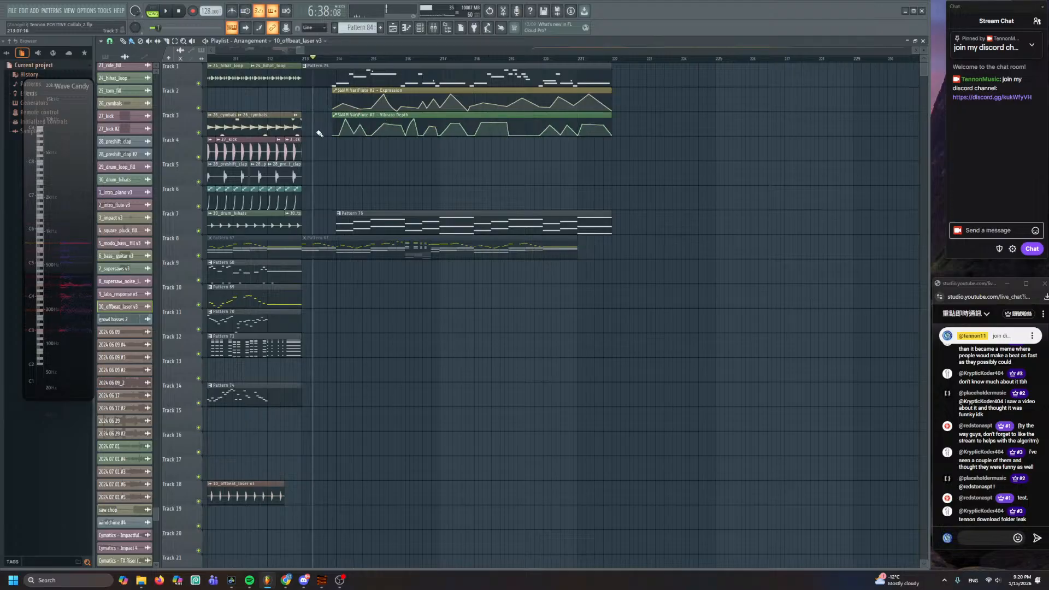
- Survey the surrounding arrangement and play the ending flute section from about bar 218, then stop playback
{"action": "scroll", "coordinate": [562, 171], "scroll_direction": "down", "scroll_amount": 6}
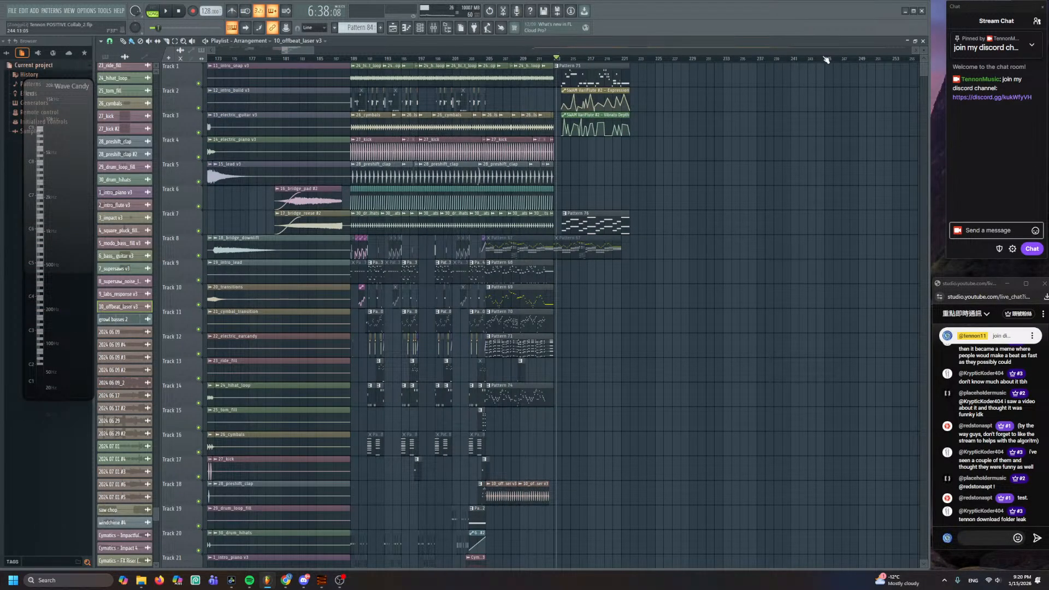
{"action": "left_click_drag", "start_coordinate": [924, 50], "coordinate": [924, 47]}
{"action": "scroll", "coordinate": [754, 145], "scroll_direction": "down", "scroll_amount": 4}
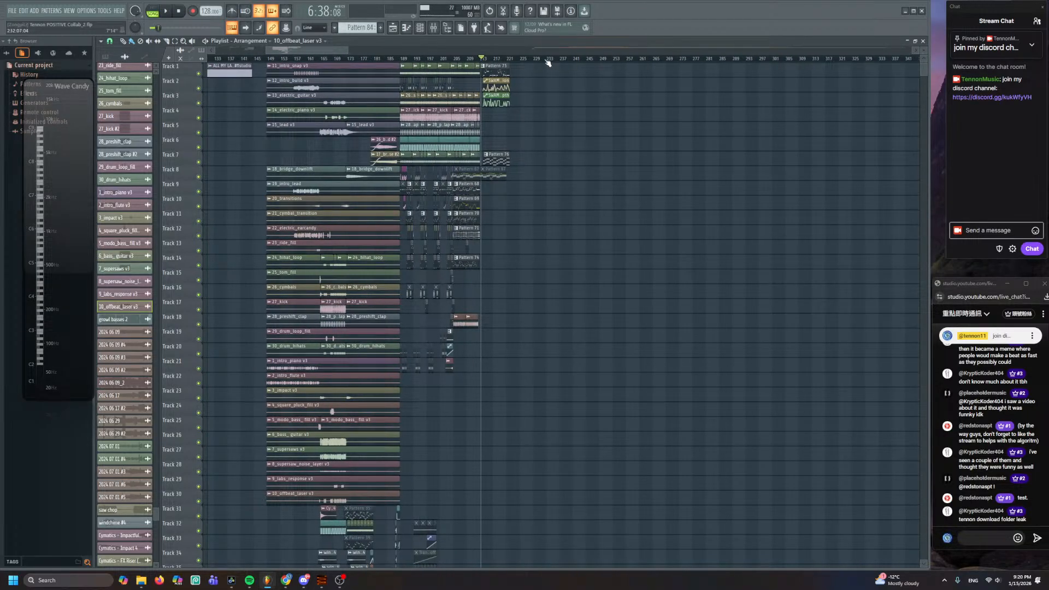
{"action": "left_click", "coordinate": [496, 58]}
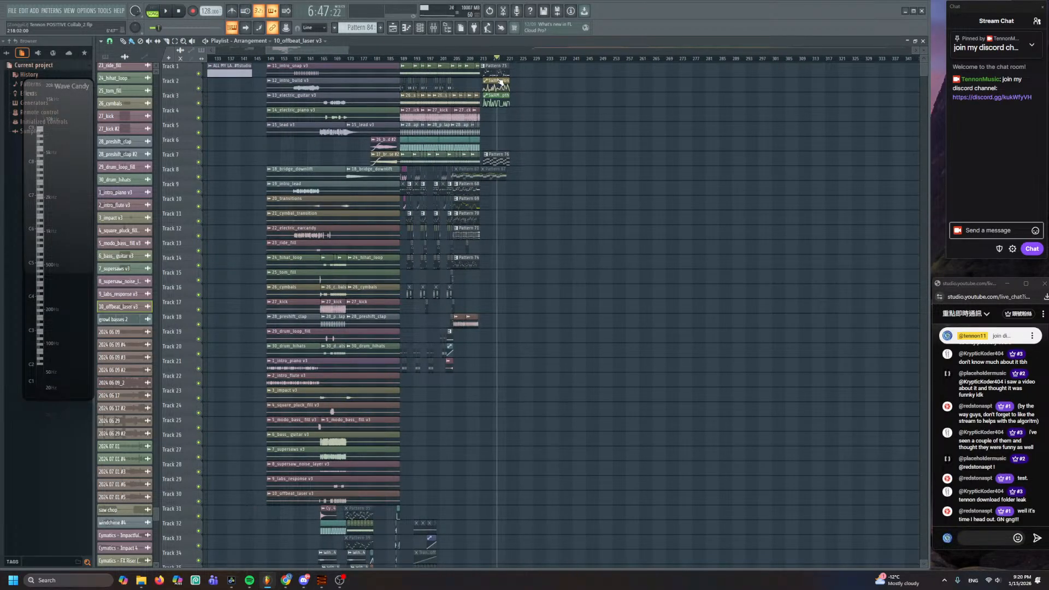
{"action": "scroll", "coordinate": [492, 136], "scroll_direction": "up", "scroll_amount": 3}
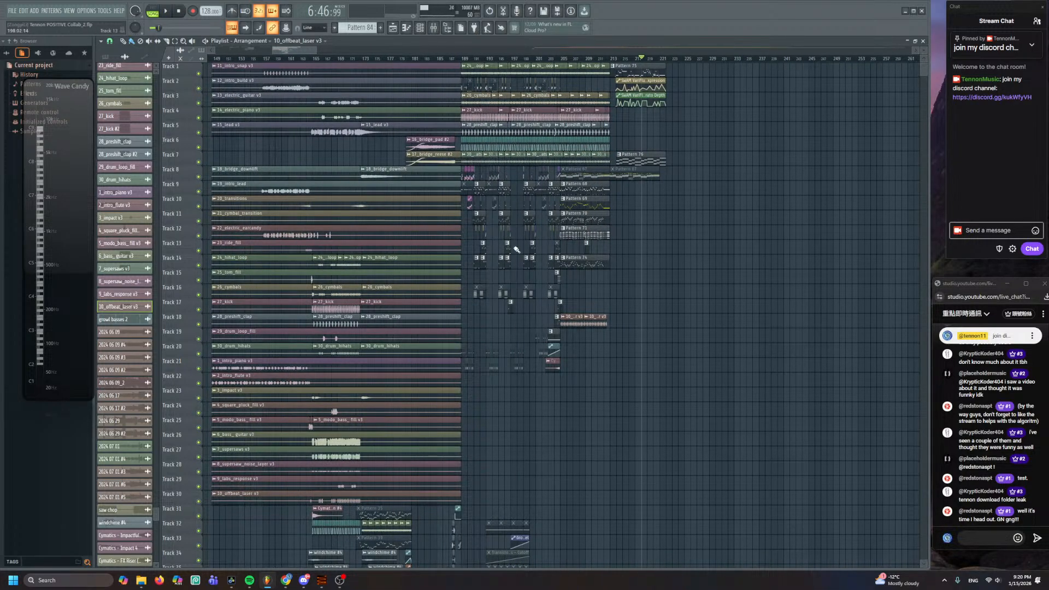
{"action": "left_click_drag", "start_coordinate": [481, 321], "coordinate": [553, 229]}
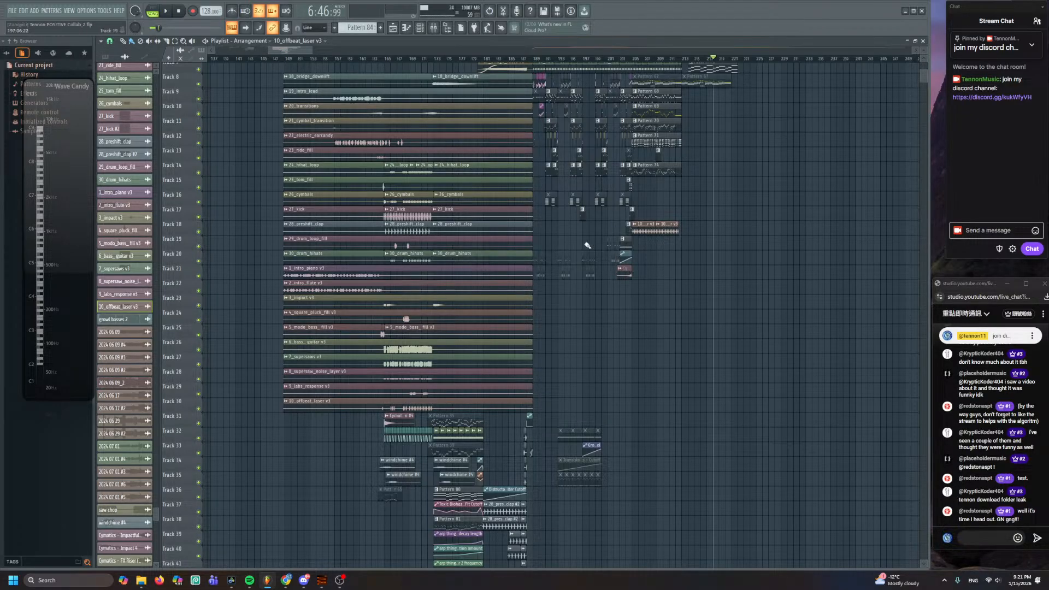
{"action": "left_click_drag", "start_coordinate": [588, 246], "coordinate": [585, 363]}
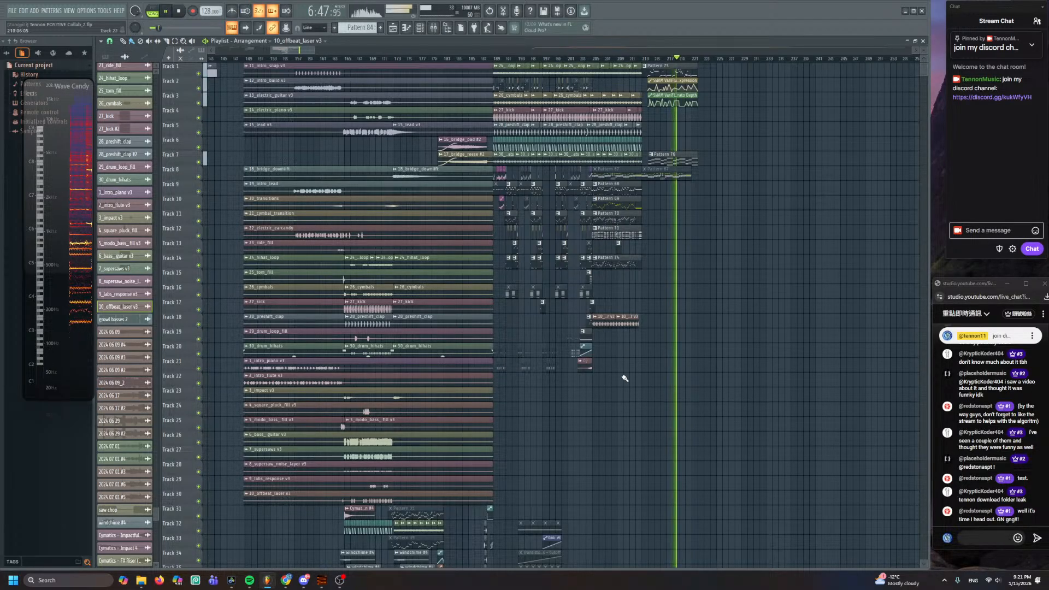
{"action": "scroll", "coordinate": [674, 258], "scroll_direction": "up", "scroll_amount": 6}
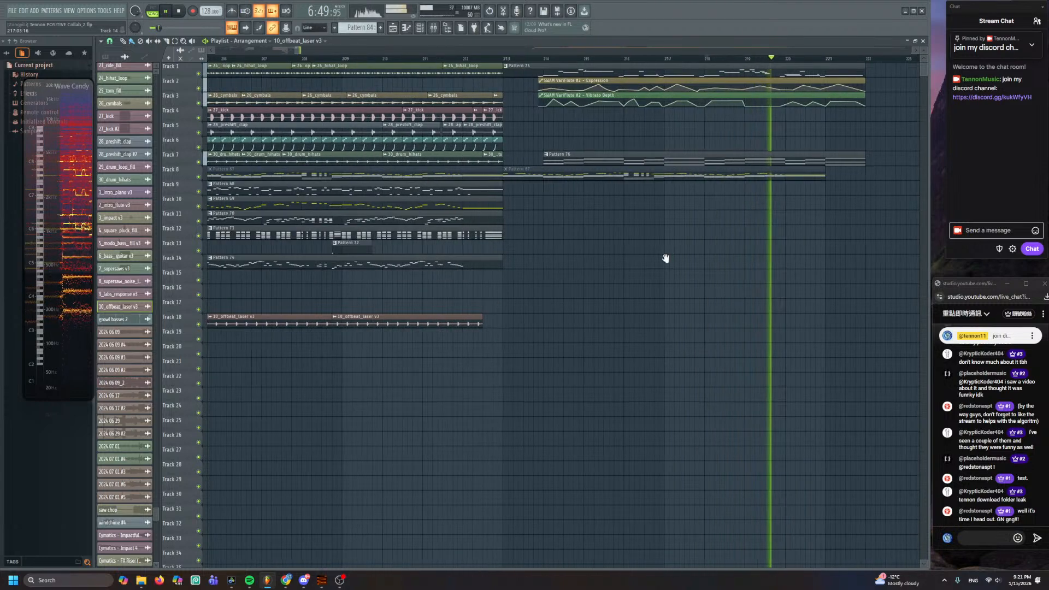
{"action": "left_click_drag", "start_coordinate": [666, 258], "coordinate": [562, 290]}
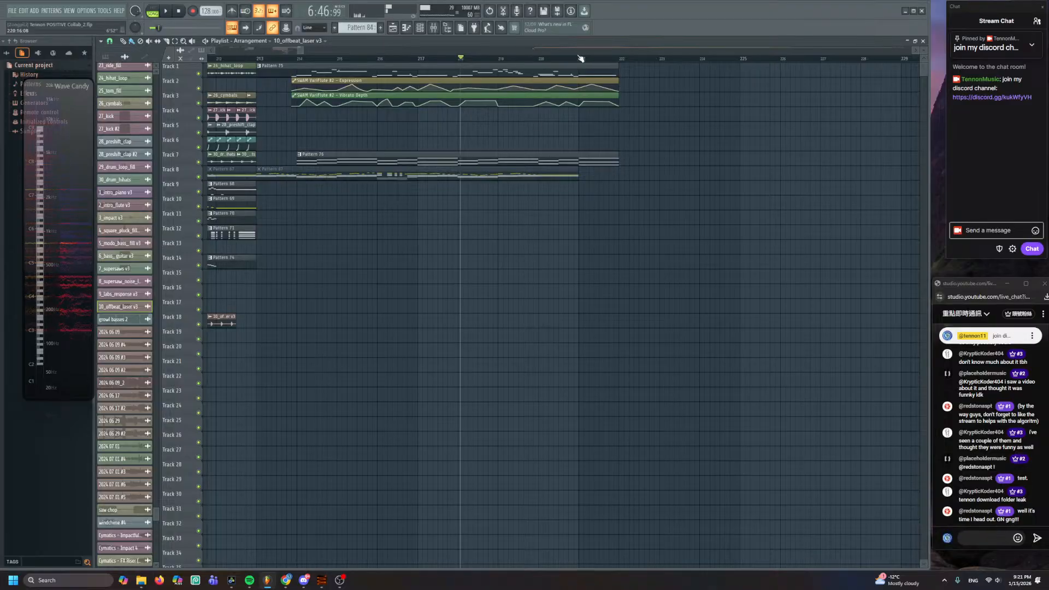
- Audition the intro passage with 12_intro_build v3 soloed and slice its roughly eight-bar active section into a separate clip on Track 2
{"action": "scroll", "coordinate": [581, 58], "scroll_direction": "left", "scroll_amount": 15}
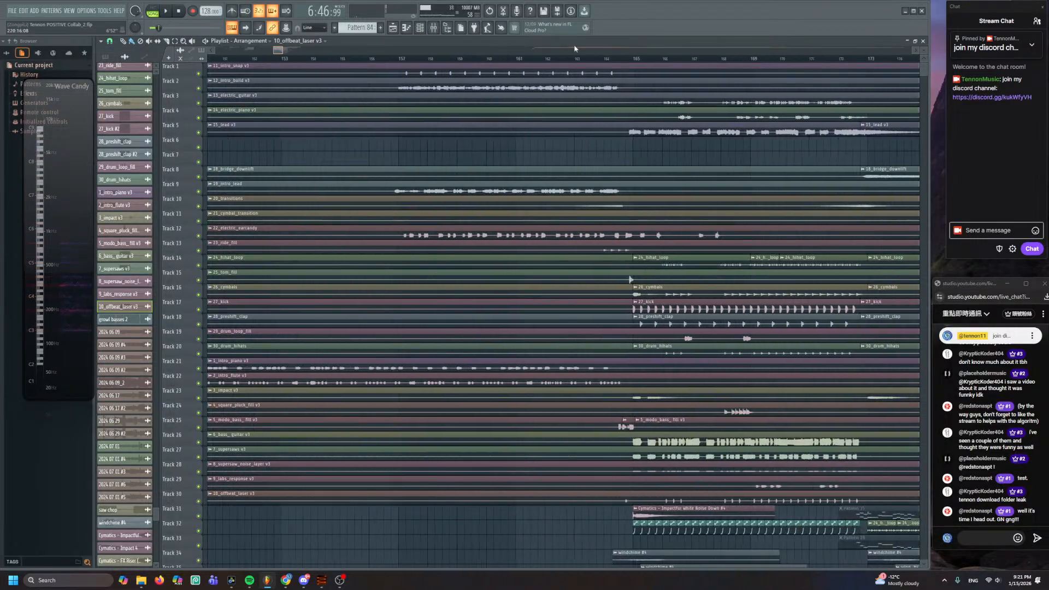
{"action": "scroll", "coordinate": [575, 49], "scroll_direction": "up", "scroll_amount": 1}
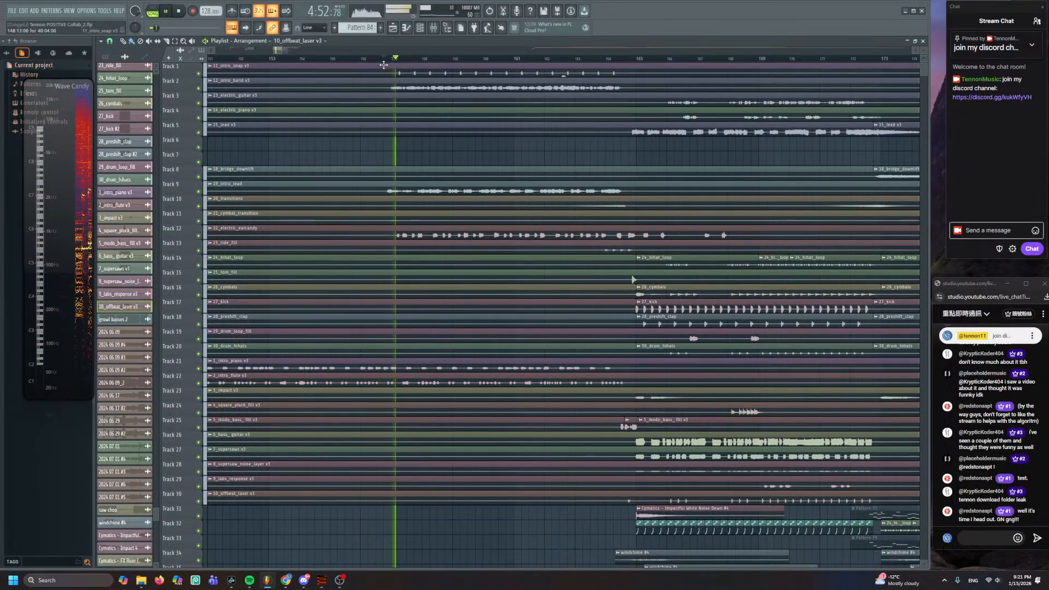
{"action": "left_click", "coordinate": [410, 92]}
{"action": "key", "text": "space"}
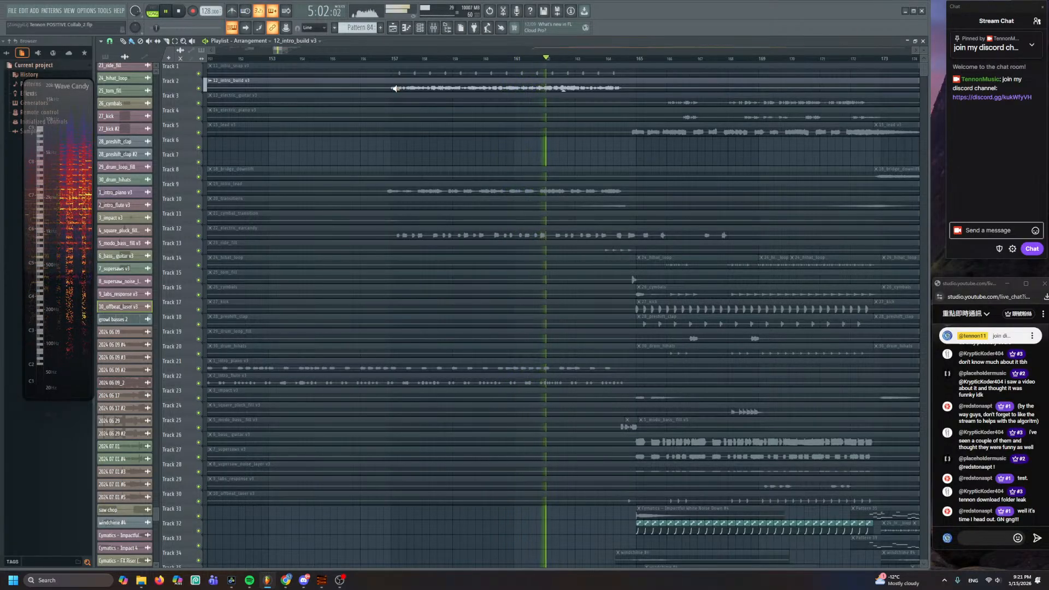
{"action": "left_click_drag", "start_coordinate": [394, 88], "coordinate": [395, 88]}
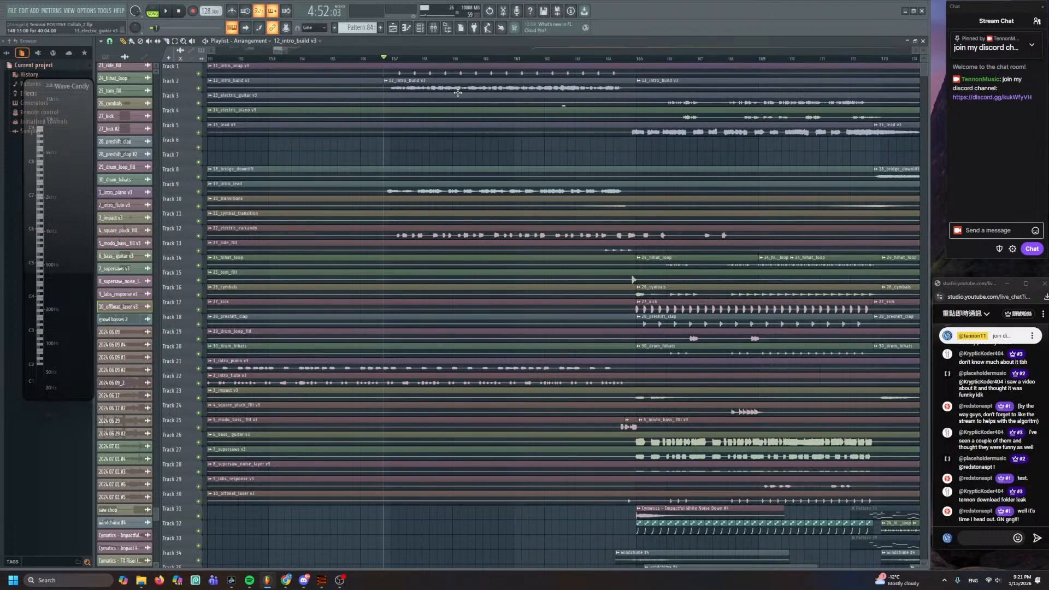
- Place the sliced 12_intro_build v3 clip on Track 4 just before bar 222 and play the transition from about bar 221
{"action": "scroll", "coordinate": [458, 92], "scroll_direction": "right", "scroll_amount": 15}
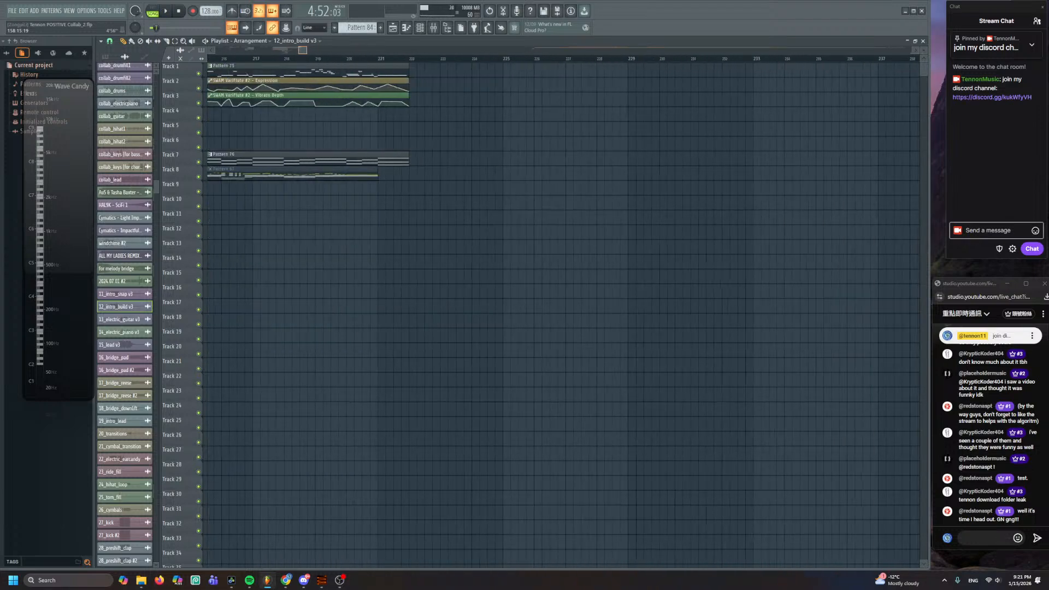
{"action": "left_click_drag", "start_coordinate": [457, 120], "coordinate": [444, 108]}
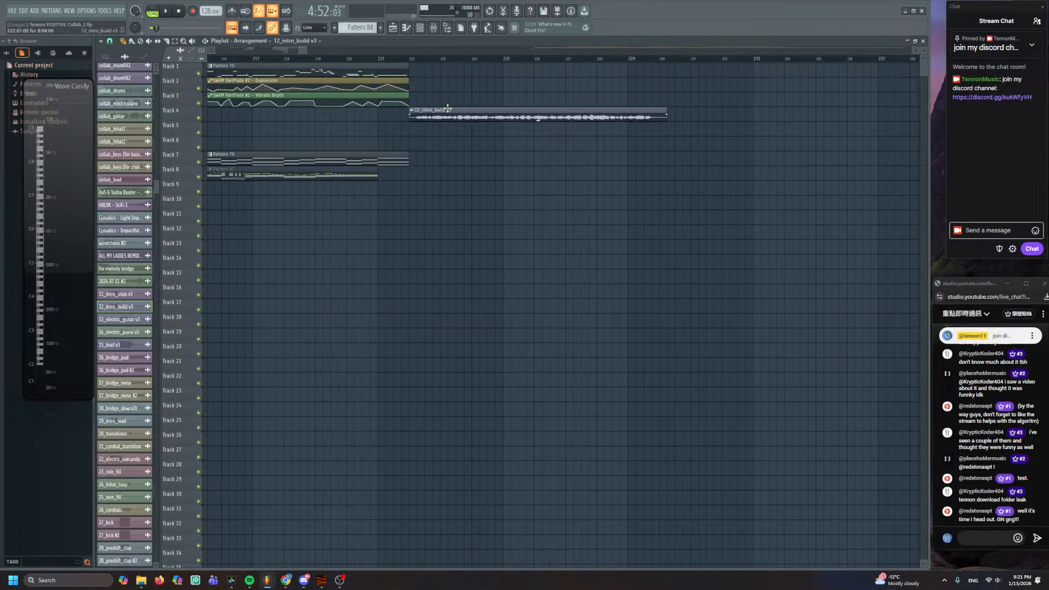
{"action": "left_click", "coordinate": [379, 62]}
{"action": "key", "text": "space"}
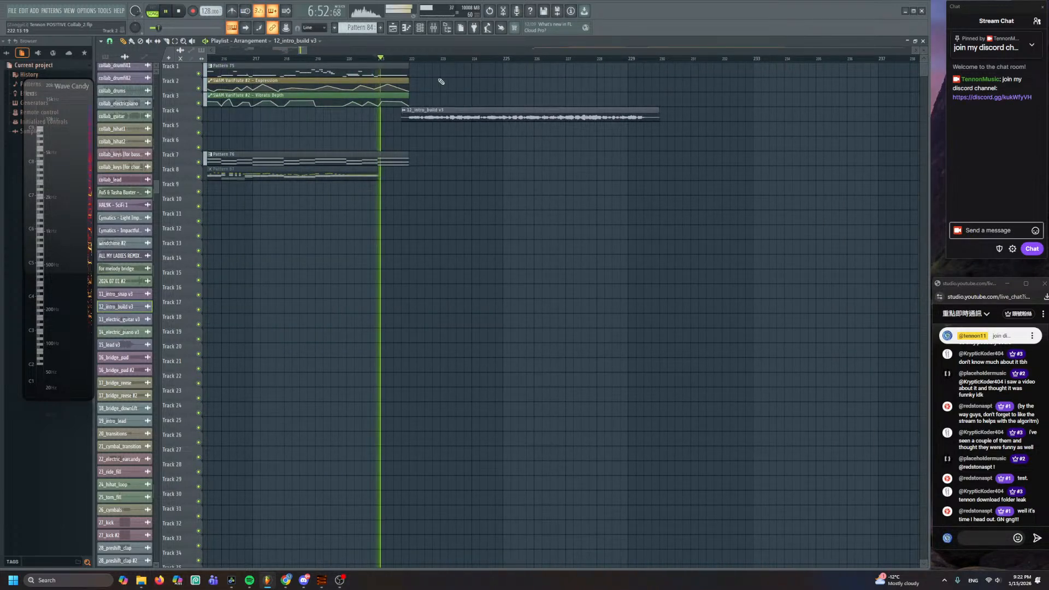
{"action": "scroll", "coordinate": [436, 80], "scroll_direction": "down", "scroll_amount": 2}
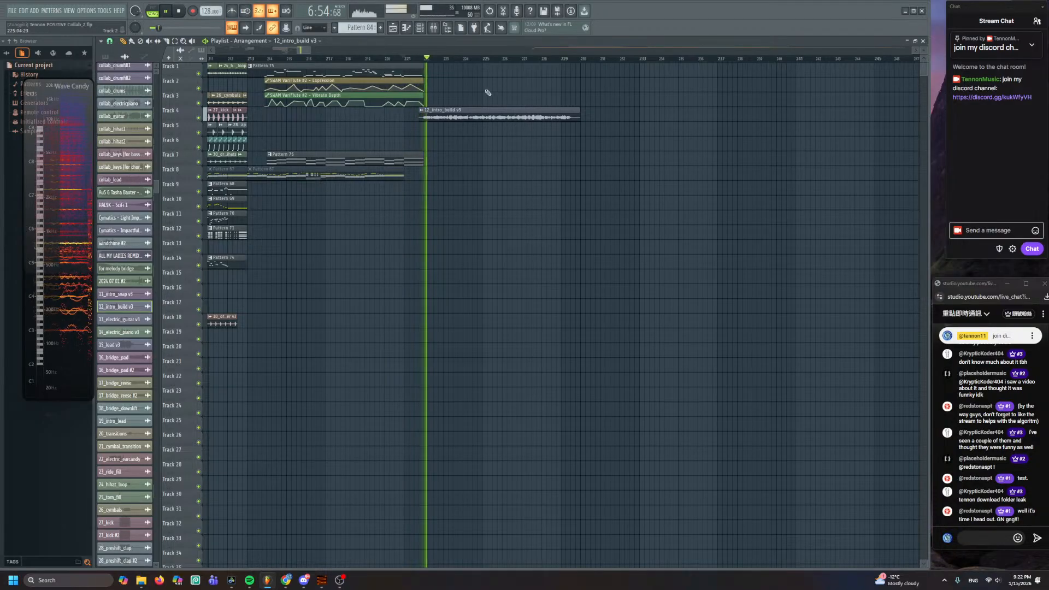
{"action": "scroll", "coordinate": [458, 83], "scroll_direction": "up", "scroll_amount": 2}
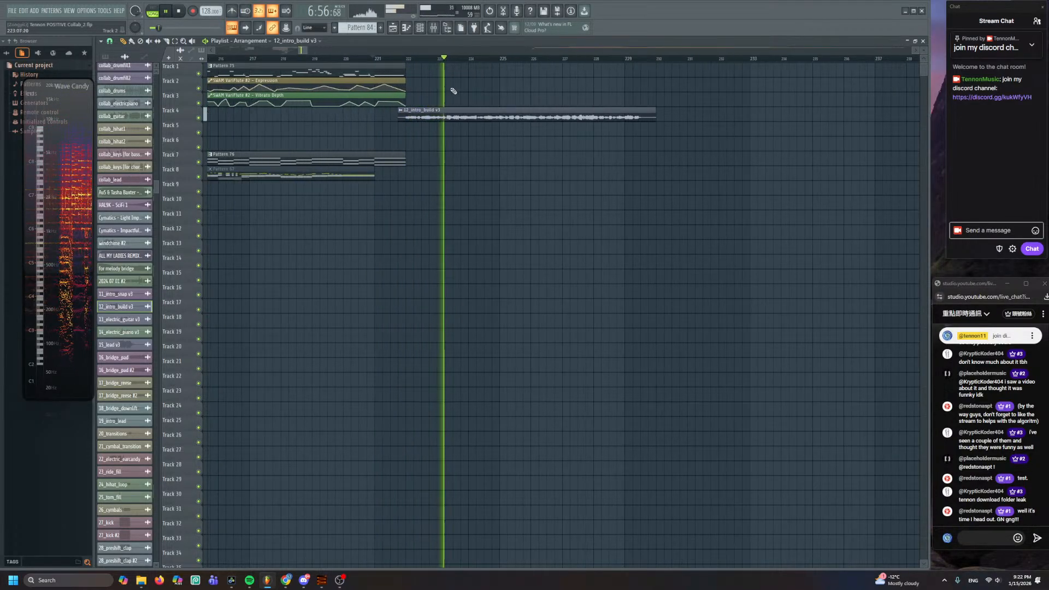
{"action": "key", "text": "space"}
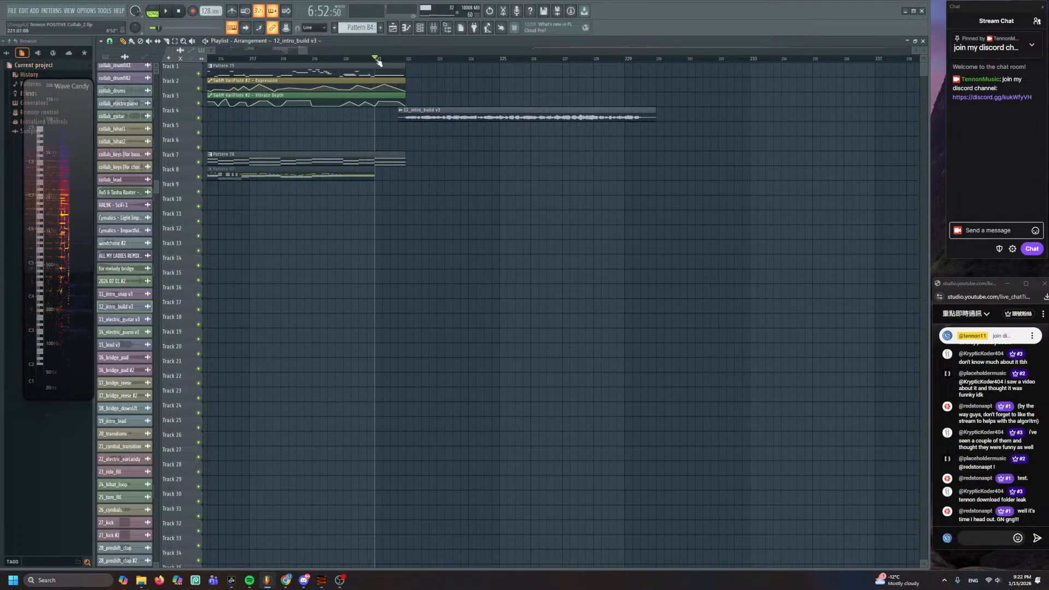
- Extend Pattern 76 in the piano roll with another two-bar phrase at bar 9, ending on D5 and G4, during playback
{"action": "double_click", "coordinate": [389, 163]}
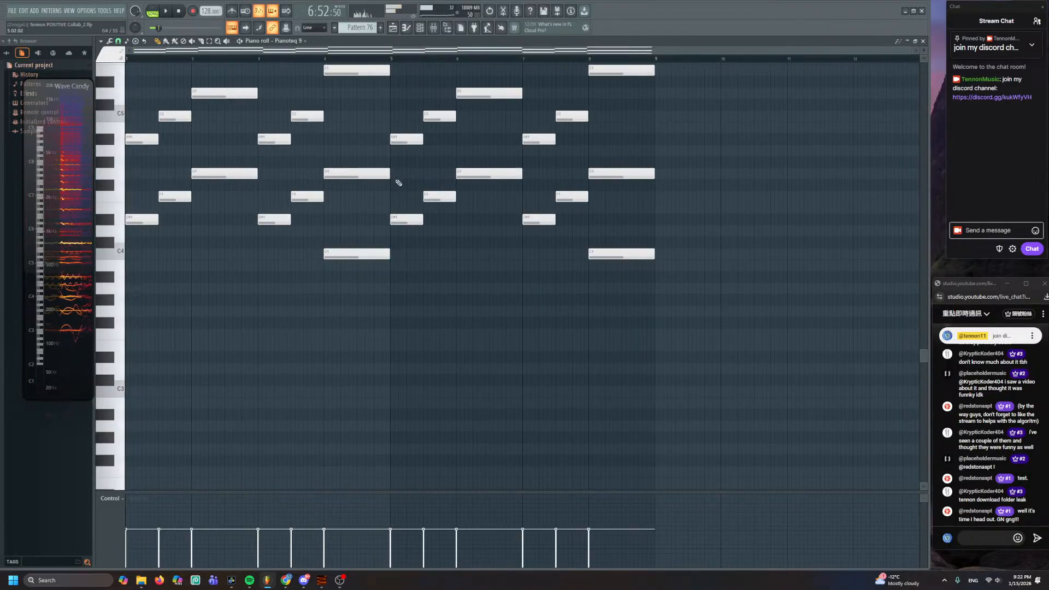
{"action": "scroll", "coordinate": [398, 183], "scroll_direction": "up", "scroll_amount": 4}
{"action": "key", "text": "ctrl+v"}
{"action": "left_click_drag", "start_coordinate": [440, 231], "coordinate": [574, 231]}
{"action": "key", "text": "space"}
{"action": "left_click_drag", "start_coordinate": [415, 186], "coordinate": [673, 283]}
{"action": "scroll", "coordinate": [610, 268], "scroll_direction": "up", "scroll_amount": 2}
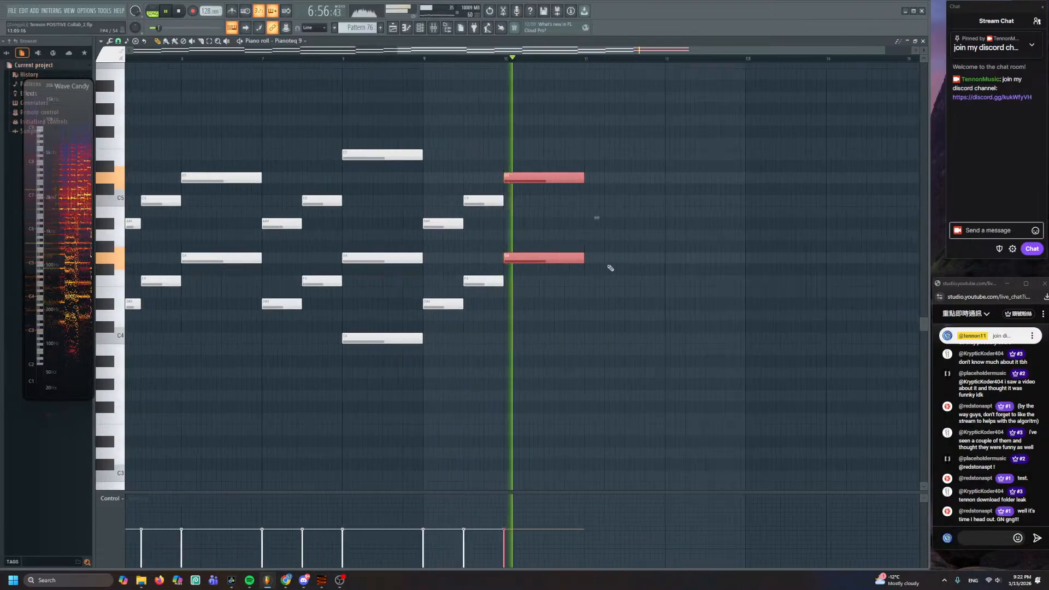
- Delete the final G4 note in Pattern 76, replay the phrase and place G4 back under the last D5
{"action": "right_click", "coordinate": [582, 260]}
{"action": "key", "text": "space"}
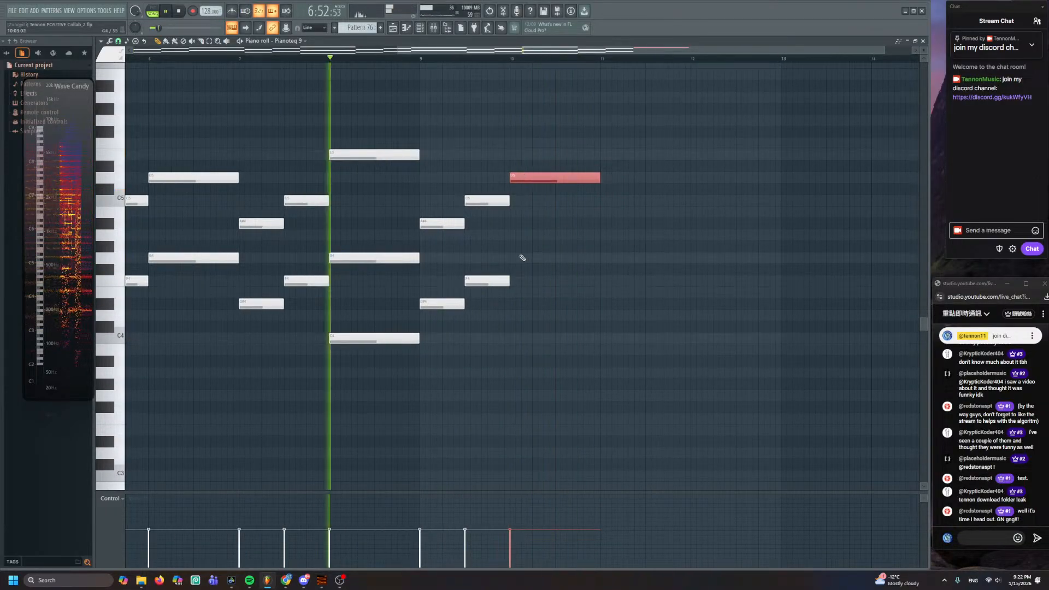
{"action": "left_click", "coordinate": [522, 257]}
{"action": "scroll", "coordinate": [415, 121], "scroll_direction": "up", "scroll_amount": 2}
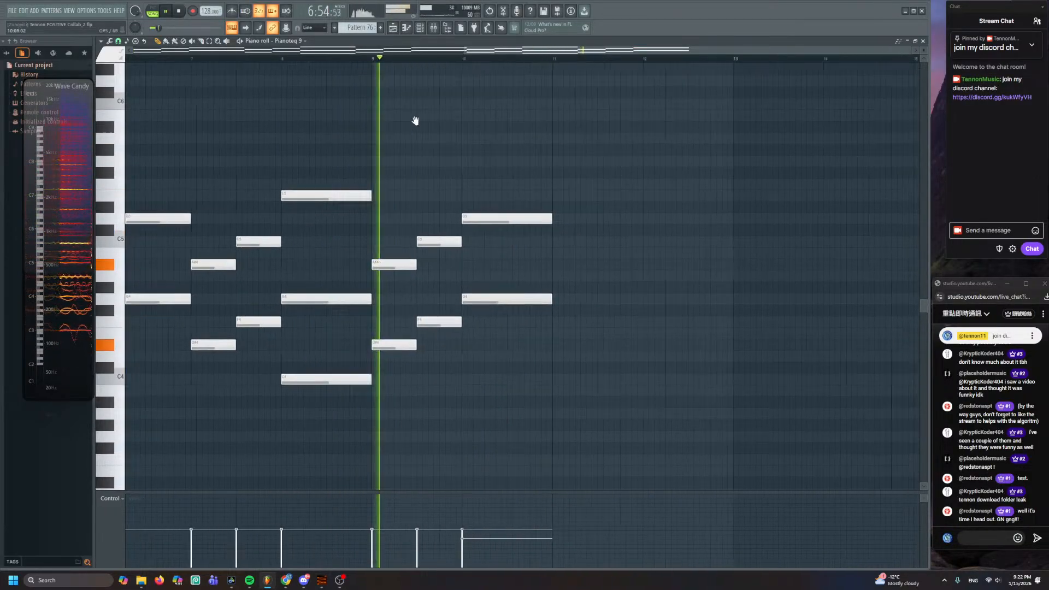
- Repeat the new two-bar phrase to bar 17 so Pattern 76 runs under the whole intro build clip, then return to the playlist
{"action": "left_click_drag", "start_coordinate": [394, 192], "coordinate": [206, 408]}
{"action": "key", "text": "ctrl+b"}
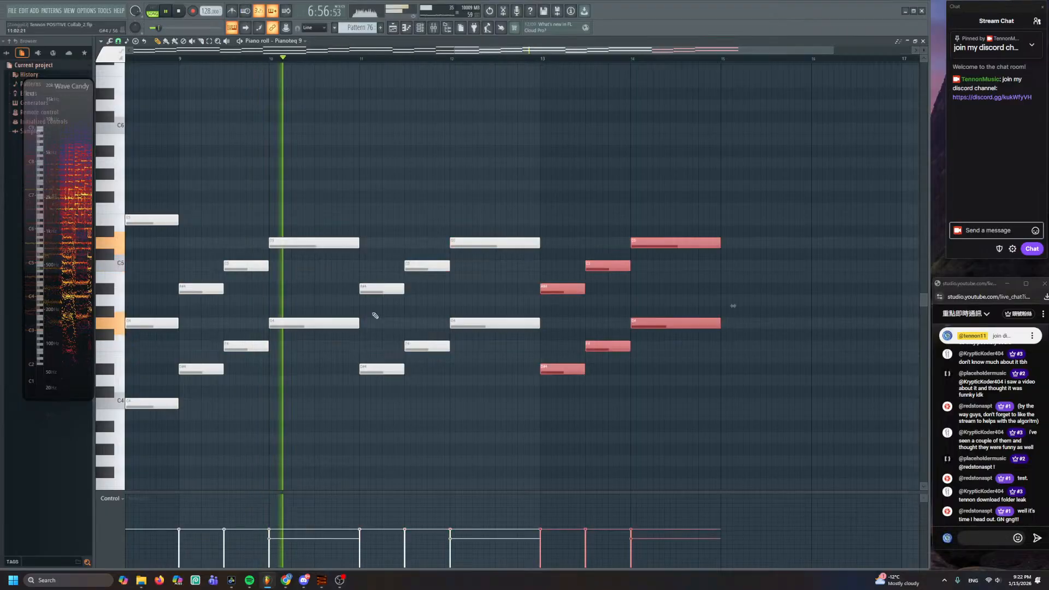
{"action": "key", "text": "ctrl+b"}
{"action": "key", "text": "ctrl+d"}
{"action": "key", "text": "F5"}
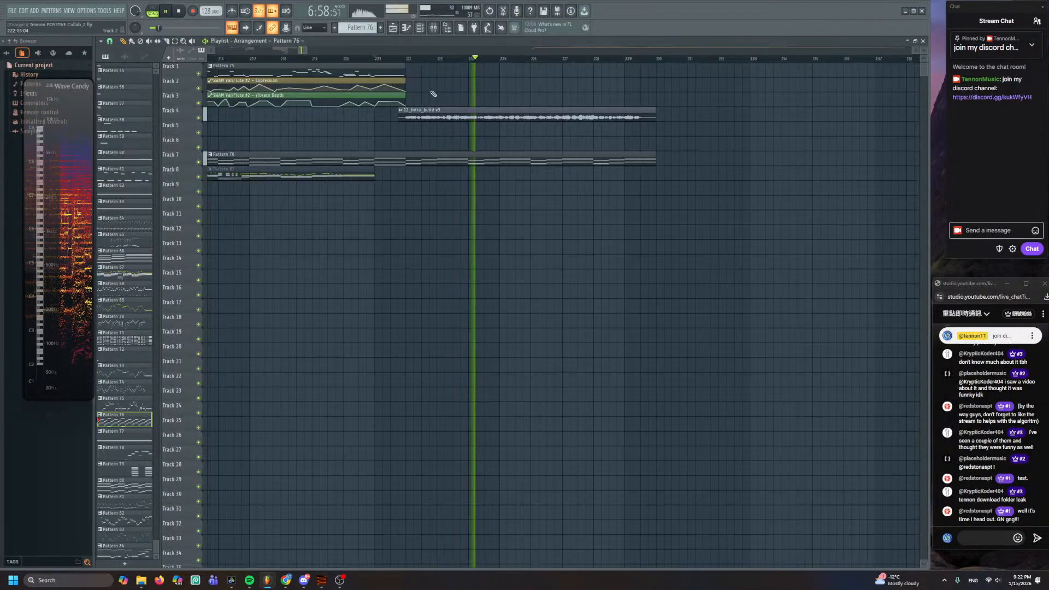
- Slice the matching intro section of 11_intro_snap v3 on Track 1 and pick it as the clip for placement
{"action": "scroll", "coordinate": [434, 94], "scroll_direction": "down", "scroll_amount": 8}
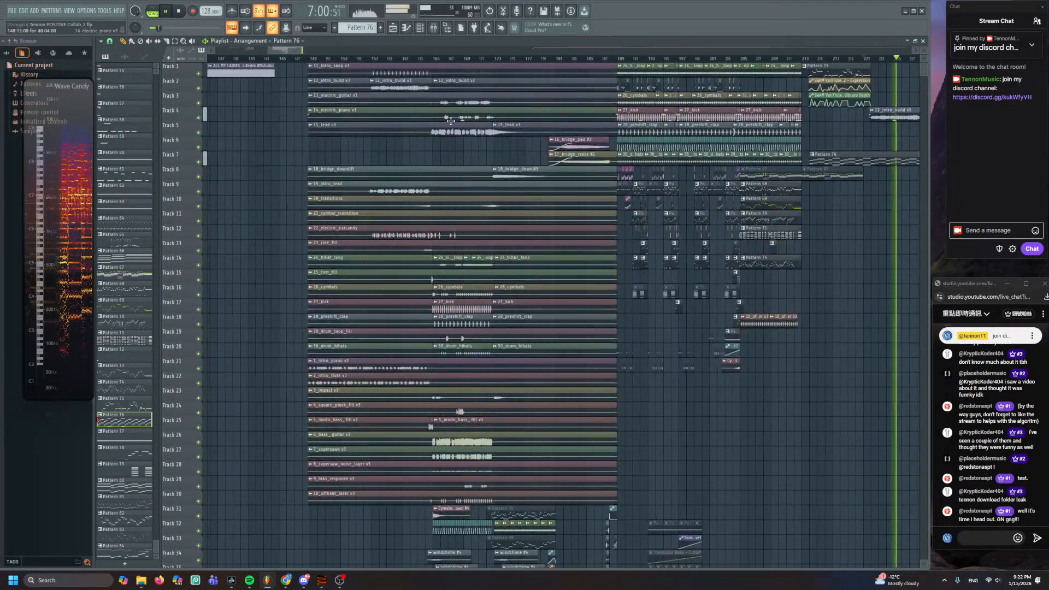
{"action": "scroll", "coordinate": [377, 69], "scroll_direction": "up", "scroll_amount": 6}
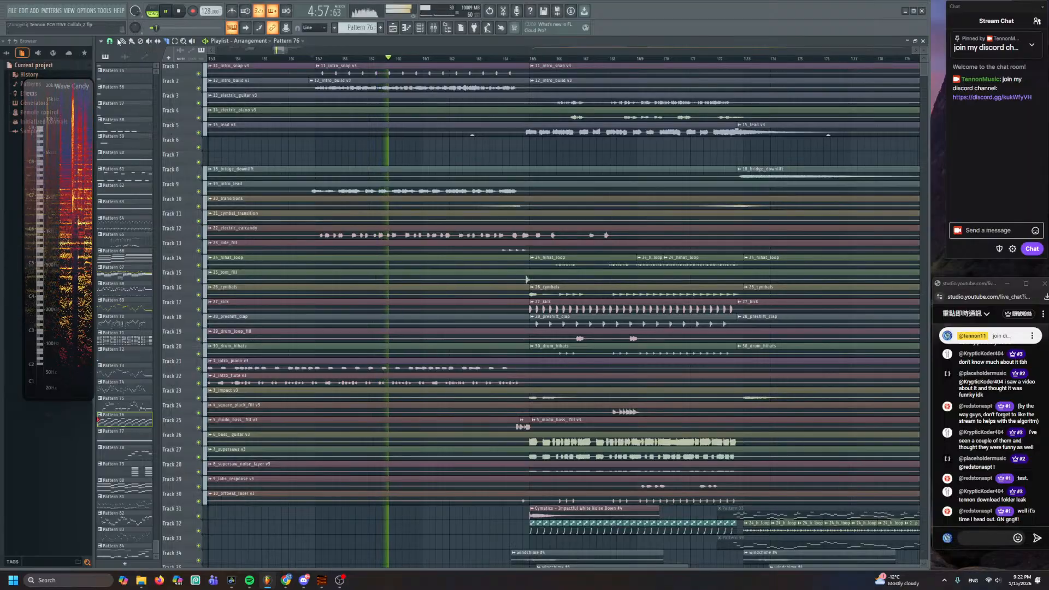
{"action": "left_click", "coordinate": [355, 68]}
- Place the 11_intro_snap v3 section at bar 222, move it to Track 5 under the build clip and play the transition
{"action": "scroll", "coordinate": [394, 71], "scroll_direction": "right", "scroll_amount": 10}
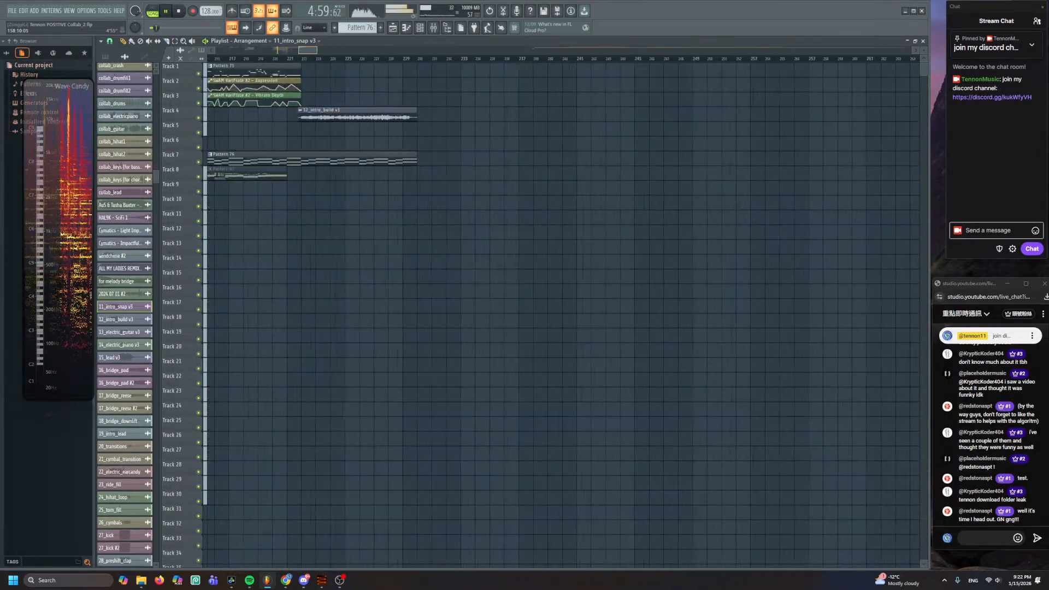
{"action": "left_click_drag", "start_coordinate": [418, 85], "coordinate": [422, 65]}
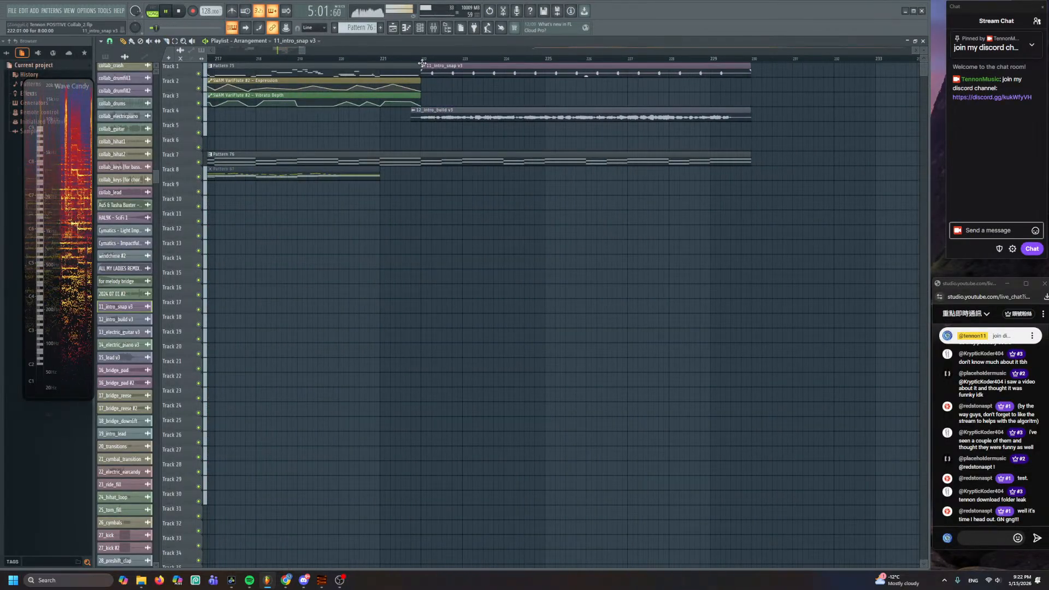
{"action": "key", "text": "space"}
{"action": "scroll", "coordinate": [416, 59], "scroll_direction": "down", "scroll_amount": 2}
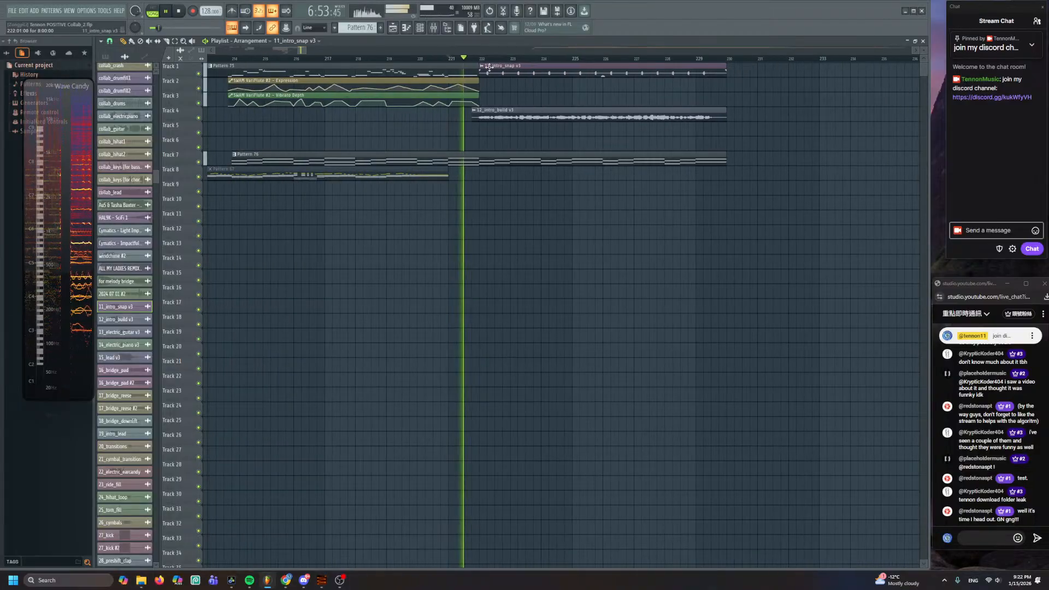
{"action": "left_click_drag", "start_coordinate": [490, 66], "coordinate": [490, 125]}
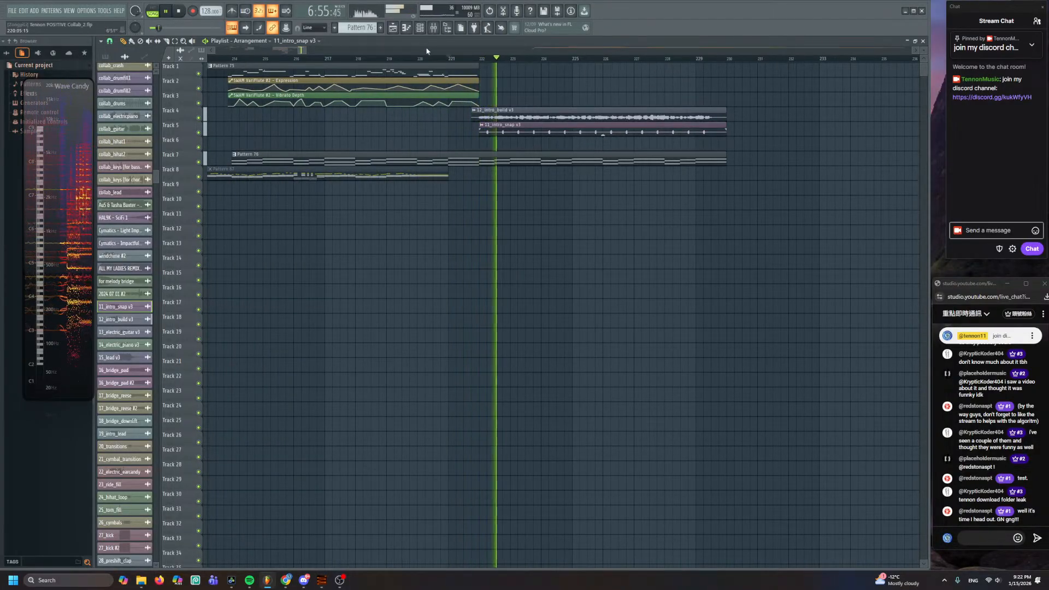
- Return to the original intro section and audition its other layers, including 19_intro_lead and 22_electric_earcandy in solo
{"action": "left_click_drag", "start_coordinate": [302, 50], "coordinate": [278, 50]}
{"action": "scroll", "coordinate": [587, 279], "scroll_direction": "up", "scroll_amount": 3}
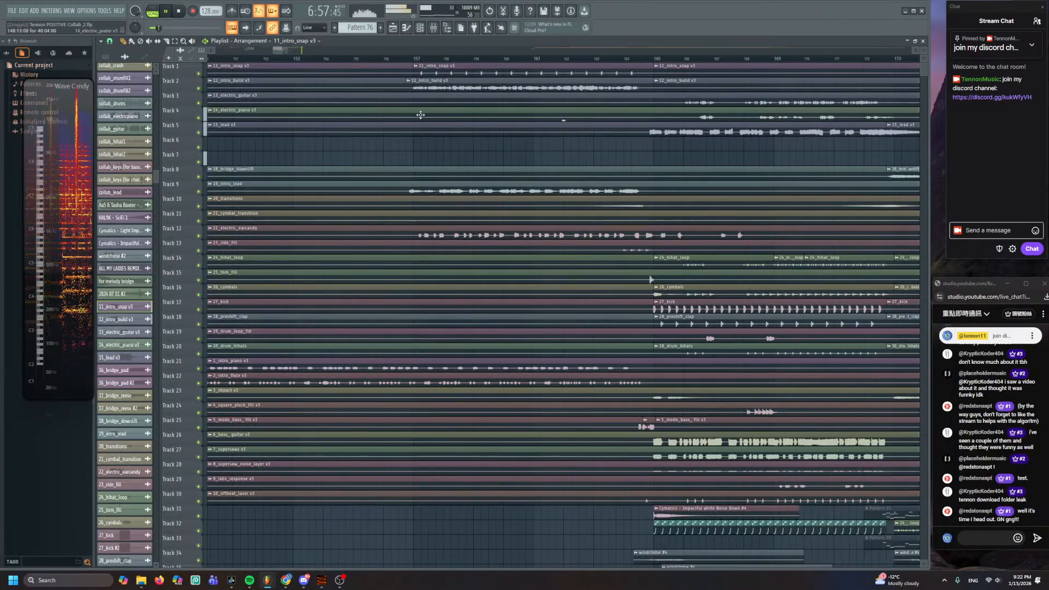
{"action": "left_click", "coordinate": [406, 185]}
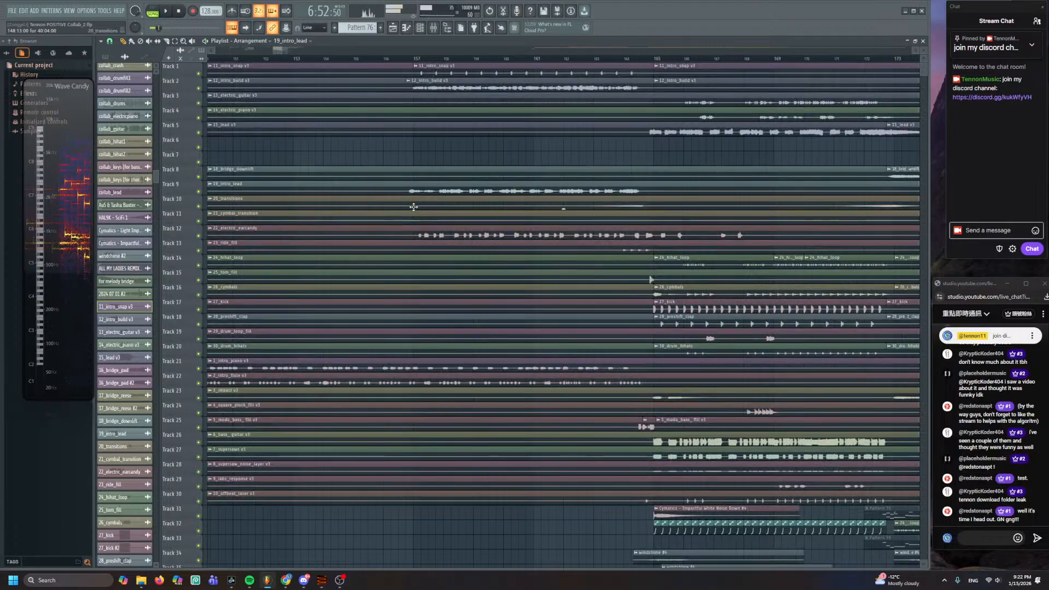
{"action": "left_click", "coordinate": [410, 227]}
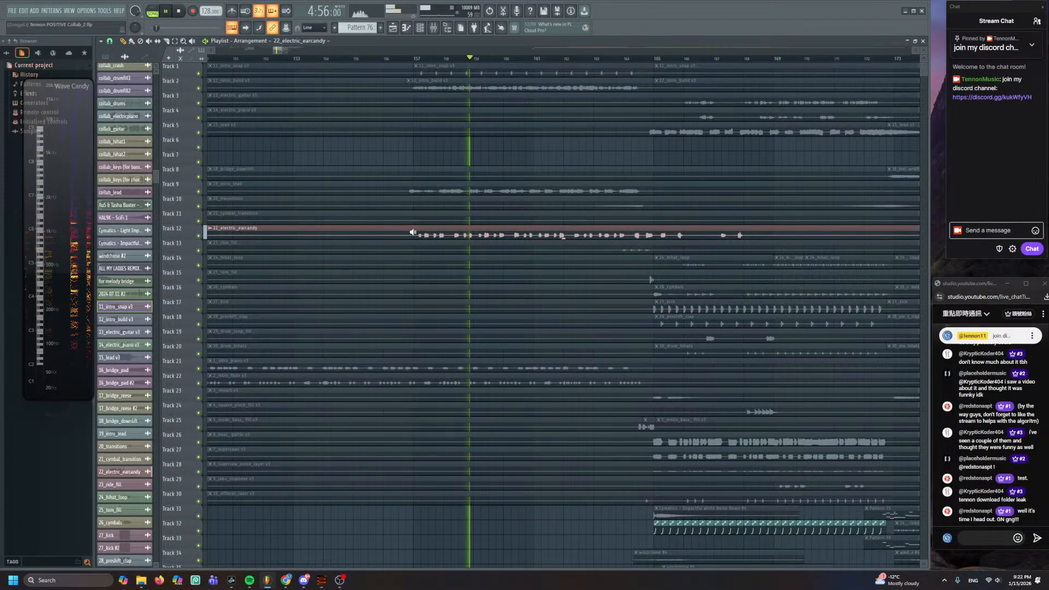
{"action": "key", "text": "space"}
{"action": "scroll", "coordinate": [410, 230], "scroll_direction": "down", "scroll_amount": 3}
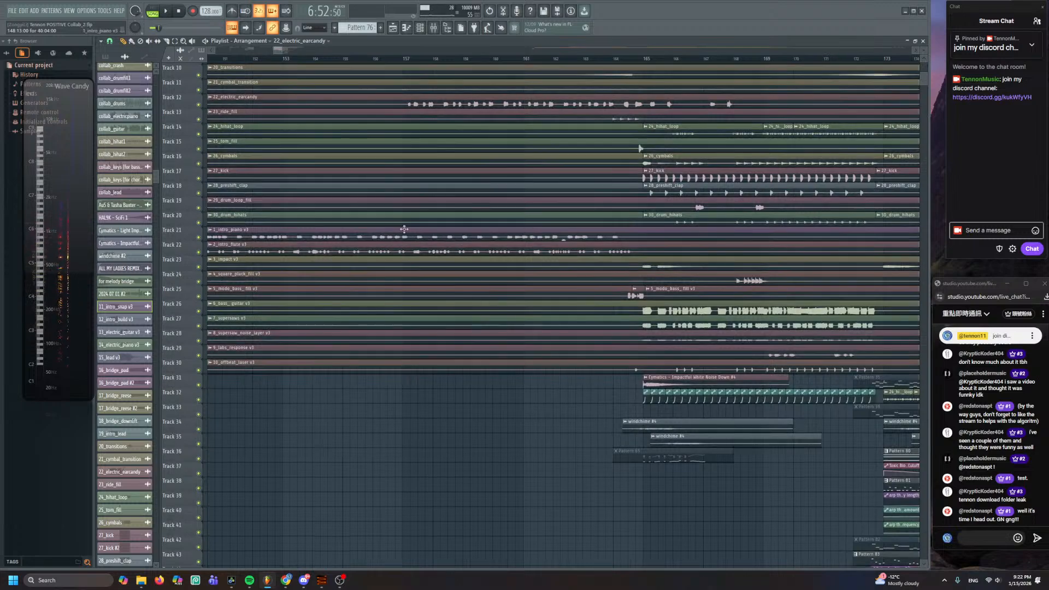
{"action": "scroll", "coordinate": [401, 70], "scroll_direction": "up", "scroll_amount": 3}
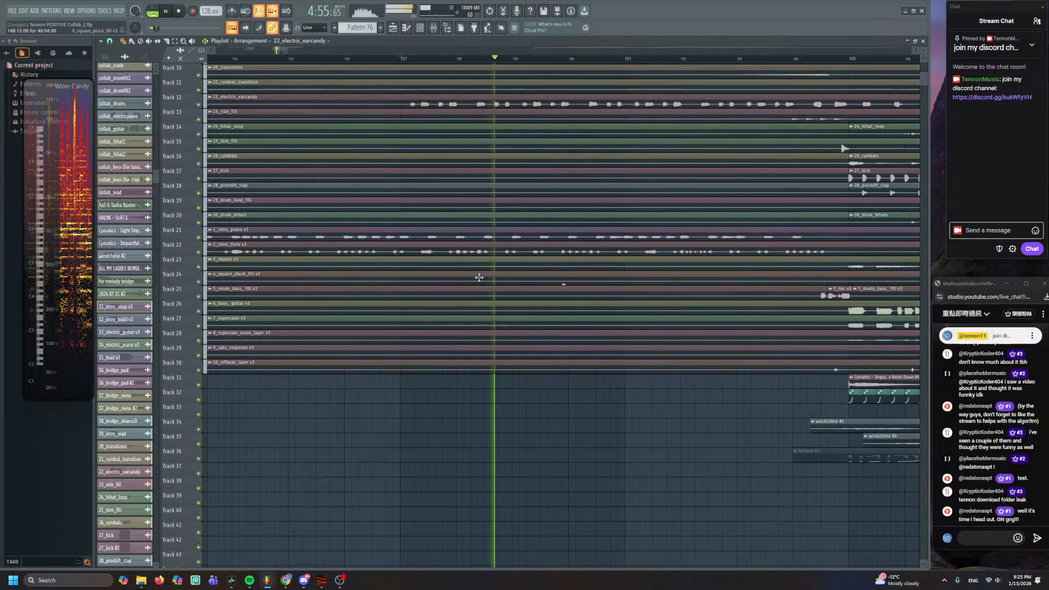
- Play the original intro around the 21_cymbal_transition swell, and slice that Track 11 clip at bar 161
{"action": "key", "text": "space"}
{"action": "scroll", "coordinate": [469, 424], "scroll_direction": "up", "scroll_amount": 3}
{"action": "scroll", "coordinate": [419, 211], "scroll_direction": "up", "scroll_amount": 5}
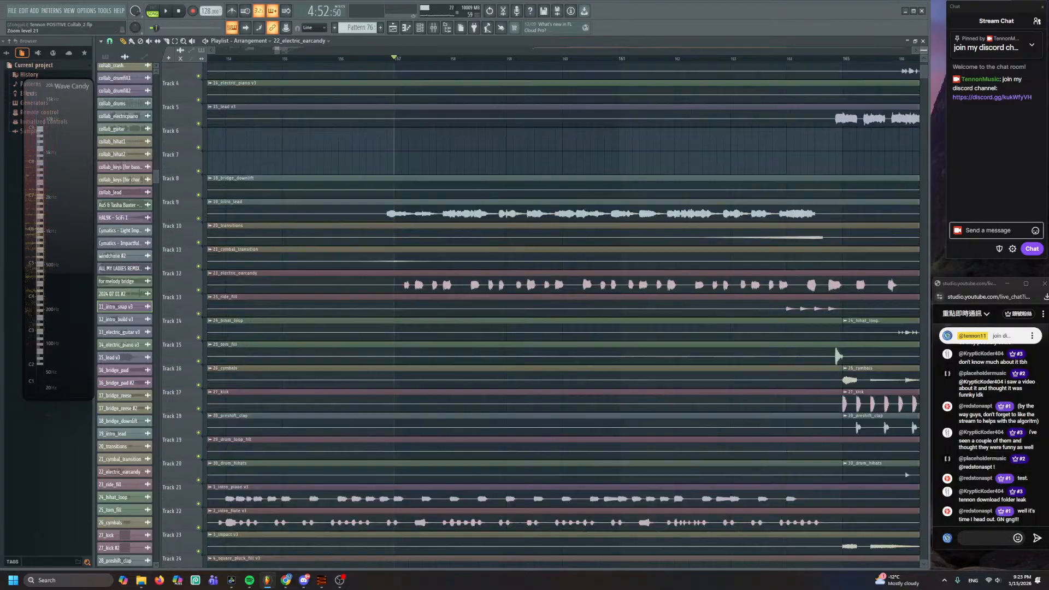
{"action": "left_click", "coordinate": [381, 274]}
{"action": "key", "text": "space"}
{"action": "left_click", "coordinate": [368, 357]}
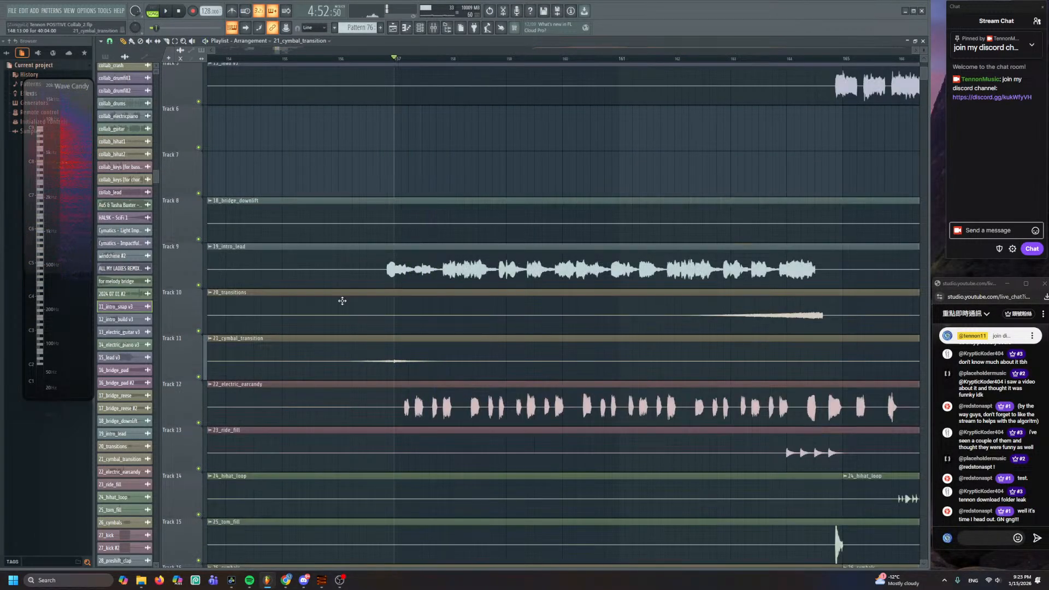
{"action": "key", "text": "space"}
{"action": "left_click", "coordinate": [166, 41]}
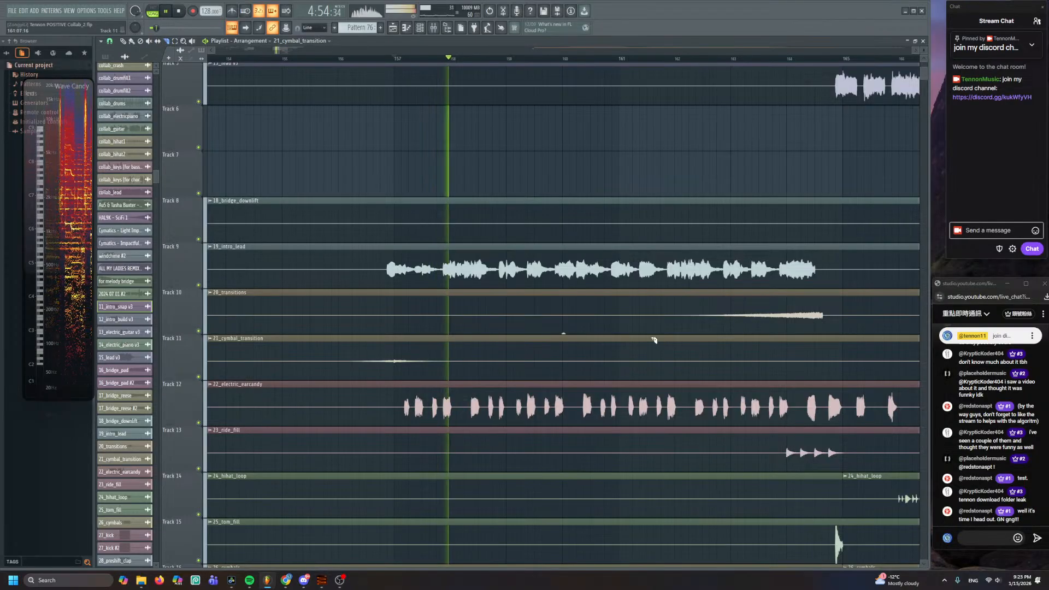
{"action": "left_click", "coordinate": [620, 364]}
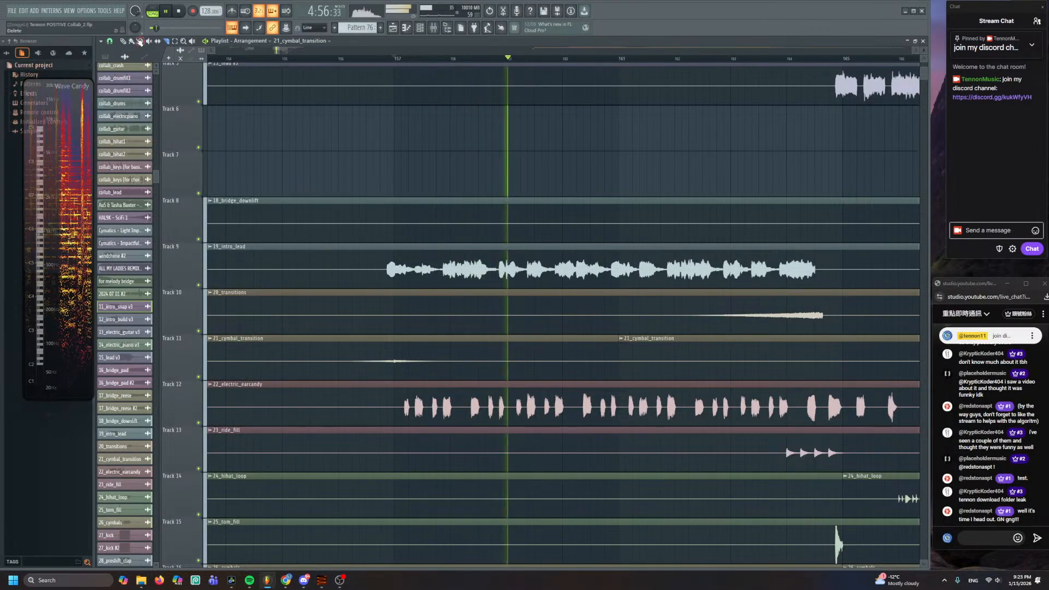
- Place the first 21_cymbal_transition slice on Track 9 in the ending, aligning its swell with the snap clip's start at bar 222
{"action": "scroll", "coordinate": [393, 157], "scroll_direction": "right", "scroll_amount": 15}
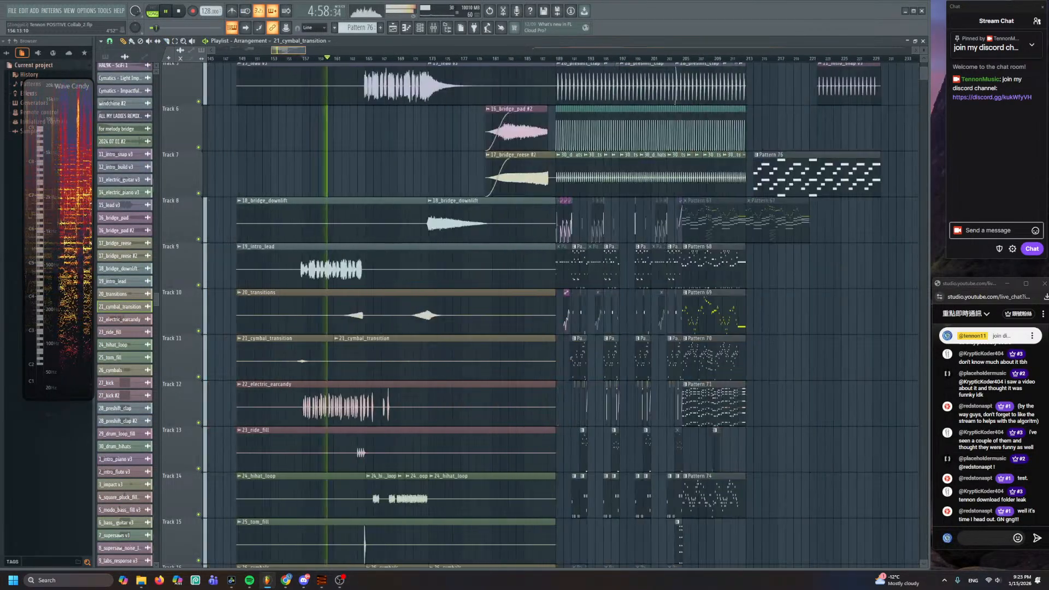
{"action": "scroll", "coordinate": [461, 286], "scroll_direction": "down", "scroll_amount": 2, "text": "ctrl"}
{"action": "left_click_drag", "start_coordinate": [571, 264], "coordinate": [478, 265]}
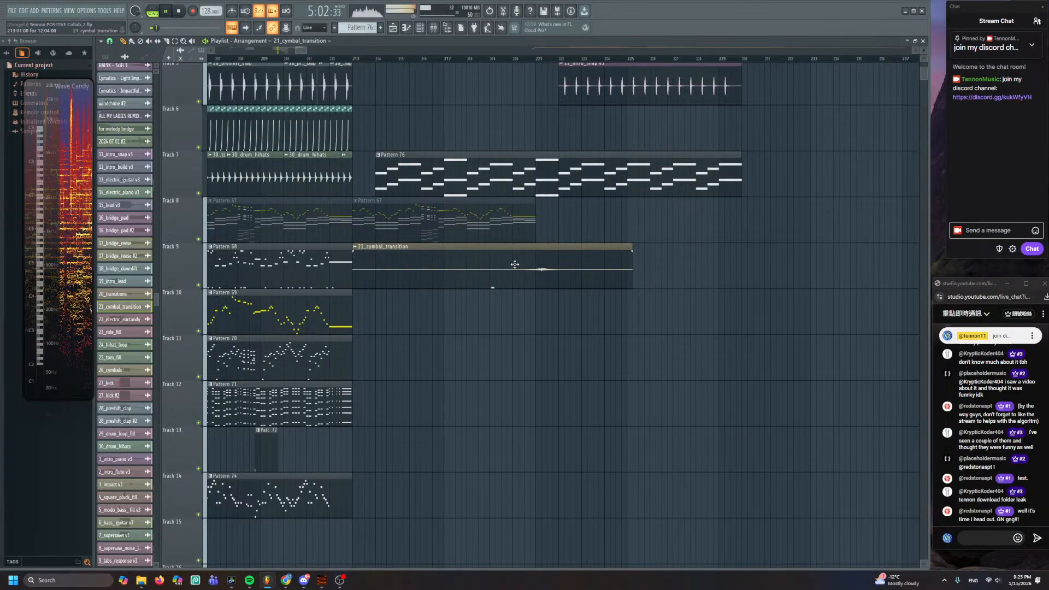
{"action": "scroll", "coordinate": [515, 265], "scroll_direction": "up", "scroll_amount": 3, "text": "ctrl"}
{"action": "scroll", "coordinate": [527, 305], "scroll_direction": "up", "scroll_amount": 2}
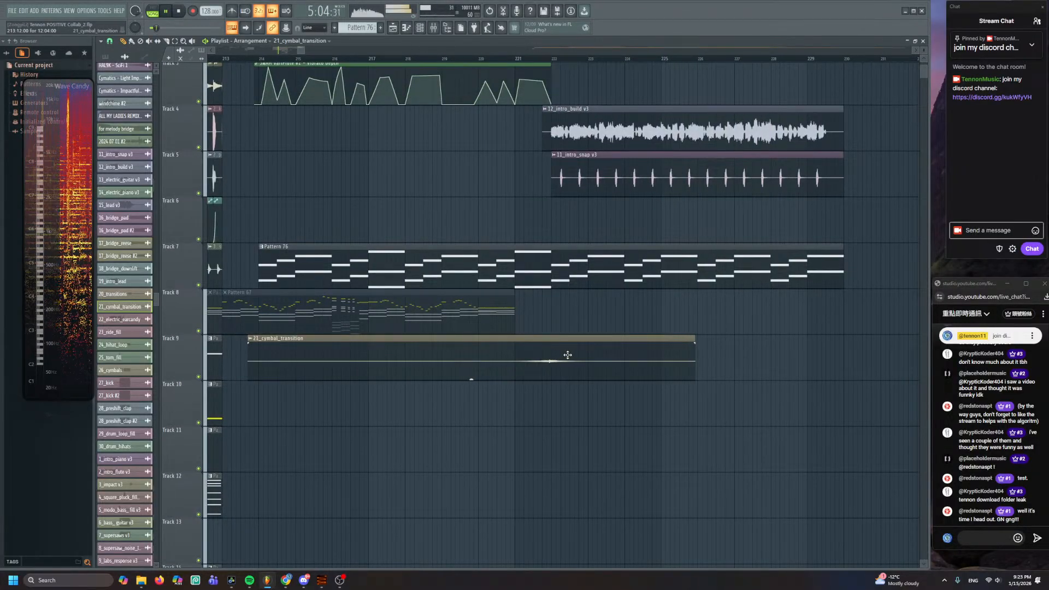
{"action": "scroll", "coordinate": [558, 306], "scroll_direction": "up", "scroll_amount": 2, "text": "ctrl"}
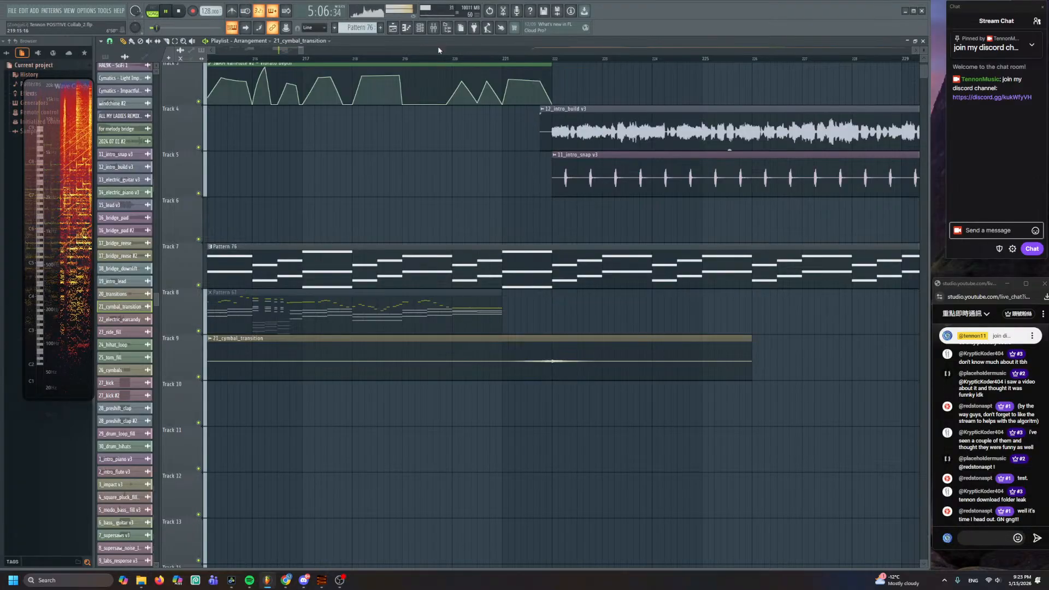
- Play the ending from bar 204 through the flute section to judge the cymbal swell and the intro section at bar 222
{"action": "scroll", "coordinate": [452, 172], "scroll_direction": "down", "scroll_amount": 3, "text": "ctrl"}
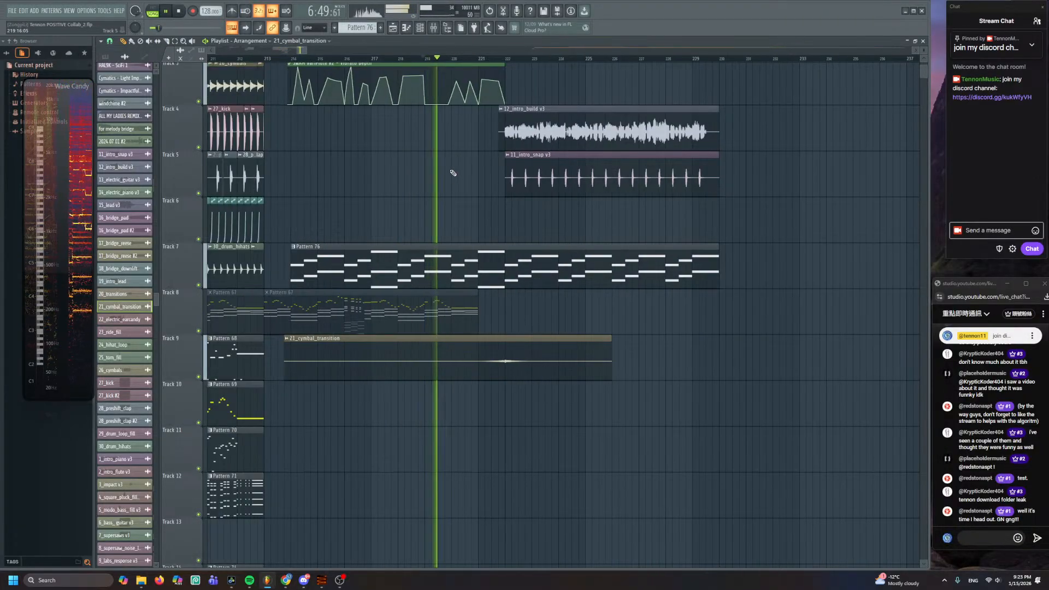
{"action": "scroll", "coordinate": [437, 197], "scroll_direction": "up", "scroll_amount": 2}
{"action": "scroll", "coordinate": [426, 224], "scroll_direction": "down", "scroll_amount": 1, "text": "alt"}
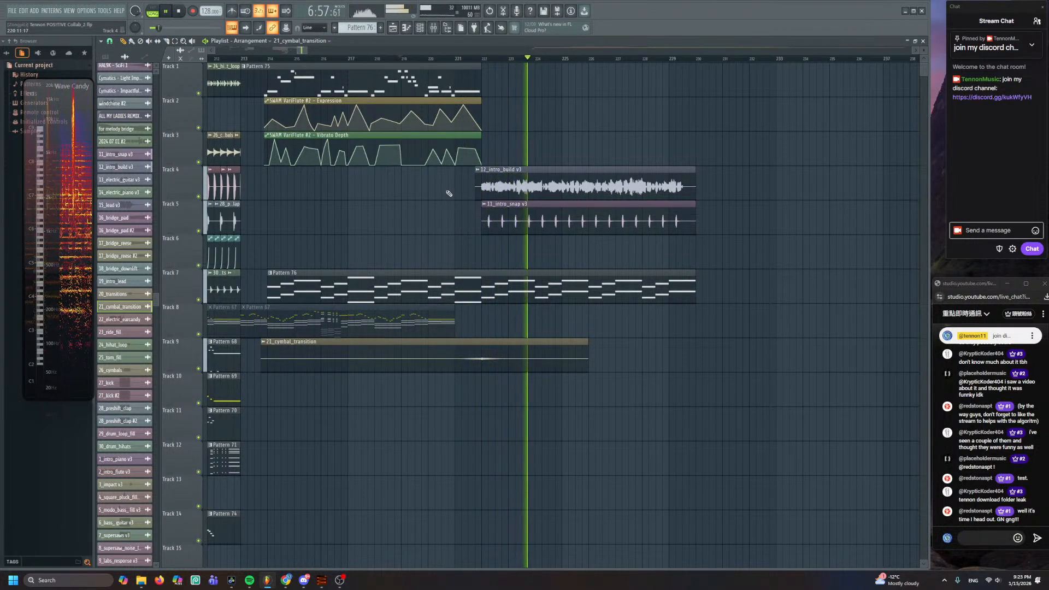
{"action": "scroll", "coordinate": [432, 196], "scroll_direction": "left", "scroll_amount": 3}
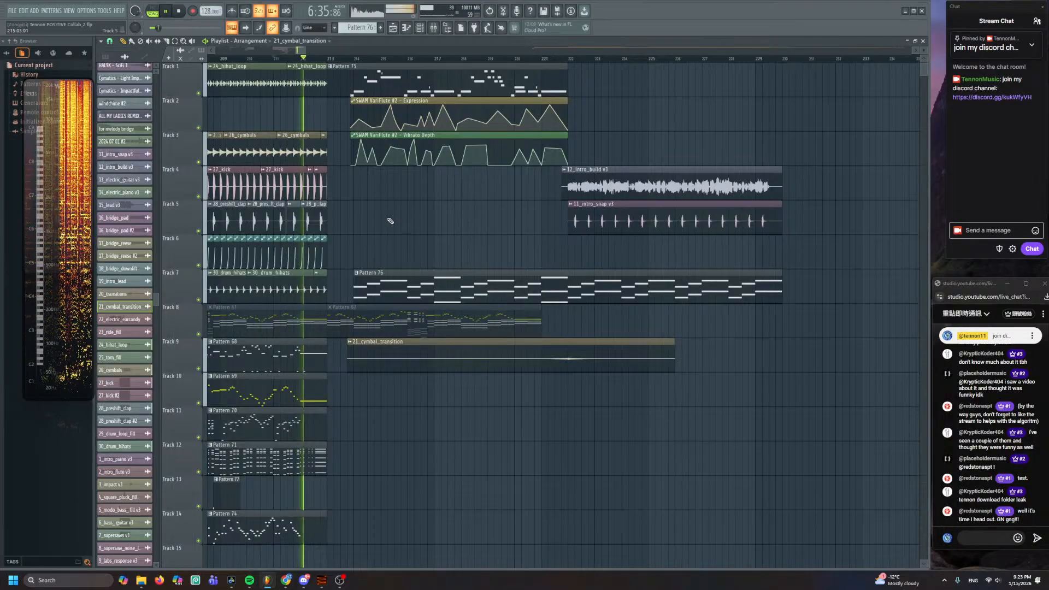
{"action": "key", "text": "space"}
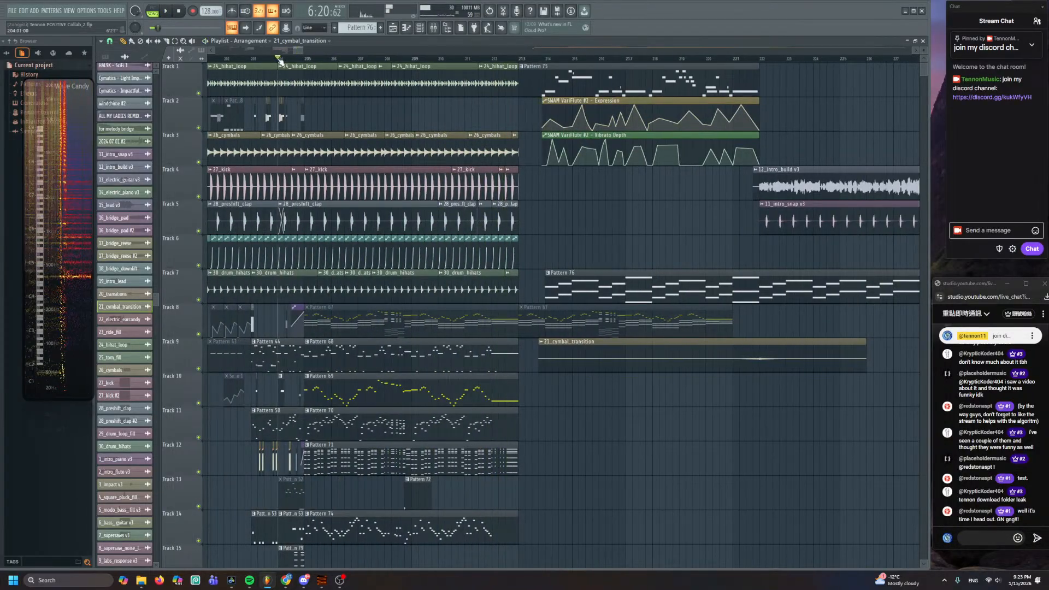
{"action": "key", "text": "space"}
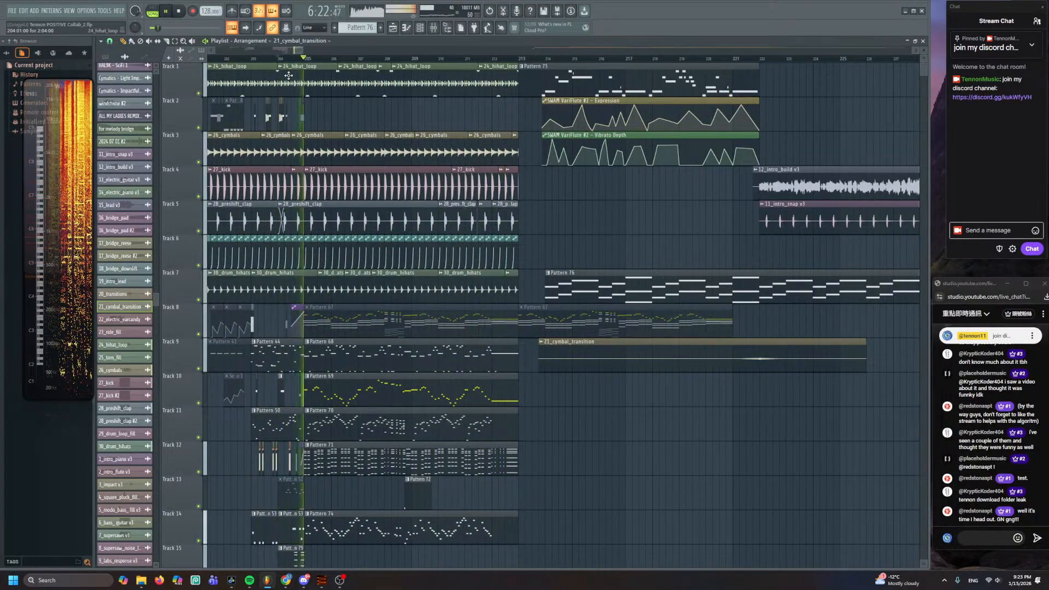
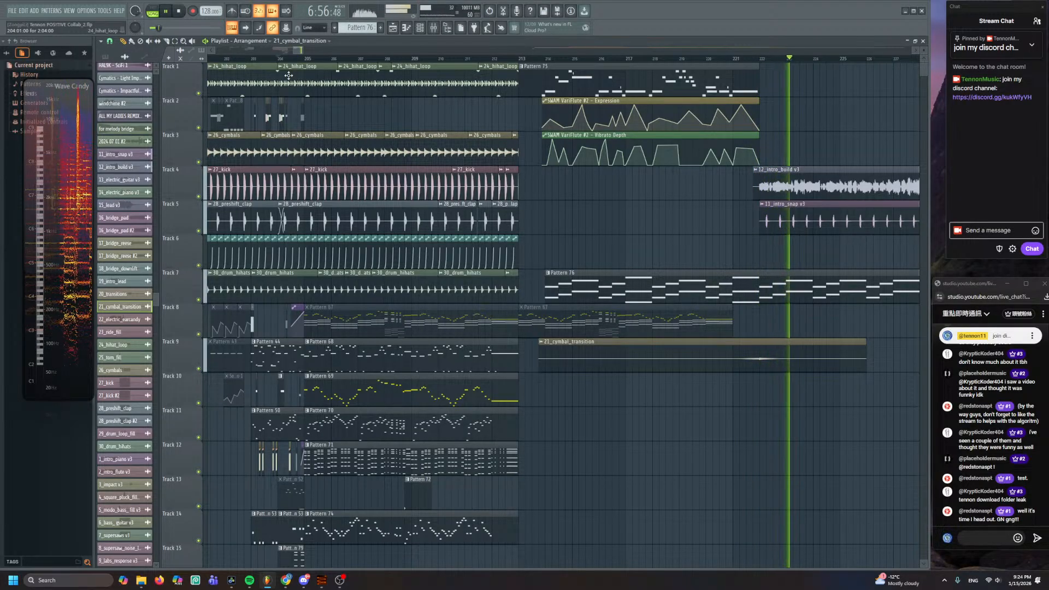
{"action": "scroll", "coordinate": [403, 245], "scroll_direction": "right", "scroll_amount": 3}
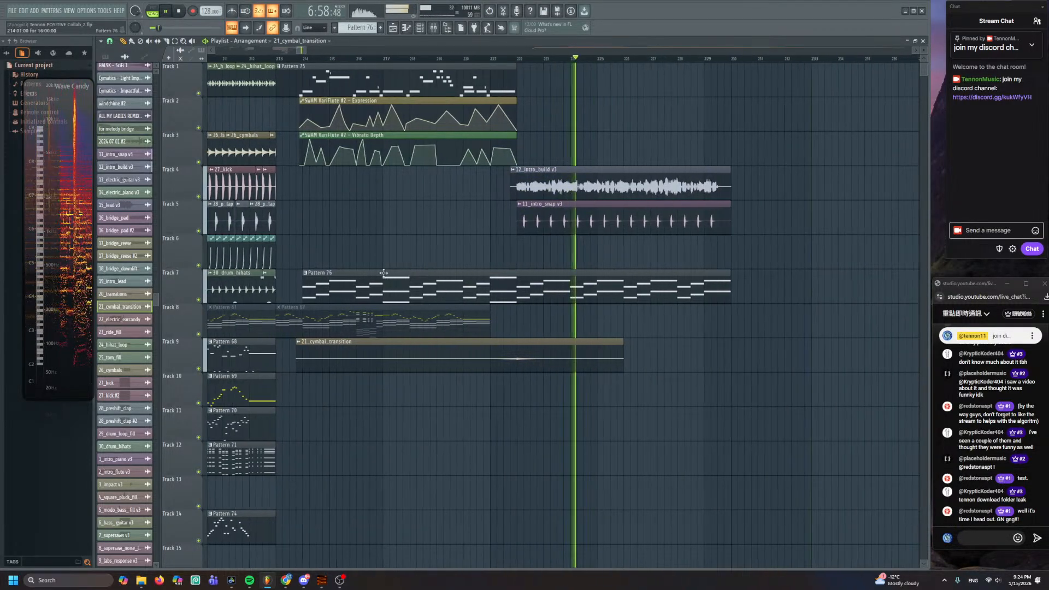
{"action": "scroll", "coordinate": [402, 245], "scroll_direction": "up", "scroll_amount": 2}
{"action": "scroll", "coordinate": [412, 220], "scroll_direction": "down", "scroll_amount": 1}
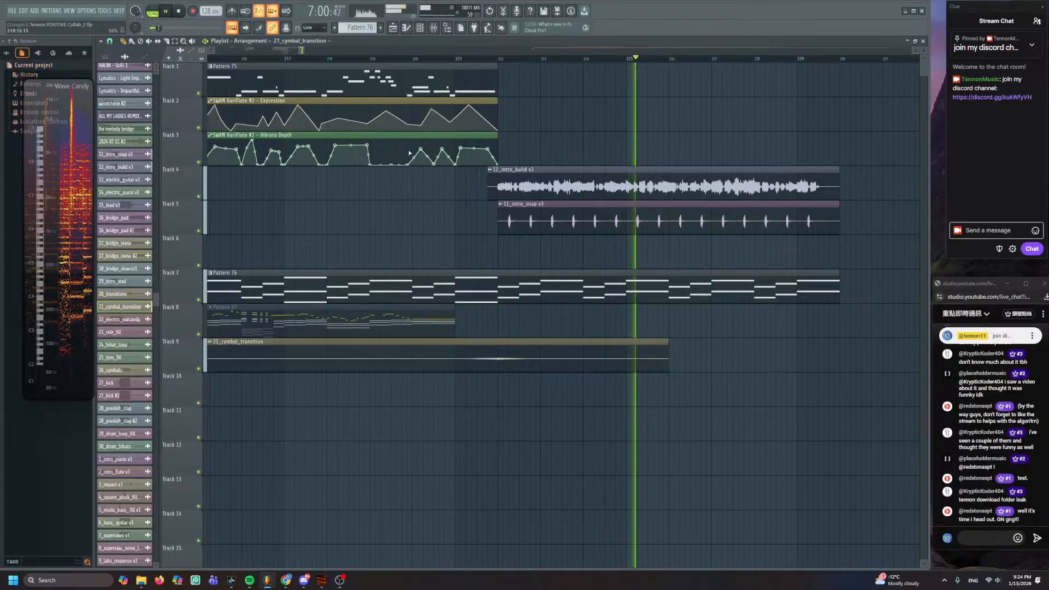
{"action": "scroll", "coordinate": [406, 167], "scroll_direction": "down", "scroll_amount": 3}
{"action": "scroll", "coordinate": [385, 208], "scroll_direction": "down", "scroll_amount": 2}
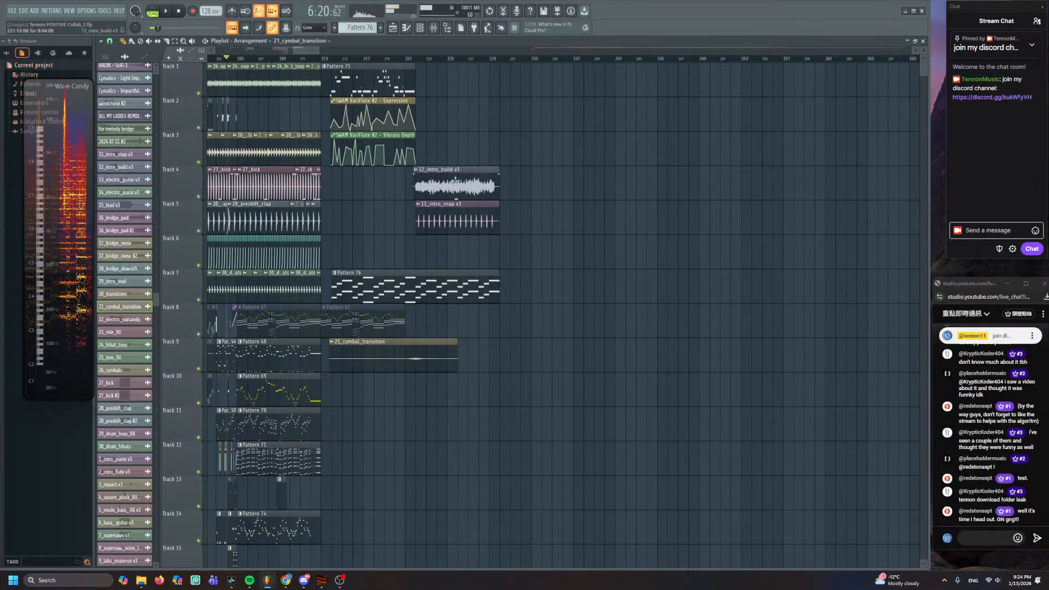
{"action": "scroll", "coordinate": [455, 181], "scroll_direction": "up", "scroll_amount": 2}
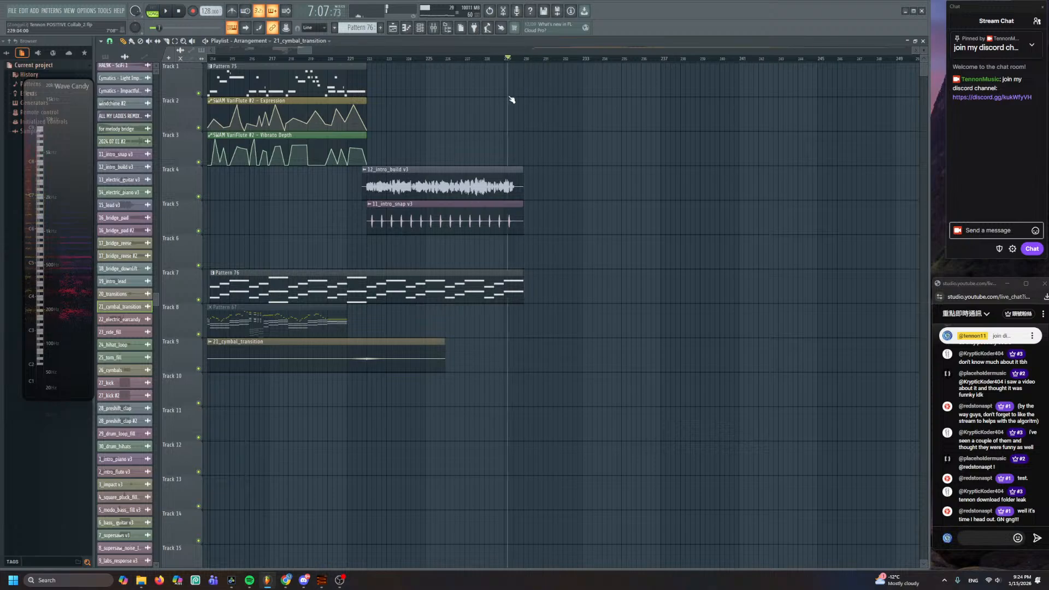
- Survey the full arrangement and play the earlier section from bar 191 for comparison with the ending
{"action": "scroll", "coordinate": [537, 171], "scroll_direction": "down", "scroll_amount": 4}
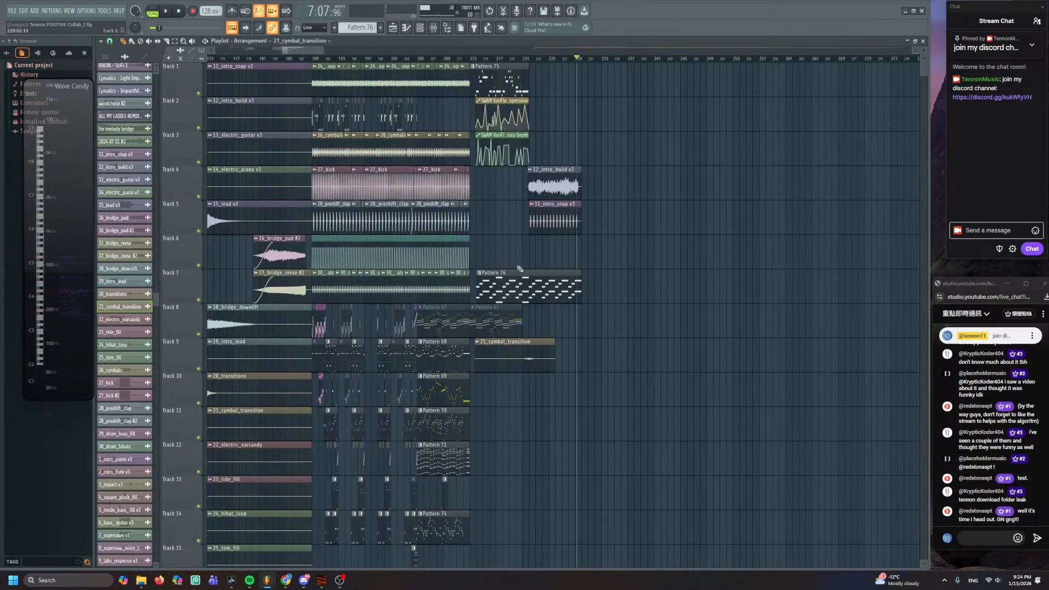
{"action": "scroll", "coordinate": [531, 259], "scroll_direction": "down", "scroll_amount": 4}
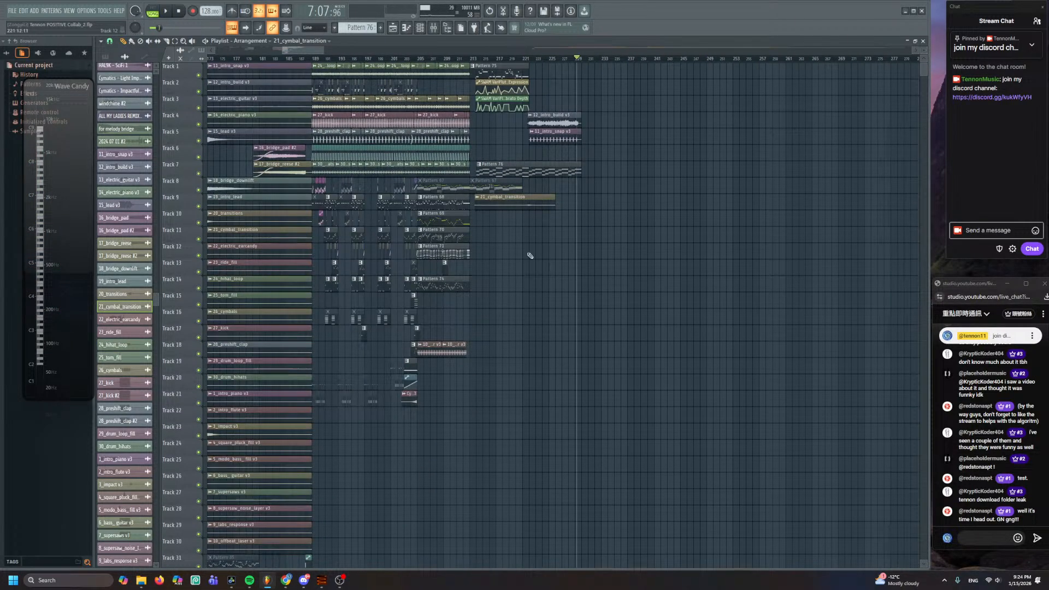
{"action": "scroll", "coordinate": [530, 256], "scroll_direction": "left", "scroll_amount": 5}
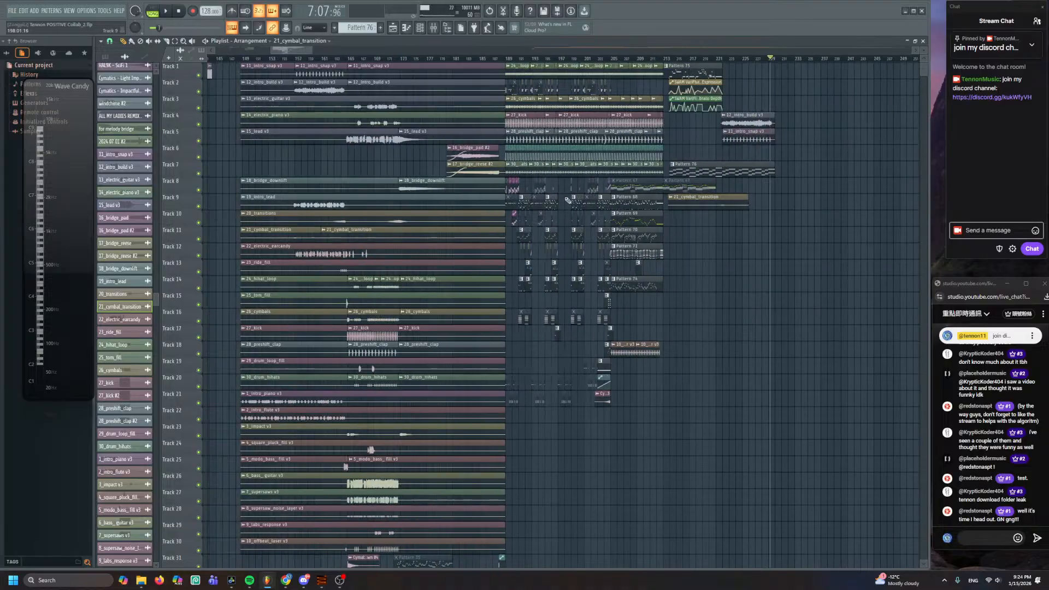
{"action": "scroll", "coordinate": [572, 194], "scroll_direction": "up", "scroll_amount": 3}
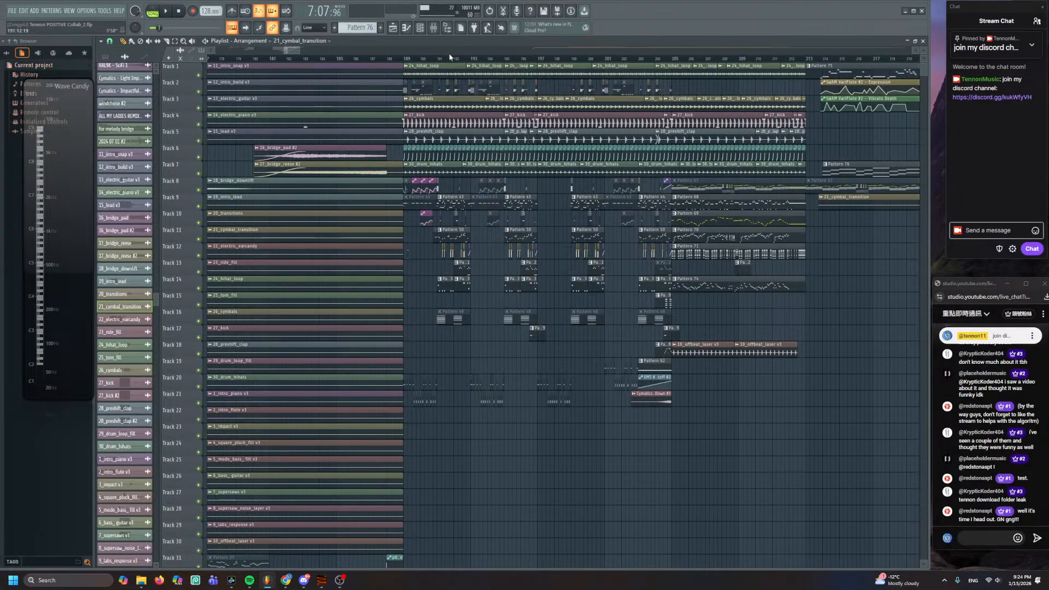
{"action": "left_click", "coordinate": [433, 58]}
{"action": "key", "text": "space"}
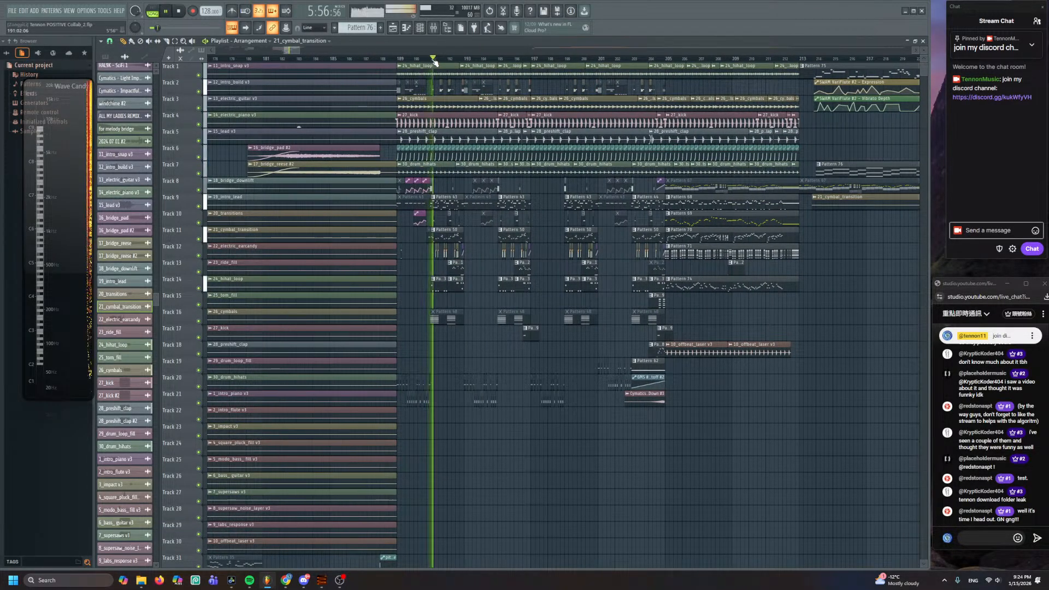
{"action": "scroll", "coordinate": [529, 169], "scroll_direction": "down", "scroll_amount": 3}
{"action": "scroll", "coordinate": [473, 155], "scroll_direction": "down", "scroll_amount": 1}
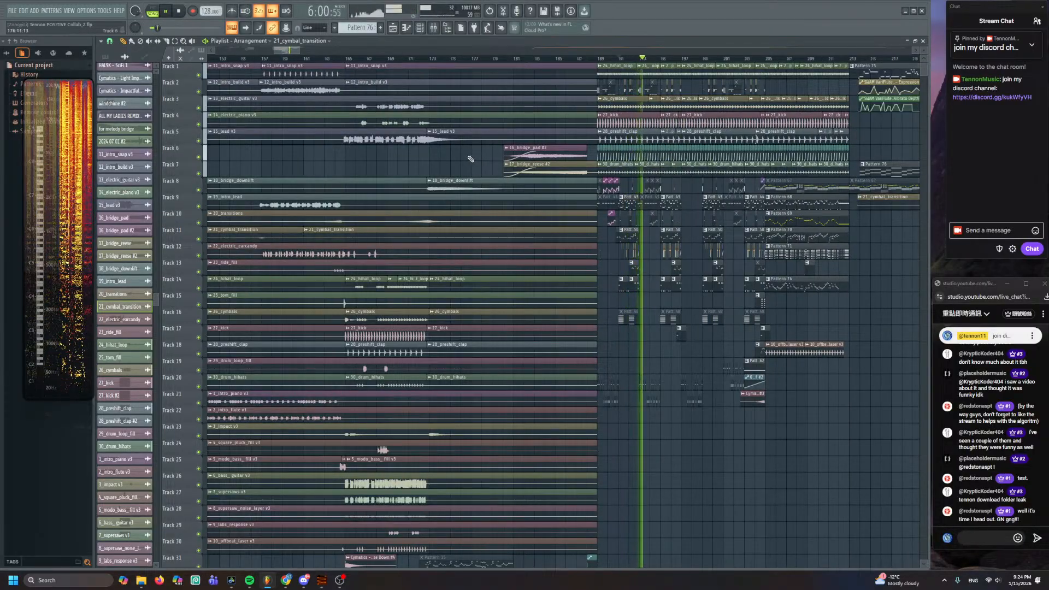
- Play the earlier section around bars 170 to 173 and examine its instrument, pattern and automation layers for comparison with the ending
{"action": "scroll", "coordinate": [465, 155], "scroll_direction": "up", "scroll_amount": 5}
{"action": "key", "text": "space"}
{"action": "key", "text": "space"}
{"action": "scroll", "coordinate": [417, 255], "scroll_direction": "down", "scroll_amount": 8}
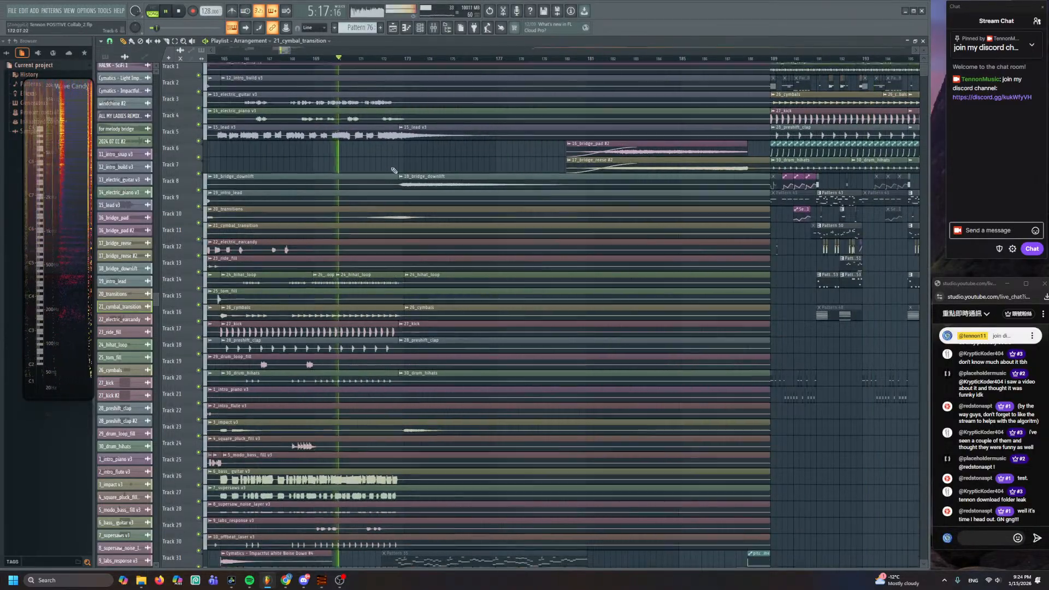
{"action": "scroll", "coordinate": [363, 281], "scroll_direction": "up", "scroll_amount": 3, "text": "ctrl"}
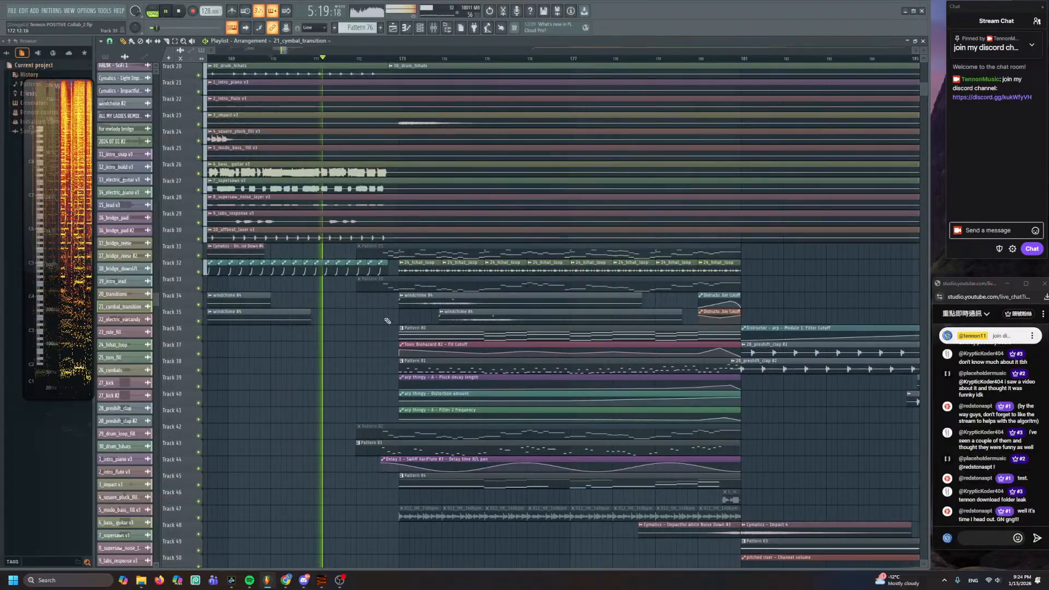
{"action": "scroll", "coordinate": [368, 293], "scroll_direction": "down", "scroll_amount": 4}
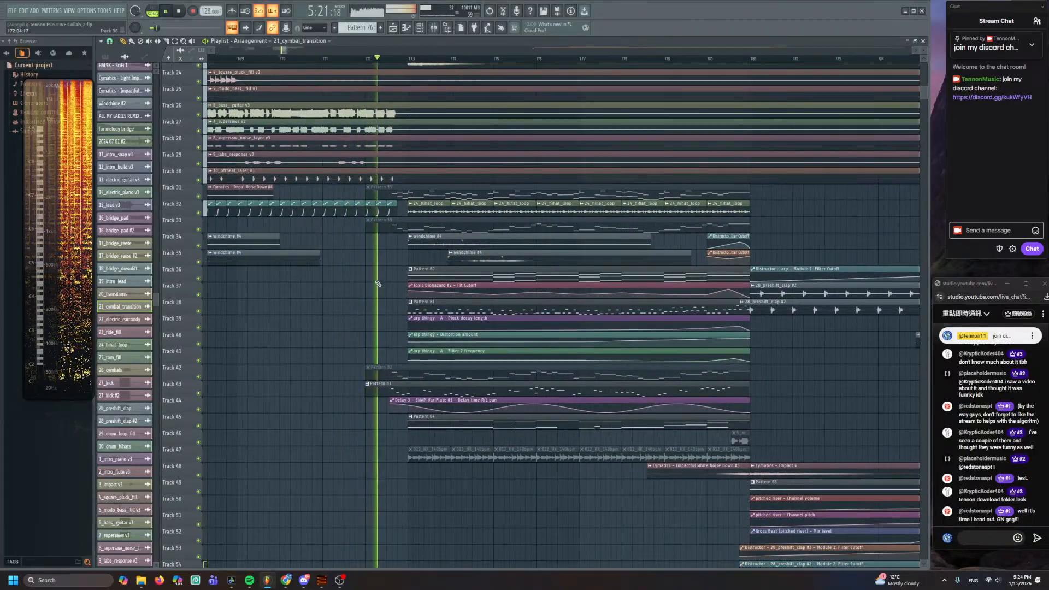
{"action": "scroll", "coordinate": [382, 382], "scroll_direction": "up", "scroll_amount": 8}
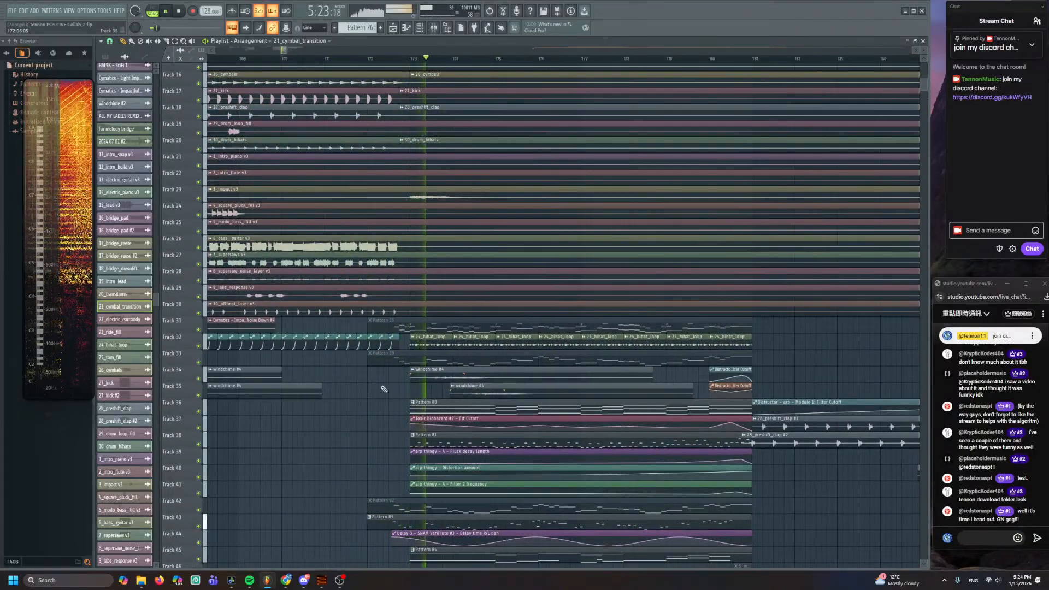
{"action": "scroll", "coordinate": [386, 265], "scroll_direction": "down", "scroll_amount": 12}
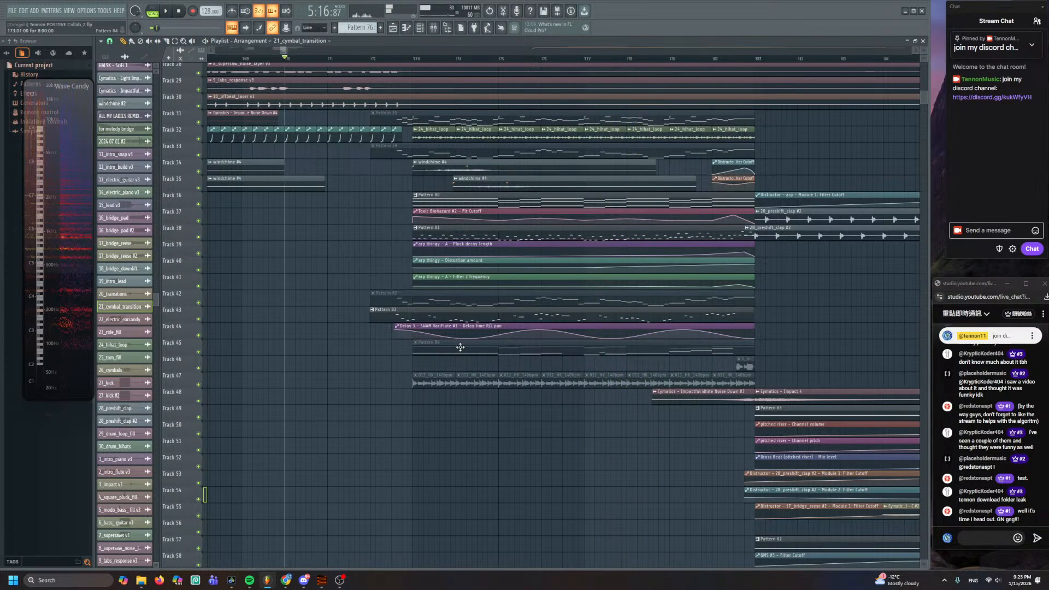
- Survey the layers between the original intro and the bridge, and play that passage through about bar 180
{"action": "scroll", "coordinate": [651, 351], "scroll_direction": "down", "scroll_amount": 3}
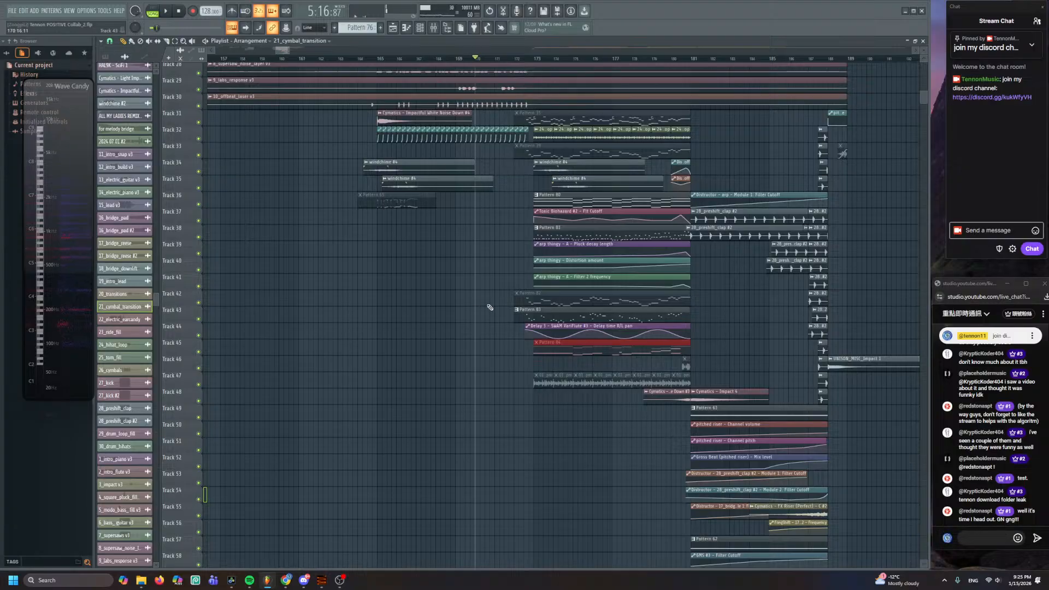
{"action": "scroll", "coordinate": [470, 312], "scroll_direction": "up", "scroll_amount": 5}
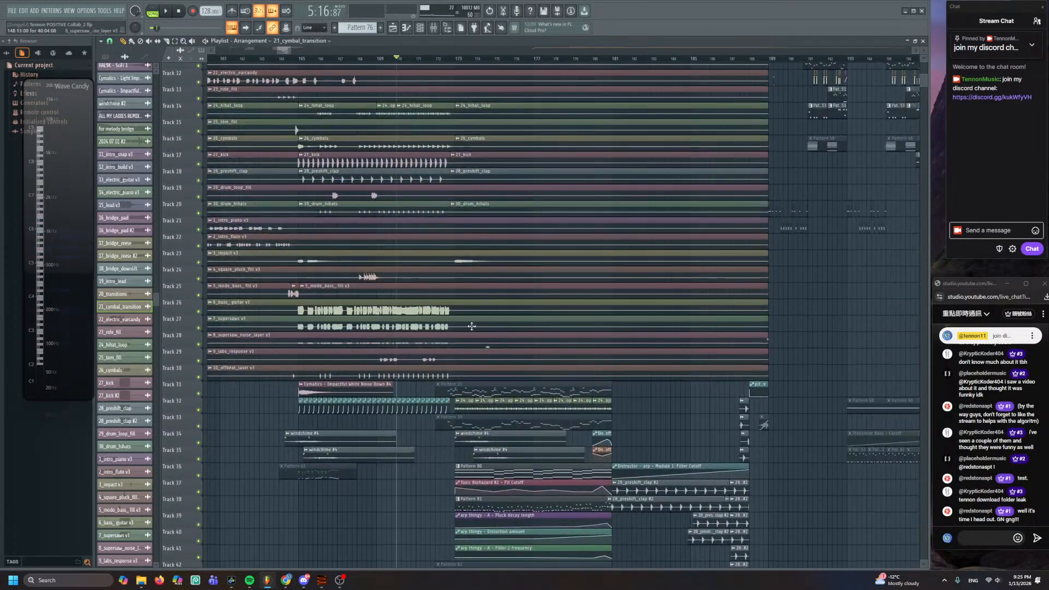
{"action": "scroll", "coordinate": [492, 246], "scroll_direction": "up", "scroll_amount": 4}
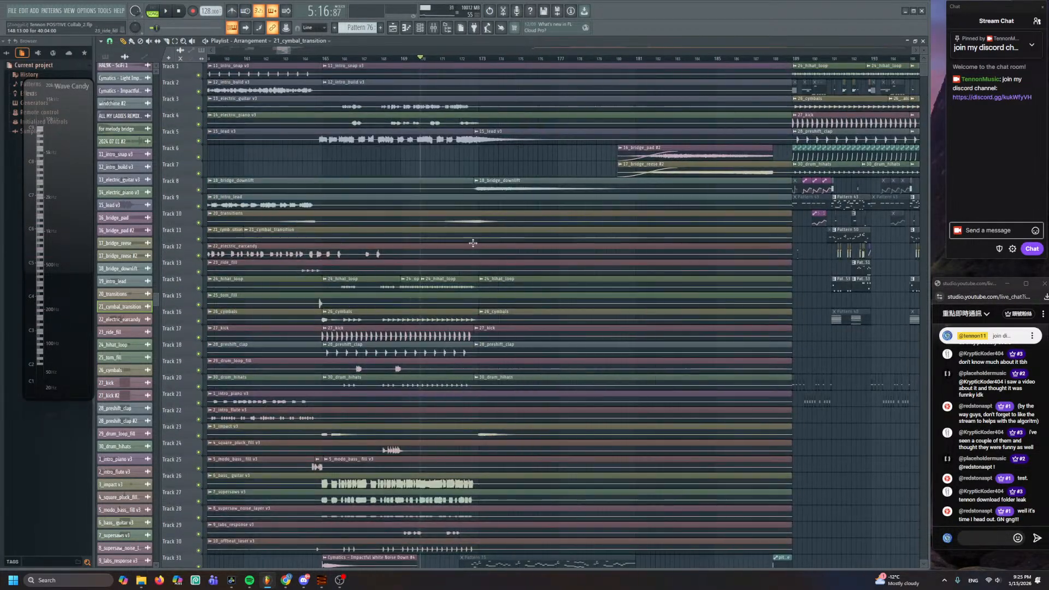
{"action": "scroll", "coordinate": [451, 189], "scroll_direction": "down", "scroll_amount": 2}
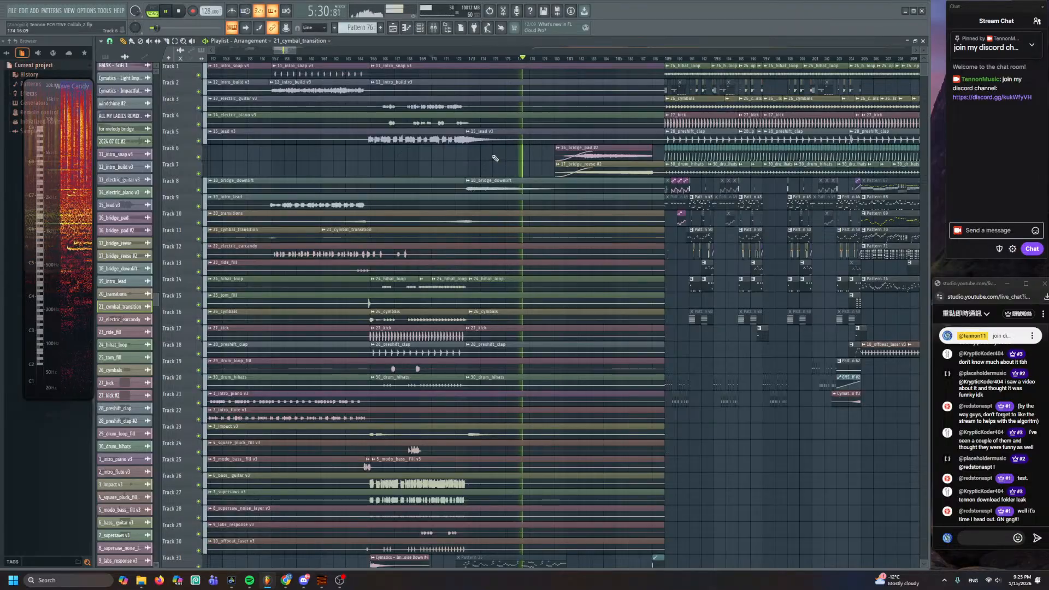
{"action": "scroll", "coordinate": [494, 241], "scroll_direction": "down", "scroll_amount": 6}
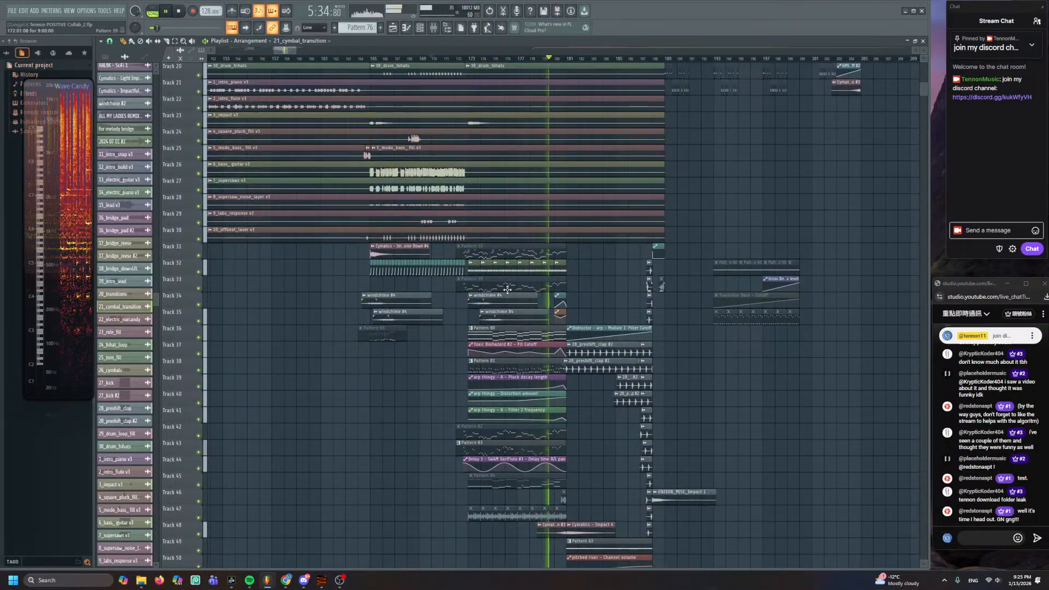
{"action": "scroll", "coordinate": [515, 284], "scroll_direction": "up", "scroll_amount": 6}
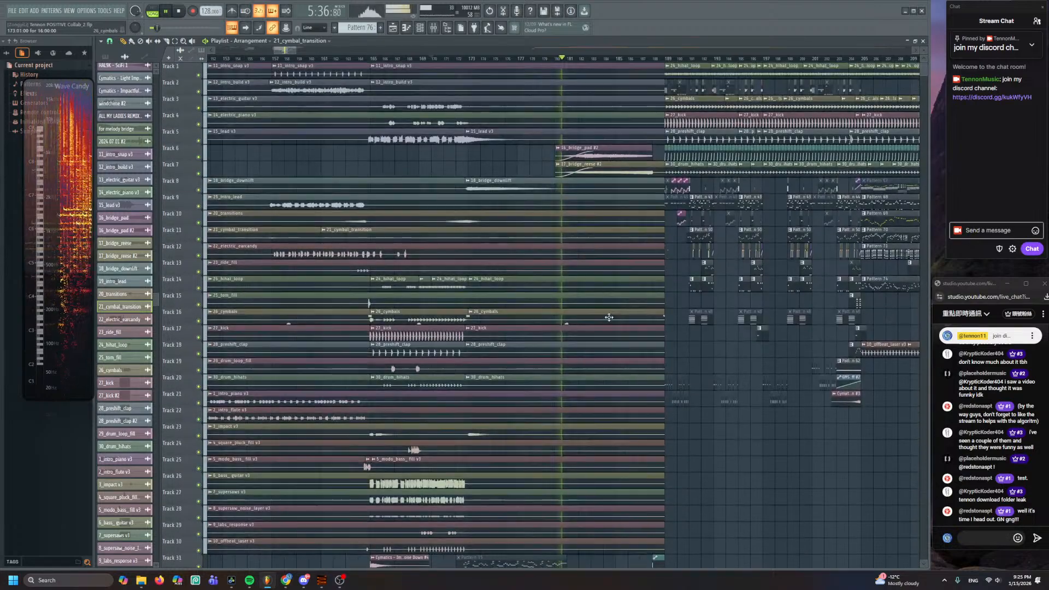
- Return to the ending and play the flute section leading into the intro stems at bar 222
{"action": "scroll", "coordinate": [642, 277], "scroll_direction": "right", "scroll_amount": 10}
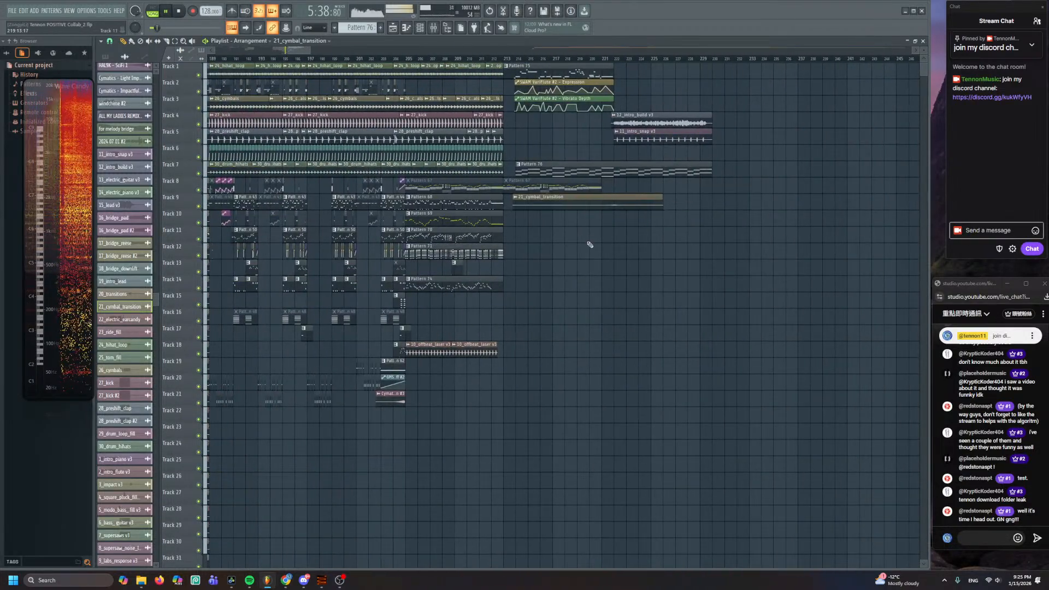
{"action": "scroll", "coordinate": [596, 242], "scroll_direction": "down", "scroll_amount": 3}
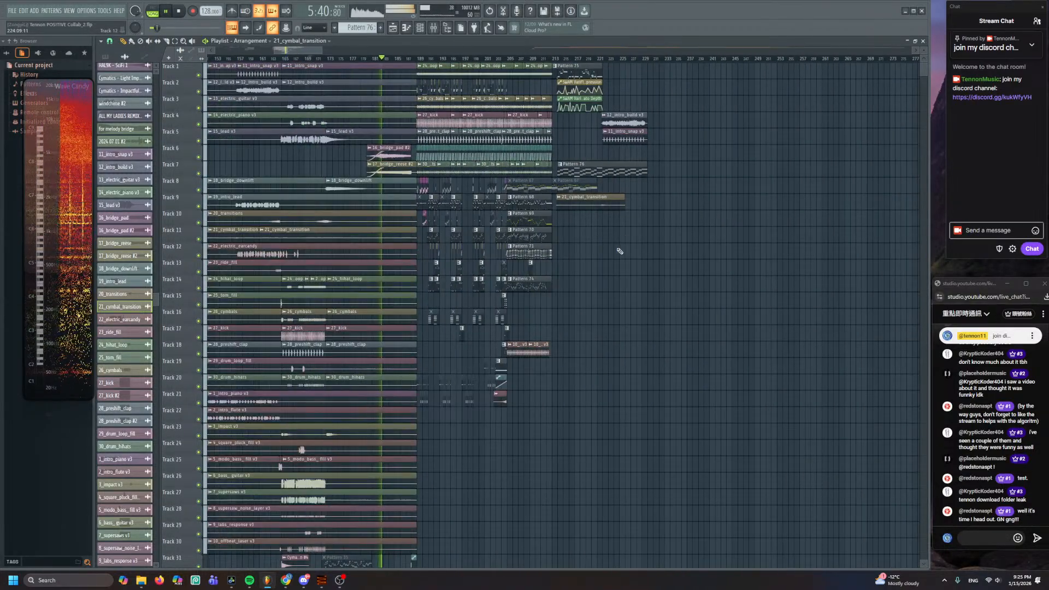
{"action": "scroll", "coordinate": [620, 252], "scroll_direction": "up", "scroll_amount": 7}
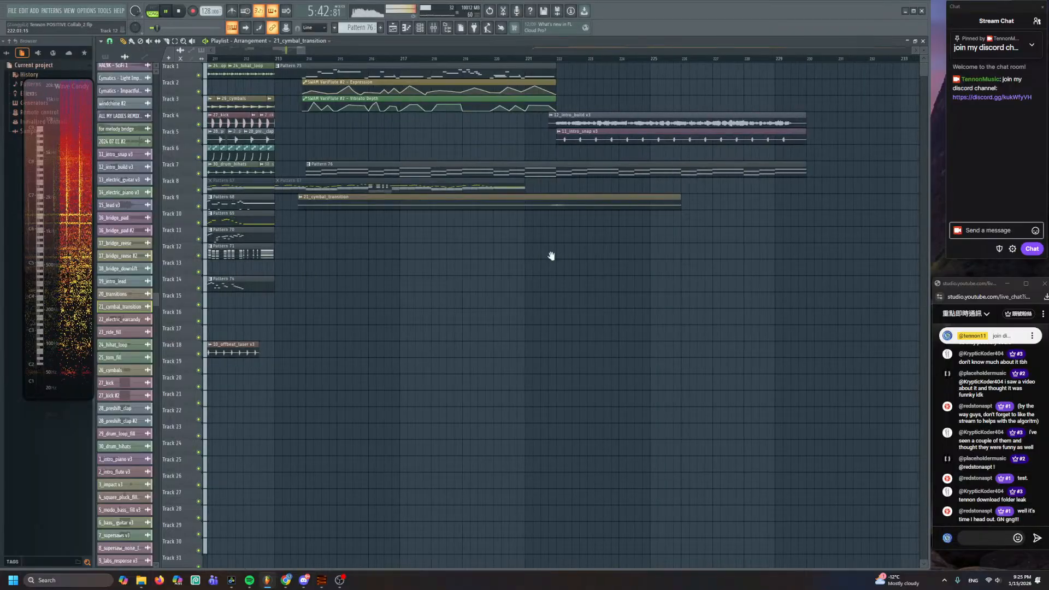
{"action": "scroll", "coordinate": [551, 255], "scroll_direction": "right", "scroll_amount": 2}
{"action": "scroll", "coordinate": [476, 263], "scroll_direction": "up", "scroll_amount": 1}
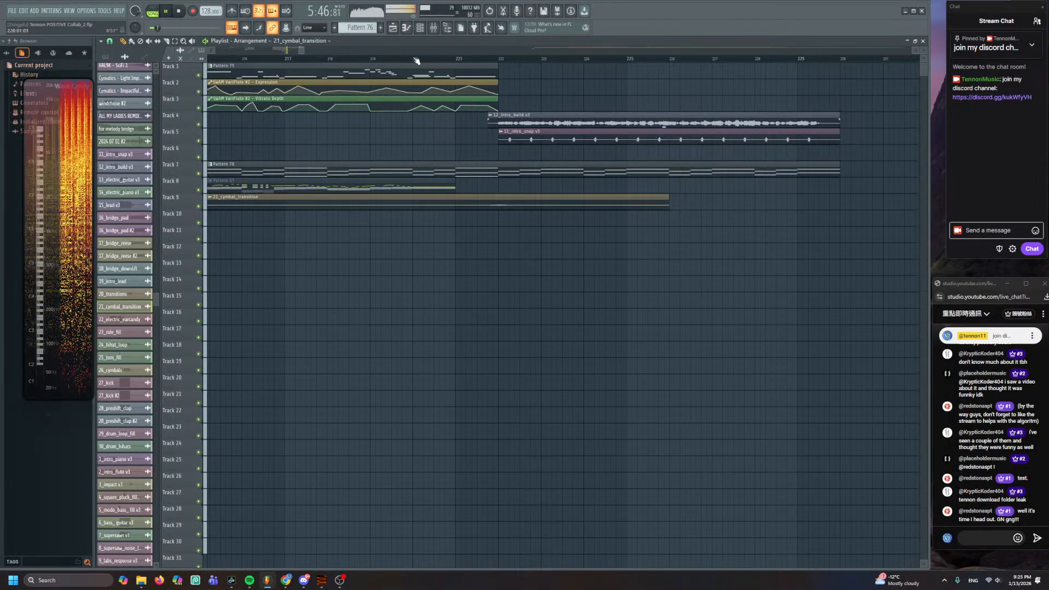
{"action": "scroll", "coordinate": [464, 140], "scroll_direction": "right", "scroll_amount": 2}
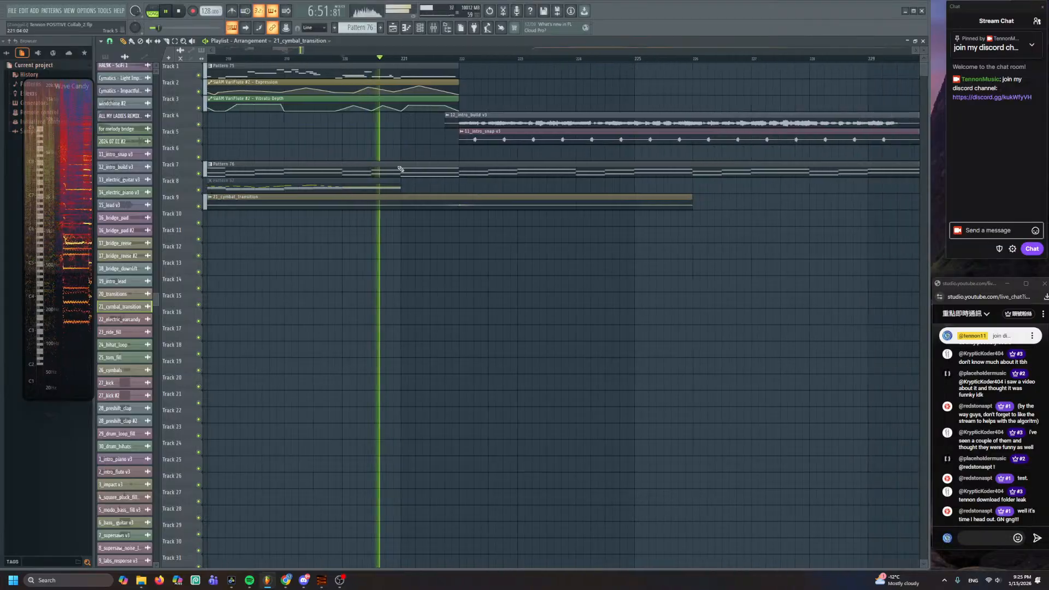
- Shorten the Pattern 76 clip on Track 7 so it ends at the snap clip's start at bar 222
{"action": "scroll", "coordinate": [415, 155], "scroll_direction": "left", "scroll_amount": 1}
{"action": "scroll", "coordinate": [464, 151], "scroll_direction": "down", "scroll_amount": 2}
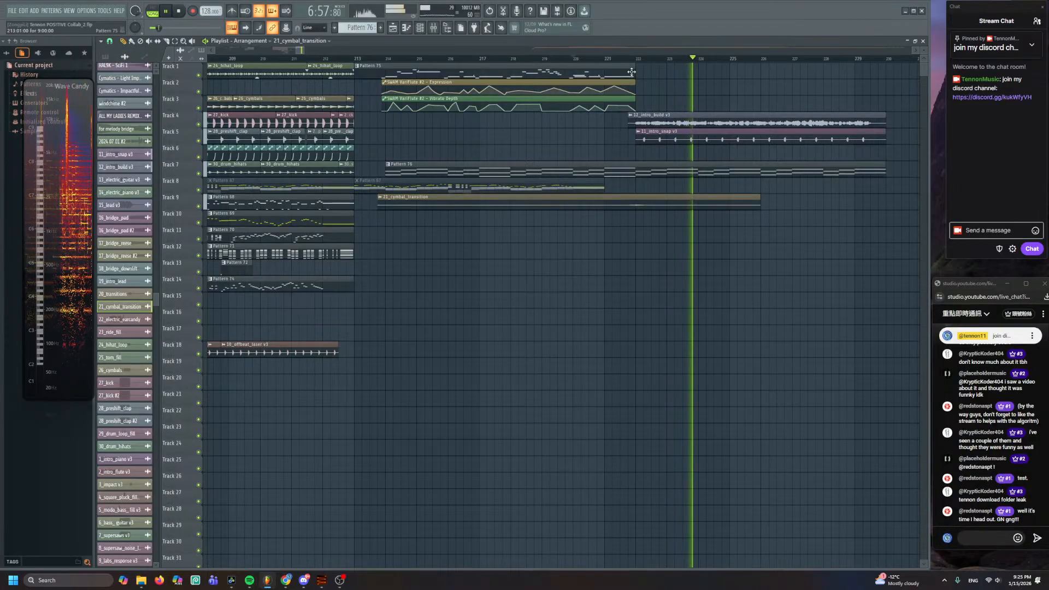
{"action": "scroll", "coordinate": [642, 201], "scroll_direction": "down", "scroll_amount": 3}
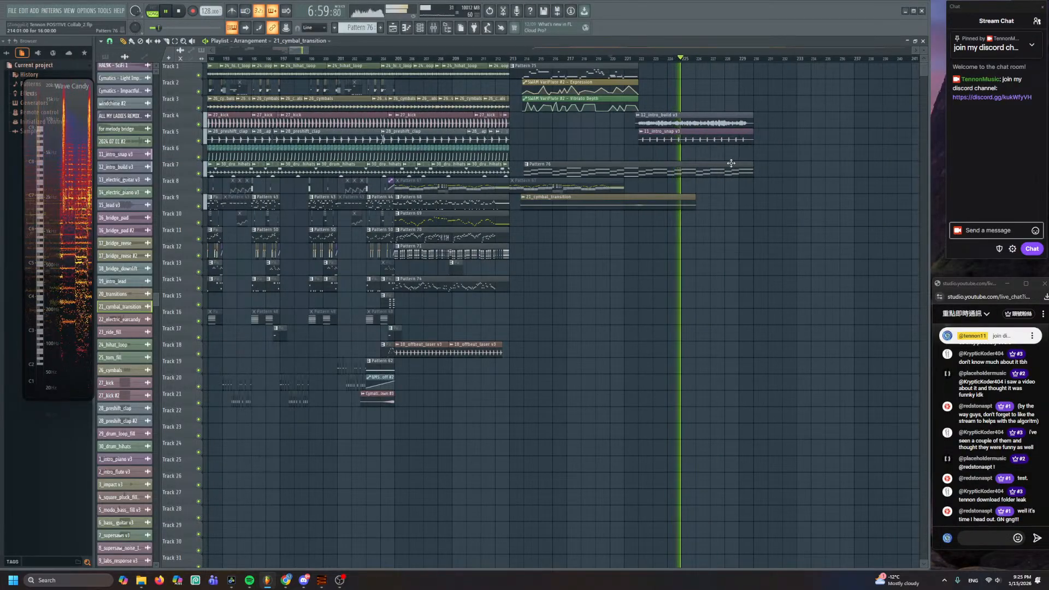
{"action": "left_click_drag", "start_coordinate": [752, 162], "coordinate": [621, 195]}
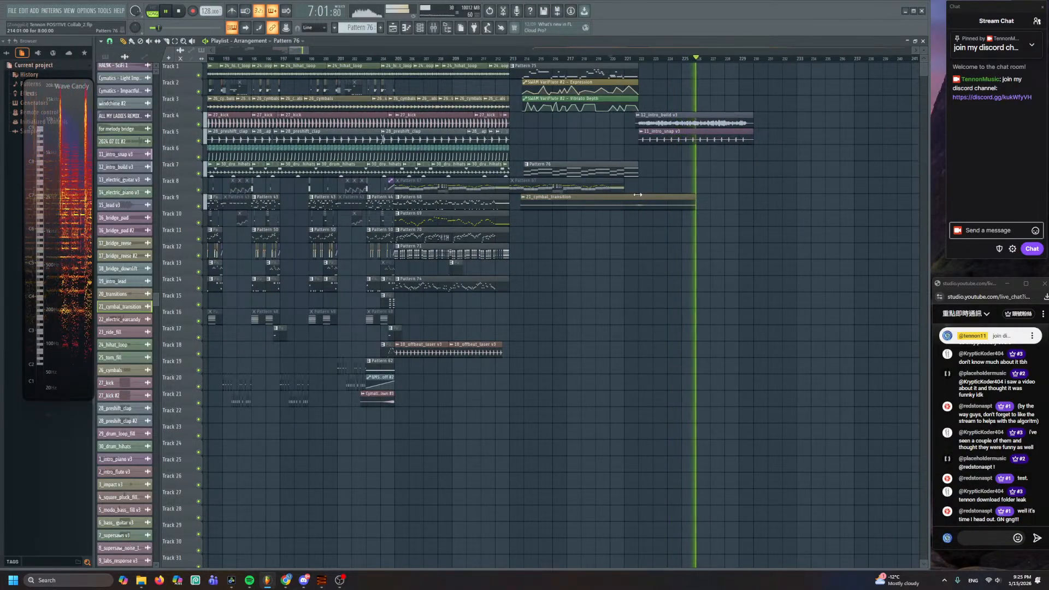
- Slice the eight-bar 22_electric_earcandy section at bar 157 of the original intro and place a copy on Track 6 at bar 222
{"action": "scroll", "coordinate": [505, 155], "scroll_direction": "down", "scroll_amount": 4}
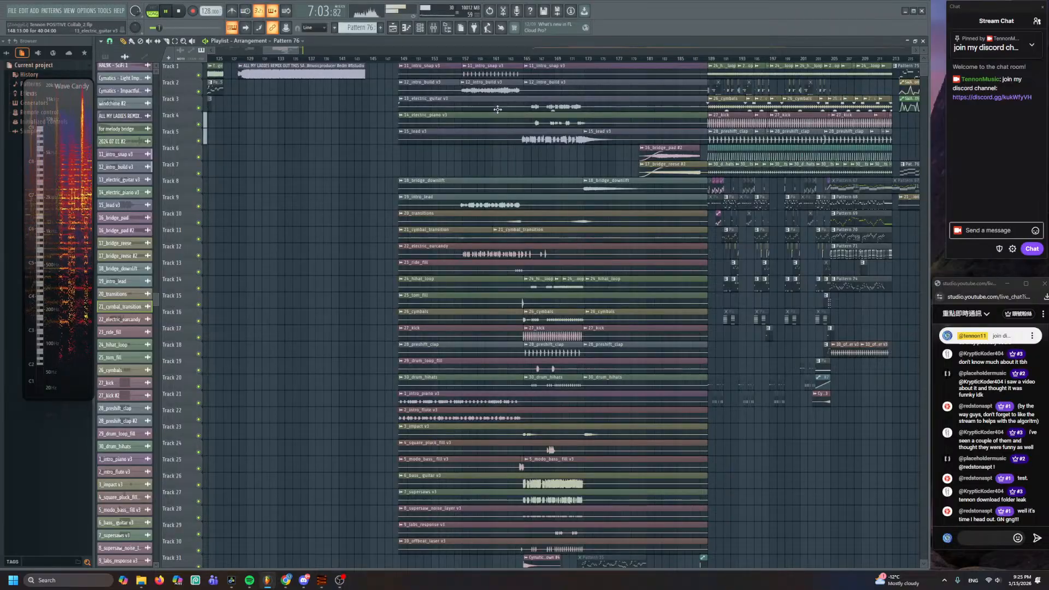
{"action": "scroll", "coordinate": [453, 183], "scroll_direction": "up", "scroll_amount": 3}
{"action": "left_click", "coordinate": [466, 251]}
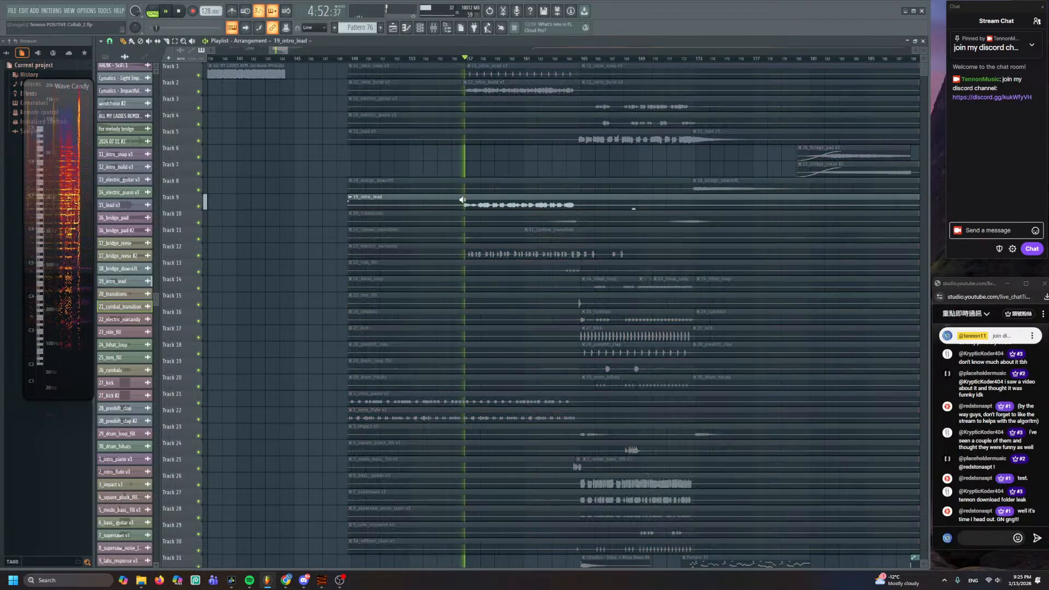
{"action": "key", "text": "space"}
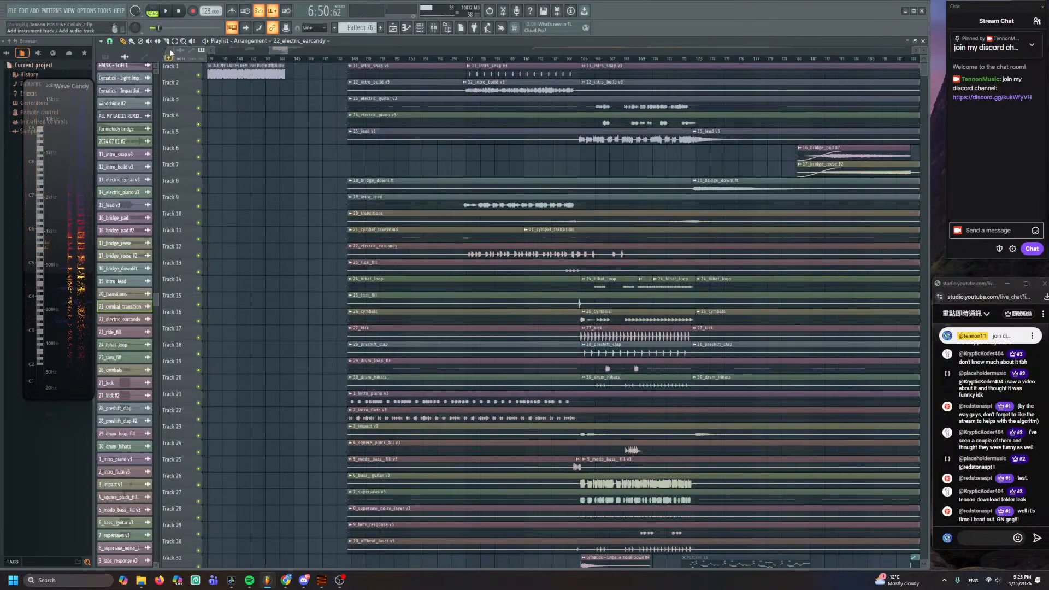
{"action": "scroll", "coordinate": [471, 252], "scroll_direction": "up", "scroll_amount": 2}
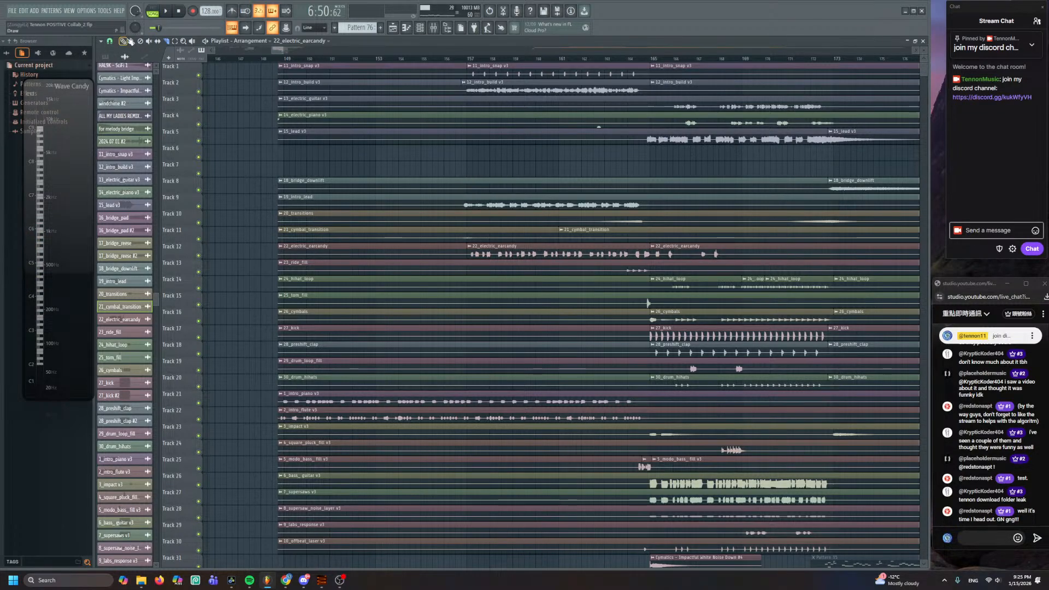
{"action": "scroll", "coordinate": [475, 197], "scroll_direction": "right", "scroll_amount": 15}
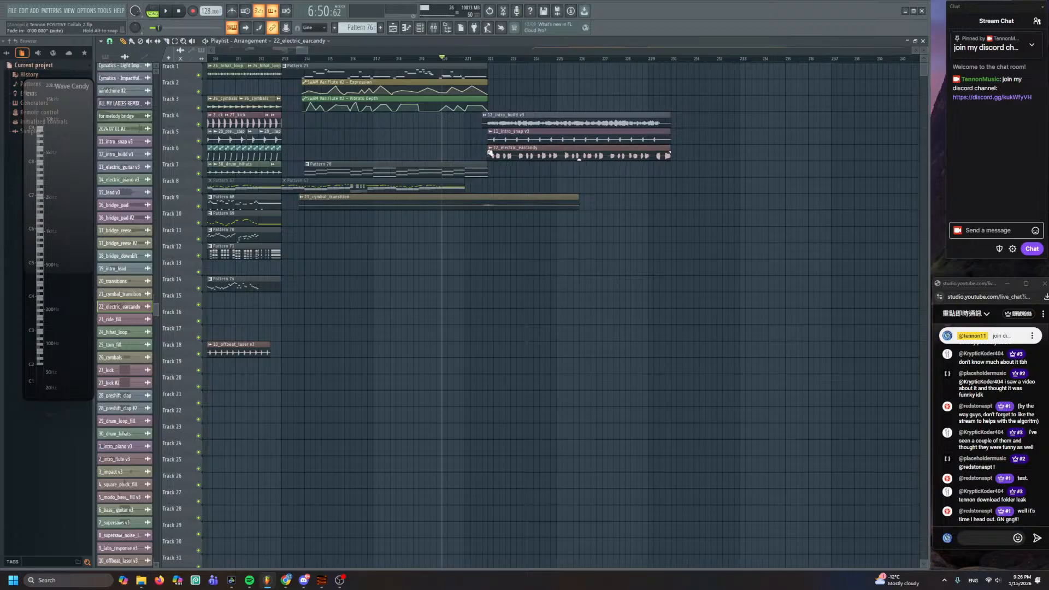
- Play the ending across bar 222 to judge the 22_electric_earcandy layer with the build, snap and cymbal clips
{"action": "key", "text": "space"}
{"action": "scroll", "coordinate": [528, 101], "scroll_direction": "up", "scroll_amount": 4}
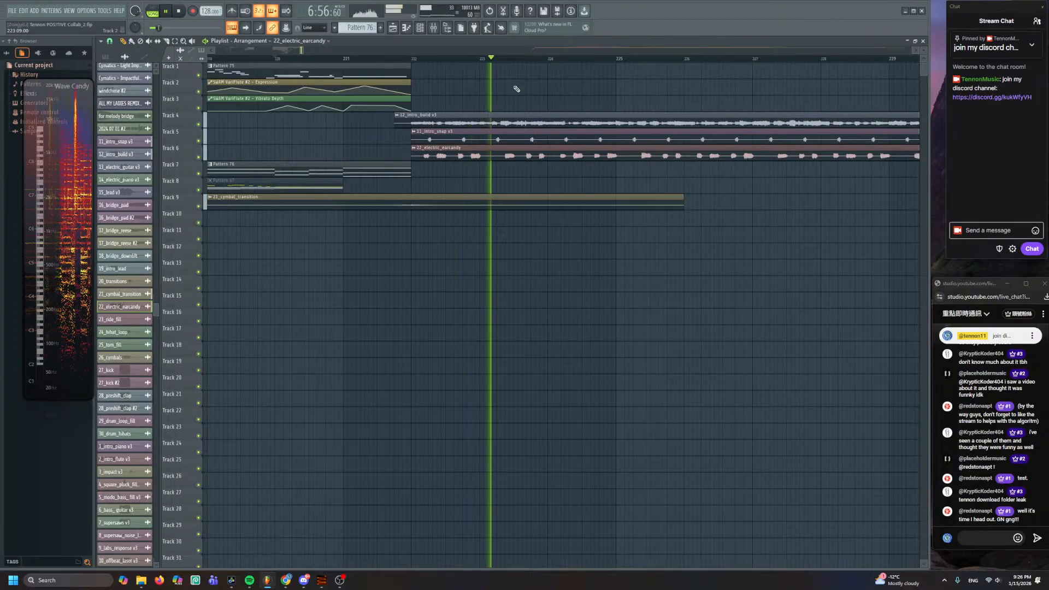
{"action": "scroll", "coordinate": [517, 88], "scroll_direction": "down", "scroll_amount": 2}
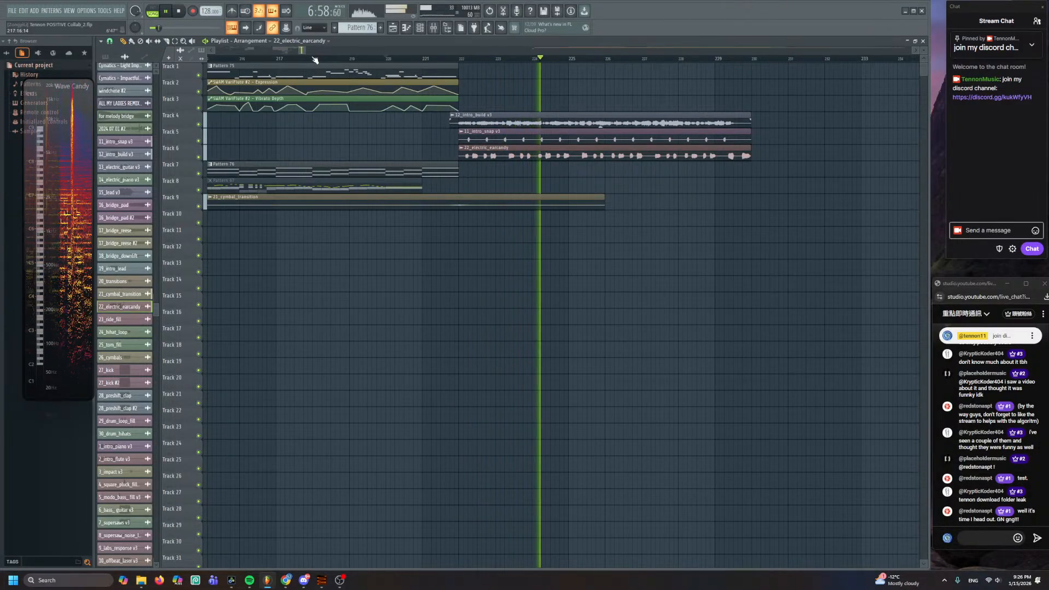
{"action": "scroll", "coordinate": [242, 59], "scroll_direction": "up", "scroll_amount": 5}
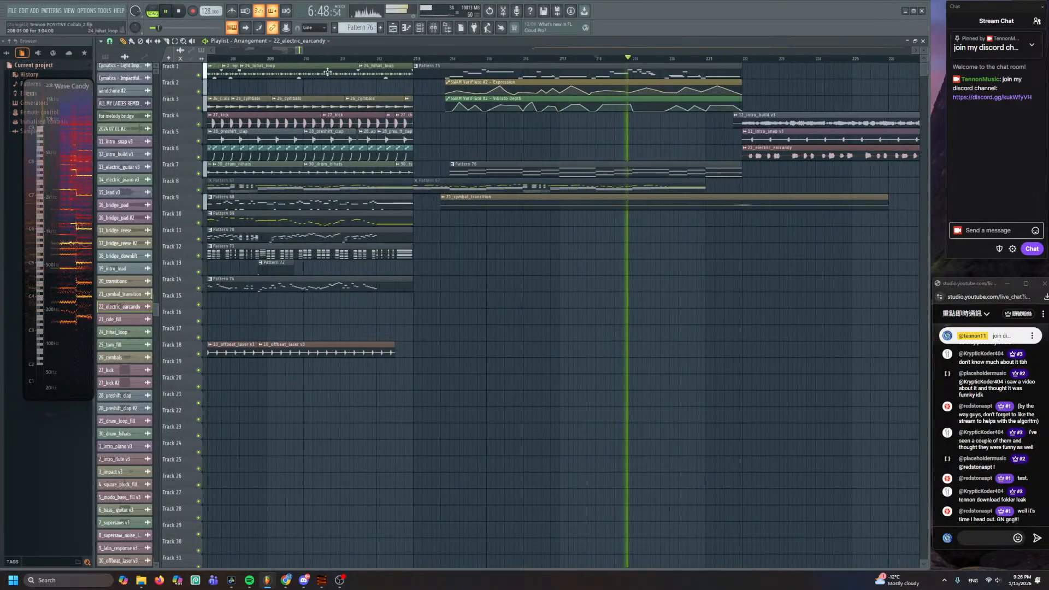
{"action": "scroll", "coordinate": [337, 73], "scroll_direction": "up", "scroll_amount": 2}
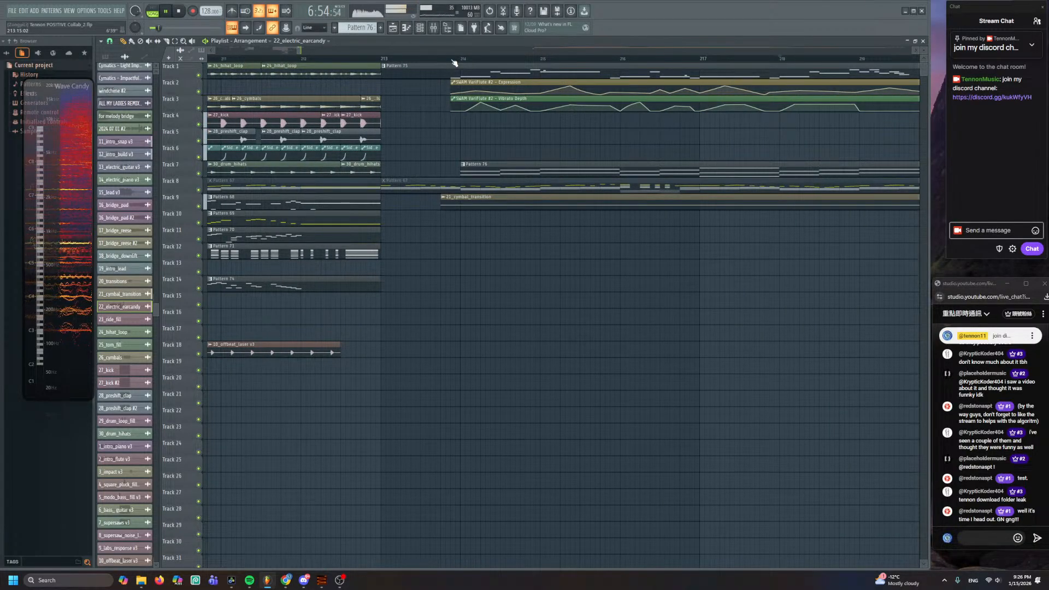
- Replay the flute section from about bar 214, checking the flute melody against Pattern 76
{"action": "key", "text": "space"}
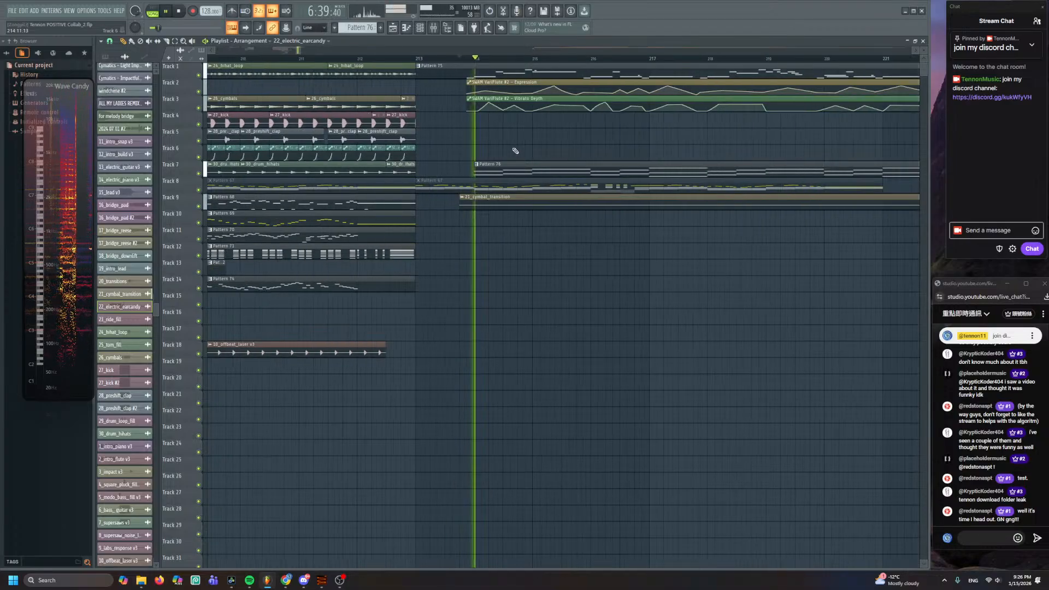
{"action": "scroll", "coordinate": [453, 150], "scroll_direction": "down", "scroll_amount": 2}
{"action": "scroll", "coordinate": [459, 142], "scroll_direction": "up", "scroll_amount": 2}
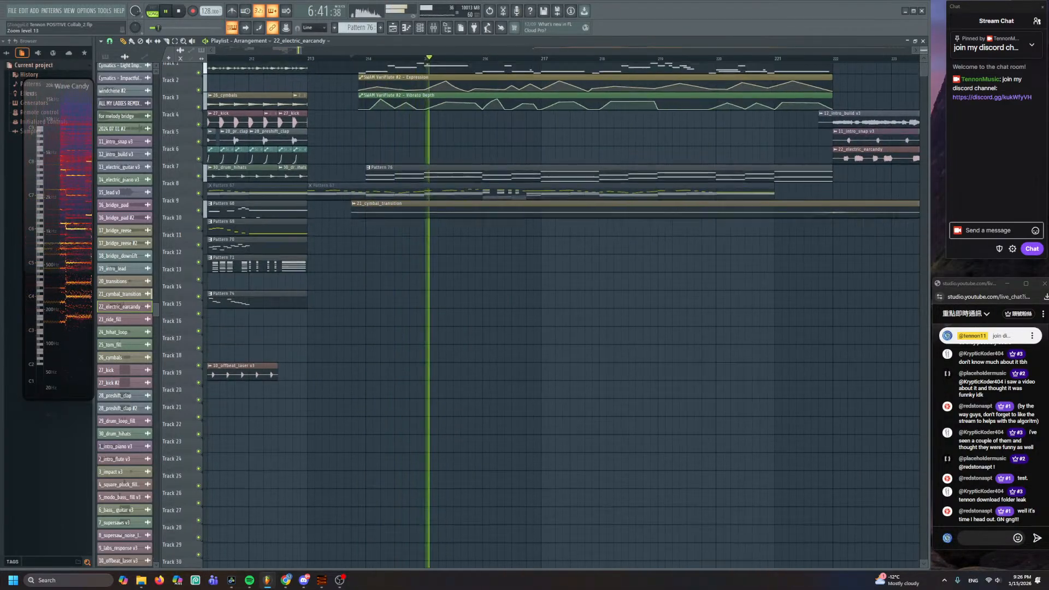
{"action": "scroll", "coordinate": [476, 159], "scroll_direction": "up", "scroll_amount": 2}
{"action": "scroll", "coordinate": [474, 250], "scroll_direction": "down", "scroll_amount": 2}
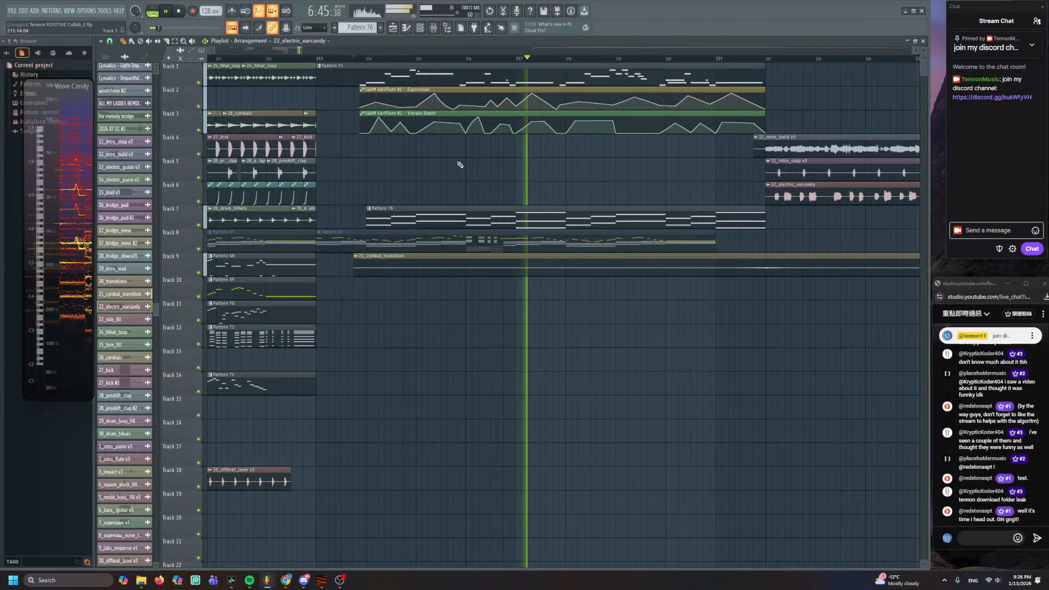
{"action": "key", "text": "space"}
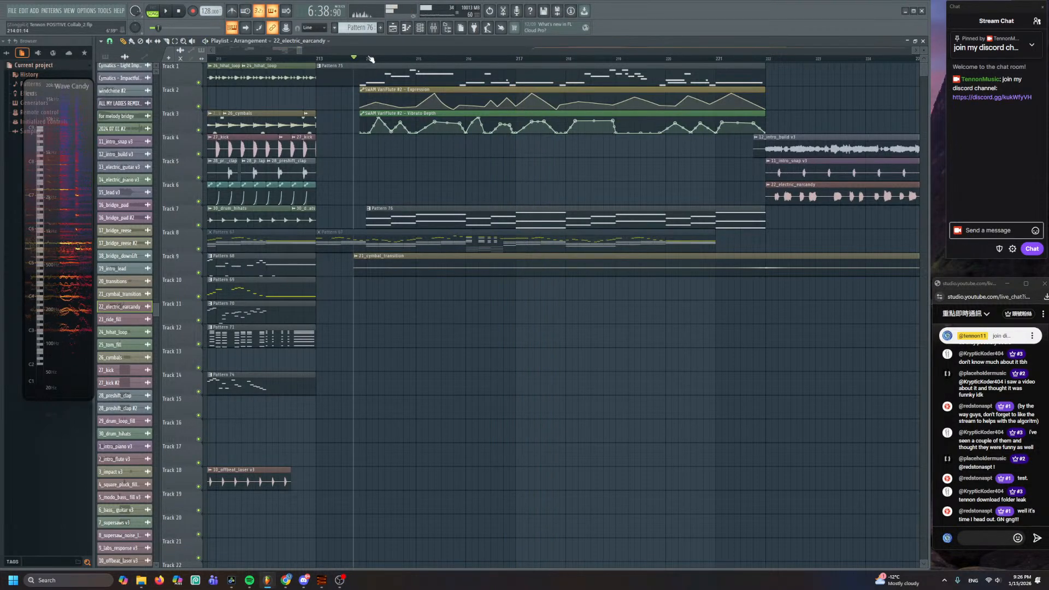
{"action": "scroll", "coordinate": [437, 156], "scroll_direction": "up", "scroll_amount": 1}
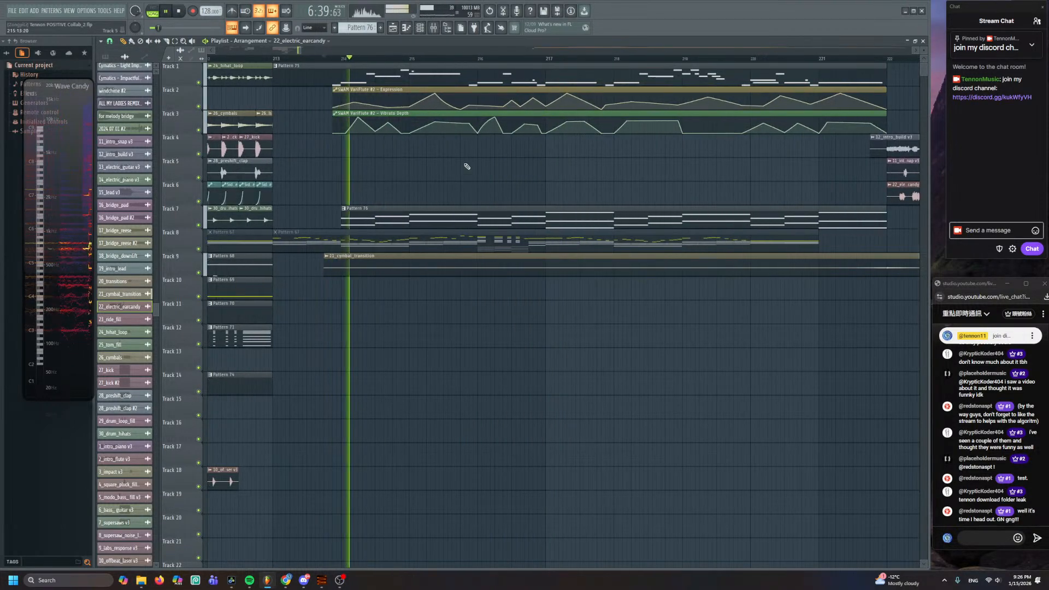
- Open the SWAM VariFlute #2 notes of Pattern 75 in the piano roll and play the melody
{"action": "left_click", "coordinate": [448, 78]}
{"action": "double_click", "coordinate": [448, 78]}
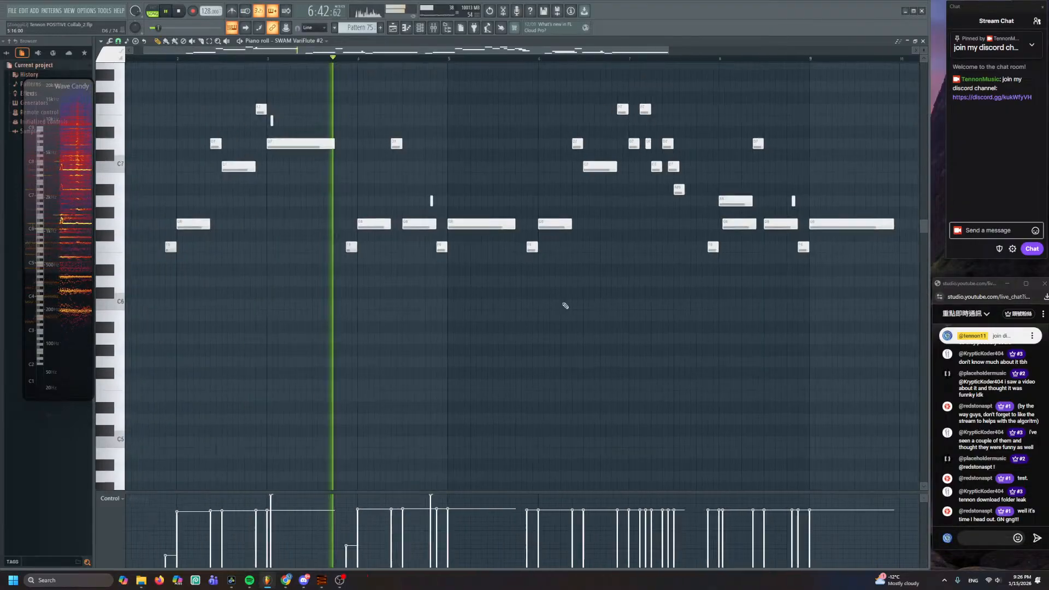
{"action": "key", "text": "space"}
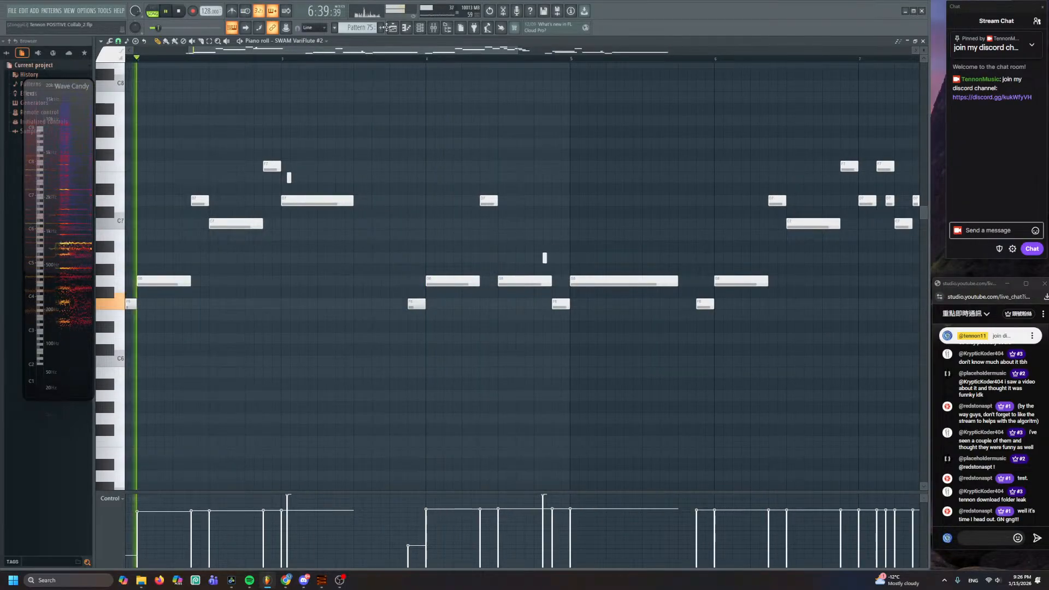
- Shorten the long flute note at the start of bar 5 in Pattern 75 to half a bar
{"action": "left_click", "coordinate": [391, 27]}
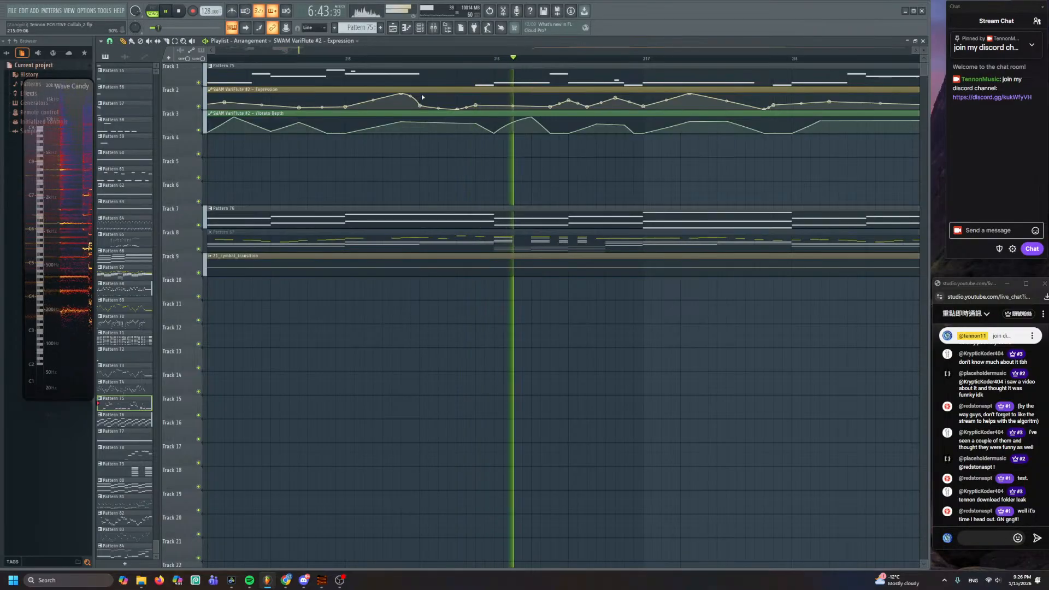
{"action": "left_click", "coordinate": [448, 57]}
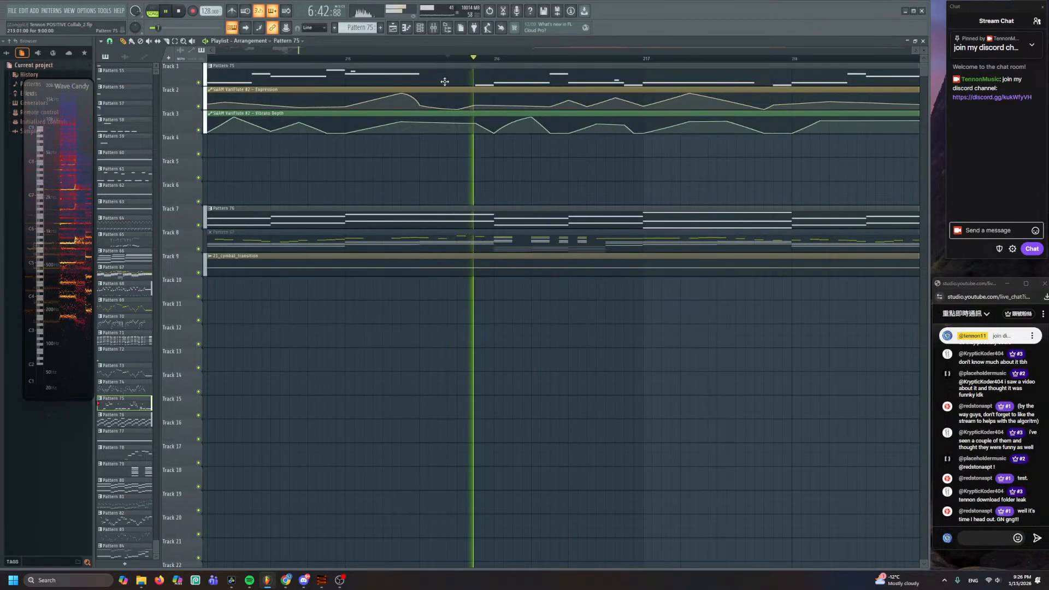
{"action": "double_click", "coordinate": [445, 82]}
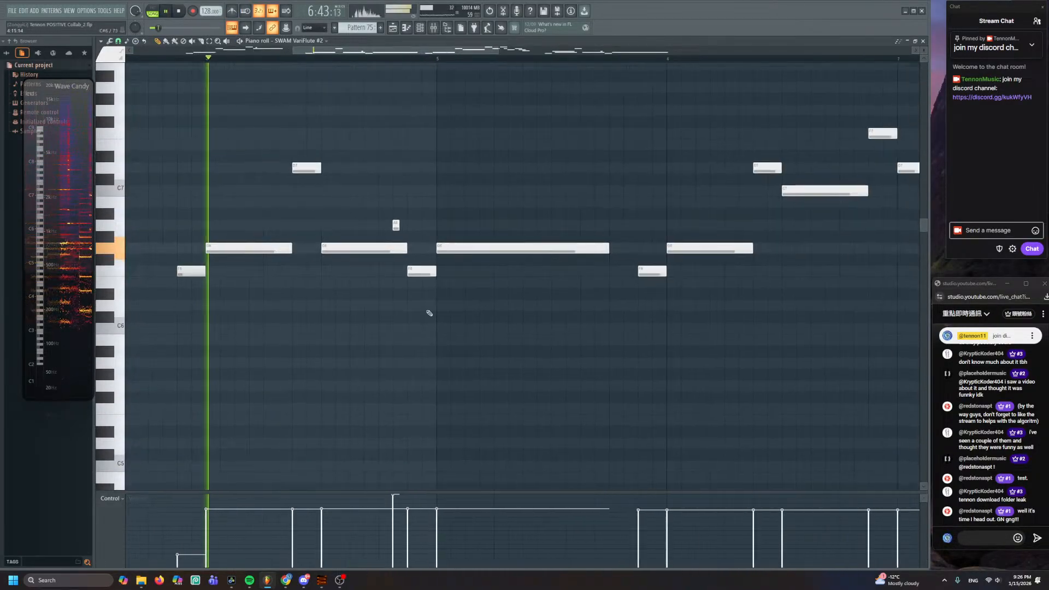
{"action": "left_click_drag", "start_coordinate": [607, 249], "coordinate": [551, 249]}
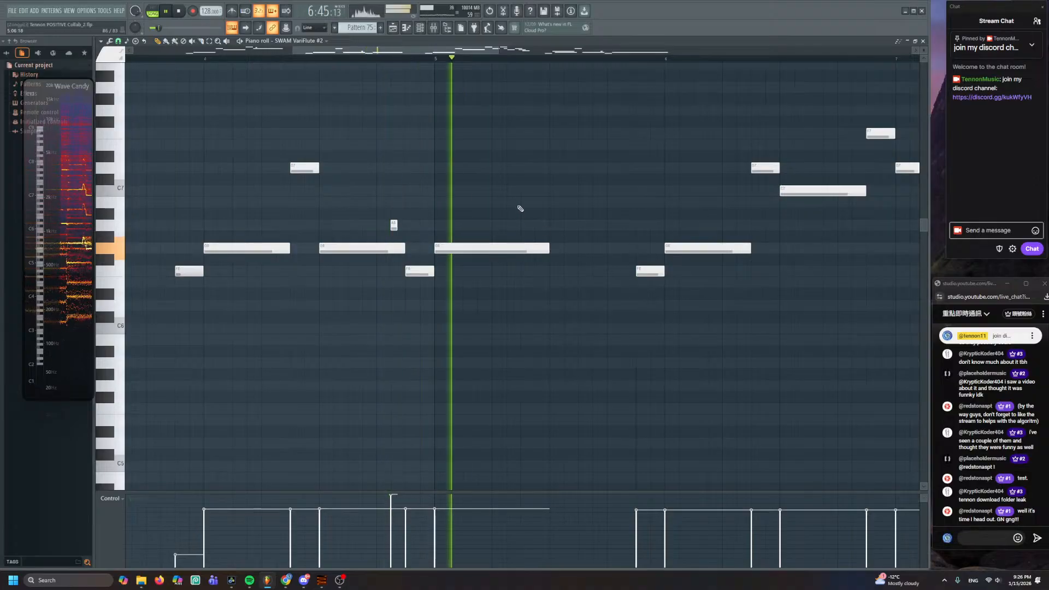
- Play the flute section in the arrangement through to the ending at bar 222
{"action": "key", "text": "F5"}
{"action": "scroll", "coordinate": [507, 78], "scroll_direction": "down", "scroll_amount": 2}
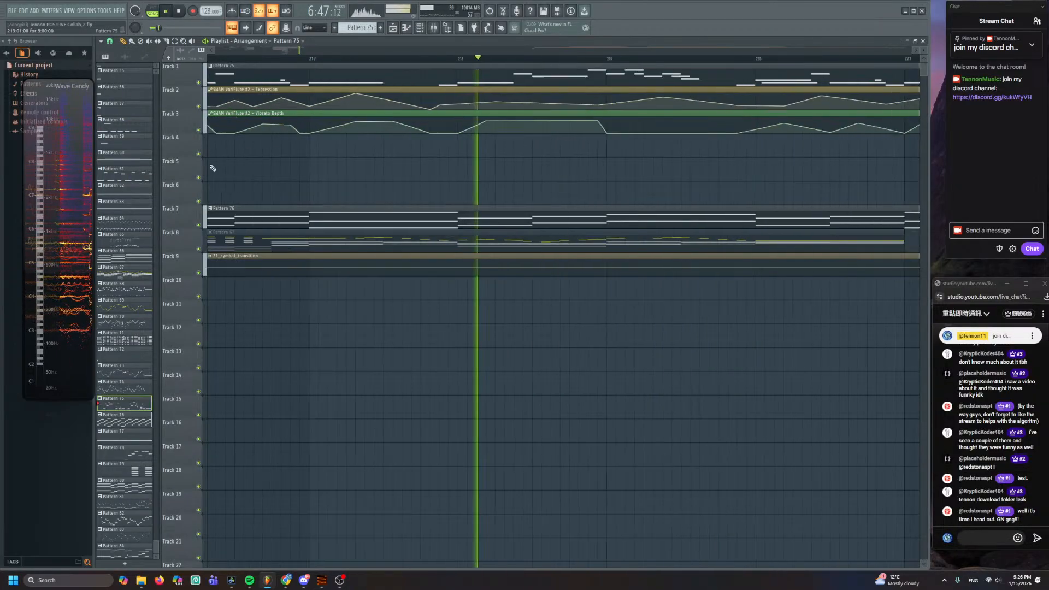
{"action": "scroll", "coordinate": [507, 78], "scroll_direction": "down", "scroll_amount": 4}
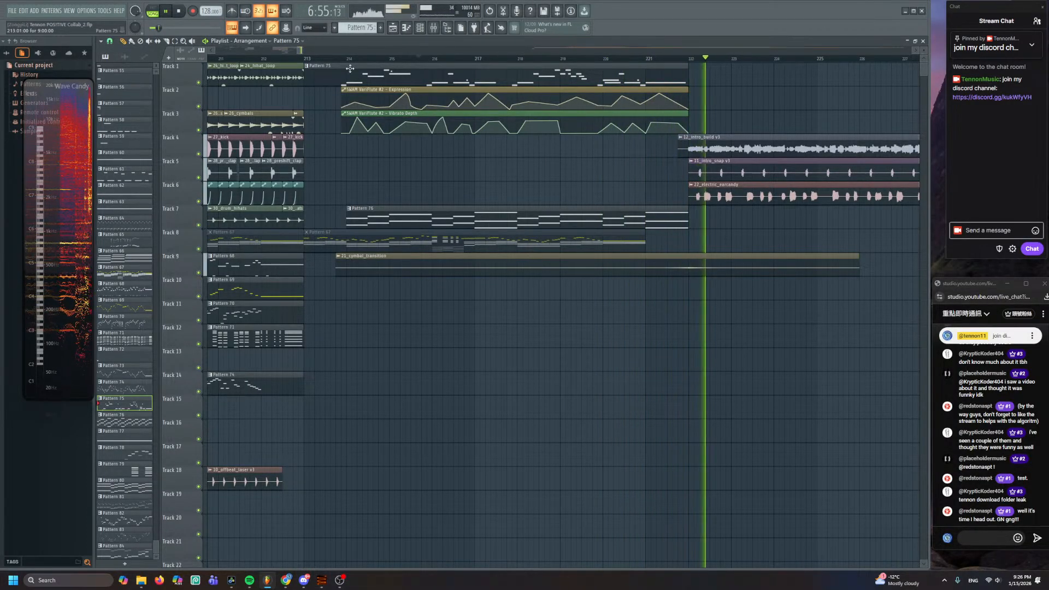
{"action": "key", "text": "space"}
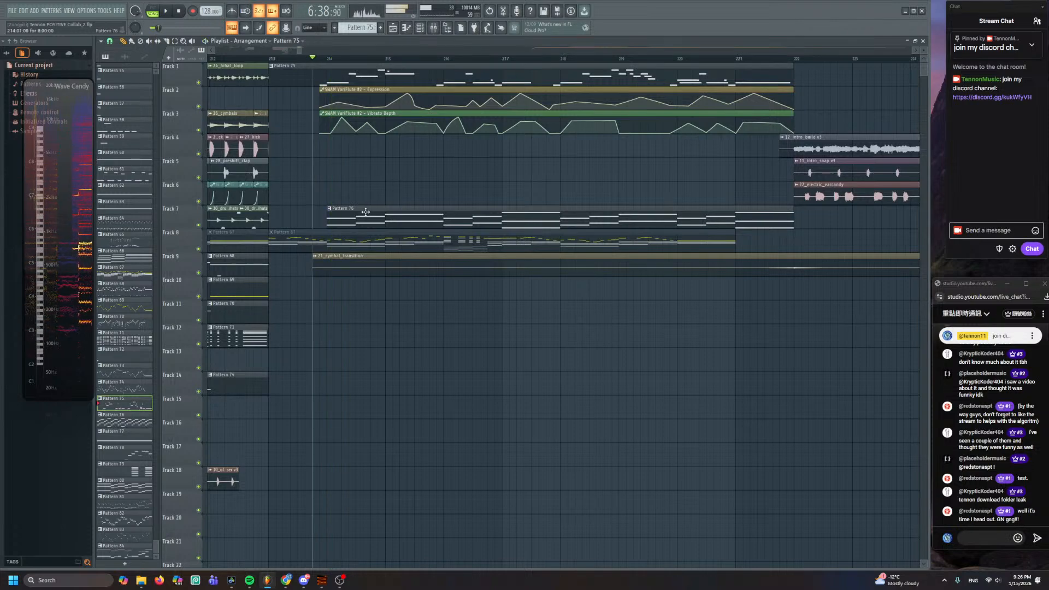
- Open the Pianoteq 9 chords of Pattern 76 in the piano roll and audition them
{"action": "double_click", "coordinate": [375, 218]}
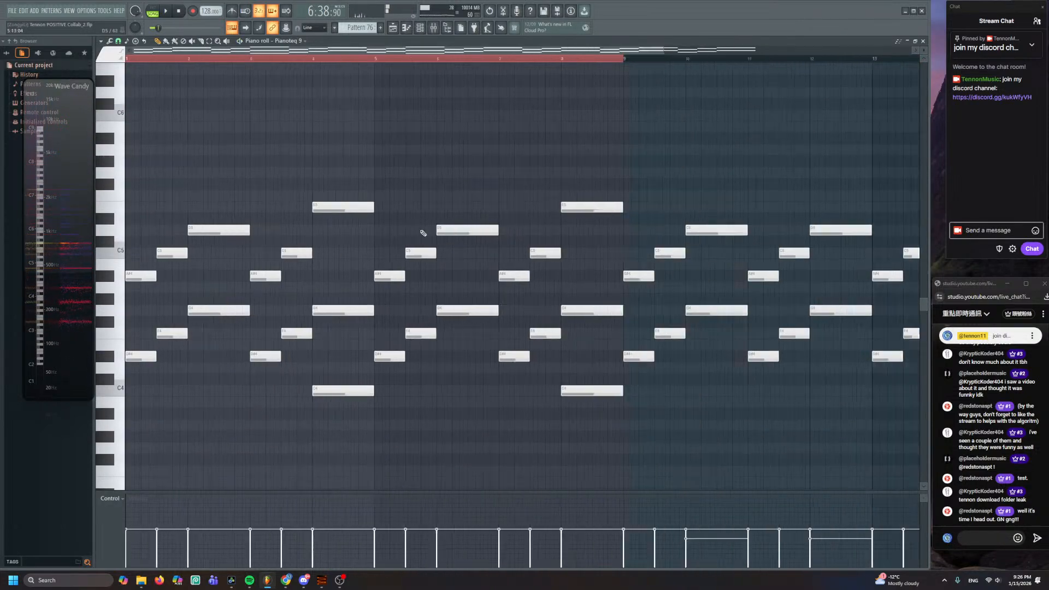
{"action": "key", "text": "space"}
{"action": "key", "text": "space"}
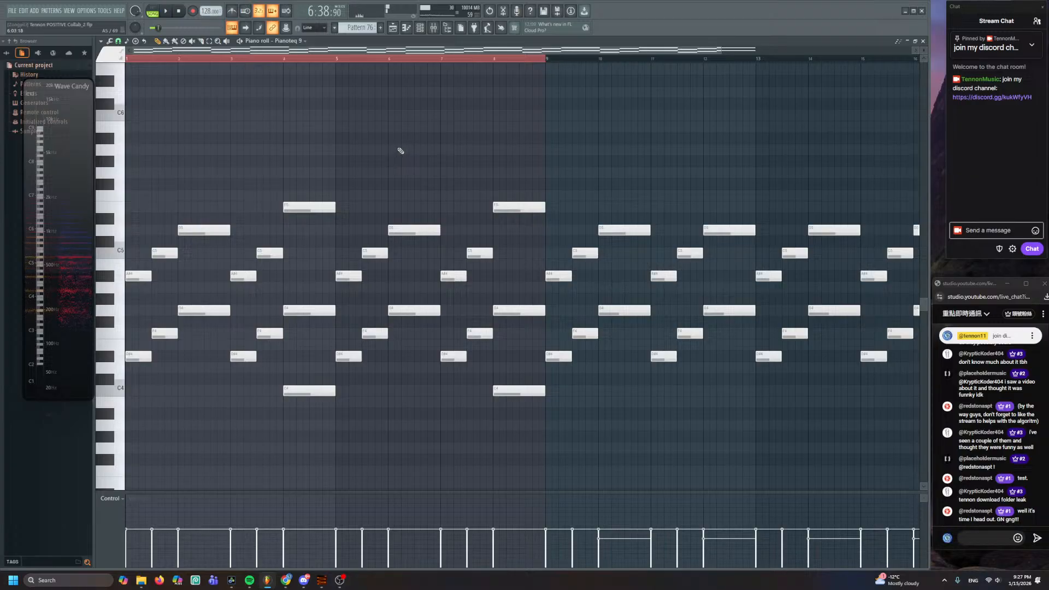
- Mute the Pattern 76 clip on Track 7 and replay the start of the flute section without it
{"action": "left_click", "coordinate": [394, 28]}
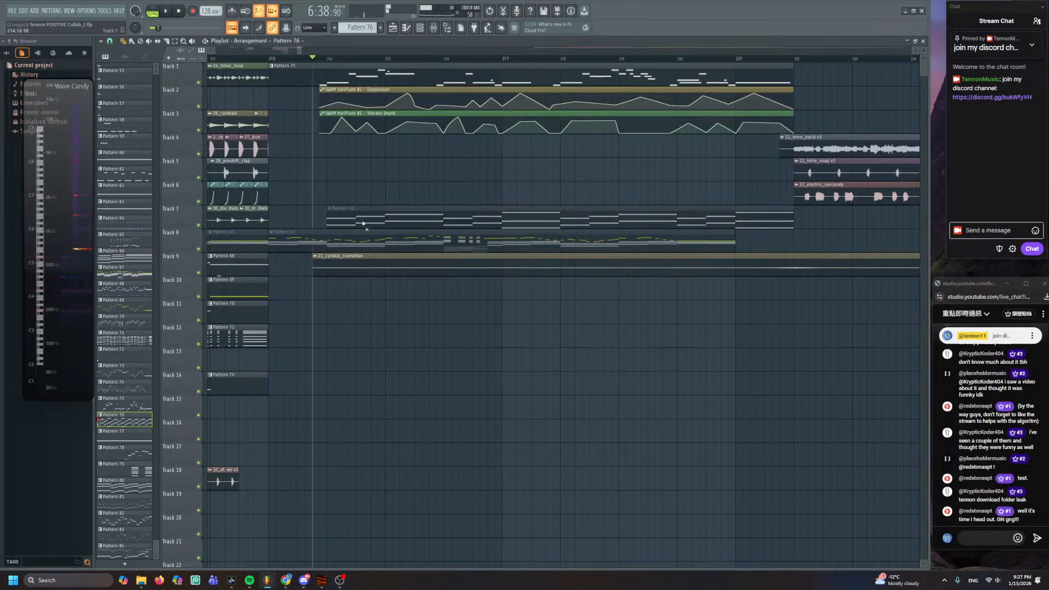
{"action": "key", "text": "space"}
{"action": "scroll", "coordinate": [481, 197], "scroll_direction": "up", "scroll_amount": 2}
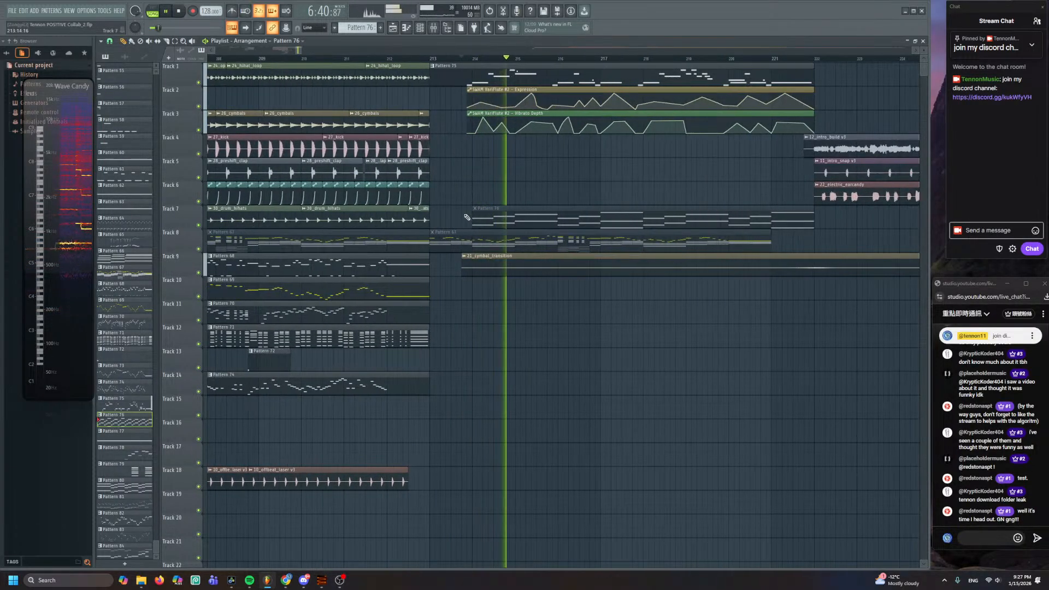
{"action": "left_click", "coordinate": [459, 220]}
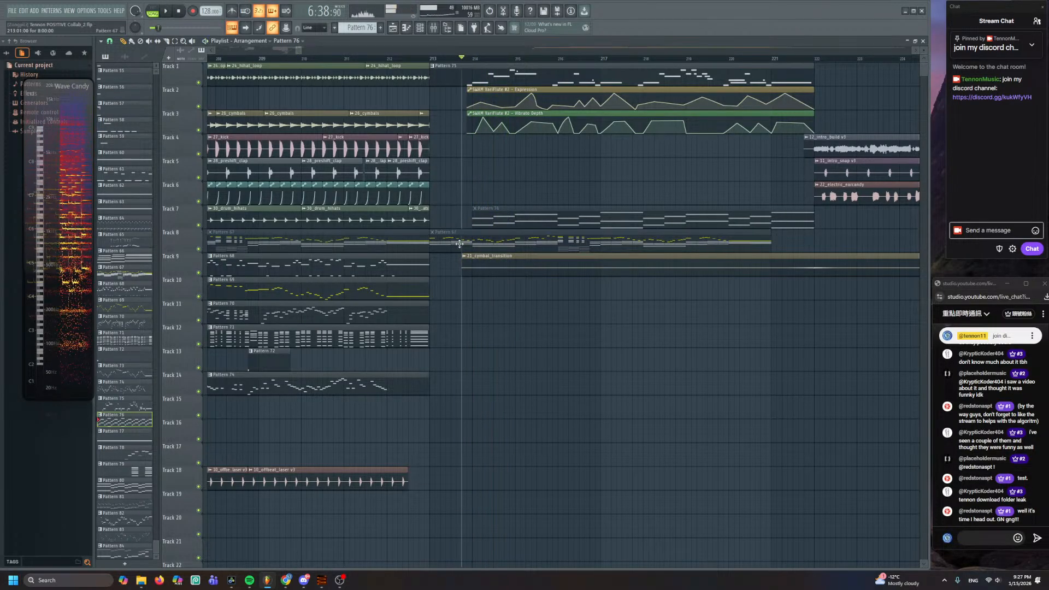
- Play the end of the drop from about bar 210 into the flute section to judge the transition
{"action": "scroll", "coordinate": [459, 244], "scroll_direction": "down", "scroll_amount": 1}
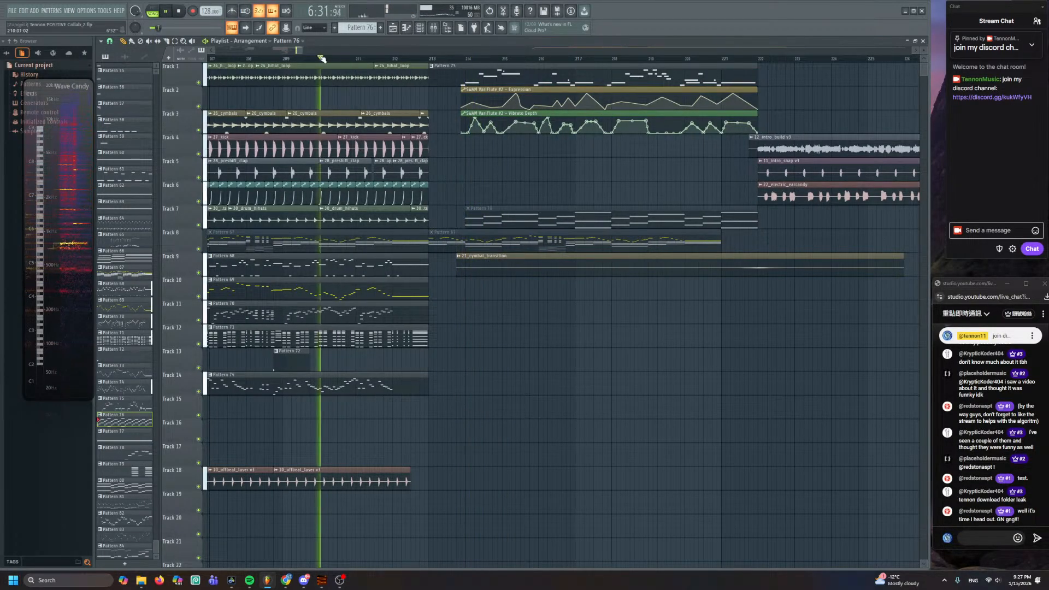
{"action": "scroll", "coordinate": [354, 144], "scroll_direction": "down", "scroll_amount": 2}
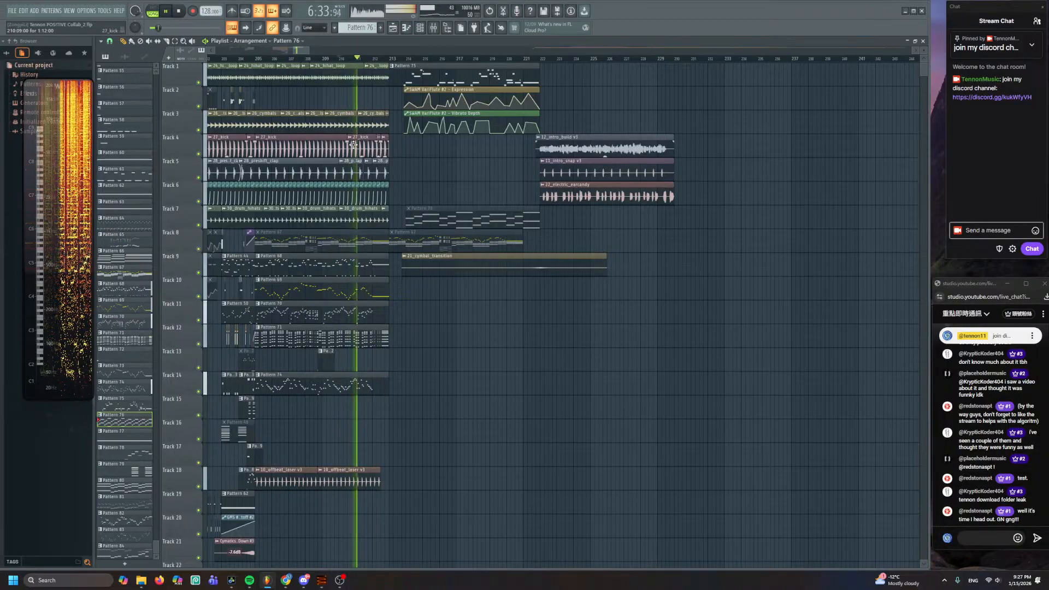
{"action": "scroll", "coordinate": [353, 144], "scroll_direction": "down", "scroll_amount": 1}
{"action": "scroll", "coordinate": [354, 144], "scroll_direction": "up", "scroll_amount": 1}
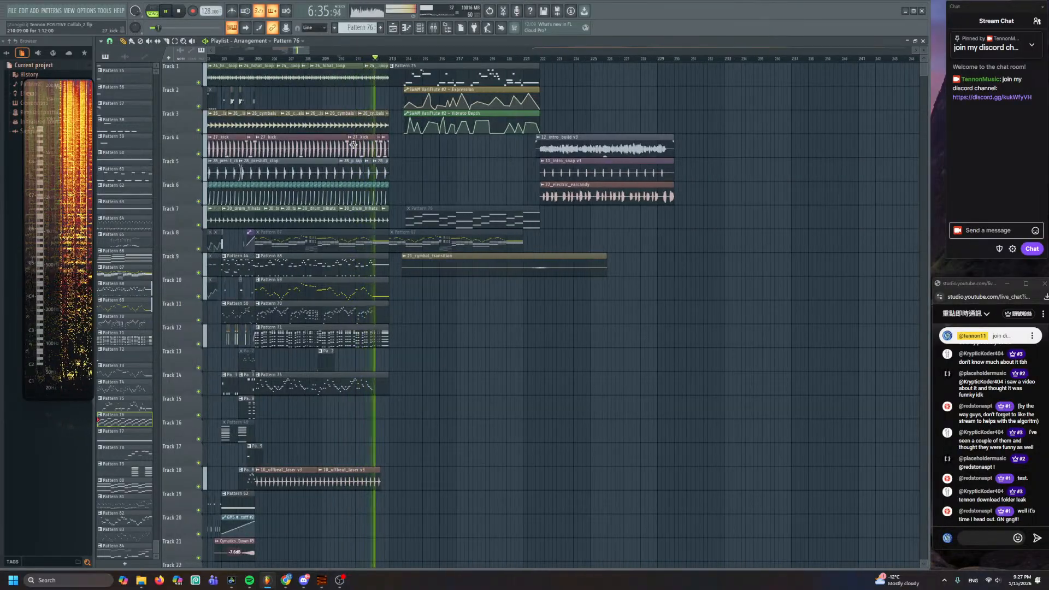
{"action": "scroll", "coordinate": [354, 144], "scroll_direction": "up", "scroll_amount": 2}
{"action": "scroll", "coordinate": [411, 129], "scroll_direction": "up", "scroll_amount": 1}
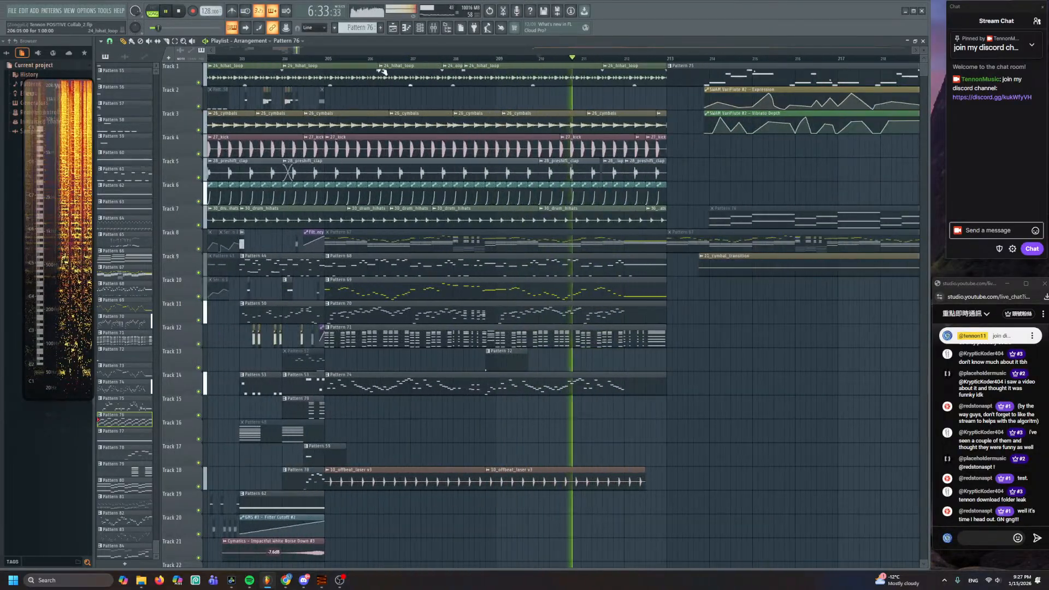
{"action": "key", "text": "space"}
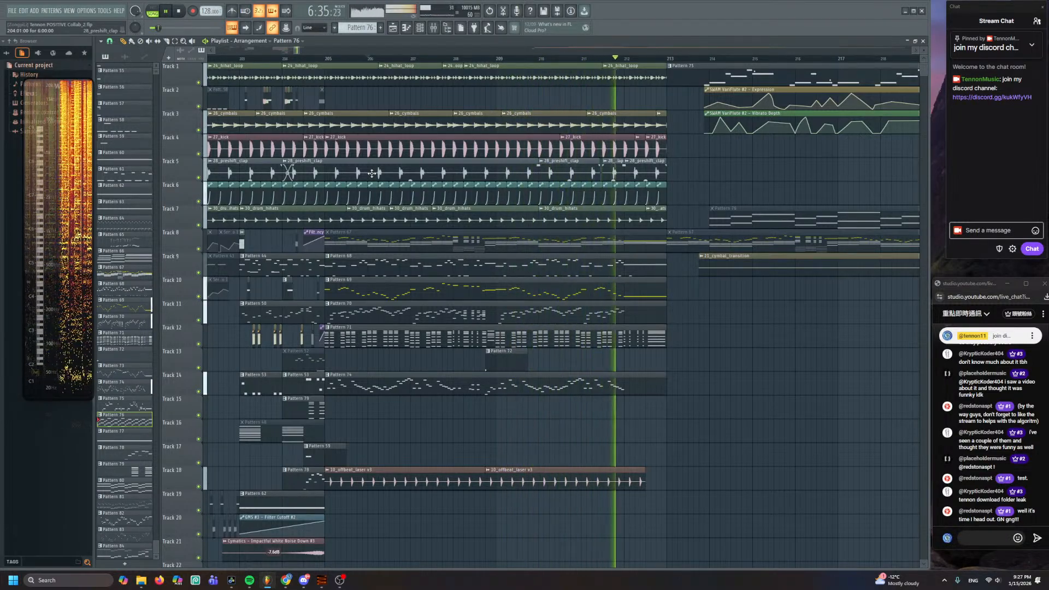
{"action": "scroll", "coordinate": [381, 208], "scroll_direction": "down", "scroll_amount": 5, "text": "ctrl"}
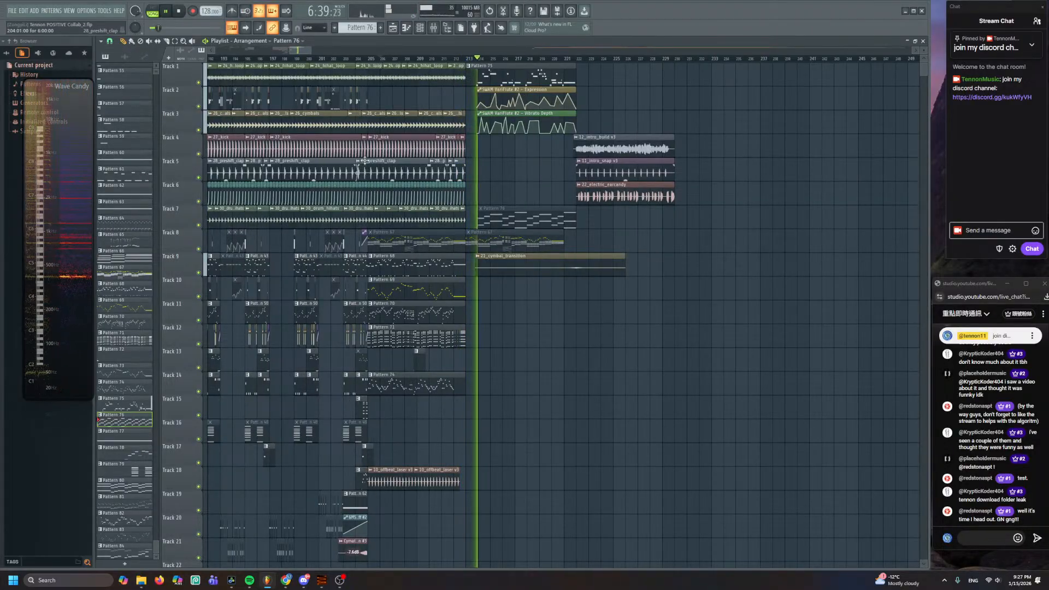
{"action": "scroll", "coordinate": [623, 174], "scroll_direction": "left", "scroll_amount": 5}
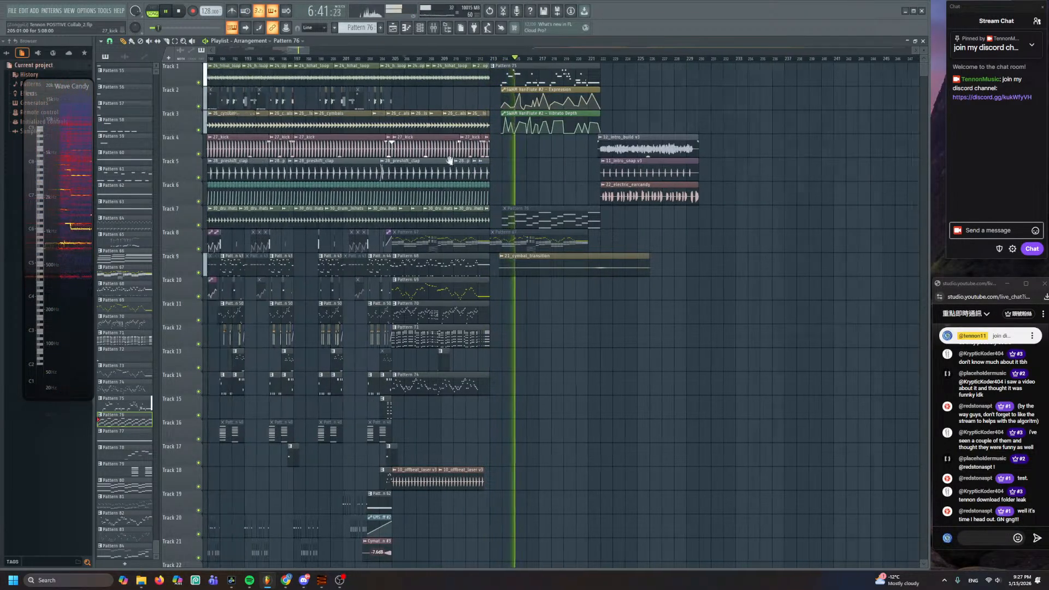
{"action": "scroll", "coordinate": [610, 169], "scroll_direction": "up", "scroll_amount": 6, "text": "ctrl"}
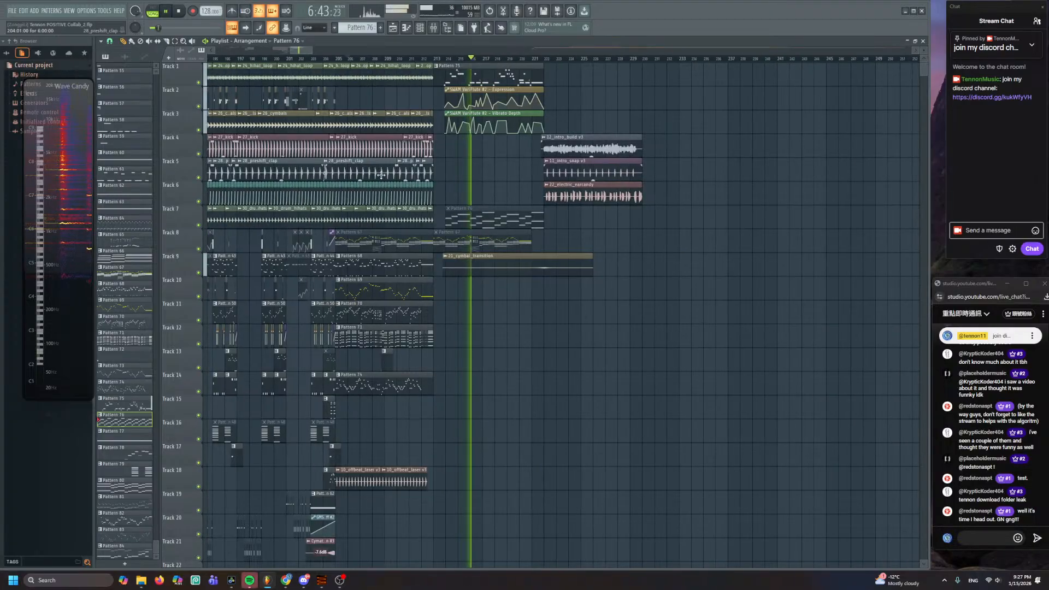
{"action": "left_click", "coordinate": [375, 80]}
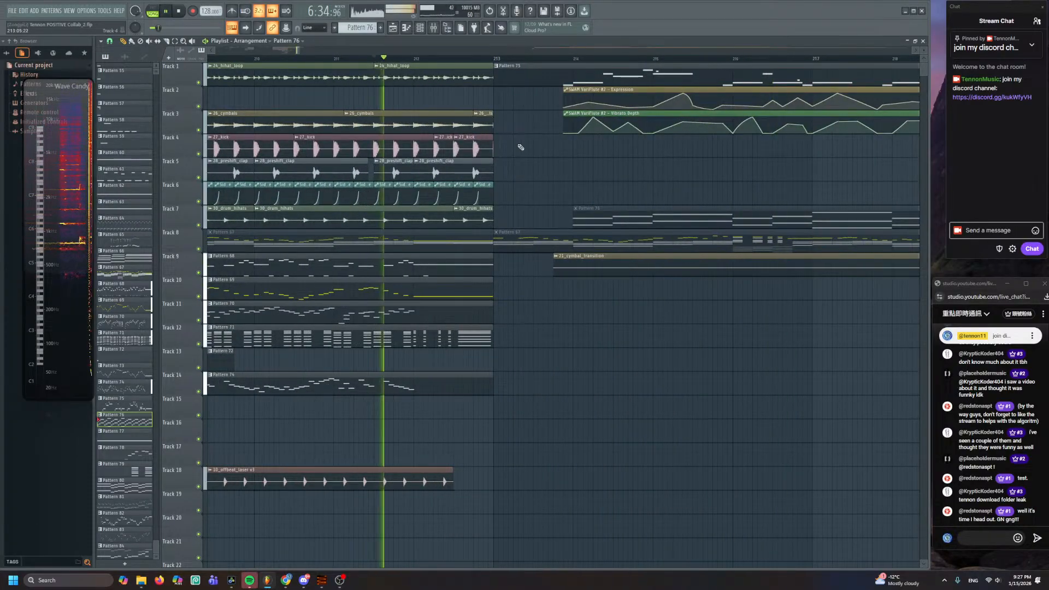
{"action": "scroll", "coordinate": [518, 141], "scroll_direction": "up", "scroll_amount": 2, "text": "ctrl"}
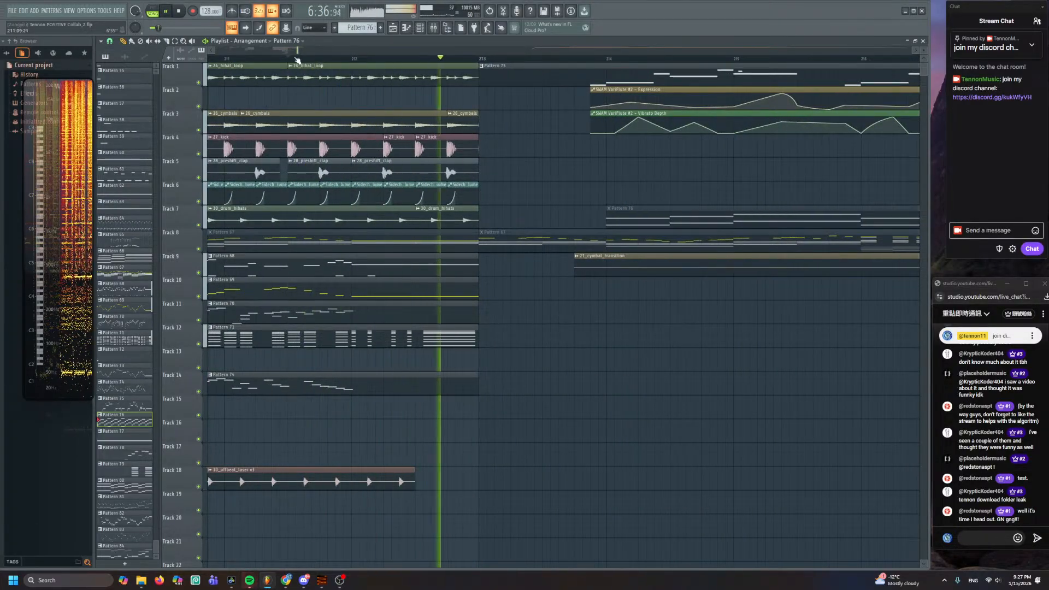
- Create an automation clip on Track 2 for the Master Distructor's Module 1 filter cutoff, covering the last bar and a half before bar 213
{"action": "left_click_drag", "start_coordinate": [290, 57], "coordinate": [478, 58]}
{"action": "key", "text": "space"}
{"action": "left_click", "coordinate": [433, 28]}
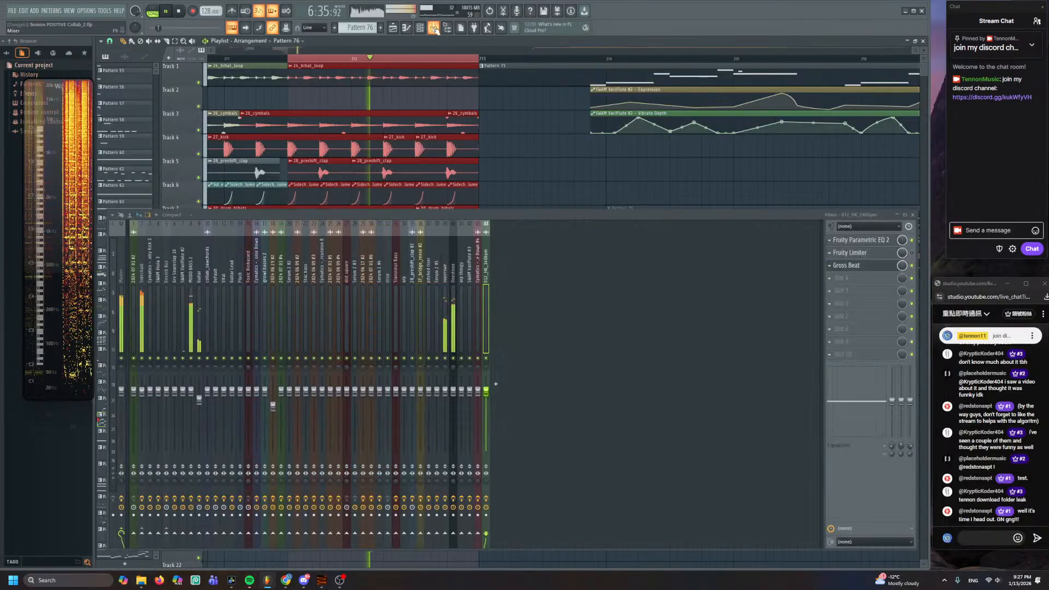
{"action": "left_click", "coordinate": [120, 275]}
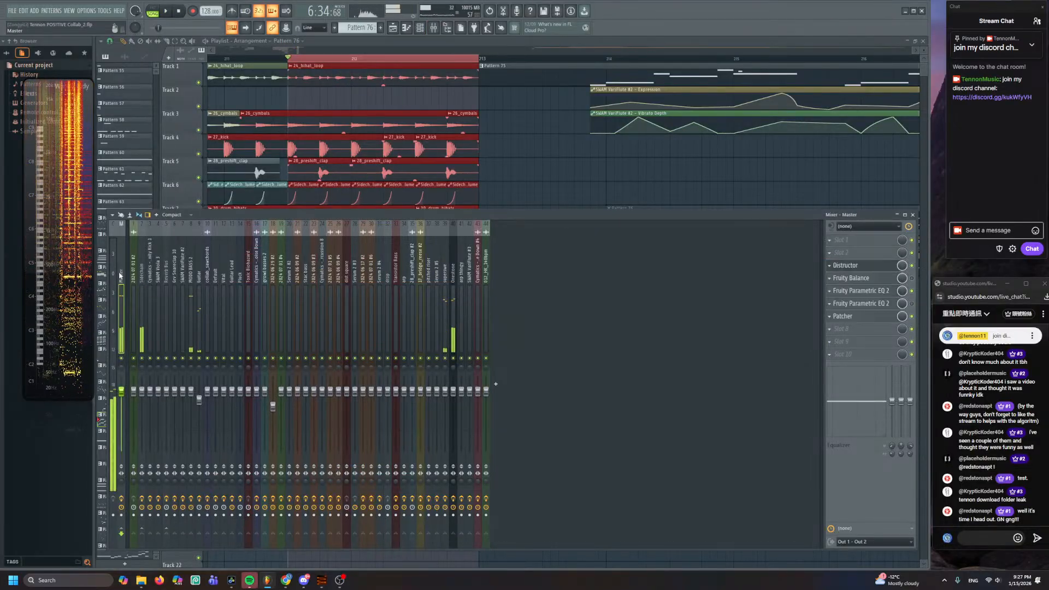
{"action": "left_click", "coordinate": [881, 269]}
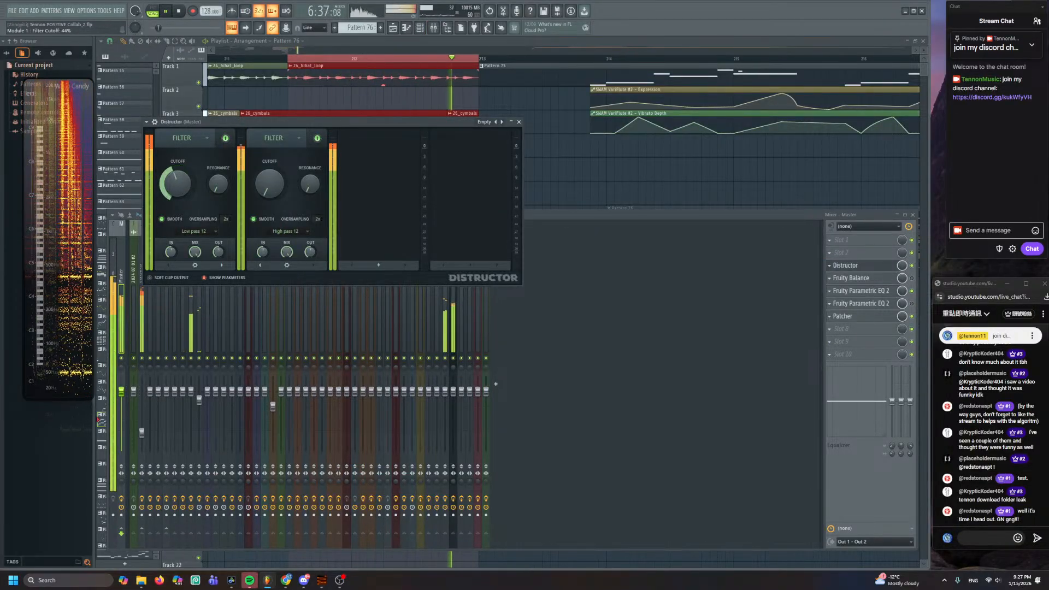
{"action": "left_click", "coordinate": [411, 111]}
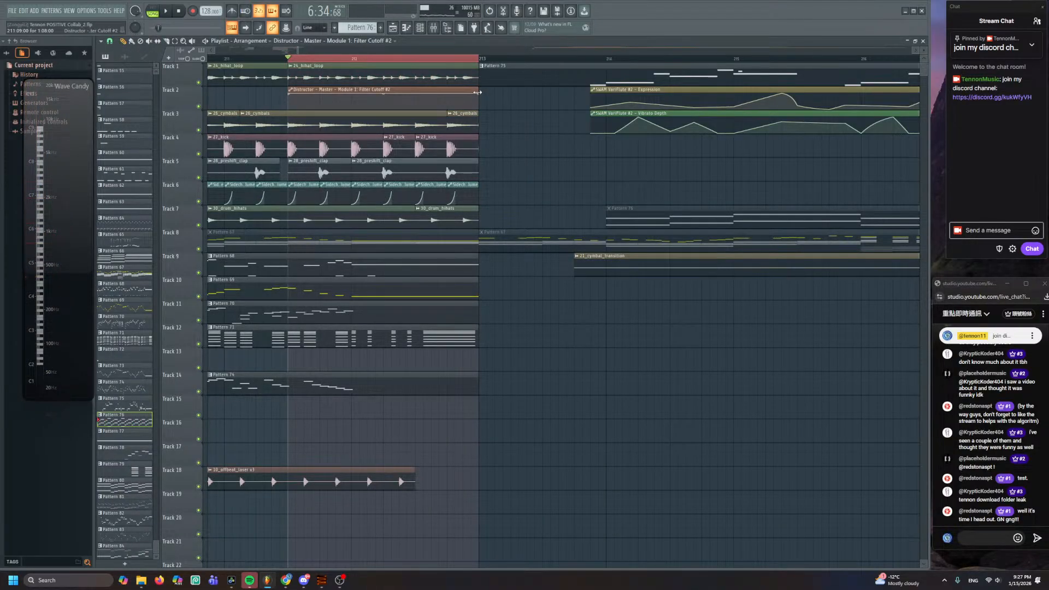
- Lower the end point of the Distructor filter cutoff automation so the low-pass closes towards bar 213
{"action": "scroll", "coordinate": [290, 59], "scroll_direction": "down", "scroll_amount": 5}
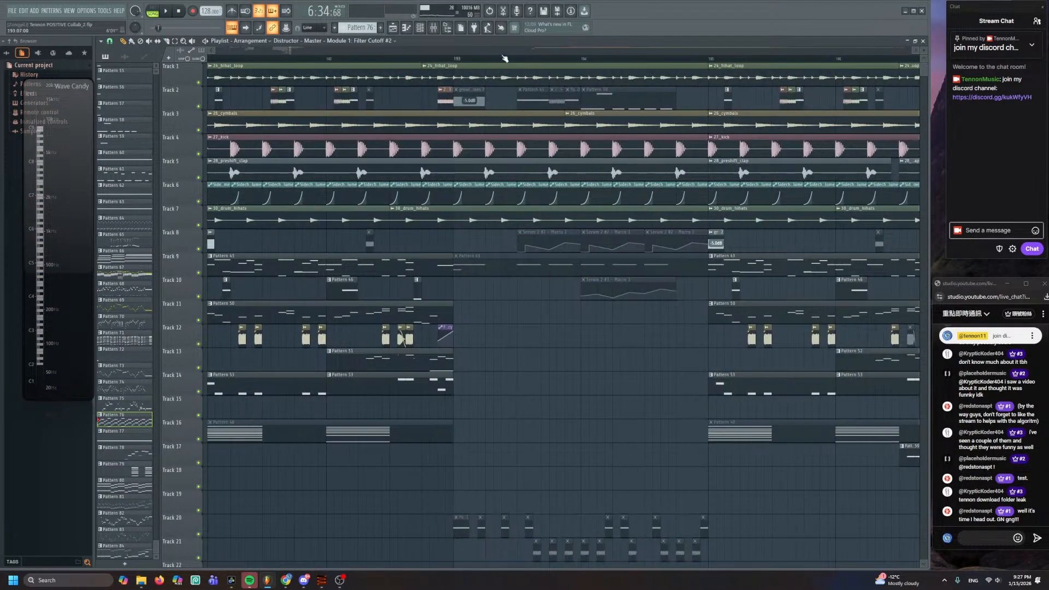
{"action": "scroll", "coordinate": [506, 58], "scroll_direction": "up", "scroll_amount": 4}
{"action": "scroll", "coordinate": [347, 64], "scroll_direction": "up", "scroll_amount": 2}
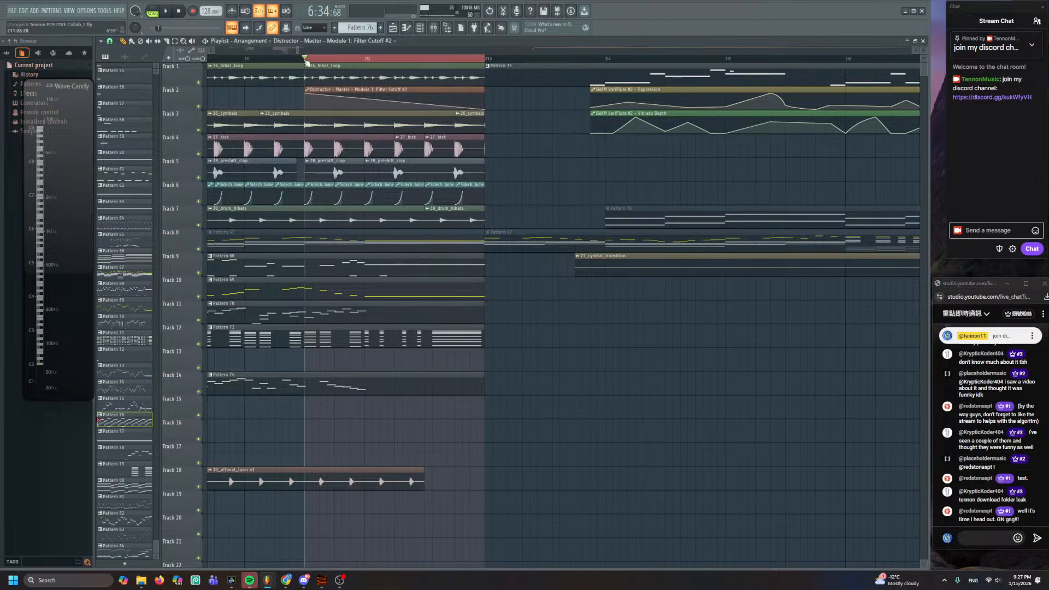
{"action": "left_click_drag", "start_coordinate": [485, 108], "coordinate": [487, 107]}
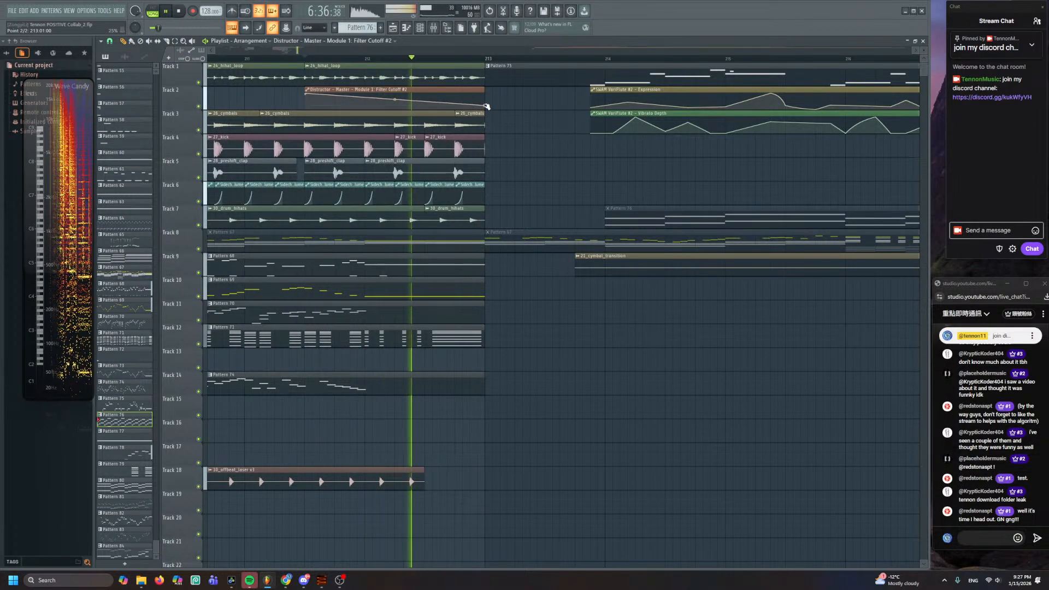
- Shift the cutoff automation clip to start at bar 212, lengthen it past bar 213 and add a final point raising the cutoff again
{"action": "left_click_drag", "start_coordinate": [384, 90], "coordinate": [444, 90]}
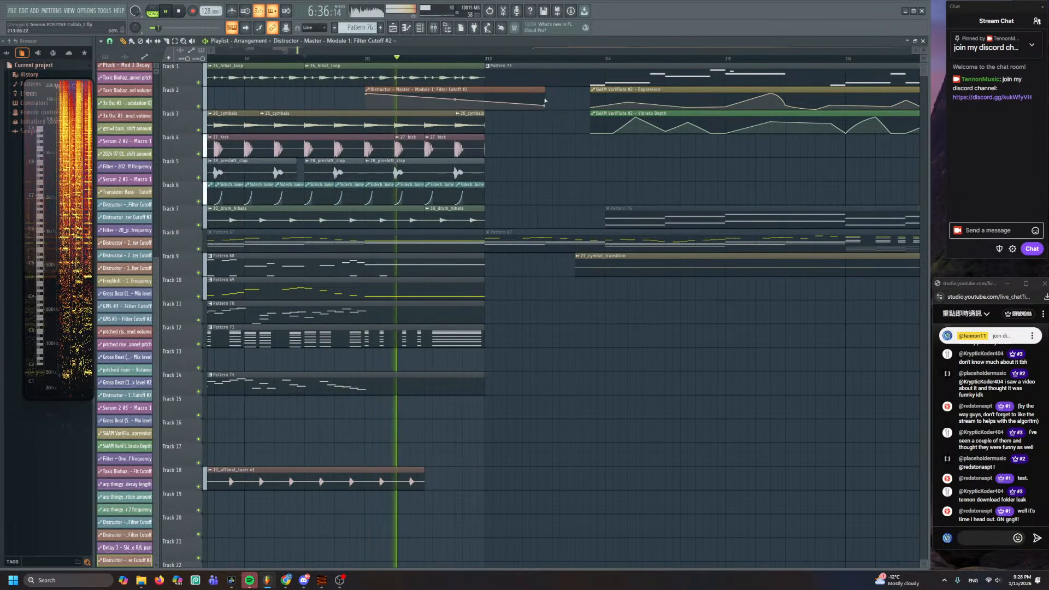
{"action": "left_click_drag", "start_coordinate": [549, 89], "coordinate": [573, 95]}
{"action": "left_click", "coordinate": [566, 101]}
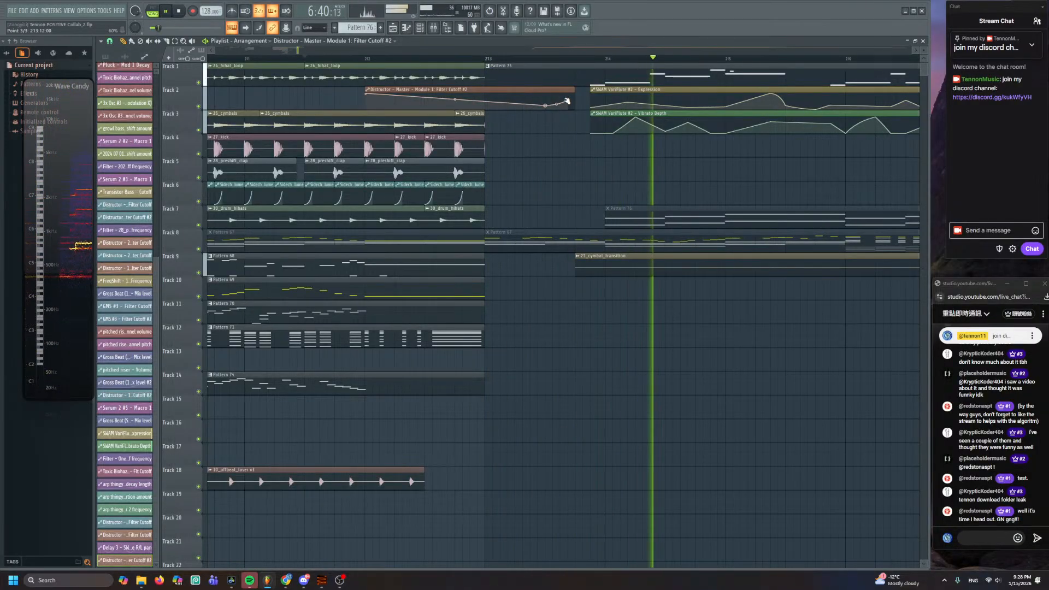
{"action": "scroll", "coordinate": [449, 195], "scroll_direction": "down", "scroll_amount": 3}
{"action": "key", "text": "space"}
{"action": "key", "text": "space"}
- Move all flute-section and ending clips one bar later so Pattern 75 starts at bar 214, and play the transition
{"action": "scroll", "coordinate": [450, 195], "scroll_direction": "down", "scroll_amount": 2}
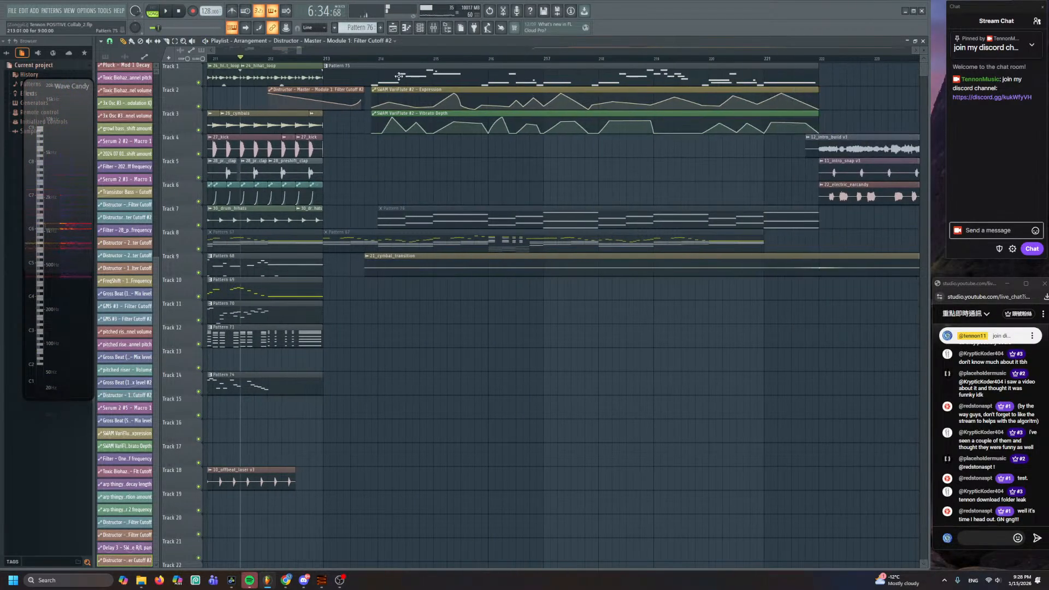
{"action": "left_click_drag", "start_coordinate": [386, 64], "coordinate": [829, 340]}
{"action": "scroll", "coordinate": [572, 130], "scroll_direction": "down", "scroll_amount": 2}
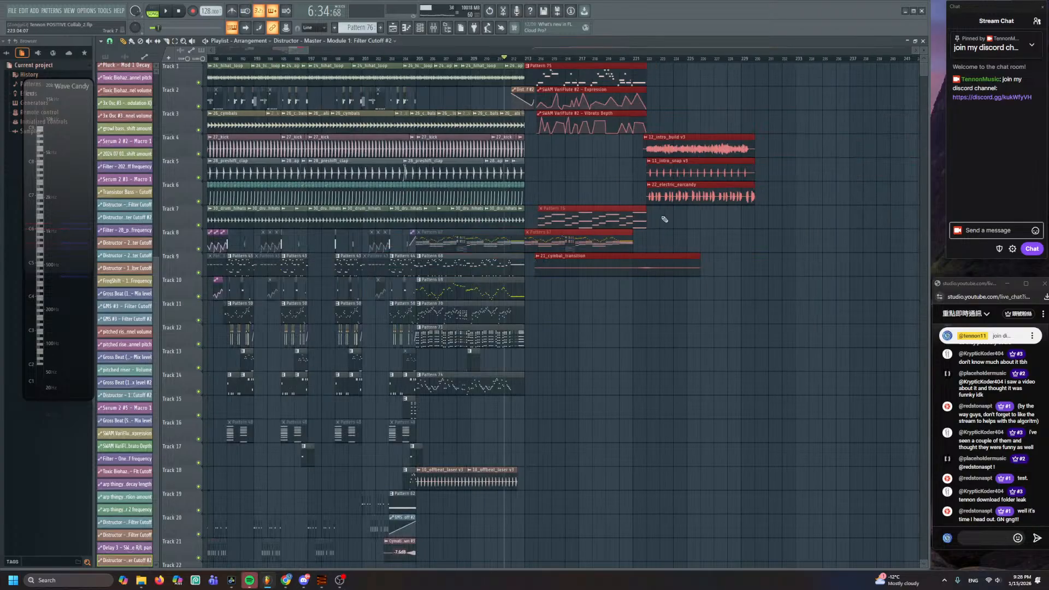
{"action": "left_click_drag", "start_coordinate": [540, 81], "coordinate": [569, 81]}
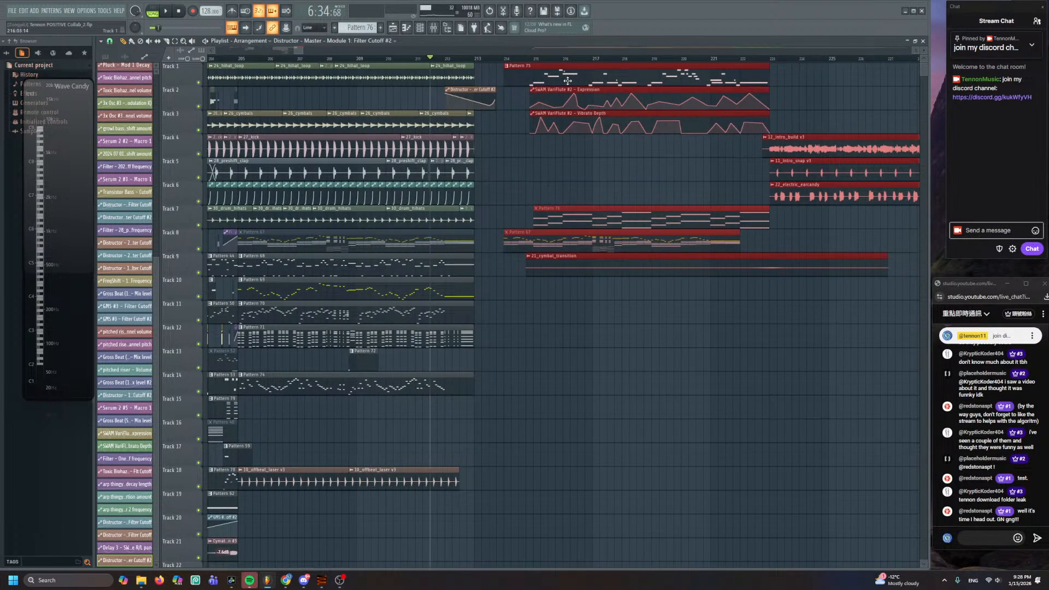
{"action": "left_click", "coordinate": [569, 81]}
{"action": "left_click", "coordinate": [526, 200]}
{"action": "key", "text": "space"}
{"action": "scroll", "coordinate": [488, 148], "scroll_direction": "up", "scroll_amount": 2}
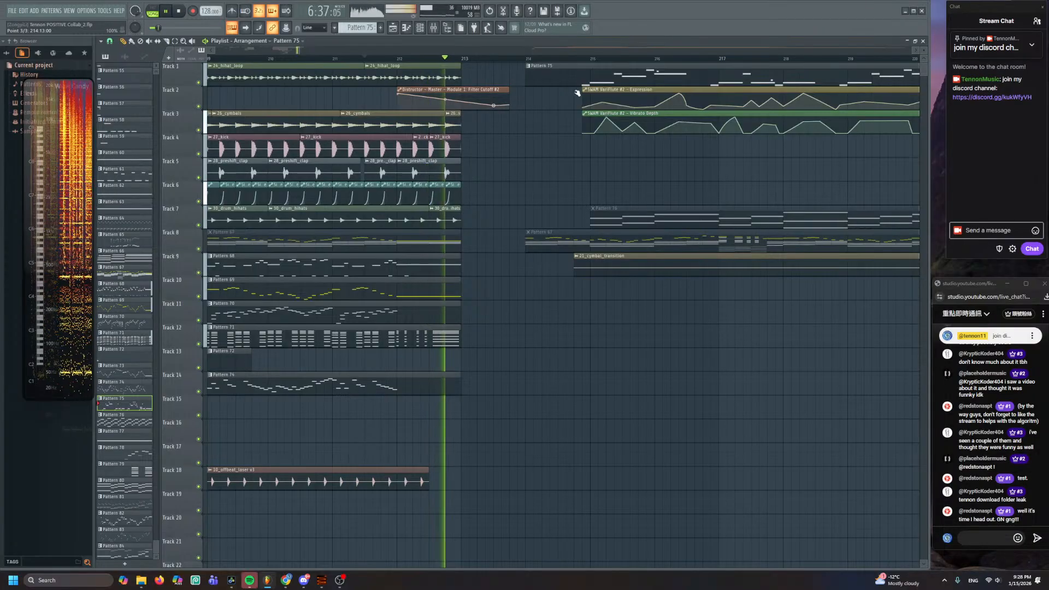
- Lengthen the Distructor filter cutoff automation clip on Track 2 to end just before the flute's Expression automation
{"action": "left_click_drag", "start_coordinate": [509, 100], "coordinate": [586, 99]}
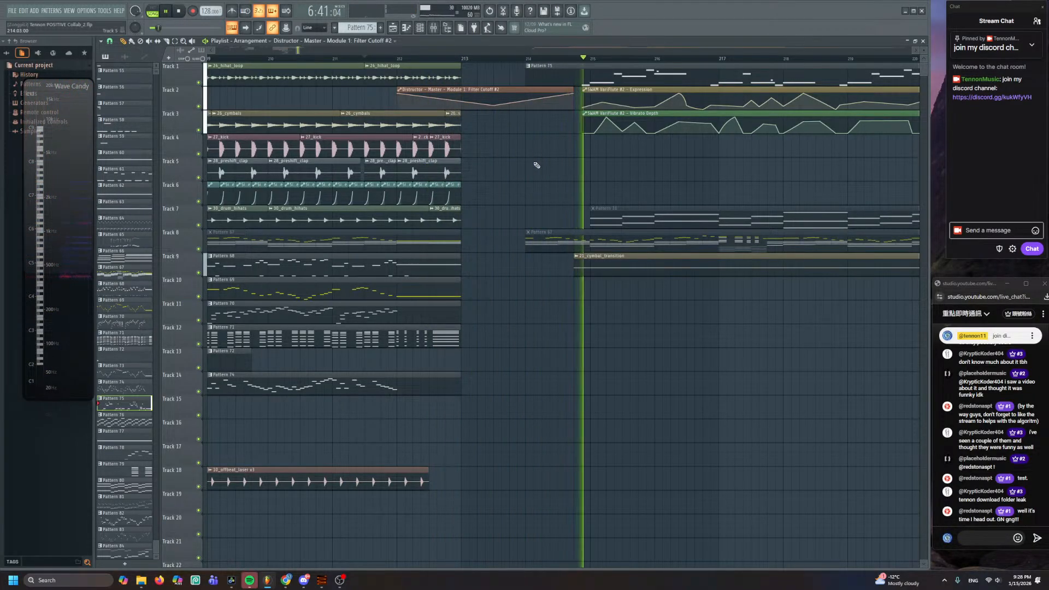
{"action": "scroll", "coordinate": [432, 196], "scroll_direction": "down", "scroll_amount": 4}
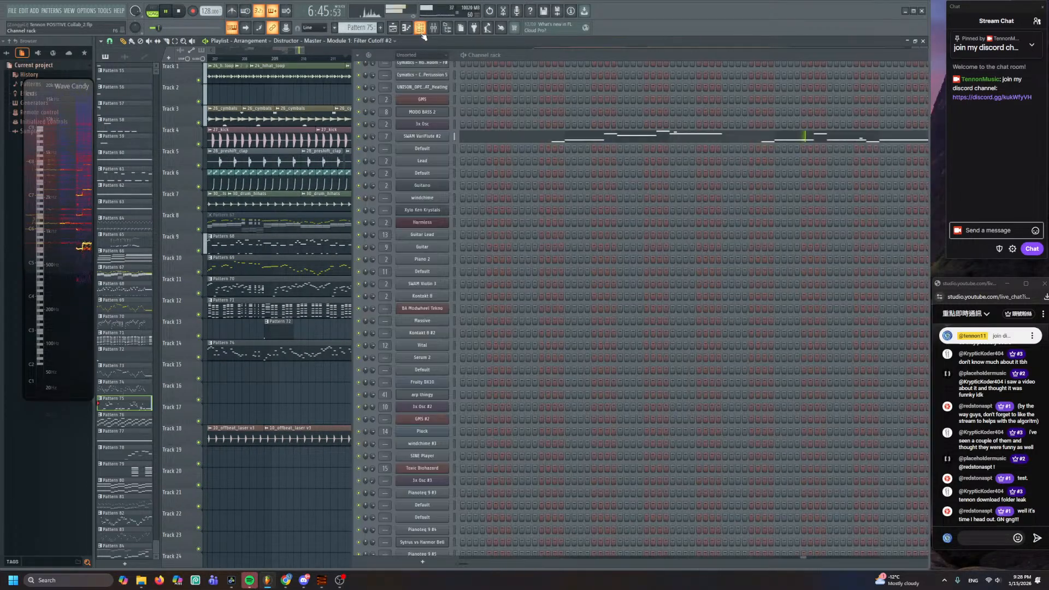
- Insert a new Pianoteq 9 instrument channel beneath the second SWAM VariFlute in the channel rack
{"action": "left_click", "coordinate": [420, 27]}
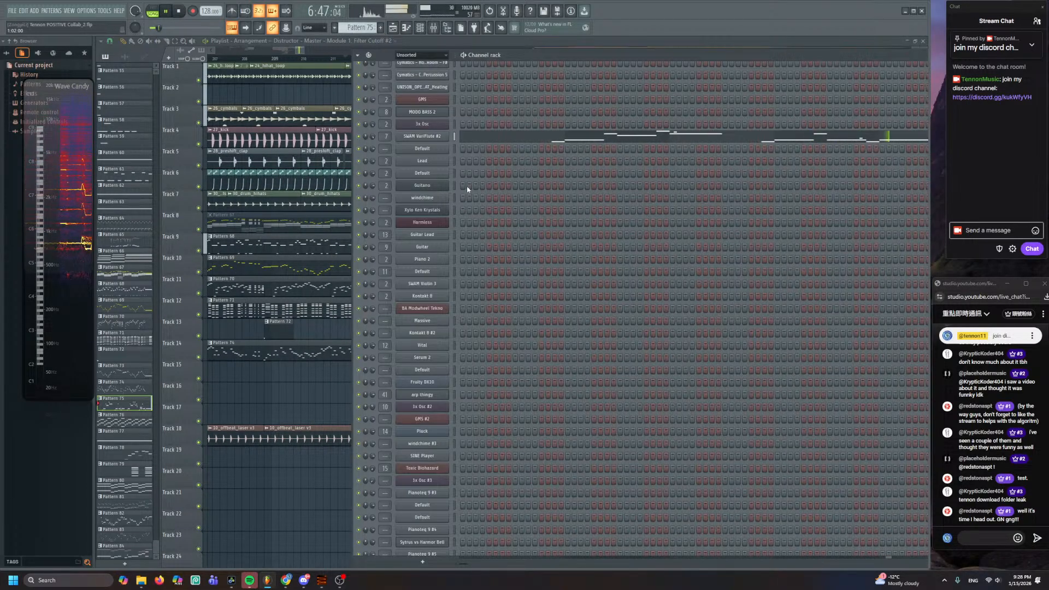
{"action": "left_click", "coordinate": [443, 153]}
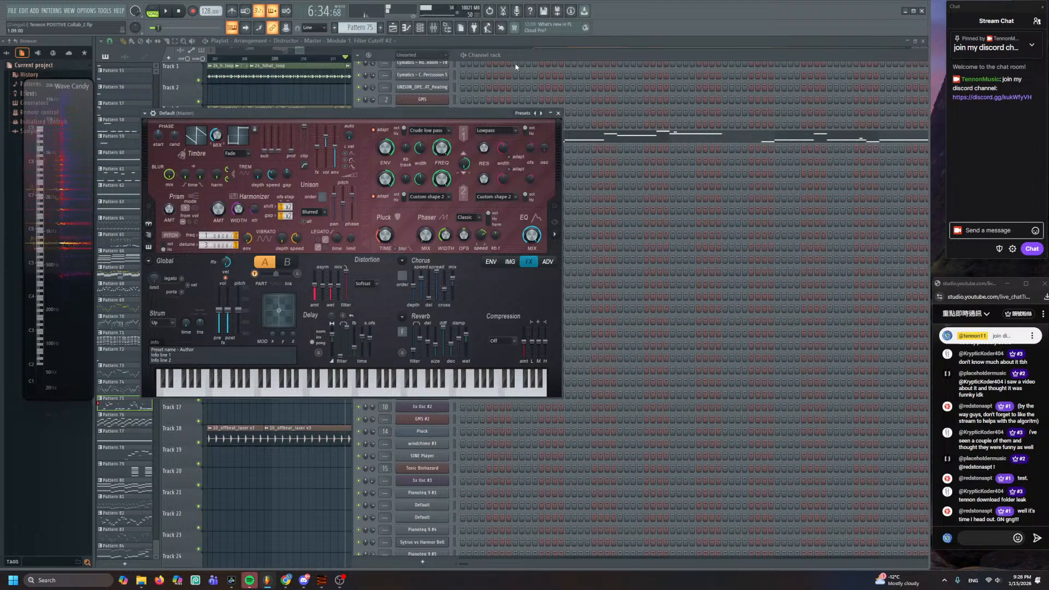
{"action": "left_click", "coordinate": [508, 91]}
{"action": "right_click", "coordinate": [438, 150]}
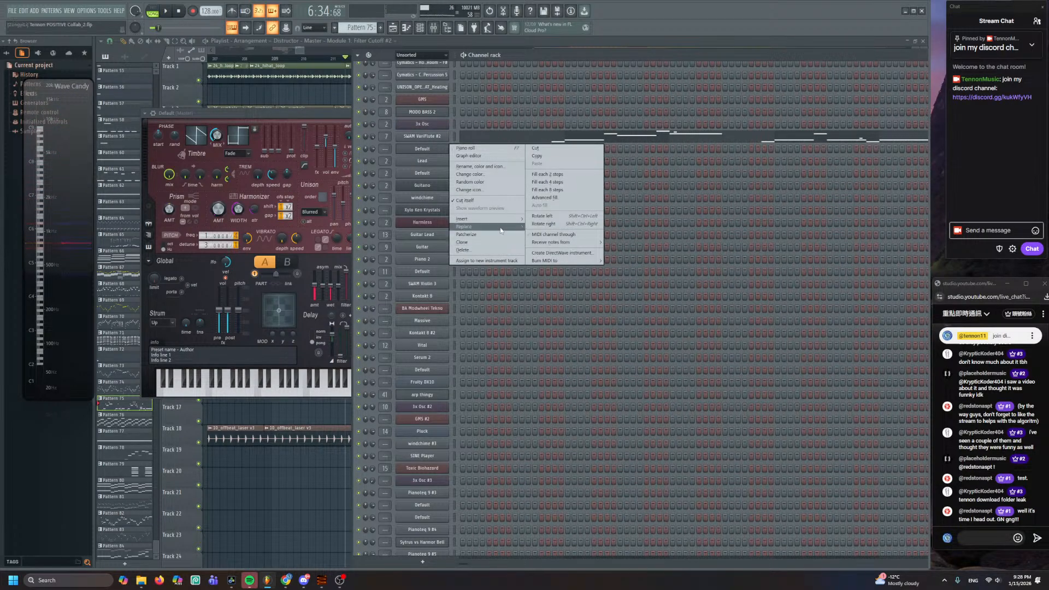
{"action": "mouse_move", "coordinate": [501, 226]}
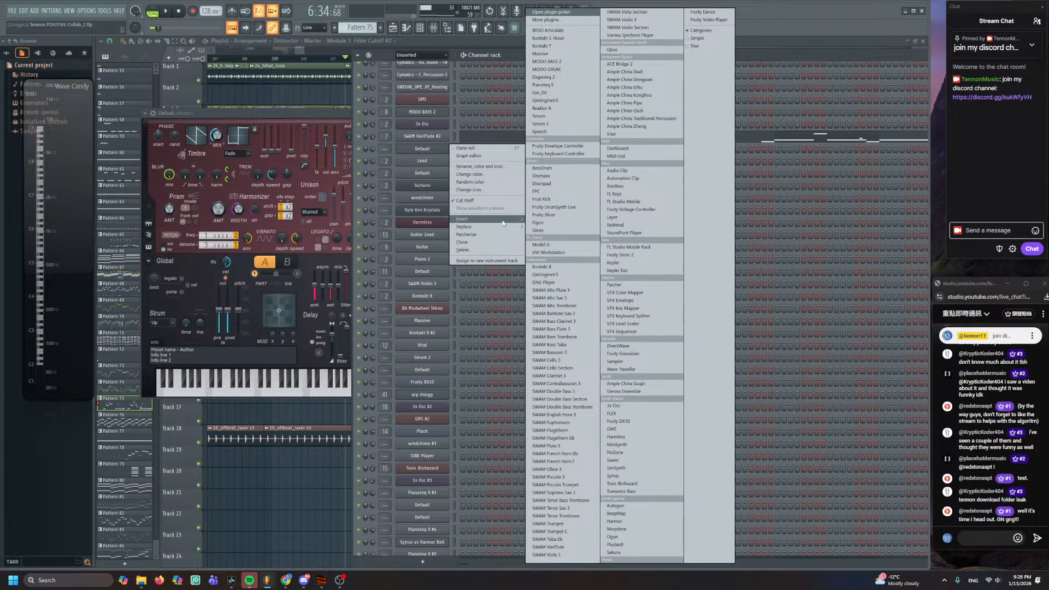
{"action": "left_click", "coordinate": [593, 85]}
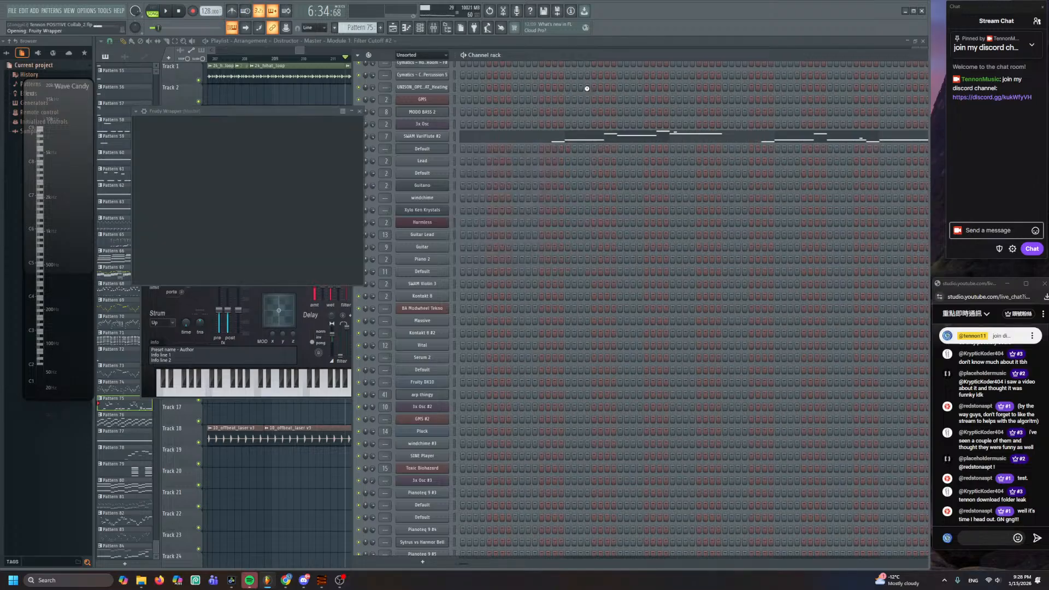
- Load Pianoteq's Triple Harp preset and compare it with Triple Harp Binaural
{"action": "left_click", "coordinate": [236, 155]}
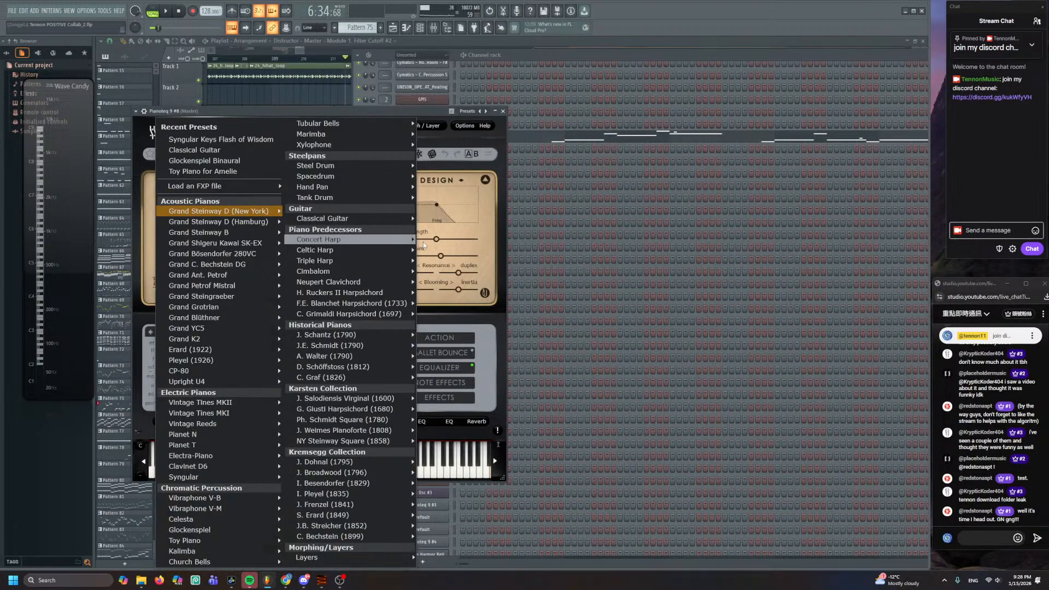
{"action": "mouse_move", "coordinate": [398, 267]}
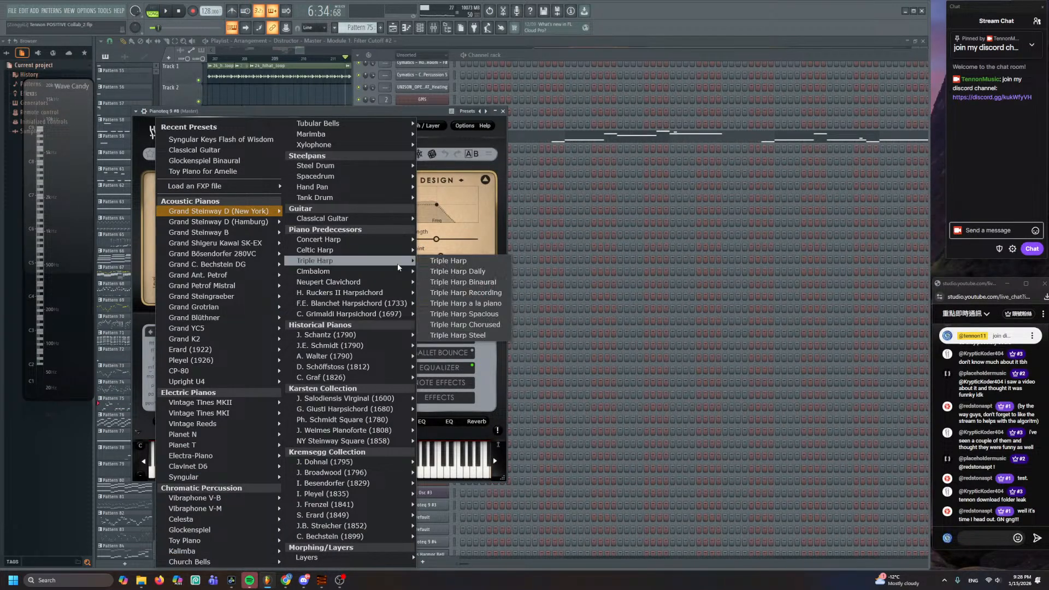
{"action": "left_click", "coordinate": [486, 262]}
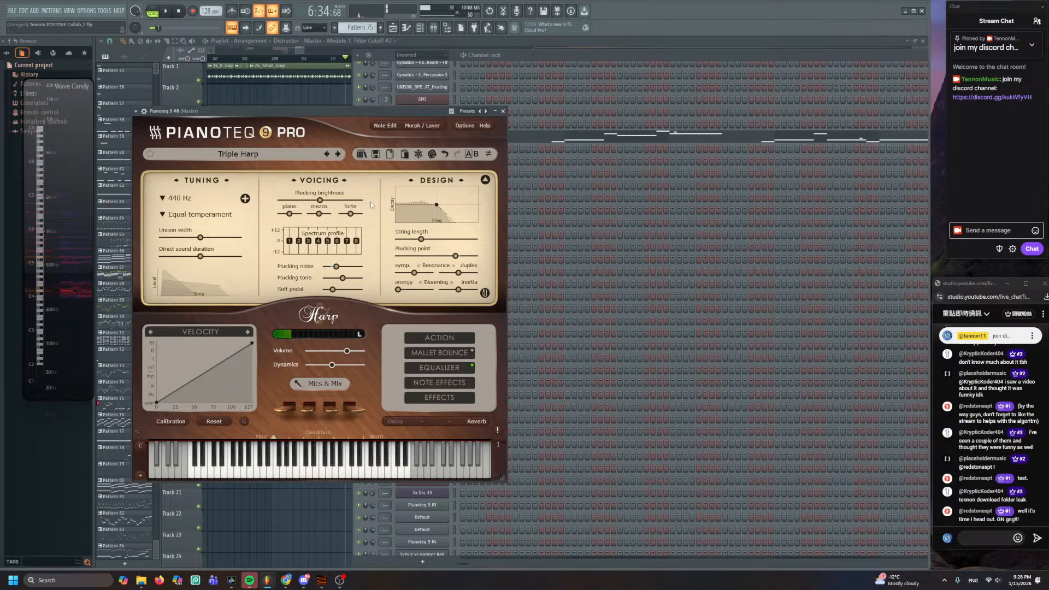
{"action": "left_click", "coordinate": [258, 155]}
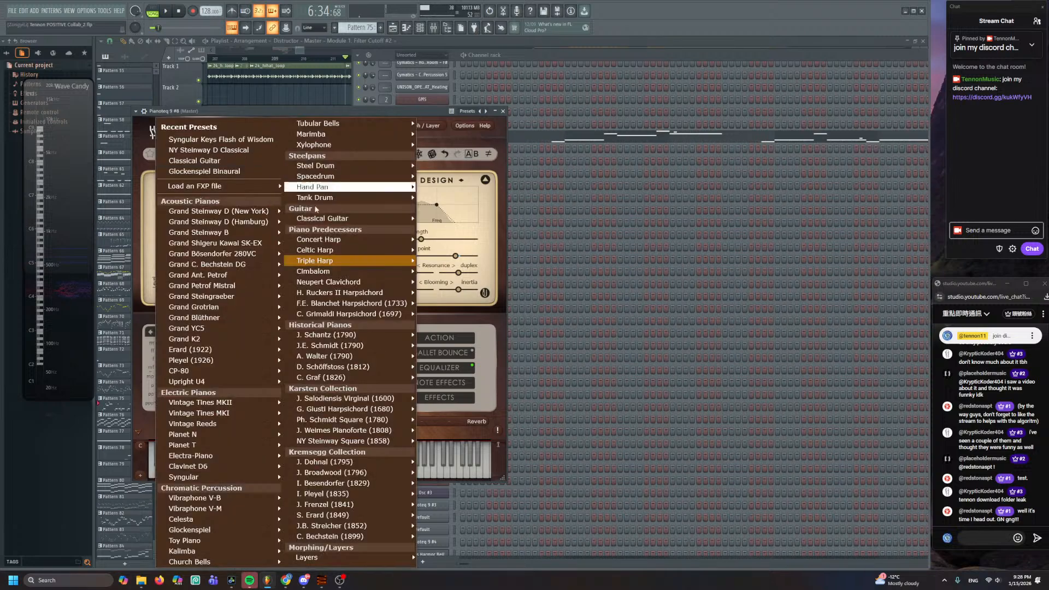
{"action": "mouse_move", "coordinate": [384, 268]}
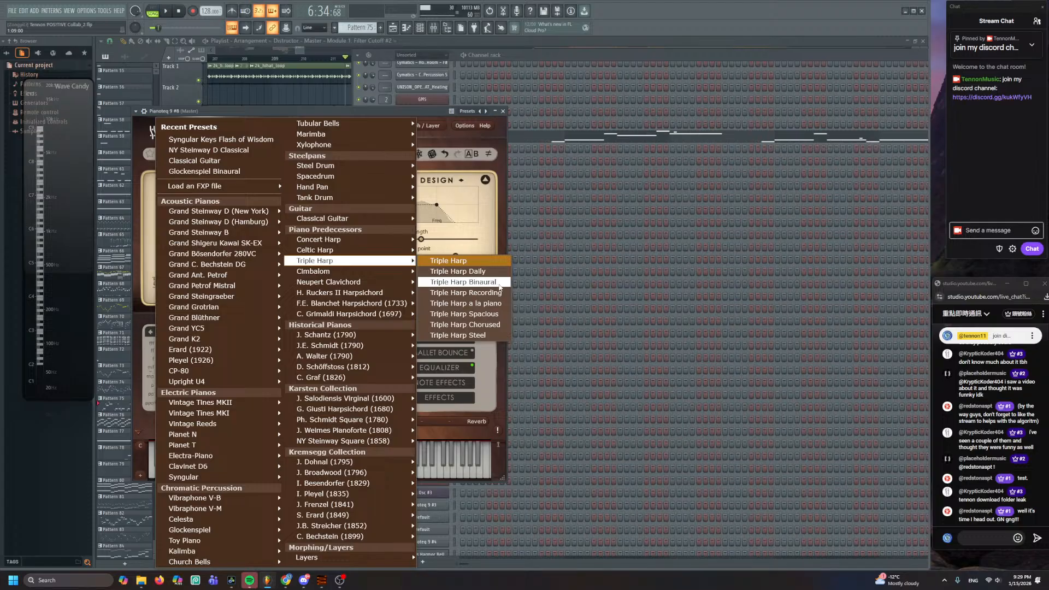
{"action": "left_click", "coordinate": [499, 283]}
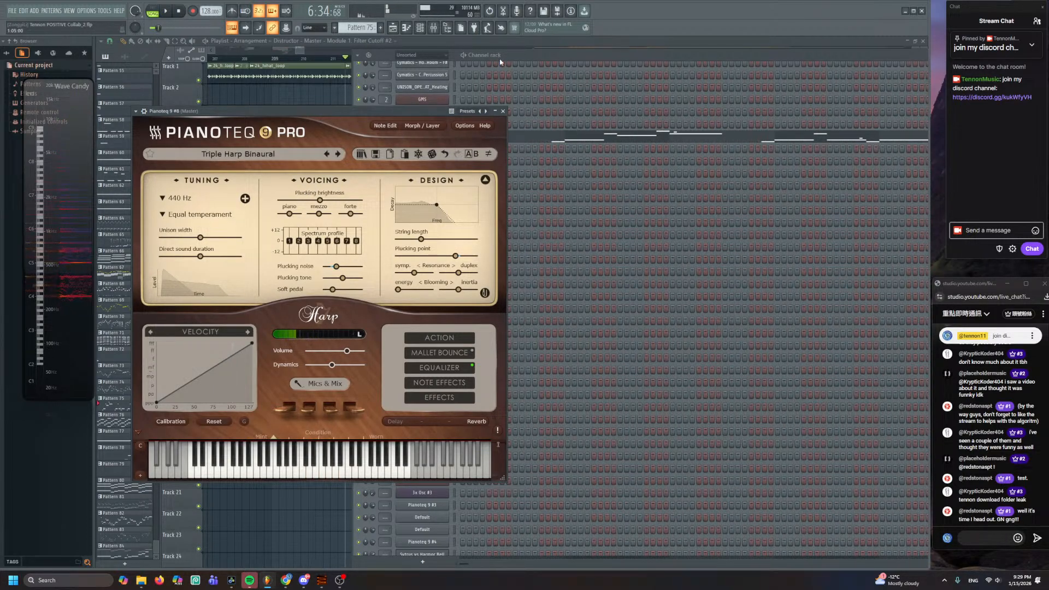
- Open the new Pianoteq channel's piano roll, play the flute section and switch to a new empty pattern
{"action": "left_click", "coordinate": [514, 65]}
{"action": "right_click", "coordinate": [447, 145]}
{"action": "left_click", "coordinate": [462, 150]}
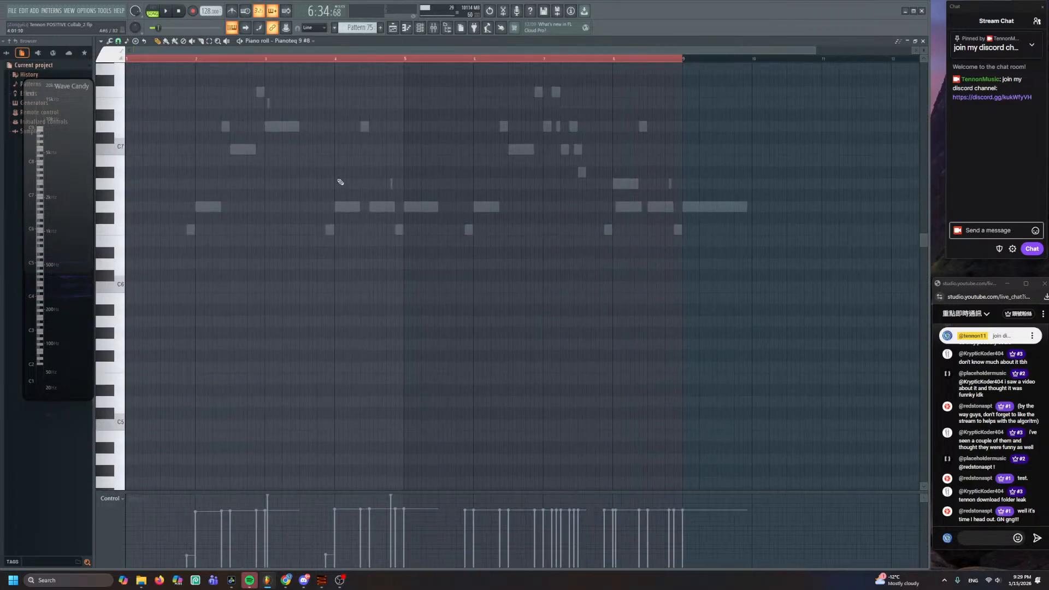
{"action": "key", "text": "space"}
{"action": "scroll", "coordinate": [216, 196], "scroll_direction": "up", "scroll_amount": 3}
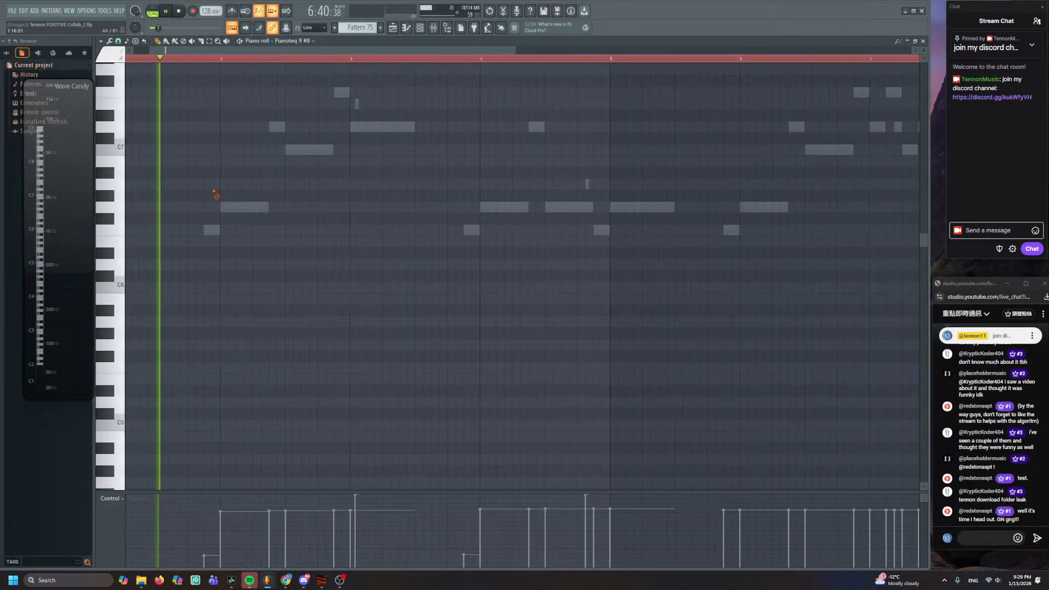
{"action": "key", "text": "space"}
{"action": "key", "text": "F4"}
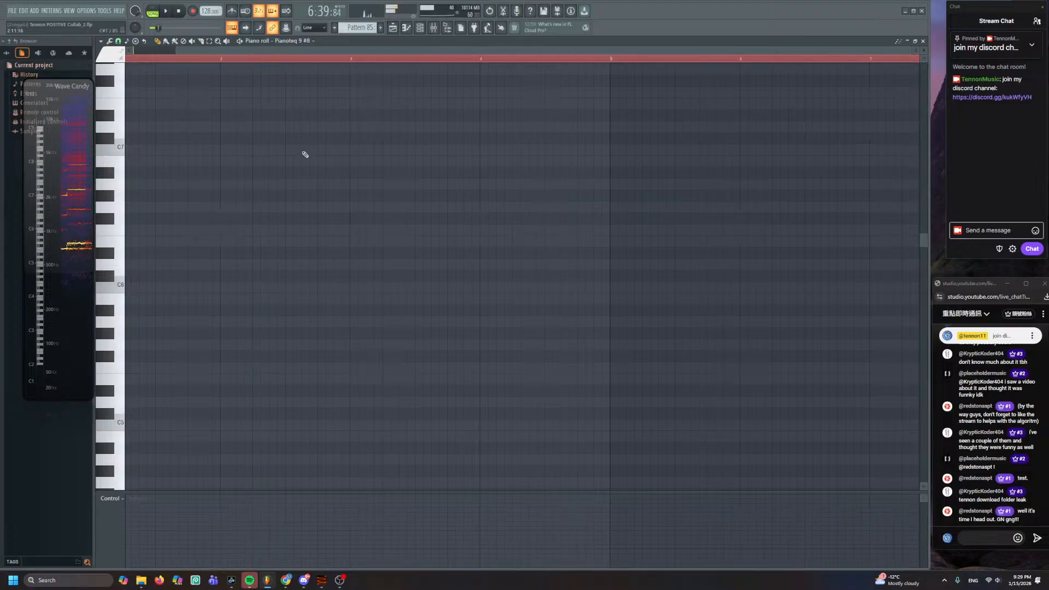
- Place a D#4 note at the start of bar 2, discarding the one an octave higher, and audition it
{"action": "left_click", "coordinate": [265, 392]}
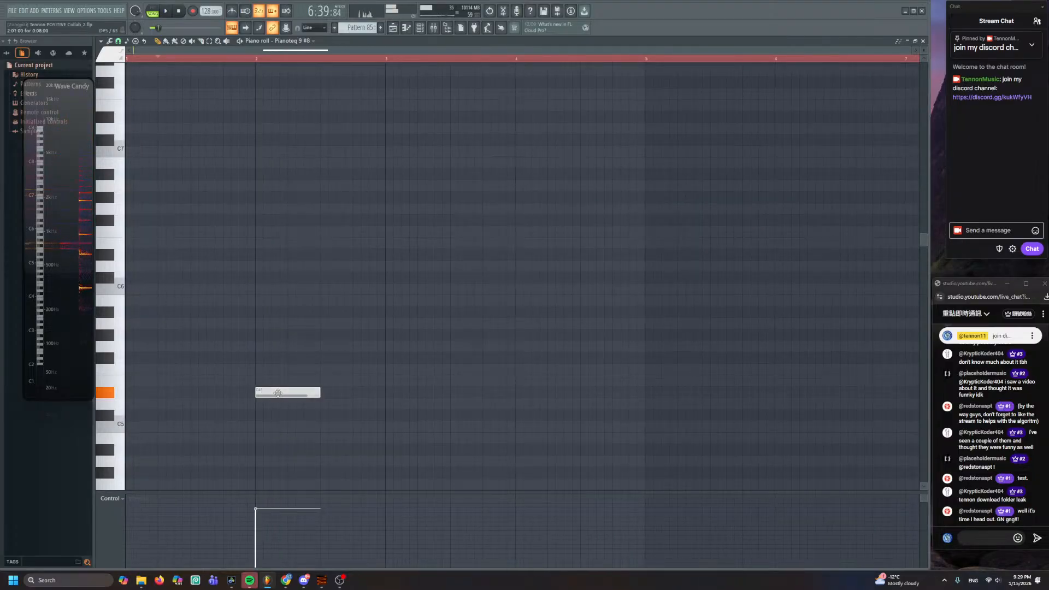
{"action": "right_click", "coordinate": [268, 392]}
{"action": "scroll", "coordinate": [268, 391], "scroll_direction": "down", "scroll_amount": 4}
{"action": "left_click", "coordinate": [260, 393]}
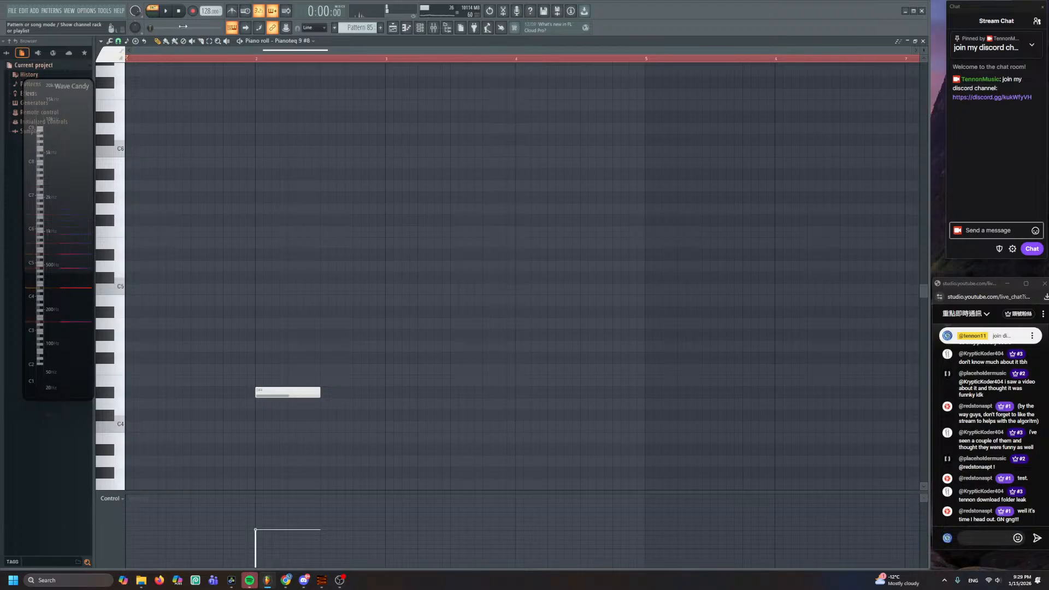
{"action": "key", "text": "space"}
{"action": "key", "text": "space"}
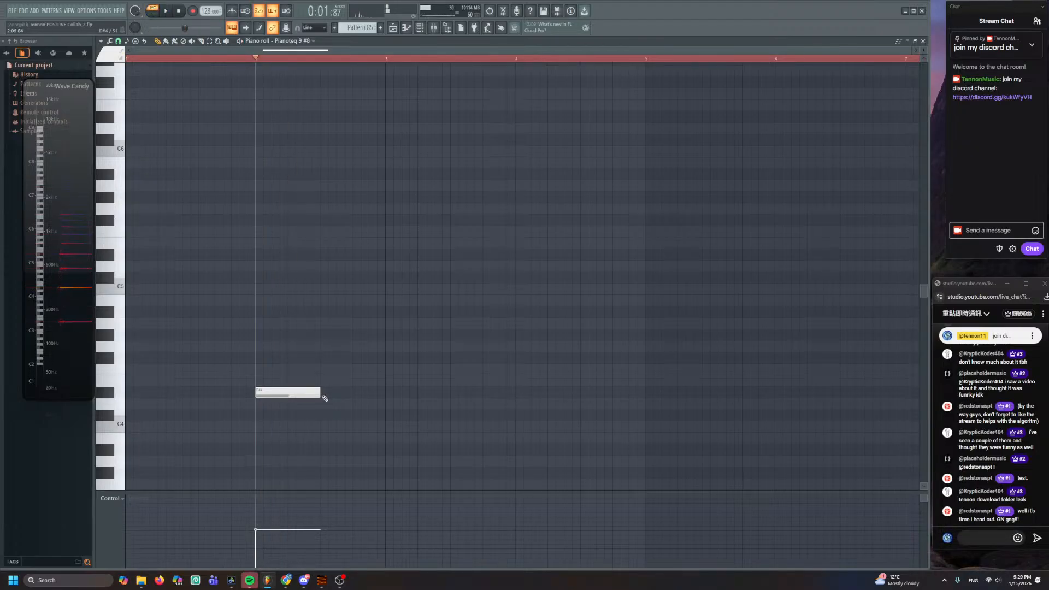
- Add short A#4, G5 and D#5 notes in sequence after the D#4 and raise their velocities slightly
{"action": "scroll", "coordinate": [288, 352], "scroll_direction": "up", "scroll_amount": 2, "text": "ctrl"}
{"action": "left_click", "coordinate": [257, 314]}
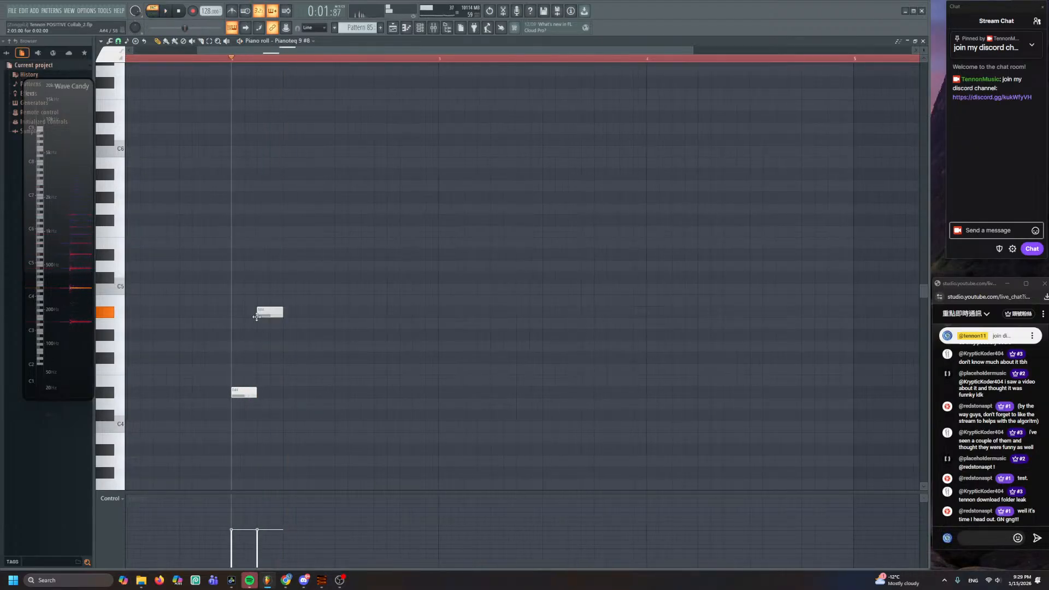
{"action": "left_click_drag", "start_coordinate": [287, 240], "coordinate": [285, 198]}
{"action": "key", "text": "space"}
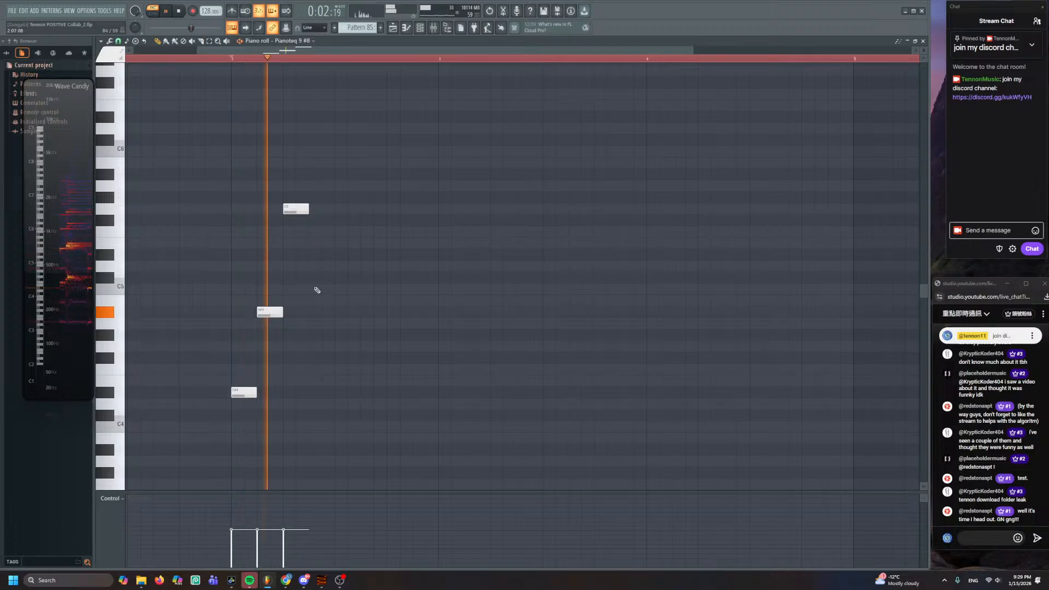
{"action": "left_click", "coordinate": [314, 255]}
{"action": "left_click_drag", "start_coordinate": [254, 539], "coordinate": [310, 522]}
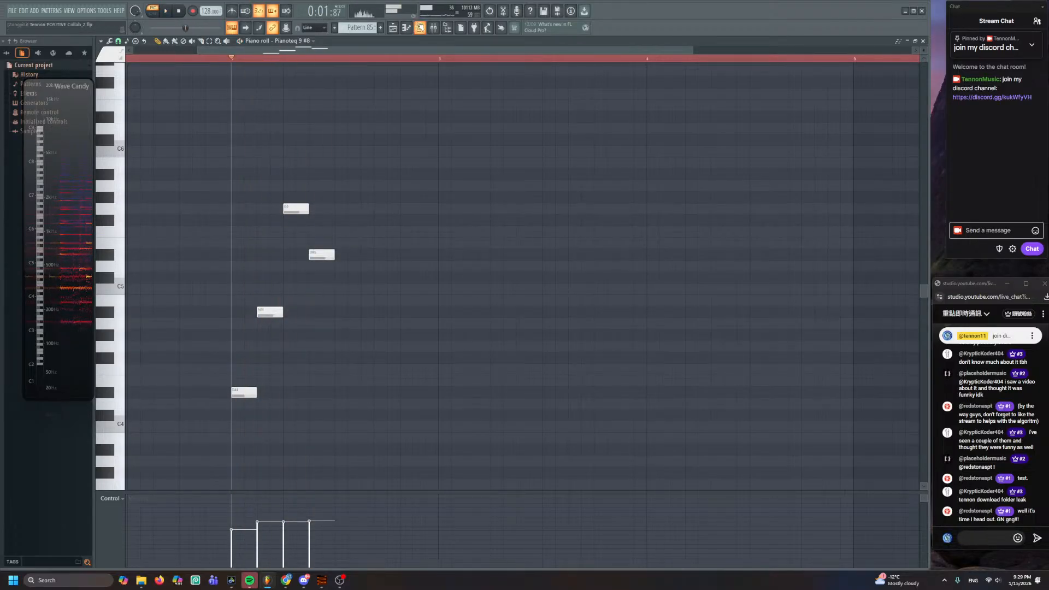
- Change the Pianoteq preset to Celtic Harp Daily and play the arpeggio with it
{"action": "key", "text": "F6"}
{"action": "left_click", "coordinate": [436, 145]}
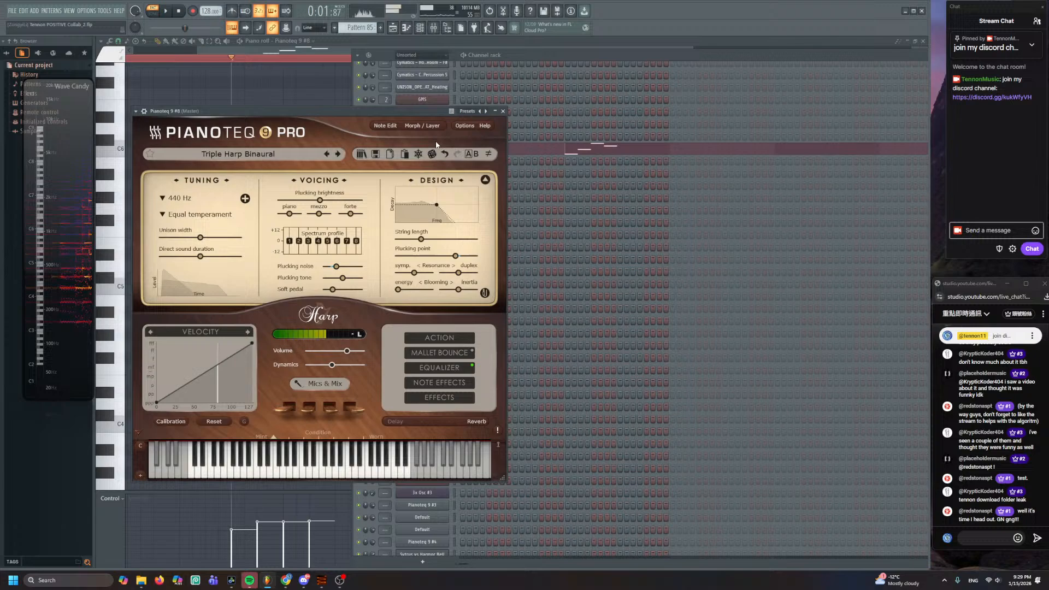
{"action": "left_click", "coordinate": [294, 158]}
{"action": "mouse_move", "coordinate": [394, 244]}
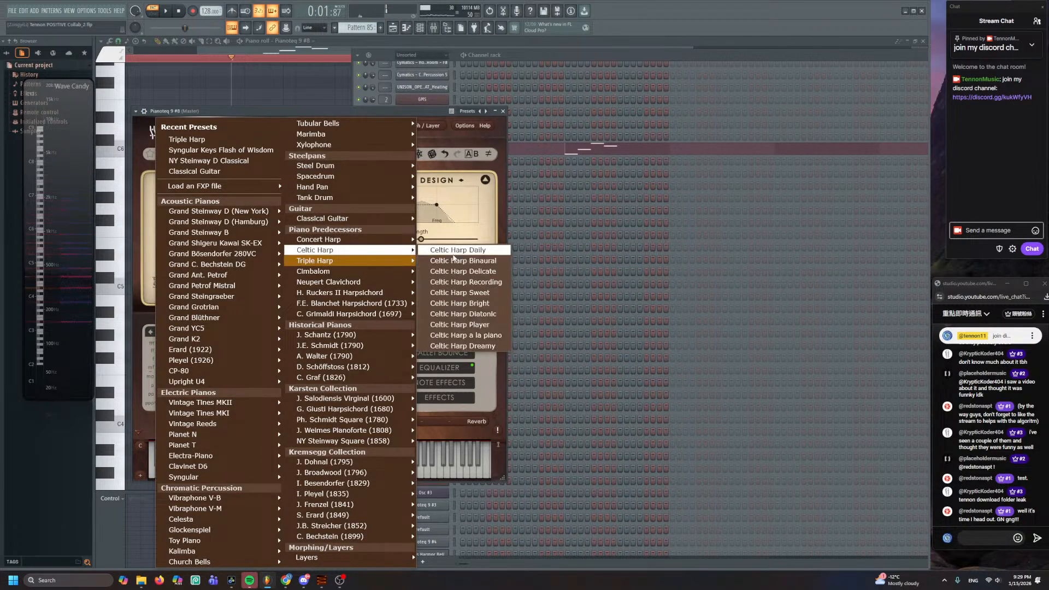
{"action": "left_click", "coordinate": [453, 245]}
{"action": "left_click", "coordinate": [313, 80]}
{"action": "key", "text": "space"}
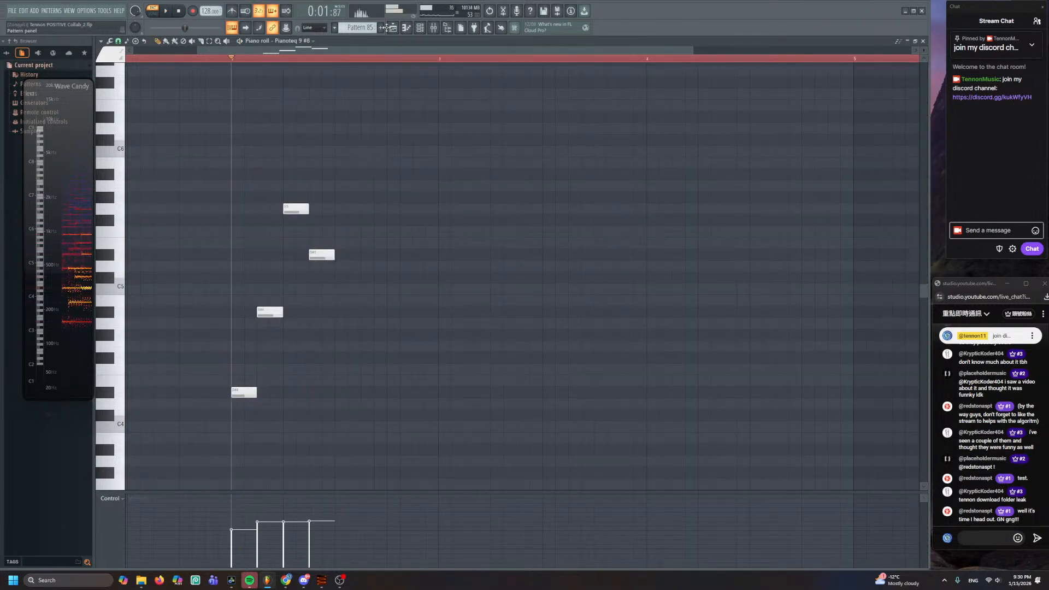
- Place the harp pattern on Track 5 in the playlist and align its start with Pattern 75 at bar 214
{"action": "key", "text": "F5"}
{"action": "scroll", "coordinate": [442, 61], "scroll_direction": "up", "scroll_amount": 3}
{"action": "left_click", "coordinate": [448, 164]}
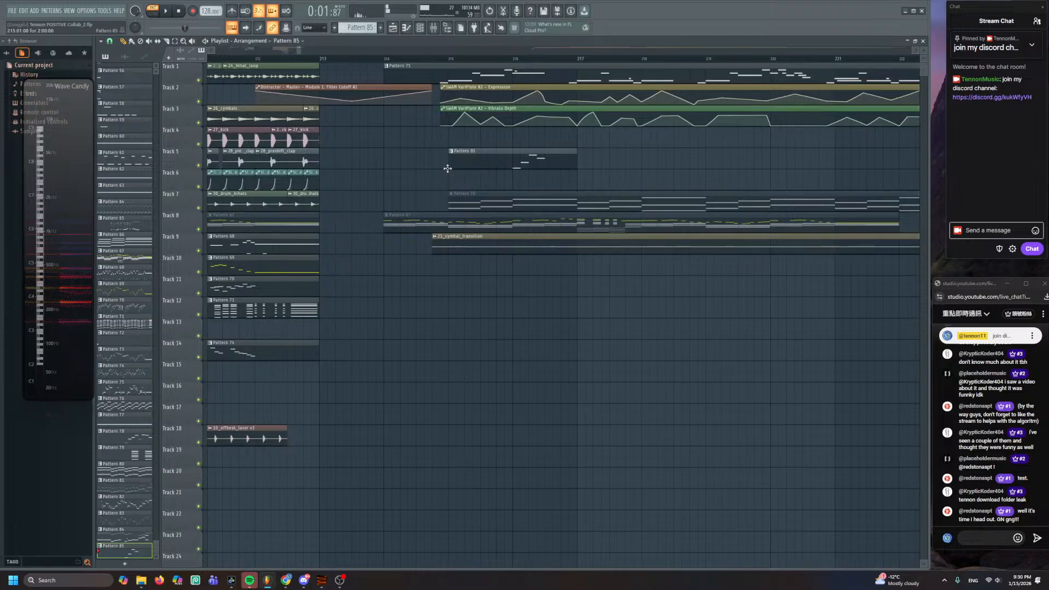
{"action": "left_click", "coordinate": [395, 63]}
{"action": "key", "text": "space"}
{"action": "left_click_drag", "start_coordinate": [503, 162], "coordinate": [439, 172]}
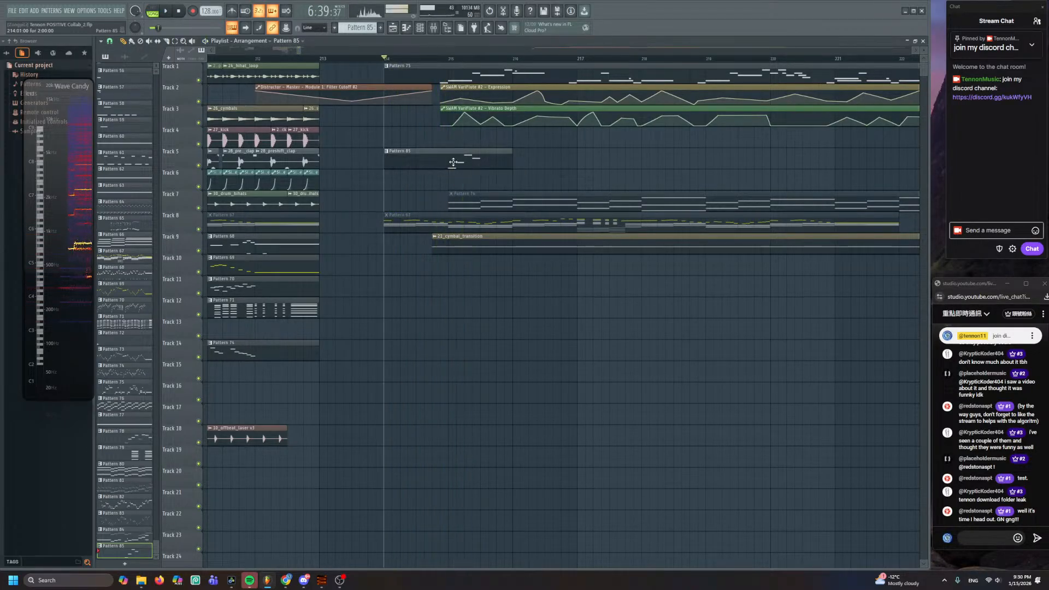
- Delete the harp's D#5 note and add an F4, C5, A5 figure in the second half of bar 2, adjusting velocities
{"action": "double_click", "coordinate": [440, 163]}
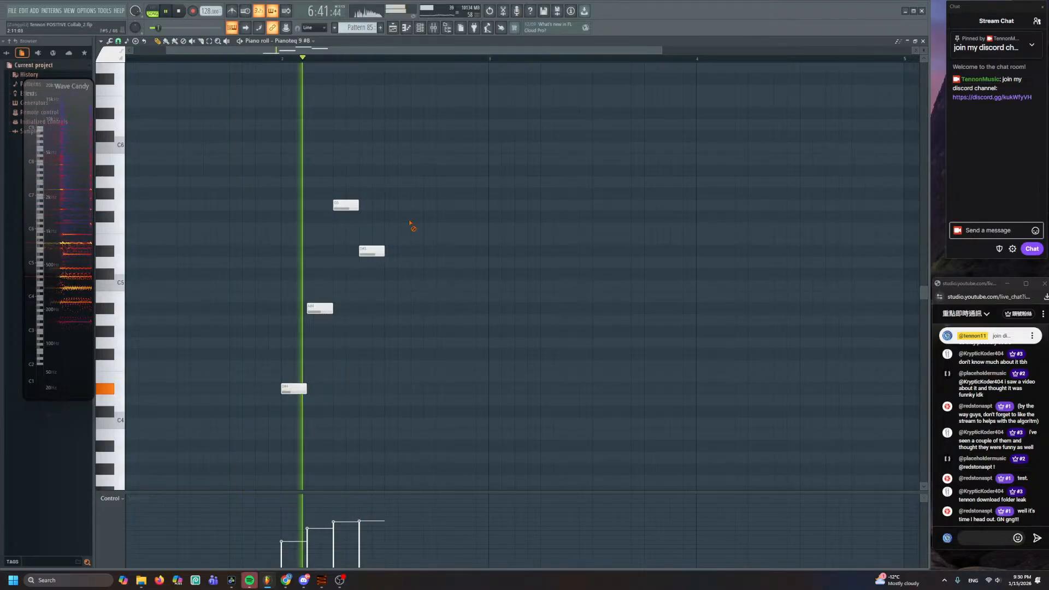
{"action": "right_click", "coordinate": [375, 251]}
{"action": "scroll", "coordinate": [360, 284], "scroll_direction": "up", "scroll_amount": 2, "text": "ctrl"}
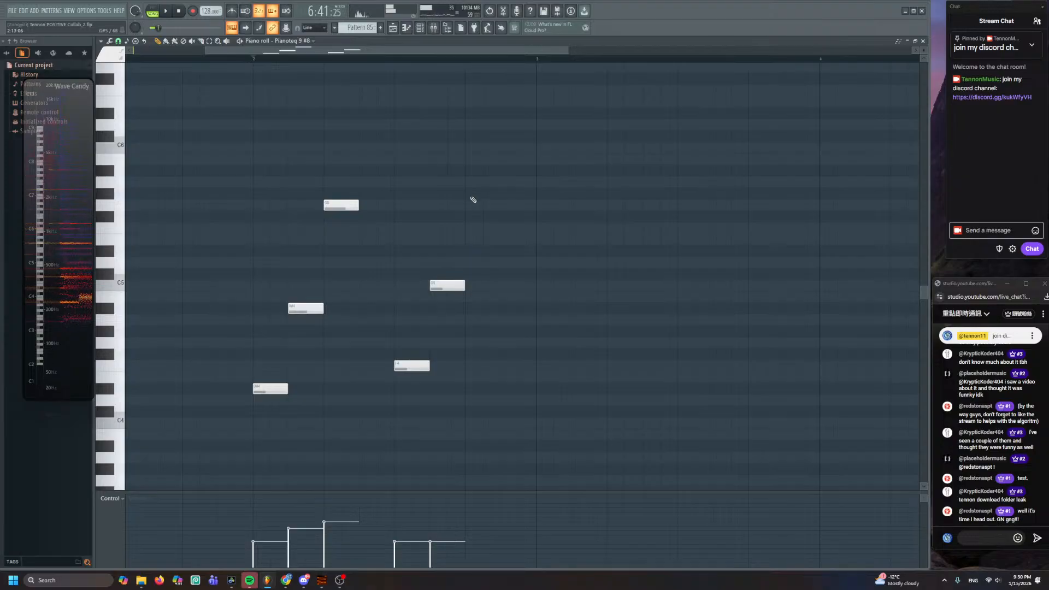
{"action": "mouse_move", "coordinate": [394, 538]}
{"action": "left_mouse_down"}
{"action": "mouse_move", "coordinate": [464, 519]}
{"action": "mouse_move", "coordinate": [438, 520]}
{"action": "left_mouse_up"}
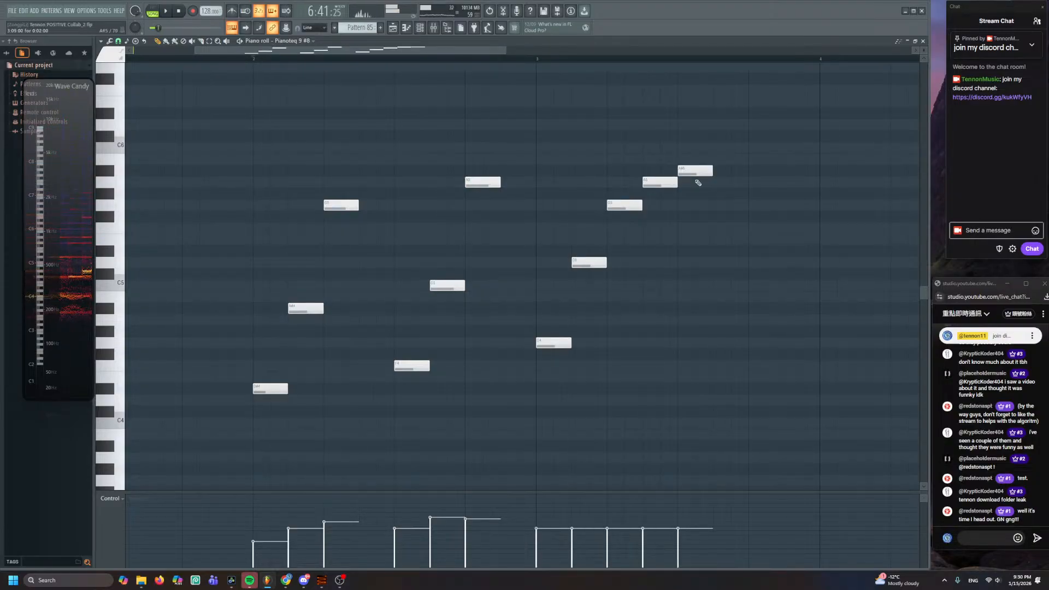
- Fill bar 3 with the arpeggio G4, D5, G5, A5, A#5, A5, F5, C5, vary its velocities and play it
{"action": "key", "text": "space"}
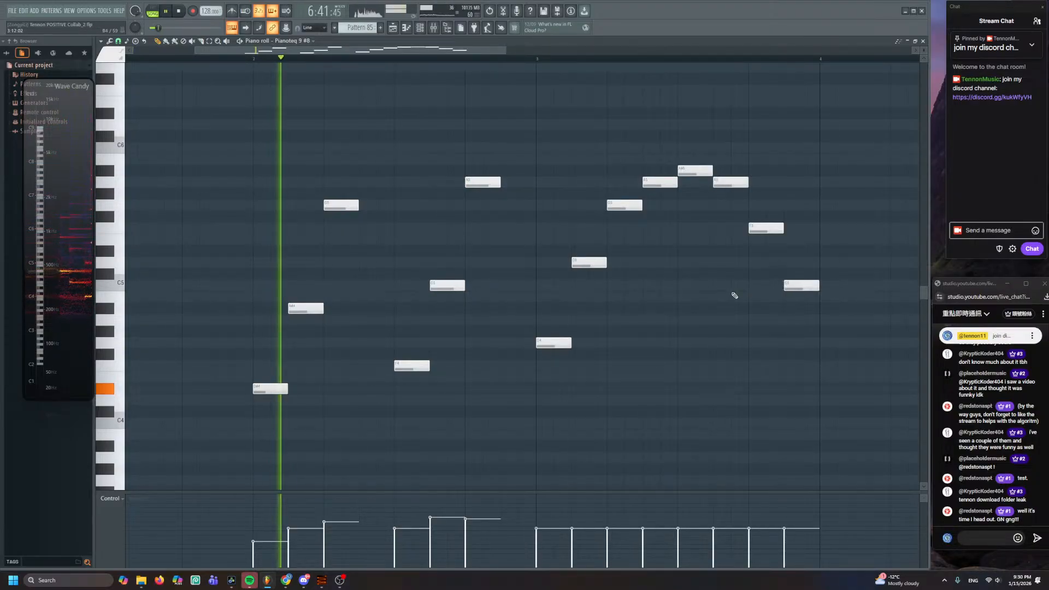
{"action": "mouse_move", "coordinate": [440, 517]}
{"action": "left_mouse_down"}
{"action": "mouse_move", "coordinate": [419, 520]}
{"action": "mouse_move", "coordinate": [656, 523]}
{"action": "left_mouse_up"}
{"action": "key", "text": "space"}
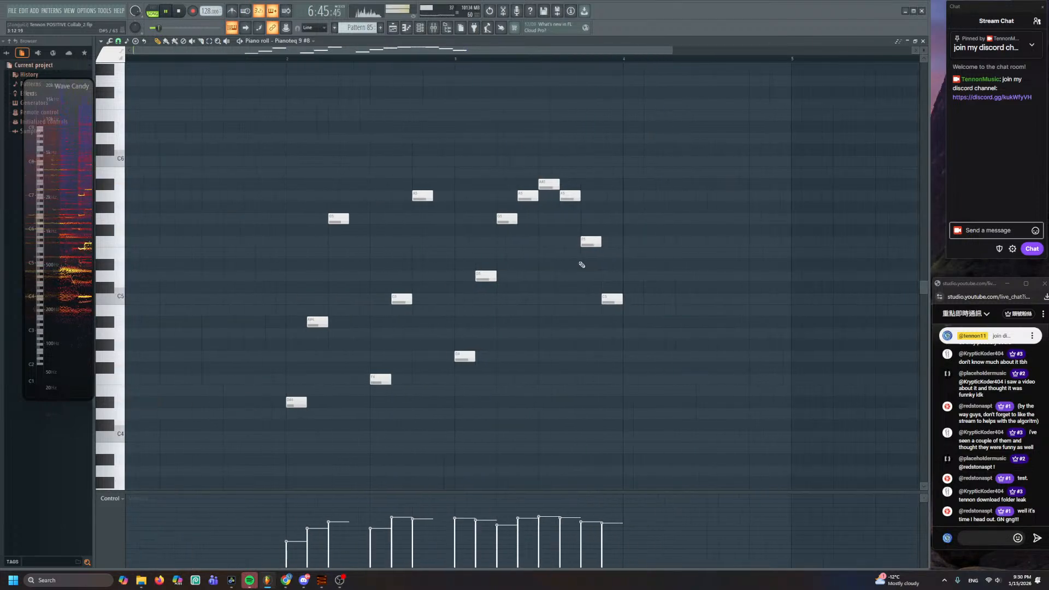
- Duplicate the two-bar harp arpeggio into bars 4 and 5, deselect the notes and play it with the flute
{"action": "key", "text": "ctrl+a"}
{"action": "key", "text": "ctrl+b"}
{"action": "key", "text": "space"}
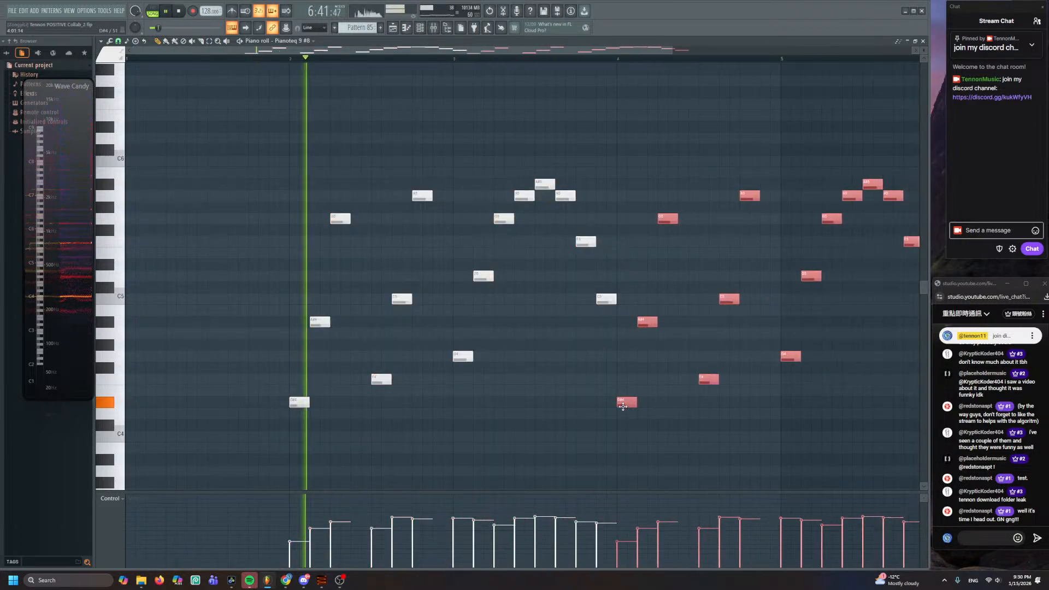
{"action": "key", "text": "ctrl+d"}
{"action": "scroll", "coordinate": [441, 336], "scroll_direction": "down", "scroll_amount": 3, "text": "ctrl"}
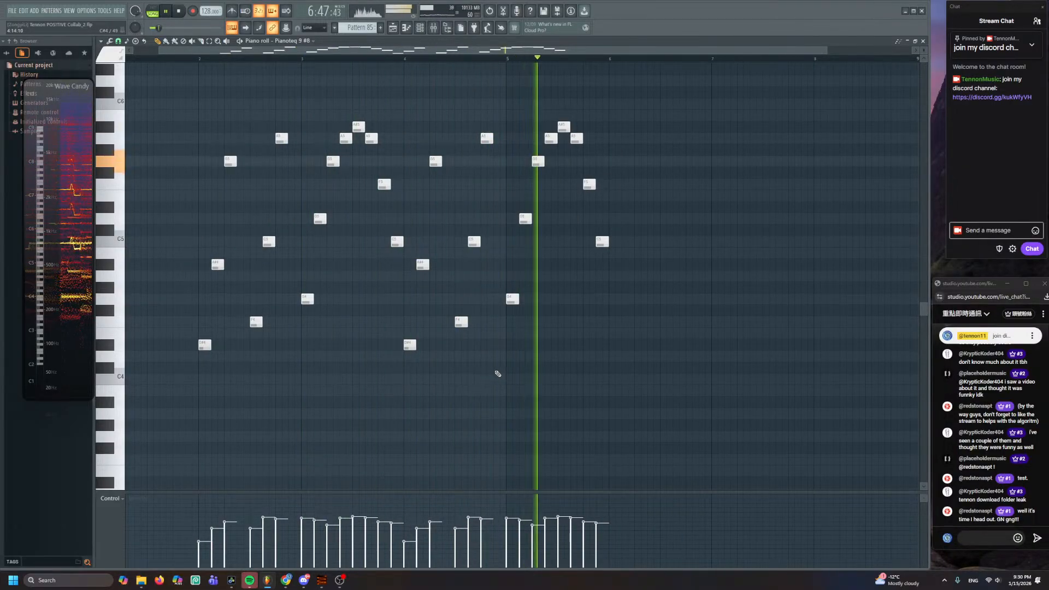
{"action": "key", "text": "space"}
{"action": "scroll", "coordinate": [392, 54], "scroll_direction": "up", "scroll_amount": 2}
{"action": "scroll", "coordinate": [382, 62], "scroll_direction": "up", "scroll_amount": 2}
{"action": "key", "text": "space"}
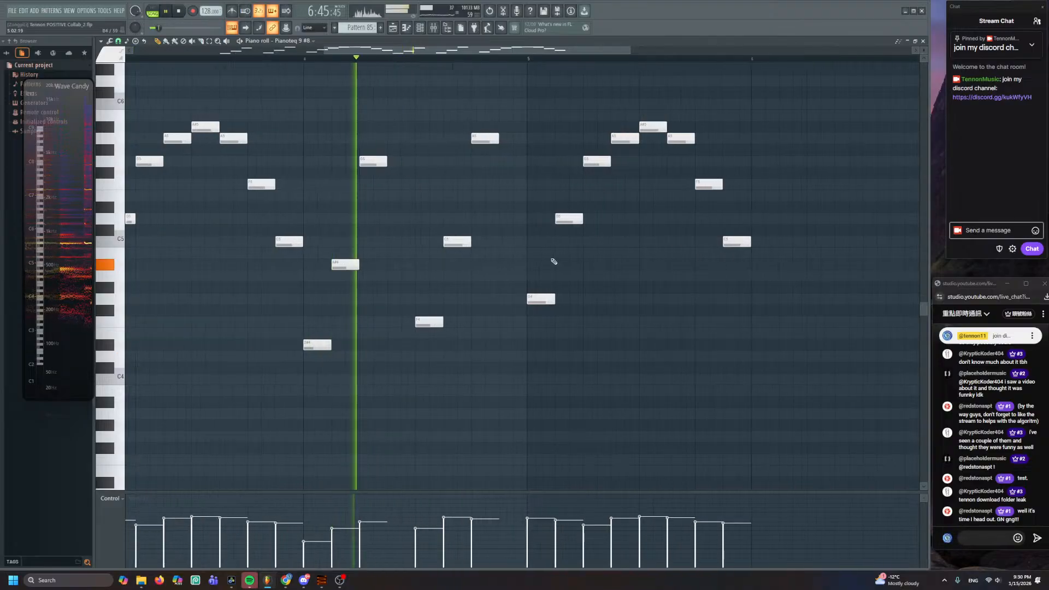
- Replace bar 5 of the harp arpeggio with C4, C5, G5, F5, E5, C5, G4, C4, vary its velocities and play it
{"action": "key", "text": "space"}
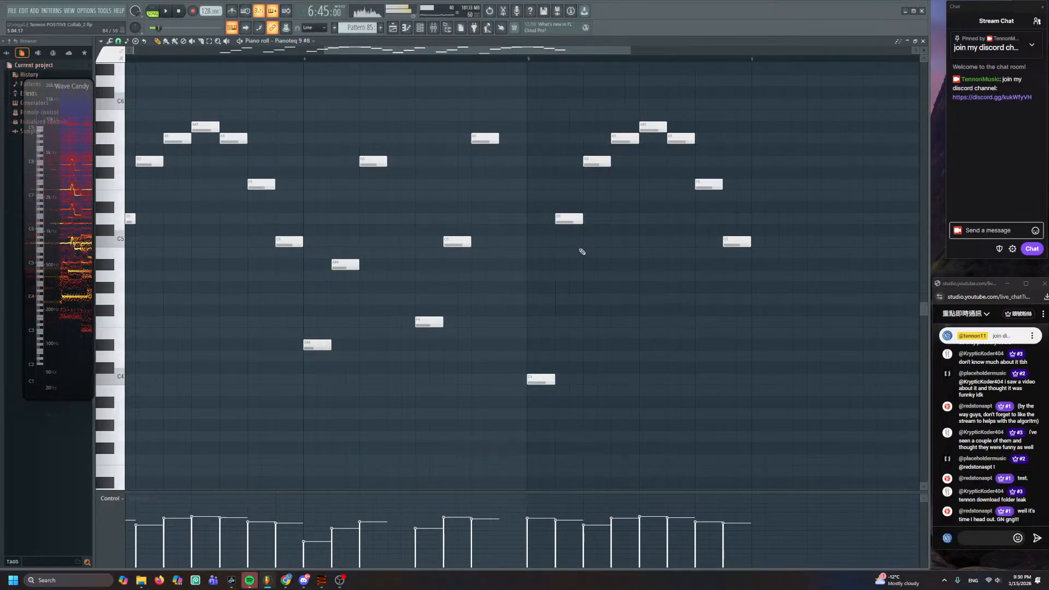
{"action": "right_click", "coordinate": [569, 219]}
{"action": "key", "text": "space"}
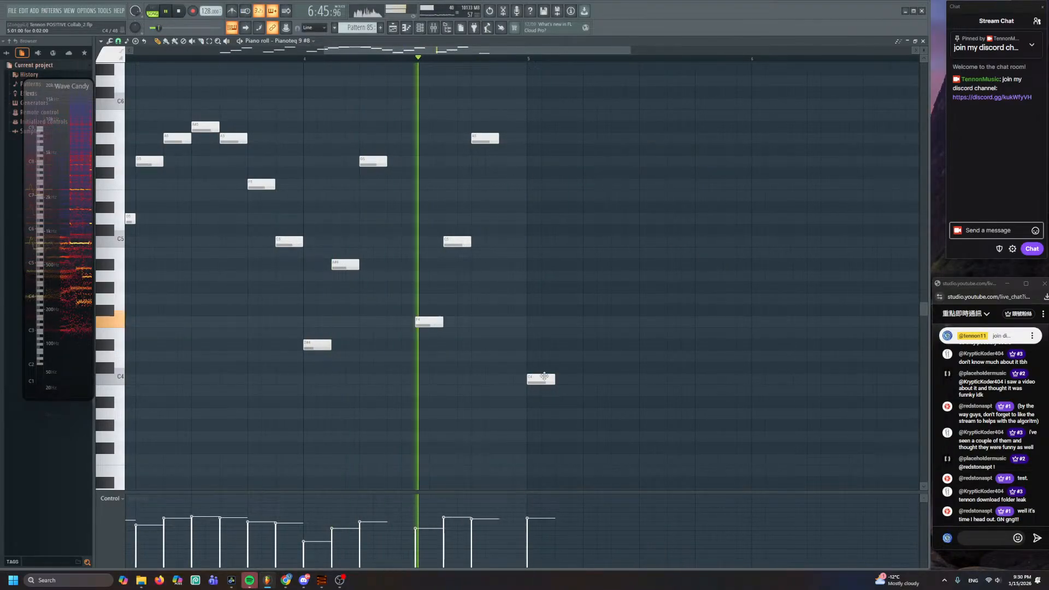
{"action": "left_click", "coordinate": [569, 241]}
{"action": "key", "text": "space"}
{"action": "left_click", "coordinate": [598, 162]}
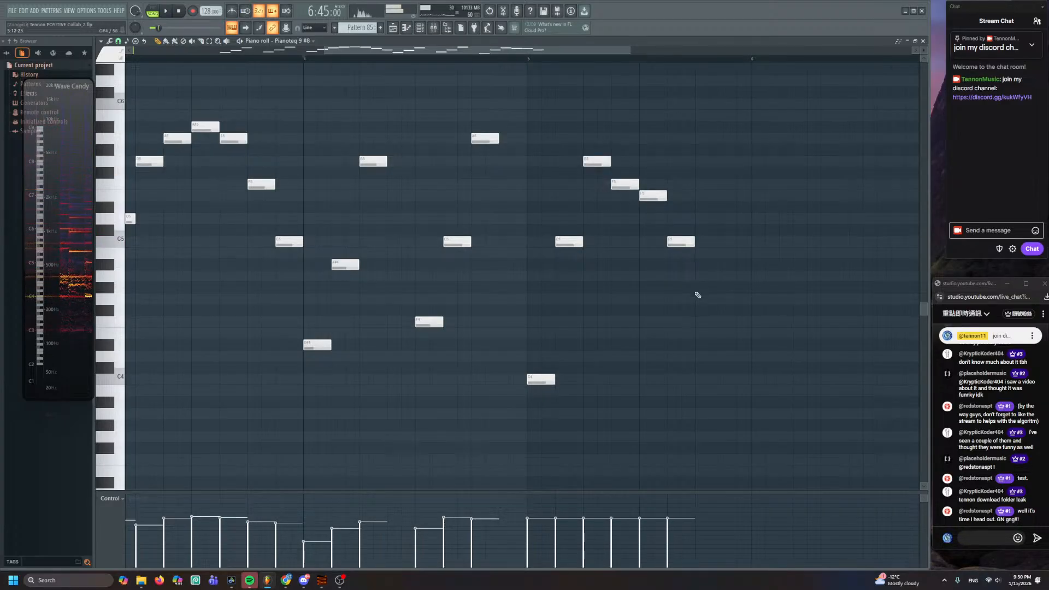
{"action": "left_click", "coordinate": [729, 381]}
{"action": "key", "text": "space"}
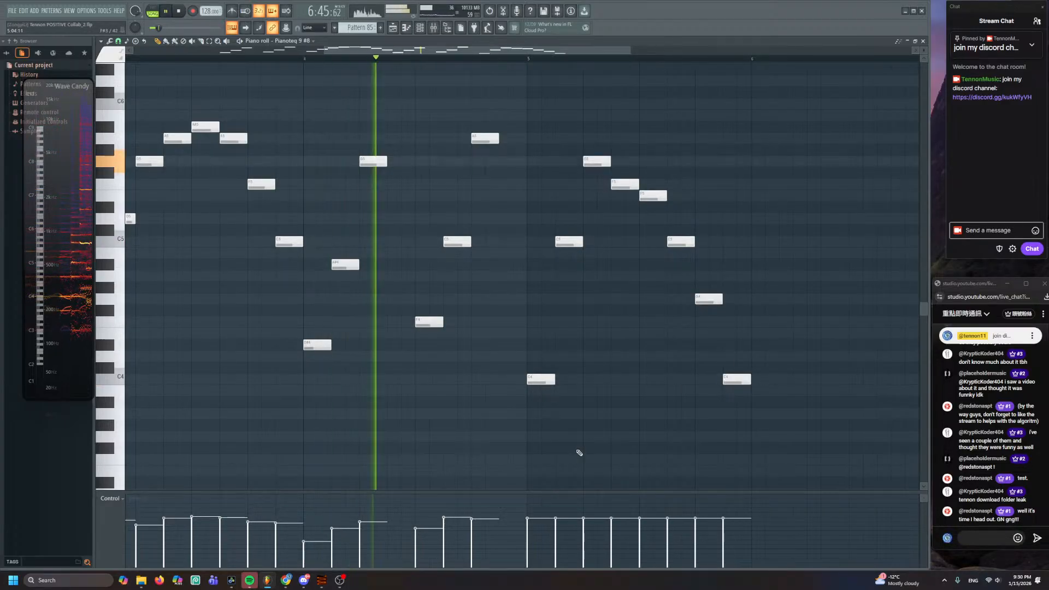
{"action": "mouse_move", "coordinate": [565, 522]}
{"action": "left_mouse_down"}
{"action": "mouse_move", "coordinate": [670, 509]}
{"action": "mouse_move", "coordinate": [724, 524]}
{"action": "mouse_move", "coordinate": [696, 516]}
{"action": "left_mouse_up"}
{"action": "key", "text": "space"}
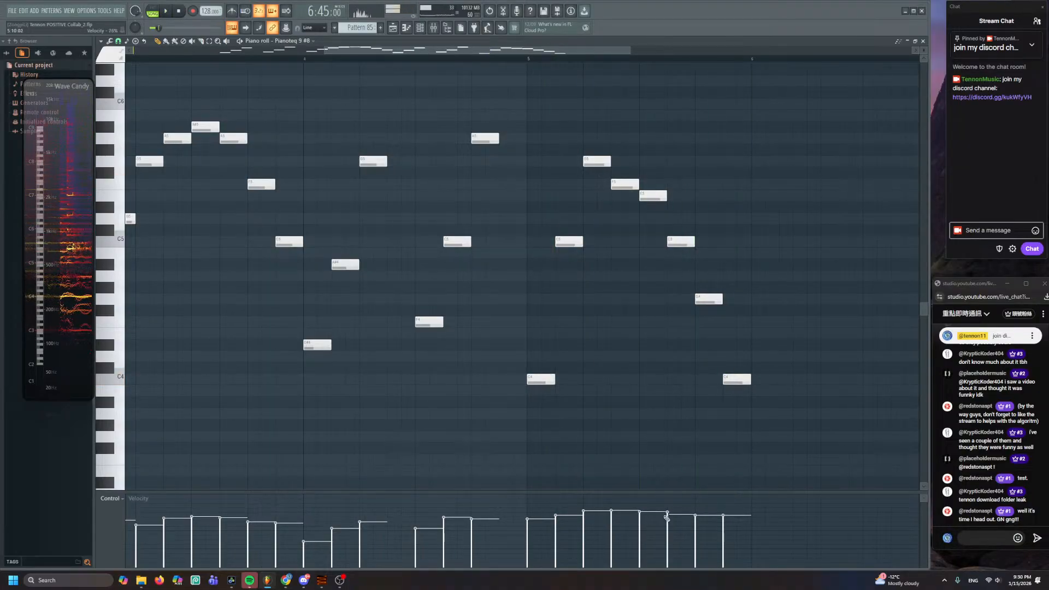
{"action": "key", "text": "space"}
- Fill bar 6 with D#4, A#4, G5 and a copy of bar 4's F4, C5, A5 figure, and play it
{"action": "scroll", "coordinate": [529, 382], "scroll_direction": "down", "scroll_amount": 2, "text": "ctrl"}
{"action": "scroll", "coordinate": [529, 382], "scroll_direction": "up", "scroll_amount": 1}
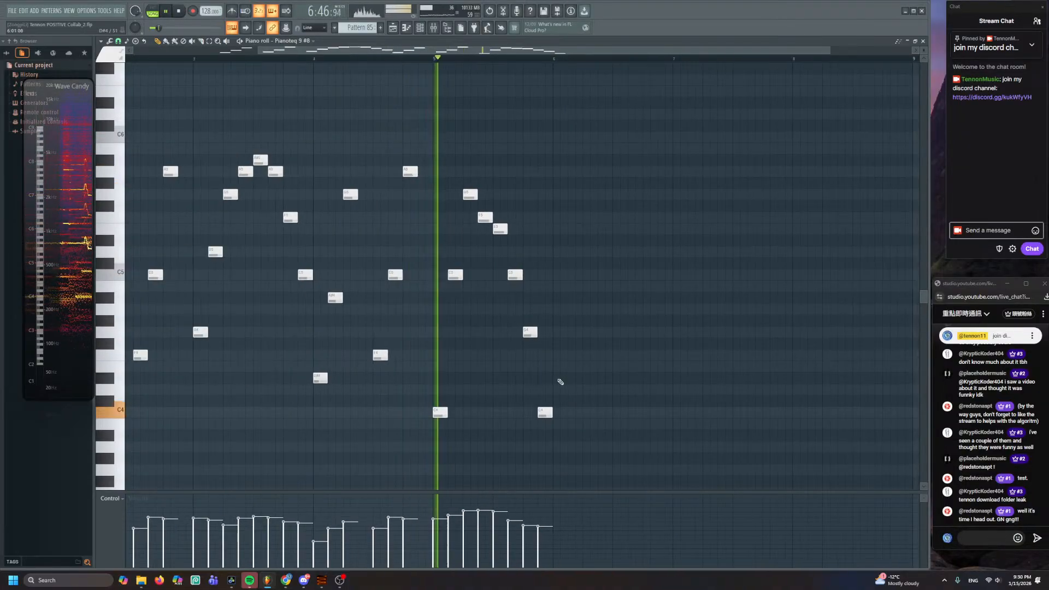
{"action": "left_click", "coordinate": [559, 379]}
{"action": "left_click", "coordinate": [572, 299]}
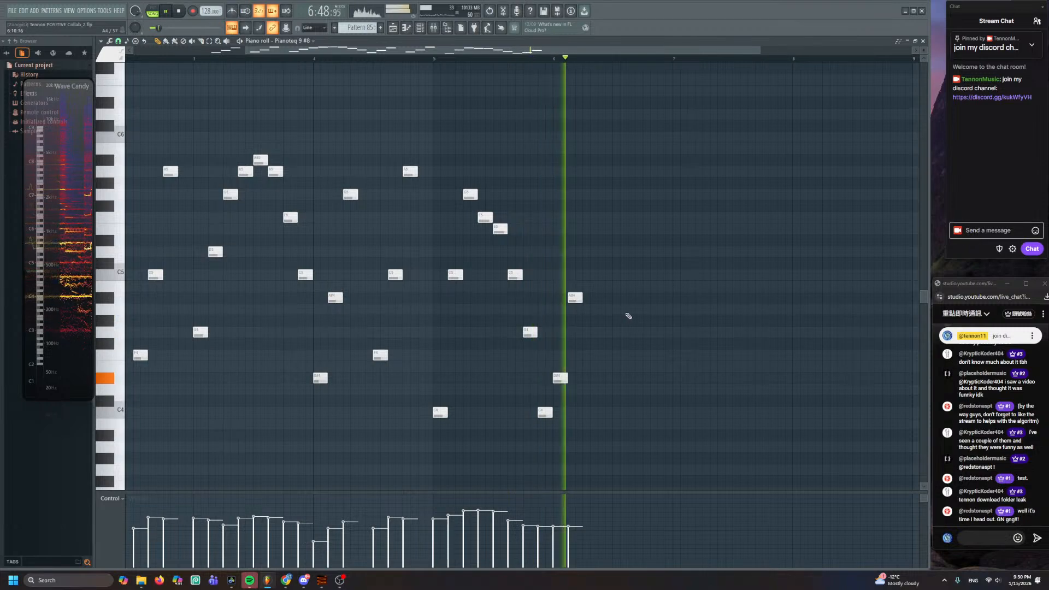
{"action": "scroll", "coordinate": [629, 316], "scroll_direction": "up", "scroll_amount": 1, "text": "ctrl"}
{"action": "scroll", "coordinate": [586, 241], "scroll_direction": "up", "scroll_amount": 1}
{"action": "key", "text": "space"}
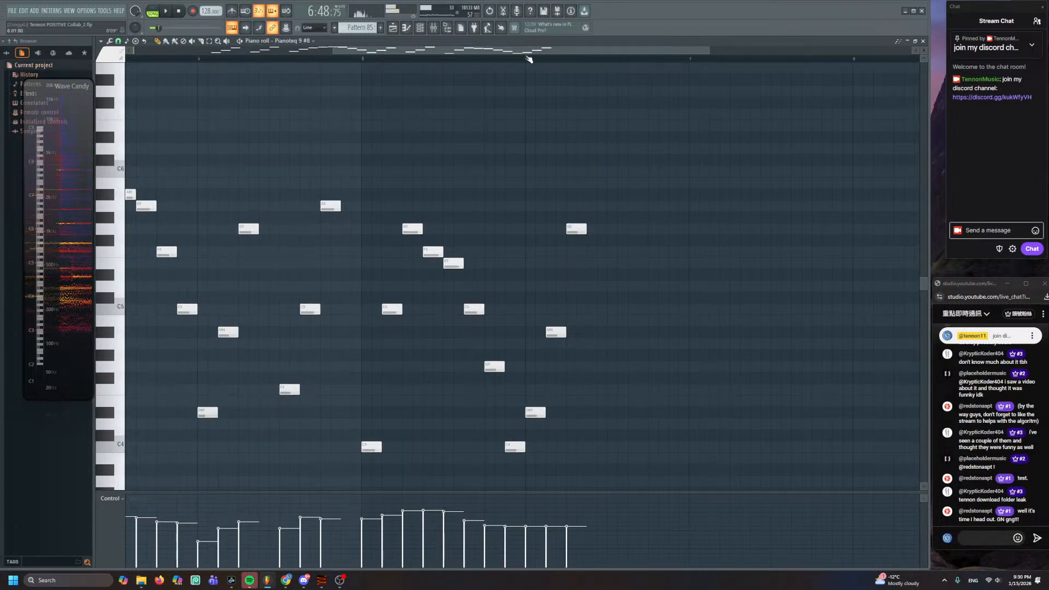
{"action": "left_click_drag", "start_coordinate": [263, 177], "coordinate": [626, 389], "text": "ctrl"}
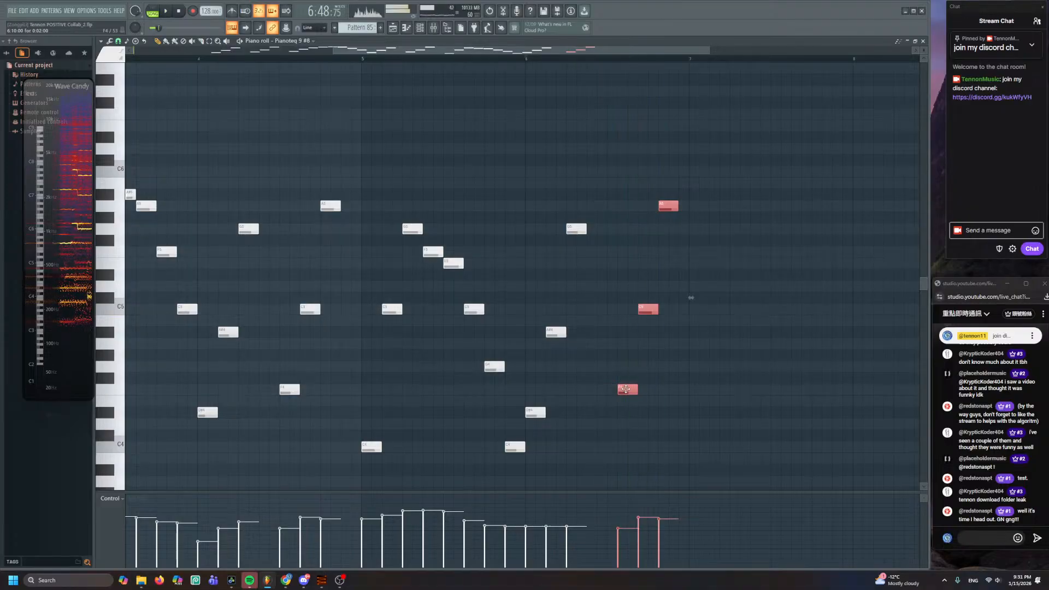
{"action": "key", "text": "space"}
{"action": "left_click", "coordinate": [650, 398]}
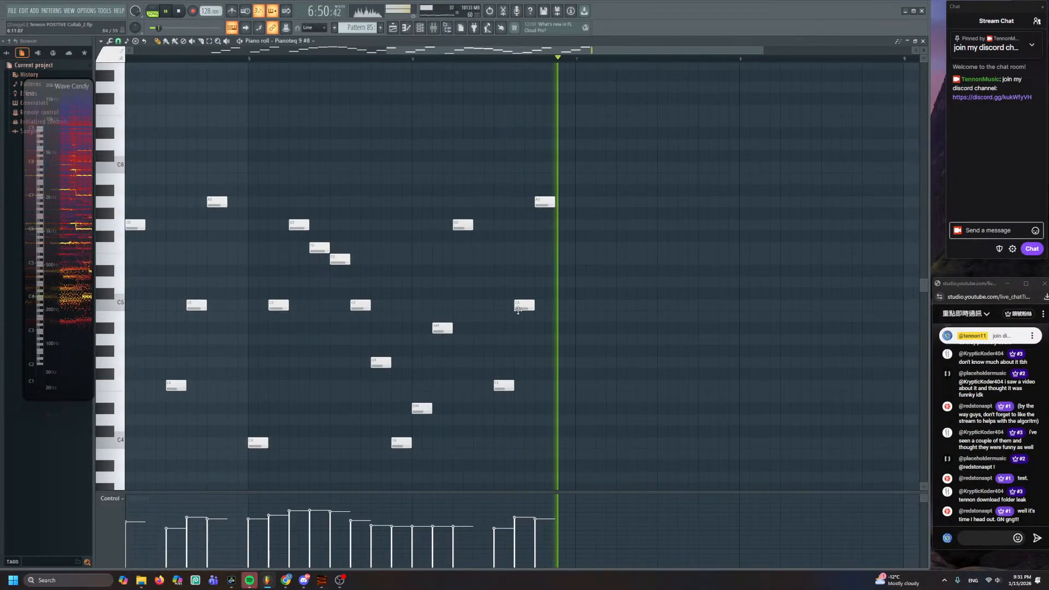
- Copy the eight-note harp arpeggio from bar 3 into bar 7
{"action": "key", "text": "space"}
{"action": "scroll", "coordinate": [464, 351], "scroll_direction": "down", "scroll_amount": 3}
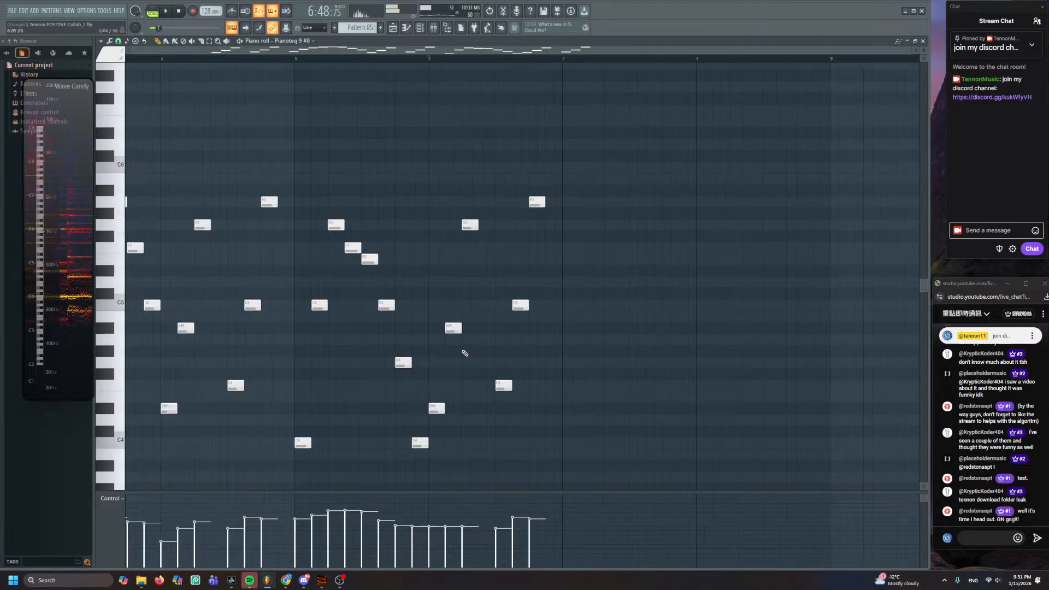
{"action": "key", "text": "space"}
{"action": "left_click_drag", "start_coordinate": [284, 165], "coordinate": [362, 383]}
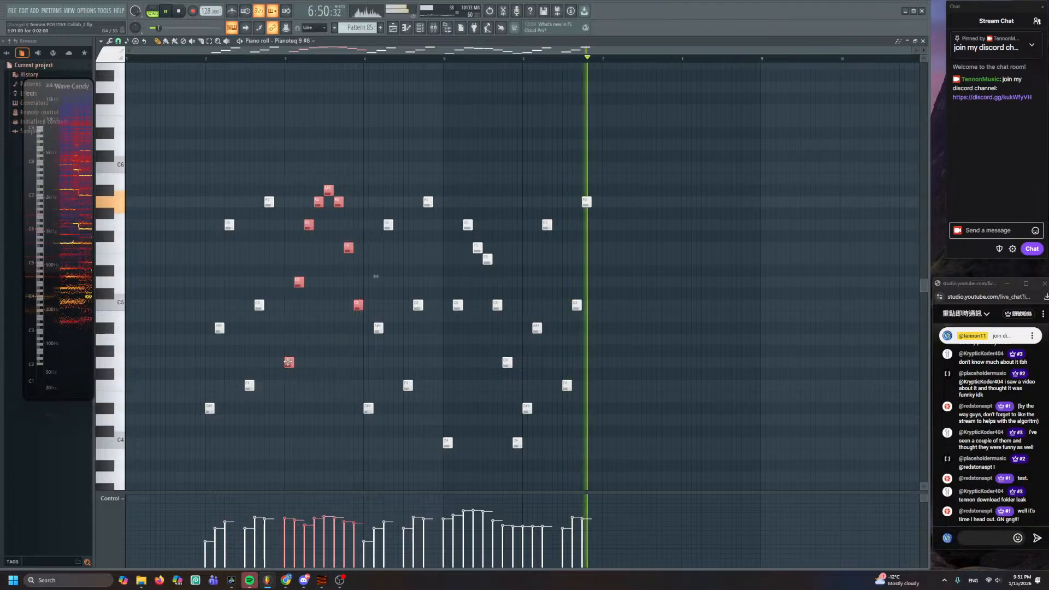
{"action": "left_click_drag", "start_coordinate": [288, 361], "coordinate": [605, 354]}
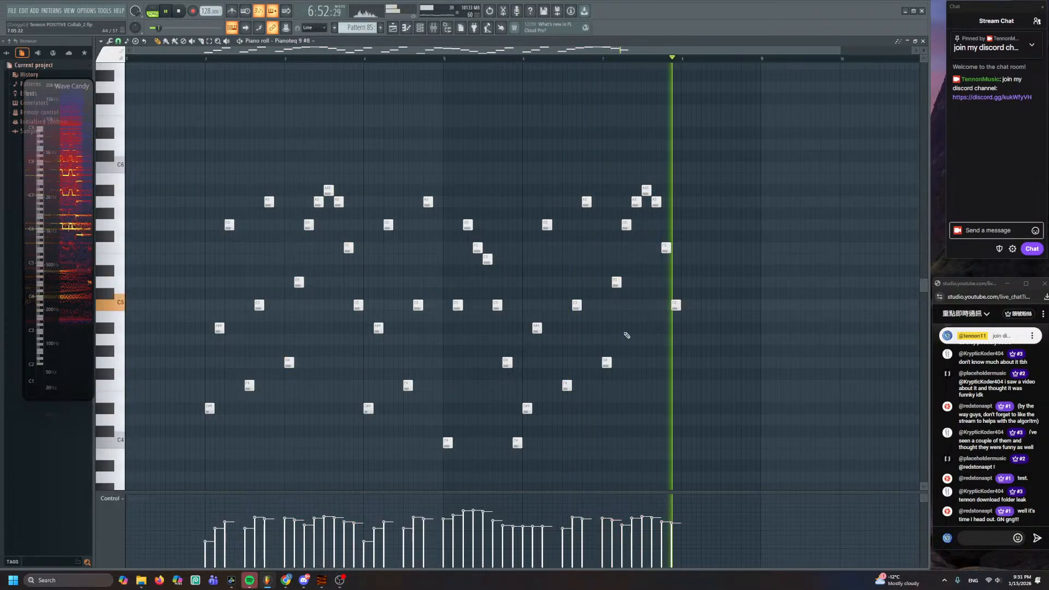
- Copy the harp notes of bars 5 and 6 into bars 8 and 9, and play them in the arrangement
{"action": "left_click_drag", "start_coordinate": [446, 187], "coordinate": [592, 475]}
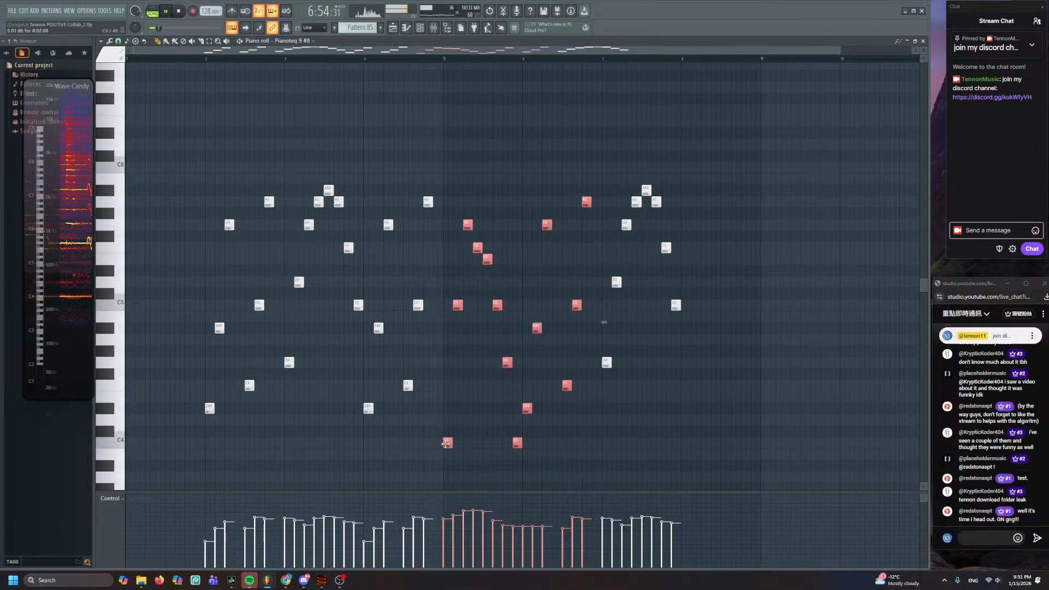
{"action": "left_click_drag", "start_coordinate": [448, 444], "coordinate": [686, 447]}
{"action": "key", "text": "space"}
{"action": "key", "text": "space"}
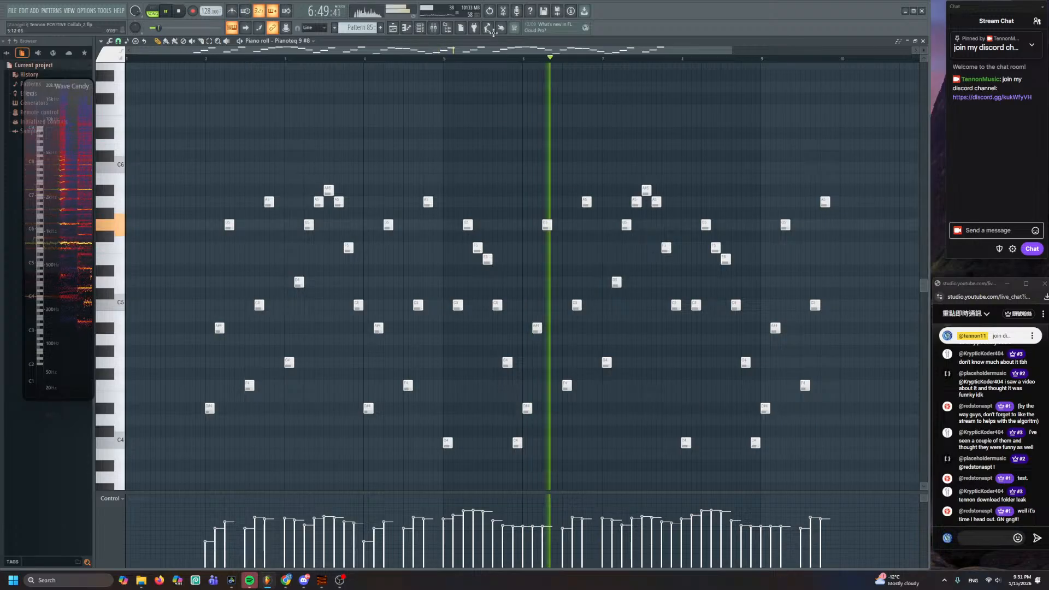
{"action": "left_click", "coordinate": [393, 27]}
{"action": "scroll", "coordinate": [483, 262], "scroll_direction": "down", "scroll_amount": 3}
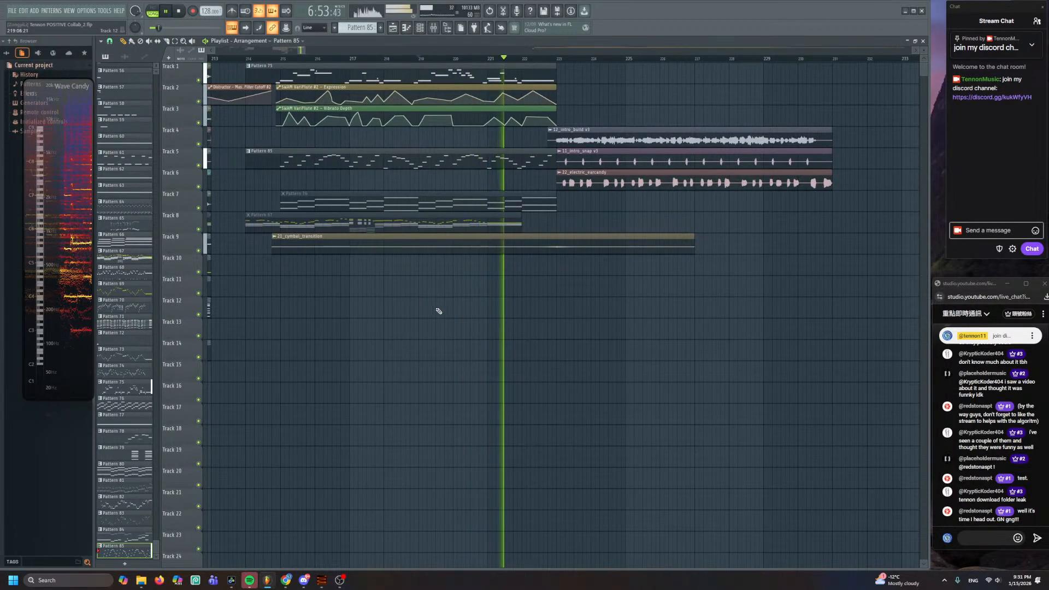
{"action": "key", "text": "space"}
- Swap the harp phrases of bars 8 and 9 so the D#4 phrase comes first, with a C5 ending both bars 7 and 8
{"action": "double_click", "coordinate": [510, 157]}
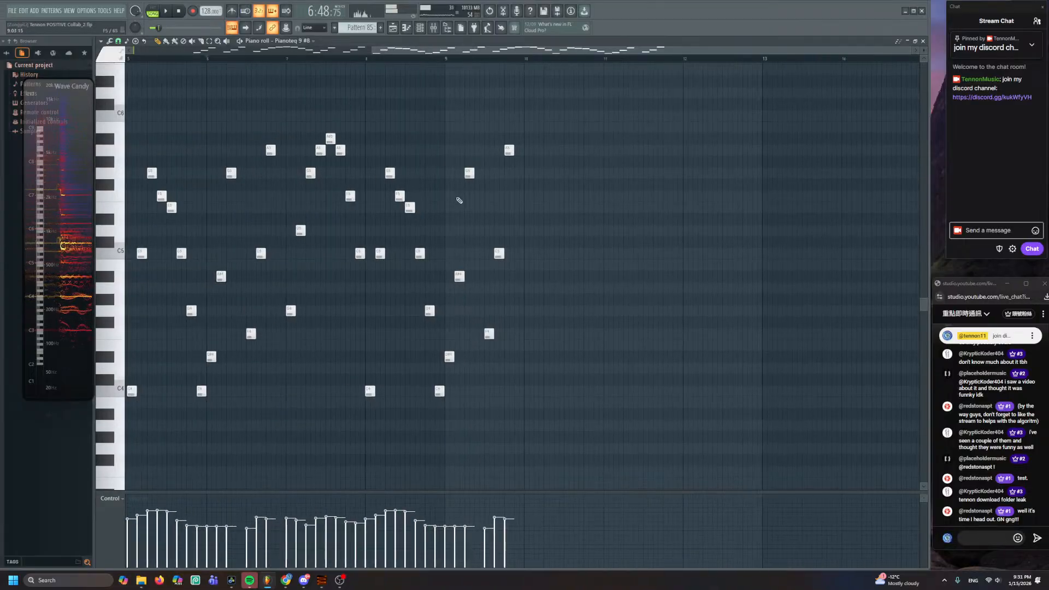
{"action": "key", "text": "space"}
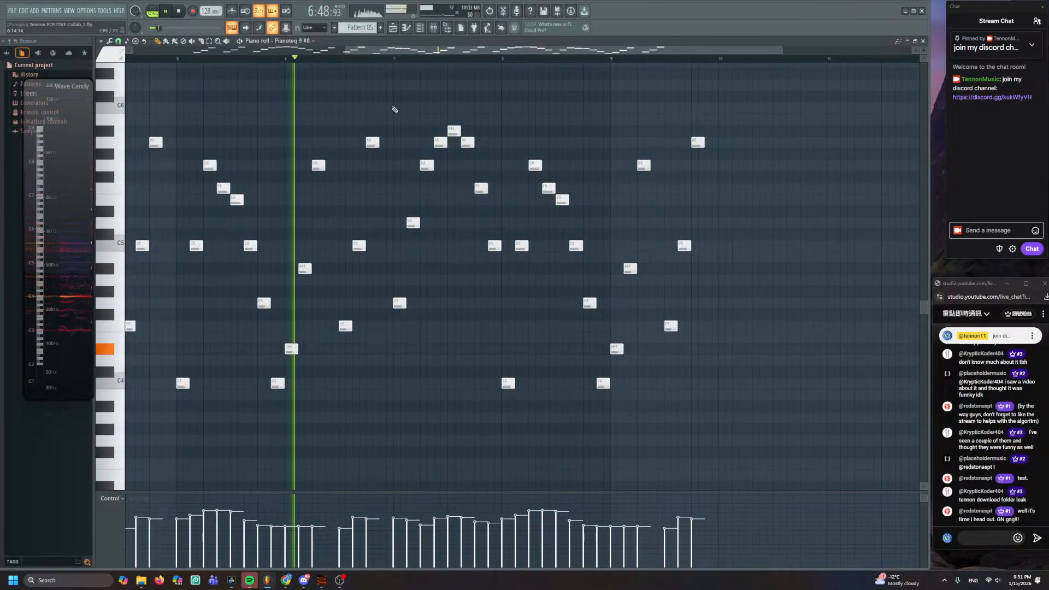
{"action": "left_click_drag", "start_coordinate": [499, 114], "coordinate": [597, 434]}
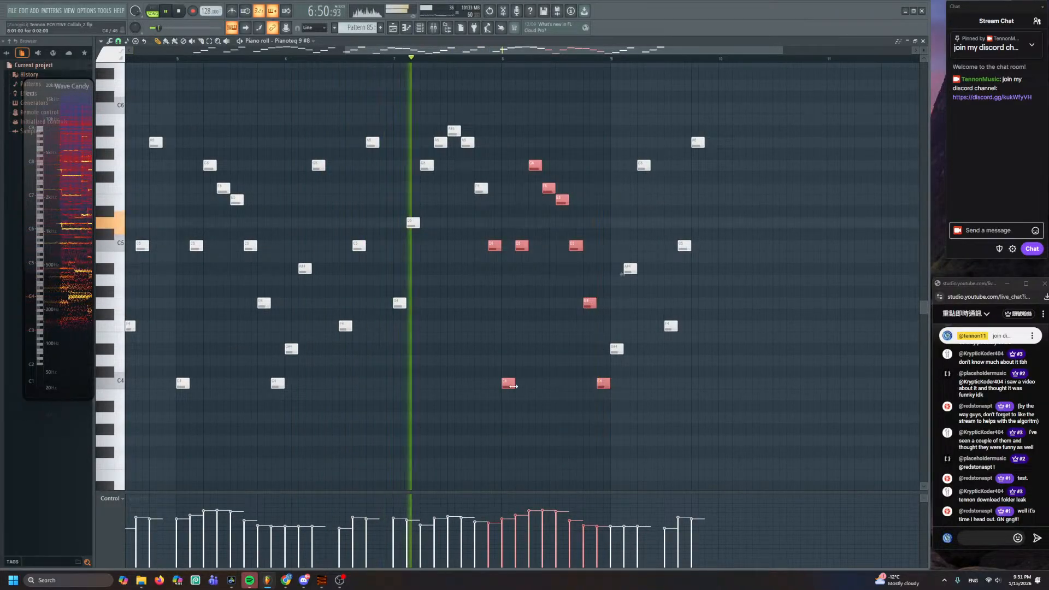
{"action": "left_click_drag", "start_coordinate": [589, 303], "coordinate": [807, 303]}
{"action": "left_click", "coordinate": [607, 391], "text": "ctrl"}
{"action": "left_click_drag", "start_coordinate": [608, 390], "coordinate": [917, 140]}
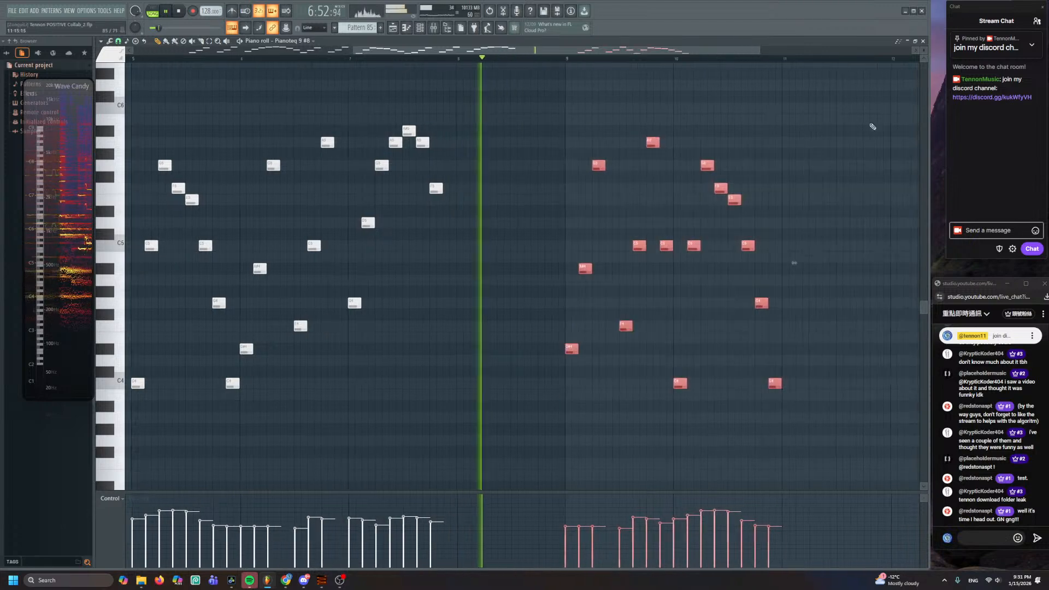
{"action": "key", "text": "space"}
{"action": "left_click_drag", "start_coordinate": [569, 348], "coordinate": [461, 348]}
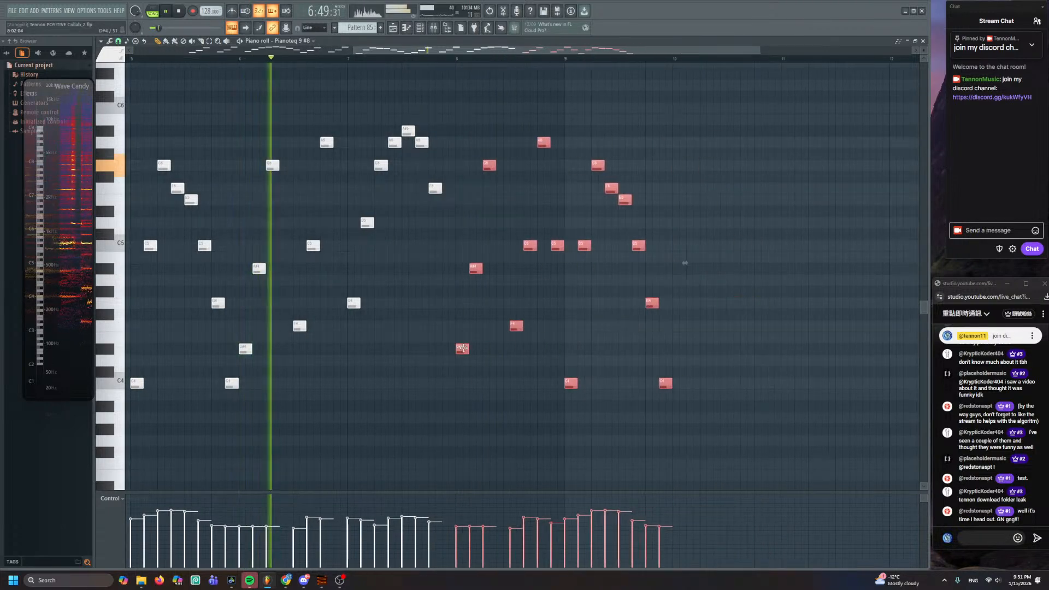
{"action": "left_click", "coordinate": [445, 380], "text": "ctrl"}
{"action": "scroll", "coordinate": [546, 355], "scroll_direction": "left", "scroll_amount": 5}
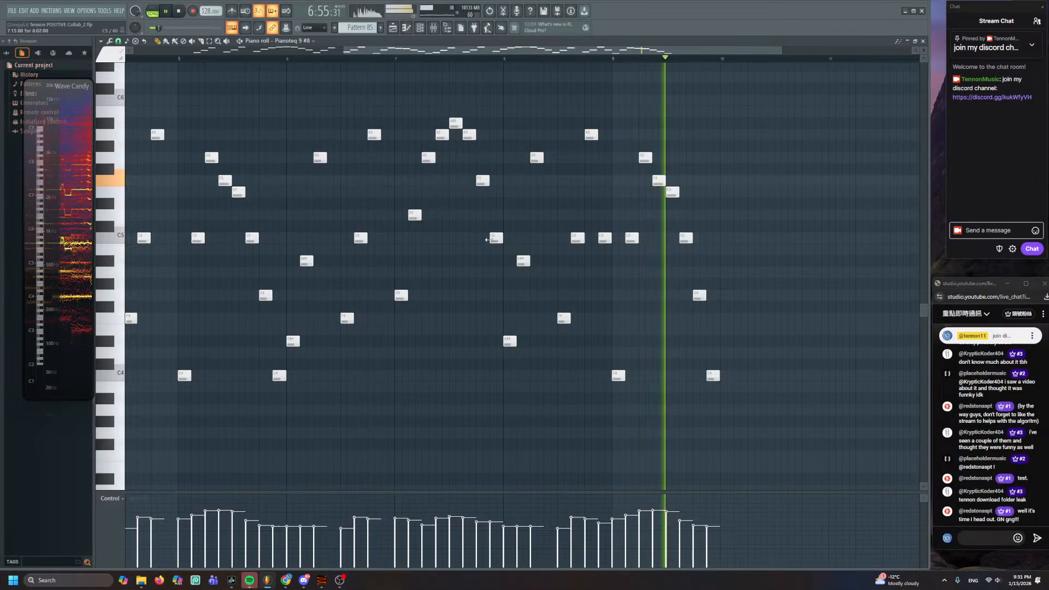
- Play the arrangement from bar 207 through the transition and the flute section to check the finished harp part
{"action": "key", "text": "F5"}
{"action": "scroll", "coordinate": [419, 65], "scroll_direction": "down", "scroll_amount": 5}
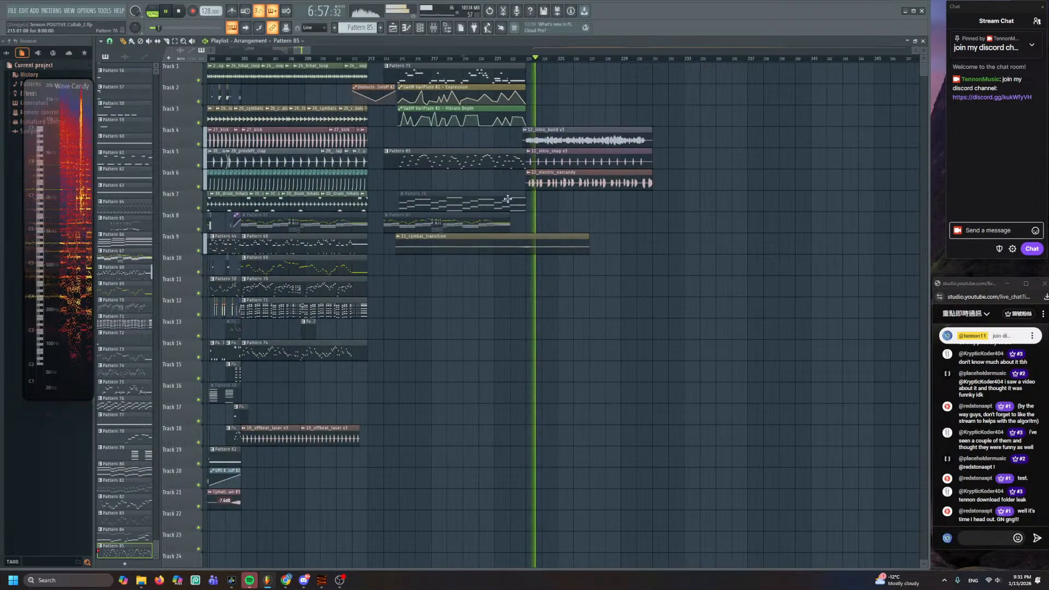
{"action": "key", "text": "space"}
{"action": "scroll", "coordinate": [468, 198], "scroll_direction": "up", "scroll_amount": 4}
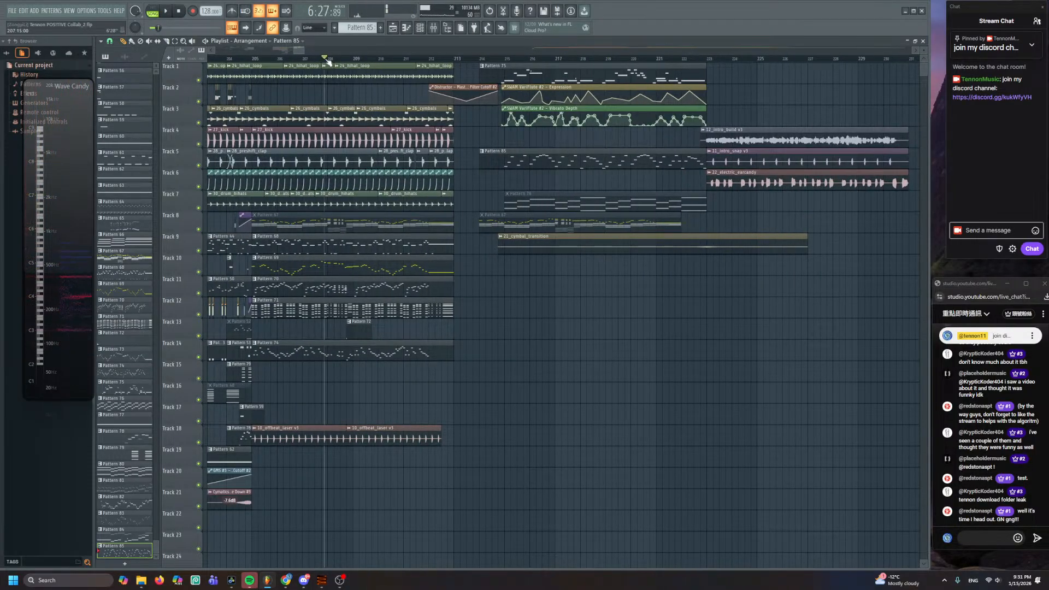
{"action": "left_click", "coordinate": [331, 60]}
{"action": "key", "text": "space"}
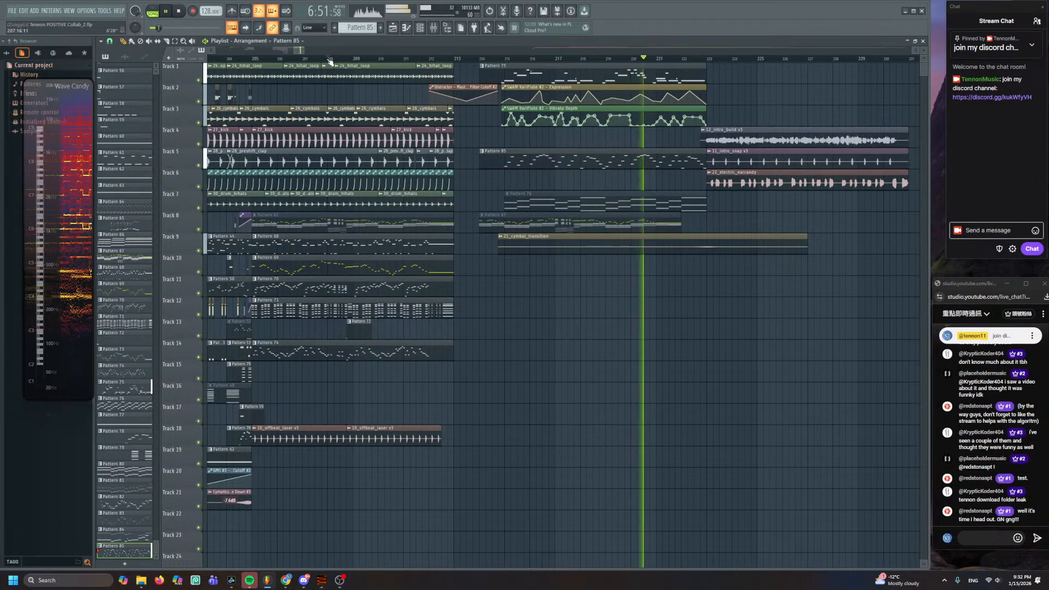
{"action": "scroll", "coordinate": [381, 77], "scroll_direction": "up", "scroll_amount": 2}
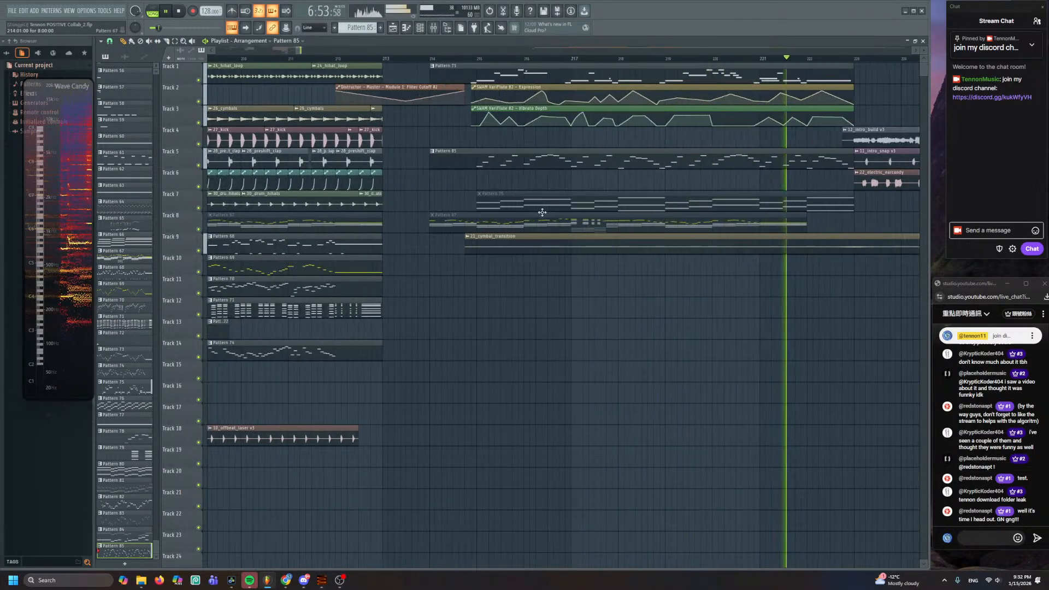
{"action": "scroll", "coordinate": [419, 363], "scroll_direction": "right", "scroll_amount": 3}
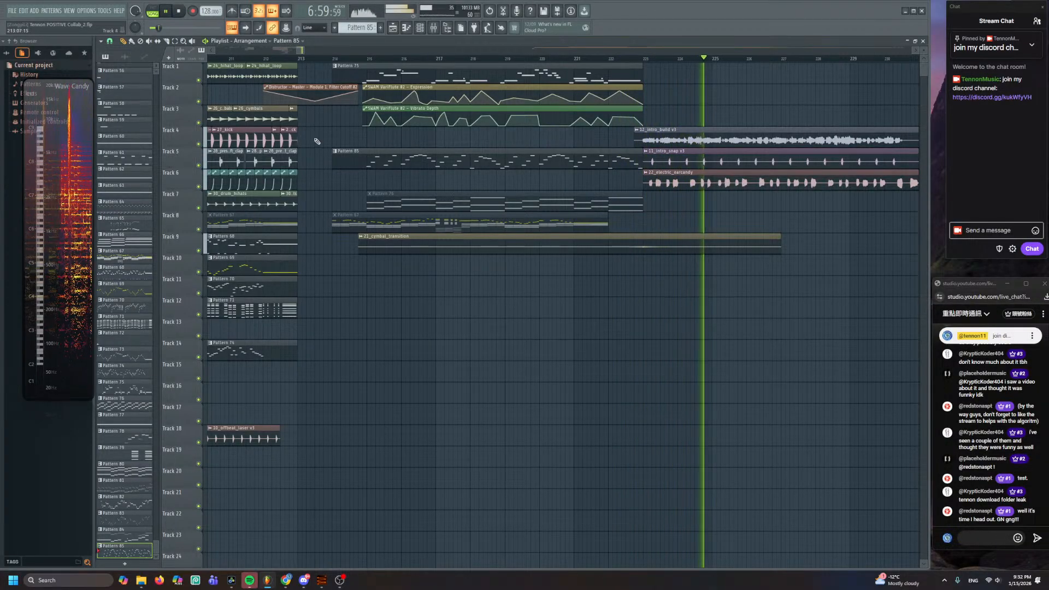
- Replay the flute section from bar 214 and inspect the harp's notes in Pattern 85
{"action": "left_click", "coordinate": [351, 58]}
{"action": "scroll", "coordinate": [381, 348], "scroll_direction": "up", "scroll_amount": 2}
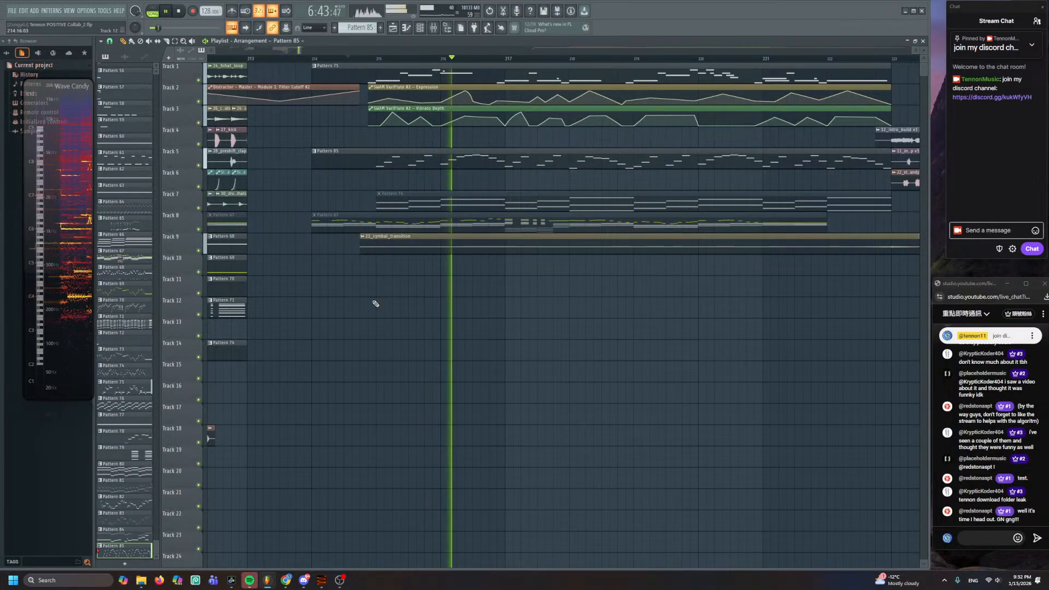
{"action": "scroll", "coordinate": [374, 303], "scroll_direction": "down", "scroll_amount": 2}
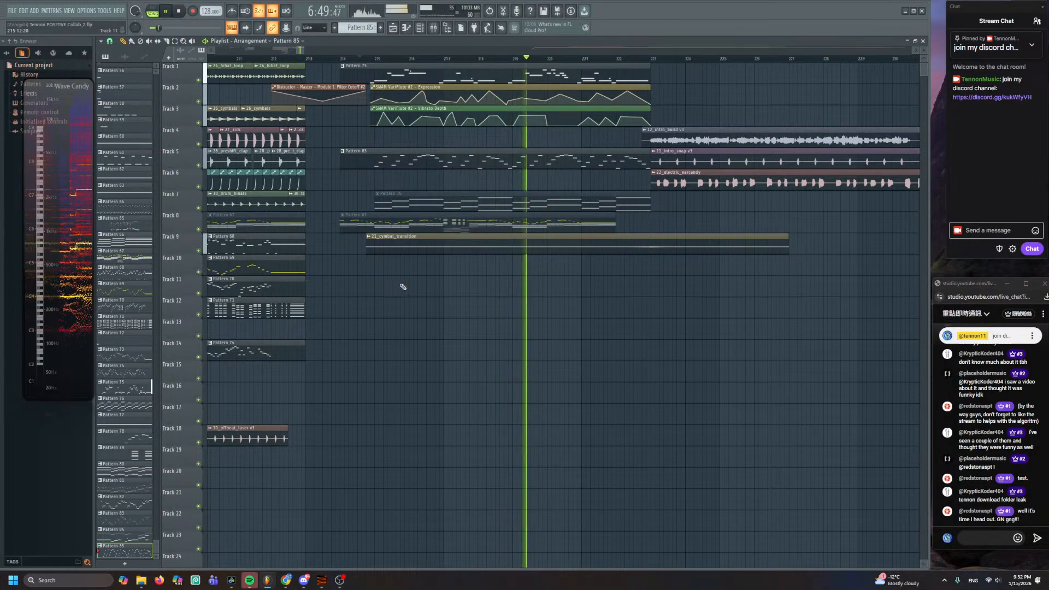
{"action": "double_click", "coordinate": [457, 167]}
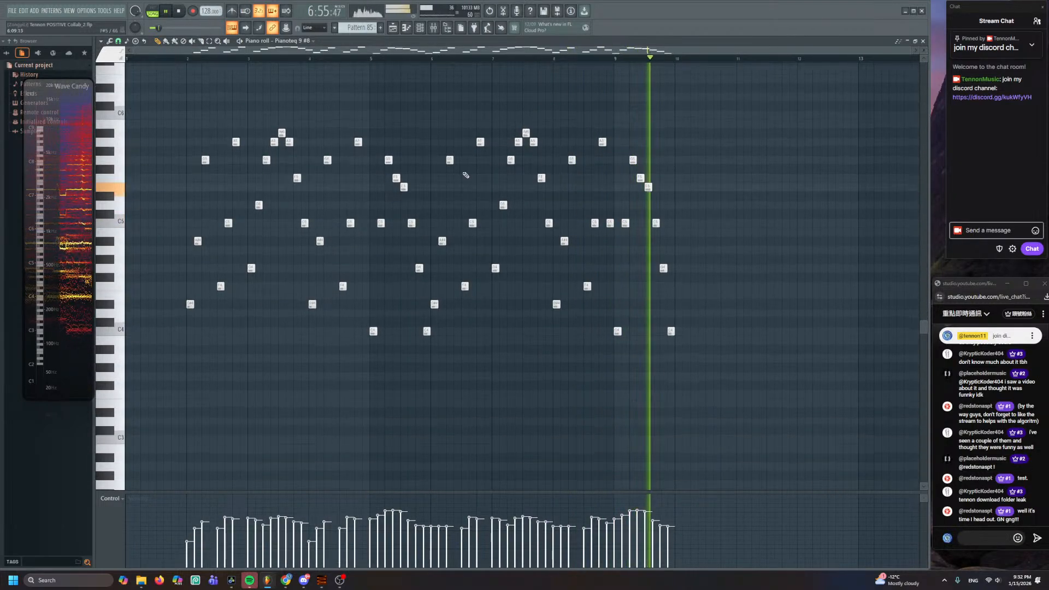
{"action": "left_click", "coordinate": [393, 27]}
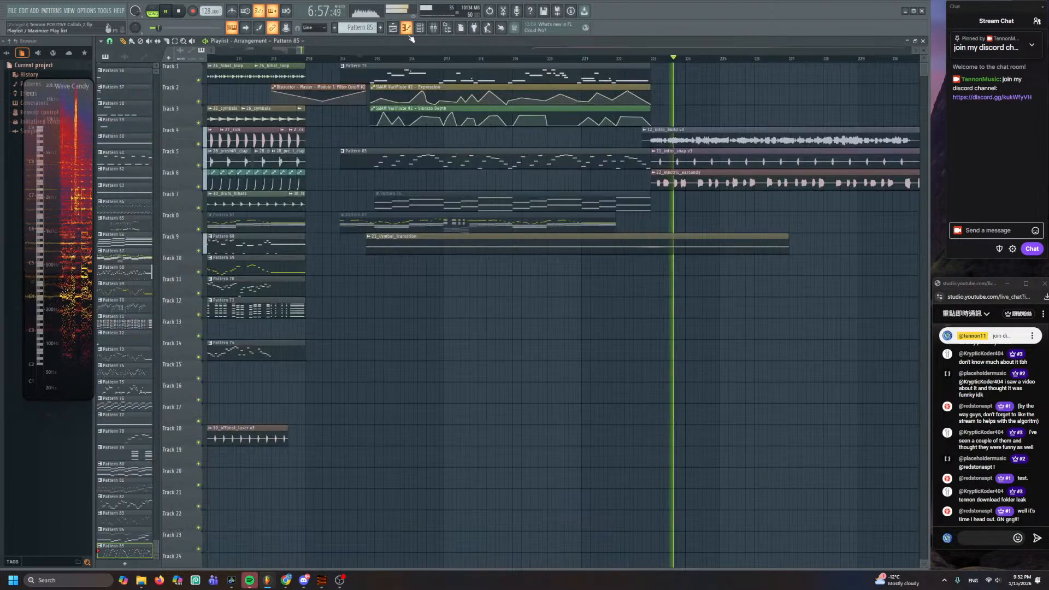
- Stop playback and delete all the harp notes from Pattern 85
{"action": "key", "text": "space"}
{"action": "double_click", "coordinate": [355, 161]}
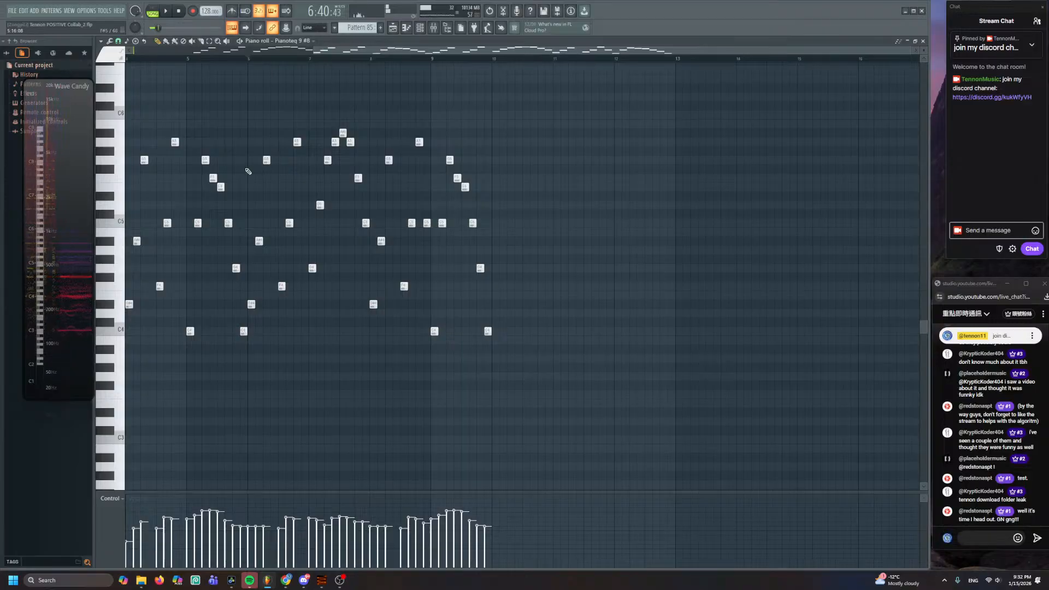
{"action": "key", "text": "ctrl+a"}
{"action": "key", "text": "Delete"}
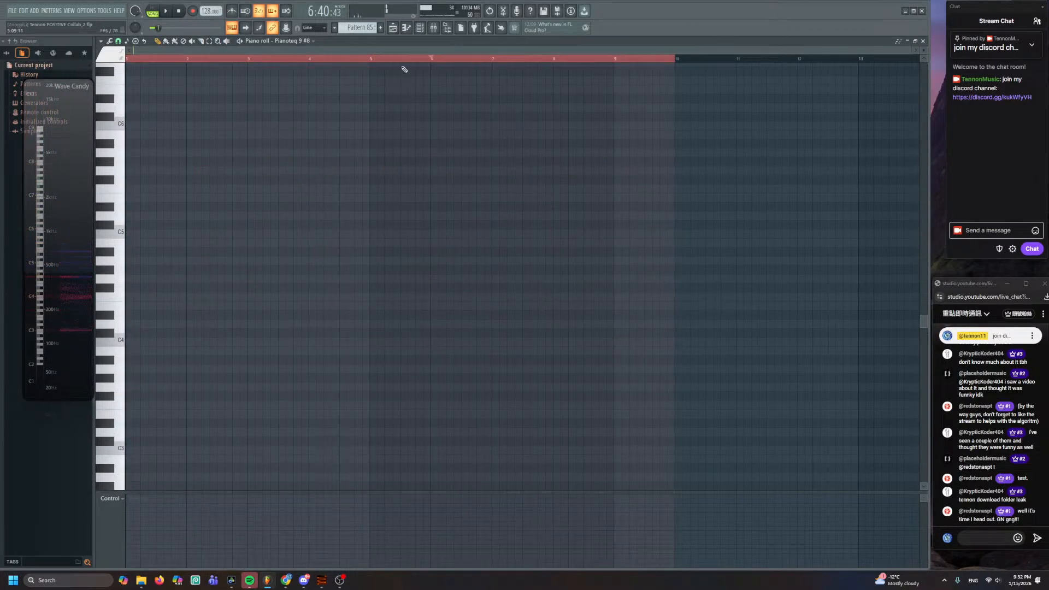
- Open the harp channel's Pianoteq instrument, browse its presets and select Celtic Harp Daily
{"action": "left_click", "coordinate": [419, 30]}
{"action": "left_click", "coordinate": [432, 149]}
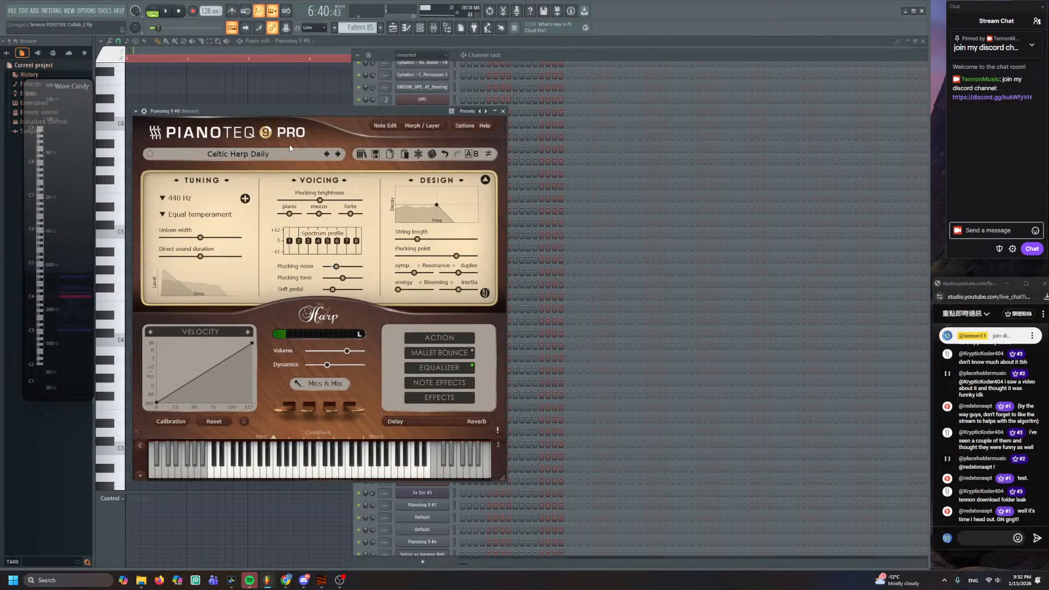
{"action": "left_click", "coordinate": [277, 153]}
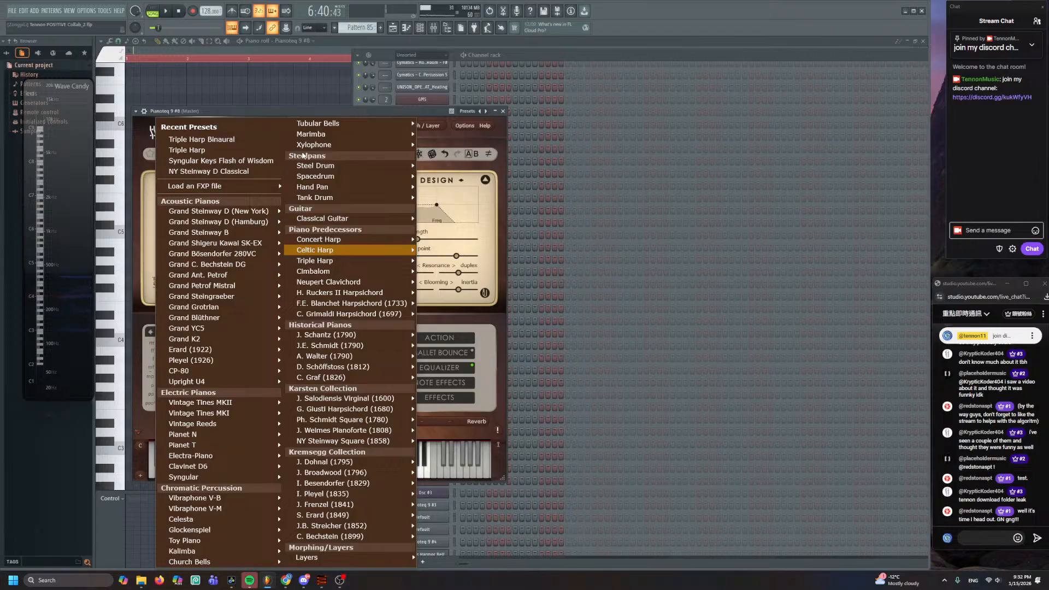
{"action": "left_click", "coordinate": [411, 113]}
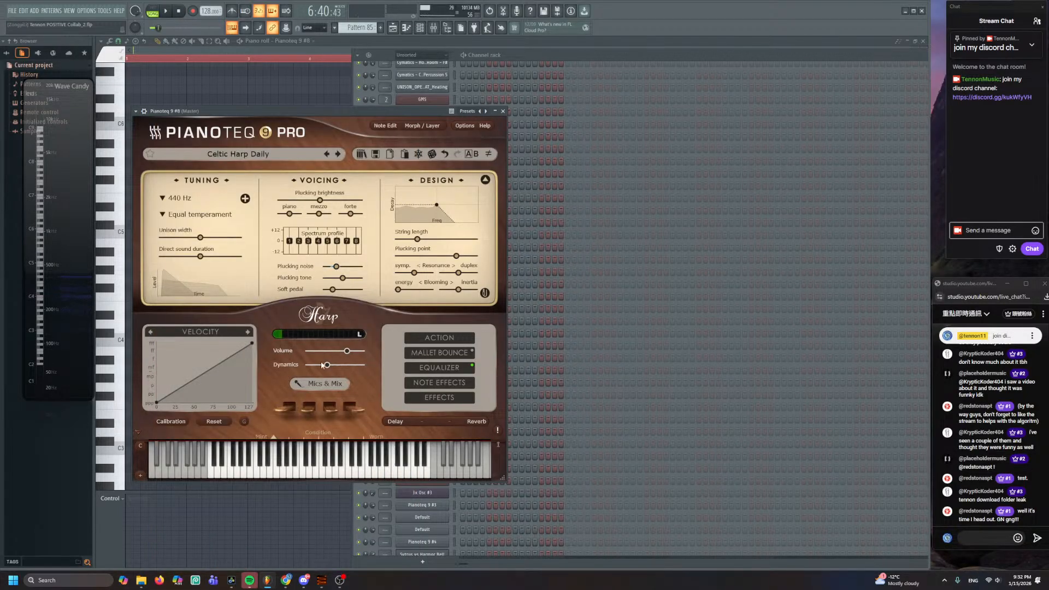
{"action": "left_click", "coordinate": [360, 417]}
{"action": "left_click", "coordinate": [267, 154]}
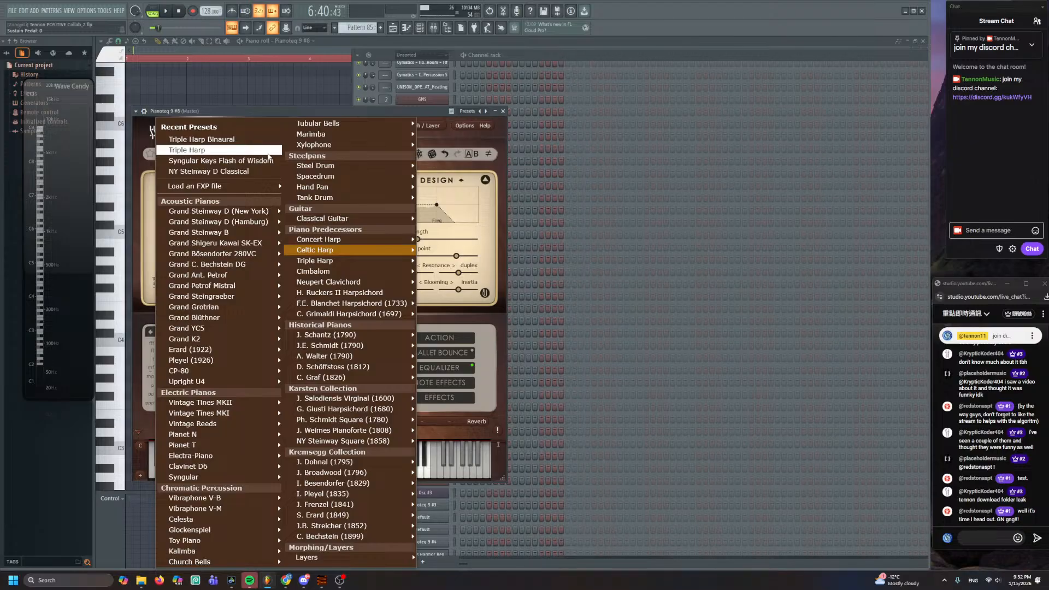
{"action": "left_click", "coordinate": [398, 52]}
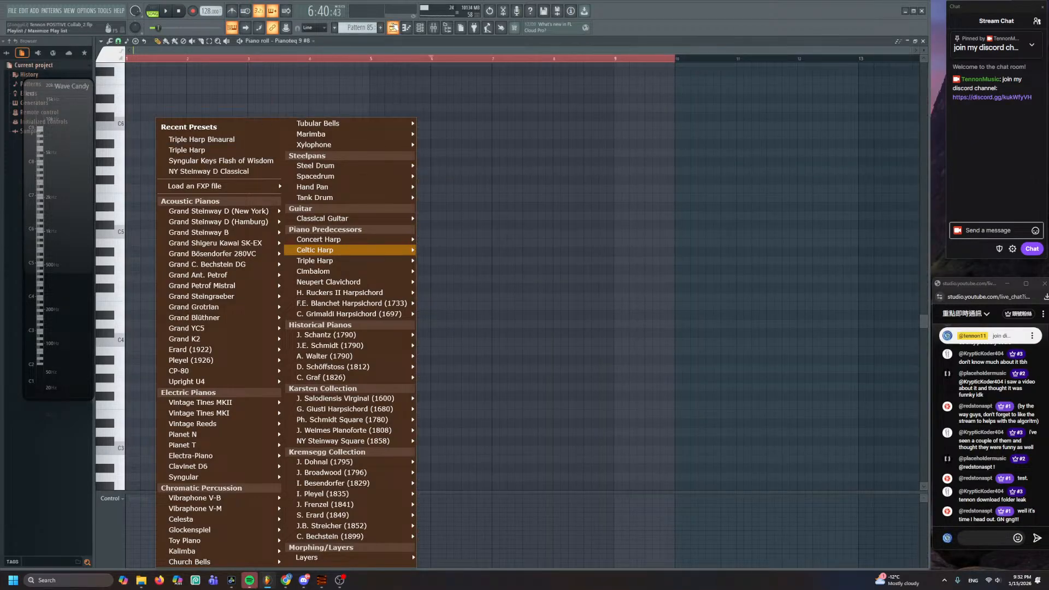
{"action": "mouse_move", "coordinate": [394, 251]}
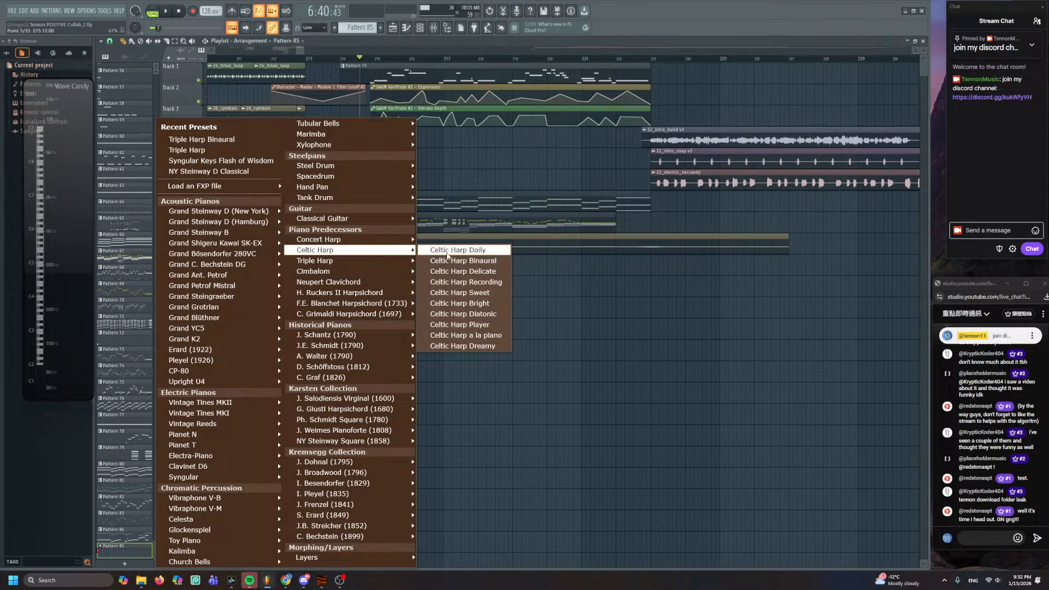
{"action": "left_click", "coordinate": [447, 251]}
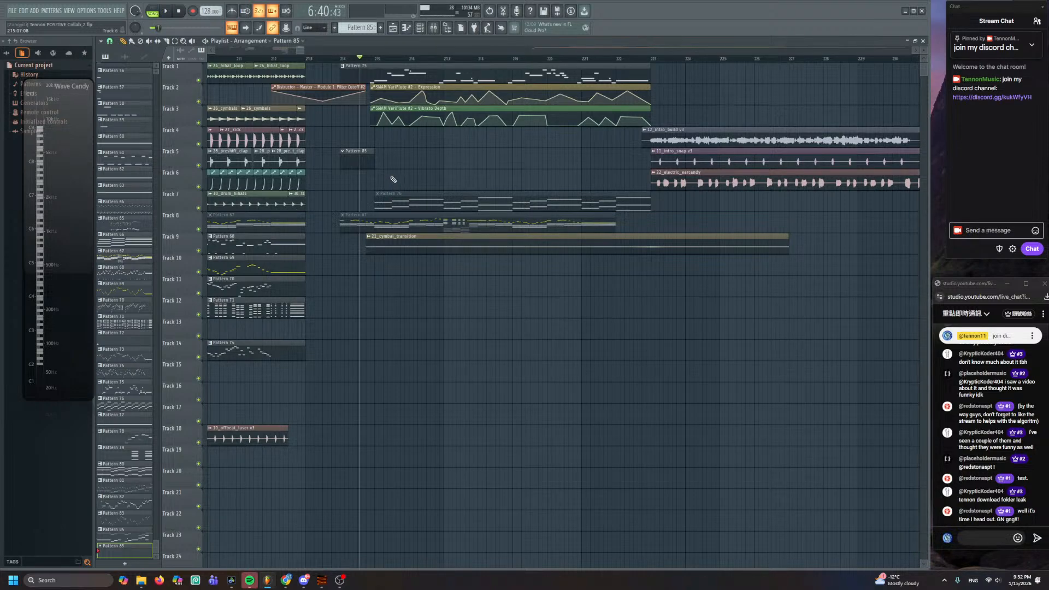
- Restore the deleted harp notes in Pattern 85 and play the arrangement from bar 148
{"action": "scroll", "coordinate": [392, 164], "scroll_direction": "down", "scroll_amount": 4}
{"action": "scroll", "coordinate": [388, 144], "scroll_direction": "down", "scroll_amount": 5}
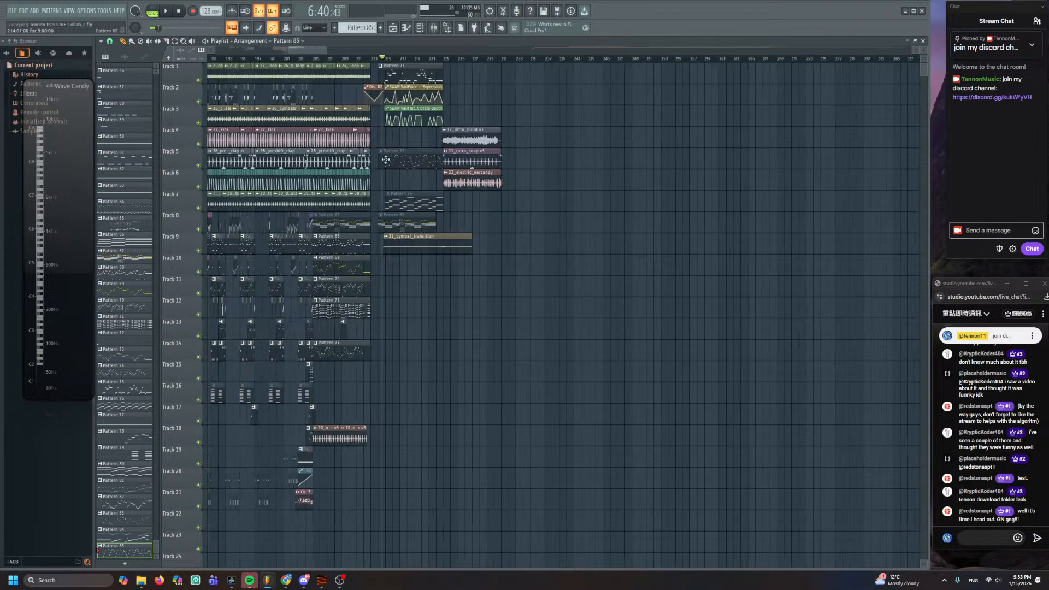
{"action": "scroll", "coordinate": [382, 111], "scroll_direction": "down", "scroll_amount": 4}
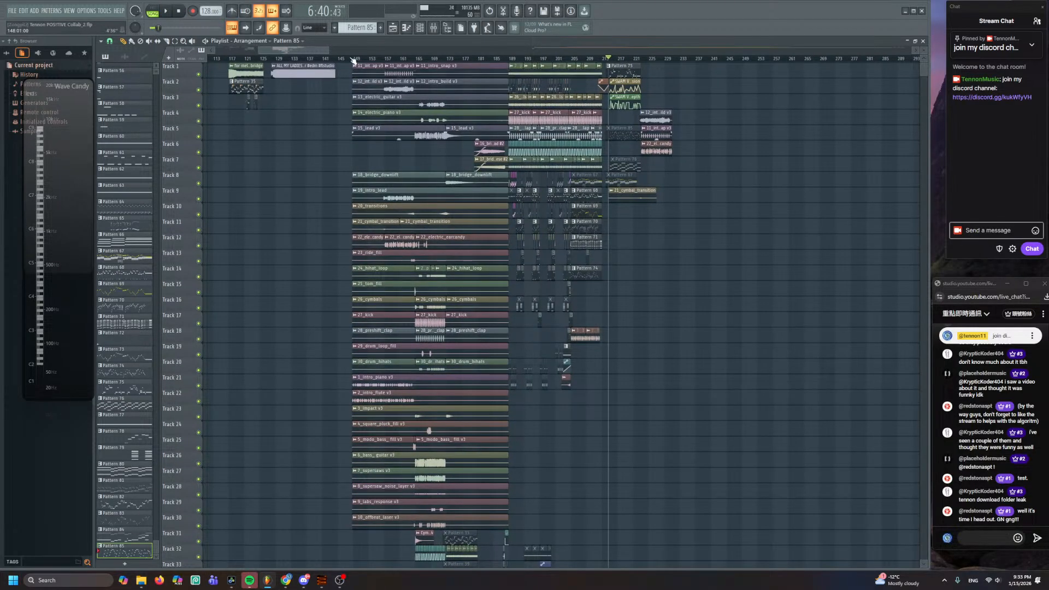
{"action": "left_click", "coordinate": [355, 58]}
{"action": "key", "text": "space"}
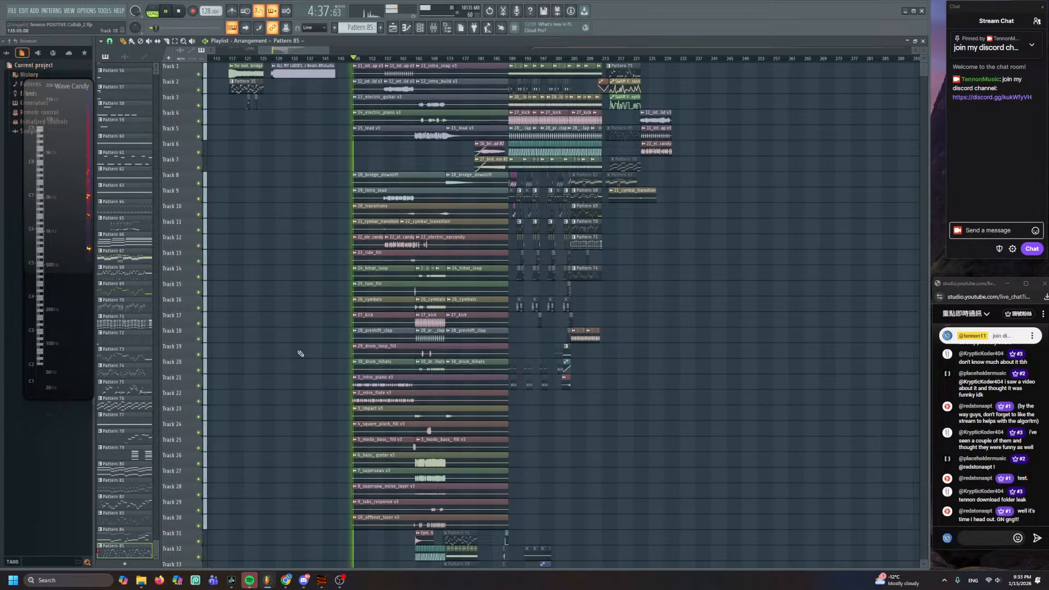
- Switch to Spotify and check the Tennon artist page and the What's New feed for recent releases while the arrangement plays
{"action": "left_click", "coordinate": [249, 523]}
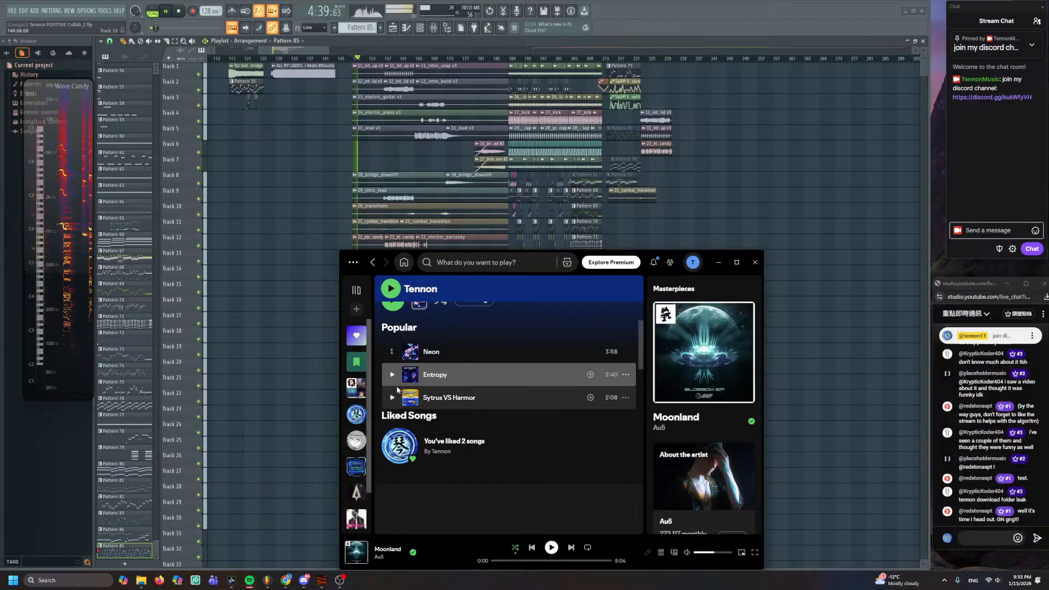
{"action": "left_click", "coordinate": [356, 415]}
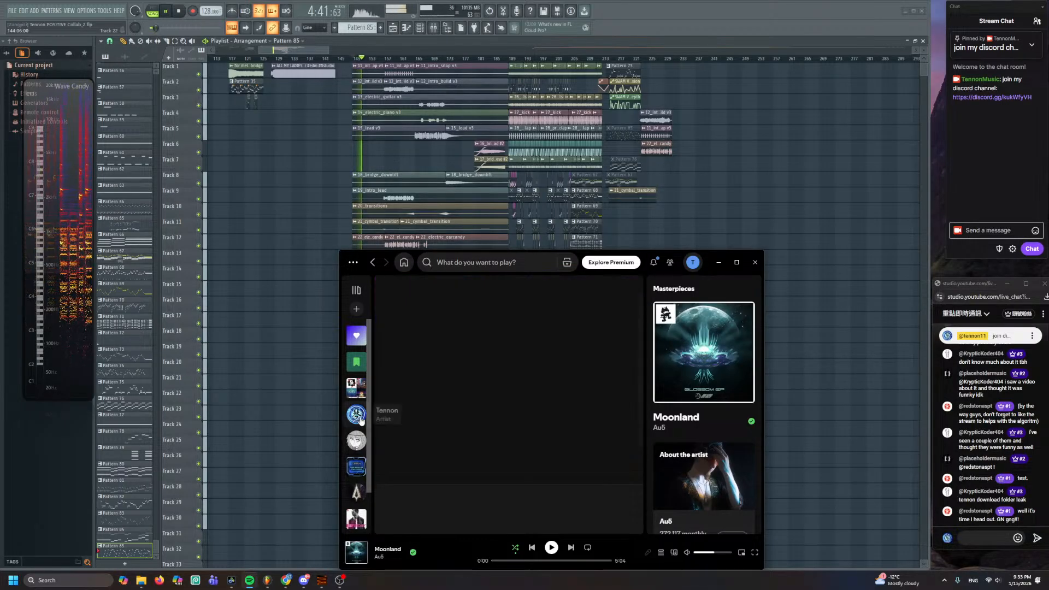
{"action": "scroll", "coordinate": [388, 420], "scroll_direction": "down", "scroll_amount": 3}
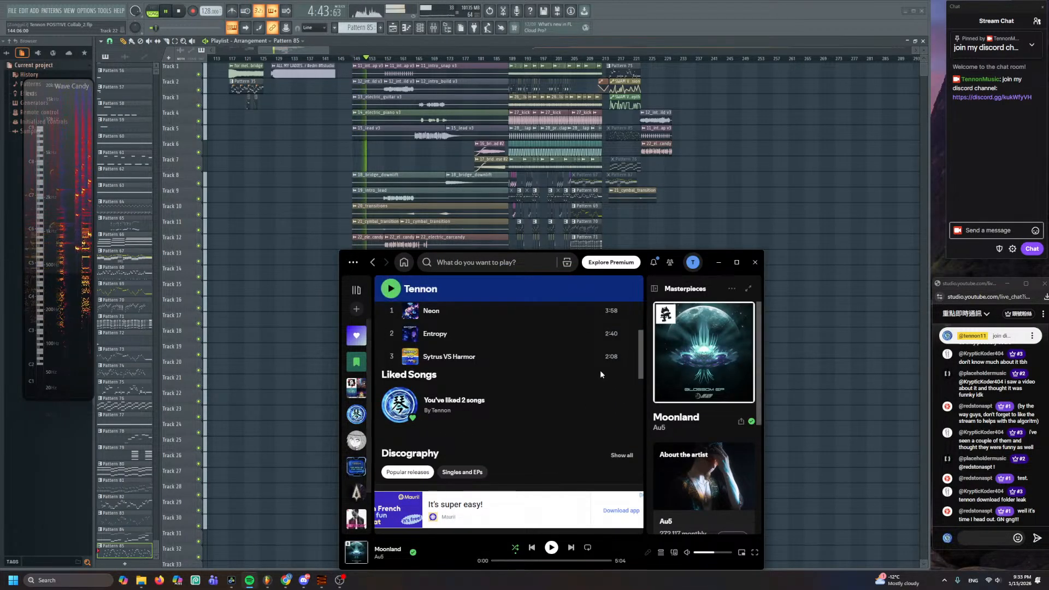
{"action": "left_click", "coordinate": [652, 267]}
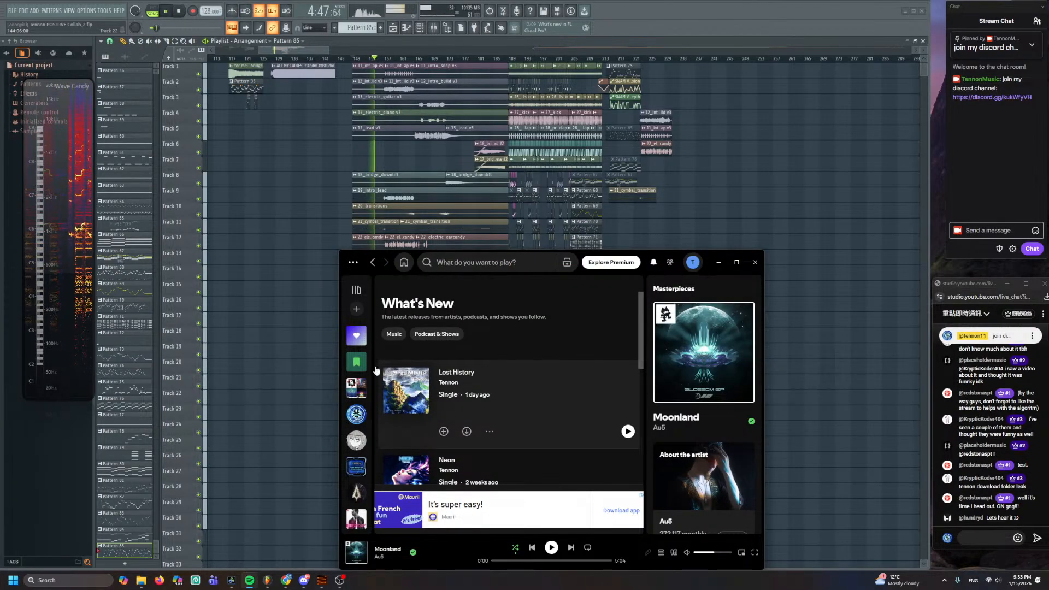
{"action": "left_click", "coordinate": [286, 363]}
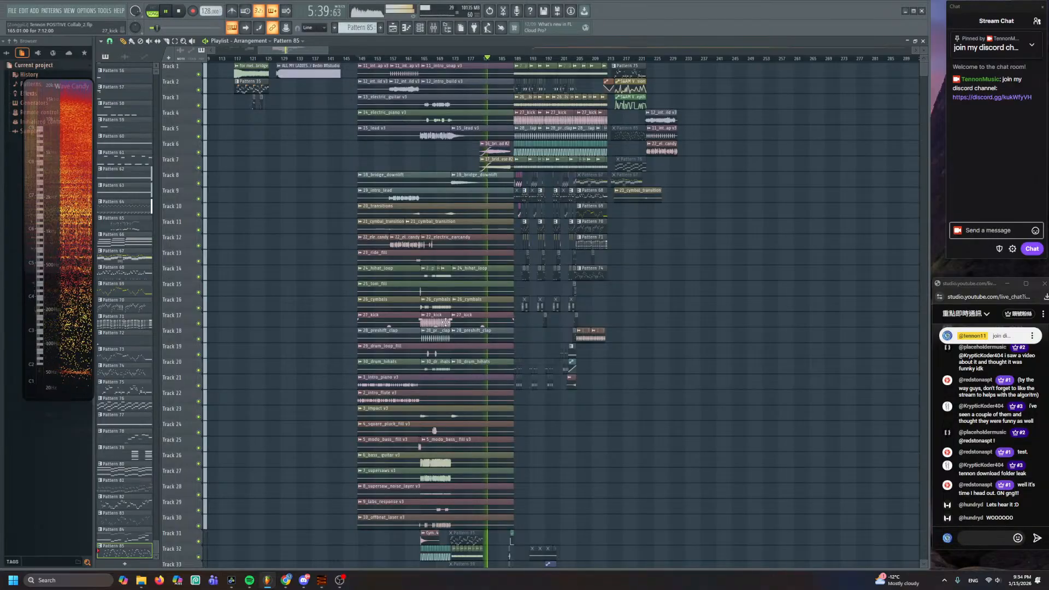
- Post the message "lets go" in the YouTube live chat
{"action": "left_click", "coordinate": [986, 532]}
{"action": "type", "text": "lets go"}
{"action": "key", "text": "Return"}
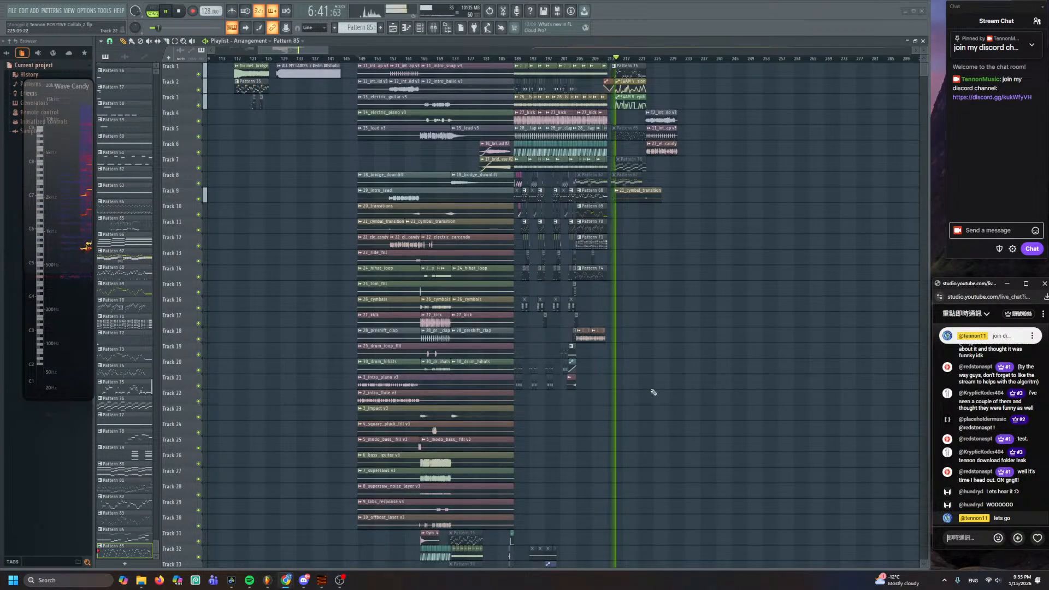
- Stop playback and look over the playlist clips from bar 189 through the flute section
{"action": "scroll", "coordinate": [654, 393], "scroll_direction": "up", "scroll_amount": 2}
{"action": "key", "text": "space"}
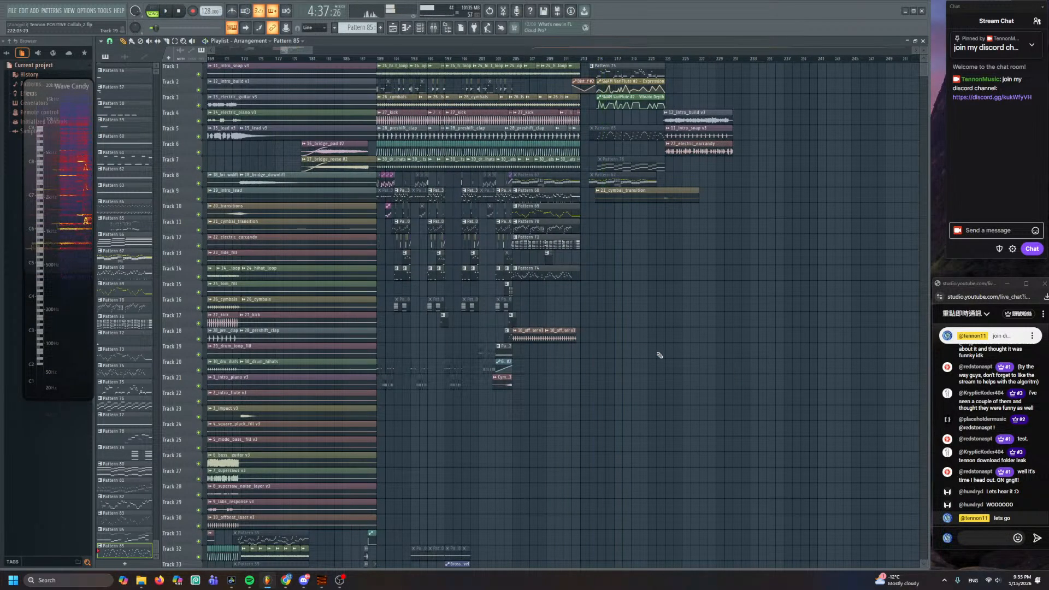
{"action": "scroll", "coordinate": [628, 355], "scroll_direction": "up", "scroll_amount": 1}
{"action": "scroll", "coordinate": [594, 358], "scroll_direction": "up", "scroll_amount": 1}
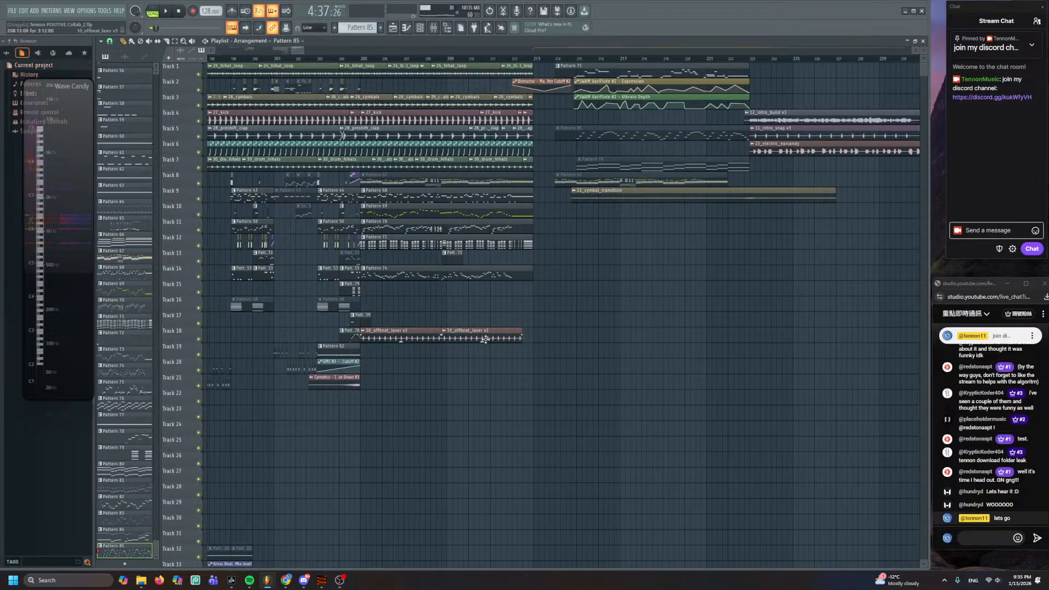
{"action": "scroll", "coordinate": [485, 340], "scroll_direction": "left", "scroll_amount": 3}
{"action": "scroll", "coordinate": [542, 395], "scroll_direction": "left", "scroll_amount": 4}
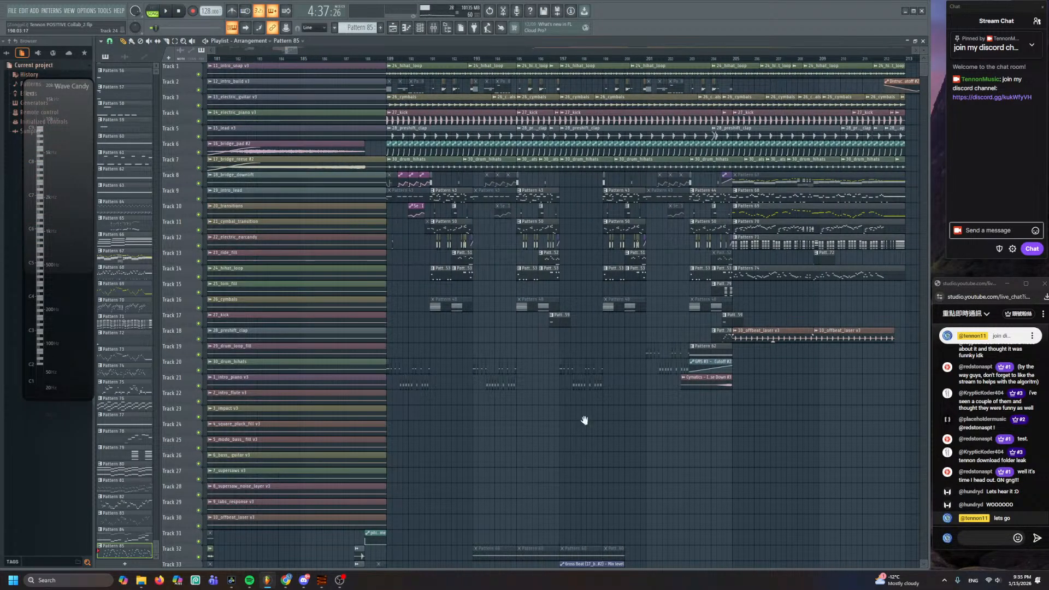
{"action": "scroll", "coordinate": [583, 422], "scroll_direction": "right", "scroll_amount": 4}
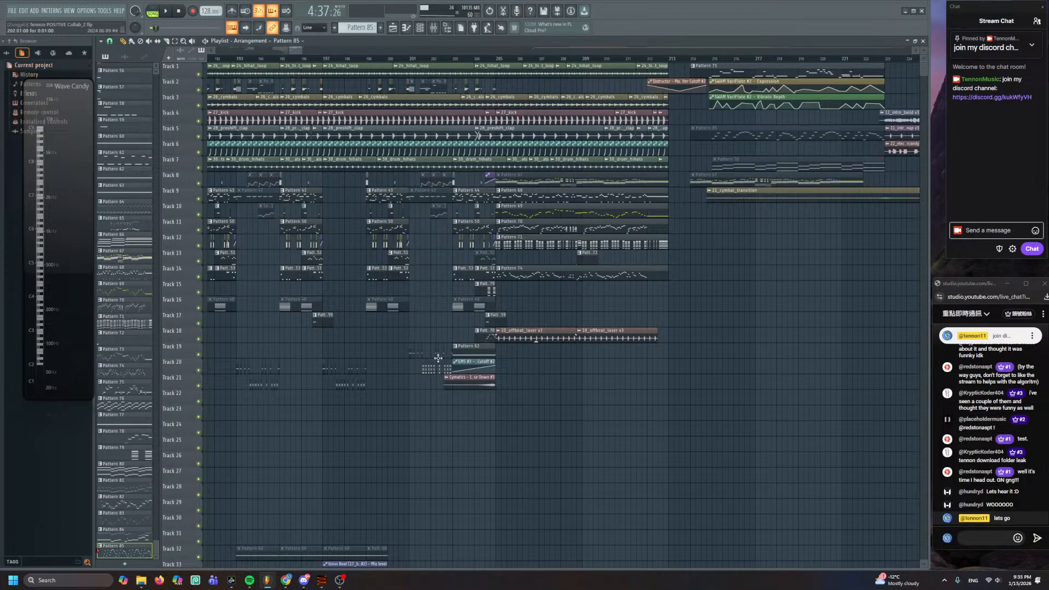
{"action": "scroll", "coordinate": [428, 320], "scroll_direction": "up", "scroll_amount": 2}
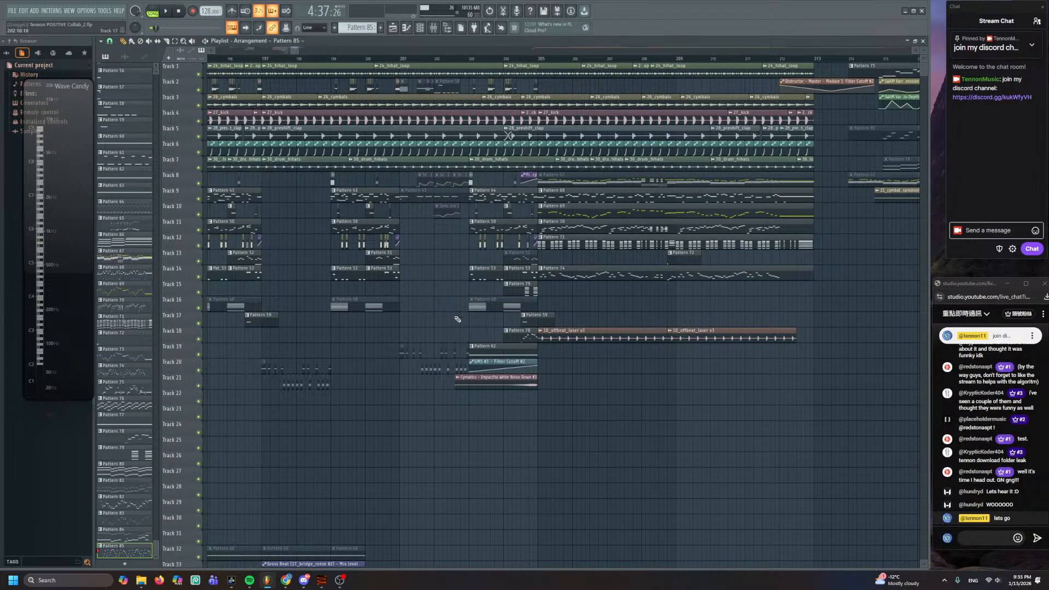
{"action": "scroll", "coordinate": [382, 290], "scroll_direction": "left", "scroll_amount": 3}
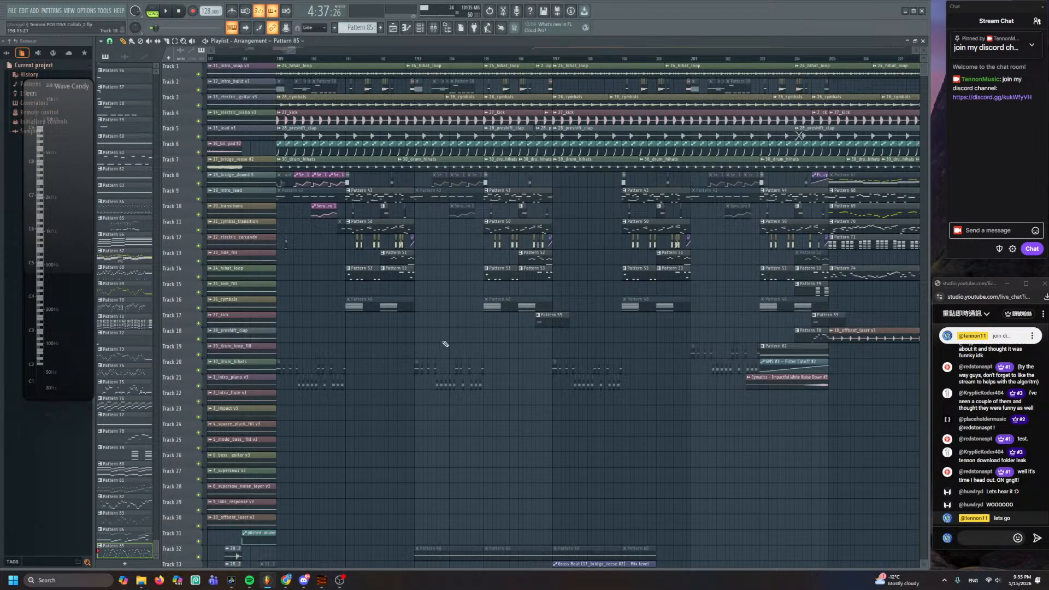
{"action": "scroll", "coordinate": [499, 347], "scroll_direction": "down", "scroll_amount": 3}
{"action": "left_click_drag", "start_coordinate": [512, 344], "coordinate": [599, 540]}
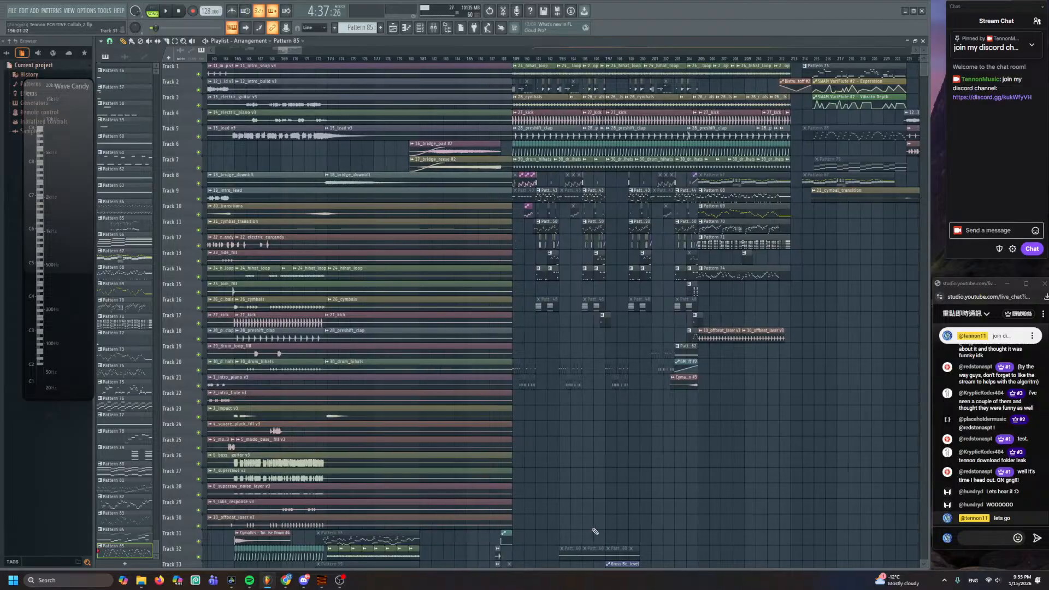
- Examine the whole arrangement down through its lower tracks, including the automation clips around Tracks 31 to 71
{"action": "scroll", "coordinate": [589, 492], "scroll_direction": "down", "scroll_amount": 3}
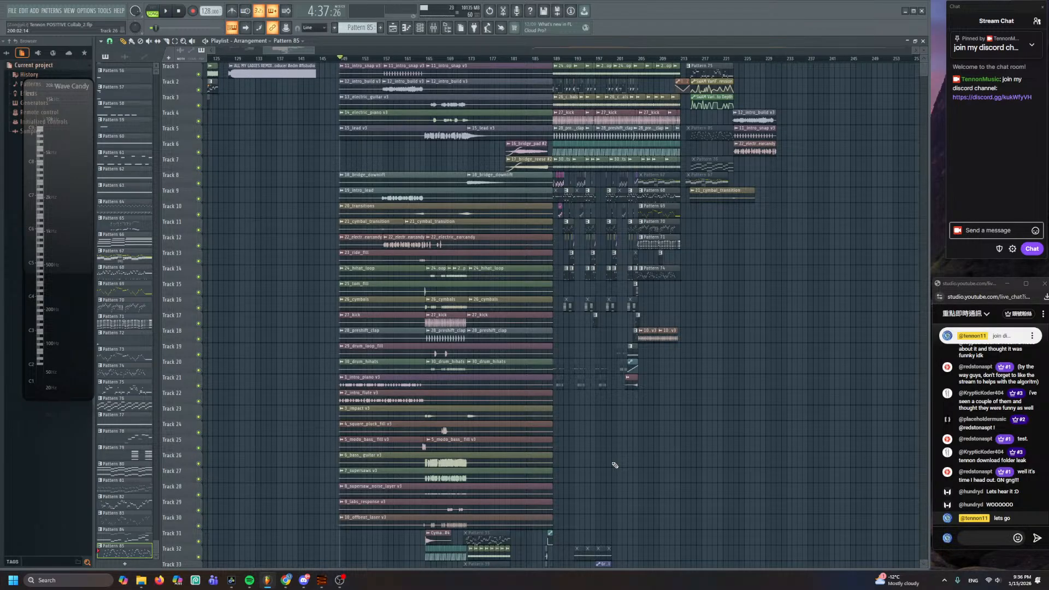
{"action": "scroll", "coordinate": [574, 454], "scroll_direction": "down", "scroll_amount": 5}
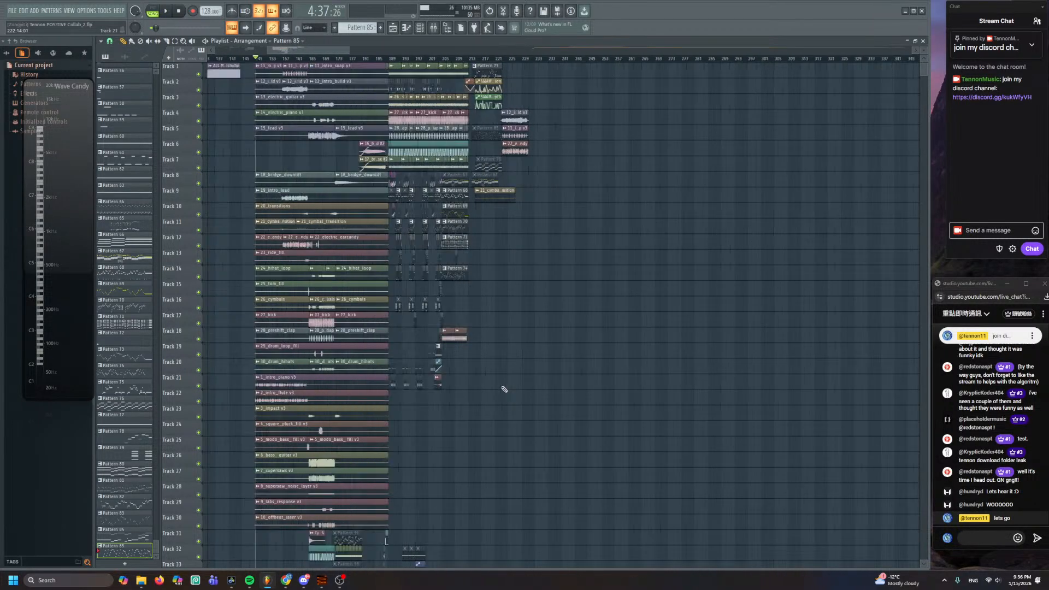
{"action": "scroll", "coordinate": [557, 403], "scroll_direction": "down", "scroll_amount": 6}
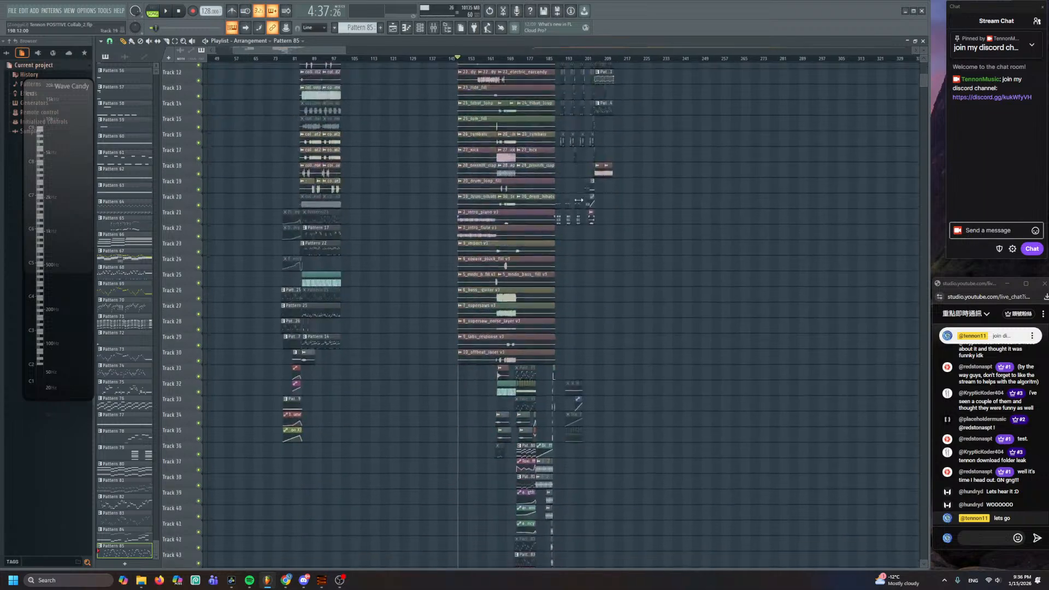
{"action": "scroll", "coordinate": [578, 200], "scroll_direction": "down", "scroll_amount": 7}
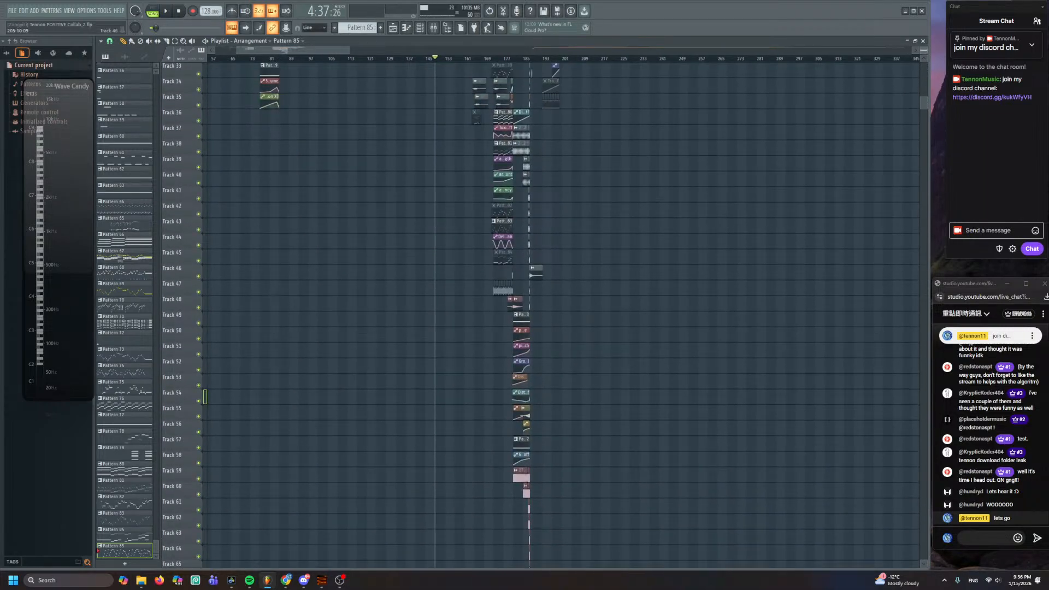
{"action": "scroll", "coordinate": [547, 268], "scroll_direction": "down", "scroll_amount": 4}
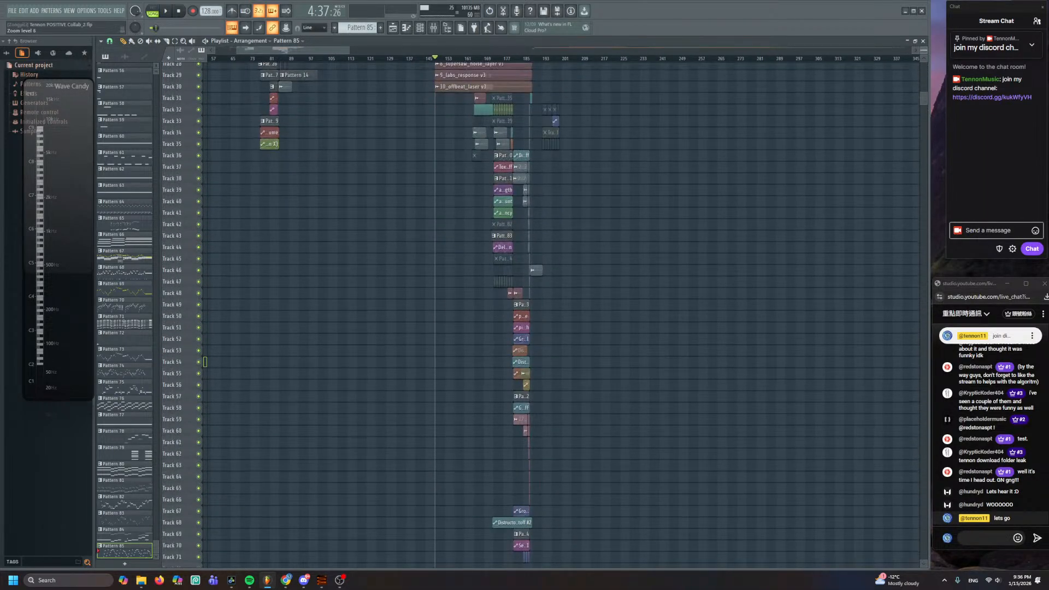
{"action": "scroll", "coordinate": [560, 293], "scroll_direction": "up", "scroll_amount": 5}
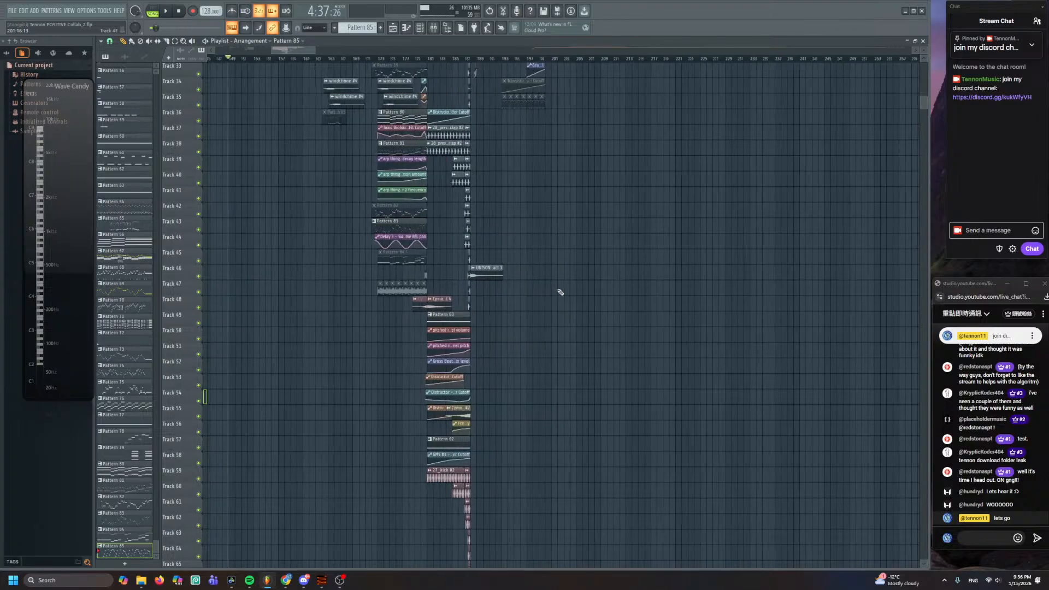
{"action": "scroll", "coordinate": [560, 292], "scroll_direction": "up", "scroll_amount": 4}
{"action": "scroll", "coordinate": [584, 317], "scroll_direction": "up", "scroll_amount": 7}
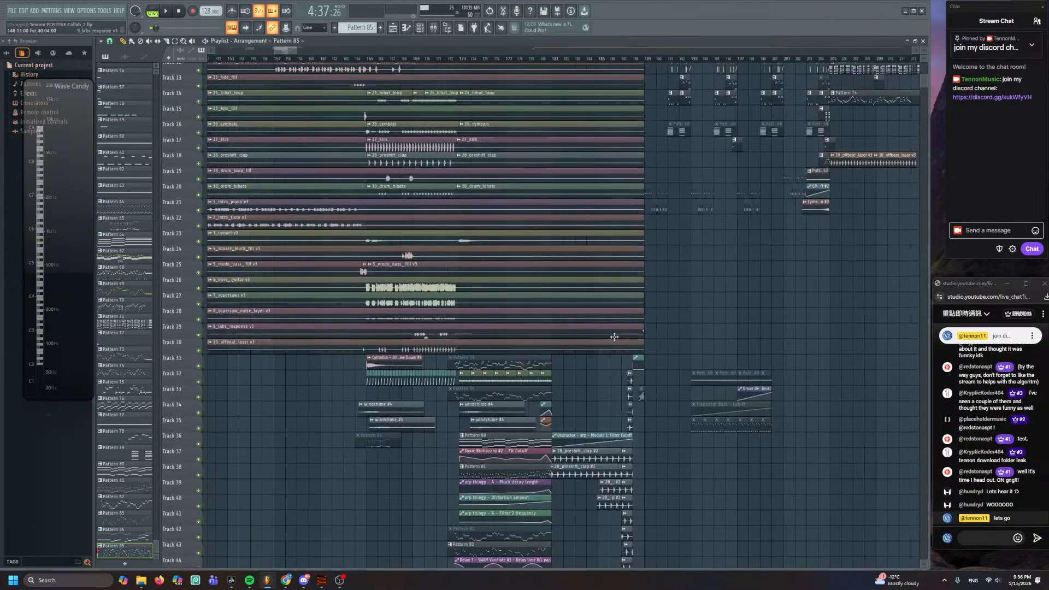
{"action": "scroll", "coordinate": [614, 338], "scroll_direction": "up", "scroll_amount": 4}
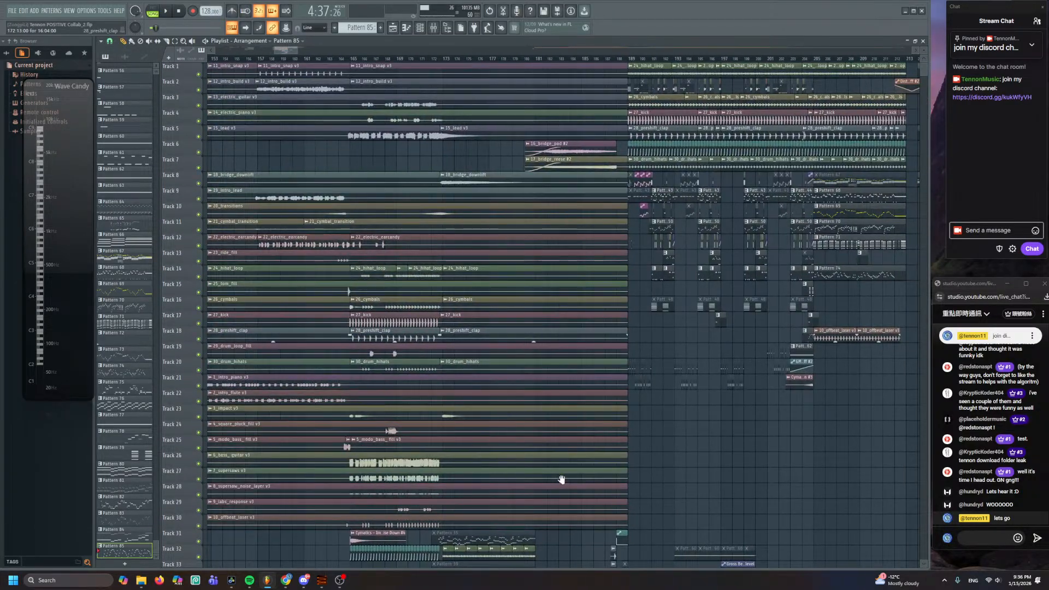
- Review the layered clips below Track 30 and save the project
{"action": "scroll", "coordinate": [568, 243], "scroll_direction": "down", "scroll_amount": 2}
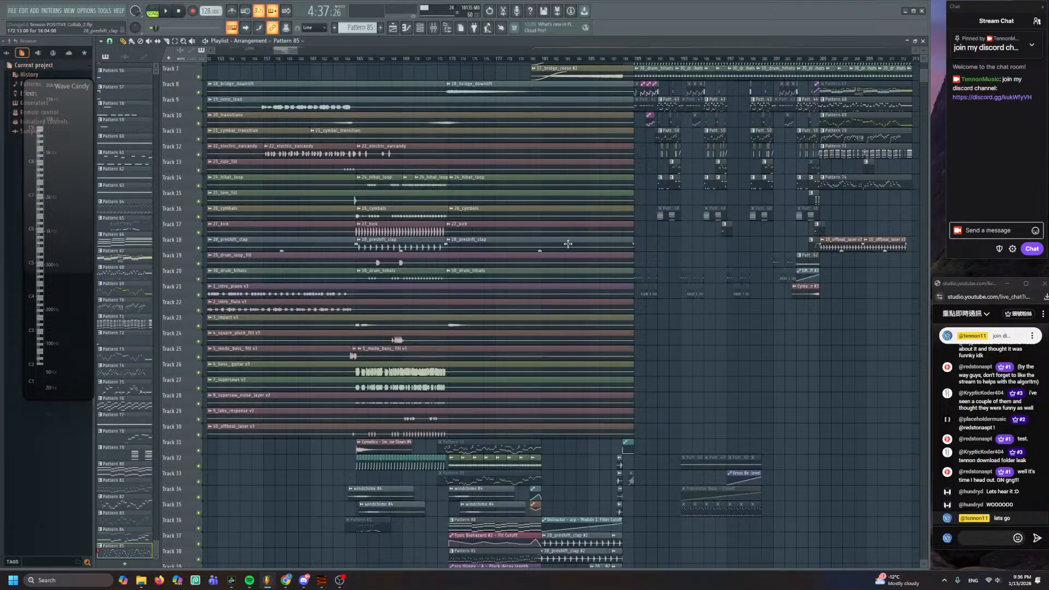
{"action": "scroll", "coordinate": [587, 186], "scroll_direction": "down", "scroll_amount": 6}
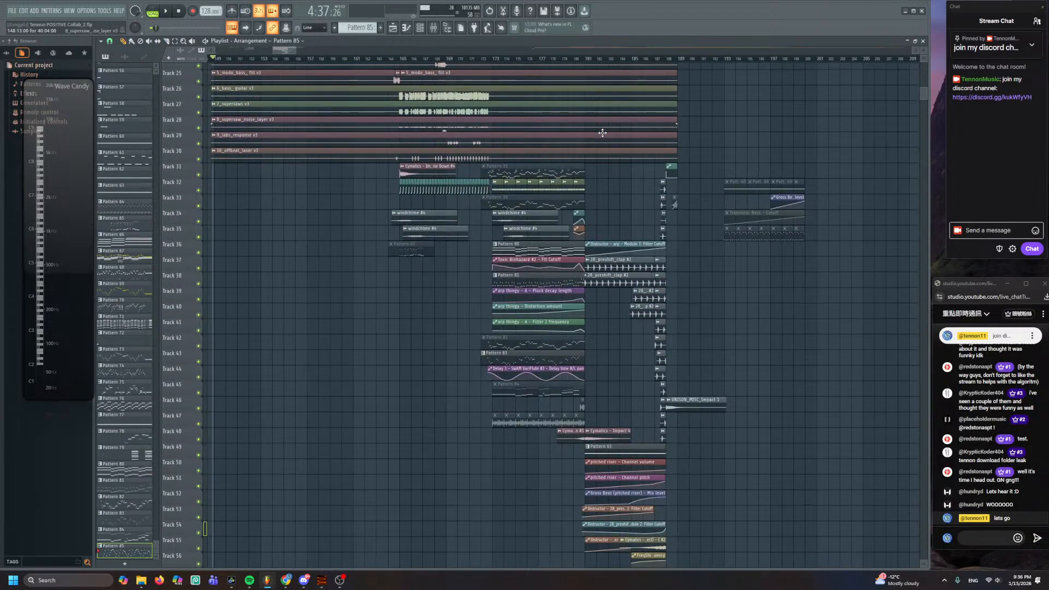
{"action": "scroll", "coordinate": [567, 223], "scroll_direction": "up", "scroll_amount": 1}
{"action": "left_click_drag", "start_coordinate": [448, 355], "coordinate": [506, 397]}
{"action": "scroll", "coordinate": [506, 397], "scroll_direction": "up", "scroll_amount": 7}
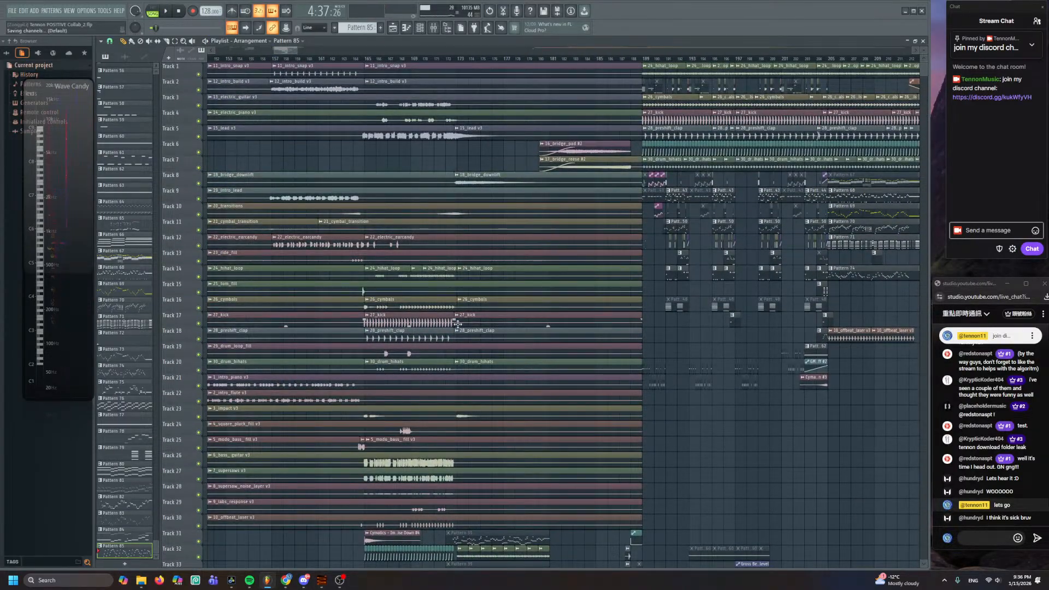
{"action": "scroll", "coordinate": [395, 175], "scroll_direction": "down", "scroll_amount": 3, "text": "ctrl"}
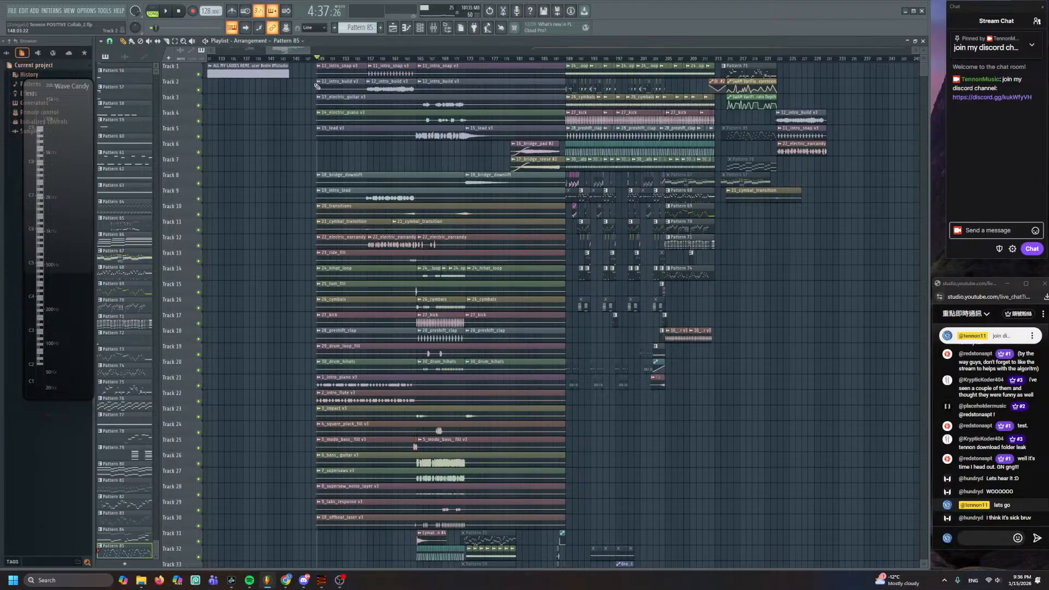
- Select the playlist time range from bar 149 to the end of bar 213, just before the flute section, and check its boundaries
{"action": "left_click_drag", "start_coordinate": [318, 59], "coordinate": [716, 80]}
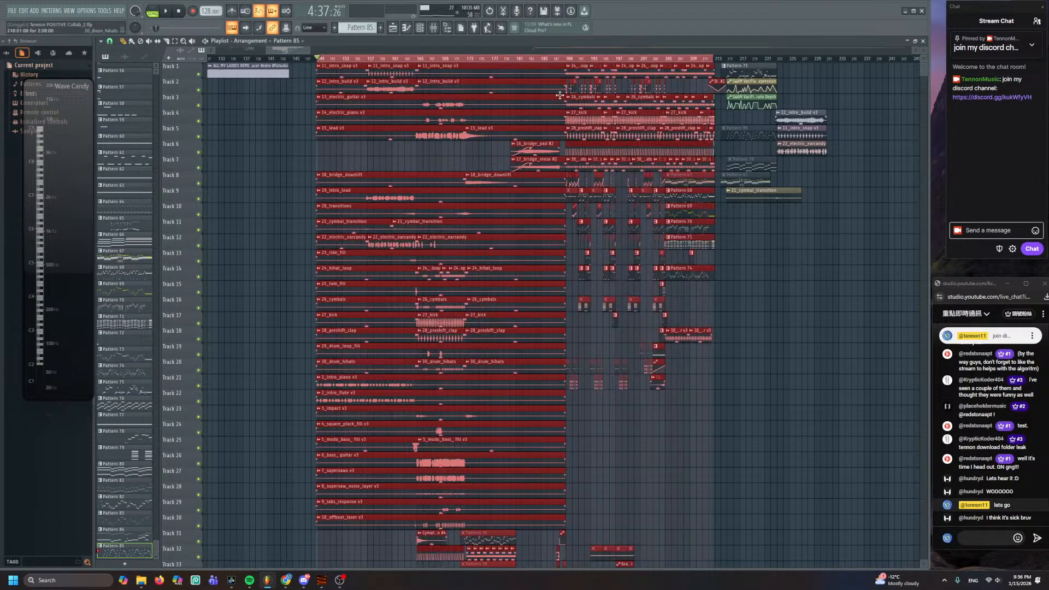
{"action": "left_click_drag", "start_coordinate": [536, 50], "coordinate": [273, 50]}
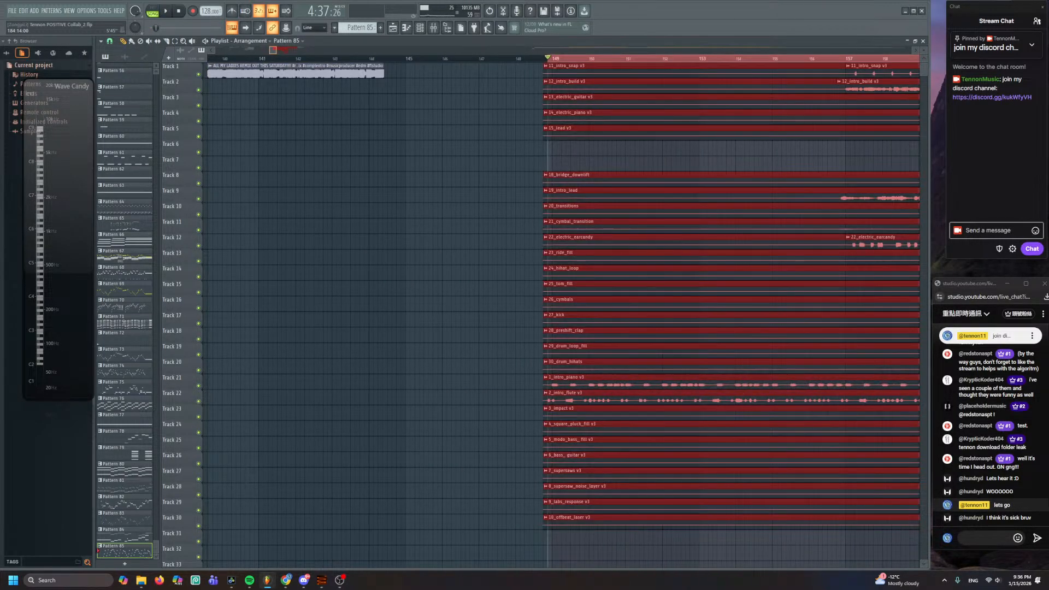
{"action": "scroll", "coordinate": [549, 55], "scroll_direction": "down", "scroll_amount": 5}
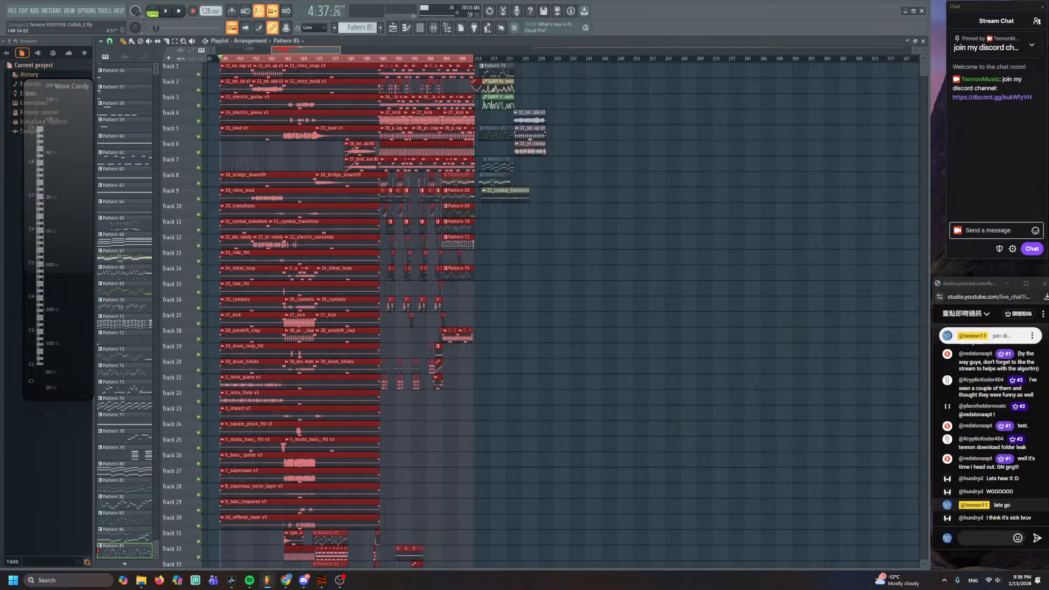
{"action": "scroll", "coordinate": [612, 55], "scroll_direction": "up", "scroll_amount": 3}
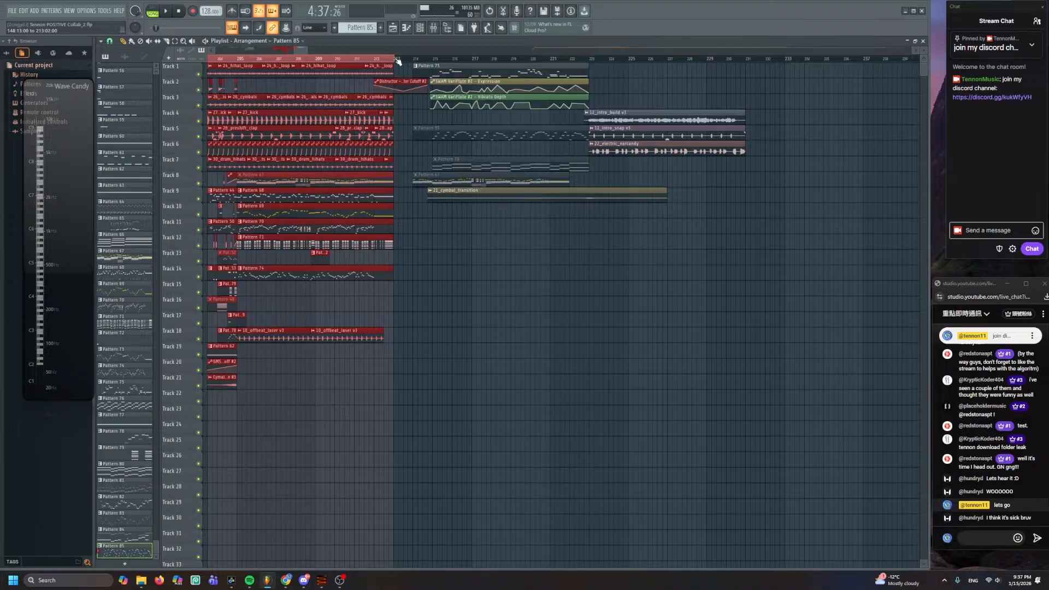
{"action": "scroll", "coordinate": [546, 388], "scroll_direction": "down", "scroll_amount": 3}
{"action": "scroll", "coordinate": [674, 417], "scroll_direction": "down", "scroll_amount": 3}
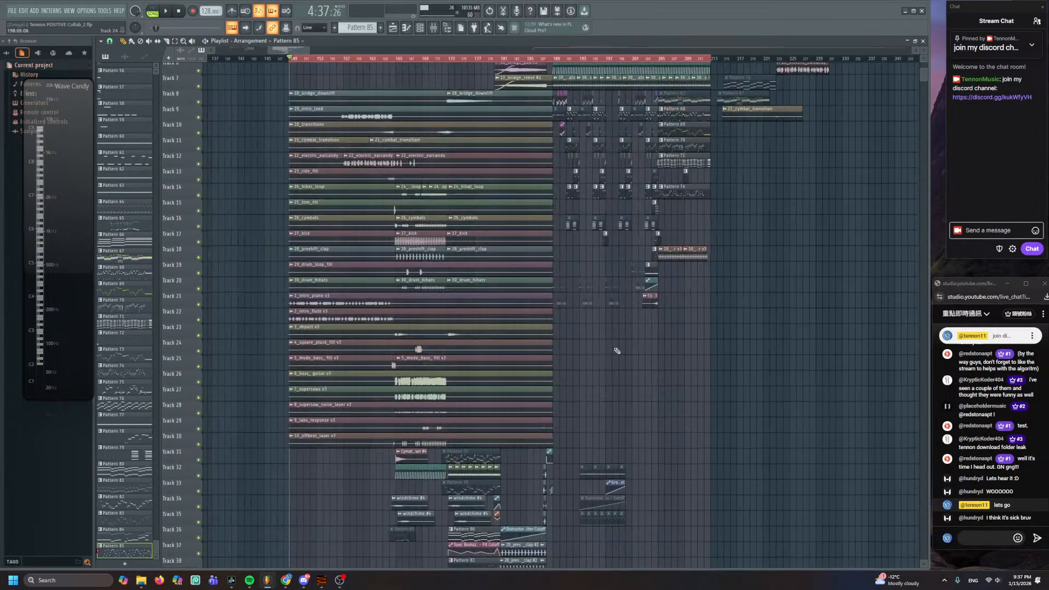
- Render the selected song range as an MP3, overwriting Tennon POSITIVE Collab_2.mp3 in the POSITIVE Collab folder
{"action": "left_click", "coordinate": [11, 11]}
{"action": "left_click", "coordinate": [33, 56]}
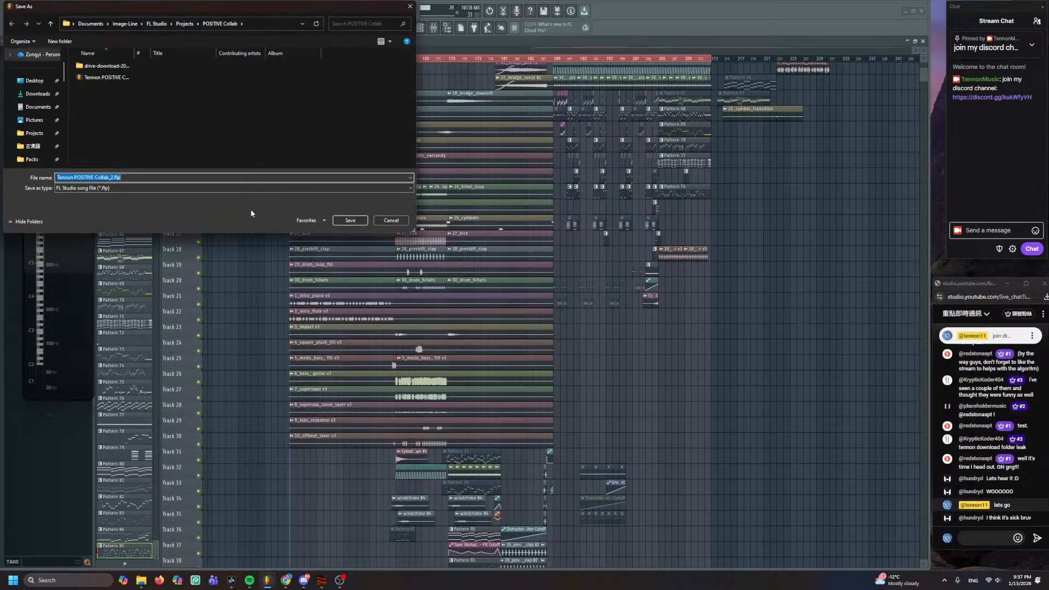
{"action": "left_click", "coordinate": [213, 188]}
{"action": "left_click", "coordinate": [172, 213]}
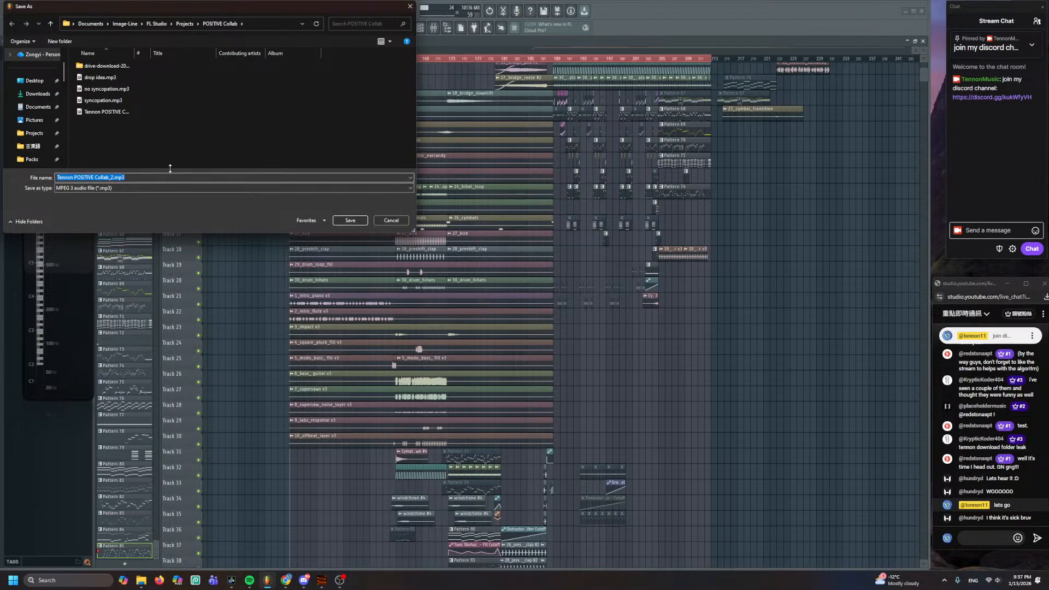
{"action": "left_click", "coordinate": [143, 109]}
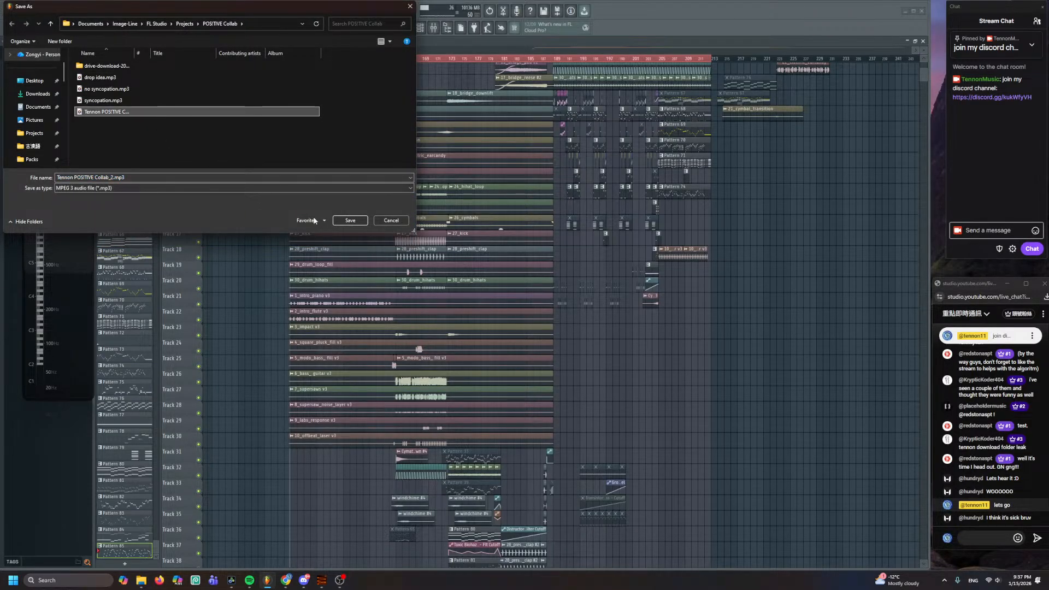
{"action": "left_click", "coordinate": [351, 220]}
{"action": "left_click", "coordinate": [552, 290]}
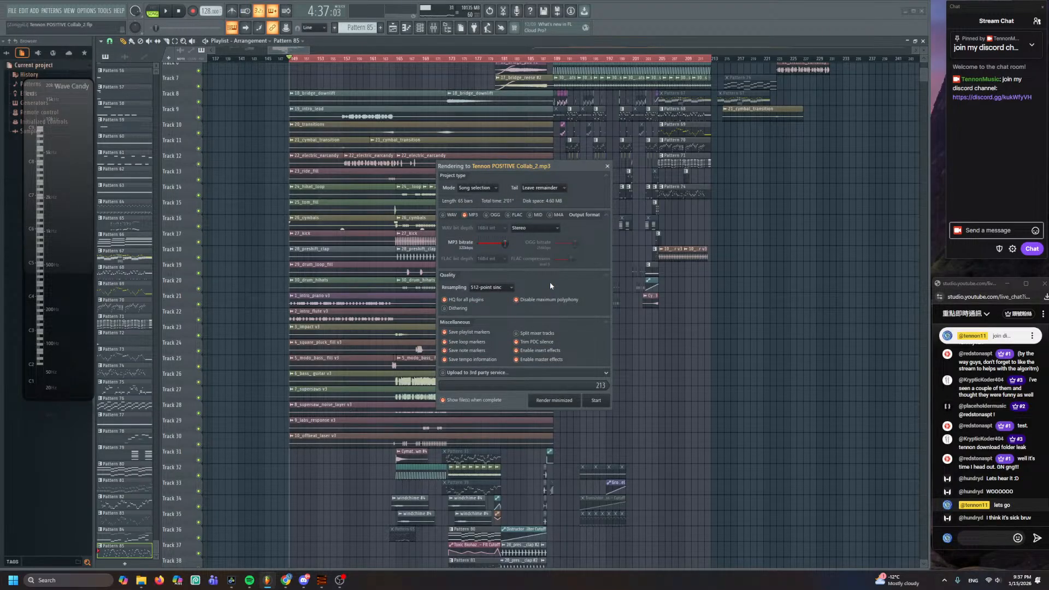
{"action": "left_click", "coordinate": [597, 401]}
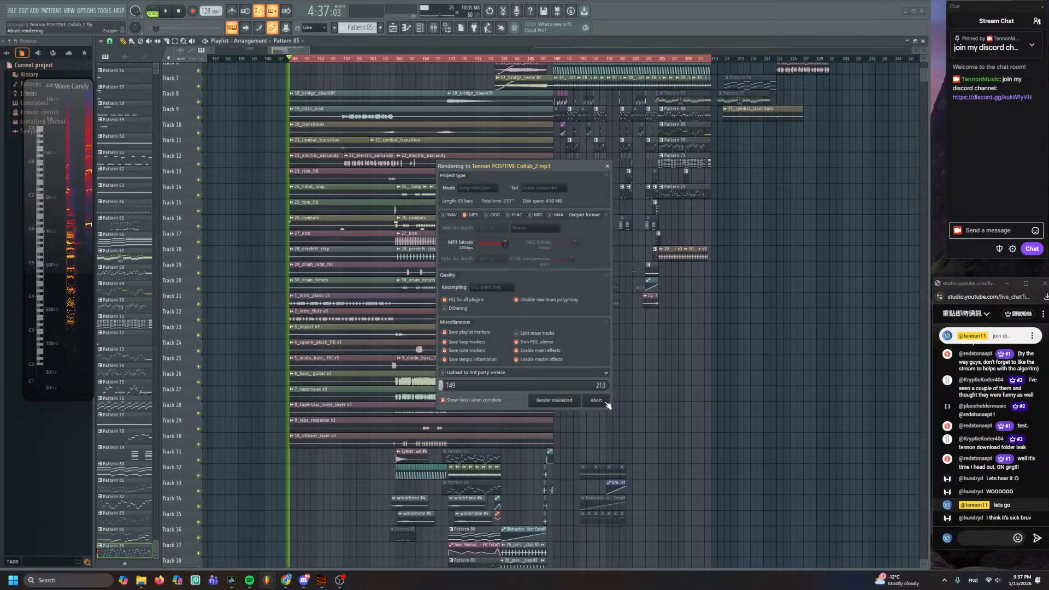